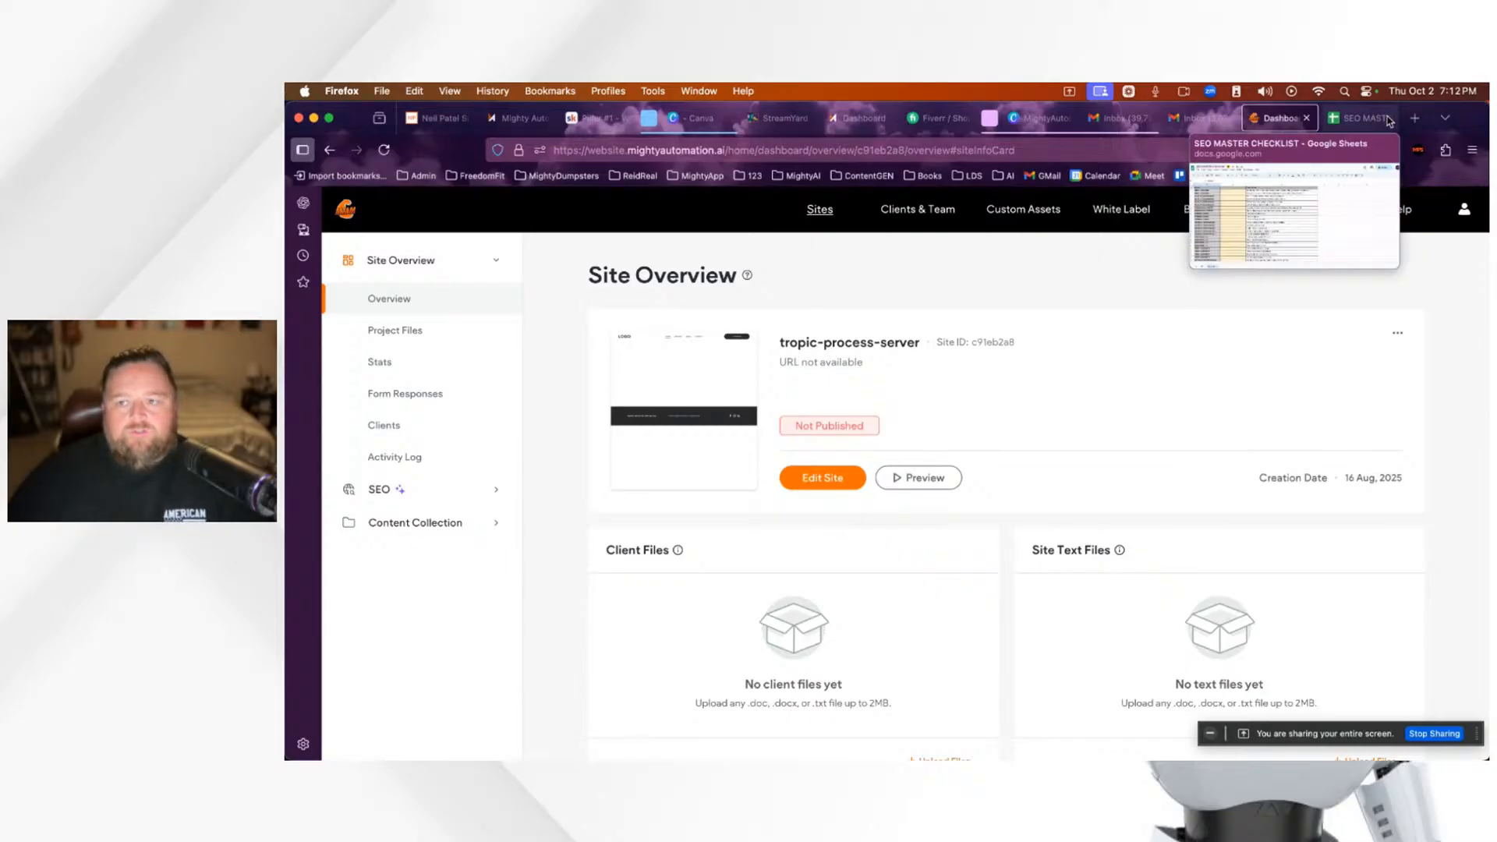
Step: Read the Pillar #1 Website (AI Optimized) checklist bullets, then go back to the tropic-process-server Site Overview
{"action": "left_click", "coordinate": [594, 118]}
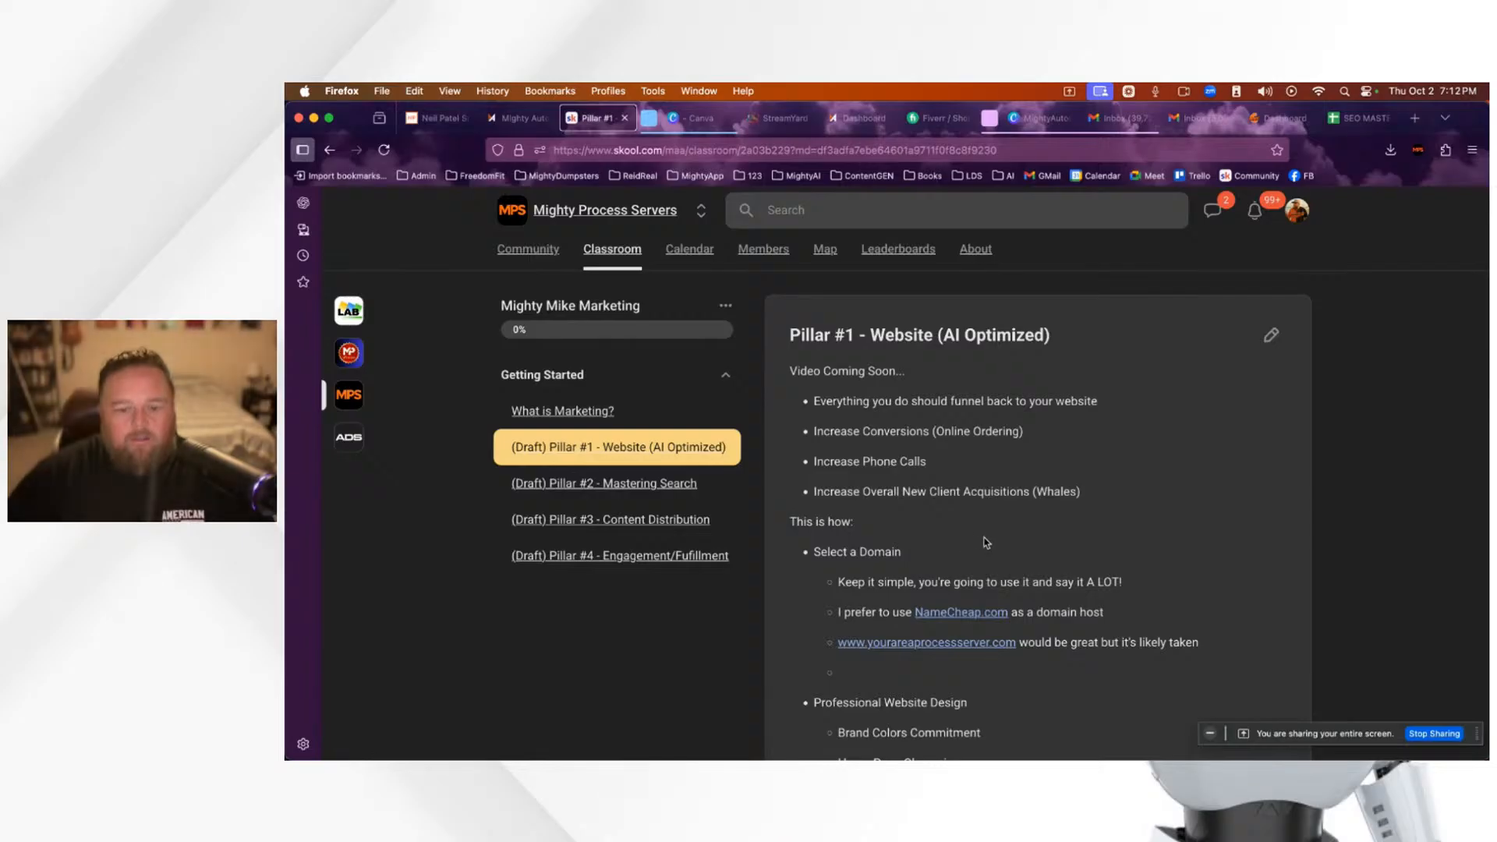
{"action": "scroll", "coordinate": [985, 542], "scroll_direction": "down", "scroll_amount": 5}
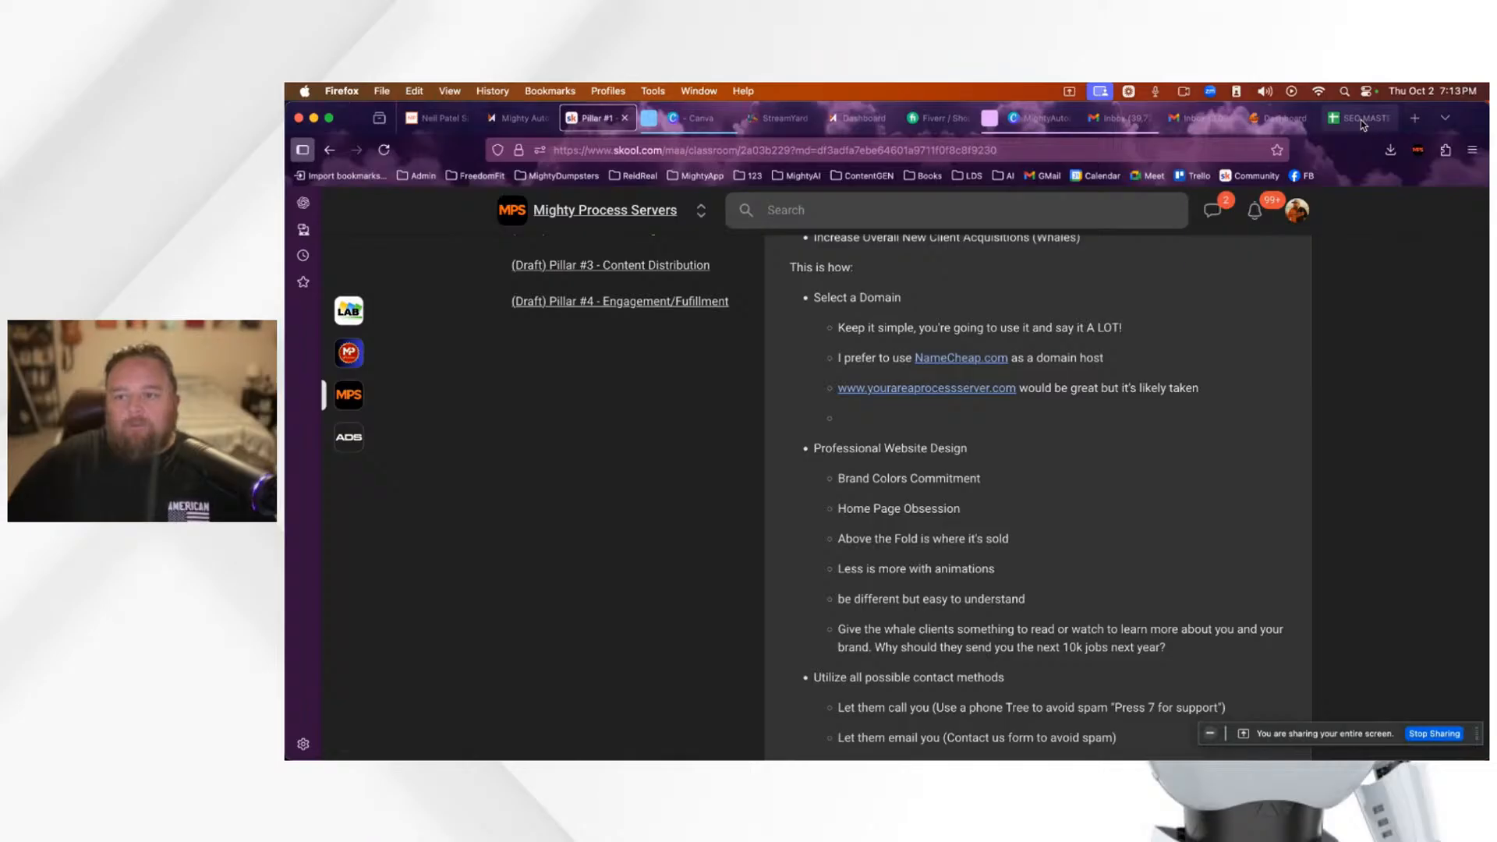
{"action": "mouse_move", "coordinate": [1358, 125]}
{"action": "mouse_move", "coordinate": [1274, 125]}
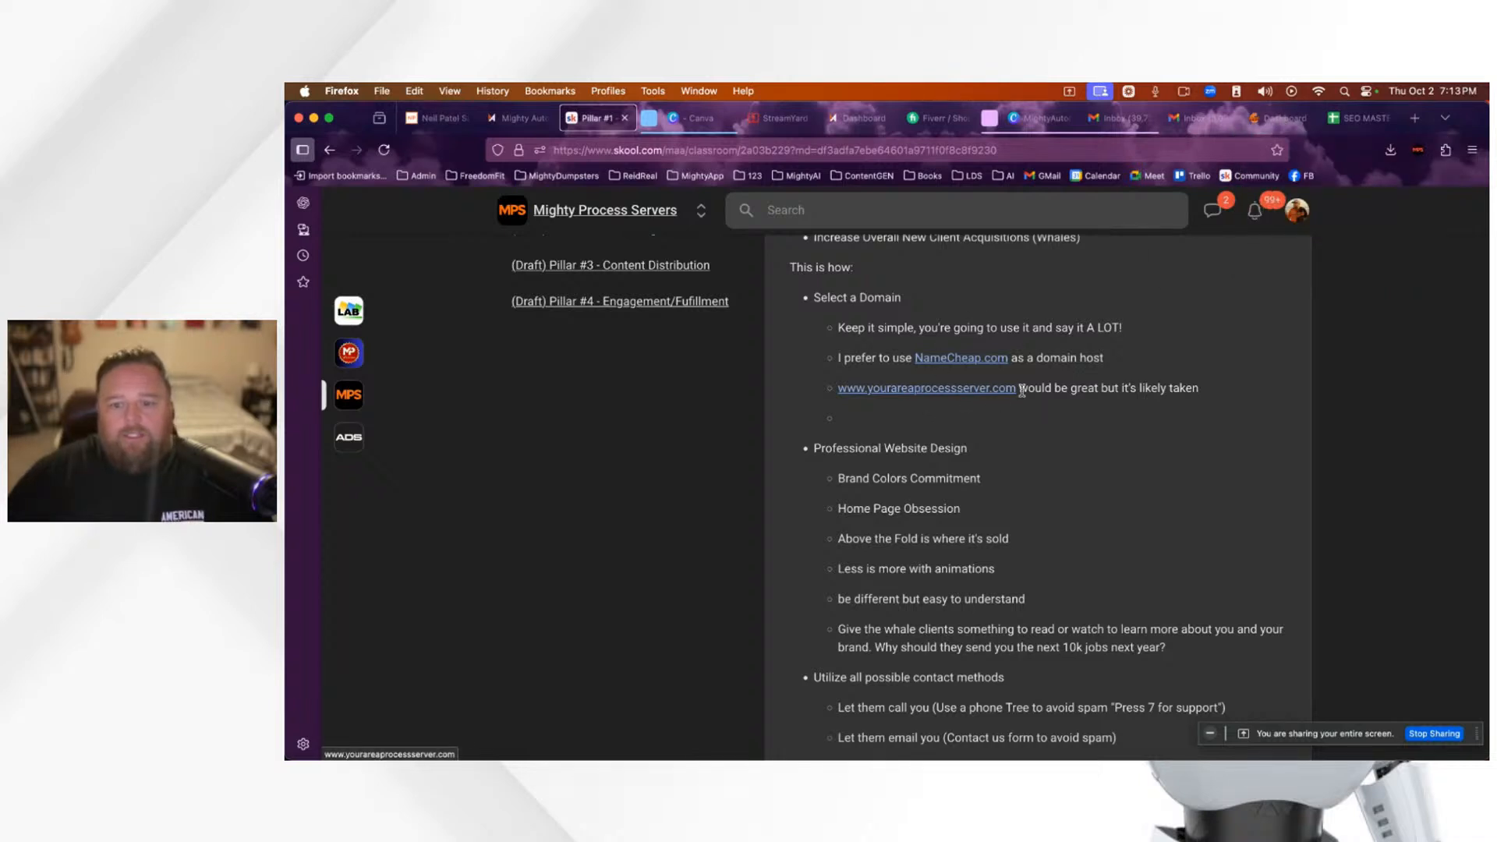
{"action": "scroll", "coordinate": [1132, 421], "scroll_direction": "up", "scroll_amount": 2}
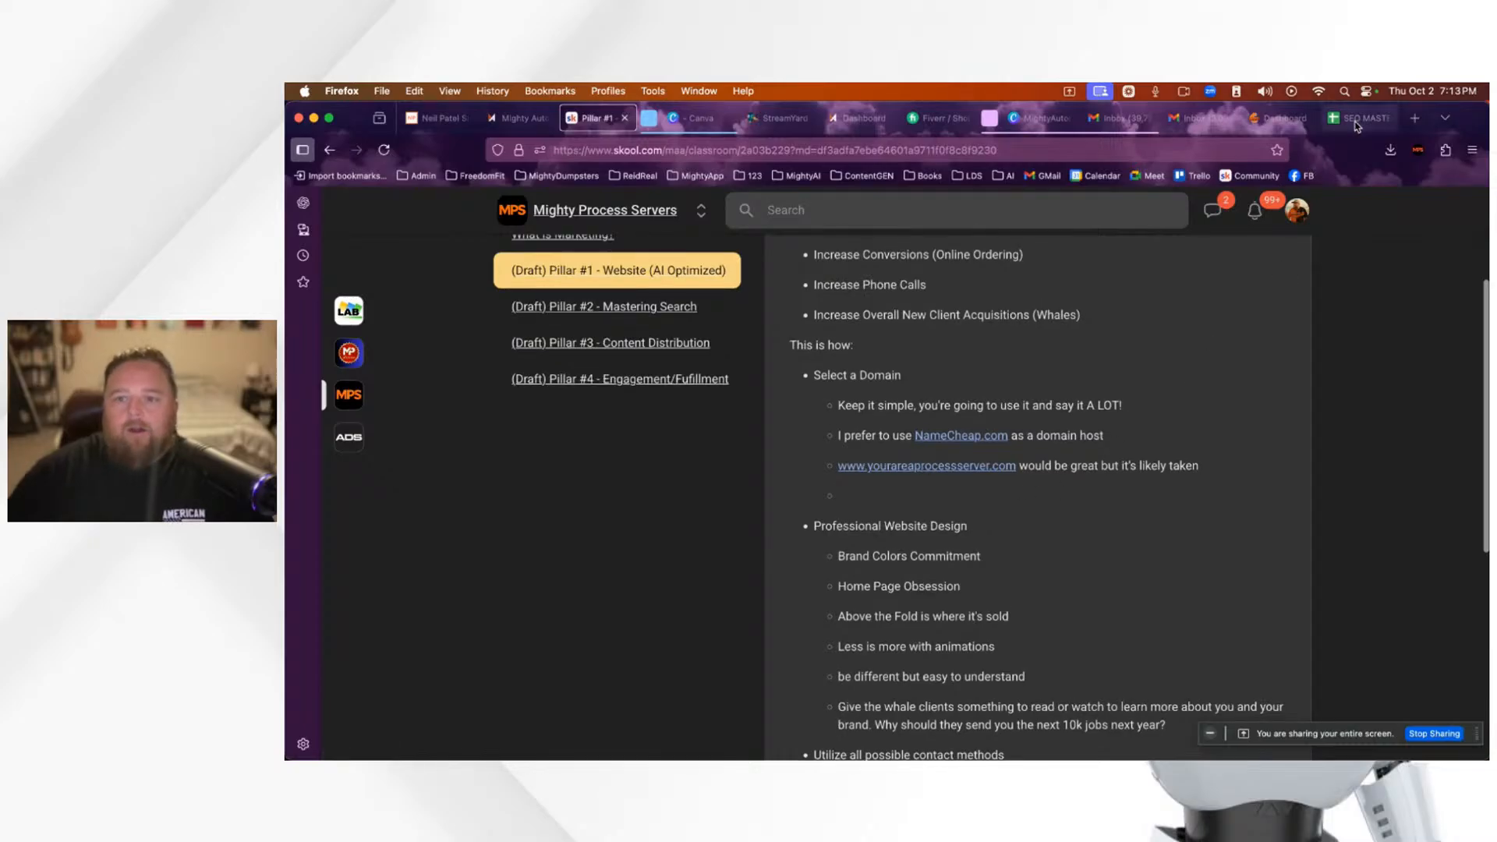
{"action": "left_click", "coordinate": [1280, 121]}
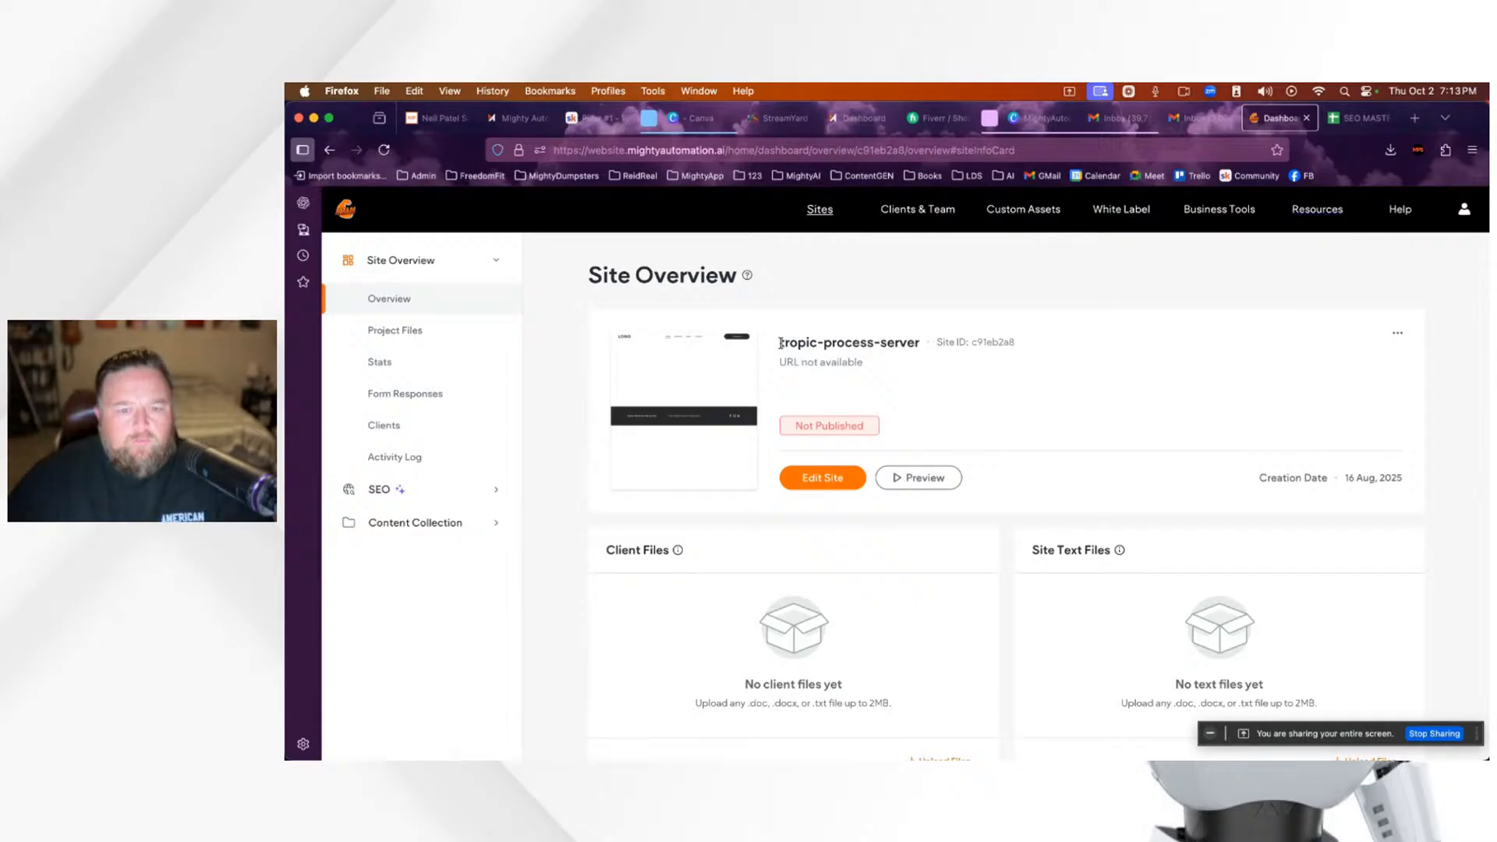
Step: Launch the site editor using Edit Site on the tropic-process-server card
{"action": "left_click_drag", "start_coordinate": [780, 343], "coordinate": [924, 351]}
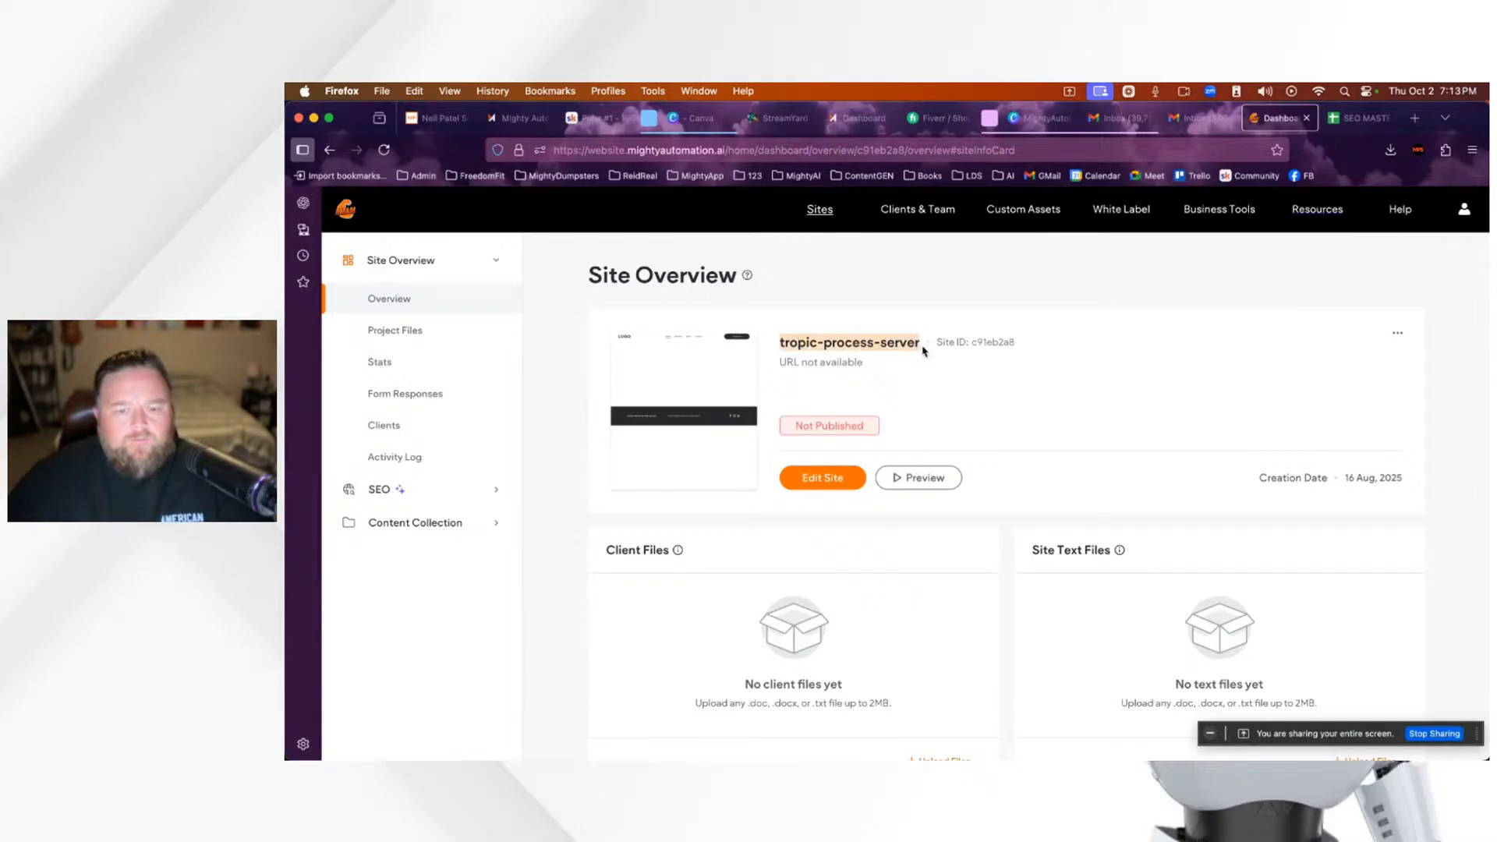
{"action": "left_click", "coordinate": [1017, 411]}
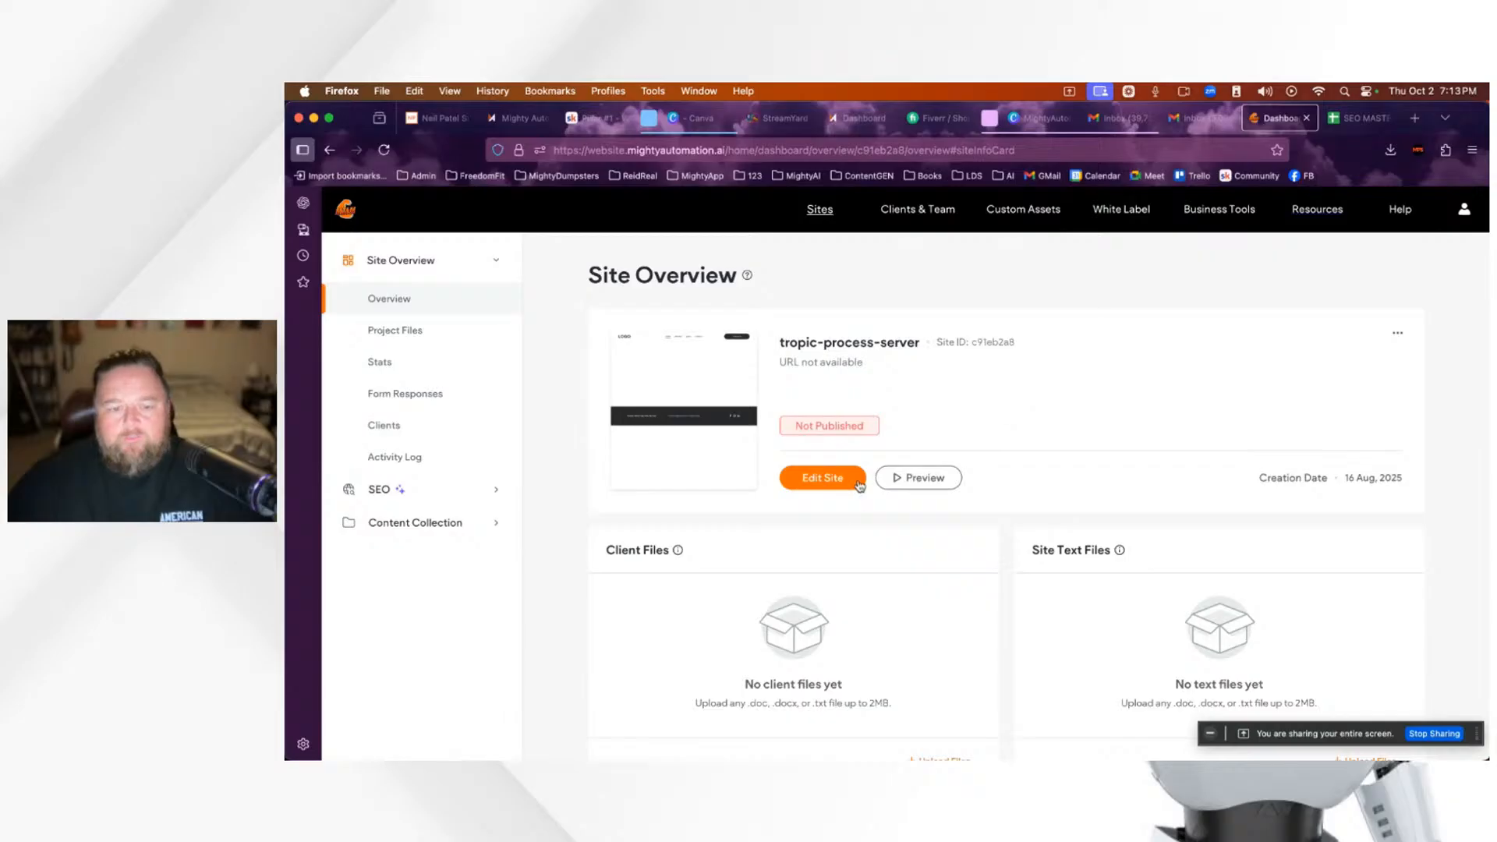
{"action": "left_click", "coordinate": [821, 485]}
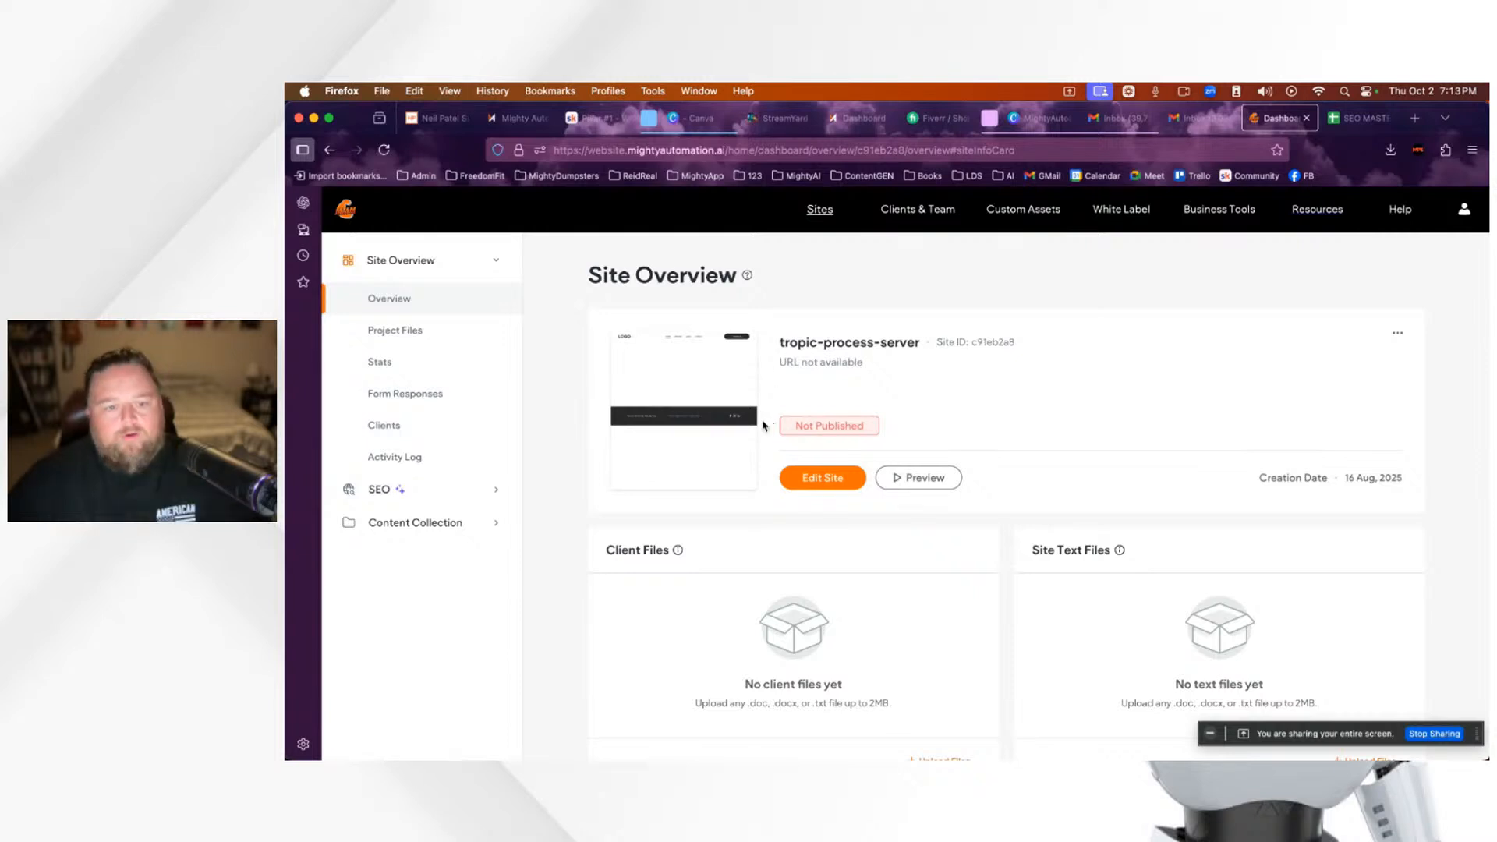
{"action": "left_click", "coordinate": [820, 484]}
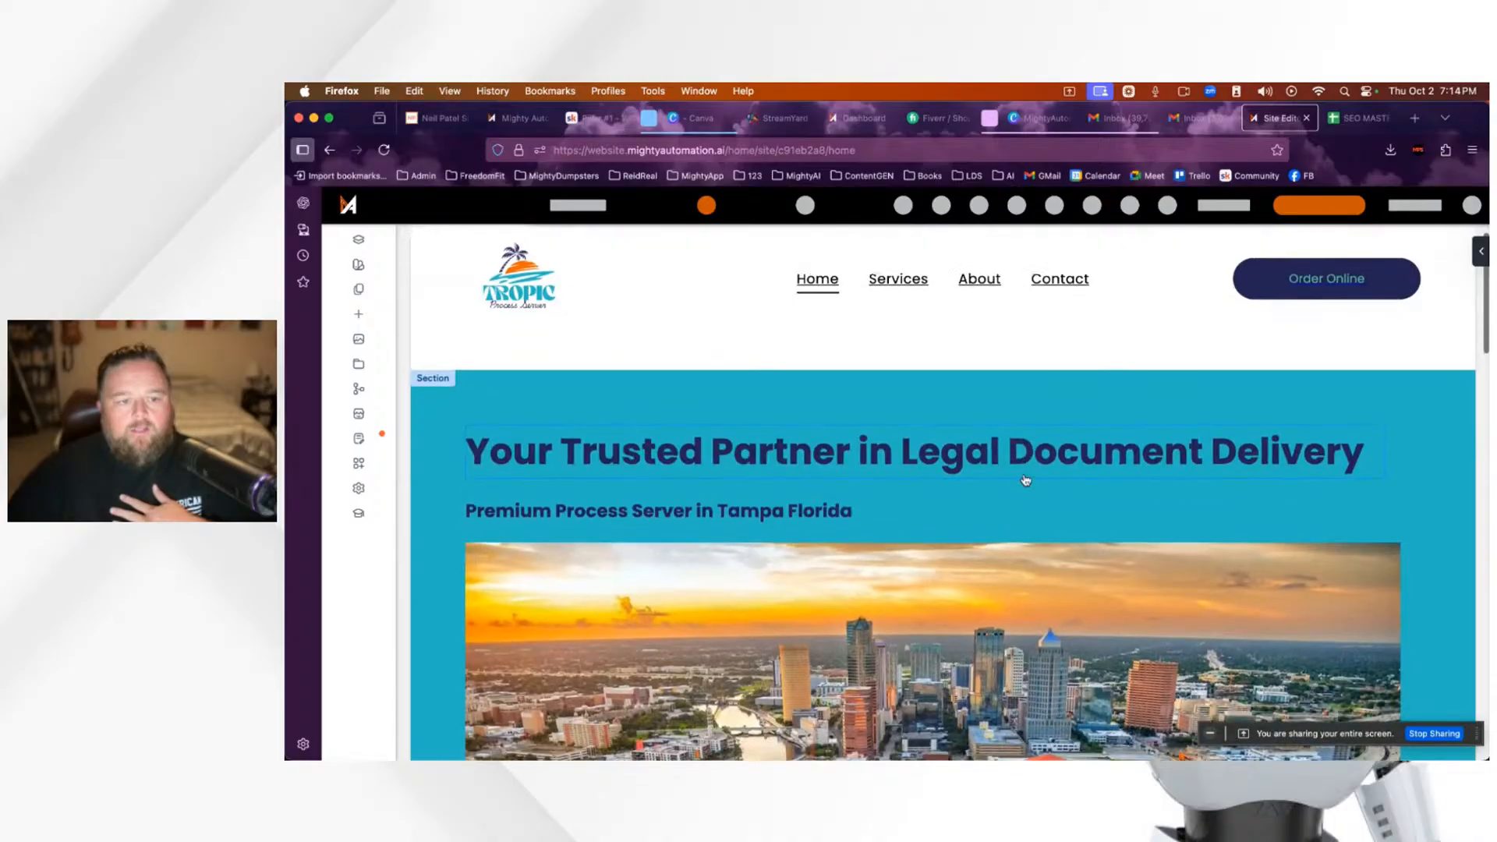
{"action": "scroll", "coordinate": [1045, 498], "scroll_direction": "down", "scroll_amount": 5}
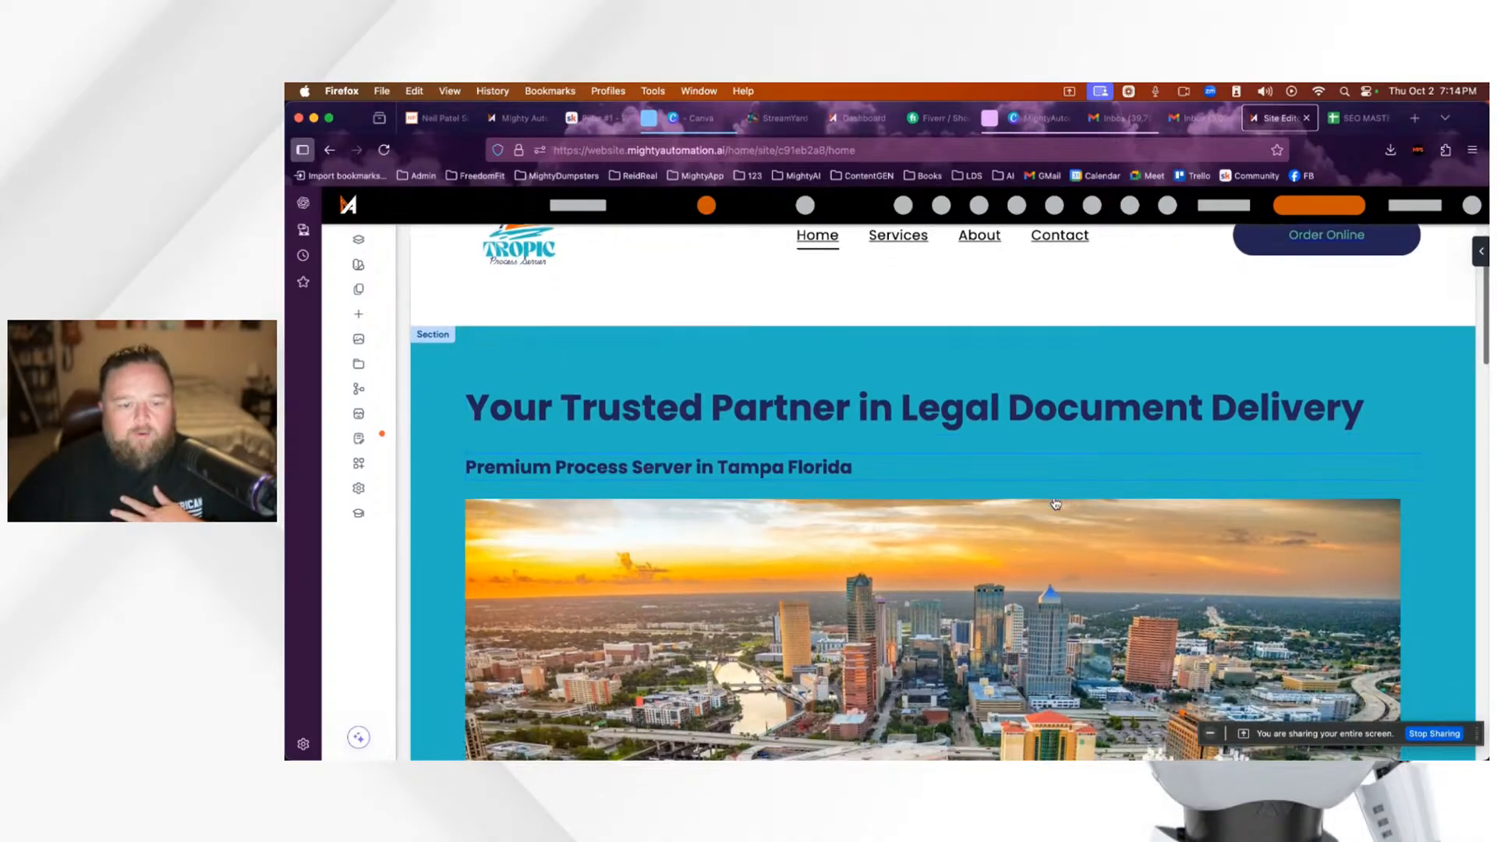
{"action": "scroll", "coordinate": [1056, 503], "scroll_direction": "down", "scroll_amount": 1}
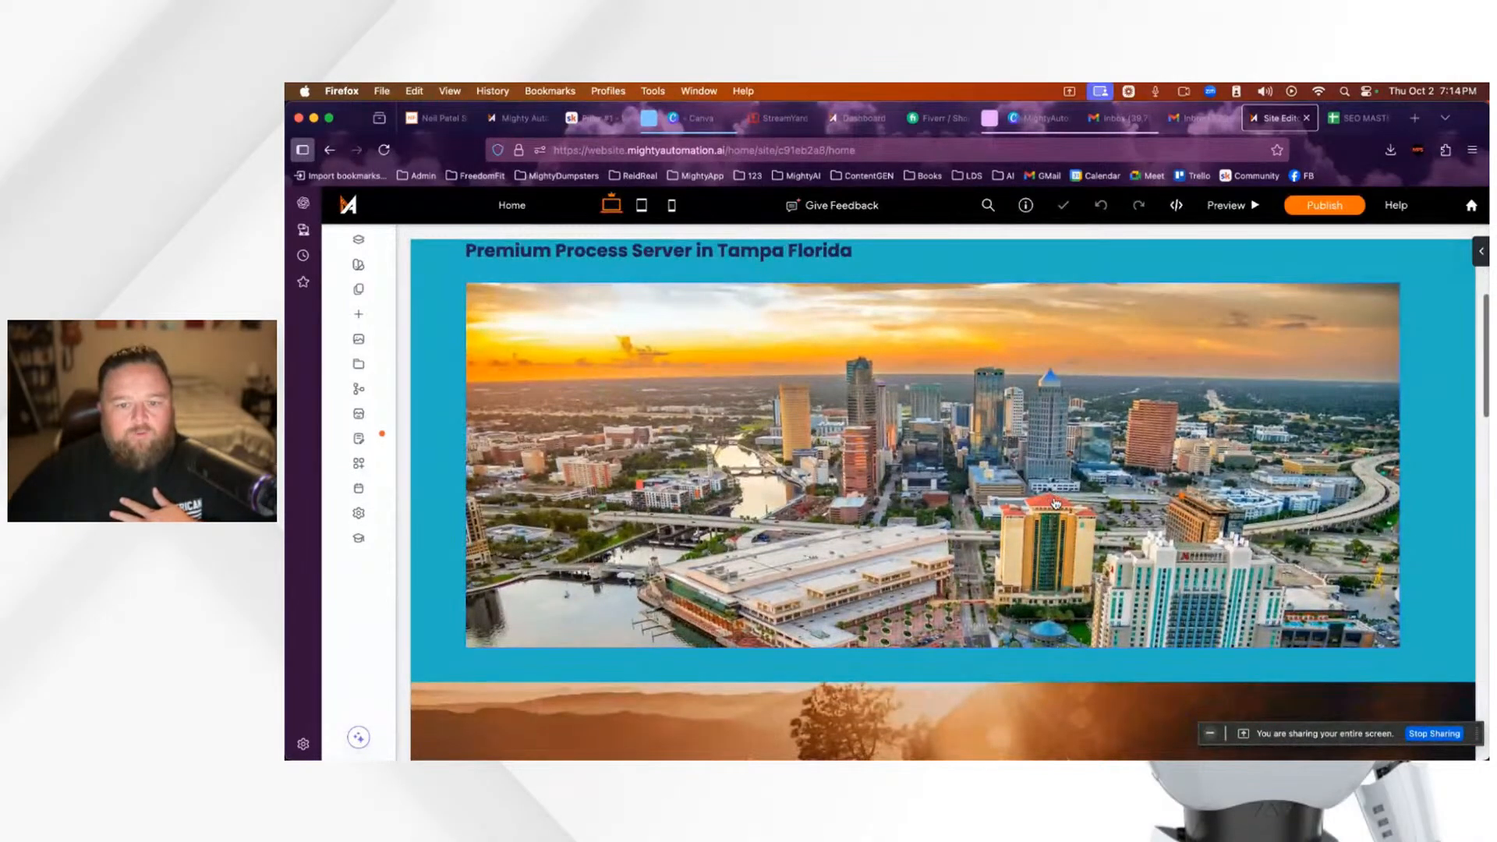
{"action": "scroll", "coordinate": [1056, 503], "scroll_direction": "up", "scroll_amount": 5}
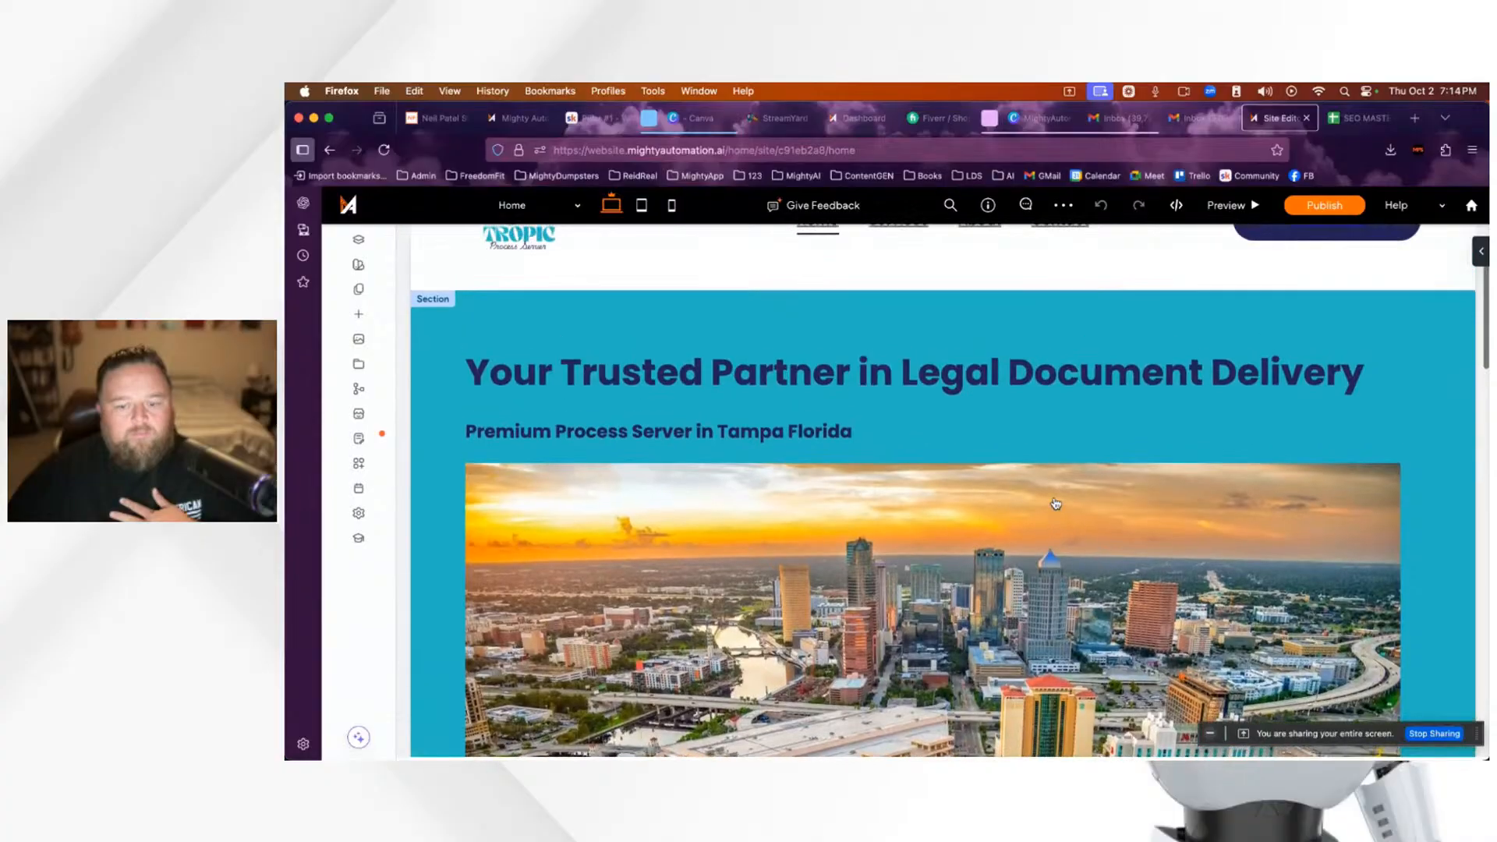
{"action": "scroll", "coordinate": [1056, 503], "scroll_direction": "down", "scroll_amount": 7}
{"action": "scroll", "coordinate": [1056, 503], "scroll_direction": "up", "scroll_amount": 7}
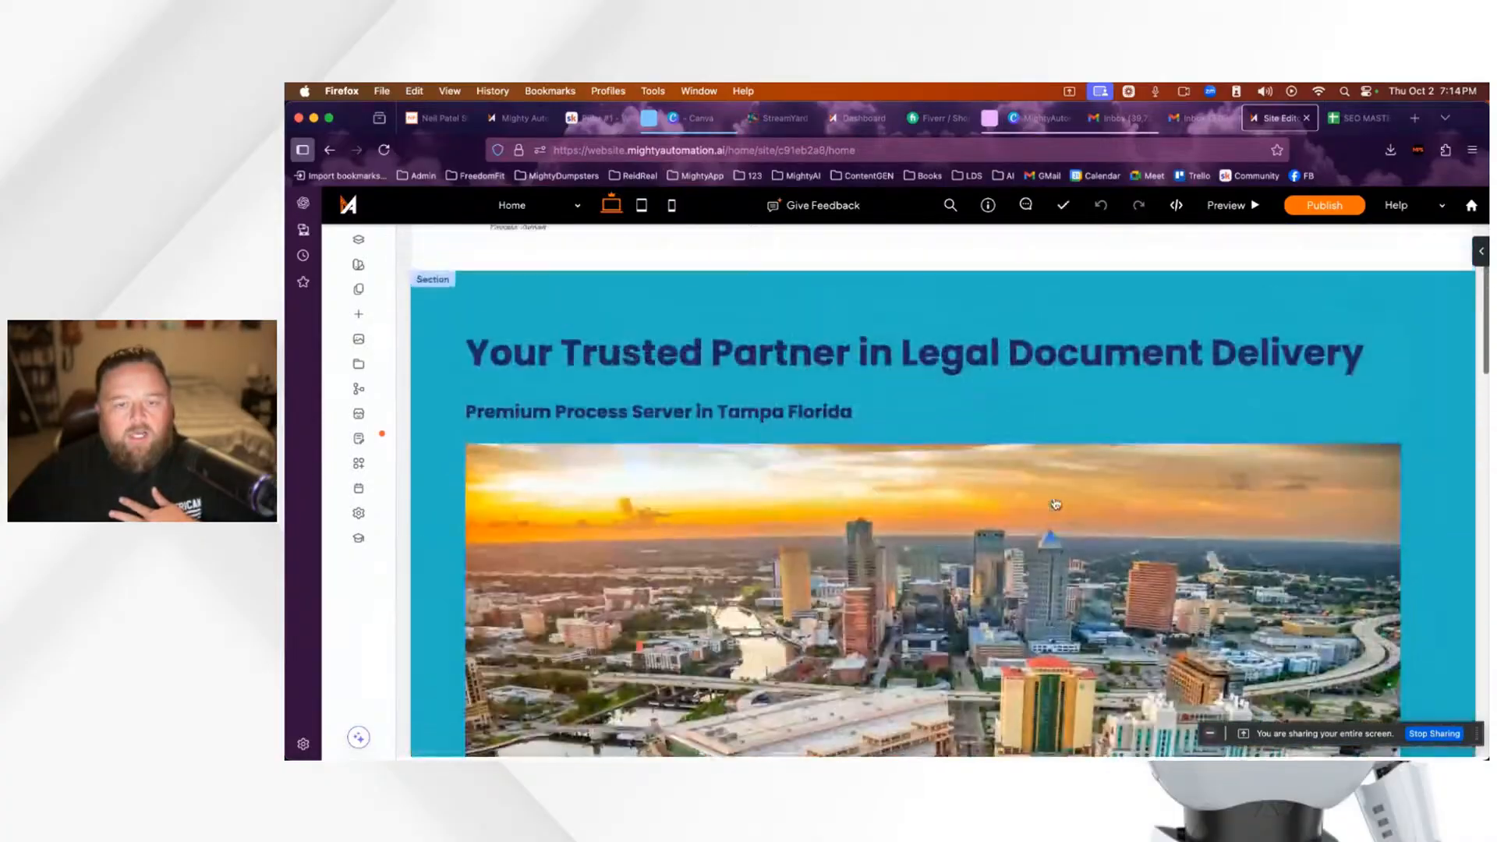
{"action": "scroll", "coordinate": [1056, 503], "scroll_direction": "up", "scroll_amount": 3}
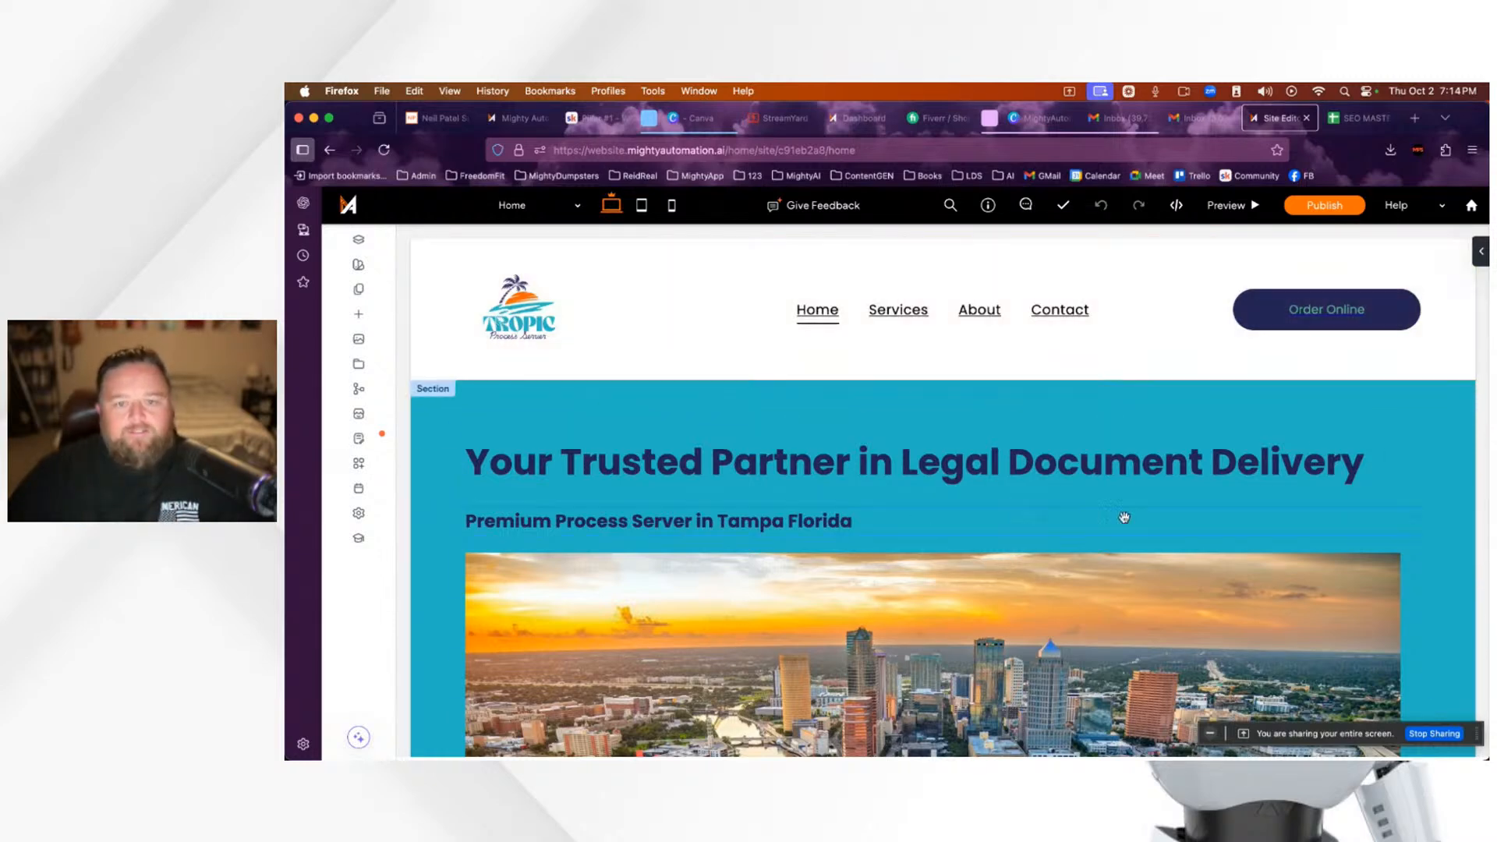
Step: From Canva Home, open the Tropic Process Server design listed under Recent designs
{"action": "left_click", "coordinate": [1040, 121]}
{"action": "scroll", "coordinate": [959, 456], "scroll_direction": "up", "scroll_amount": 5}
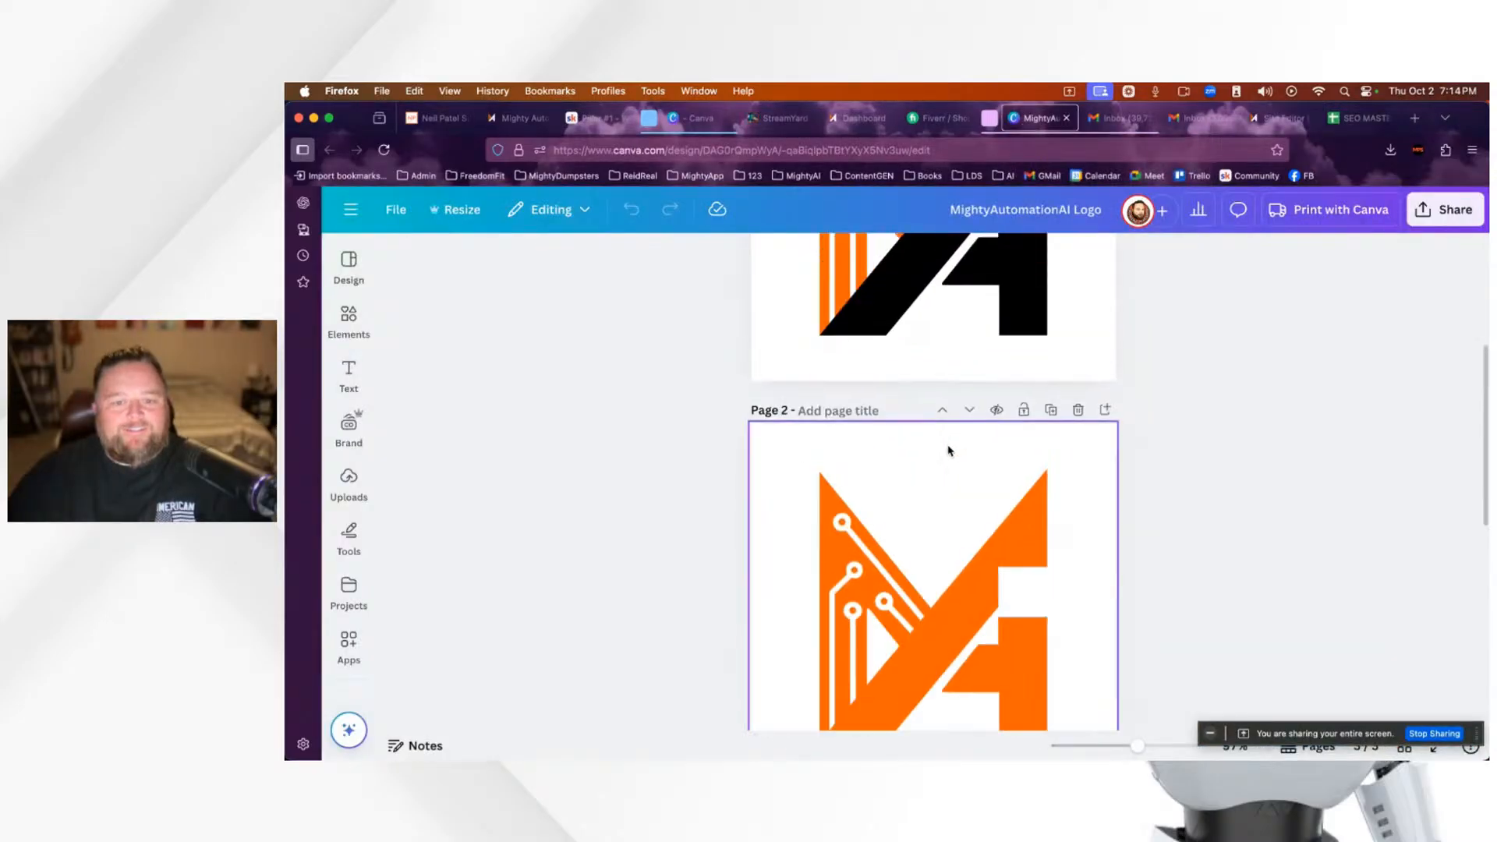
{"action": "scroll", "coordinate": [936, 449], "scroll_direction": "up", "scroll_amount": 4}
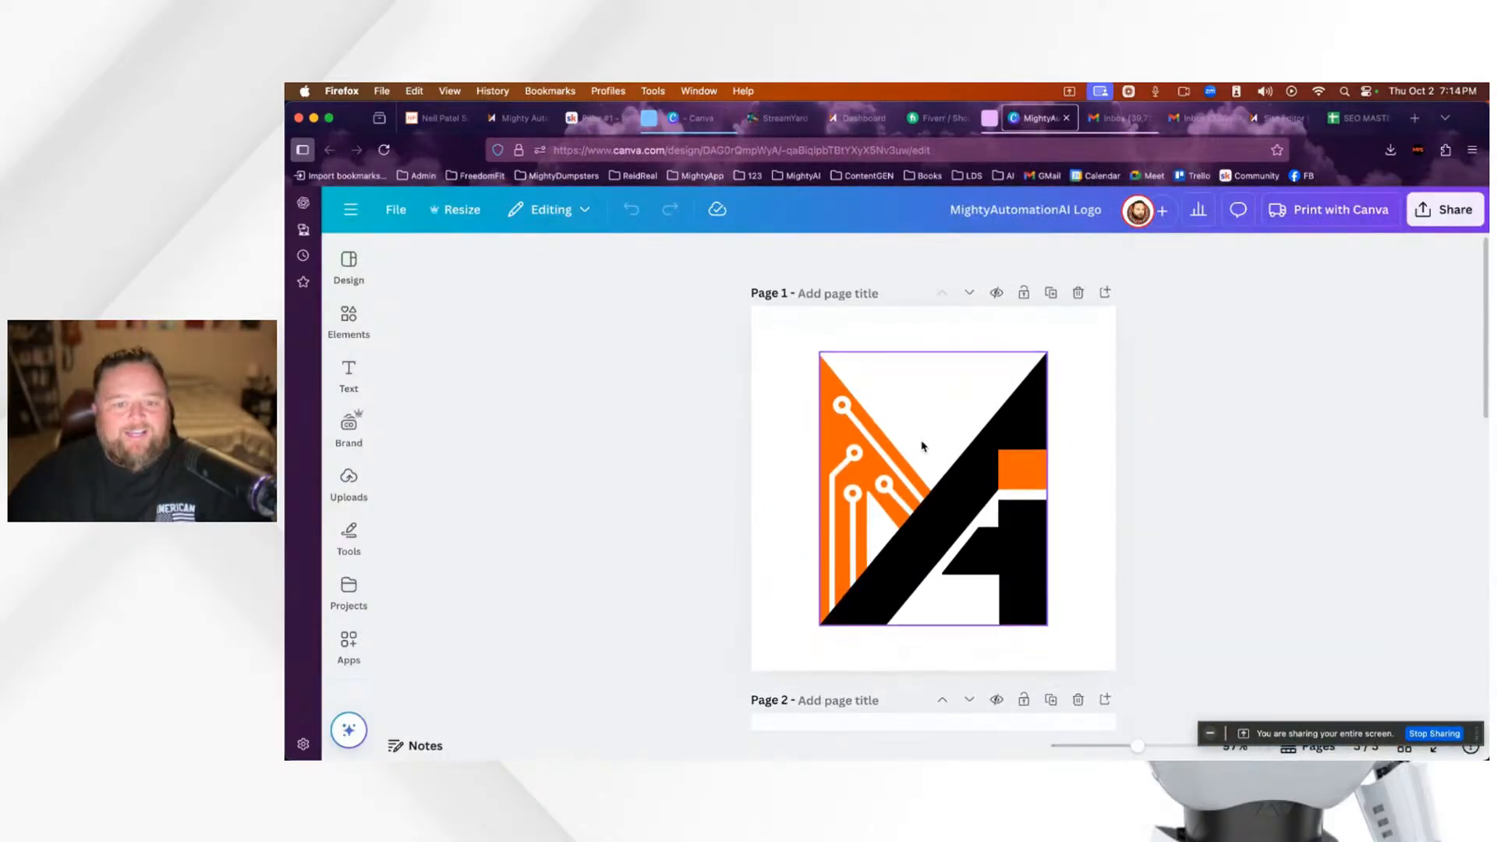
{"action": "left_click", "coordinate": [350, 211]}
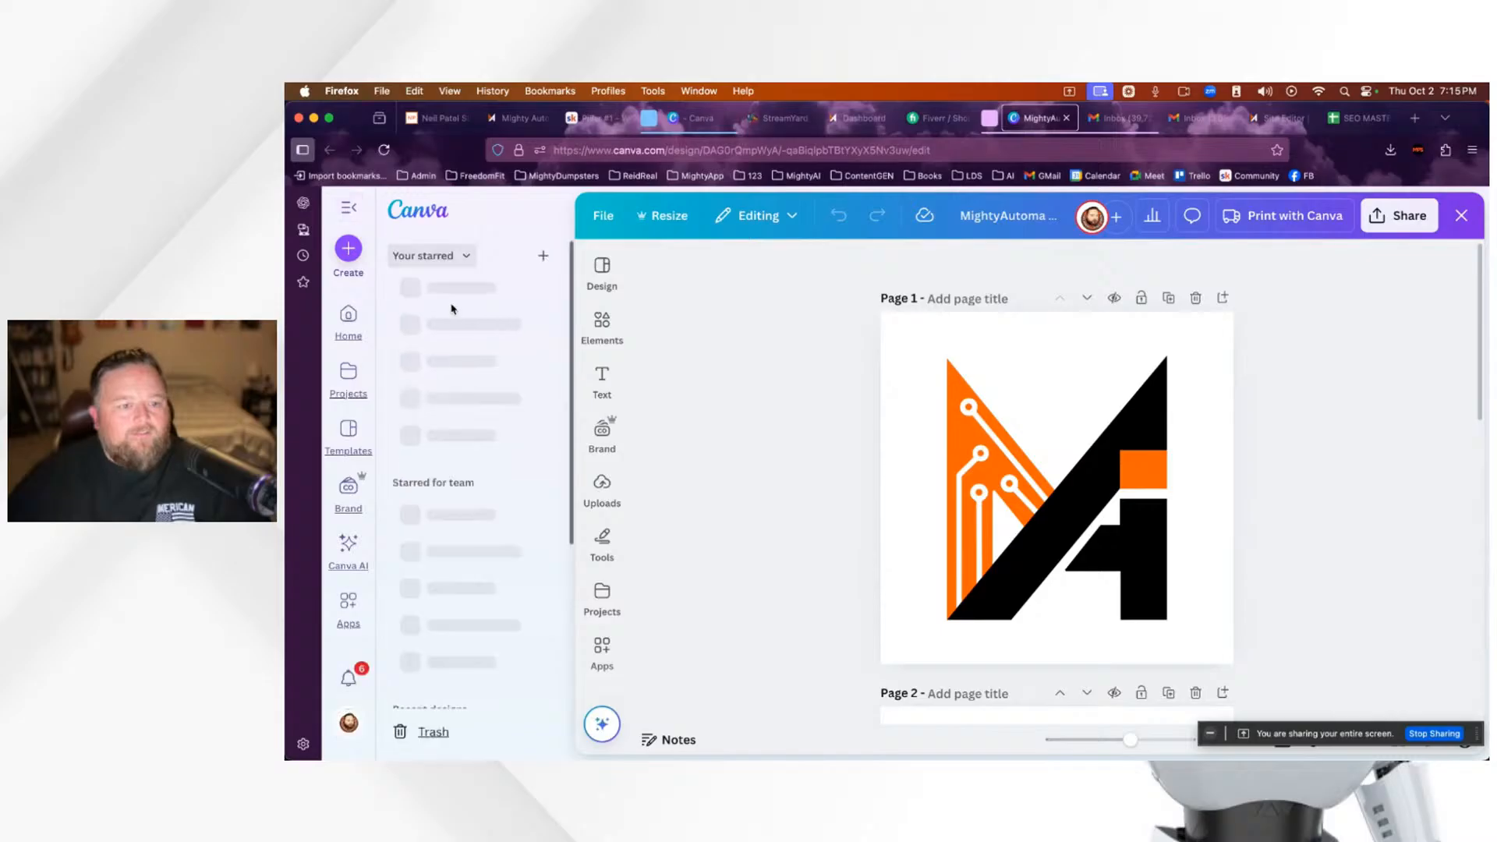
{"action": "left_click", "coordinate": [348, 316]}
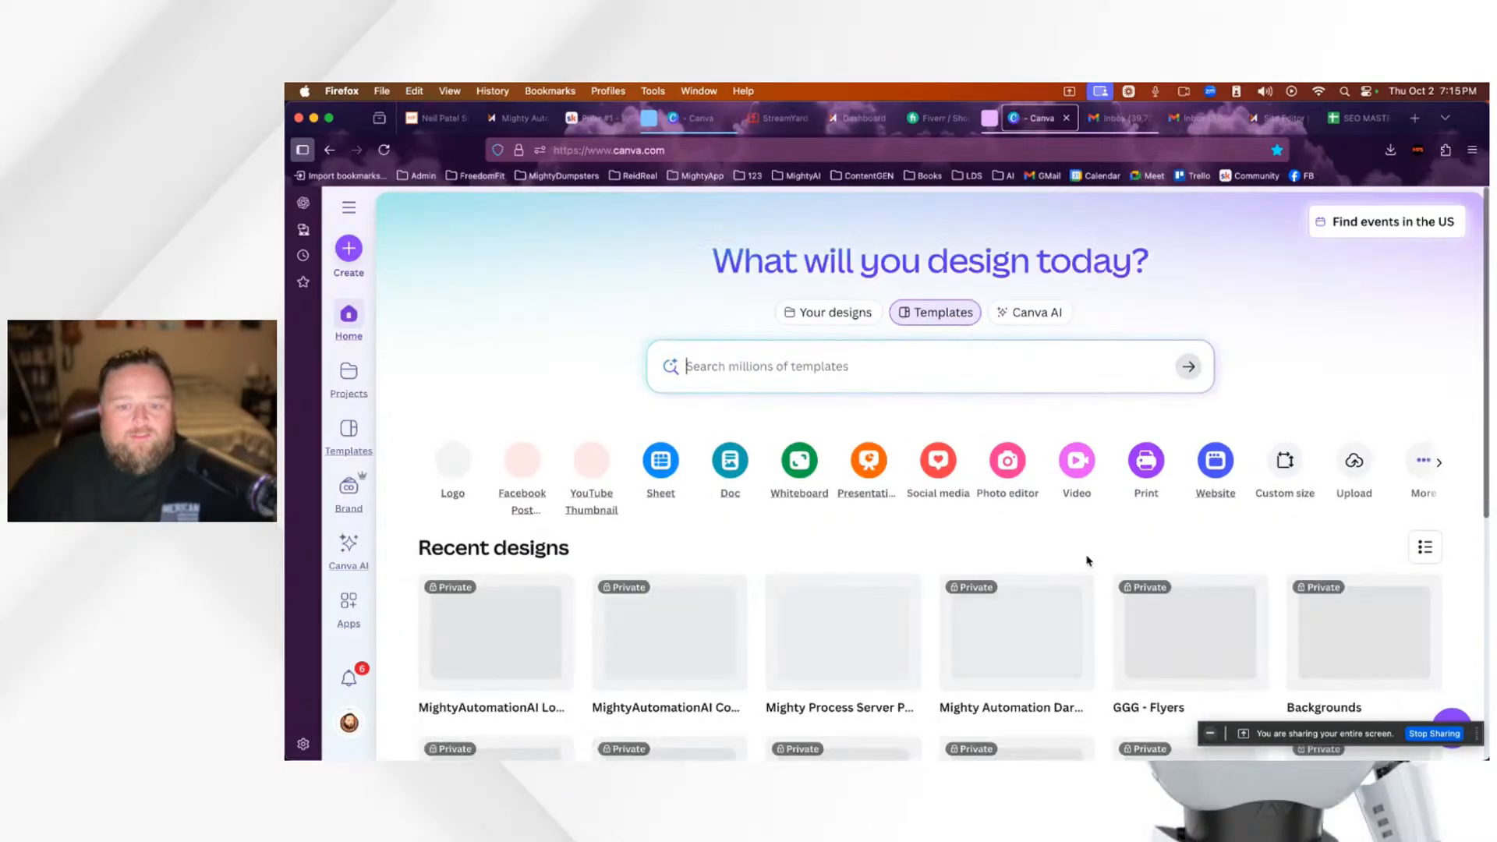
{"action": "scroll", "coordinate": [1088, 561], "scroll_direction": "down", "scroll_amount": 5}
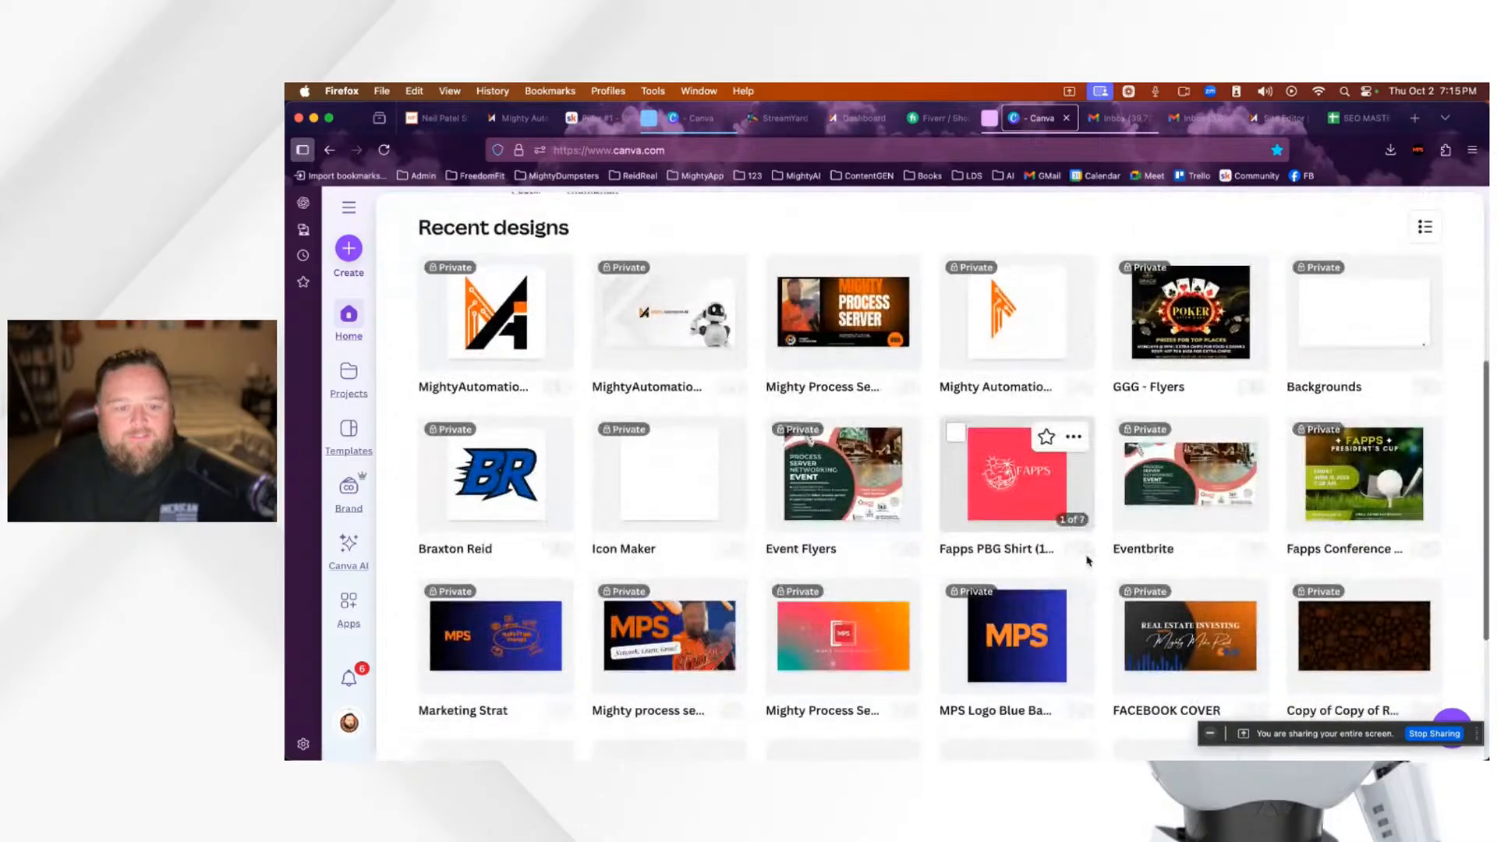
{"action": "scroll", "coordinate": [1088, 561], "scroll_direction": "down", "scroll_amount": 5}
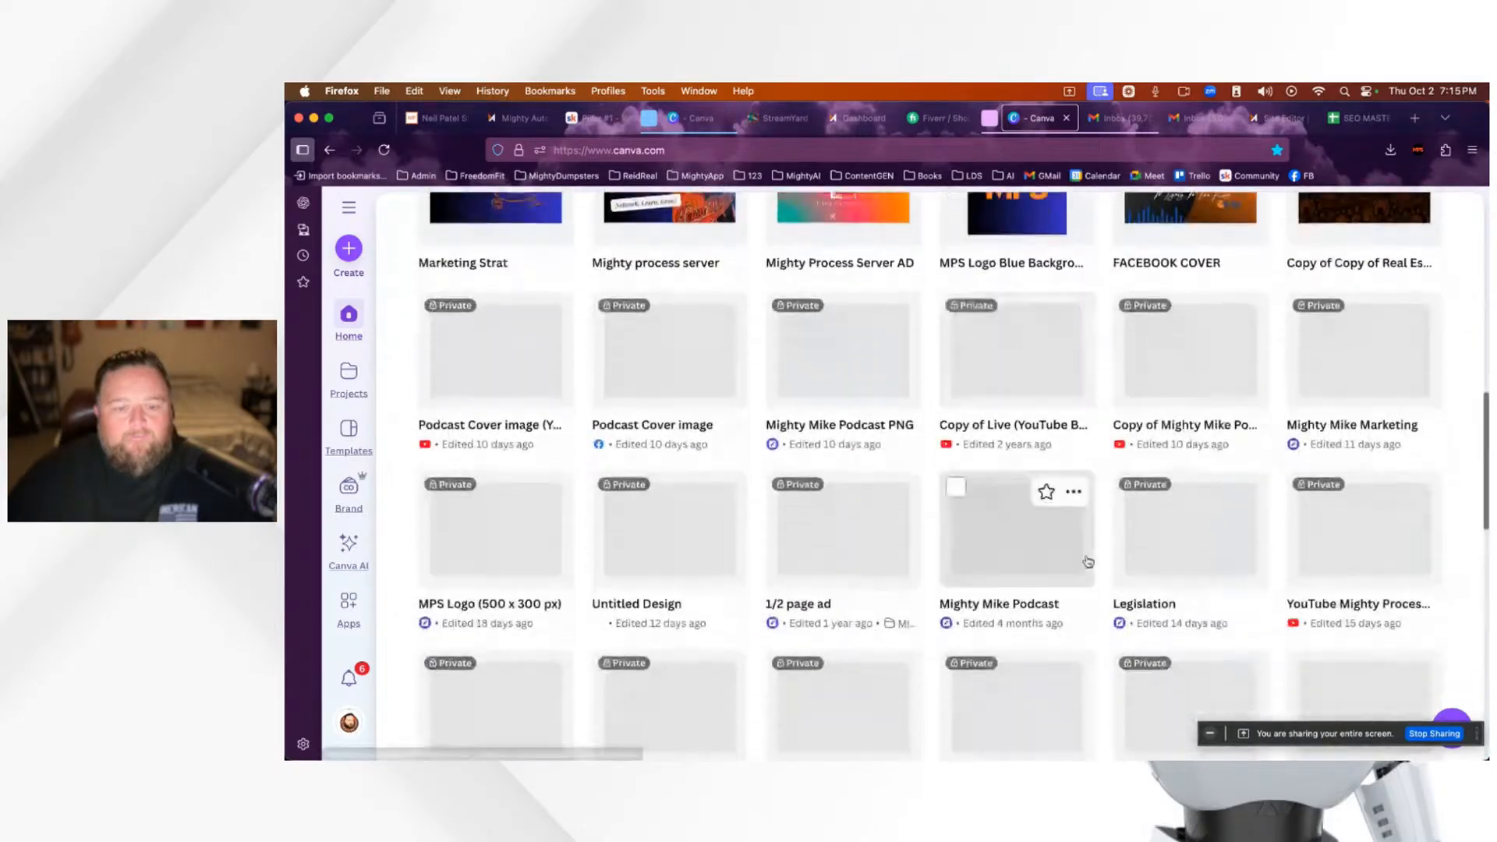
{"action": "scroll", "coordinate": [1088, 562], "scroll_direction": "down", "scroll_amount": 4}
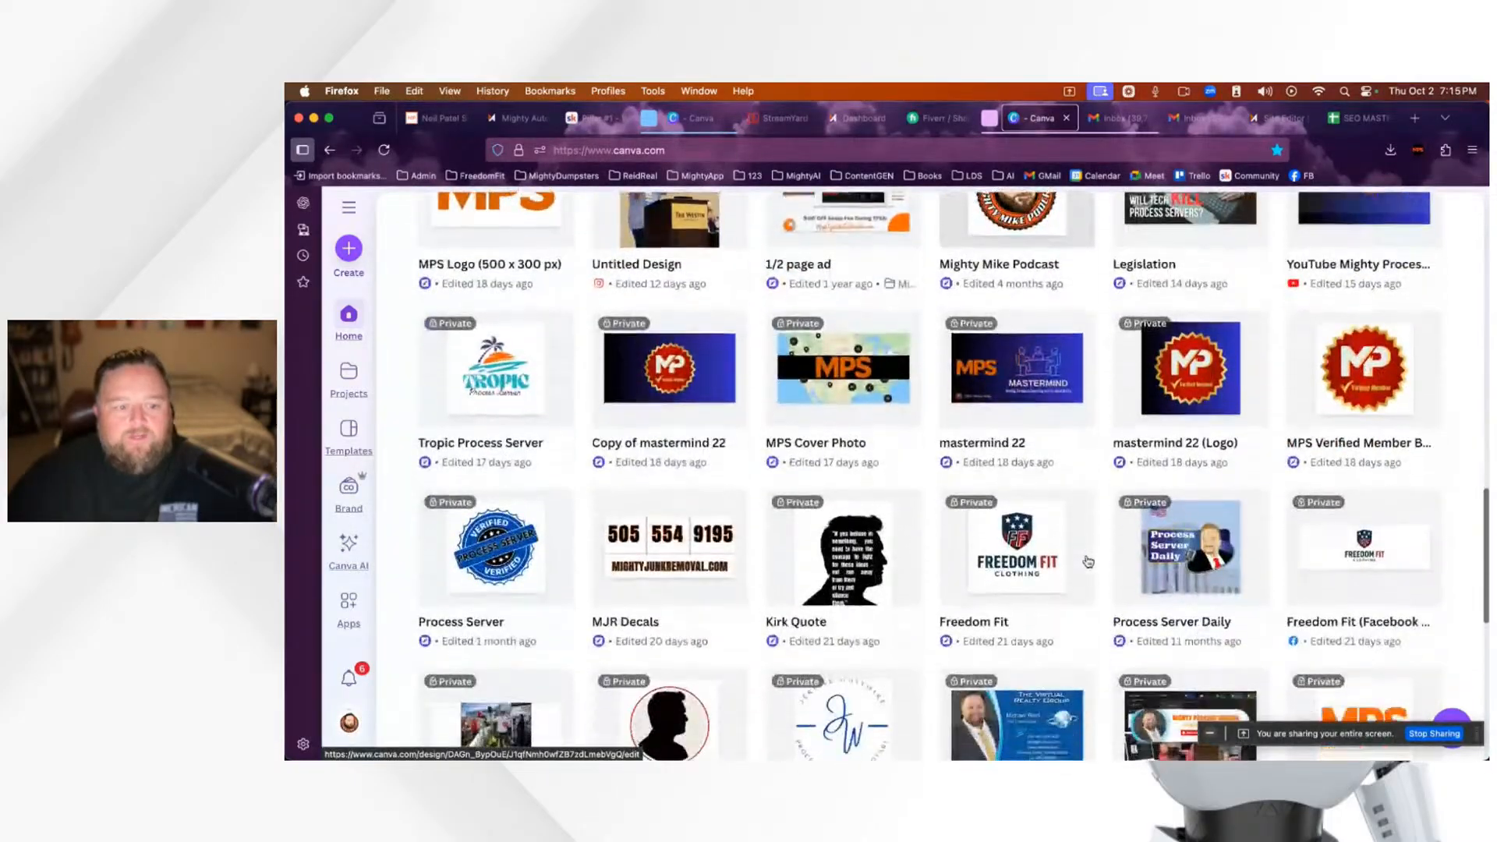
{"action": "left_click", "coordinate": [528, 401]}
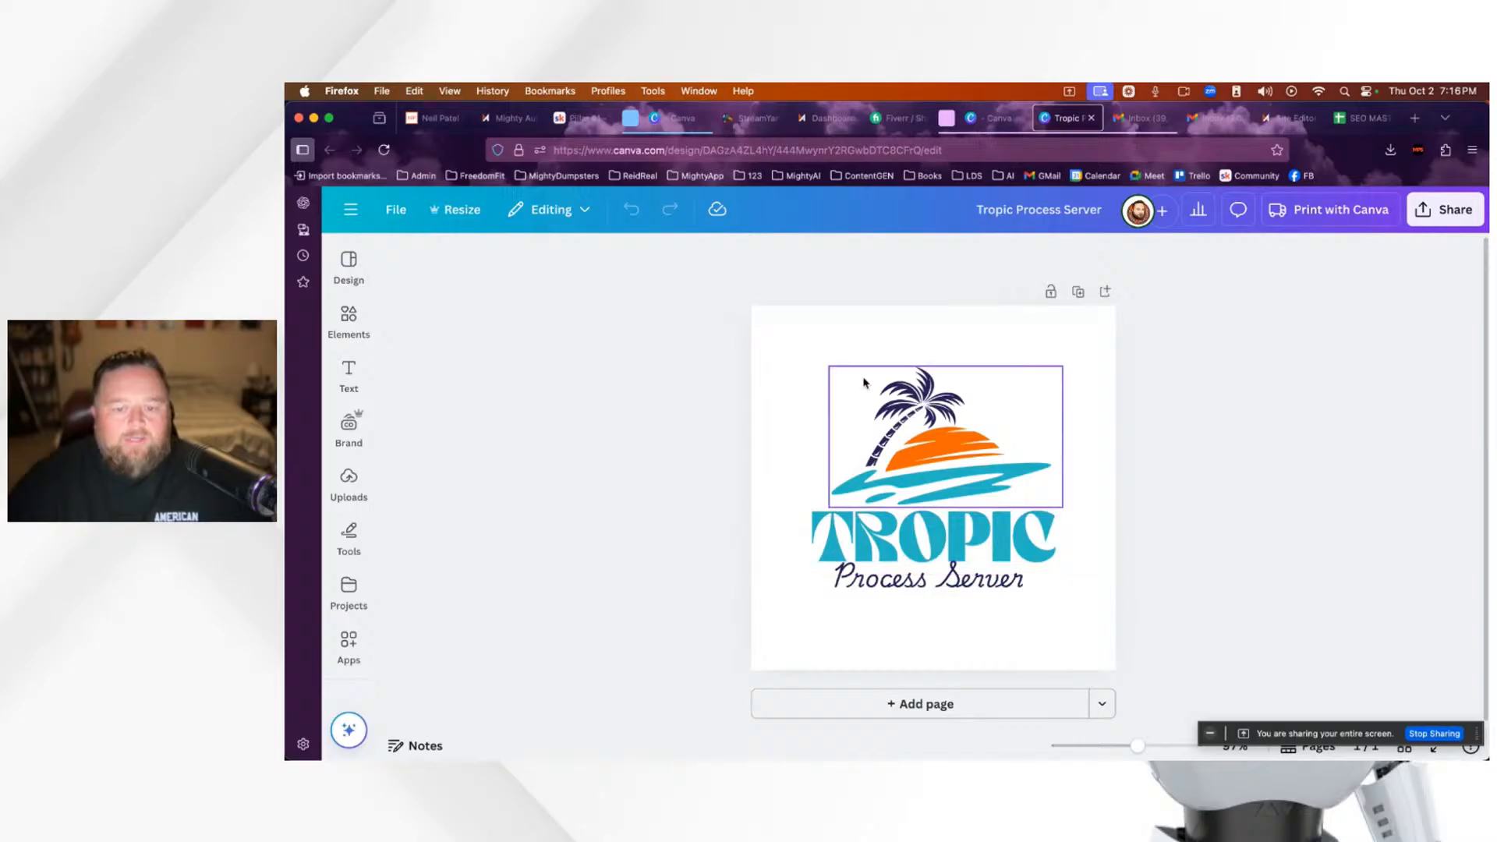
Step: Search the Elements library for 'christmas'
{"action": "left_click", "coordinate": [350, 318]}
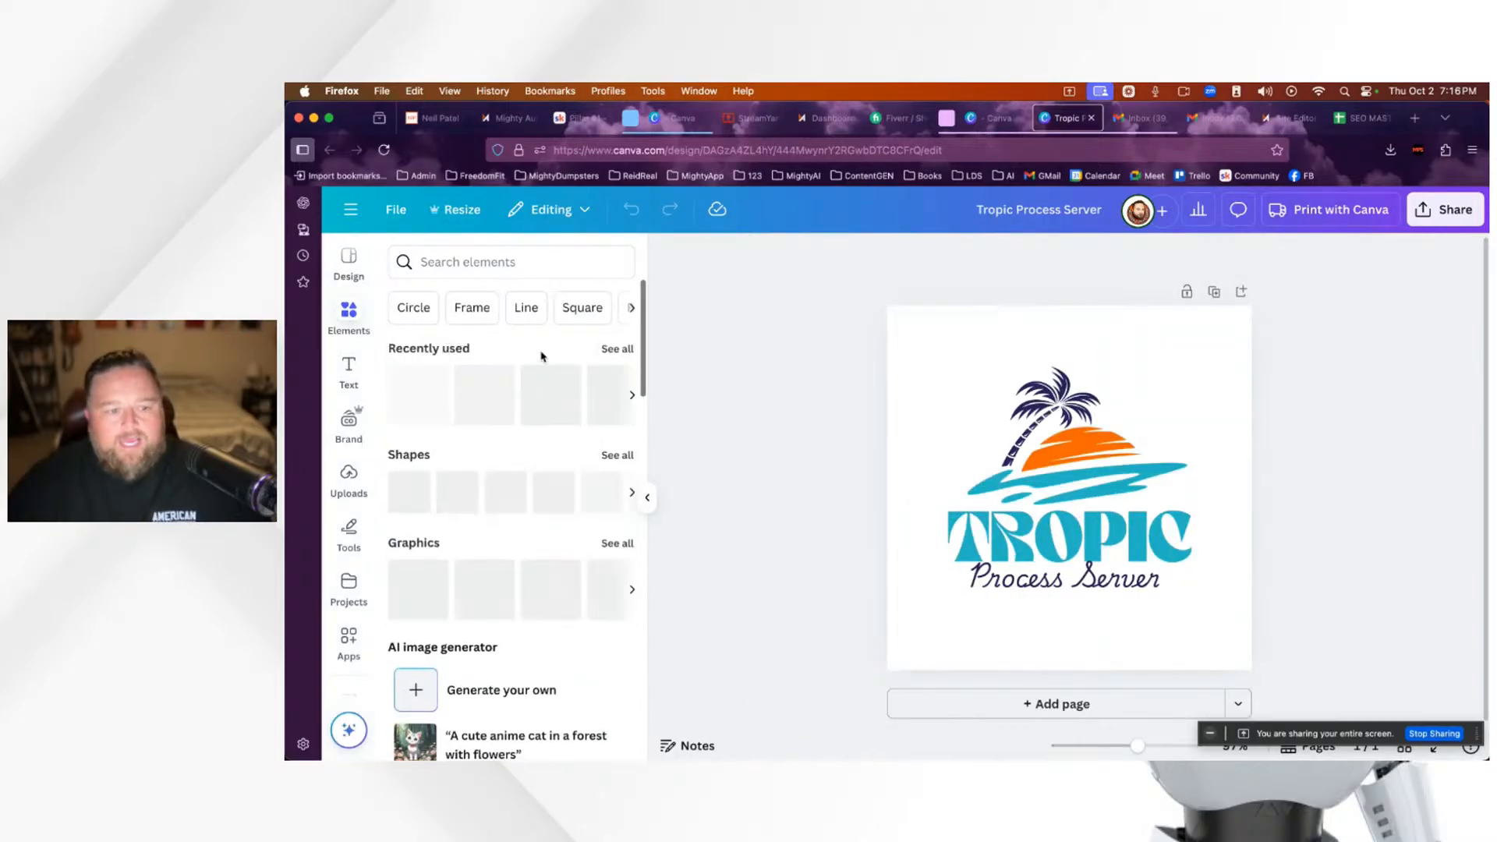
{"action": "left_click", "coordinate": [472, 264]}
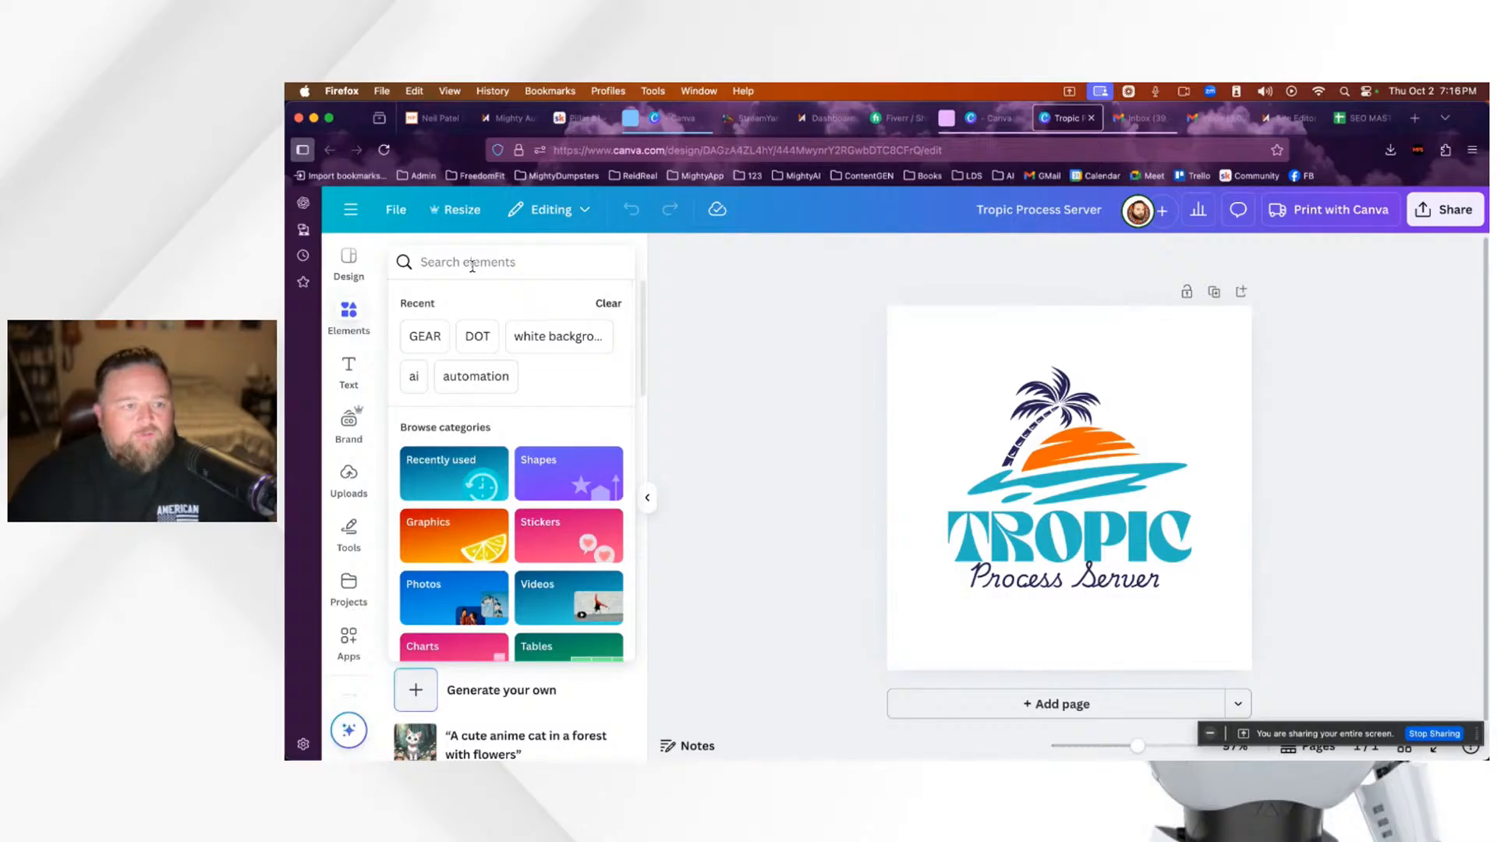
{"action": "type", "text": "christmas"}
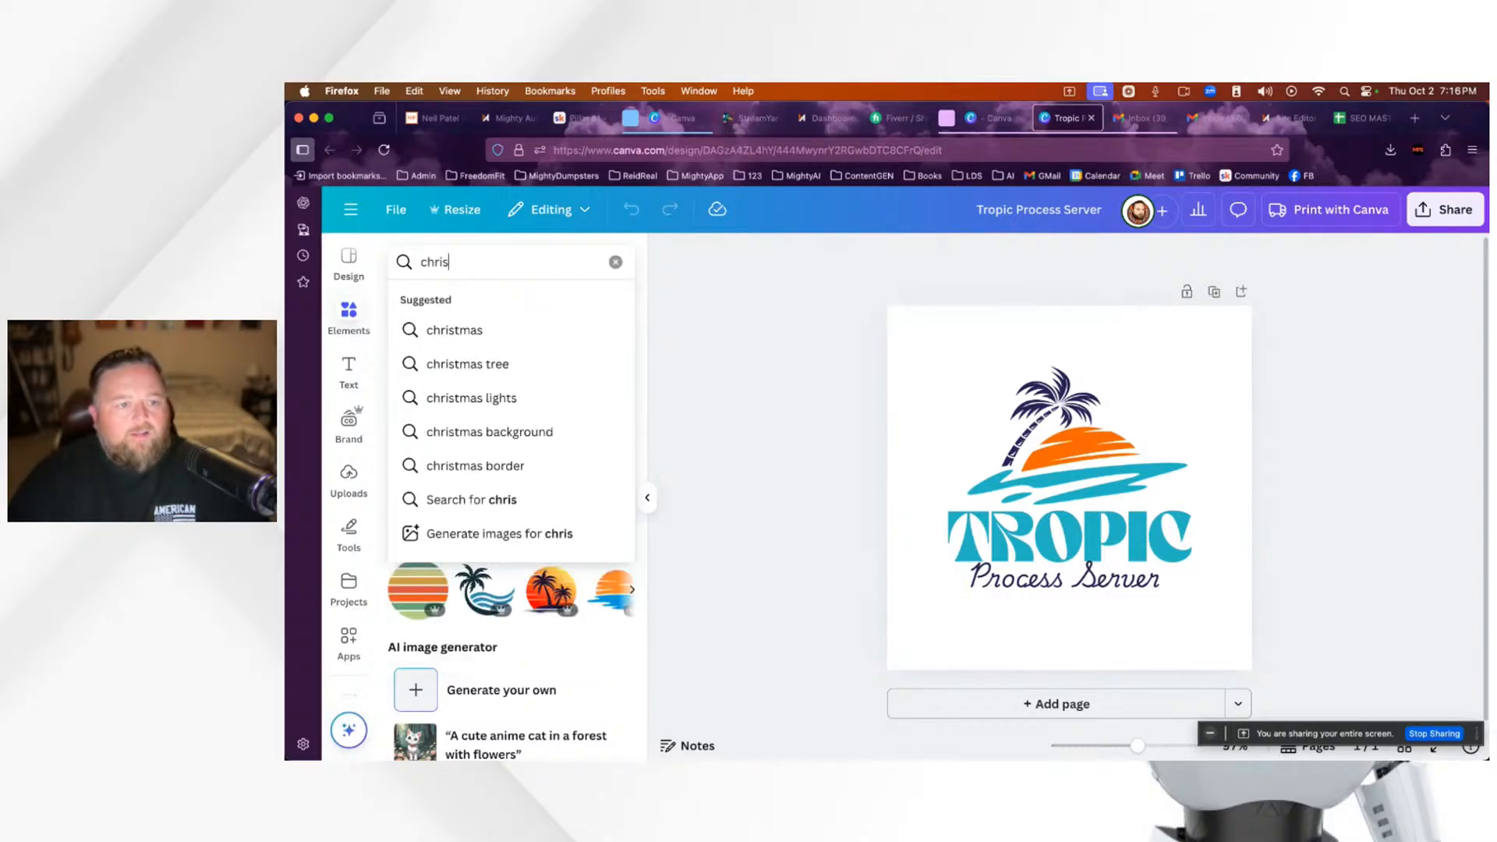
{"action": "key", "text": "Return"}
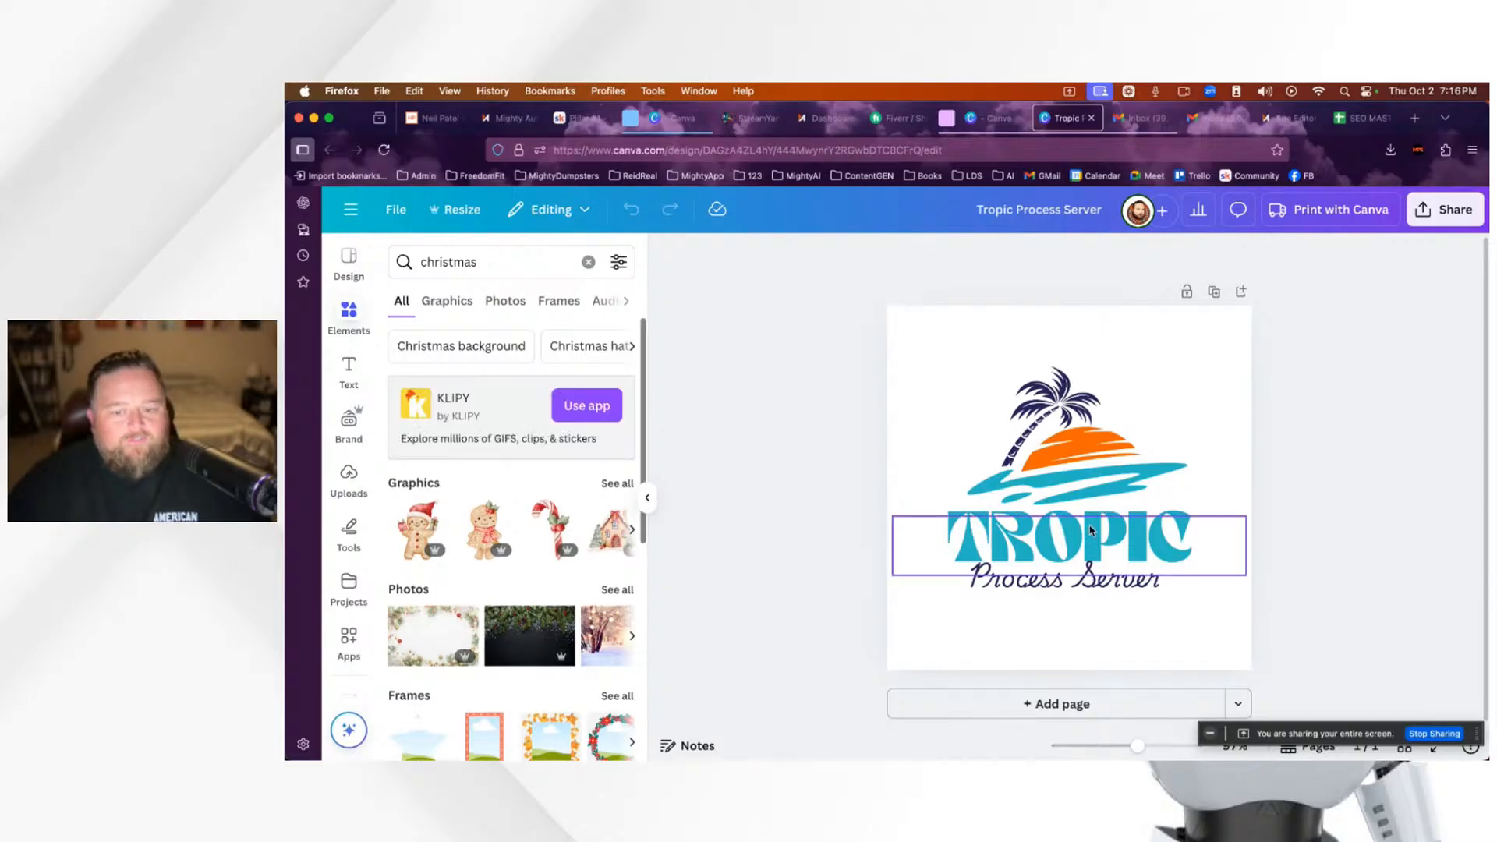
Step: Add the Christmas tree graphic from the full Graphics results to the design
{"action": "scroll", "coordinate": [644, 471], "scroll_direction": "down", "scroll_amount": 1}
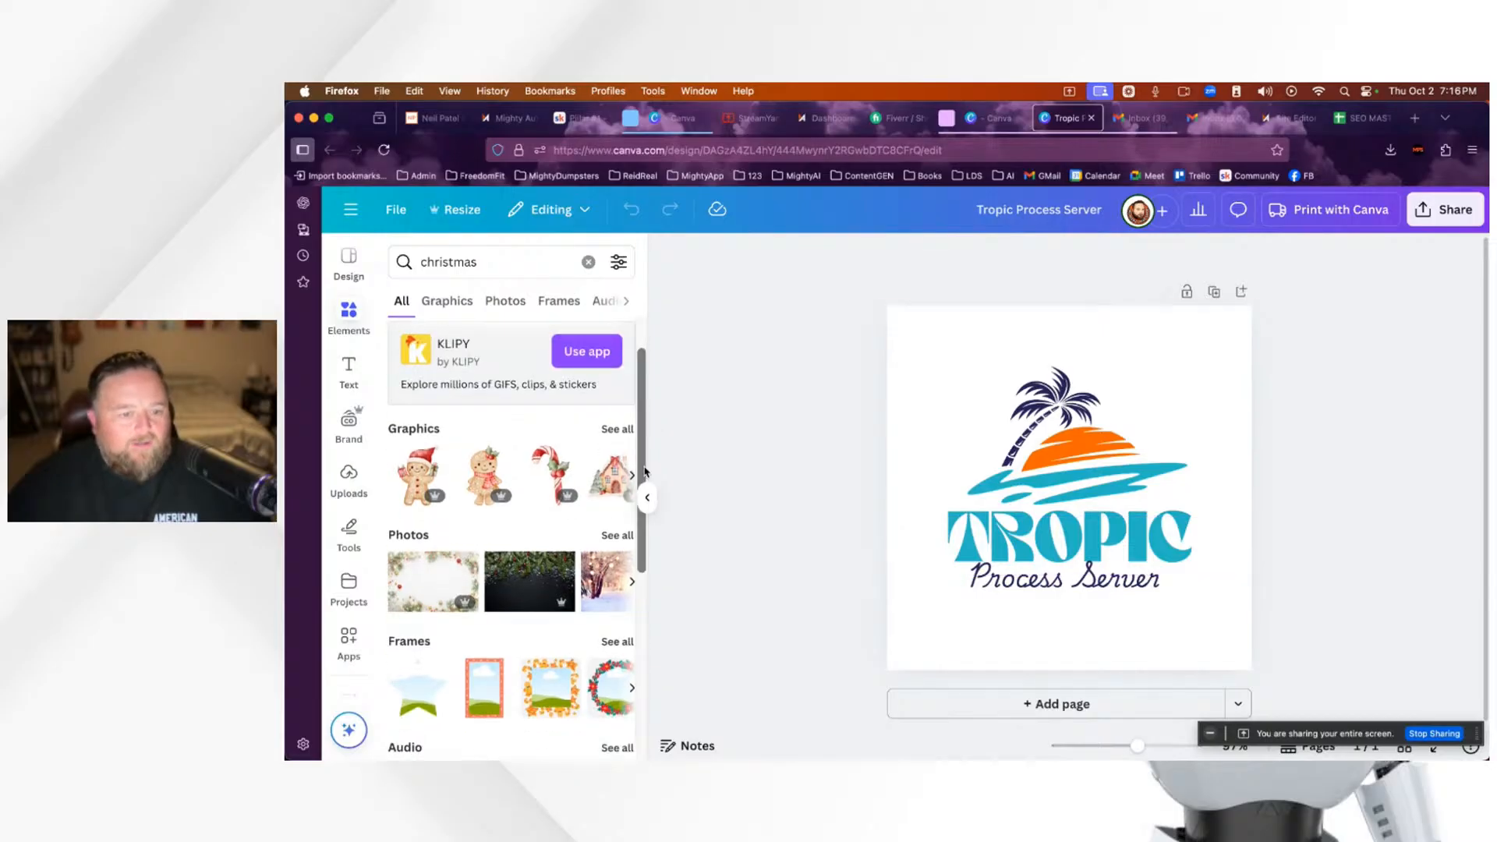
{"action": "left_click", "coordinate": [617, 429]}
{"action": "scroll", "coordinate": [568, 556], "scroll_direction": "down", "scroll_amount": 1}
{"action": "scroll", "coordinate": [568, 557], "scroll_direction": "down", "scroll_amount": 1}
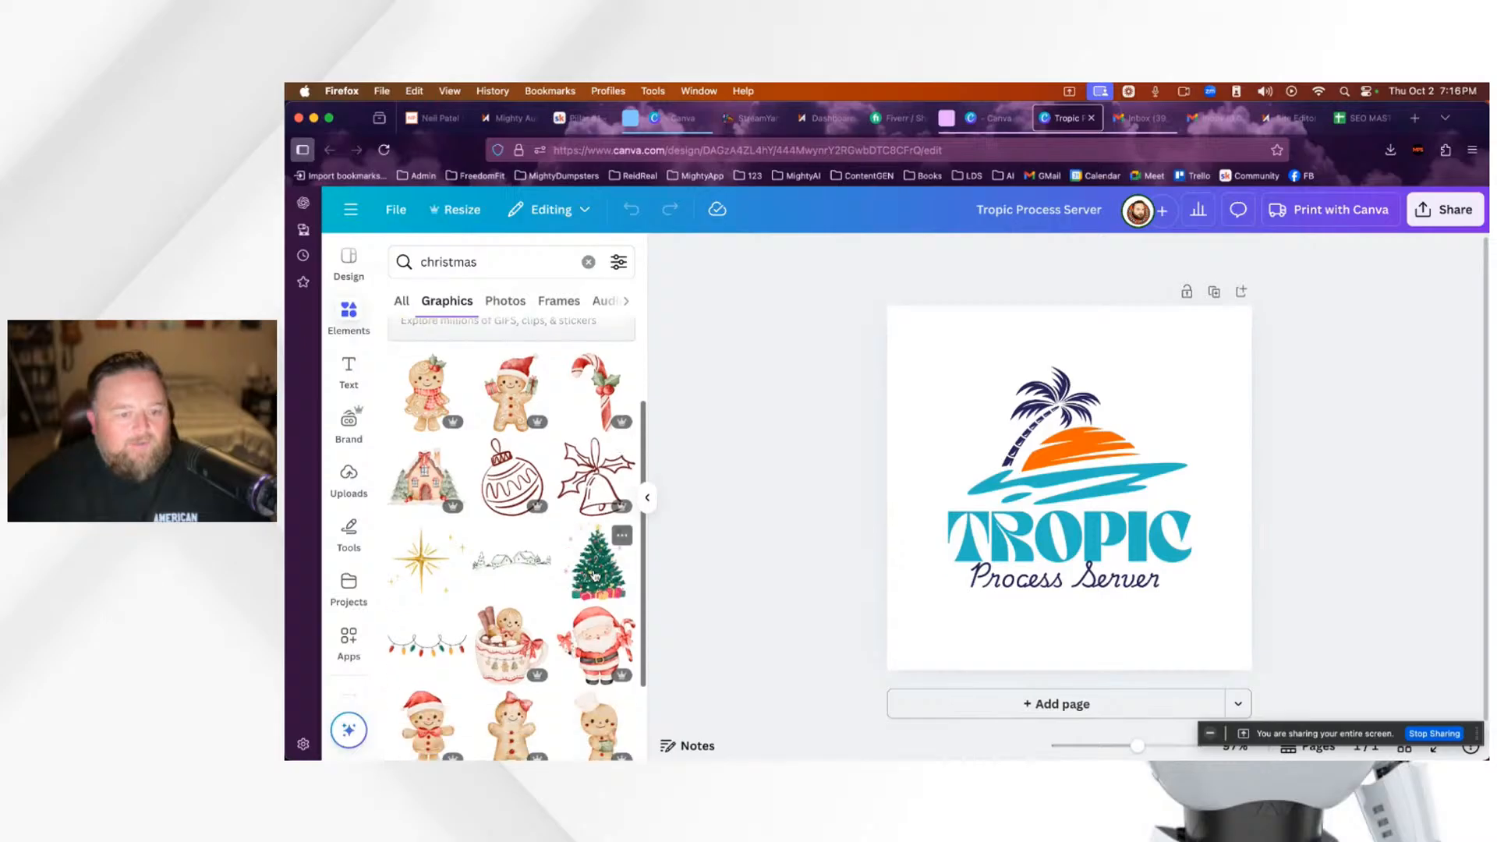
{"action": "left_click", "coordinate": [596, 577]}
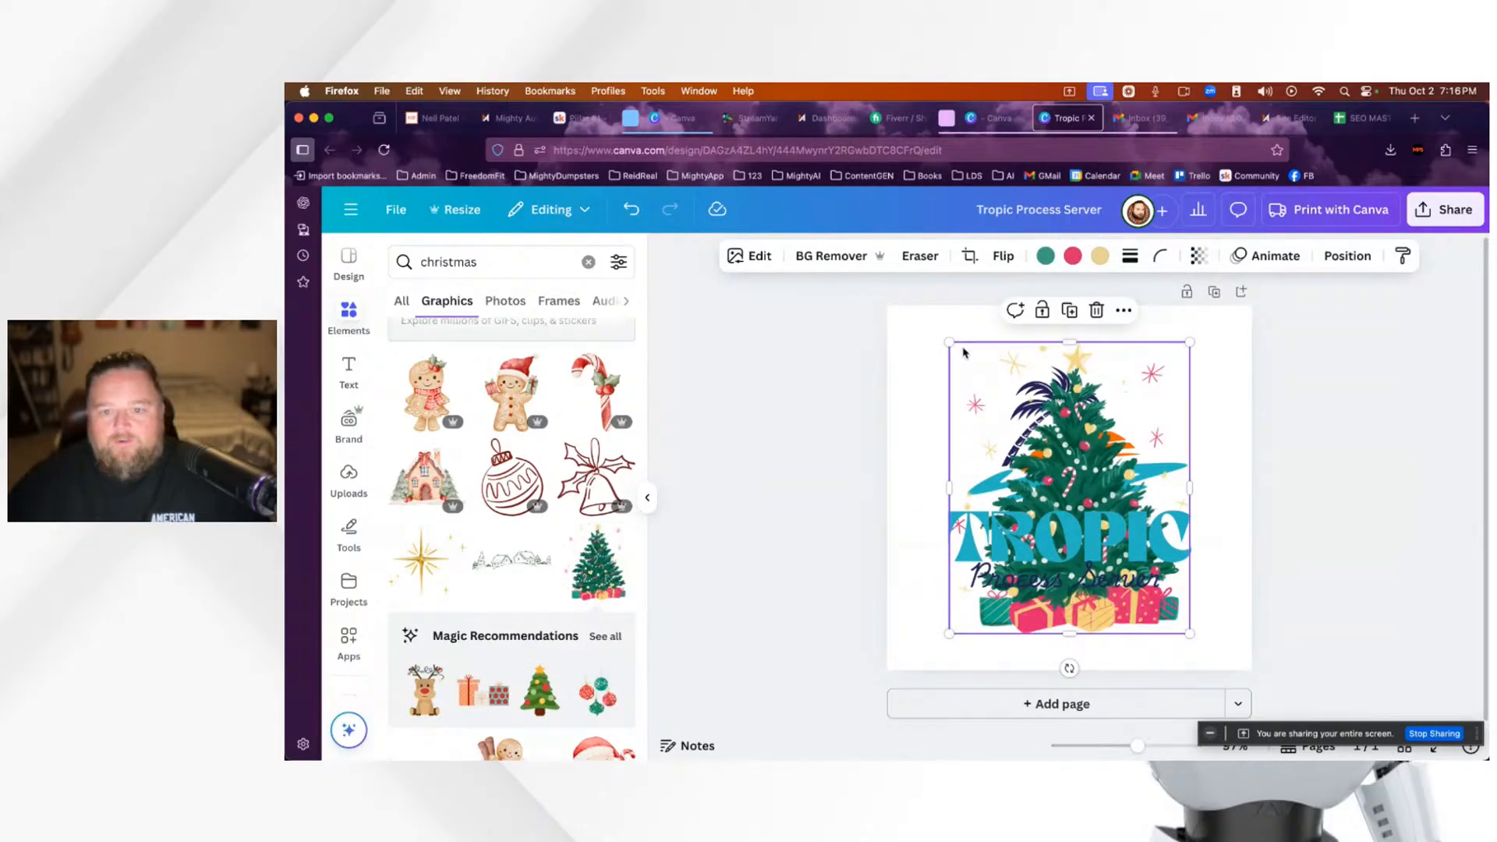
Step: Shrink the Christmas tree to about a third and place it beside the sun
{"action": "left_click_drag", "start_coordinate": [949, 341], "coordinate": [1082, 504]}
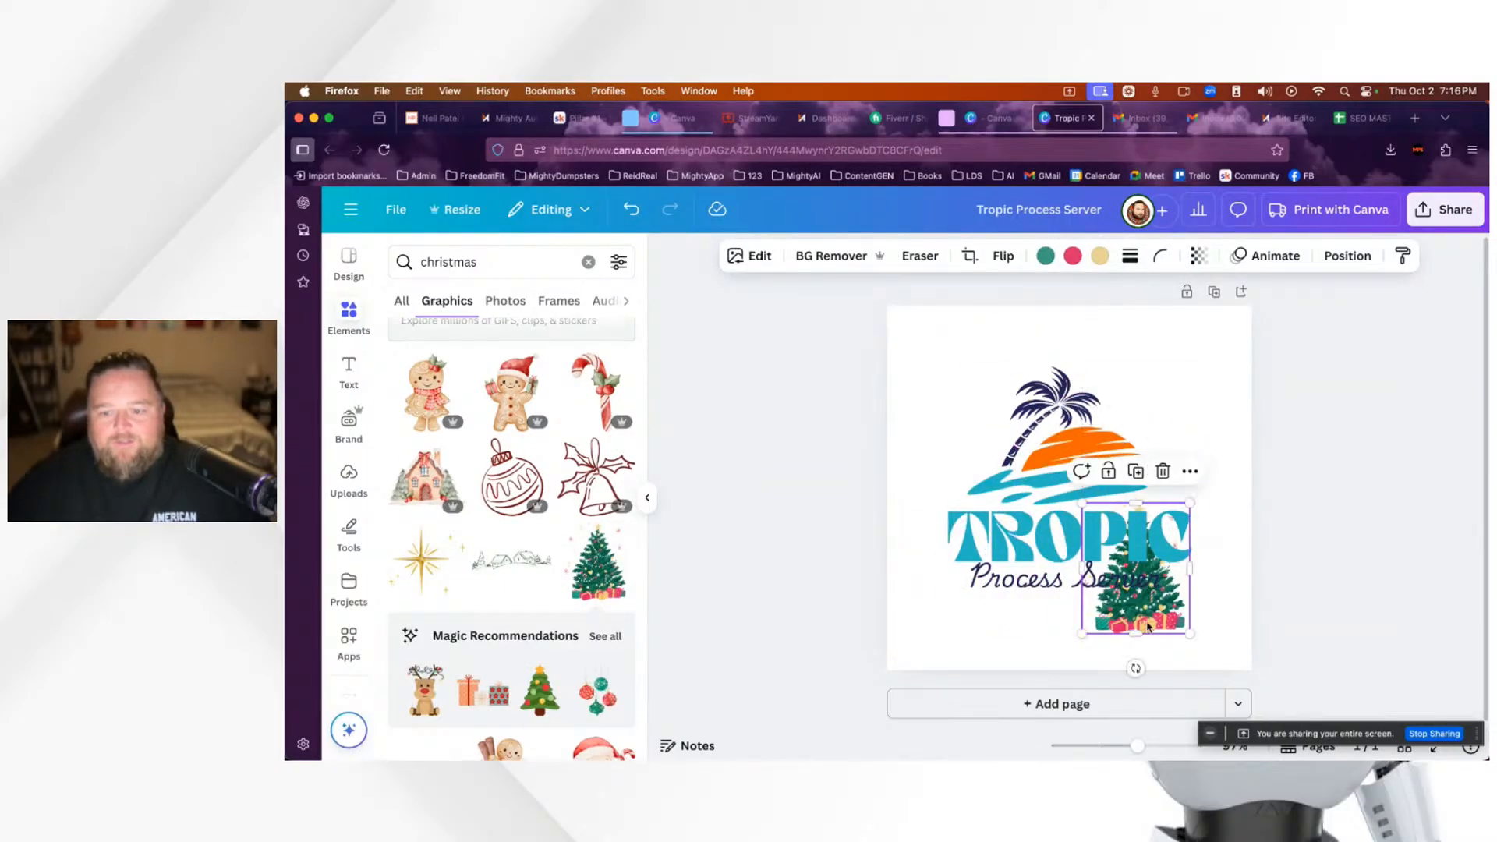
{"action": "left_click_drag", "start_coordinate": [1153, 612], "coordinate": [1225, 530]}
{"action": "left_click", "coordinate": [1052, 436]}
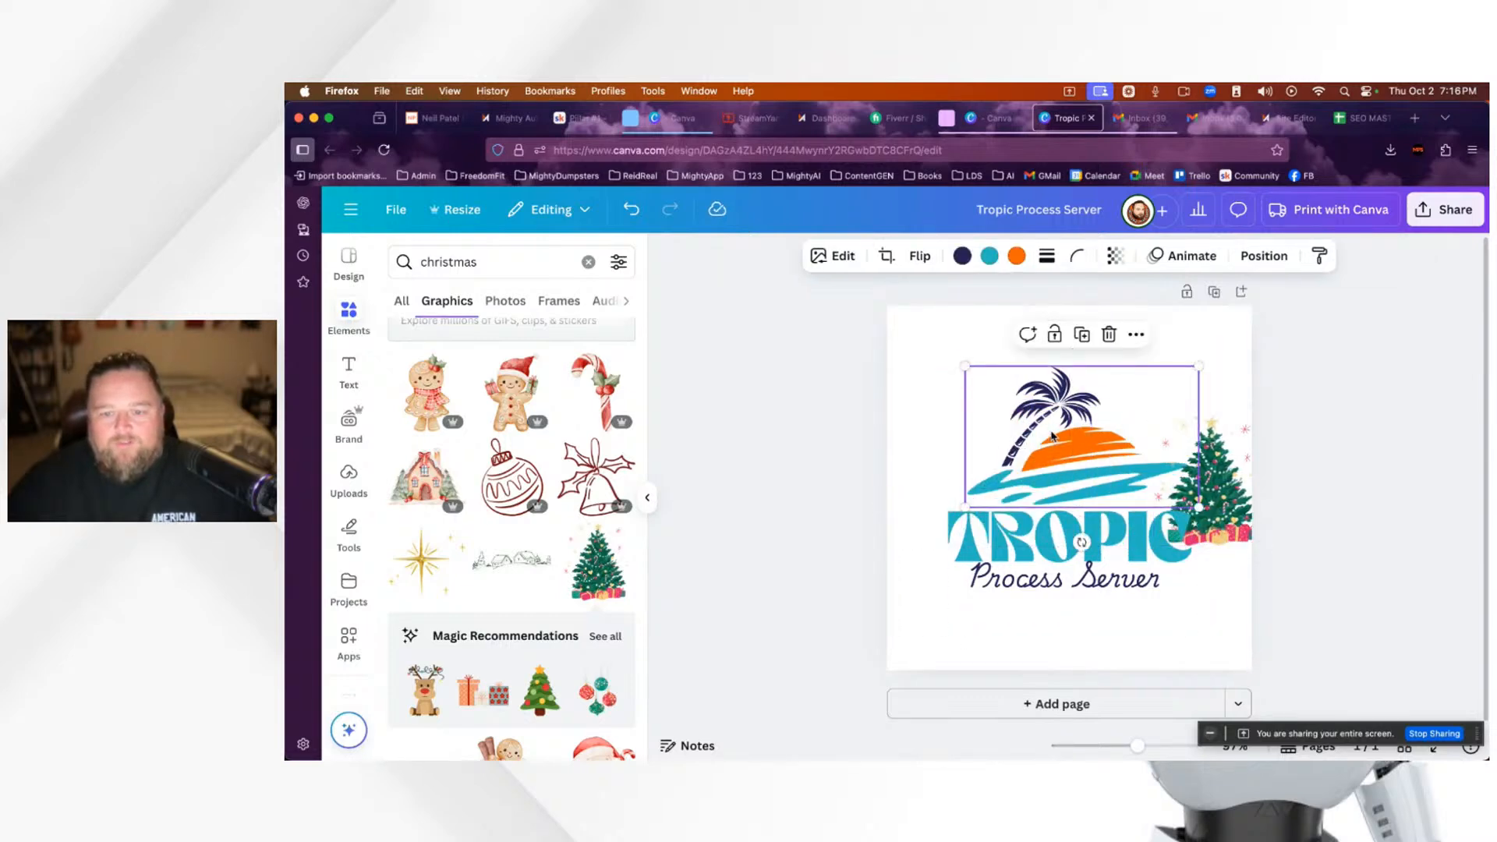
{"action": "left_click_drag", "start_coordinate": [1221, 506], "coordinate": [1195, 439]}
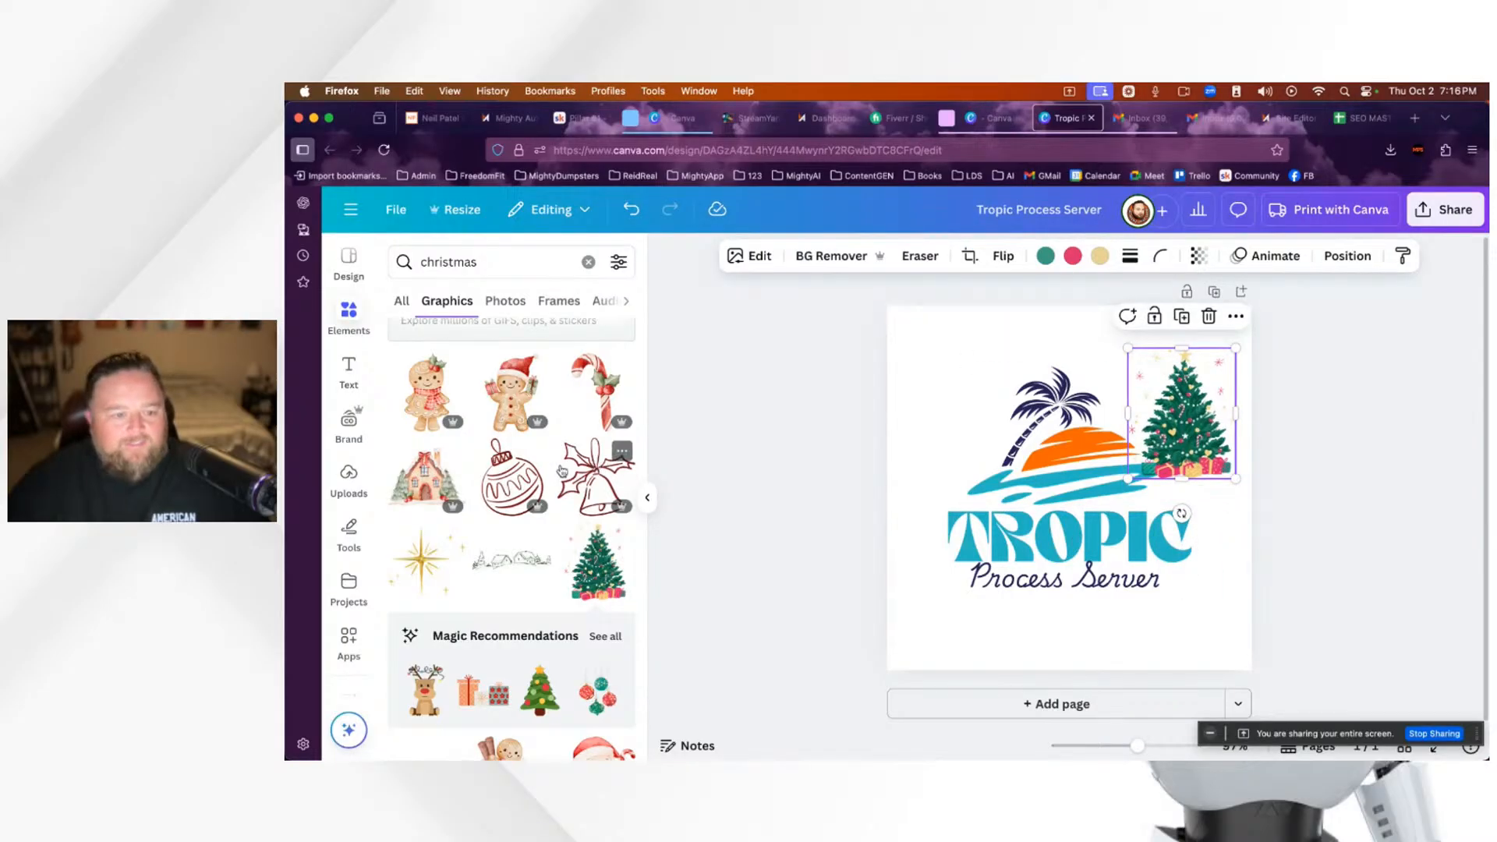
Step: Add the candy cane graphic and resize it to about 170 by 270
{"action": "left_click", "coordinate": [619, 402]}
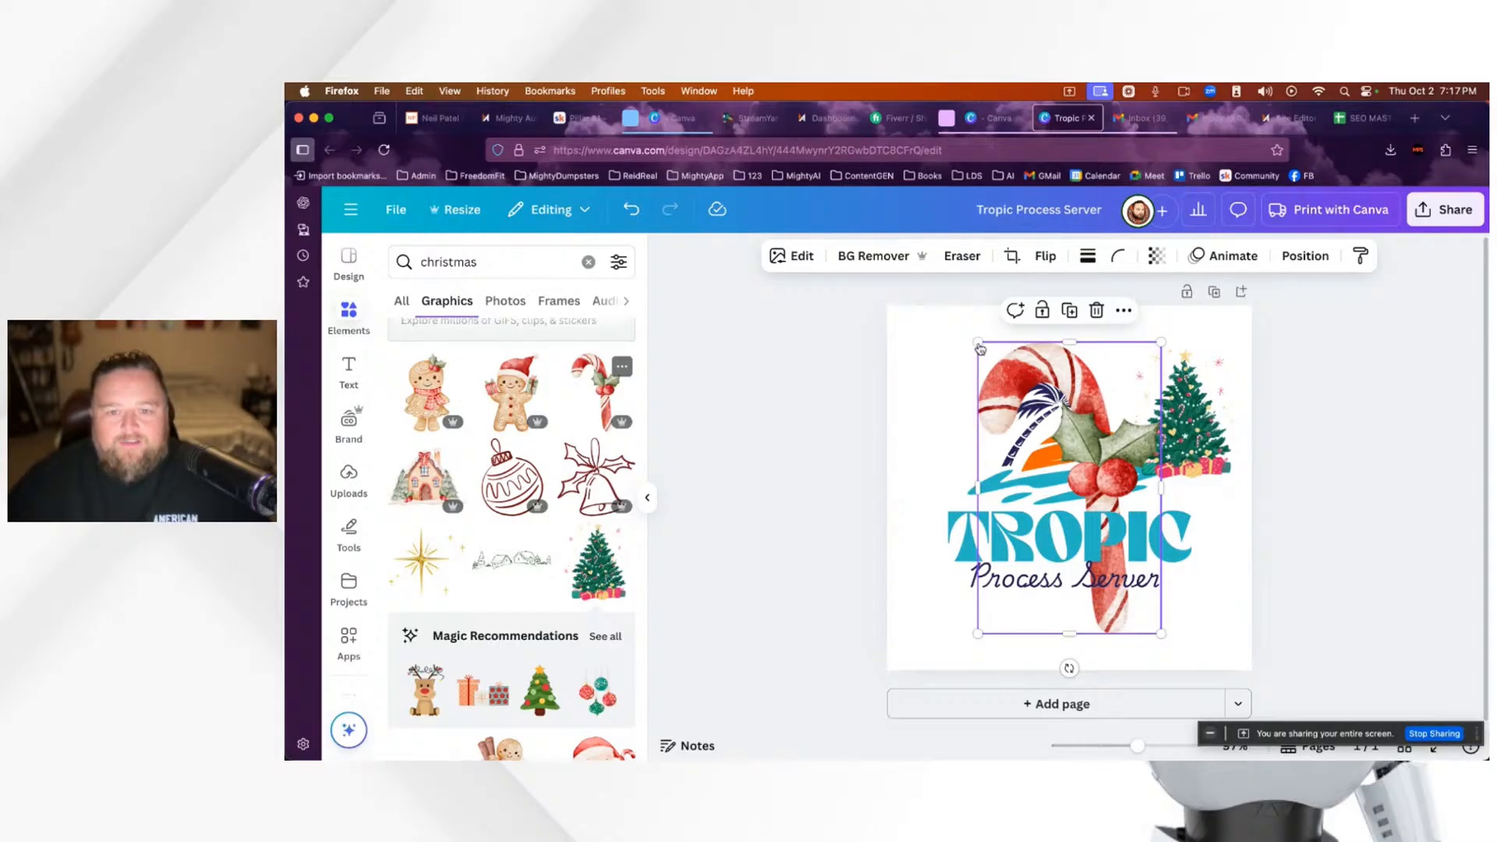
{"action": "left_click_drag", "start_coordinate": [979, 344], "coordinate": [1052, 415]}
{"action": "left_click_drag", "start_coordinate": [979, 343], "coordinate": [1024, 413]}
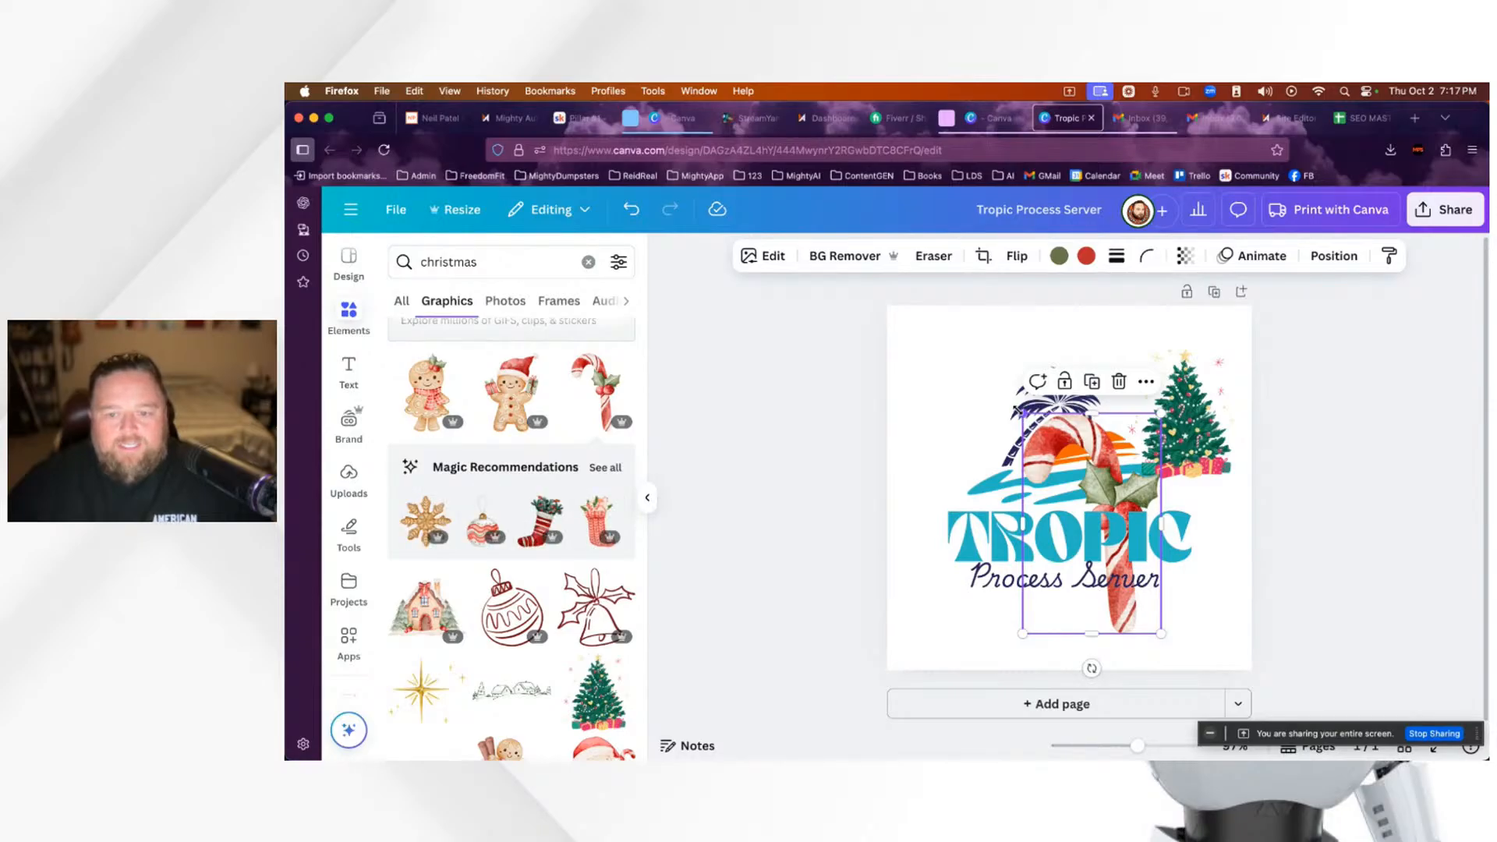
{"action": "mouse_move", "coordinate": [1024, 416]}
{"action": "left_mouse_down"}
{"action": "mouse_move", "coordinate": [1107, 569]}
{"action": "mouse_move", "coordinate": [1022, 442]}
{"action": "left_mouse_up"}
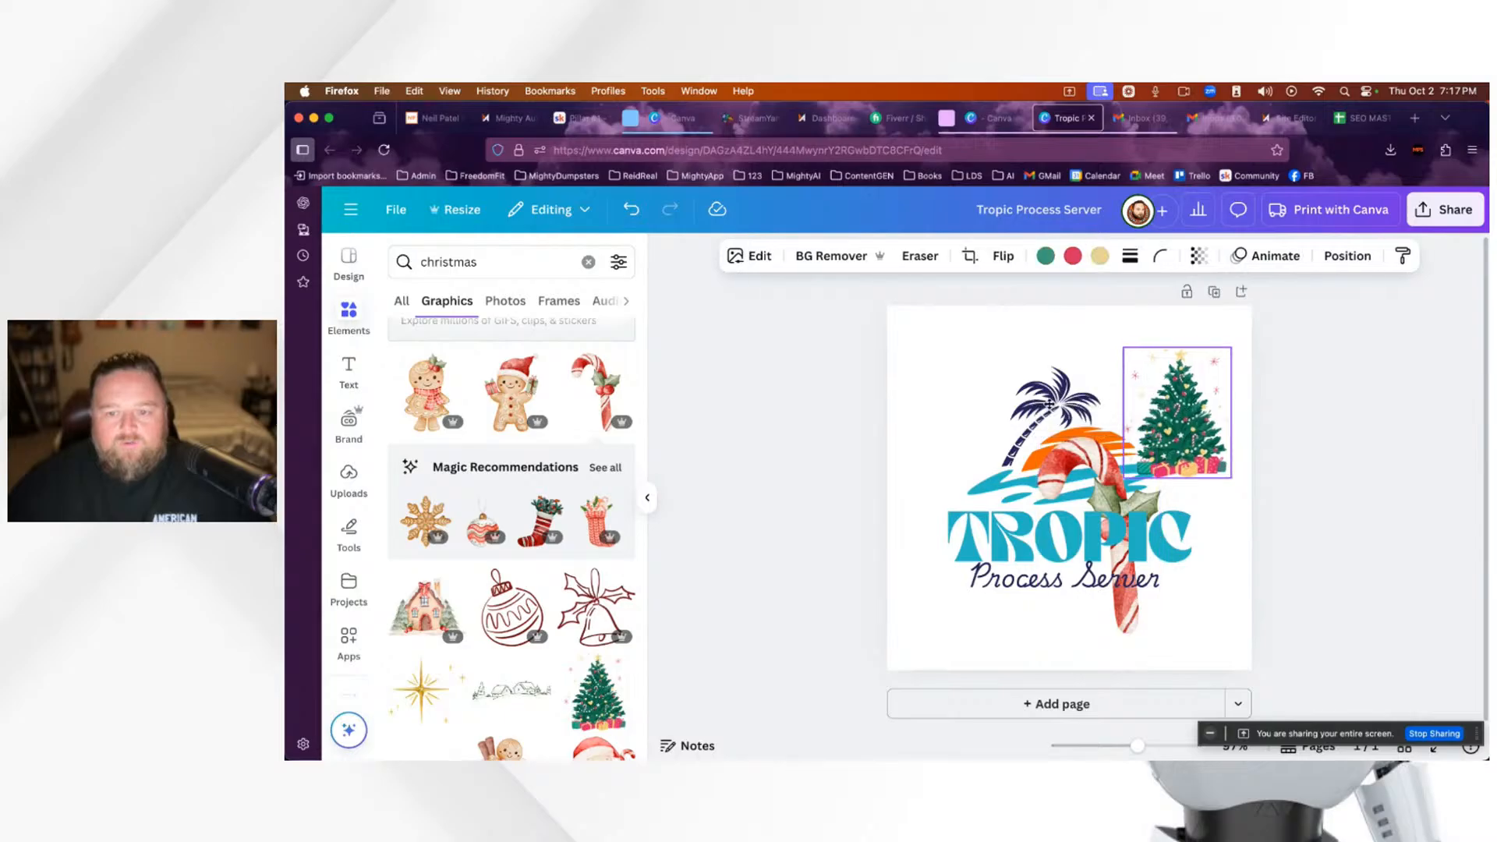
Step: Delete the Christmas tree and move the candy cane to the logo's upper left
{"action": "left_click_drag", "start_coordinate": [1193, 425], "coordinate": [960, 399]}
{"action": "left_click_drag", "start_coordinate": [1095, 451], "coordinate": [1148, 386]}
{"action": "left_click", "coordinate": [940, 394]}
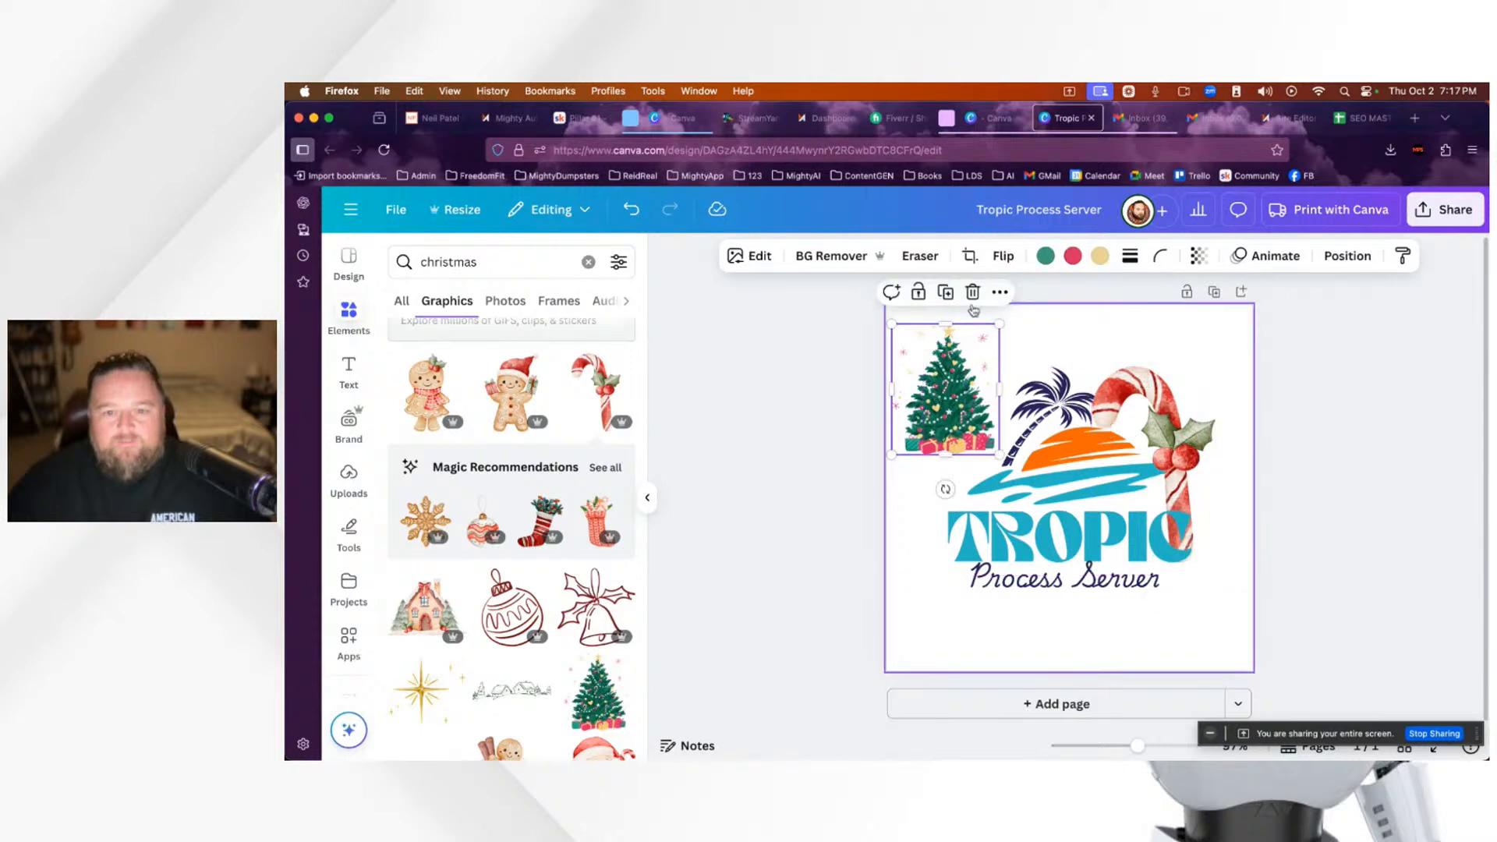
{"action": "left_click", "coordinate": [973, 293]}
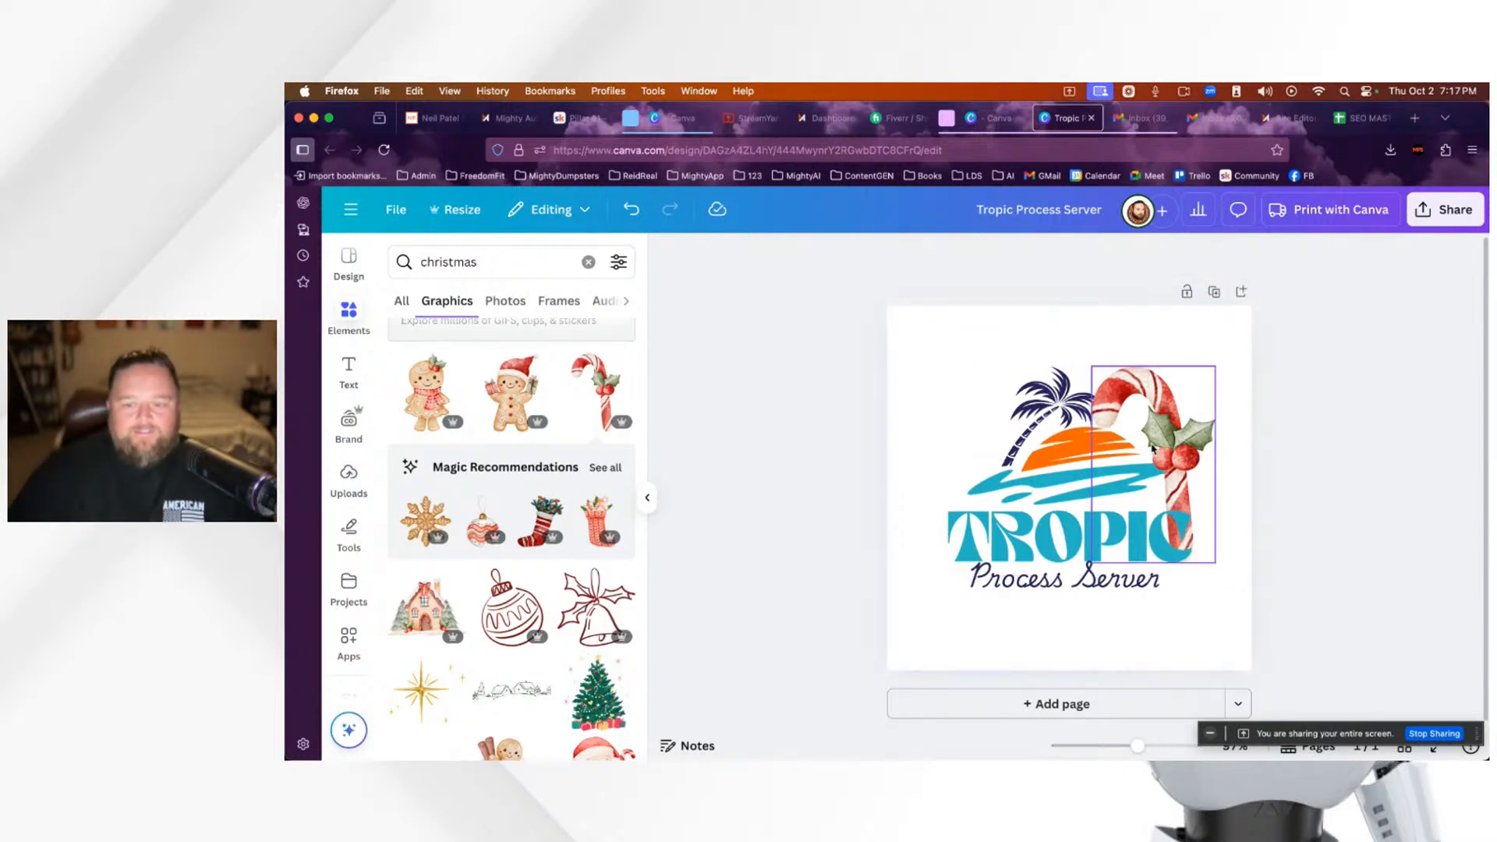
{"action": "left_click_drag", "start_coordinate": [1172, 425], "coordinate": [984, 404]}
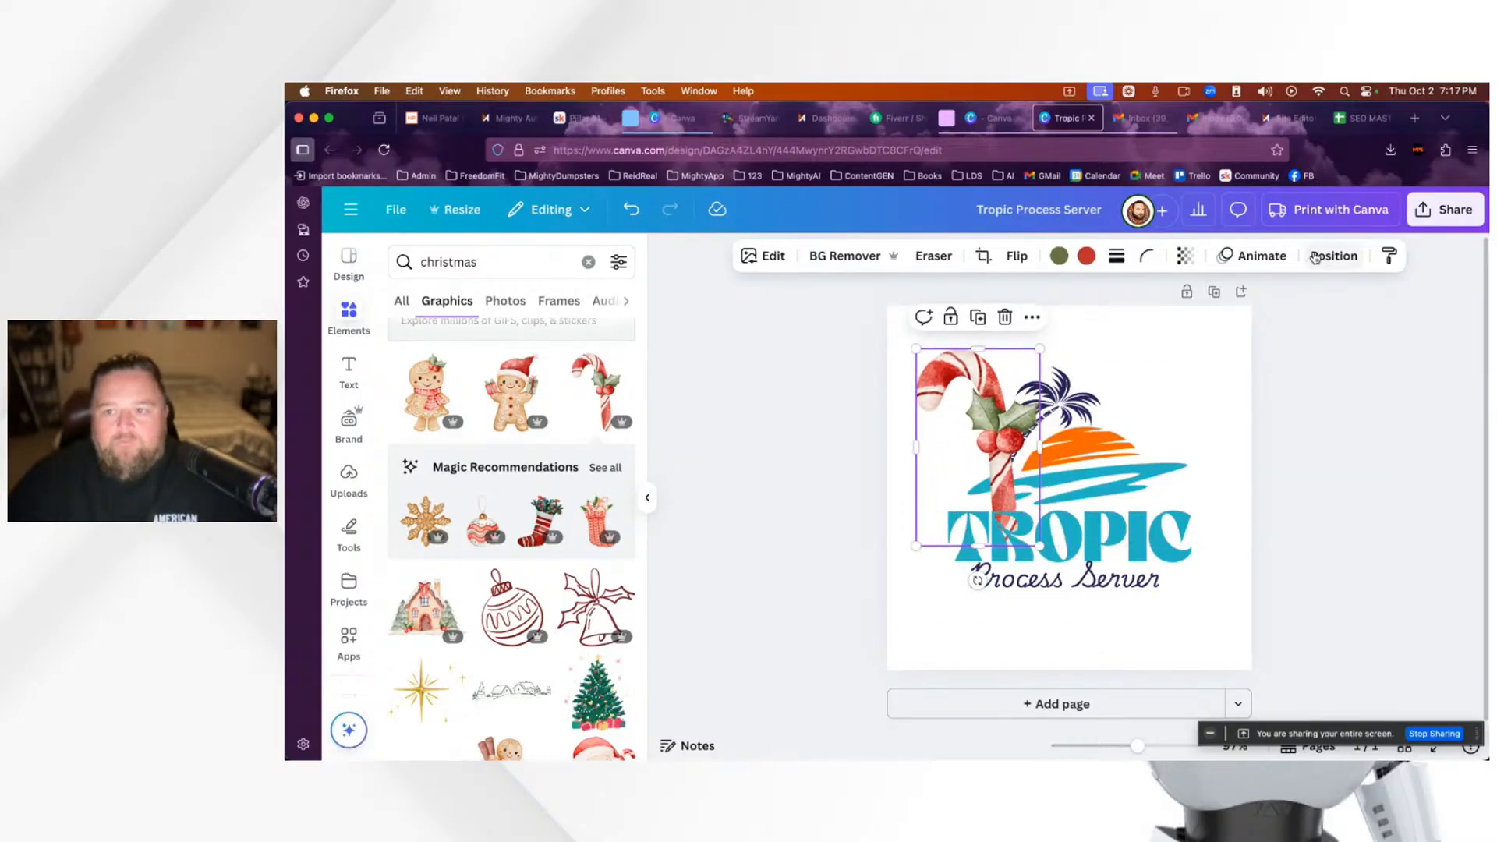
Step: Send the candy cane backward behind the palm tree and shrink it slightly
{"action": "left_click", "coordinate": [1323, 258]}
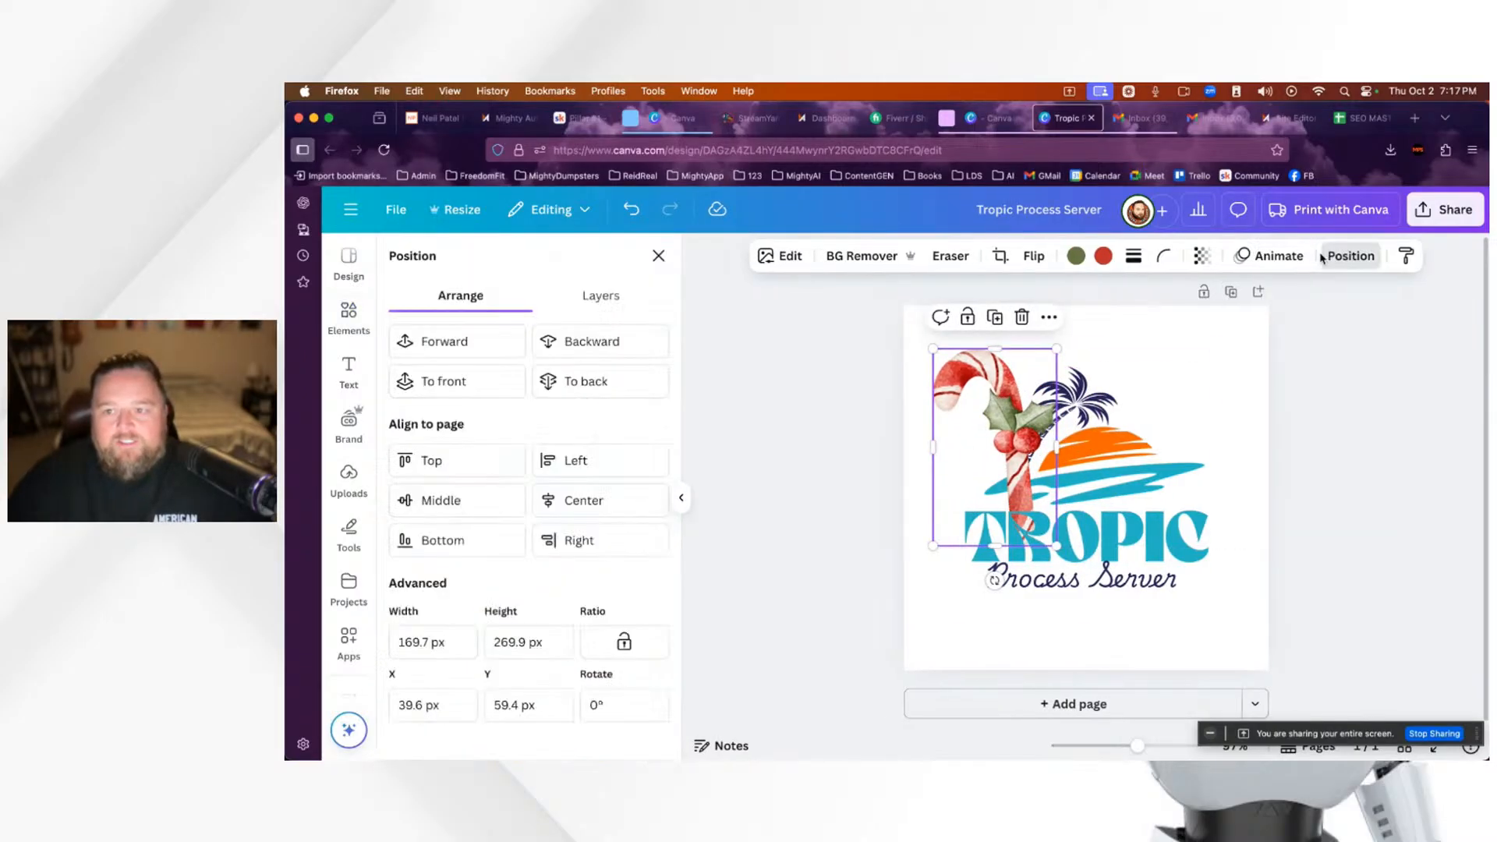
{"action": "left_click", "coordinate": [590, 345]}
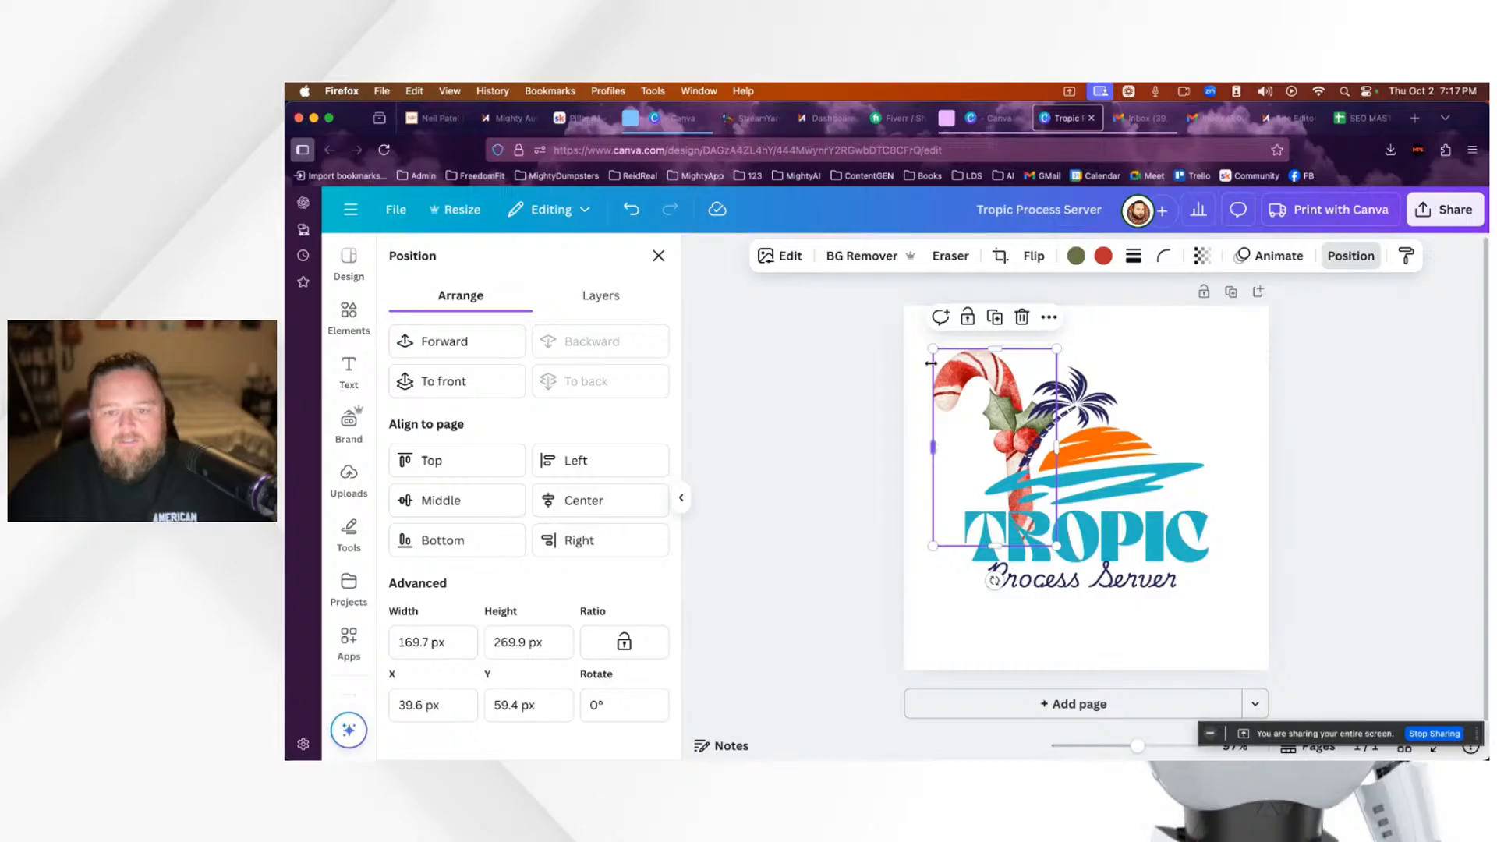
{"action": "left_click_drag", "start_coordinate": [933, 348], "coordinate": [950, 378]}
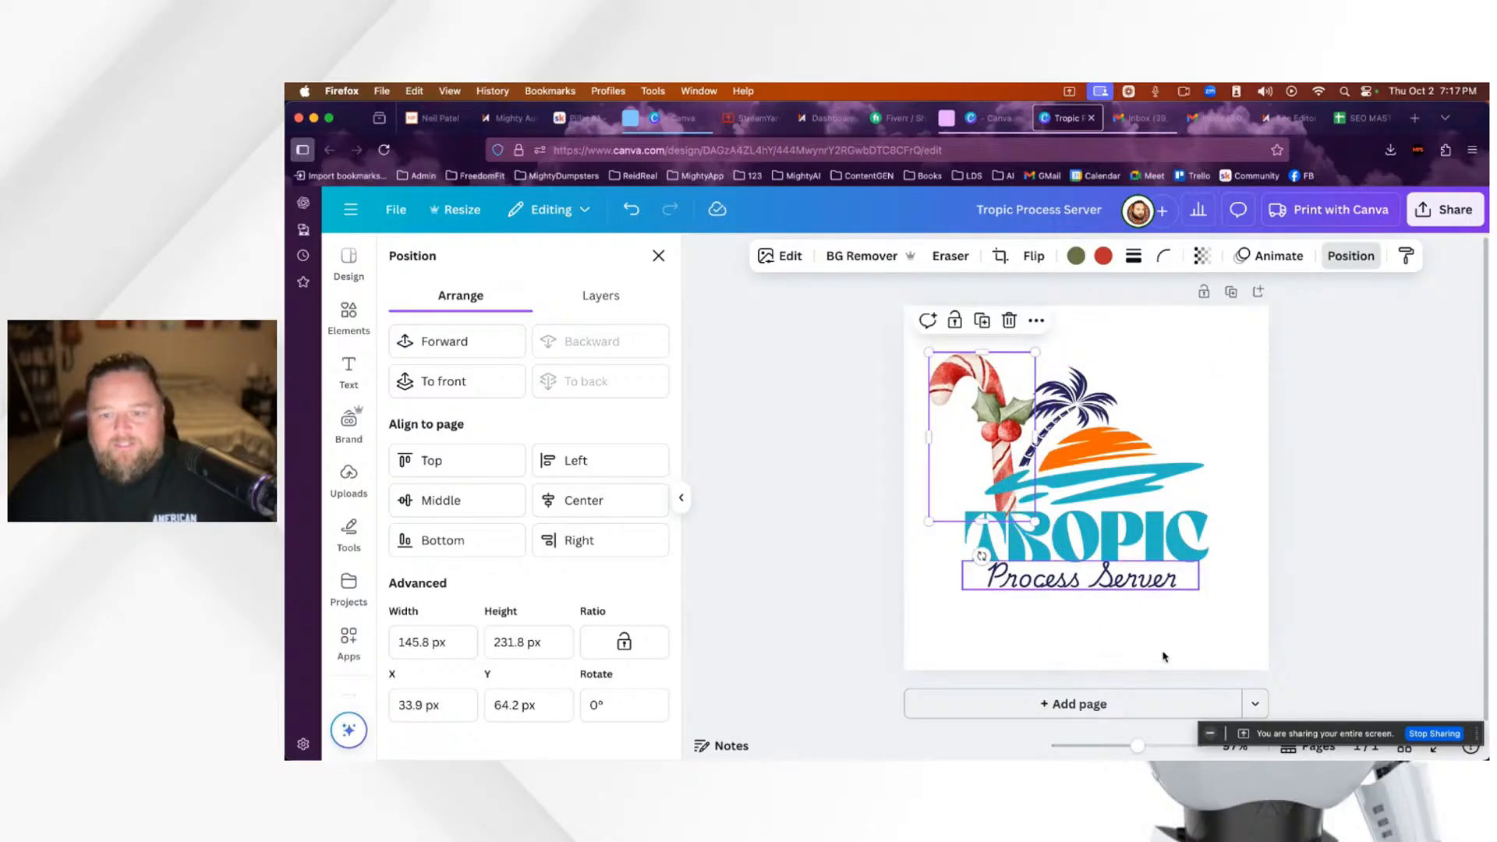
{"action": "left_click", "coordinate": [1222, 625]}
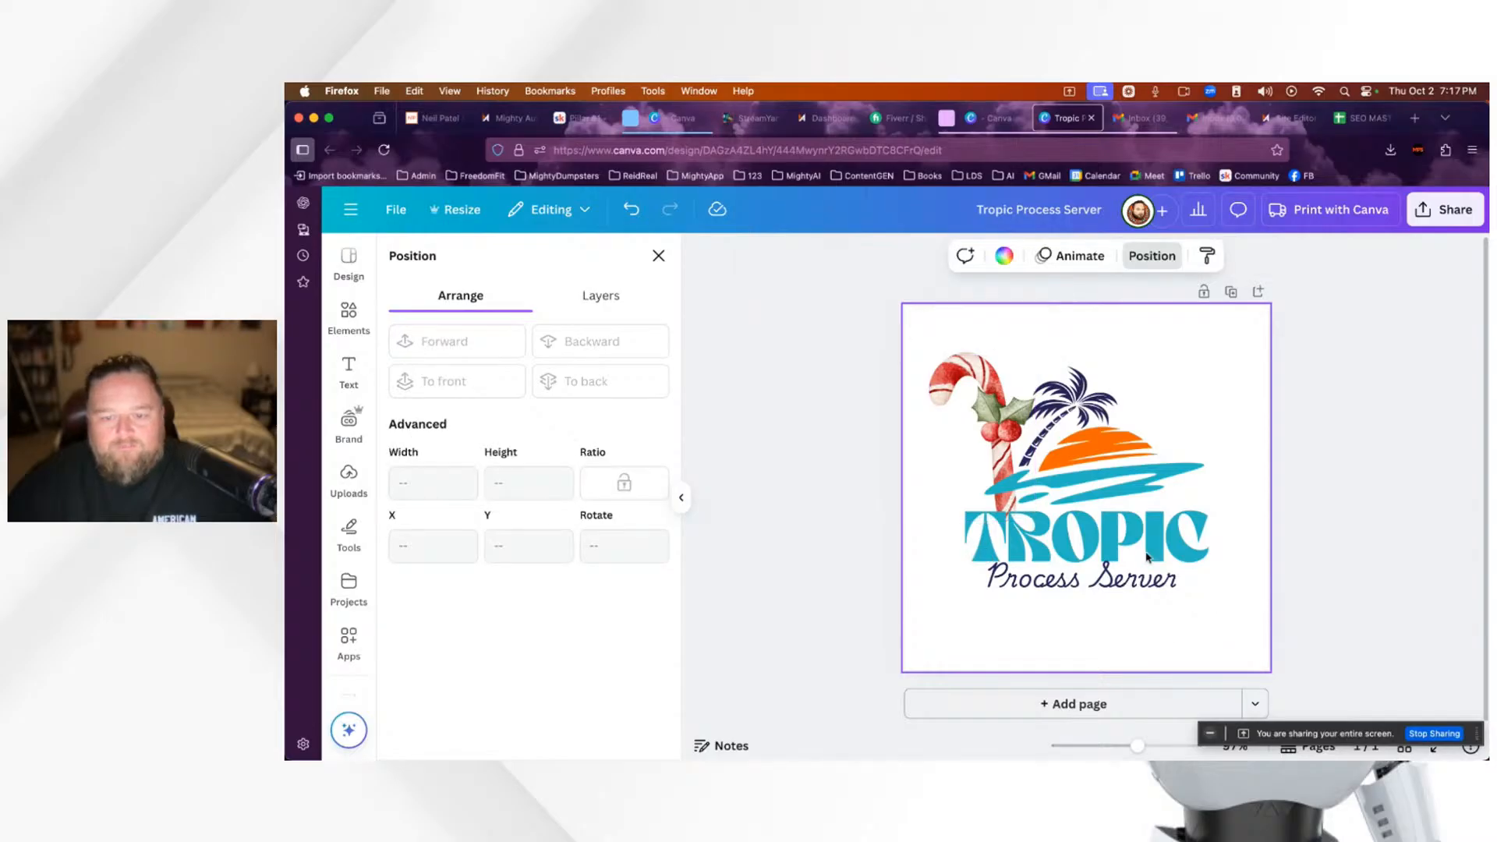
{"action": "left_click", "coordinate": [943, 374]}
{"action": "left_click_drag", "start_coordinate": [928, 351], "coordinate": [937, 366]}
{"action": "left_click", "coordinate": [1222, 628]}
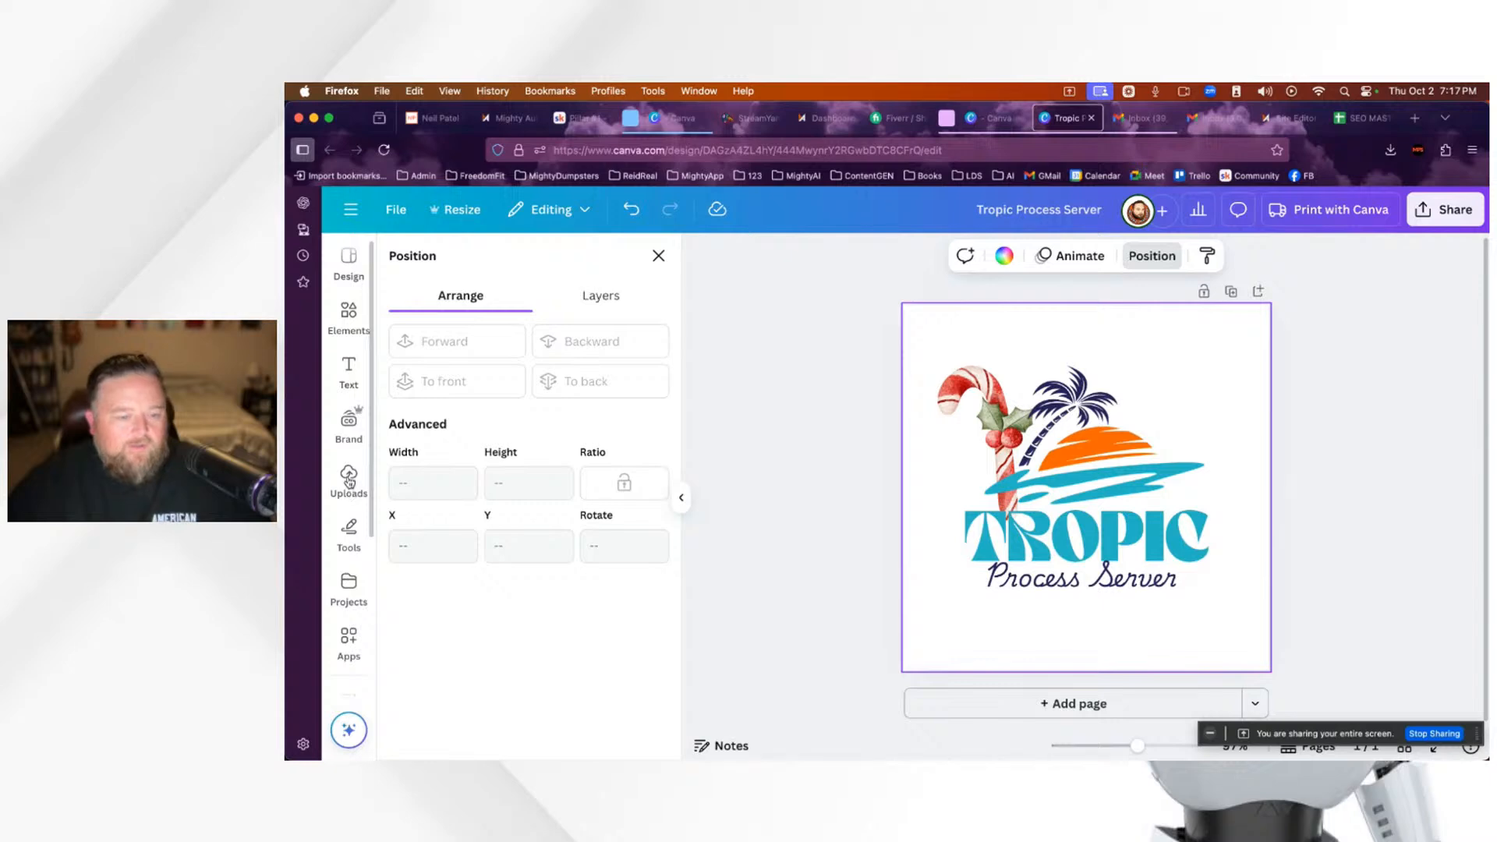
Step: Delete the candy cane and switch back to the Tropic website editor
{"action": "left_click", "coordinate": [981, 387]}
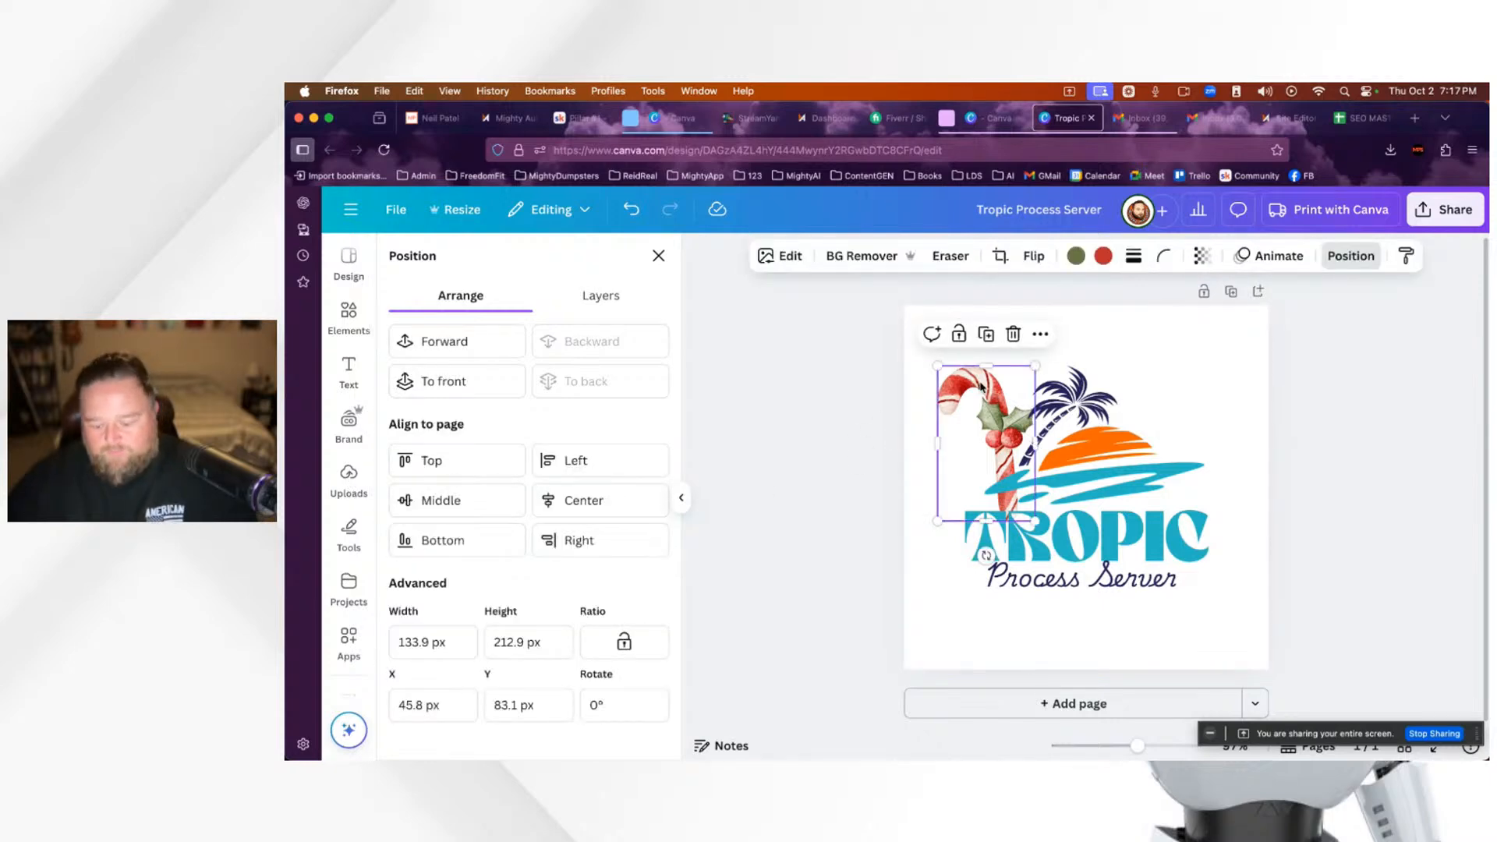
{"action": "key", "text": "Delete"}
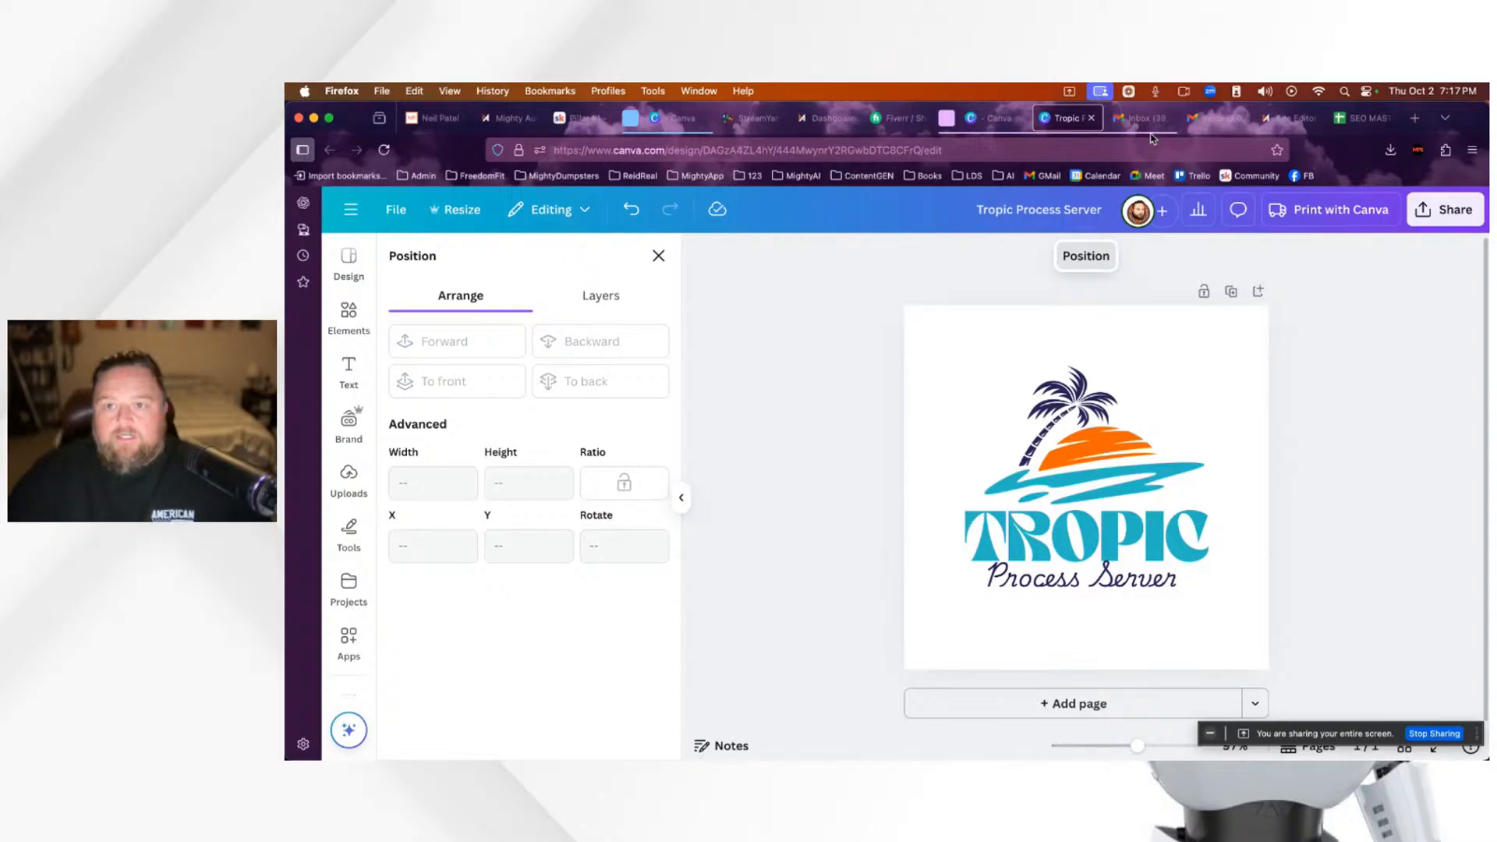
{"action": "left_click", "coordinate": [1290, 120]}
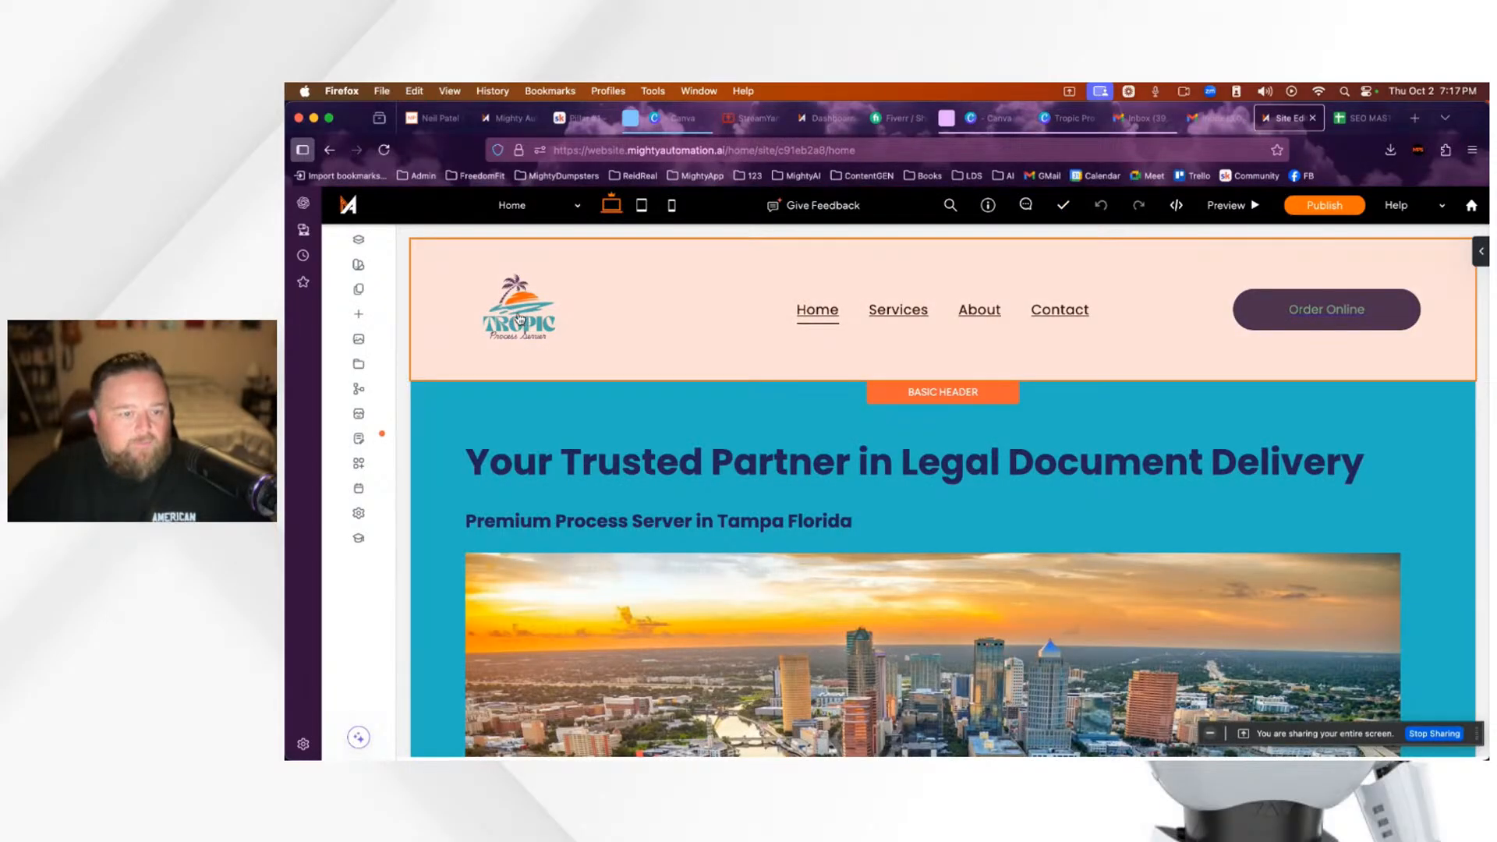
Step: Inspect the logo header's settings and the Pages list, then open a new Firefox tab
{"action": "left_click", "coordinate": [520, 318]}
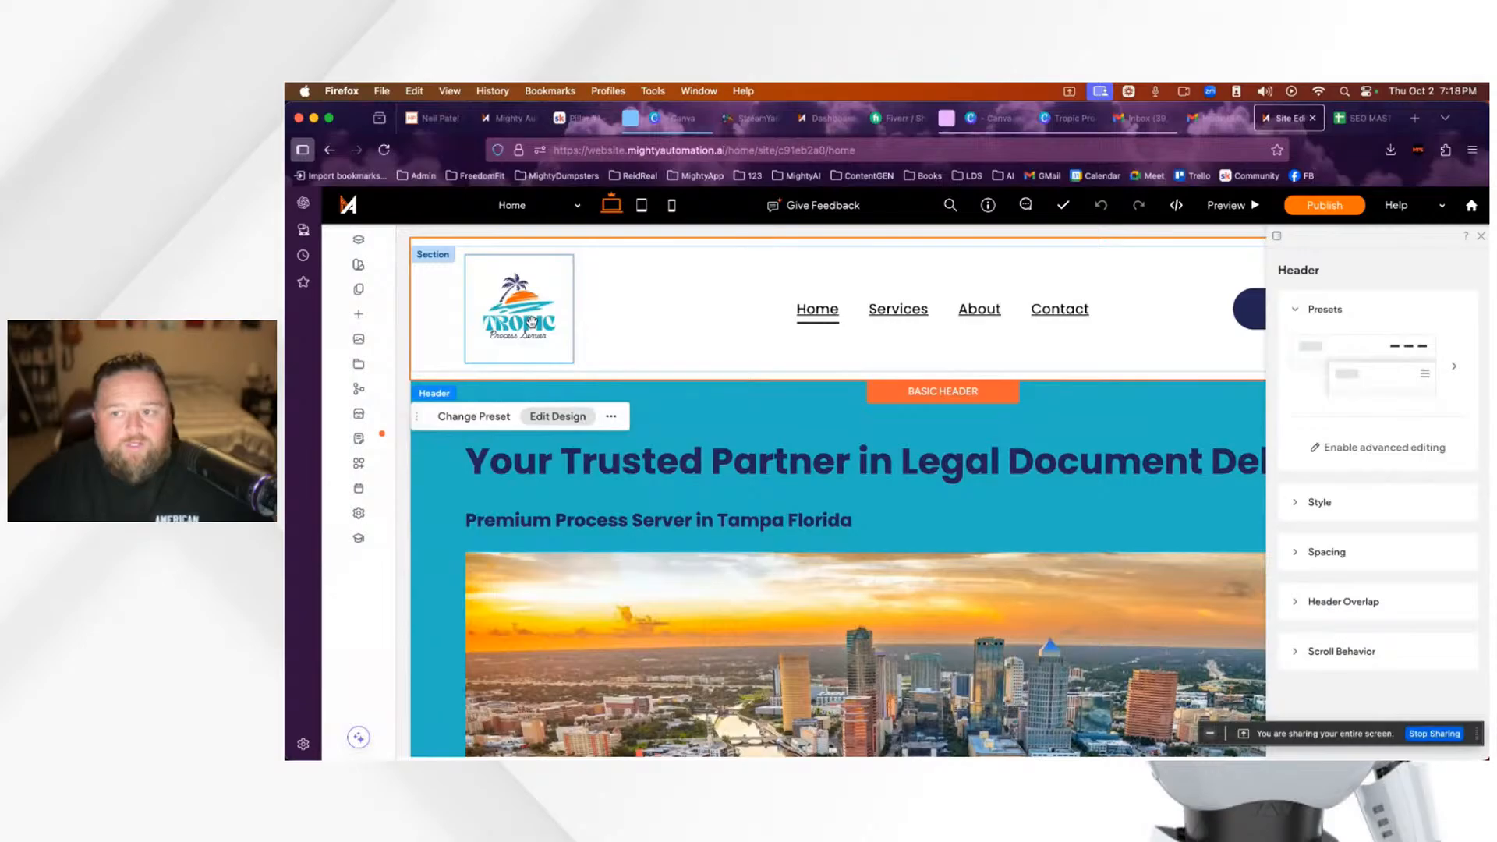
{"action": "left_click", "coordinate": [1482, 240]}
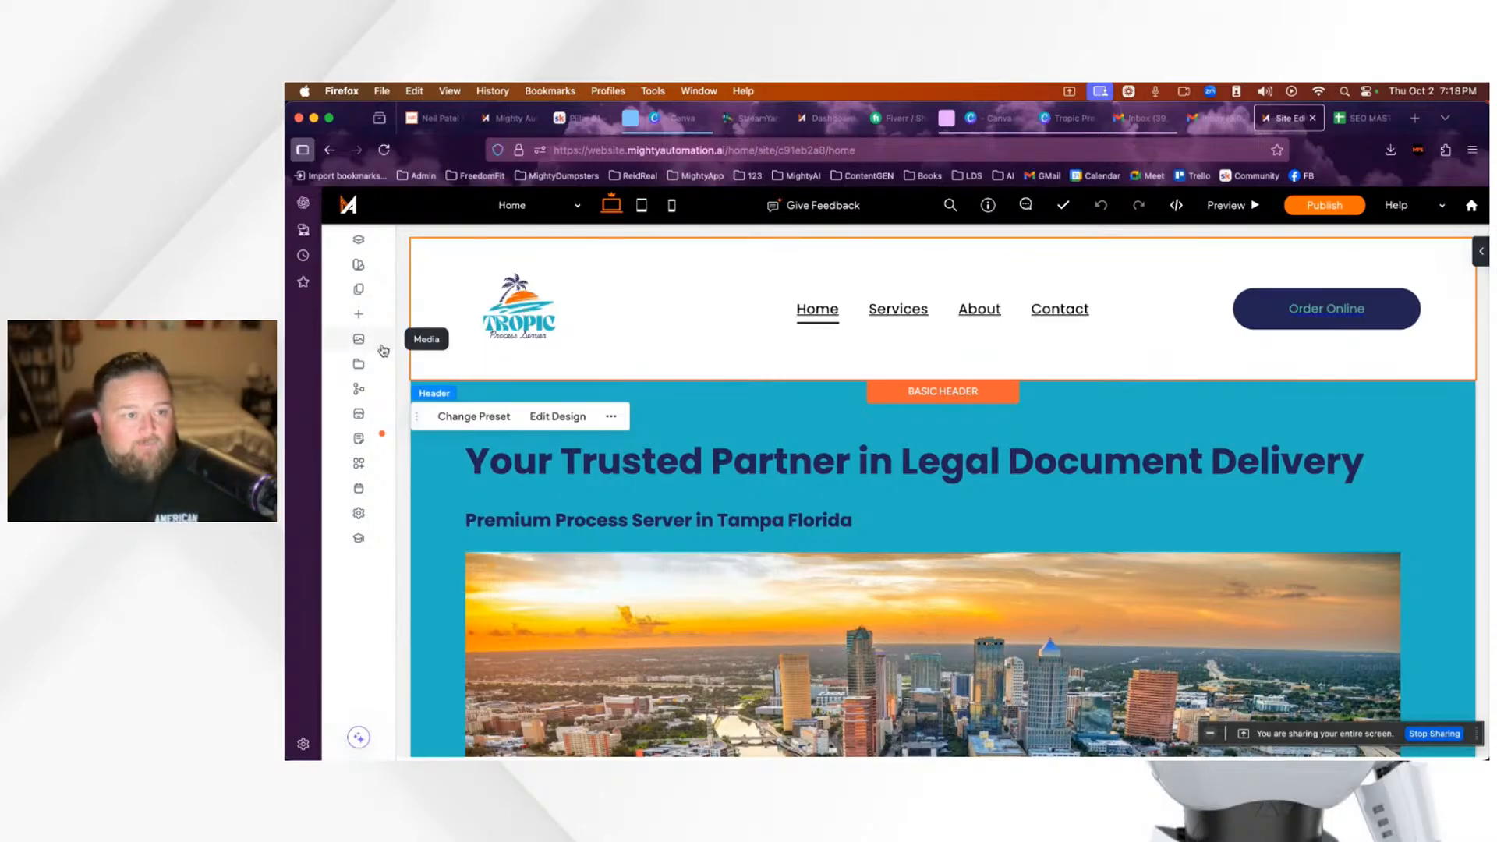
{"action": "mouse_move", "coordinate": [352, 436]}
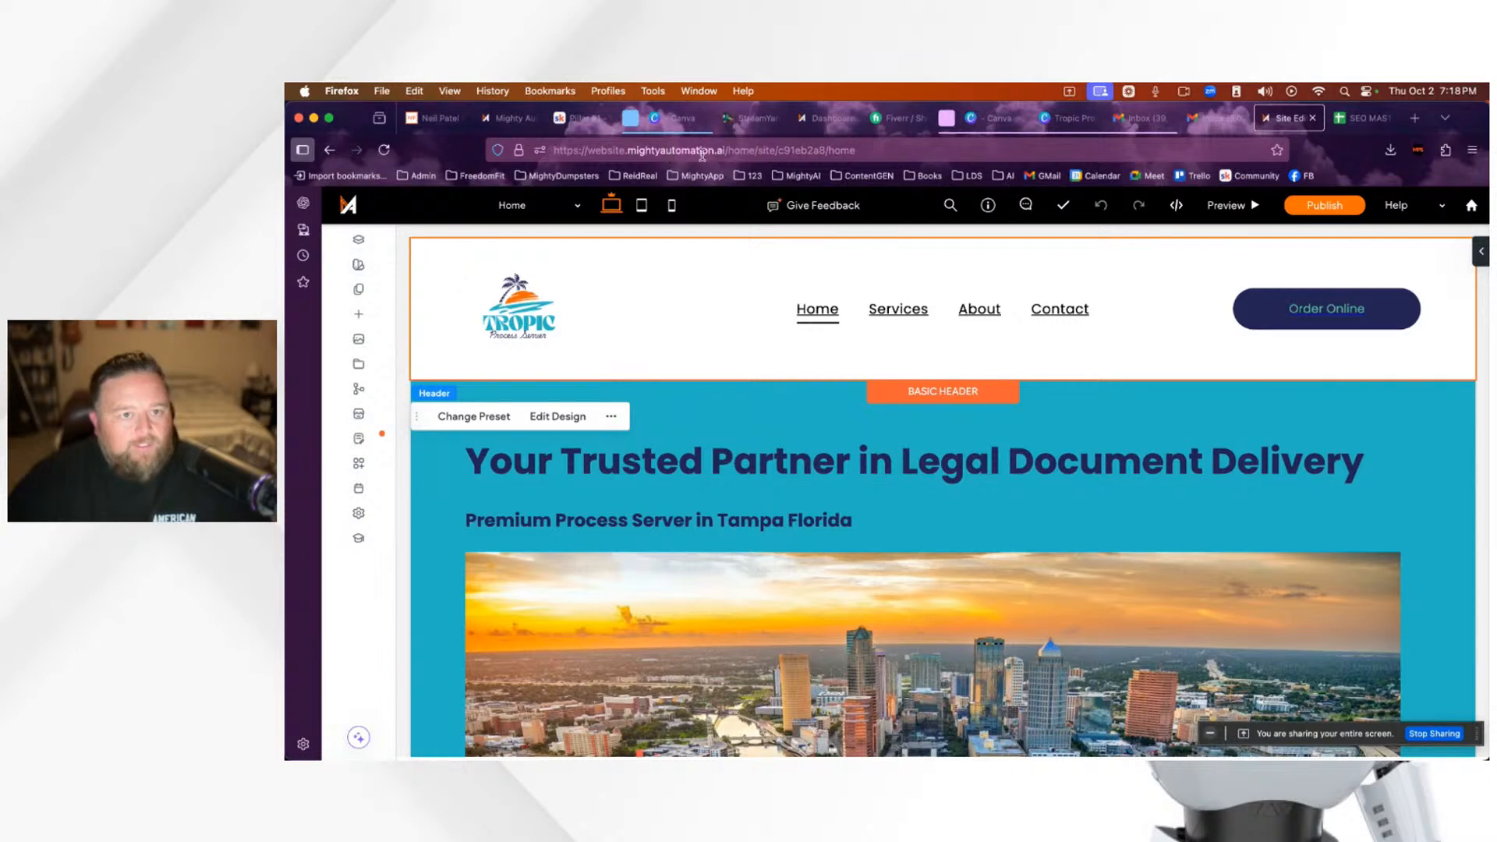
{"action": "left_click", "coordinate": [357, 292]}
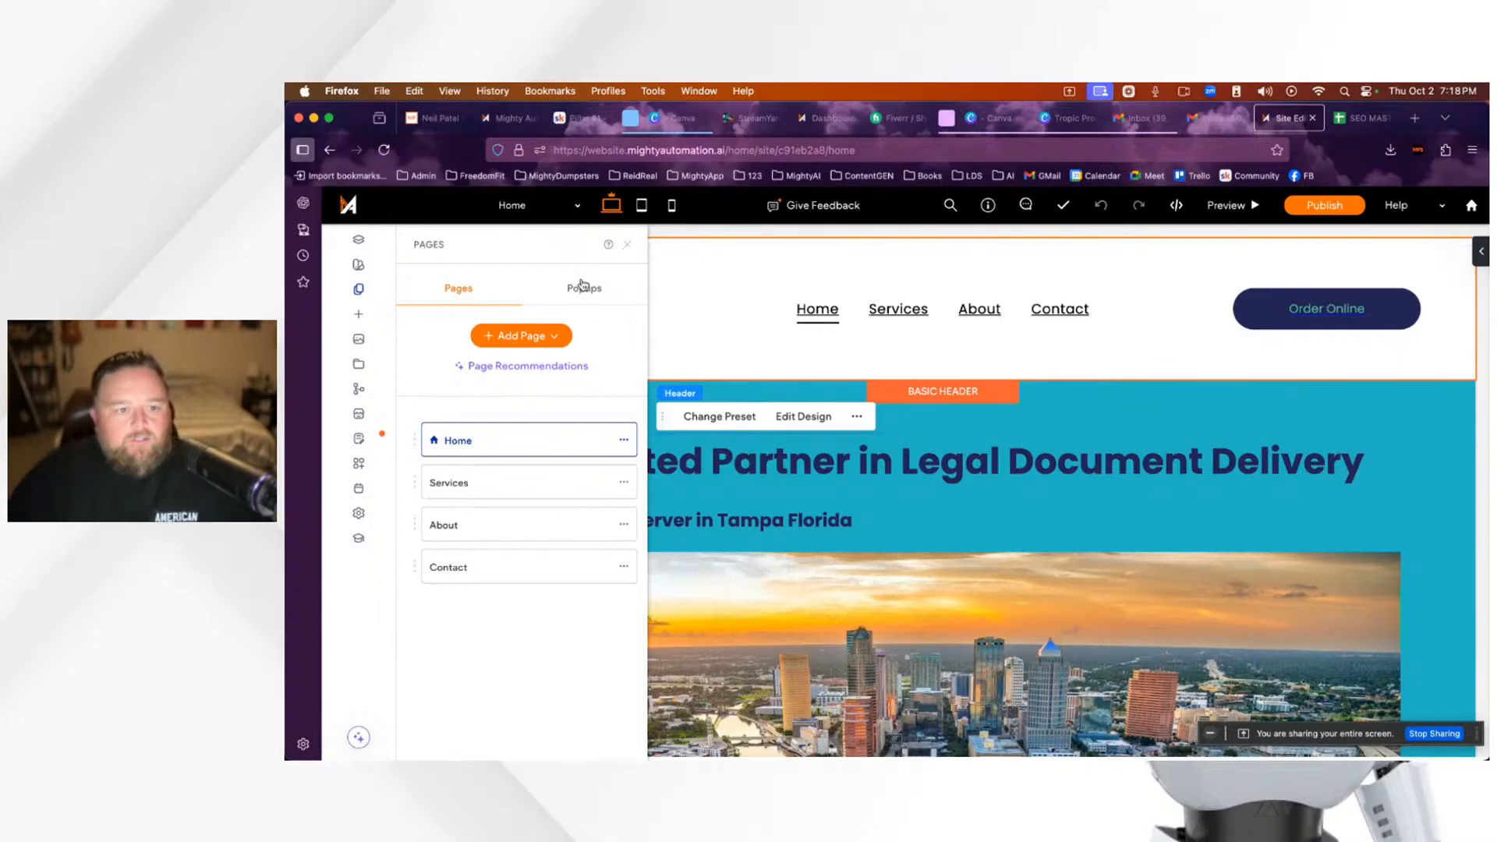
{"action": "left_click", "coordinate": [629, 249]}
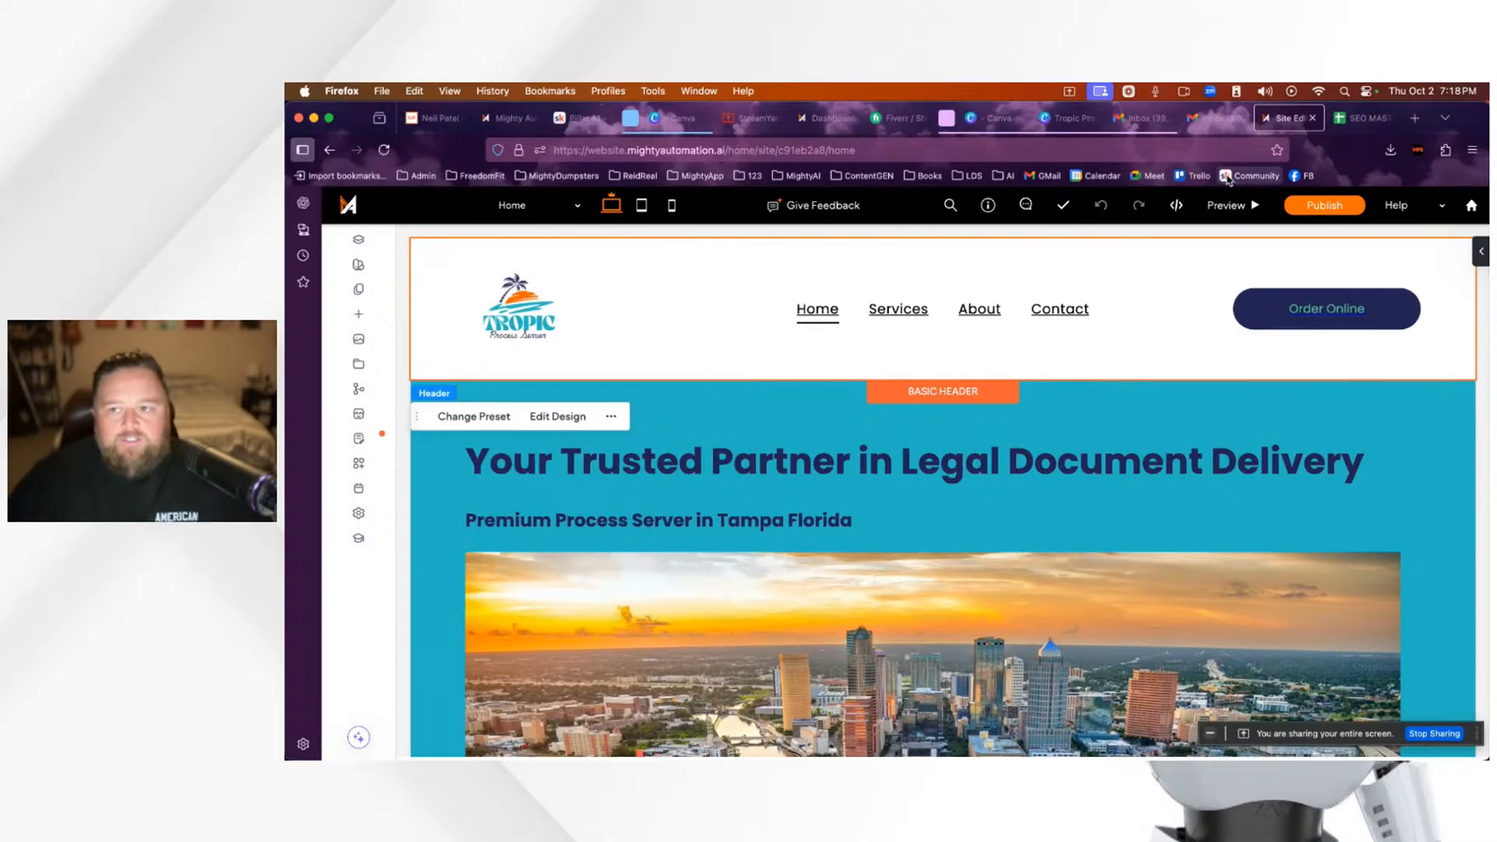
{"action": "left_click", "coordinate": [1417, 120]}
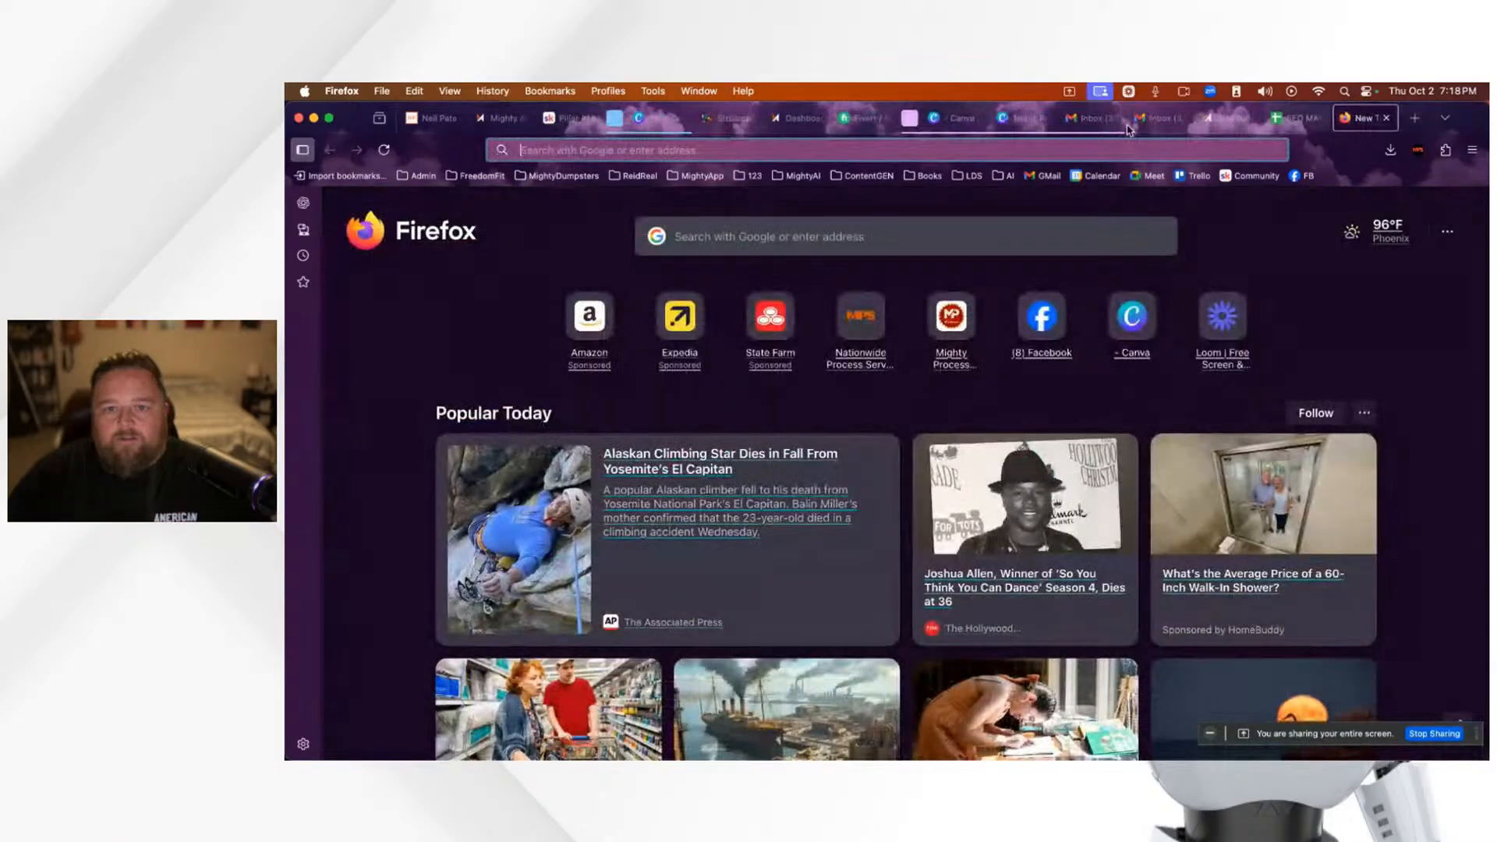
Step: Go to mightywebsitebuilder.com and look over its Pricing plans
{"action": "left_click", "coordinate": [1005, 152]}
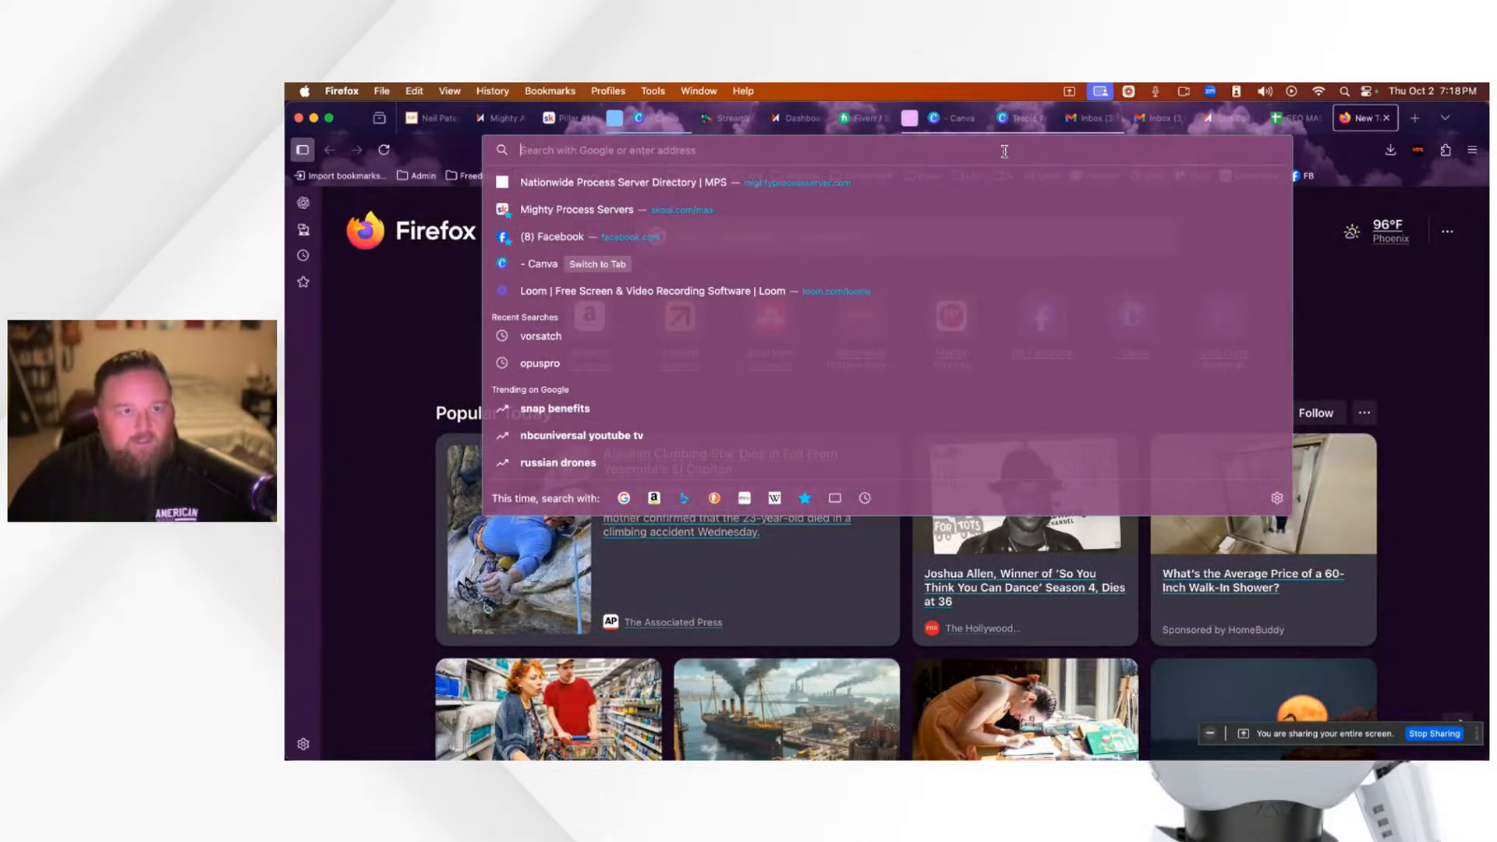
{"action": "type", "text": "mightywebsitebuilder.com/"}
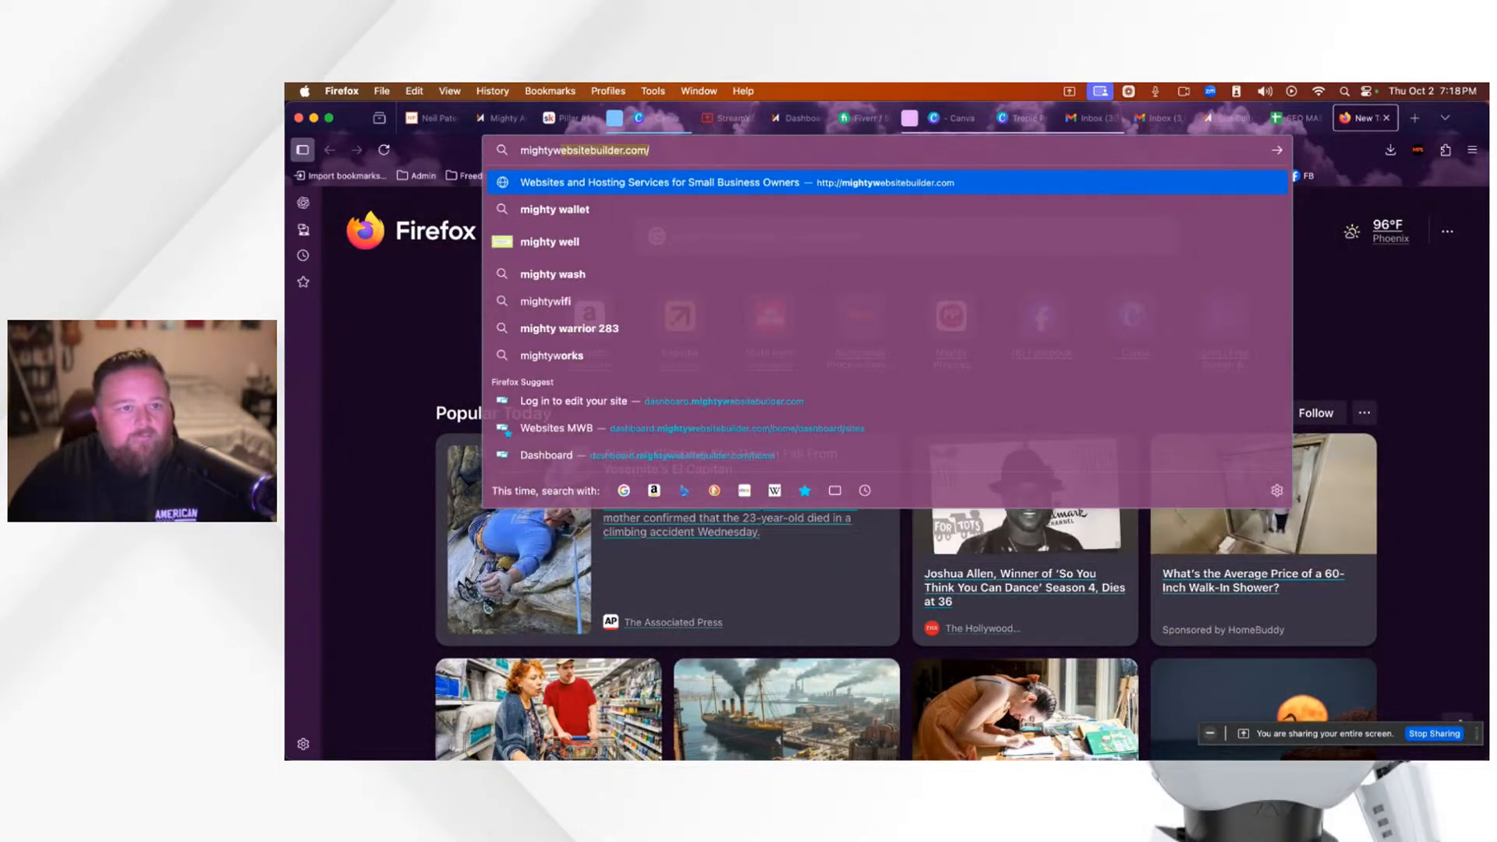
{"action": "key", "text": "Return"}
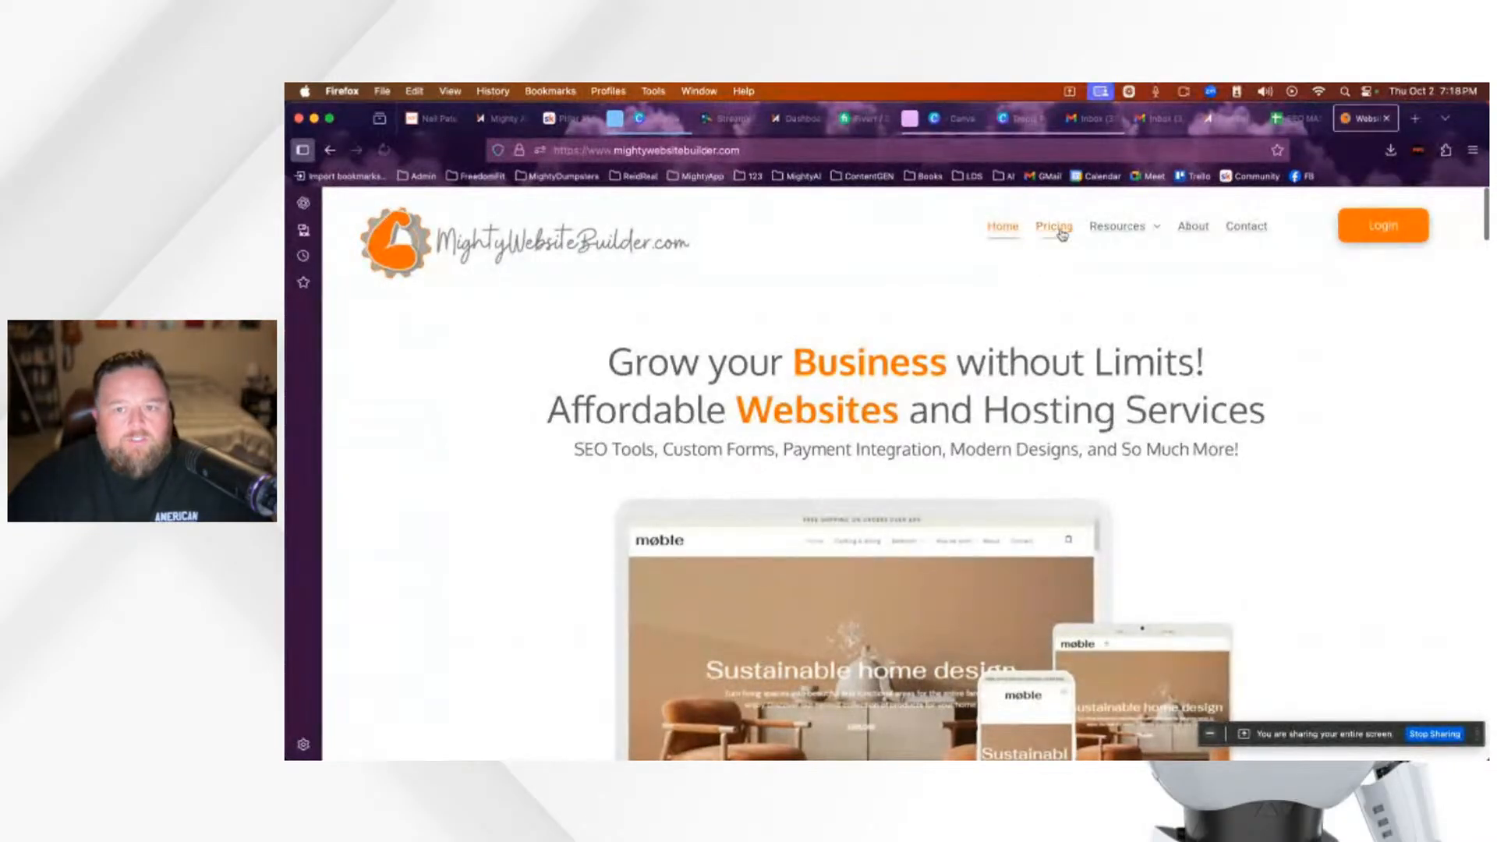
{"action": "left_click", "coordinate": [1062, 234]}
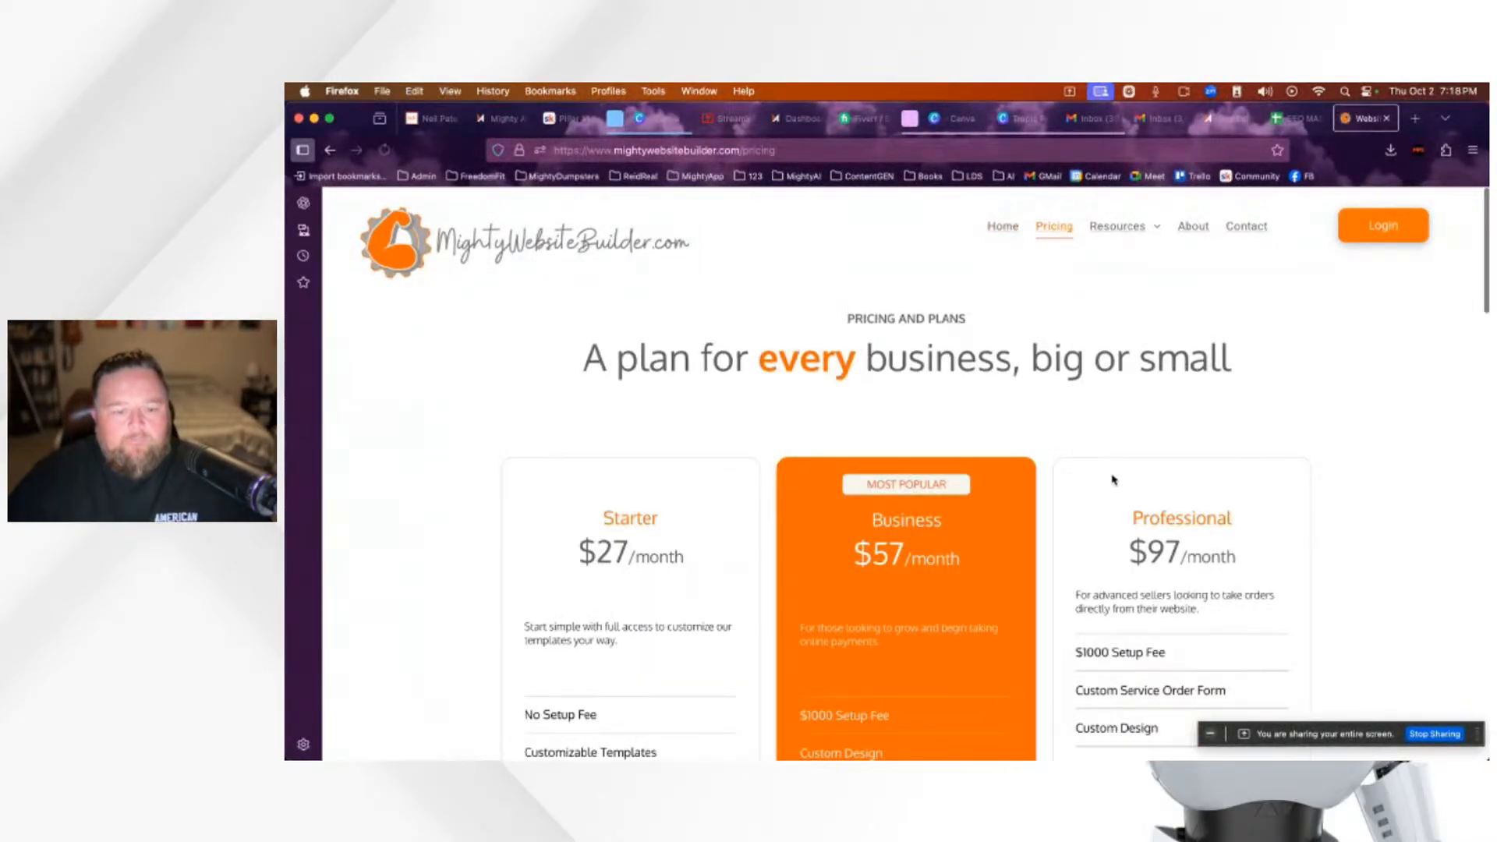
{"action": "scroll", "coordinate": [1112, 474], "scroll_direction": "down", "scroll_amount": 3}
{"action": "scroll", "coordinate": [1112, 474], "scroll_direction": "down", "scroll_amount": 1}
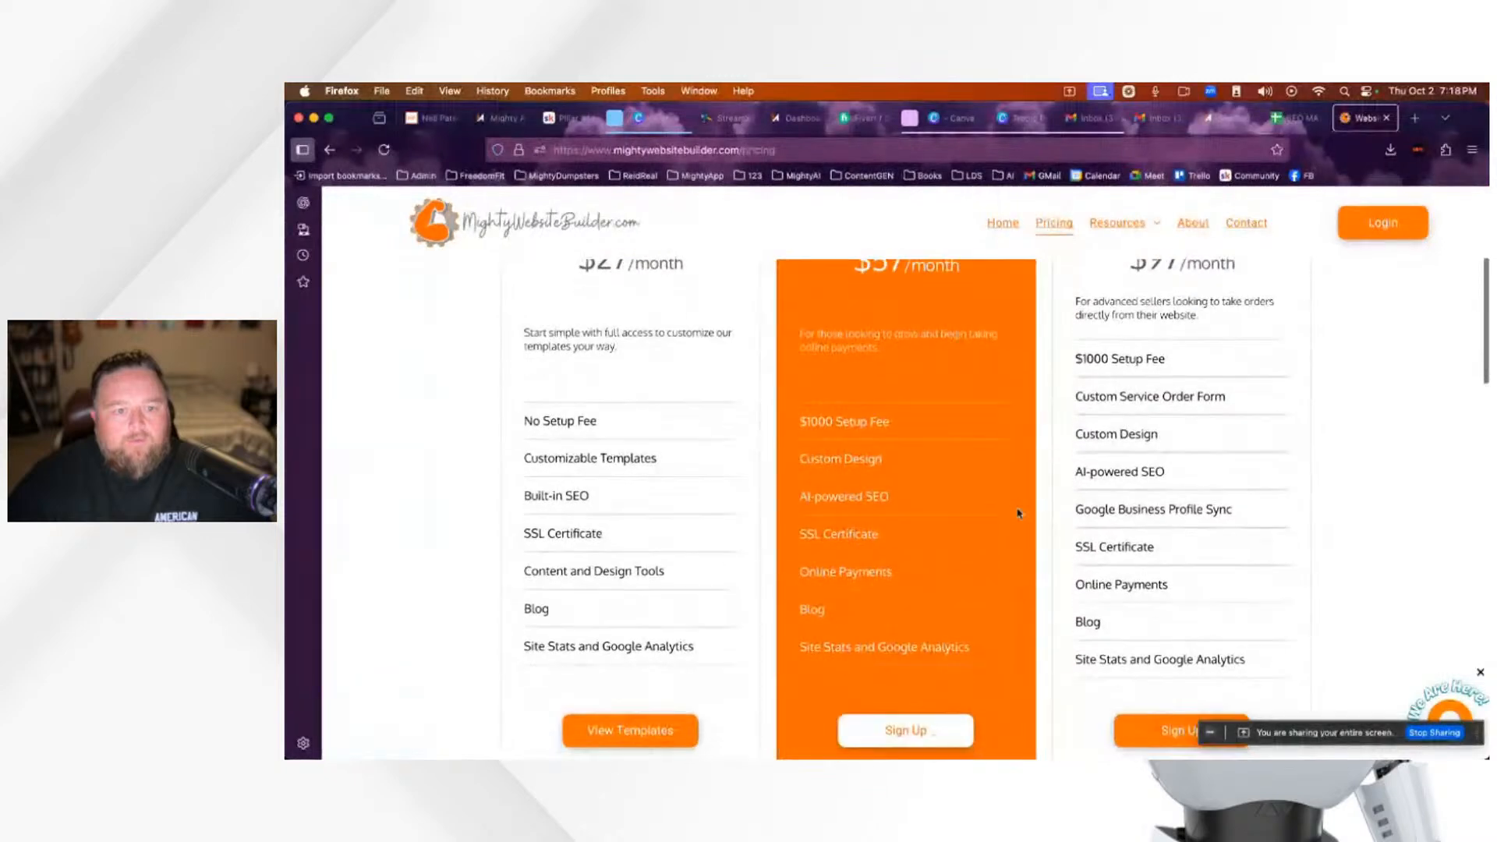
{"action": "scroll", "coordinate": [1019, 511], "scroll_direction": "up", "scroll_amount": 1}
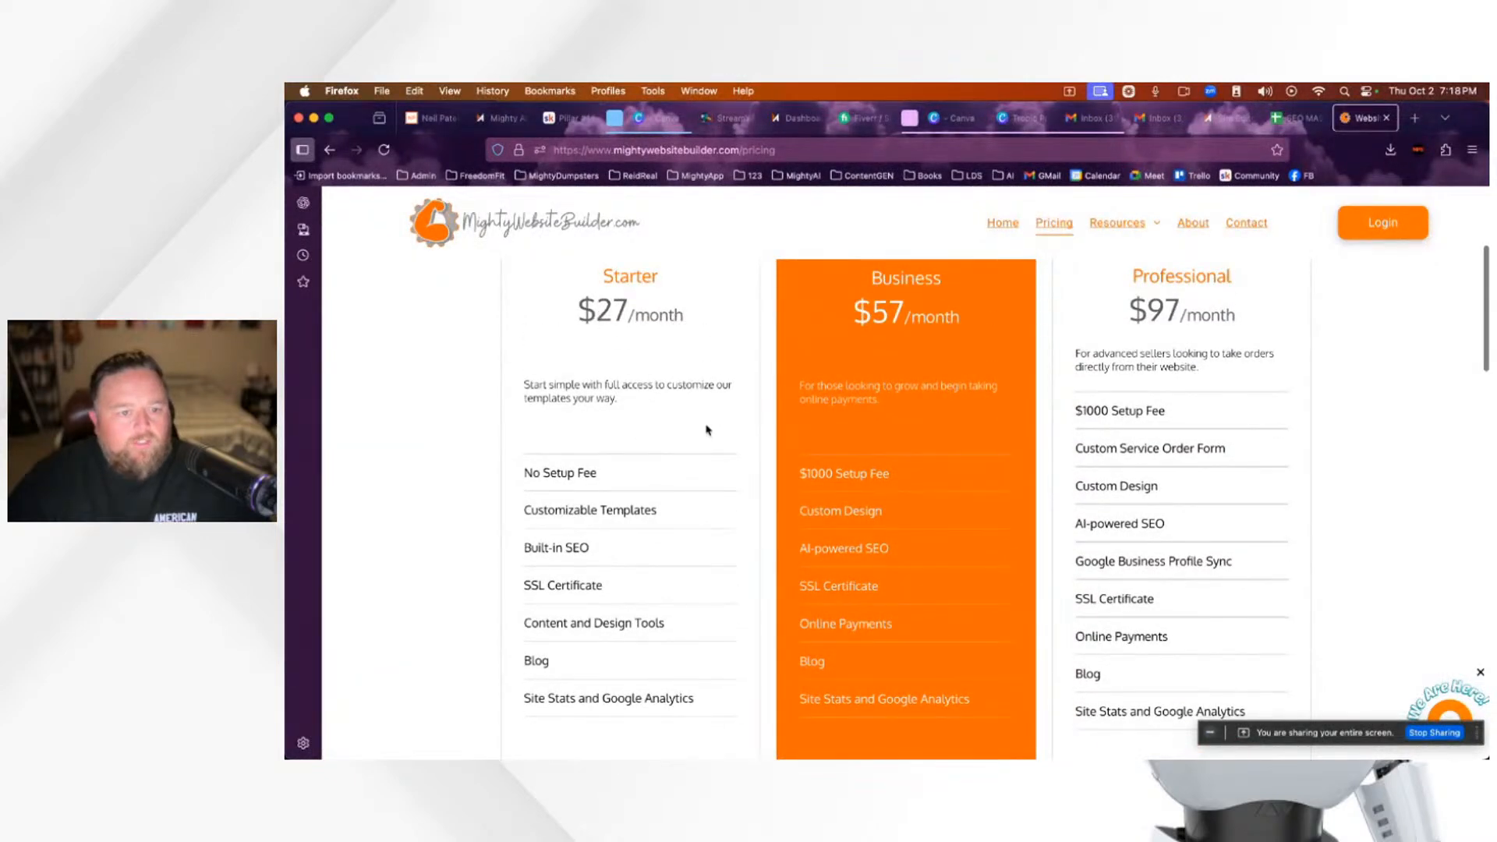
{"action": "scroll", "coordinate": [698, 441], "scroll_direction": "down", "scroll_amount": 3}
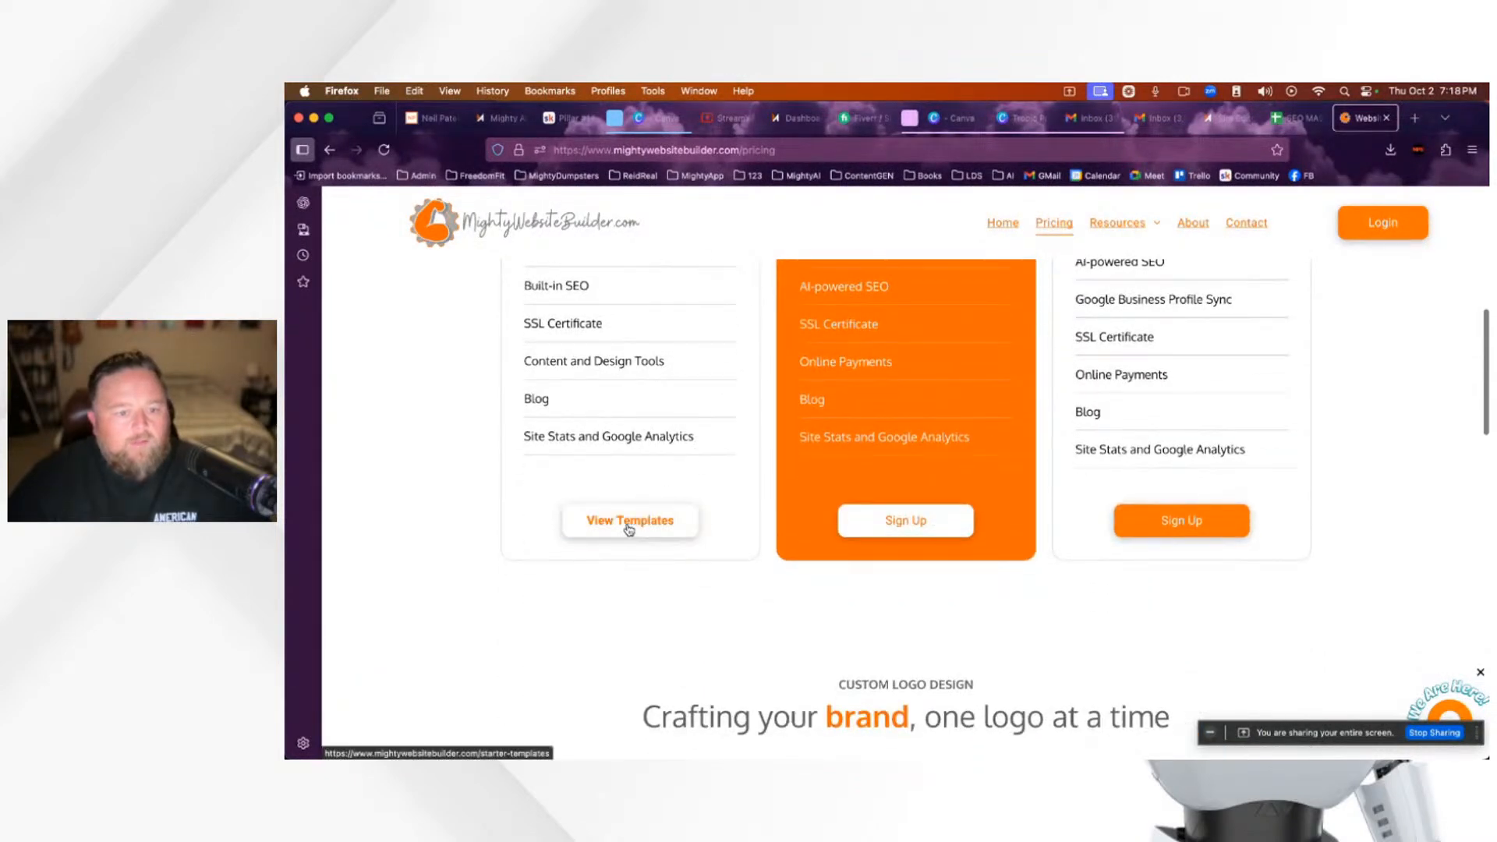
Step: Browse the starter templates and preview 1. Evergreen Scene
{"action": "left_click", "coordinate": [628, 530]}
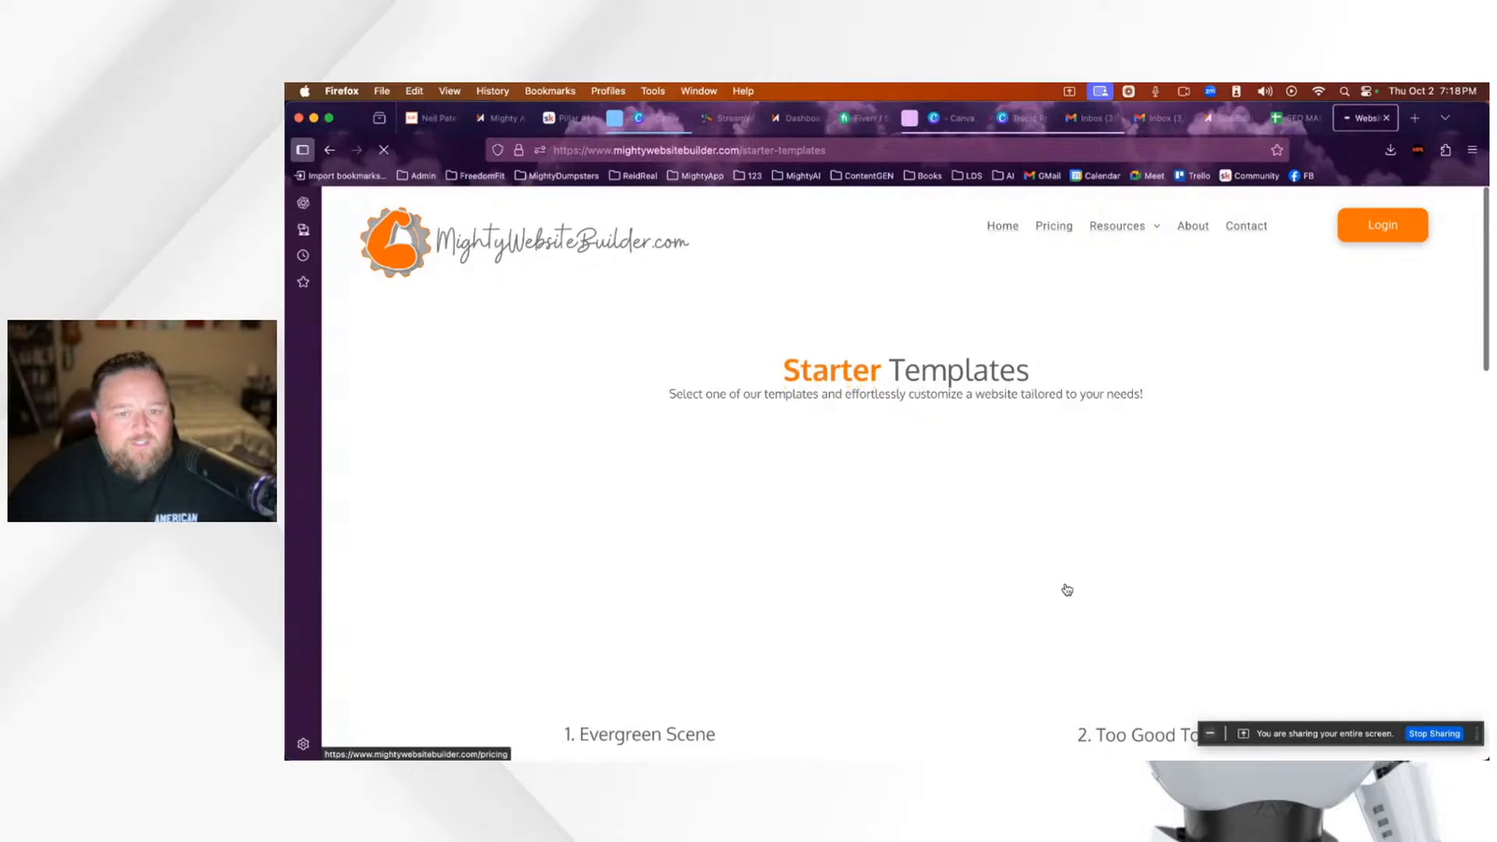
{"action": "scroll", "coordinate": [1068, 589], "scroll_direction": "down", "scroll_amount": 3}
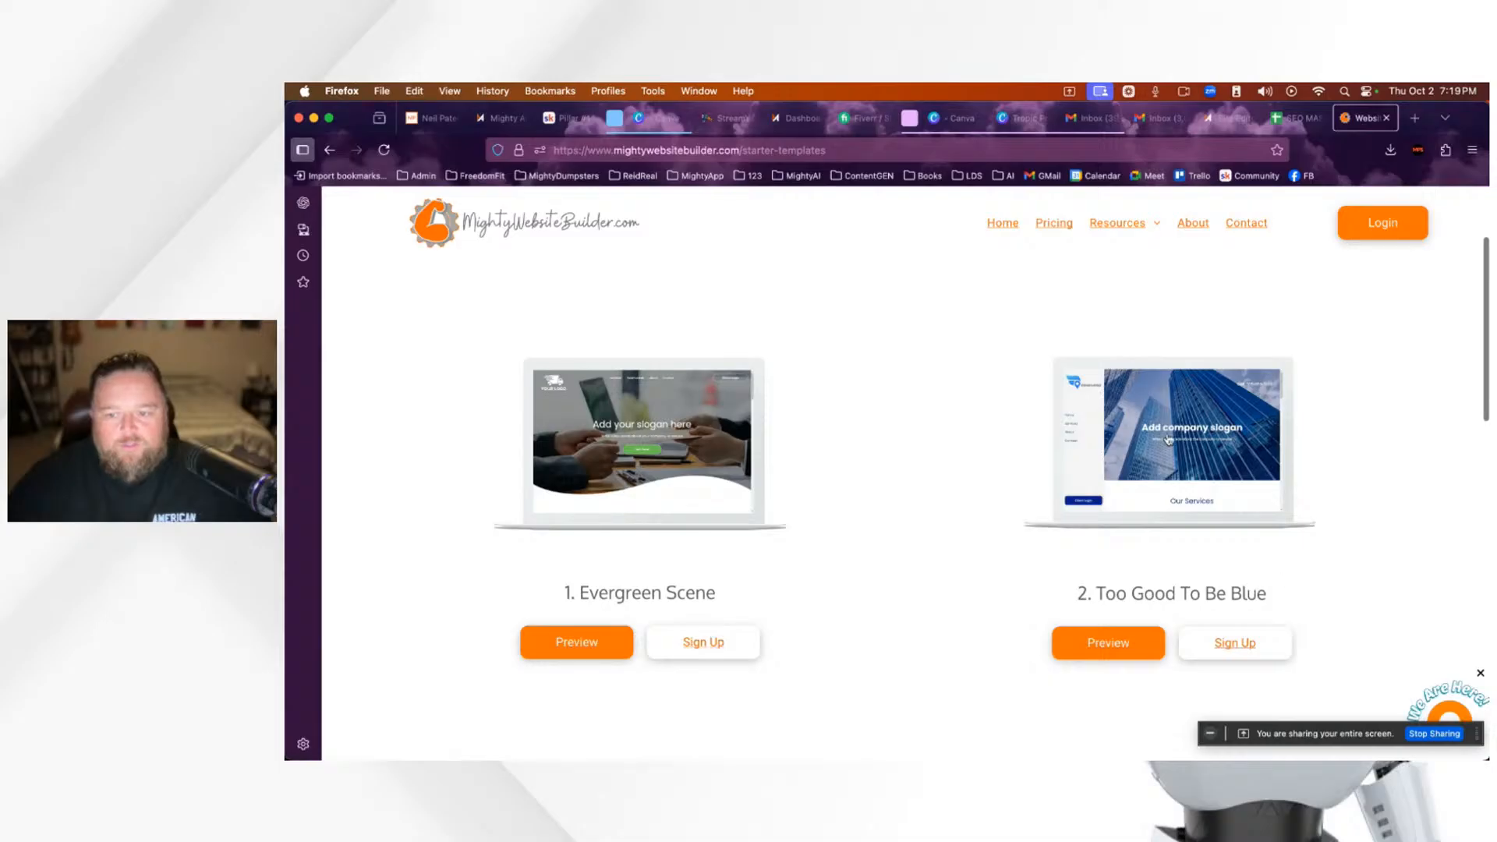
{"action": "scroll", "coordinate": [1256, 589], "scroll_direction": "down", "scroll_amount": 6}
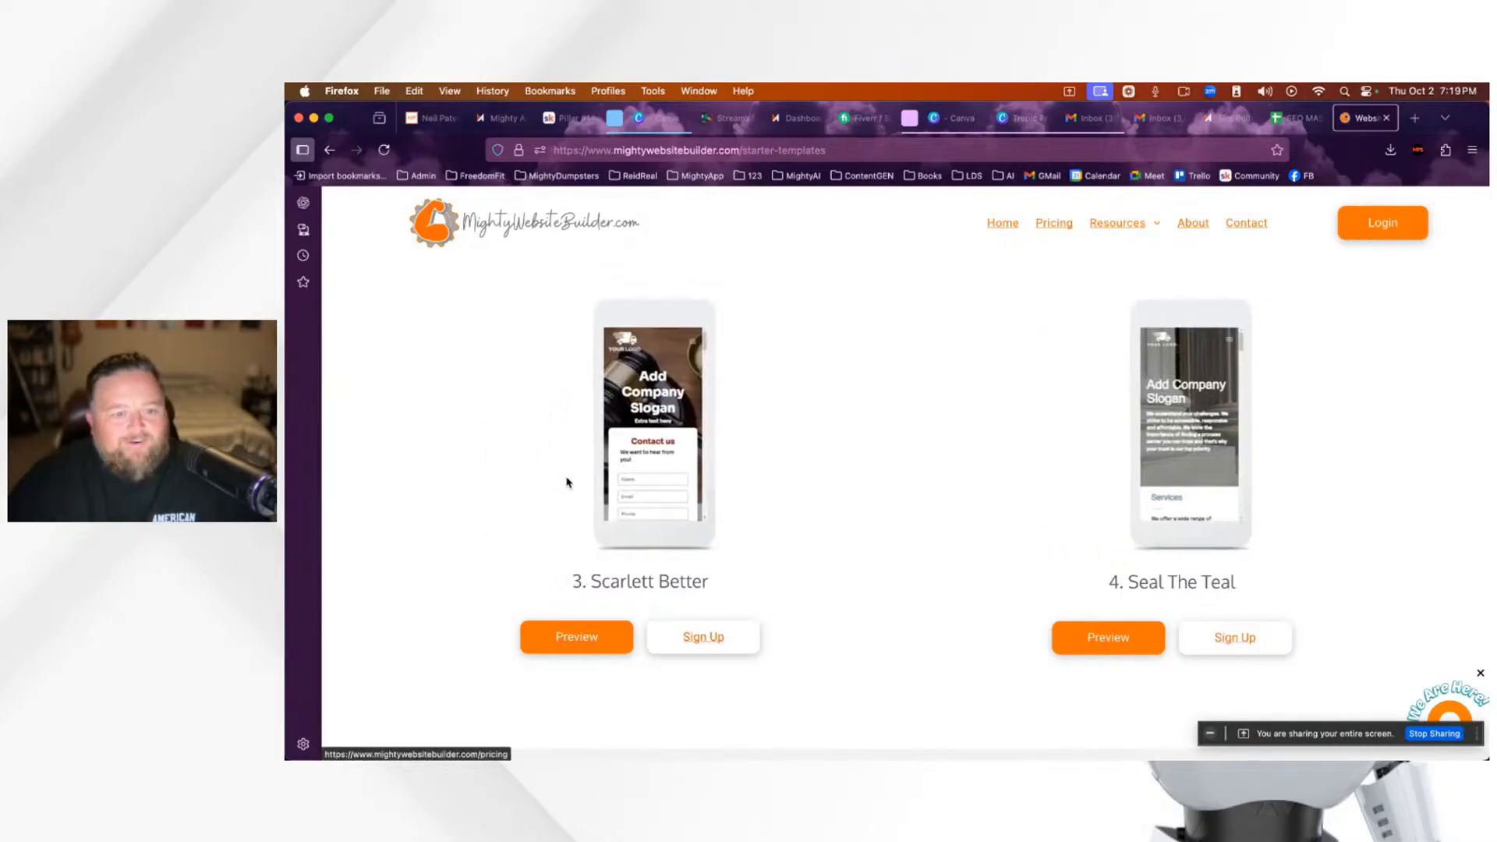
{"action": "scroll", "coordinate": [877, 649], "scroll_direction": "up", "scroll_amount": 5}
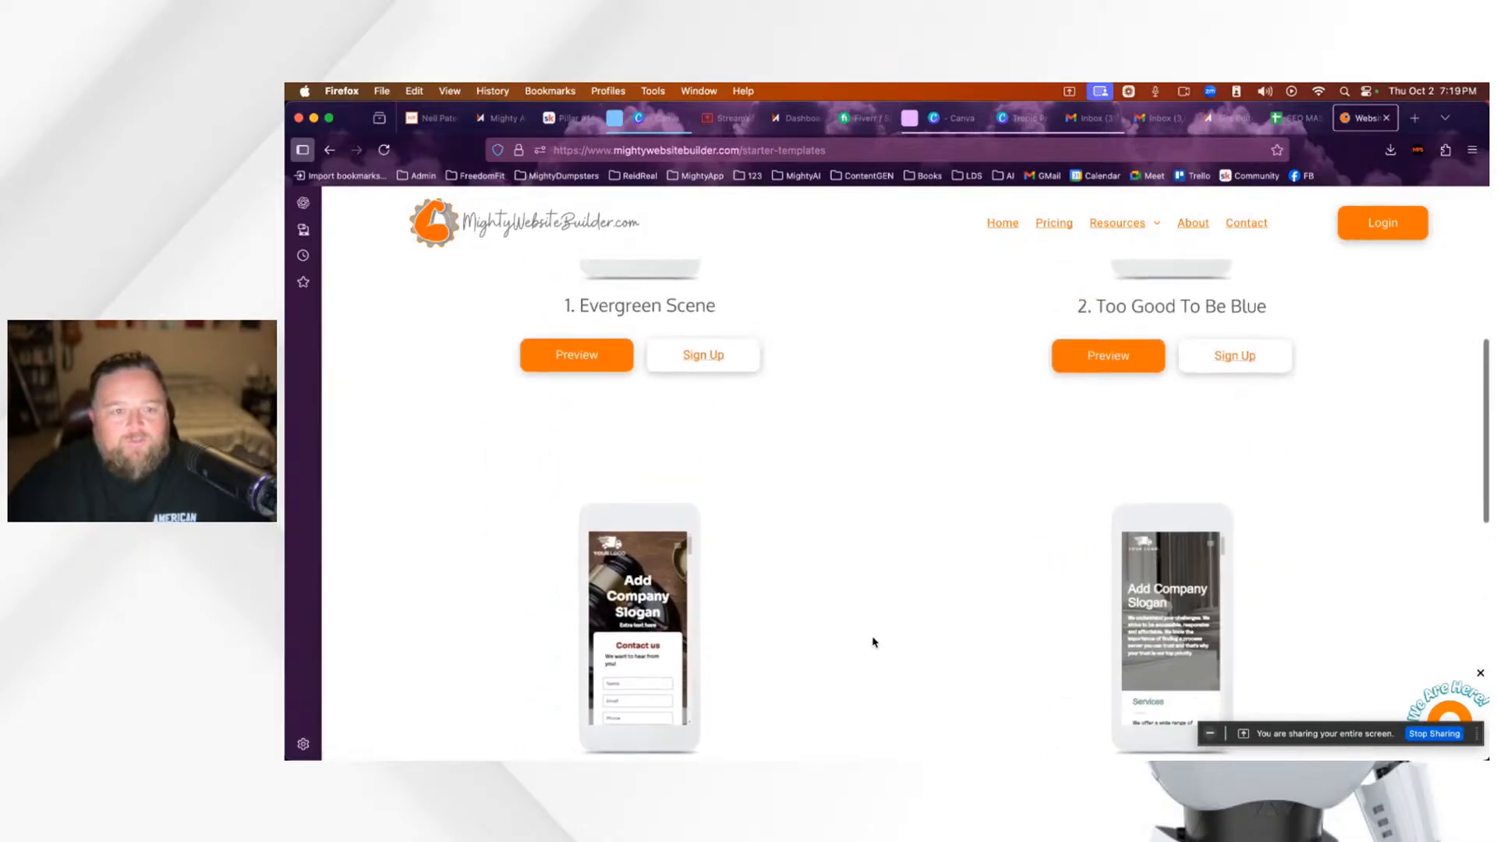
{"action": "left_click", "coordinate": [574, 386]}
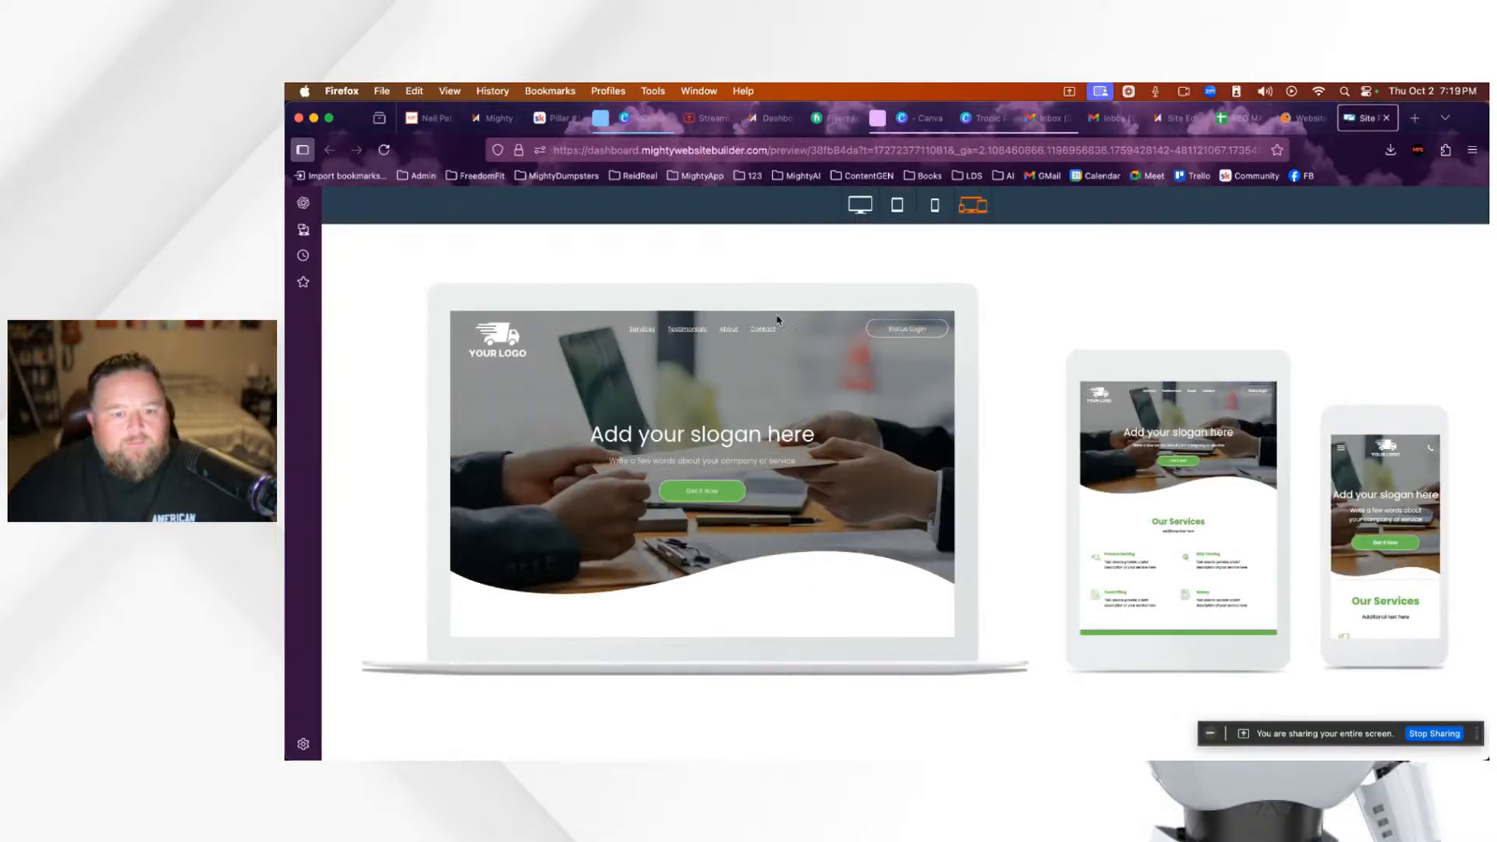
Step: Scroll through the Evergreen Scene template at full desktop width
{"action": "left_click", "coordinate": [861, 209]}
{"action": "scroll", "coordinate": [1053, 556], "scroll_direction": "down", "scroll_amount": 15}
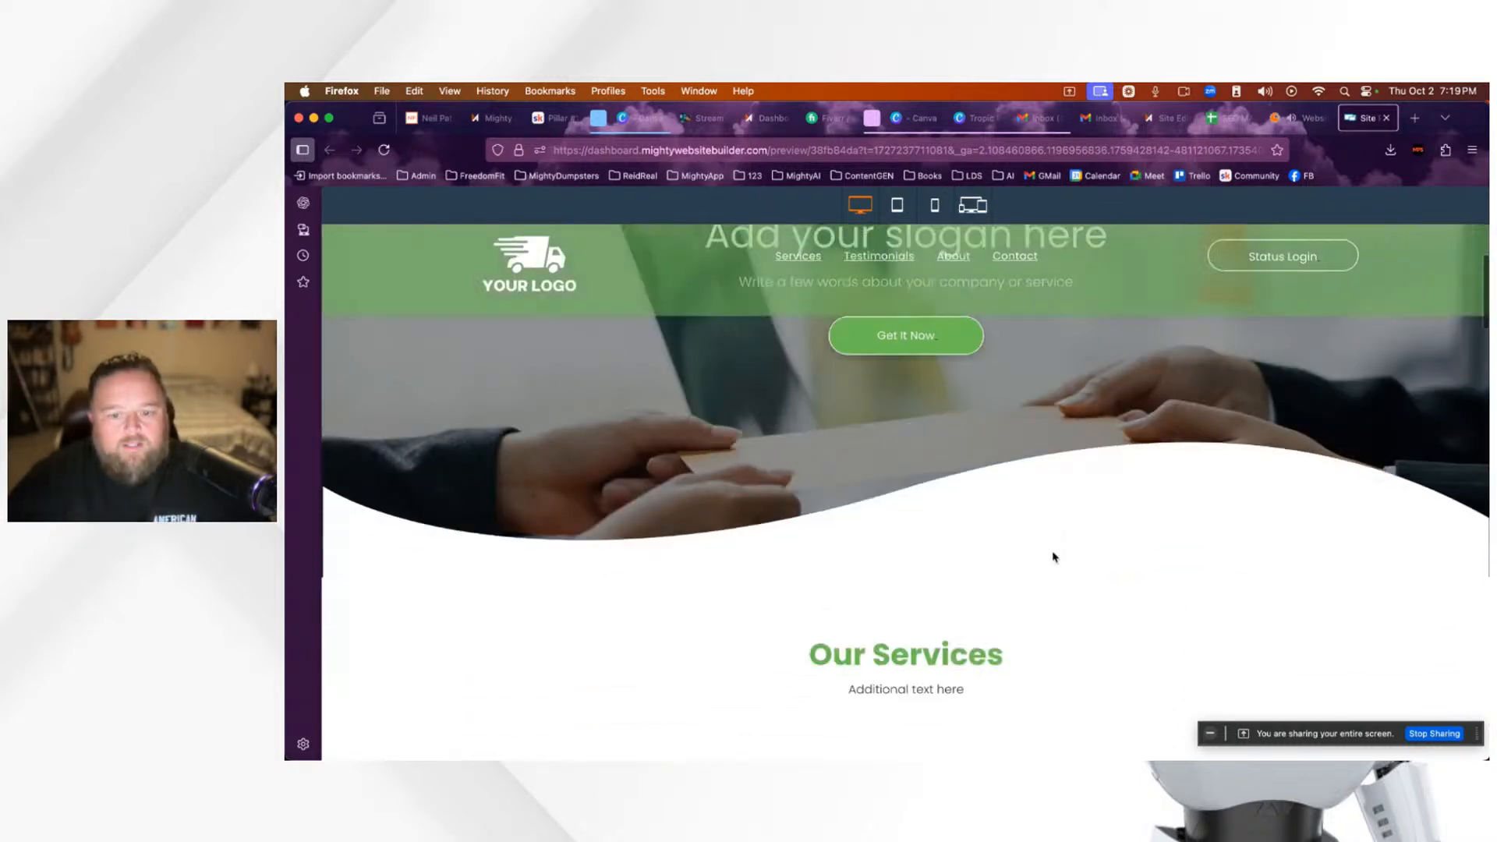
{"action": "scroll", "coordinate": [1053, 556], "scroll_direction": "down", "scroll_amount": 10}
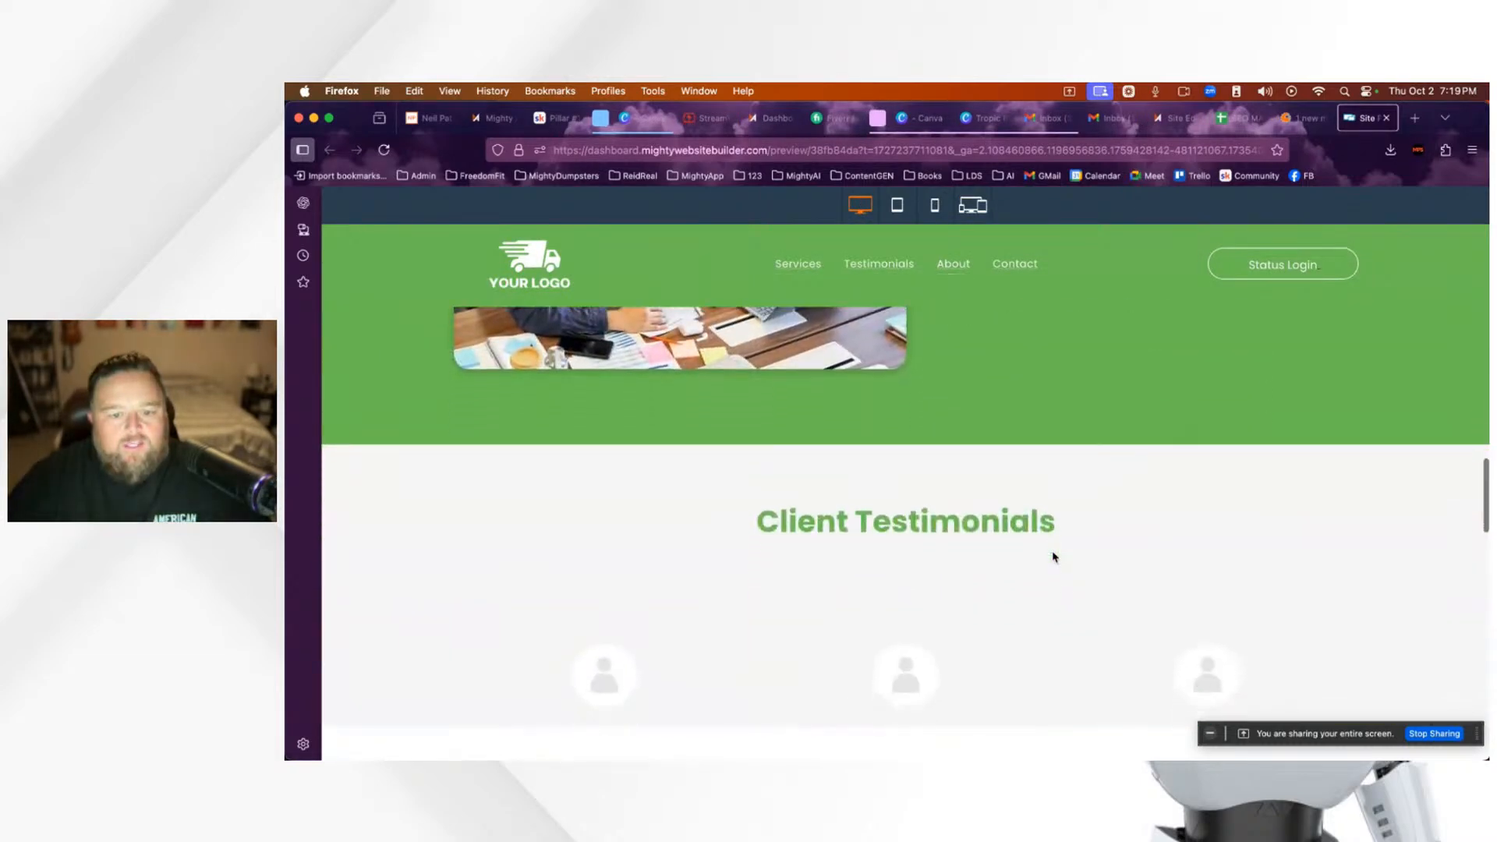
{"action": "scroll", "coordinate": [1053, 551], "scroll_direction": "up", "scroll_amount": 20}
{"action": "scroll", "coordinate": [990, 505], "scroll_direction": "up", "scroll_amount": 2}
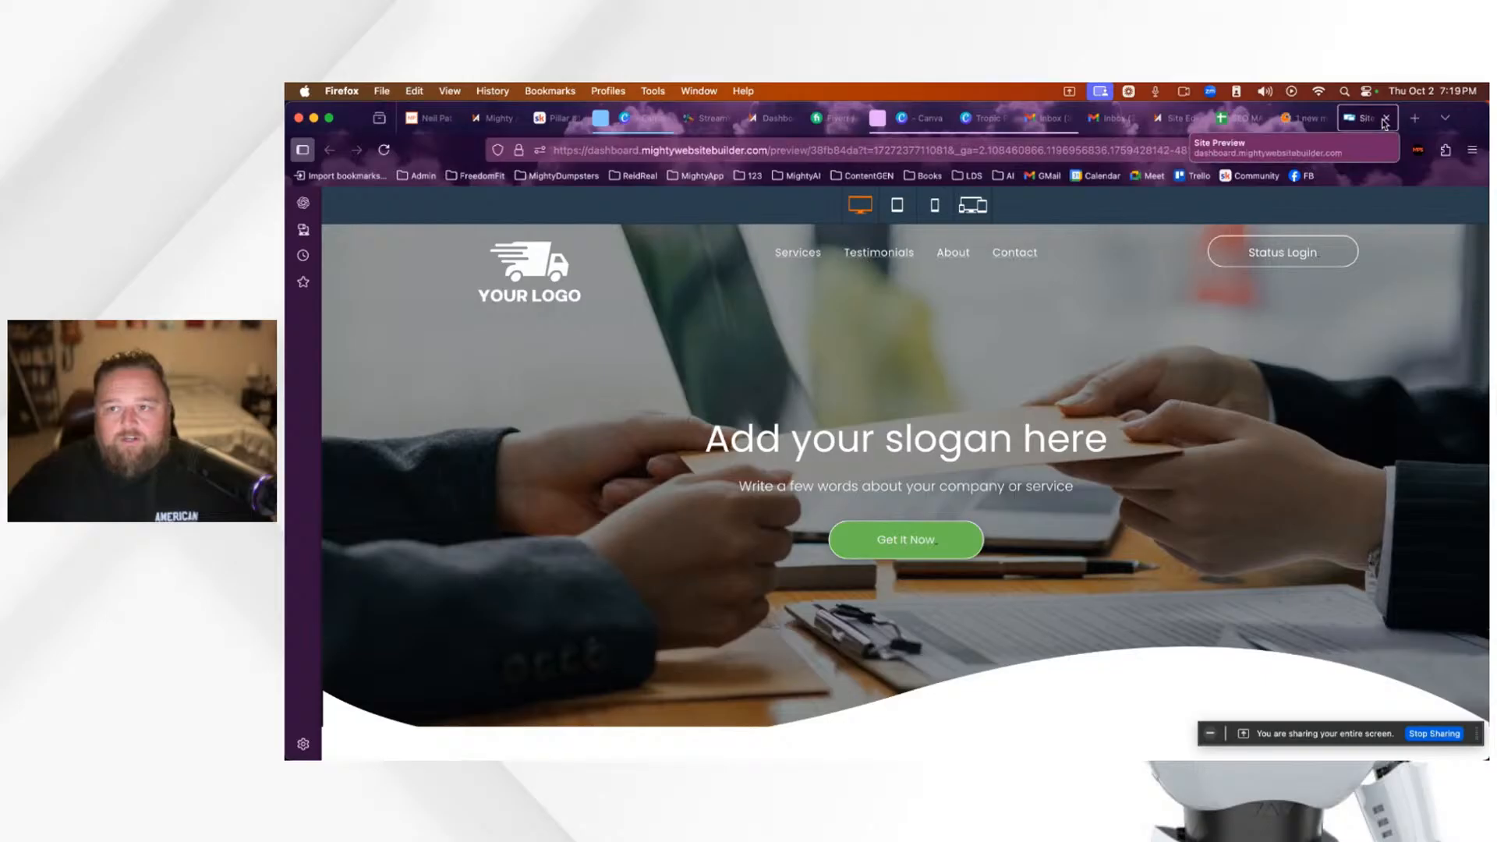
Step: Close the starter templates and Site Preview tabs
{"action": "left_click", "coordinate": [1307, 121]}
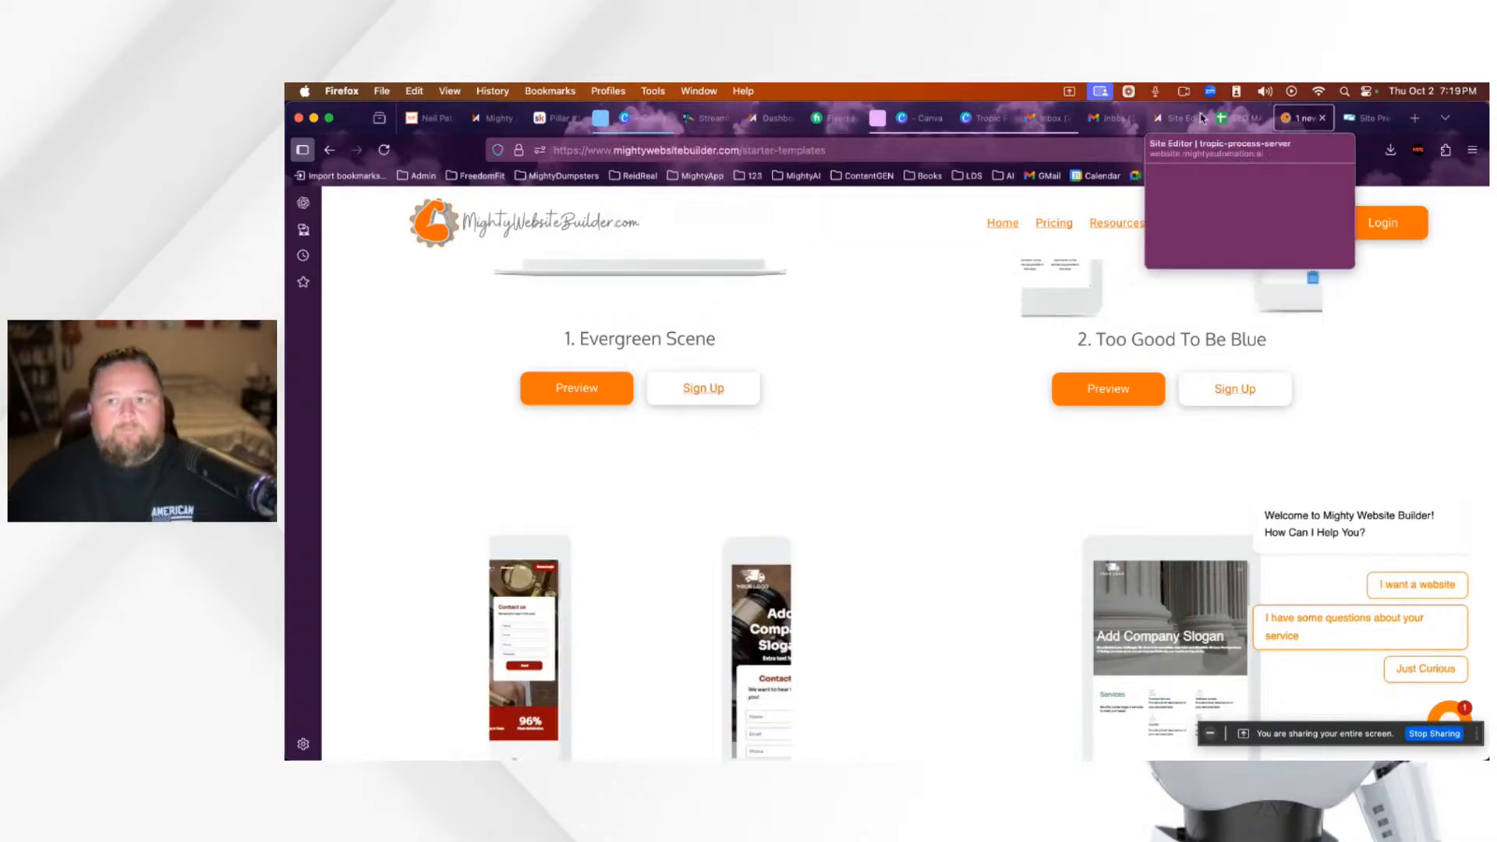
{"action": "left_click", "coordinate": [1324, 121]}
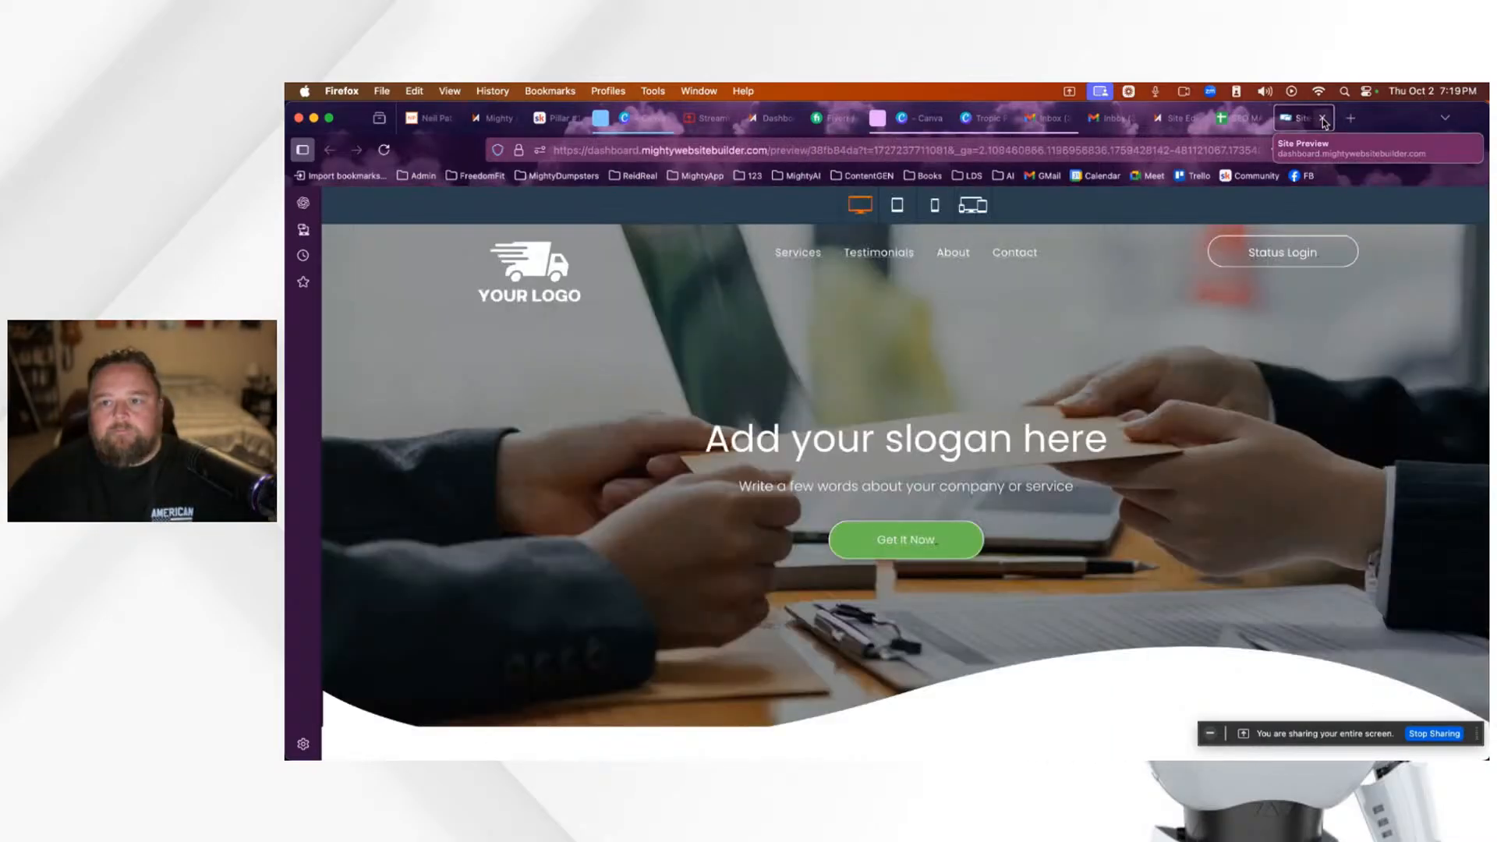
{"action": "left_click", "coordinate": [1324, 121]}
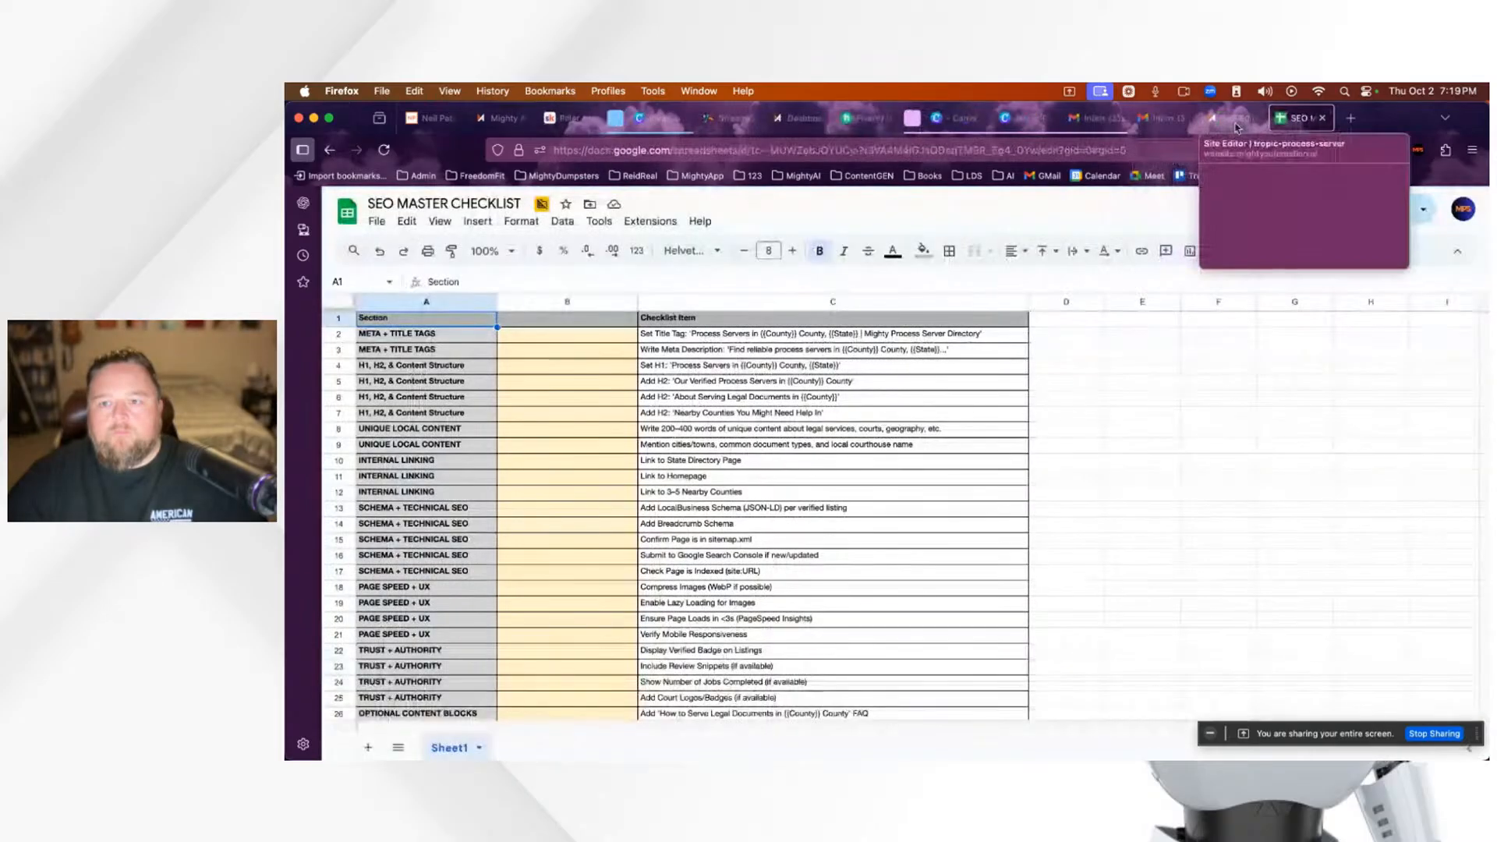
Step: Switch to the Site Editor tab showing the Tropic homepage
{"action": "left_click", "coordinate": [1181, 118]}
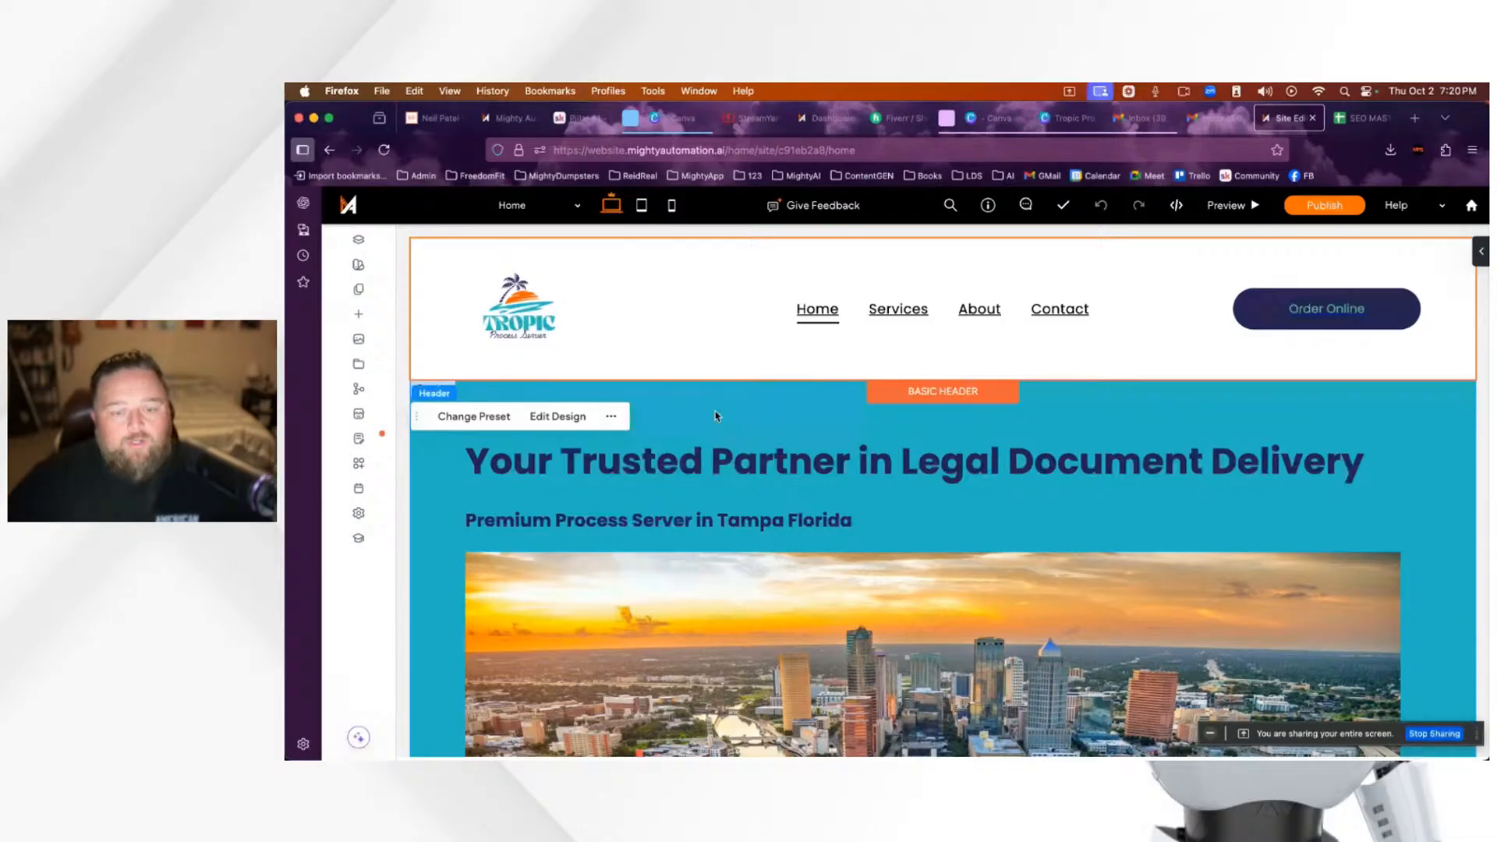
Step: Select the Tropic Process Server logo in the header and open its Image Content details
{"action": "scroll", "coordinate": [920, 505], "scroll_direction": "down", "scroll_amount": 5}
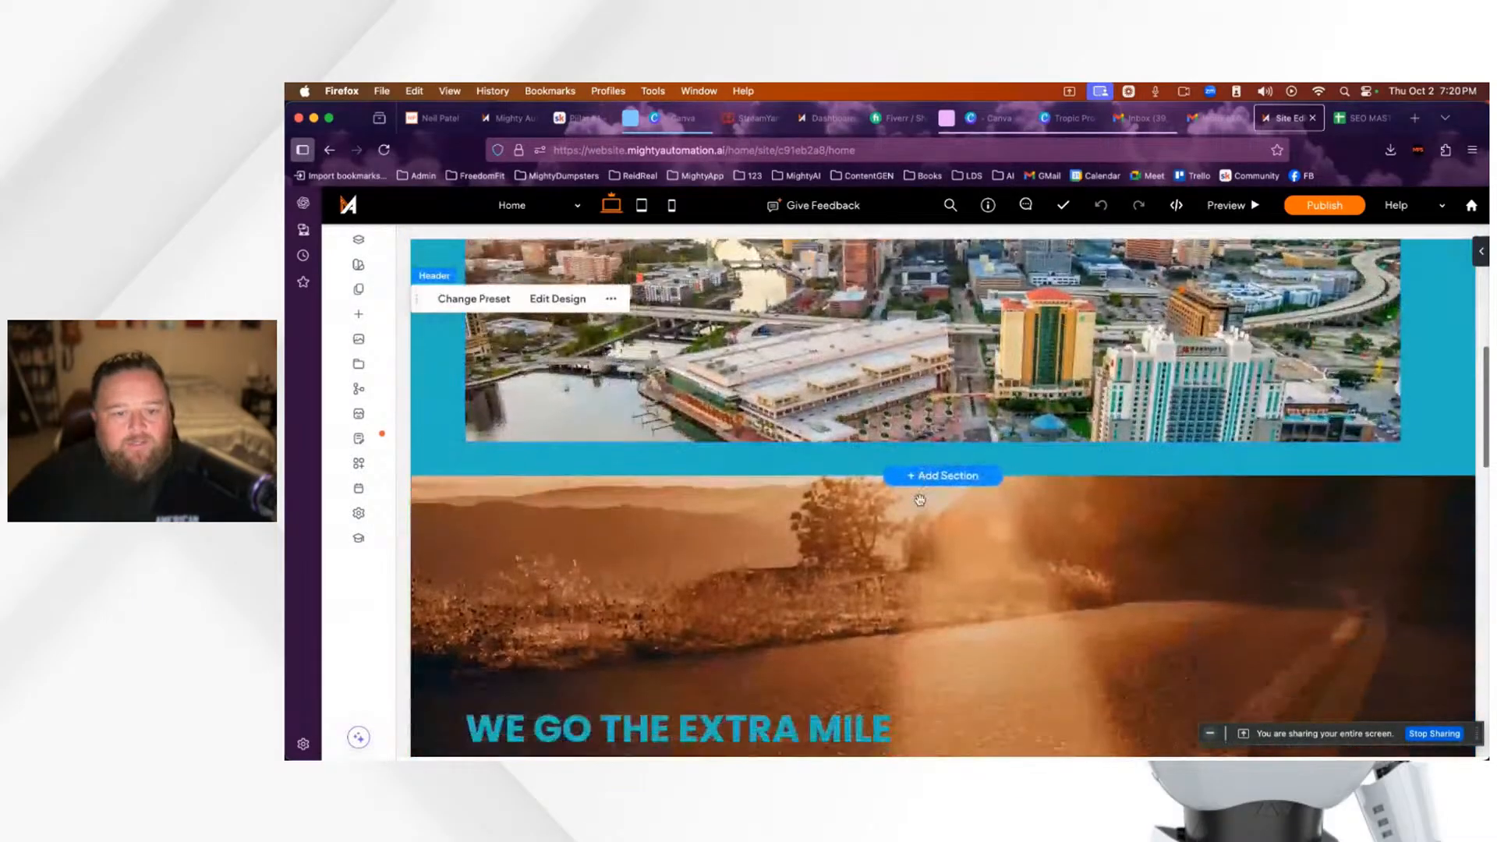
{"action": "scroll", "coordinate": [921, 503], "scroll_direction": "up", "scroll_amount": 5}
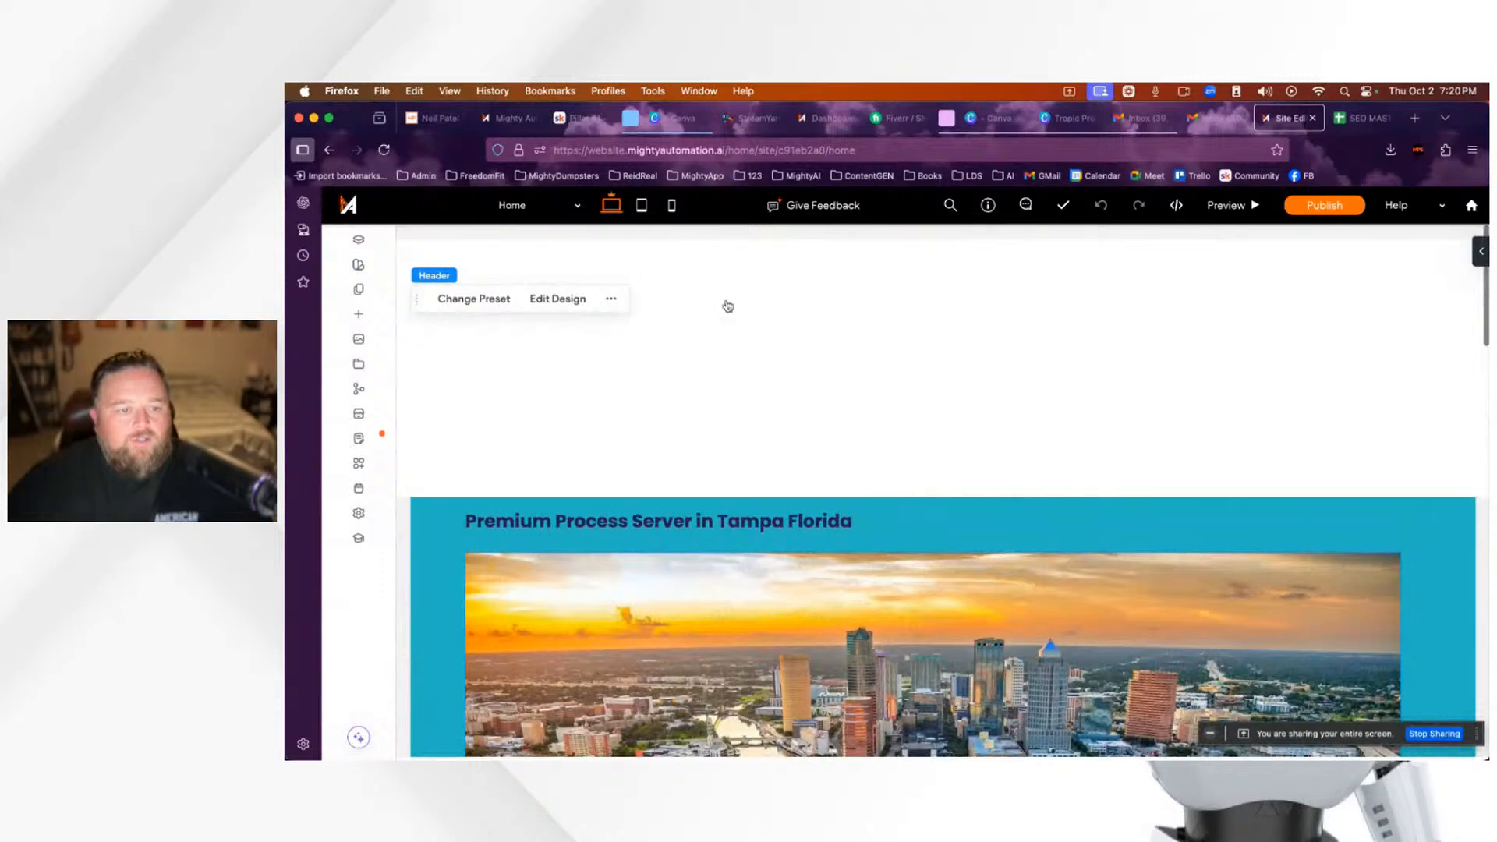
{"action": "left_click", "coordinate": [514, 311]}
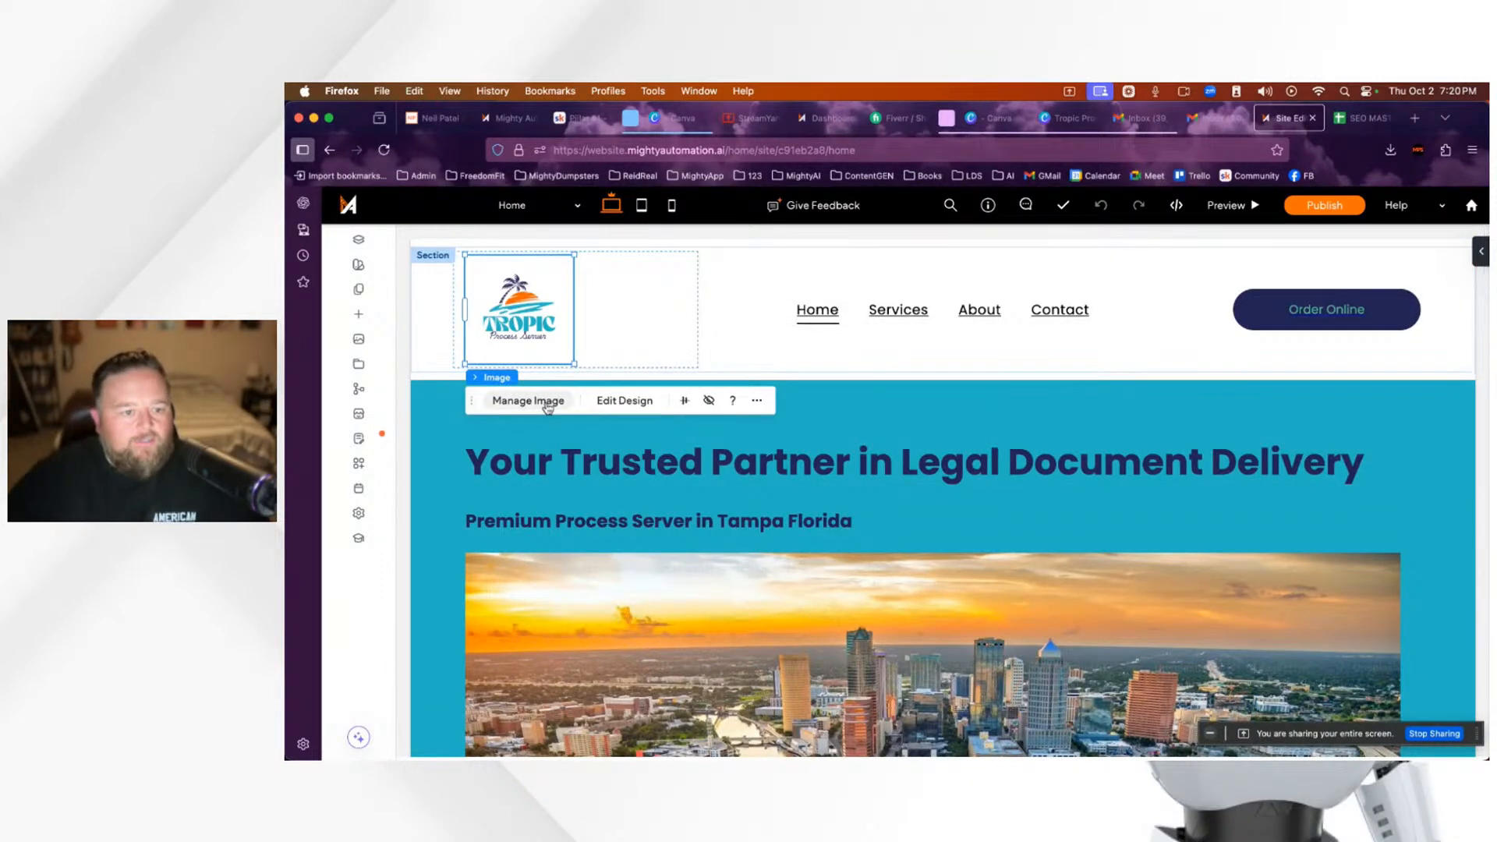
{"action": "left_click", "coordinate": [547, 403]}
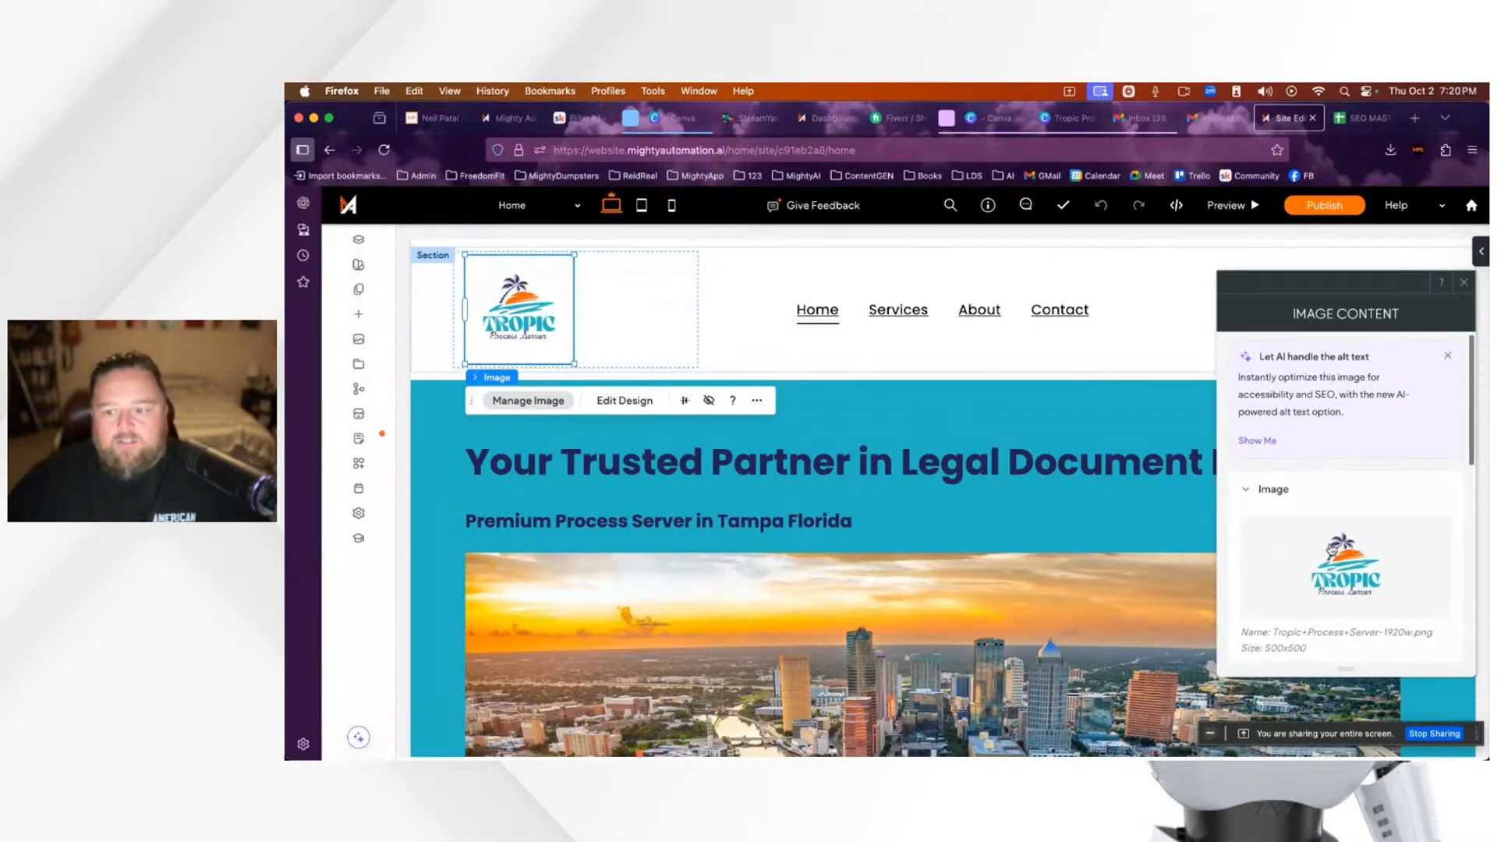
{"action": "scroll", "coordinate": [1353, 566], "scroll_direction": "down", "scroll_amount": 3}
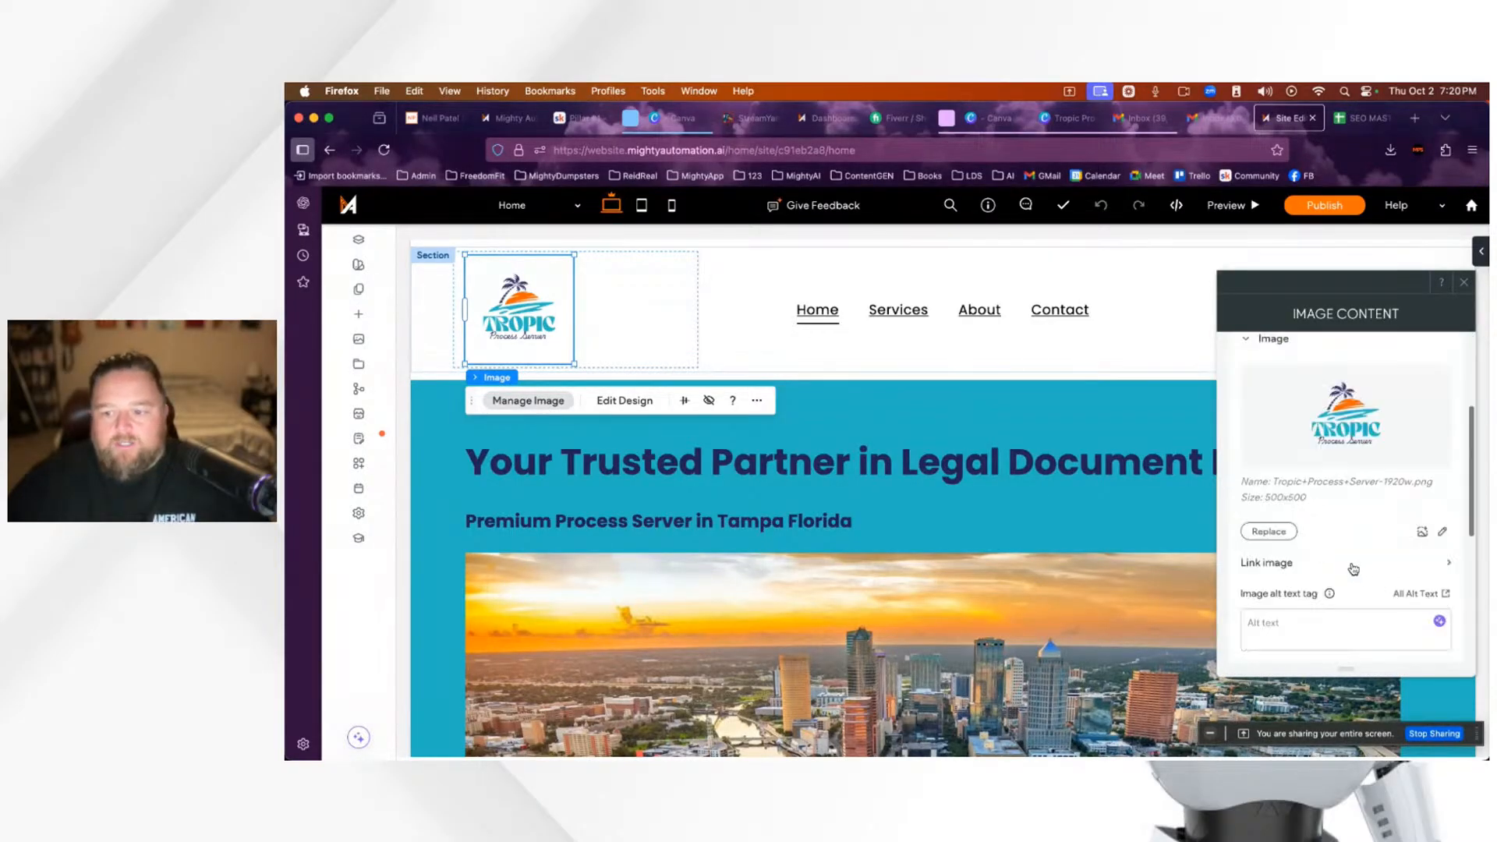
Step: Begin replacing the logo with an uploaded file, then cancel and close the image picker
{"action": "left_click", "coordinate": [1269, 533]}
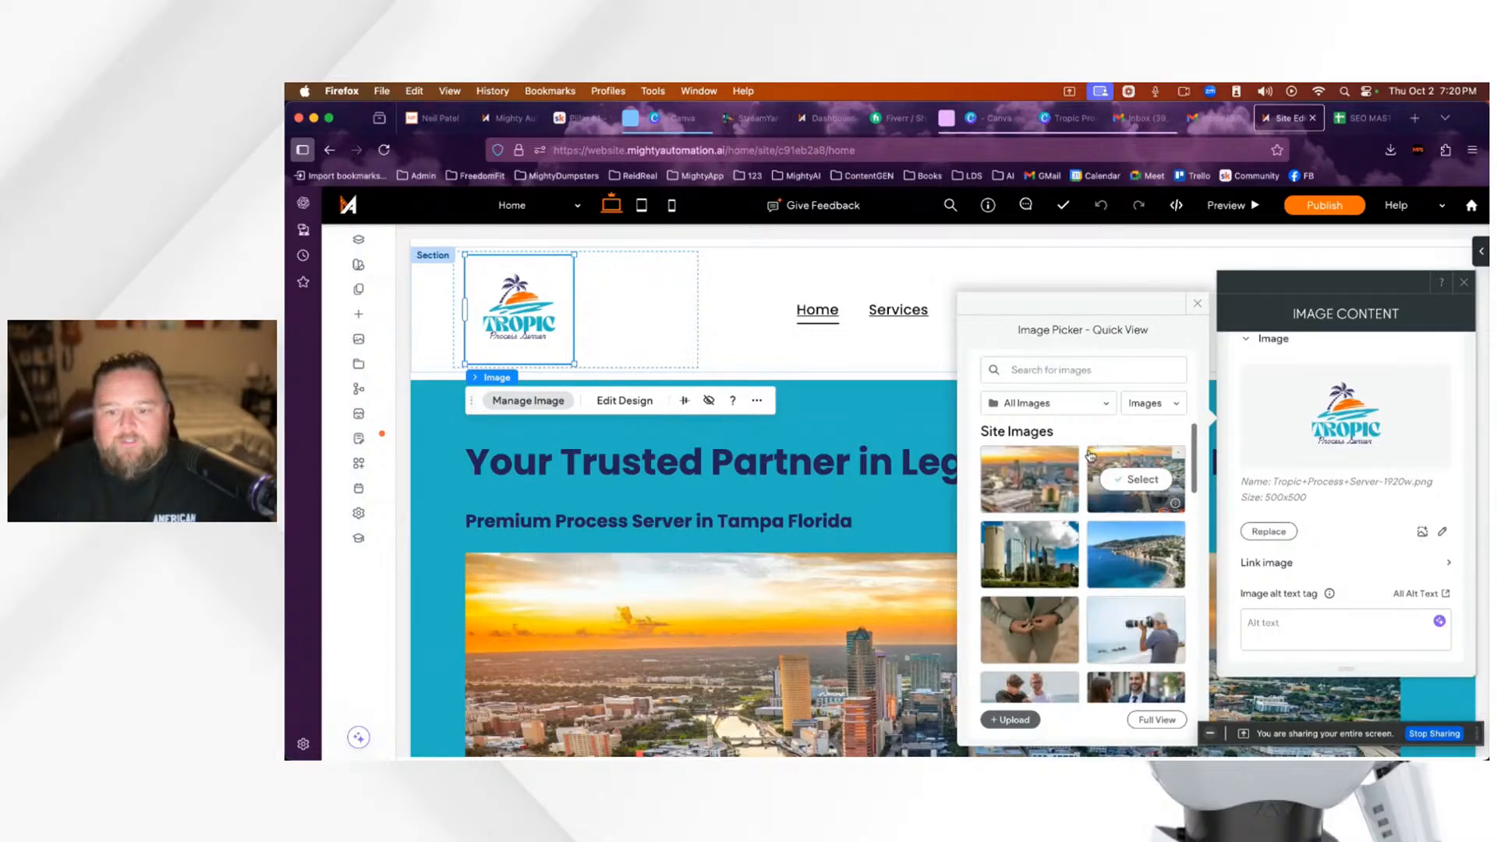
{"action": "left_click", "coordinate": [1015, 721]}
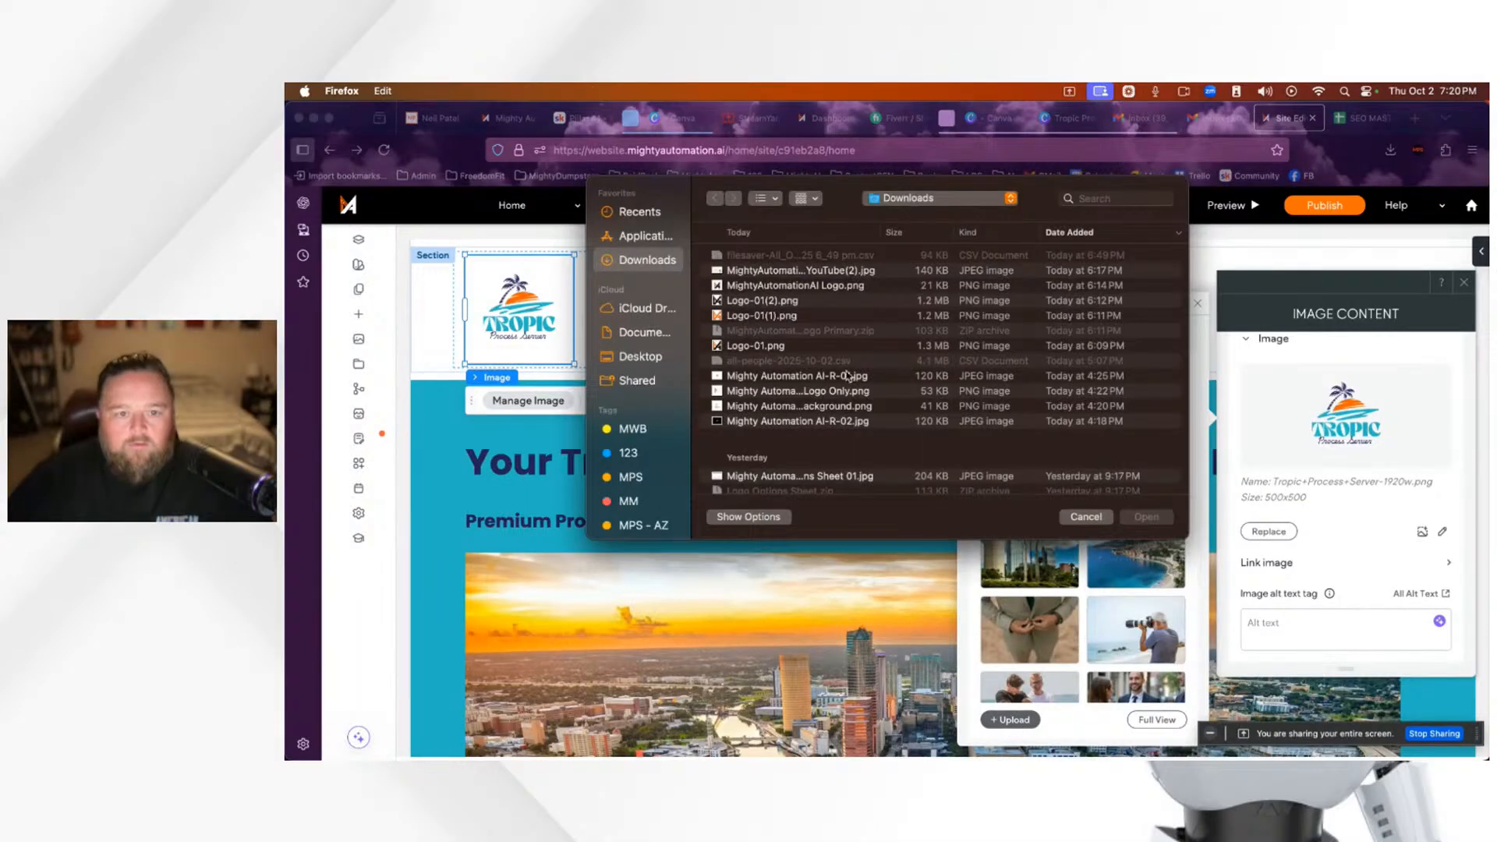
{"action": "scroll", "coordinate": [849, 376], "scroll_direction": "down", "scroll_amount": 1}
{"action": "left_click", "coordinate": [1085, 518]}
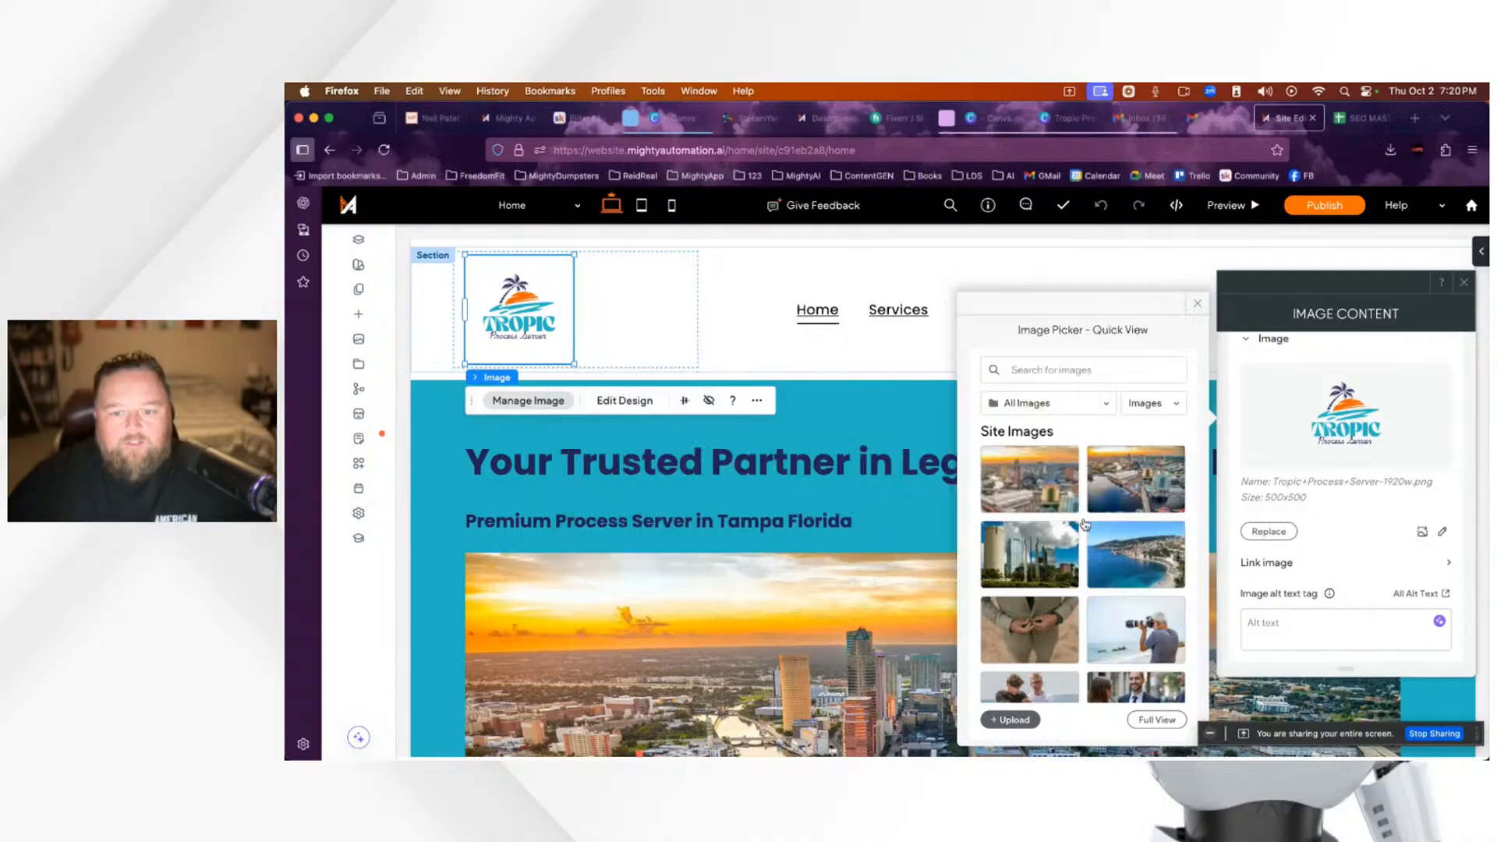
{"action": "mouse_move", "coordinate": [1033, 477]}
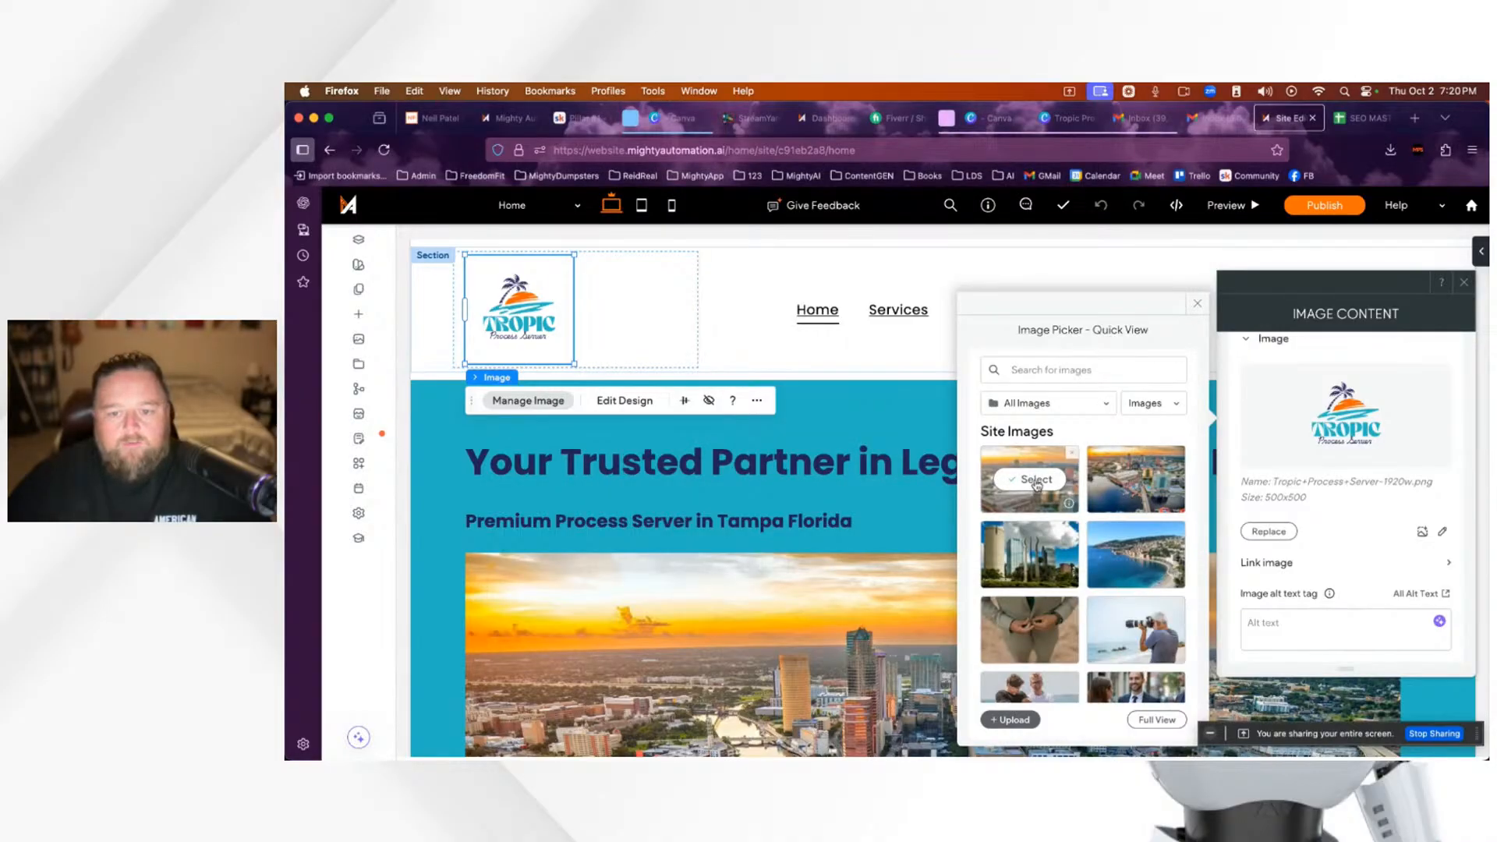
{"action": "scroll", "coordinate": [1033, 490], "scroll_direction": "down", "scroll_amount": 3}
{"action": "key", "text": "Escape"}
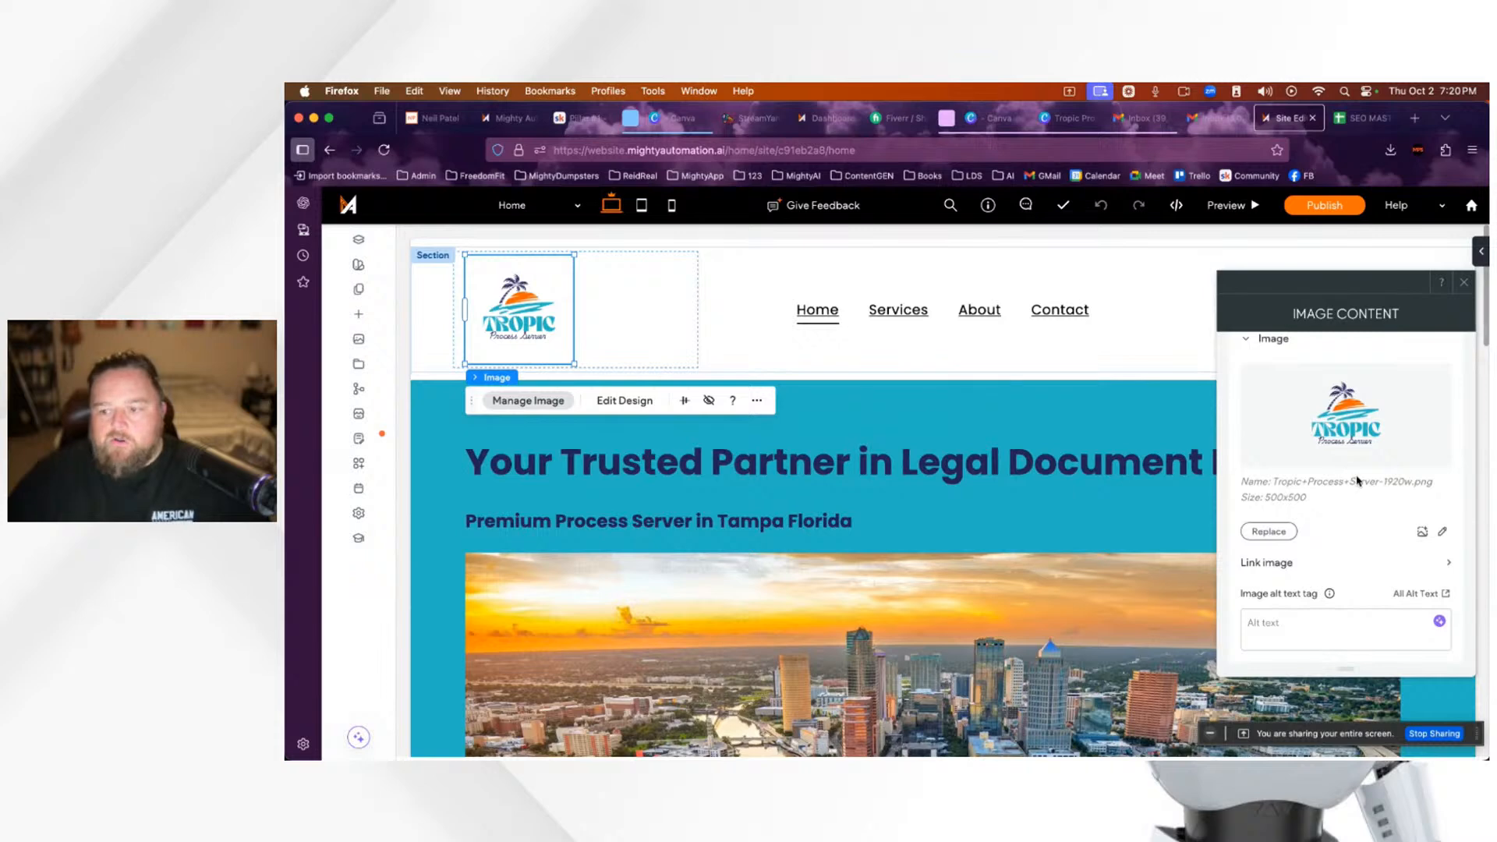
{"action": "scroll", "coordinate": [1358, 480], "scroll_direction": "down", "scroll_amount": 1}
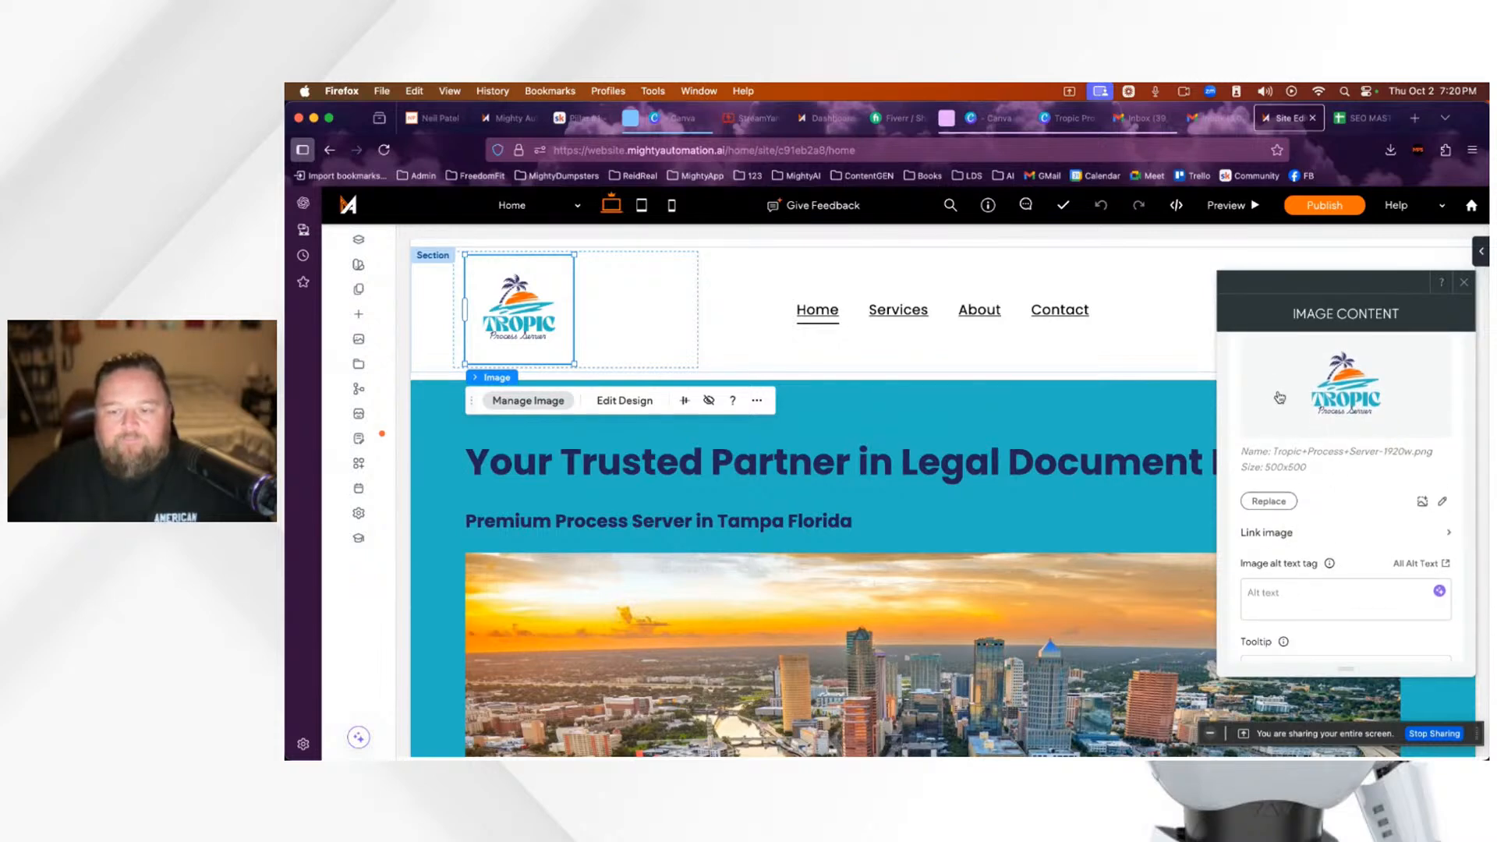
{"action": "left_click", "coordinate": [577, 119]}
{"action": "scroll", "coordinate": [1146, 511], "scroll_direction": "up", "scroll_amount": 3}
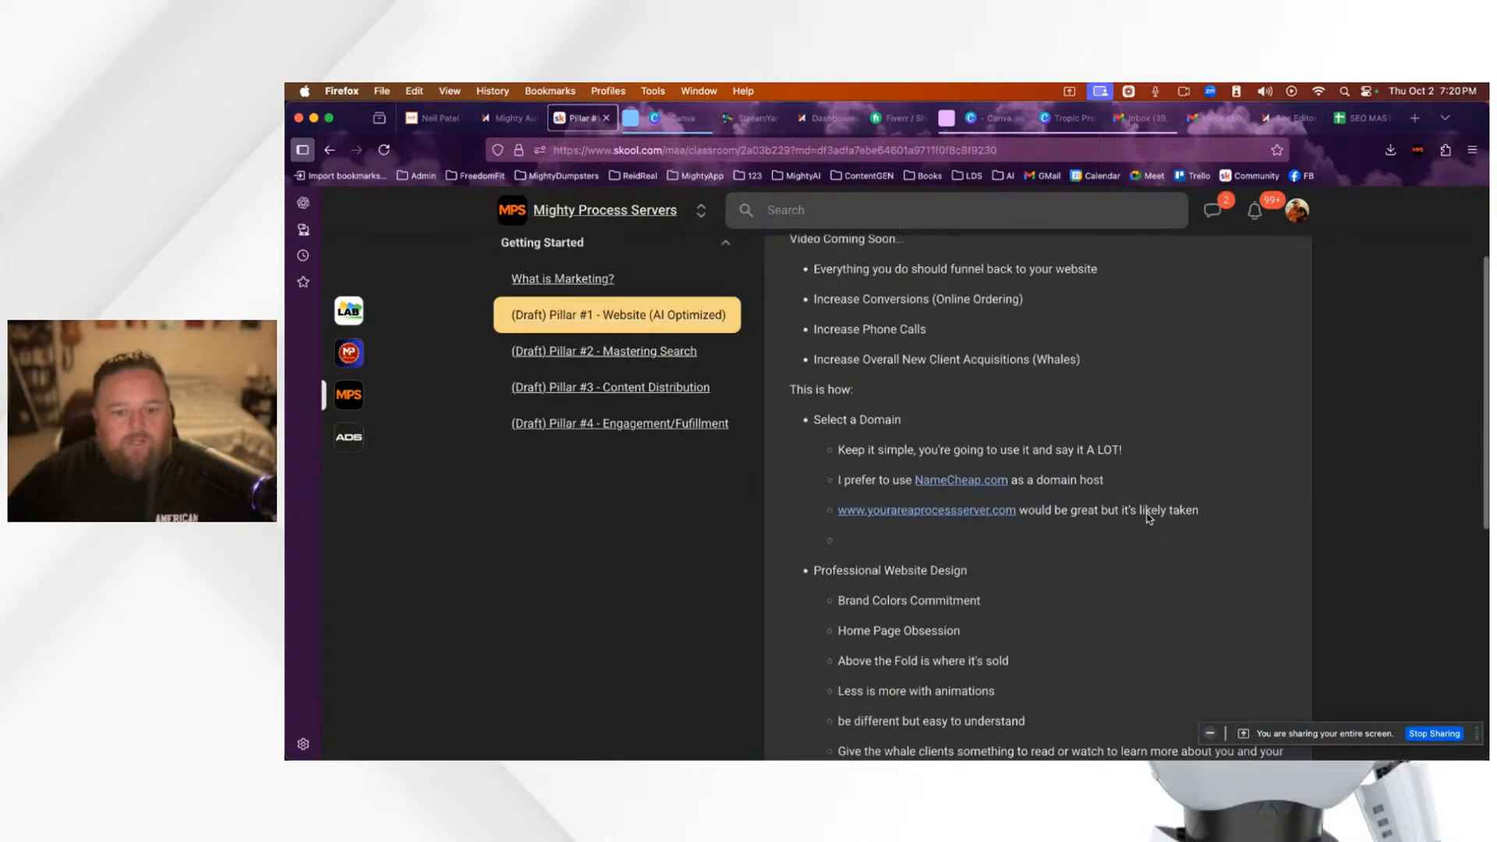
{"action": "scroll", "coordinate": [1148, 519], "scroll_direction": "down", "scroll_amount": 5}
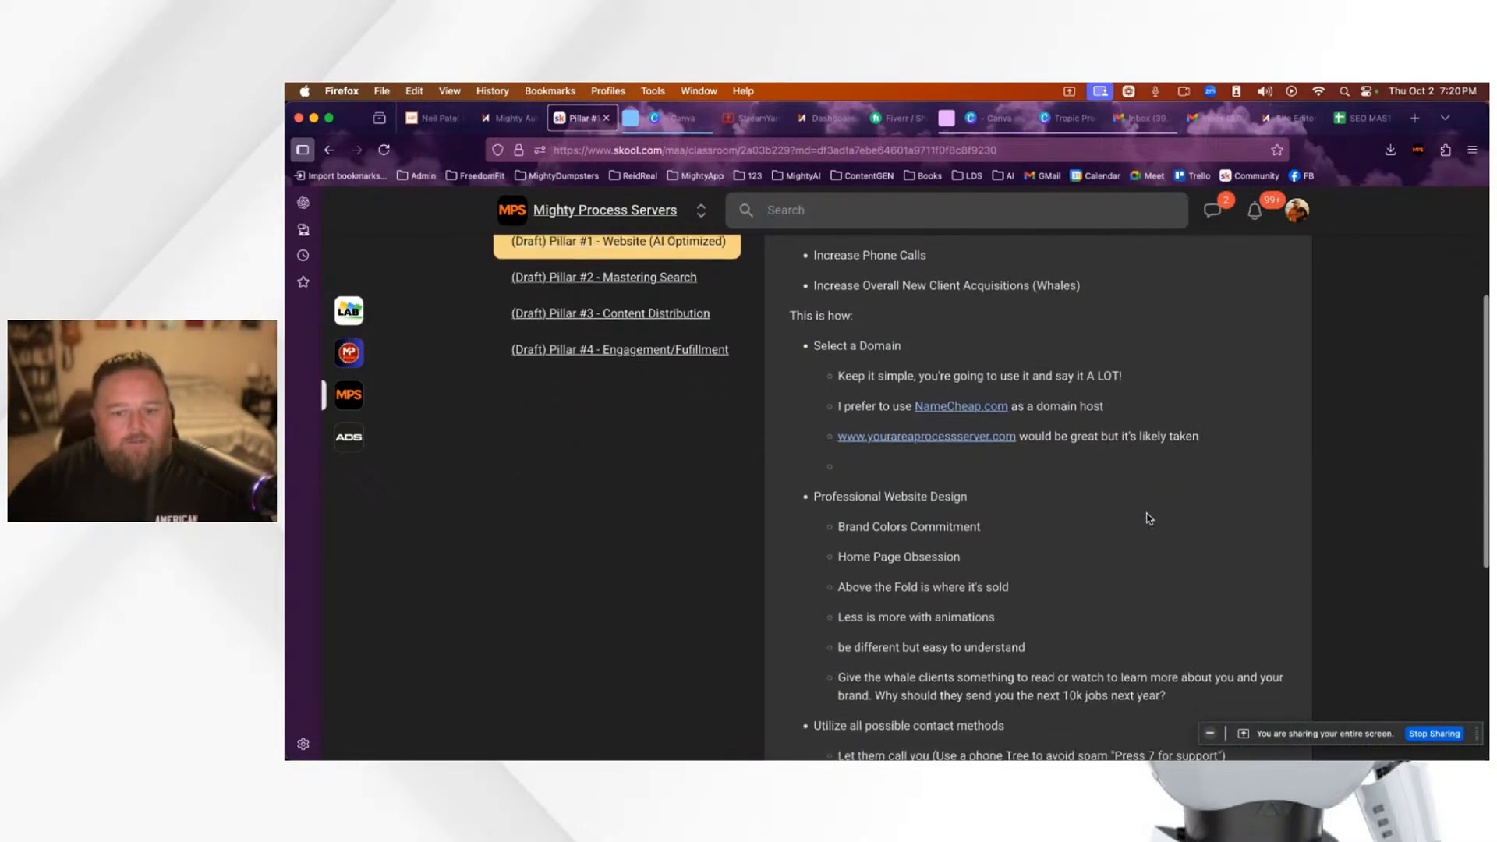
{"action": "scroll", "coordinate": [1147, 513], "scroll_direction": "down", "scroll_amount": 3}
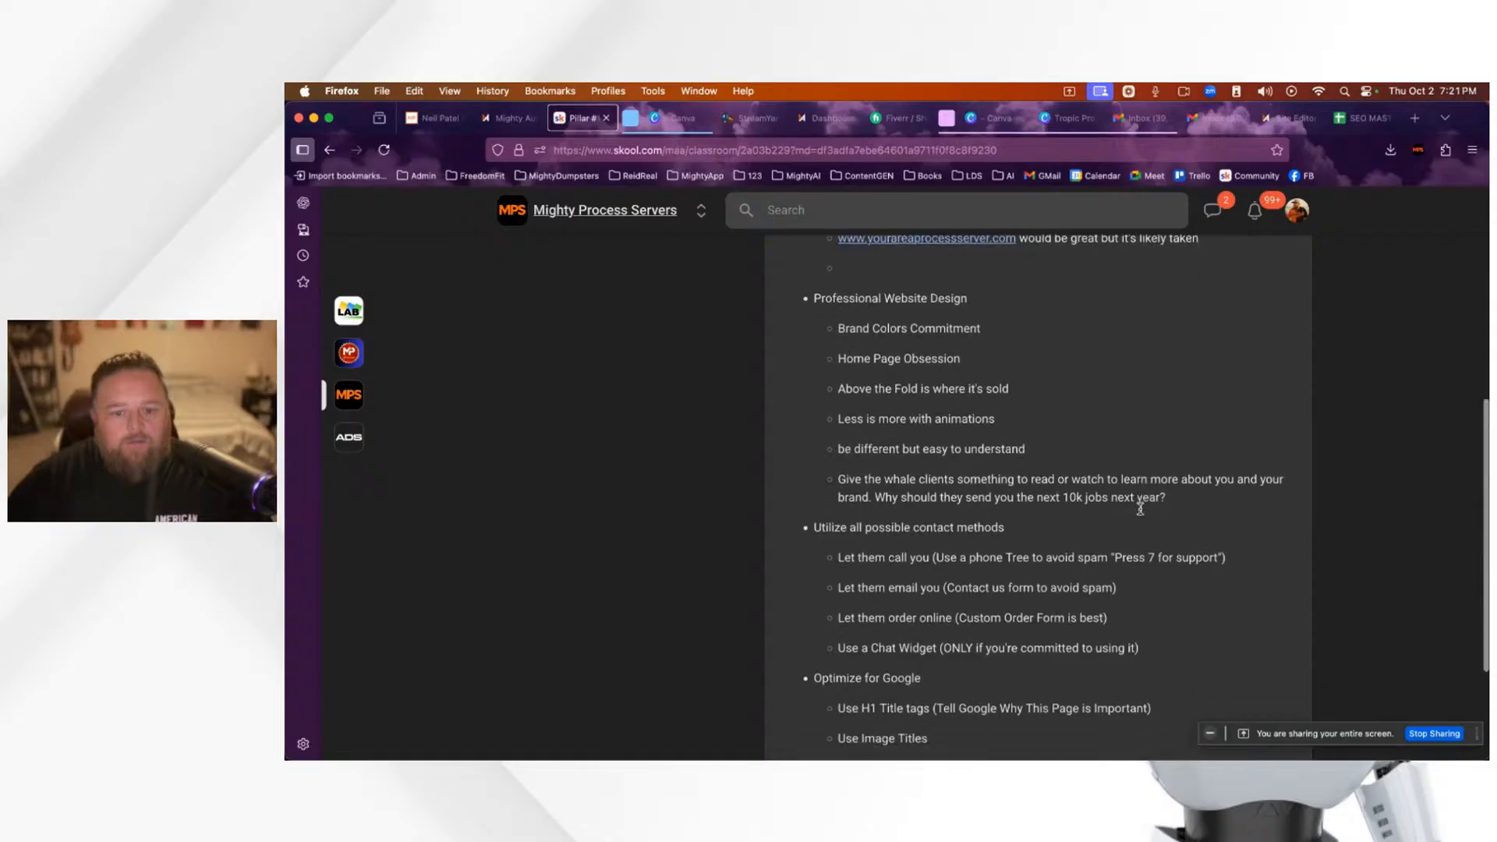
{"action": "scroll", "coordinate": [953, 549], "scroll_direction": "down", "scroll_amount": 3}
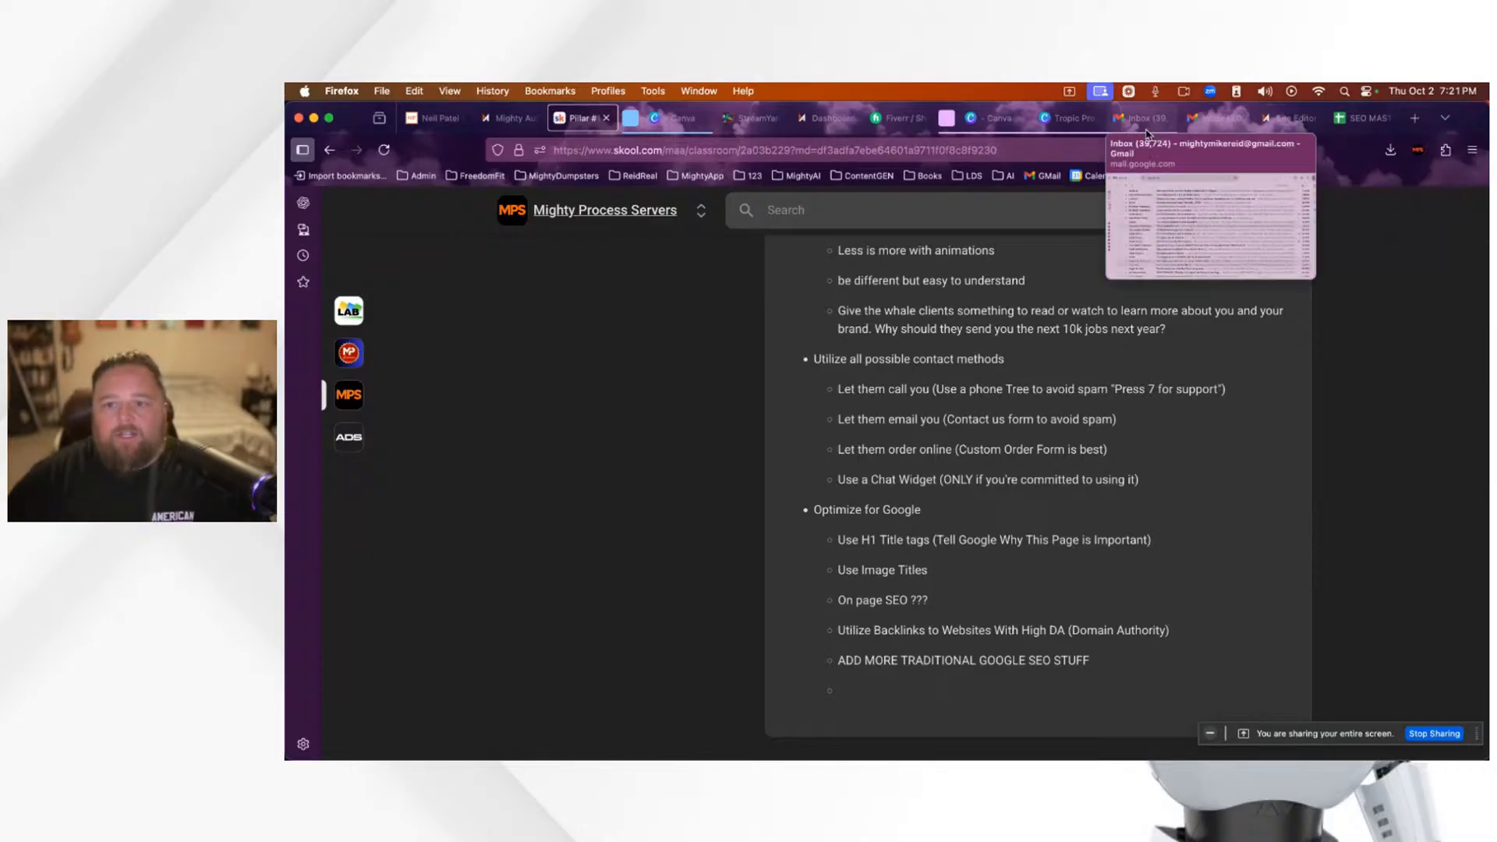
{"action": "left_click", "coordinate": [1283, 119]}
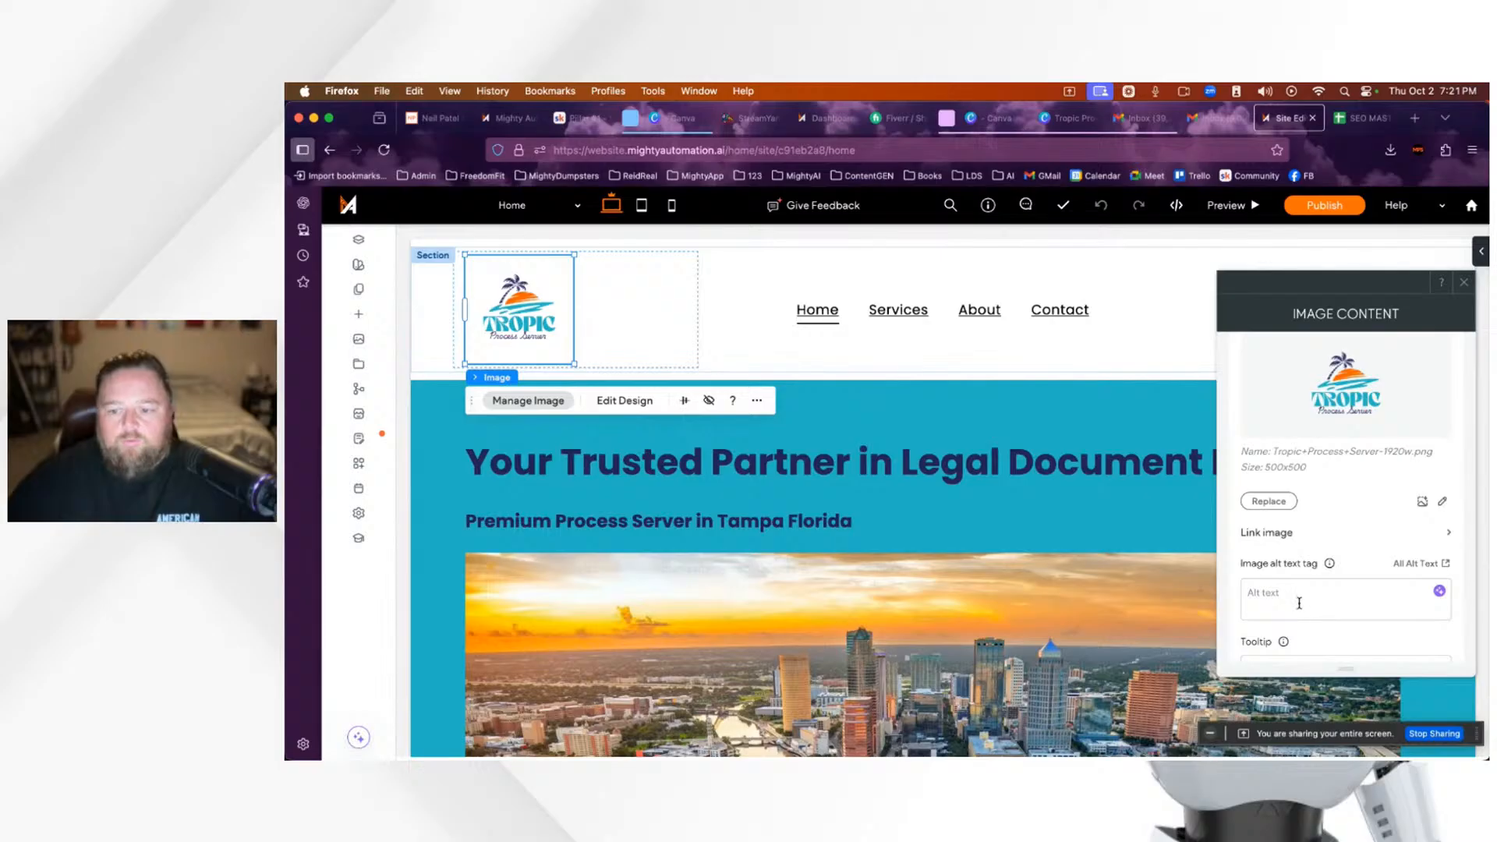
Step: Close the logo's Image Content panel after visiting its Alt text field, then select the hero headline
{"action": "left_click", "coordinate": [1269, 597]}
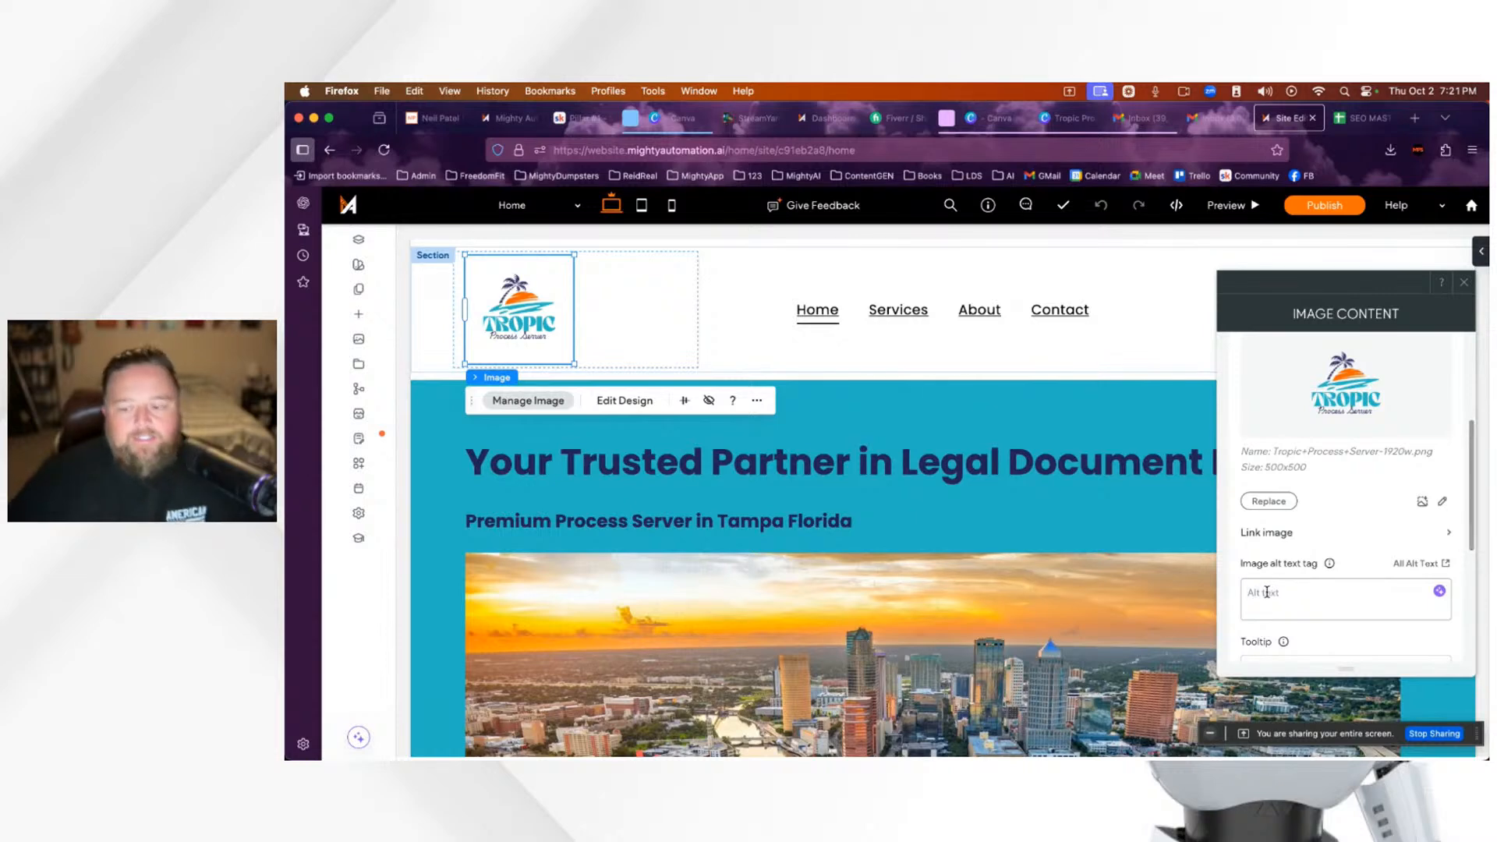
{"action": "left_click", "coordinate": [1466, 287]}
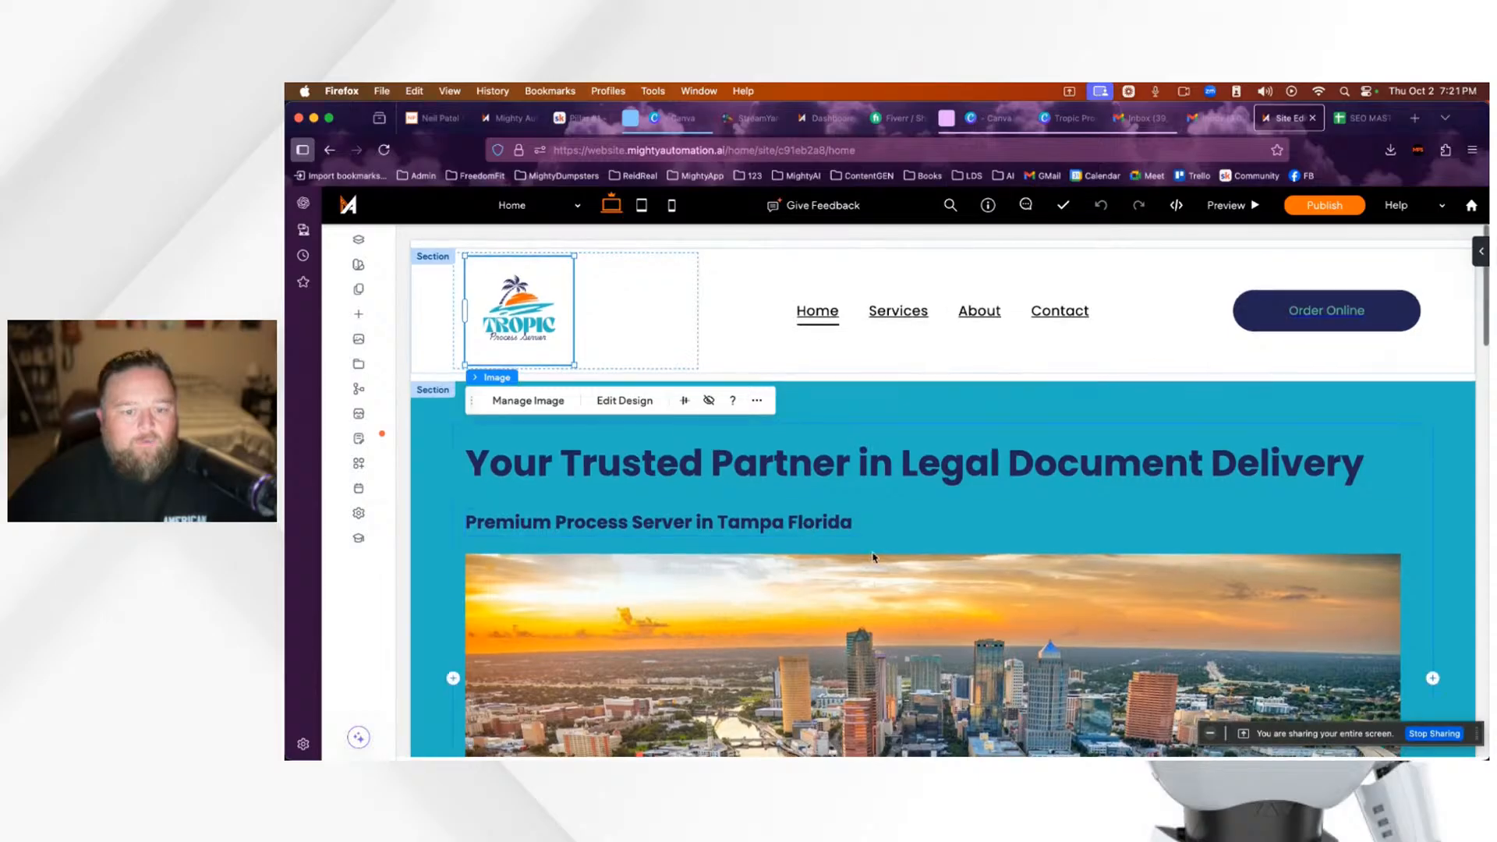
{"action": "scroll", "coordinate": [873, 557], "scroll_direction": "down", "scroll_amount": 3}
{"action": "scroll", "coordinate": [846, 524], "scroll_direction": "up", "scroll_amount": 3}
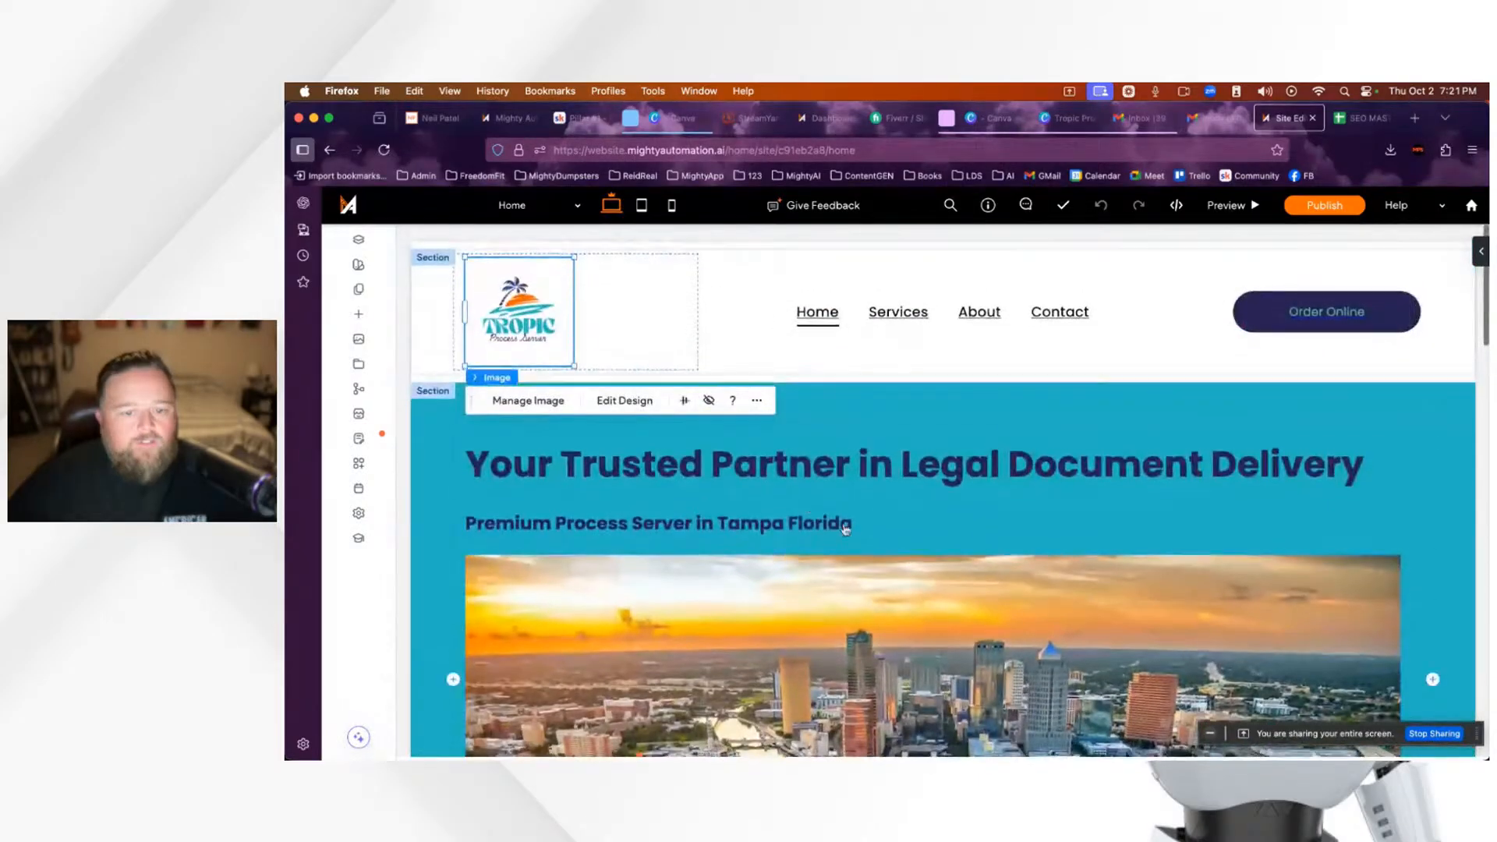
{"action": "left_click", "coordinate": [826, 463]}
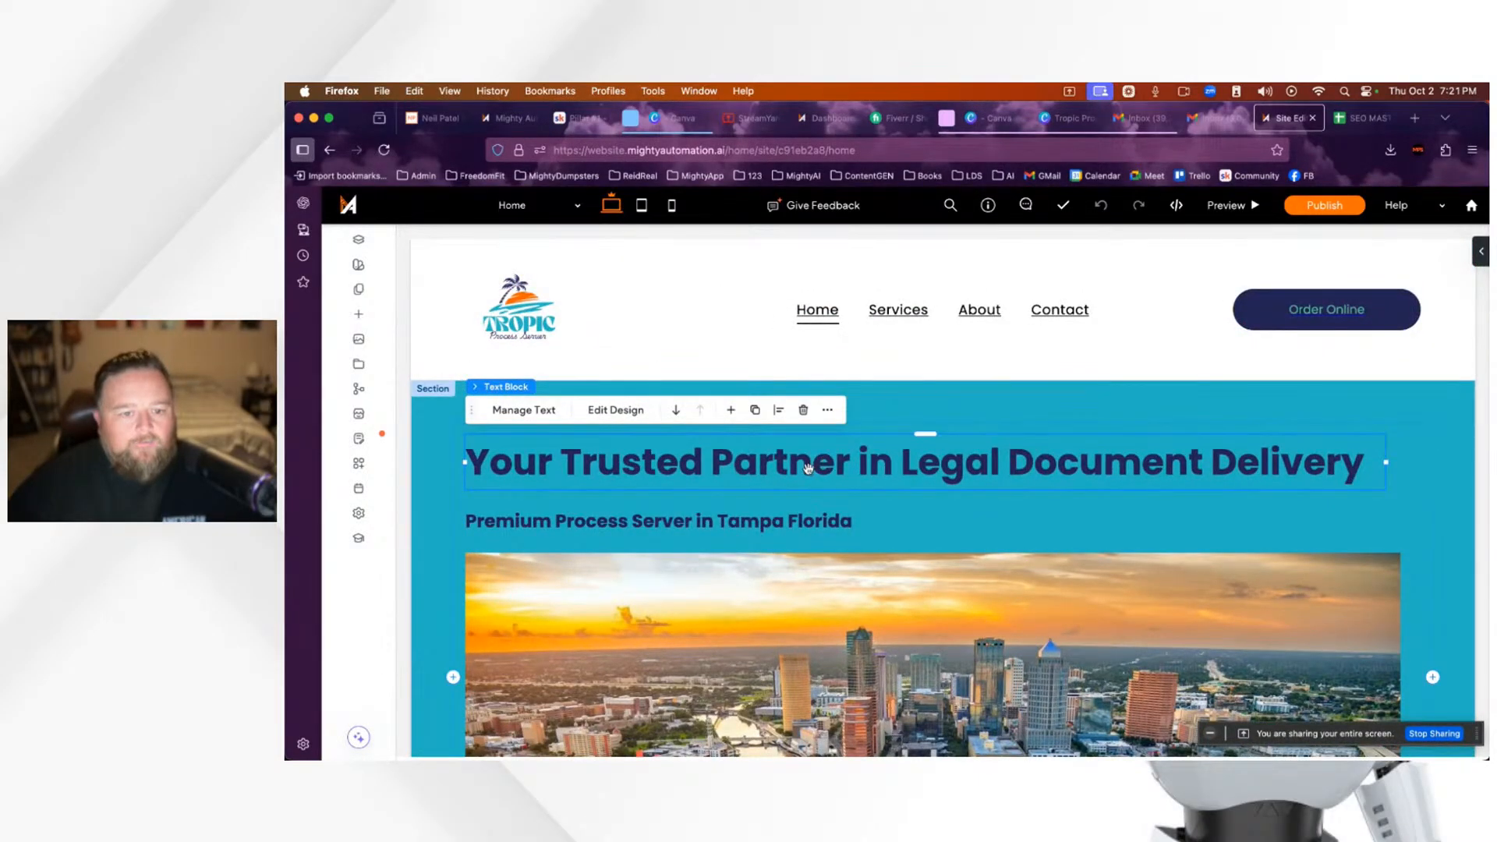
Step: Select the hero headline text, try Heading 2, then set it back to Heading 1
{"action": "left_click", "coordinate": [809, 468]}
{"action": "triple_click", "coordinate": [808, 468]}
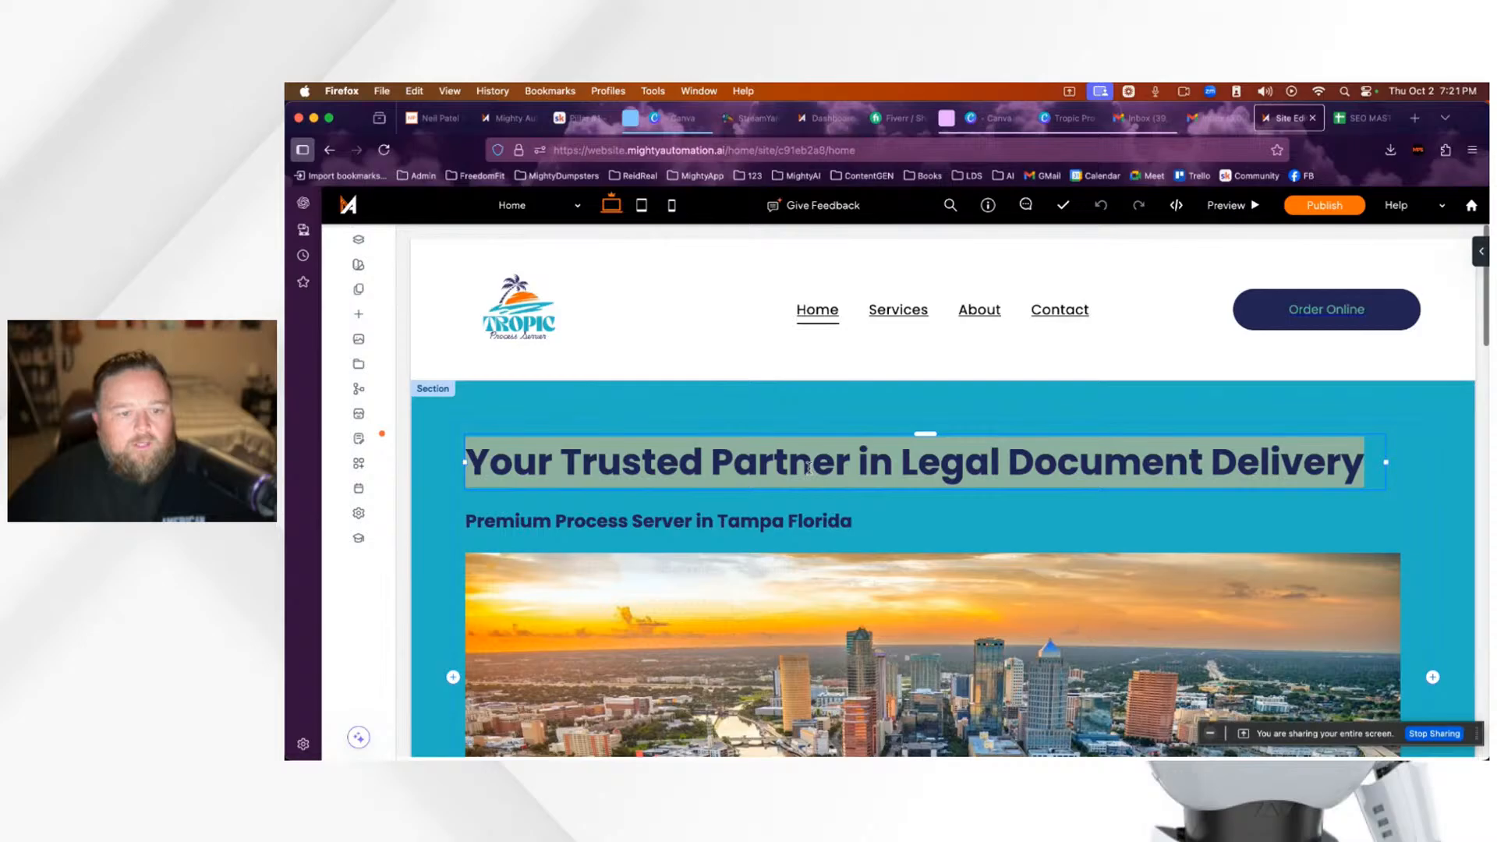
{"action": "left_click", "coordinate": [980, 527]}
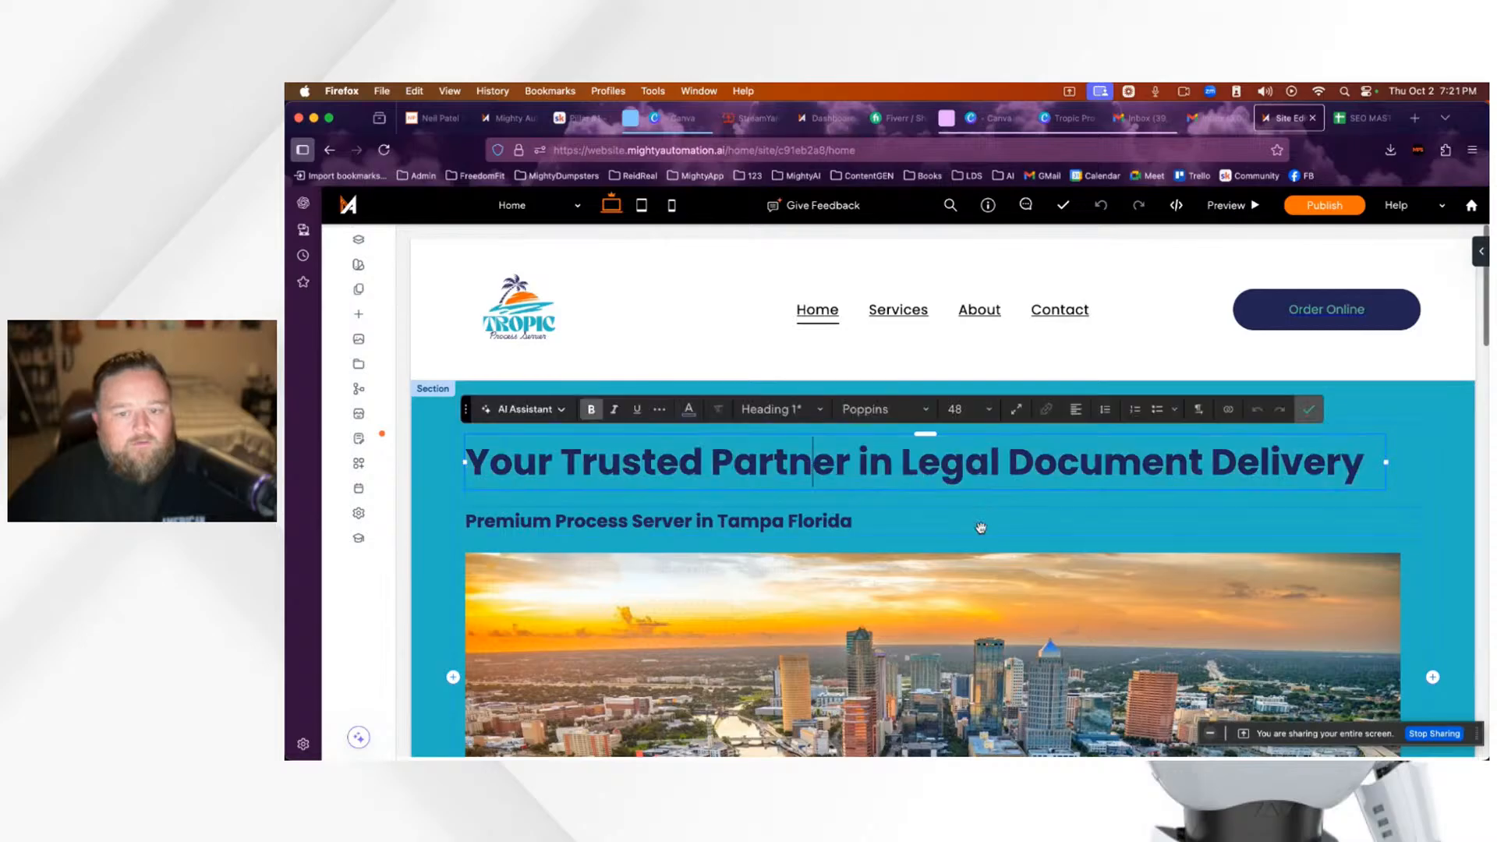
{"action": "triple_click", "coordinate": [879, 466]}
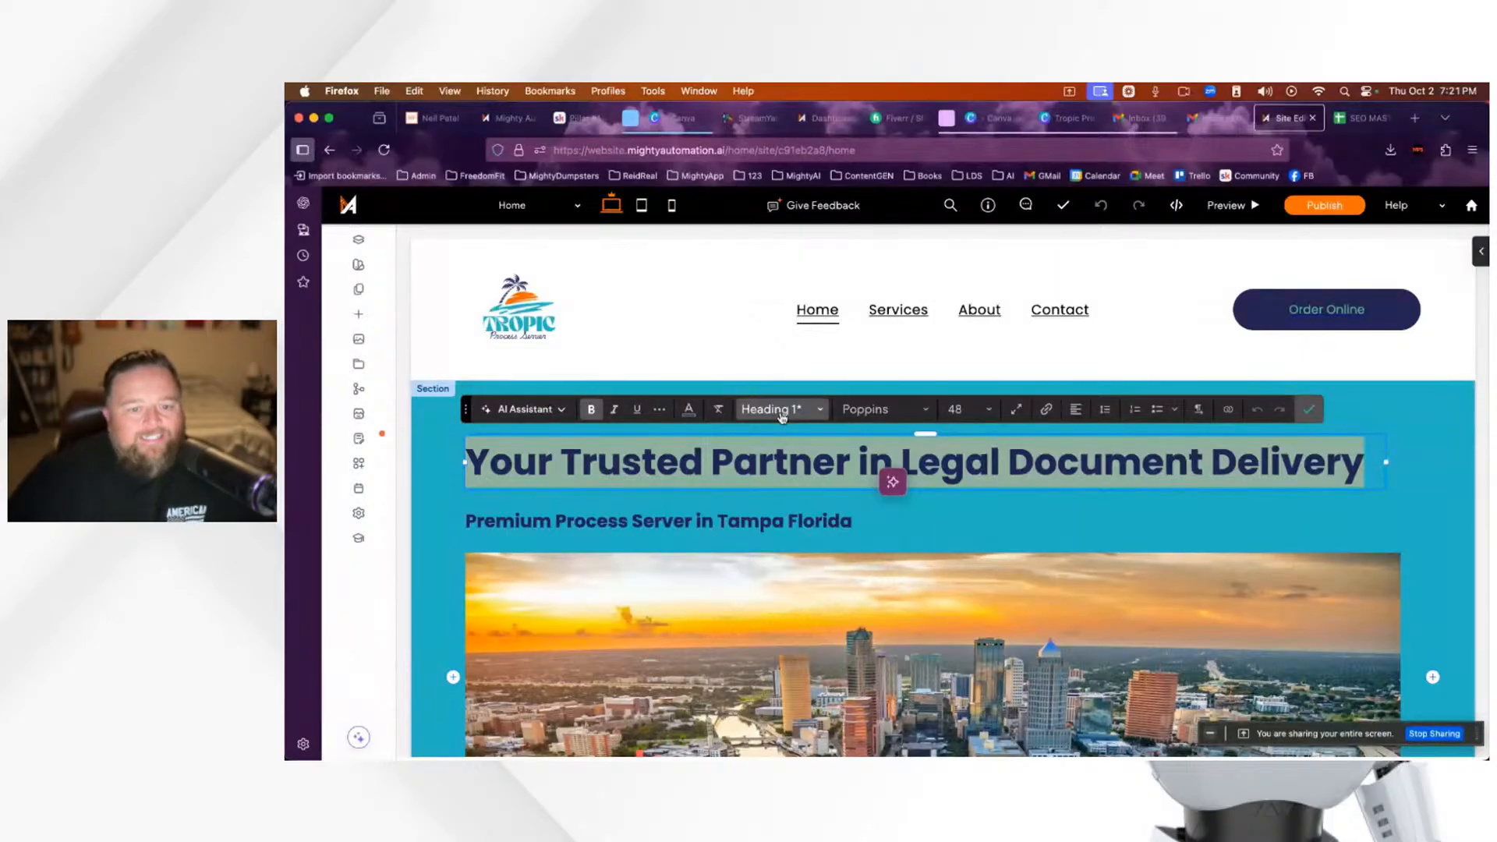
{"action": "left_click", "coordinate": [820, 410]}
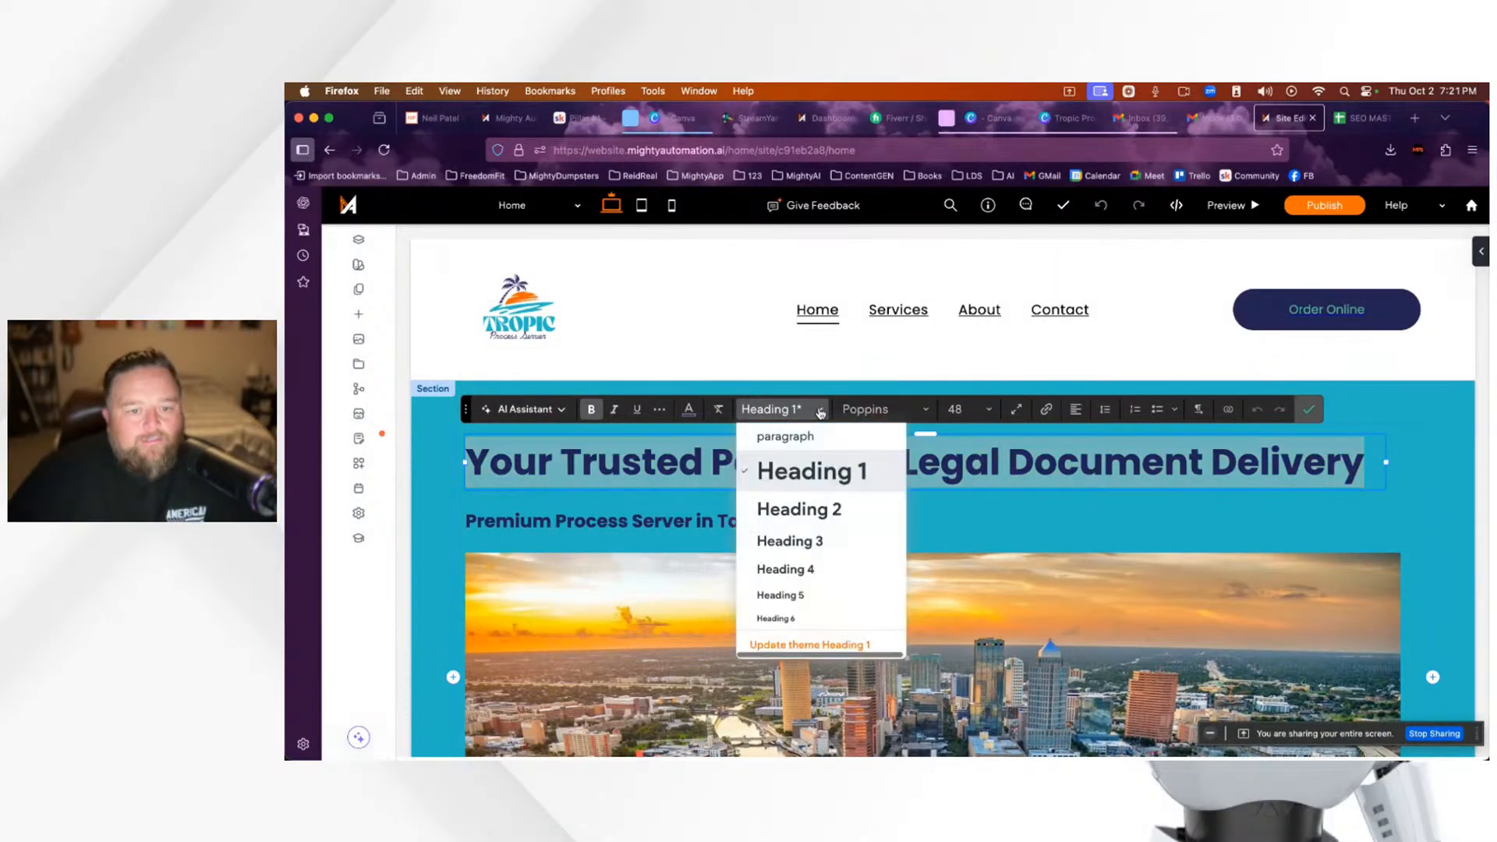
{"action": "left_click", "coordinate": [808, 512]}
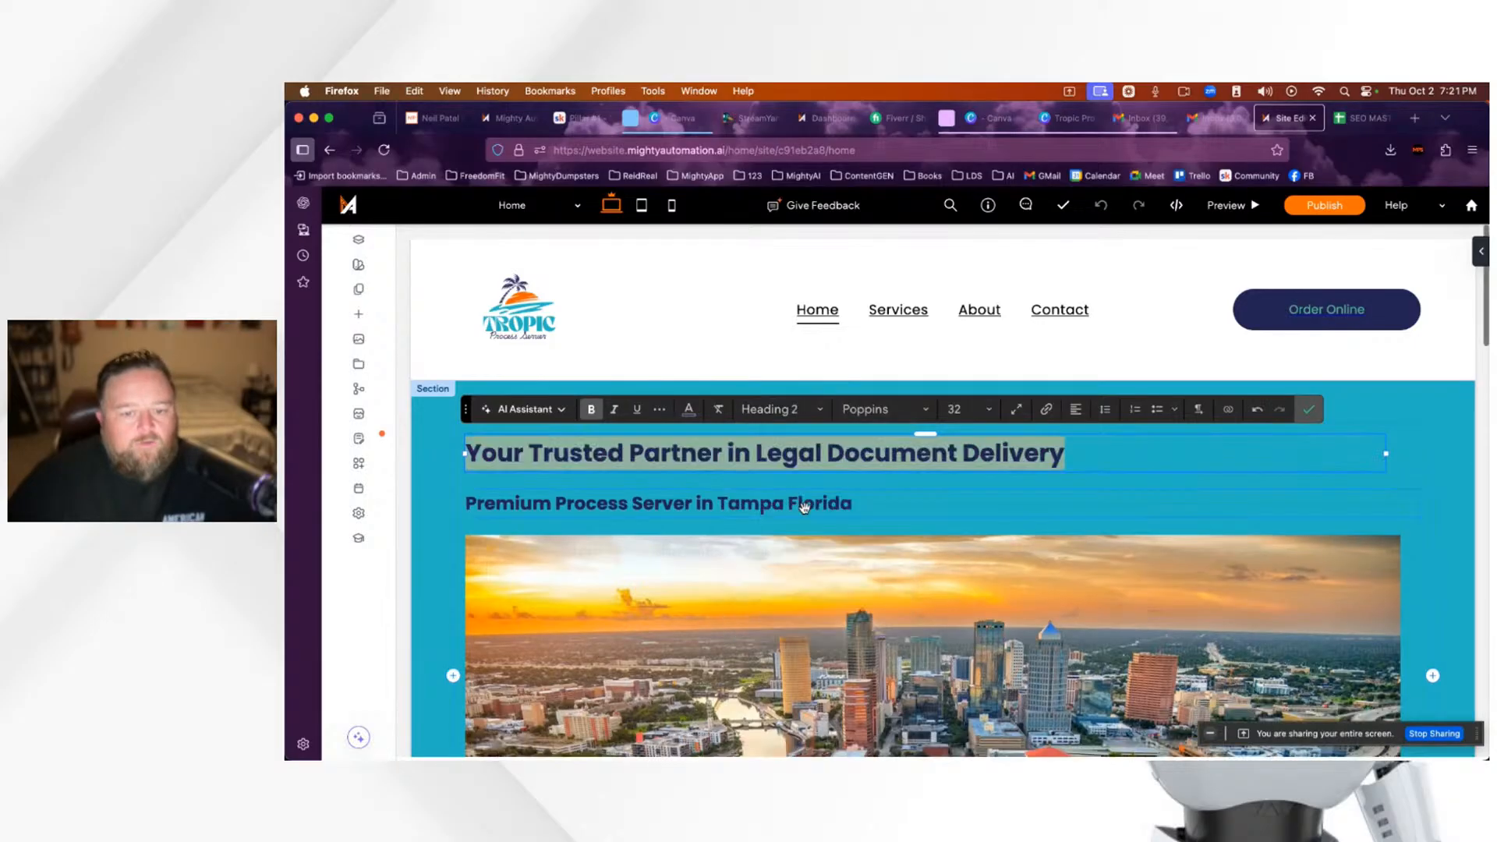
{"action": "left_click", "coordinate": [817, 415]}
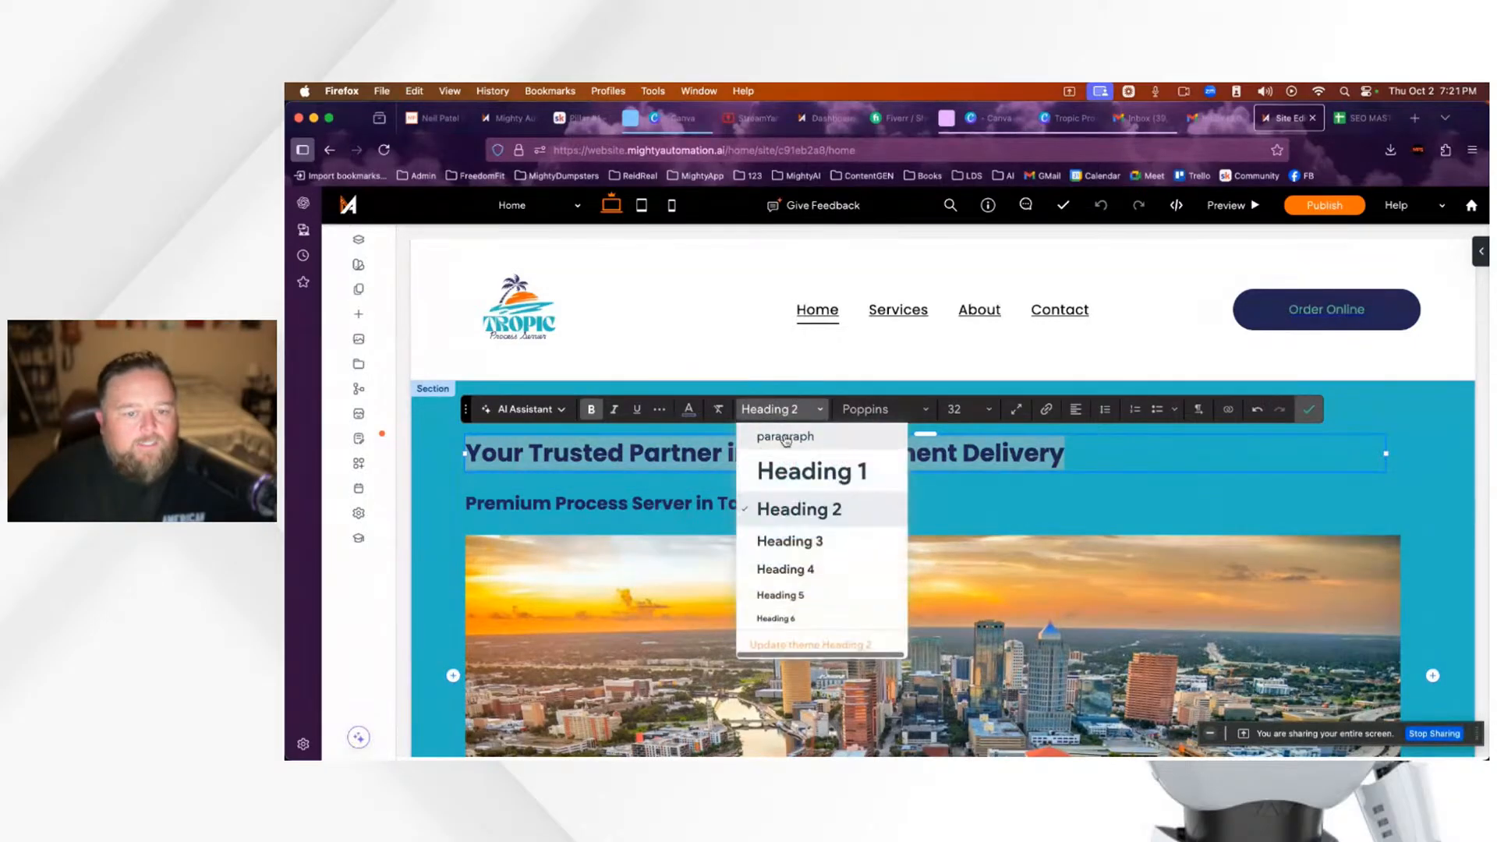
{"action": "left_click", "coordinate": [794, 478]}
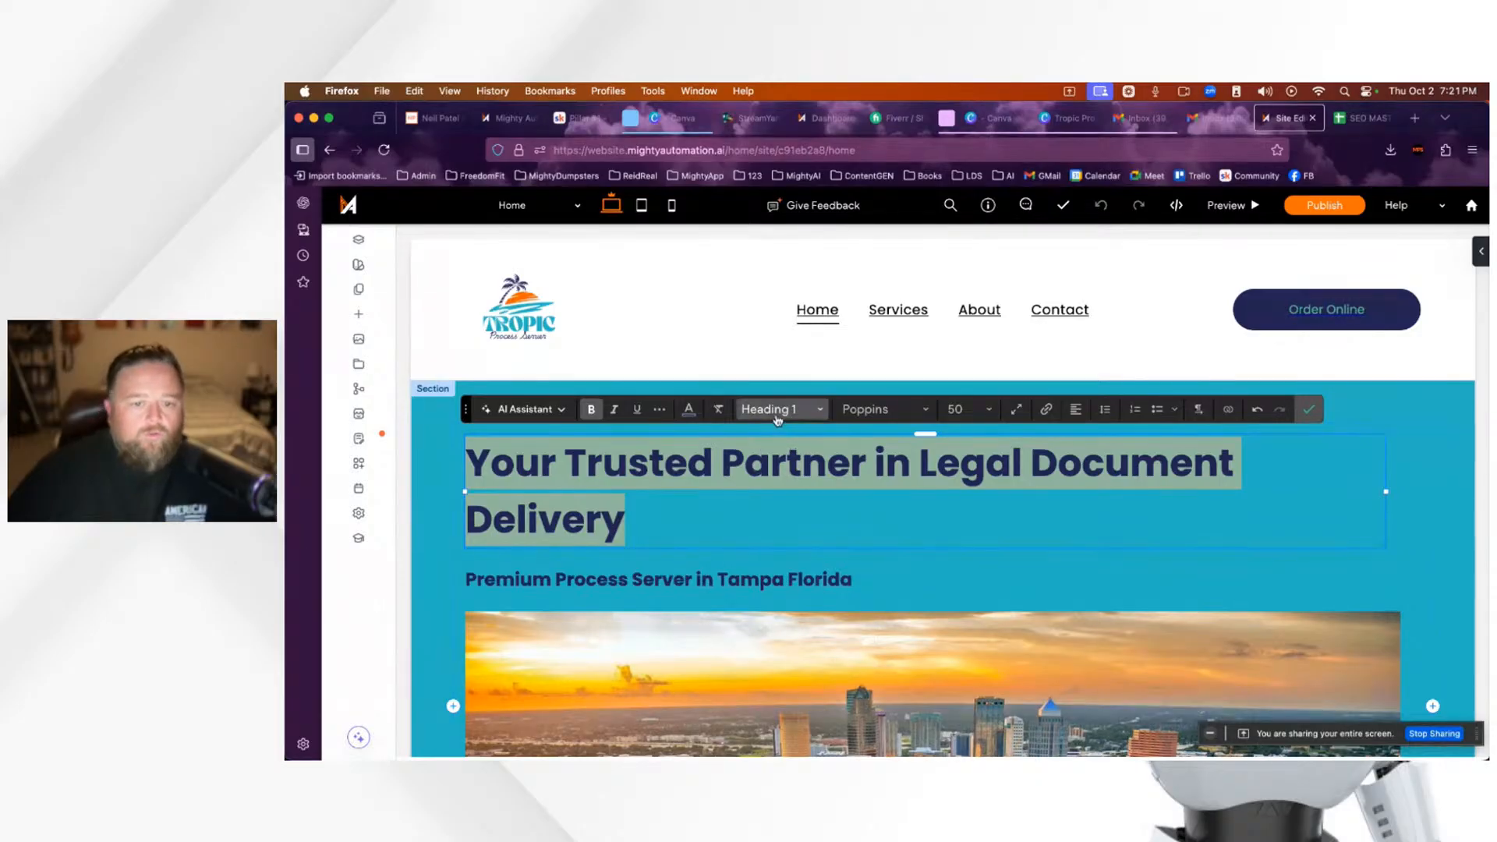
Step: Widen the headline box so it fits on one line and confirm the edits
{"action": "left_click", "coordinate": [654, 493]}
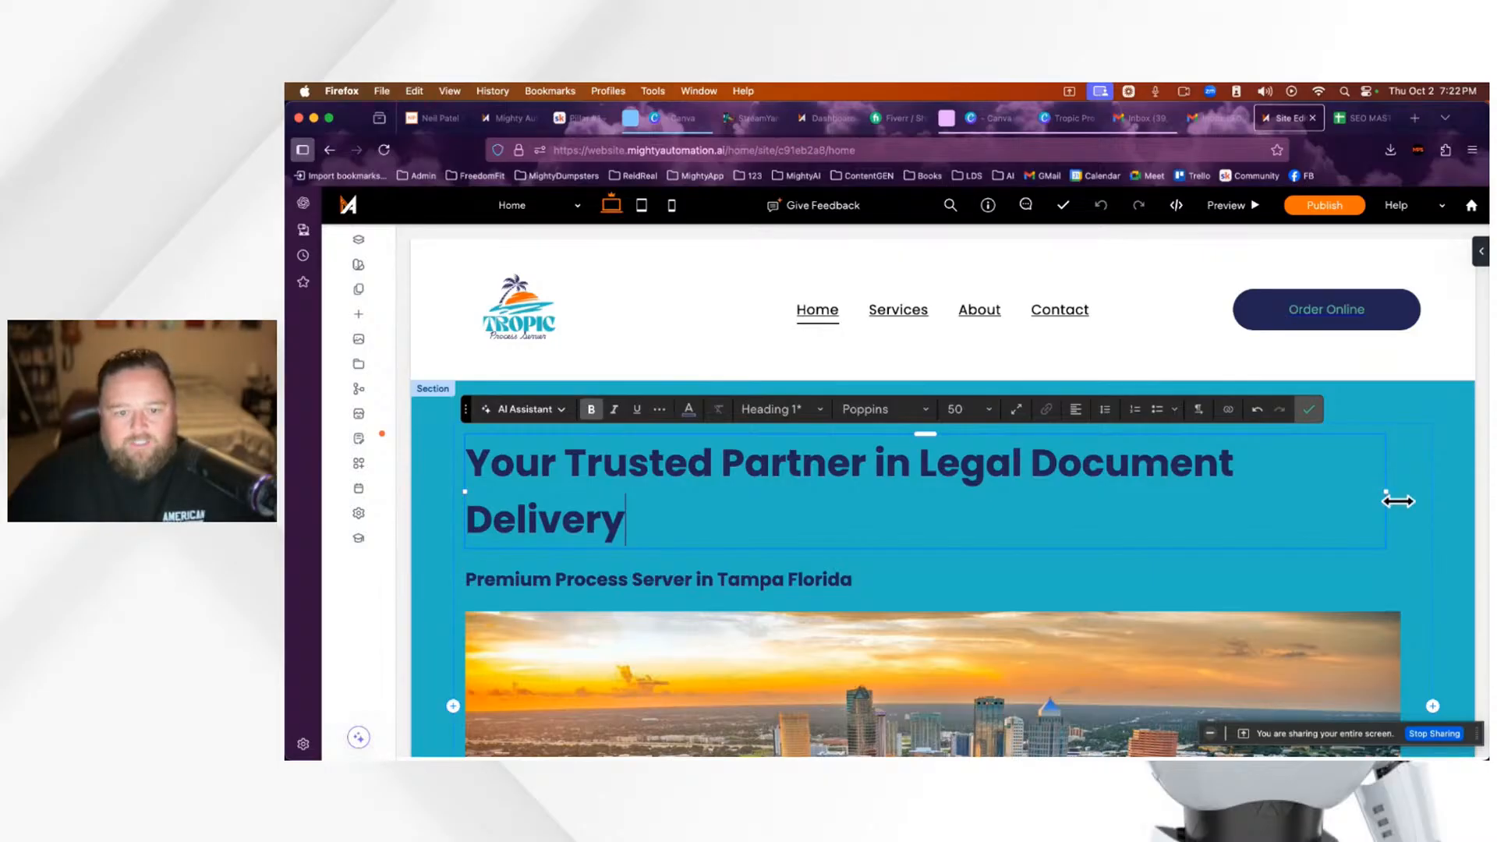
{"action": "left_click_drag", "start_coordinate": [1398, 502], "coordinate": [1419, 464]}
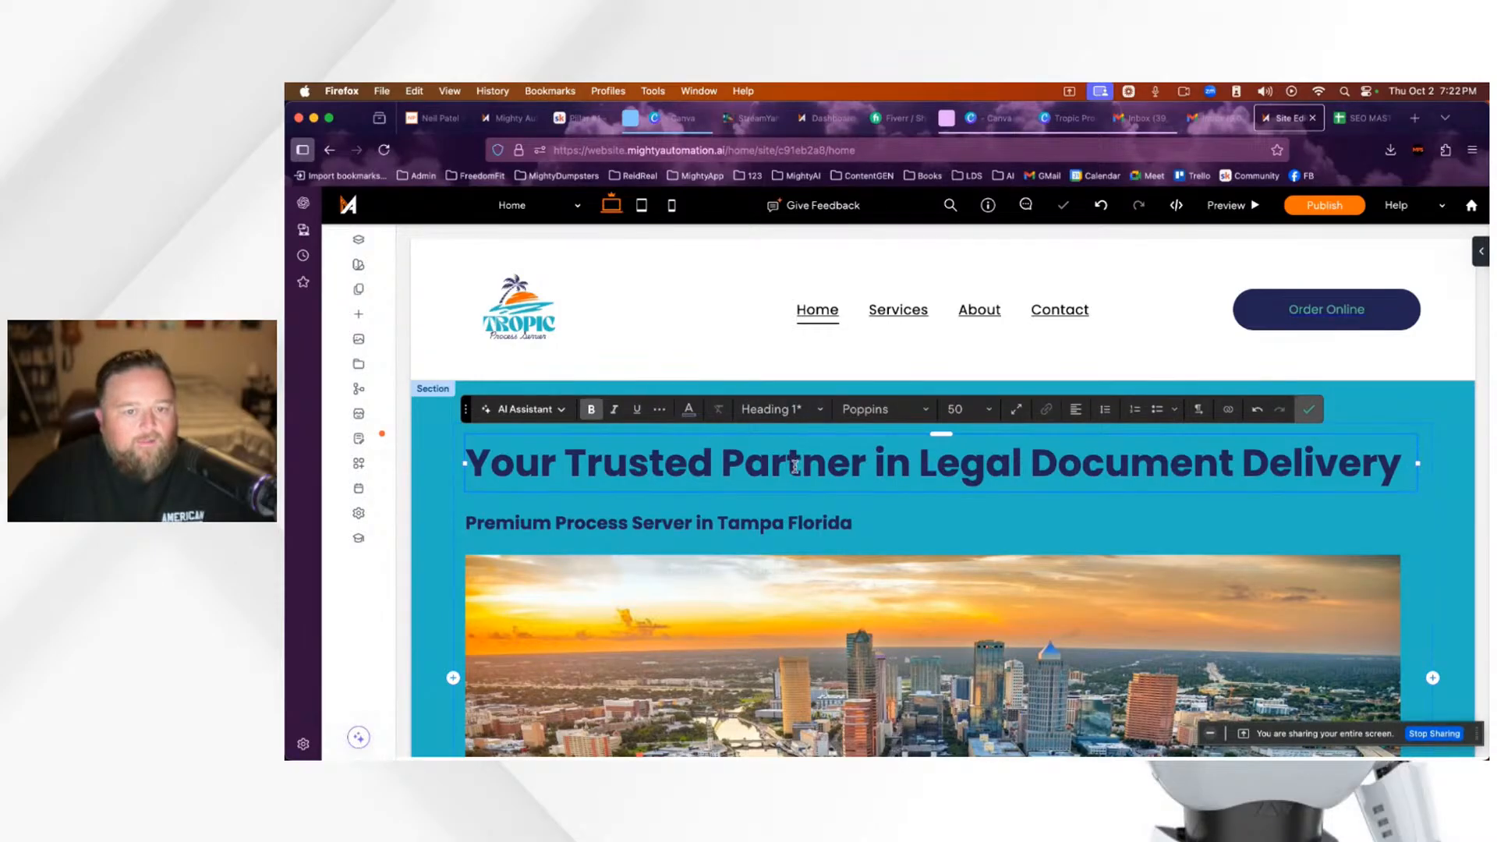
{"action": "left_click", "coordinate": [821, 416]}
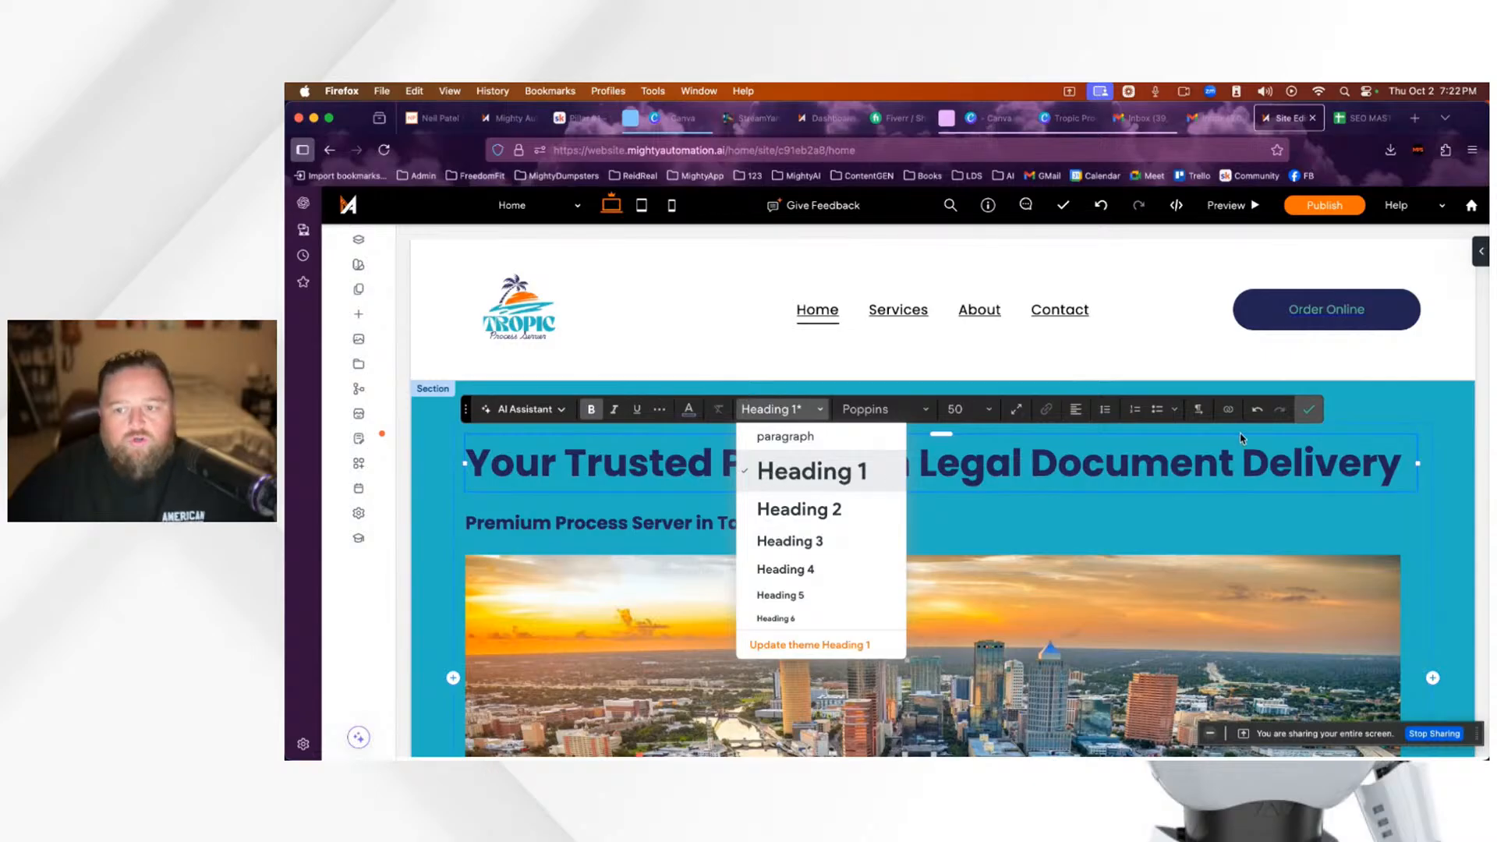
{"action": "left_click", "coordinate": [1308, 409]}
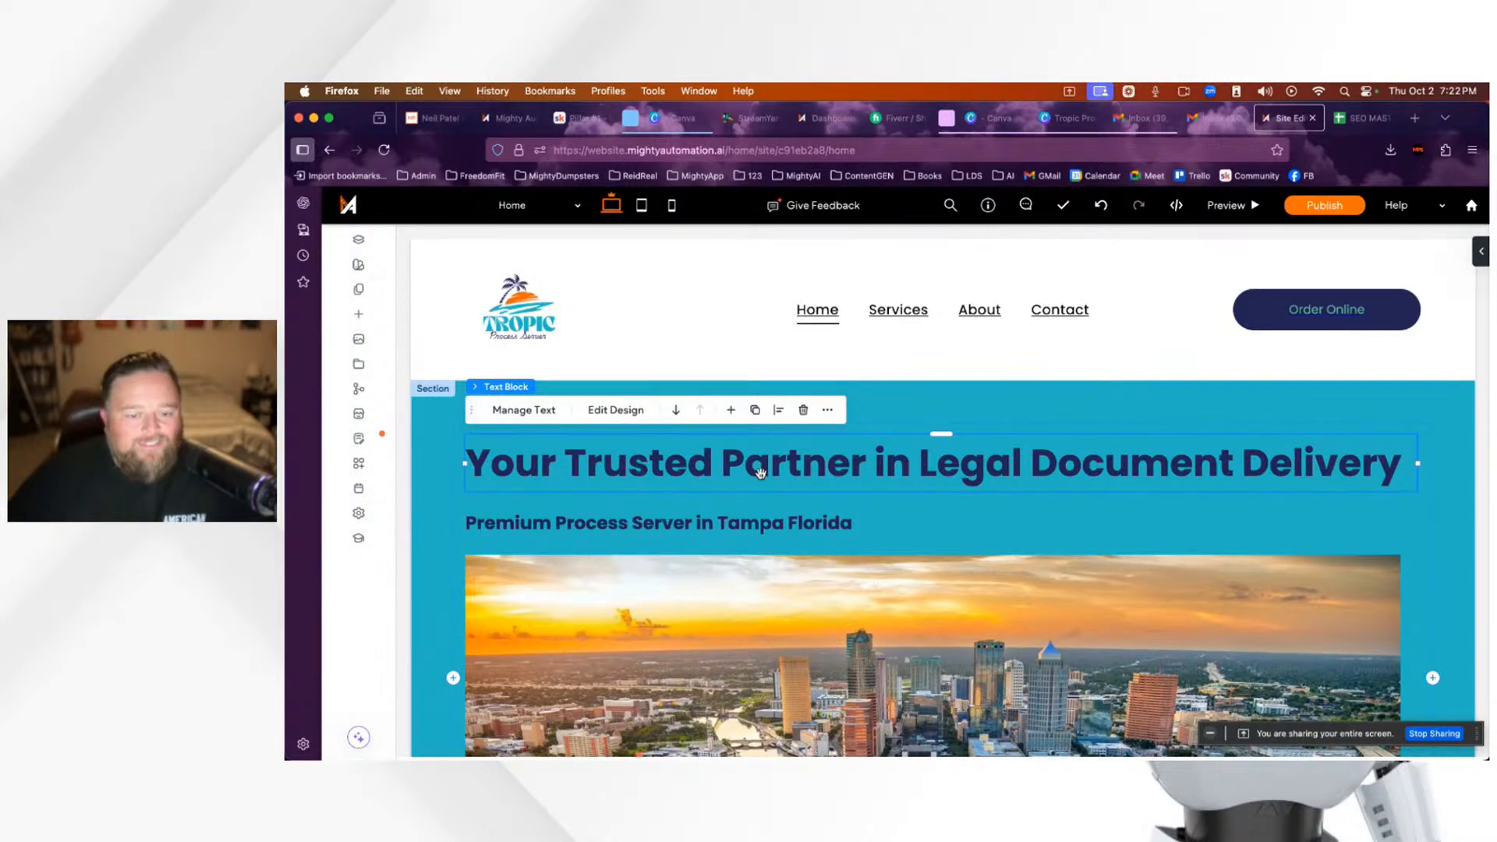
{"action": "scroll", "coordinate": [759, 473], "scroll_direction": "down", "scroll_amount": 3}
{"action": "scroll", "coordinate": [760, 475], "scroll_direction": "up", "scroll_amount": 2}
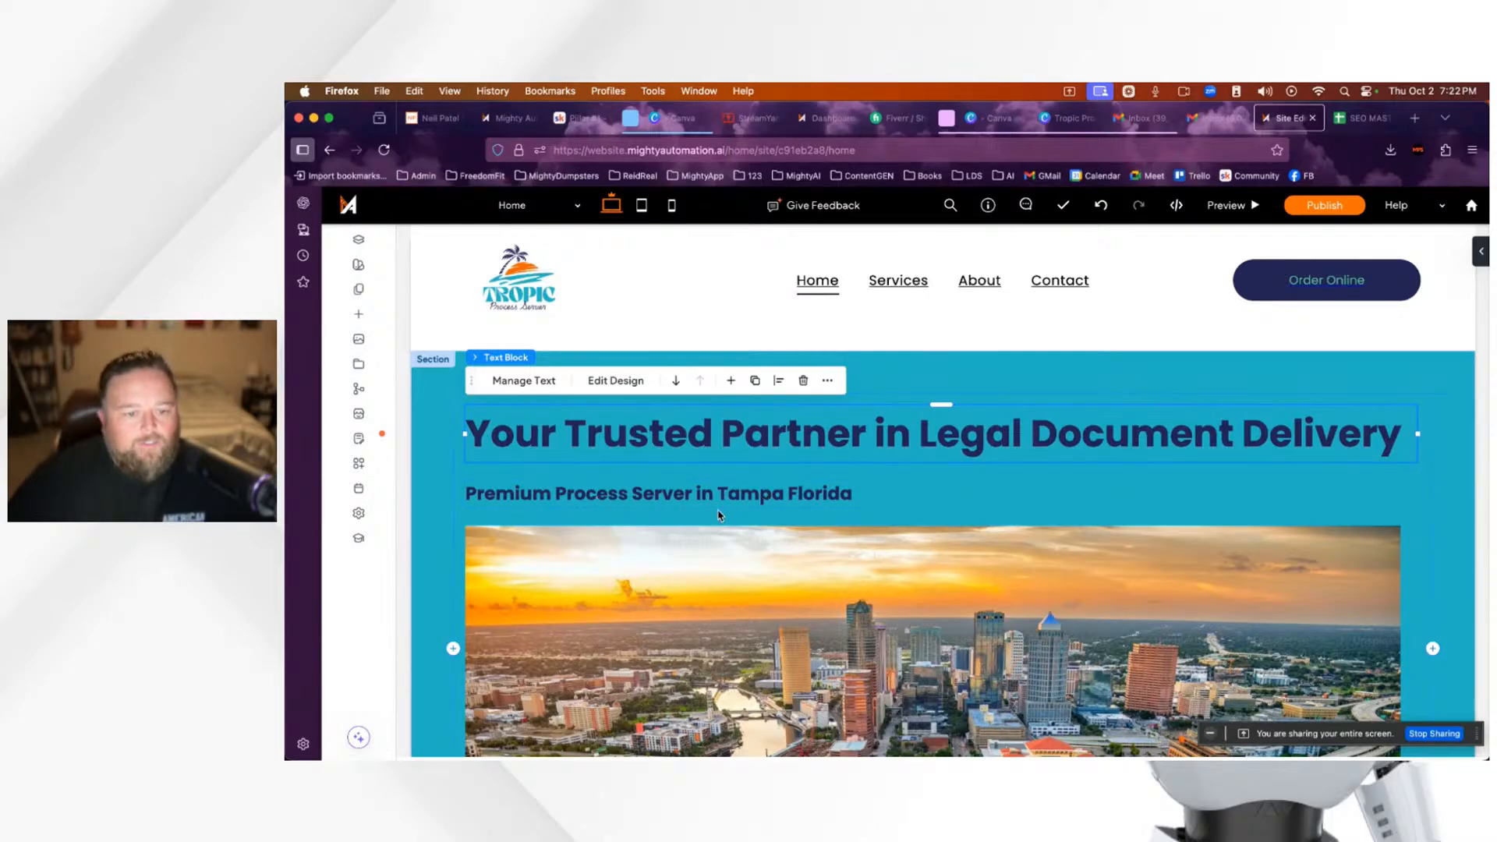
{"action": "left_click", "coordinate": [759, 496]}
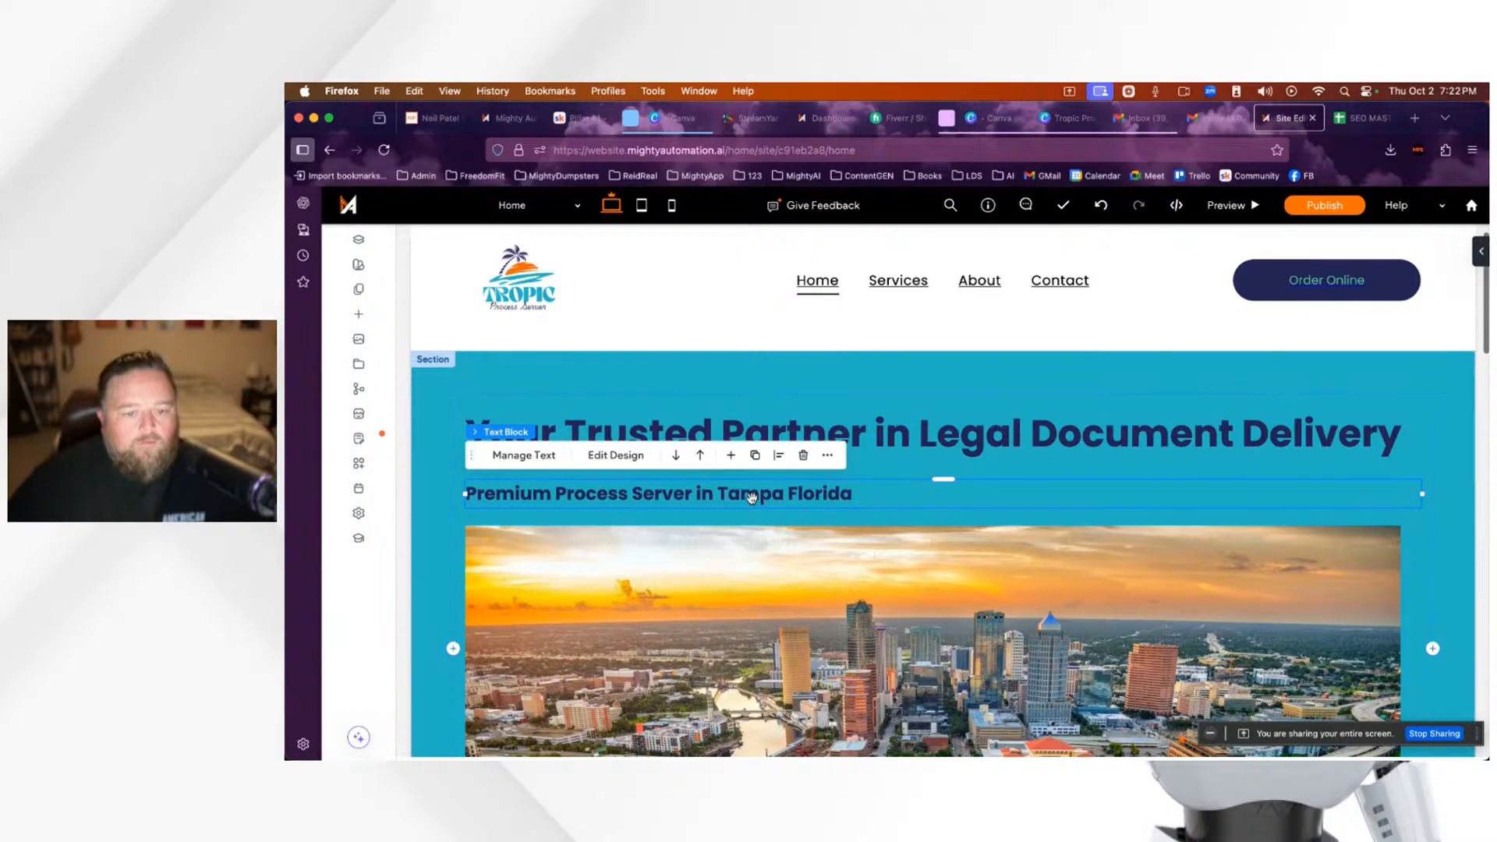
{"action": "double_click", "coordinate": [751, 497]}
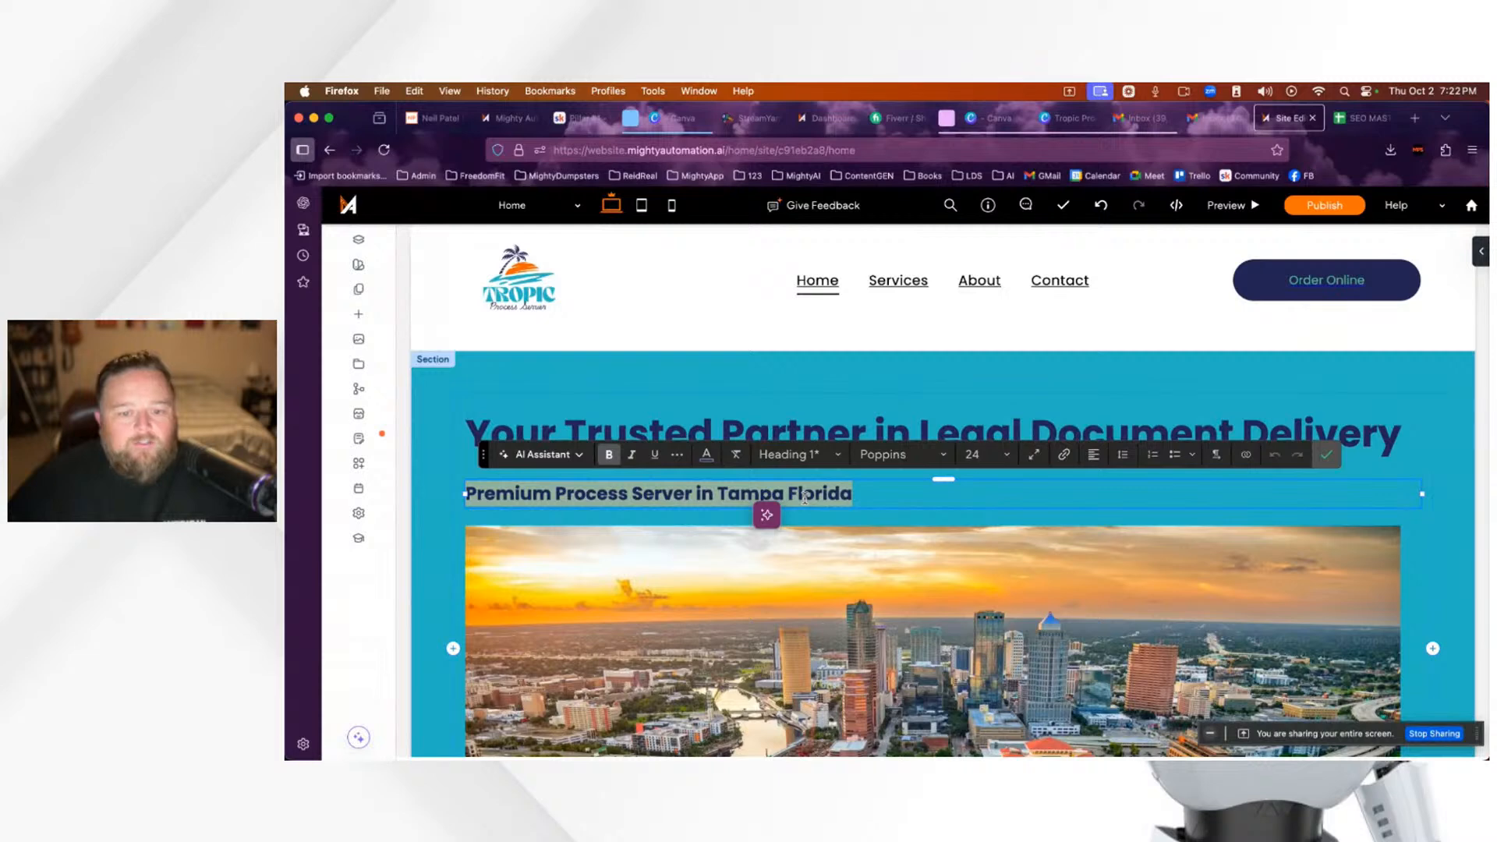
{"action": "left_click", "coordinate": [750, 492]}
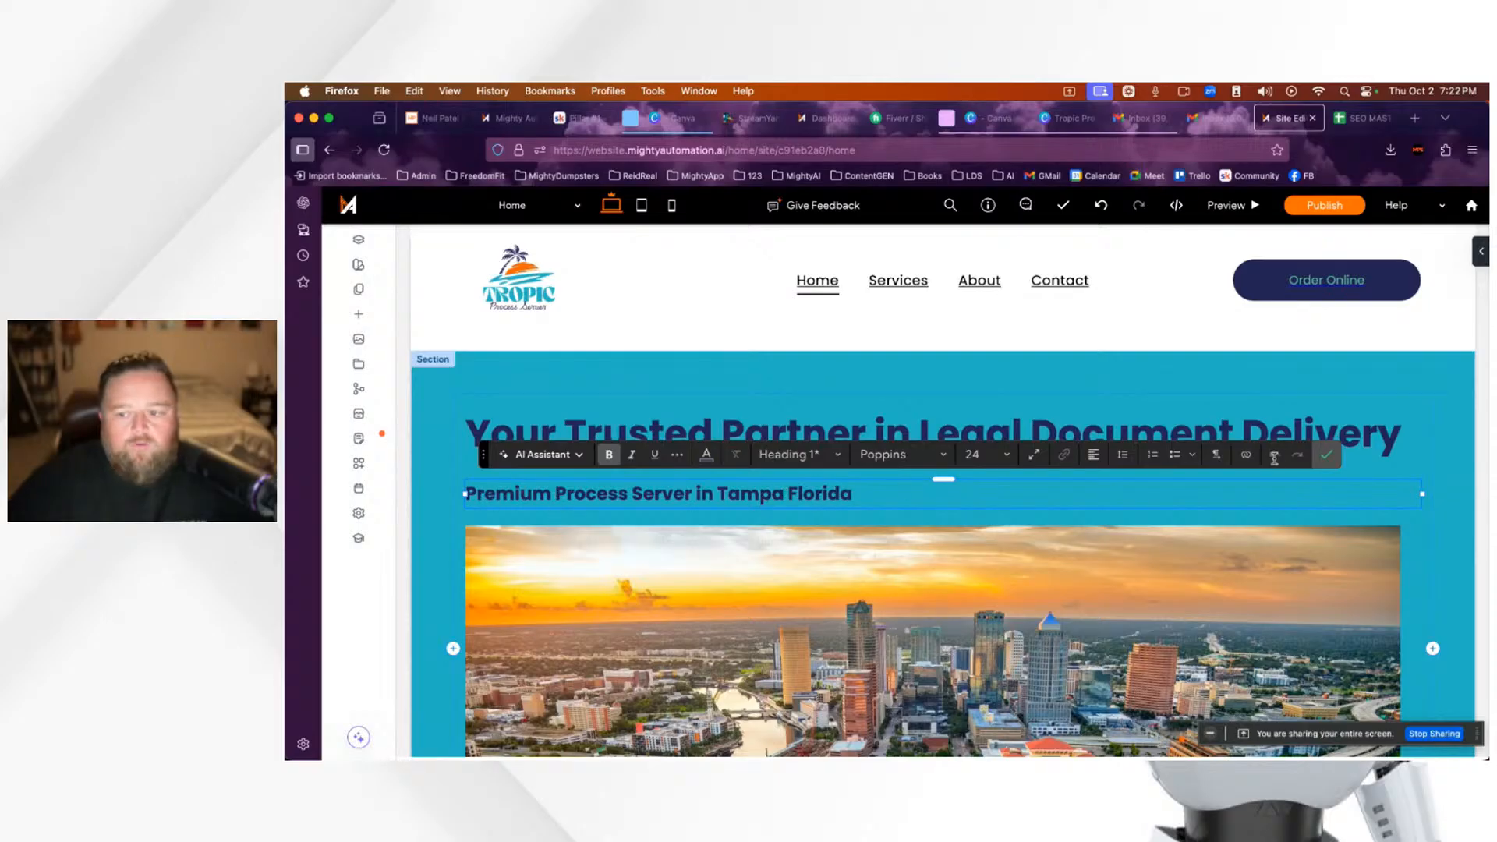
{"action": "left_click", "coordinate": [1327, 456]}
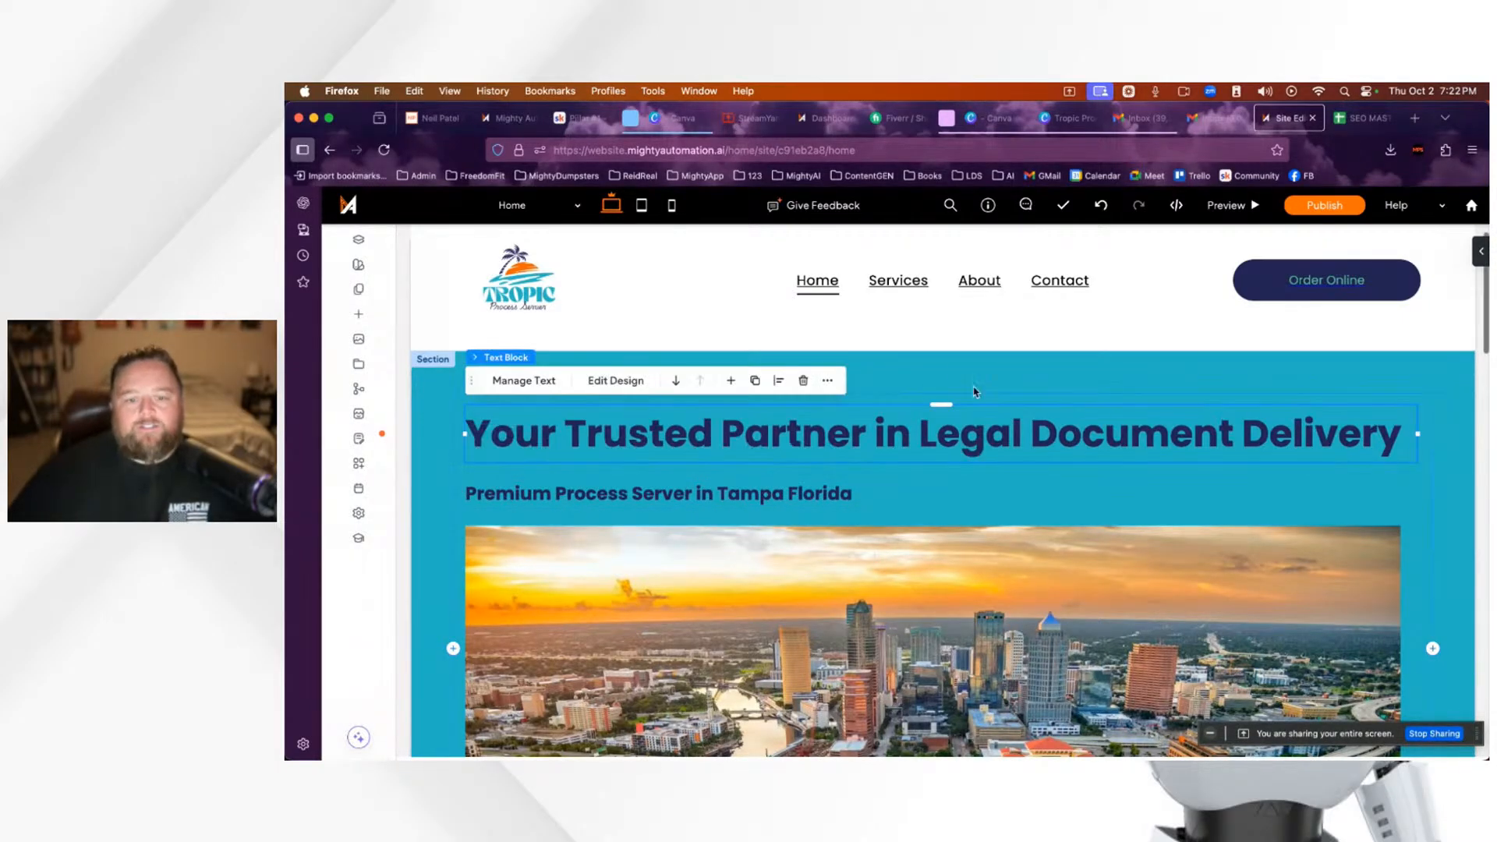
{"action": "scroll", "coordinate": [1255, 563], "scroll_direction": "down", "scroll_amount": 1}
{"action": "scroll", "coordinate": [1255, 563], "scroll_direction": "down", "scroll_amount": 3}
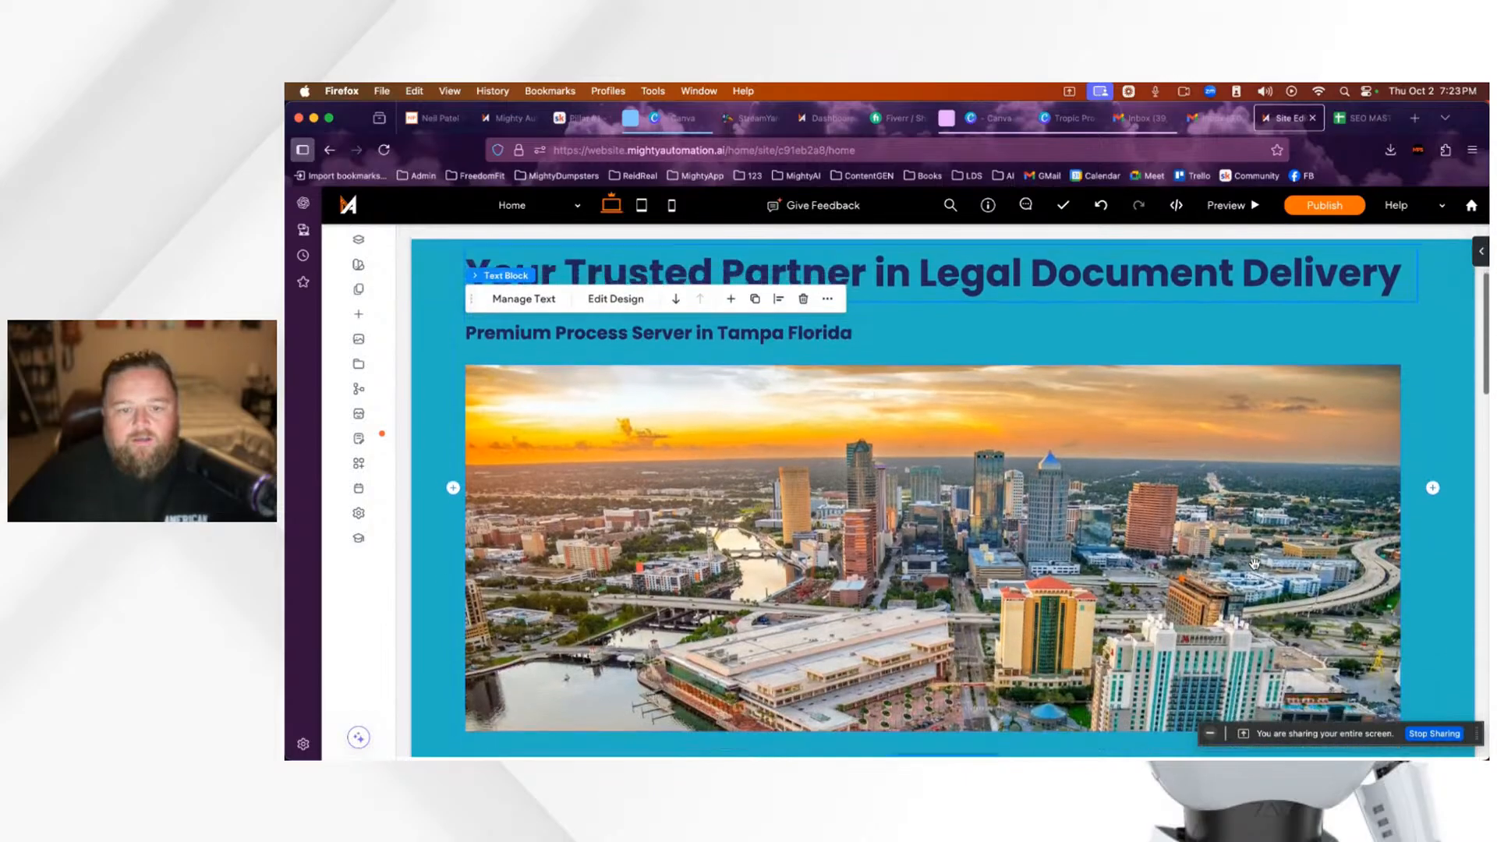
Step: Select the hero Tampa city image and open its design settings and Manage Image details
{"action": "scroll", "coordinate": [840, 510], "scroll_direction": "up", "scroll_amount": 5}
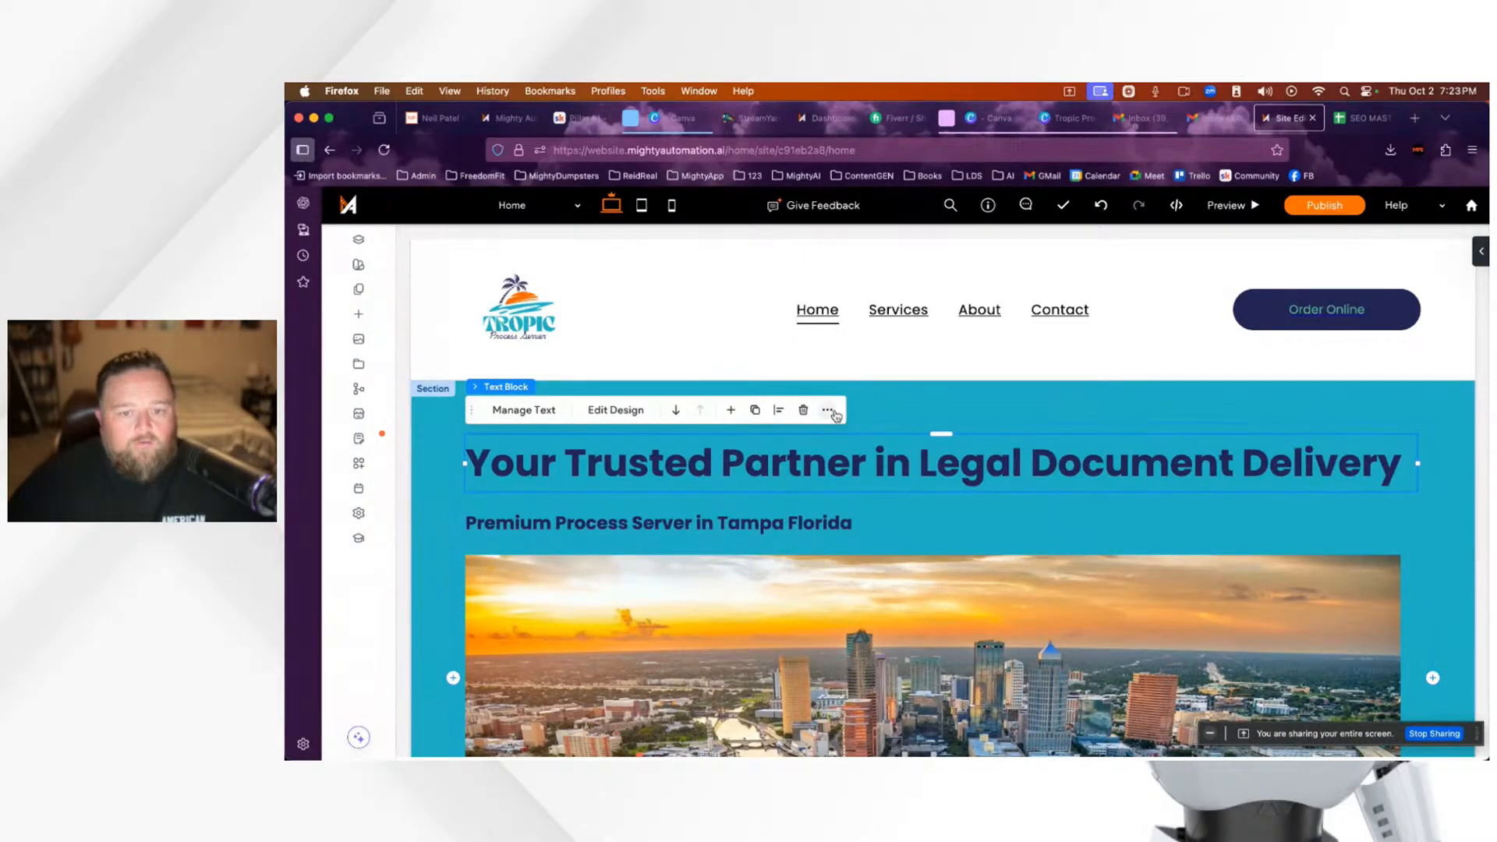
{"action": "scroll", "coordinate": [1144, 623], "scroll_direction": "down", "scroll_amount": 3}
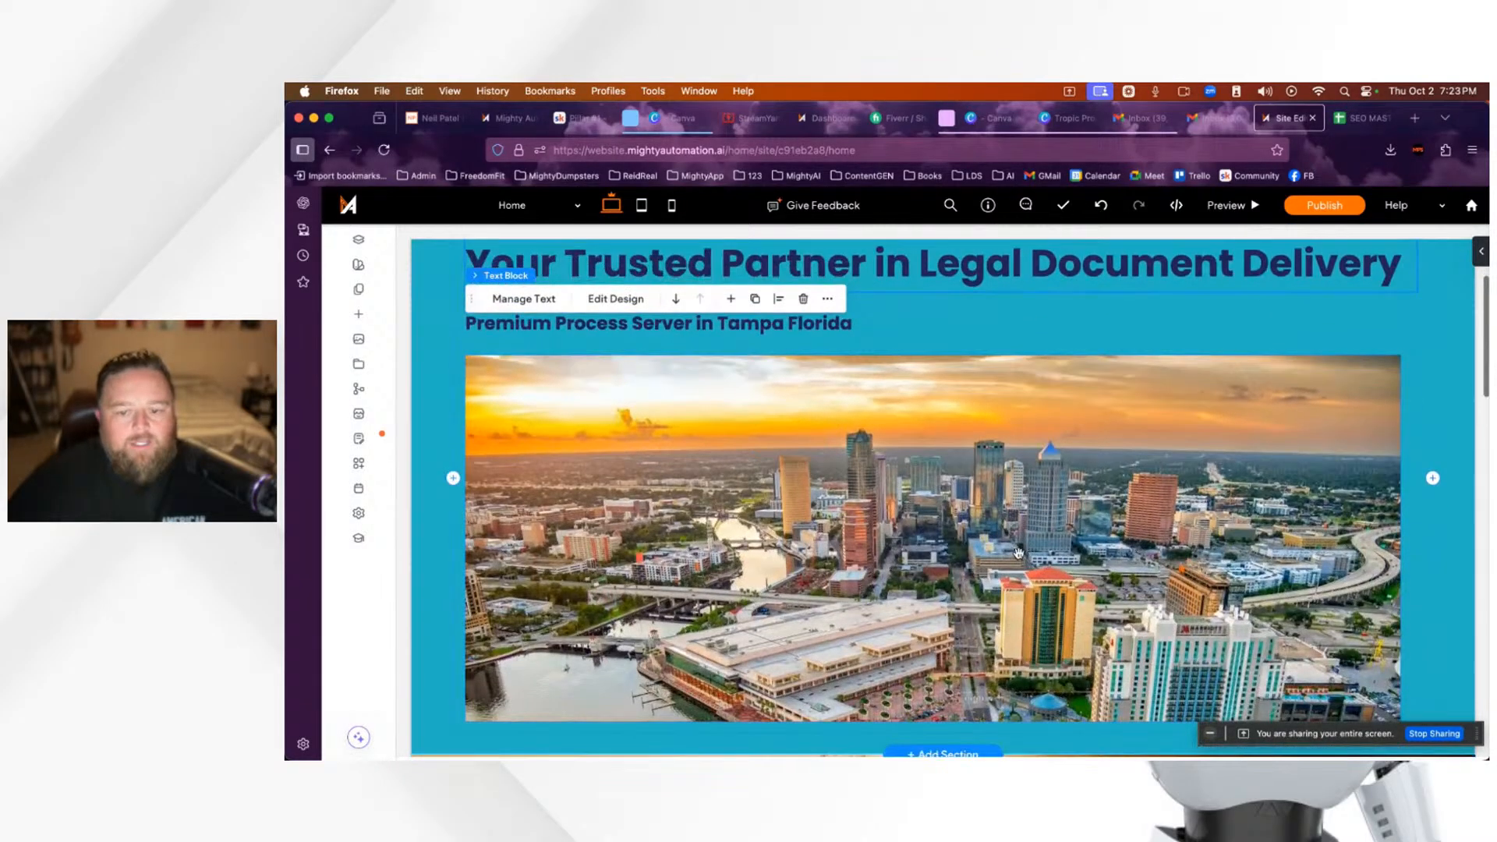
{"action": "left_click", "coordinate": [901, 493]}
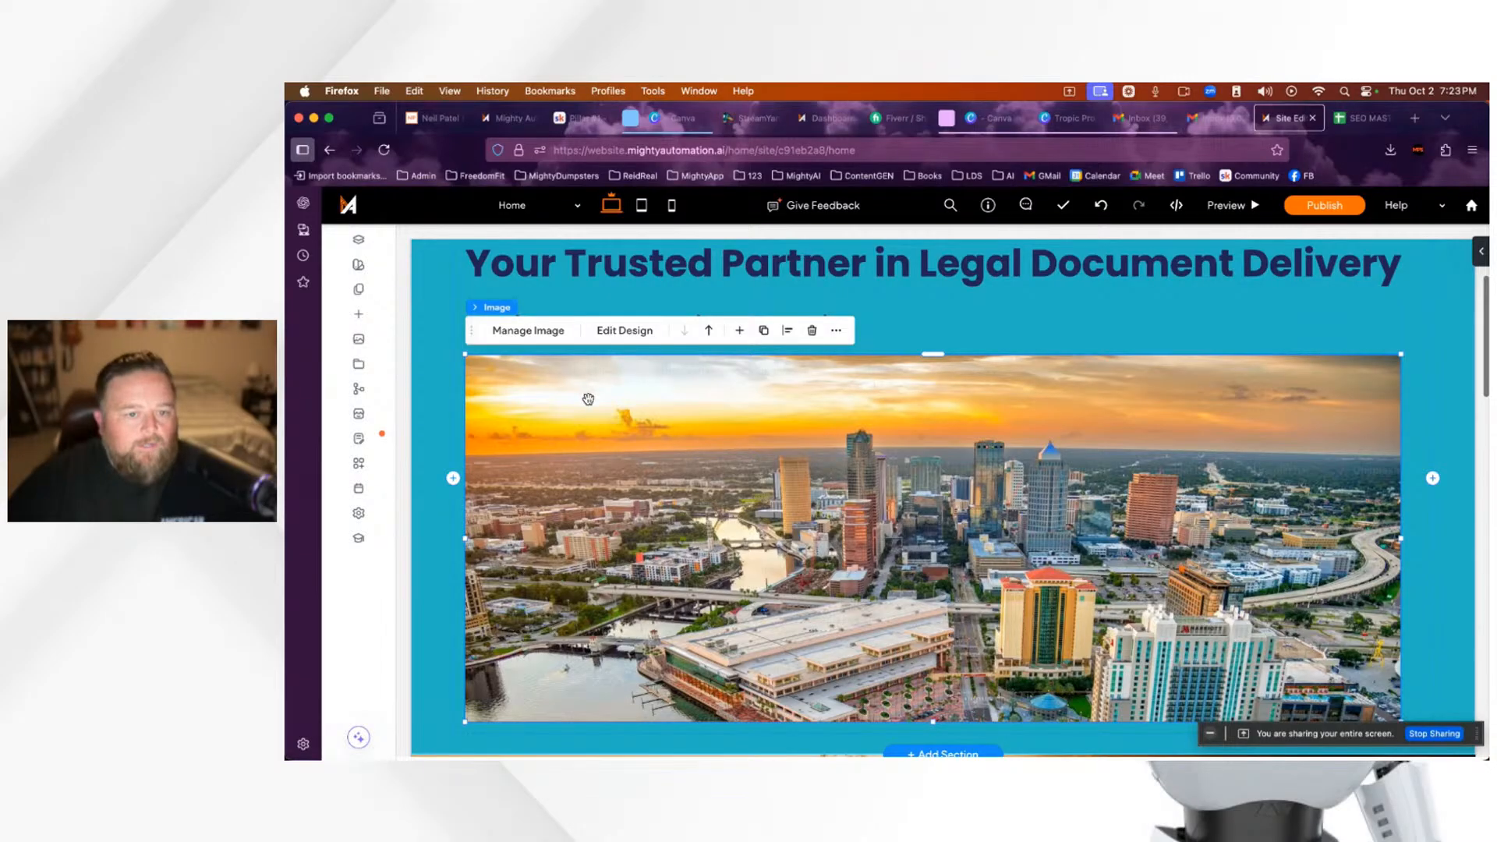
{"action": "left_click", "coordinate": [622, 331]}
{"action": "scroll", "coordinate": [1413, 624], "scroll_direction": "down", "scroll_amount": 3}
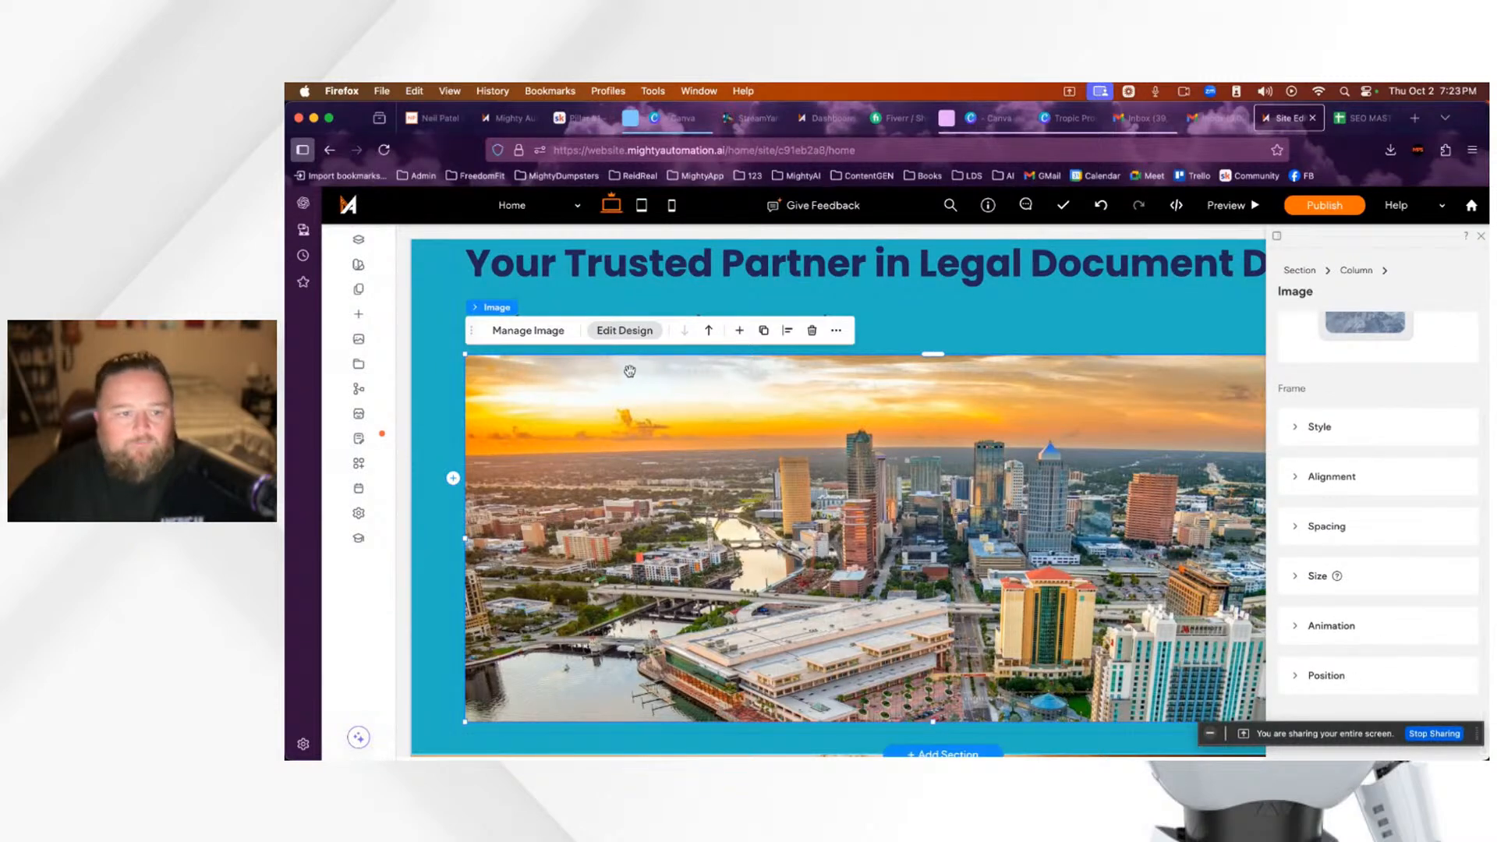
{"action": "left_click", "coordinate": [524, 330]}
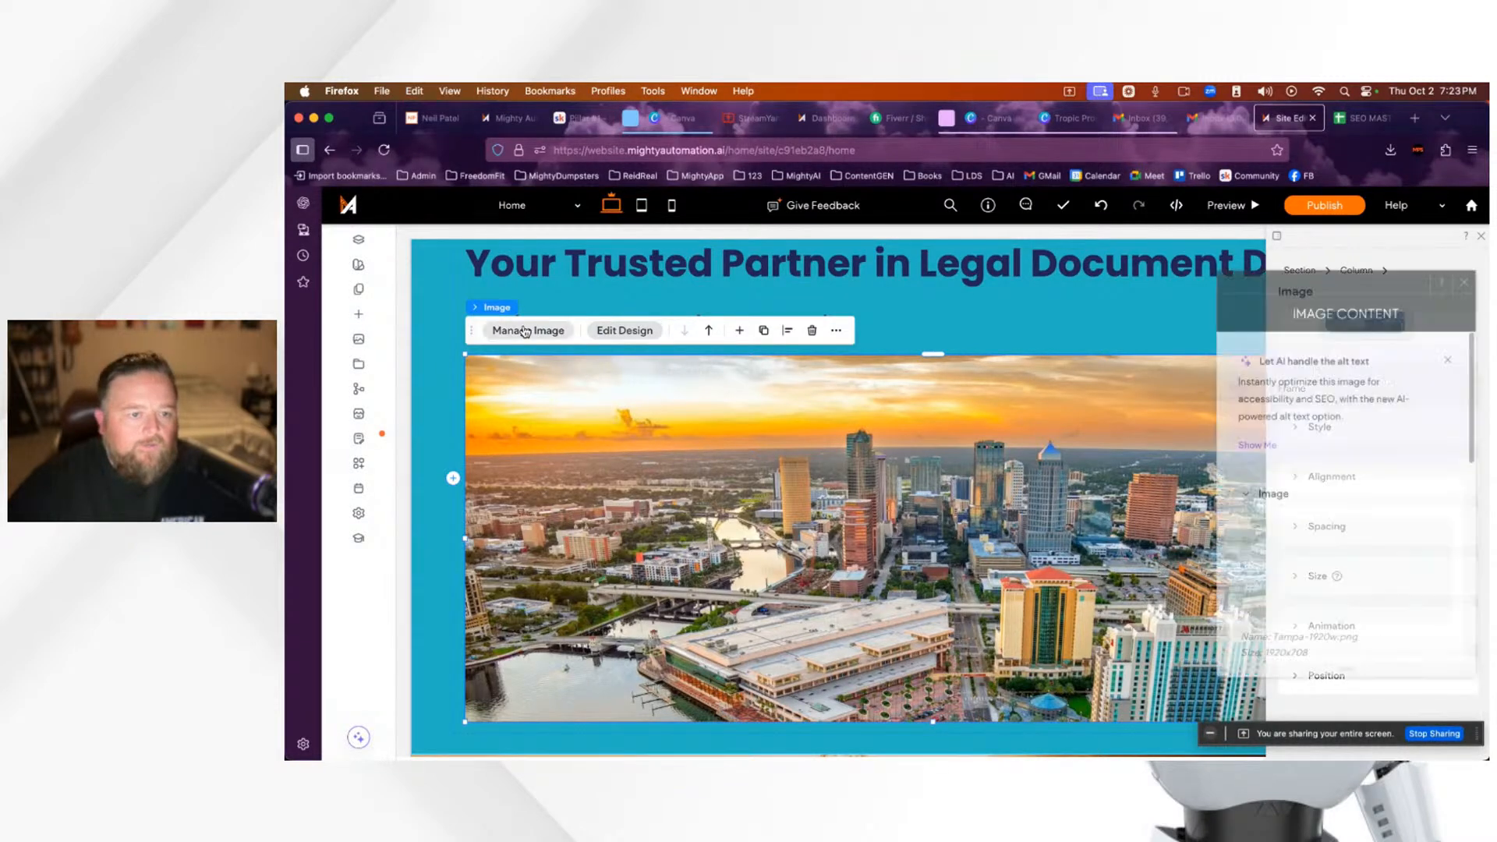
Step: Review the image's name and empty alt text, then close the Image Content panel
{"action": "scroll", "coordinate": [1389, 564], "scroll_direction": "down", "scroll_amount": 5}
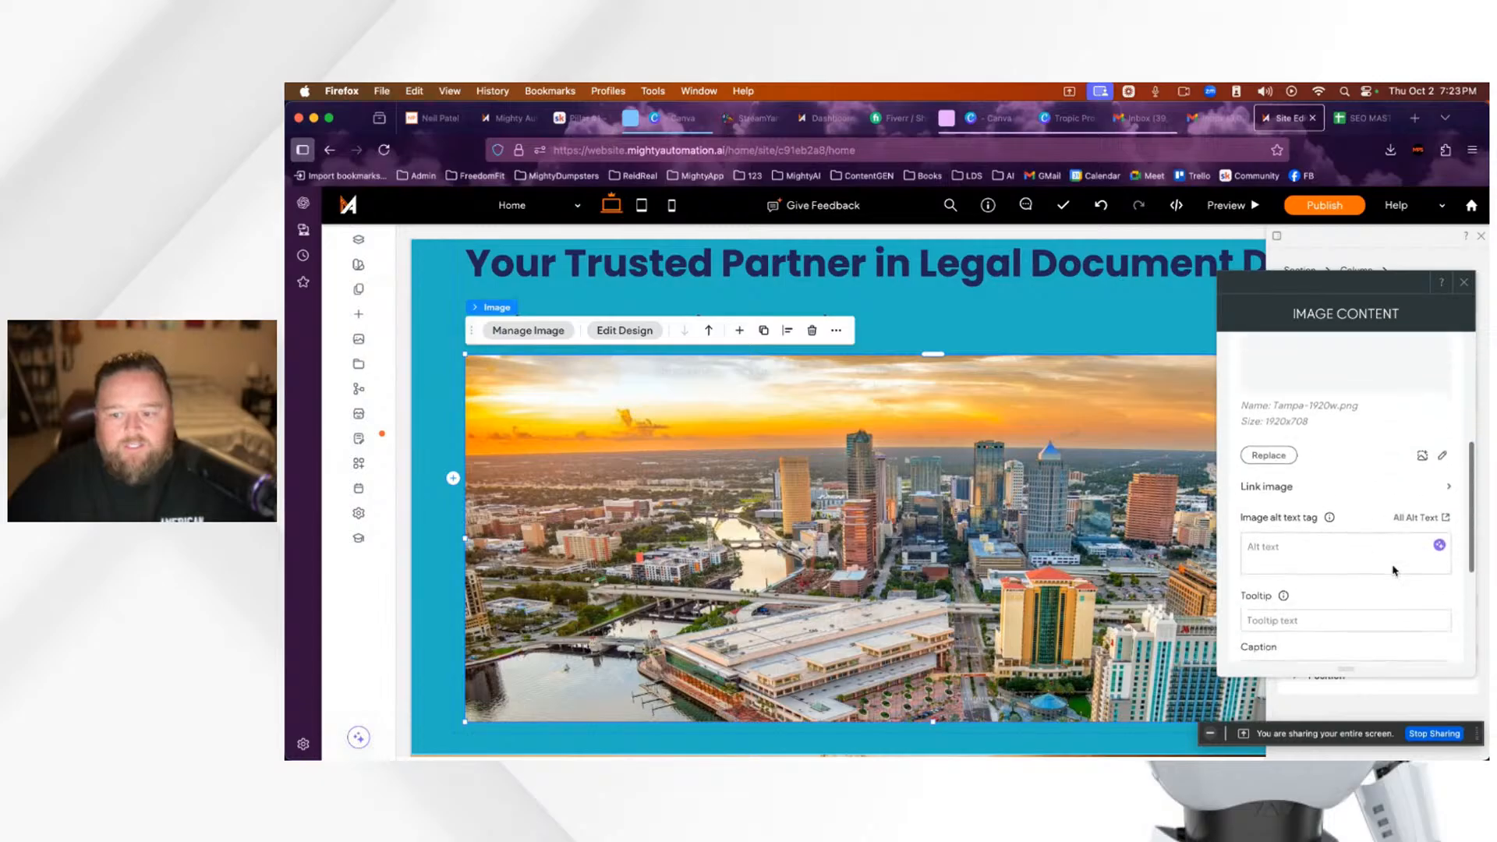
{"action": "scroll", "coordinate": [1389, 564], "scroll_direction": "down", "scroll_amount": 3}
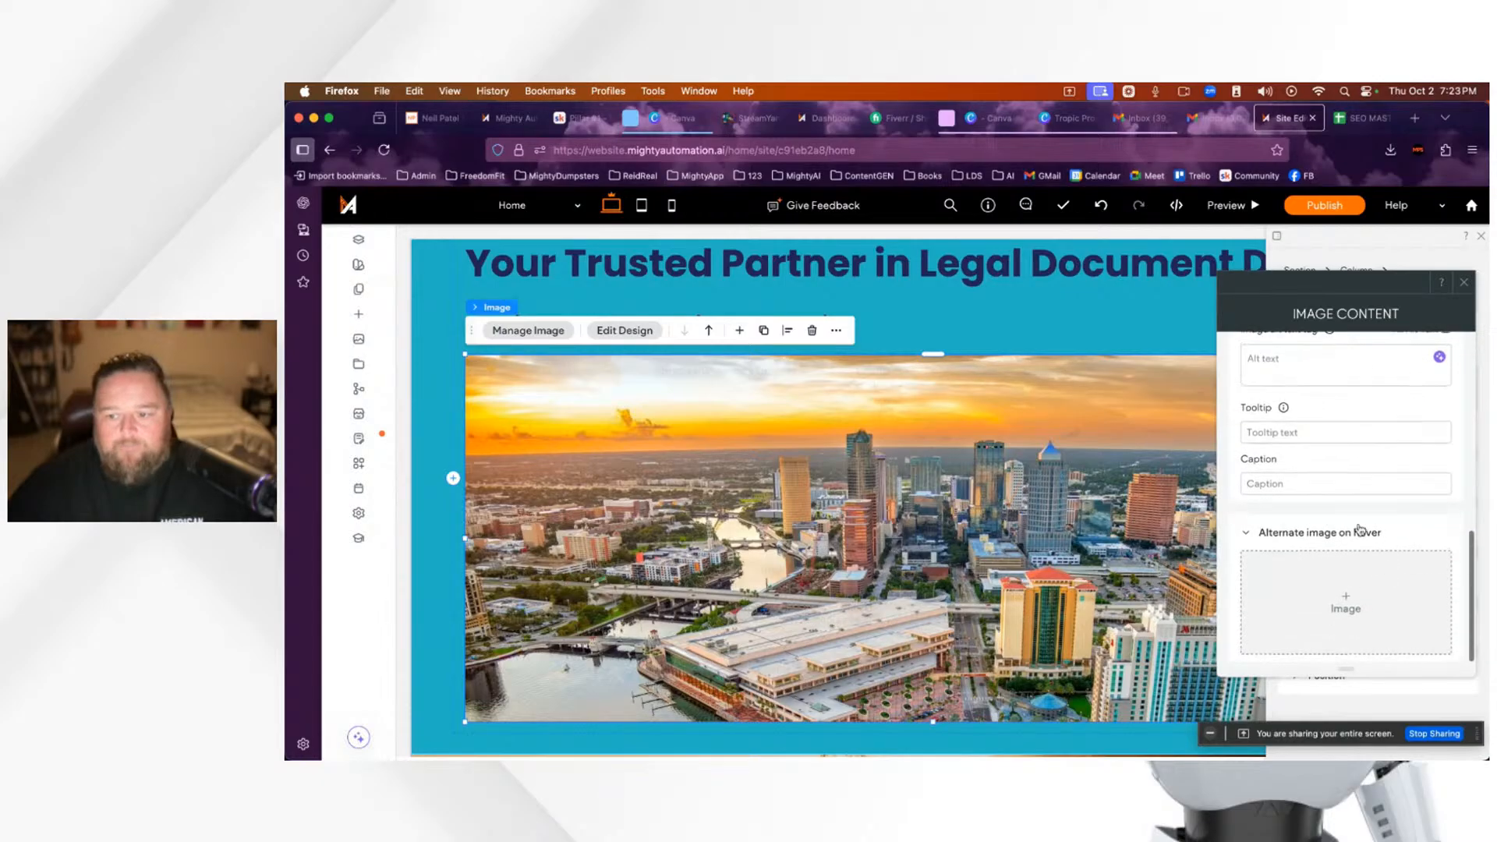
{"action": "scroll", "coordinate": [1350, 527], "scroll_direction": "up", "scroll_amount": 1}
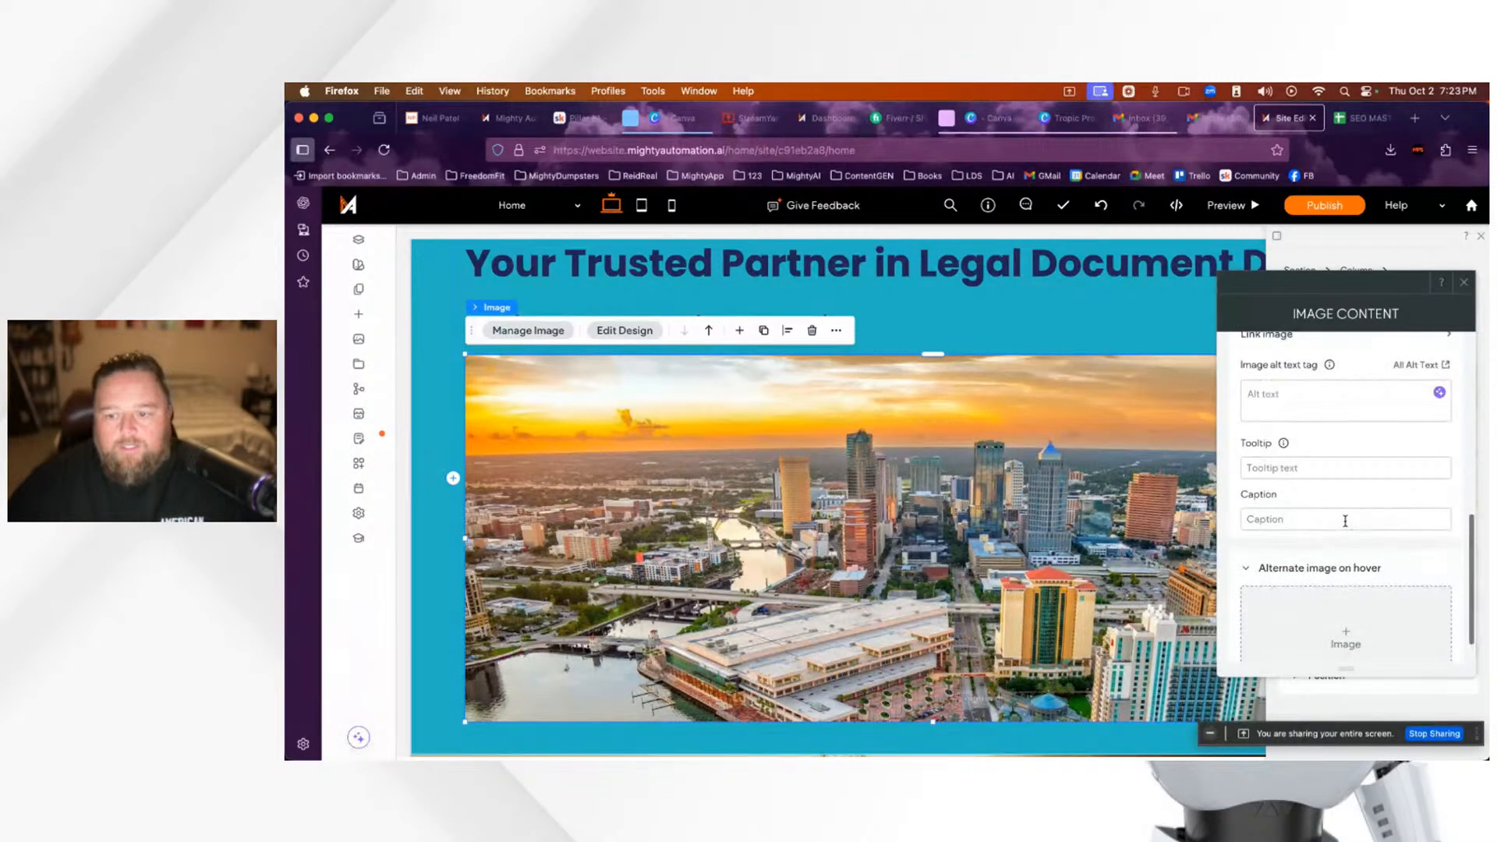
{"action": "scroll", "coordinate": [1345, 521], "scroll_direction": "up", "scroll_amount": 3}
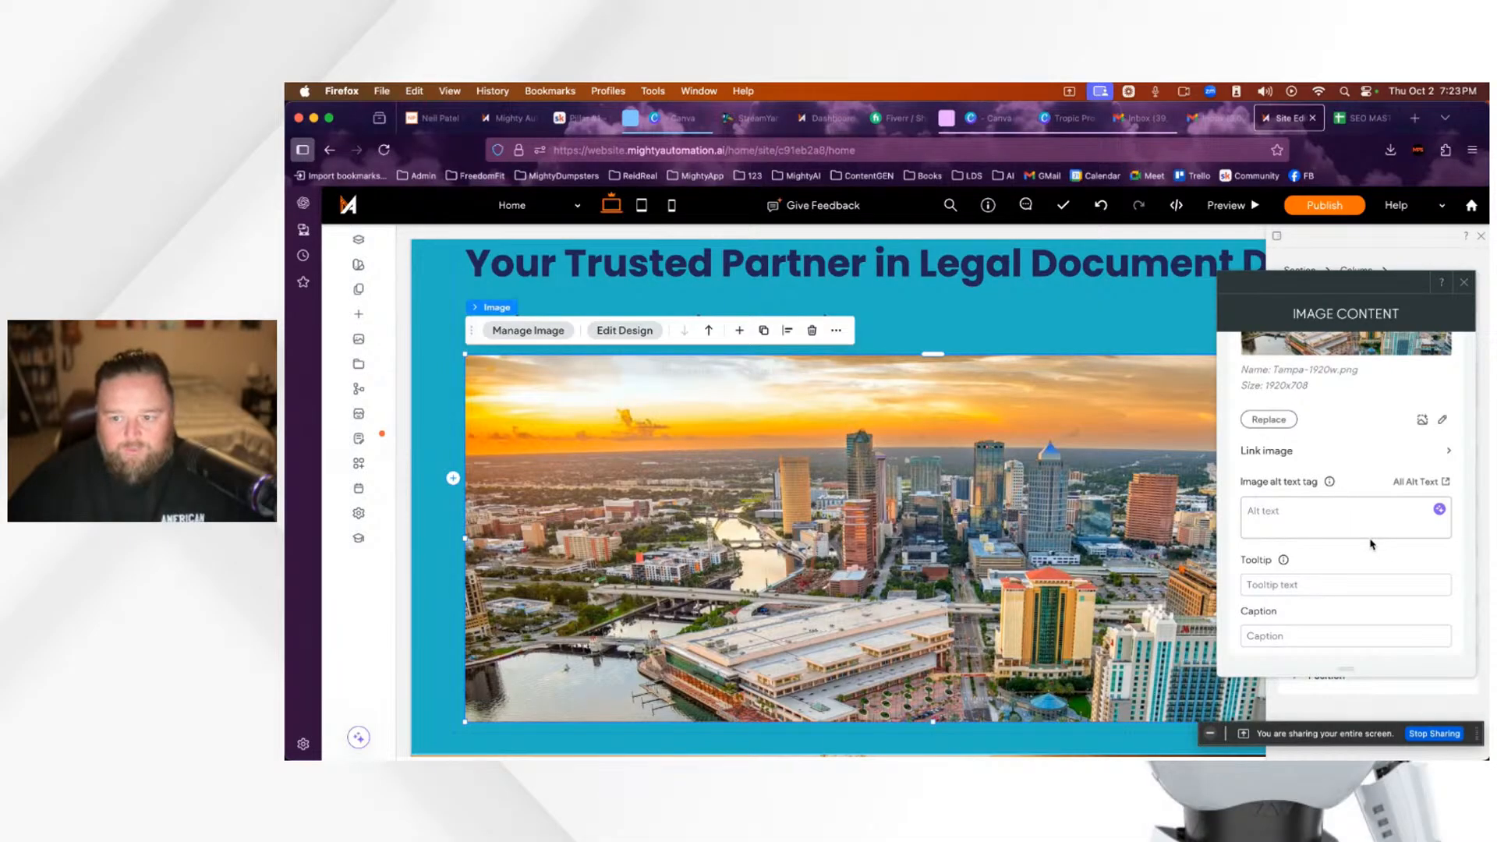
{"action": "scroll", "coordinate": [1377, 578], "scroll_direction": "down", "scroll_amount": 2}
{"action": "scroll", "coordinate": [1378, 577], "scroll_direction": "up", "scroll_amount": 3}
{"action": "left_click", "coordinate": [1377, 579]}
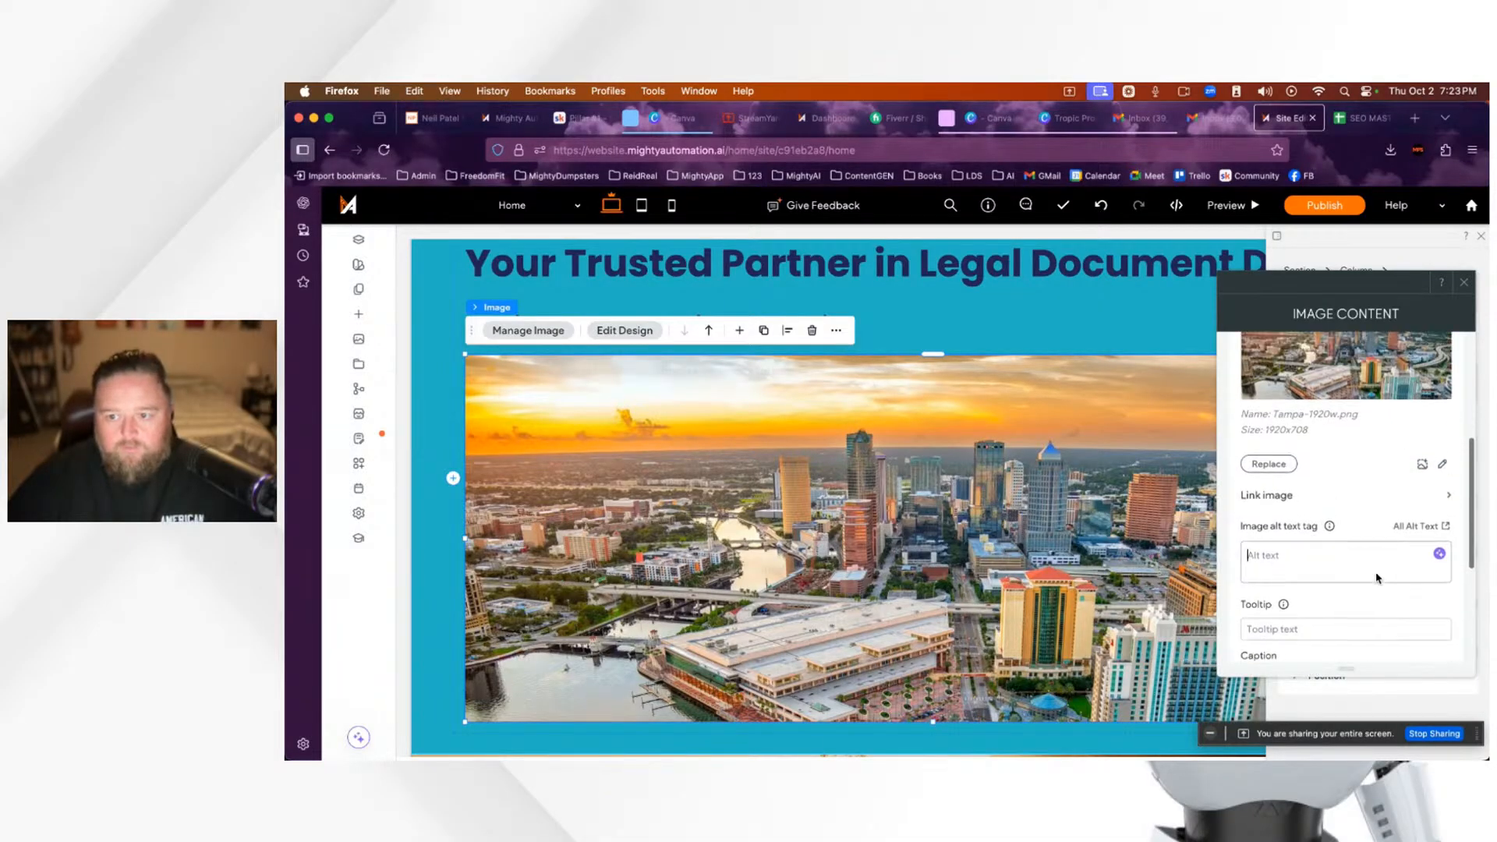
{"action": "scroll", "coordinate": [1377, 579], "scroll_direction": "up", "scroll_amount": 5}
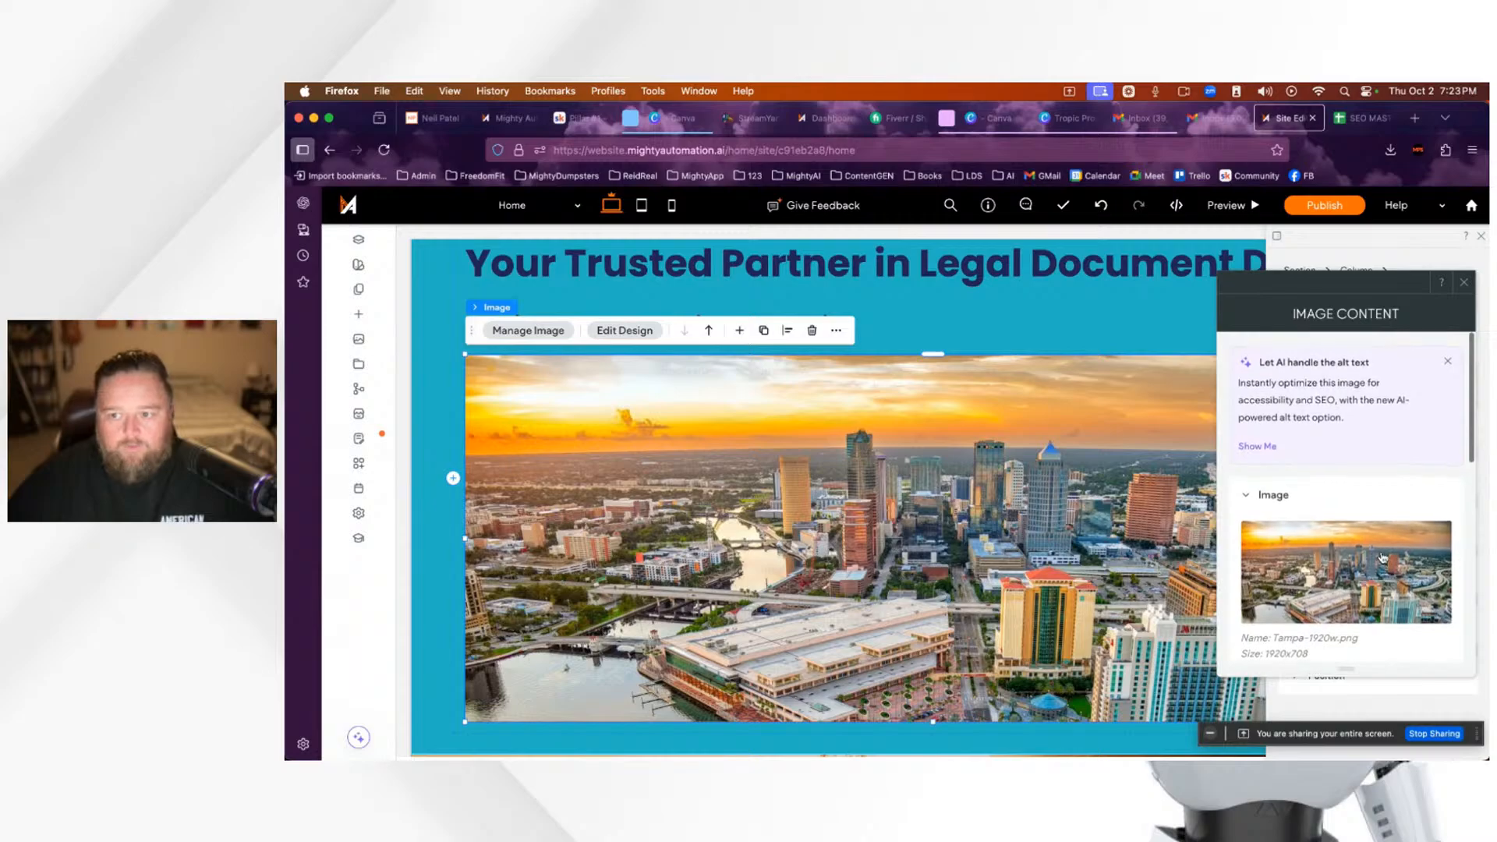
{"action": "left_click", "coordinate": [1464, 283]}
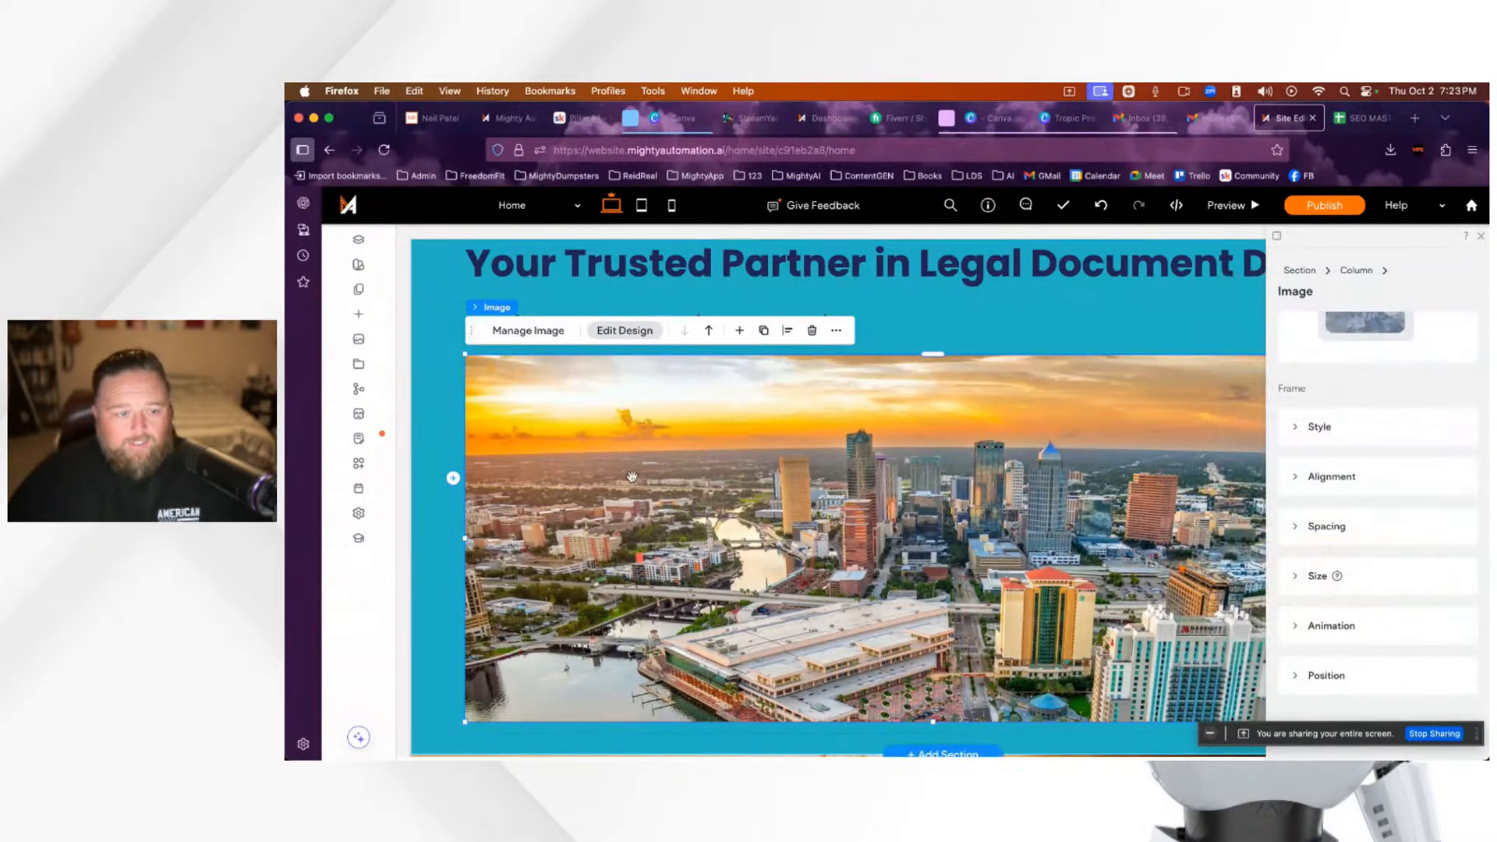
Step: Check the Home page's options in the Pages panel, then switch to the Skool Pillar #1 tab
{"action": "left_click", "coordinate": [359, 291]}
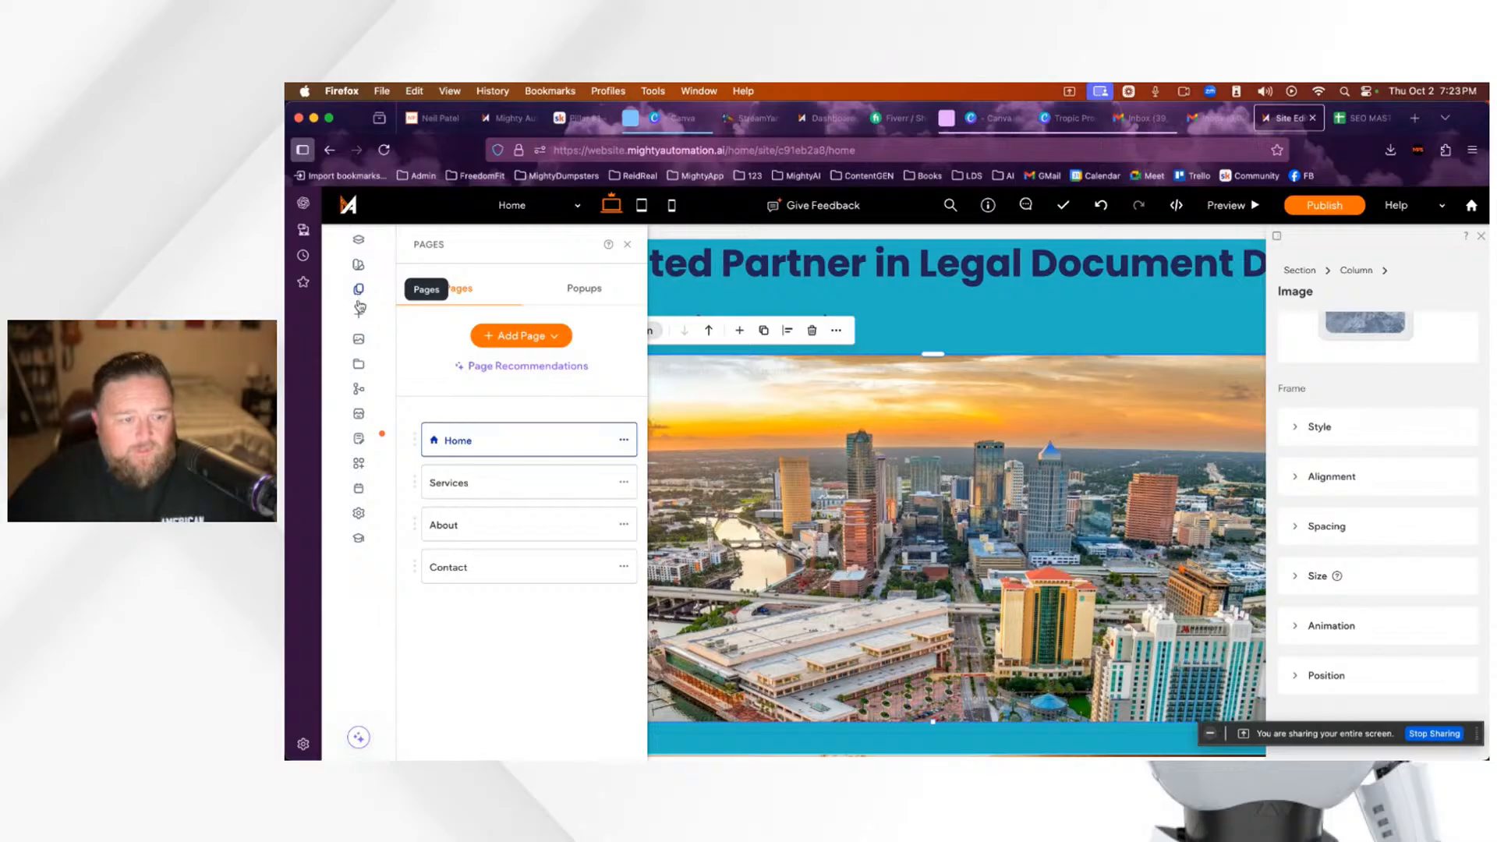
{"action": "left_click", "coordinate": [625, 443]}
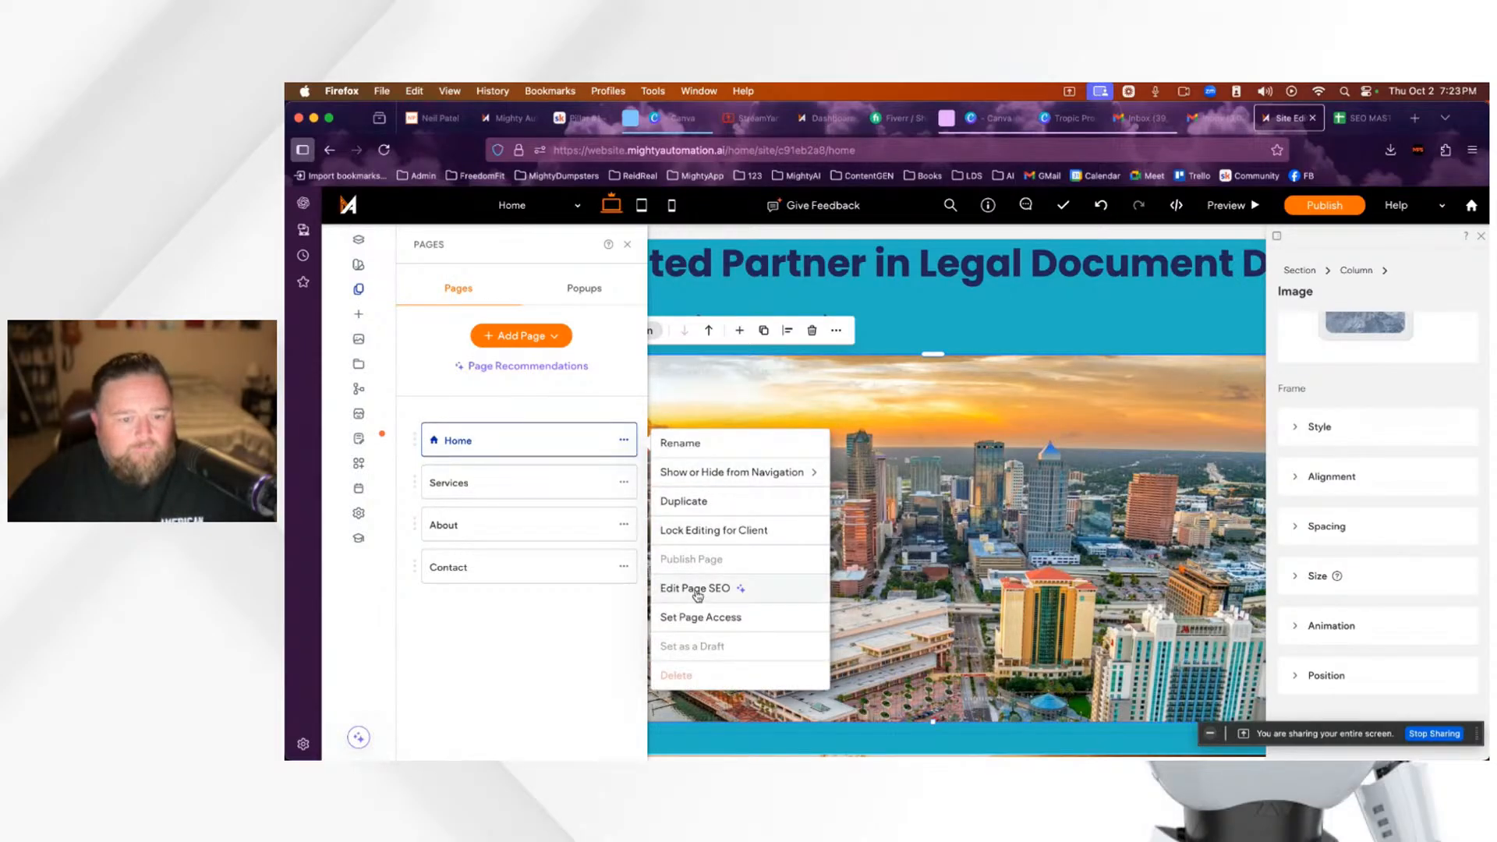
{"action": "left_click", "coordinate": [628, 244]}
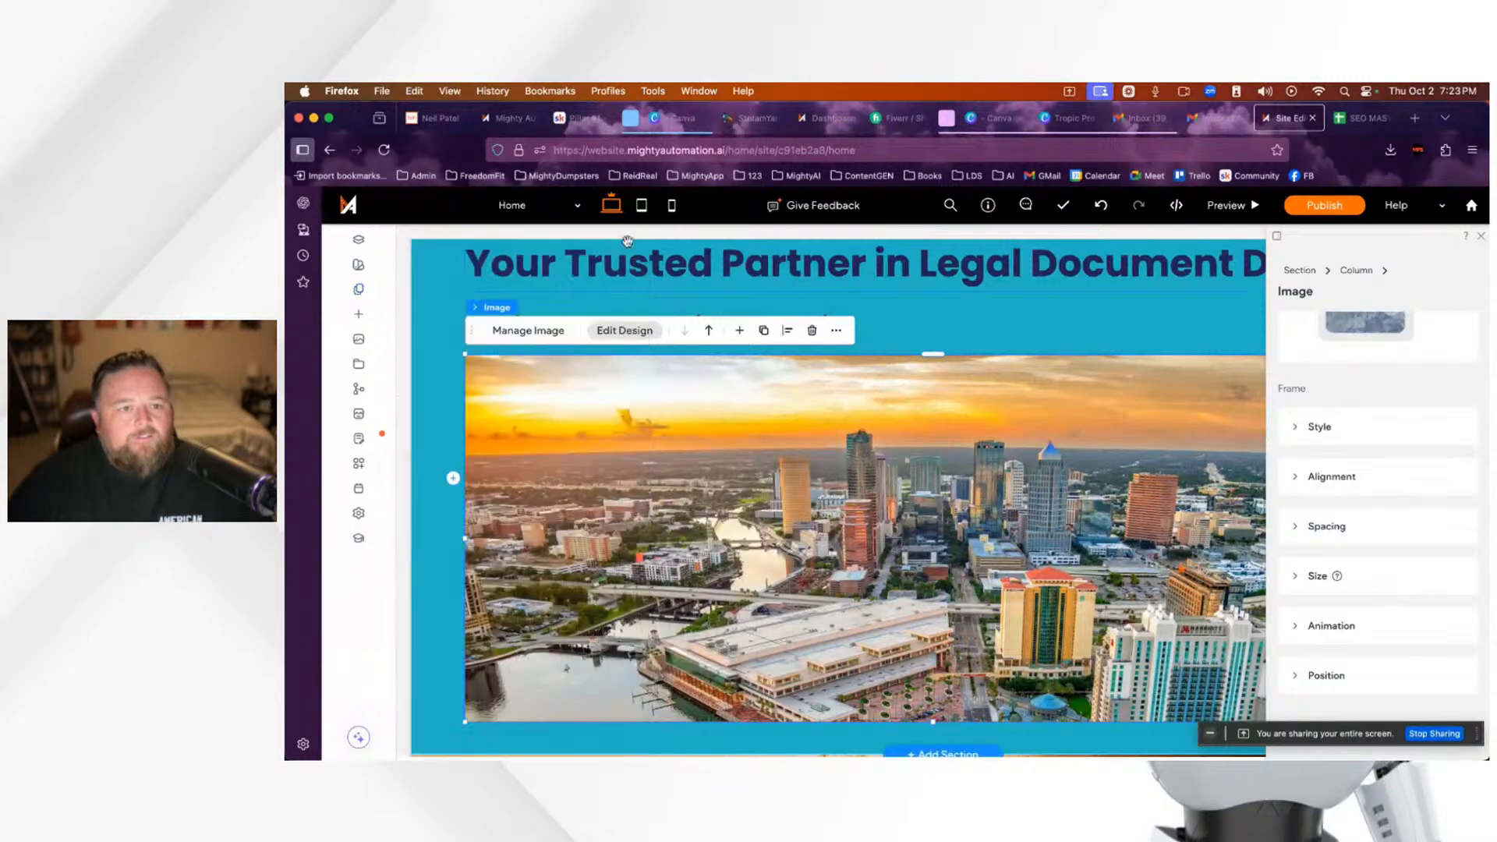
{"action": "left_click", "coordinate": [581, 119]}
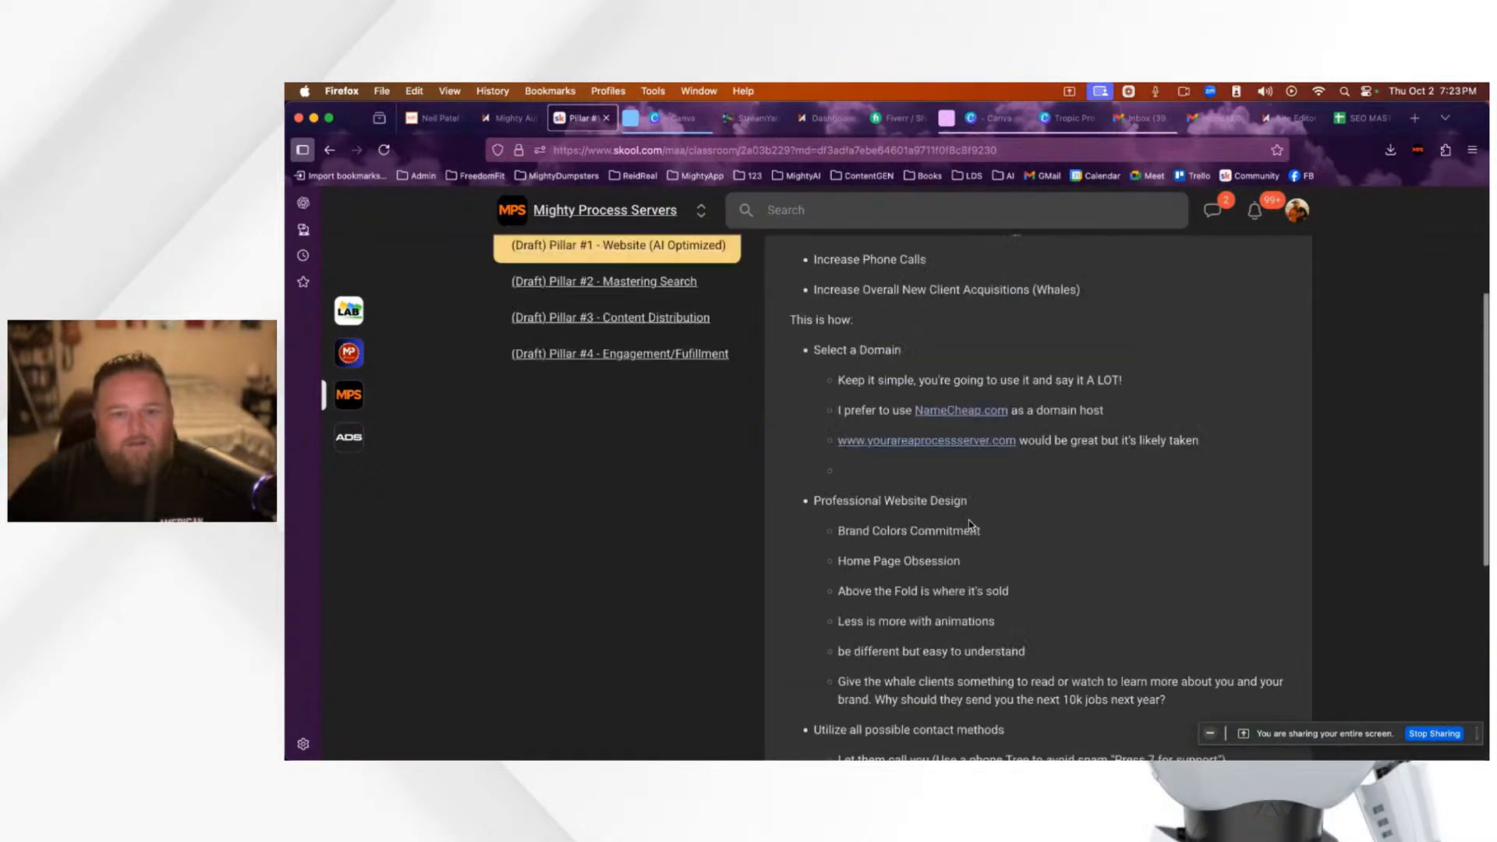
Step: Scroll to the top of the Pillar #1 - Website (AI Optimized) lesson and return to the Site Editor
{"action": "scroll", "coordinate": [970, 524], "scroll_direction": "up", "scroll_amount": 3}
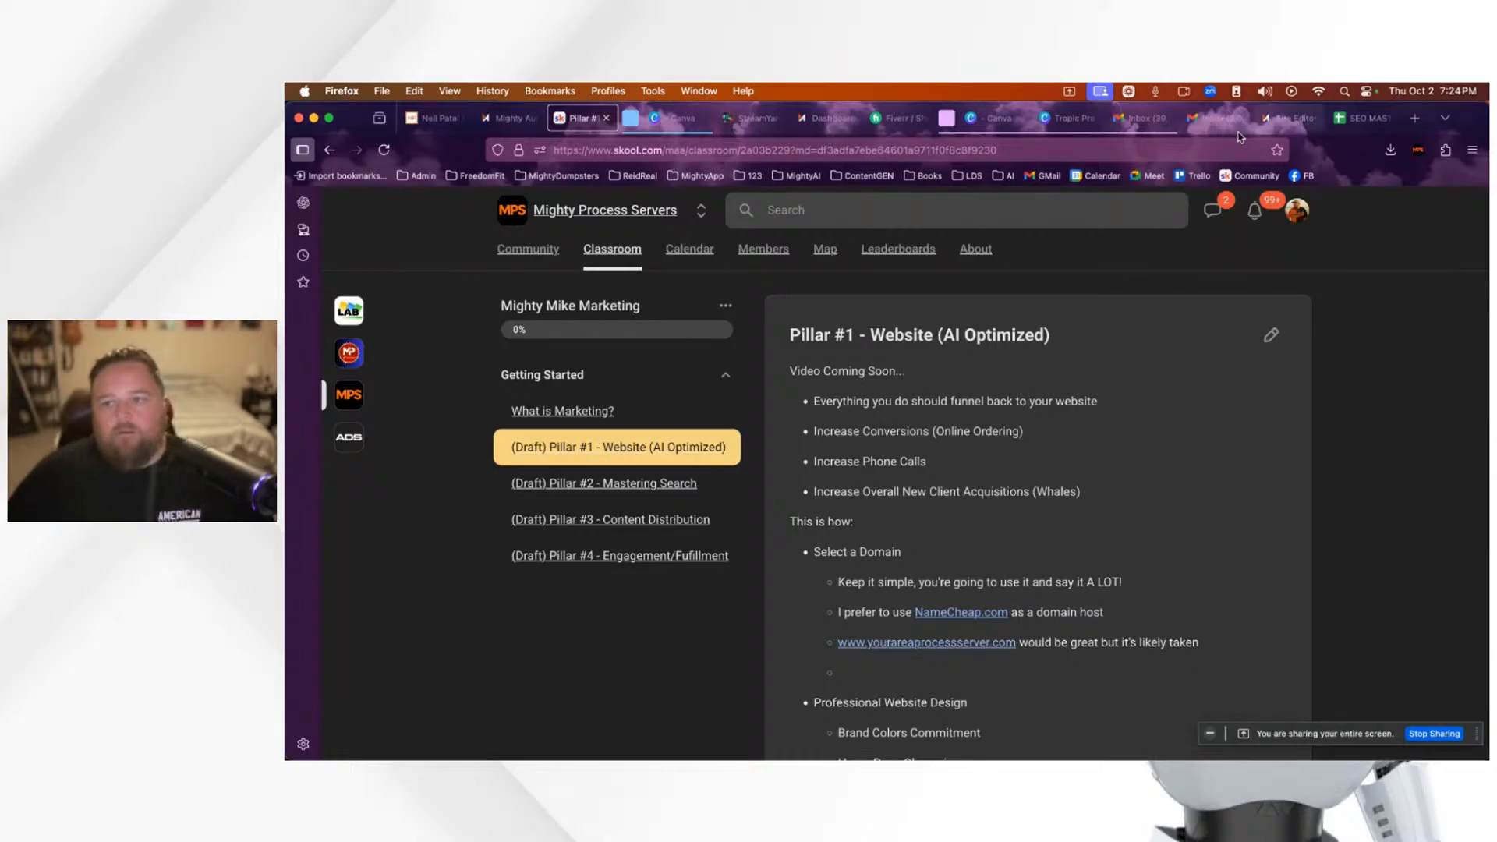
{"action": "left_click", "coordinate": [1285, 119]}
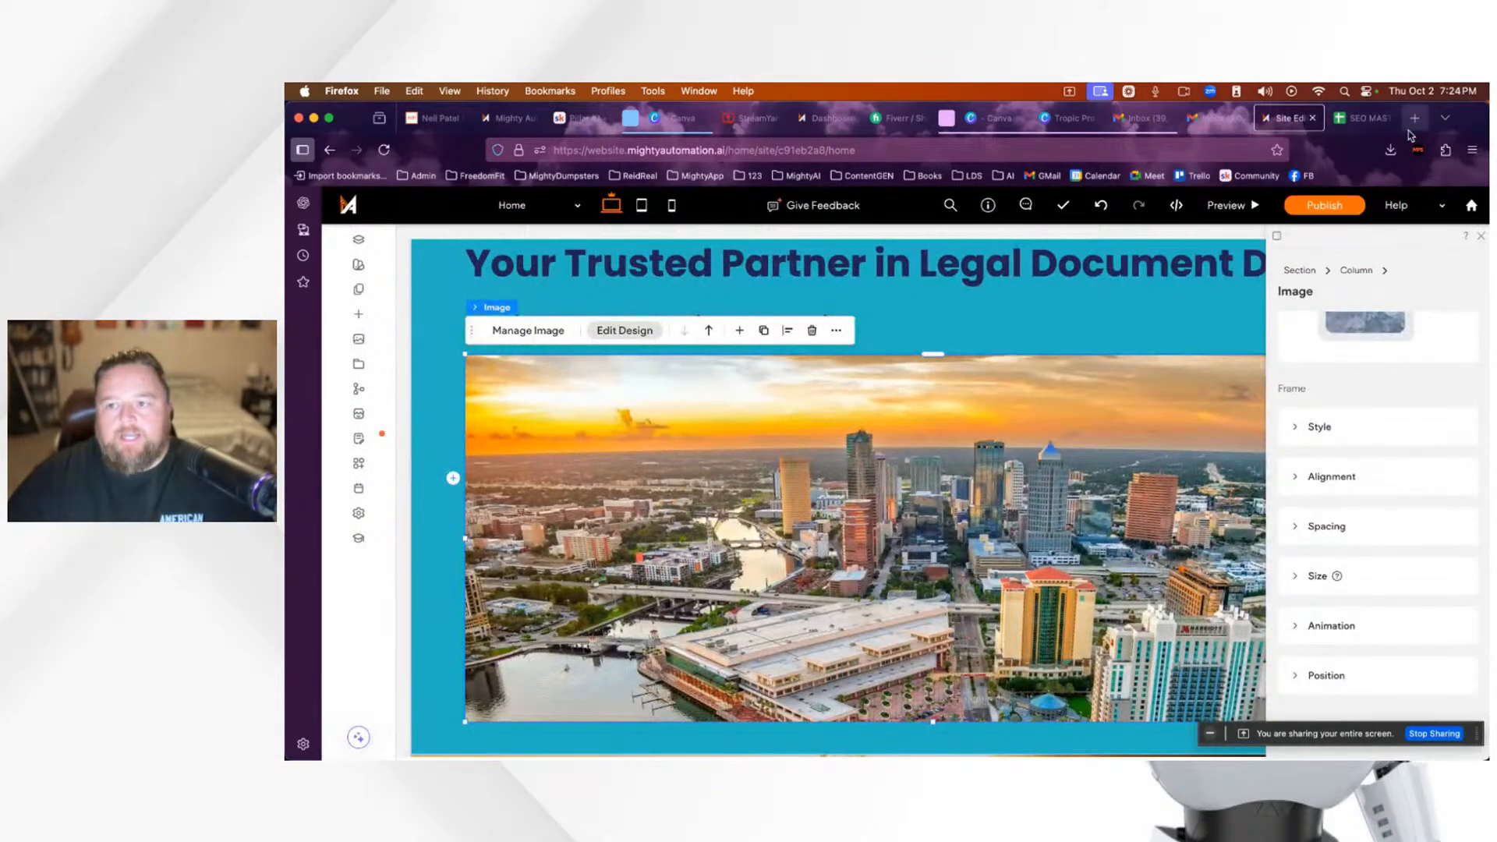
Step: Load formstack.com in a new tab by typing 'form', then switch to the StreamYard studio
{"action": "left_click", "coordinate": [1416, 121]}
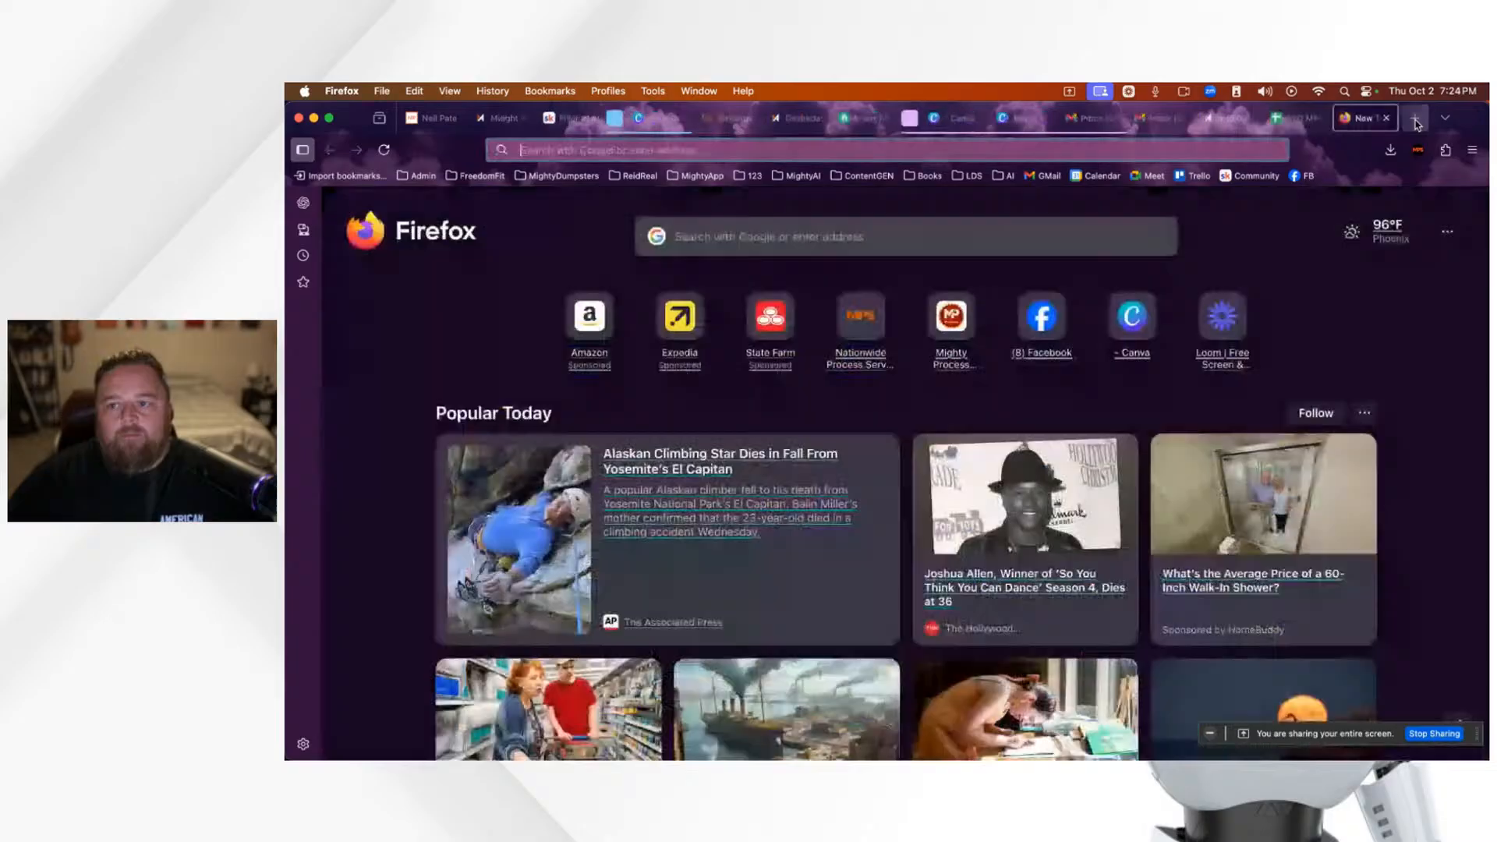
{"action": "left_click", "coordinate": [1120, 150]}
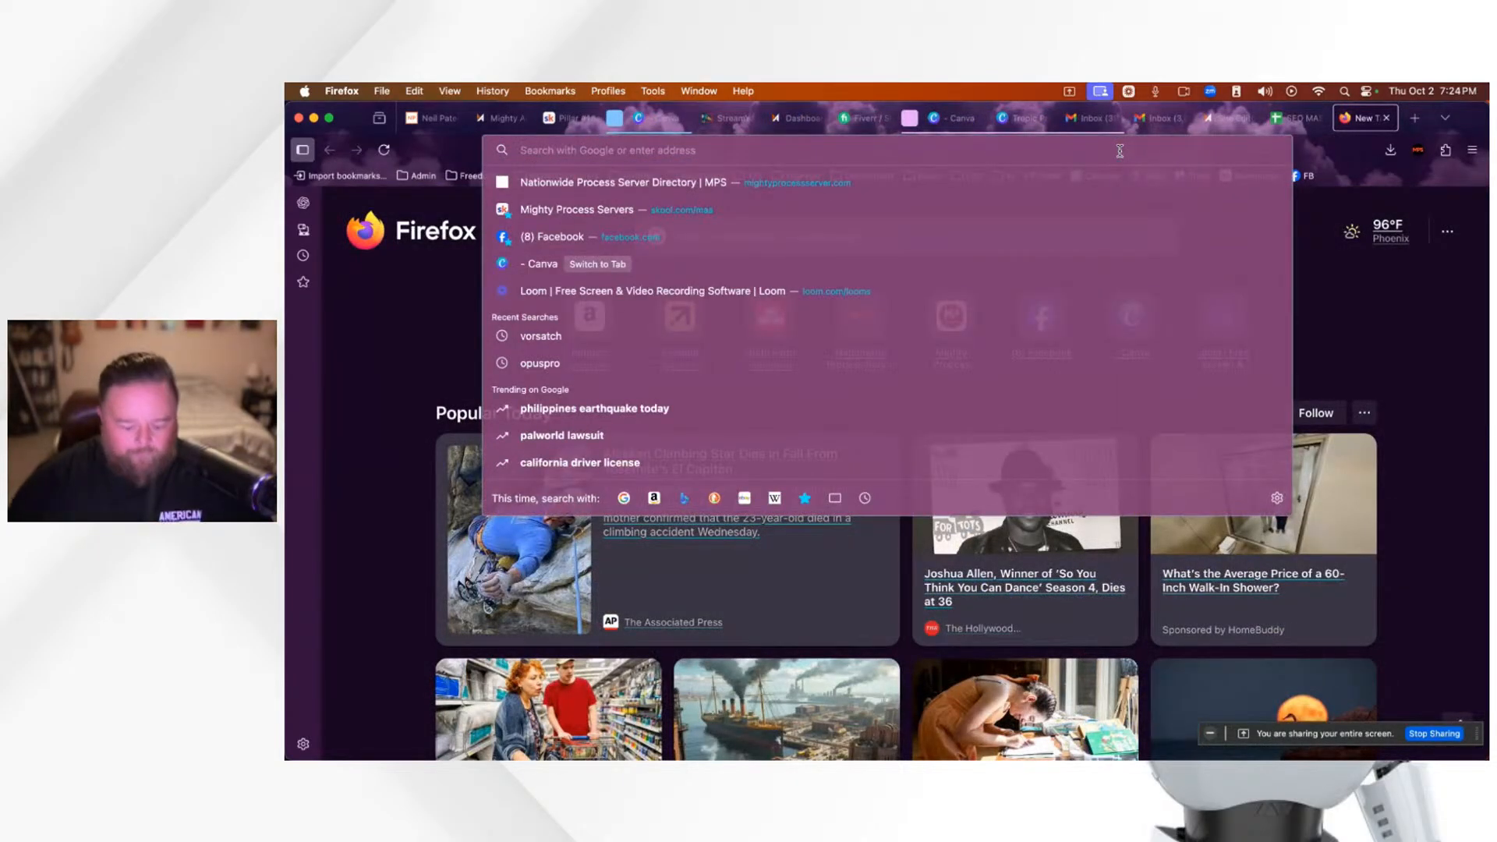
{"action": "type", "text": "formstack.com"}
{"action": "key", "text": "Return"}
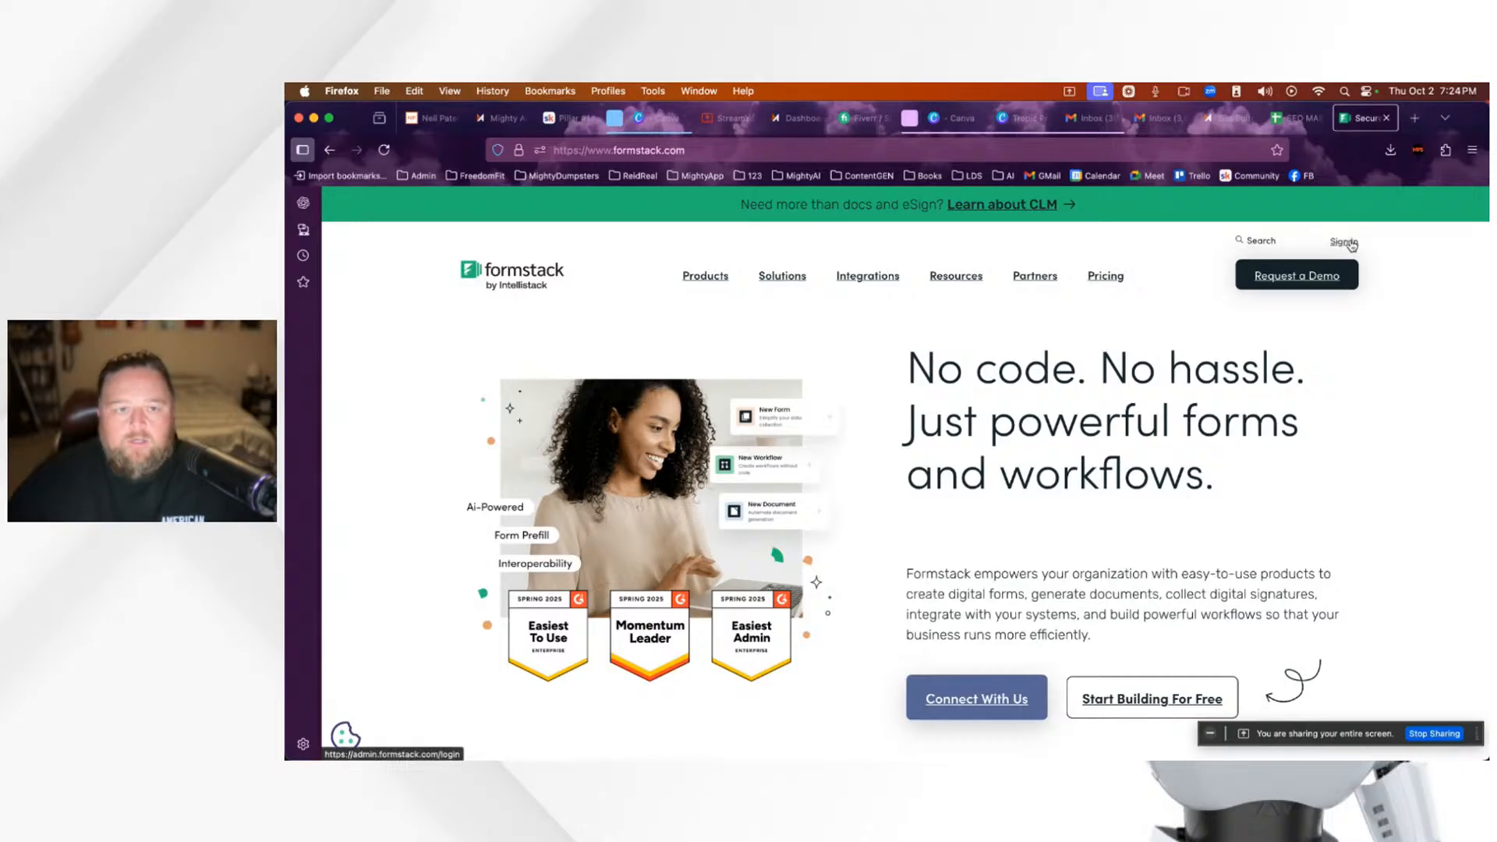
{"action": "left_click", "coordinate": [725, 118]}
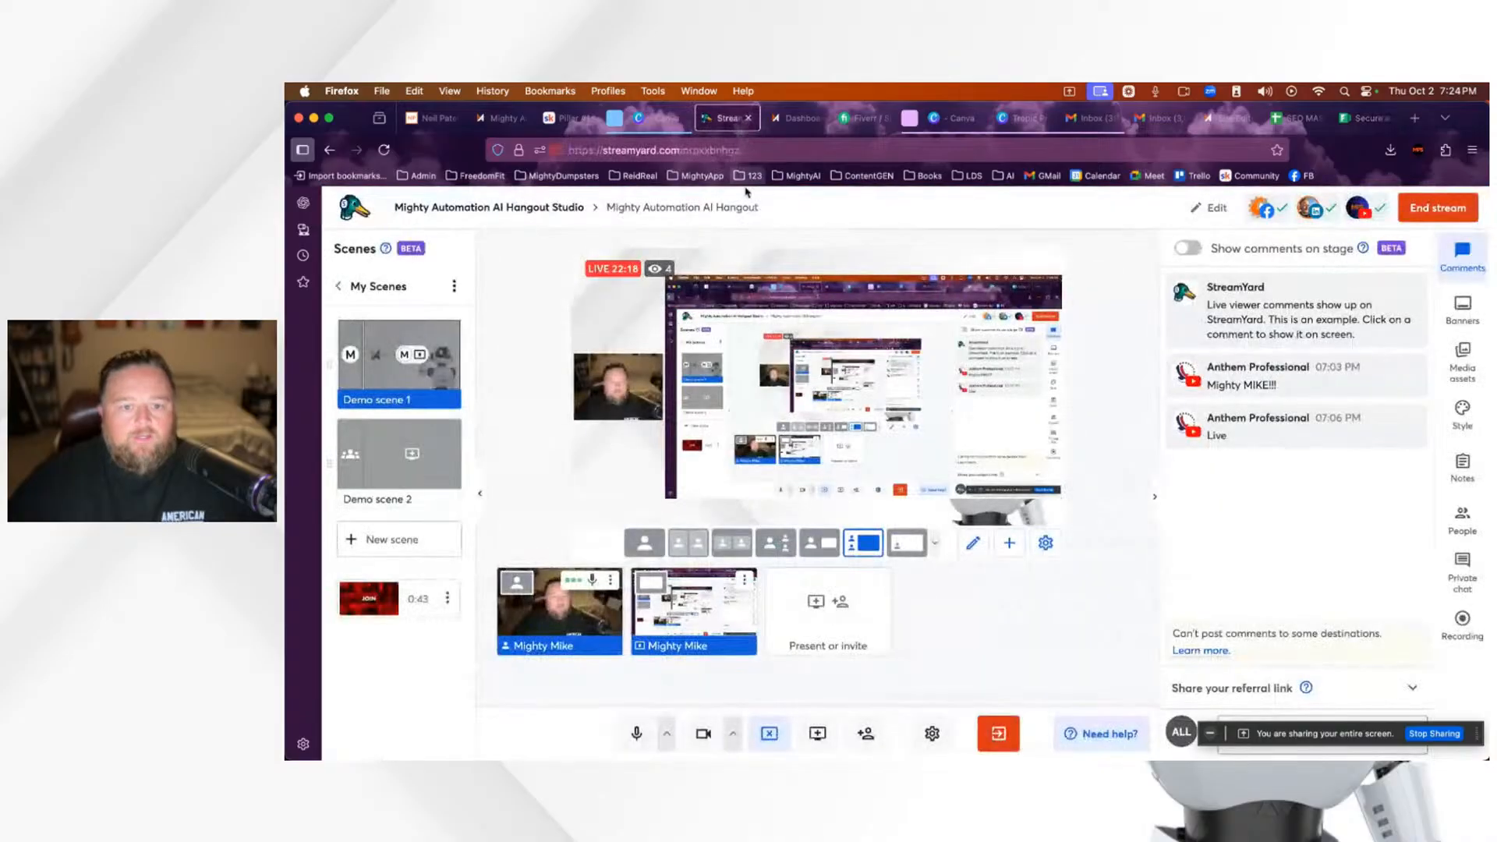
{"action": "mouse_move", "coordinate": [702, 616]}
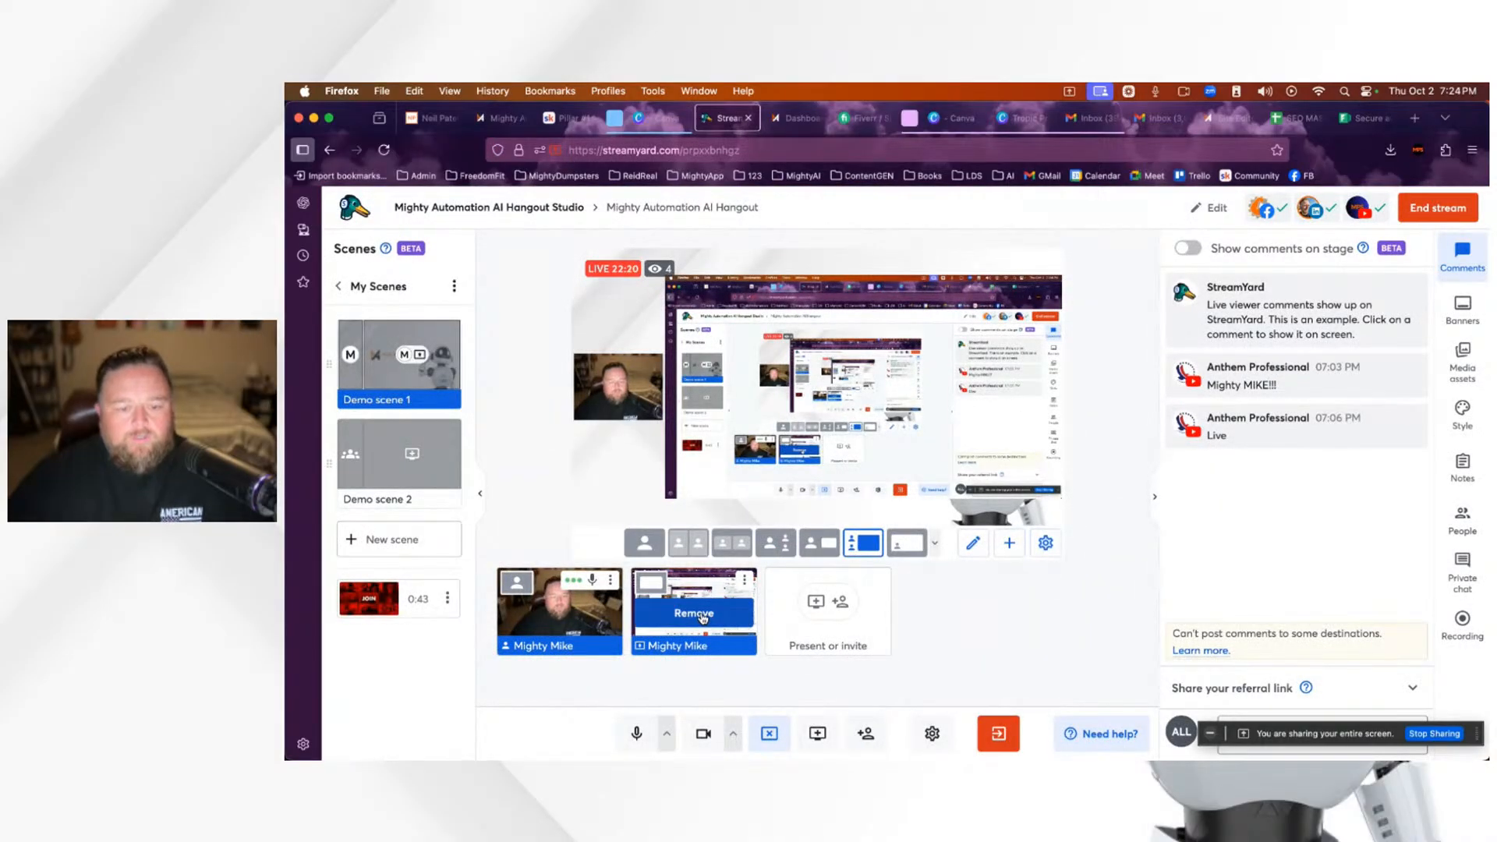
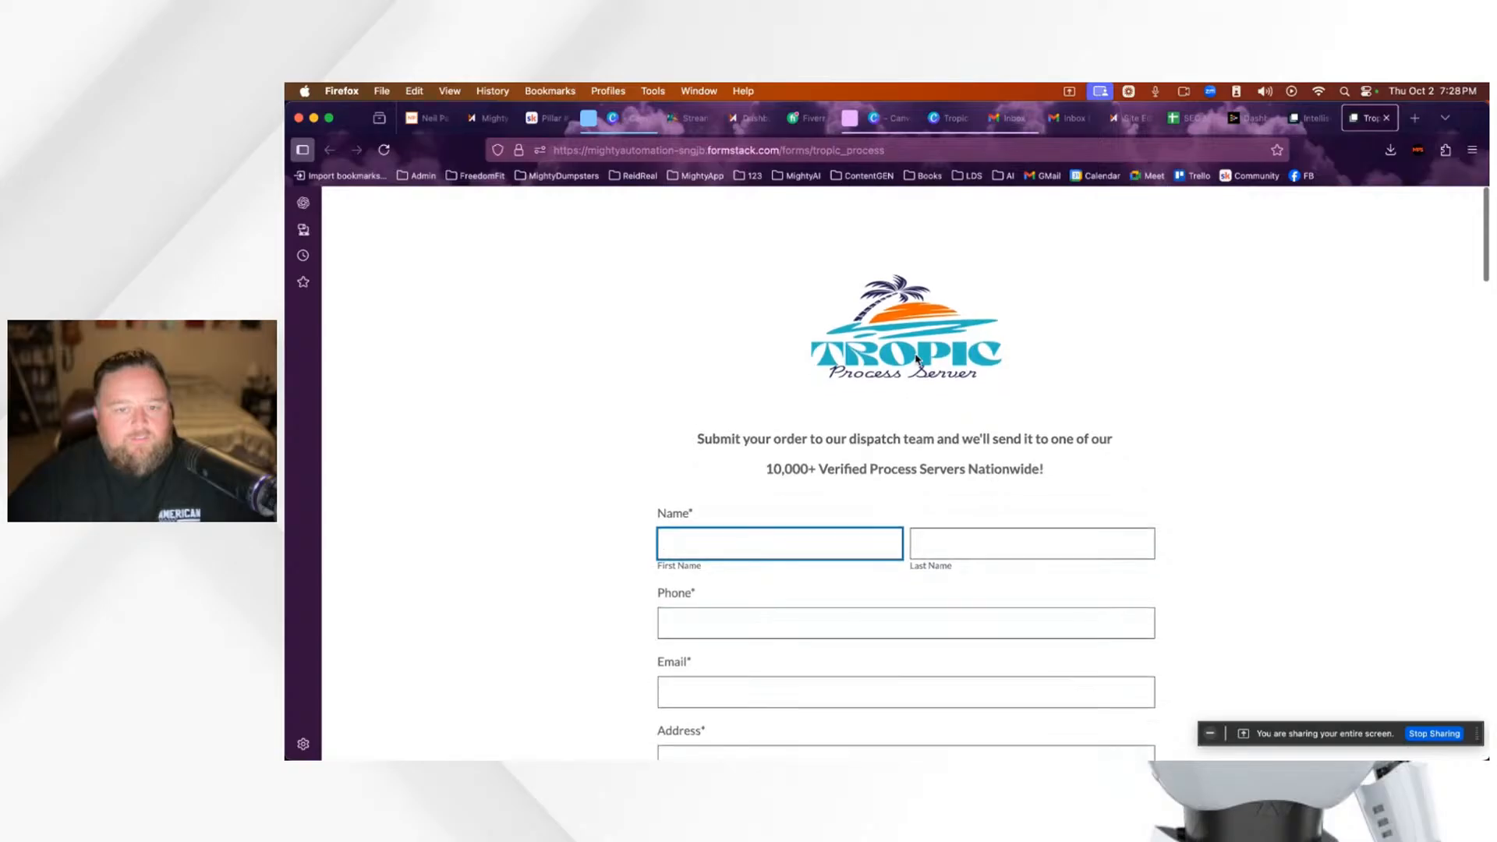
Step: On the live Tropic order form, choose 2 PDF attachments and the $187.50 Standard Service rate
{"action": "scroll", "coordinate": [1185, 478], "scroll_direction": "down", "scroll_amount": 3}
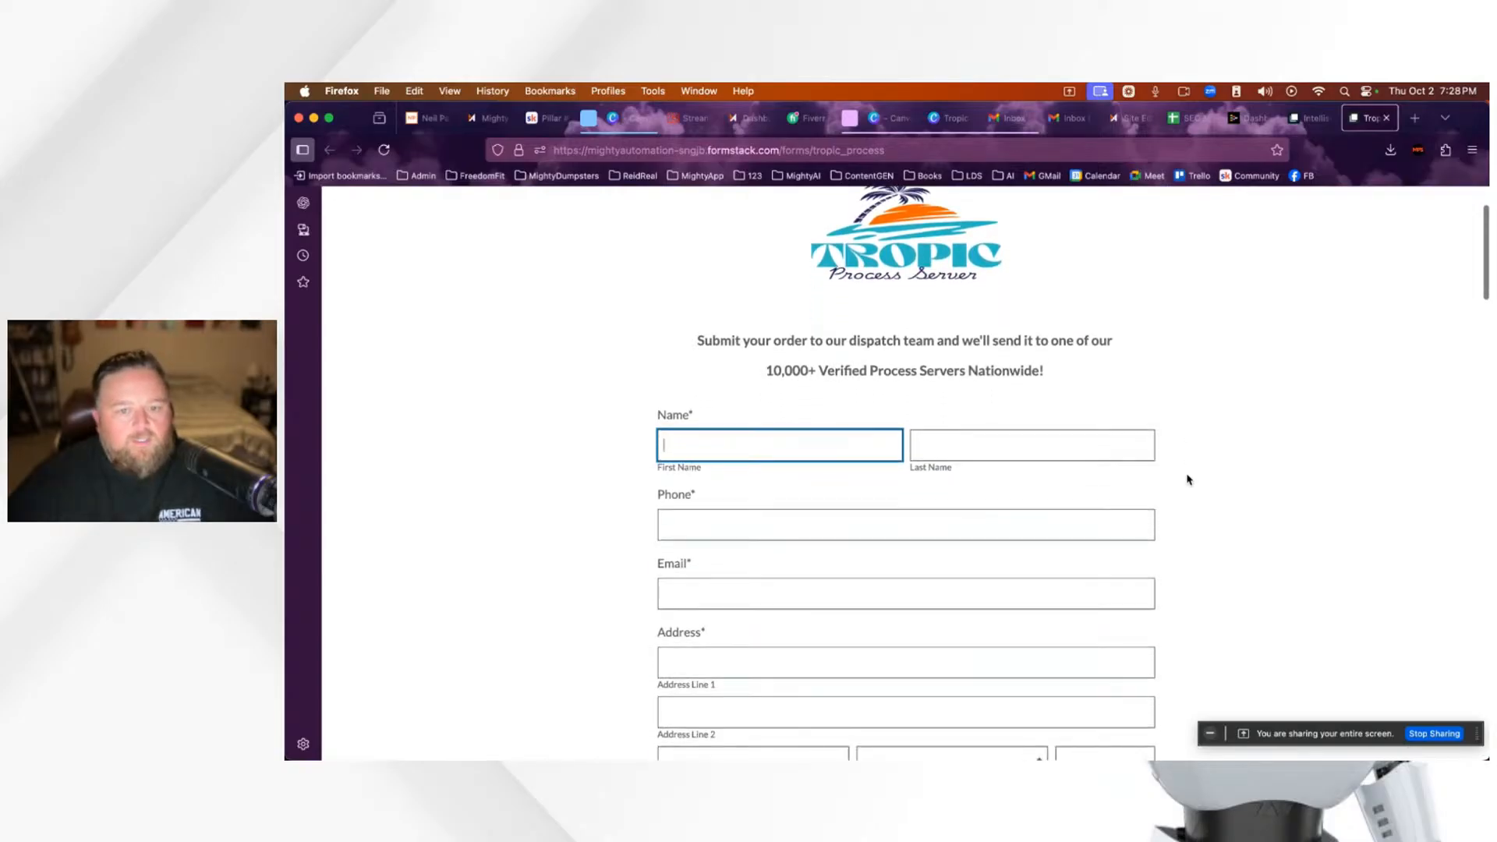
{"action": "scroll", "coordinate": [1188, 479], "scroll_direction": "down", "scroll_amount": 10}
{"action": "scroll", "coordinate": [1189, 479], "scroll_direction": "down", "scroll_amount": 15}
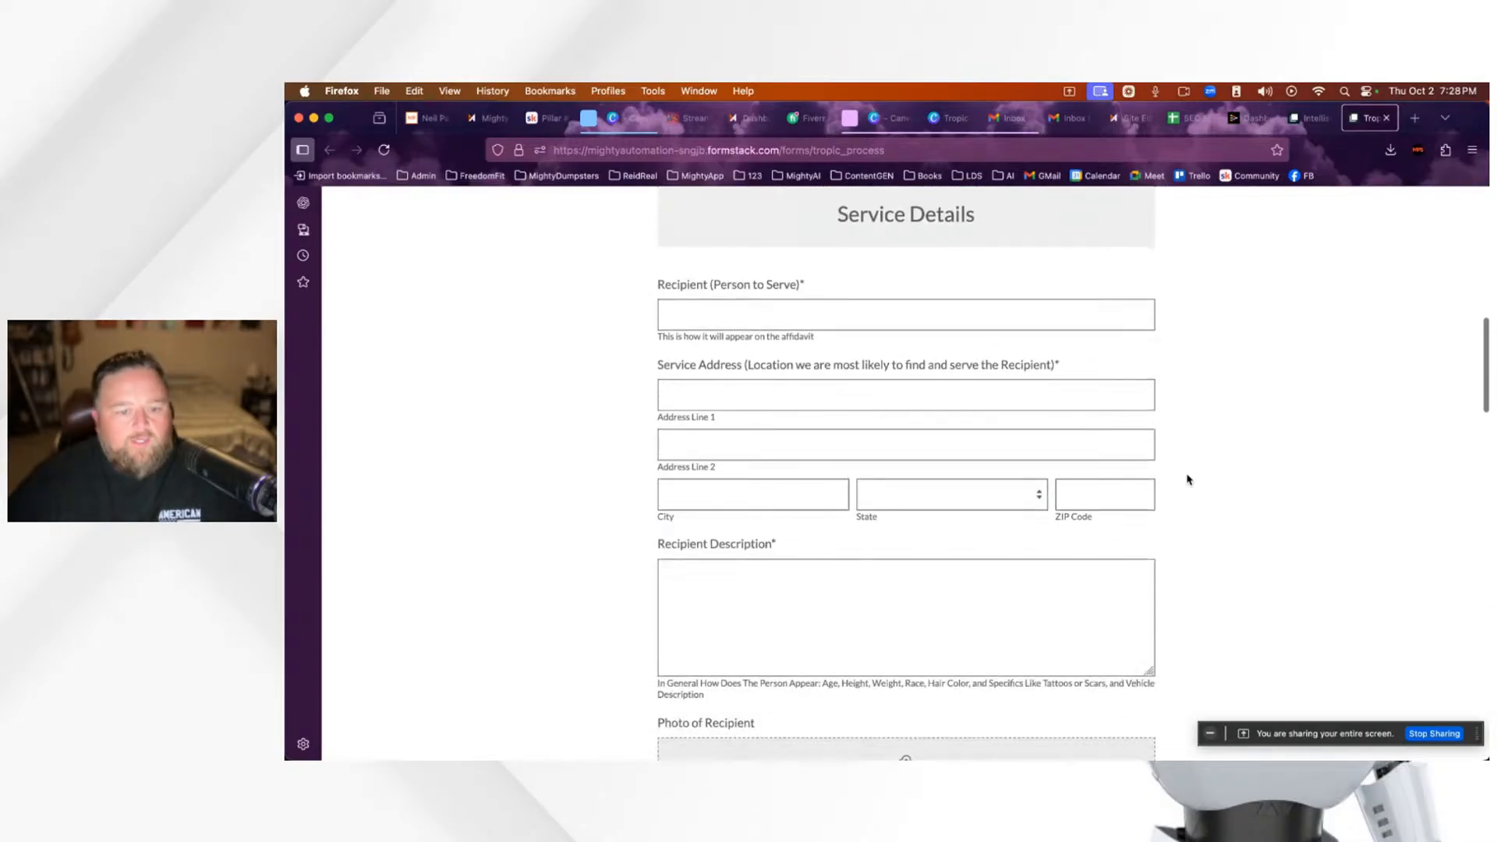
{"action": "scroll", "coordinate": [1188, 479], "scroll_direction": "down", "scroll_amount": 10}
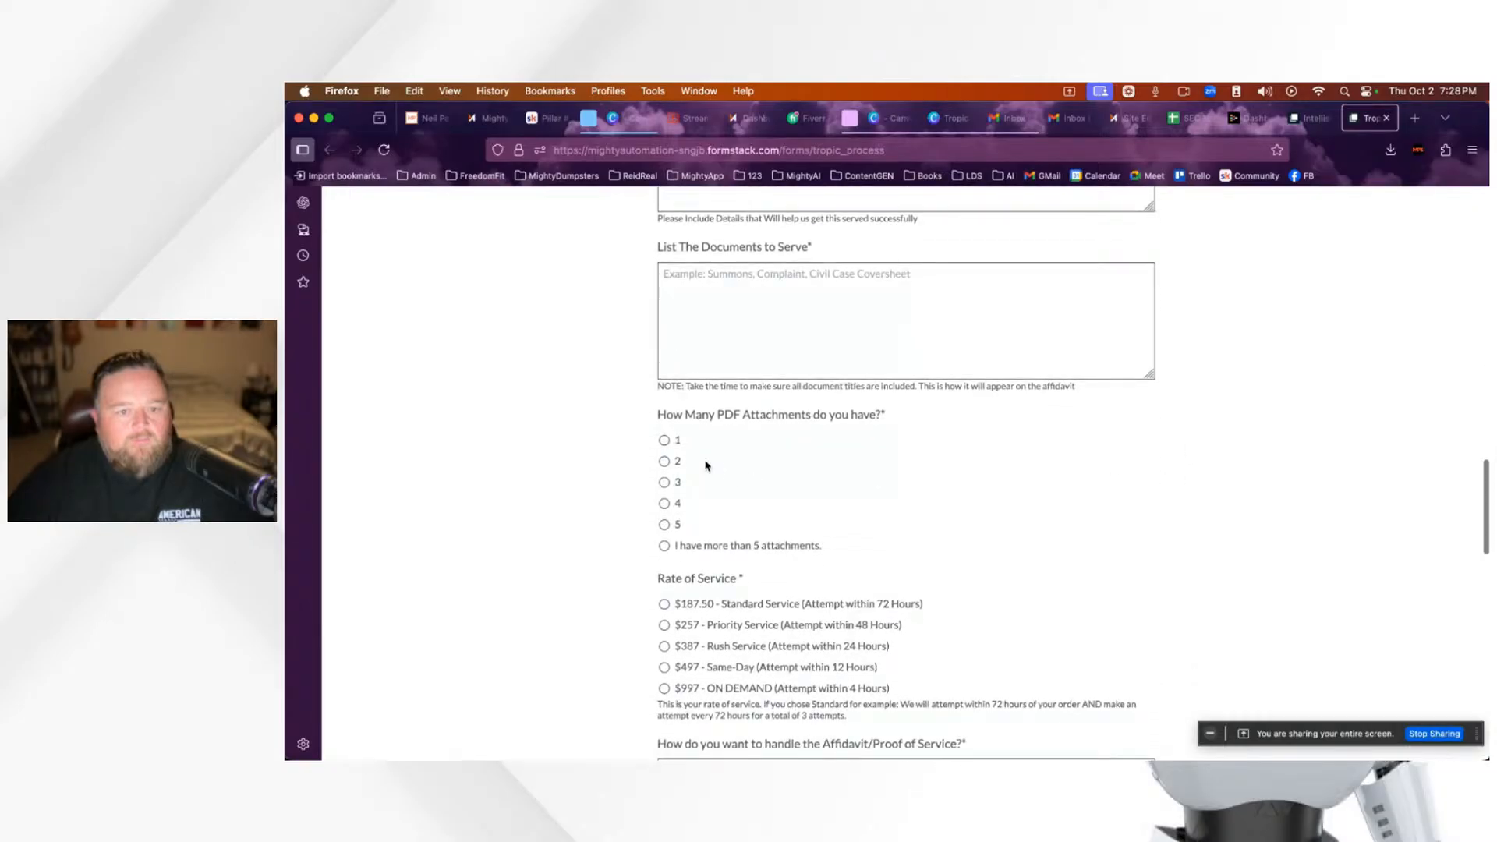
{"action": "left_click", "coordinate": [664, 440]}
{"action": "left_click", "coordinate": [663, 461]}
{"action": "scroll", "coordinate": [866, 510], "scroll_direction": "down", "scroll_amount": 12}
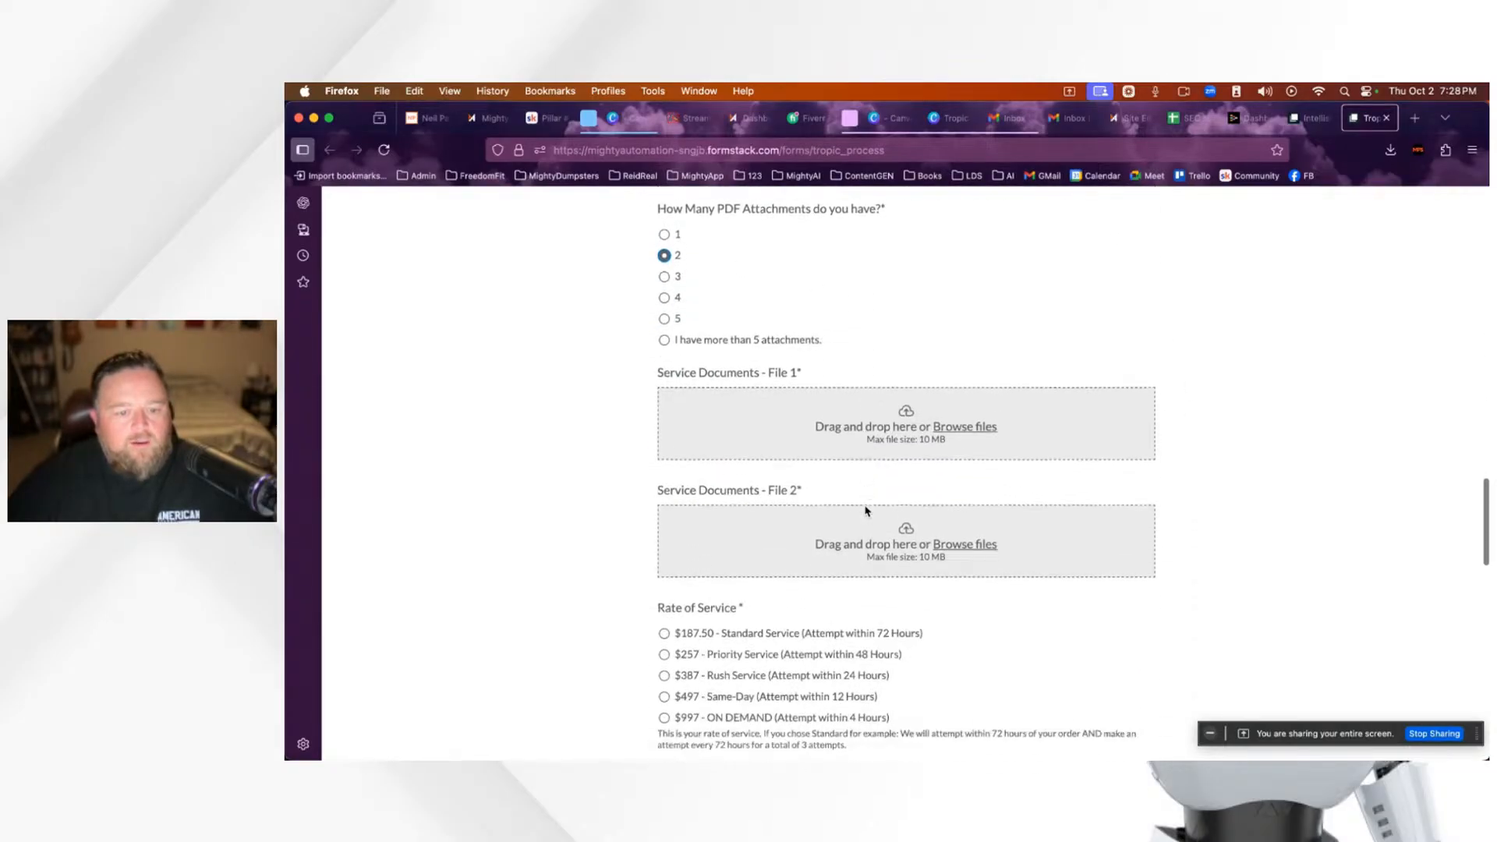
{"action": "left_click", "coordinate": [664, 370]}
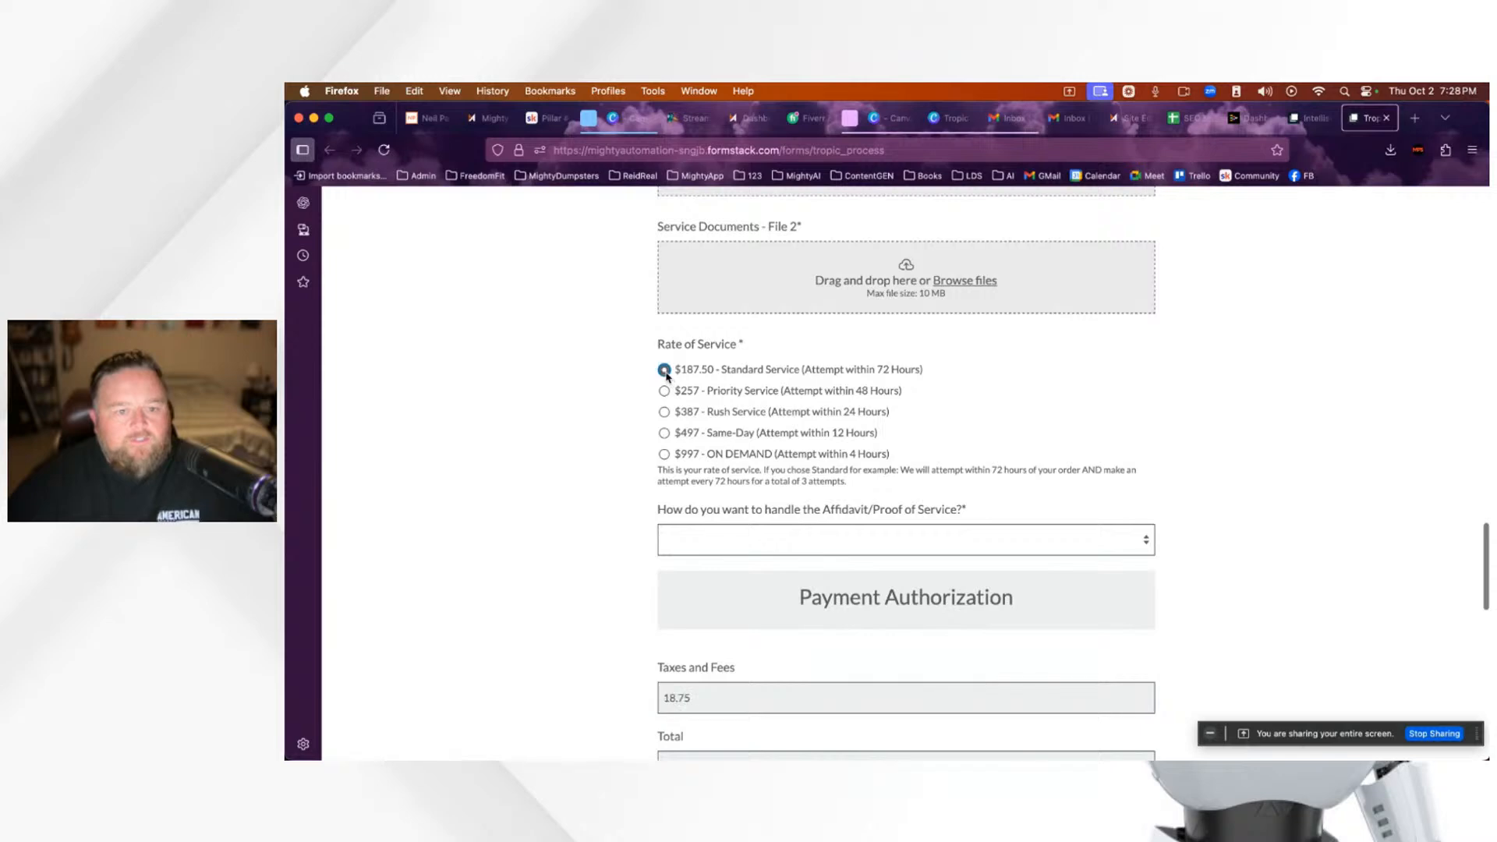
{"action": "scroll", "coordinate": [686, 422], "scroll_direction": "up", "scroll_amount": 2}
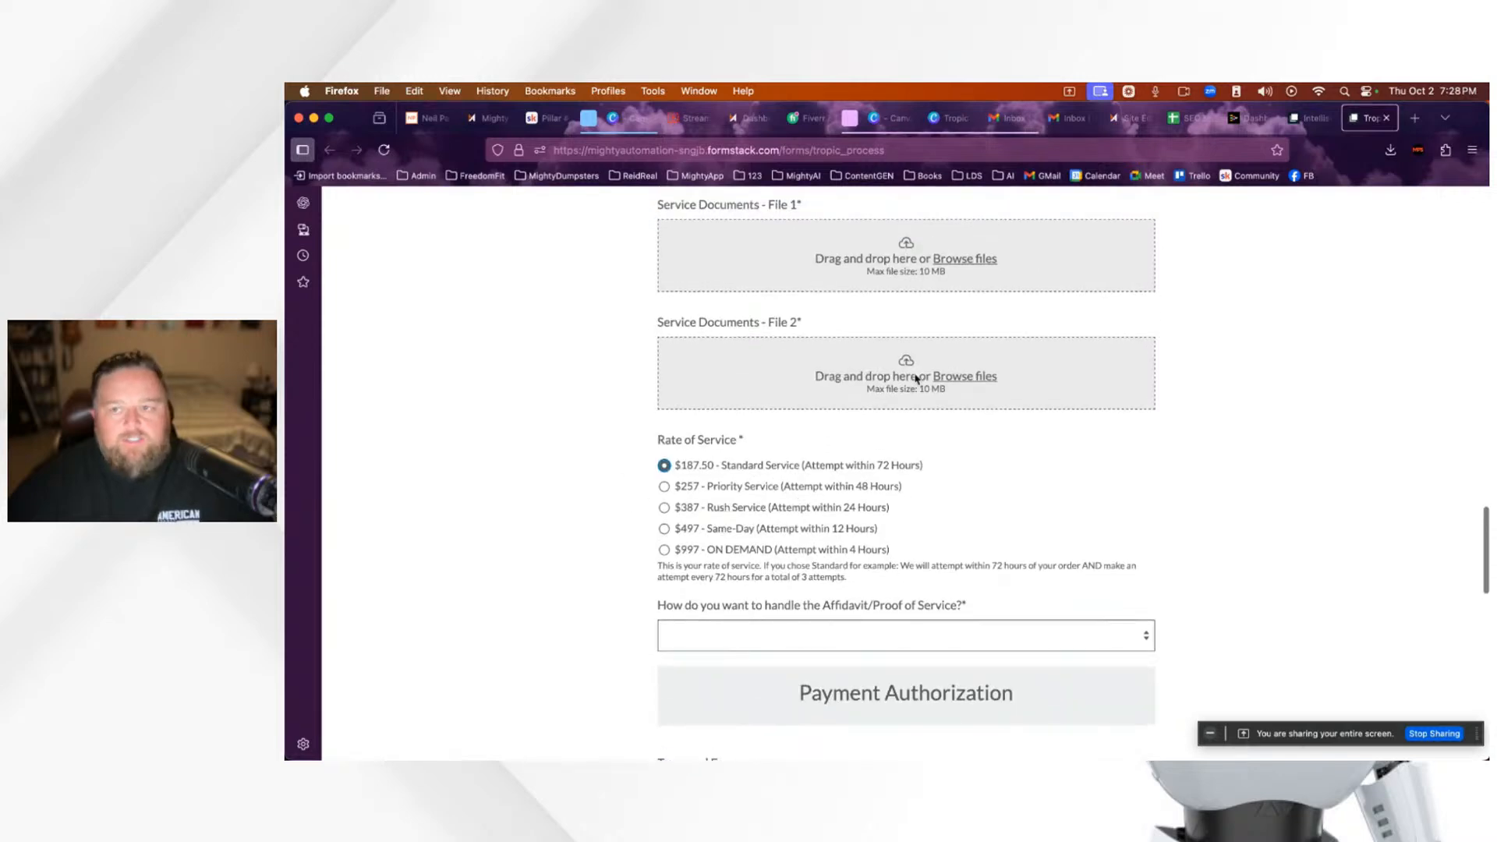
Step: In the form builder, open the Advanced Options Editor for the Rate of Service field
{"action": "left_click", "coordinate": [1310, 118]}
{"action": "scroll", "coordinate": [896, 545], "scroll_direction": "down", "scroll_amount": 20}
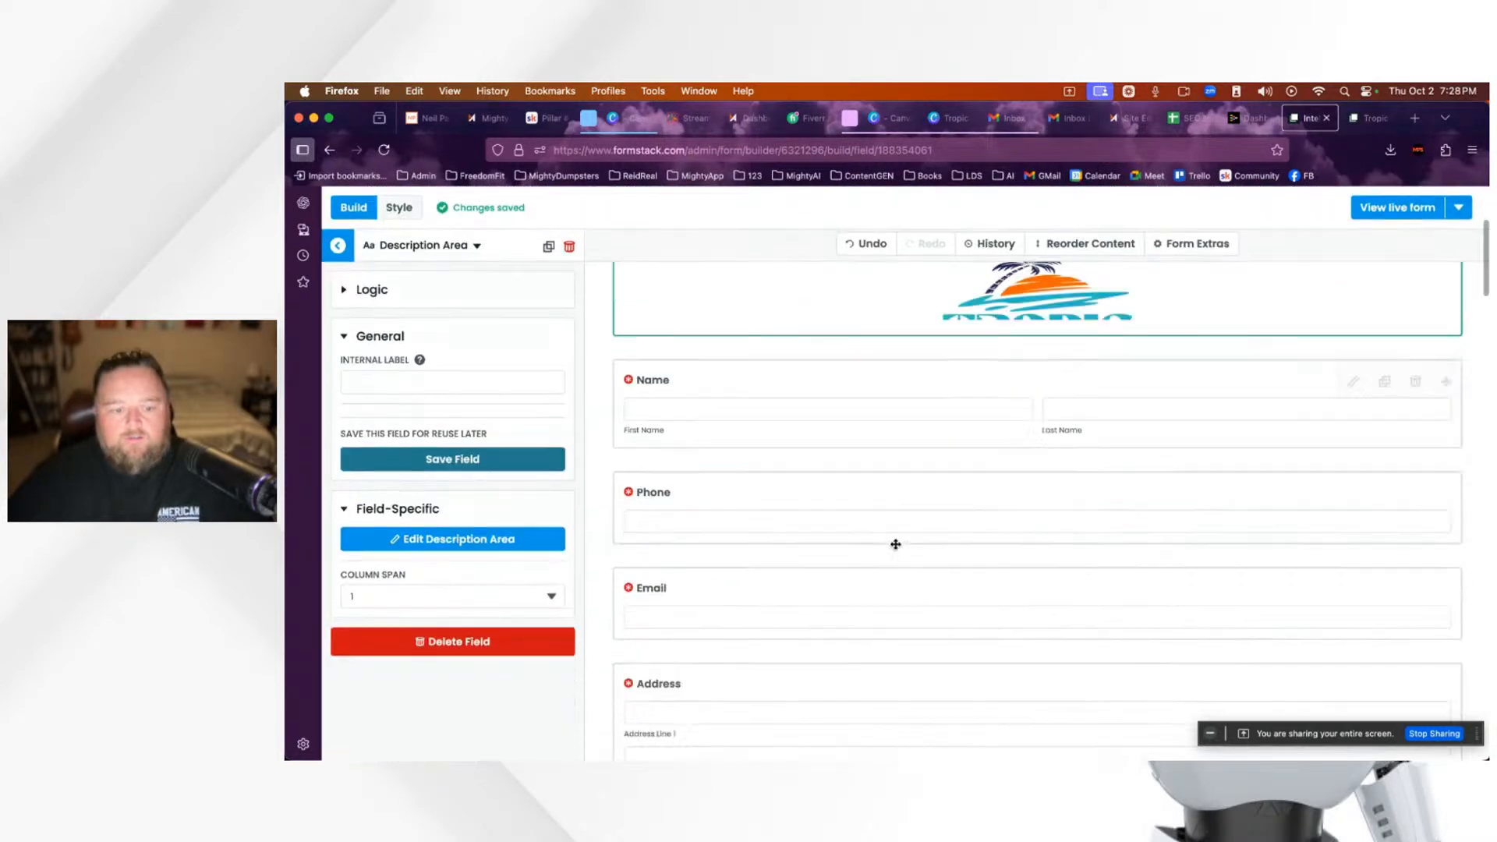
{"action": "scroll", "coordinate": [895, 544], "scroll_direction": "down", "scroll_amount": 12}
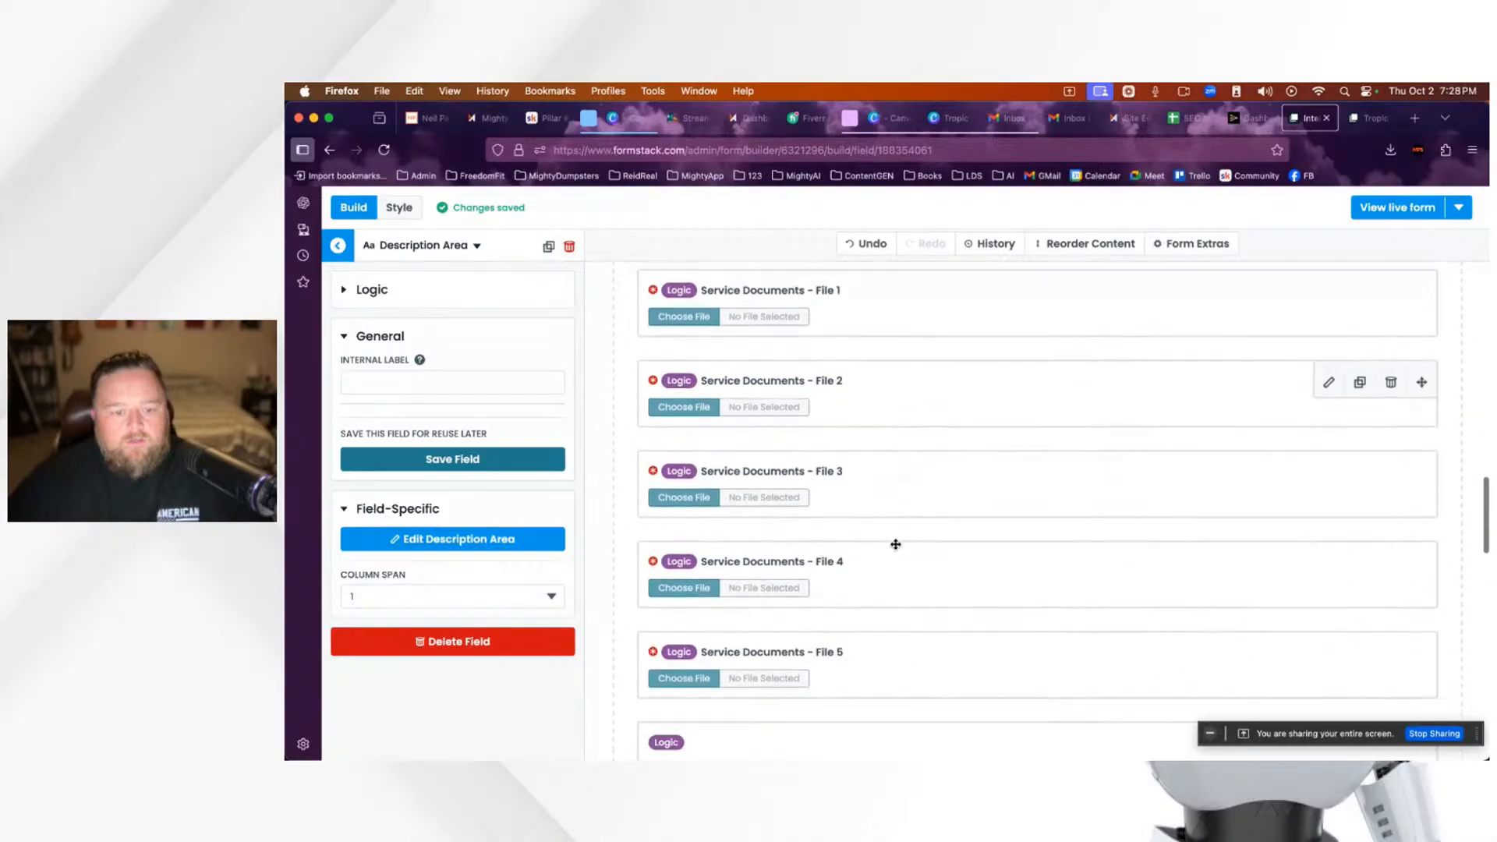
{"action": "left_click", "coordinate": [949, 491]}
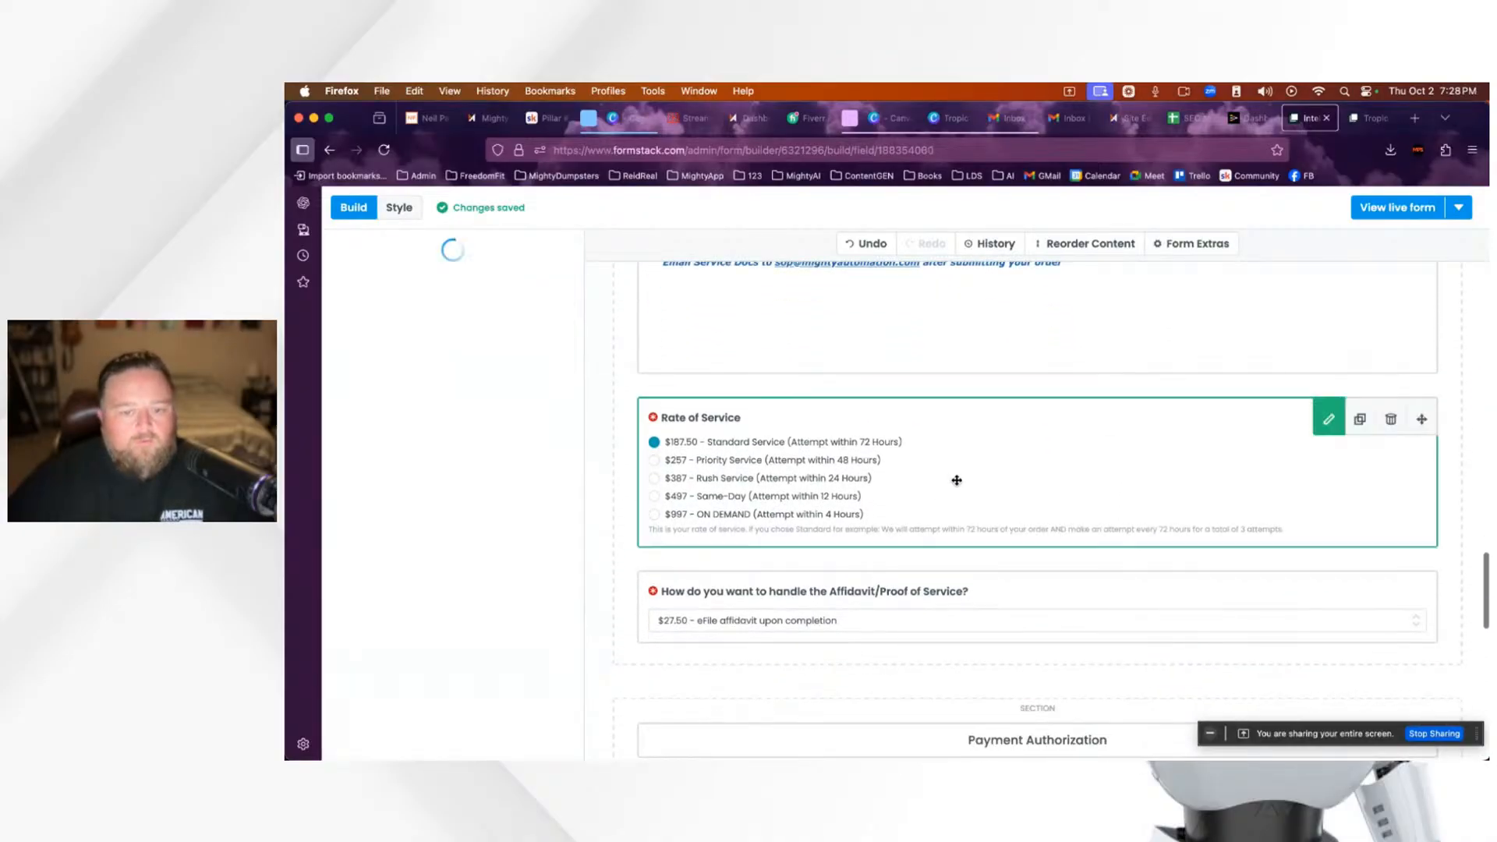
{"action": "scroll", "coordinate": [513, 633], "scroll_direction": "down", "scroll_amount": 5}
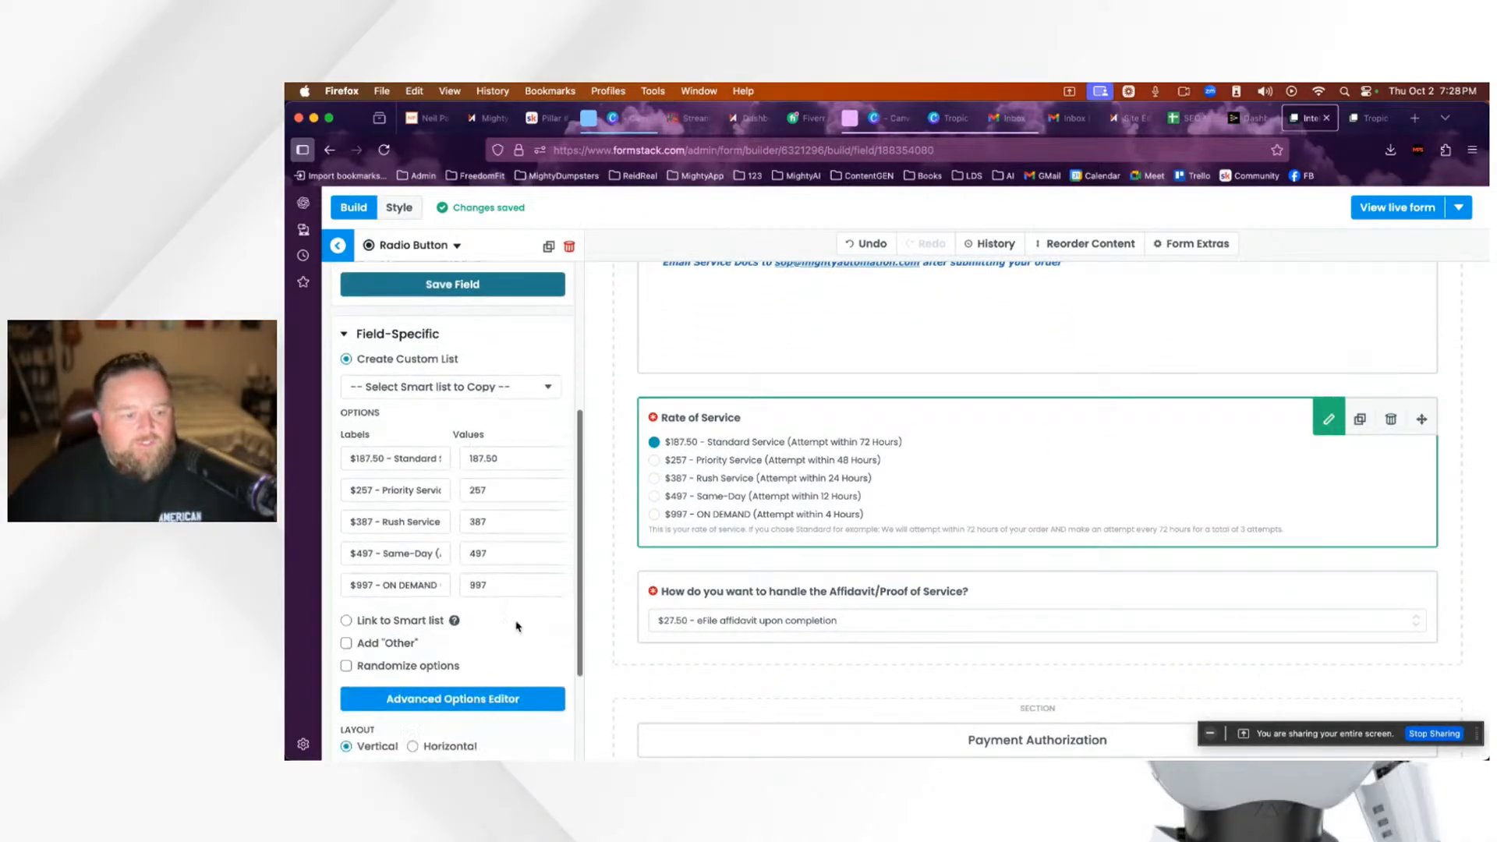
{"action": "left_click", "coordinate": [510, 548]}
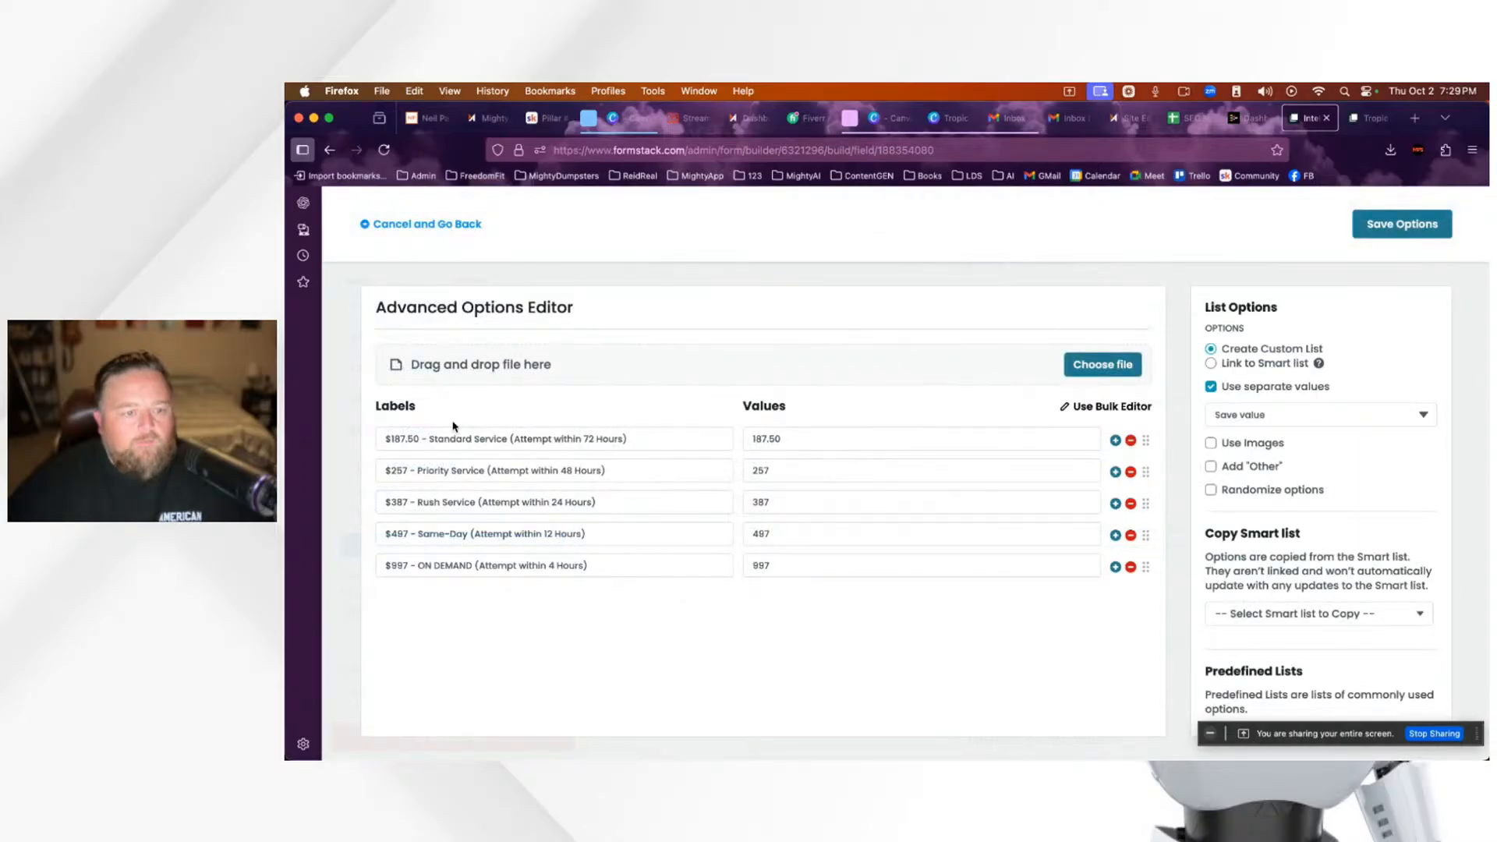
Step: Change the Standard Service label to $497 and its value to 497
{"action": "left_click", "coordinate": [417, 441]}
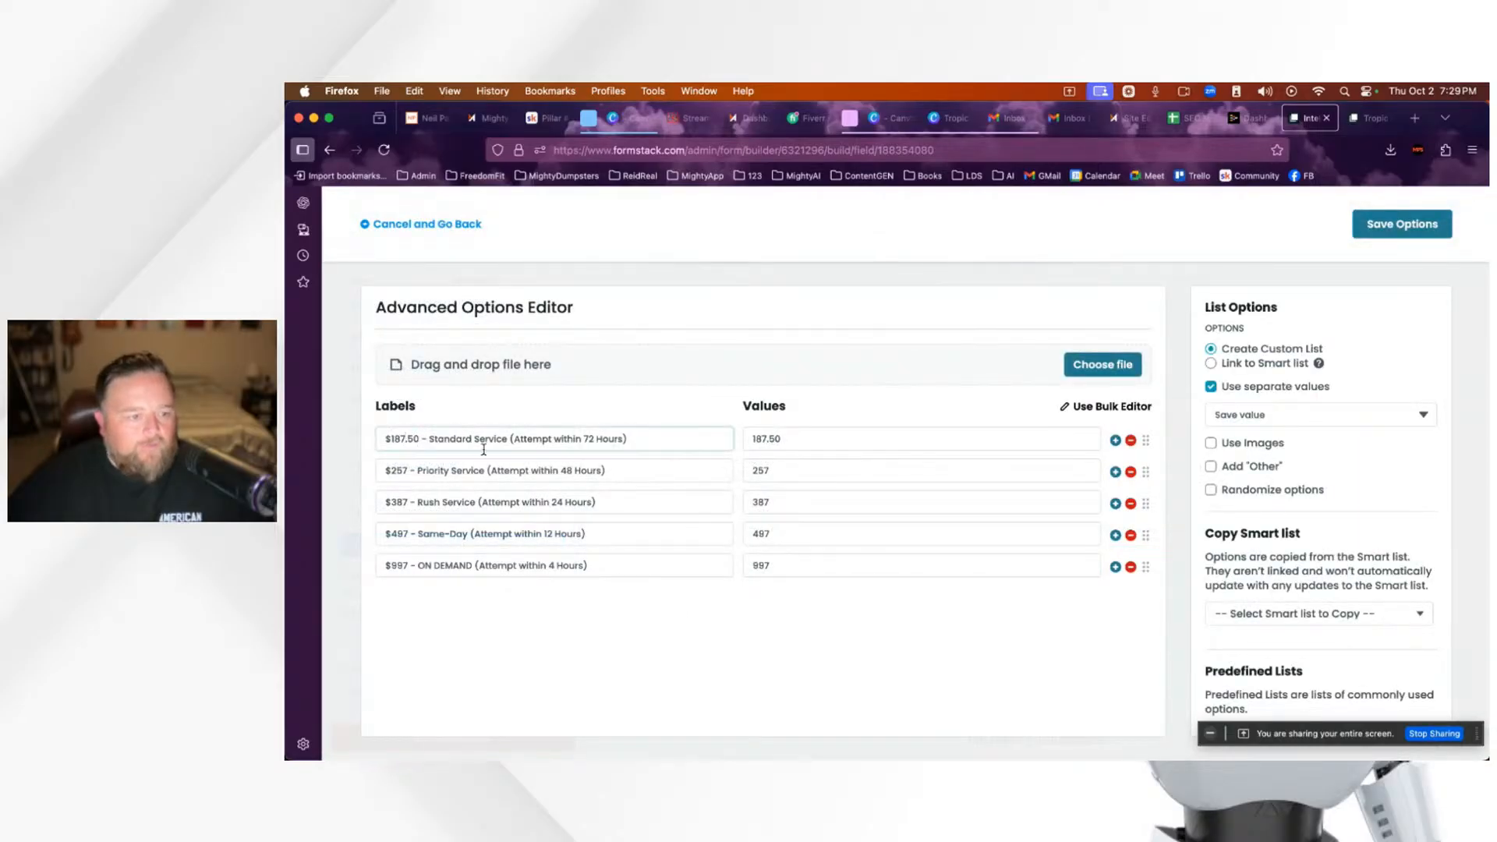
{"action": "key", "text": "BackSpace"}
{"action": "key", "text": "BackSpace"}
{"action": "key", "text": "BackSpace"}
{"action": "key", "text": "BackSpace"}
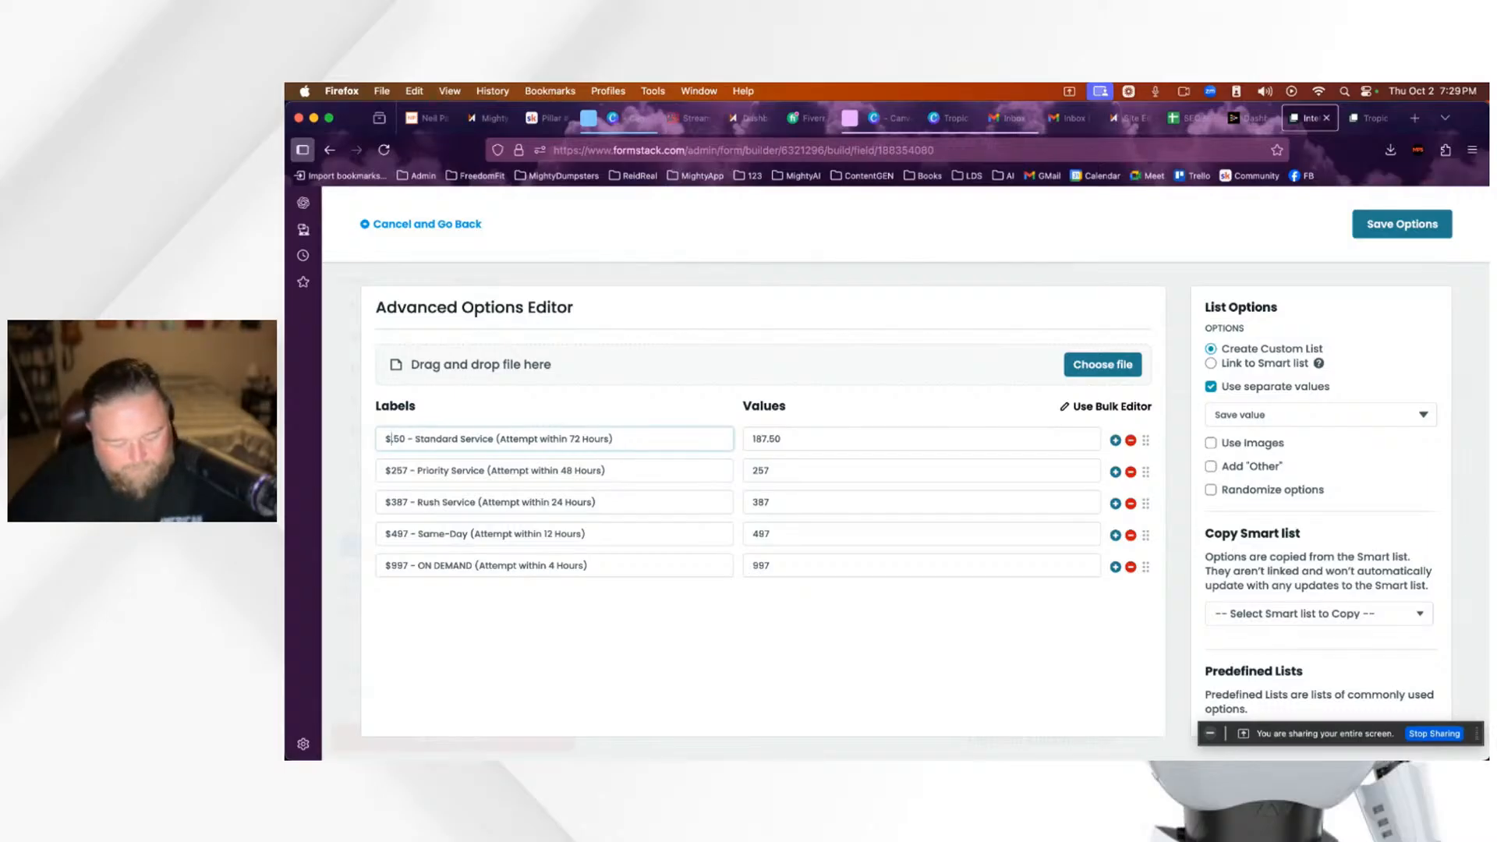
{"action": "type", "text": "."}
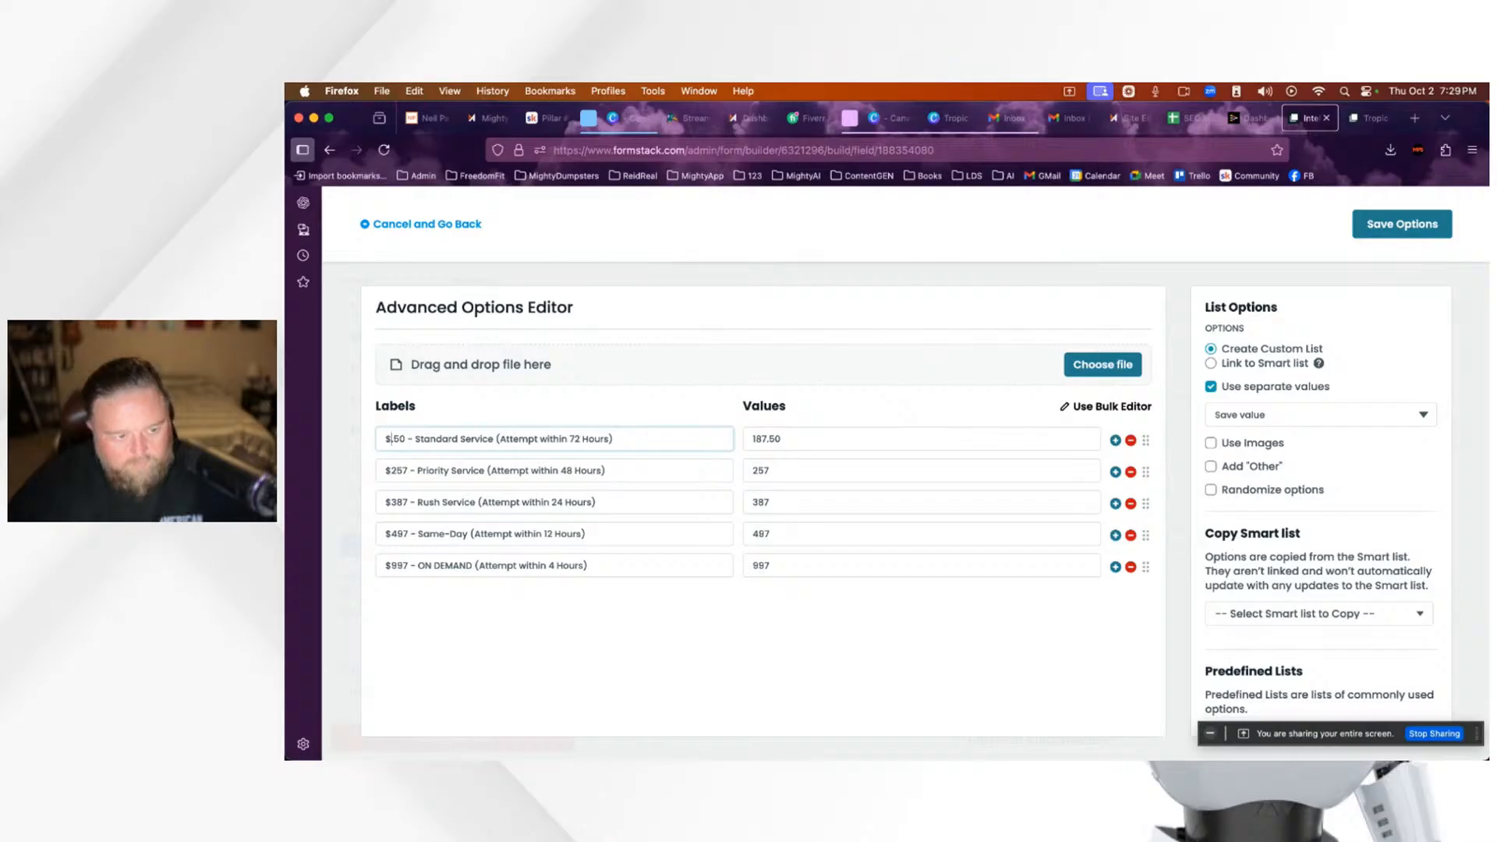
{"action": "type", "text": "4"}
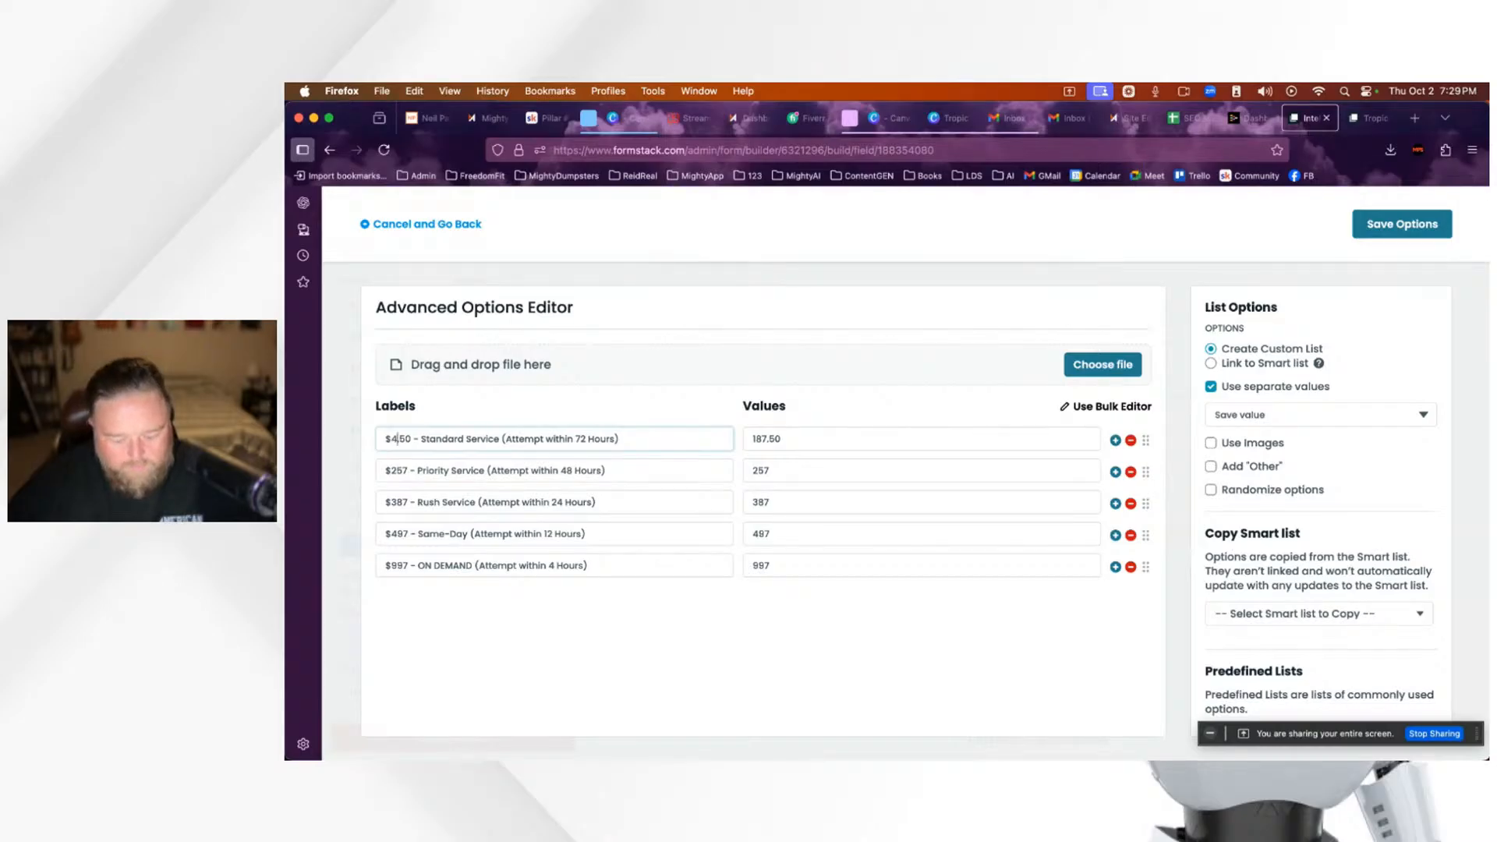
{"action": "type", "text": "97"}
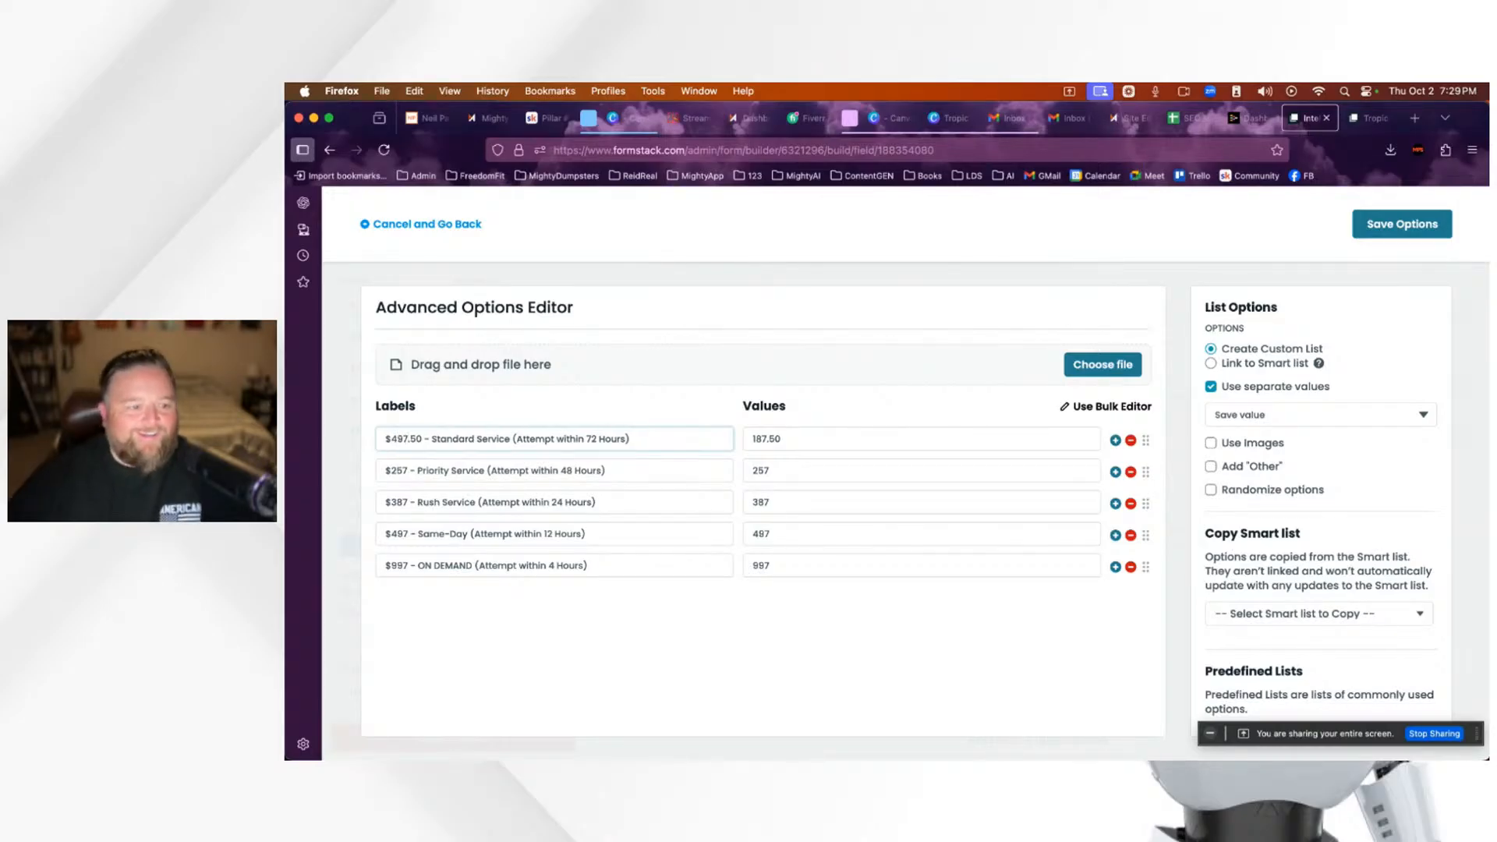
{"action": "left_click", "coordinate": [421, 439]}
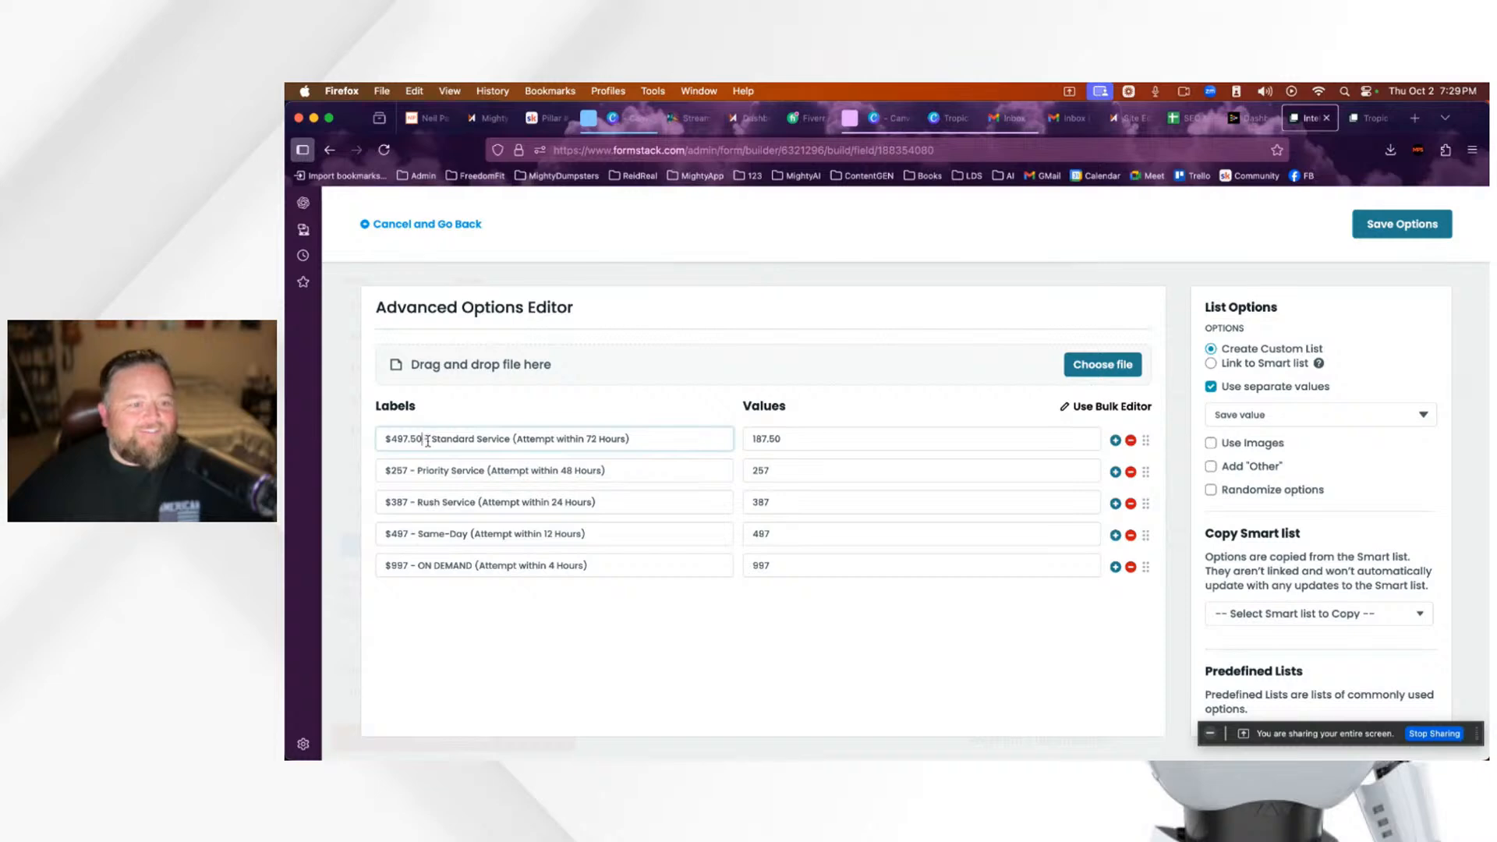
{"action": "key", "text": "BackSpace"}
{"action": "key", "text": "BackSpace"}
{"action": "key", "text": "BackSpace"}
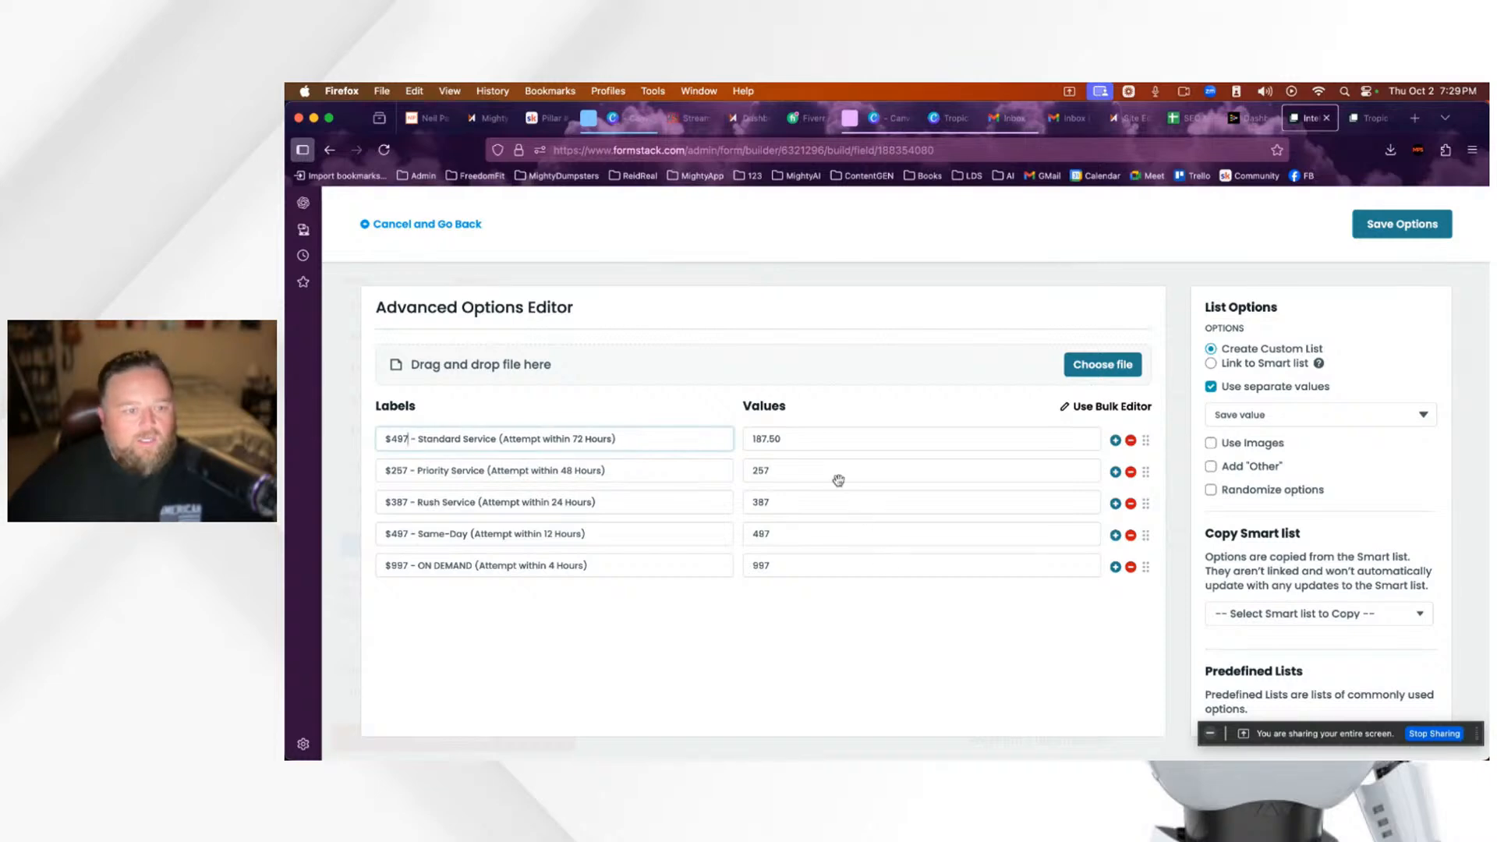
{"action": "left_click", "coordinate": [784, 437]}
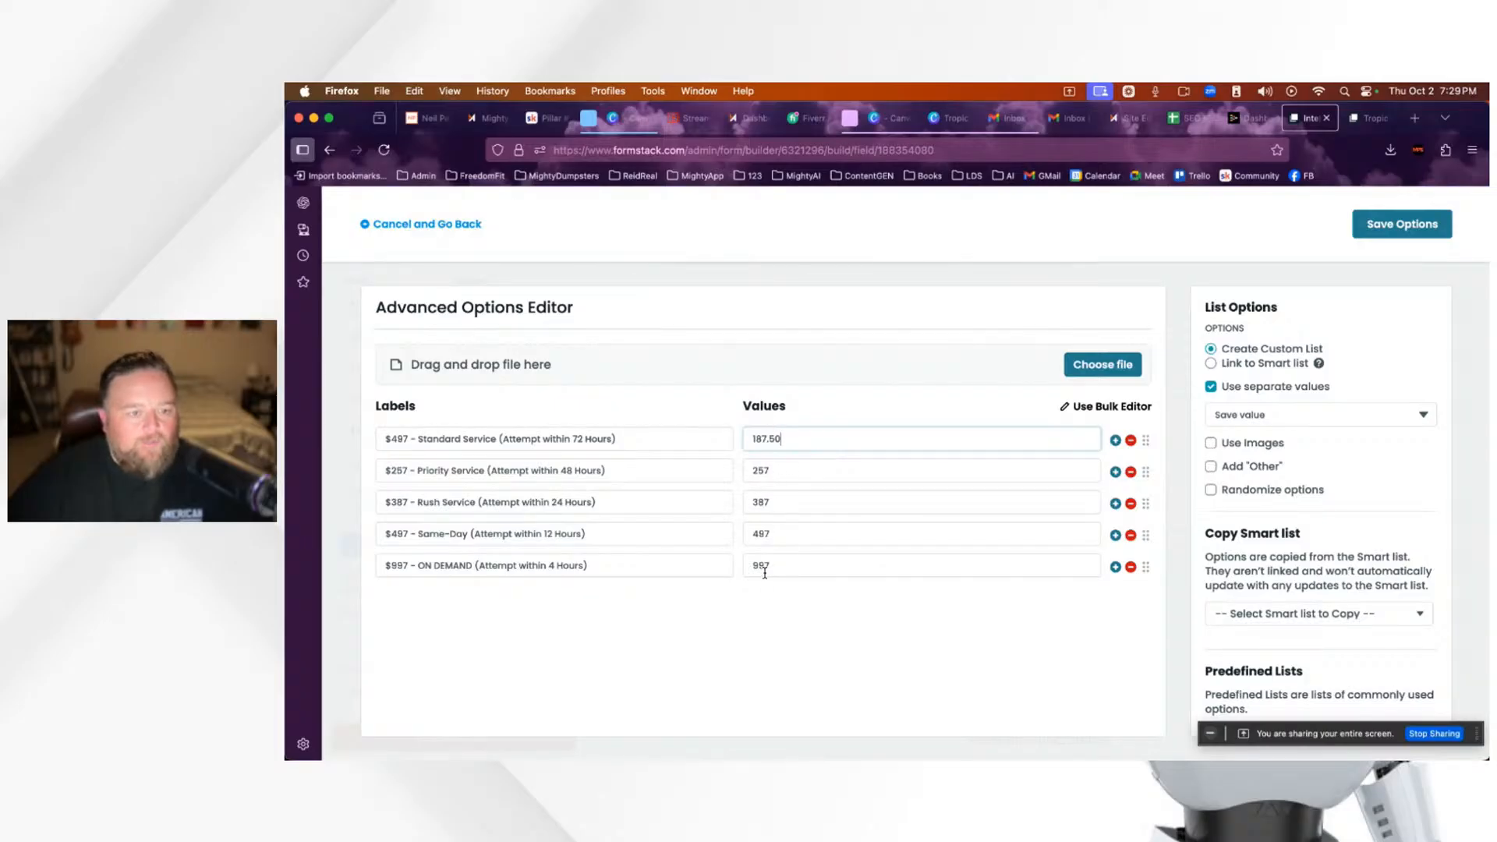
{"action": "left_click_drag", "start_coordinate": [792, 438], "coordinate": [716, 435]}
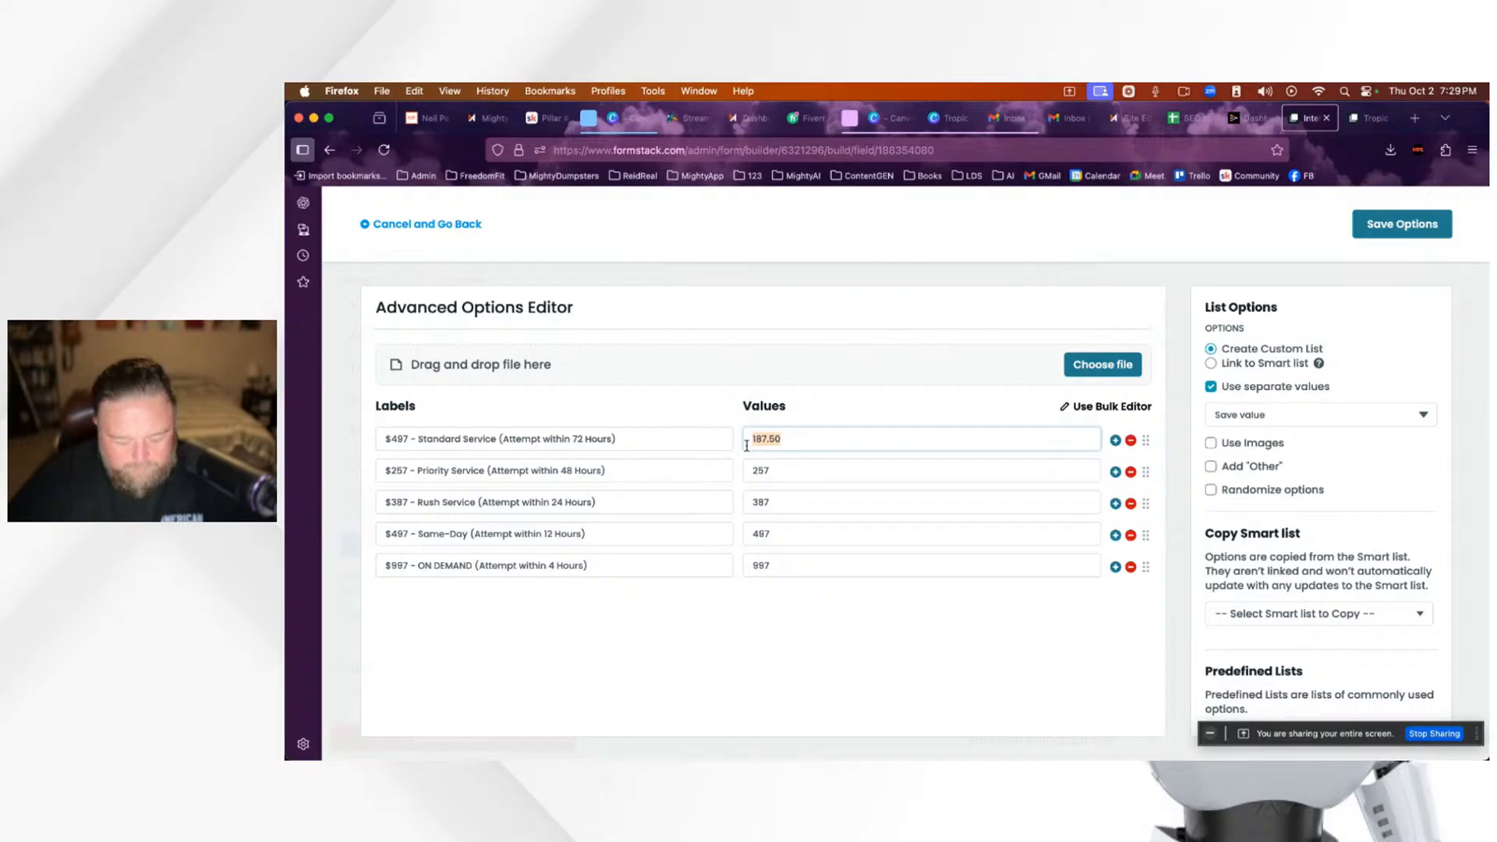
{"action": "type", "text": "497"}
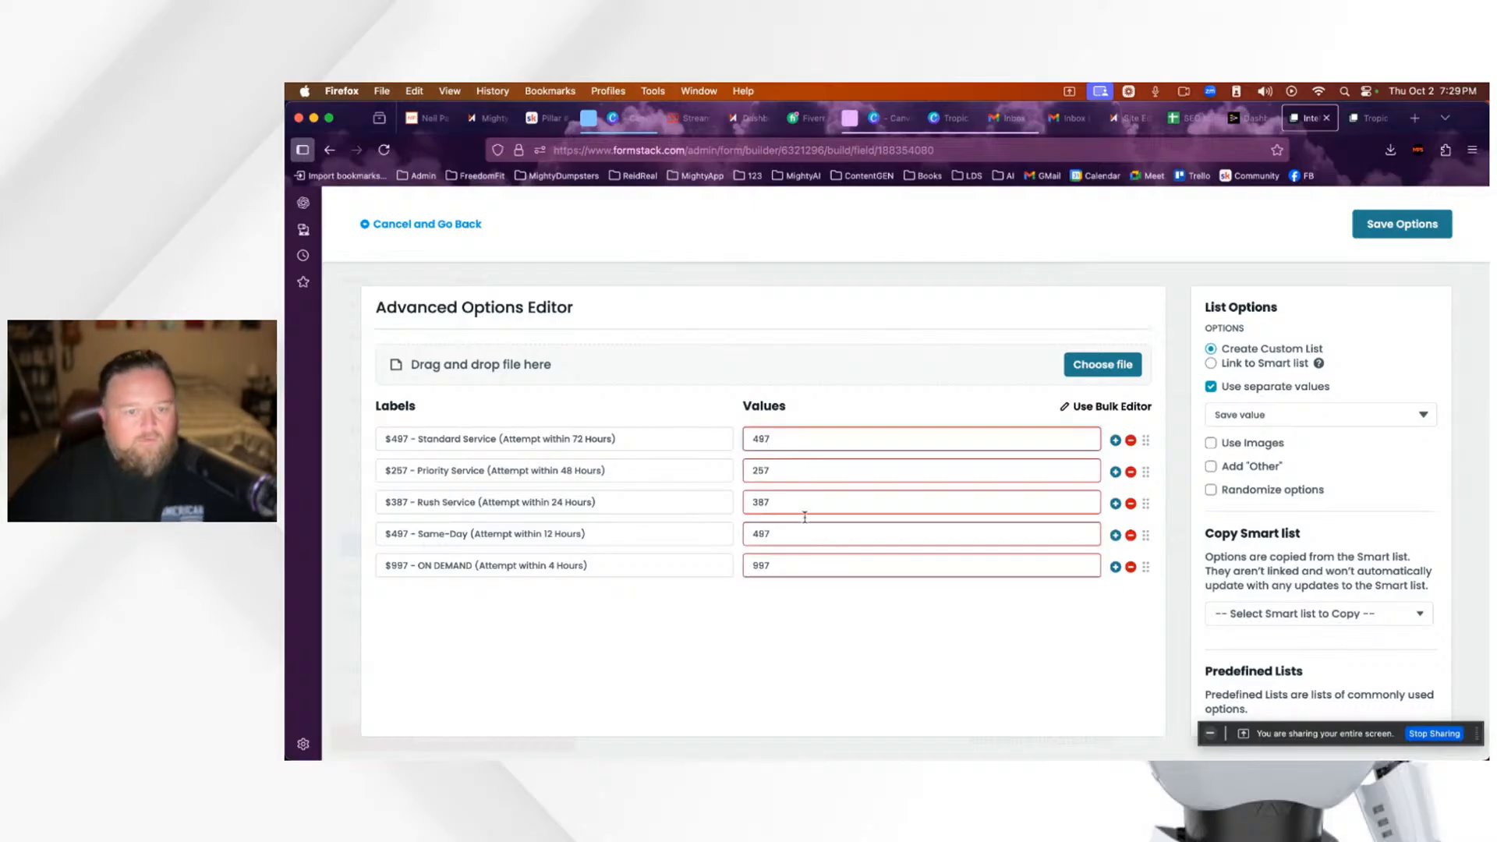
Step: Clear the values of the Same-Day, ON DEMAND, Rush and Priority options
{"action": "left_click_drag", "start_coordinate": [796, 536], "coordinate": [737, 531]}
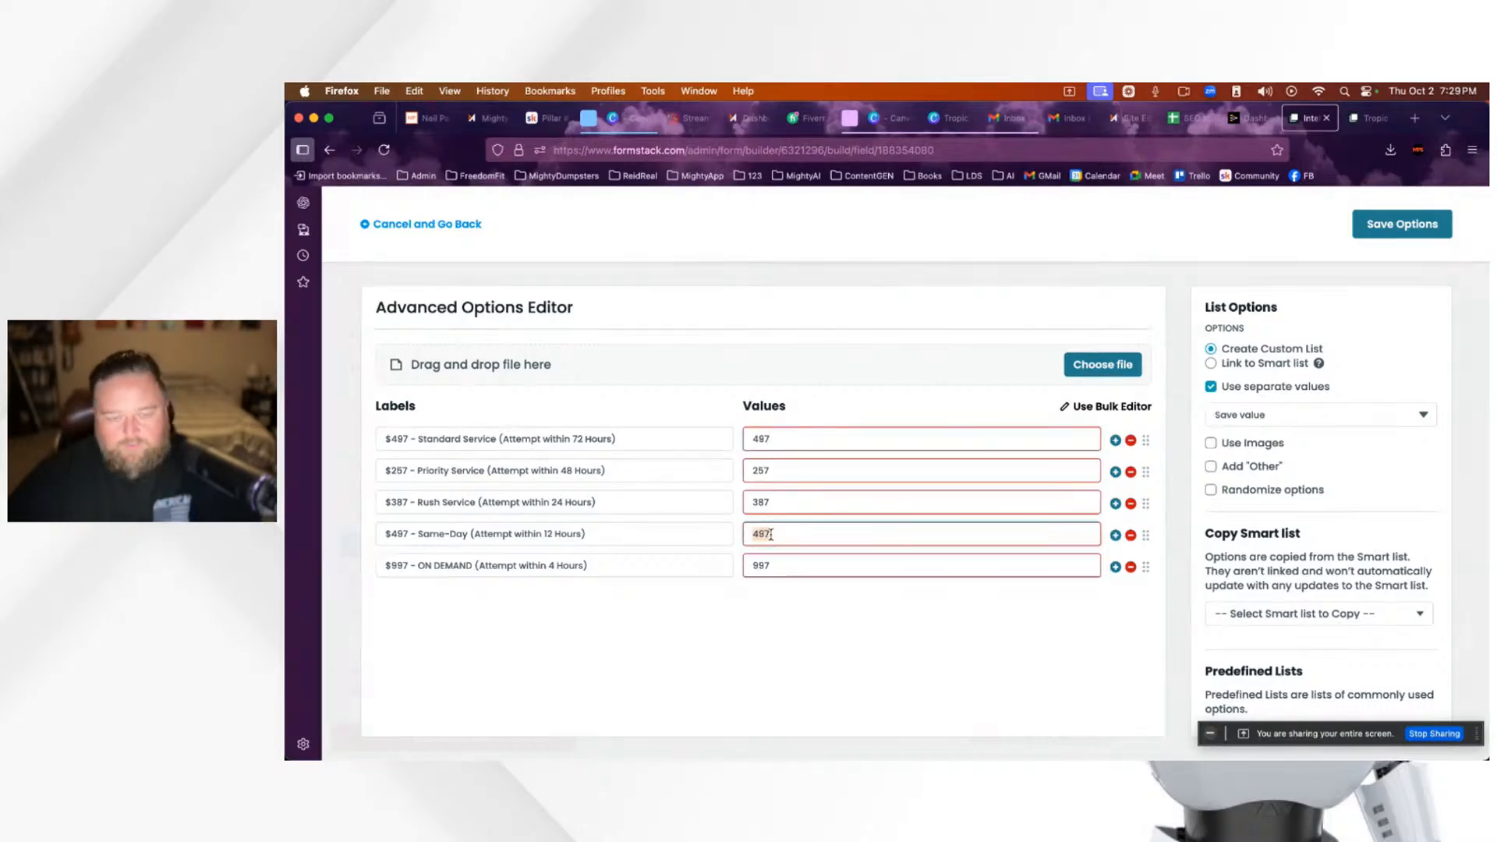
{"action": "key", "text": "BackSpace"}
{"action": "double_click", "coordinate": [782, 567]}
{"action": "key", "text": "BackSpace"}
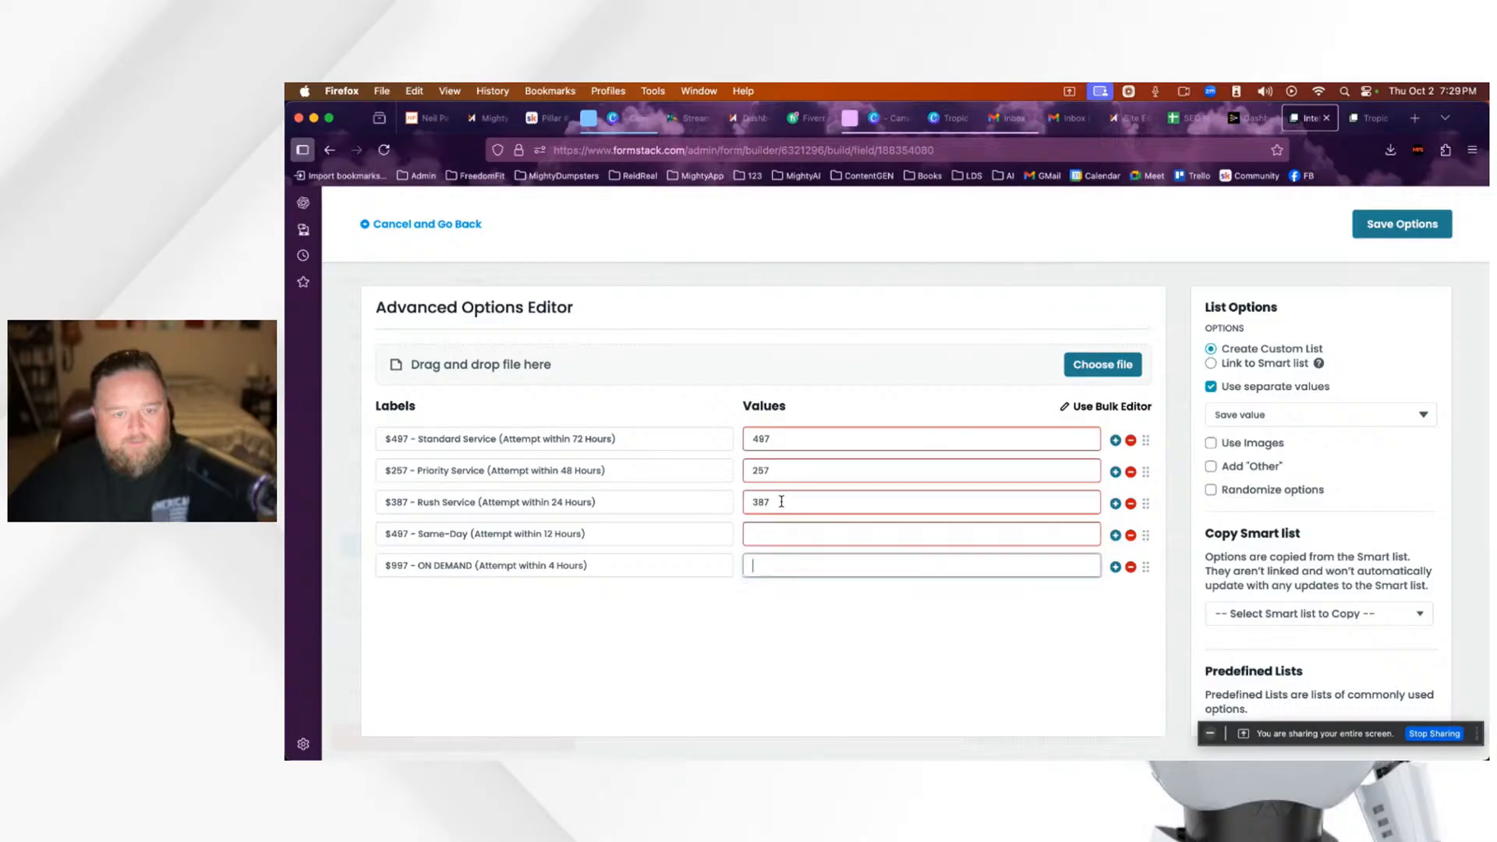
{"action": "double_click", "coordinate": [781, 501]}
{"action": "key", "text": "BackSpace"}
{"action": "double_click", "coordinate": [771, 471]}
{"action": "key", "text": "BackSpace"}
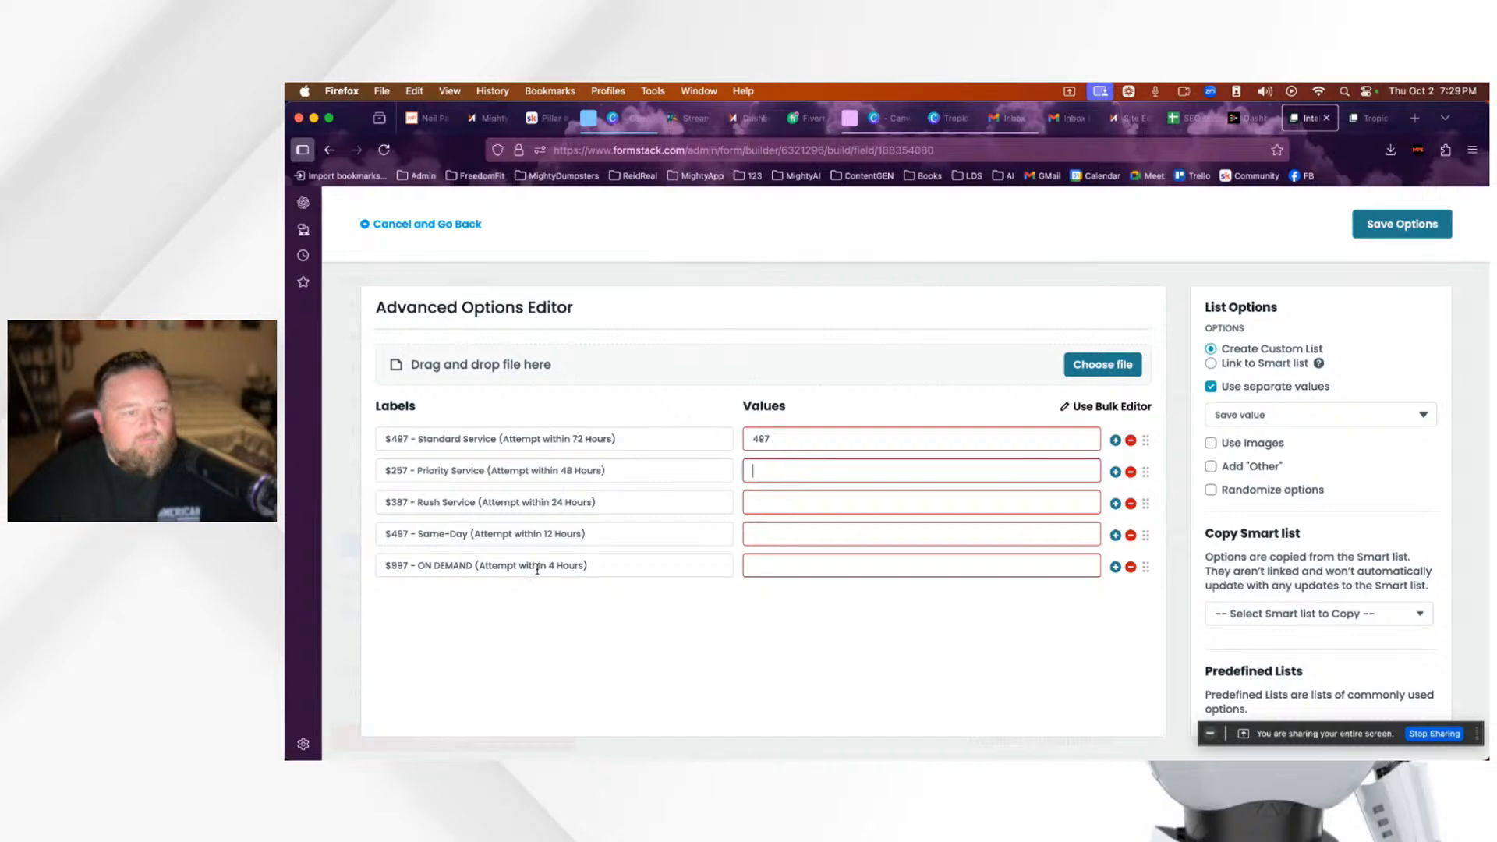
Step: Change the Priority Service label's price to 777
{"action": "left_click", "coordinate": [408, 468]}
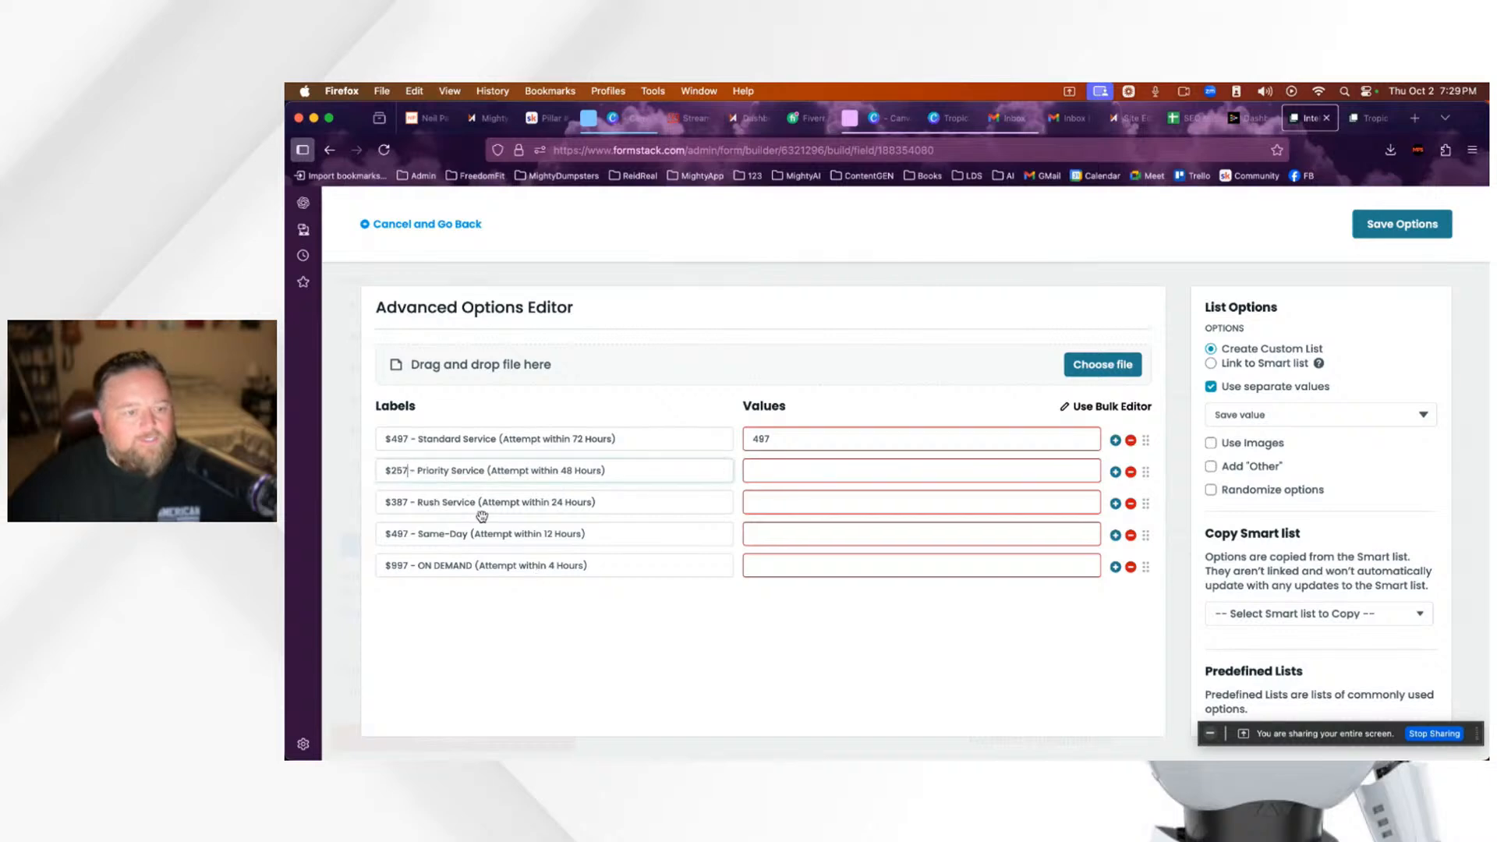
{"action": "key", "text": "BackSpace"}
{"action": "key", "text": "BackSpace"}
{"action": "key", "text": "BackSpace"}
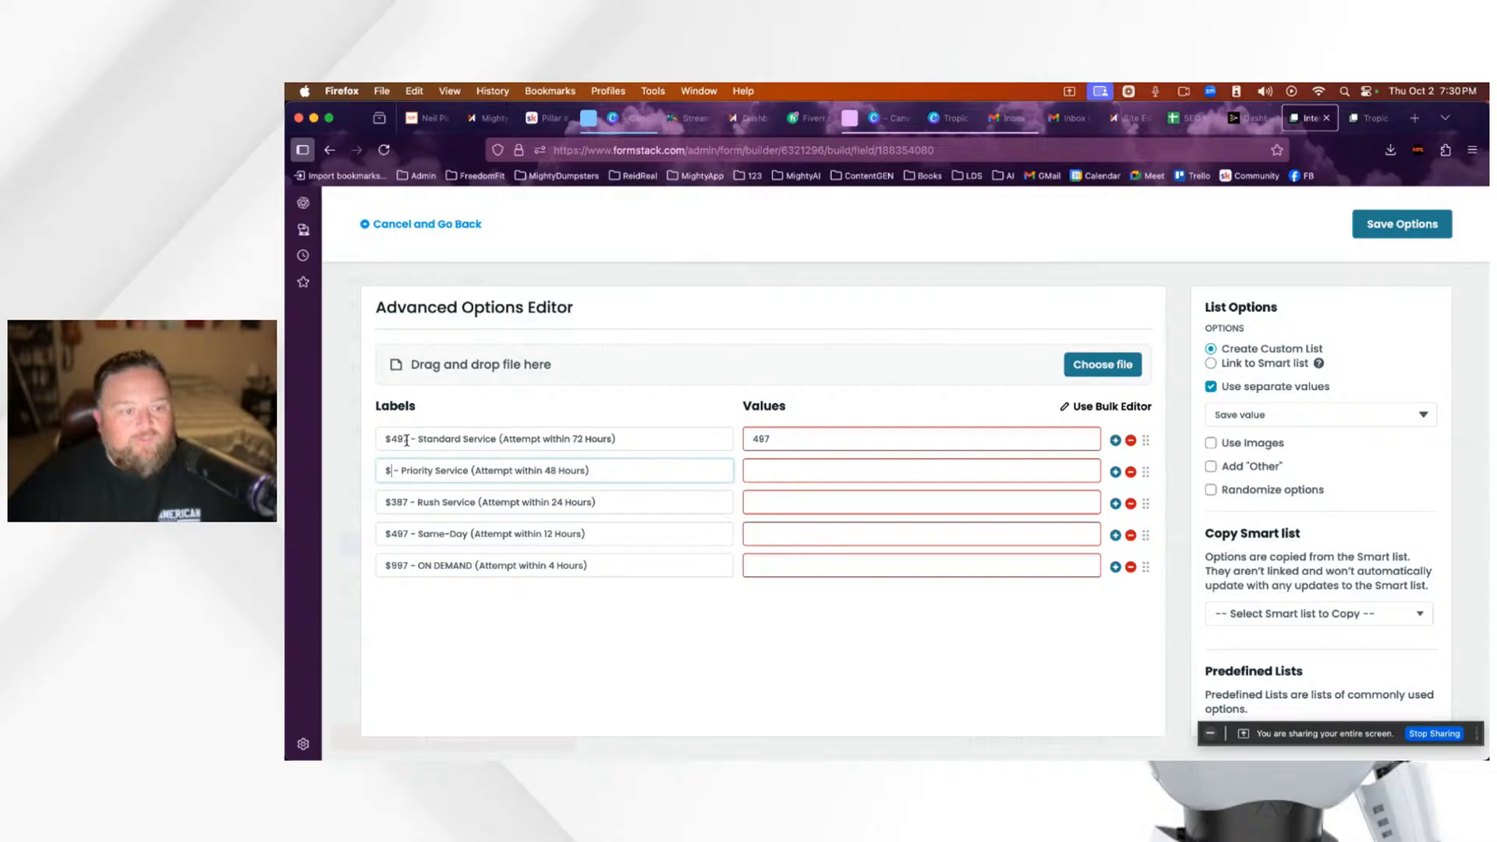
{"action": "left_click_drag", "start_coordinate": [391, 439], "coordinate": [411, 439]}
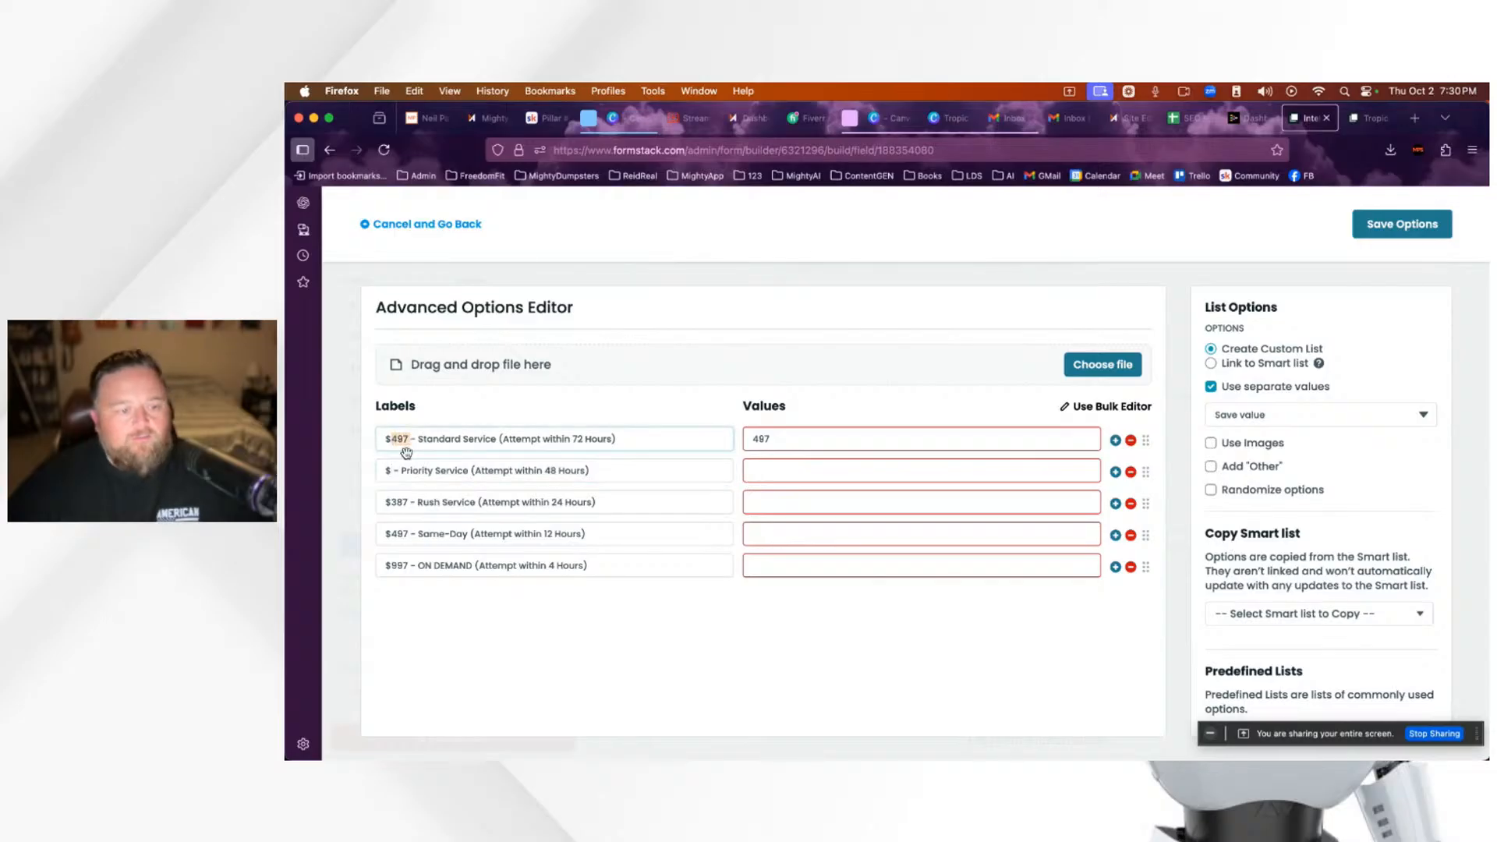
{"action": "left_click", "coordinate": [437, 470]}
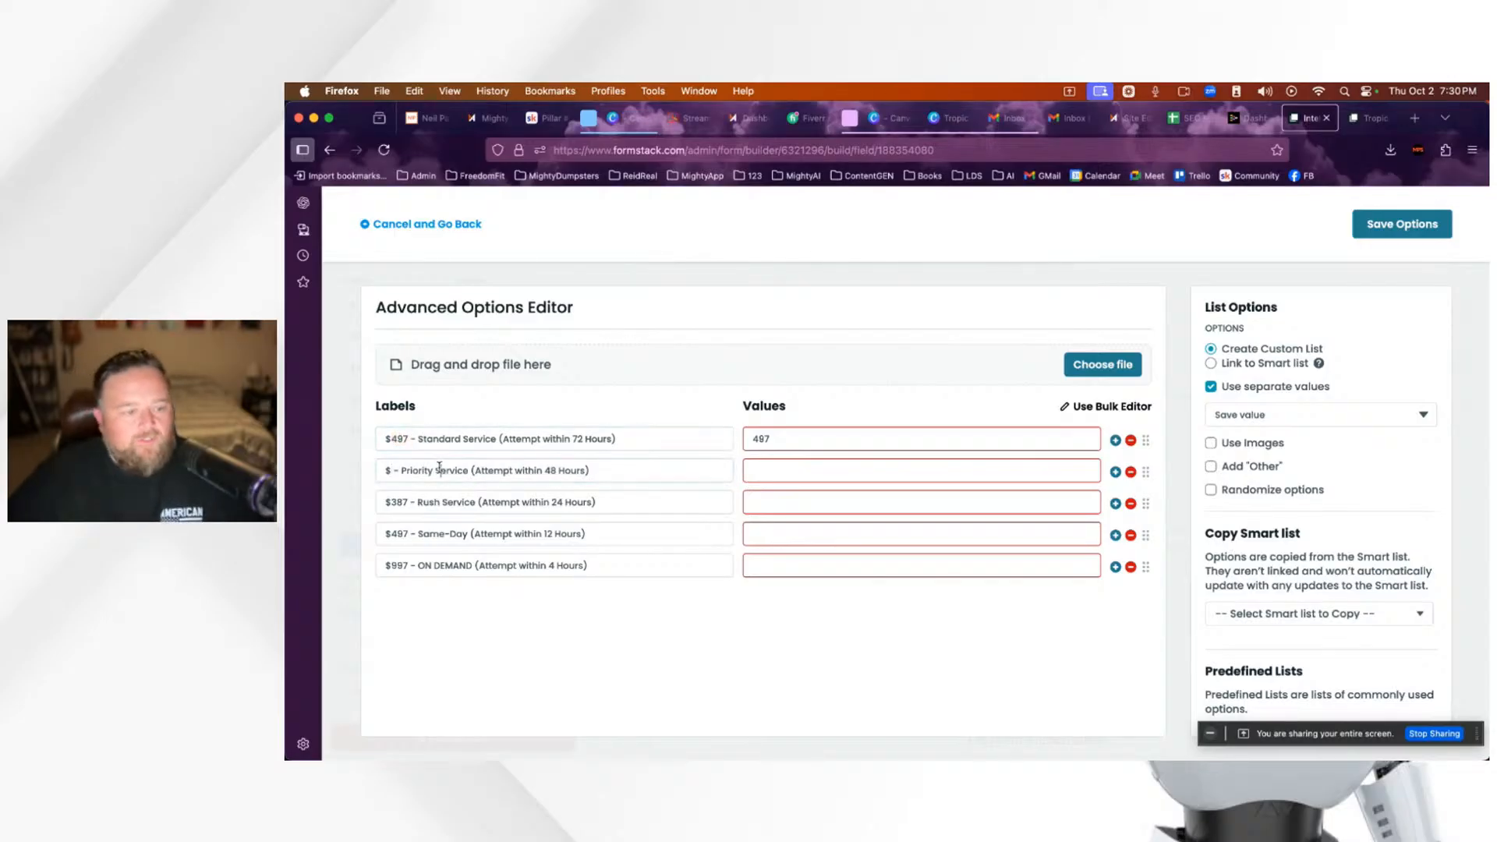
{"action": "left_click", "coordinate": [396, 439]}
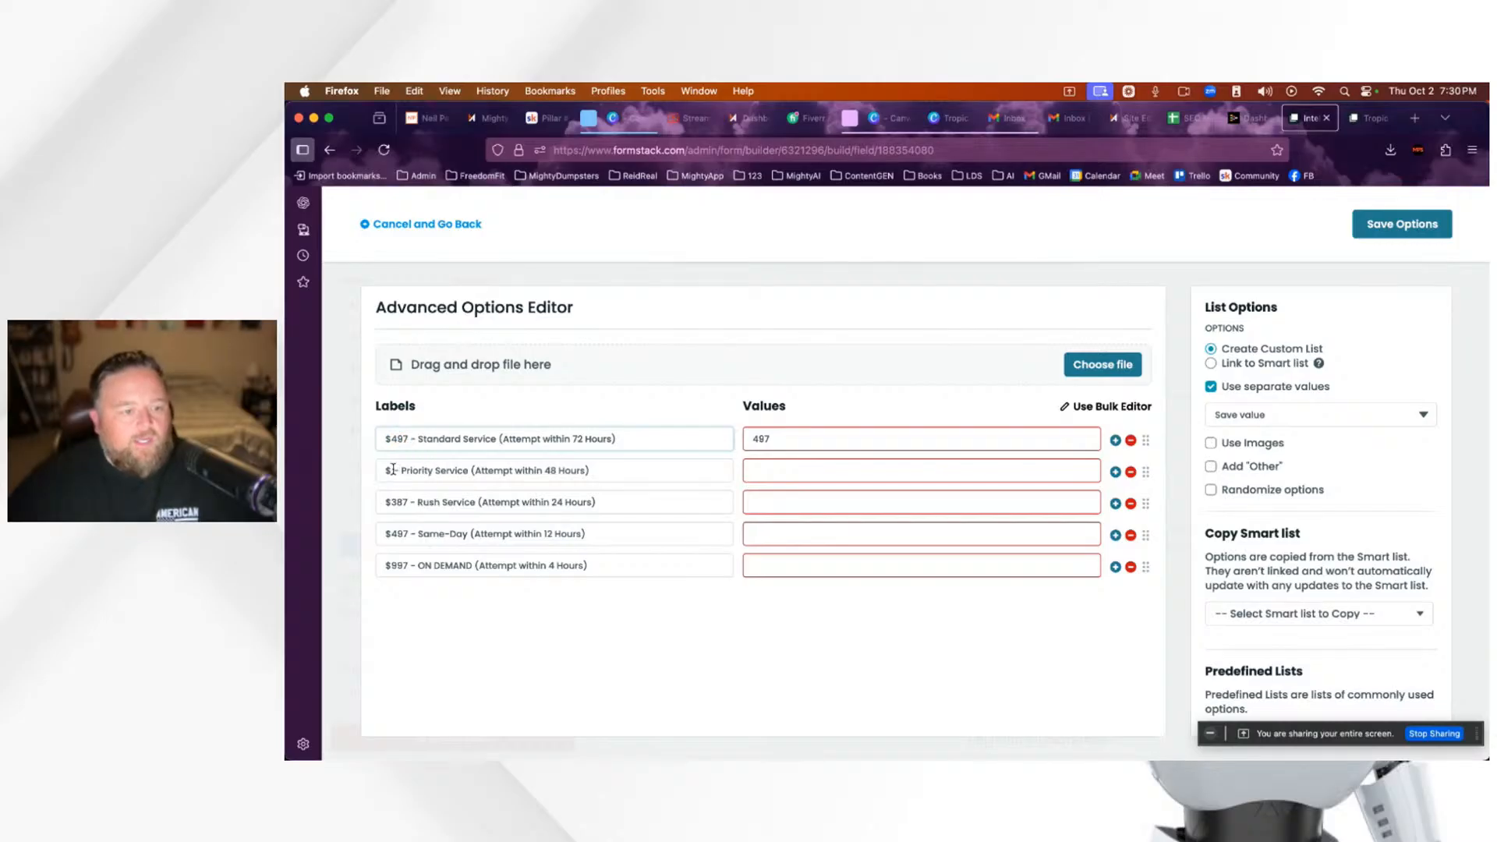
{"action": "left_click", "coordinate": [392, 469]}
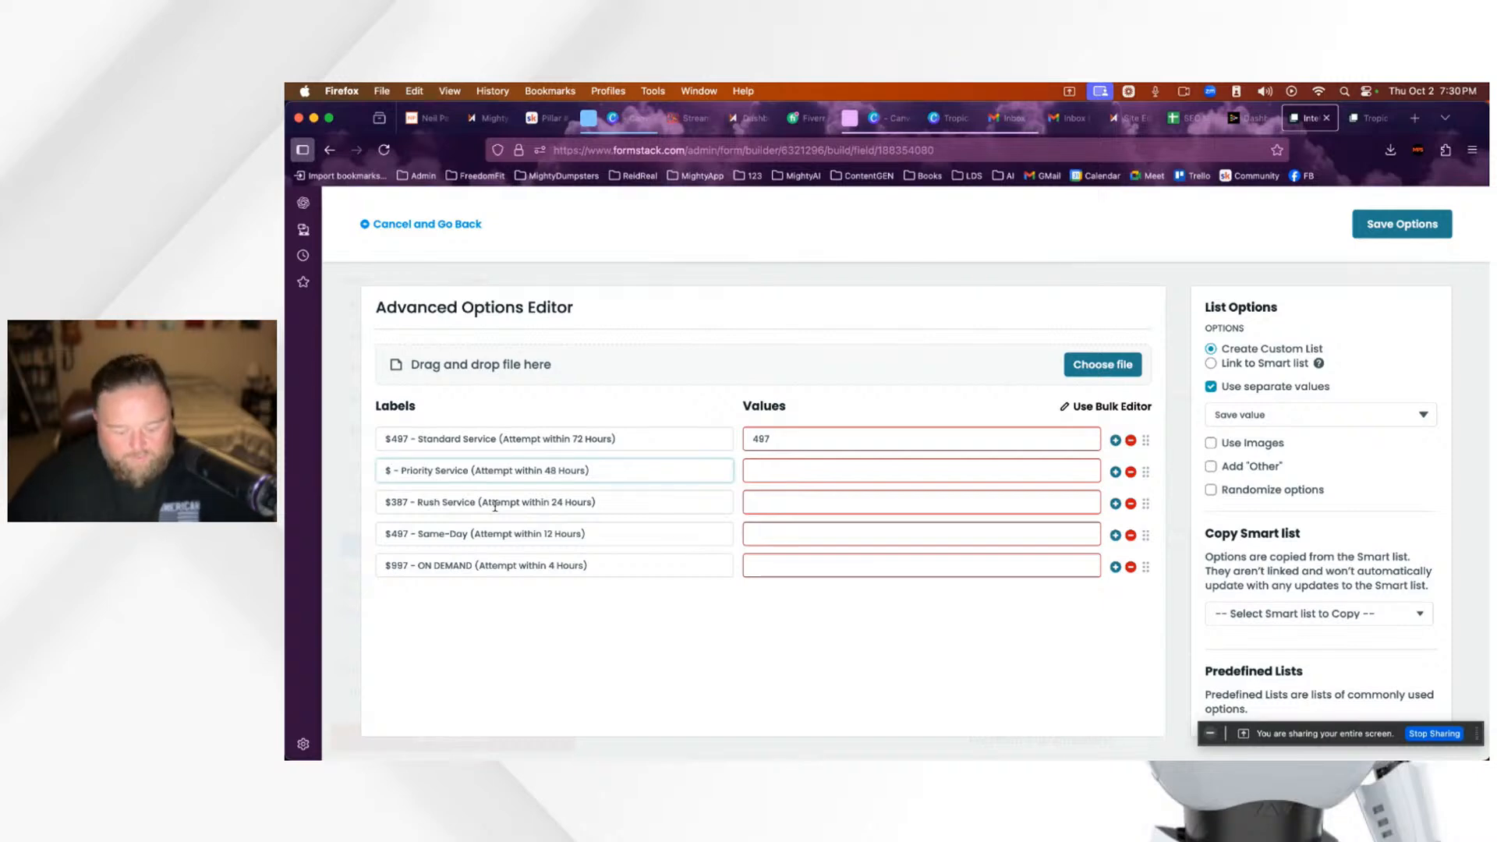
{"action": "type", "text": "77"}
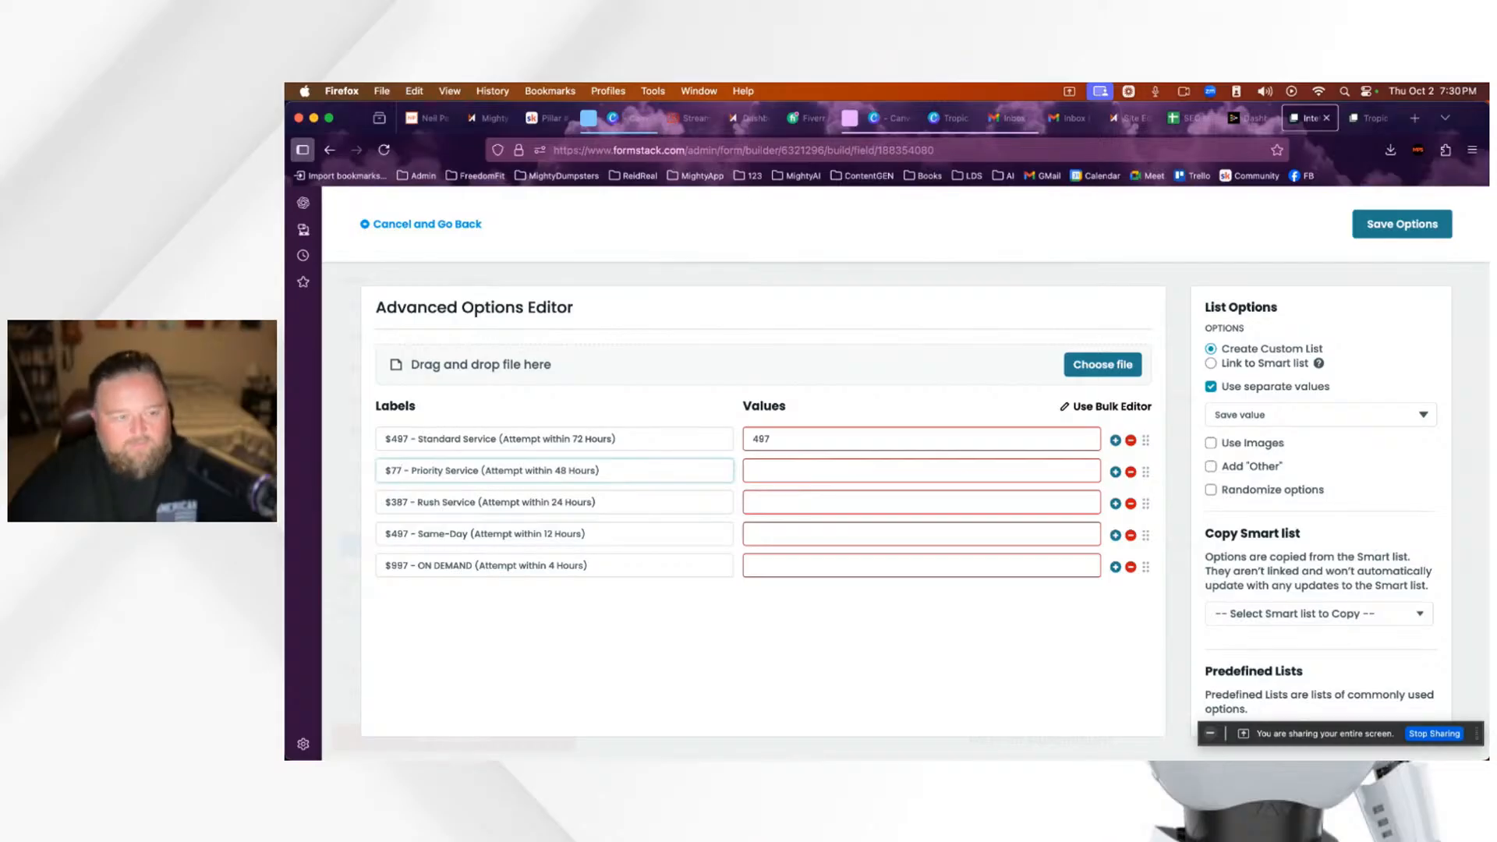
{"action": "type", "text": "7"}
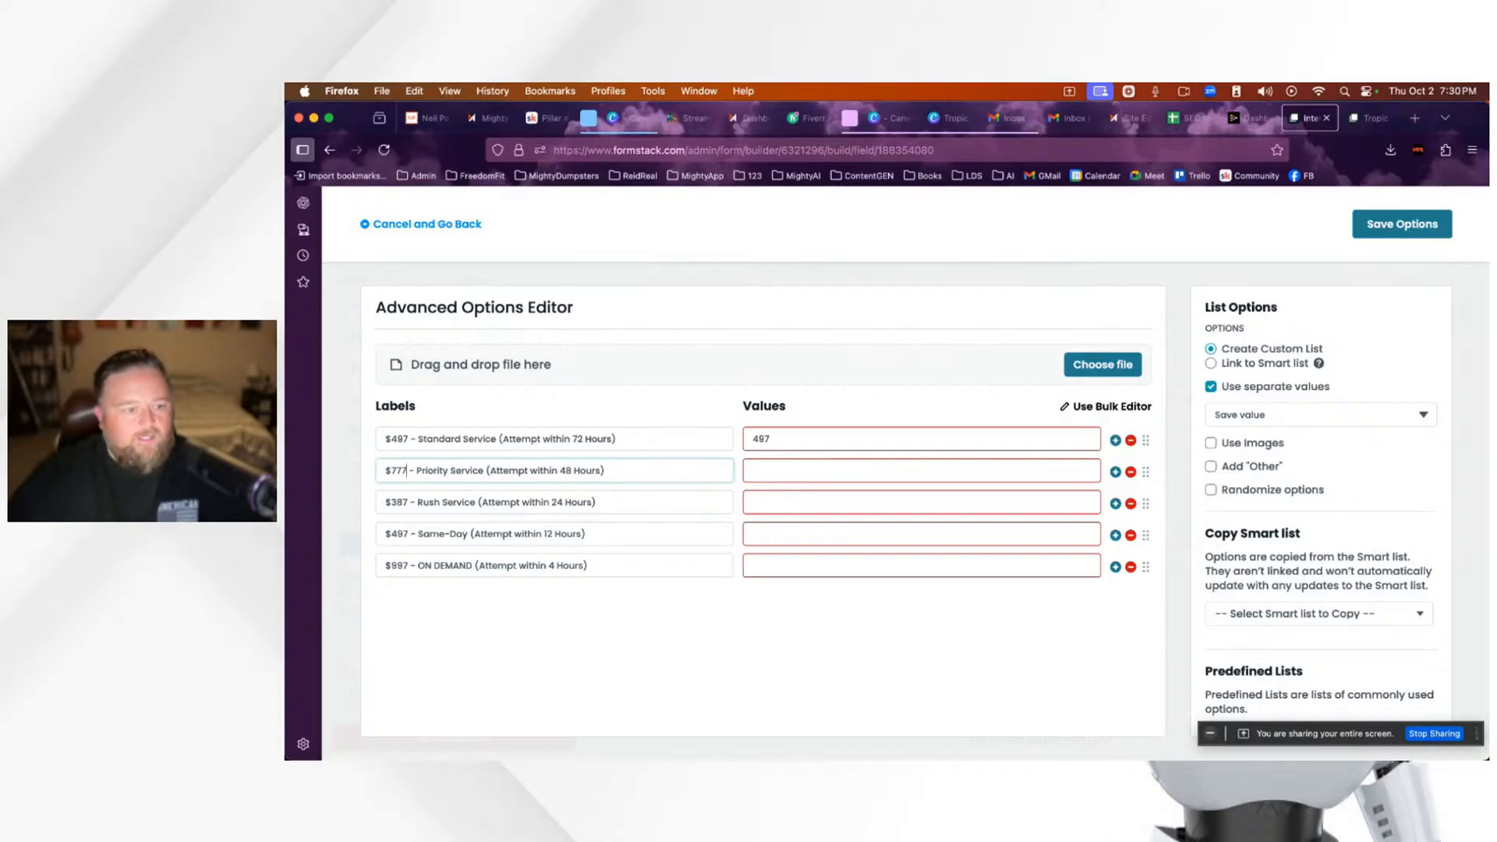
Step: Price Rush Service at $1497 and Same-Day at $5000, and delete the ON DEMAND option
{"action": "left_click", "coordinate": [408, 501]}
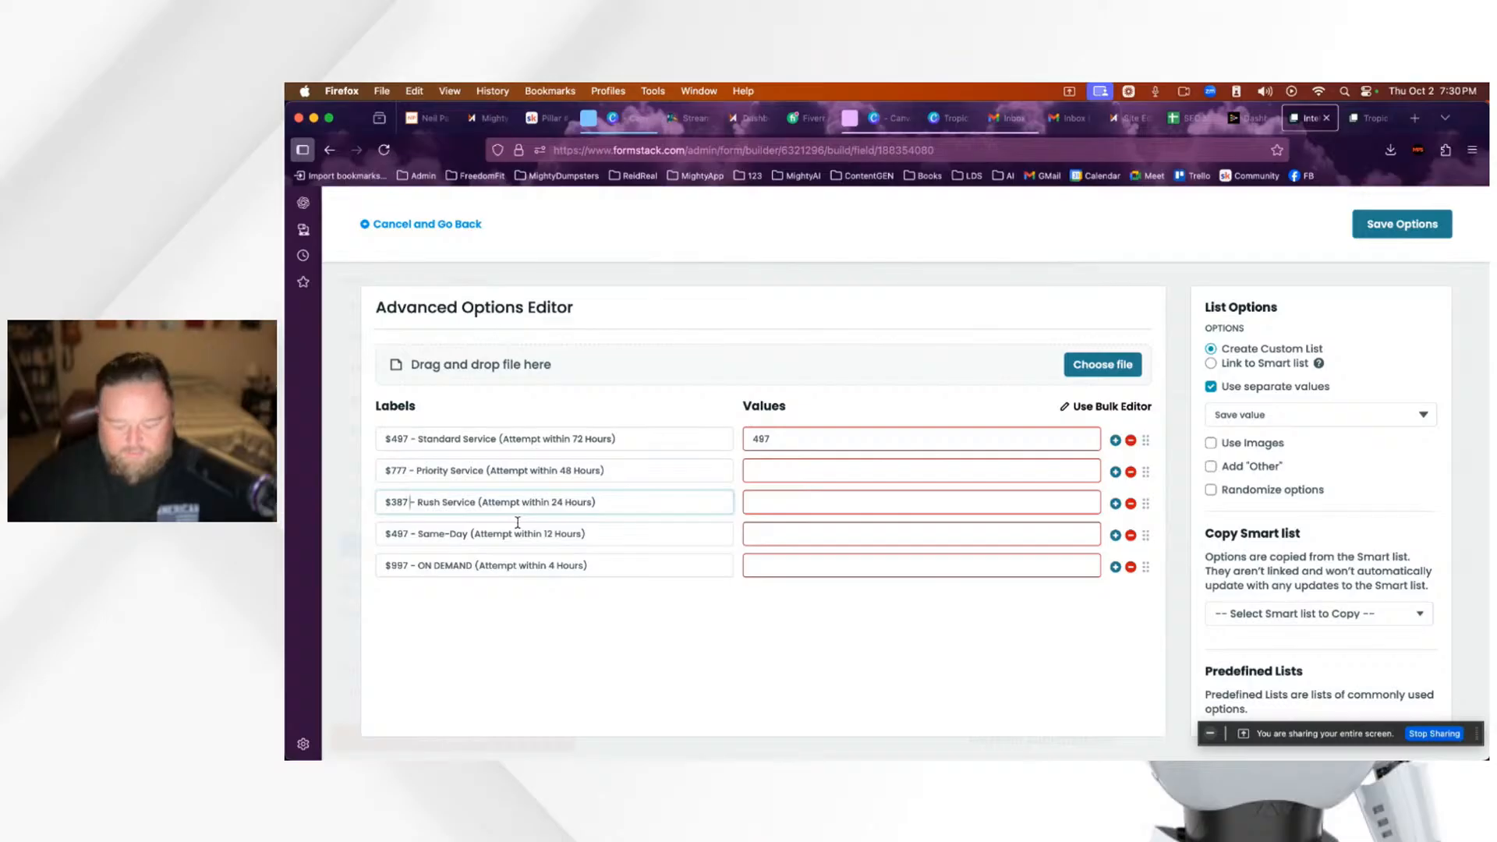
{"action": "key", "text": "BackSpace"}
{"action": "key", "text": "BackSpace"}
{"action": "key", "text": "BackSpace"}
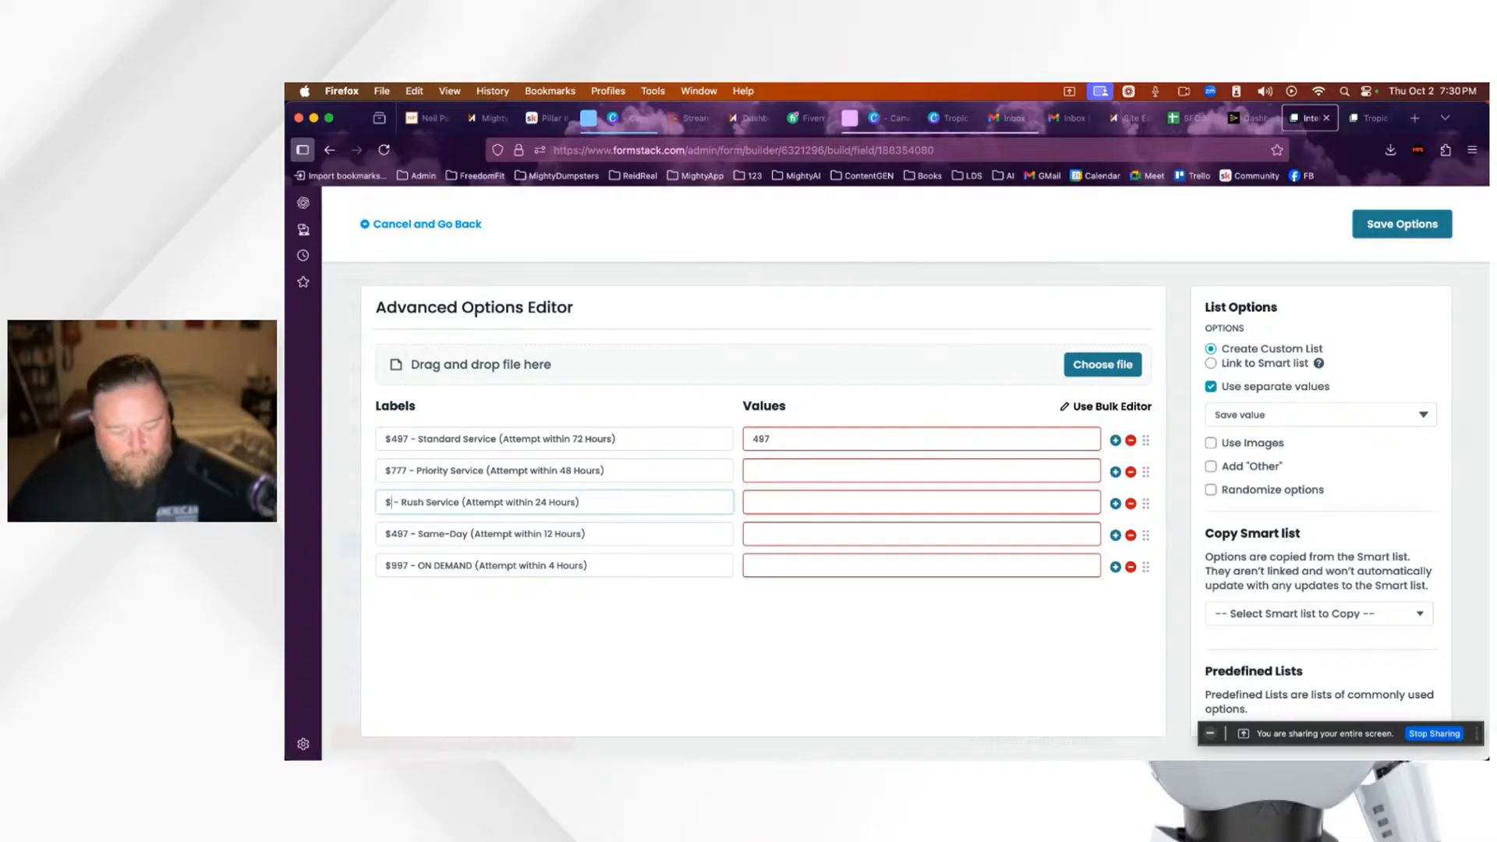
{"action": "type", "text": "1"}
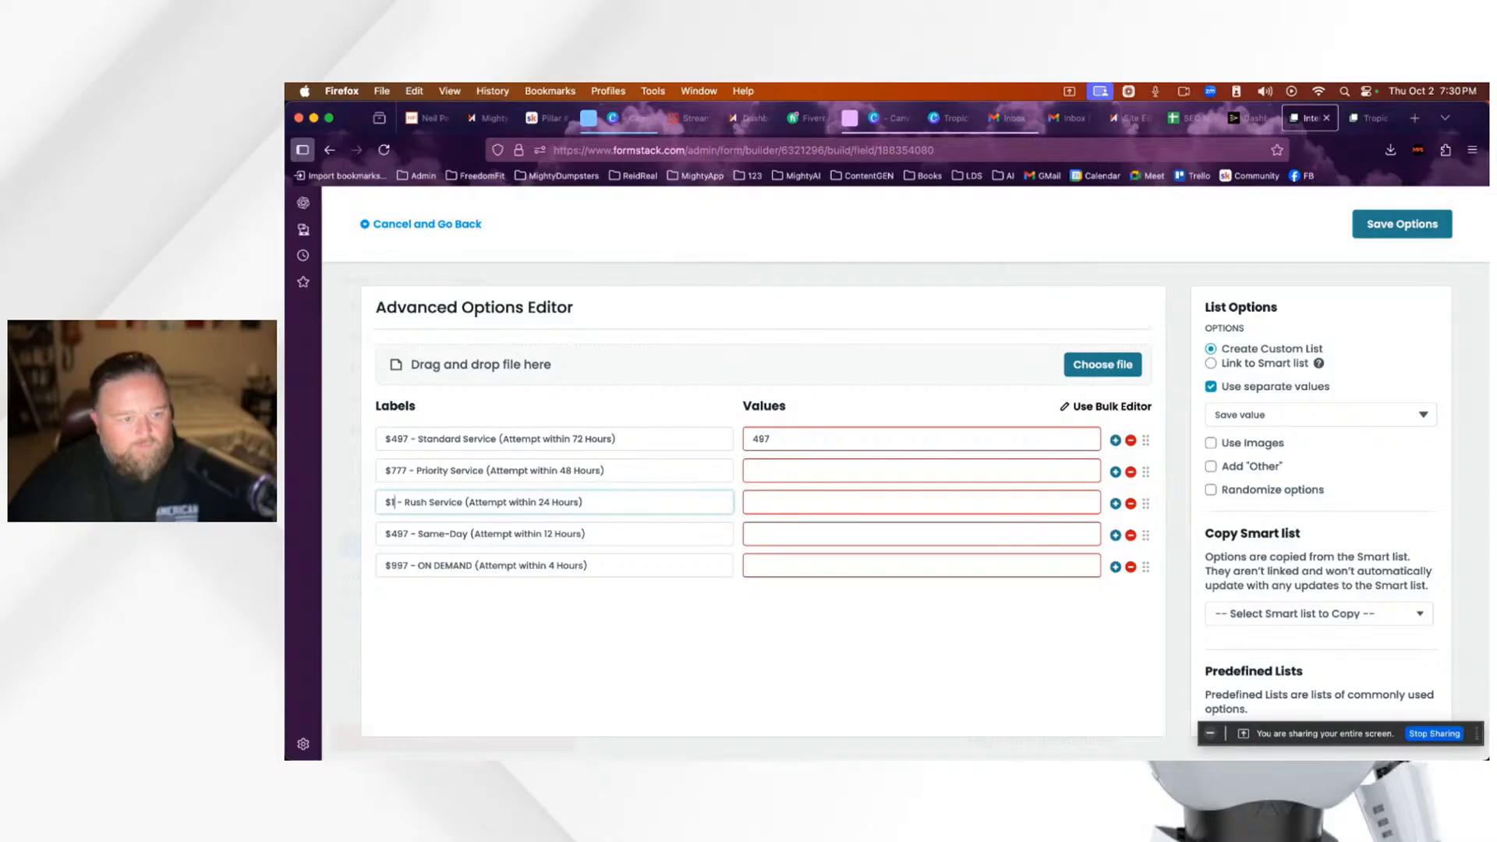
{"action": "type", "text": "4"}
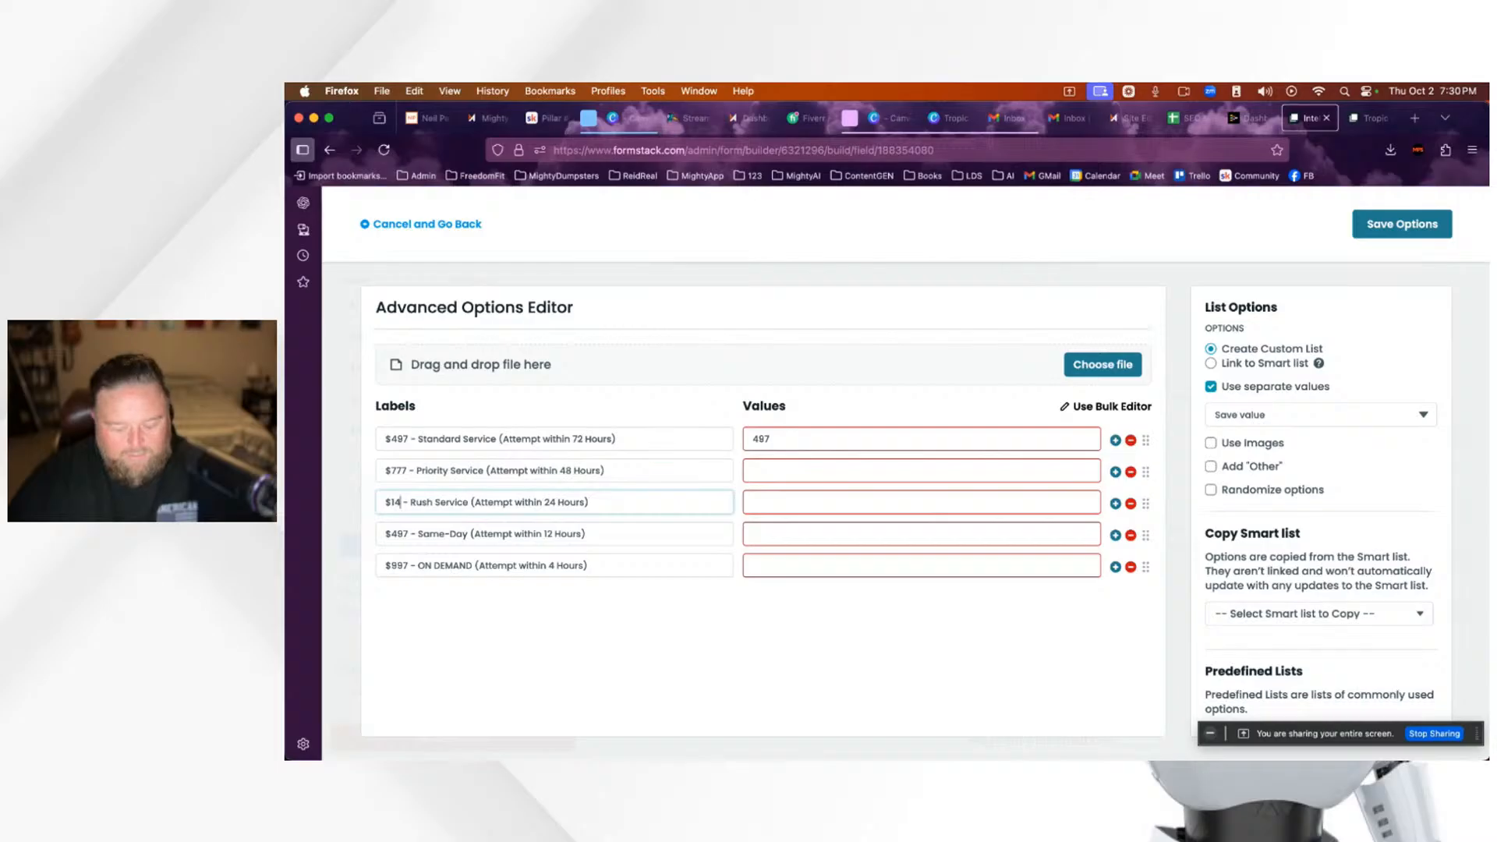
{"action": "type", "text": "97"}
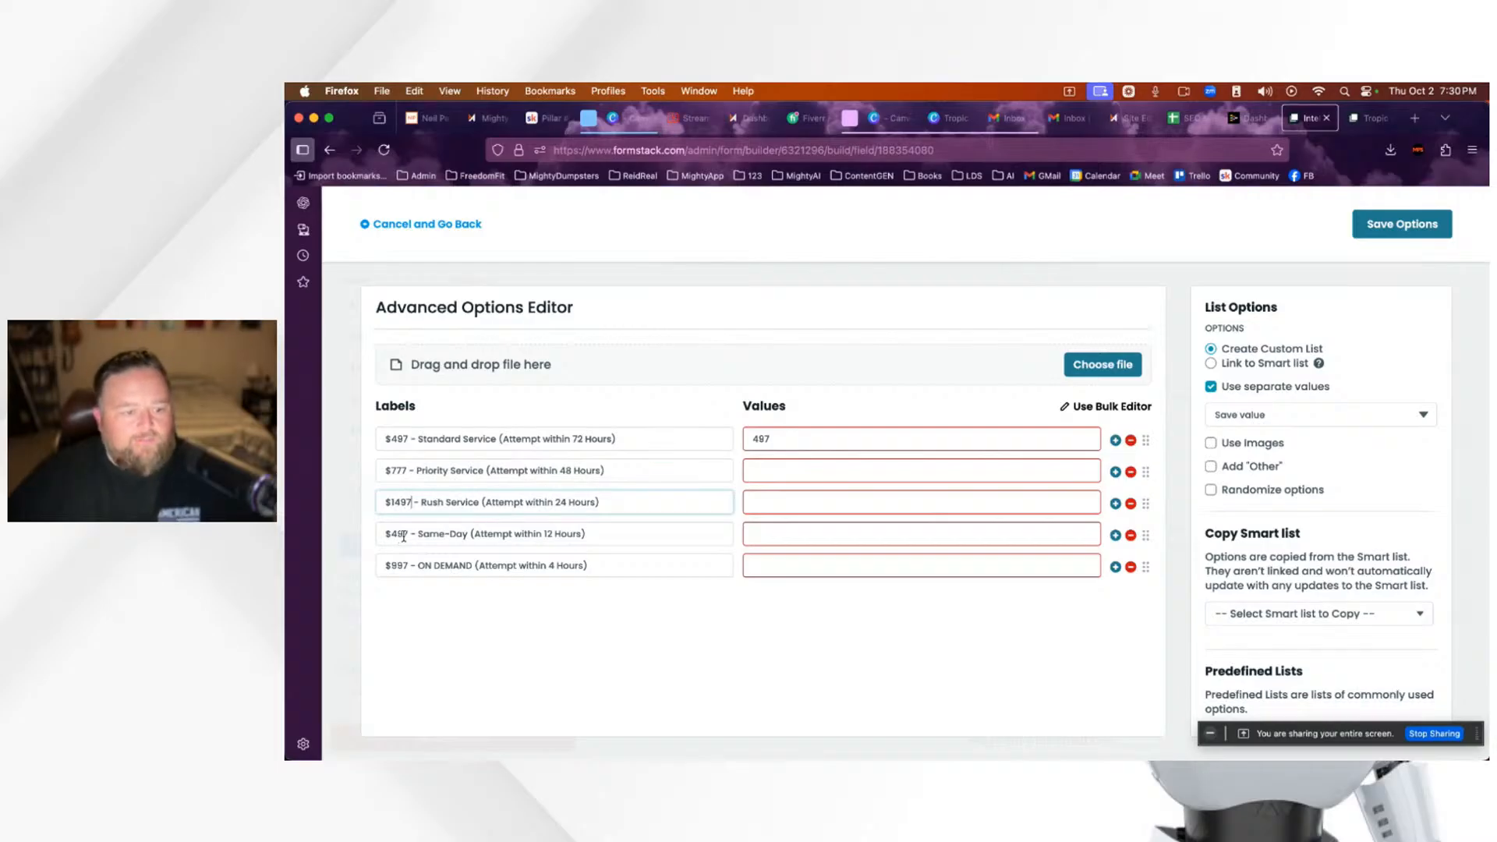
{"action": "left_click", "coordinate": [474, 543]}
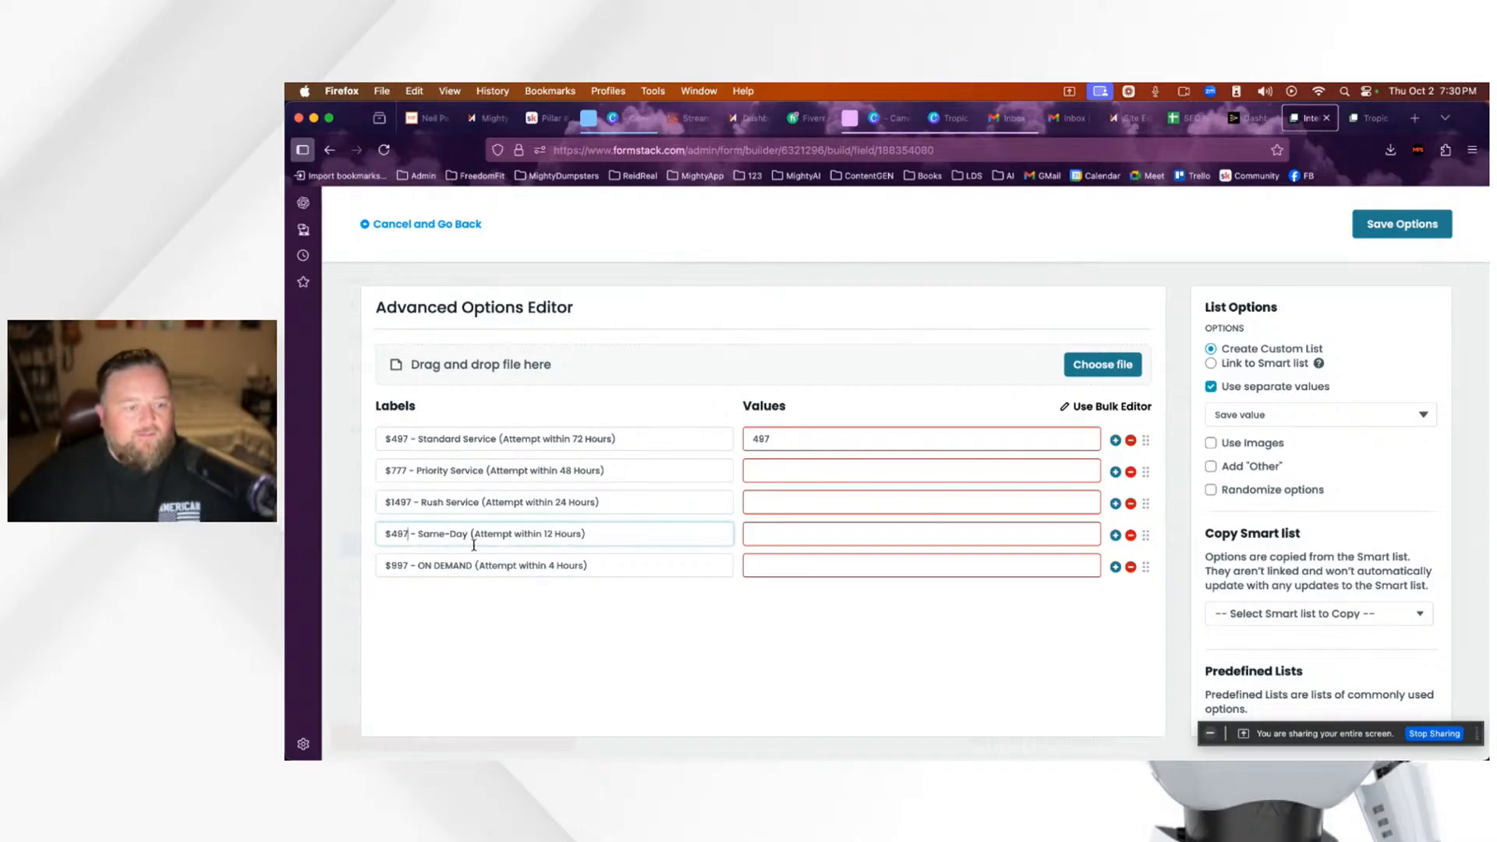
{"action": "key", "text": "BackSpace"}
{"action": "key", "text": "BackSpace"}
{"action": "key", "text": "BackSpace"}
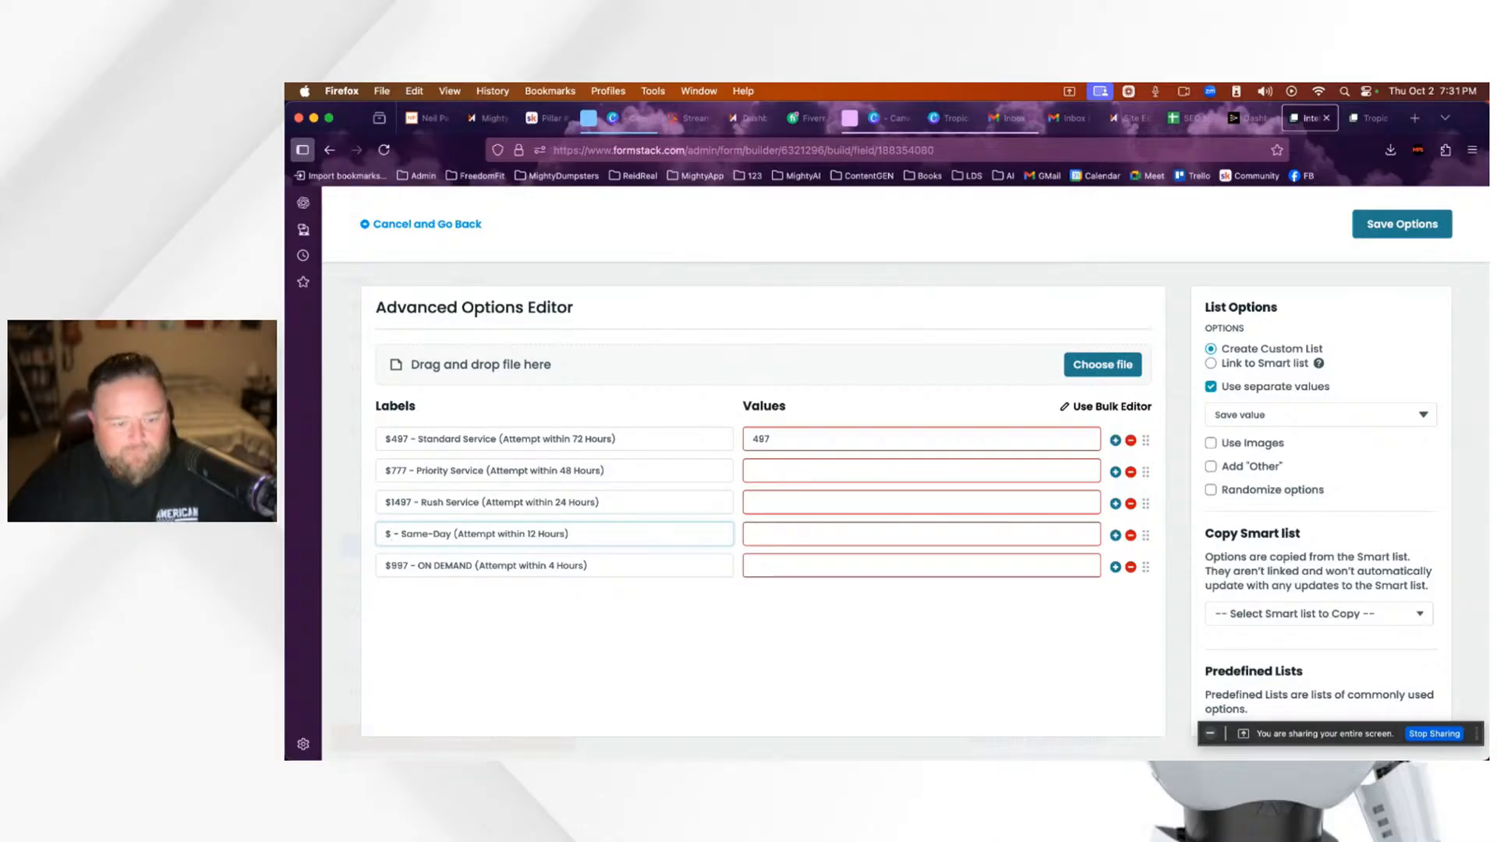
{"action": "type", "text": "5000"}
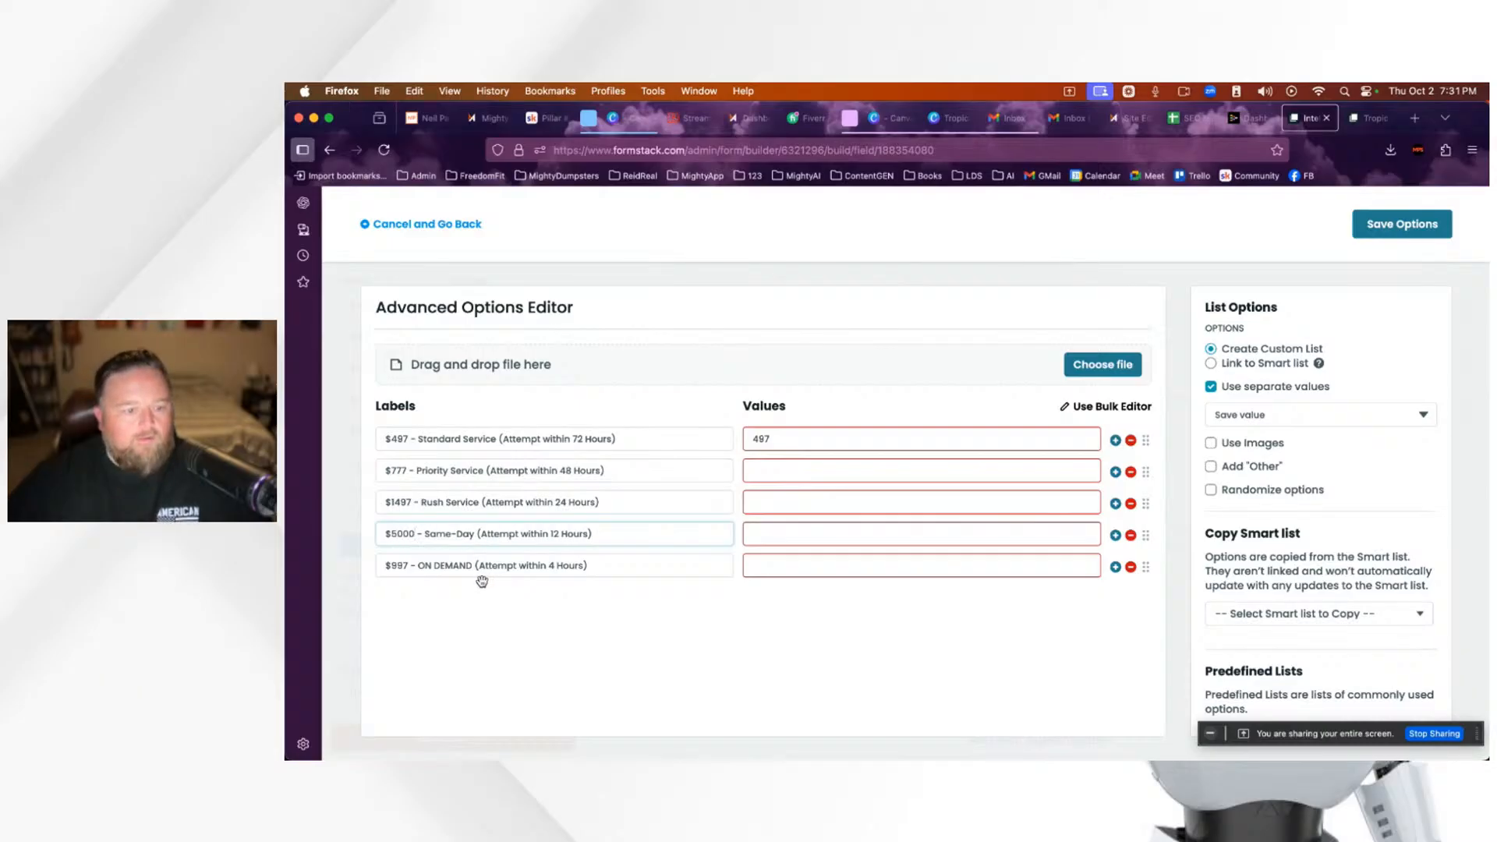
{"action": "left_click", "coordinate": [1131, 569]}
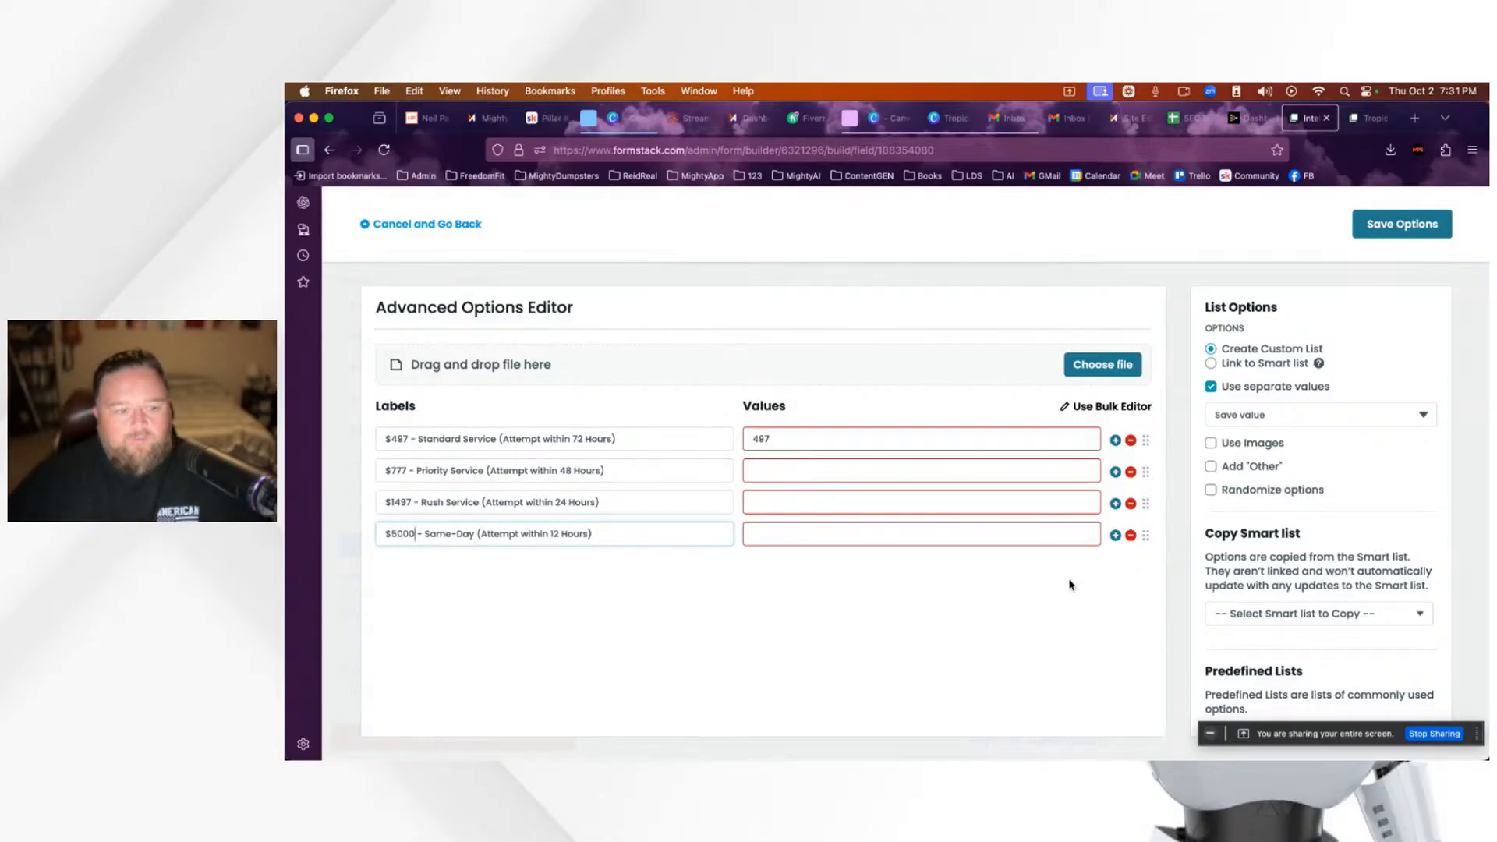
Step: Correct Priority Service to $1497 and remove the Rush Service option
{"action": "left_click", "coordinate": [406, 468]}
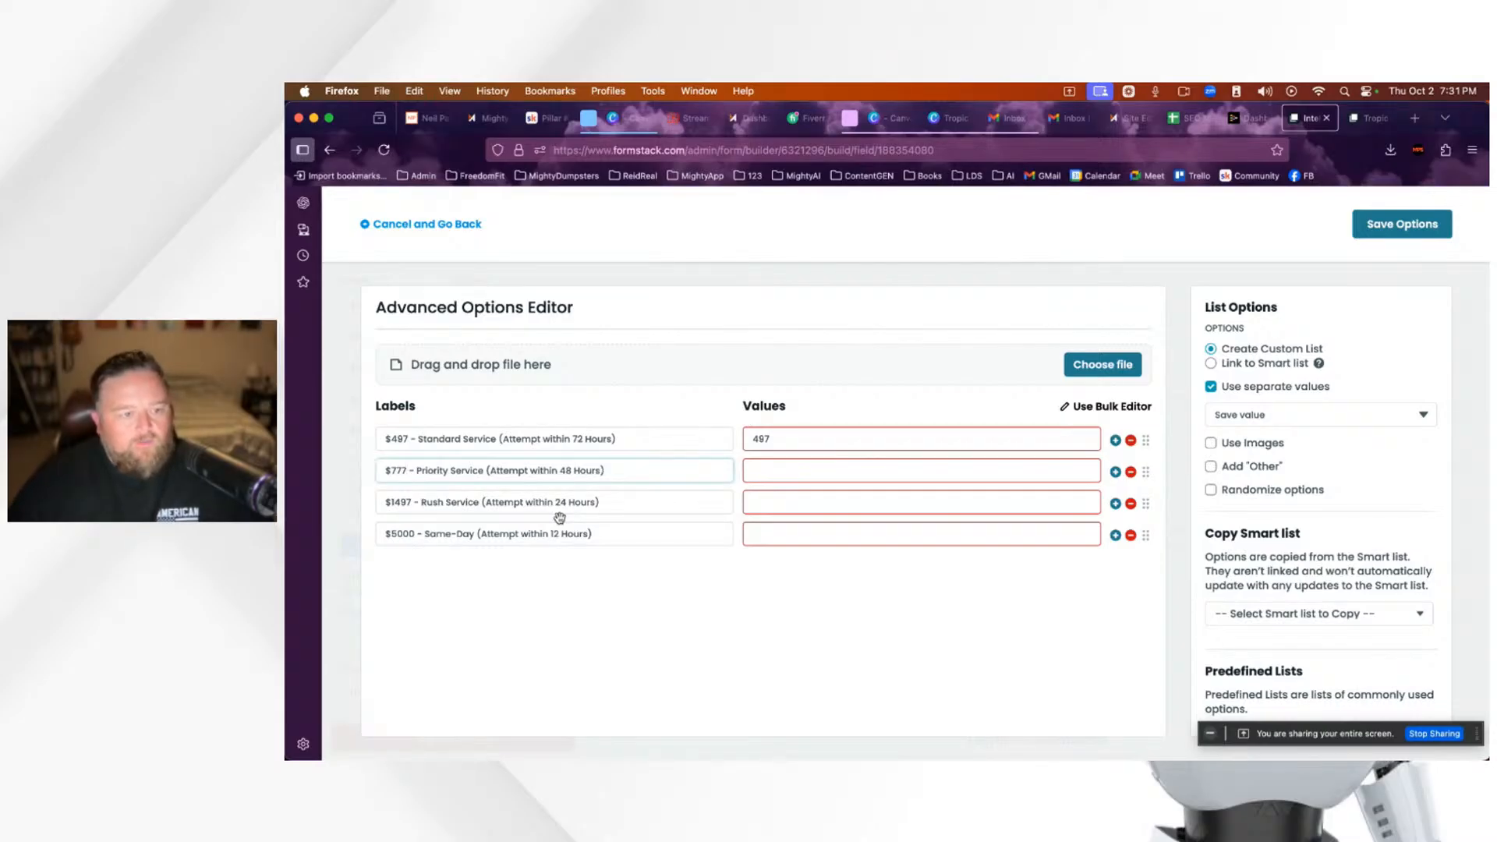
{"action": "key", "text": "BackSpace"}
{"action": "key", "text": "BackSpace"}
{"action": "key", "text": "BackSpace"}
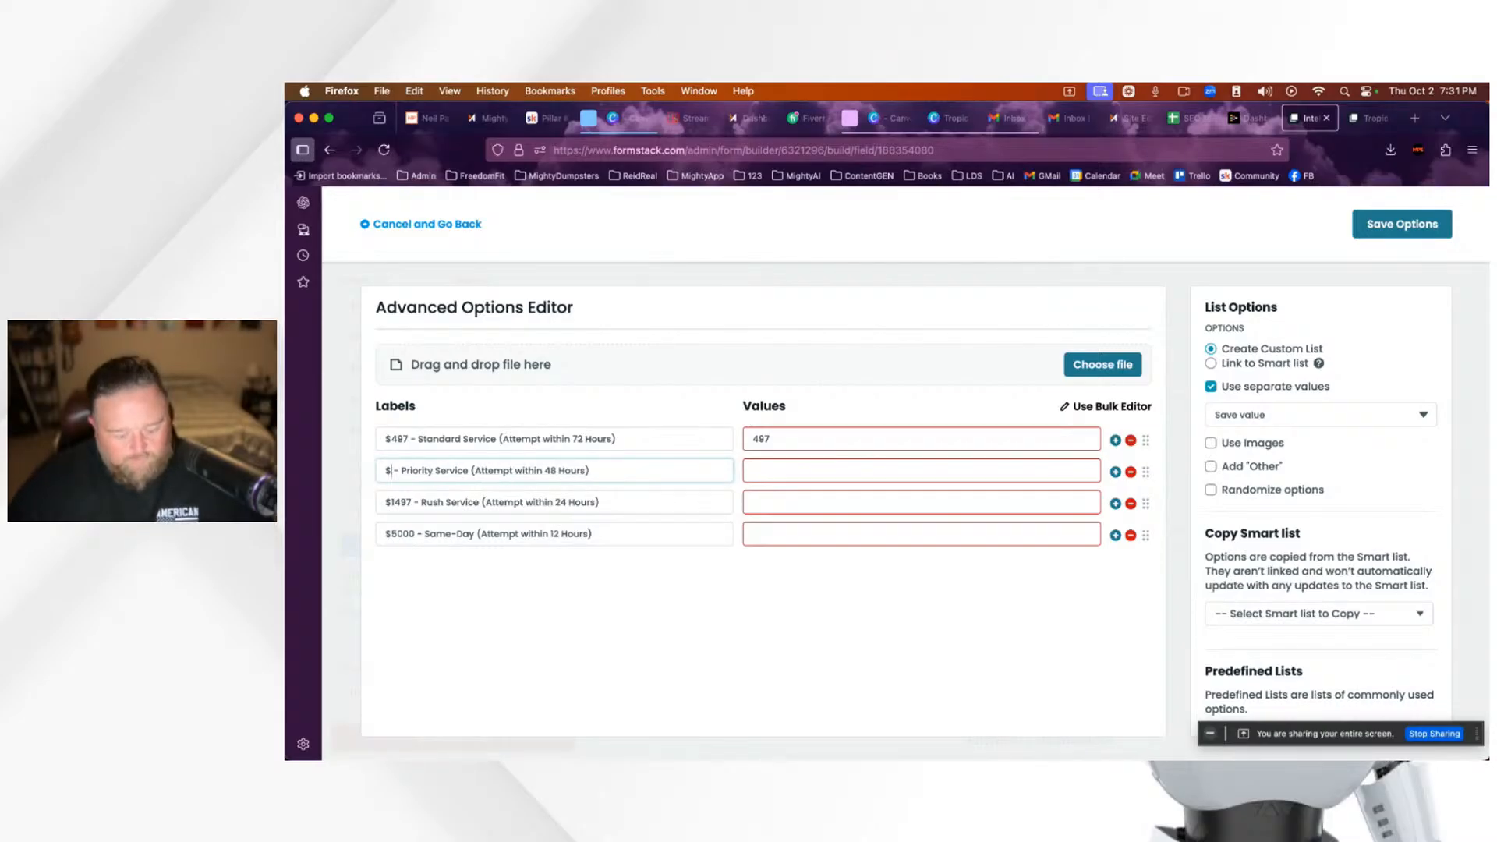
{"action": "type", "text": "1"}
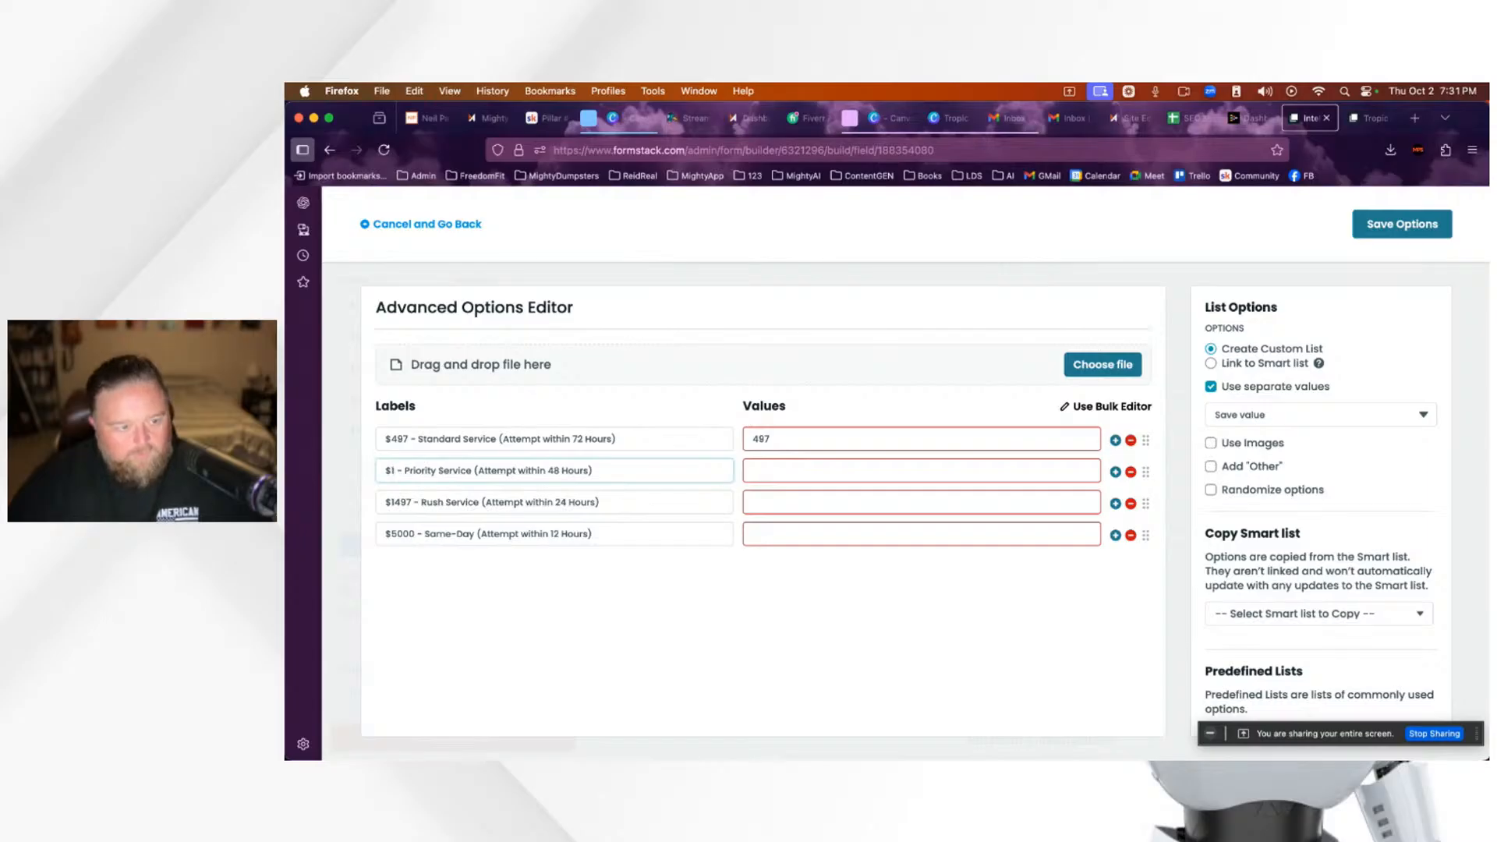
{"action": "type", "text": "4"}
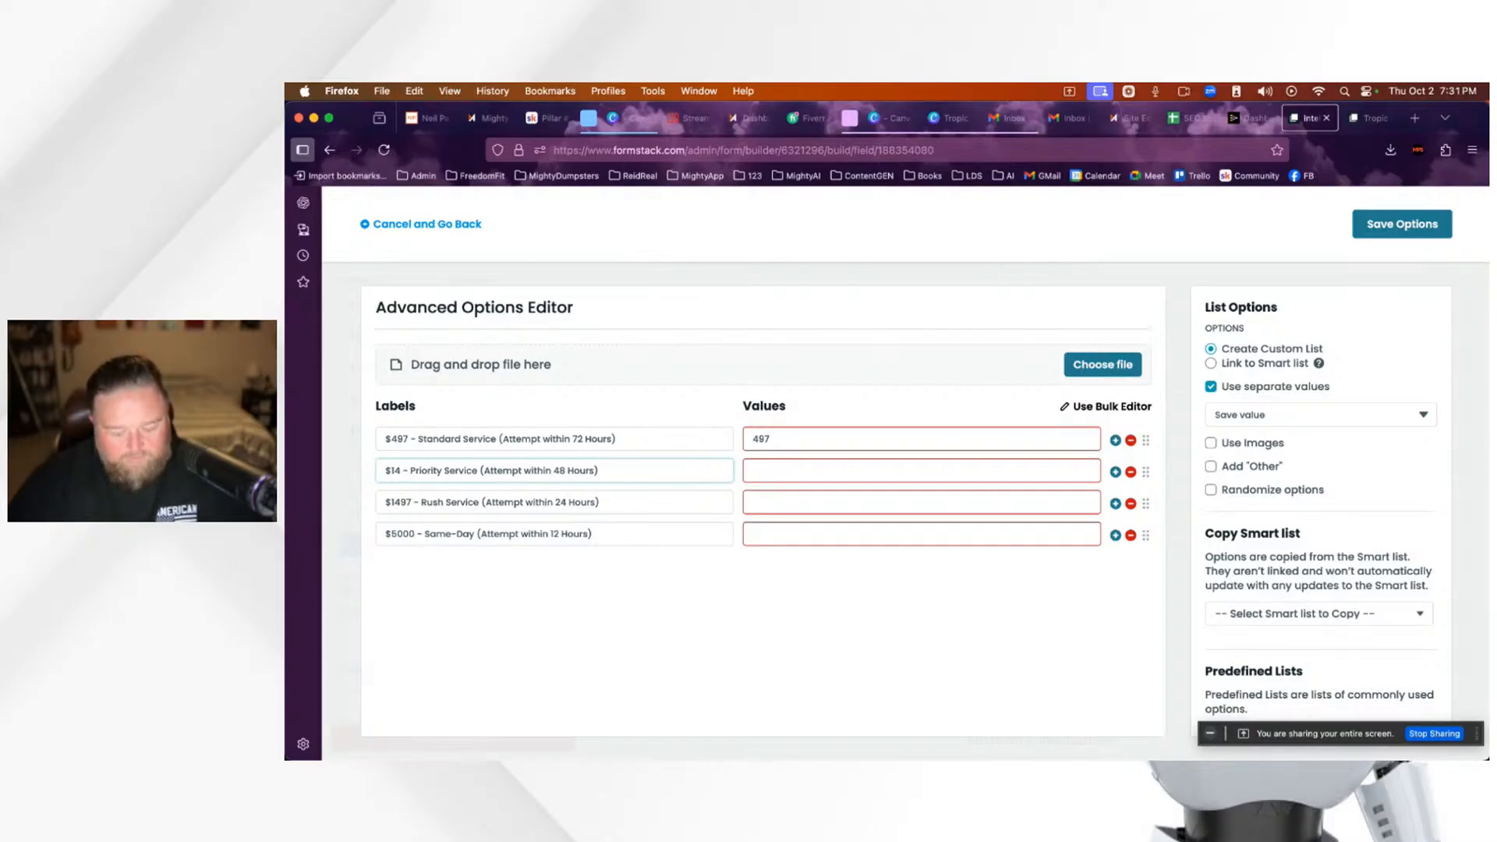
{"action": "type", "text": "97"}
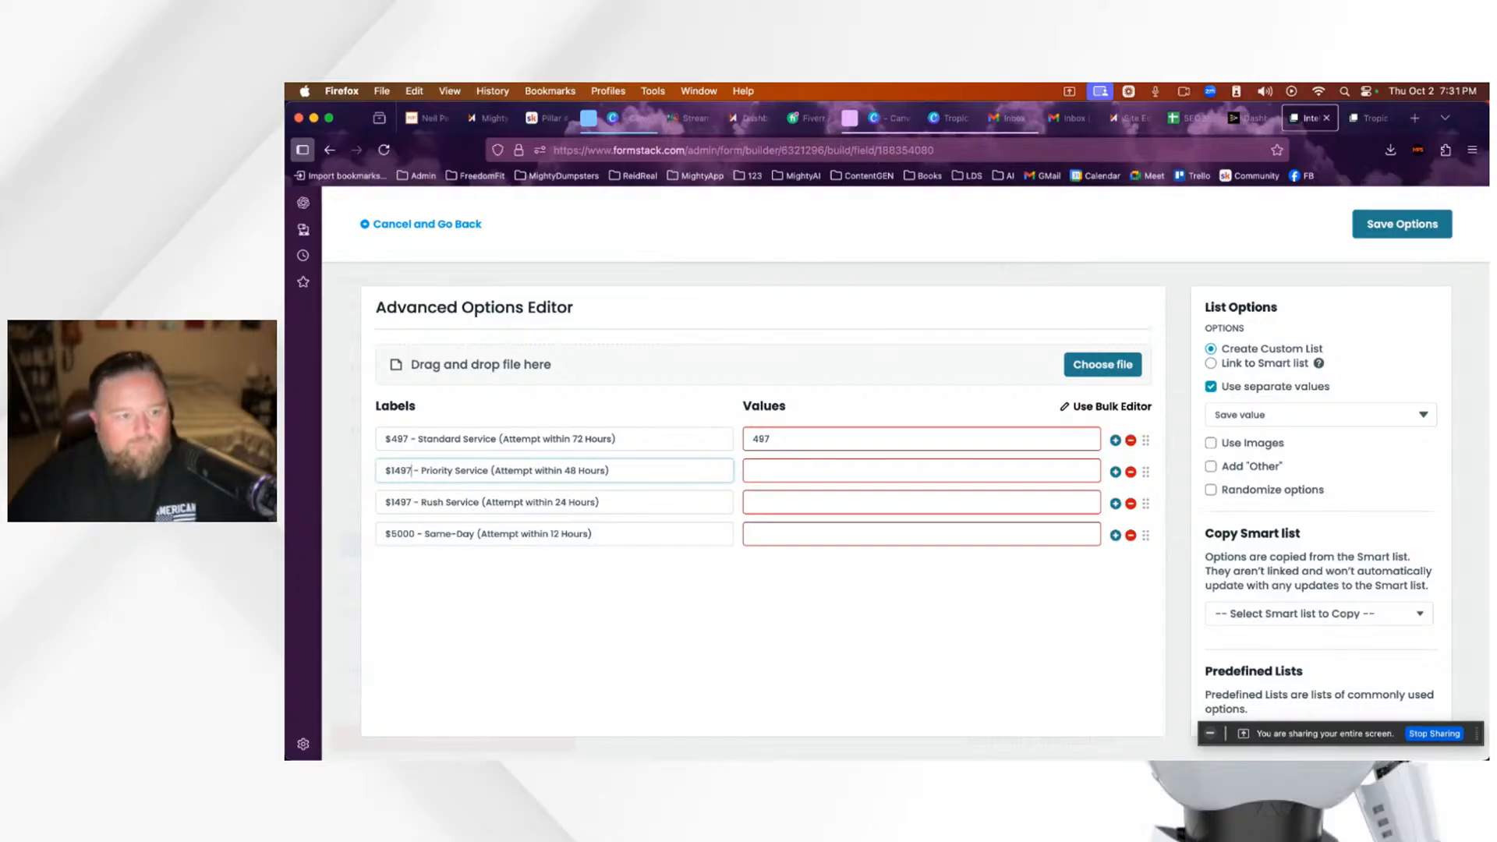
{"action": "left_click", "coordinate": [411, 502]}
{"action": "key", "text": "BackSpace"}
{"action": "key", "text": "BackSpace"}
{"action": "key", "text": "BackSpace"}
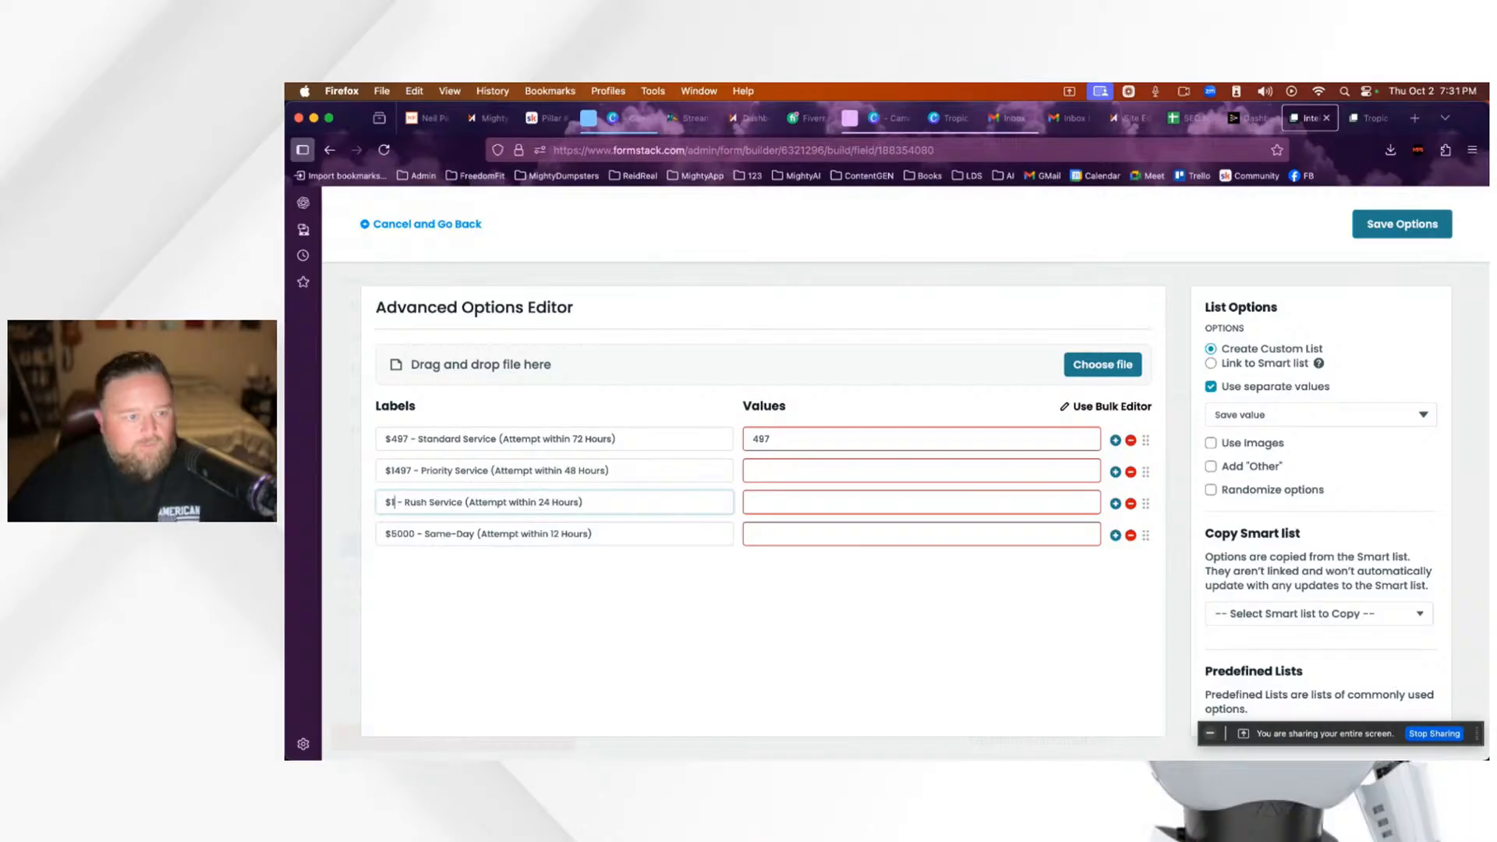
{"action": "key", "text": "BackSpace"}
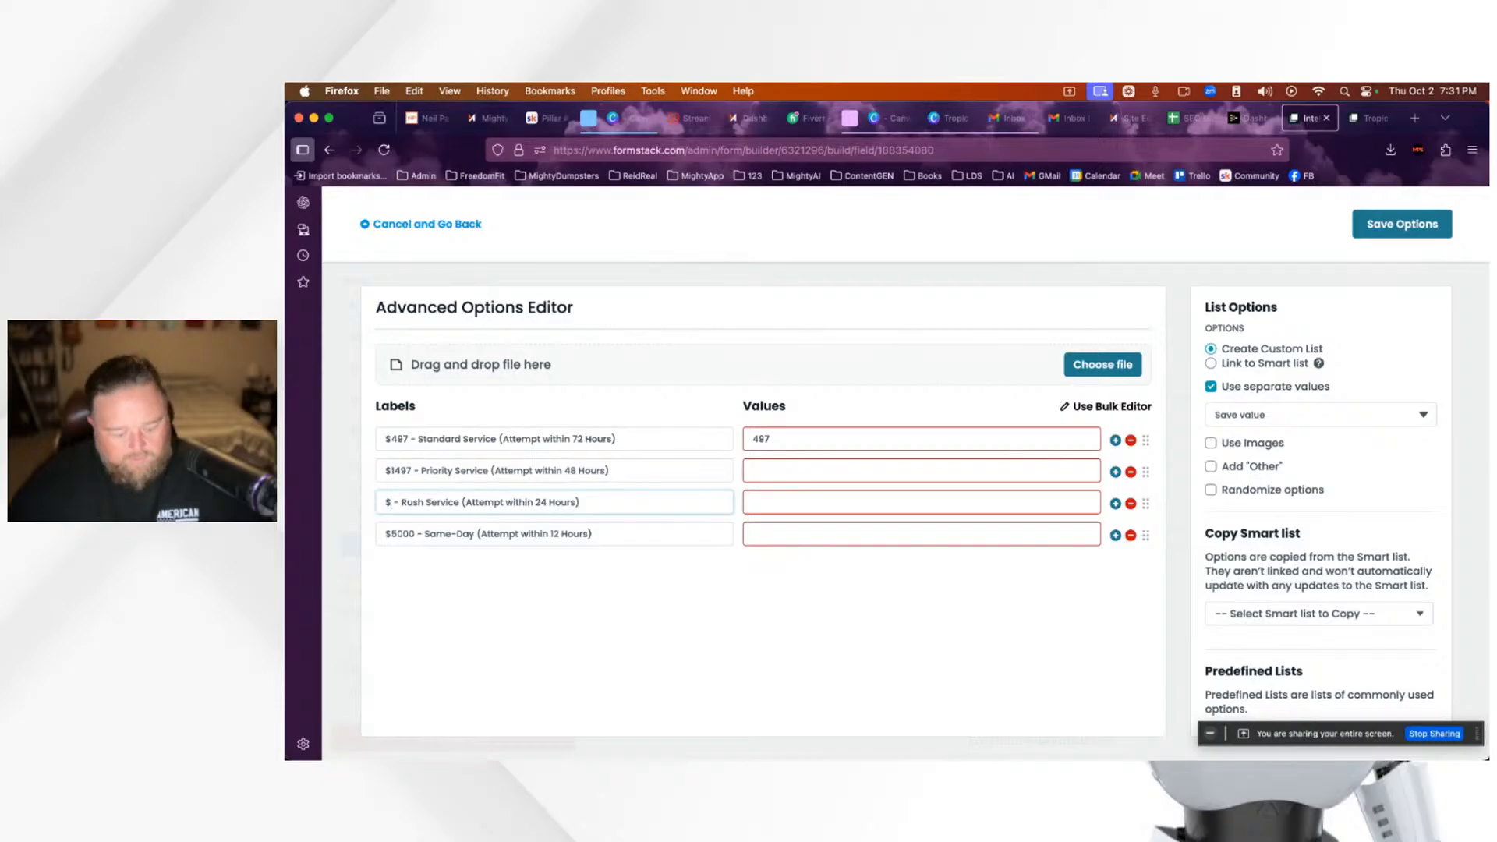
{"action": "type", "text": "2"}
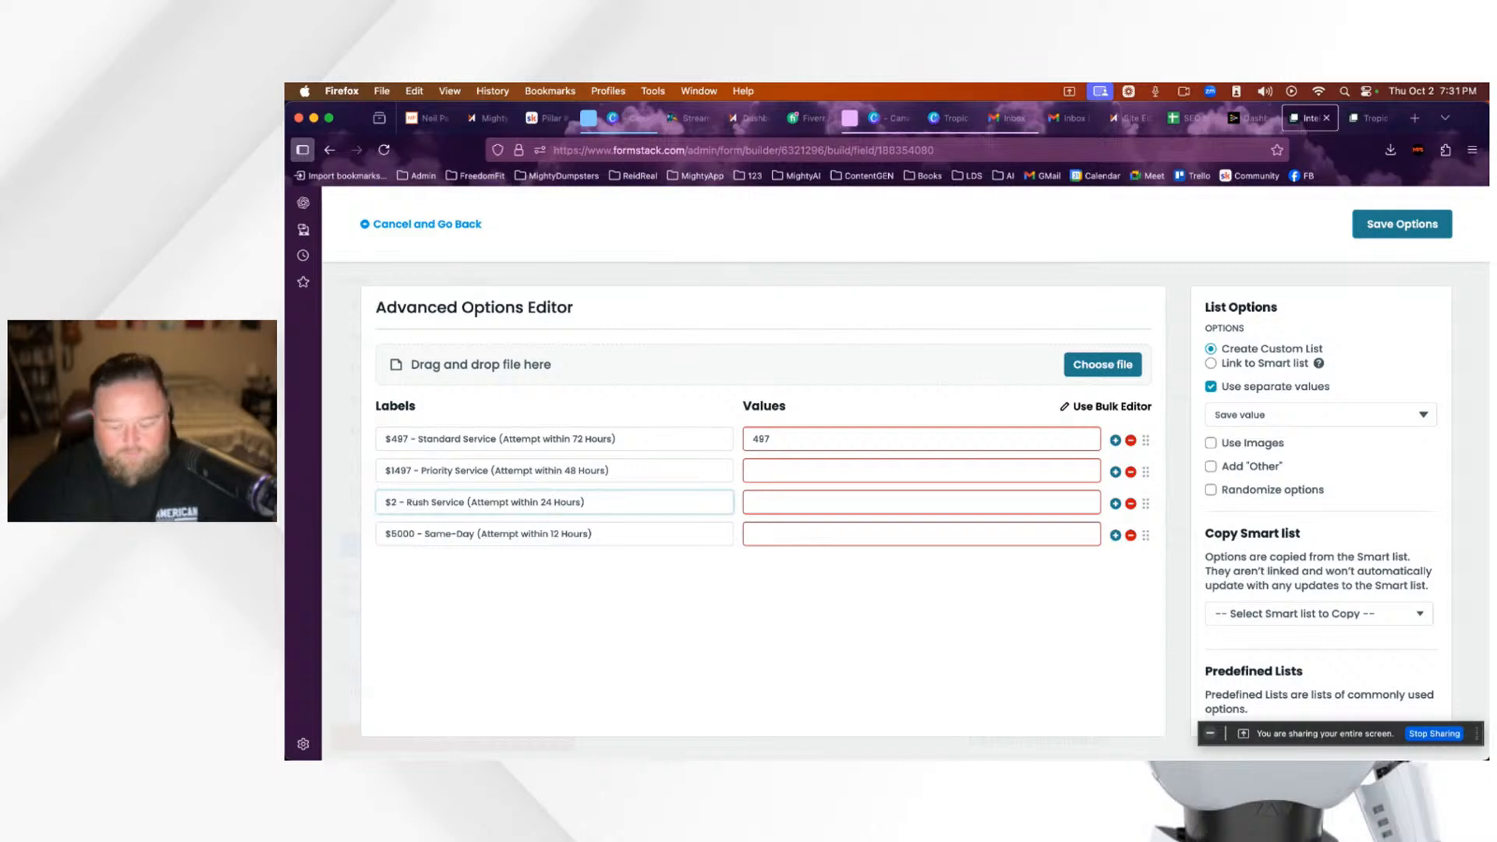
{"action": "key", "text": "BackSpace"}
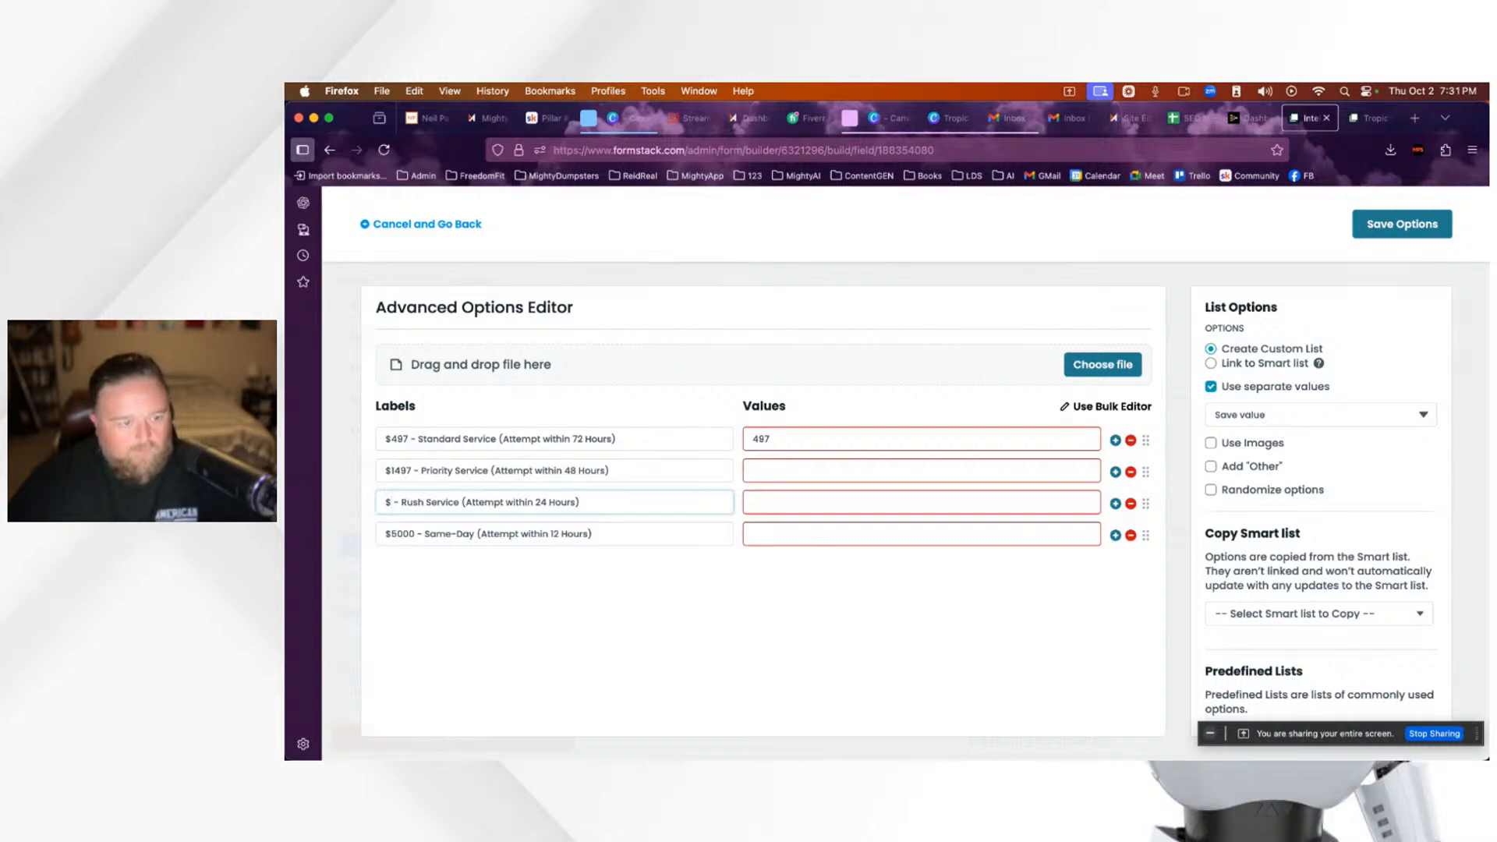
{"action": "left_click", "coordinate": [1131, 504]}
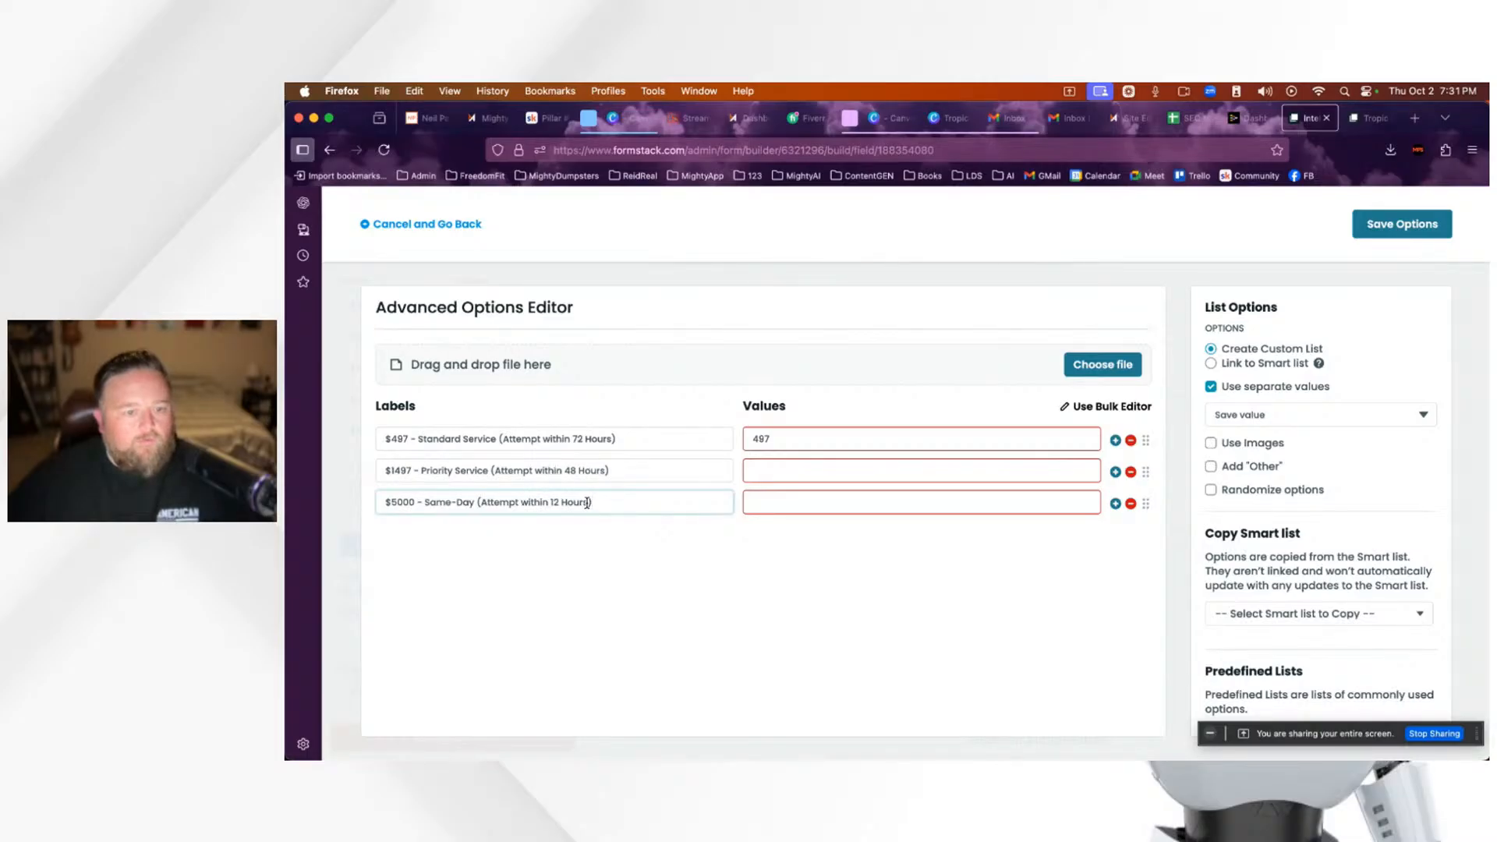
Step: Reword the Same-Day label to Attempt within 24 Hours and set its price to $4997
{"action": "left_click_drag", "start_coordinate": [588, 503], "coordinate": [481, 503]}
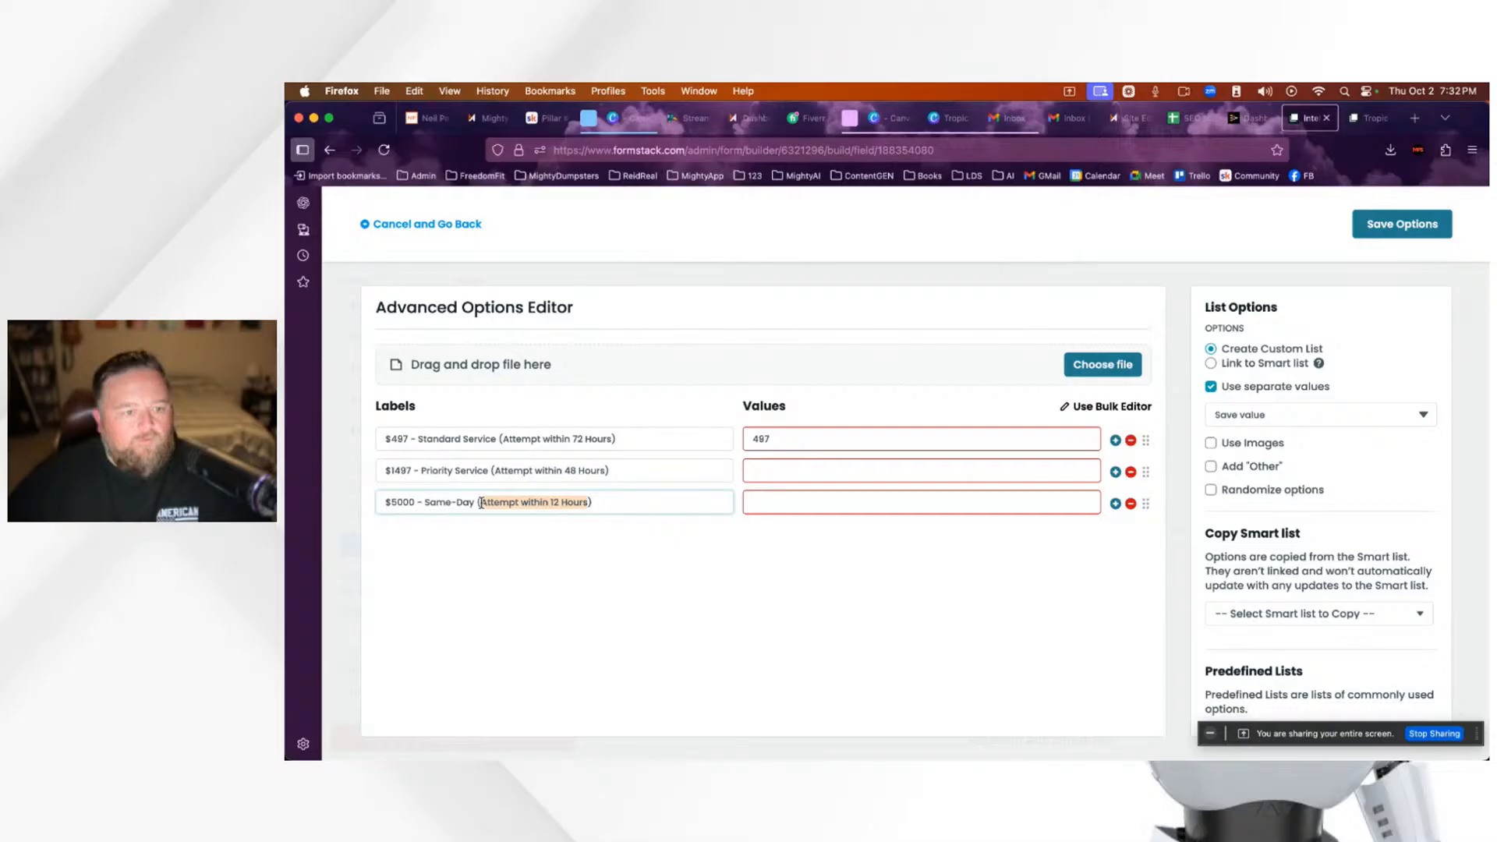
{"action": "type", "text": "w"}
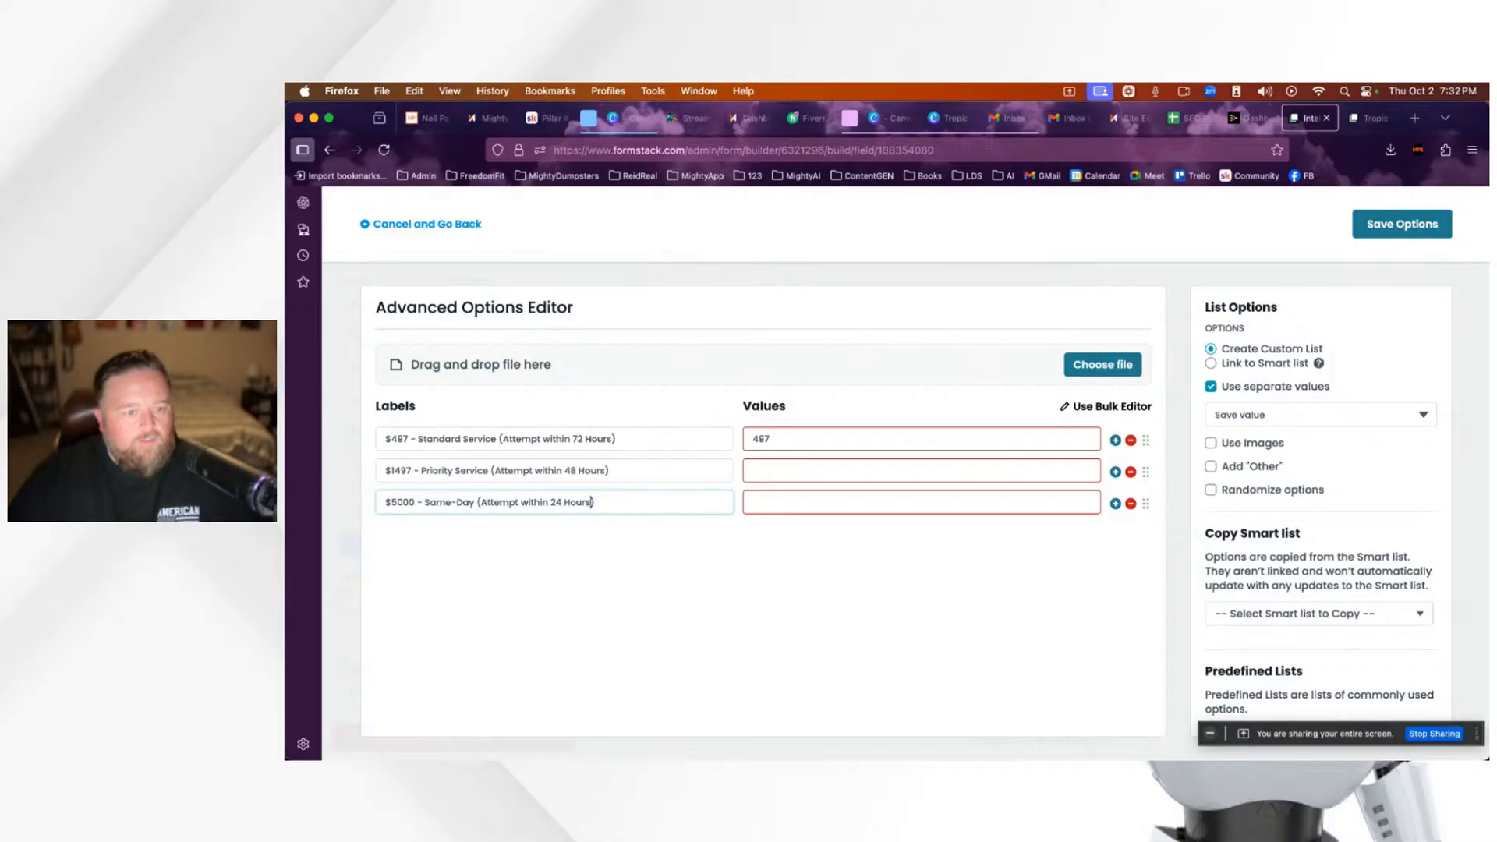
{"action": "double_click", "coordinate": [414, 502]}
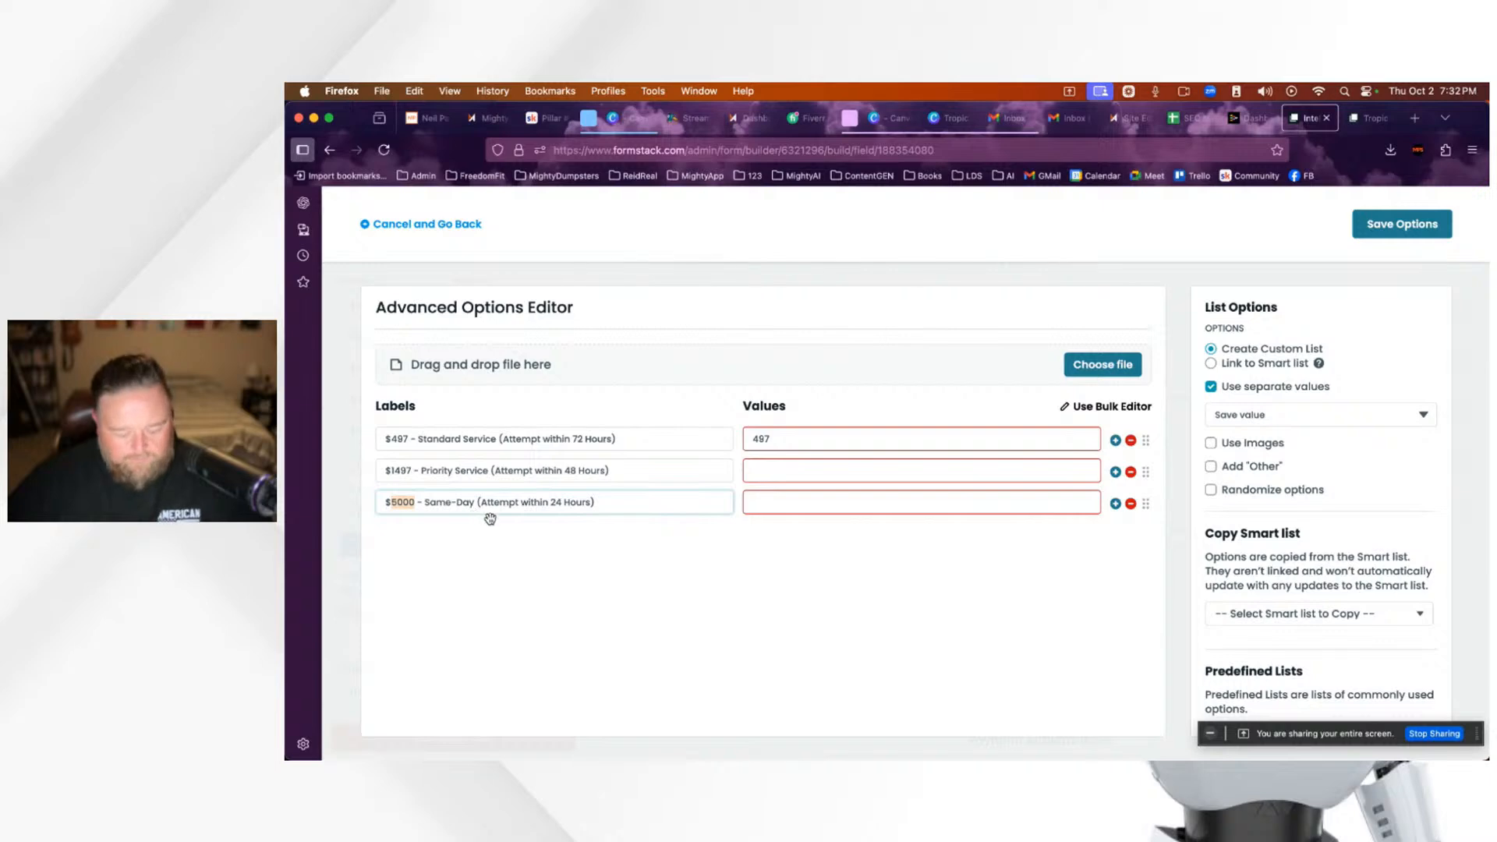
{"action": "type", "text": "4"}
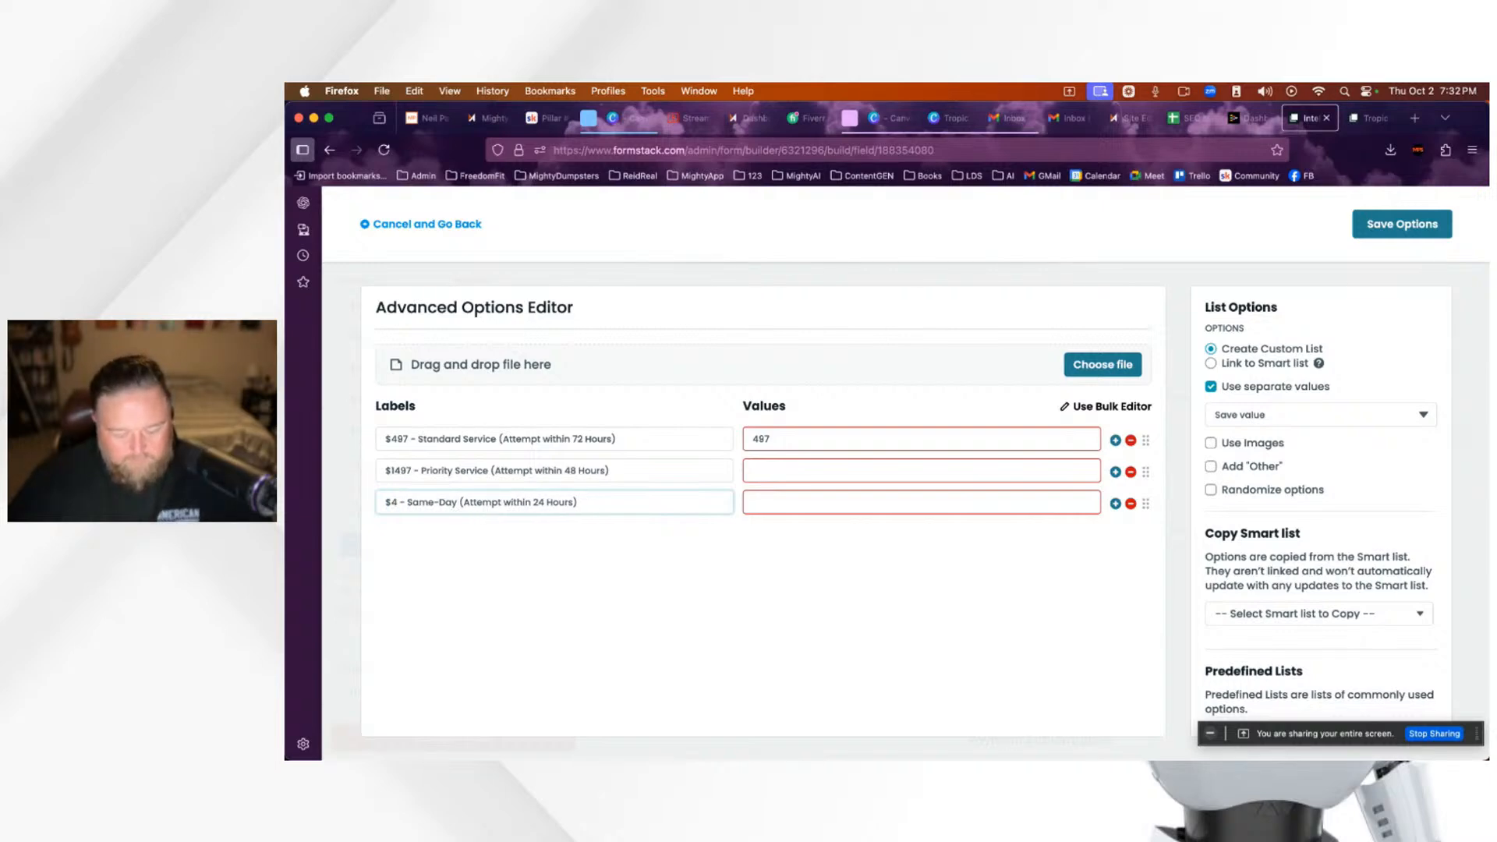
{"action": "type", "text": "997"}
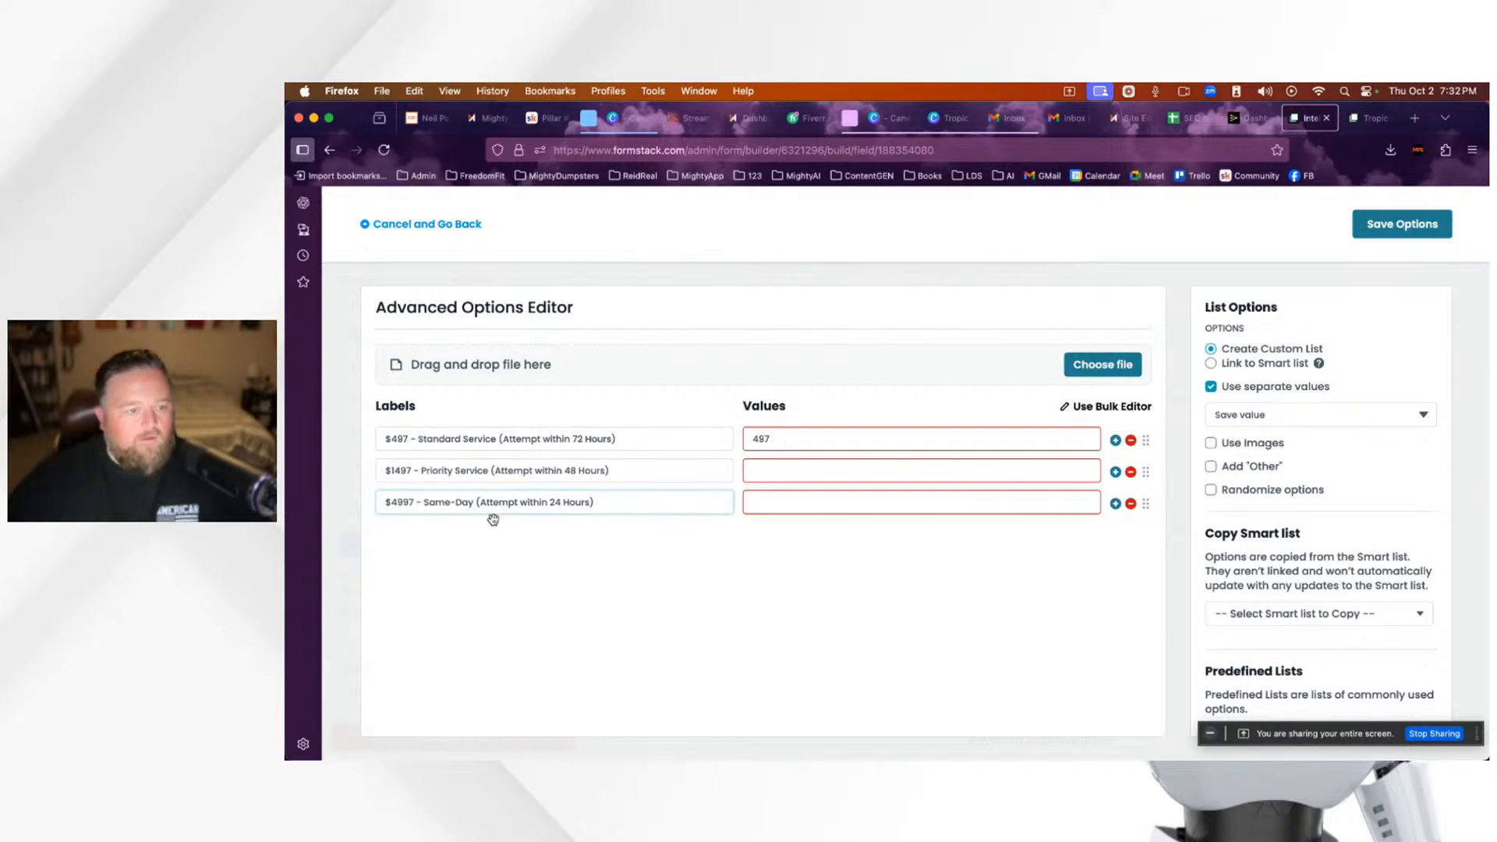
{"action": "left_click", "coordinate": [774, 567]}
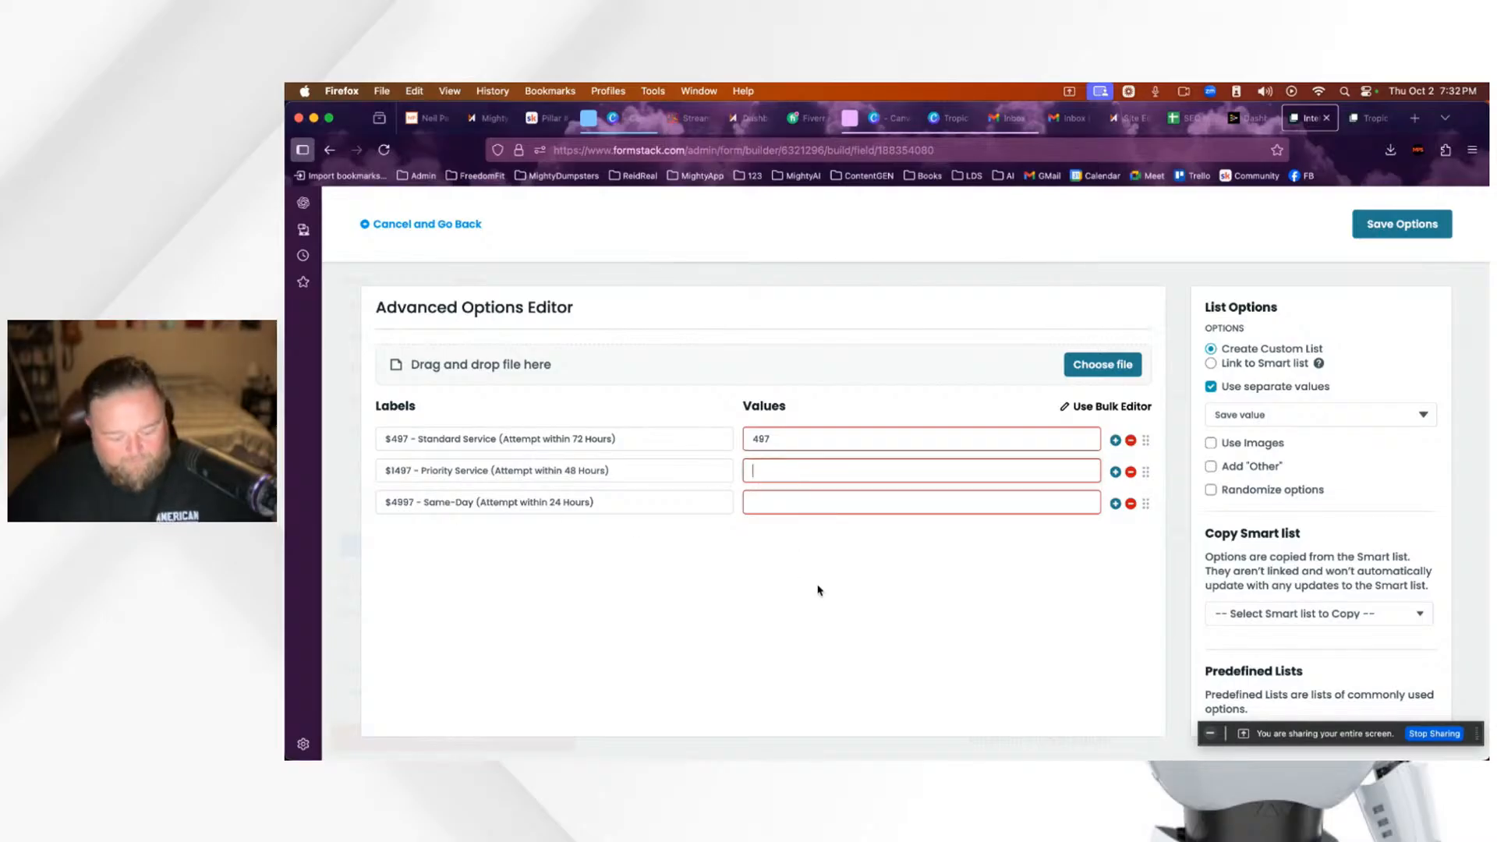
Step: Set the Priority and Same-Day values to 1497 and 4997, then save the rate options
{"action": "type", "text": "1497"}
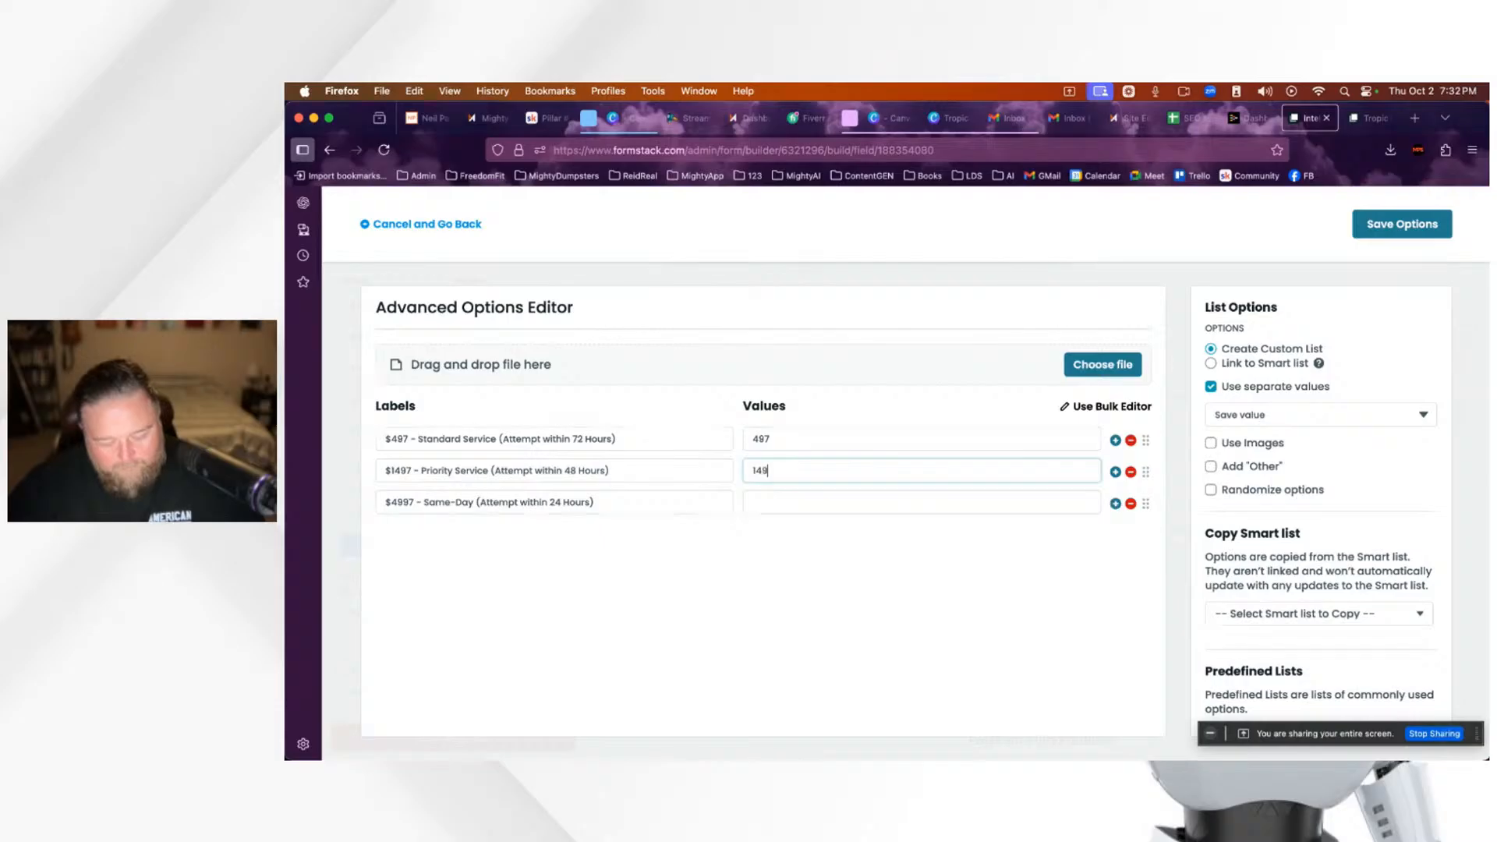
{"action": "left_click", "coordinate": [793, 507]}
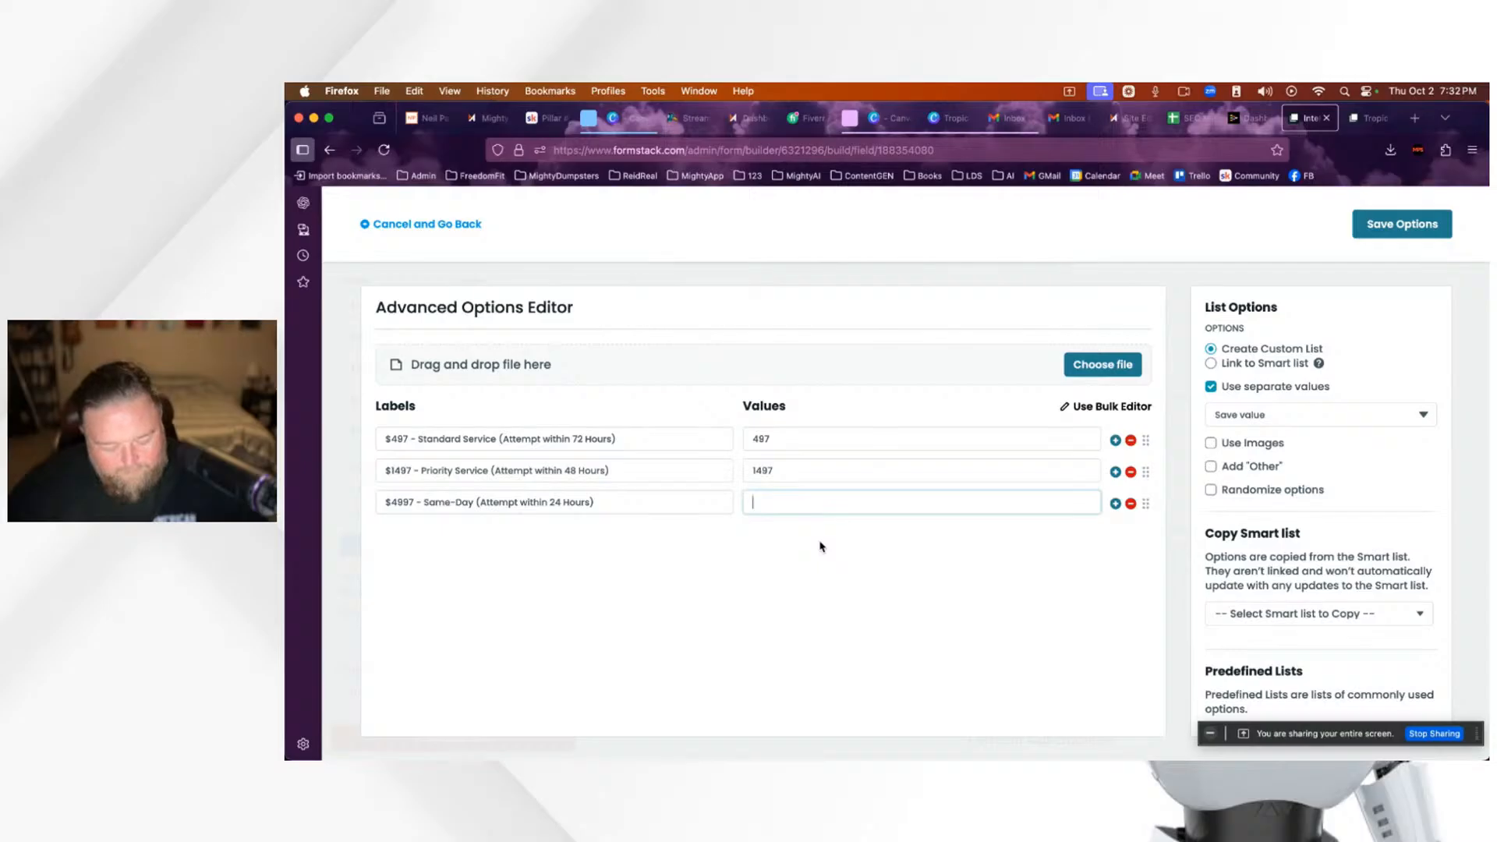
{"action": "type", "text": "4997"}
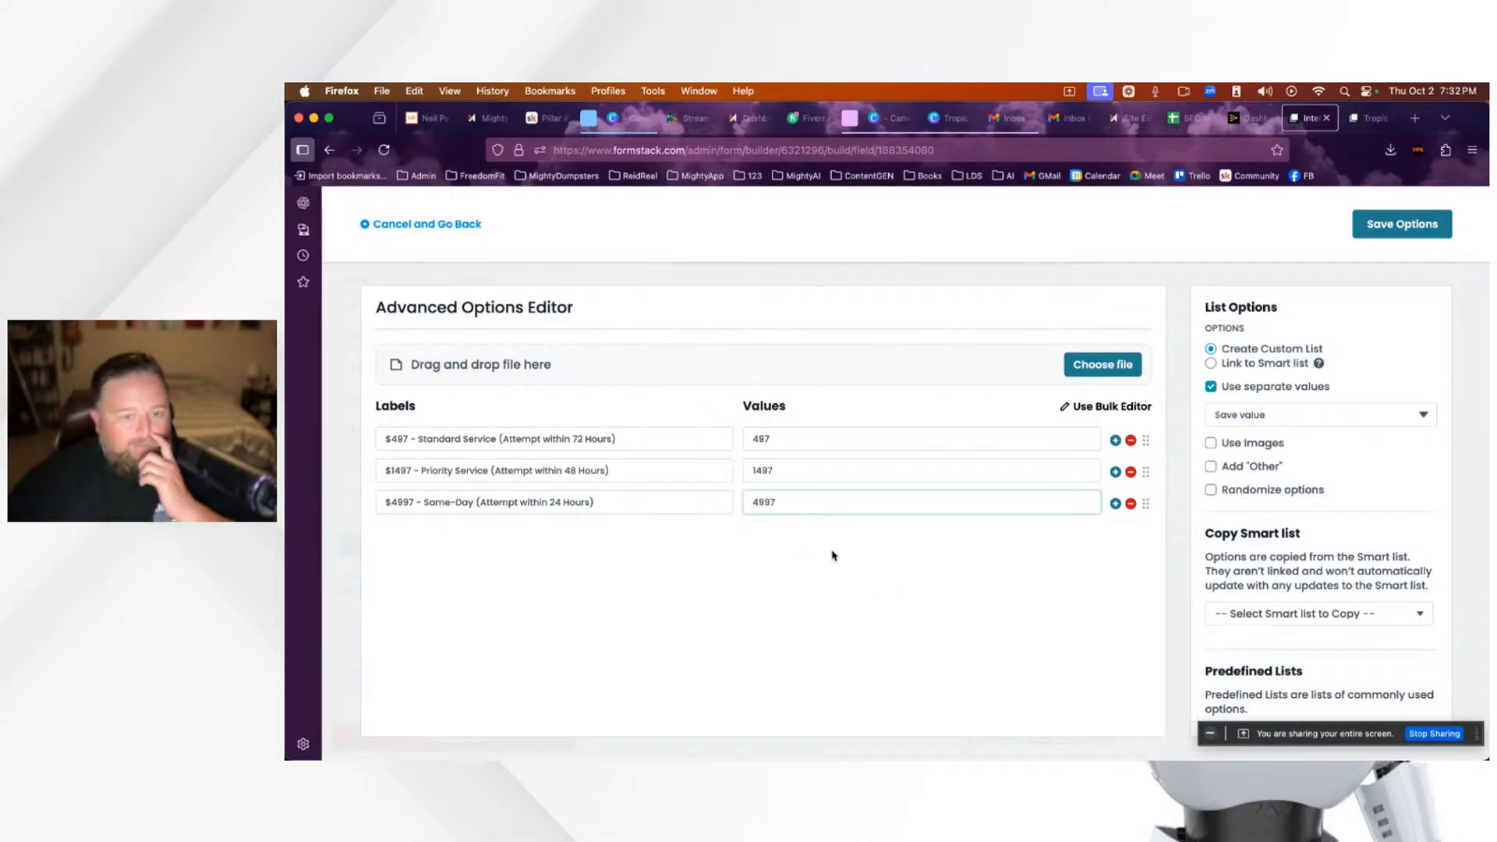
{"action": "left_click", "coordinate": [832, 554]}
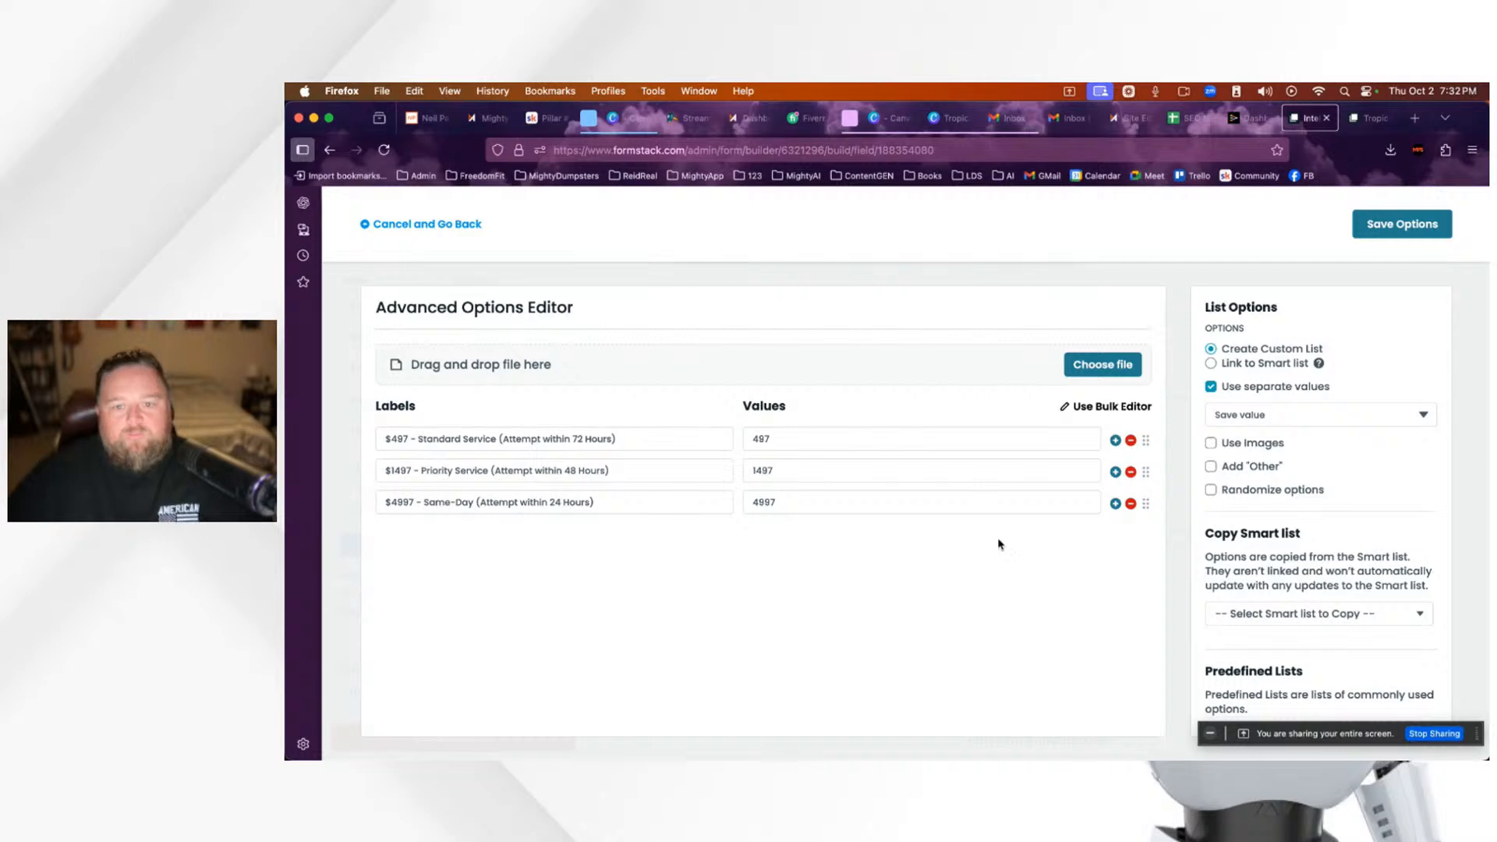
{"action": "left_click", "coordinate": [1407, 228]}
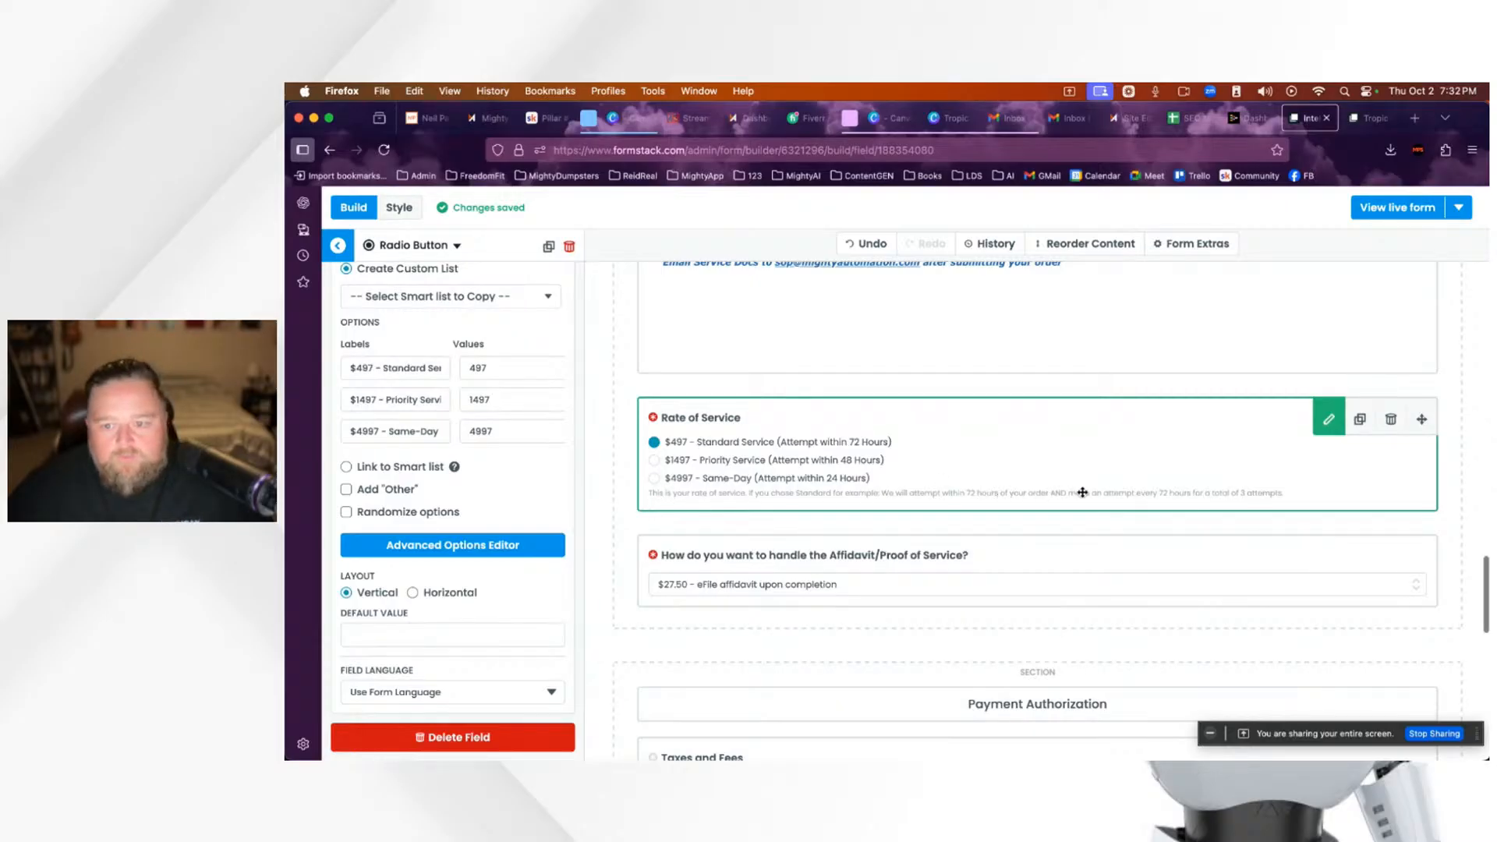
Step: Open the Advanced Options Editor for the Affidavit/Proof of Service dropdown
{"action": "scroll", "coordinate": [780, 507], "scroll_direction": "down", "scroll_amount": 3}
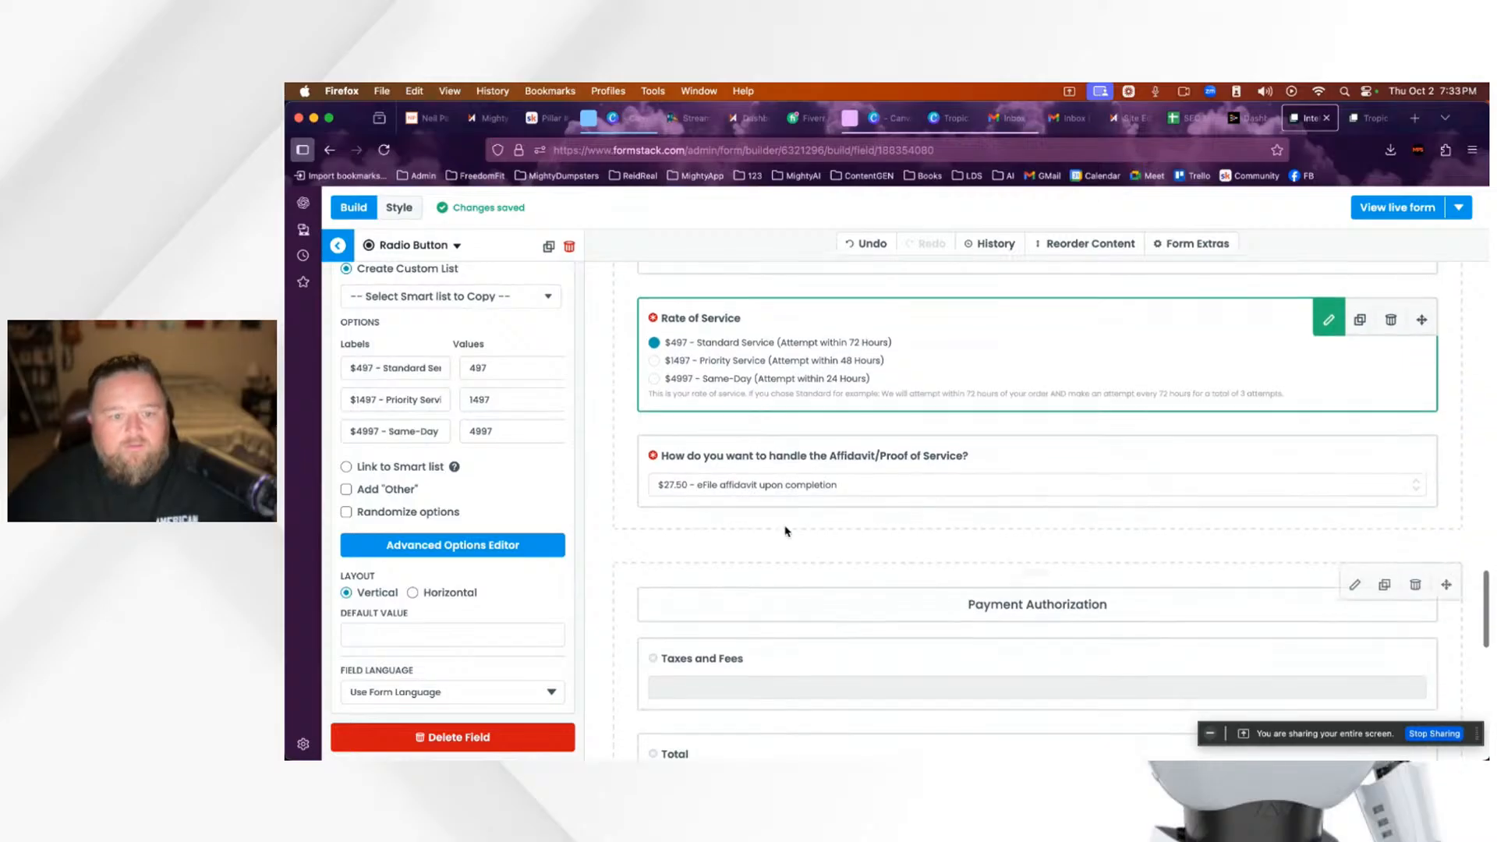
{"action": "left_click", "coordinate": [733, 478]}
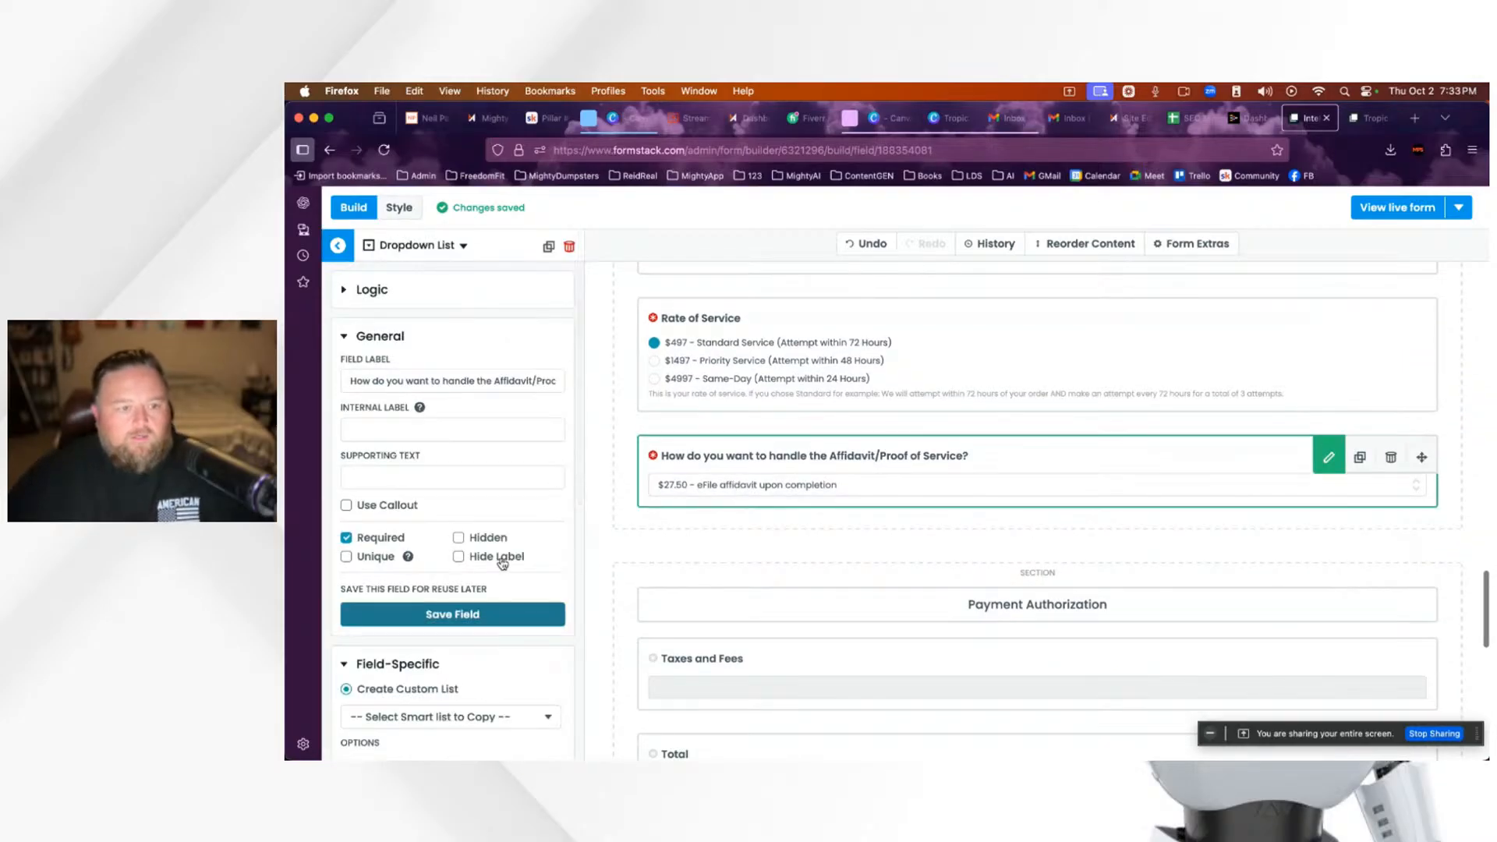
{"action": "scroll", "coordinate": [500, 561], "scroll_direction": "down", "scroll_amount": 3}
{"action": "scroll", "coordinate": [500, 562], "scroll_direction": "down", "scroll_amount": 3}
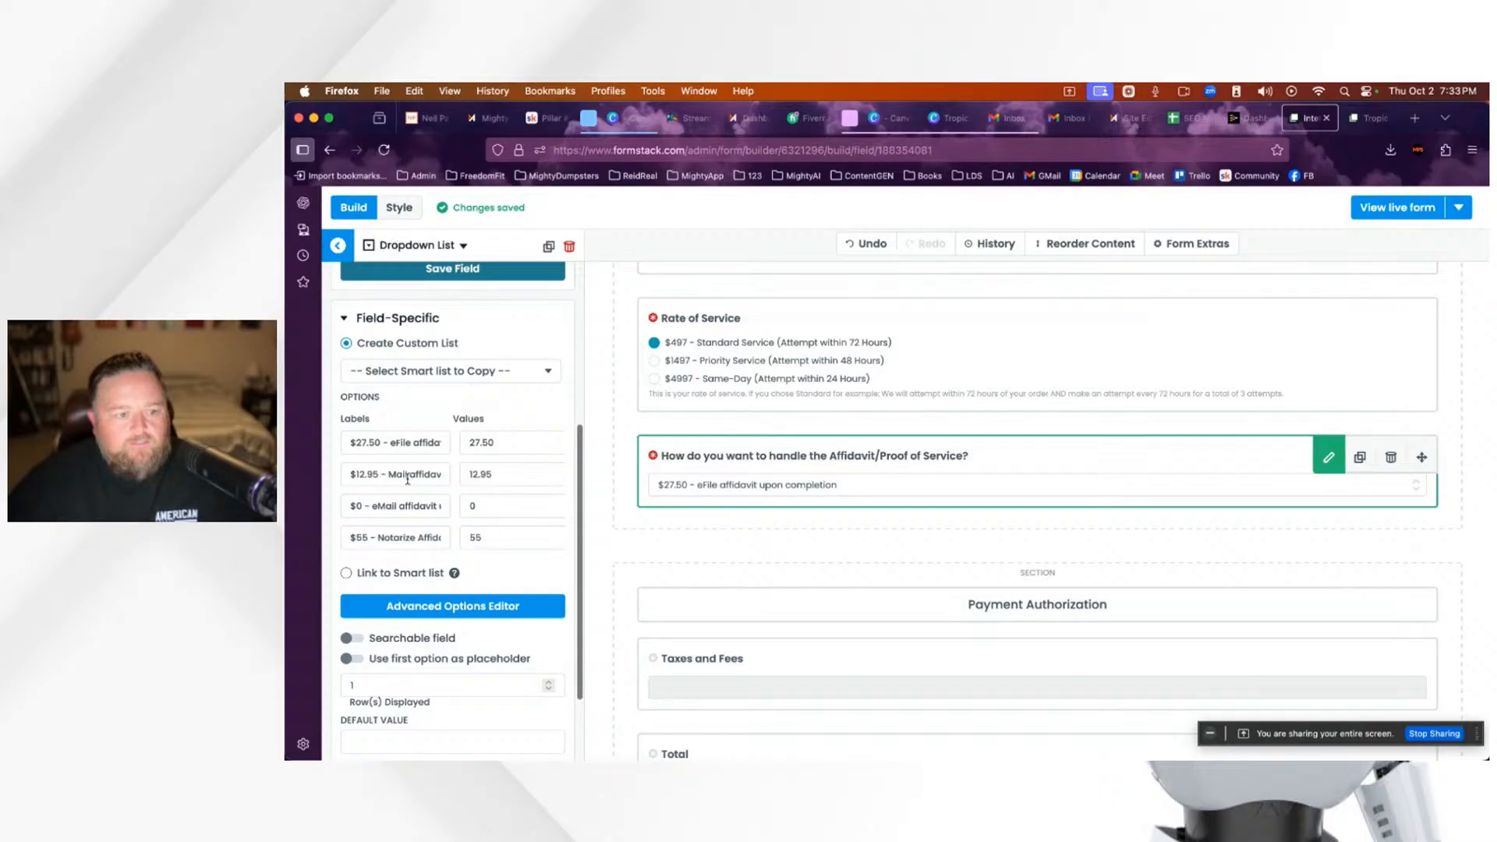
{"action": "left_click", "coordinate": [454, 609]}
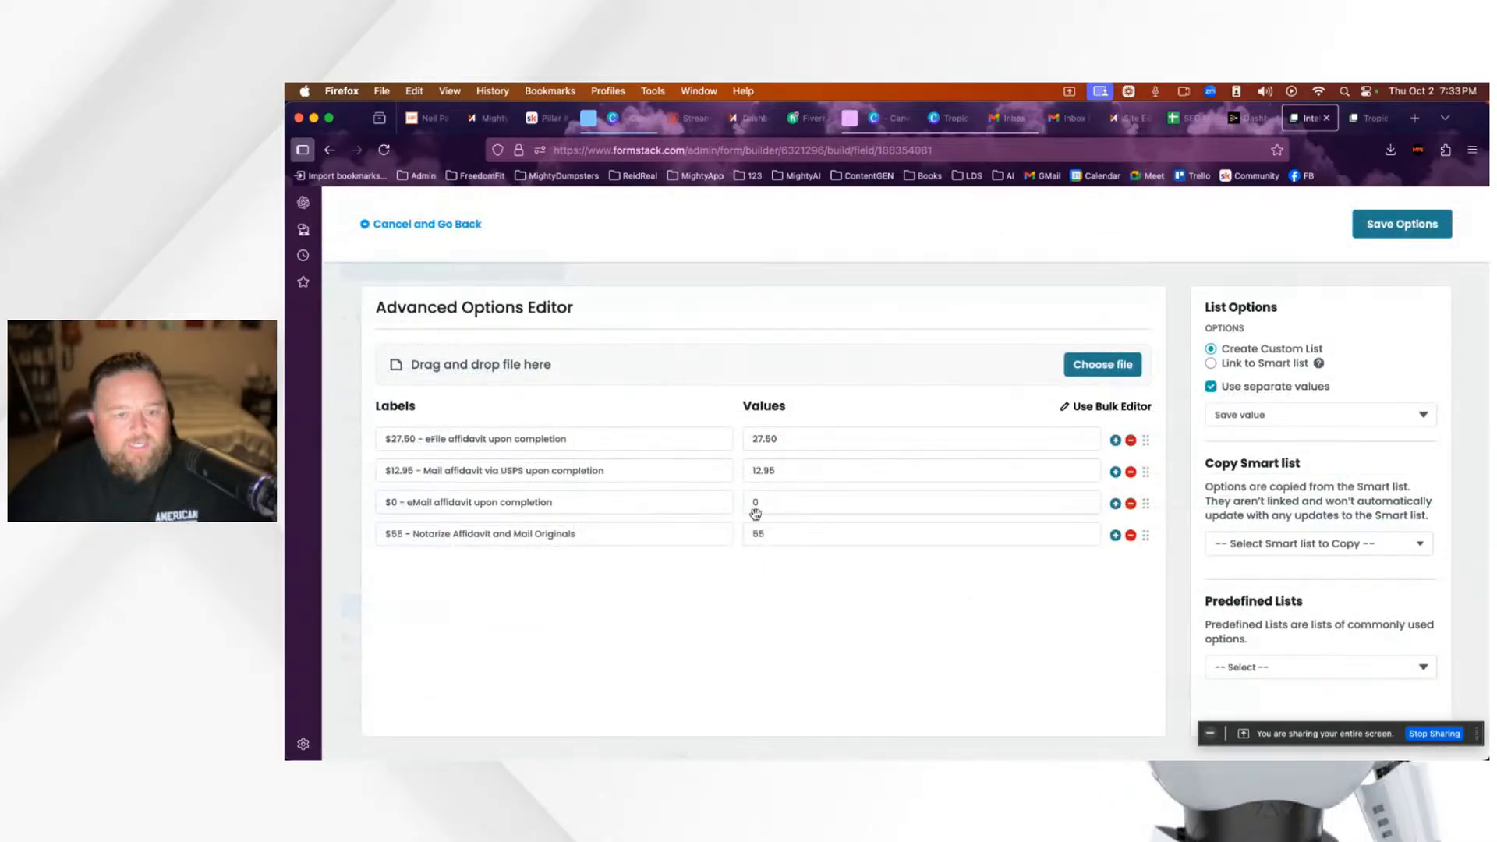
Step: Edit the affidavit label prices to $47.95 mail, $97.50 eFile and $55 notarize, then save
{"action": "left_click", "coordinate": [398, 470]}
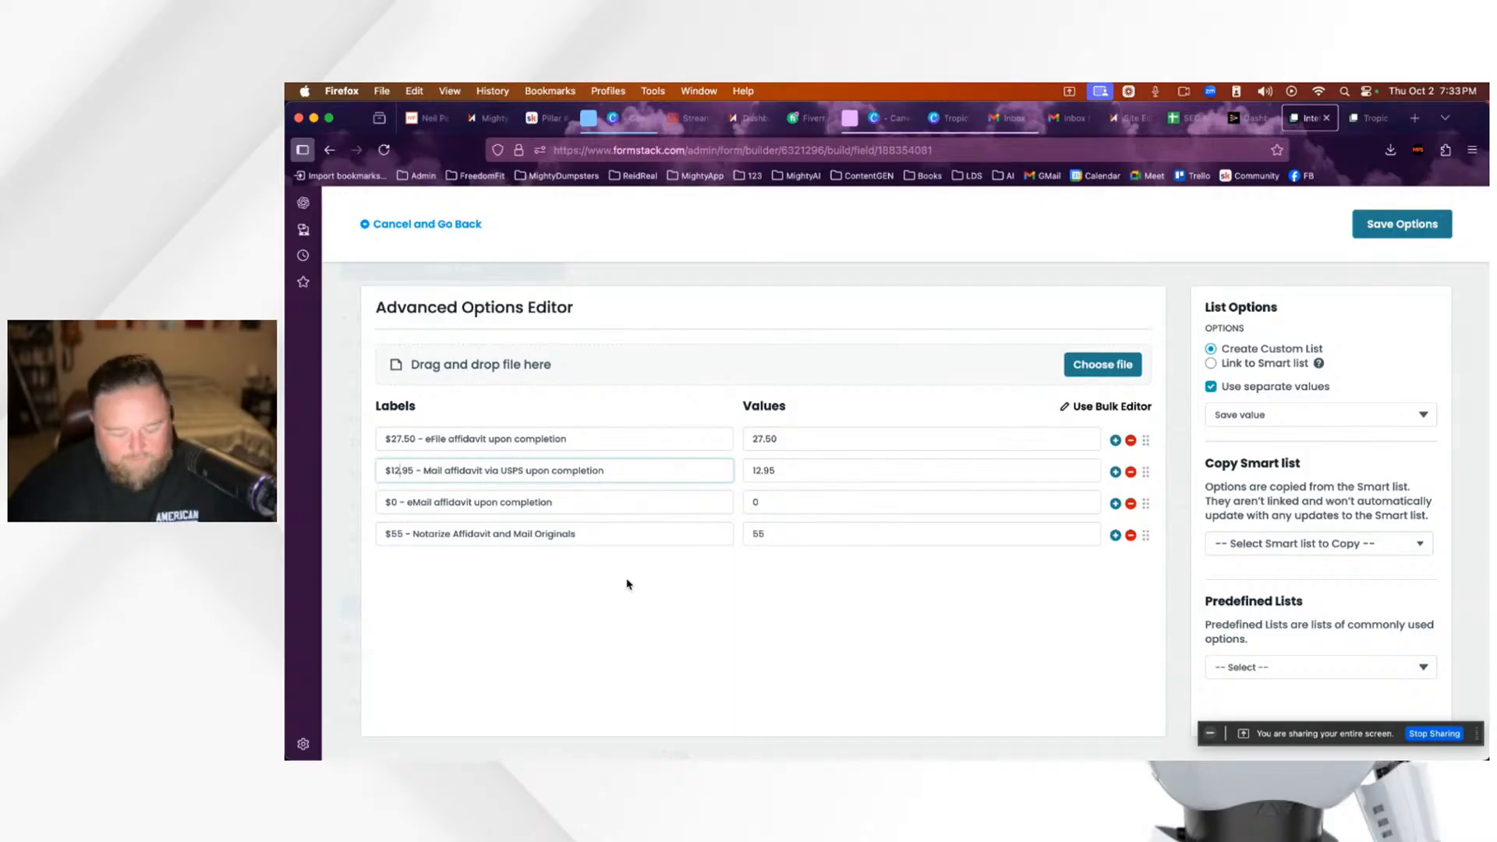
{"action": "key", "text": "BackSpace"}
{"action": "key", "text": "BackSpace"}
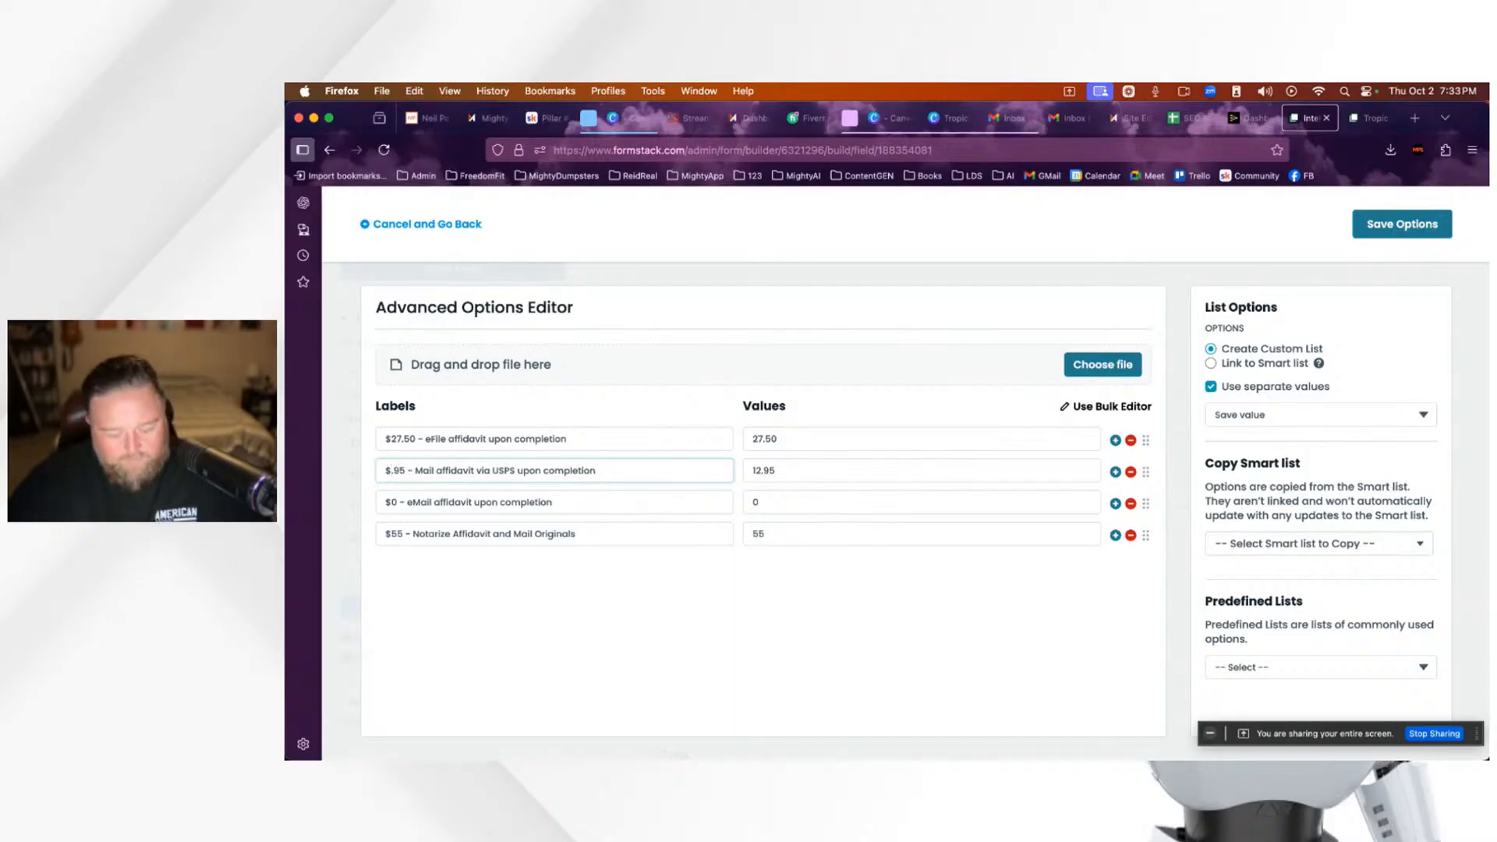
{"action": "type", "text": "47"}
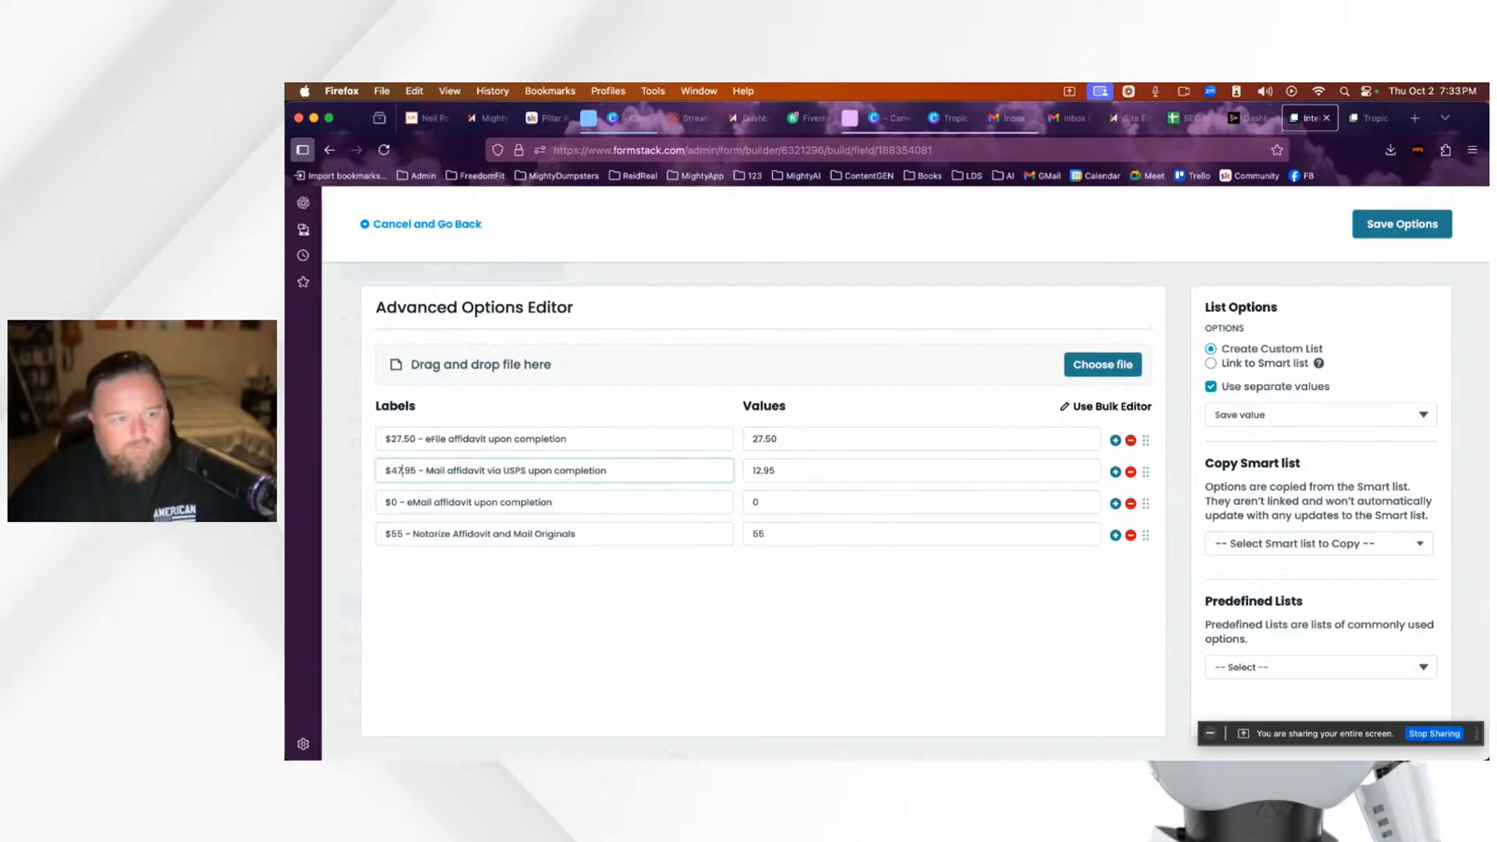
{"action": "left_click", "coordinate": [400, 439]}
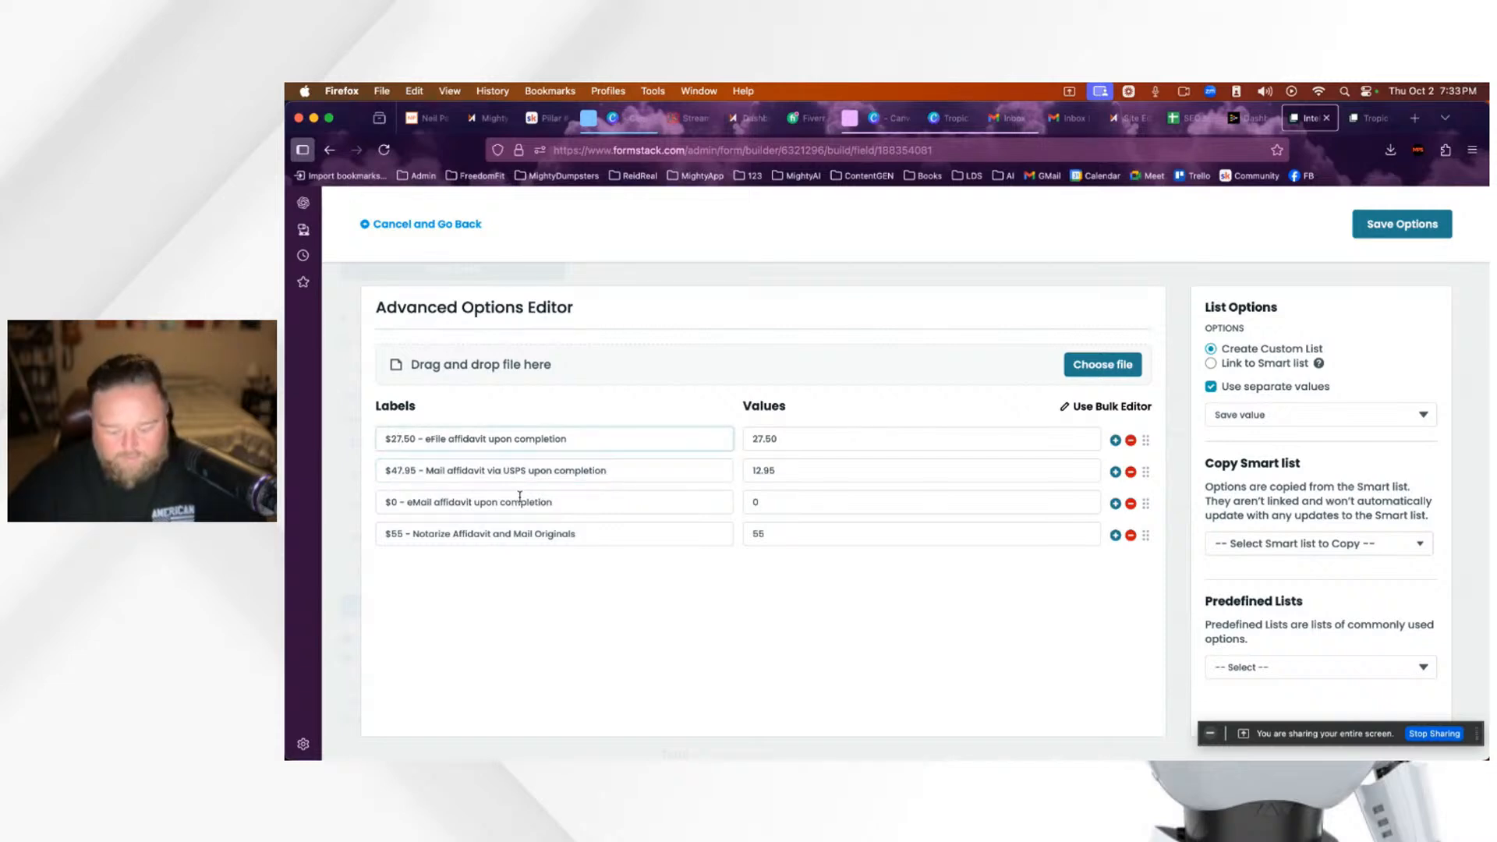
{"action": "key", "text": "BackSpace"}
{"action": "key", "text": "BackSpace"}
{"action": "type", "text": "97"}
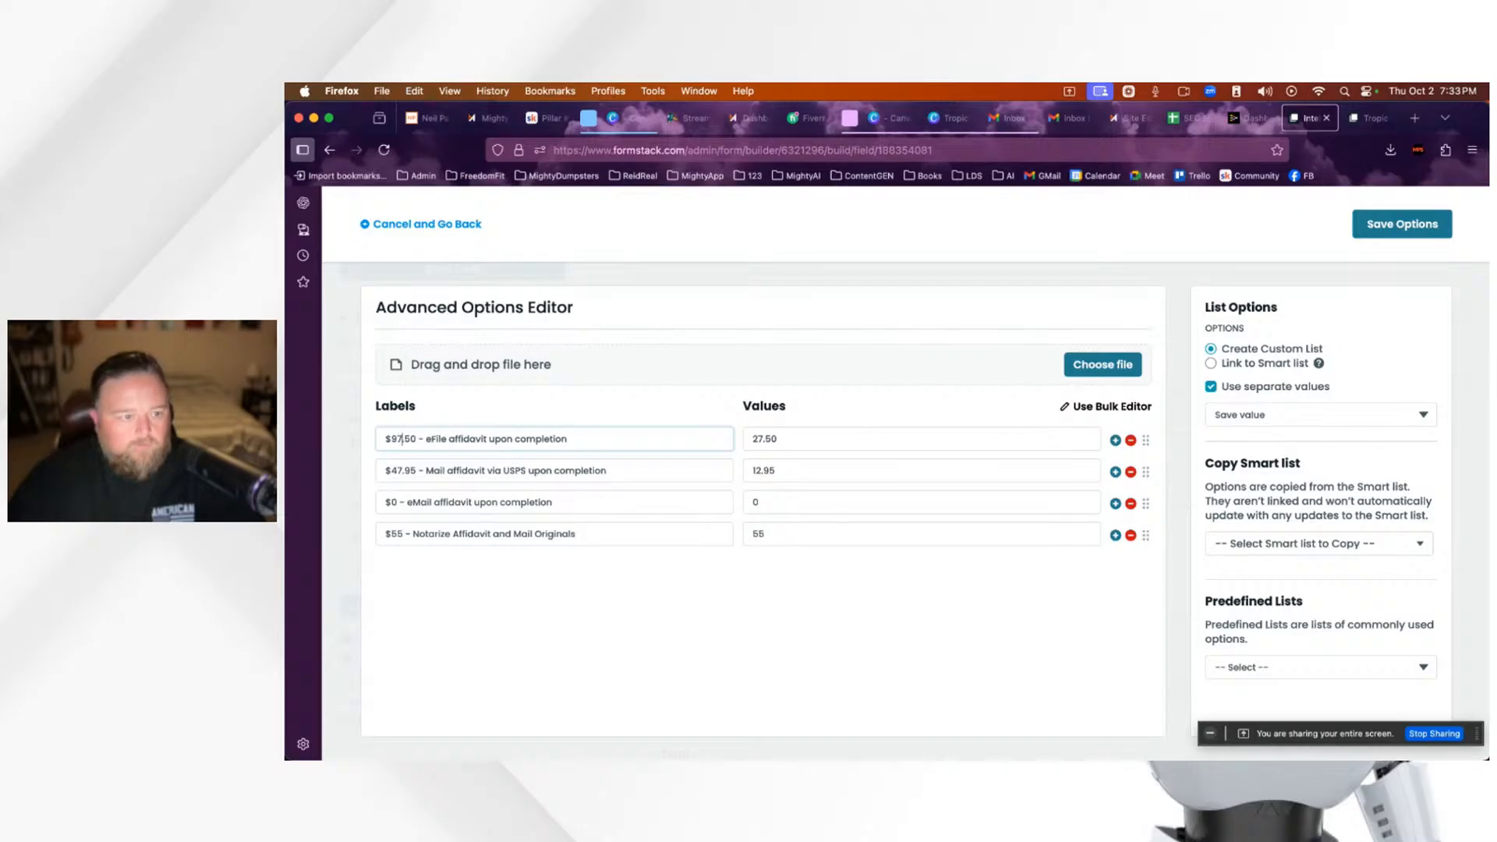
{"action": "left_click", "coordinate": [403, 535]}
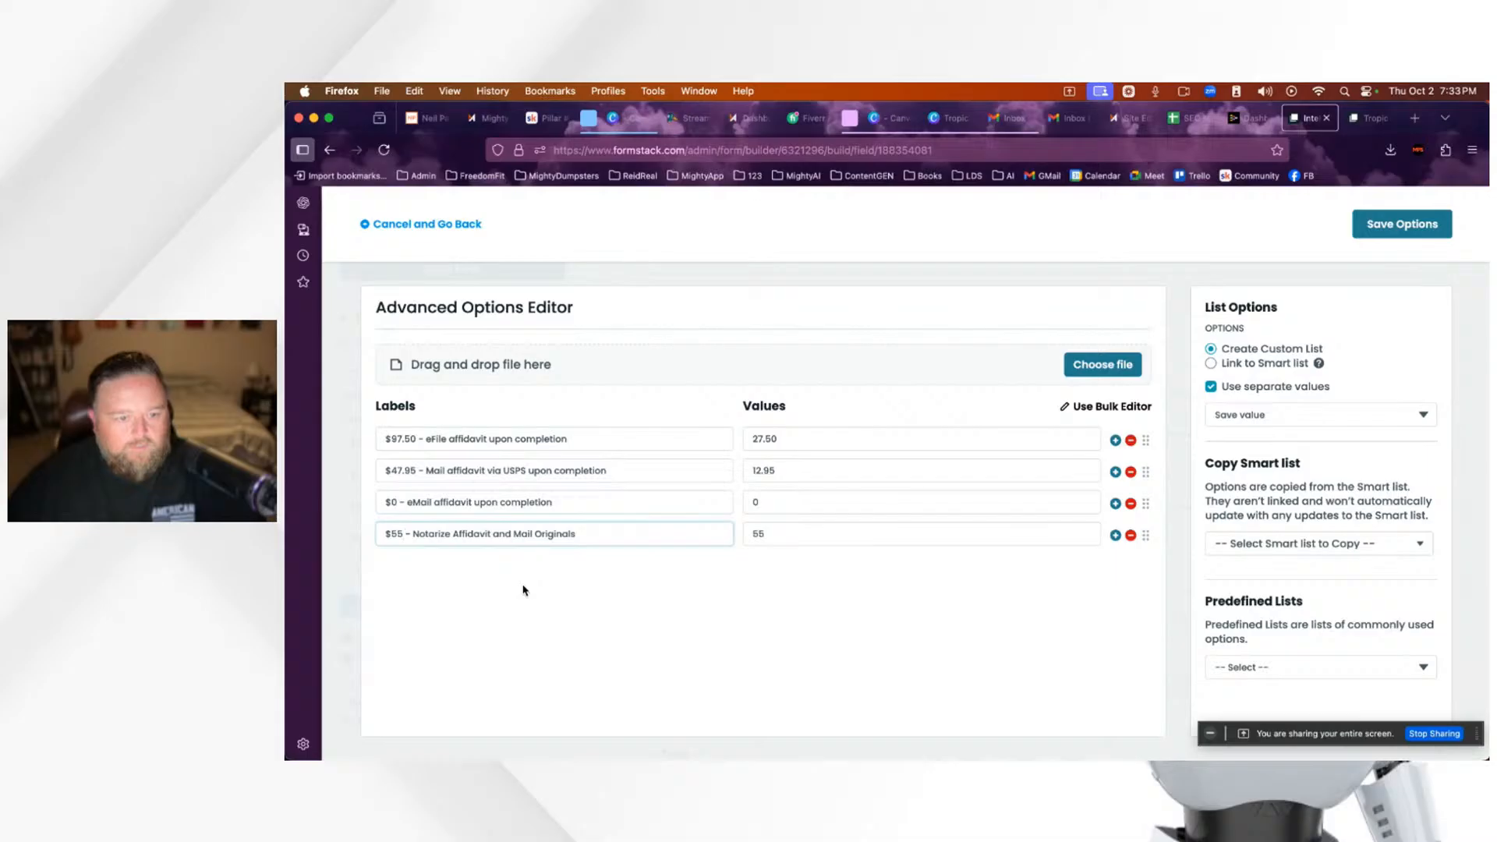
{"action": "key", "text": "BackSpace"}
{"action": "key", "text": "BackSpace"}
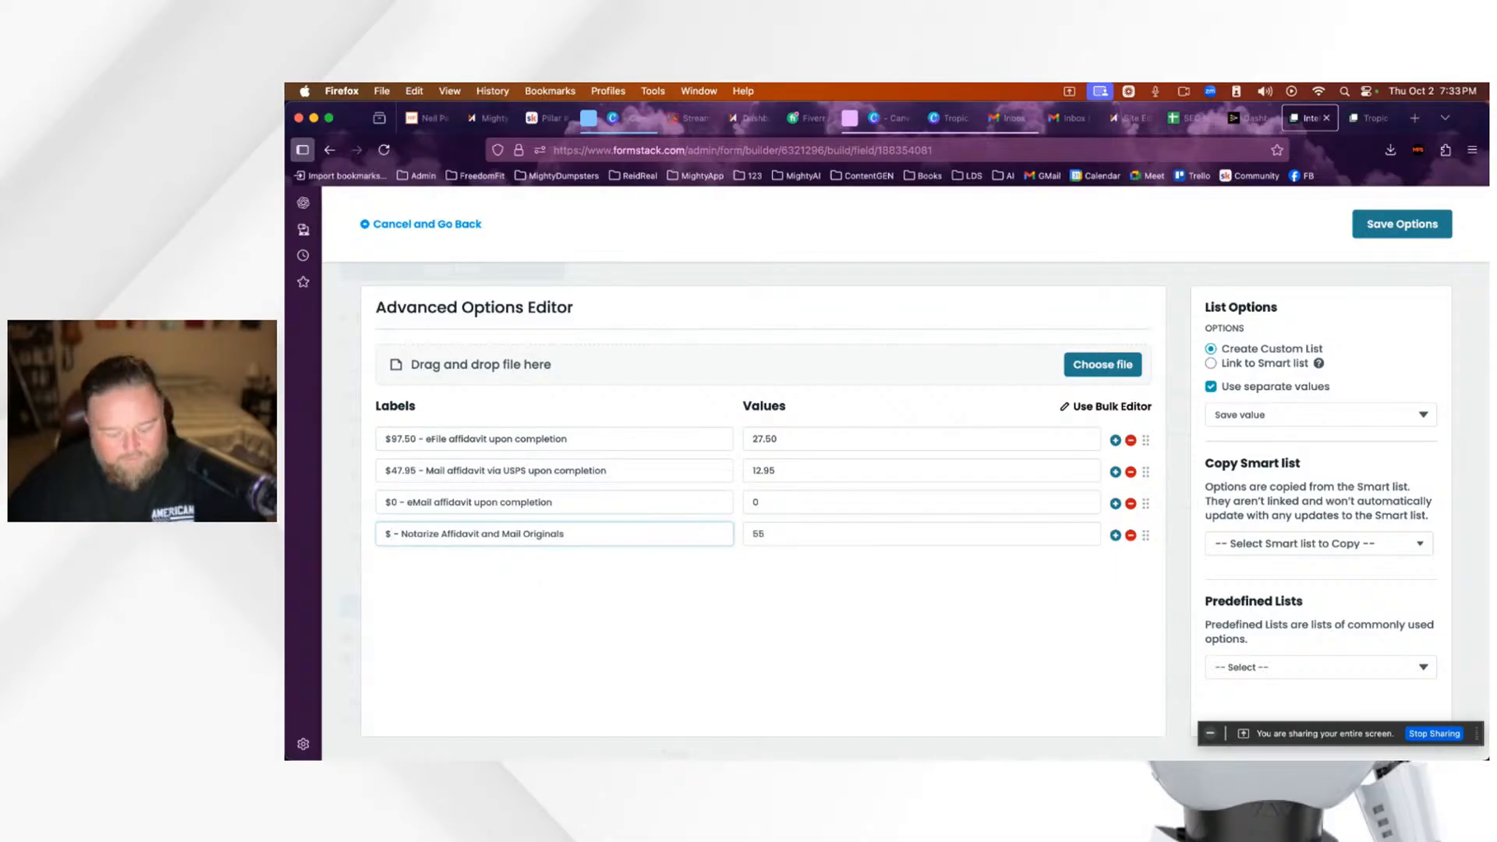
{"action": "type", "text": "55"}
{"action": "left_click", "coordinate": [796, 667]}
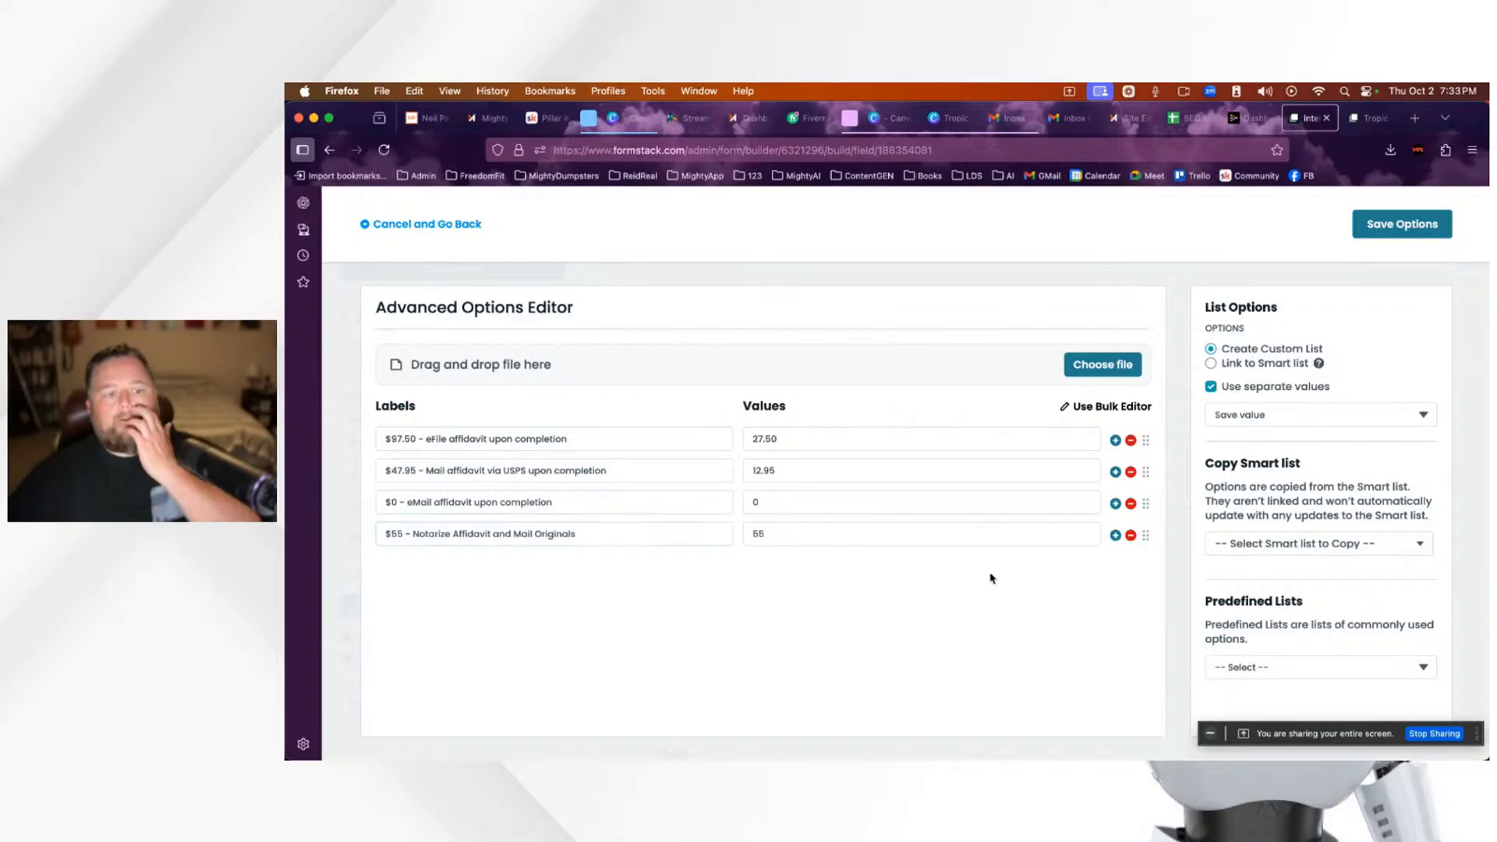
{"action": "left_click", "coordinate": [1390, 233]}
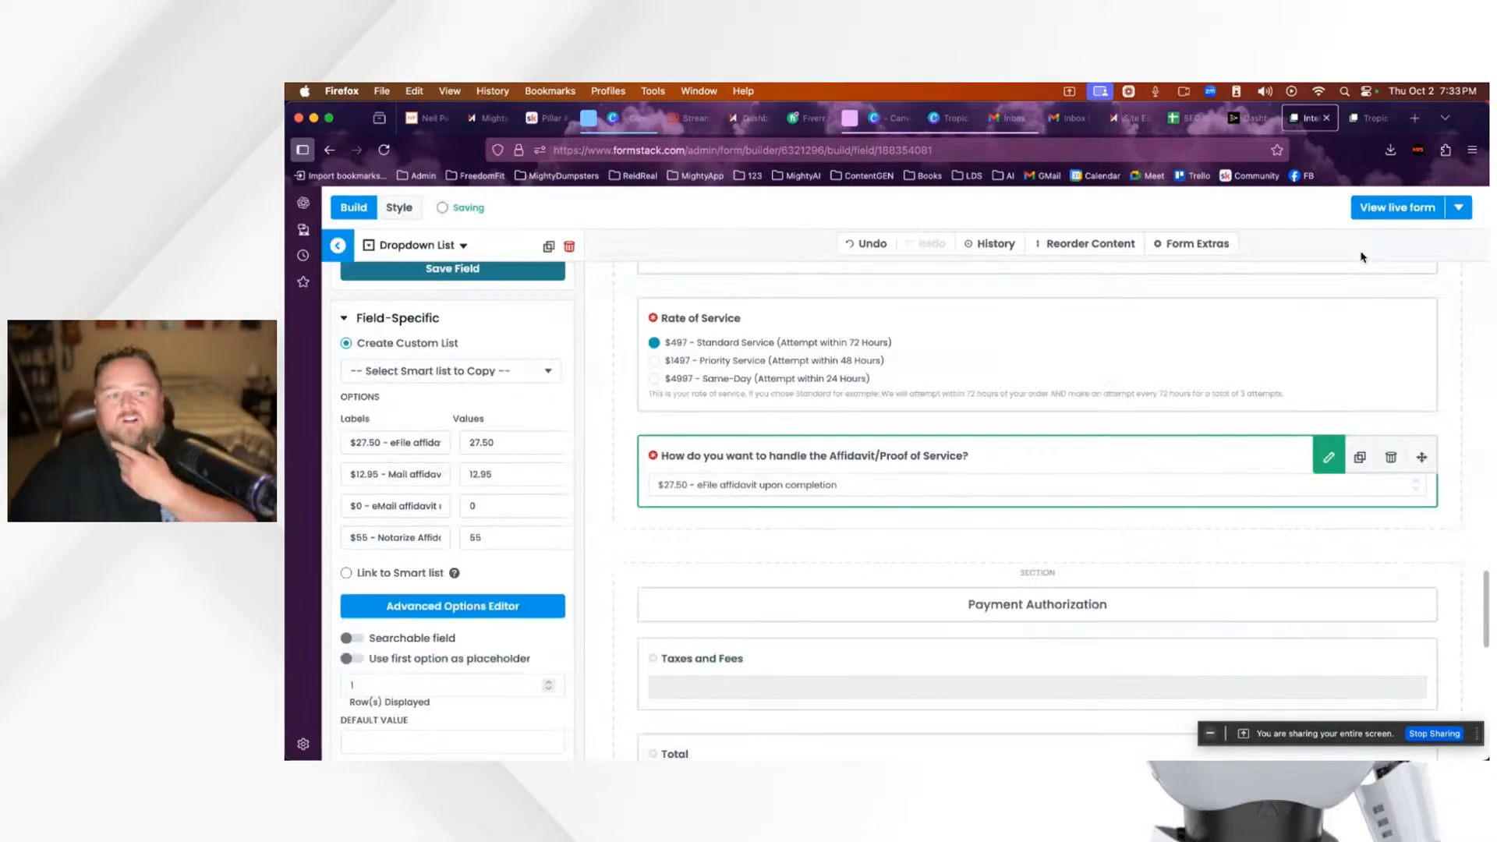
Step: Scroll through the whole Formstack form to review its fields
{"action": "scroll", "coordinate": [453, 573], "scroll_direction": "down", "scroll_amount": 3}
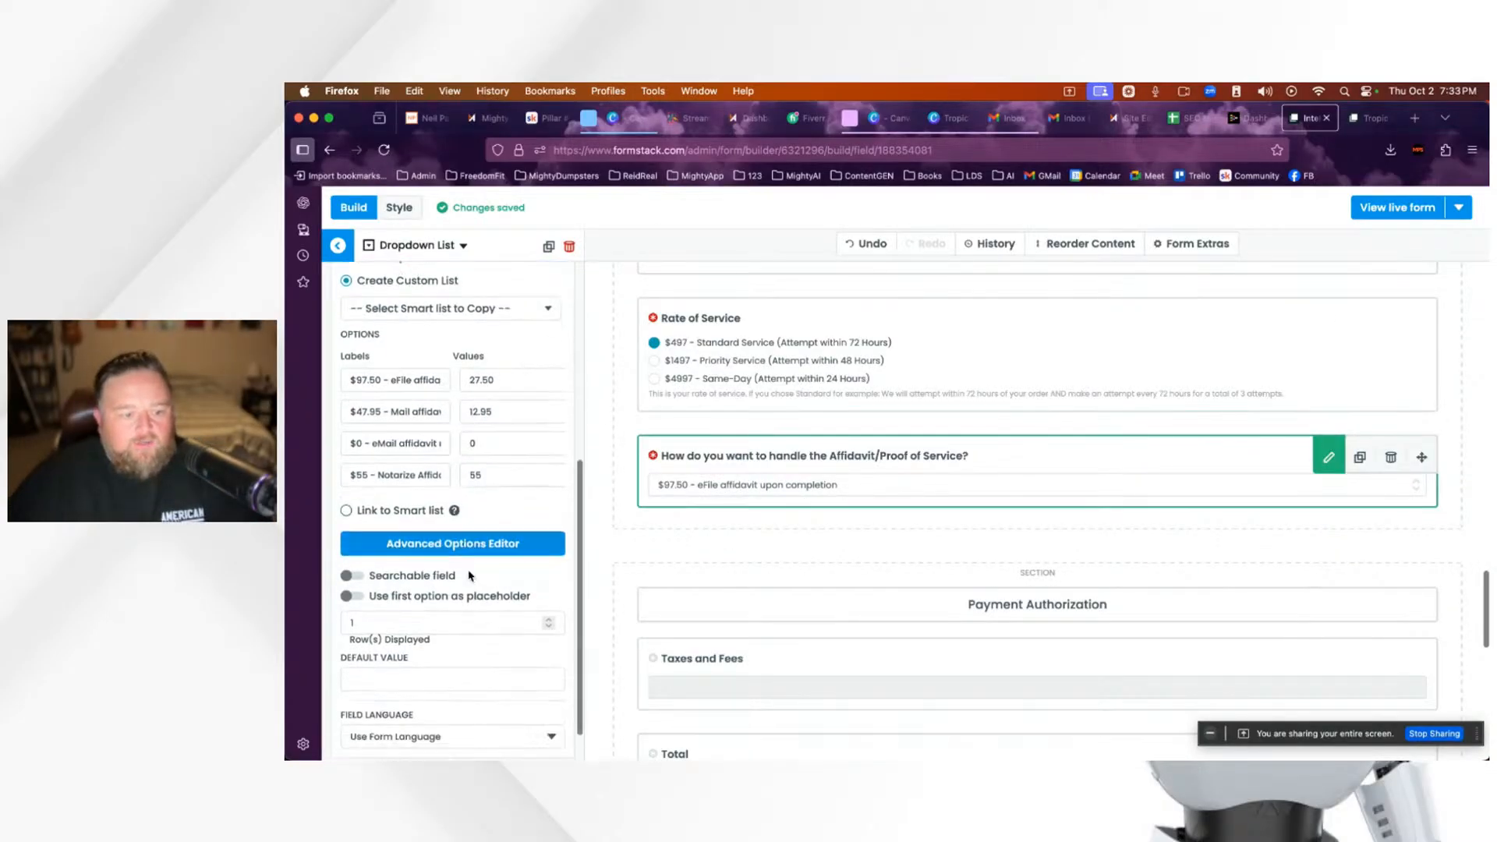
{"action": "scroll", "coordinate": [1079, 643], "scroll_direction": "down", "scroll_amount": 5}
{"action": "scroll", "coordinate": [1079, 644], "scroll_direction": "down", "scroll_amount": 5}
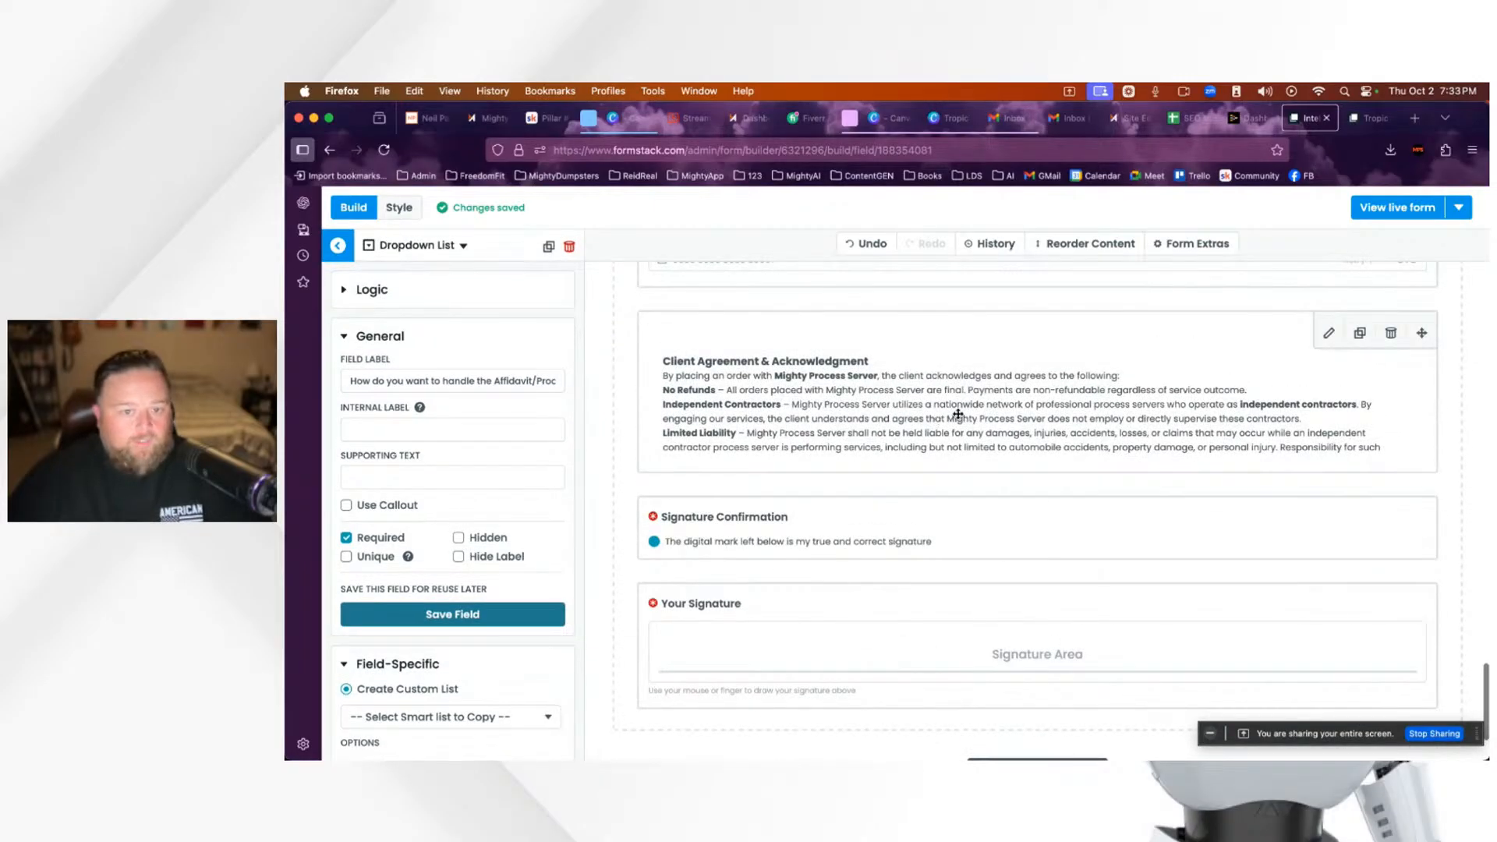
{"action": "scroll", "coordinate": [945, 434], "scroll_direction": "down", "scroll_amount": 5}
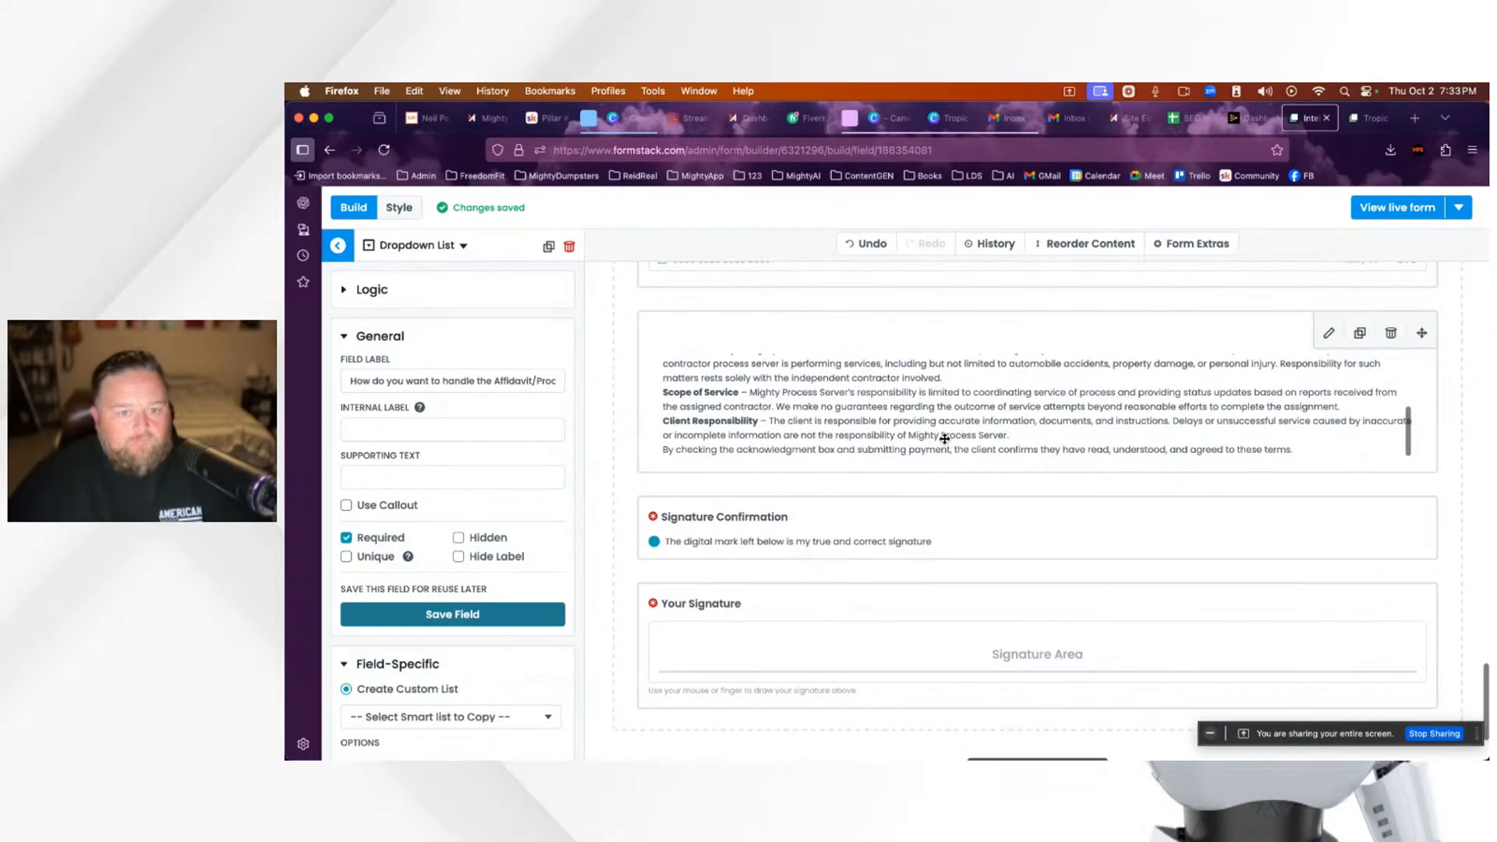
{"action": "scroll", "coordinate": [946, 439], "scroll_direction": "up", "scroll_amount": 5}
{"action": "scroll", "coordinate": [944, 436], "scroll_direction": "down", "scroll_amount": 5}
{"action": "scroll", "coordinate": [1067, 575], "scroll_direction": "up", "scroll_amount": 4}
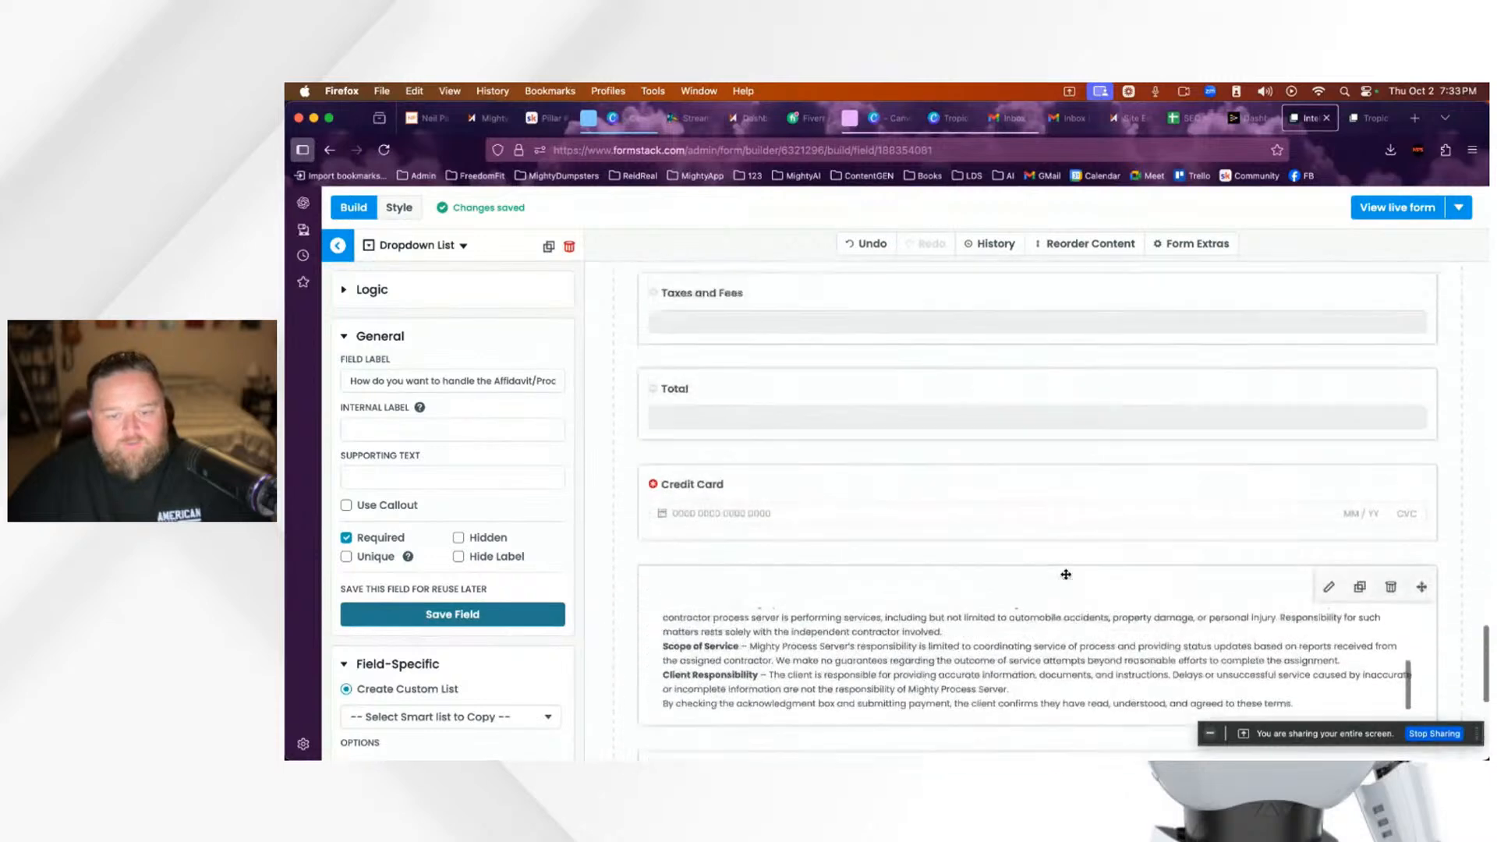
{"action": "scroll", "coordinate": [1066, 575], "scroll_direction": "up", "scroll_amount": 10}
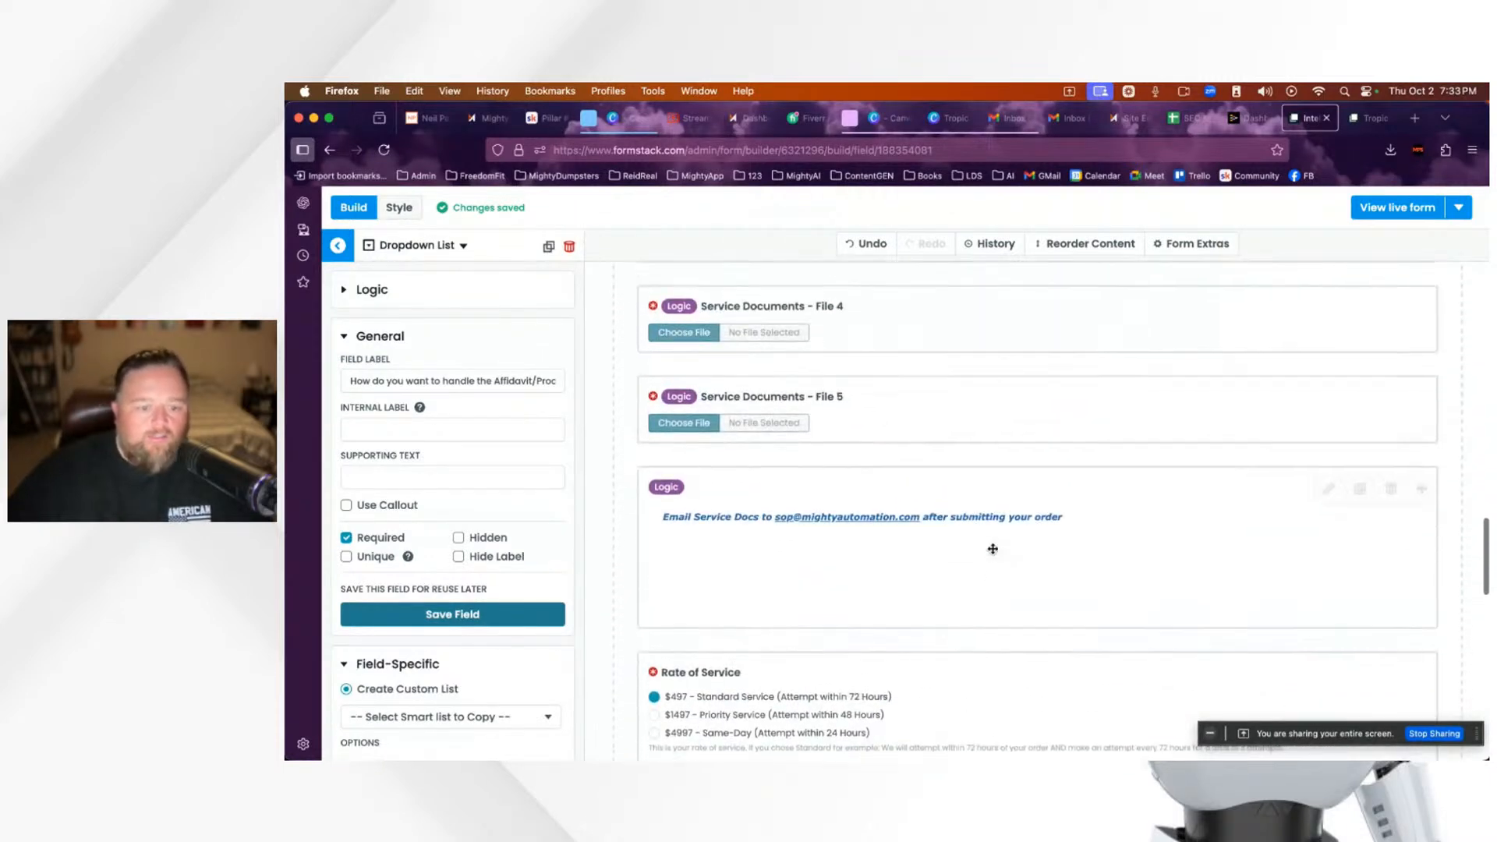
{"action": "scroll", "coordinate": [993, 549], "scroll_direction": "down", "scroll_amount": 3}
{"action": "scroll", "coordinate": [993, 549], "scroll_direction": "up", "scroll_amount": 10}
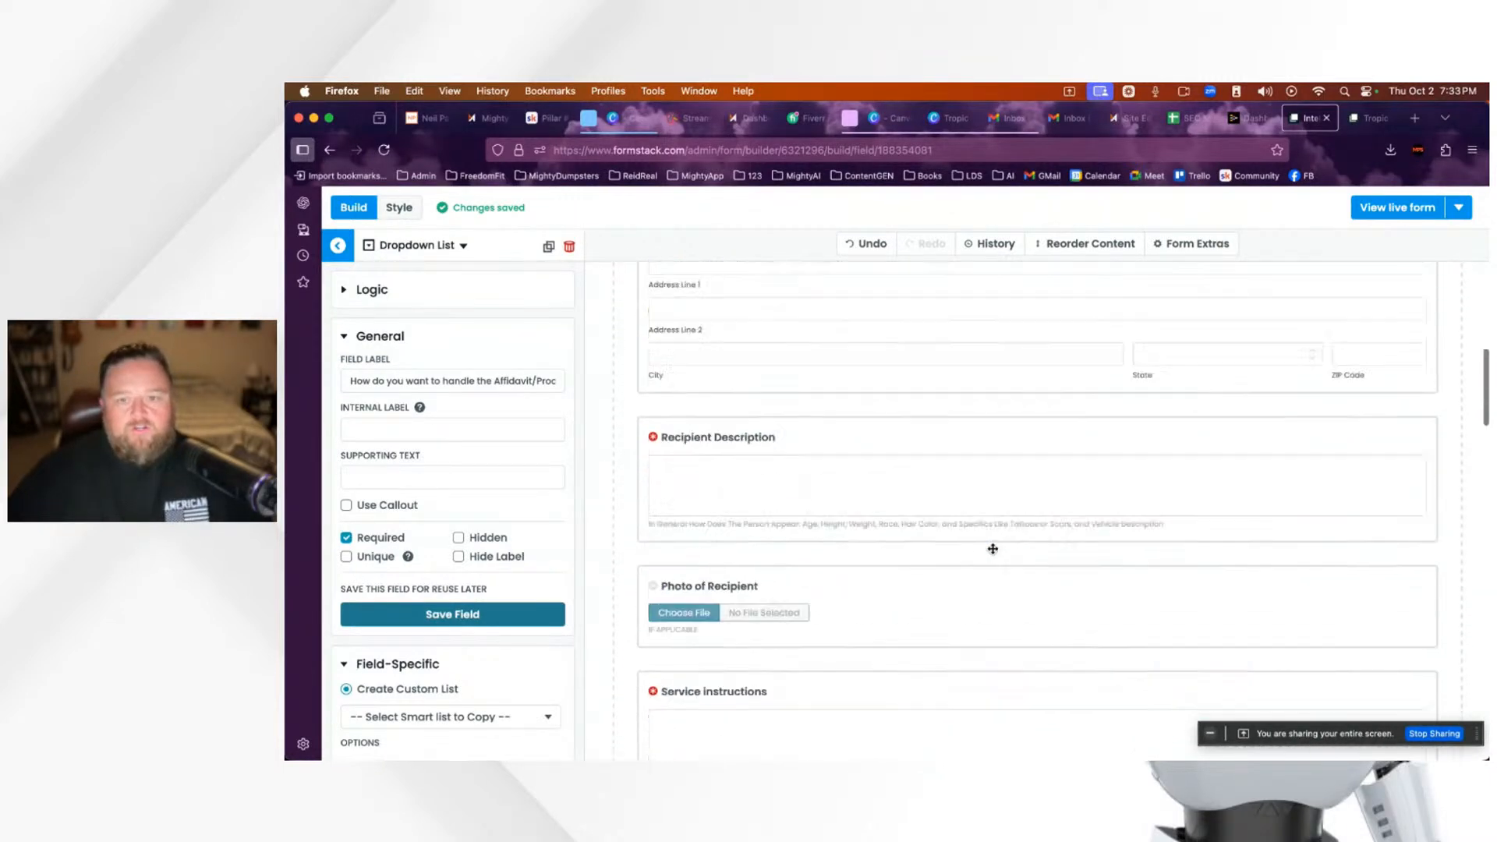
{"action": "scroll", "coordinate": [992, 549], "scroll_direction": "up", "scroll_amount": 10}
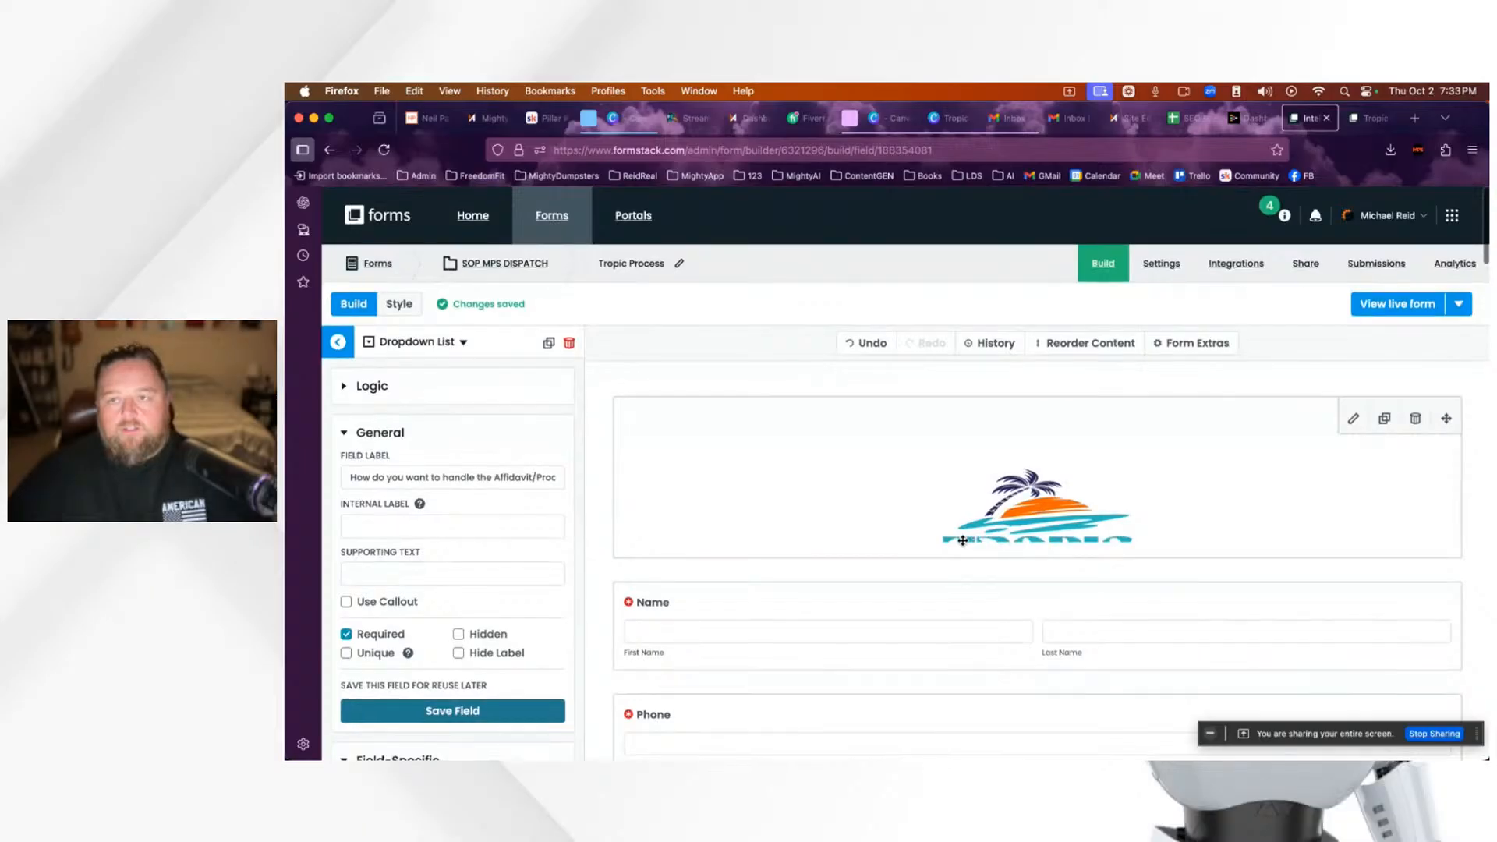
{"action": "scroll", "coordinate": [967, 546], "scroll_direction": "down", "scroll_amount": 10}
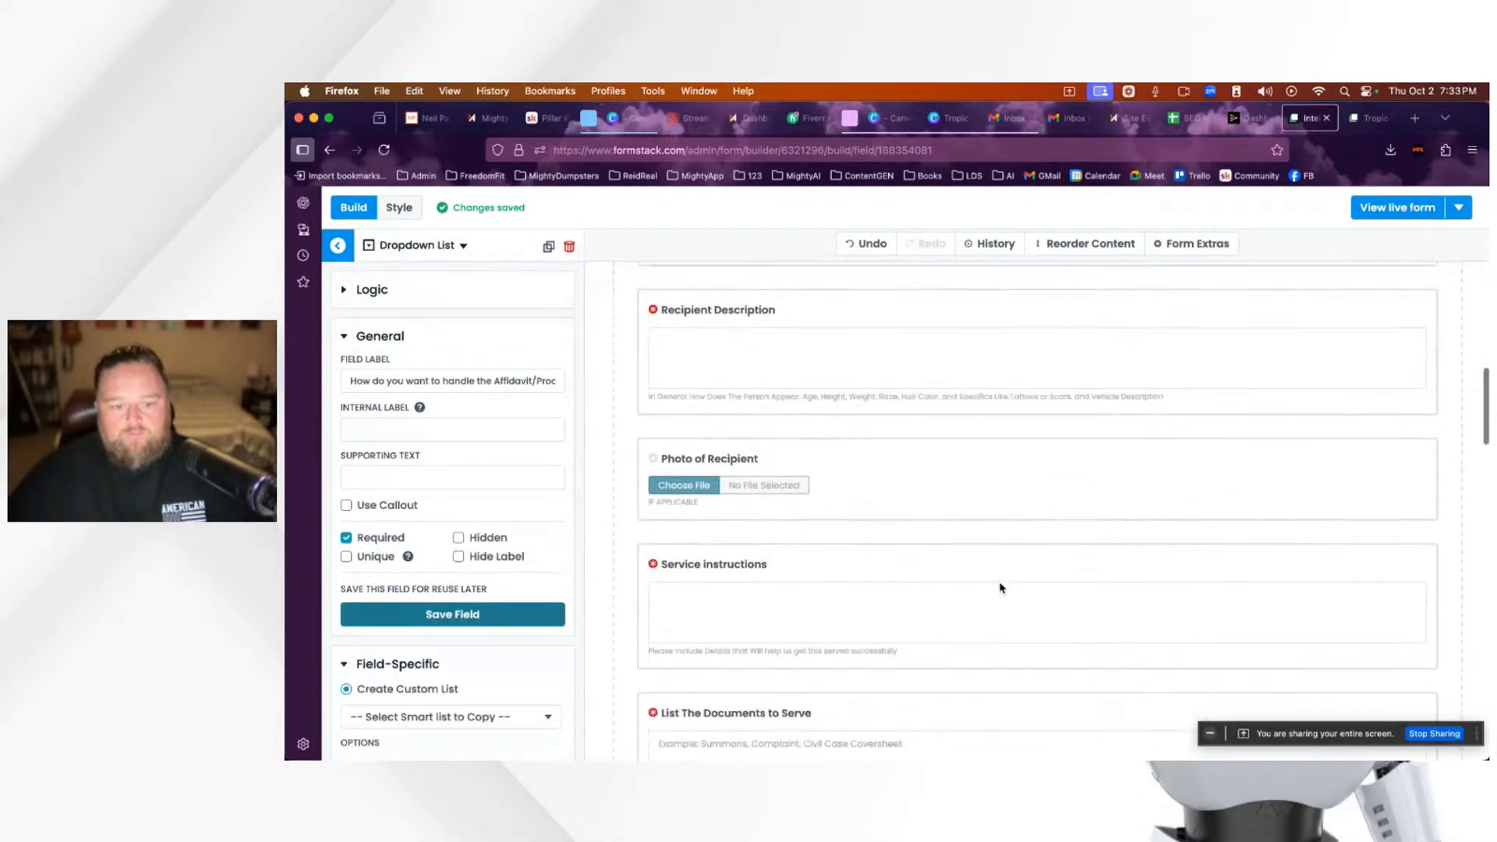
{"action": "scroll", "coordinate": [1002, 588], "scroll_direction": "down", "scroll_amount": 10}
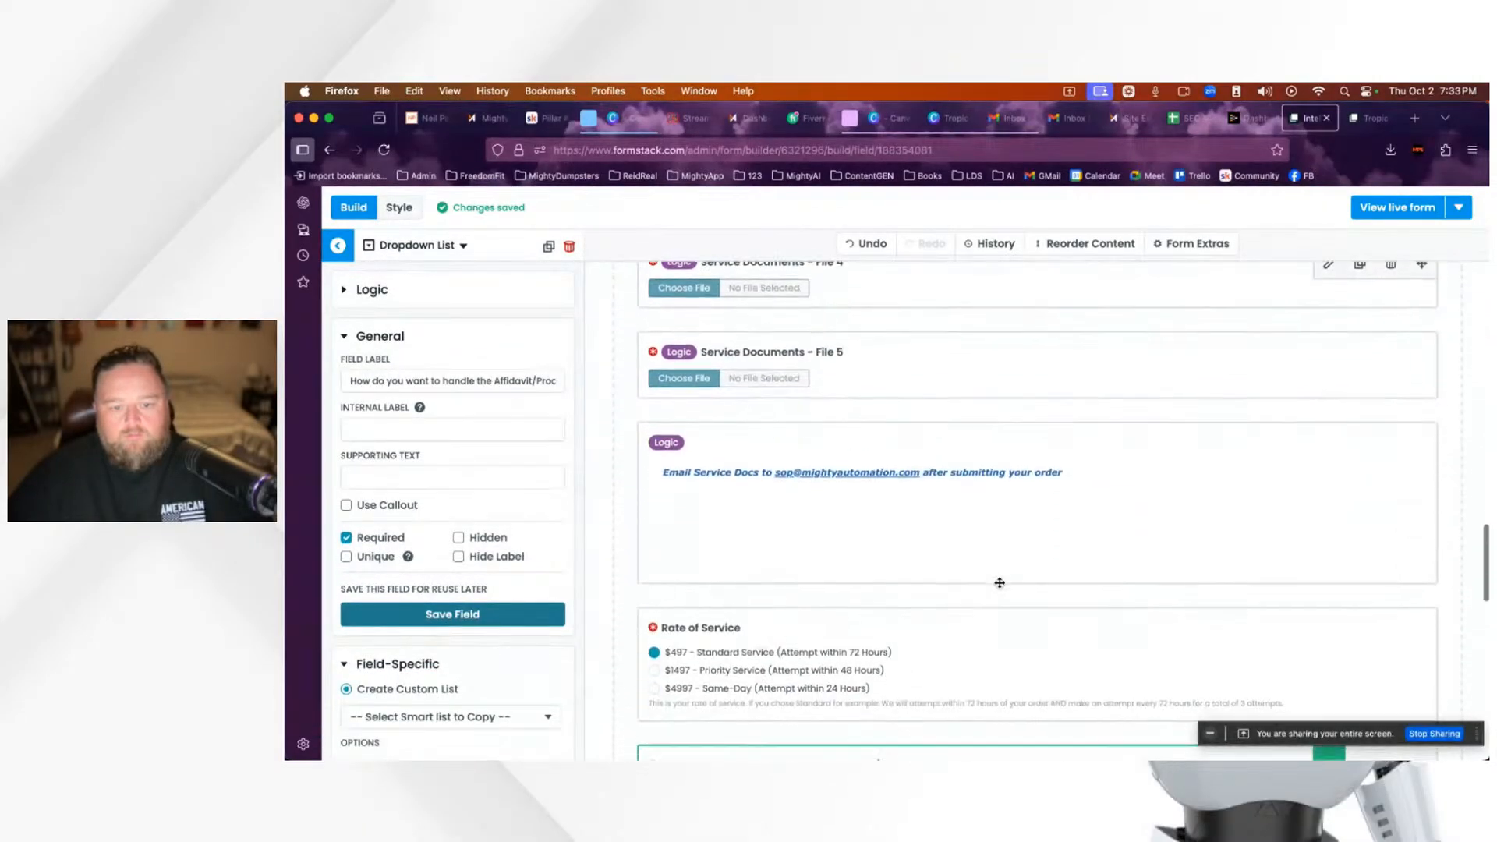
{"action": "scroll", "coordinate": [1000, 583], "scroll_direction": "down", "scroll_amount": 3}
Step: Screenshot the Rate of Service Labels and Values table from the Advanced Options Editor
{"action": "left_click", "coordinate": [975, 566]}
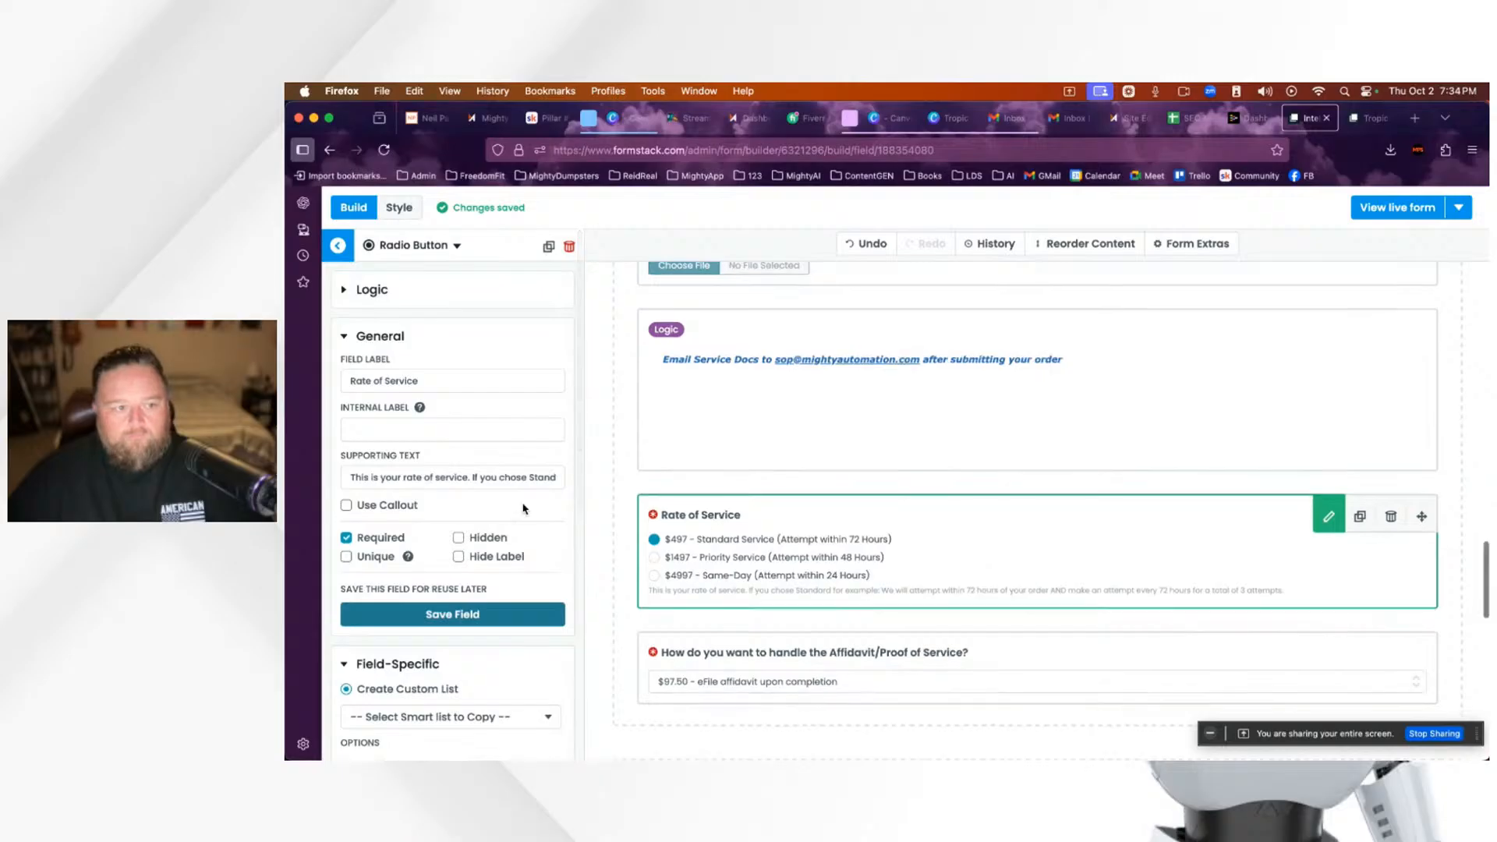
{"action": "scroll", "coordinate": [499, 509], "scroll_direction": "down", "scroll_amount": 10}
{"action": "left_click", "coordinate": [465, 548]}
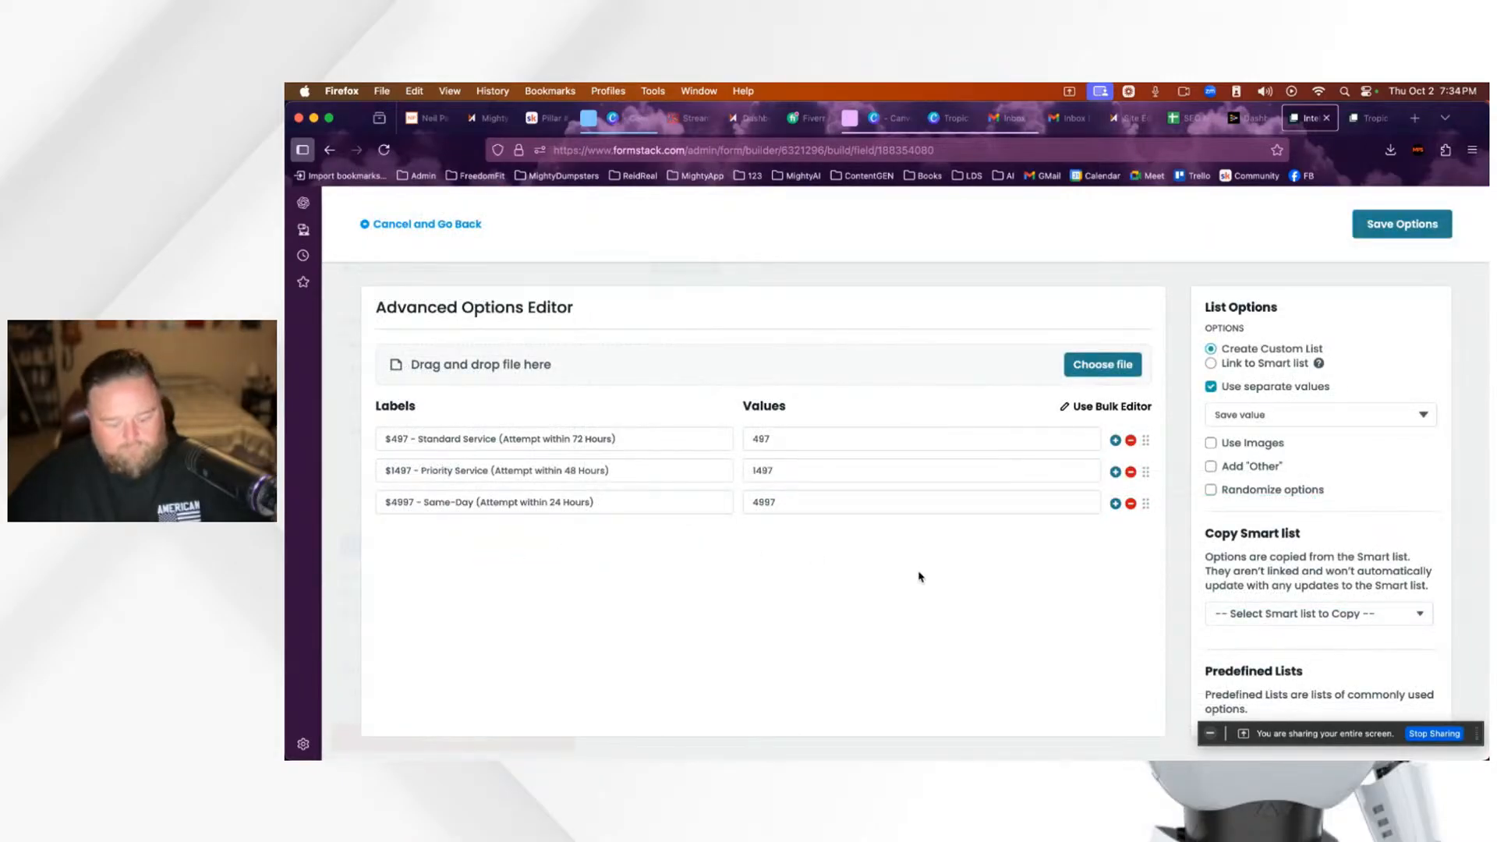
{"action": "key", "text": "super+shift+4"}
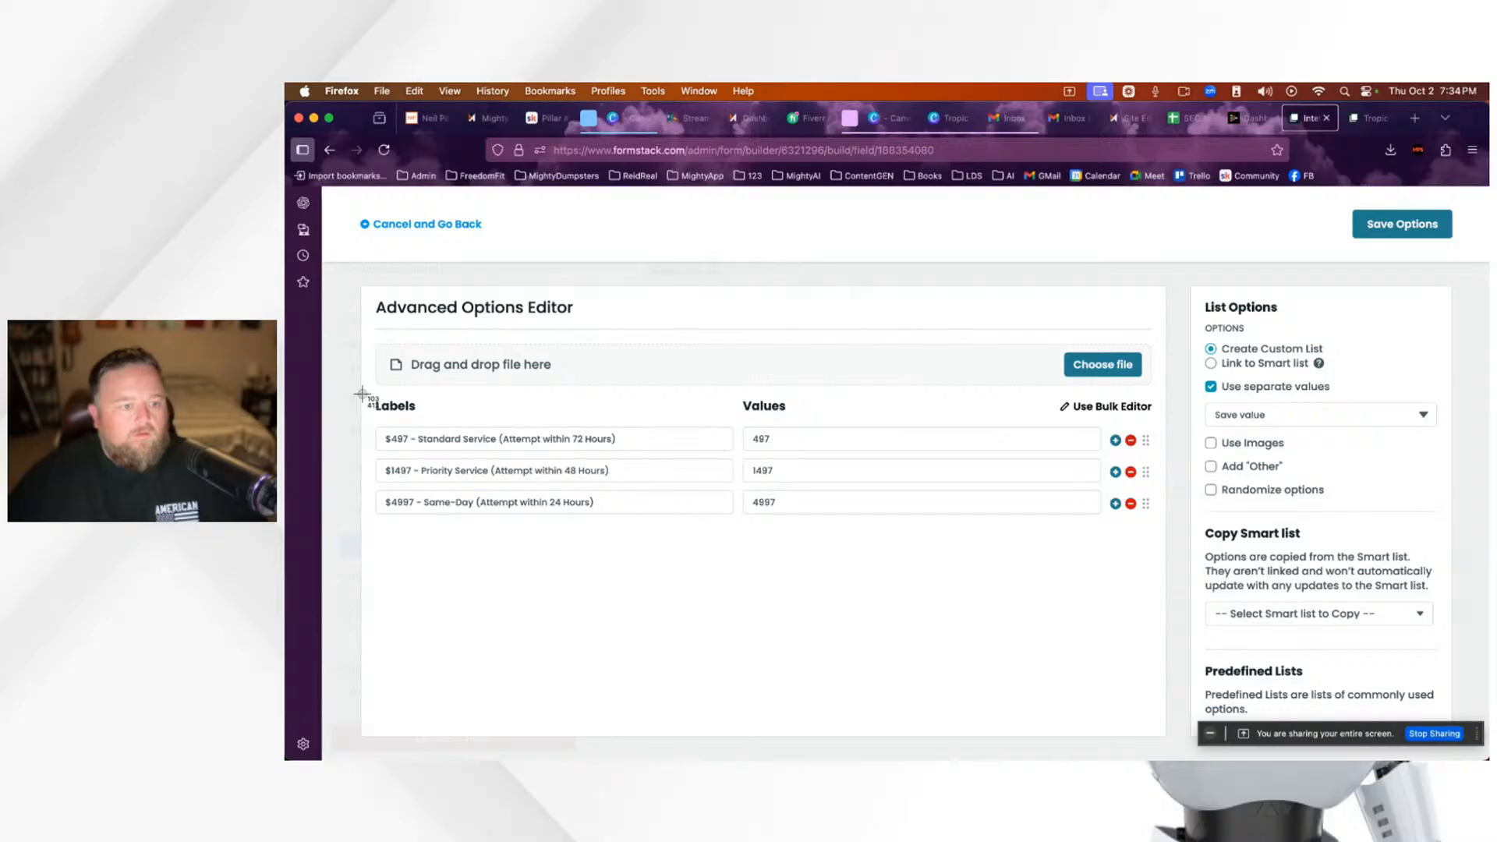
{"action": "left_click_drag", "start_coordinate": [363, 394], "coordinate": [679, 538]}
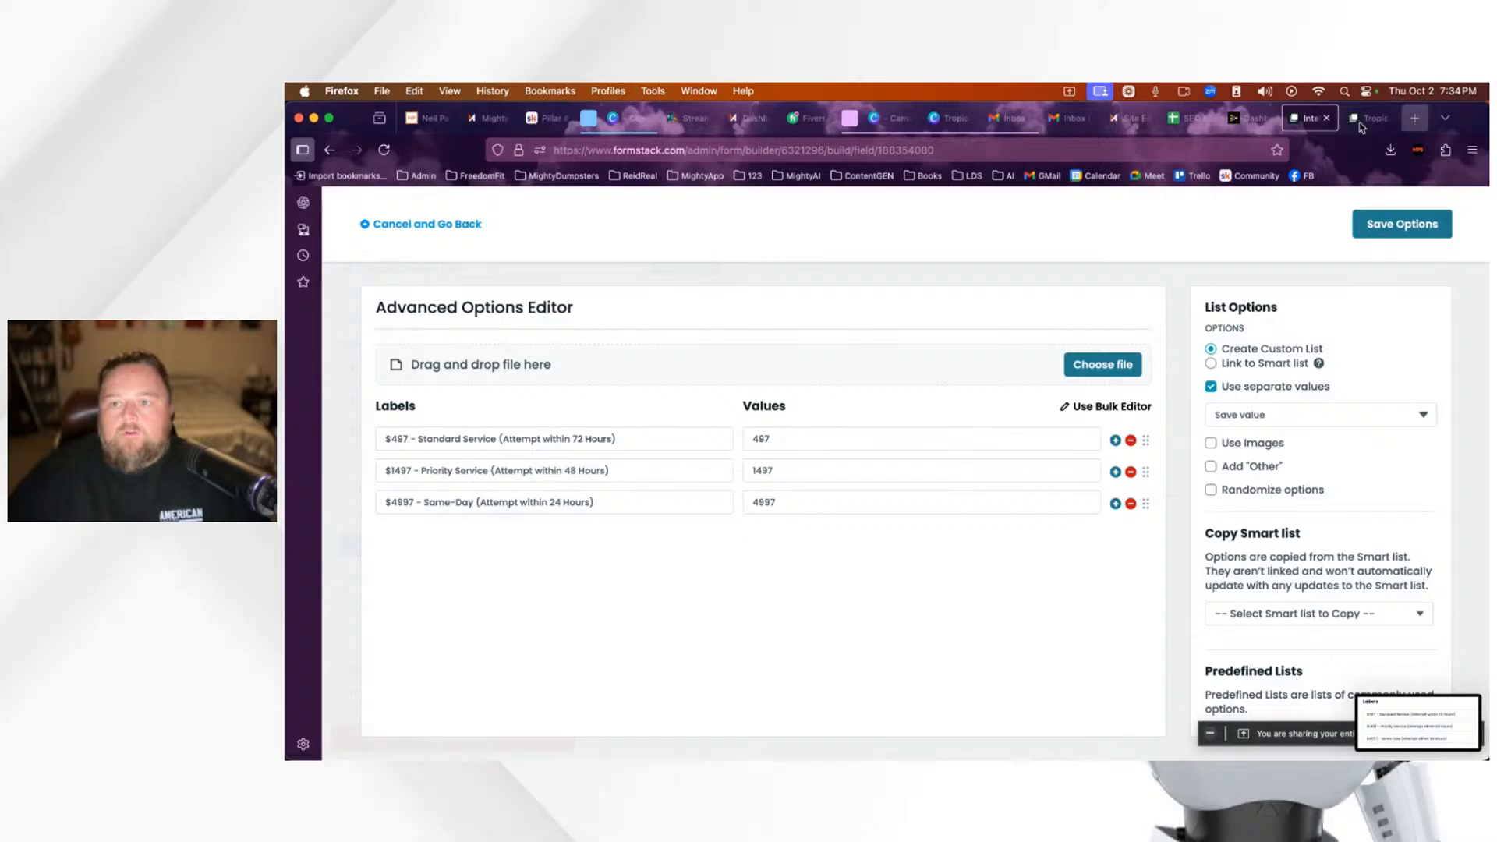
{"action": "left_click", "coordinate": [1414, 118]}
{"action": "left_click", "coordinate": [1085, 150]}
Step: Load chatgpt.com and view the full list of existing projects via See more
{"action": "type", "text": "chatgpt.com/"}
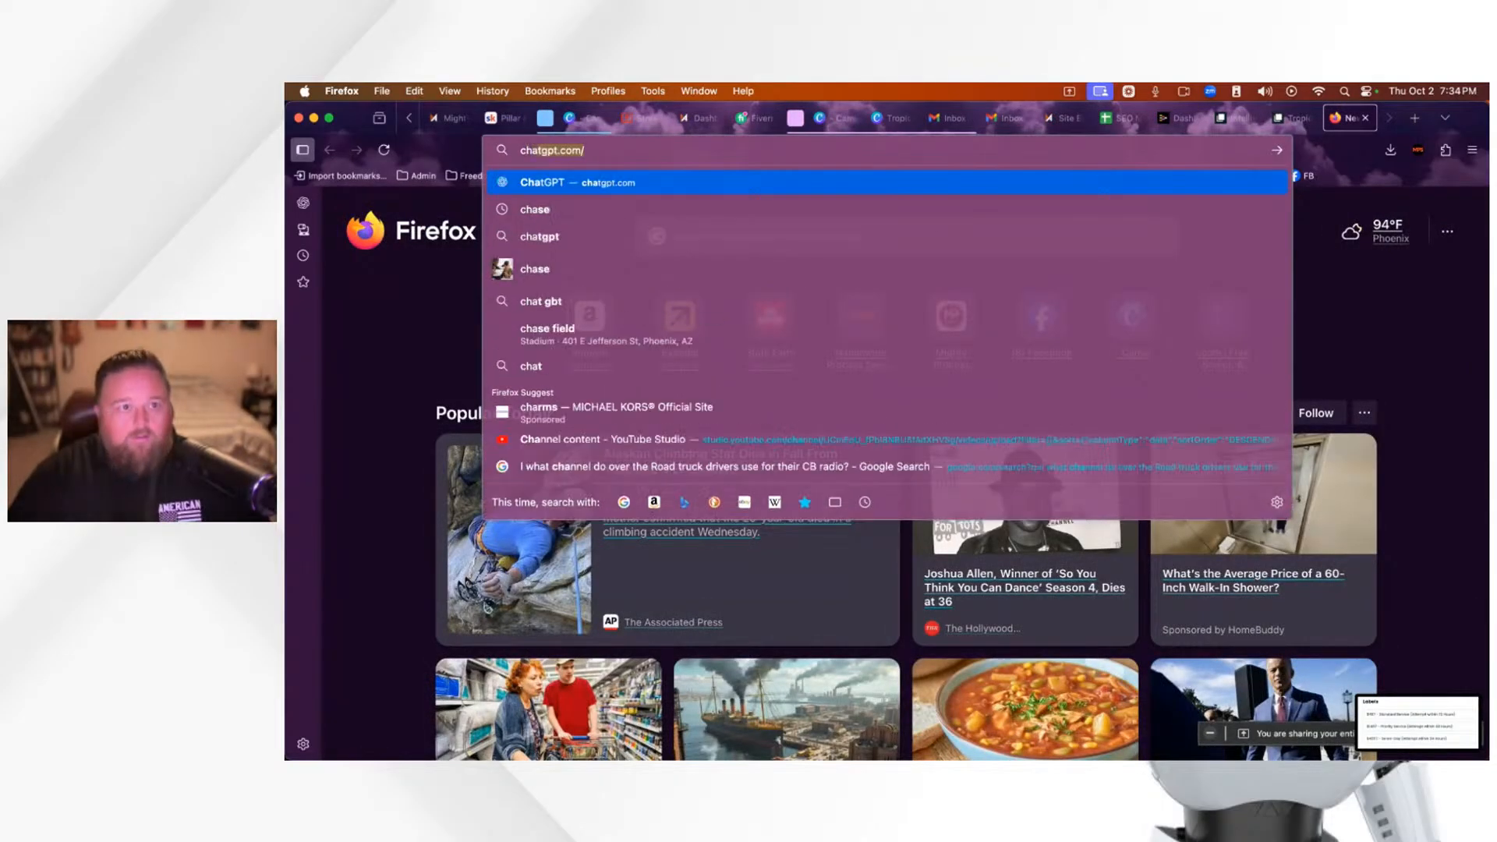
{"action": "key", "text": "Return"}
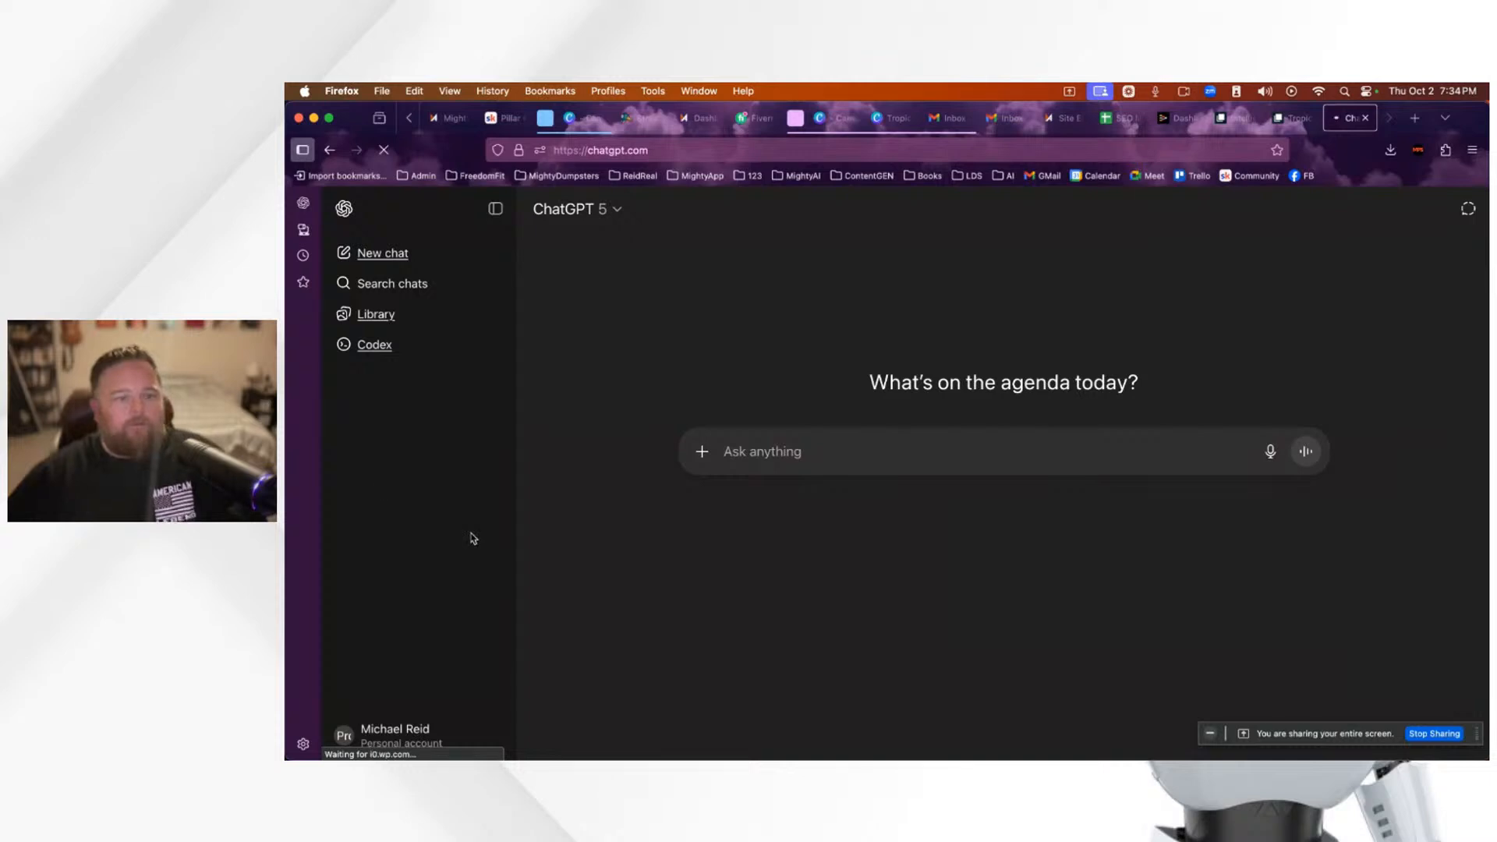
{"action": "scroll", "coordinate": [432, 566], "scroll_direction": "down", "scroll_amount": 5}
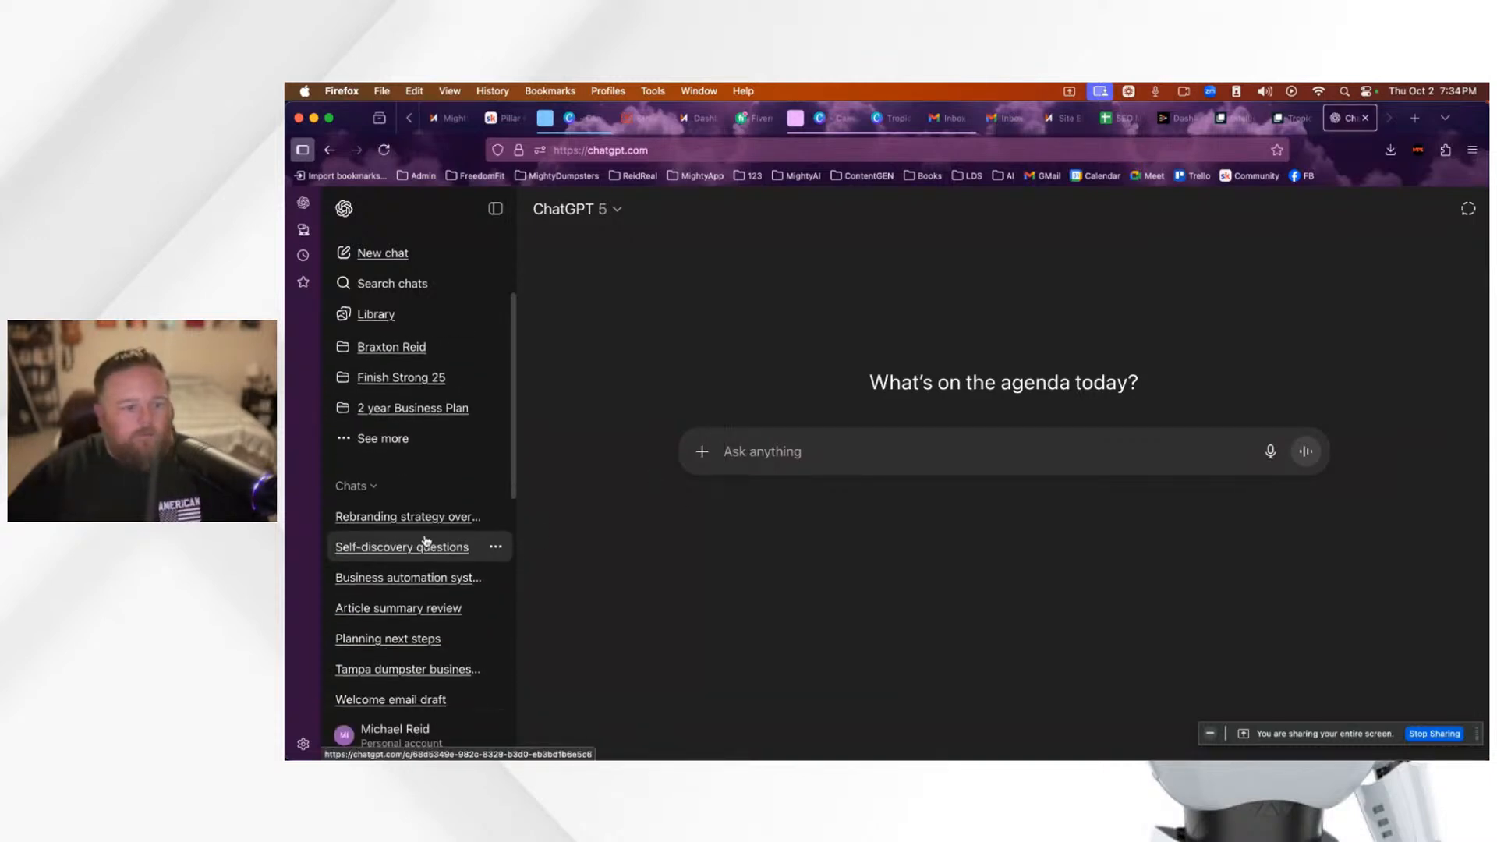
{"action": "scroll", "coordinate": [421, 546], "scroll_direction": "up", "scroll_amount": 2}
{"action": "left_click", "coordinate": [388, 534]}
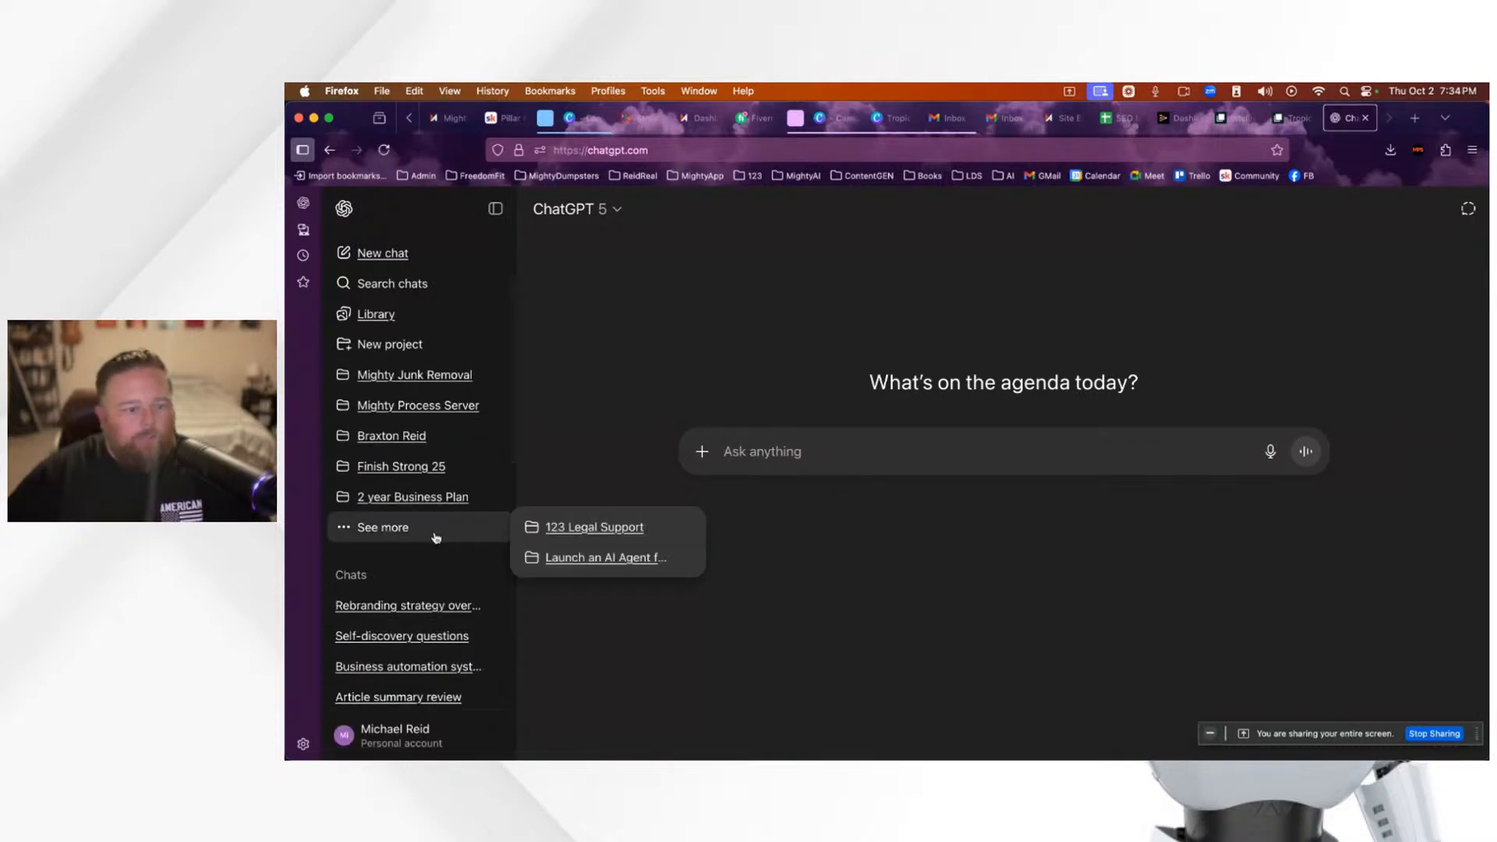
{"action": "scroll", "coordinate": [409, 483], "scroll_direction": "up", "scroll_amount": 2}
{"action": "scroll", "coordinate": [415, 480], "scroll_direction": "up", "scroll_amount": 1}
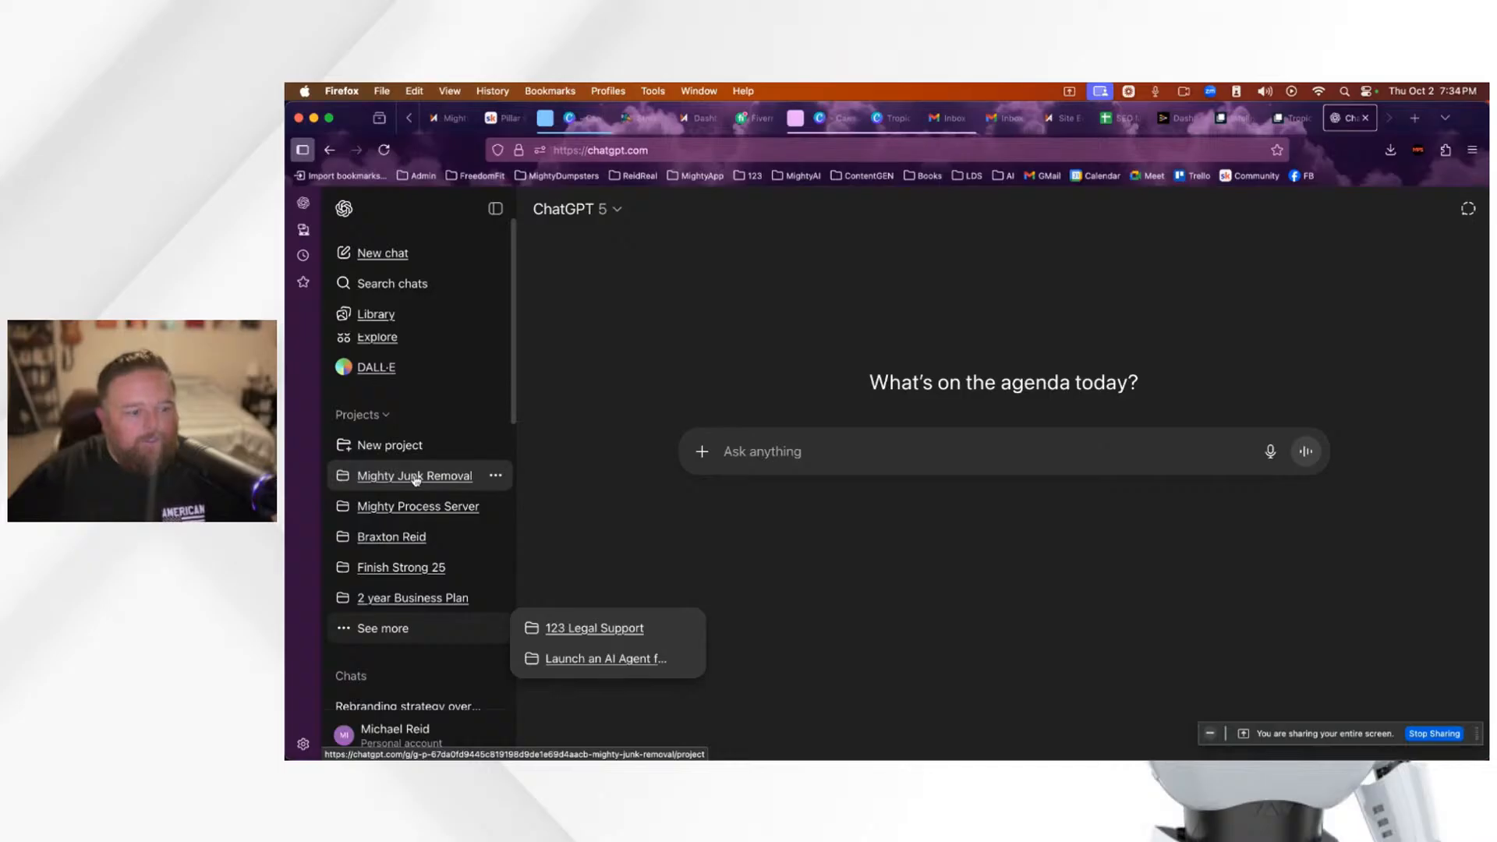
{"action": "scroll", "coordinate": [415, 479], "scroll_direction": "up", "scroll_amount": 2}
{"action": "scroll", "coordinate": [416, 485], "scroll_direction": "up", "scroll_amount": 1}
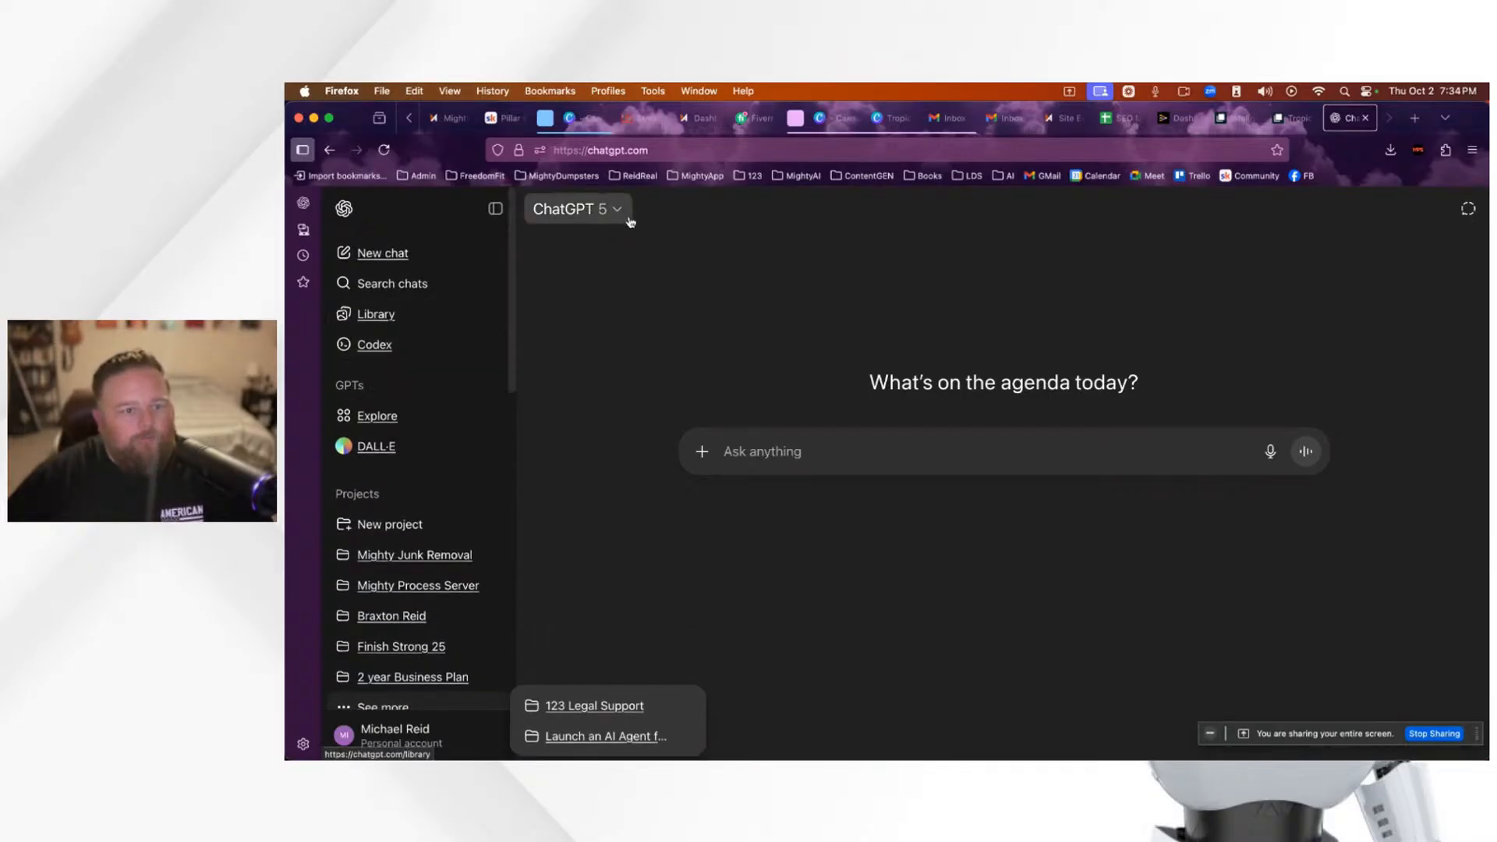
{"action": "left_click", "coordinate": [776, 588]}
Step: Create a new ChatGPT project named Tropic Process
{"action": "left_click", "coordinate": [387, 528]}
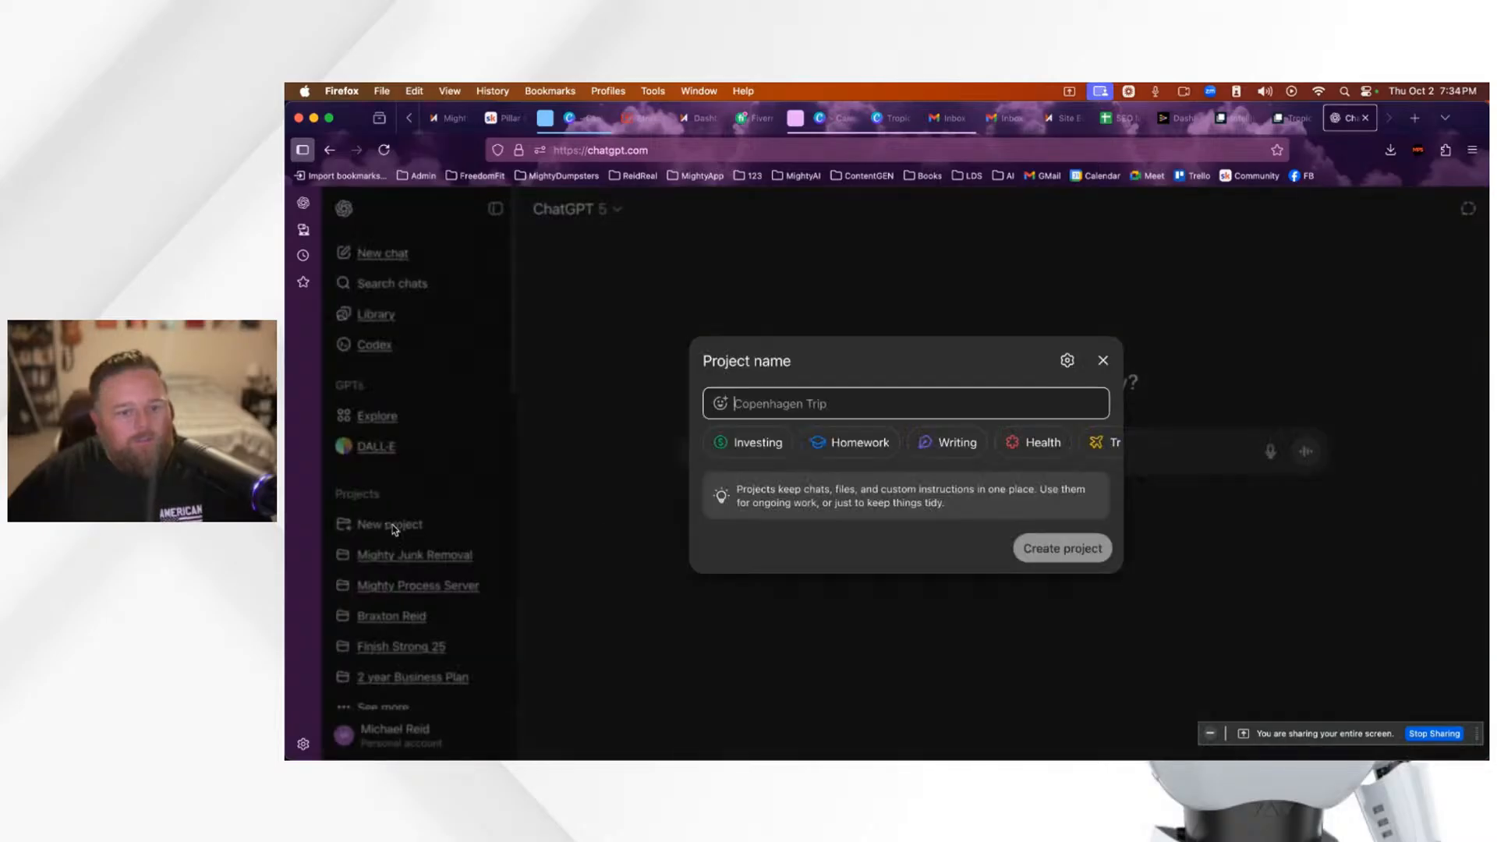
{"action": "type", "text": "T"}
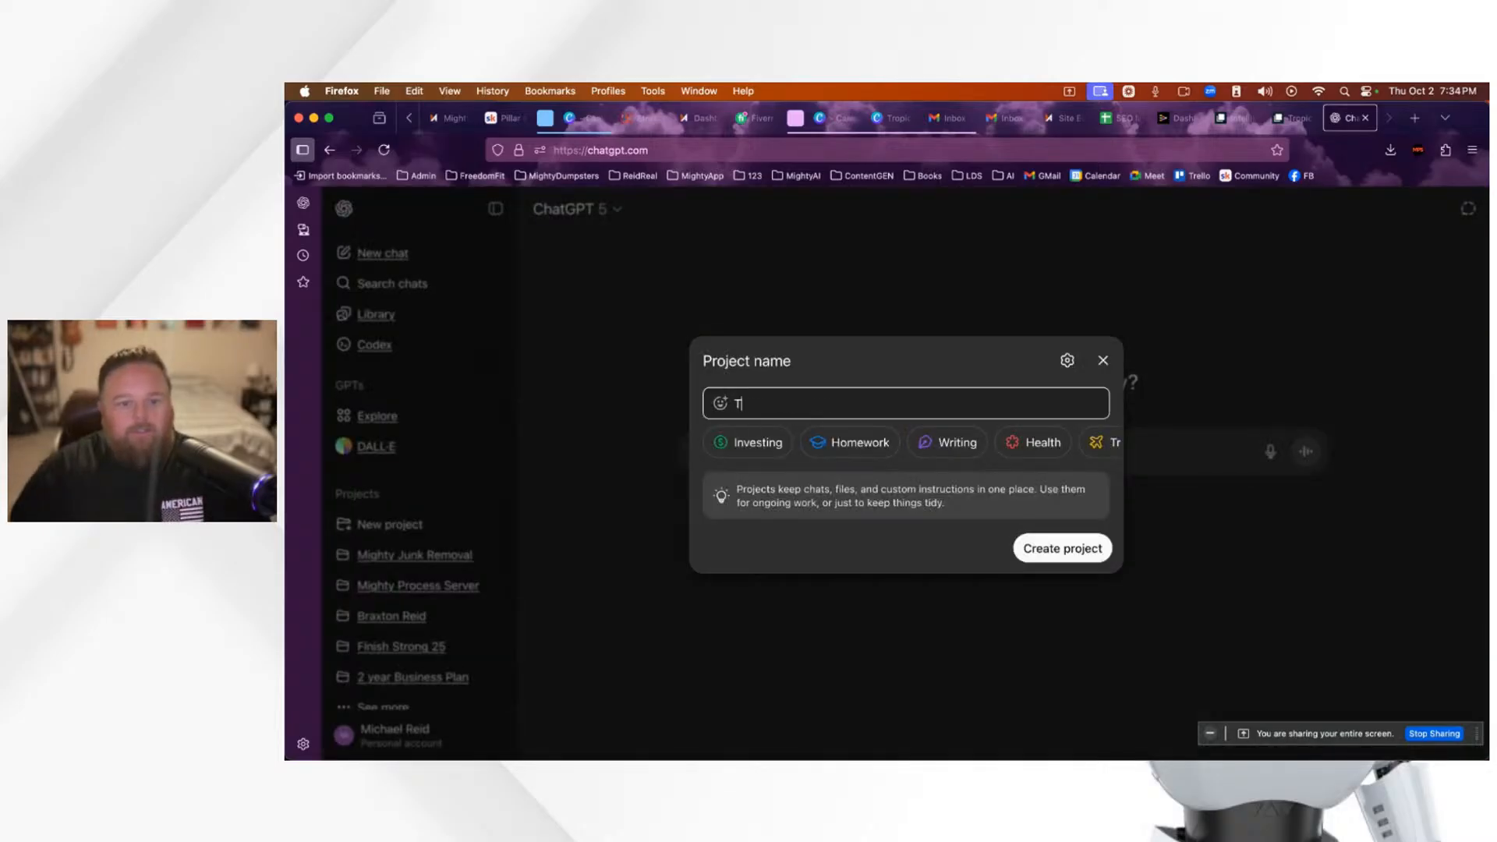
{"action": "type", "text": "ropic P"}
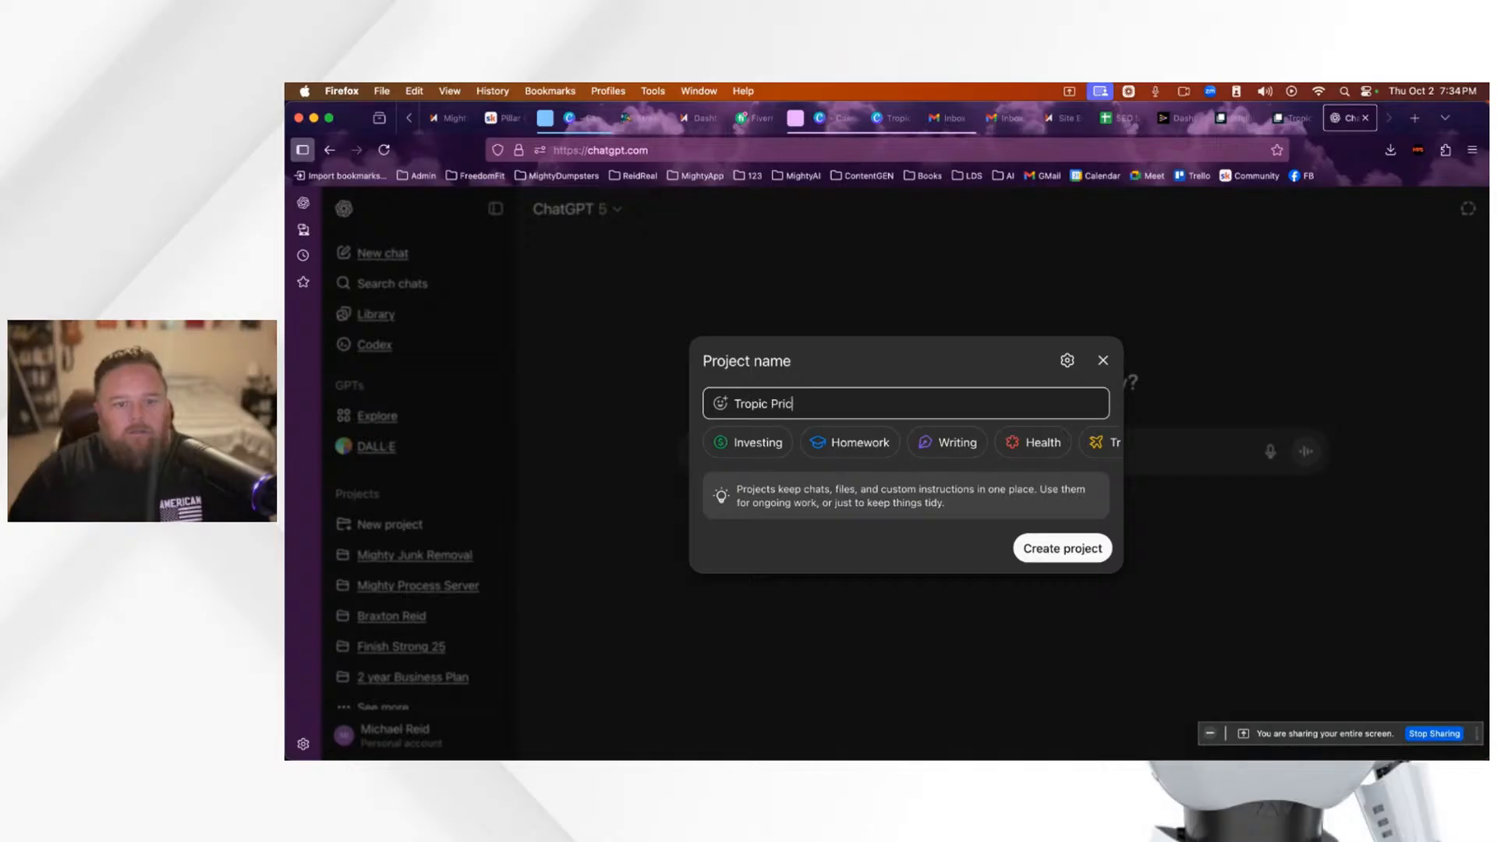
{"action": "type", "text": "rocess"}
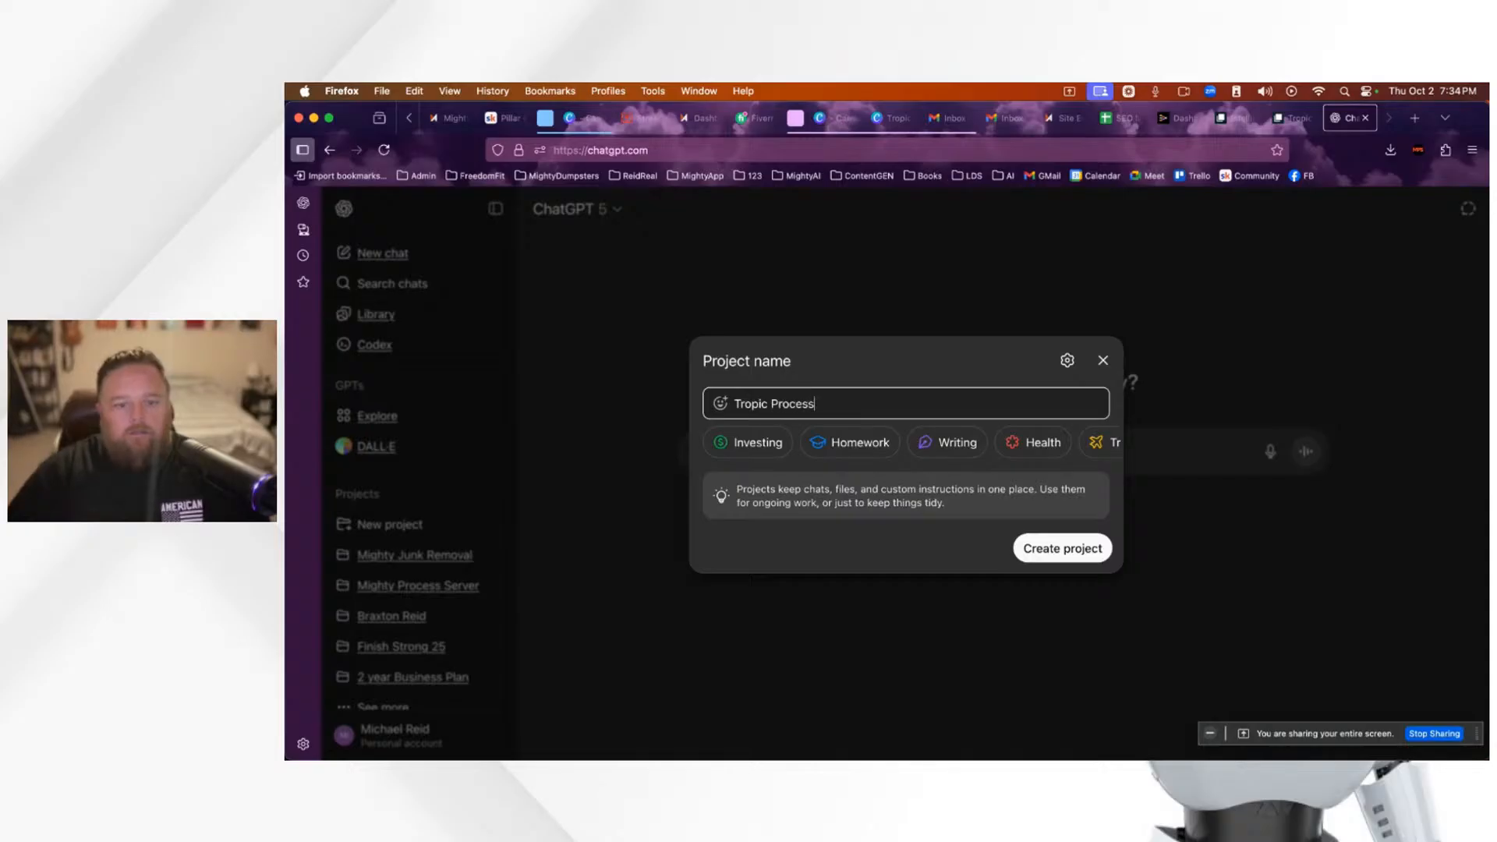
{"action": "left_click", "coordinate": [1059, 551]}
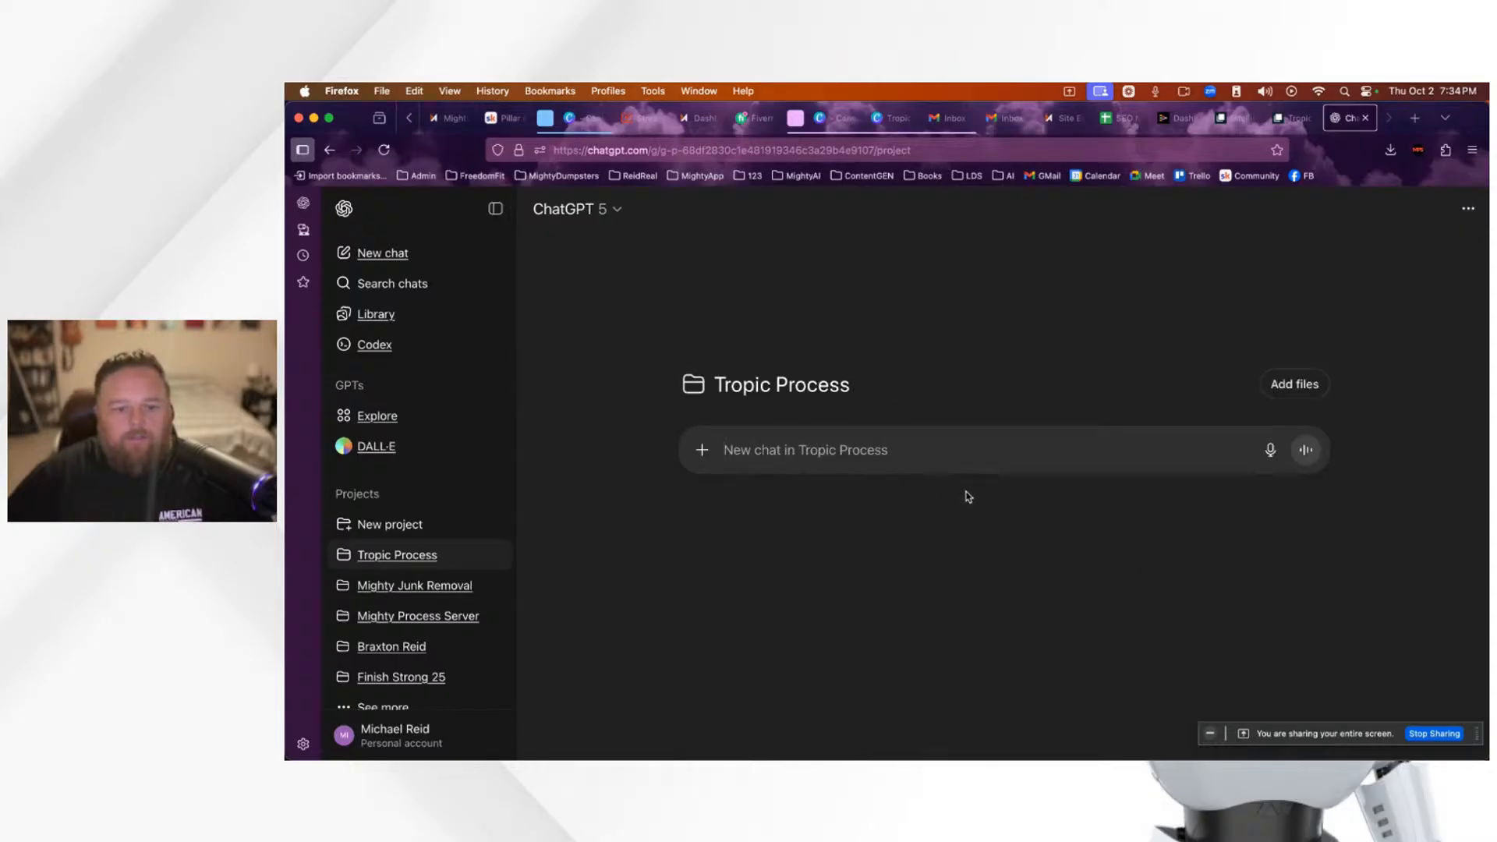
Step: Try dictating the first message, allowing microphone access, then cancel the recording
{"action": "type", "text": "I'm "}
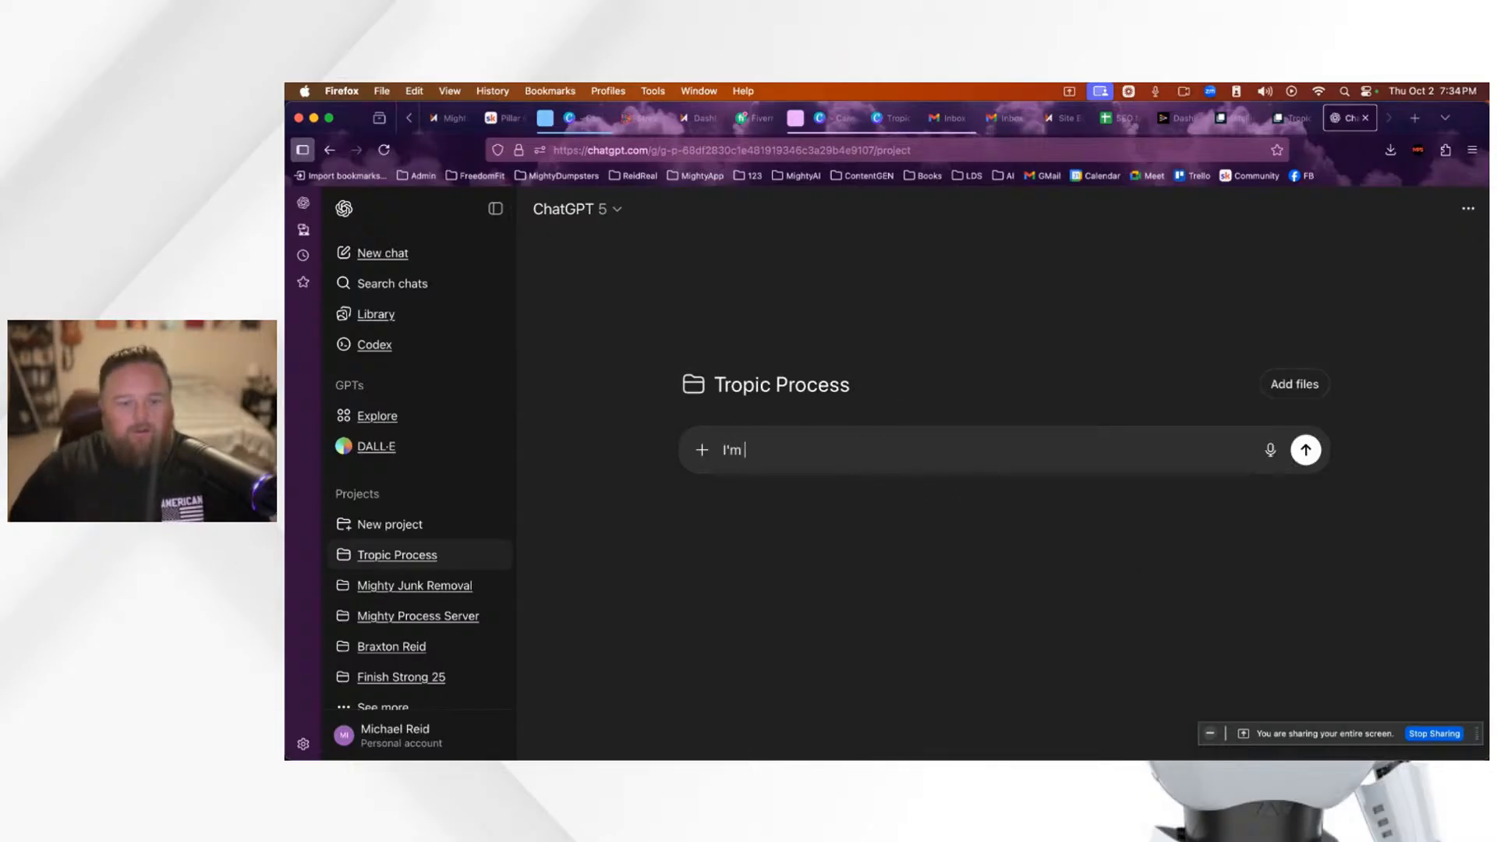
{"action": "type", "text": "bu"}
{"action": "key", "text": "BackSpace"}
{"action": "key", "text": "BackSpace"}
{"action": "key", "text": "BackSpace"}
{"action": "key", "text": "BackSpace"}
{"action": "key", "text": "BackSpace"}
{"action": "key", "text": "BackSpace"}
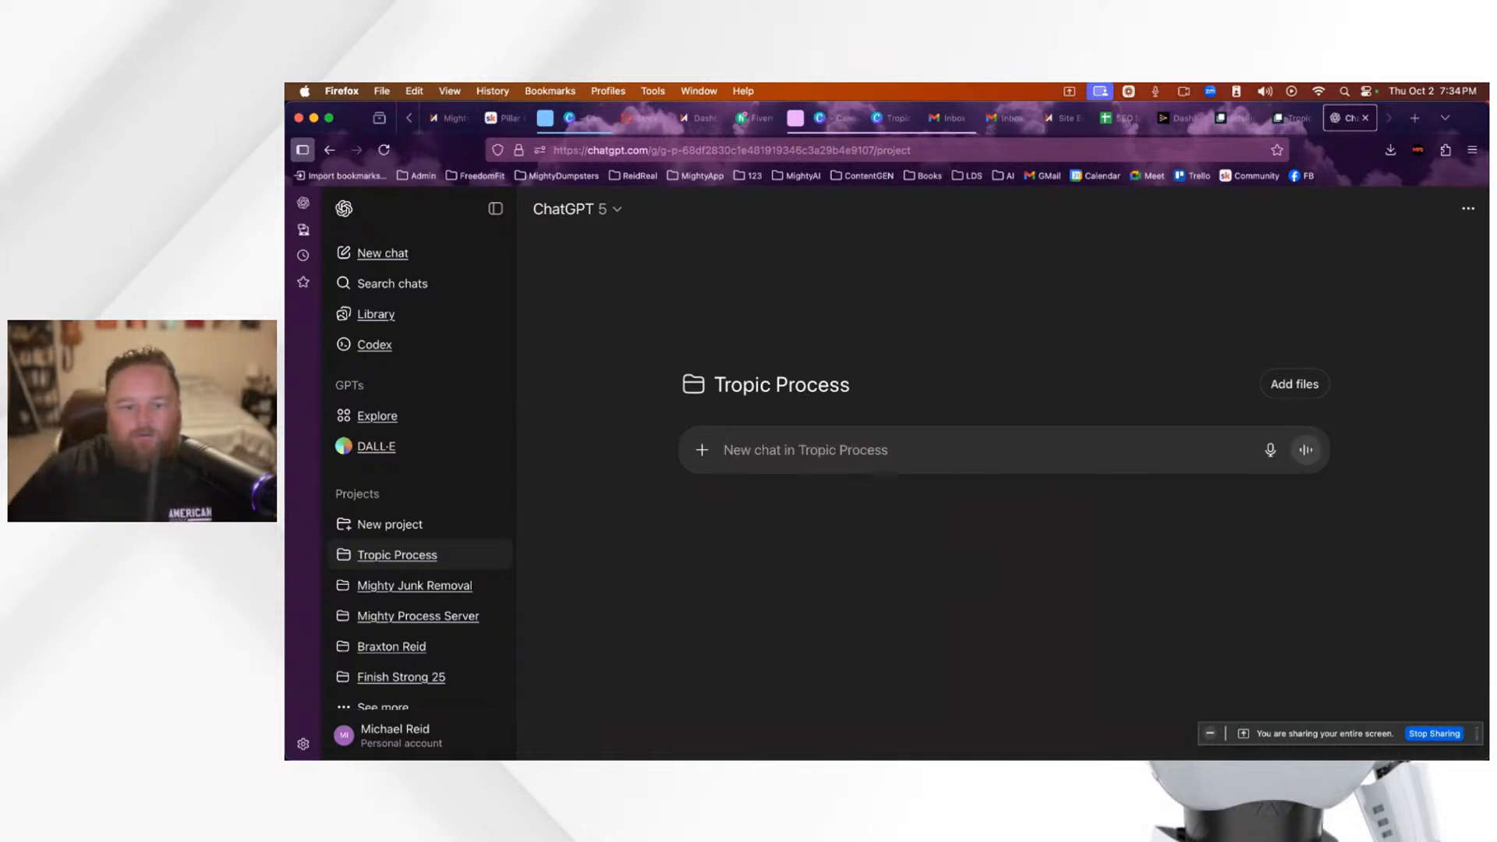
{"action": "left_click", "coordinate": [1271, 454]}
{"action": "left_click", "coordinate": [821, 259]}
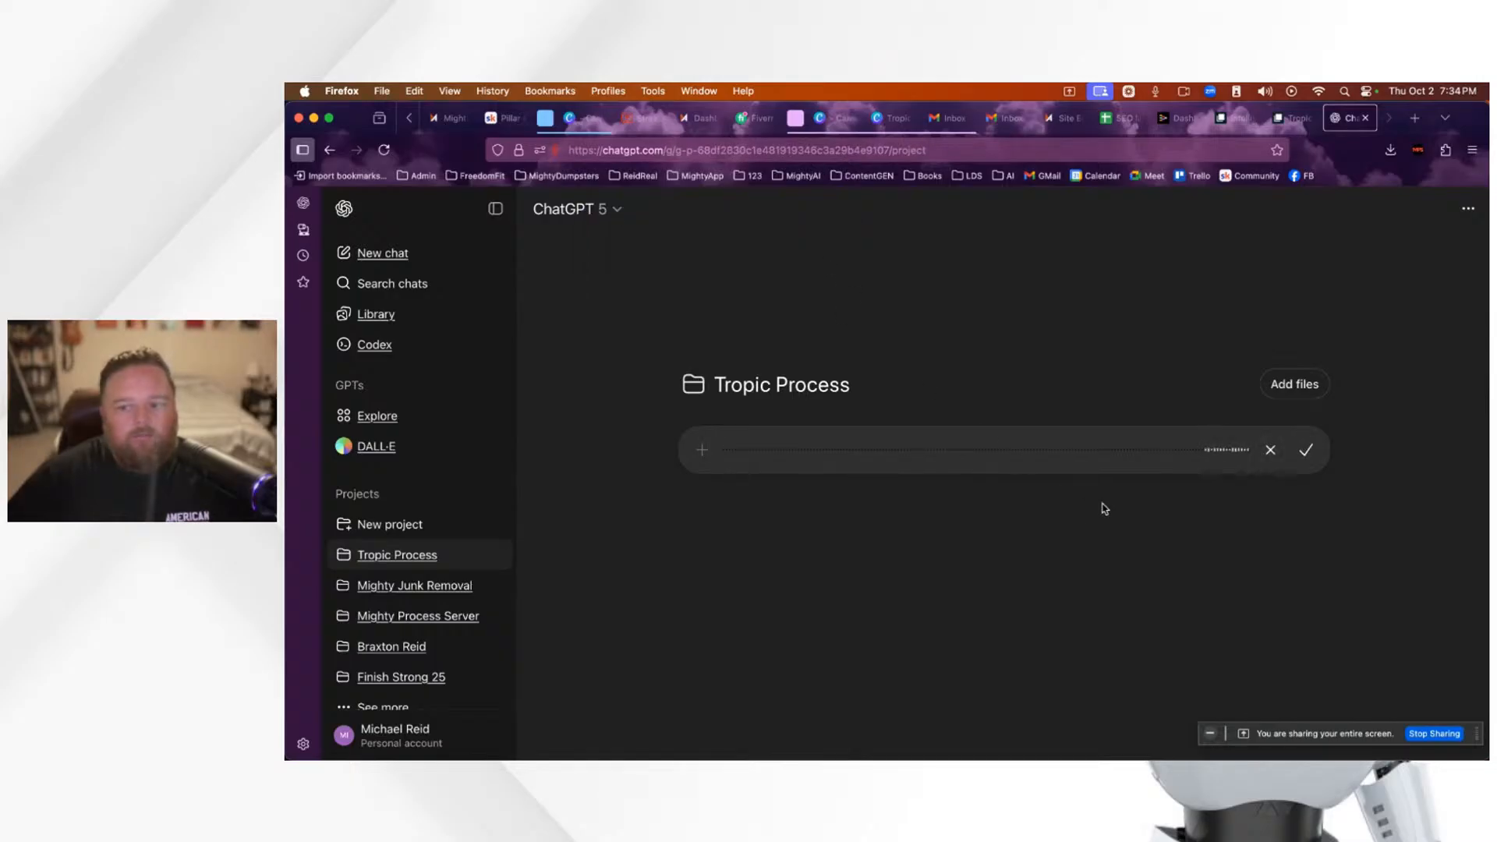
{"action": "left_click", "coordinate": [1270, 453]}
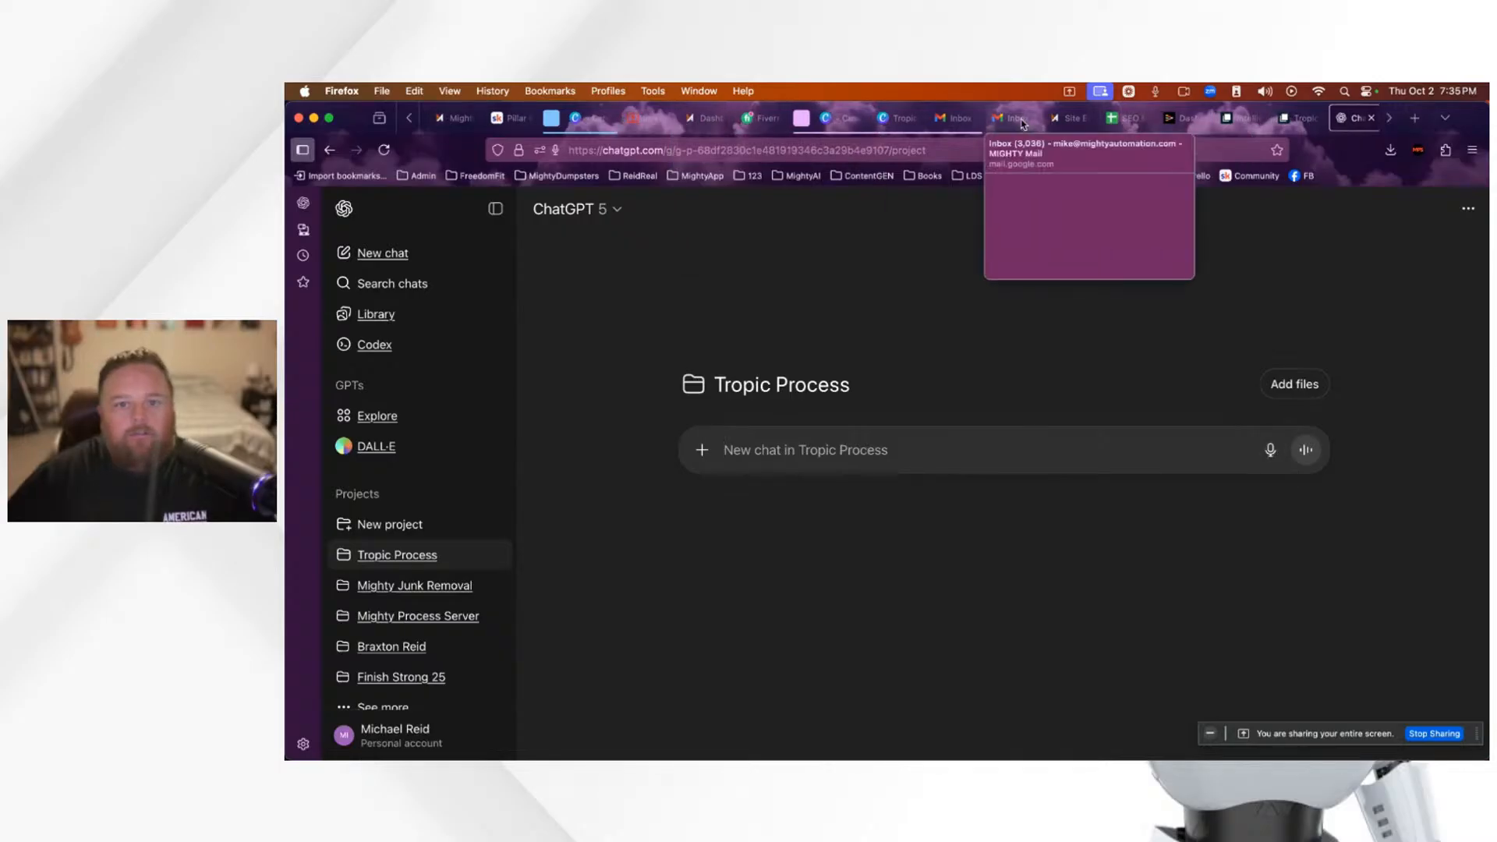
Step: Feature viewer comments in StreamYard, leaving the 'Yep' comment on stage, then return to ChatGPT
{"action": "left_click", "coordinate": [655, 122]}
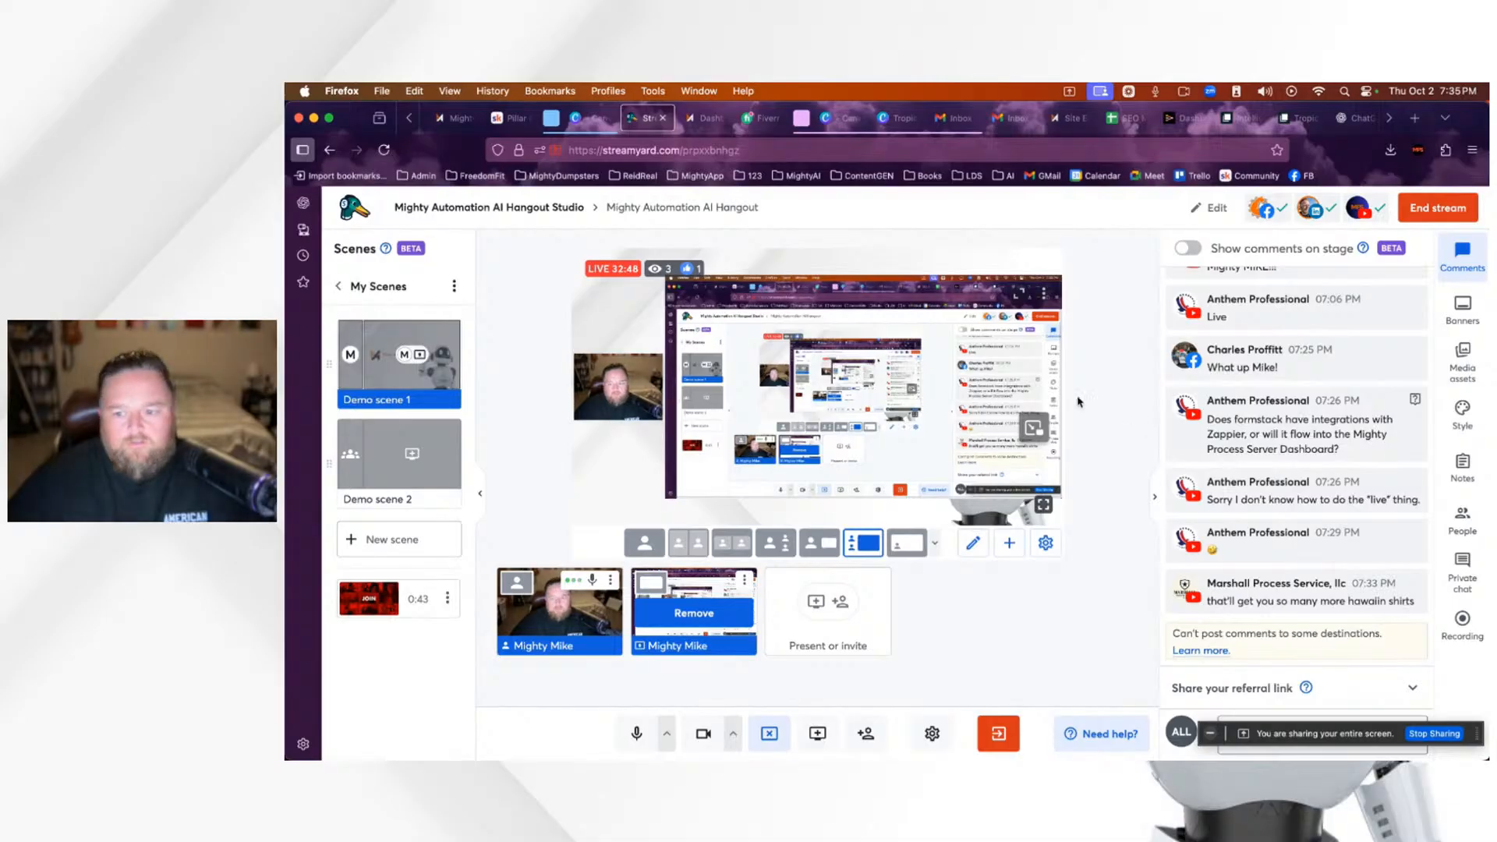
{"action": "left_click", "coordinate": [1315, 599]}
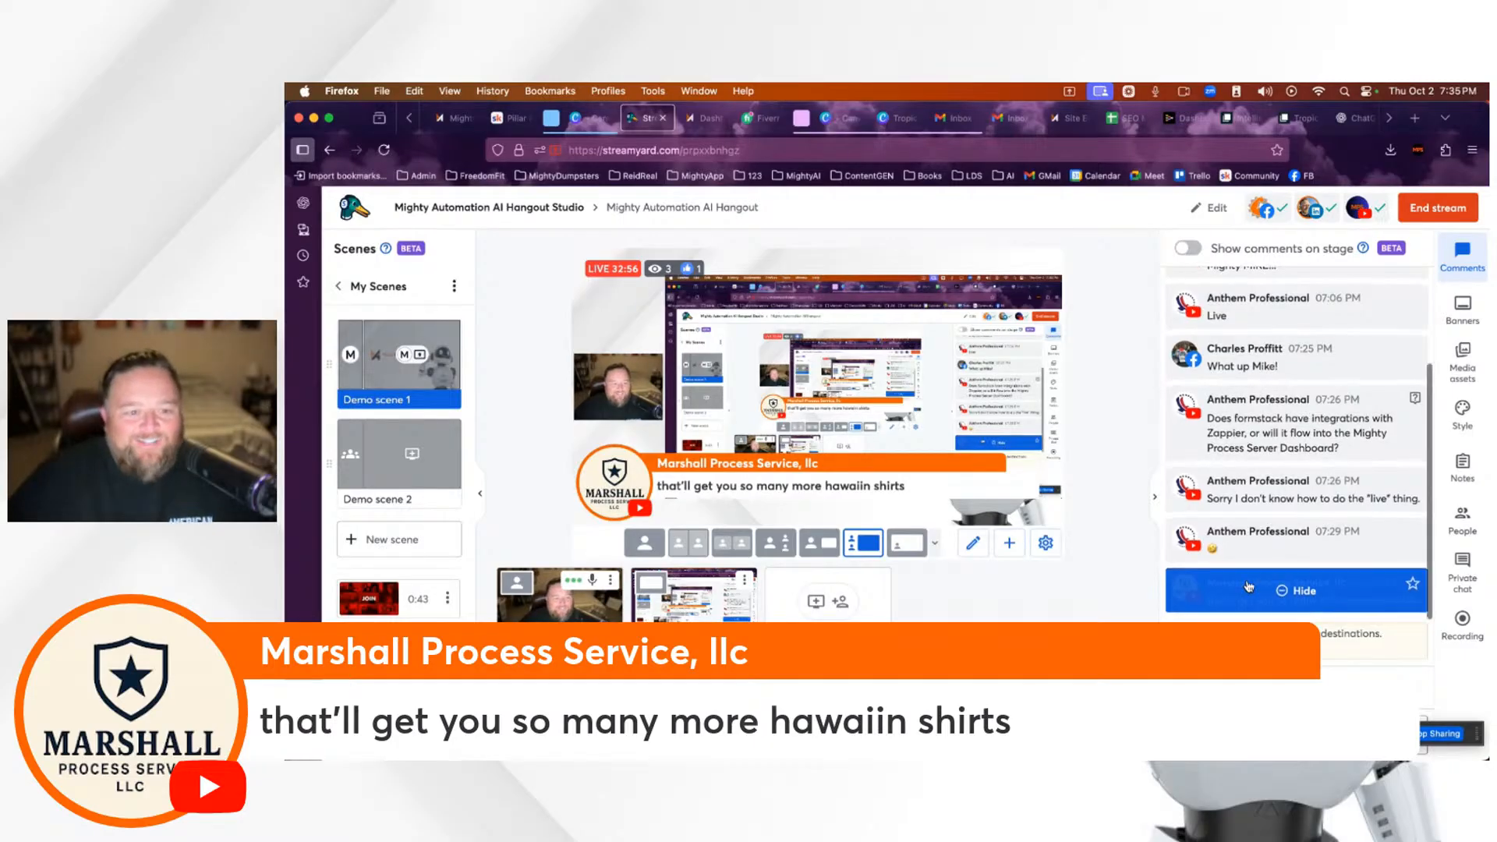
{"action": "left_click", "coordinate": [1303, 597]}
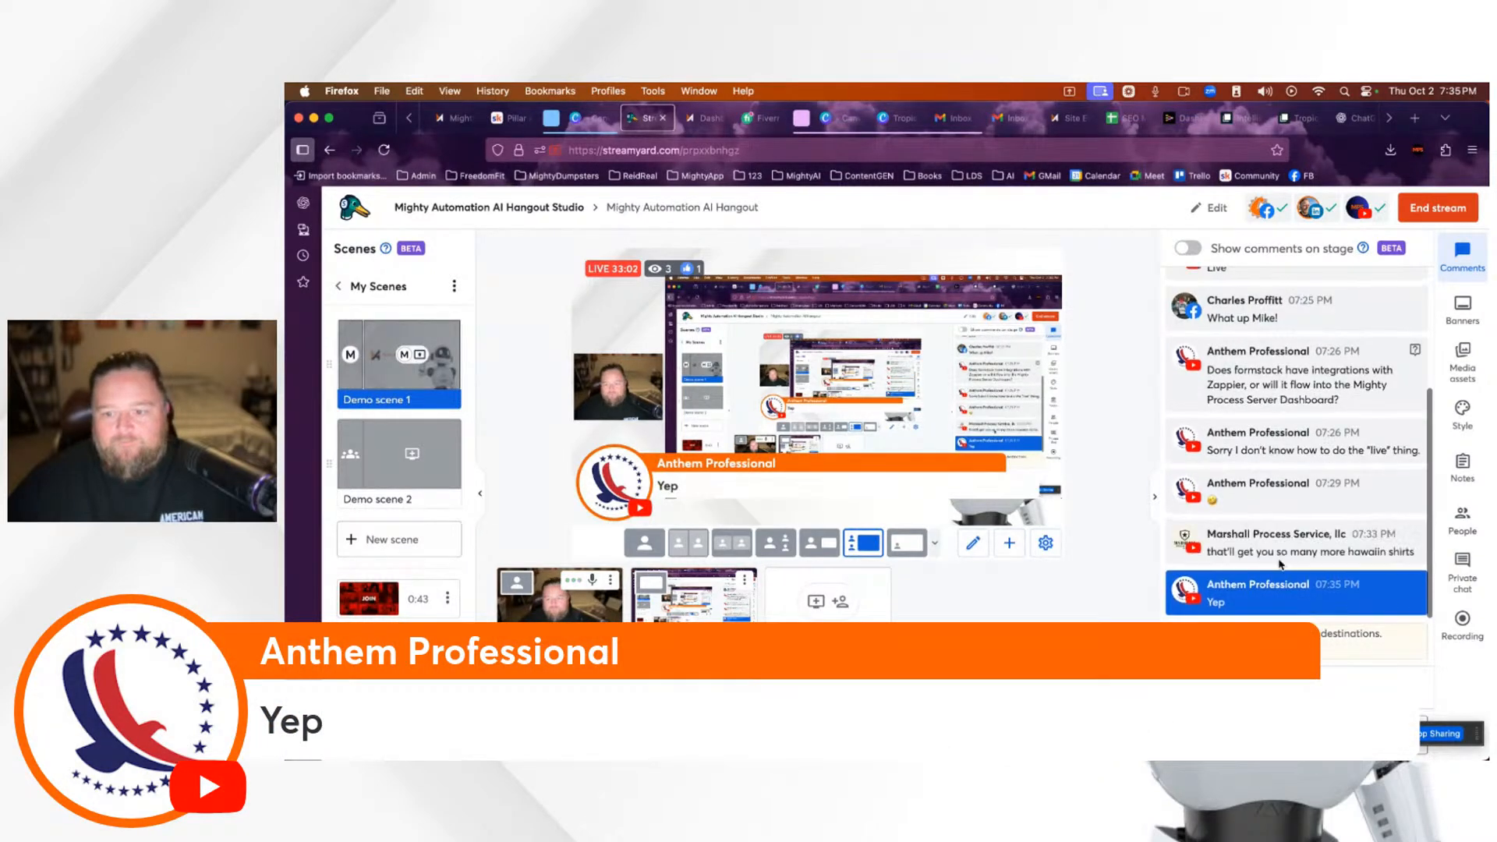
{"action": "left_click", "coordinate": [1296, 542]}
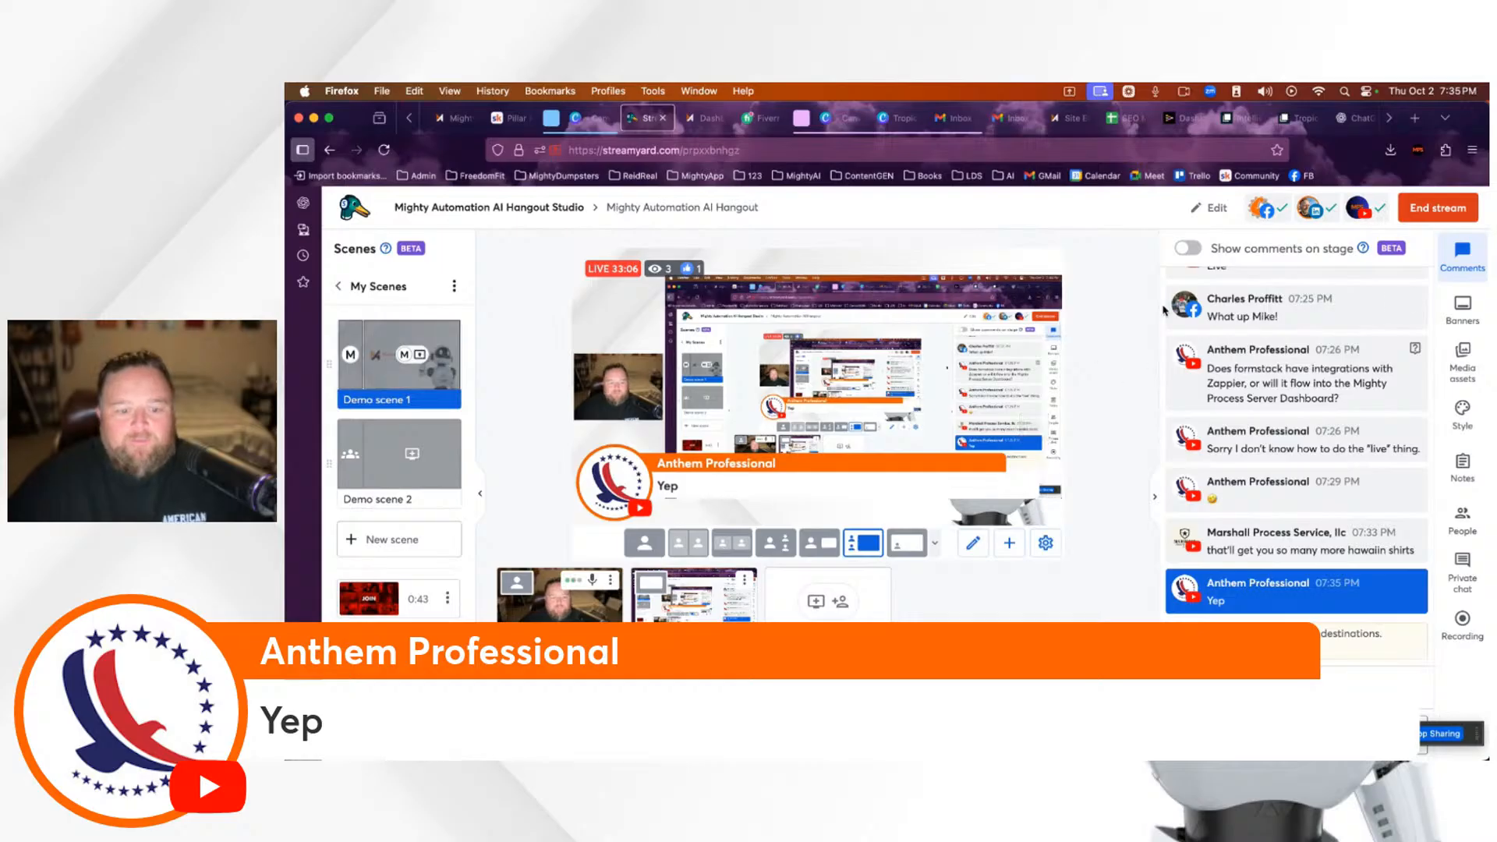
{"action": "left_click", "coordinate": [1350, 118]}
{"action": "left_click", "coordinate": [845, 452]}
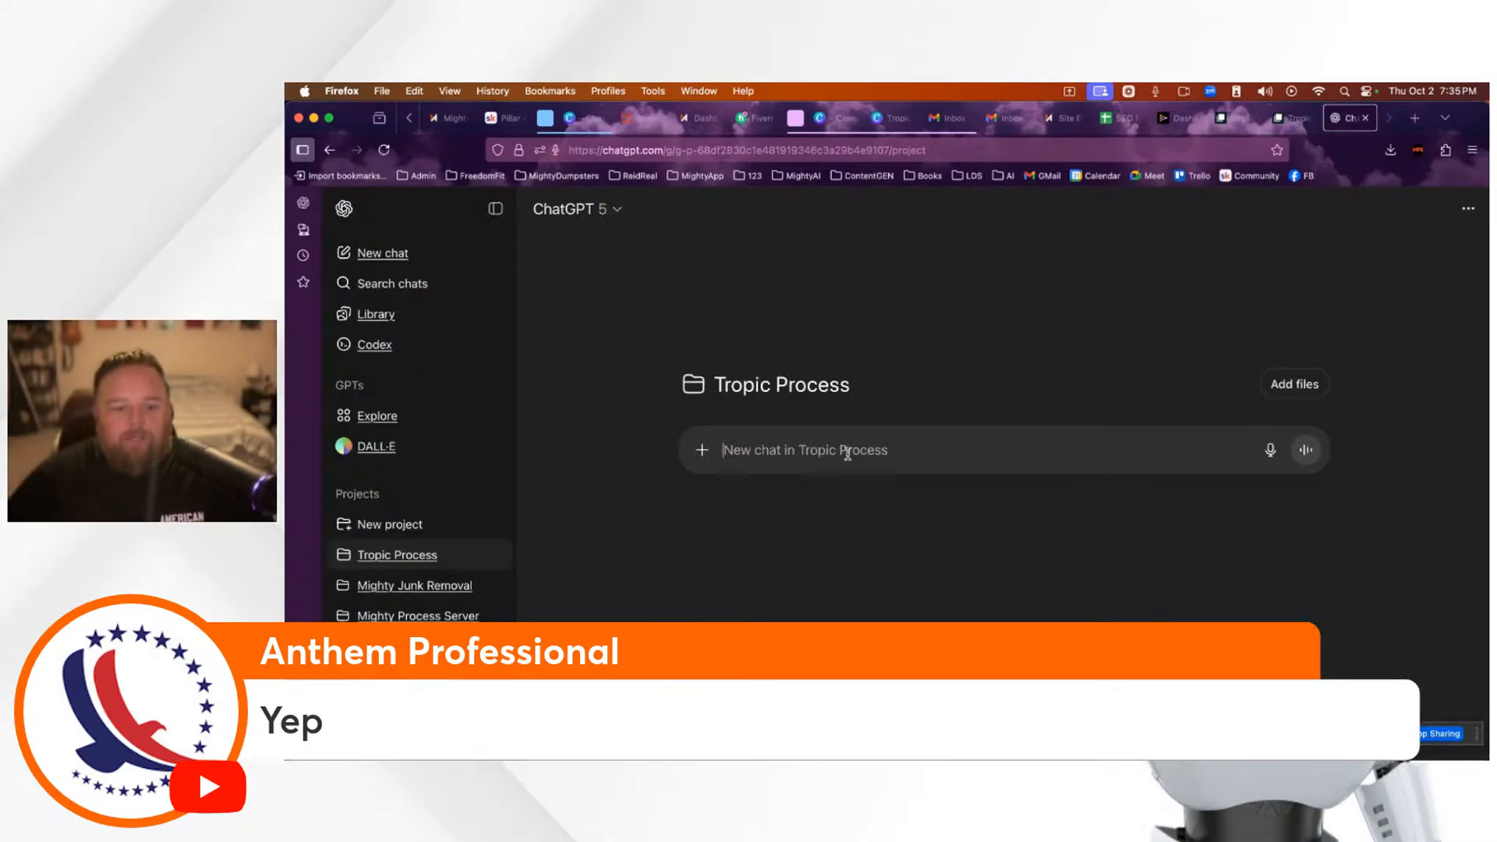
Step: Dictate and send a brief on the premium Florida process-serving brand and its website plans
{"action": "left_click", "coordinate": [1271, 451]}
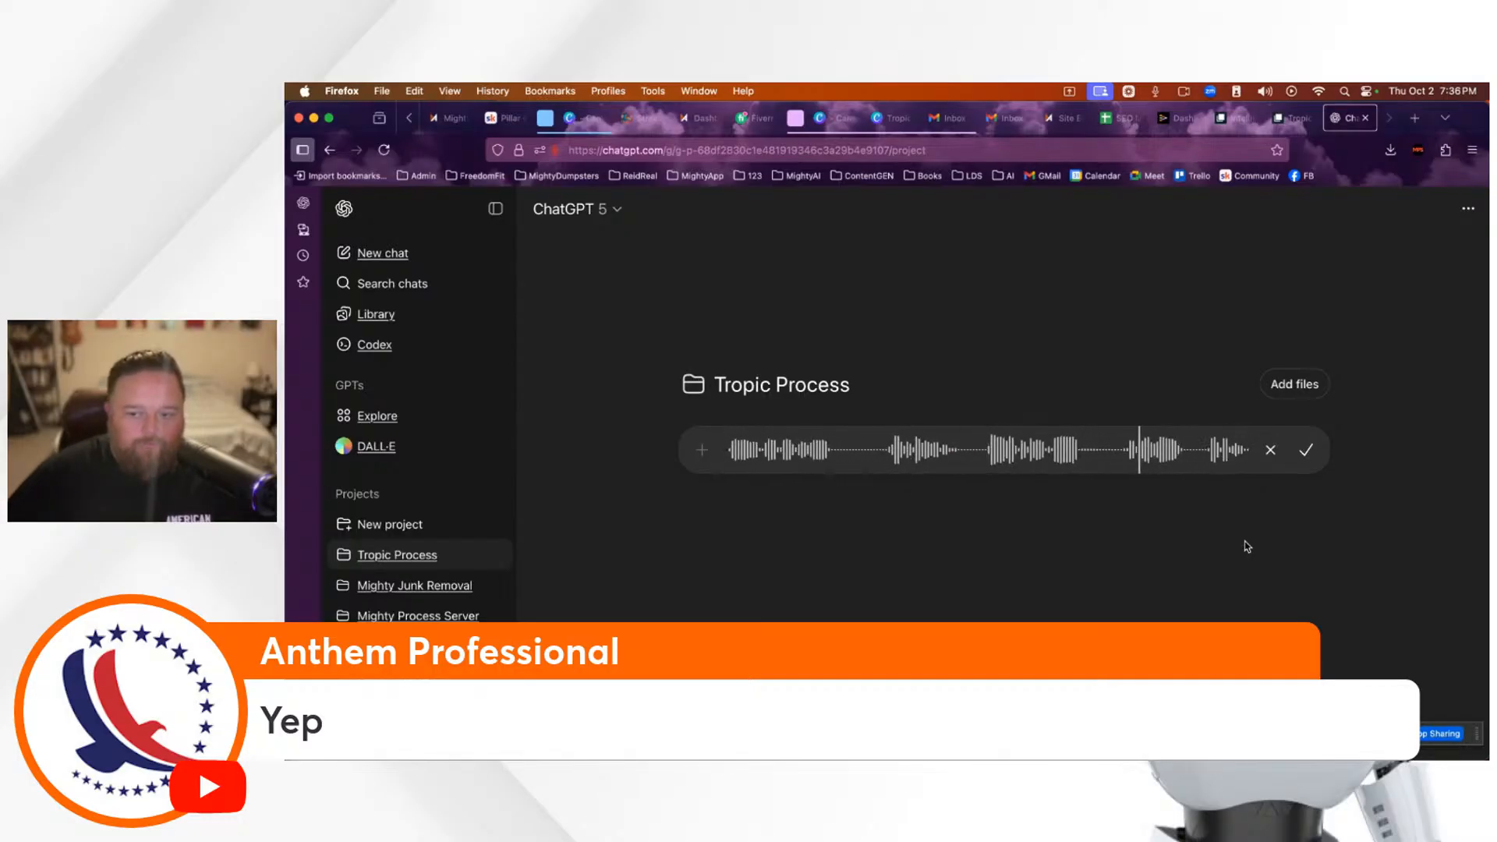
{"action": "left_click", "coordinate": [1308, 452]}
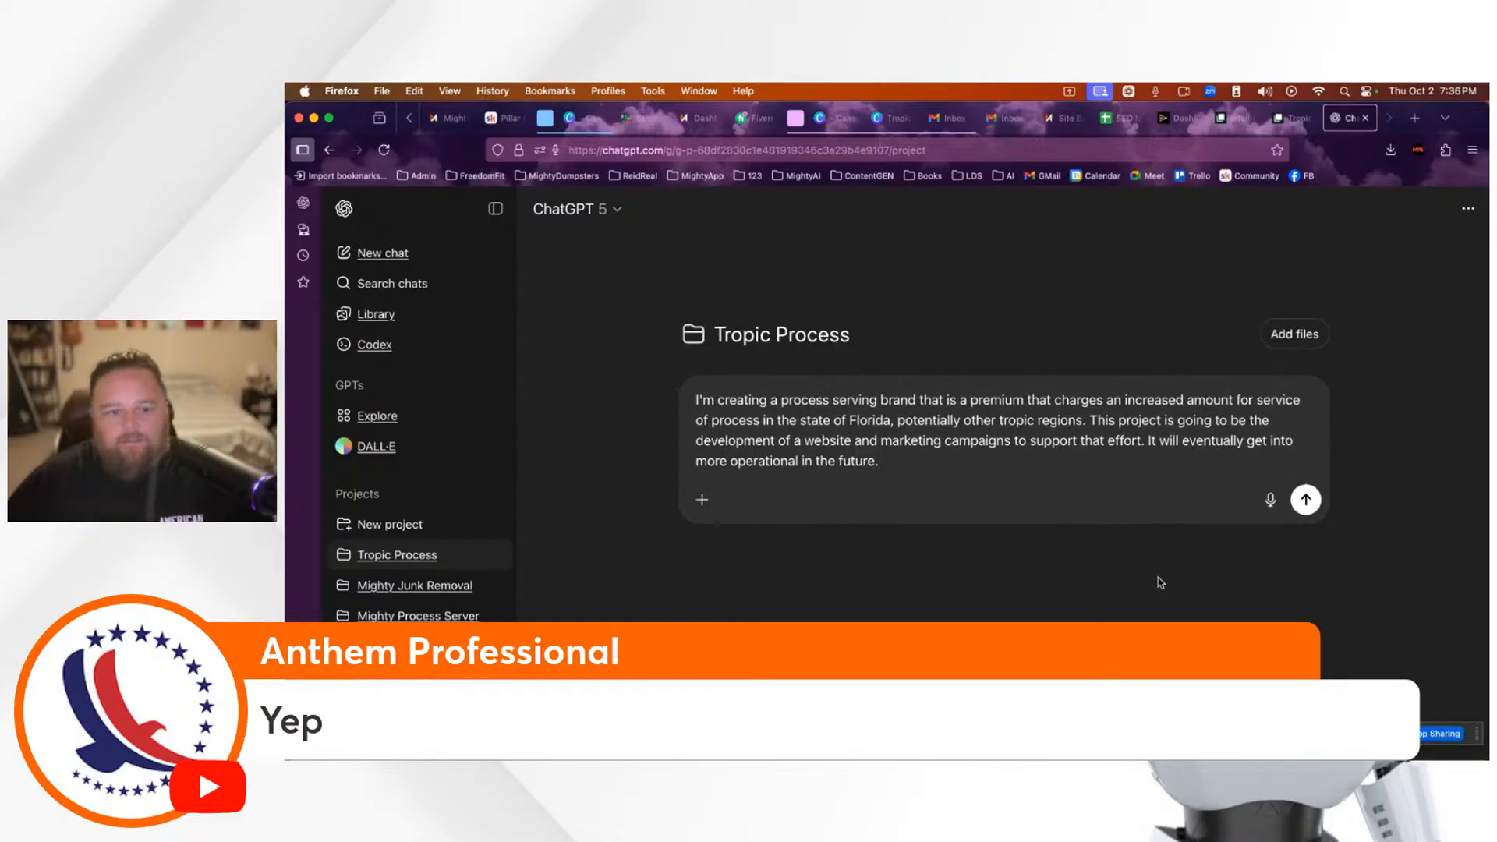
{"action": "left_click", "coordinate": [1304, 499]}
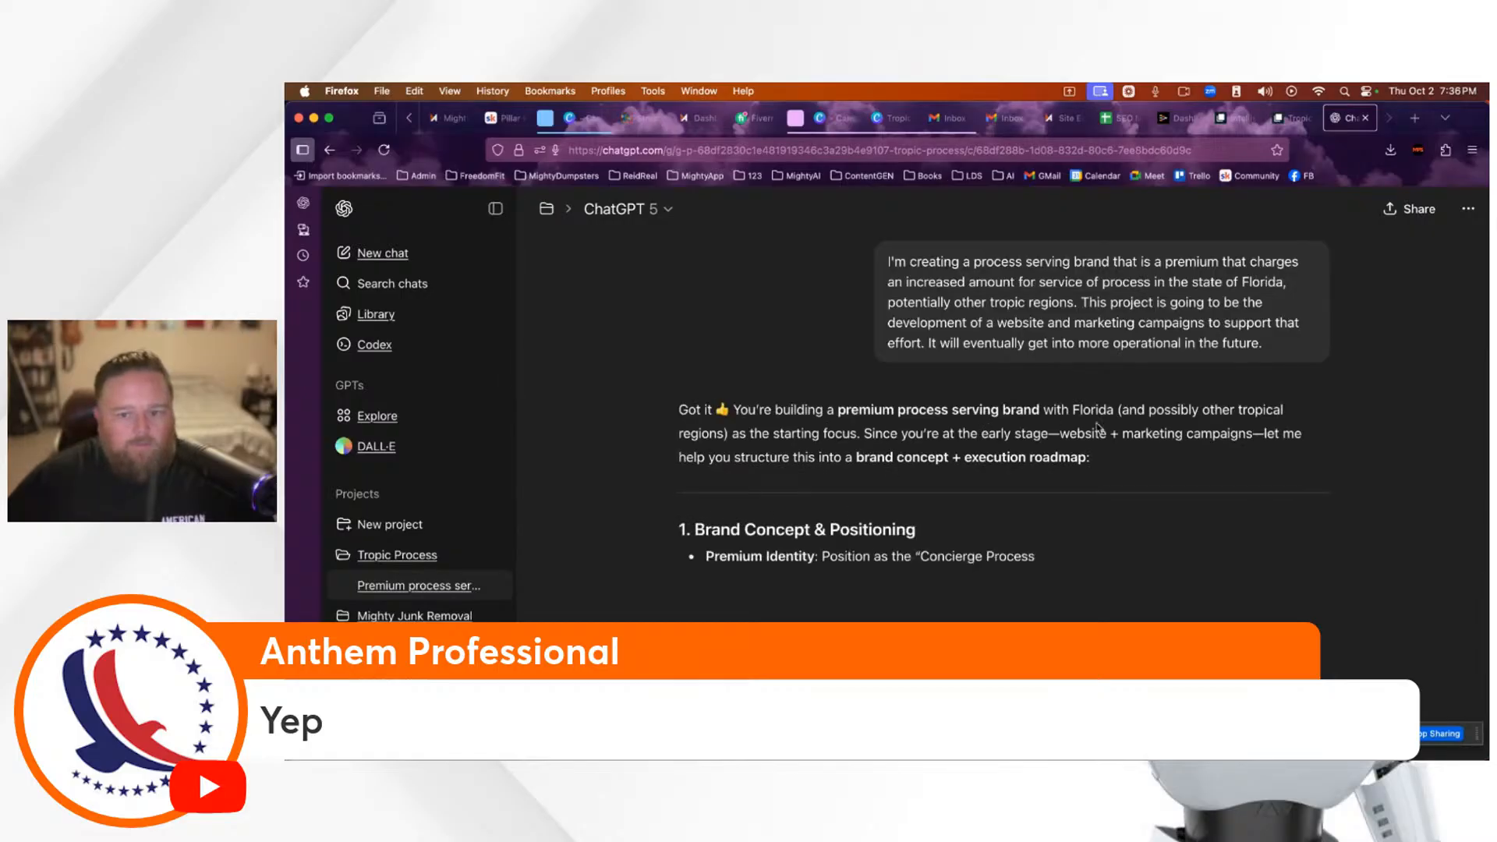
Step: Read the Concierge Process Serving Experience reply and open the composer's attachment menu
{"action": "scroll", "coordinate": [1137, 607], "scroll_direction": "down", "scroll_amount": 1}
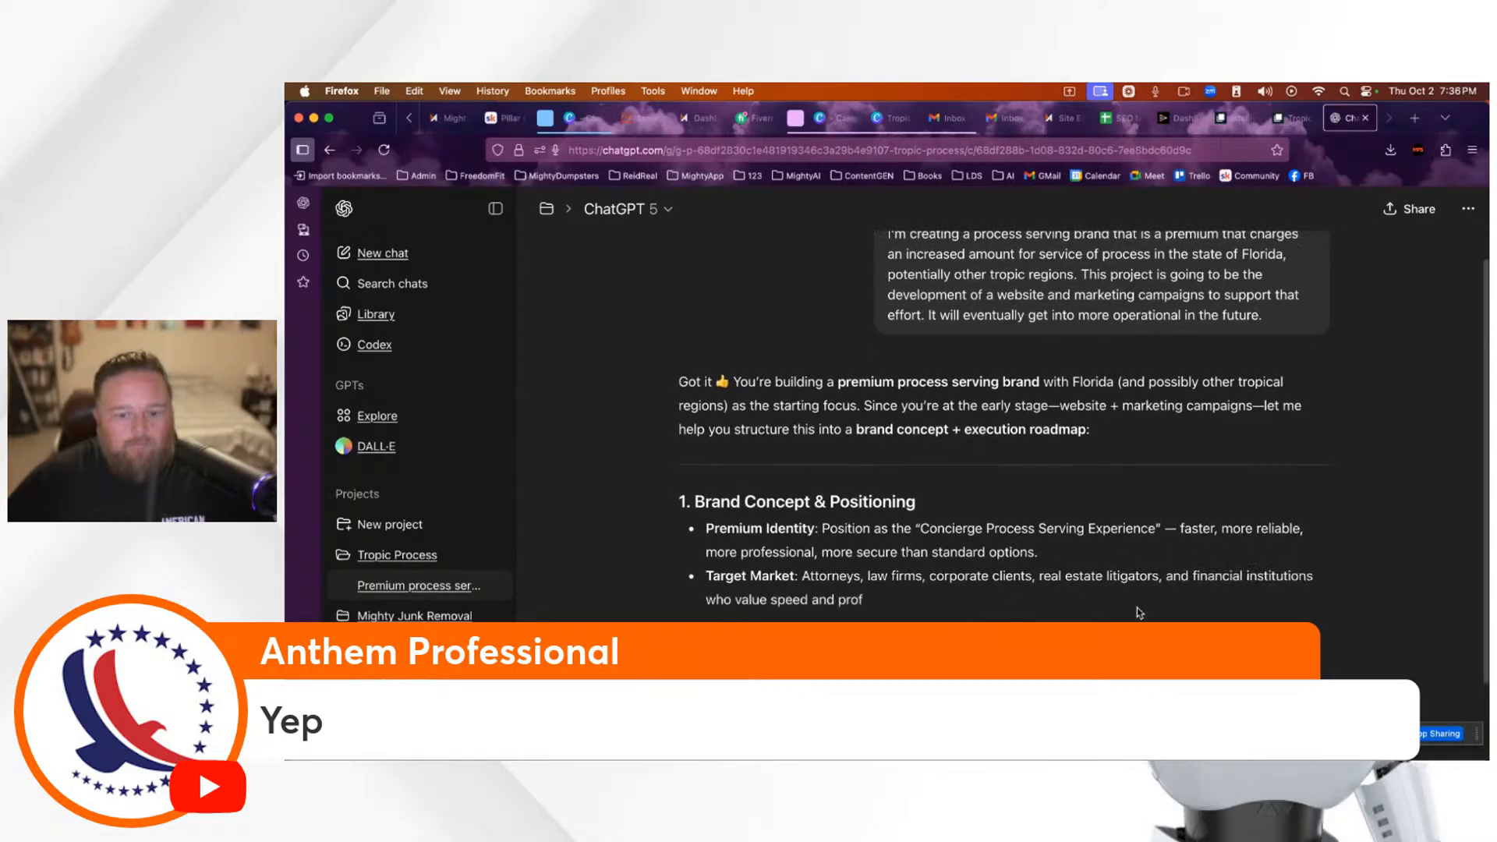
{"action": "scroll", "coordinate": [1135, 607], "scroll_direction": "down", "scroll_amount": 2}
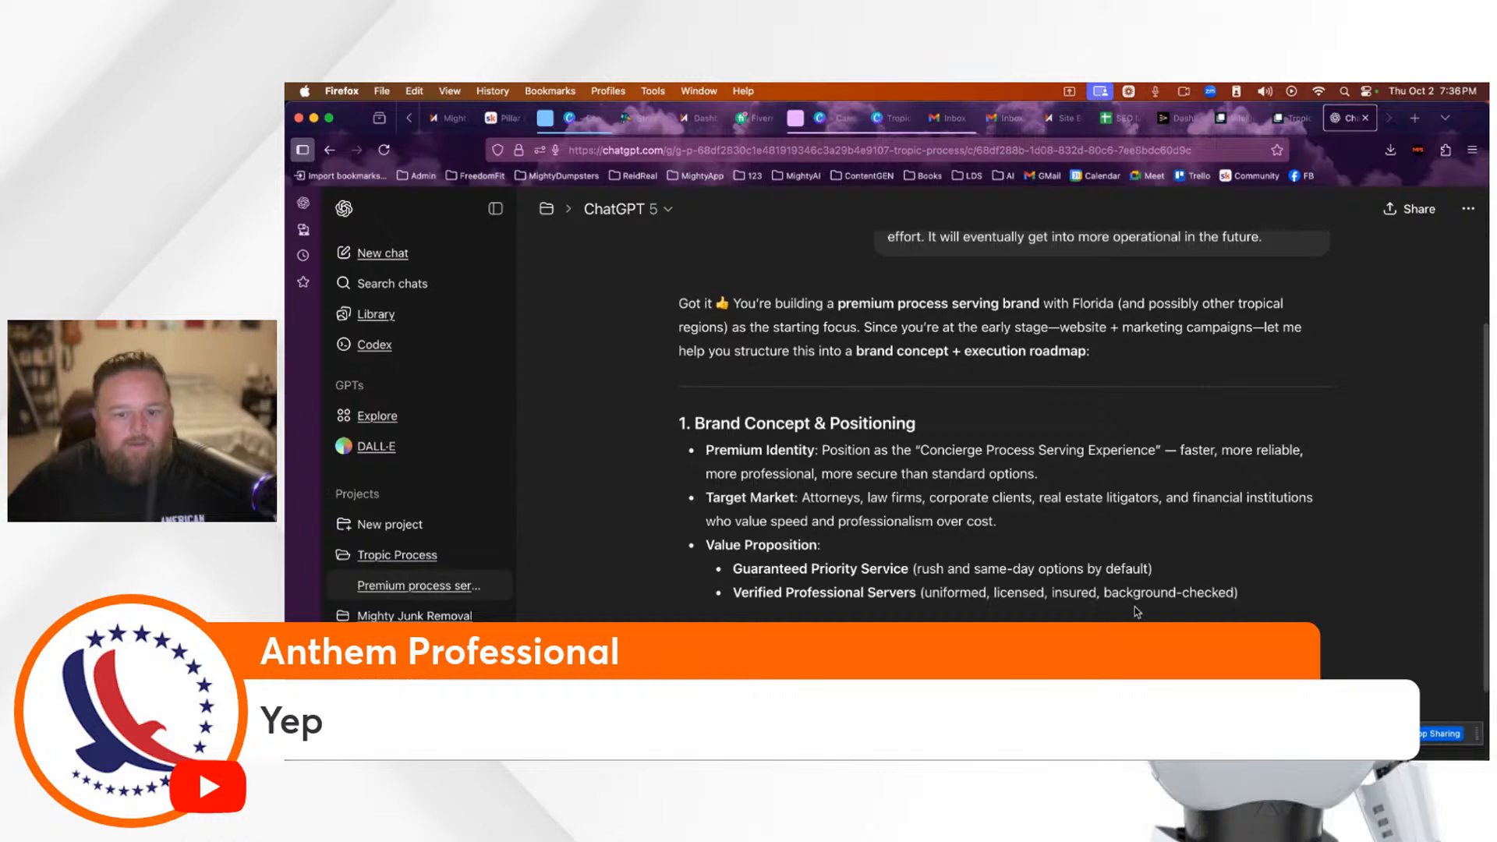
{"action": "scroll", "coordinate": [1135, 606], "scroll_direction": "down", "scroll_amount": 3}
{"action": "scroll", "coordinate": [1136, 607], "scroll_direction": "down", "scroll_amount": 8}
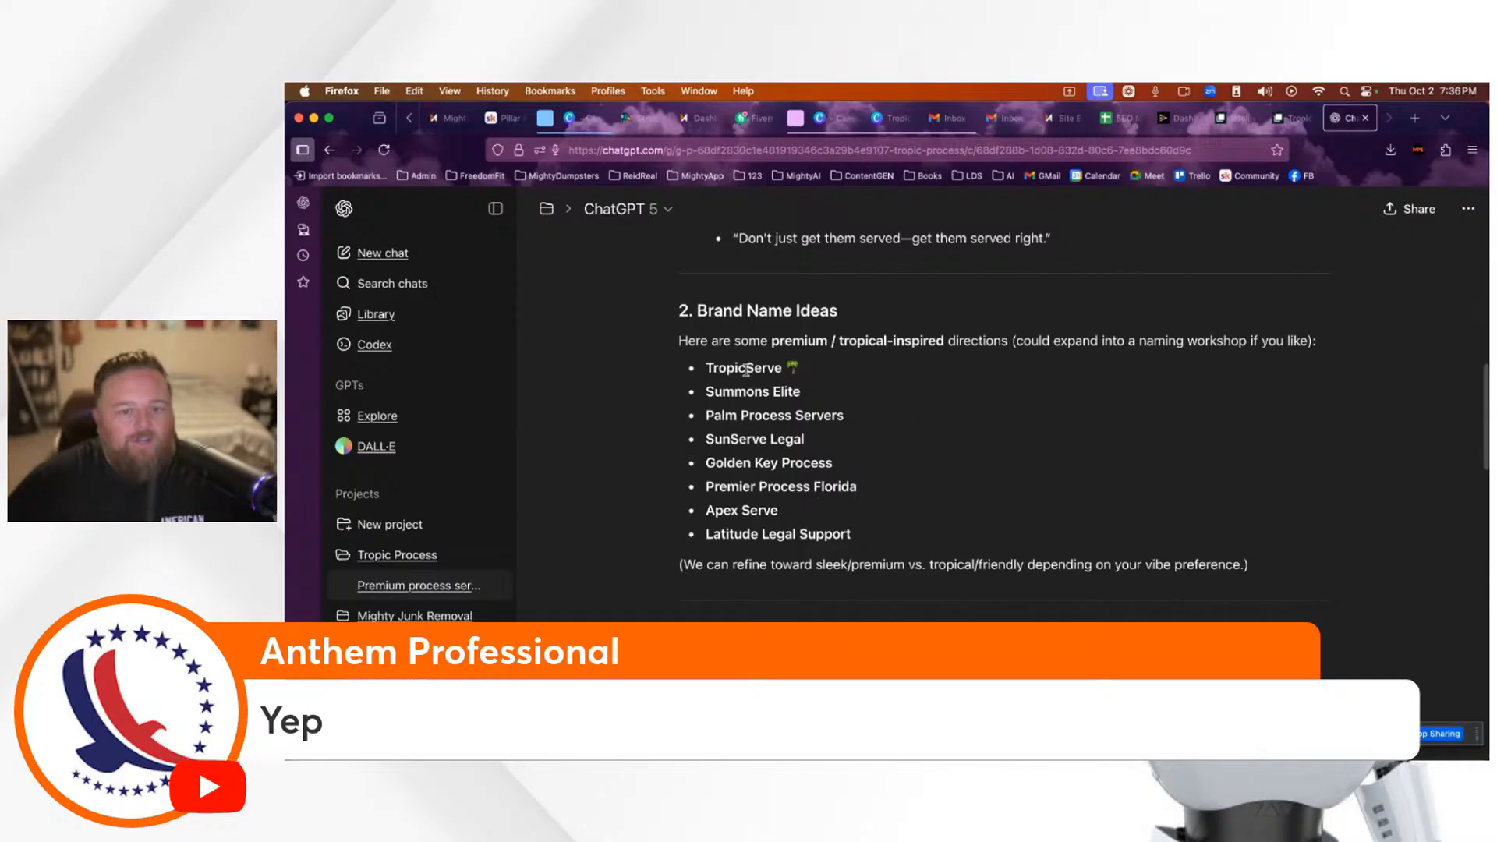
{"action": "scroll", "coordinate": [1084, 513], "scroll_direction": "down", "scroll_amount": 2}
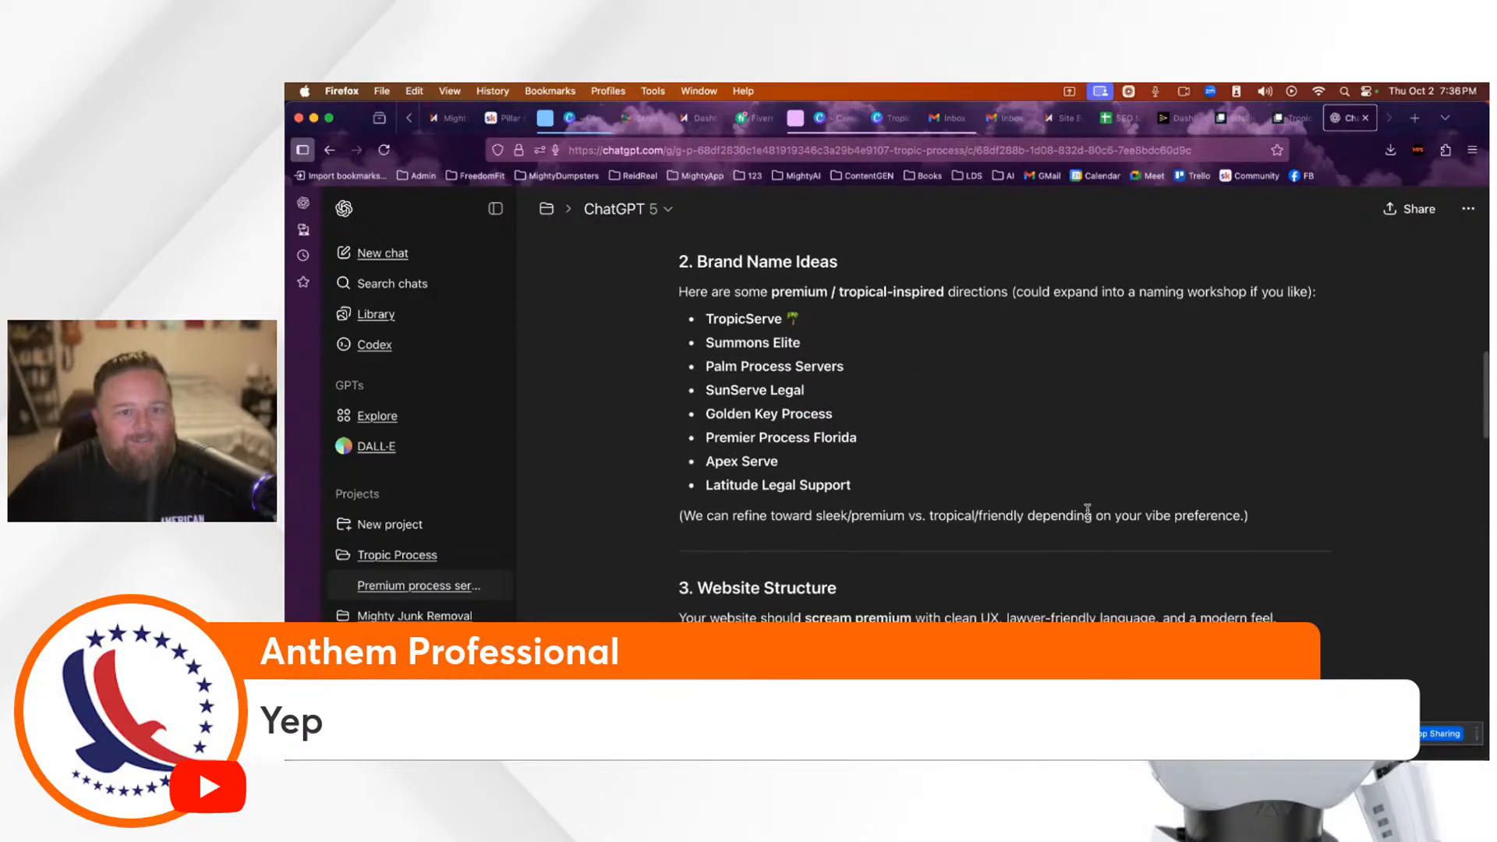
{"action": "scroll", "coordinate": [1090, 515], "scroll_direction": "down", "scroll_amount": 6}
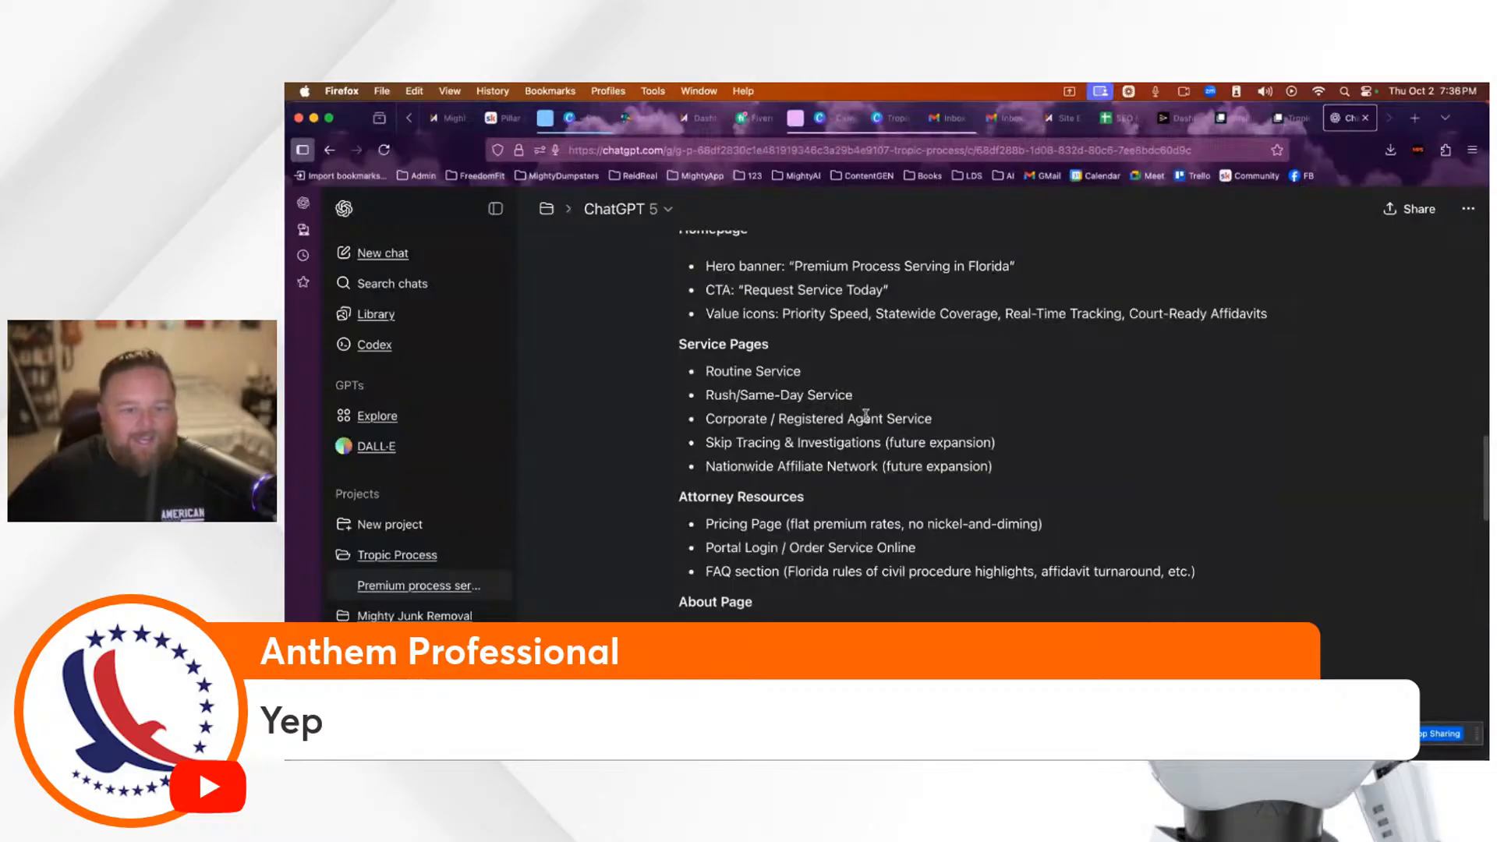
{"action": "scroll", "coordinate": [870, 417], "scroll_direction": "down", "scroll_amount": 2}
{"action": "scroll", "coordinate": [871, 419], "scroll_direction": "down", "scroll_amount": 10}
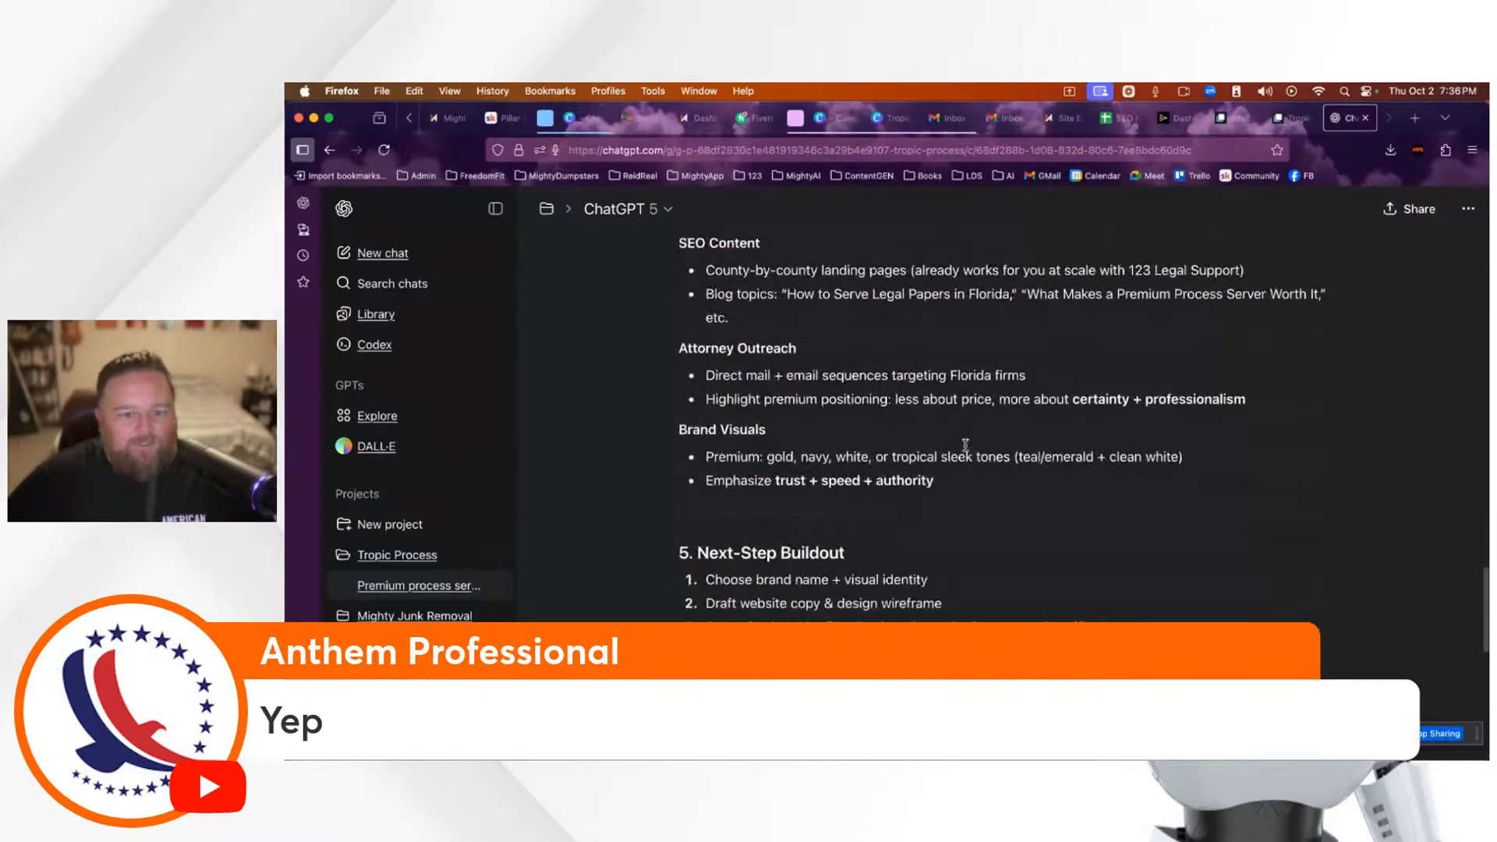
{"action": "scroll", "coordinate": [965, 445], "scroll_direction": "down", "scroll_amount": 3}
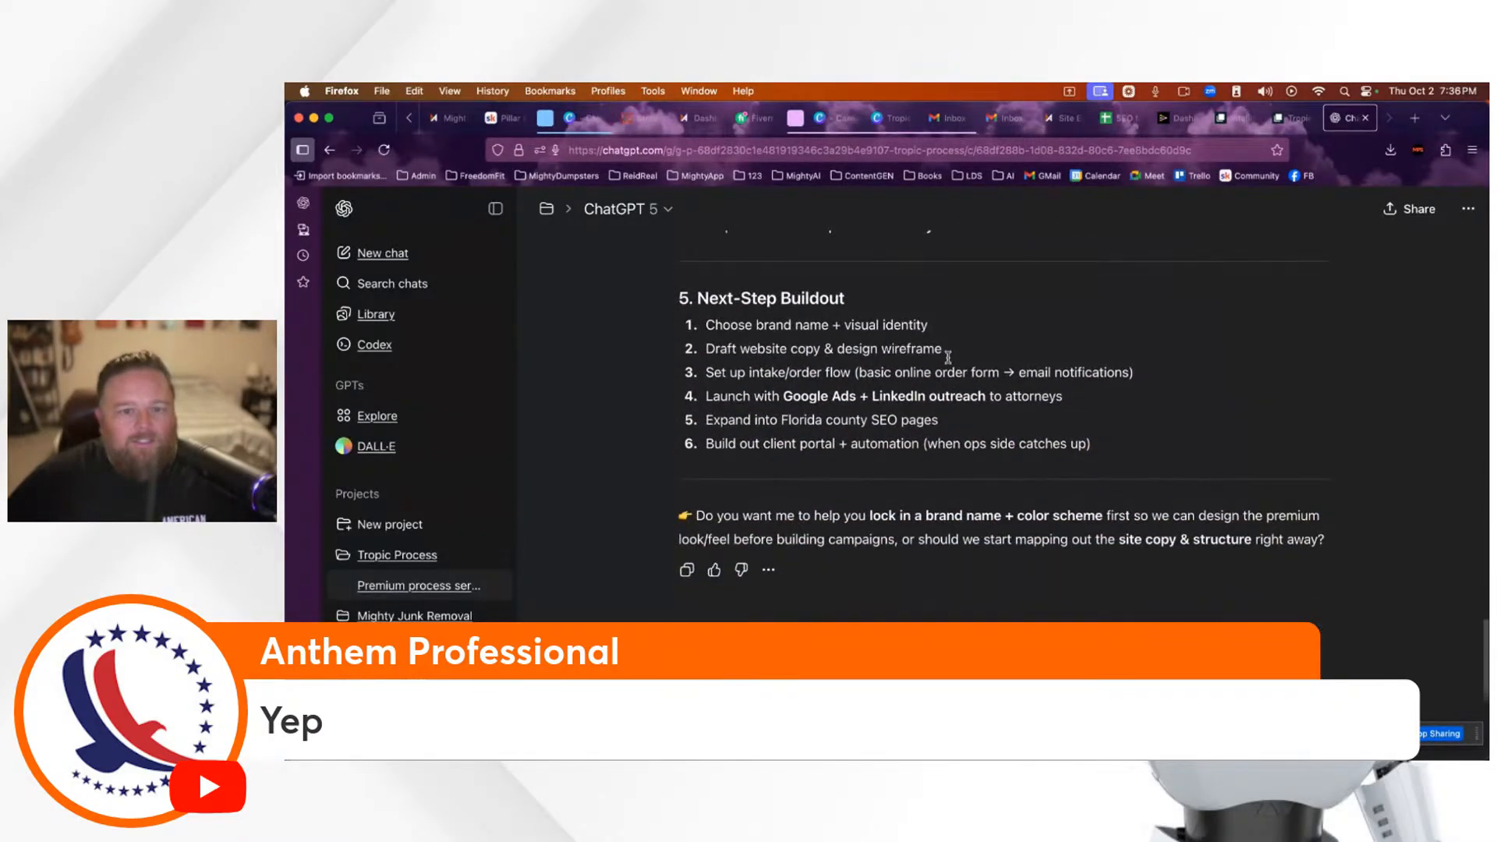
{"action": "scroll", "coordinate": [1006, 468], "scroll_direction": "up", "scroll_amount": 18}
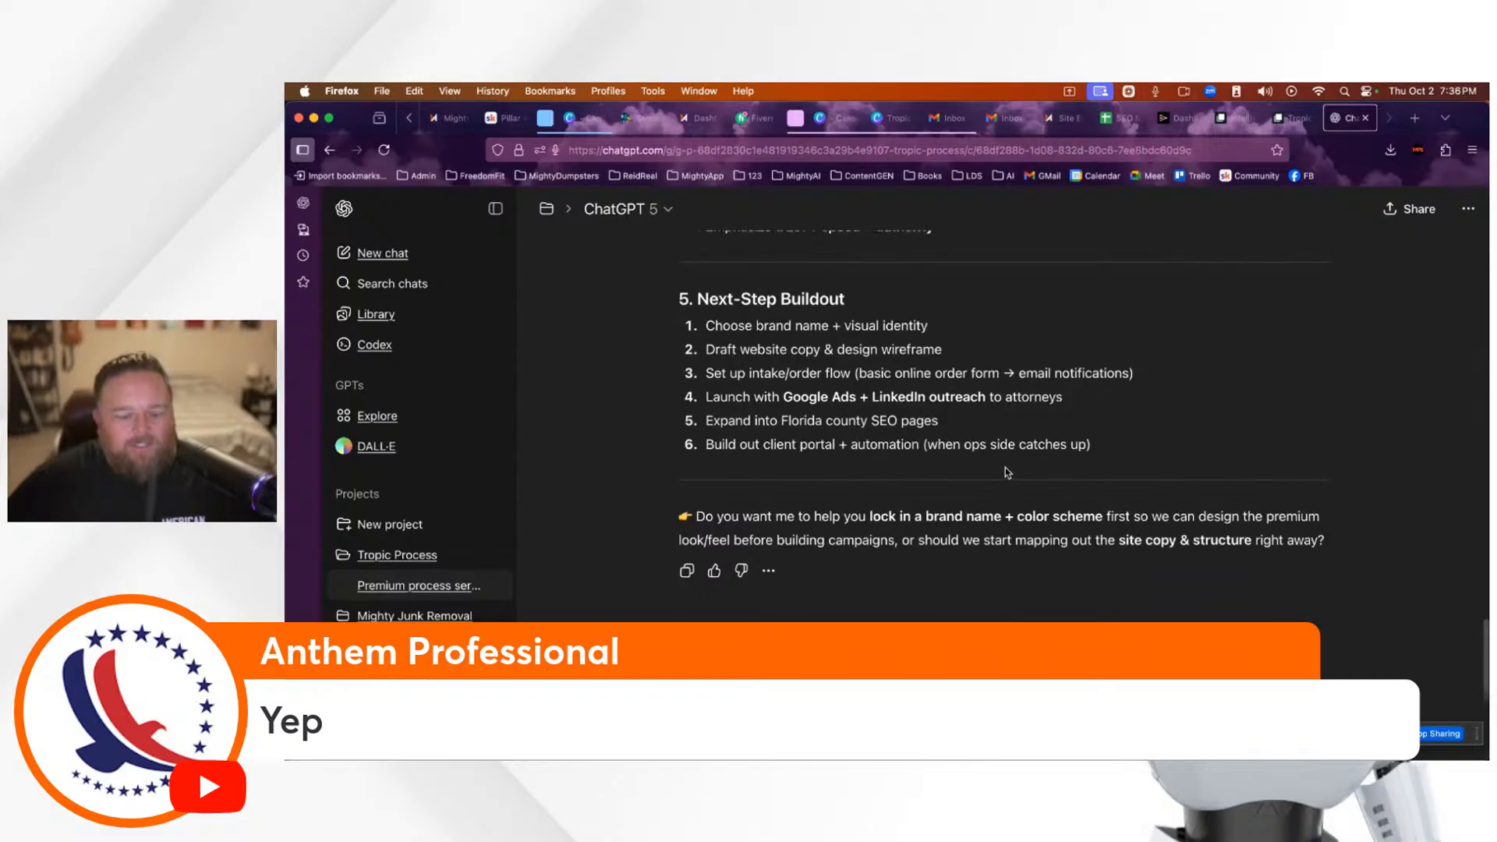
{"action": "scroll", "coordinate": [1009, 468], "scroll_direction": "up", "scroll_amount": 12}
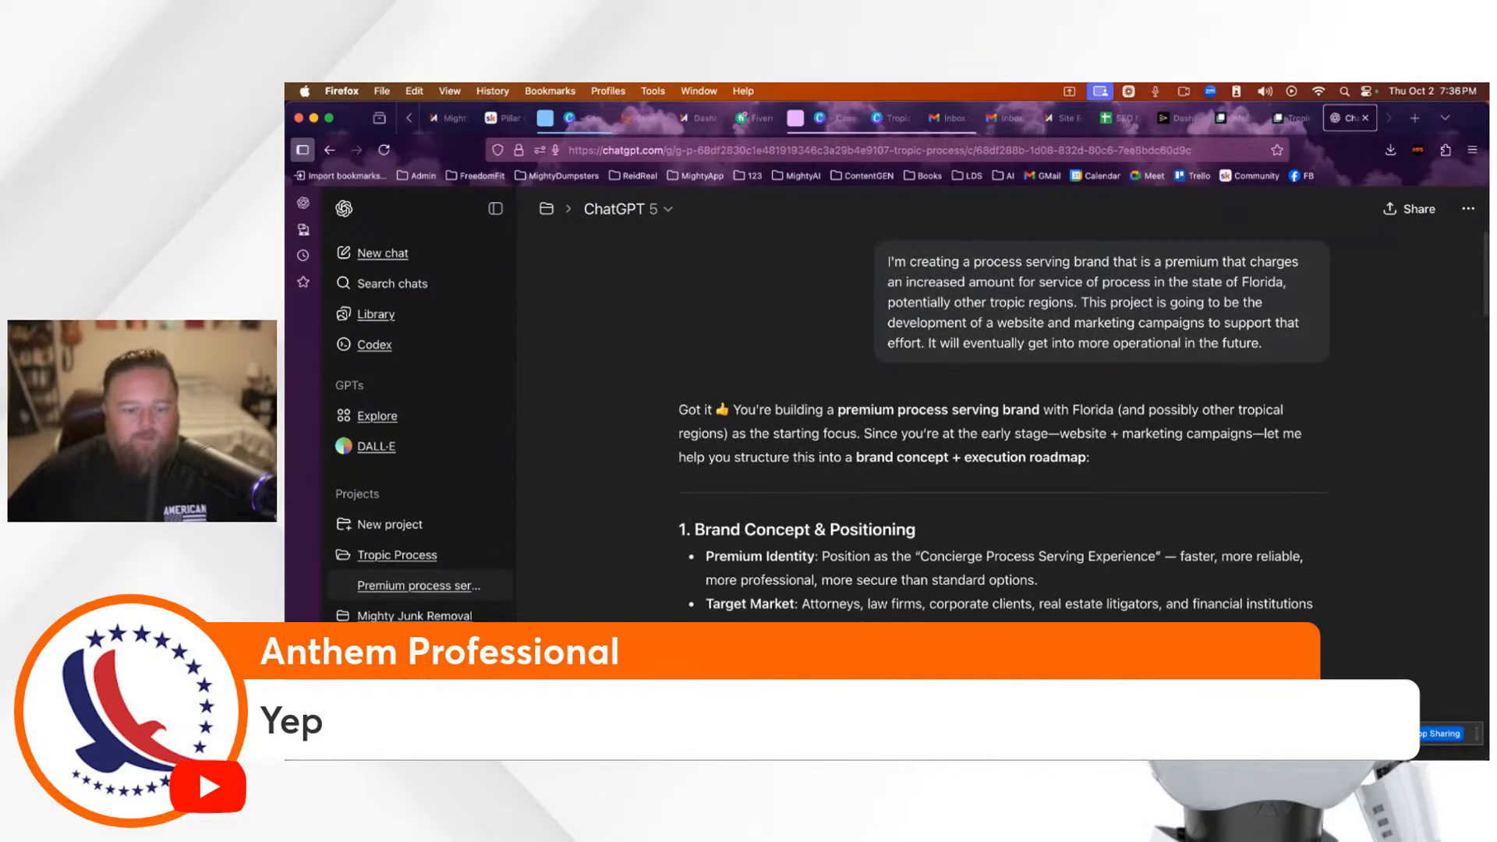
{"action": "left_click", "coordinate": [700, 710]}
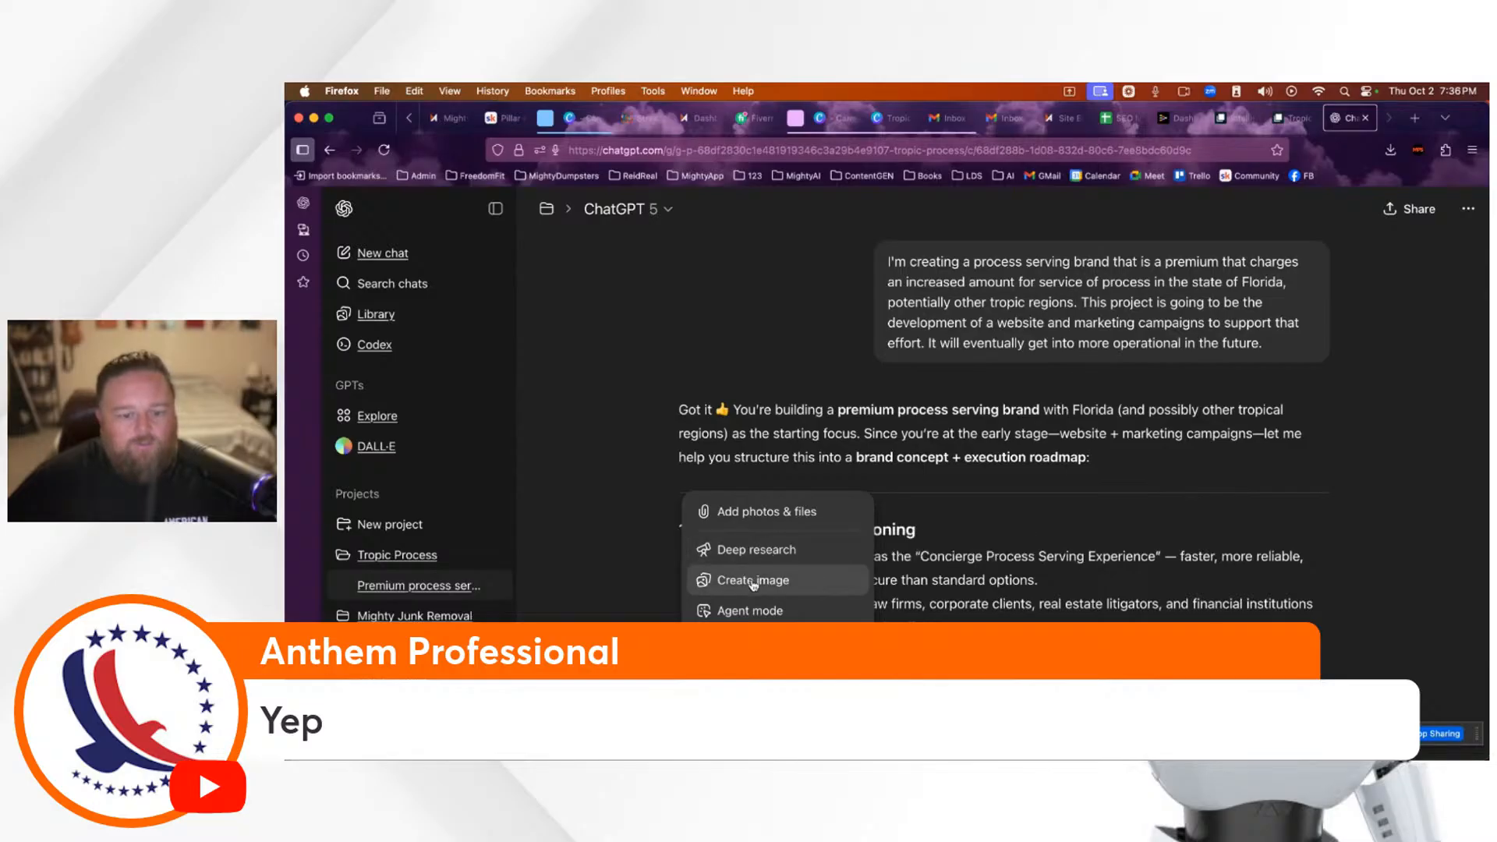
Step: Attach 'Screenshot 2025-10-02 at 7.34.11 PM' from Recents to the ChatGPT message
{"action": "left_click", "coordinate": [748, 512]}
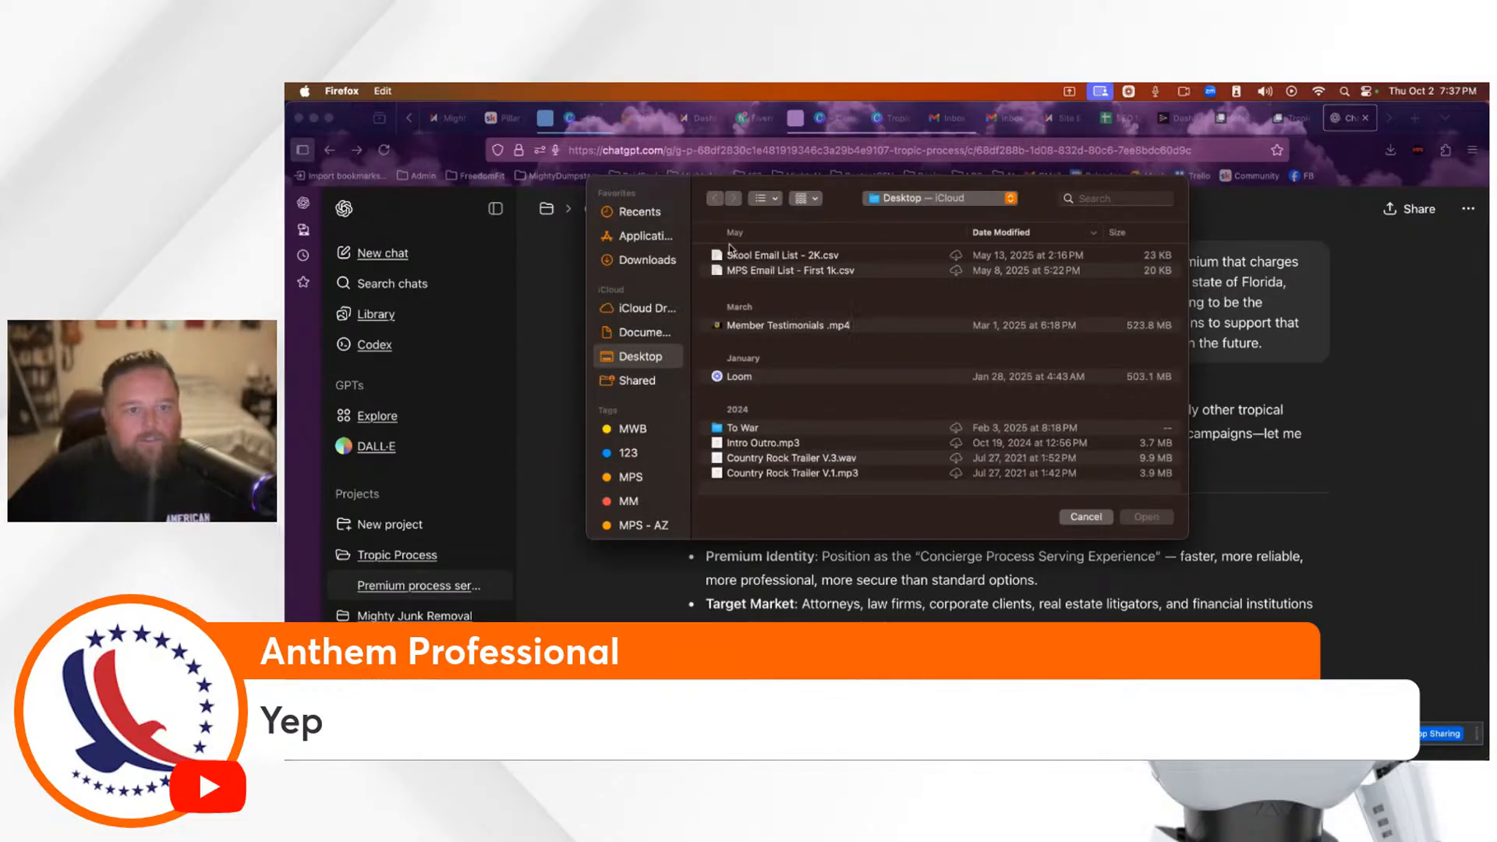
{"action": "left_click", "coordinate": [646, 212]}
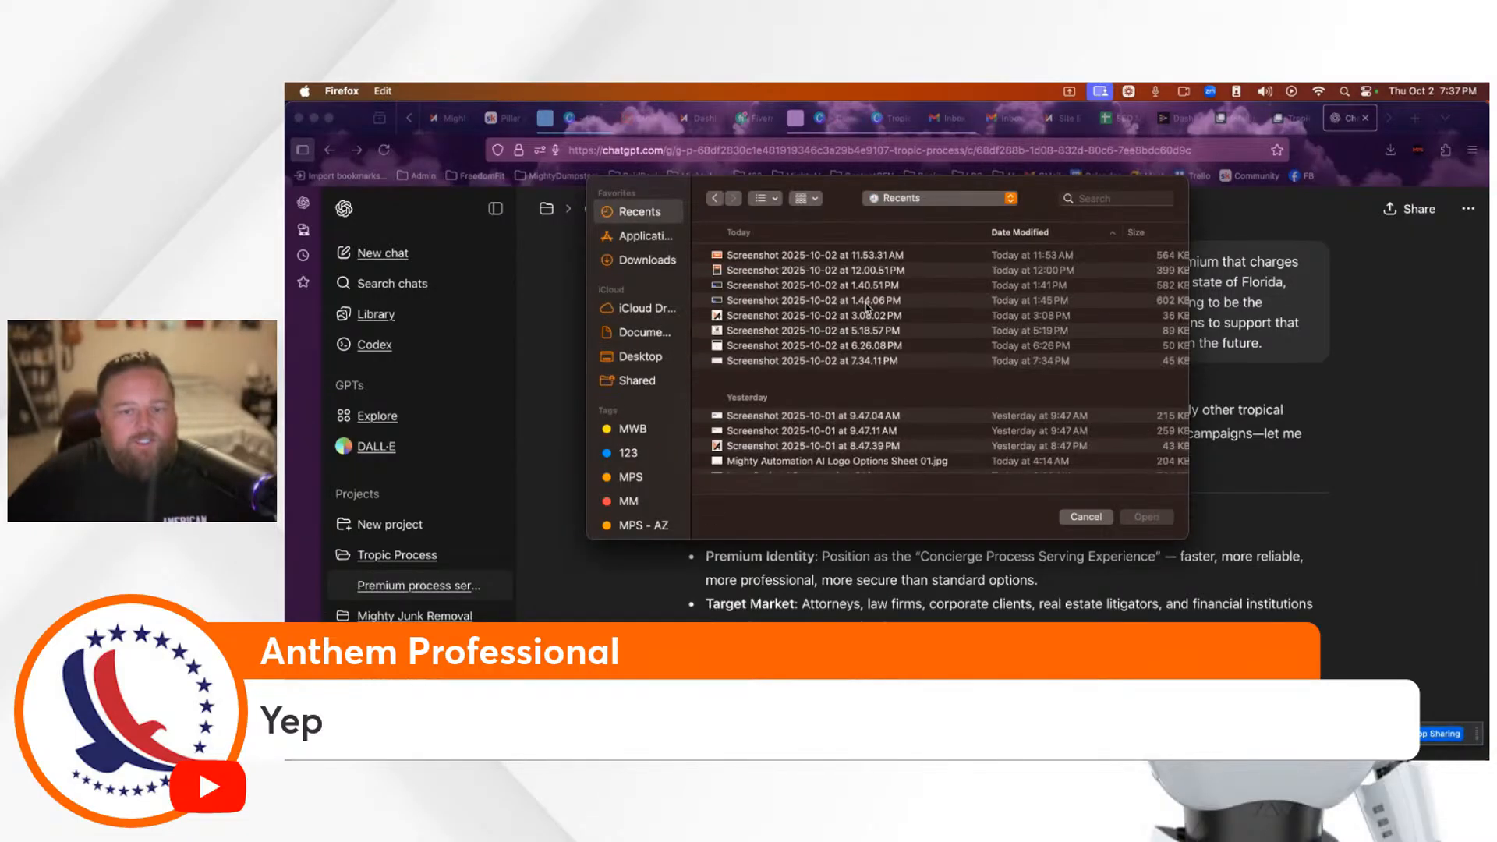
{"action": "left_click", "coordinate": [829, 367]}
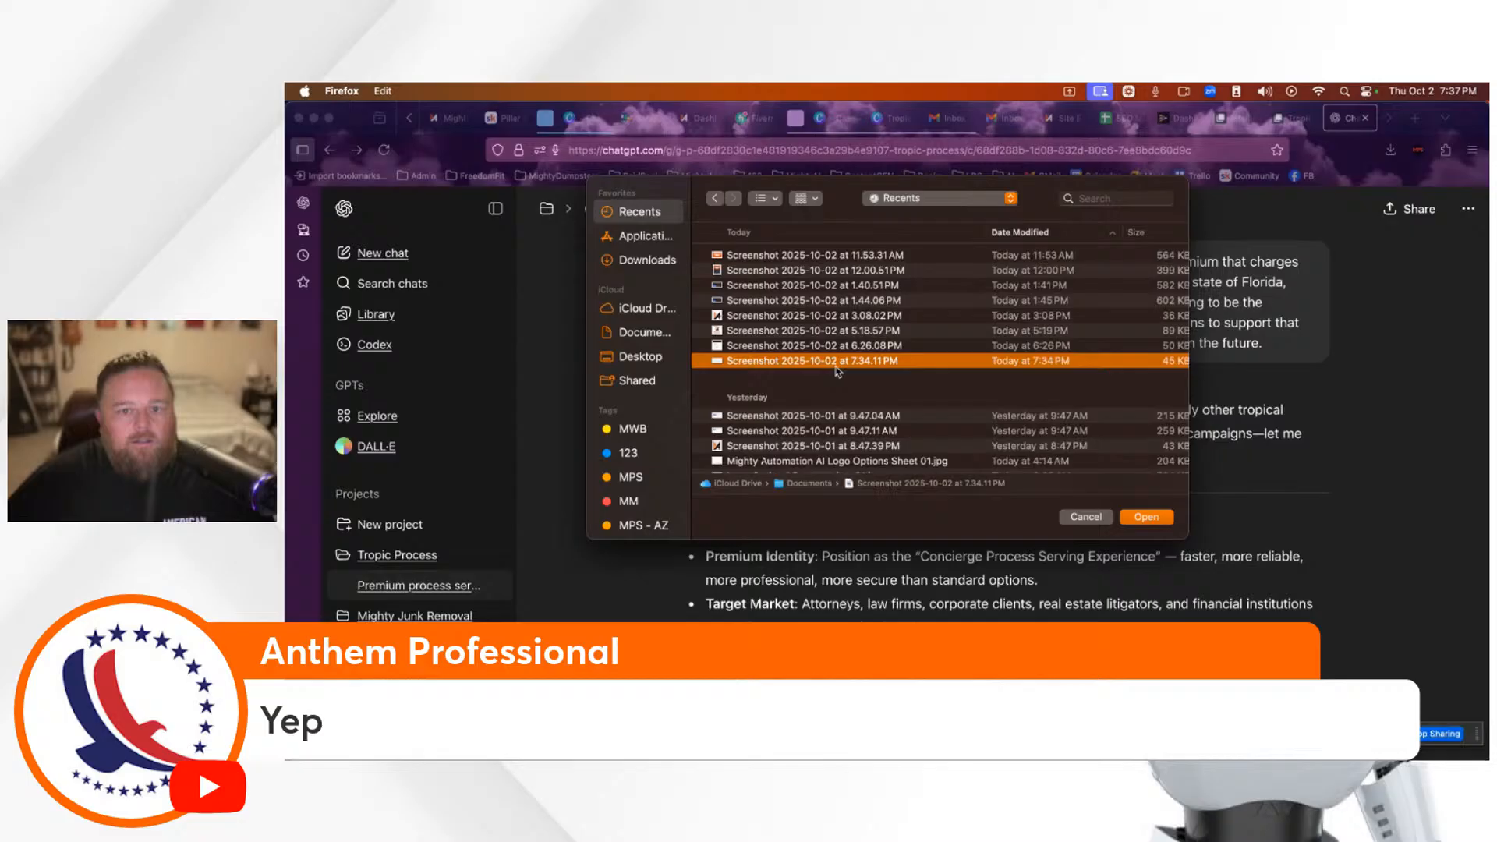
{"action": "left_click", "coordinate": [1143, 518]}
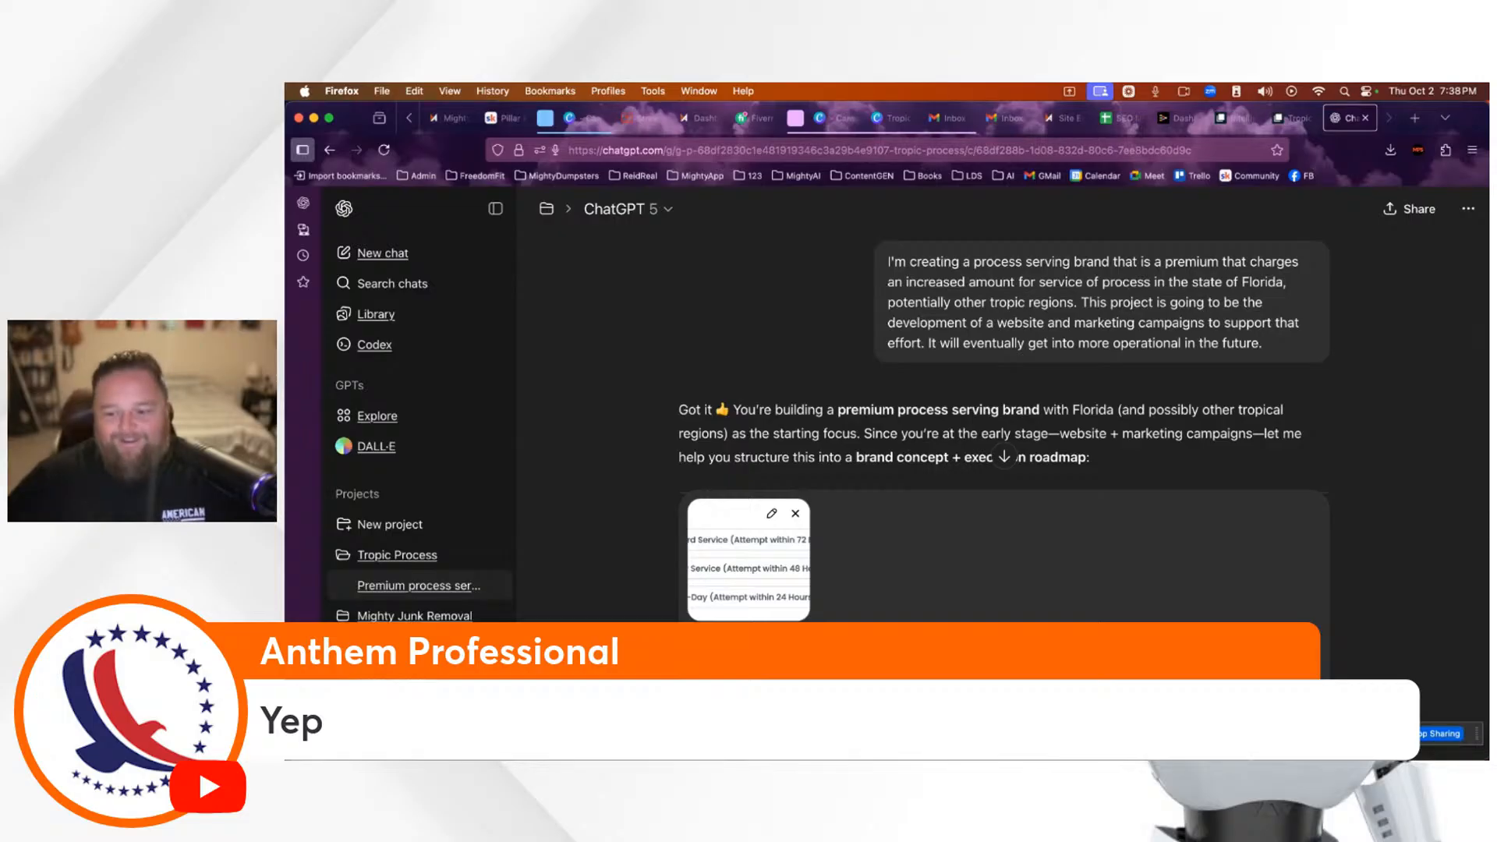
Step: Correct the misspelled word to 'yacht' and send the pricing request with its screenshot
{"action": "right_click", "coordinate": [1241, 671]}
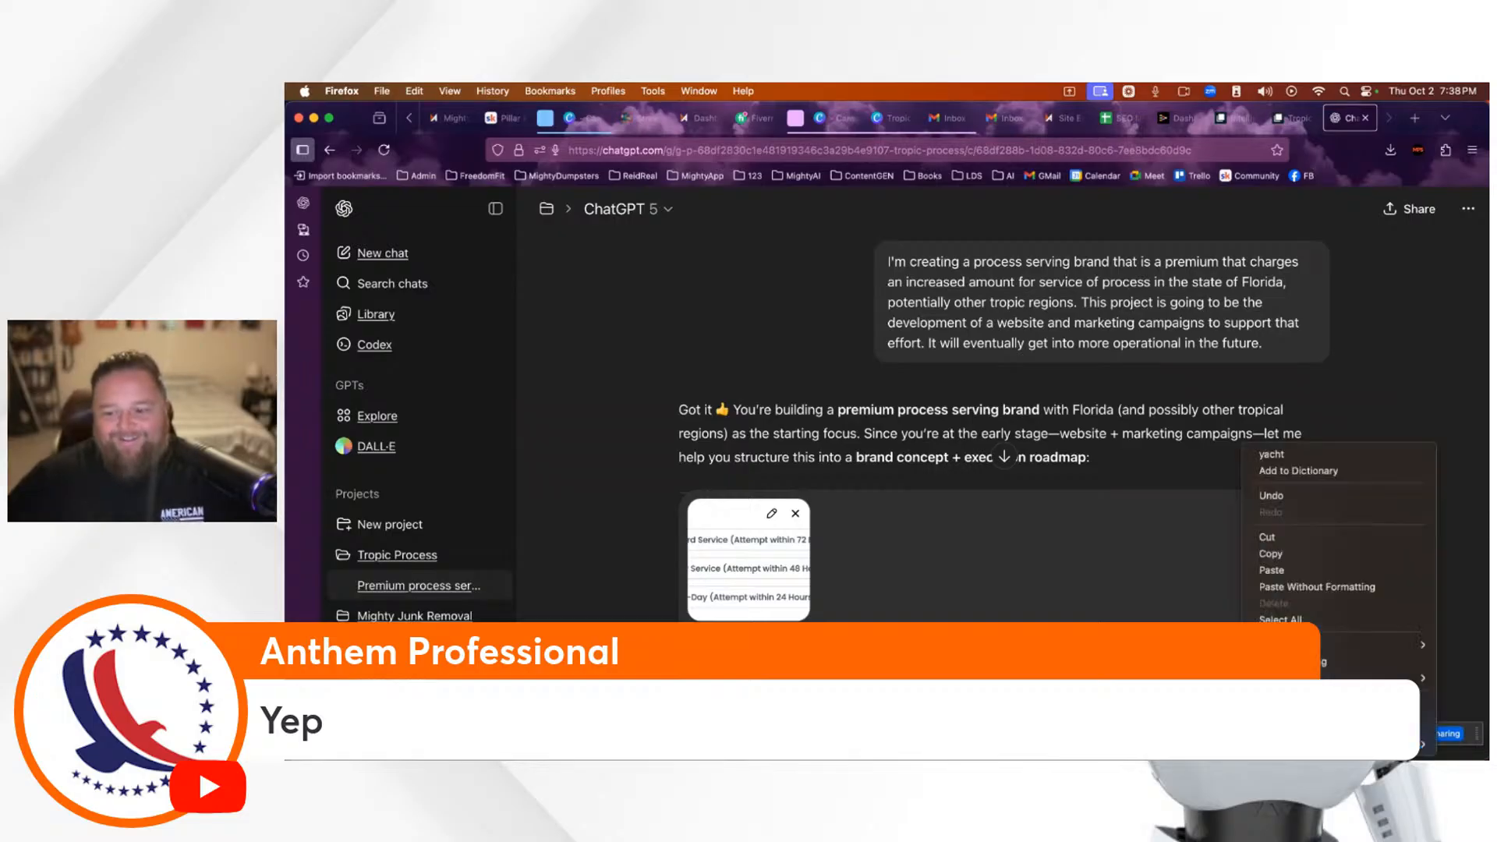
{"action": "left_click", "coordinate": [1288, 456]}
{"action": "key", "text": "Return"}
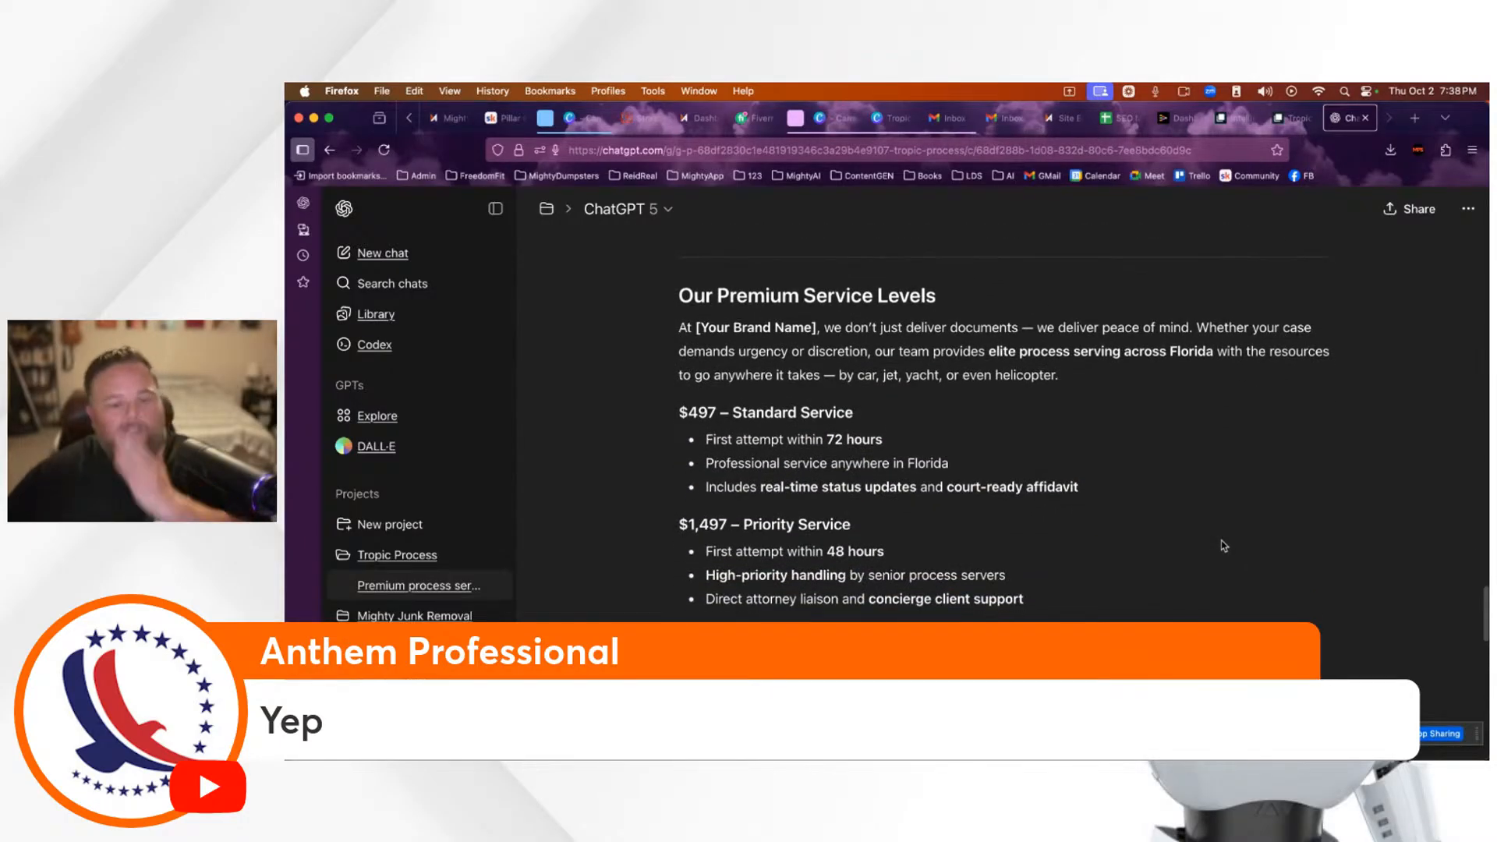
Step: Read through the Our Premium Service Levels reply with its $497, $1,497 and $4,997 tiers
{"action": "scroll", "coordinate": [1211, 533], "scroll_direction": "down", "scroll_amount": 3}
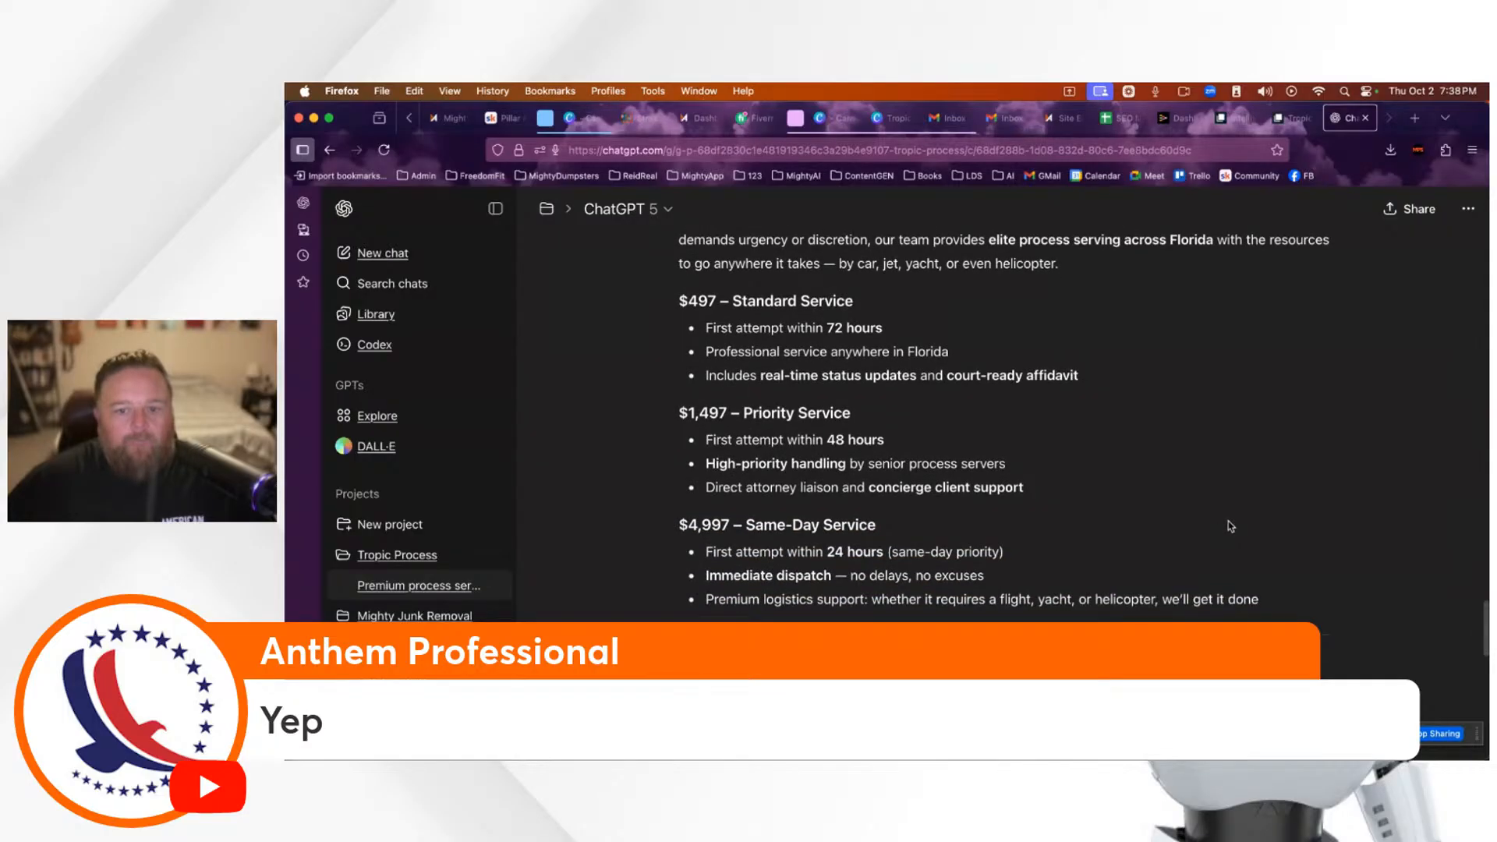
{"action": "scroll", "coordinate": [1226, 521], "scroll_direction": "up", "scroll_amount": 2}
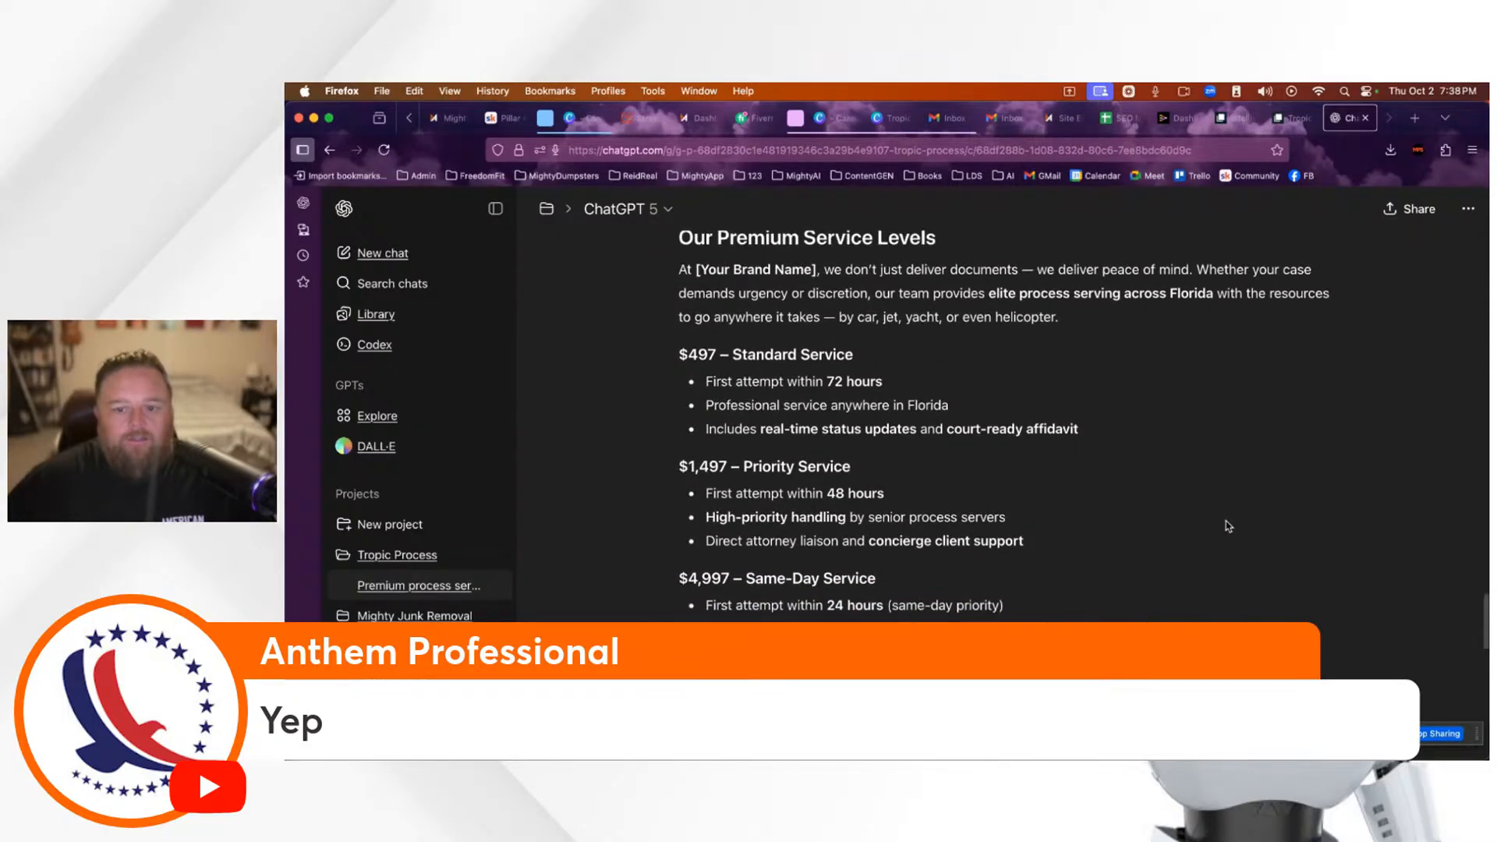
{"action": "scroll", "coordinate": [1227, 526], "scroll_direction": "up", "scroll_amount": 2}
{"action": "scroll", "coordinate": [1227, 526], "scroll_direction": "down", "scroll_amount": 2}
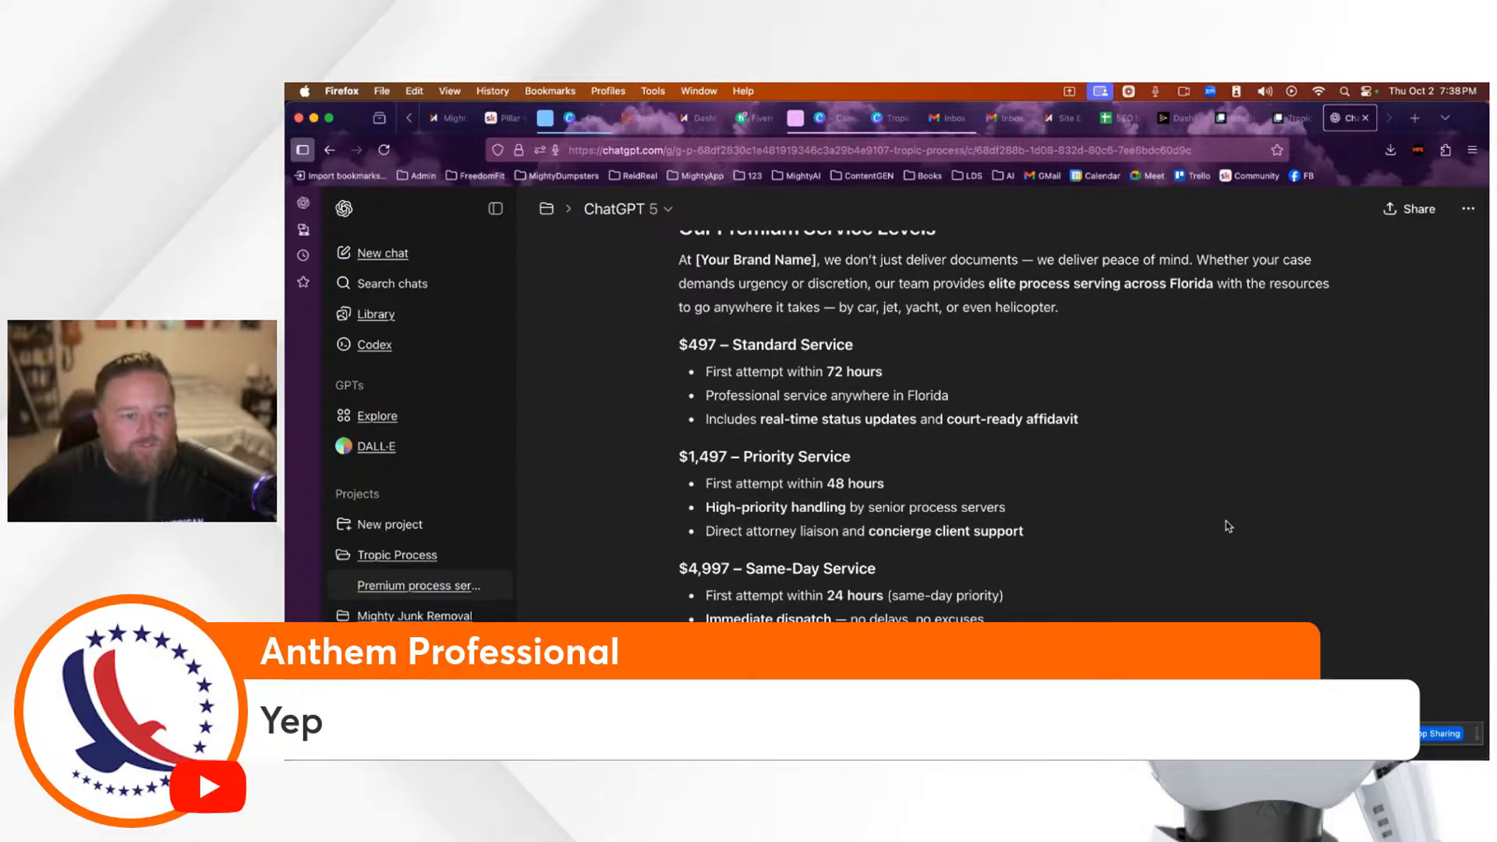
{"action": "scroll", "coordinate": [1229, 527], "scroll_direction": "down", "scroll_amount": 4}
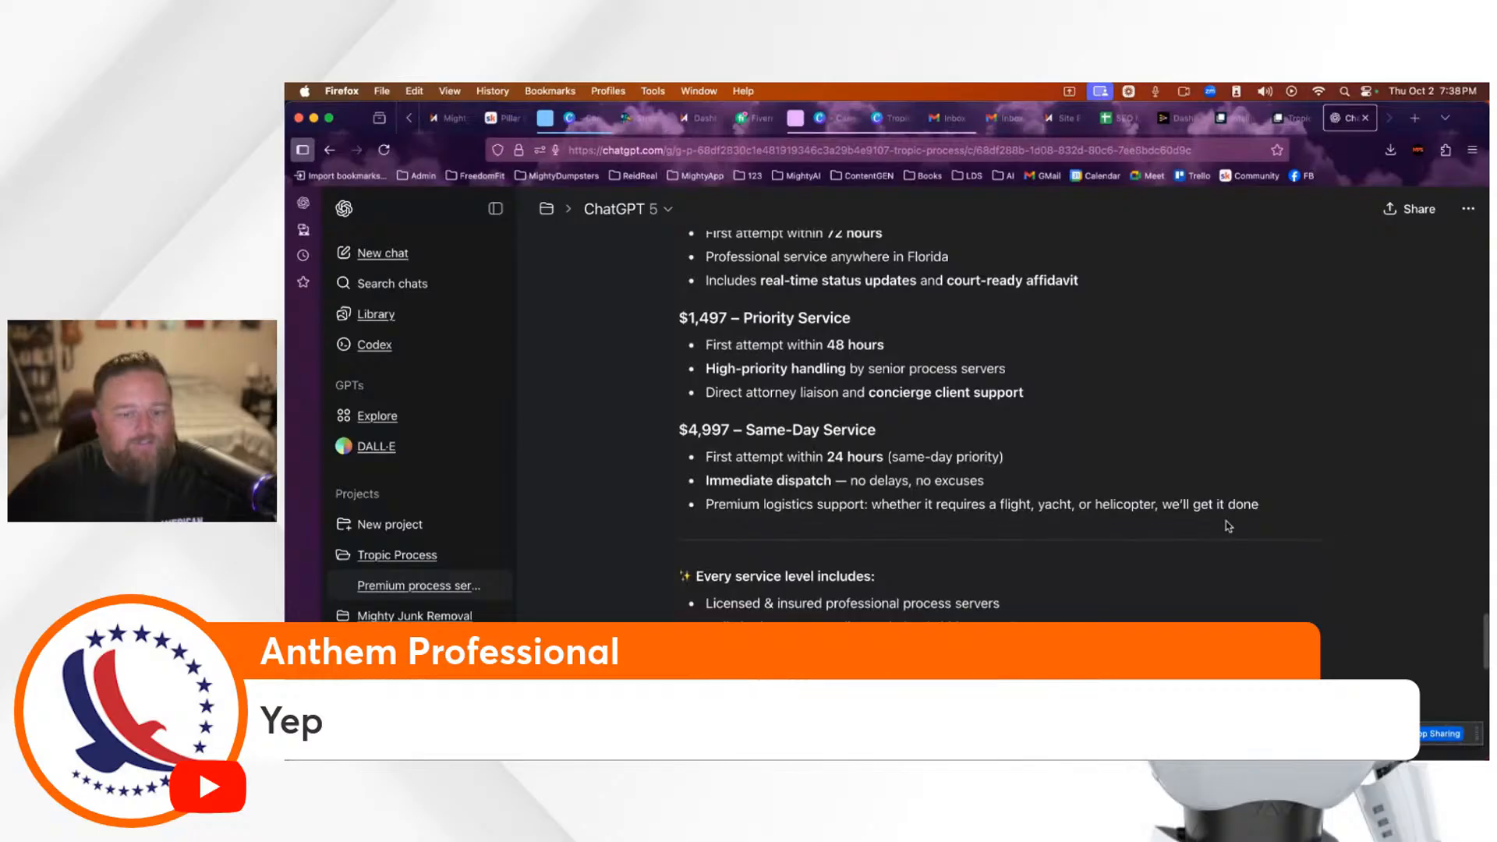
{"action": "scroll", "coordinate": [1228, 526], "scroll_direction": "down", "scroll_amount": 5}
{"action": "scroll", "coordinate": [1226, 521], "scroll_direction": "up", "scroll_amount": 6}
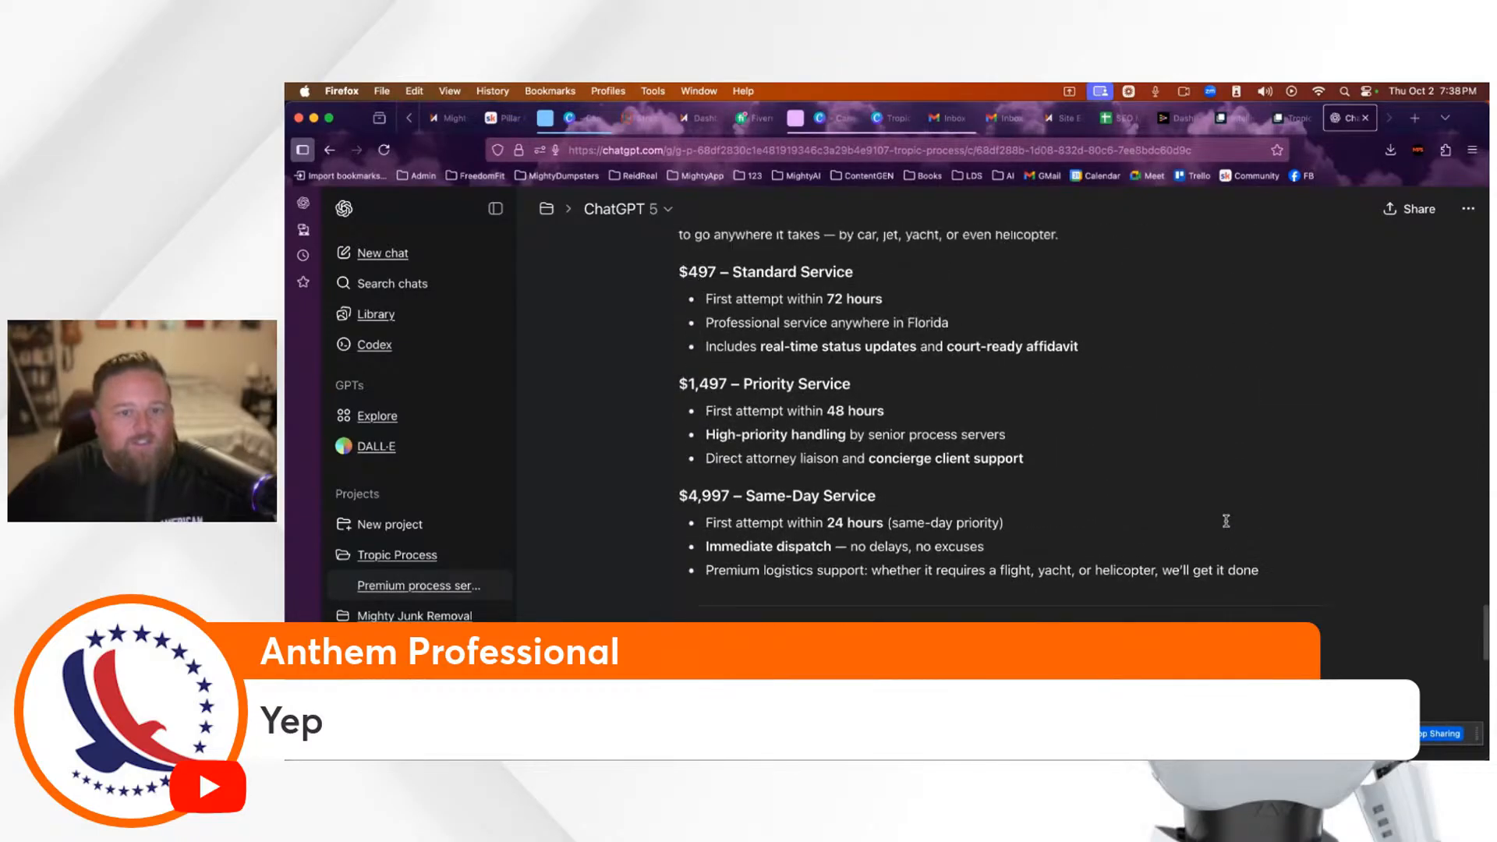
{"action": "scroll", "coordinate": [1227, 524], "scroll_direction": "up", "scroll_amount": 5}
{"action": "scroll", "coordinate": [1227, 525], "scroll_direction": "down", "scroll_amount": 5}
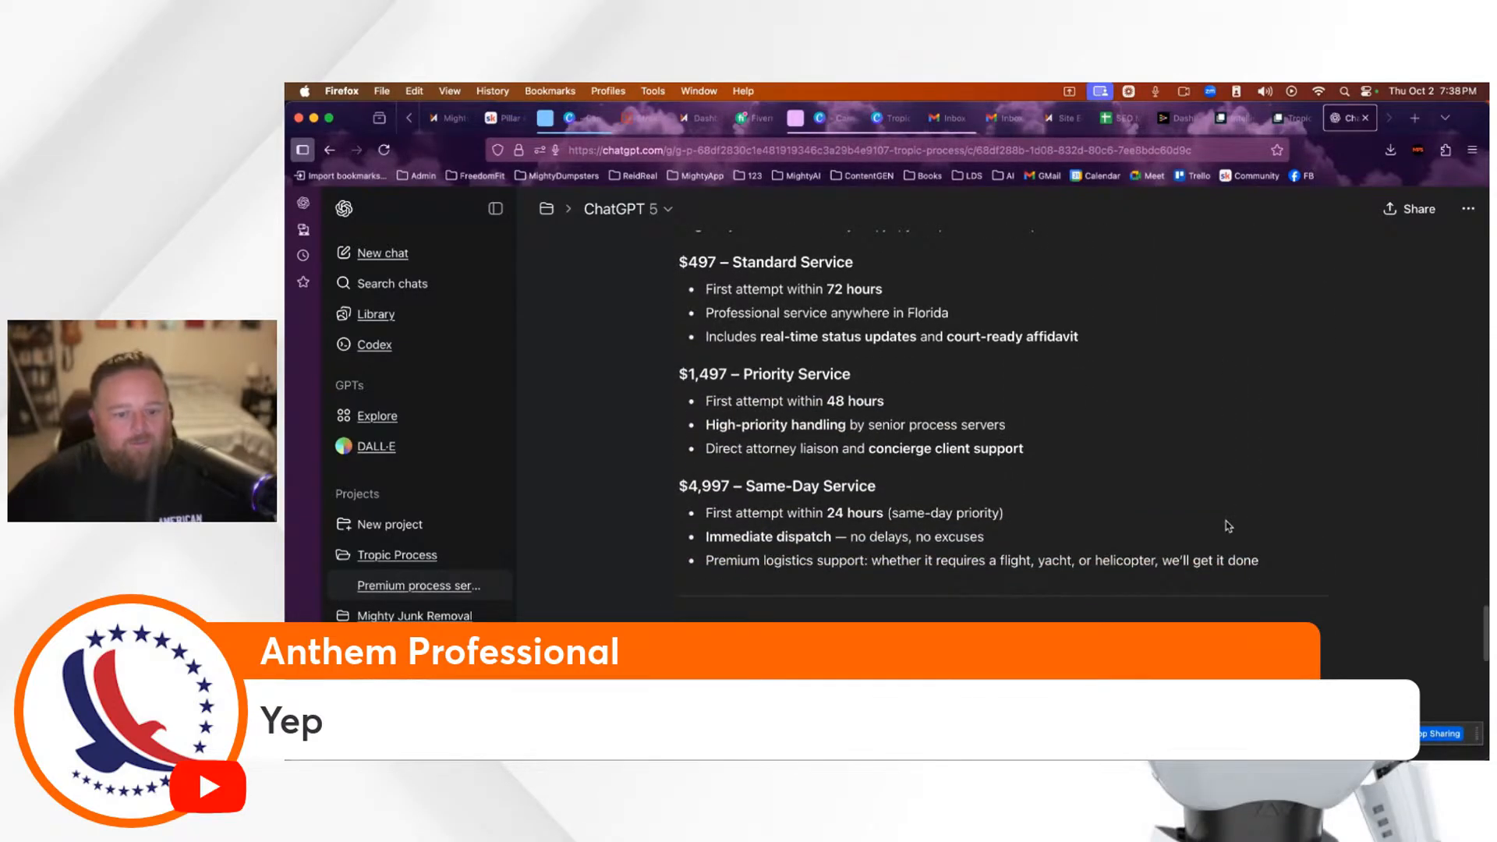
{"action": "scroll", "coordinate": [1228, 526], "scroll_direction": "up", "scroll_amount": 1}
{"action": "scroll", "coordinate": [1228, 527], "scroll_direction": "down", "scroll_amount": 5}
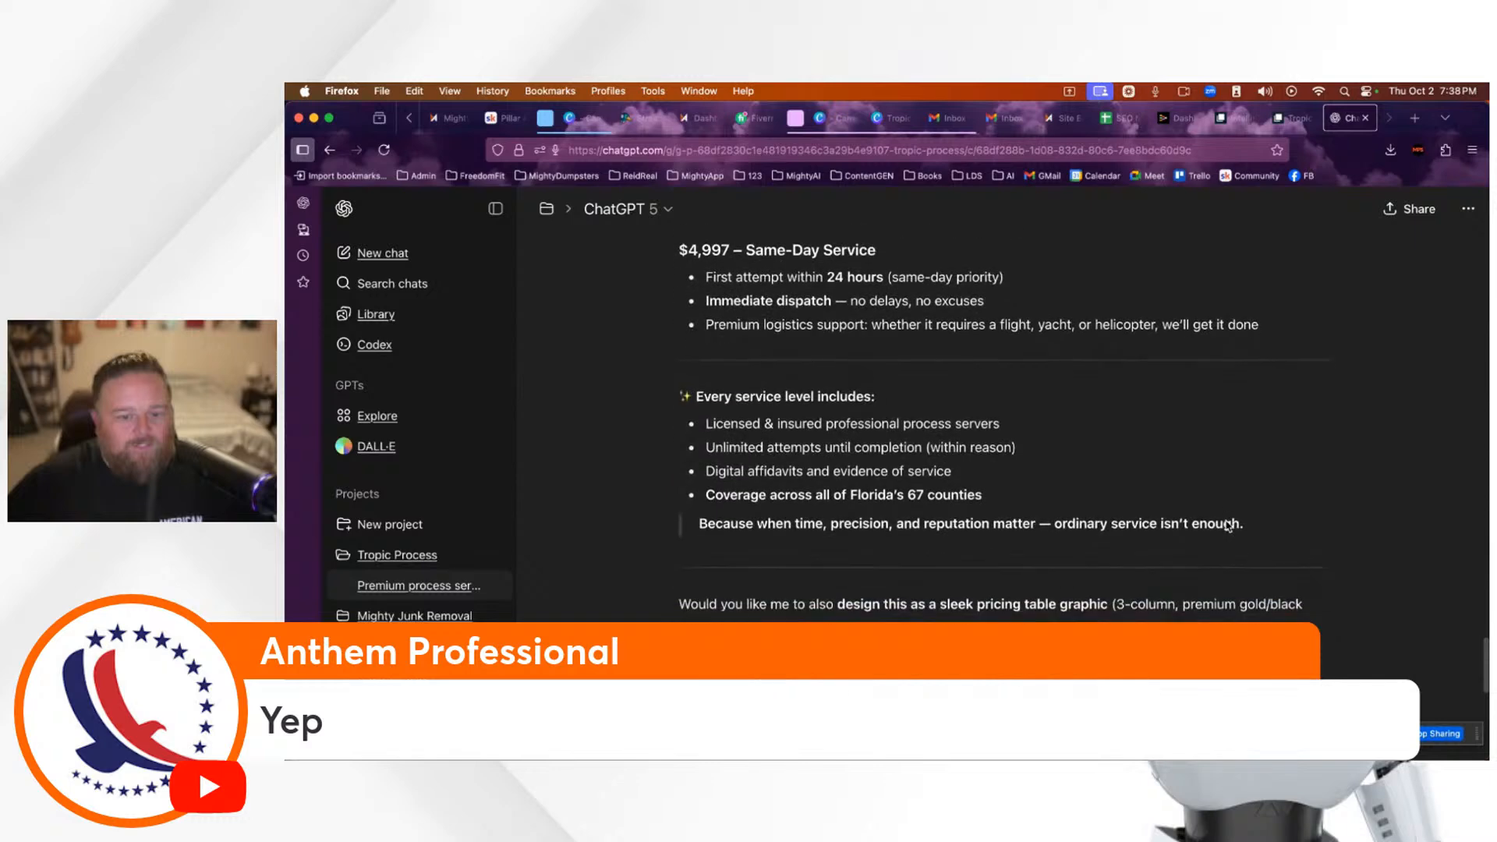
{"action": "scroll", "coordinate": [1292, 542], "scroll_direction": "down", "scroll_amount": 3}
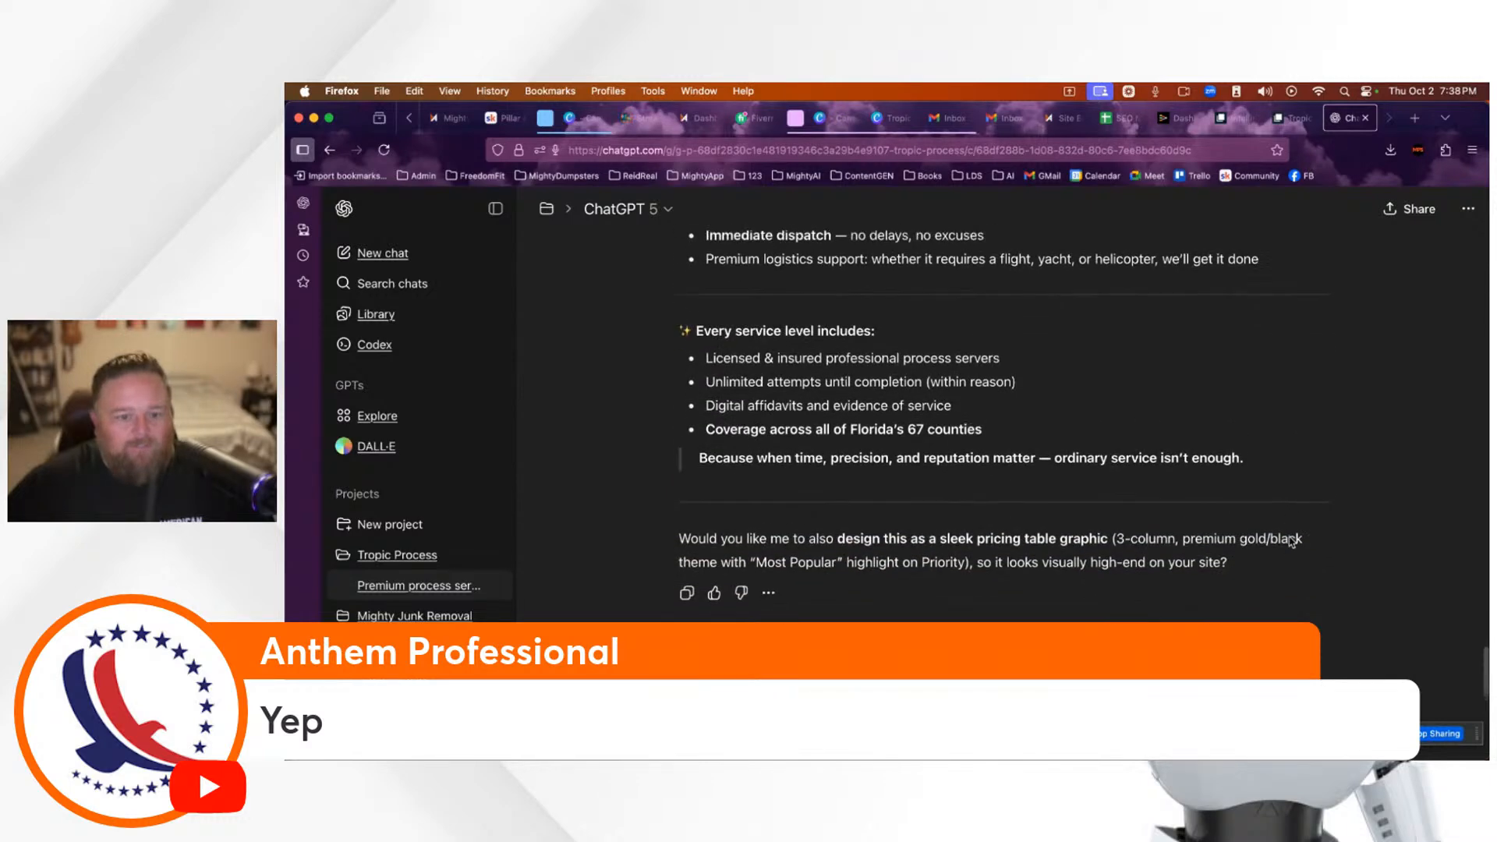
{"action": "scroll", "coordinate": [1271, 540], "scroll_direction": "up", "scroll_amount": 4}
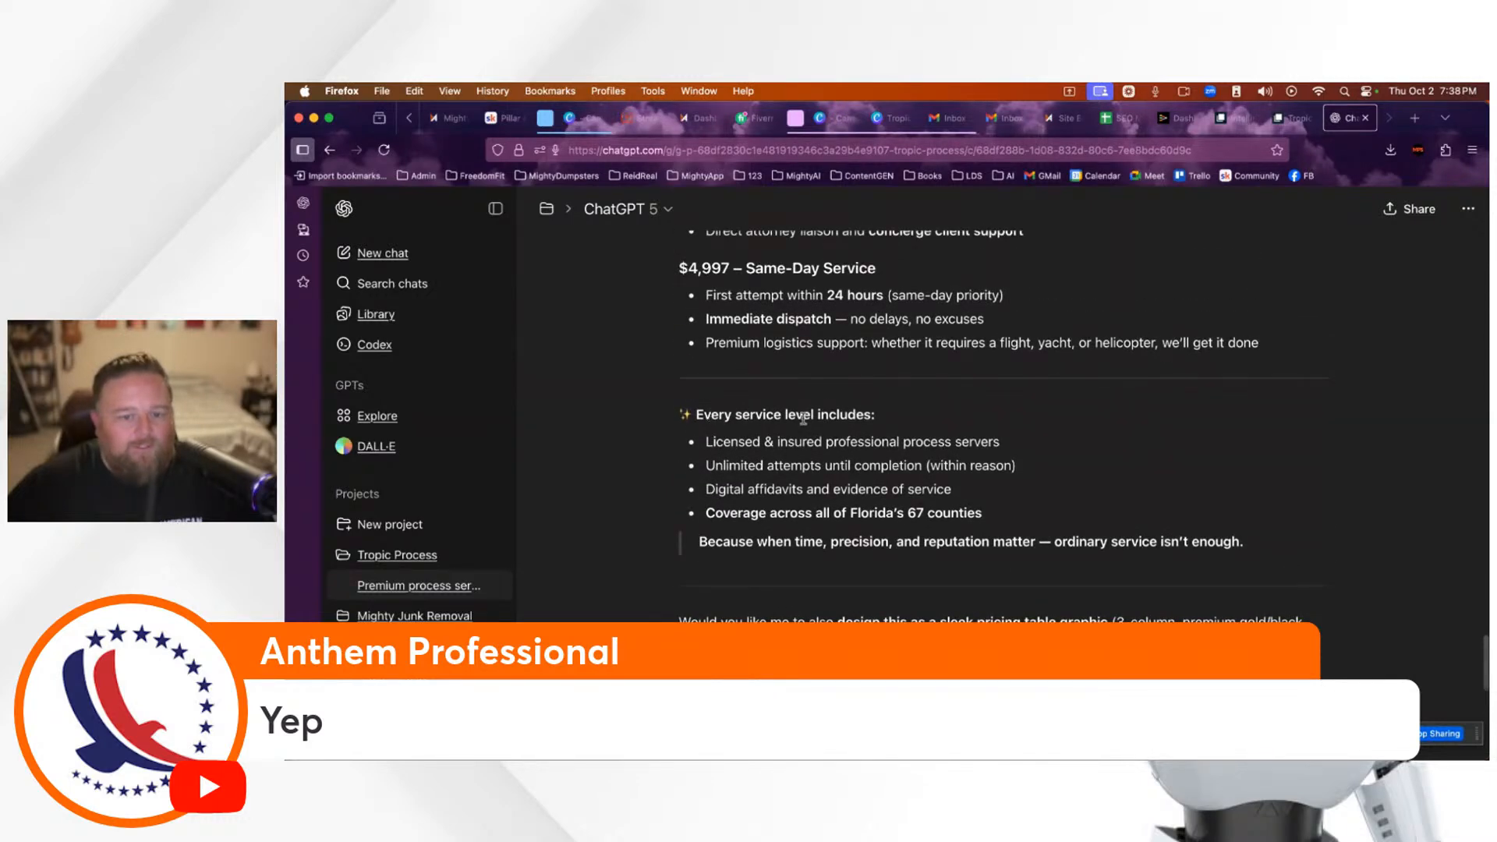
{"action": "scroll", "coordinate": [1116, 535], "scroll_direction": "up", "scroll_amount": 1}
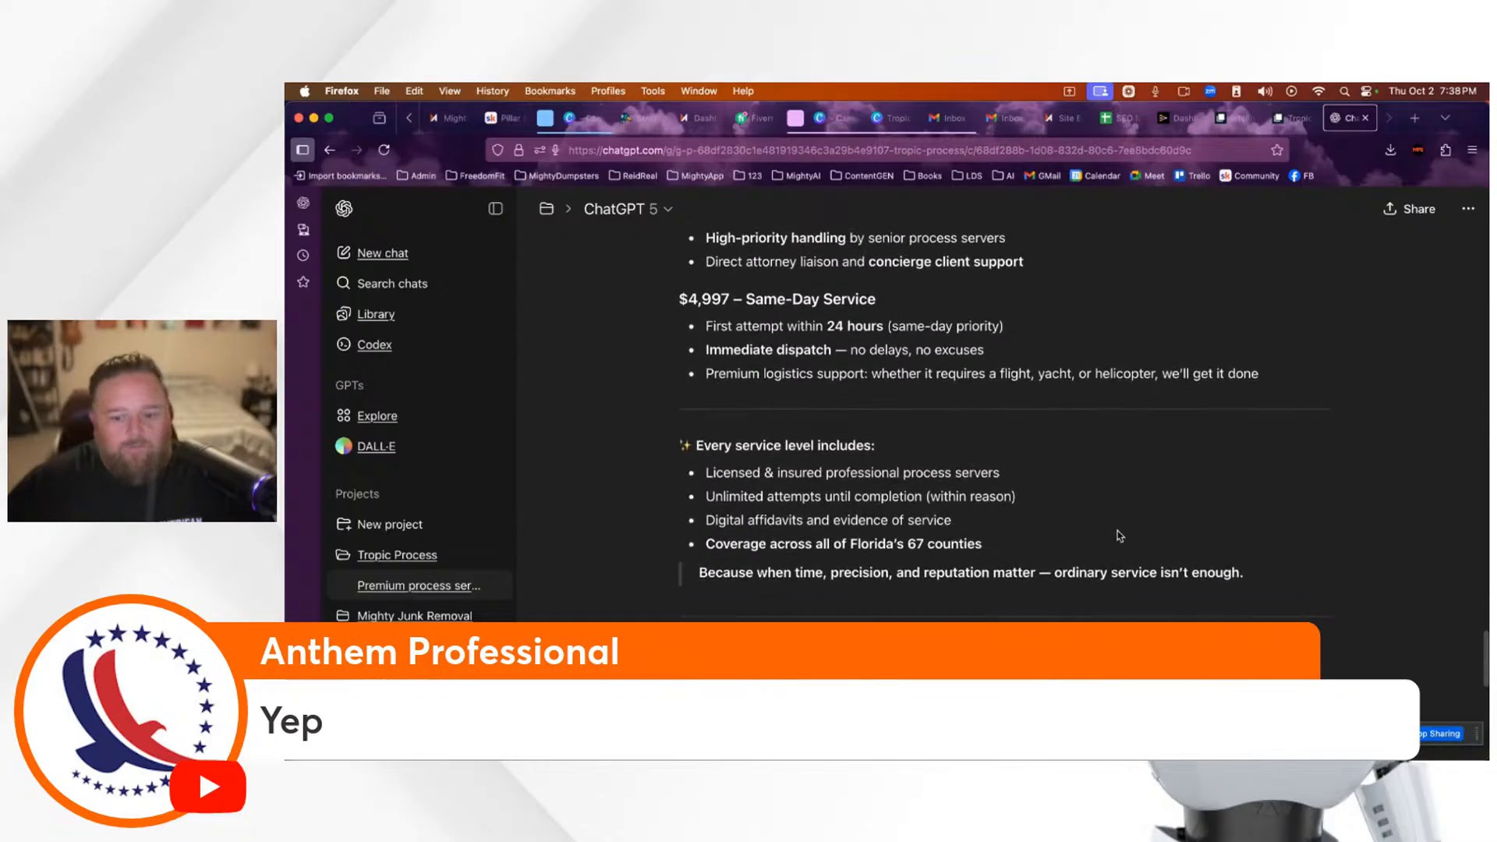
{"action": "scroll", "coordinate": [1170, 530], "scroll_direction": "down", "scroll_amount": 3}
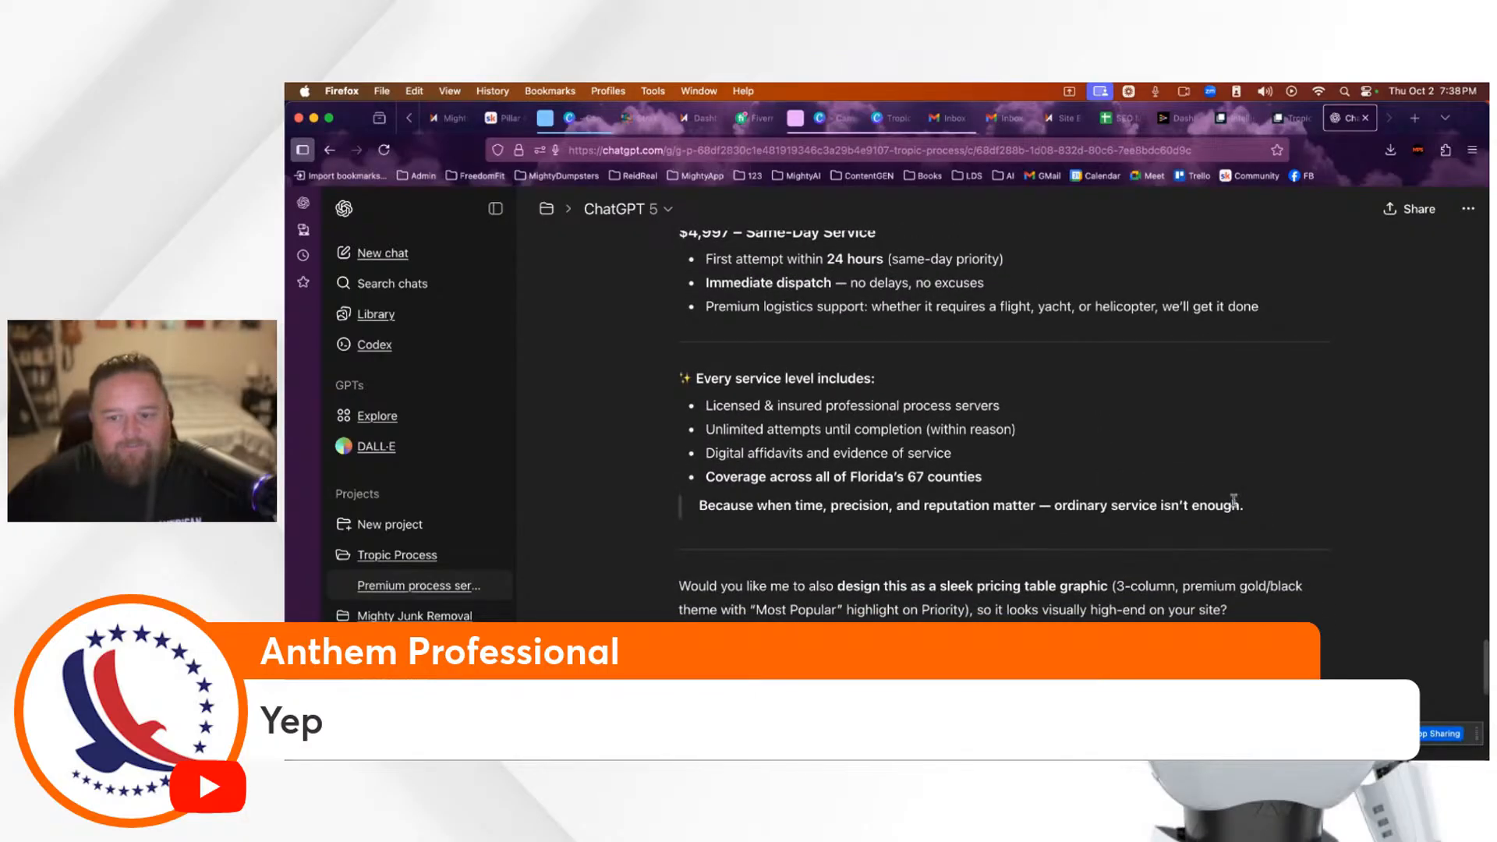
Step: Select the Our Premium Service Levels summary from its heading to its closing line
{"action": "left_click_drag", "start_coordinate": [1245, 507], "coordinate": [805, 474]}
{"action": "left_click", "coordinate": [919, 410]}
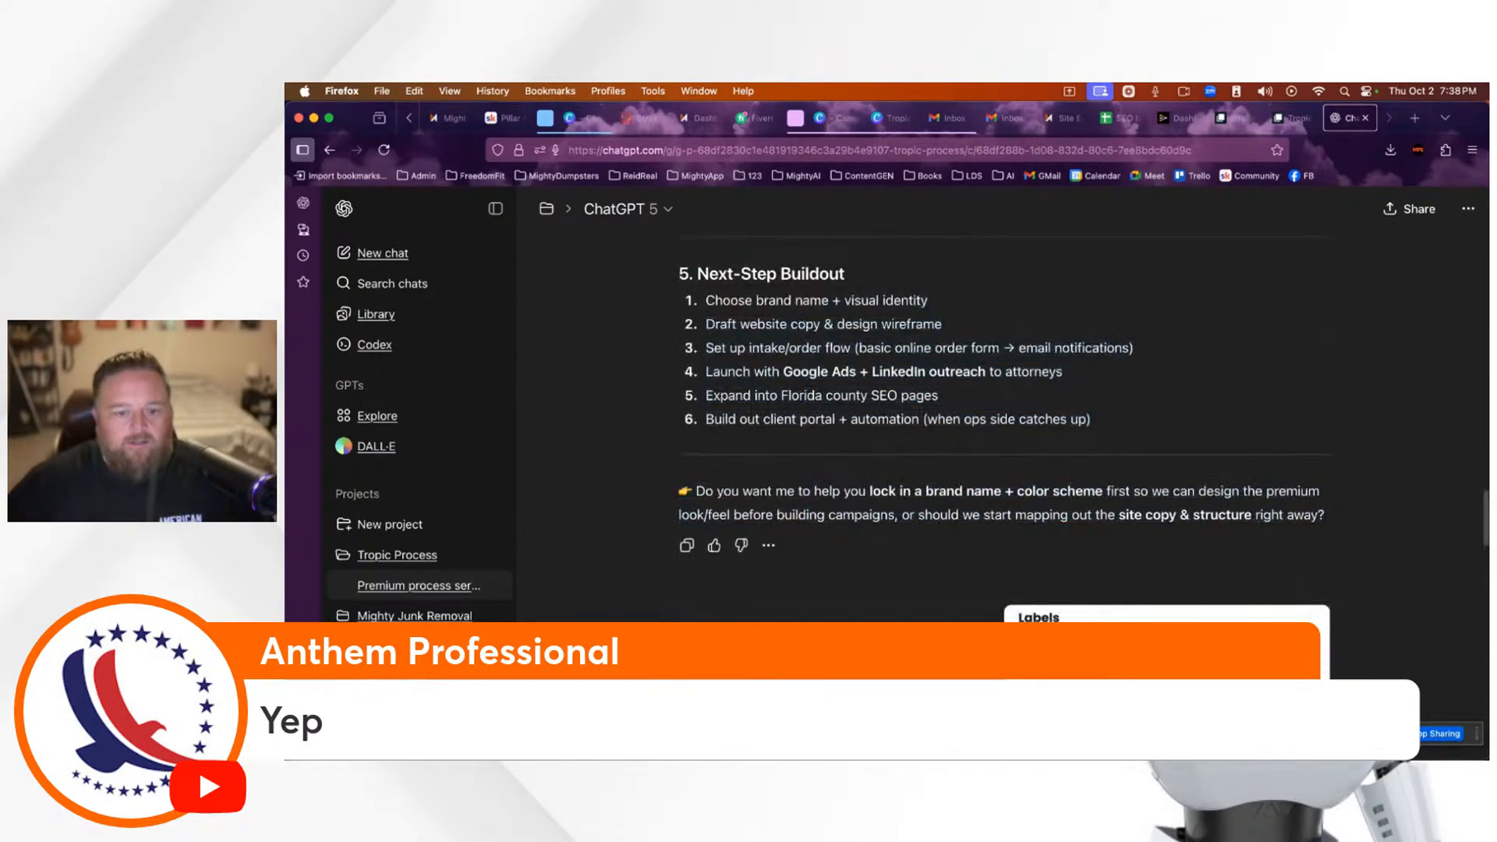
{"action": "left_click_drag", "start_coordinate": [838, 581], "coordinate": [737, 346]}
{"action": "left_click", "coordinate": [1135, 427]}
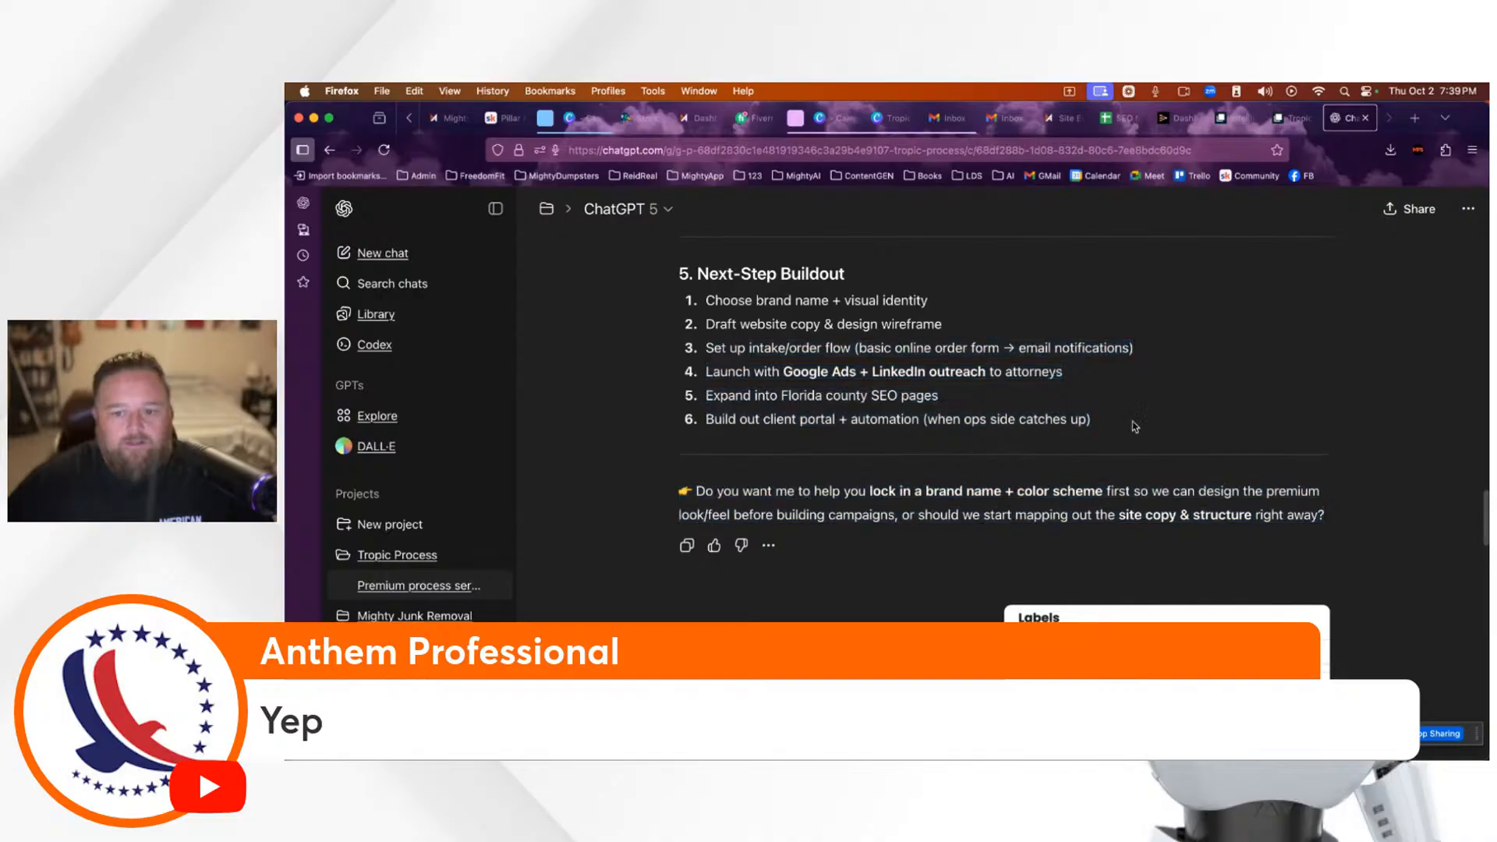
{"action": "left_click_drag", "start_coordinate": [1110, 429], "coordinate": [856, 348]}
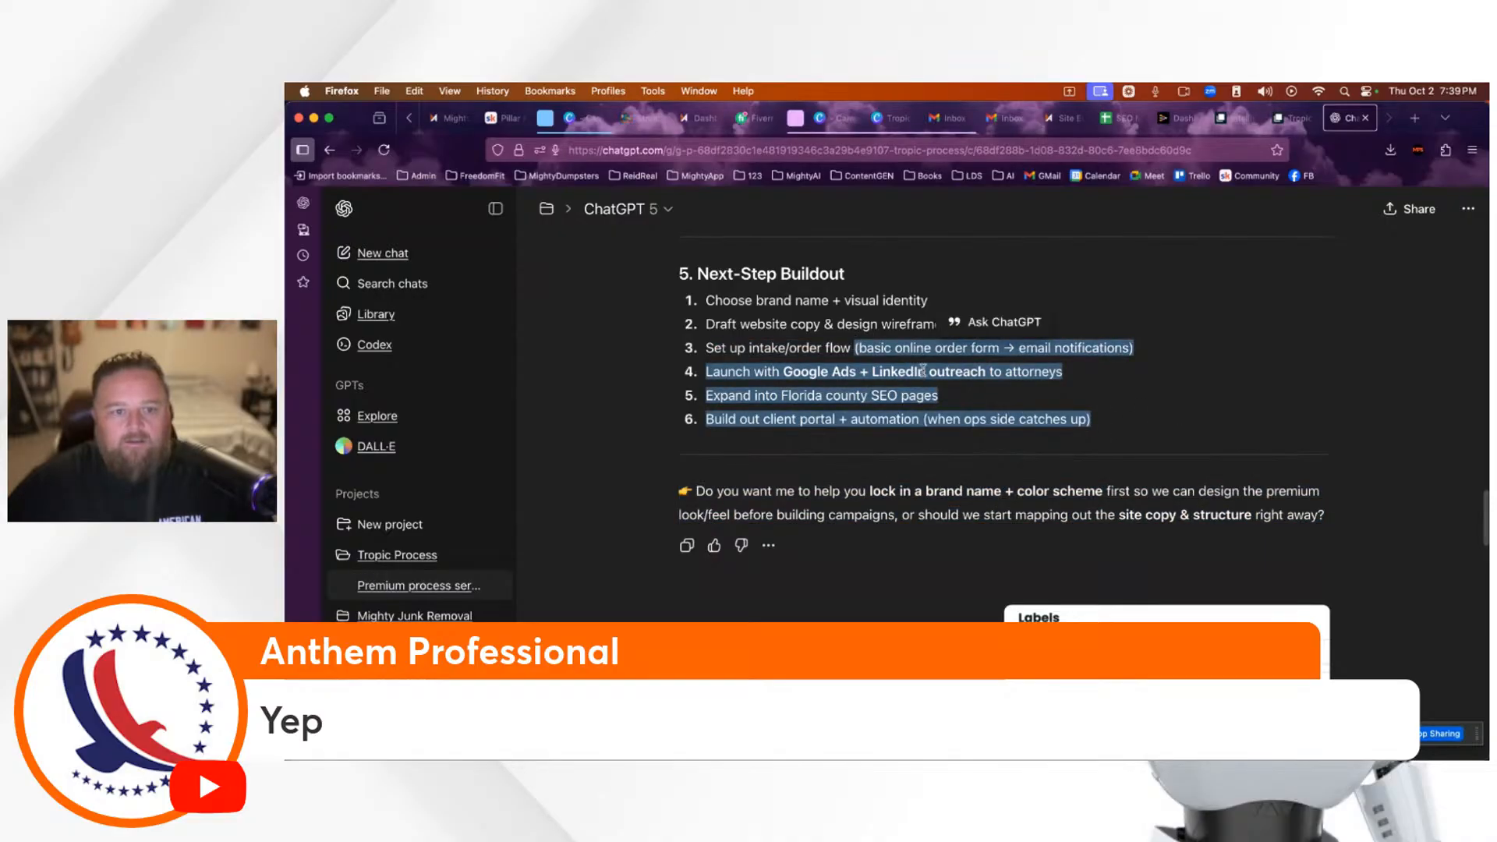
{"action": "scroll", "coordinate": [1185, 470], "scroll_direction": "down", "scroll_amount": 5}
{"action": "scroll", "coordinate": [1182, 465], "scroll_direction": "down", "scroll_amount": 5}
{"action": "scroll", "coordinate": [1183, 465], "scroll_direction": "up", "scroll_amount": 3}
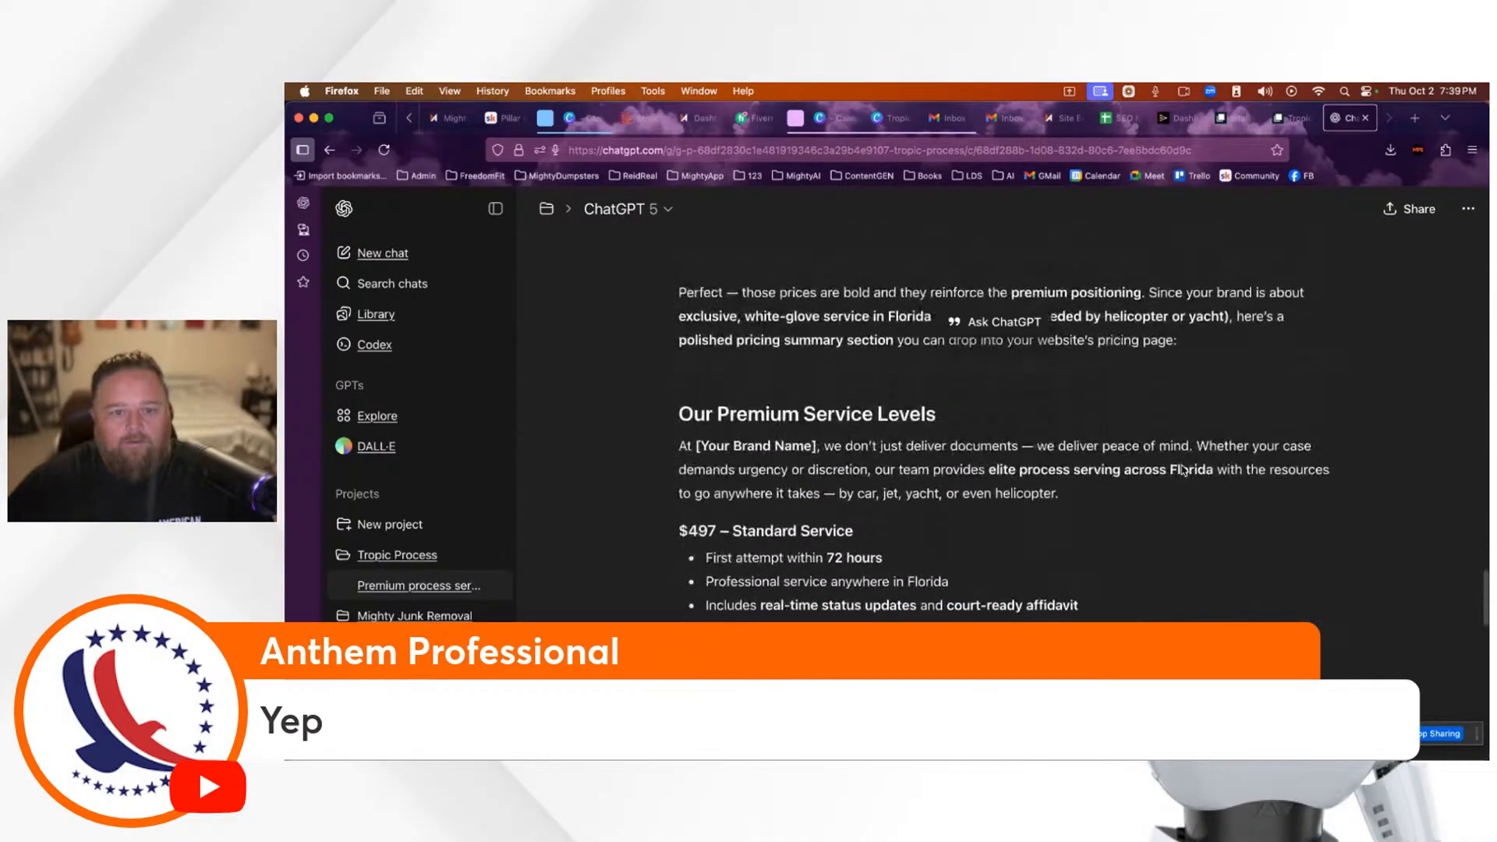
{"action": "left_click_drag", "start_coordinate": [681, 422], "coordinate": [1264, 524]}
{"action": "left_click", "coordinate": [1264, 524]}
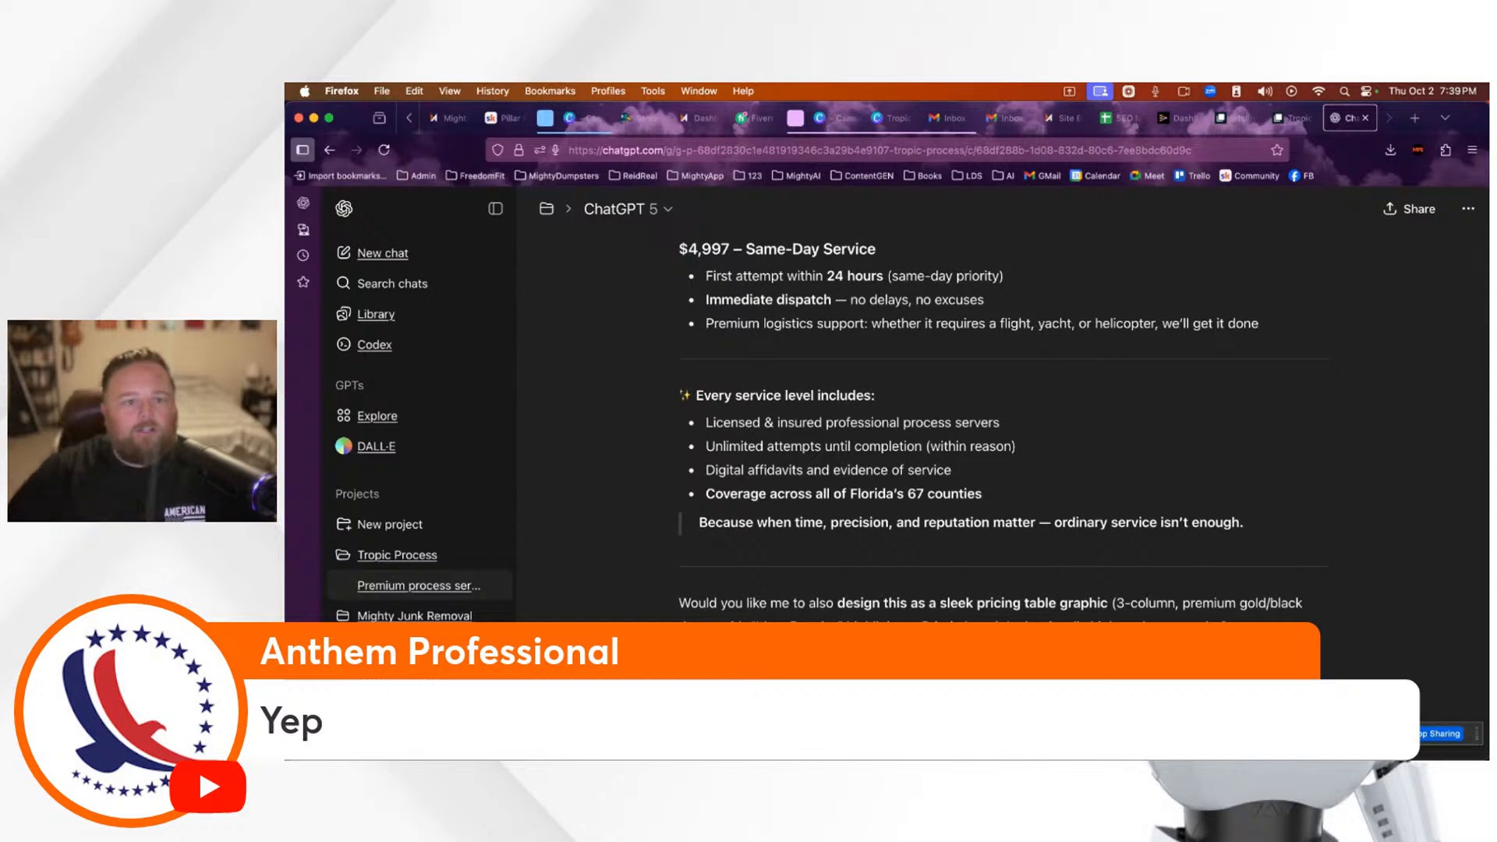
Step: Briefly put the viewer's 07:36 StreamYard comment on stage, then hide it again
{"action": "left_click", "coordinate": [656, 121]}
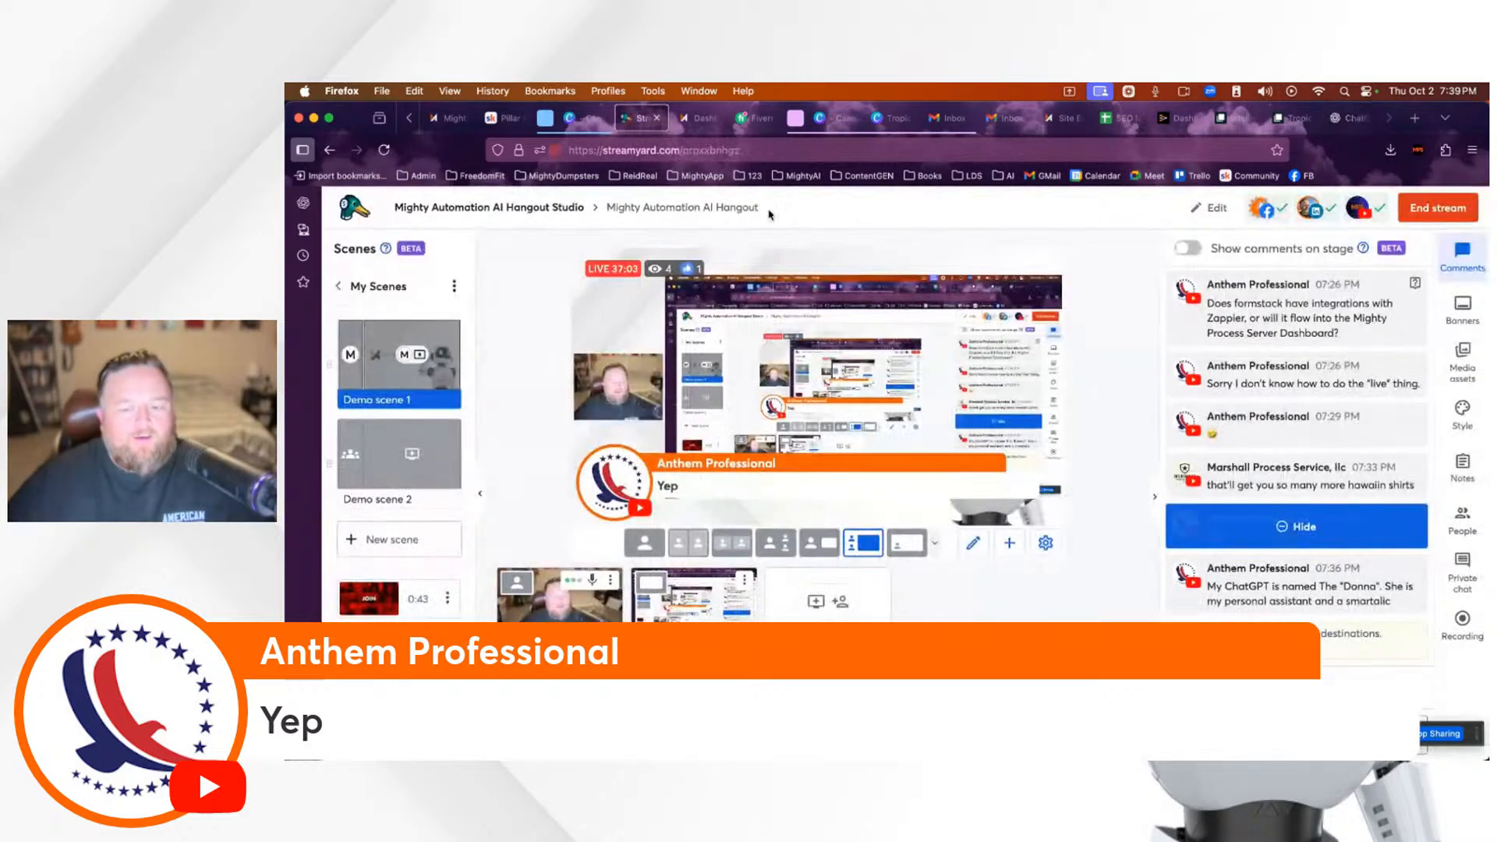
{"action": "left_click", "coordinate": [1309, 595]}
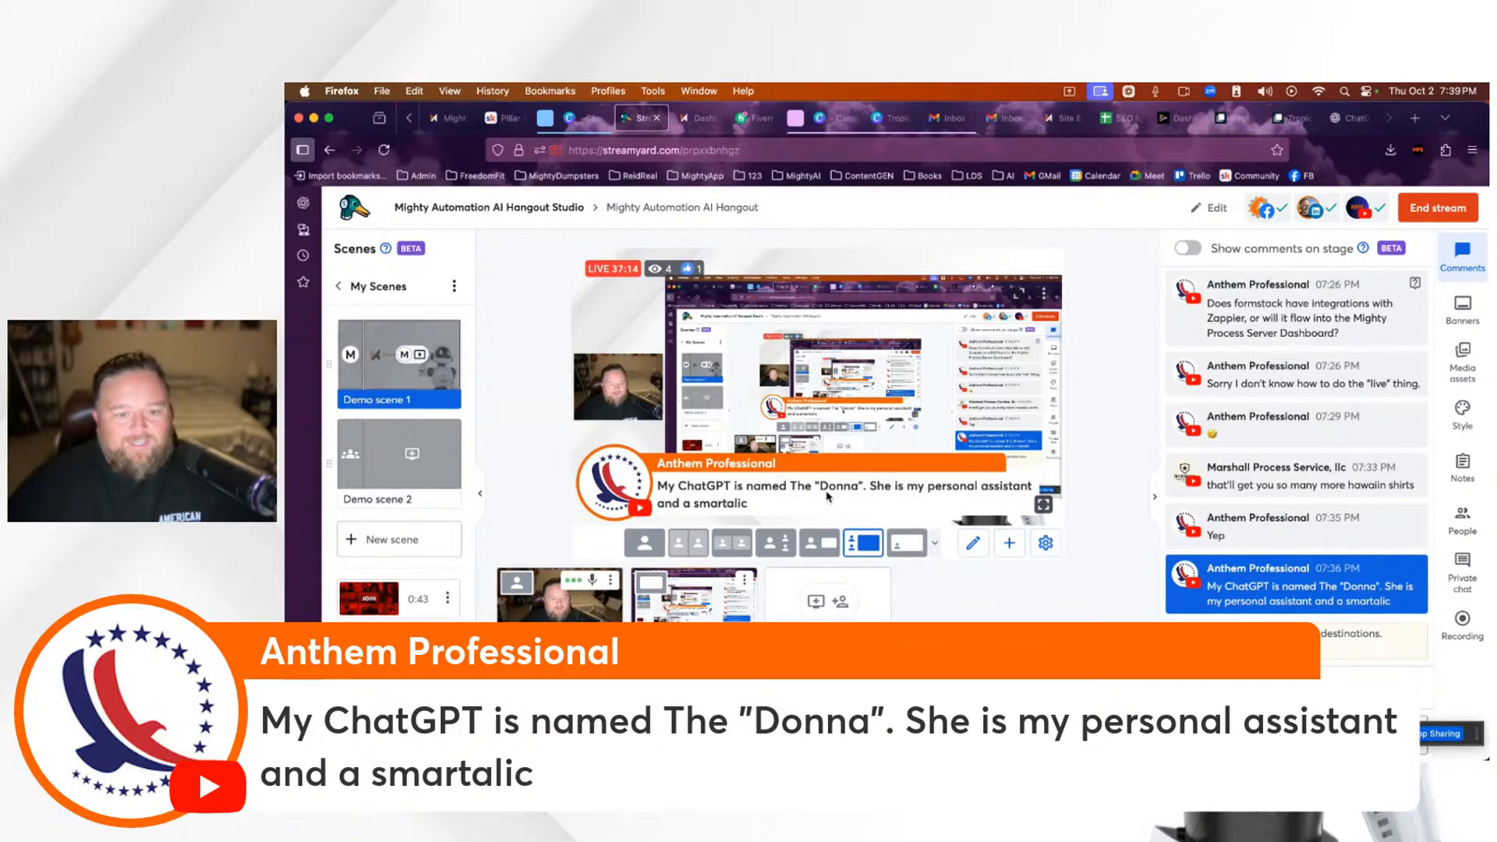
{"action": "left_click", "coordinate": [1286, 587]}
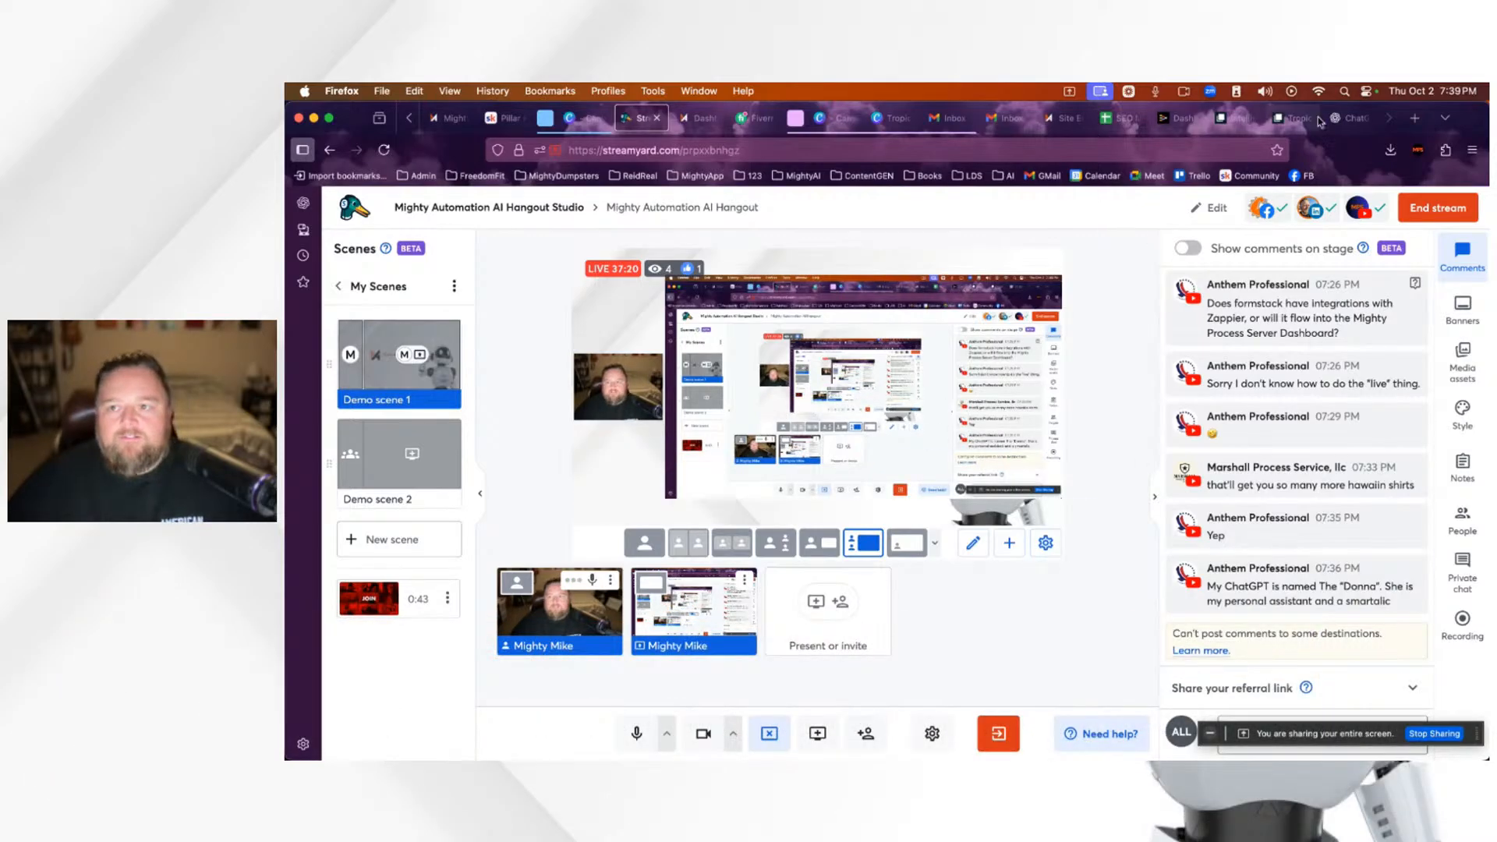
{"action": "left_click", "coordinate": [1351, 118]}
Step: Delete the draft word 'Recreate' and dictate the Tropic Process Server rewrite request with SEO keywords
{"action": "scroll", "coordinate": [928, 591], "scroll_direction": "down", "scroll_amount": 2}
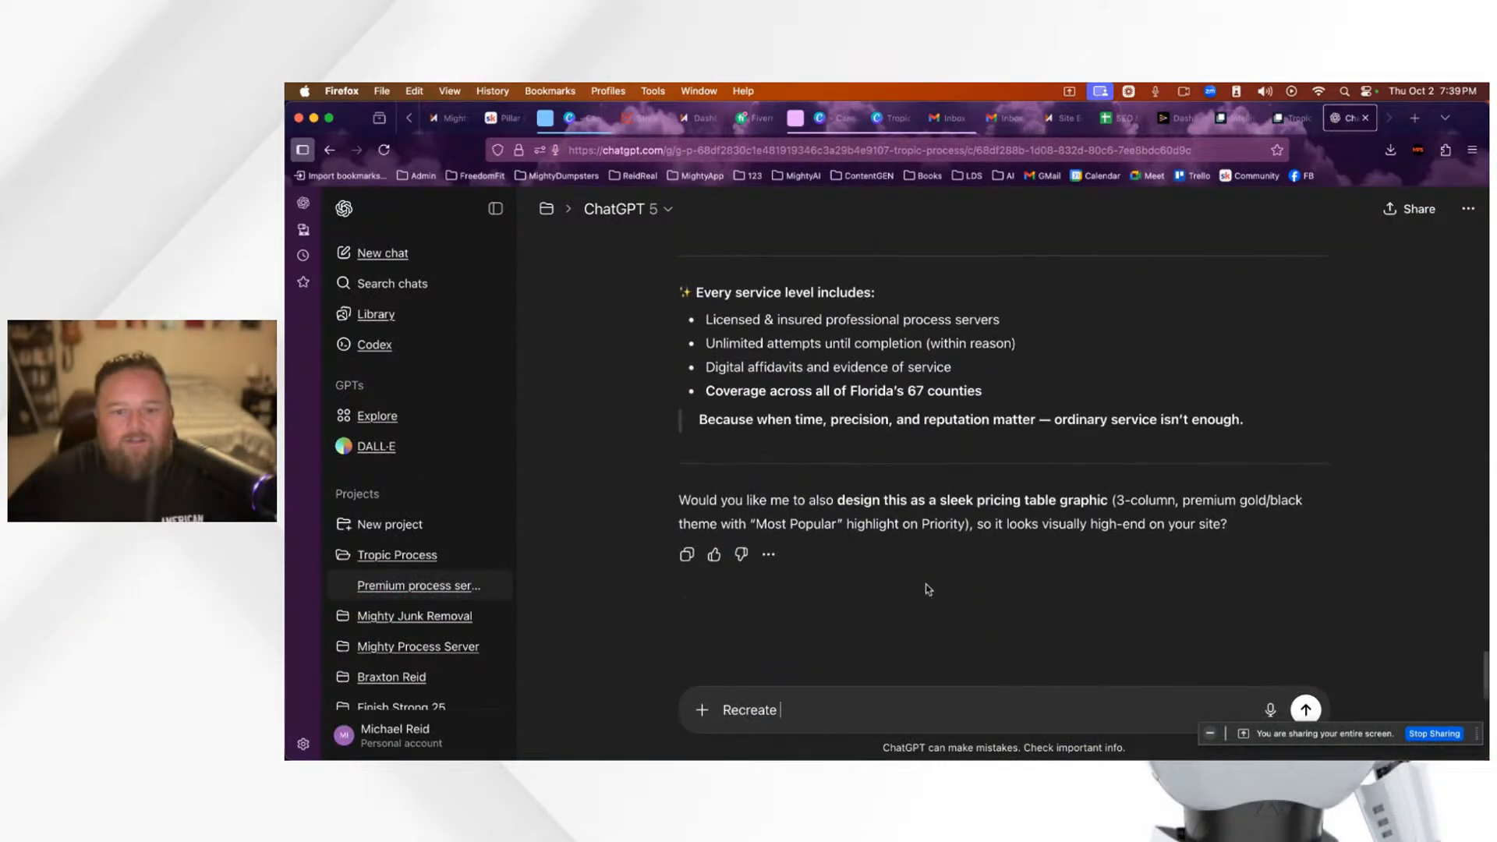
{"action": "scroll", "coordinate": [928, 591], "scroll_direction": "up", "scroll_amount": 5}
{"action": "scroll", "coordinate": [928, 591], "scroll_direction": "down", "scroll_amount": 5}
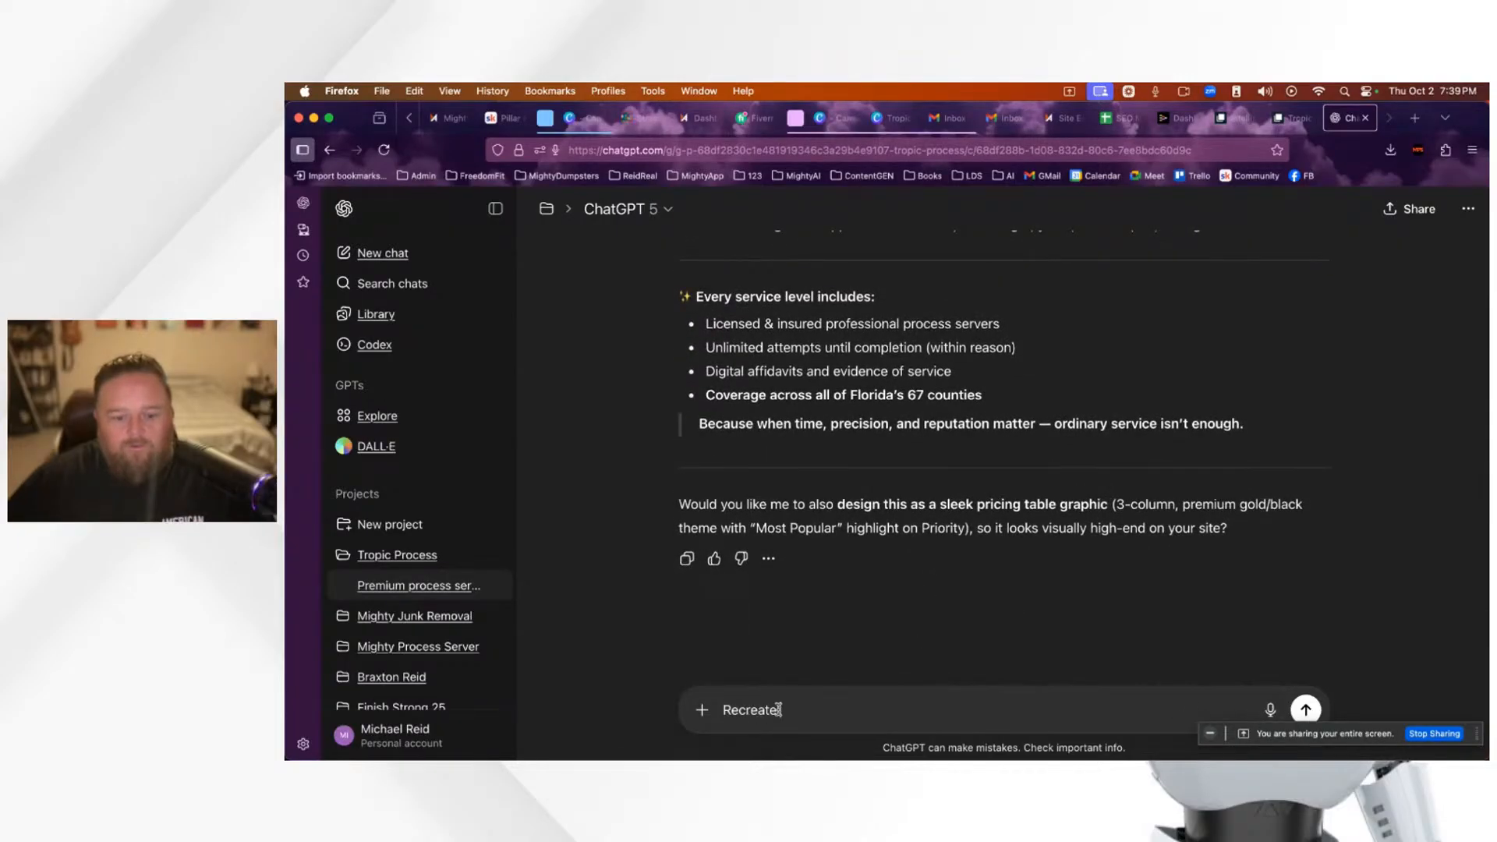
{"action": "double_click", "coordinate": [779, 709]}
{"action": "key", "text": "BackSpace"}
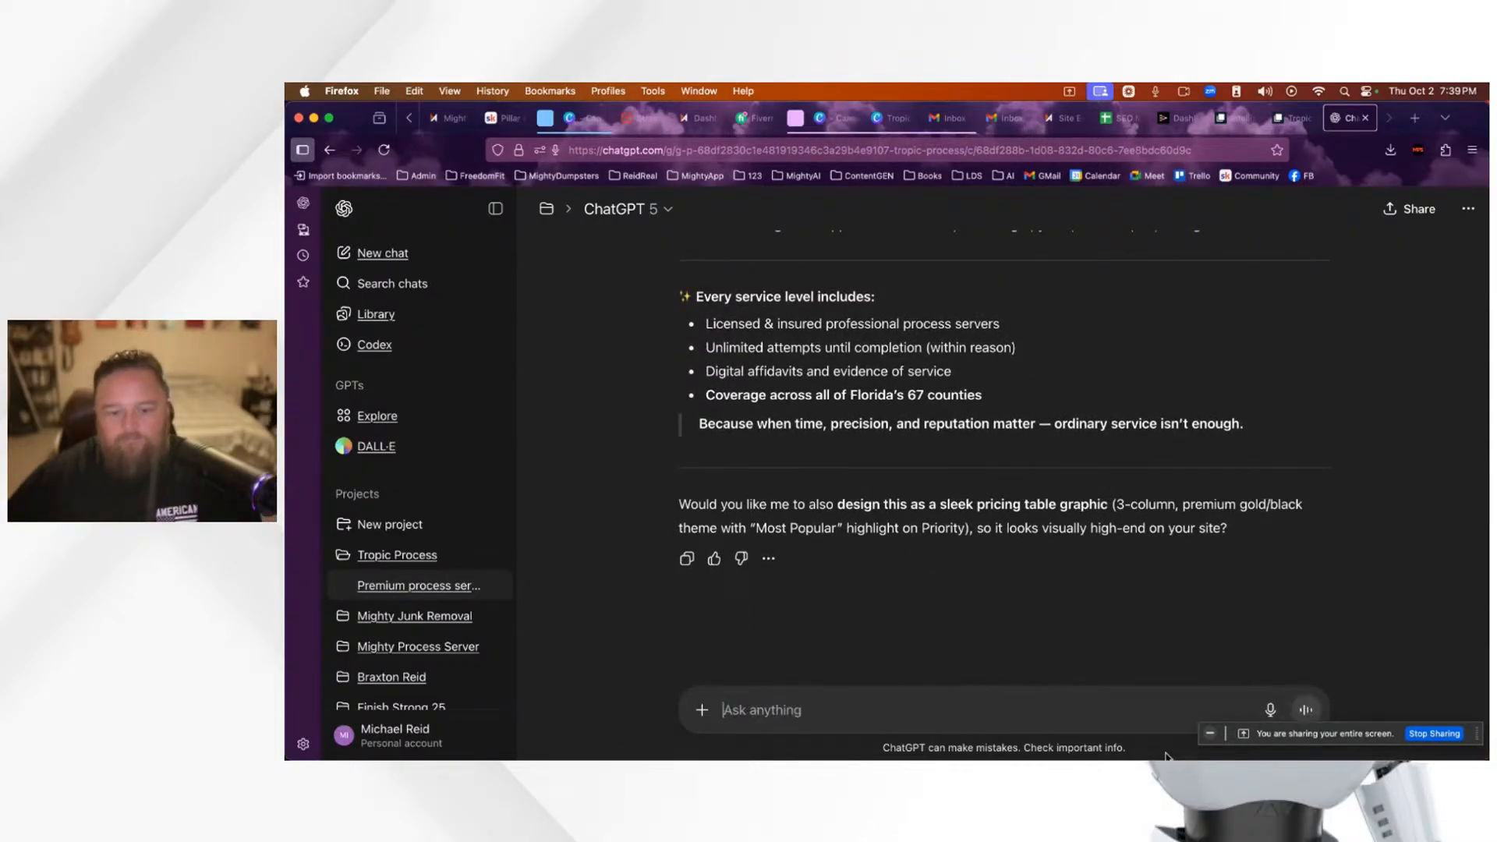
{"action": "left_click", "coordinate": [1271, 716]}
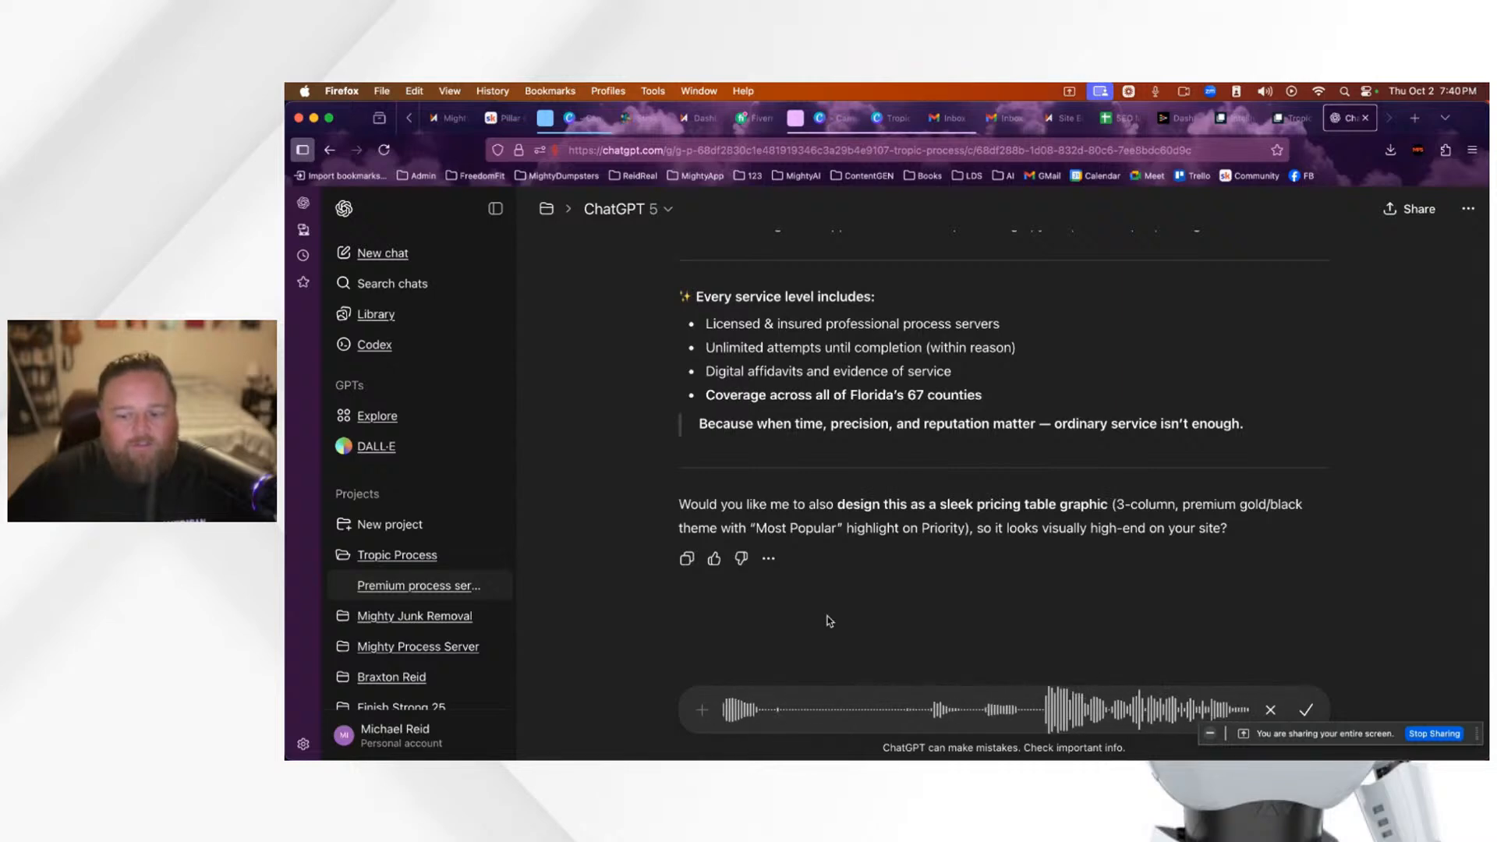
{"action": "left_click", "coordinate": [1307, 709]}
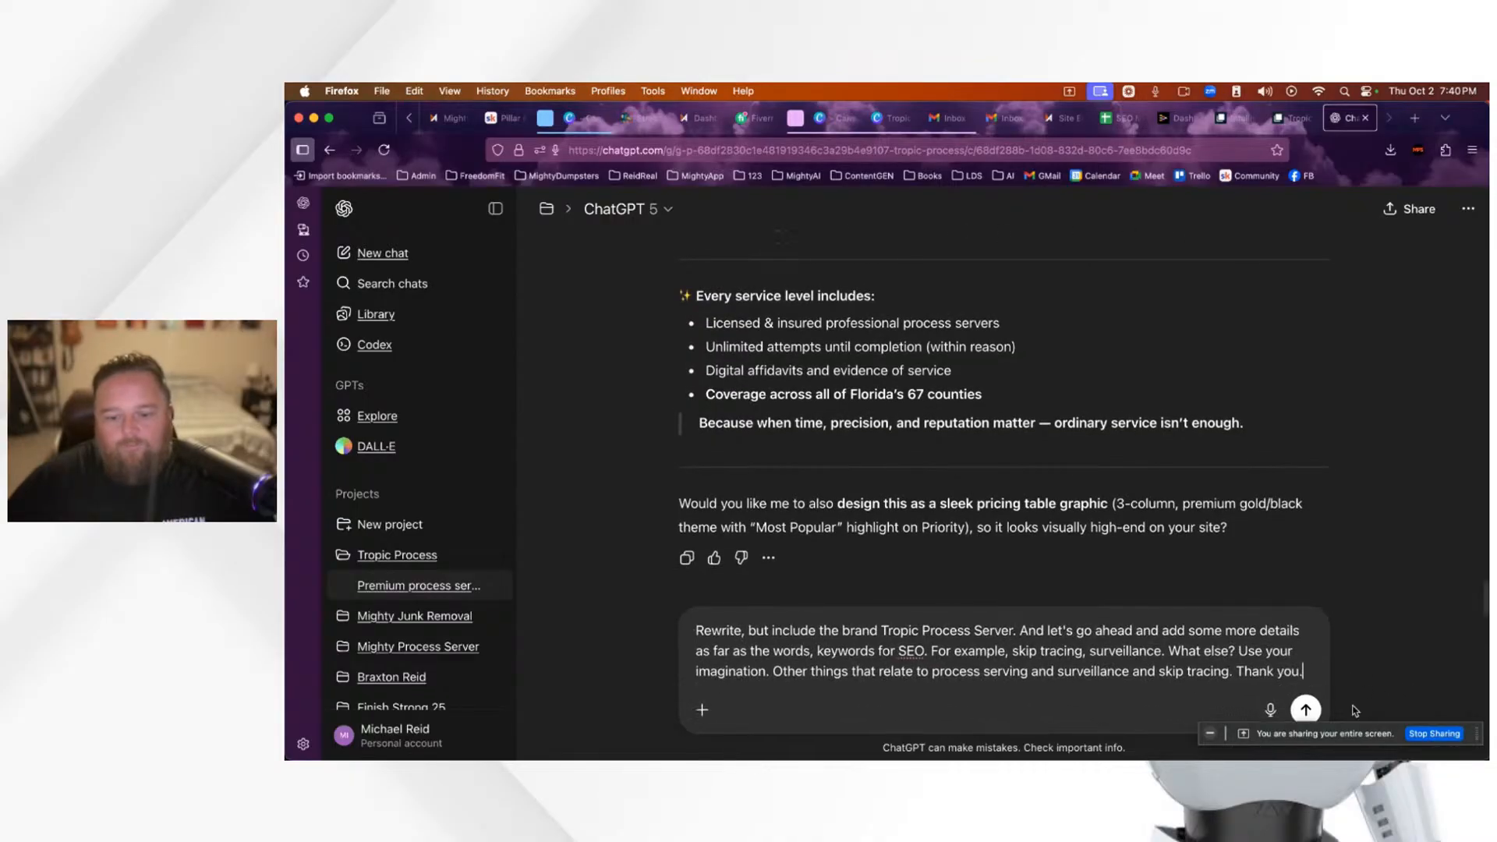
Step: Send the dictated rewrite request to ChatGPT
{"action": "key", "text": "Return"}
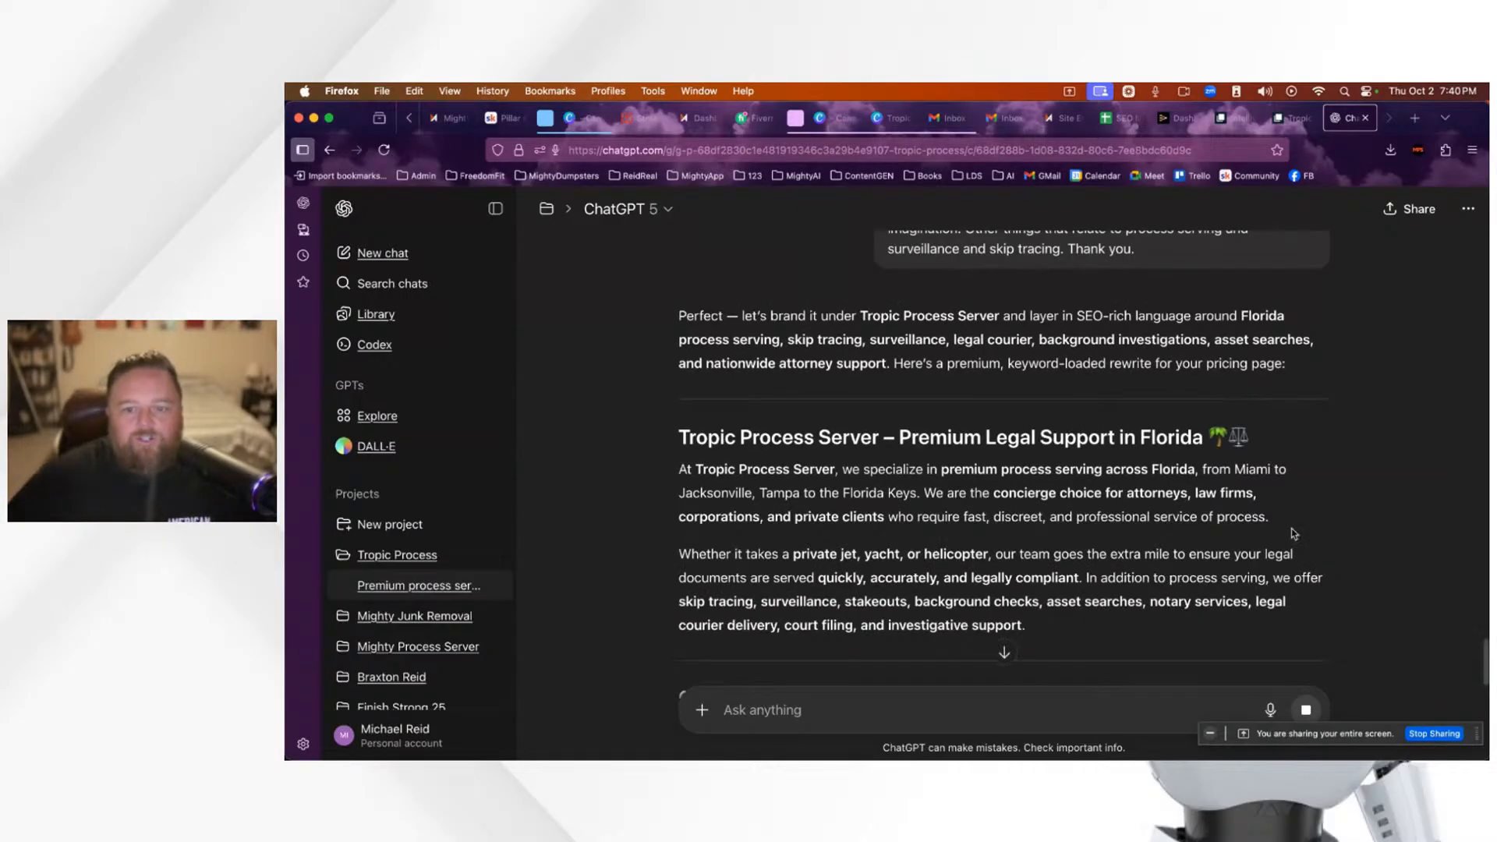
{"action": "scroll", "coordinate": [1293, 530], "scroll_direction": "down", "scroll_amount": 2}
{"action": "scroll", "coordinate": [1294, 533], "scroll_direction": "down", "scroll_amount": 1}
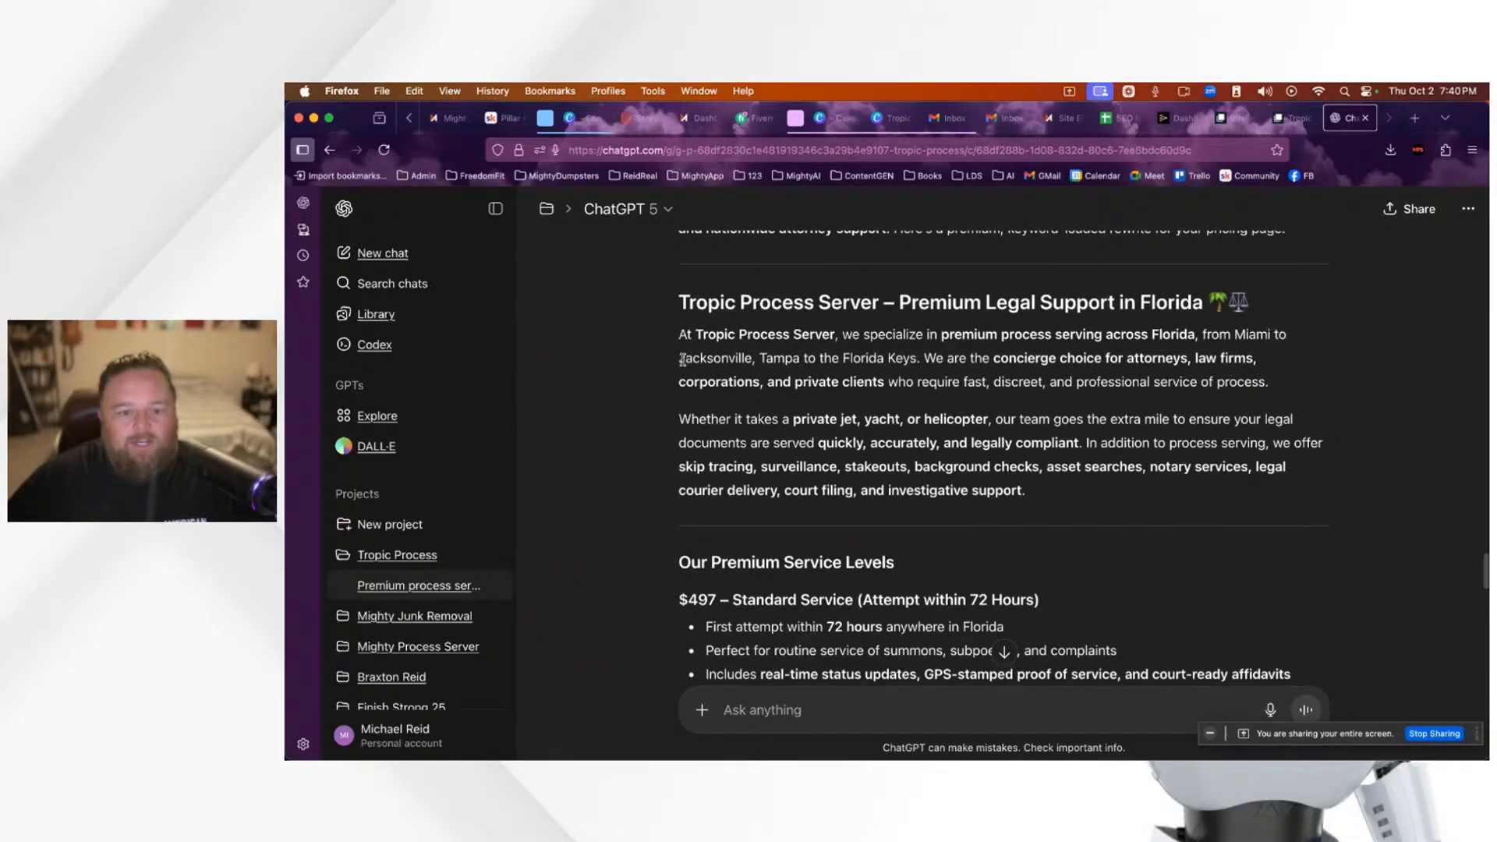
Step: Select the 'Tropic Process Server – Premium Legal Support in Florida' heading and both intro paragraphs
{"action": "left_click_drag", "start_coordinate": [680, 358], "coordinate": [886, 358]}
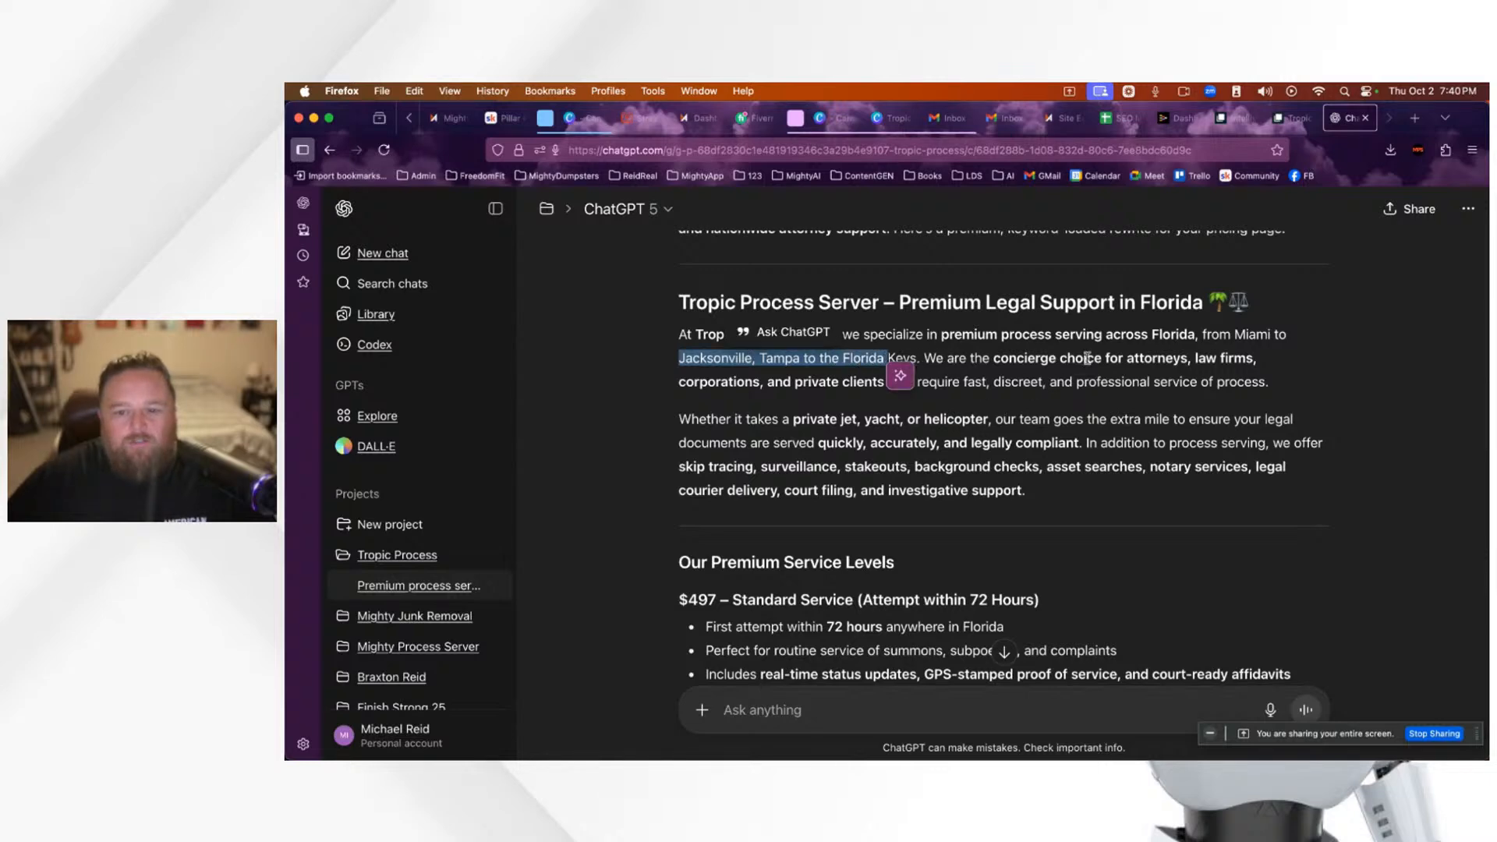
{"action": "left_click", "coordinate": [796, 383]}
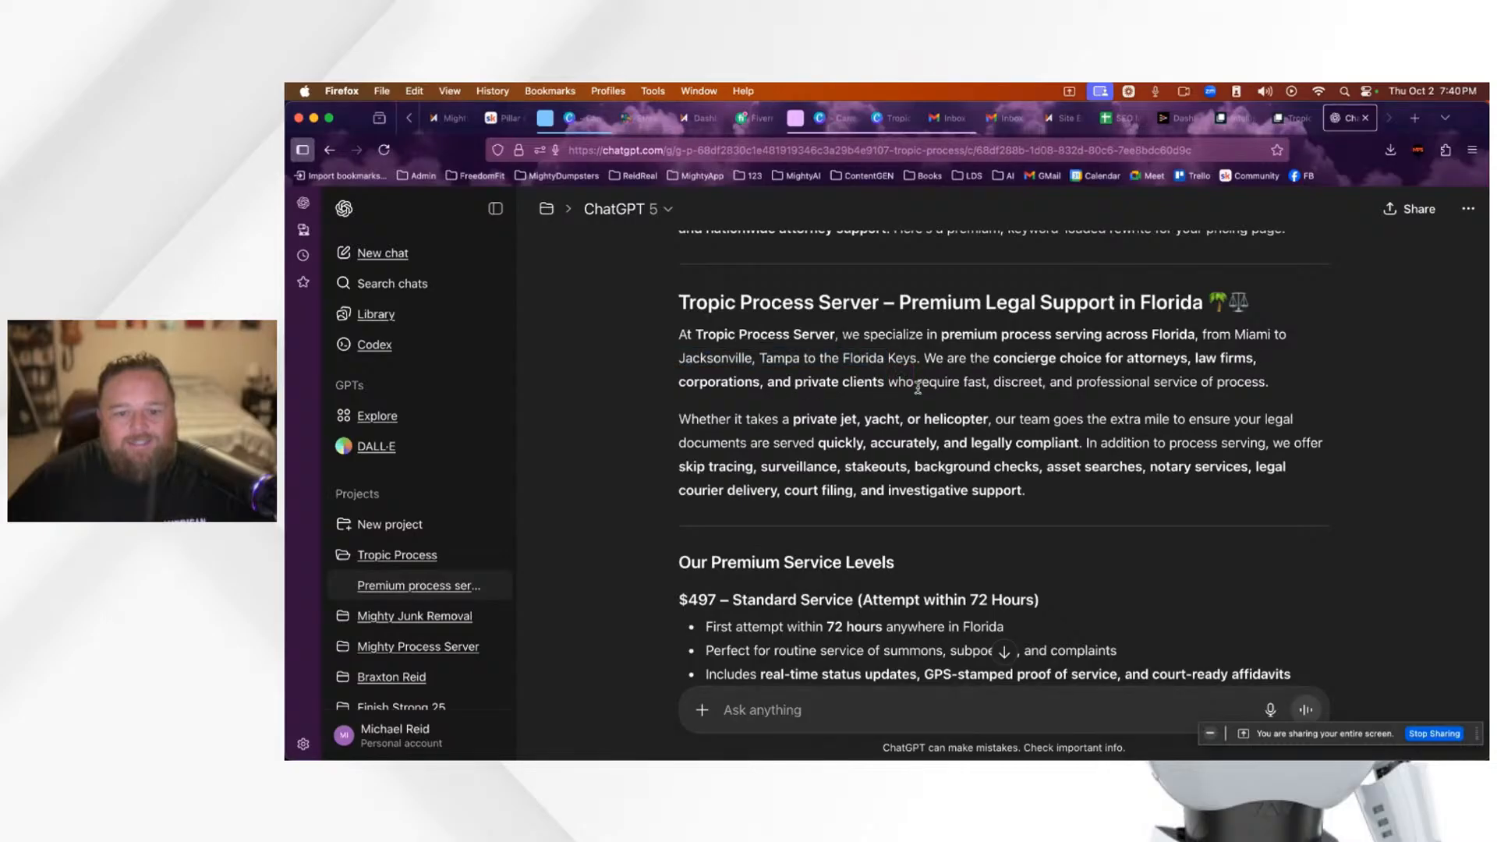
{"action": "left_click_drag", "start_coordinate": [796, 383], "coordinate": [887, 383]}
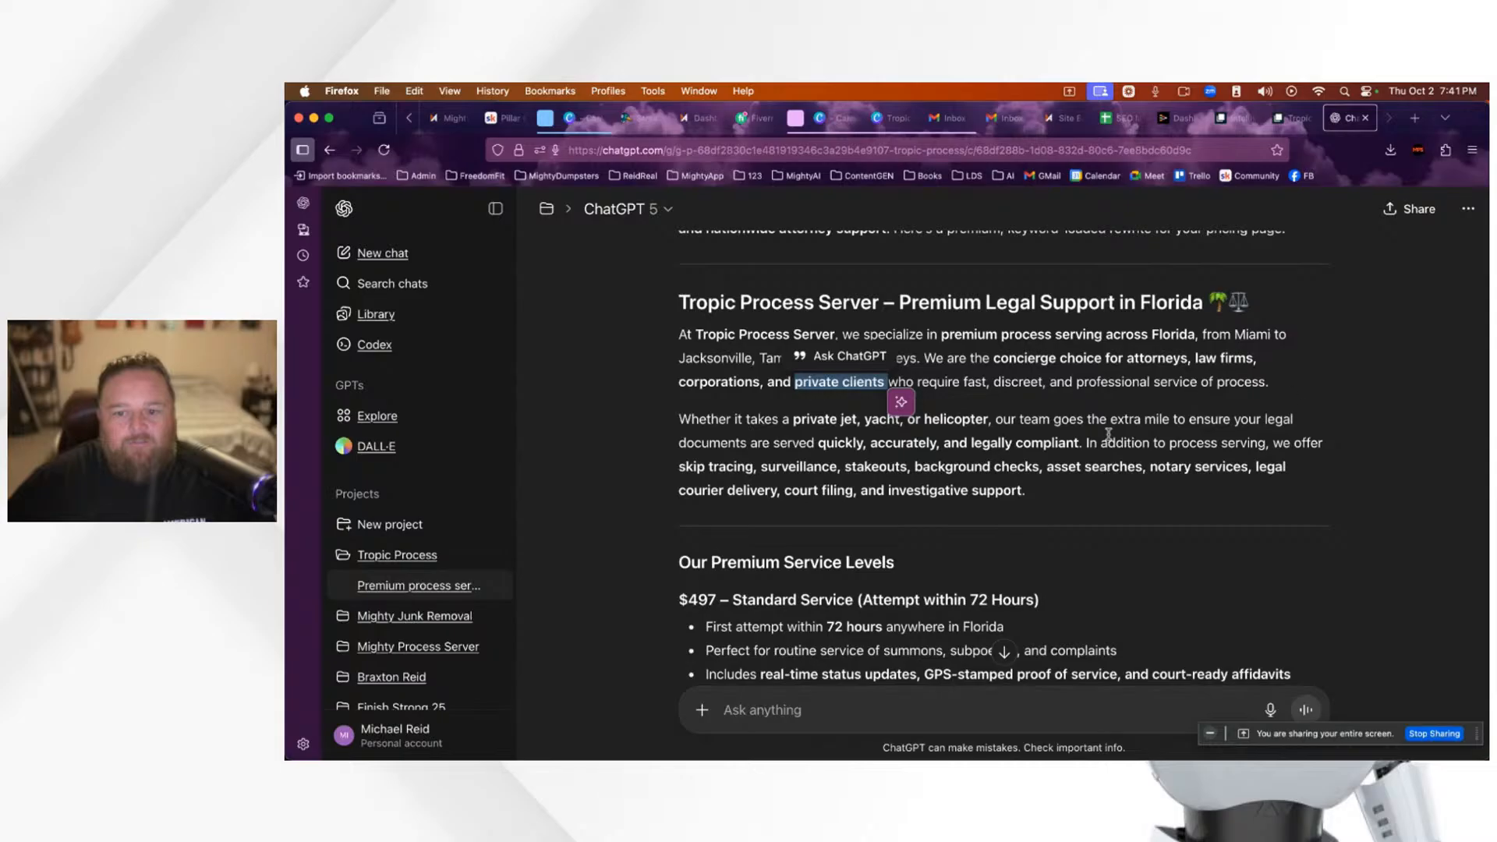
{"action": "scroll", "coordinate": [1014, 437], "scroll_direction": "down", "scroll_amount": 2}
{"action": "left_click", "coordinate": [811, 382]}
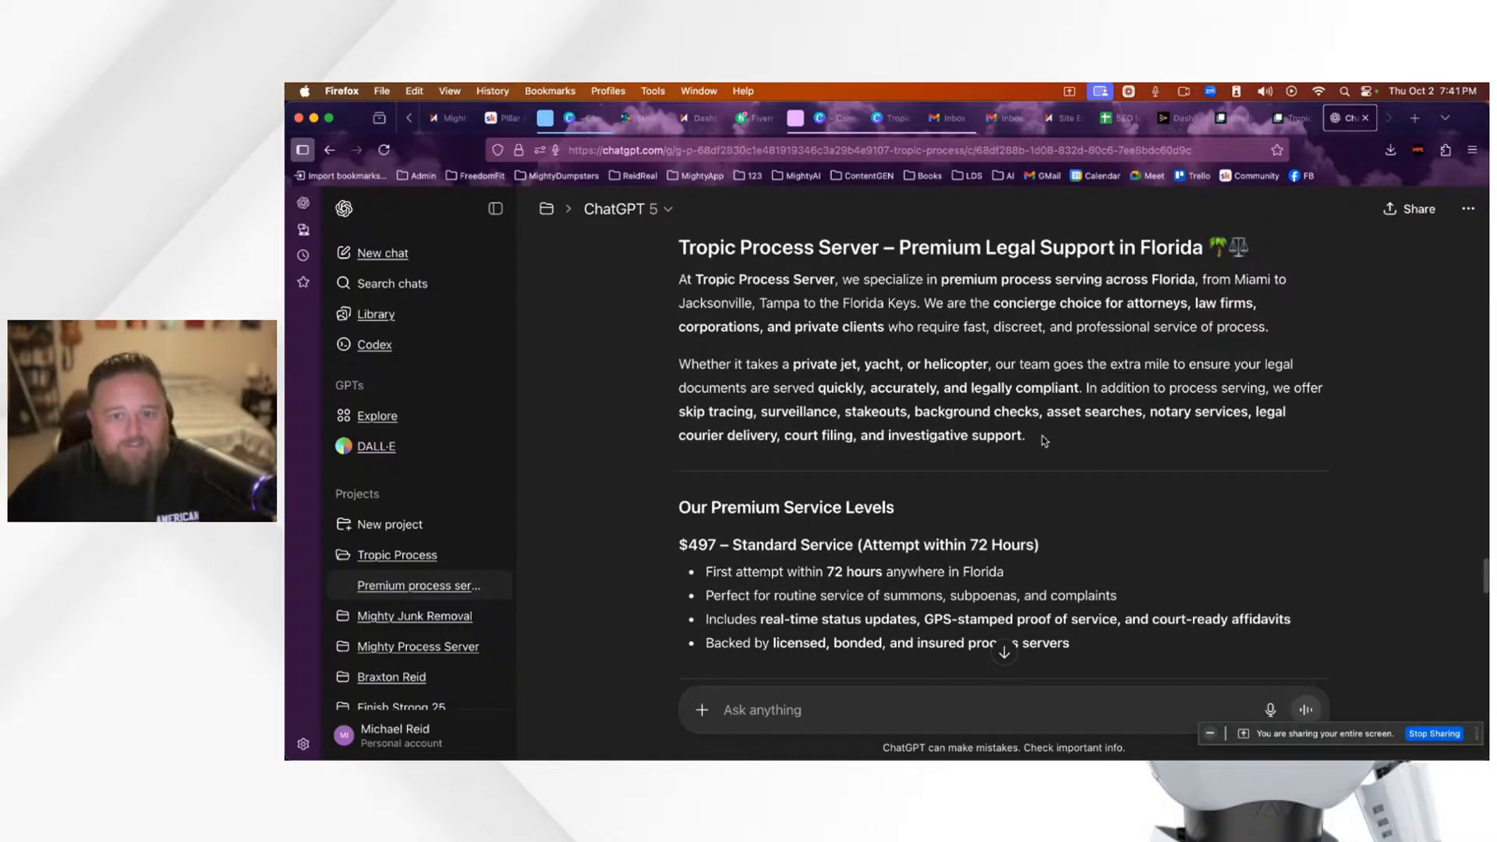
{"action": "scroll", "coordinate": [1038, 441], "scroll_direction": "up", "scroll_amount": 1}
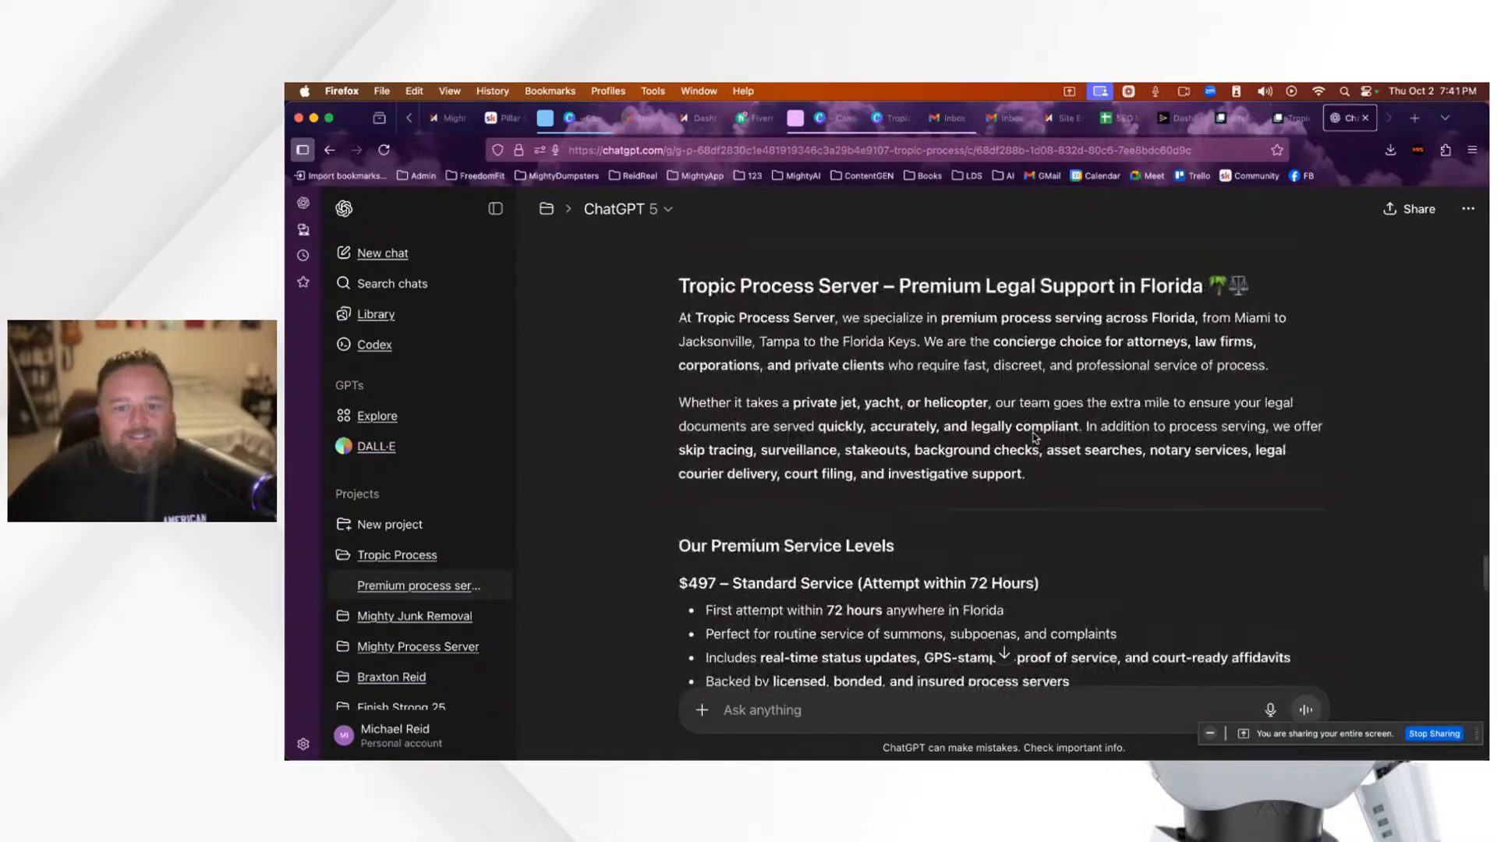
{"action": "left_click_drag", "start_coordinate": [1035, 482], "coordinate": [674, 286]}
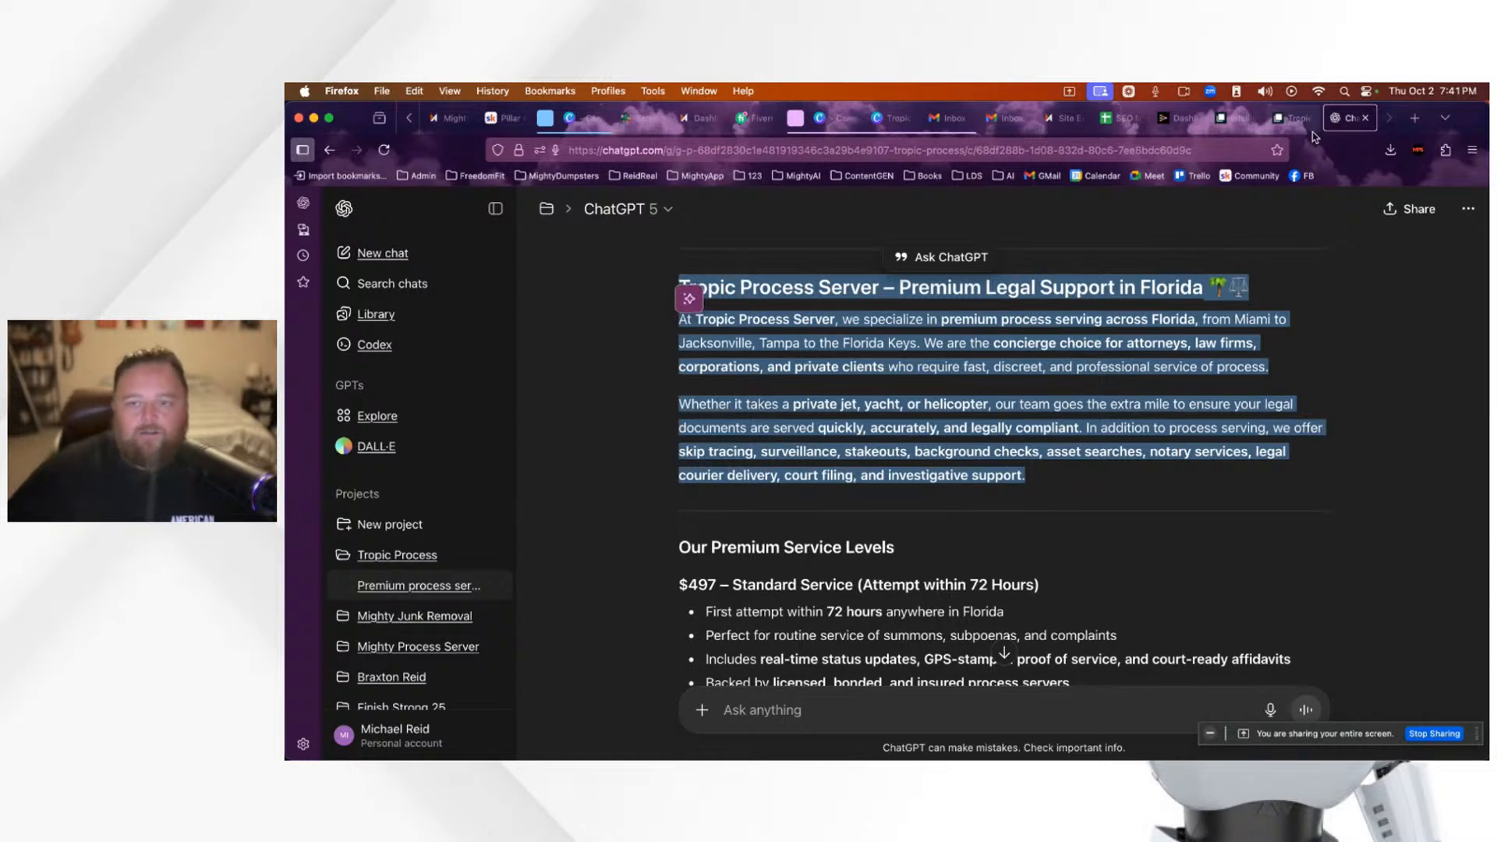
{"action": "left_click", "coordinate": [1070, 118]}
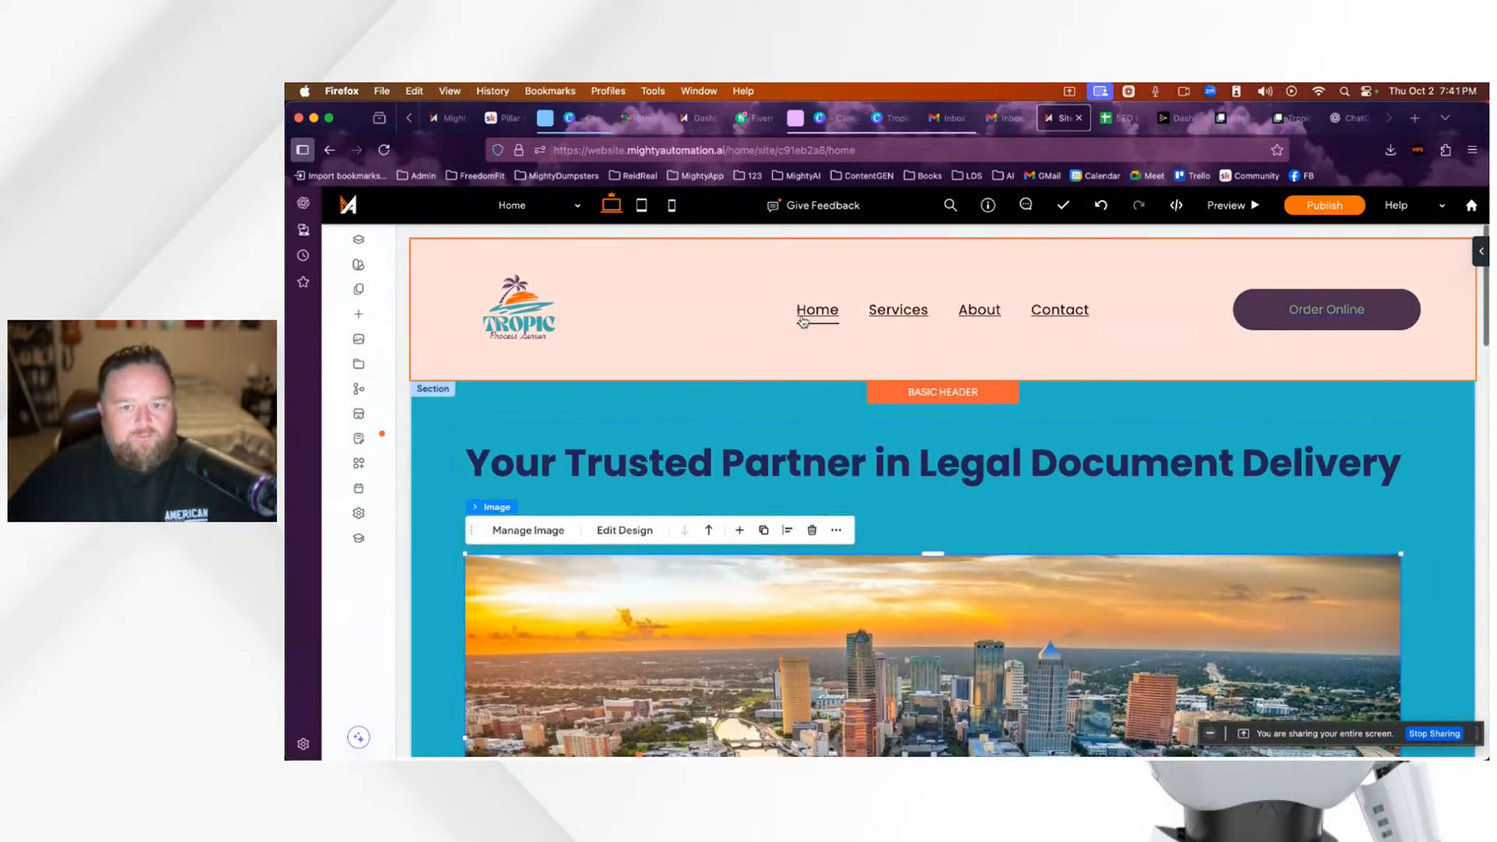
Step: Switch the editor to the Services page and add a section under its Services heading
{"action": "left_click", "coordinate": [359, 290]}
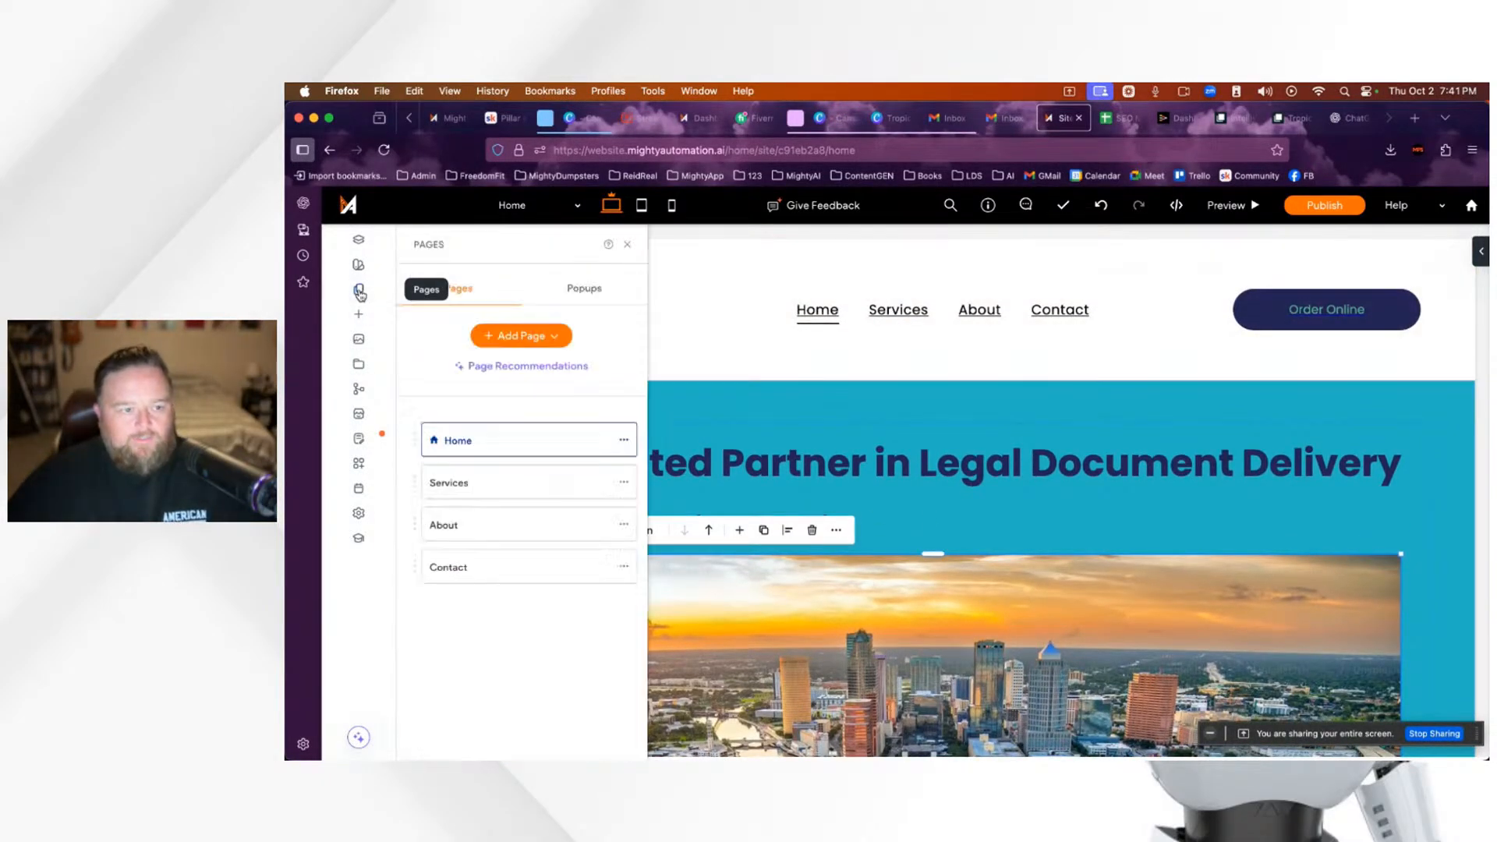
{"action": "left_click", "coordinate": [507, 486]}
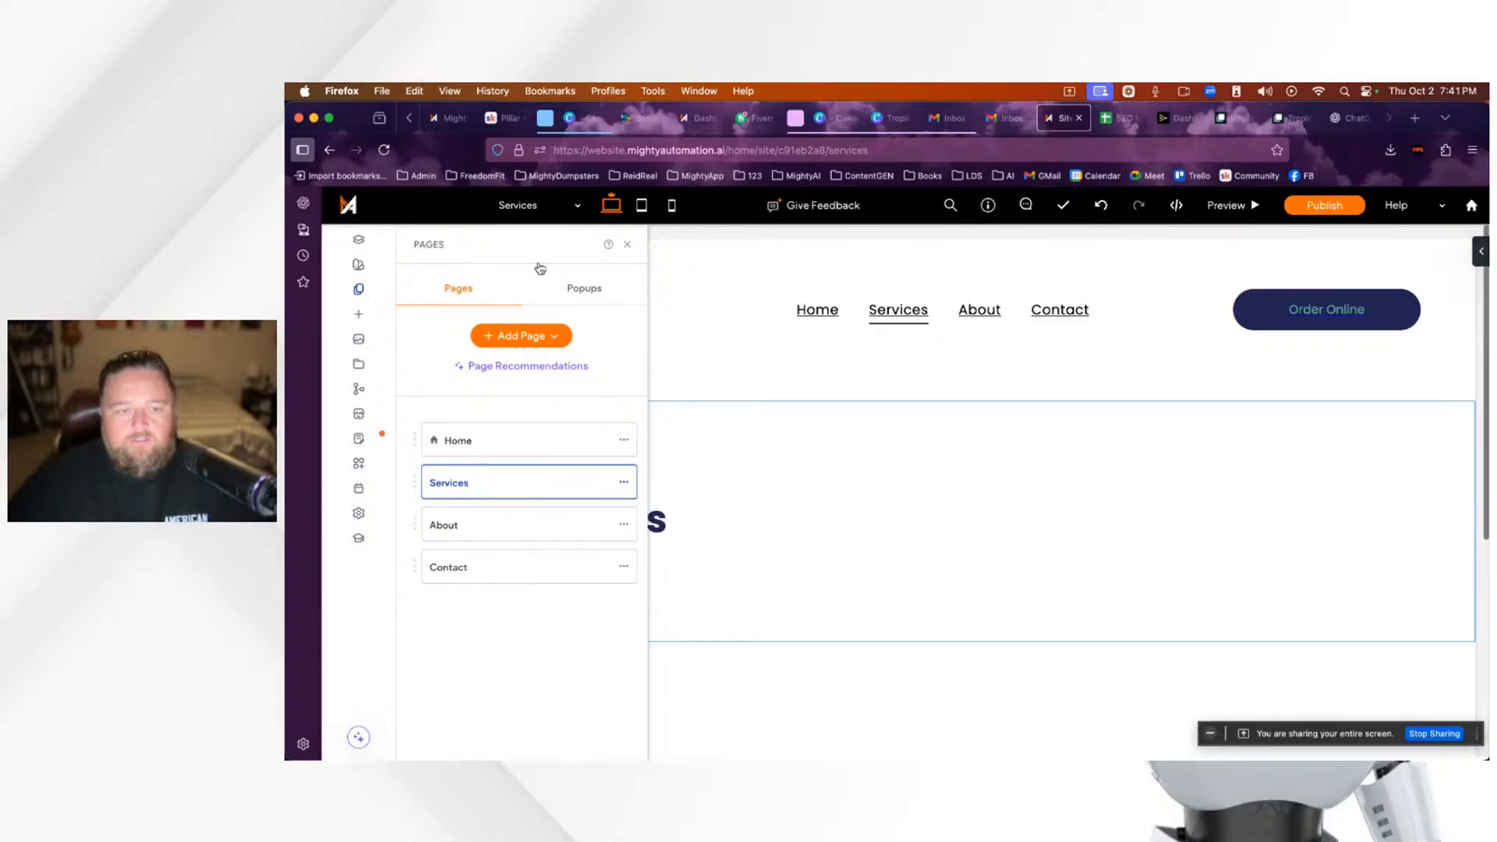
{"action": "left_click", "coordinate": [627, 244]}
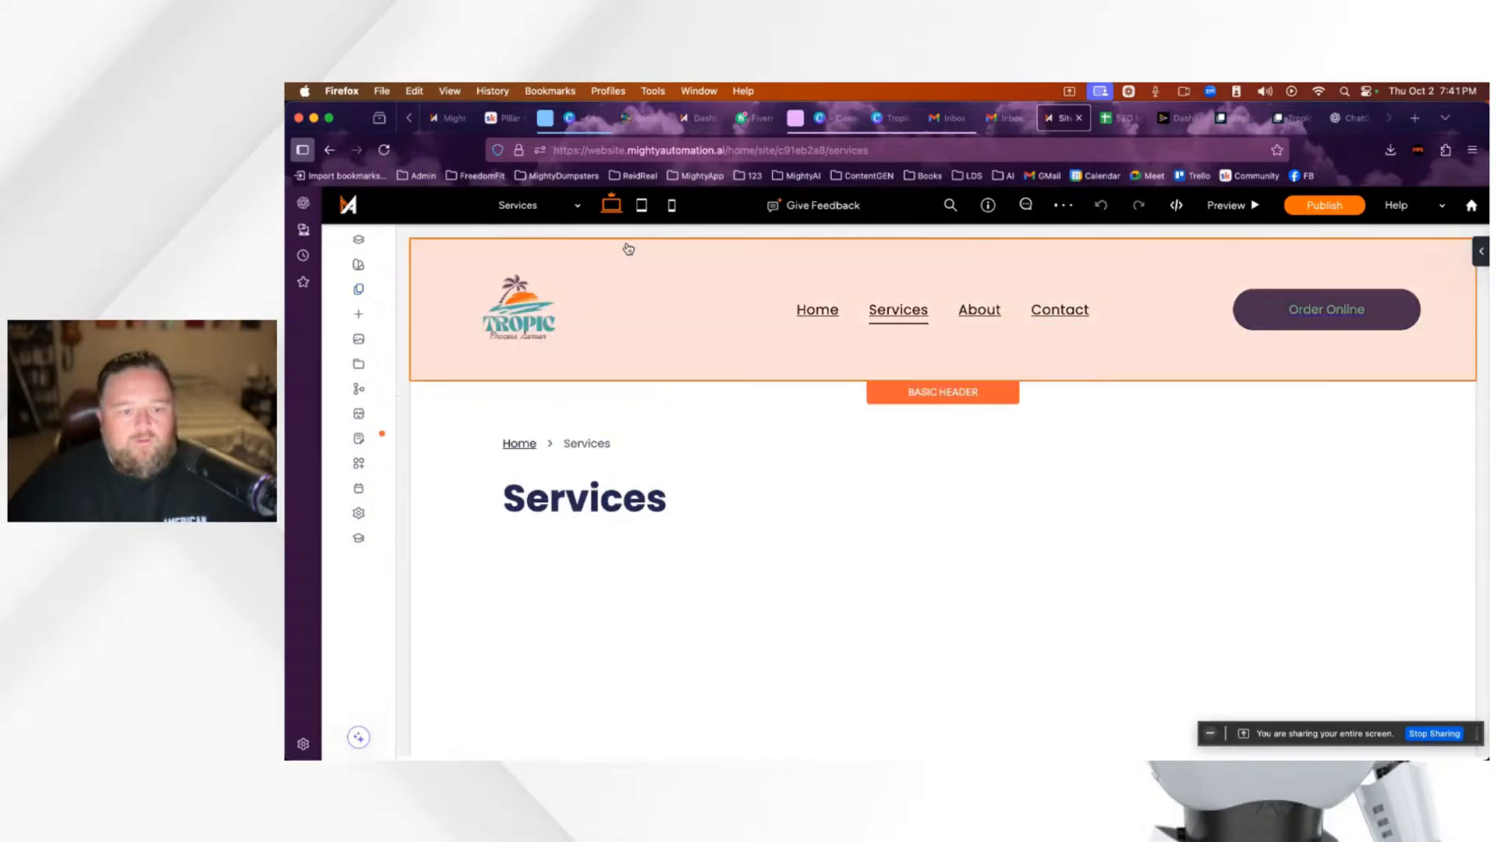
{"action": "scroll", "coordinate": [793, 481], "scroll_direction": "down", "scroll_amount": 4}
{"action": "scroll", "coordinate": [792, 484], "scroll_direction": "up", "scroll_amount": 3}
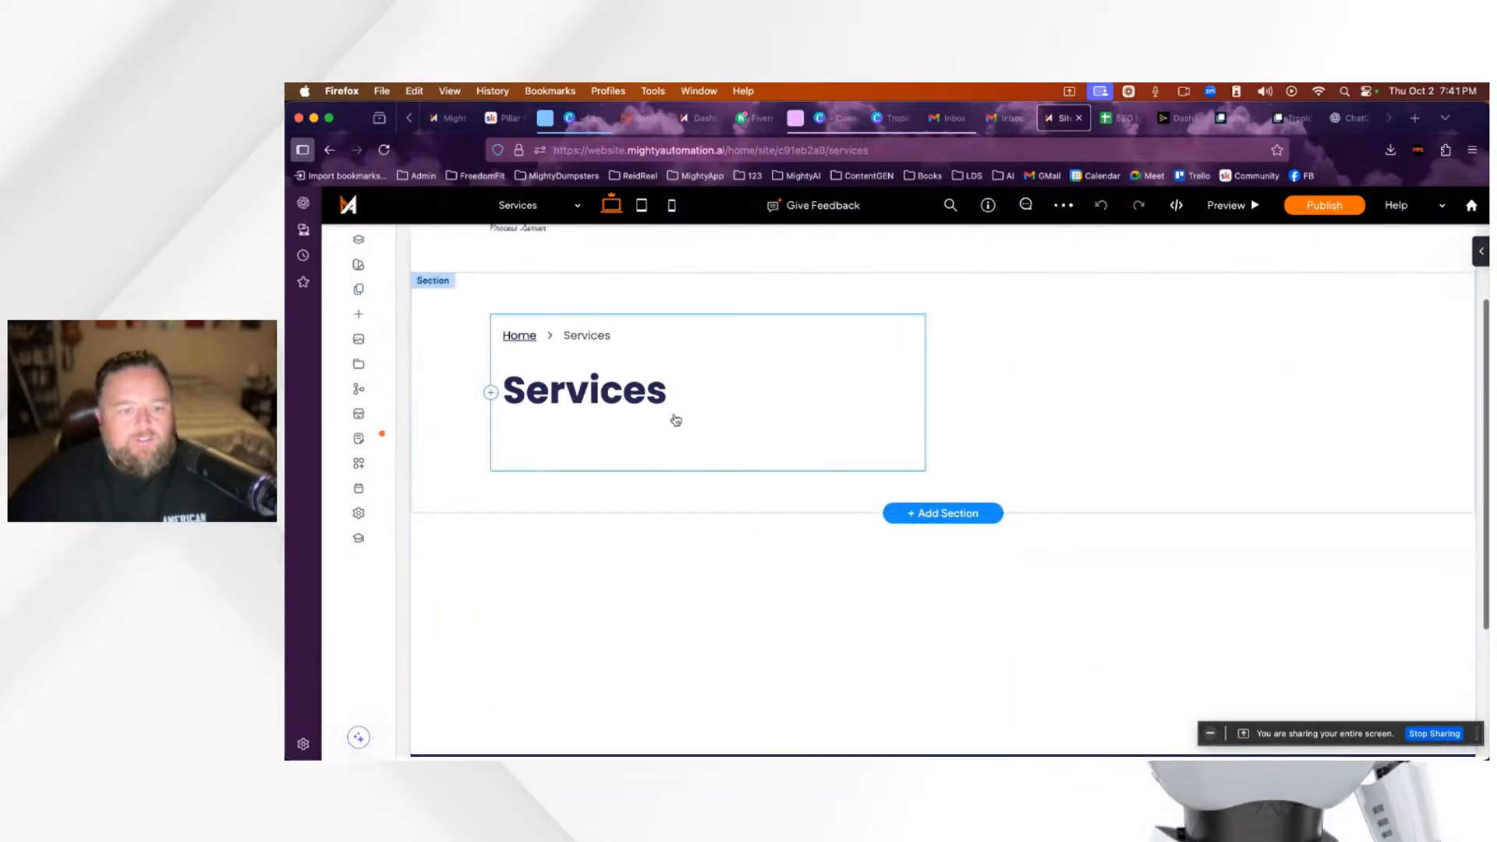
{"action": "left_click", "coordinate": [943, 513]}
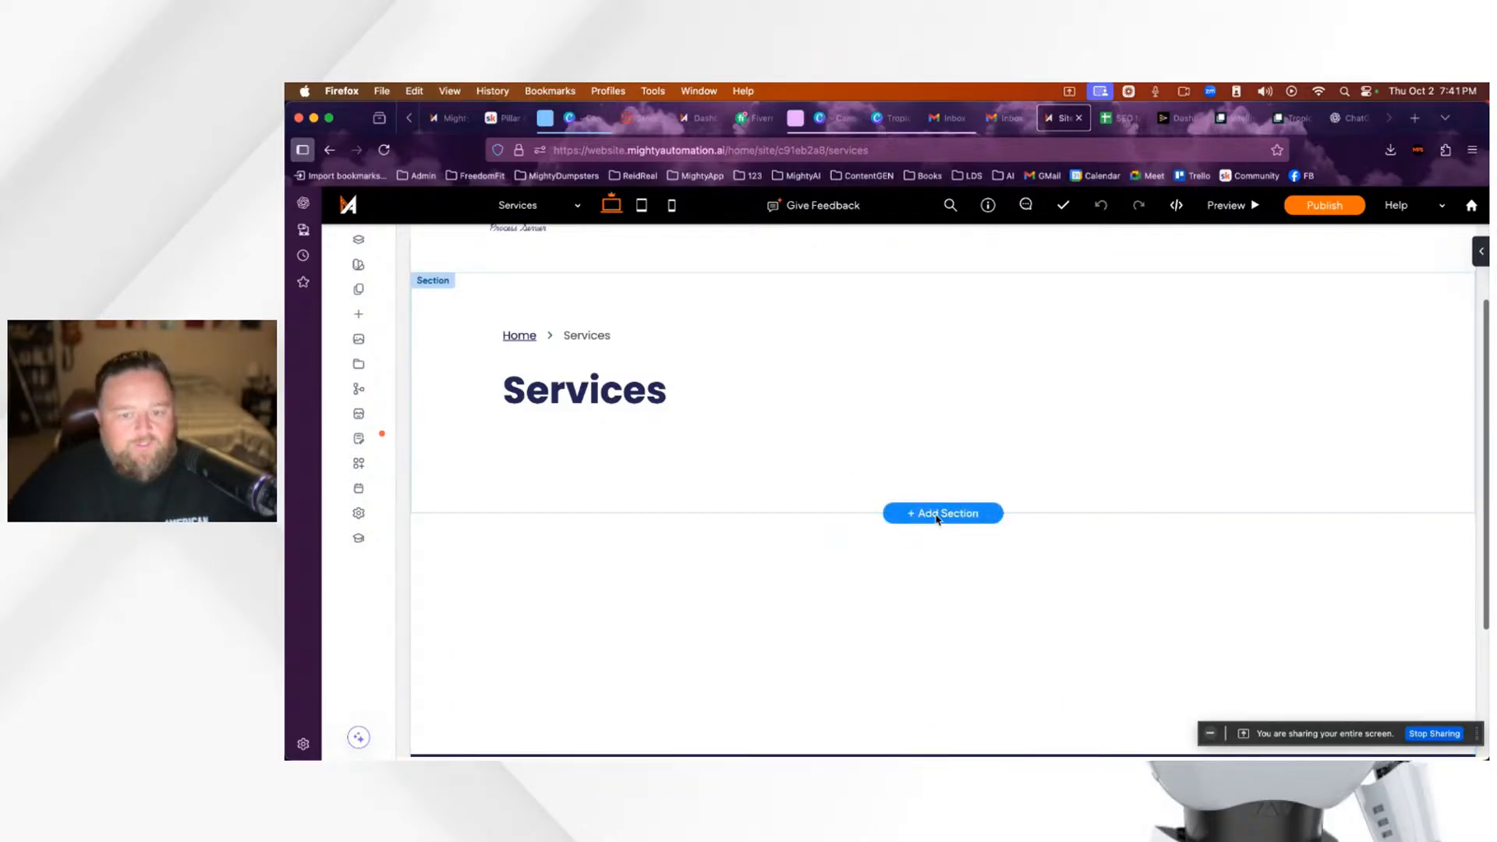
Step: Browse the designed About templates and insert the text-beside-brick-building layout
{"action": "left_click", "coordinate": [937, 517]}
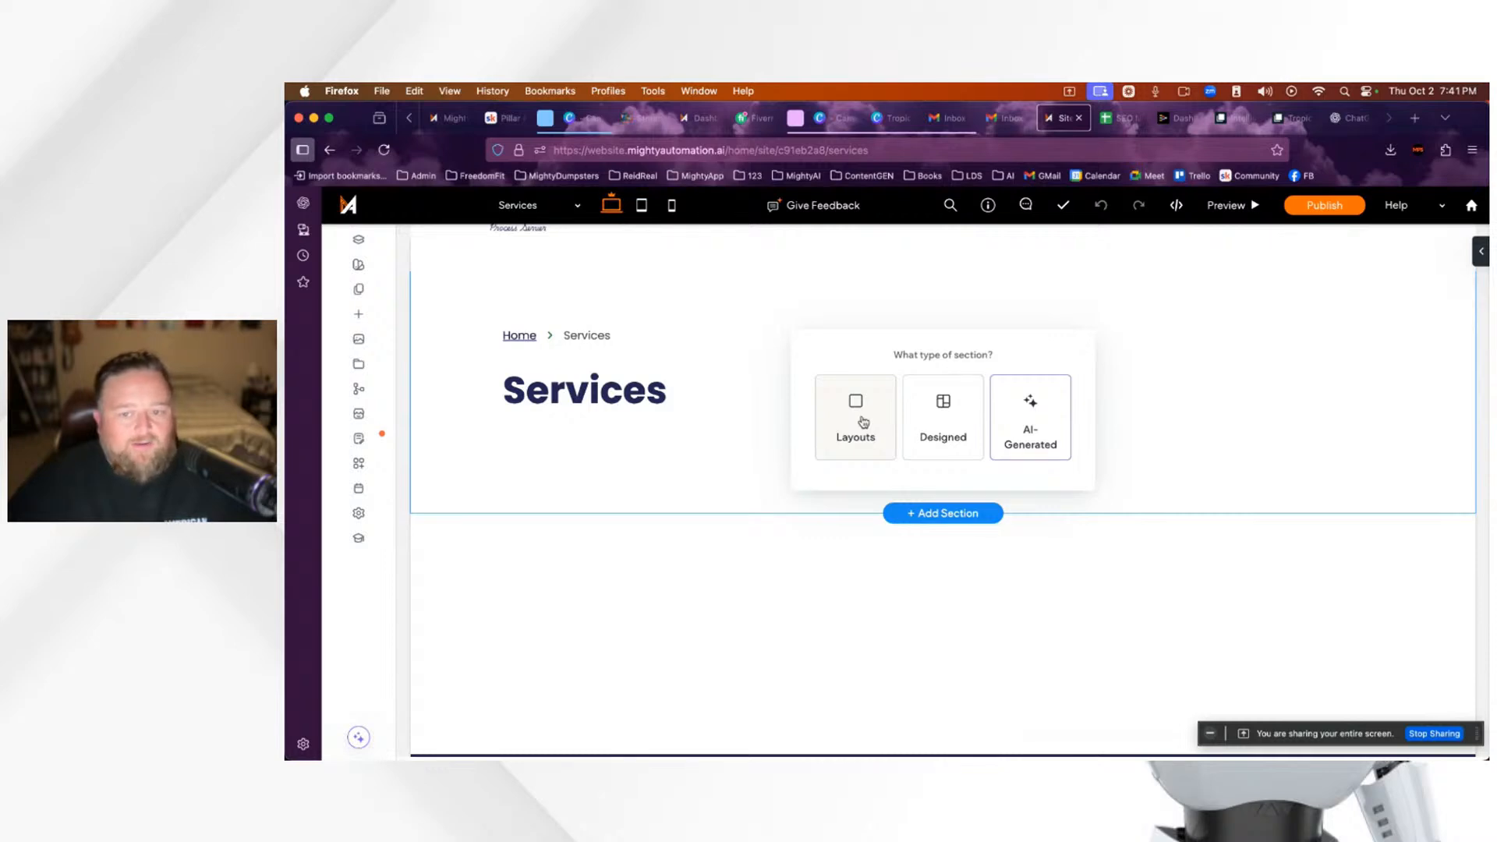
{"action": "left_click", "coordinate": [942, 422]}
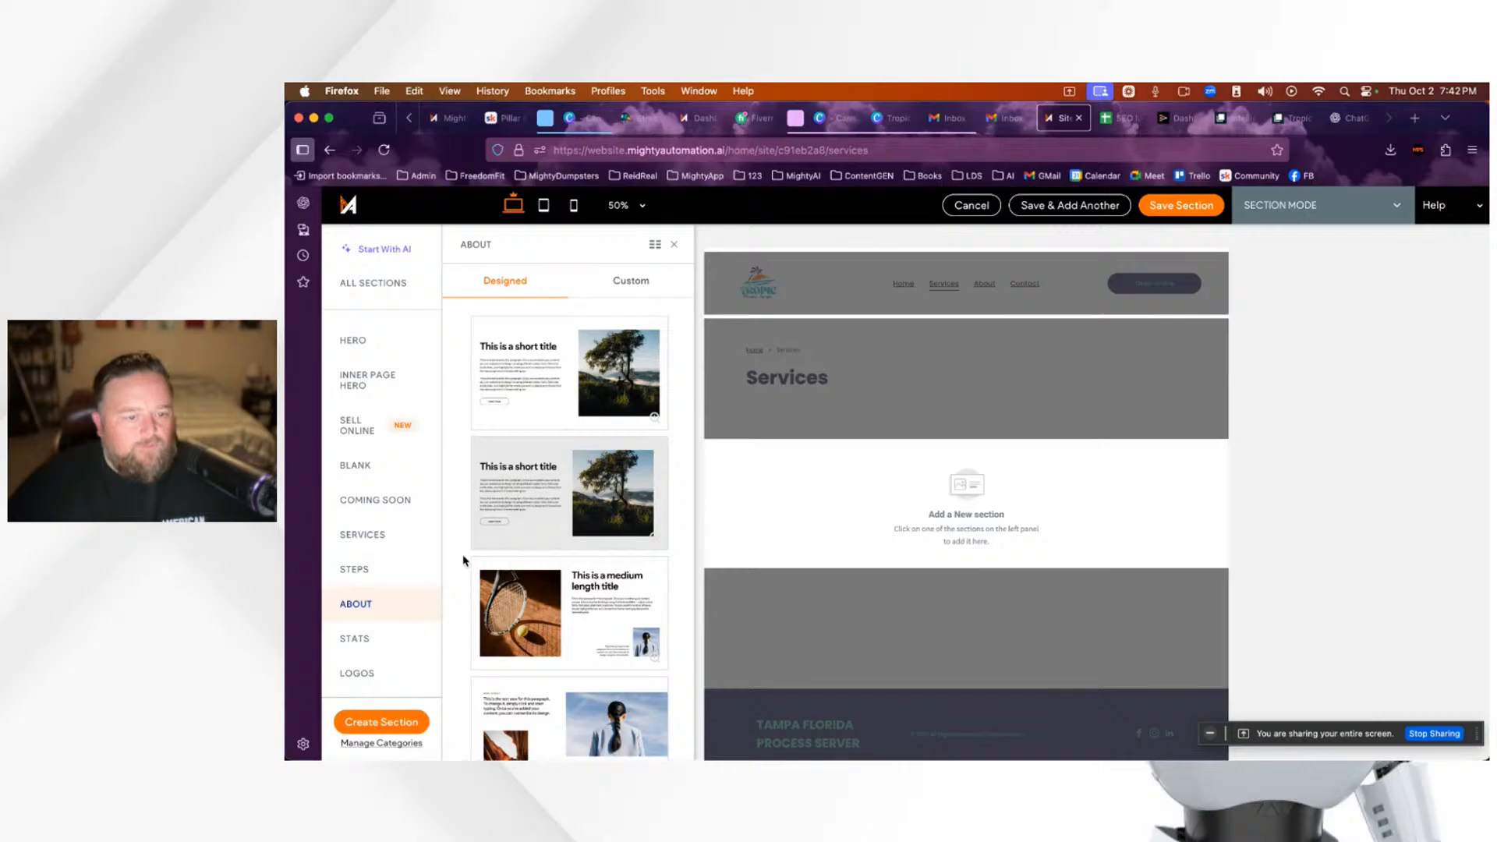
{"action": "scroll", "coordinate": [573, 542], "scroll_direction": "down", "scroll_amount": 5}
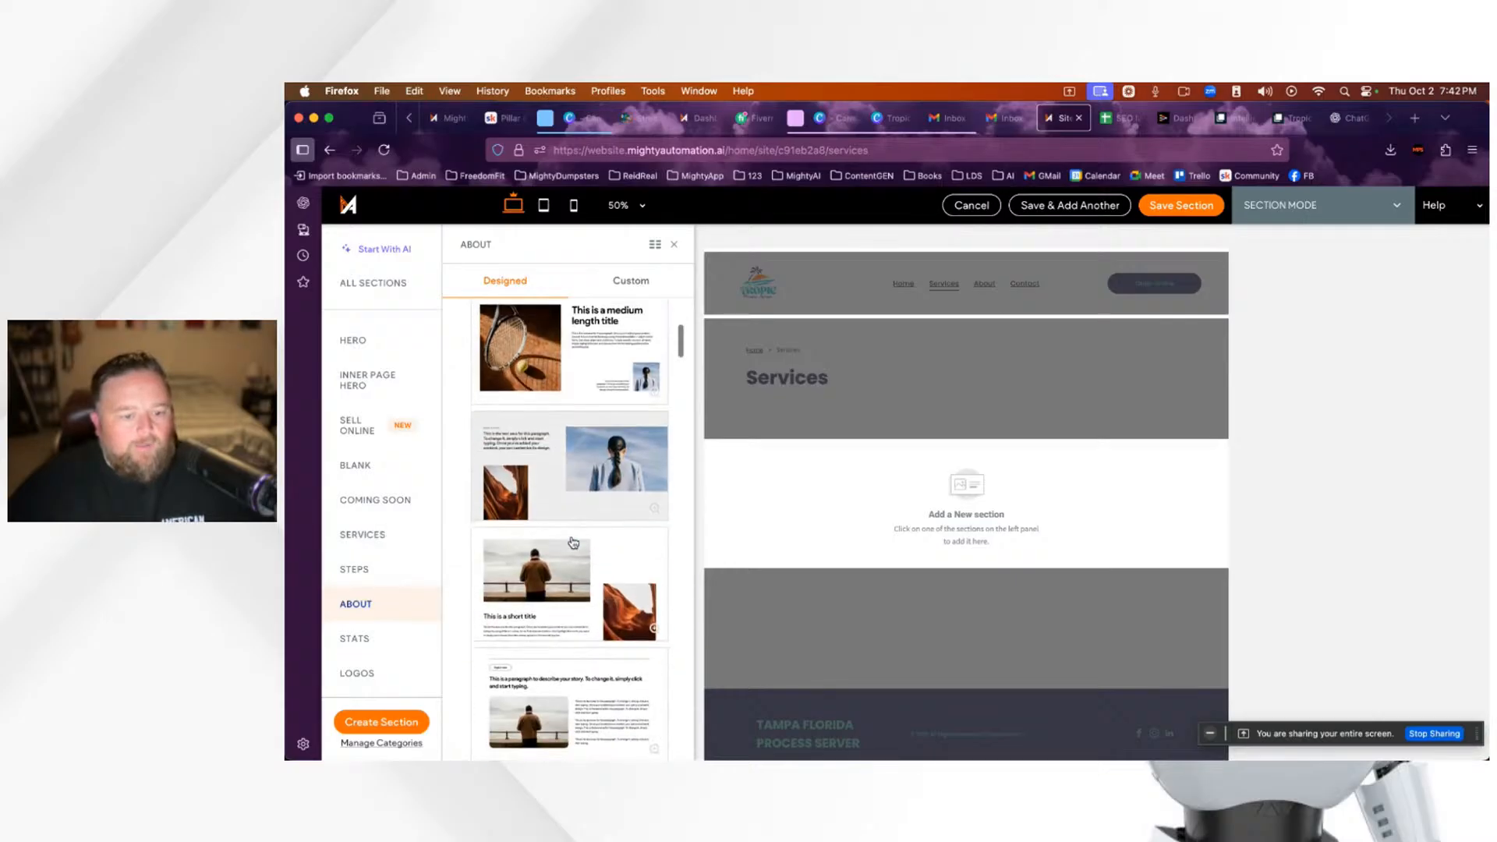
{"action": "scroll", "coordinate": [573, 542], "scroll_direction": "down", "scroll_amount": 3}
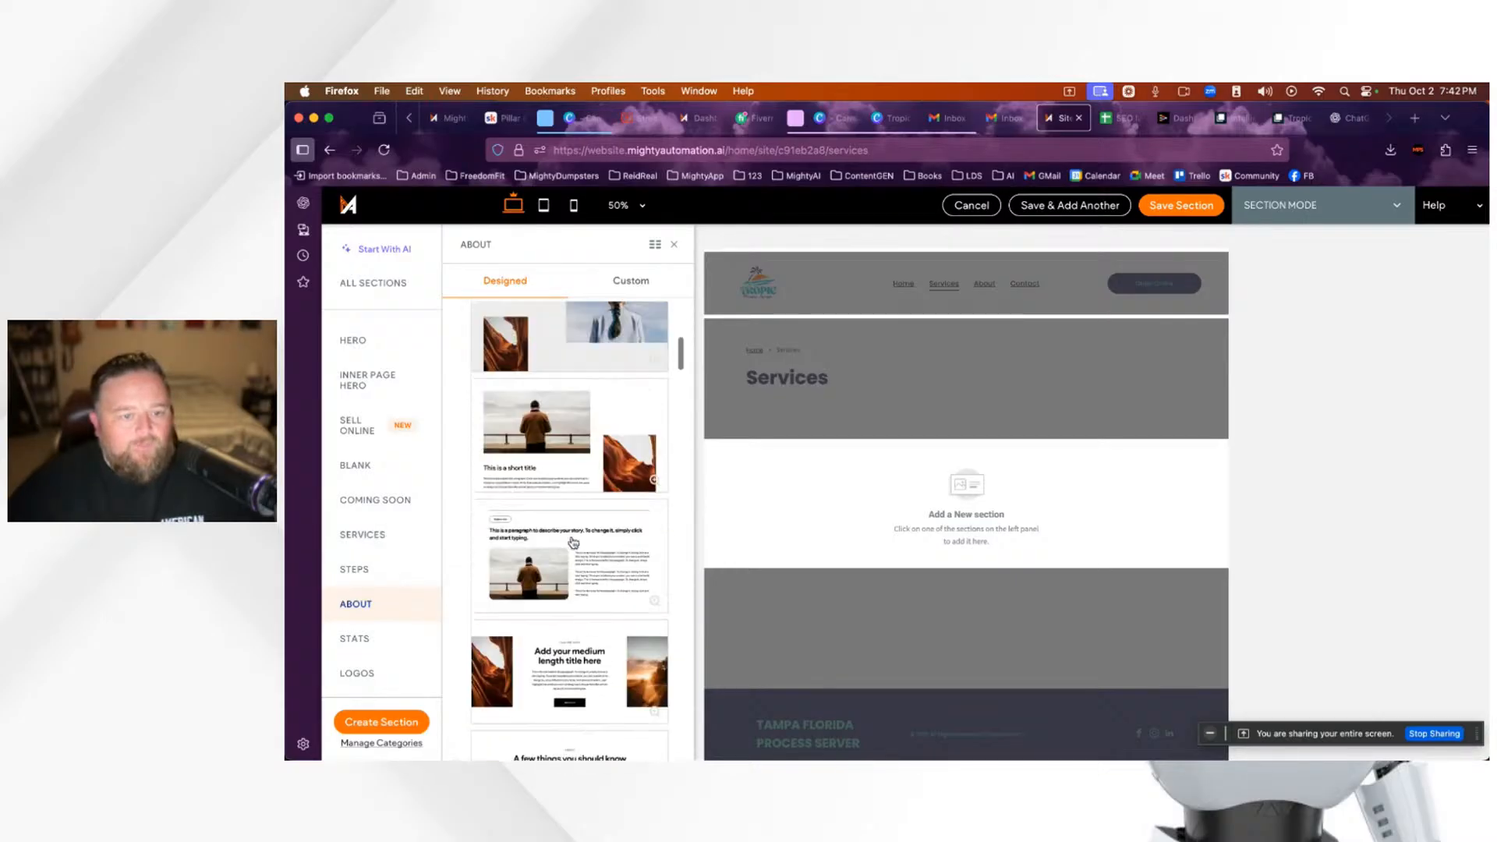
{"action": "scroll", "coordinate": [573, 543], "scroll_direction": "up", "scroll_amount": 8}
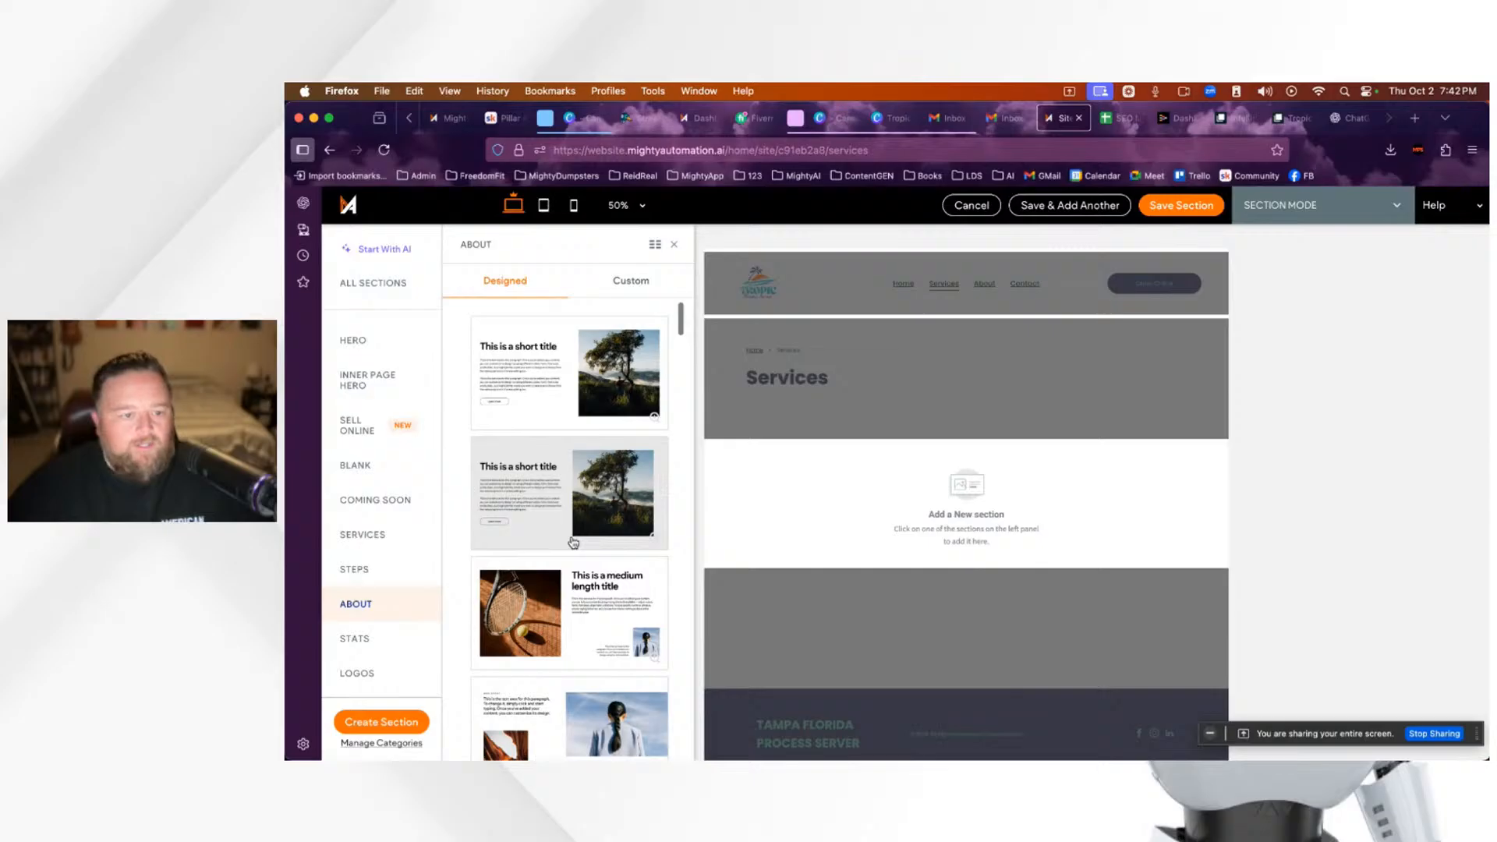
{"action": "scroll", "coordinate": [573, 543], "scroll_direction": "down", "scroll_amount": 1}
{"action": "scroll", "coordinate": [576, 545], "scroll_direction": "up", "scroll_amount": 1}
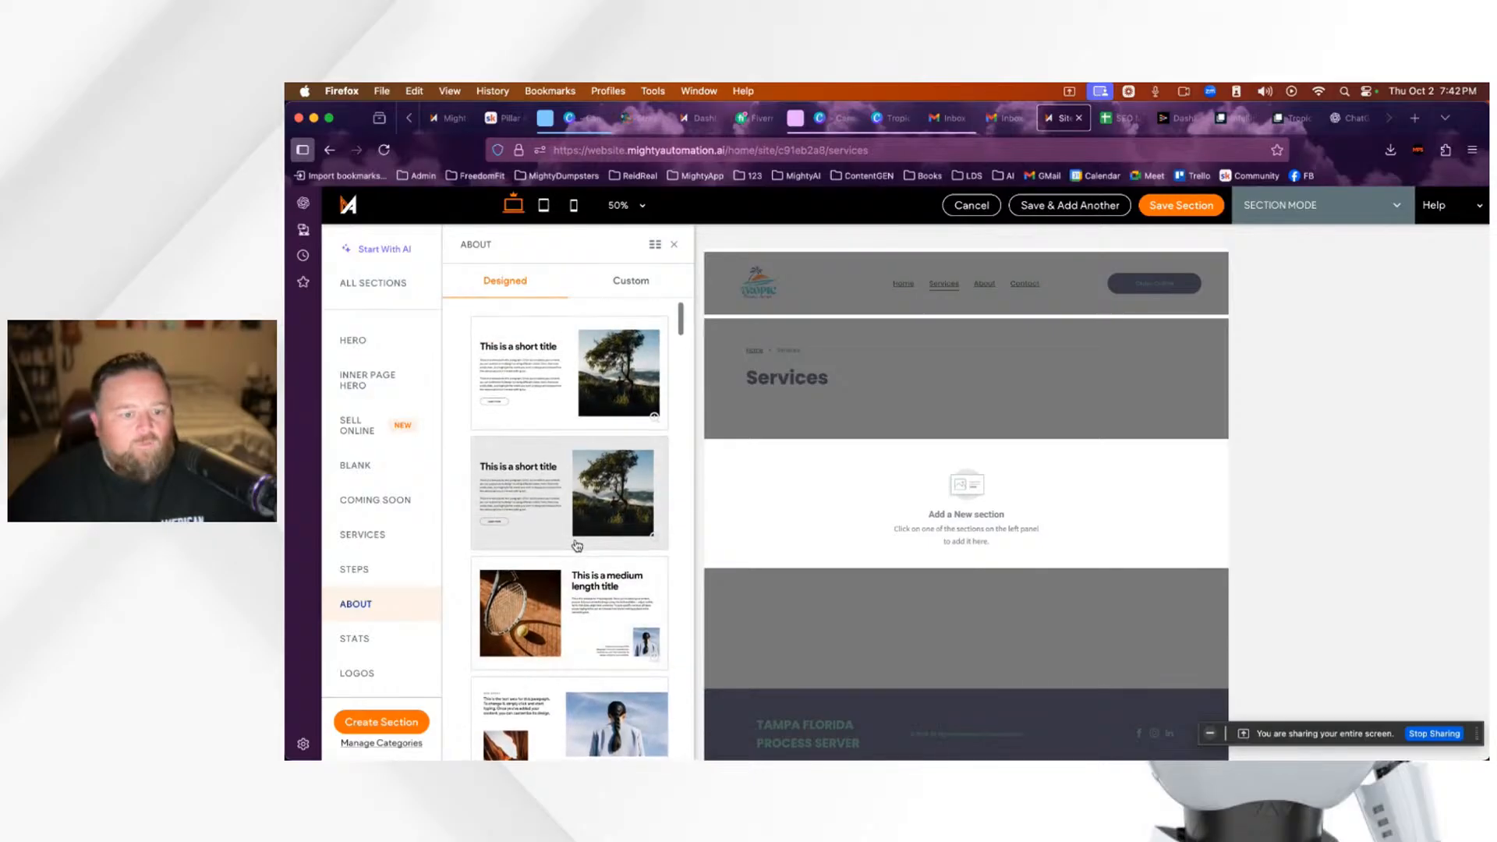
{"action": "scroll", "coordinate": [577, 545], "scroll_direction": "down", "scroll_amount": 10}
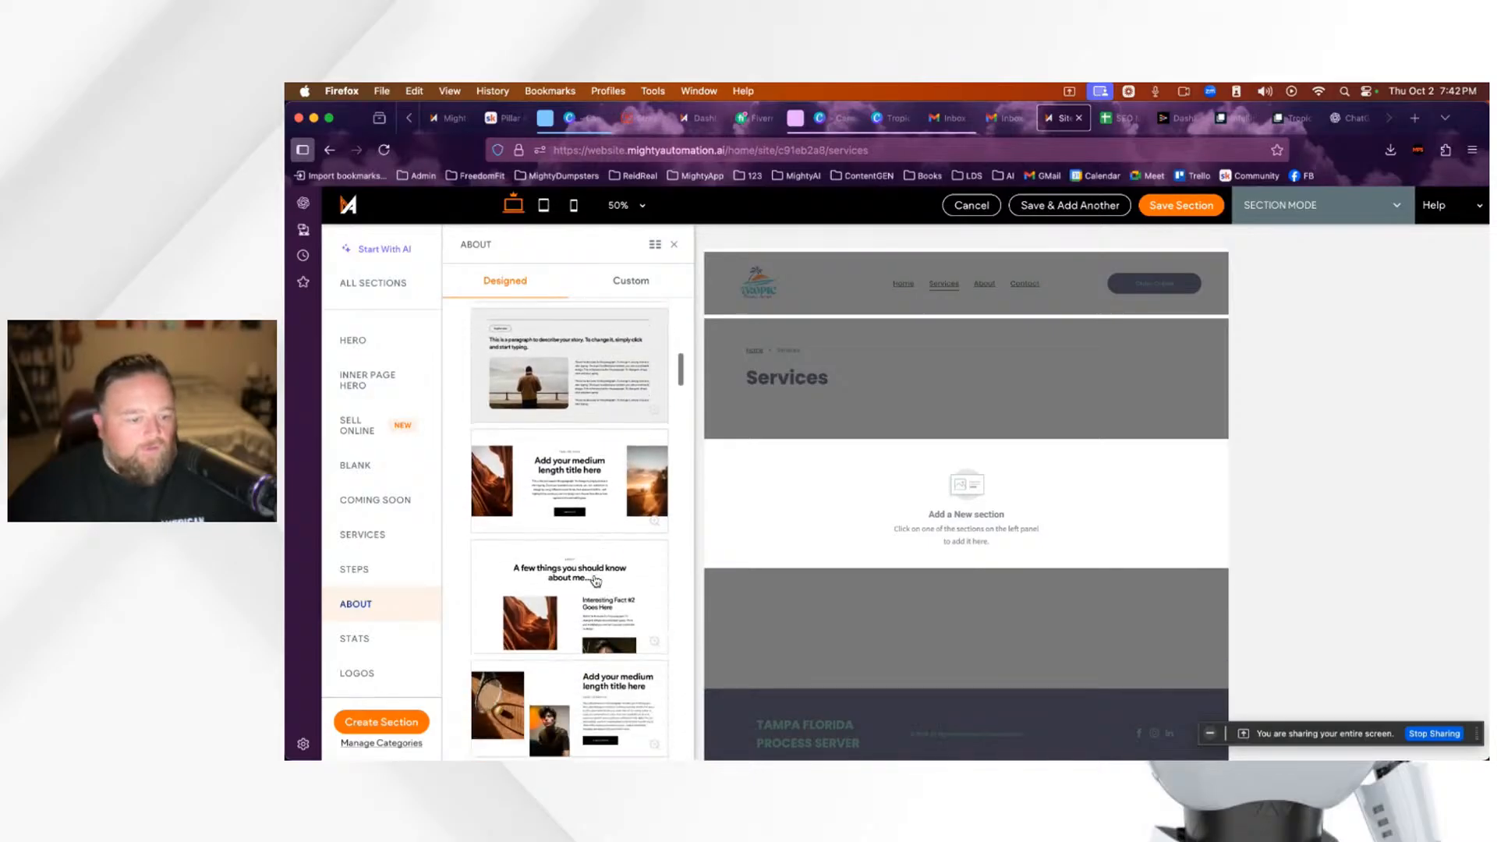
{"action": "scroll", "coordinate": [596, 581], "scroll_direction": "down", "scroll_amount": 2}
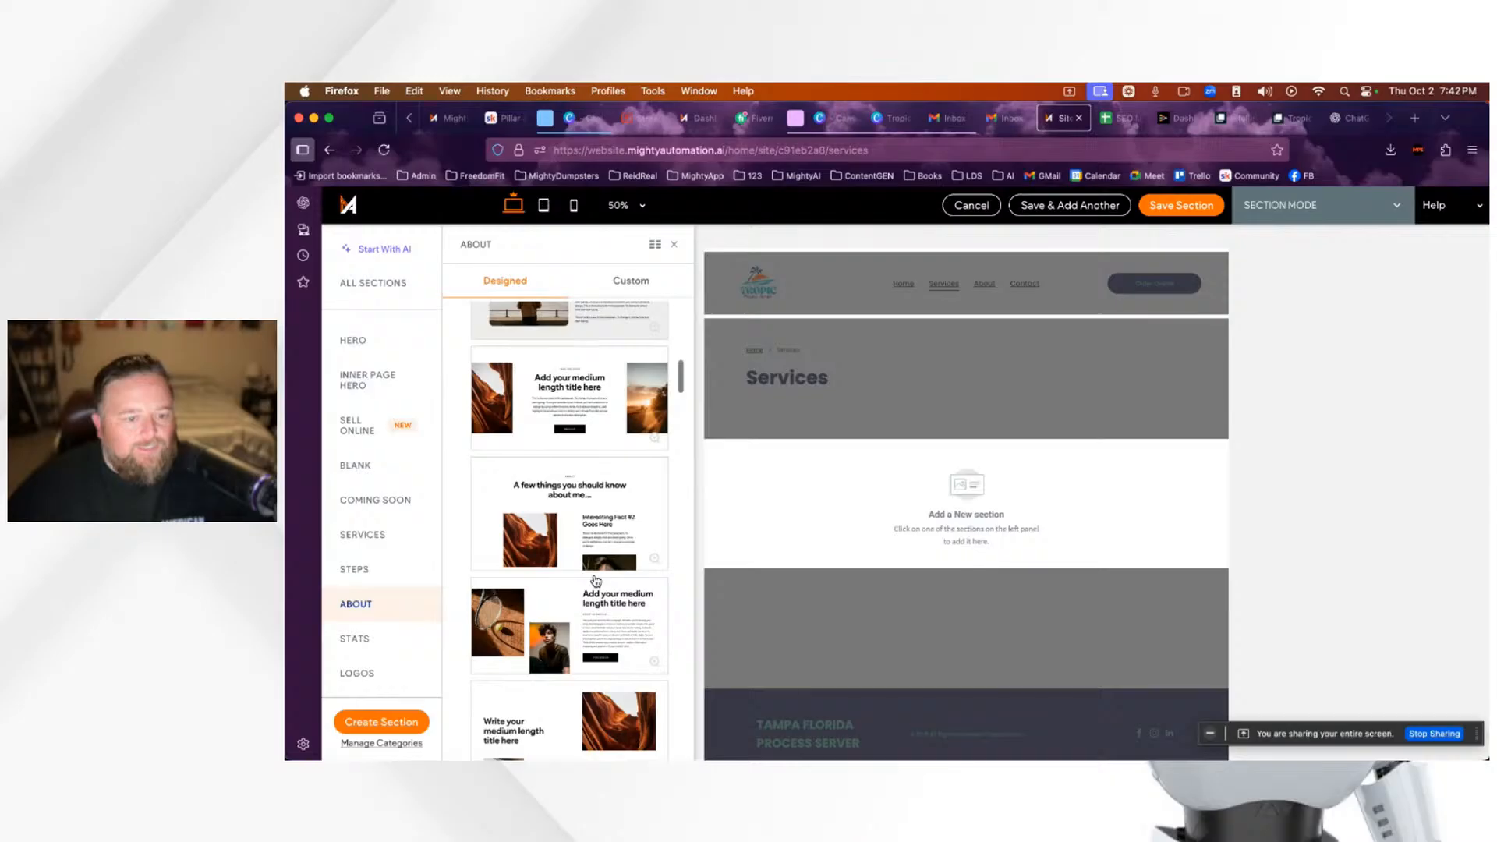
{"action": "scroll", "coordinate": [596, 581], "scroll_direction": "down", "scroll_amount": 10}
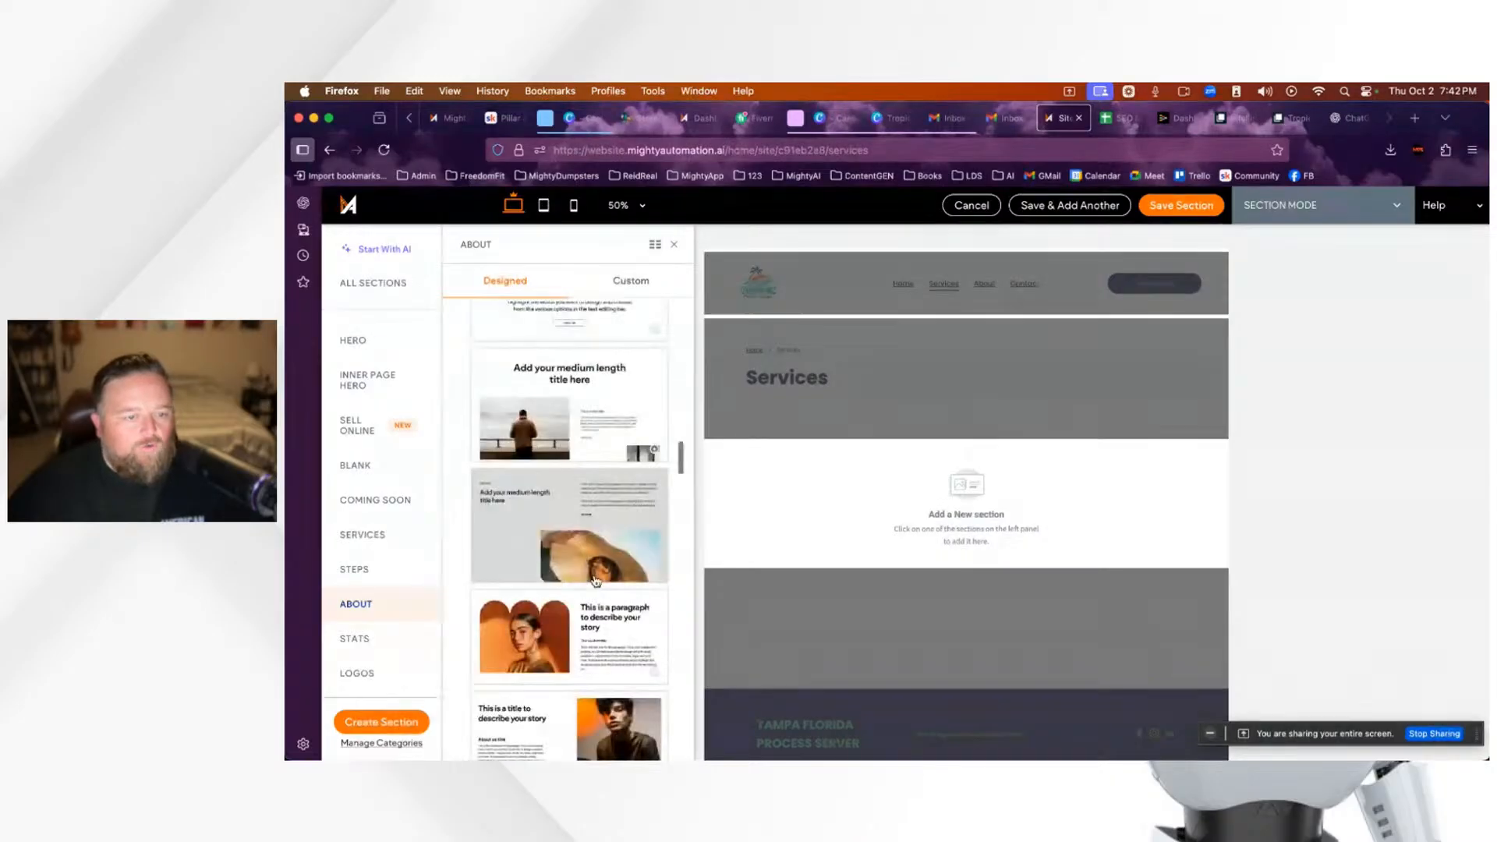
{"action": "scroll", "coordinate": [596, 581], "scroll_direction": "down", "scroll_amount": 6}
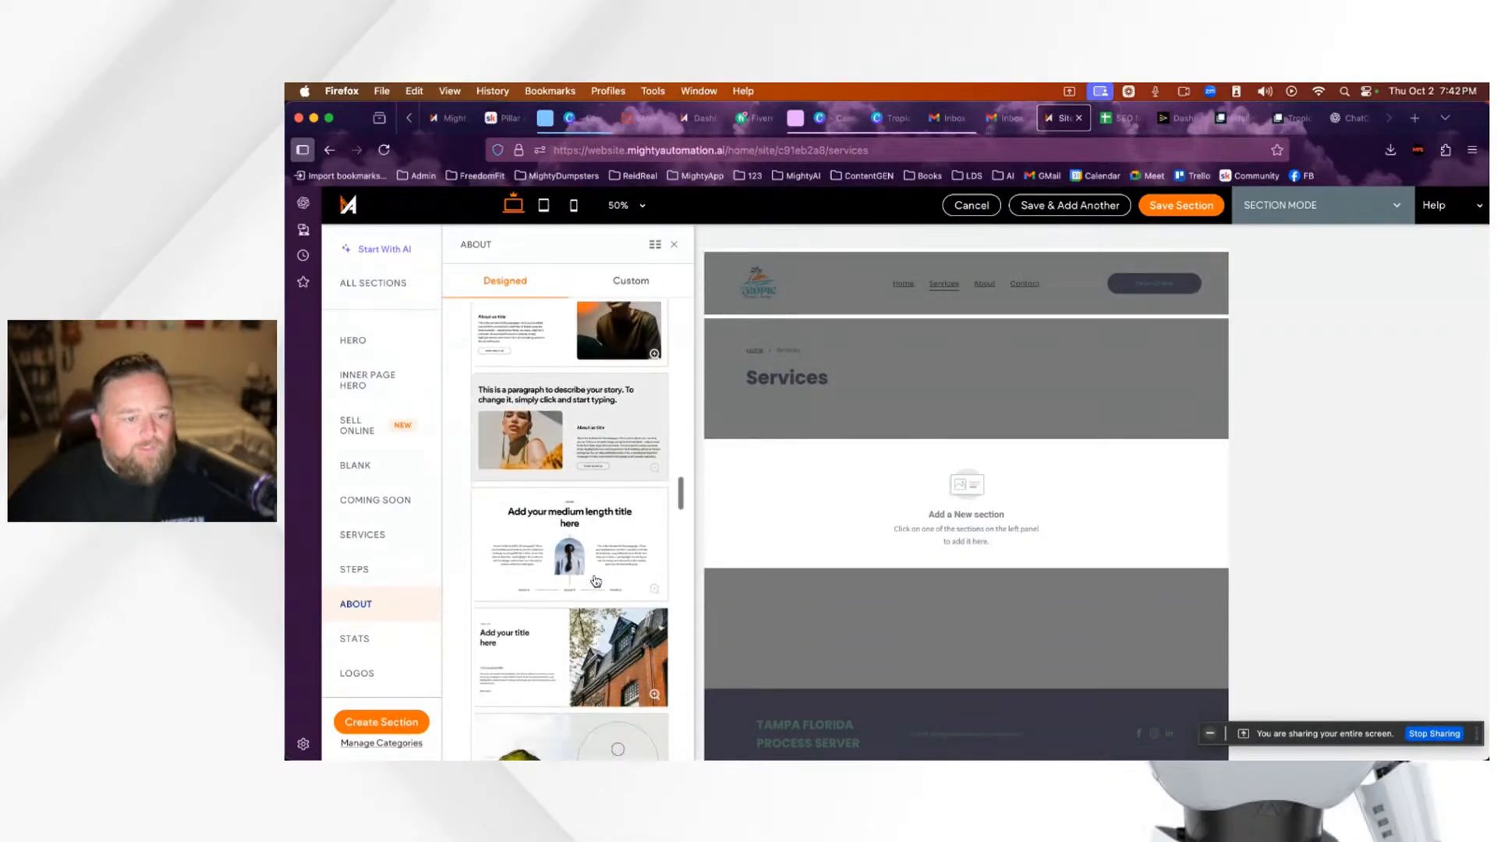
{"action": "scroll", "coordinate": [596, 581], "scroll_direction": "down", "scroll_amount": 1}
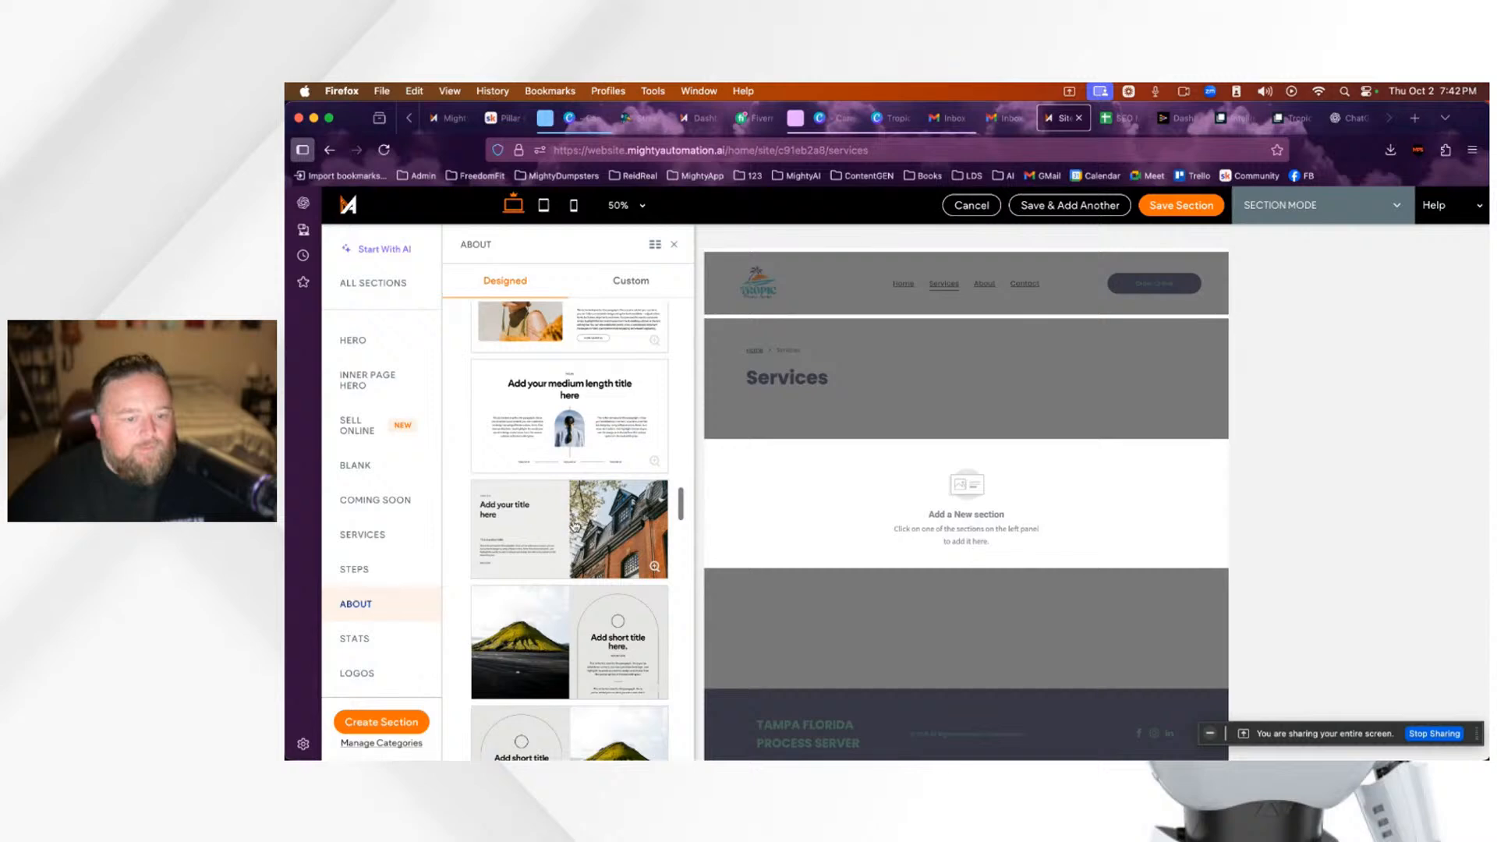
{"action": "left_click", "coordinate": [632, 506]}
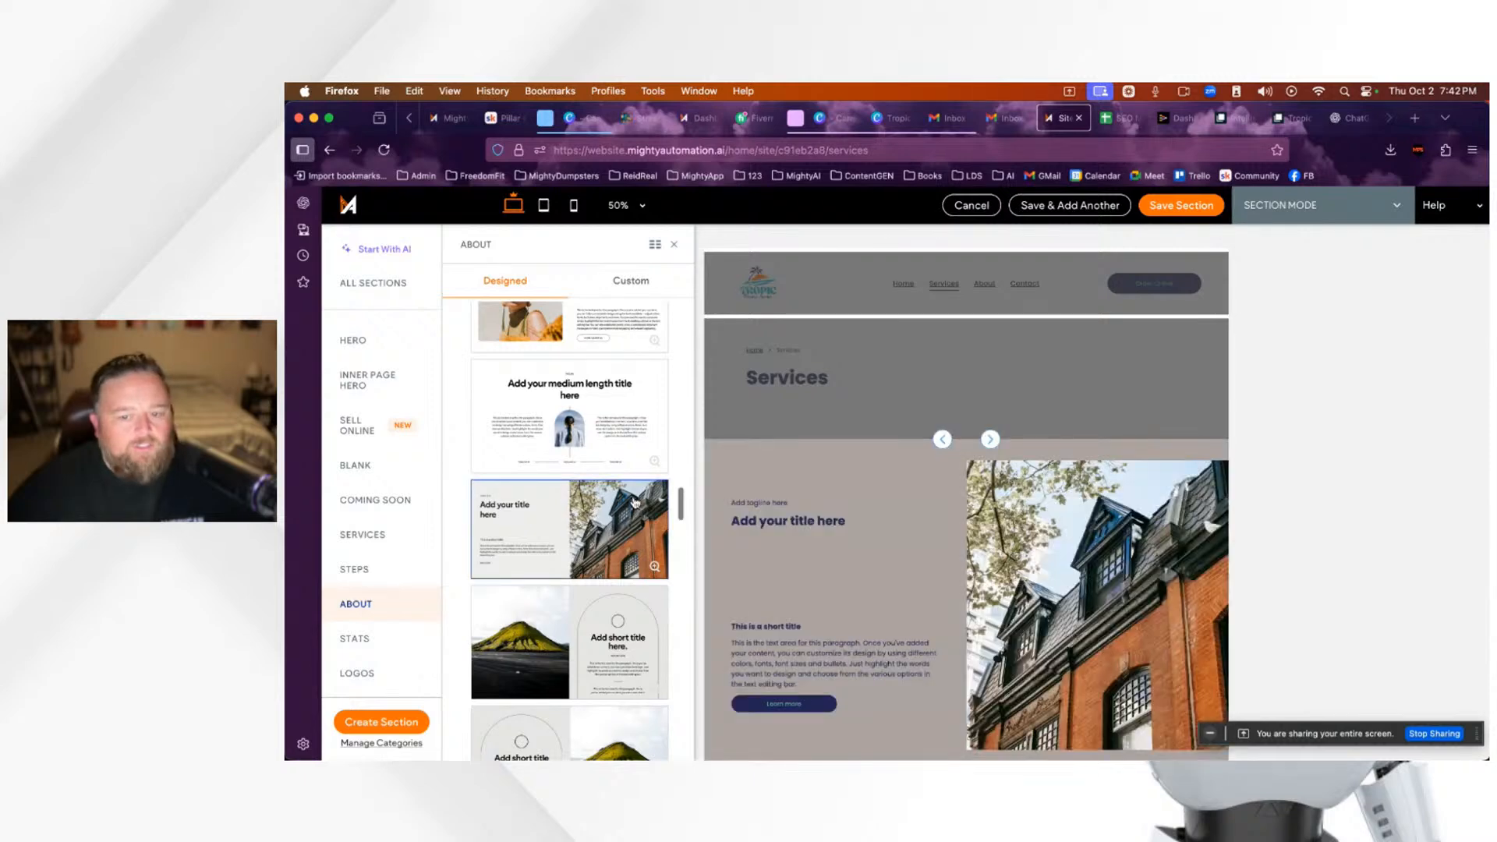
Step: Review the inserted About draft and close the About template list
{"action": "scroll", "coordinate": [940, 642], "scroll_direction": "down", "scroll_amount": 5}
{"action": "scroll", "coordinate": [938, 641], "scroll_direction": "up", "scroll_amount": 2}
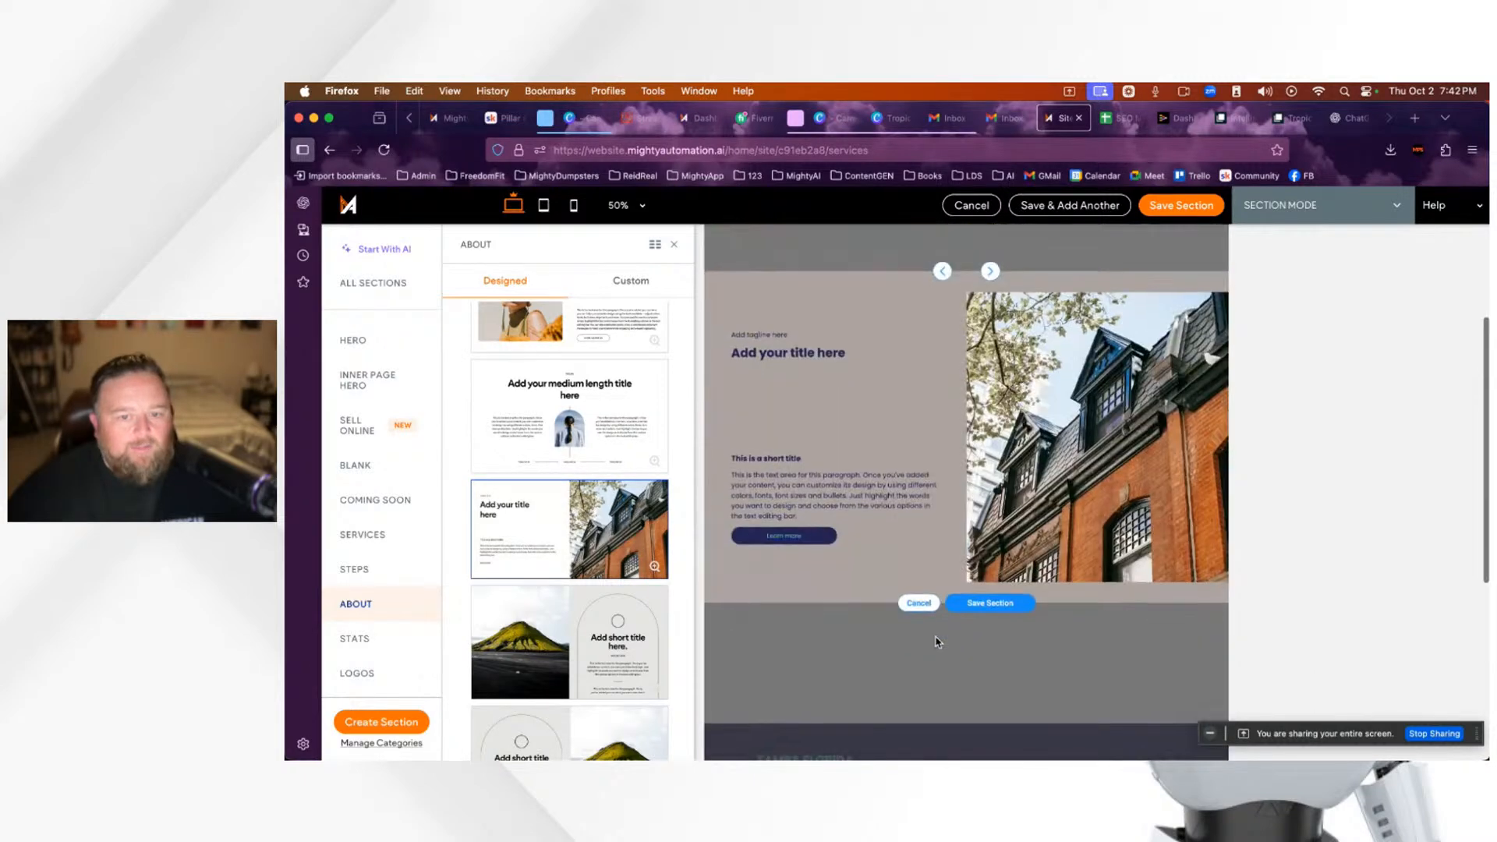
{"action": "scroll", "coordinate": [613, 642], "scroll_direction": "down", "scroll_amount": 10}
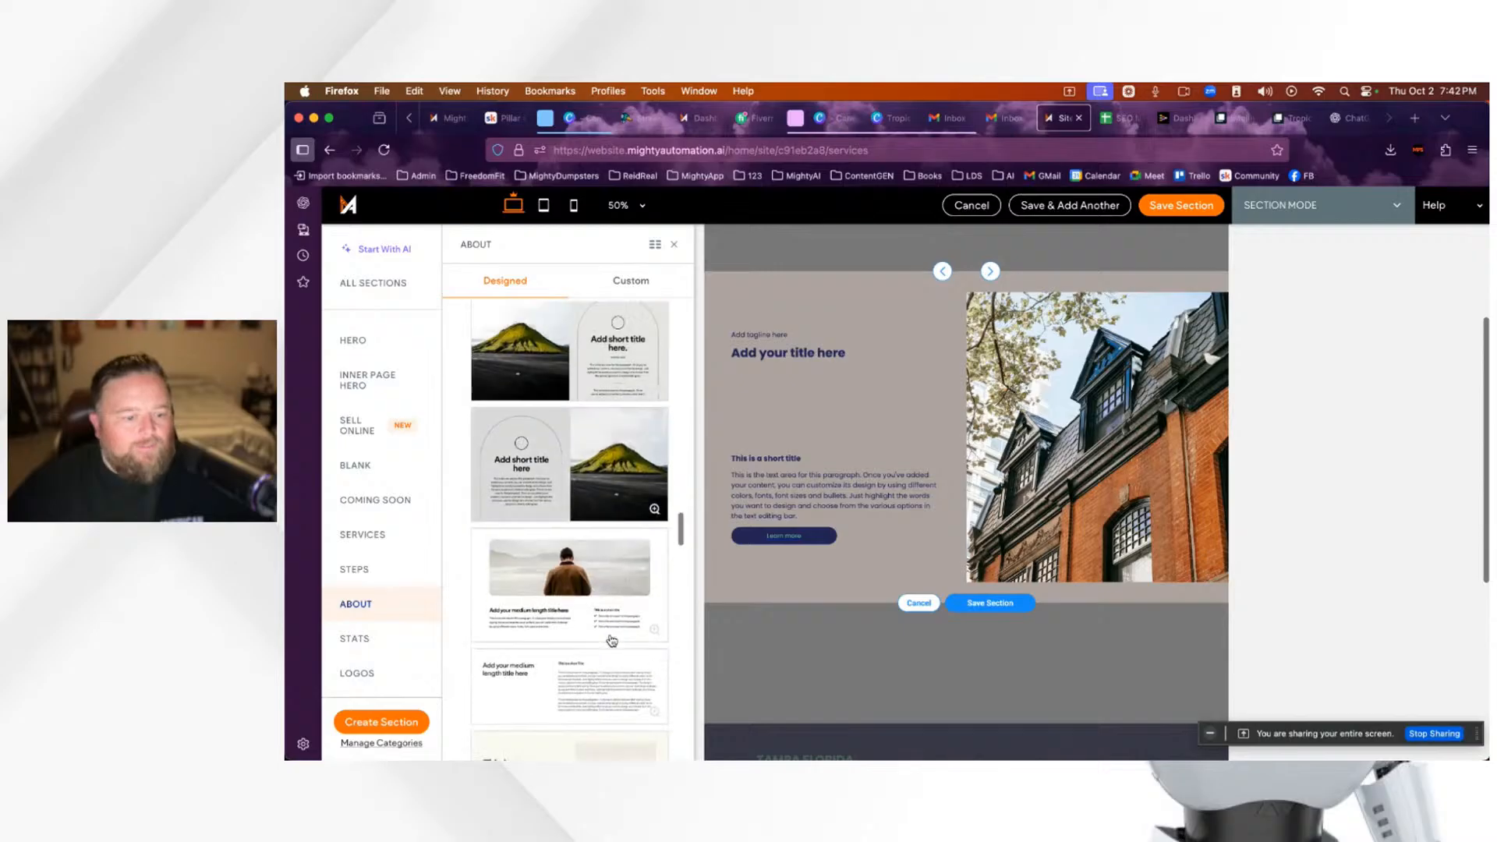
{"action": "scroll", "coordinate": [609, 593], "scroll_direction": "up", "scroll_amount": 3}
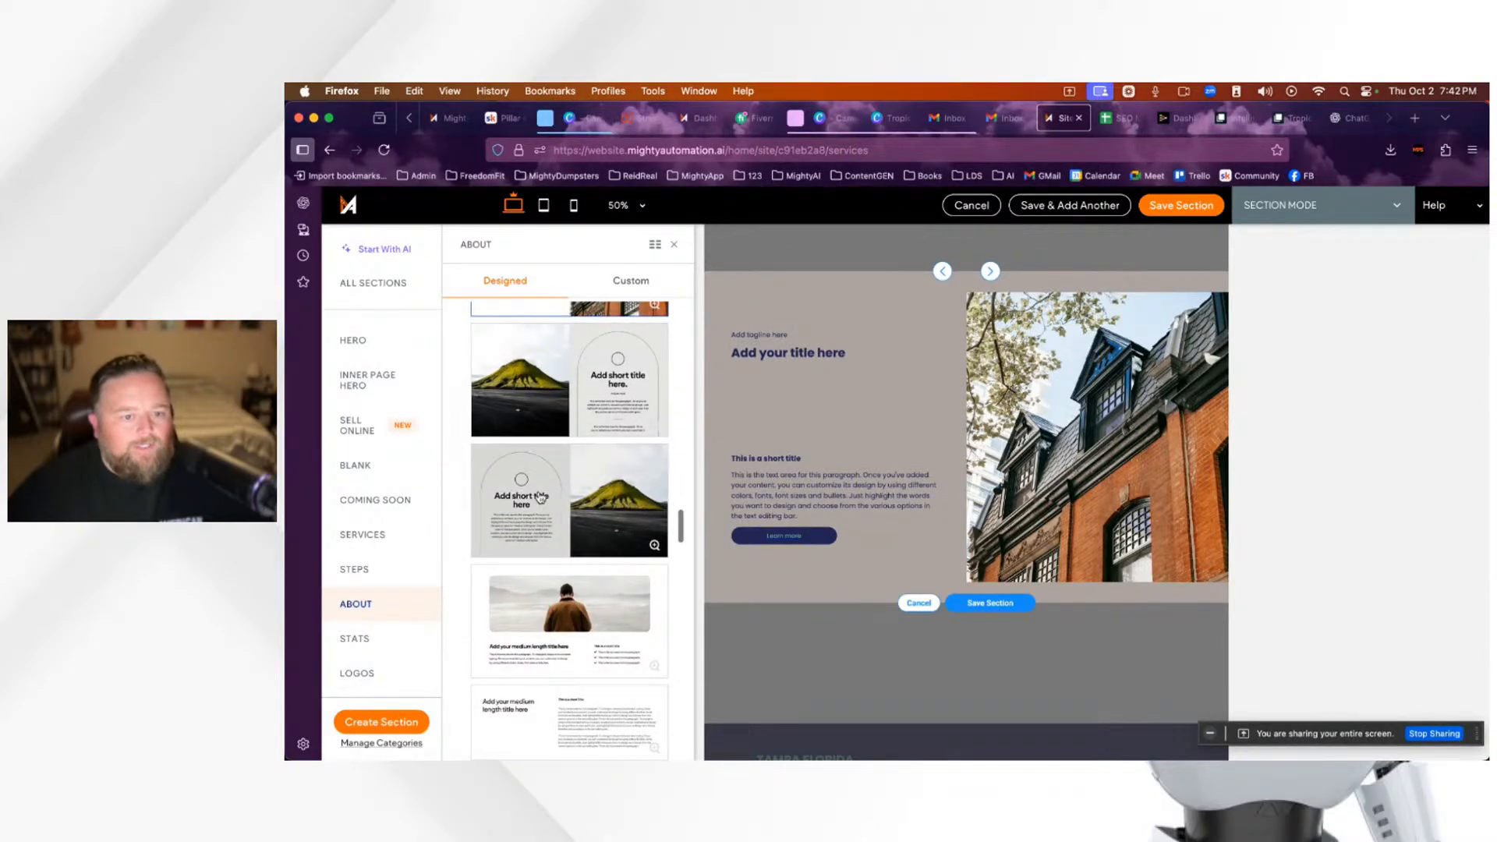
{"action": "scroll", "coordinate": [585, 550], "scroll_direction": "down", "scroll_amount": 7}
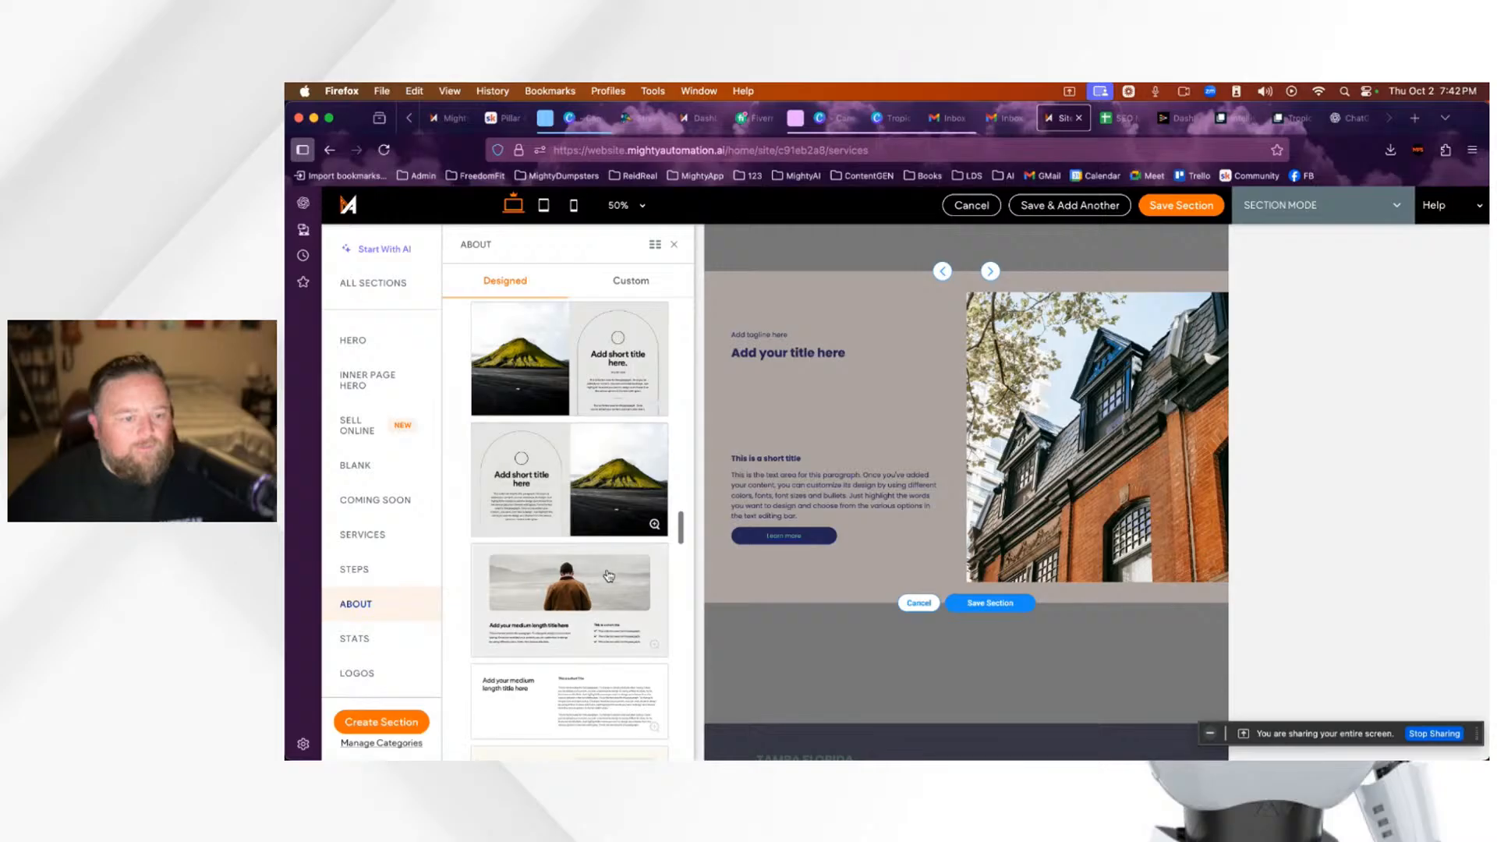
{"action": "scroll", "coordinate": [616, 592], "scroll_direction": "down", "scroll_amount": 10}
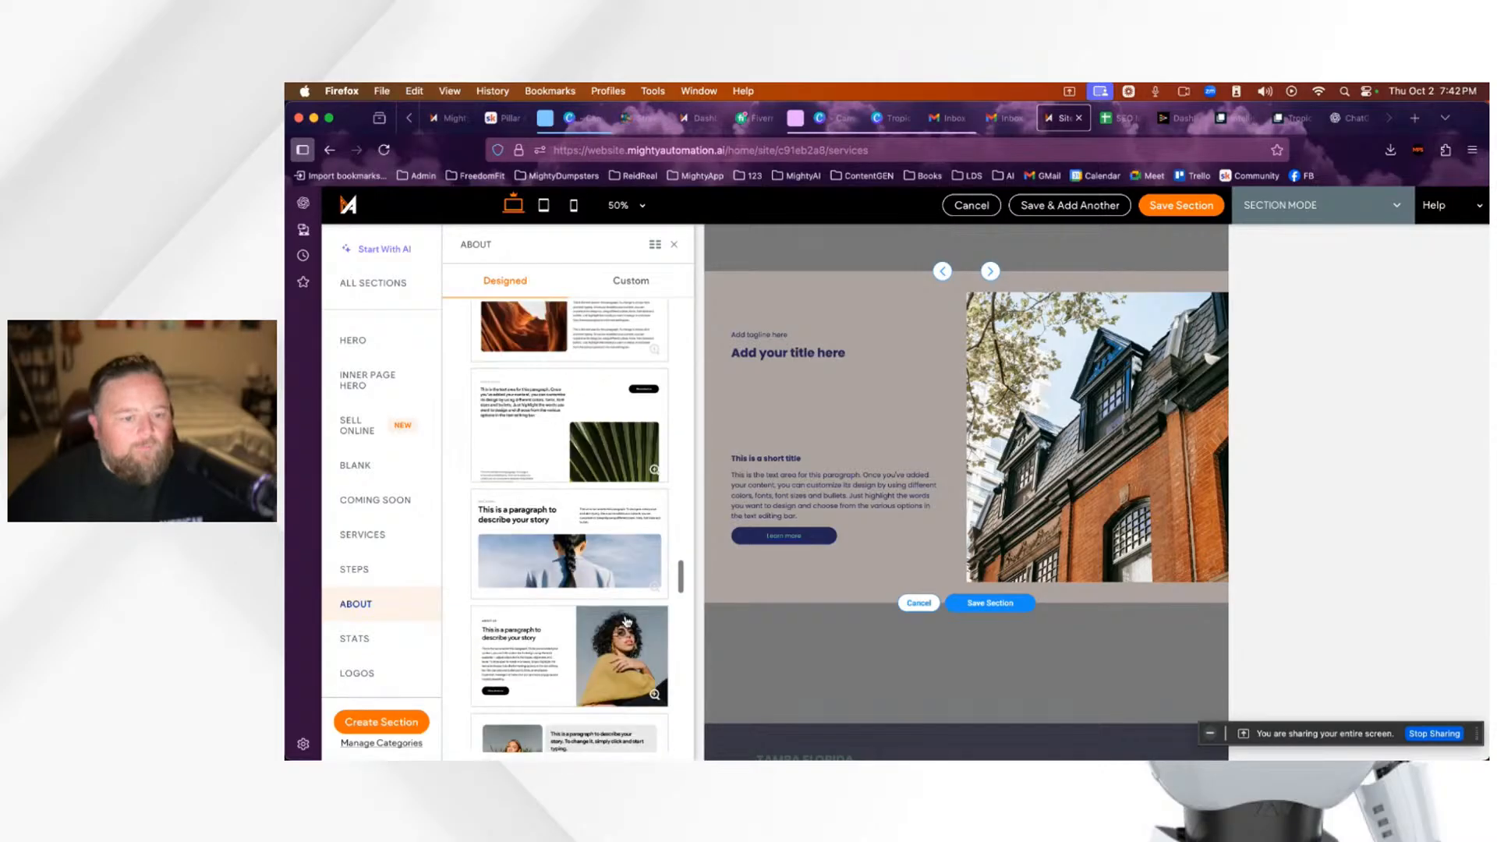
{"action": "scroll", "coordinate": [625, 622], "scroll_direction": "down", "scroll_amount": 10}
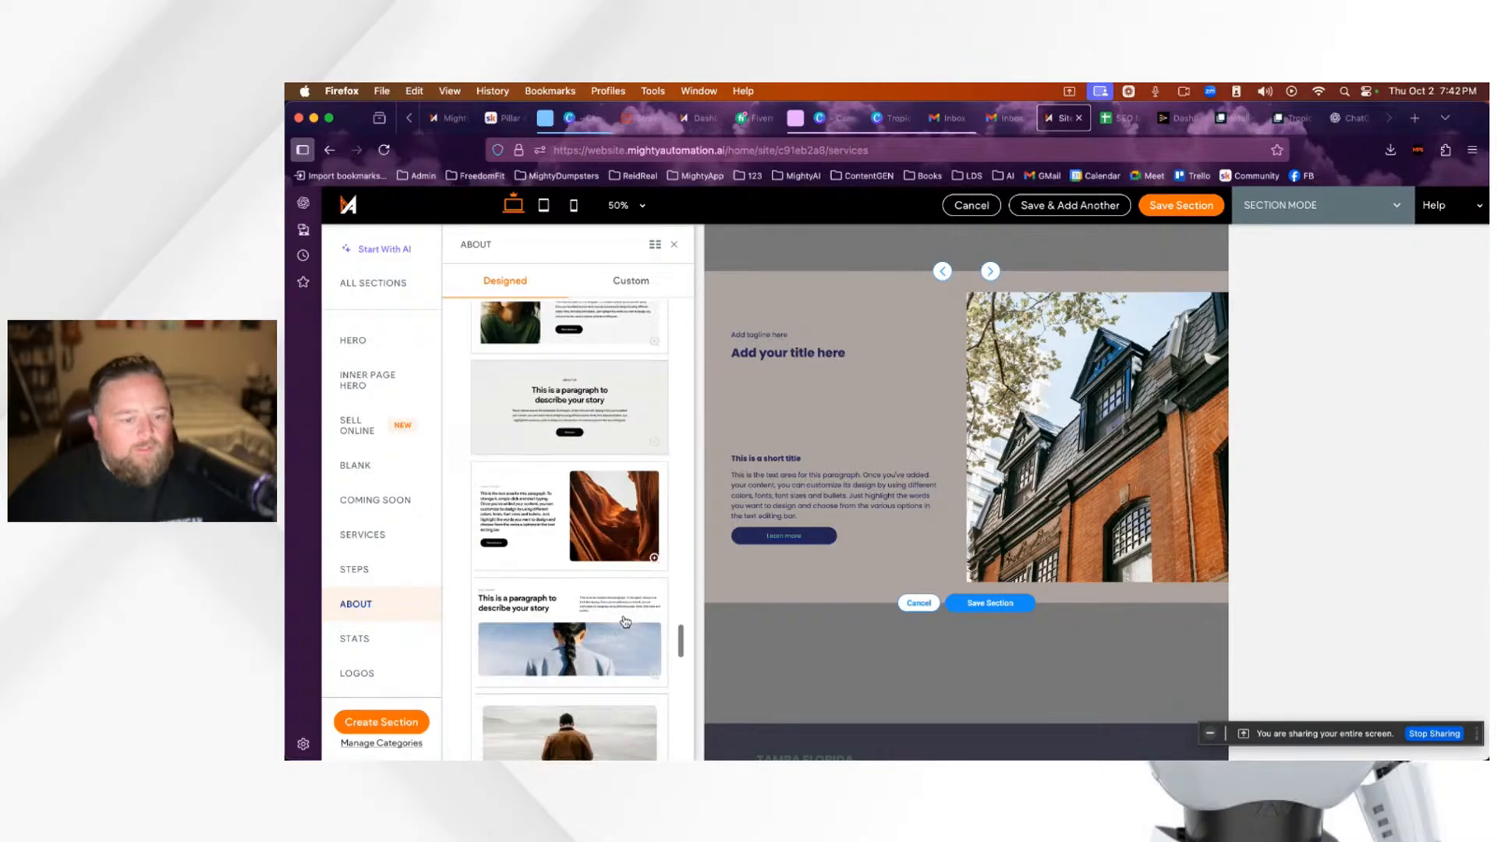
{"action": "scroll", "coordinate": [625, 621], "scroll_direction": "down", "scroll_amount": 10}
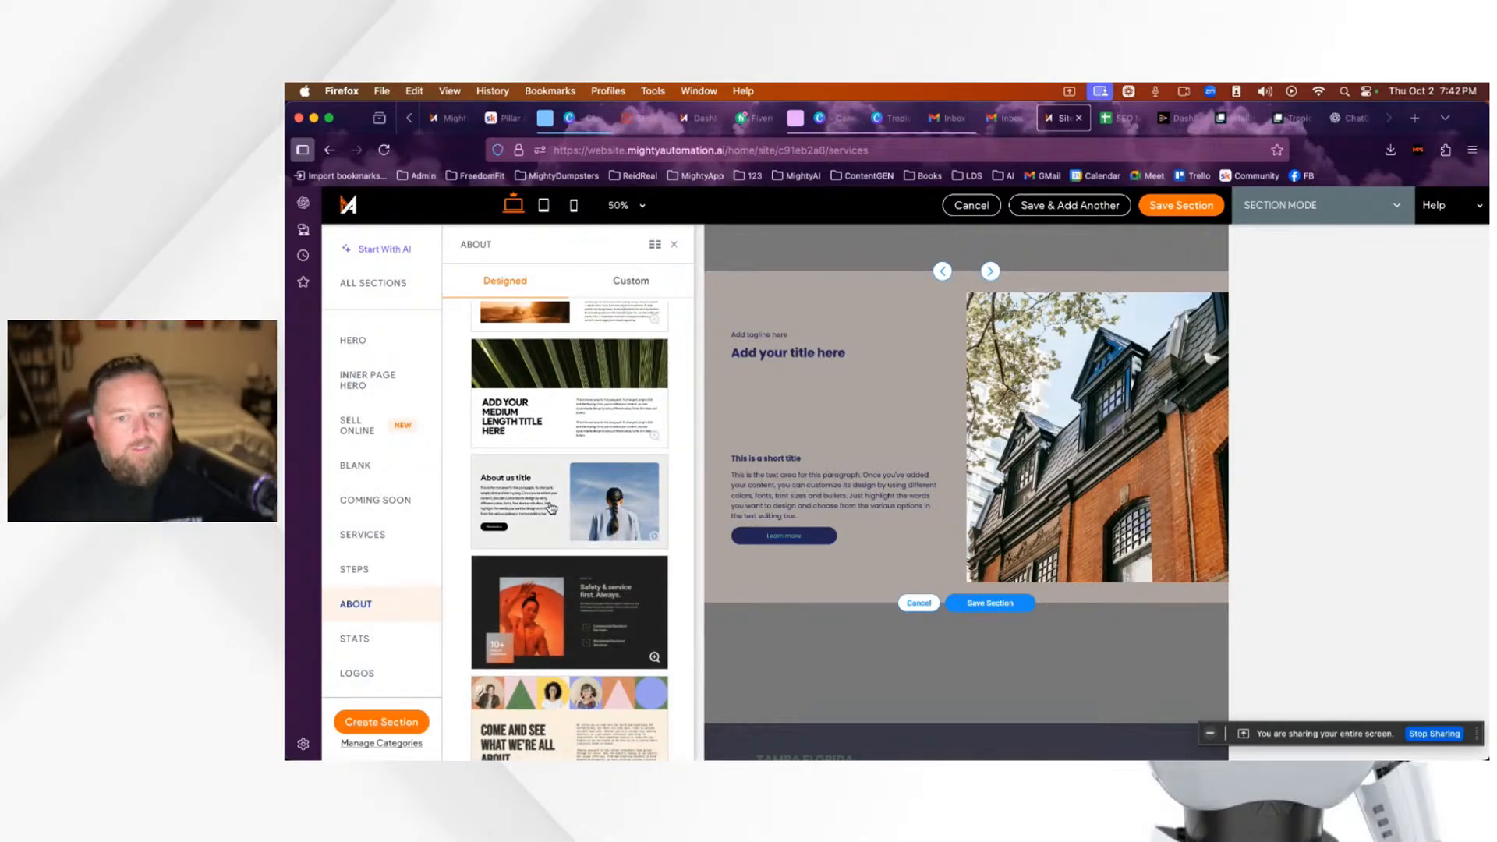
{"action": "left_click", "coordinate": [676, 248]}
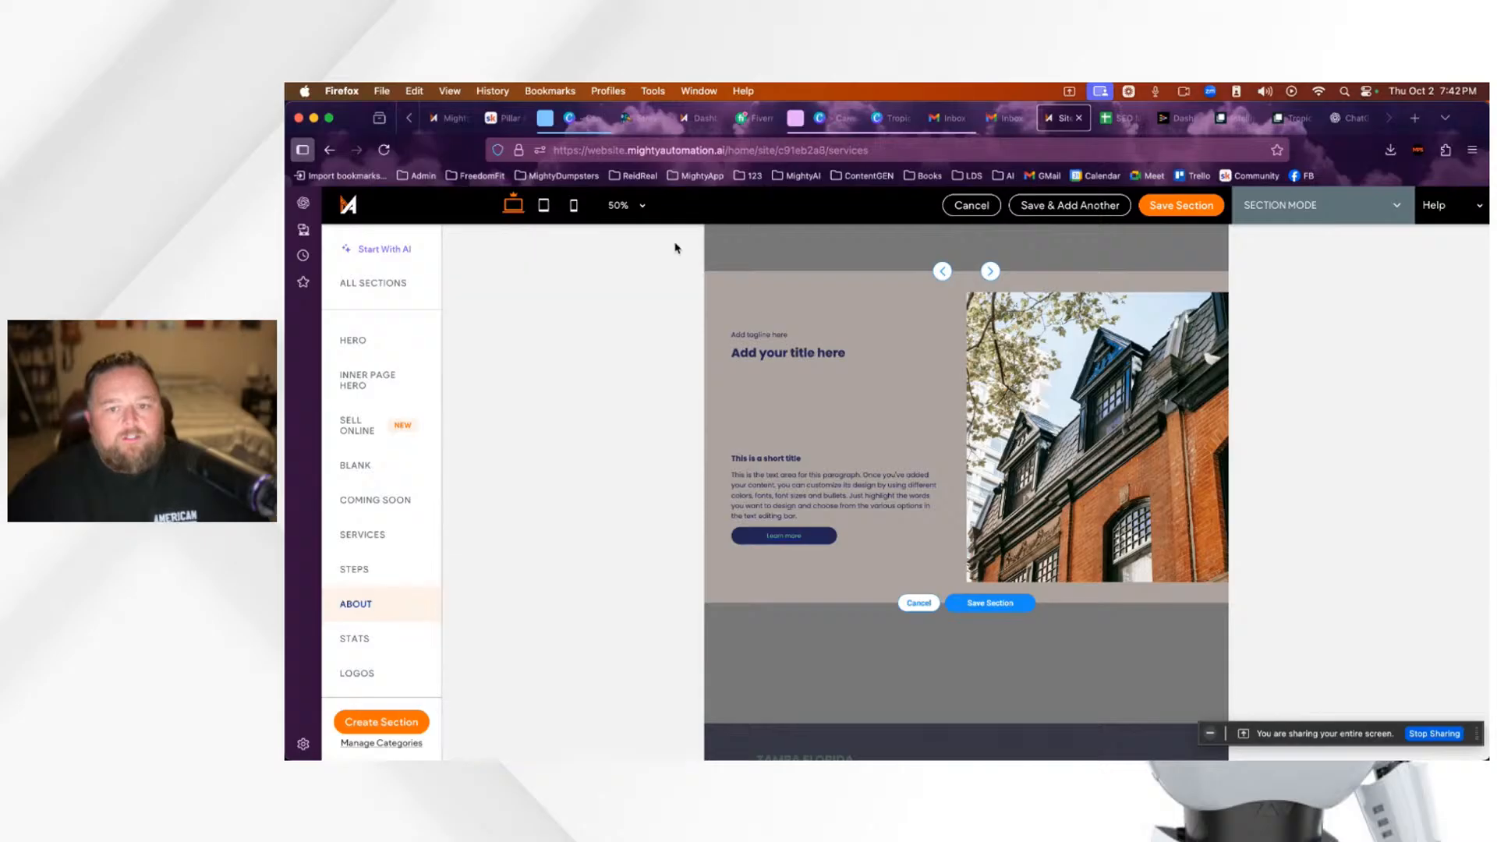
Step: Save the image-and-text About section onto the Services page
{"action": "left_click", "coordinate": [989, 603]}
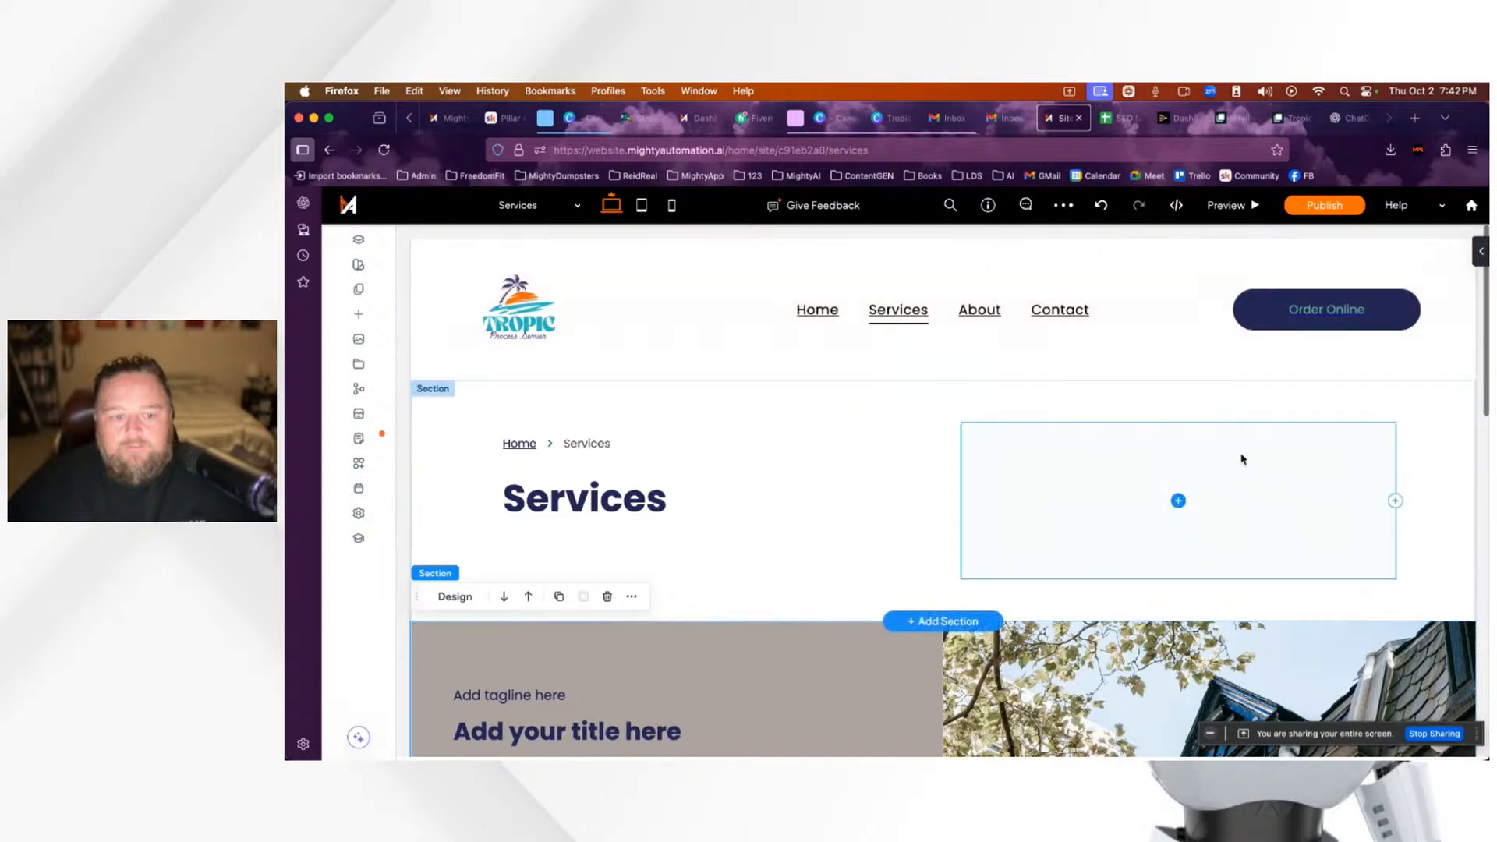
{"action": "scroll", "coordinate": [1236, 477], "scroll_direction": "down", "scroll_amount": 10}
{"action": "scroll", "coordinate": [1236, 478], "scroll_direction": "up", "scroll_amount": 6}
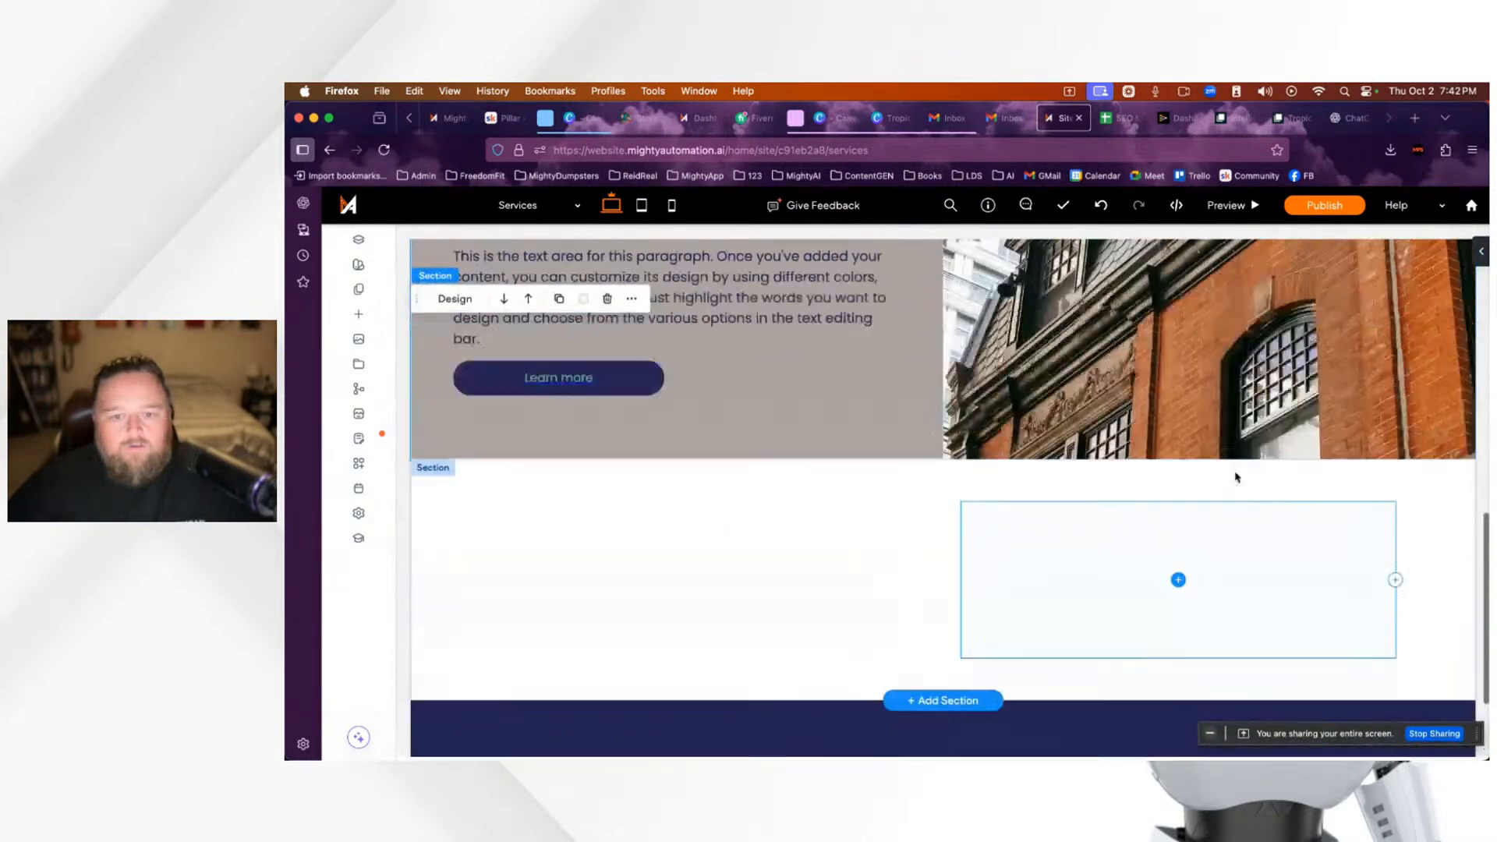
{"action": "scroll", "coordinate": [1236, 477], "scroll_direction": "up", "scroll_amount": 3}
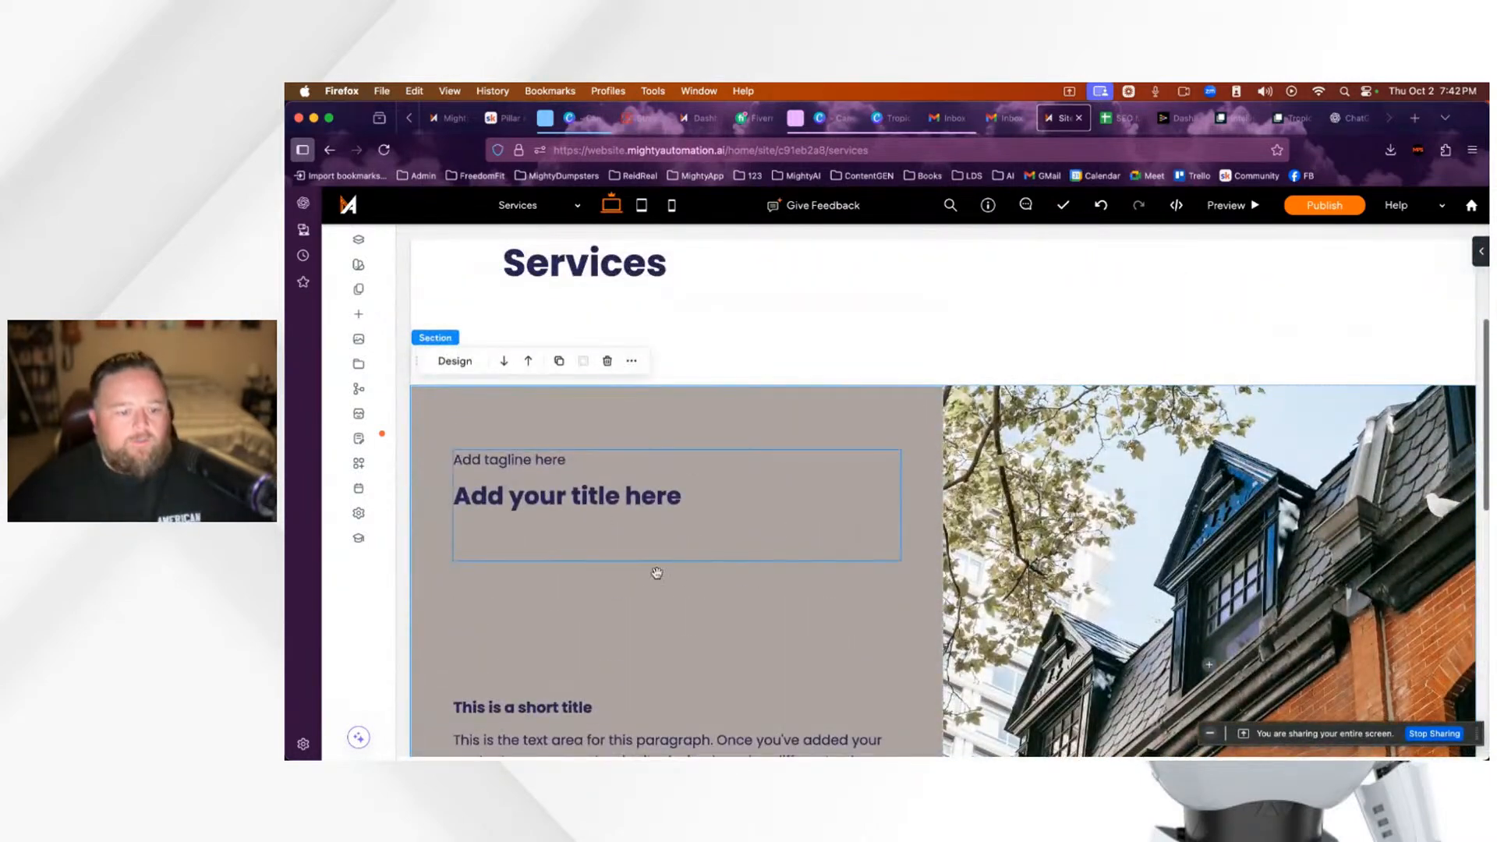
{"action": "scroll", "coordinate": [657, 573], "scroll_direction": "down", "scroll_amount": 4}
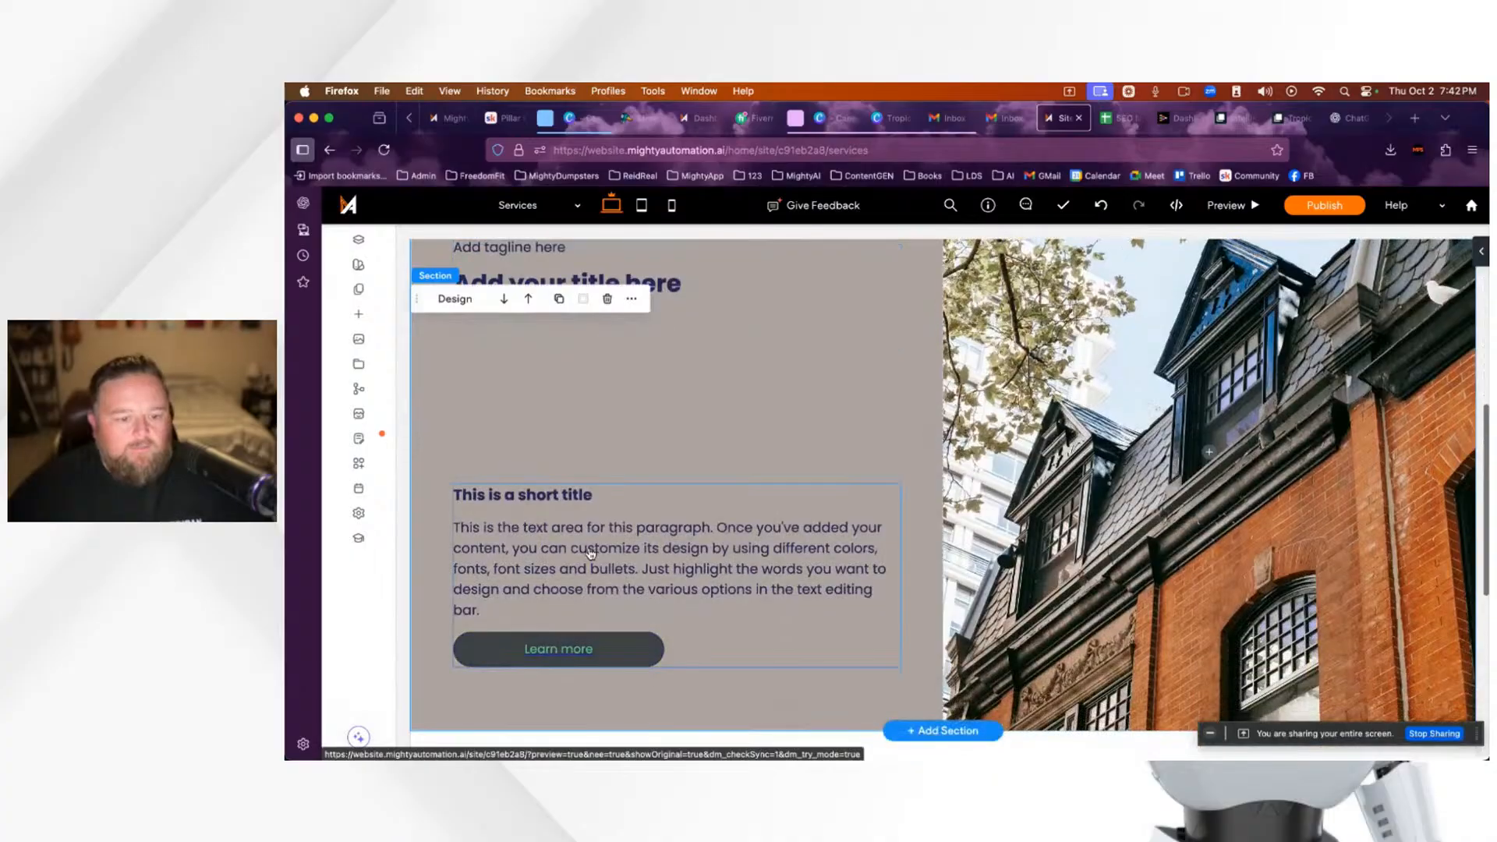
Step: Replace the placeholder paragraph with the pasted Tropic Process Server copy
{"action": "left_click", "coordinate": [591, 552]}
{"action": "double_click", "coordinate": [591, 548]}
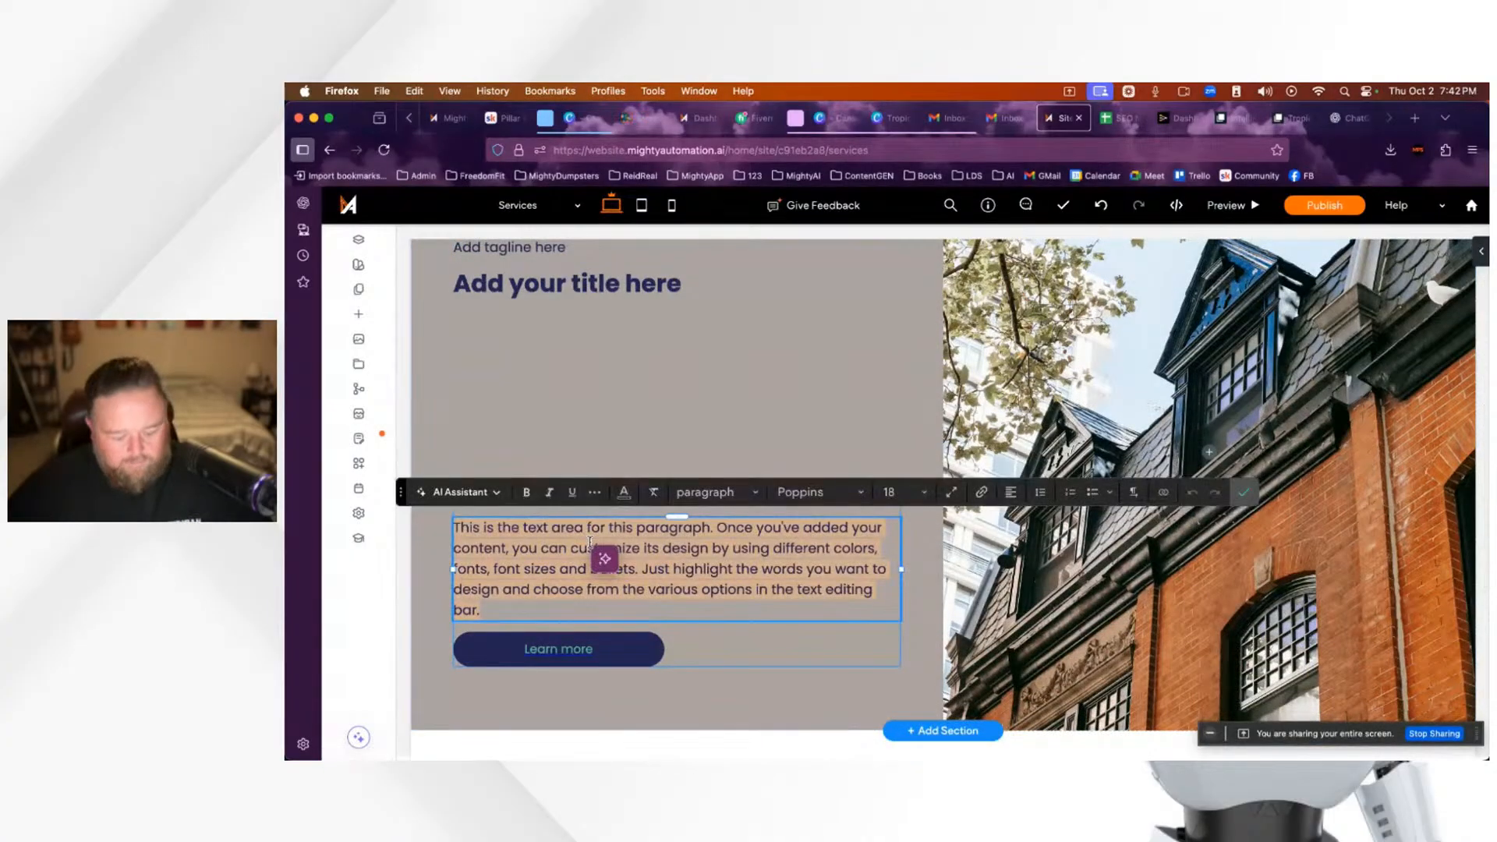
{"action": "type", "text": "At Tropic Process Server, we specialize in premium process serving across Florida, from Miami to Jacksonville, Tampa to the Florida Keys. We are the concierge choice for attorneys, law firms, corporations, and private clients who require fast, discreet, and professional service of process. Whether it takes a private jet, yacht, or helicopter, our team goes the extra mile to ensure your legal documents are served quickly, accurately, and legally compliant. In addition to process serving, we offer skip tracing, surveillance, stakeouts, background checks, asset searches, notary services, legal courier delivery, court filing, and investigative support."}
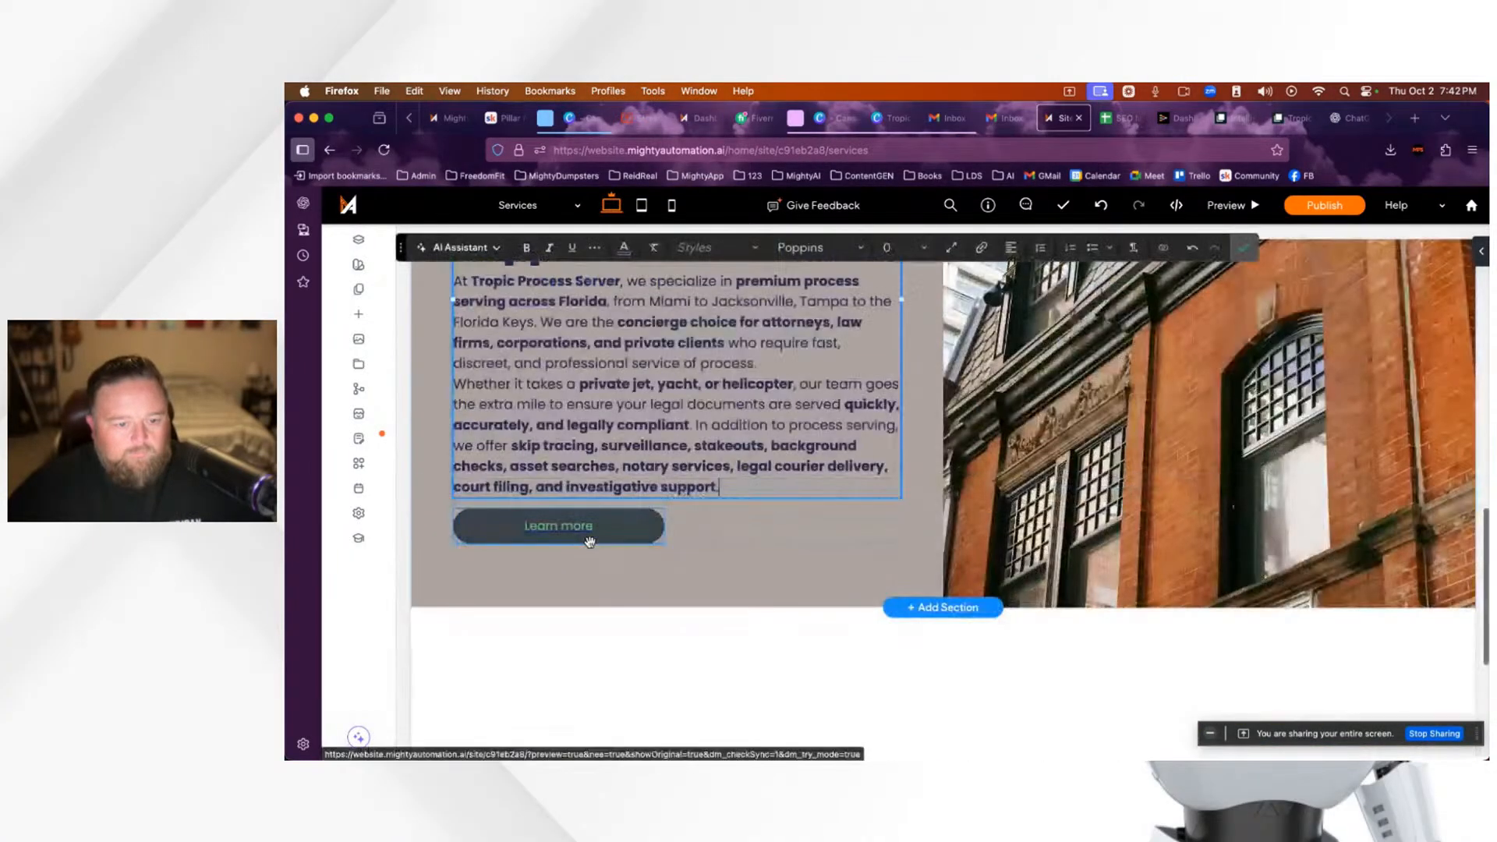
{"action": "scroll", "coordinate": [725, 553], "scroll_direction": "up", "scroll_amount": 3}
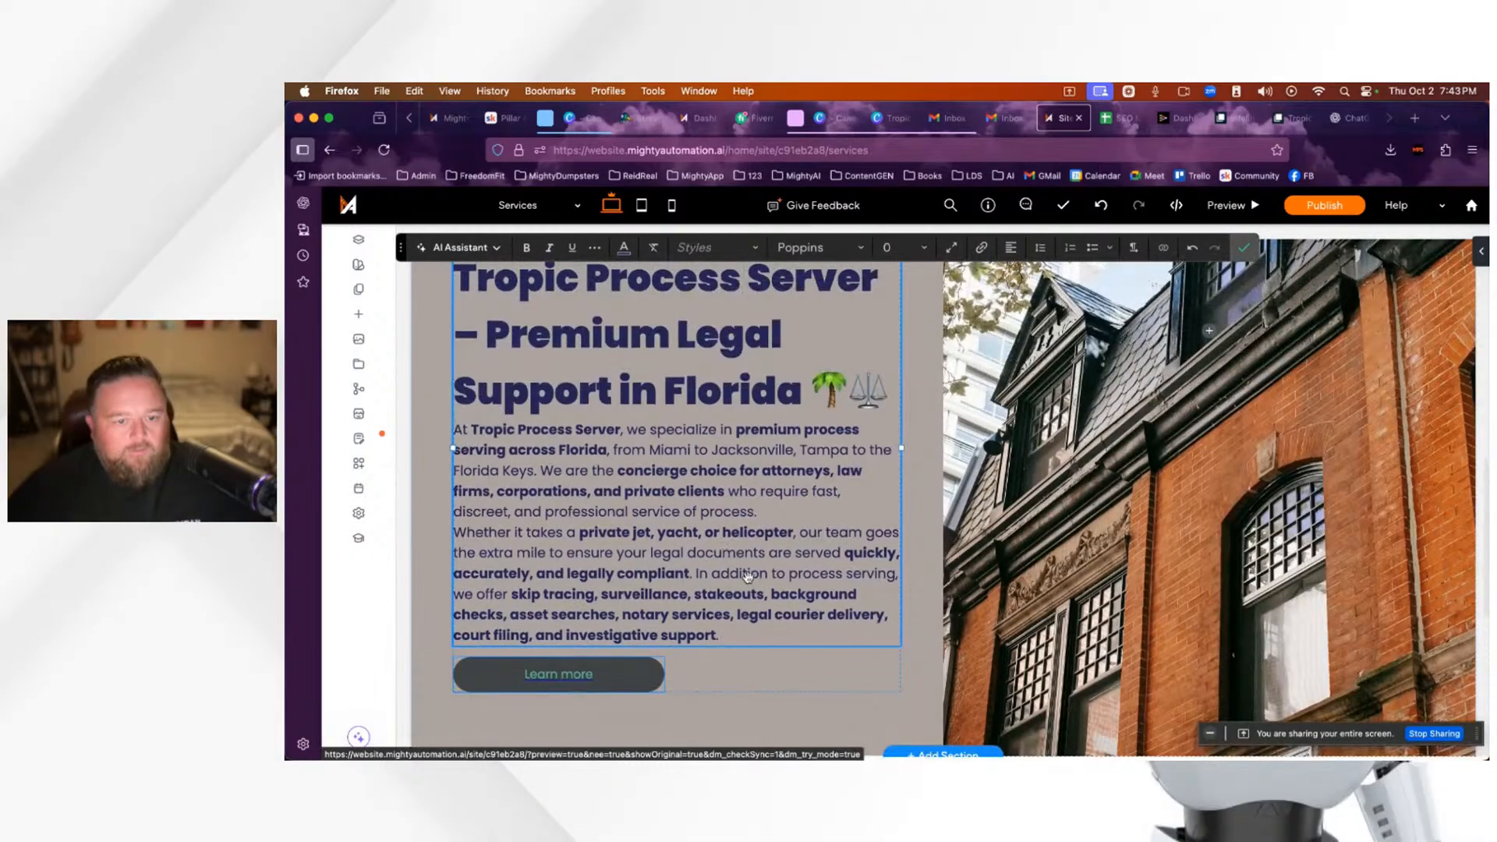
{"action": "scroll", "coordinate": [747, 576], "scroll_direction": "up", "scroll_amount": 1}
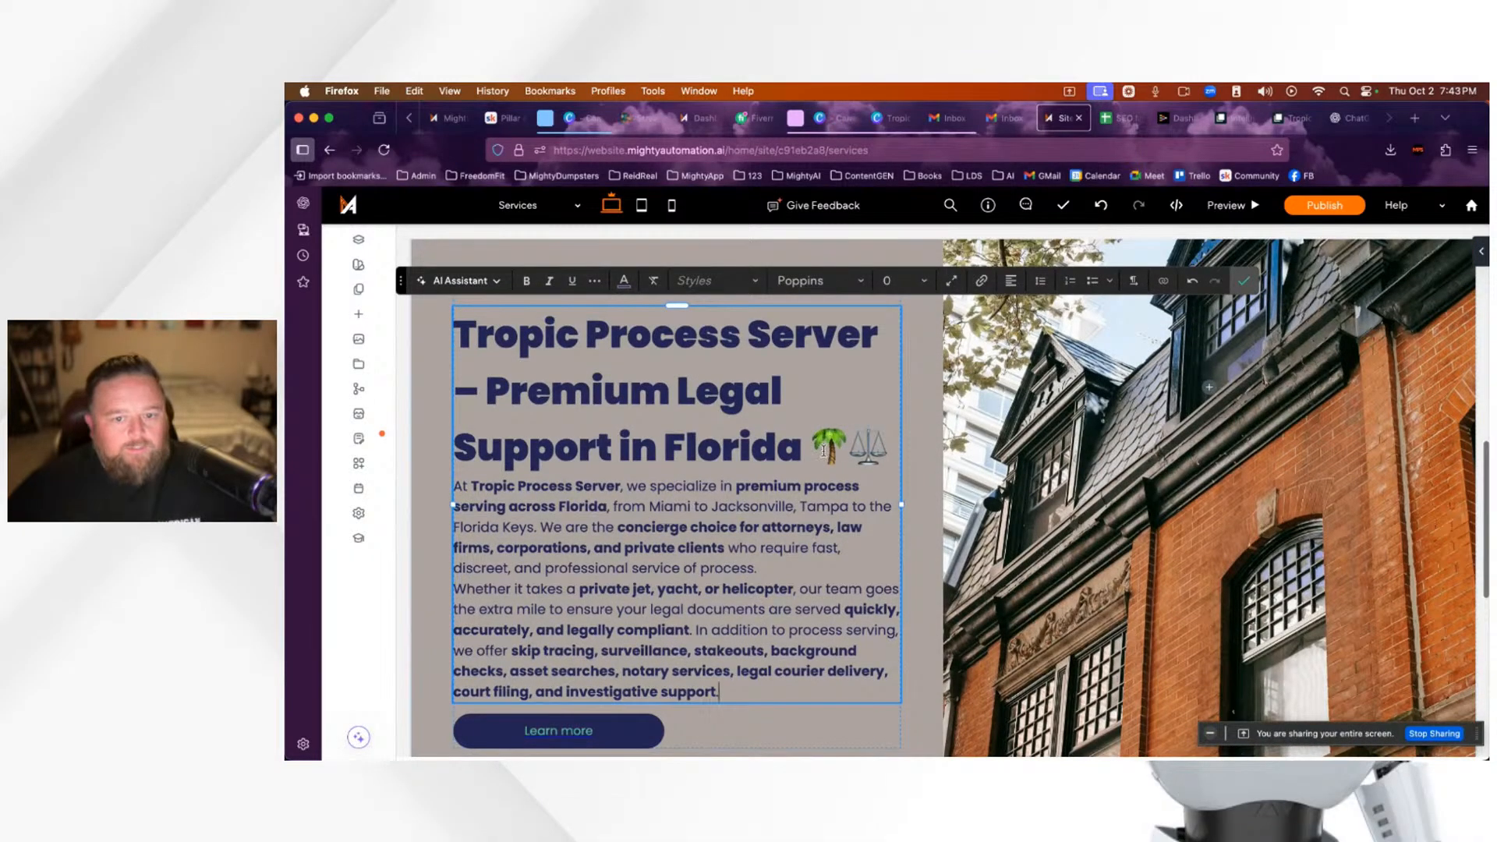
Step: Delete the palm and scales emoji from the long heading and copy 'Premium Legal Support in Florida'
{"action": "left_click", "coordinate": [848, 449]}
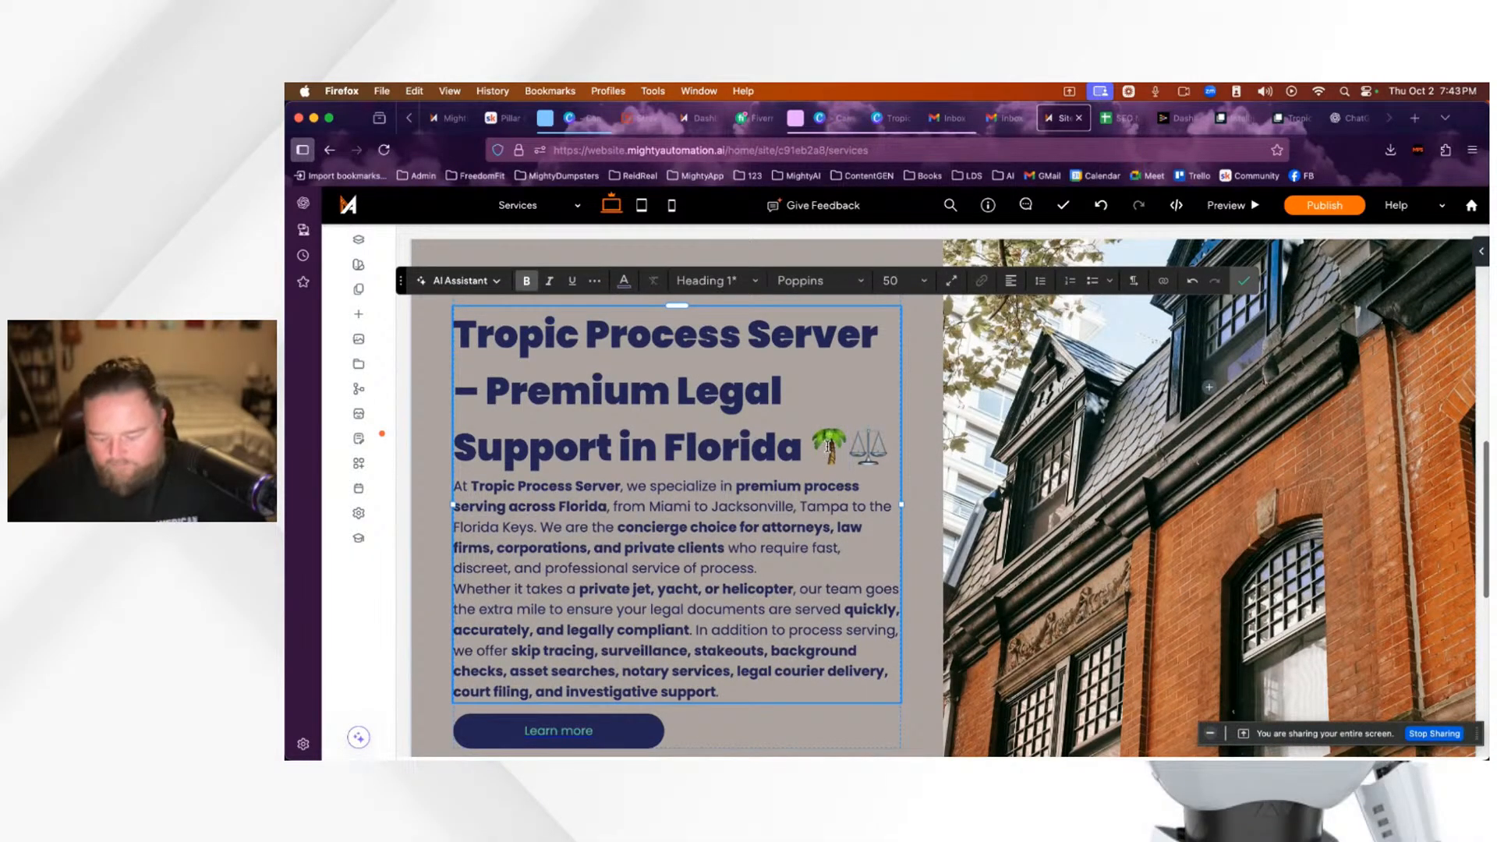
{"action": "key", "text": "BackSpace"}
{"action": "key", "text": "BackSpace"}
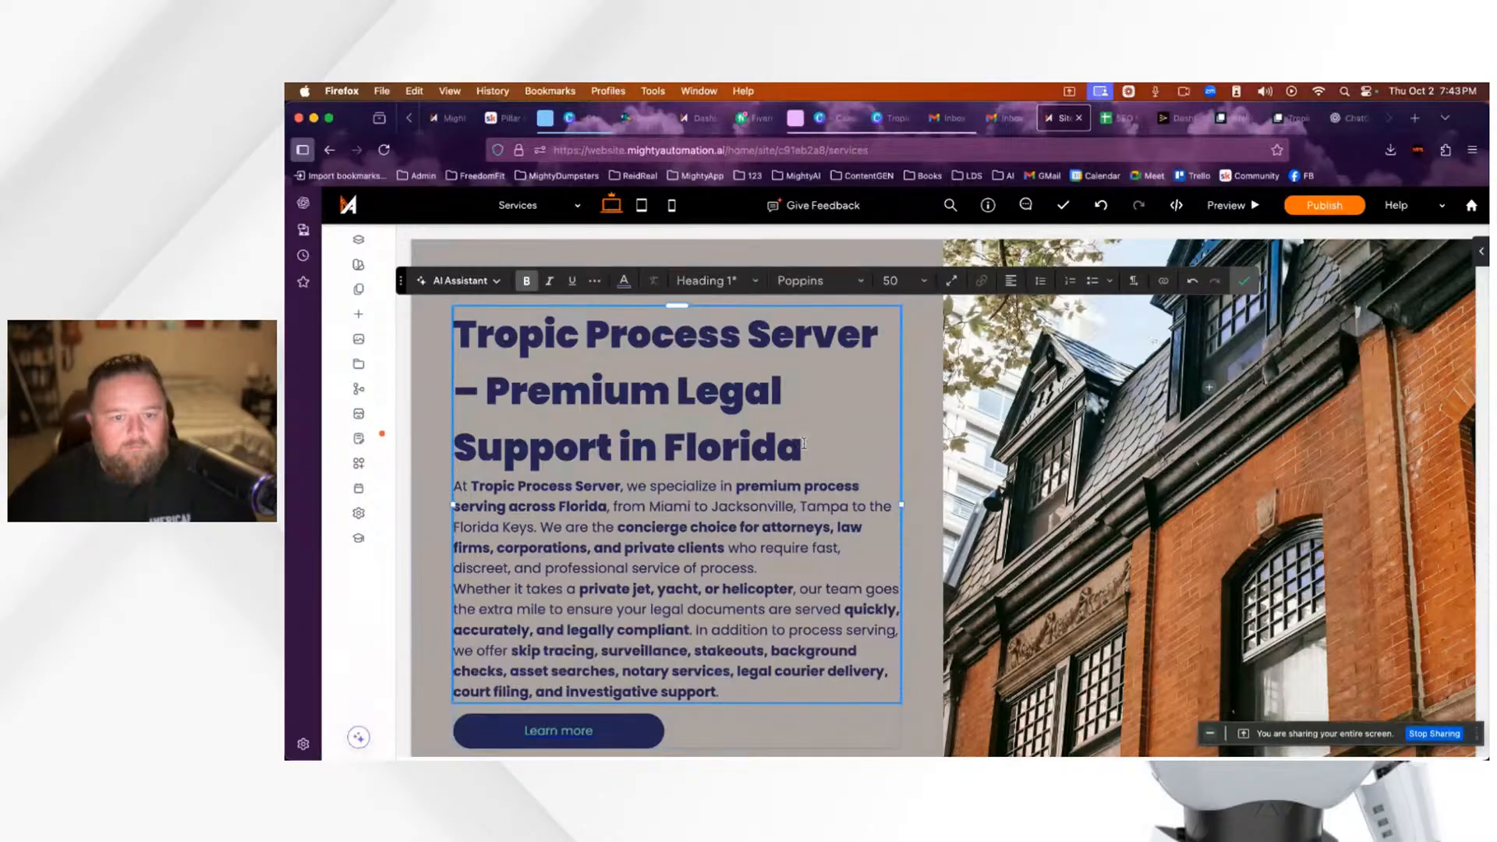
{"action": "left_click_drag", "start_coordinate": [803, 446], "coordinate": [521, 394]}
{"action": "key", "text": "ctrl+c"}
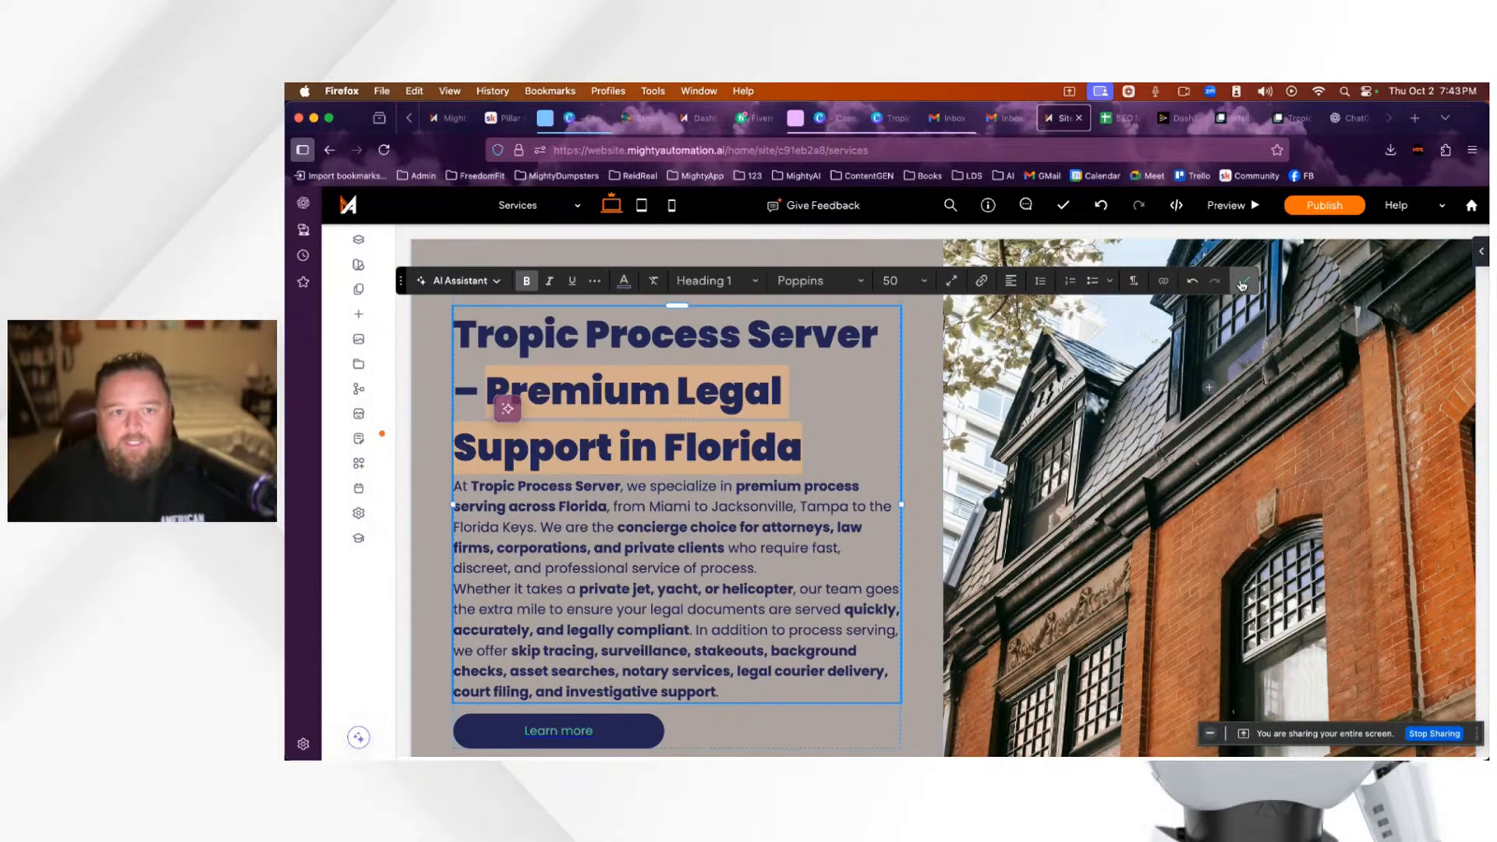
{"action": "key", "text": "Escape"}
{"action": "scroll", "coordinate": [628, 403], "scroll_direction": "up", "scroll_amount": 2}
{"action": "scroll", "coordinate": [628, 403], "scroll_direction": "up", "scroll_amount": 1}
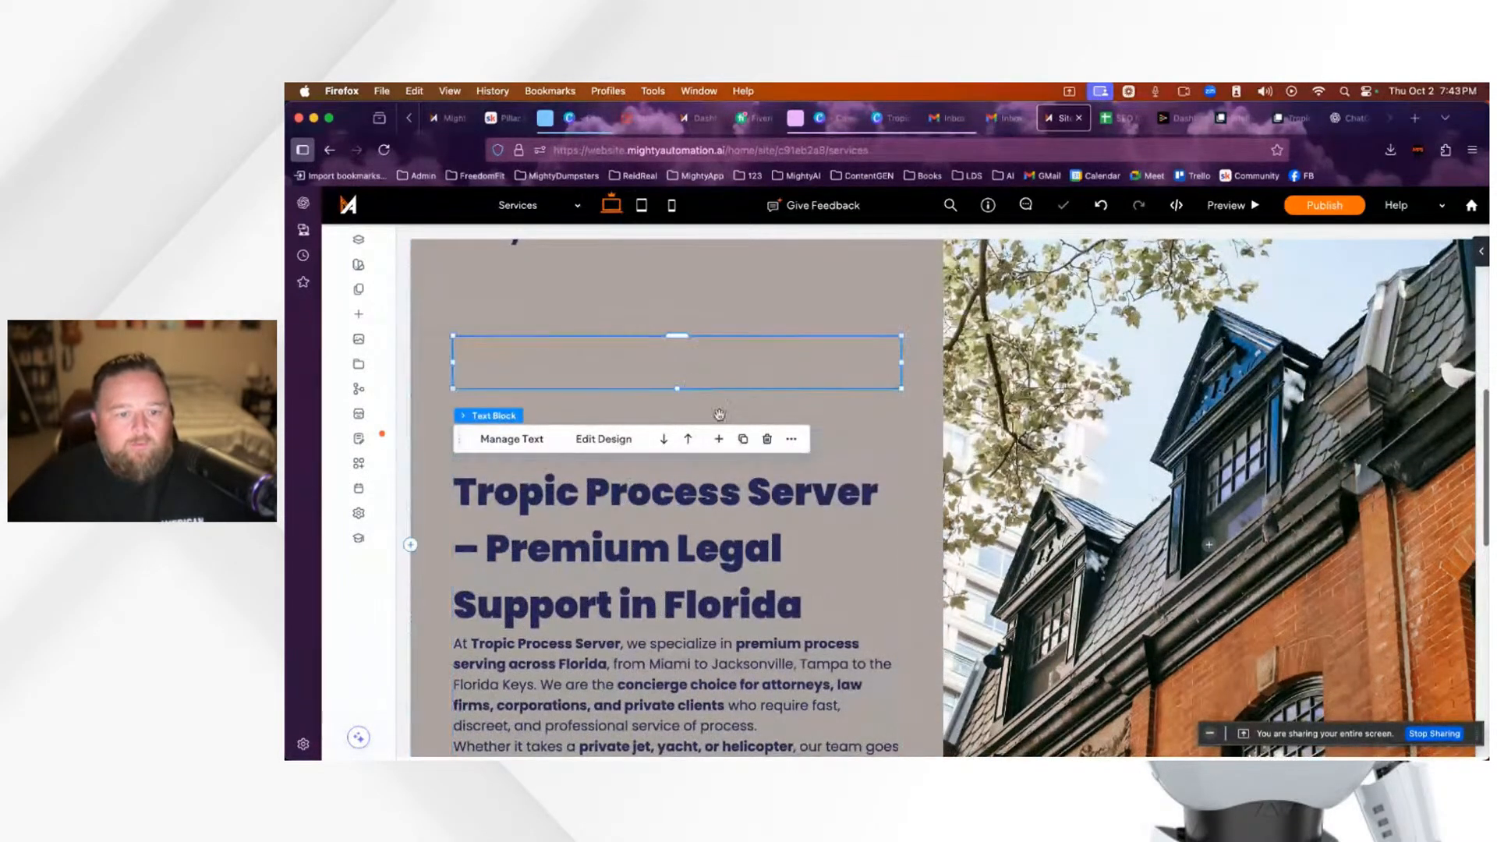
Step: Replace the short title text with 'Premium Legal Support in Florida' and confirm it
{"action": "left_click", "coordinate": [846, 389]}
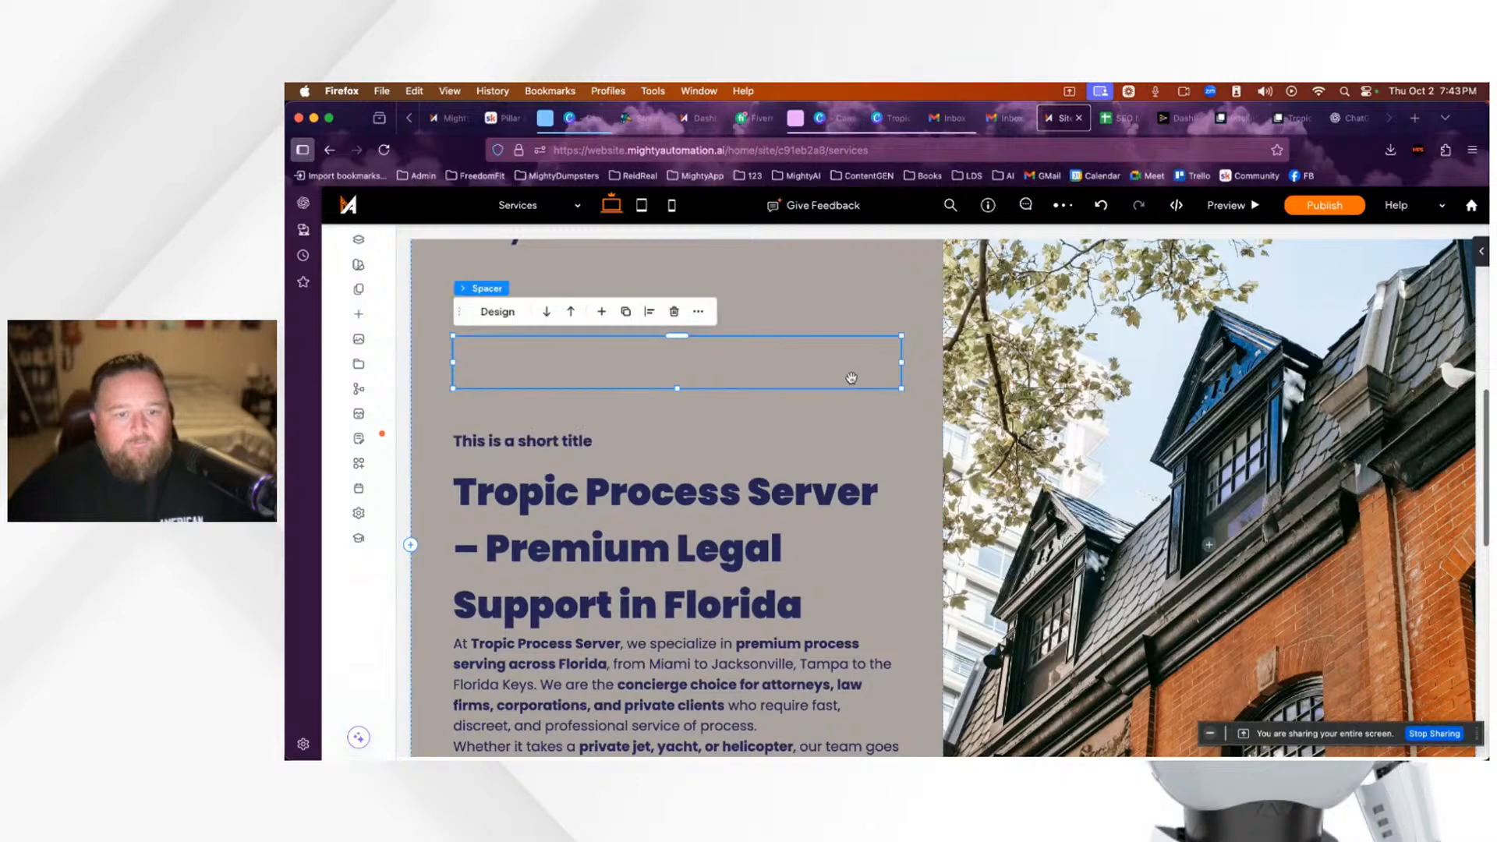
{"action": "left_click", "coordinate": [574, 446]}
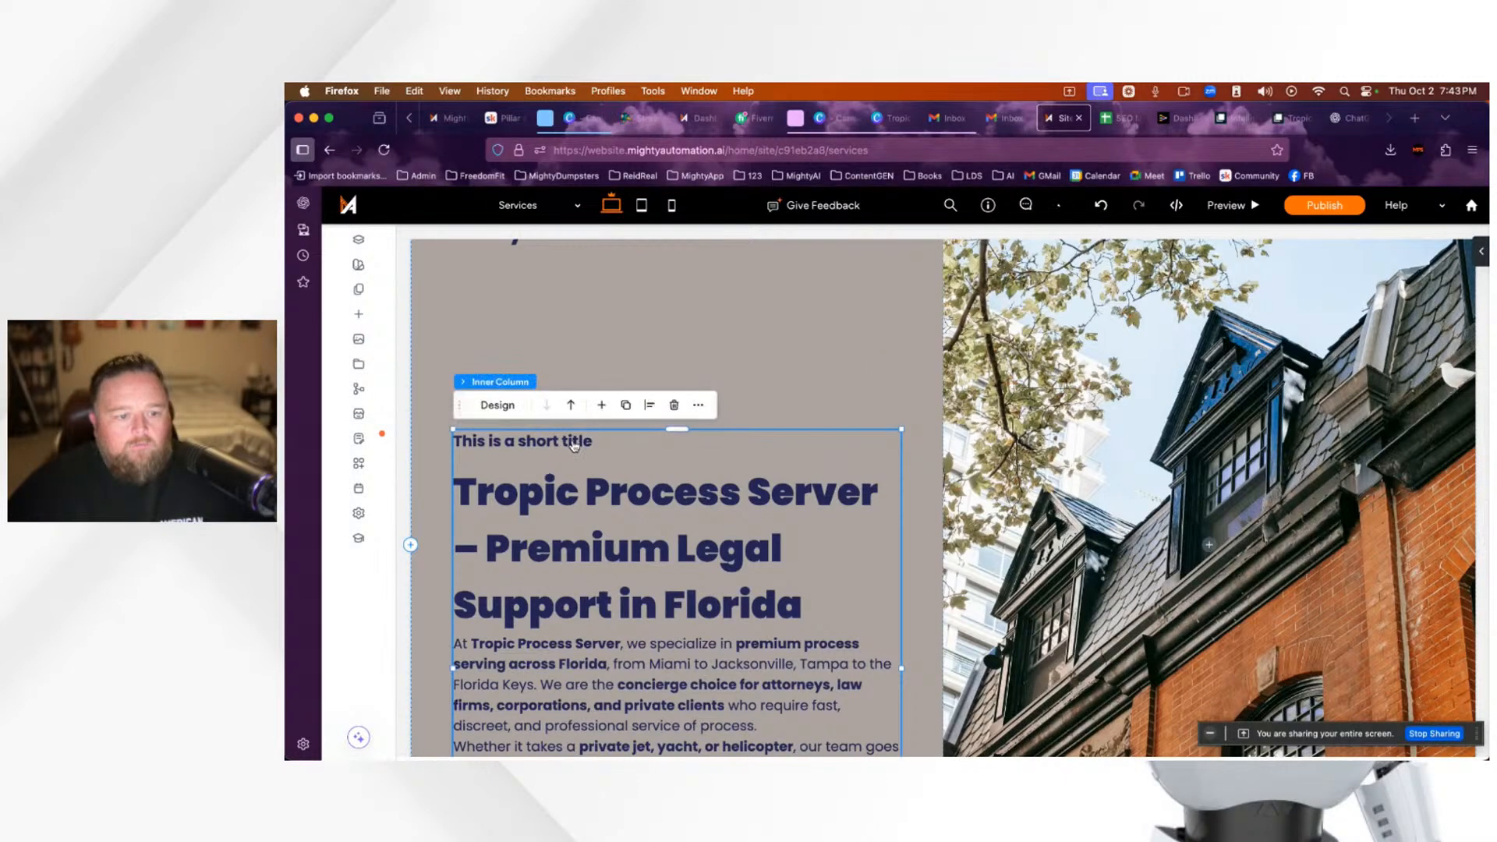
{"action": "left_click", "coordinate": [571, 445]}
{"action": "left_click", "coordinate": [585, 444]}
{"action": "key", "text": "ctrl+a"}
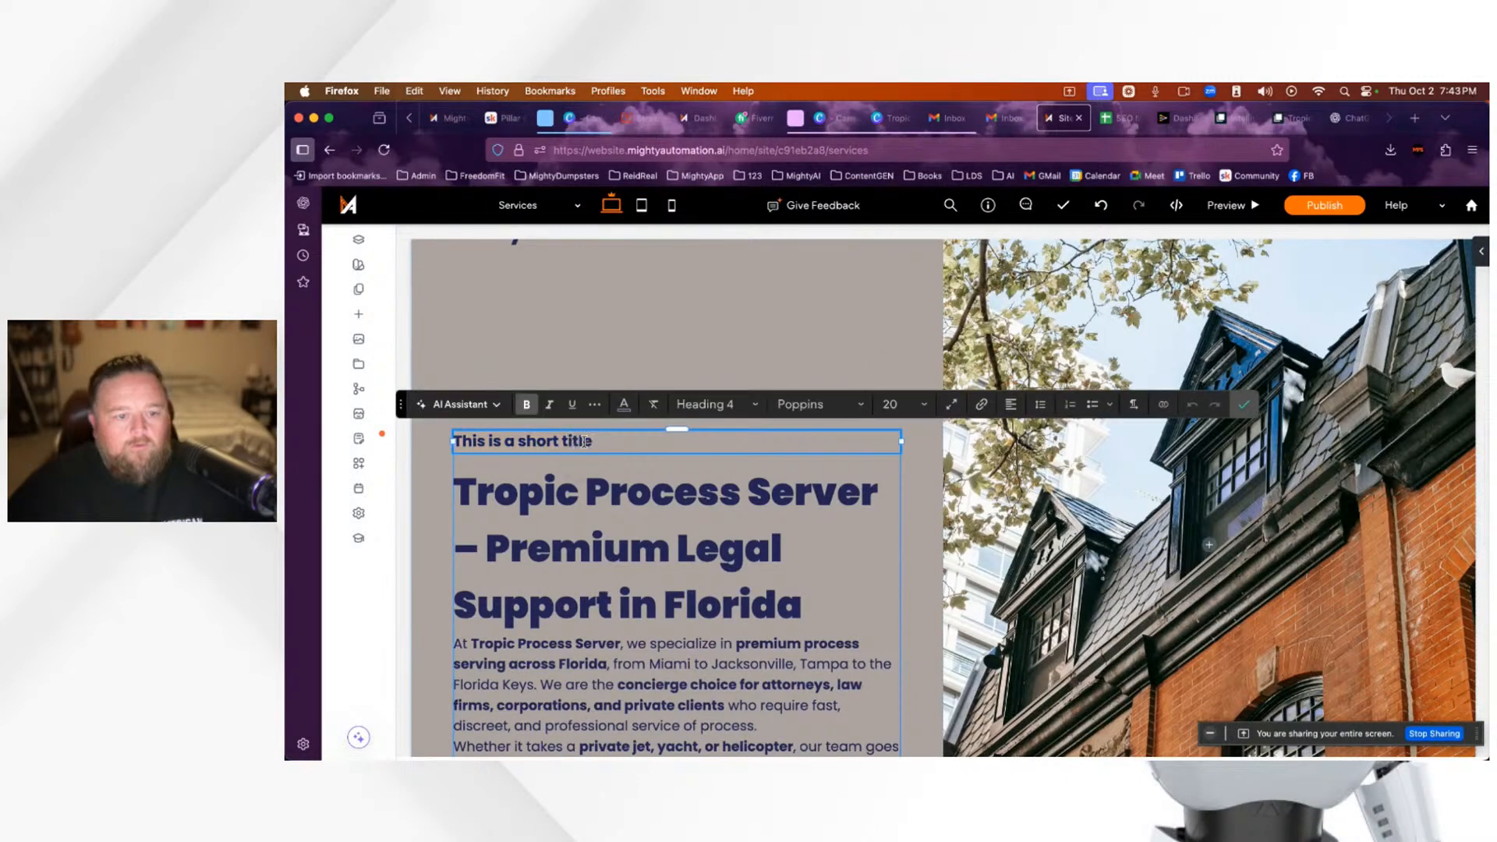
{"action": "key", "text": "ctrl+v"}
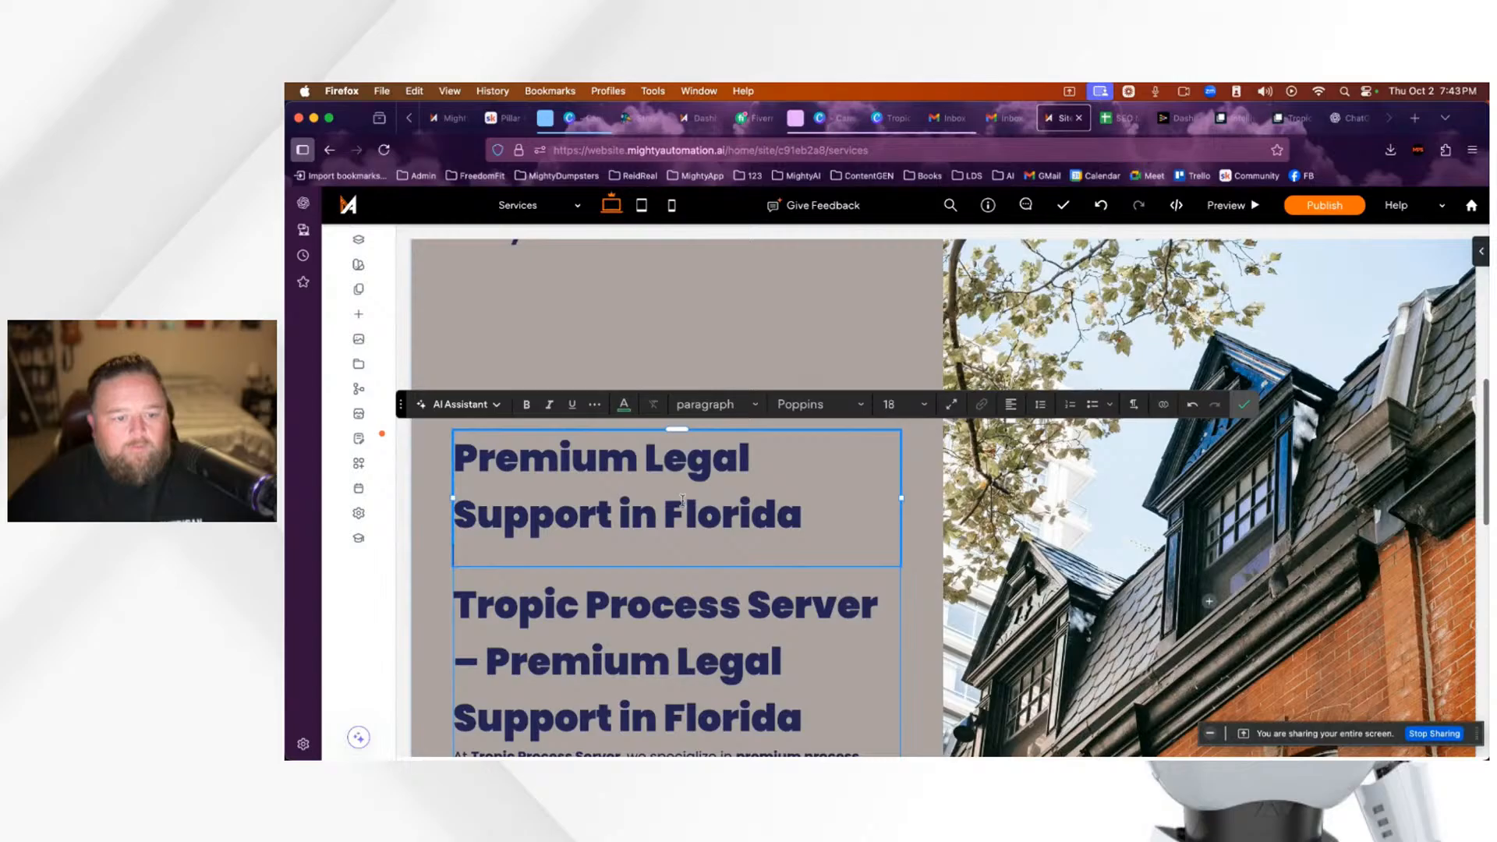
{"action": "scroll", "coordinate": [682, 499], "scroll_direction": "down", "scroll_amount": 3}
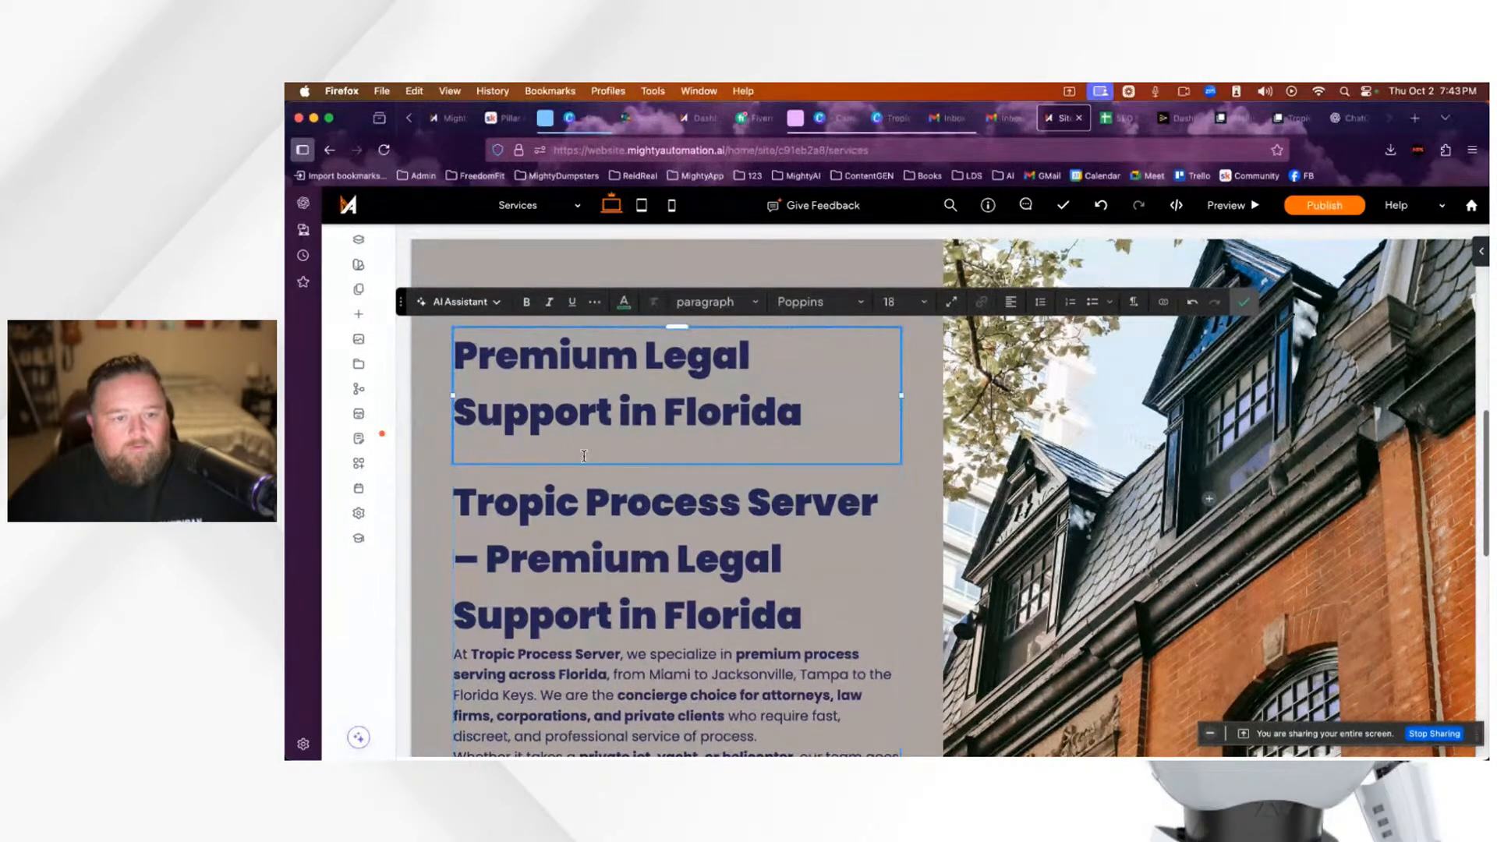
{"action": "left_click", "coordinate": [1245, 303]}
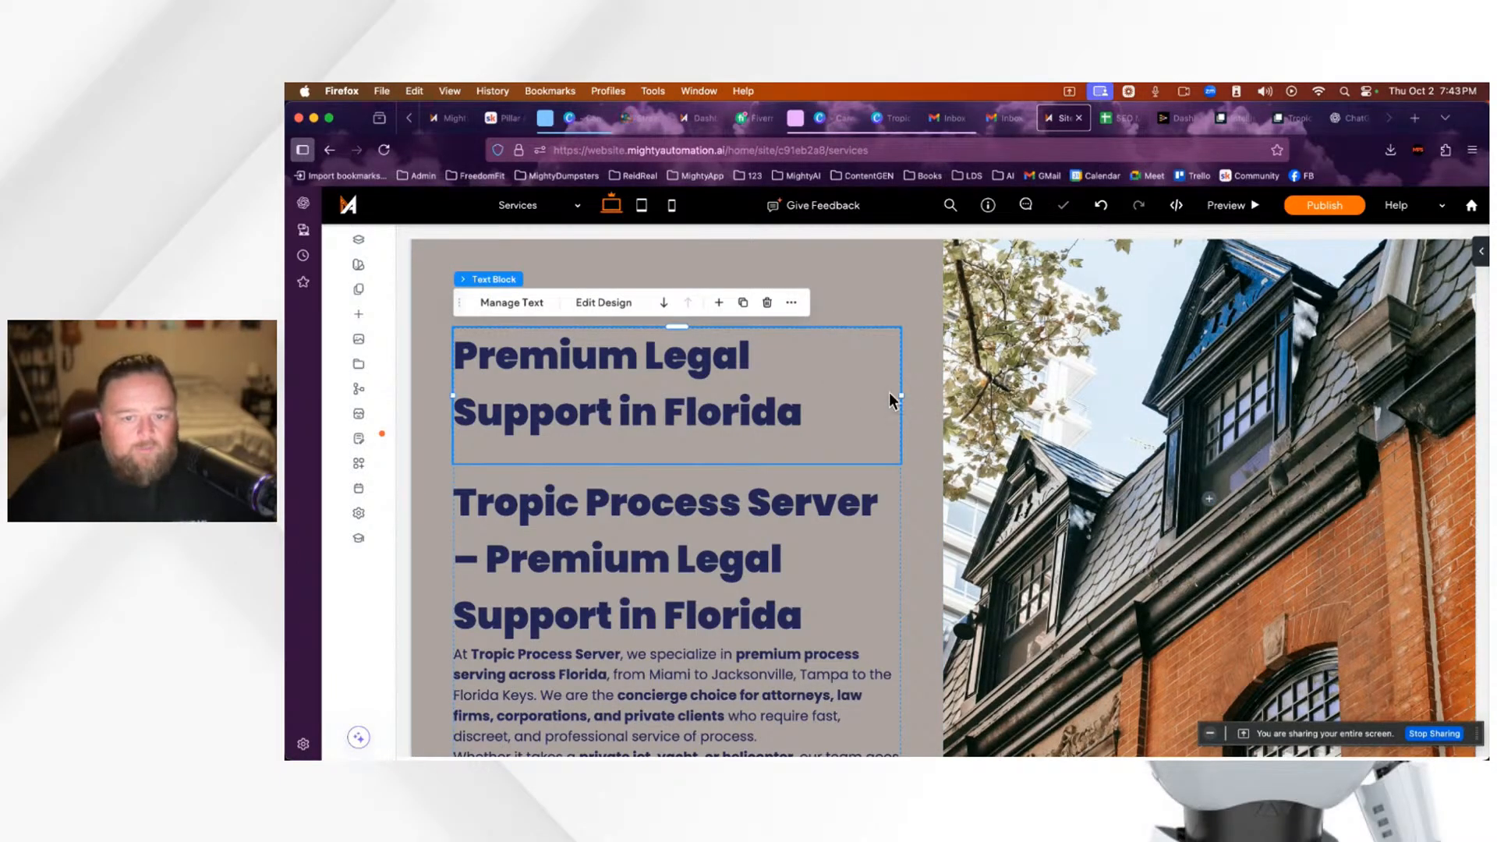
{"action": "left_click", "coordinate": [737, 584]}
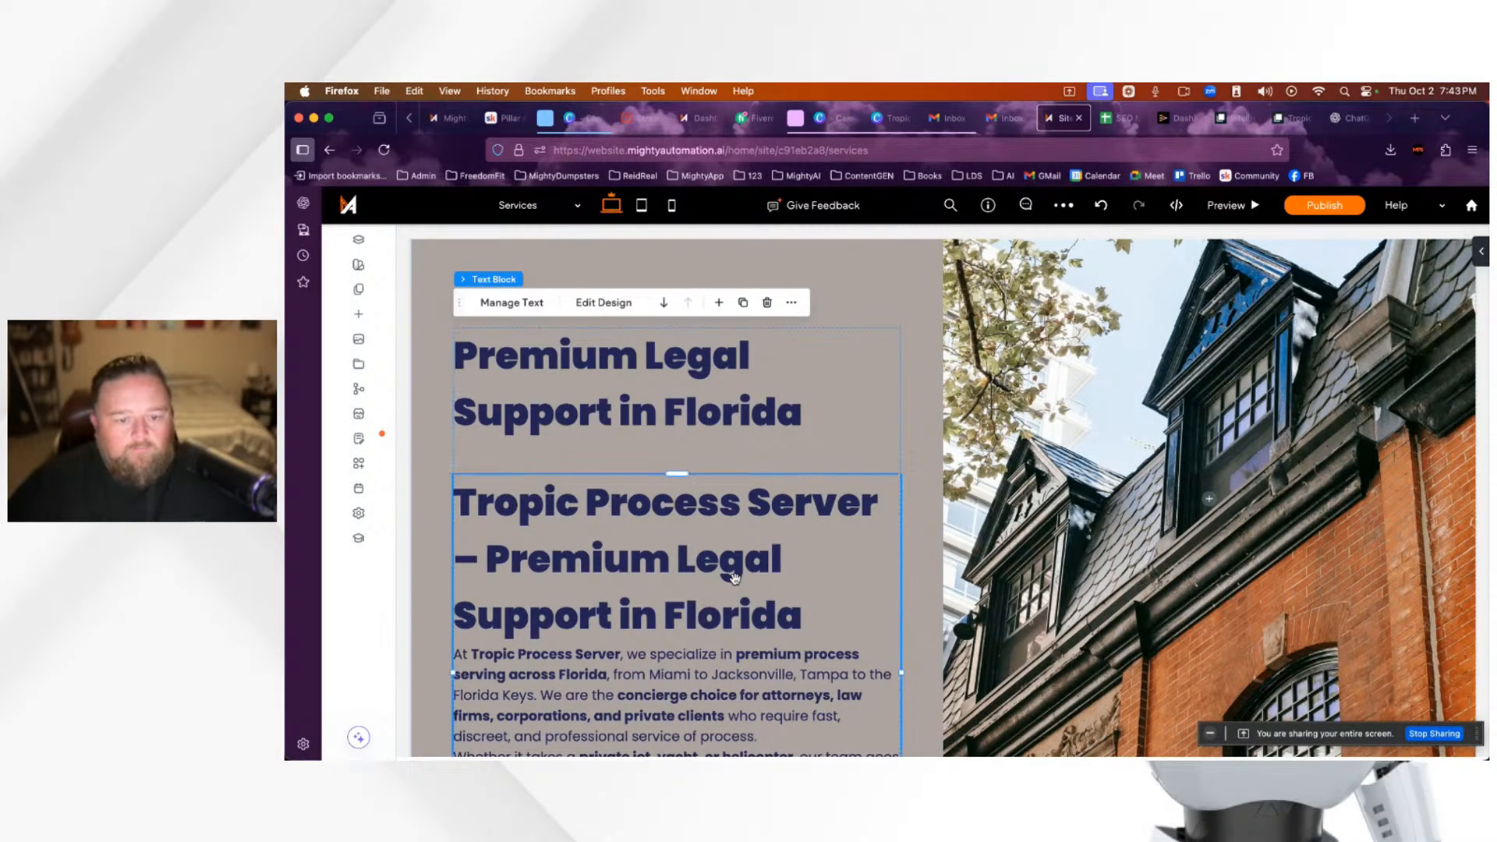
Step: Delete 'Premium Legal Support in Florida' from the long heading text
{"action": "scroll", "coordinate": [736, 579], "scroll_direction": "down", "scroll_amount": 3}
{"action": "left_click", "coordinate": [735, 579]}
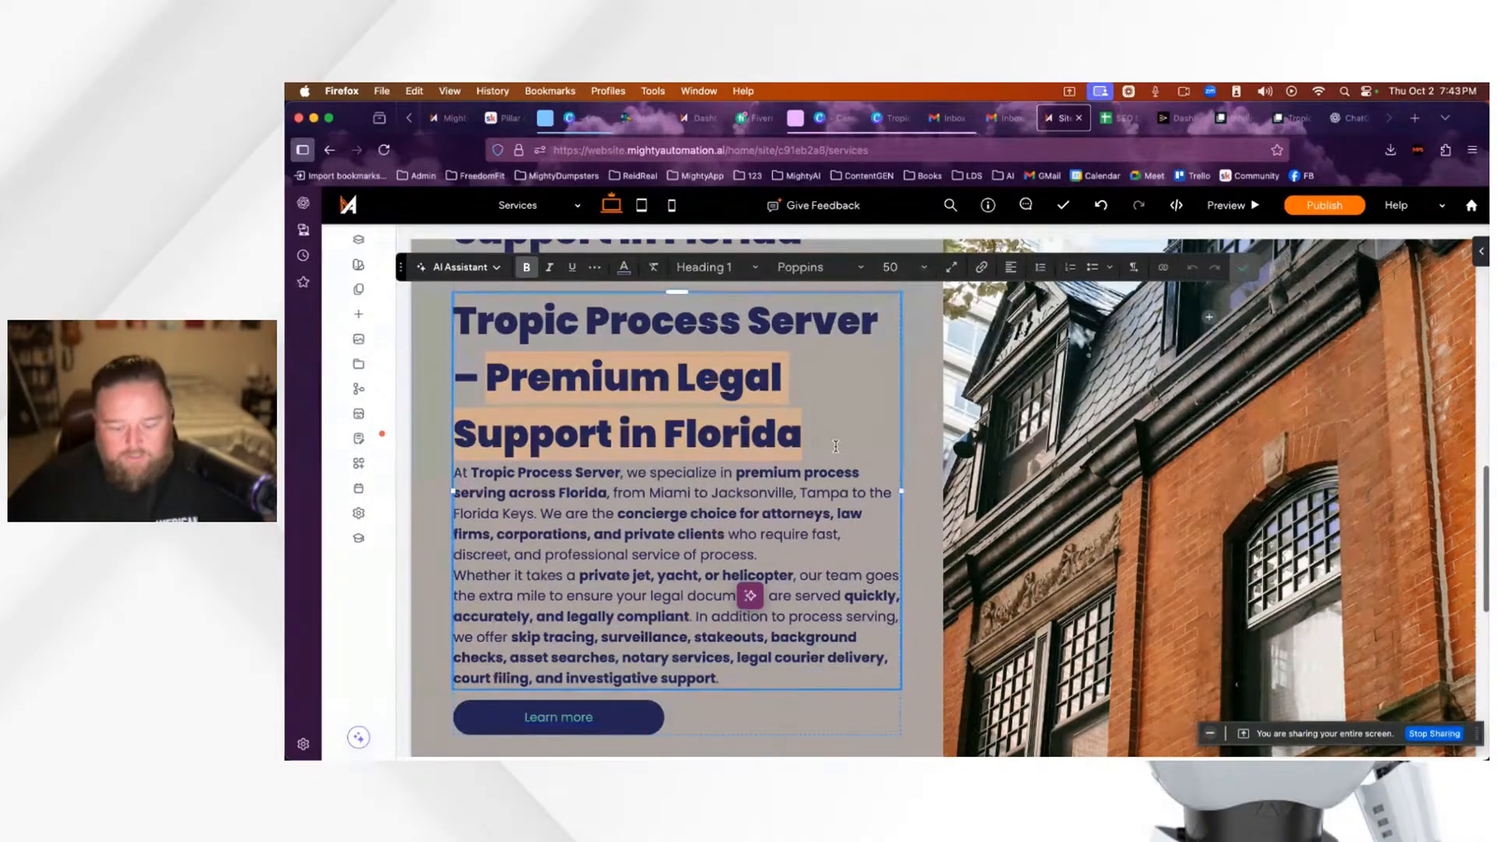
{"action": "key", "text": "BackSpace"}
{"action": "key", "text": "BackSpace"}
{"action": "key", "text": "BackSpace"}
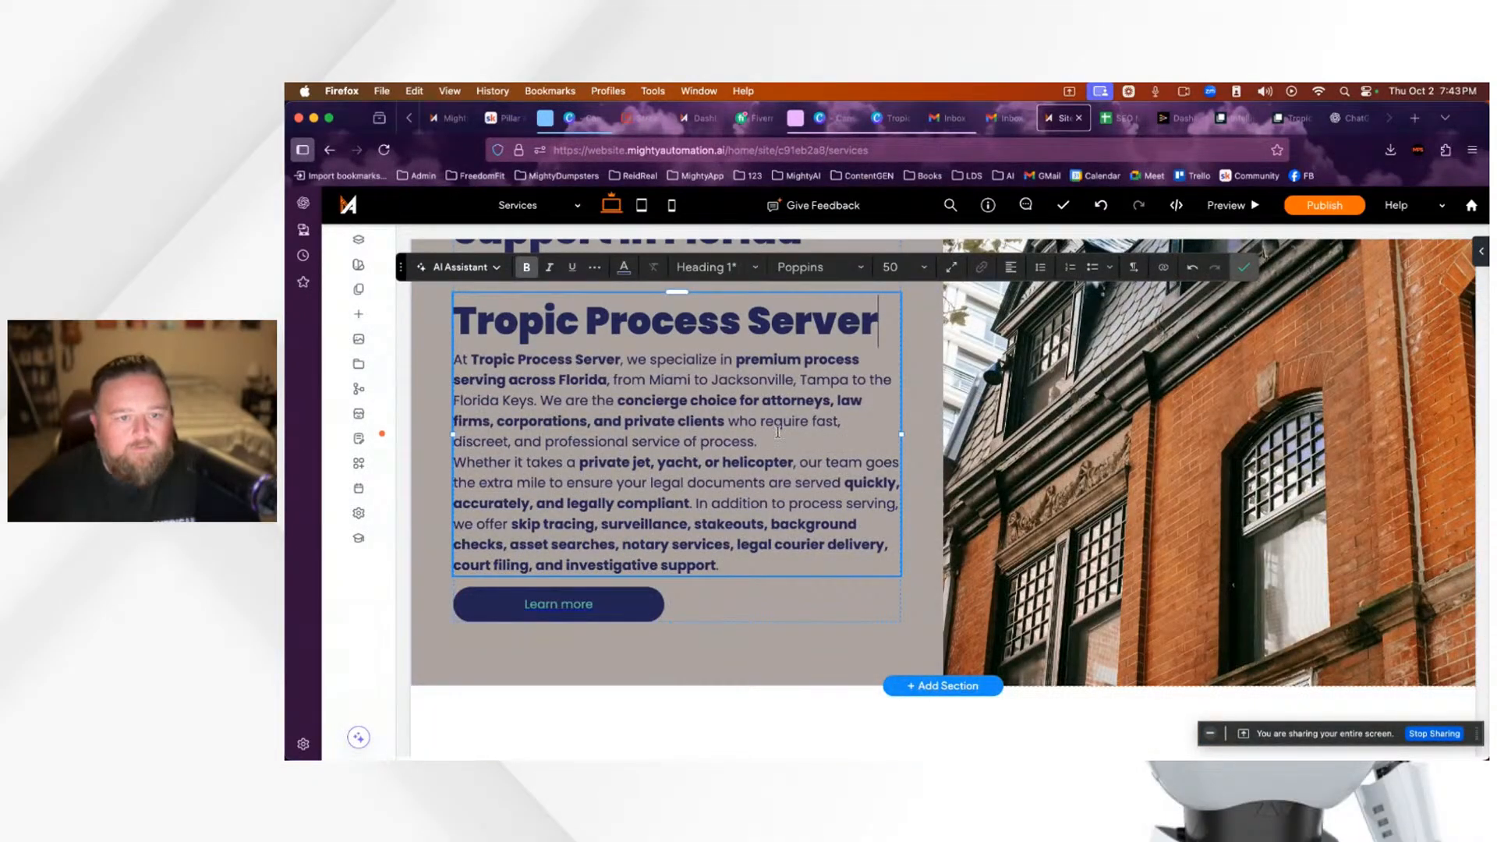
{"action": "left_click", "coordinate": [1243, 267]}
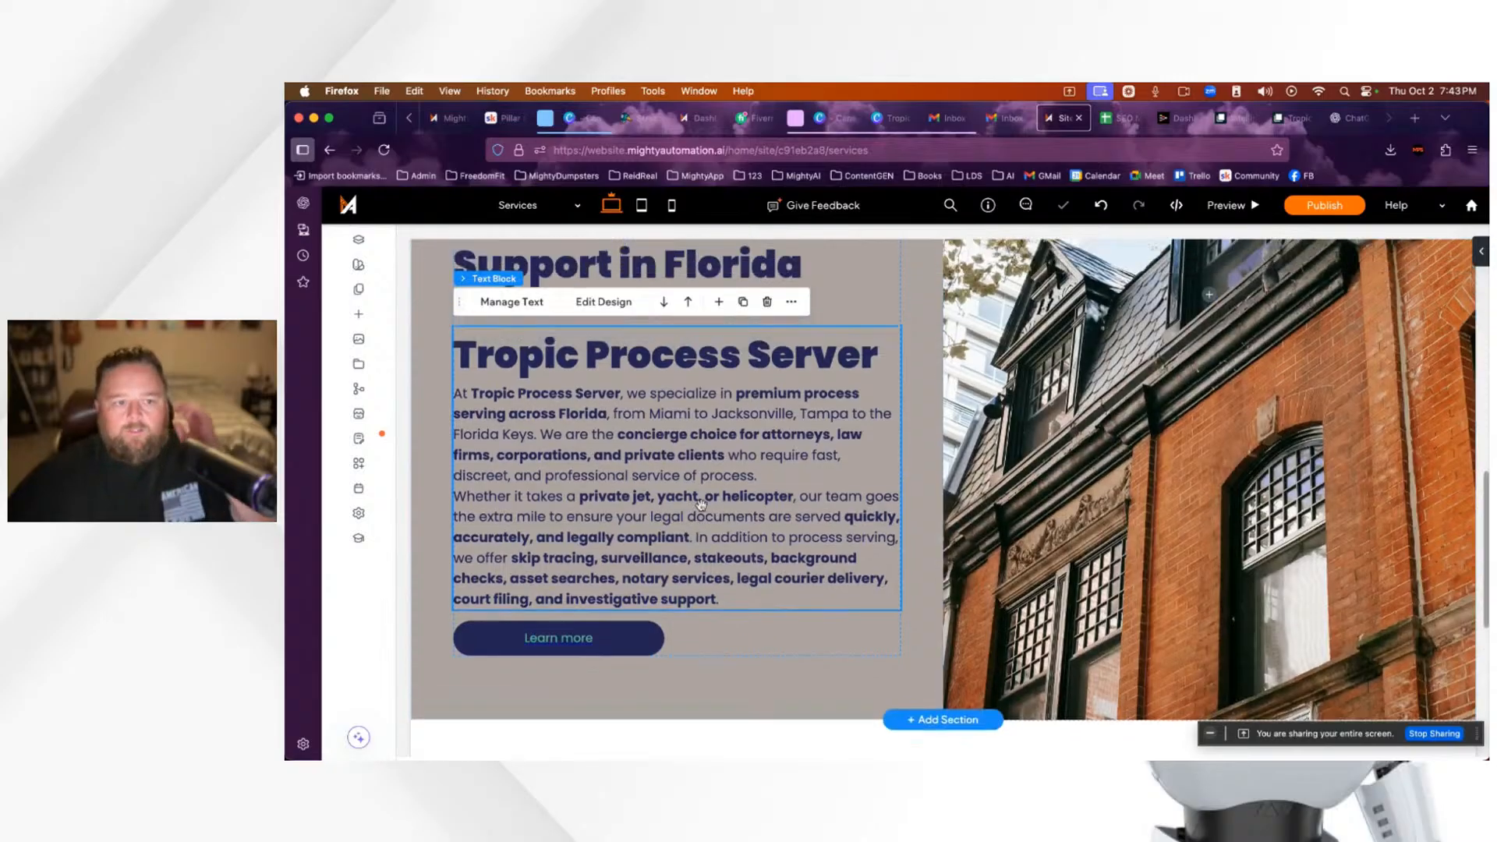
{"action": "scroll", "coordinate": [701, 503], "scroll_direction": "up", "scroll_amount": 2}
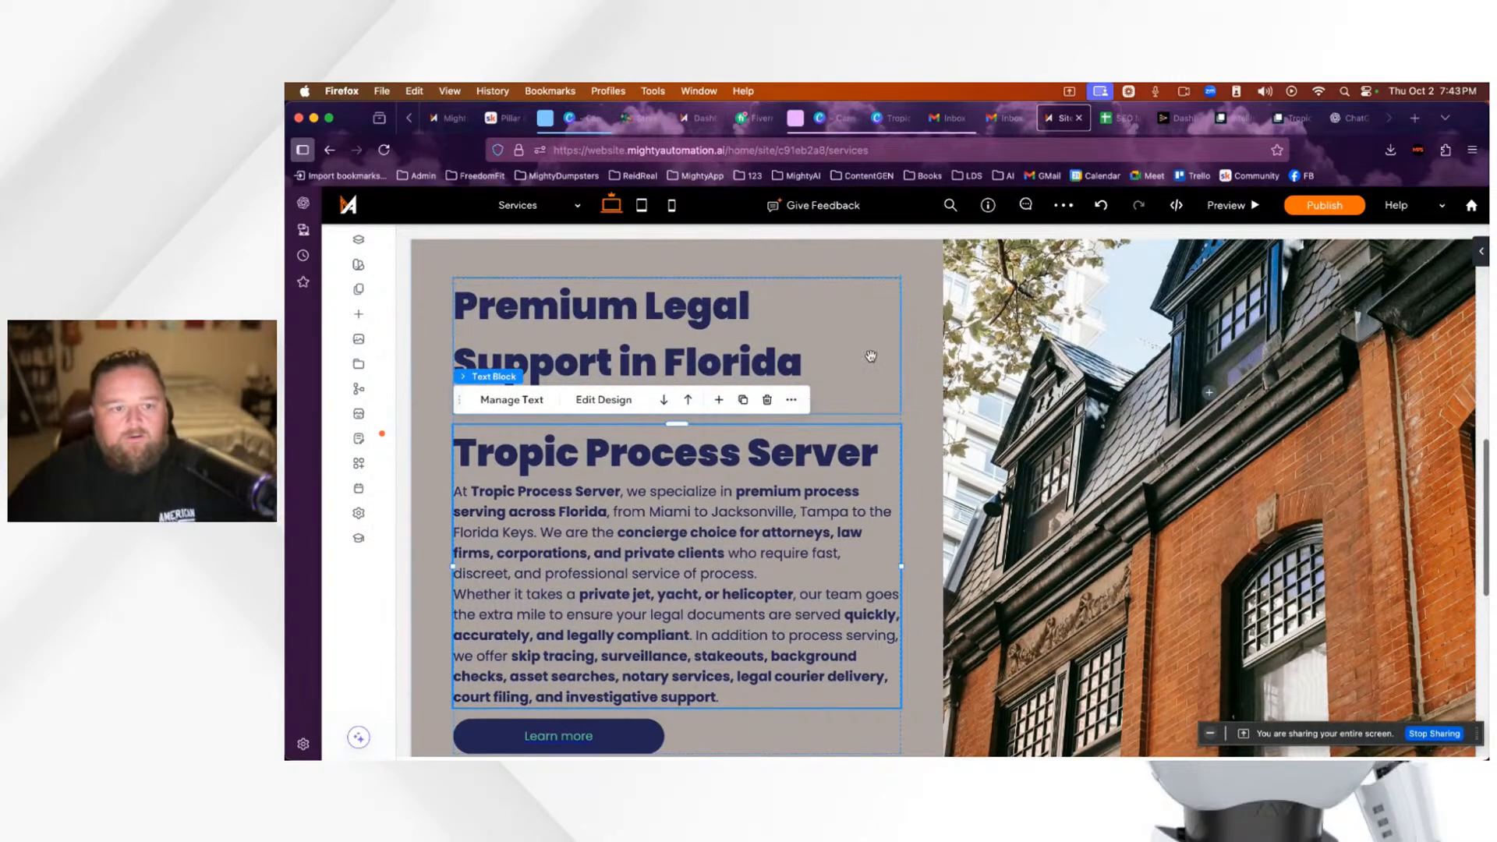
Step: Delete the Tropic Process Server heading and its leftover empty line
{"action": "left_click", "coordinate": [714, 458]}
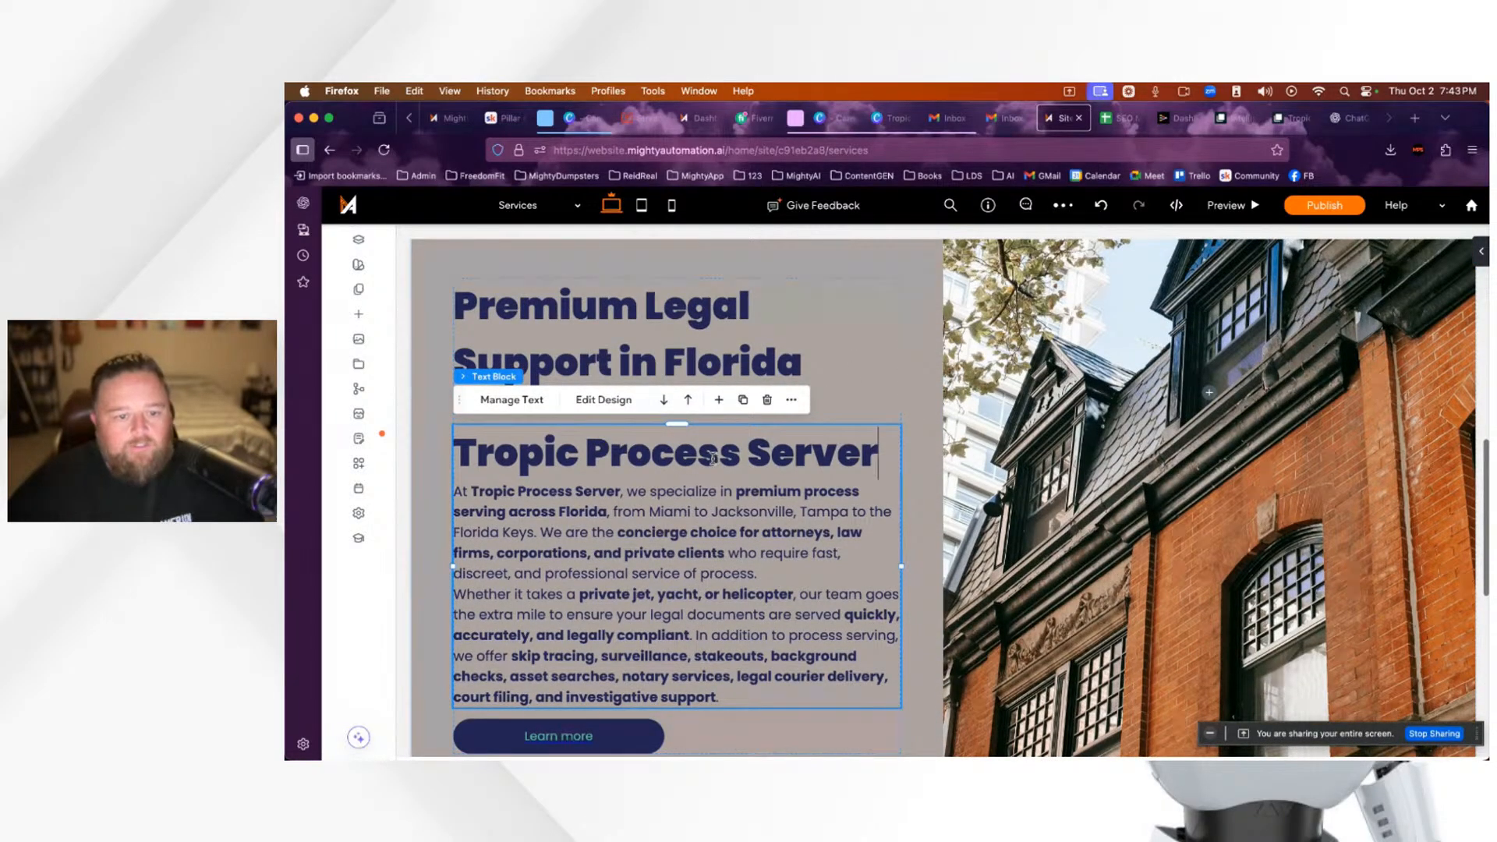
{"action": "left_click", "coordinate": [714, 459]}
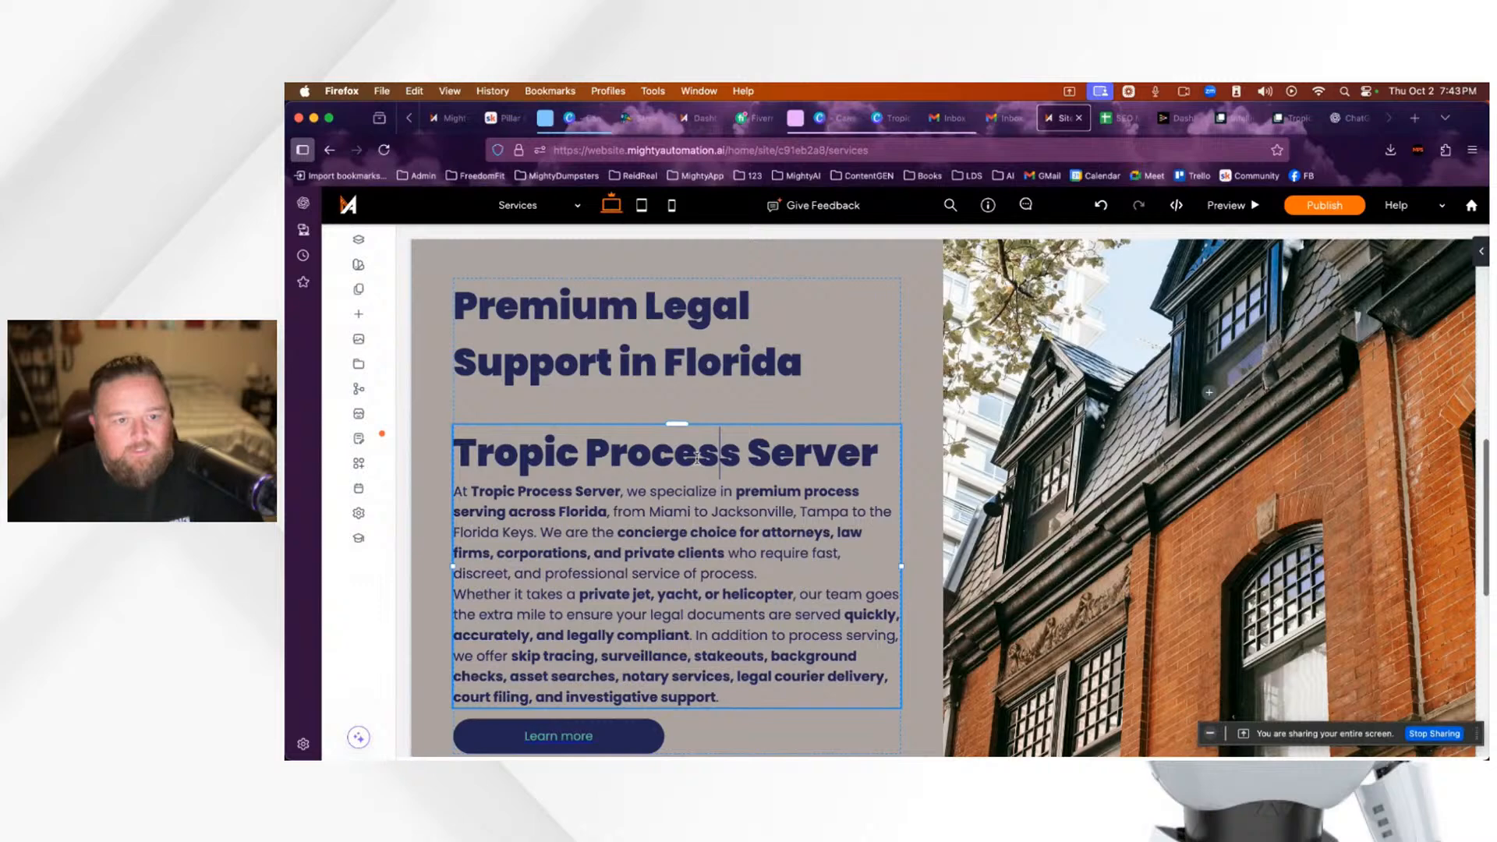
{"action": "triple_click", "coordinate": [696, 458]}
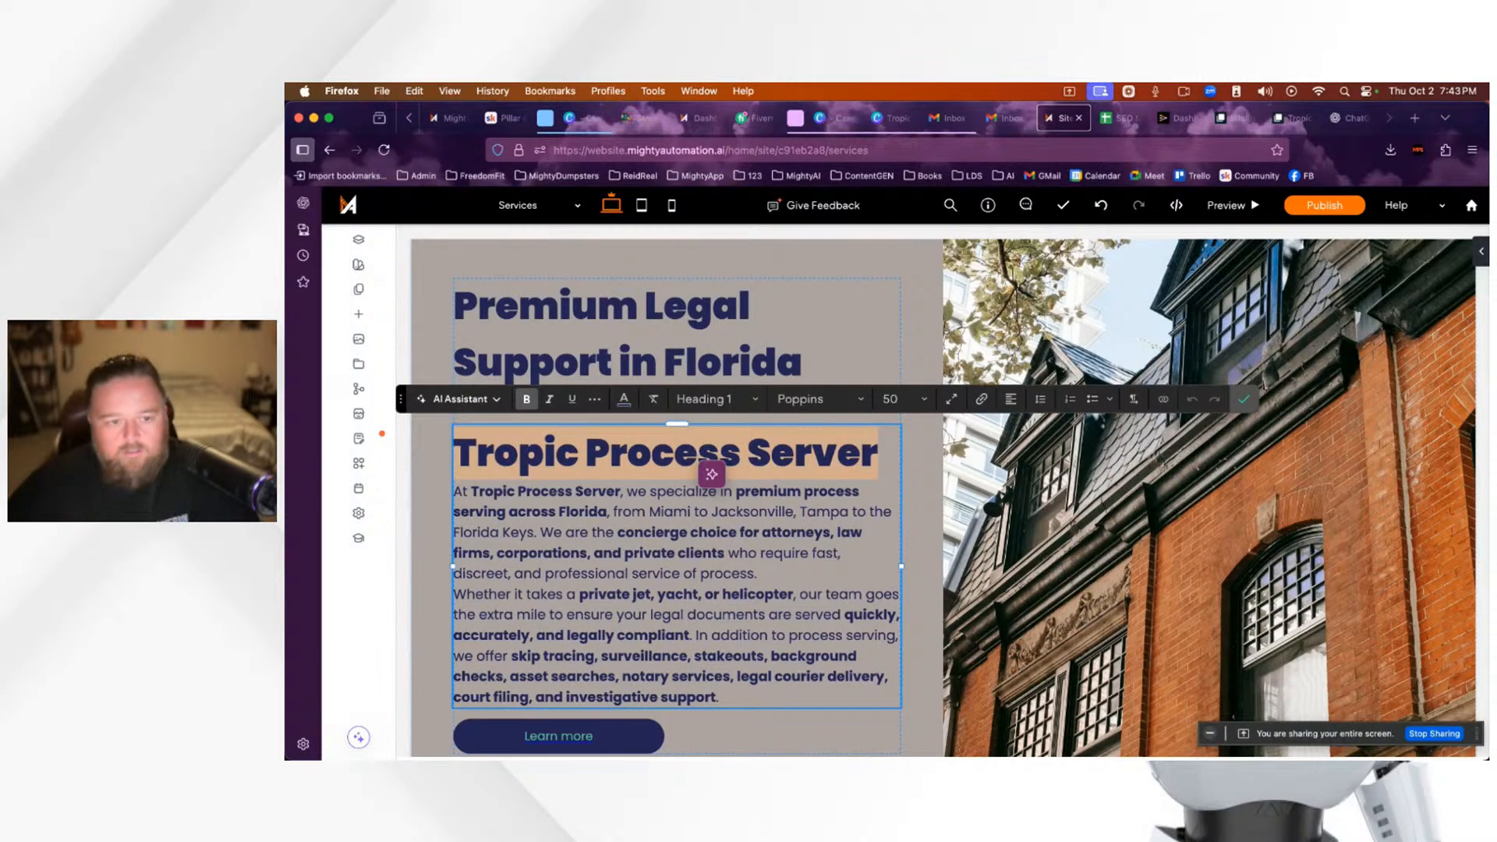
{"action": "key", "text": "BackSpace"}
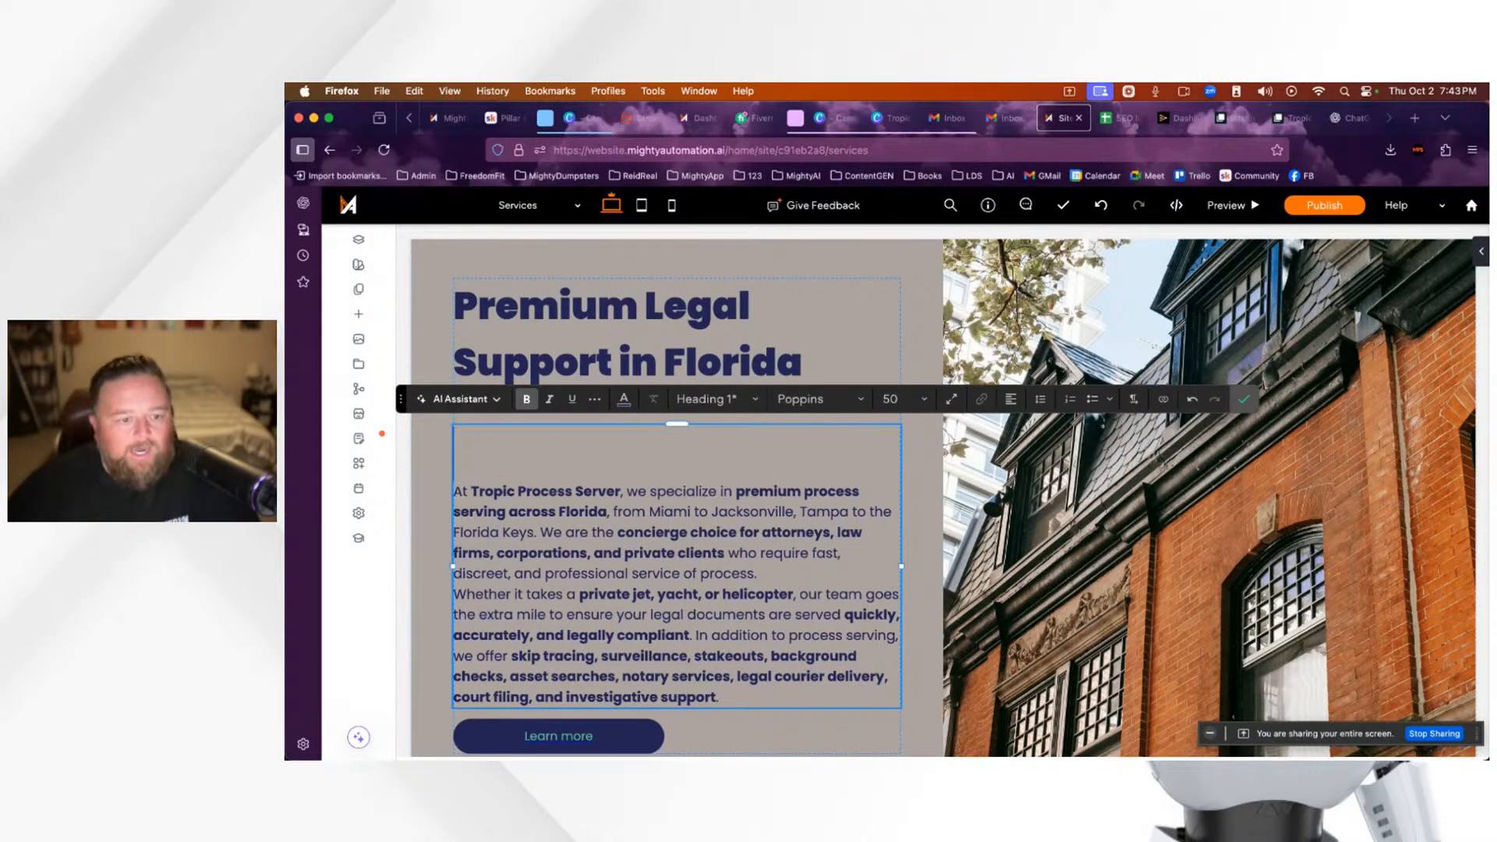
{"action": "key", "text": "BackSpace"}
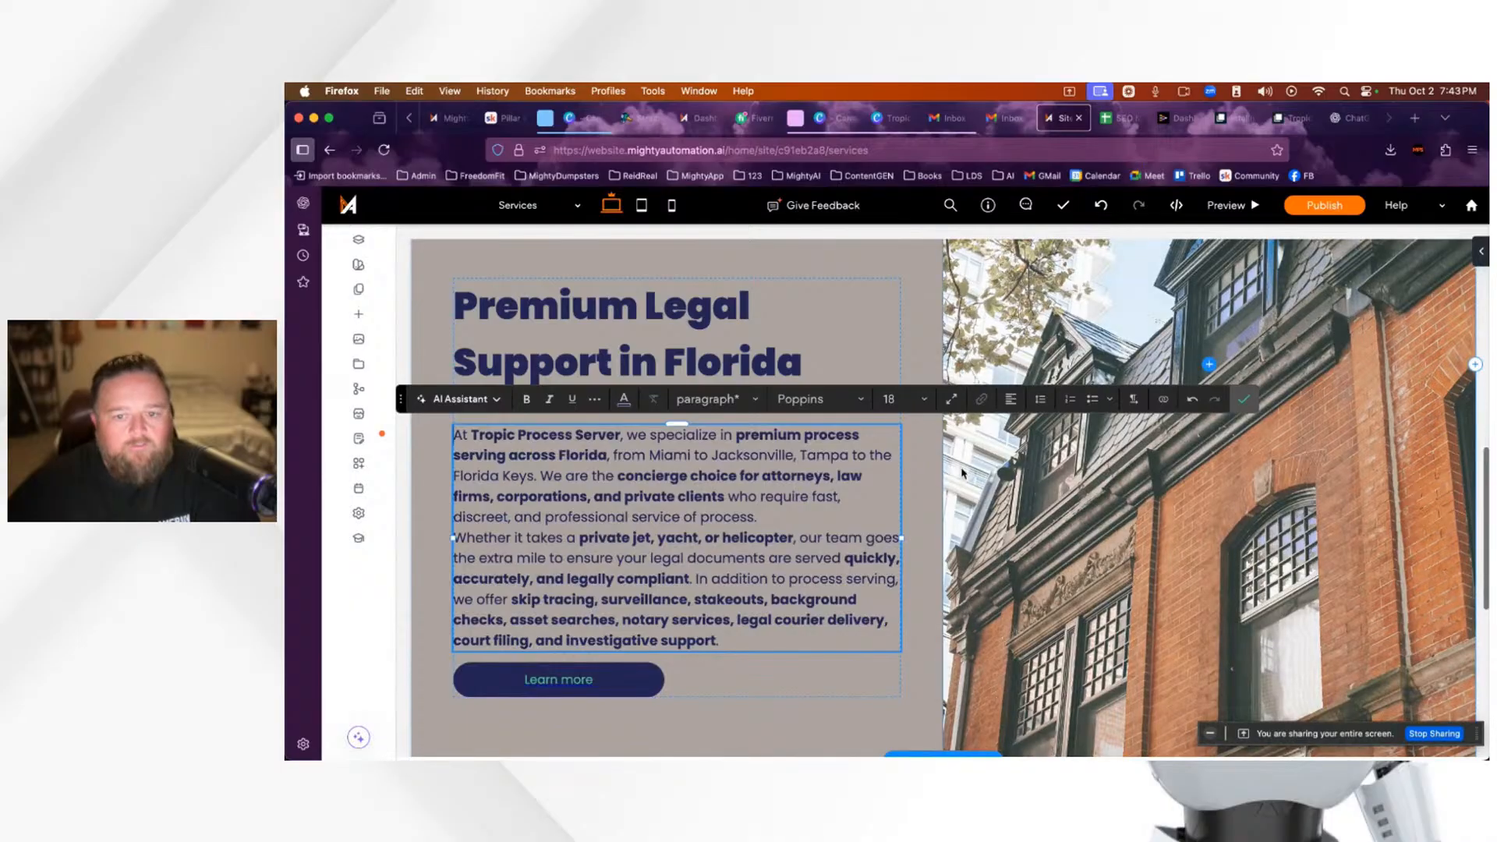
{"action": "key", "text": "Escape"}
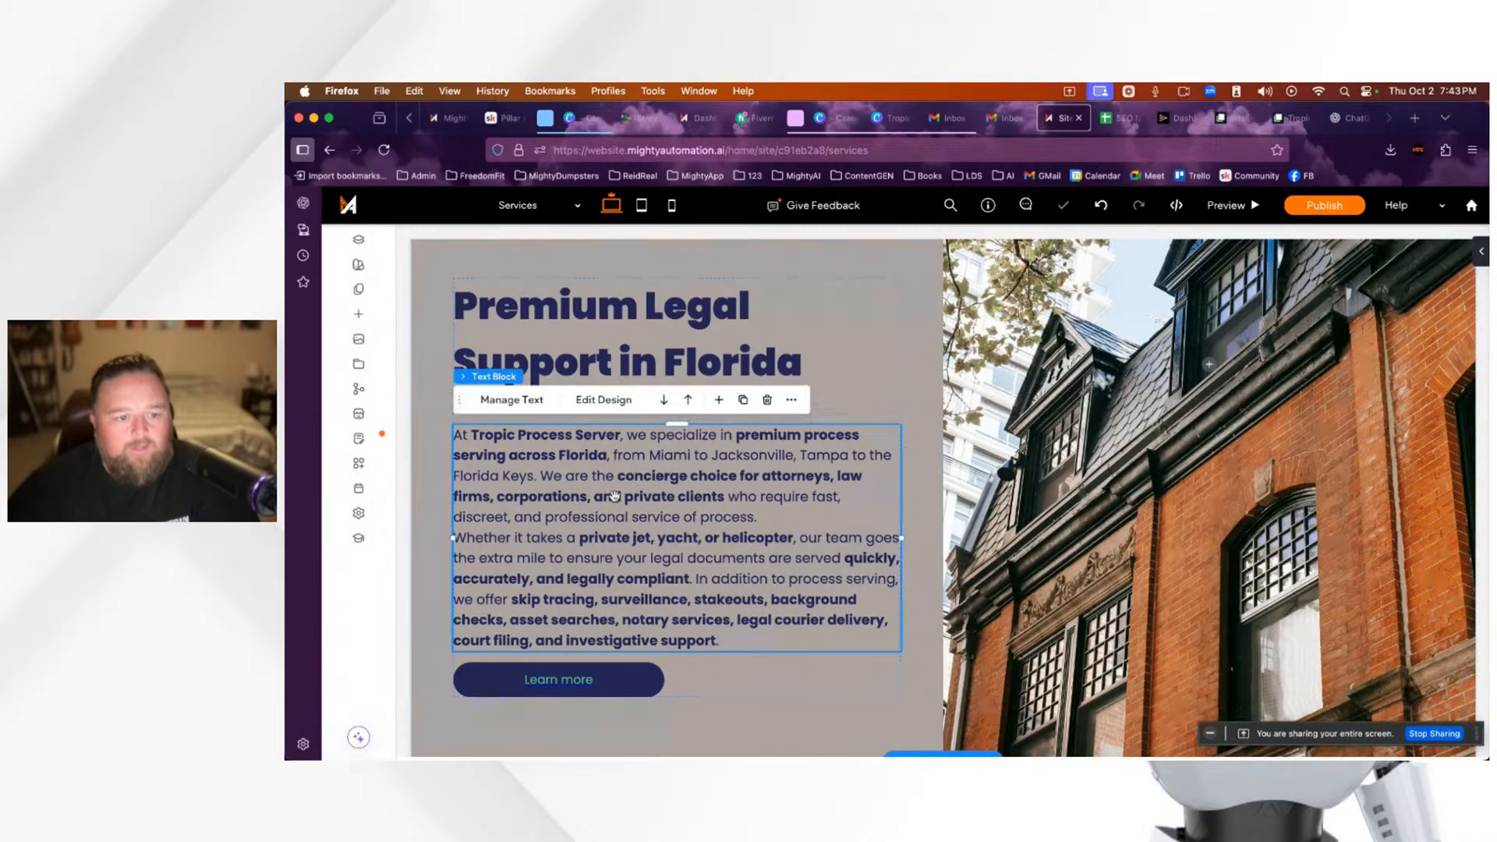
Step: Turn bold off so the whole body paragraph is regular weight
{"action": "left_click", "coordinate": [847, 399]}
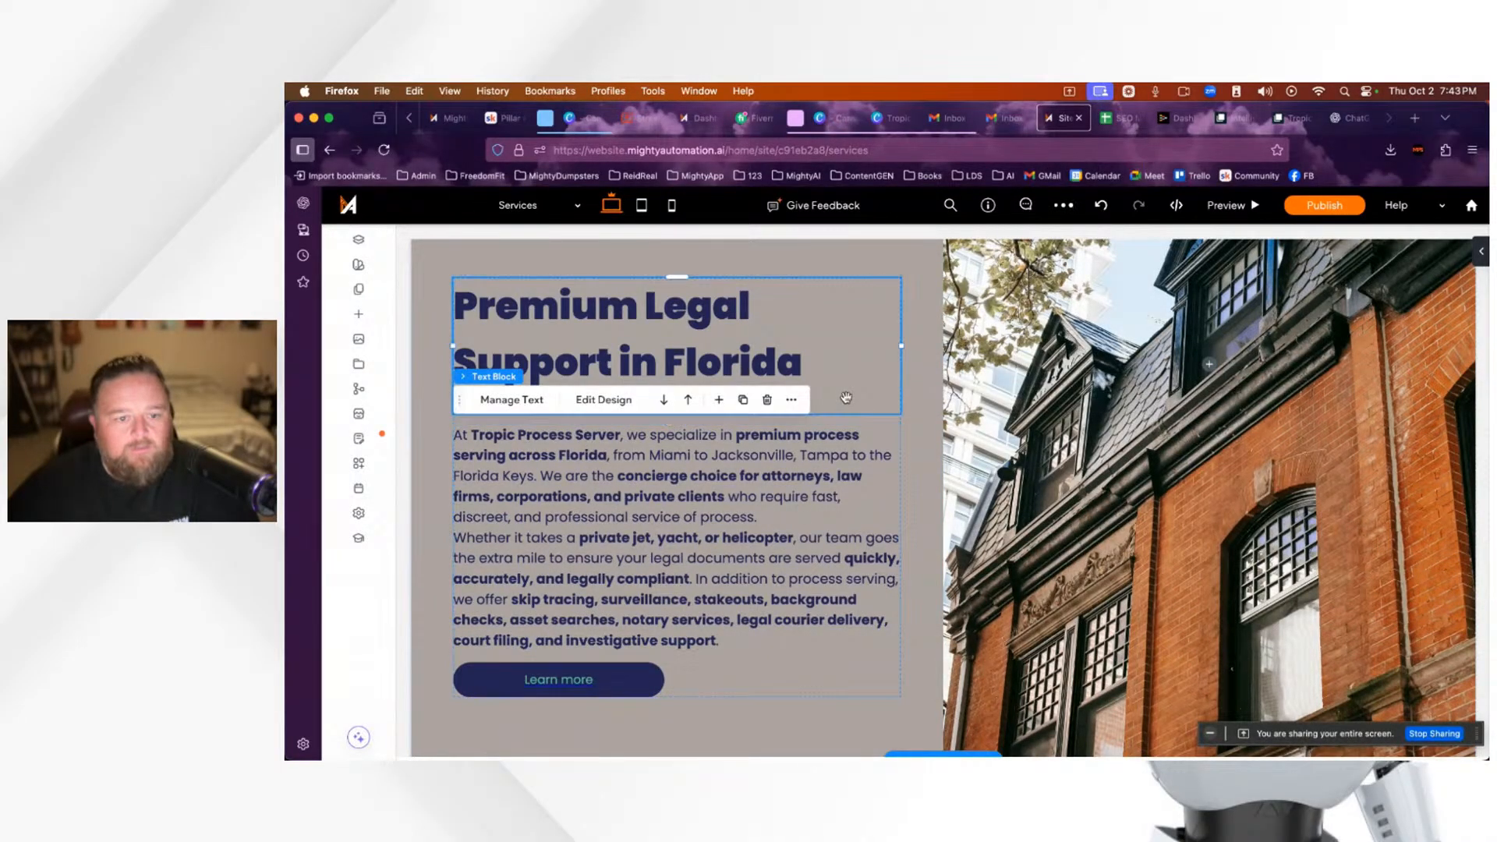
{"action": "left_click", "coordinate": [846, 399]}
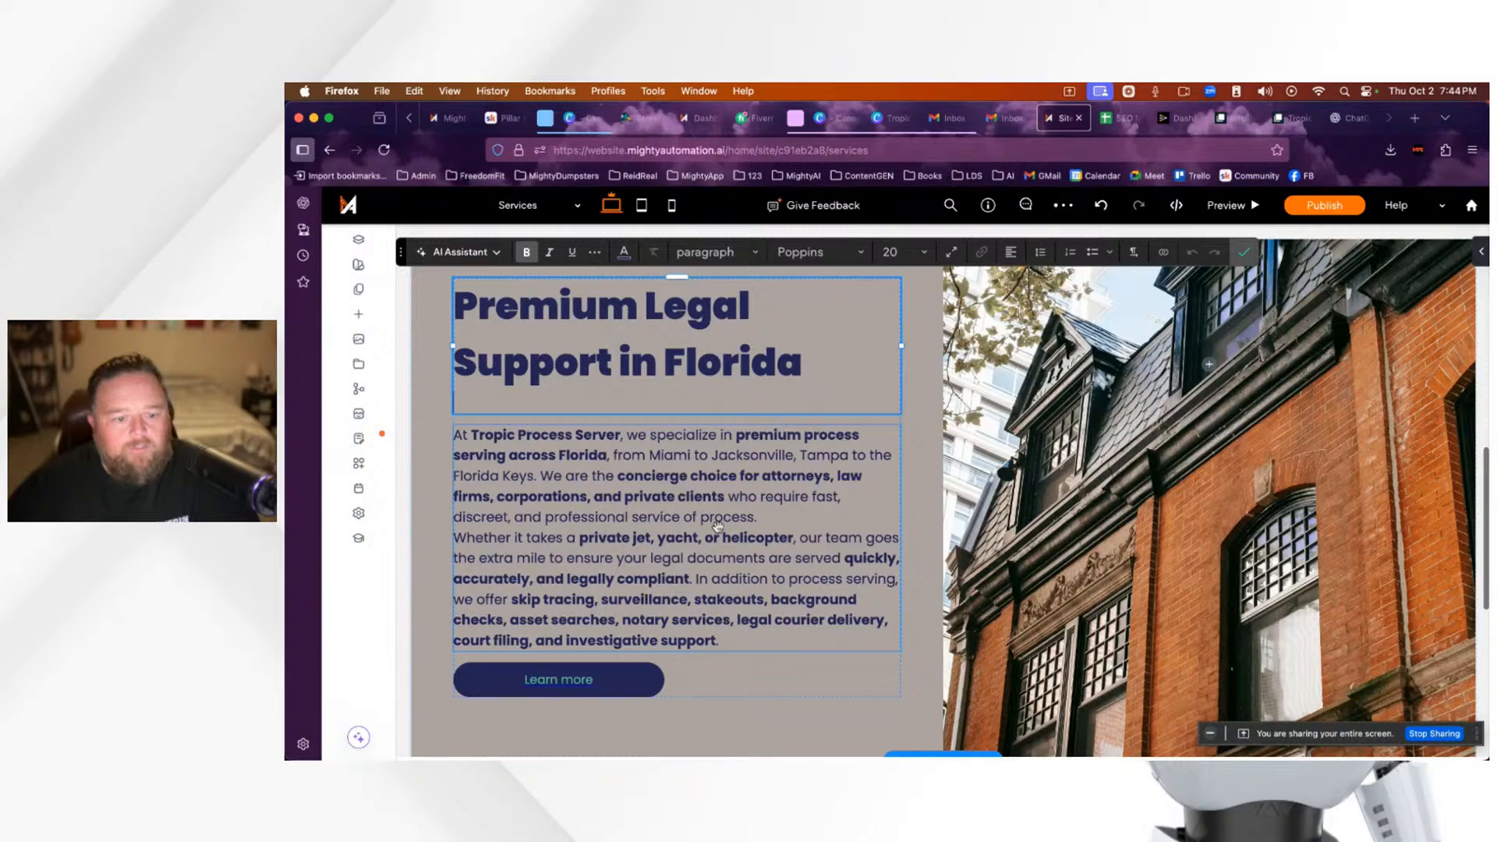
{"action": "left_click", "coordinate": [725, 598]}
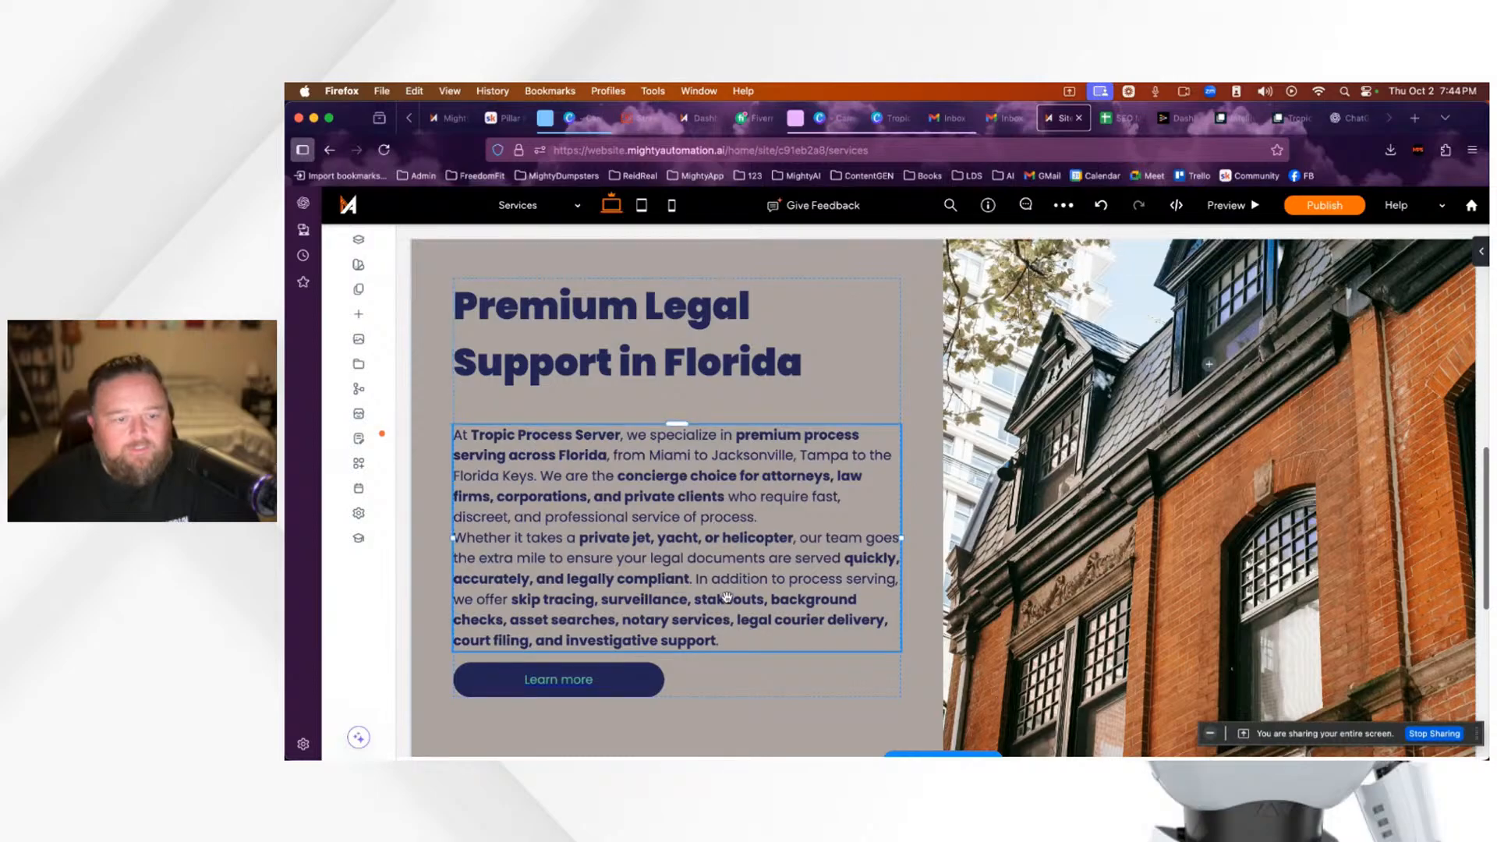
{"action": "left_click", "coordinate": [685, 519]}
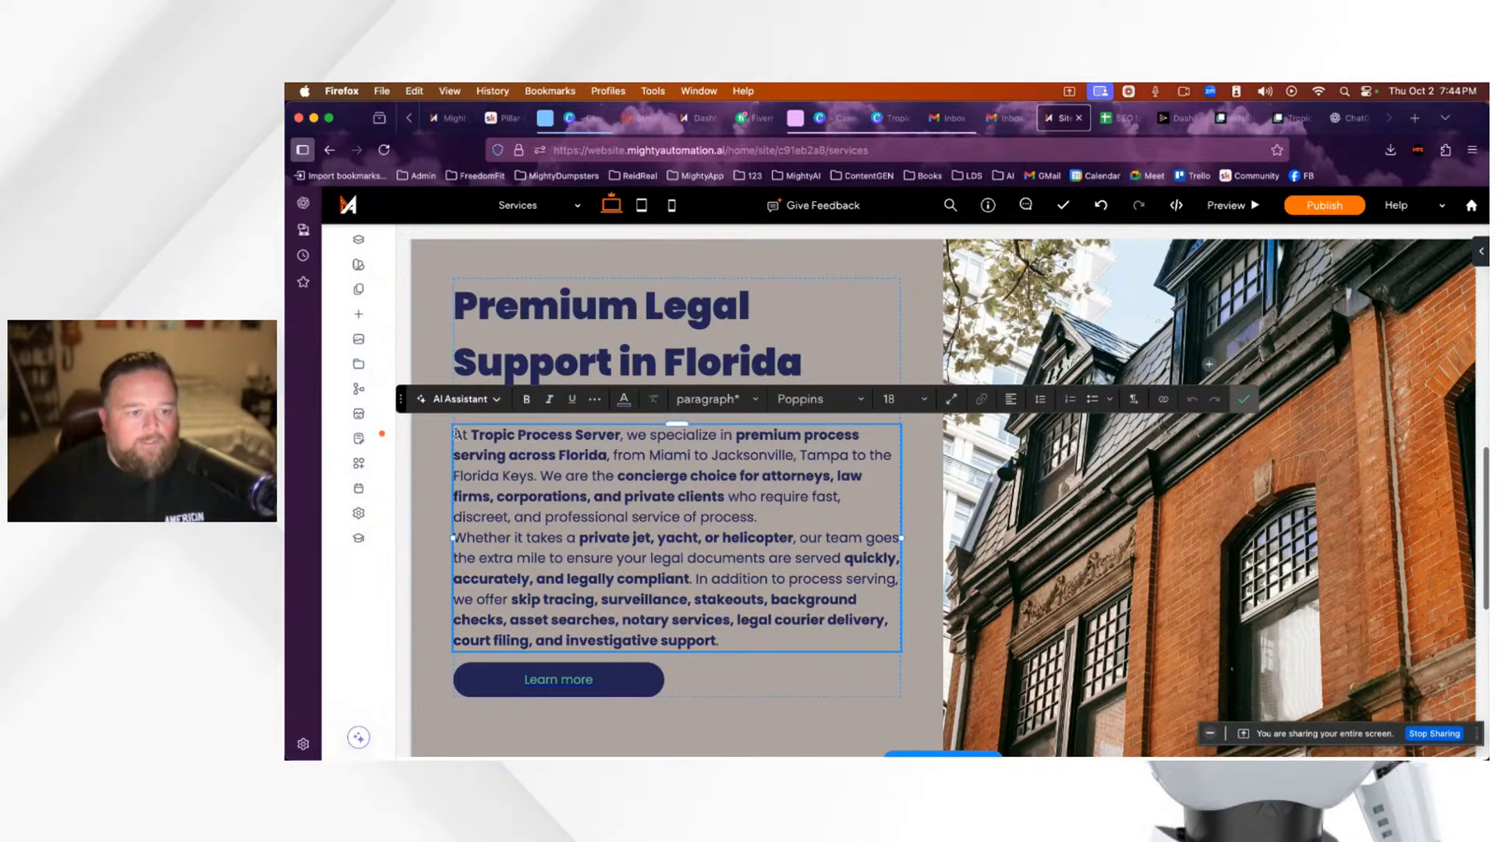
{"action": "left_click_drag", "start_coordinate": [456, 434], "coordinate": [751, 634]}
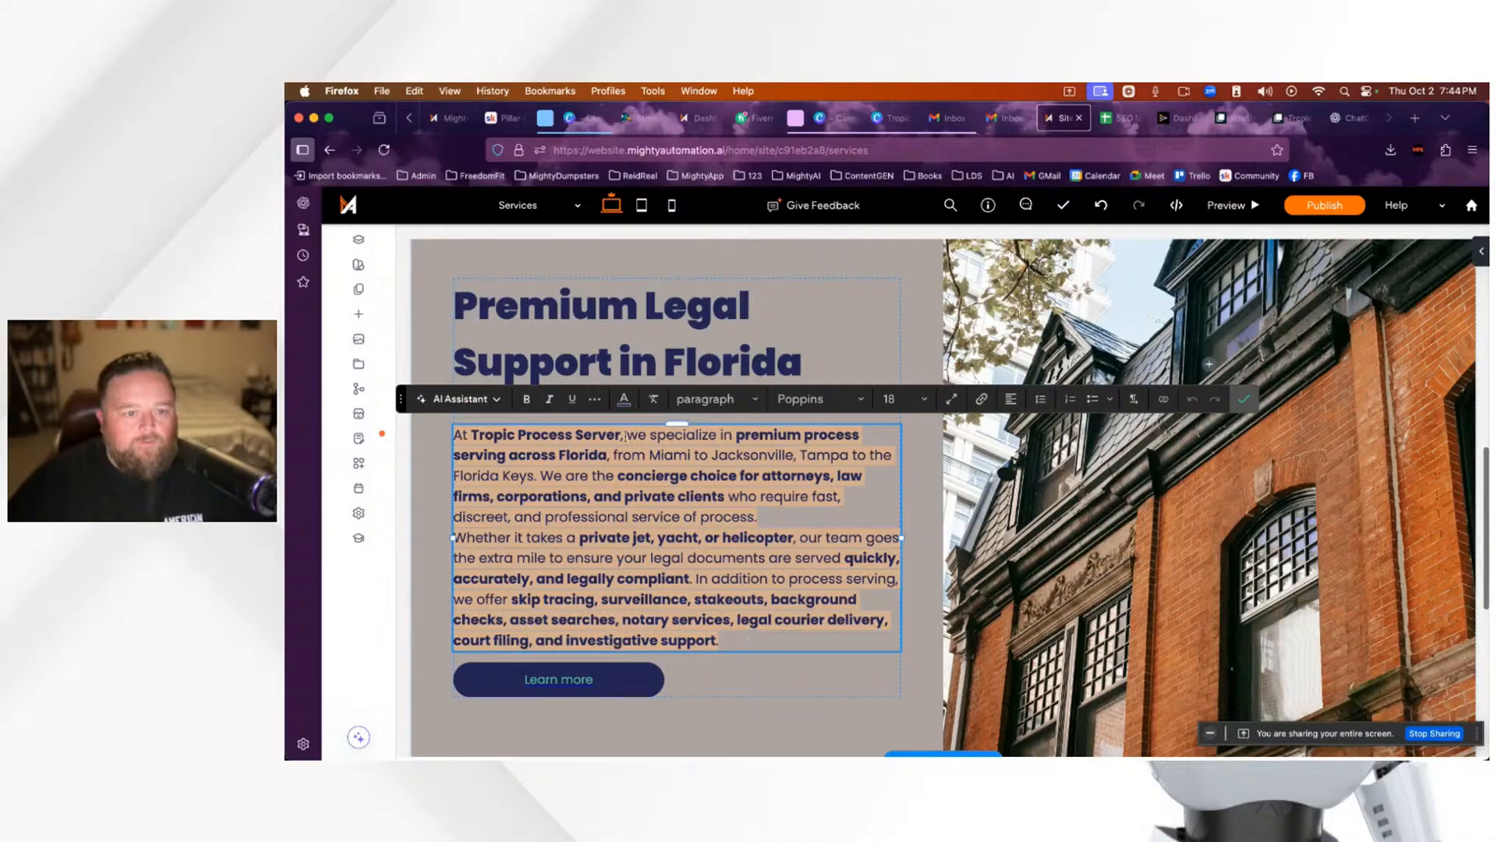
{"action": "left_click", "coordinate": [525, 399]}
{"action": "left_click", "coordinate": [526, 399]}
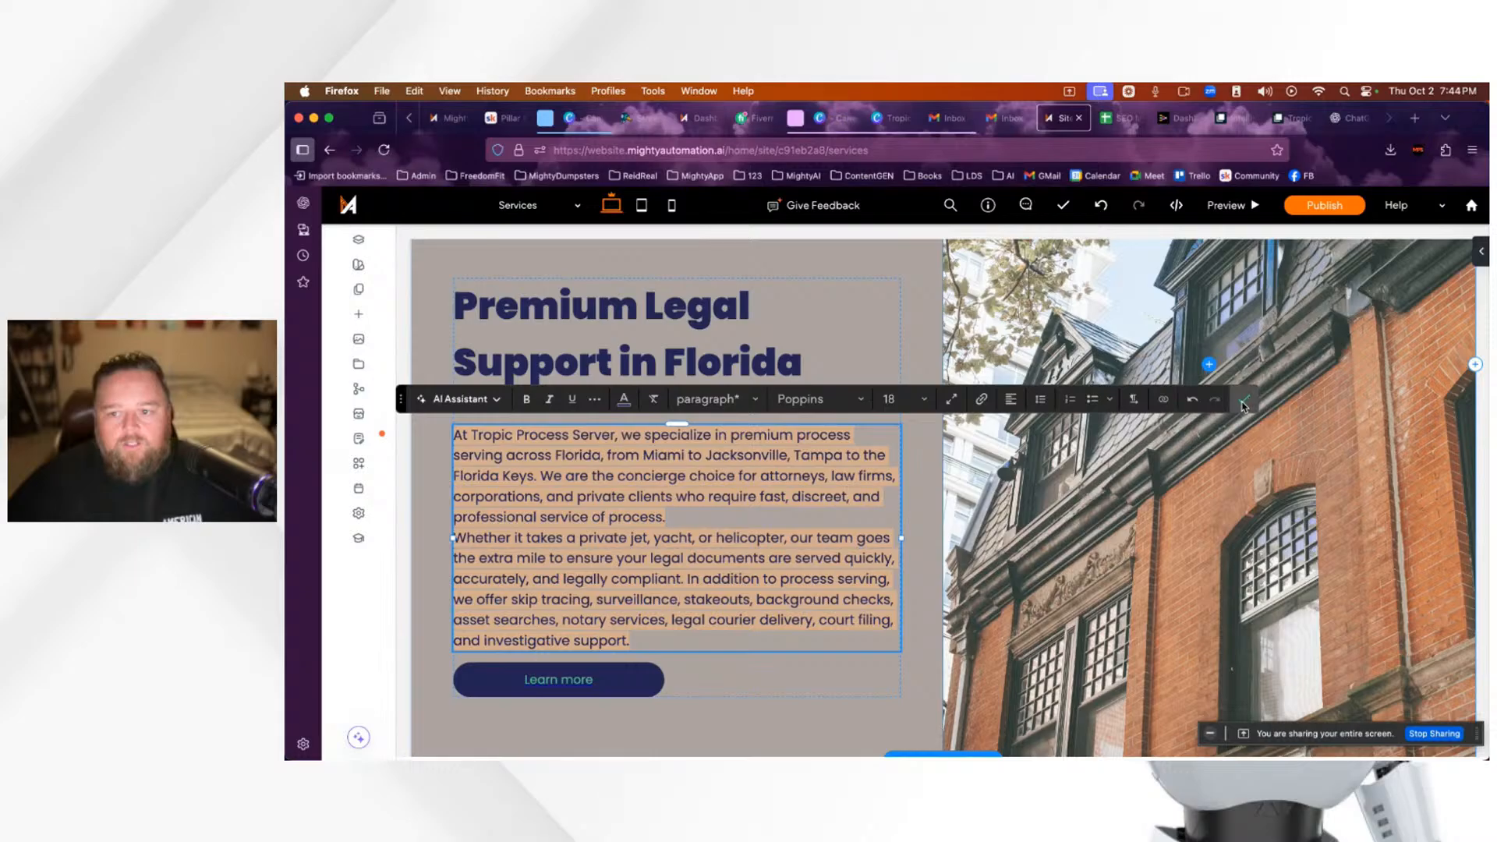
{"action": "left_click", "coordinate": [1244, 402]}
Step: Split the body copy into two paragraphs with a blank line after 'process.'
{"action": "left_click", "coordinate": [675, 523]}
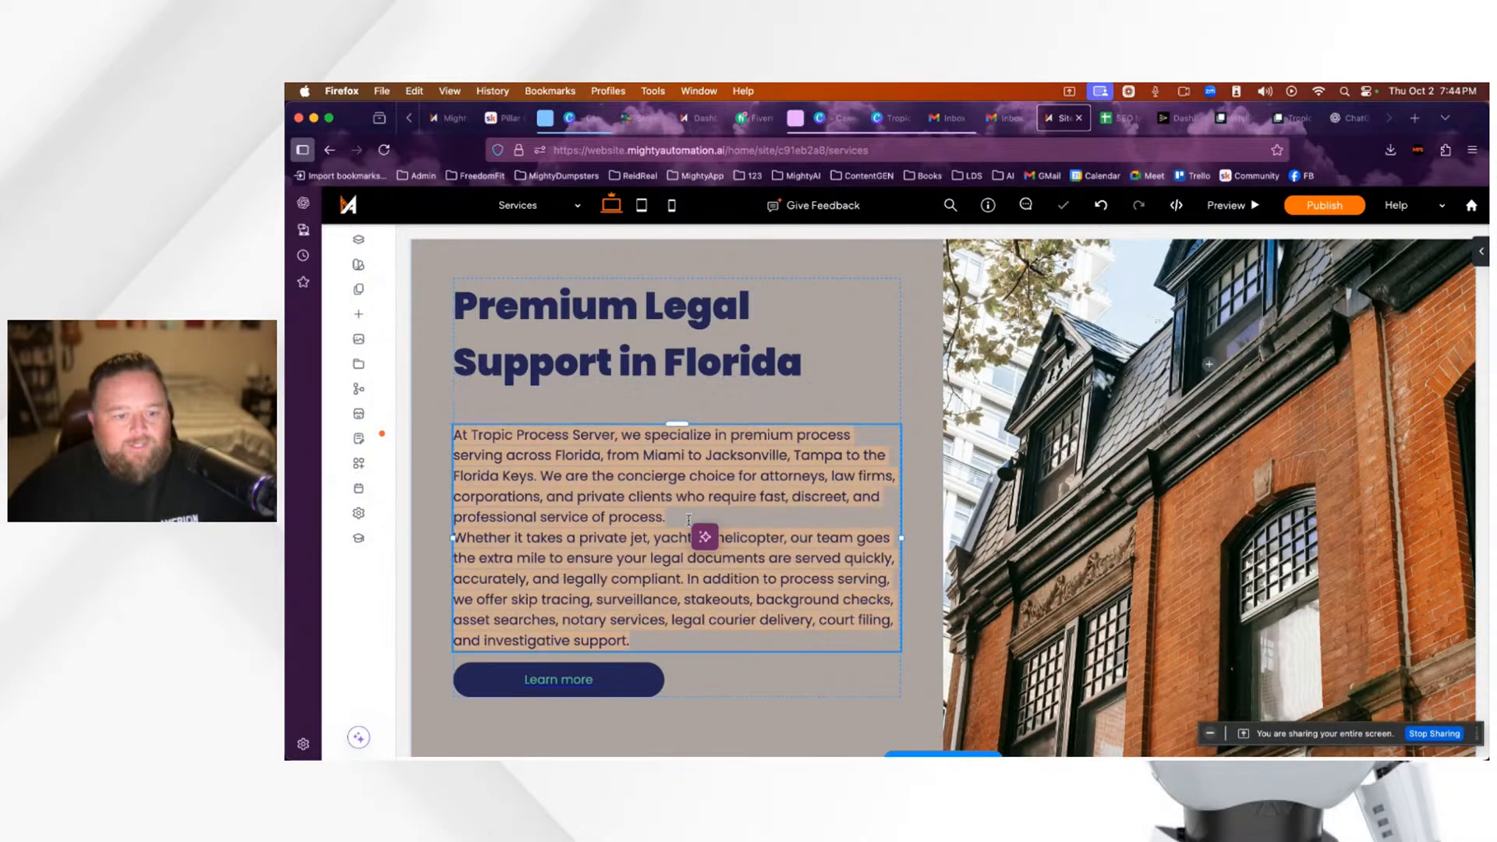
{"action": "left_click", "coordinate": [675, 522]}
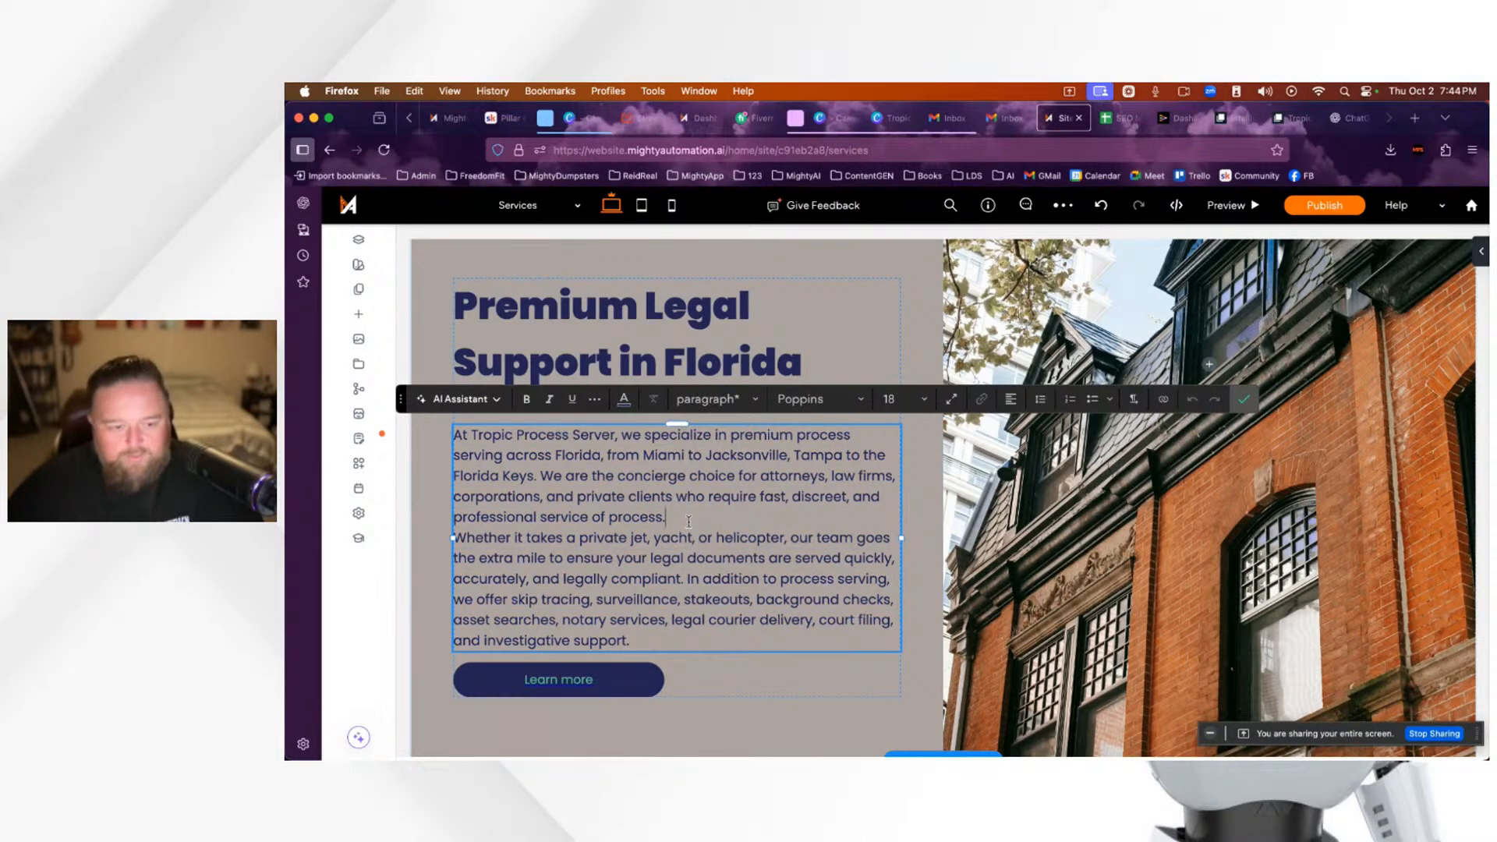
{"action": "key", "text": "Return"}
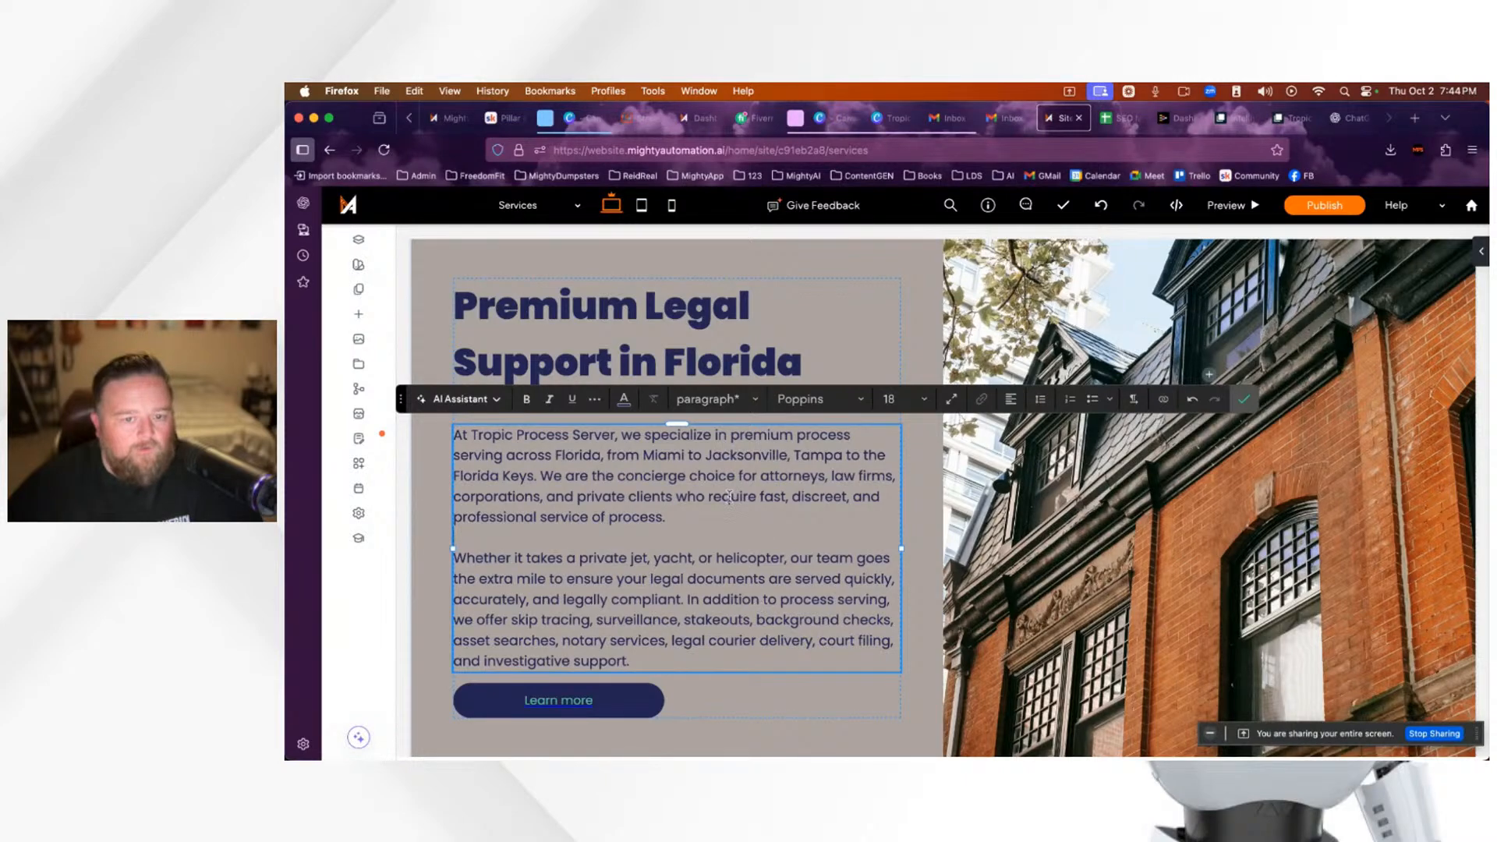
{"action": "left_click", "coordinate": [1246, 400]}
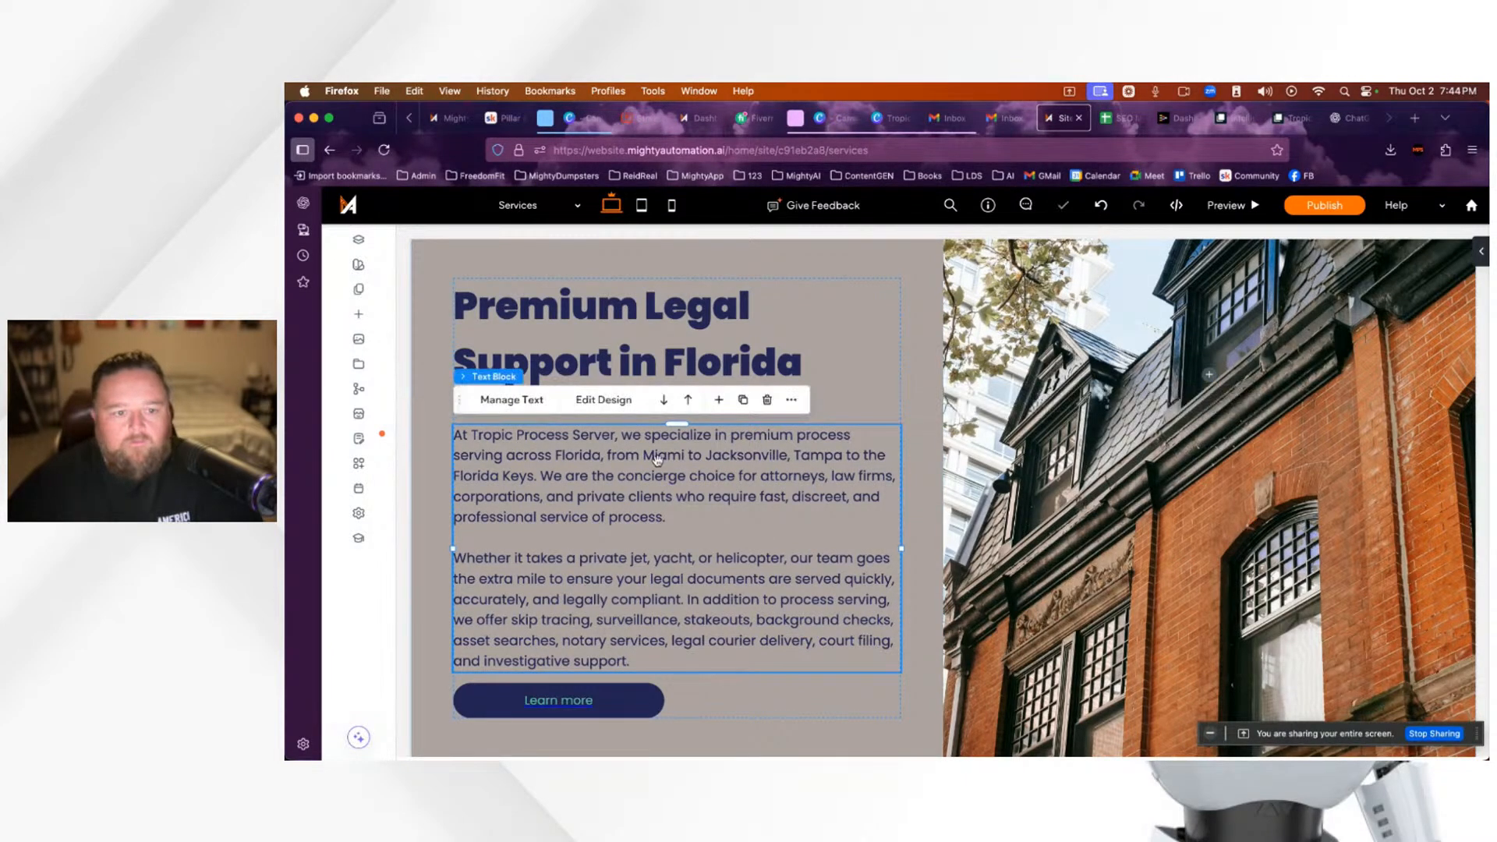
Step: Open the site theme settings, then switch to the Skool Pillar #1 lesson
{"action": "scroll", "coordinate": [695, 507], "scroll_direction": "up", "scroll_amount": 10}
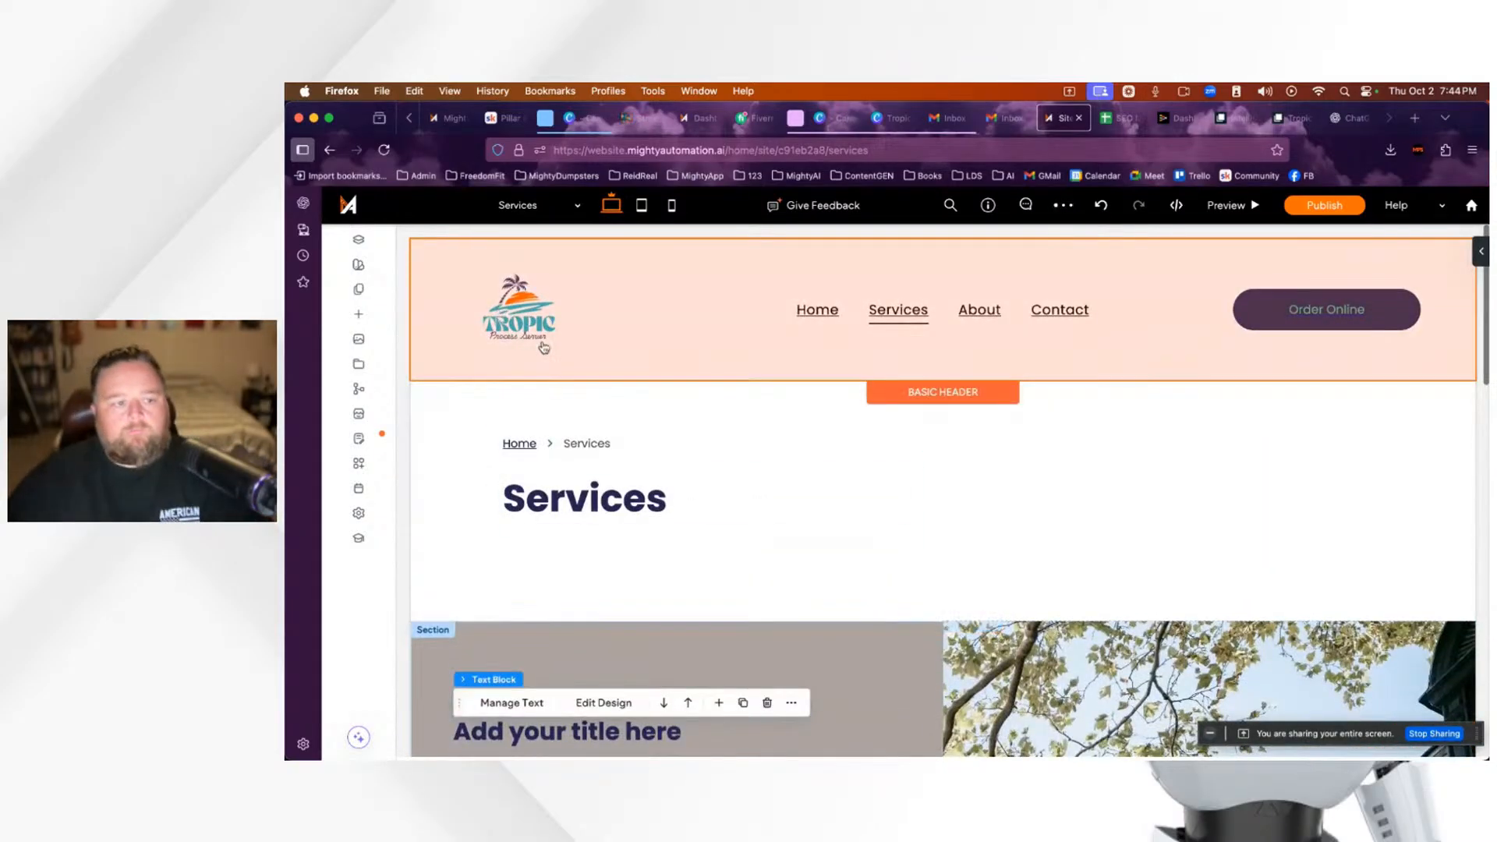
{"action": "left_click", "coordinate": [357, 266]}
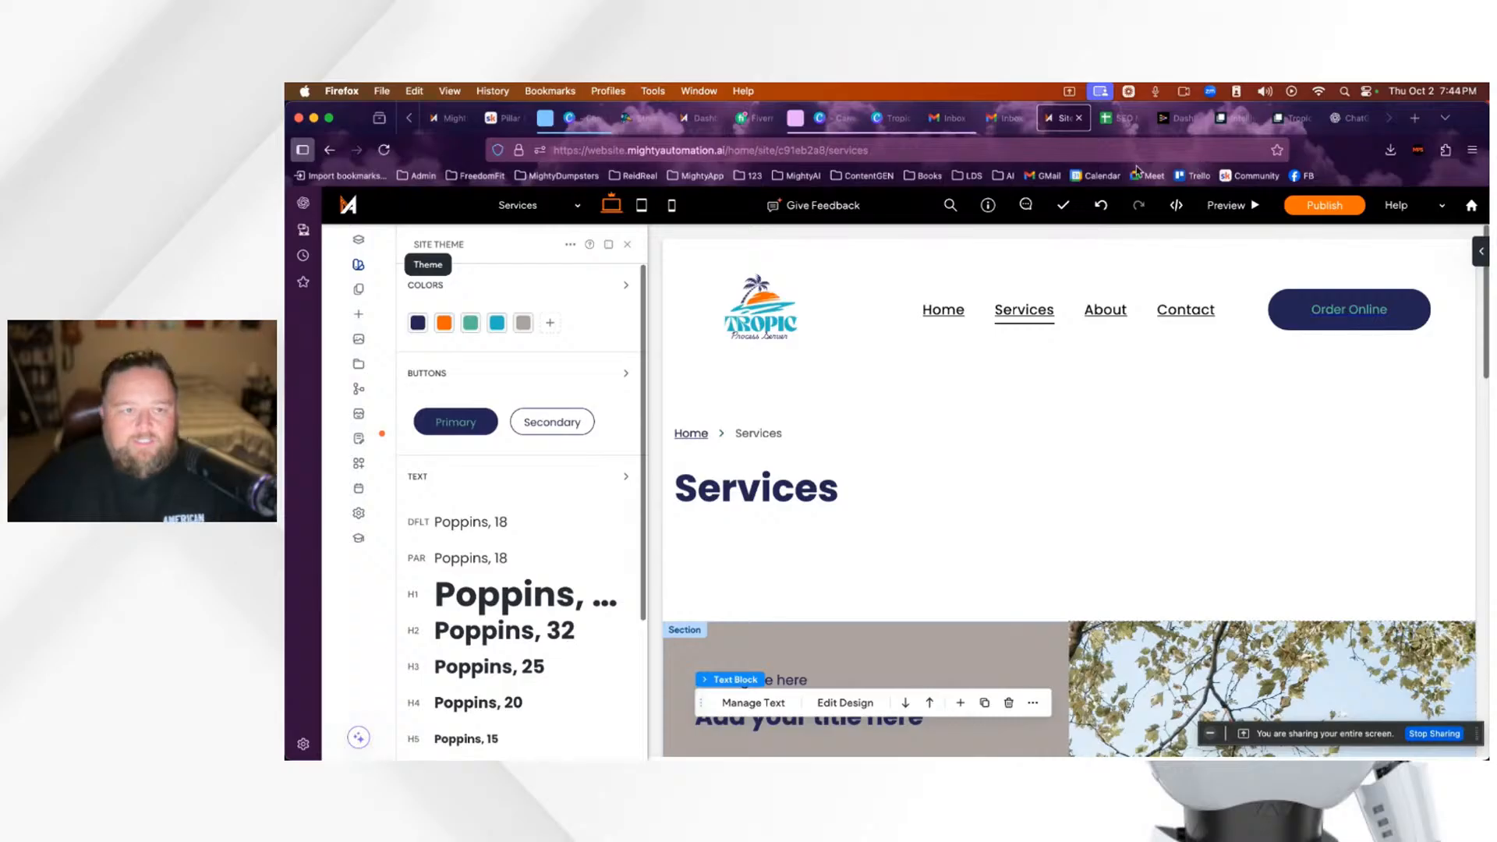
{"action": "left_click", "coordinate": [503, 117]}
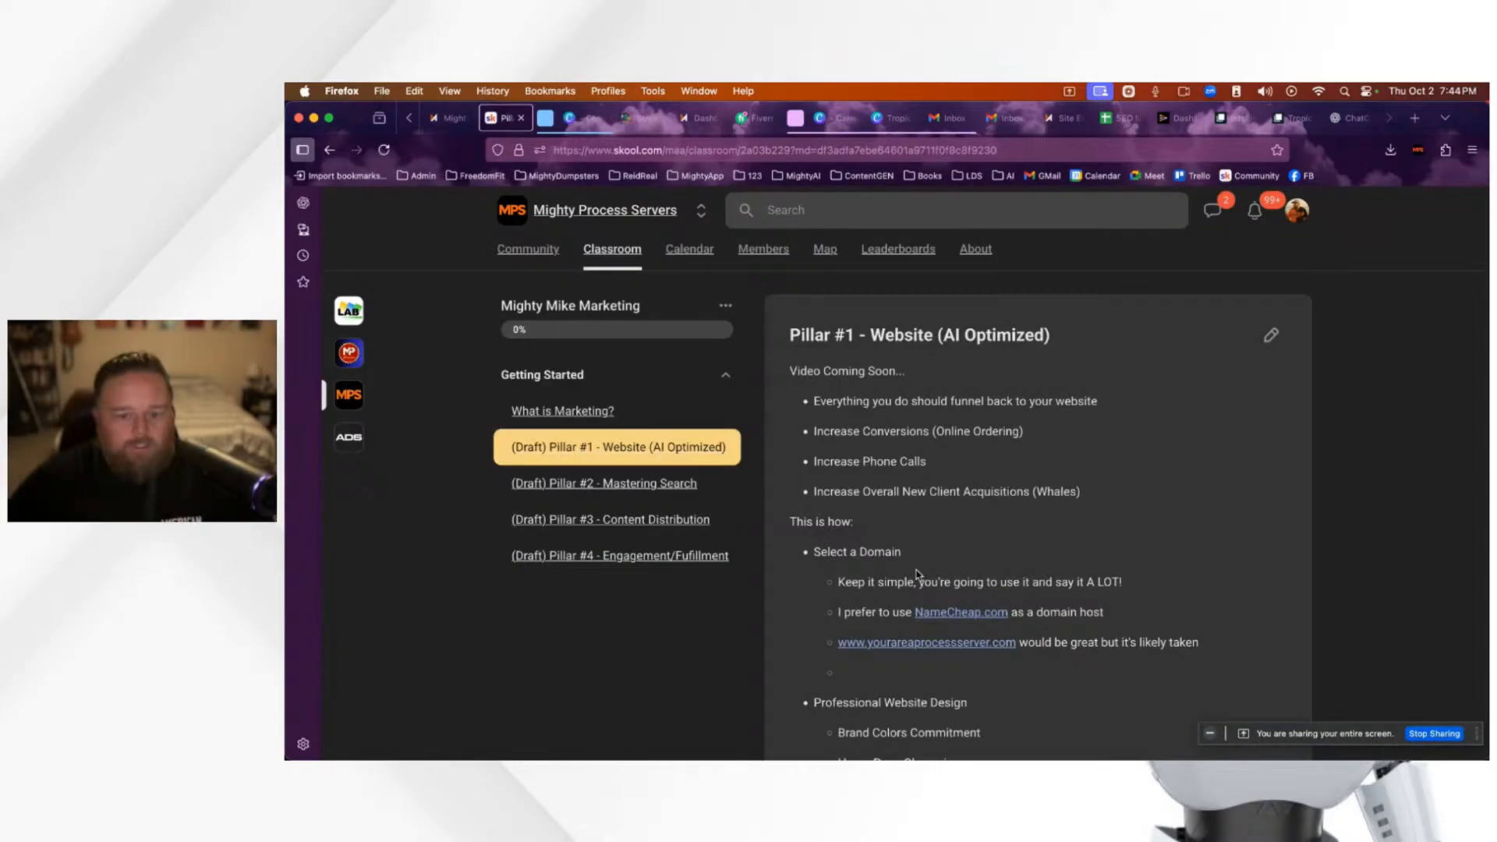
Step: Highlight 'Brand Colors Commitment' in the Pillar #1 lesson, then return to the site editor
{"action": "scroll", "coordinate": [917, 575], "scroll_direction": "down", "scroll_amount": 5}
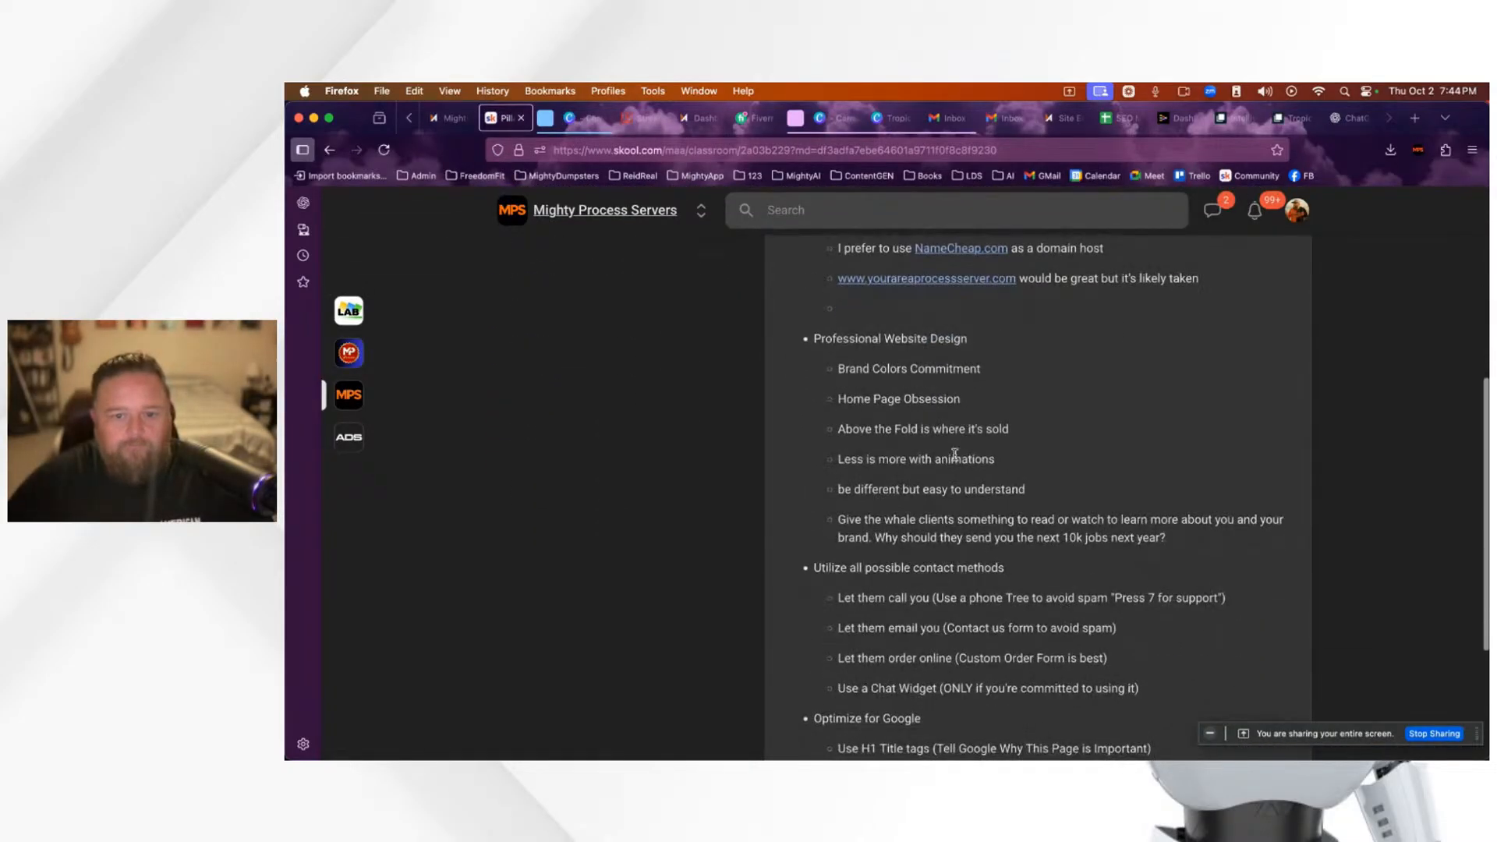
{"action": "scroll", "coordinate": [921, 430], "scroll_direction": "down", "scroll_amount": 1}
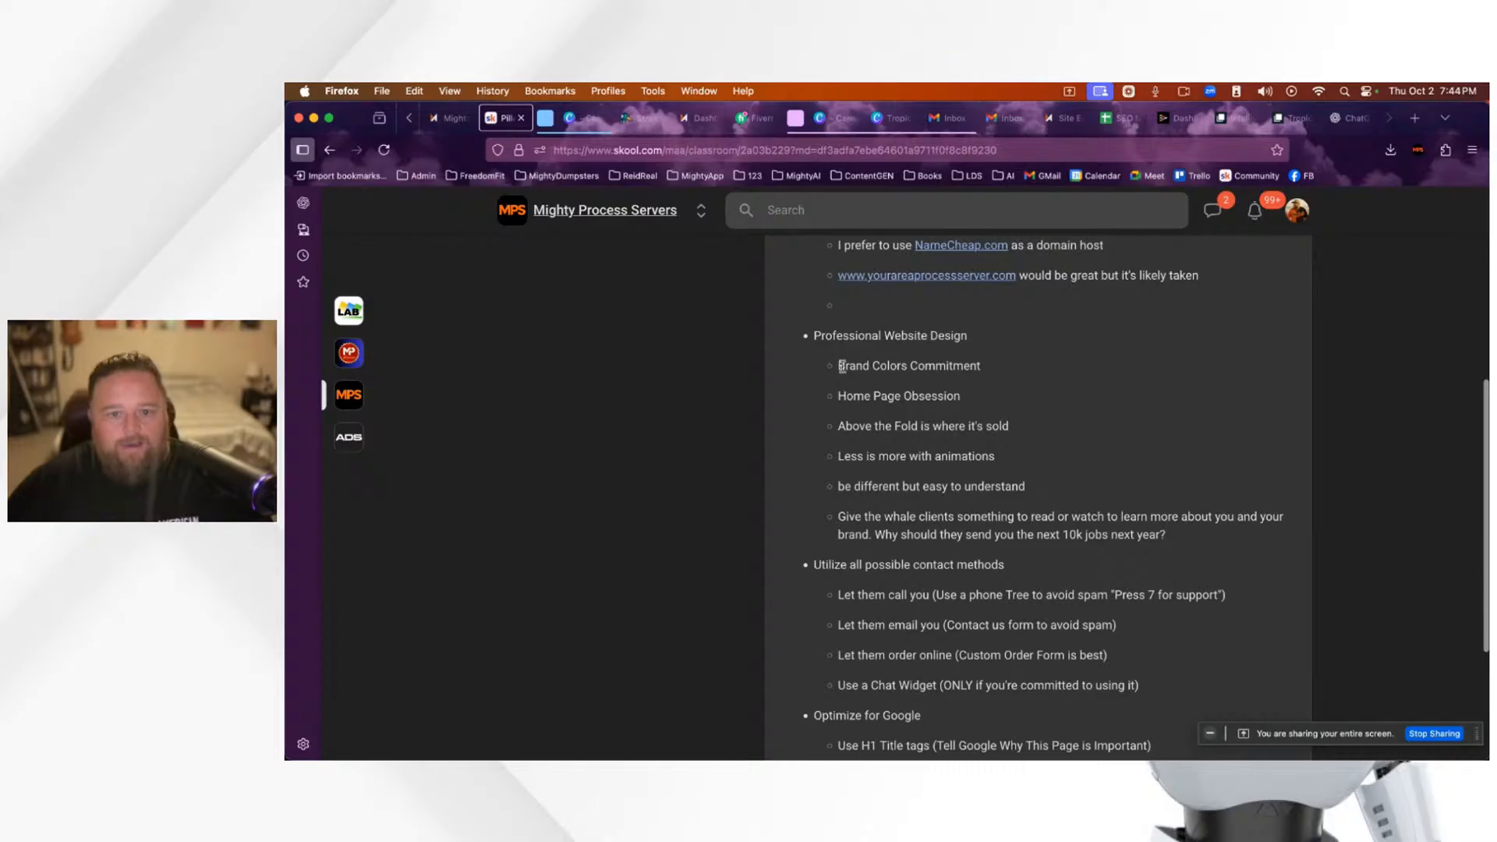
{"action": "left_click_drag", "start_coordinate": [840, 365], "coordinate": [1013, 369]}
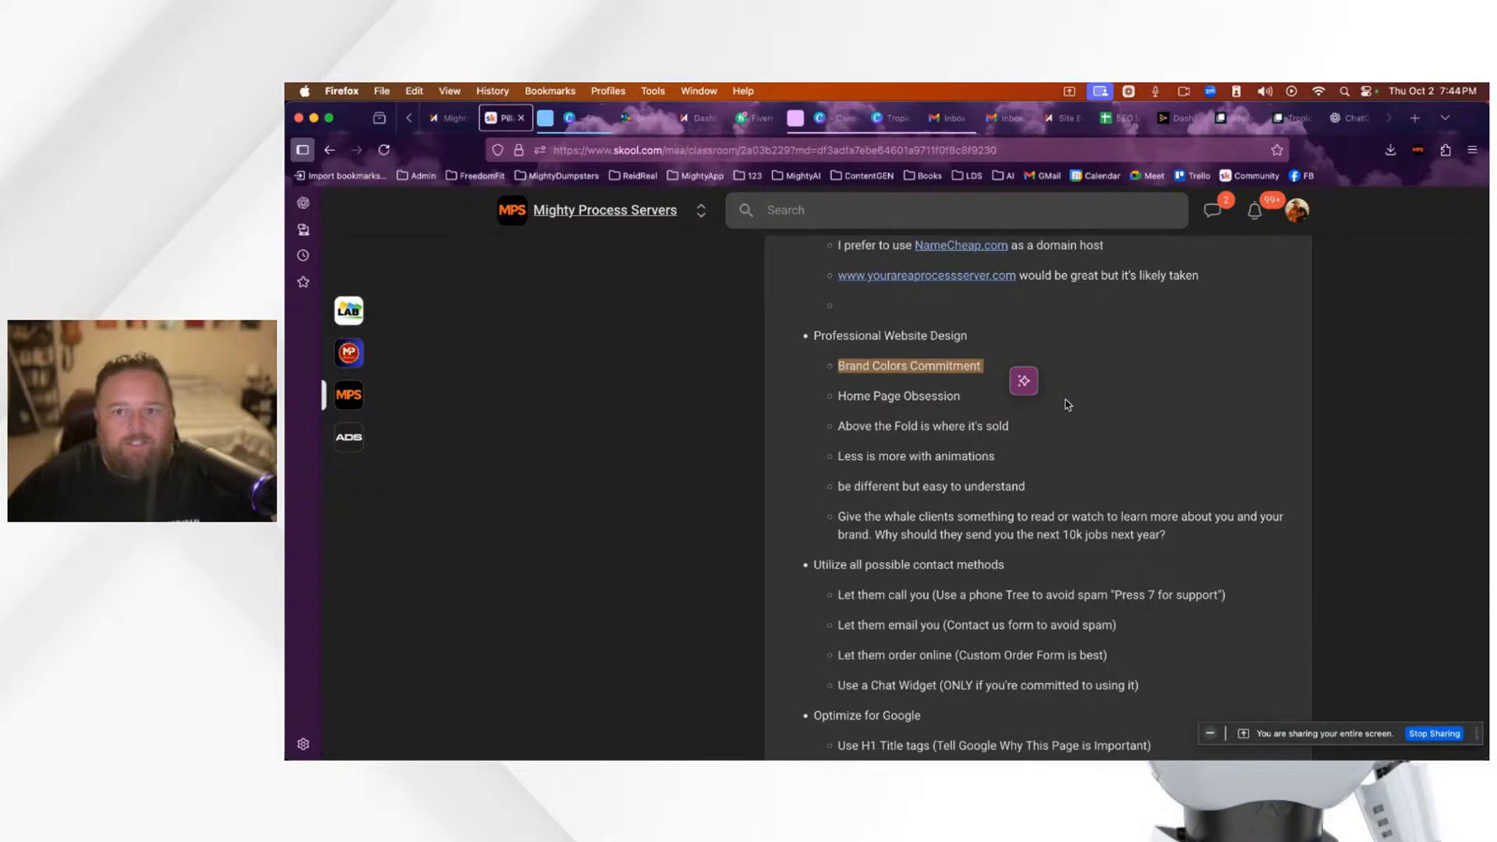
{"action": "left_click", "coordinate": [1070, 122]}
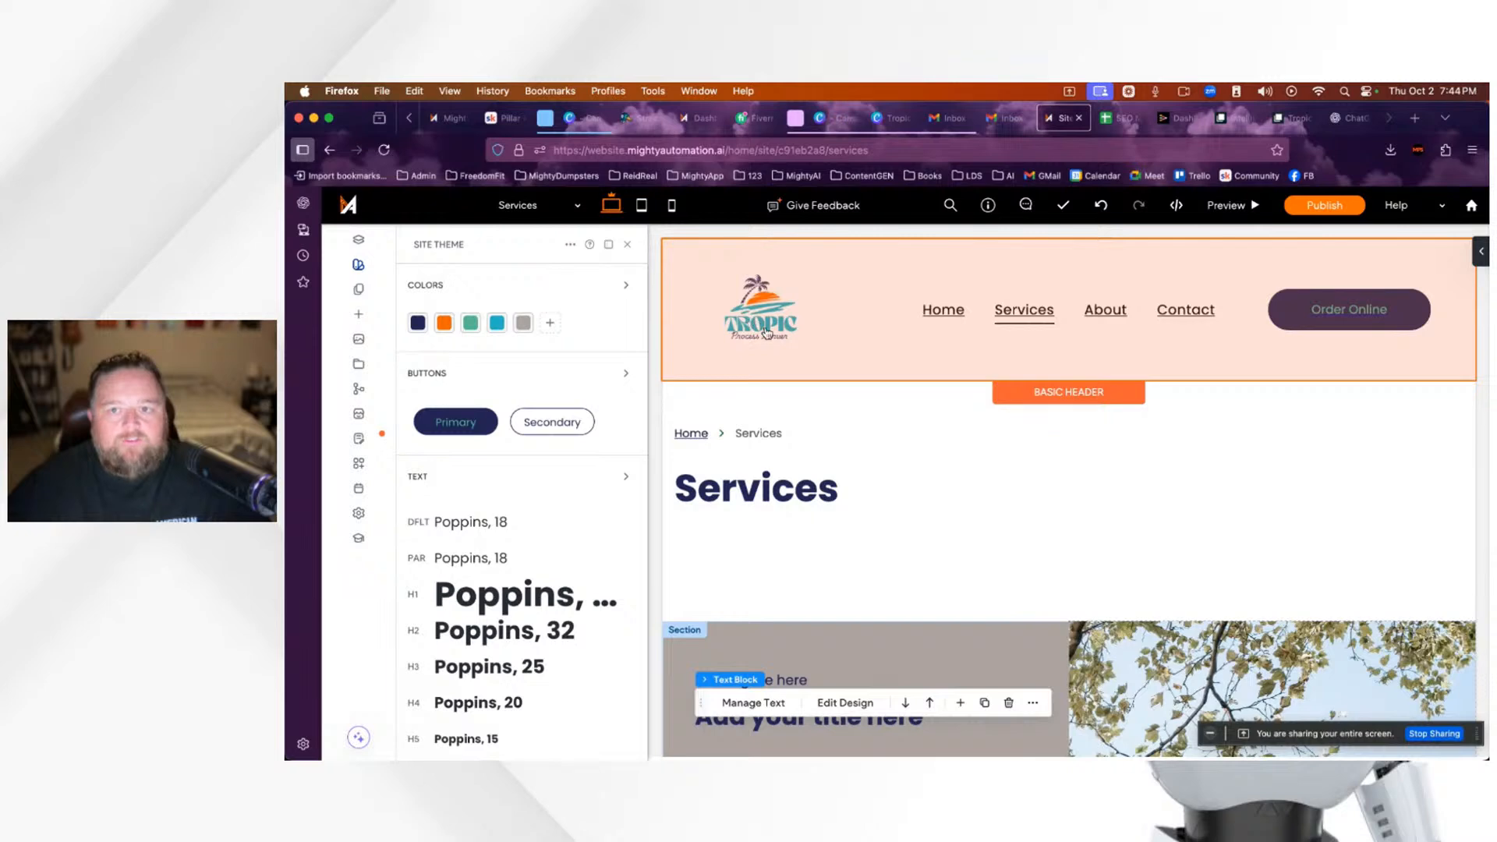
Step: Read the TROPIC logo text's teal hex #27B7C4 in Canva, then return to the site editor
{"action": "left_click", "coordinate": [897, 119]}
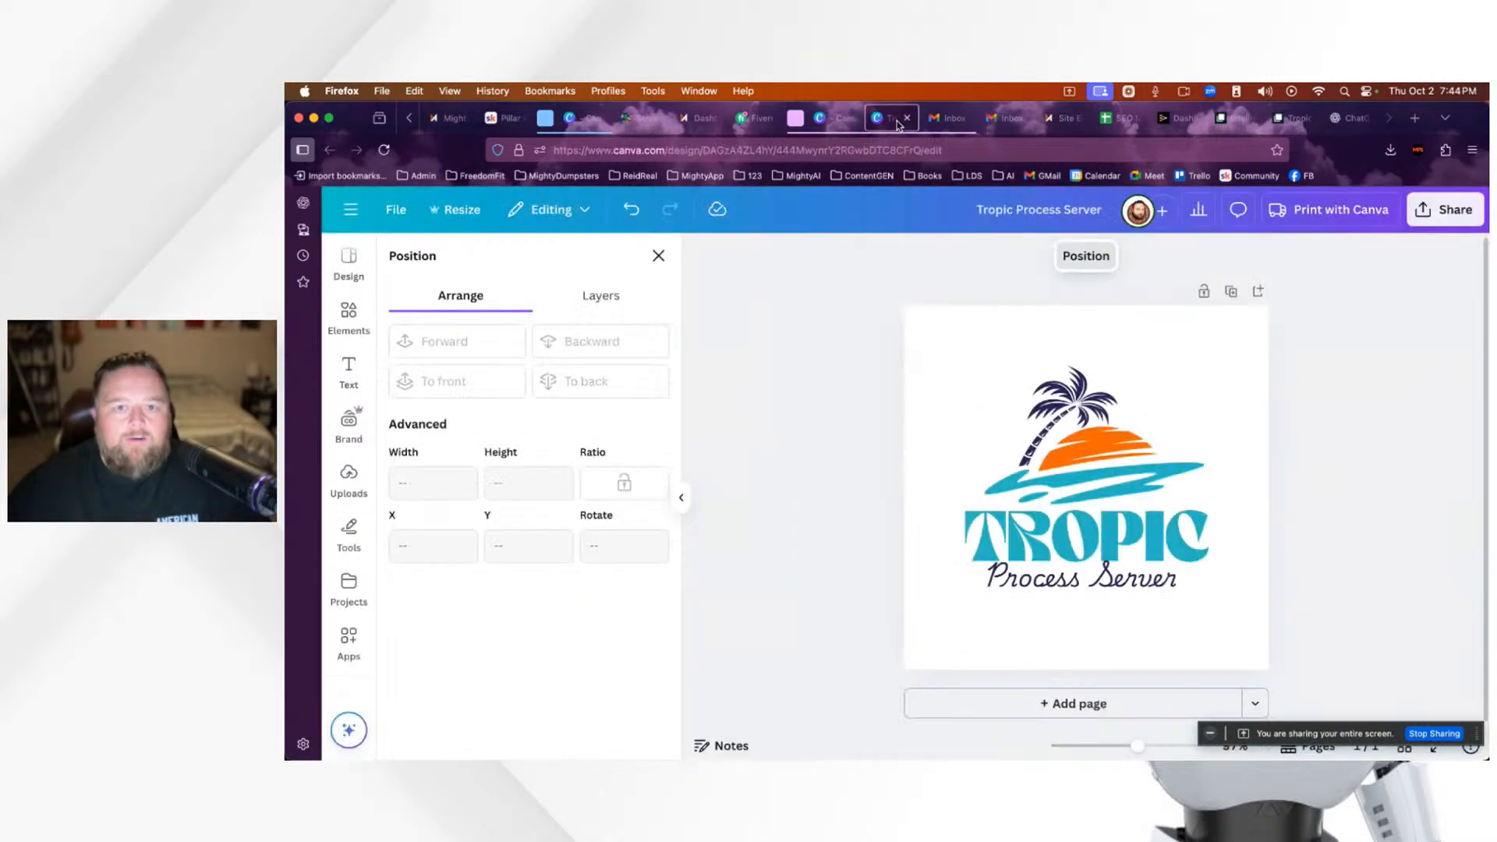
{"action": "left_click", "coordinate": [1095, 539]}
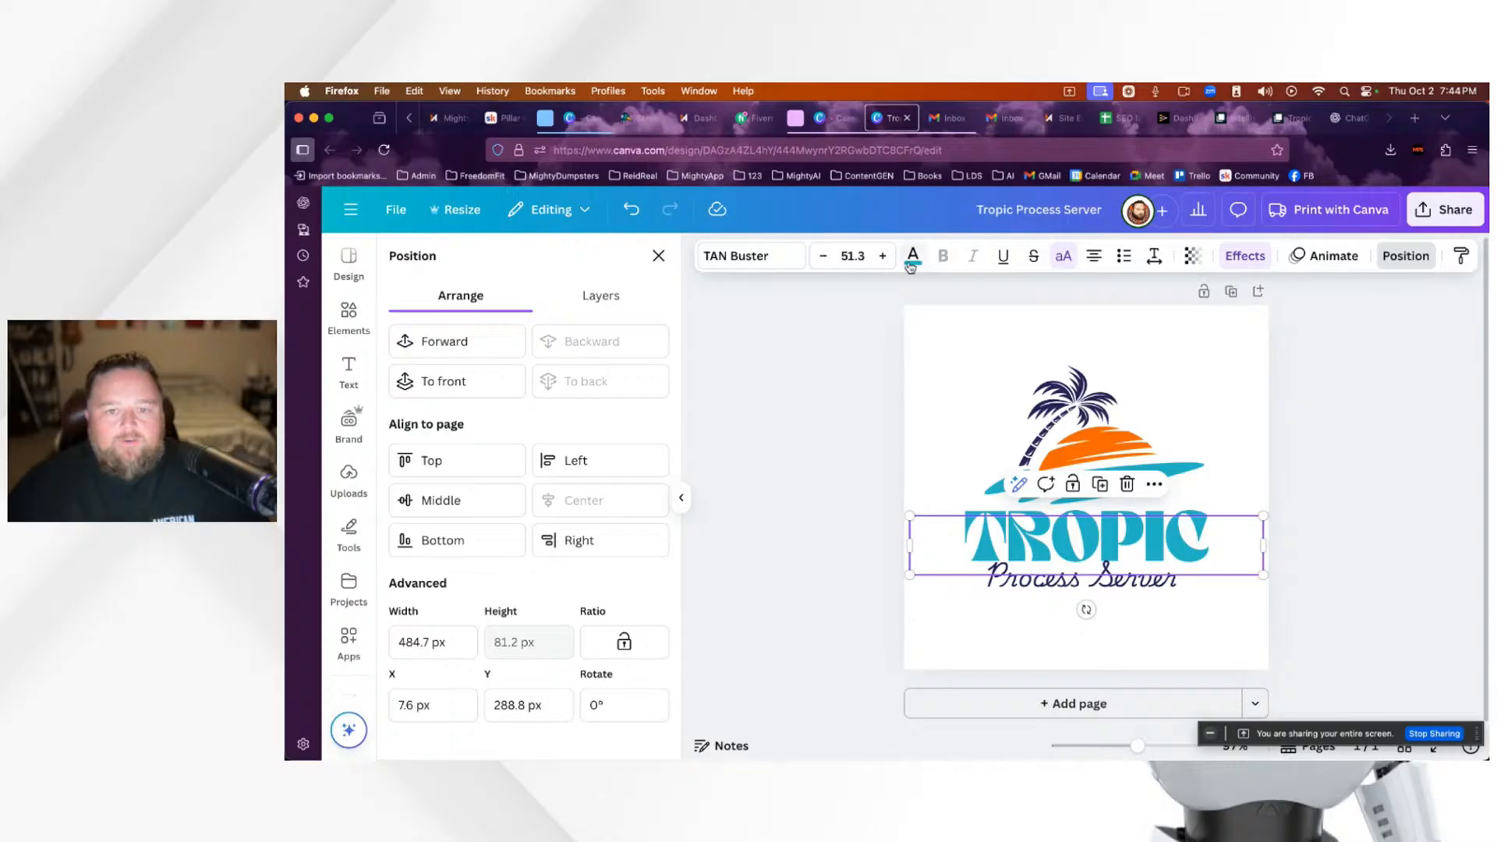
{"action": "left_click", "coordinate": [913, 258]}
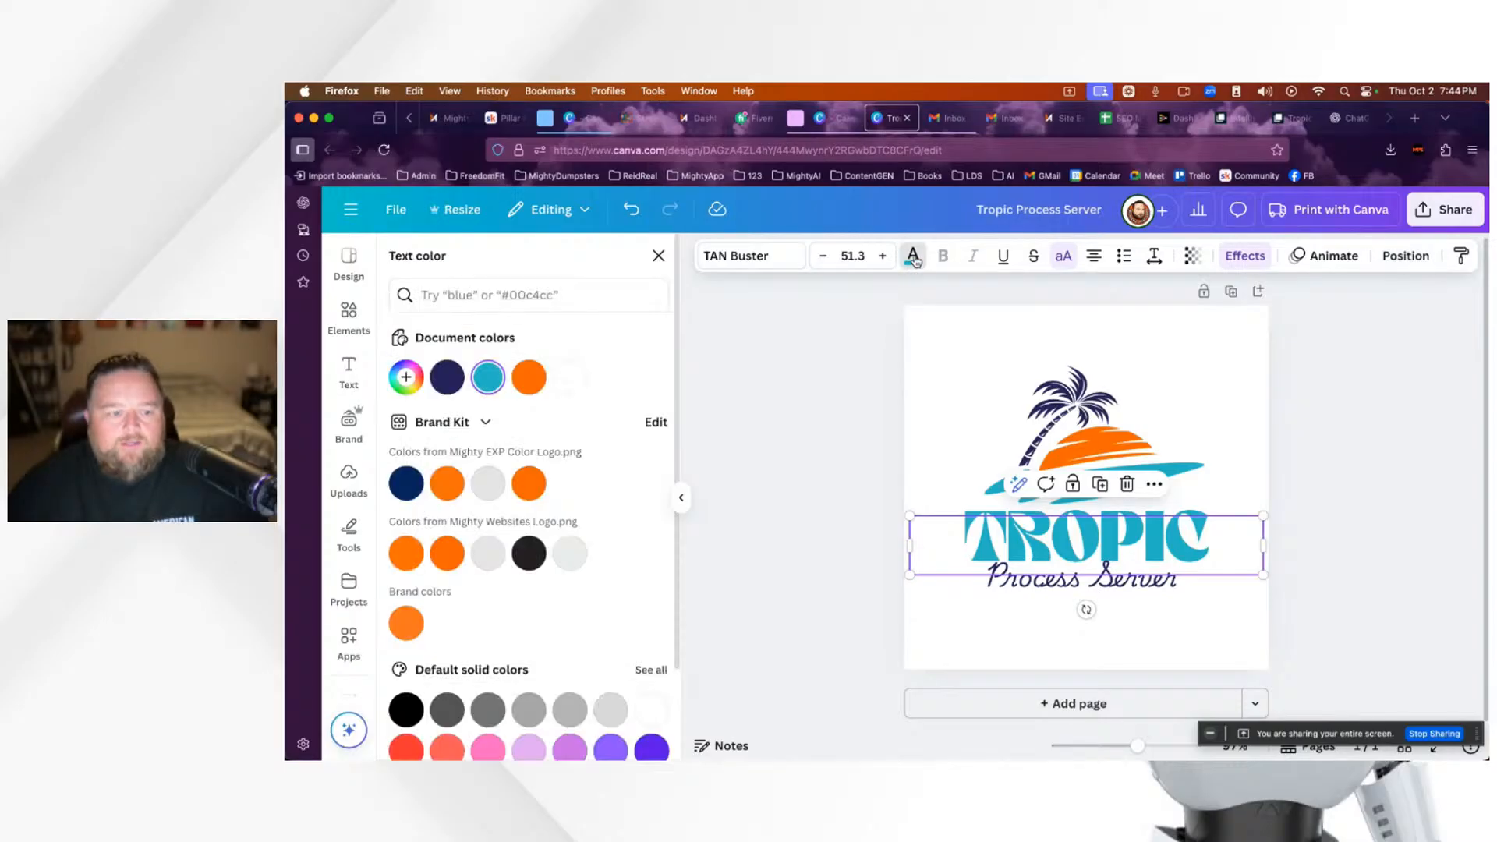
{"action": "left_click", "coordinate": [409, 383]}
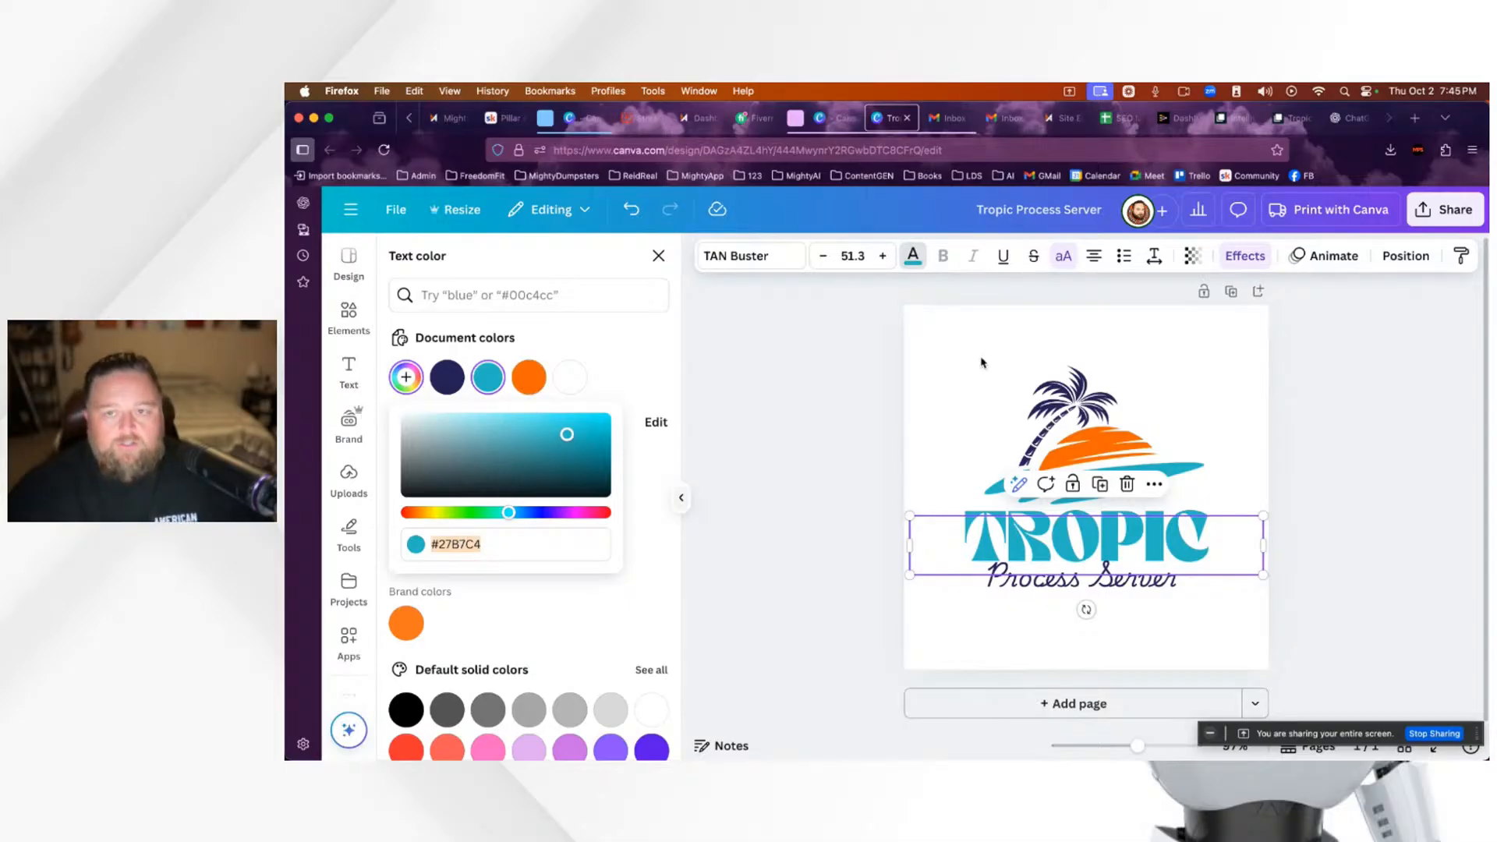
{"action": "left_click", "coordinate": [1062, 118]}
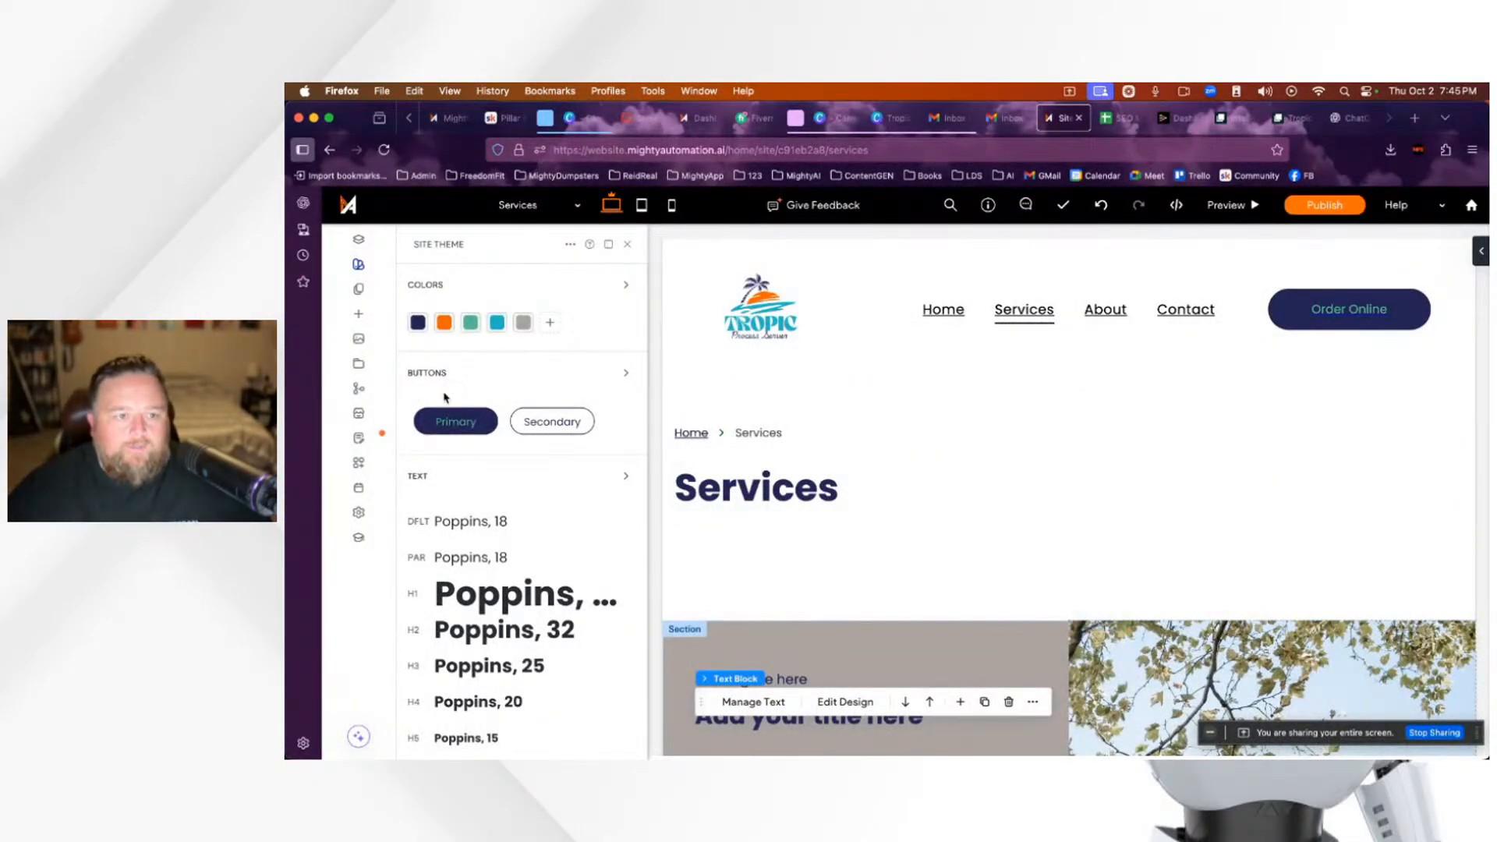
Step: Check that theme Color #4 is #24b4c4, close to the logo teal, then close its picker
{"action": "left_click", "coordinate": [497, 323]}
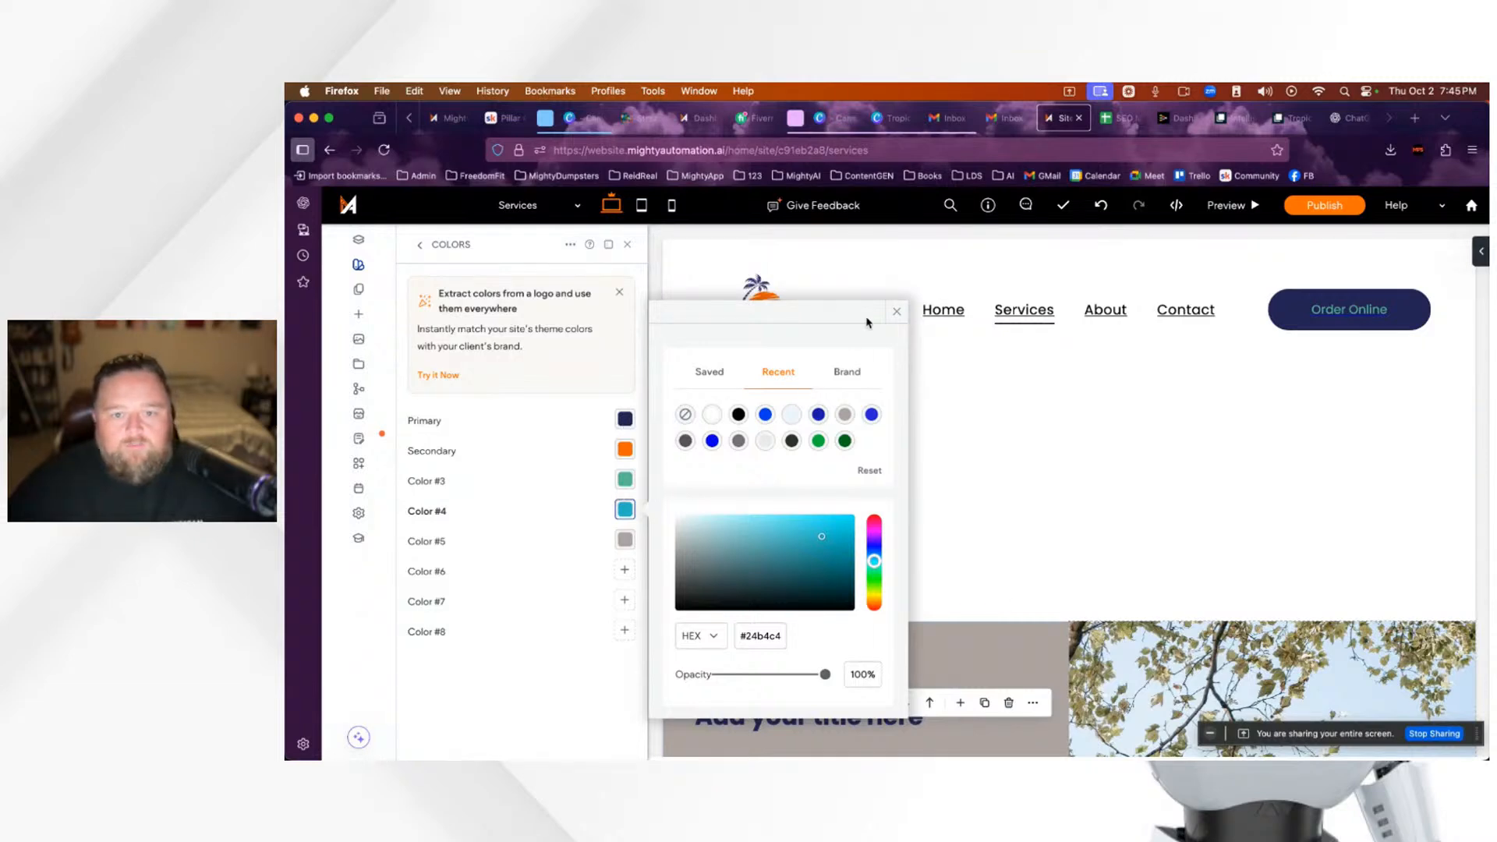
{"action": "left_click", "coordinate": [899, 314]}
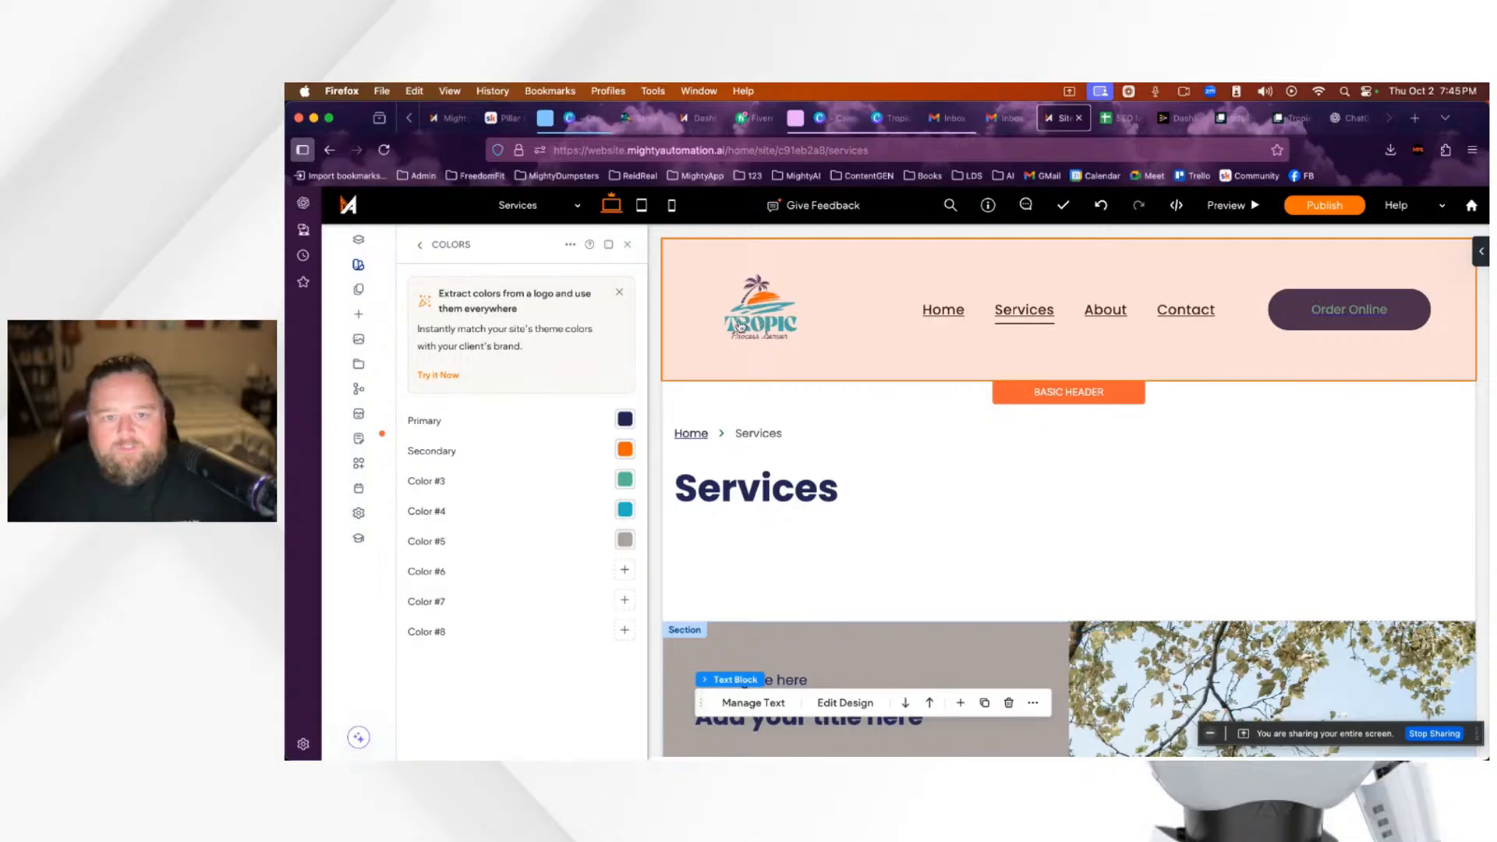
{"action": "scroll", "coordinate": [995, 644], "scroll_direction": "down", "scroll_amount": 5}
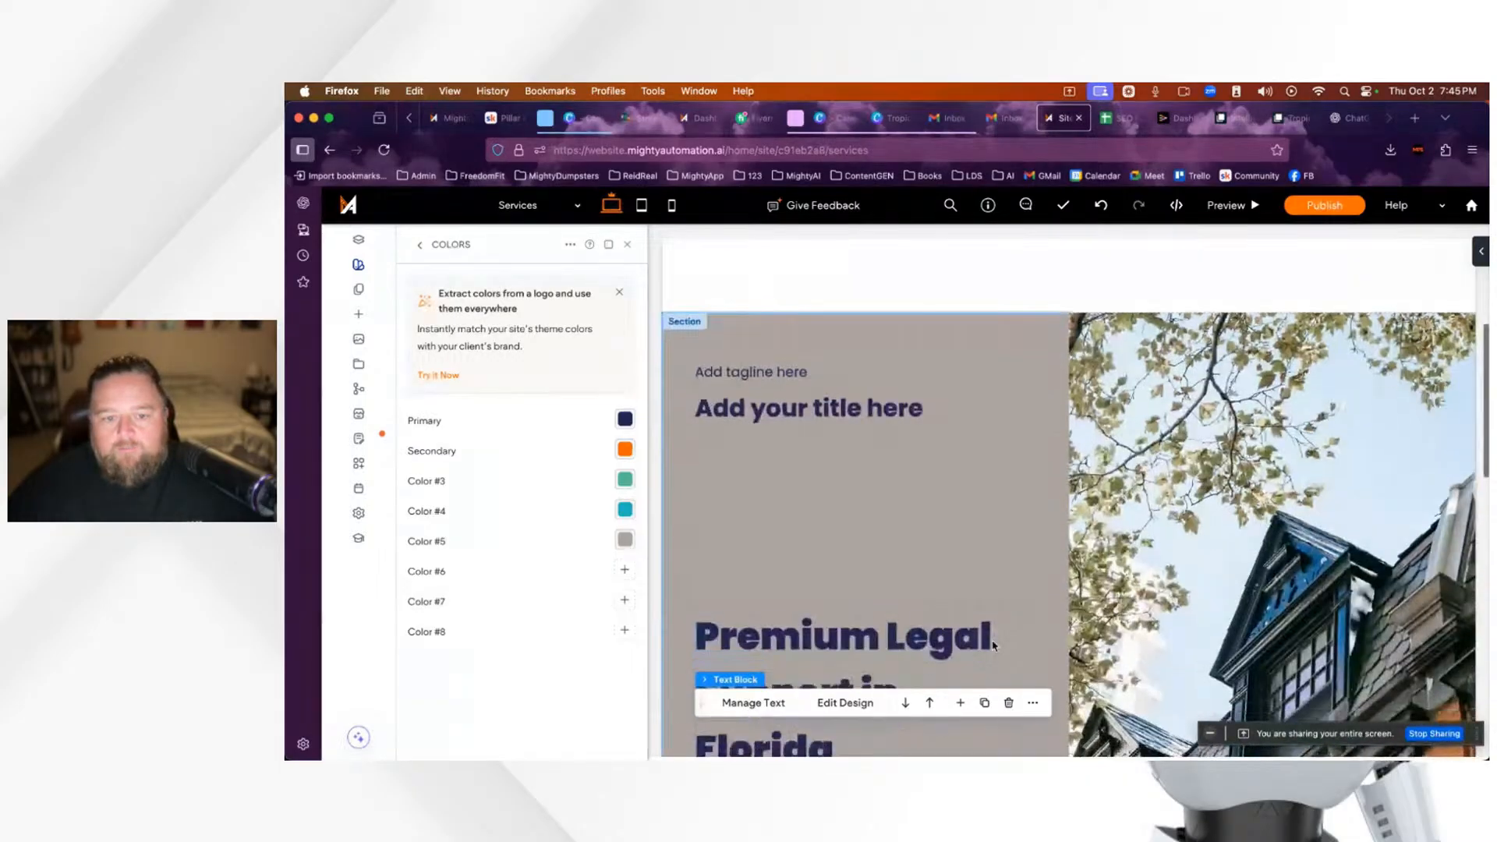
Step: Delete the empty tagline and title placeholder block
{"action": "scroll", "coordinate": [992, 645], "scroll_direction": "down", "scroll_amount": 2}
{"action": "scroll", "coordinate": [991, 643], "scroll_direction": "up", "scroll_amount": 3}
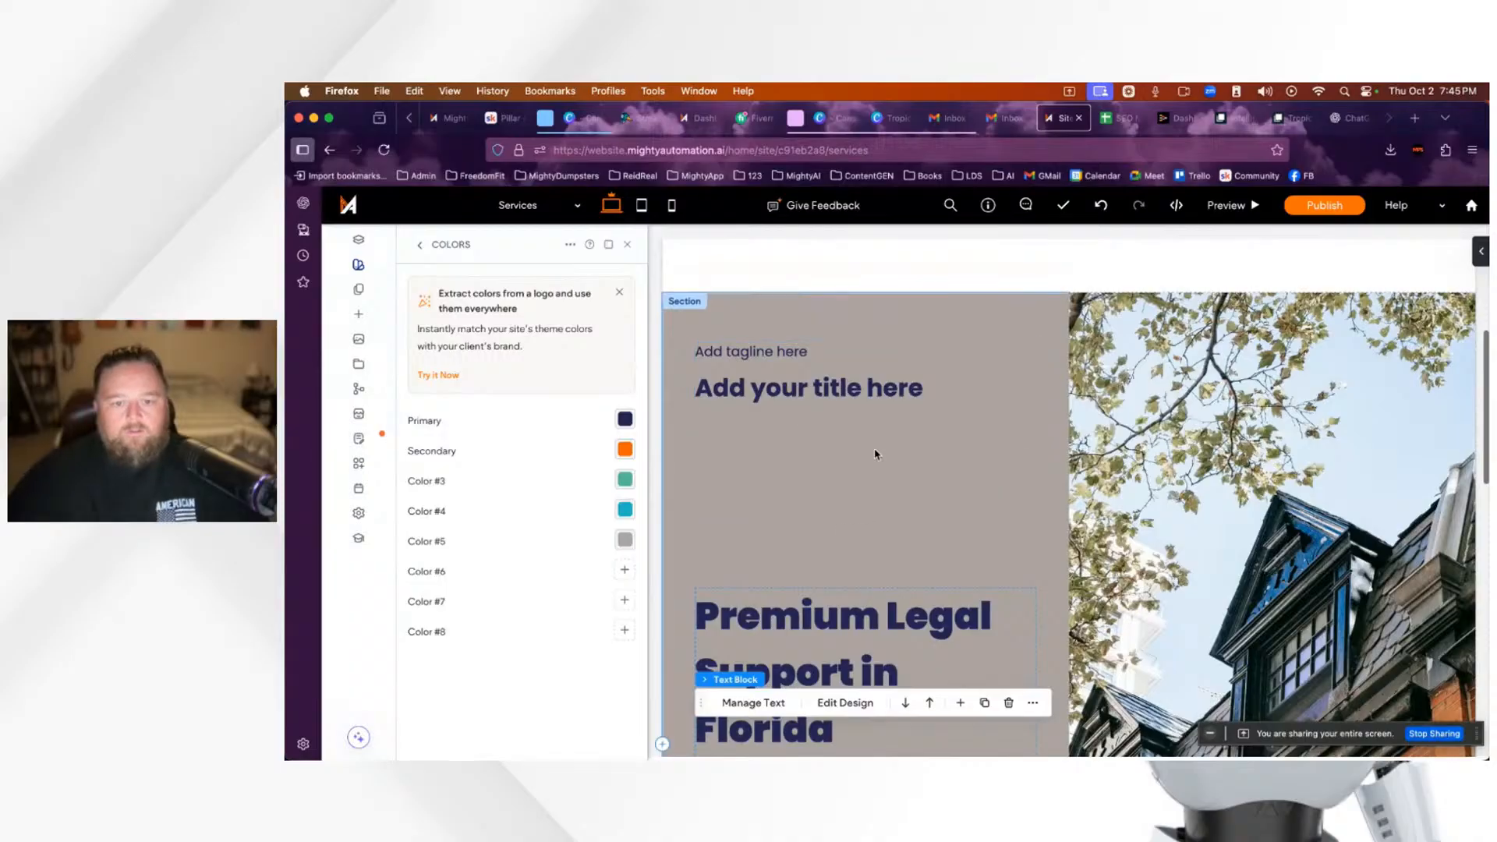
{"action": "left_click", "coordinate": [988, 384]}
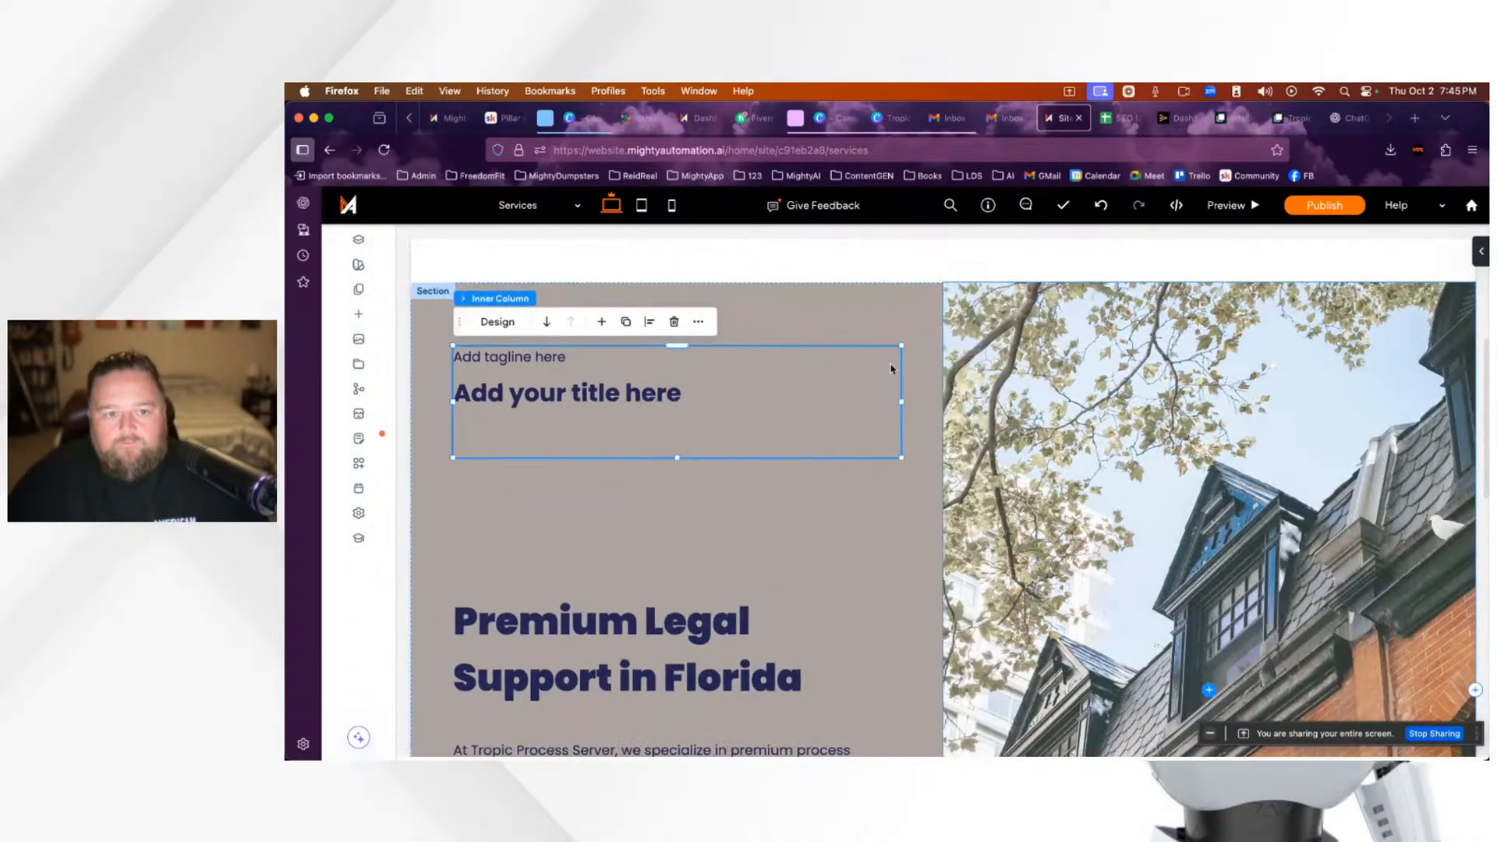
{"action": "left_click", "coordinate": [675, 322]}
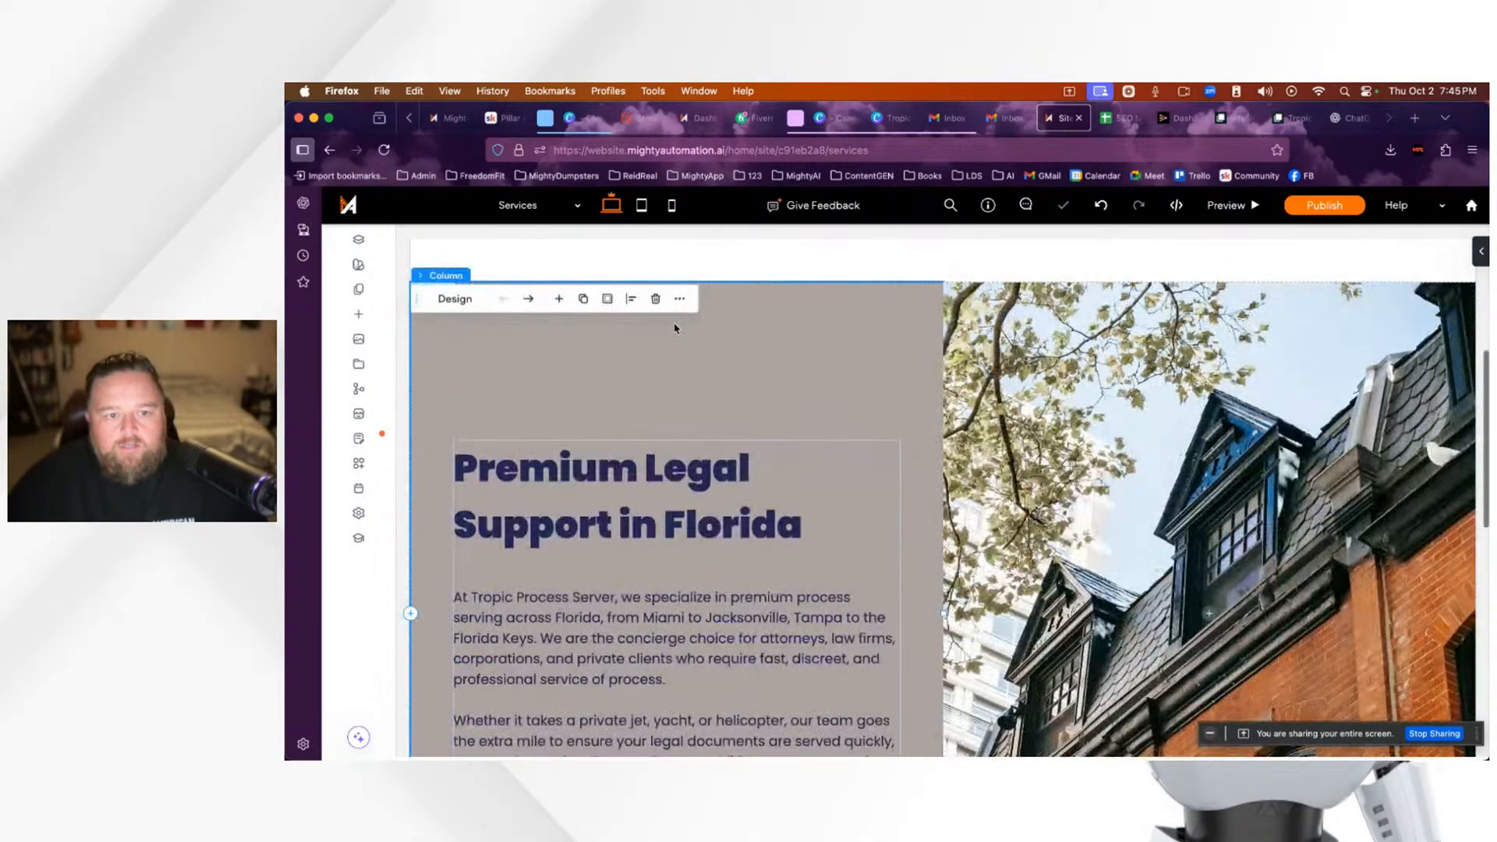
{"action": "scroll", "coordinate": [1057, 521], "scroll_direction": "down", "scroll_amount": 5}
{"action": "scroll", "coordinate": [1057, 521], "scroll_direction": "up", "scroll_amount": 6}
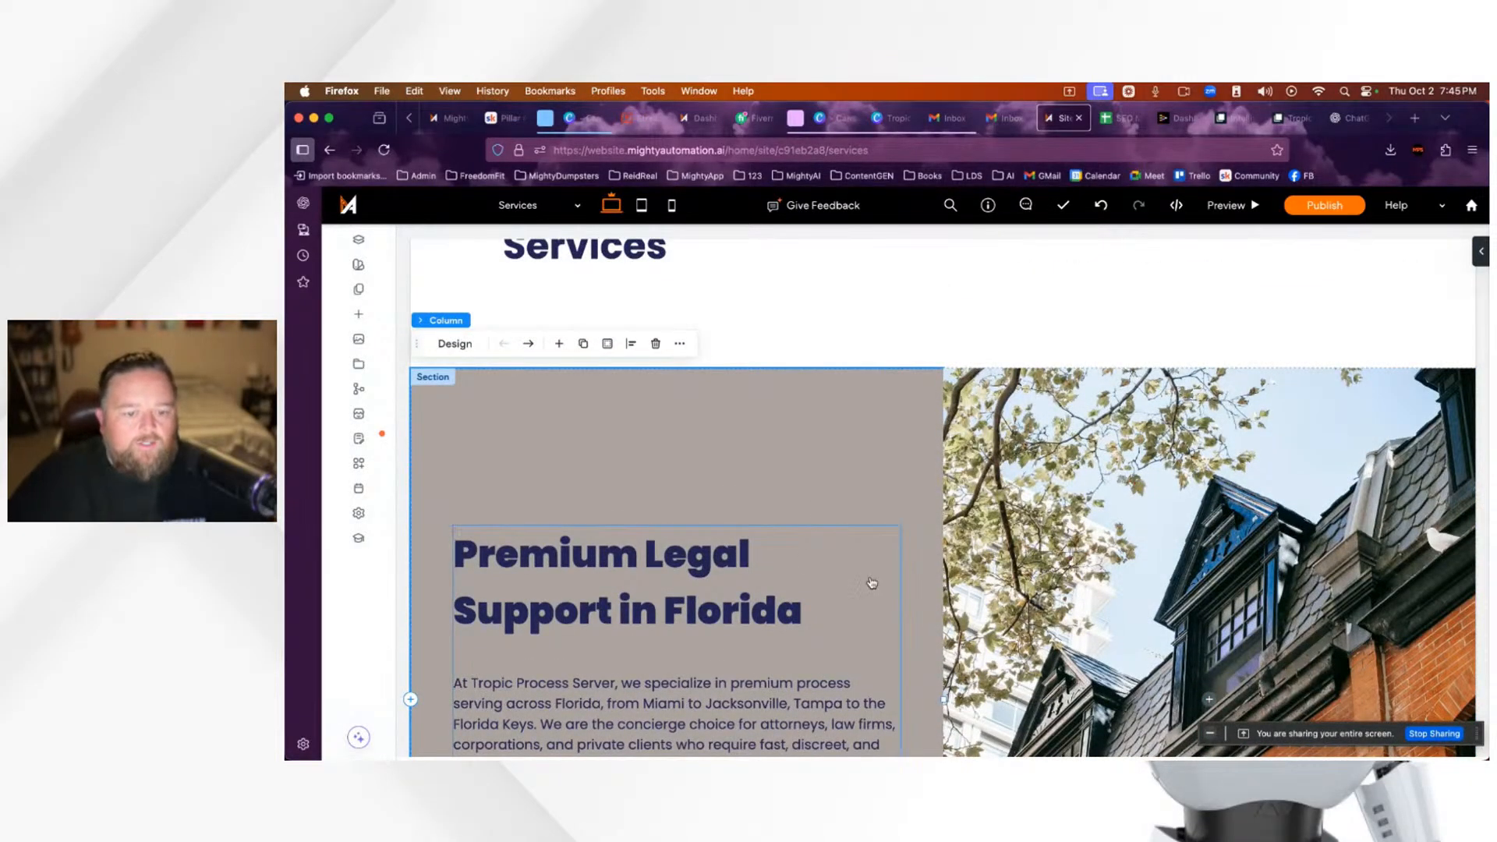
{"action": "scroll", "coordinate": [866, 581], "scroll_direction": "down", "scroll_amount": 3}
Step: Open the heading column's Design spacing settings and drag the heading text block upward
{"action": "left_click", "coordinate": [854, 546]}
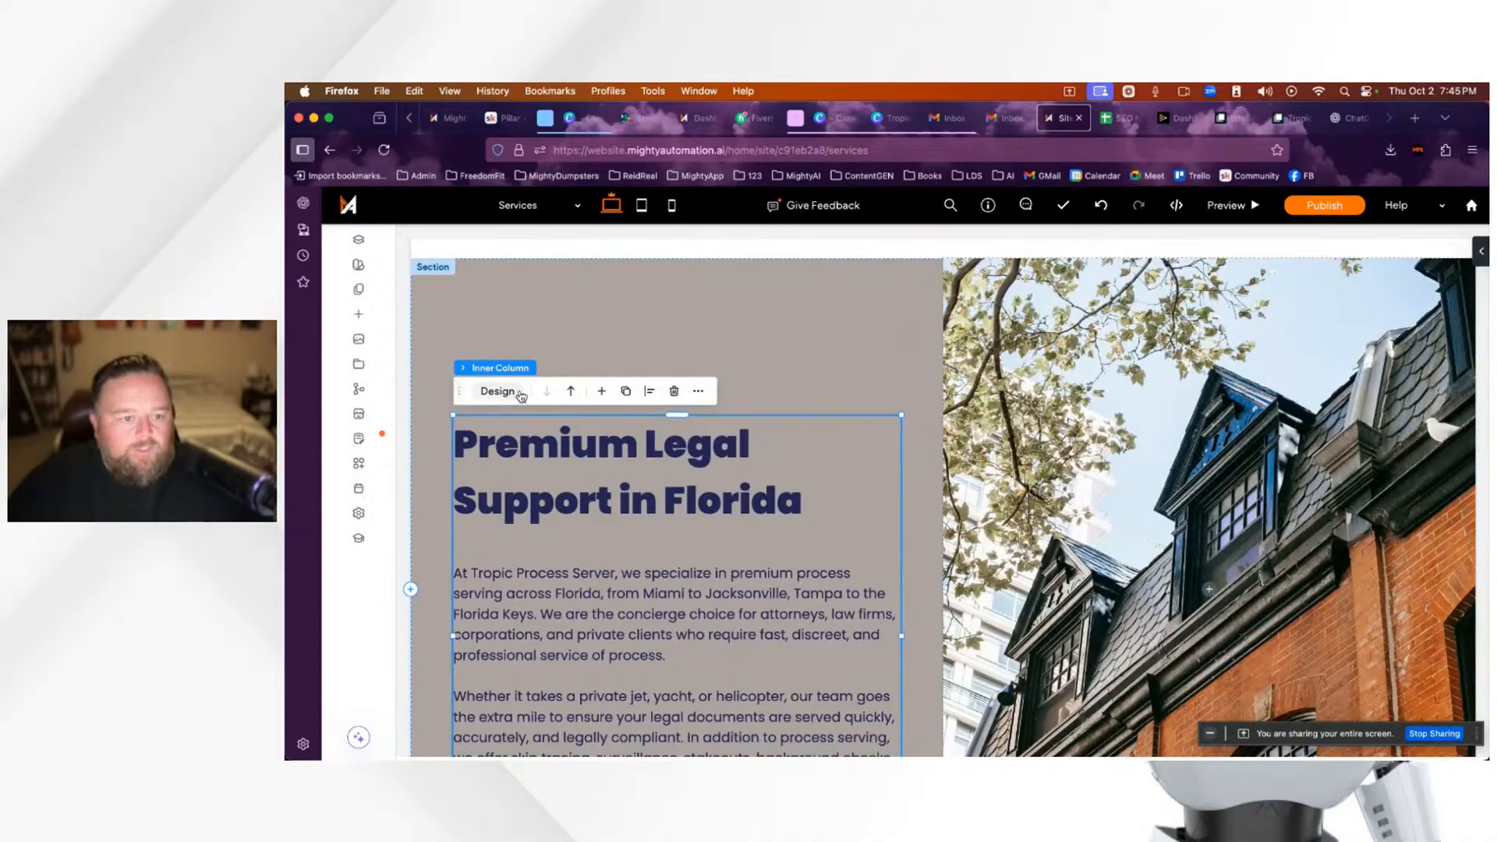
{"action": "left_click", "coordinate": [499, 393]}
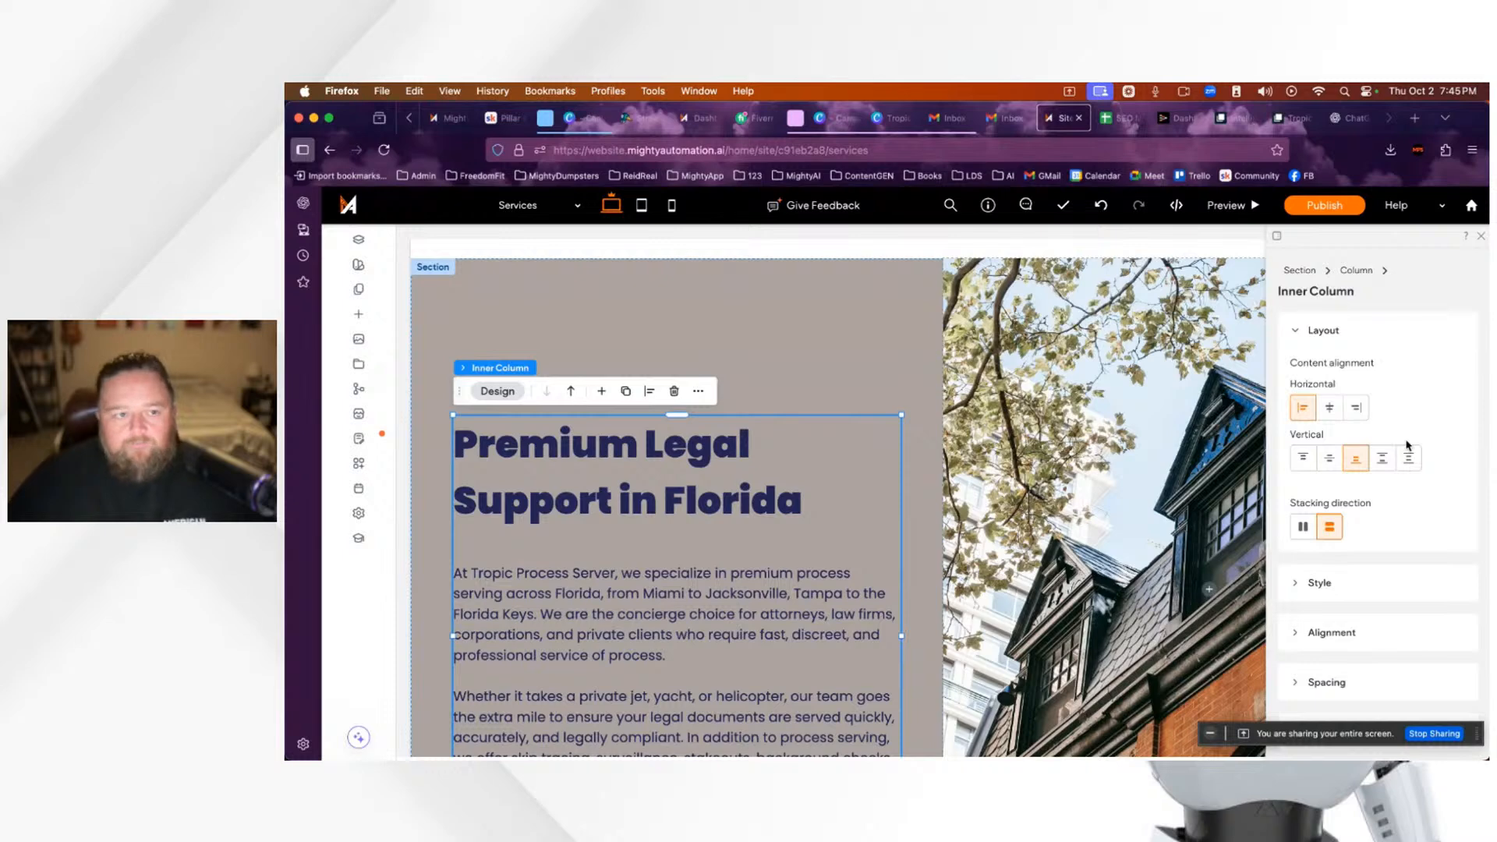
{"action": "scroll", "coordinate": [1410, 538], "scroll_direction": "down", "scroll_amount": 3}
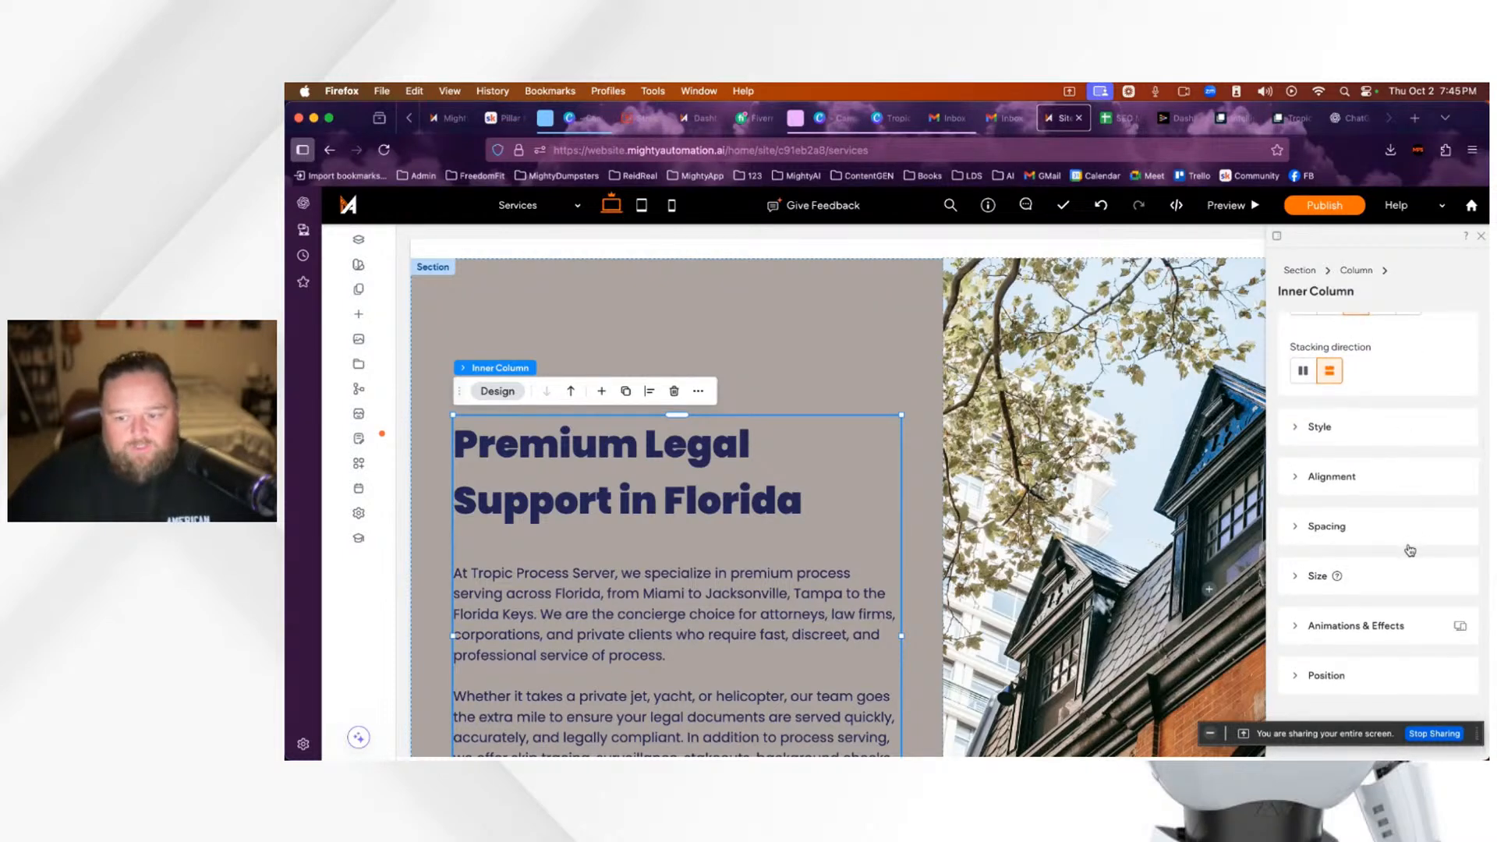
{"action": "left_click", "coordinate": [1375, 534]}
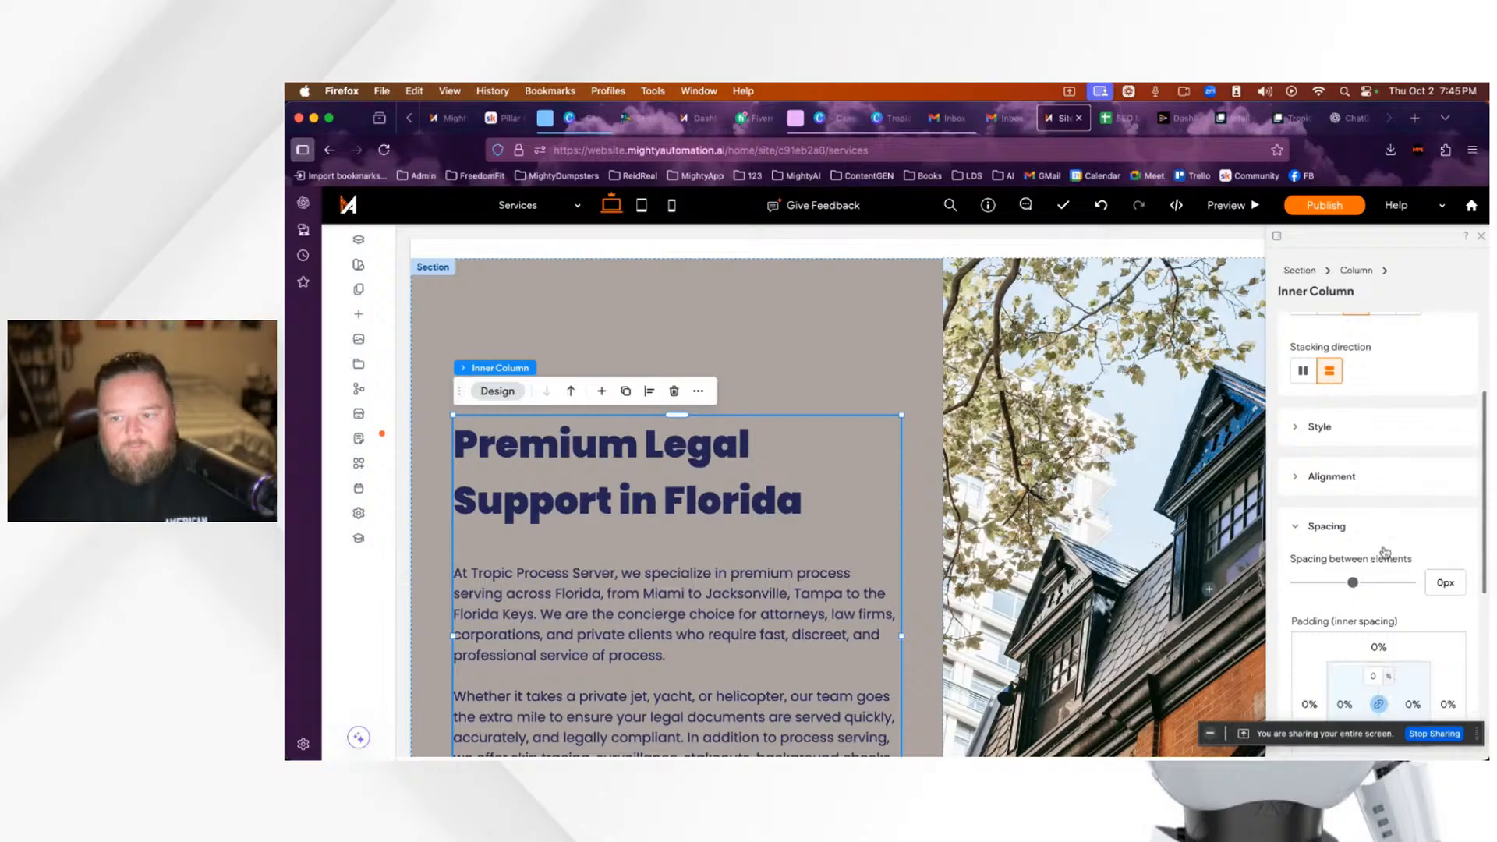
{"action": "scroll", "coordinate": [1412, 572], "scroll_direction": "down", "scroll_amount": 2}
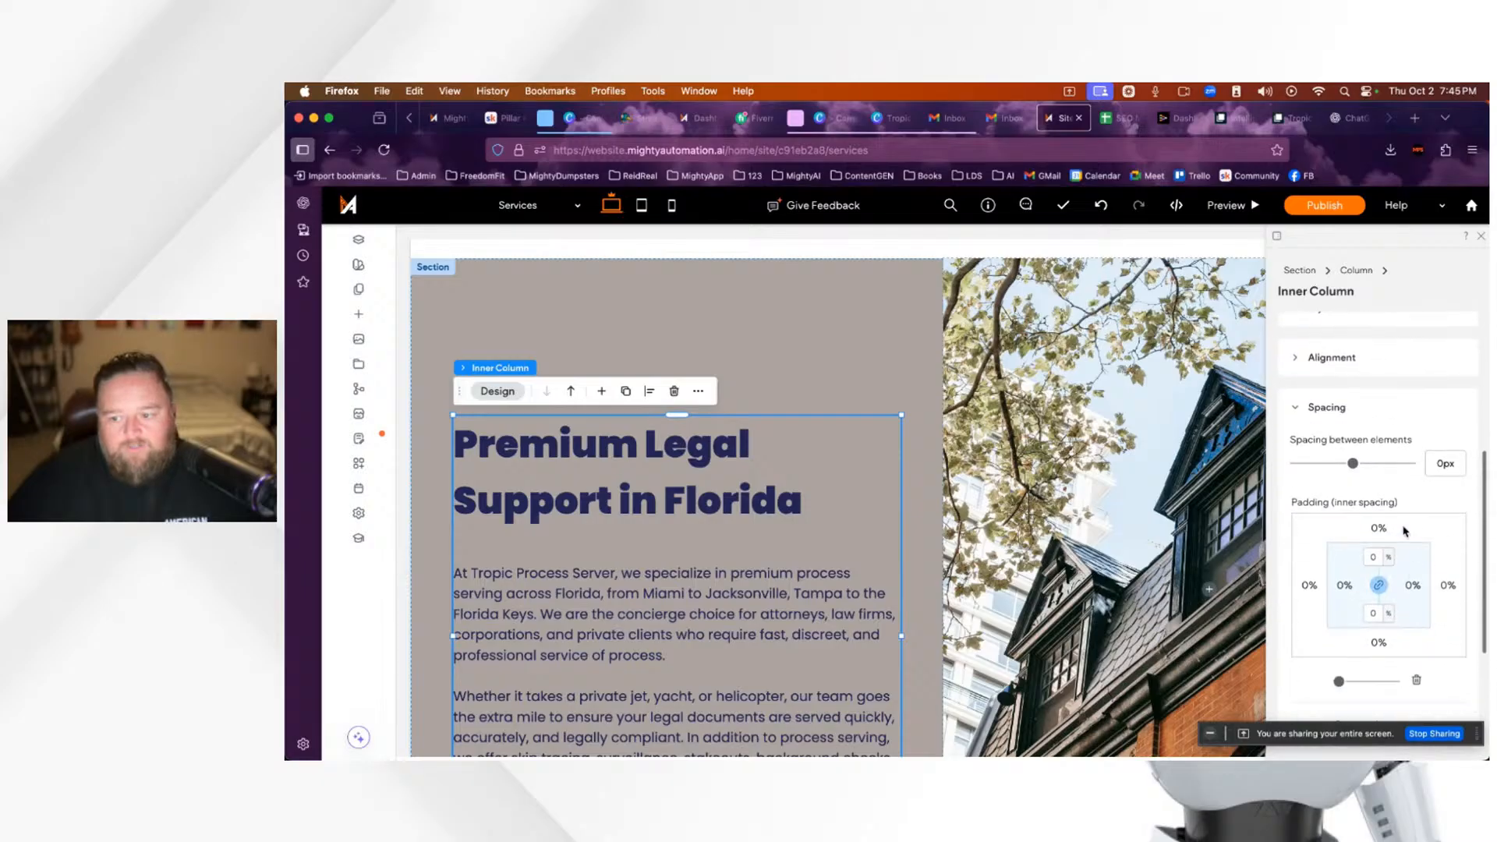
{"action": "scroll", "coordinate": [1413, 609], "scroll_direction": "up", "scroll_amount": 1}
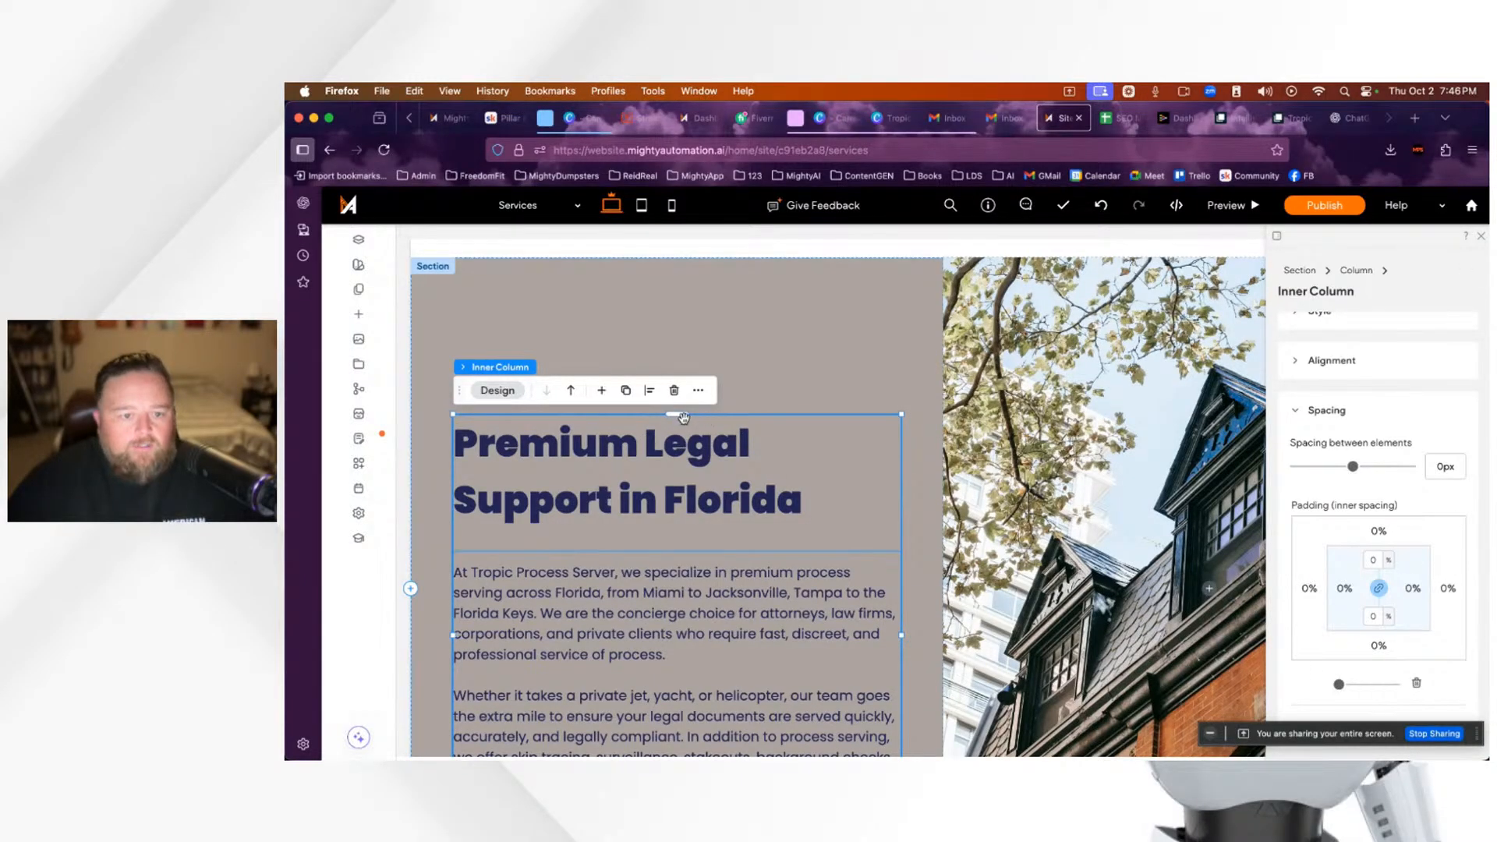
{"action": "left_click_drag", "start_coordinate": [680, 419], "coordinate": [688, 395]}
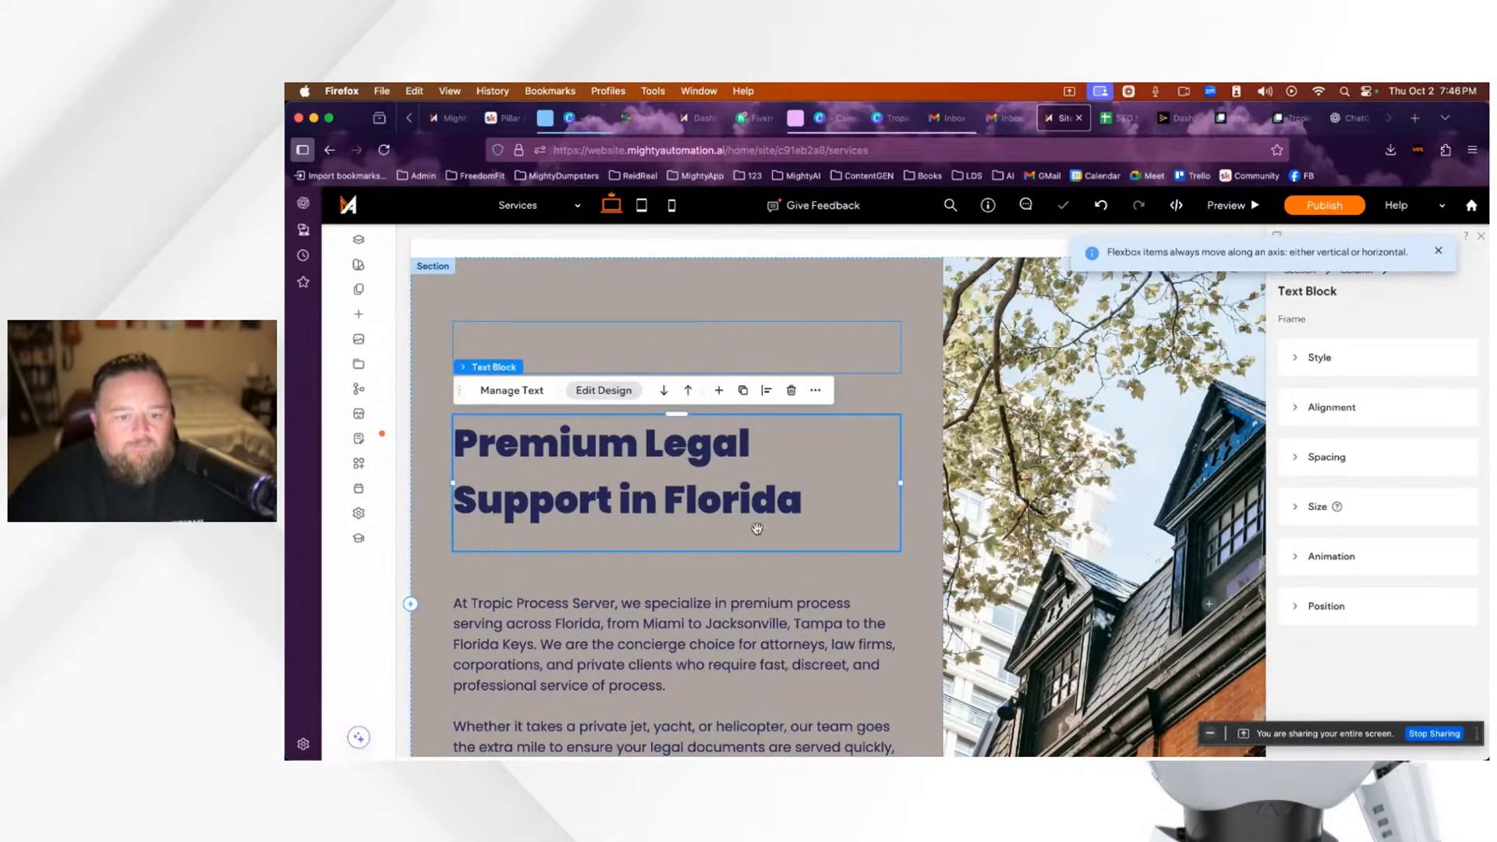
Step: Delete the empty spacer above the heading, dismiss the Flexbox notice and close the settings panel
{"action": "left_click", "coordinate": [737, 339]}
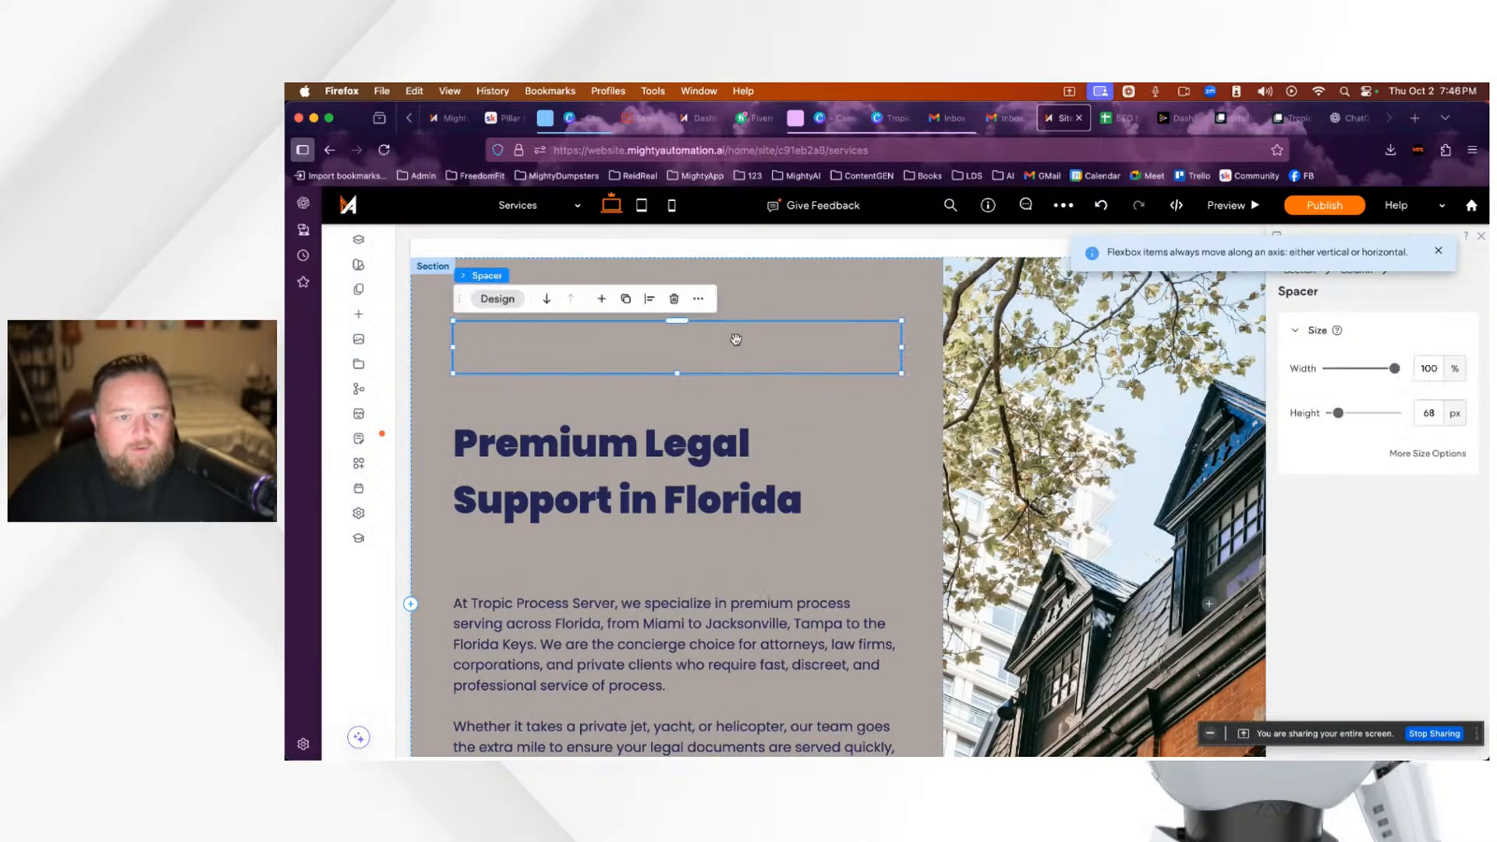
{"action": "left_click", "coordinate": [675, 301]}
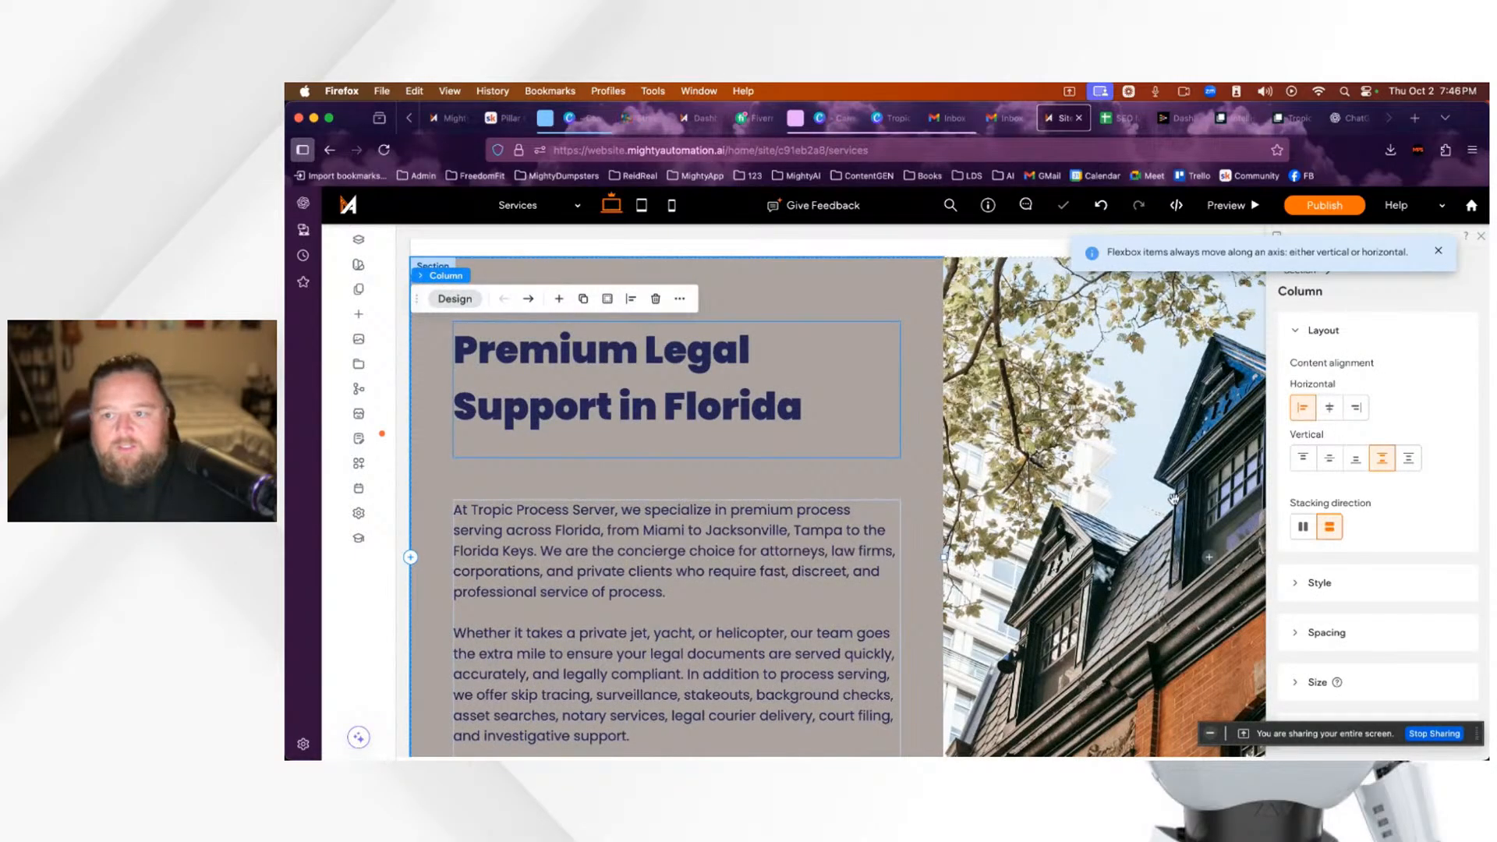
{"action": "scroll", "coordinate": [1176, 497], "scroll_direction": "down", "scroll_amount": 5}
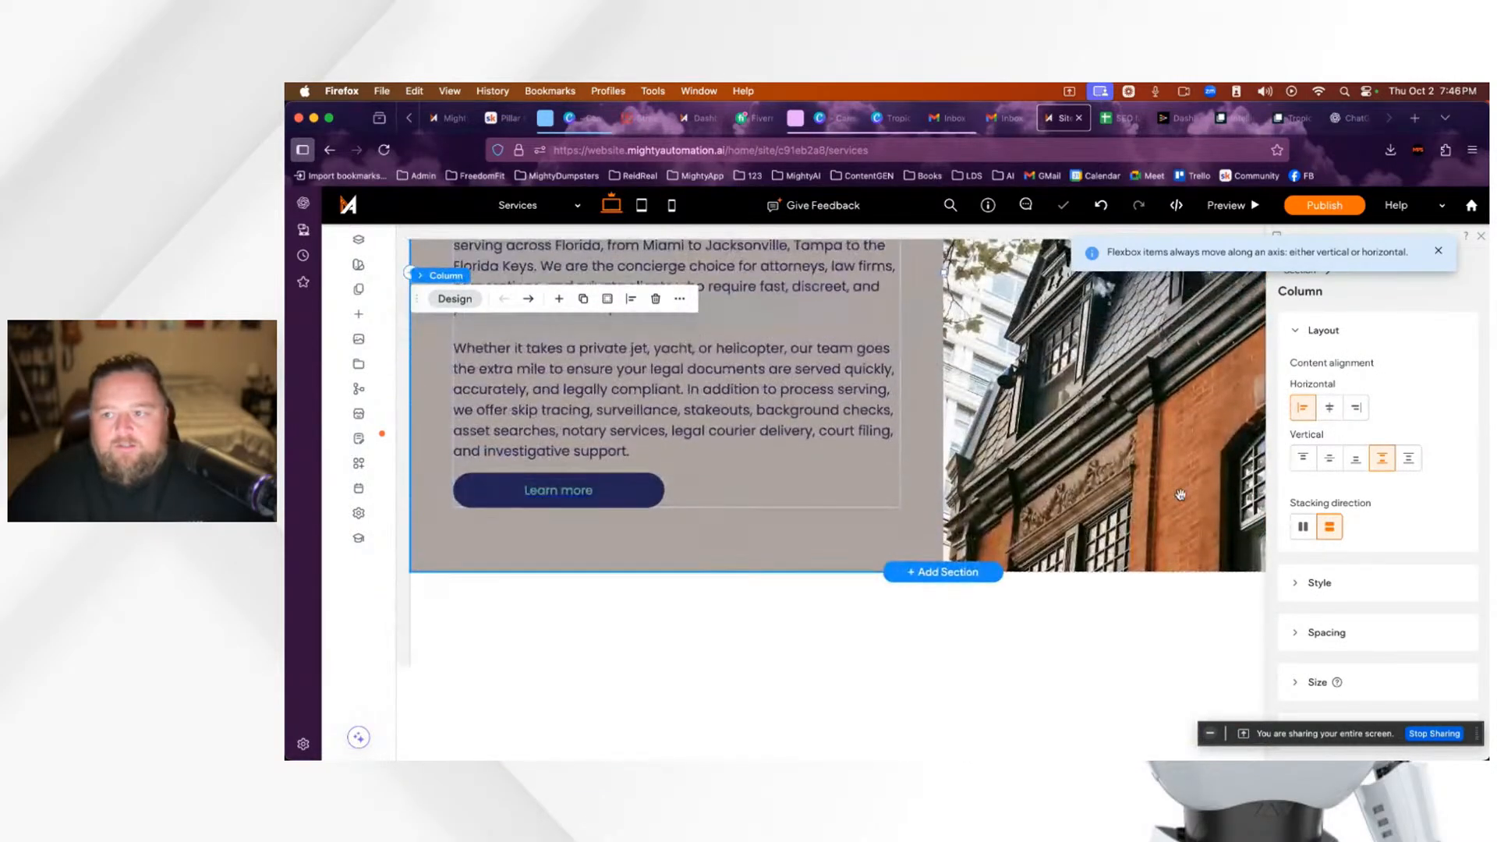
{"action": "left_click", "coordinate": [1441, 253]}
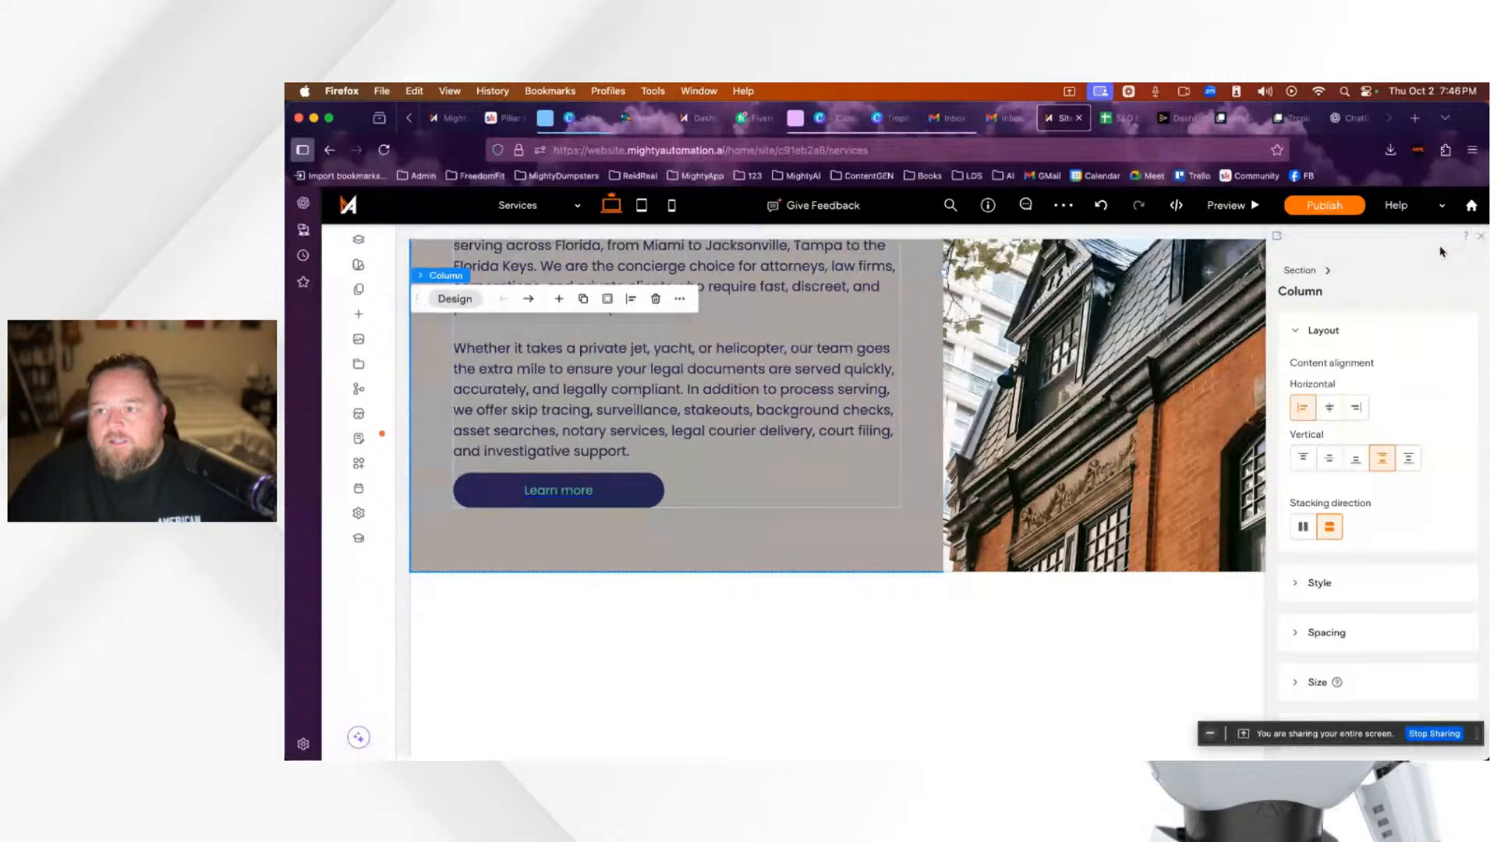
{"action": "left_click", "coordinate": [1481, 236]}
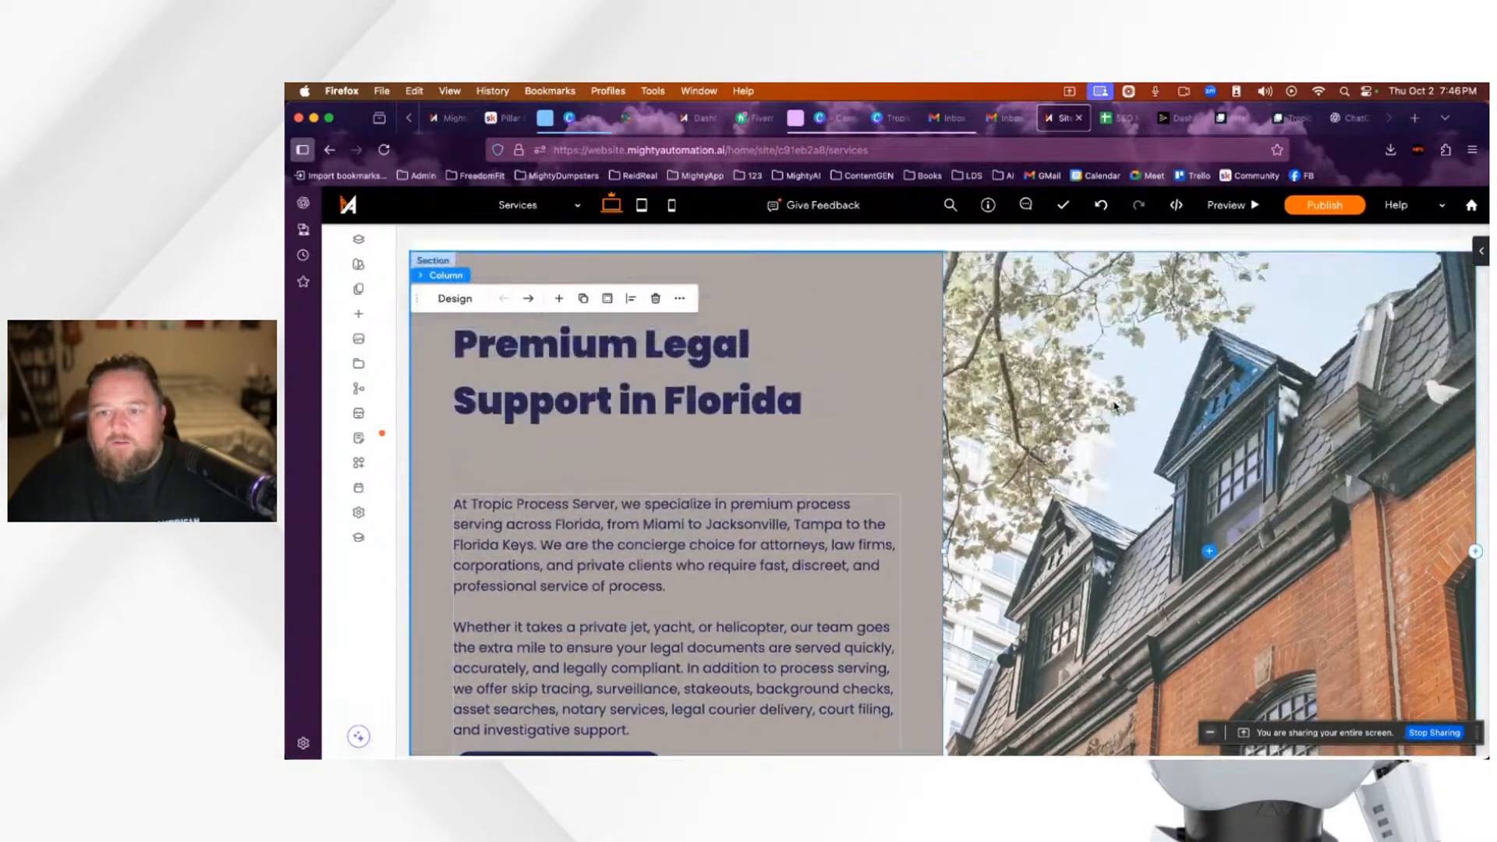
{"action": "scroll", "coordinate": [1115, 407], "scroll_direction": "up", "scroll_amount": 1}
{"action": "scroll", "coordinate": [1115, 407], "scroll_direction": "down", "scroll_amount": 2}
{"action": "scroll", "coordinate": [1115, 407], "scroll_direction": "up", "scroll_amount": 1}
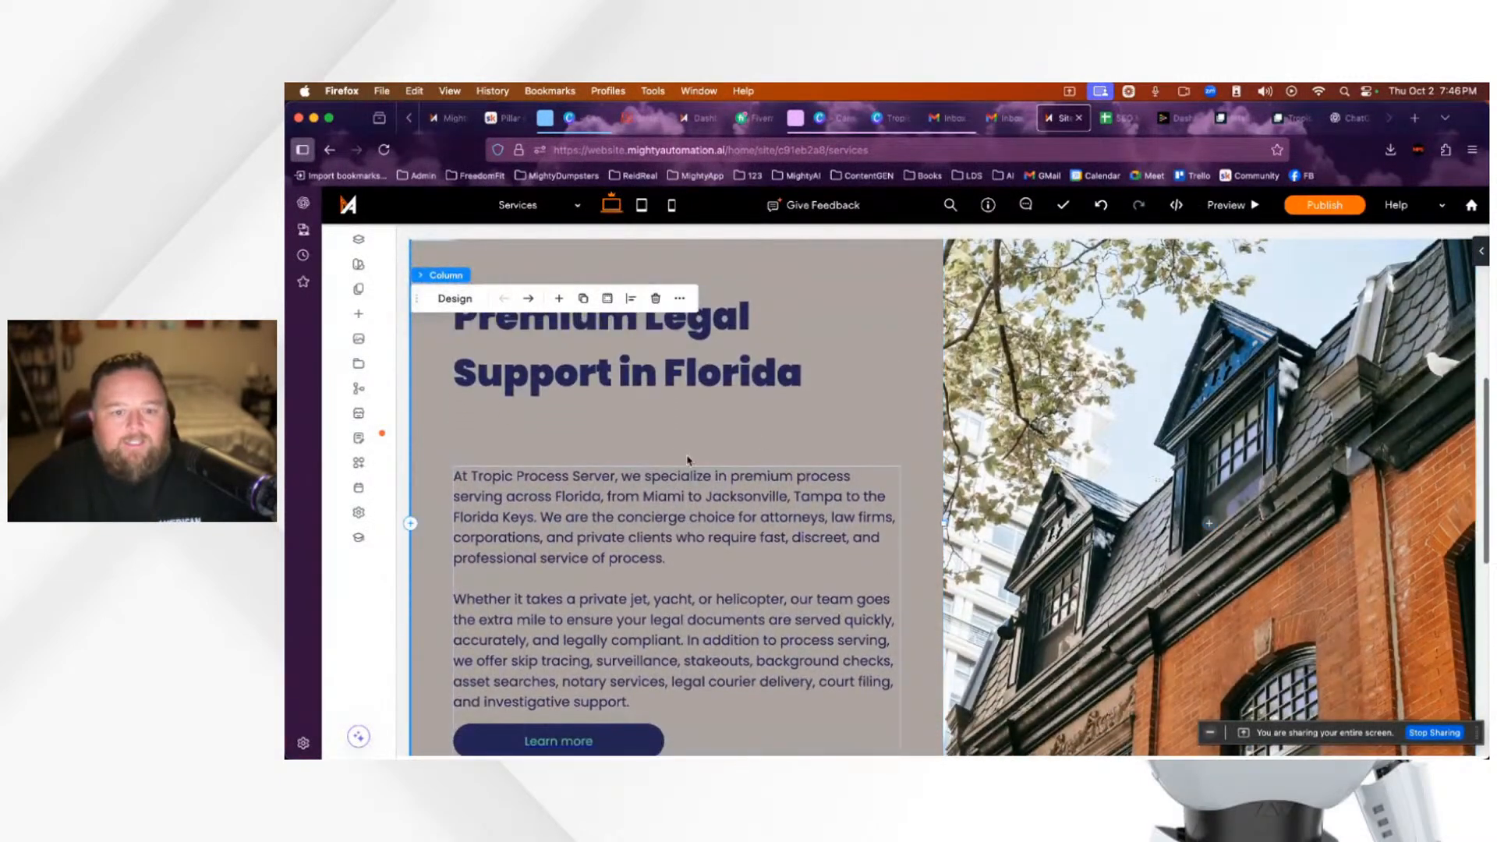
Step: In StreamYard, reveal hidden comments and briefly feature the 'Yep' comment on stage before hiding it
{"action": "left_click", "coordinate": [1352, 119]}
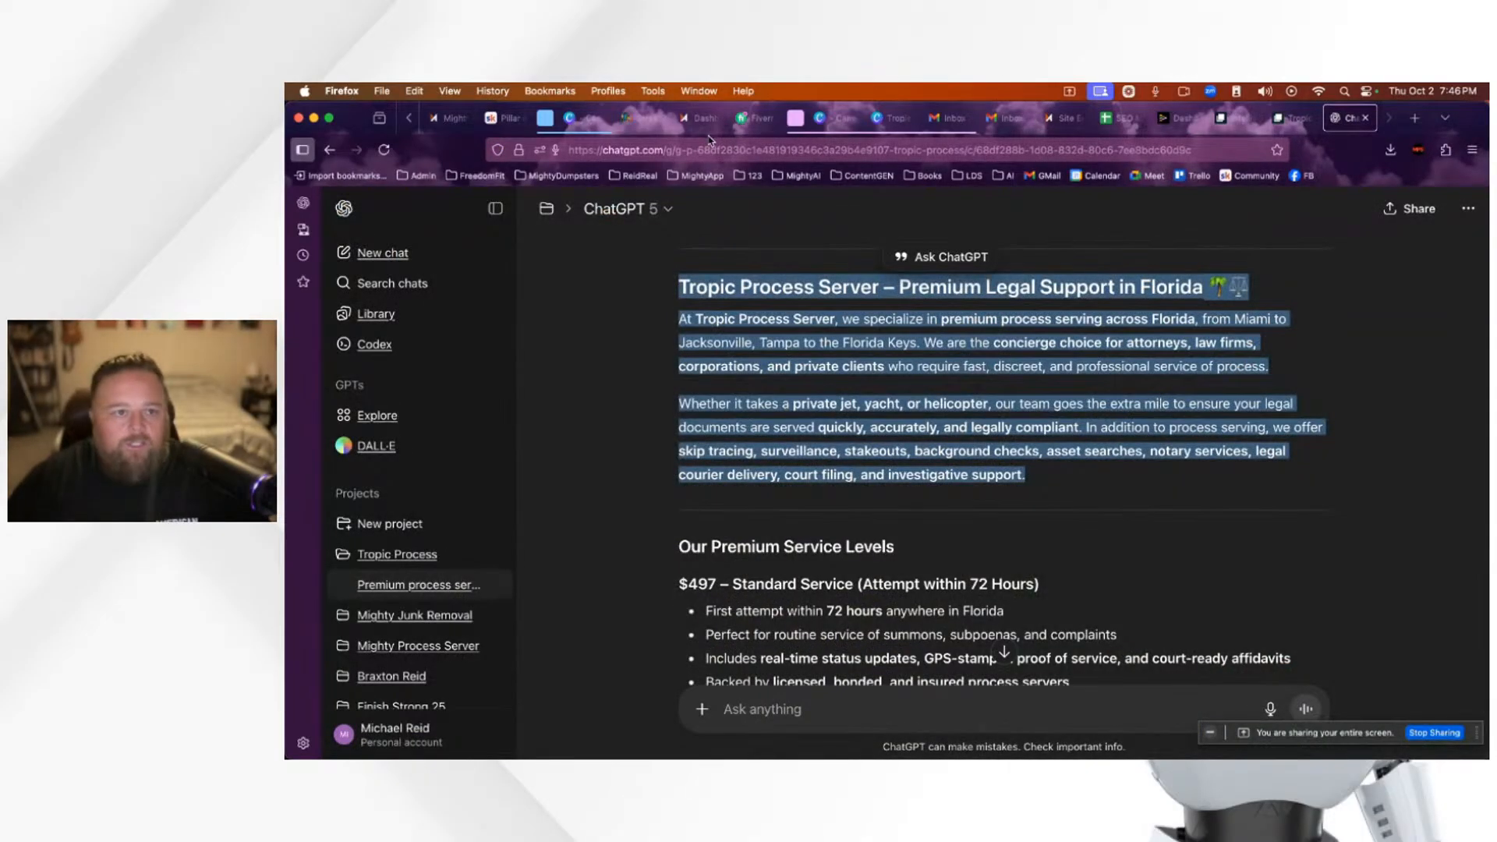
{"action": "left_click", "coordinate": [654, 119]}
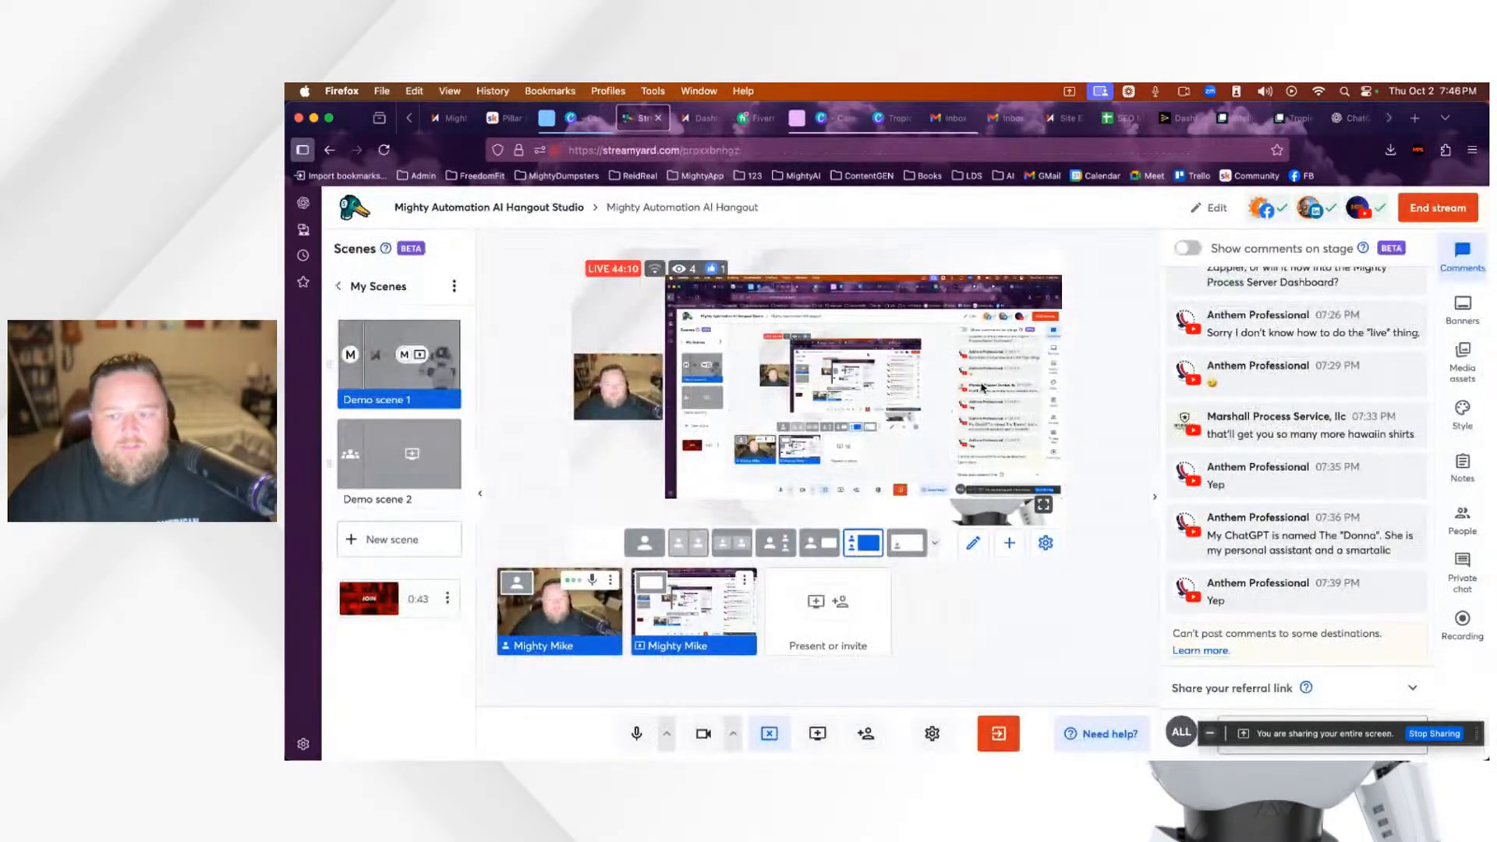
{"action": "left_click", "coordinate": [1304, 534]}
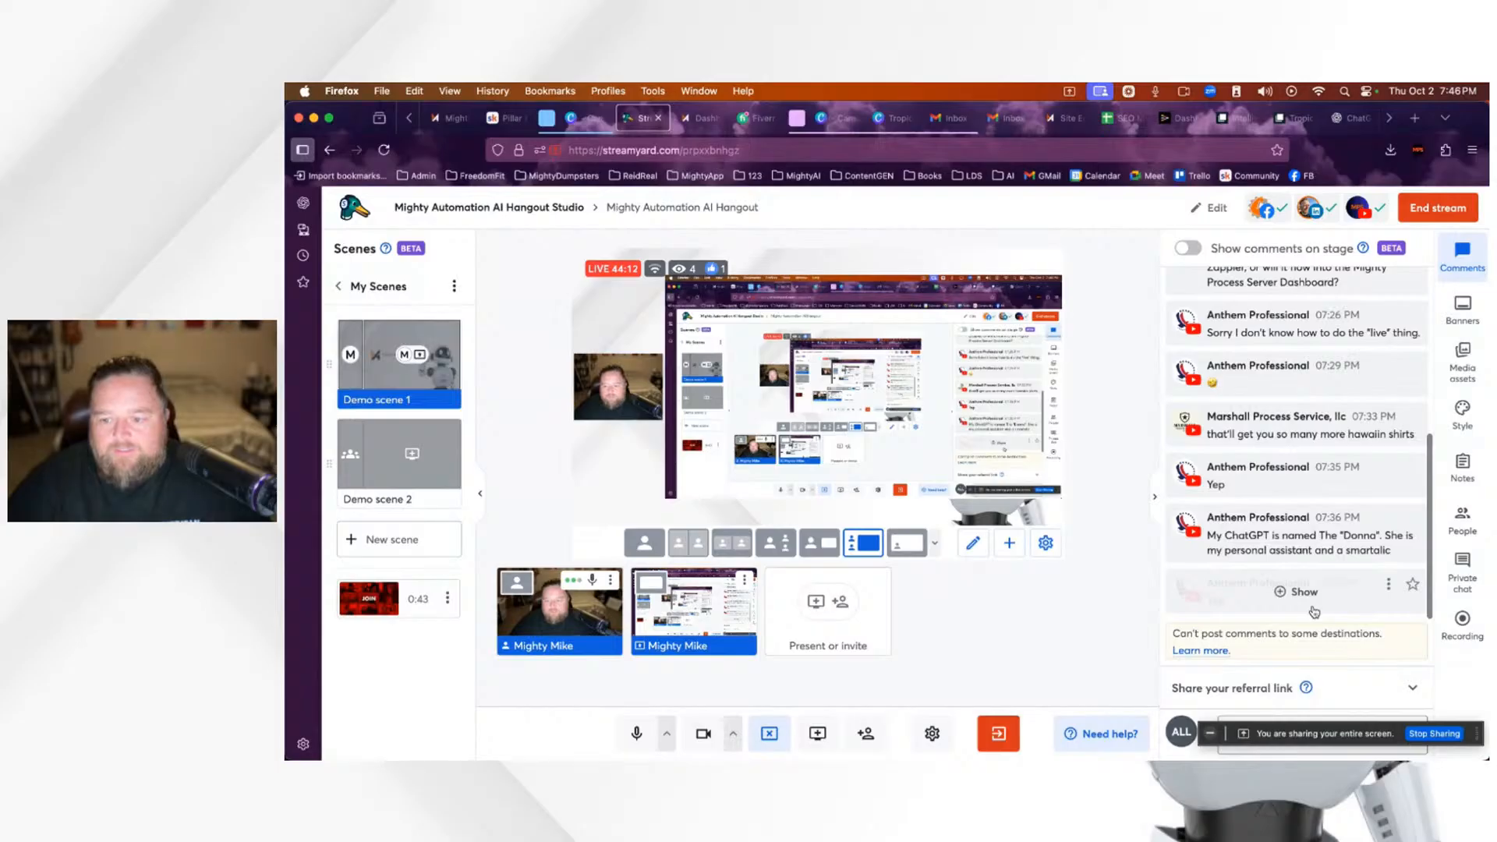
{"action": "left_click", "coordinate": [1314, 611]}
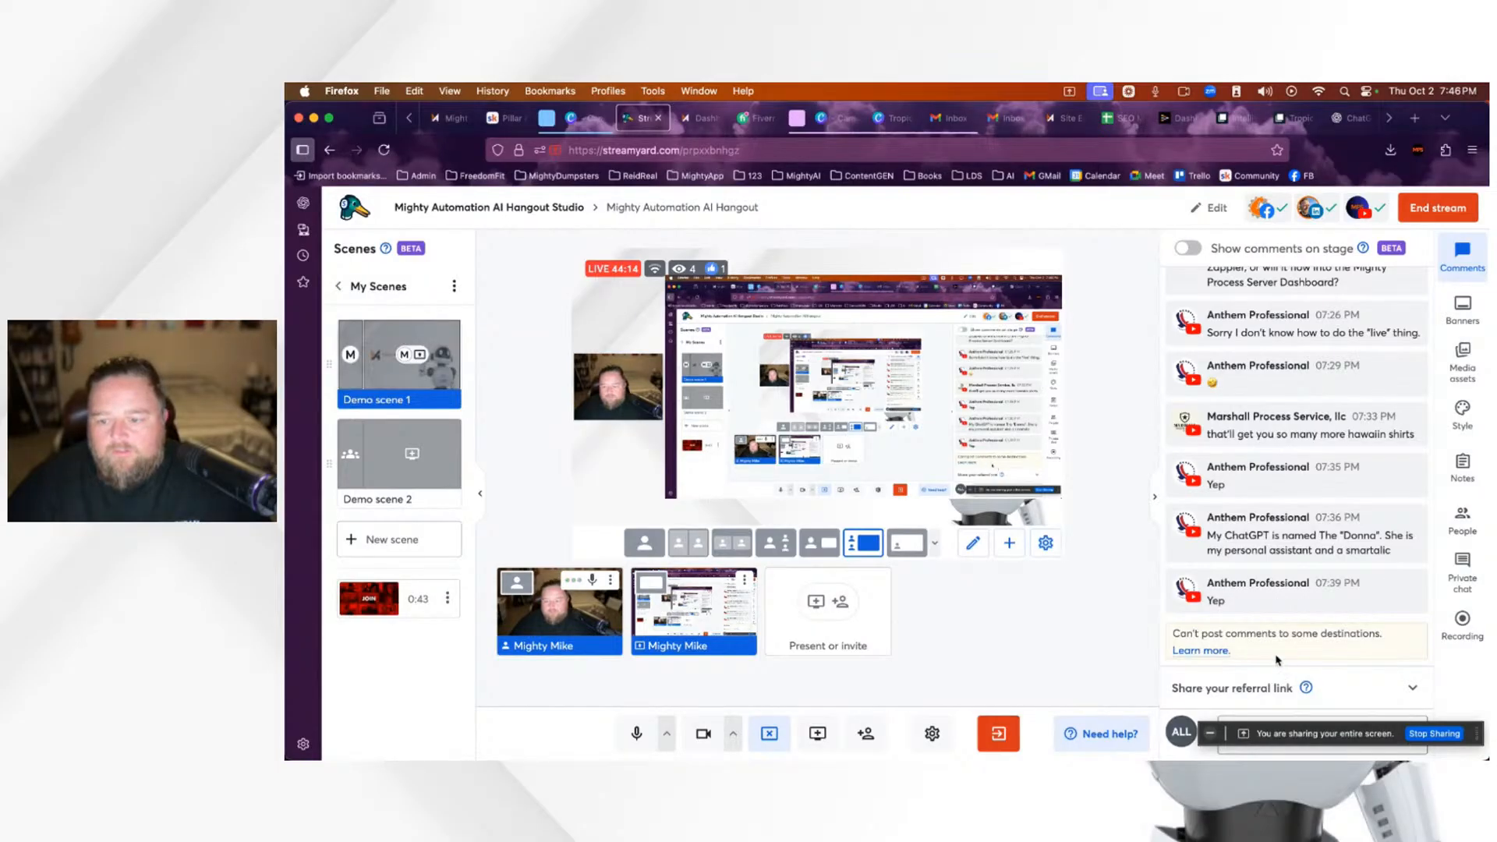
{"action": "left_click", "coordinate": [1310, 593]}
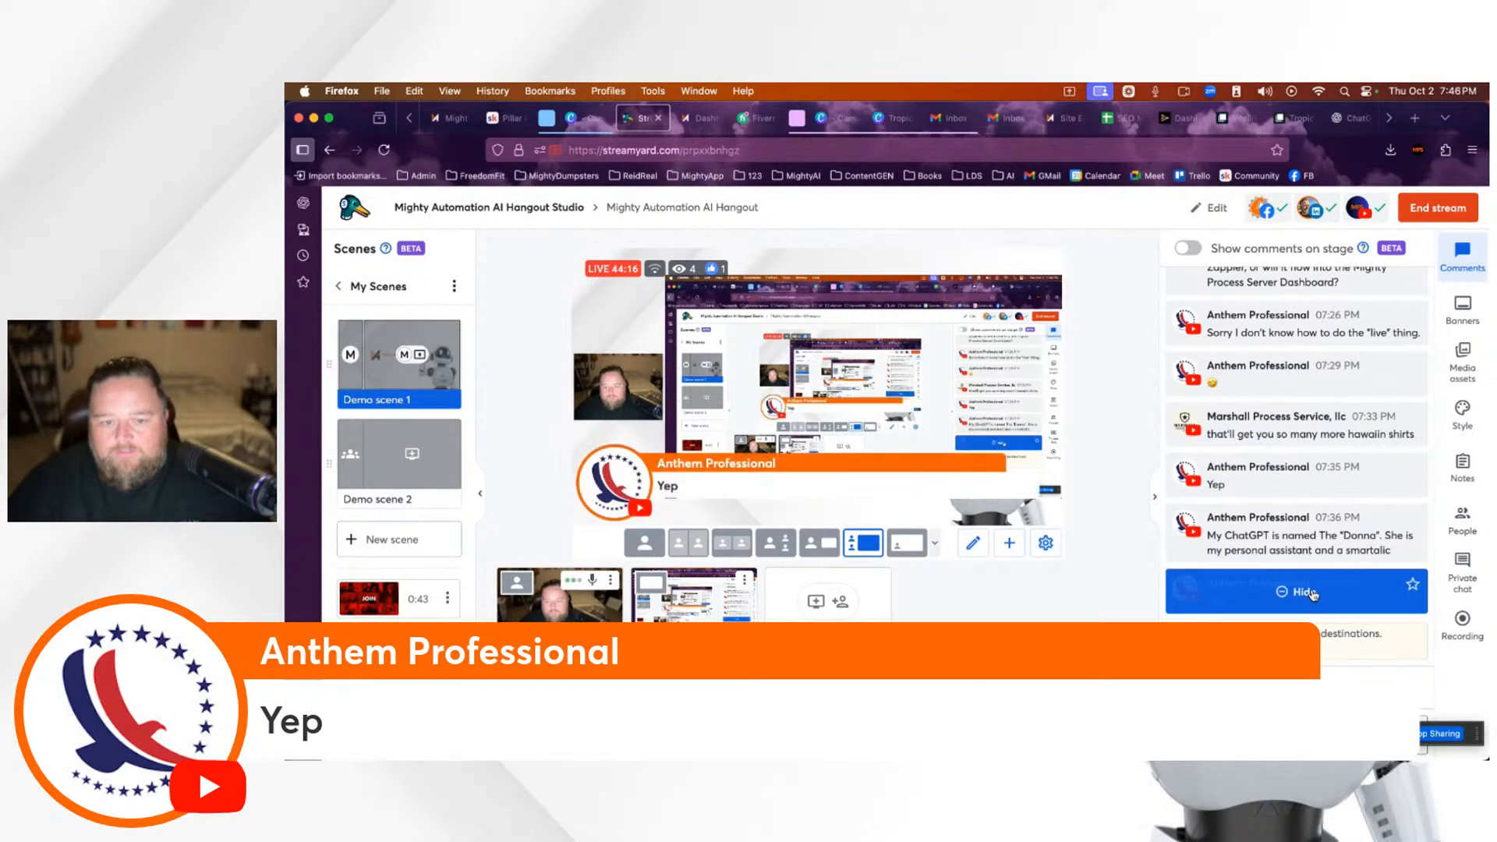
{"action": "left_click", "coordinate": [1312, 592]}
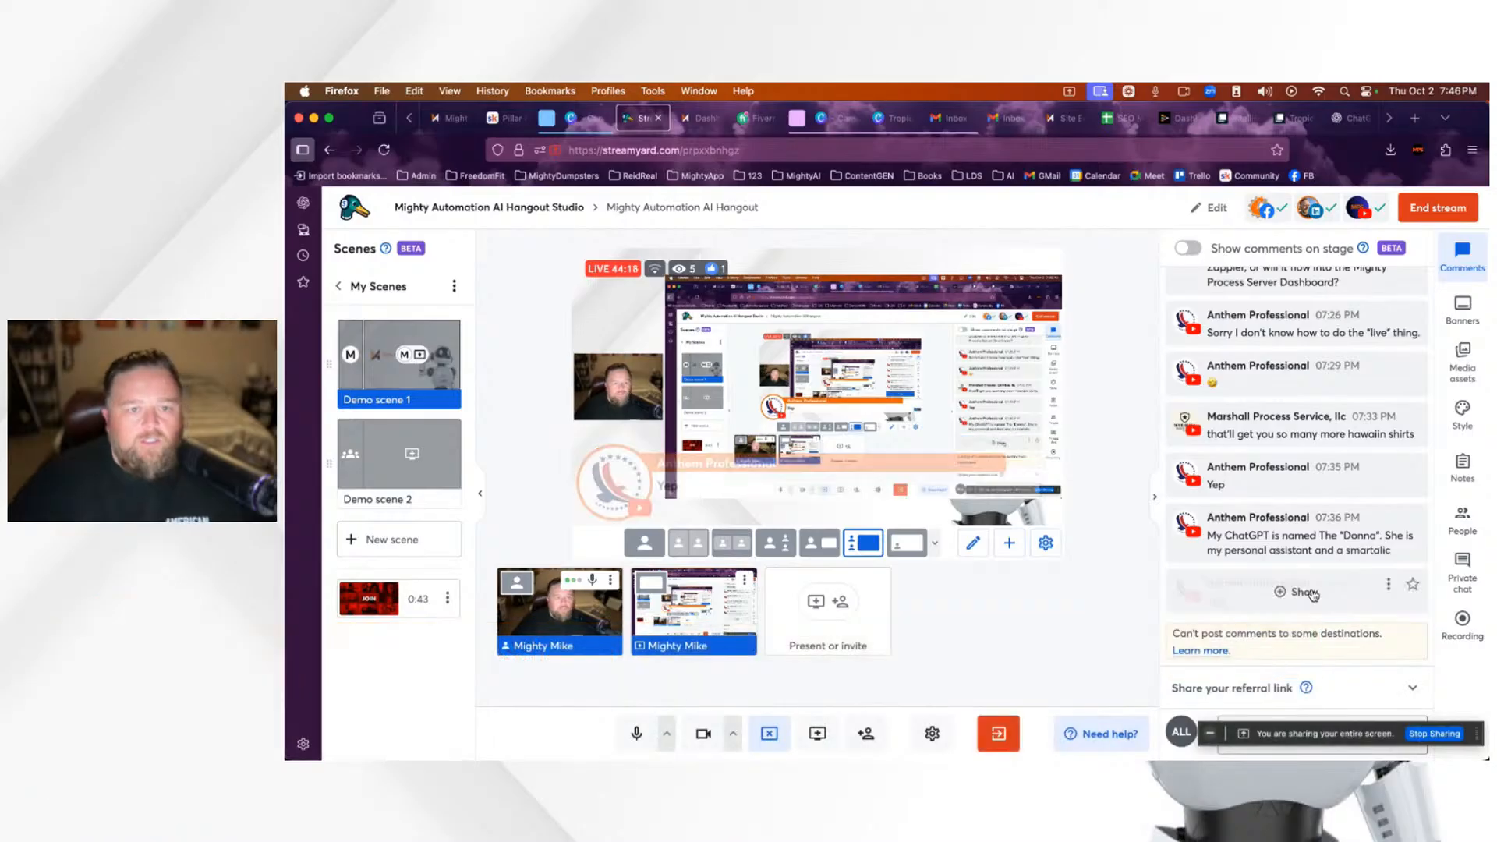
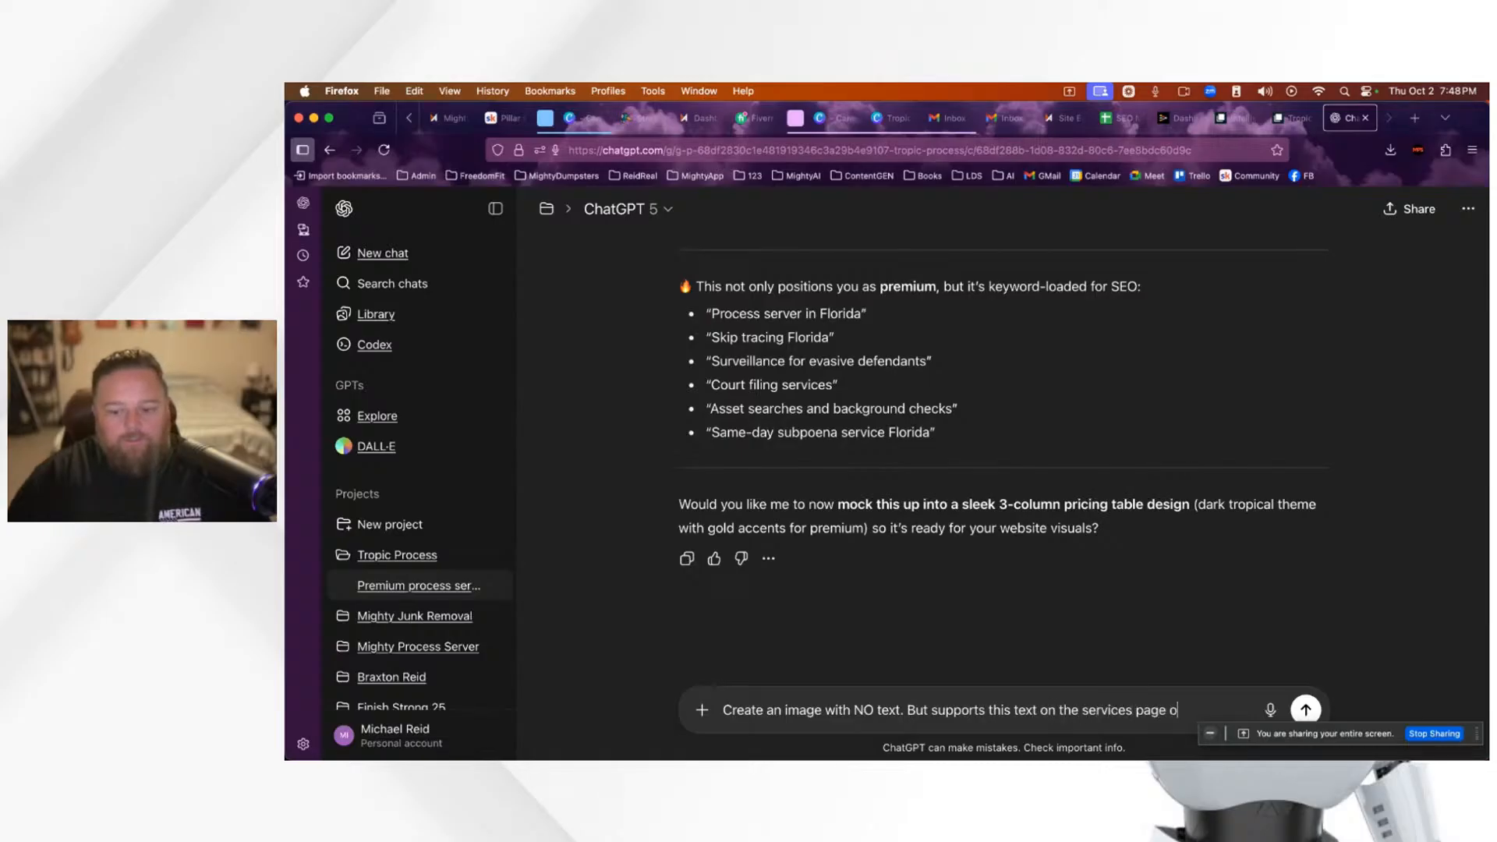
Step: Paste the image prompt, then copy the two 'At Tropic Process Server…' services paragraphs
{"action": "type", "text": "ite:"}
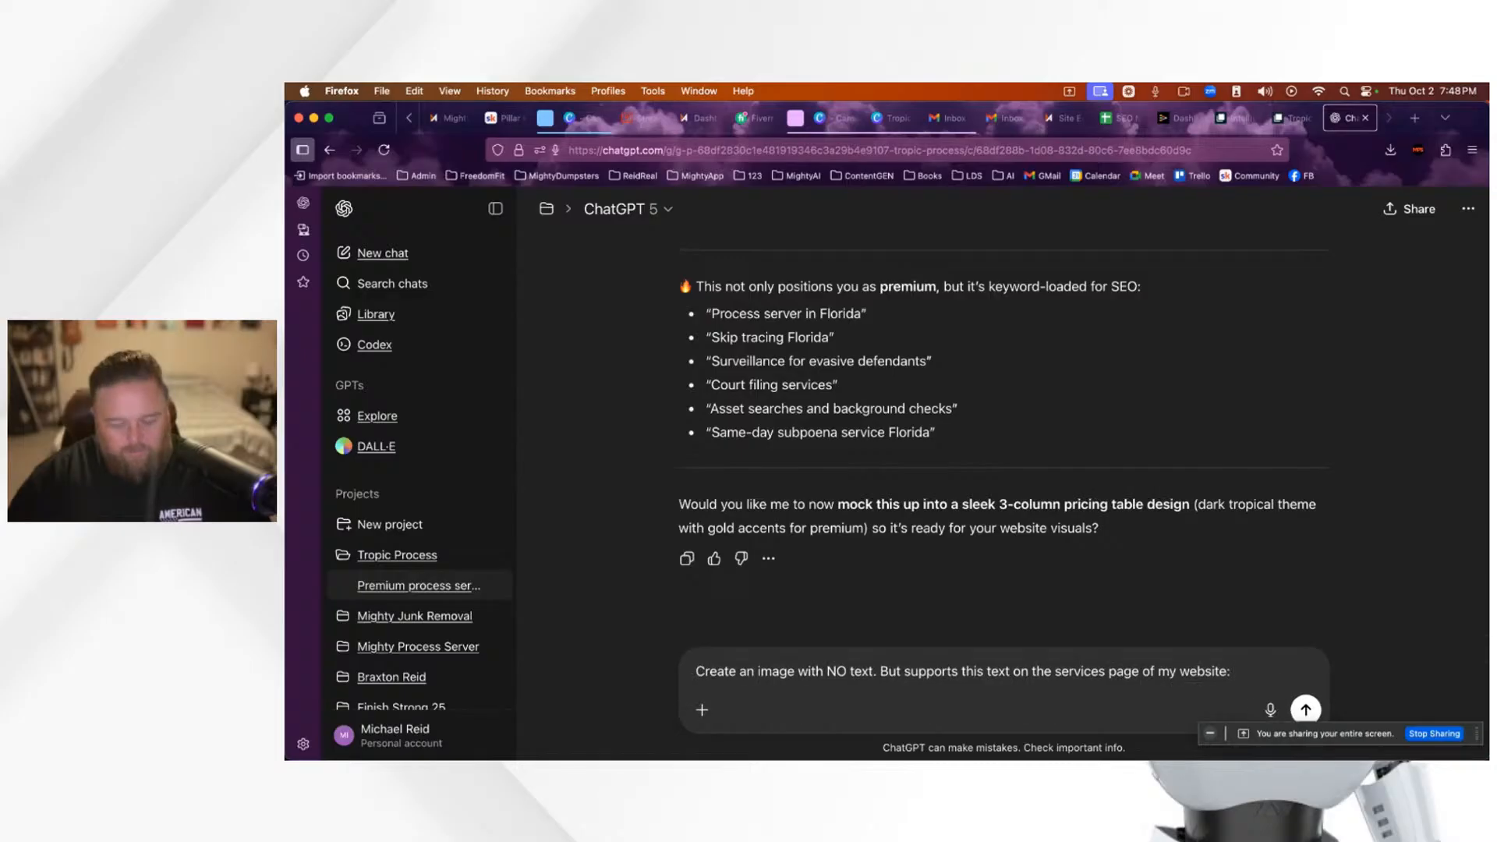
{"action": "type", "text": "#27b7c4"}
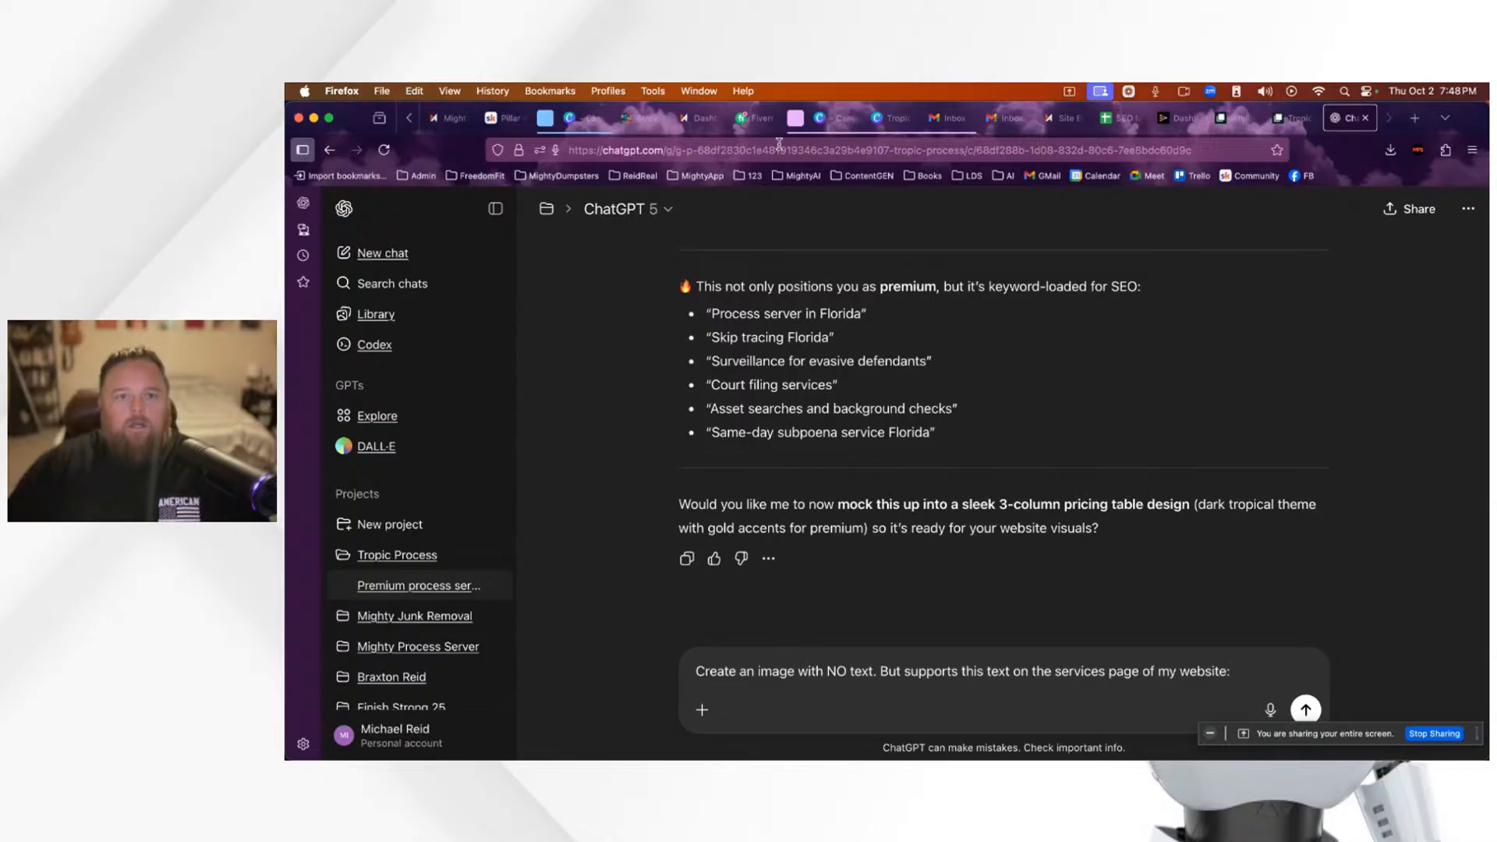
{"action": "scroll", "coordinate": [1007, 414], "scroll_direction": "up", "scroll_amount": 4}
{"action": "scroll", "coordinate": [1007, 415], "scroll_direction": "up", "scroll_amount": 15}
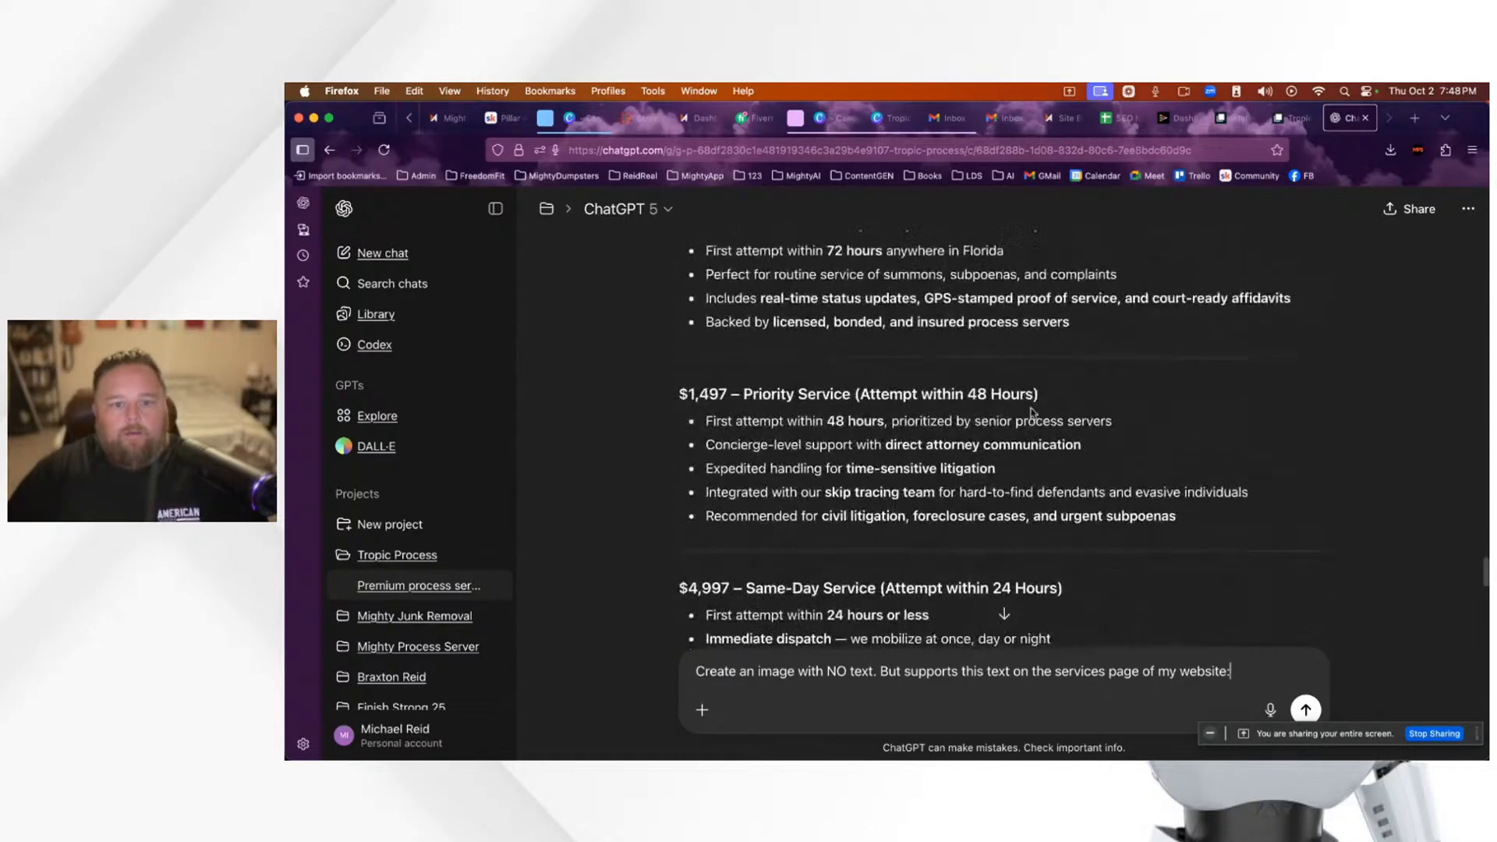
{"action": "scroll", "coordinate": [1032, 413], "scroll_direction": "down", "scroll_amount": 3}
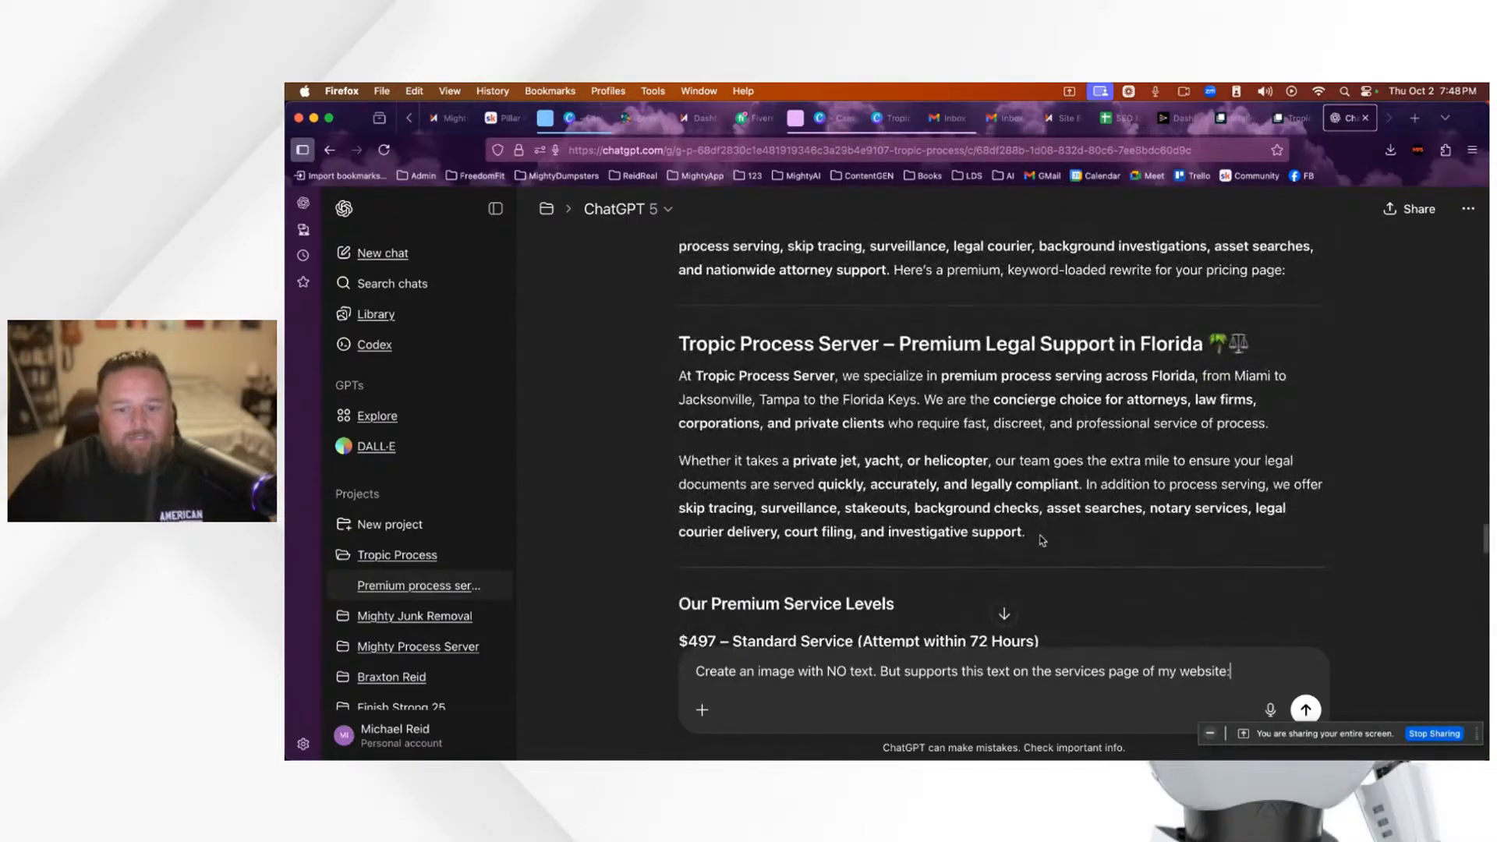
{"action": "left_click_drag", "start_coordinate": [1043, 538], "coordinate": [676, 373]}
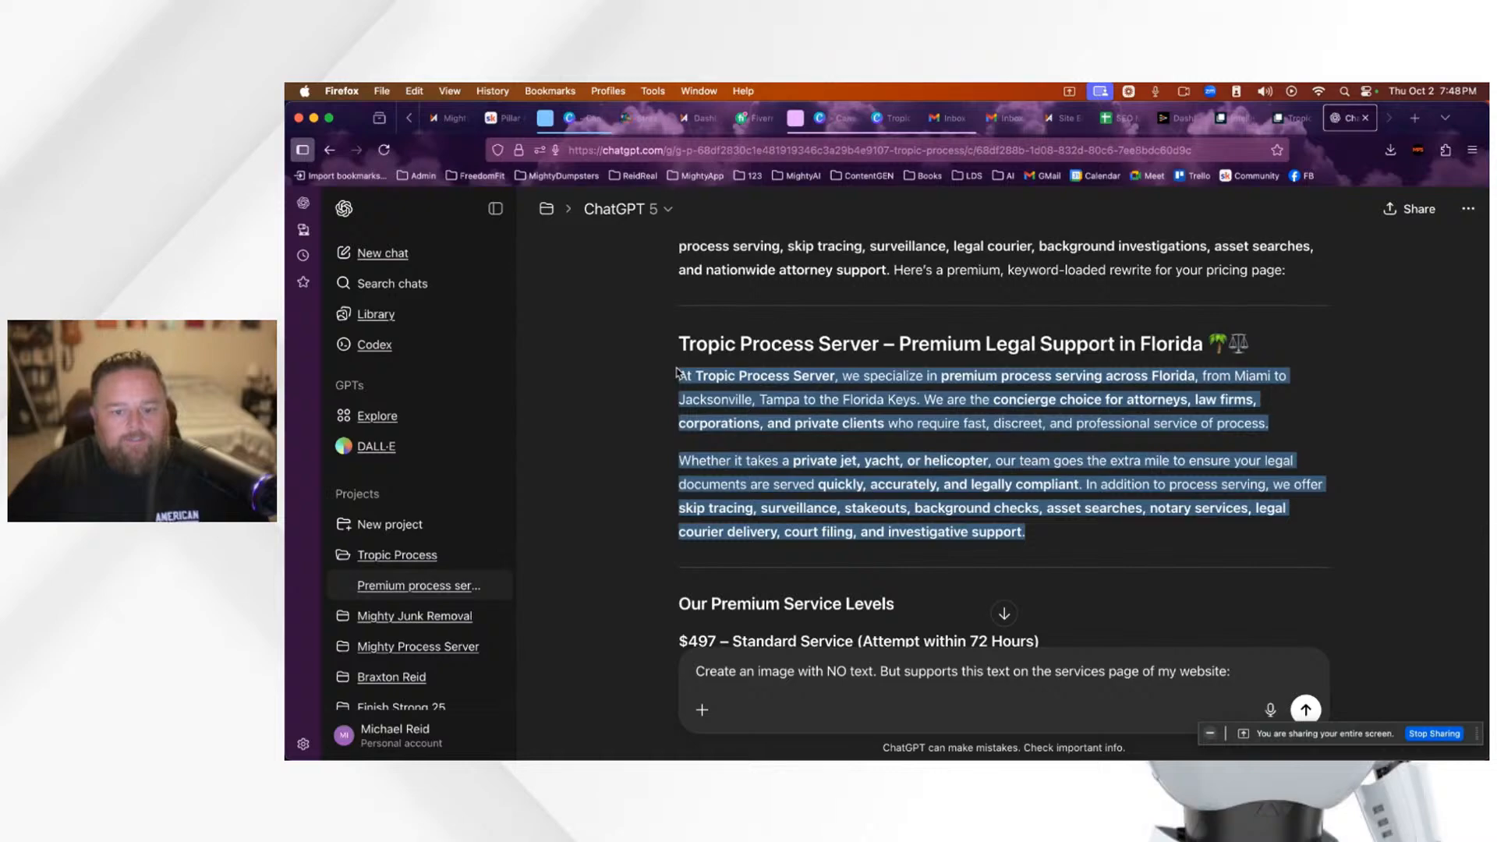
{"action": "key", "text": "super+c"}
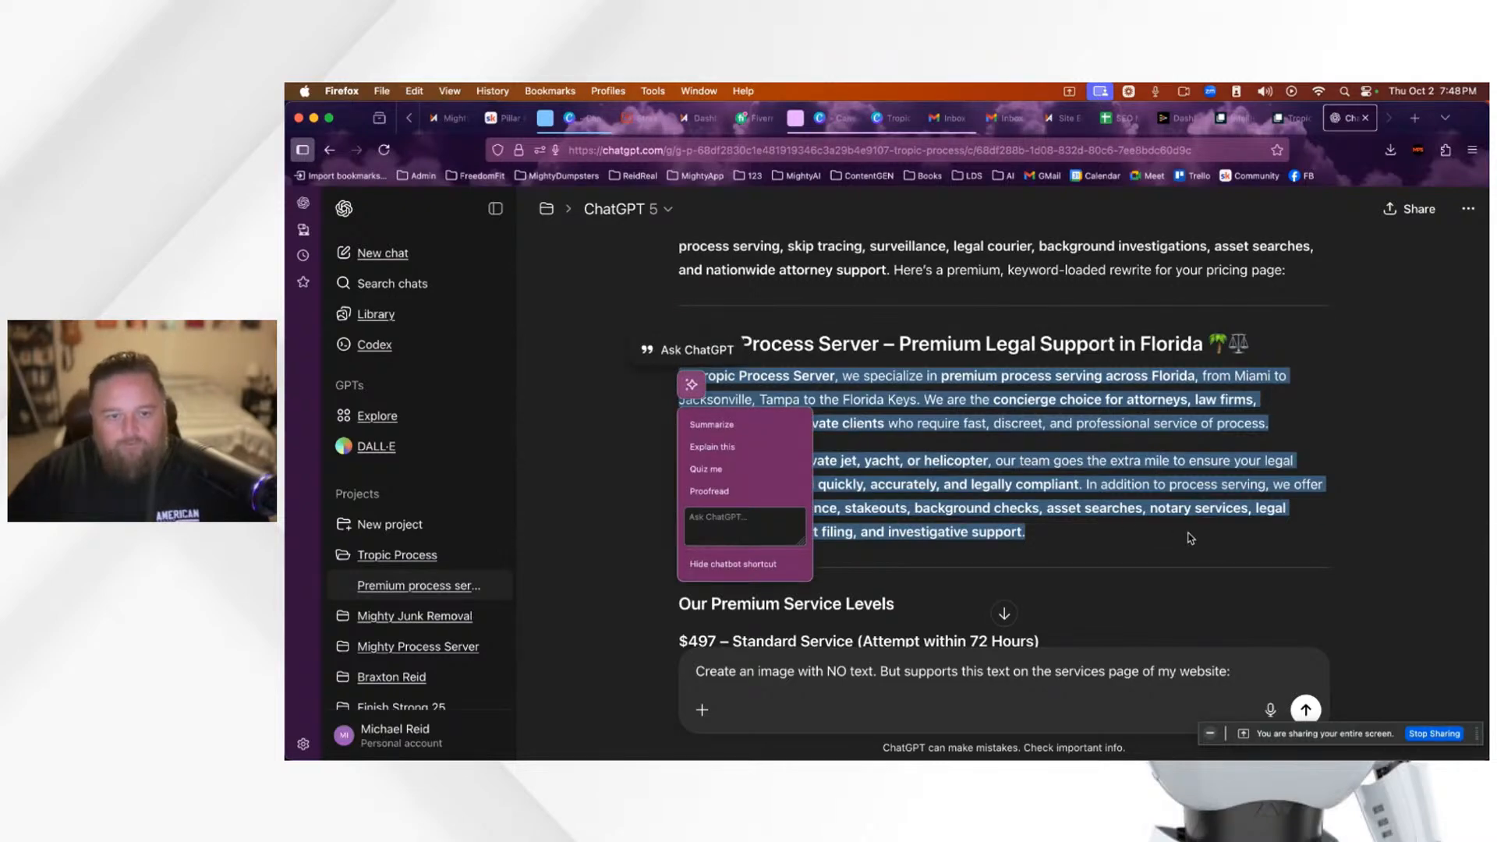
Step: Append the services paragraphs to the image prompt and send the request
{"action": "scroll", "coordinate": [1191, 538], "scroll_direction": "down", "scroll_amount": 15}
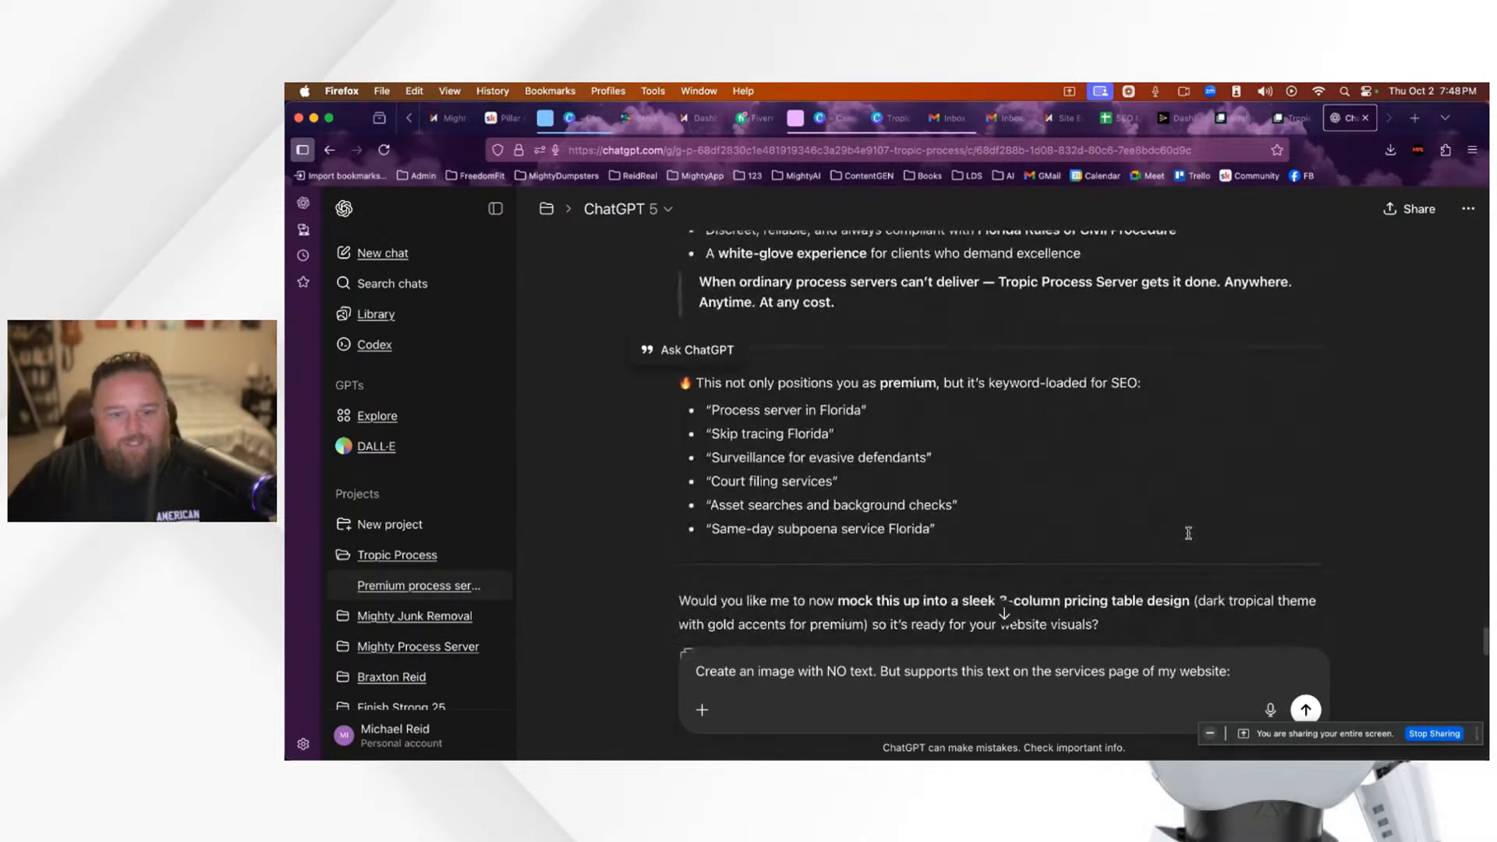
{"action": "scroll", "coordinate": [1189, 532], "scroll_direction": "down", "scroll_amount": 3}
{"action": "left_click", "coordinate": [1258, 674]}
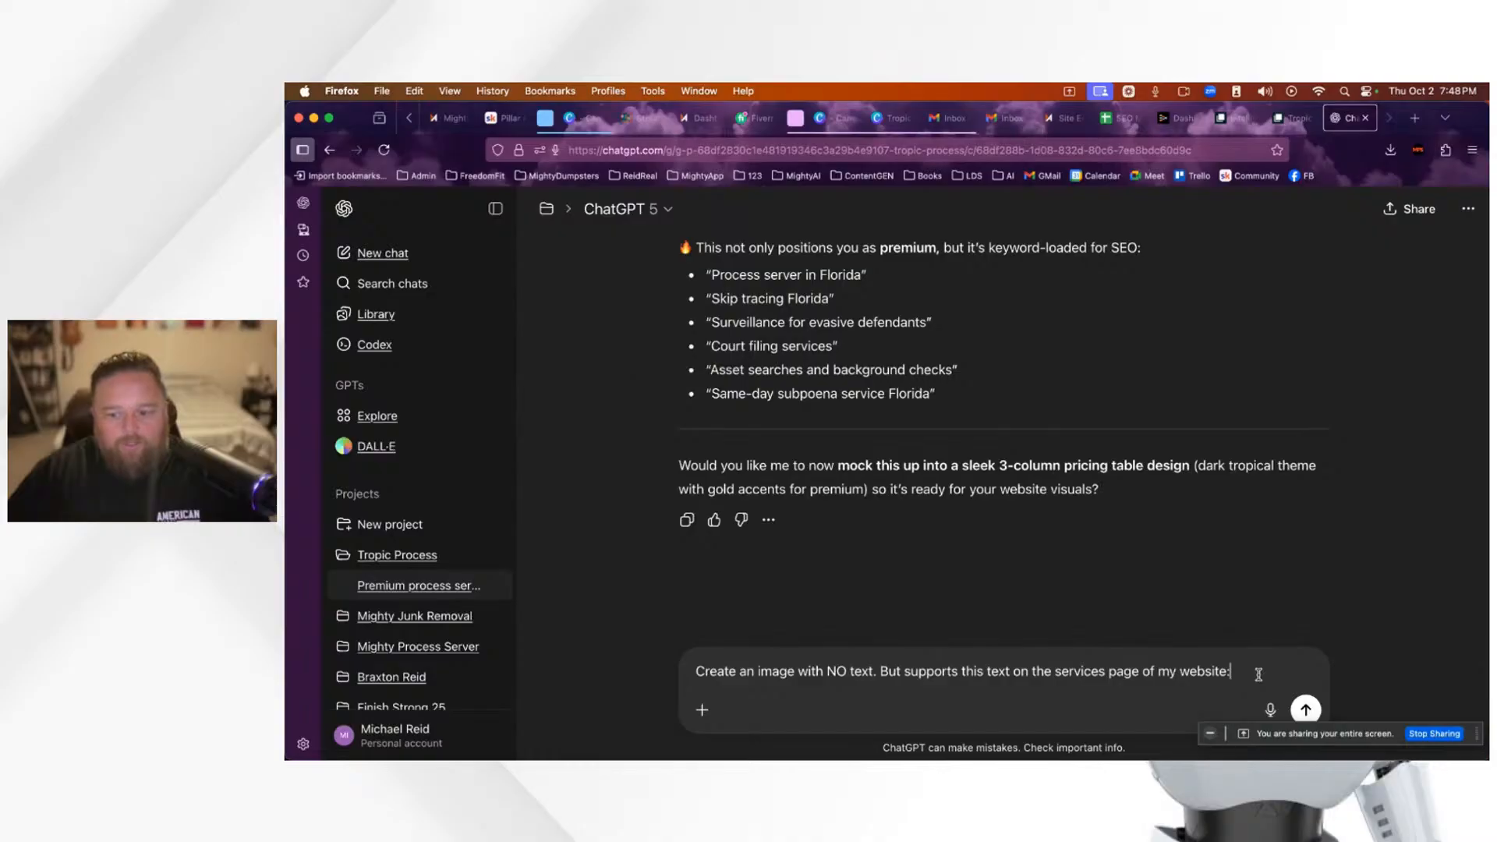
{"action": "key", "text": "super+v"}
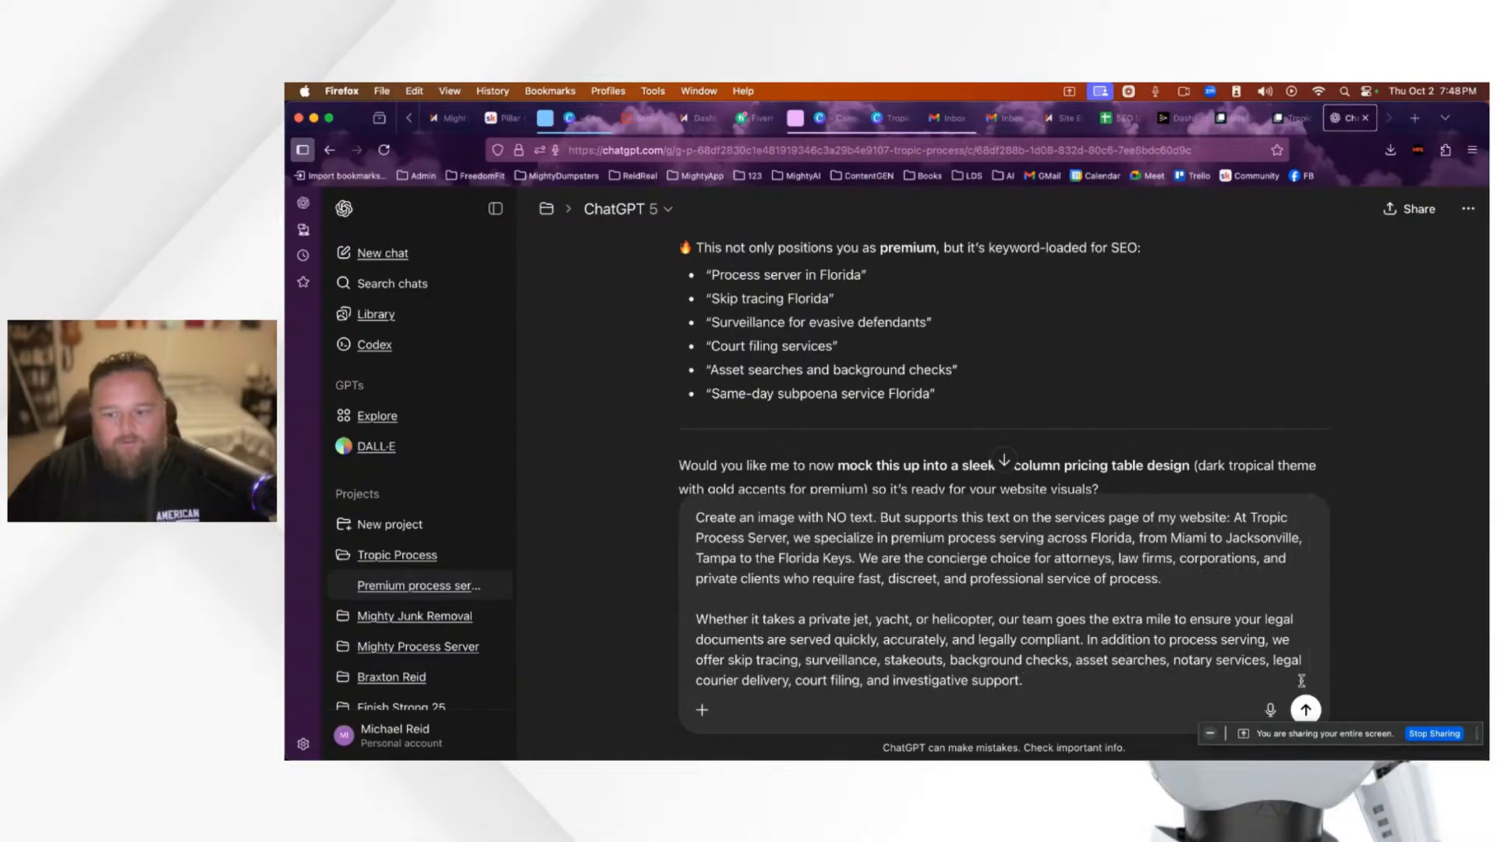
{"action": "left_click", "coordinate": [1307, 712]}
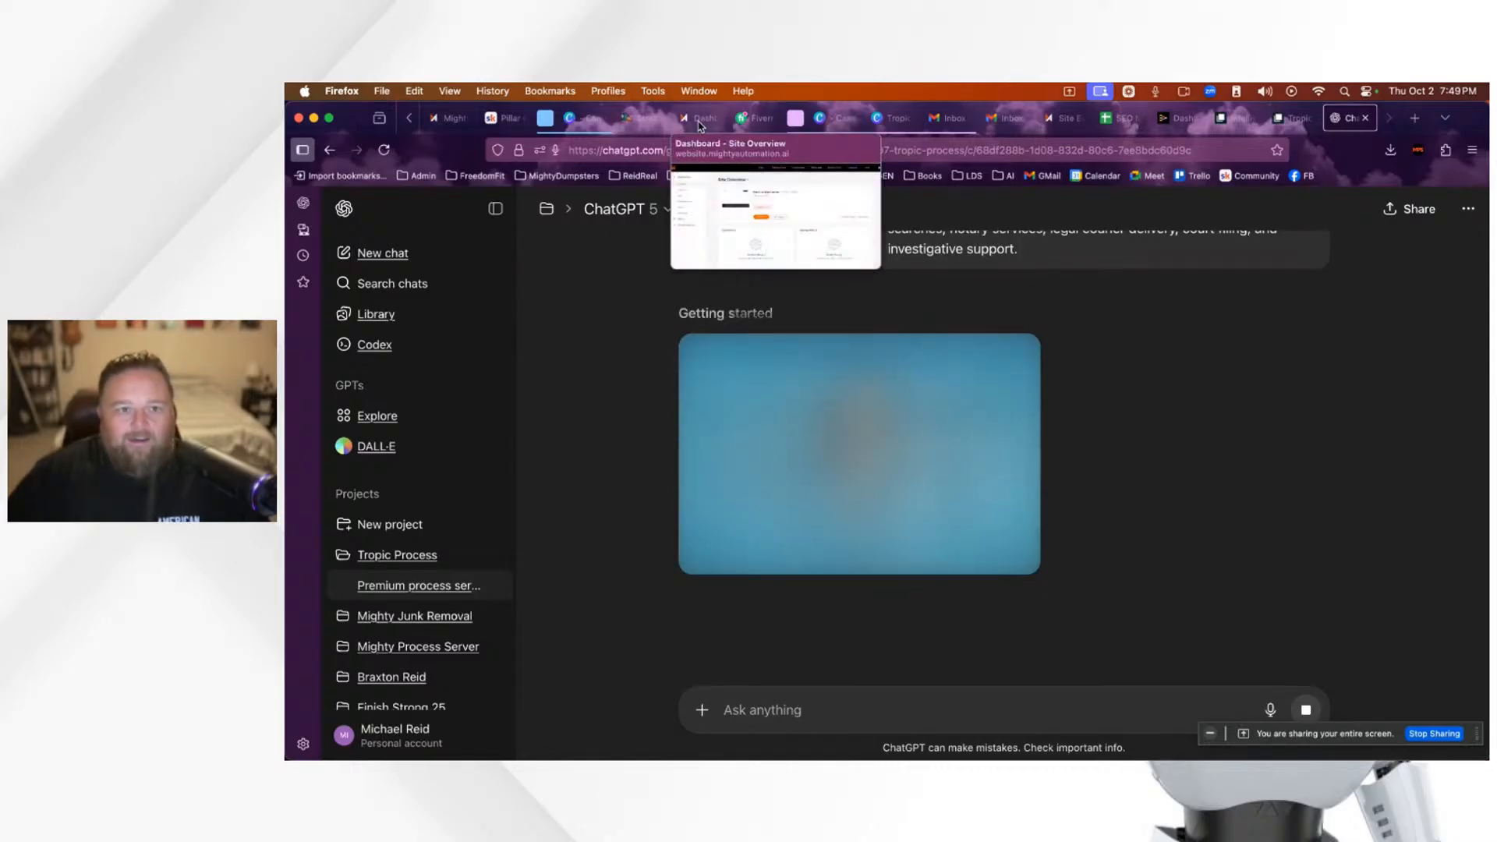
Step: In StreamYard, show the viewer's hidden comment about naming their ChatGPT, then go back to ChatGPT
{"action": "left_click", "coordinate": [652, 123]}
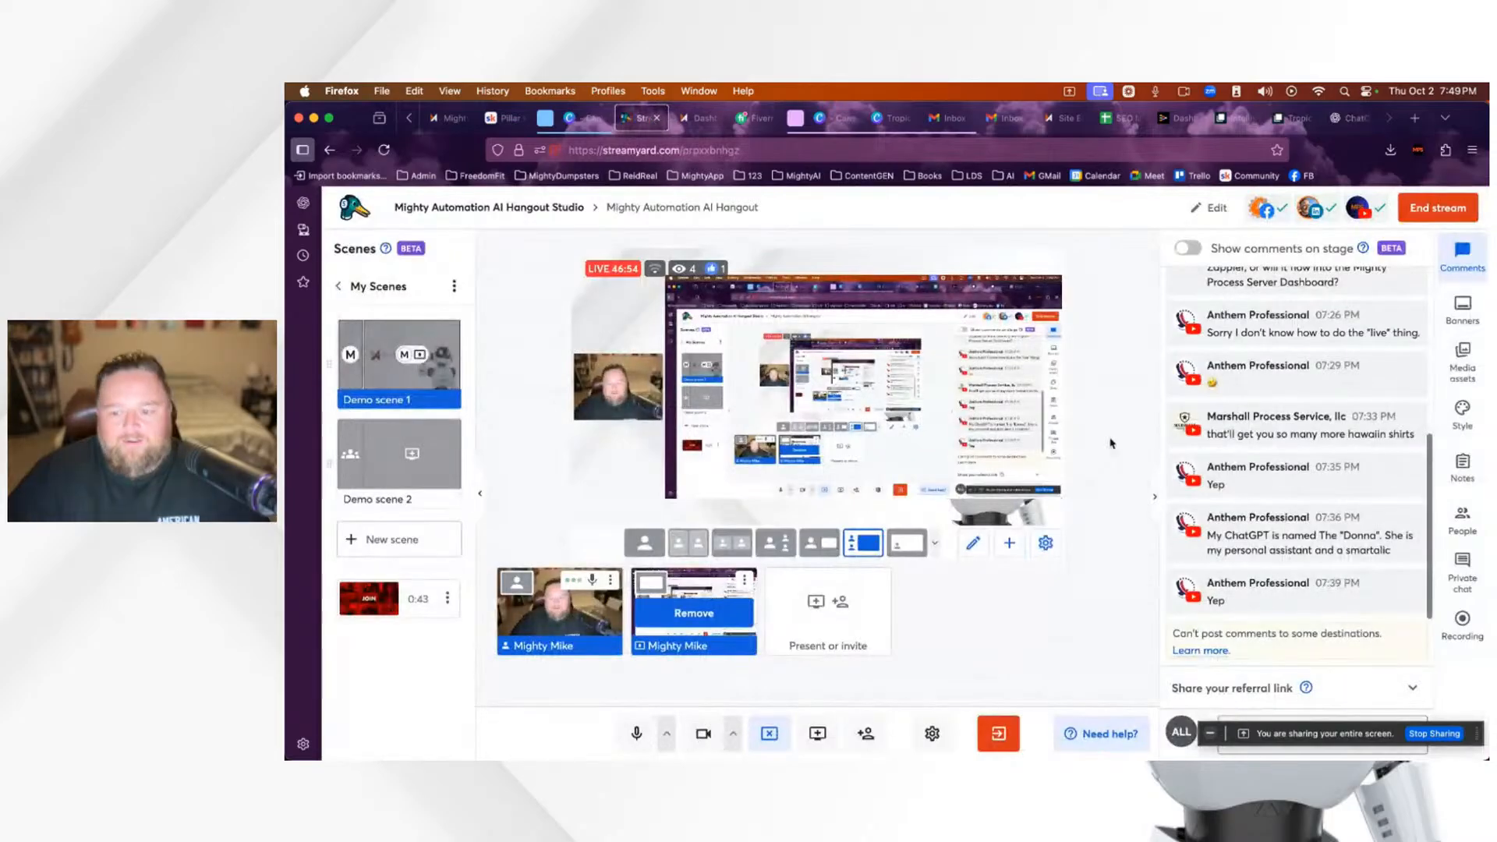
{"action": "mouse_move", "coordinate": [1364, 563]}
{"action": "left_click", "coordinate": [1299, 534]}
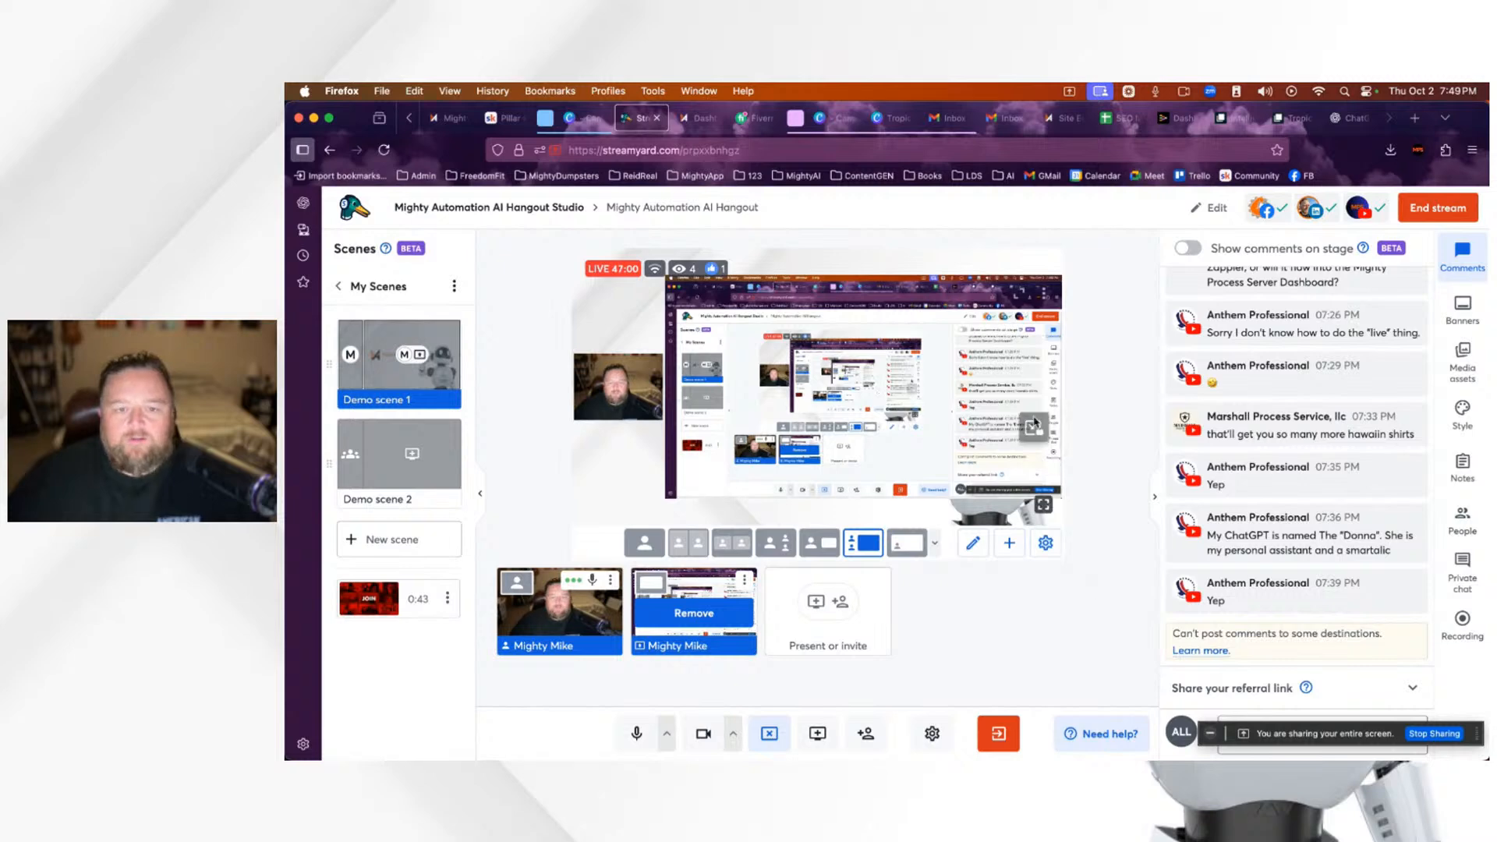
{"action": "scroll", "coordinate": [1300, 505], "scroll_direction": "down", "scroll_amount": 2}
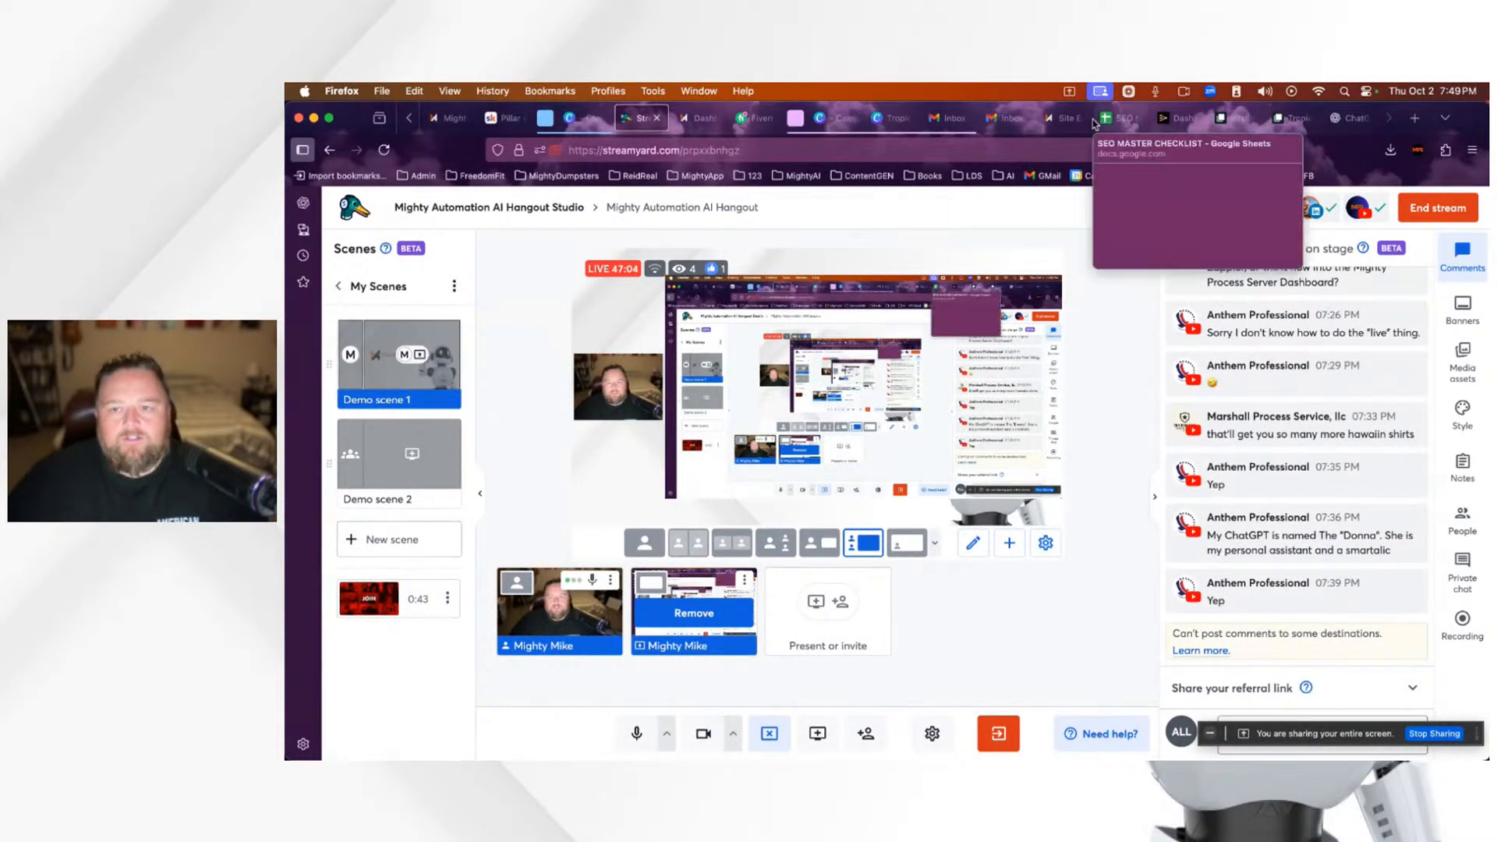
{"action": "mouse_move", "coordinate": [1074, 123]}
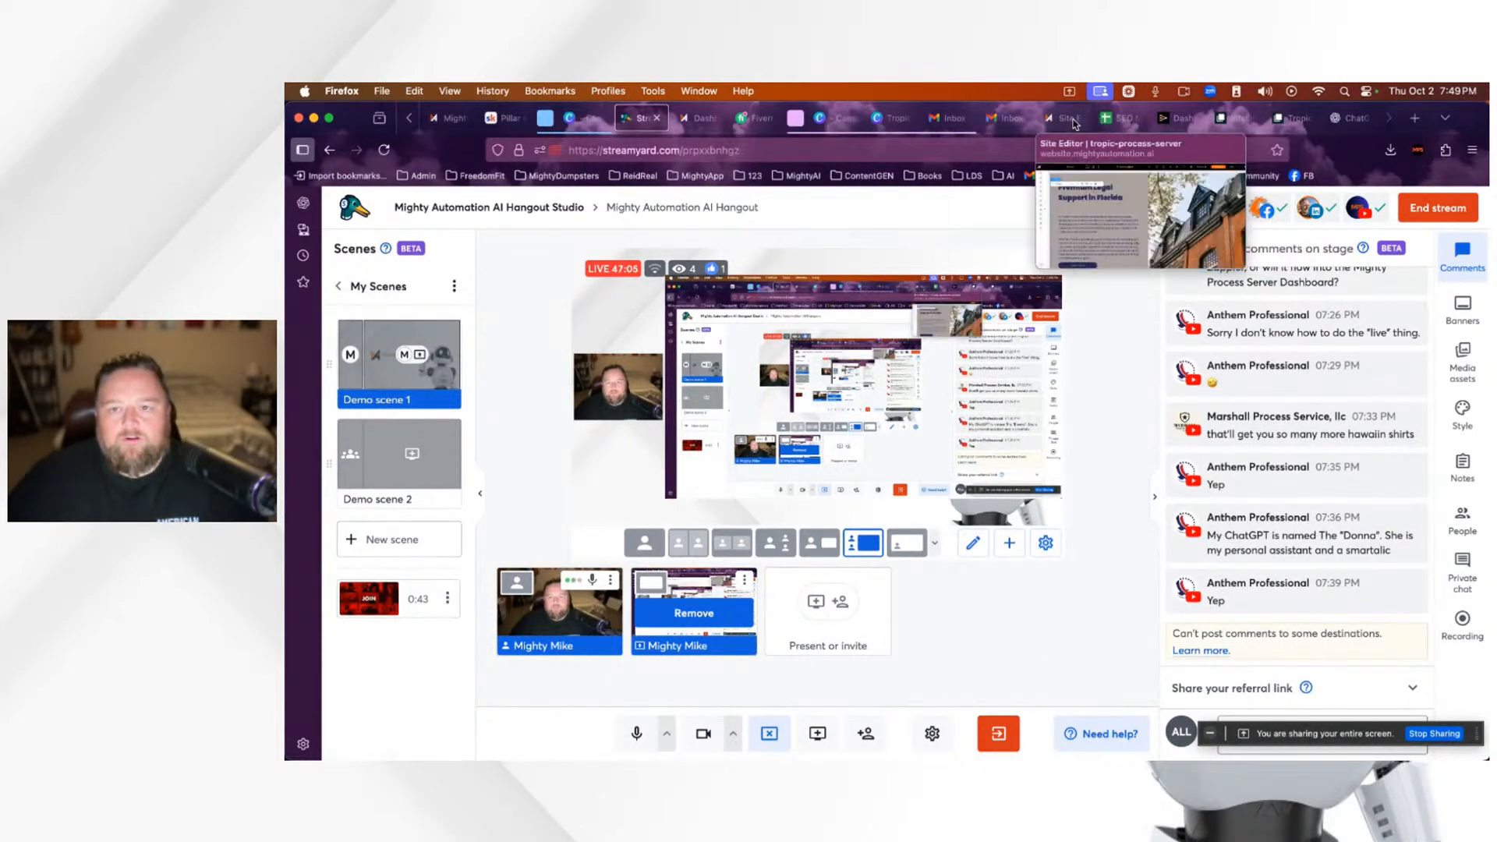
{"action": "left_click", "coordinate": [1349, 117]}
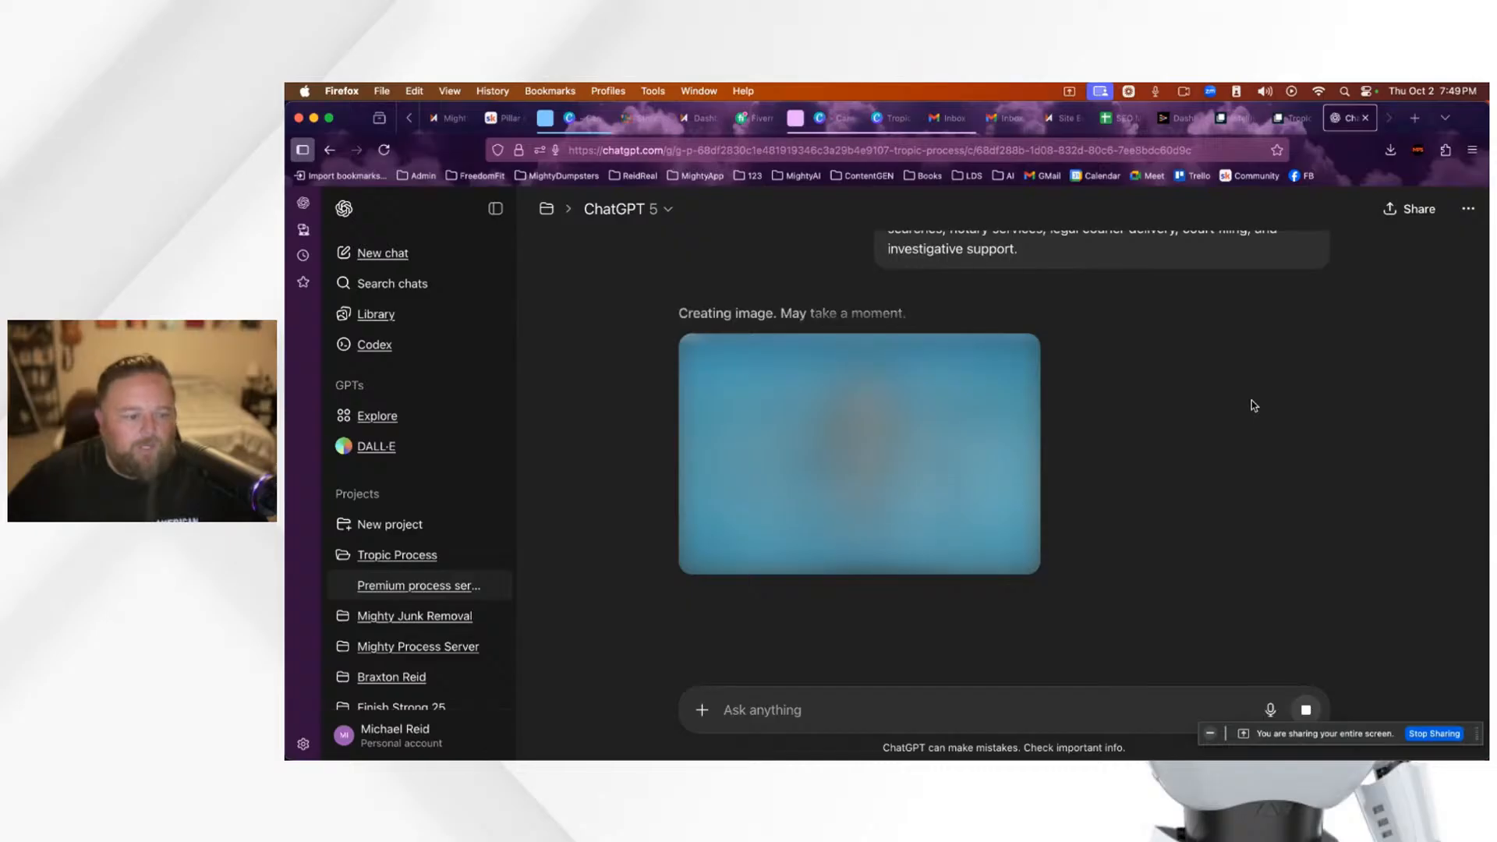
Step: Once the suited man, jet and helicopter image finishes, download it as a PNG
{"action": "scroll", "coordinate": [1241, 401], "scroll_direction": "up", "scroll_amount": 3}
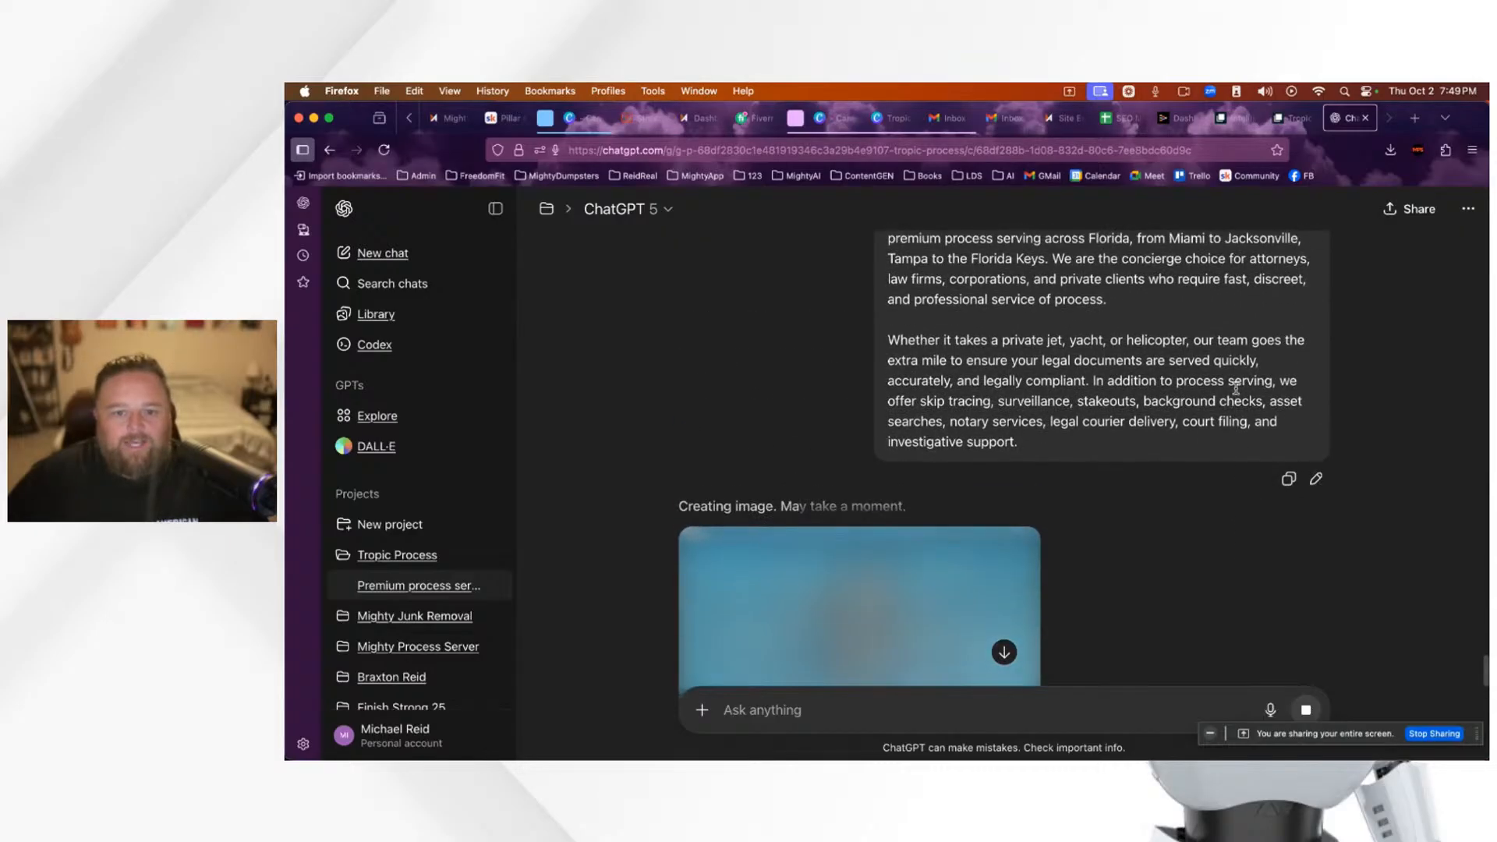
{"action": "scroll", "coordinate": [1236, 387], "scroll_direction": "up", "scroll_amount": 1}
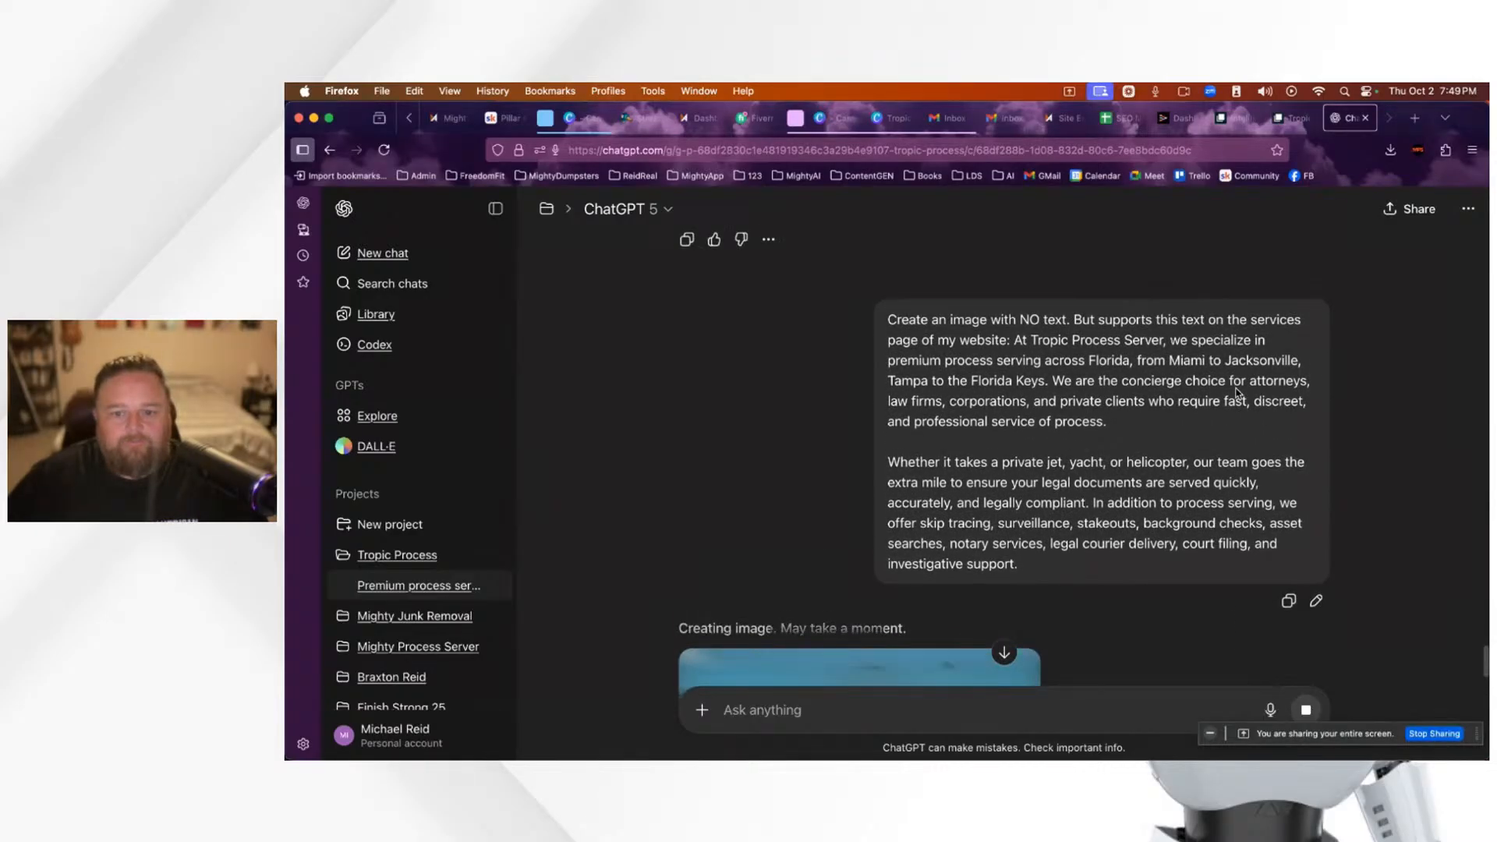
{"action": "scroll", "coordinate": [1236, 393], "scroll_direction": "down", "scroll_amount": 1}
{"action": "scroll", "coordinate": [1238, 393], "scroll_direction": "down", "scroll_amount": 1}
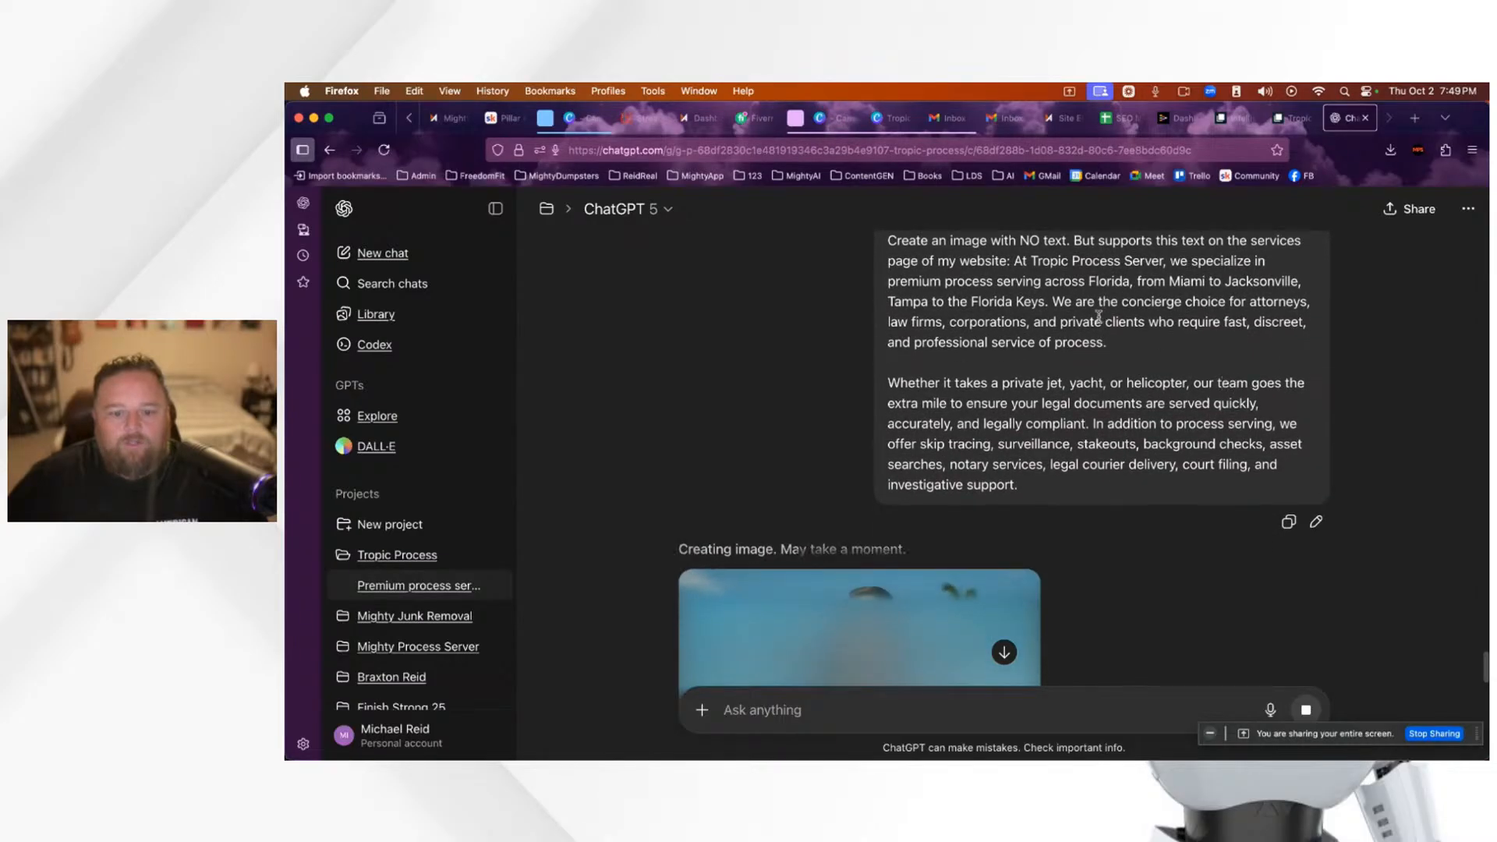
{"action": "scroll", "coordinate": [1352, 392], "scroll_direction": "down", "scroll_amount": 5}
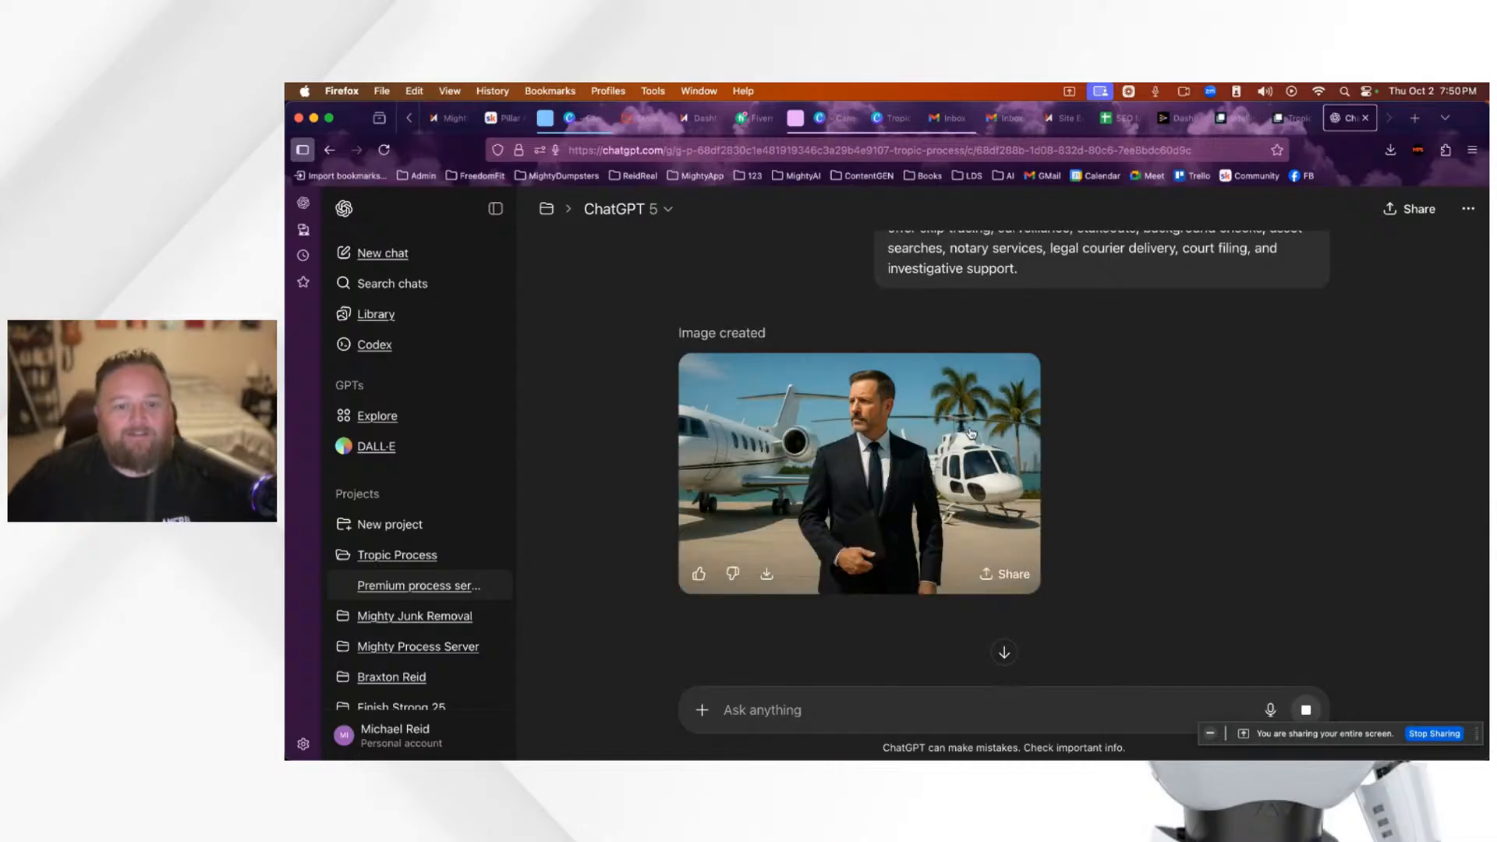
{"action": "mouse_move", "coordinate": [860, 485]}
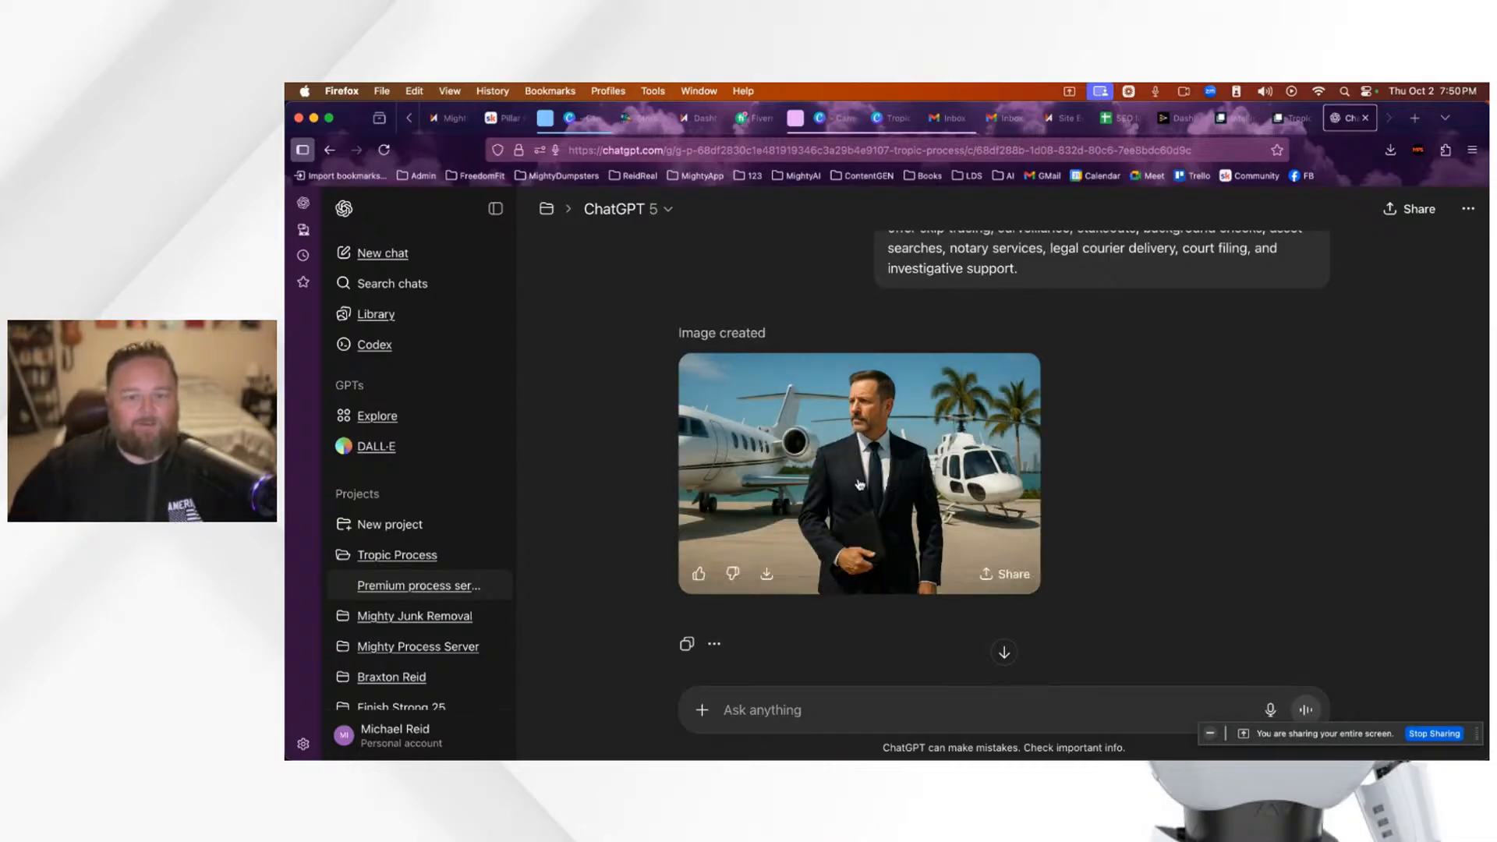
{"action": "scroll", "coordinate": [936, 467], "scroll_direction": "down", "scroll_amount": 2}
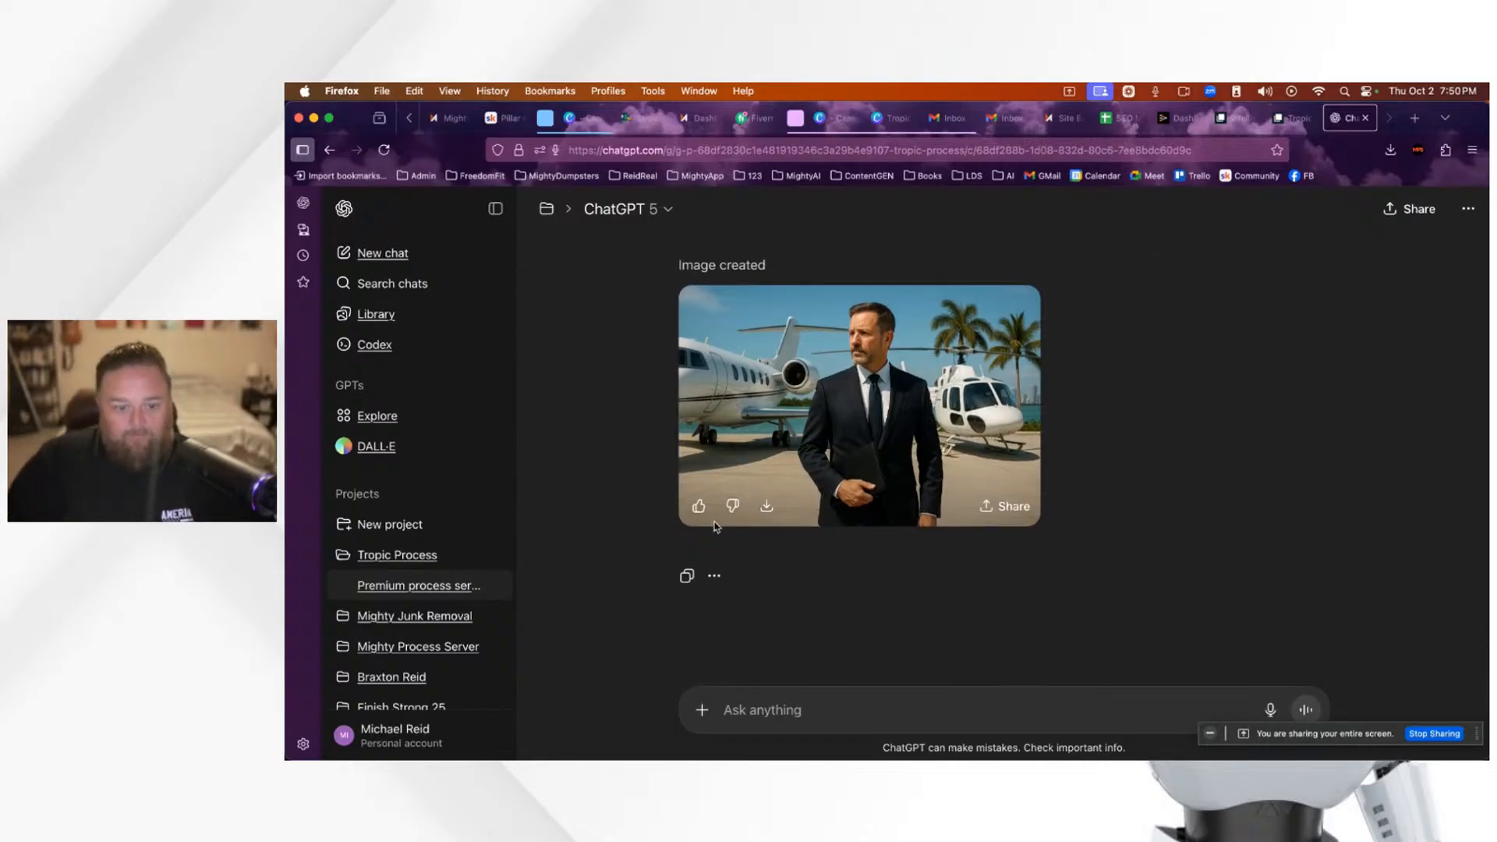
{"action": "left_click", "coordinate": [767, 509]}
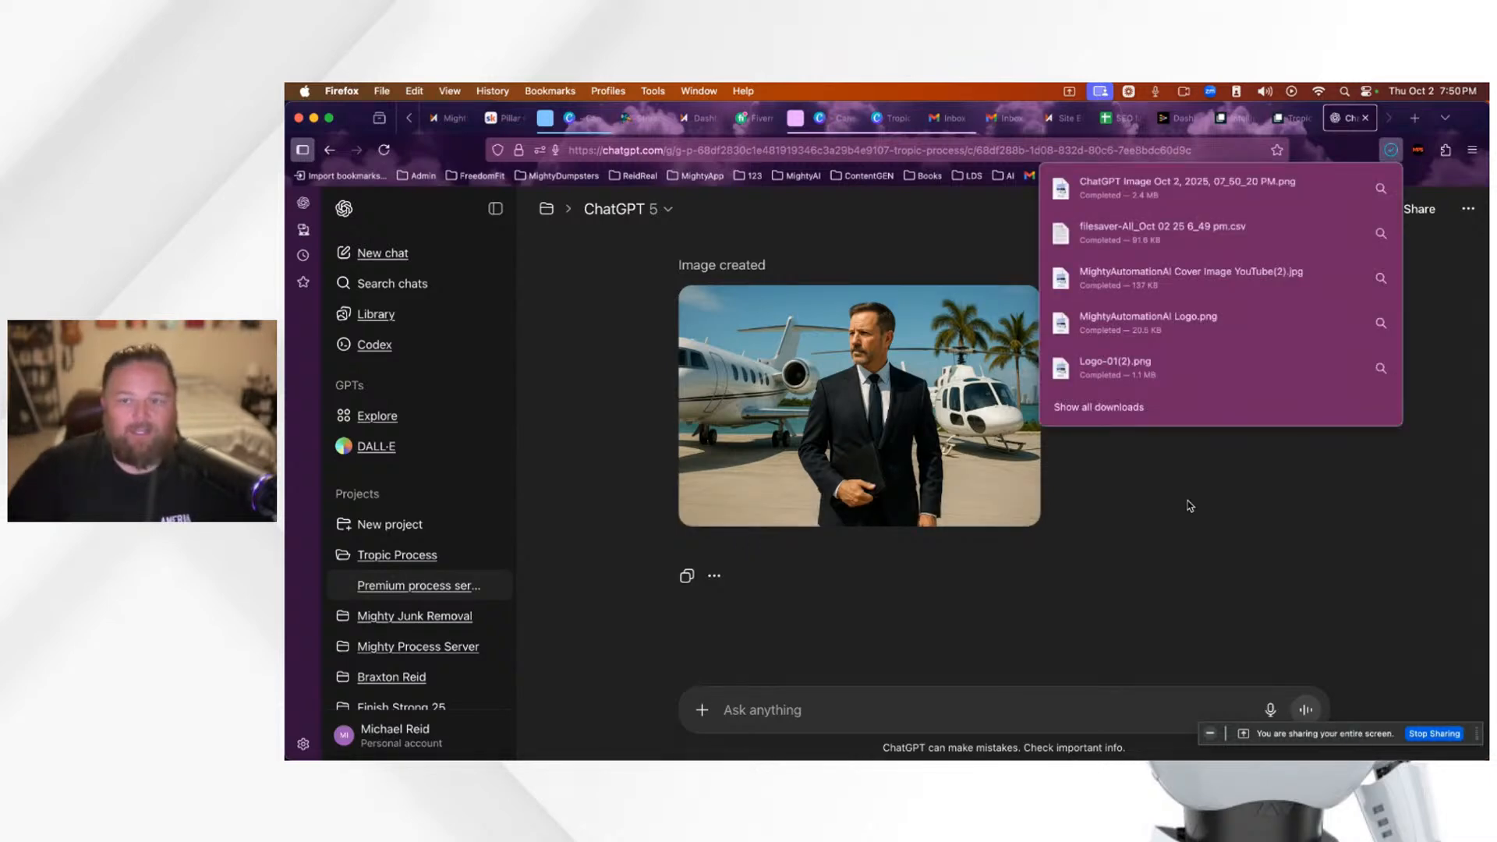
Step: On the services page, inspect the image column's and section's design settings, then close the panel
{"action": "left_click", "coordinate": [1052, 121]}
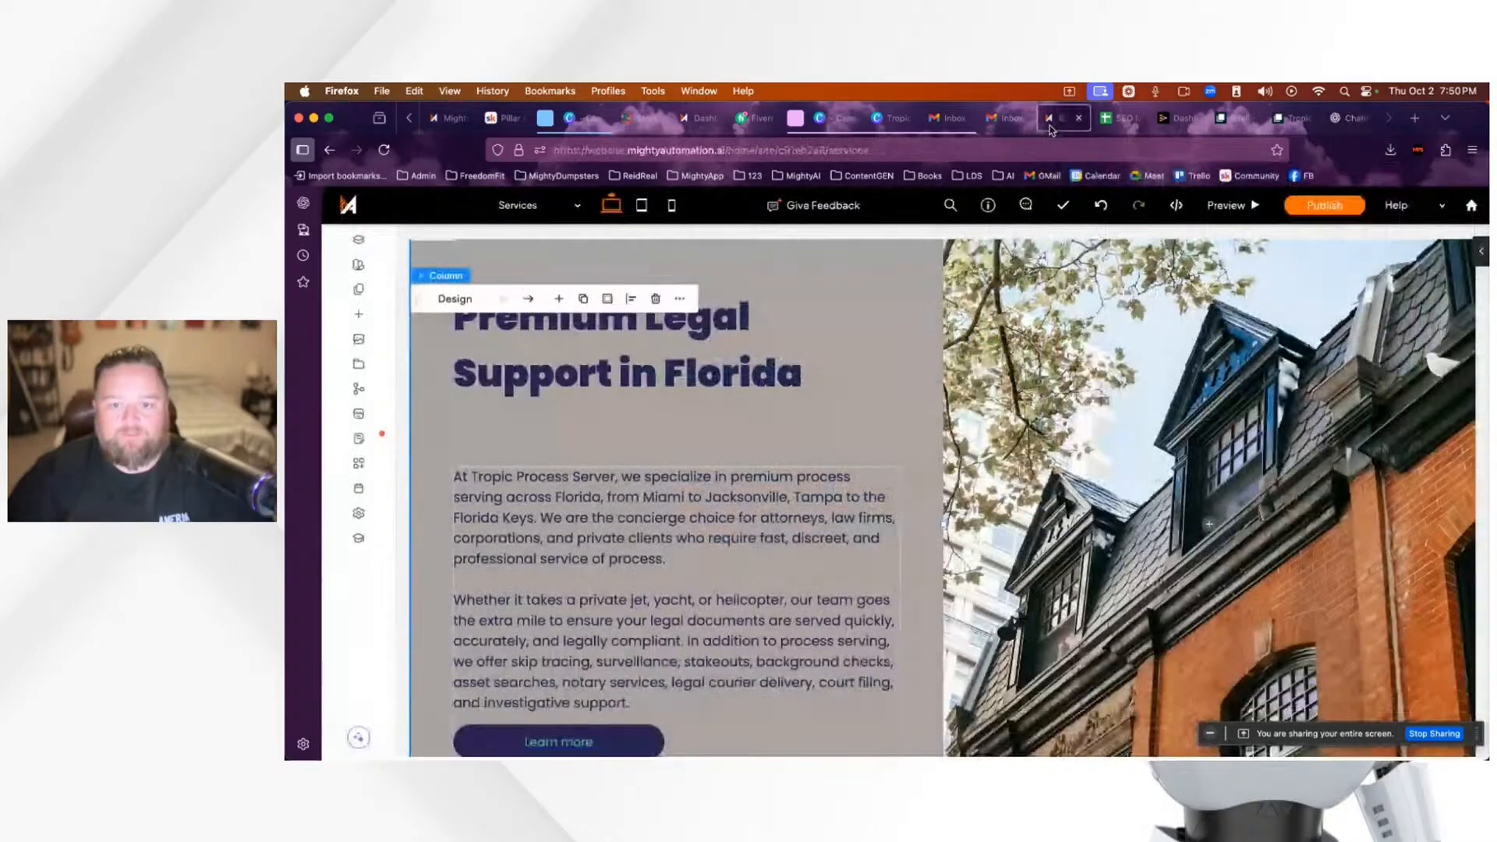
{"action": "scroll", "coordinate": [946, 468], "scroll_direction": "up", "scroll_amount": 5}
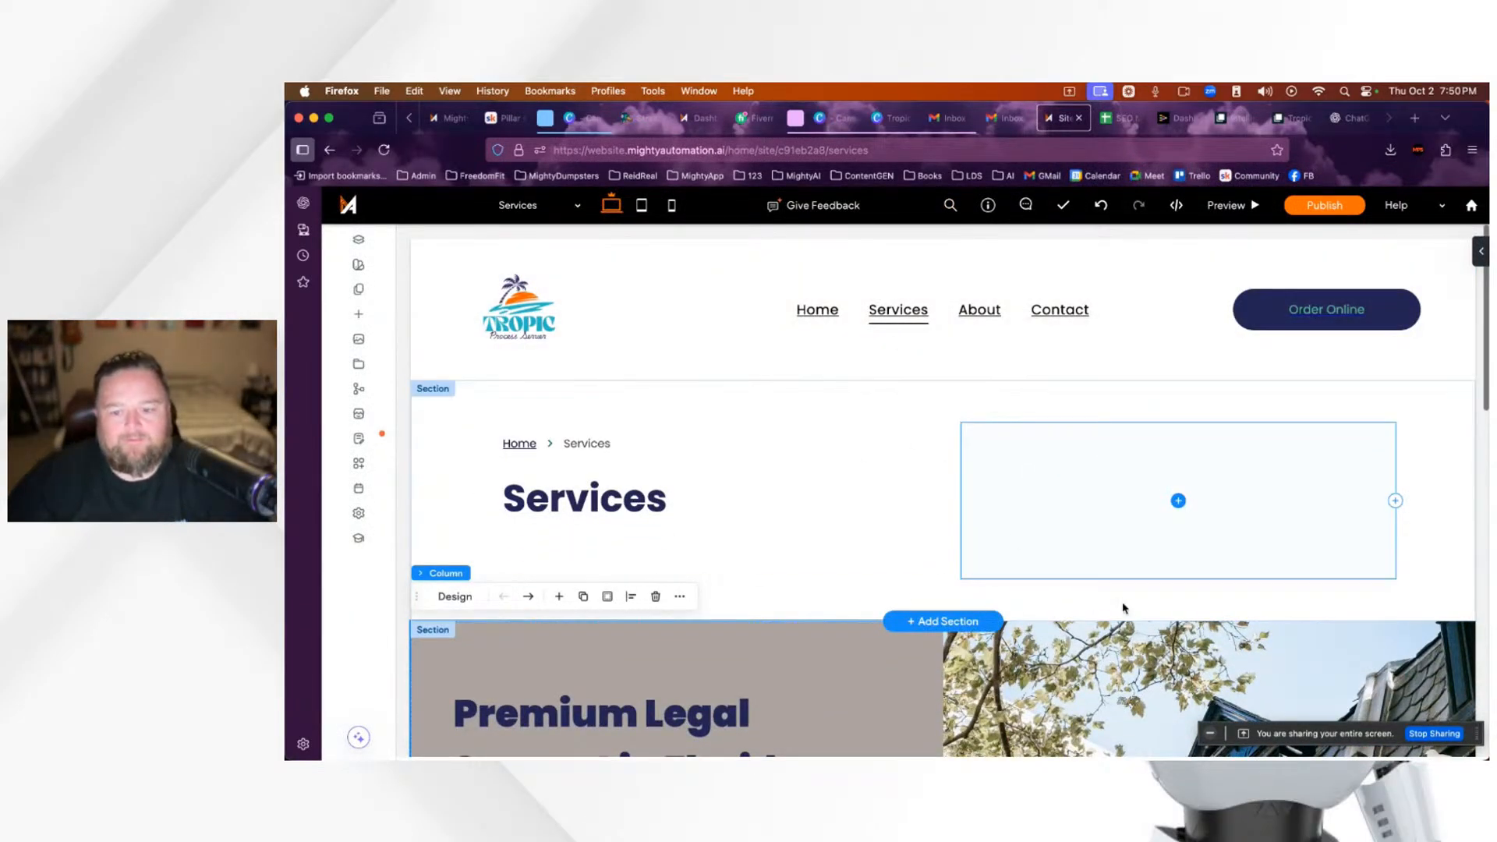
{"action": "scroll", "coordinate": [1123, 608], "scroll_direction": "down", "scroll_amount": 6}
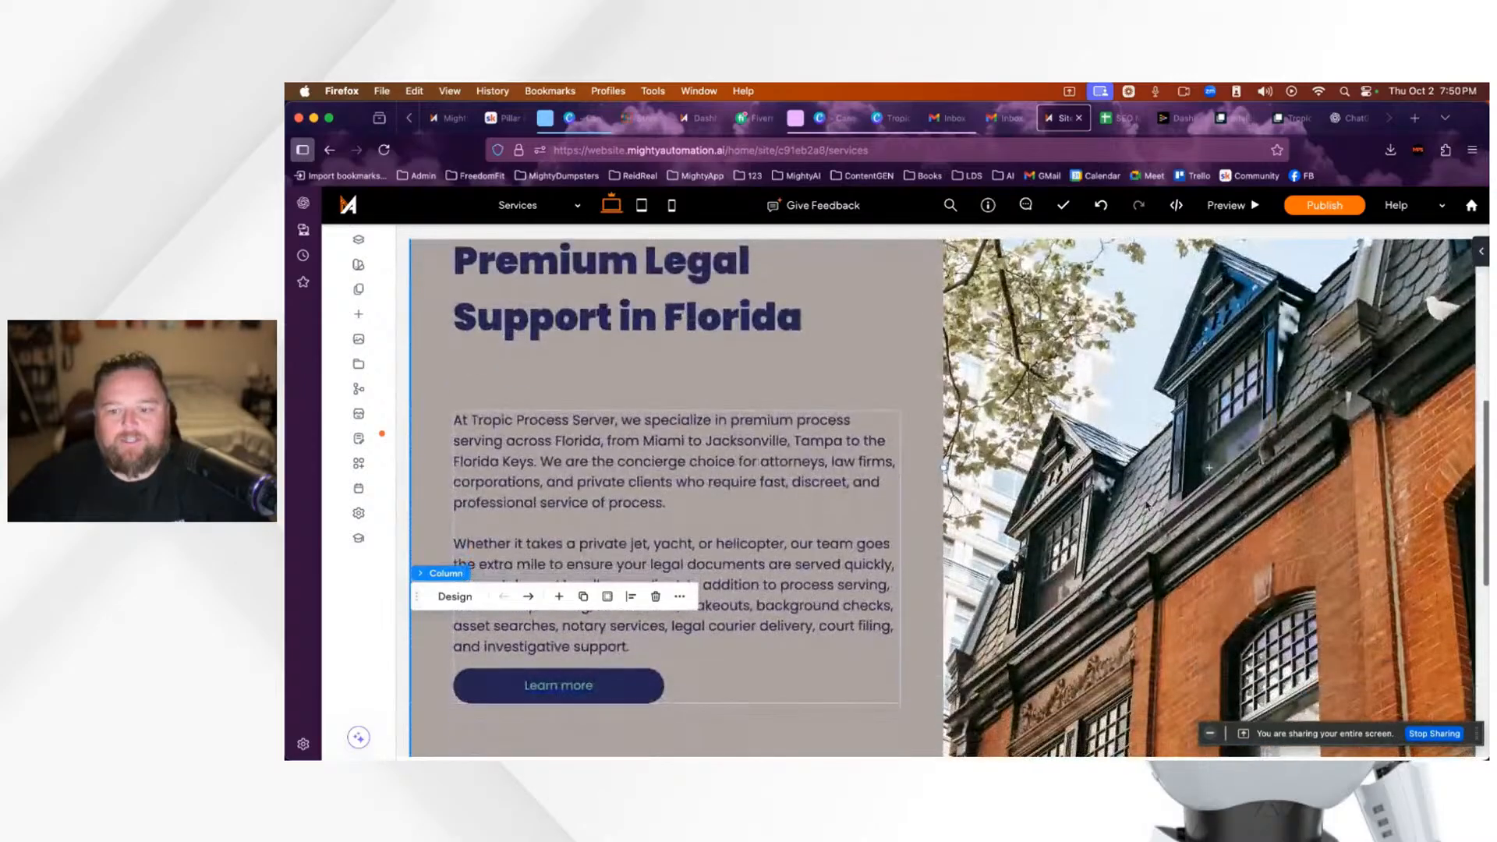
{"action": "left_click", "coordinate": [1210, 471]}
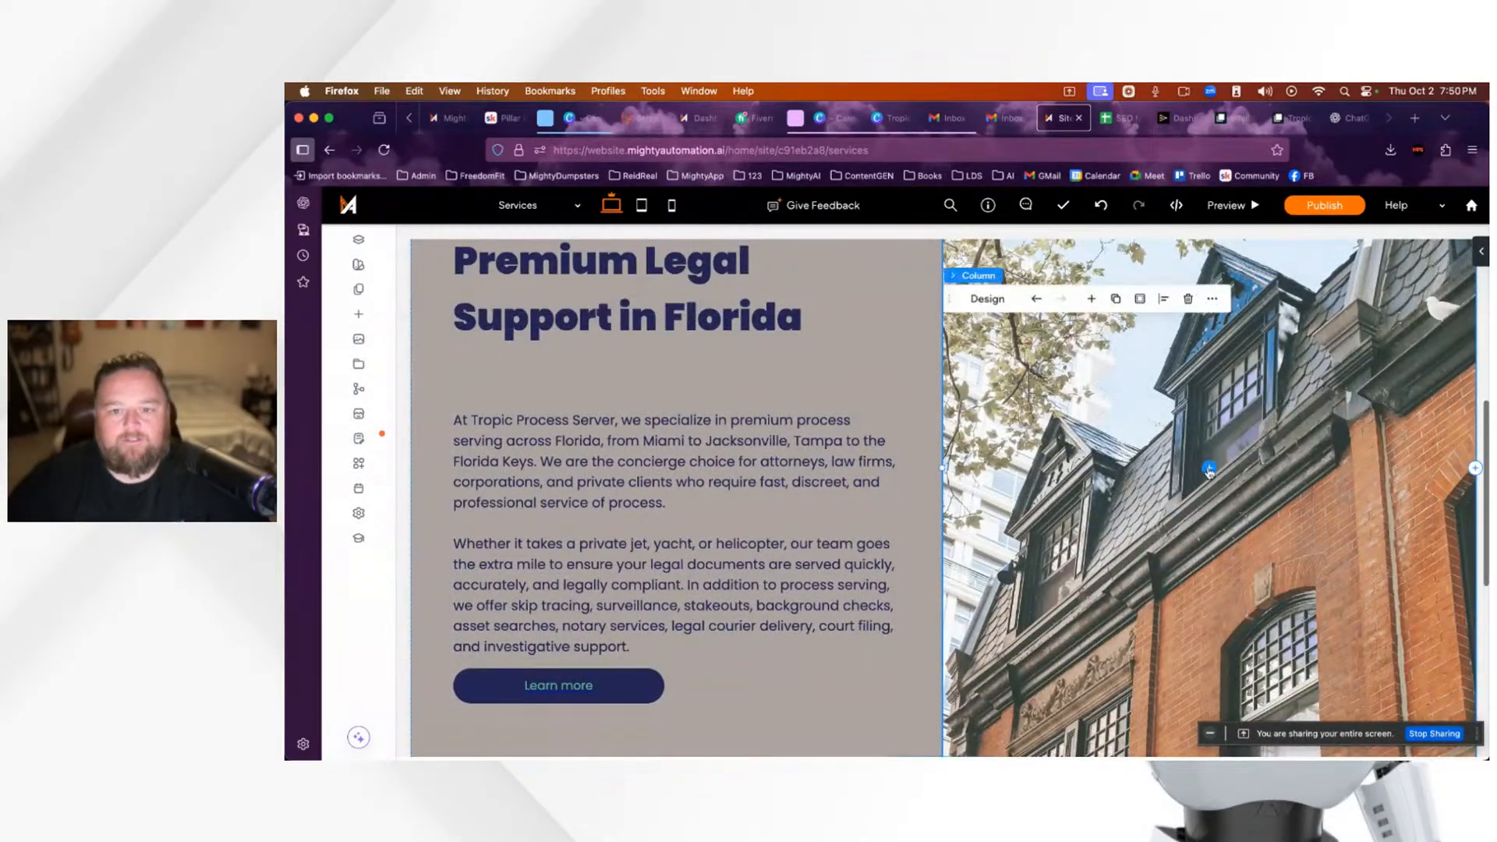
{"action": "left_click", "coordinate": [978, 304]}
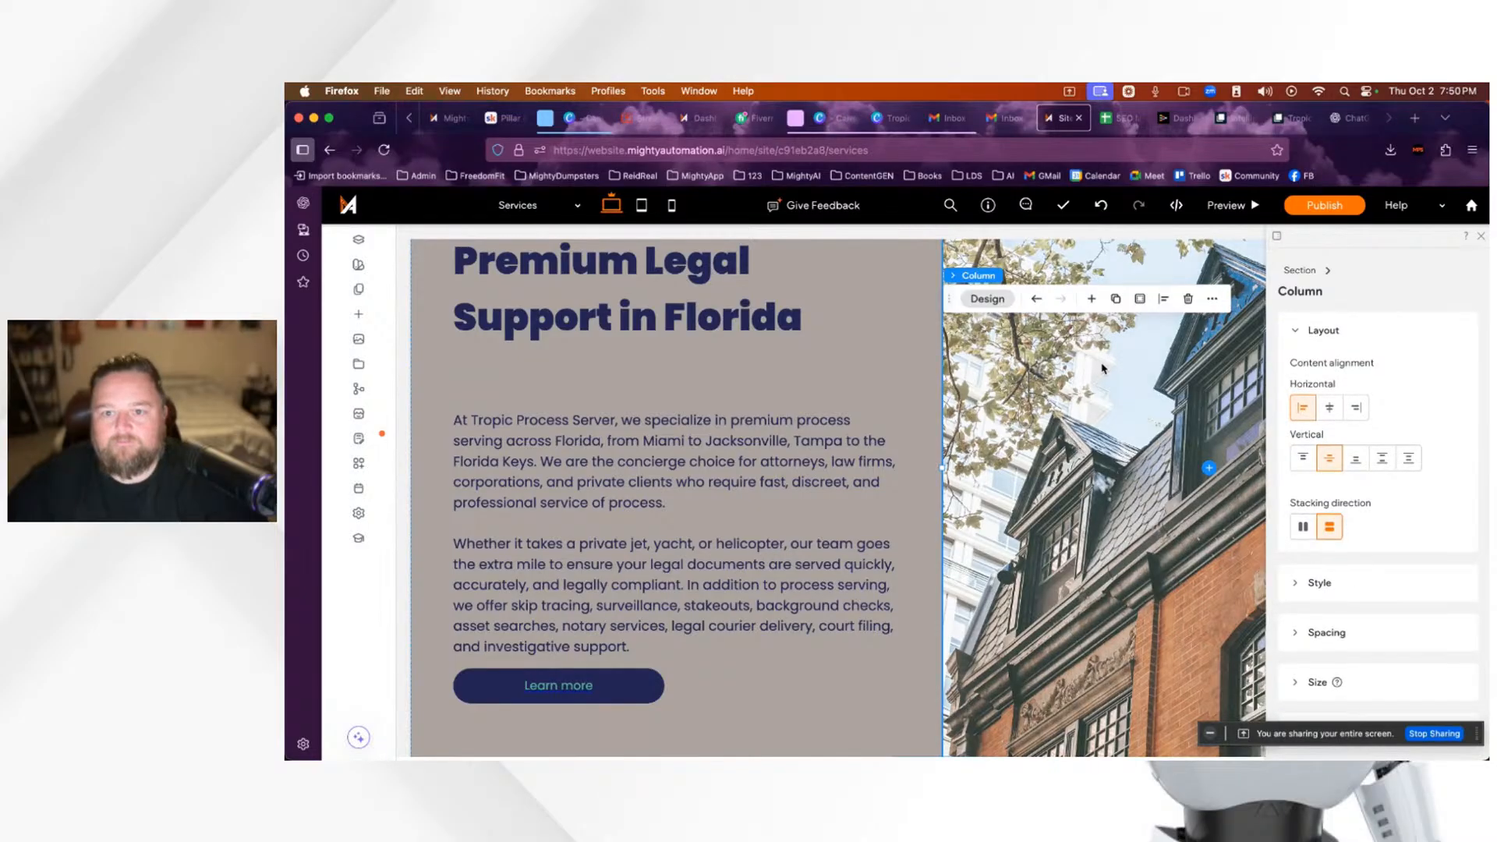
{"action": "left_click", "coordinate": [1208, 468]}
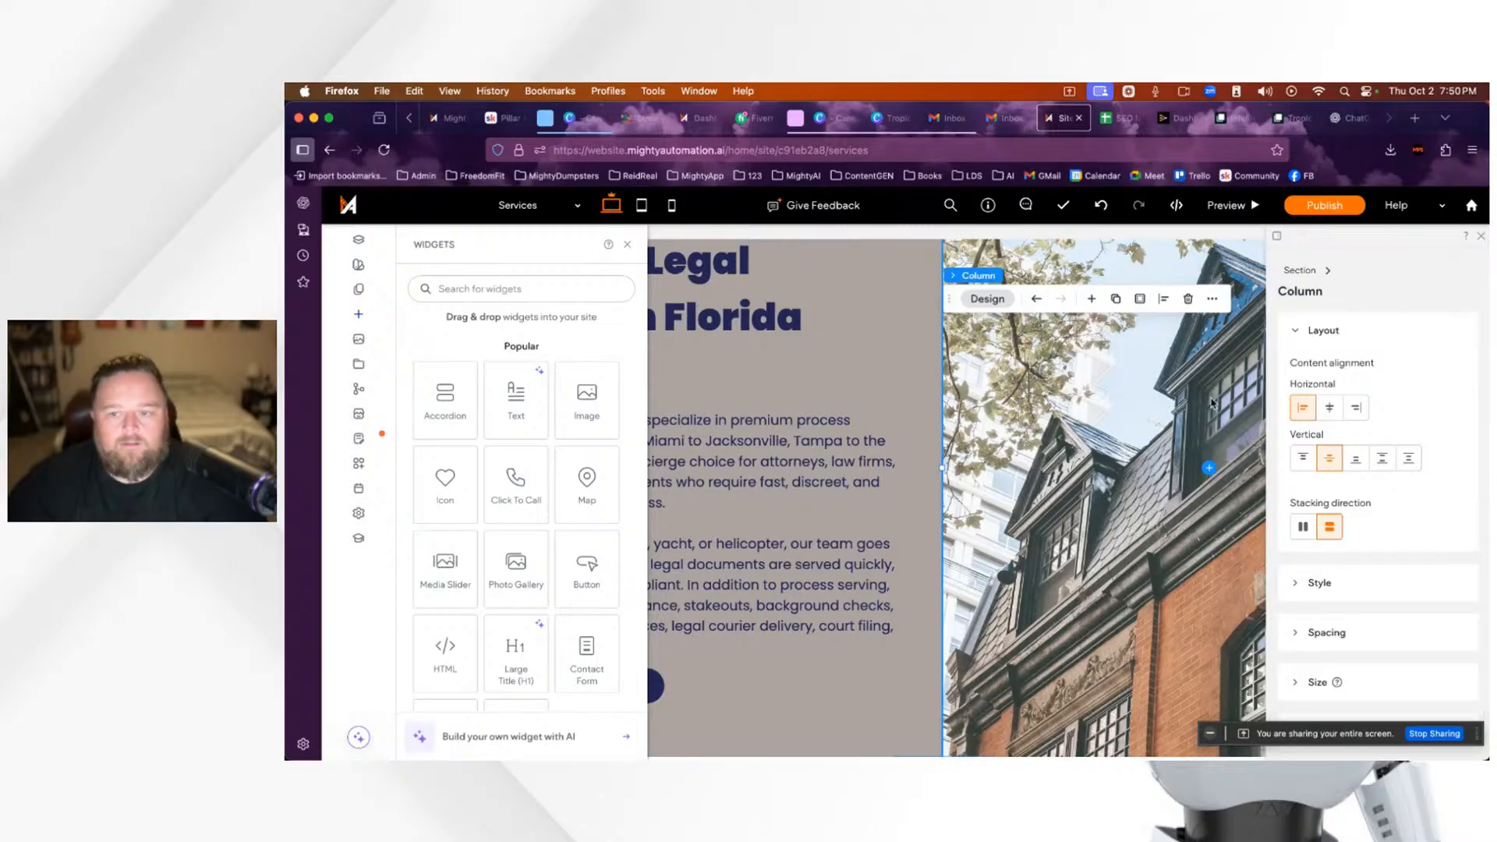
{"action": "left_click", "coordinate": [987, 301]}
{"action": "left_click", "coordinate": [987, 301]}
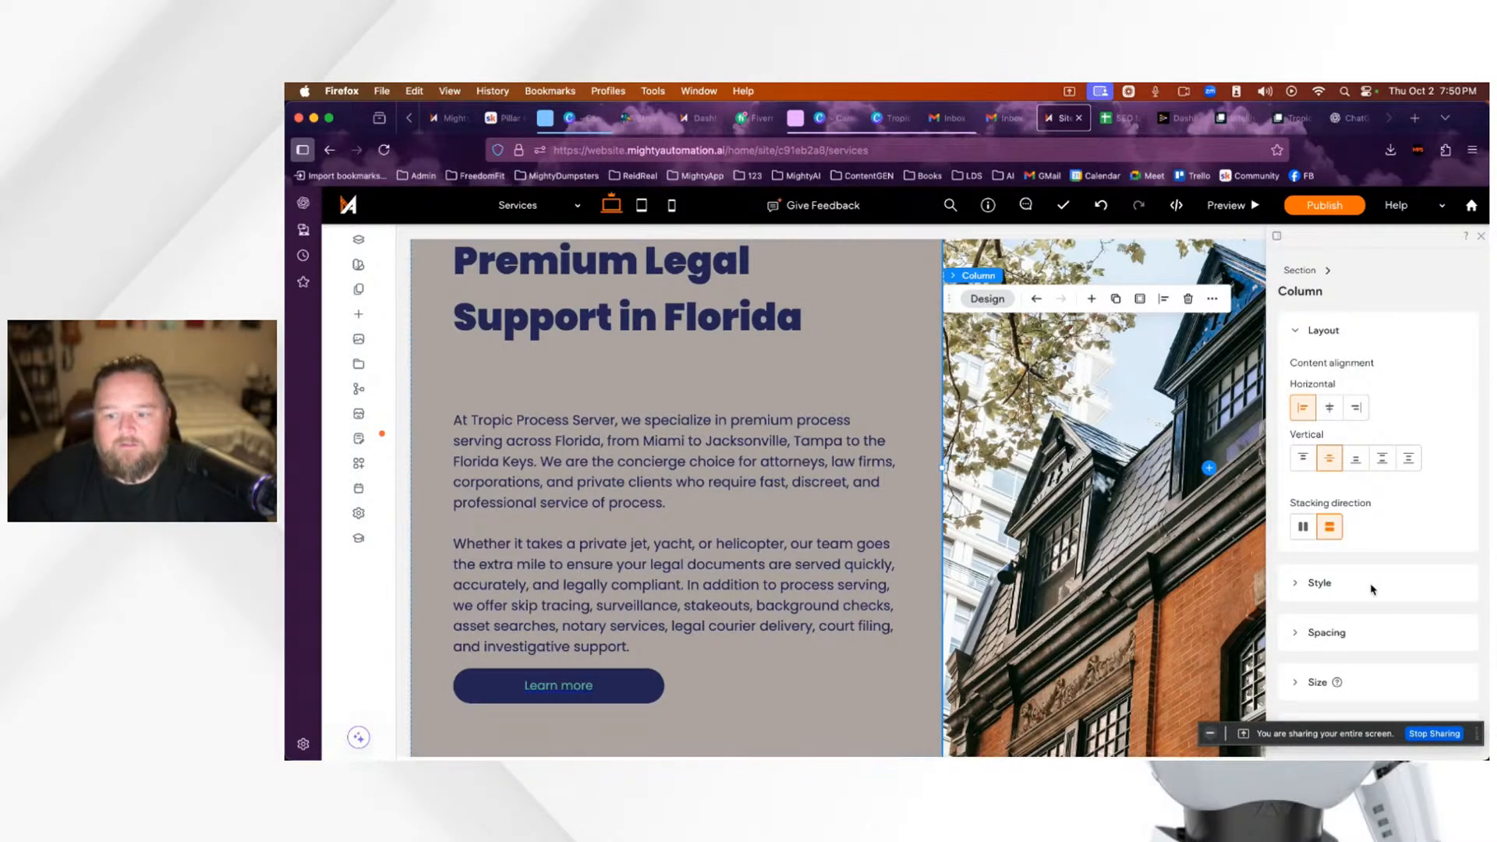
{"action": "scroll", "coordinate": [1389, 598], "scroll_direction": "down", "scroll_amount": 2}
{"action": "scroll", "coordinate": [1390, 593], "scroll_direction": "up", "scroll_amount": 2}
{"action": "scroll", "coordinate": [1390, 589], "scroll_direction": "down", "scroll_amount": 2}
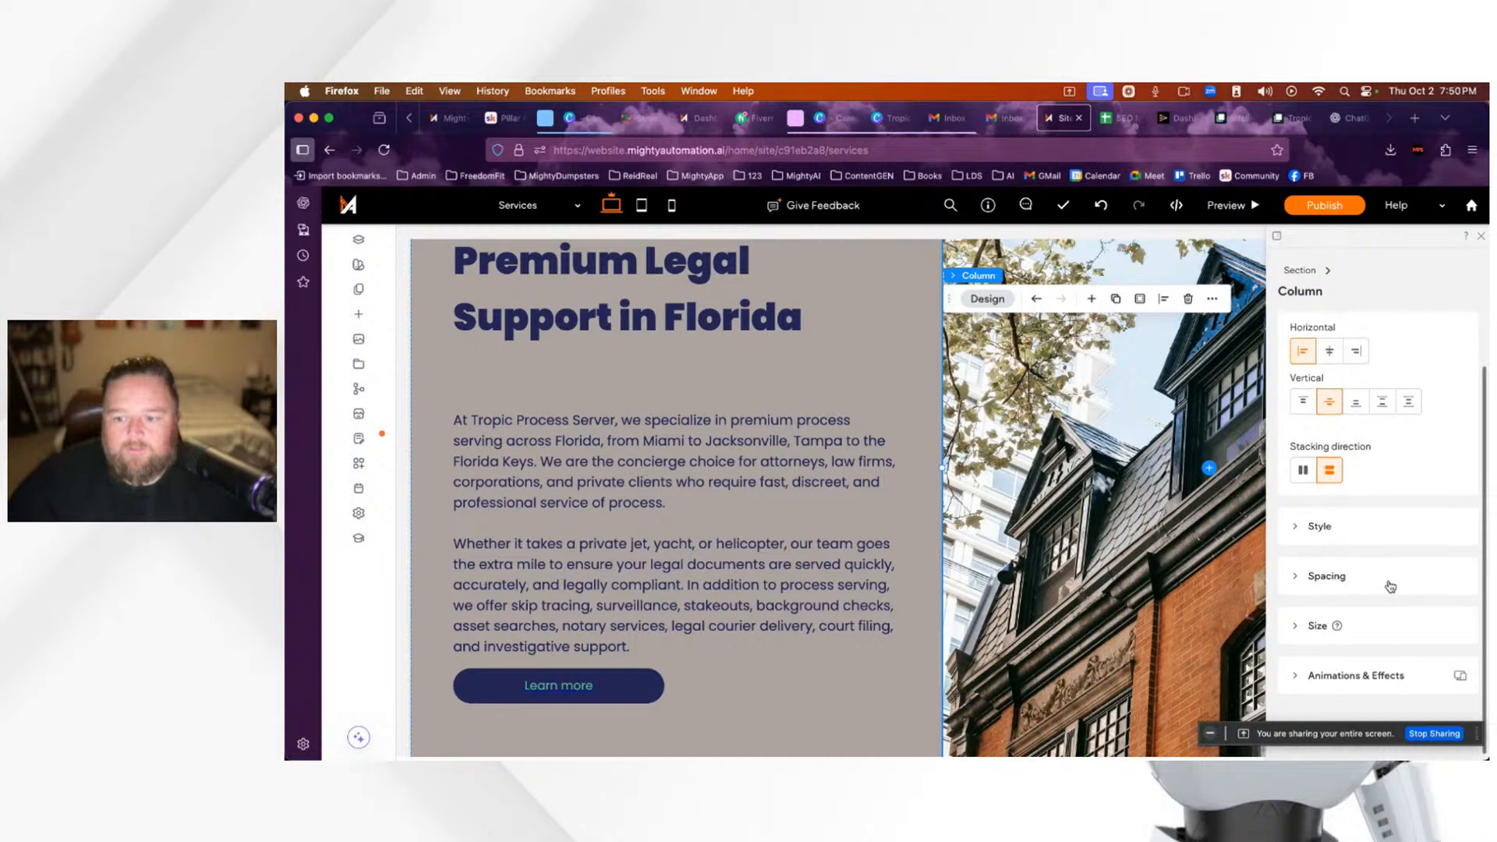
{"action": "scroll", "coordinate": [1391, 587], "scroll_direction": "up", "scroll_amount": 2}
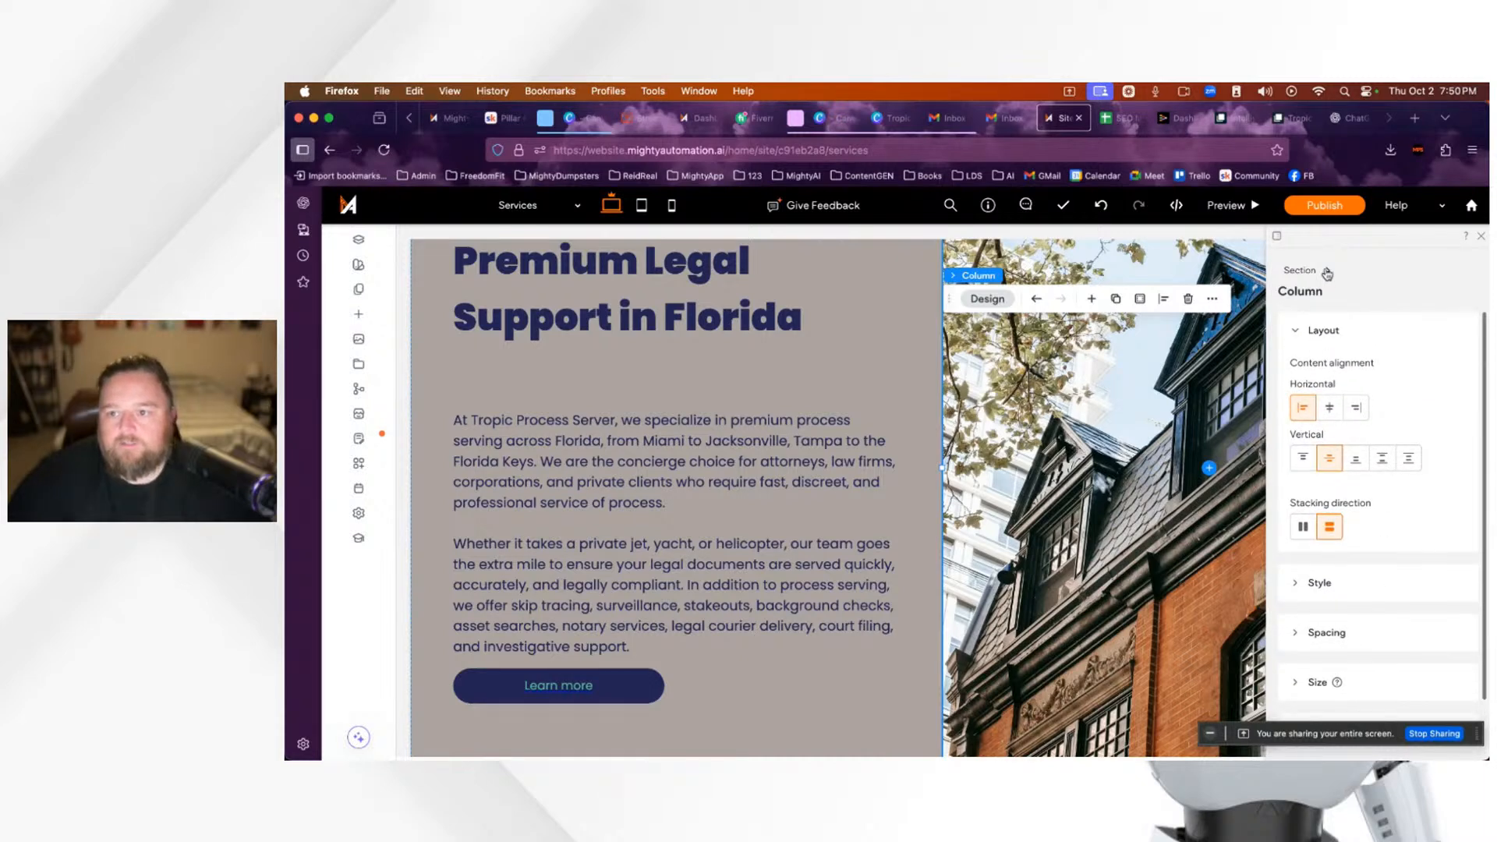
{"action": "left_click", "coordinate": [1299, 271]}
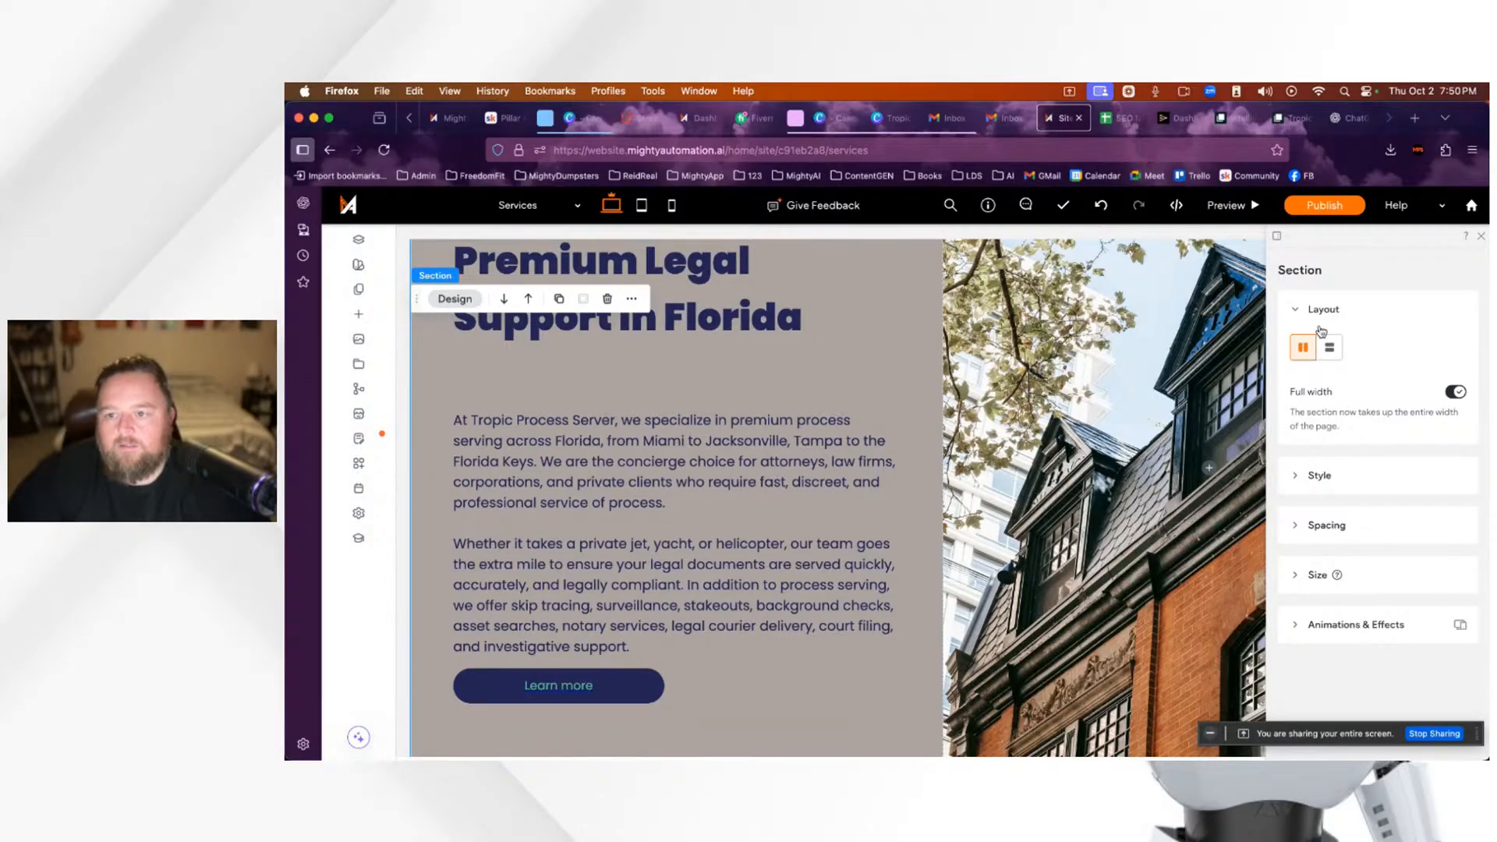
{"action": "left_click", "coordinate": [1483, 241]}
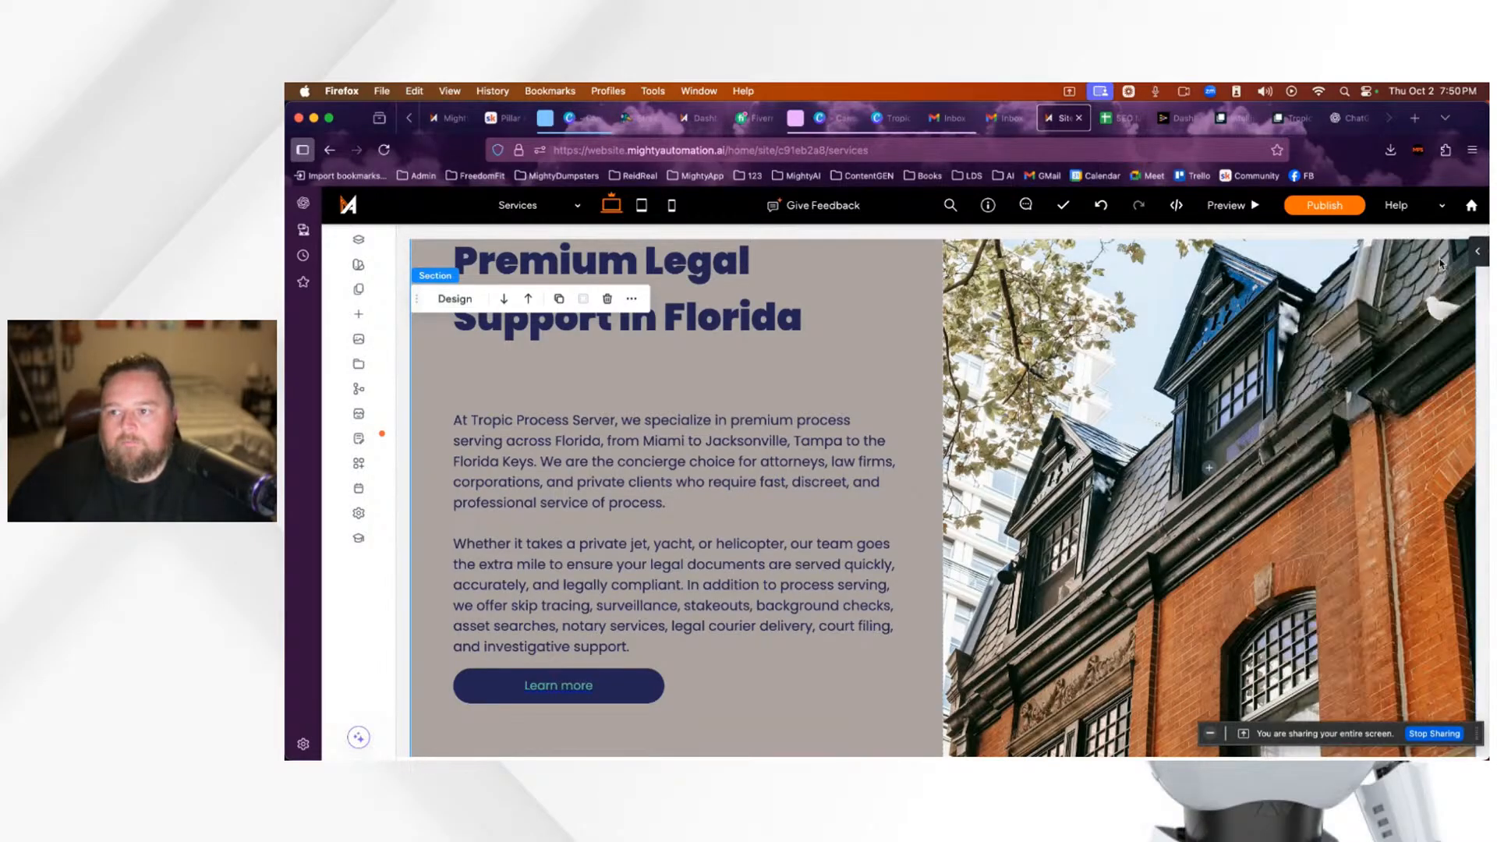
Step: Clear all padding around the building image column
{"action": "left_click", "coordinate": [1350, 334]}
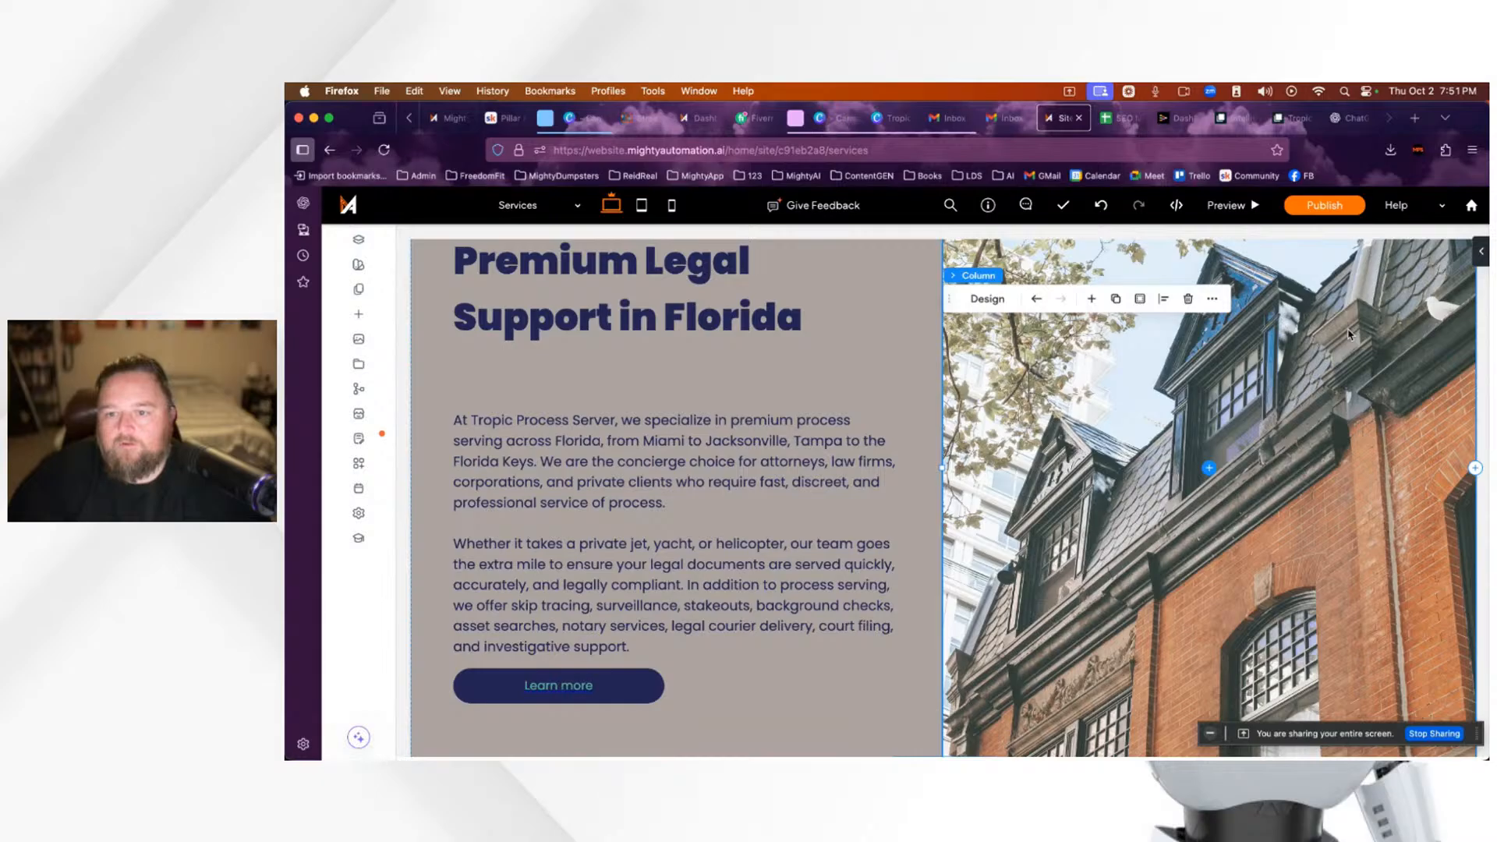
{"action": "left_click", "coordinate": [1141, 300]}
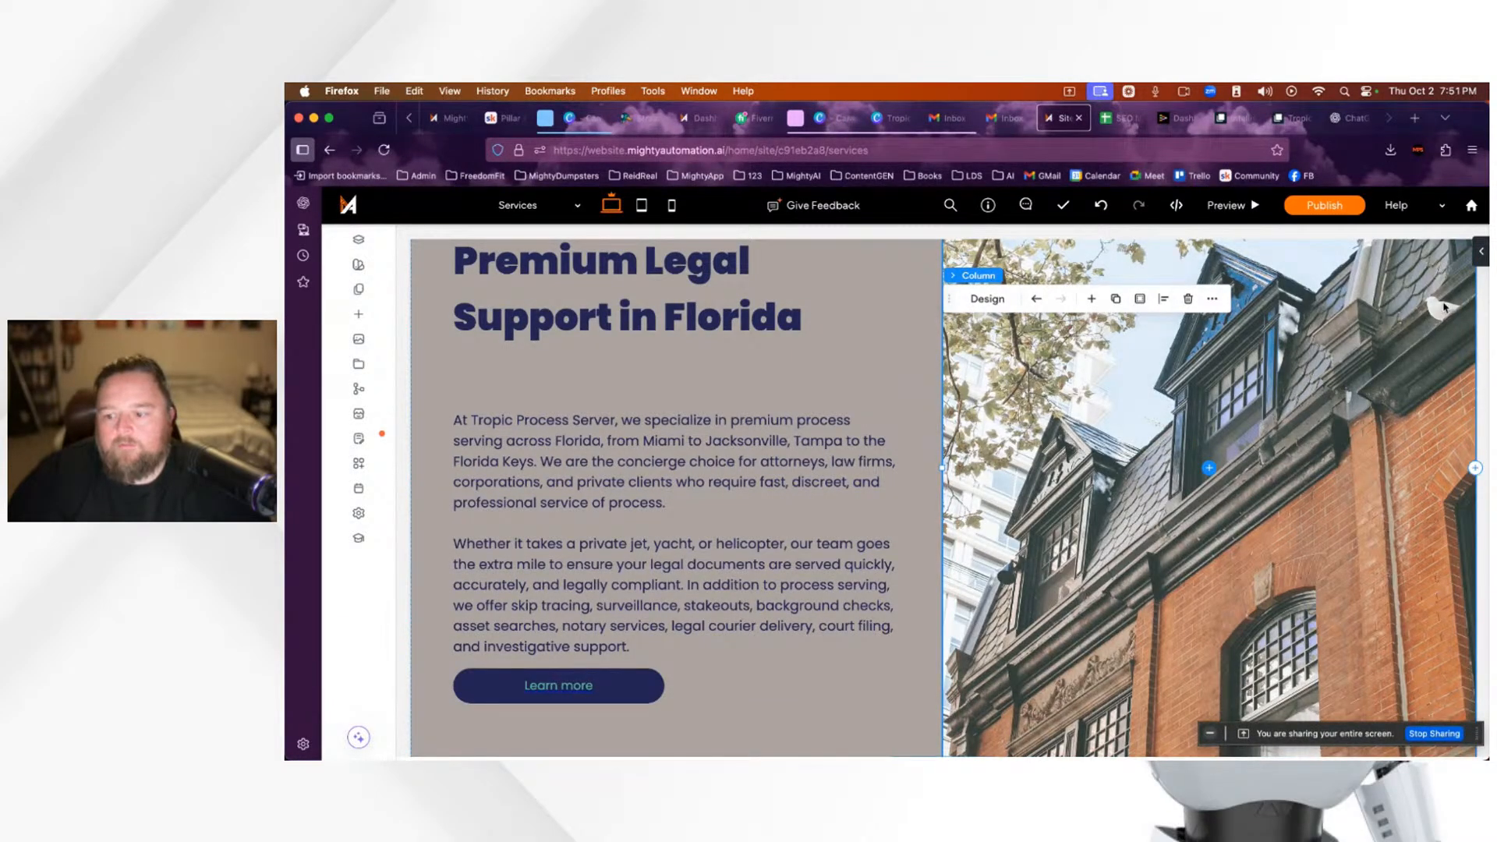
{"action": "scroll", "coordinate": [1372, 421], "scroll_direction": "down", "scroll_amount": 6}
{"action": "scroll", "coordinate": [1368, 421], "scroll_direction": "up", "scroll_amount": 7}
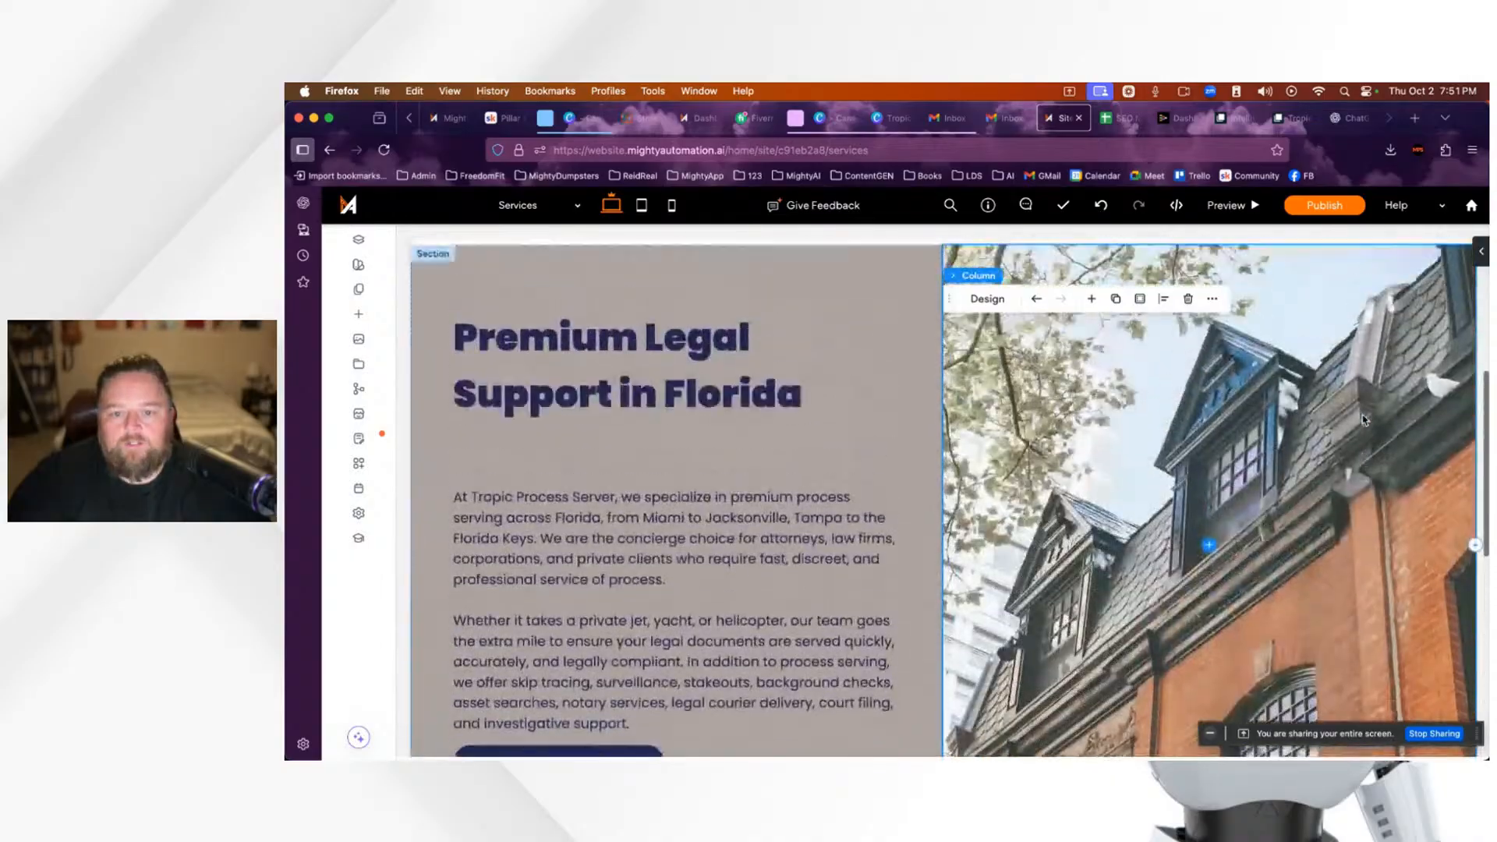
{"action": "scroll", "coordinate": [1363, 420], "scroll_direction": "up", "scroll_amount": 4}
{"action": "scroll", "coordinate": [1357, 418], "scroll_direction": "down", "scroll_amount": 5}
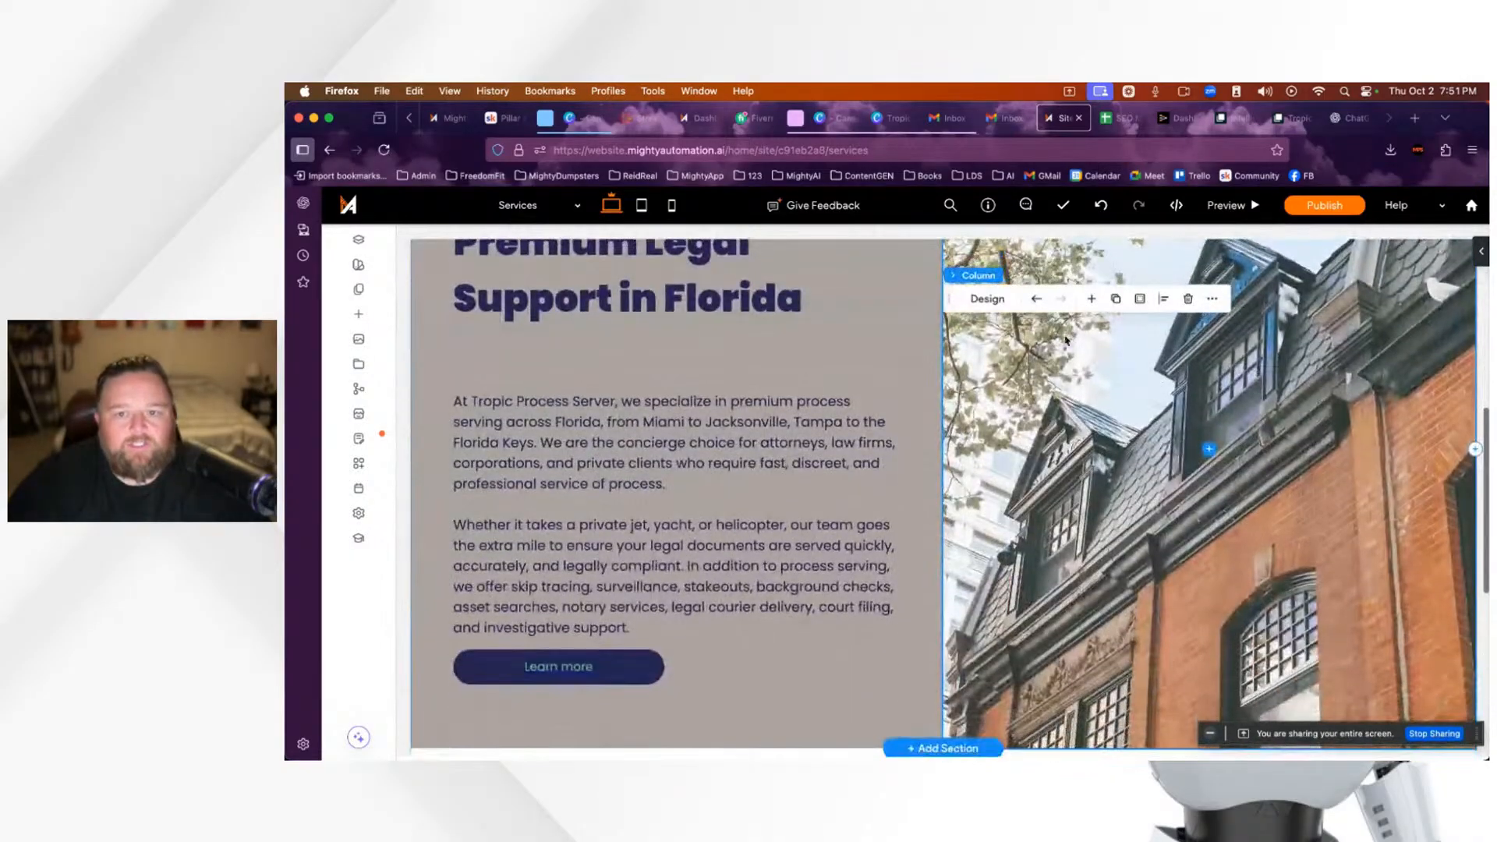
{"action": "scroll", "coordinate": [1066, 340], "scroll_direction": "up", "scroll_amount": 3}
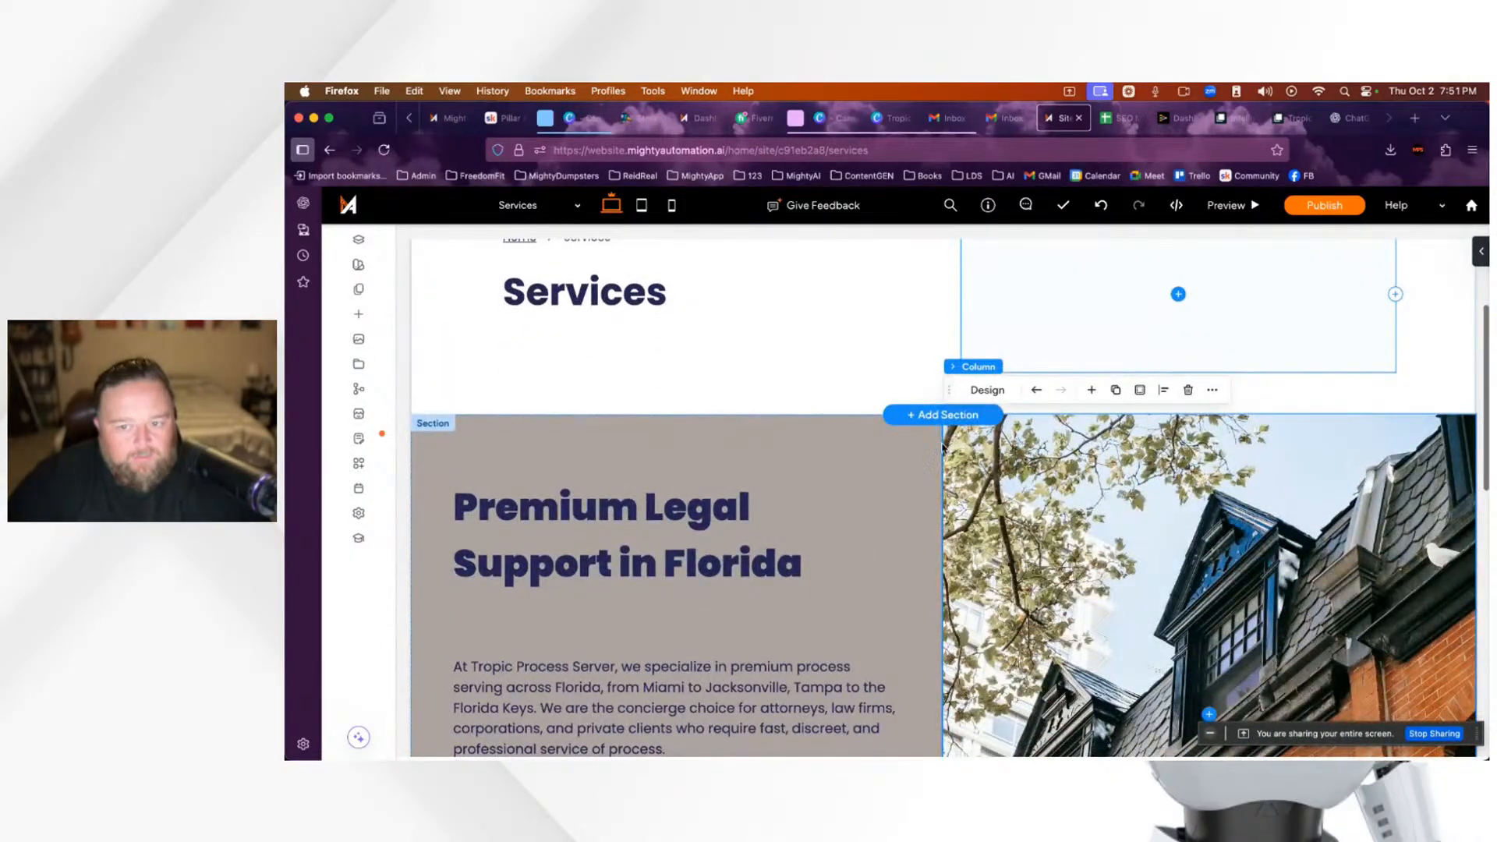
Step: Recheck the image column and section settings, change the panel placement, and close it
{"action": "left_click", "coordinate": [986, 392]}
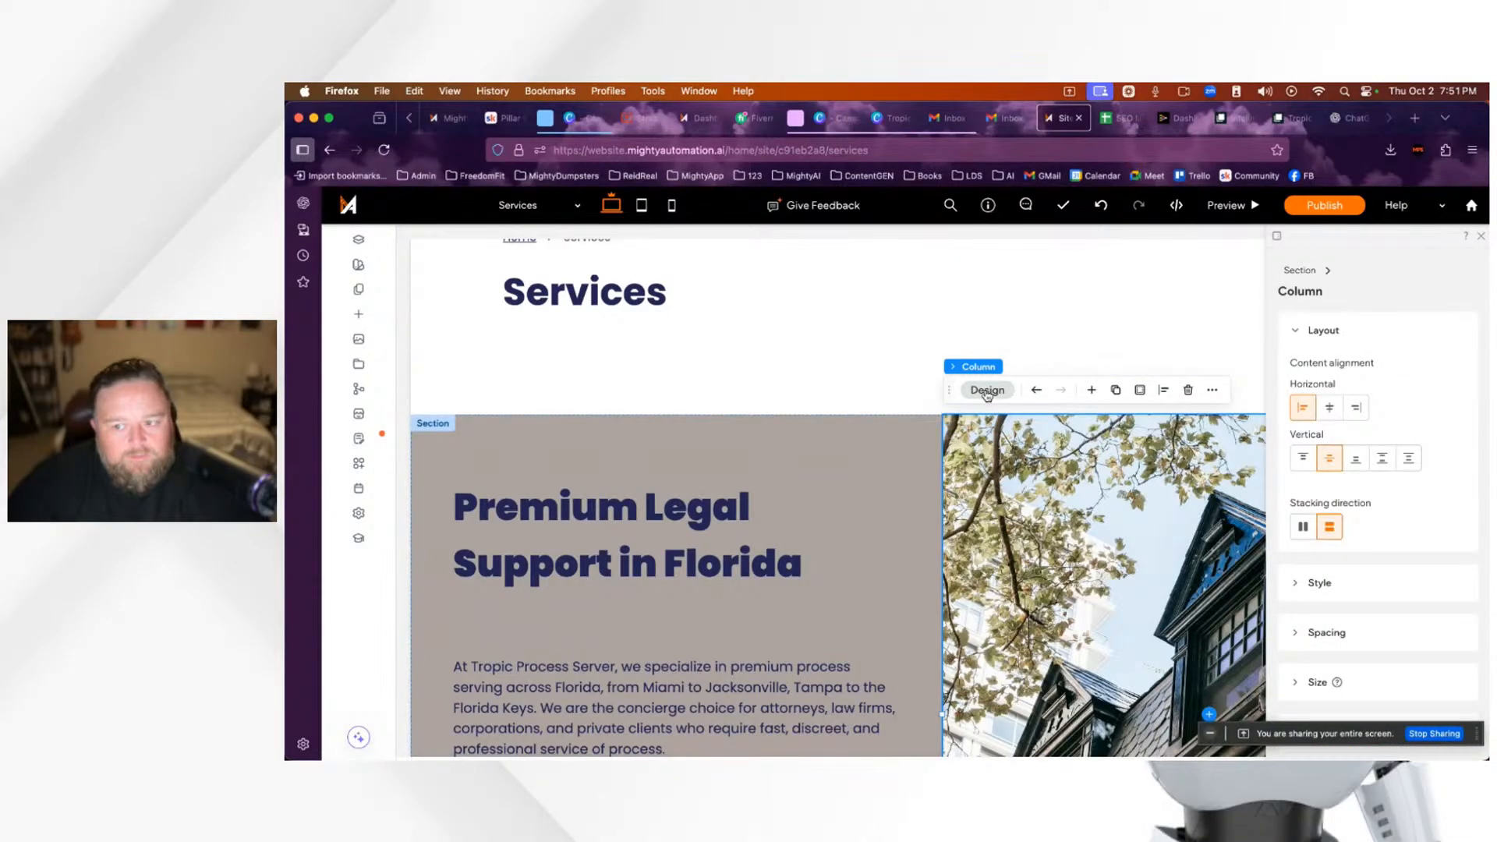
{"action": "scroll", "coordinate": [1404, 625], "scroll_direction": "down", "scroll_amount": 2}
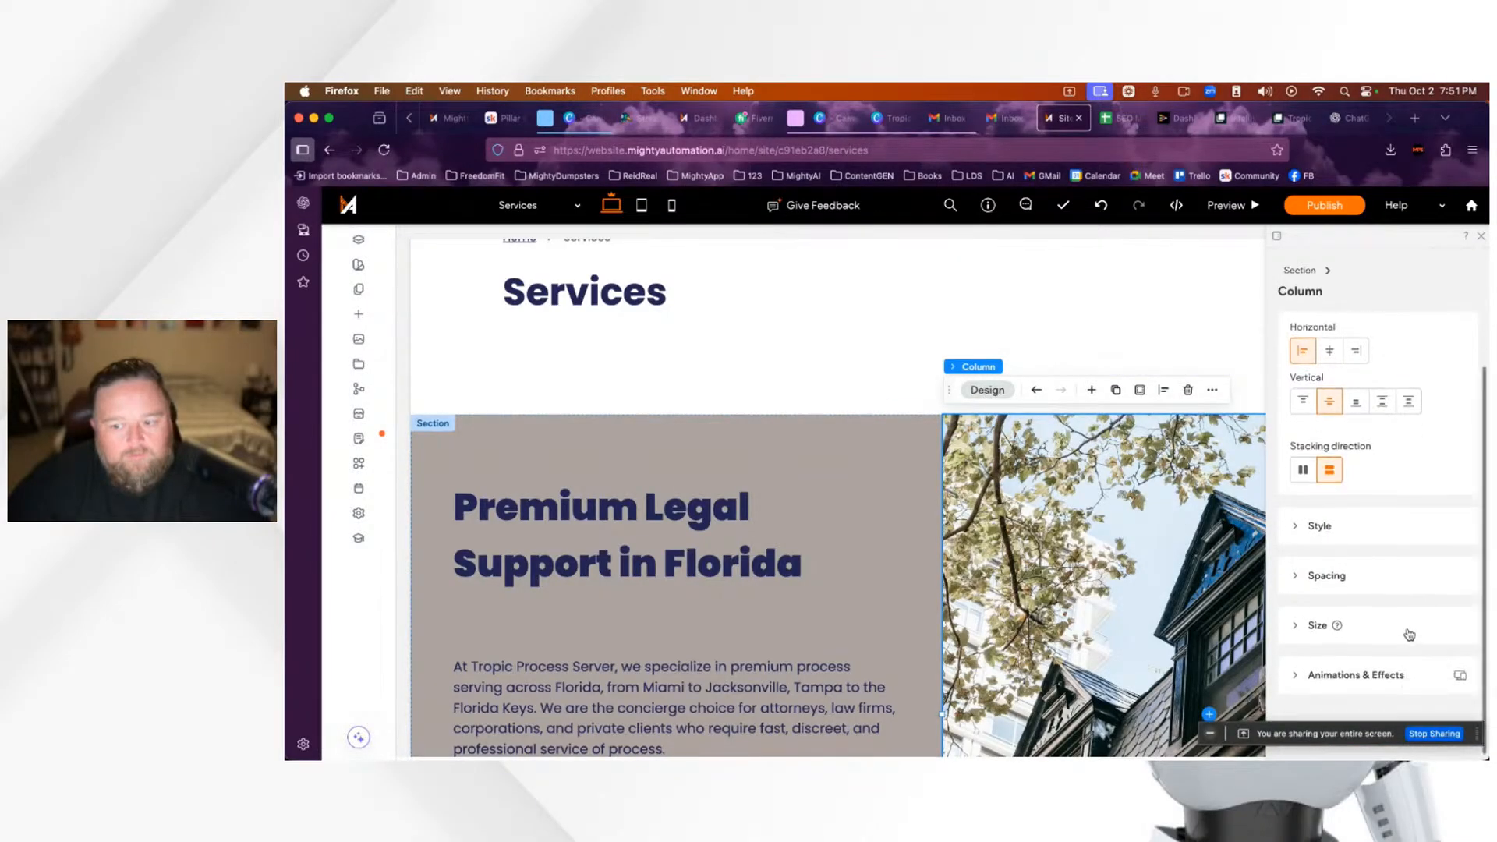
{"action": "scroll", "coordinate": [1404, 625], "scroll_direction": "up", "scroll_amount": 2}
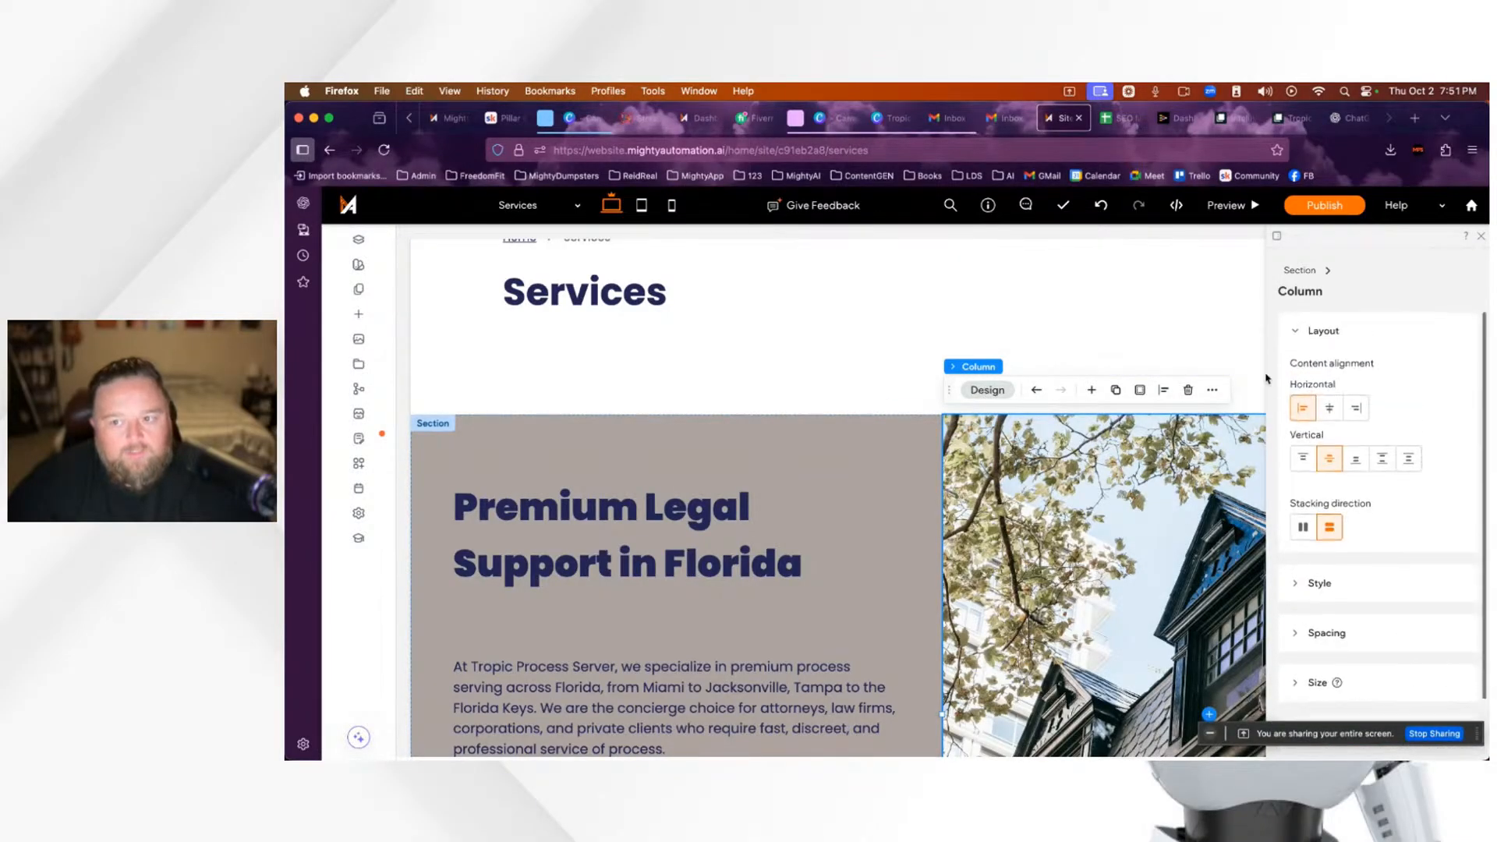
{"action": "left_click", "coordinate": [1299, 272]}
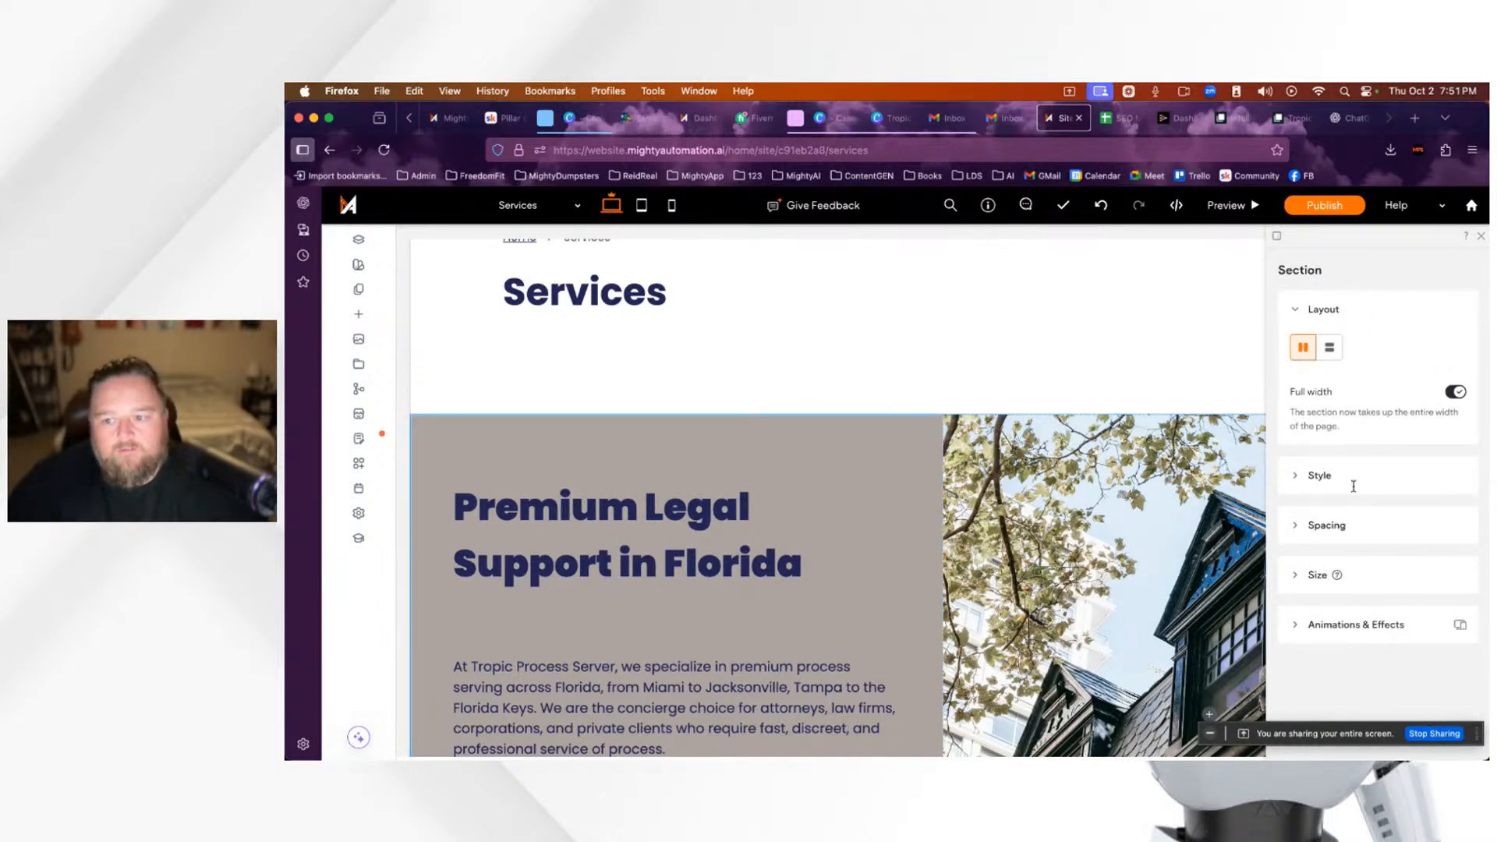
{"action": "left_click", "coordinate": [1278, 239]}
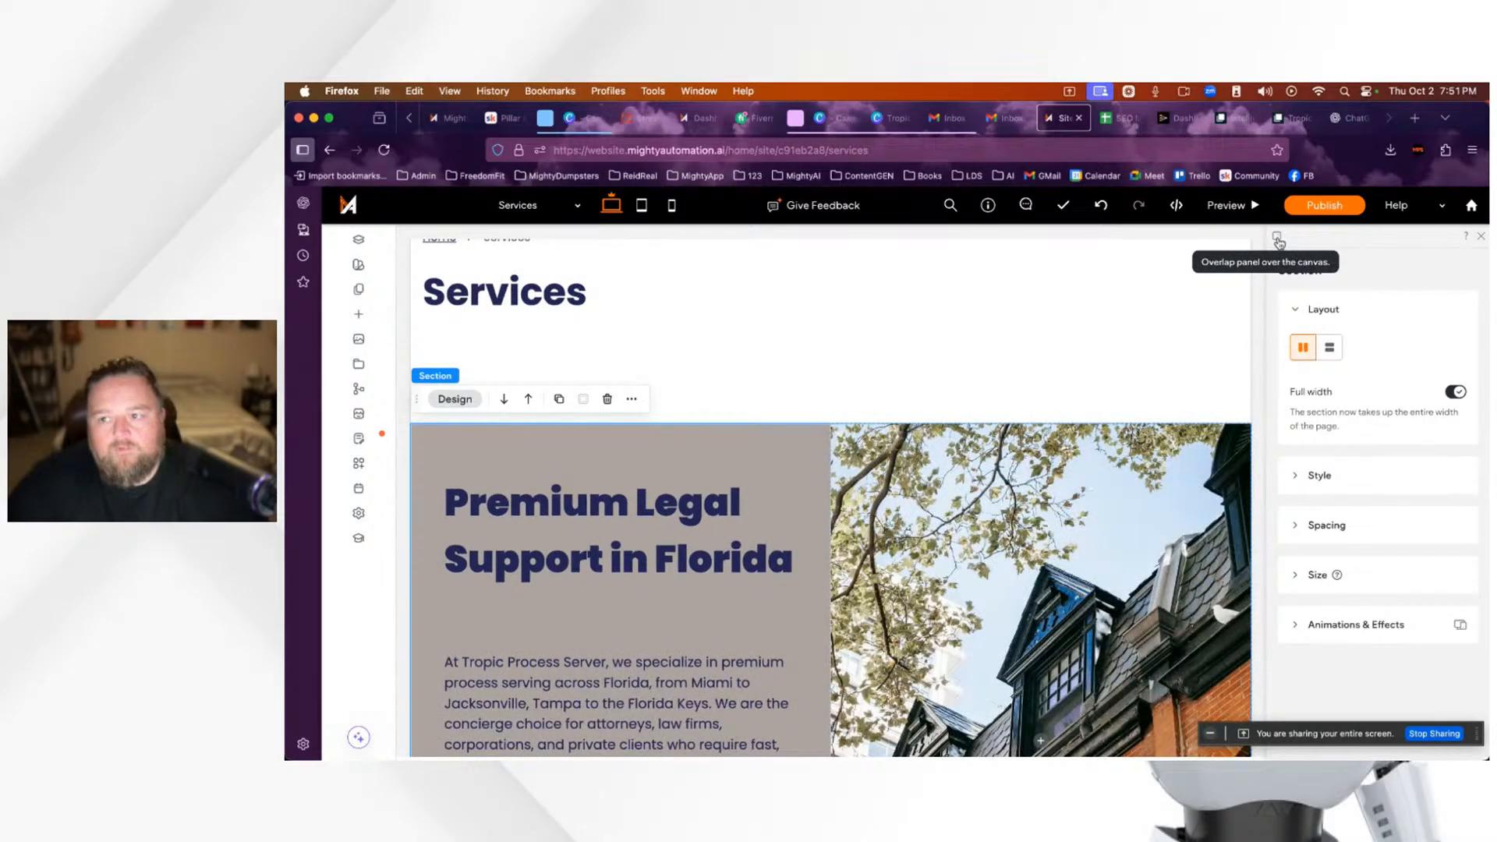
{"action": "left_click", "coordinate": [1483, 239]}
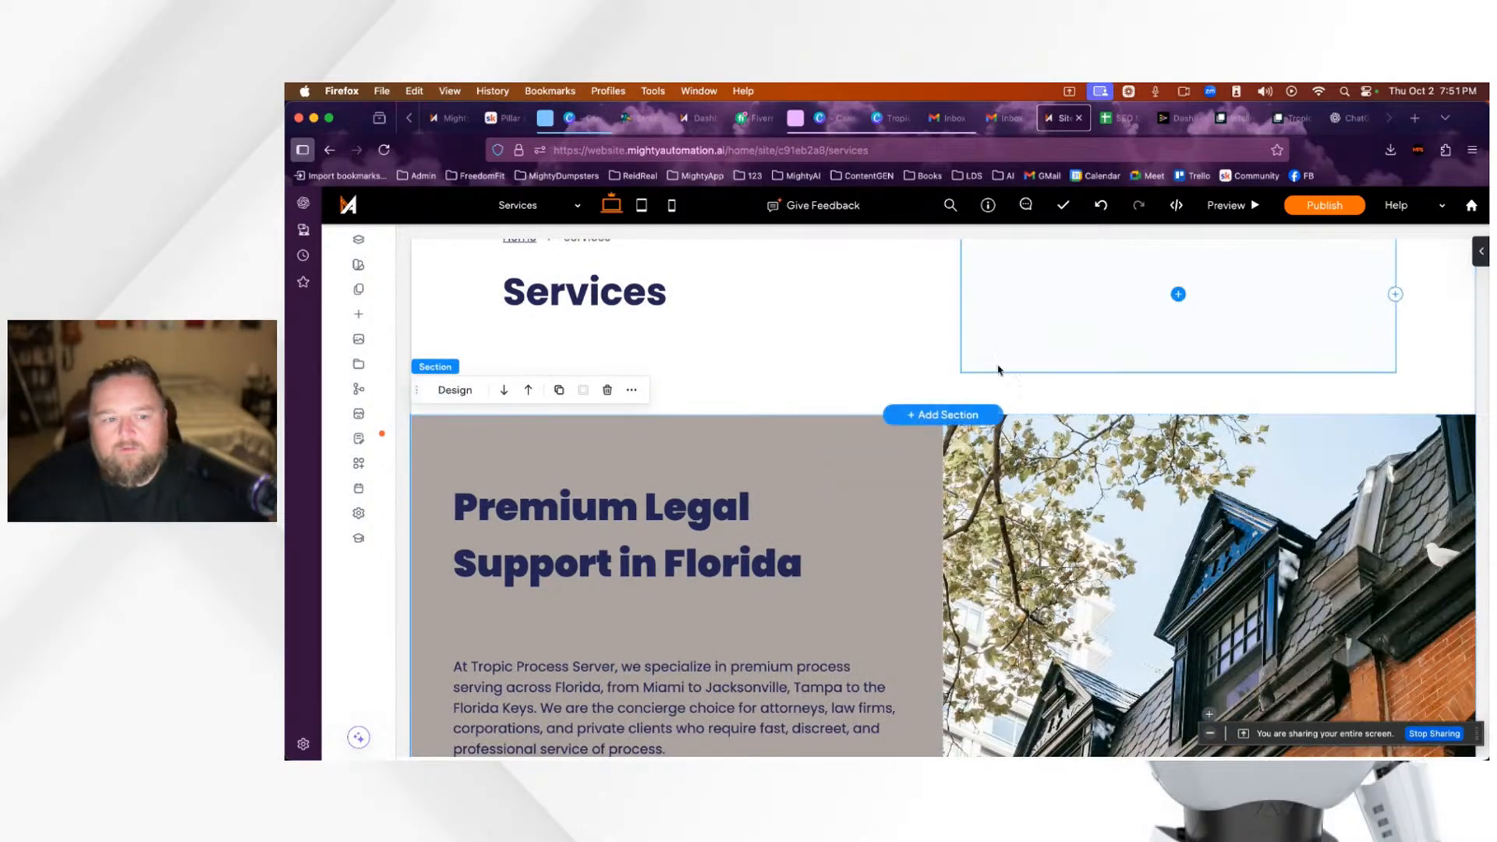
{"action": "left_click", "coordinate": [847, 468]}
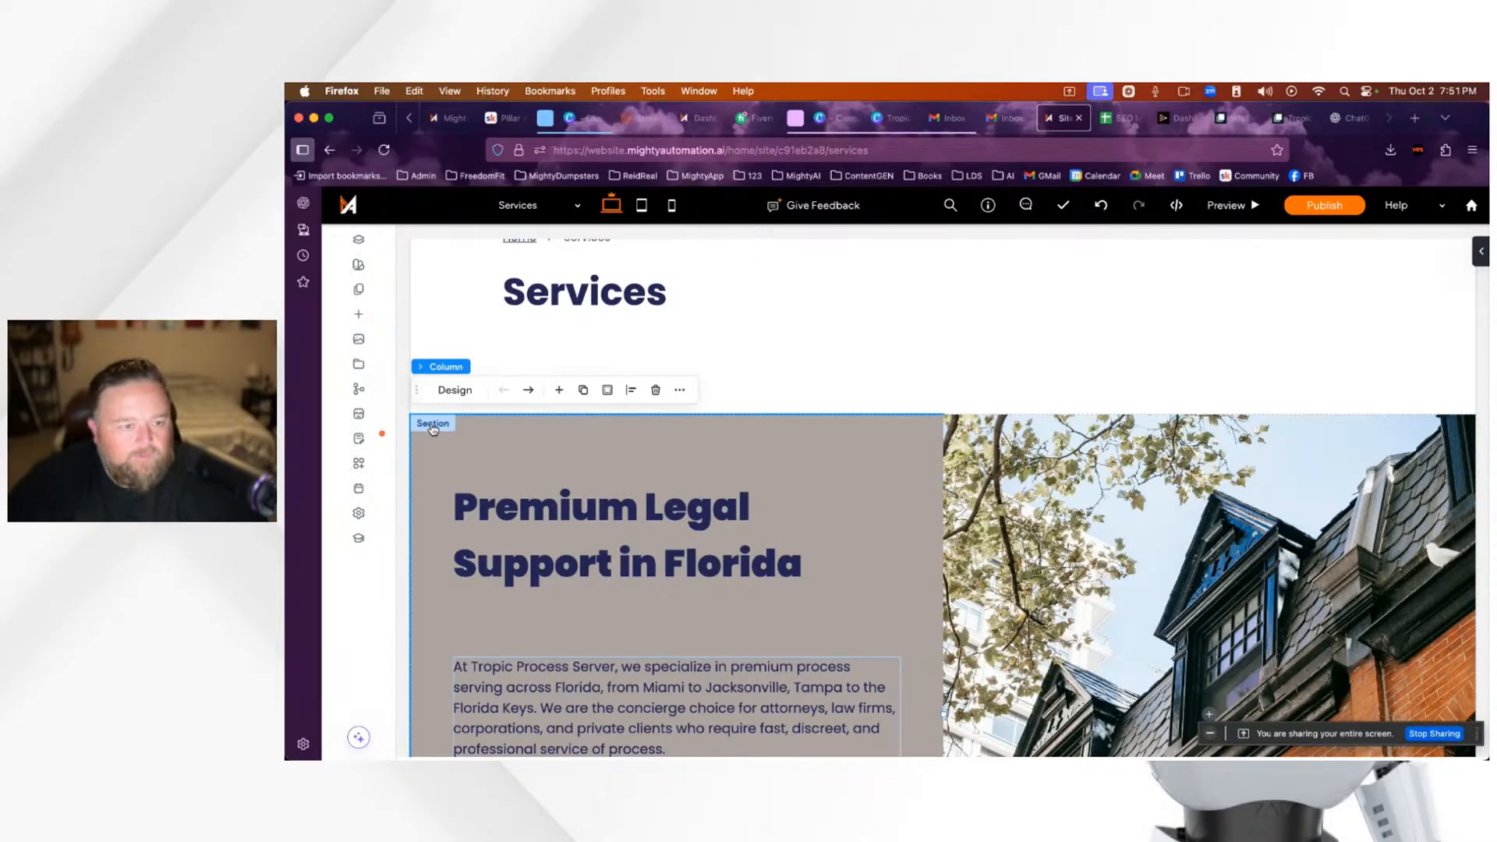
{"action": "left_click", "coordinate": [455, 390]}
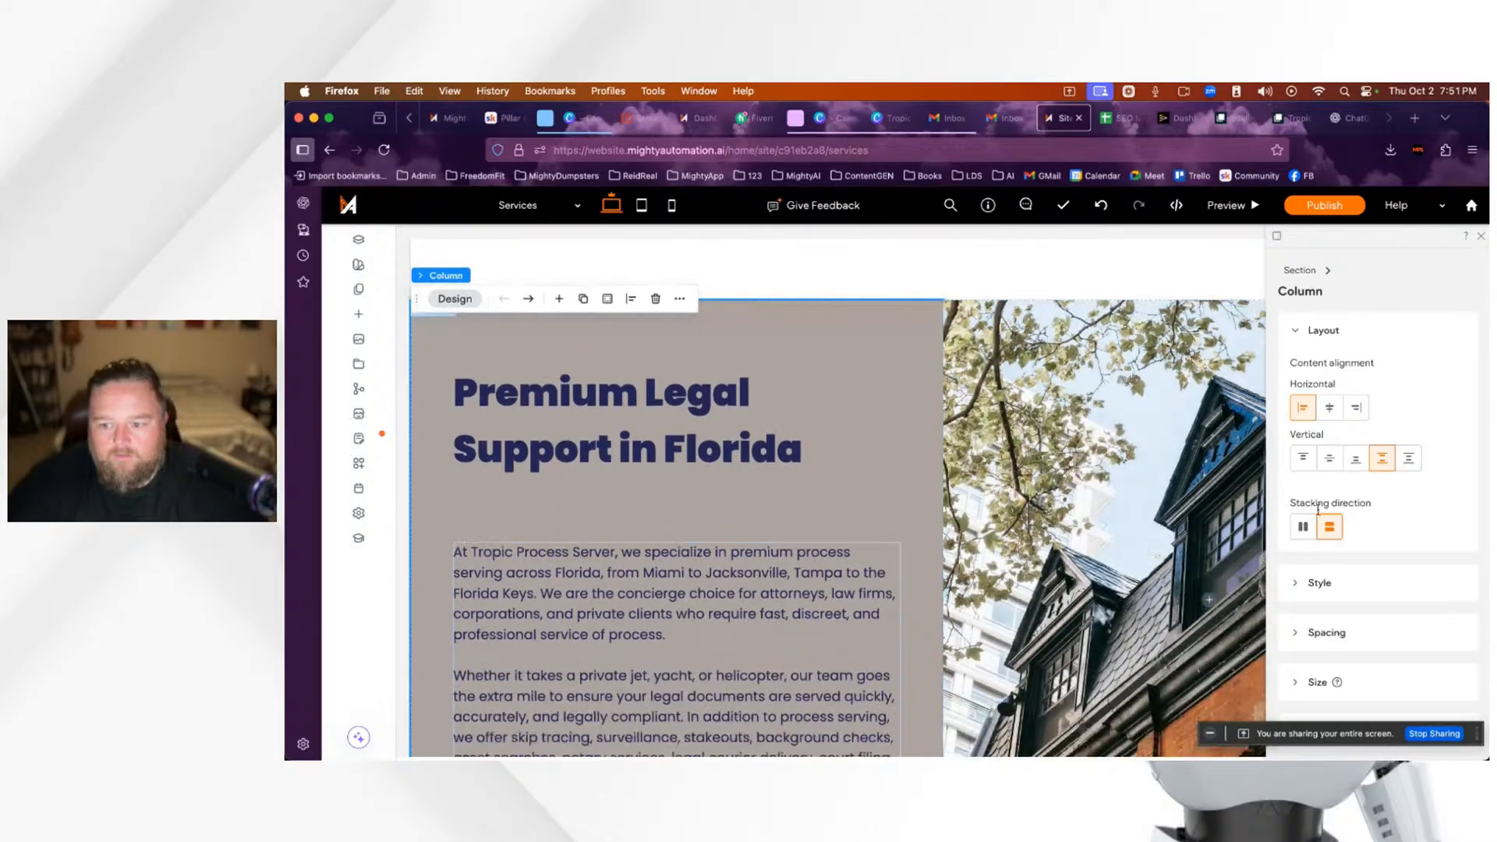
{"action": "left_click", "coordinate": [1039, 463]}
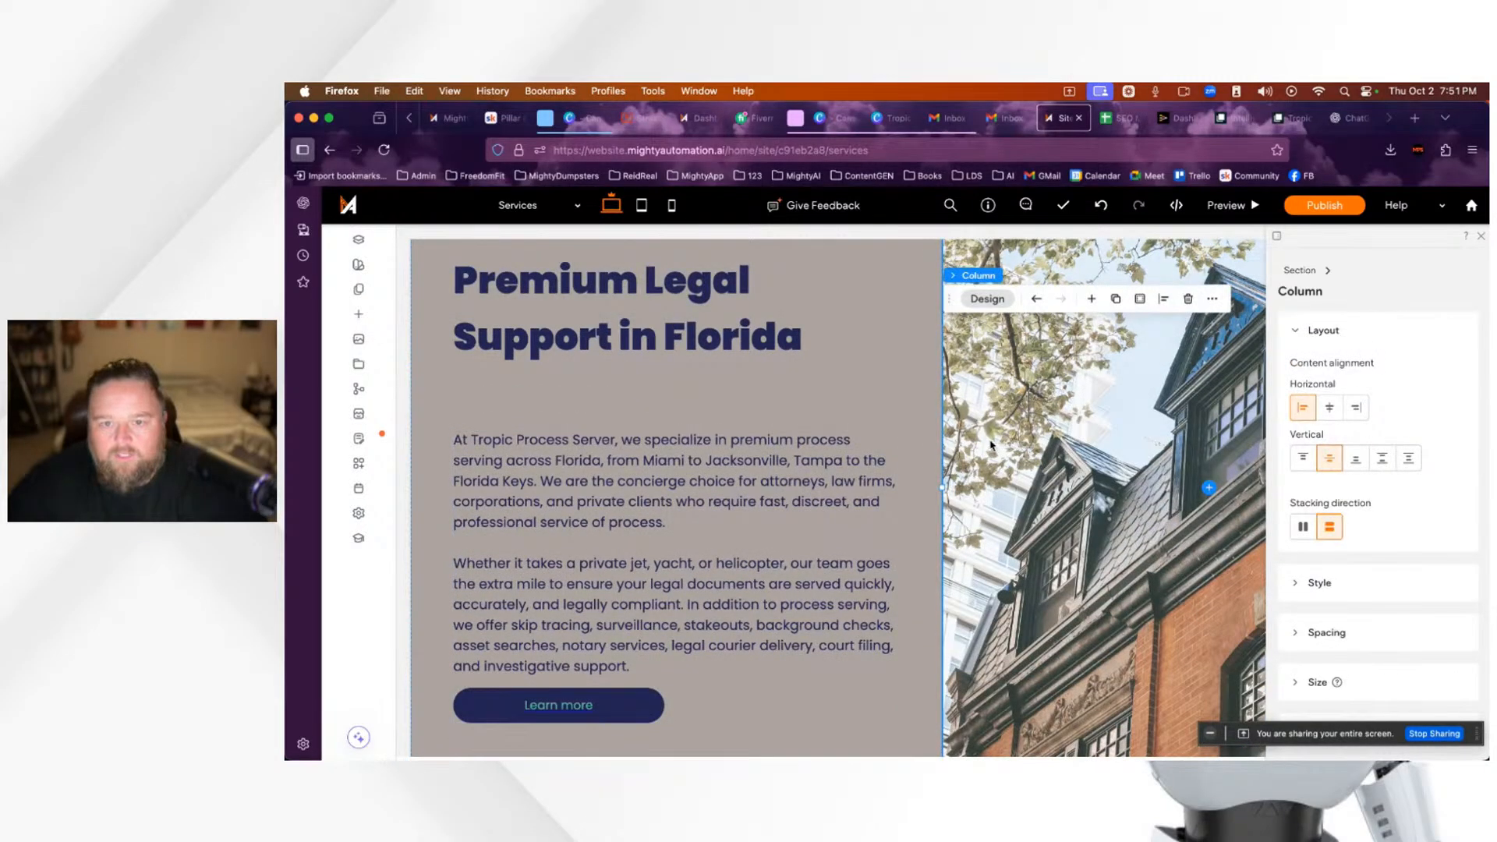
{"action": "left_click", "coordinate": [1482, 238]}
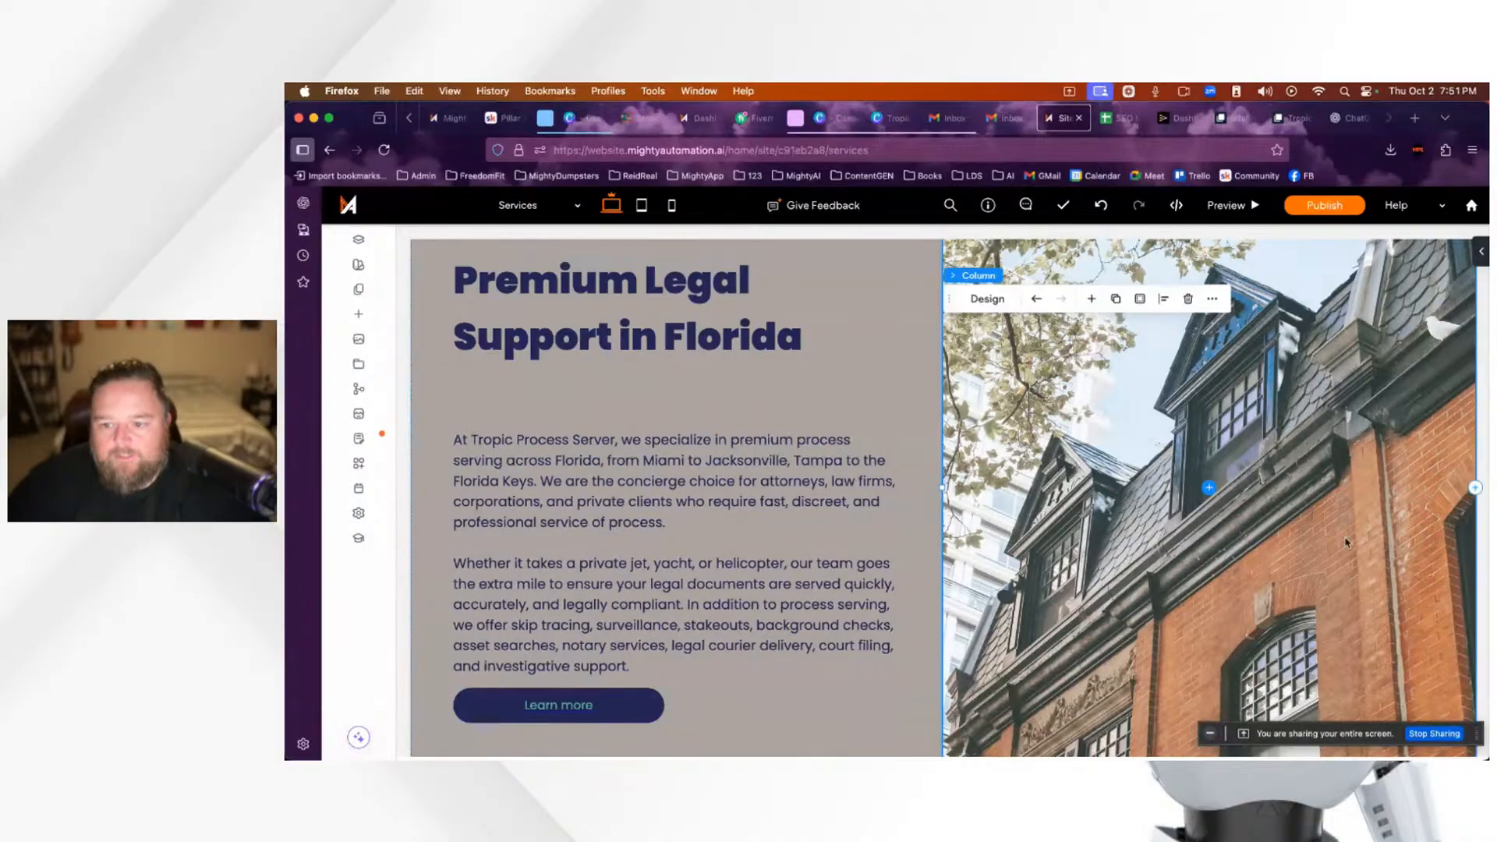
Step: Review the updated services page and its paragraph text block, then return to ChatGPT
{"action": "scroll", "coordinate": [997, 546], "scroll_direction": "down", "scroll_amount": 3}
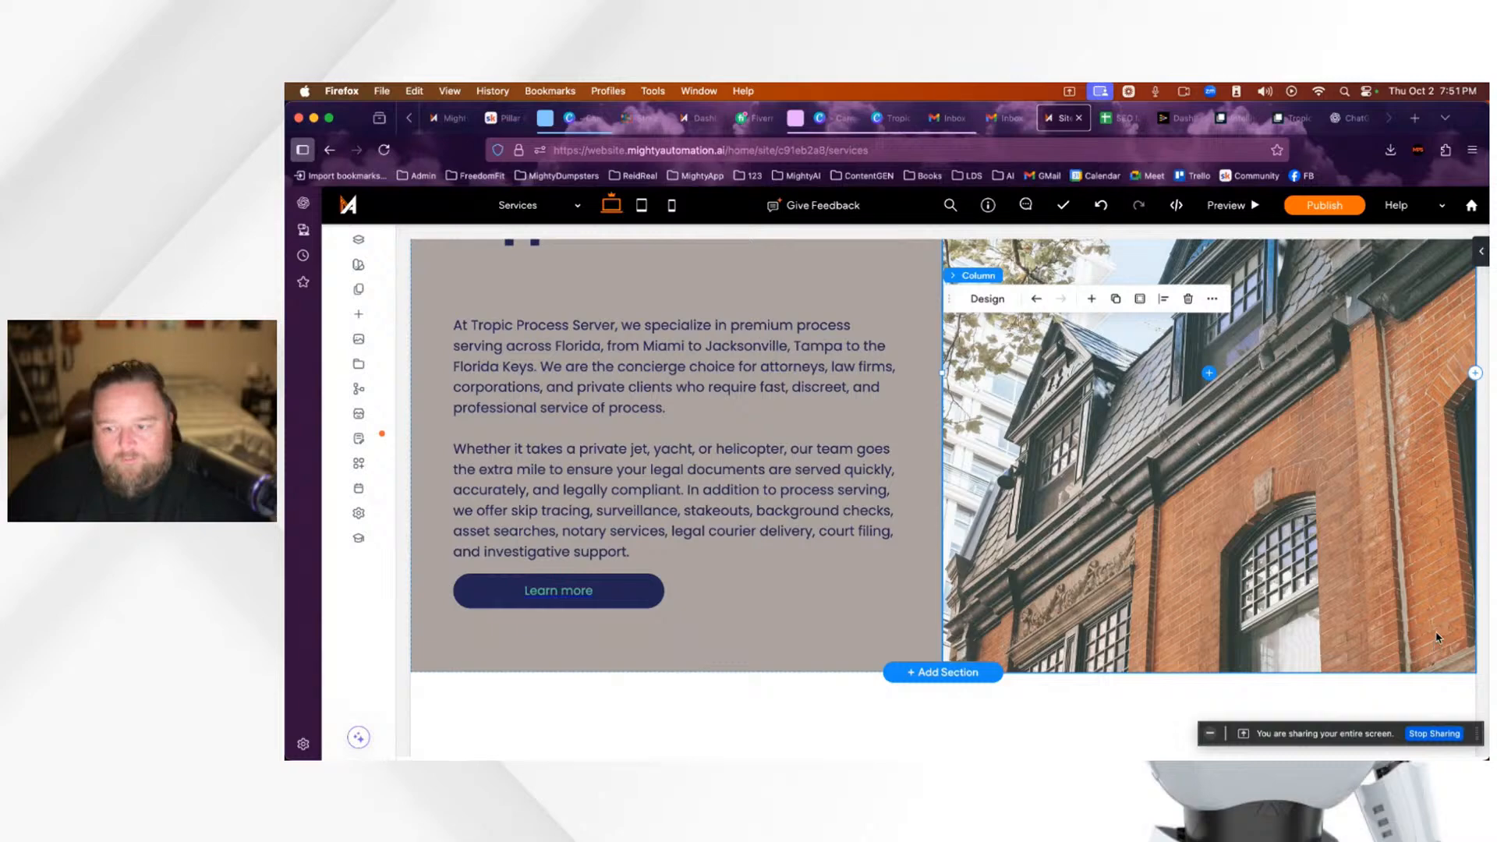
{"action": "scroll", "coordinate": [1329, 567], "scroll_direction": "up", "scroll_amount": 6}
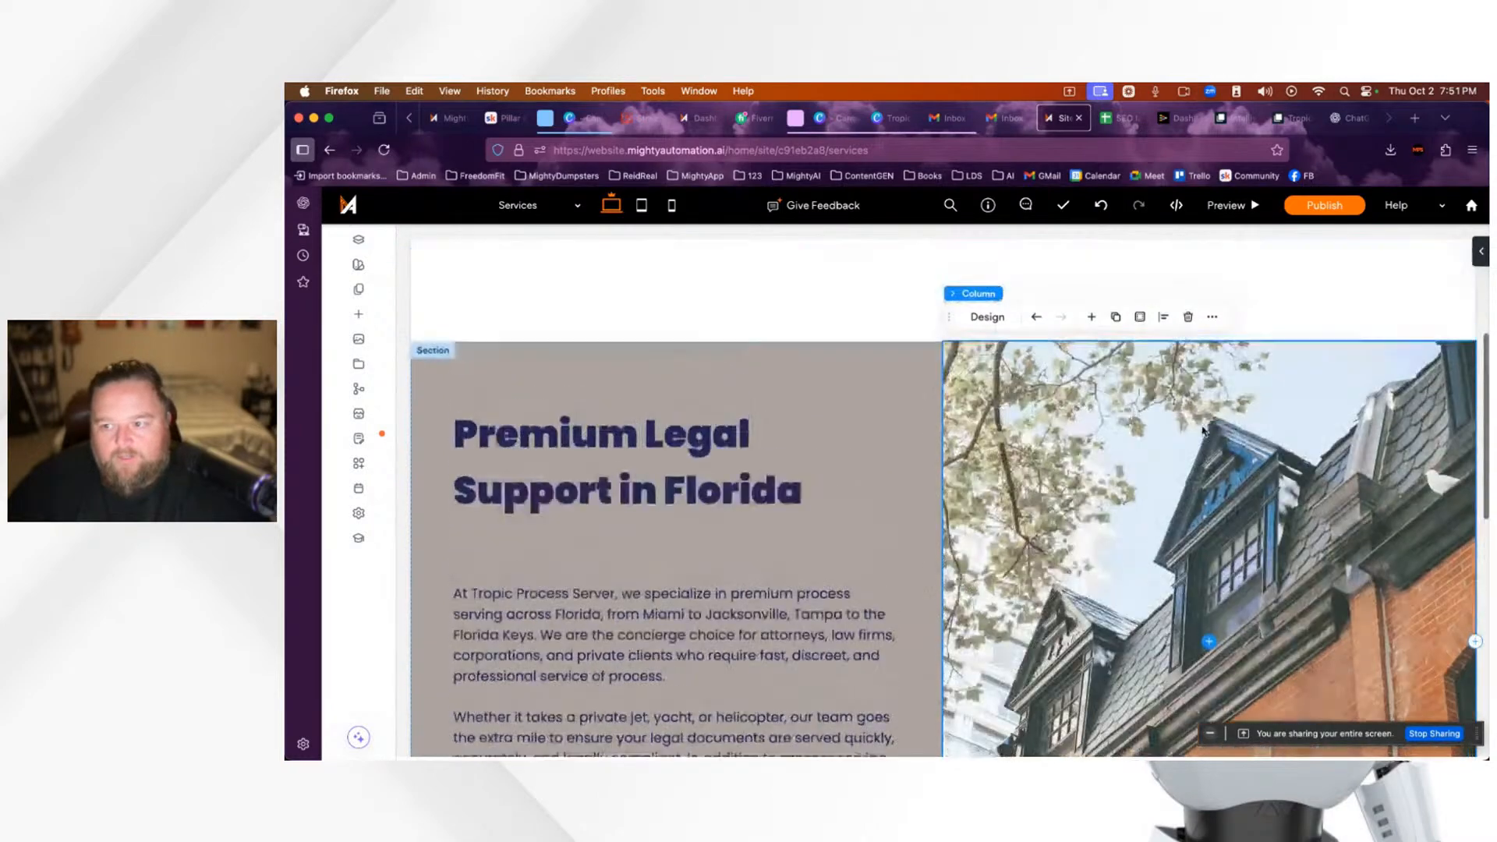
{"action": "scroll", "coordinate": [1068, 428], "scroll_direction": "down", "scroll_amount": 2}
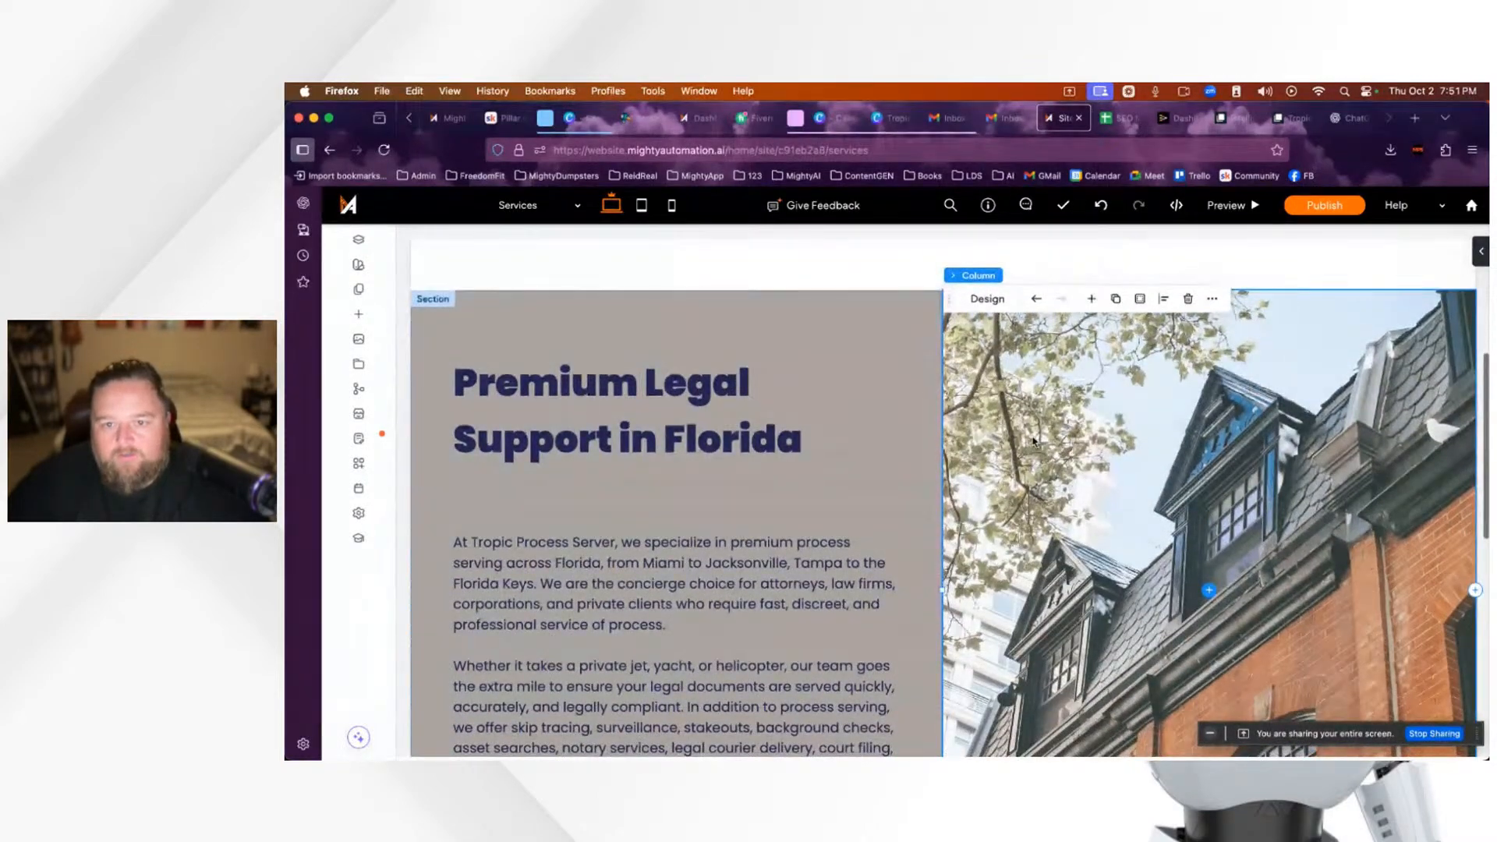
{"action": "scroll", "coordinate": [1034, 441], "scroll_direction": "down", "scroll_amount": 5}
{"action": "scroll", "coordinate": [982, 382], "scroll_direction": "up", "scroll_amount": 5}
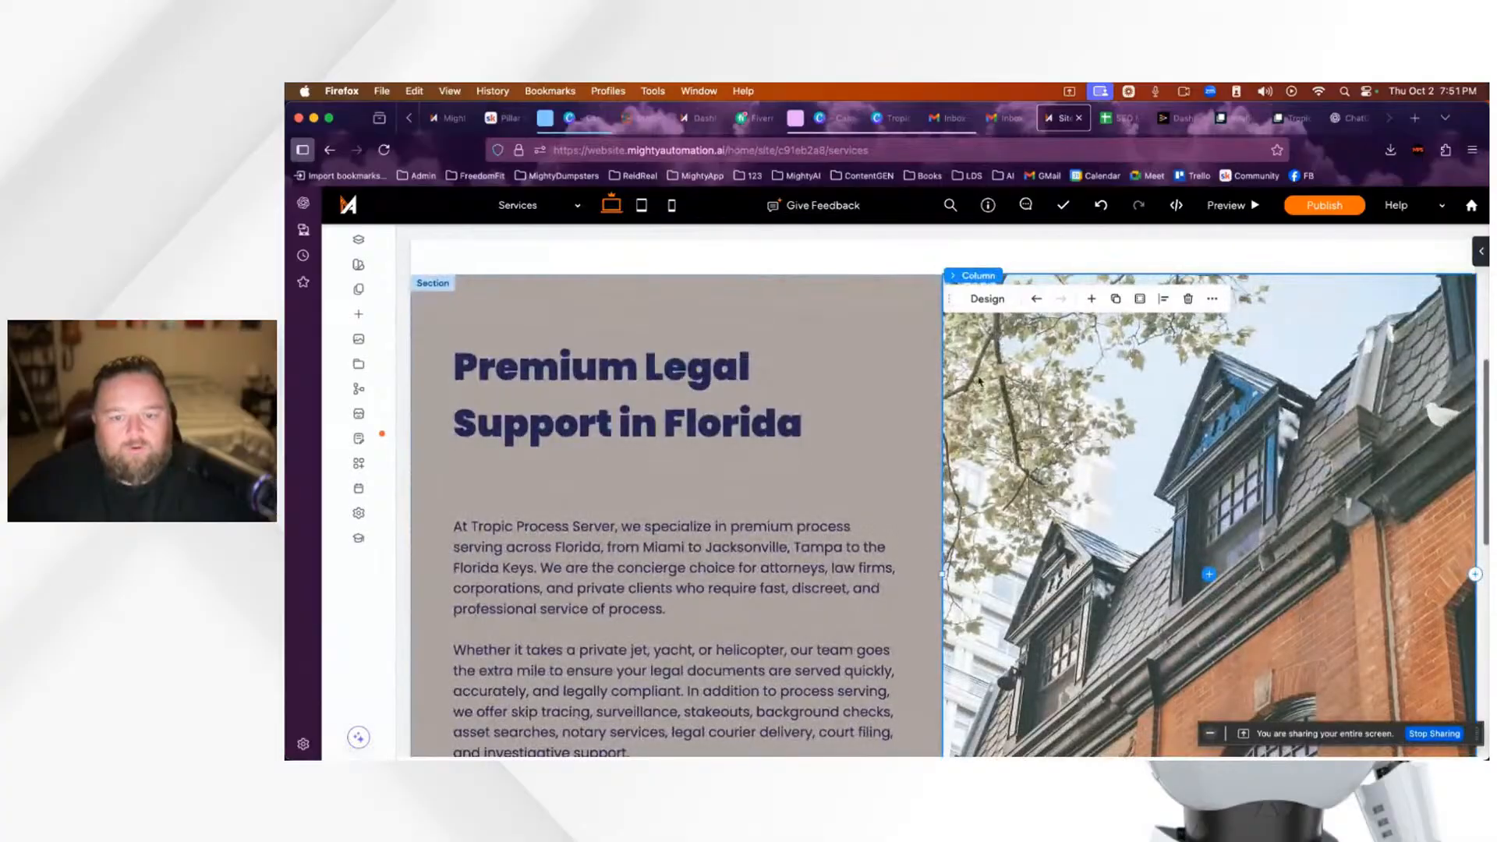
{"action": "scroll", "coordinate": [1180, 423], "scroll_direction": "down", "scroll_amount": 5}
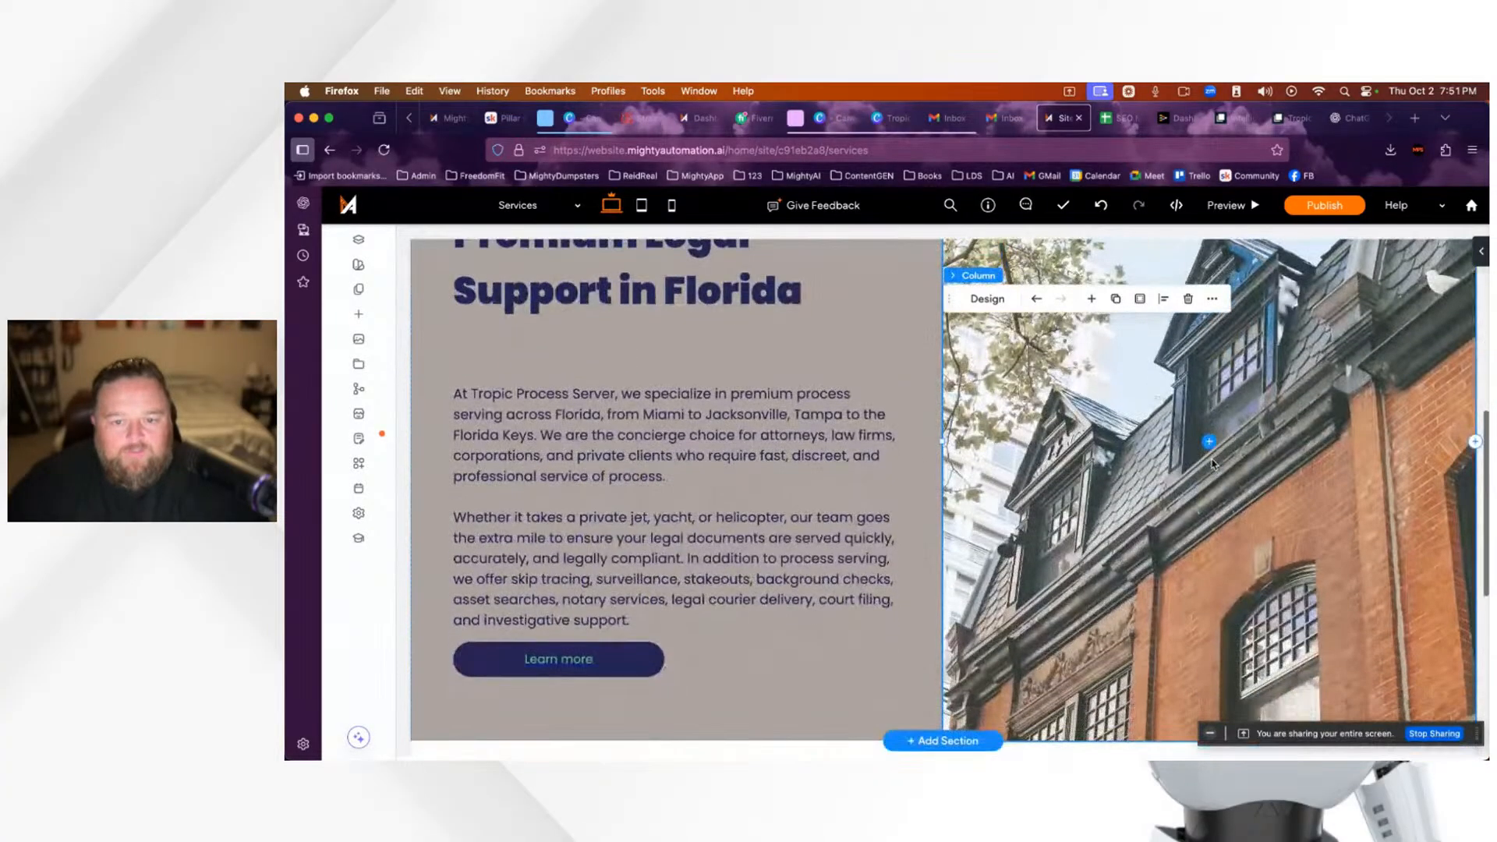
{"action": "scroll", "coordinate": [1205, 462], "scroll_direction": "up", "scroll_amount": 4}
{"action": "scroll", "coordinate": [1187, 505], "scroll_direction": "down", "scroll_amount": 3}
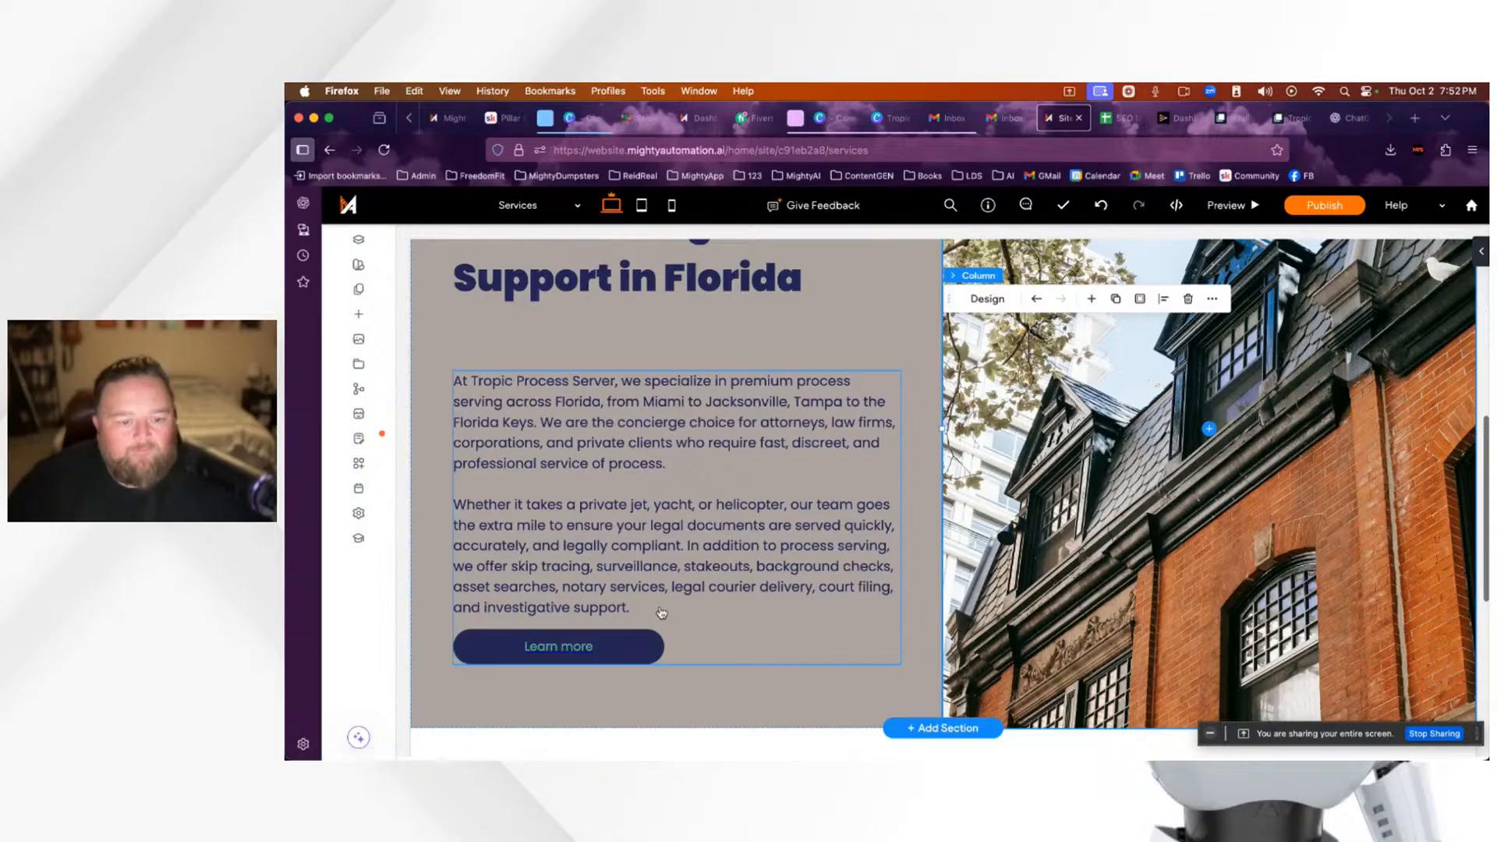
{"action": "left_click", "coordinate": [662, 613]}
{"action": "scroll", "coordinate": [1176, 582], "scroll_direction": "up", "scroll_amount": 10}
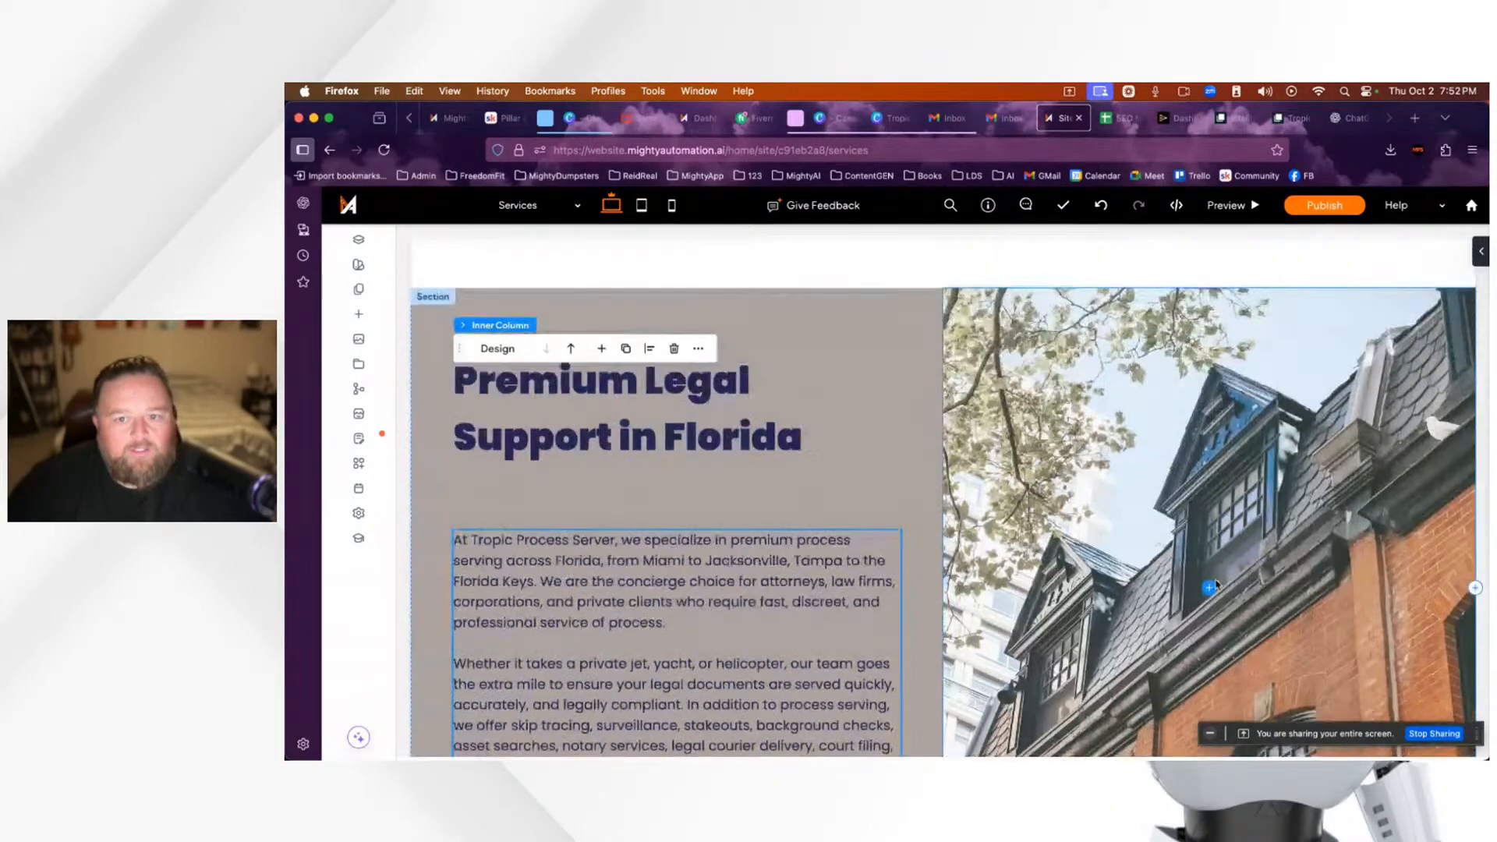
{"action": "scroll", "coordinate": [832, 405], "scroll_direction": "down", "scroll_amount": 10}
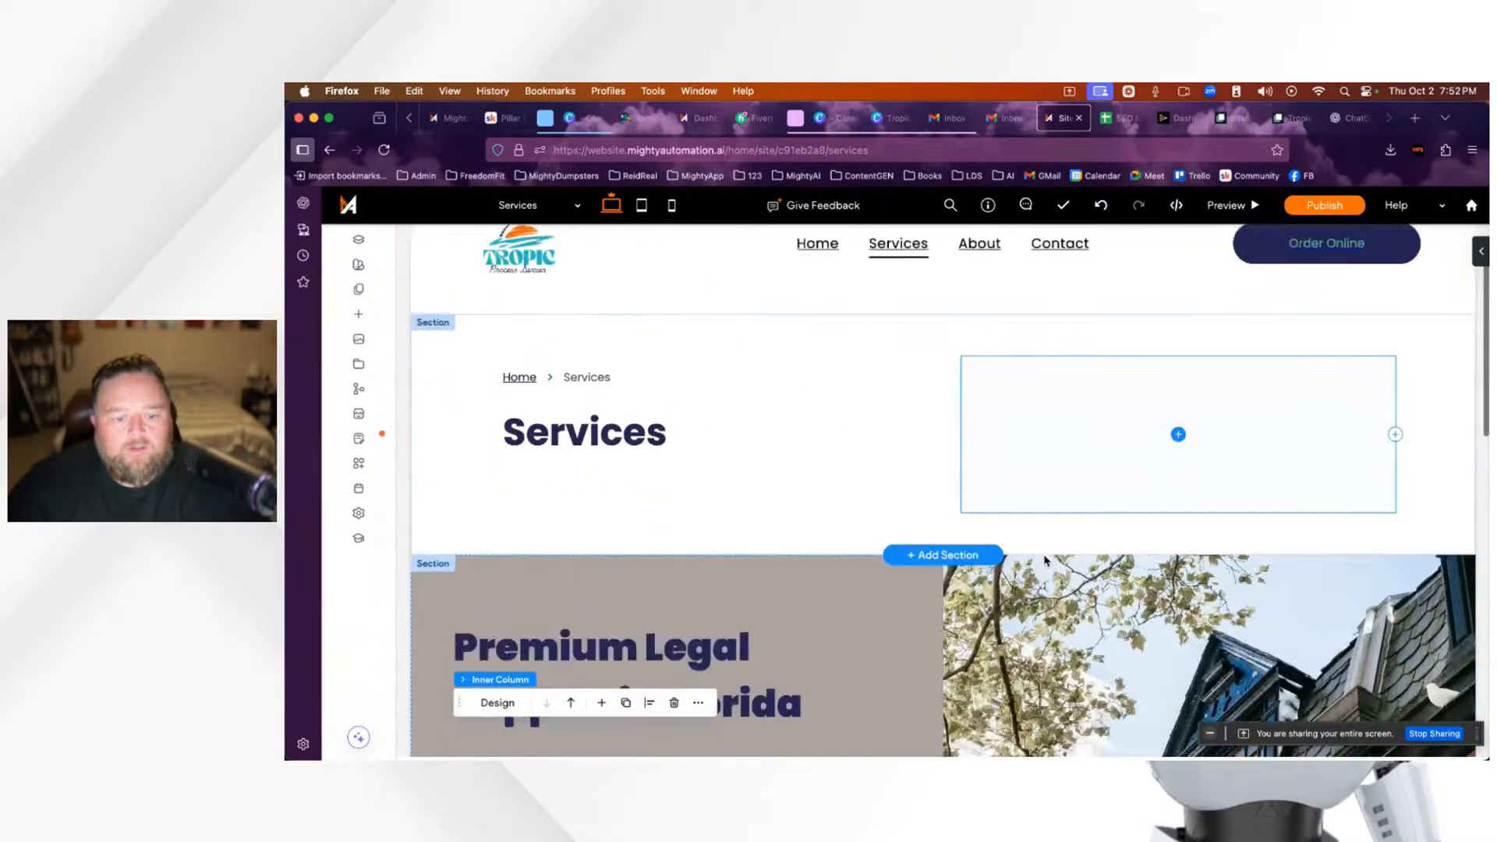
{"action": "scroll", "coordinate": [1046, 561], "scroll_direction": "up", "scroll_amount": 2}
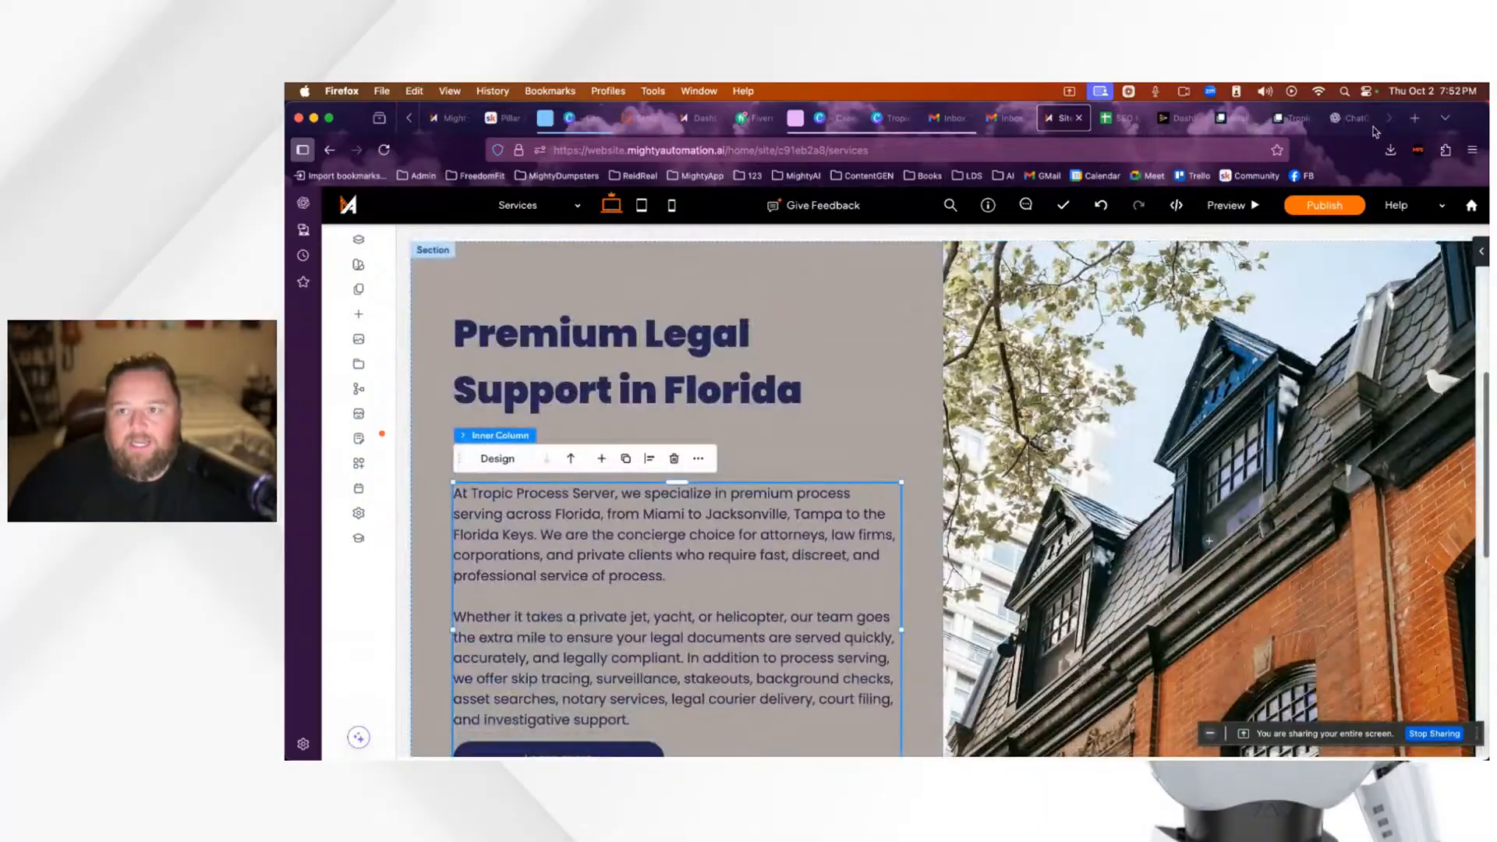
{"action": "left_click", "coordinate": [1351, 121]}
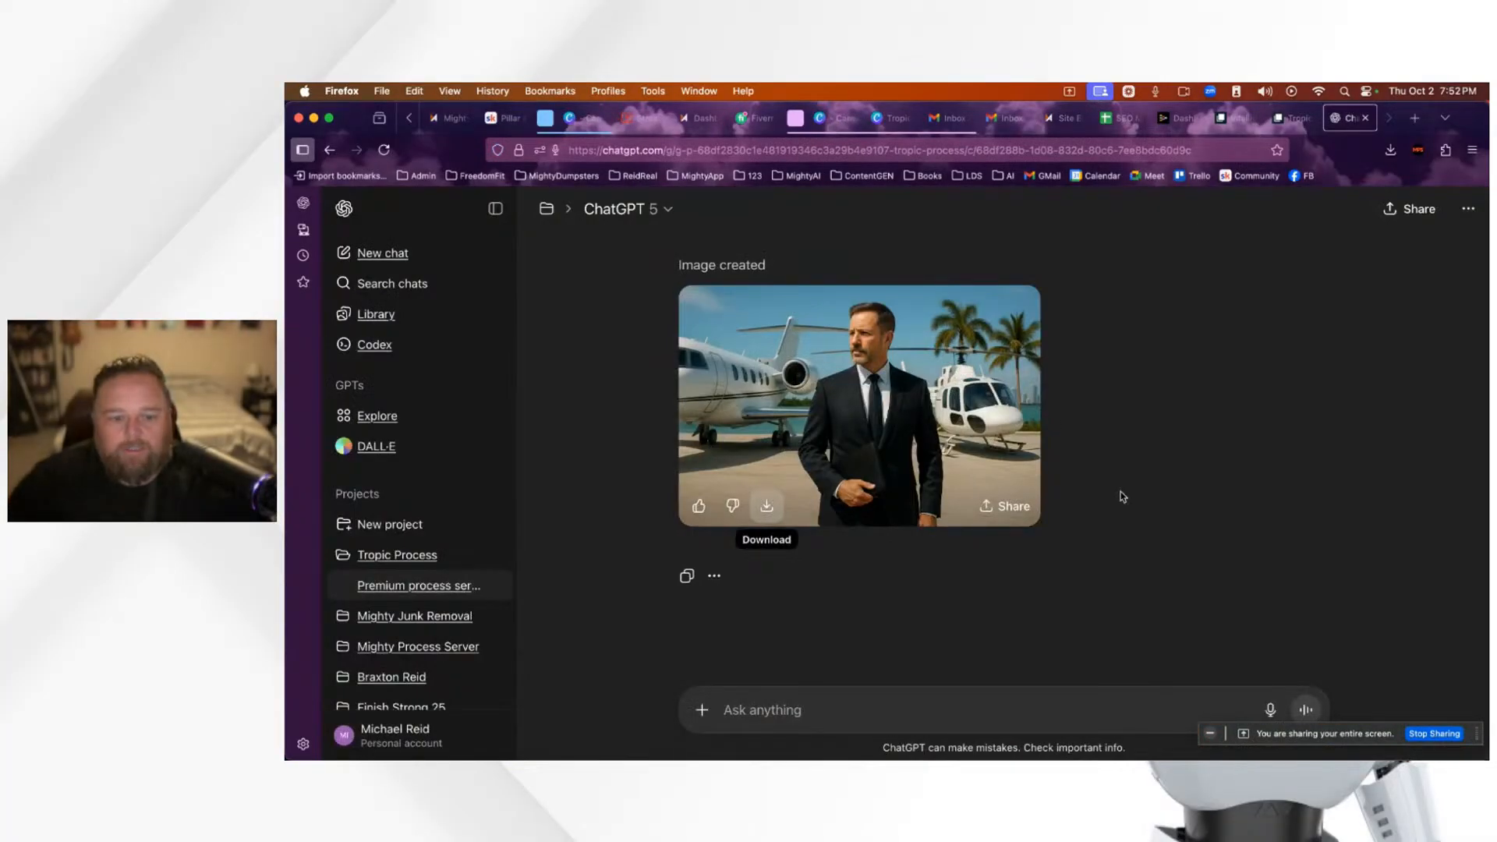
Step: Select the pricing text from 'Our Premium Service Levels' through the $4,997 Same-Day Service tier
{"action": "scroll", "coordinate": [1121, 494], "scroll_direction": "up", "scroll_amount": 1}
{"action": "scroll", "coordinate": [1123, 497], "scroll_direction": "up", "scroll_amount": 15}
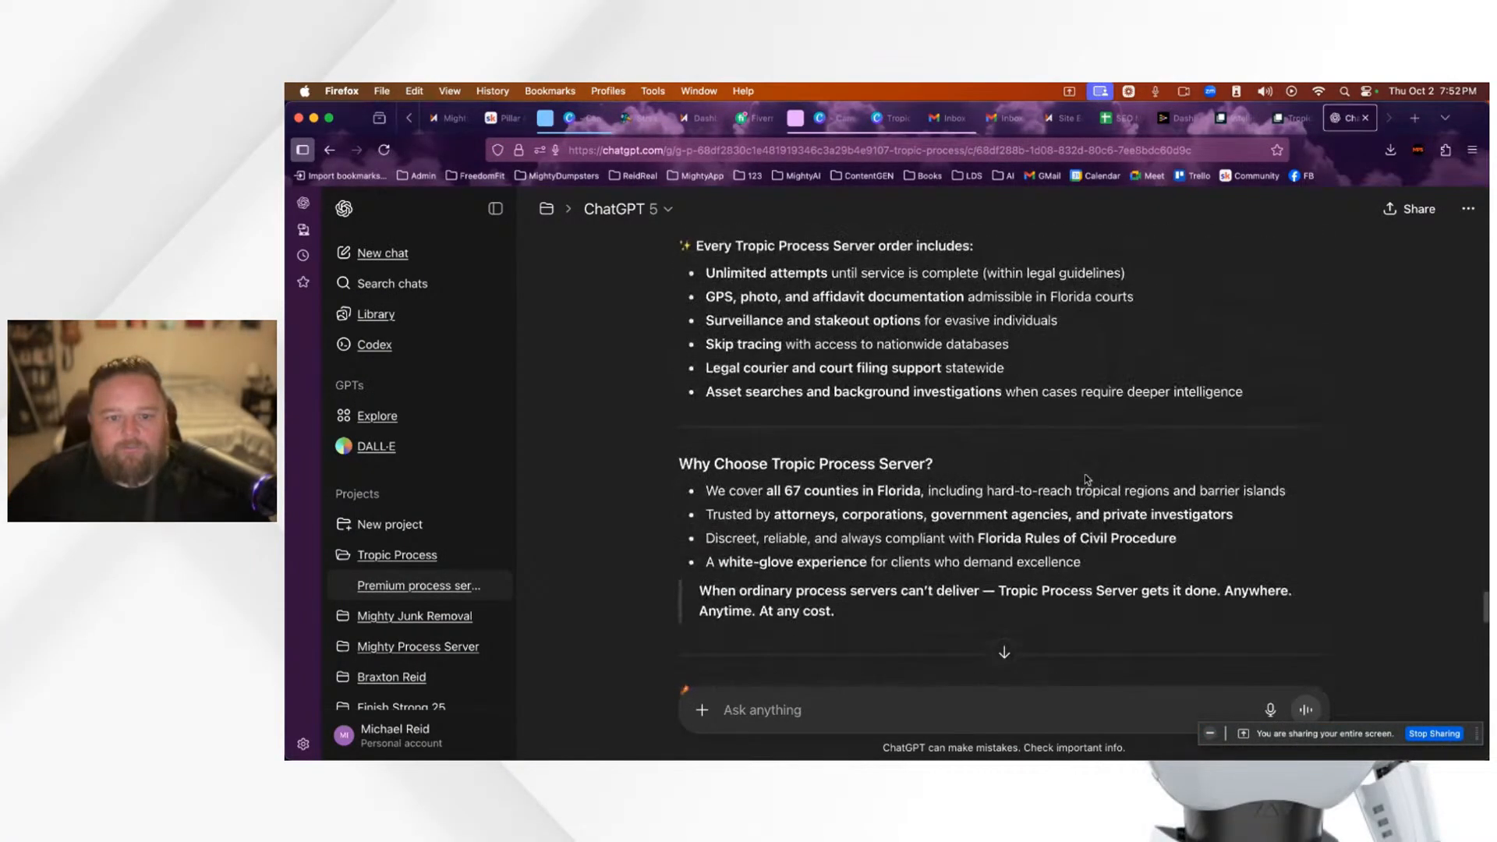
{"action": "scroll", "coordinate": [1084, 474], "scroll_direction": "up", "scroll_amount": 5}
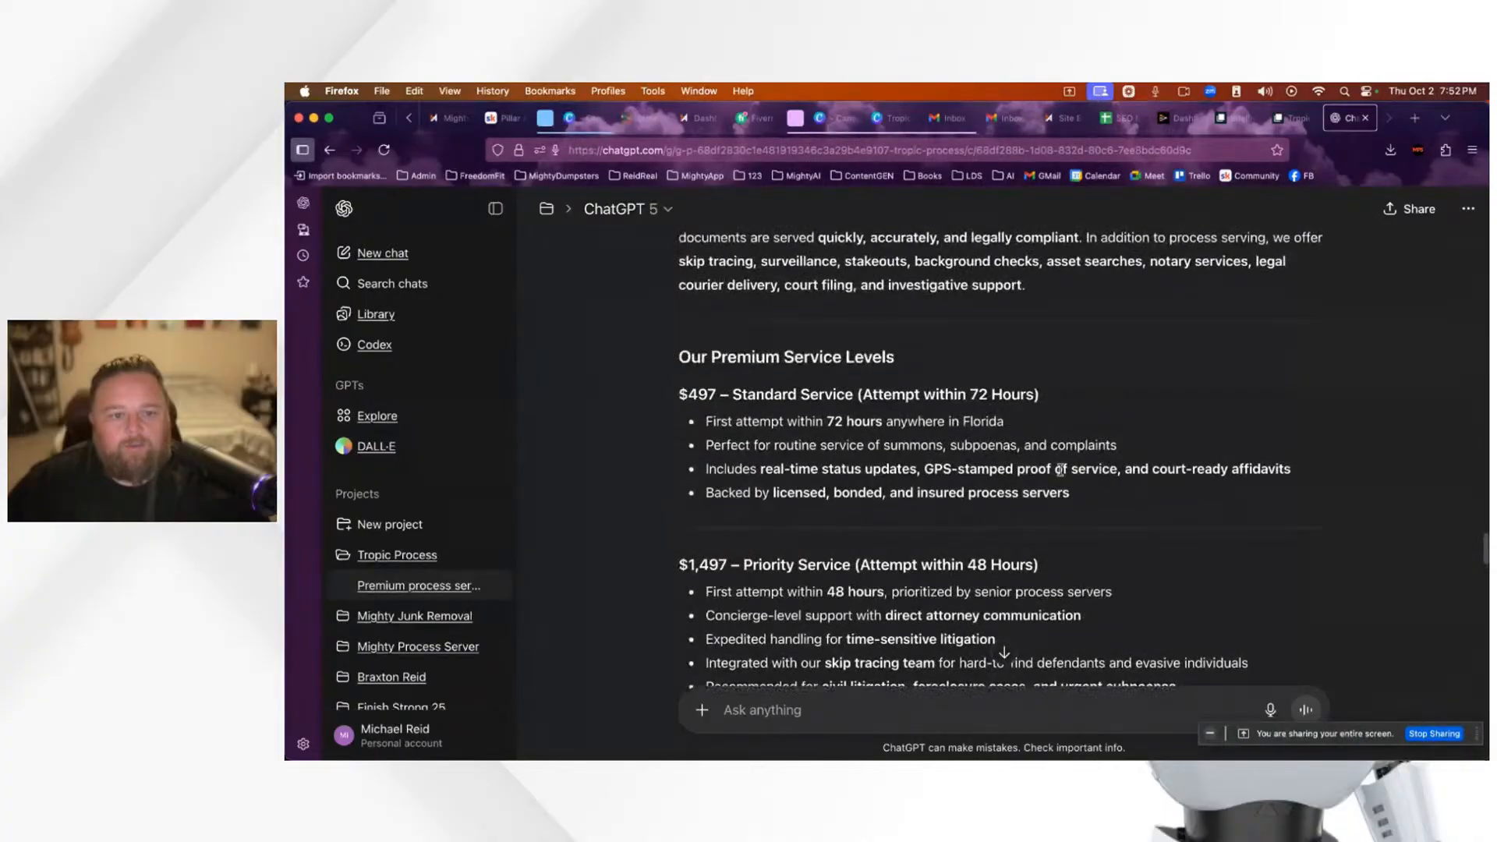
{"action": "scroll", "coordinate": [794, 392], "scroll_direction": "up", "scroll_amount": 3}
{"action": "scroll", "coordinate": [702, 437], "scroll_direction": "down", "scroll_amount": 2}
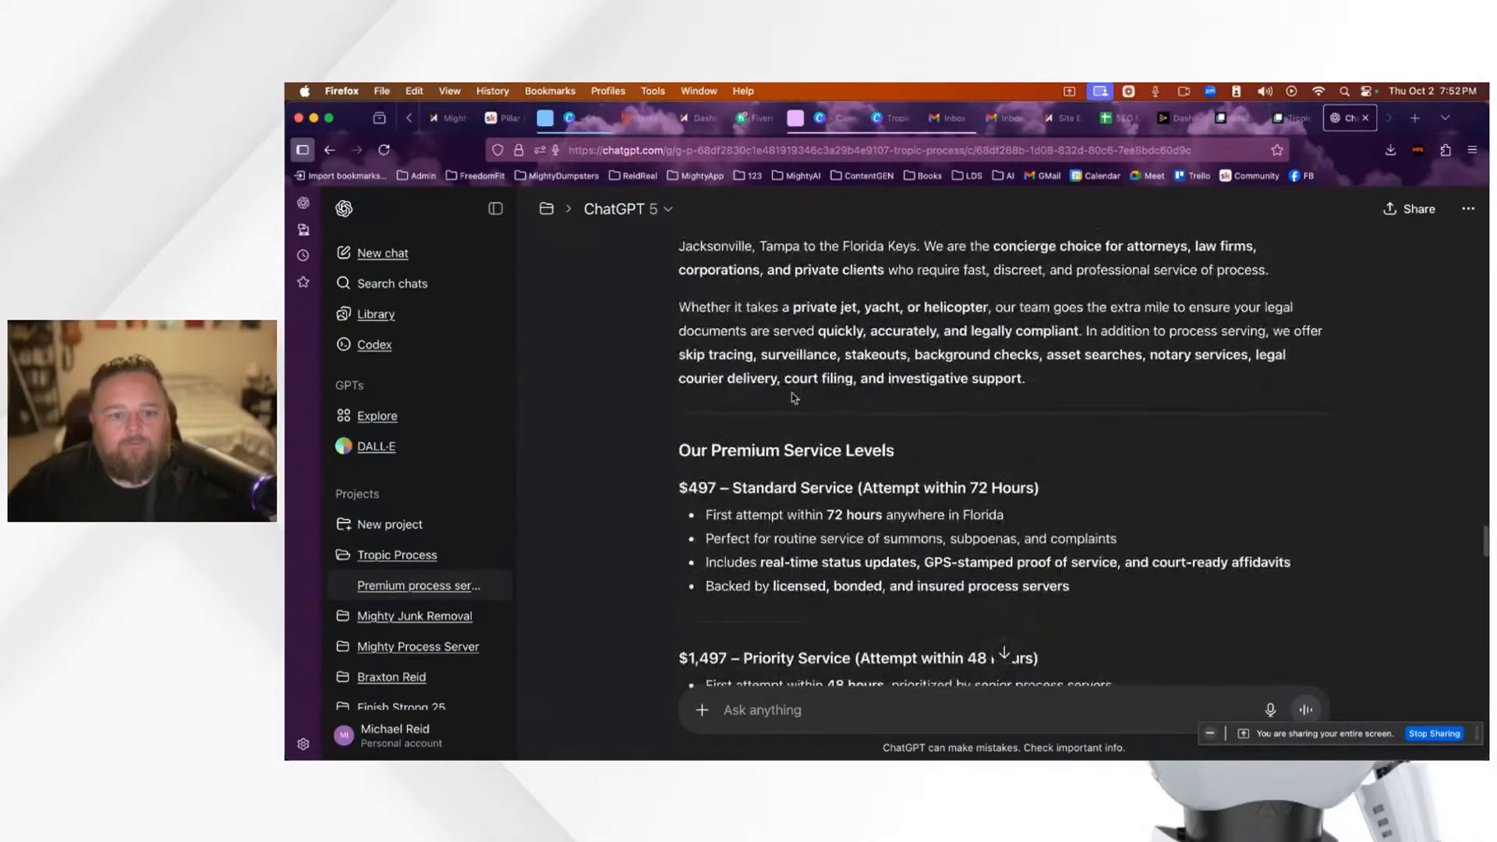
{"action": "left_click_drag", "start_coordinate": [680, 449], "coordinate": [1239, 326]}
{"action": "scroll", "coordinate": [1242, 356], "scroll_direction": "up", "scroll_amount": 5}
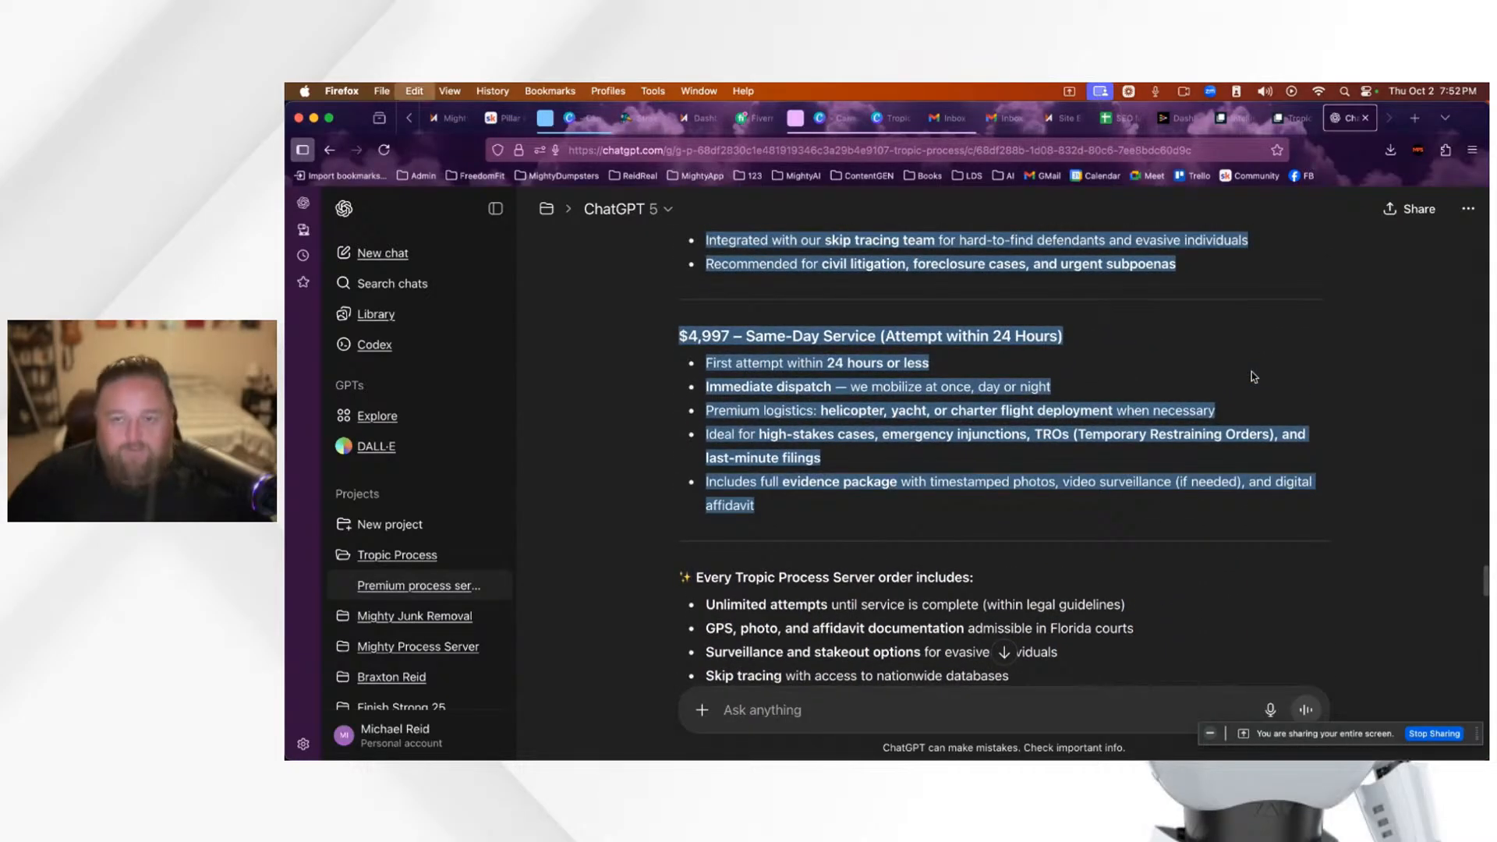
{"action": "left_click", "coordinate": [1060, 131]}
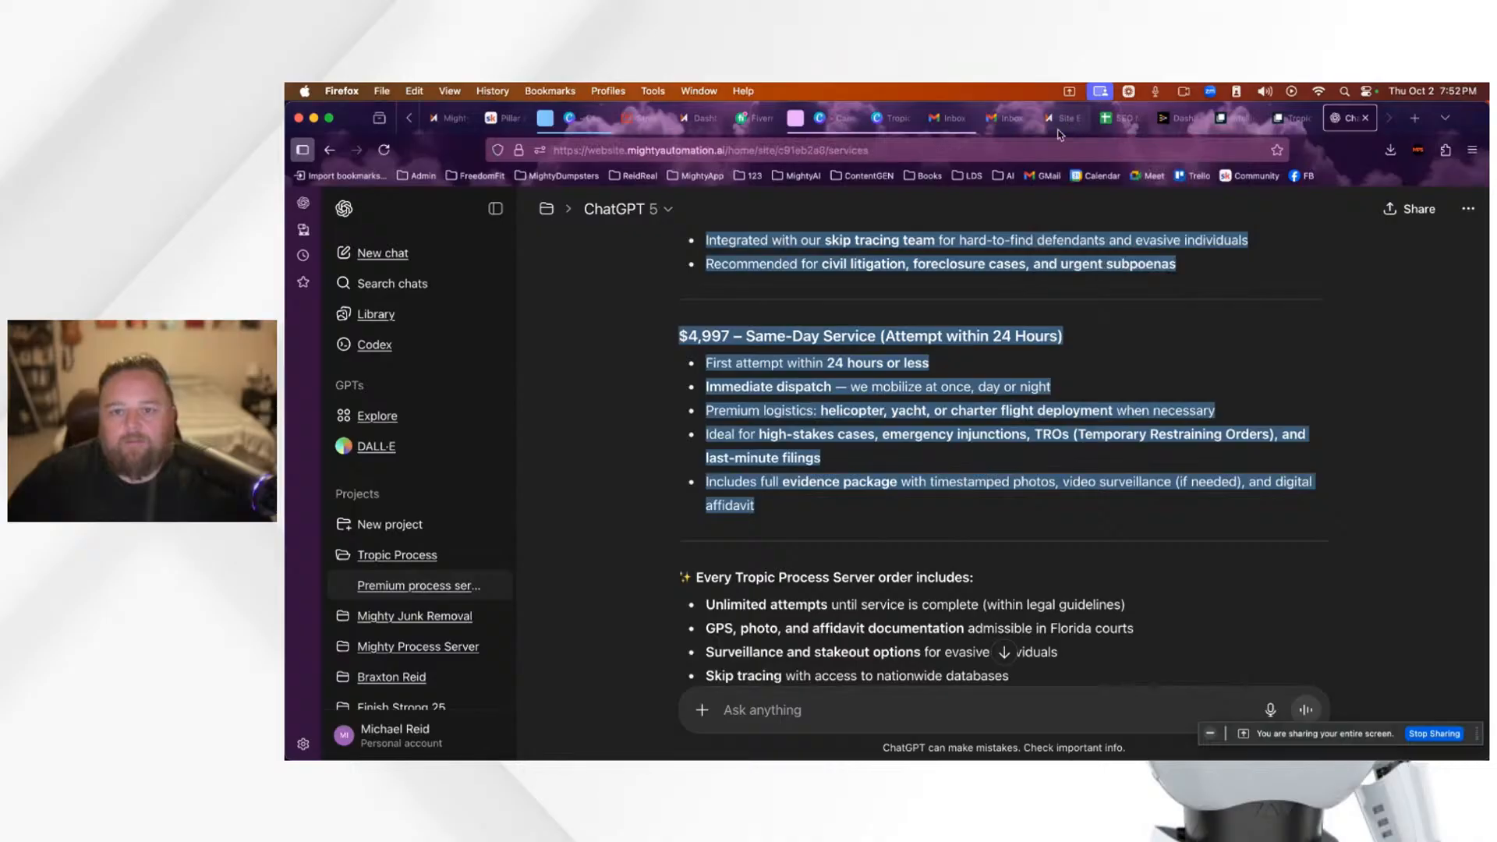
Step: Add a new Designed section below the Premium Legal Support block
{"action": "scroll", "coordinate": [917, 577], "scroll_direction": "down", "scroll_amount": 6}
{"action": "scroll", "coordinate": [916, 584], "scroll_direction": "up", "scroll_amount": 3}
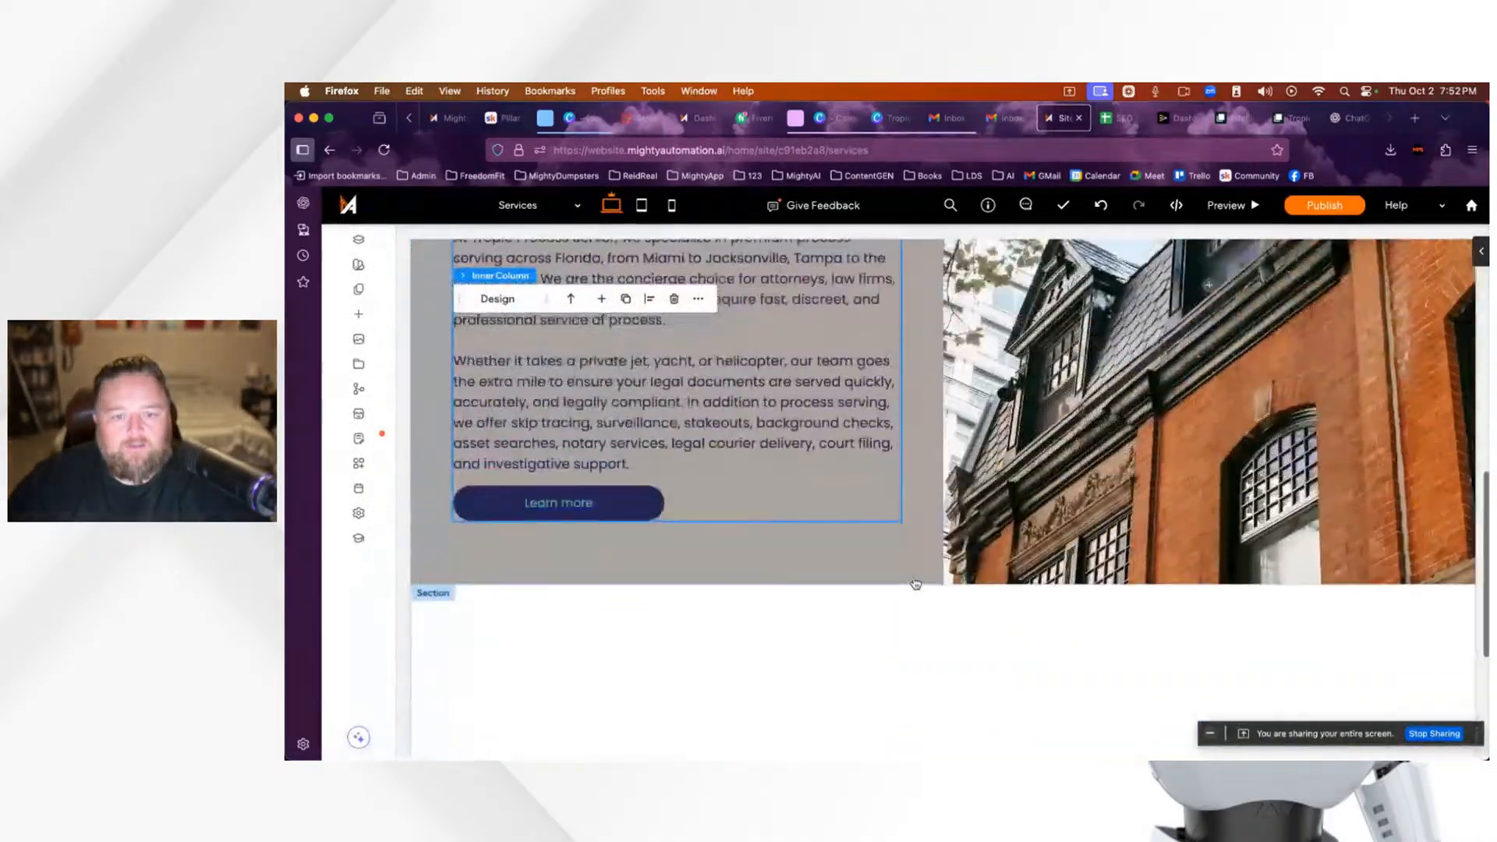
{"action": "scroll", "coordinate": [915, 585], "scroll_direction": "down", "scroll_amount": 2}
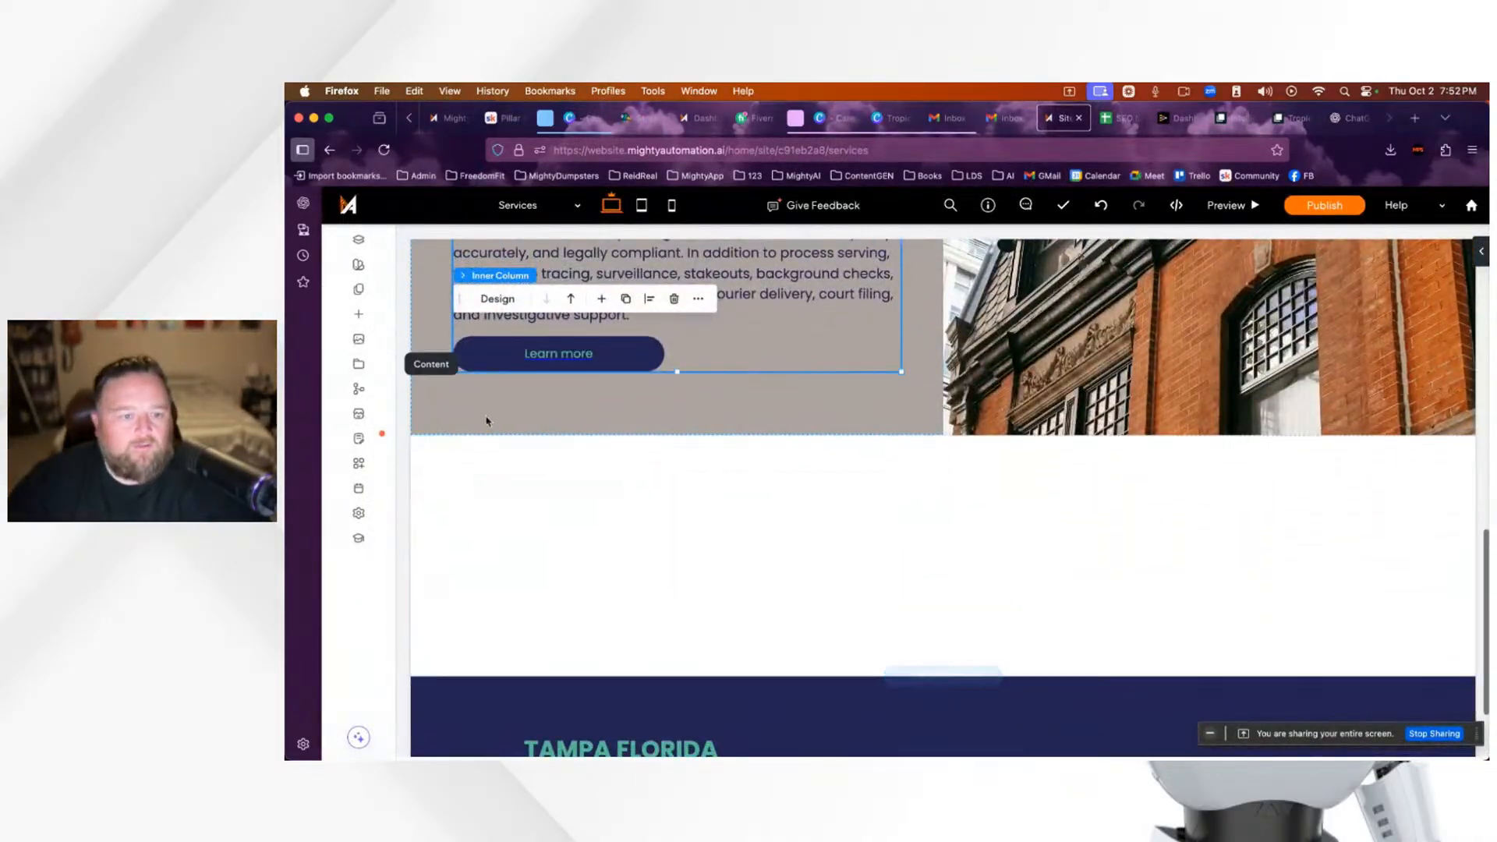
{"action": "left_click", "coordinate": [963, 436]}
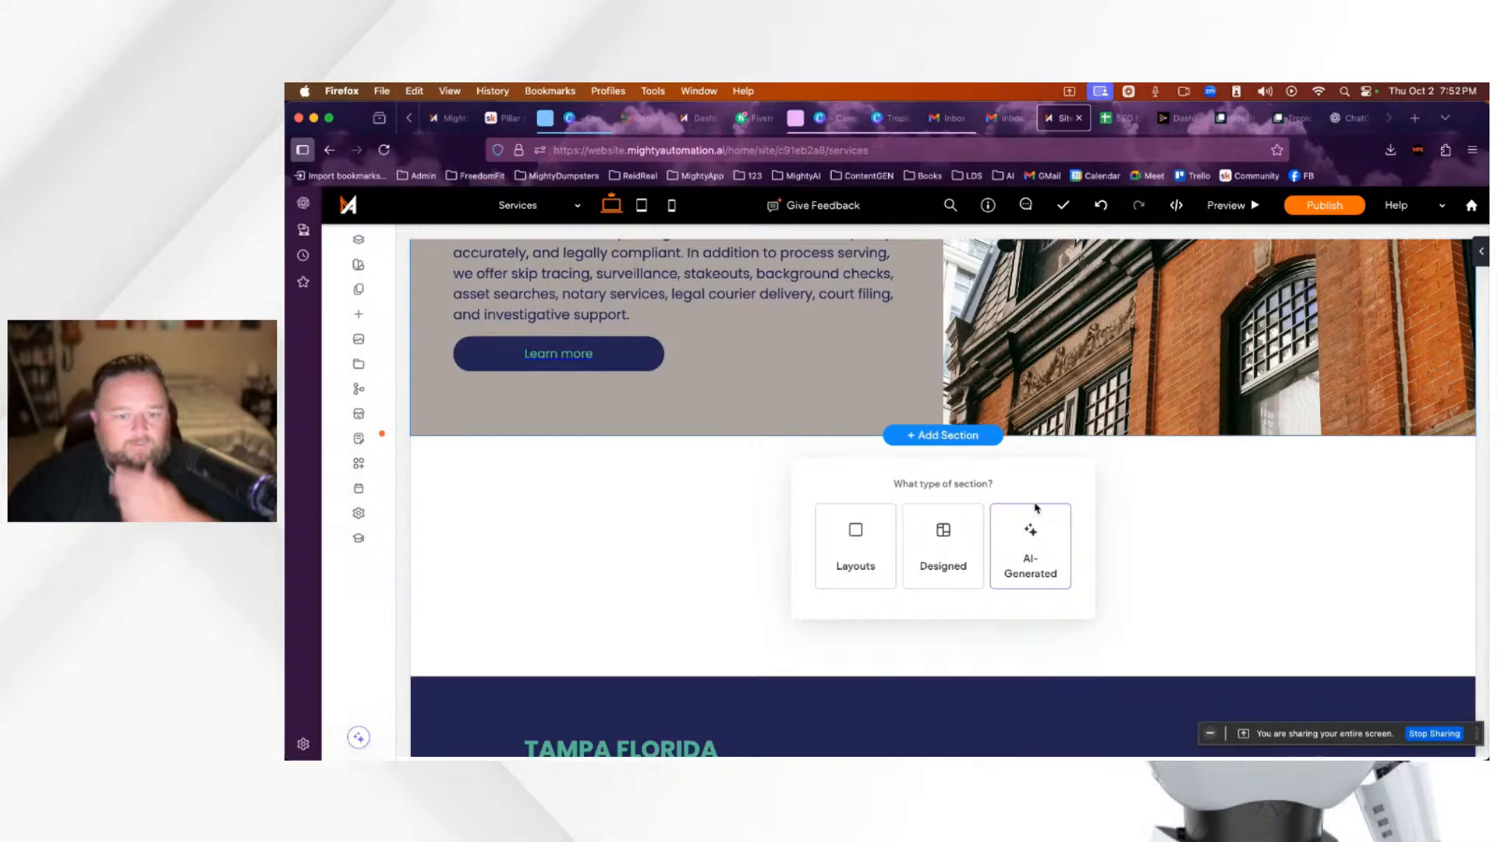
{"action": "left_click", "coordinate": [943, 561]}
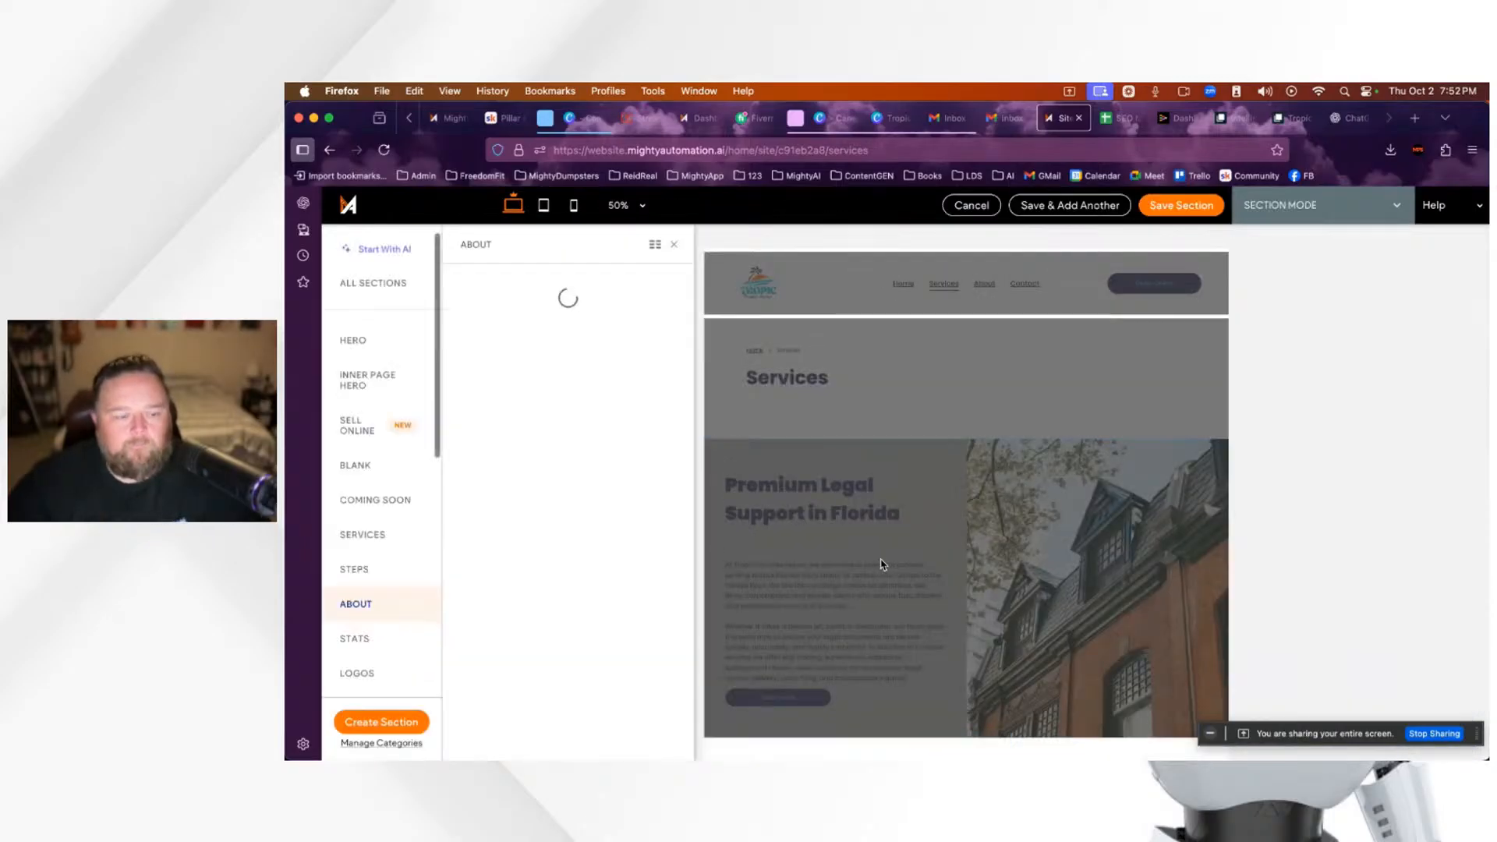
Step: Try the text About template, then the medium-title About template with photos, then view Services layouts
{"action": "scroll", "coordinate": [598, 489], "scroll_direction": "down", "scroll_amount": 10}
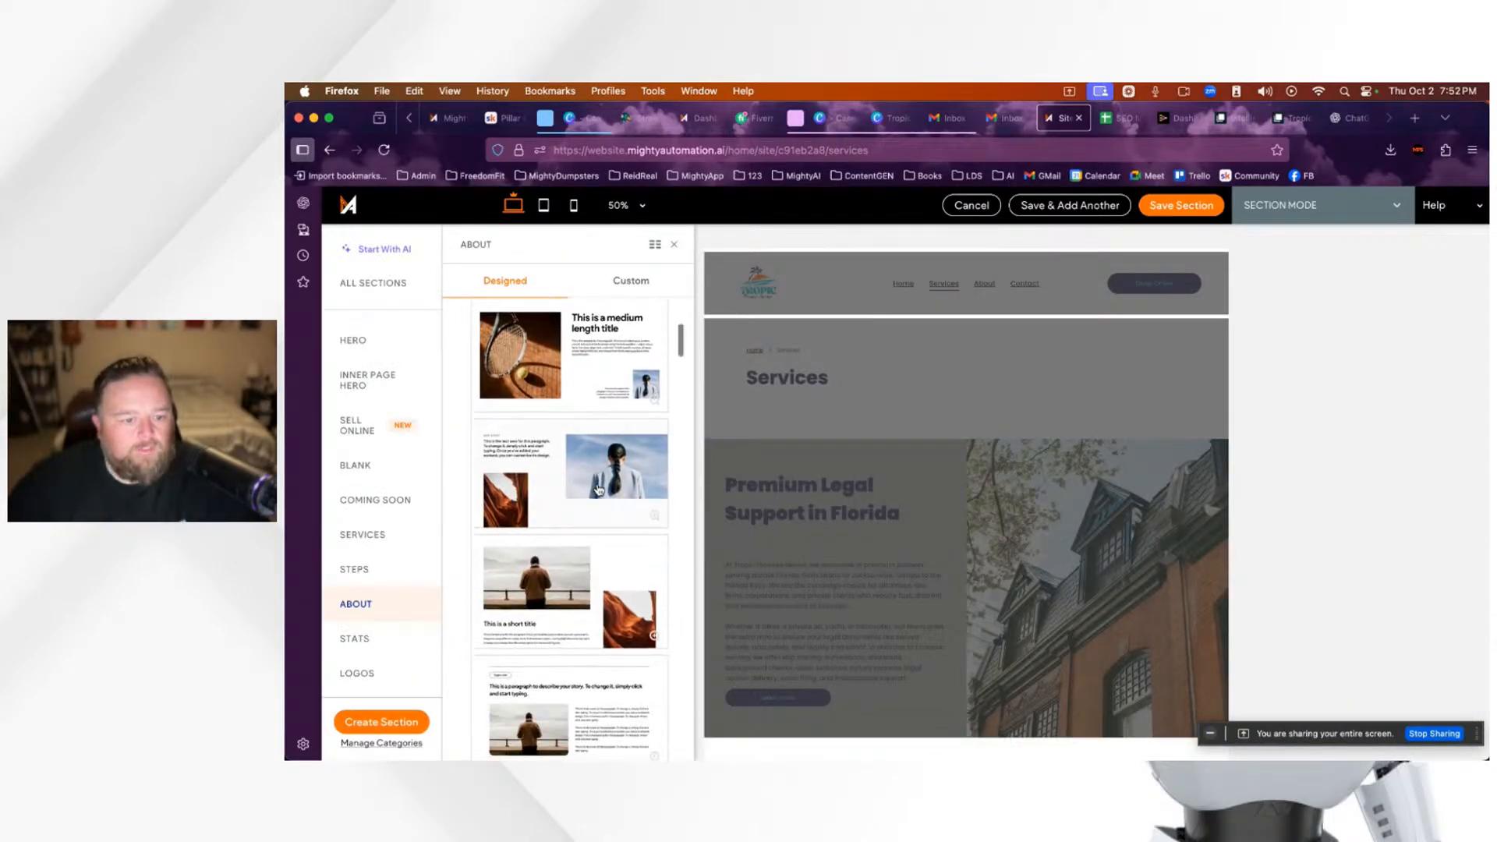
{"action": "scroll", "coordinate": [598, 489], "scroll_direction": "down", "scroll_amount": 2}
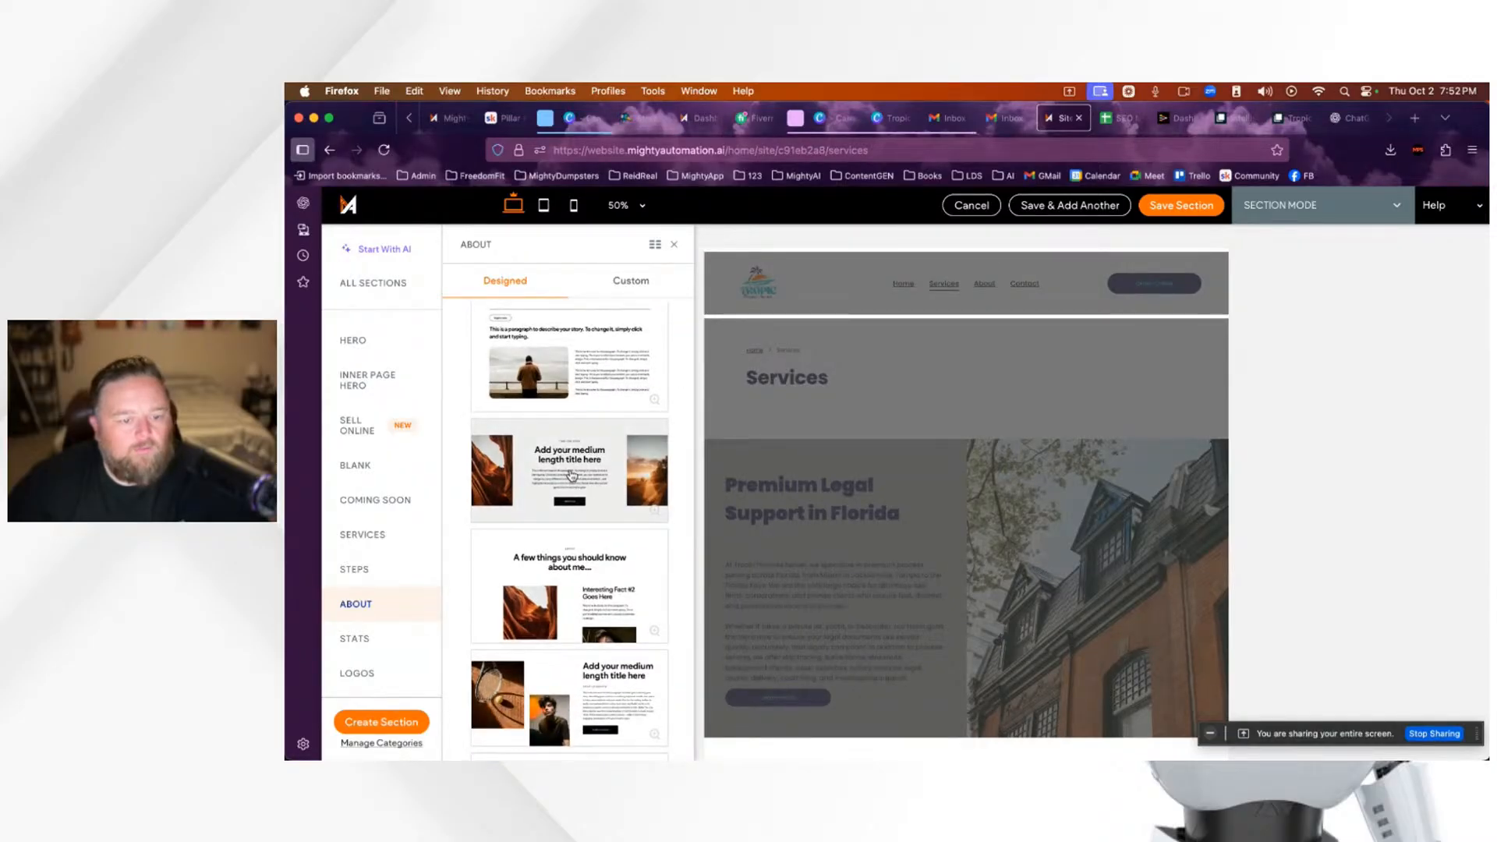
{"action": "scroll", "coordinate": [571, 476], "scroll_direction": "down", "scroll_amount": 8}
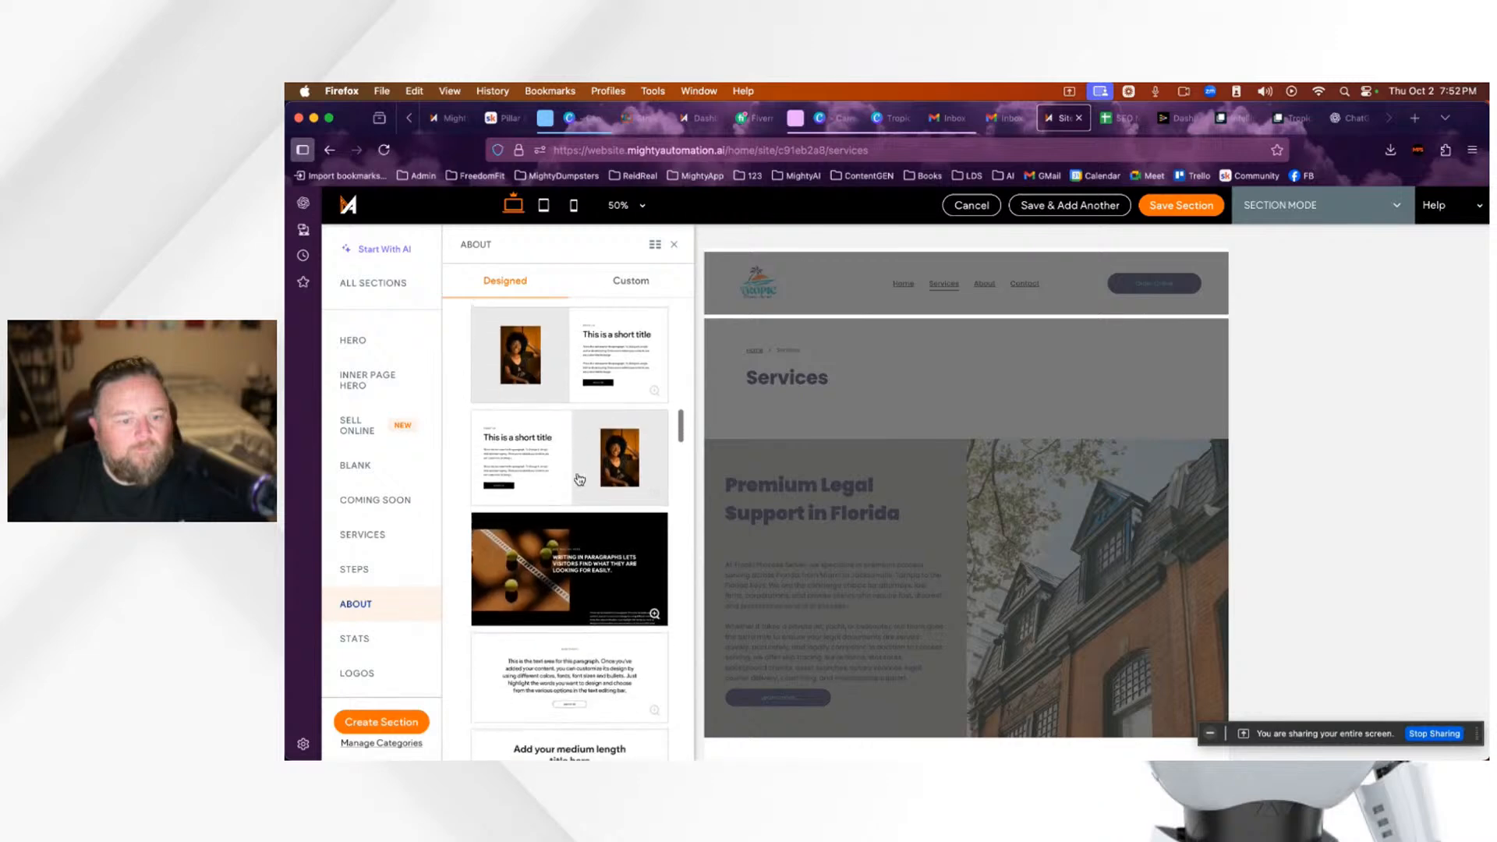
{"action": "scroll", "coordinate": [580, 479], "scroll_direction": "down", "scroll_amount": 10}
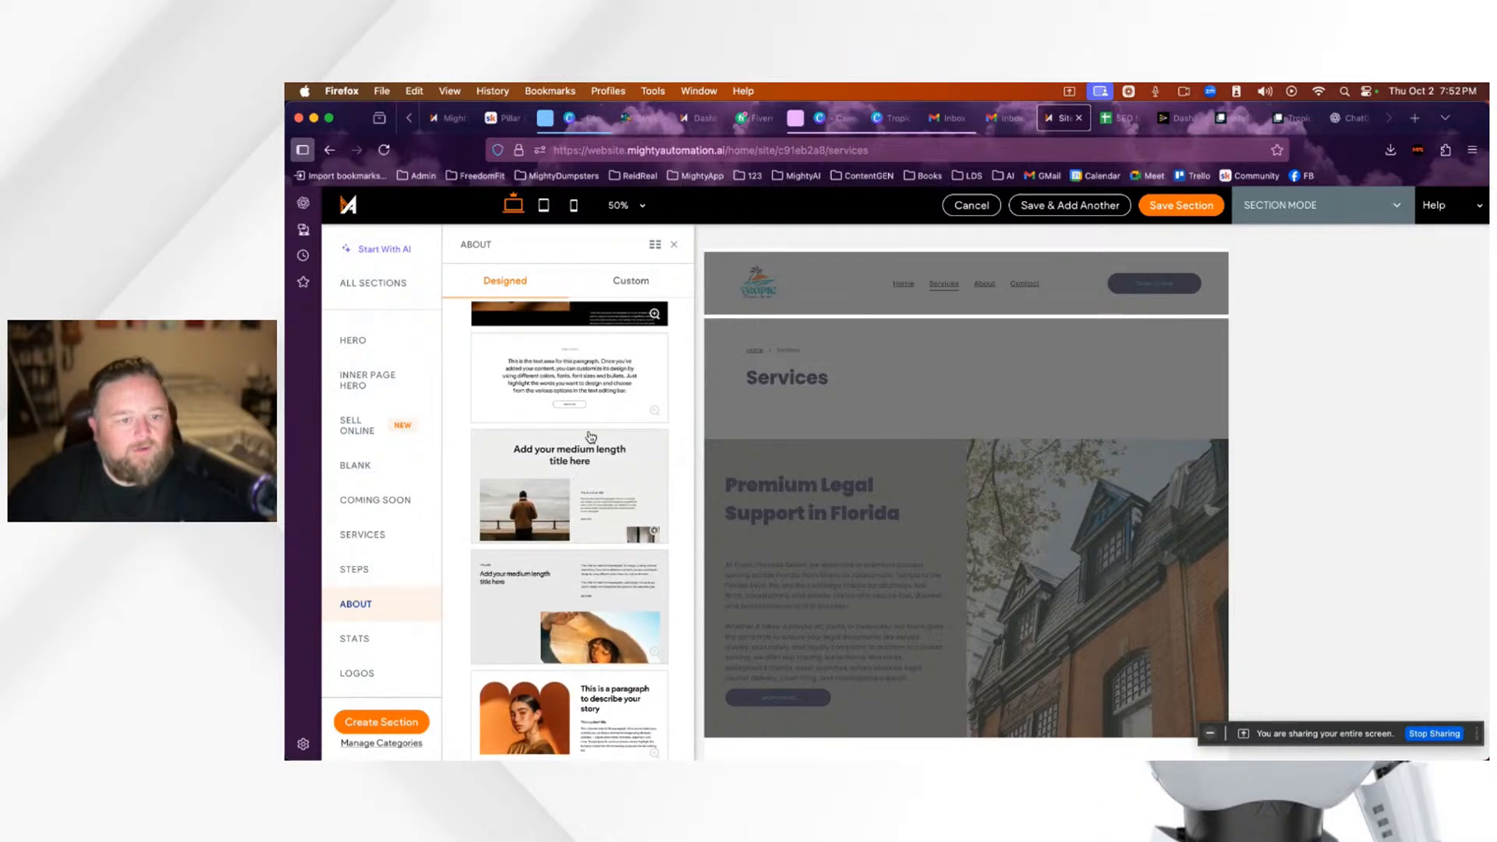
{"action": "left_click", "coordinate": [581, 387]}
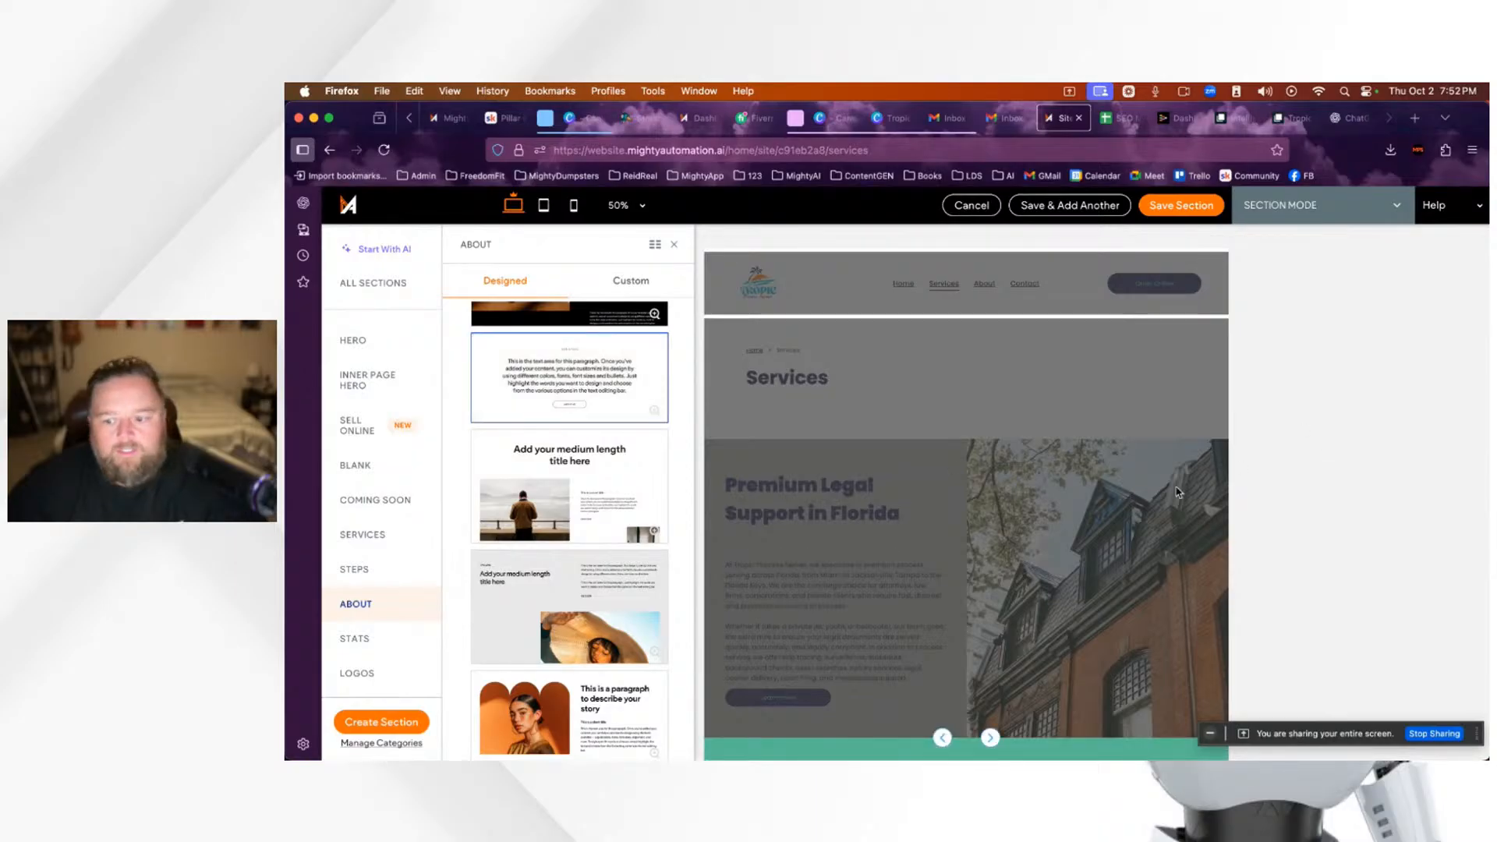
{"action": "scroll", "coordinate": [999, 496], "scroll_direction": "down", "scroll_amount": 2}
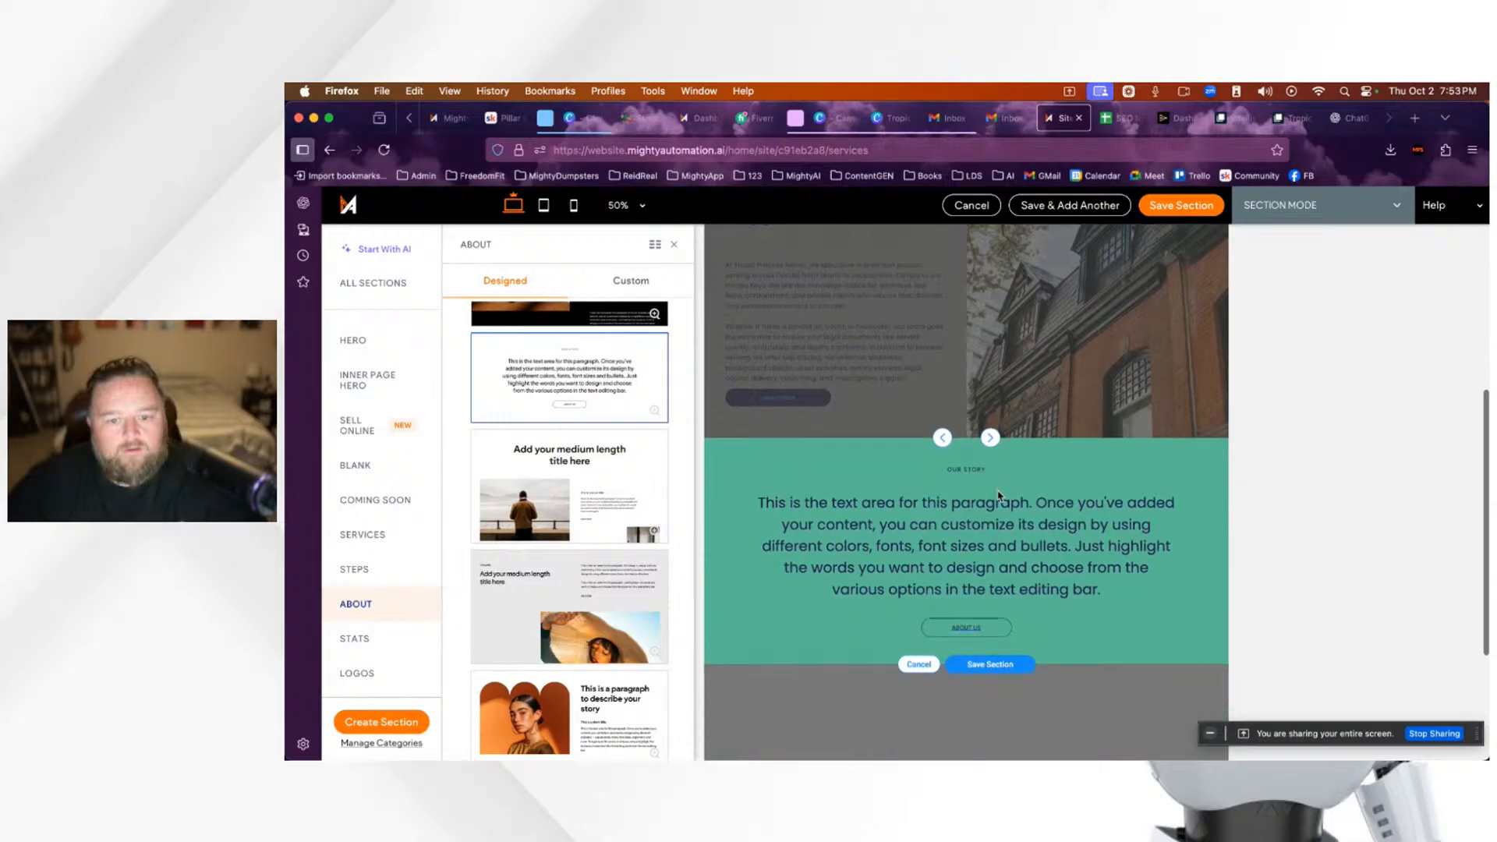
{"action": "left_click", "coordinate": [611, 497]}
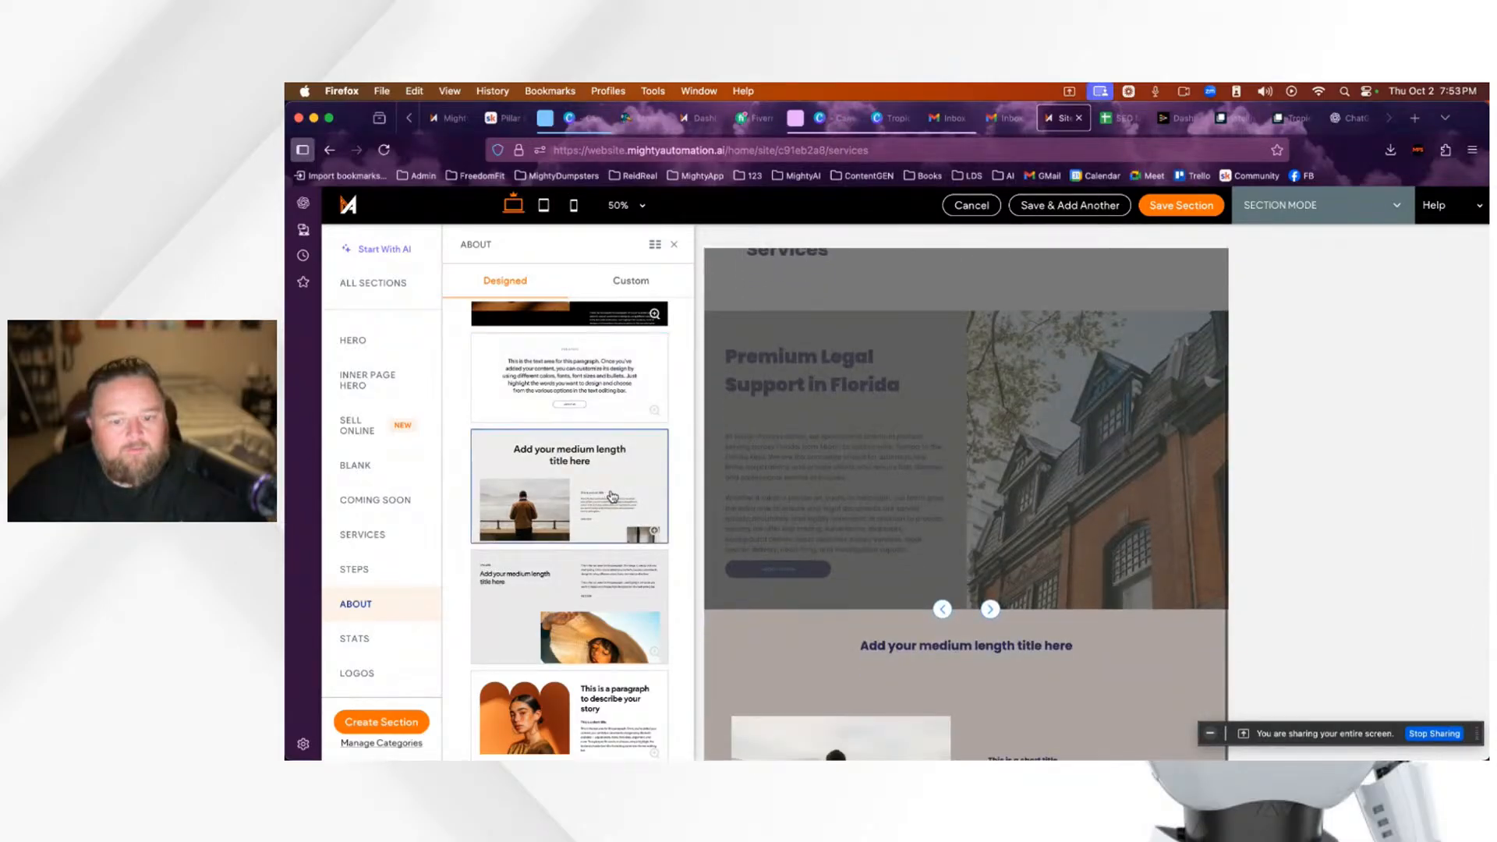
{"action": "scroll", "coordinate": [612, 581], "scroll_direction": "down", "scroll_amount": 3}
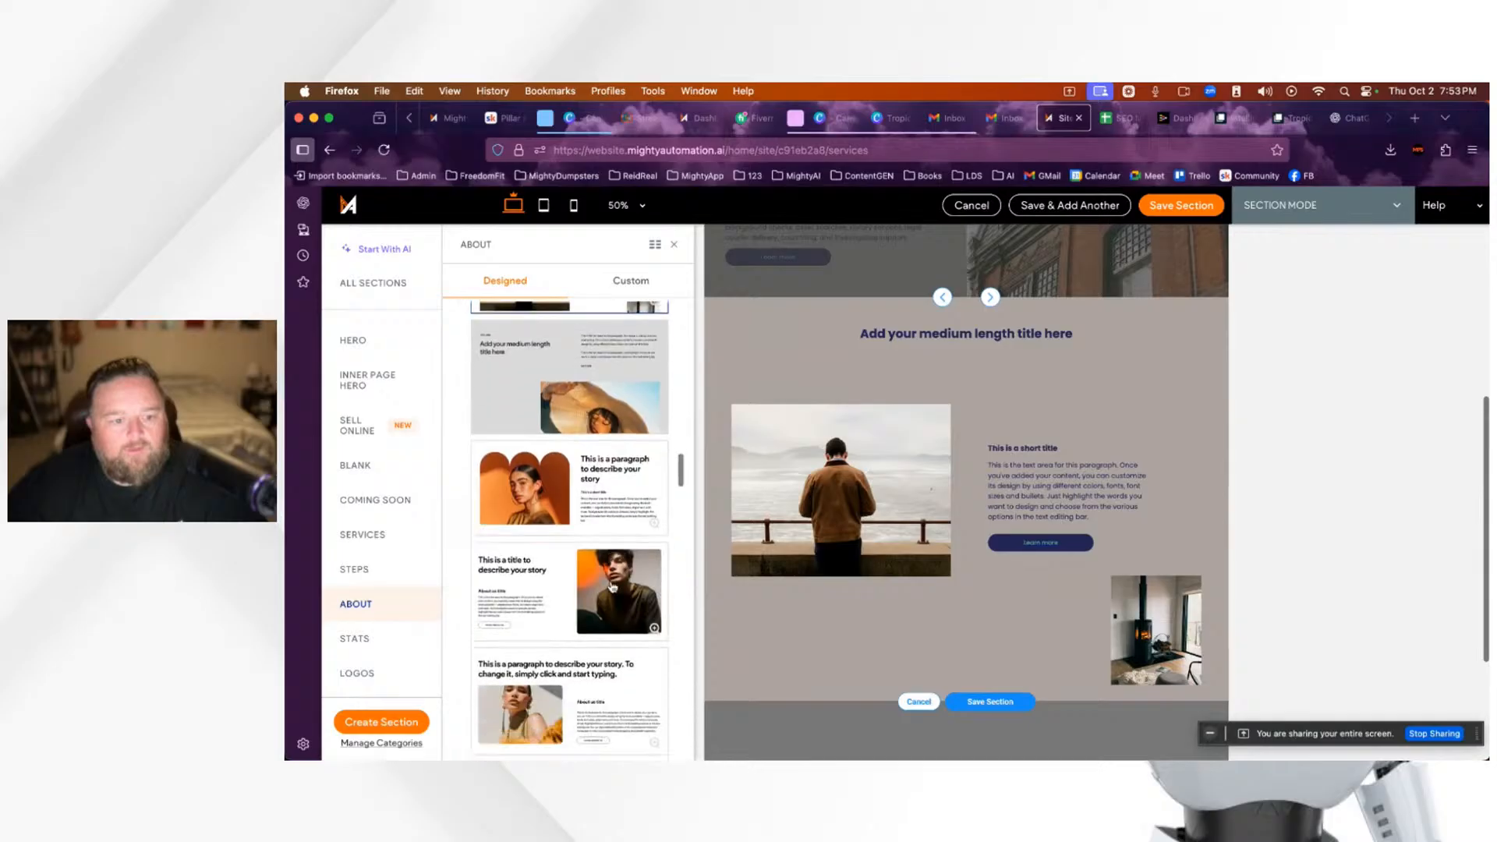
{"action": "left_click", "coordinate": [364, 536]}
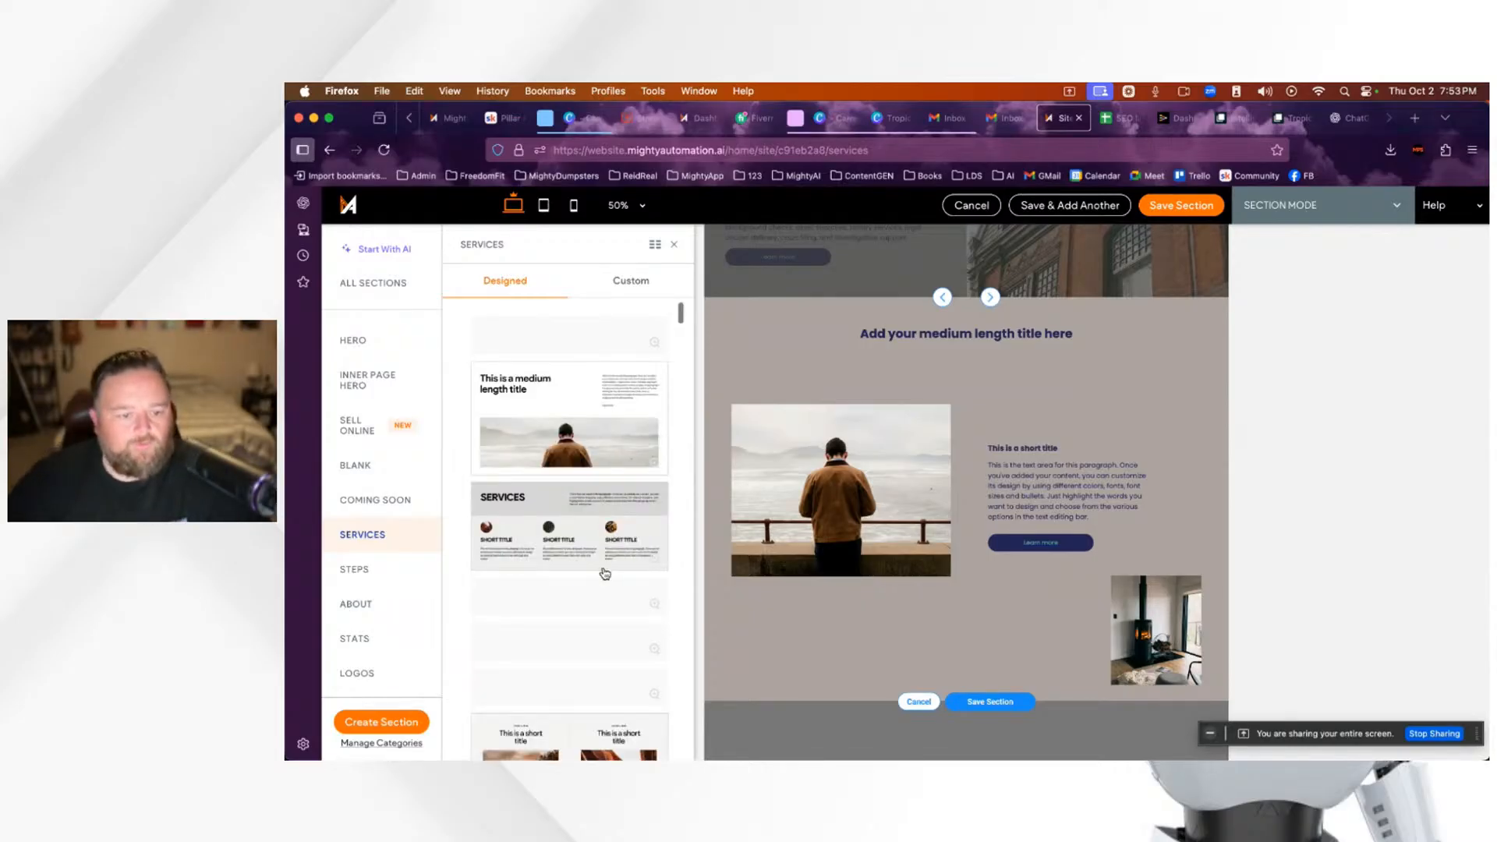
Step: Scroll through the Services section layouts and switch to the Hero templates
{"action": "scroll", "coordinate": [613, 608], "scroll_direction": "down", "scroll_amount": 3}
{"action": "scroll", "coordinate": [613, 607], "scroll_direction": "down", "scroll_amount": 5}
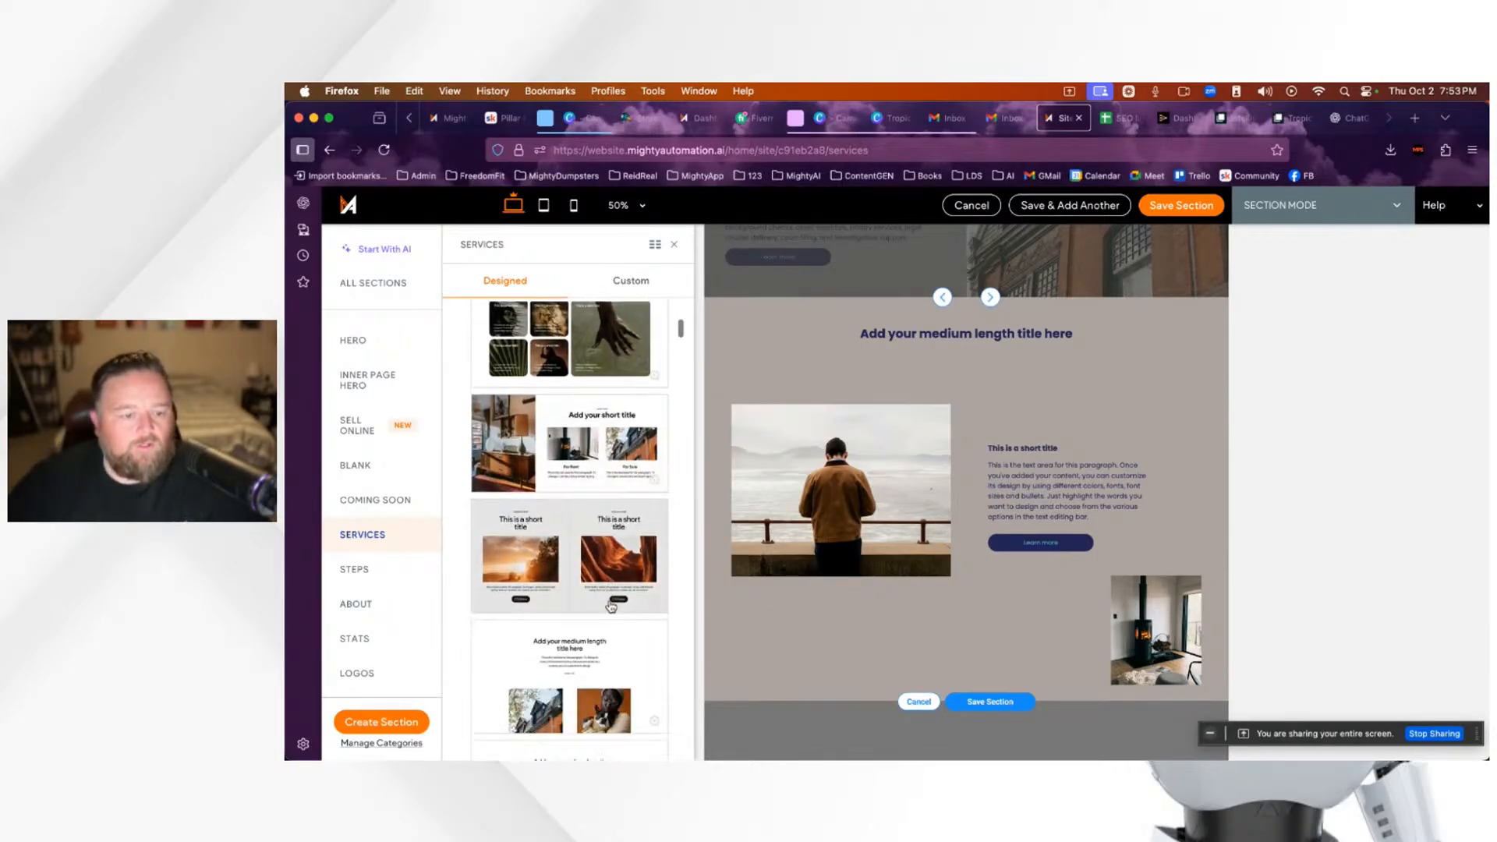
{"action": "scroll", "coordinate": [581, 598], "scroll_direction": "down", "scroll_amount": 5}
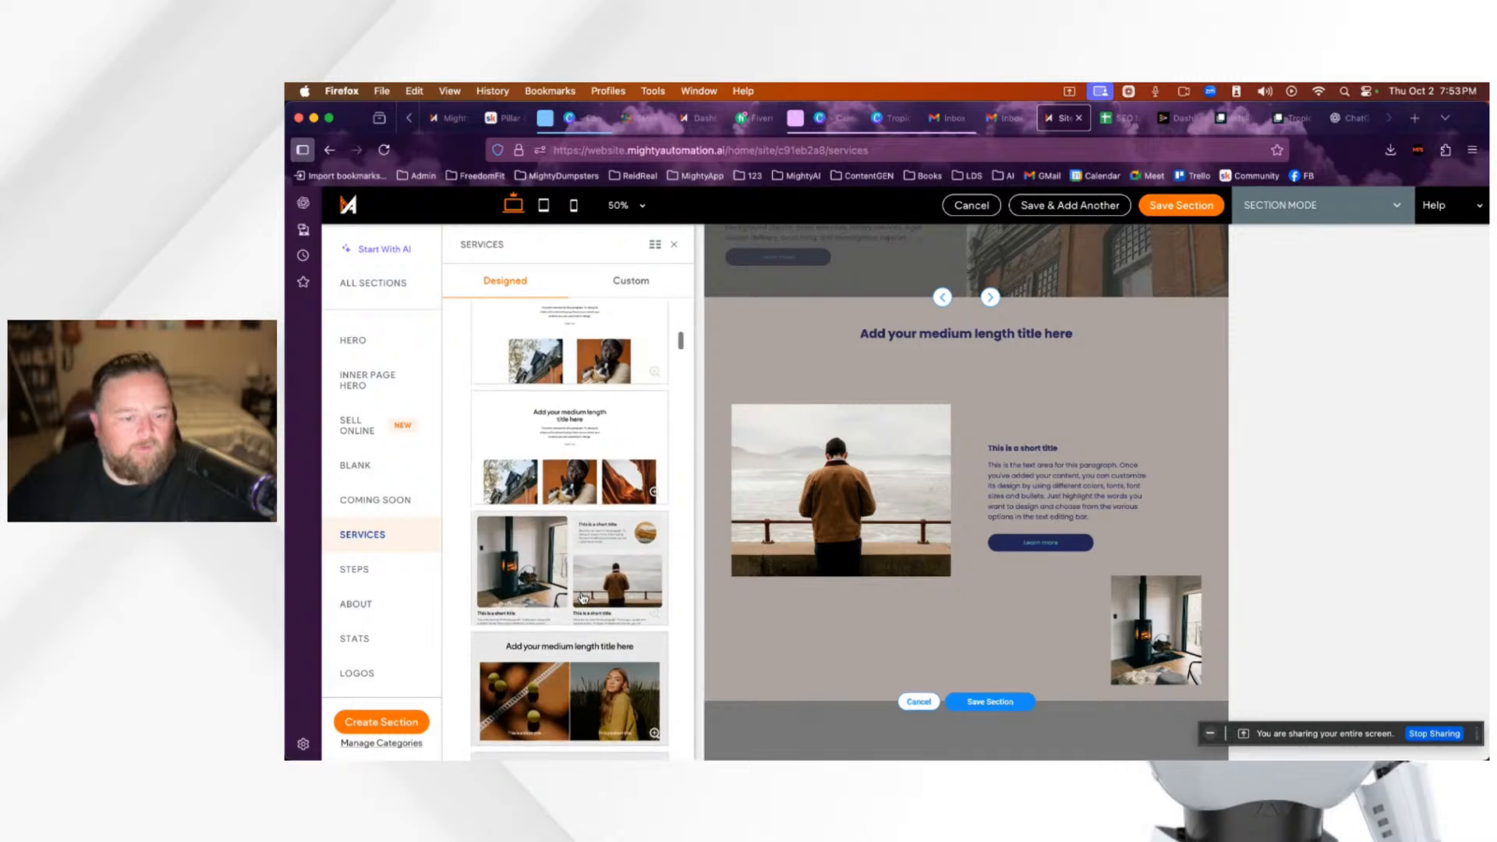
{"action": "scroll", "coordinate": [583, 599], "scroll_direction": "down", "scroll_amount": 8}
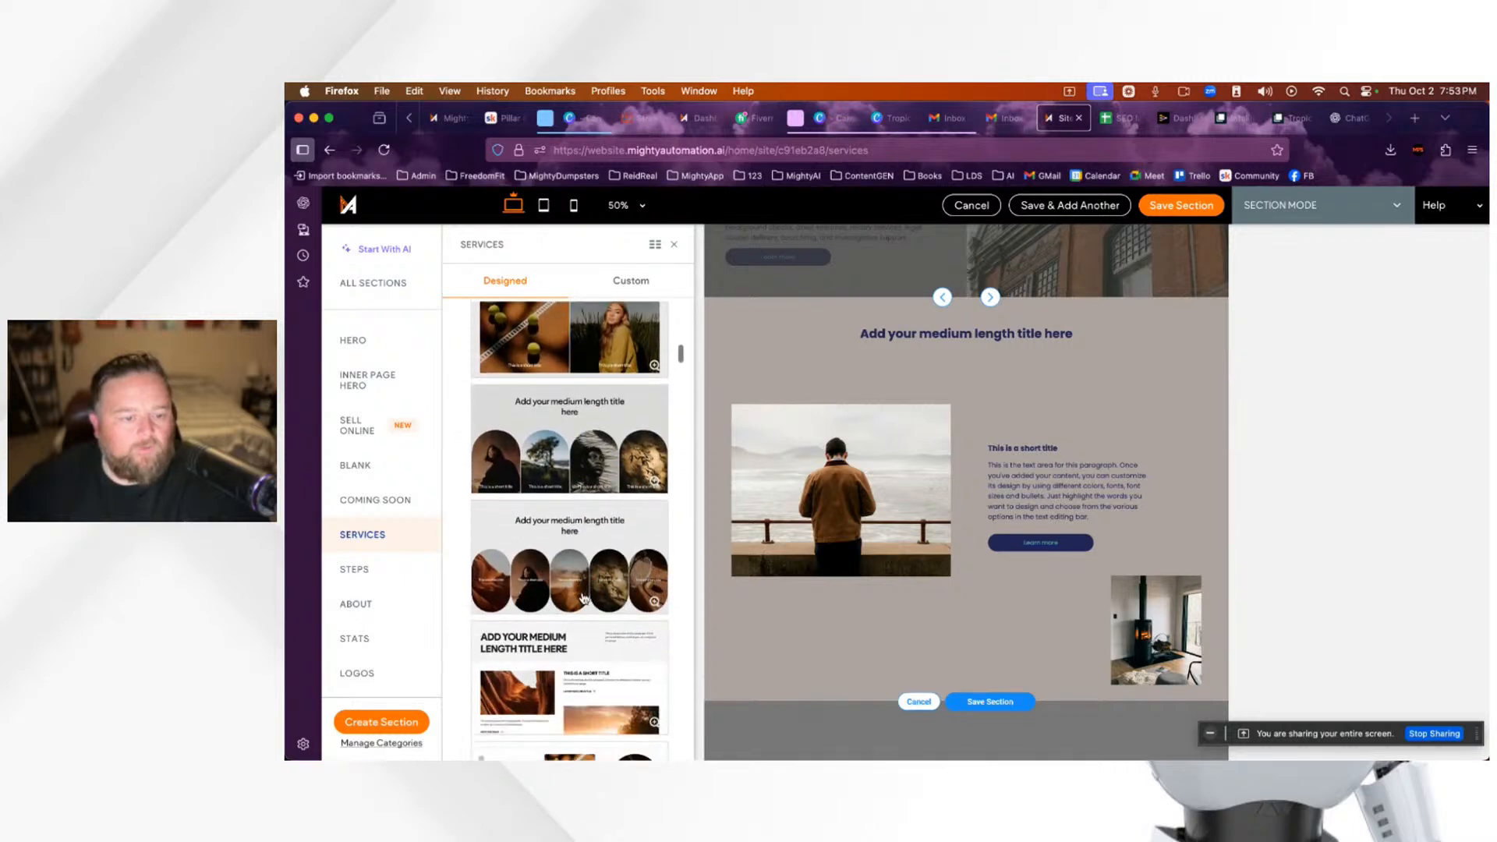
{"action": "scroll", "coordinate": [584, 598], "scroll_direction": "down", "scroll_amount": 8}
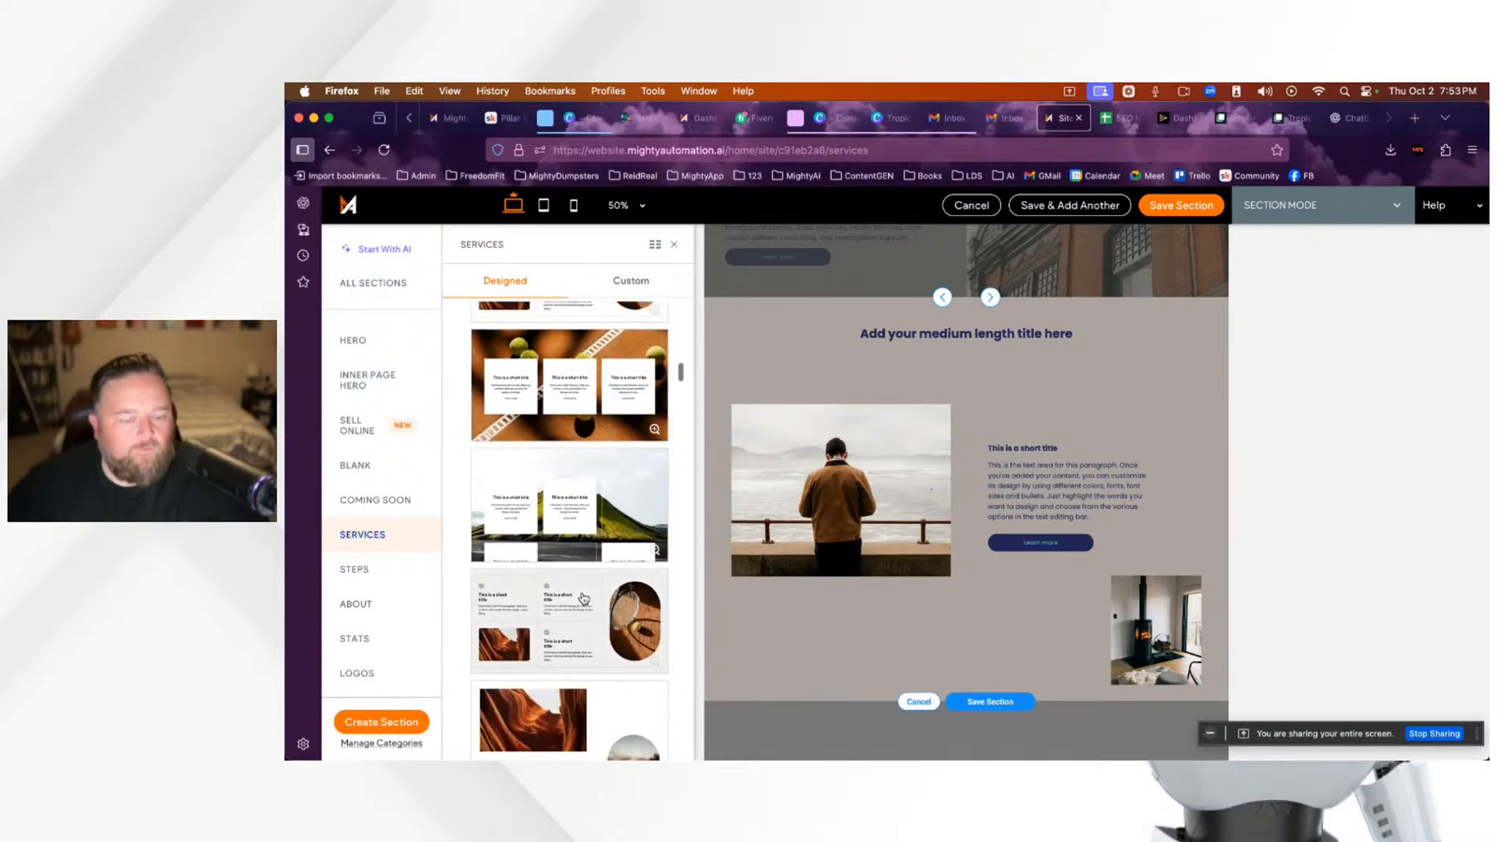
{"action": "scroll", "coordinate": [584, 598], "scroll_direction": "down", "scroll_amount": 8}
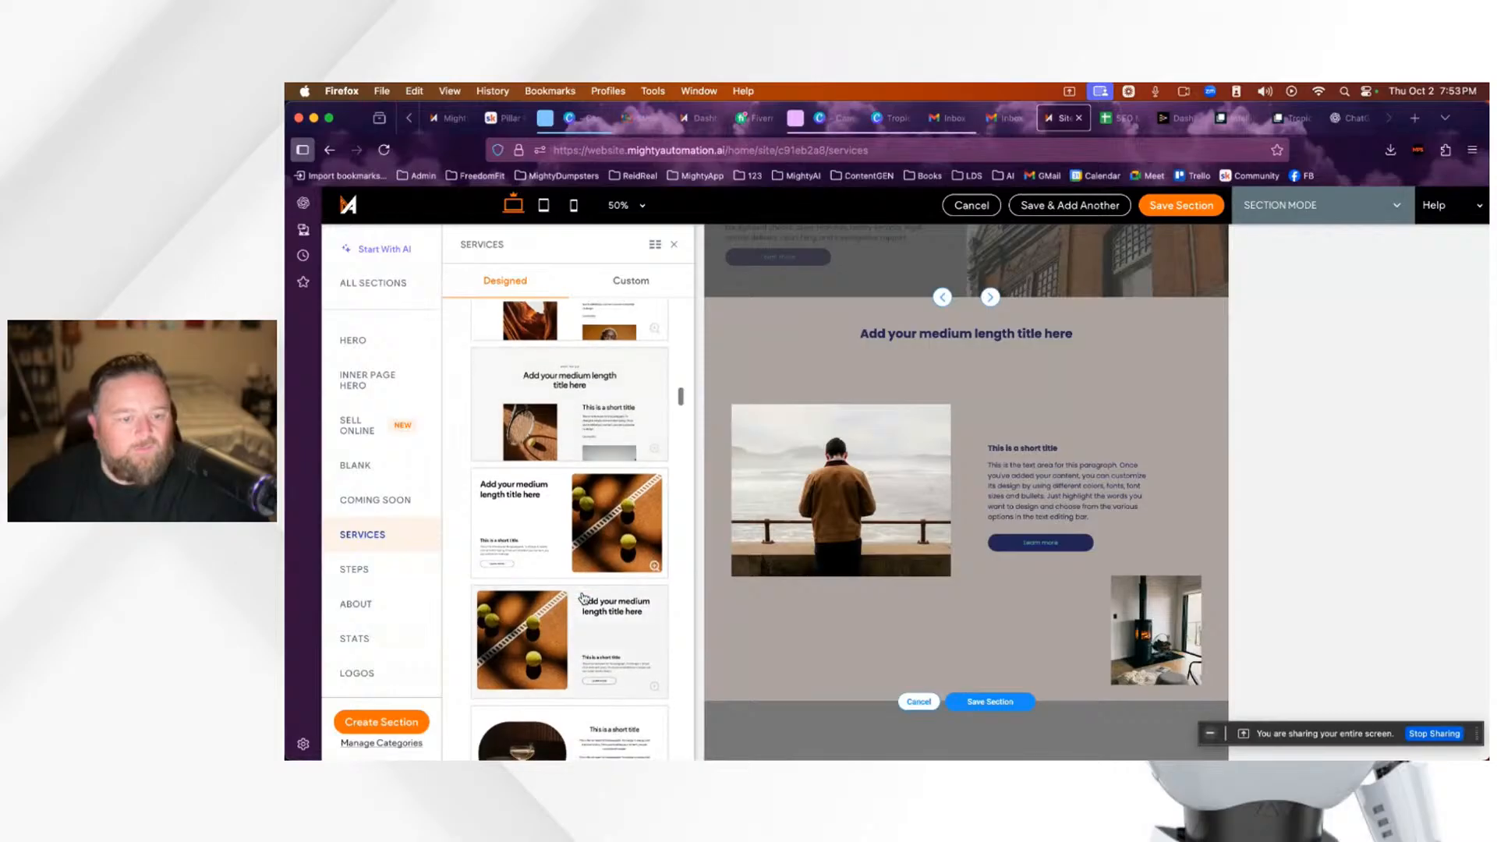
{"action": "scroll", "coordinate": [583, 599], "scroll_direction": "down", "scroll_amount": 1}
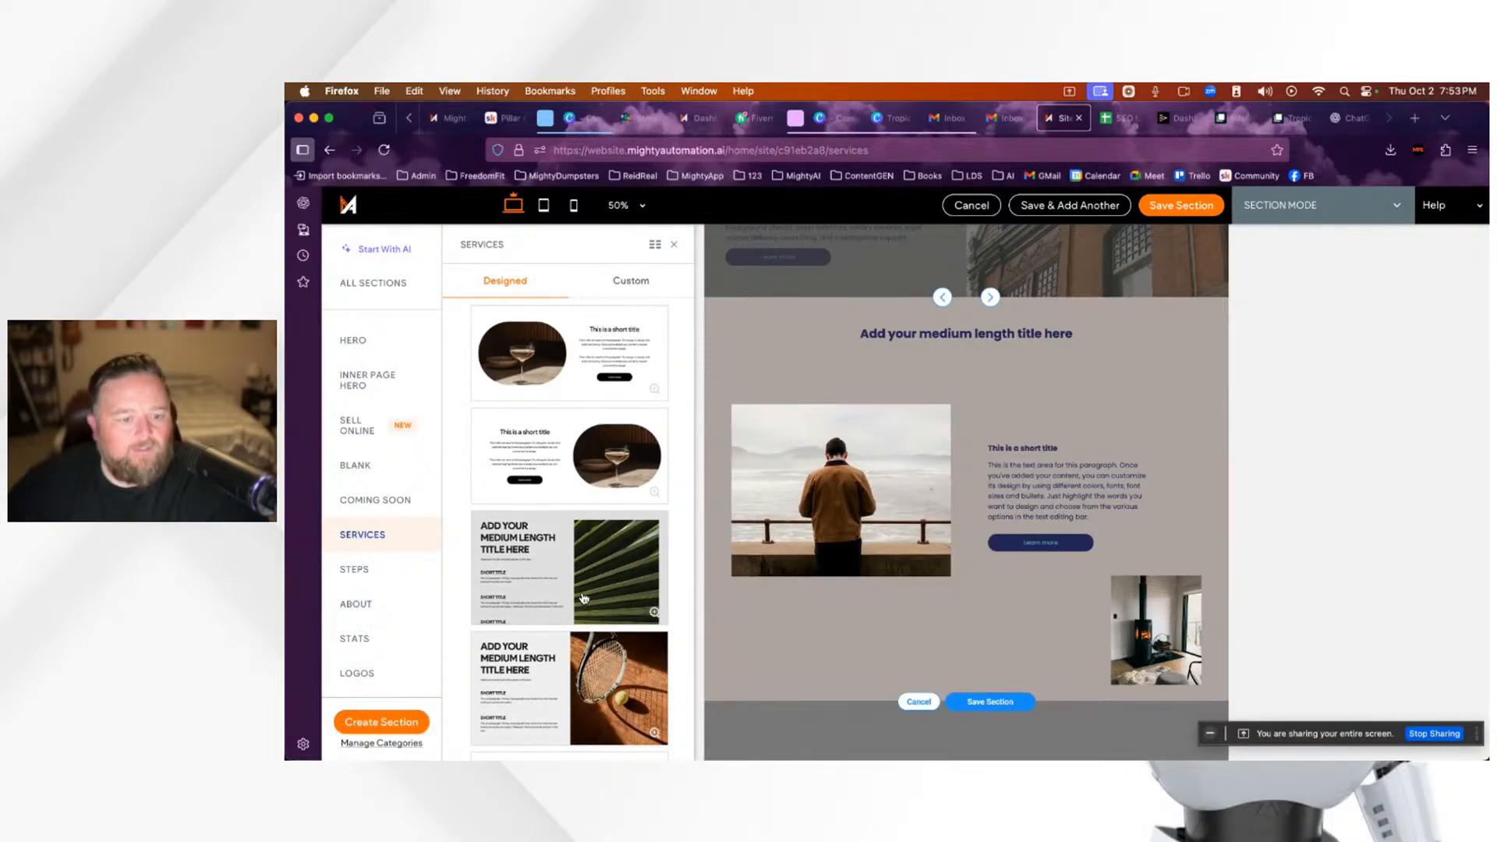
{"action": "scroll", "coordinate": [583, 598], "scroll_direction": "down", "scroll_amount": 10}
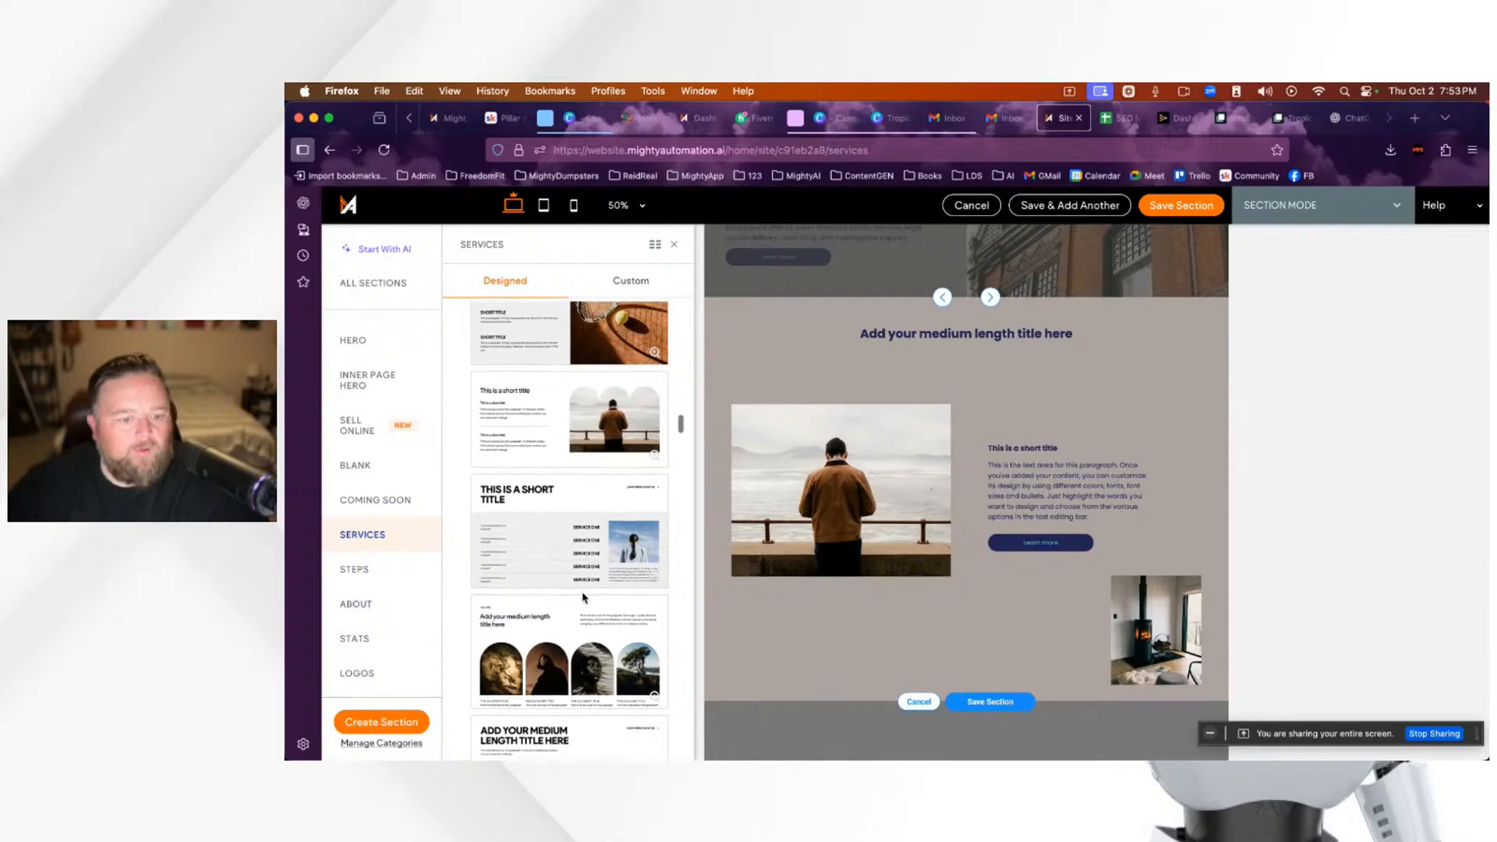
{"action": "scroll", "coordinate": [584, 598], "scroll_direction": "down", "scroll_amount": 1}
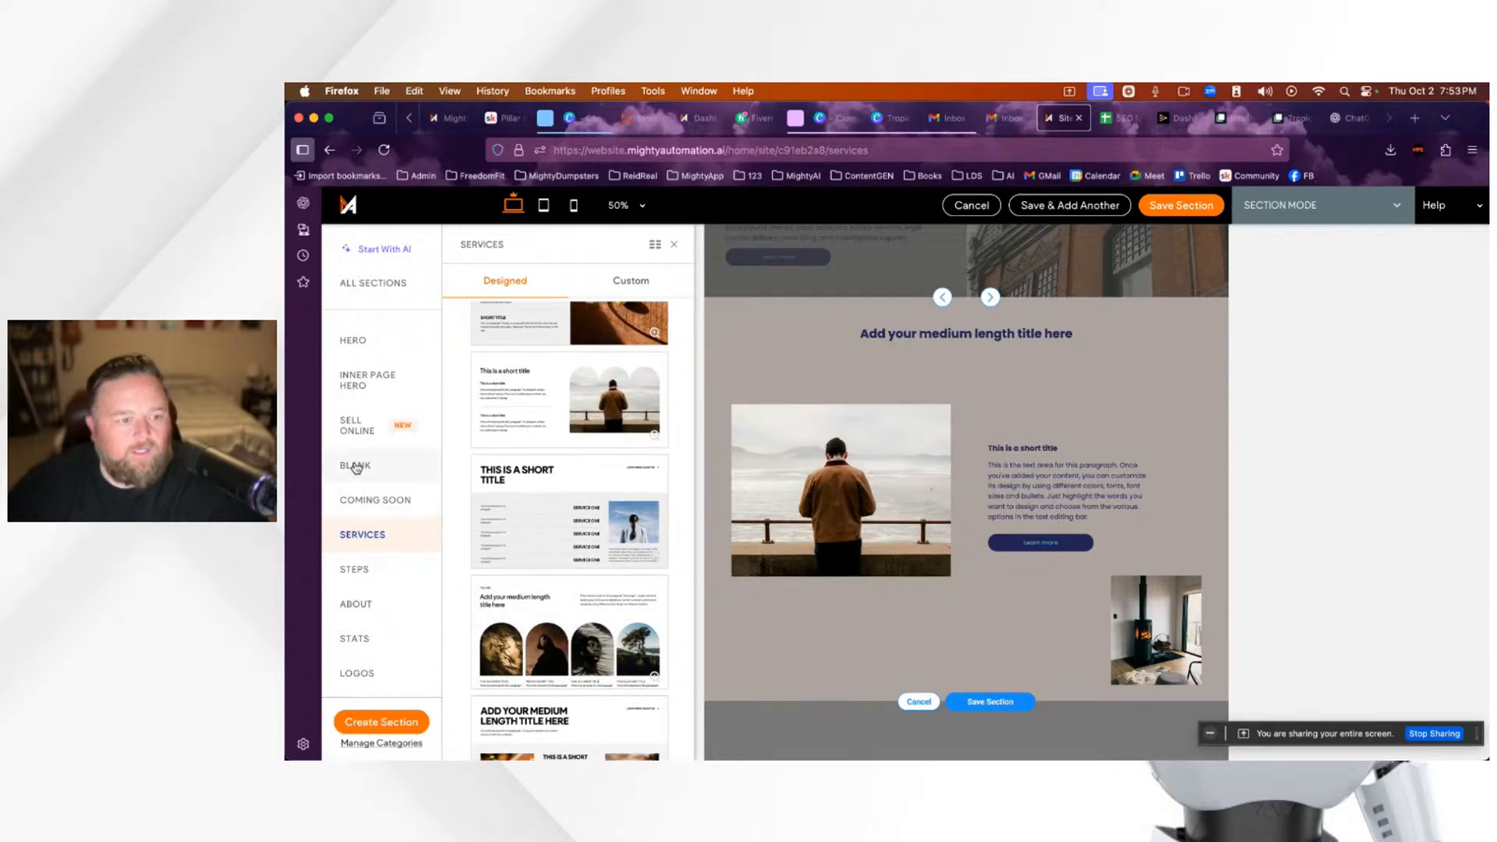
{"action": "scroll", "coordinate": [357, 470], "scroll_direction": "down", "scroll_amount": 1}
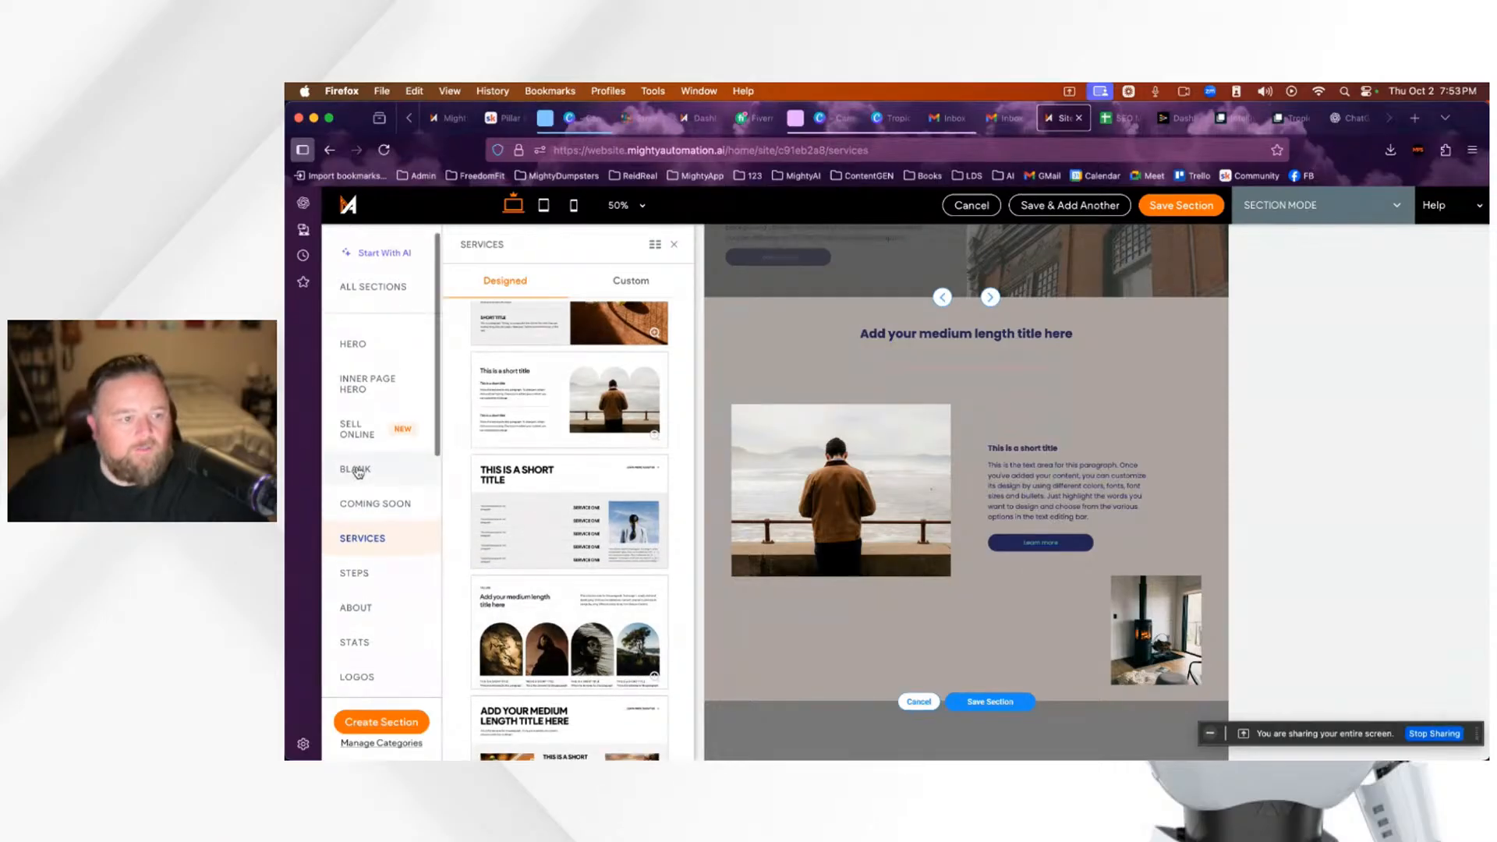
{"action": "left_click", "coordinate": [352, 338]}
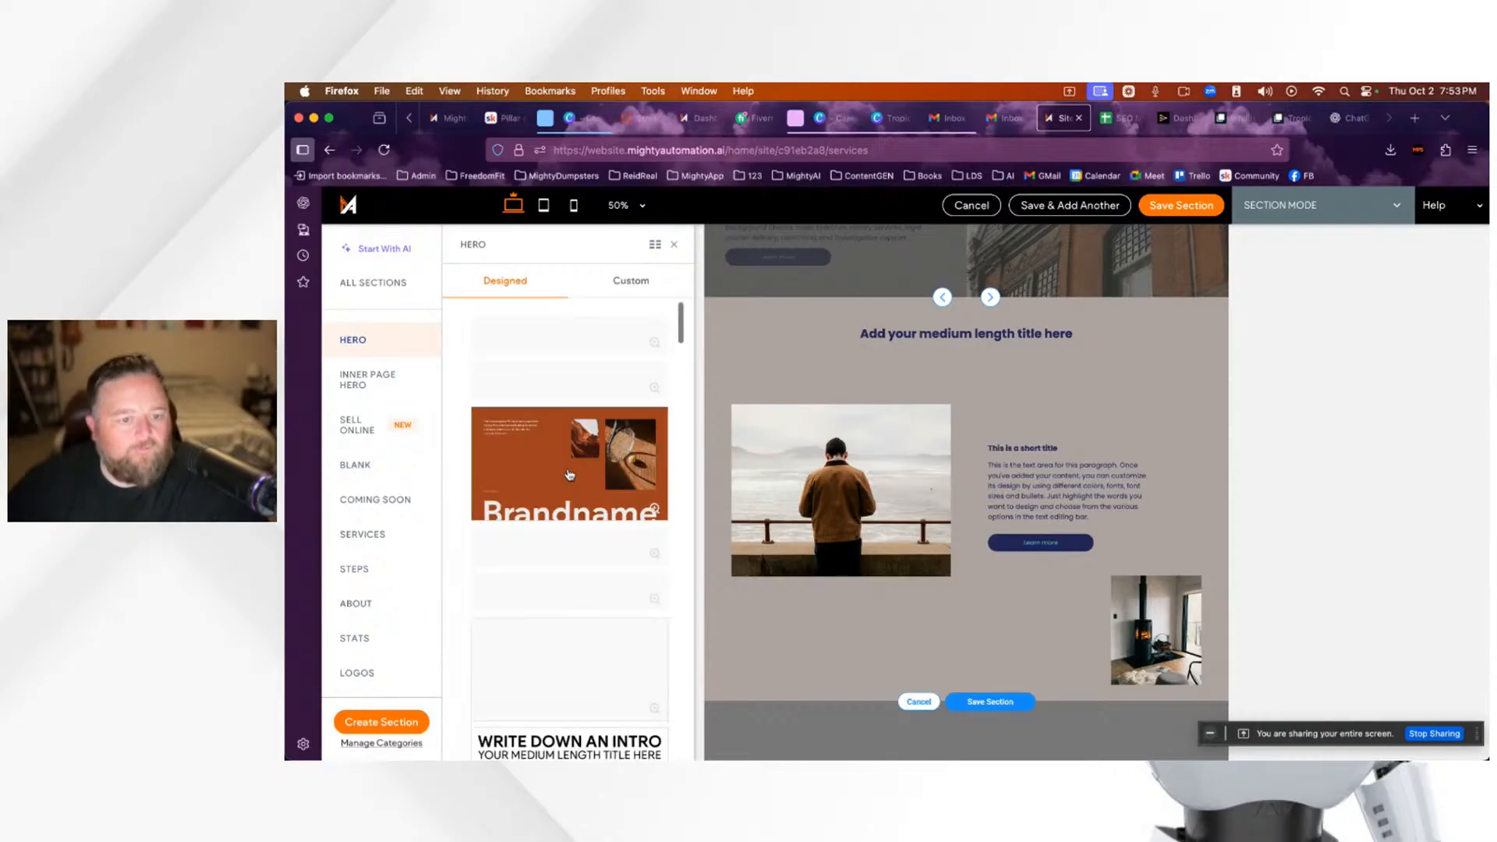
Step: Close the Hero template list and cancel the new section
{"action": "scroll", "coordinate": [557, 464], "scroll_direction": "down", "scroll_amount": 5}
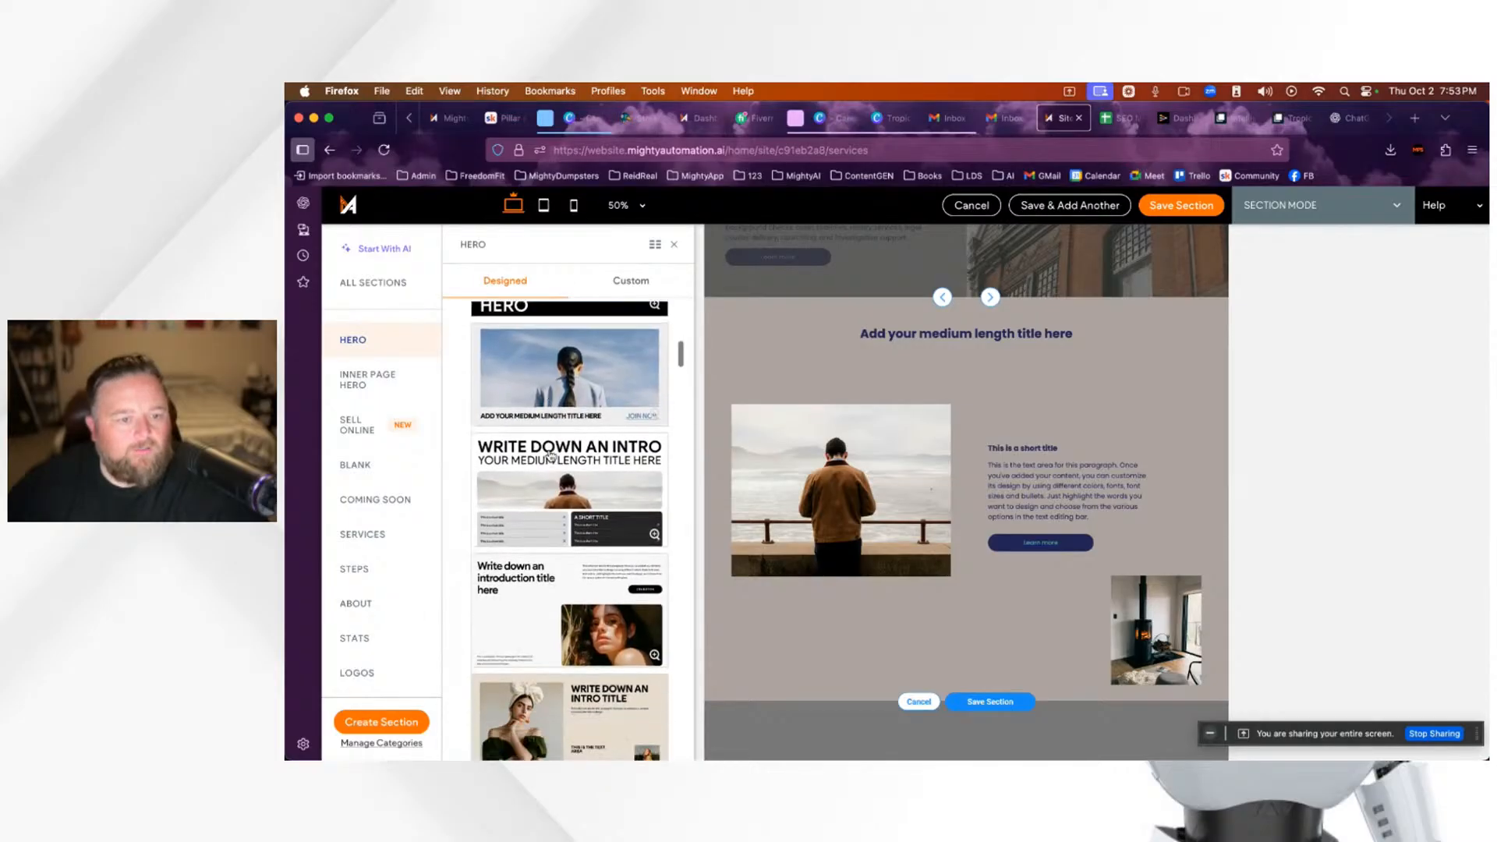
{"action": "scroll", "coordinate": [551, 457], "scroll_direction": "down", "scroll_amount": 2}
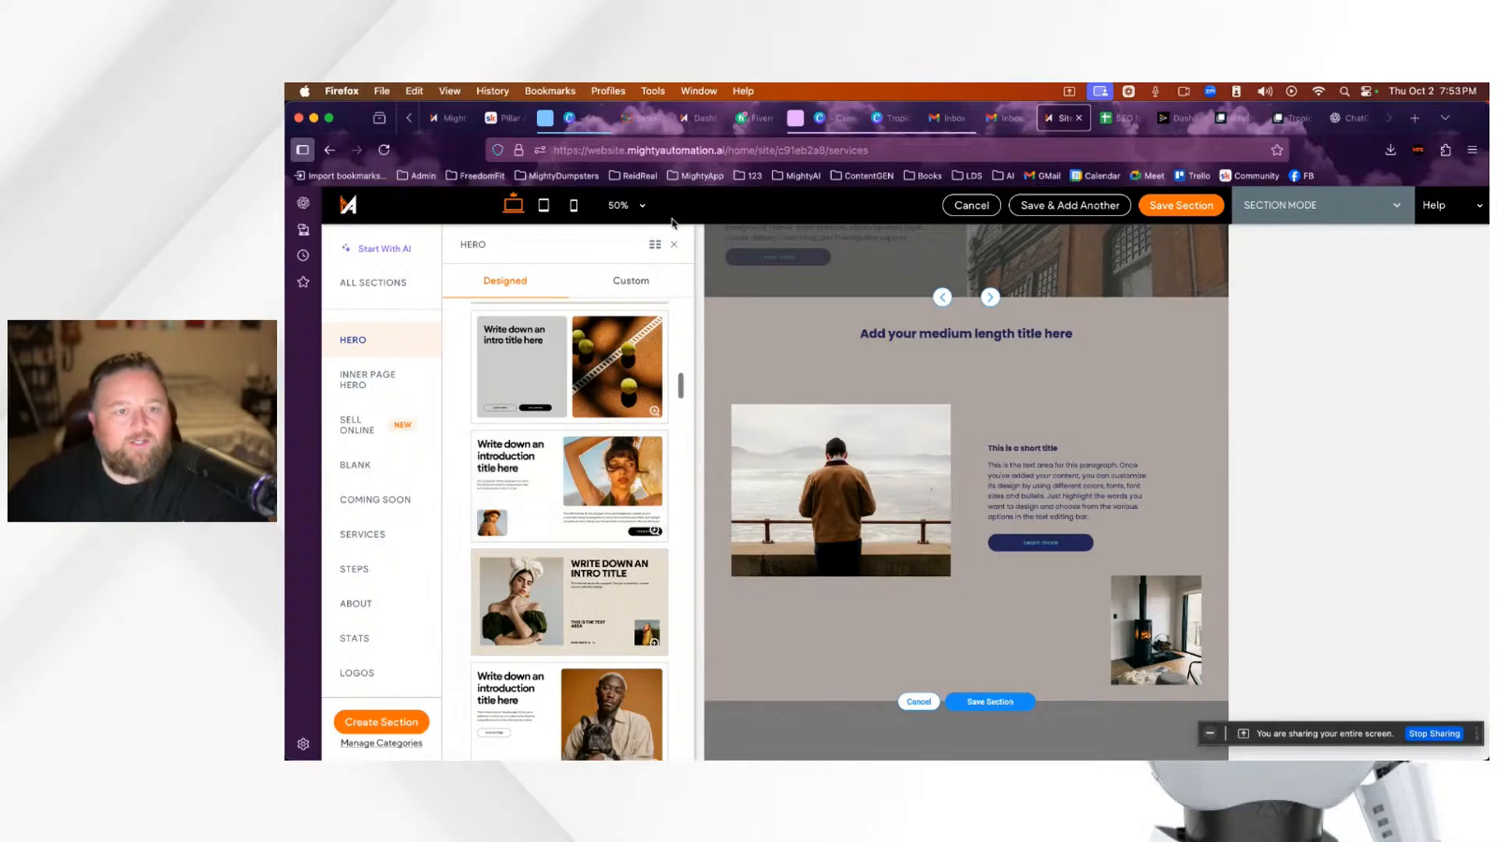
{"action": "left_click", "coordinate": [671, 246]}
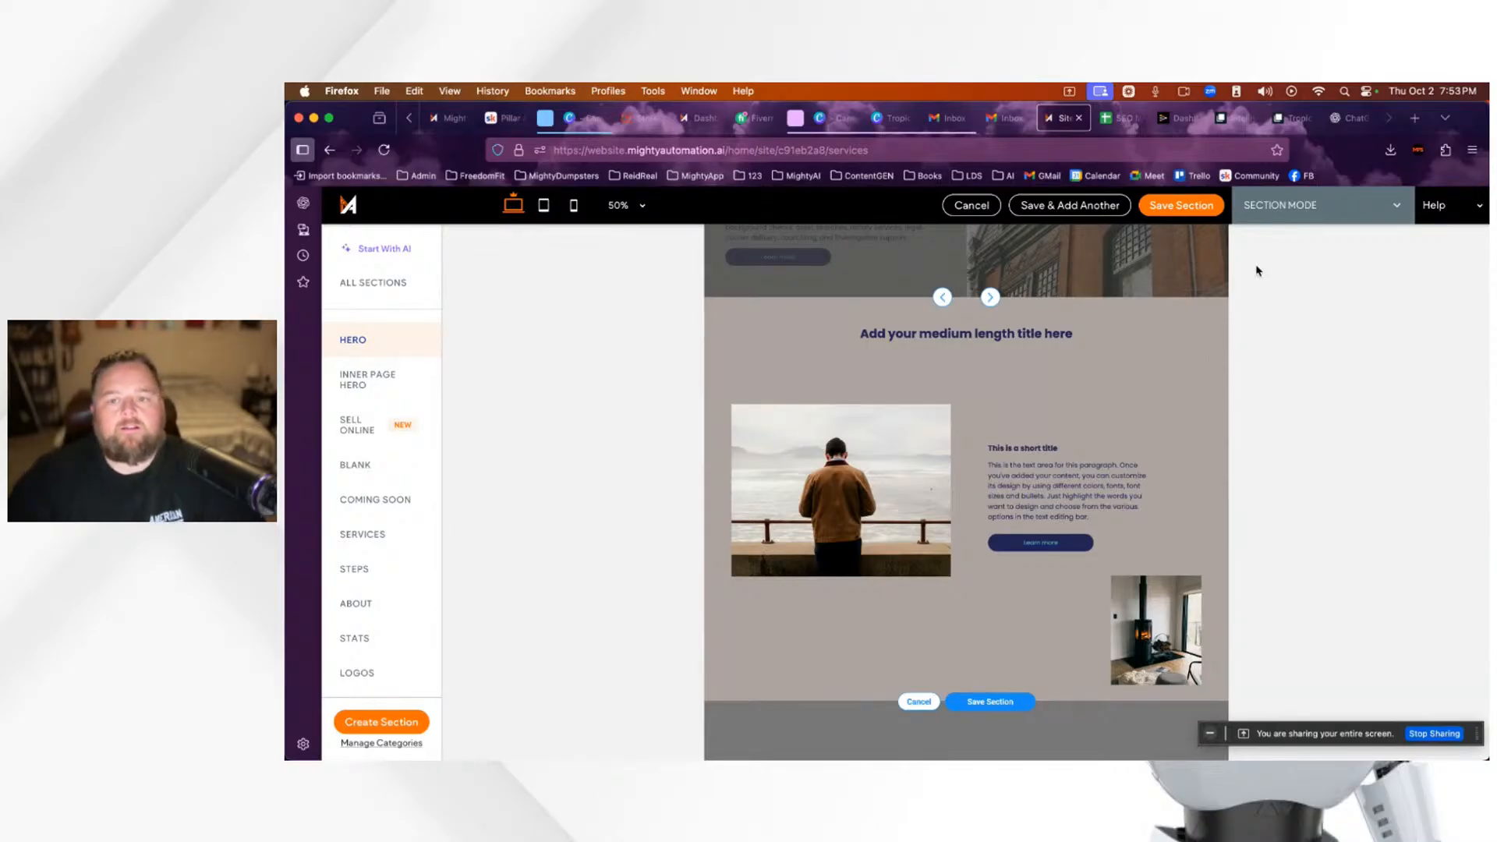
{"action": "left_click", "coordinate": [972, 206]}
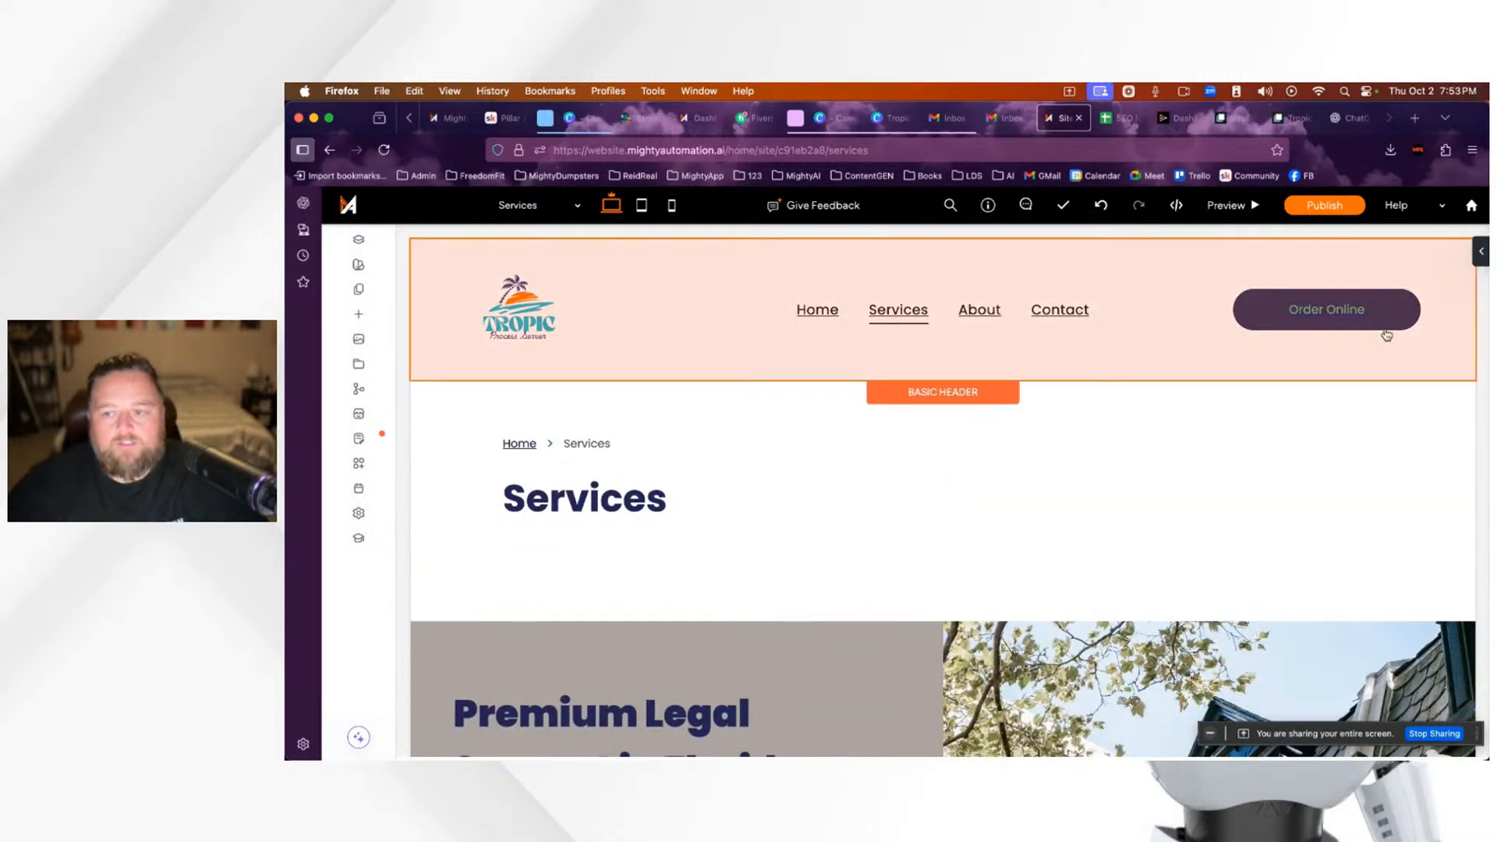
Step: Switch to the Skool 'Pillar' classroom notes
{"action": "left_click", "coordinate": [503, 118]}
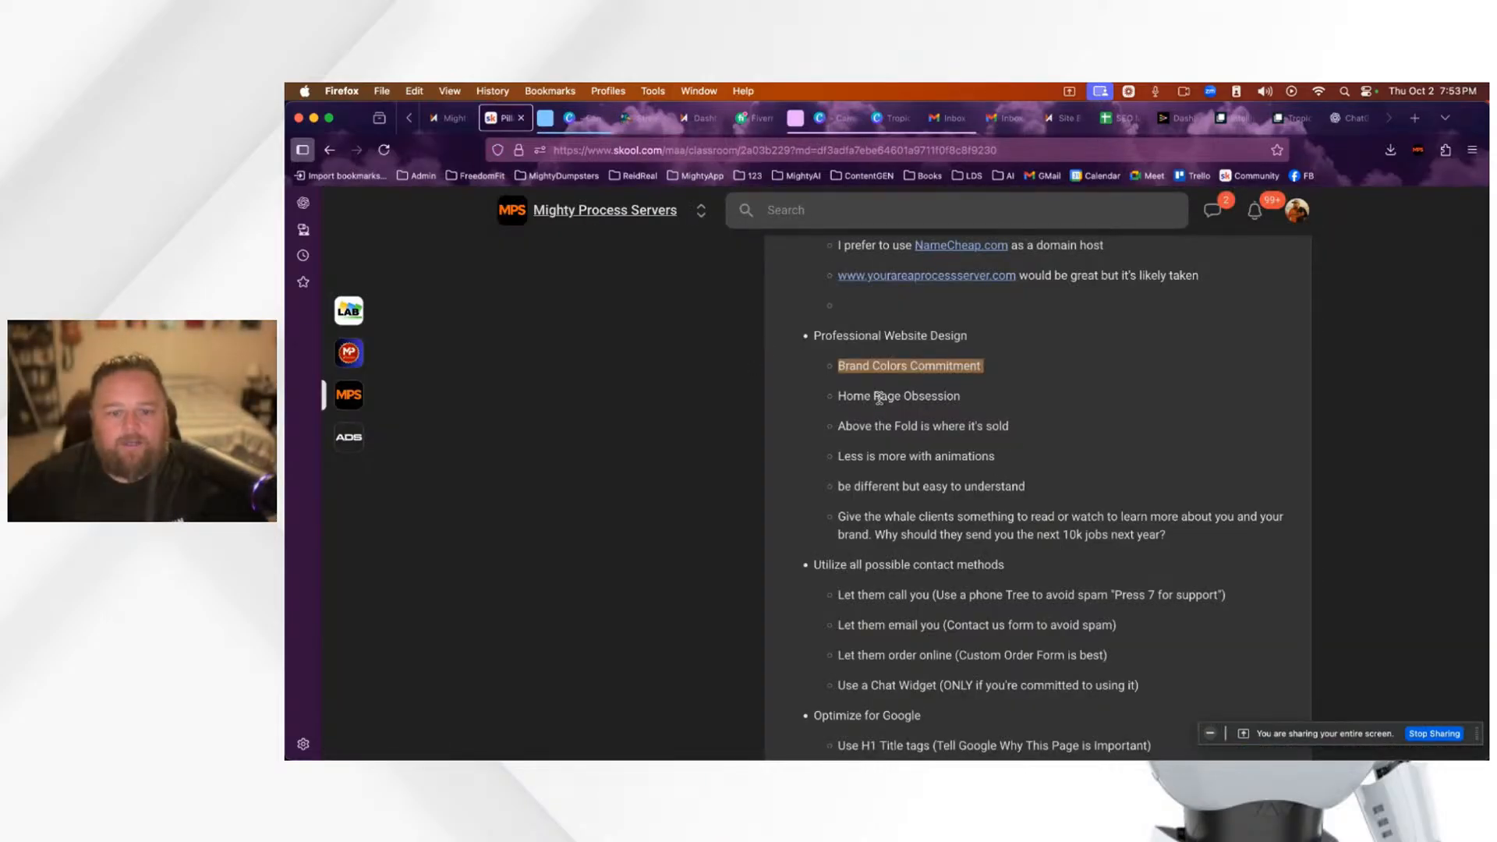
Step: Highlight the 'Home Page Obsession' and 'Above the Fold' notes, then return to the Site editor
{"action": "left_click", "coordinate": [958, 403]}
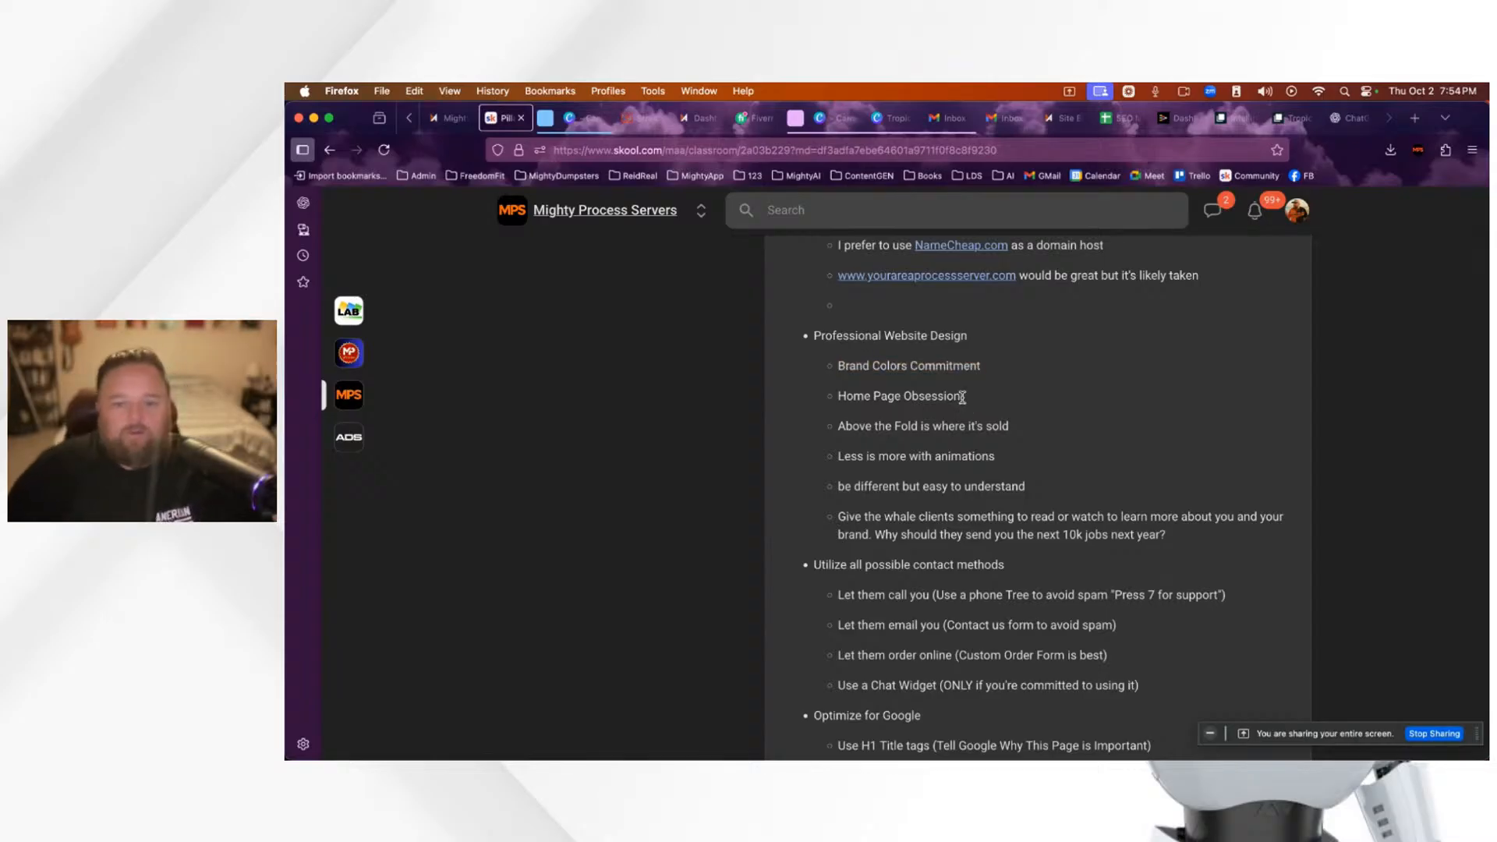
{"action": "left_click_drag", "start_coordinate": [963, 399], "coordinate": [895, 394]}
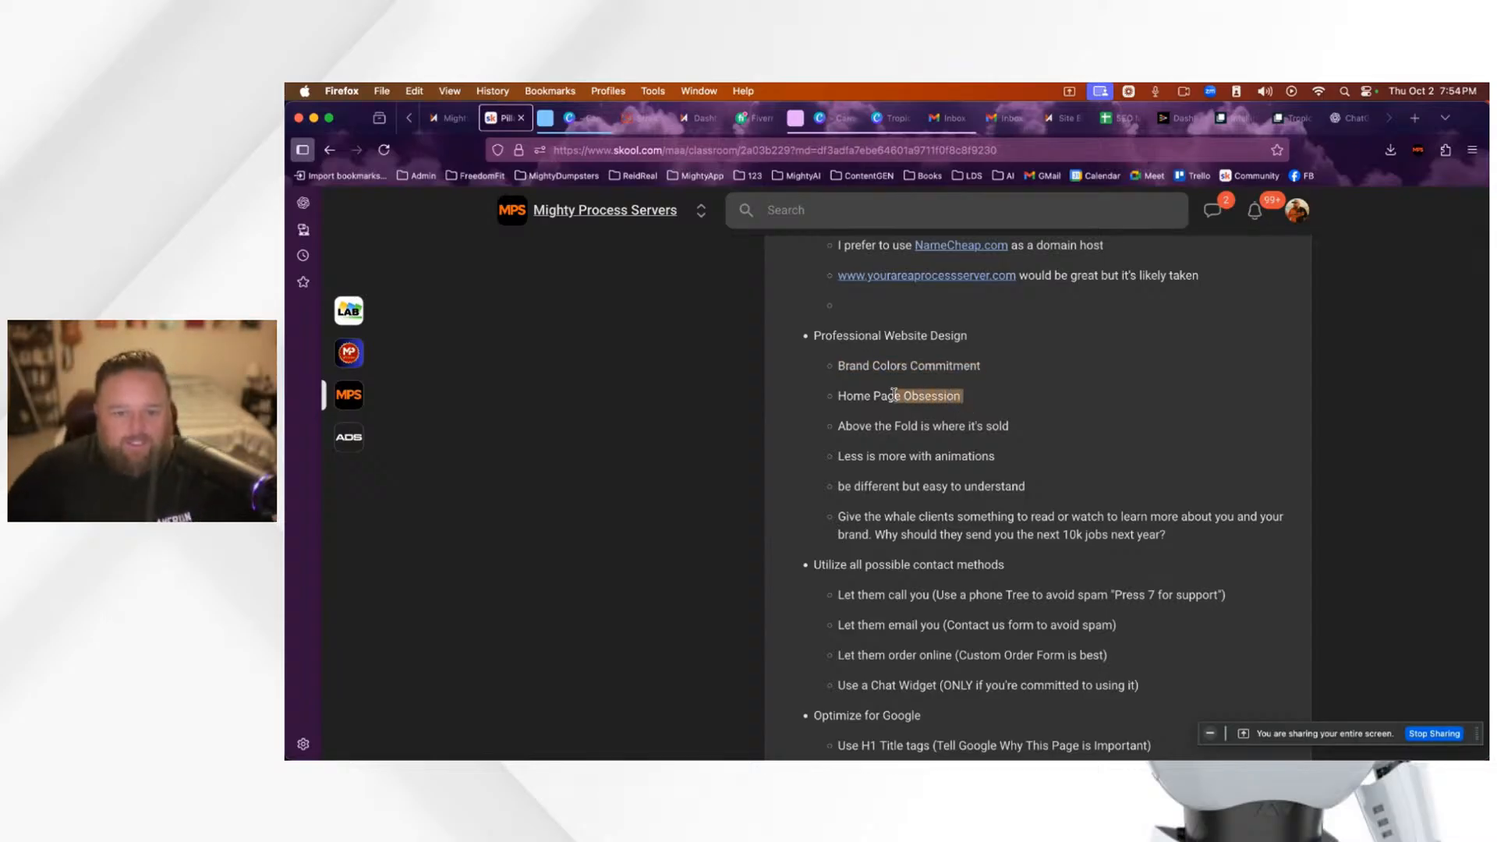
{"action": "left_click", "coordinate": [1016, 423]}
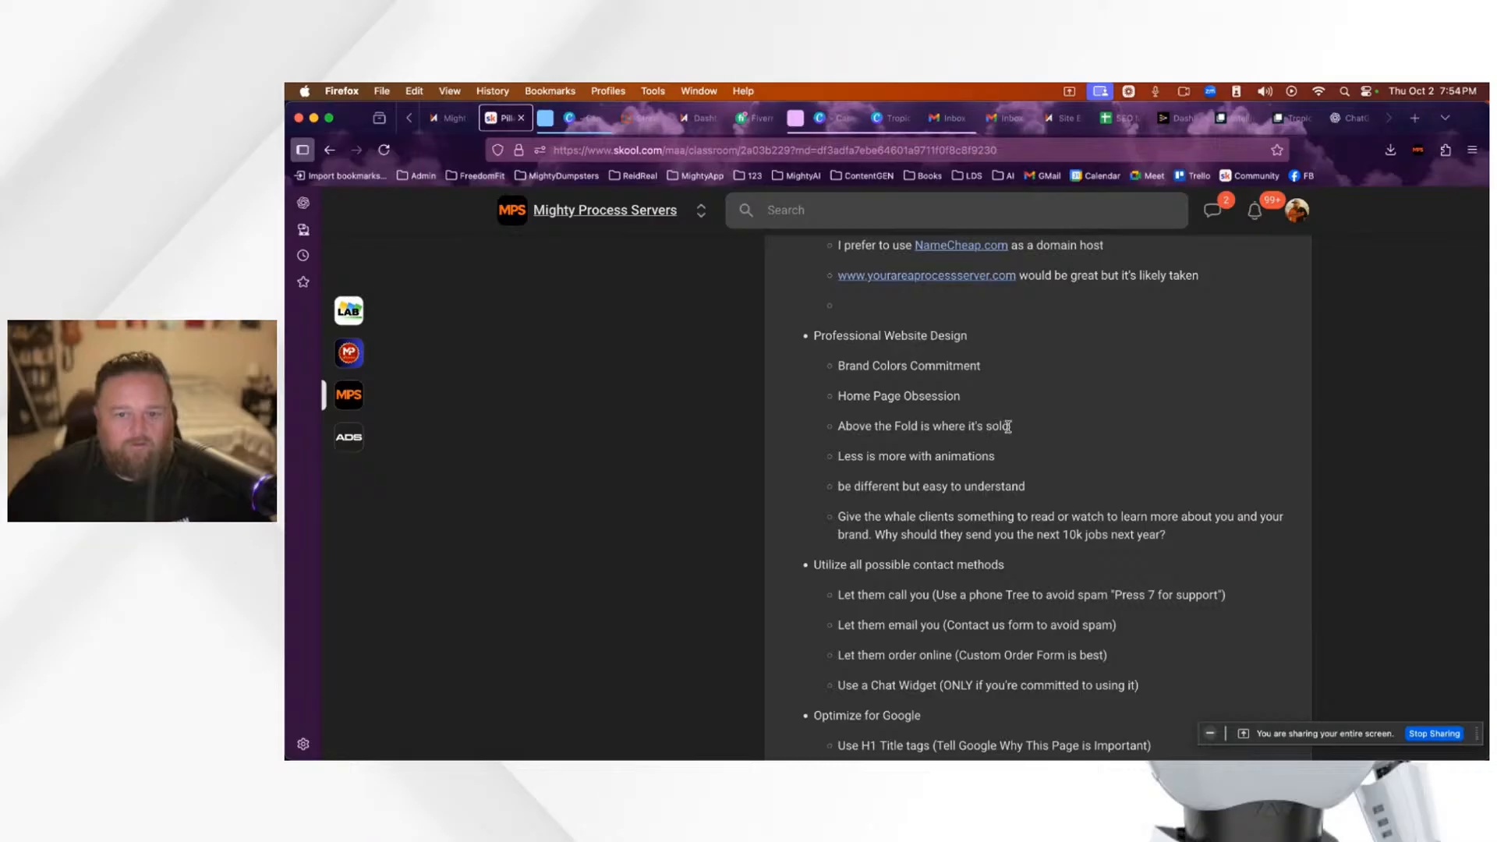
{"action": "left_click_drag", "start_coordinate": [985, 427], "coordinate": [836, 426]}
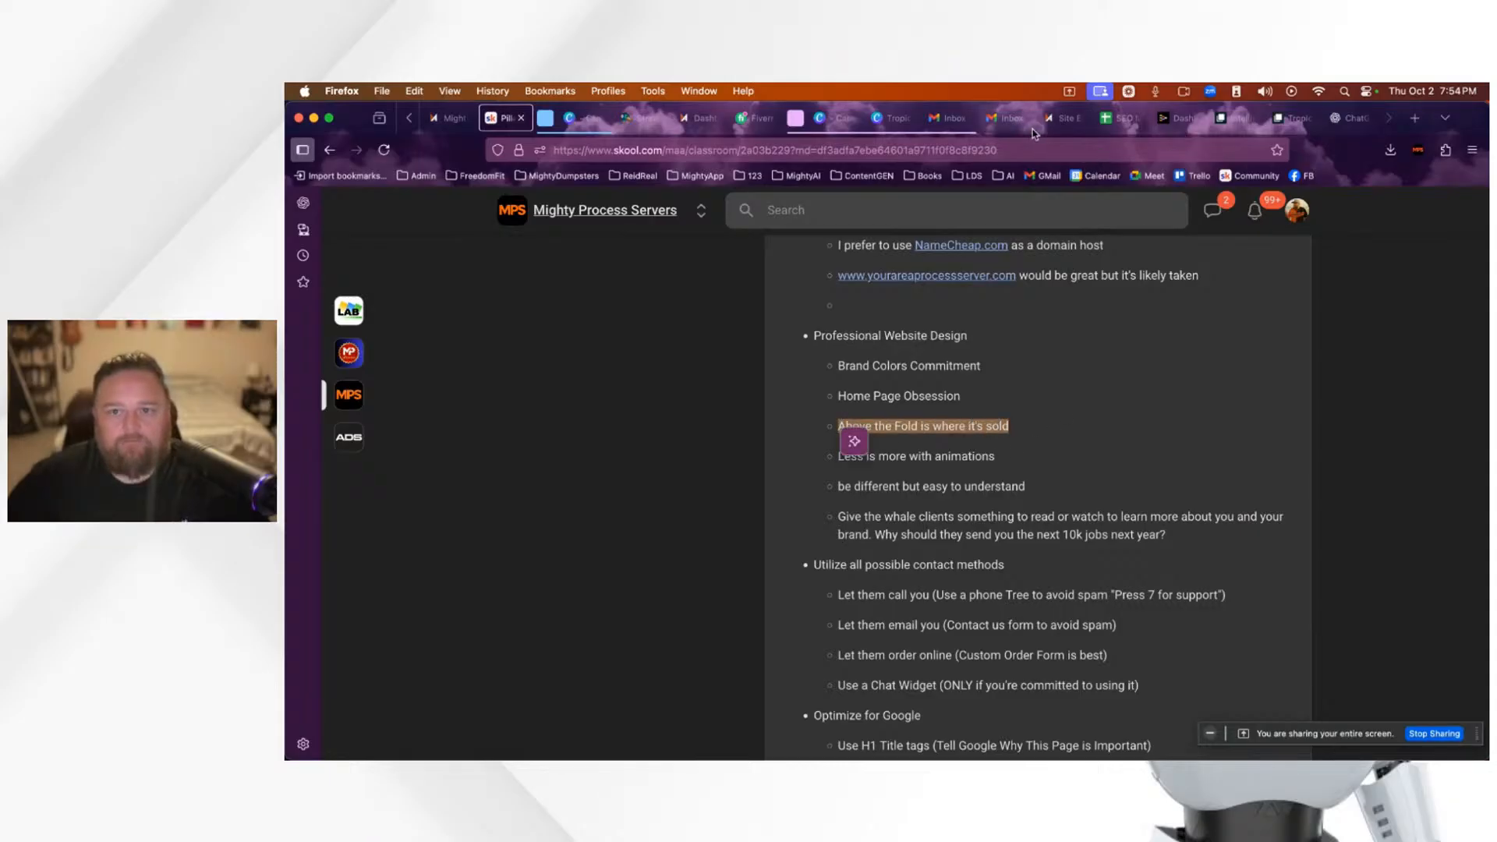
{"action": "left_click", "coordinate": [1063, 118]}
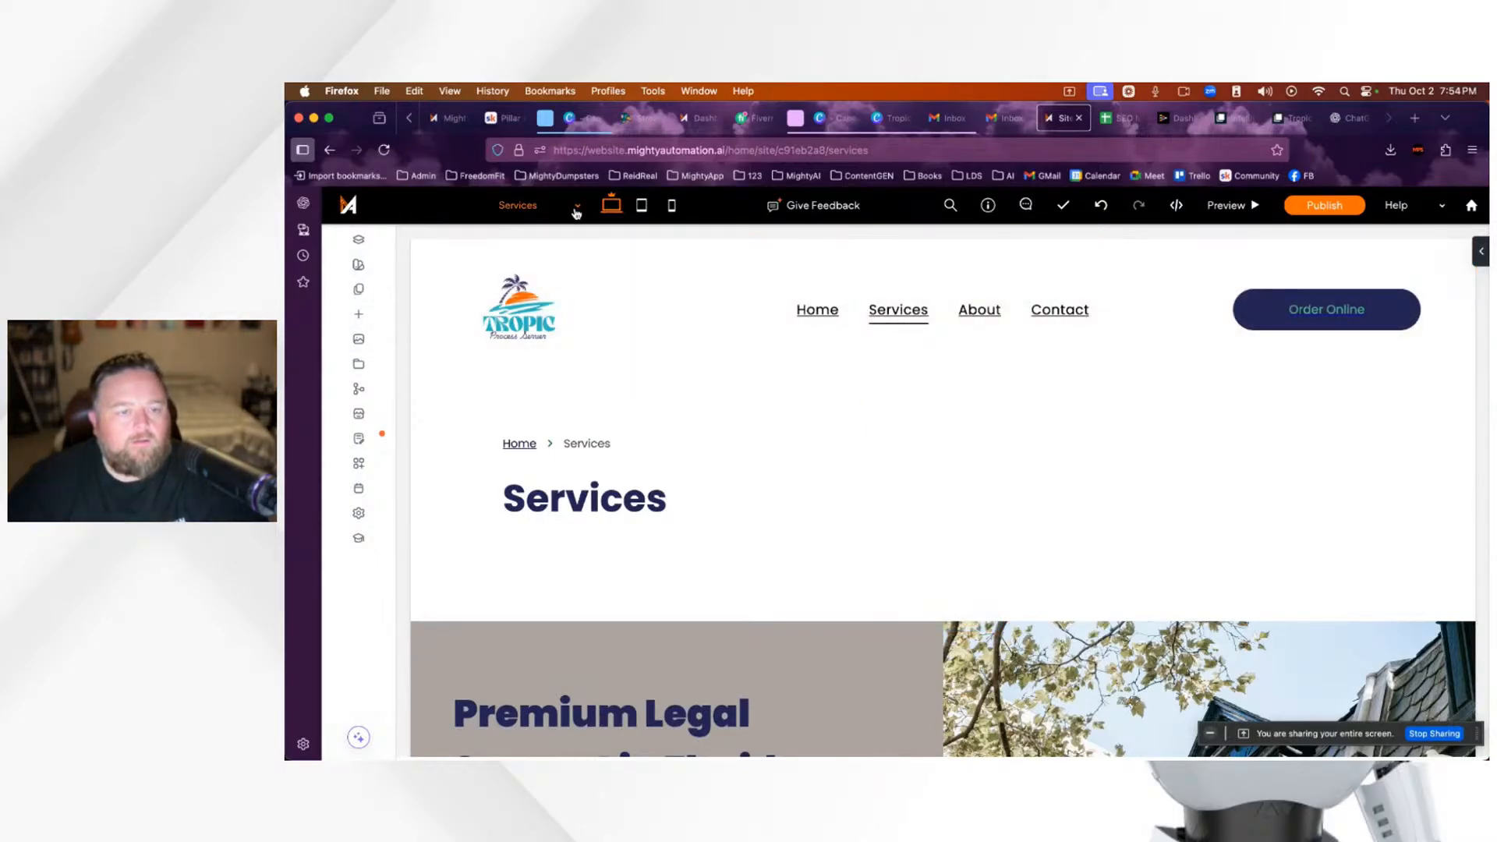
Step: Load the Tropic Home page ('Your Trusted Partner in Legal Document Delivery') and scroll through its sections
{"action": "left_click", "coordinate": [544, 207]}
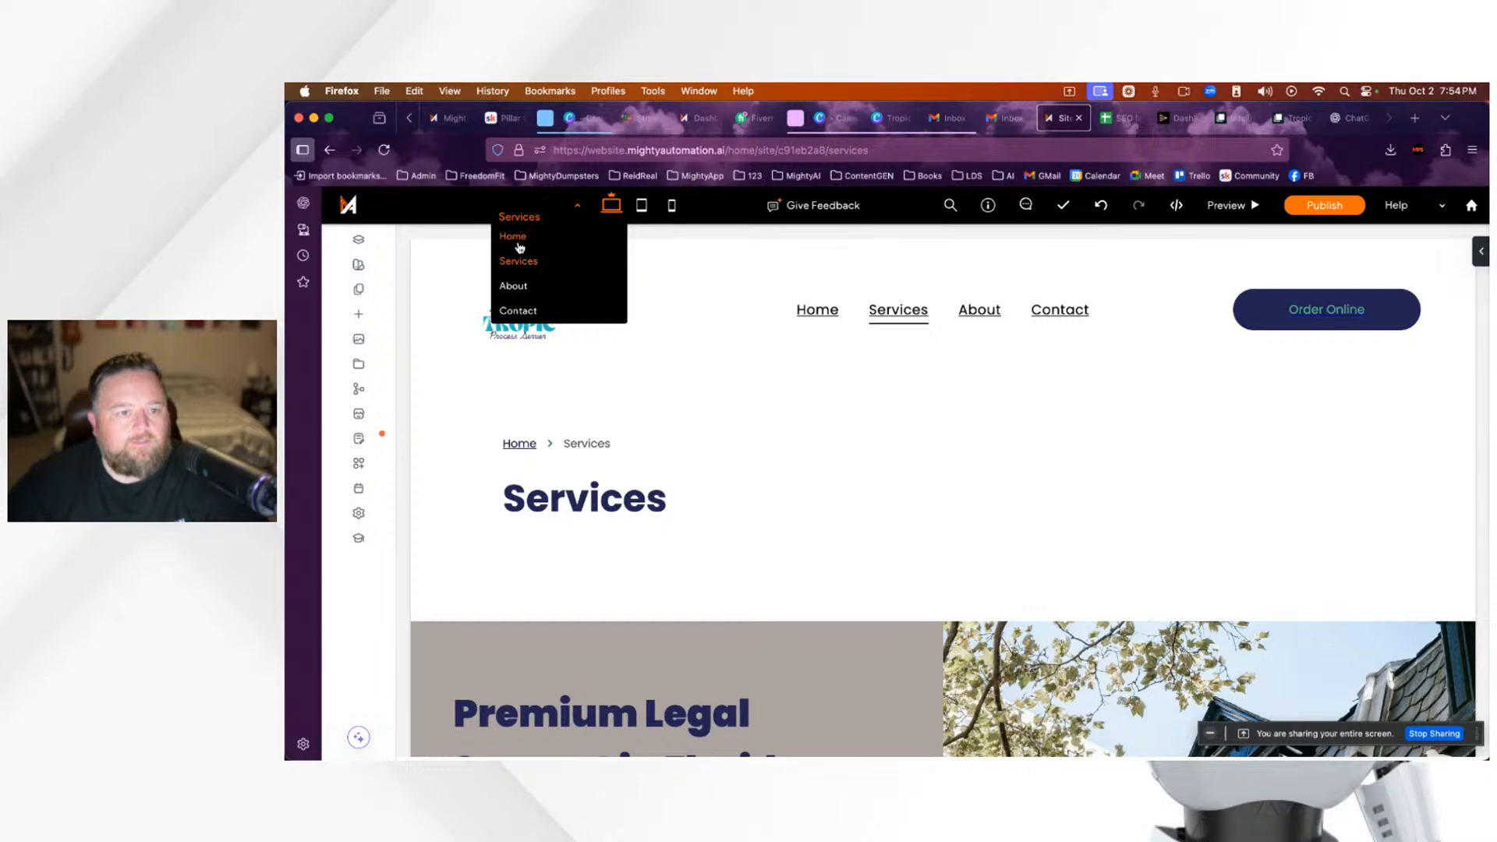
{"action": "left_click", "coordinate": [518, 242]}
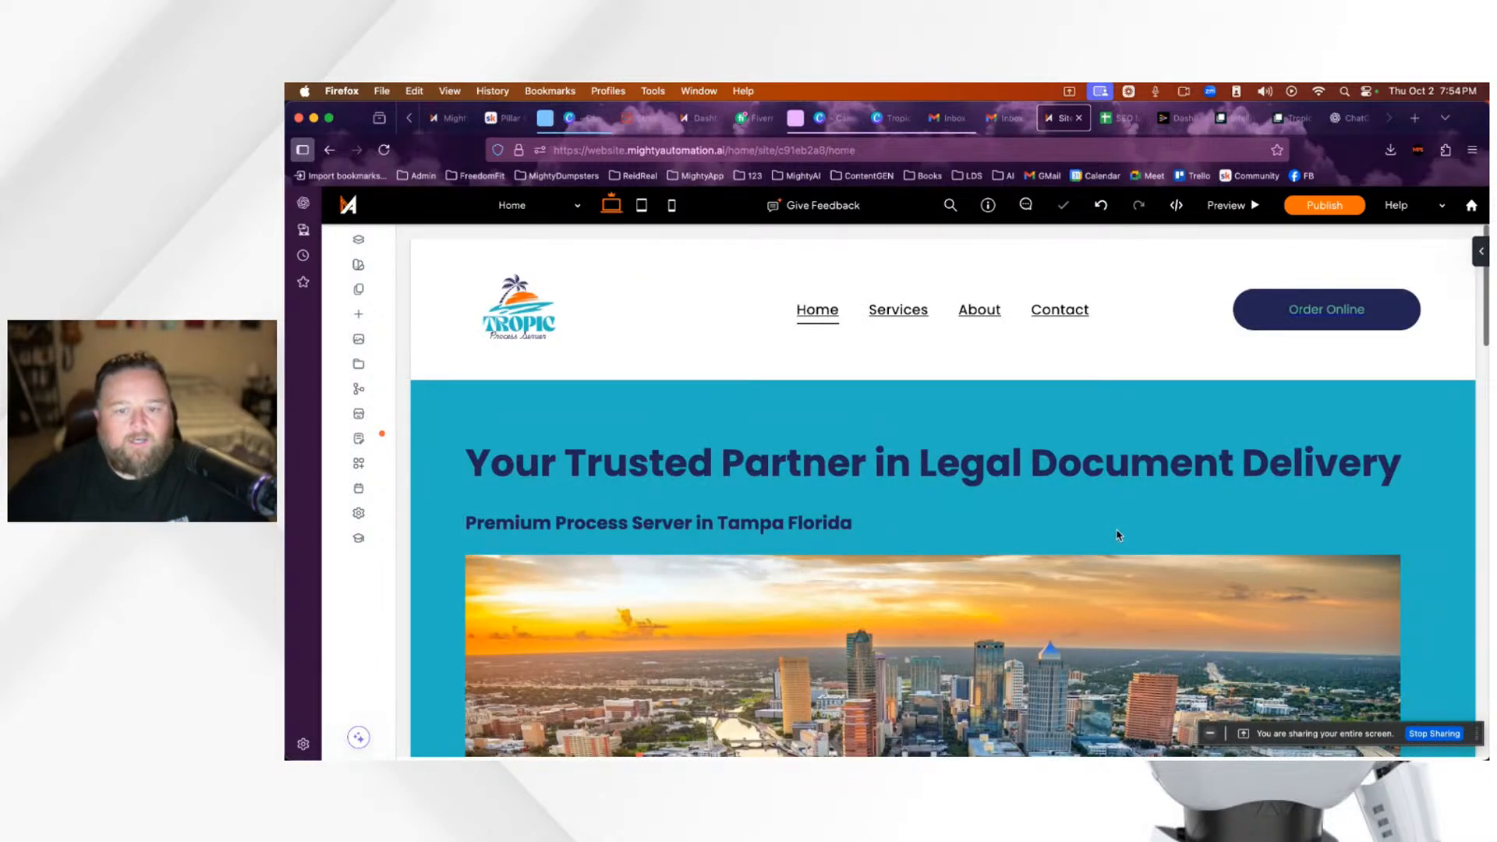
{"action": "scroll", "coordinate": [1123, 530], "scroll_direction": "down", "scroll_amount": 3}
{"action": "scroll", "coordinate": [1122, 531], "scroll_direction": "up", "scroll_amount": 3}
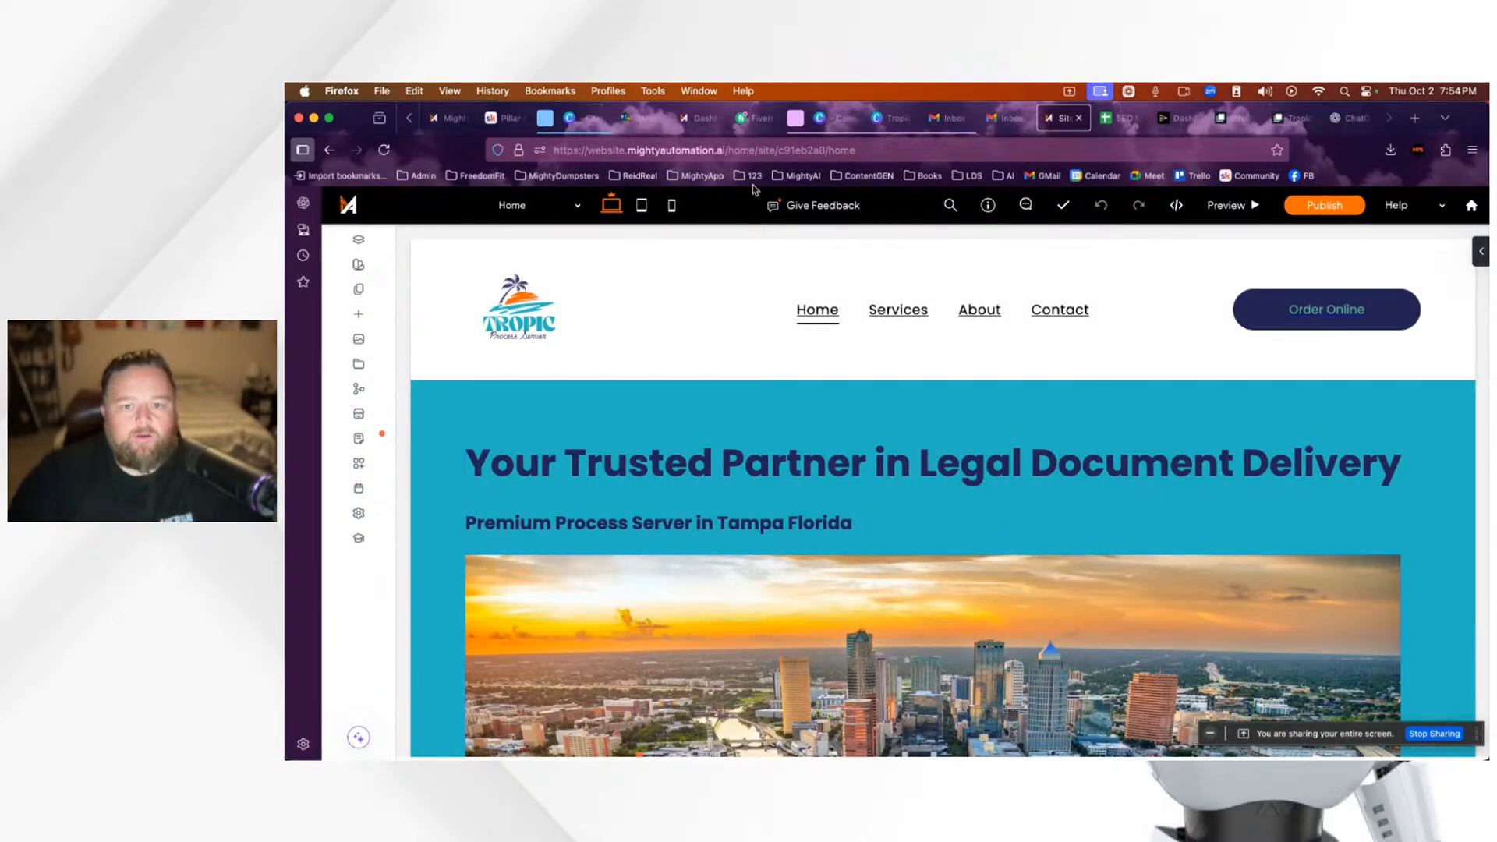
{"action": "scroll", "coordinate": [879, 474], "scroll_direction": "down", "scroll_amount": 15}
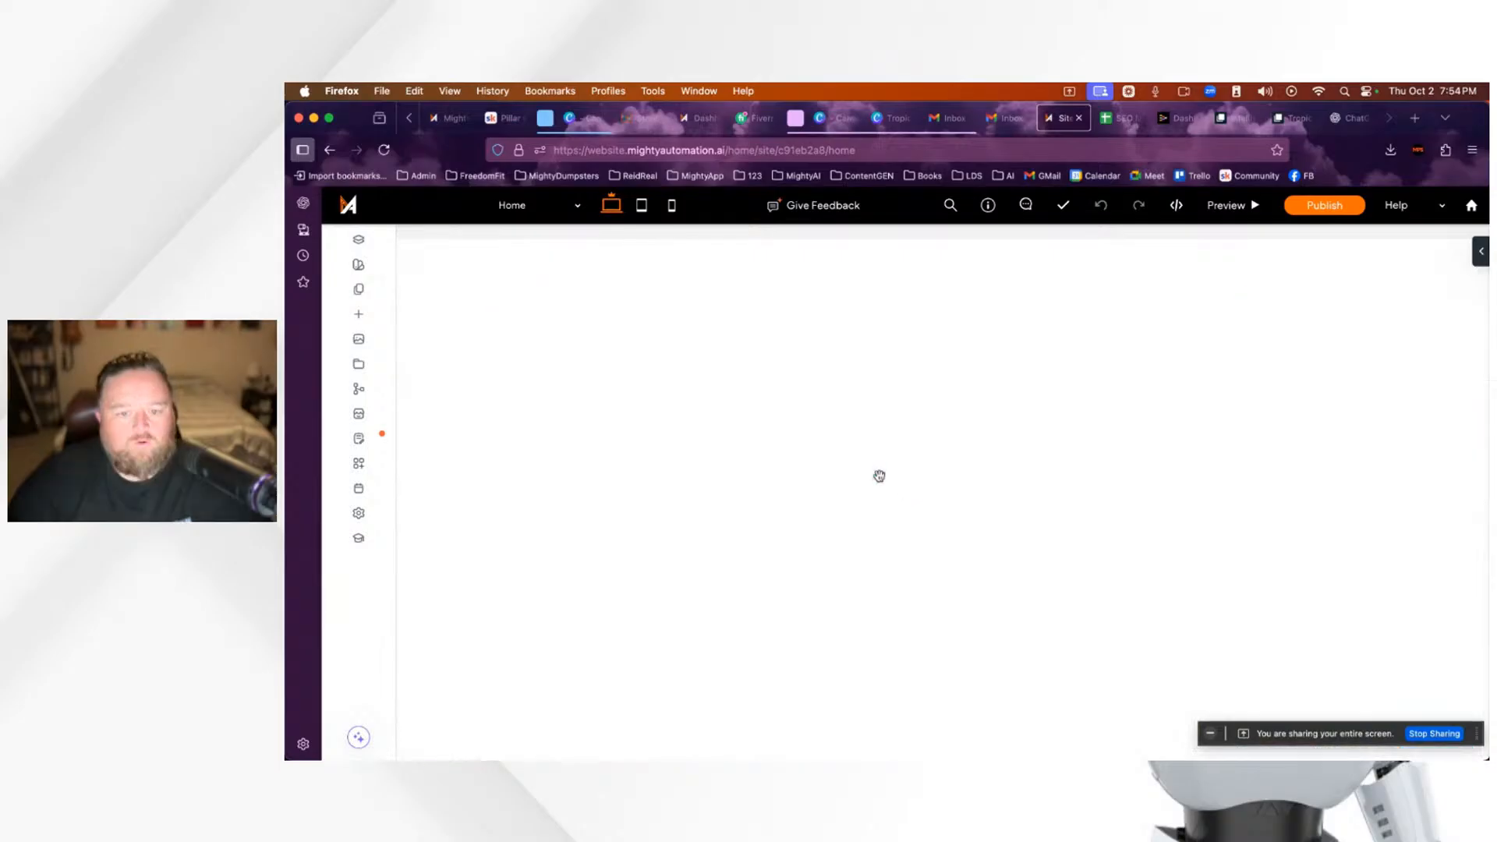
{"action": "scroll", "coordinate": [877, 476], "scroll_direction": "up", "scroll_amount": 5}
{"action": "scroll", "coordinate": [875, 477], "scroll_direction": "up", "scroll_amount": 3}
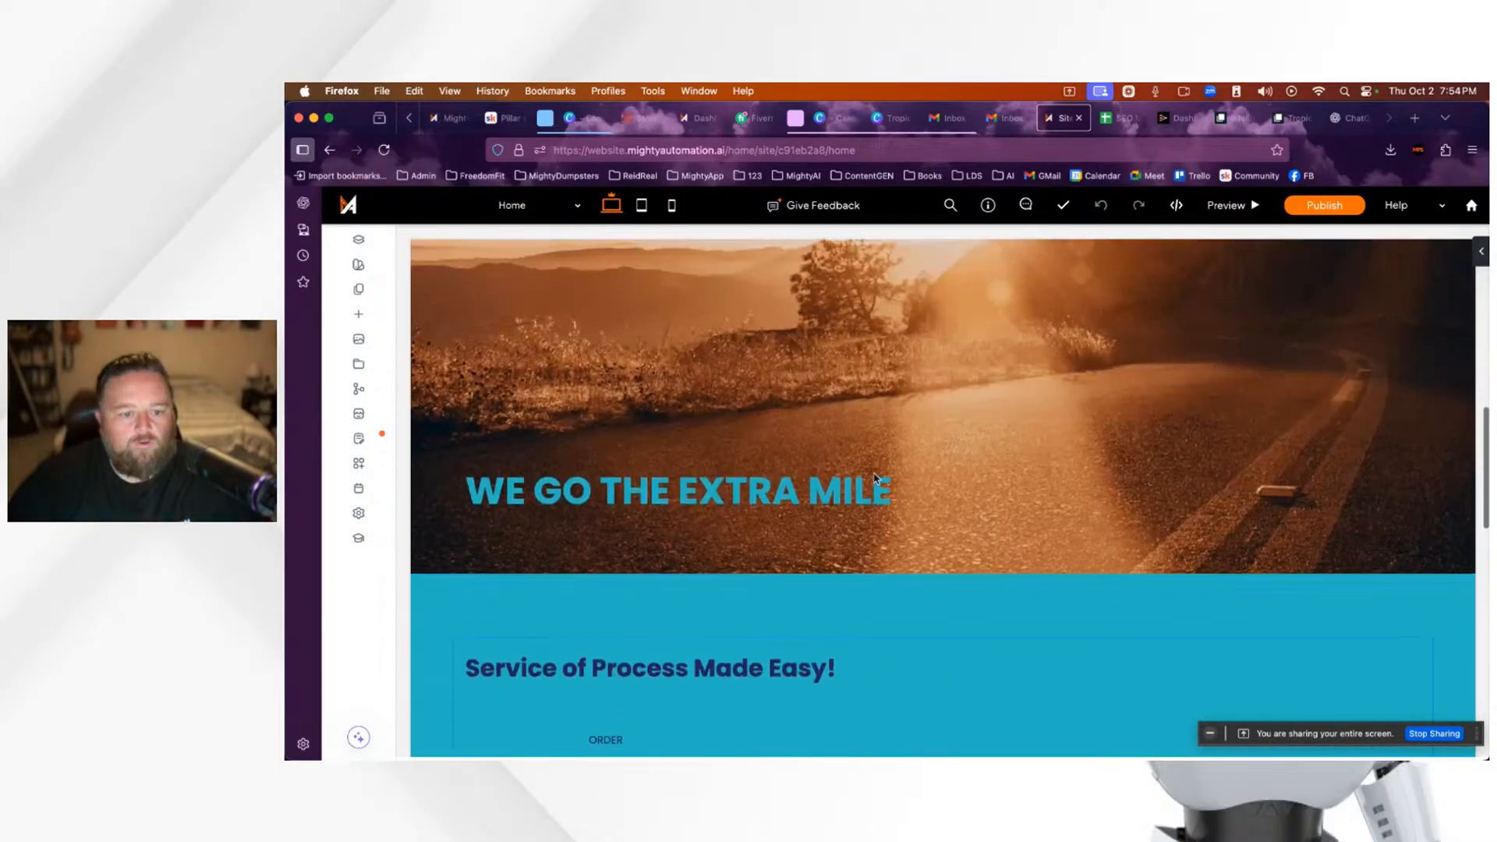
{"action": "scroll", "coordinate": [874, 475], "scroll_direction": "down", "scroll_amount": 7}
{"action": "scroll", "coordinate": [874, 474], "scroll_direction": "down", "scroll_amount": 2}
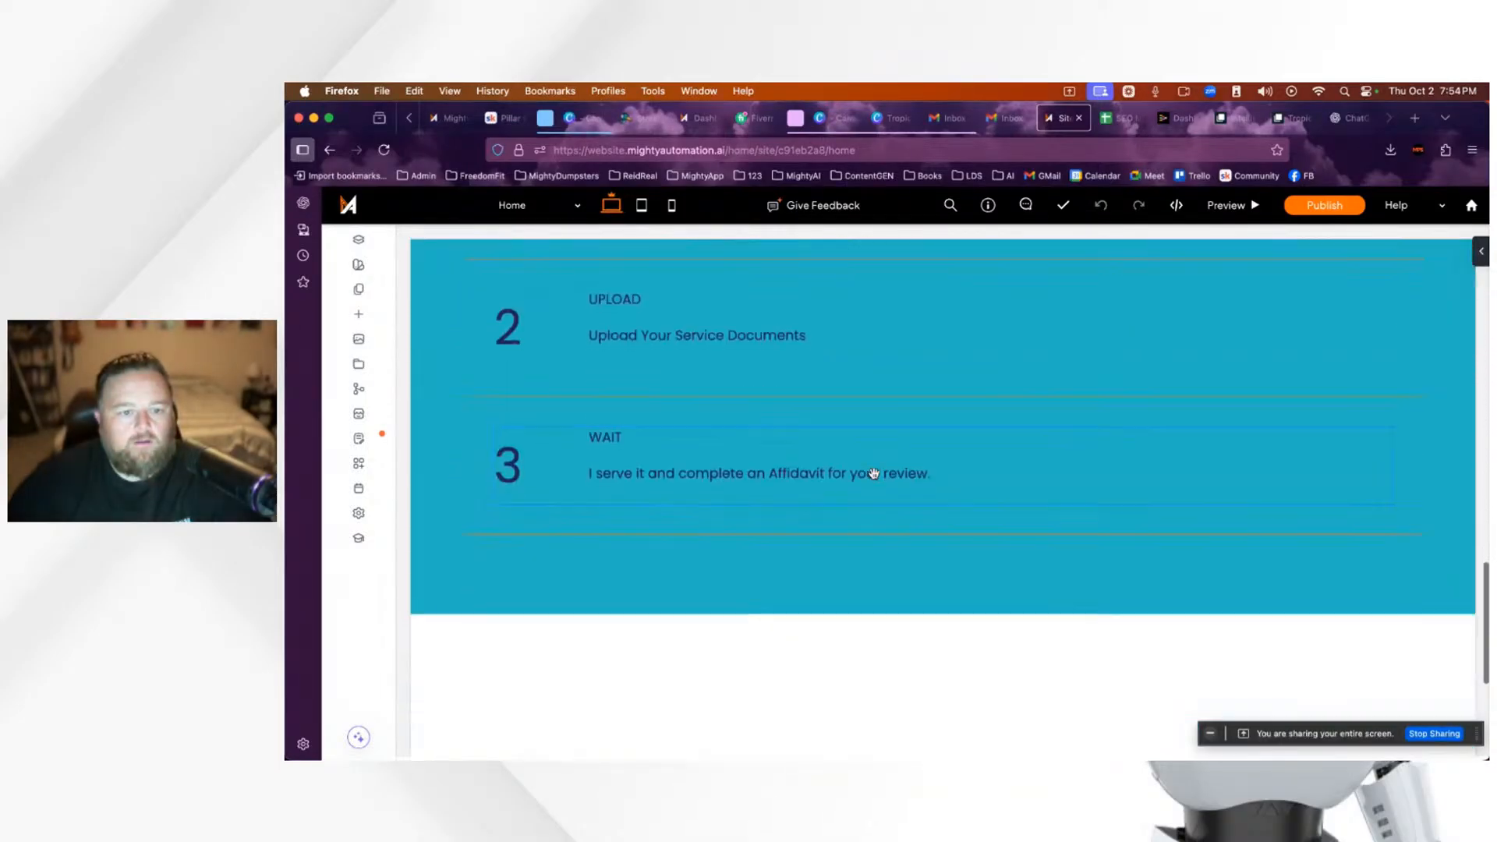
{"action": "scroll", "coordinate": [874, 474], "scroll_direction": "down", "scroll_amount": 4}
{"action": "scroll", "coordinate": [875, 476], "scroll_direction": "up", "scroll_amount": 13}
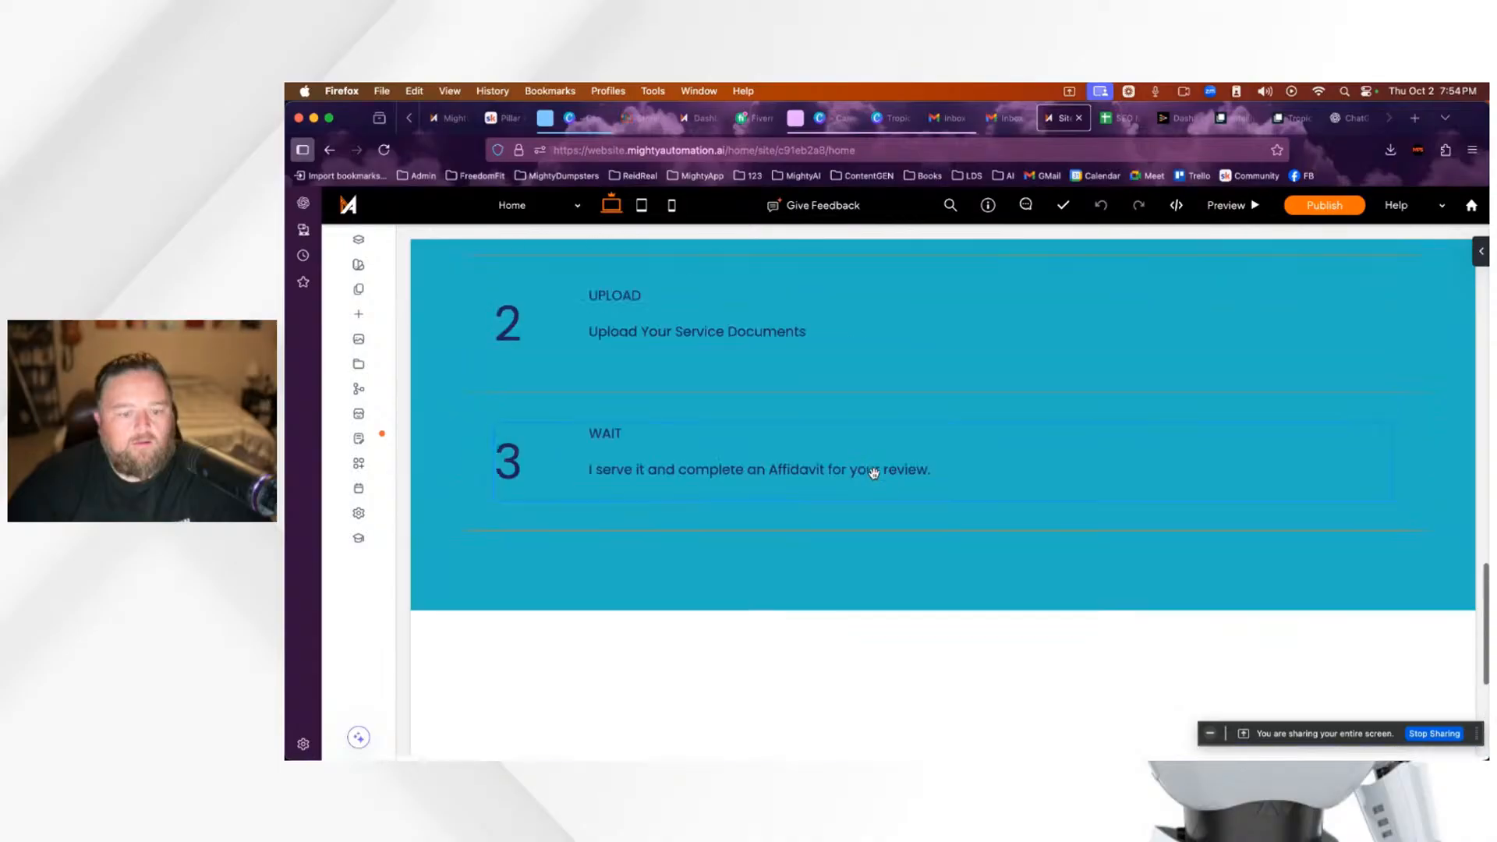
{"action": "scroll", "coordinate": [874, 477], "scroll_direction": "down", "scroll_amount": 1}
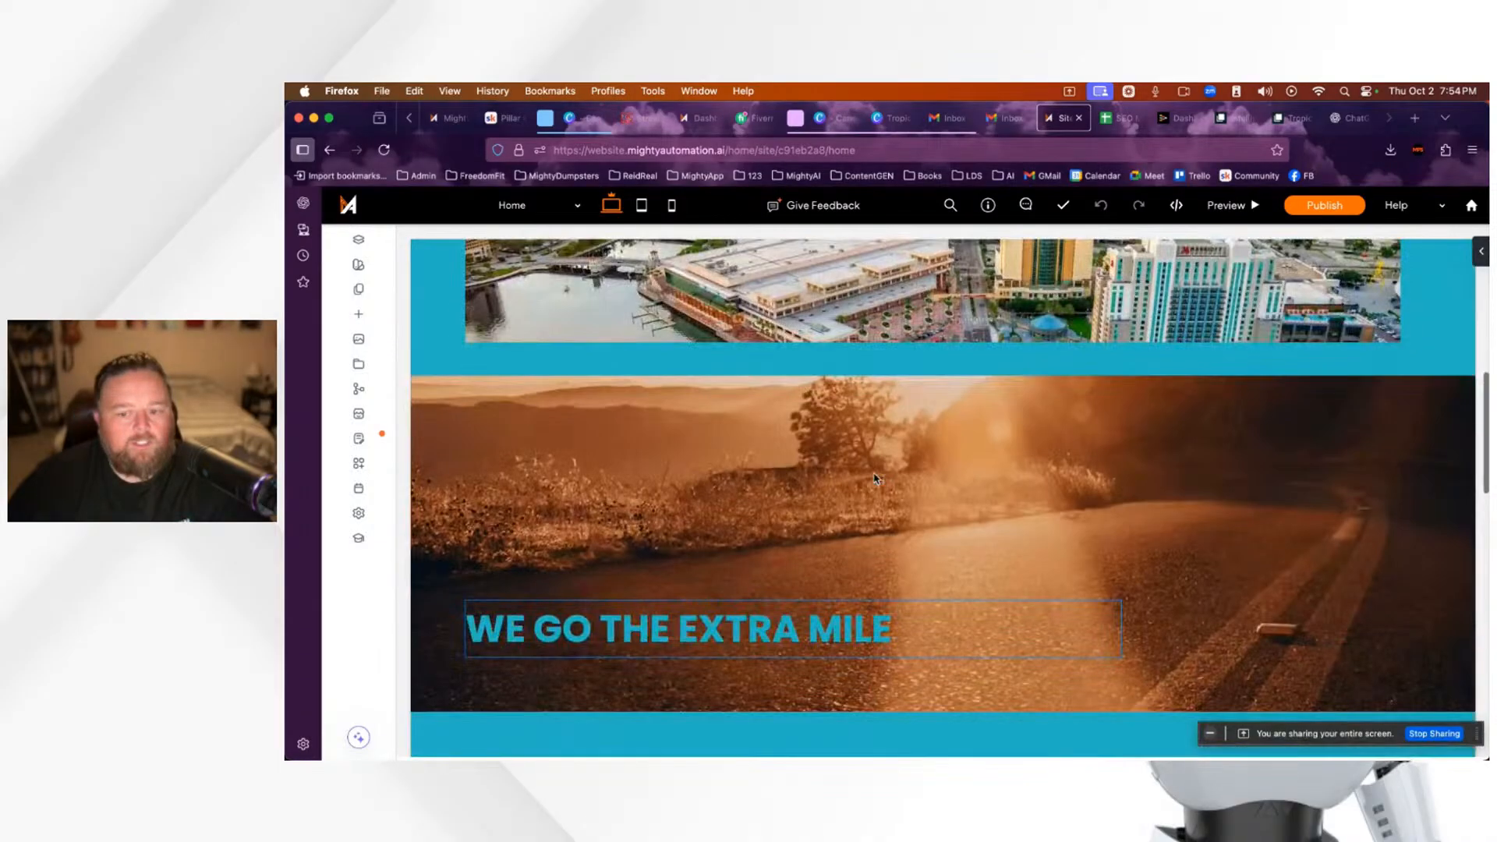
{"action": "scroll", "coordinate": [875, 478], "scroll_direction": "down", "scroll_amount": 1}
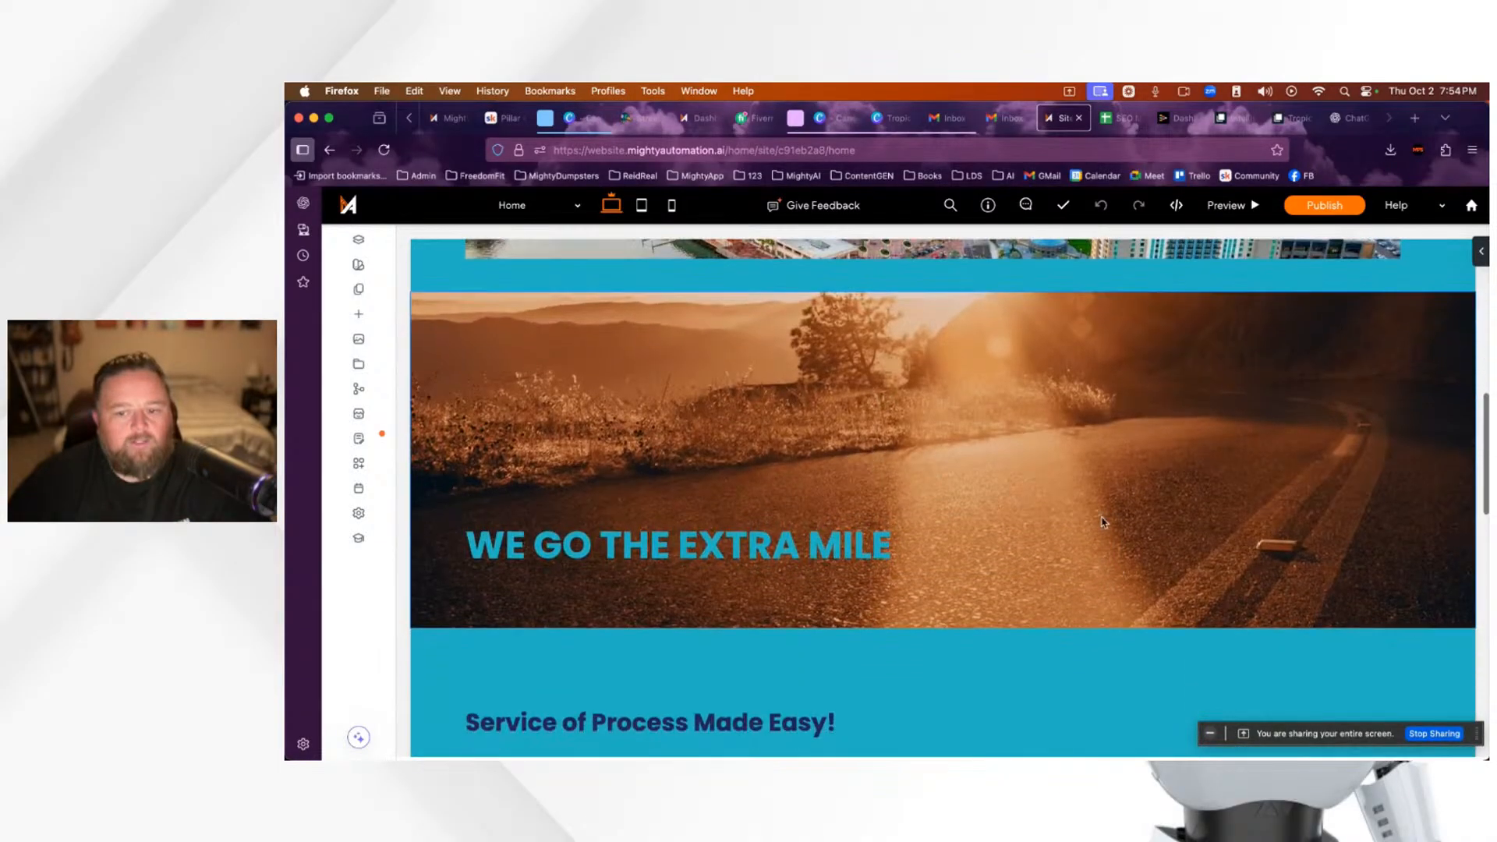
{"action": "scroll", "coordinate": [1098, 519], "scroll_direction": "up", "scroll_amount": 5}
{"action": "scroll", "coordinate": [1098, 519], "scroll_direction": "down", "scroll_amount": 5}
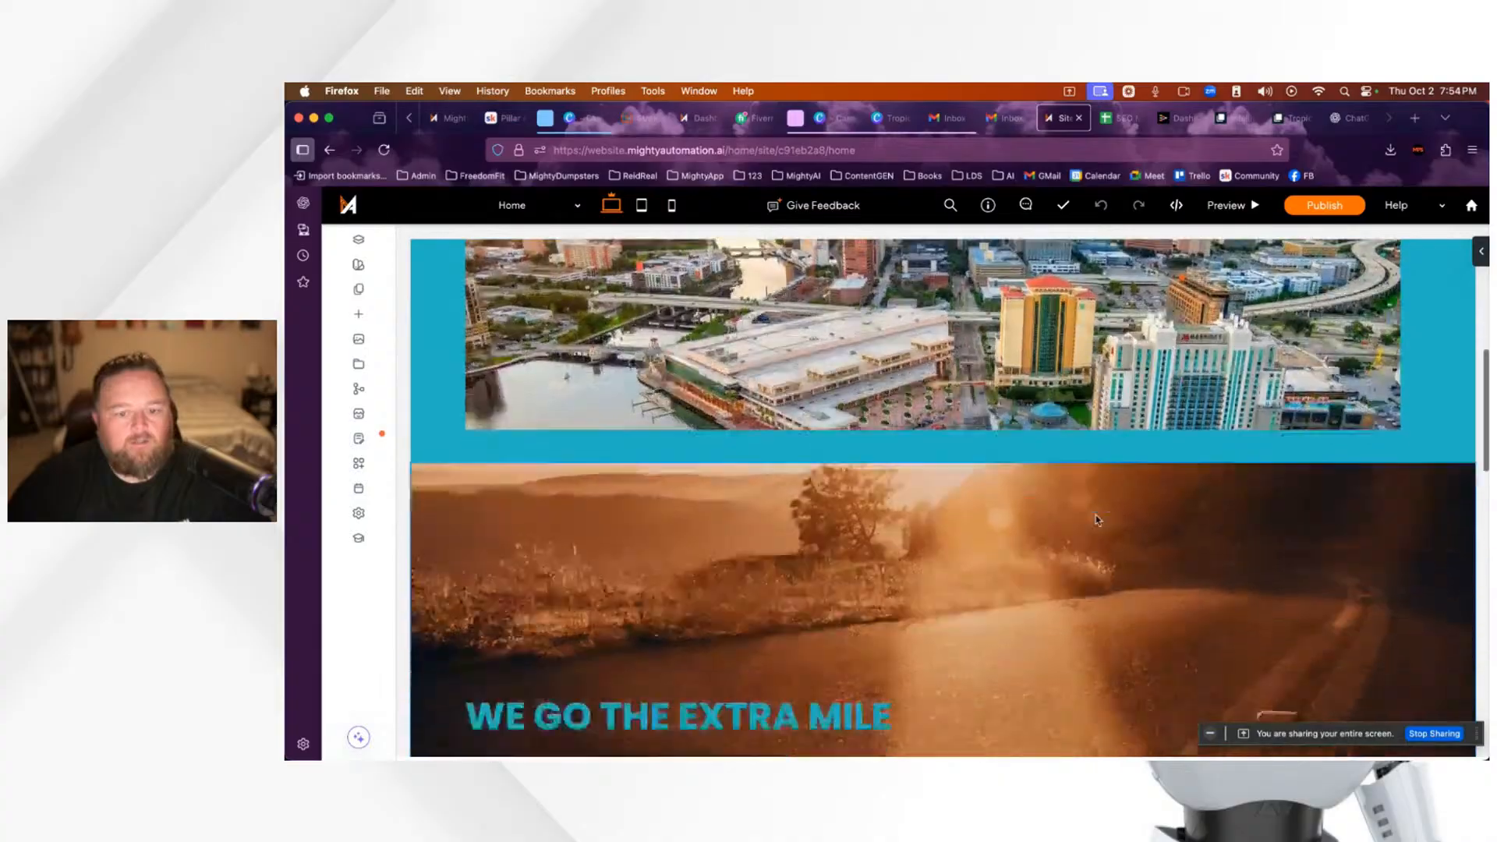
{"action": "scroll", "coordinate": [799, 396], "scroll_direction": "up", "scroll_amount": 2}
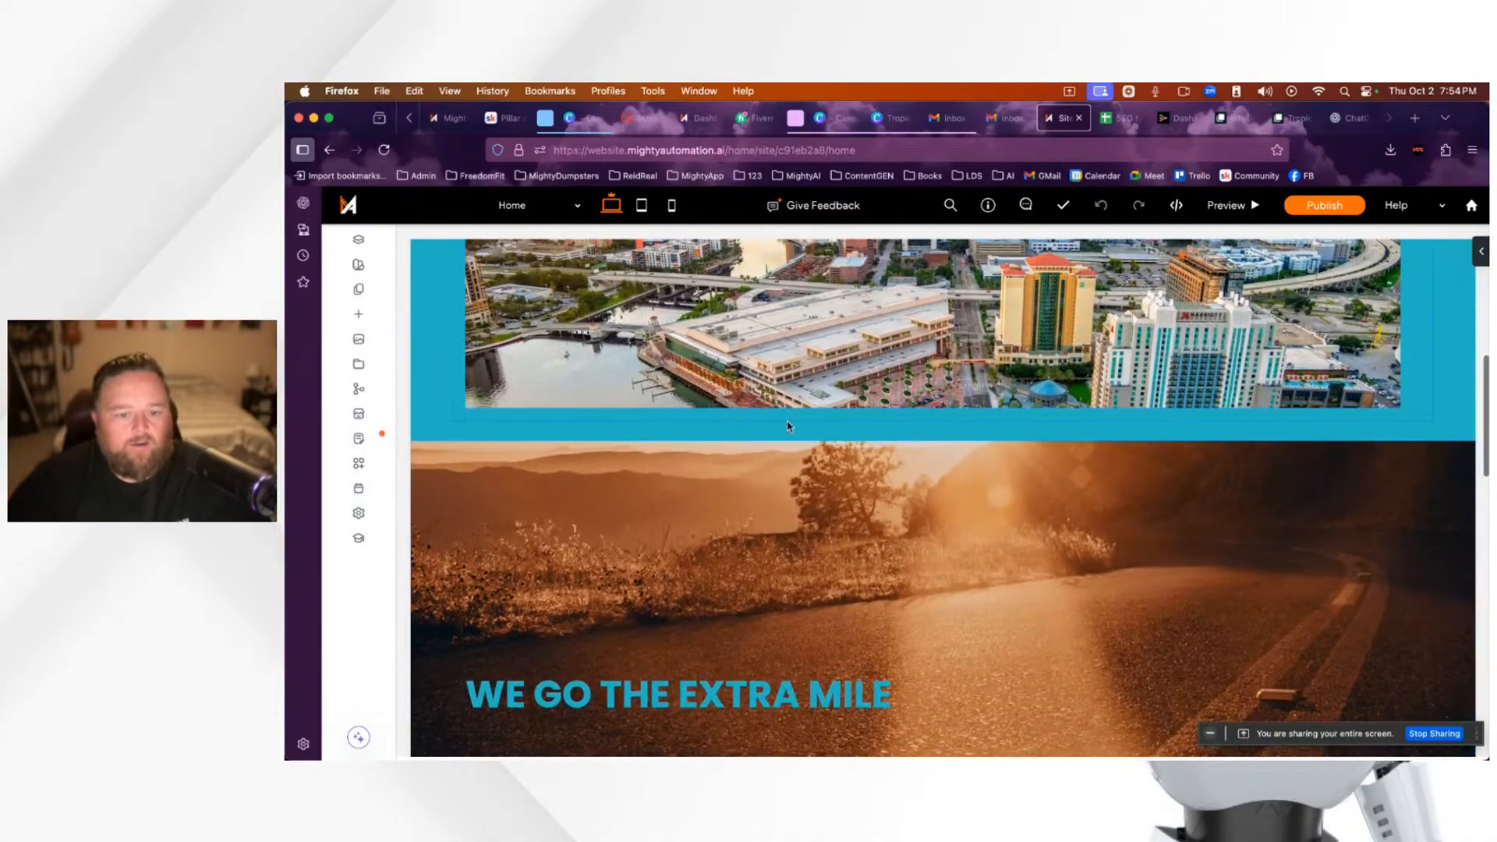
{"action": "scroll", "coordinate": [799, 396], "scroll_direction": "up", "scroll_amount": 5}
{"action": "scroll", "coordinate": [799, 443], "scroll_direction": "up", "scroll_amount": 4}
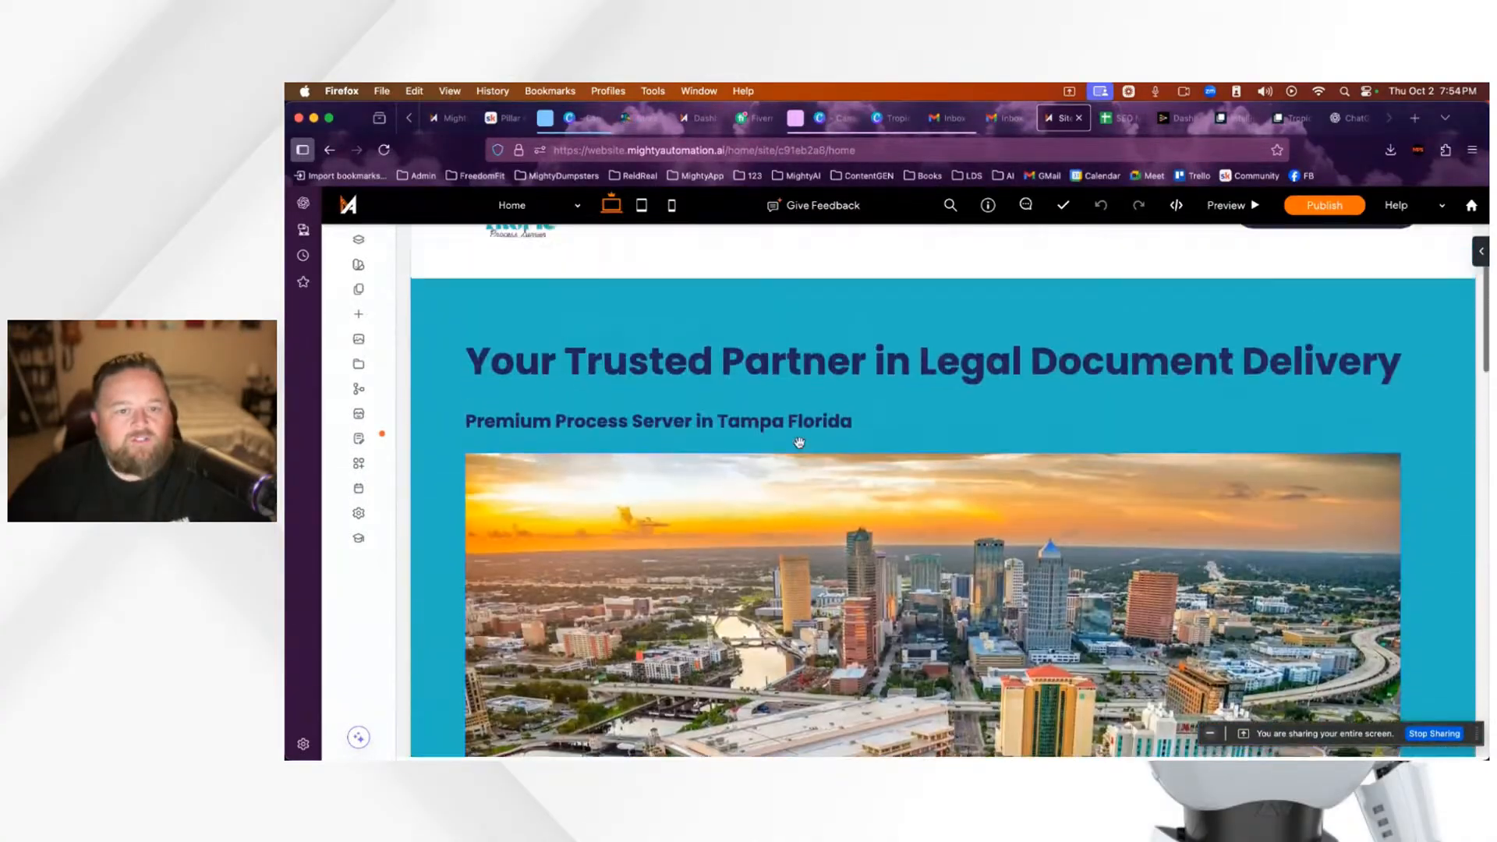
{"action": "scroll", "coordinate": [800, 443], "scroll_direction": "down", "scroll_amount": 5}
{"action": "scroll", "coordinate": [799, 443], "scroll_direction": "down", "scroll_amount": 12}
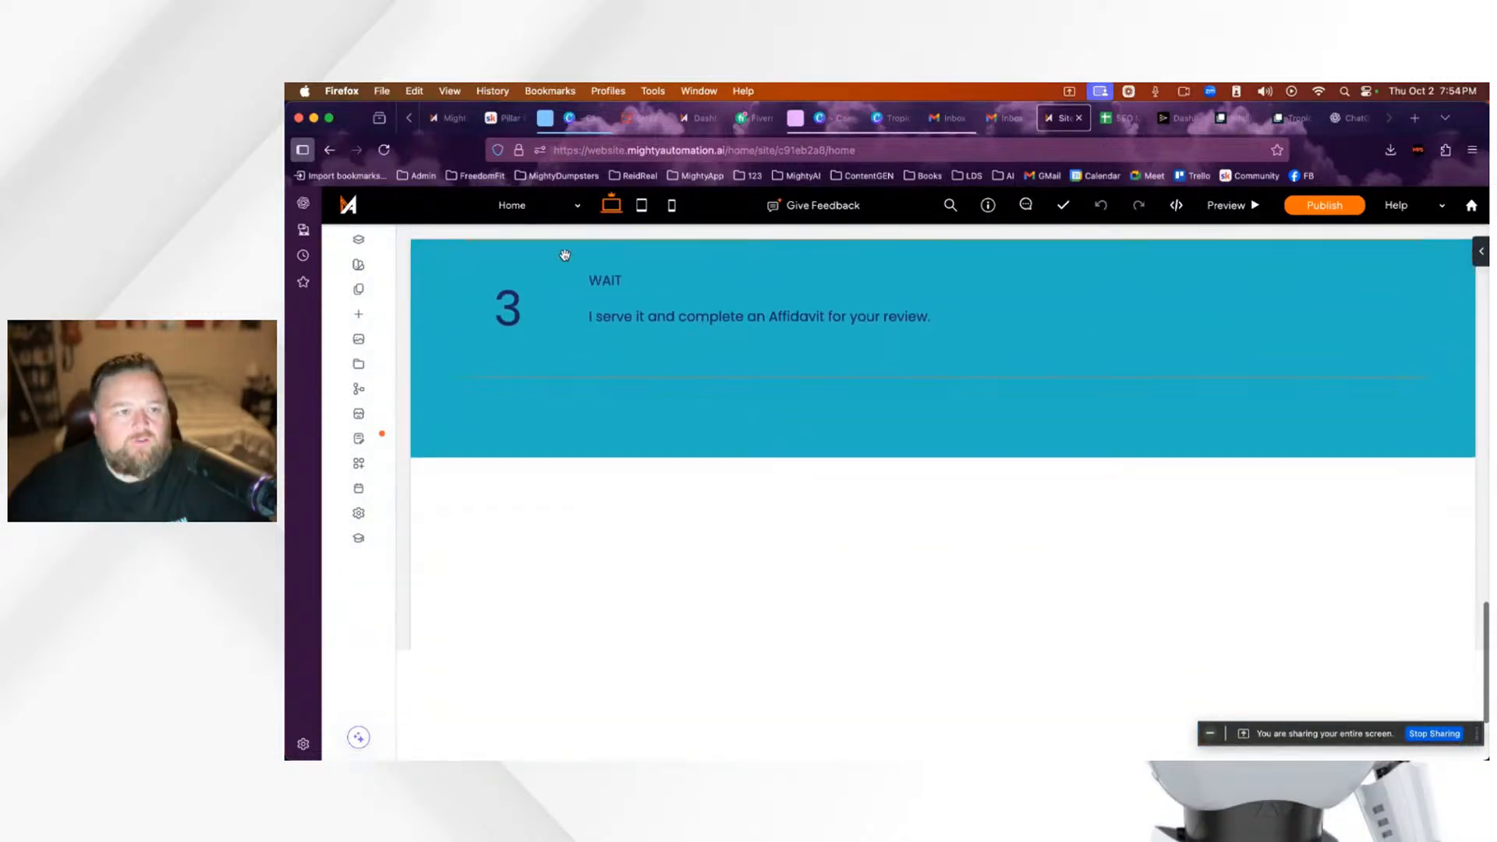
{"action": "scroll", "coordinate": [628, 314], "scroll_direction": "up", "scroll_amount": 20}
{"action": "scroll", "coordinate": [928, 497], "scroll_direction": "down", "scroll_amount": 2}
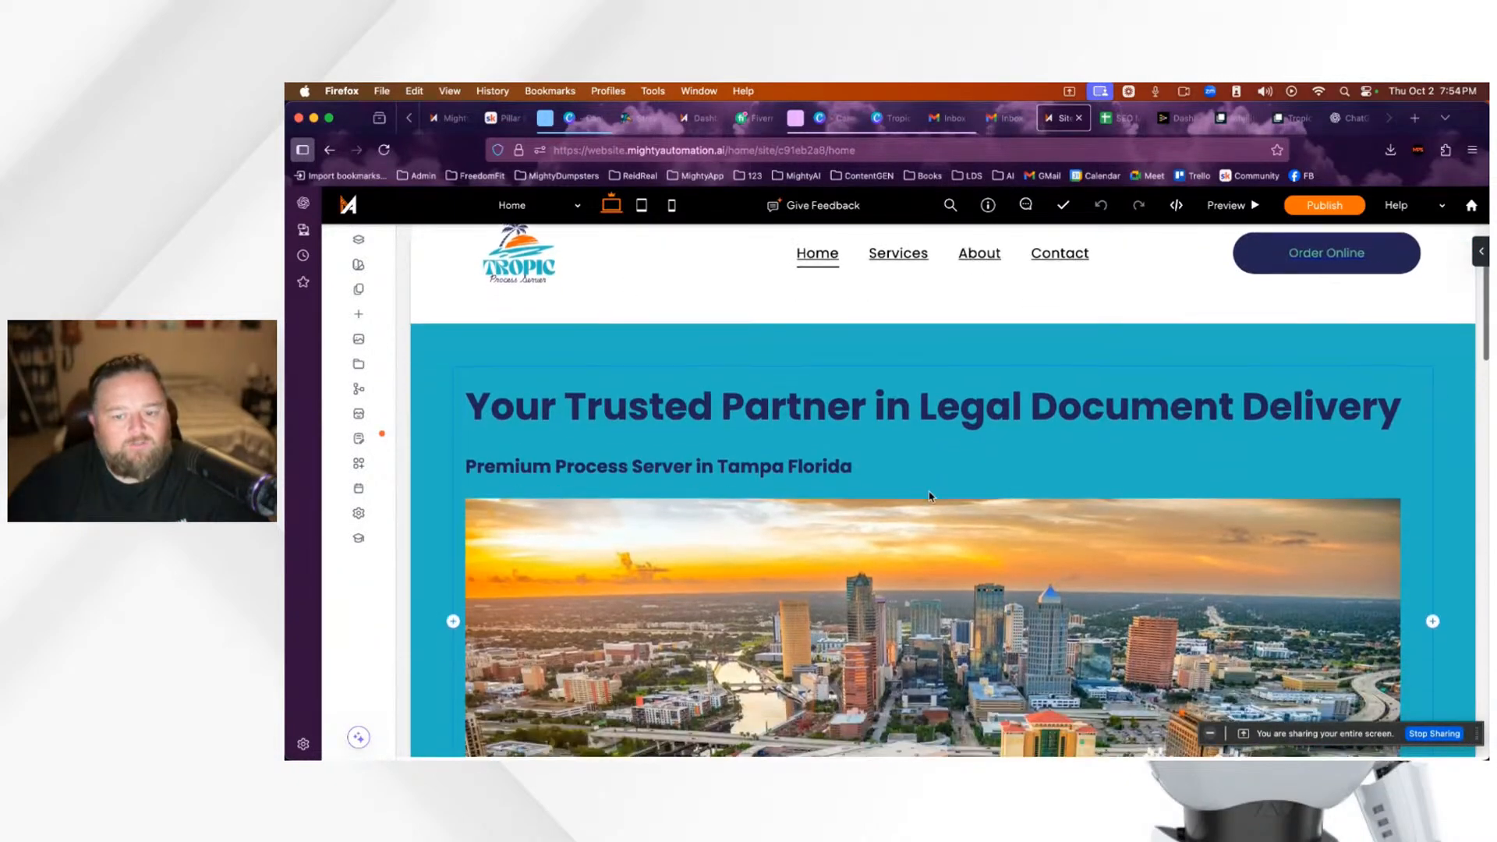
{"action": "scroll", "coordinate": [928, 495], "scroll_direction": "up", "scroll_amount": 2}
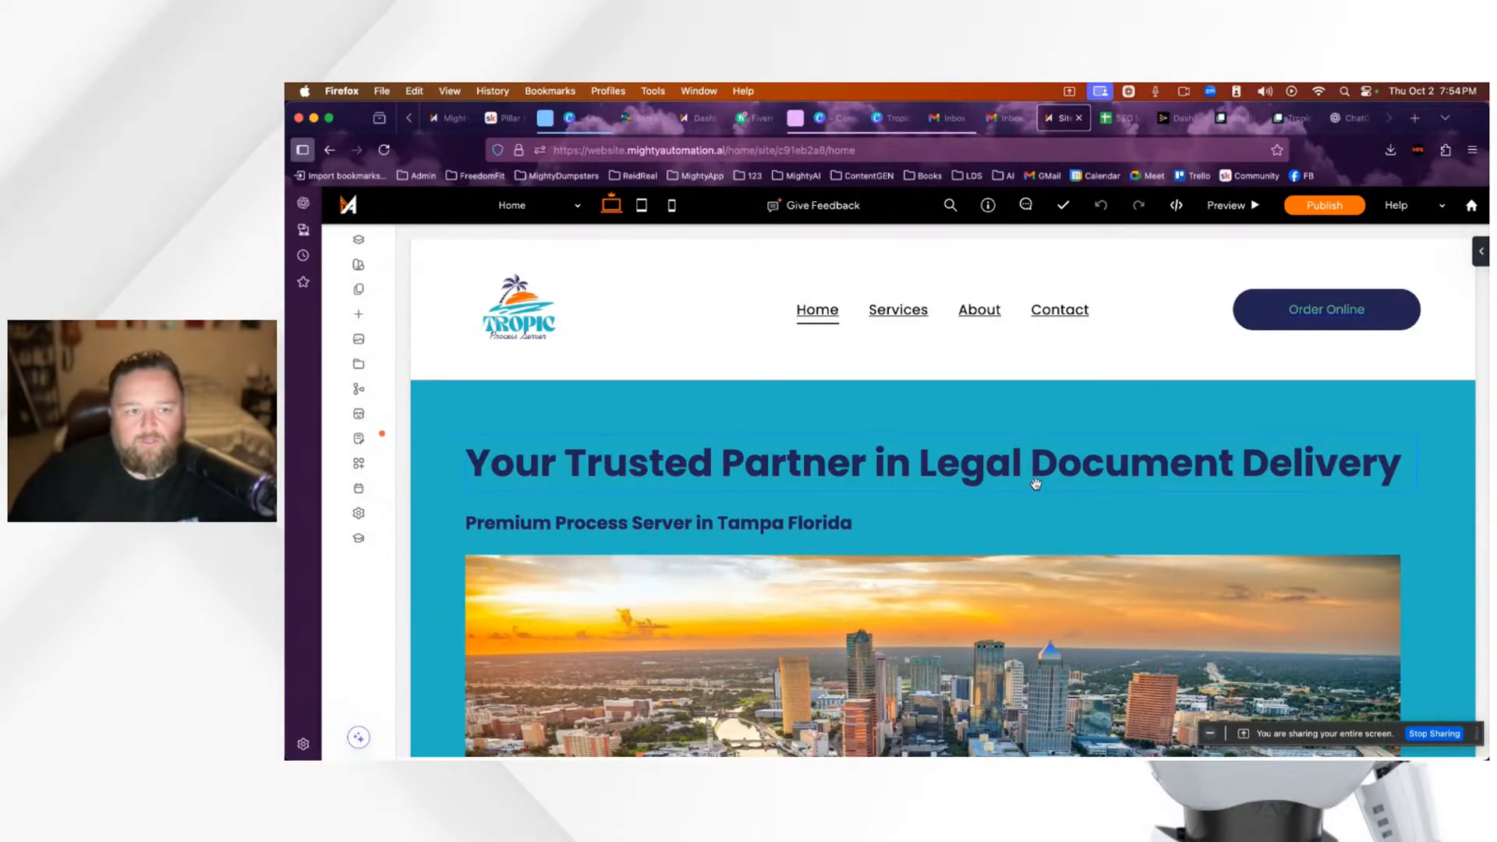
Step: In the Skool Pillar #1 lesson, highlight the bullets on website funnelling, online ordering, phone calls and client acquisition
{"action": "mouse_move", "coordinate": [448, 123]}
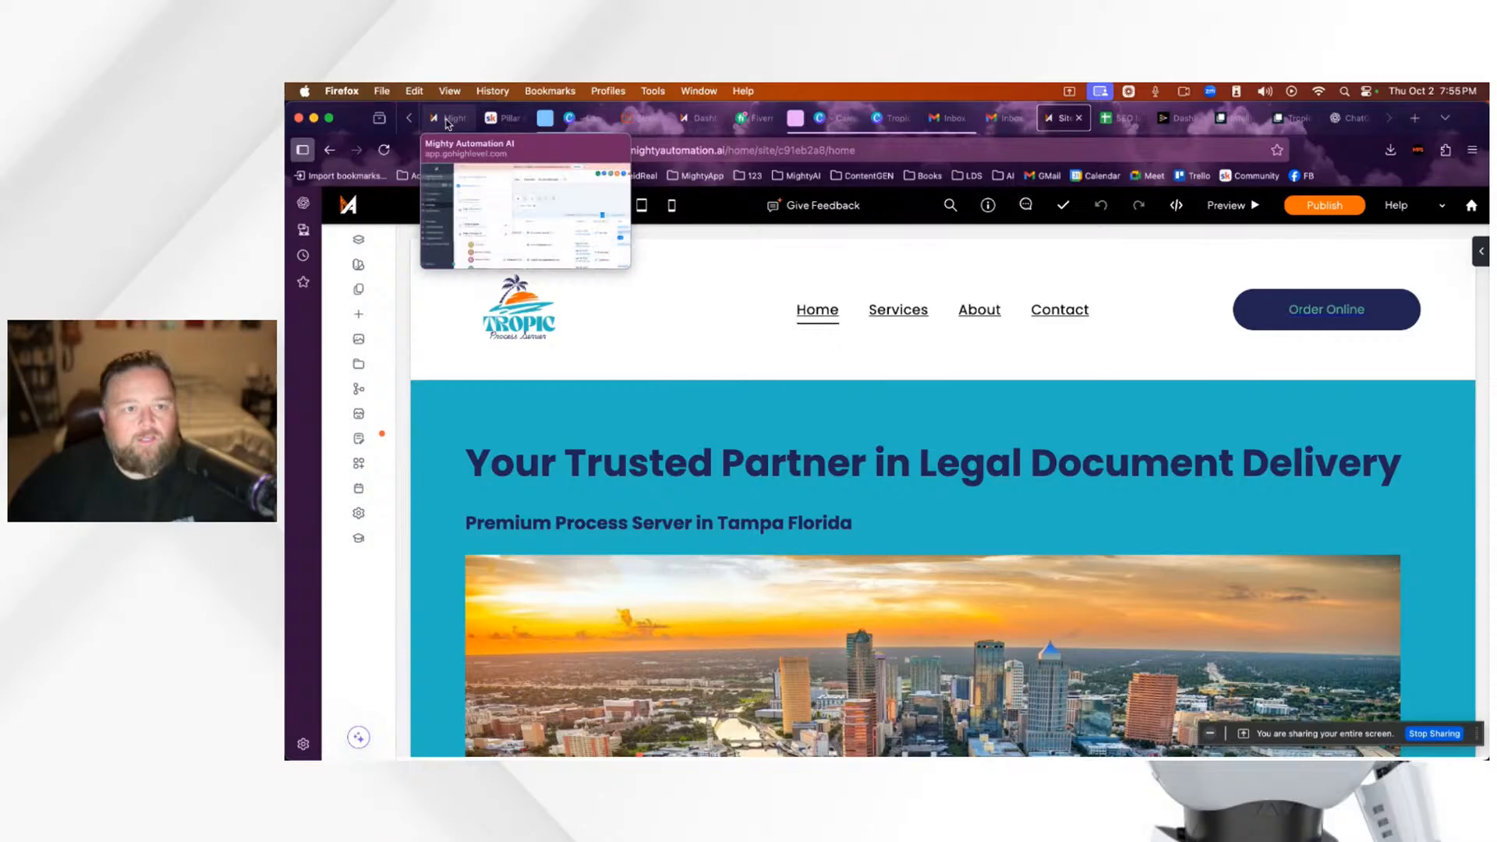
{"action": "left_click", "coordinate": [503, 118]}
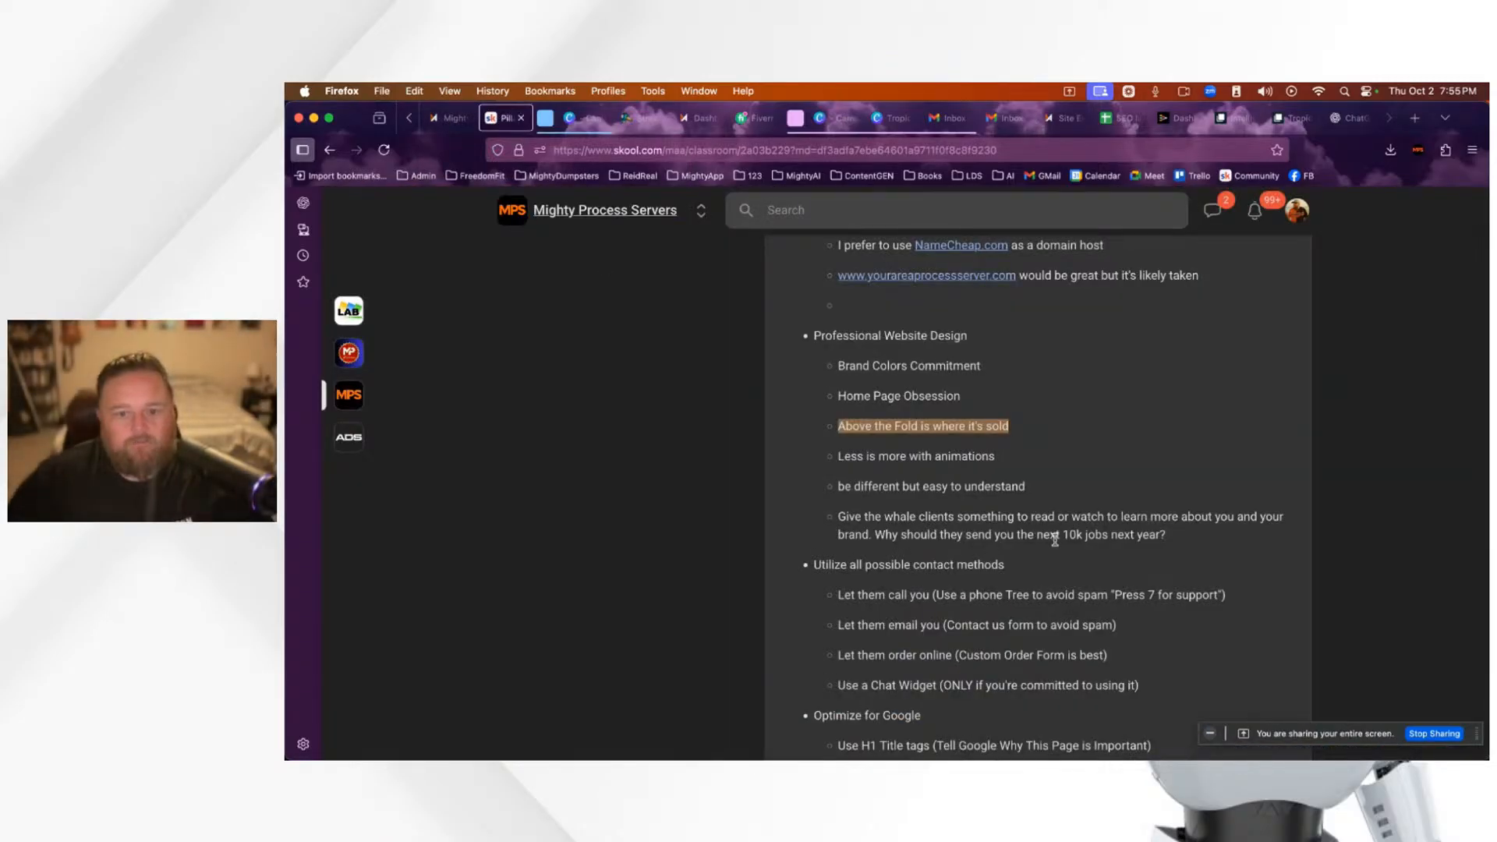
{"action": "scroll", "coordinate": [1054, 538], "scroll_direction": "up", "scroll_amount": 5}
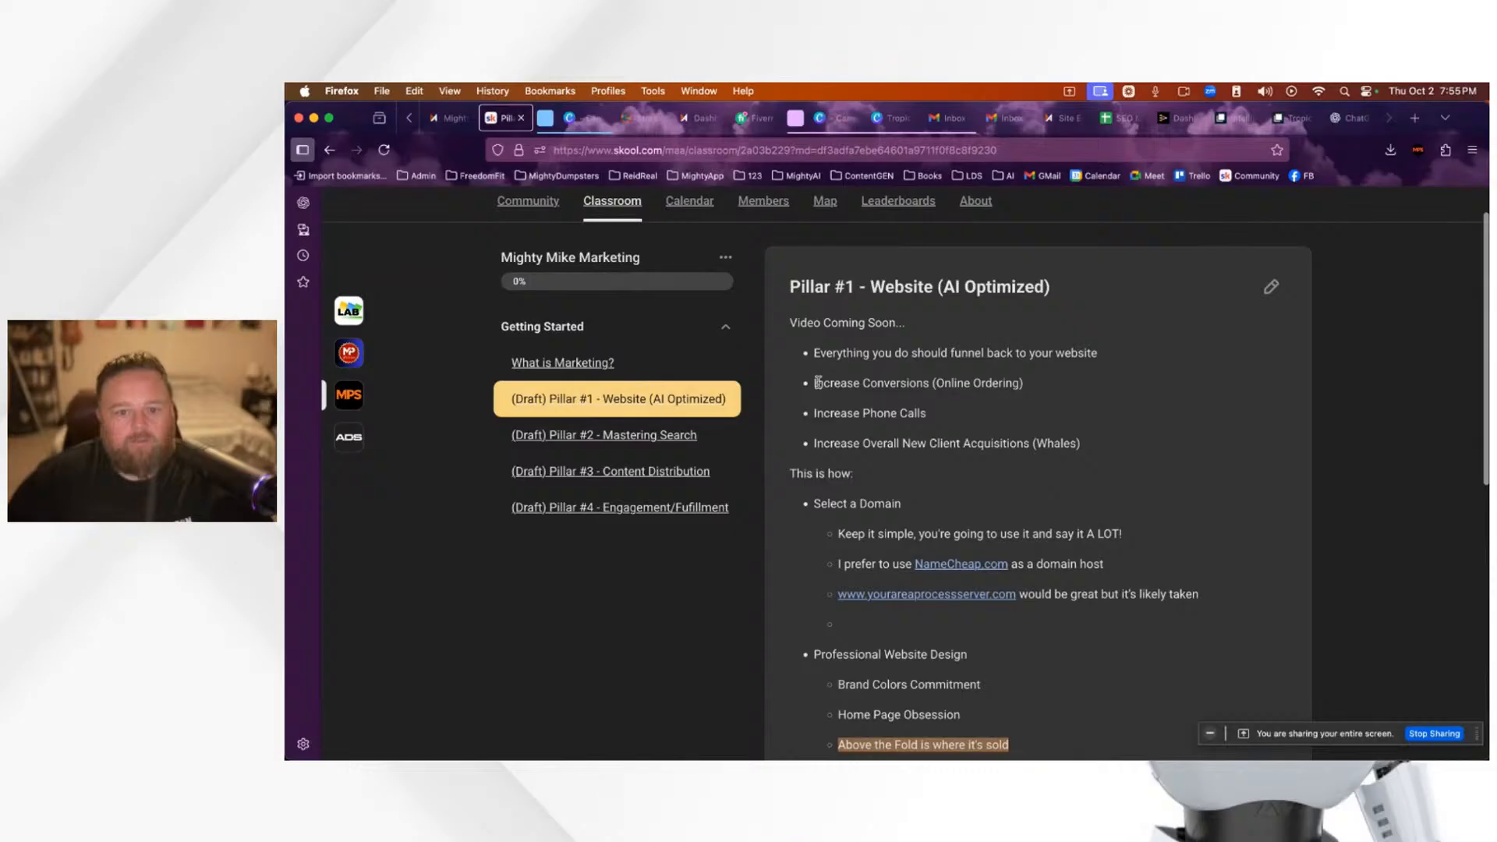
{"action": "left_click_drag", "start_coordinate": [815, 383], "coordinate": [1036, 392]}
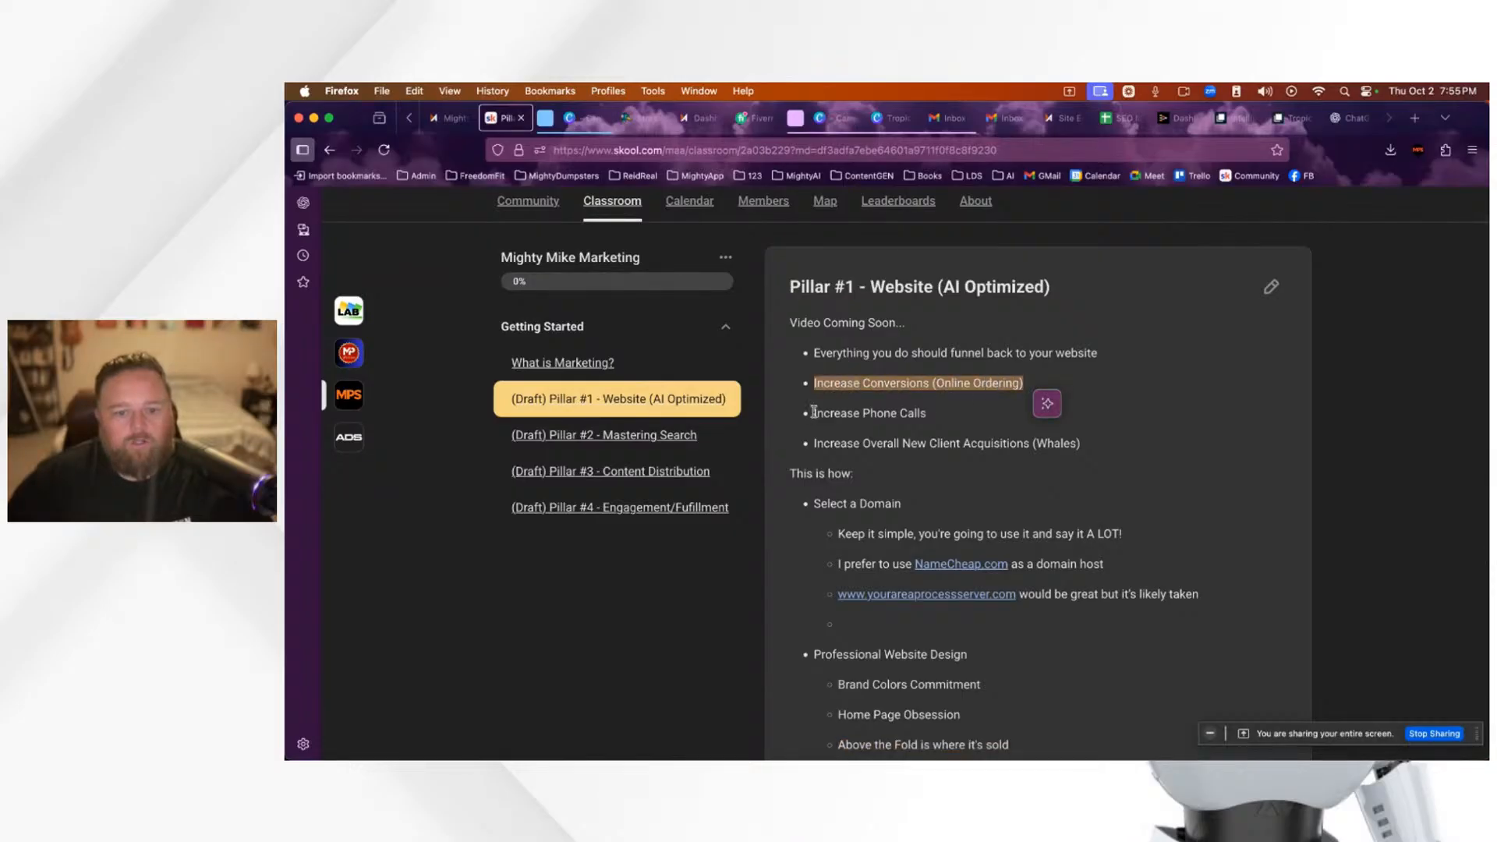
{"action": "left_click_drag", "start_coordinate": [814, 412], "coordinate": [929, 414]}
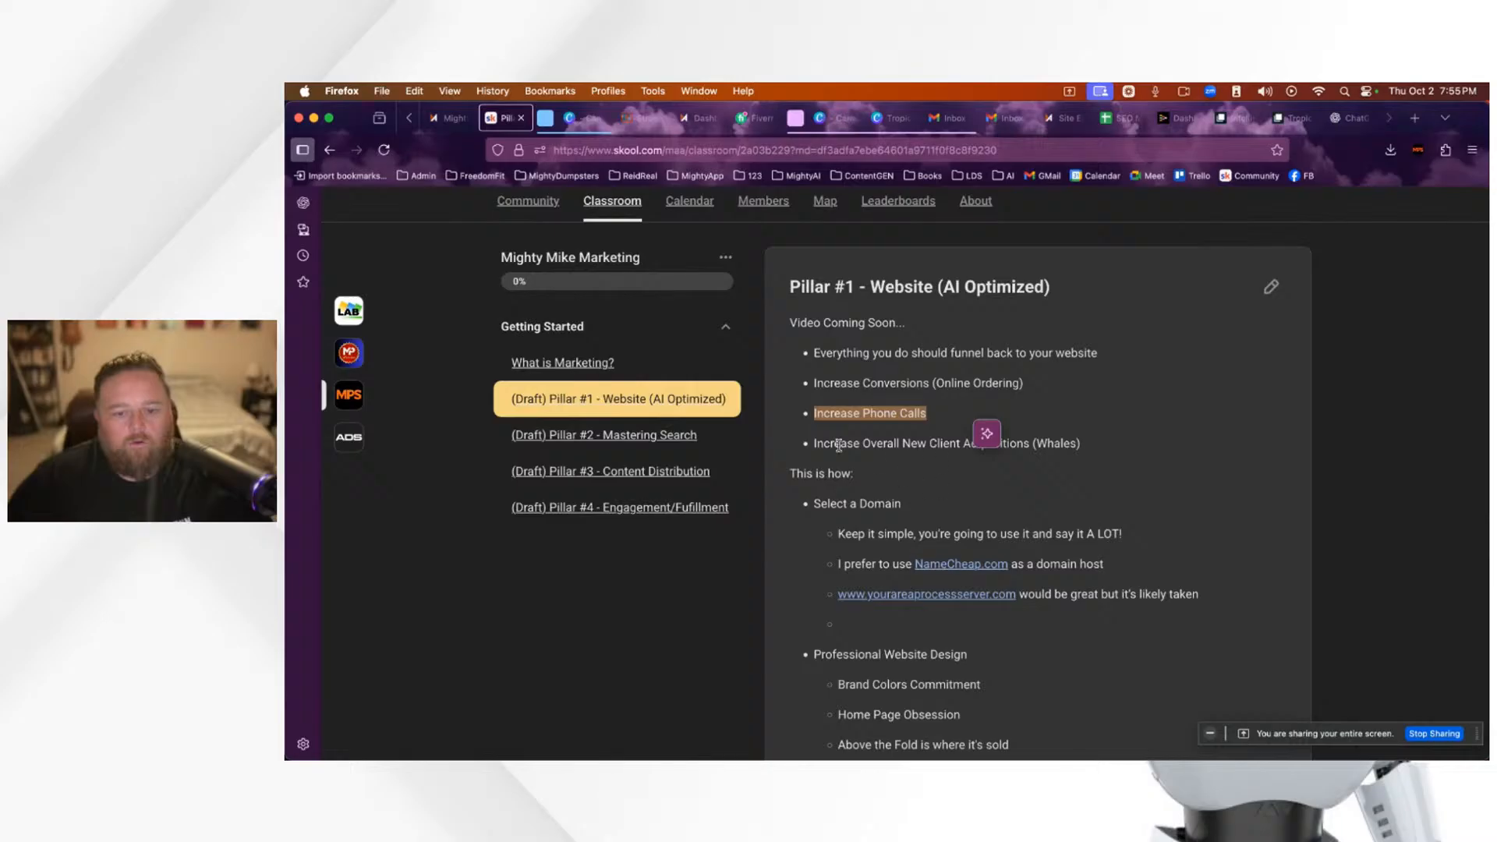
{"action": "left_click_drag", "start_coordinate": [817, 444], "coordinate": [1006, 444]}
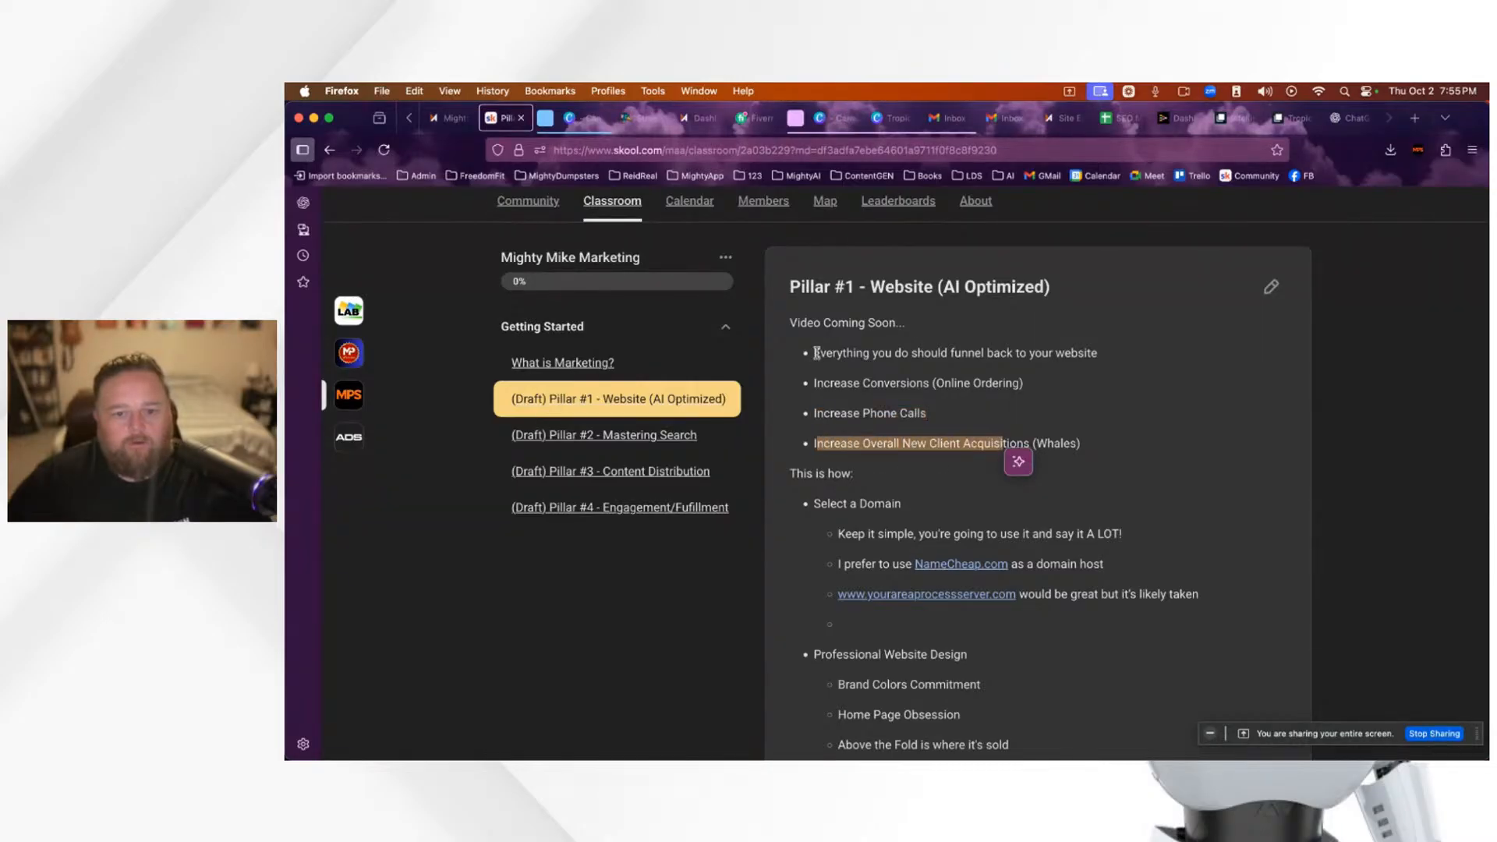
{"action": "left_click_drag", "start_coordinate": [815, 354], "coordinate": [1026, 355]}
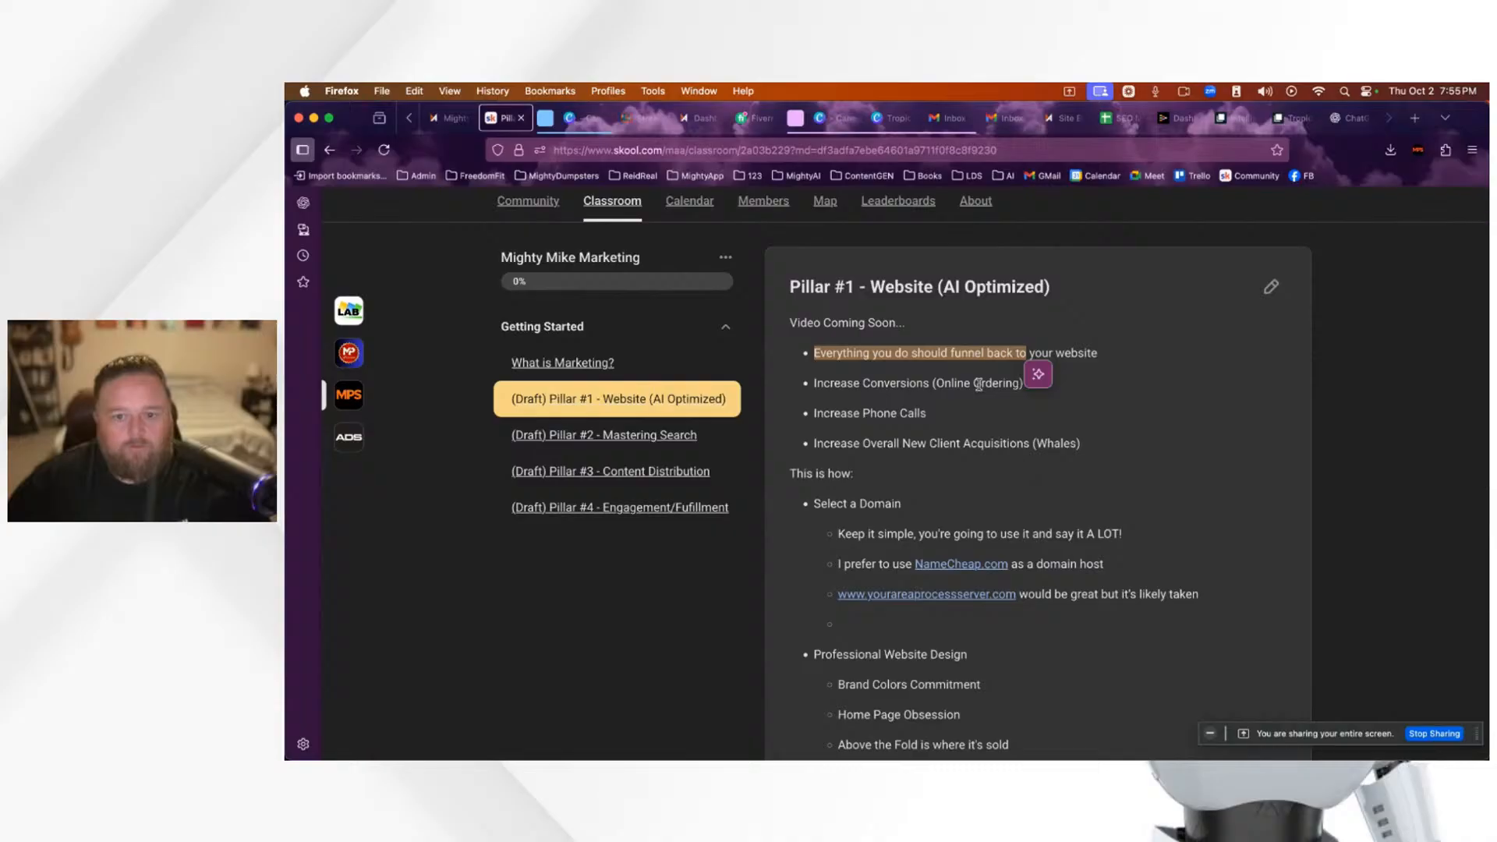
{"action": "left_click", "coordinate": [979, 384]}
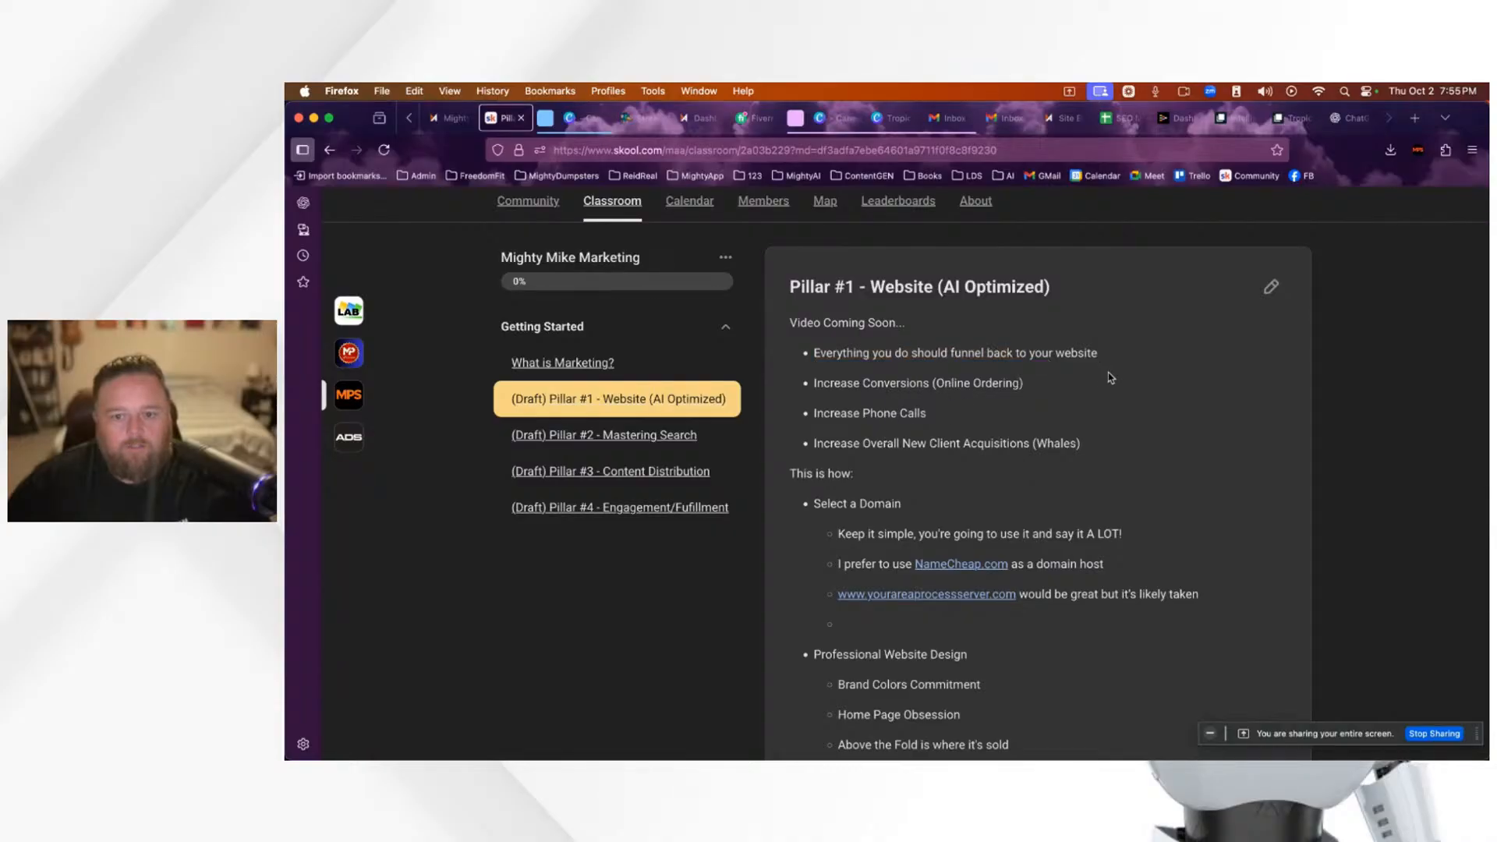
Step: Scroll through the rest of the lesson, then return to the Tropic site editor tab
{"action": "scroll", "coordinate": [1167, 517], "scroll_direction": "down", "scroll_amount": 12}
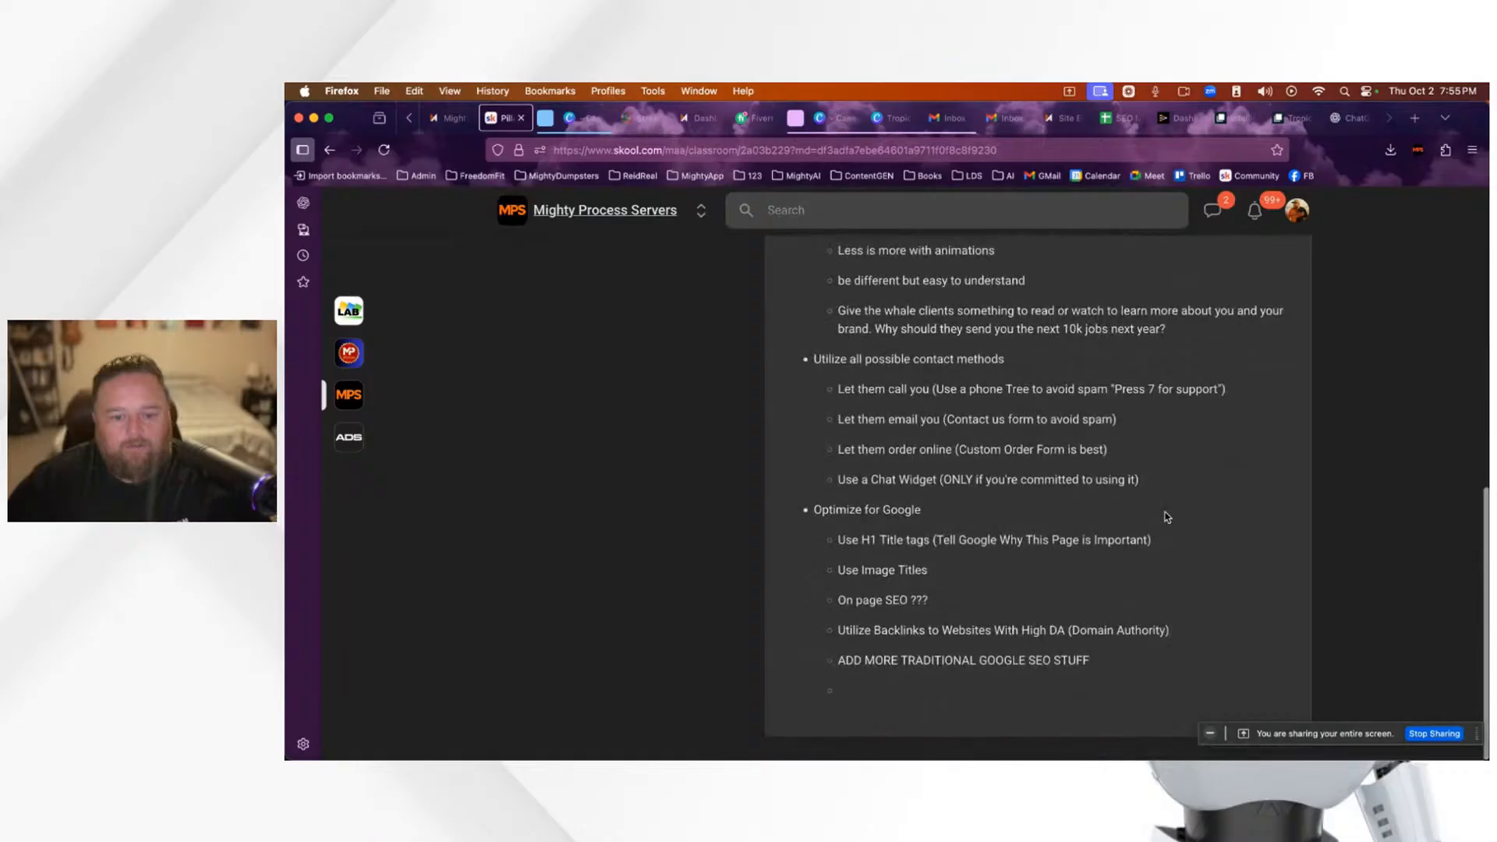
{"action": "scroll", "coordinate": [1131, 521], "scroll_direction": "up", "scroll_amount": 6}
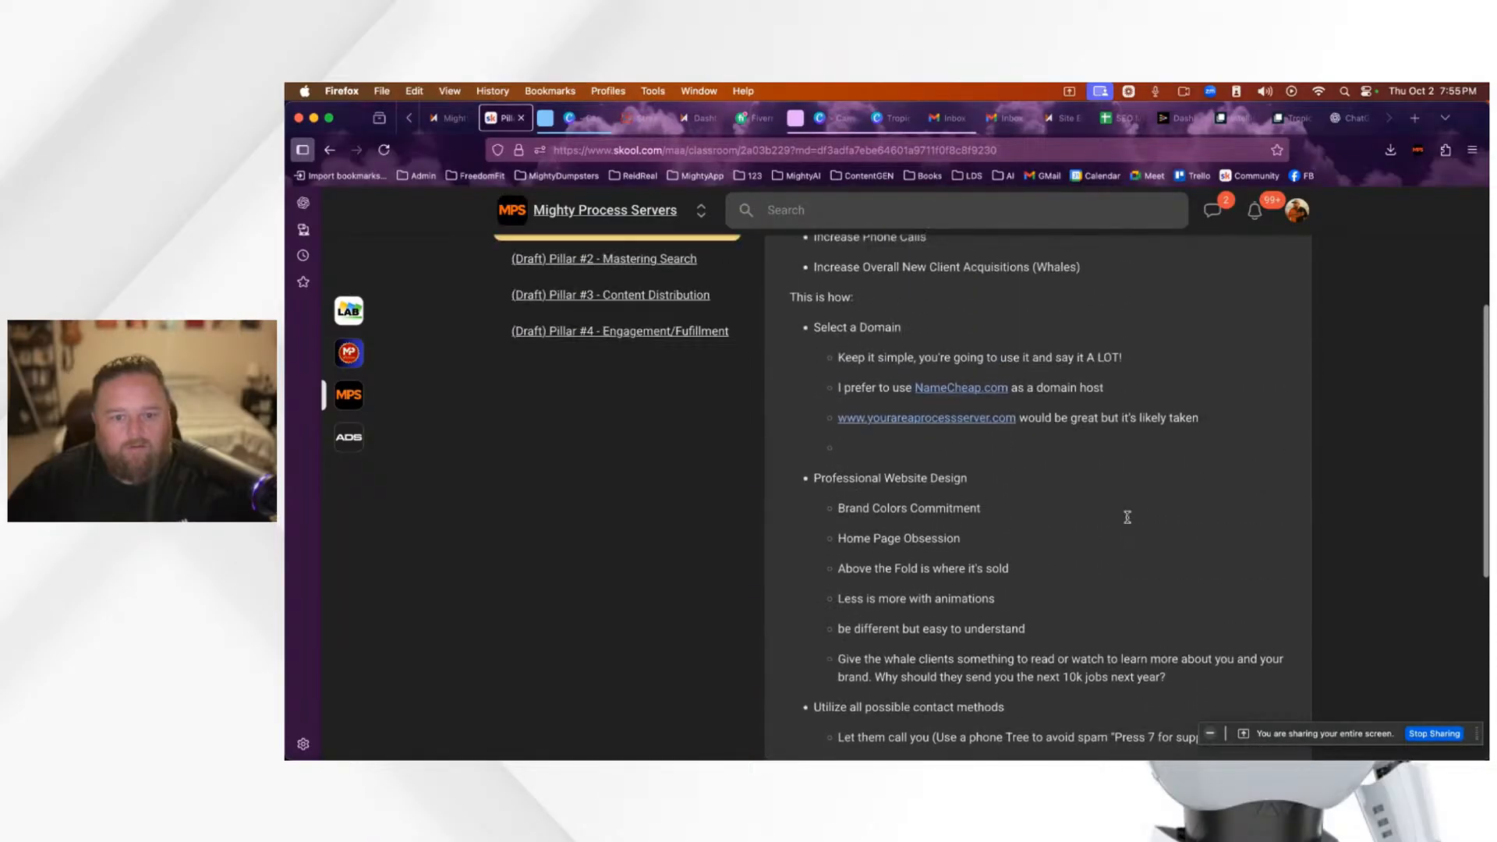
{"action": "scroll", "coordinate": [1131, 521], "scroll_direction": "up", "scroll_amount": 3}
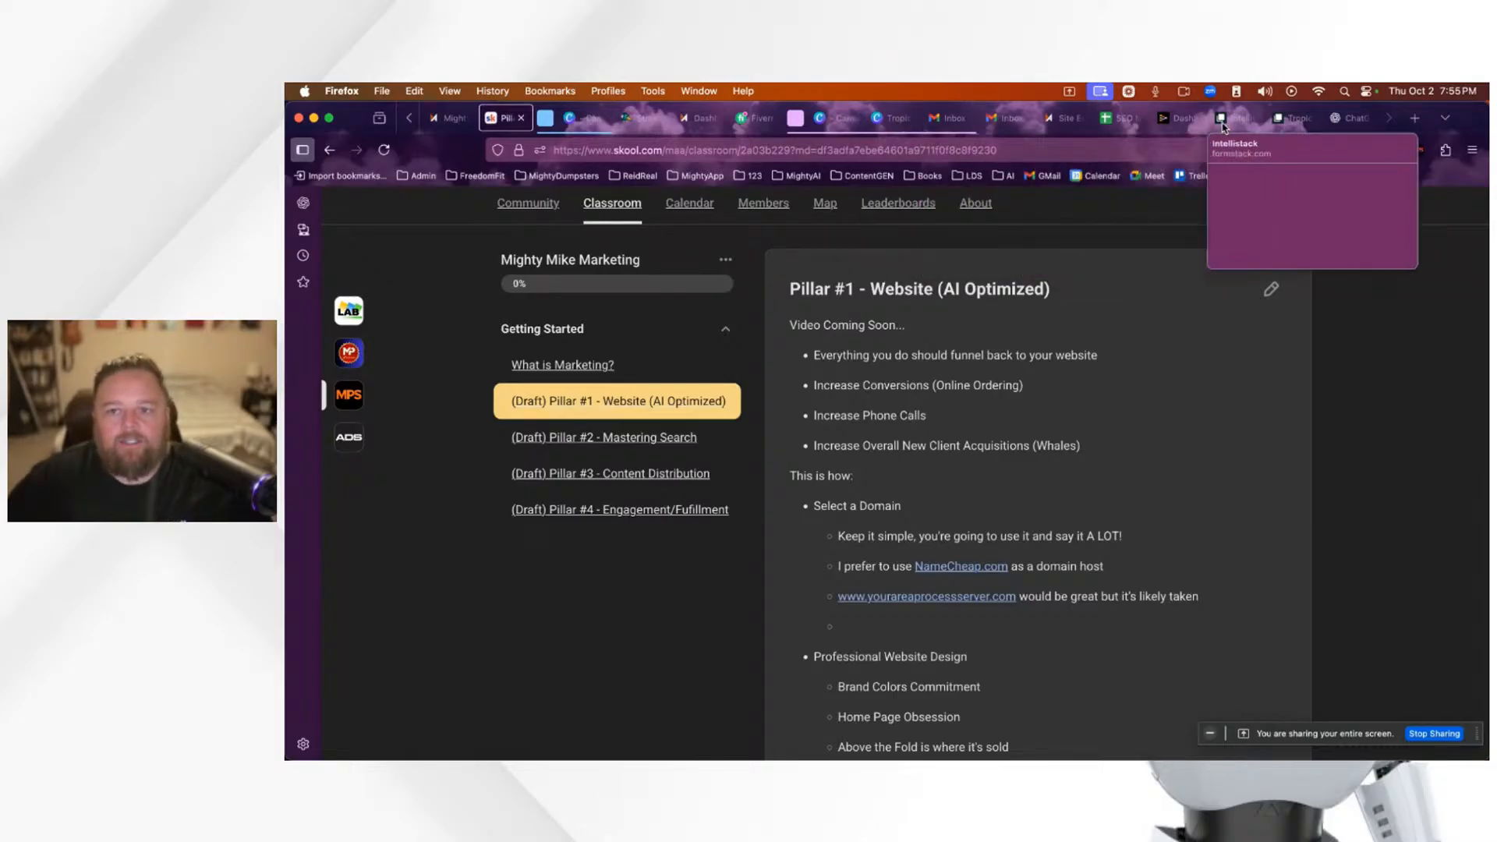
{"action": "mouse_move", "coordinate": [1155, 128]}
{"action": "left_click", "coordinate": [1063, 118]}
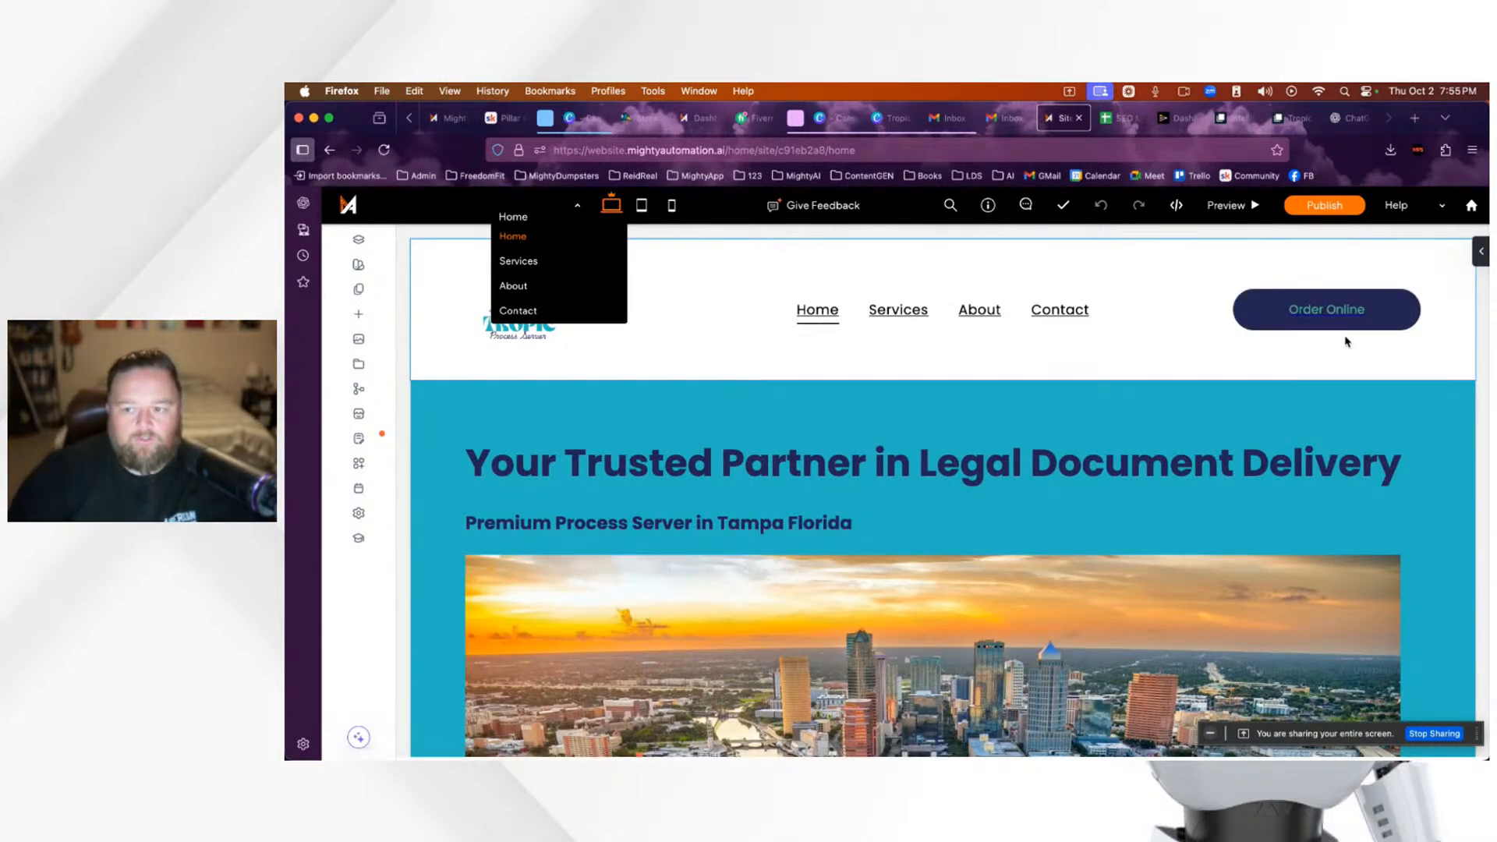
Step: Load mightyprocessserver.com in a new tab by typing 'mighty' and accepting the autofill
{"action": "left_click", "coordinate": [1416, 119]}
{"action": "left_click", "coordinate": [1064, 151]}
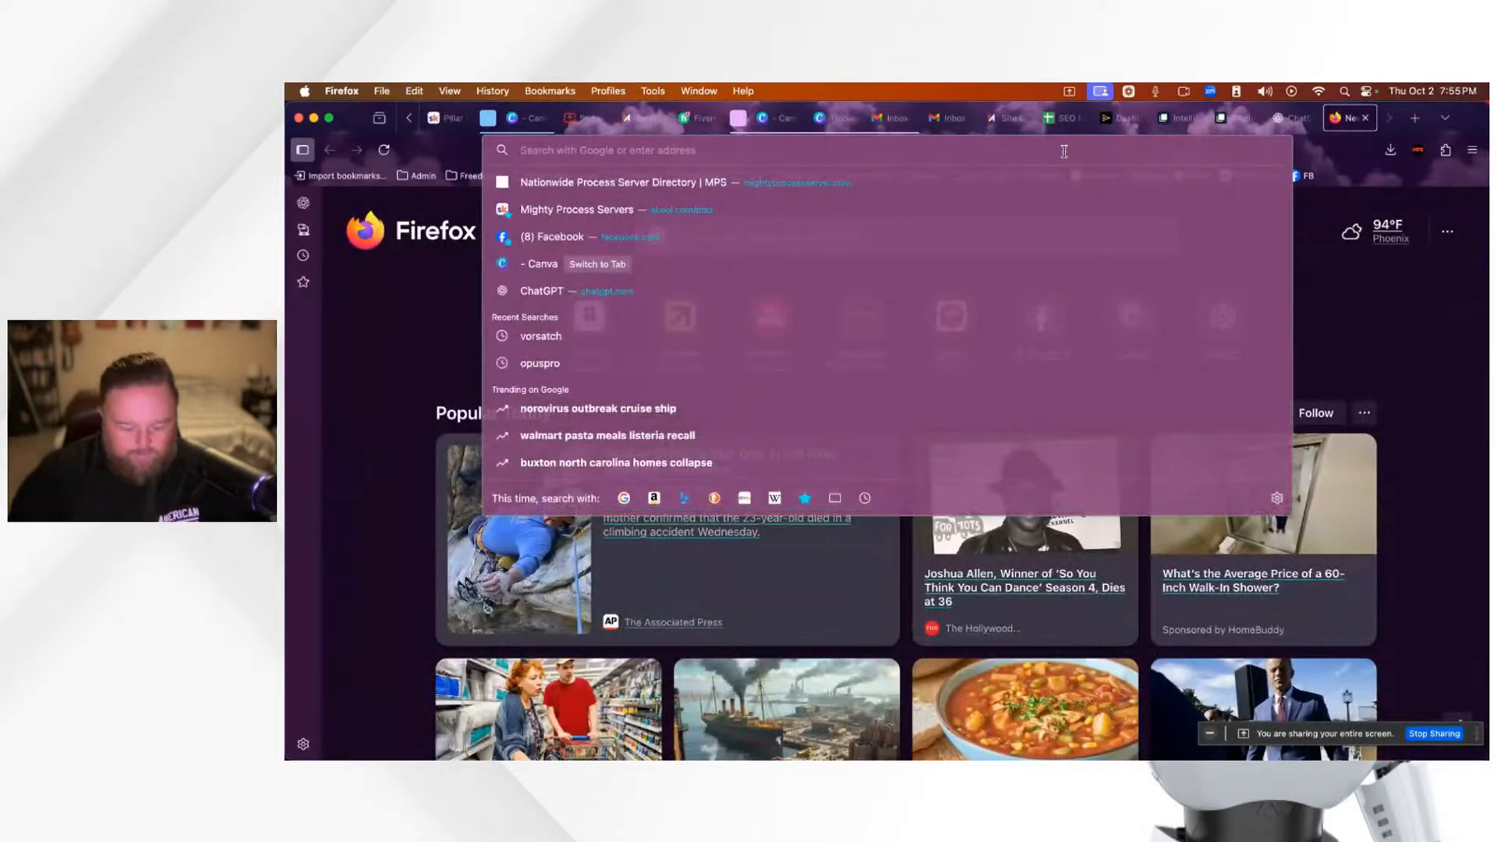
{"action": "type", "text": "mightyprocessserver.com"}
{"action": "key", "text": "Return"}
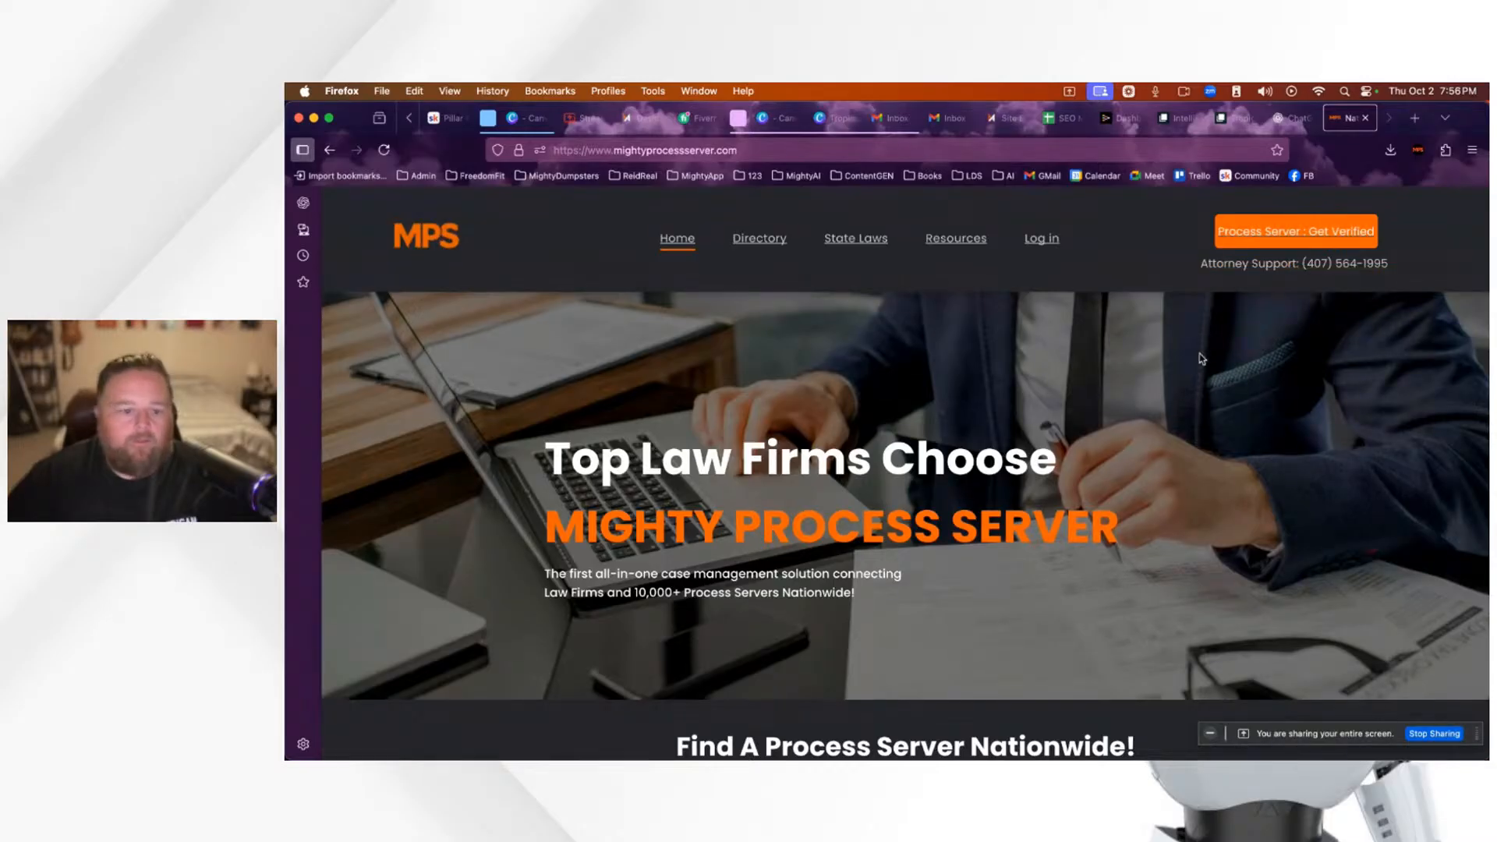
Step: Glance over the Mighty Process Server homepage, then open a blank Firefox tab beside it
{"action": "scroll", "coordinate": [1201, 358], "scroll_direction": "down", "scroll_amount": 3}
{"action": "scroll", "coordinate": [1170, 367], "scroll_direction": "up", "scroll_amount": 3}
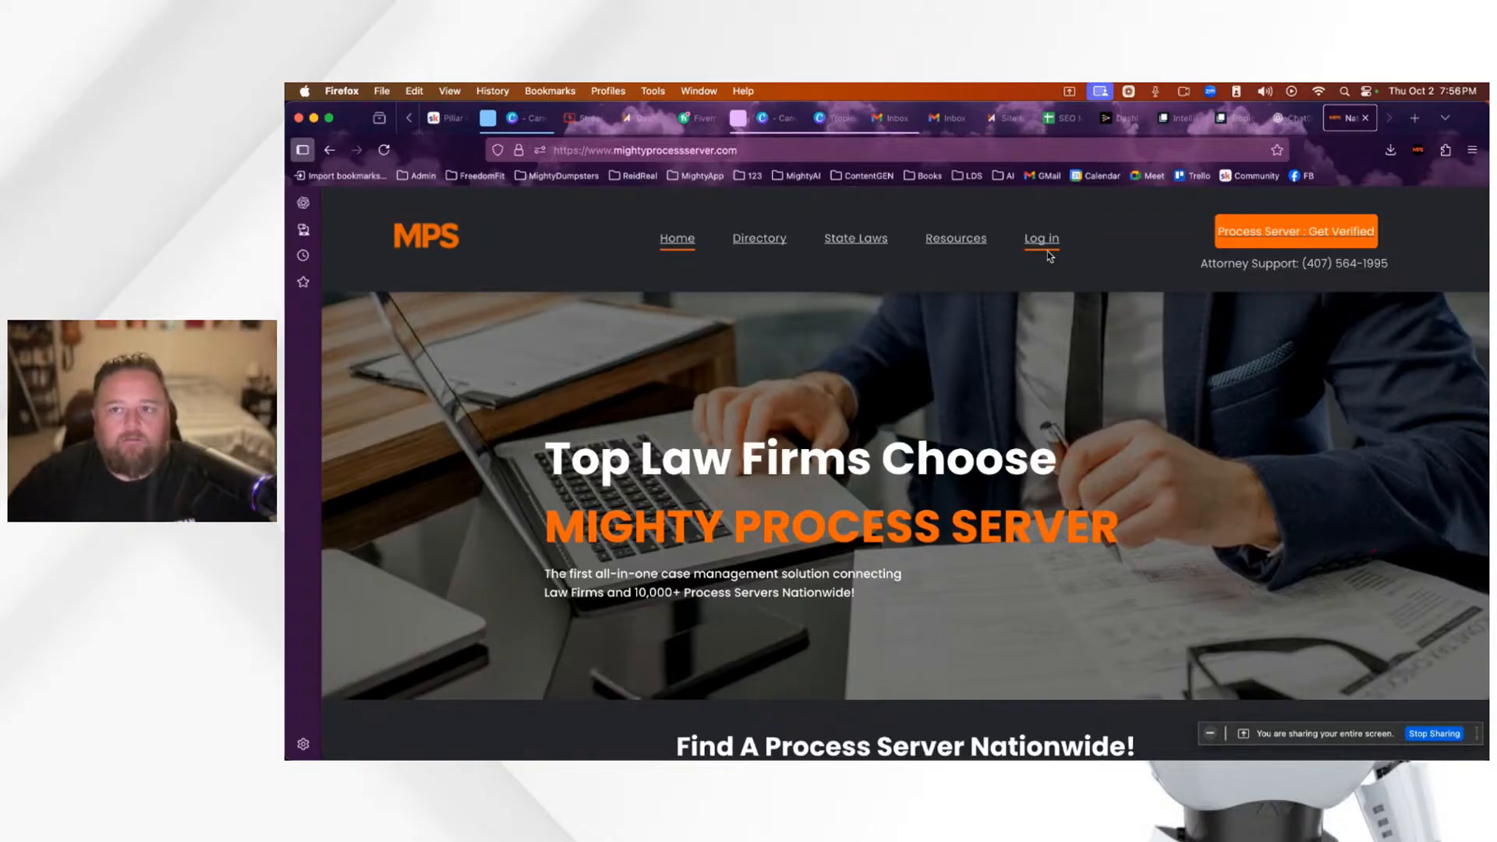
{"action": "left_click", "coordinate": [1414, 118]}
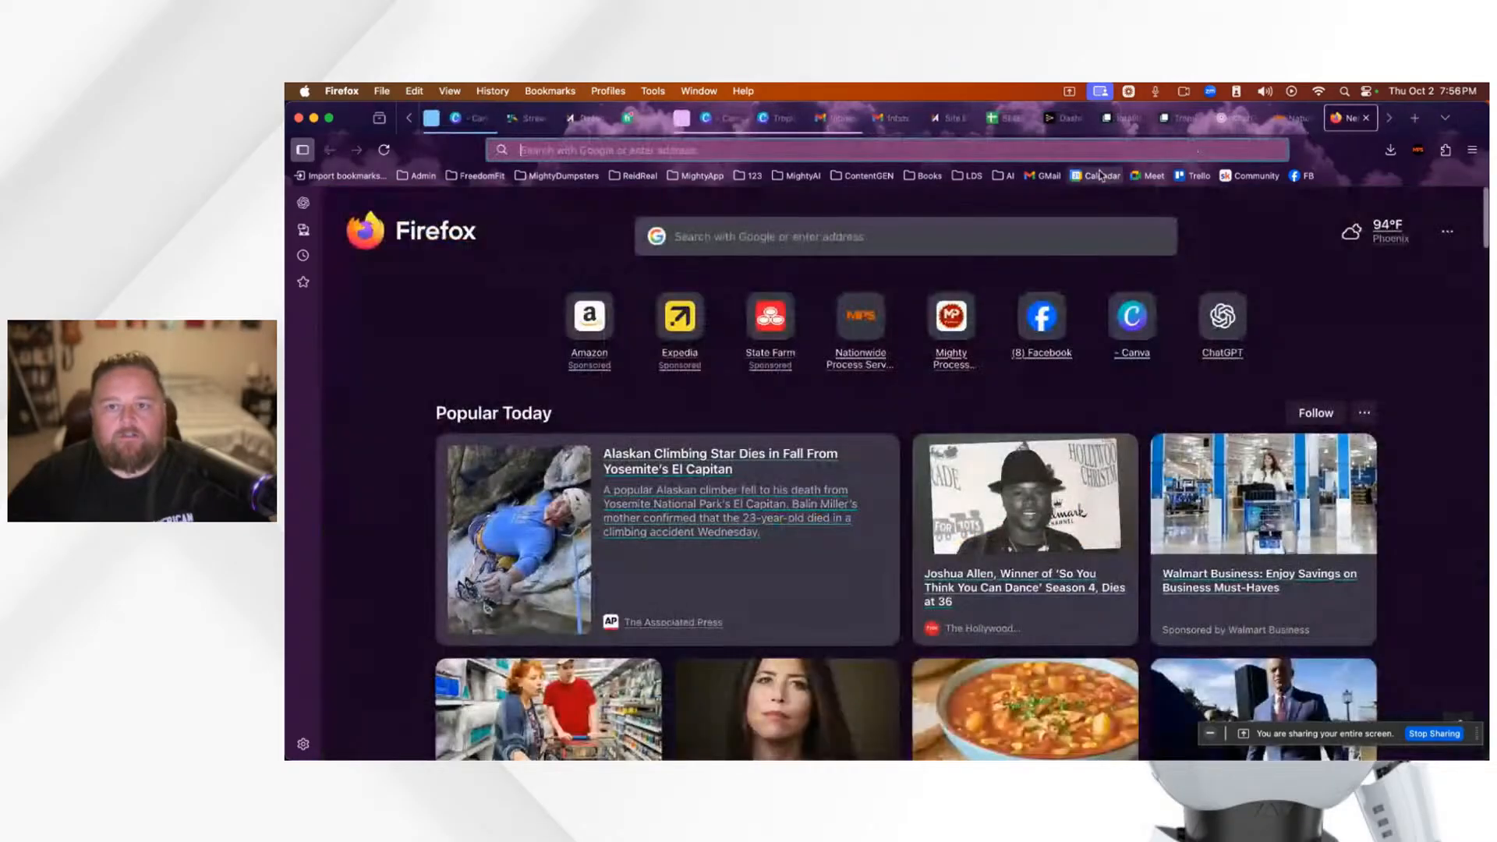
Step: Load app.mightyprocessserver.com by typing 'app.m' and accepting the suggested address
{"action": "type", "text": "ap"}
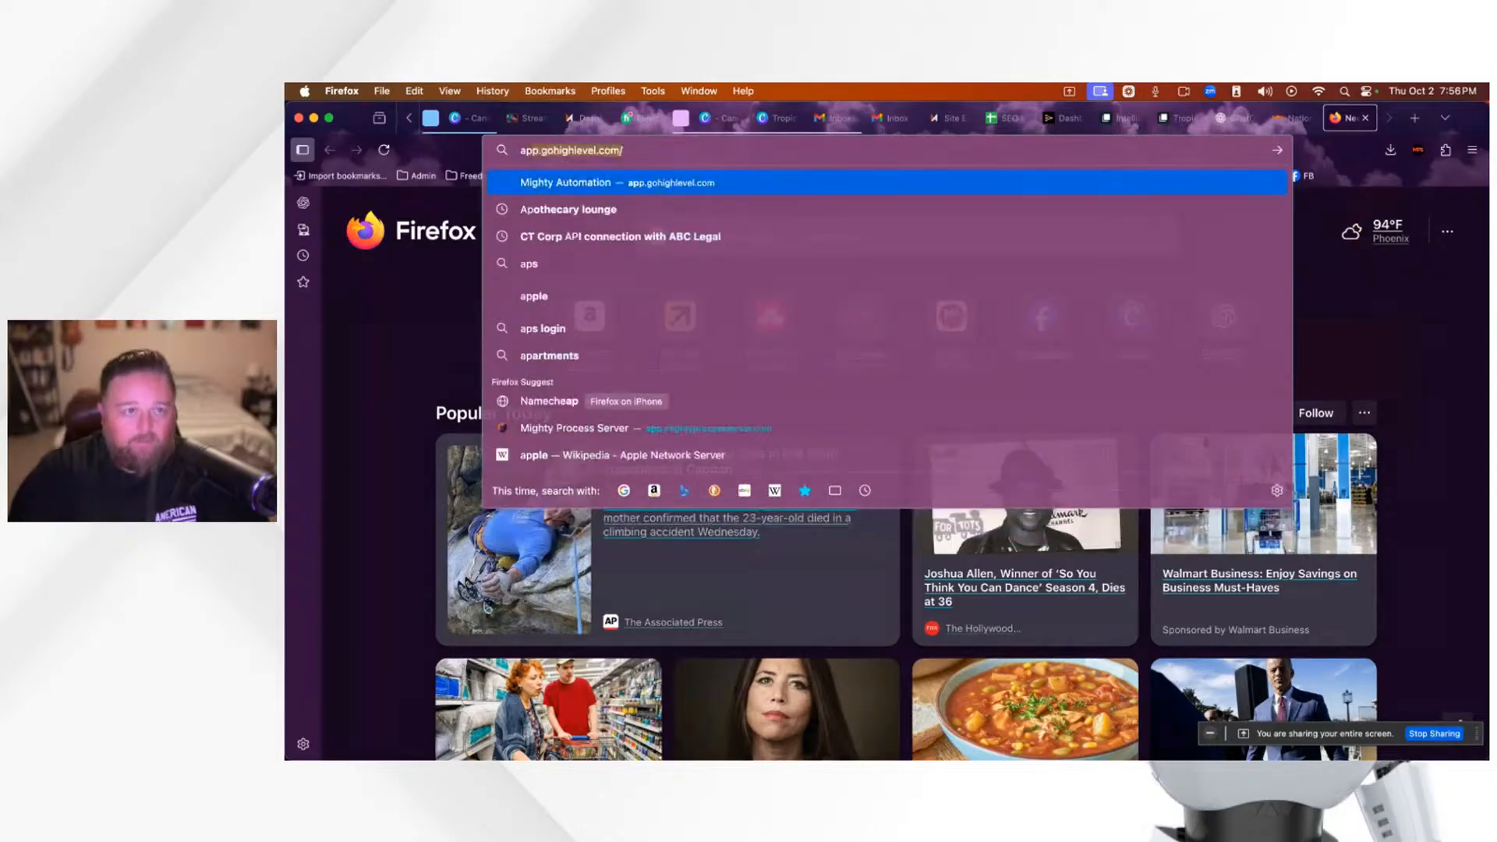
{"action": "type", "text": "p."}
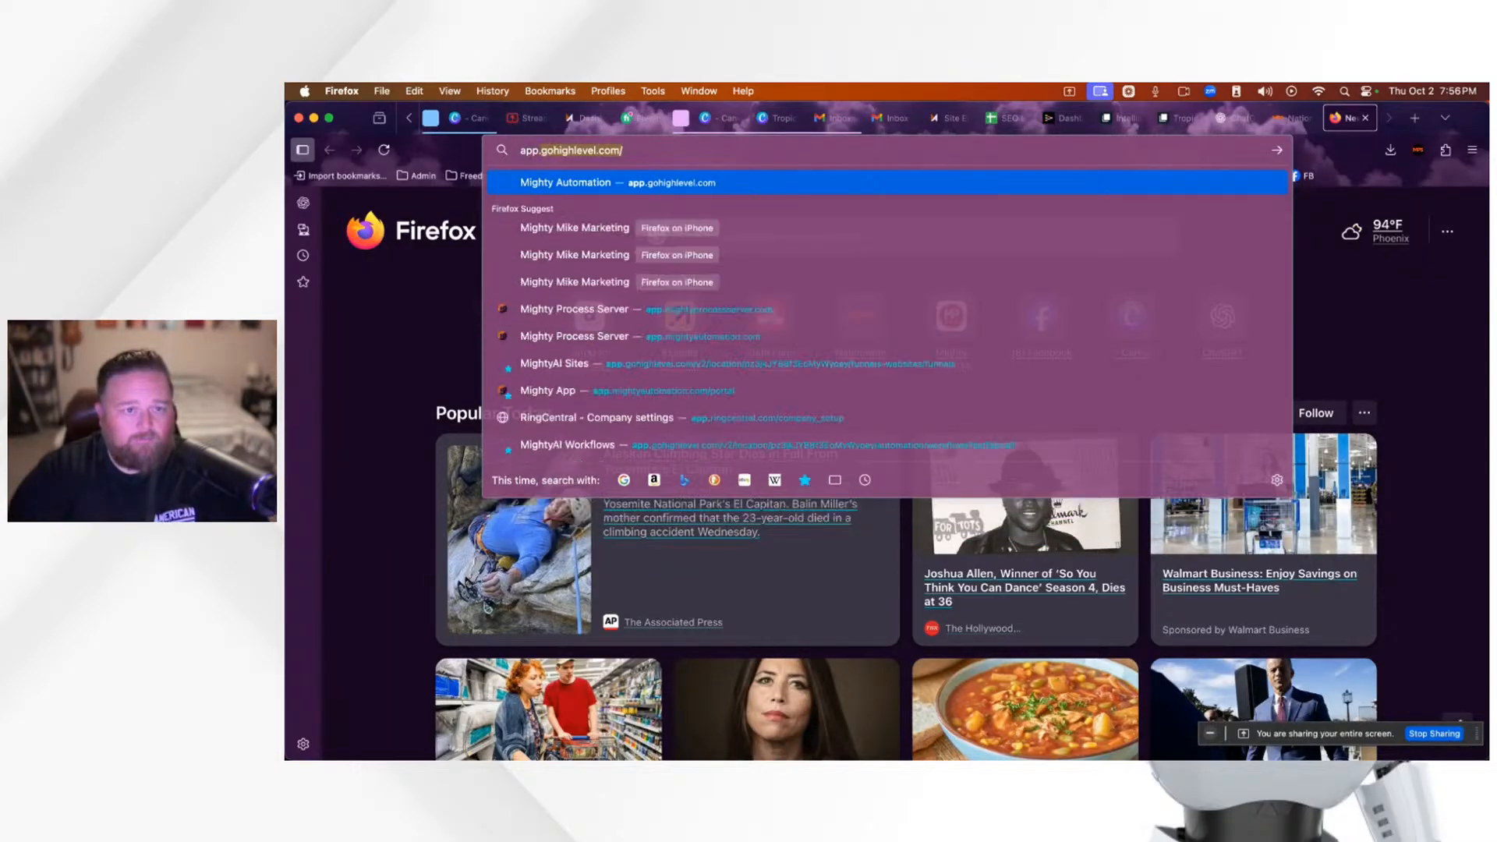
{"action": "type", "text": "mighty"}
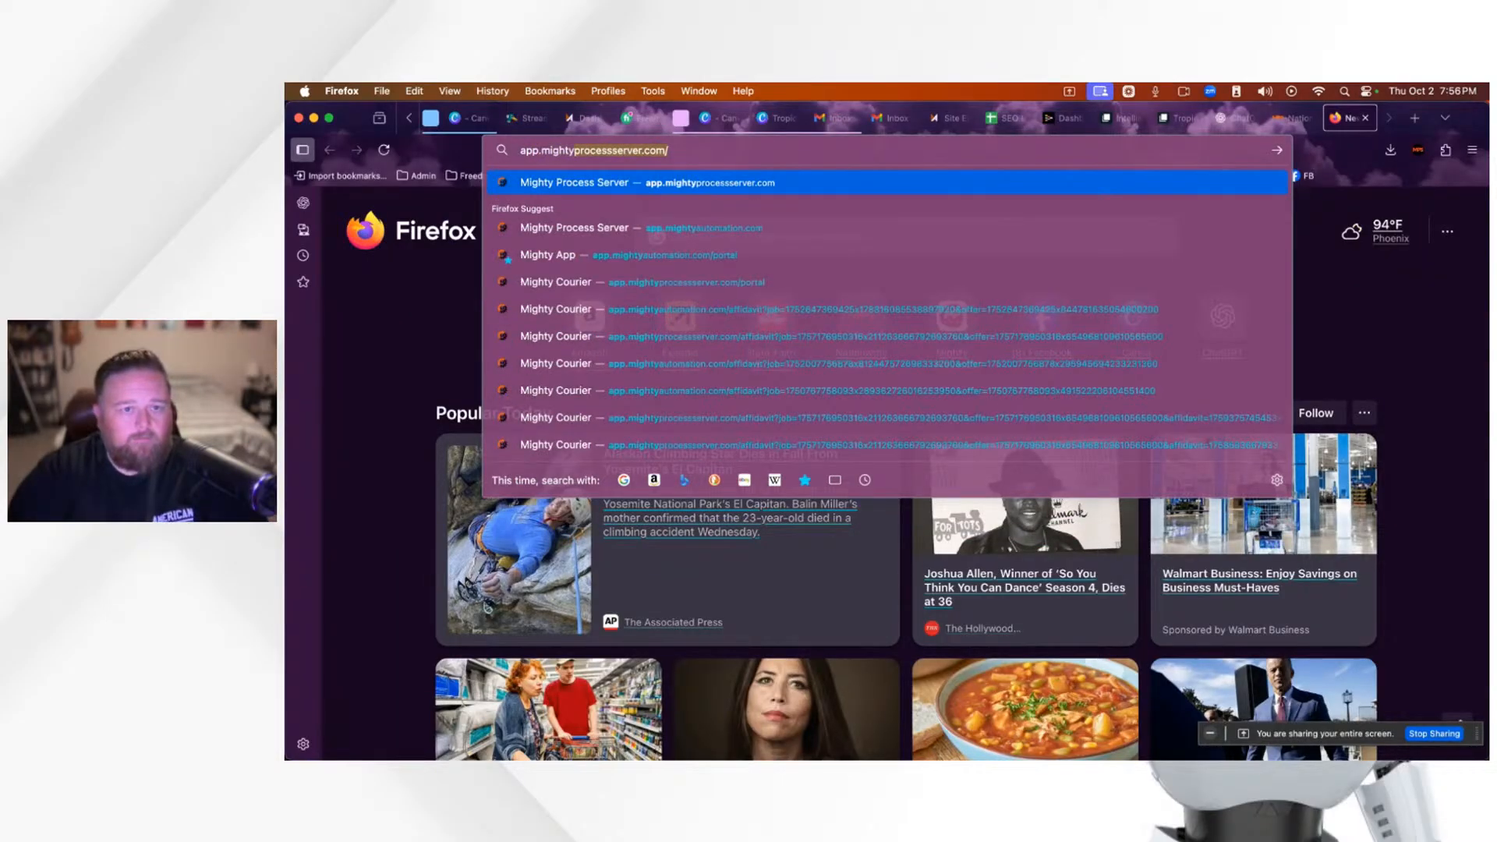
{"action": "key", "text": "Return"}
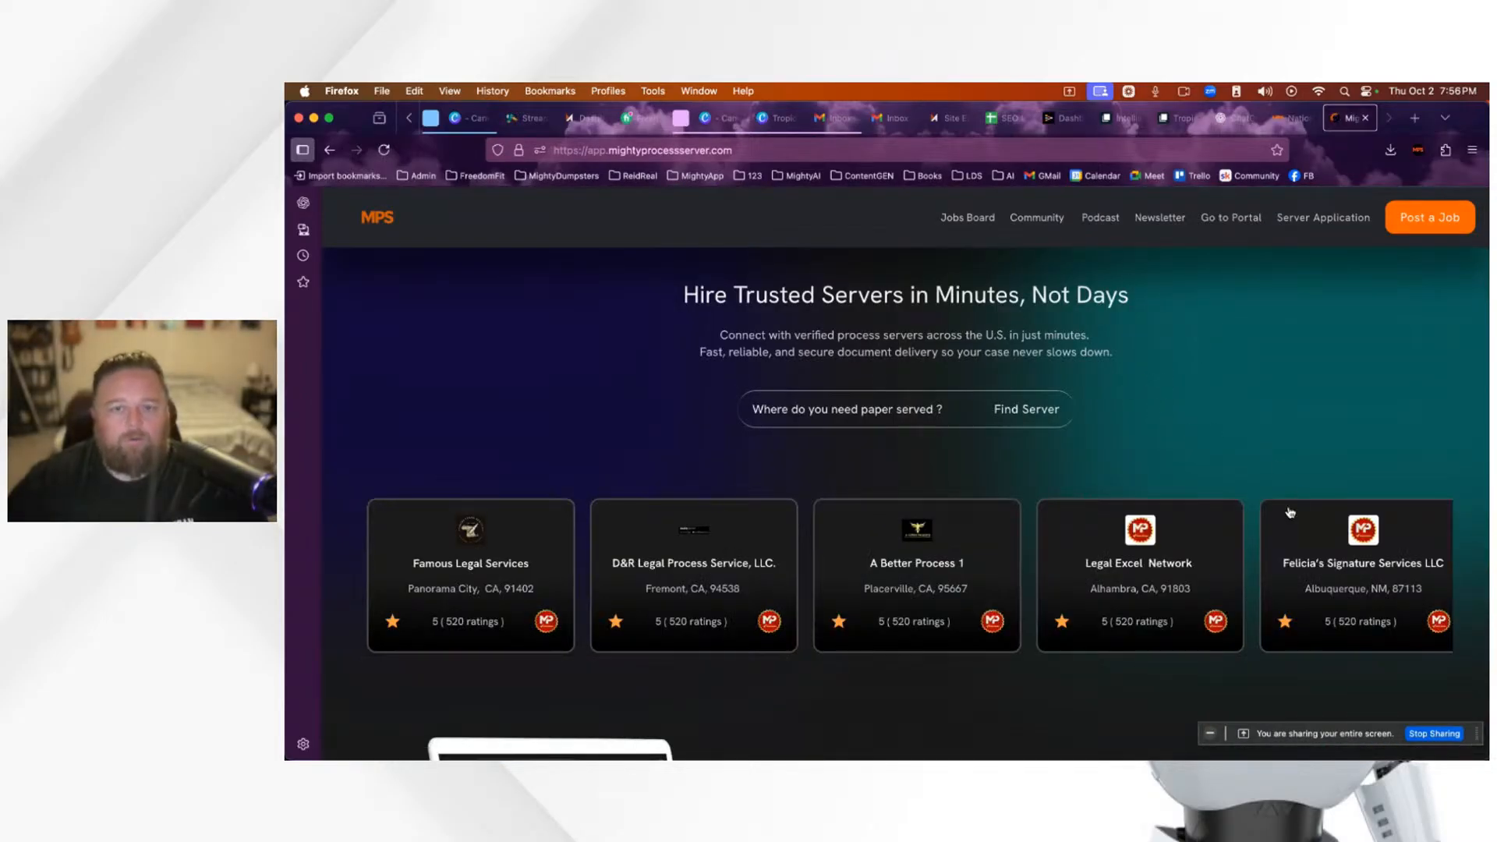
Step: Browse the featured process server cards and the rest of the app page
{"action": "scroll", "coordinate": [1263, 546], "scroll_direction": "right", "scroll_amount": 10}
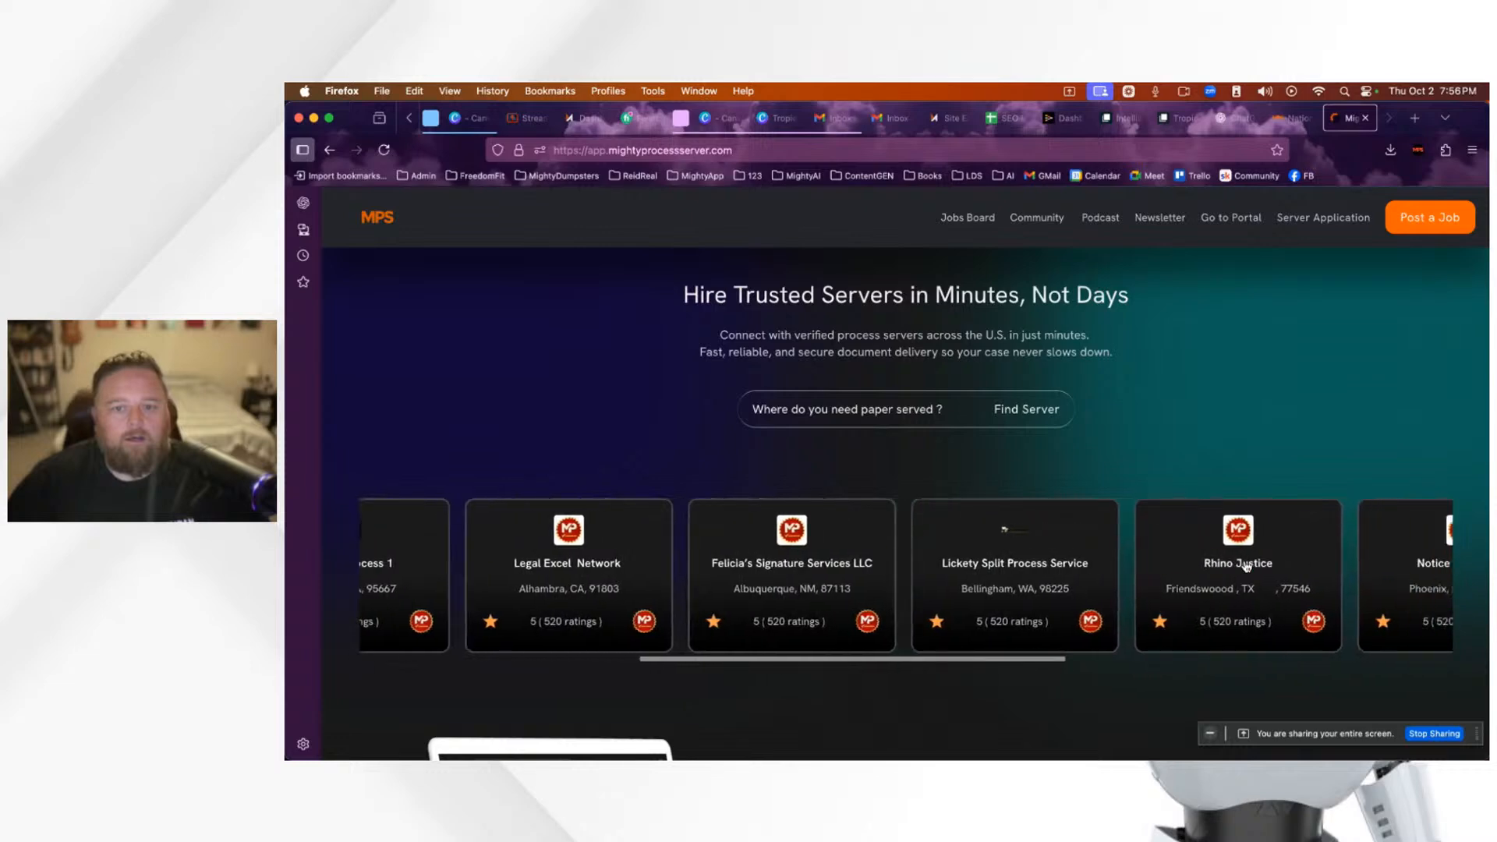
{"action": "scroll", "coordinate": [1245, 546], "scroll_direction": "right", "scroll_amount": 2}
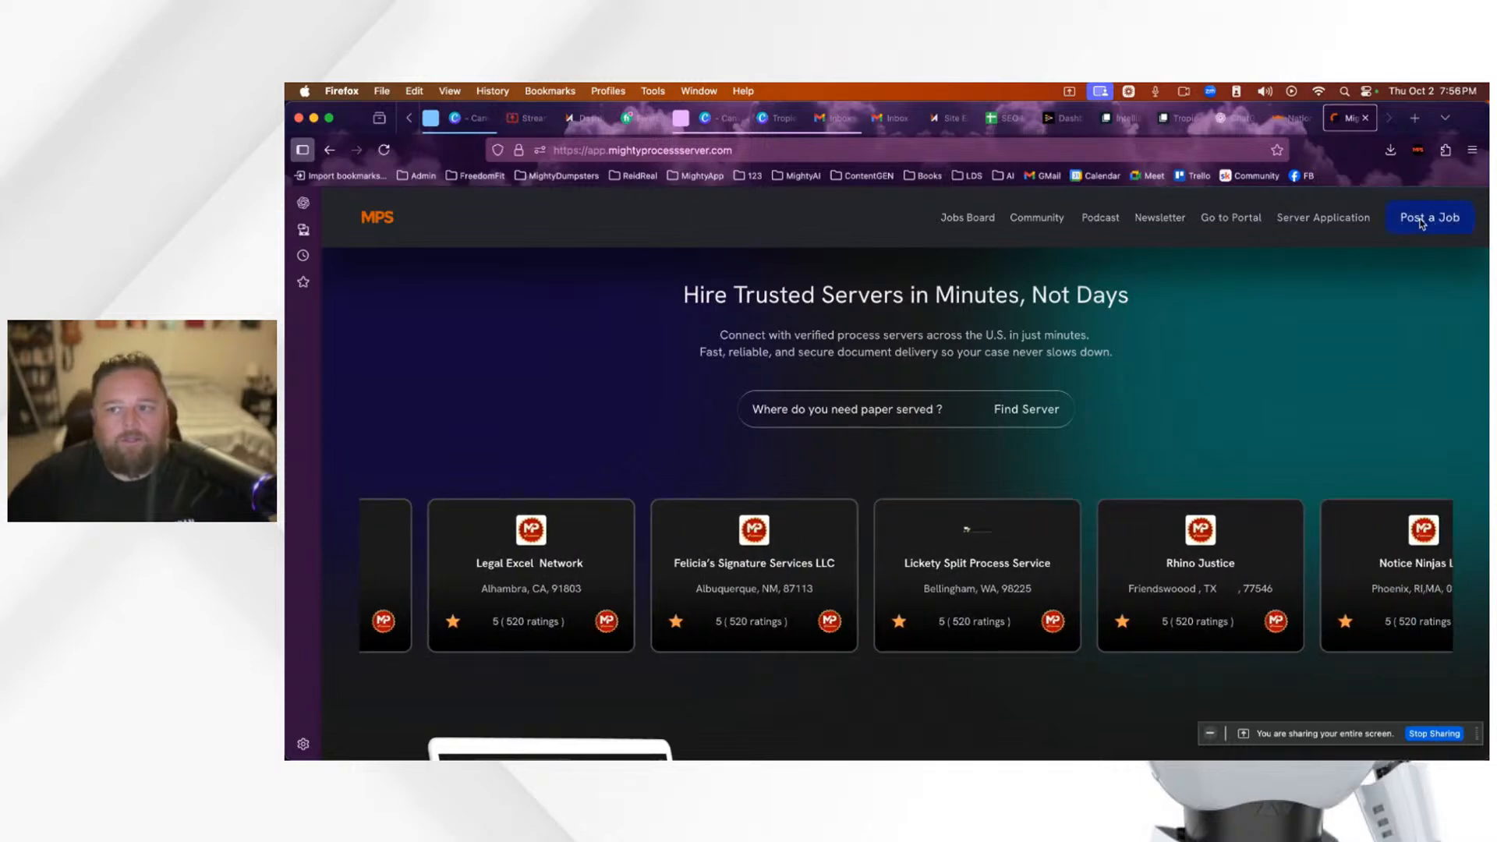
{"action": "scroll", "coordinate": [851, 414], "scroll_direction": "down", "scroll_amount": 1}
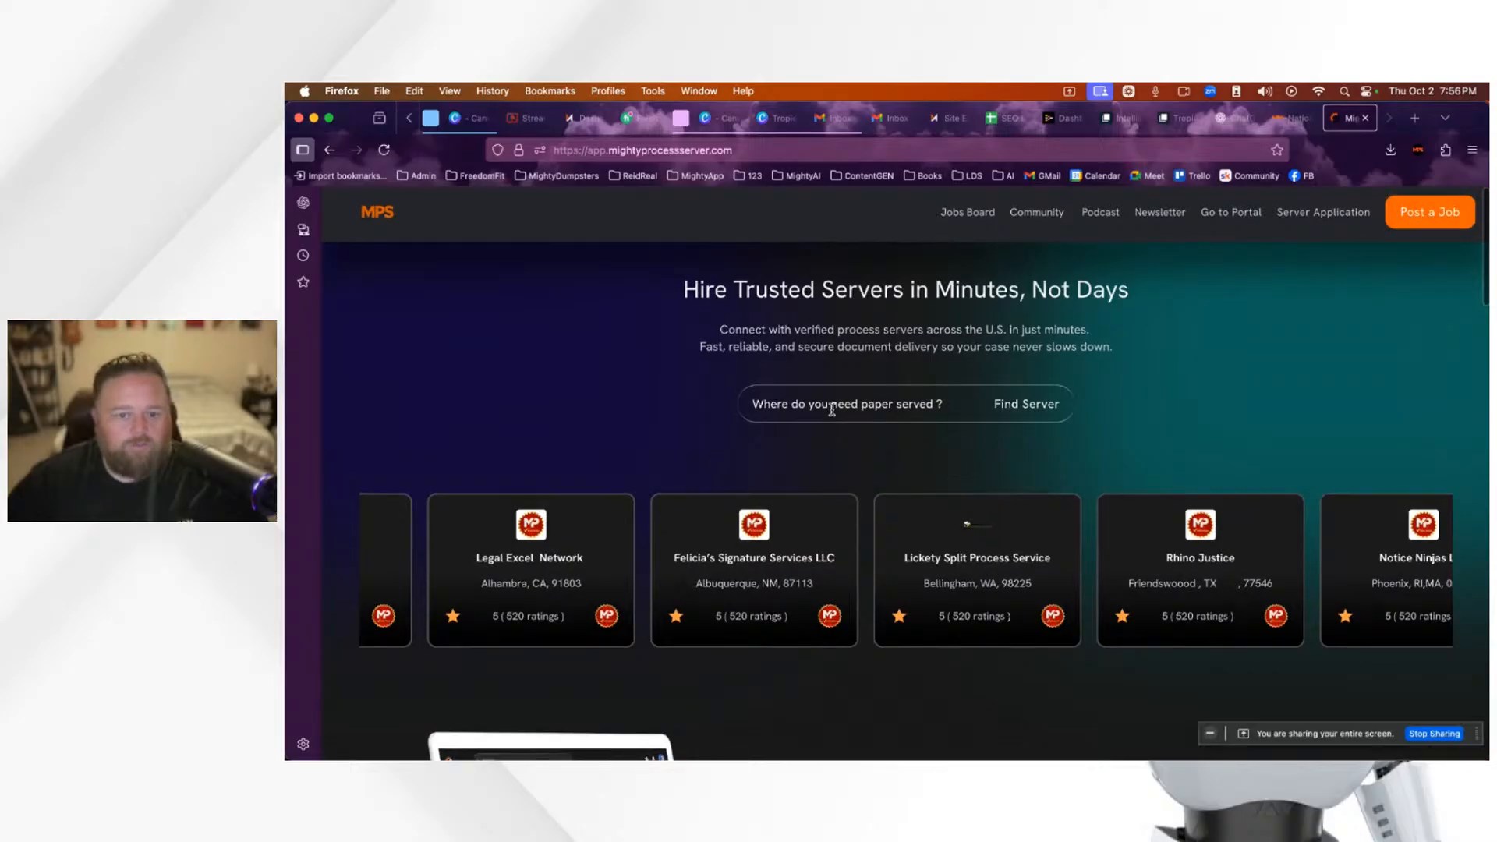
{"action": "scroll", "coordinate": [827, 407], "scroll_direction": "down", "scroll_amount": 1}
{"action": "scroll", "coordinate": [921, 394], "scroll_direction": "up", "scroll_amount": 2}
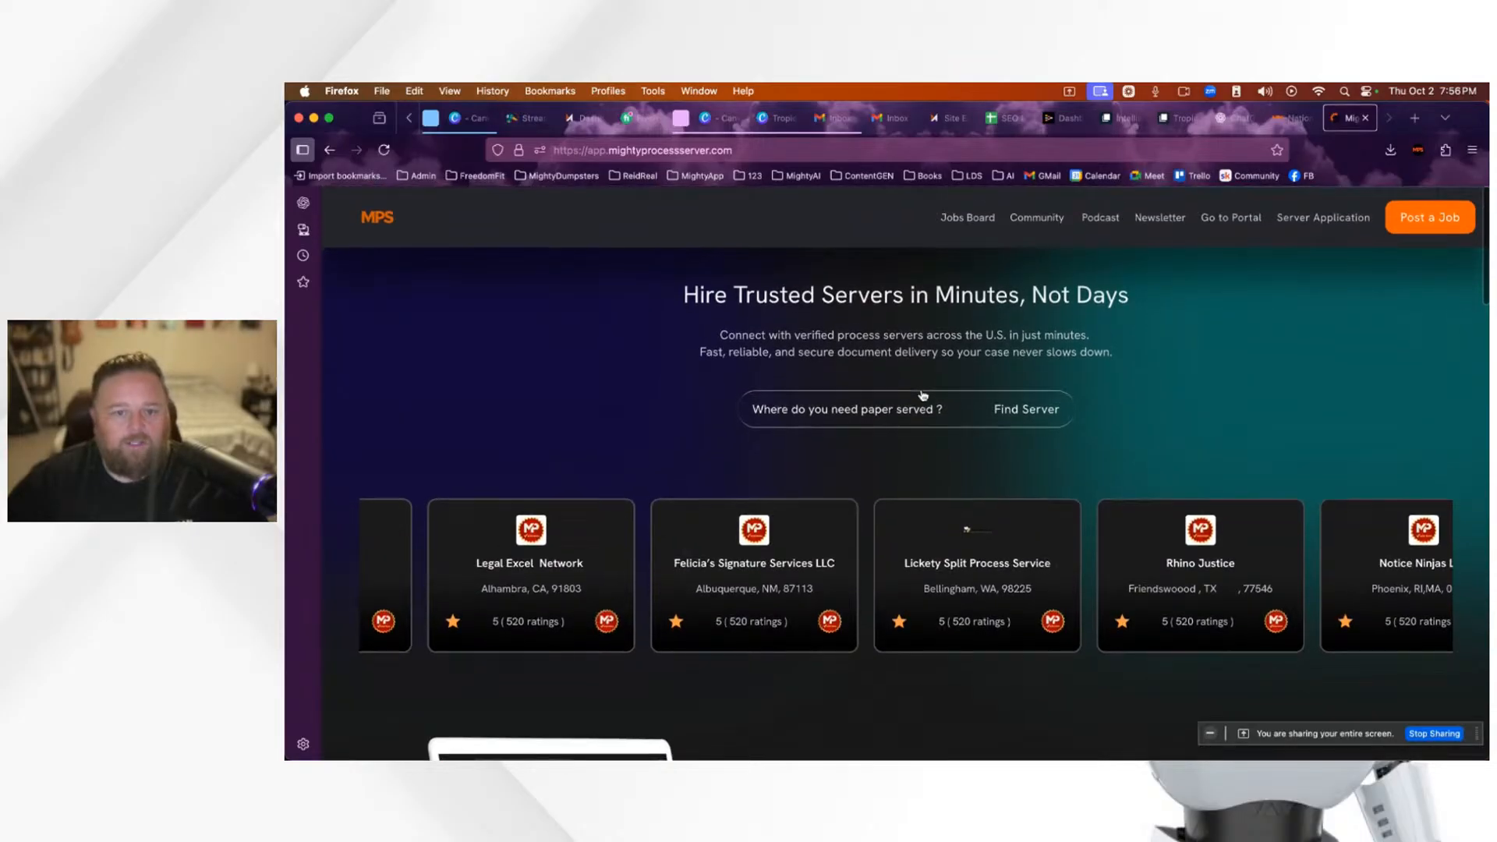
{"action": "scroll", "coordinate": [924, 395], "scroll_direction": "down", "scroll_amount": 5}
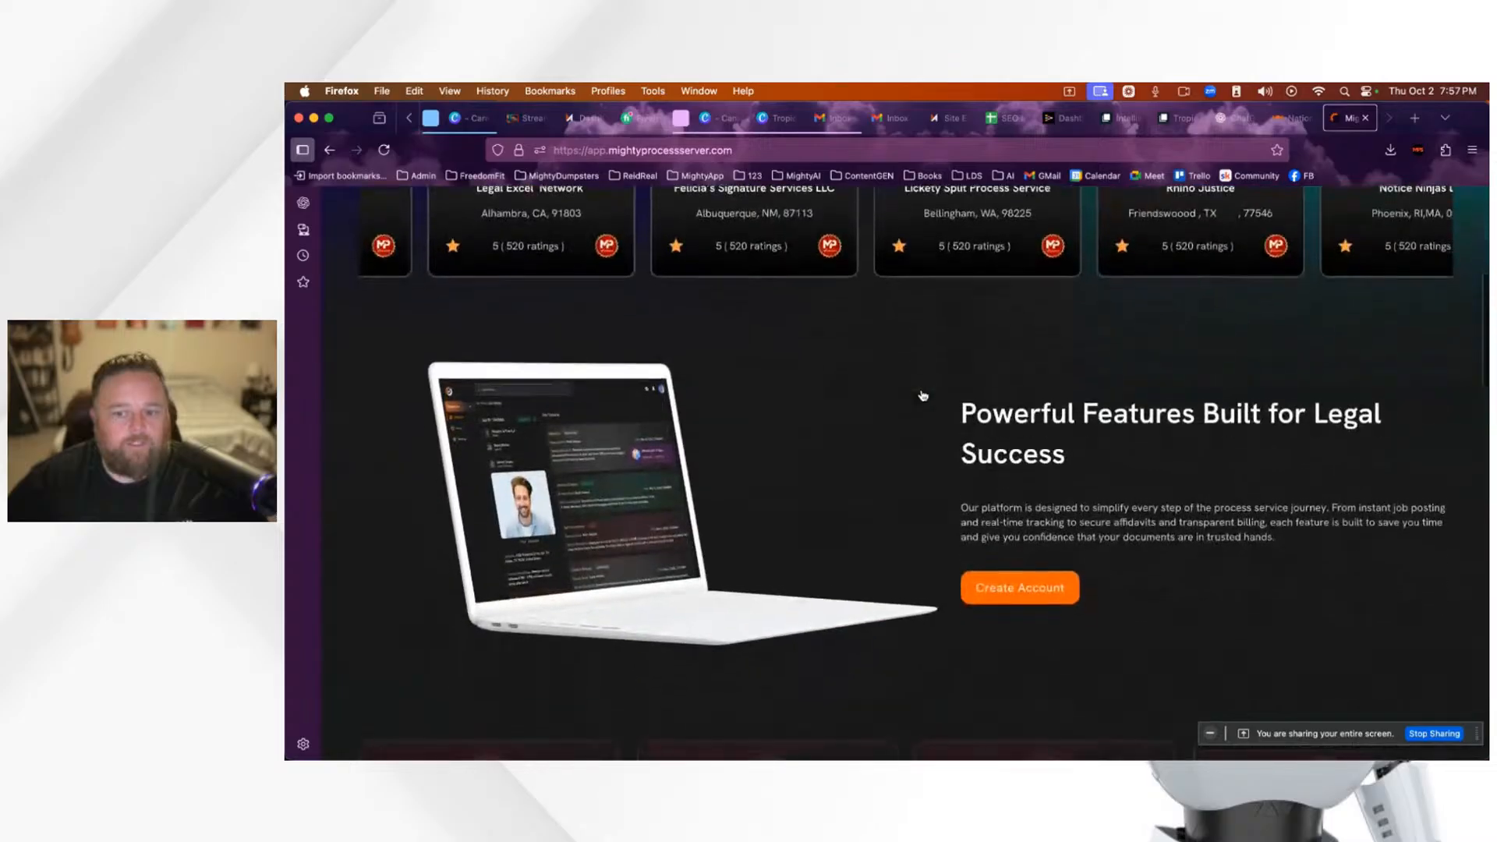
{"action": "scroll", "coordinate": [924, 396], "scroll_direction": "up", "scroll_amount": 5}
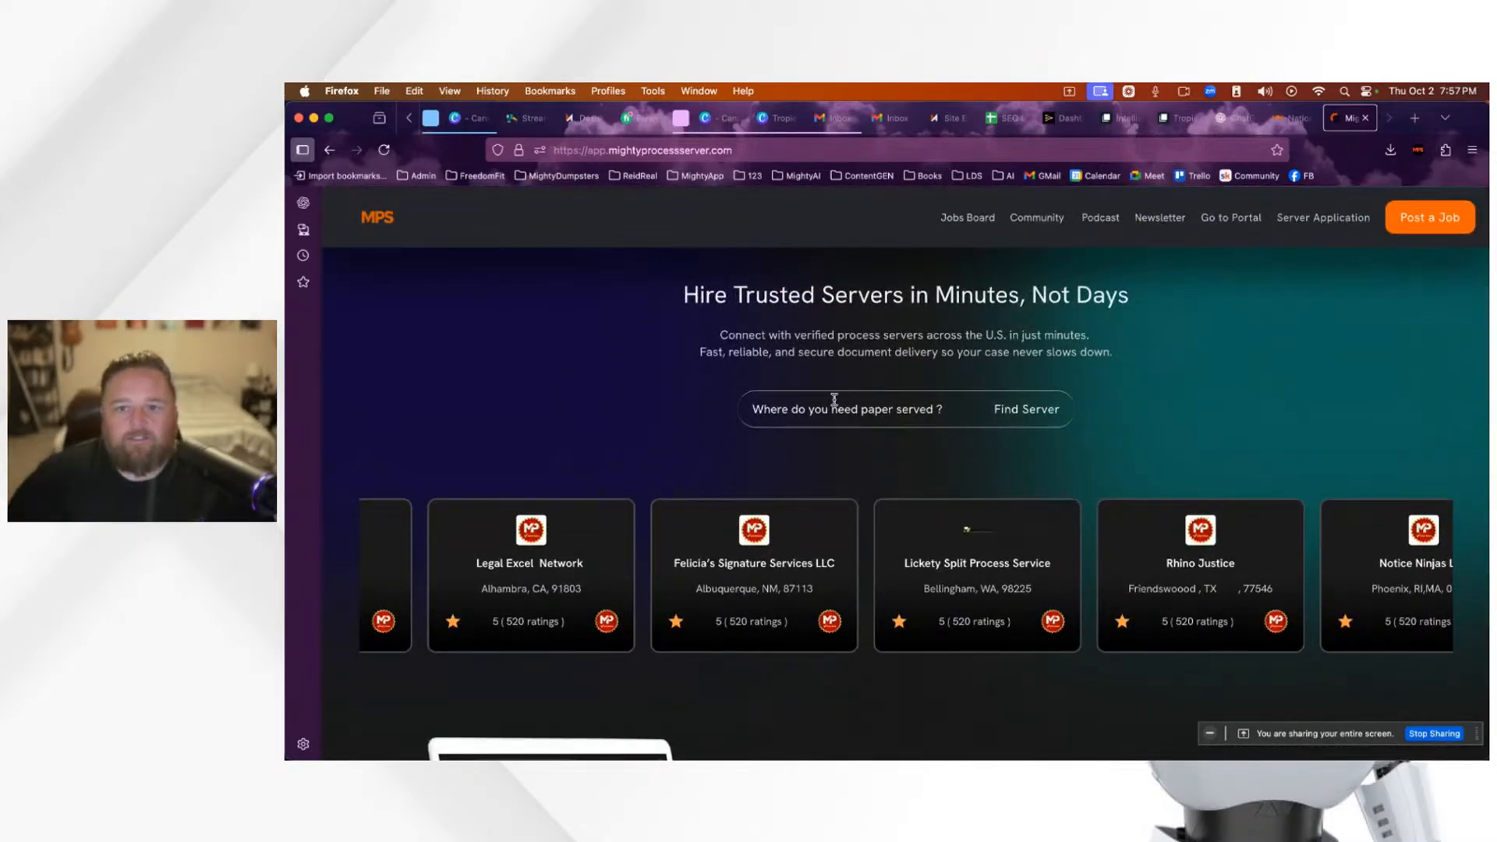
Step: Compare the app with the main Mighty Process Server homepage, then return to the Tropic site editor
{"action": "left_click", "coordinate": [1295, 118]}
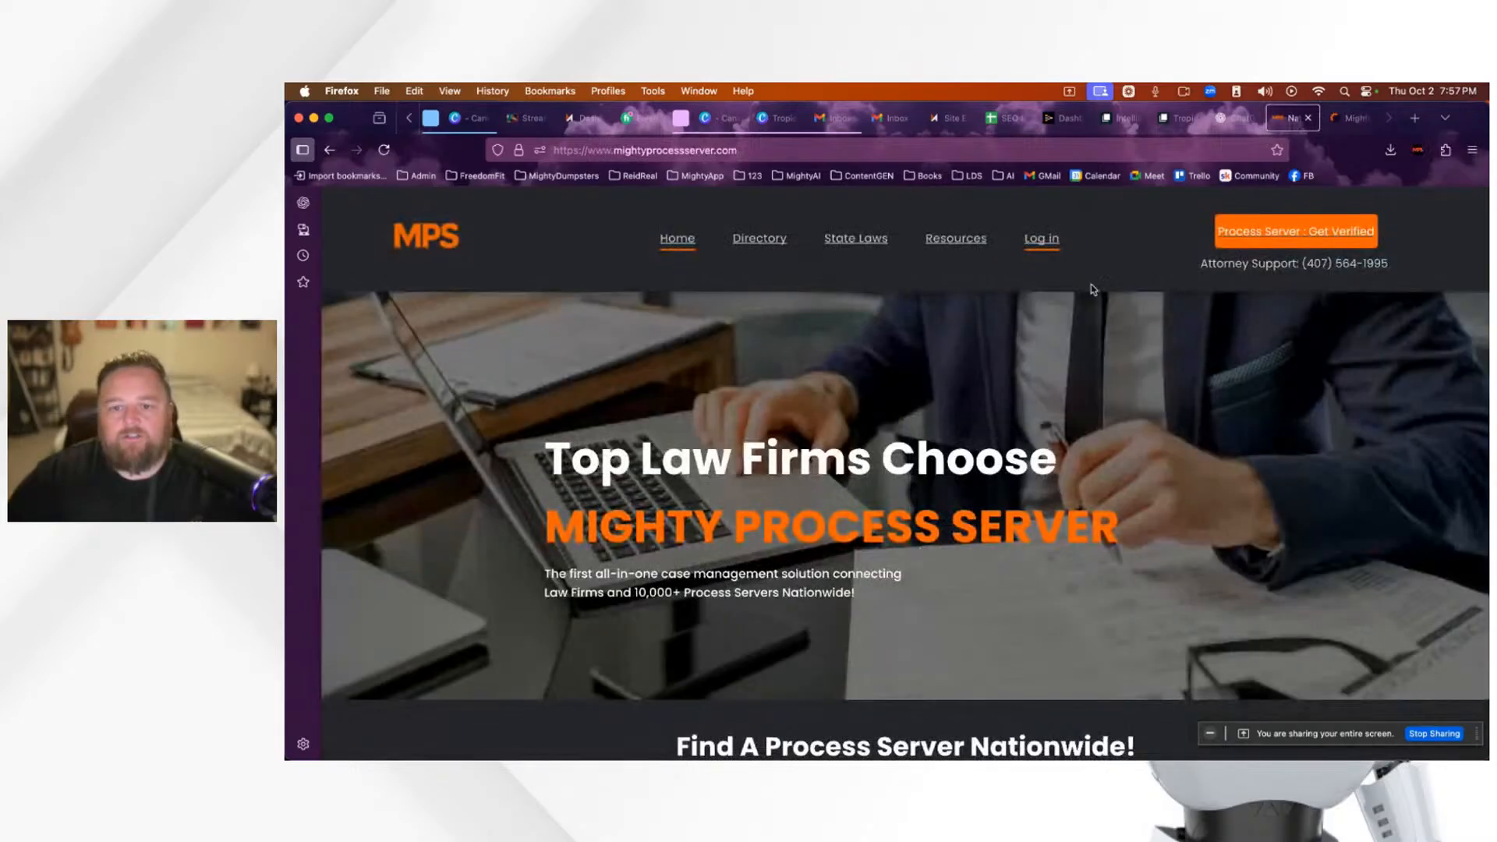
{"action": "left_click", "coordinate": [1351, 118]}
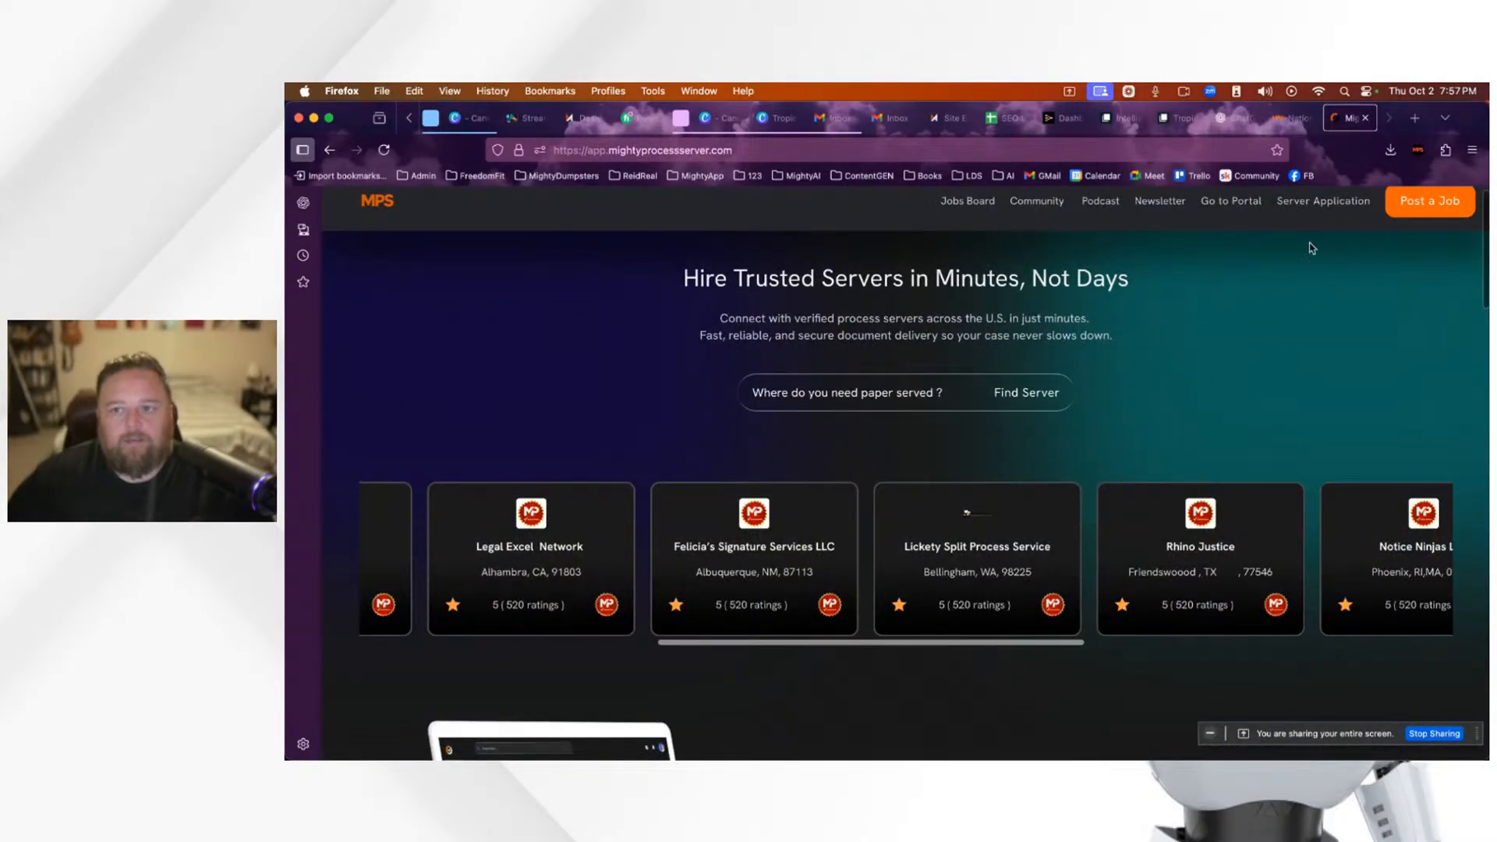
{"action": "left_click", "coordinate": [1296, 120]}
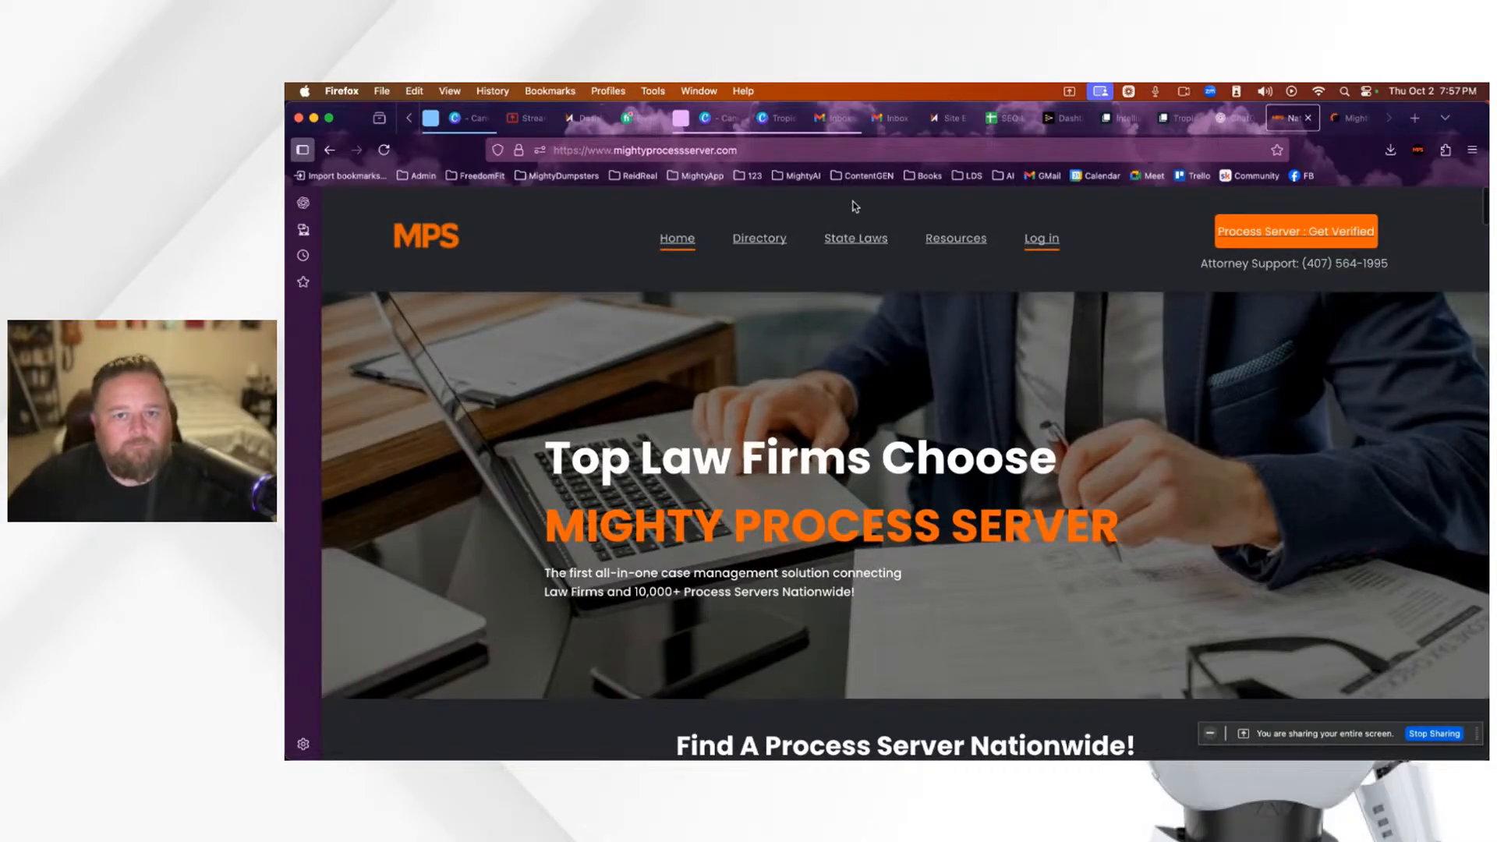
{"action": "left_click", "coordinate": [955, 120]}
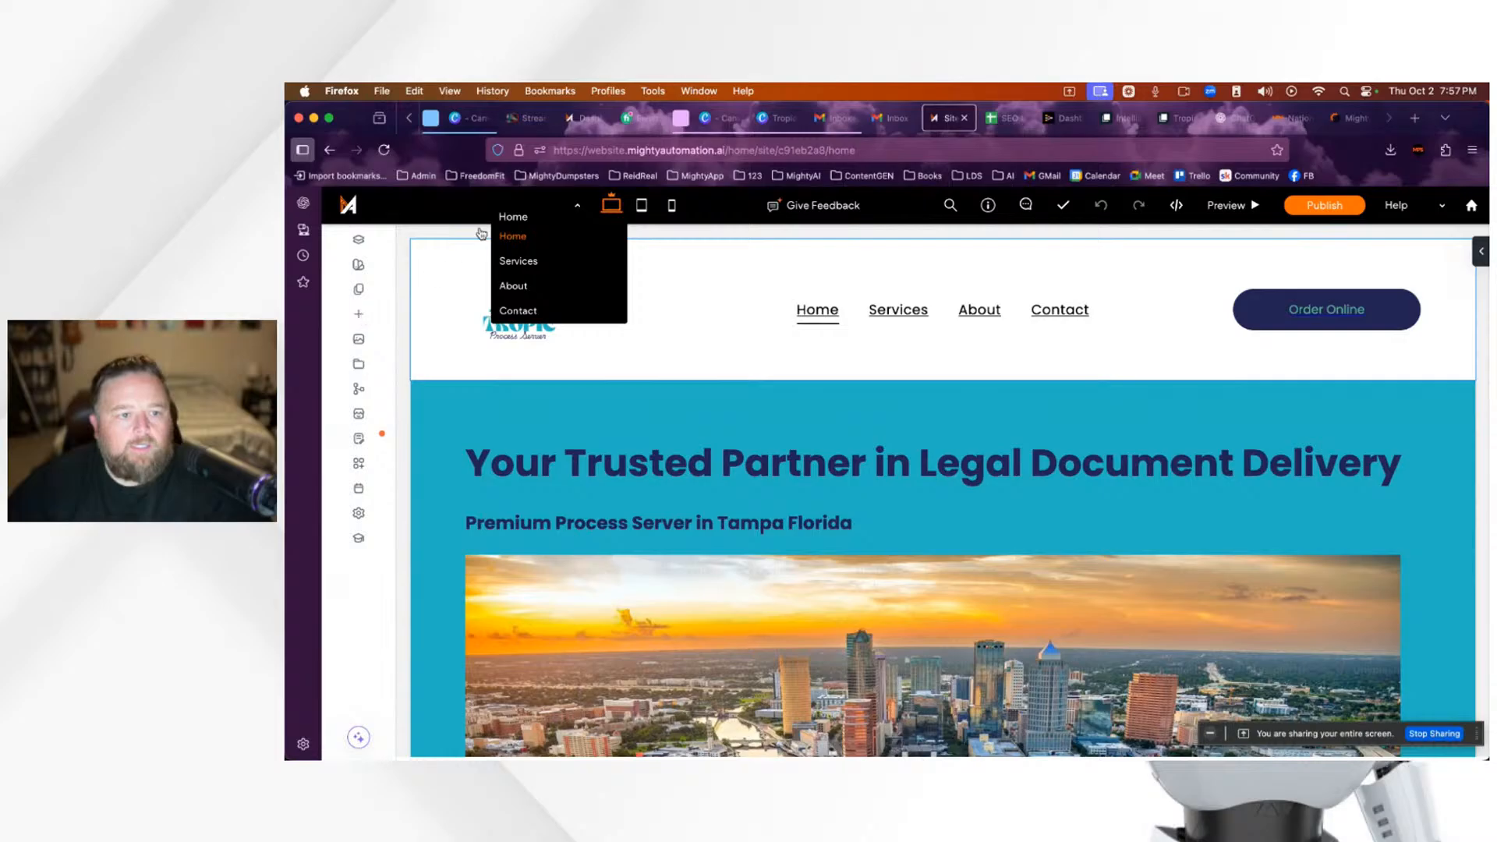
{"action": "left_click", "coordinate": [358, 313]}
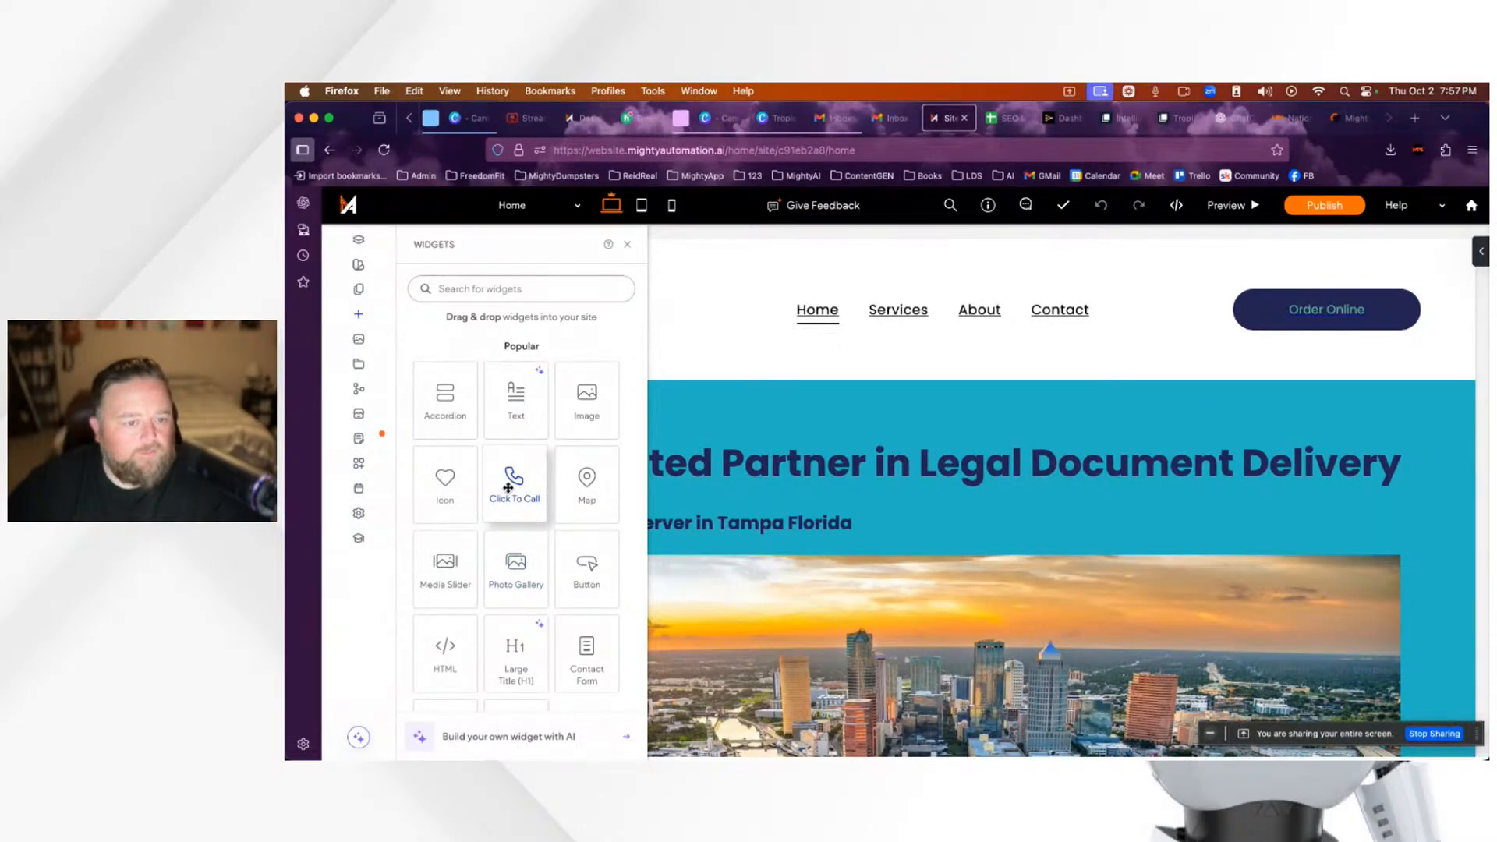
{"action": "scroll", "coordinate": [508, 487], "scroll_direction": "down", "scroll_amount": 5}
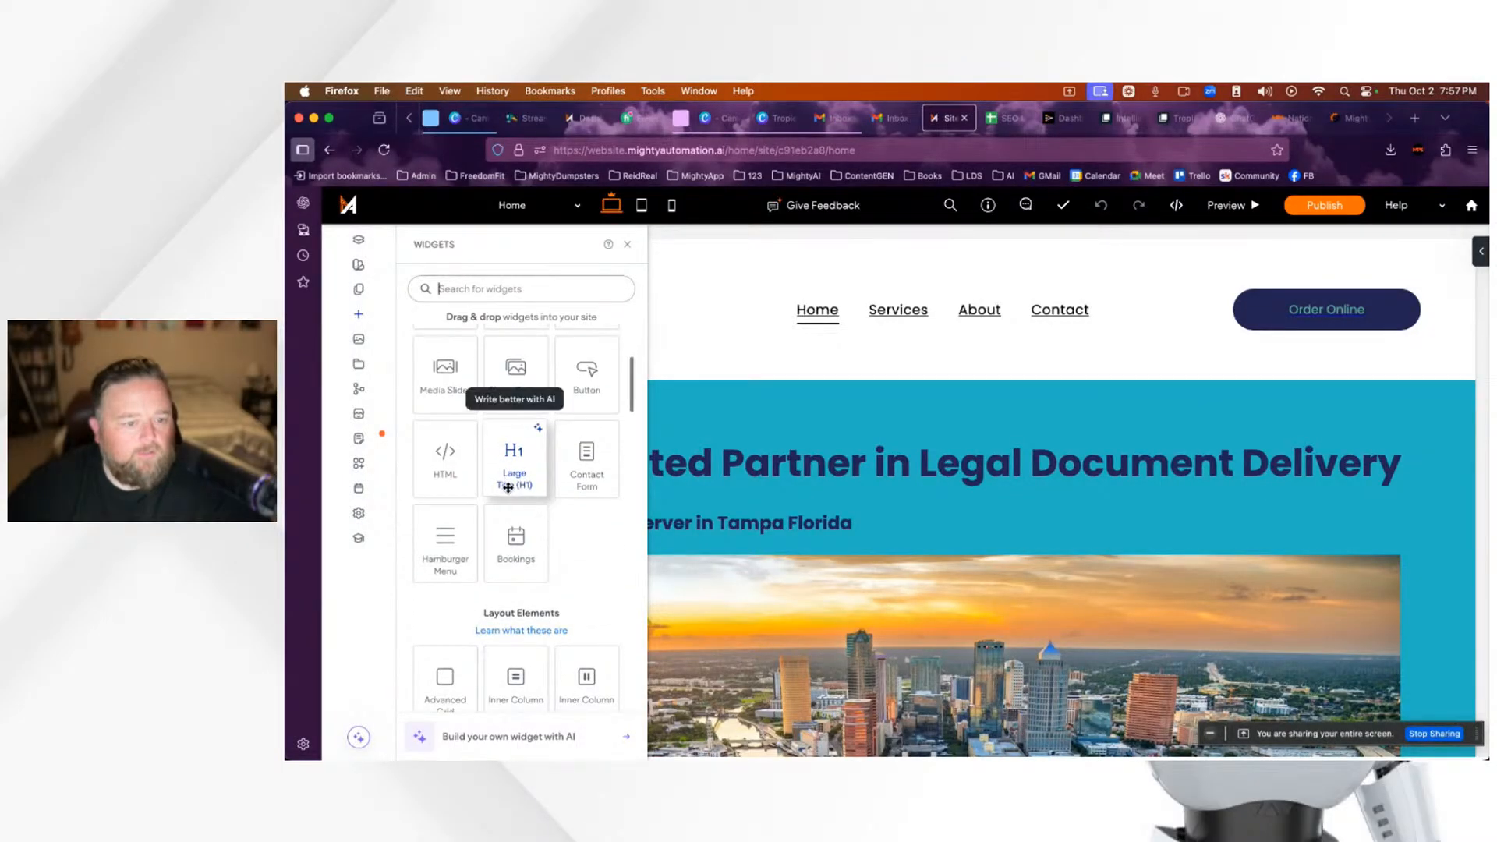
{"action": "scroll", "coordinate": [508, 487], "scroll_direction": "down", "scroll_amount": 4}
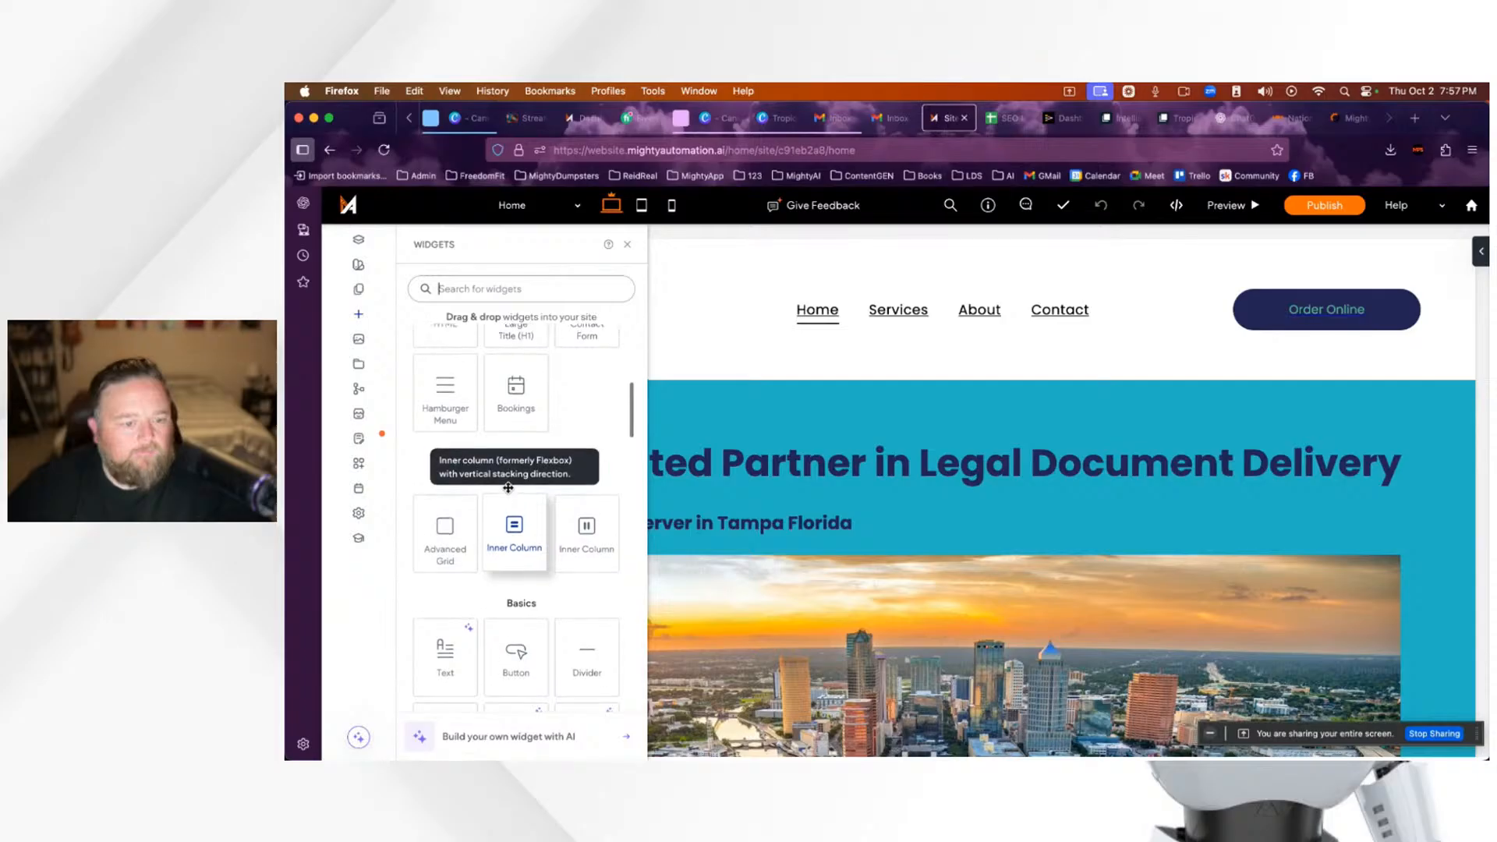
{"action": "scroll", "coordinate": [508, 488], "scroll_direction": "up", "scroll_amount": 1}
{"action": "scroll", "coordinate": [508, 488], "scroll_direction": "down", "scroll_amount": 4}
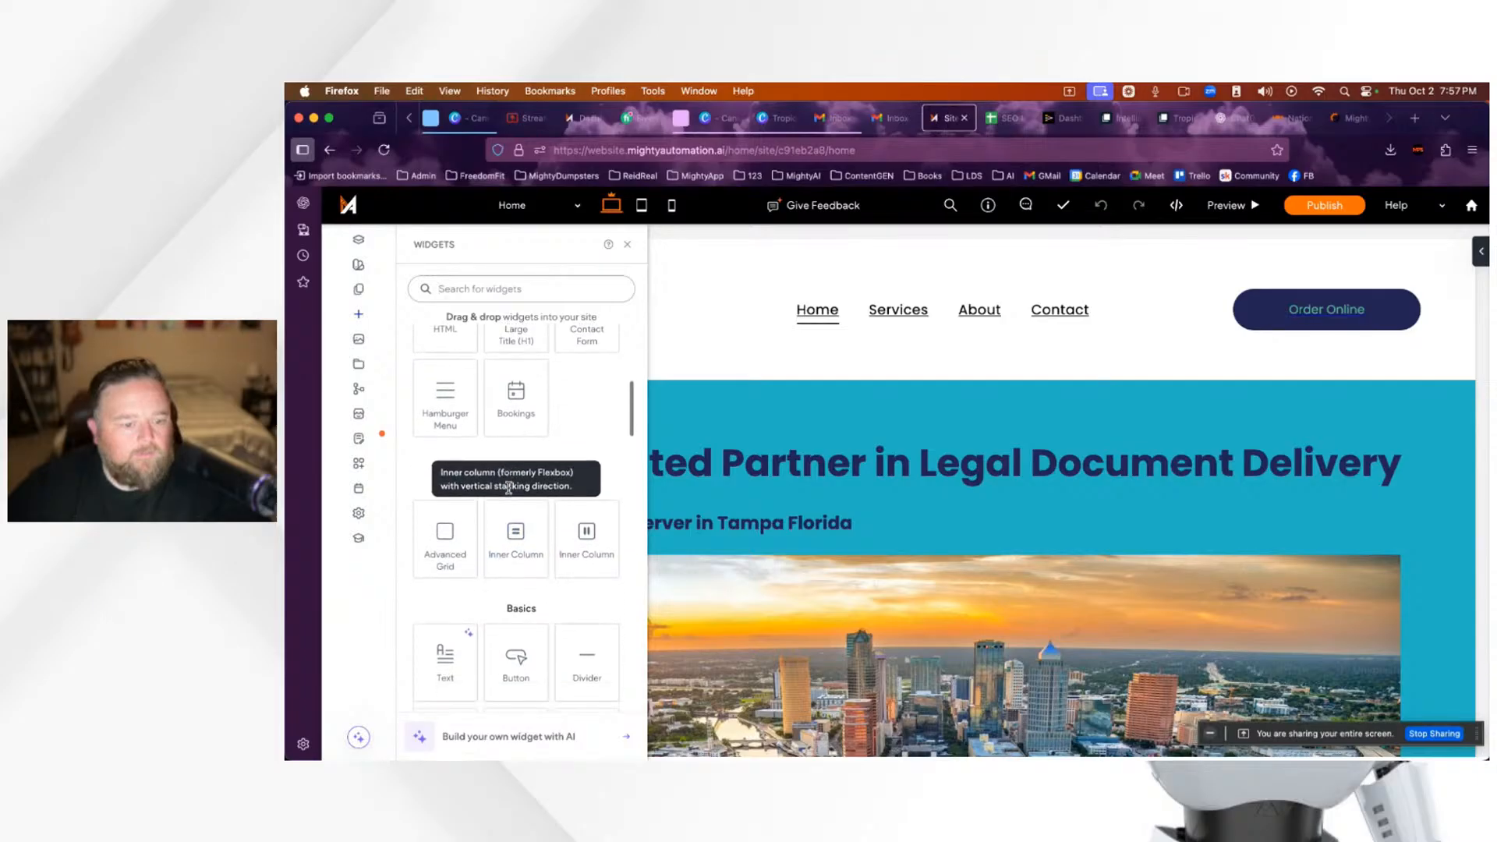
{"action": "left_click_drag", "start_coordinate": [513, 553], "coordinate": [1423, 282]}
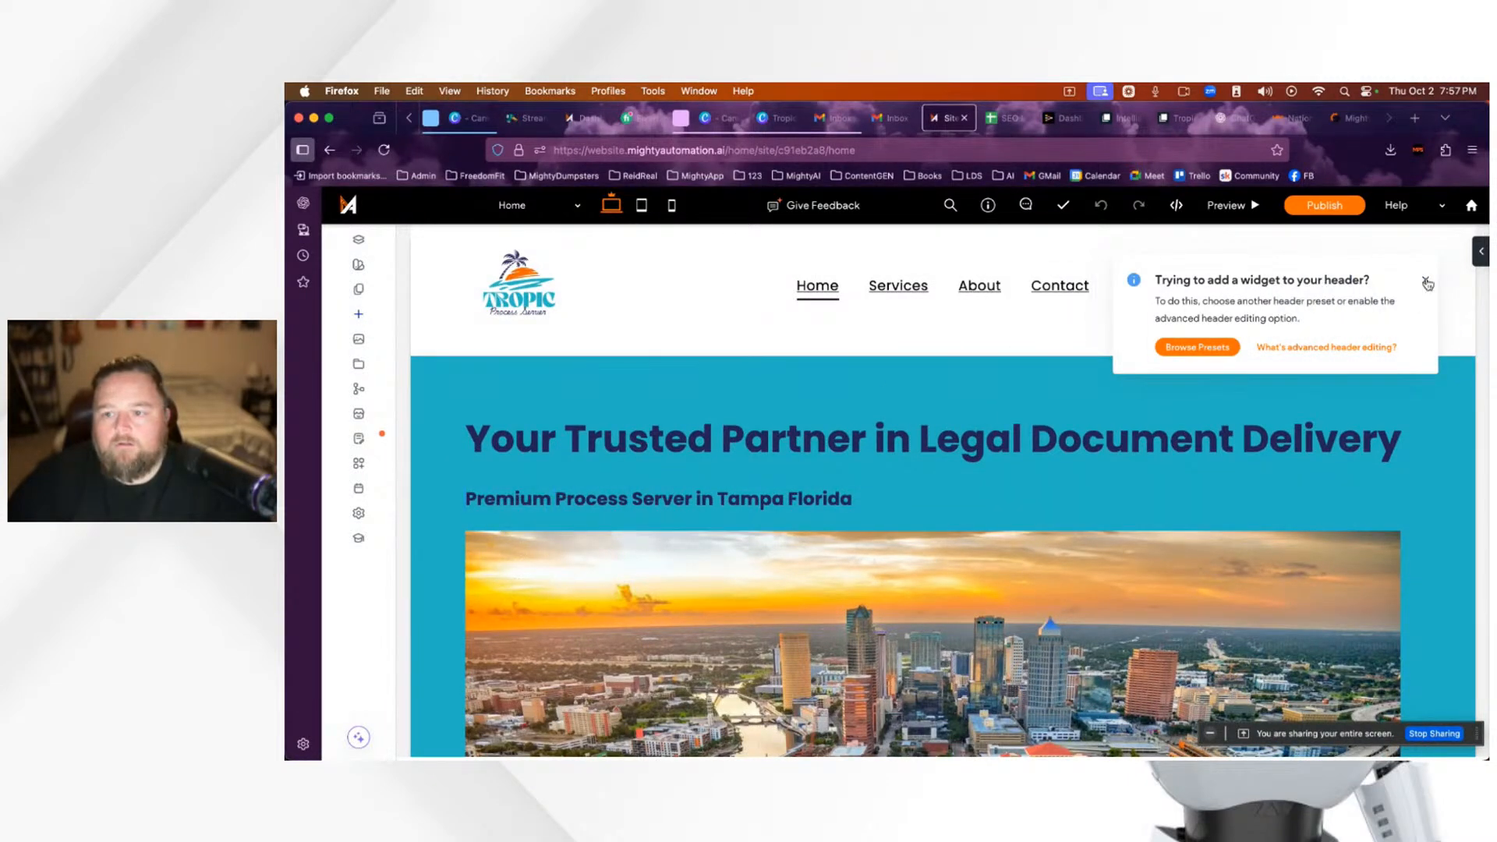
{"action": "left_click", "coordinate": [1427, 283]}
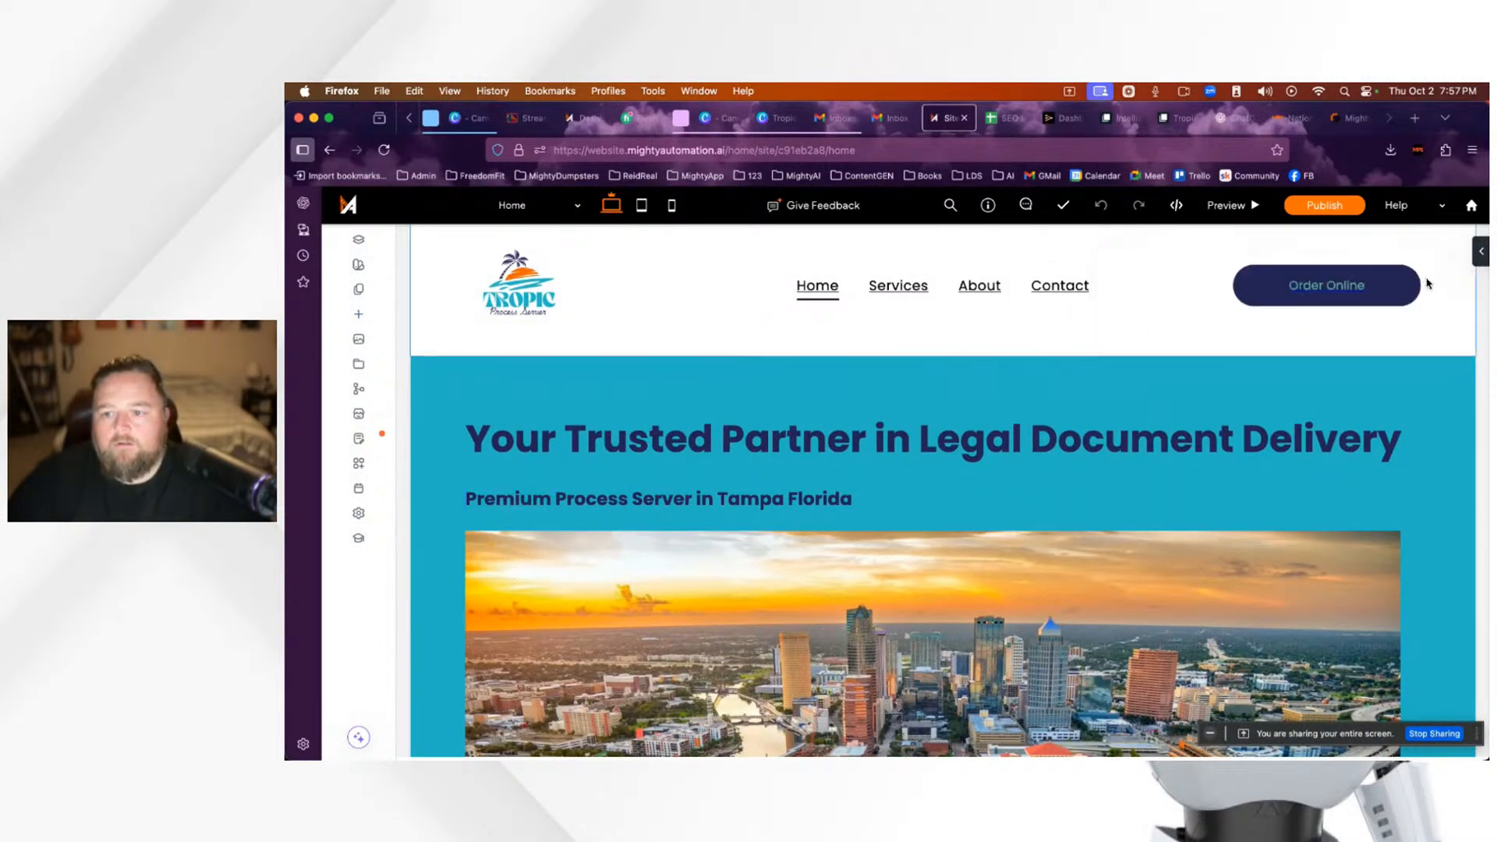
{"action": "left_click", "coordinate": [359, 316]}
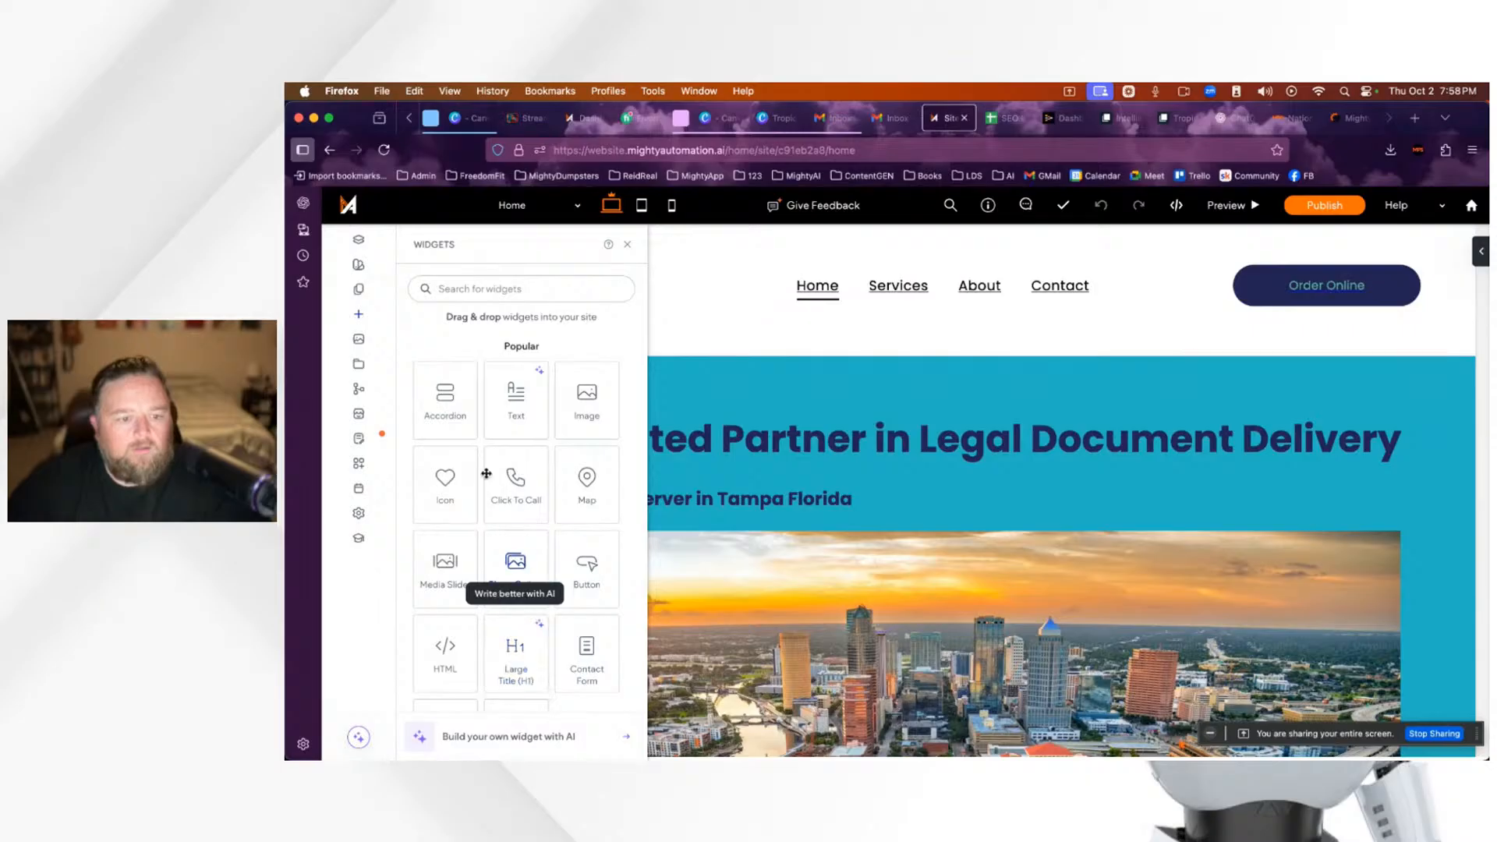
{"action": "left_click_drag", "start_coordinate": [516, 398], "coordinate": [1006, 340]}
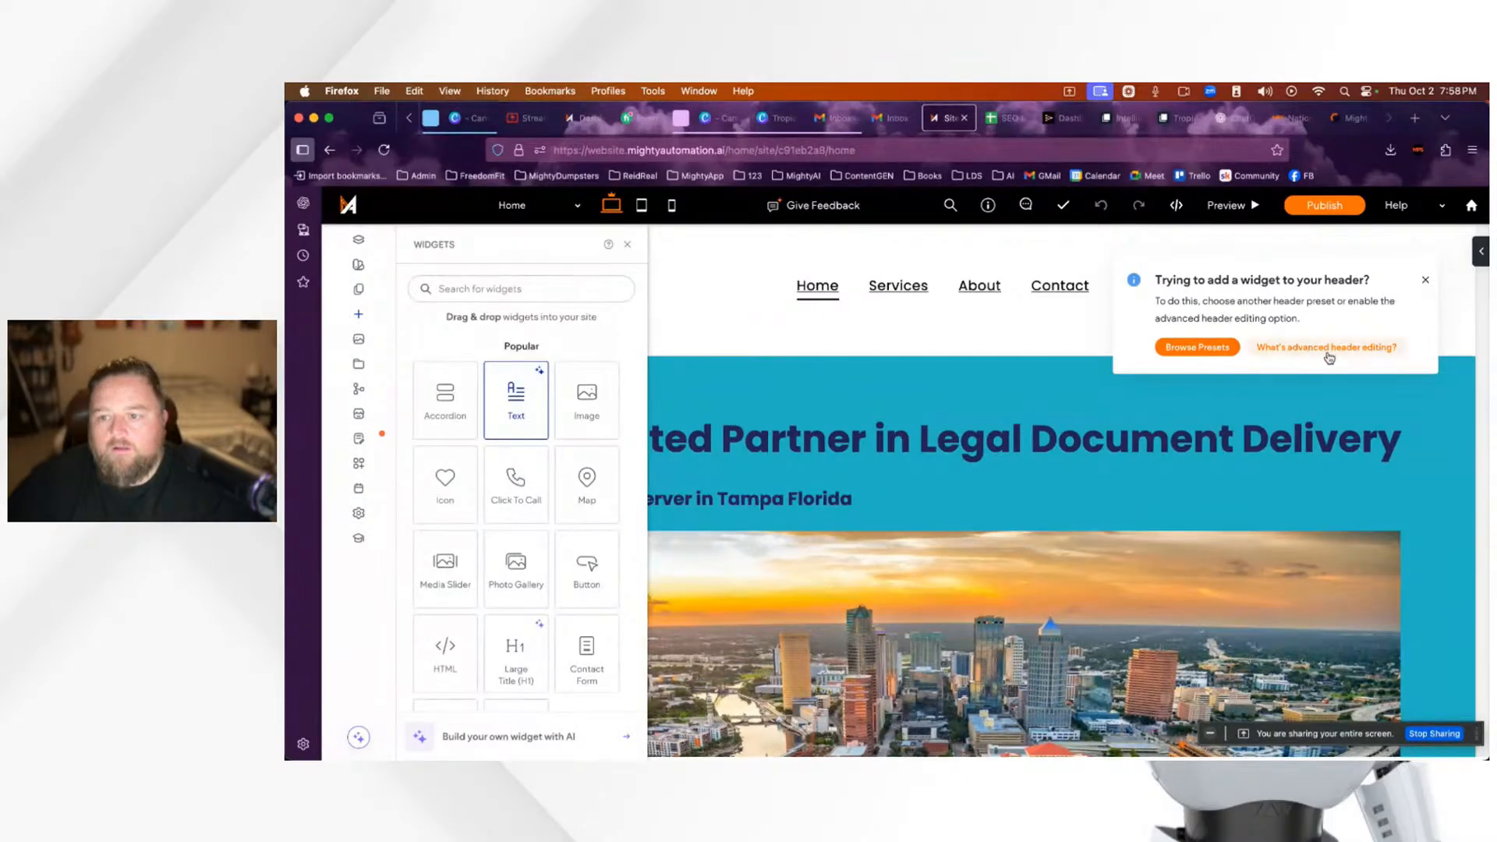
{"action": "left_click", "coordinate": [1425, 280]}
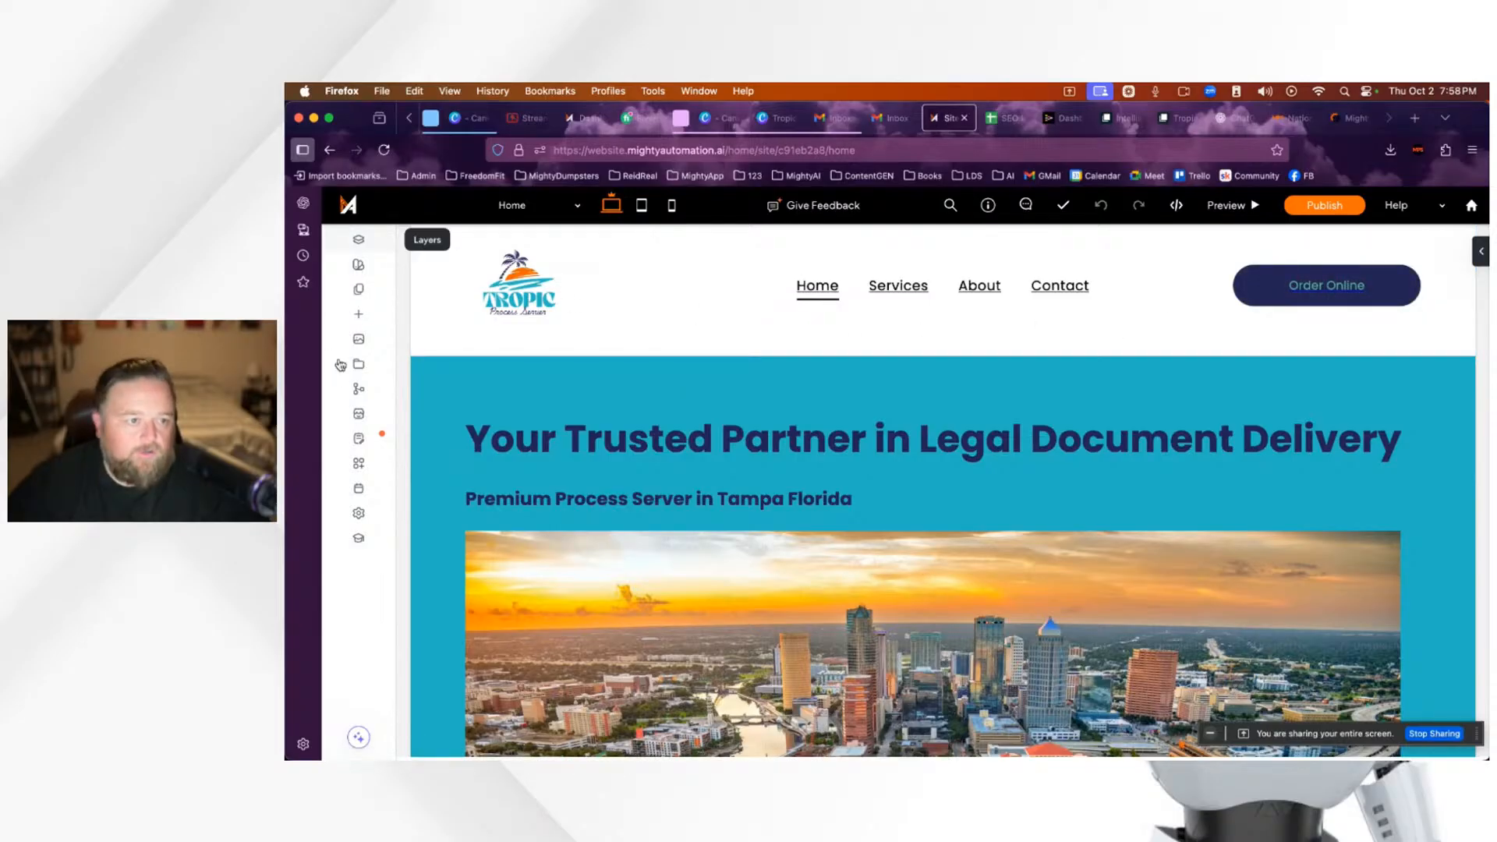
Step: Dismiss the blog layouts promo, try dropping a Text widget into the header, and select the header
{"action": "mouse_move", "coordinate": [357, 442]}
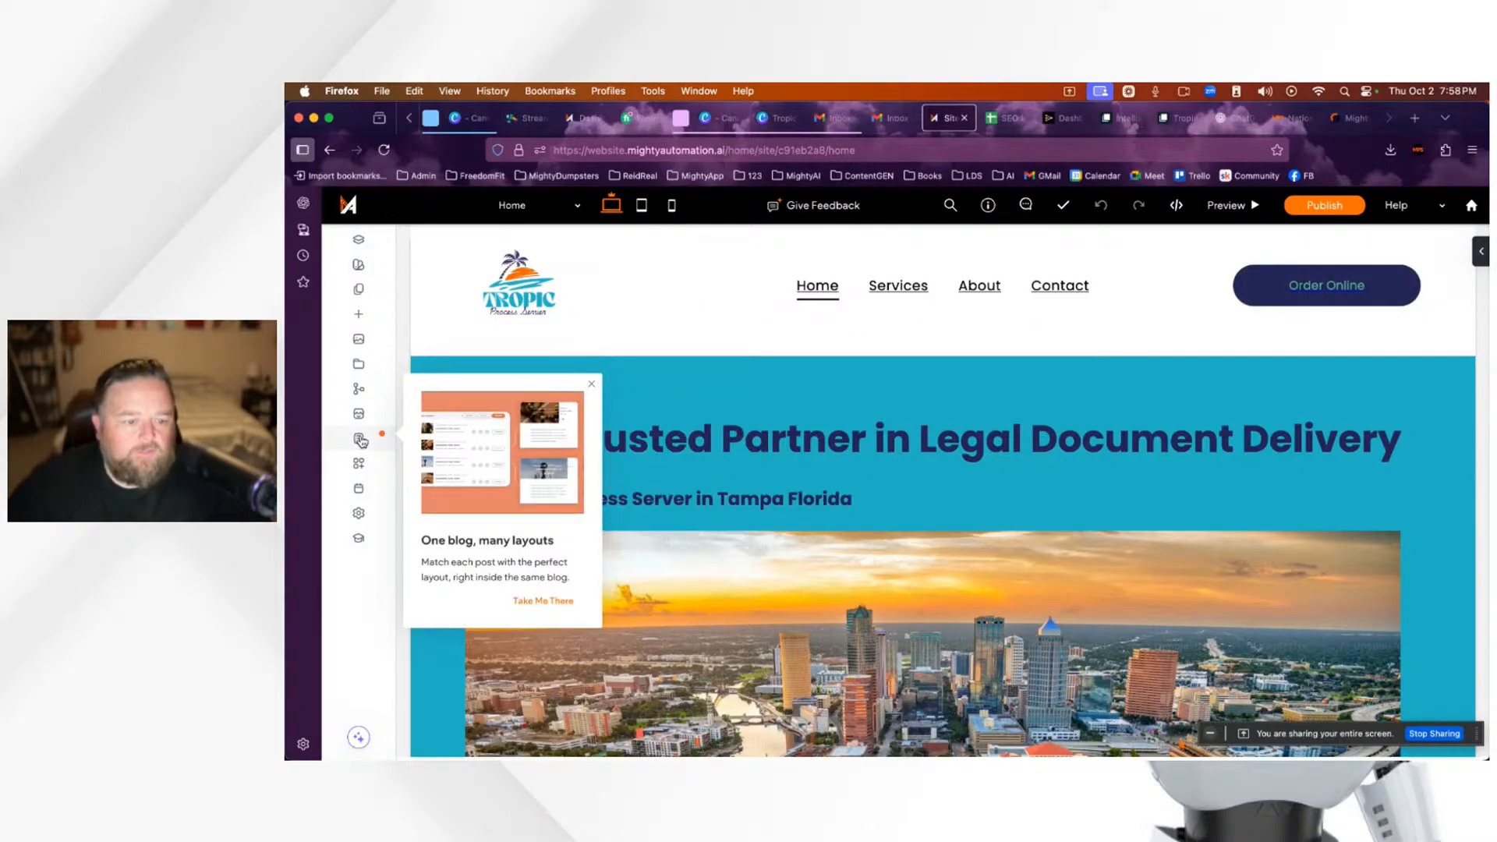
{"action": "left_click", "coordinate": [591, 385]}
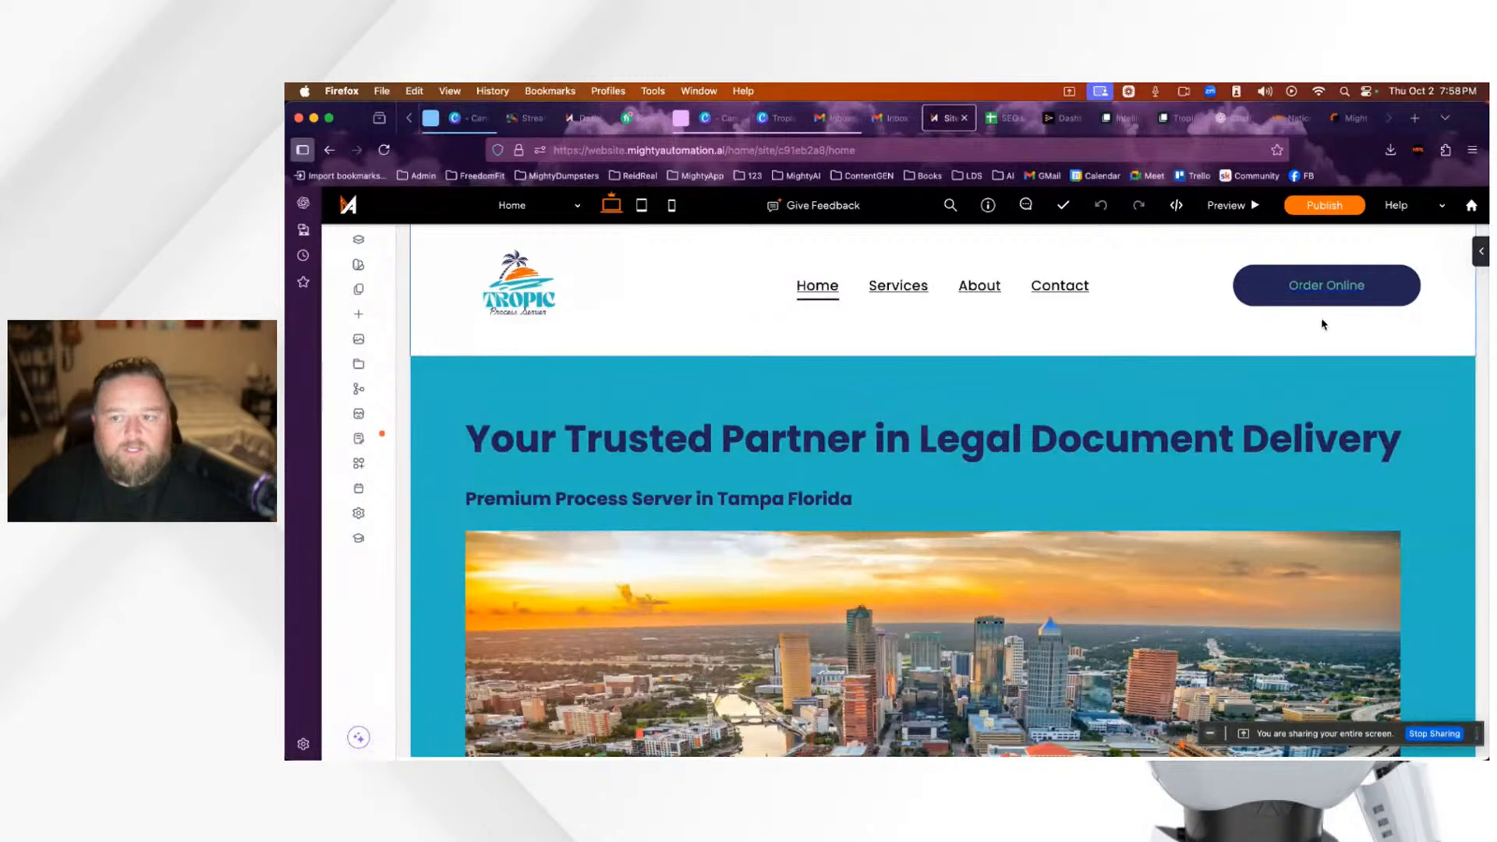
{"action": "left_click", "coordinate": [359, 316]}
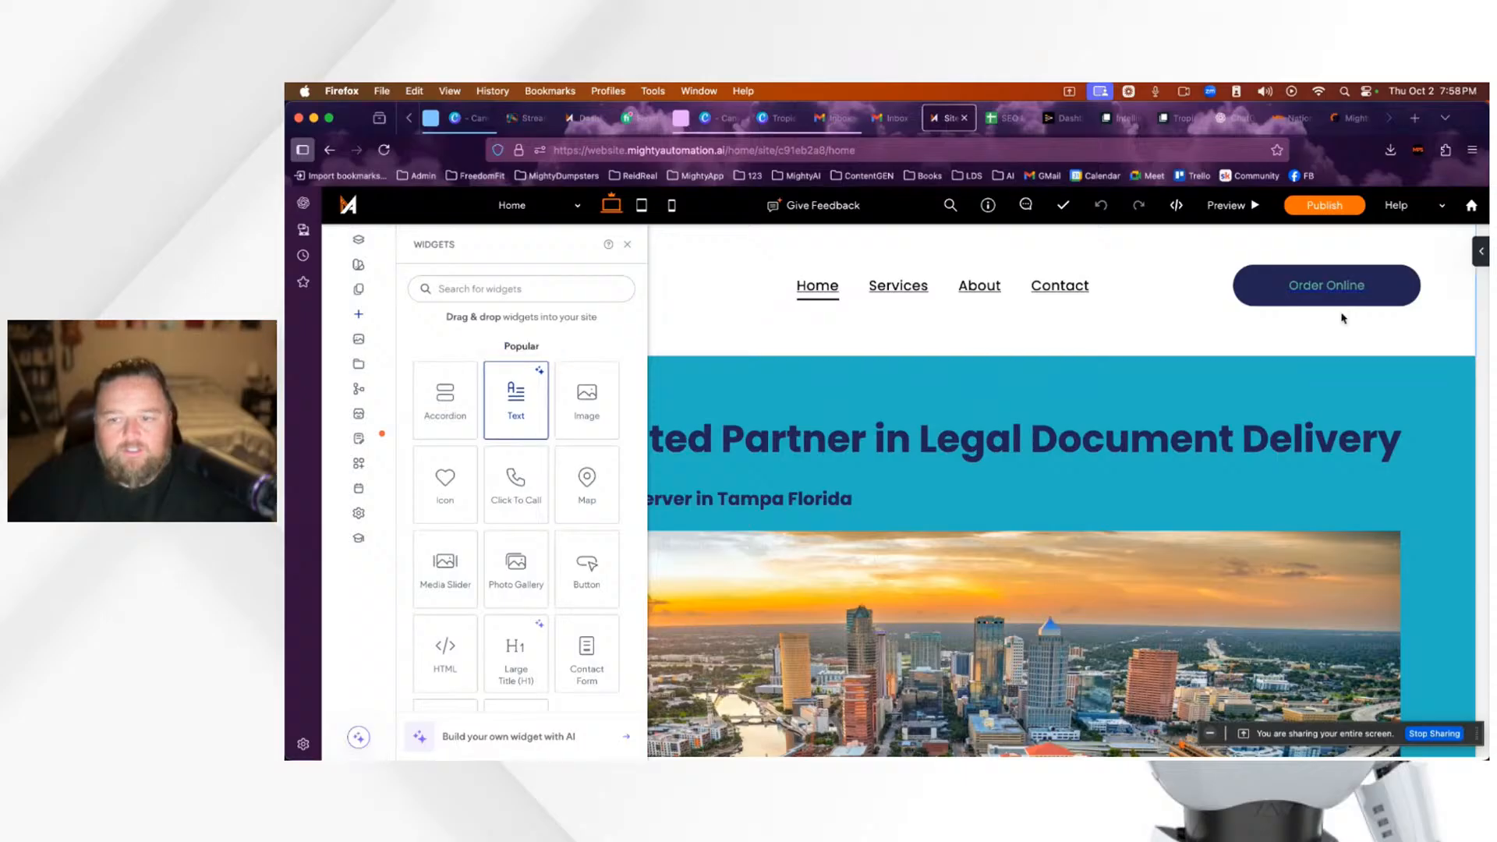
{"action": "left_click_drag", "start_coordinate": [500, 426], "coordinate": [1230, 359]}
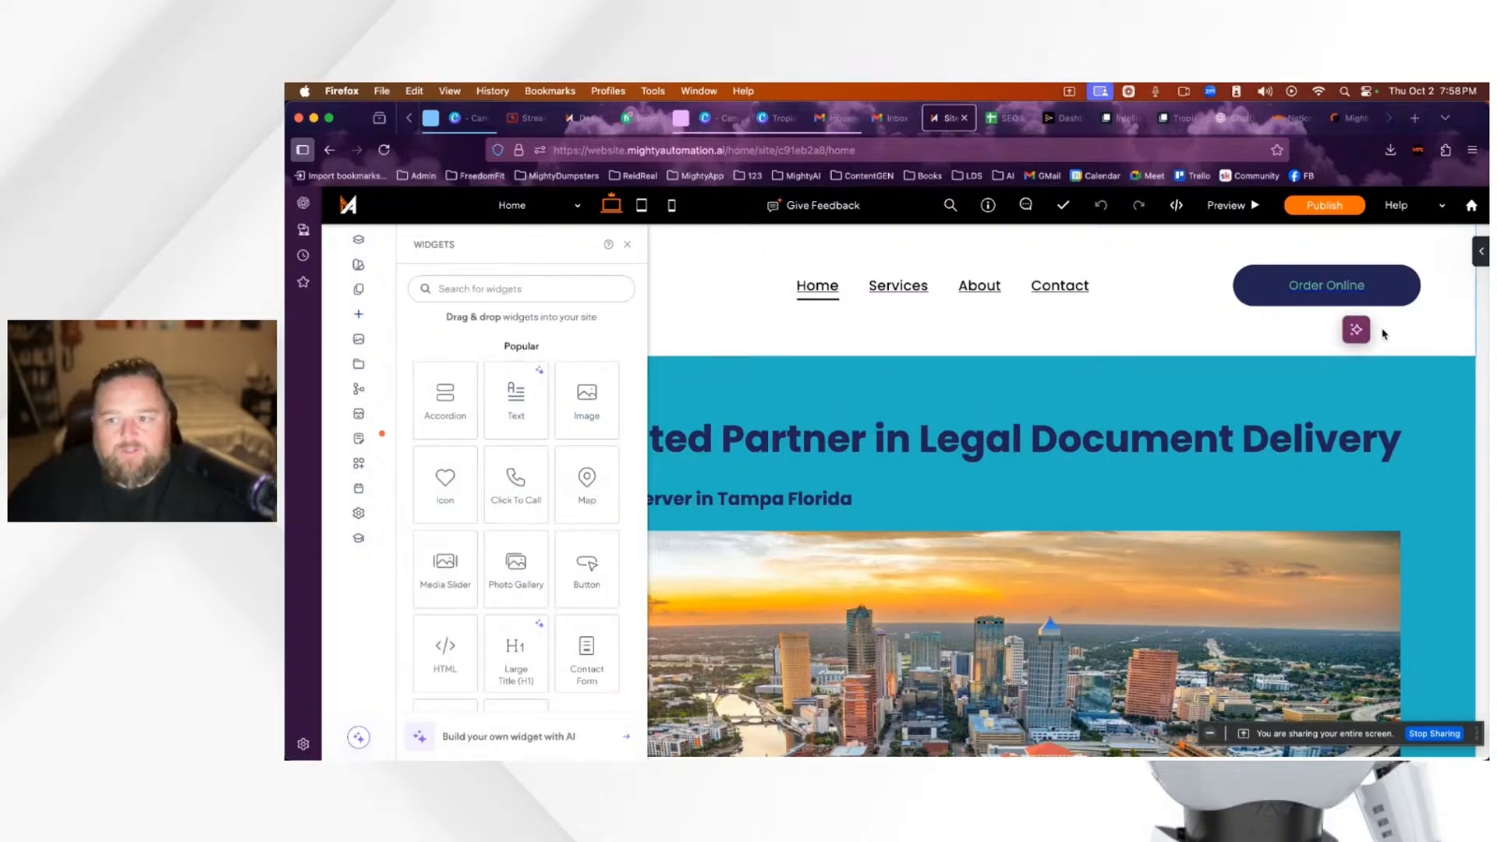
{"action": "left_click", "coordinate": [1314, 324]}
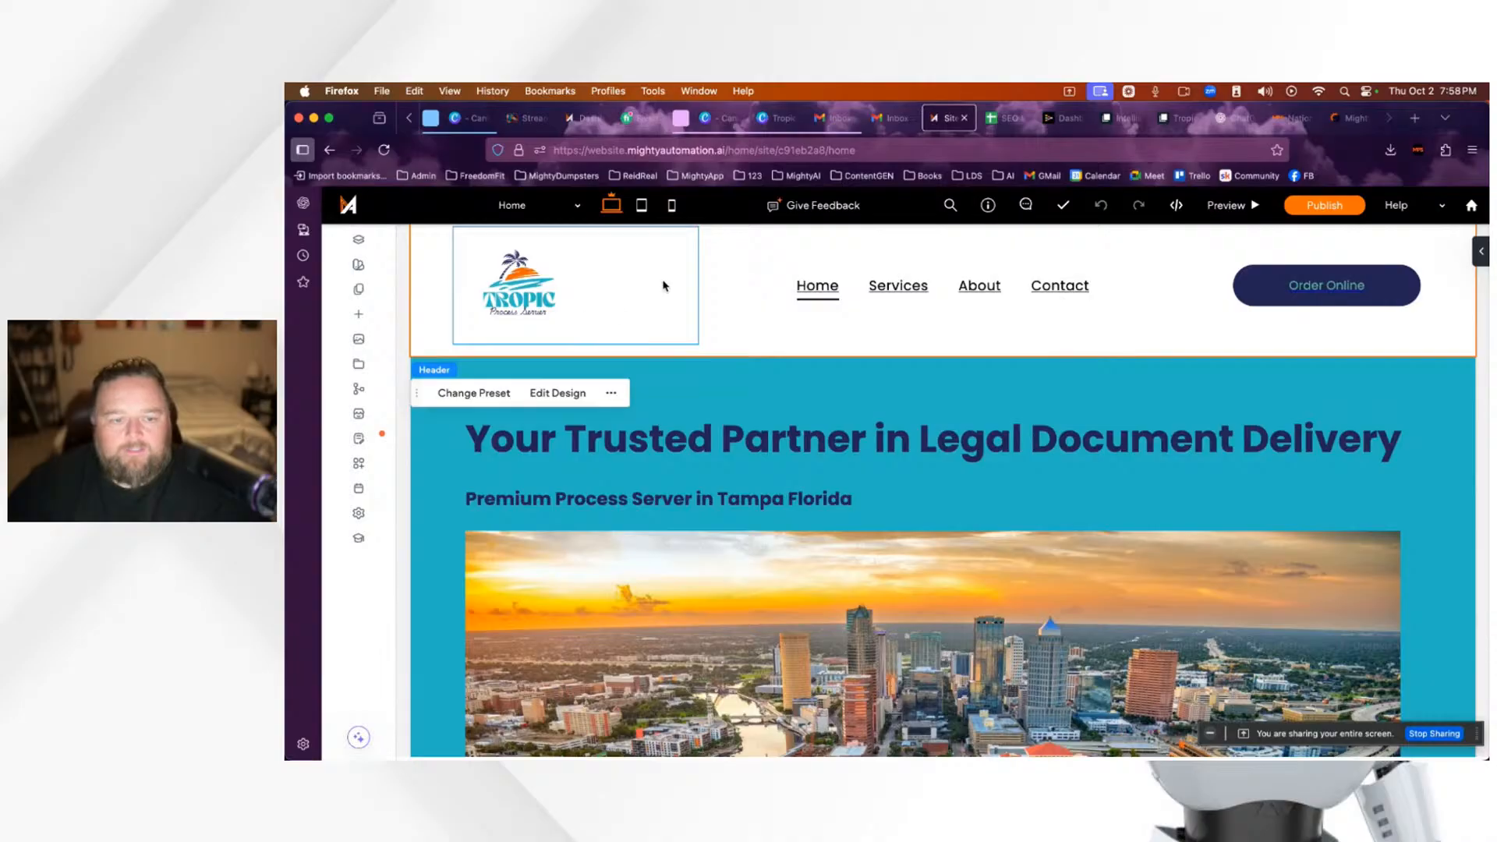
Step: Scroll through the Home page, then drag a Text widget onto the header again, triggering the notice
{"action": "scroll", "coordinate": [1217, 336], "scroll_direction": "up", "scroll_amount": 1}
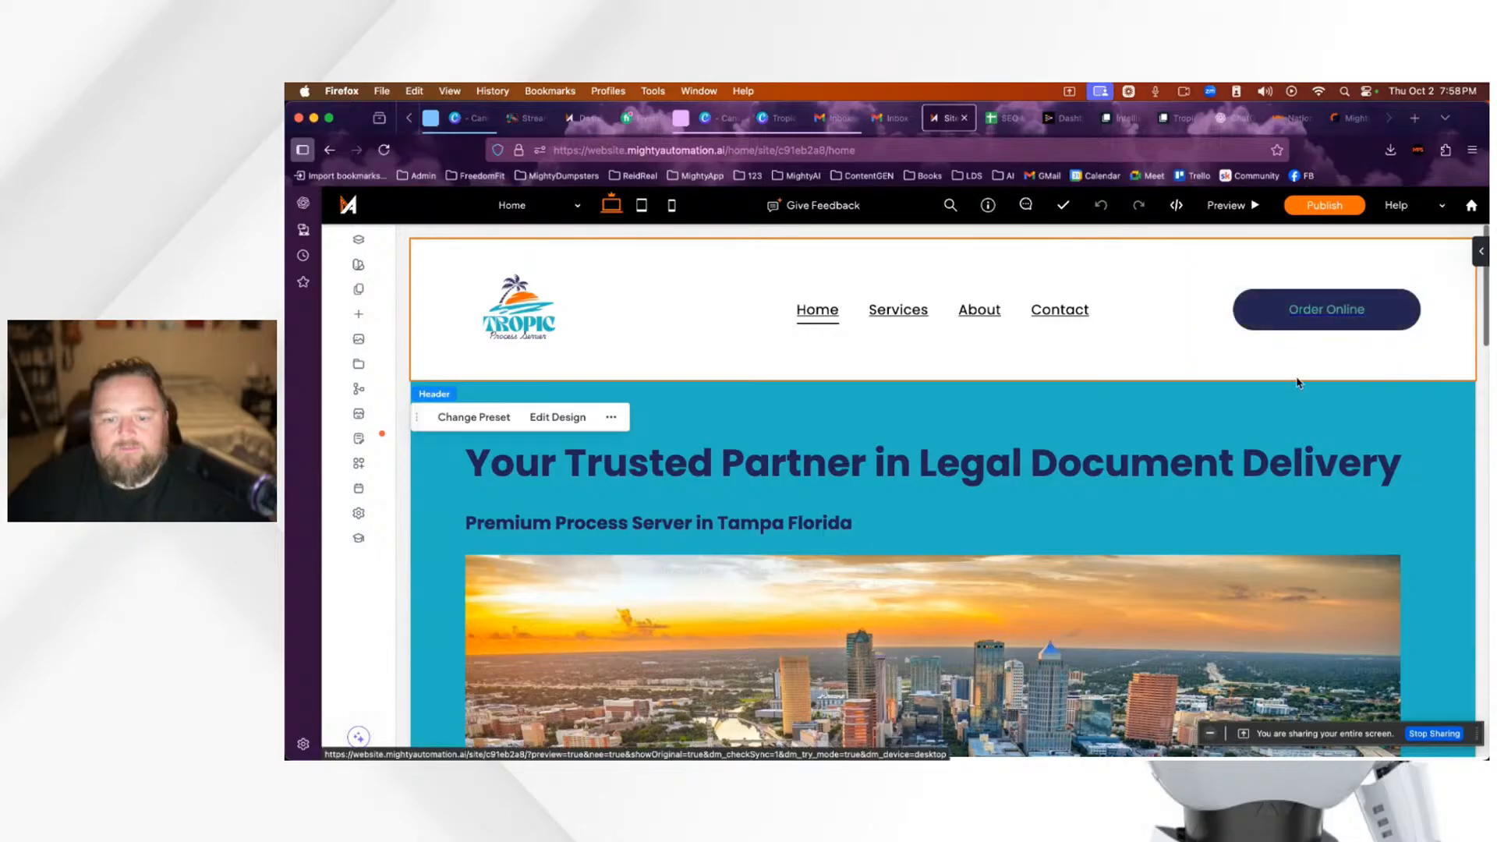
{"action": "scroll", "coordinate": [1297, 378], "scroll_direction": "down", "scroll_amount": 3}
{"action": "scroll", "coordinate": [1297, 381], "scroll_direction": "down", "scroll_amount": 10}
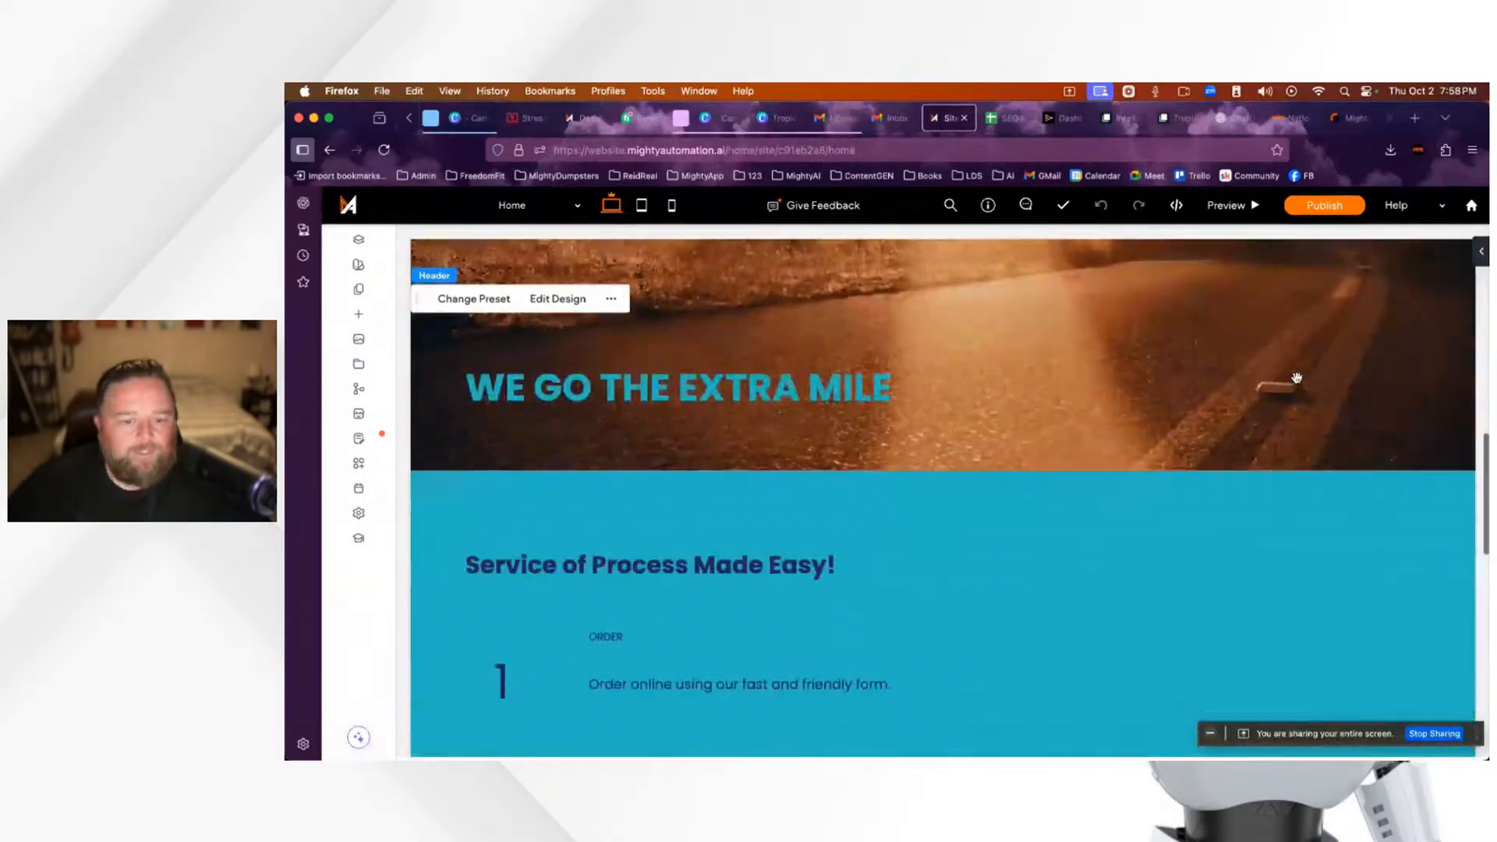
{"action": "scroll", "coordinate": [1297, 378], "scroll_direction": "down", "scroll_amount": 10}
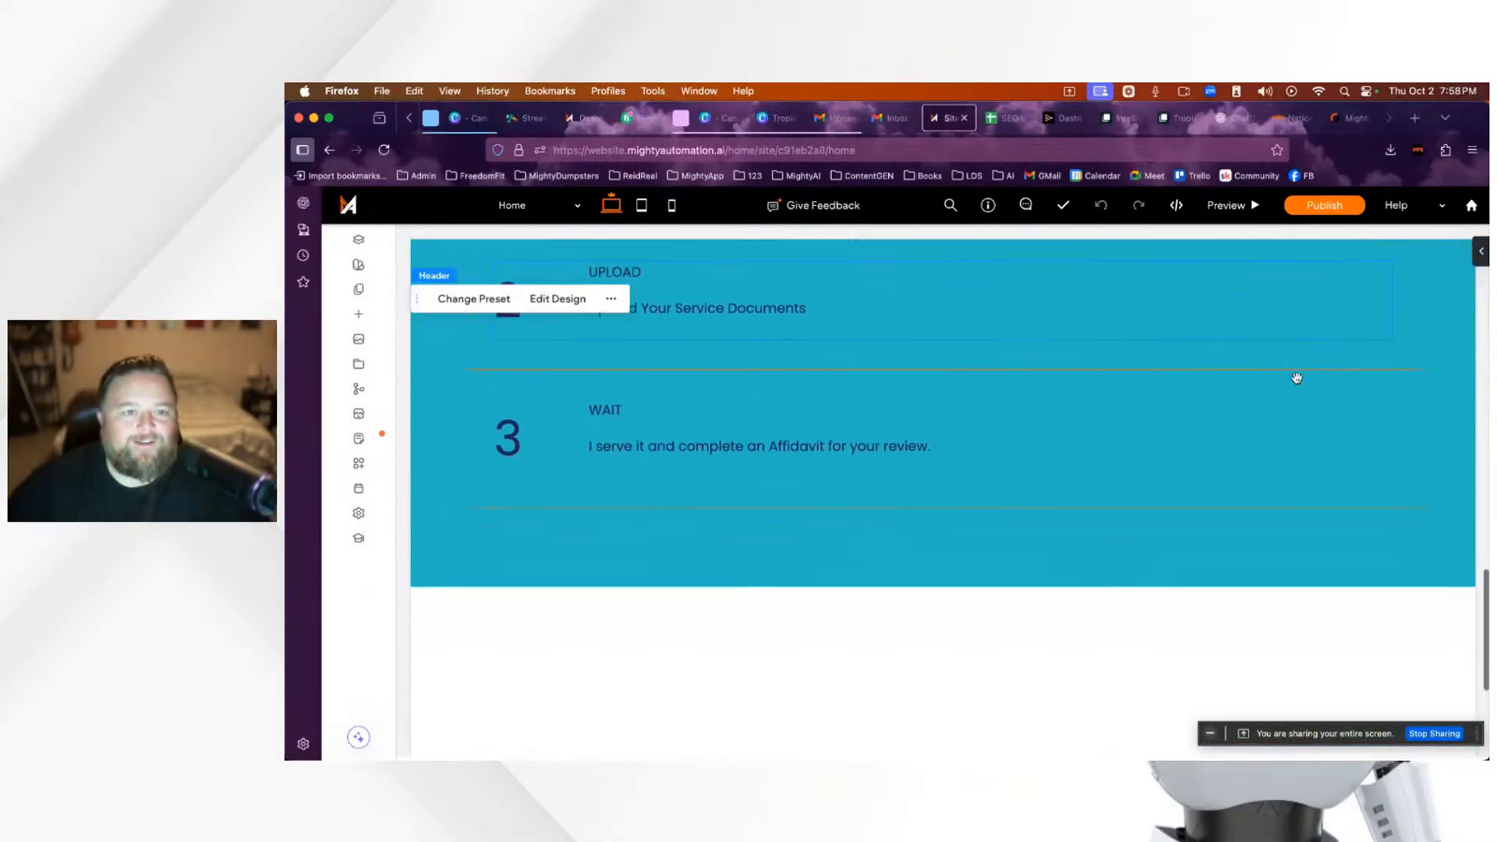
{"action": "scroll", "coordinate": [1297, 382], "scroll_direction": "up", "scroll_amount": 20}
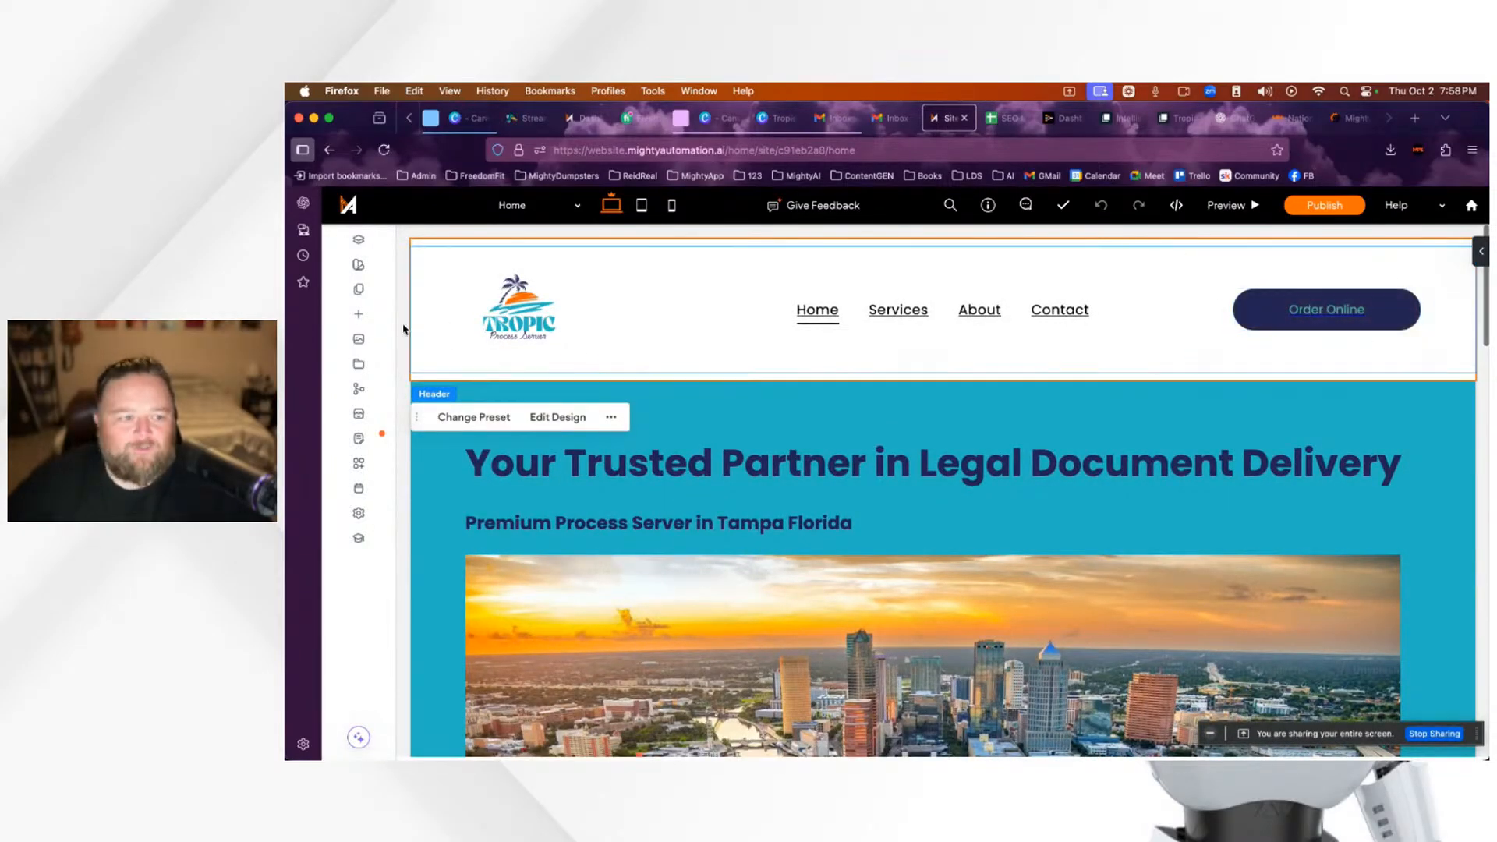
{"action": "left_click", "coordinate": [359, 316]}
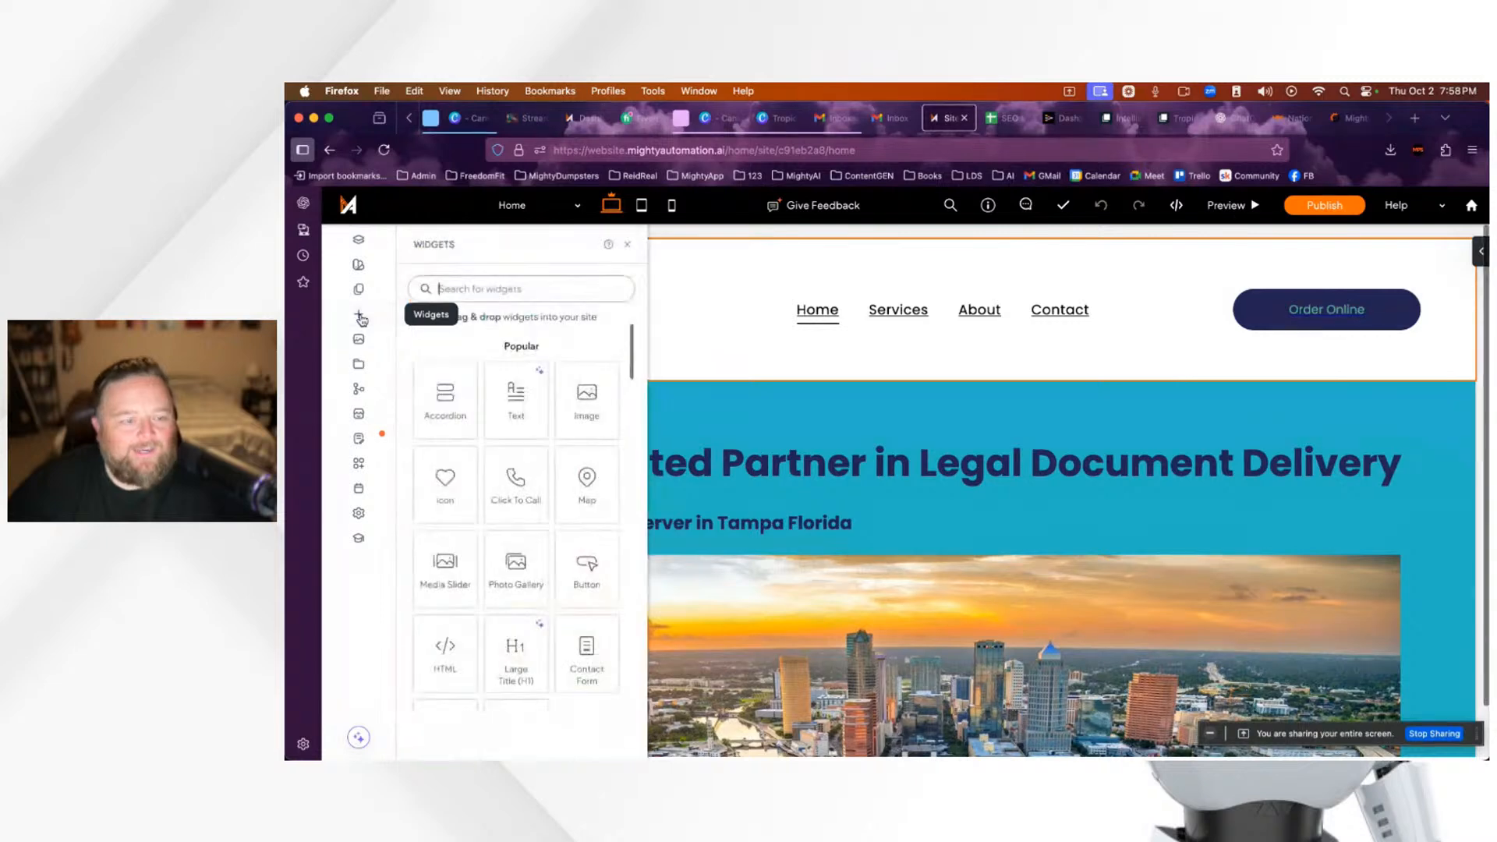
{"action": "left_click", "coordinate": [627, 250]}
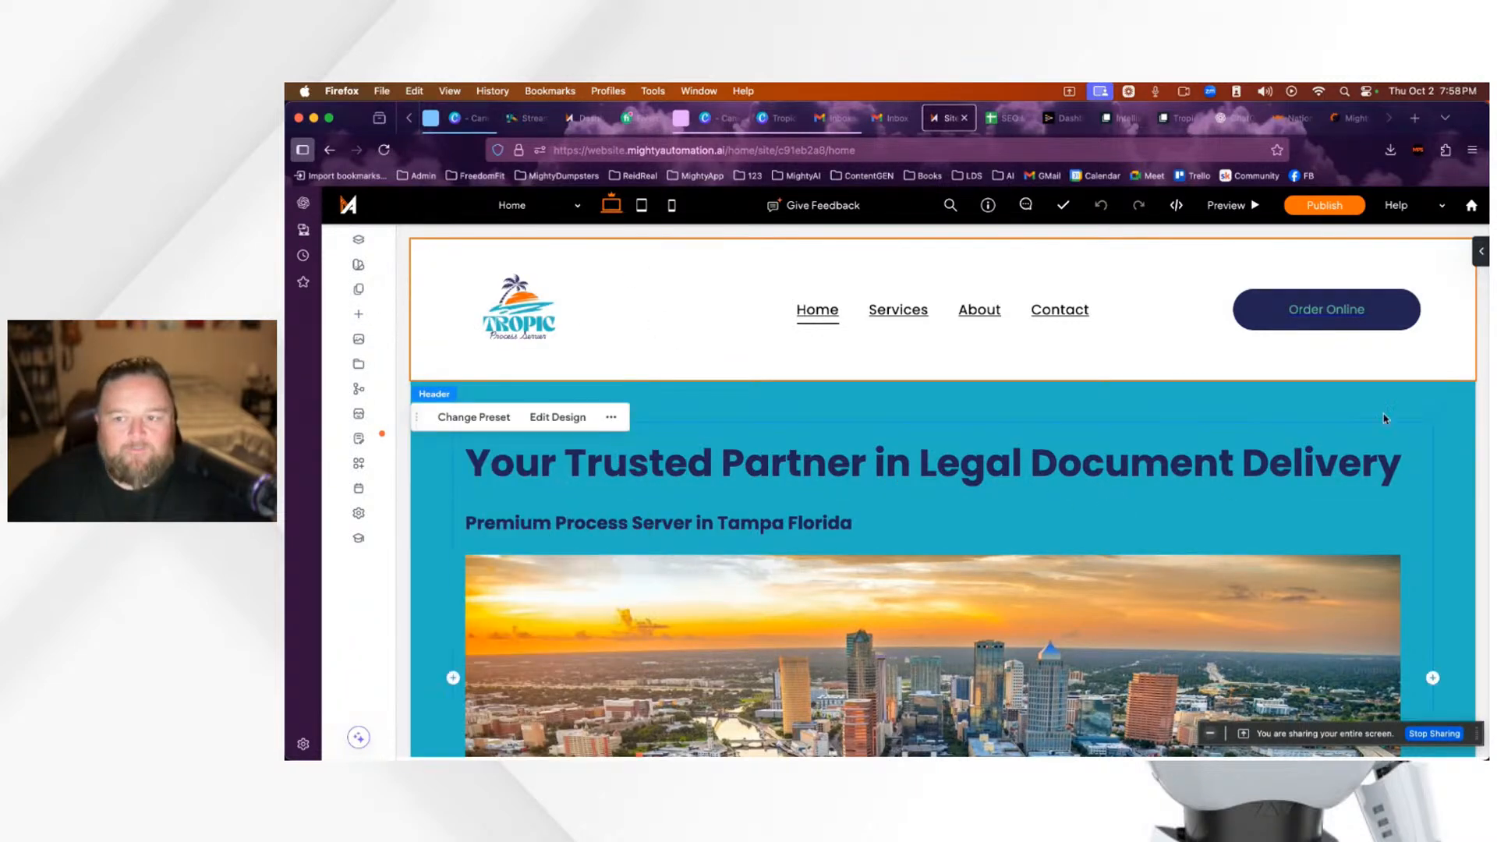
{"action": "left_click", "coordinate": [360, 316]}
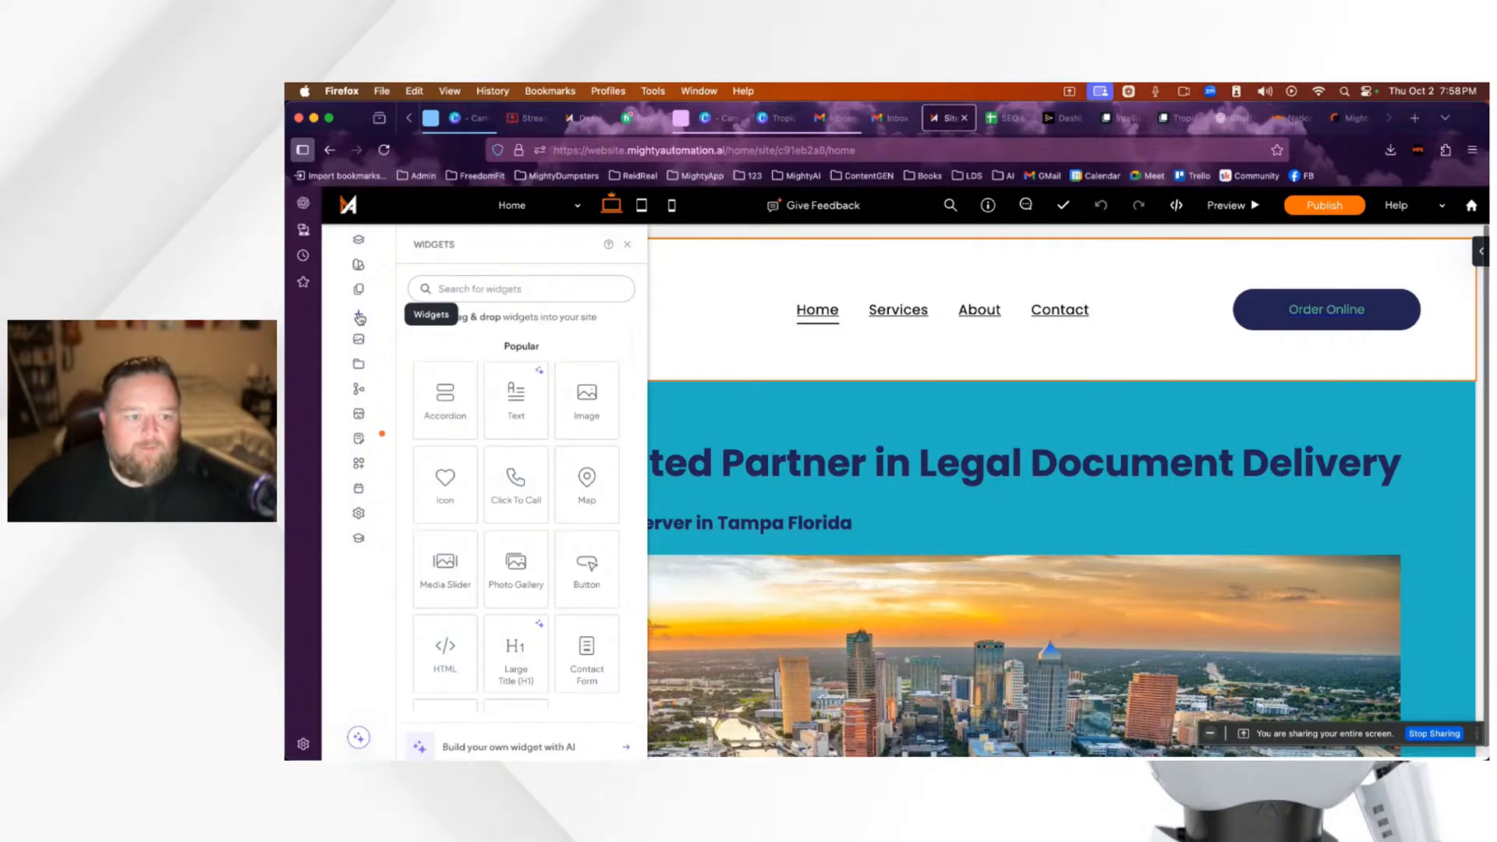
{"action": "left_click_drag", "start_coordinate": [535, 419], "coordinate": [1326, 320]}
Step: Browse the header presets and expand the Header Overlap settings
{"action": "left_click", "coordinate": [1198, 347]}
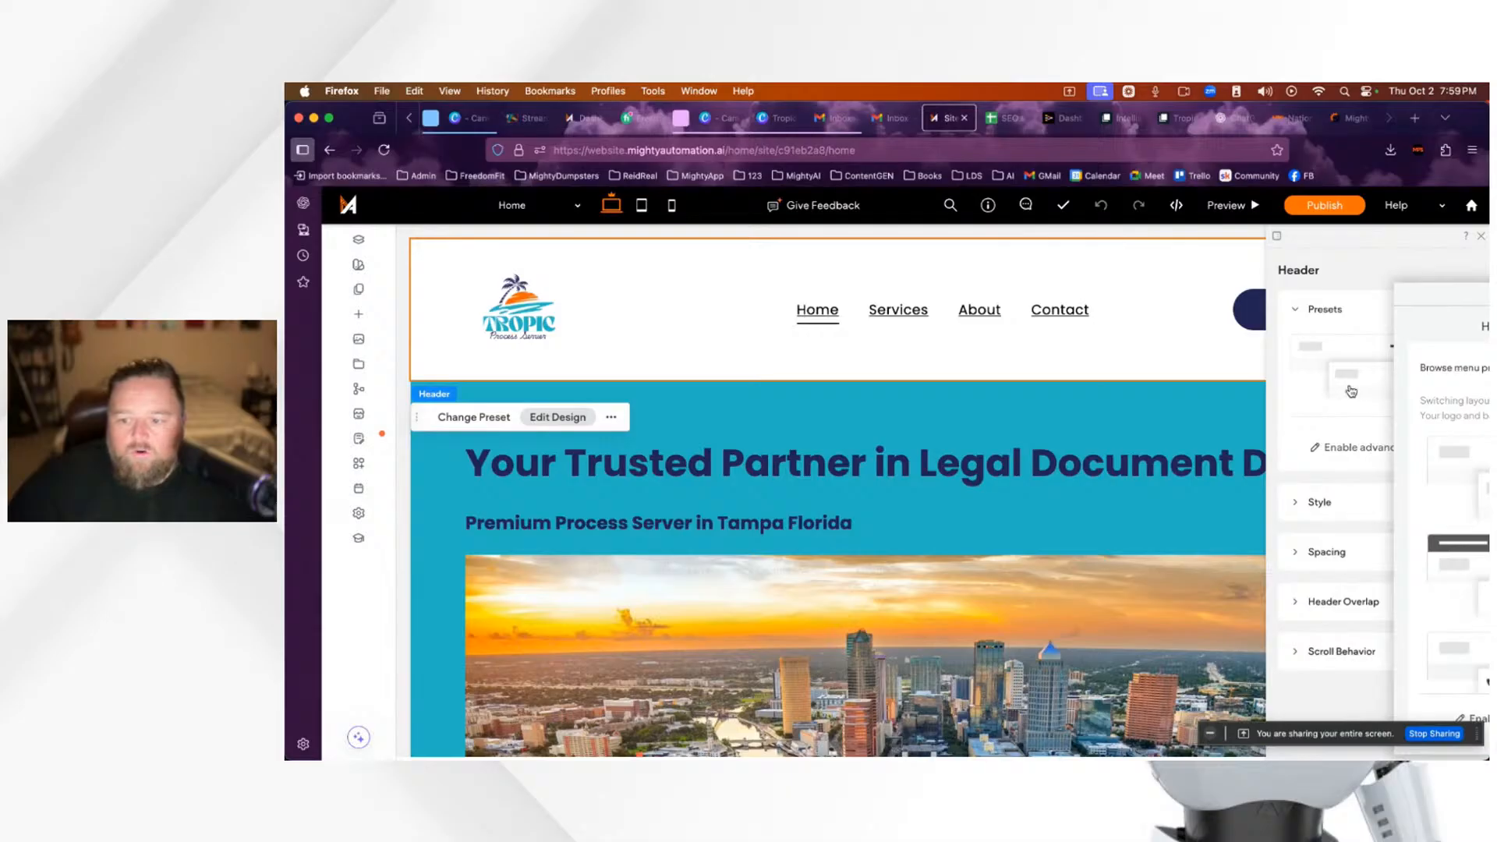
{"action": "left_click", "coordinate": [1339, 610]}
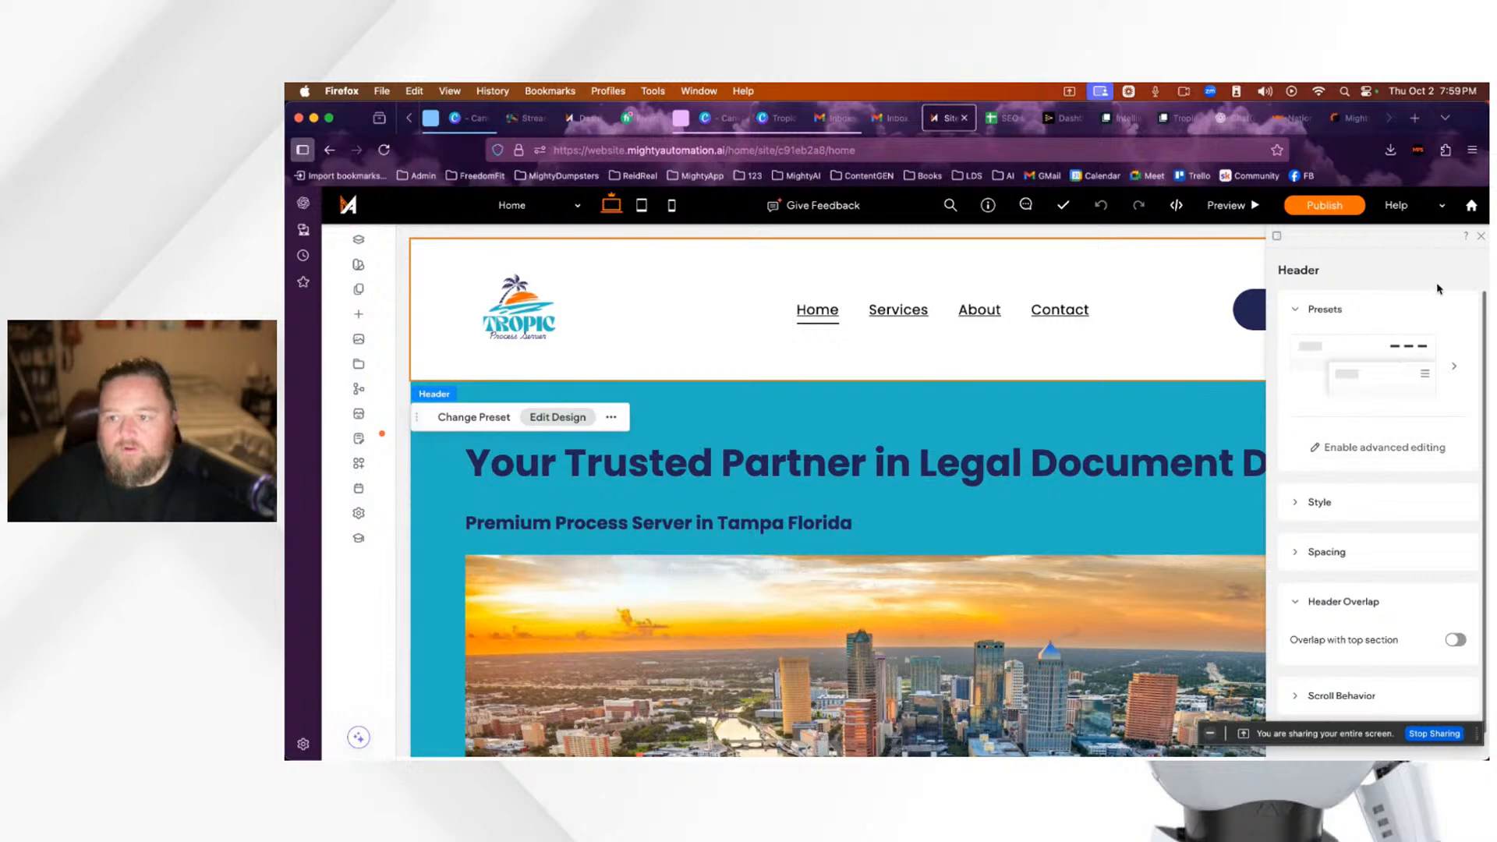
{"action": "left_click", "coordinate": [1374, 364]}
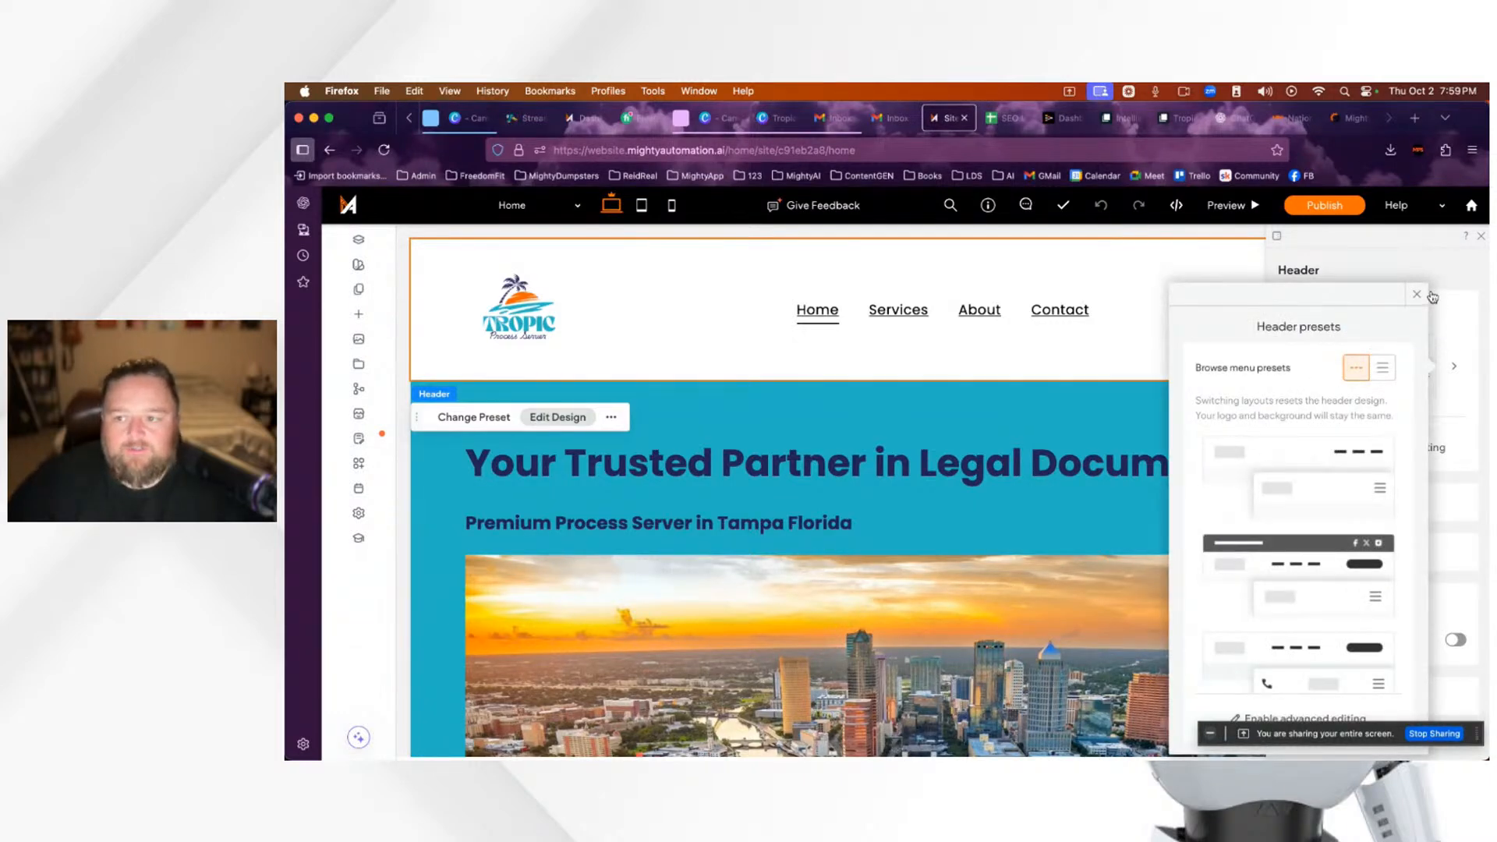
{"action": "left_click", "coordinate": [1418, 294]}
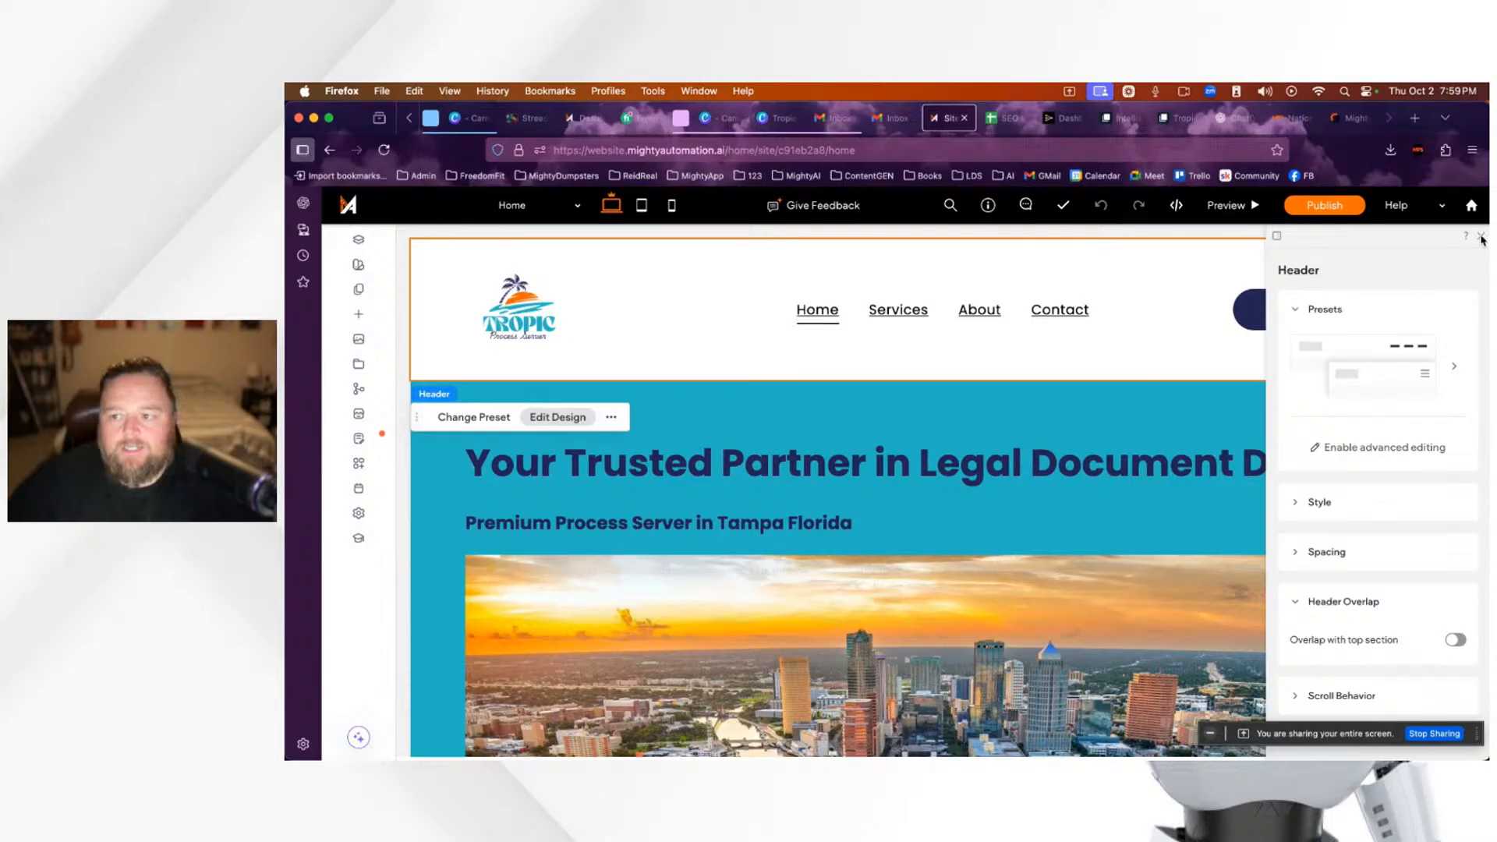
Step: Close the Header panel and drag a Text widget from Widgets into the header again
{"action": "left_click", "coordinate": [1482, 237]}
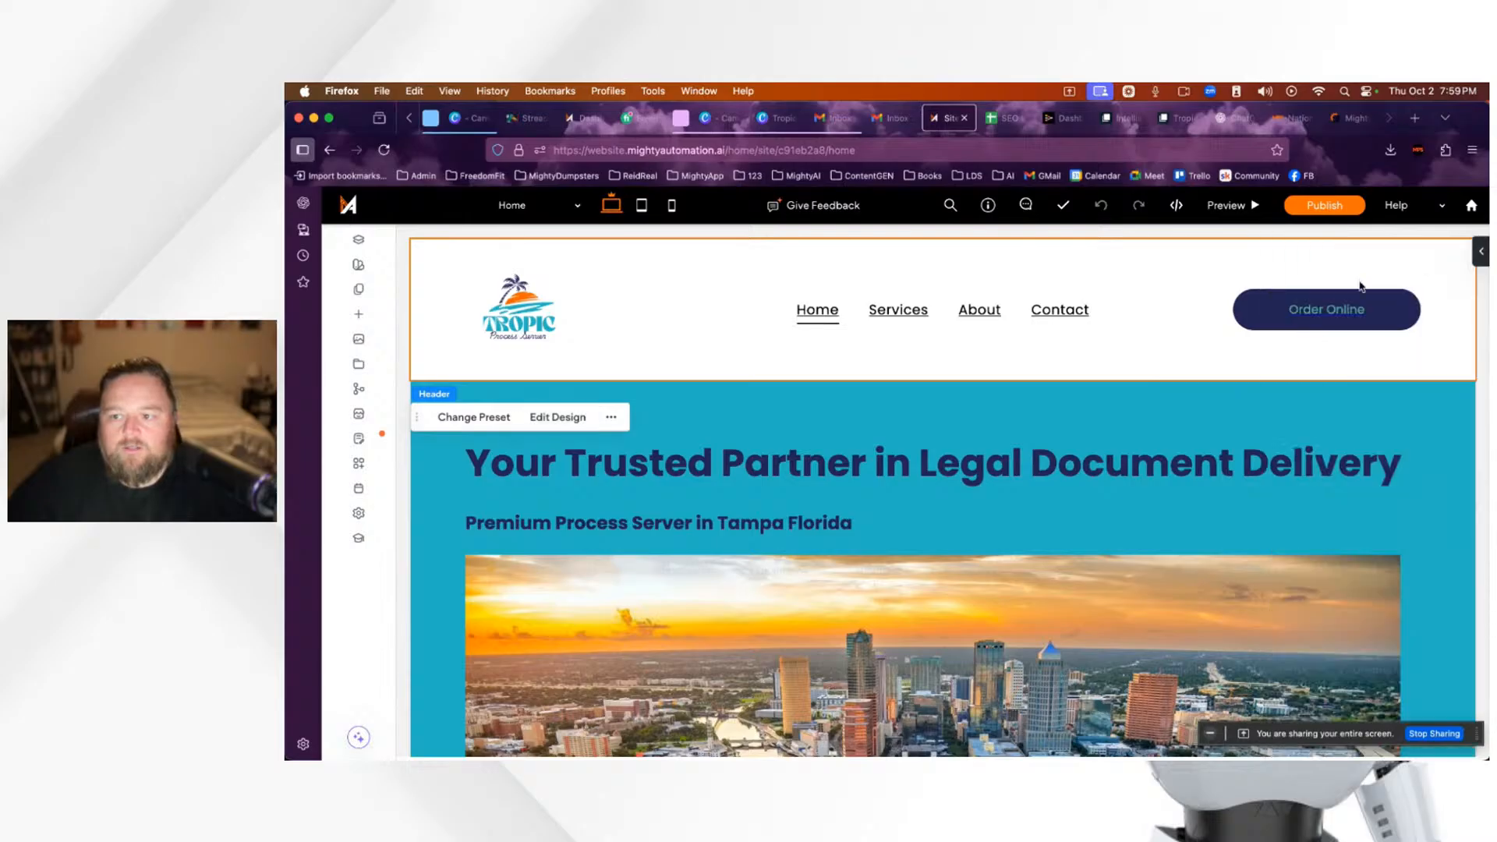
{"action": "left_click", "coordinate": [359, 314]}
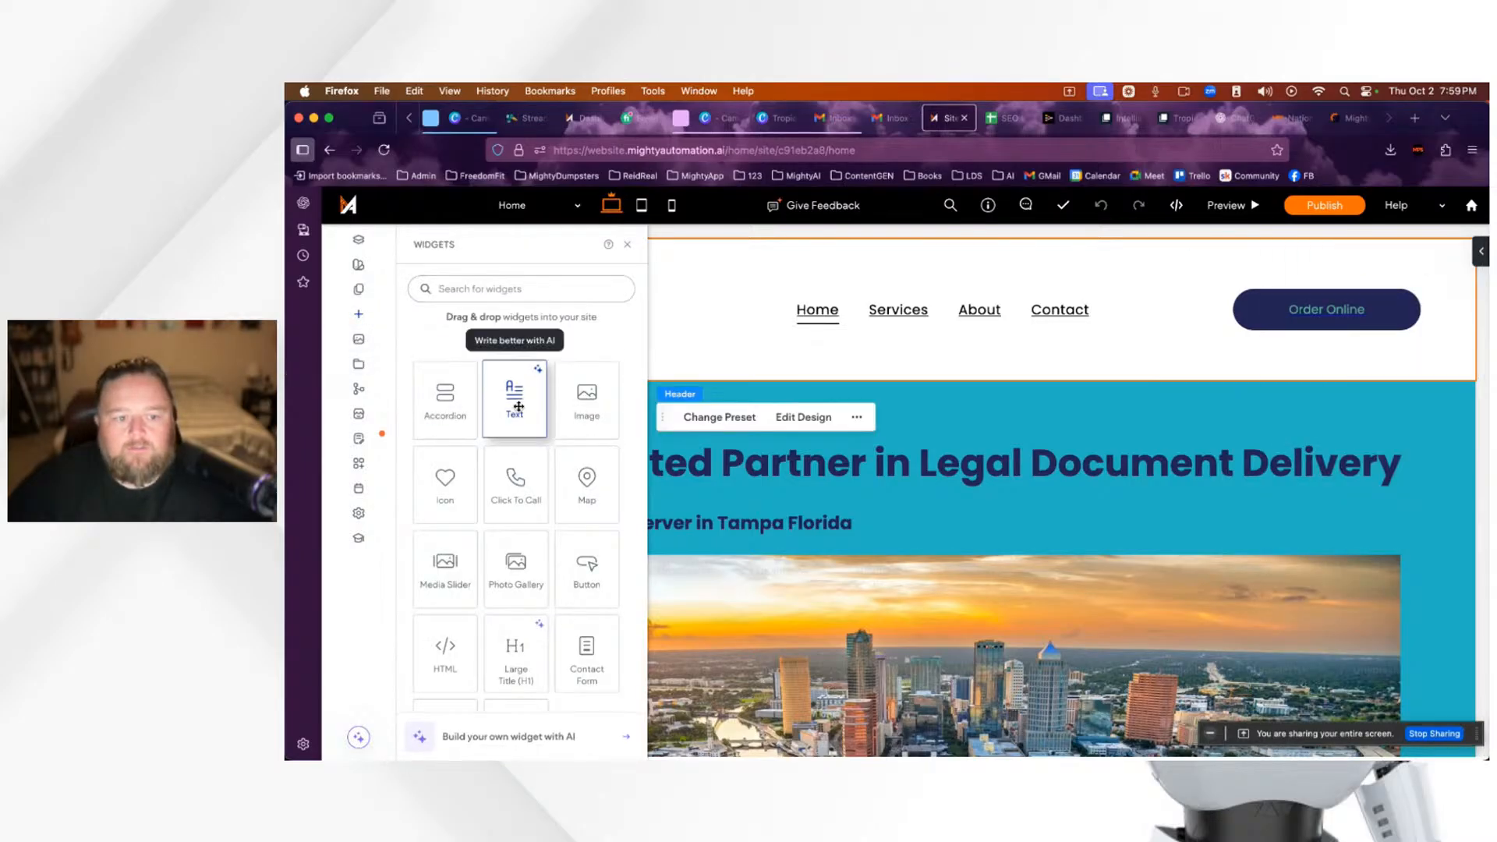
{"action": "left_click_drag", "start_coordinate": [519, 407], "coordinate": [1293, 321]}
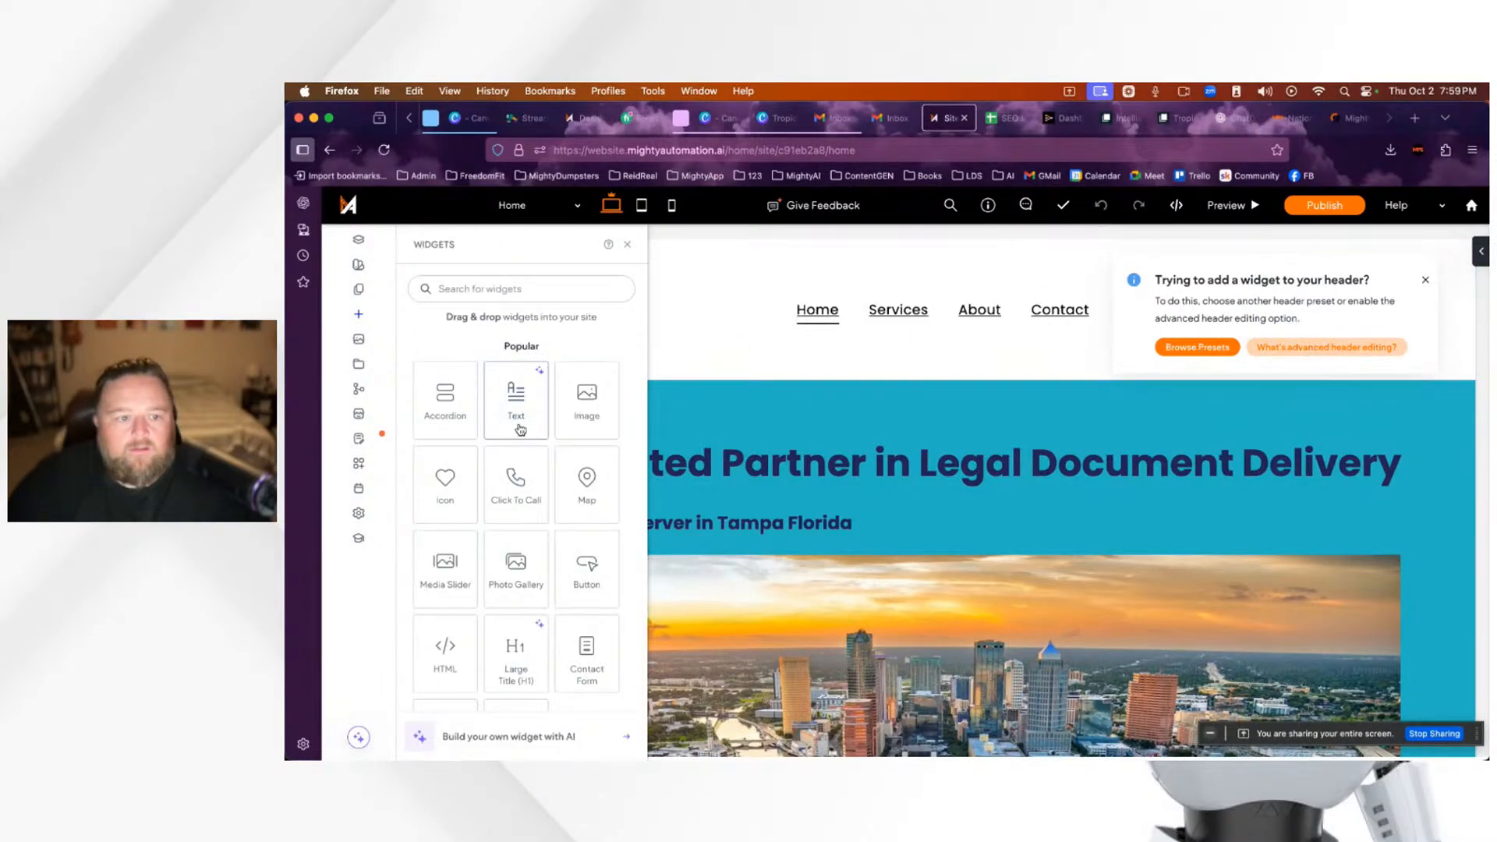
Step: Read the 'What's advanced header editing?' article, close it, and dismiss the header-widget notice
{"action": "left_click", "coordinate": [1326, 347]}
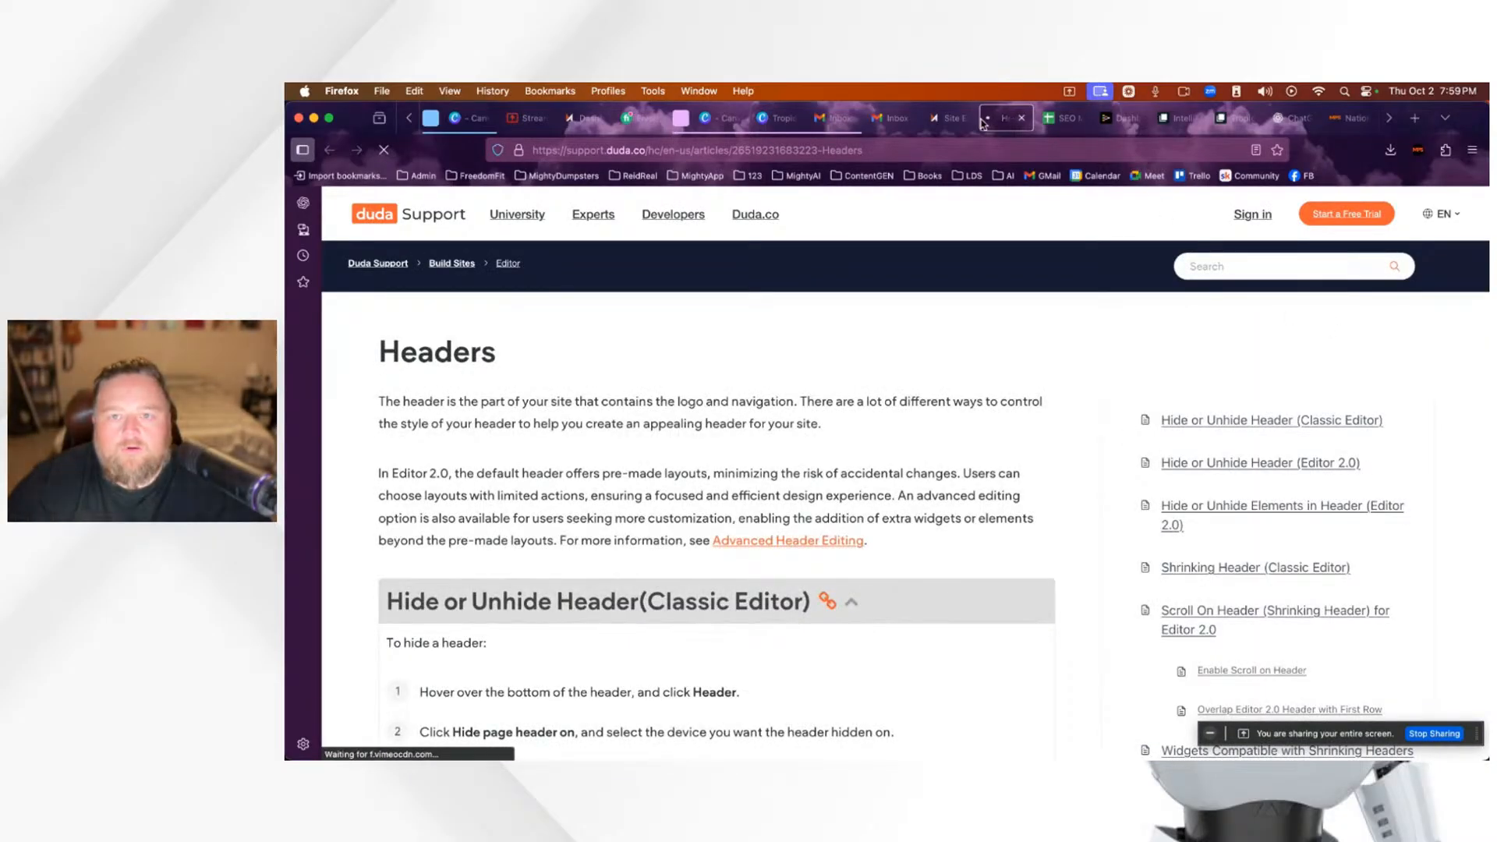
{"action": "left_click", "coordinate": [1022, 120]}
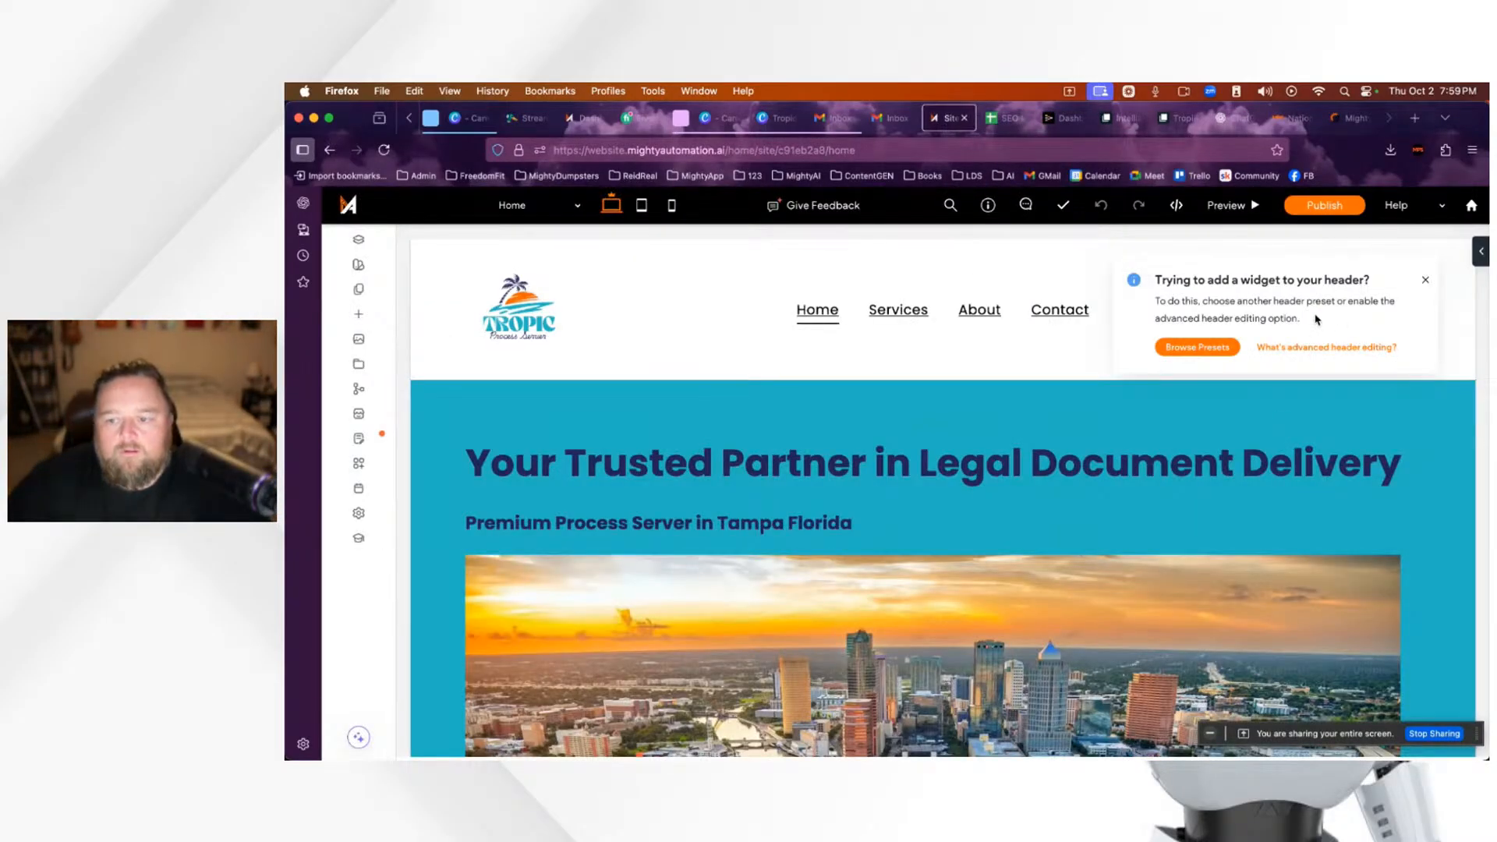
{"action": "left_click", "coordinate": [1428, 283]}
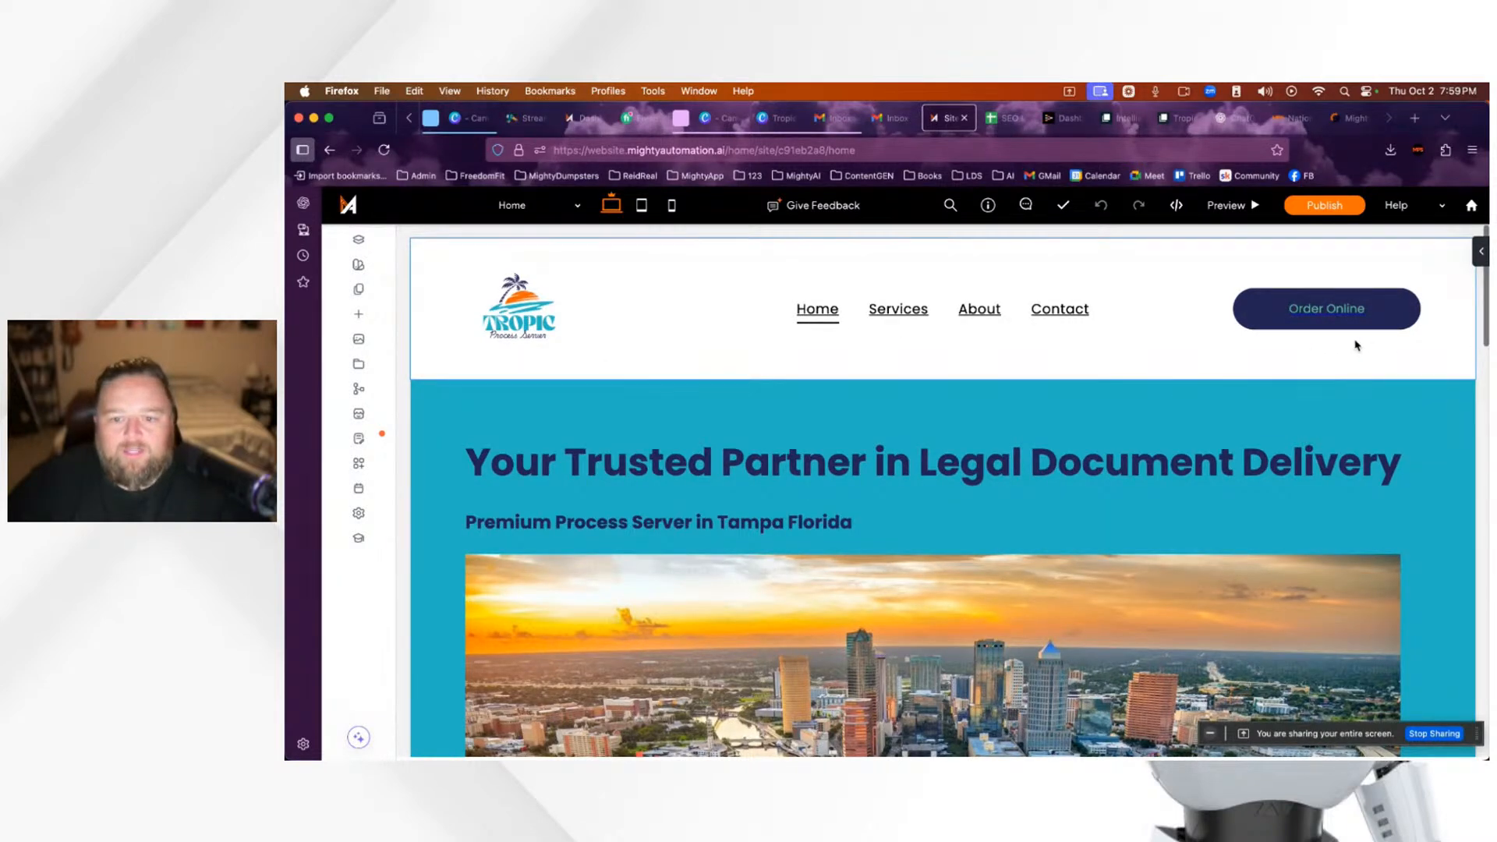
{"action": "scroll", "coordinate": [1068, 438], "scroll_direction": "down", "scroll_amount": 3}
{"action": "scroll", "coordinate": [1073, 438], "scroll_direction": "up", "scroll_amount": 3}
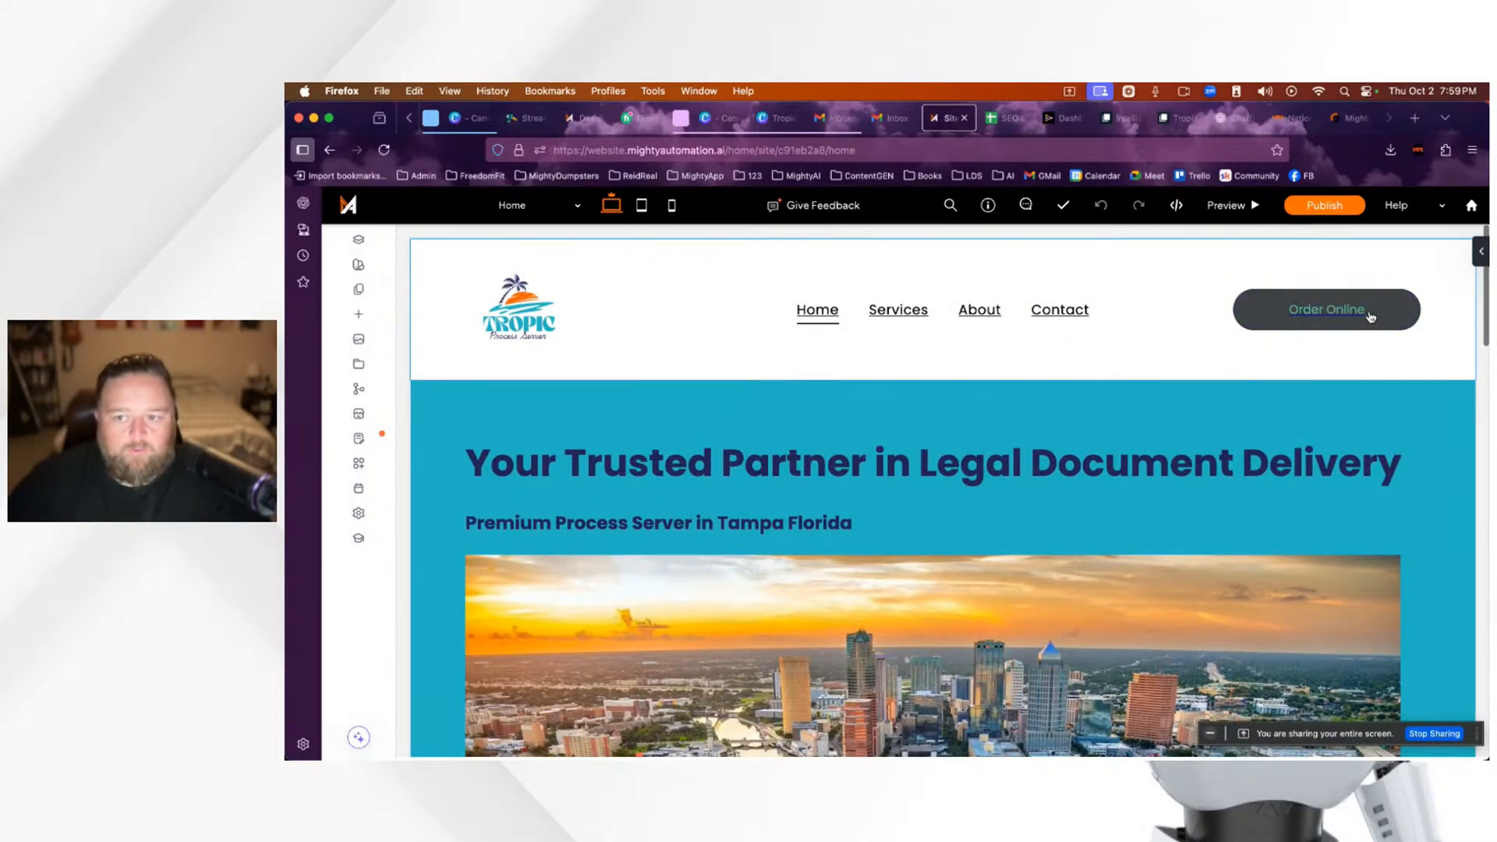
Step: Reload the Formstack order form and choose the $47.95 mailed affidavit option
{"action": "left_click", "coordinate": [1176, 121]}
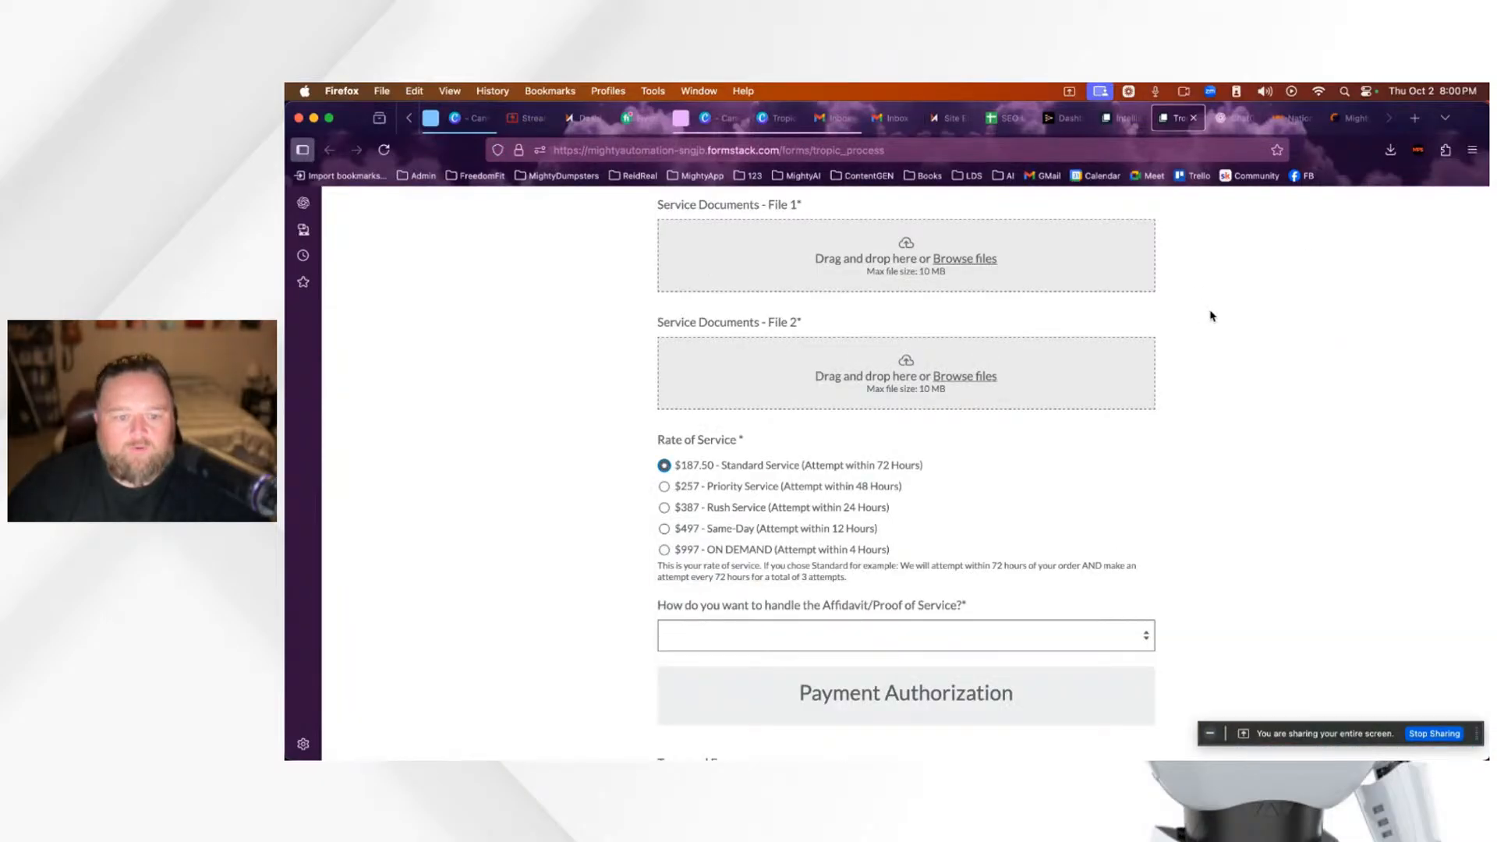
{"action": "left_click", "coordinate": [384, 150]}
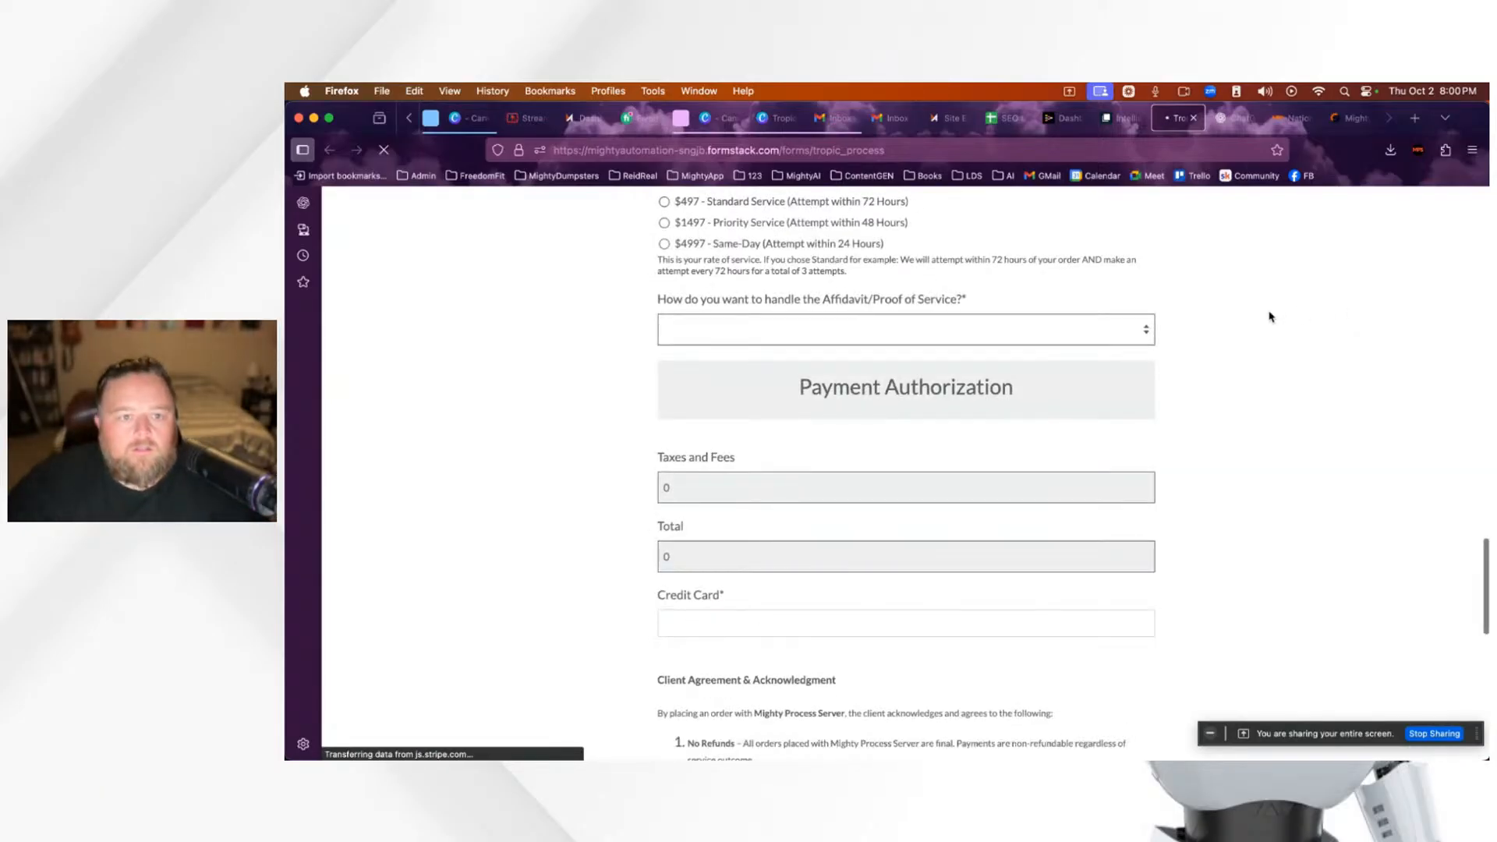
{"action": "scroll", "coordinate": [1270, 317], "scroll_direction": "up", "scroll_amount": 1}
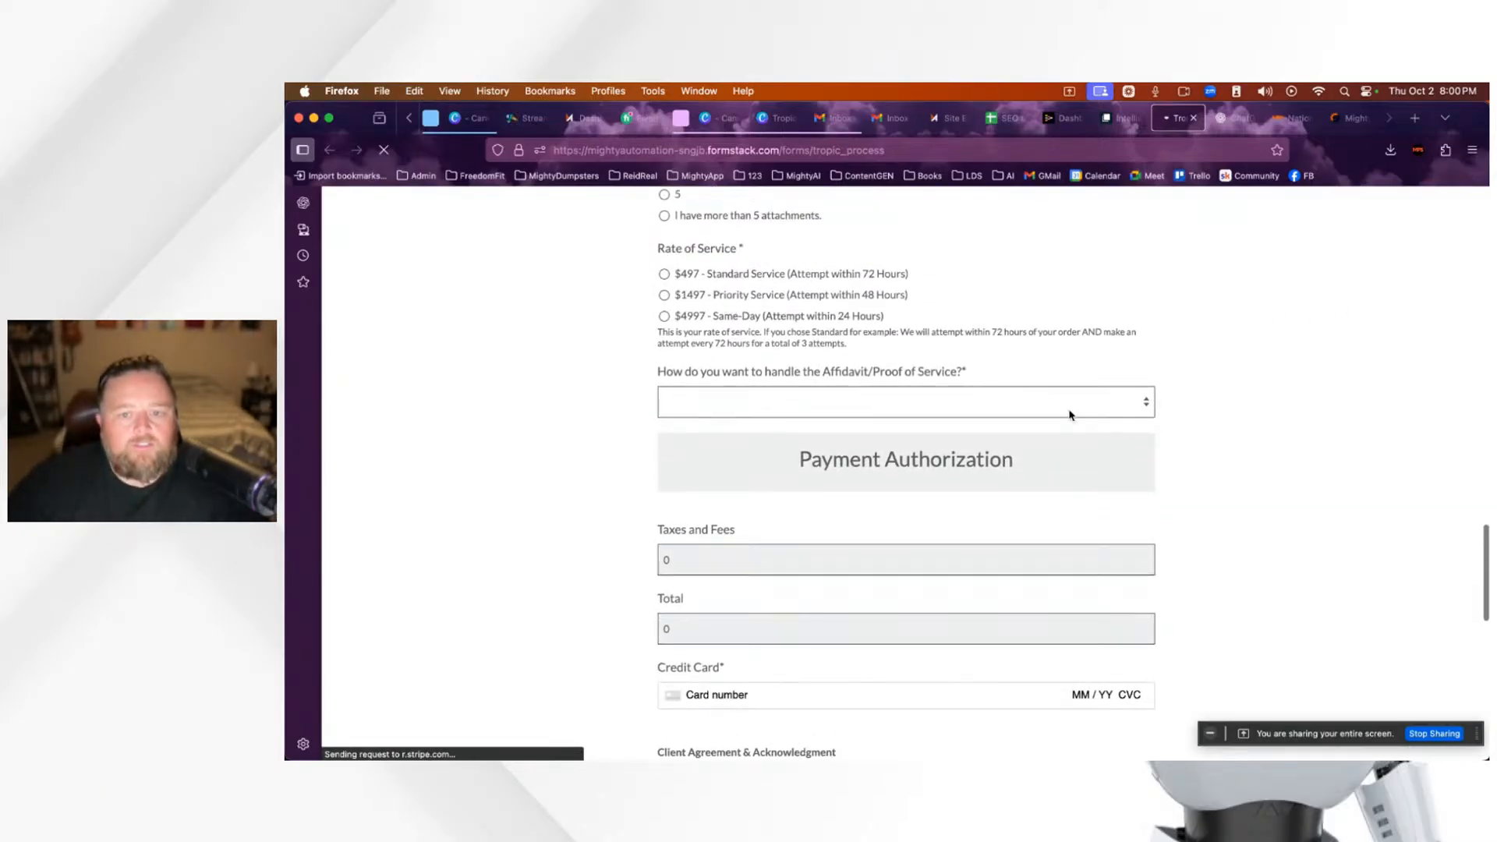
{"action": "left_click", "coordinate": [752, 399]}
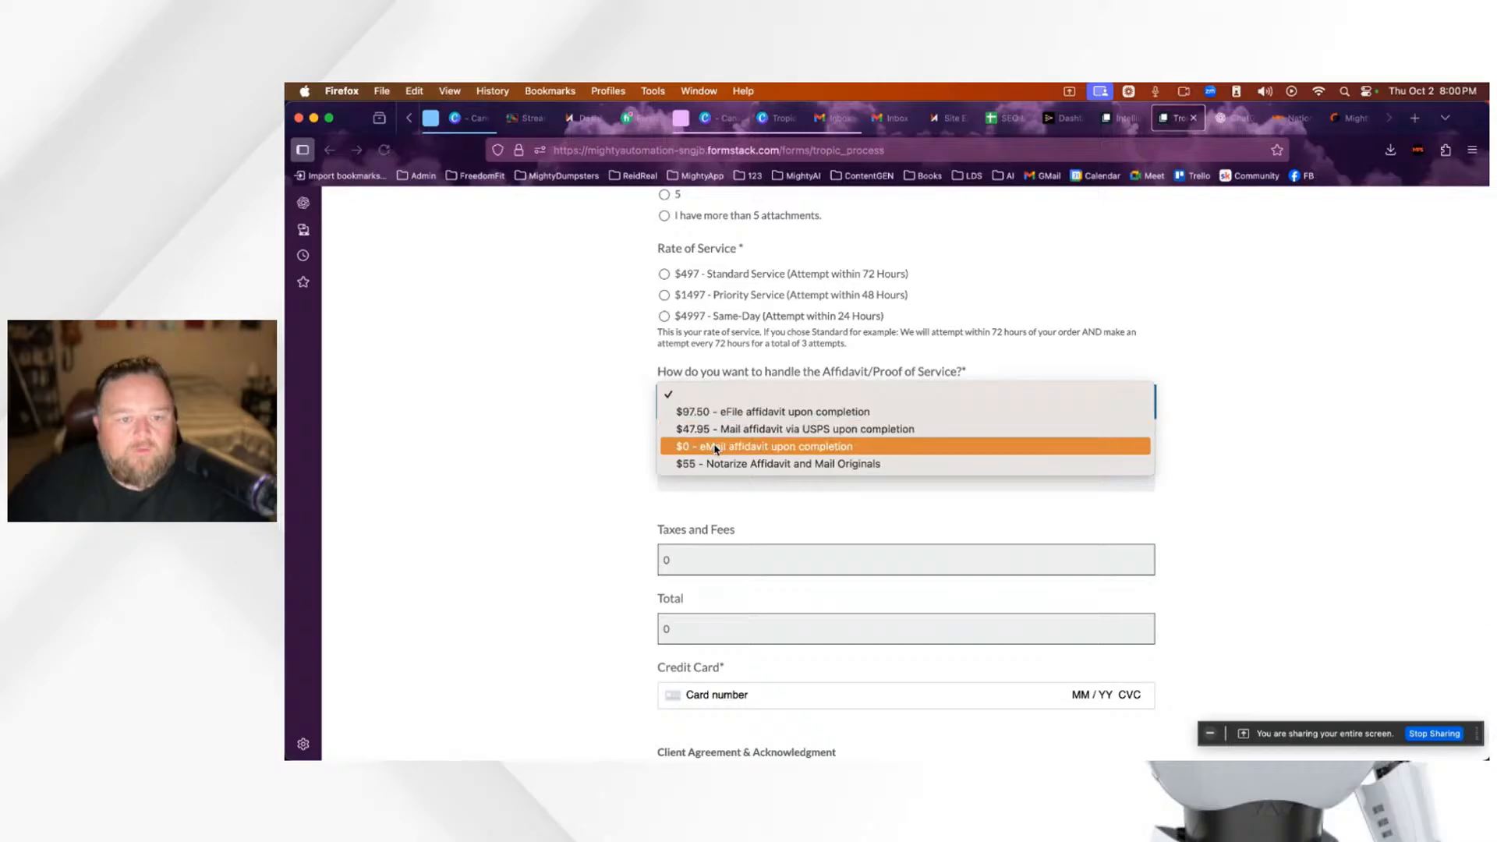
{"action": "left_click", "coordinate": [716, 436]}
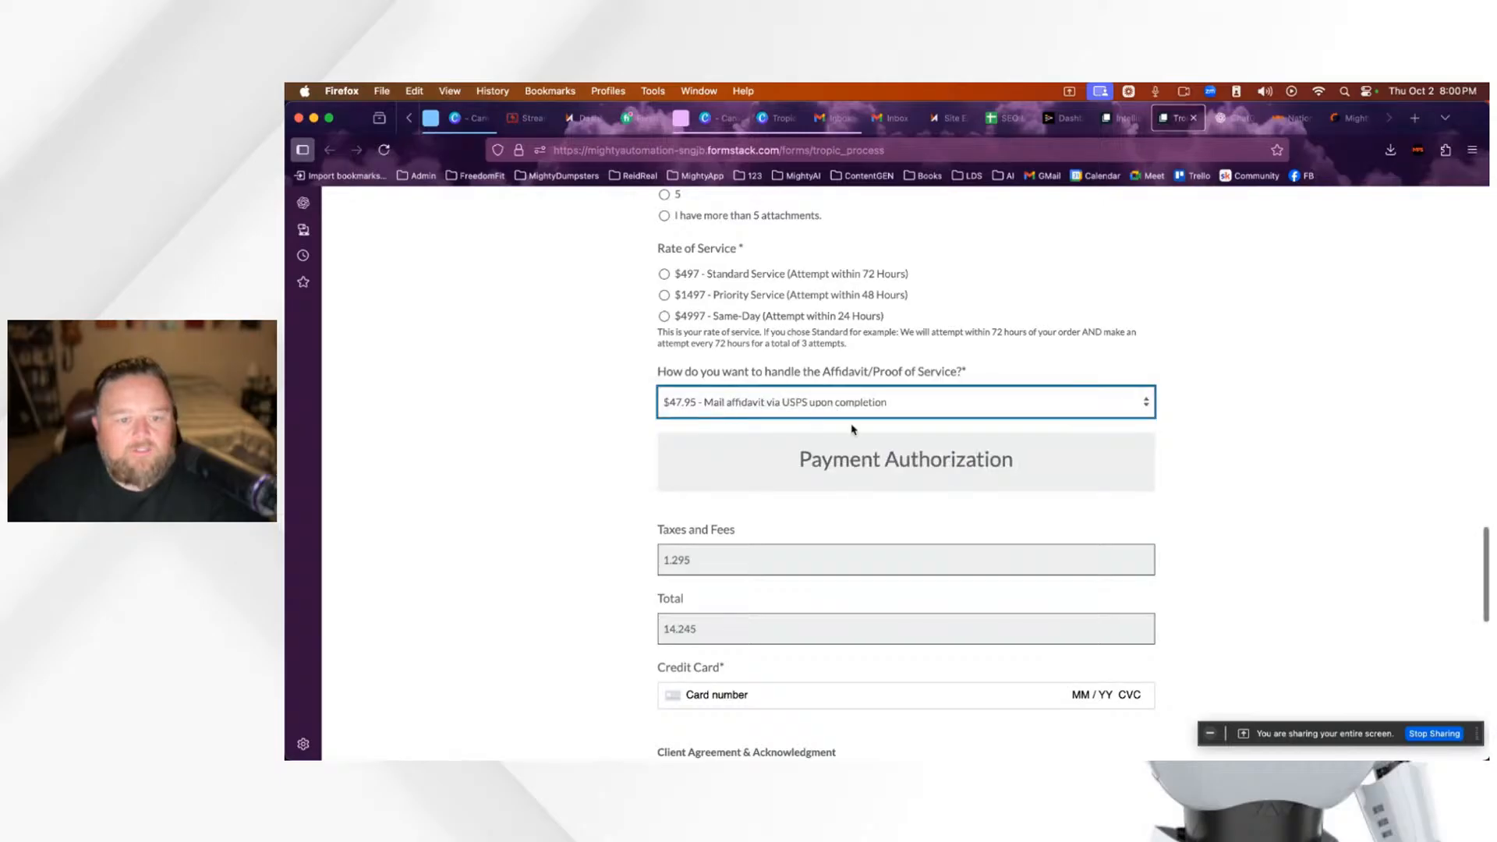
Step: Compare the $497 Standard, $1497 Priority and $4997 Same-Day rates, checking the 500.995 Taxes and Fees
{"action": "scroll", "coordinate": [850, 425], "scroll_direction": "up", "scroll_amount": 2}
{"action": "left_click", "coordinate": [663, 386]}
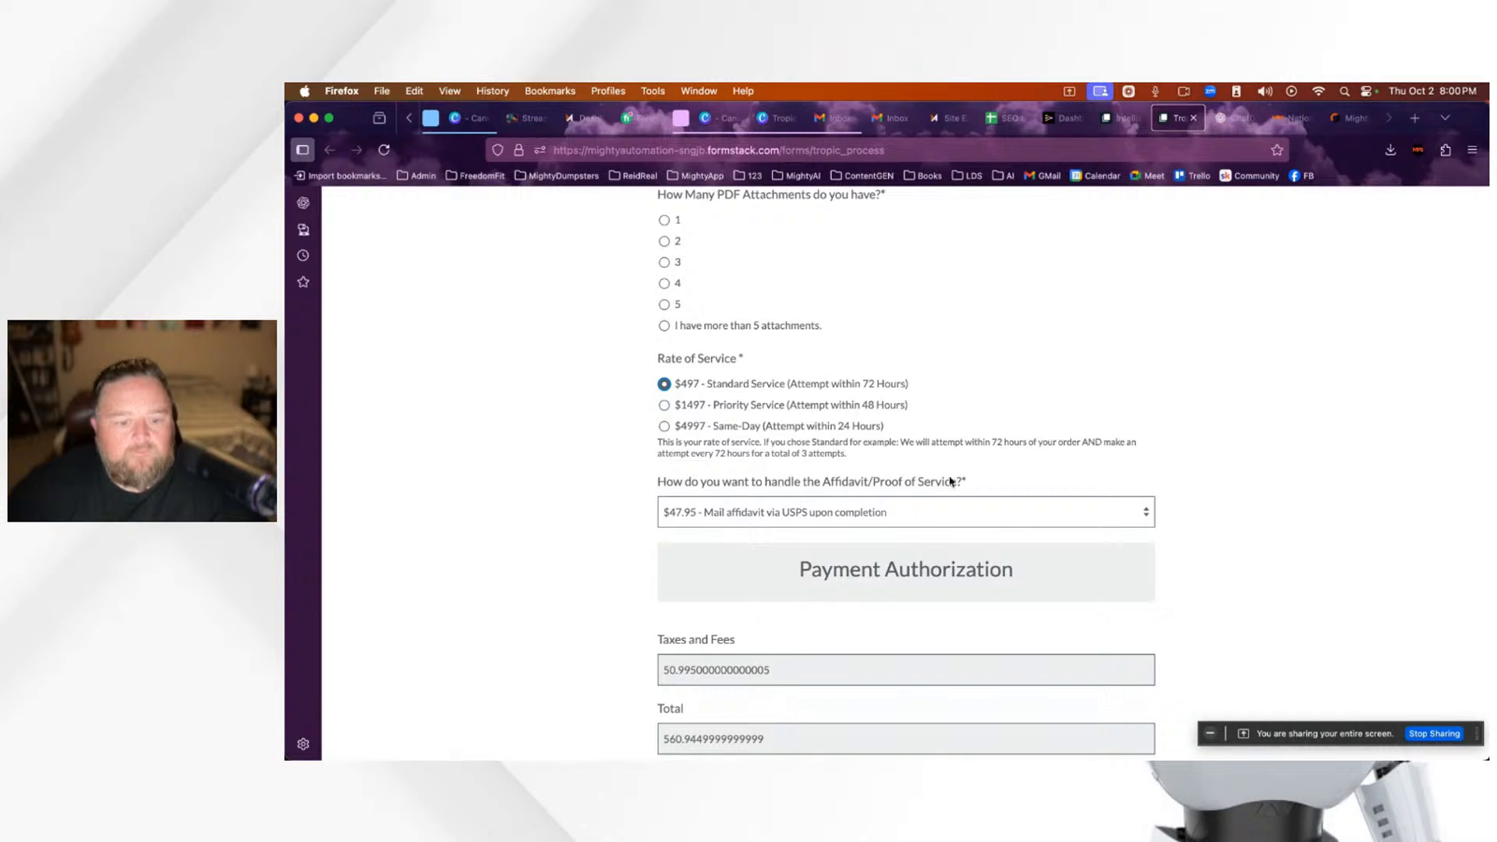
{"action": "scroll", "coordinate": [833, 655], "scroll_direction": "down", "scroll_amount": 2}
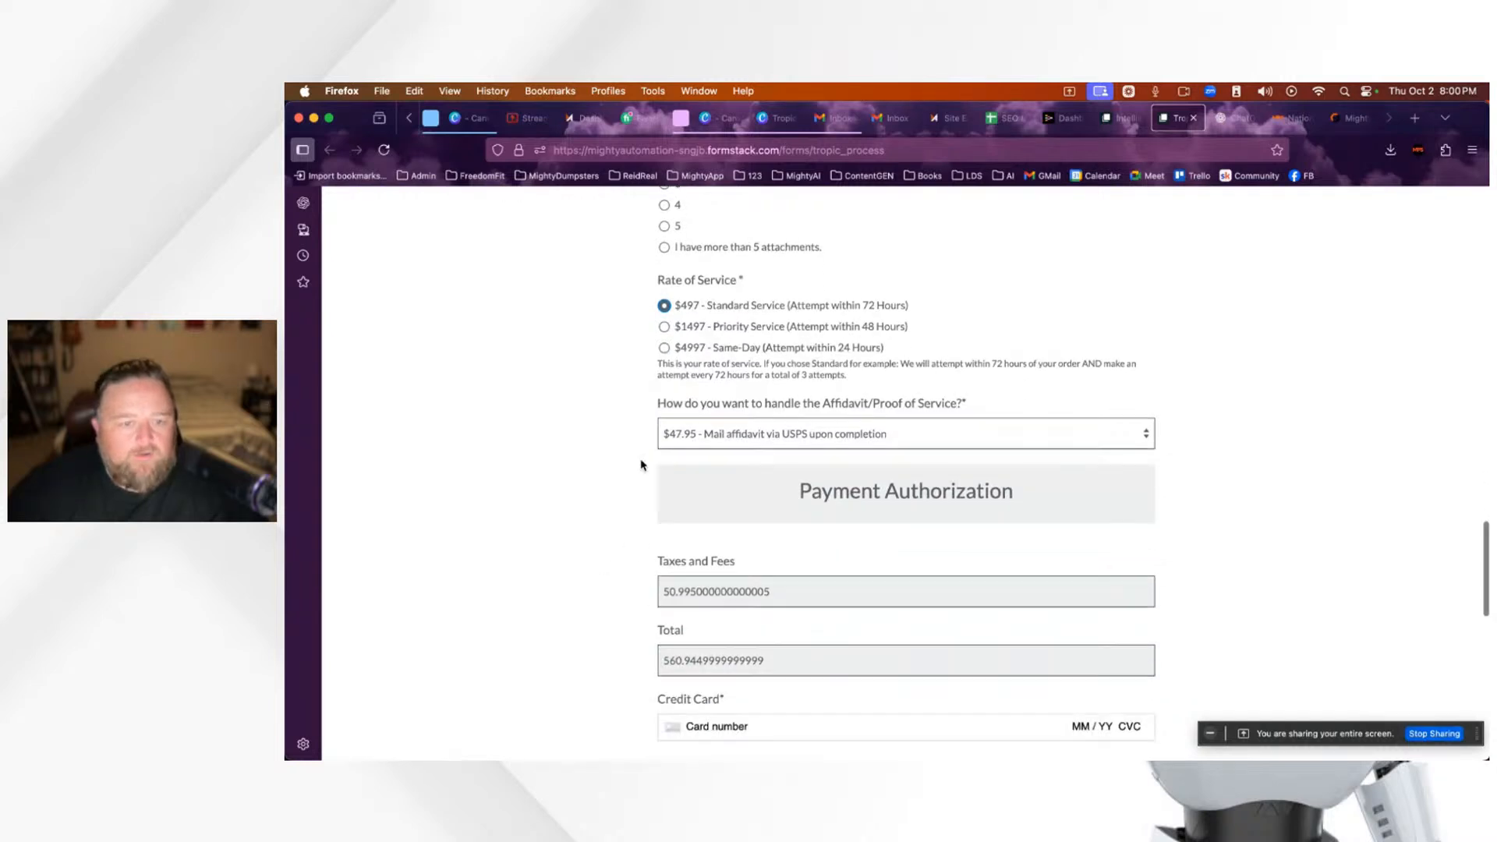
{"action": "left_click", "coordinate": [664, 326]}
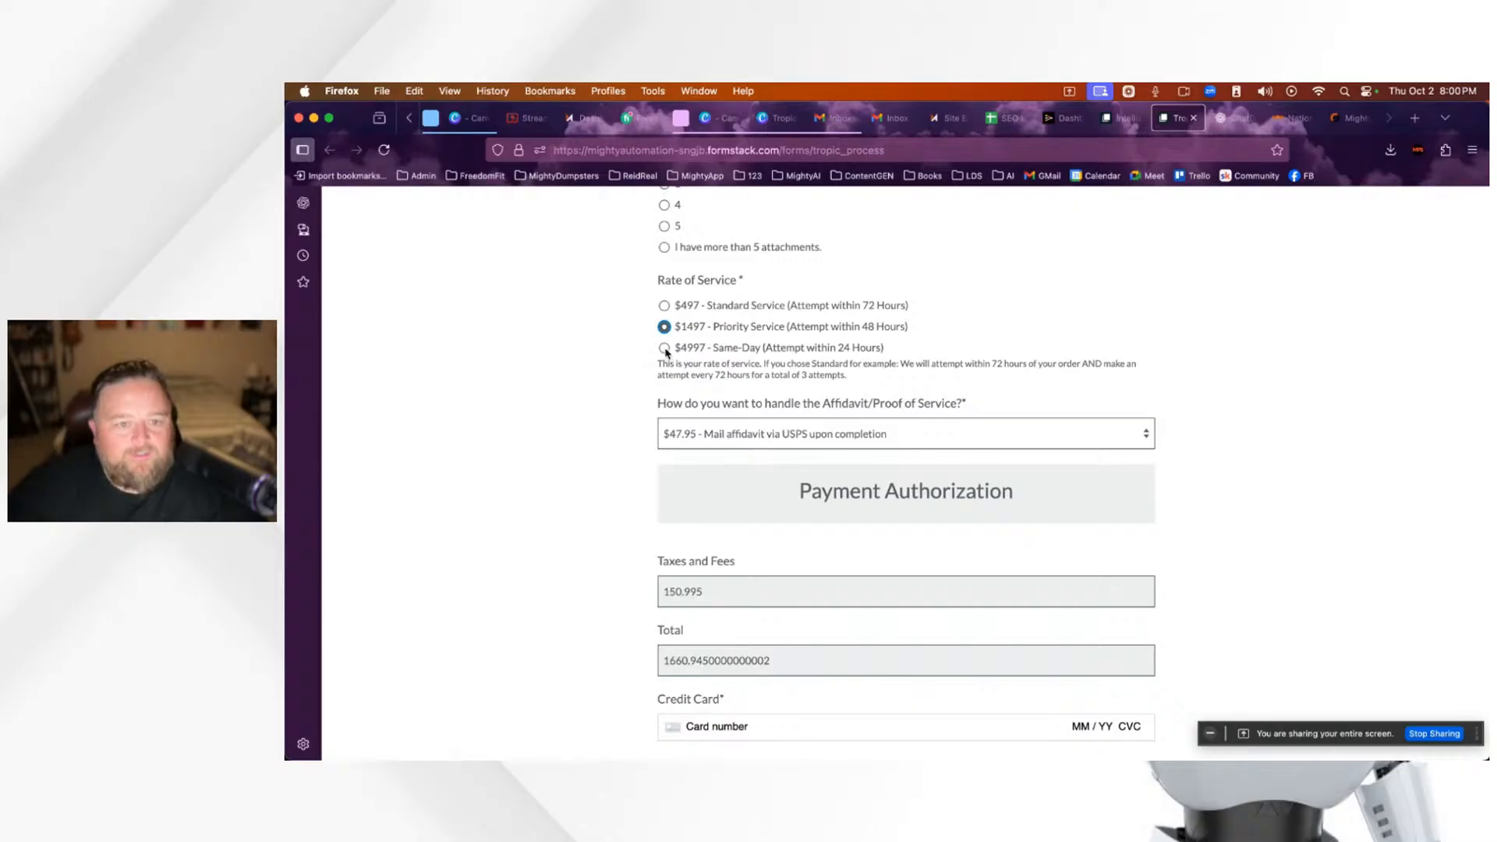
{"action": "left_click", "coordinate": [665, 348]}
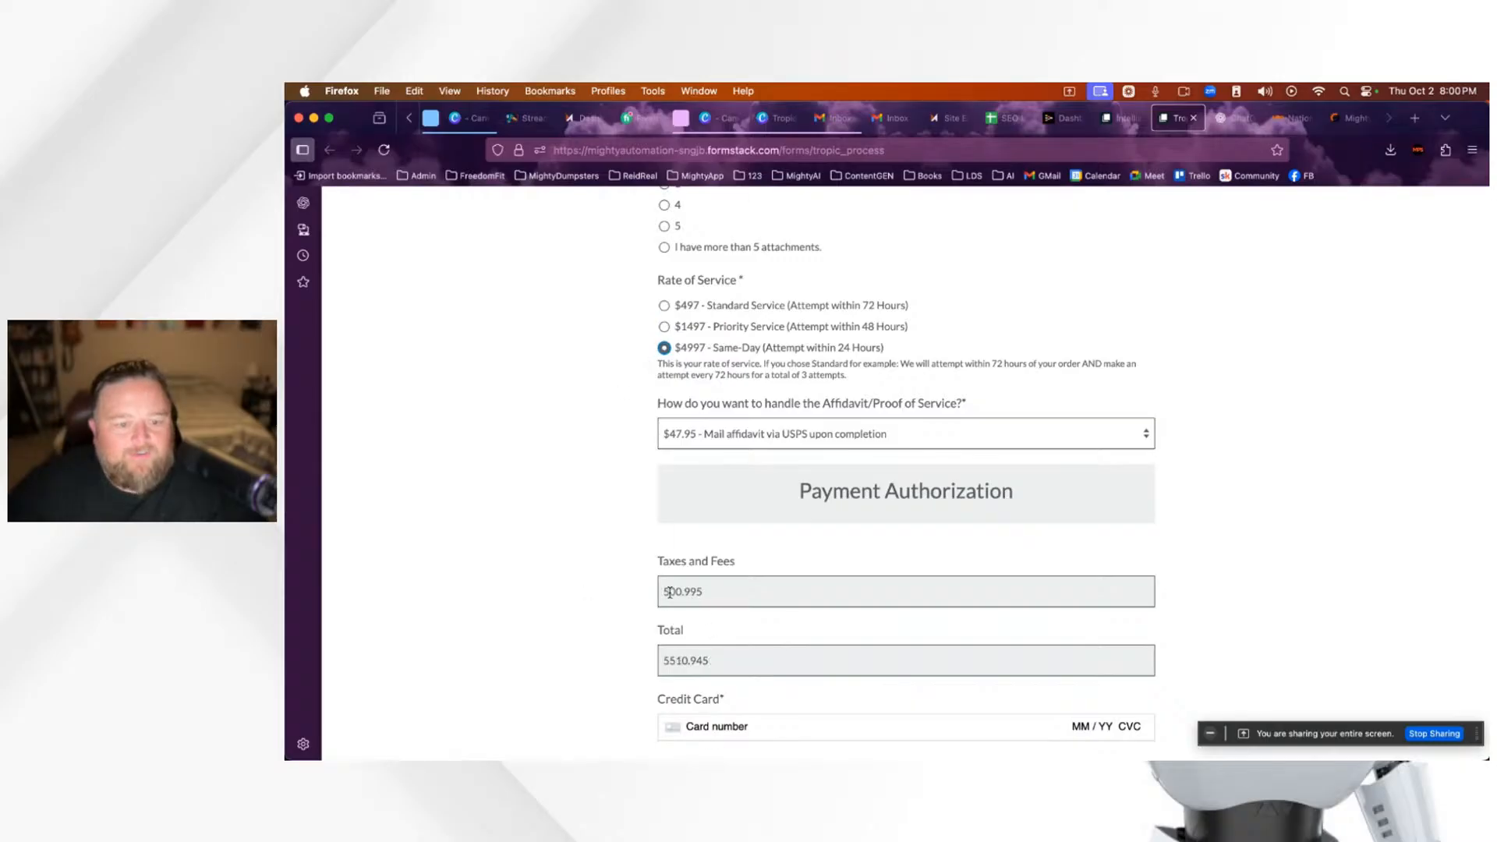
{"action": "left_click_drag", "start_coordinate": [709, 591], "coordinate": [654, 591]}
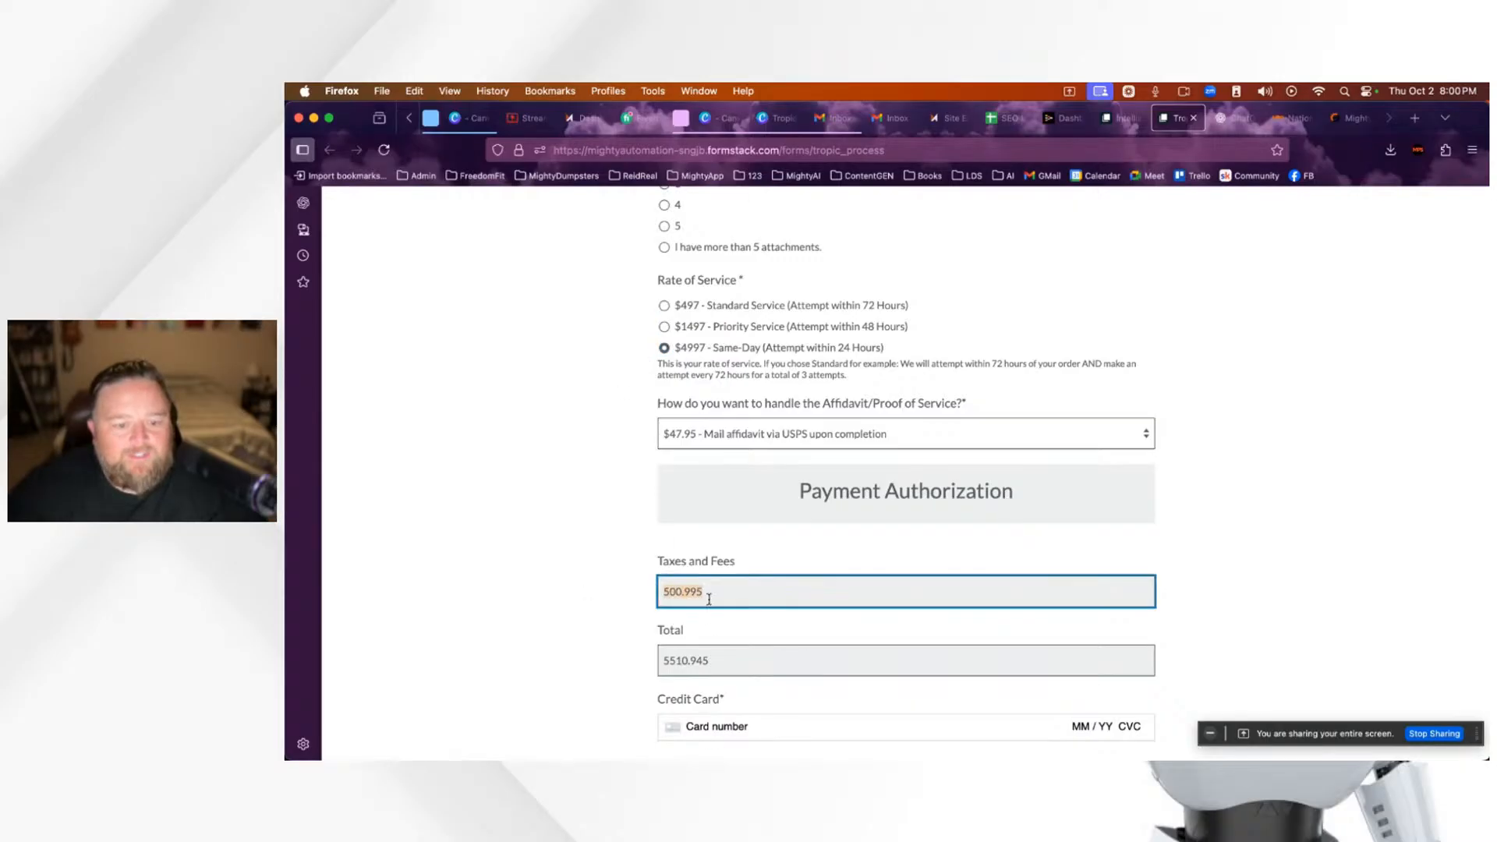
{"action": "left_click", "coordinate": [622, 597]}
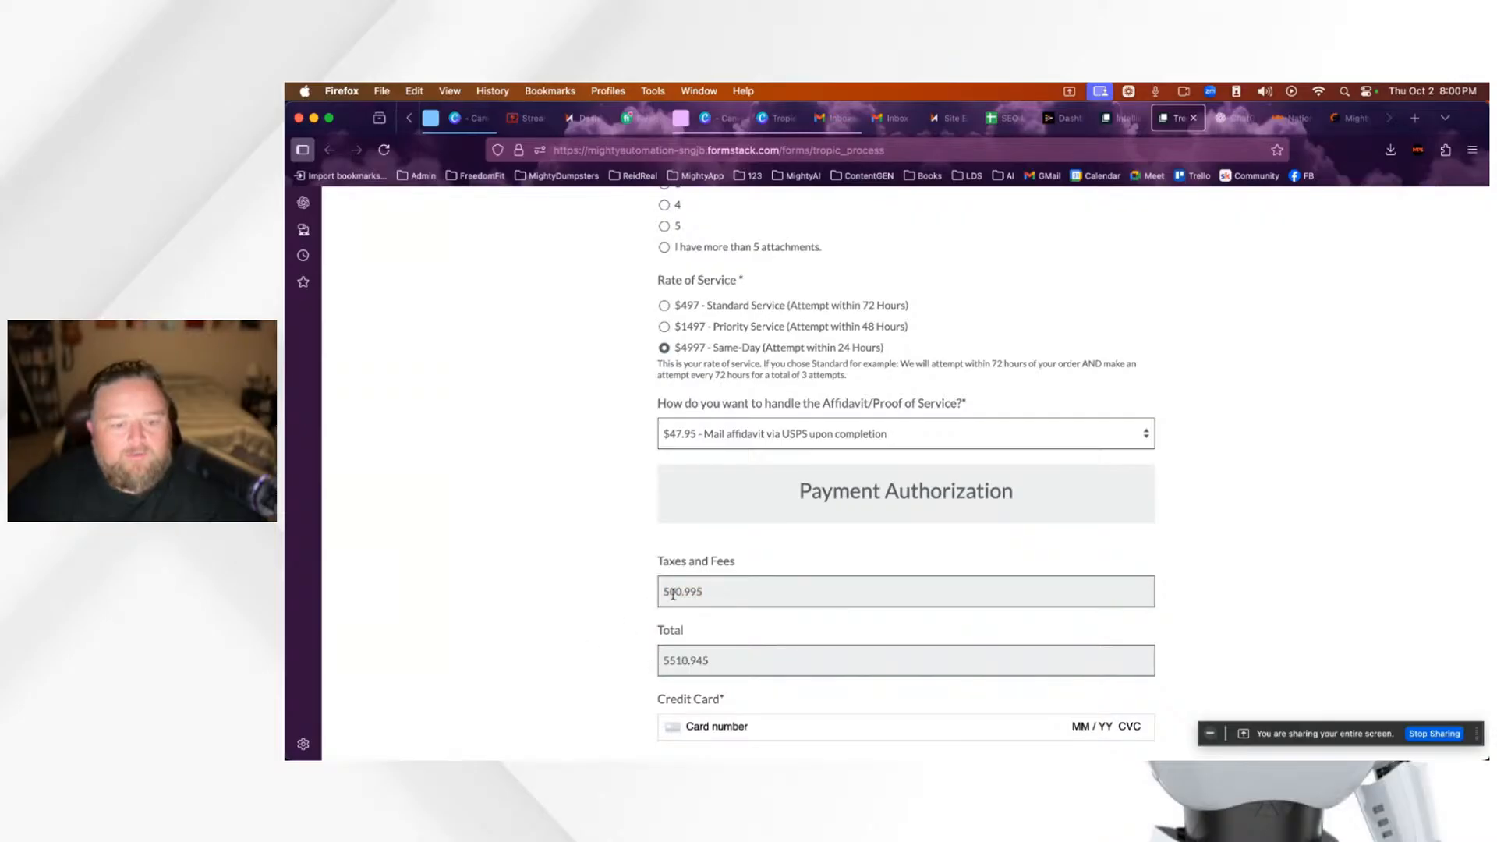
Step: Go back to $497 Standard Service and set PDF attachments to 2
{"action": "scroll", "coordinate": [611, 604], "scroll_direction": "up", "scroll_amount": 3}
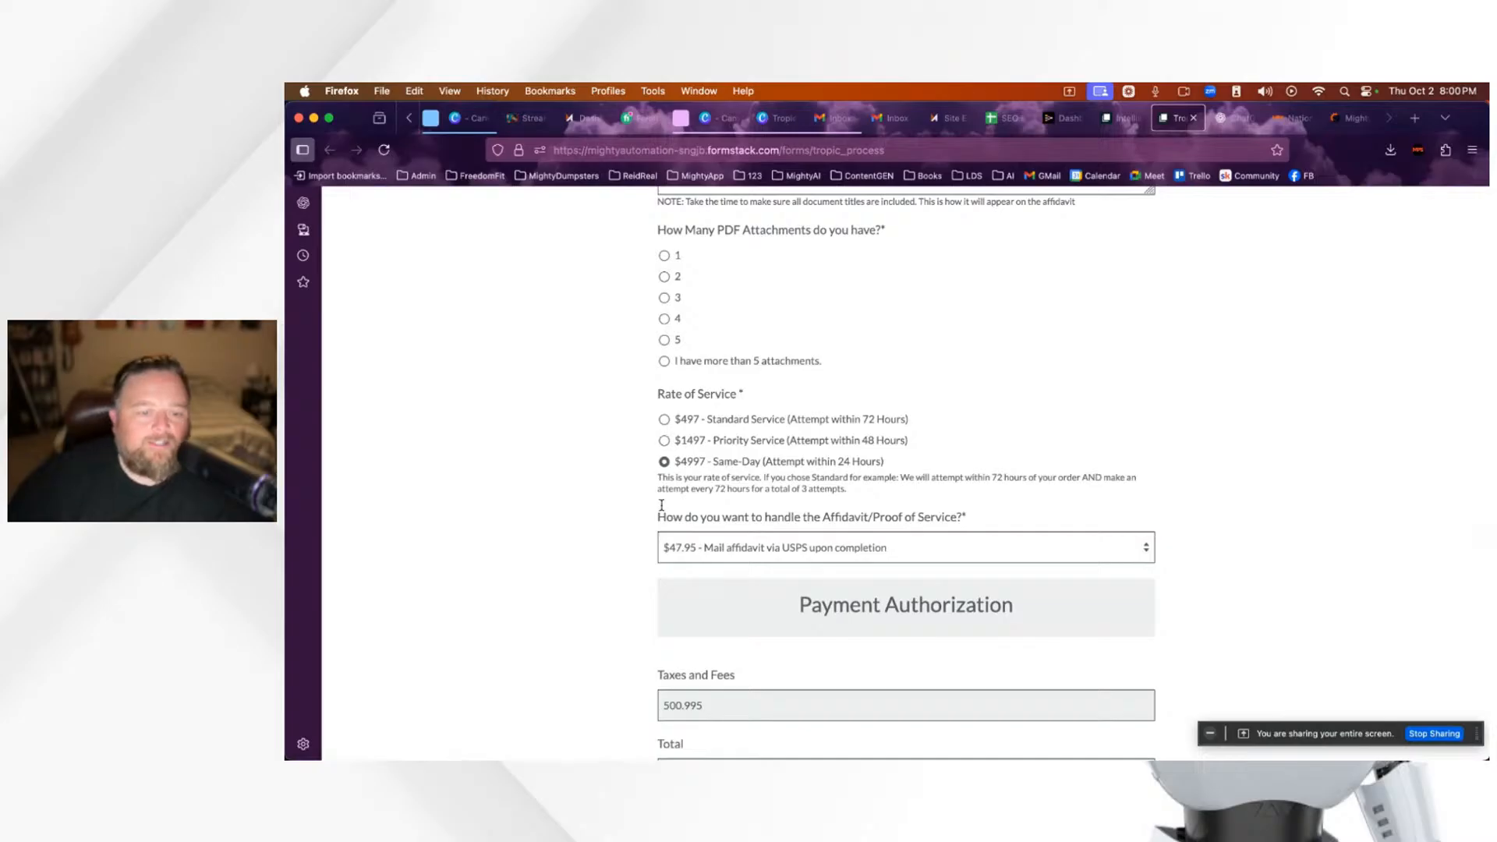
{"action": "scroll", "coordinate": [575, 535], "scroll_direction": "down", "scroll_amount": 2}
{"action": "scroll", "coordinate": [574, 535], "scroll_direction": "down", "scroll_amount": 2}
{"action": "scroll", "coordinate": [575, 536], "scroll_direction": "up", "scroll_amount": 3}
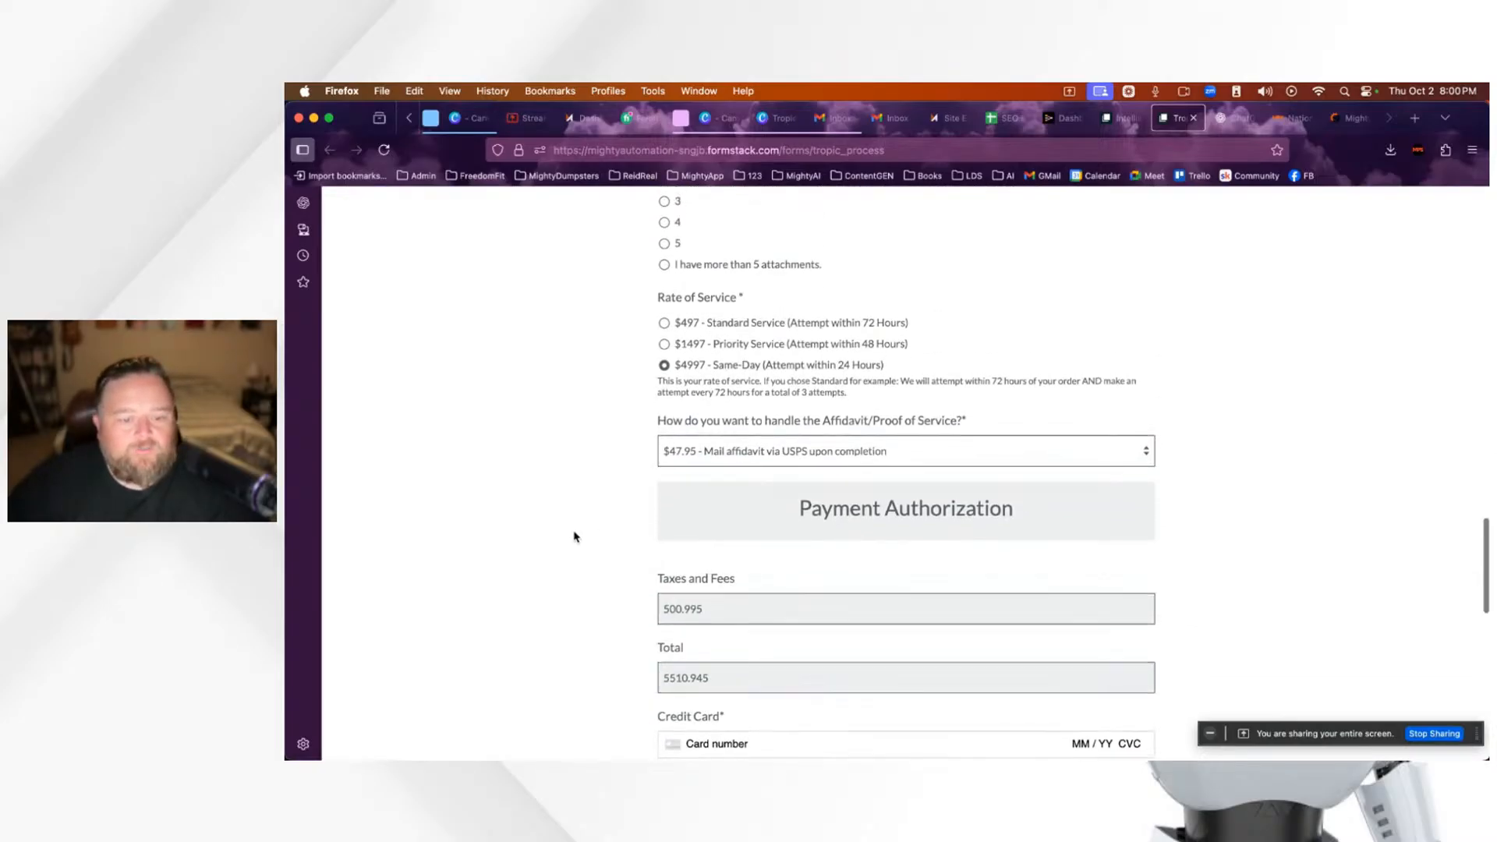
{"action": "scroll", "coordinate": [575, 537], "scroll_direction": "down", "scroll_amount": 1}
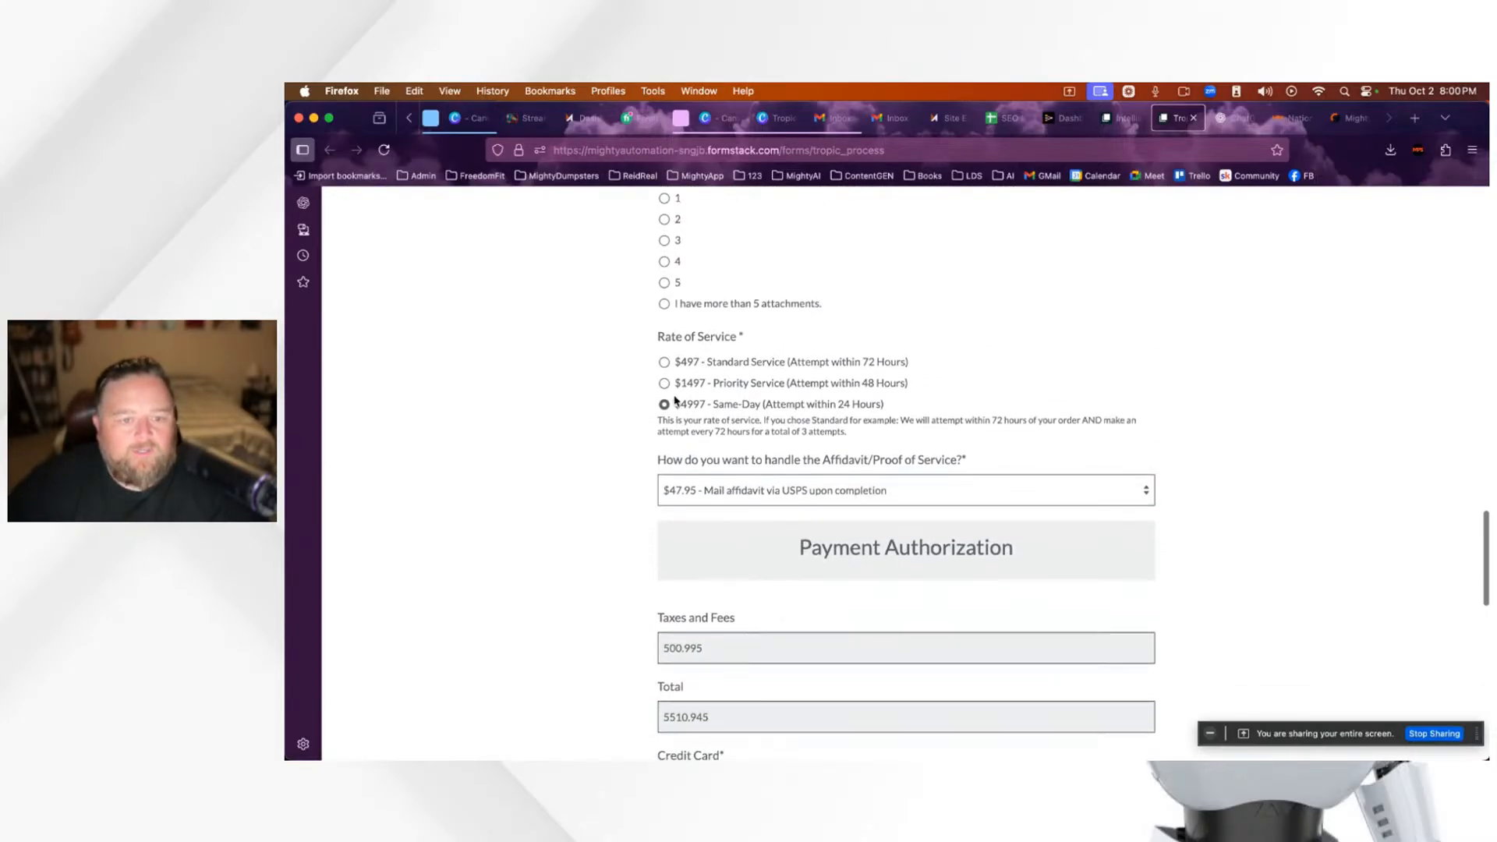
{"action": "left_click", "coordinate": [664, 354]}
{"action": "scroll", "coordinate": [602, 492], "scroll_direction": "down", "scroll_amount": 2}
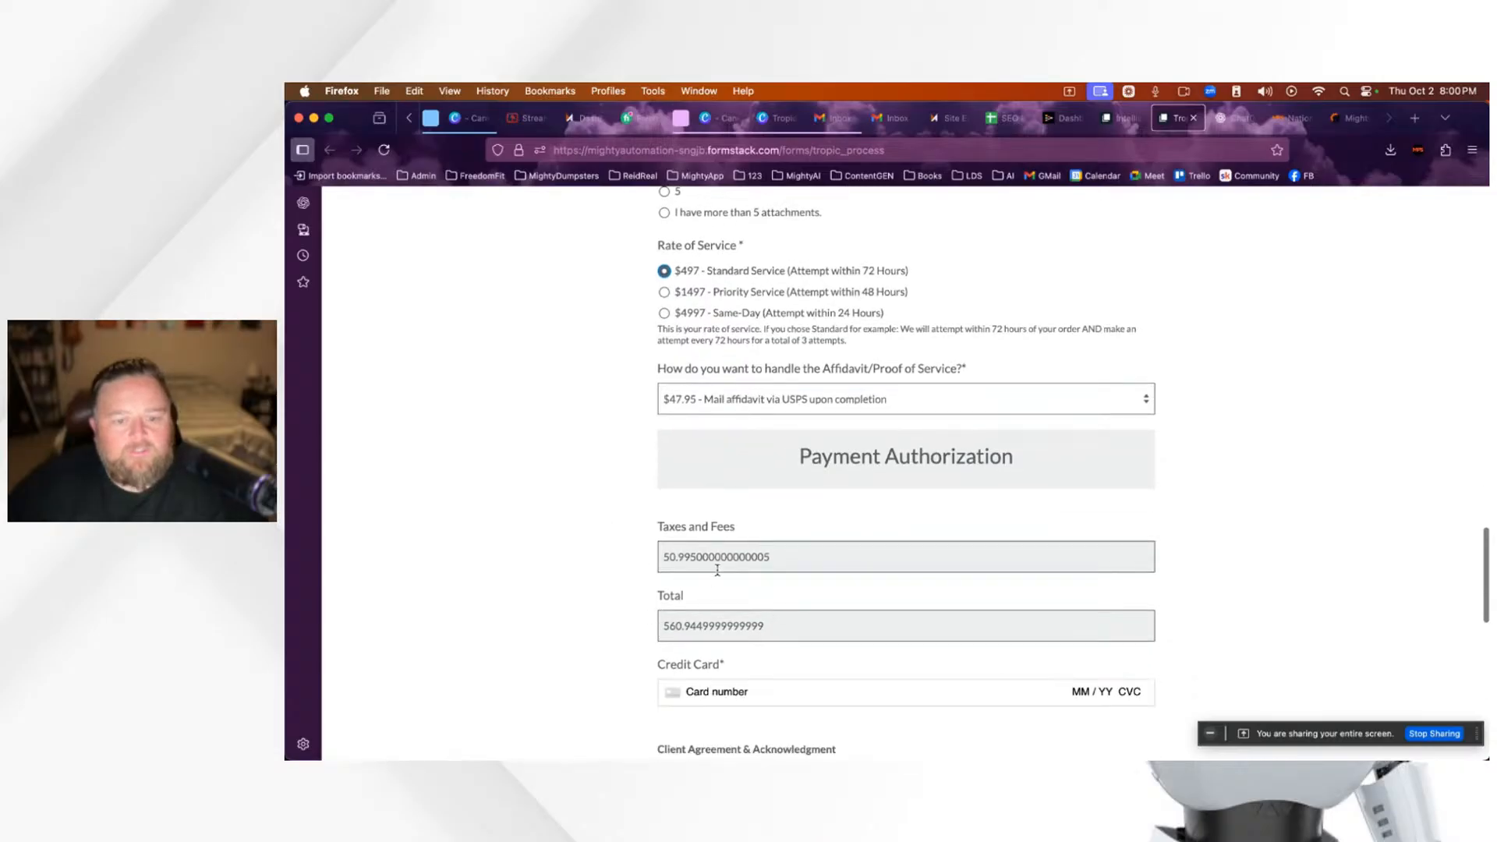
{"action": "scroll", "coordinate": [711, 570], "scroll_direction": "up", "scroll_amount": 2}
{"action": "scroll", "coordinate": [714, 611], "scroll_direction": "up", "scroll_amount": 4}
{"action": "scroll", "coordinate": [714, 611], "scroll_direction": "up", "scroll_amount": 4}
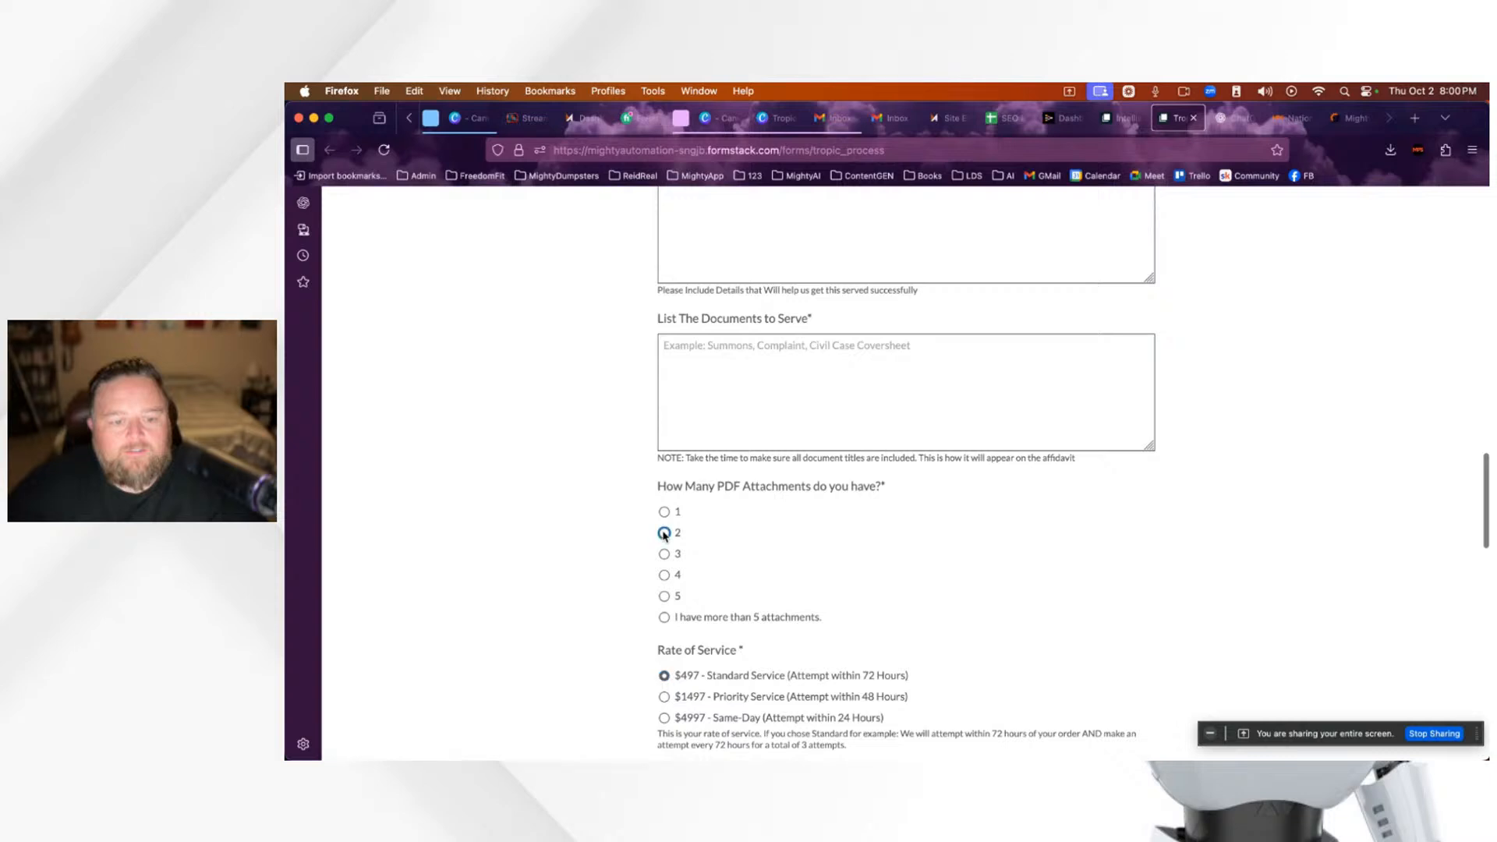
{"action": "left_click", "coordinate": [664, 533]}
Step: Review the recalculated order totals, then return to the Tropic site editor
{"action": "scroll", "coordinate": [847, 567], "scroll_direction": "up", "scroll_amount": 15}
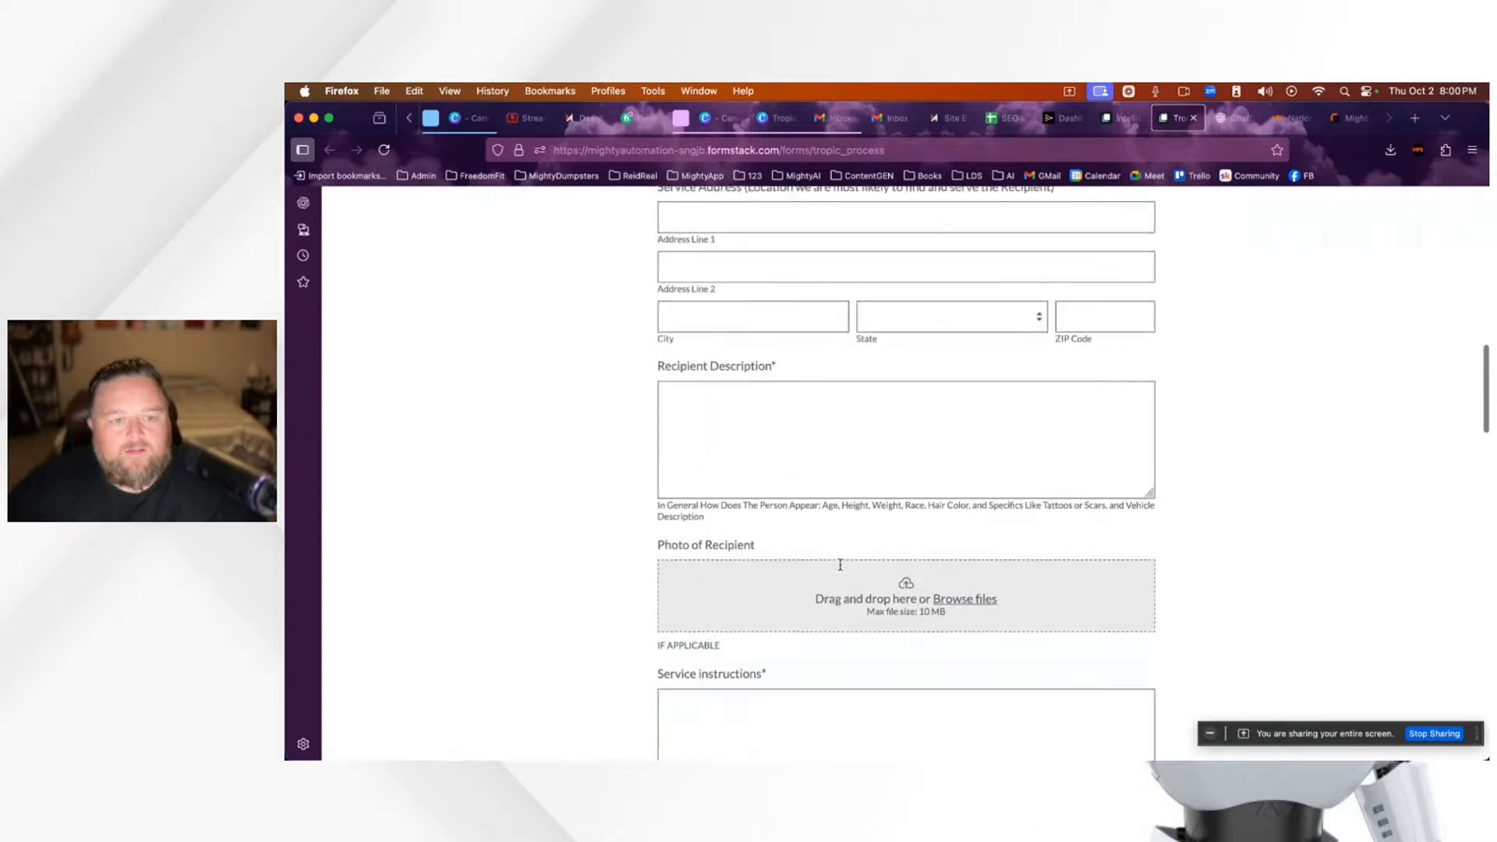
{"action": "scroll", "coordinate": [841, 565], "scroll_direction": "up", "scroll_amount": 18}
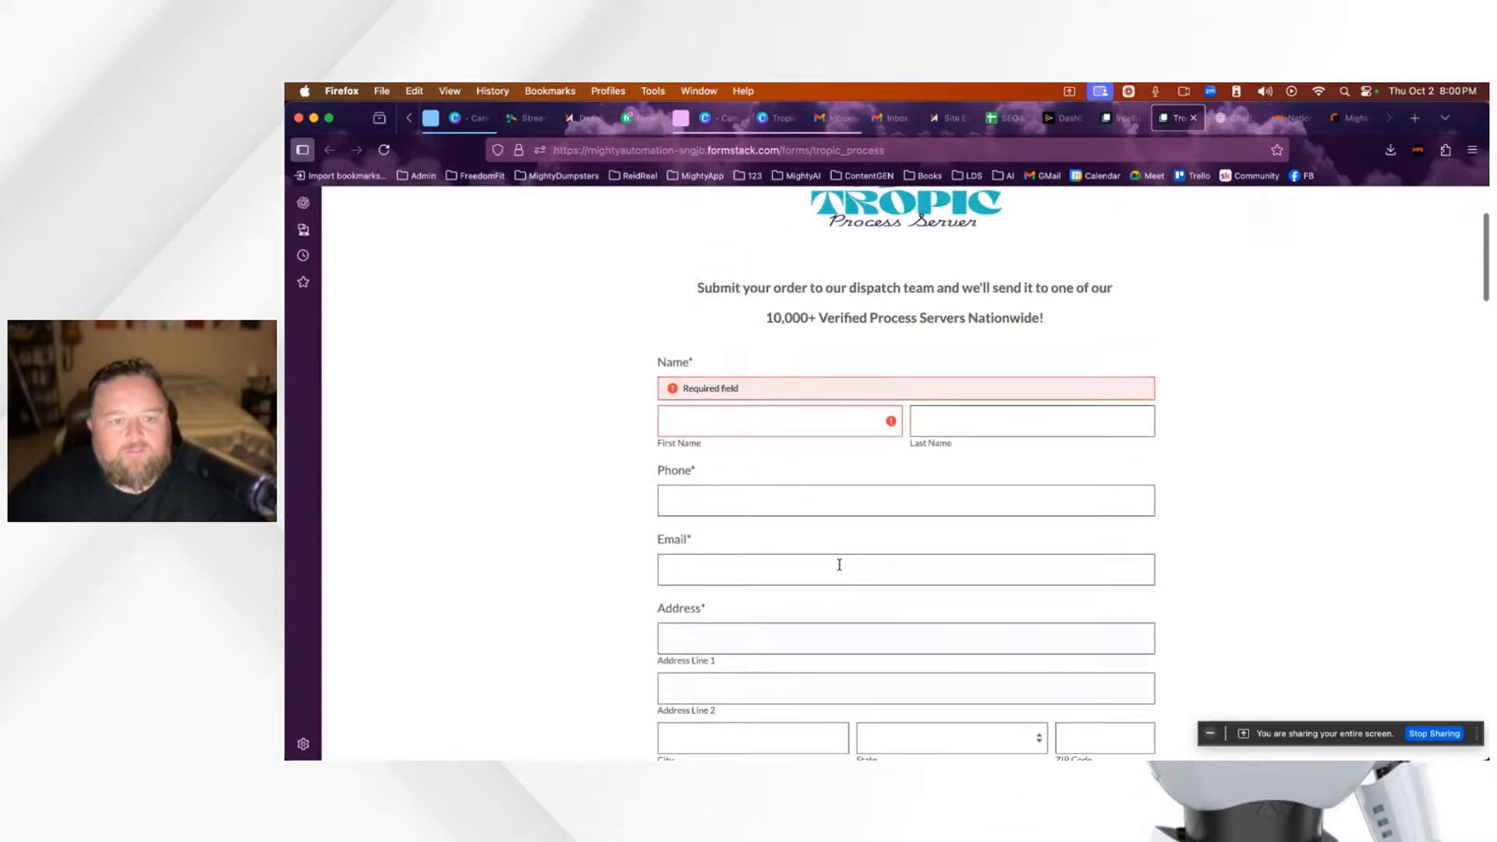
{"action": "scroll", "coordinate": [840, 564], "scroll_direction": "up", "scroll_amount": 3}
{"action": "scroll", "coordinate": [874, 552], "scroll_direction": "down", "scroll_amount": 14}
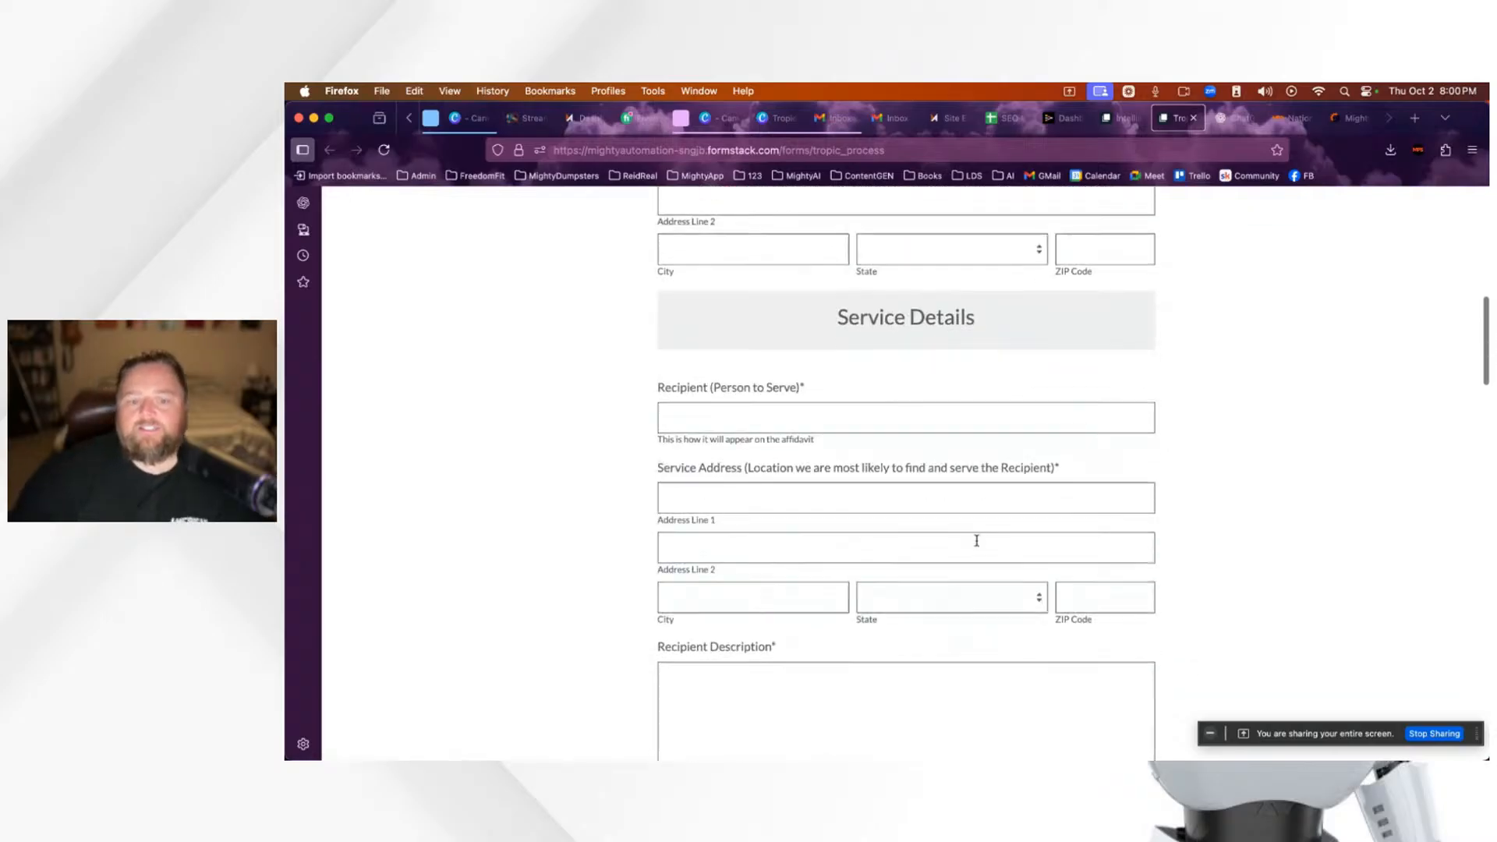
{"action": "scroll", "coordinate": [976, 540], "scroll_direction": "down", "scroll_amount": 20}
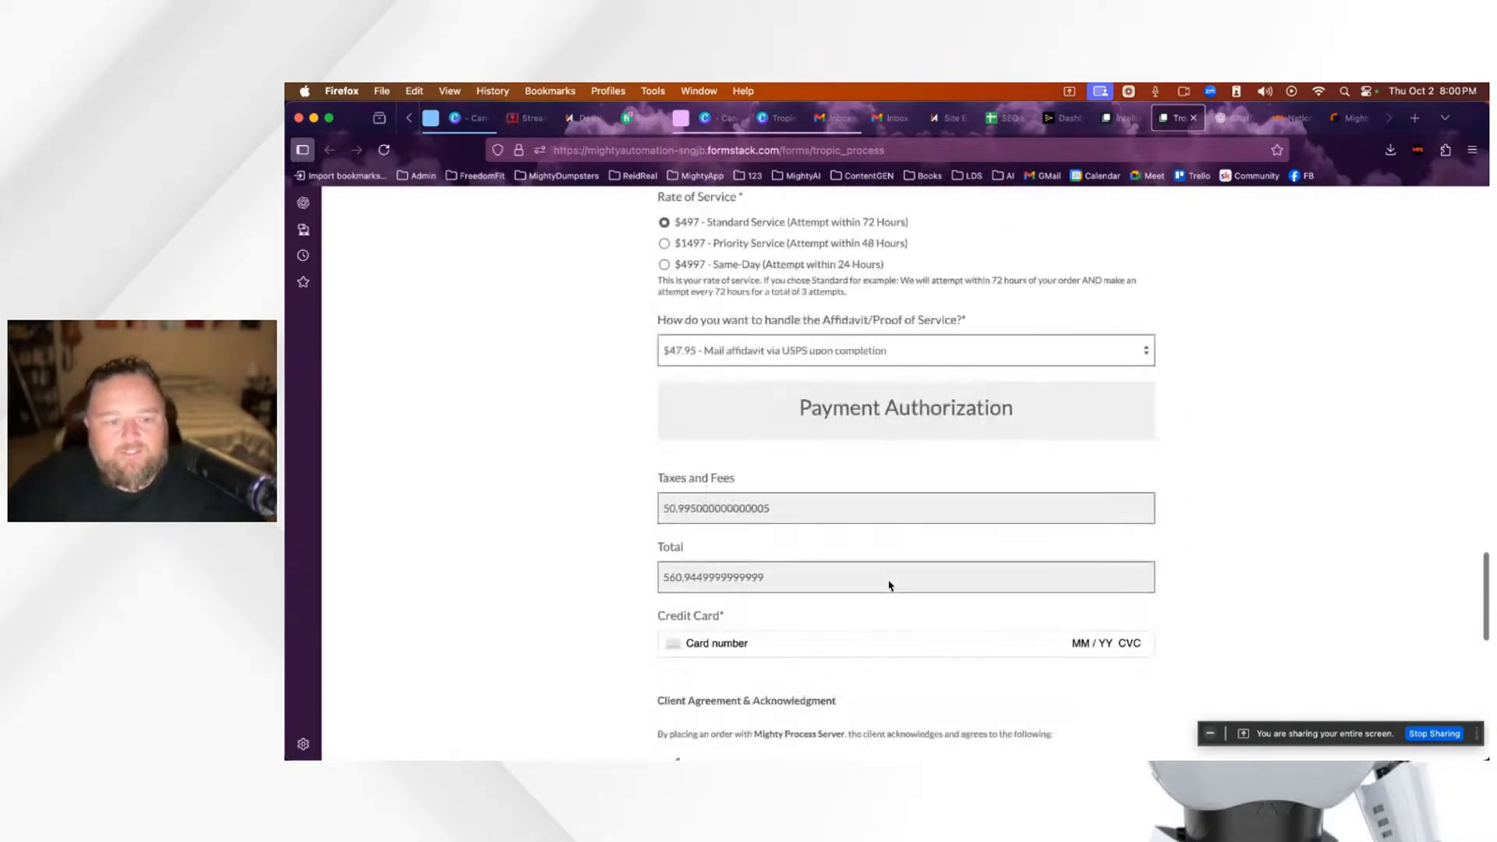
{"action": "scroll", "coordinate": [889, 586], "scroll_direction": "down", "scroll_amount": 6}
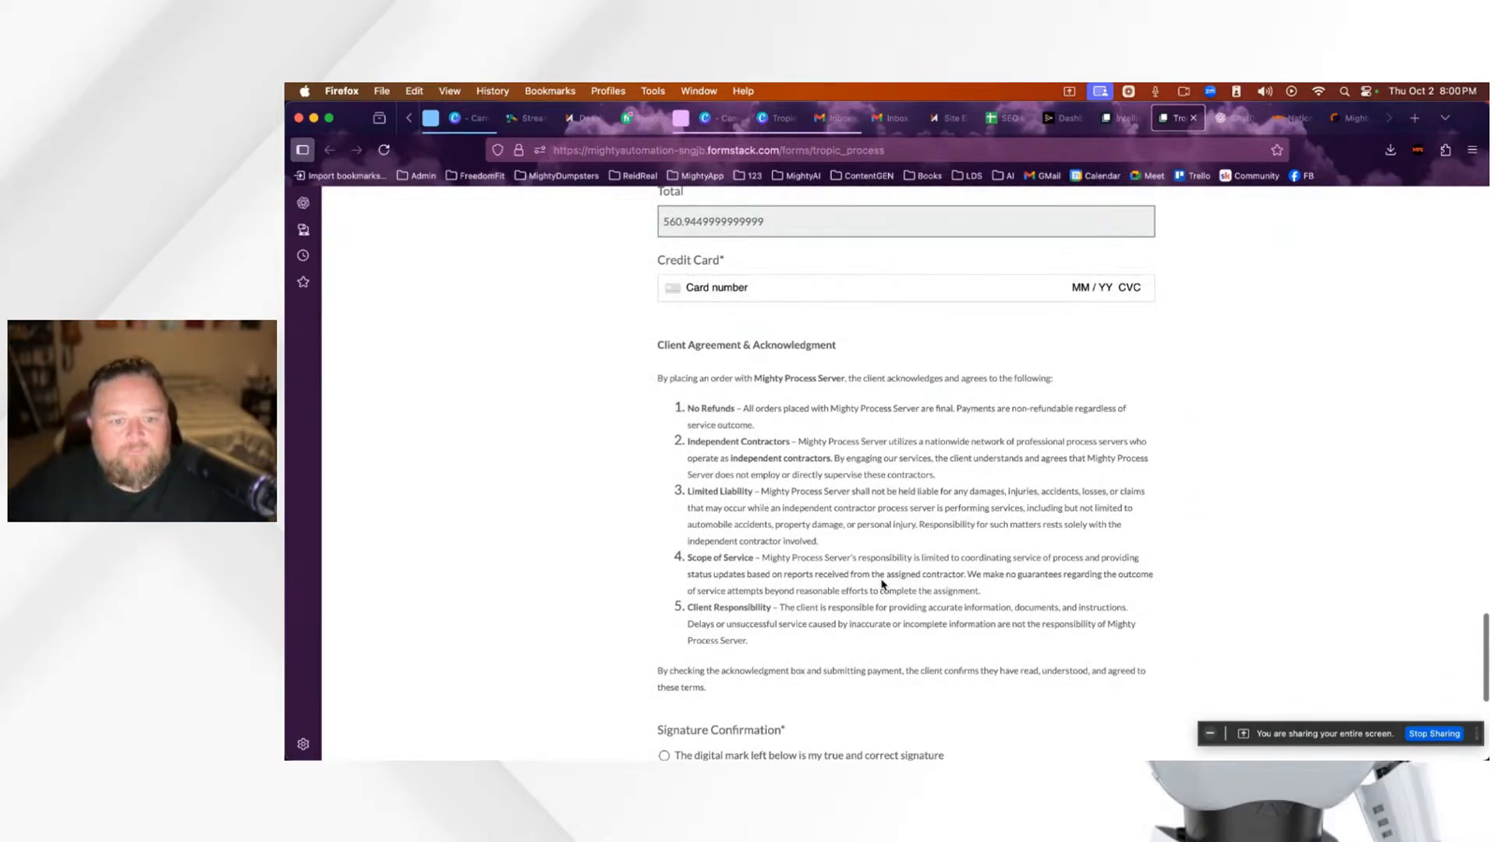
{"action": "scroll", "coordinate": [882, 583], "scroll_direction": "down", "scroll_amount": 2}
{"action": "scroll", "coordinate": [882, 581], "scroll_direction": "up", "scroll_amount": 10}
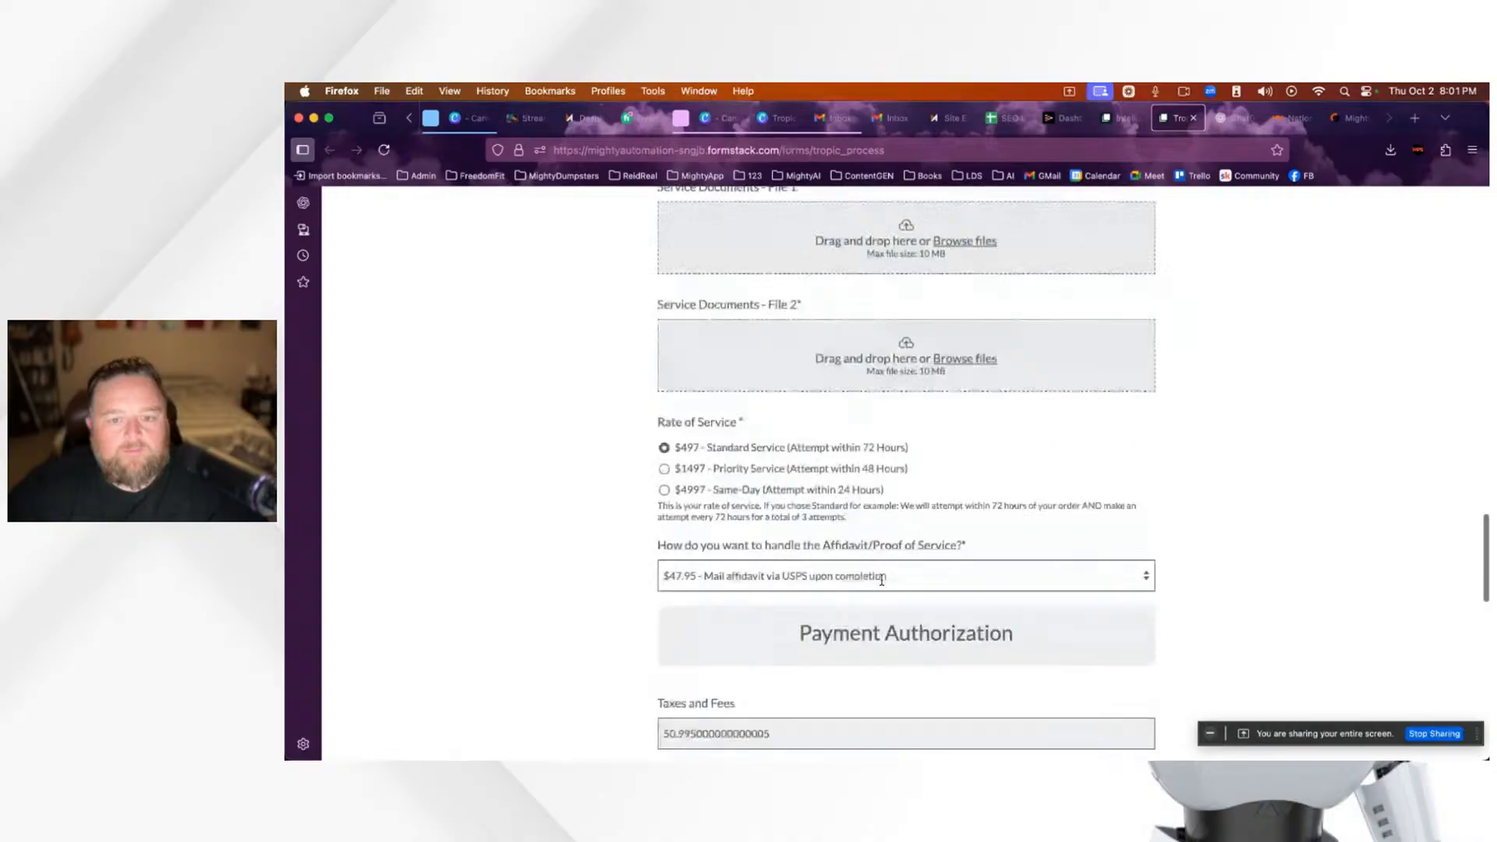
{"action": "scroll", "coordinate": [882, 581], "scroll_direction": "up", "scroll_amount": 10}
{"action": "scroll", "coordinate": [872, 528], "scroll_direction": "down", "scroll_amount": 2}
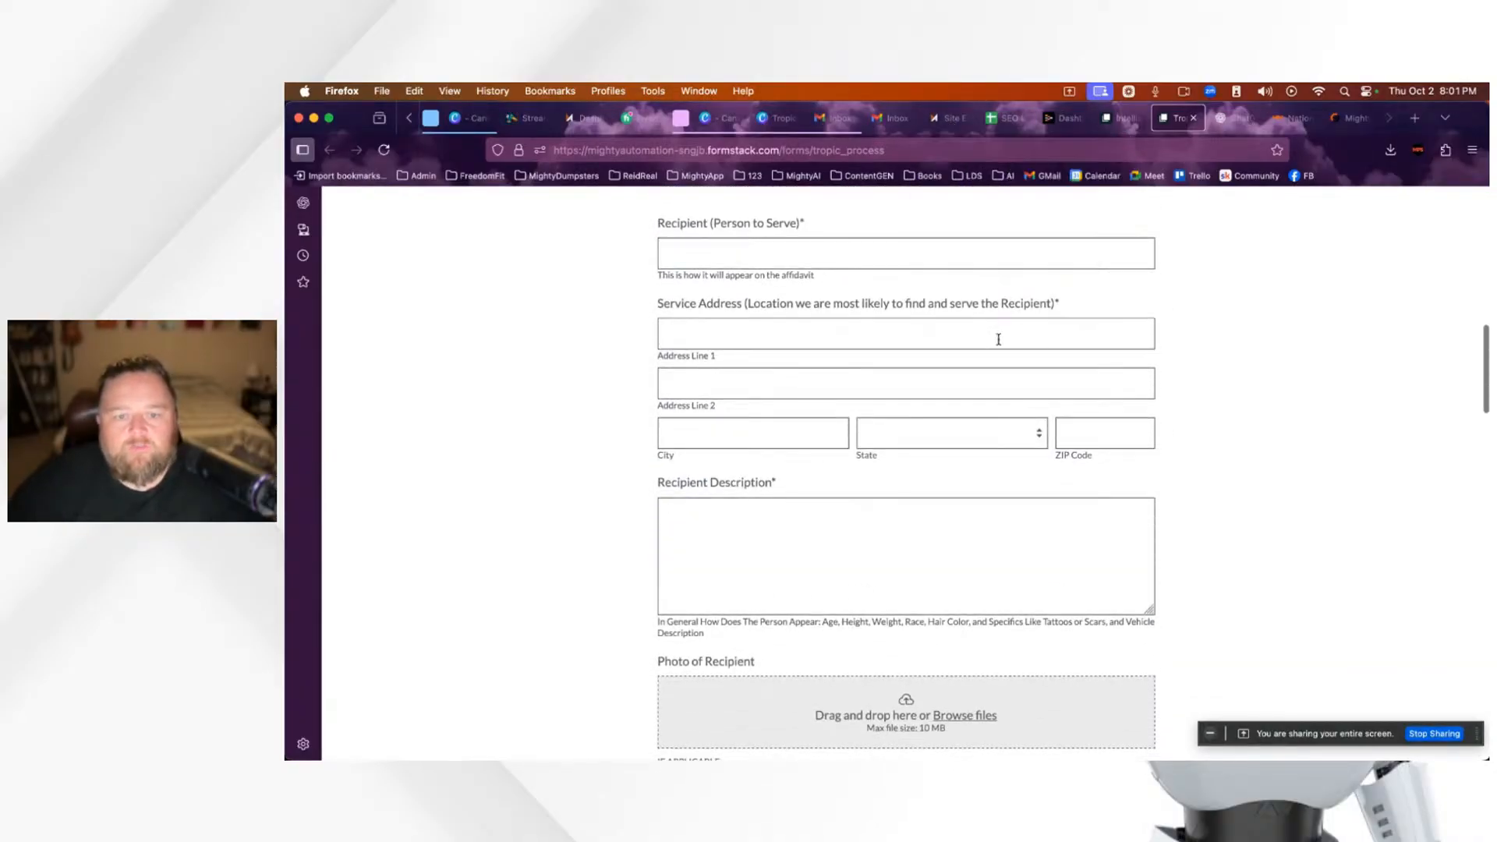
{"action": "scroll", "coordinate": [997, 341], "scroll_direction": "up", "scroll_amount": 10}
{"action": "scroll", "coordinate": [997, 341], "scroll_direction": "up", "scroll_amount": 2}
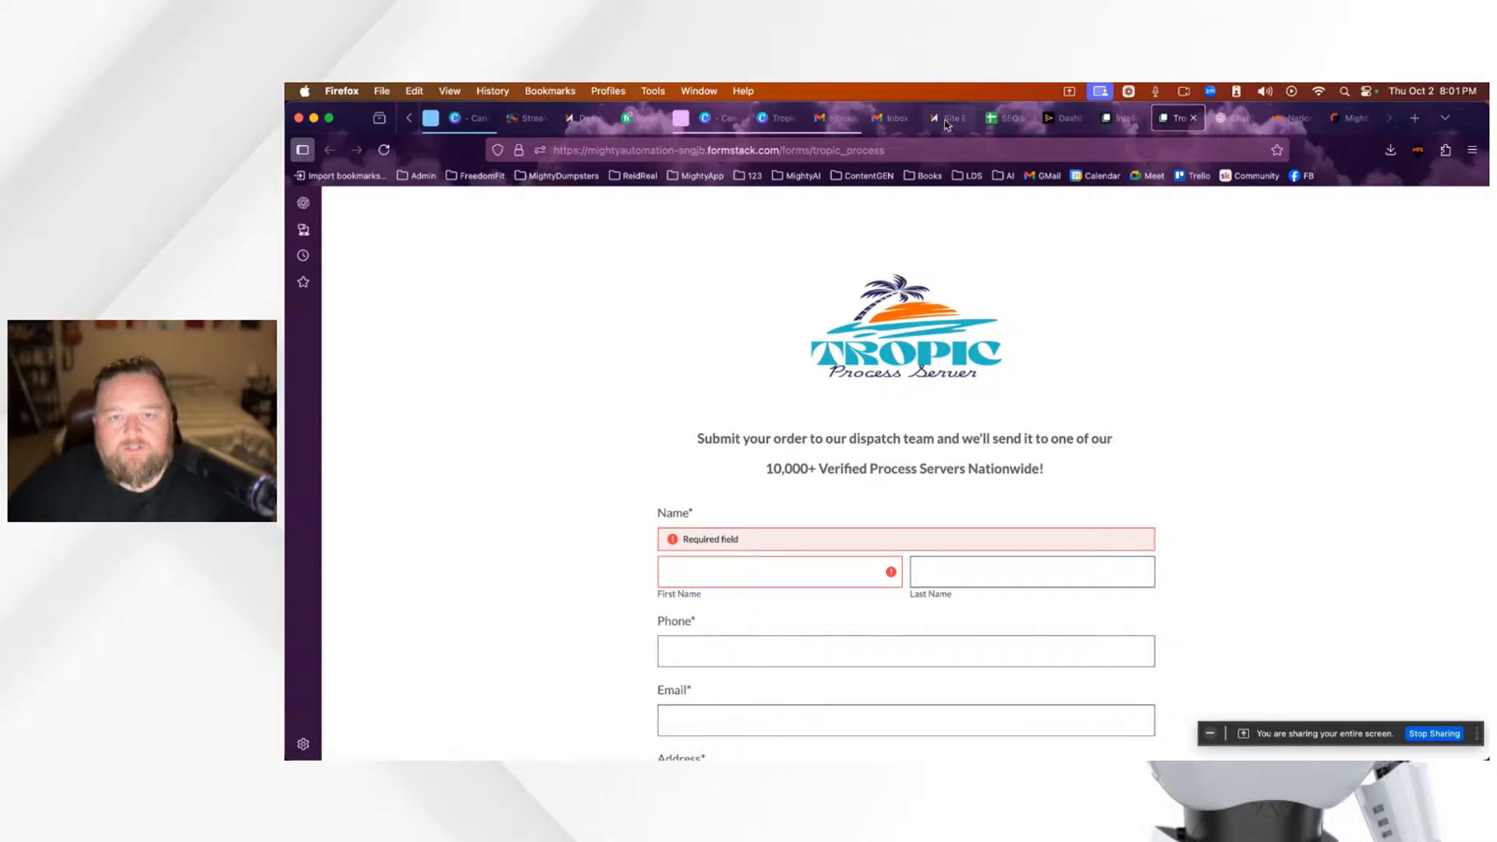
{"action": "mouse_move", "coordinate": [953, 125]}
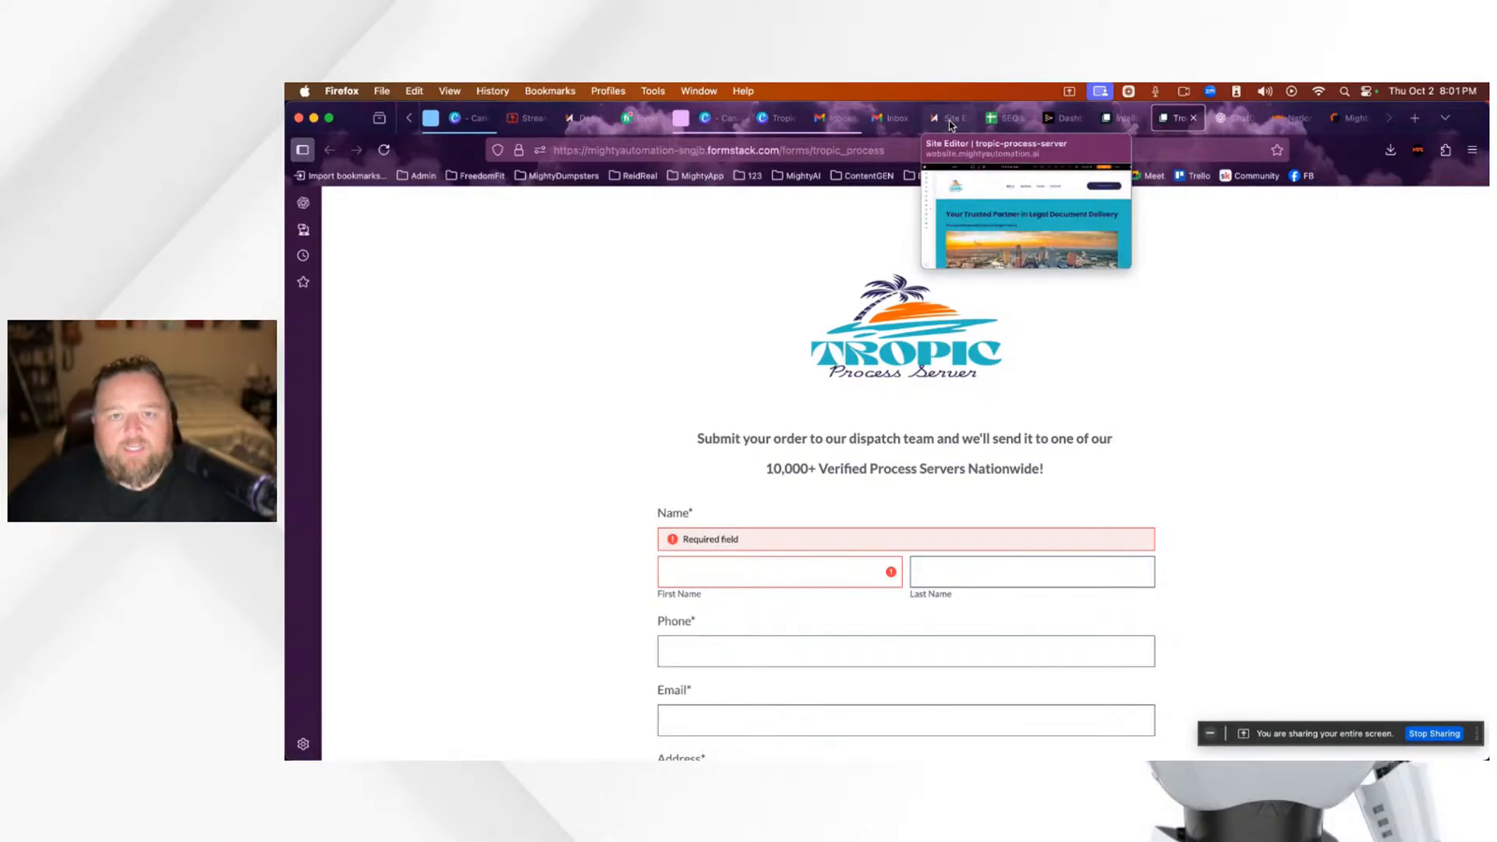
{"action": "left_click", "coordinate": [950, 121]}
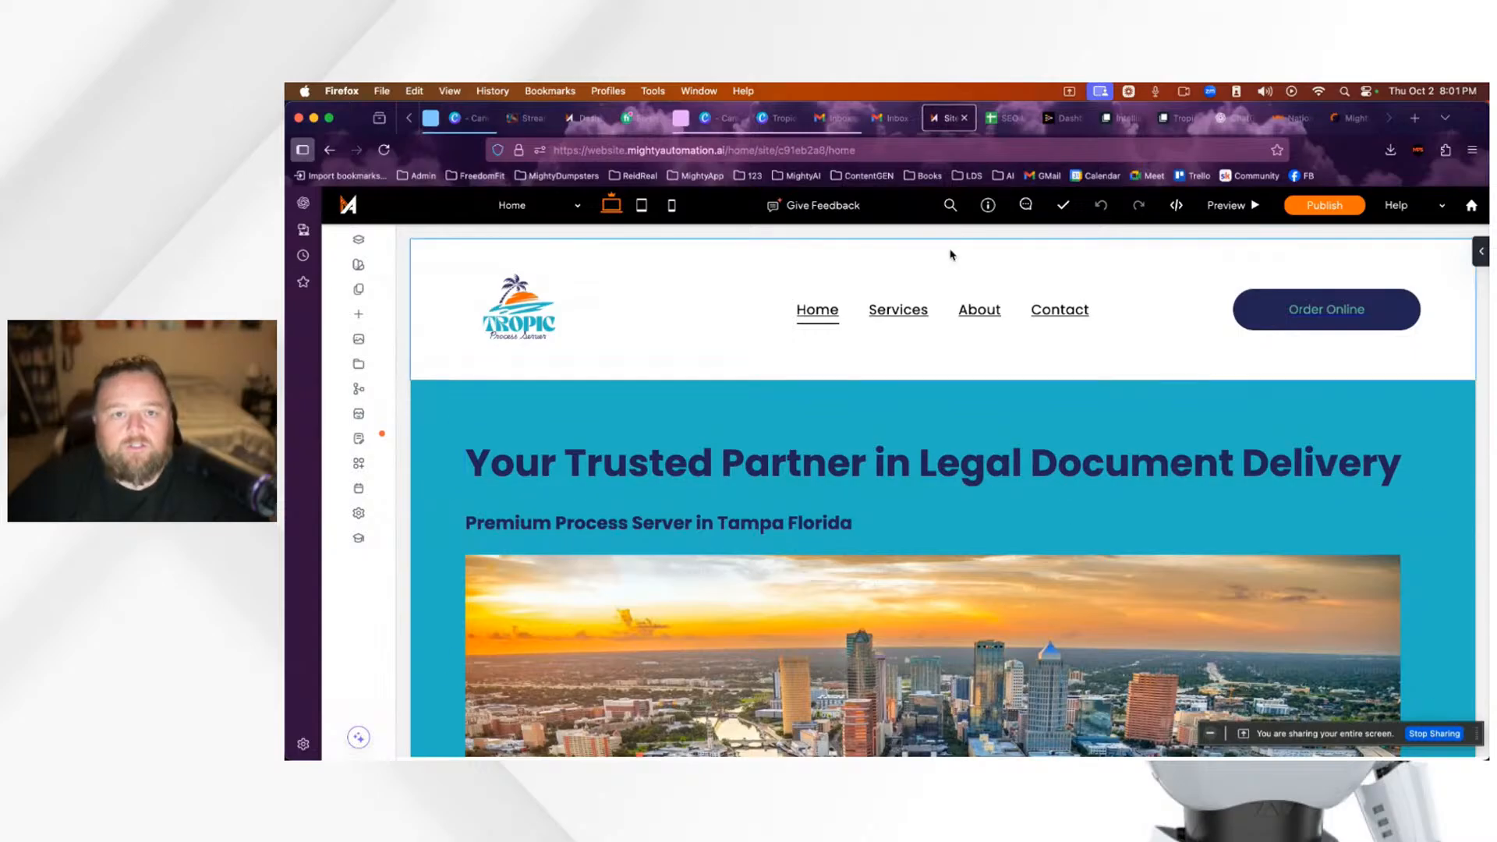
Step: Open the Mighty Process Server portal and the details of job 250034
{"action": "left_click", "coordinate": [1352, 120]}
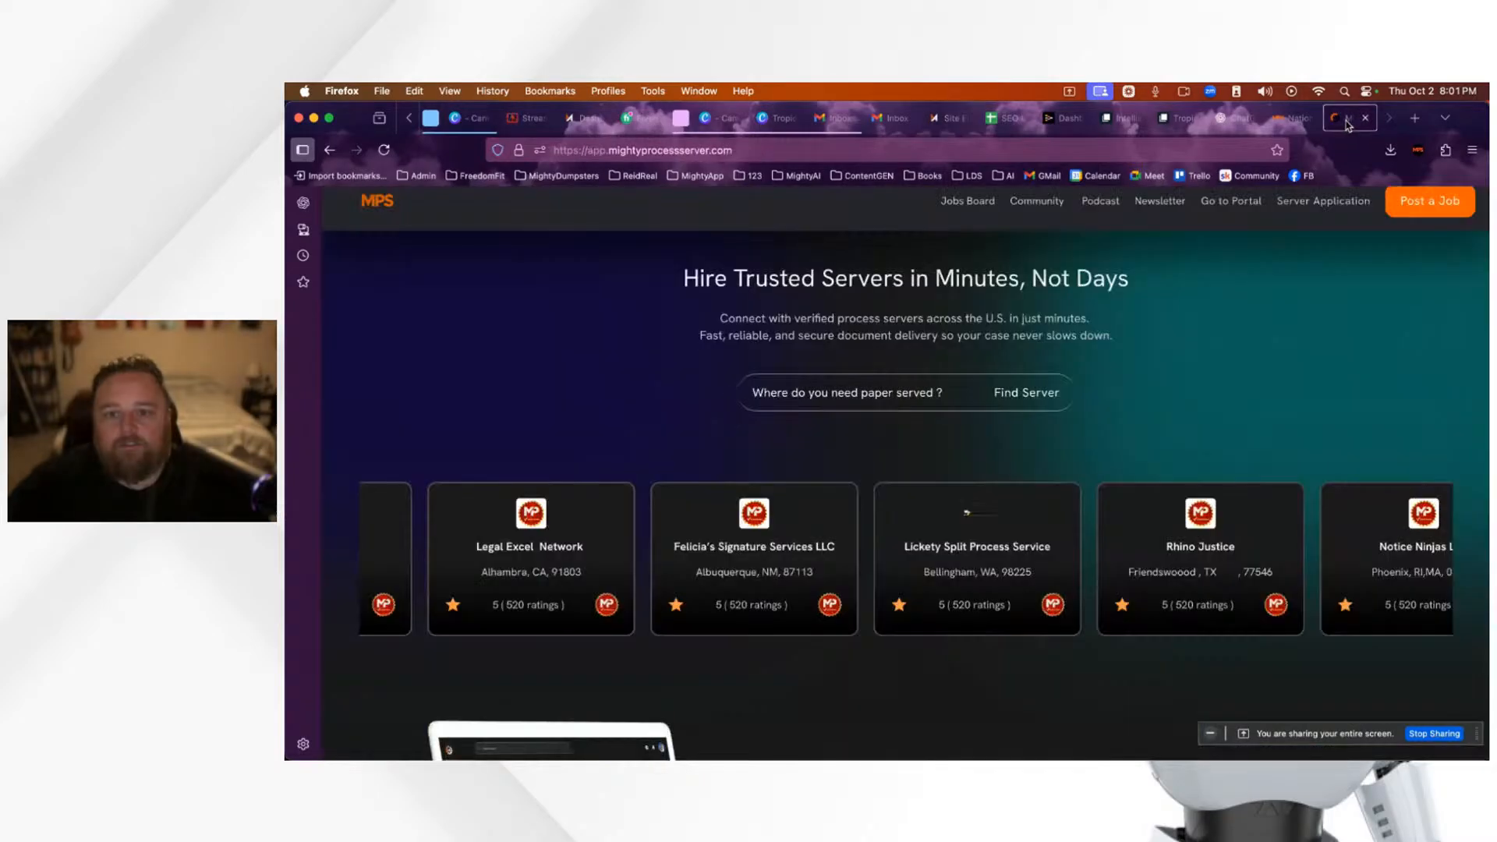
{"action": "left_click", "coordinate": [1232, 204]}
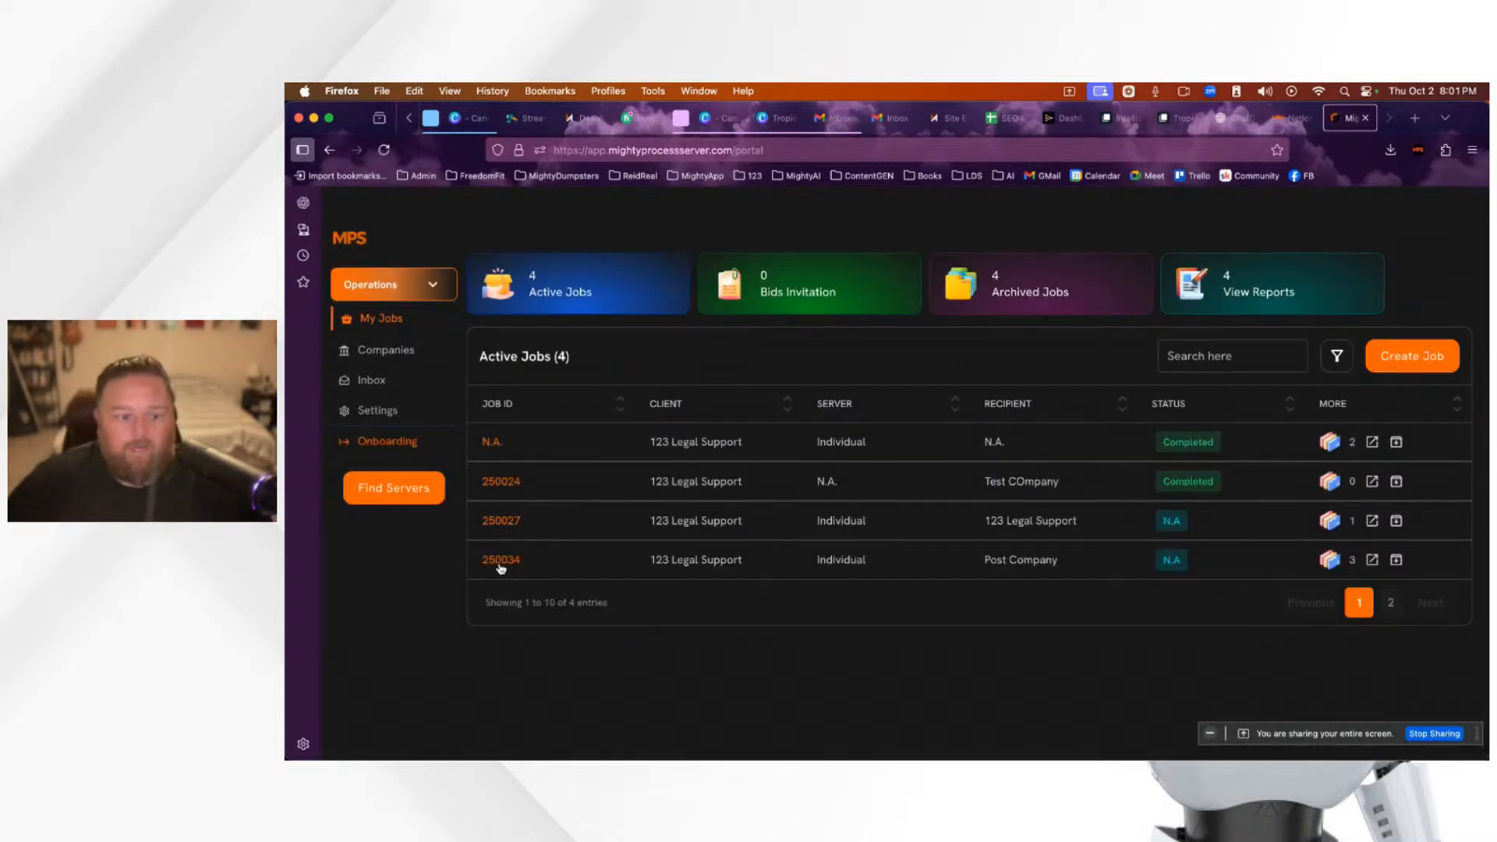
{"action": "left_click", "coordinate": [500, 561]}
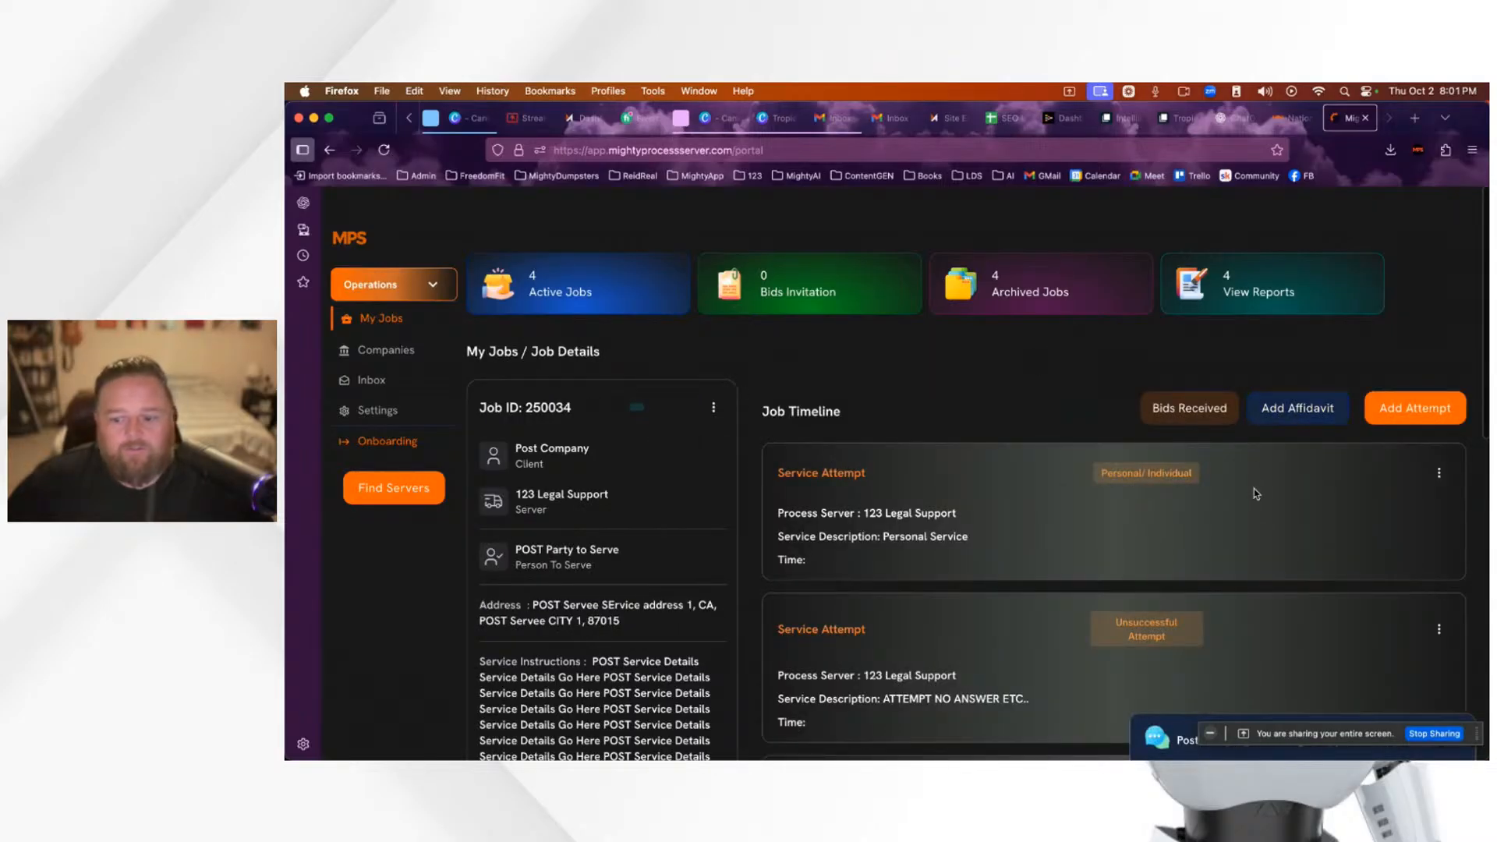
Step: Preview the Add Attempt form and job chat, then start a new affidavit for job 250034
{"action": "left_click", "coordinate": [1409, 422]}
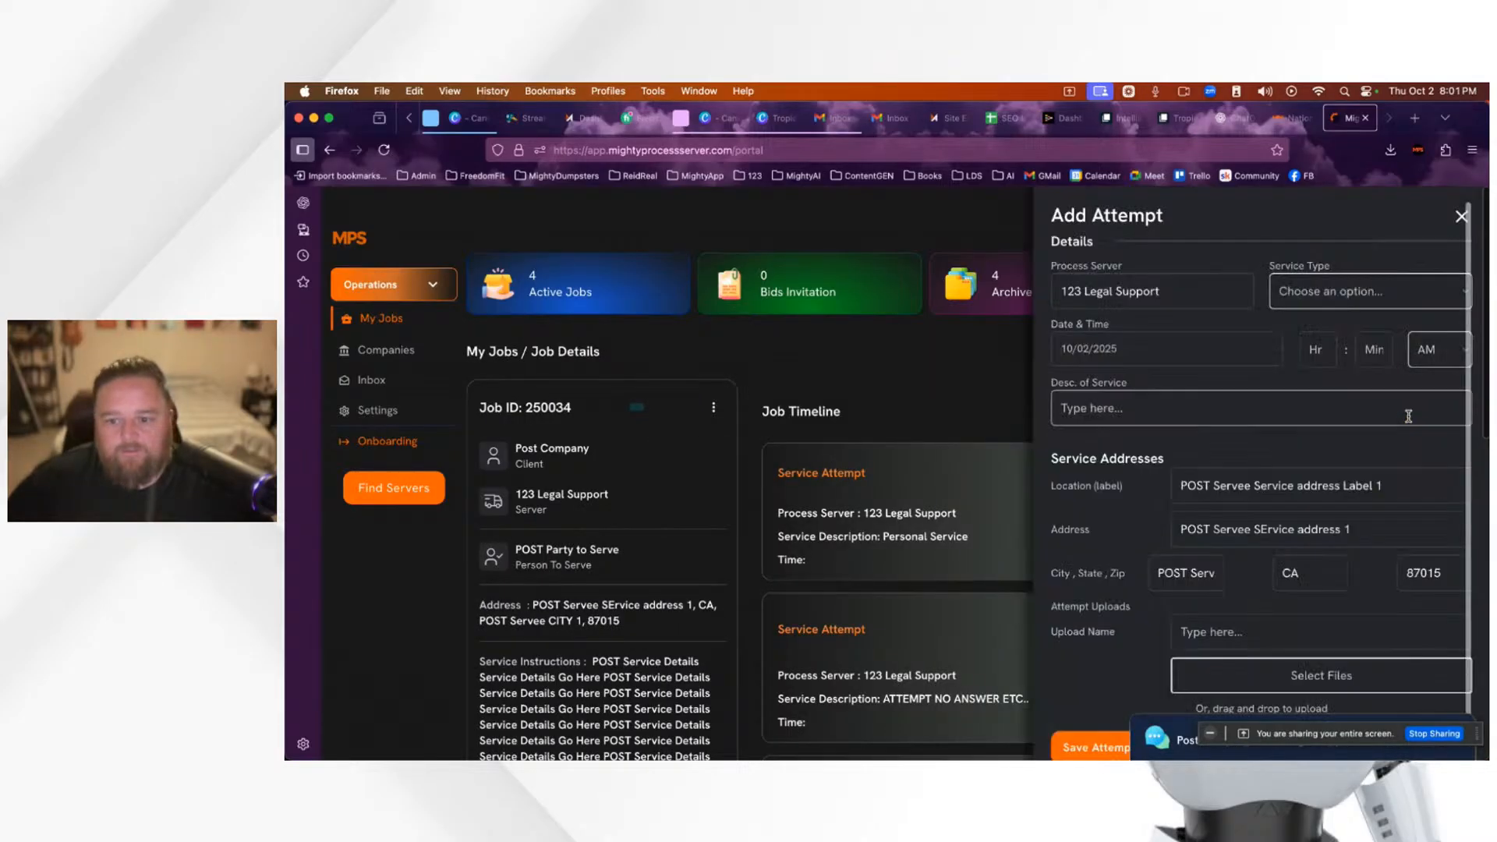
{"action": "left_click", "coordinate": [1463, 218]}
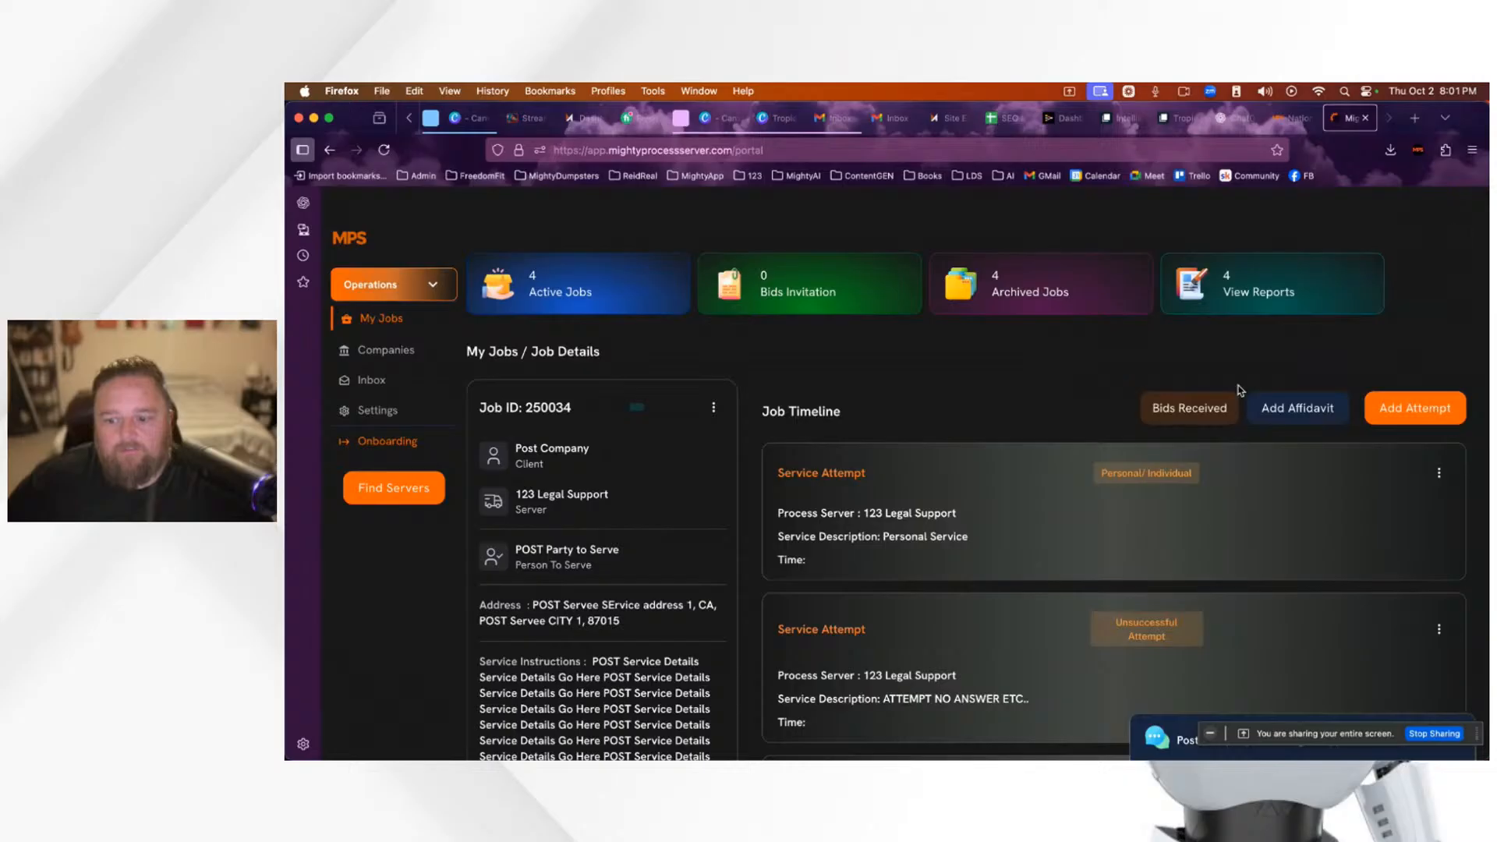
{"action": "left_click", "coordinate": [1165, 742]}
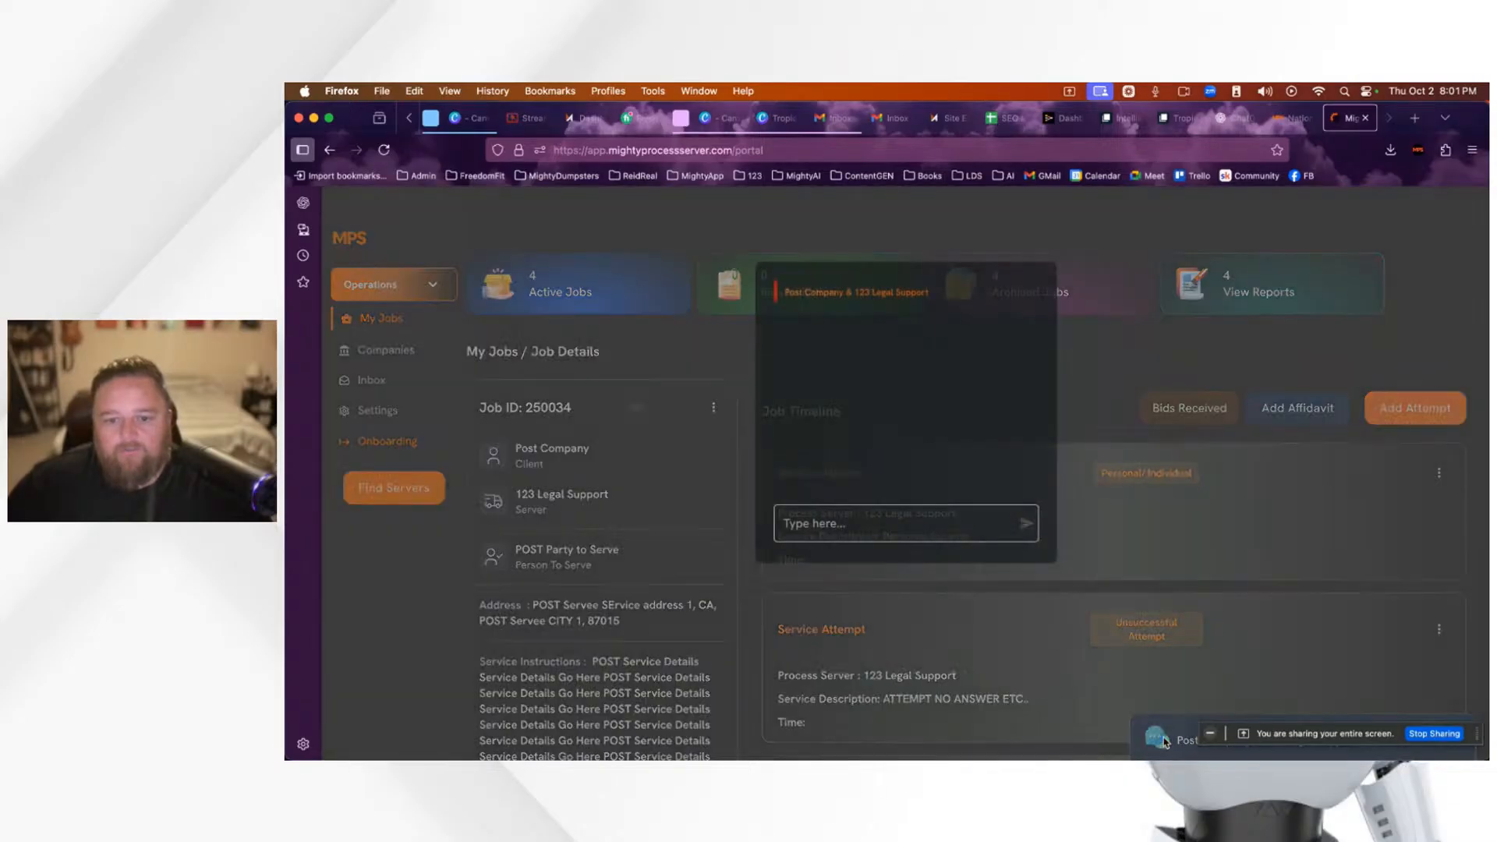
{"action": "left_click", "coordinate": [1396, 575]}
{"action": "left_click", "coordinate": [1298, 408]}
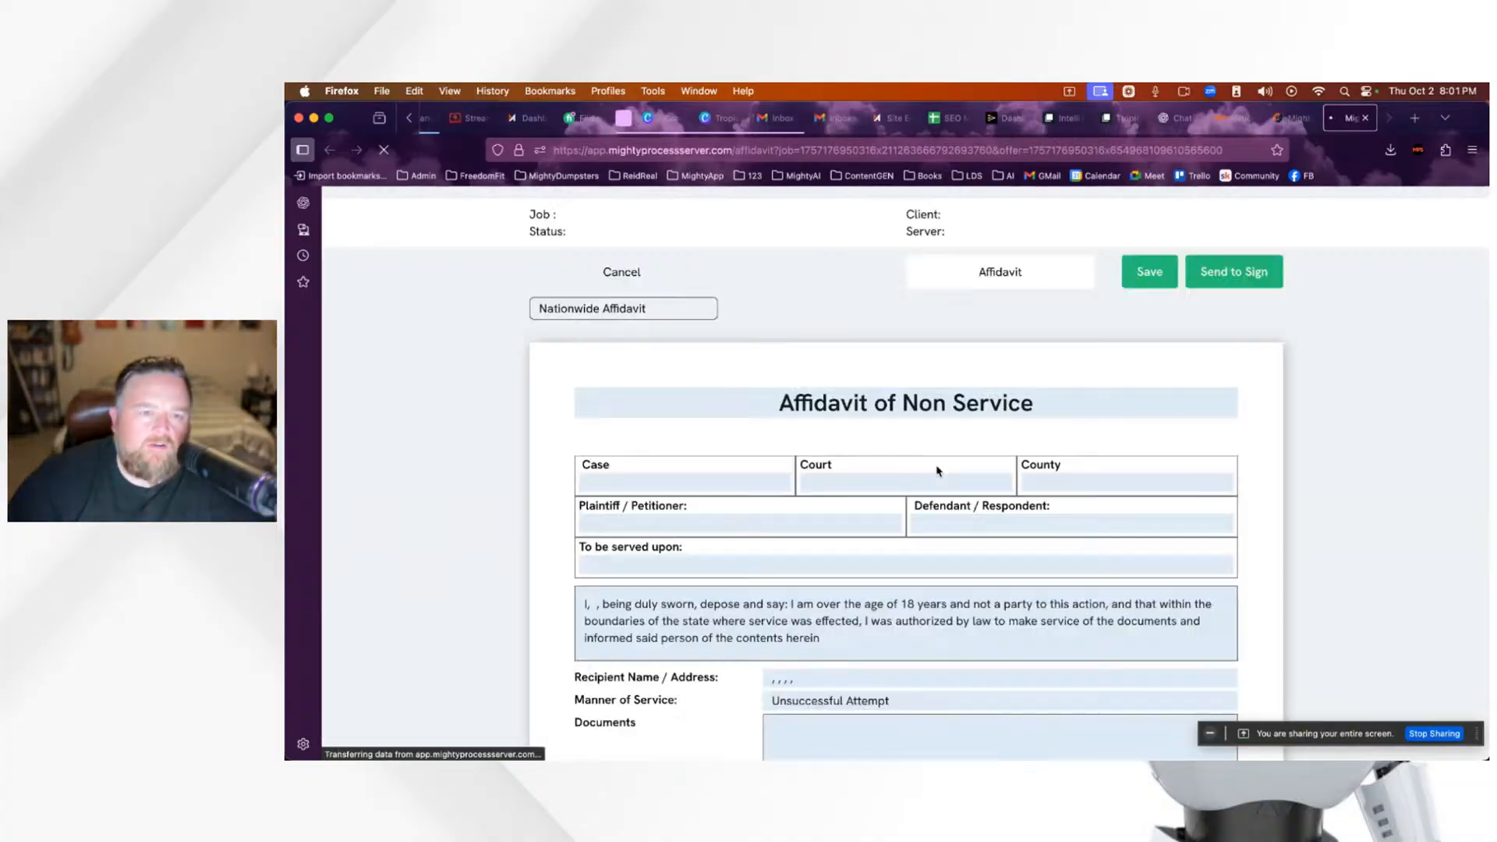
Step: Sign and save the affidavit using the first saved signature
{"action": "scroll", "coordinate": [913, 527], "scroll_direction": "down", "scroll_amount": 7}
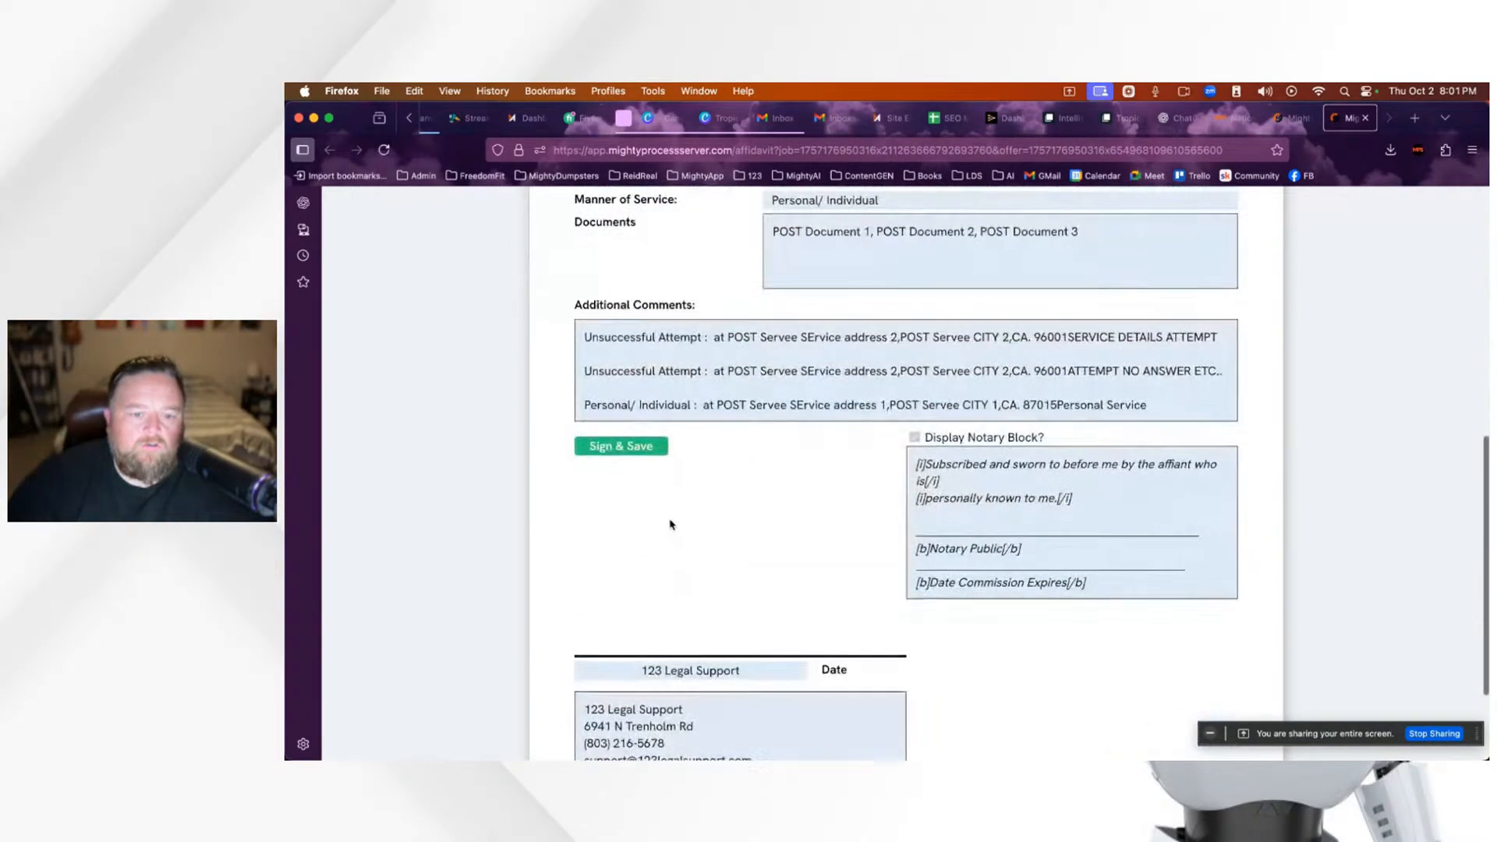
{"action": "left_click", "coordinate": [613, 440]}
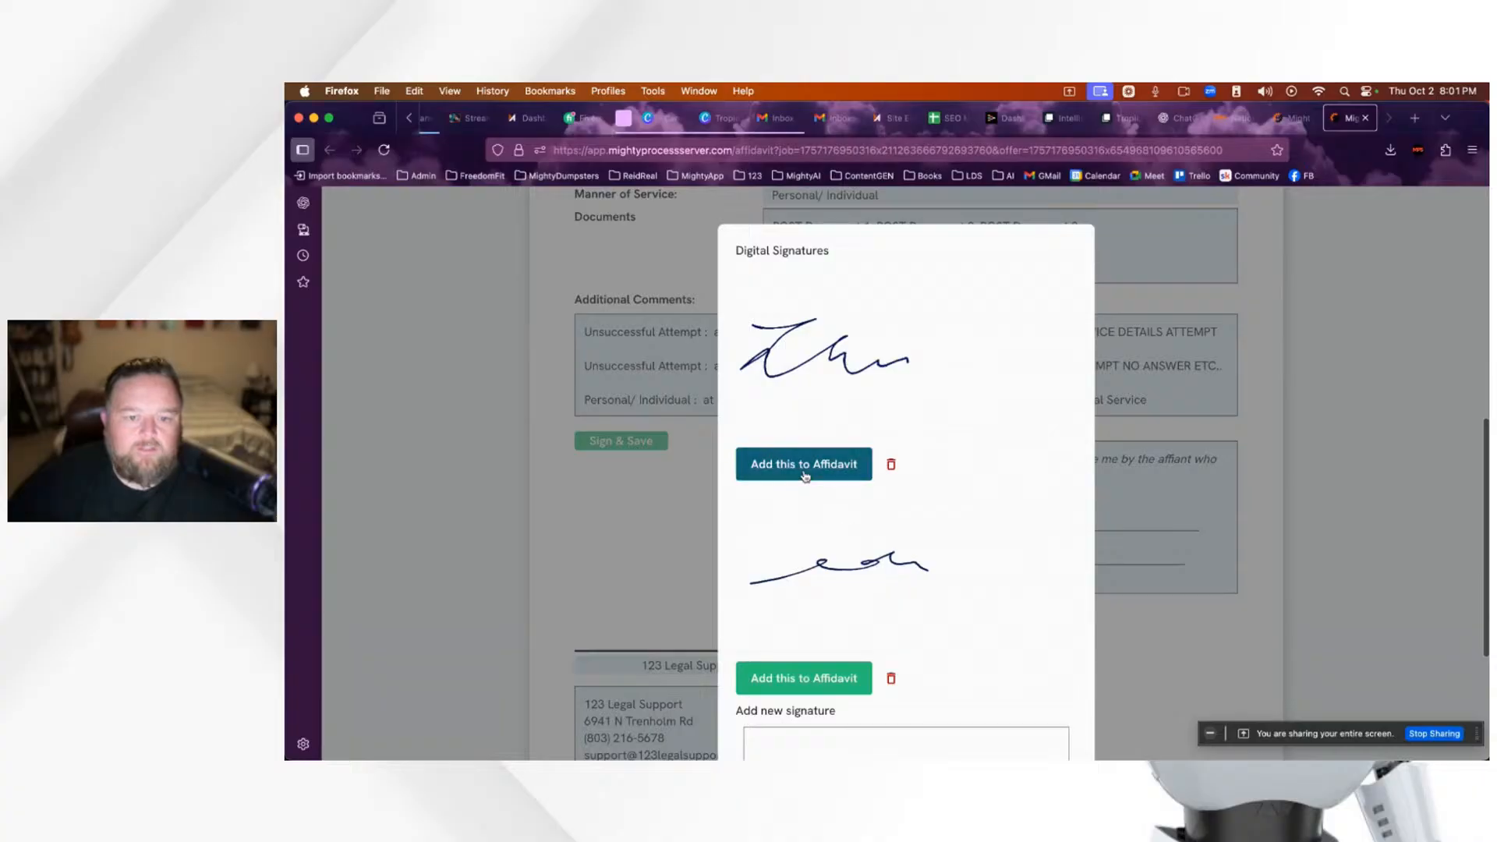
{"action": "left_click", "coordinate": [804, 465]}
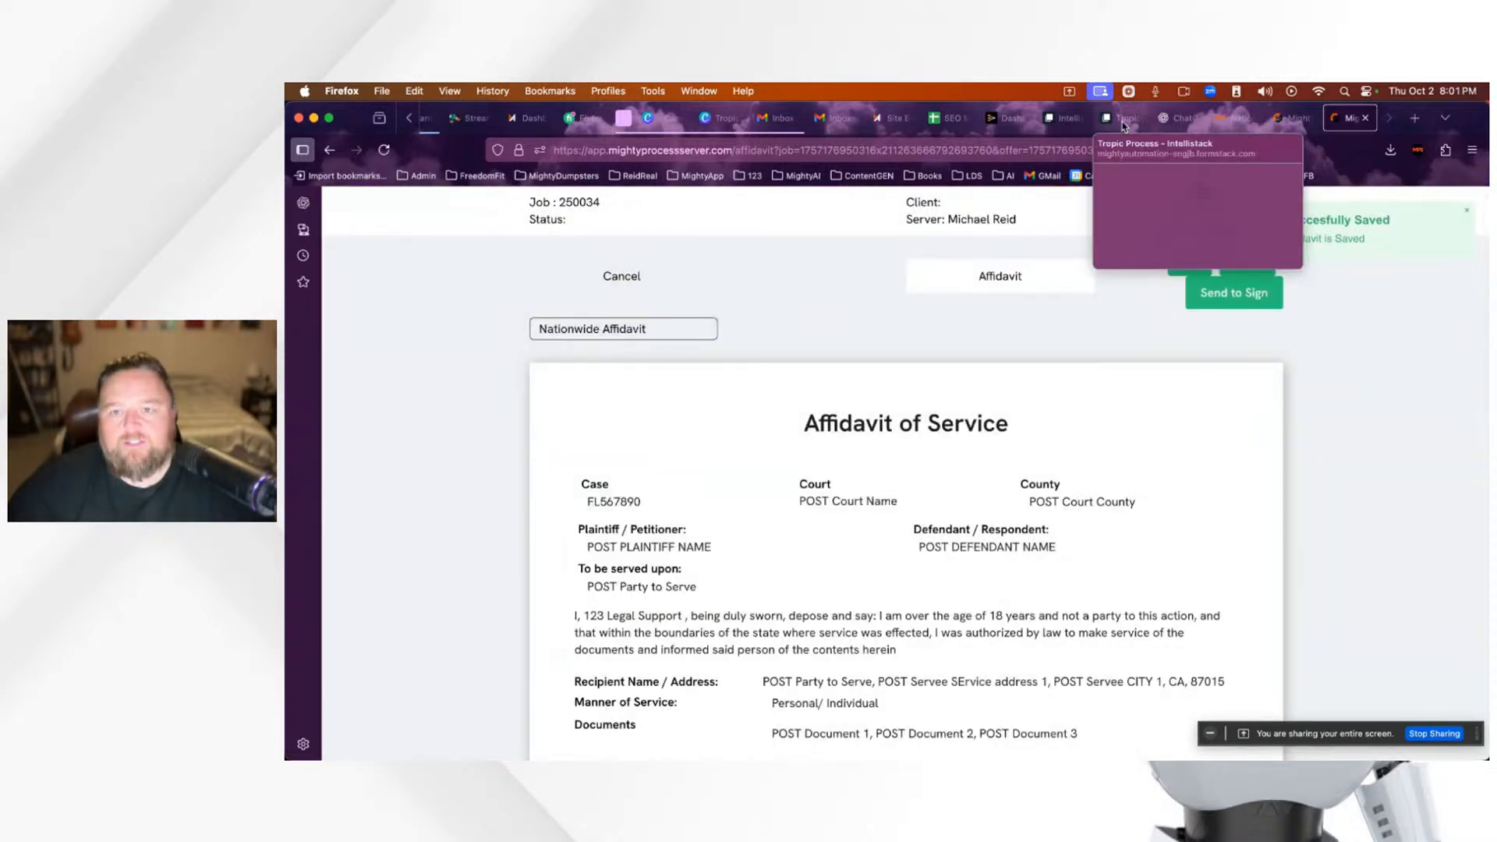
Step: Return to job 250034's details, then switch to the Tropic site in the website builder
{"action": "left_click", "coordinate": [1124, 122]}
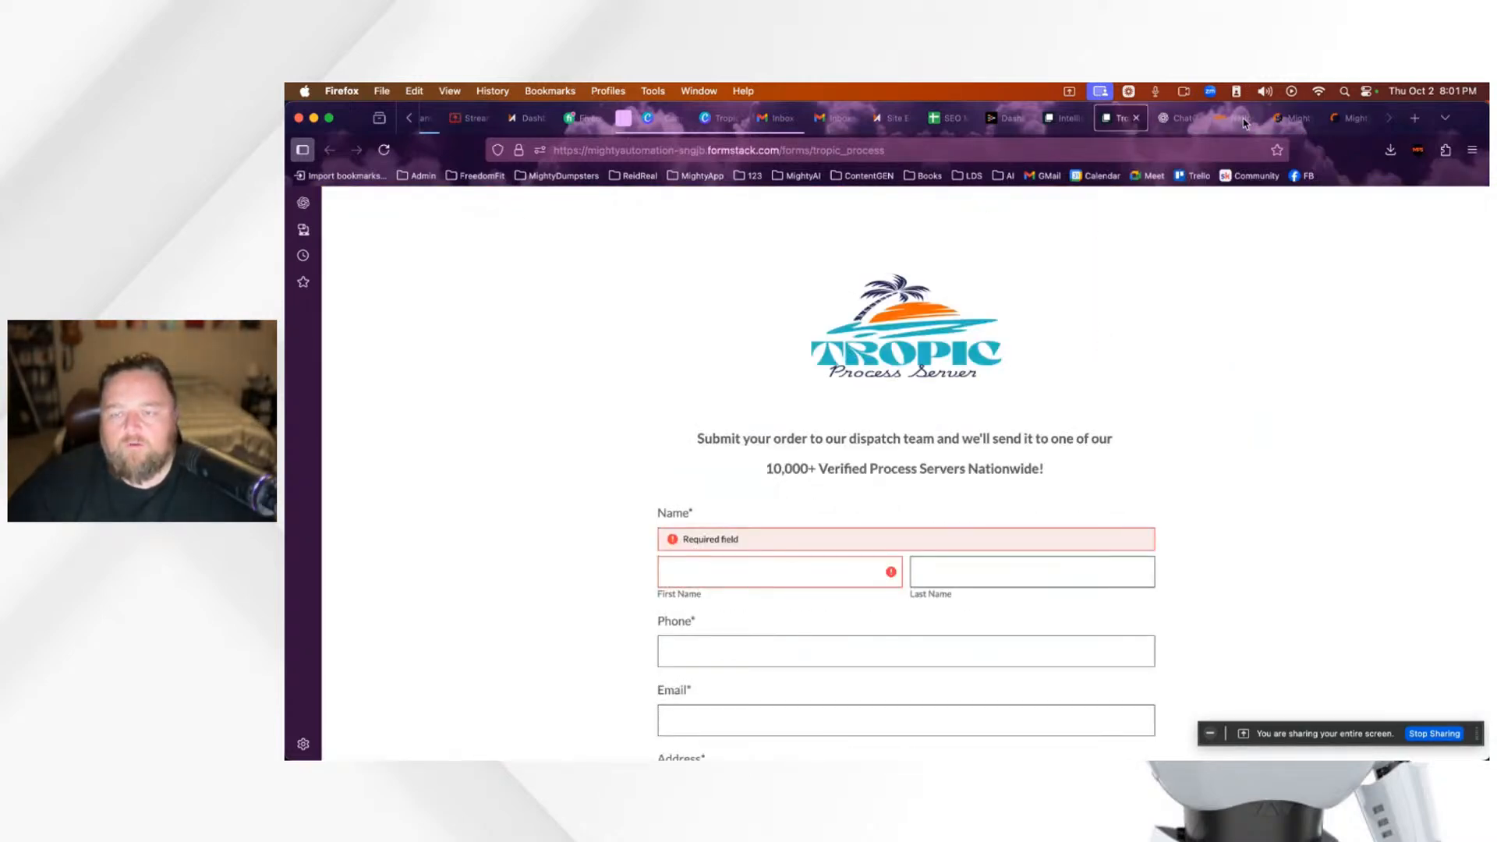
{"action": "left_click", "coordinate": [1355, 122]}
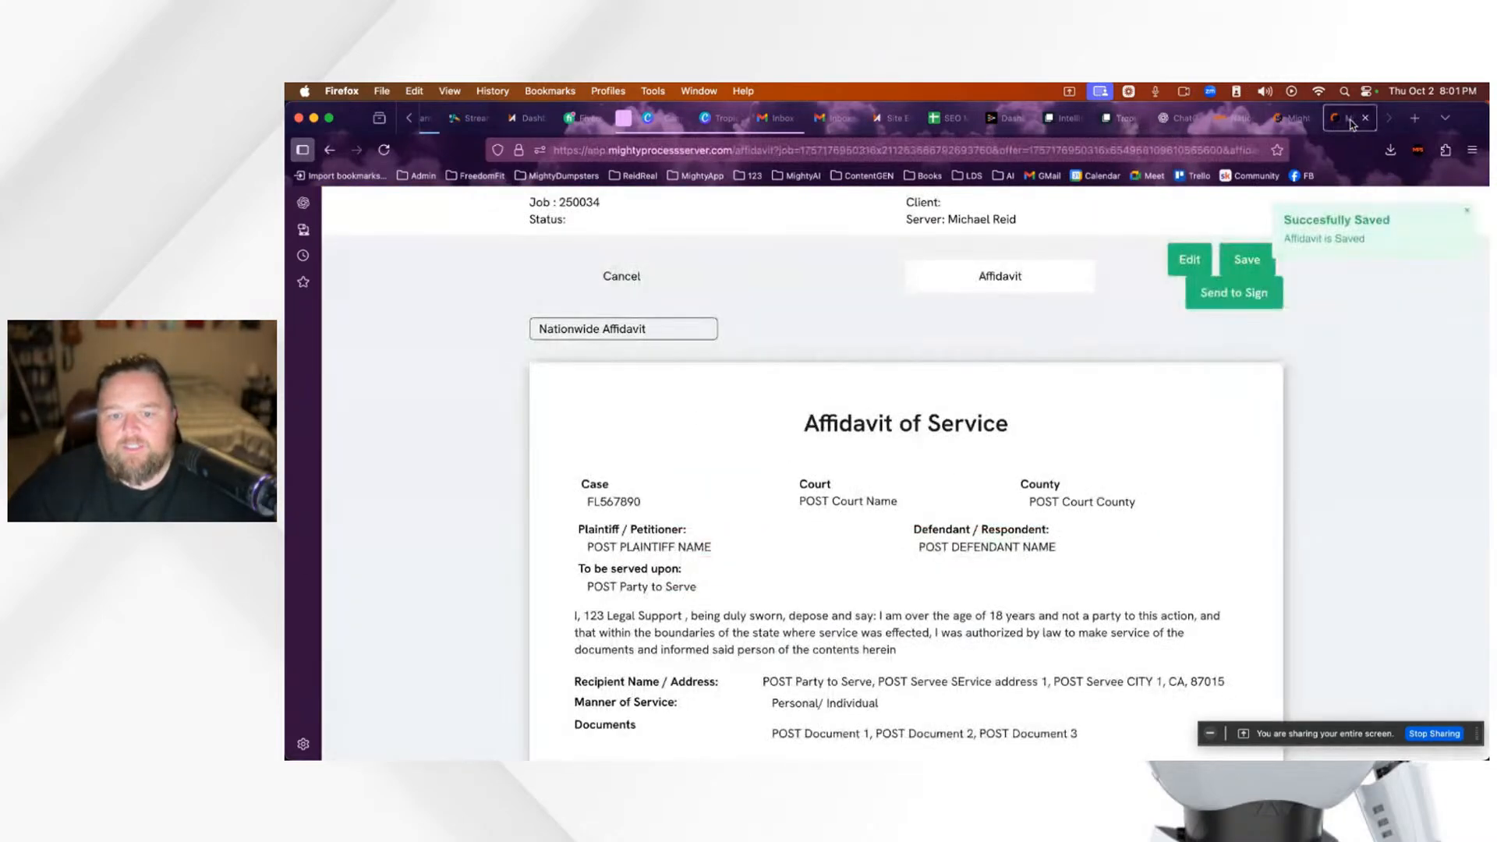
{"action": "left_click", "coordinate": [1306, 118]}
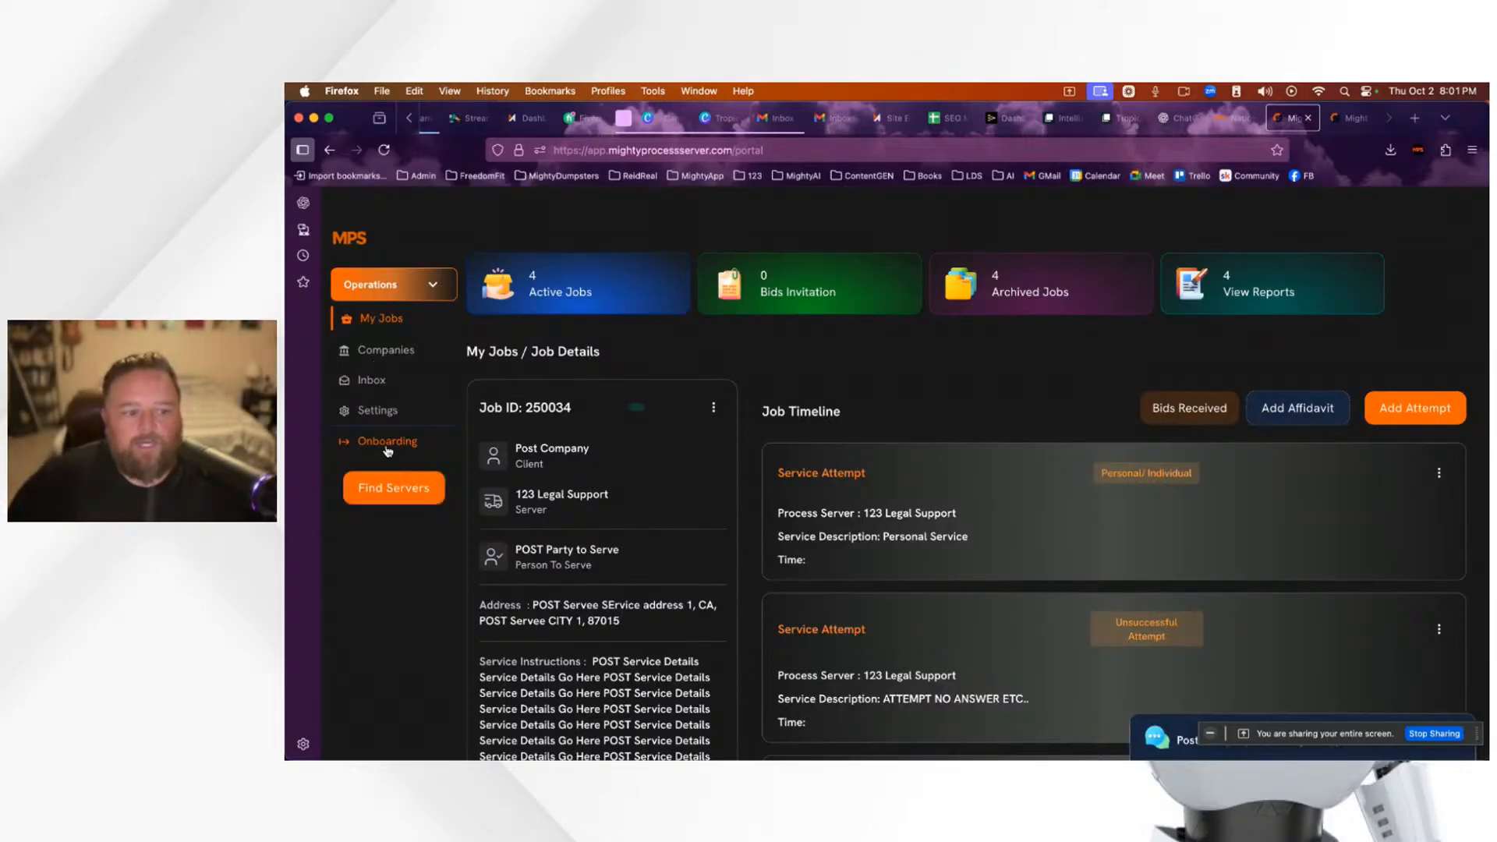
{"action": "left_click", "coordinate": [589, 153]}
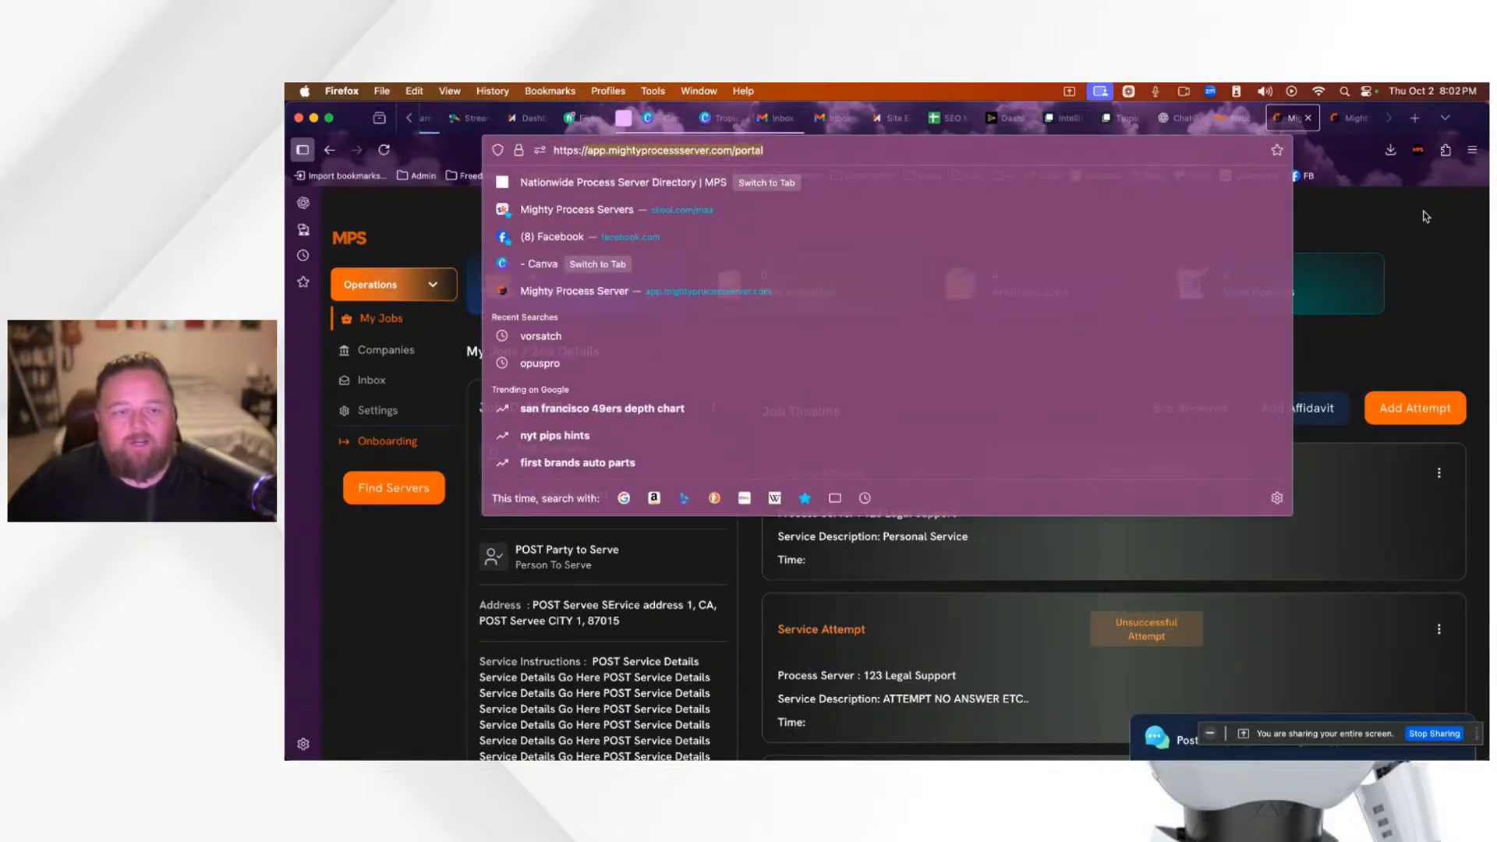
{"action": "left_click", "coordinate": [1426, 217]}
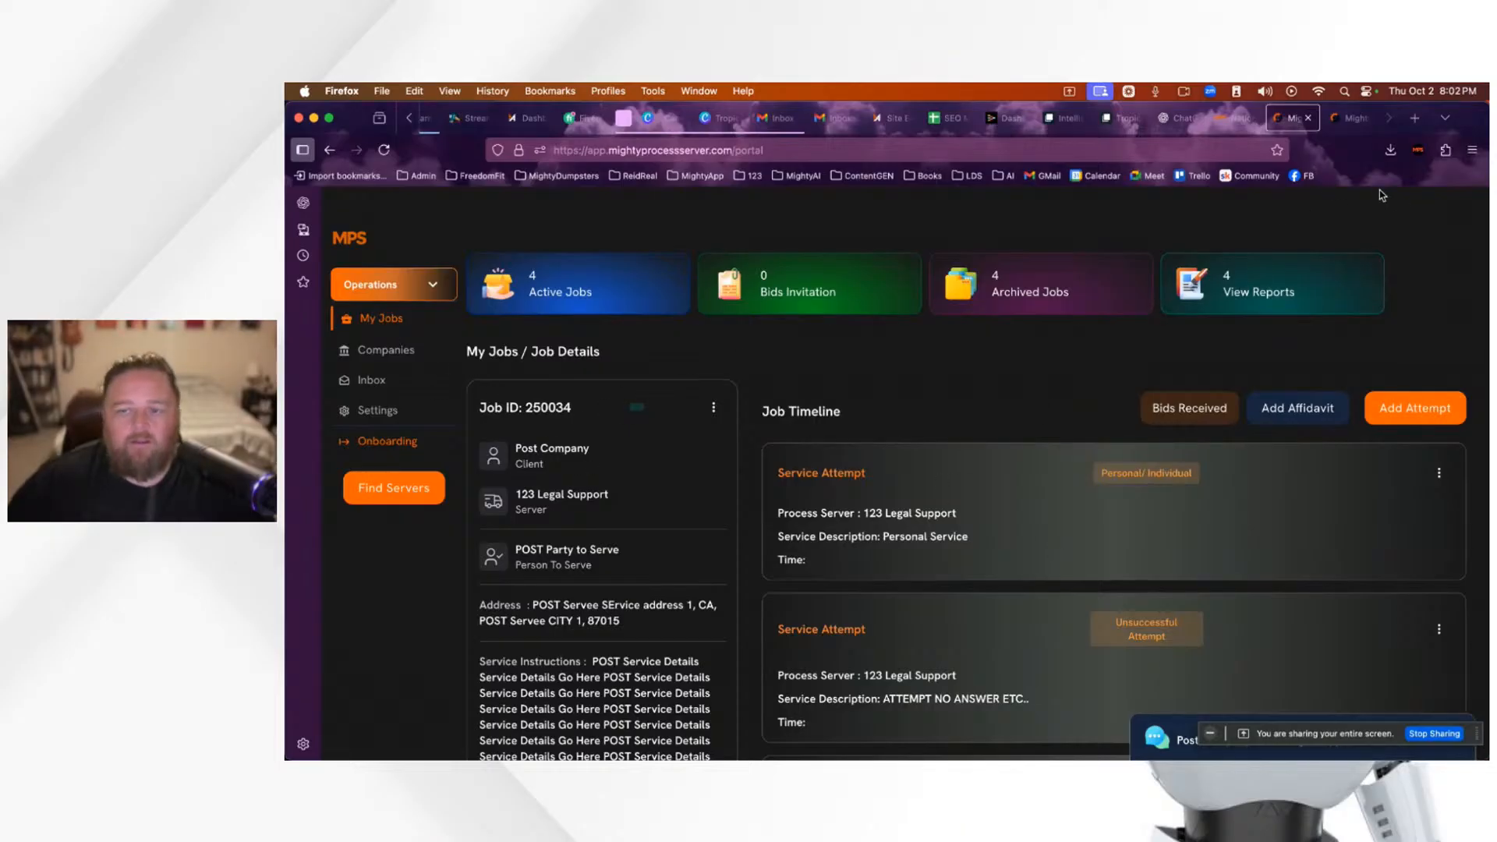
{"action": "mouse_move", "coordinate": [1241, 125]}
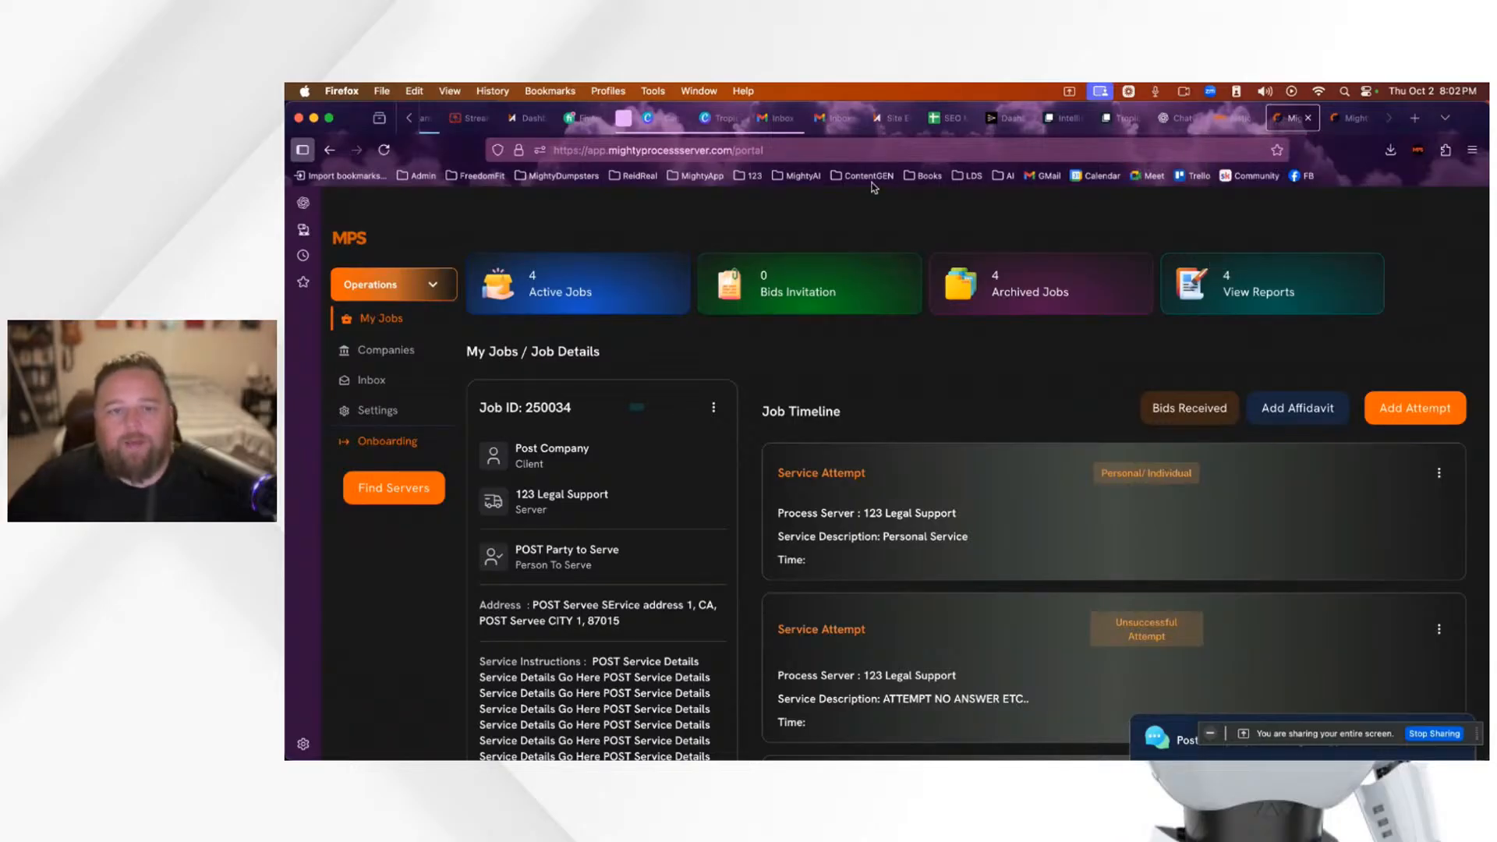
{"action": "left_click", "coordinate": [893, 118]}
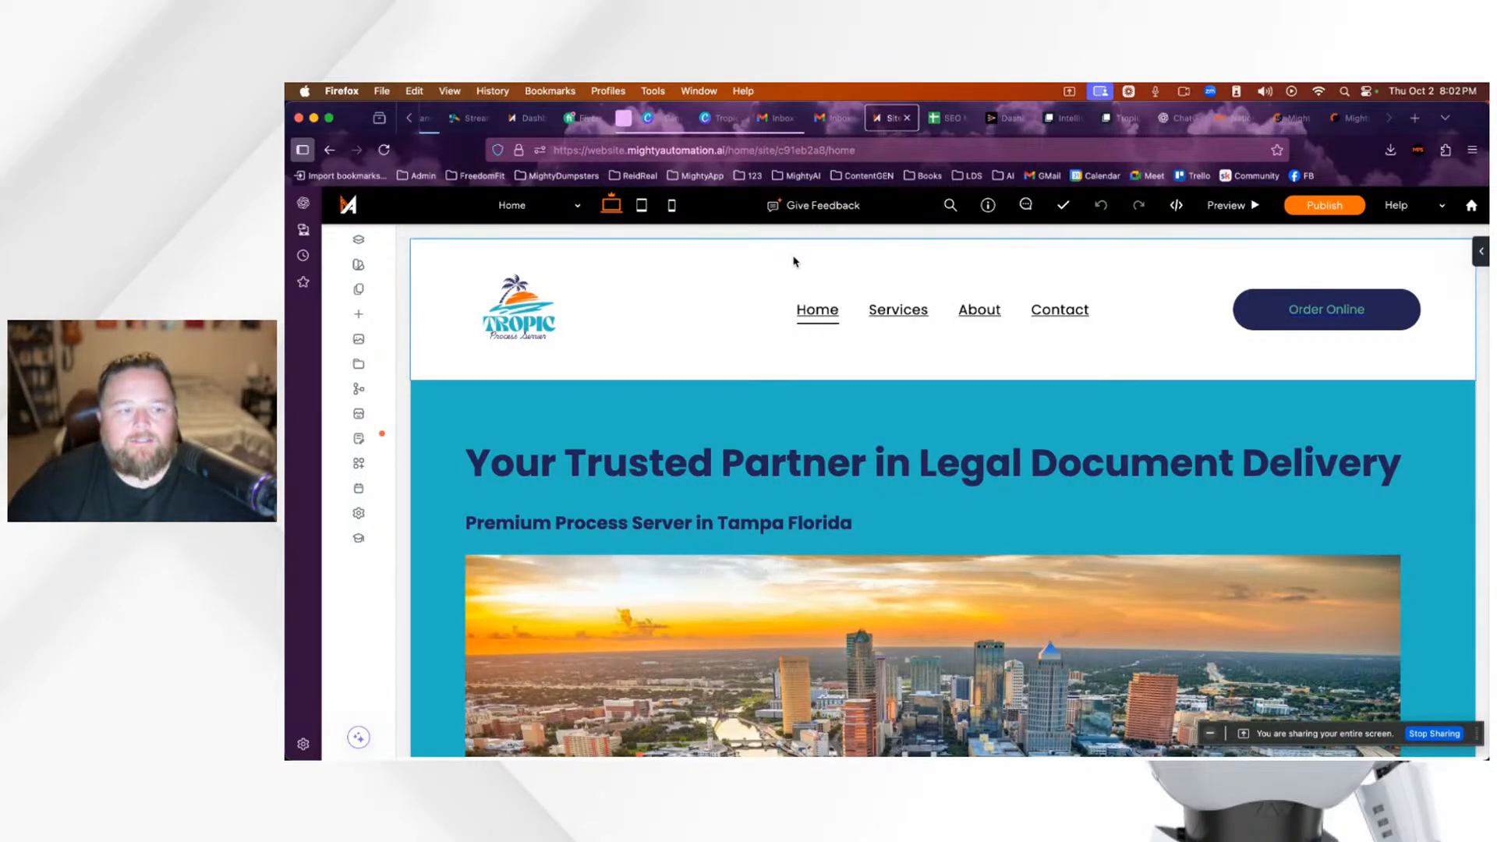
Step: View the tropic-process-server Site Overview dashboard, still marked Not Published
{"action": "left_click", "coordinate": [529, 124]}
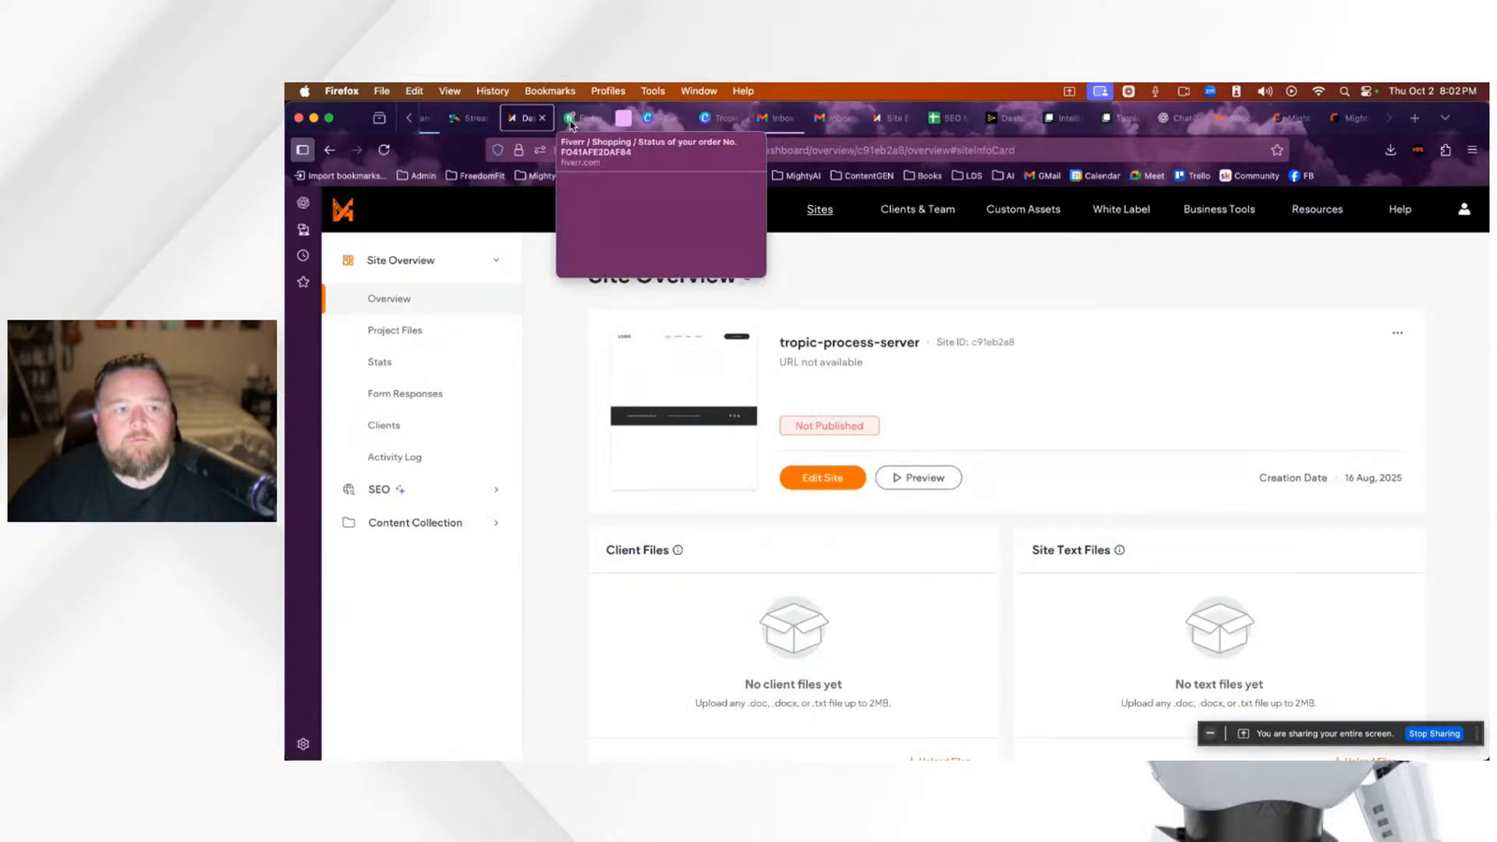
{"action": "scroll", "coordinate": [483, 125], "scroll_direction": "up", "scroll_amount": 2}
{"action": "scroll", "coordinate": [483, 125], "scroll_direction": "up", "scroll_amount": 3}
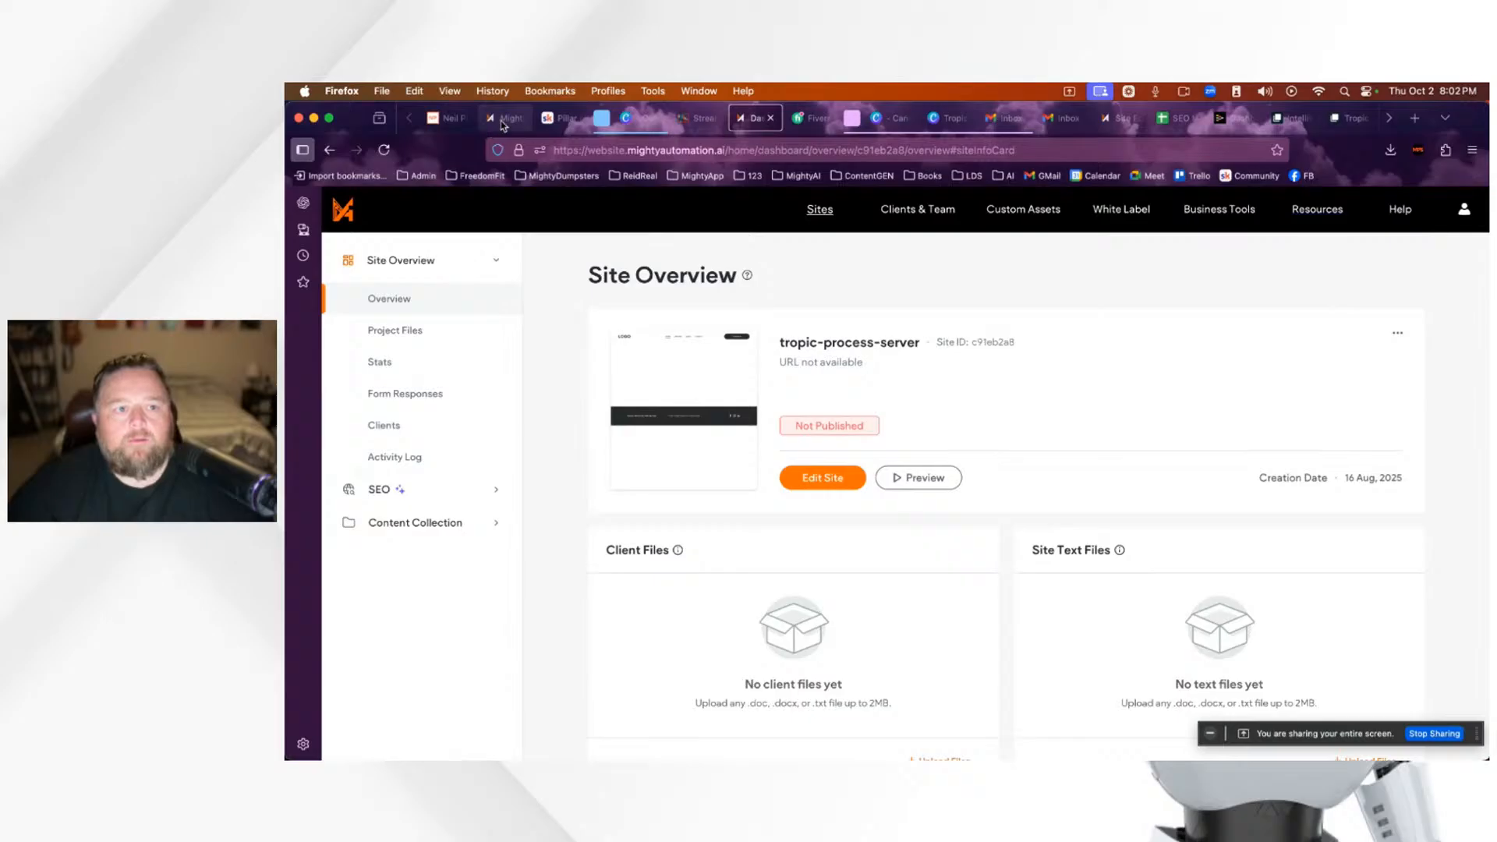
Step: Glance at the GoHighLevel contacts page, return to the overview, then go back to StreamYard
{"action": "left_click", "coordinate": [503, 119]}
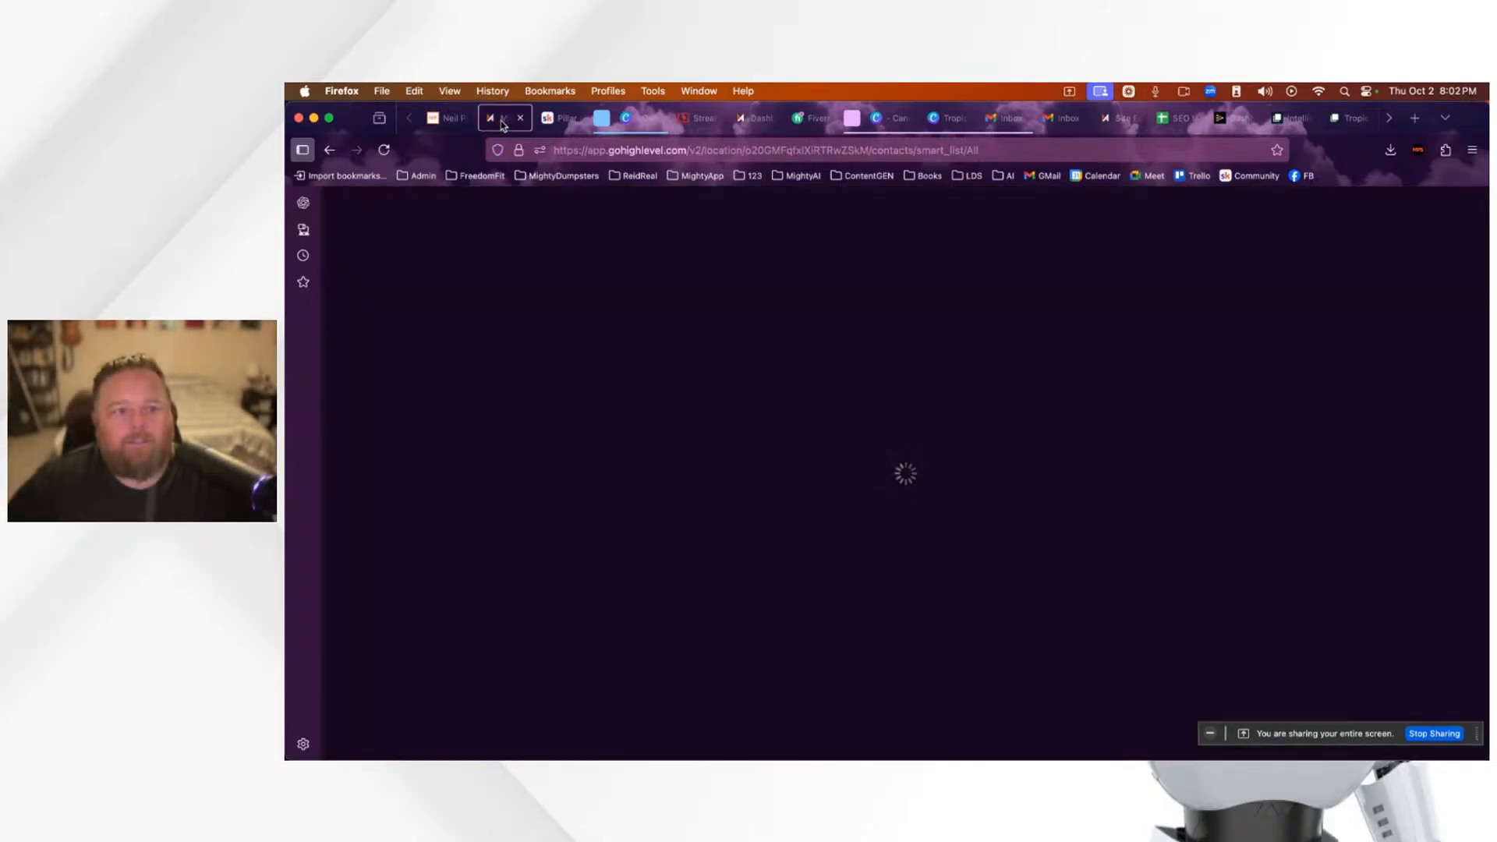
{"action": "mouse_move", "coordinate": [761, 121]}
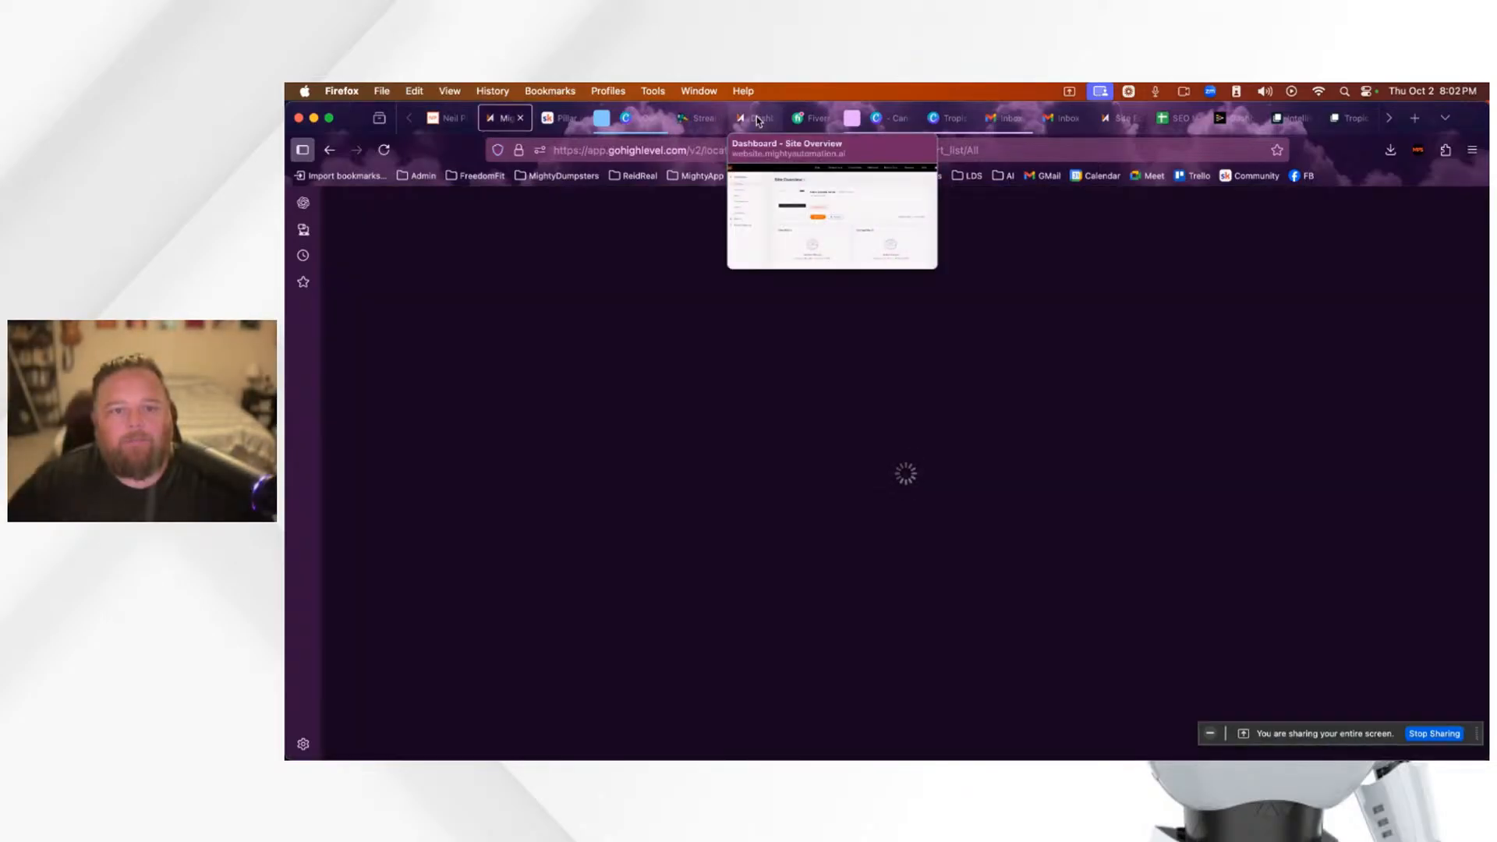
{"action": "left_click", "coordinate": [769, 121]}
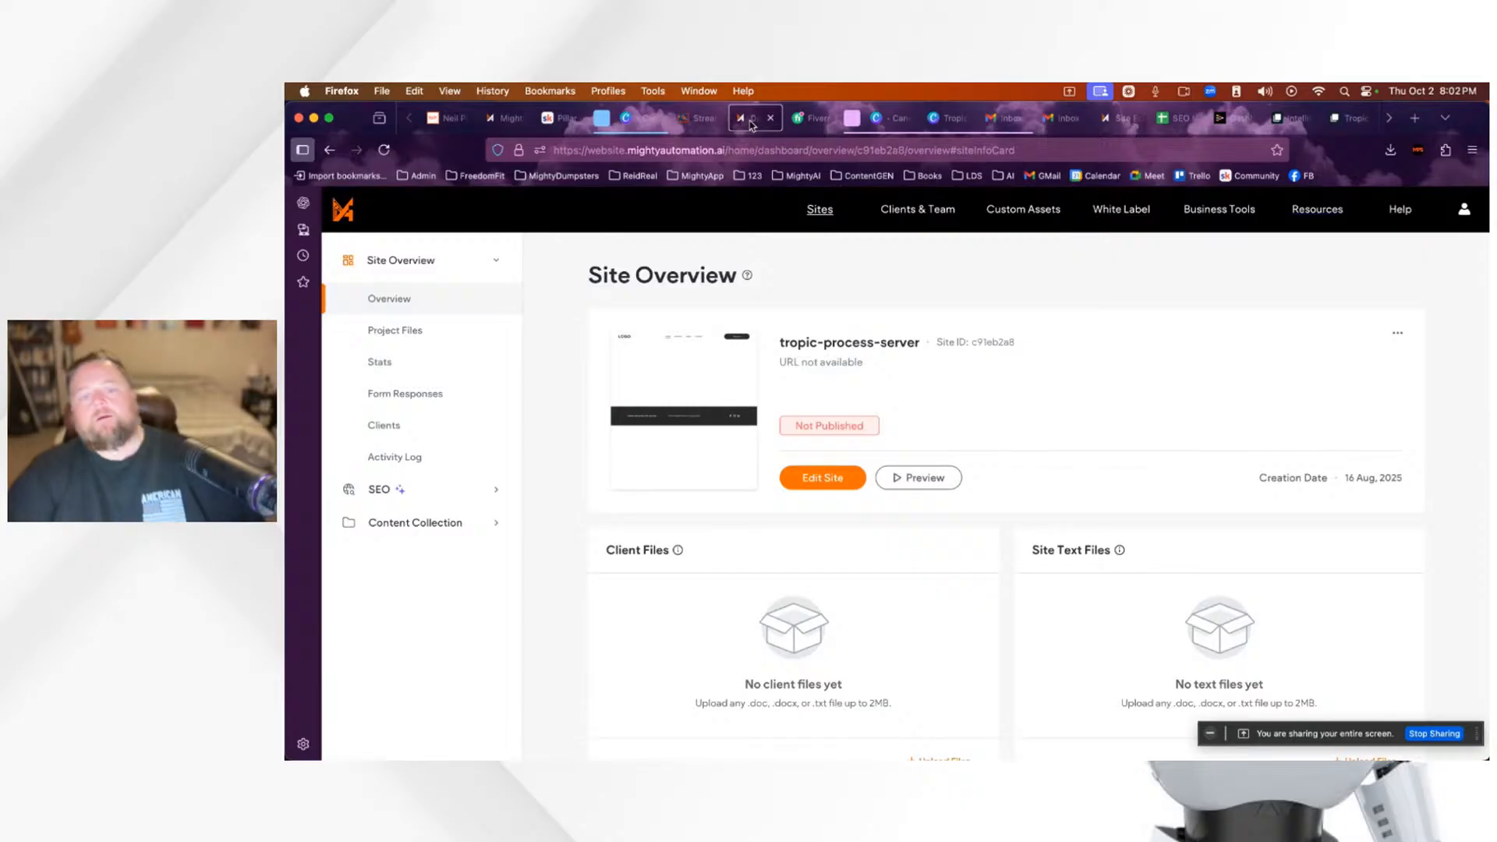
{"action": "mouse_move", "coordinate": [1076, 138]}
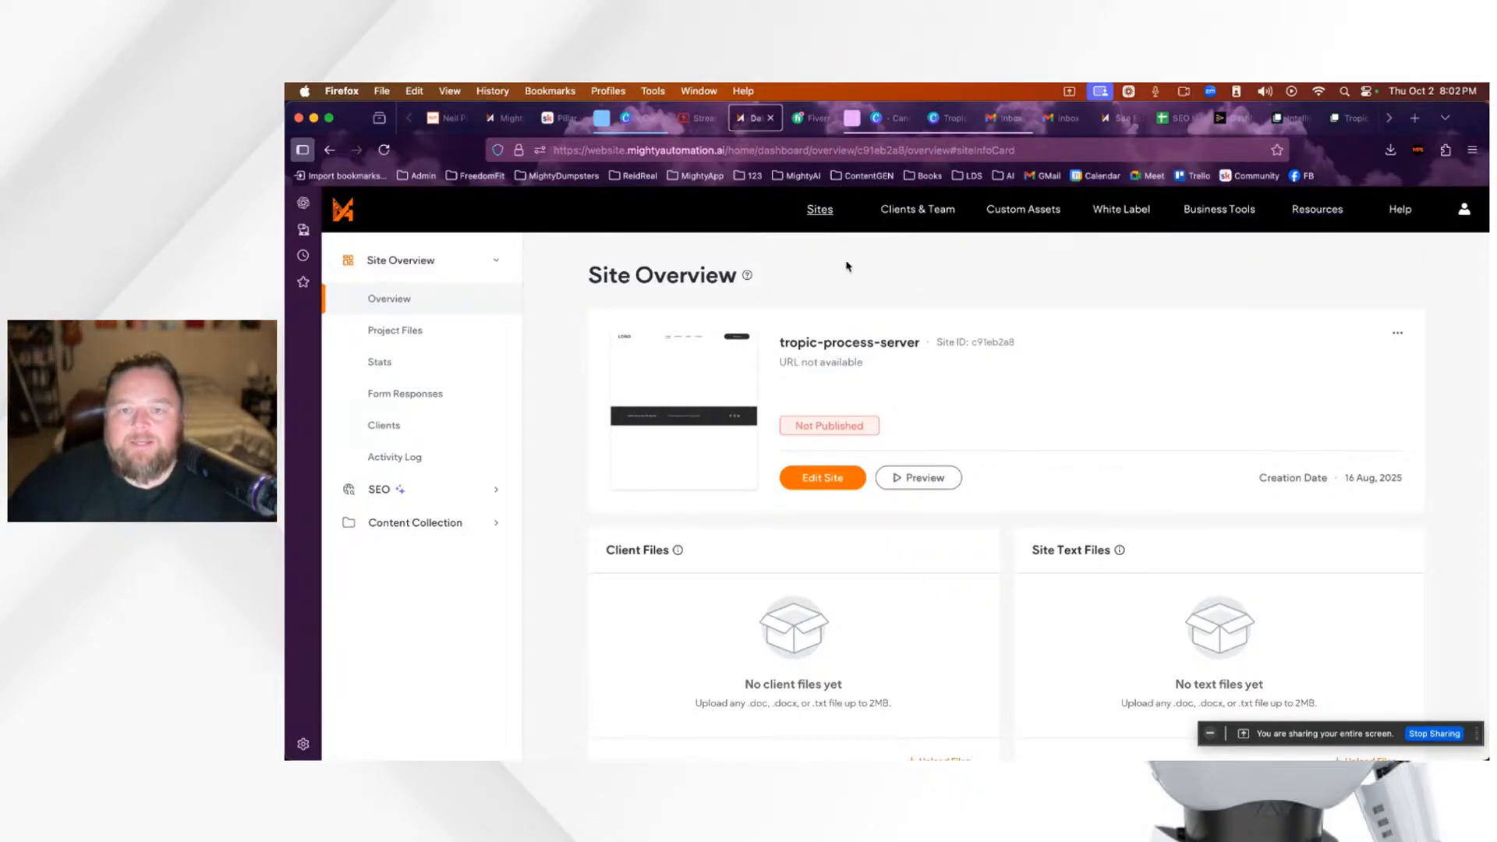
{"action": "left_click", "coordinate": [706, 123]}
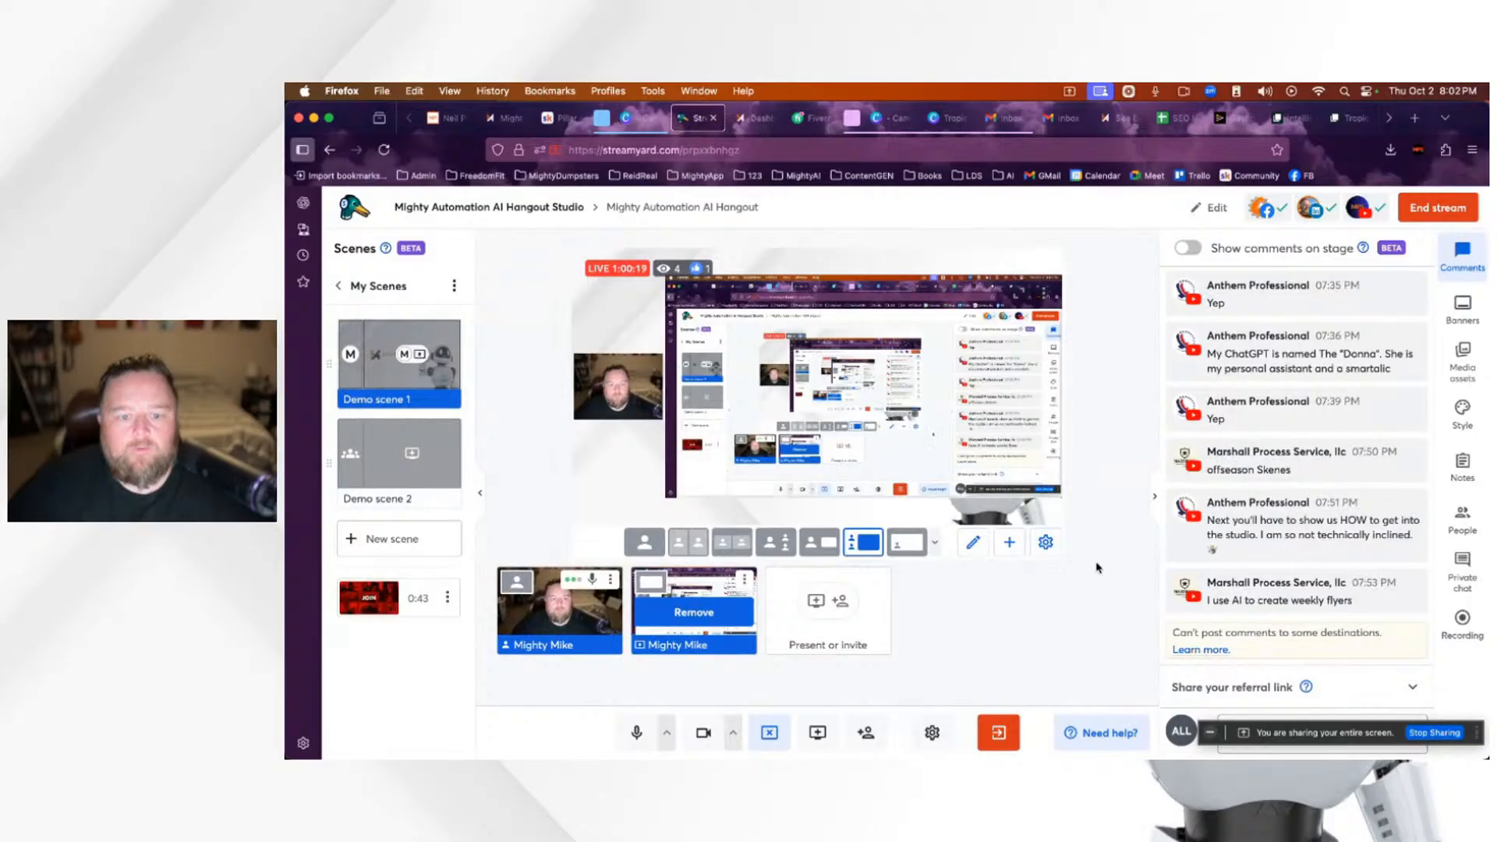
Step: Feature the 07:51 comment about getting into the studio and copy the guest invite link
{"action": "scroll", "coordinate": [1331, 556], "scroll_direction": "down", "scroll_amount": 1}
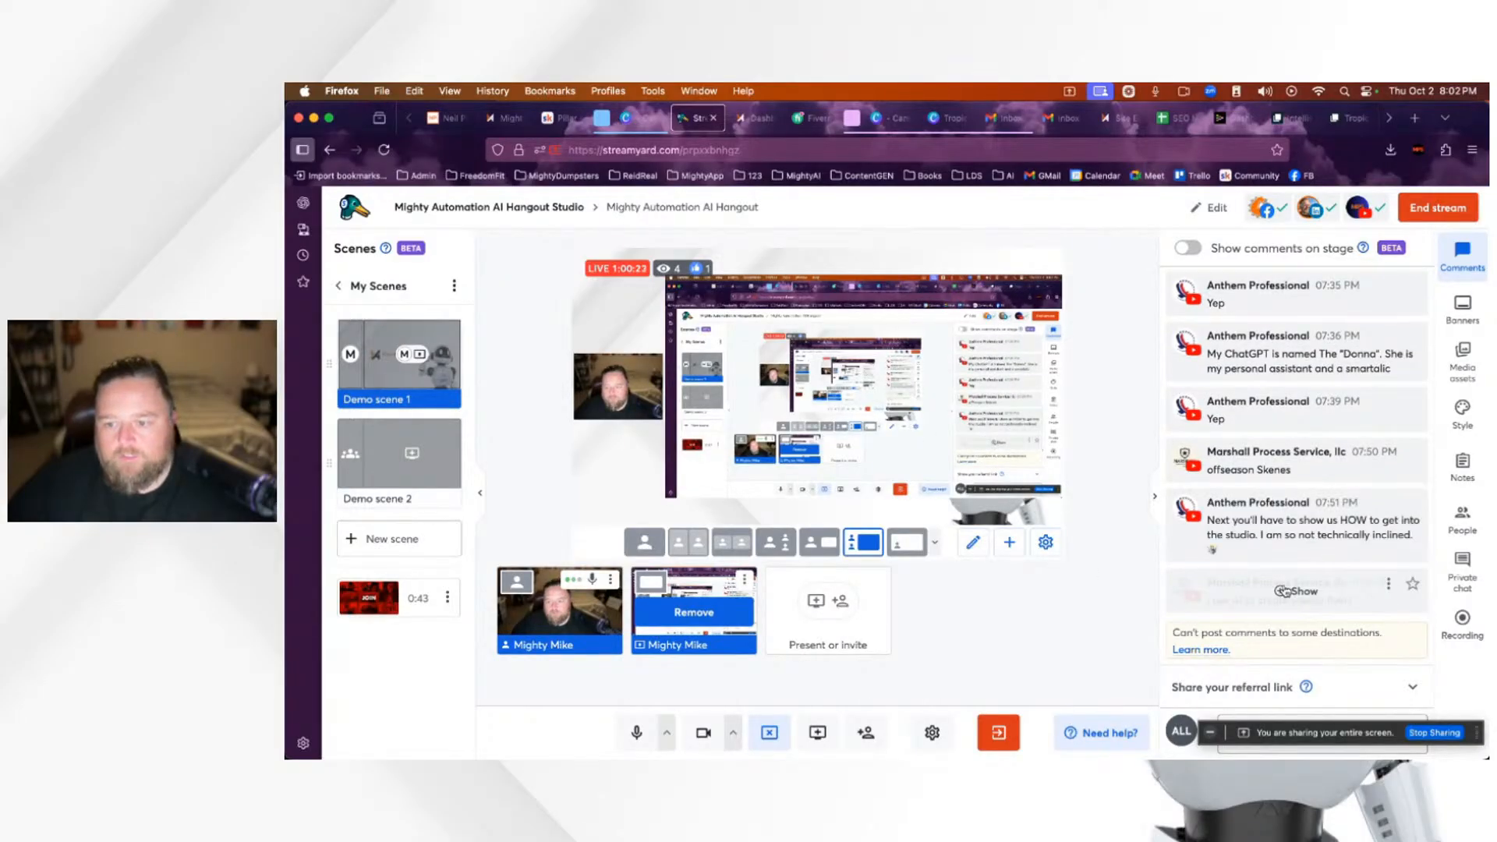
{"action": "left_click", "coordinate": [1298, 528]}
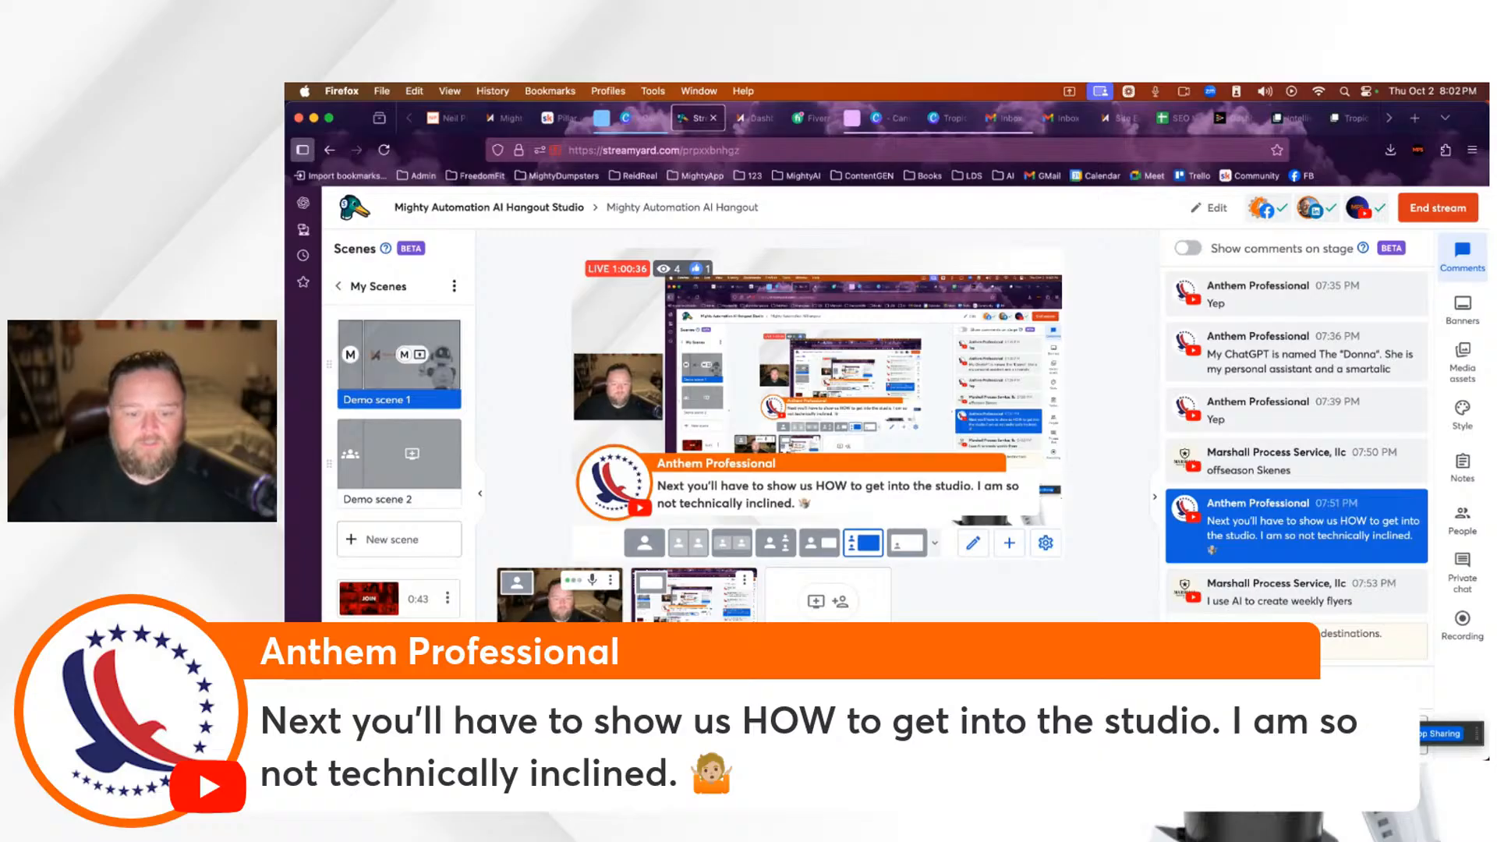
{"action": "left_click", "coordinate": [840, 601]}
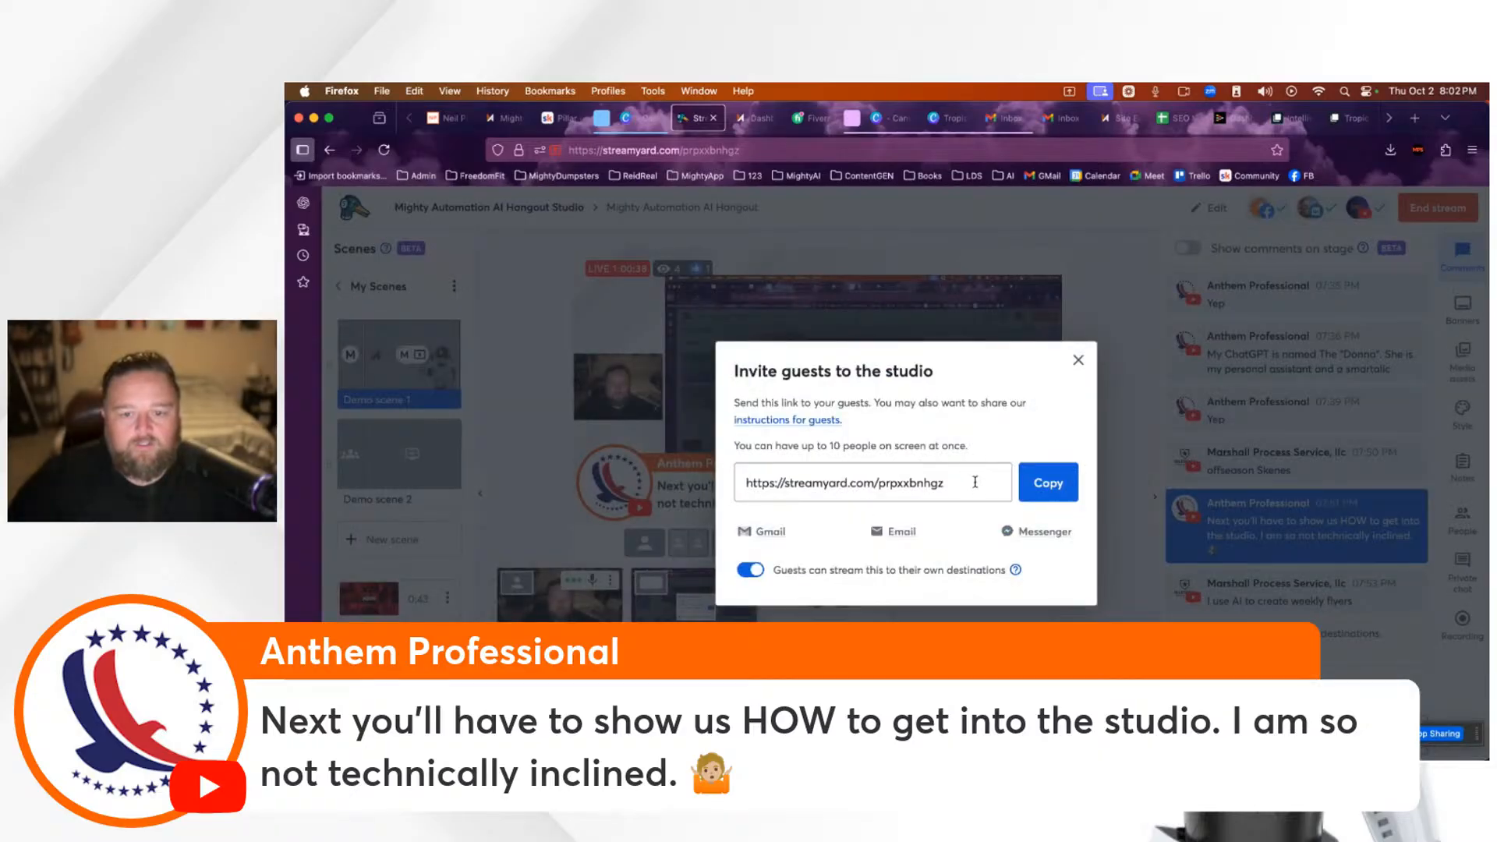
{"action": "left_click", "coordinate": [1048, 483]}
{"action": "left_click", "coordinate": [1079, 361]}
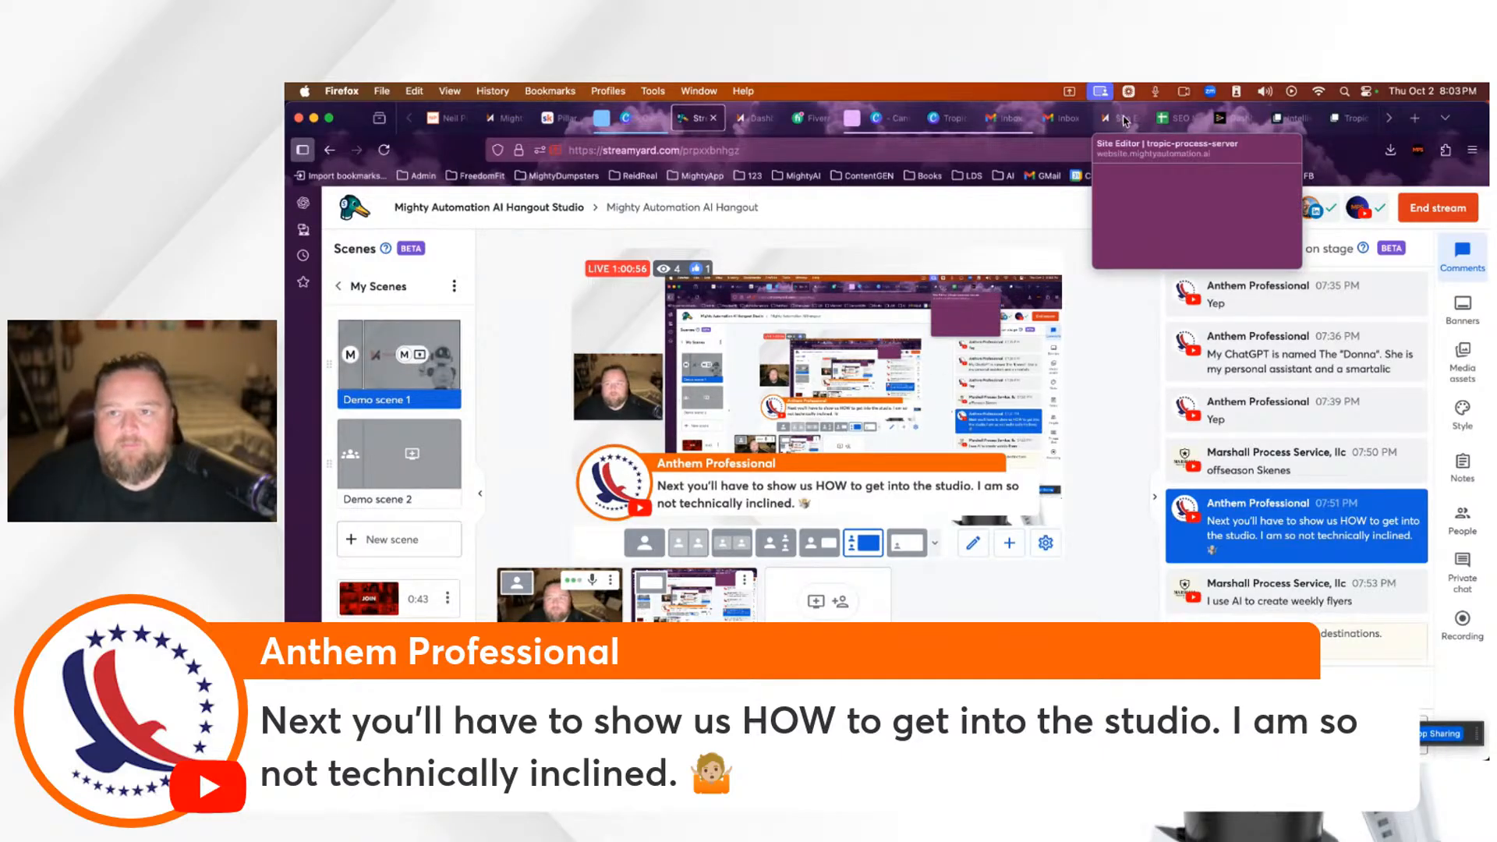
Step: Switch briefly to the Tropic site editor and back to the StreamYard studio
{"action": "scroll", "coordinate": [1122, 125], "scroll_direction": "right", "scroll_amount": 1}
{"action": "left_click", "coordinate": [1090, 119]}
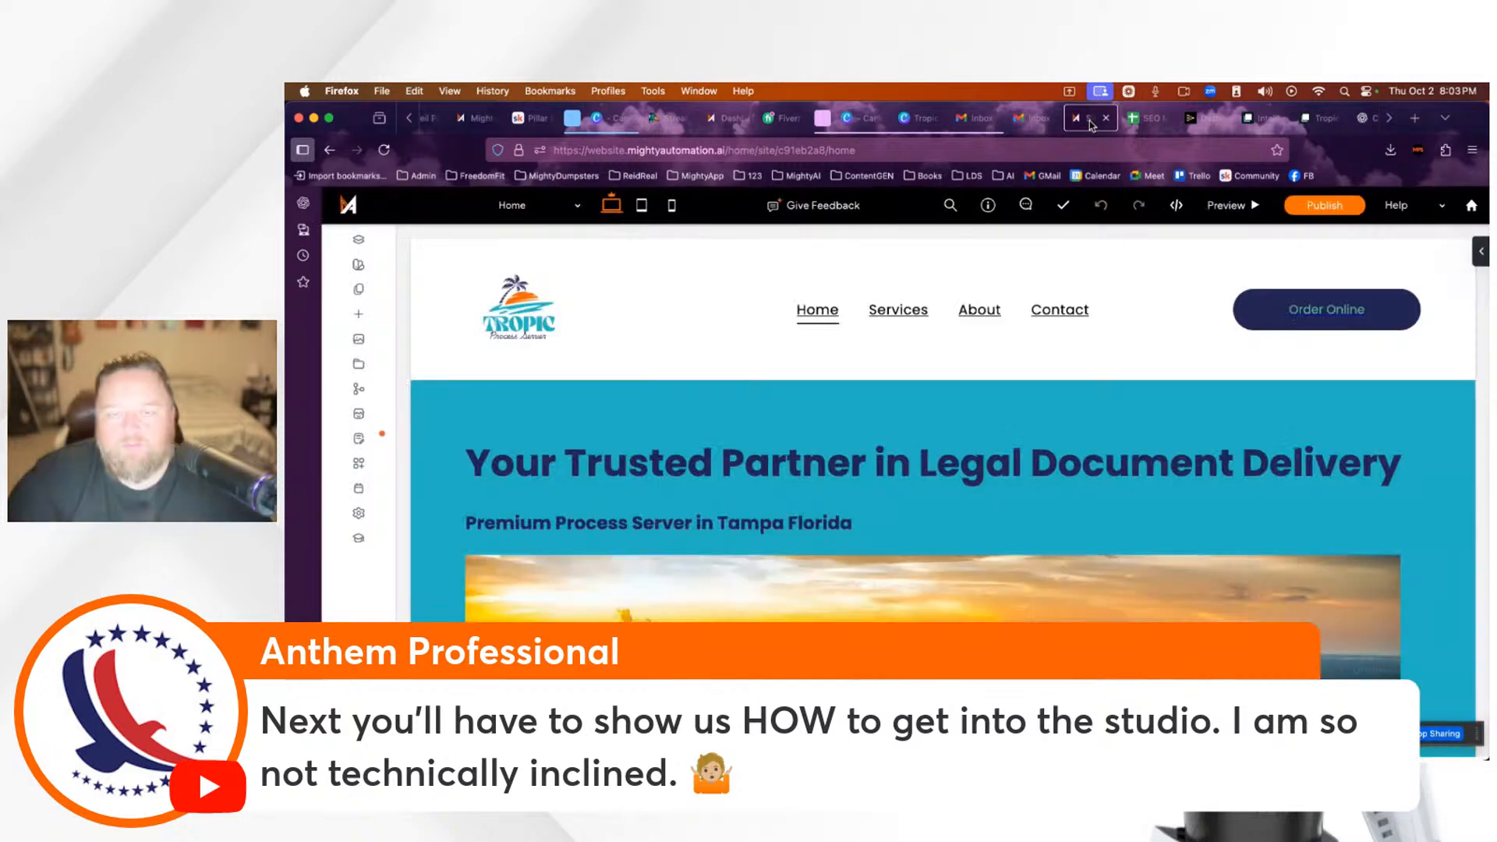
{"action": "left_click", "coordinate": [672, 119]}
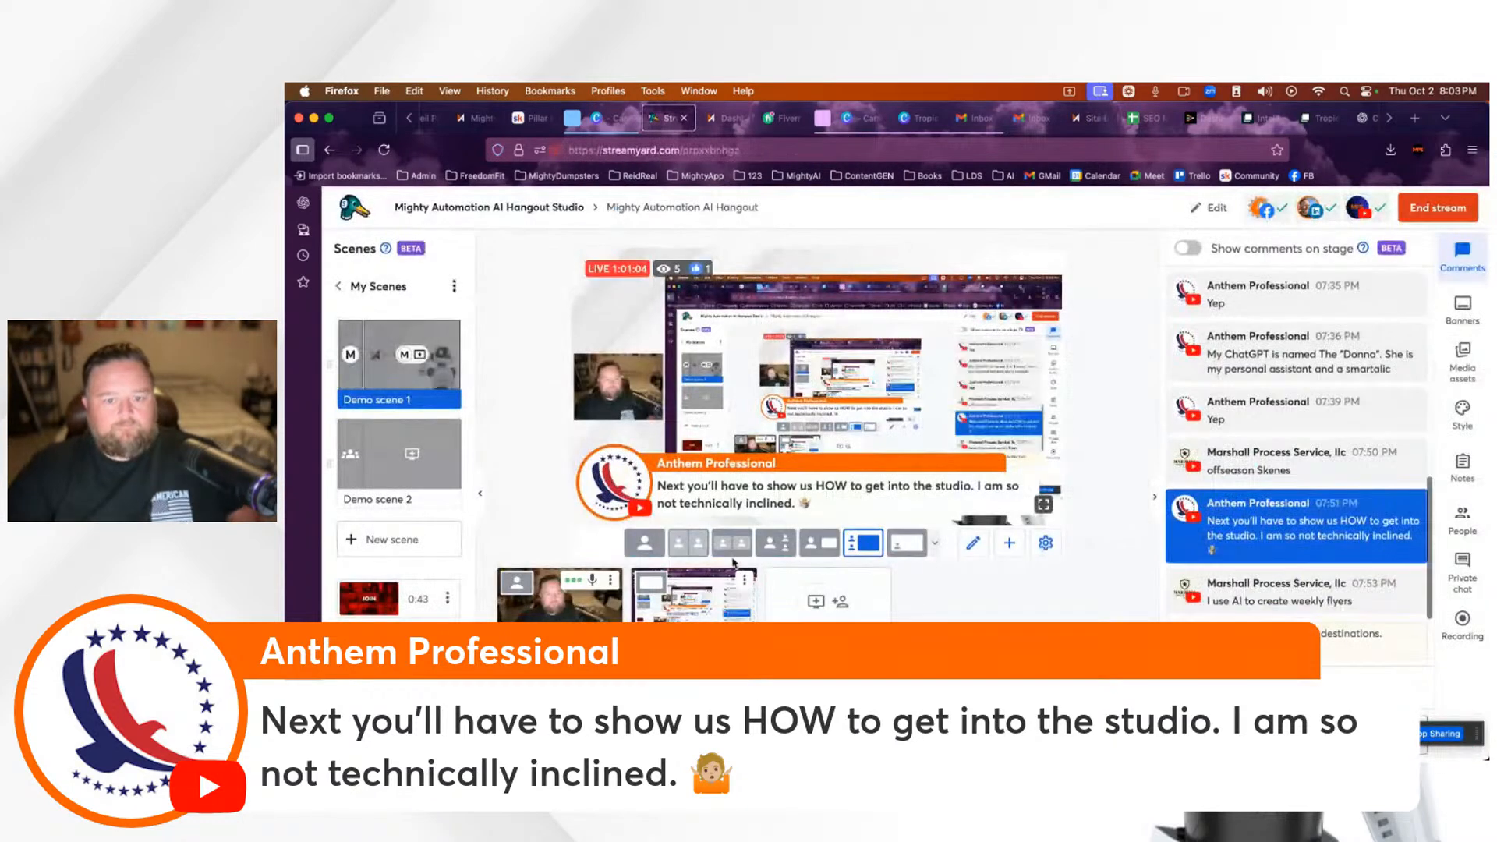
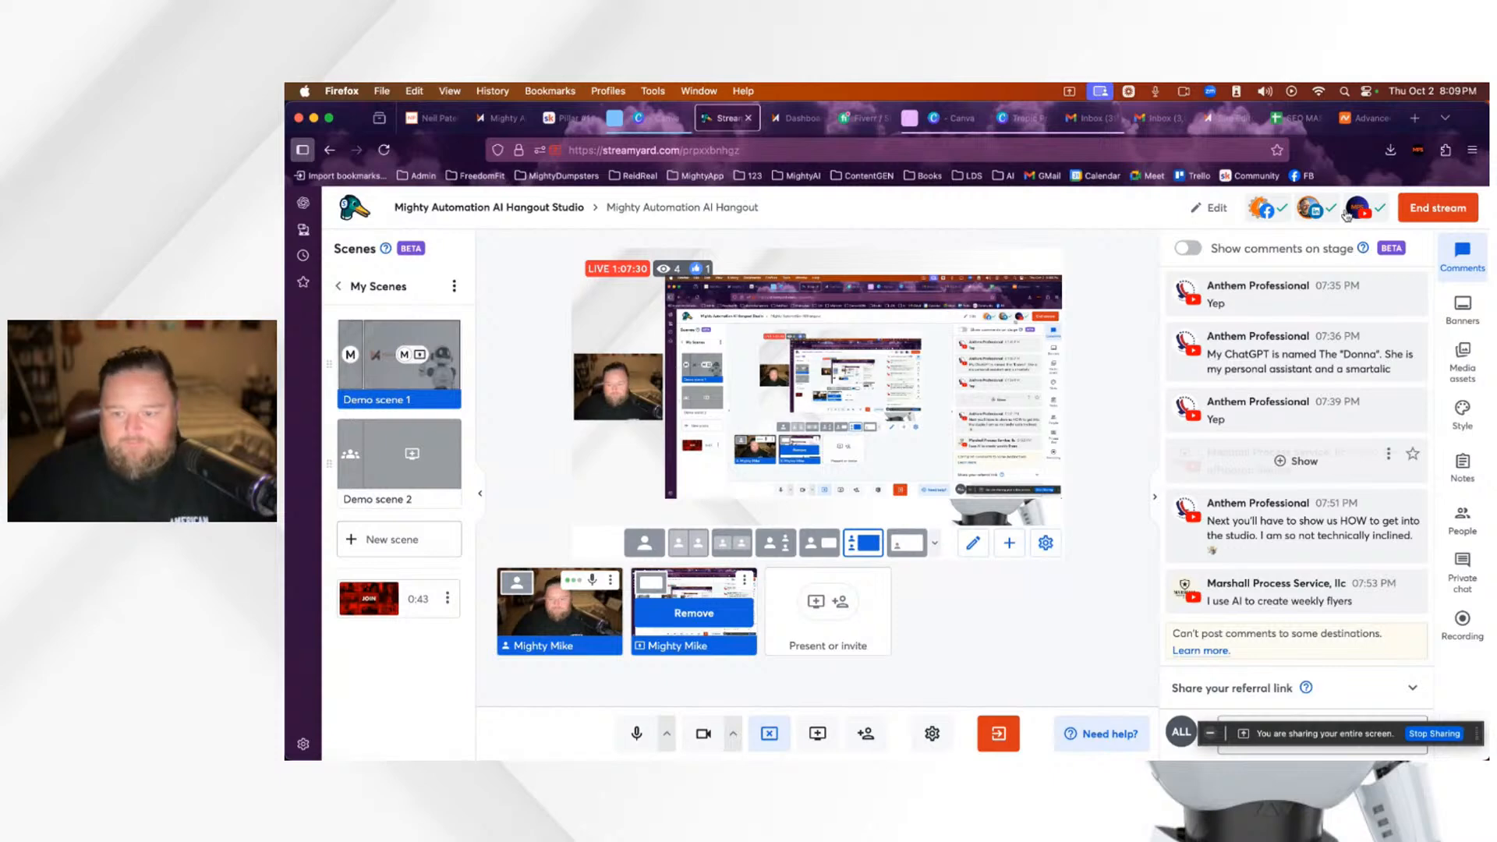
Step: Show the hidden viewer comment in StreamYard, then return to the site editor's domain dialog
{"action": "left_click", "coordinate": [1301, 461]}
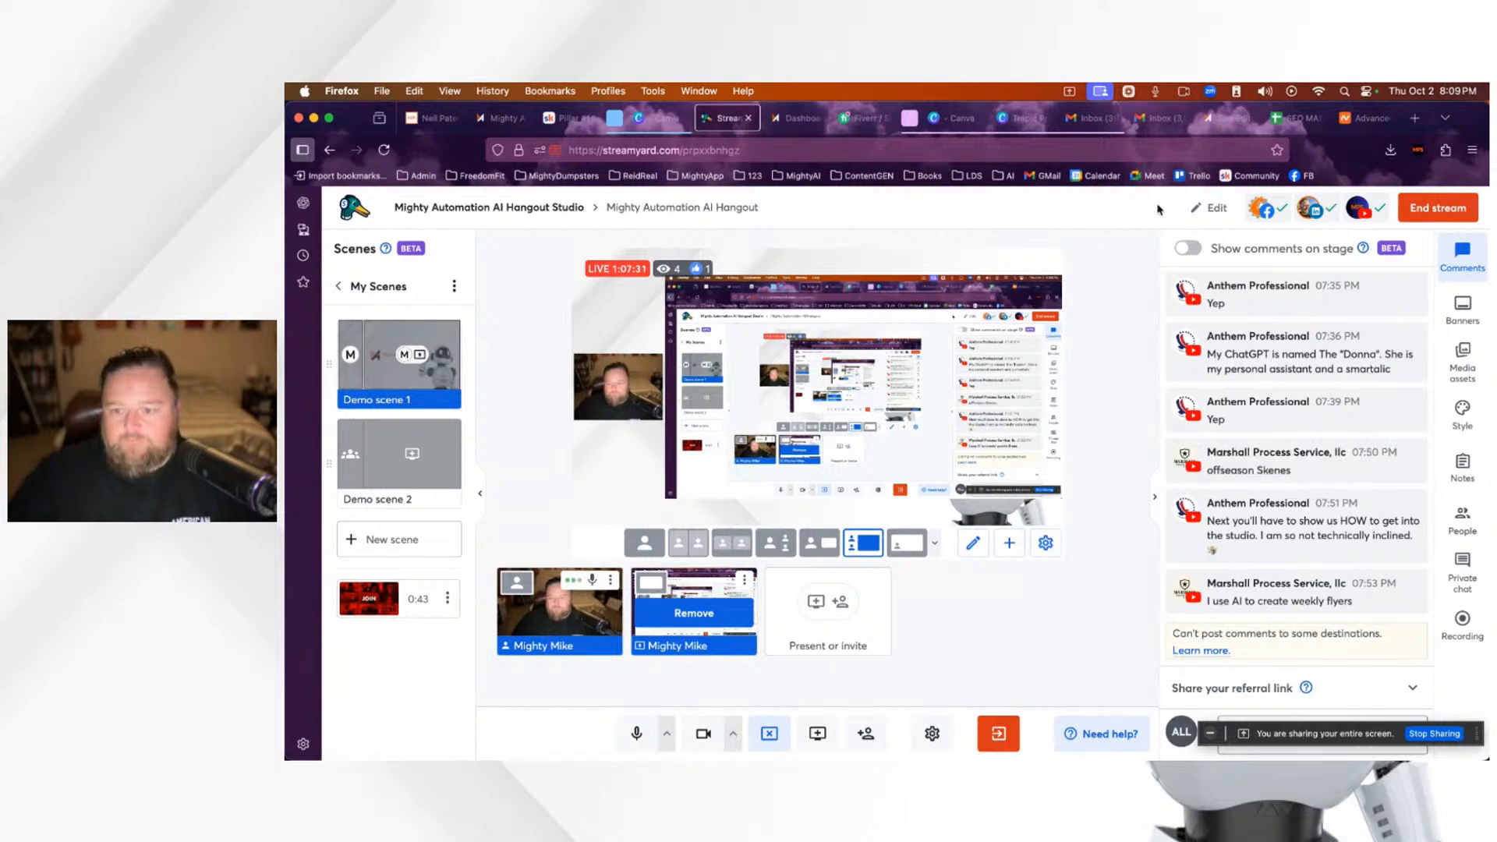
{"action": "left_click", "coordinate": [1223, 117]}
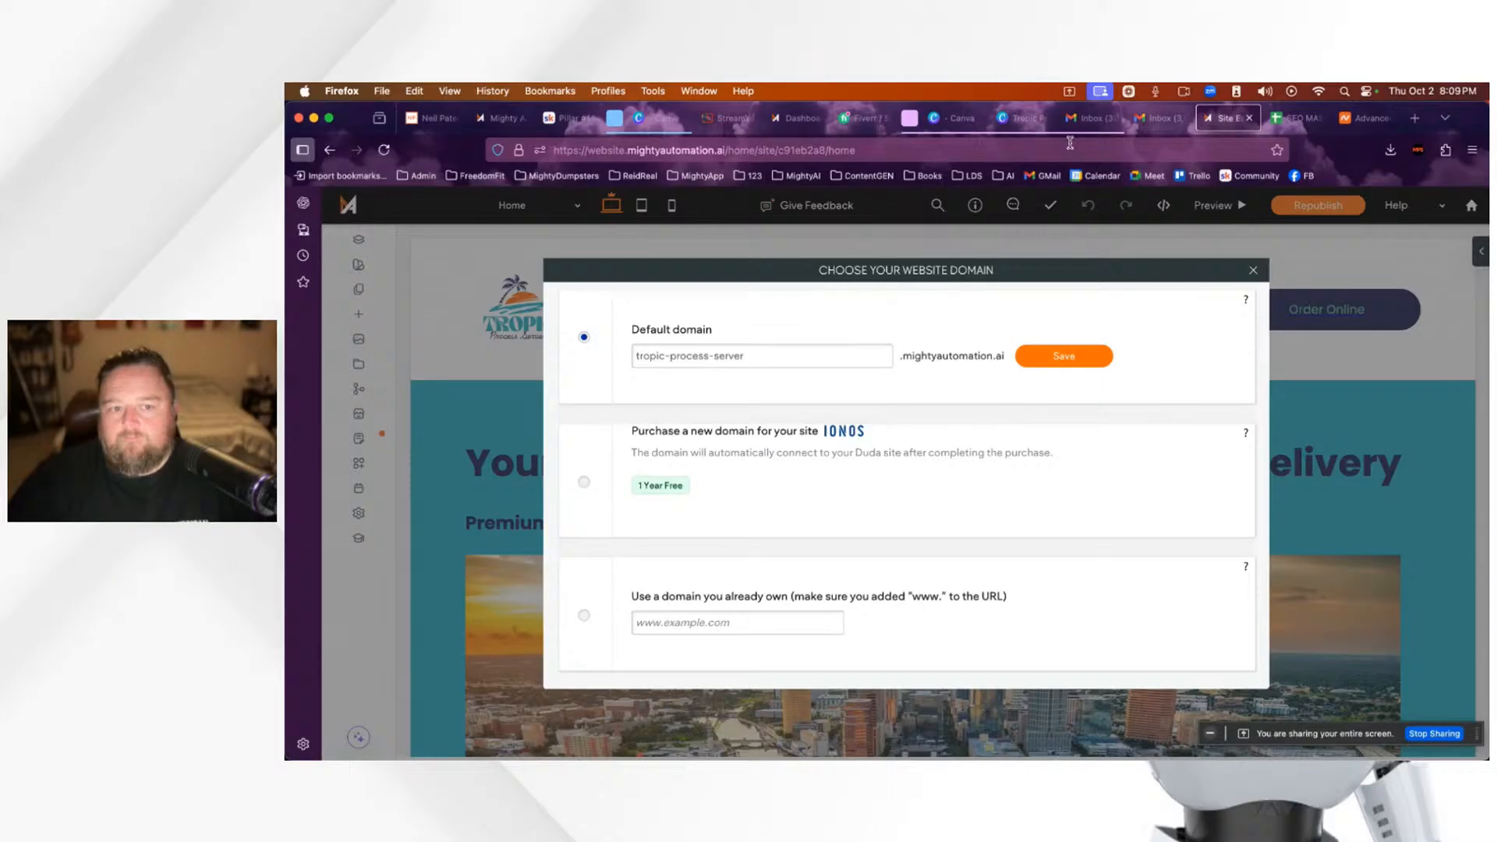
{"action": "left_click", "coordinate": [584, 616]}
{"action": "left_click", "coordinate": [728, 623]}
{"action": "type", "text": "www."}
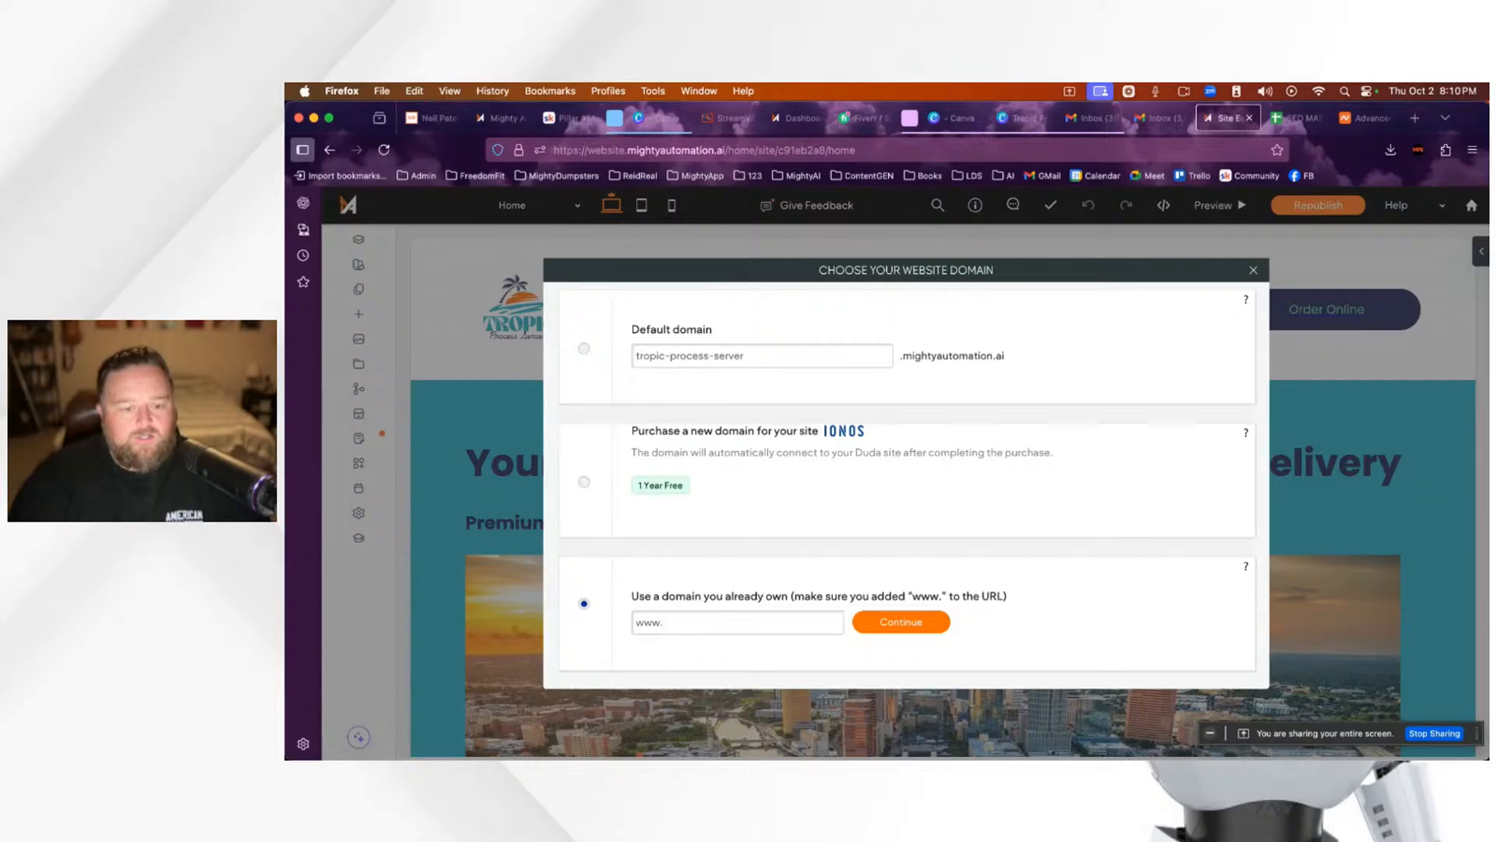
{"action": "type", "text": "tripic"}
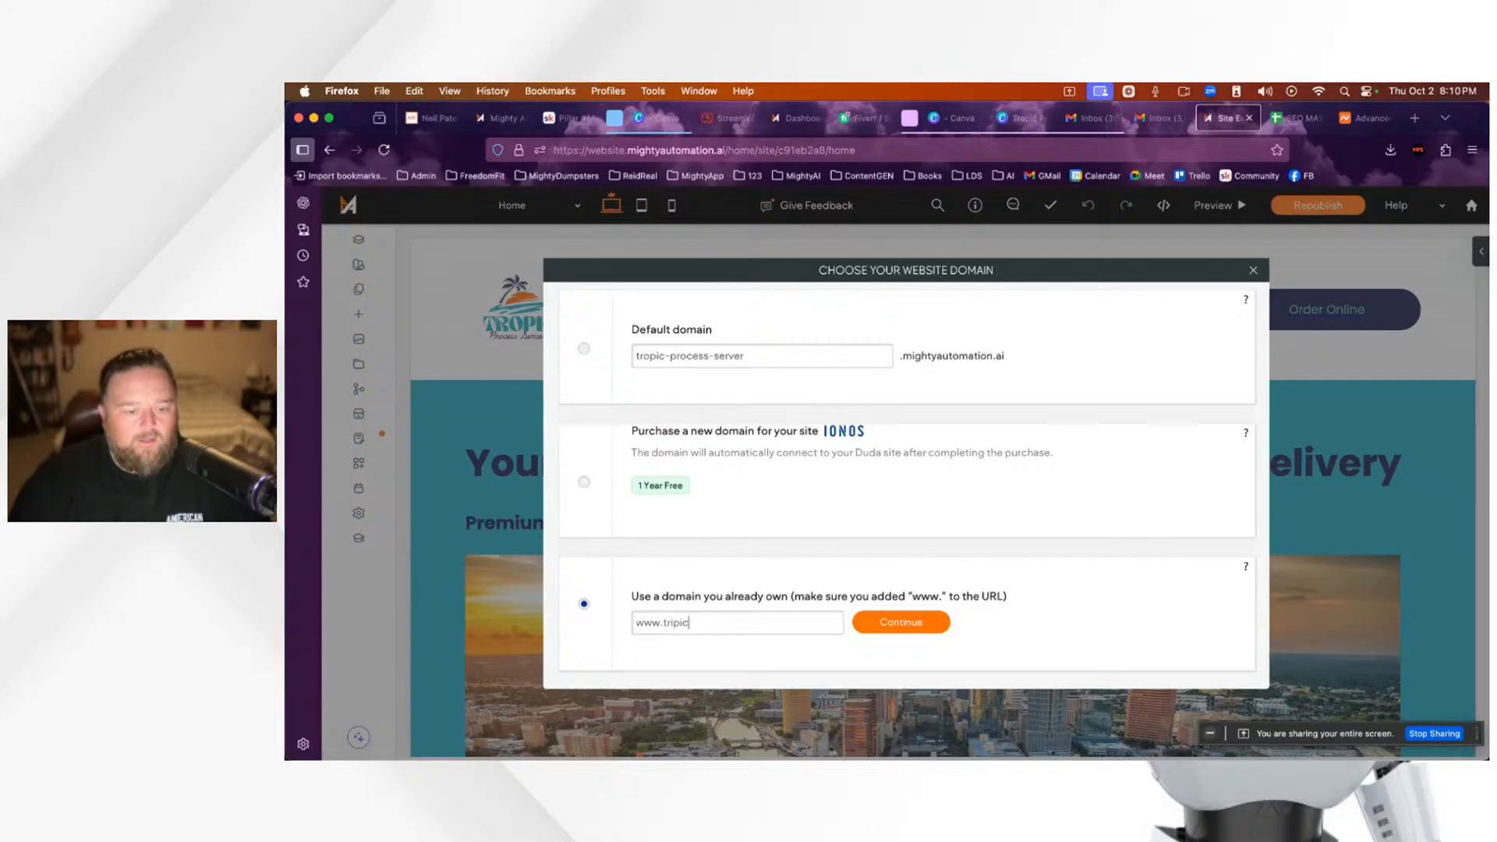
{"action": "key", "text": "BackSpace"}
{"action": "key", "text": "BackSpace"}
{"action": "type", "text": "o"}
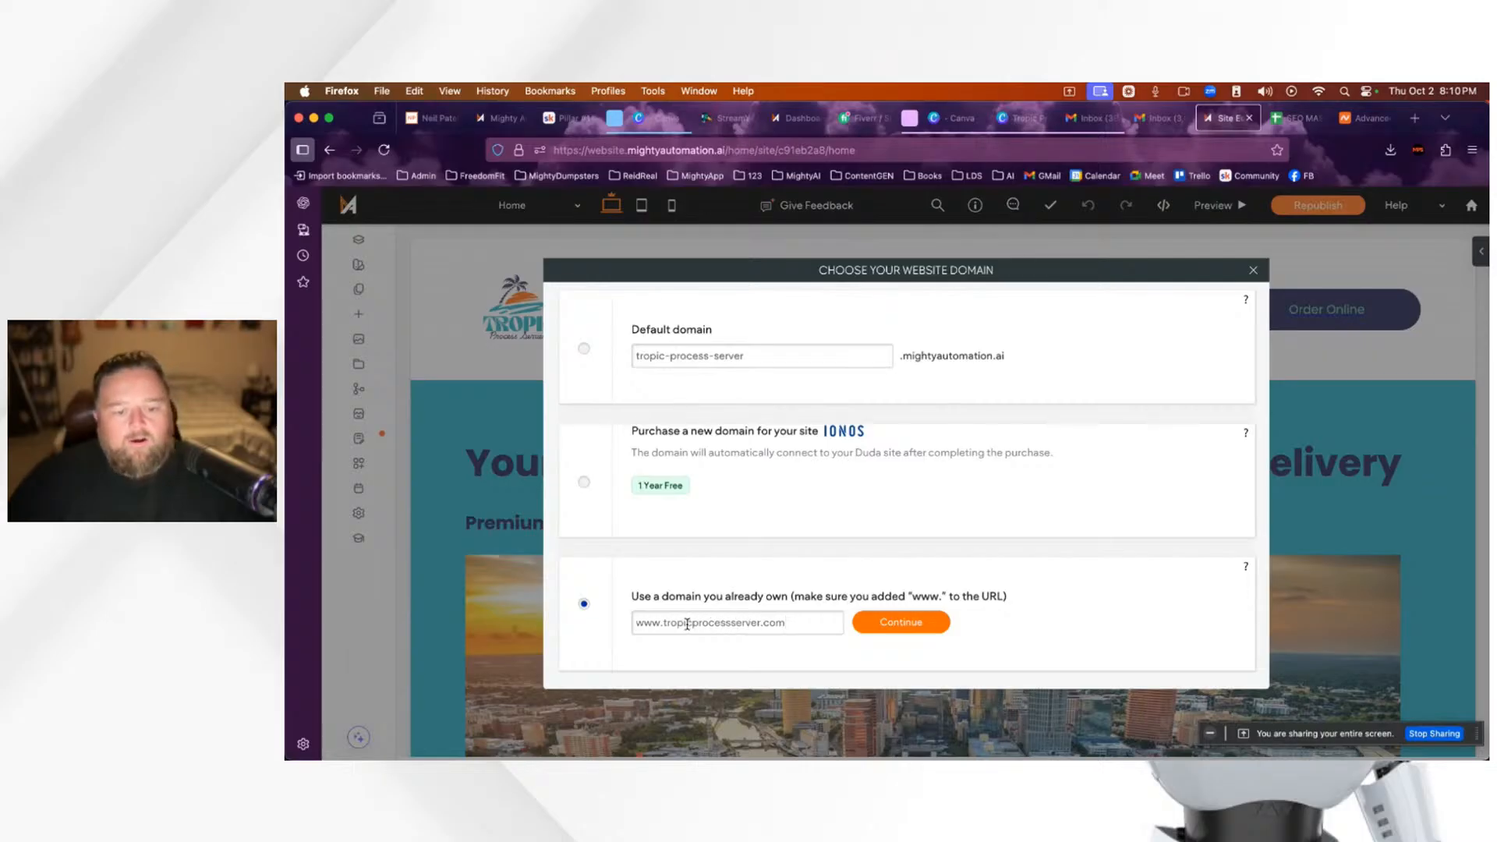
{"action": "left_click_drag", "start_coordinate": [692, 623], "coordinate": [702, 623]}
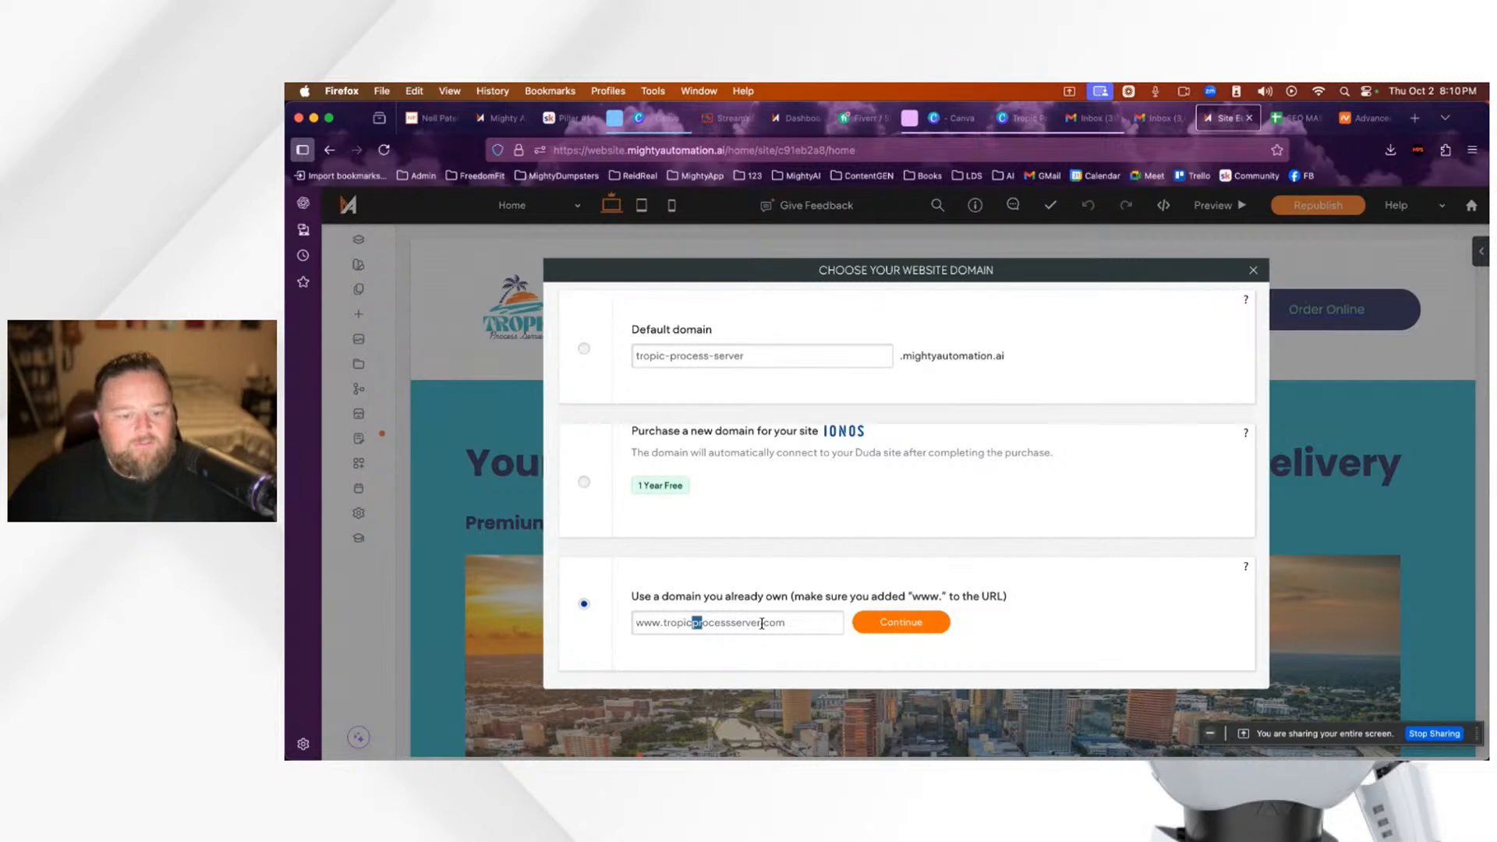
{"action": "left_click", "coordinate": [762, 623]}
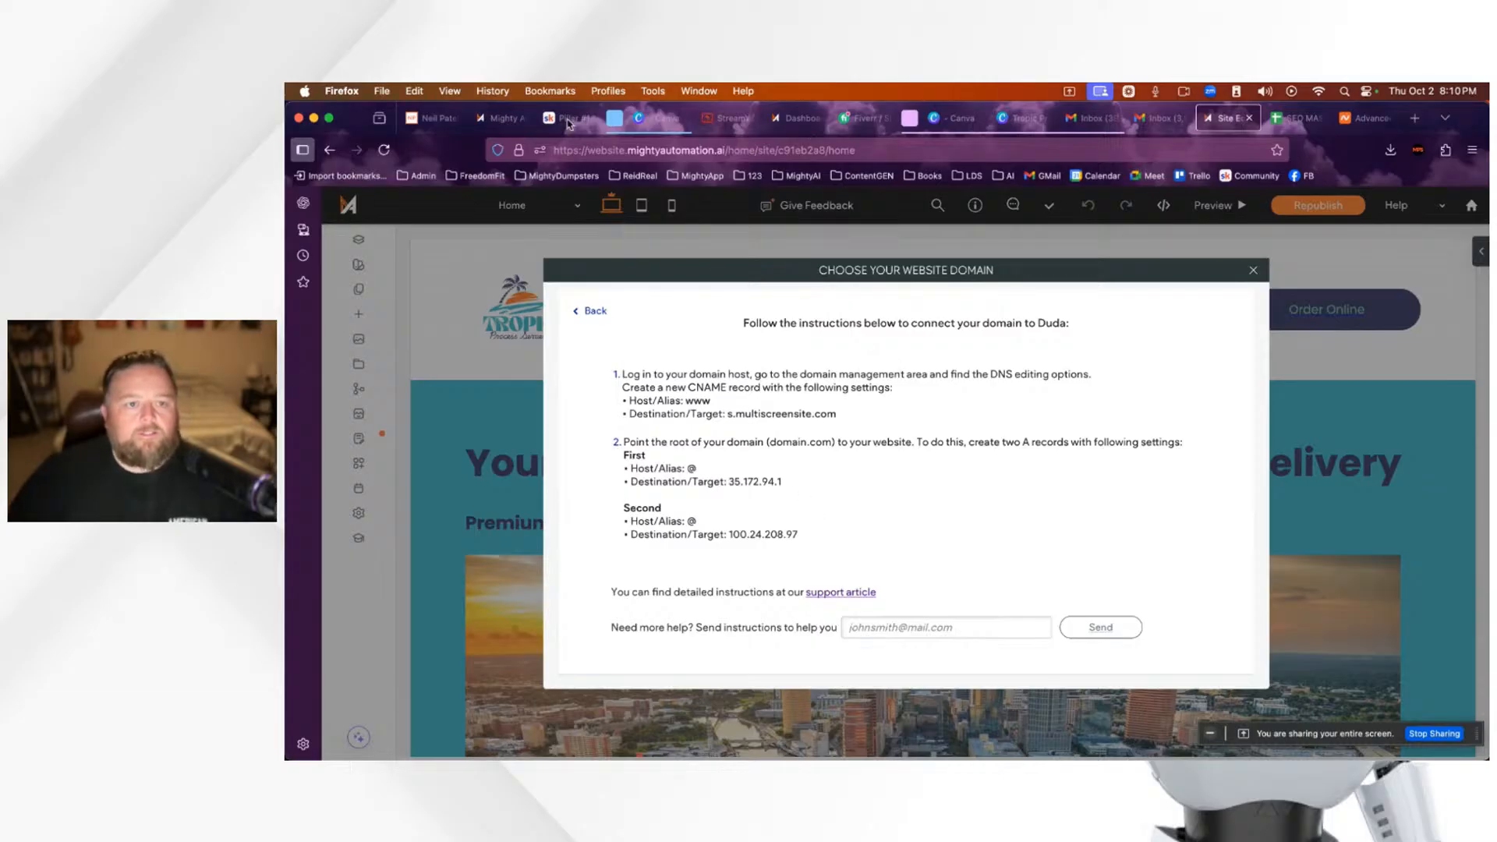
Step: Put the viewer's 'wait' comment on stream and take it down, then show Namecheap's Advanced DNS page
{"action": "left_click", "coordinate": [730, 119]}
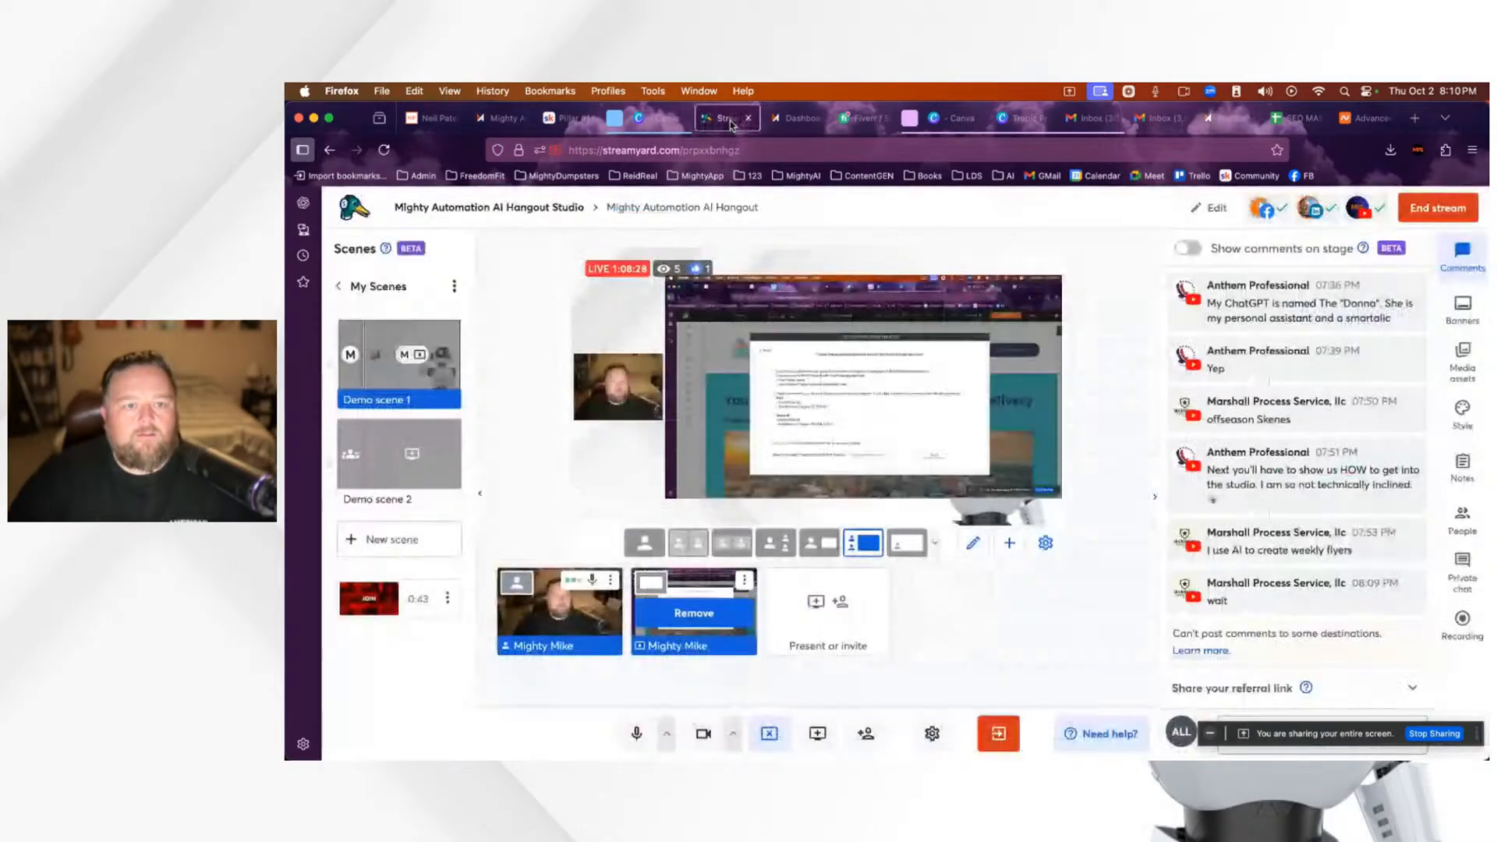
{"action": "left_click", "coordinate": [1296, 411]}
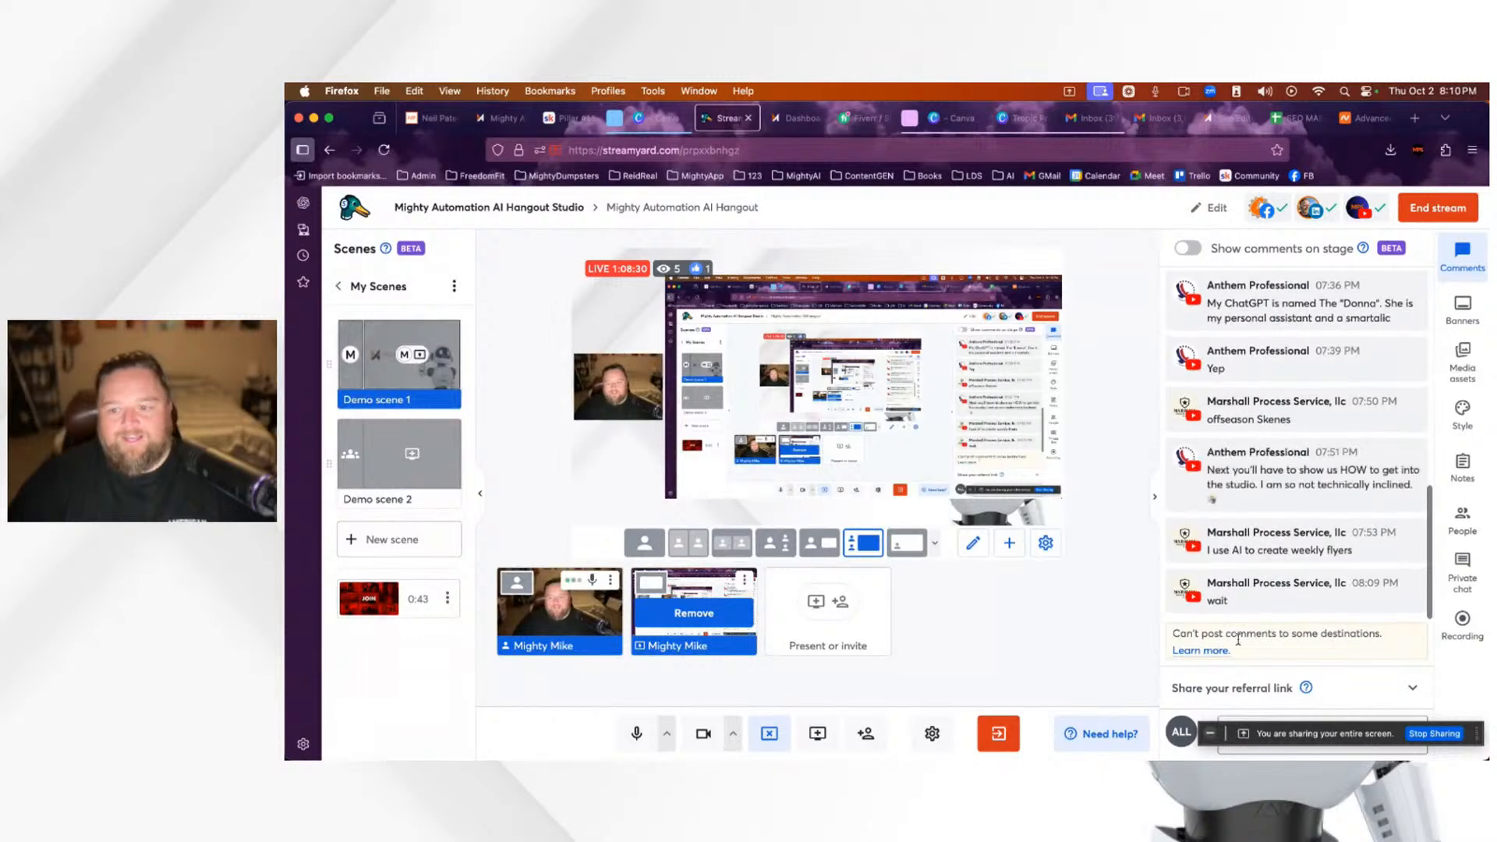
{"action": "left_click", "coordinate": [1287, 592]}
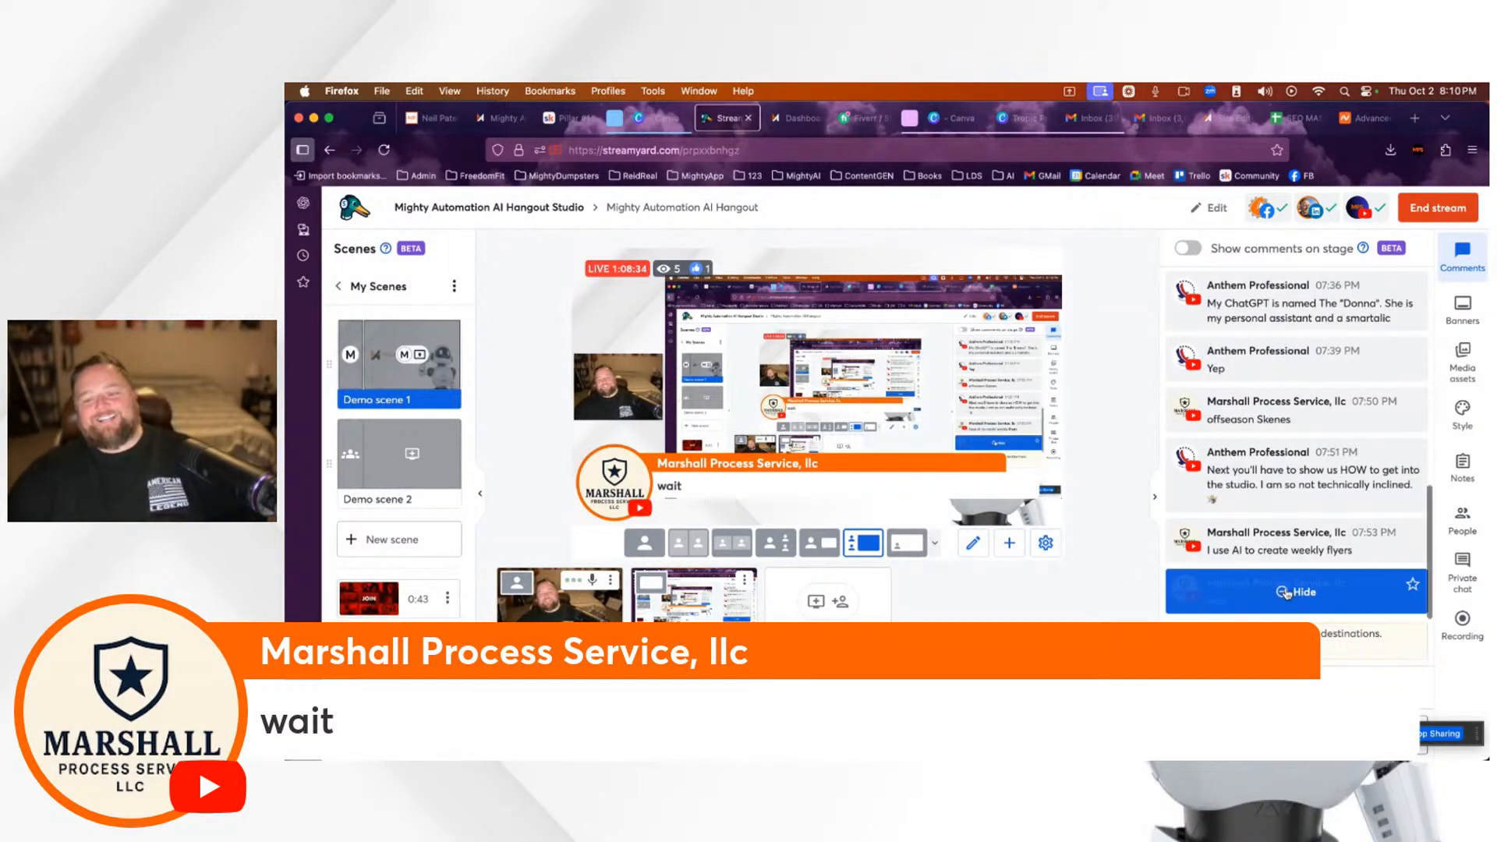
{"action": "left_click", "coordinate": [1283, 597]}
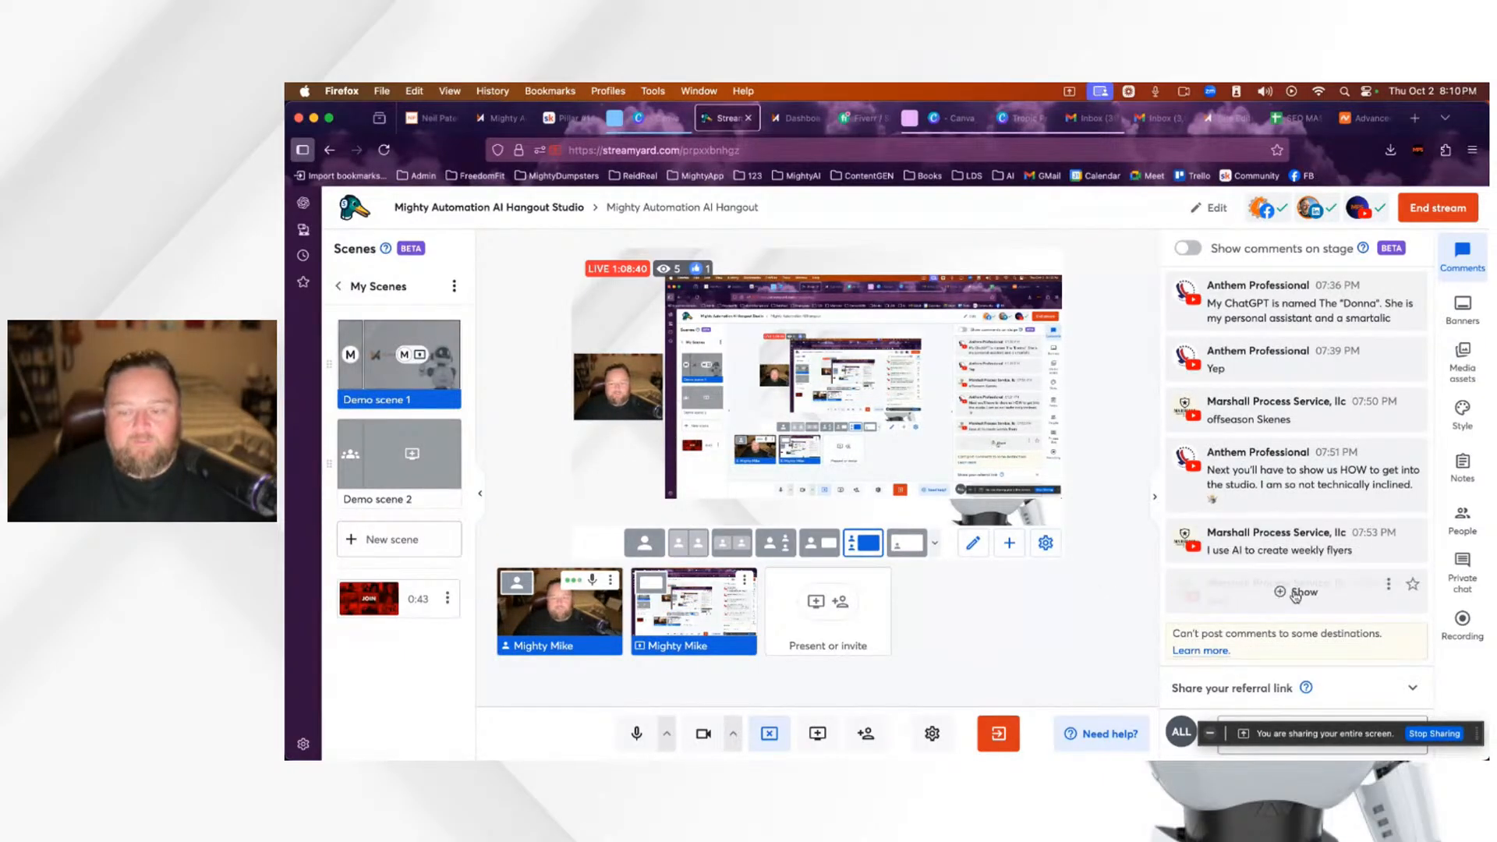
{"action": "left_click", "coordinate": [1296, 595]}
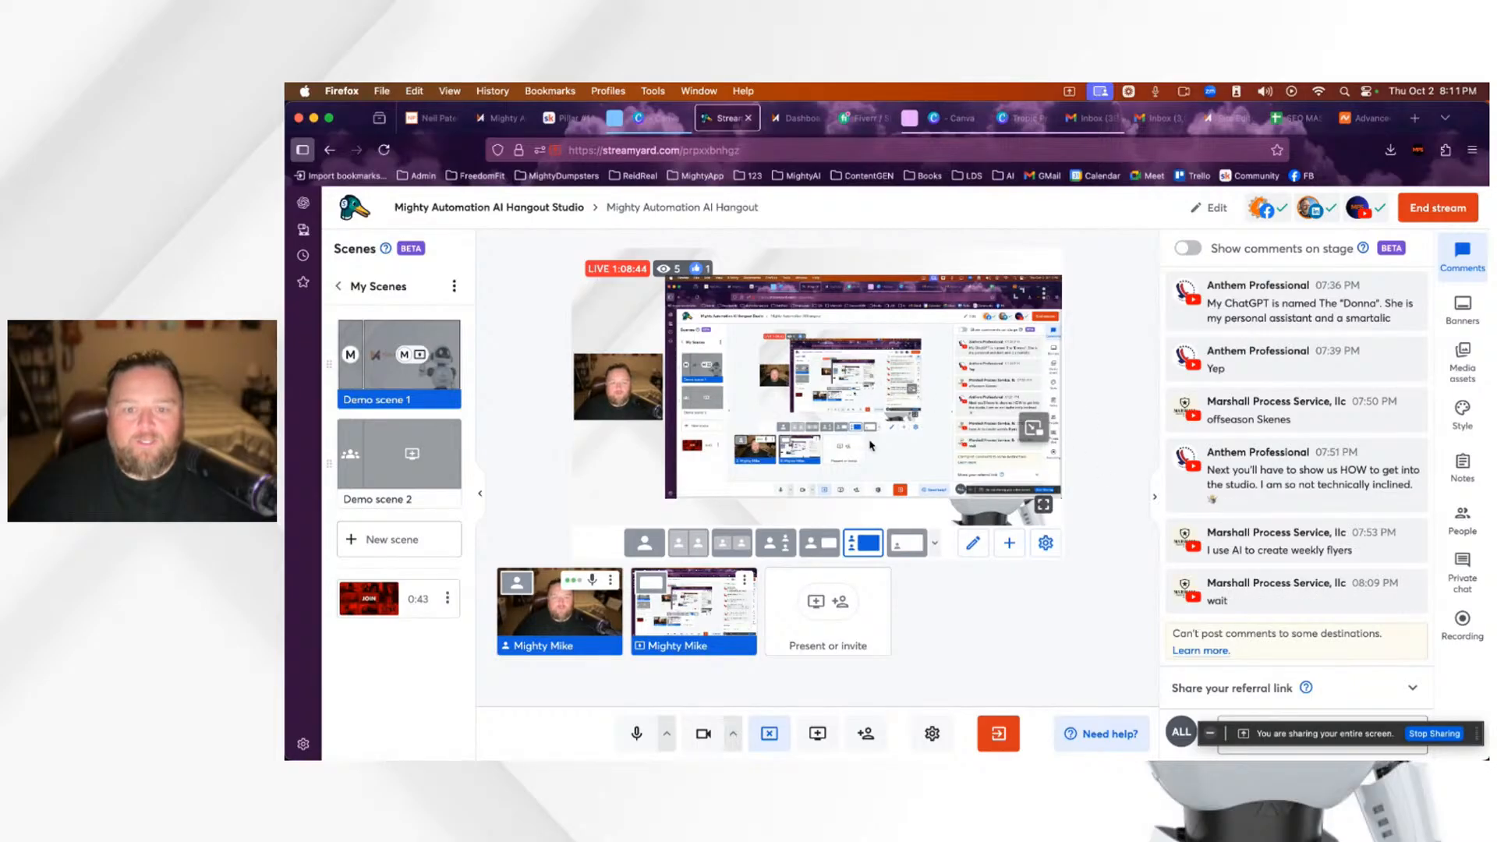
{"action": "mouse_move", "coordinate": [694, 630]}
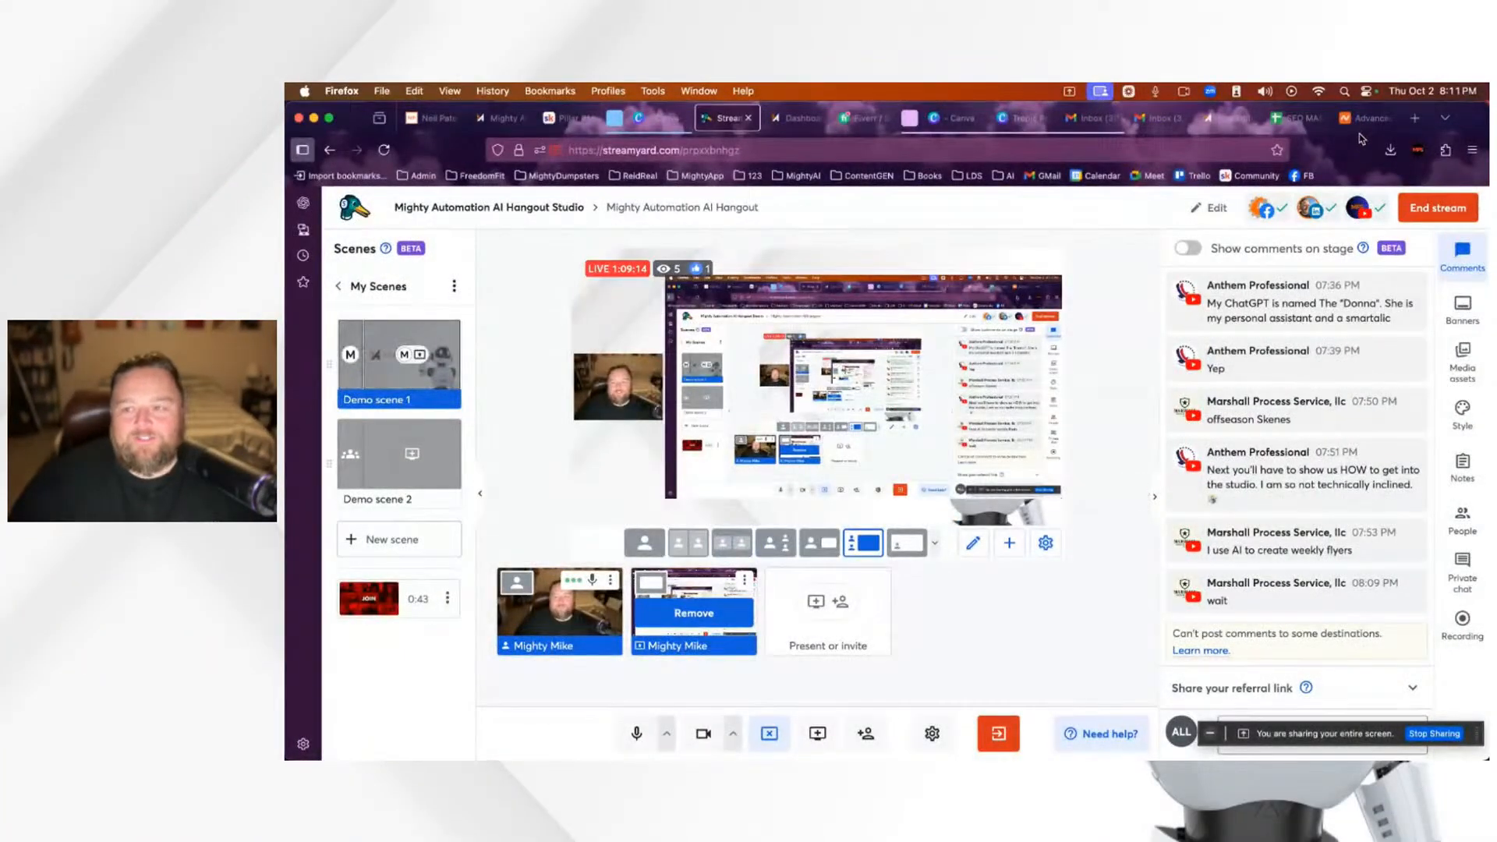
{"action": "left_click", "coordinate": [1365, 119]}
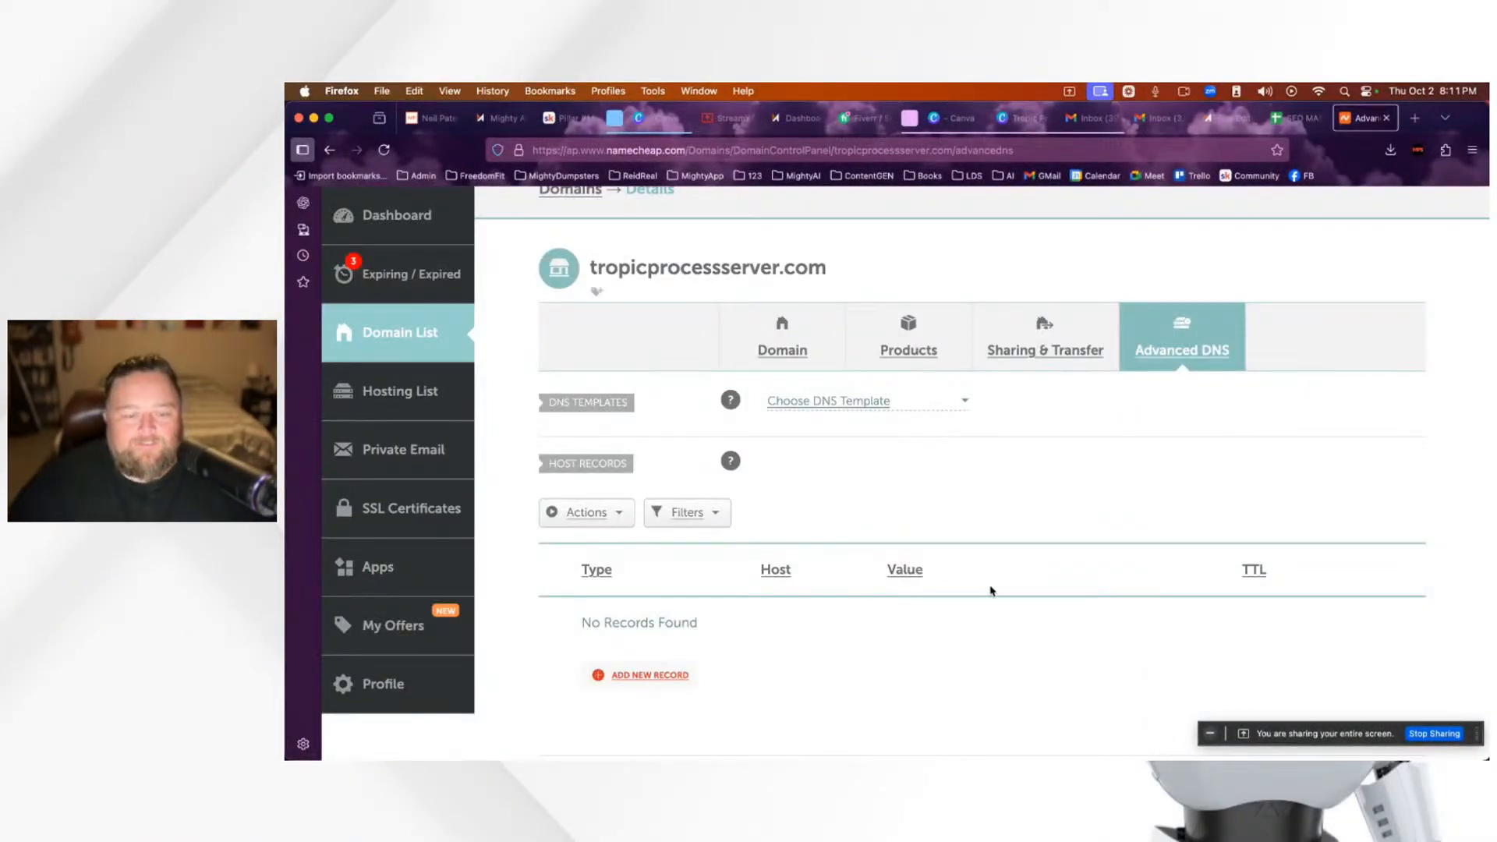
Step: Copy the CNAME target s.multiscreensite.com from the builder and return to Namecheap's empty host records
{"action": "scroll", "coordinate": [980, 585], "scroll_direction": "up", "scroll_amount": 3}
{"action": "scroll", "coordinate": [979, 585], "scroll_direction": "down", "scroll_amount": 5}
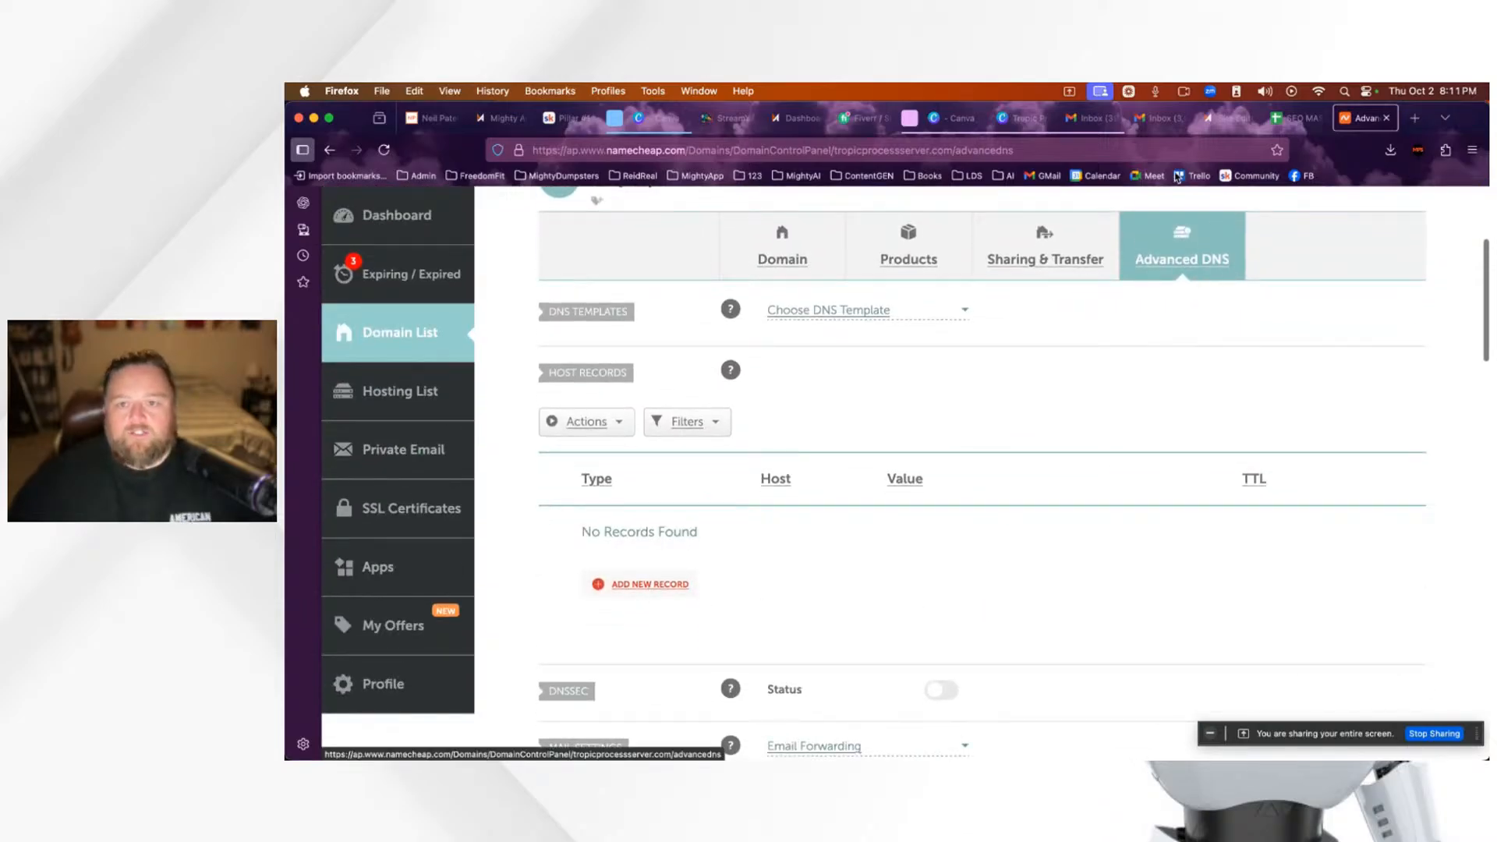
{"action": "left_click", "coordinate": [1230, 119]}
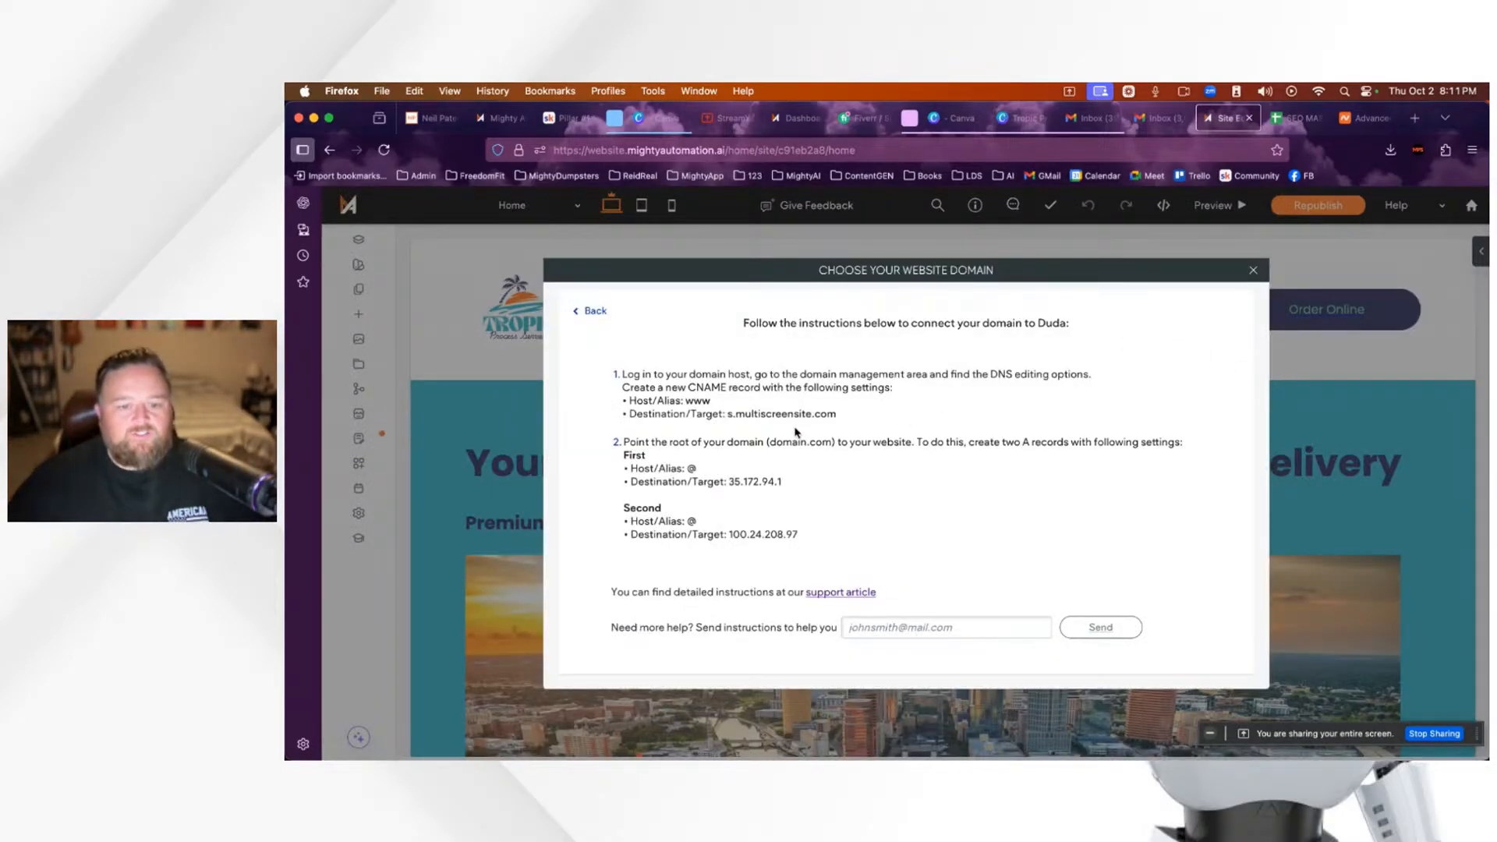
{"action": "left_click_drag", "start_coordinate": [839, 416], "coordinate": [729, 414]}
{"action": "key", "text": "super+c"}
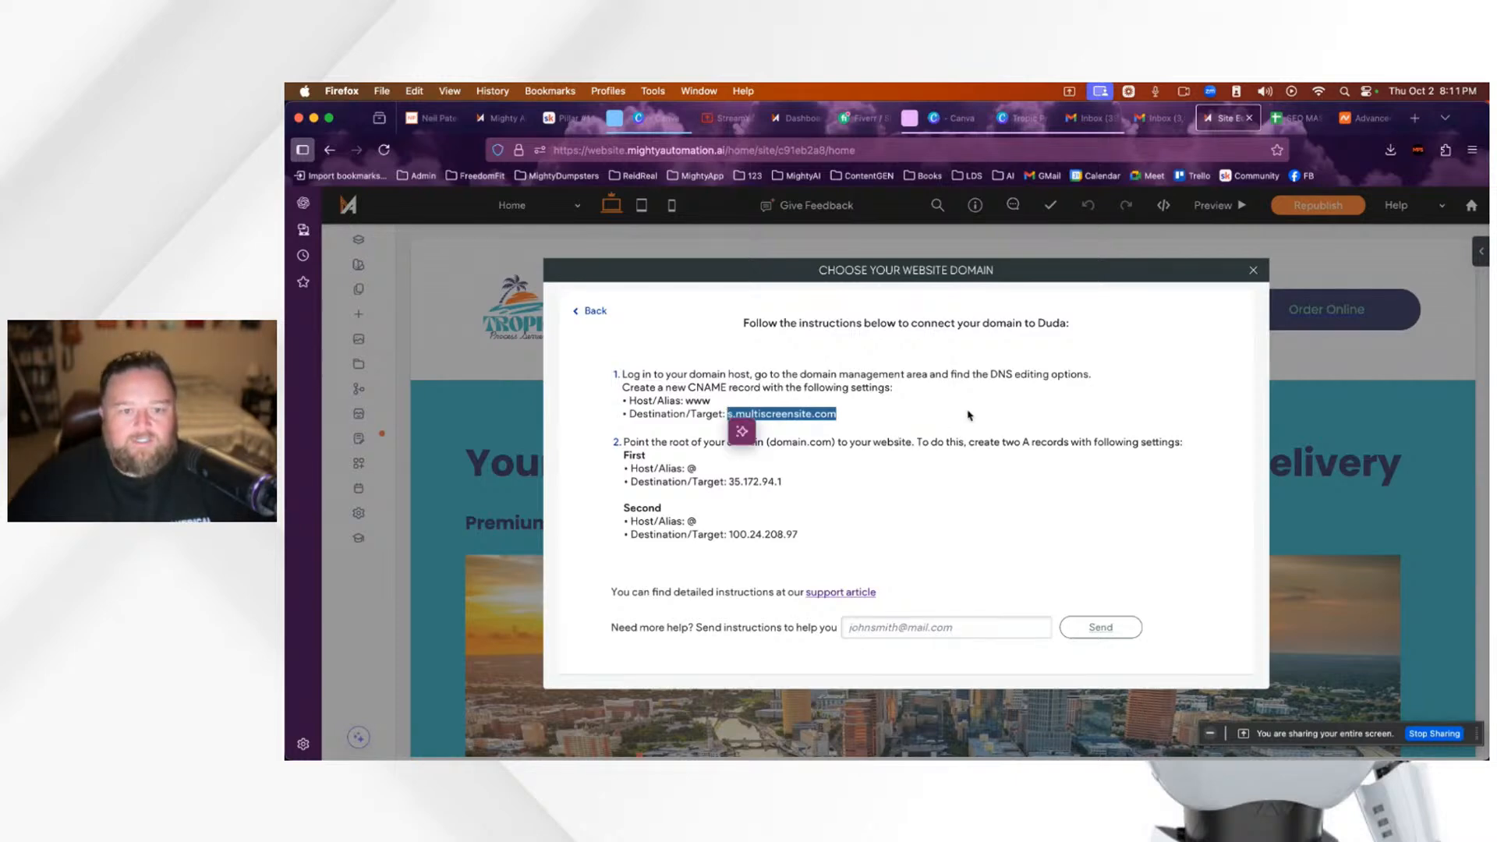
{"action": "left_click", "coordinate": [1370, 124]}
{"action": "scroll", "coordinate": [1196, 434], "scroll_direction": "down", "scroll_amount": 4}
{"action": "scroll", "coordinate": [1198, 440], "scroll_direction": "up", "scroll_amount": 4}
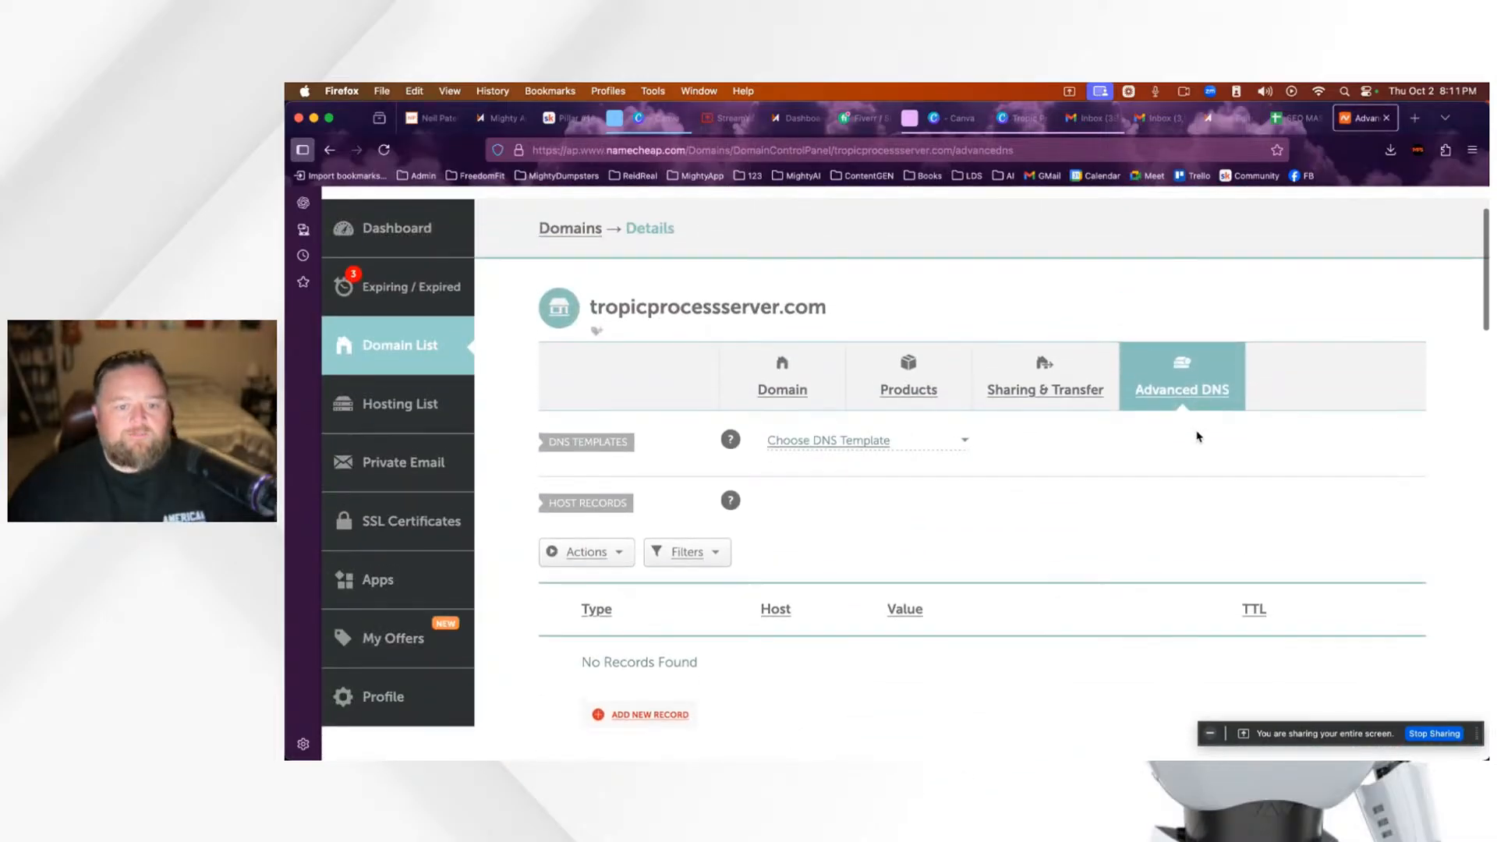
{"action": "scroll", "coordinate": [1198, 437], "scroll_direction": "down", "scroll_amount": 2}
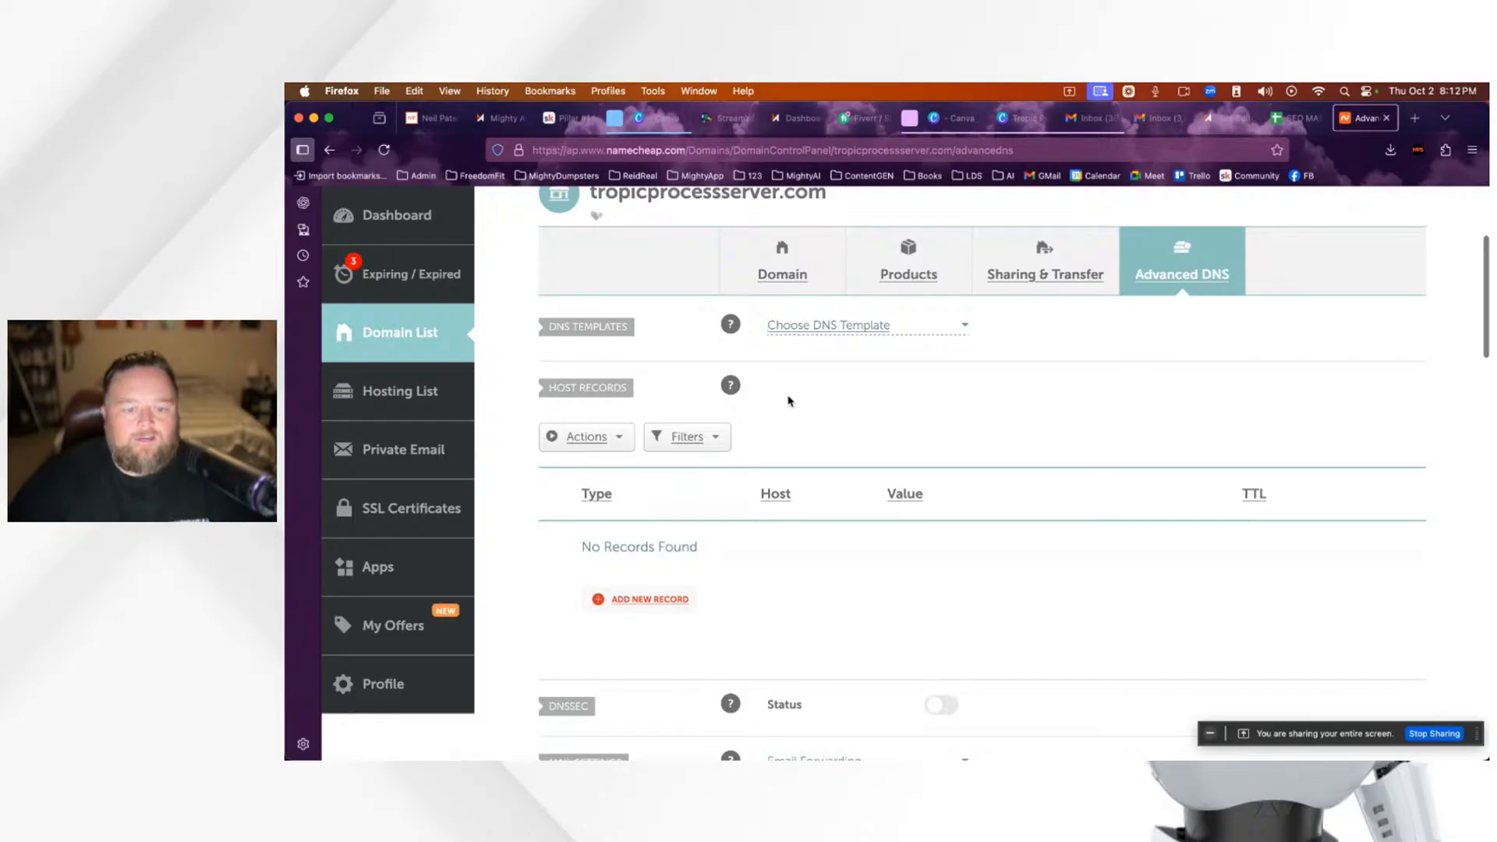
Step: Add a CNAME record with host www pointing to s.multiscreensite.com
{"action": "left_click", "coordinate": [651, 600]}
{"action": "scroll", "coordinate": [662, 601], "scroll_direction": "down", "scroll_amount": 3}
{"action": "scroll", "coordinate": [639, 458], "scroll_direction": "down", "scroll_amount": 3}
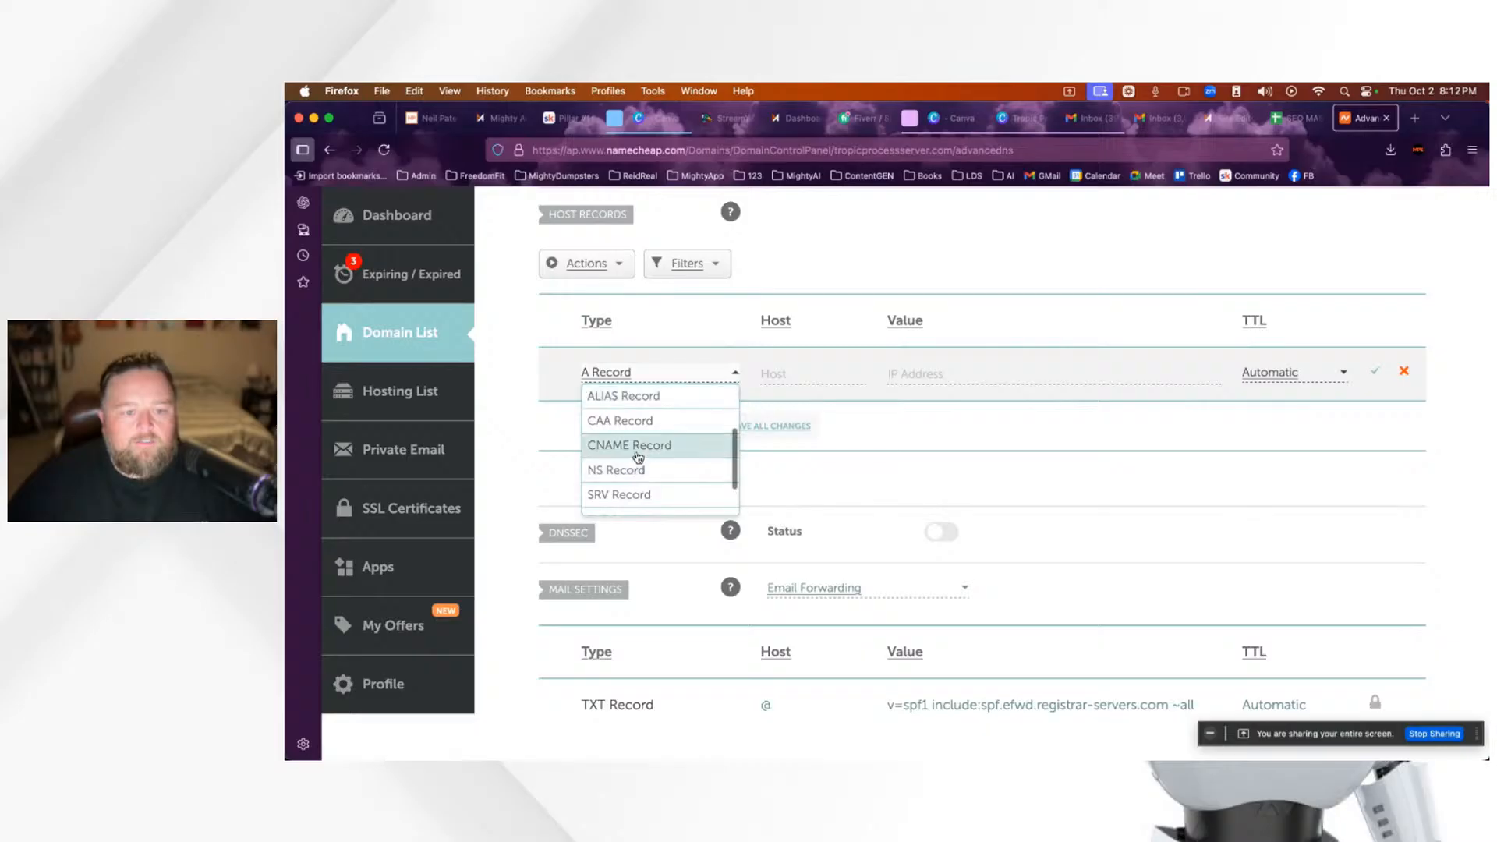
{"action": "left_click", "coordinate": [645, 445]}
{"action": "left_click", "coordinate": [826, 377]}
{"action": "type", "text": "www"}
{"action": "left_click", "coordinate": [965, 377]}
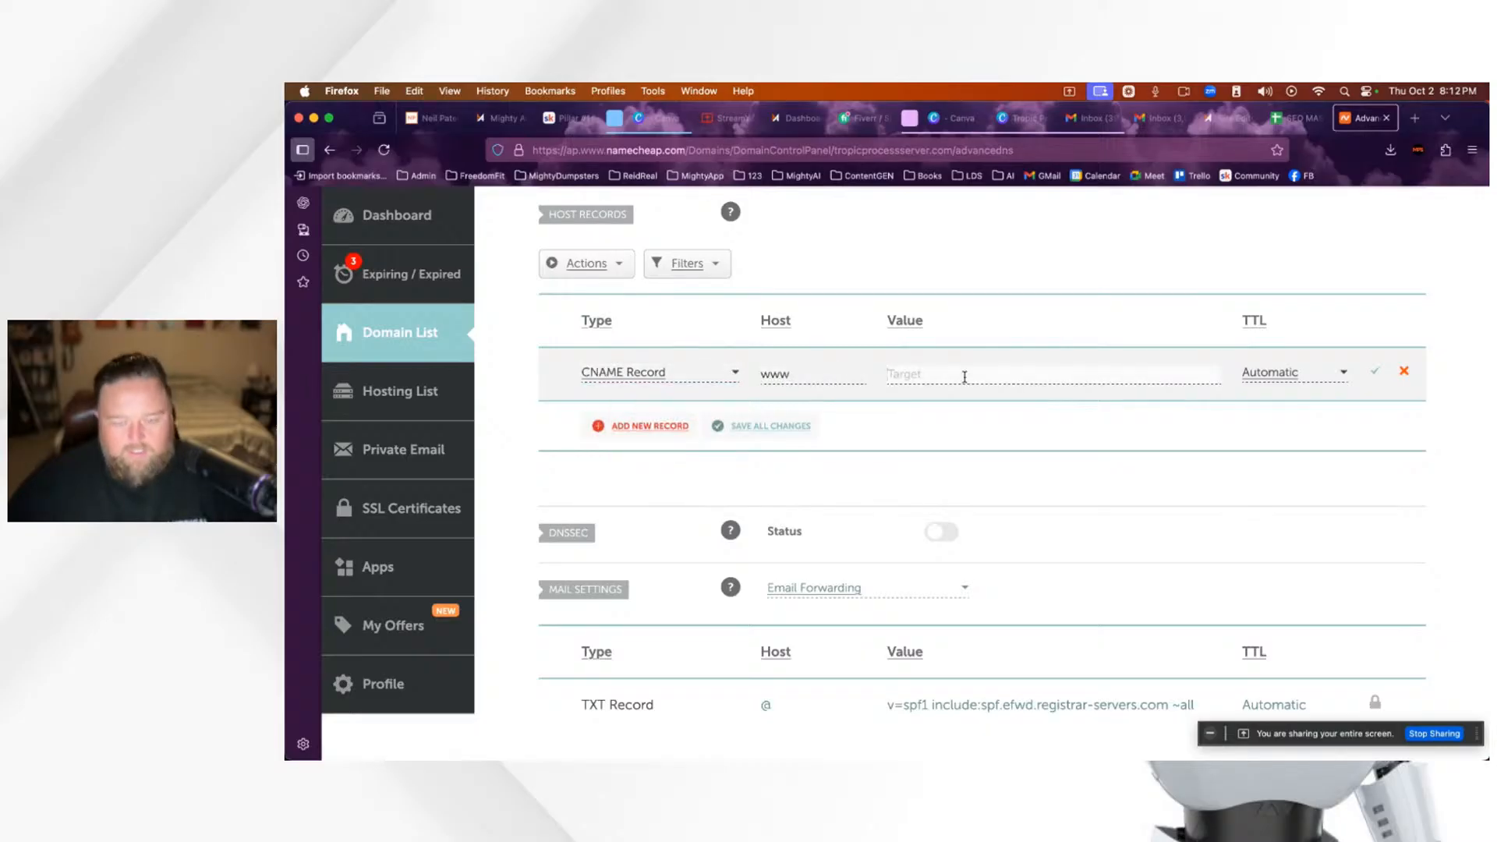
{"action": "key", "text": "super+v"}
{"action": "key", "text": "Return"}
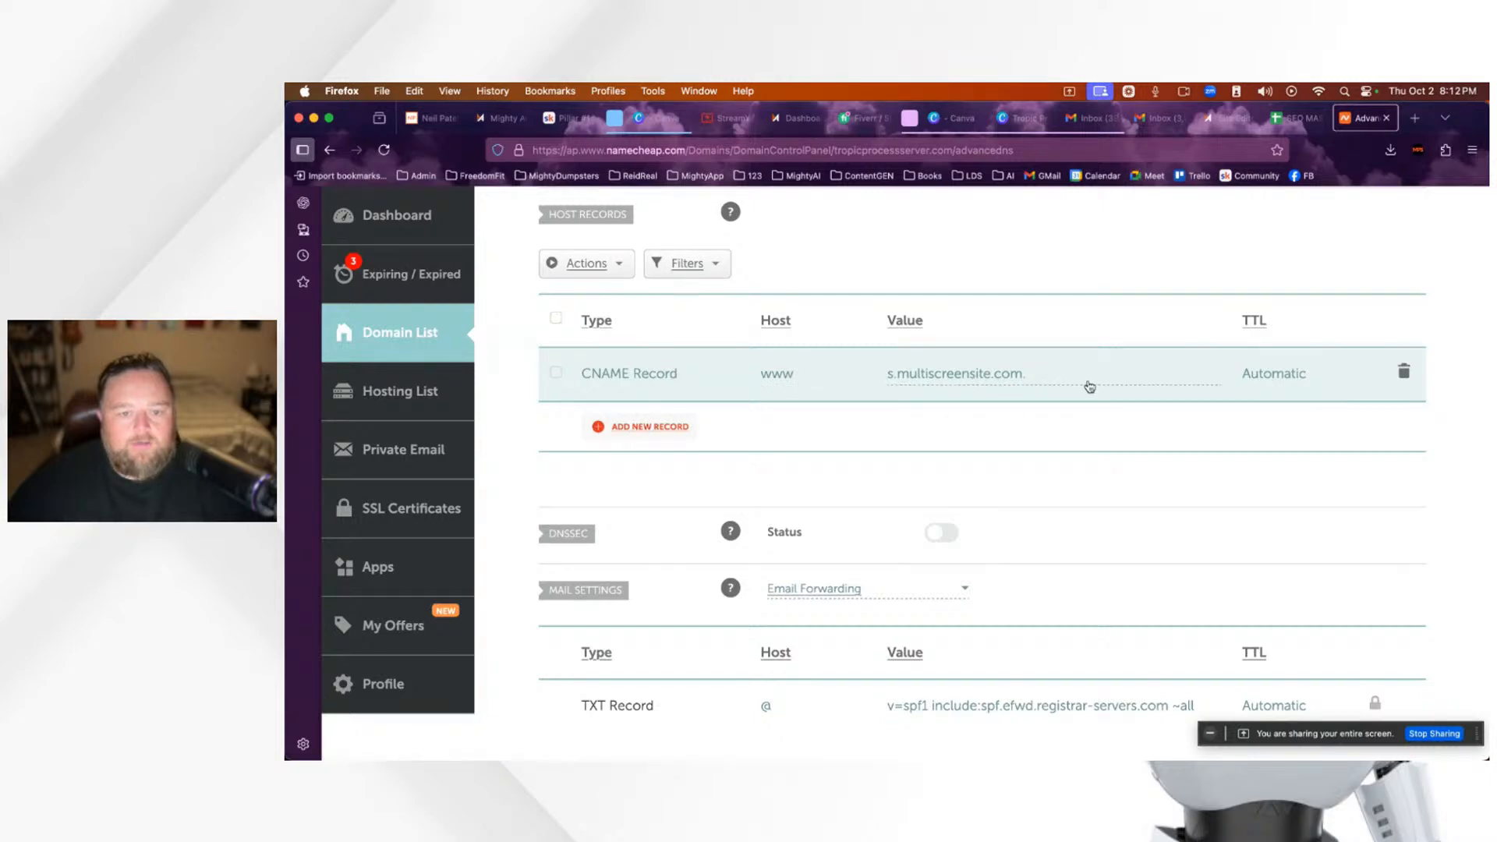
Step: Add an A record with host @ pointing to 35.172.94.1
{"action": "left_click", "coordinate": [639, 426]}
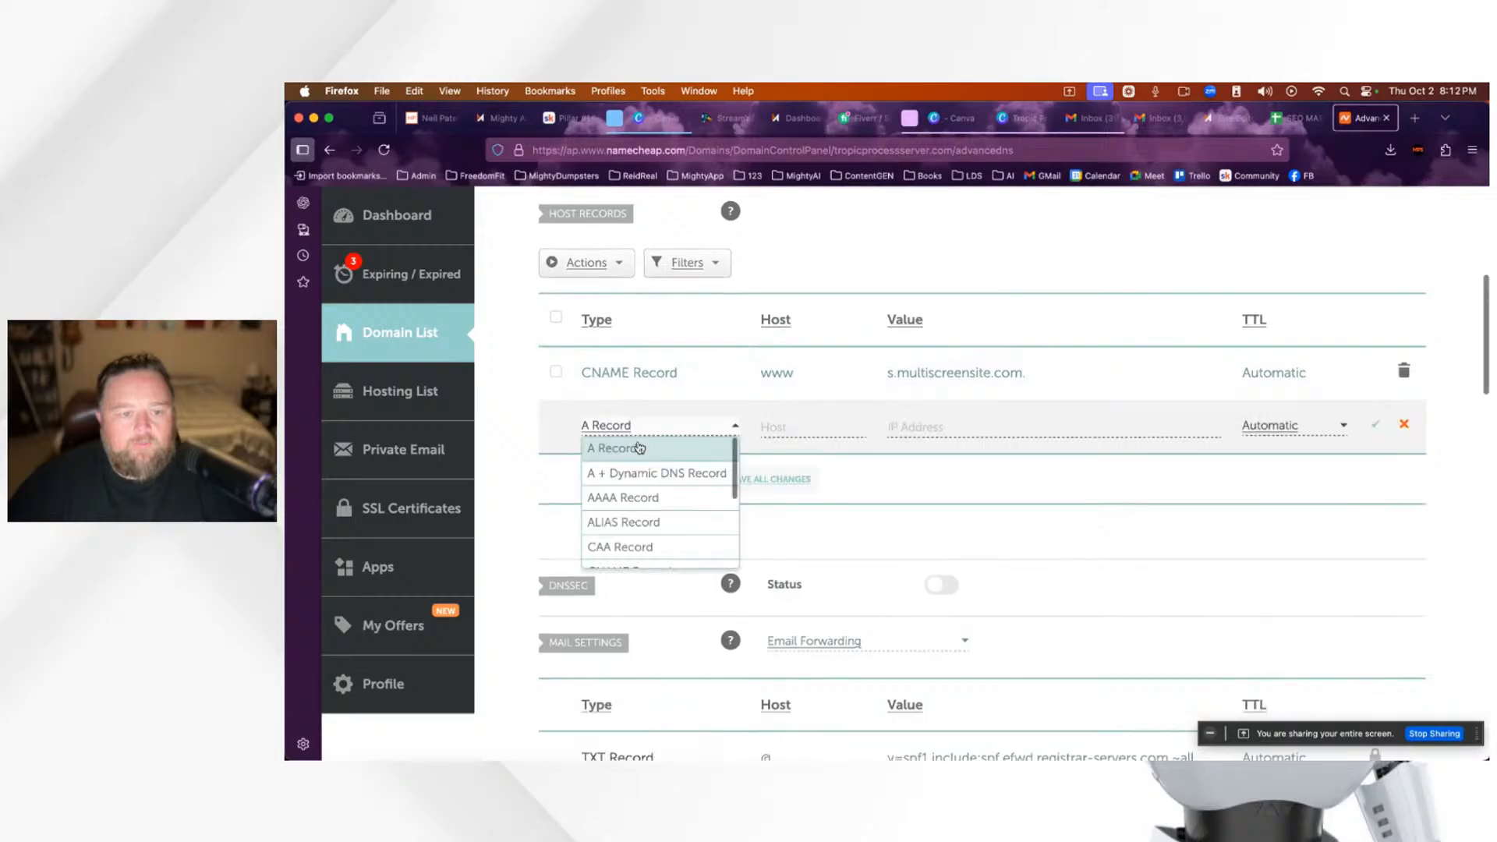
{"action": "left_click", "coordinate": [620, 439]}
{"action": "left_click", "coordinate": [819, 428]}
{"action": "type", "text": "f"}
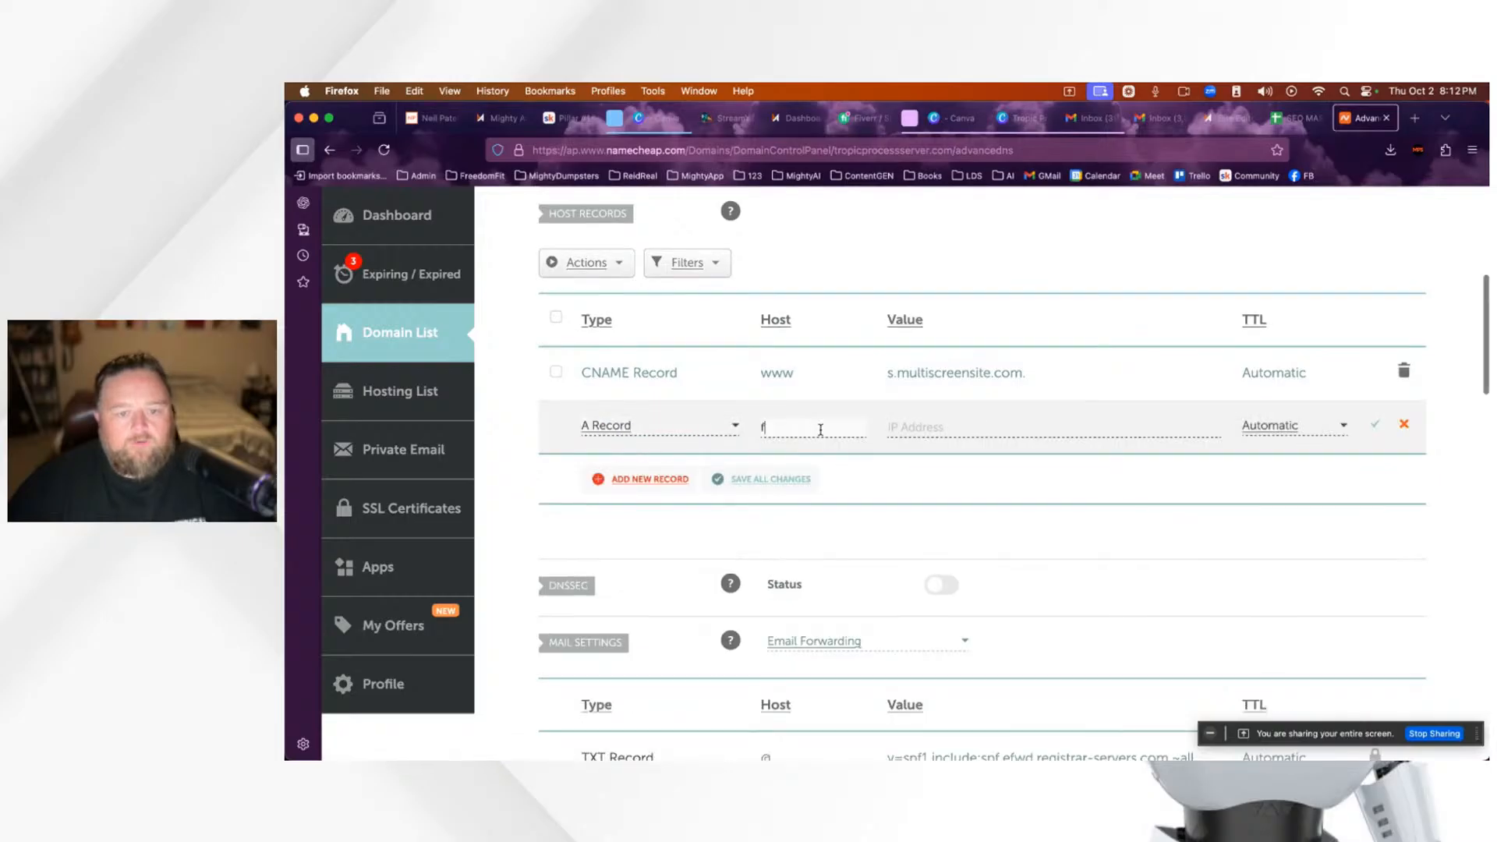
{"action": "key", "text": "BackSpace"}
{"action": "type", "text": "@"}
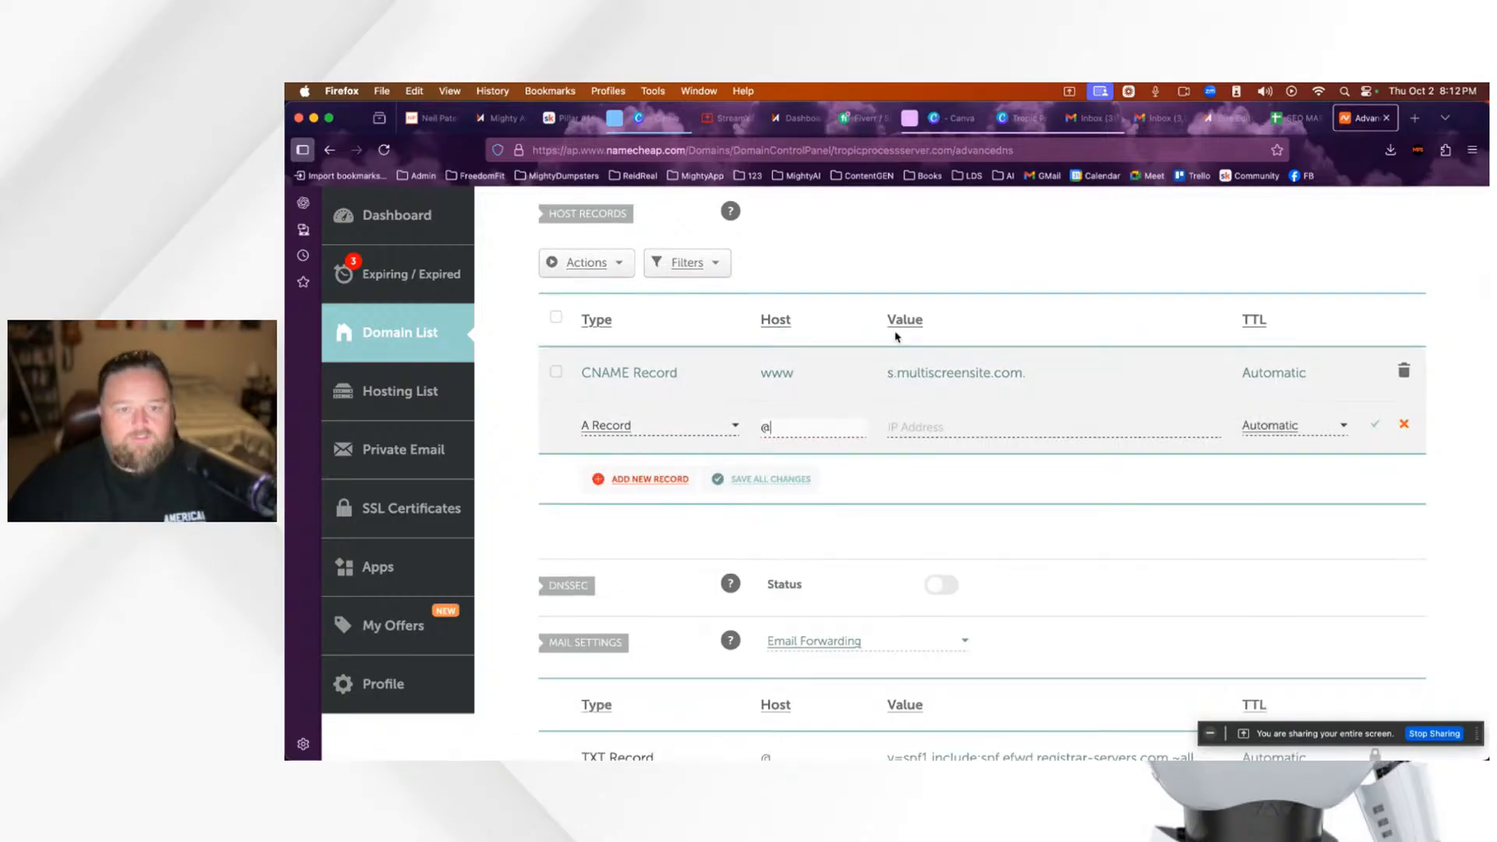
{"action": "left_click", "coordinate": [1225, 125]}
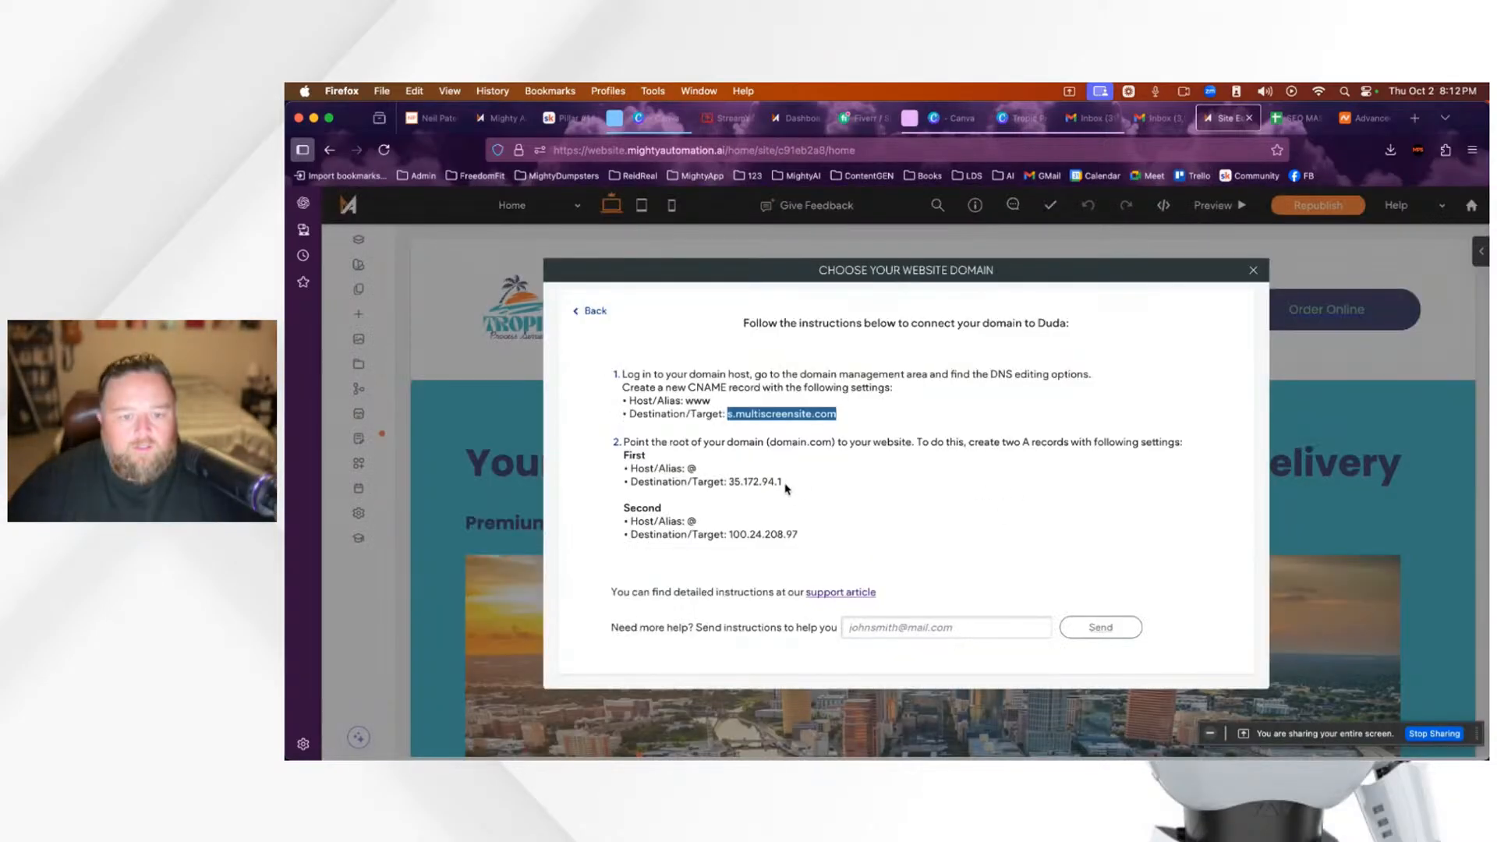
{"action": "left_click_drag", "start_coordinate": [782, 482], "coordinate": [730, 484]}
{"action": "key", "text": "super+c"}
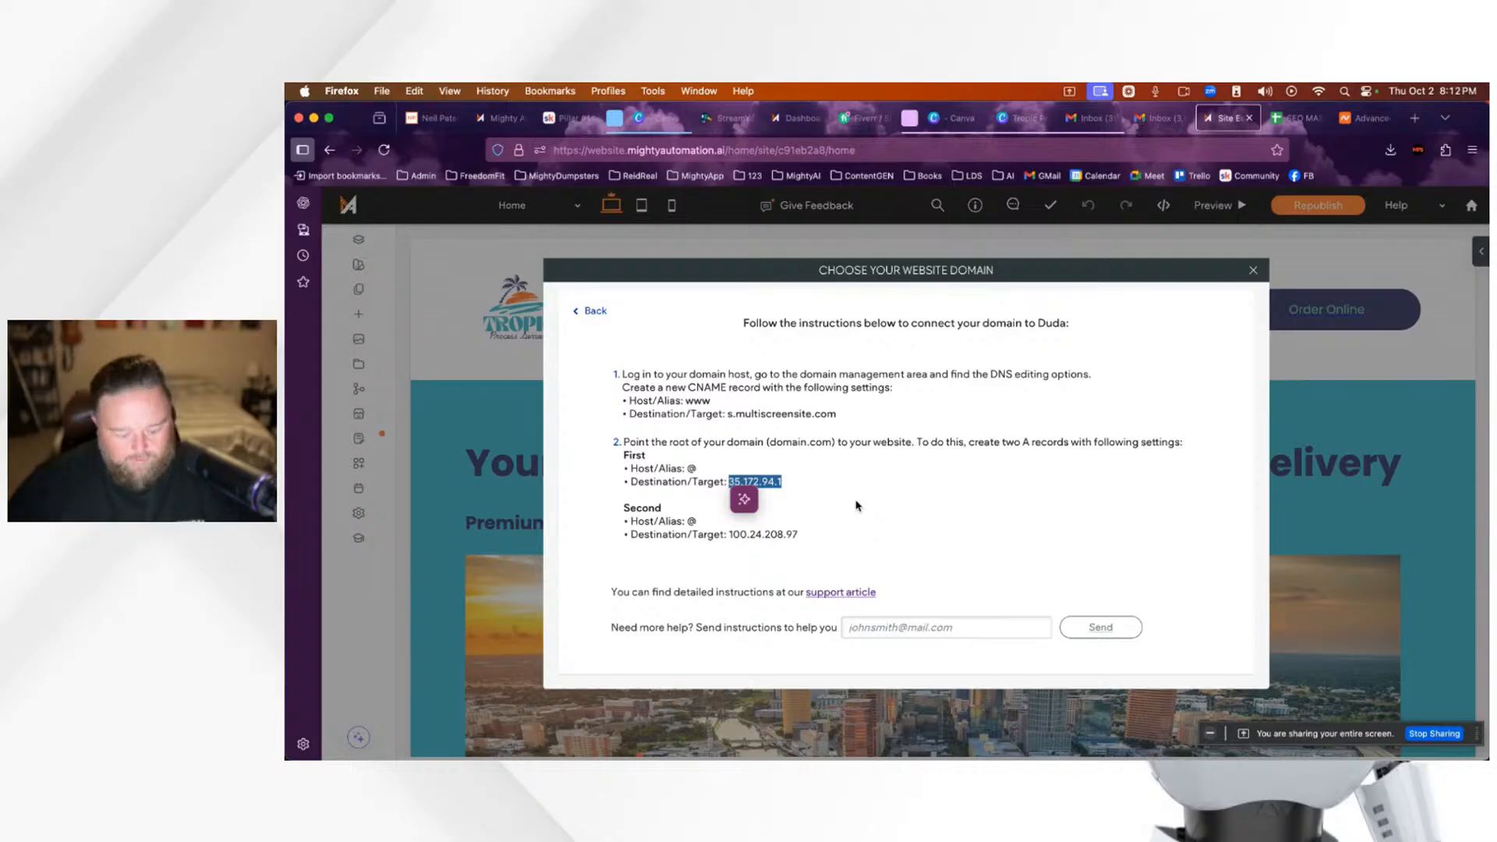
{"action": "left_click", "coordinate": [1363, 118]}
{"action": "left_click", "coordinate": [919, 429]}
{"action": "key", "text": "super+v"}
{"action": "left_click", "coordinate": [1375, 424]}
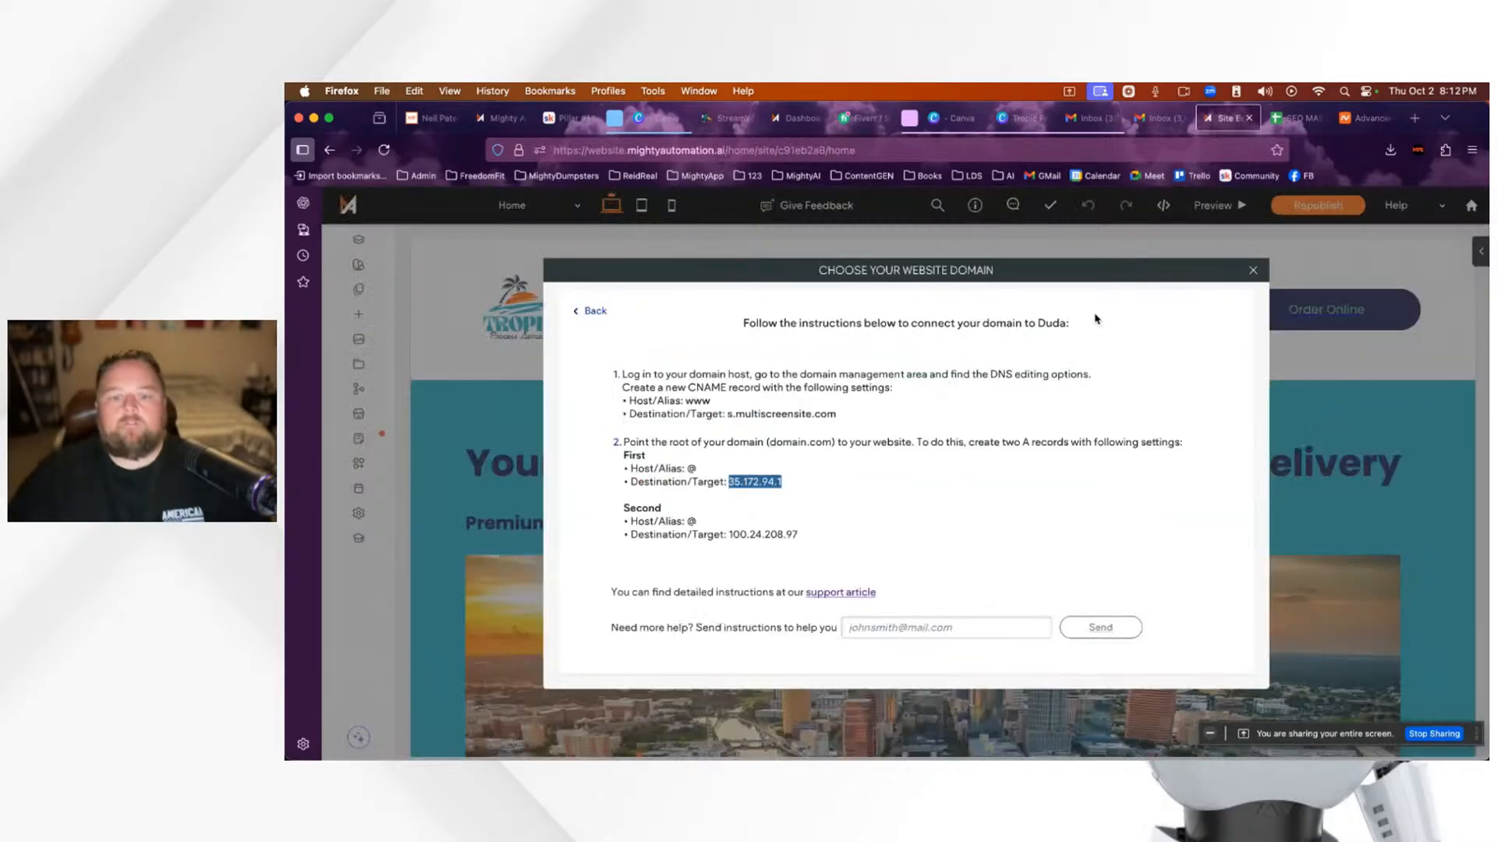
Step: Add a second A record with host @ pointing to 100.24.208.97
{"action": "left_click", "coordinate": [1227, 117]}
{"action": "left_click_drag", "start_coordinate": [801, 536], "coordinate": [729, 533]}
{"action": "key", "text": "super+c"}
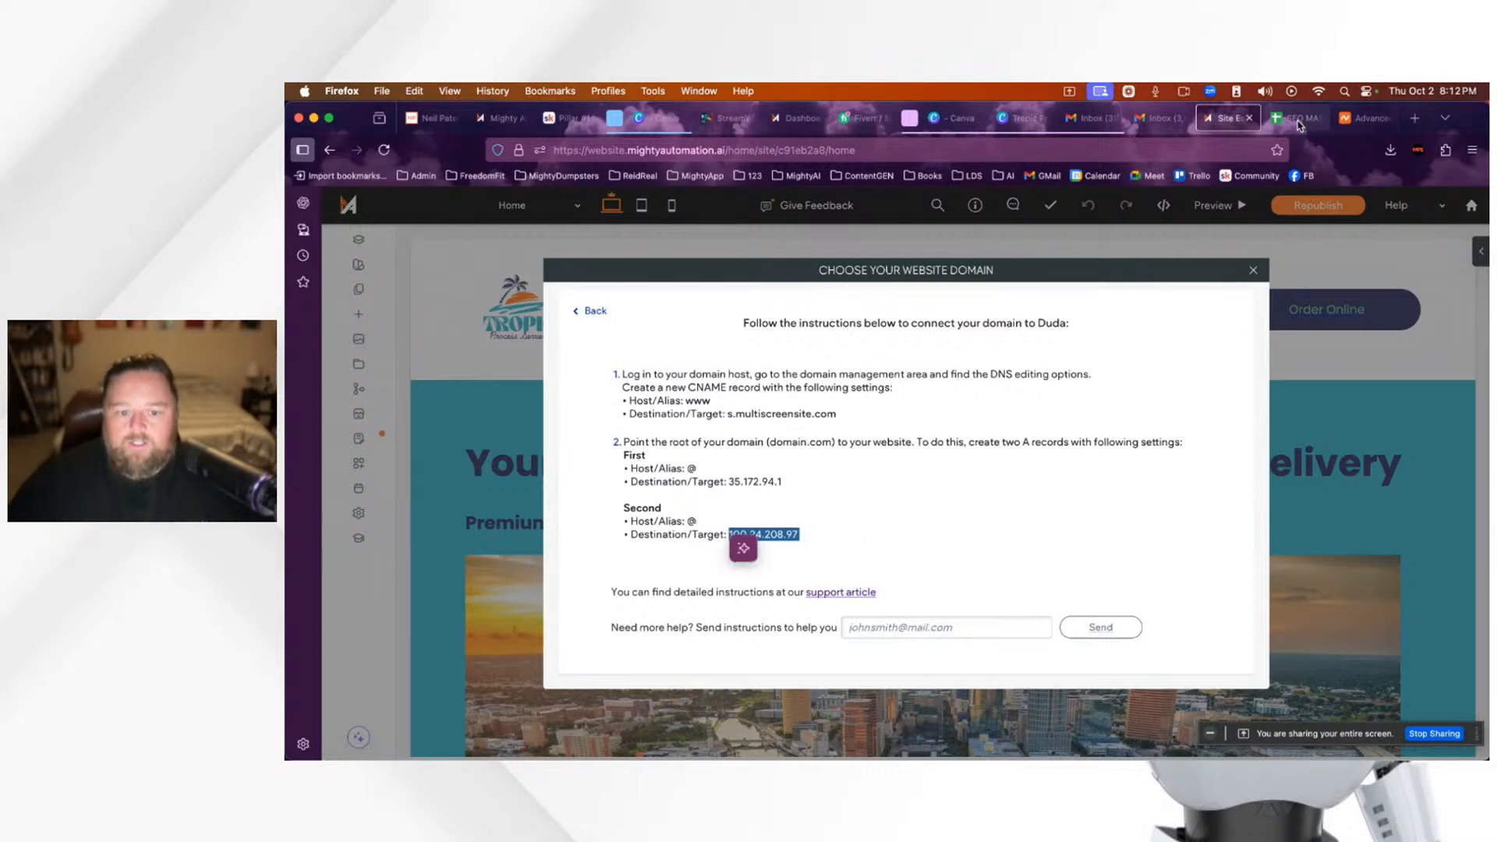
{"action": "left_click", "coordinate": [1365, 118]}
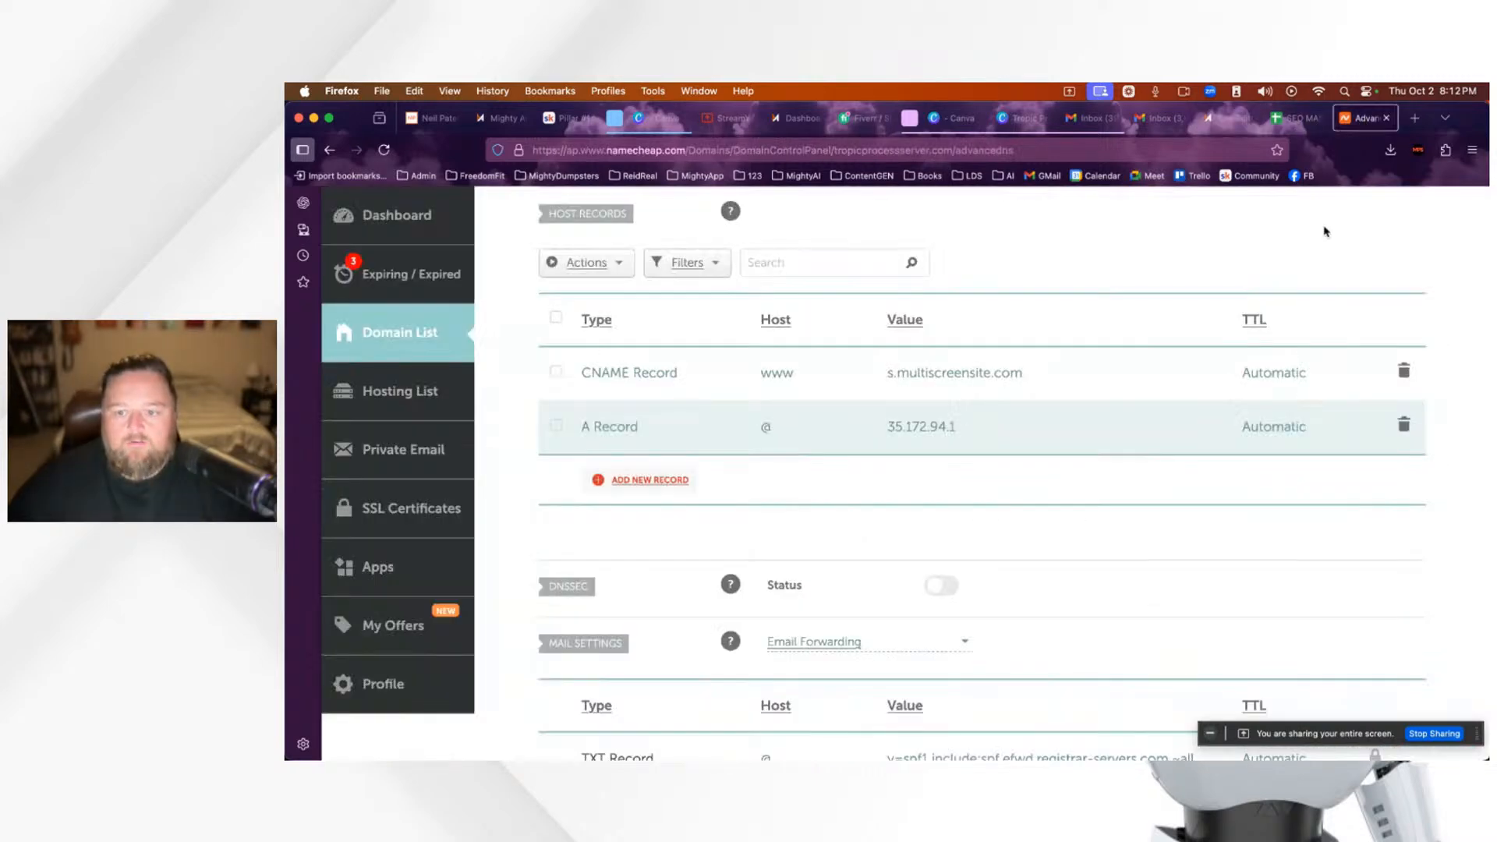
{"action": "left_click", "coordinate": [677, 480]}
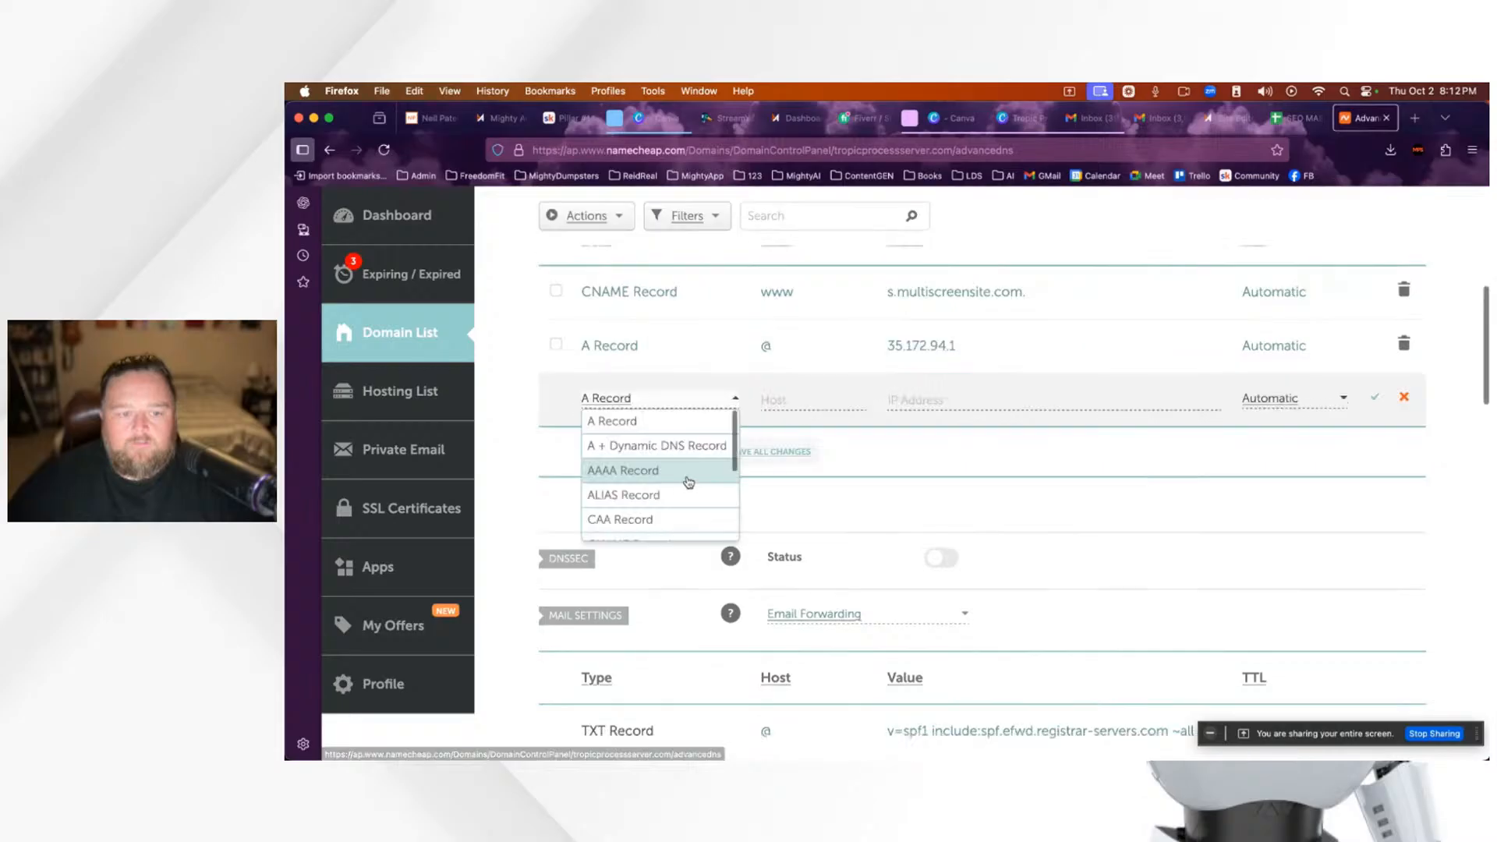
{"action": "left_click", "coordinate": [647, 425]}
{"action": "left_click", "coordinate": [786, 403]}
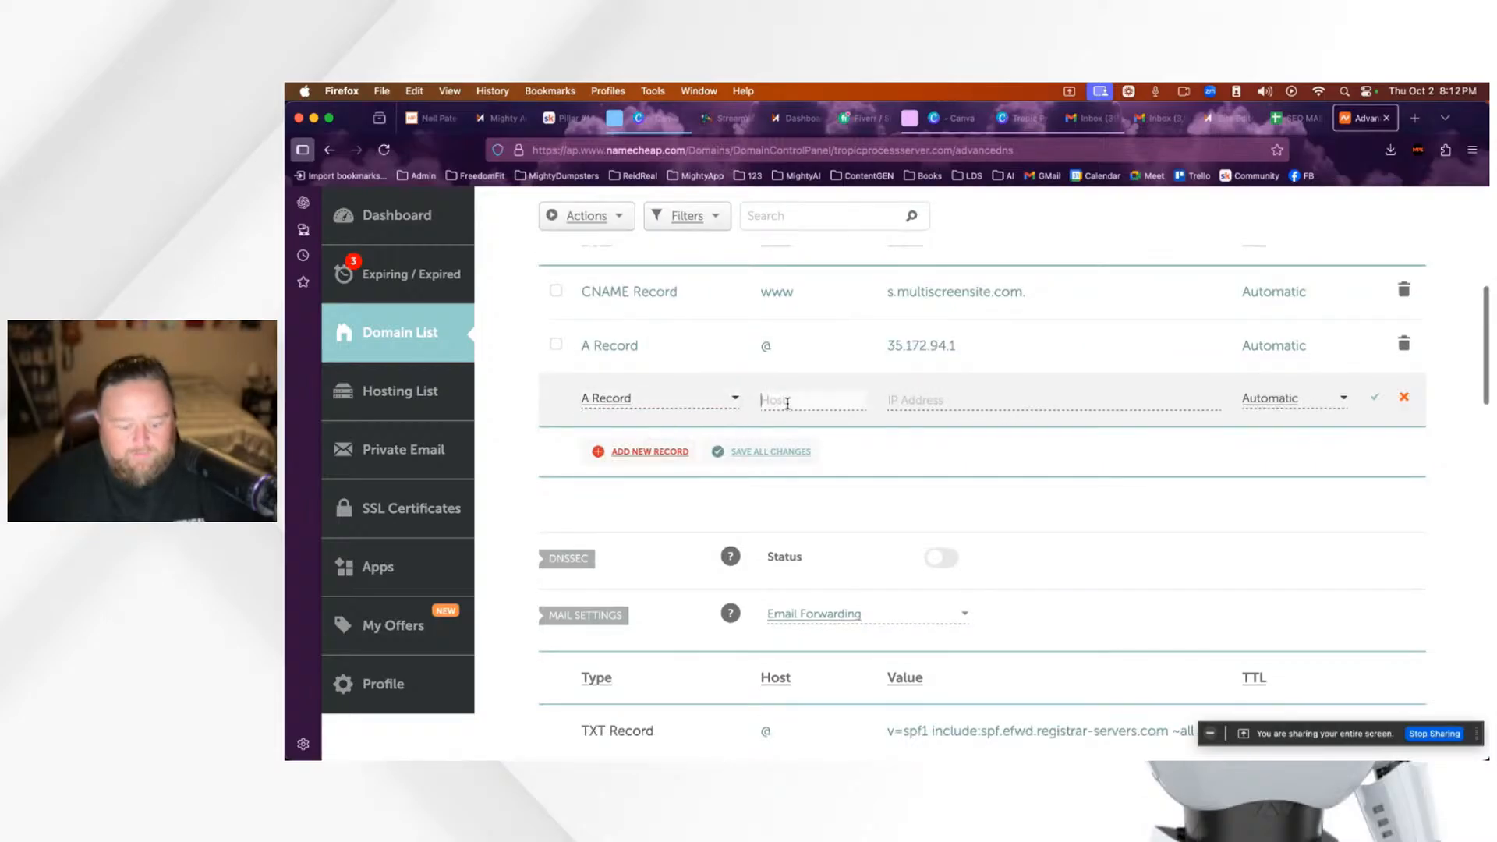
{"action": "left_click", "coordinate": [944, 399]}
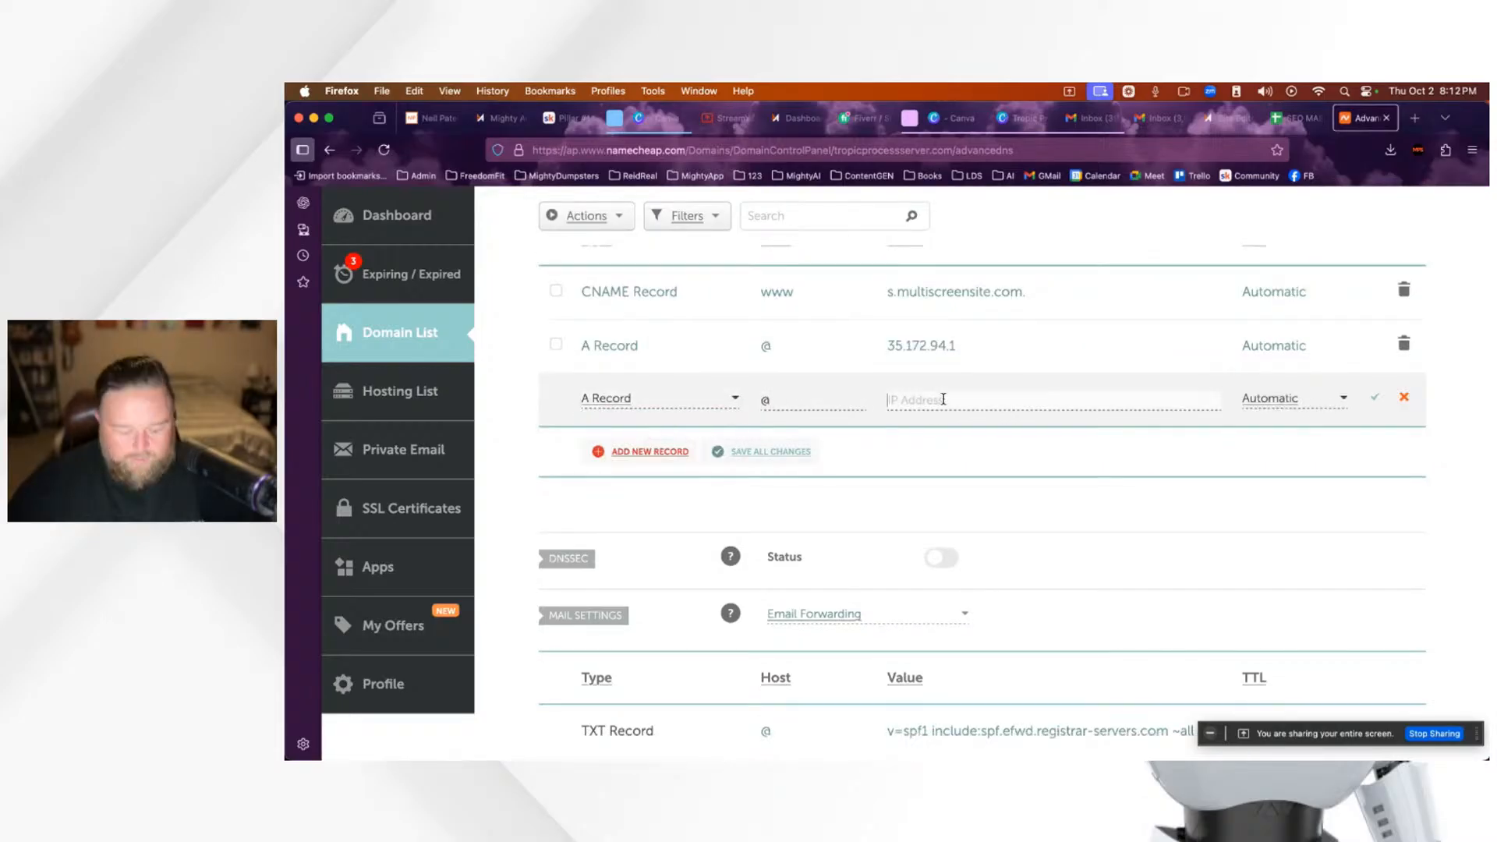
{"action": "key", "text": "super+v"}
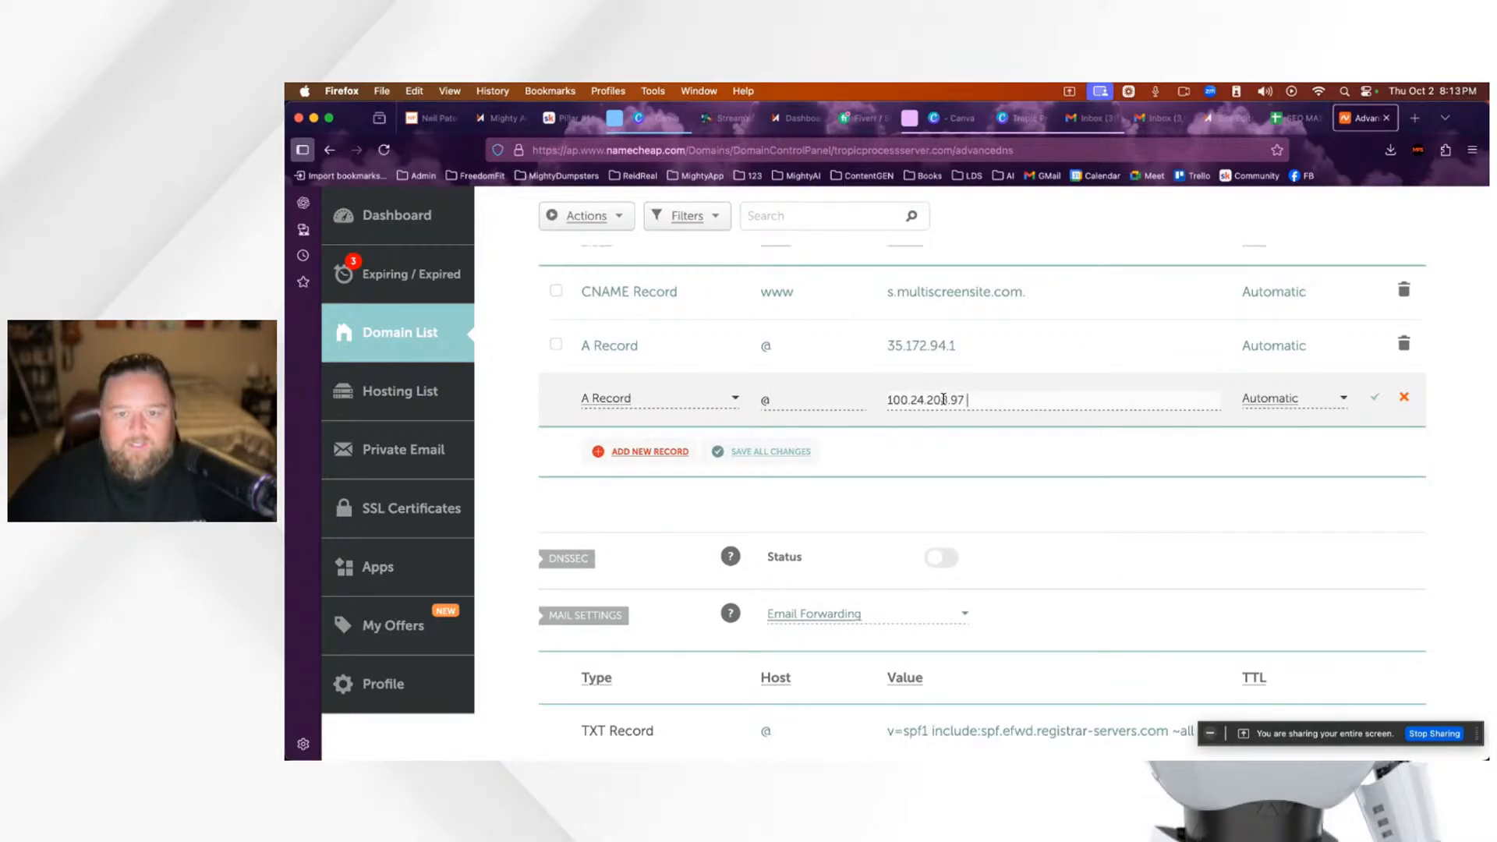
{"action": "left_click", "coordinate": [1375, 398]}
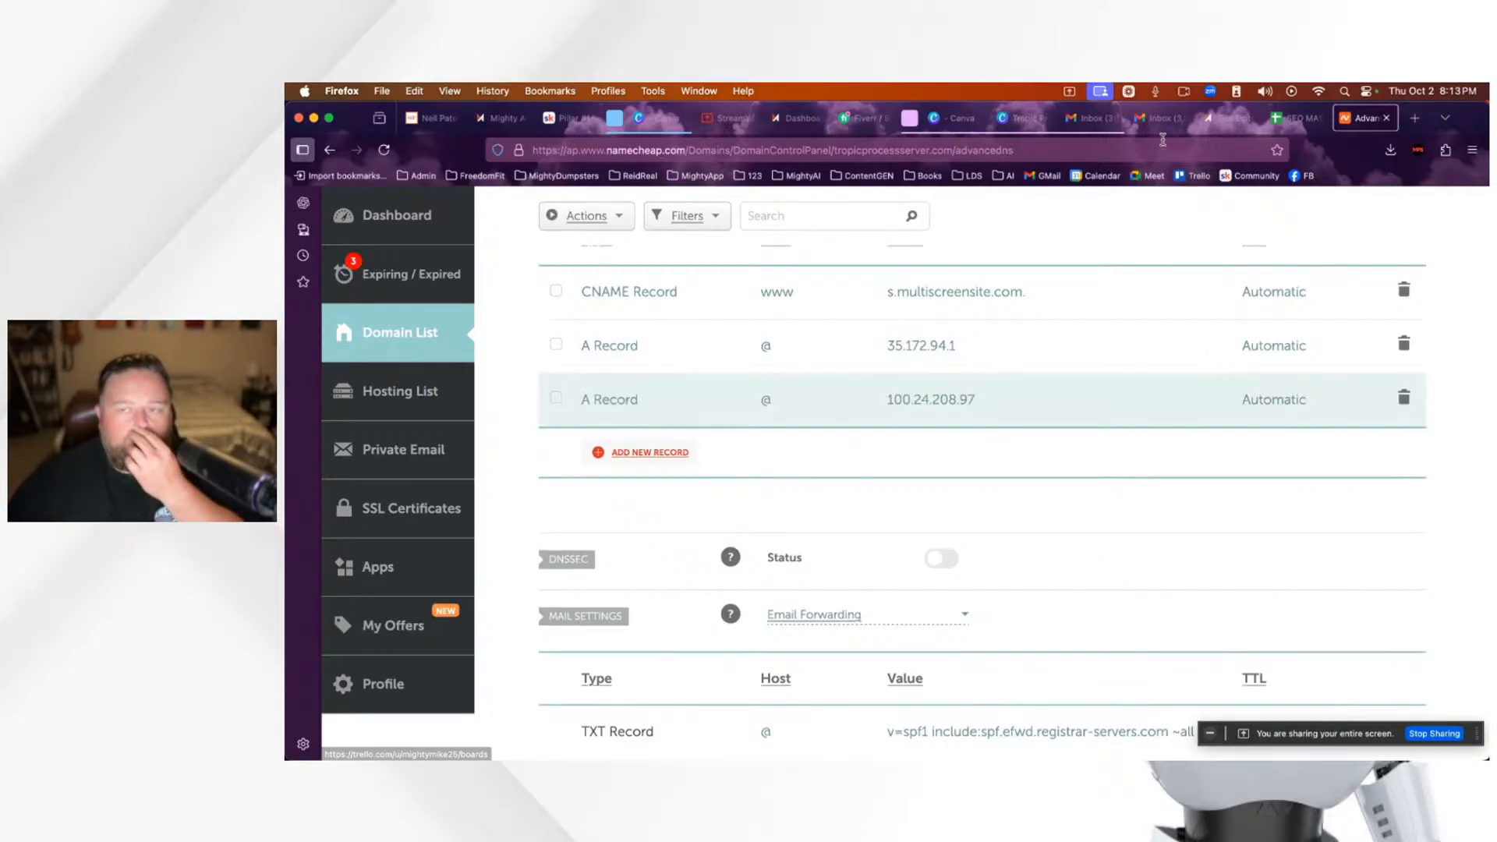
{"action": "left_click", "coordinate": [1226, 118]}
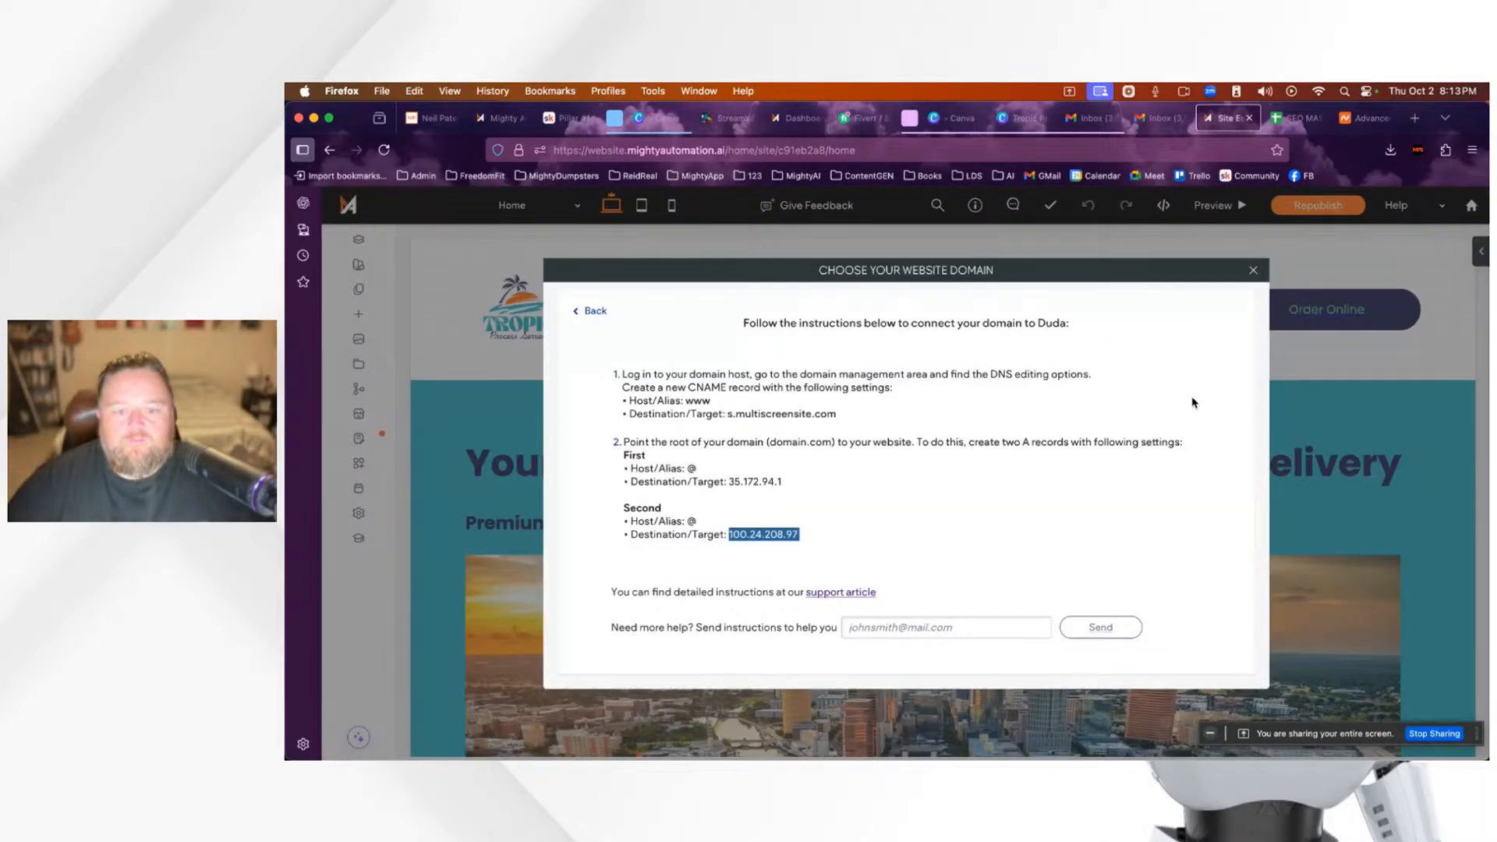
Step: Republish the site, view it live at tropicprocessserver.com, then dismiss the Publish and SEO-issue notices
{"action": "left_click", "coordinate": [1253, 272]}
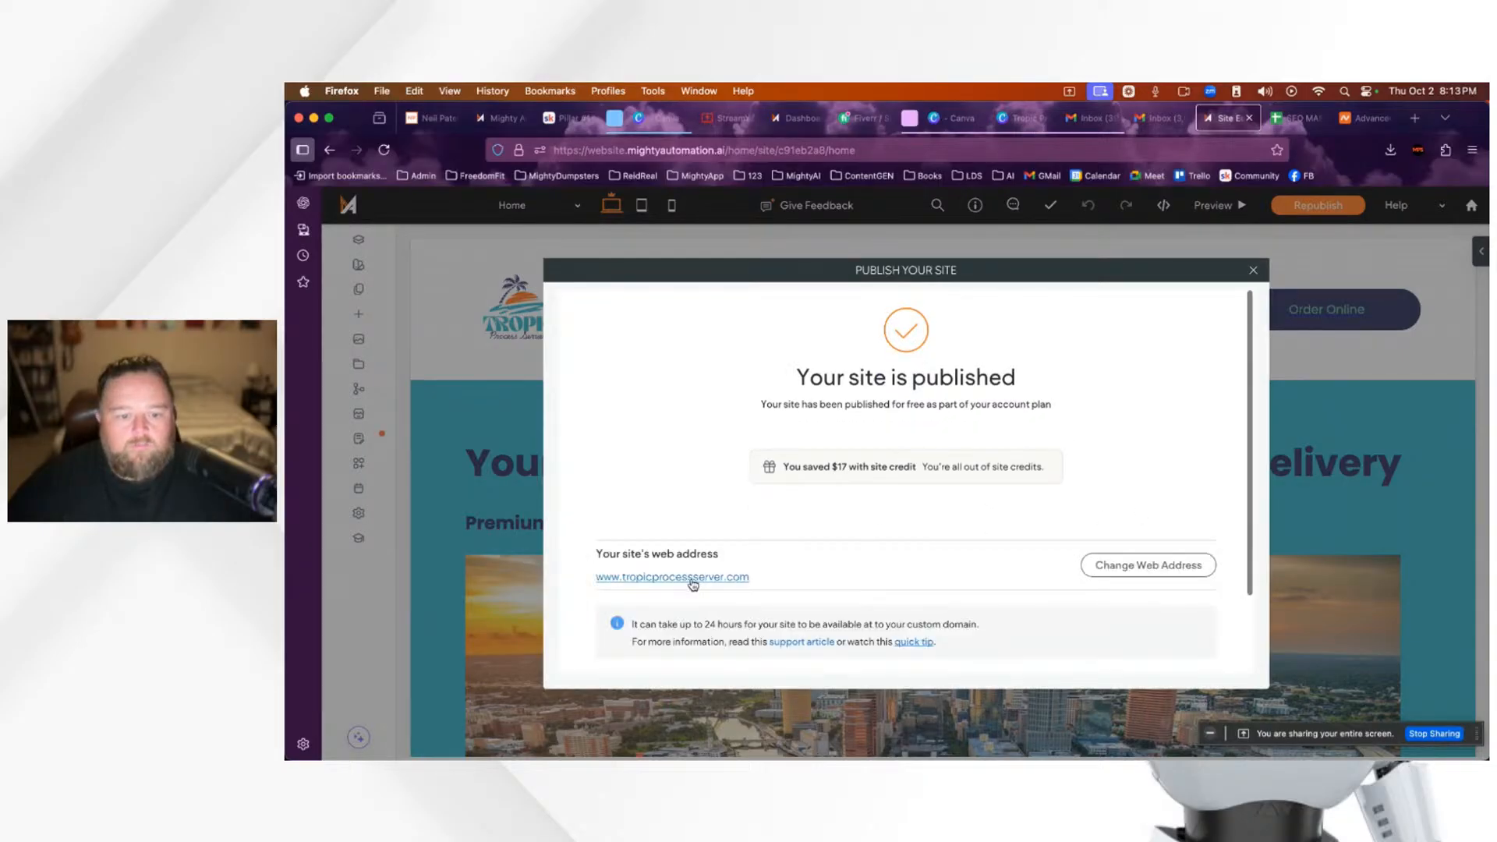
{"action": "left_click", "coordinate": [672, 578]}
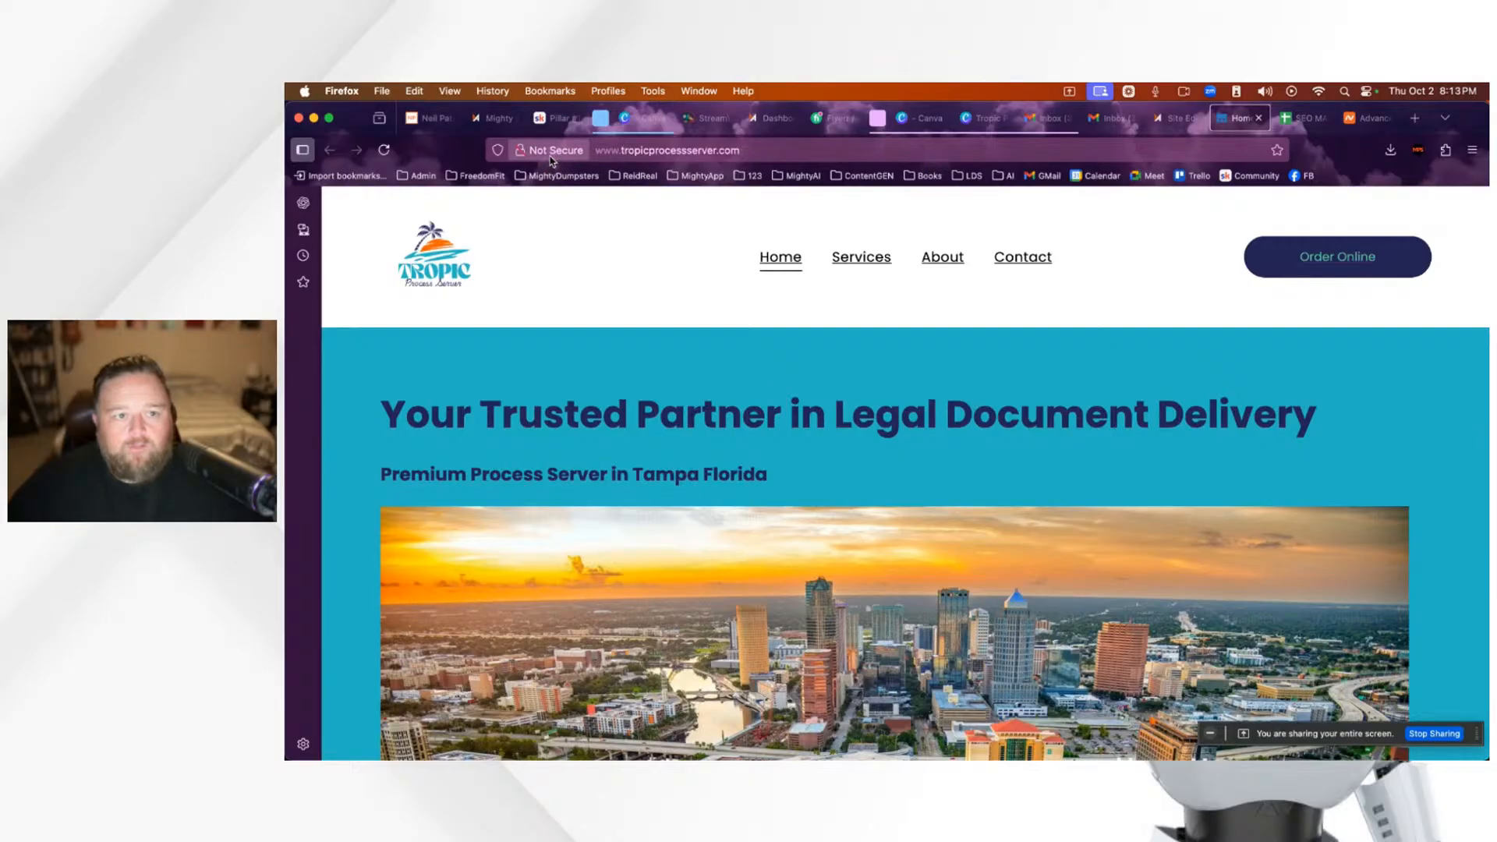
{"action": "left_click", "coordinate": [1180, 121]}
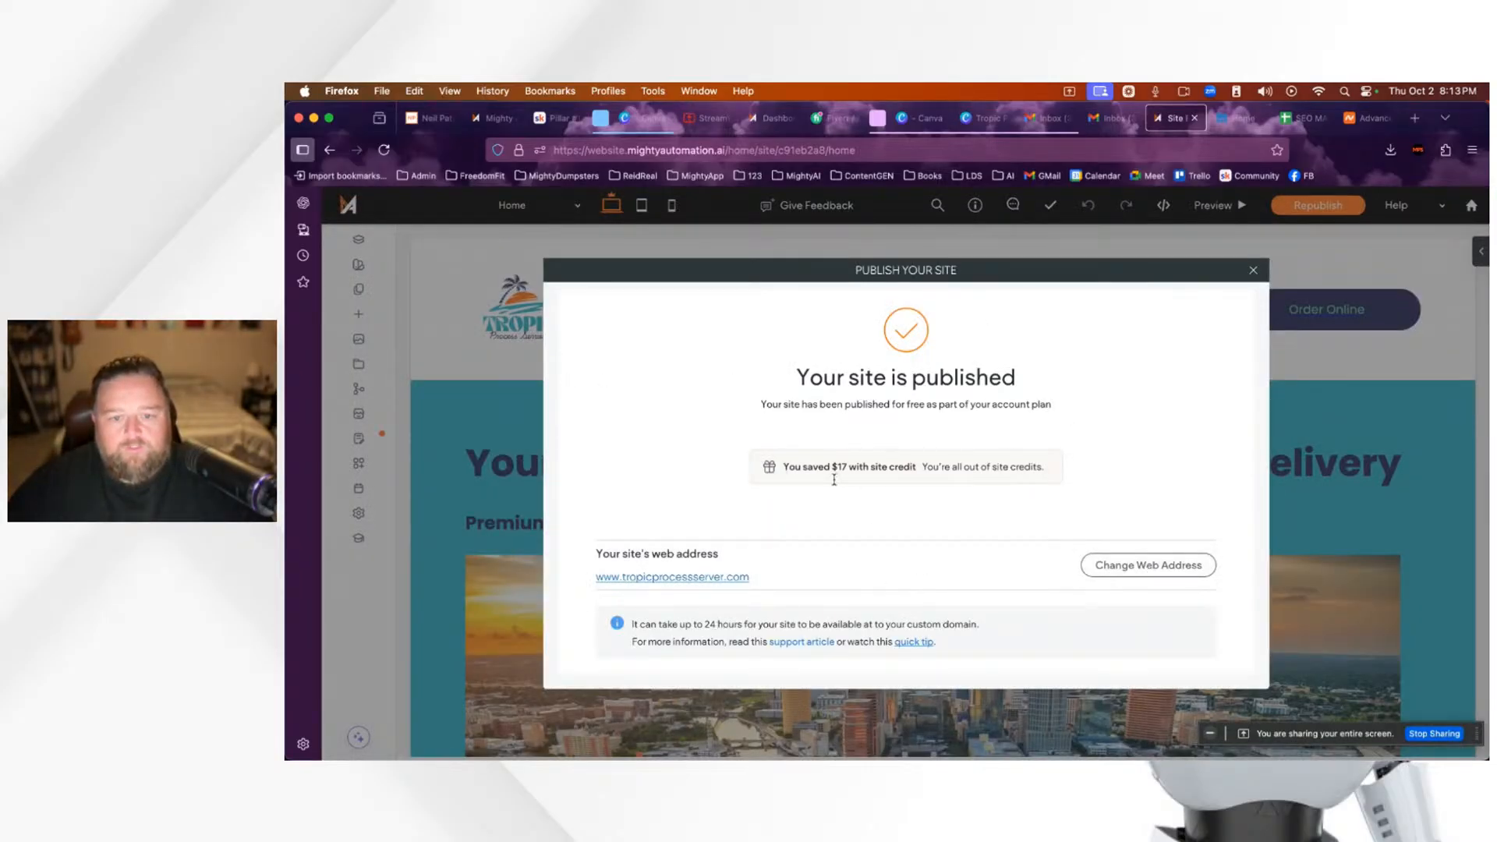
{"action": "left_click", "coordinate": [1254, 270]}
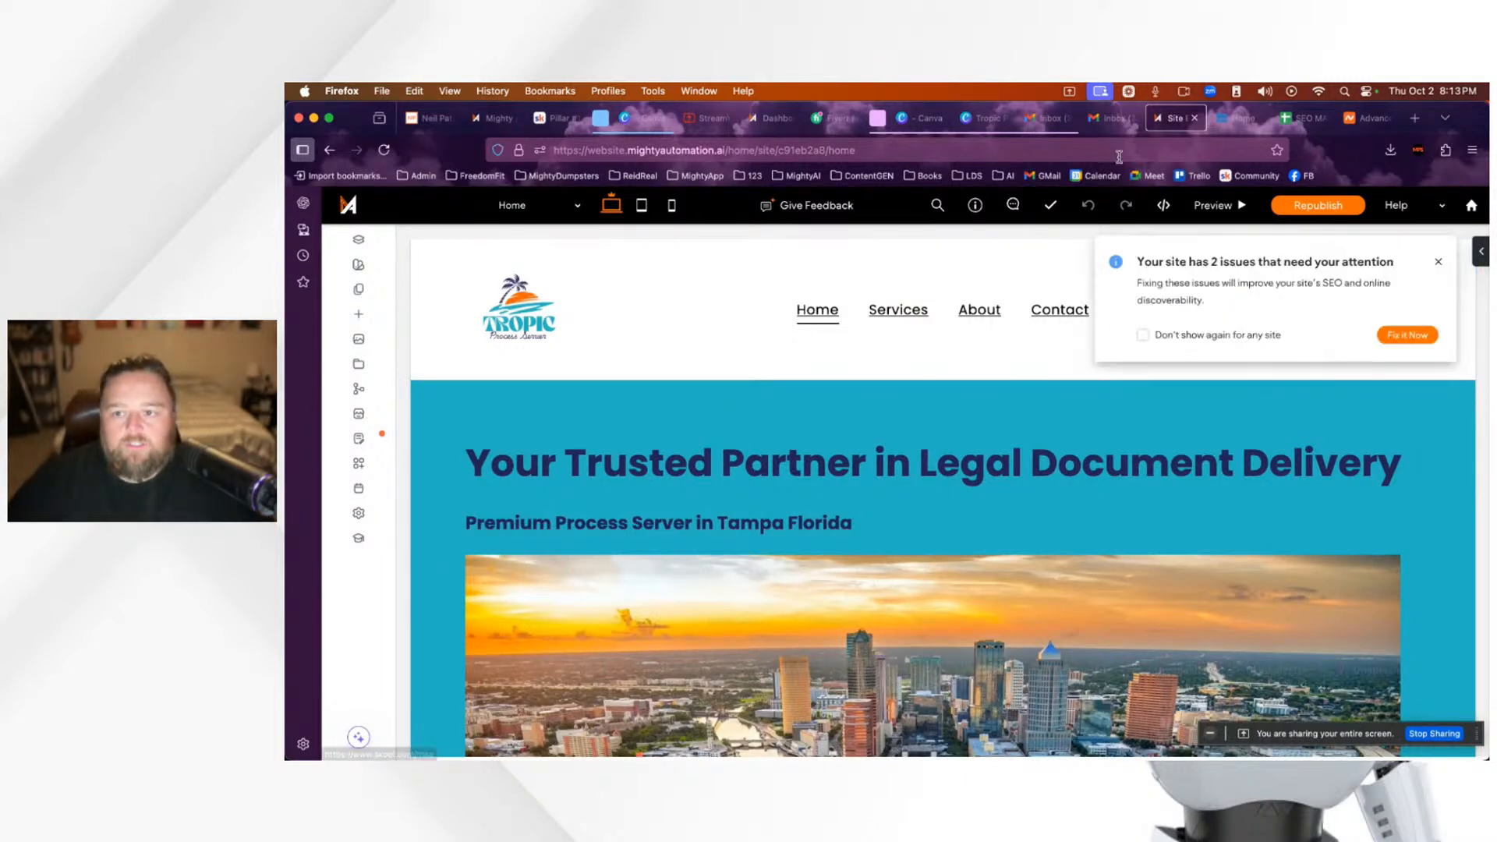
{"action": "left_click", "coordinate": [1439, 264]}
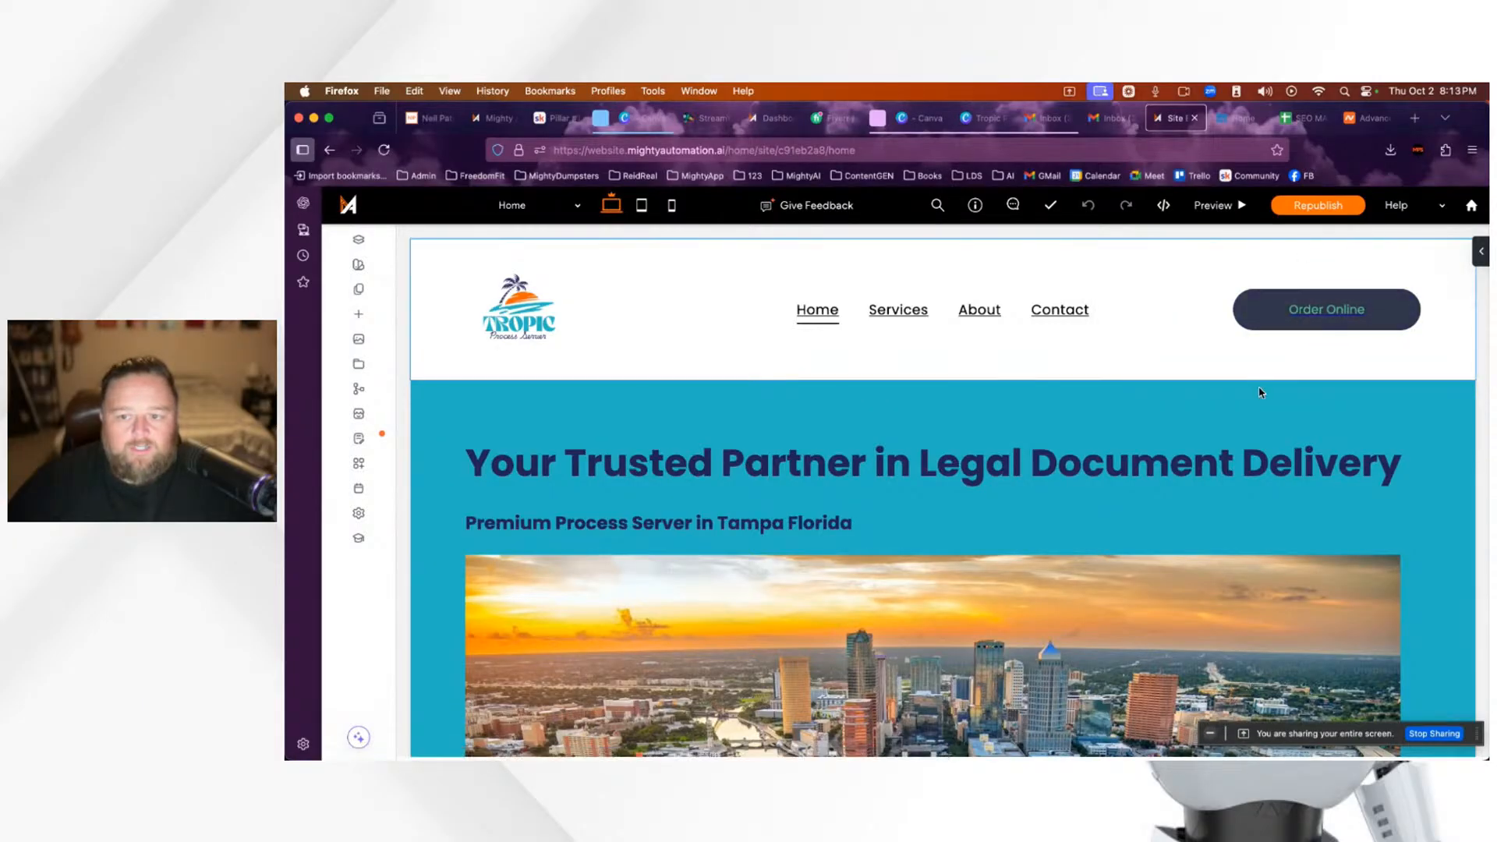
{"action": "scroll", "coordinate": [636, 545], "scroll_direction": "down", "scroll_amount": 10}
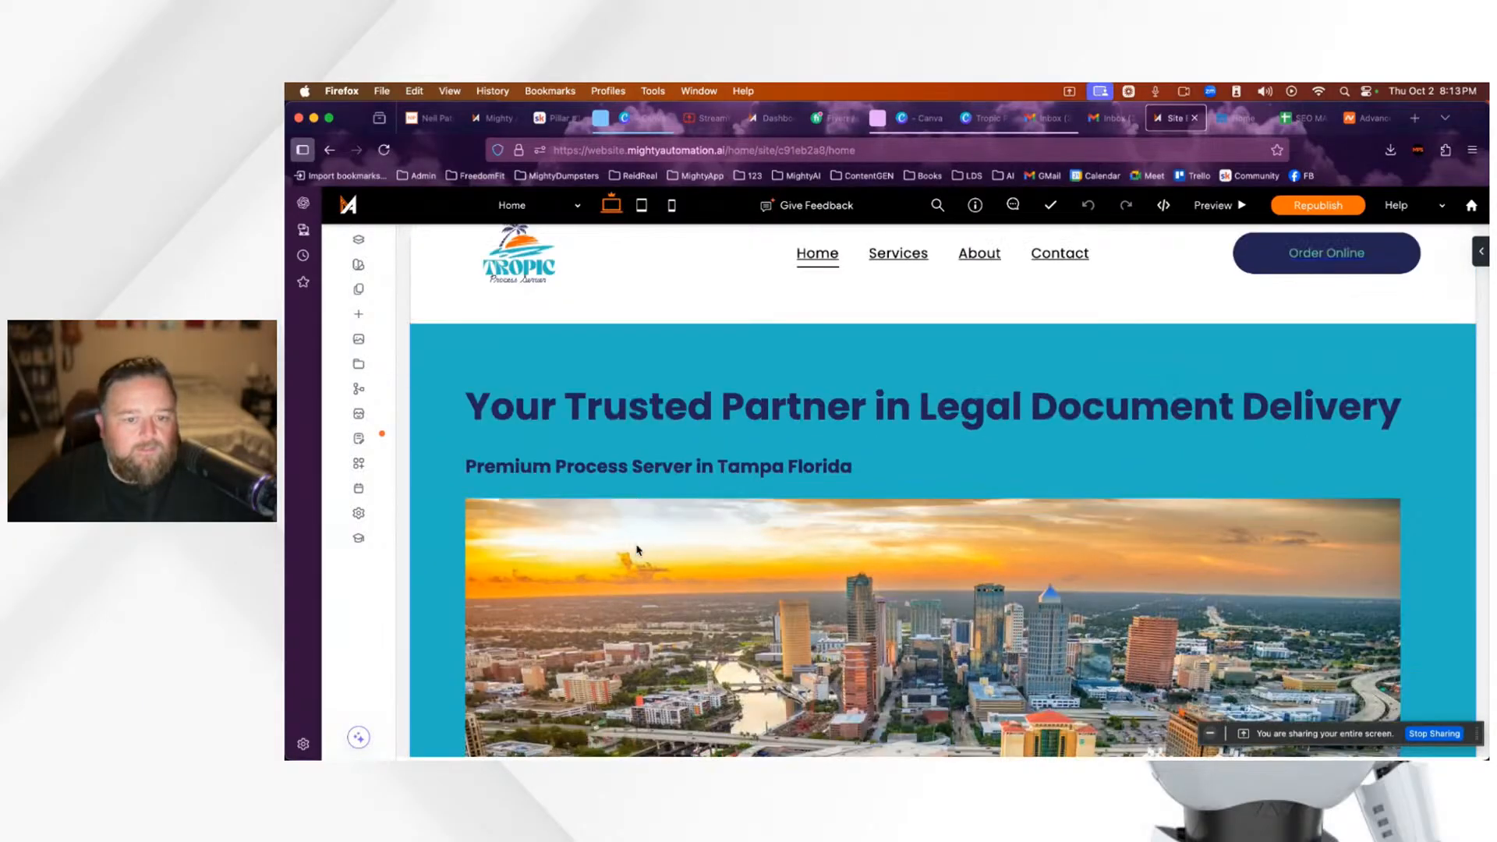
{"action": "scroll", "coordinate": [637, 545], "scroll_direction": "up", "scroll_amount": 15}
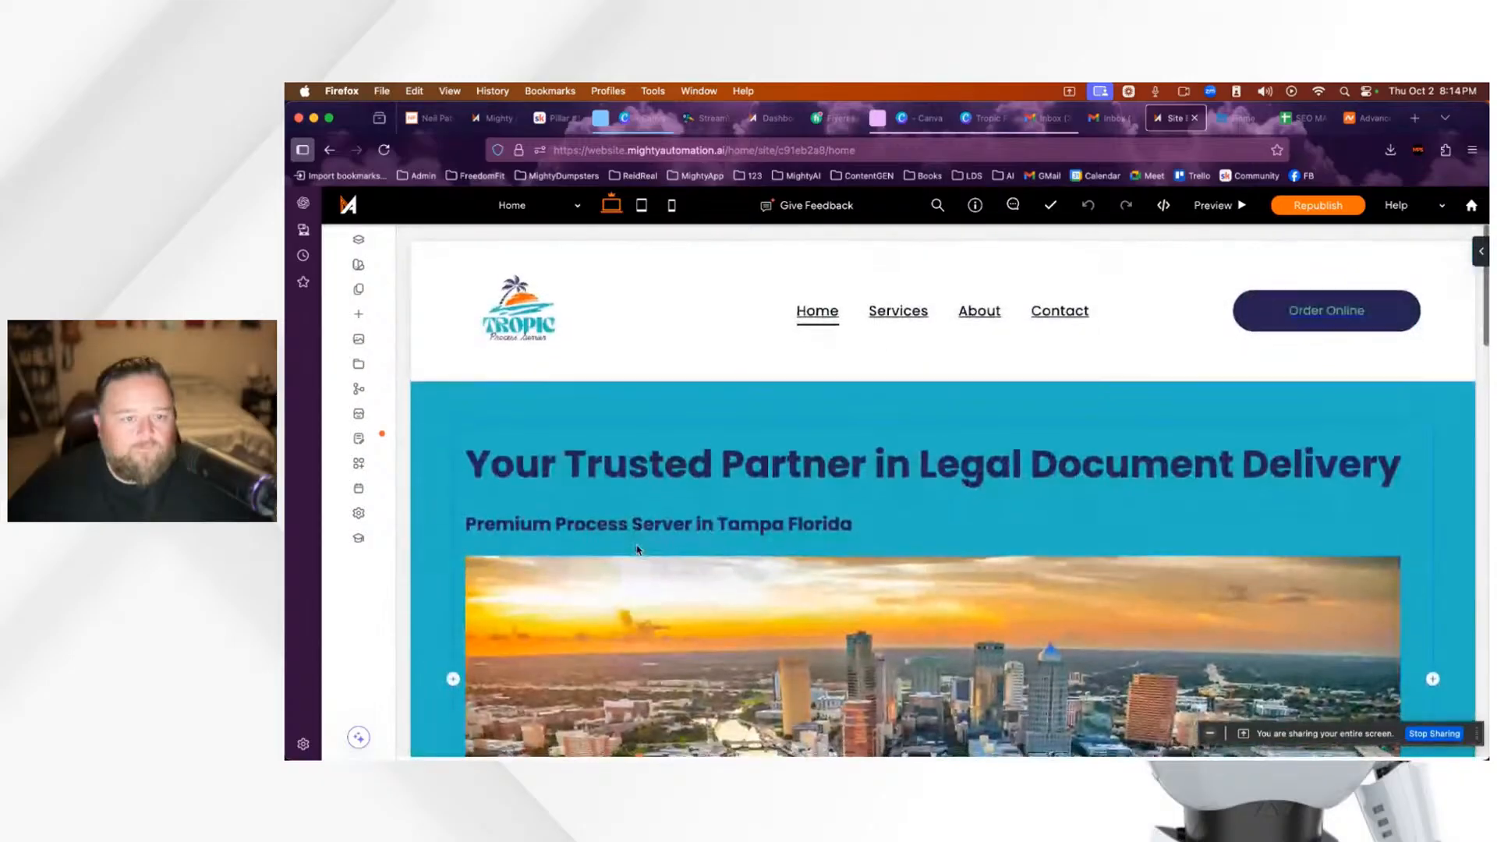
Step: Add a Blank Page to the site named 'Coming Soon Page'
{"action": "left_click", "coordinate": [360, 291]}
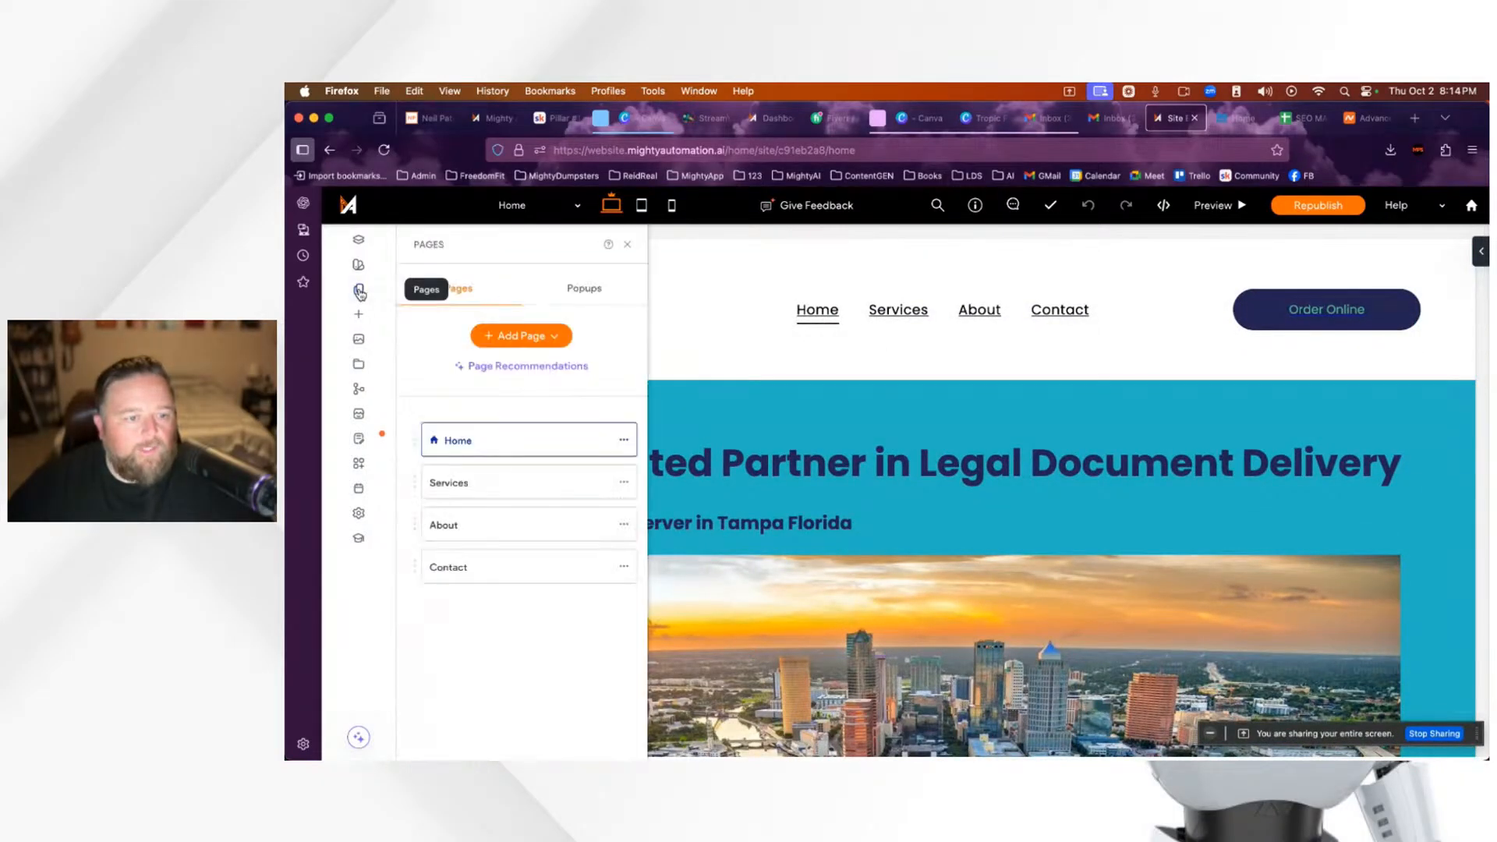
{"action": "left_click", "coordinate": [521, 337]}
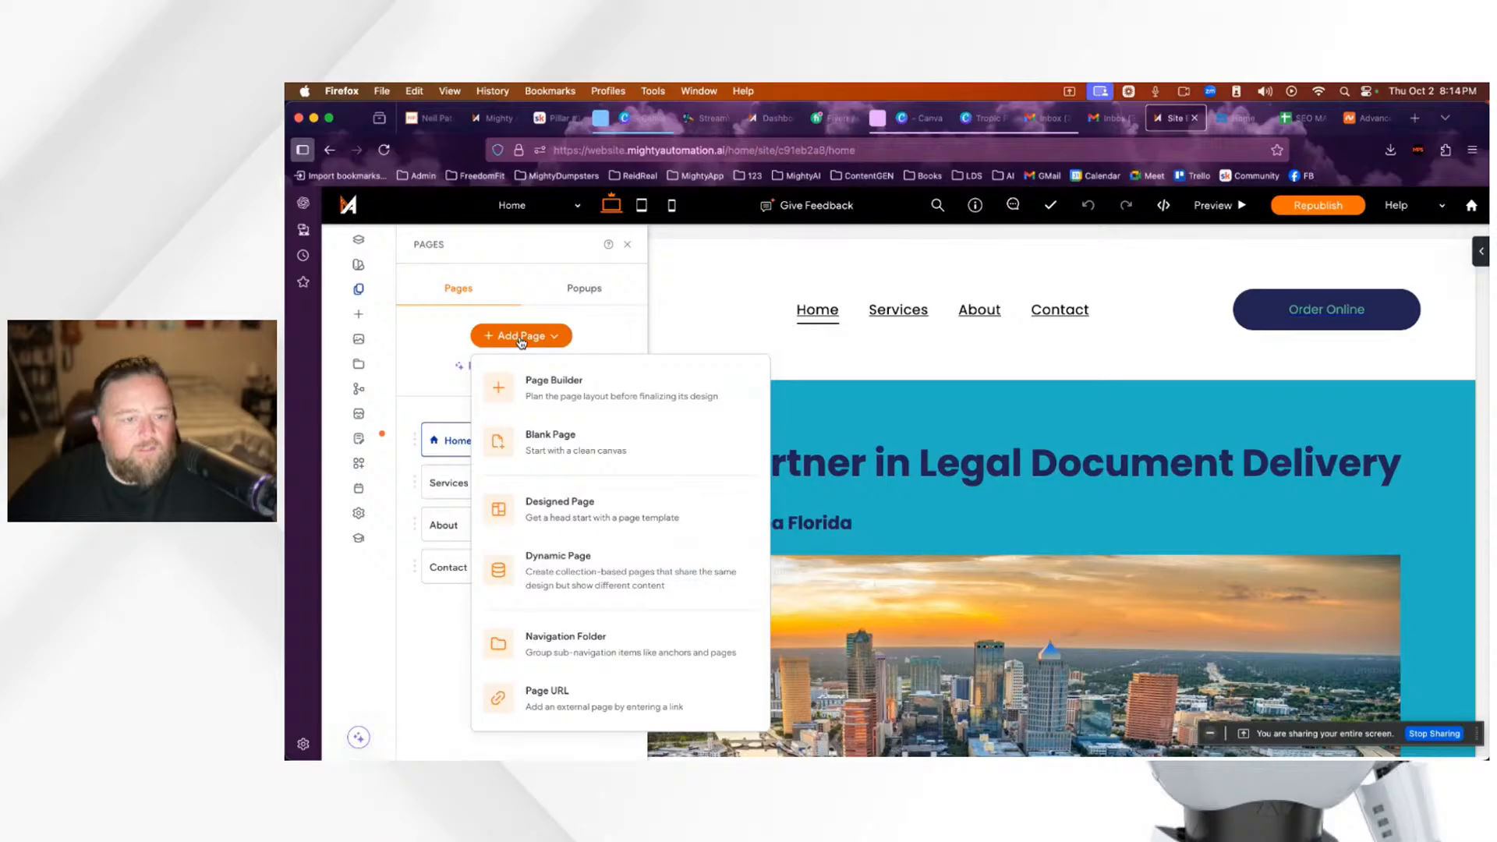
{"action": "left_click", "coordinate": [606, 449]}
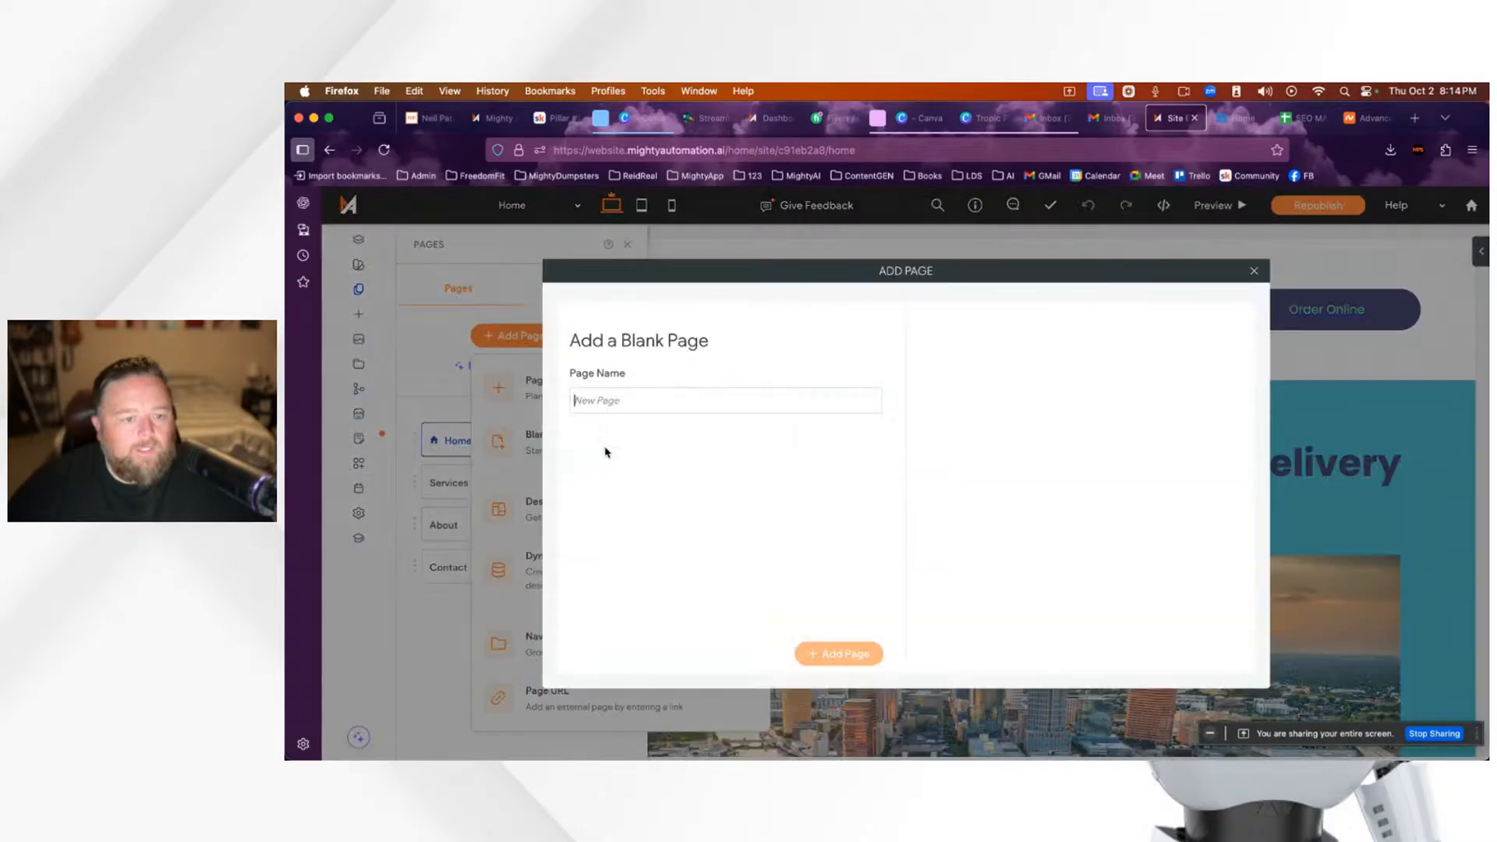
{"action": "type", "text": "Empty"}
{"action": "double_click", "coordinate": [610, 400]}
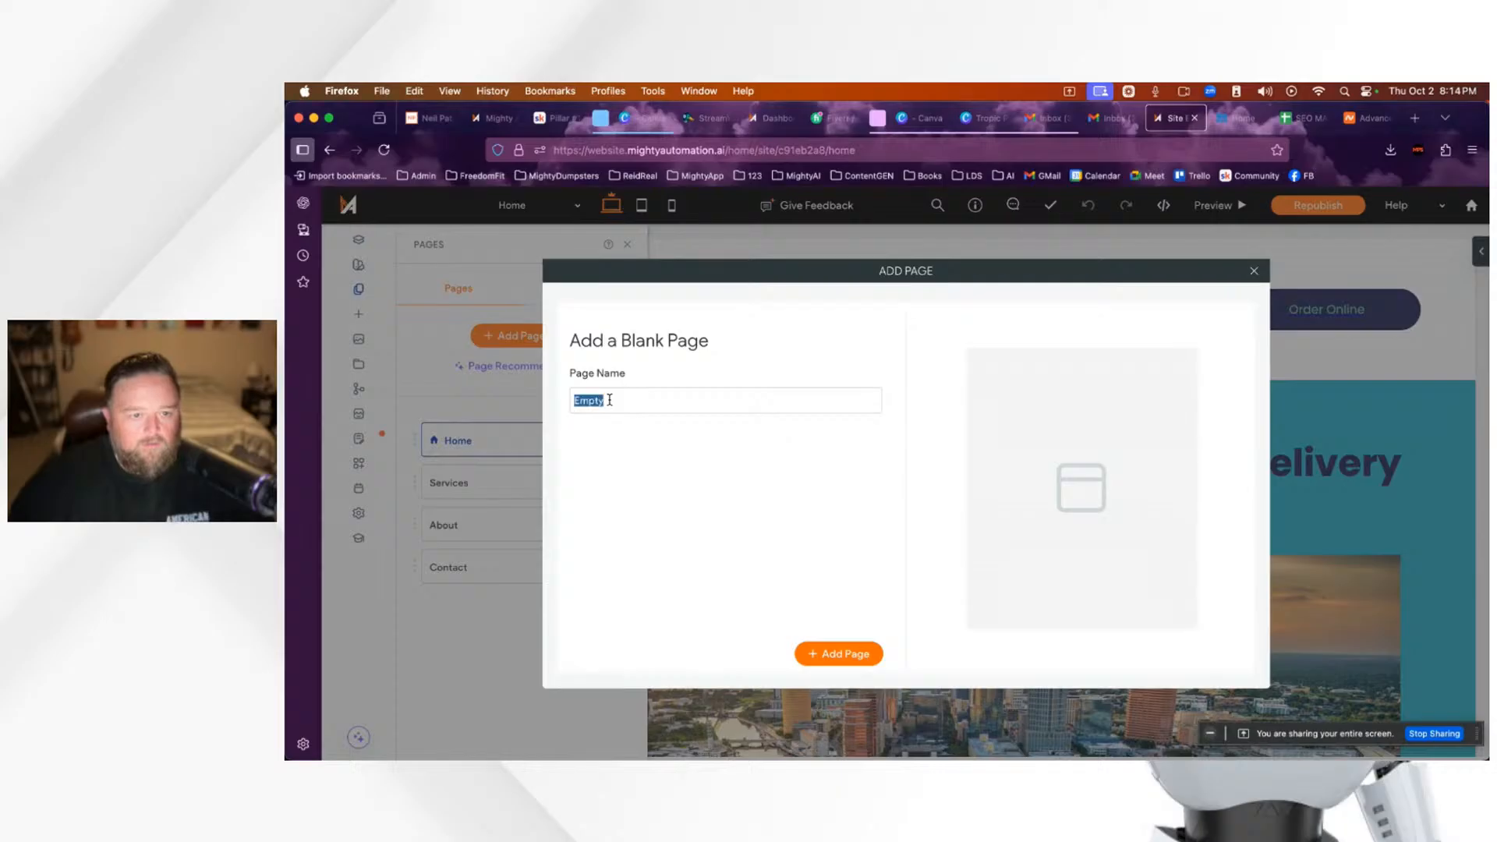
{"action": "type", "text": "Temp Home Page"}
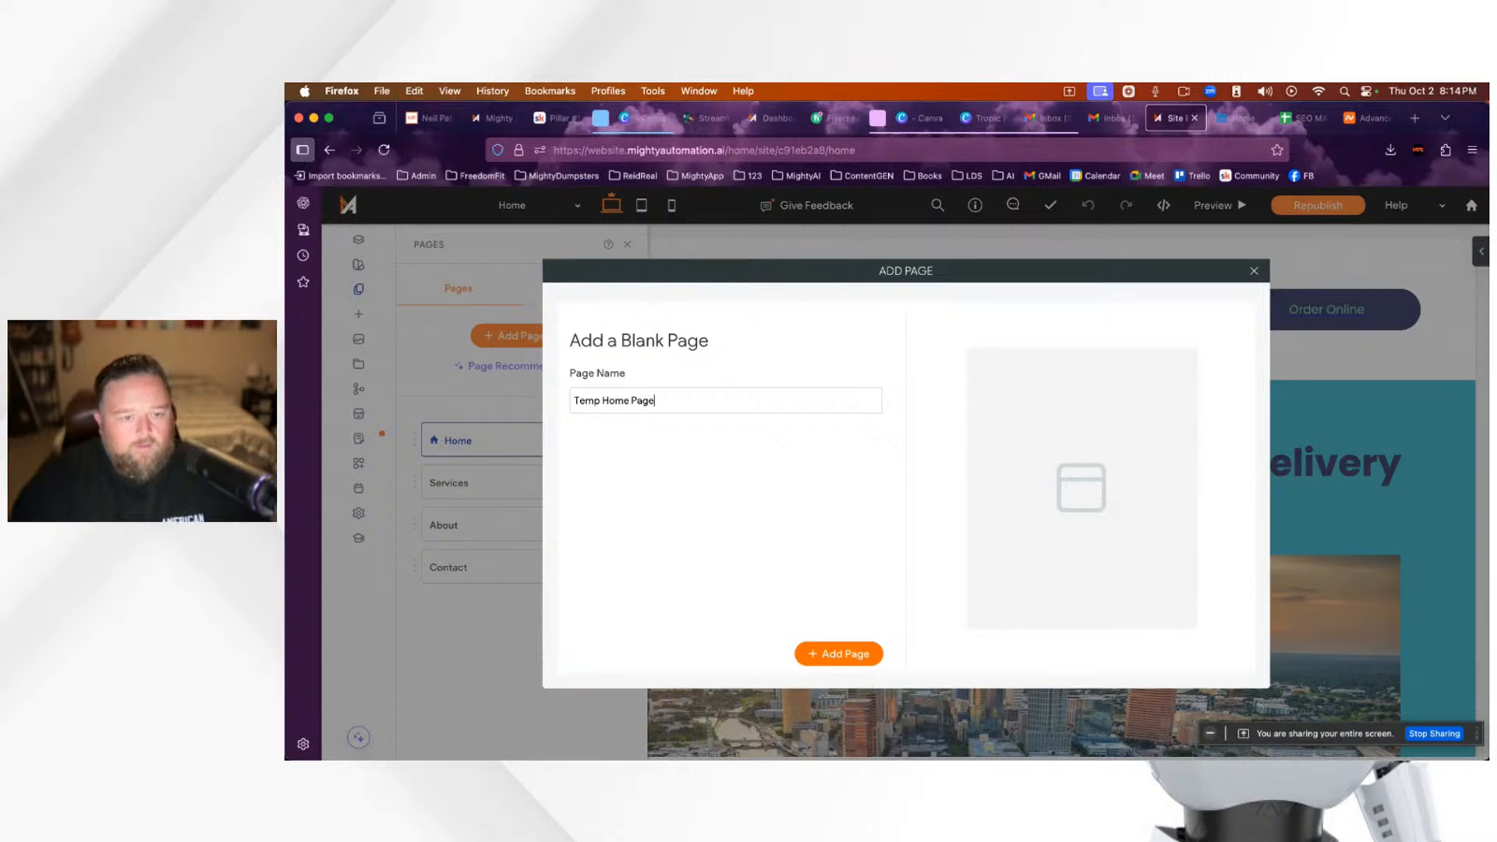
{"action": "key", "text": "BackSpace"}
{"action": "key", "text": "BackSpace"}
{"action": "key", "text": "BackSpace"}
{"action": "key", "text": "BackSpace"}
{"action": "key", "text": "BackSpace"}
{"action": "key", "text": "BackSpace"}
{"action": "type", "text": "Coming Soon"}
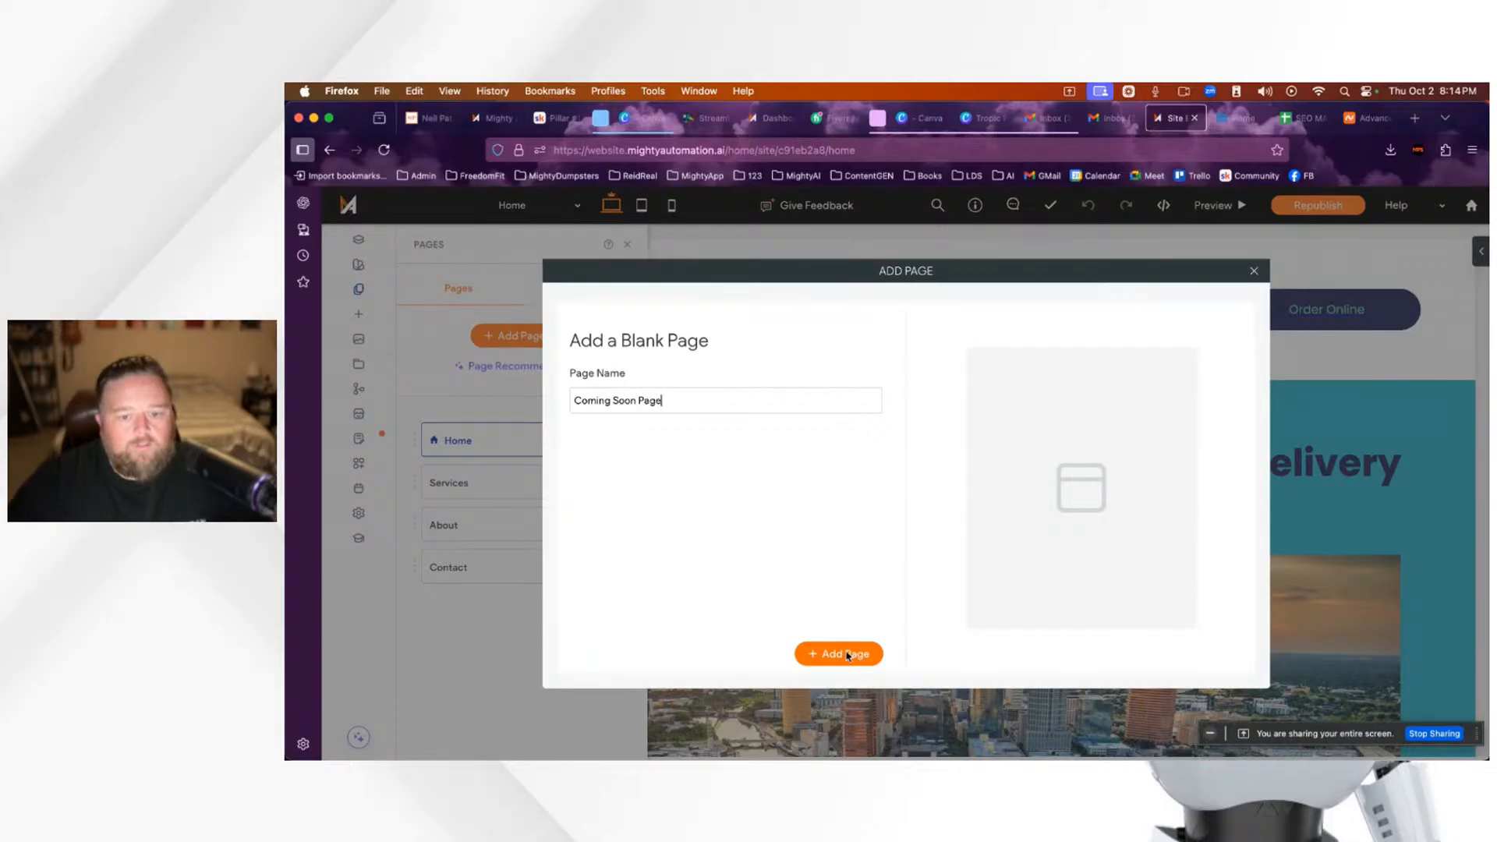
{"action": "left_click", "coordinate": [847, 655]}
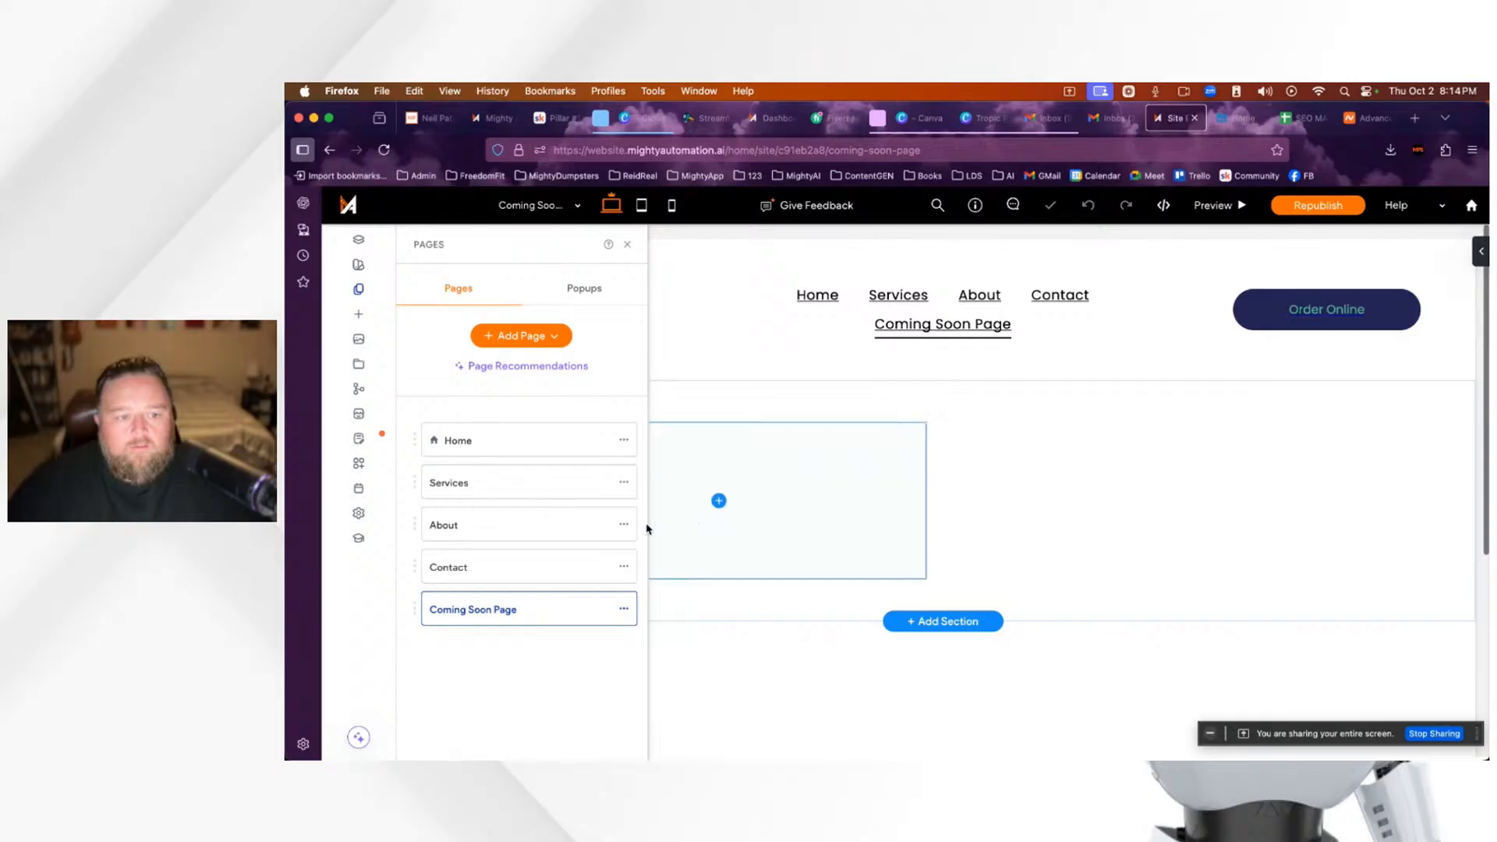
Step: Make Coming Soon Page the home page, with the old home becoming home-old, and move it to the top
{"action": "left_click", "coordinate": [624, 609]}
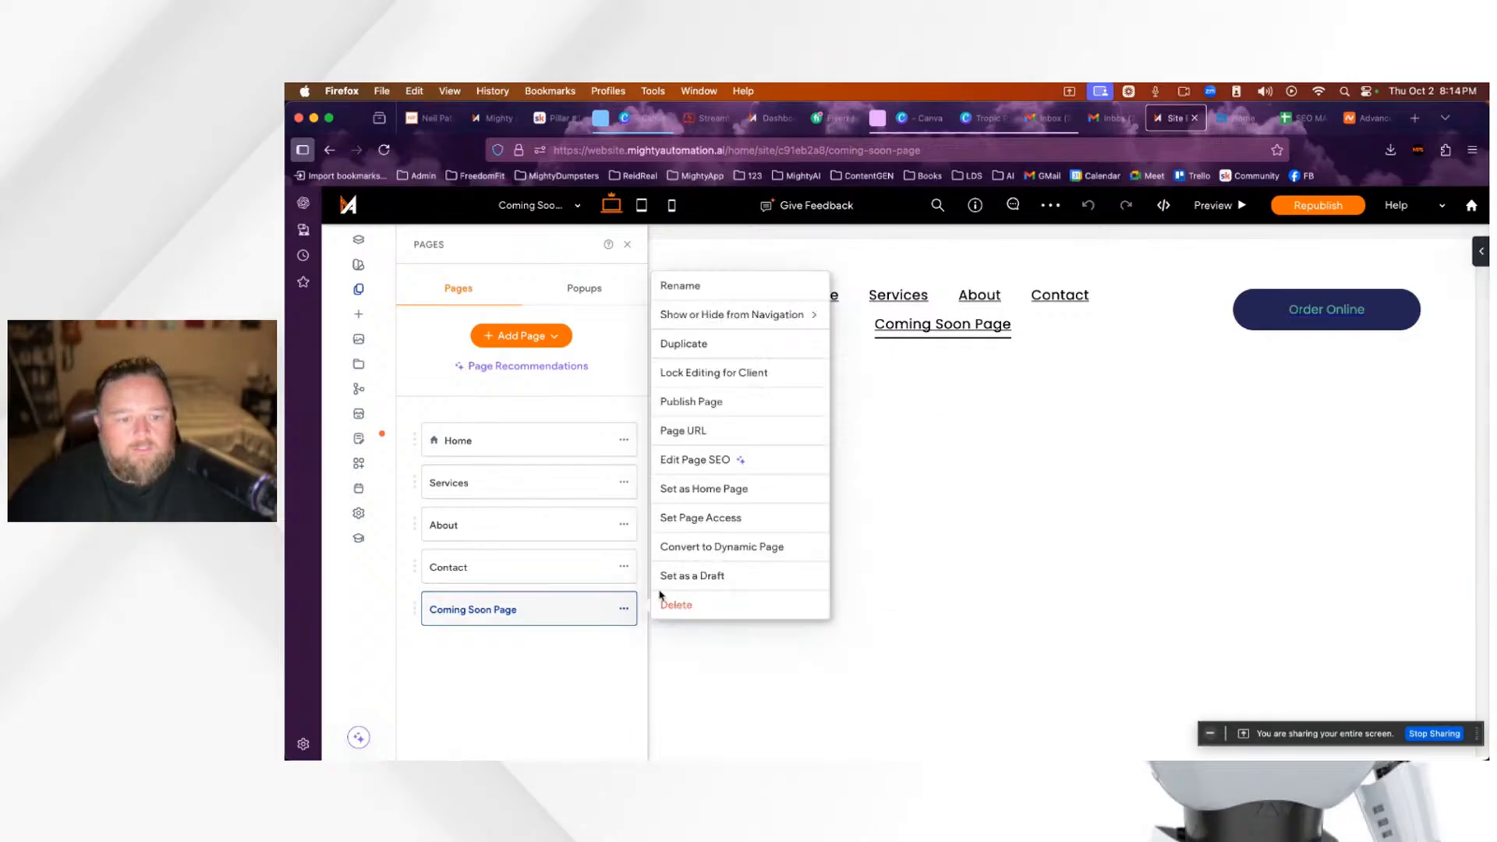
{"action": "left_click", "coordinate": [724, 489]}
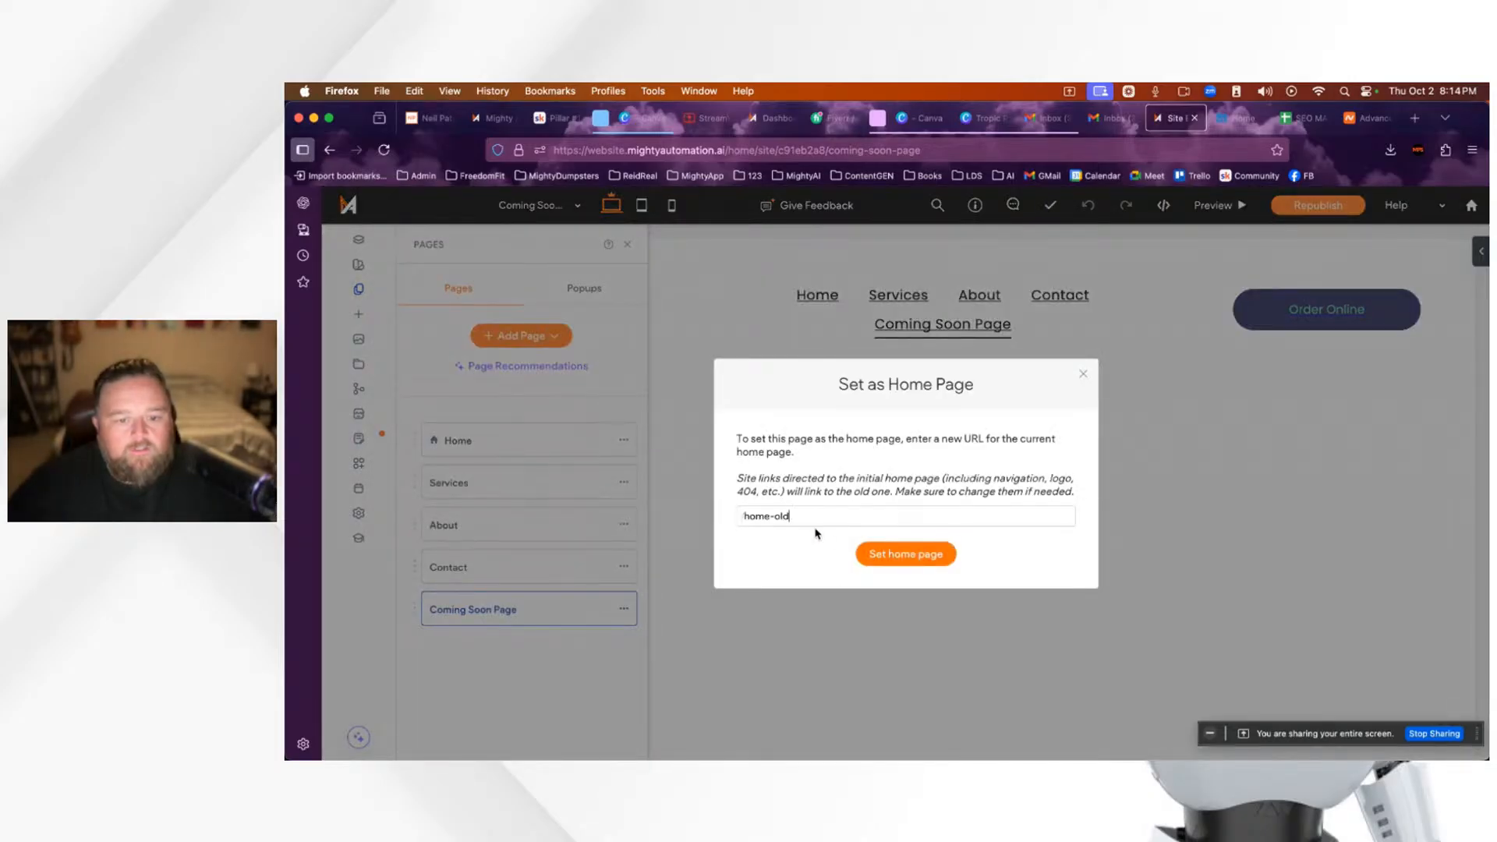
{"action": "left_click", "coordinate": [905, 554]}
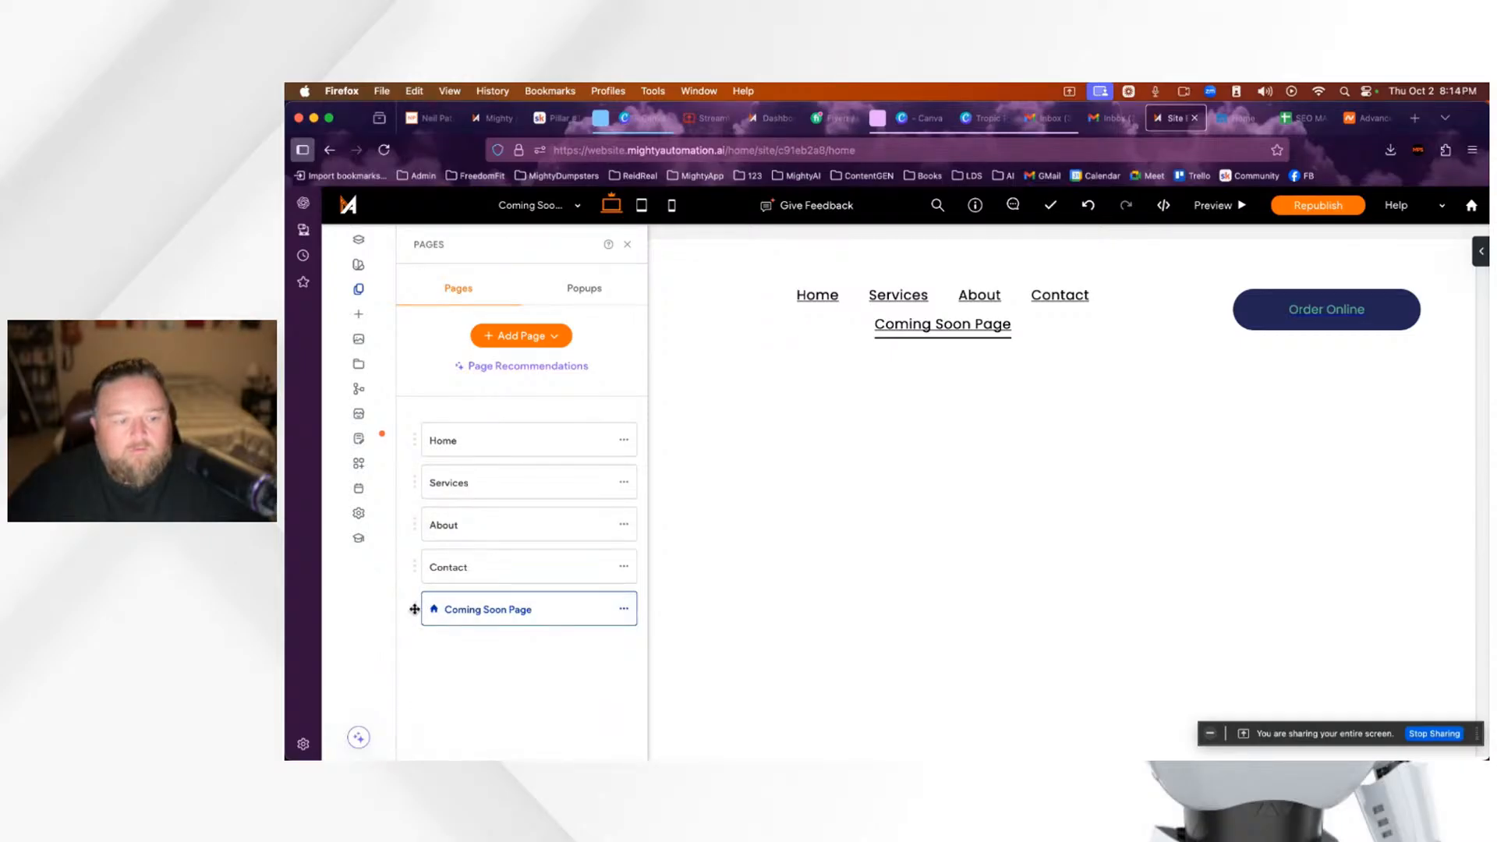
{"action": "left_click_drag", "start_coordinate": [414, 609], "coordinate": [425, 425]}
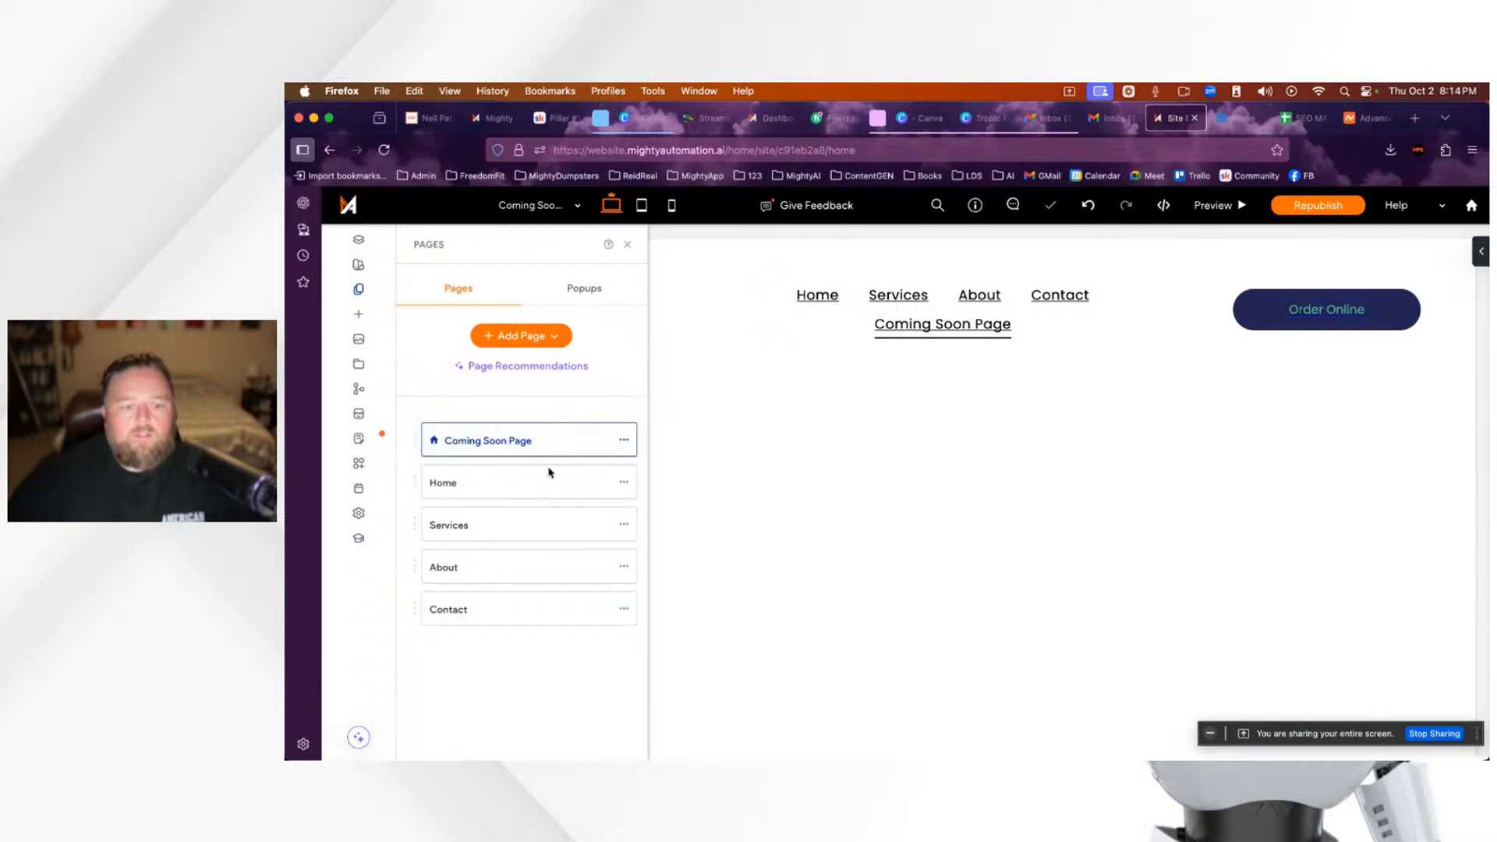
Step: Hide the Home, Services, About and Contact pages from the site navigation
{"action": "left_click", "coordinate": [624, 483]}
{"action": "mouse_move", "coordinate": [737, 456]}
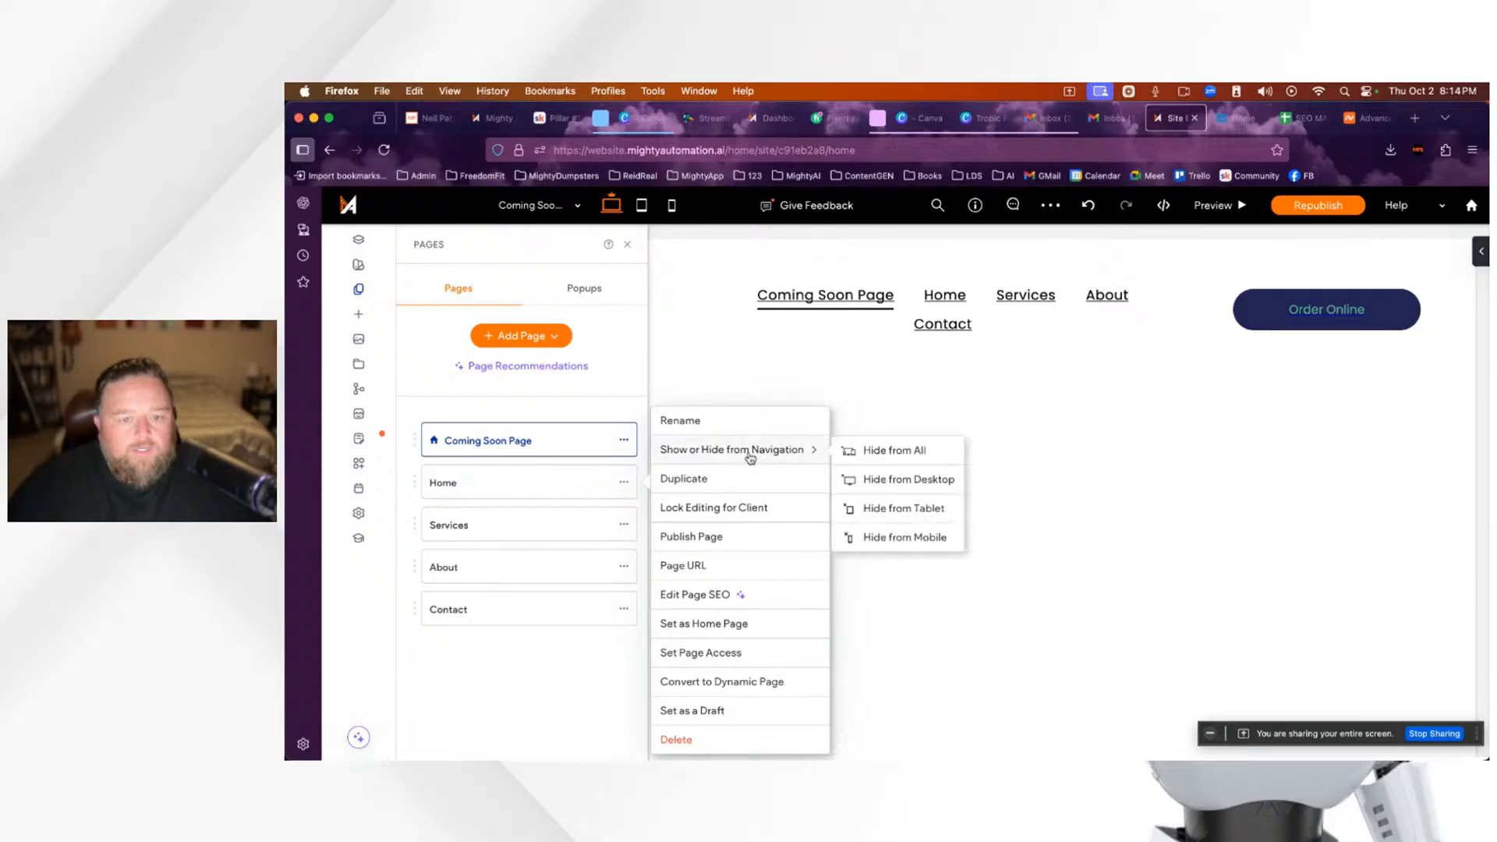
{"action": "left_click", "coordinate": [874, 456]}
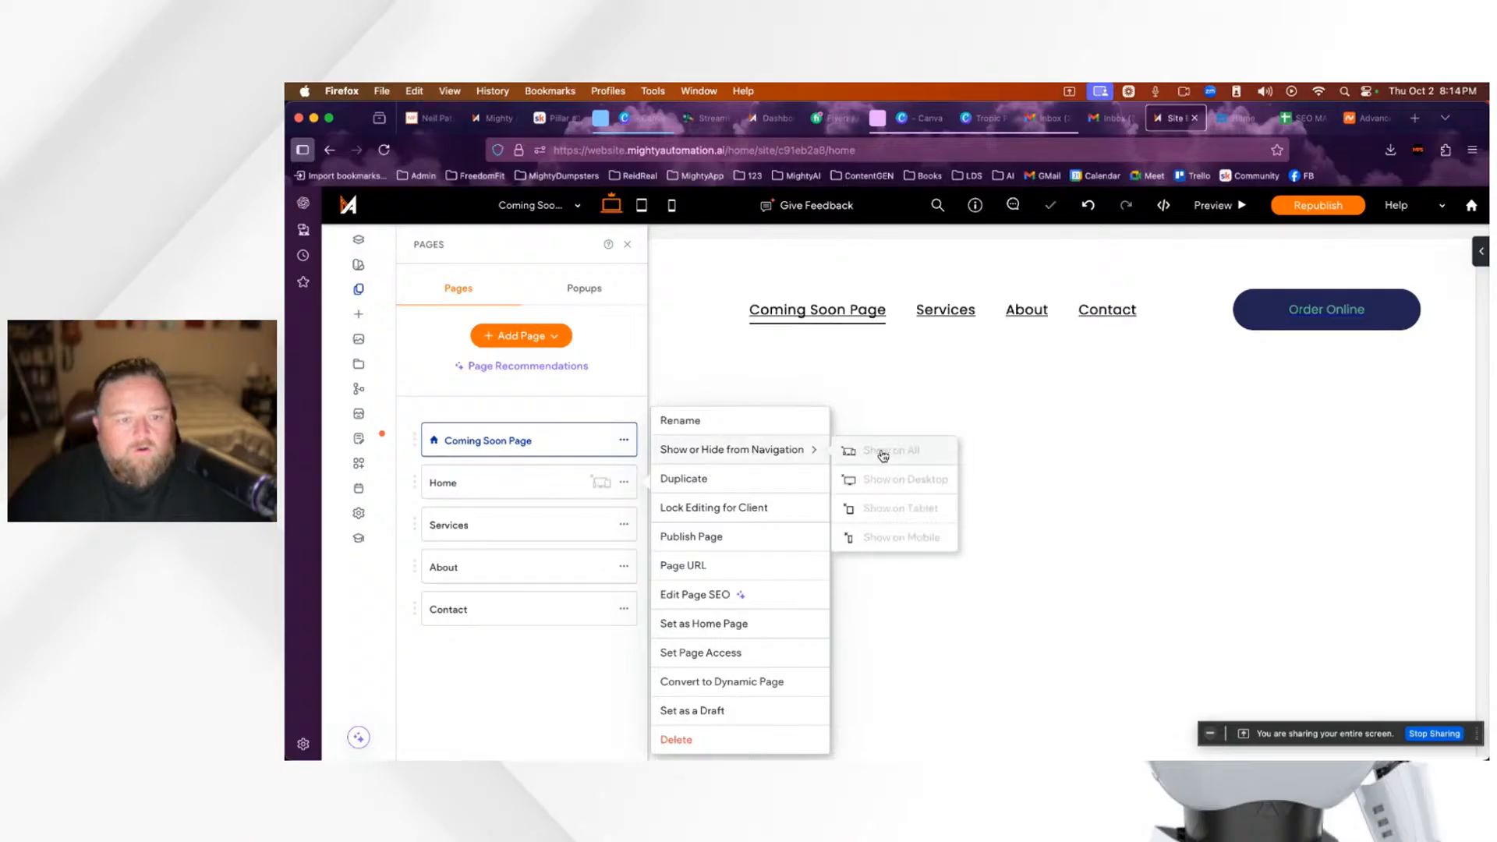
{"action": "left_click", "coordinate": [623, 525]}
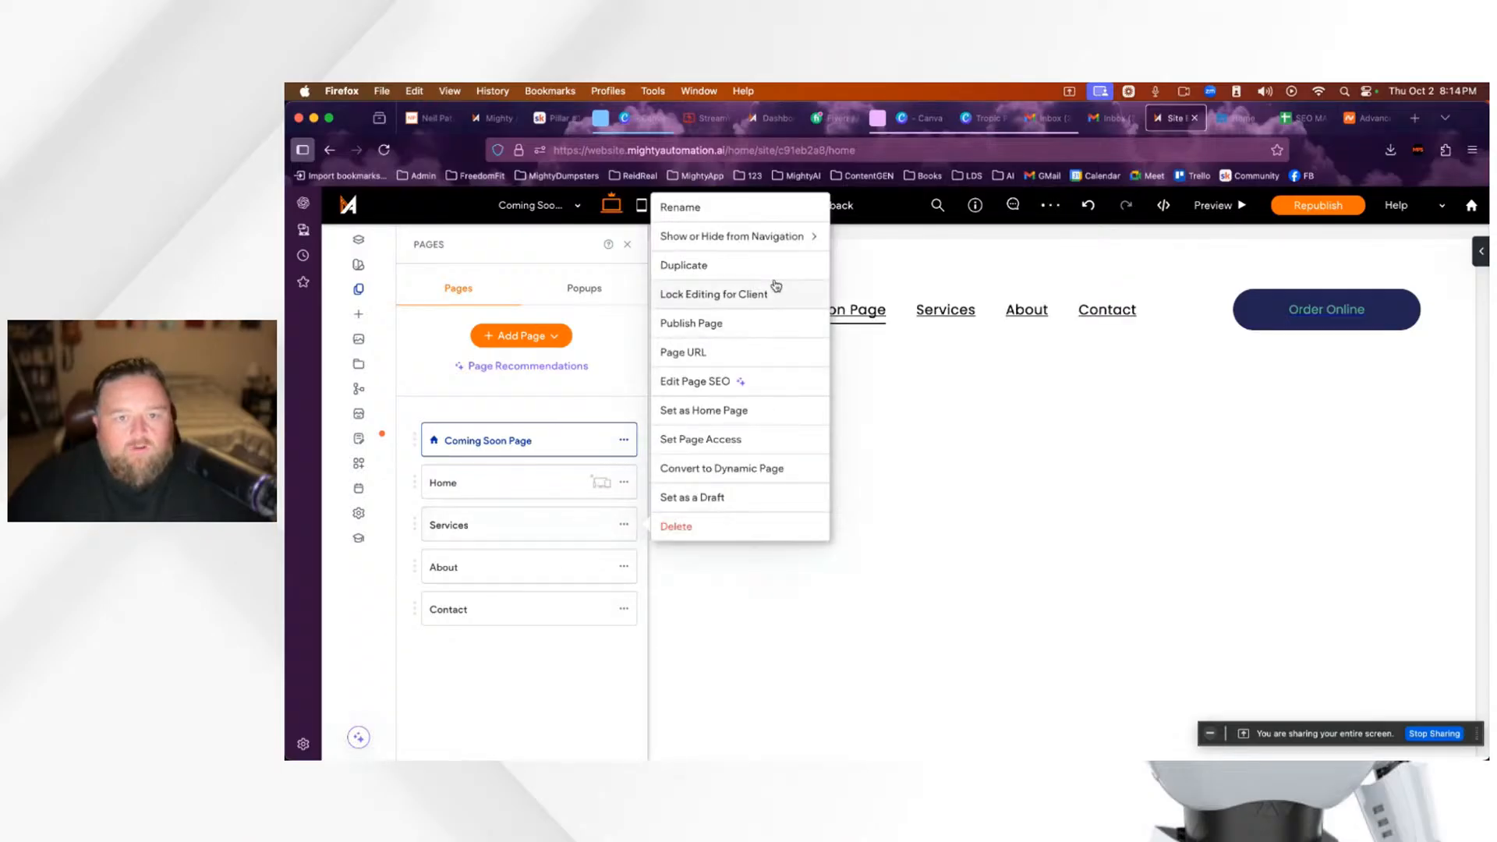
{"action": "mouse_move", "coordinate": [816, 243]}
{"action": "left_click", "coordinate": [866, 237]}
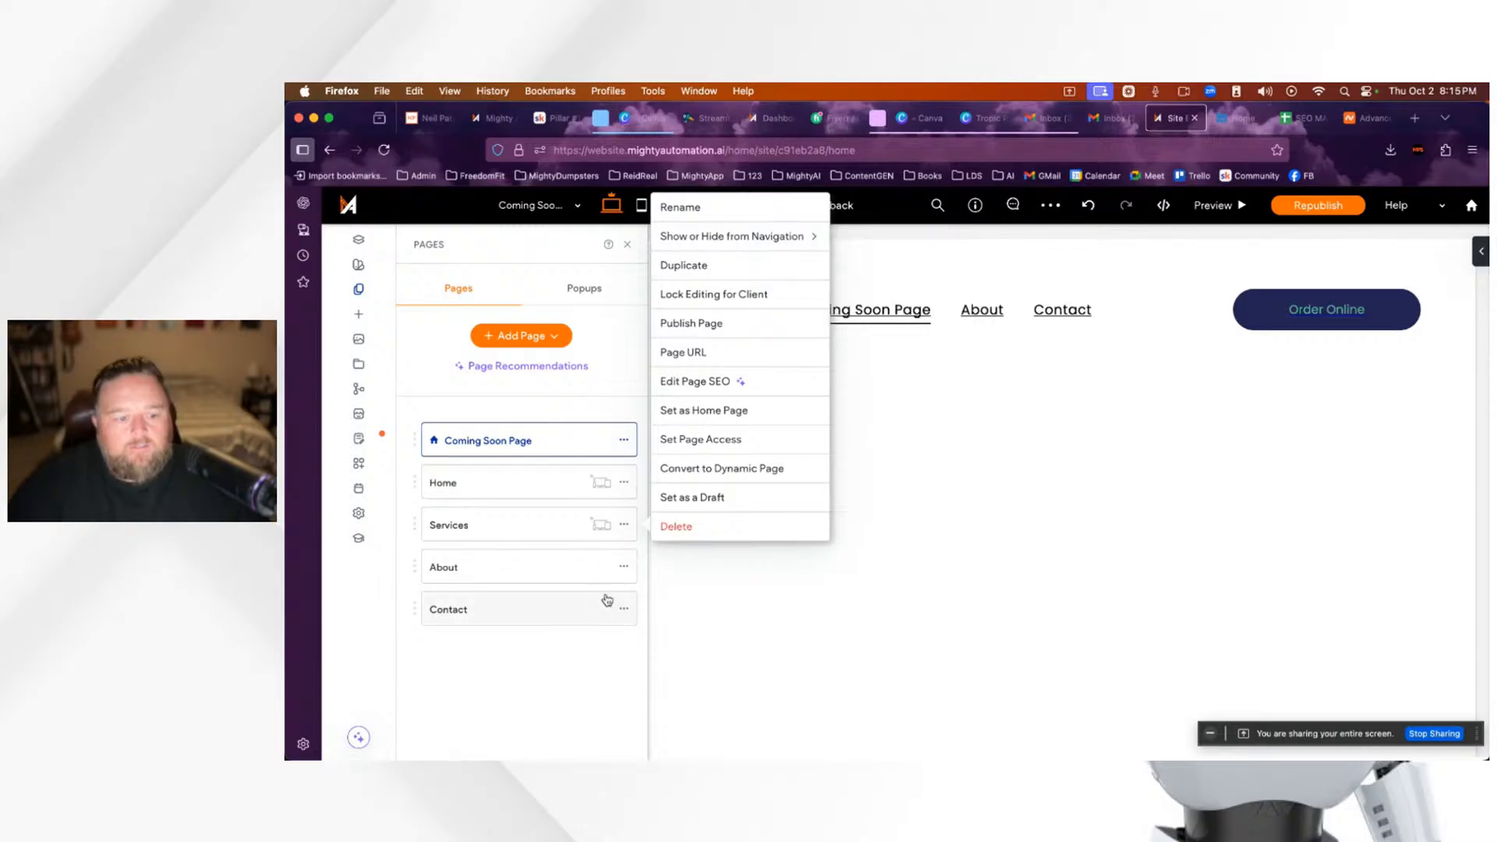
{"action": "left_click", "coordinate": [624, 568]}
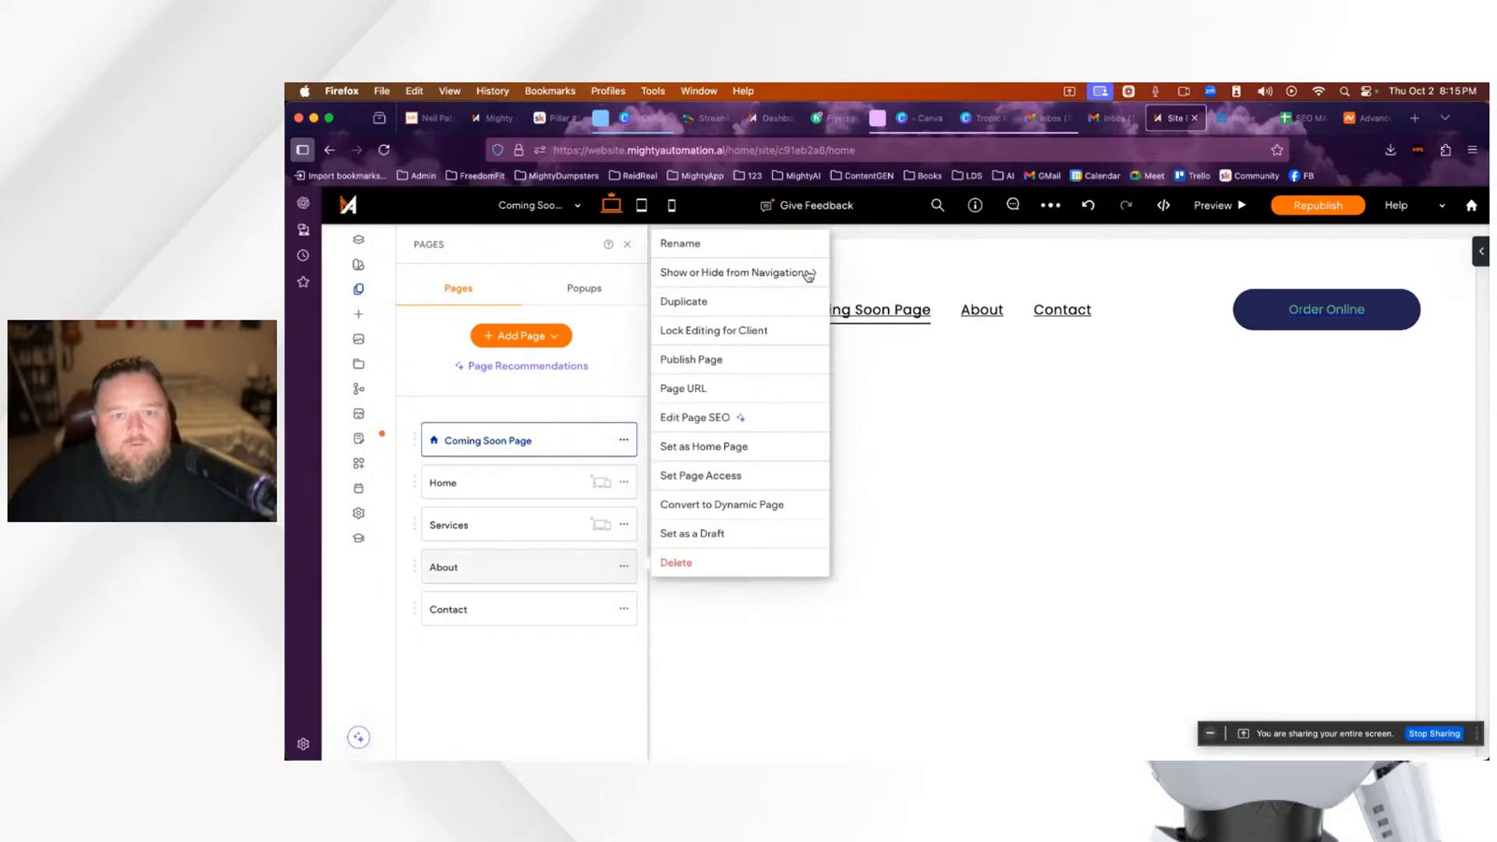
{"action": "mouse_move", "coordinate": [802, 278]}
{"action": "left_click", "coordinate": [868, 273]}
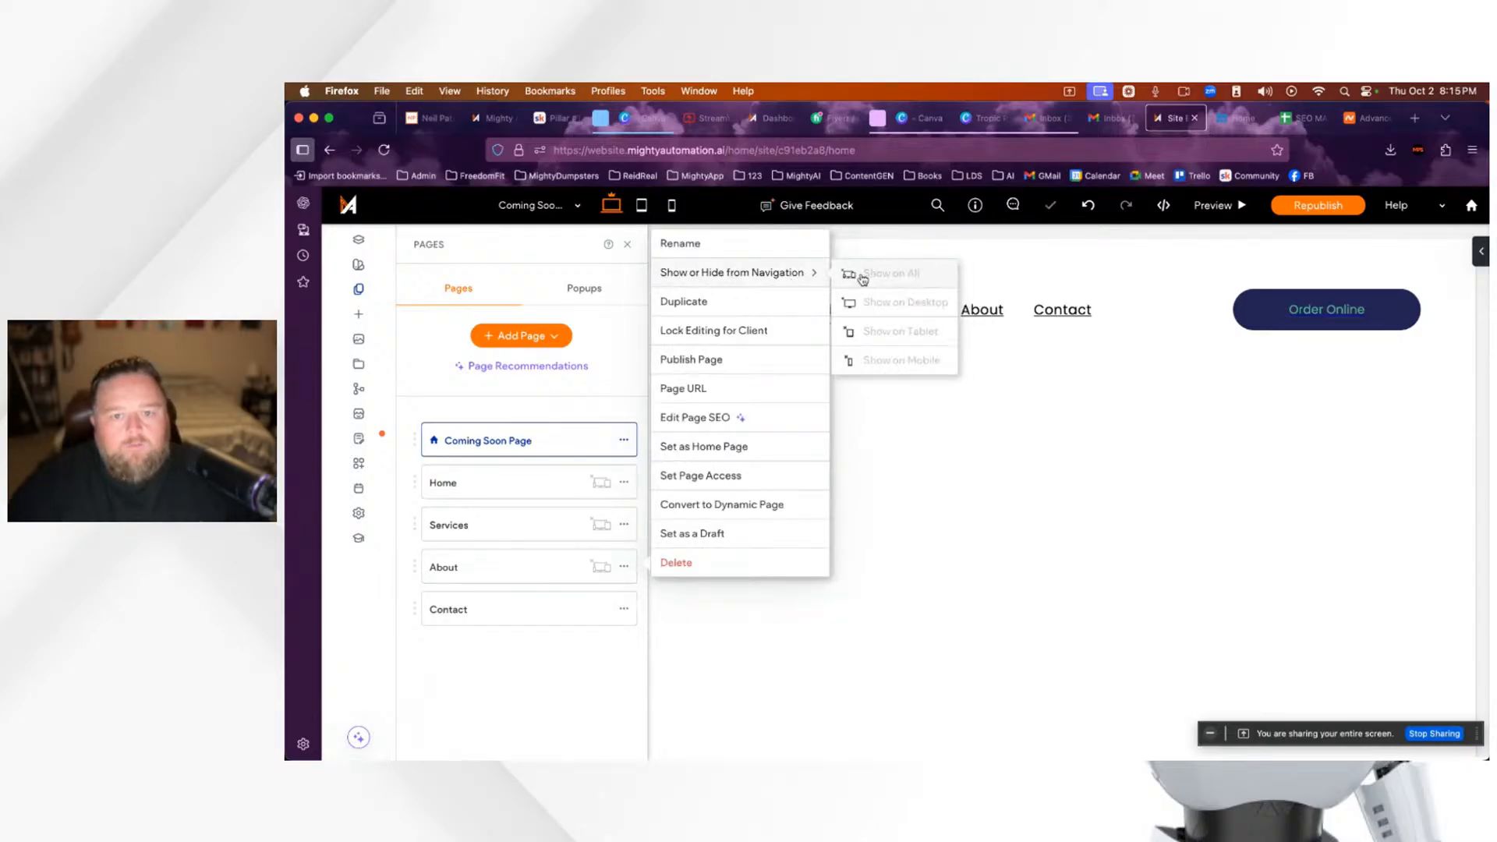
{"action": "left_click", "coordinate": [624, 609]}
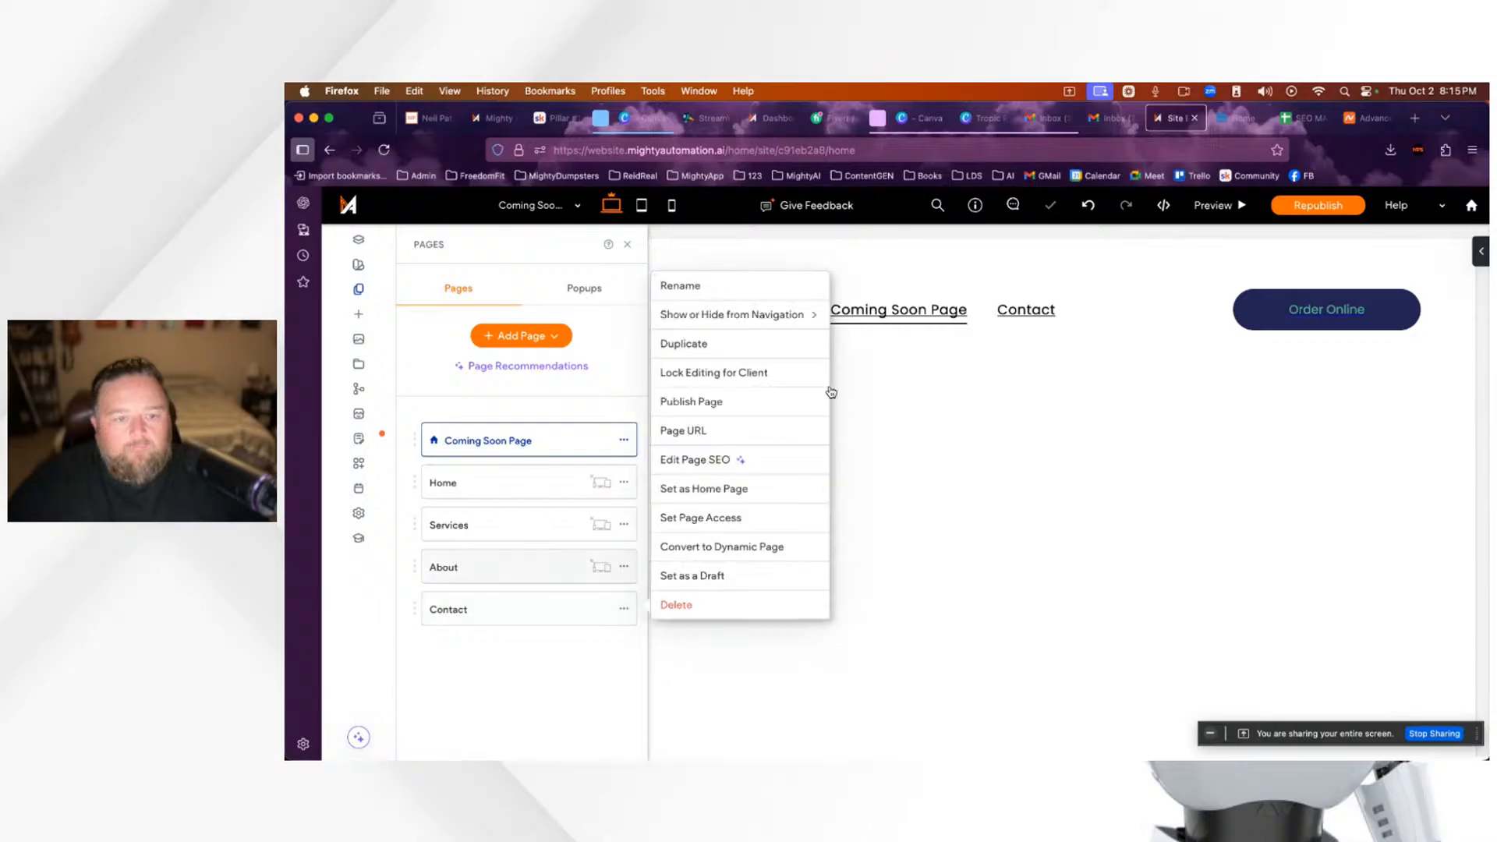
{"action": "mouse_move", "coordinate": [795, 316]}
{"action": "left_click", "coordinate": [886, 317]}
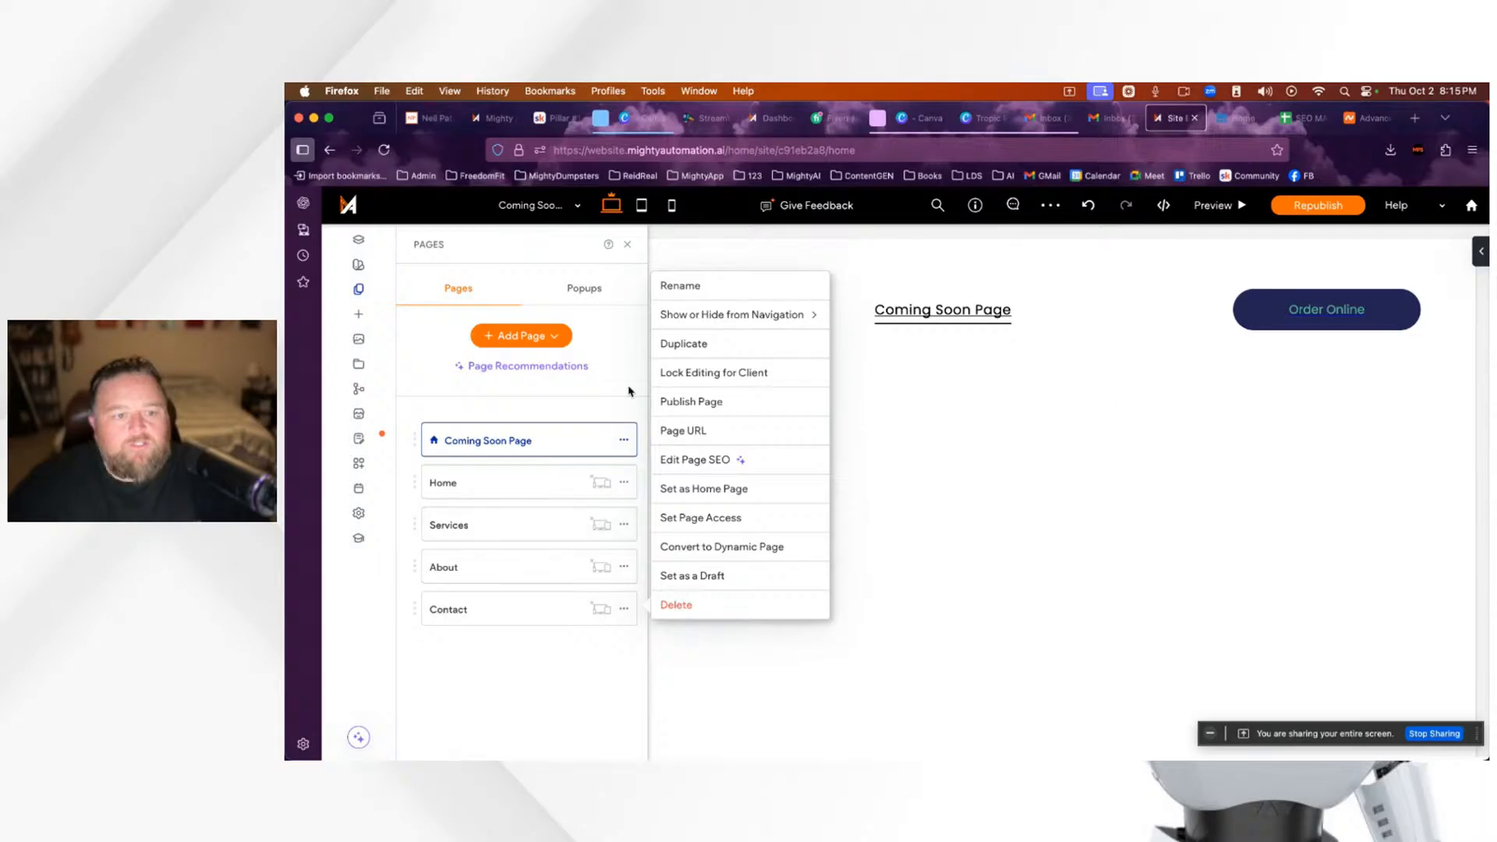
{"action": "left_click", "coordinate": [630, 248]}
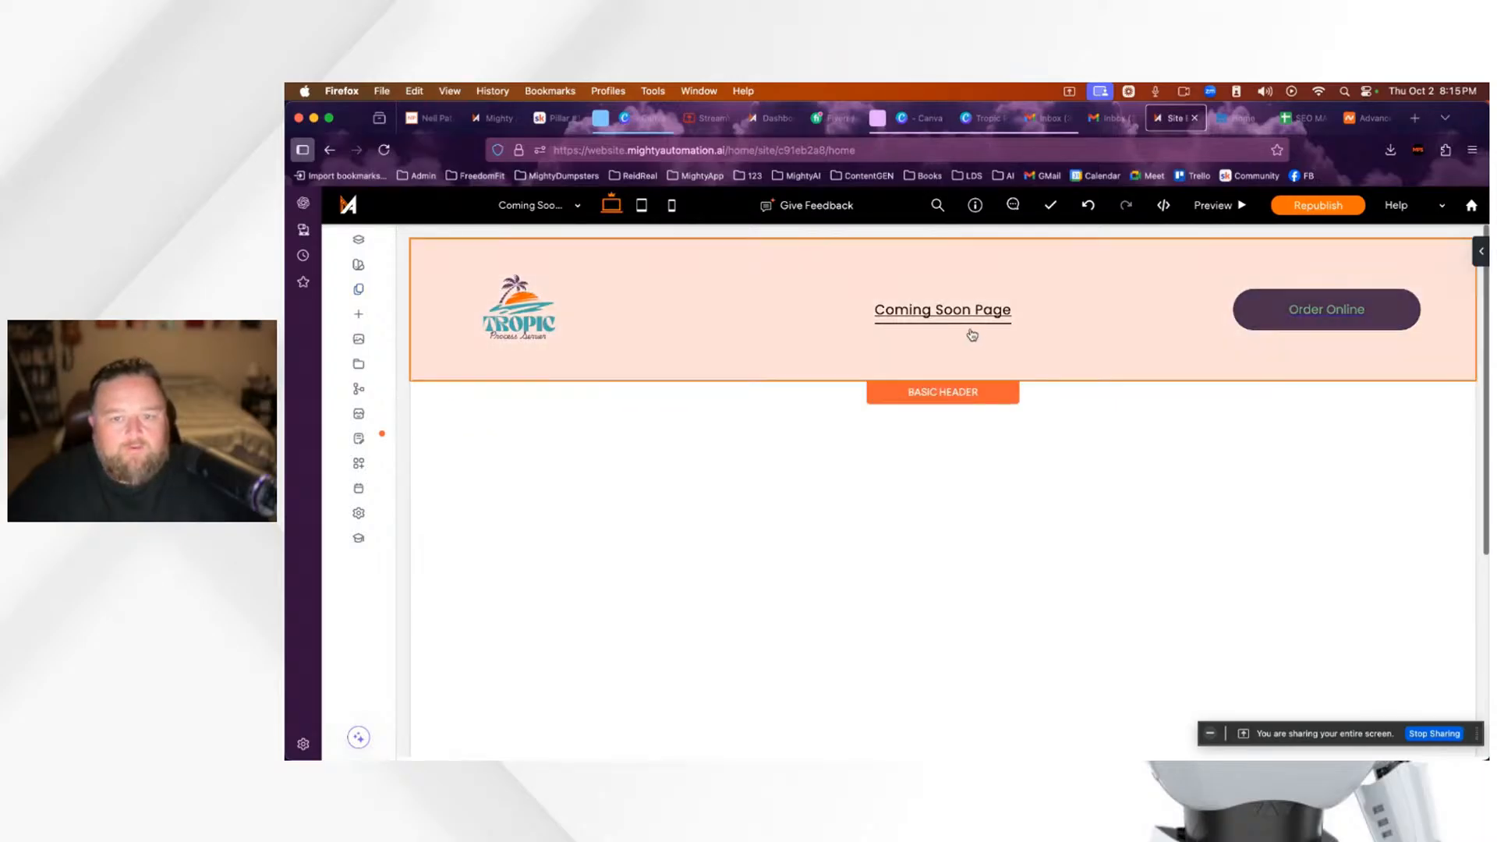
{"action": "left_click", "coordinate": [1381, 312]}
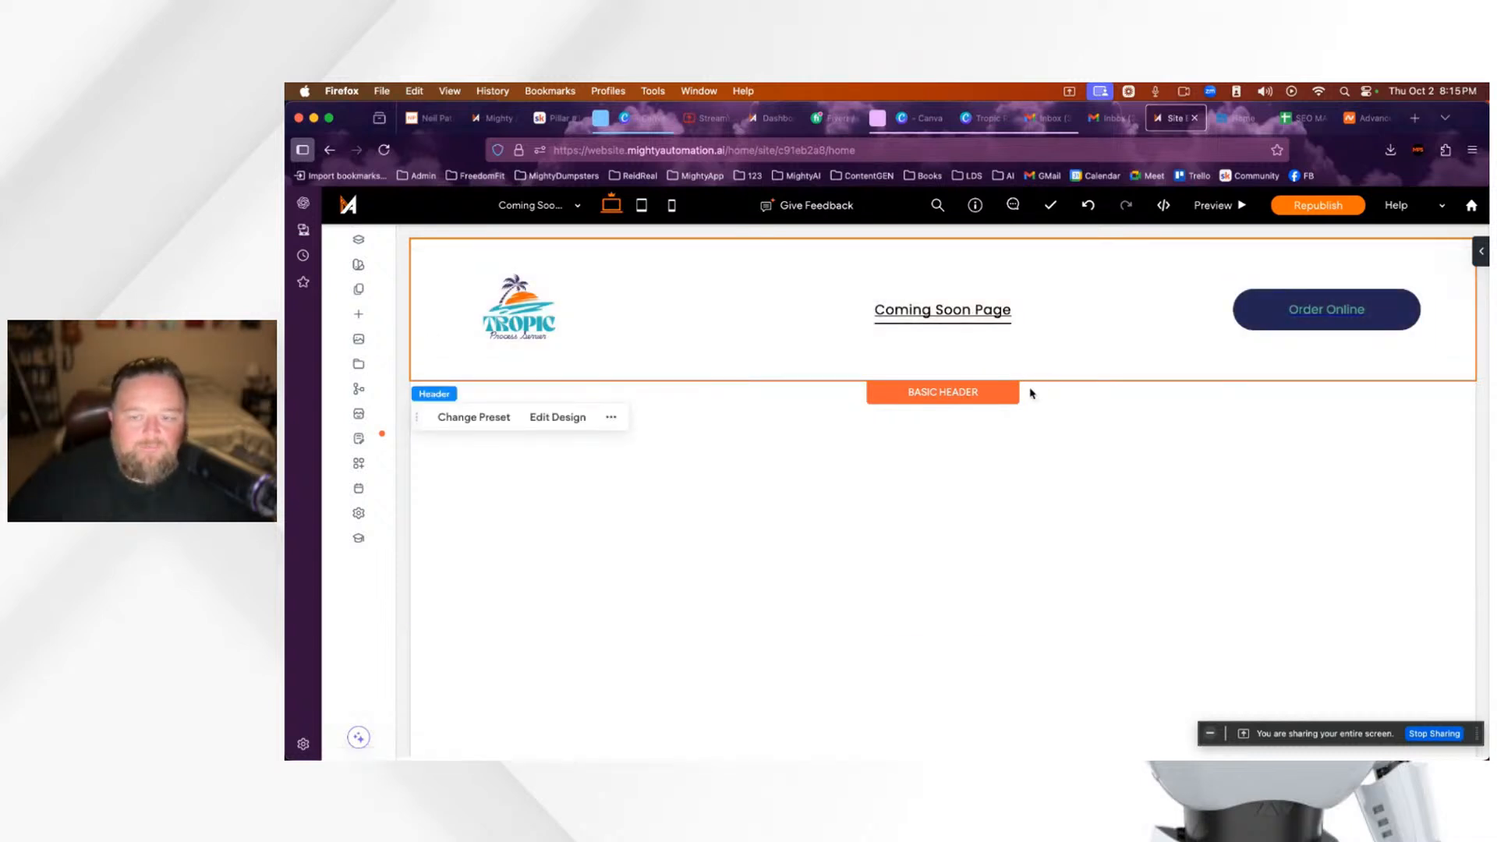
{"action": "left_click", "coordinate": [713, 123]}
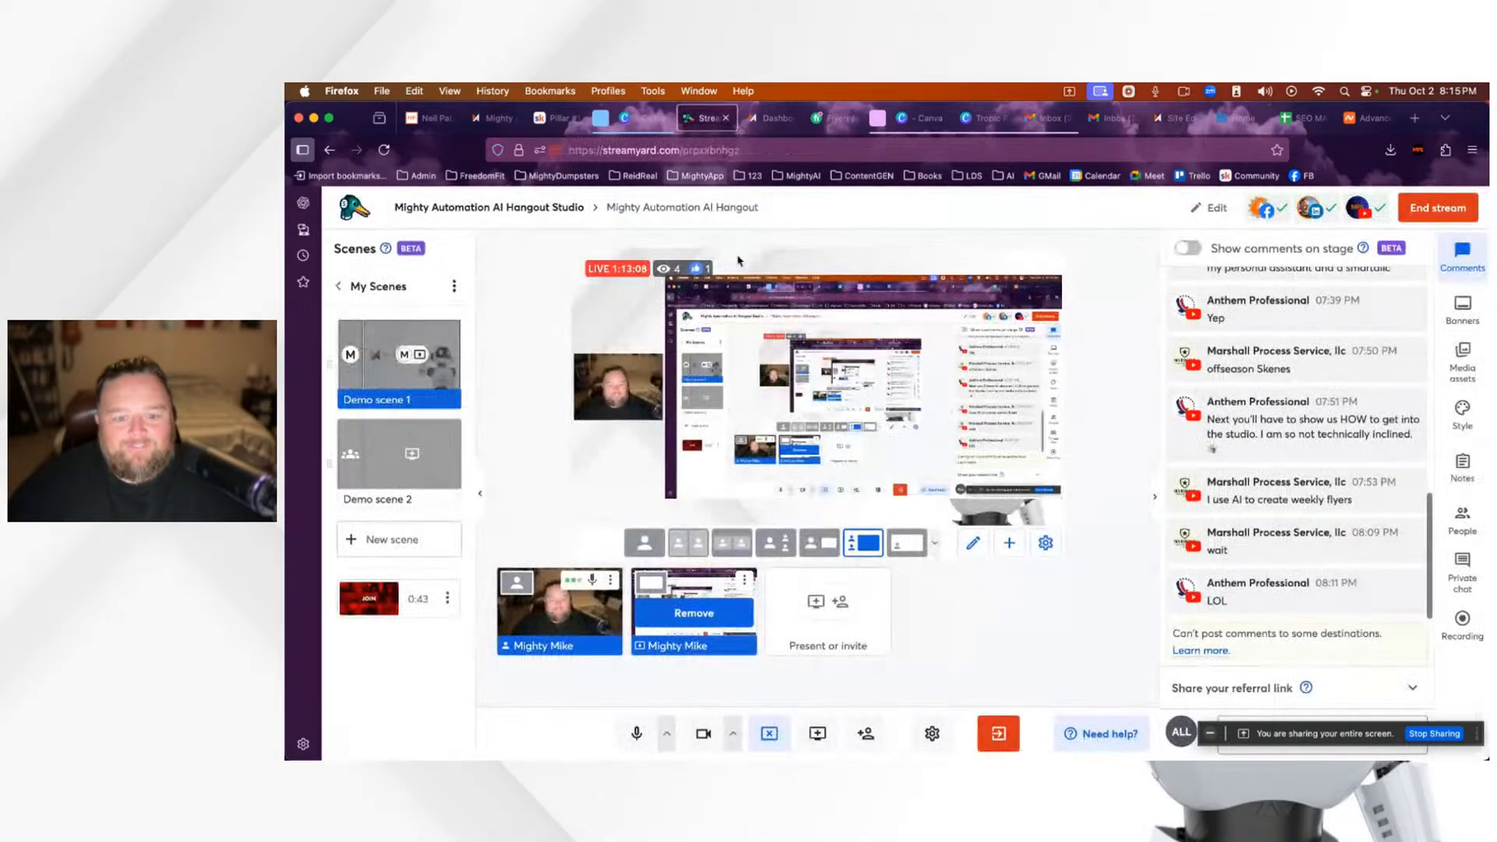
Step: Briefly feature the viewer's LOL comment on stage in StreamYard, then remove it
{"action": "left_click", "coordinate": [1296, 605]}
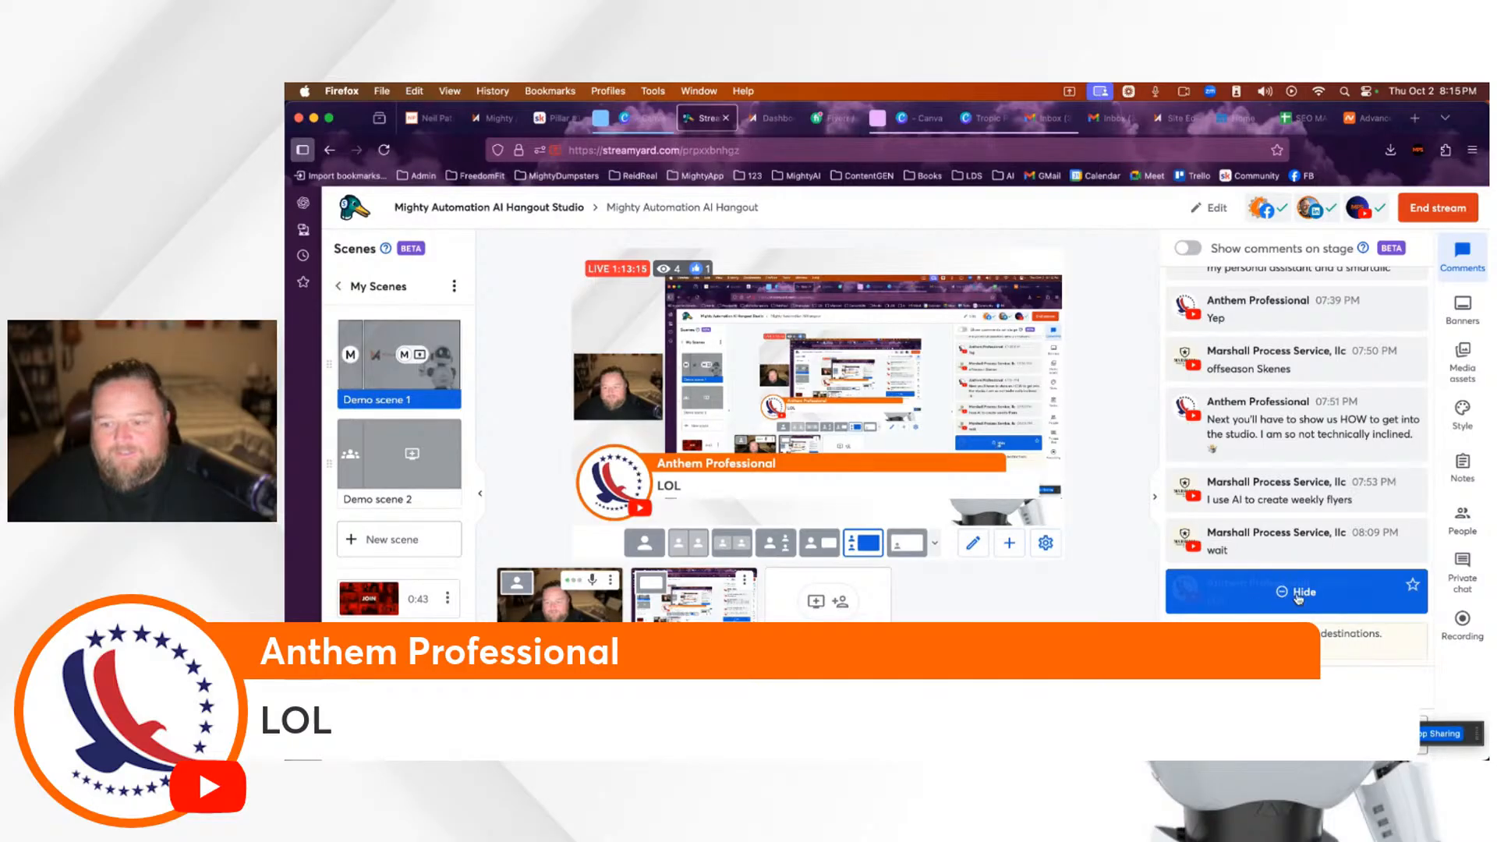
{"action": "left_click", "coordinate": [1298, 595]}
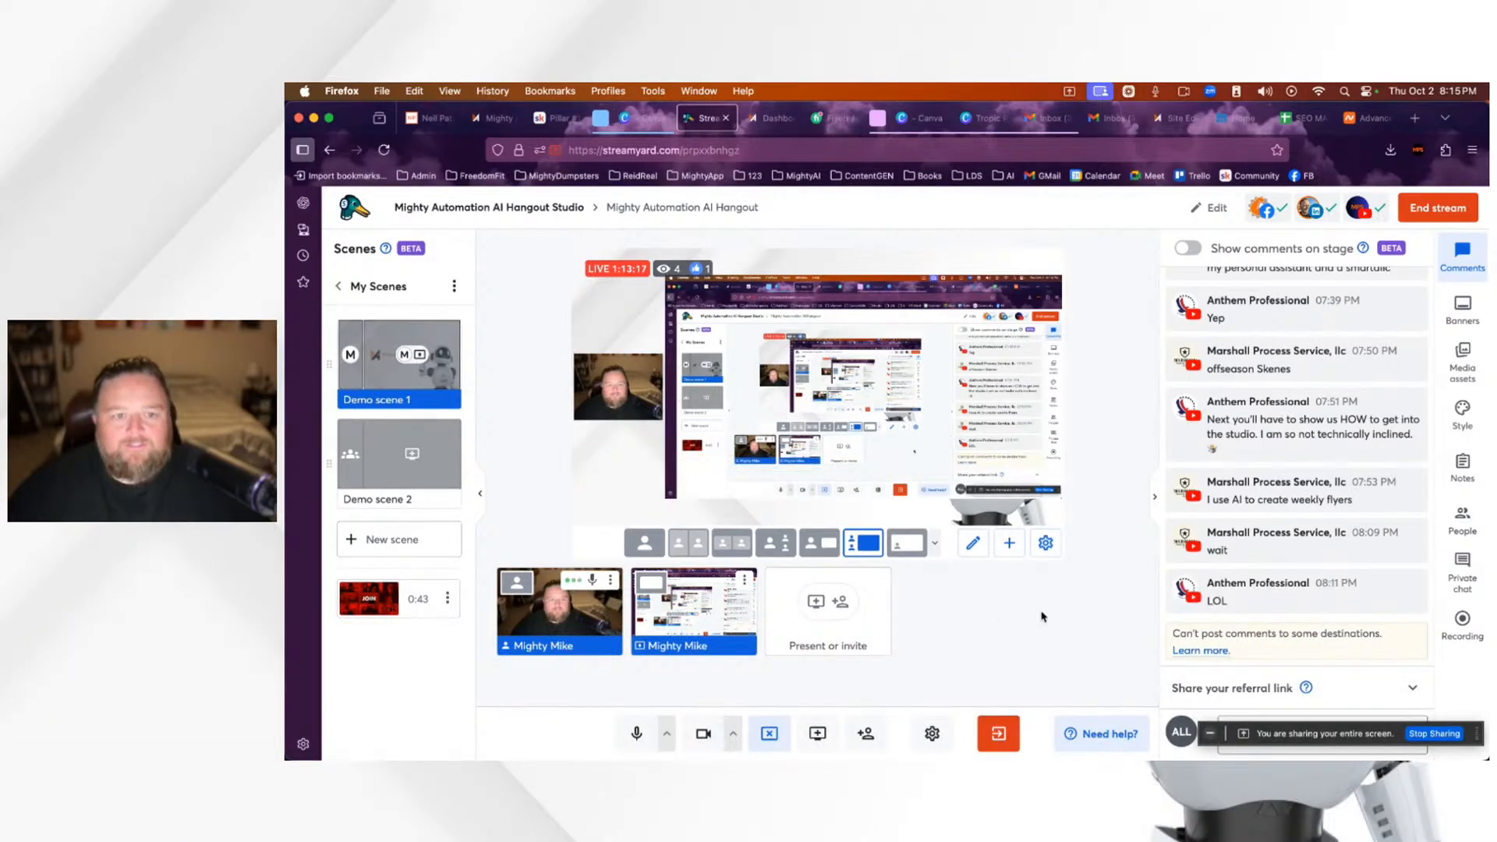
{"action": "left_click", "coordinate": [1366, 118]}
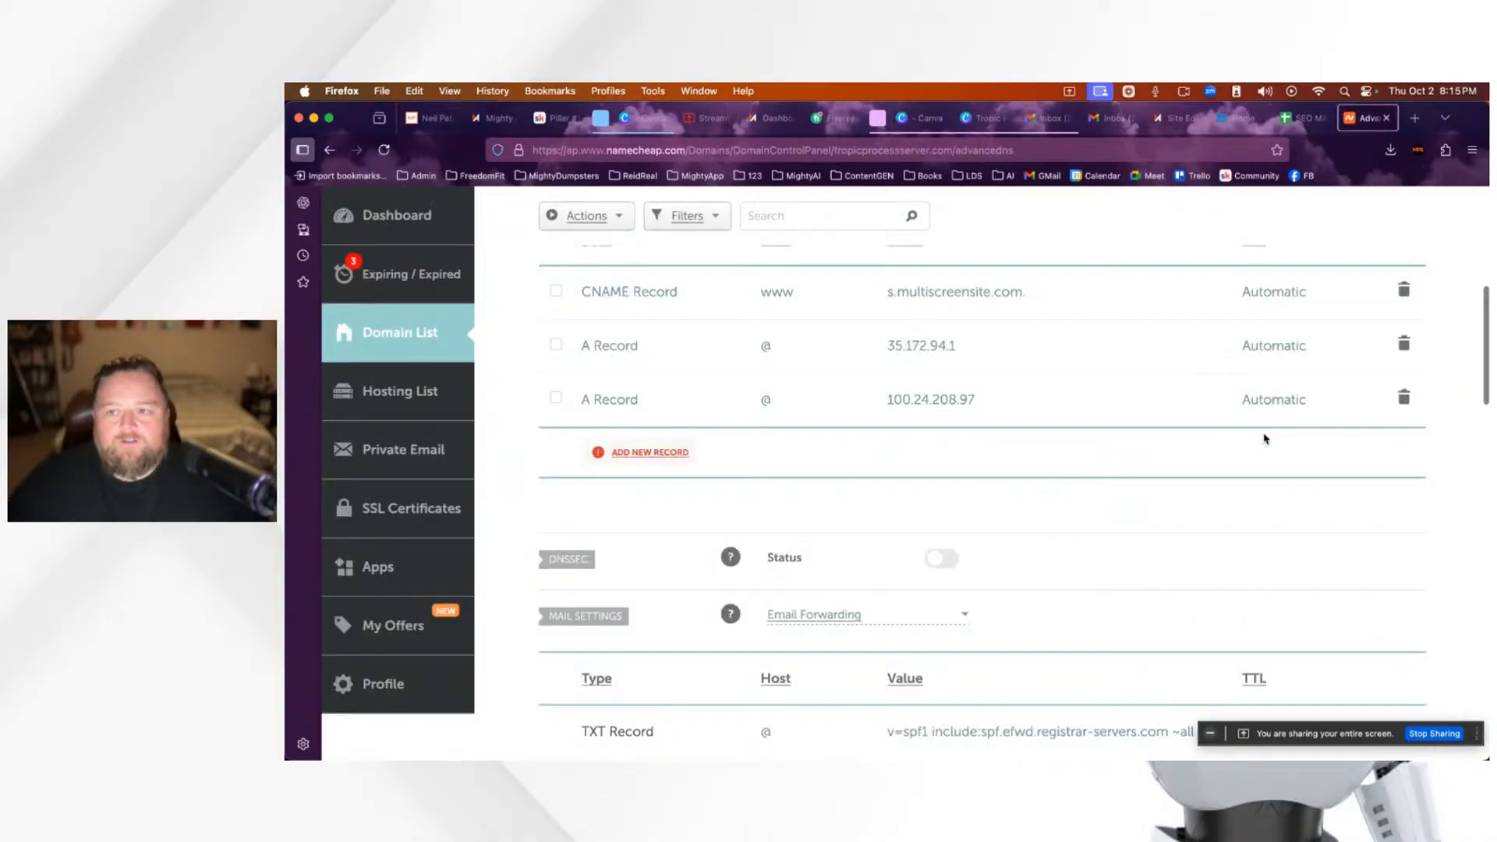
Step: Open a spare new browser tab ready for a web address
{"action": "scroll", "coordinate": [1268, 440], "scroll_direction": "up", "scroll_amount": 5}
{"action": "scroll", "coordinate": [1277, 452], "scroll_direction": "down", "scroll_amount": 2}
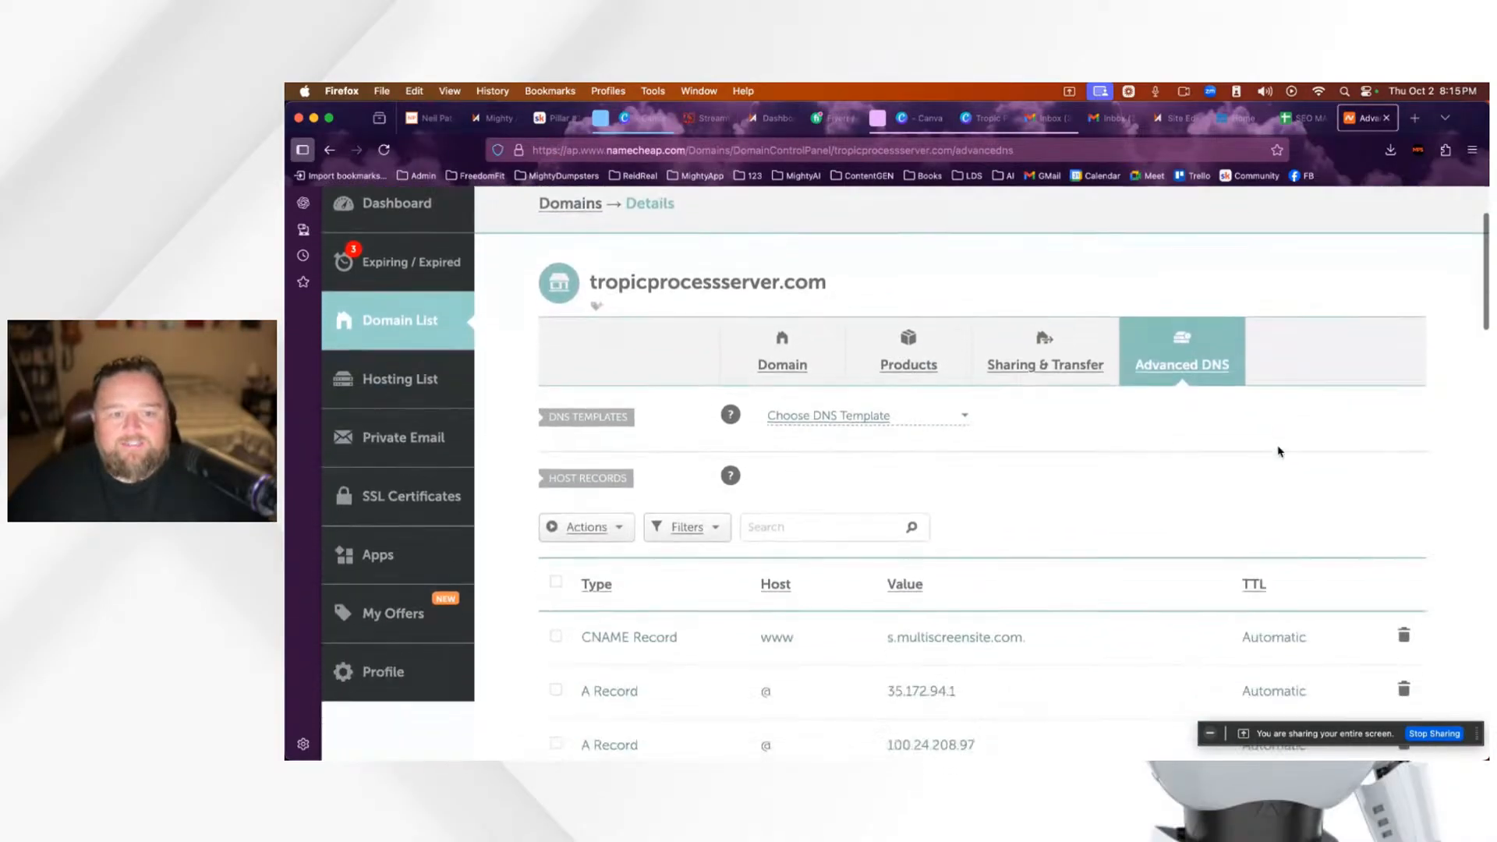
{"action": "scroll", "coordinate": [1279, 452], "scroll_direction": "down", "scroll_amount": 4}
{"action": "scroll", "coordinate": [1279, 452], "scroll_direction": "up", "scroll_amount": 5}
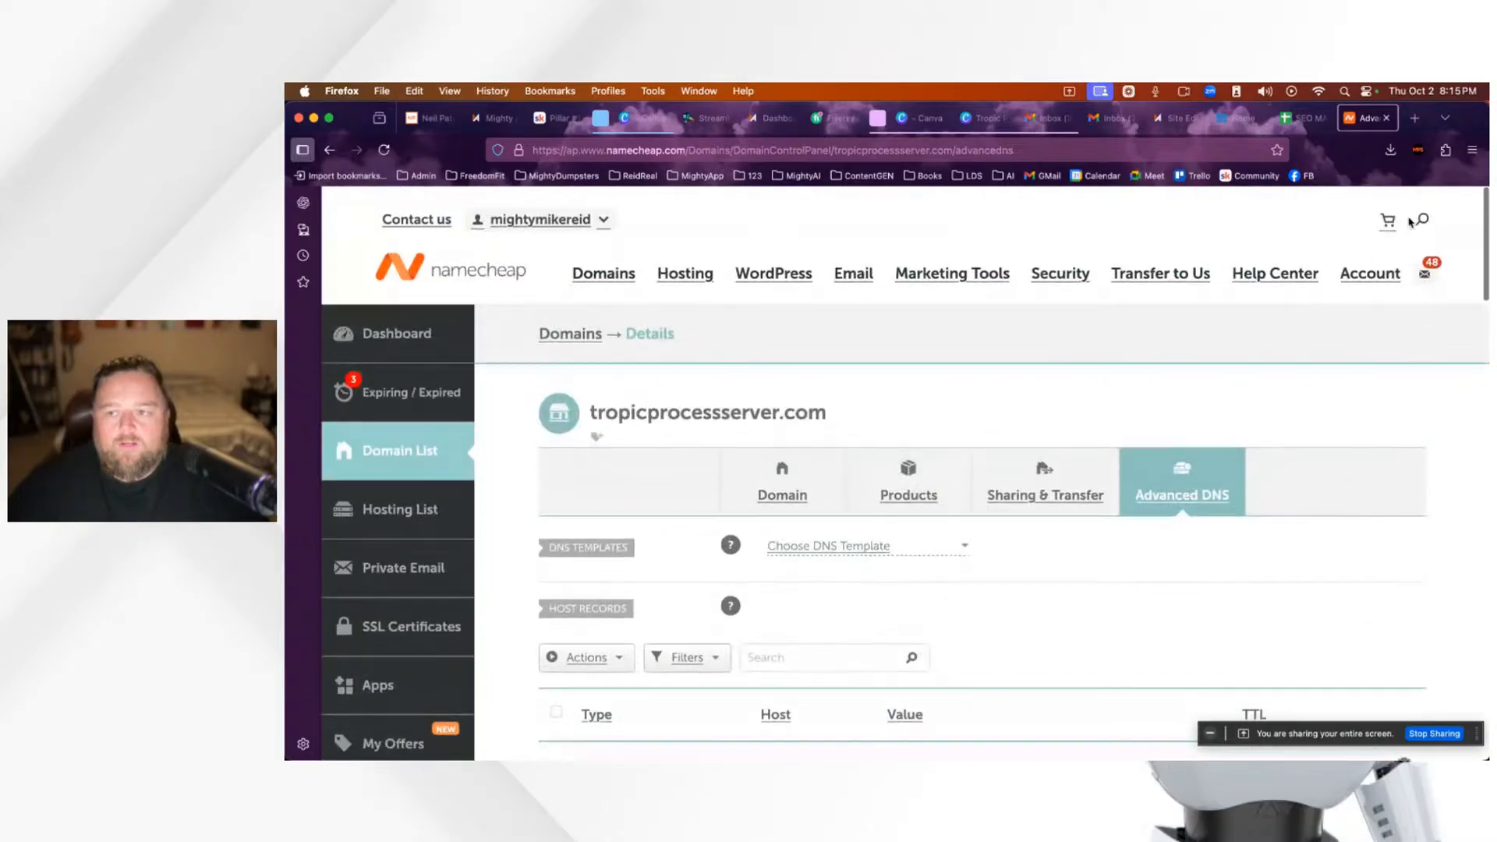
{"action": "left_click", "coordinate": [1415, 118]}
{"action": "left_click", "coordinate": [981, 150]}
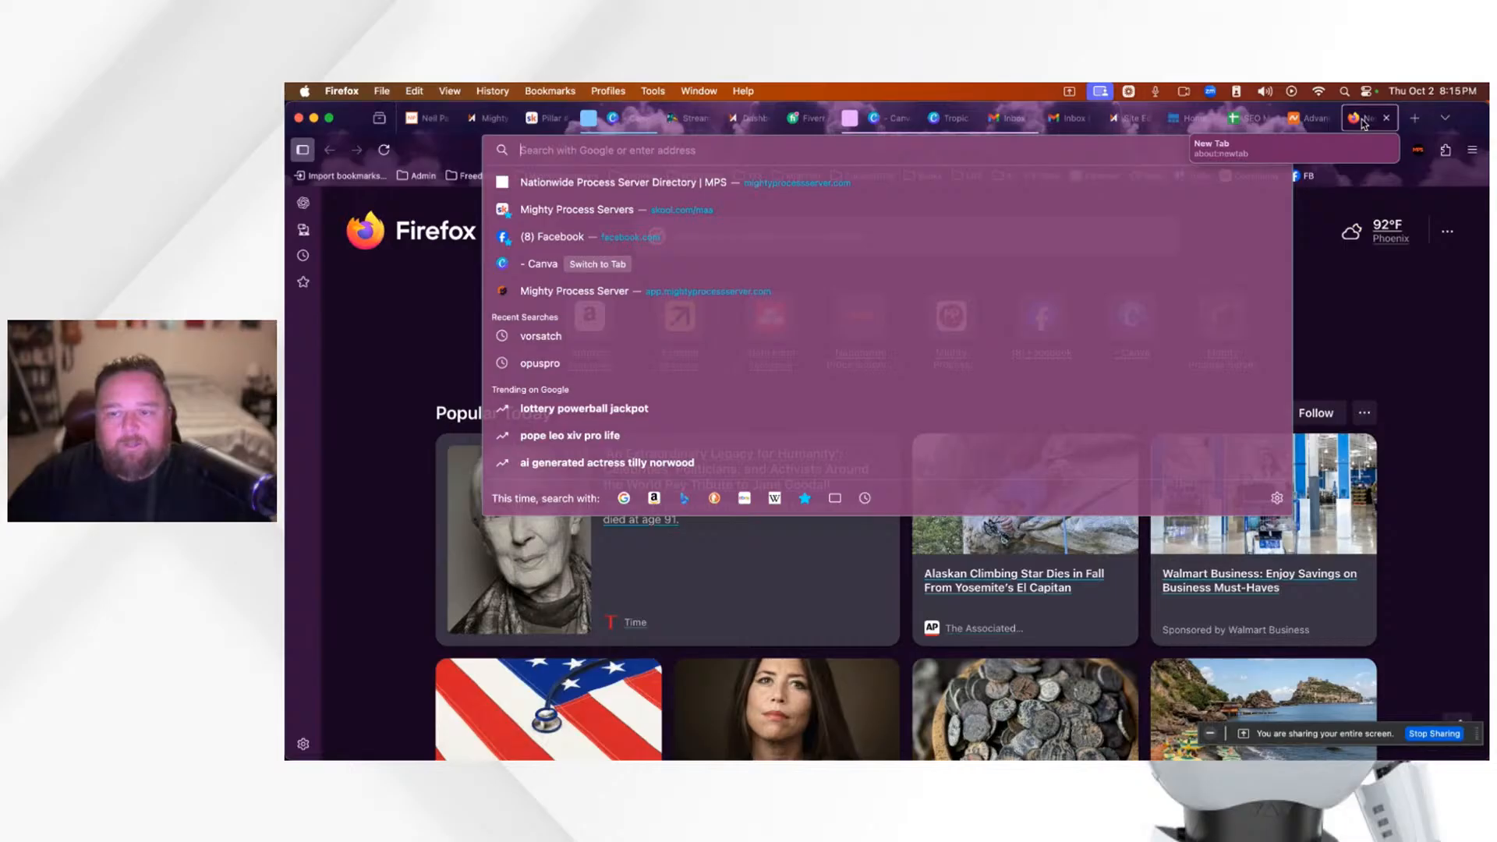
Step: Go from tropicprocessserver.com's Advanced DNS settings back to Namecheap's Domain List
{"action": "left_click", "coordinate": [1315, 121]}
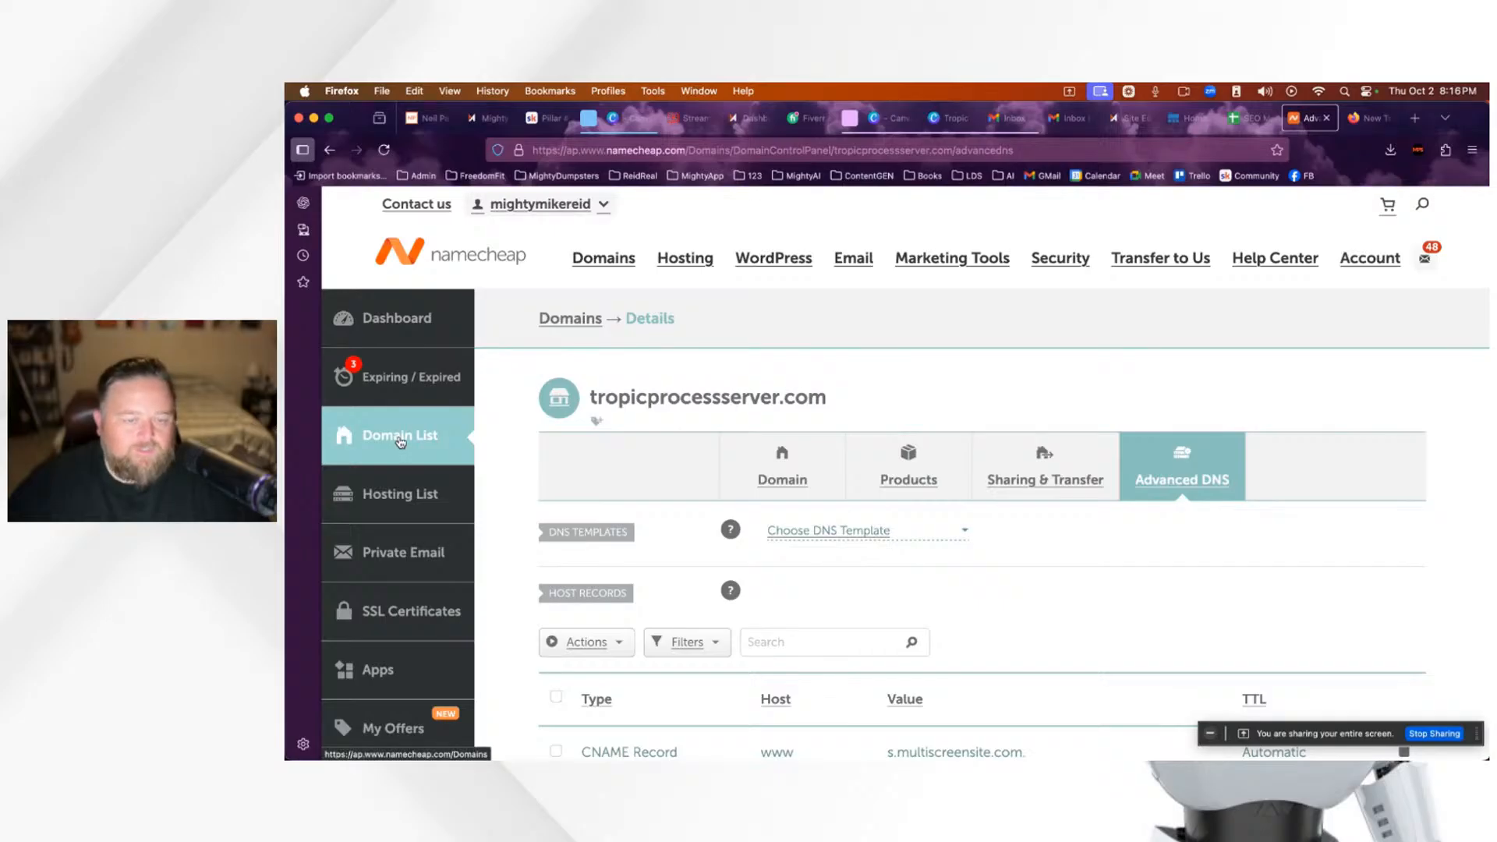
{"action": "scroll", "coordinate": [1009, 583], "scroll_direction": "down", "scroll_amount": 6}
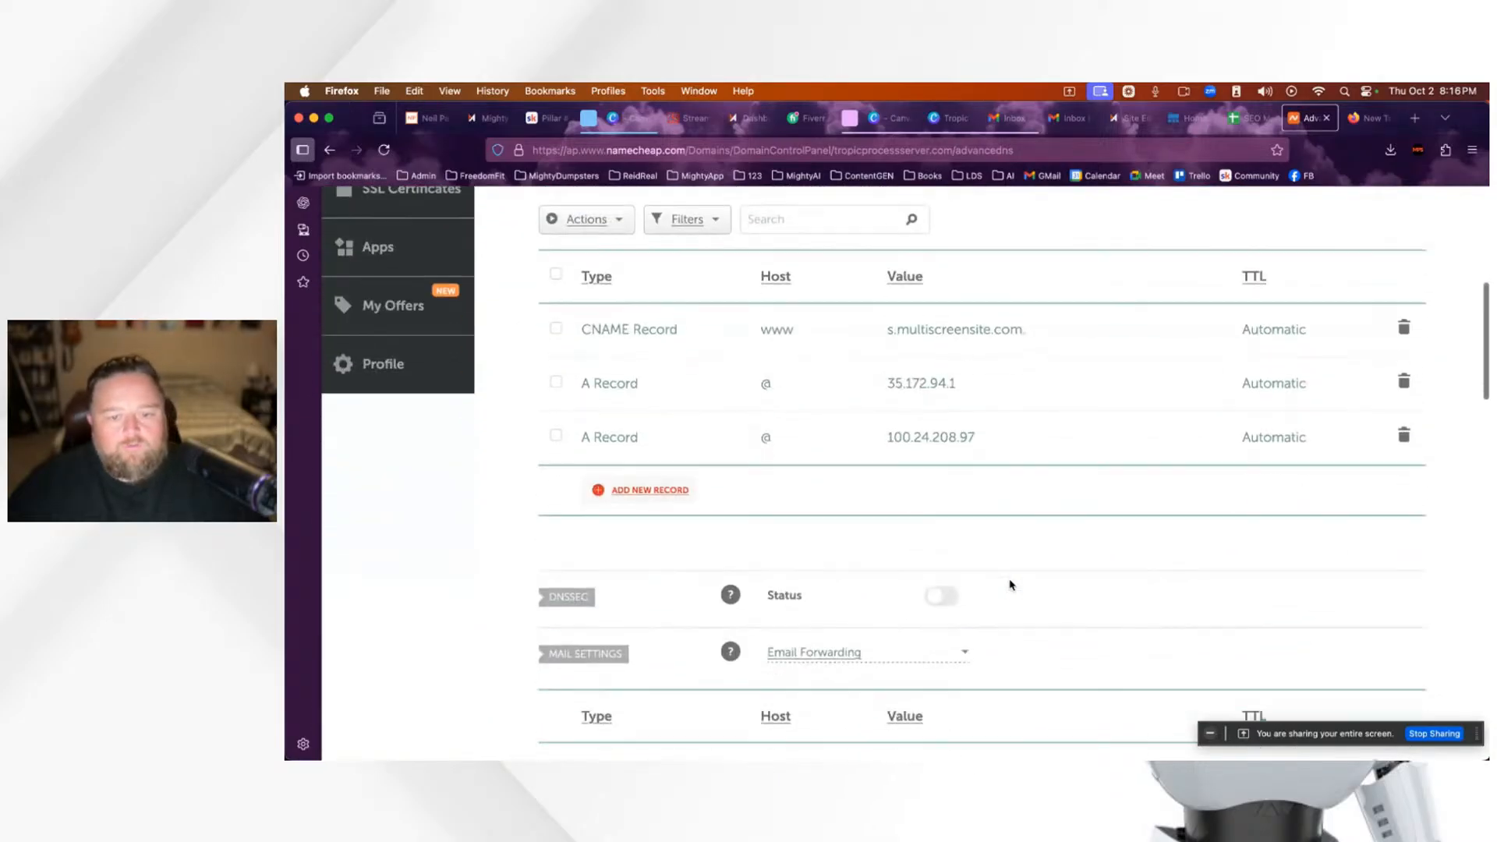
{"action": "scroll", "coordinate": [1011, 585], "scroll_direction": "up", "scroll_amount": 7}
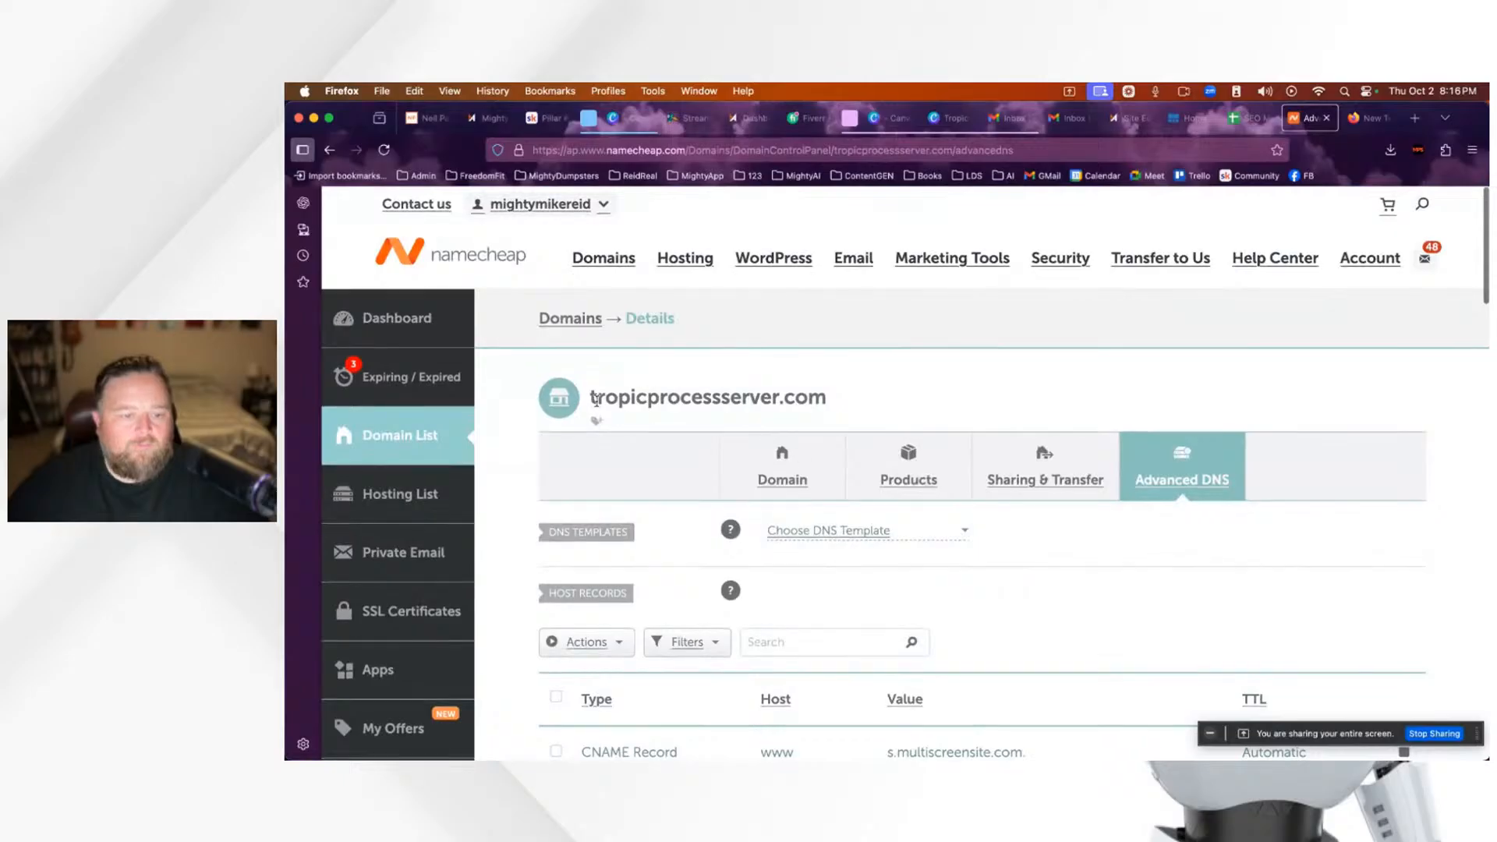
{"action": "left_click_drag", "start_coordinate": [593, 397], "coordinate": [857, 414]}
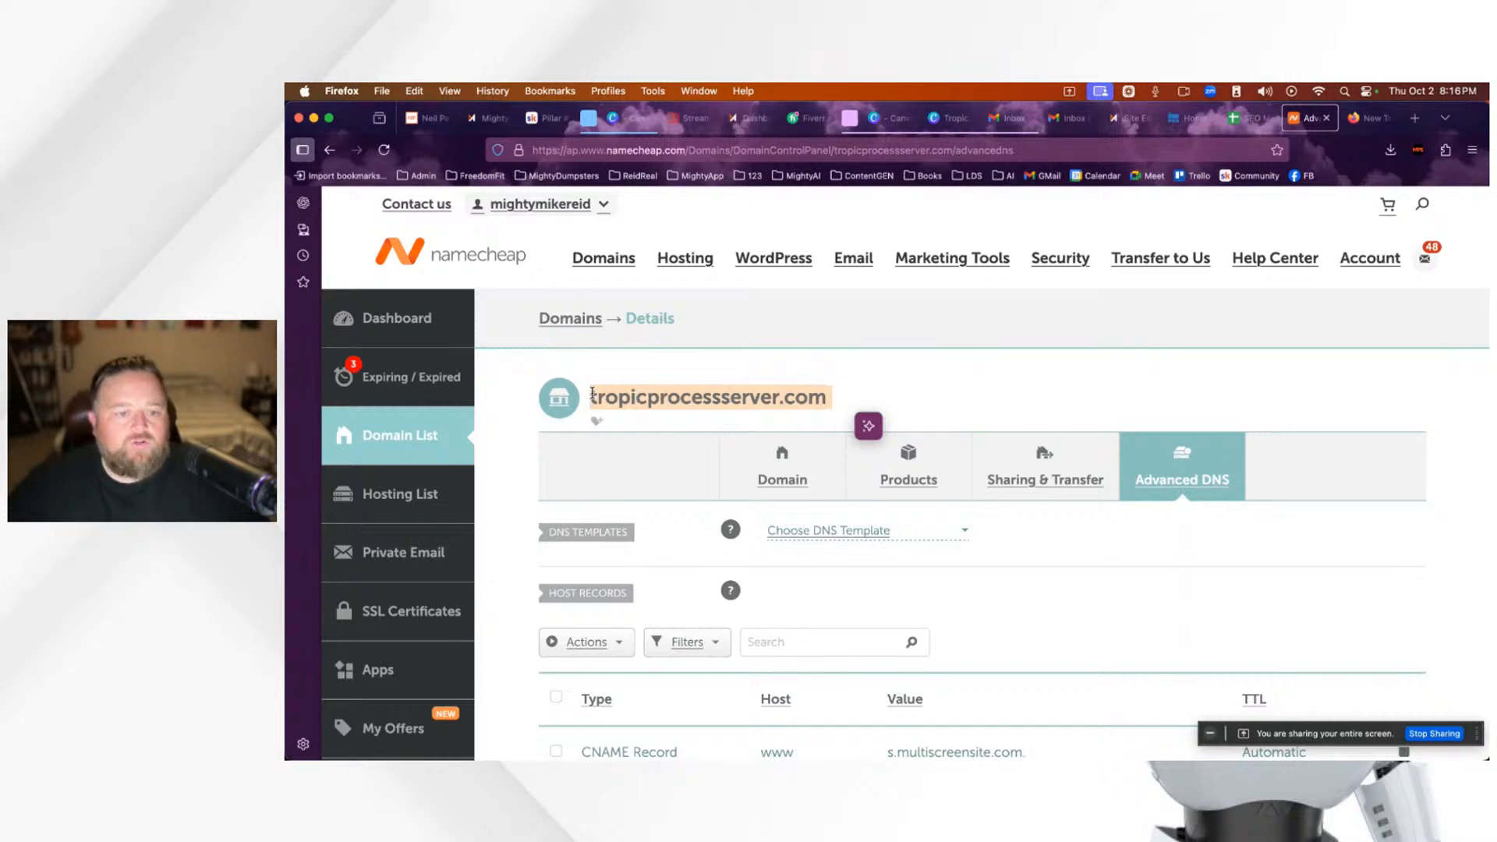
{"action": "left_click", "coordinate": [718, 397]}
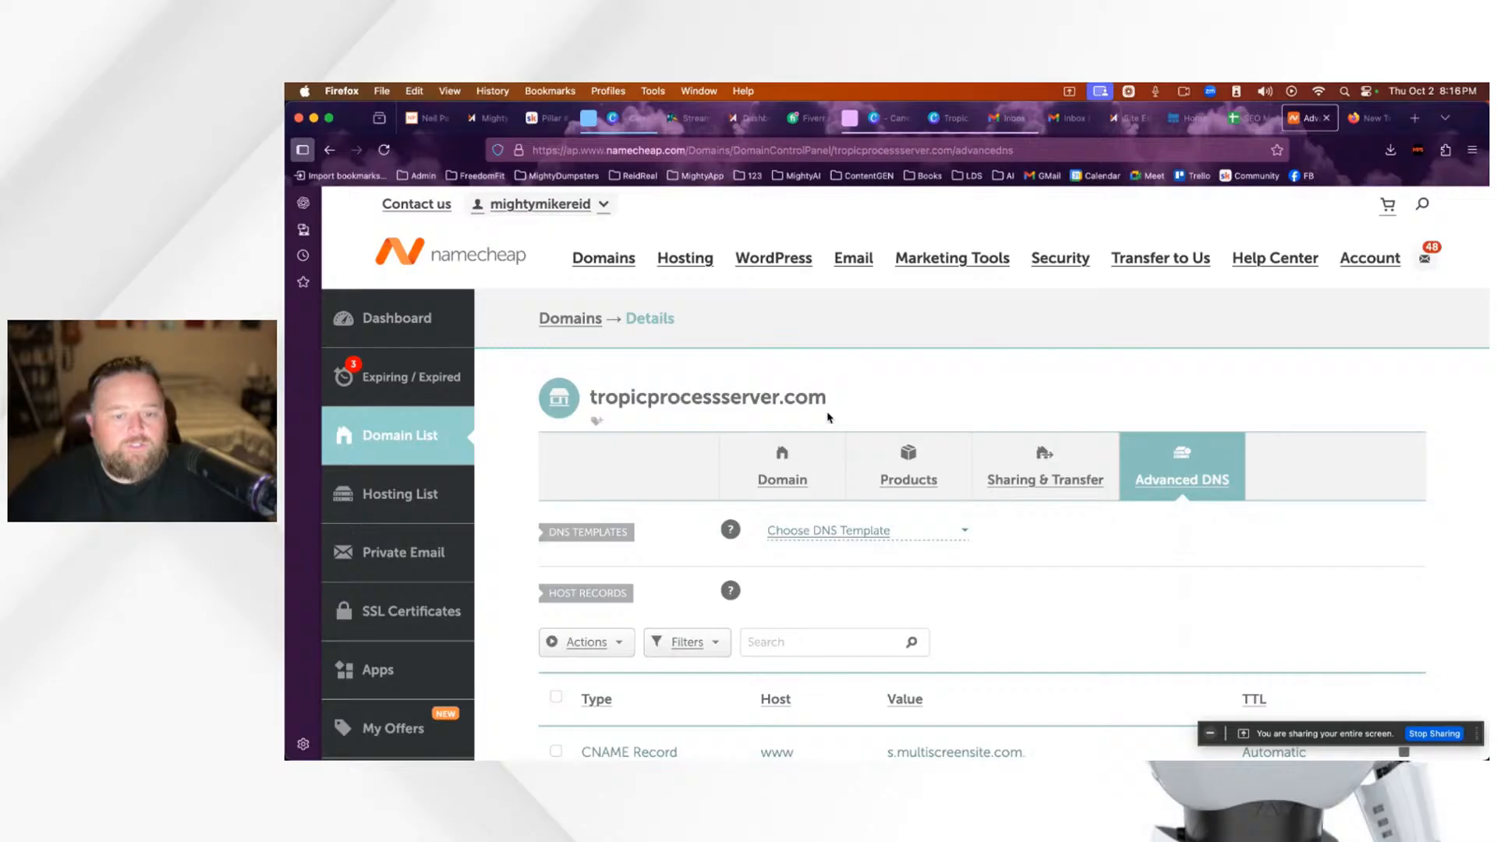
{"action": "scroll", "coordinate": [1013, 595], "scroll_direction": "down", "scroll_amount": 5}
{"action": "scroll", "coordinate": [1019, 596], "scroll_direction": "up", "scroll_amount": 5}
{"action": "left_click", "coordinate": [404, 441]}
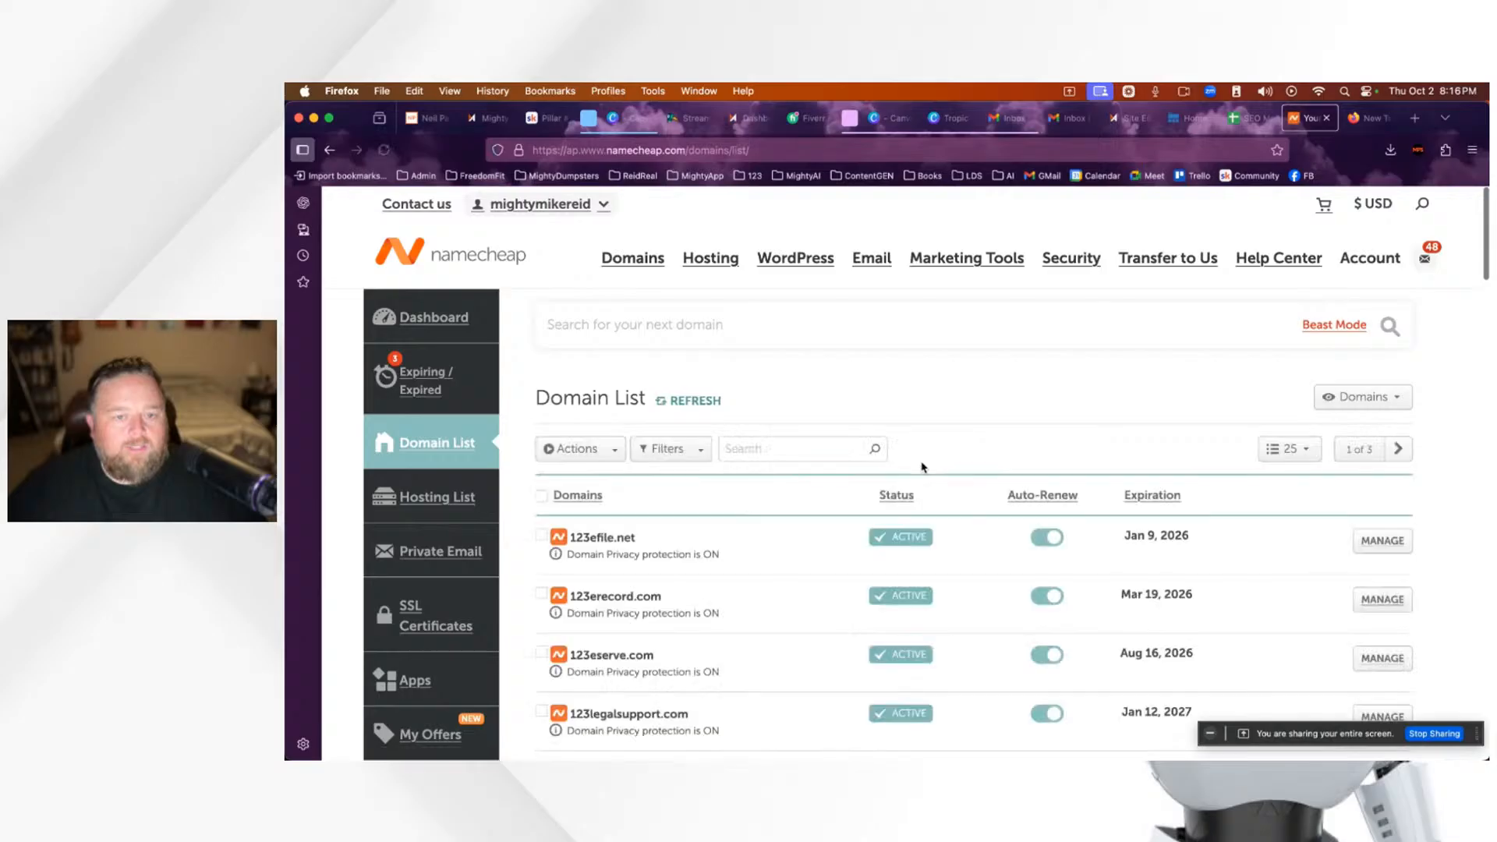
Step: Find tropicprocess.com in the domain list and delete its old wildcard redirect to mightyprocessserver.com
{"action": "left_click", "coordinate": [789, 452]}
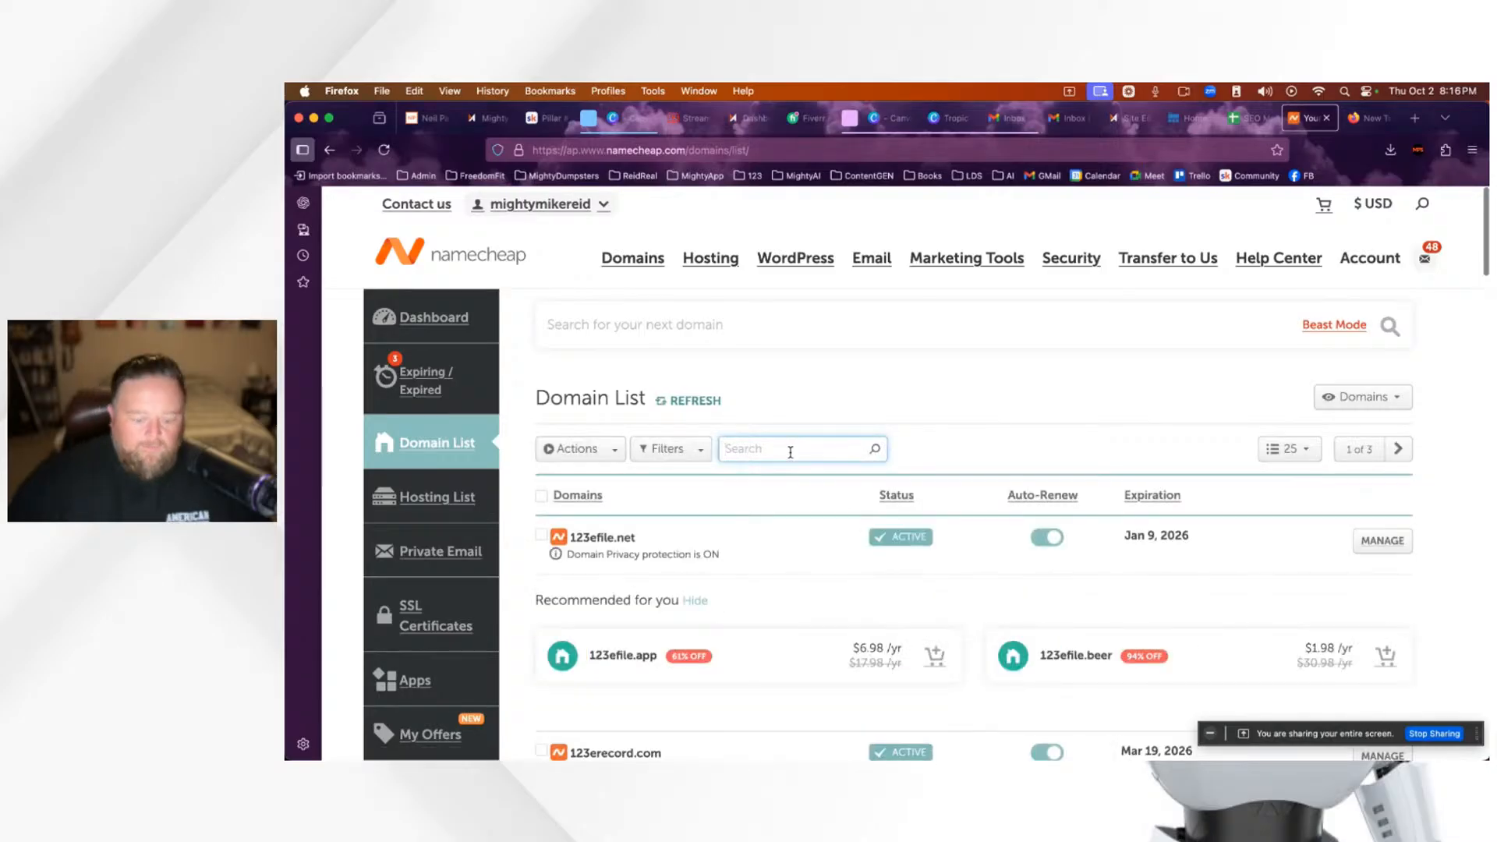
{"action": "type", "text": "tropic"}
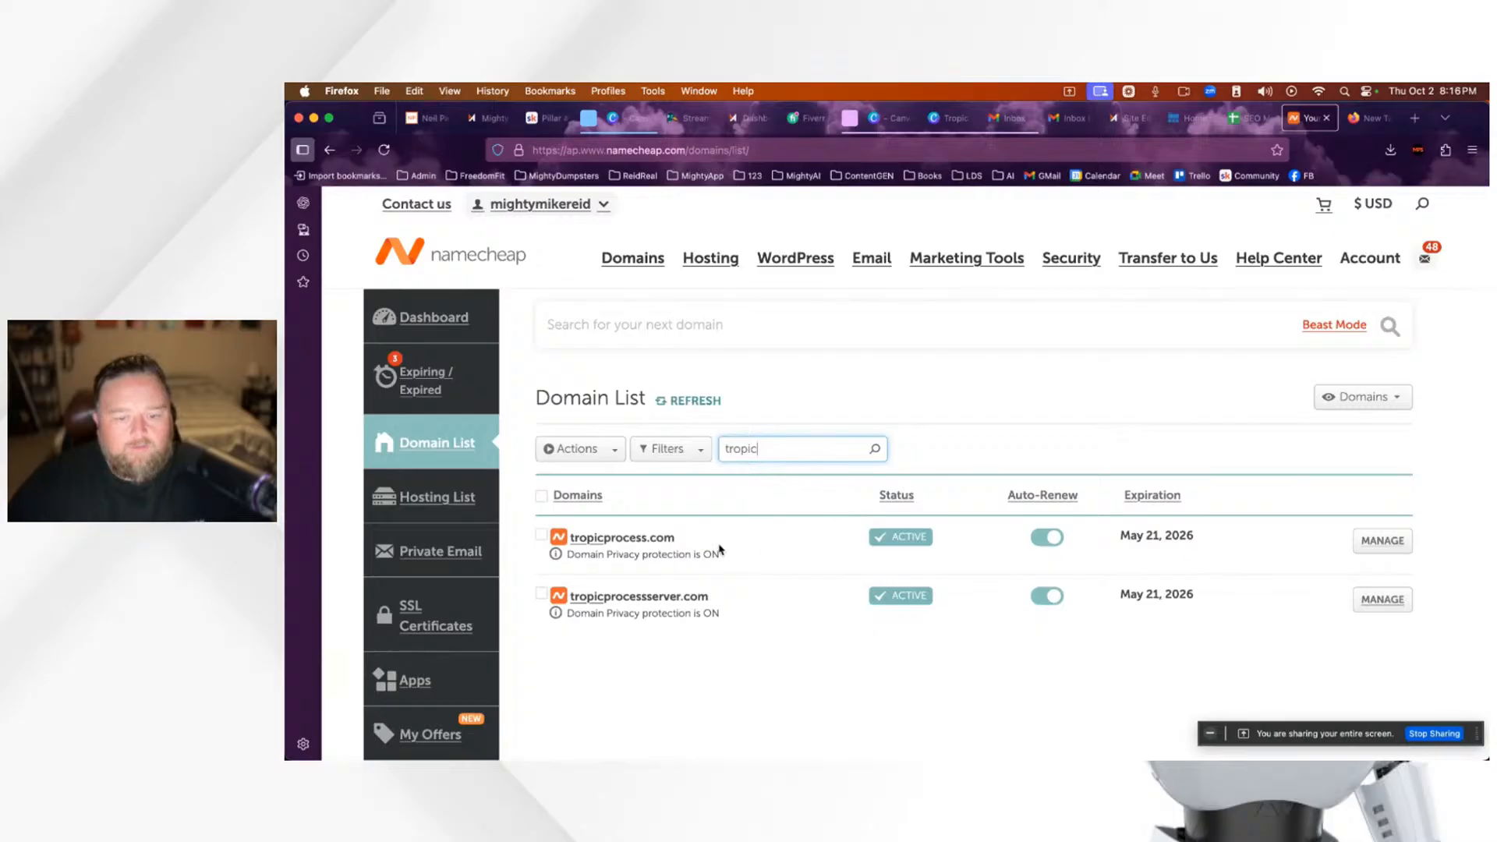
{"action": "left_click", "coordinate": [1383, 540]}
{"action": "scroll", "coordinate": [1183, 635], "scroll_direction": "down", "scroll_amount": 5}
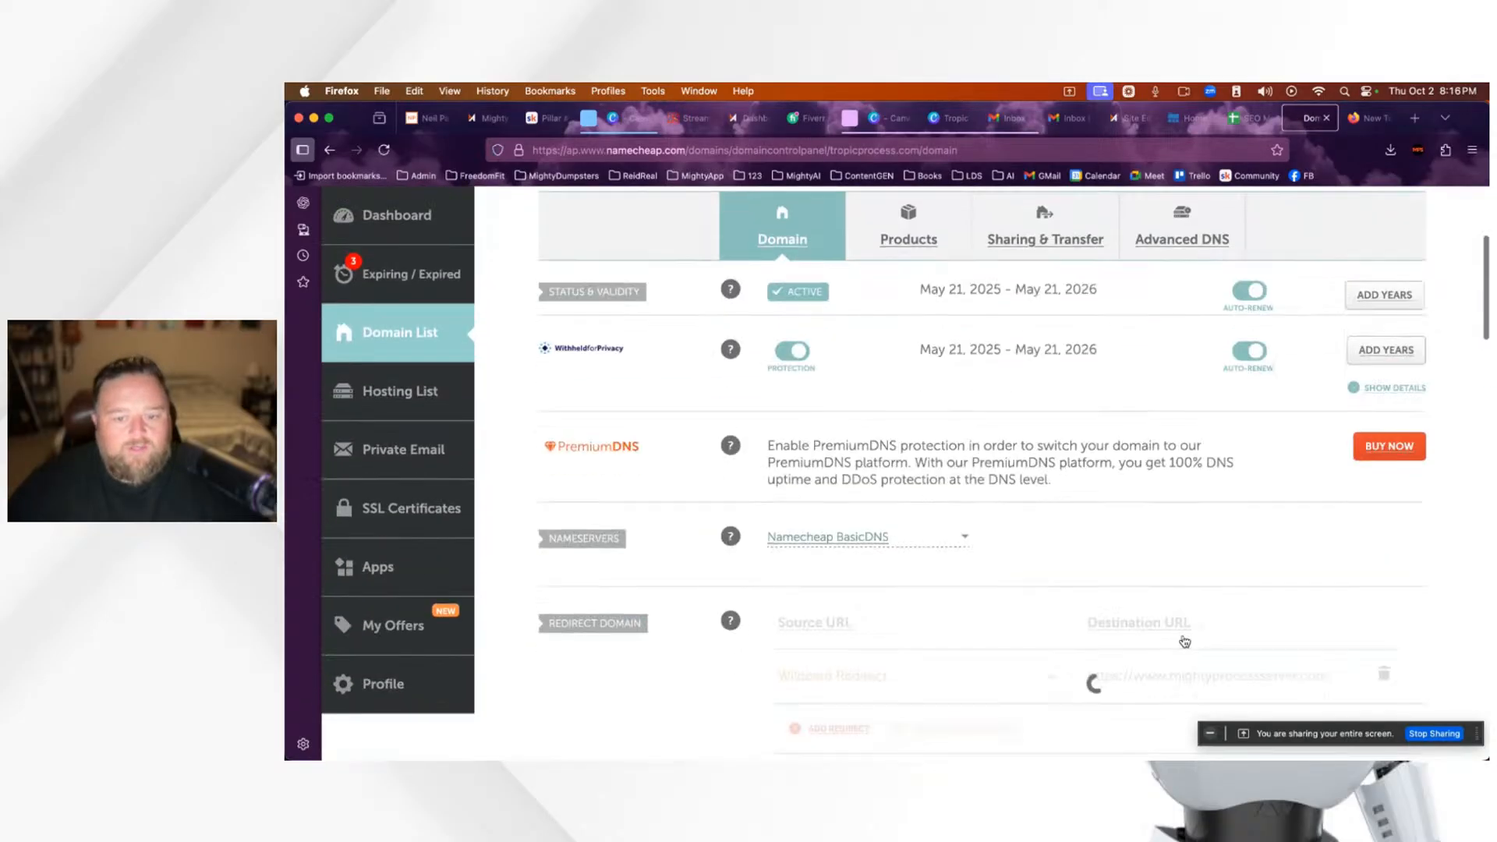
{"action": "scroll", "coordinate": [1183, 641], "scroll_direction": "down", "scroll_amount": 1}
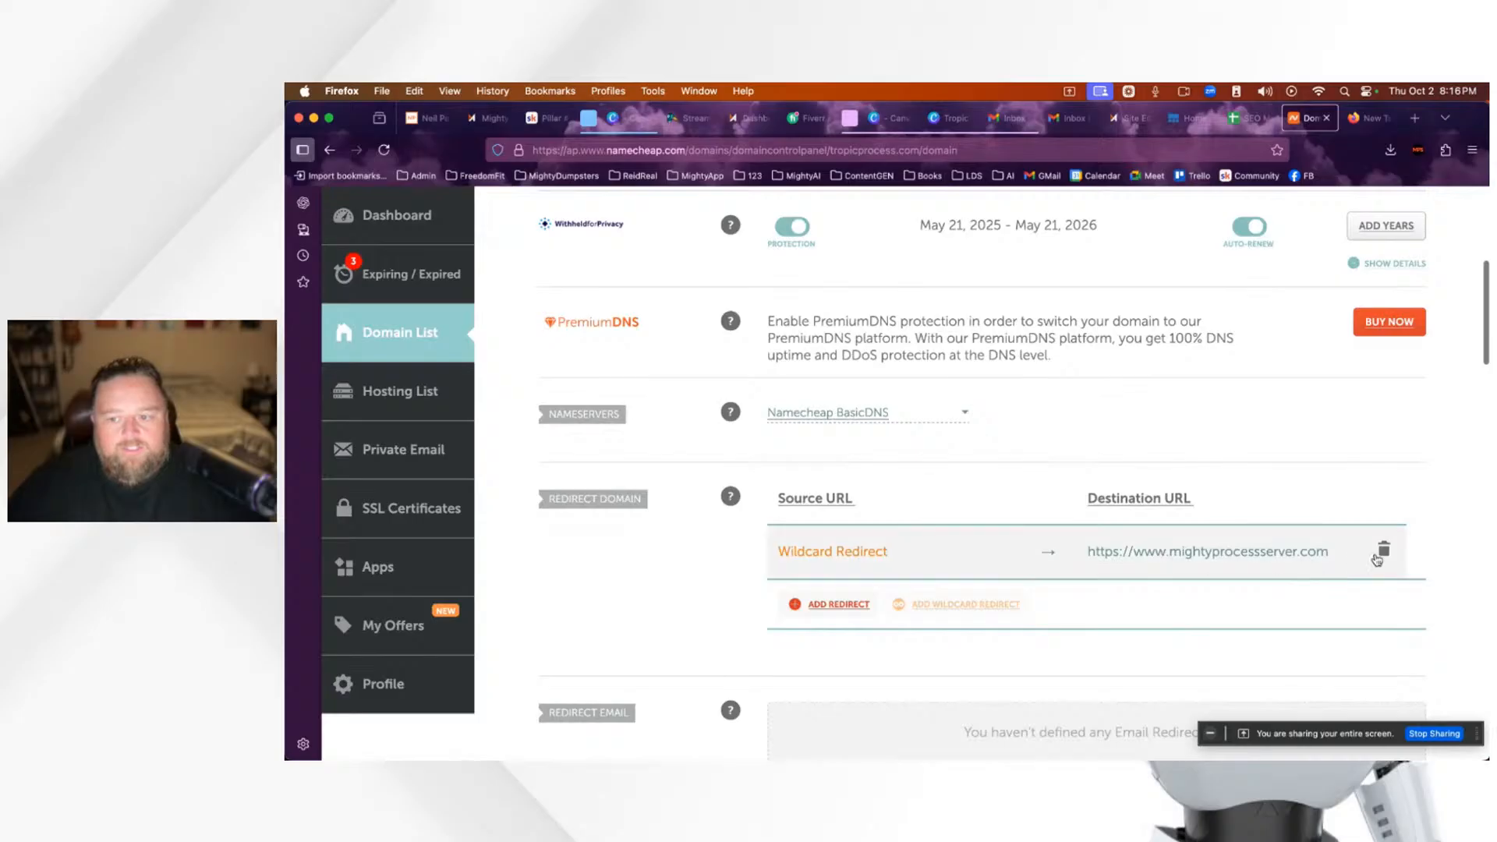
{"action": "left_click", "coordinate": [1385, 553]}
{"action": "left_click", "coordinate": [1305, 627]}
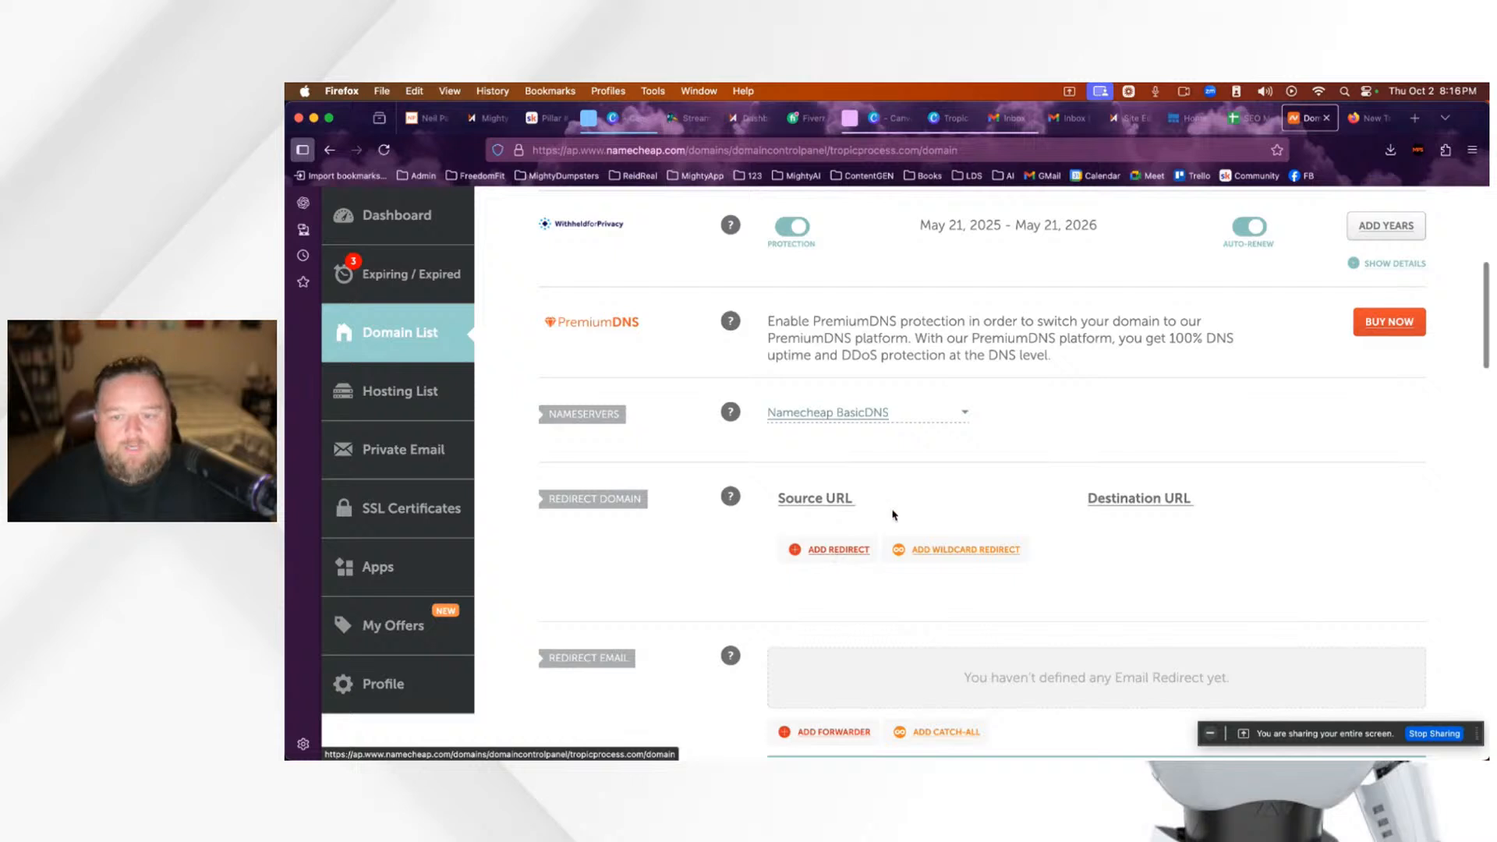
{"action": "scroll", "coordinate": [846, 549], "scroll_direction": "up", "scroll_amount": 1}
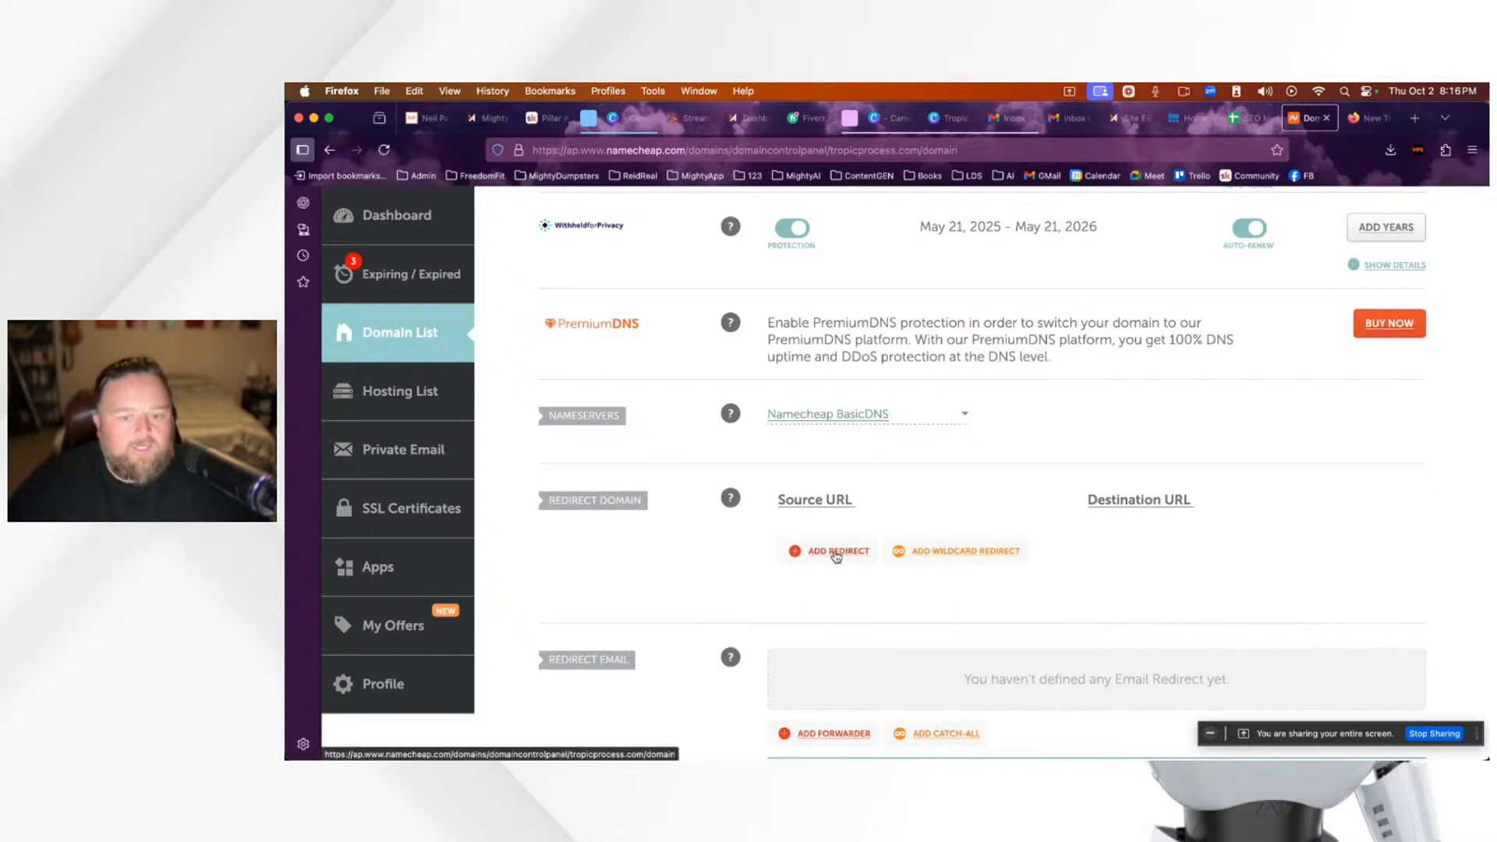
{"action": "left_click", "coordinate": [958, 554]}
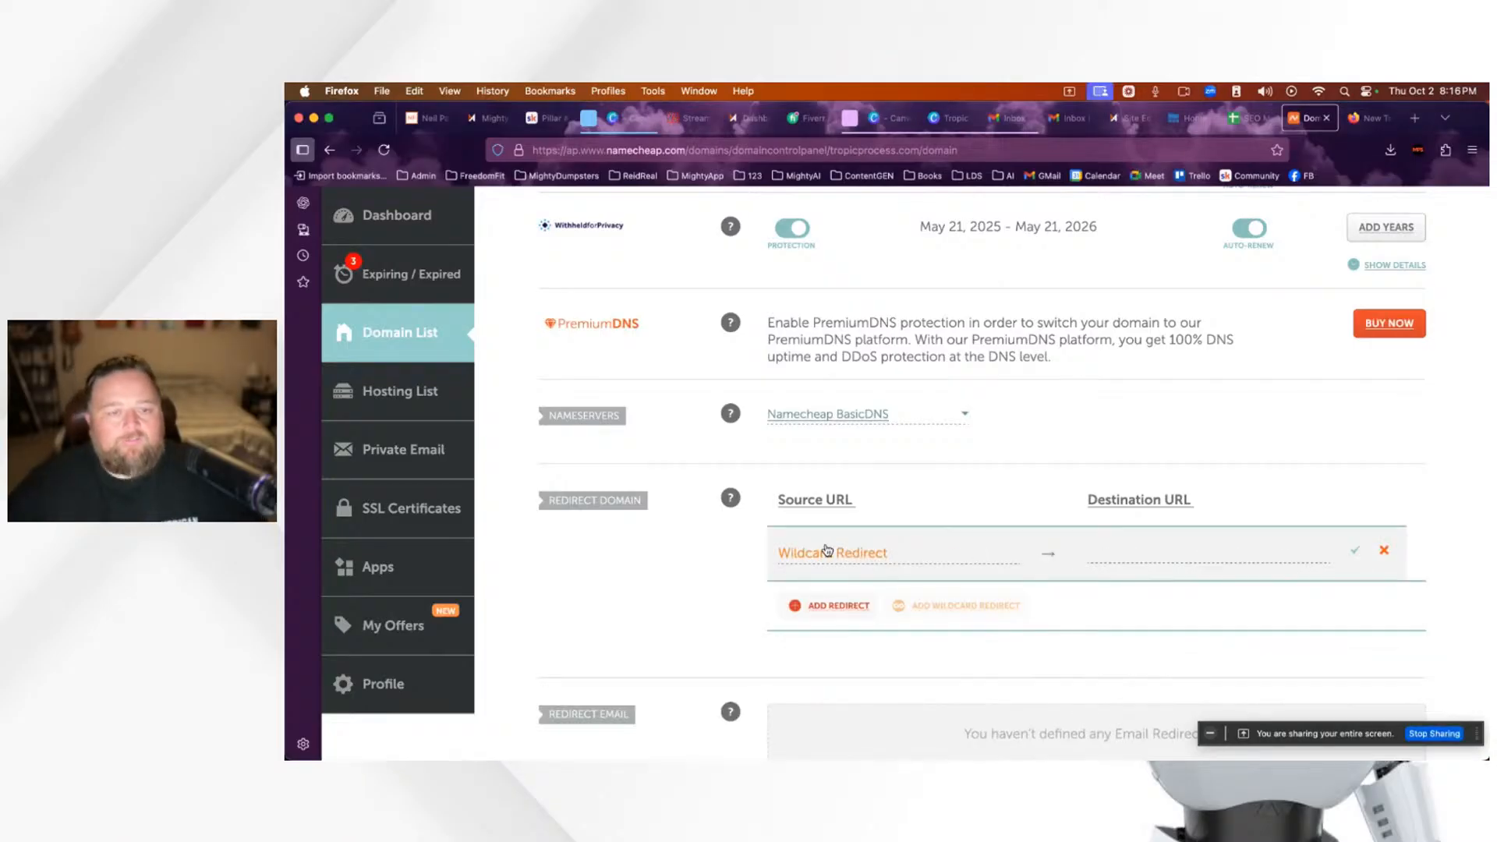
{"action": "scroll", "coordinate": [827, 542], "scroll_direction": "up", "scroll_amount": 5}
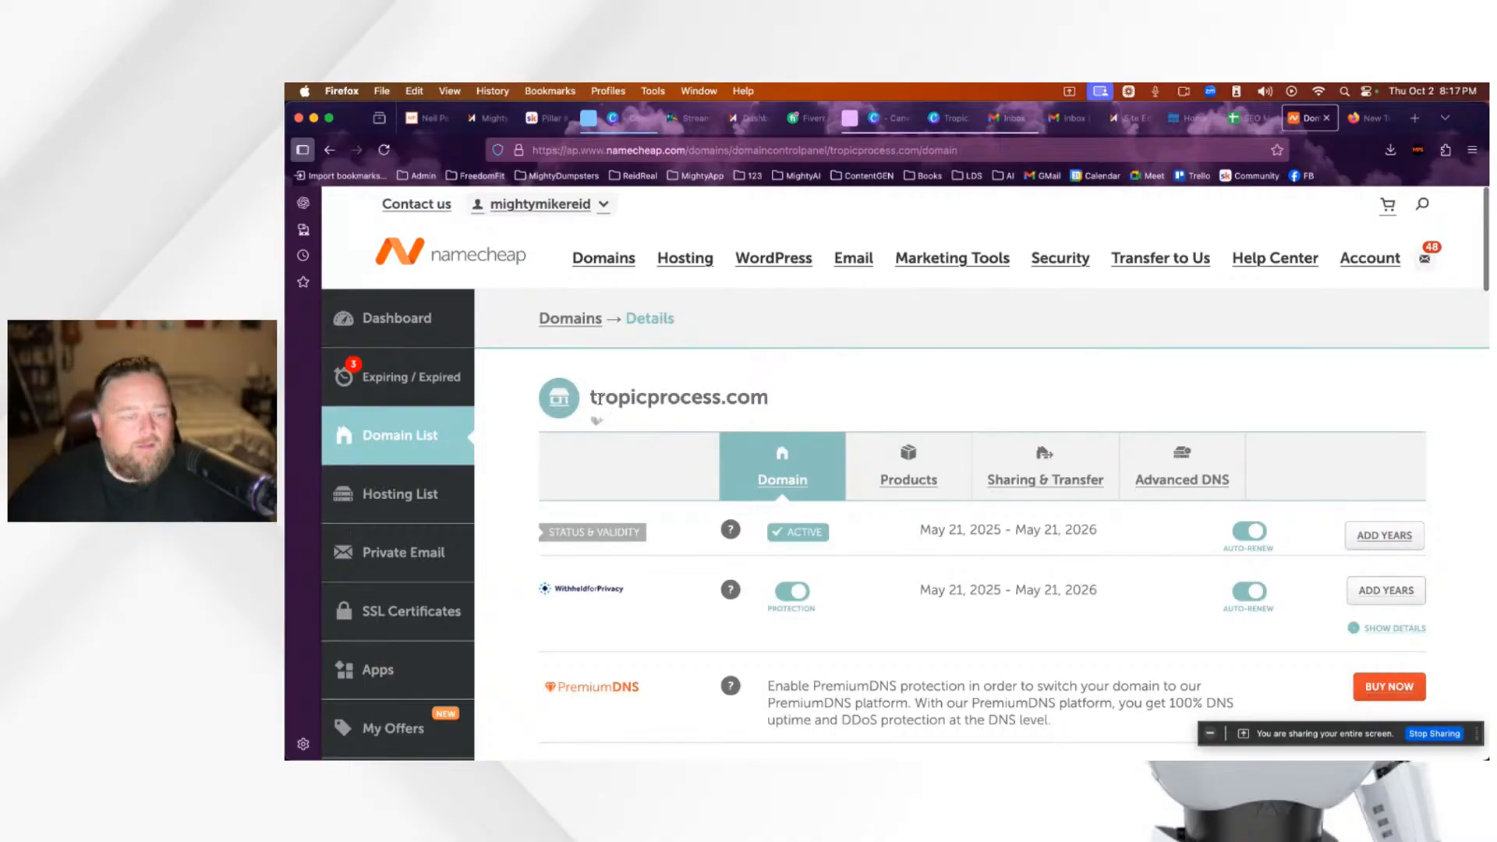
{"action": "scroll", "coordinate": [1028, 593], "scroll_direction": "down", "scroll_amount": 5}
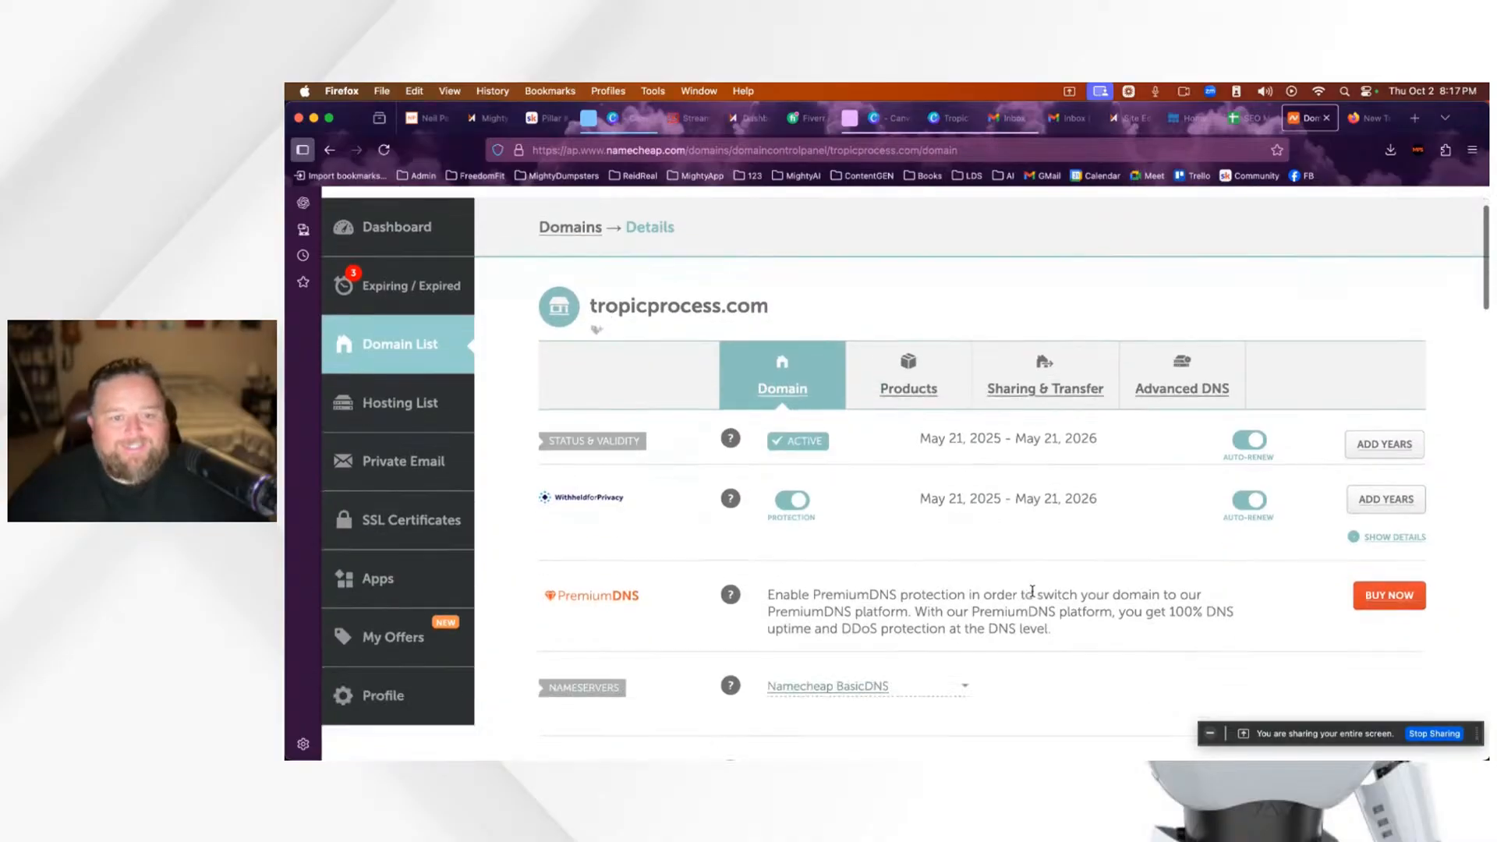
{"action": "left_click", "coordinate": [1125, 576]}
{"action": "type", "text": "https://www."}
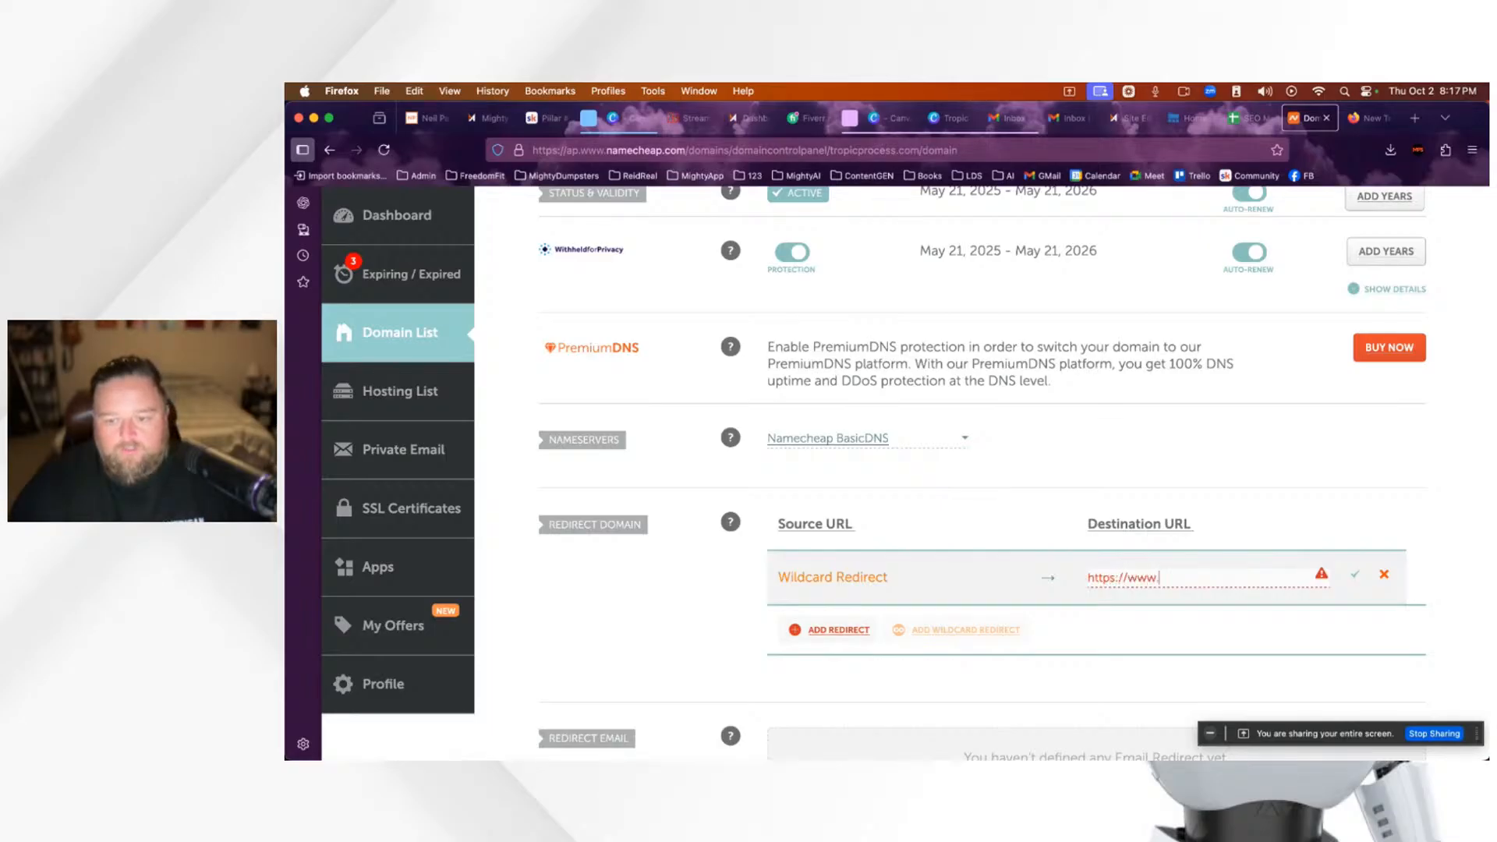
{"action": "type", "text": "tropicprocessserver.com"}
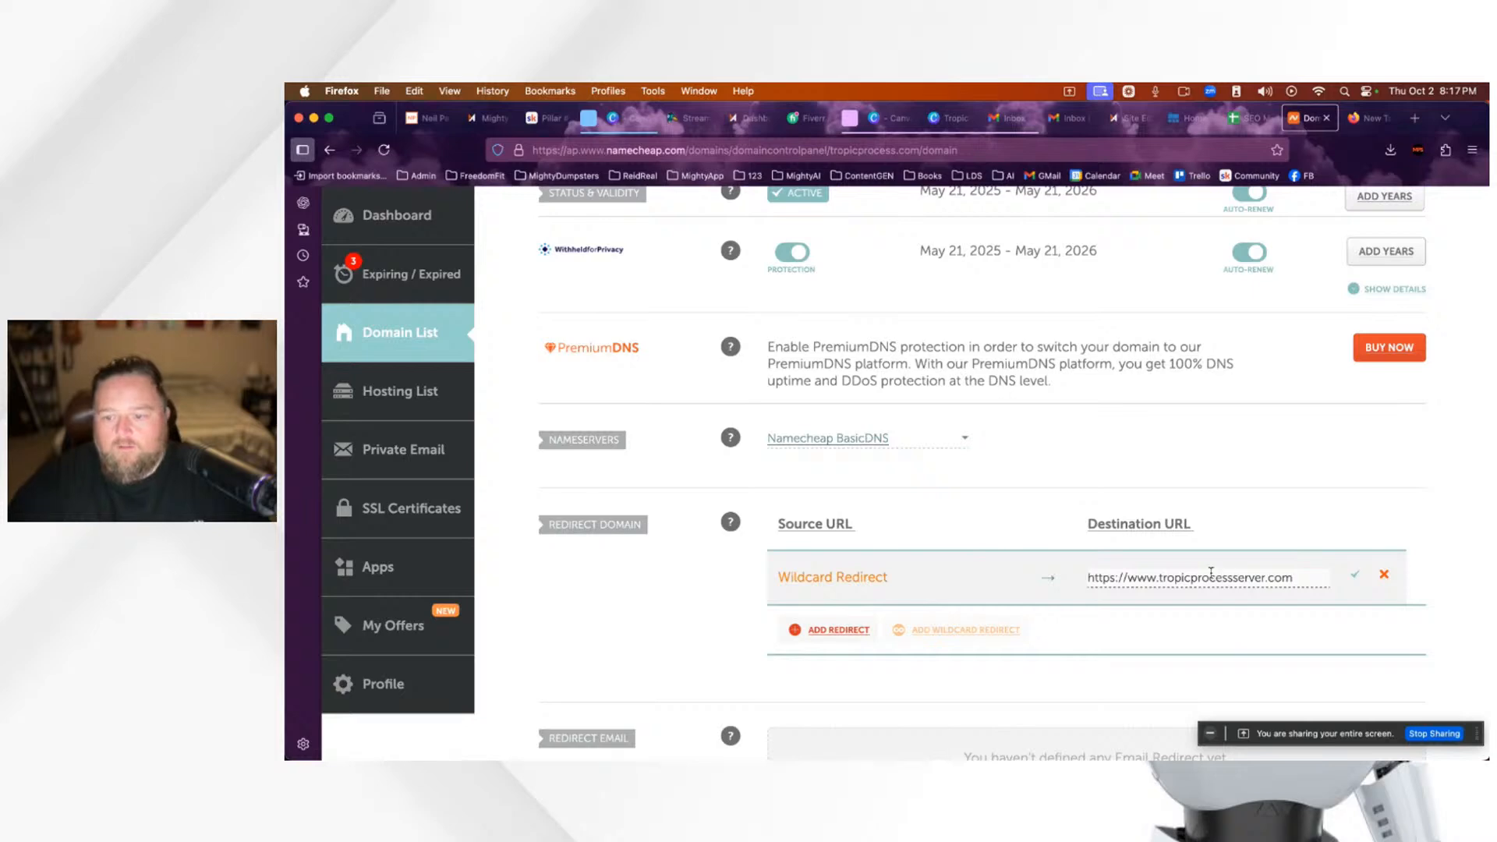
{"action": "left_click", "coordinate": [1356, 577]}
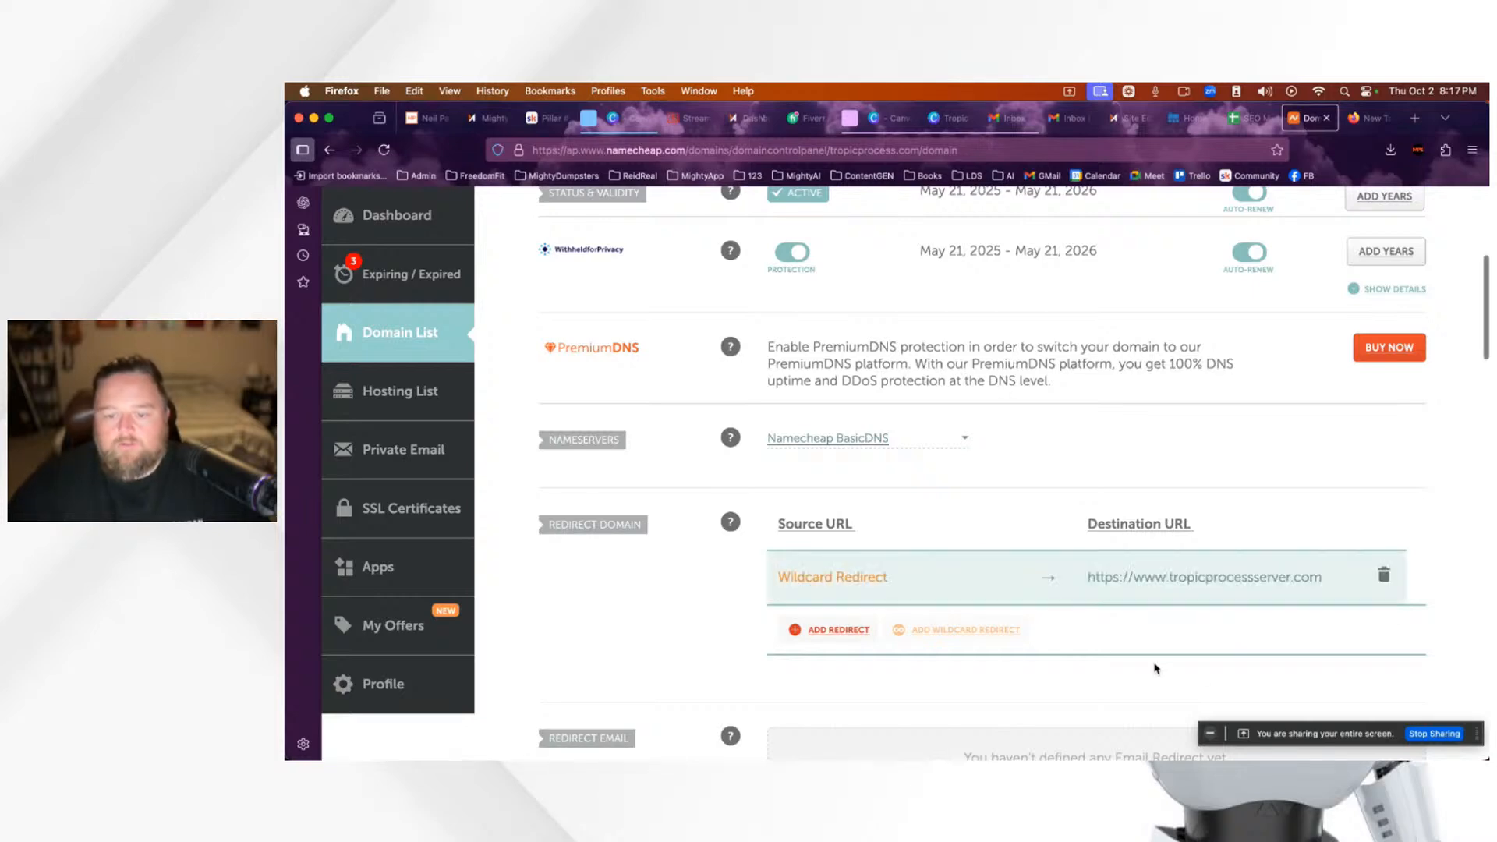
{"action": "scroll", "coordinate": [1243, 629], "scroll_direction": "up", "scroll_amount": 5}
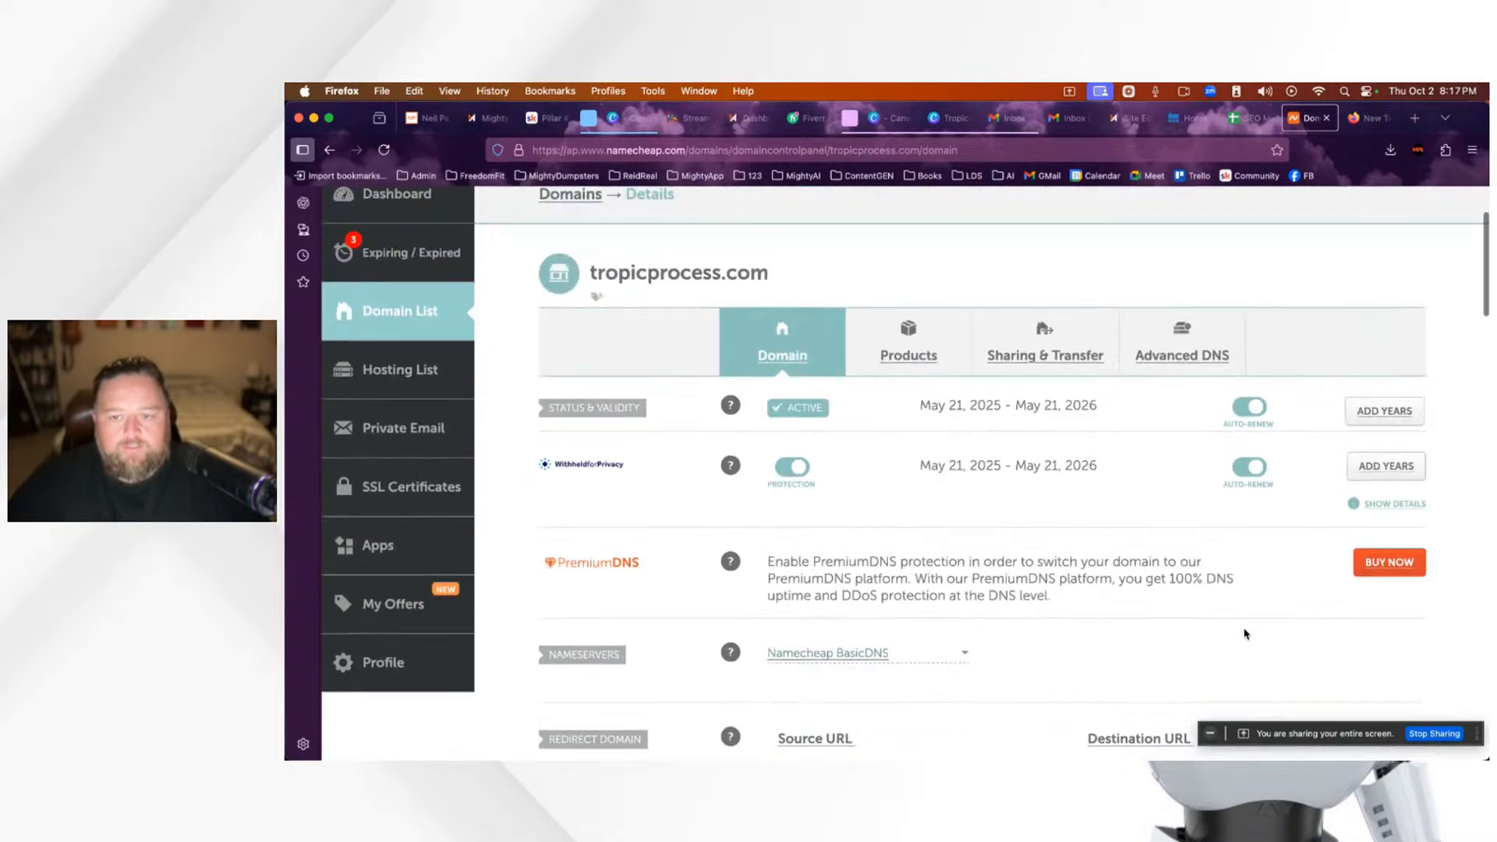
Step: Delete the parking-page CNAME record from tropicprocess.com's DNS host records
{"action": "left_click", "coordinate": [1201, 482]}
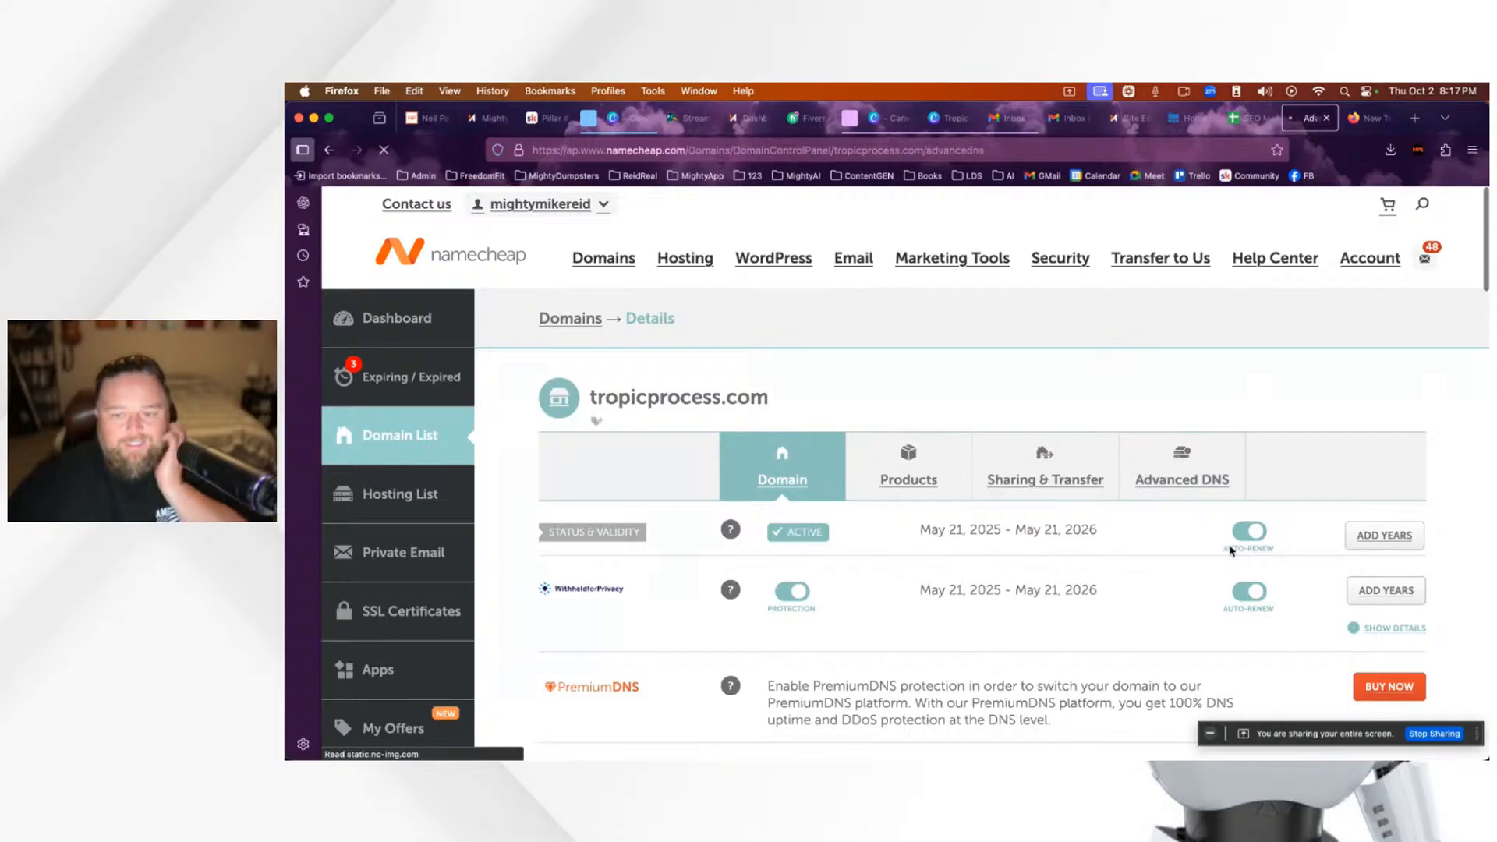
{"action": "scroll", "coordinate": [1253, 600], "scroll_direction": "down", "scroll_amount": 3}
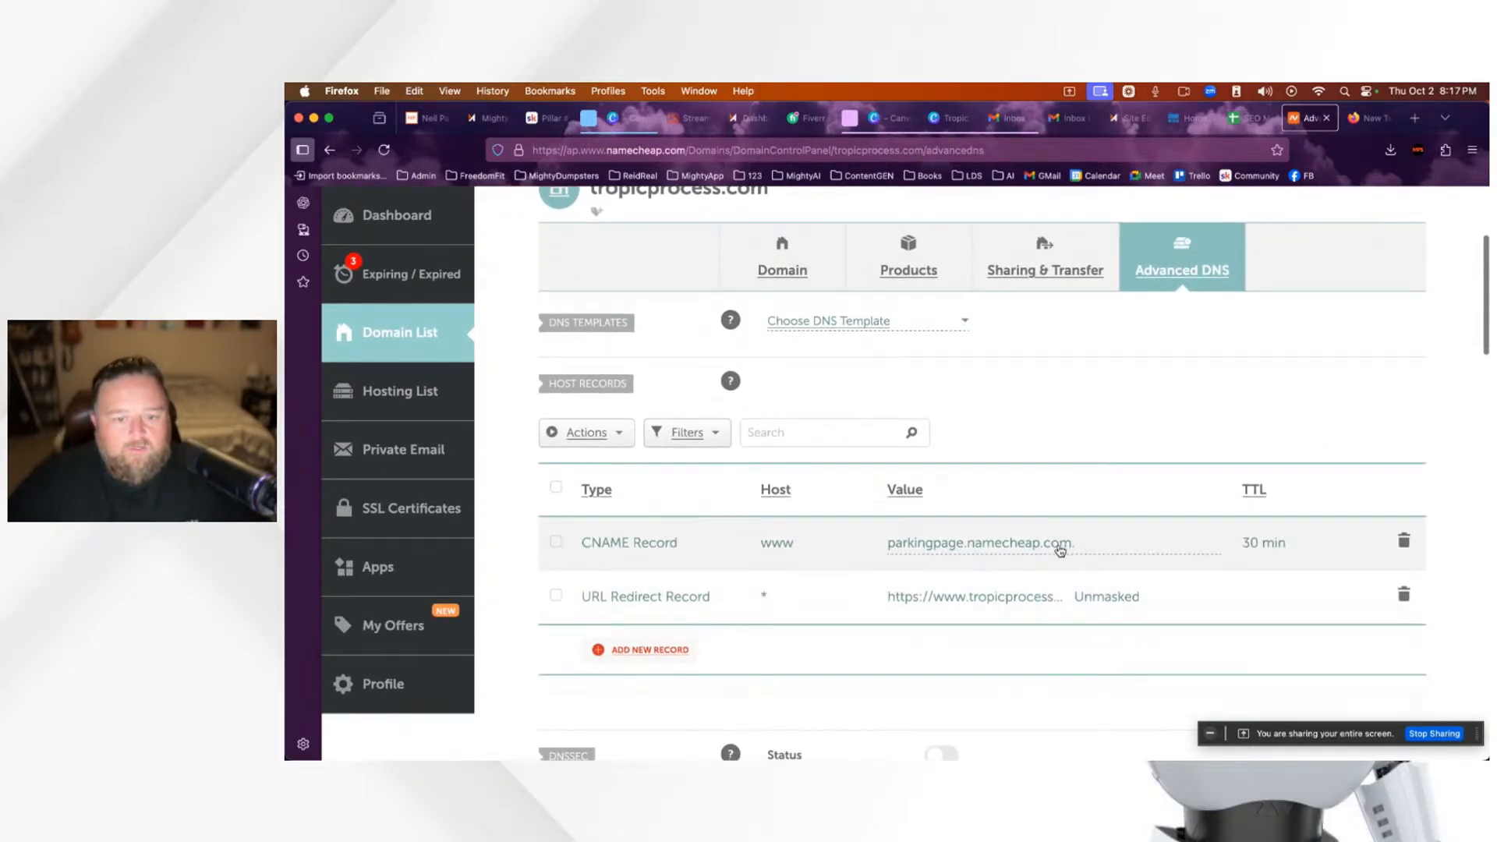
{"action": "left_click", "coordinate": [1404, 539]}
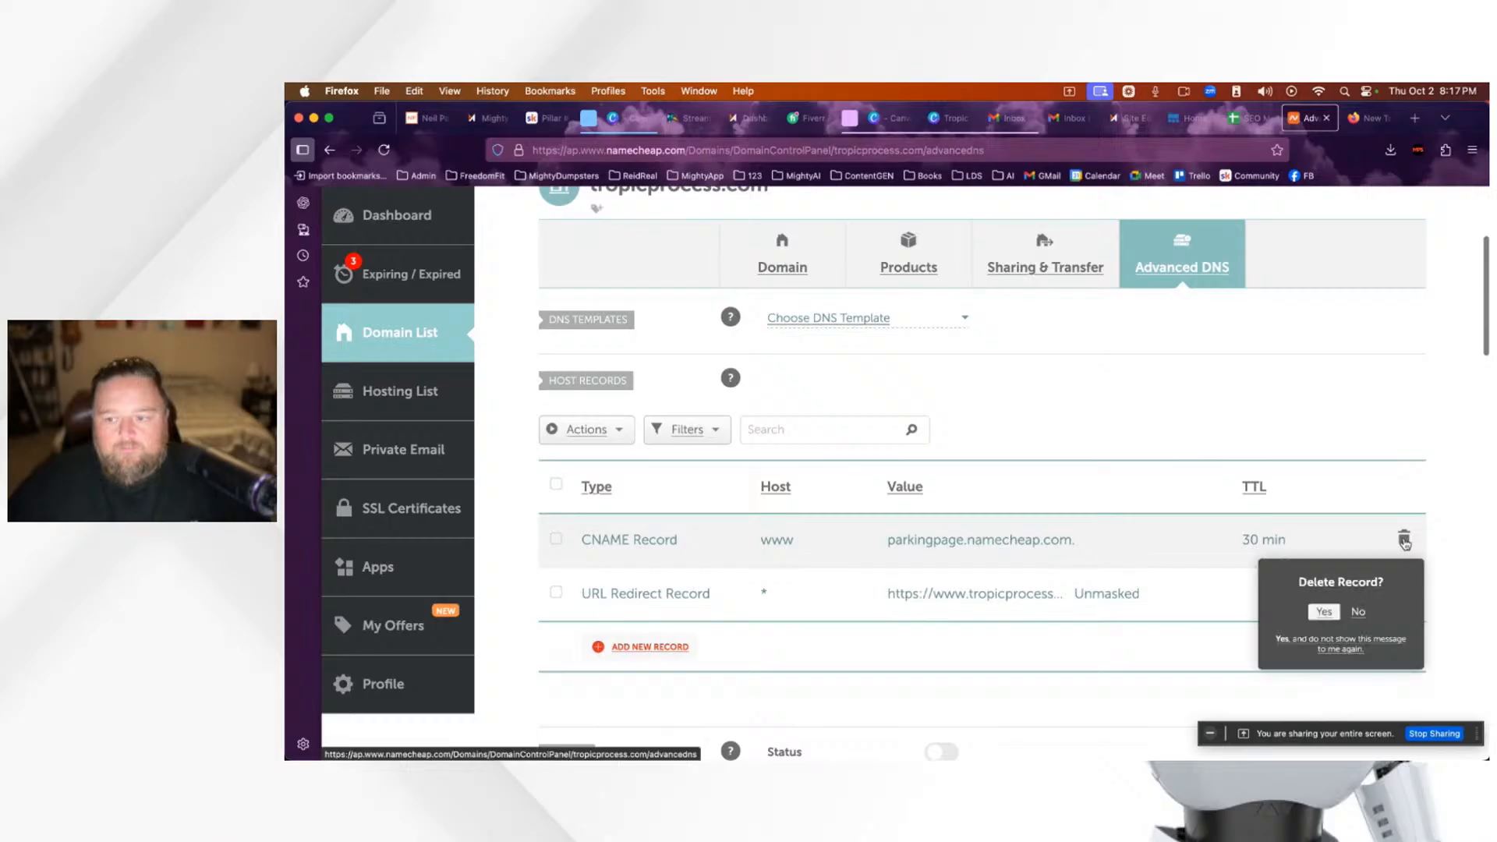
{"action": "left_click", "coordinate": [1325, 612]}
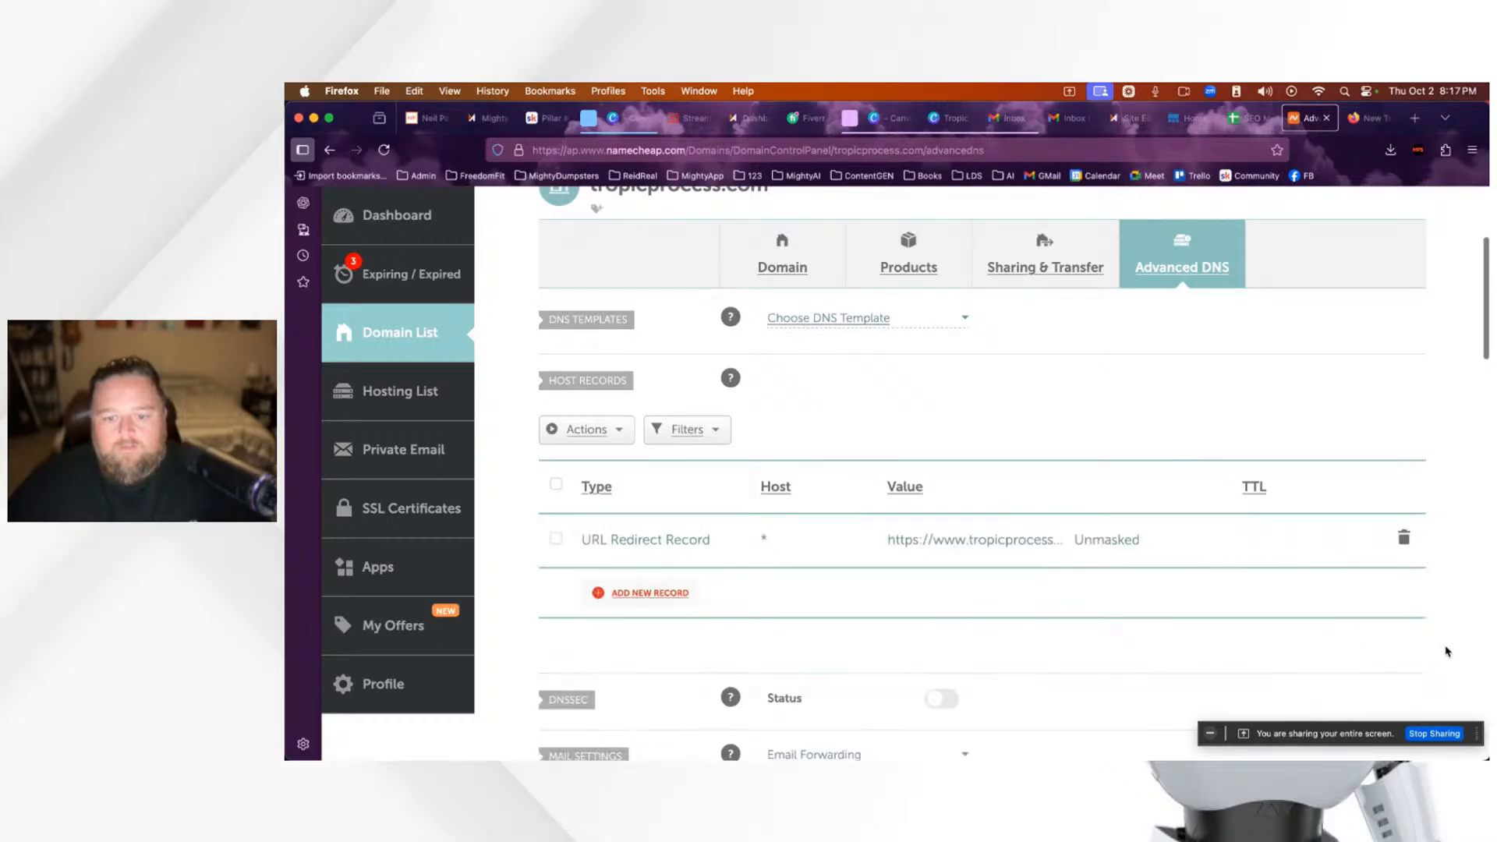
{"action": "scroll", "coordinate": [1076, 501], "scroll_direction": "up", "scroll_amount": 2}
{"action": "scroll", "coordinate": [1074, 499], "scroll_direction": "down", "scroll_amount": 6}
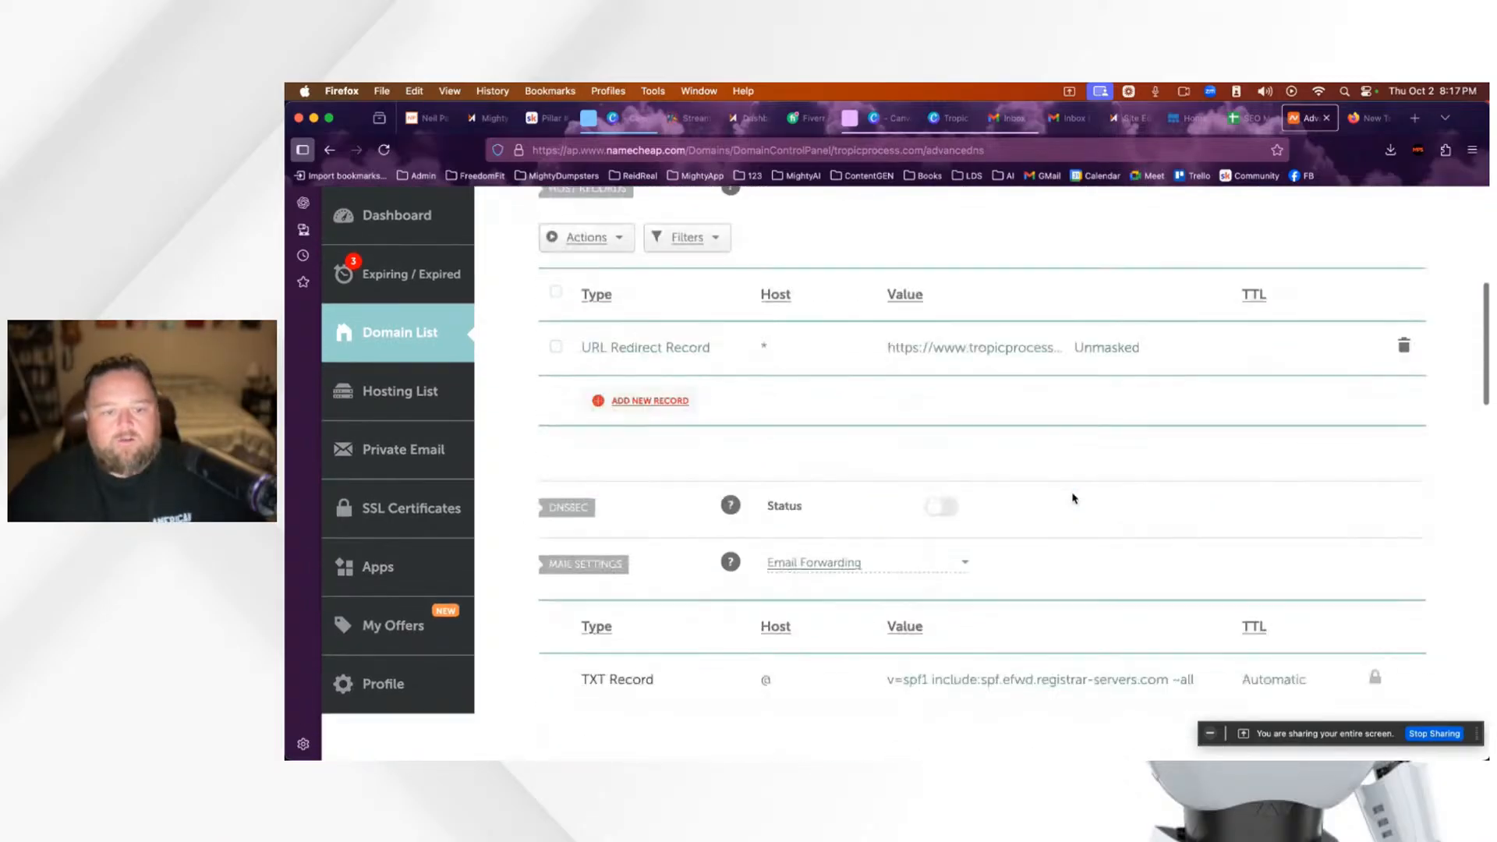
{"action": "scroll", "coordinate": [1073, 497], "scroll_direction": "down", "scroll_amount": 1}
{"action": "scroll", "coordinate": [1073, 498], "scroll_direction": "up", "scroll_amount": 2}
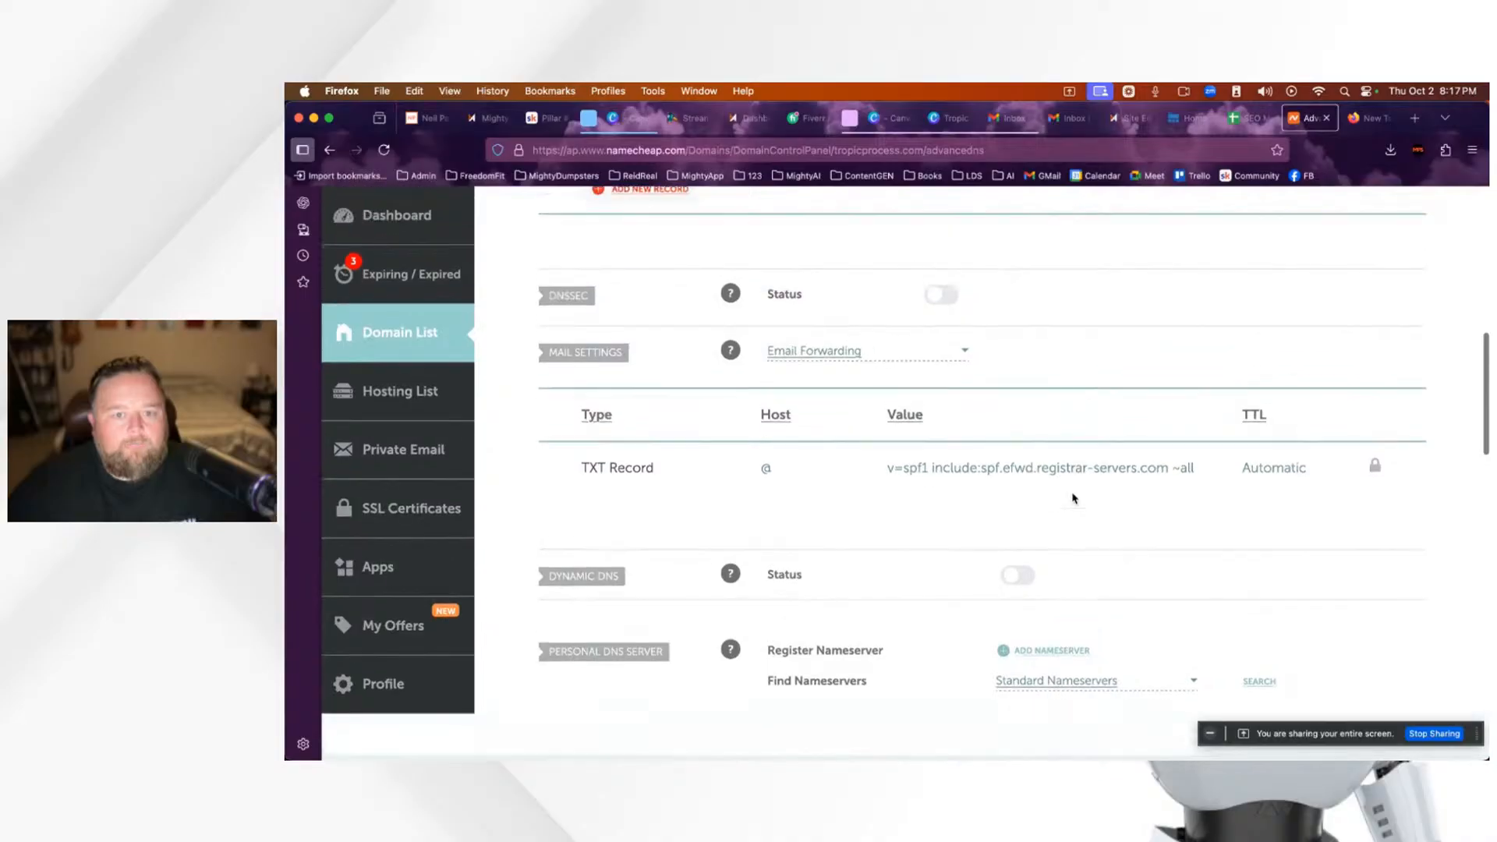
Step: Set the domain's mail settings to Gmail and save the change
{"action": "left_click", "coordinate": [964, 353]}
{"action": "scroll", "coordinate": [818, 433], "scroll_direction": "down", "scroll_amount": 1}
{"action": "left_click", "coordinate": [817, 484]}
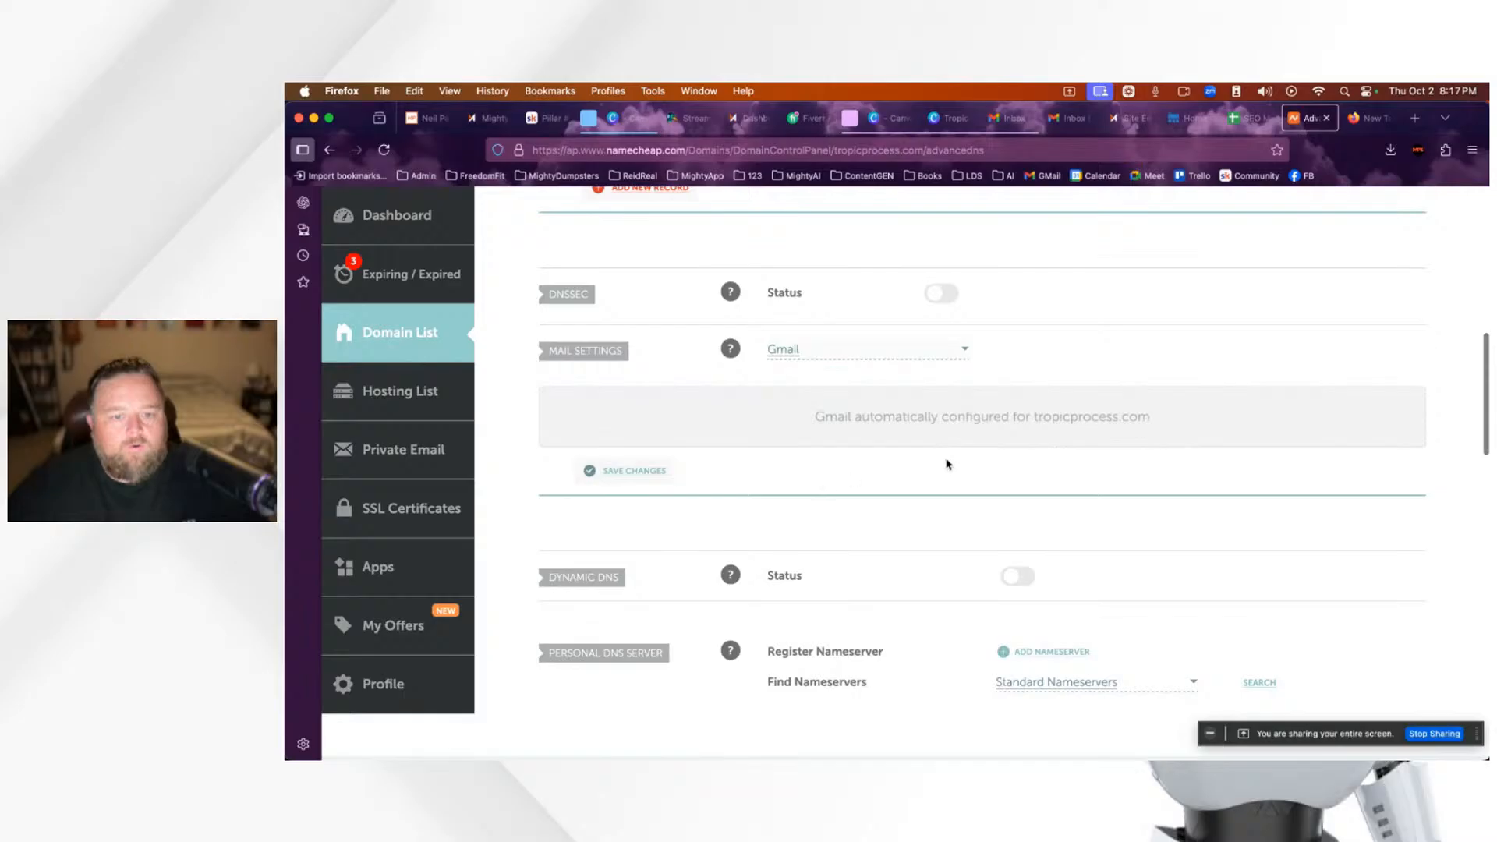
{"action": "left_click", "coordinate": [634, 471]}
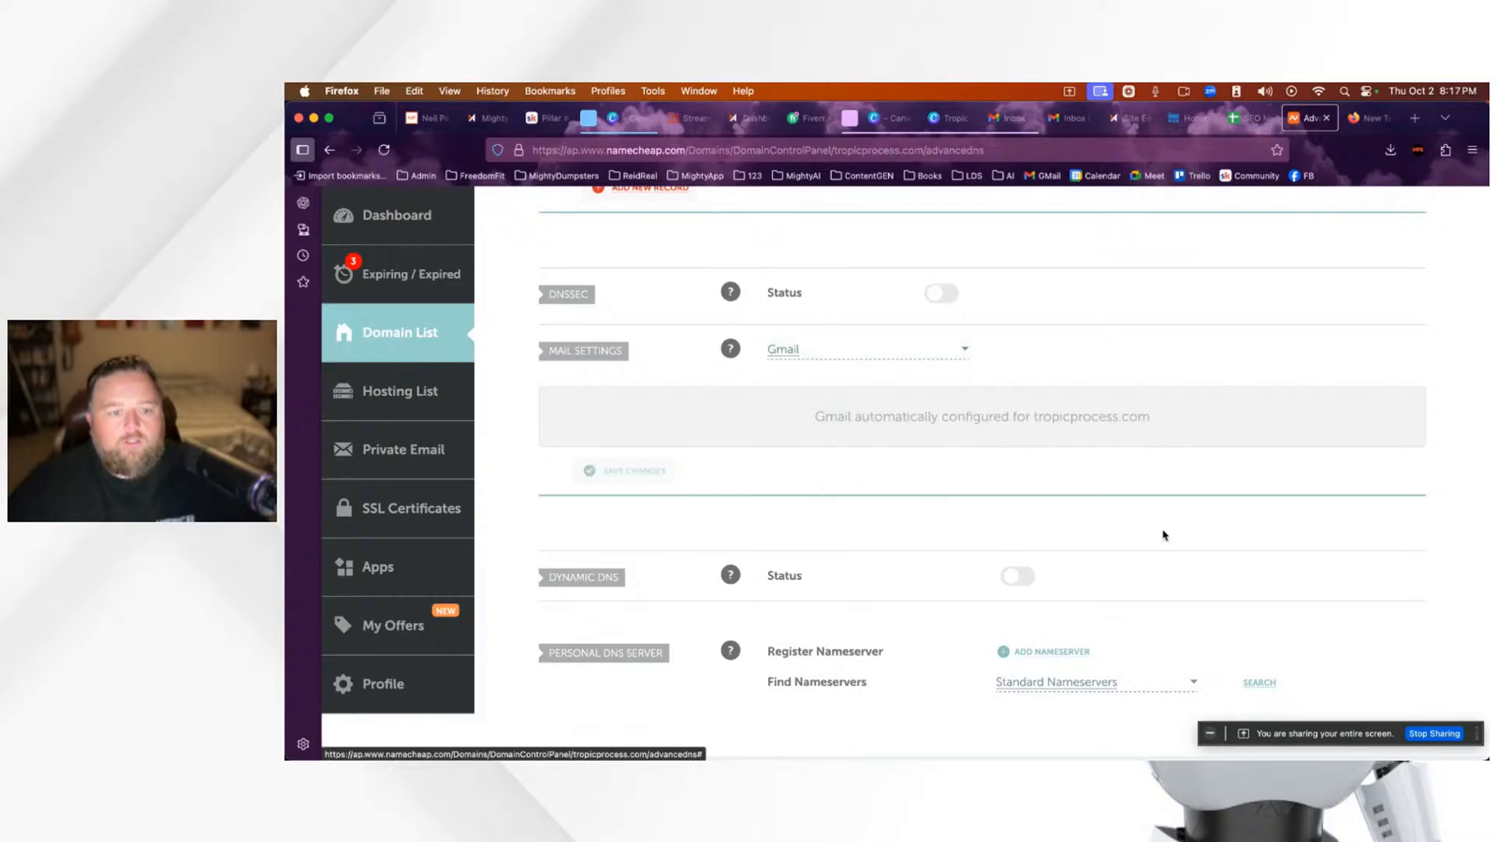
{"action": "scroll", "coordinate": [1180, 533], "scroll_direction": "up", "scroll_amount": 6}
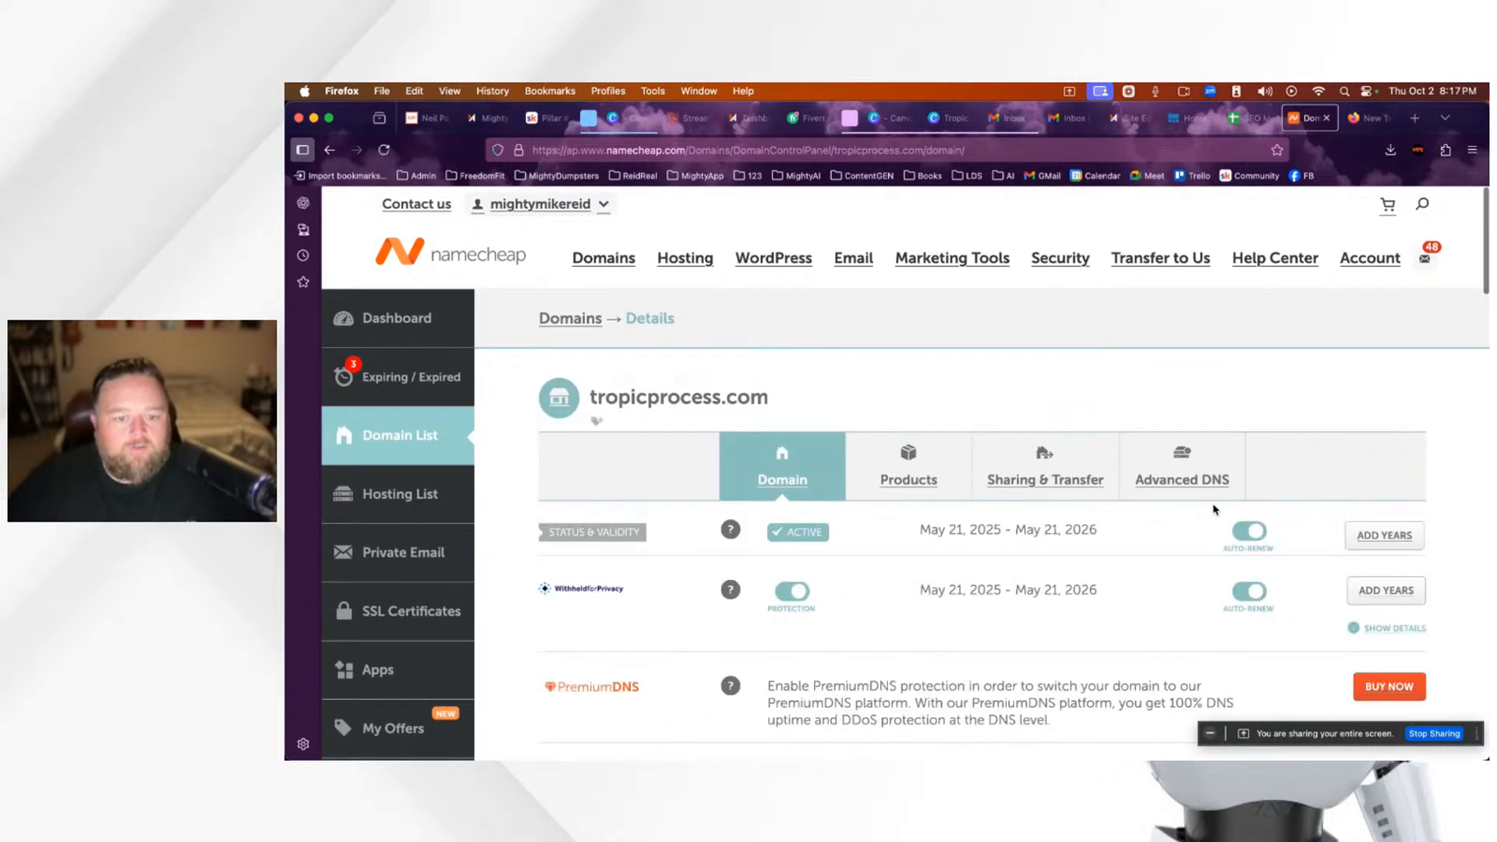
Step: Review the checklist's title tag, meta description, H1 and state-directory link items, then return to the editor
{"action": "left_click", "coordinate": [1255, 125]}
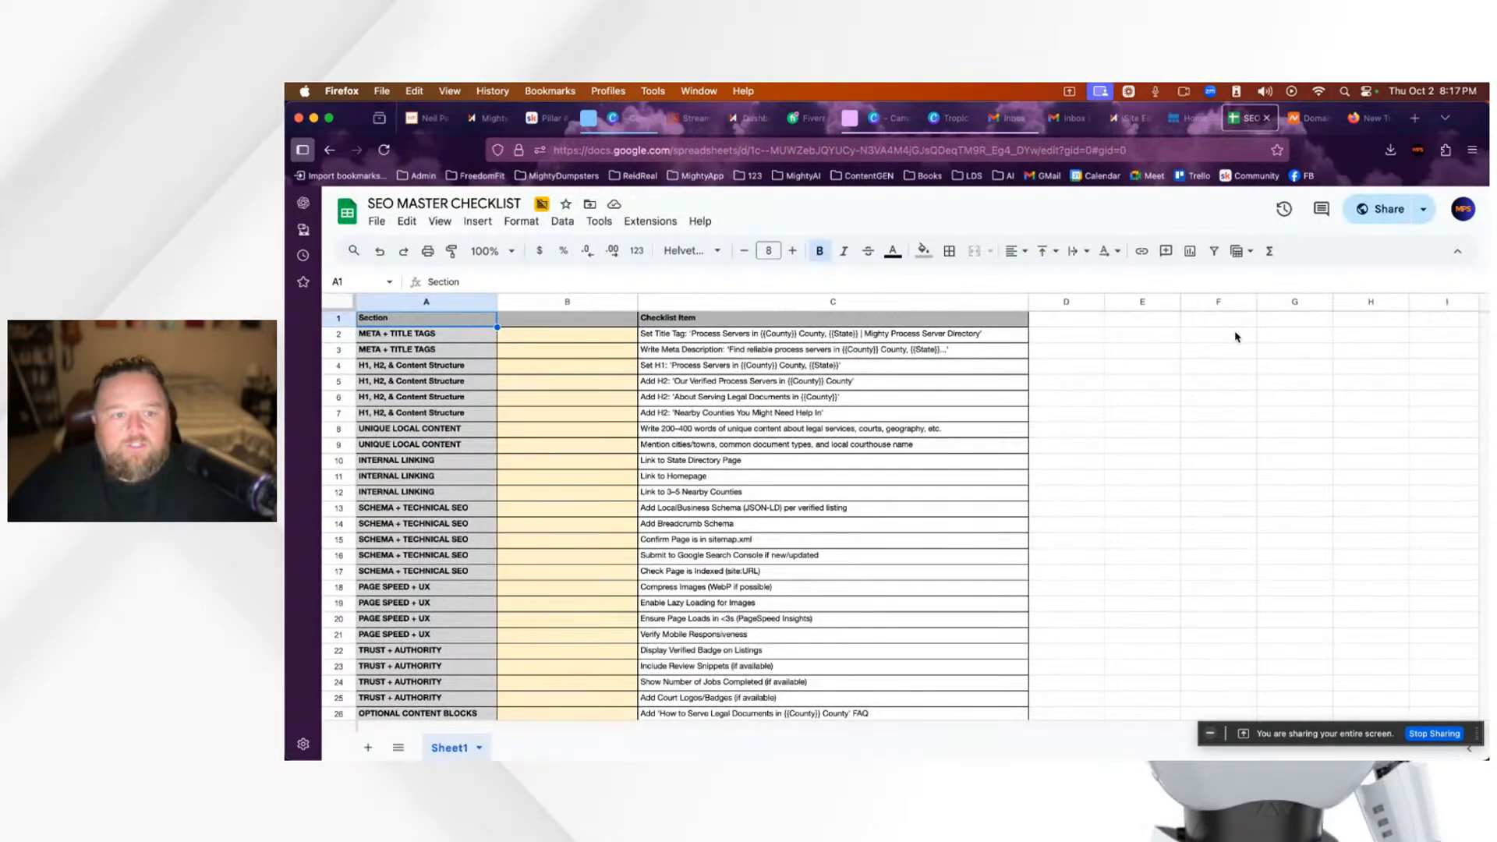
{"action": "left_click", "coordinate": [673, 339]}
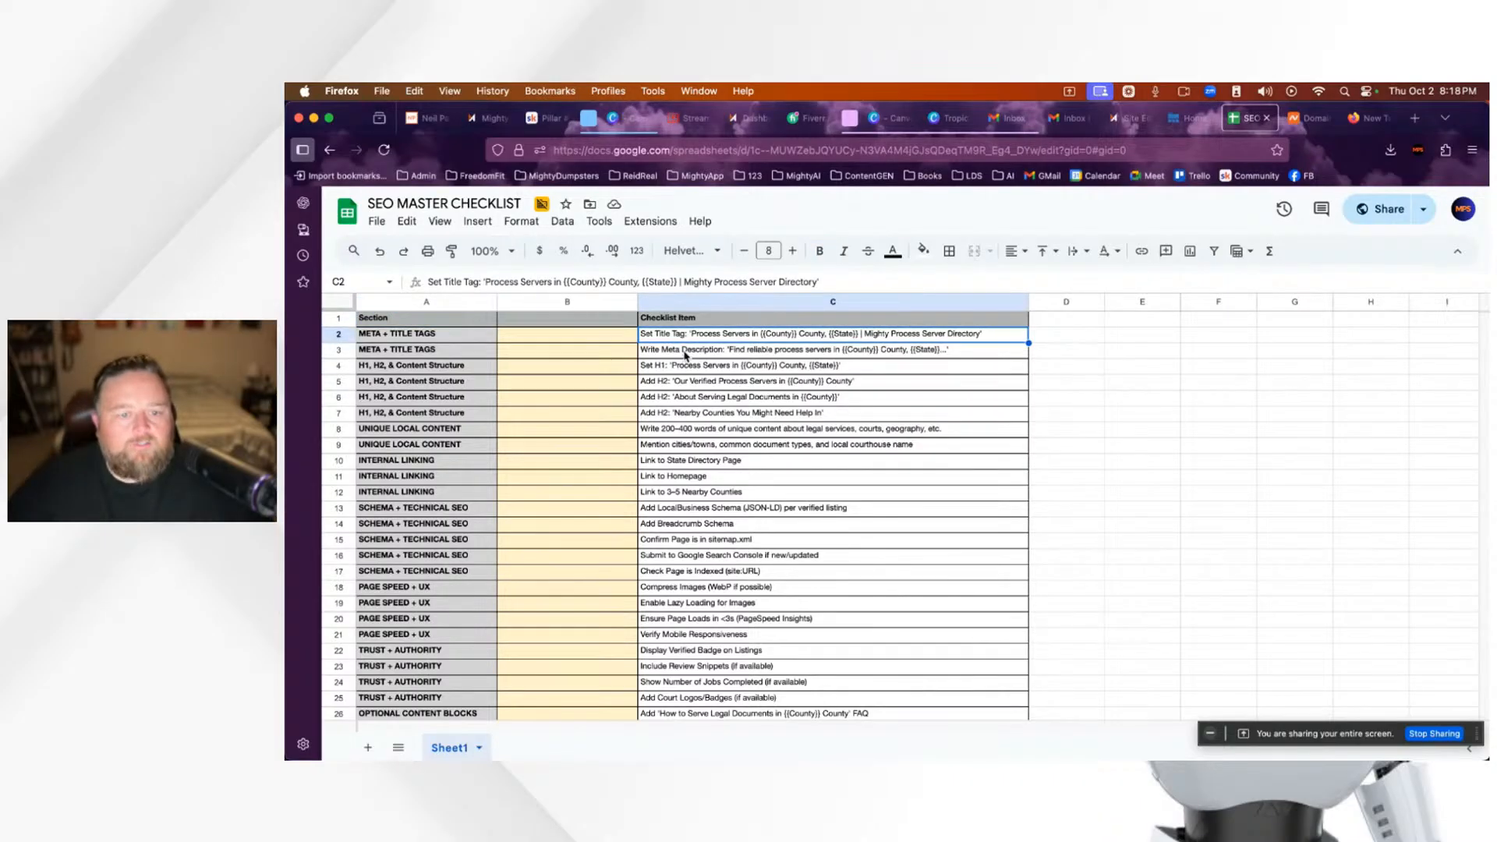
{"action": "left_click", "coordinate": [686, 355]}
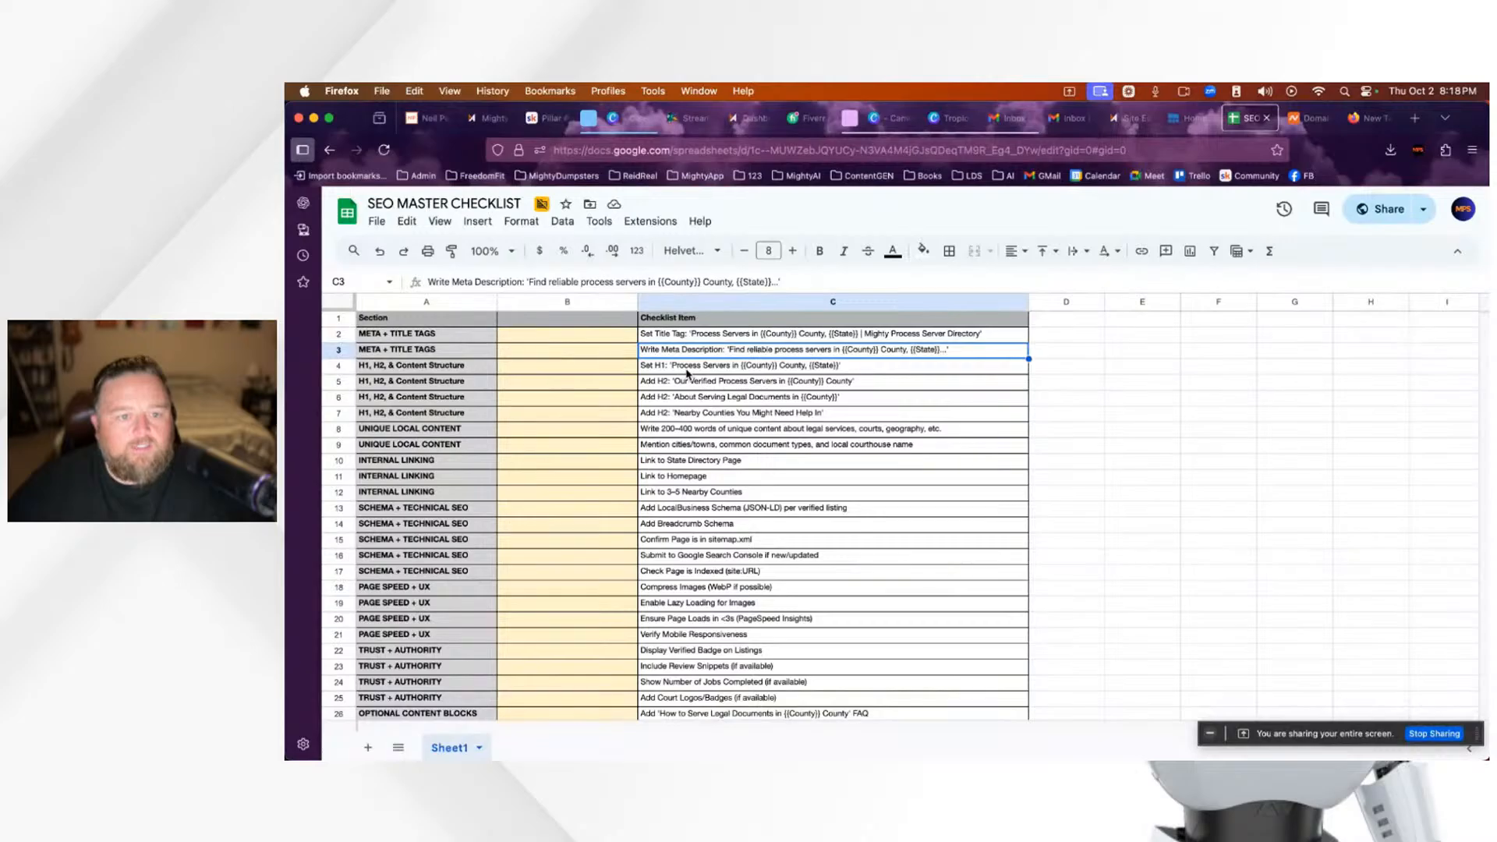
{"action": "left_click", "coordinate": [687, 370]}
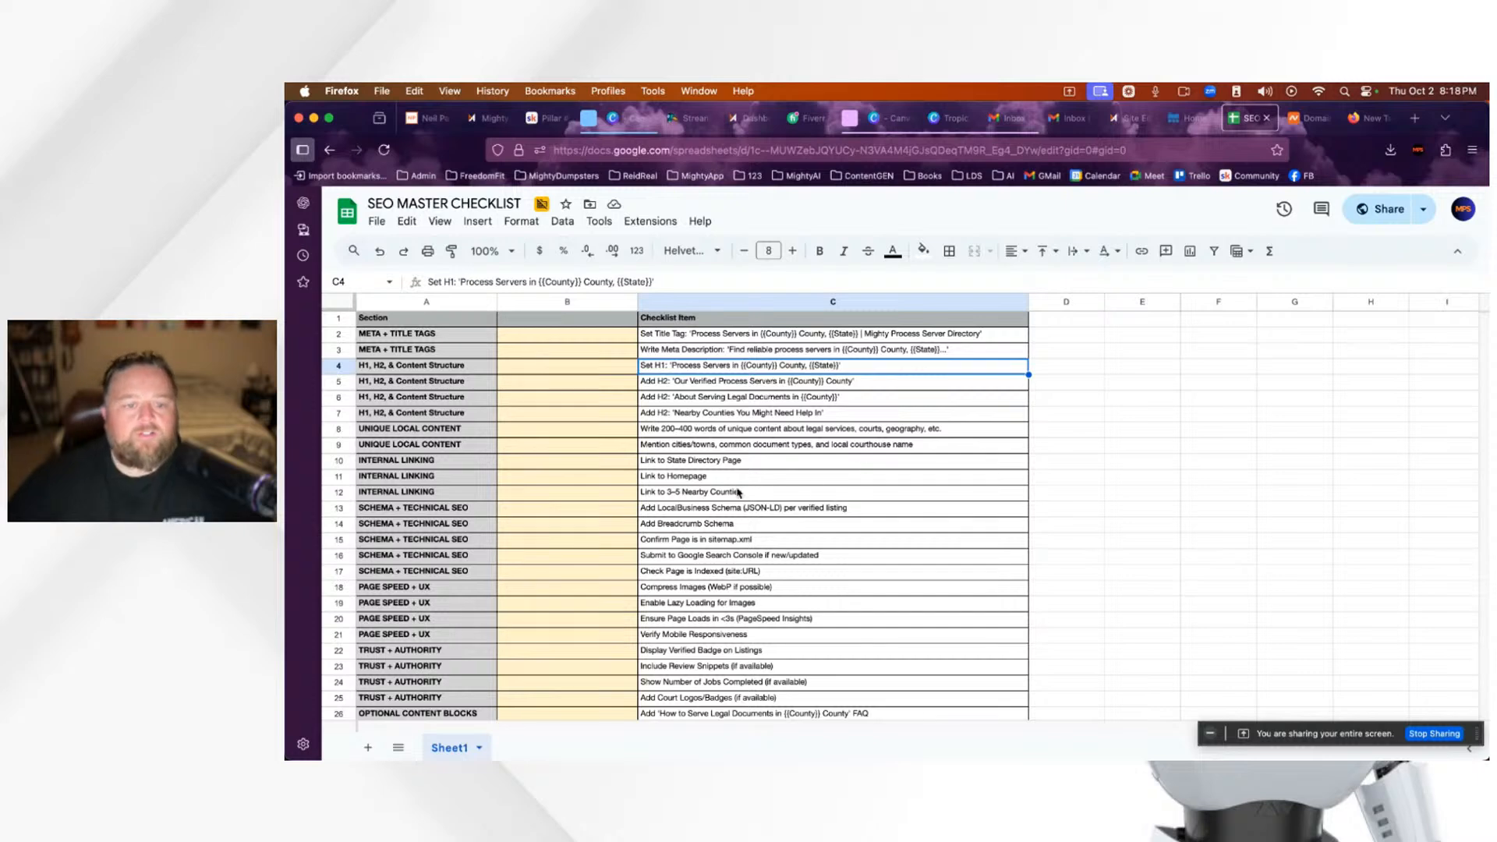
{"action": "left_click", "coordinate": [775, 464]}
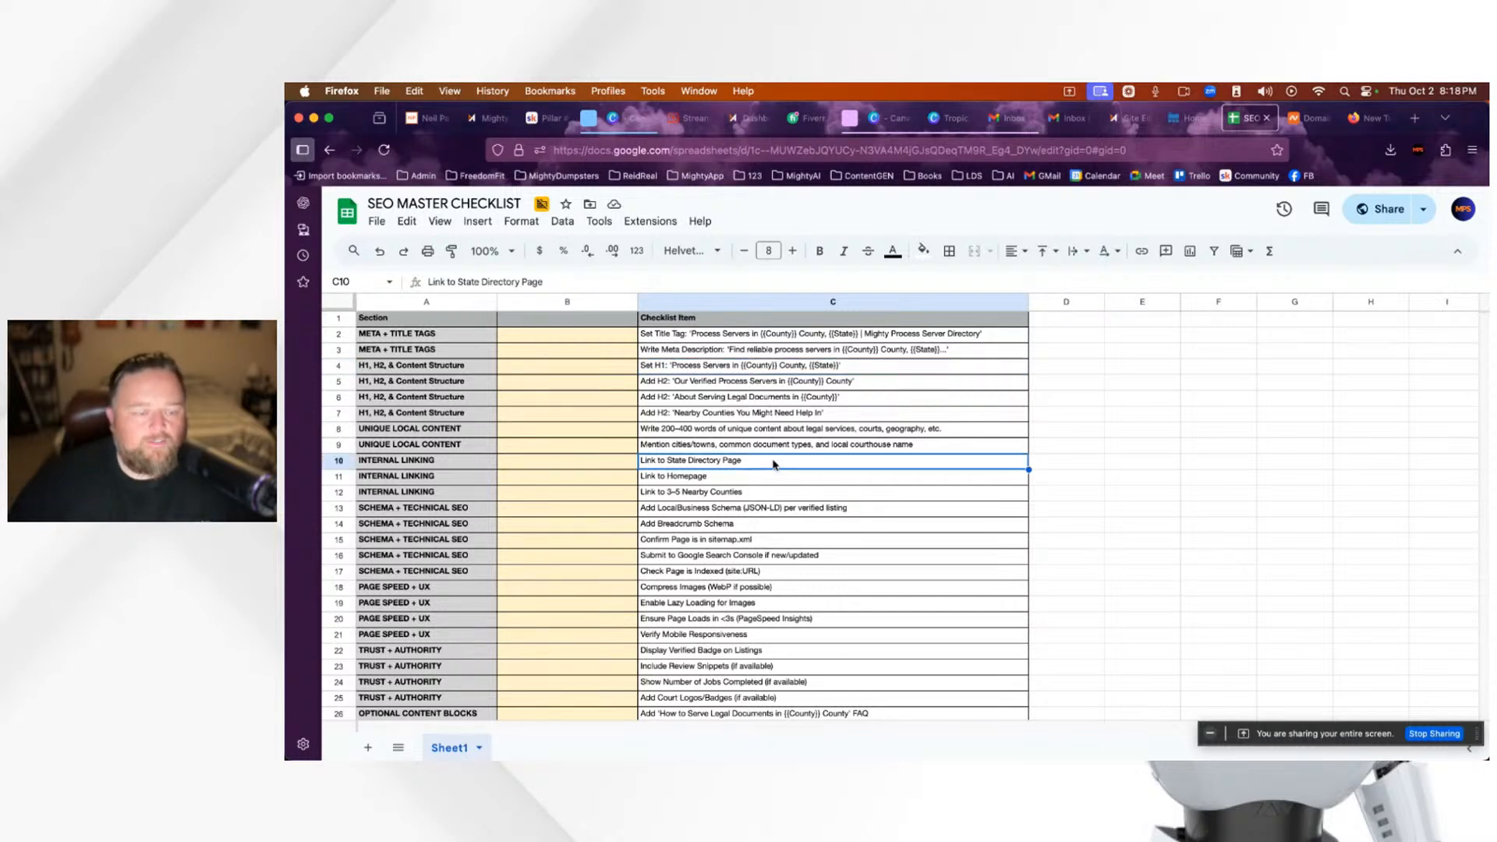
{"action": "scroll", "coordinate": [700, 496], "scroll_direction": "down", "scroll_amount": 5}
{"action": "scroll", "coordinate": [699, 496], "scroll_direction": "up", "scroll_amount": 5}
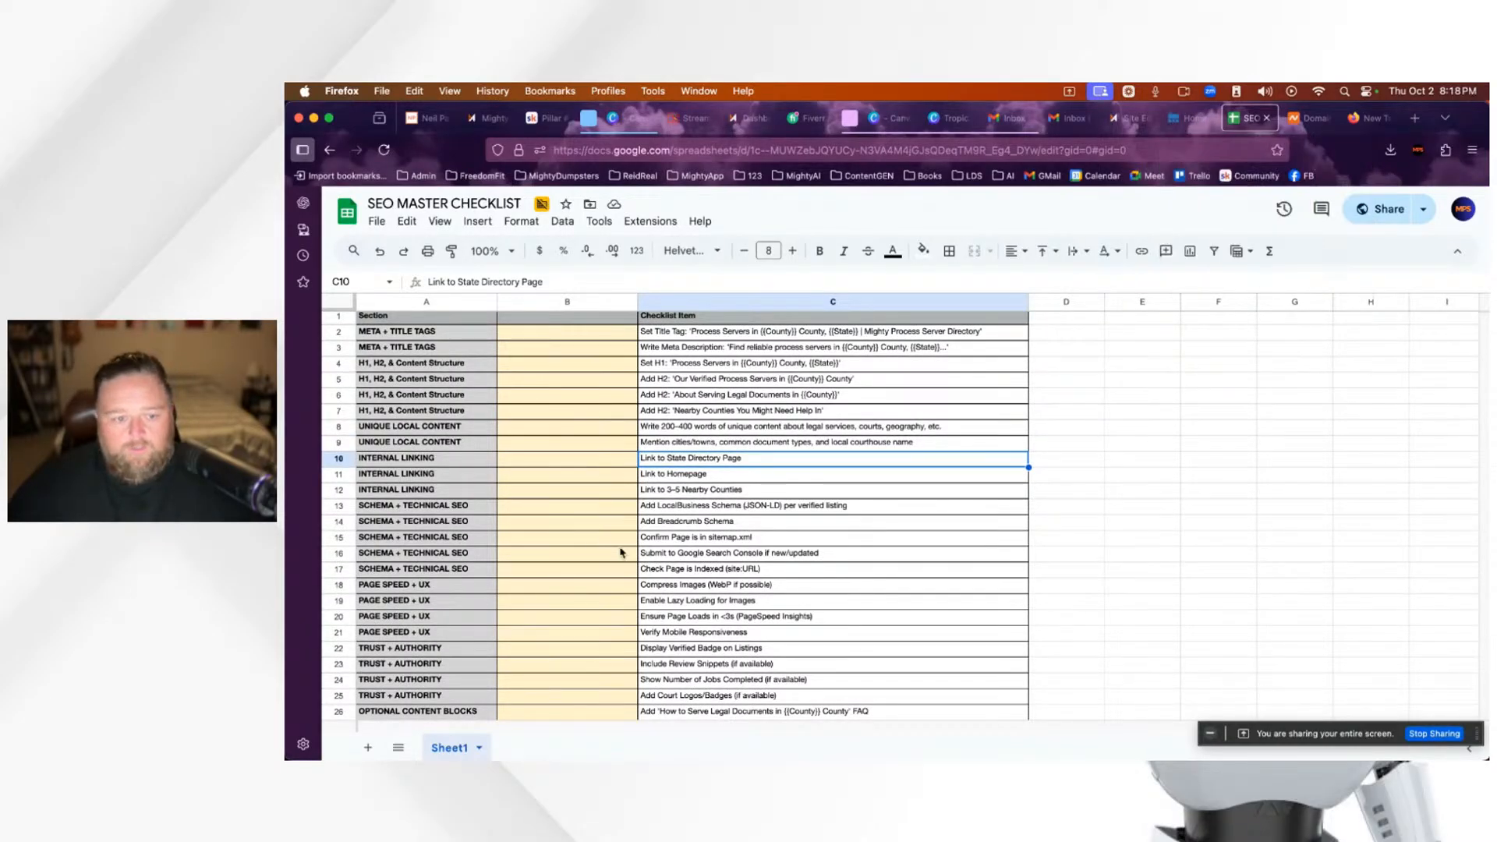
{"action": "scroll", "coordinate": [581, 587], "scroll_direction": "down", "scroll_amount": 3}
{"action": "scroll", "coordinate": [589, 588], "scroll_direction": "up", "scroll_amount": 3}
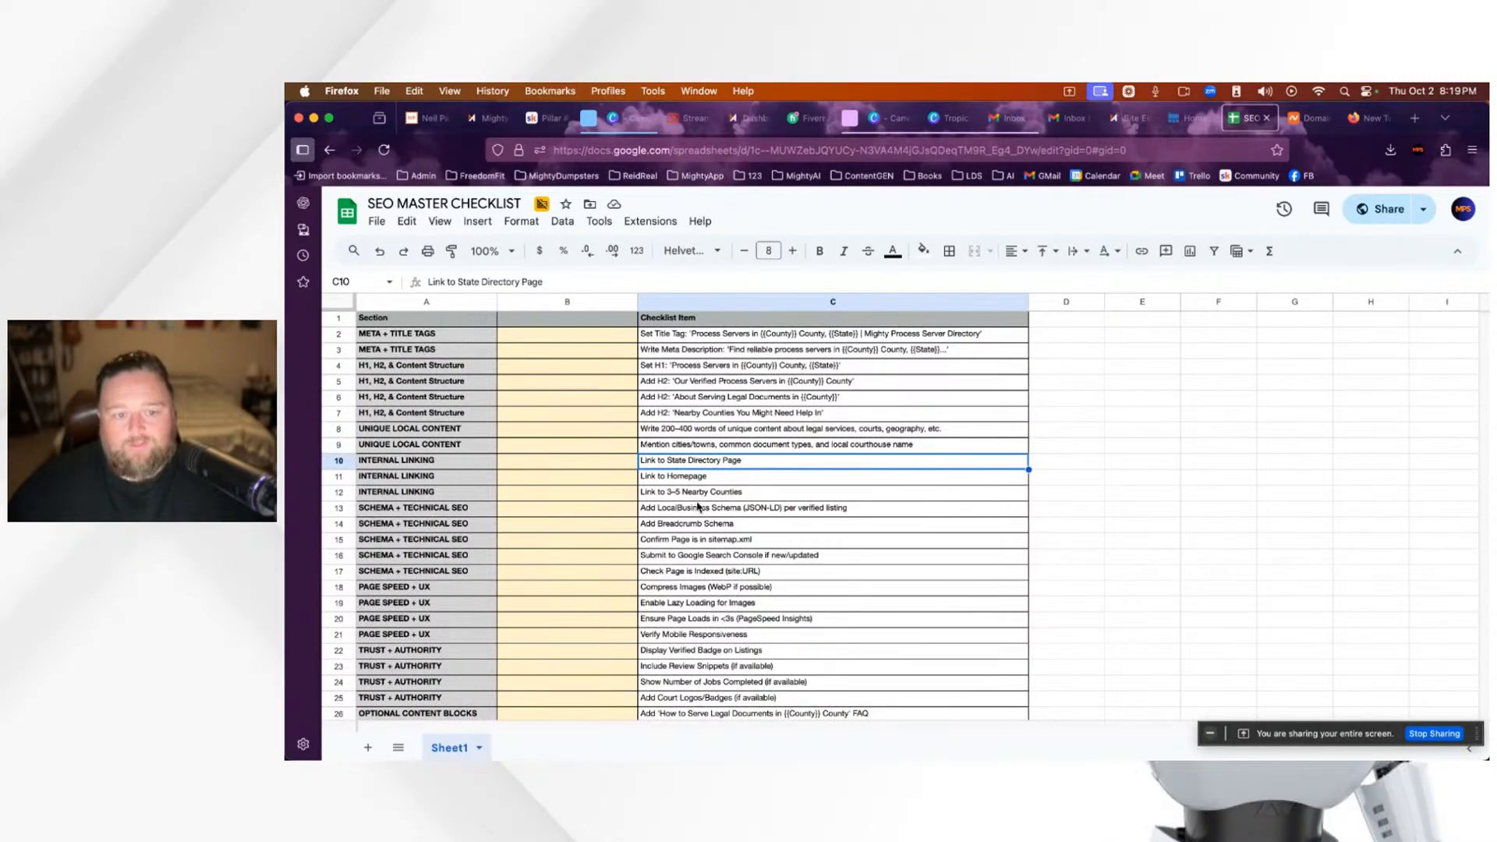
{"action": "scroll", "coordinate": [742, 493], "scroll_direction": "down", "scroll_amount": 3}
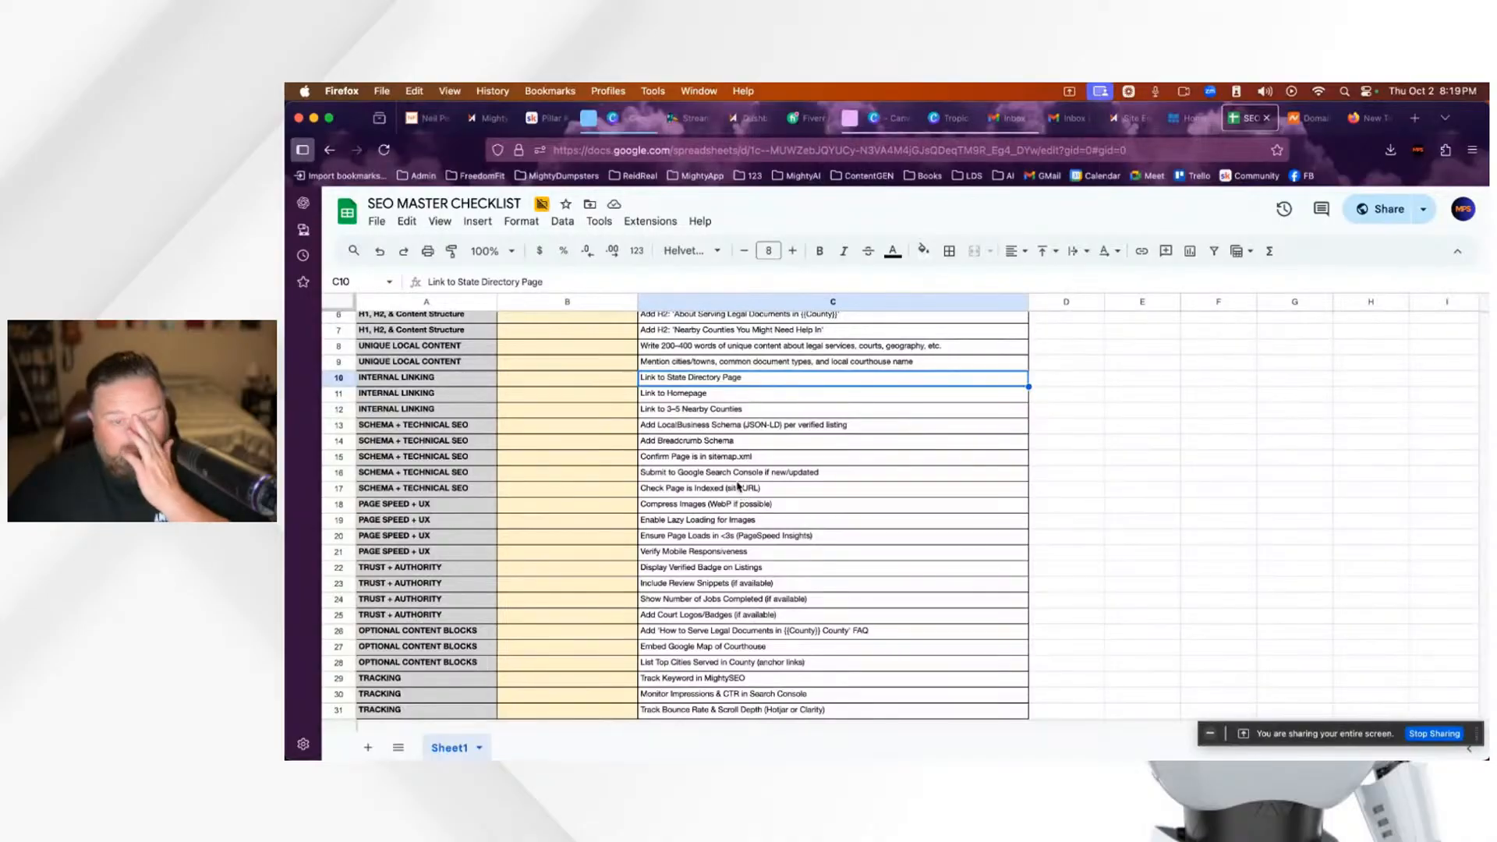
{"action": "left_click", "coordinate": [1128, 118]}
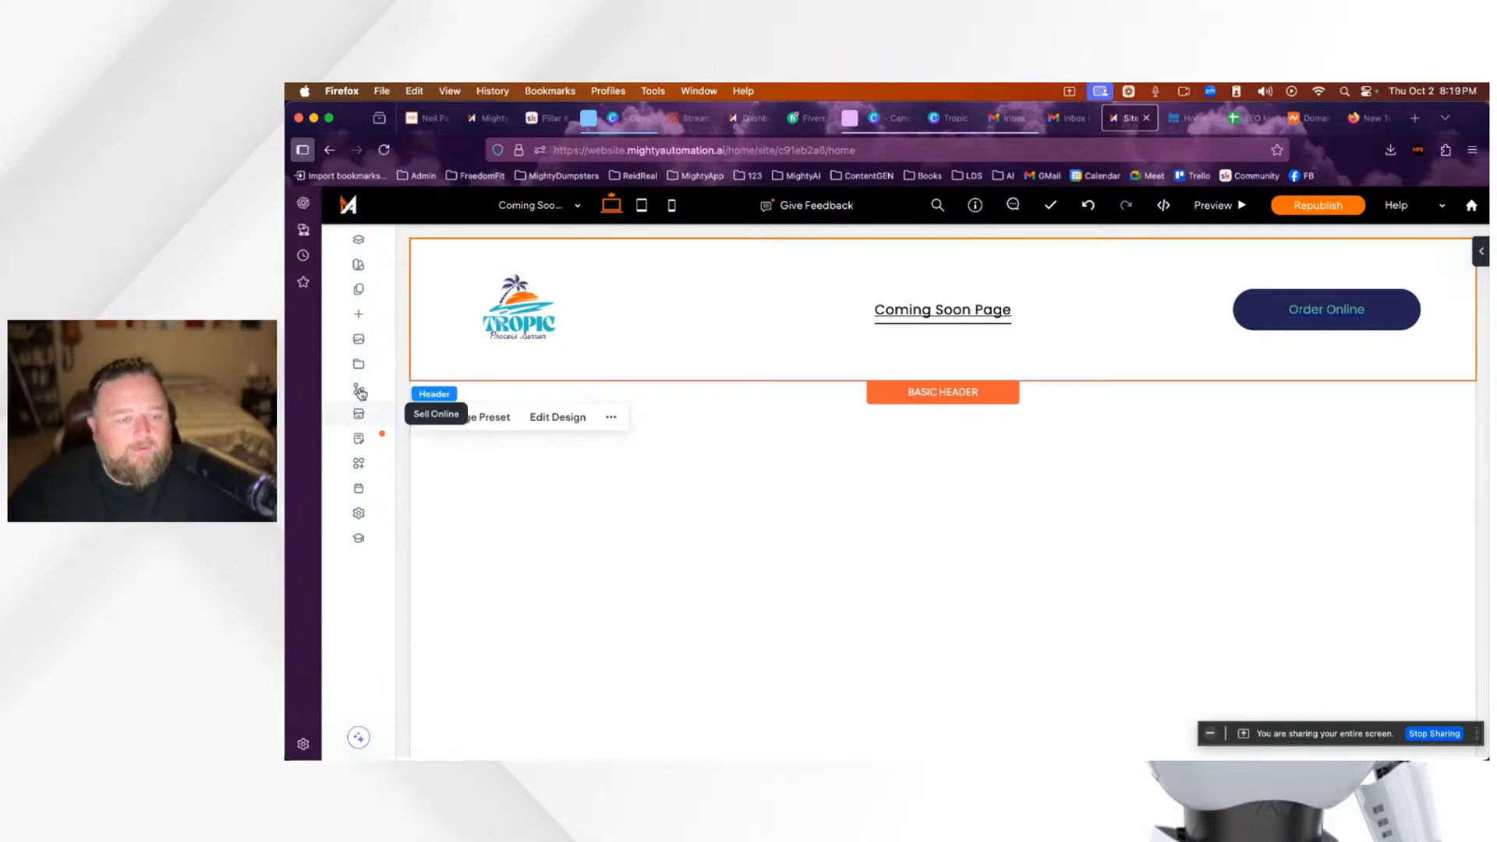
Step: Switch the editor to the Home page using the Pages panel
{"action": "left_click", "coordinate": [359, 291]}
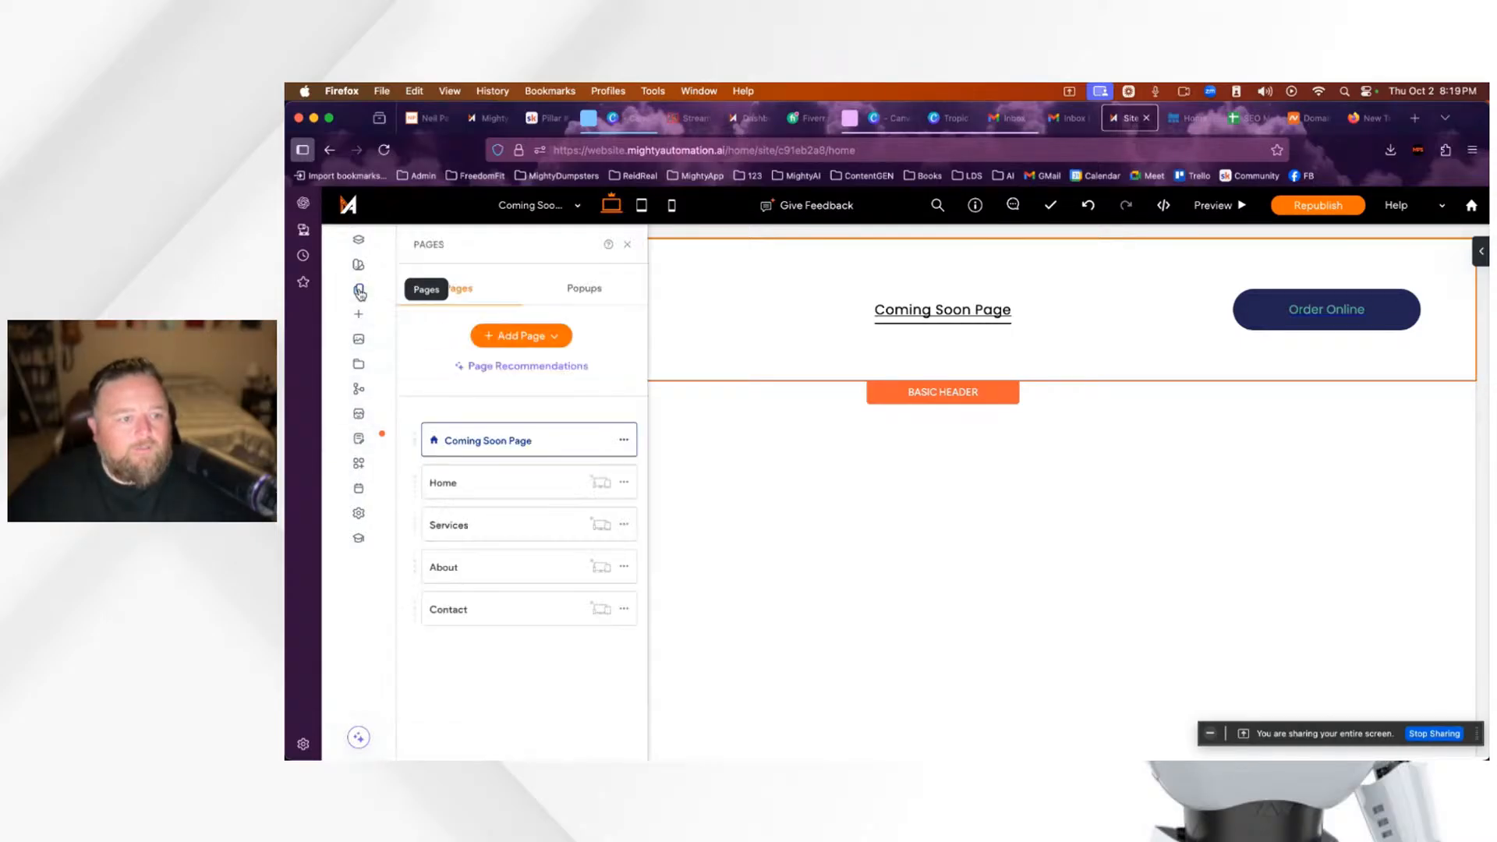
{"action": "left_click", "coordinate": [471, 487]}
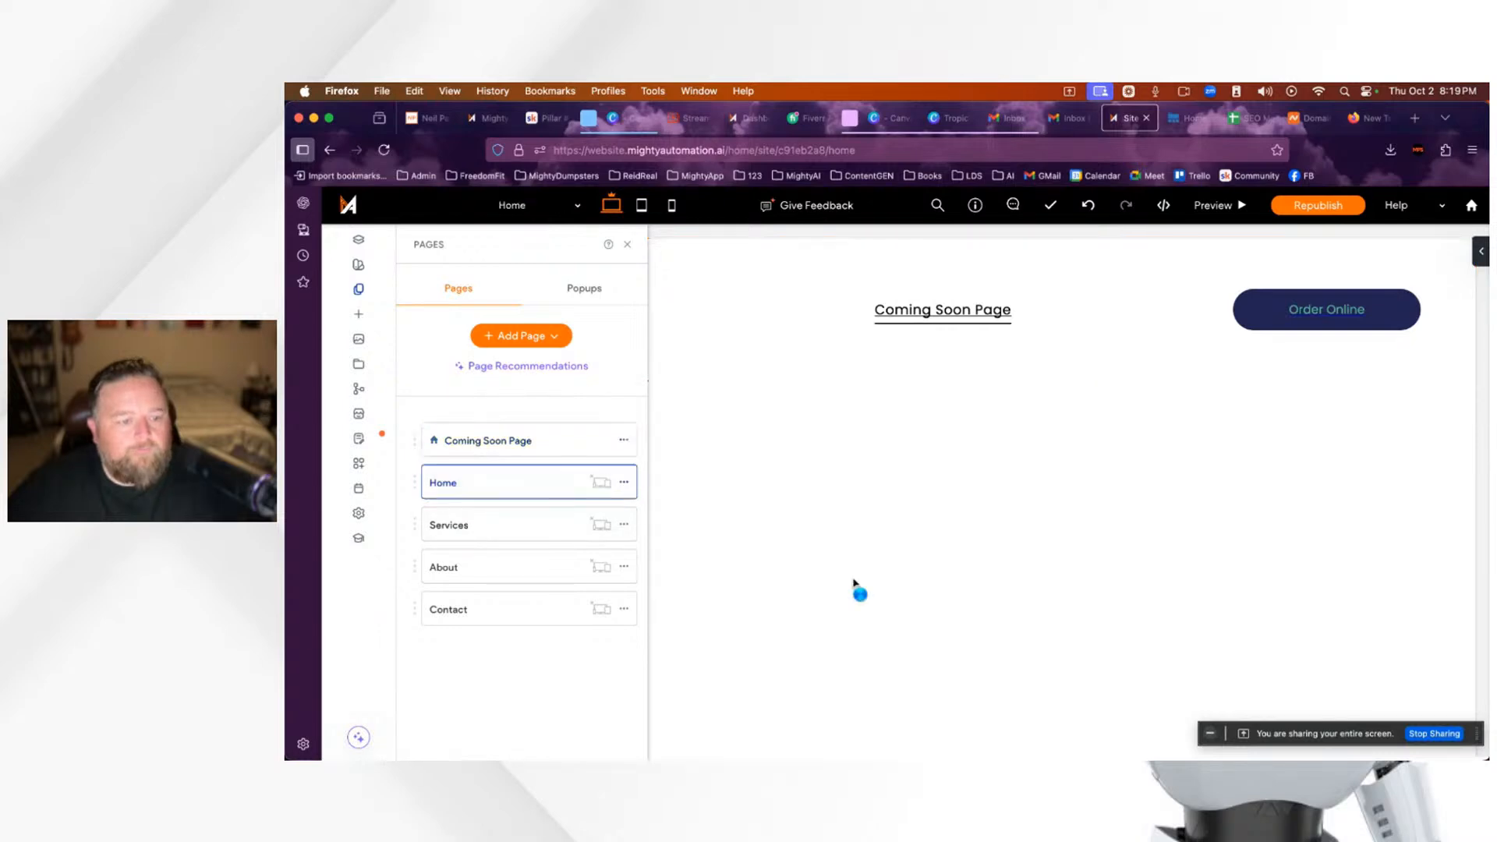
{"action": "scroll", "coordinate": [1074, 626], "scroll_direction": "down", "scroll_amount": 15}
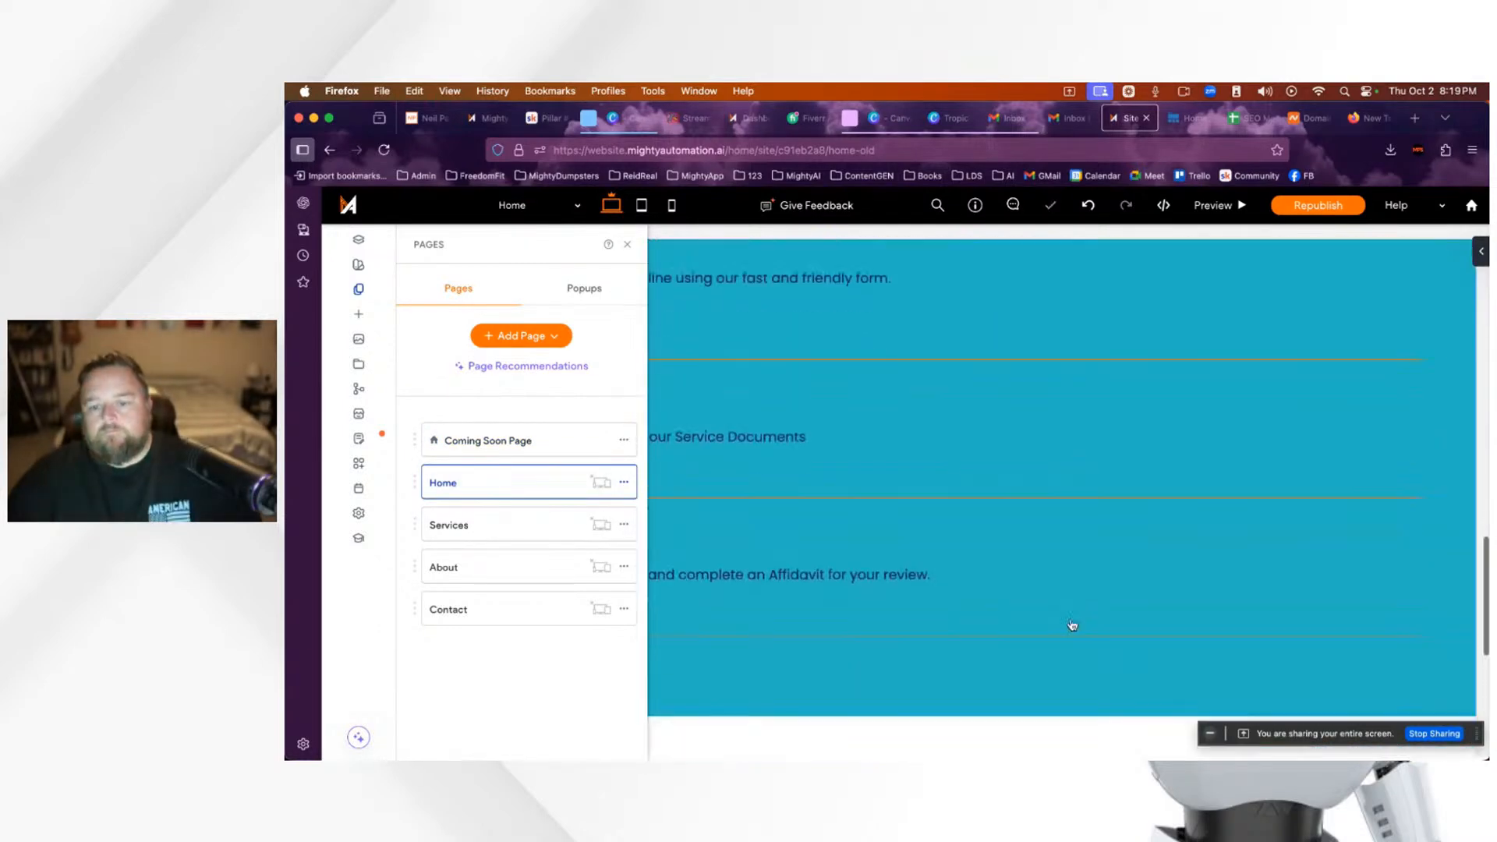
{"action": "left_click", "coordinate": [630, 248]}
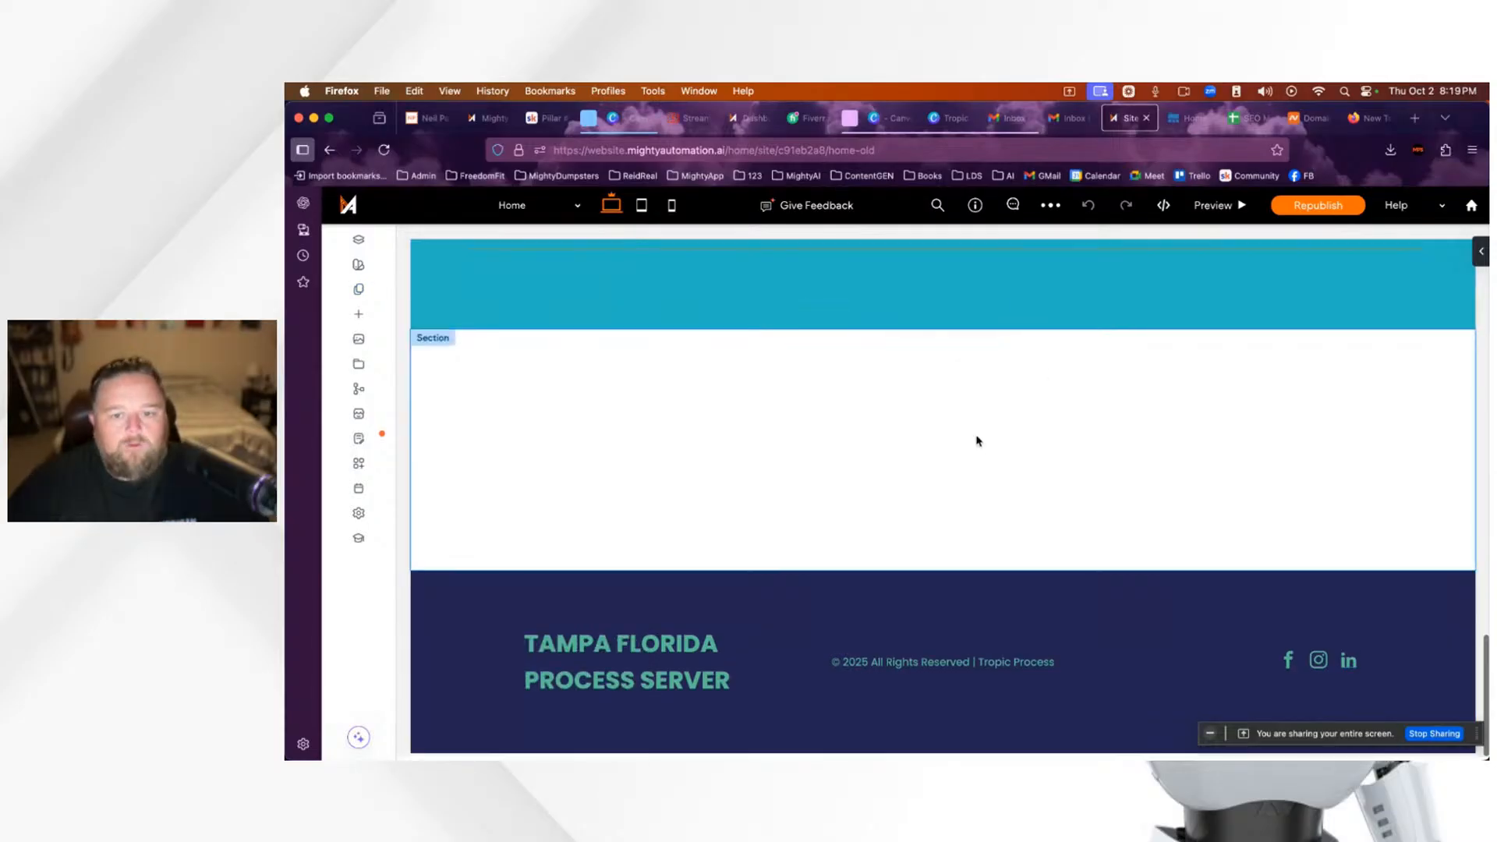
{"action": "scroll", "coordinate": [984, 437], "scroll_direction": "up", "scroll_amount": 5}
{"action": "scroll", "coordinate": [978, 452], "scroll_direction": "down", "scroll_amount": 5}
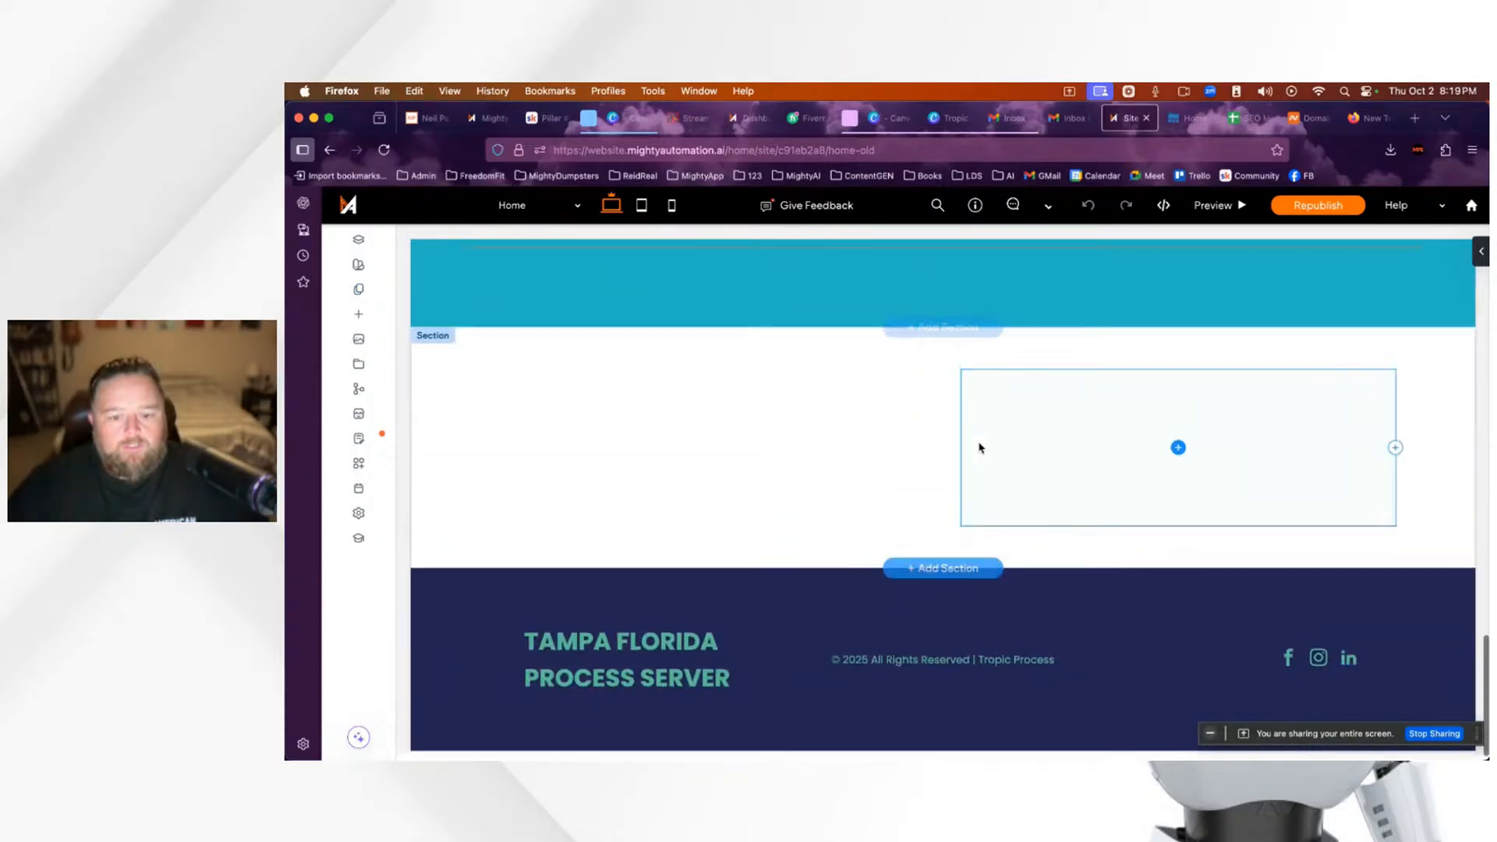
Step: Start adding a new section and browse the Designed templates
{"action": "left_click", "coordinate": [942, 330]}
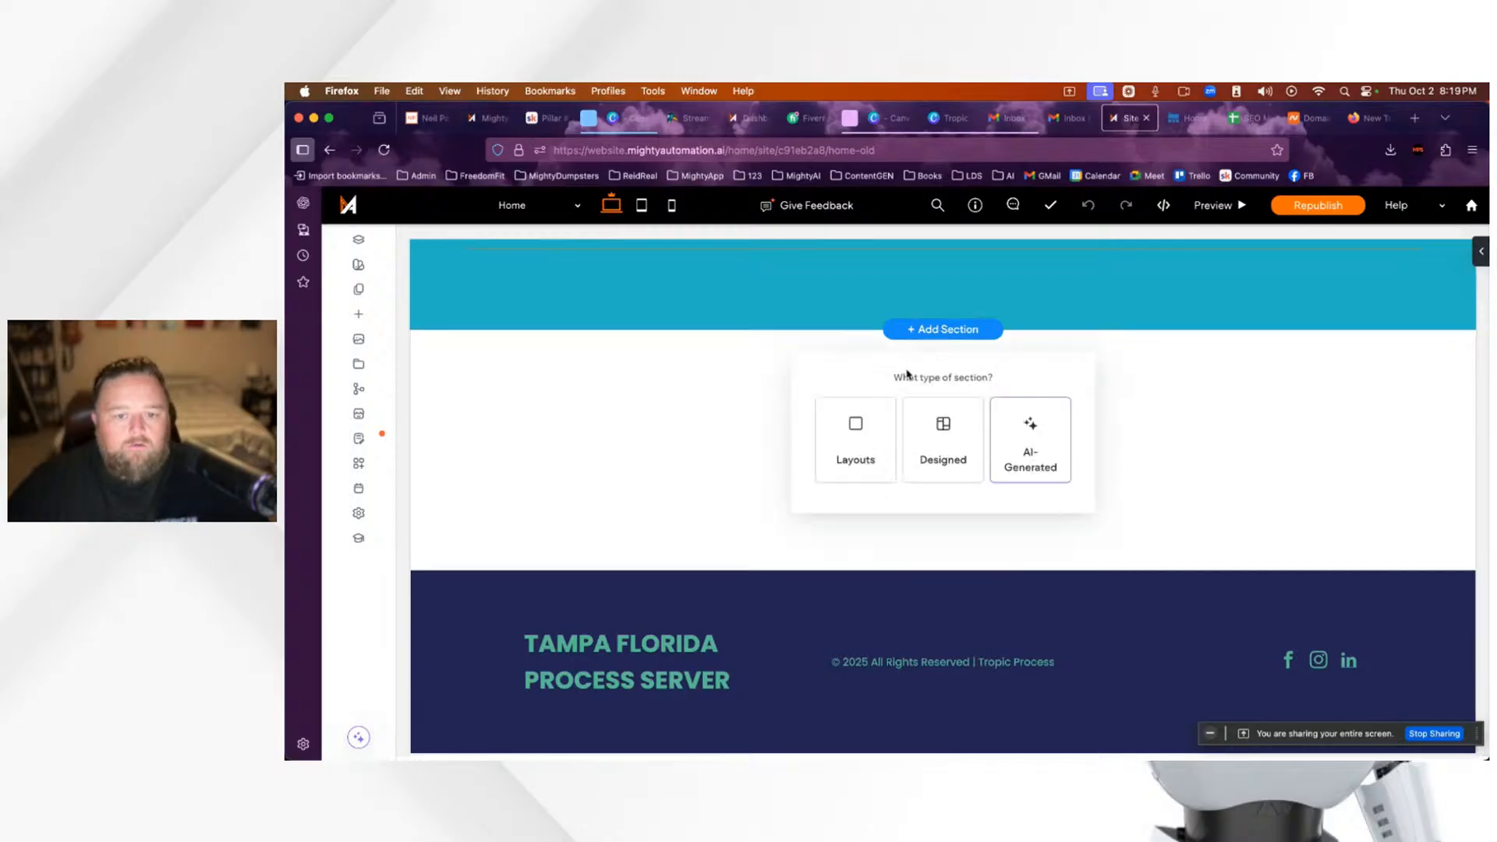
{"action": "left_click", "coordinate": [946, 451]}
{"action": "scroll", "coordinate": [453, 539], "scroll_direction": "down", "scroll_amount": 1}
Step: Show the FAQs category in the designed section library and browse its templates
{"action": "scroll", "coordinate": [376, 630], "scroll_direction": "down", "scroll_amount": 2}
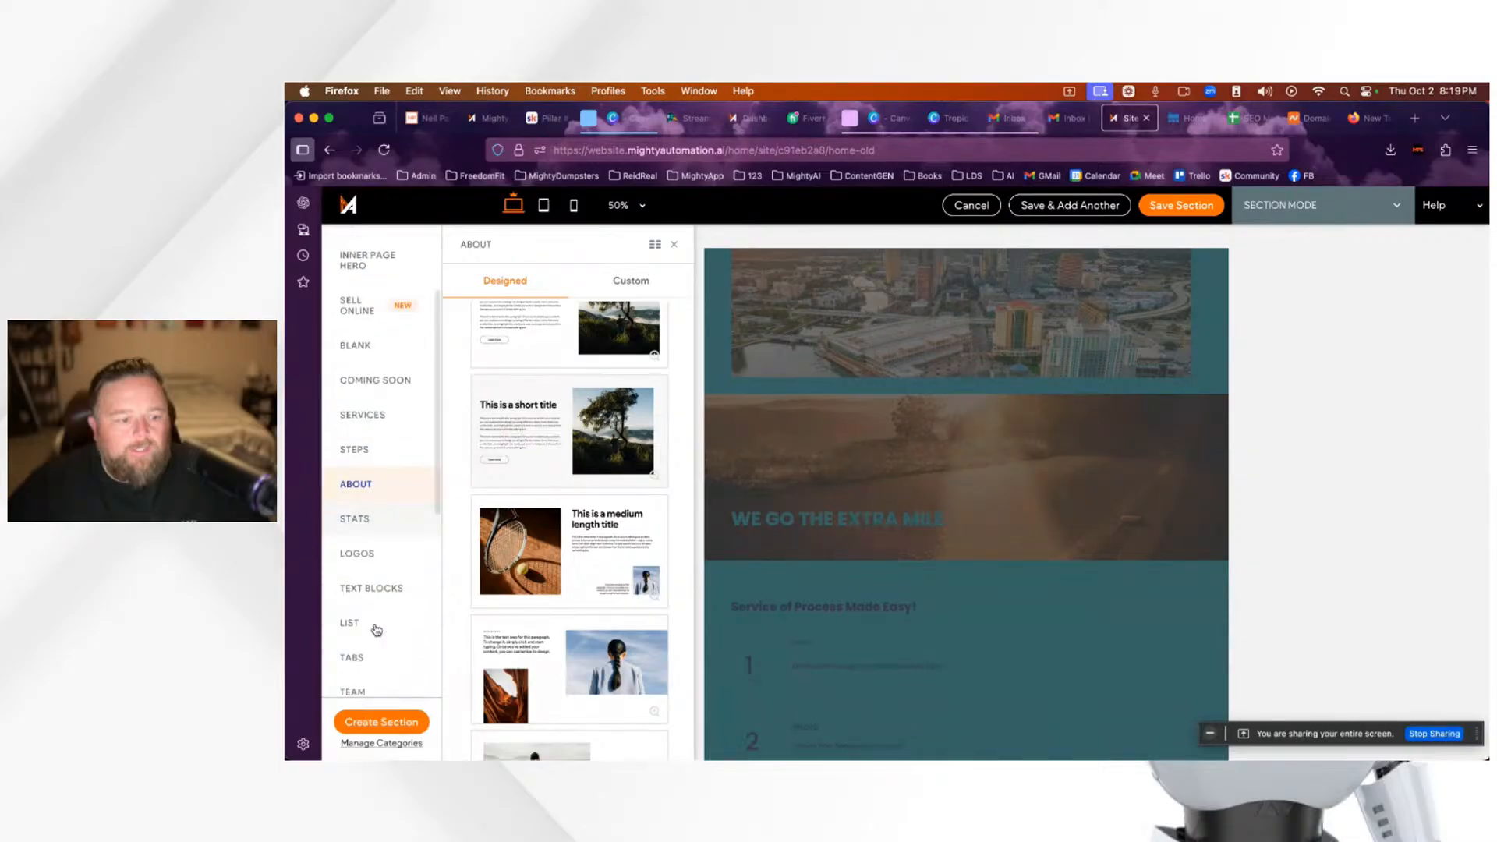
{"action": "scroll", "coordinate": [376, 631], "scroll_direction": "down", "scroll_amount": 10}
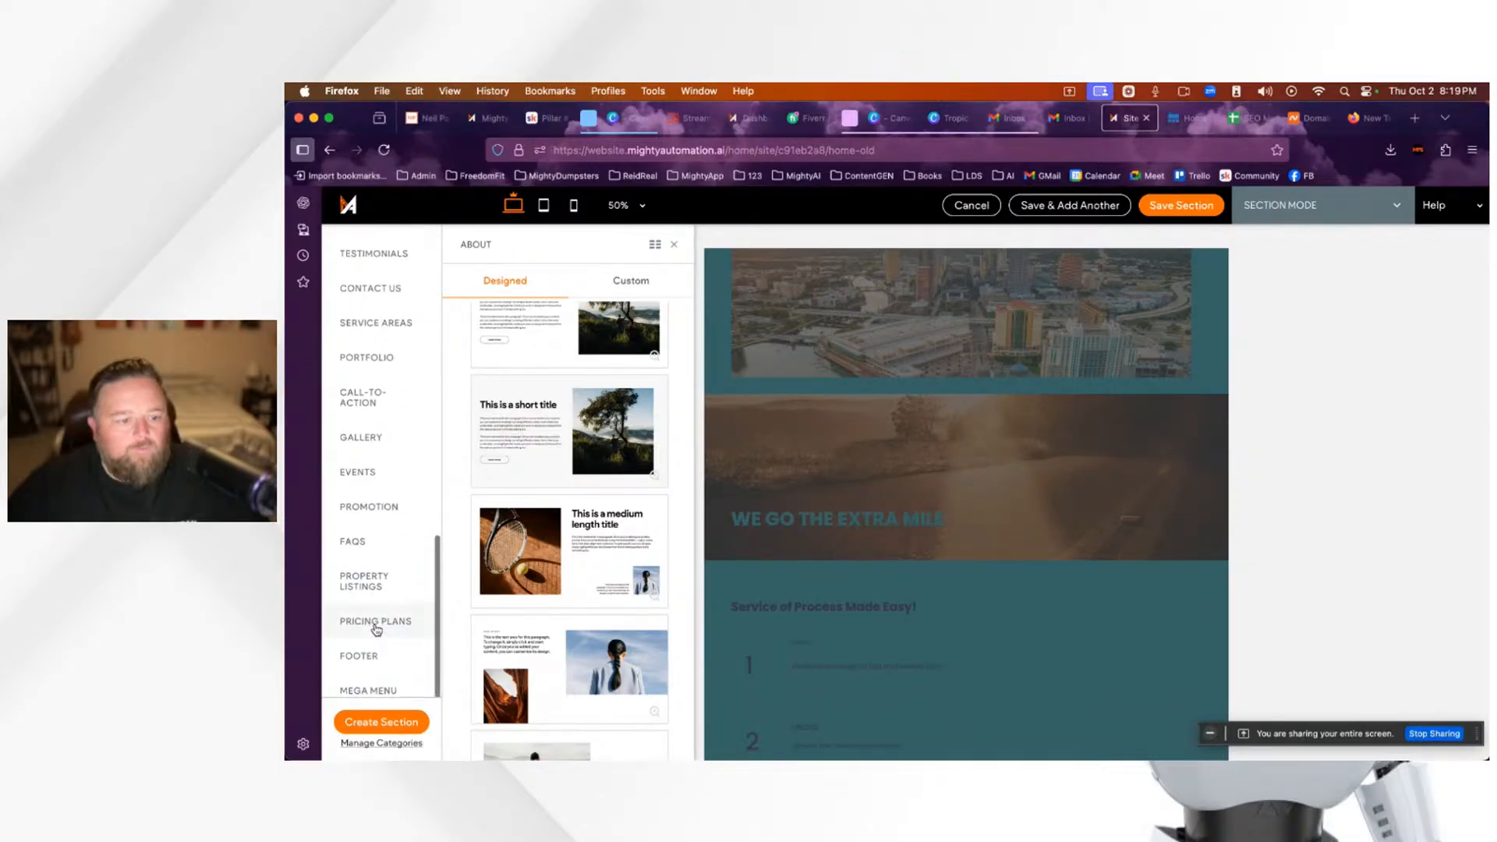
{"action": "scroll", "coordinate": [376, 624], "scroll_direction": "up", "scroll_amount": 2}
{"action": "scroll", "coordinate": [367, 616], "scroll_direction": "down", "scroll_amount": 2}
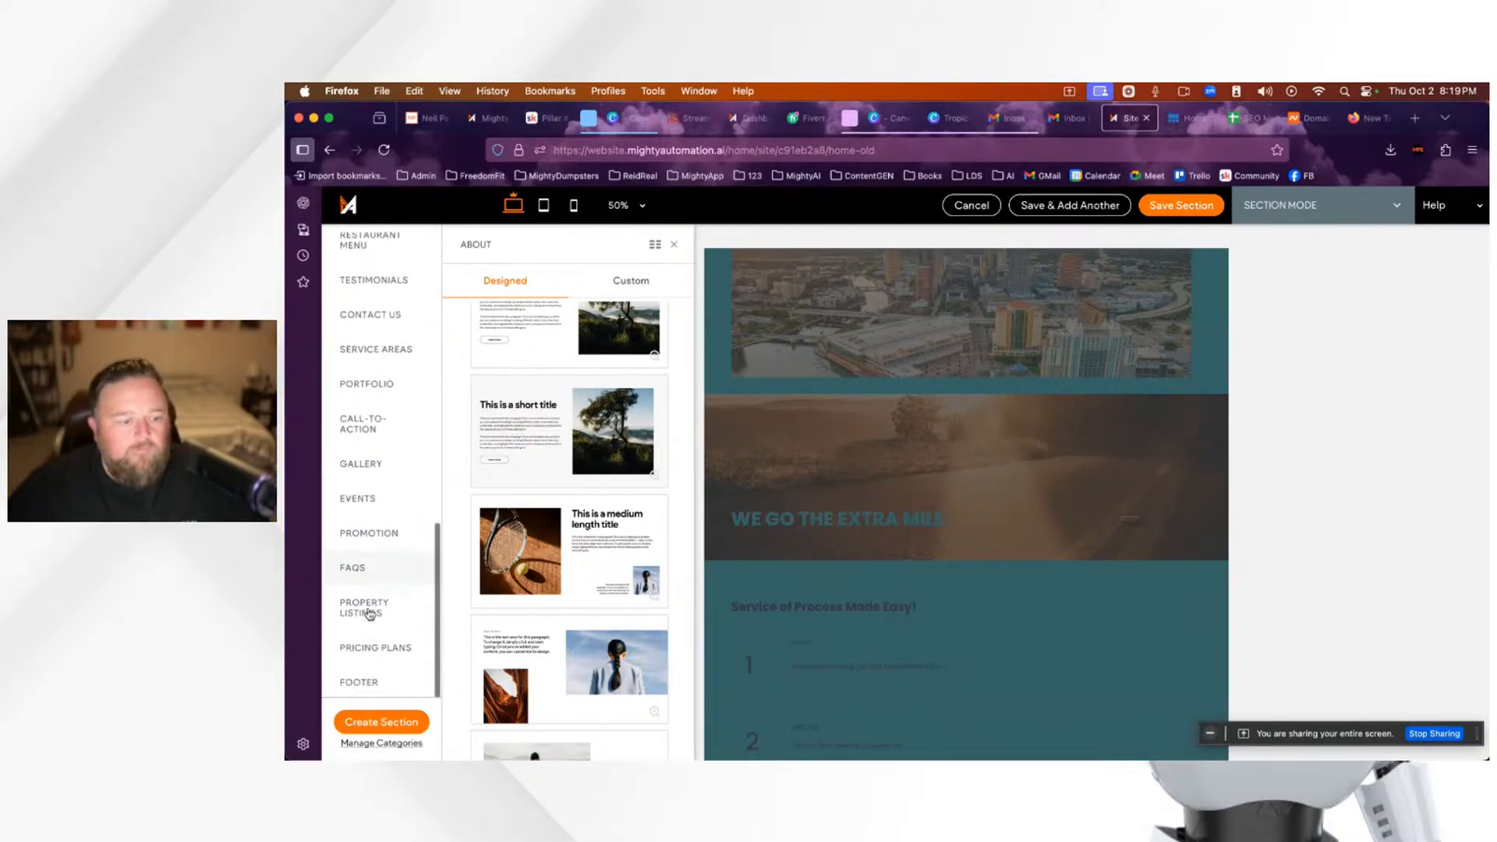
{"action": "left_click", "coordinate": [351, 546]}
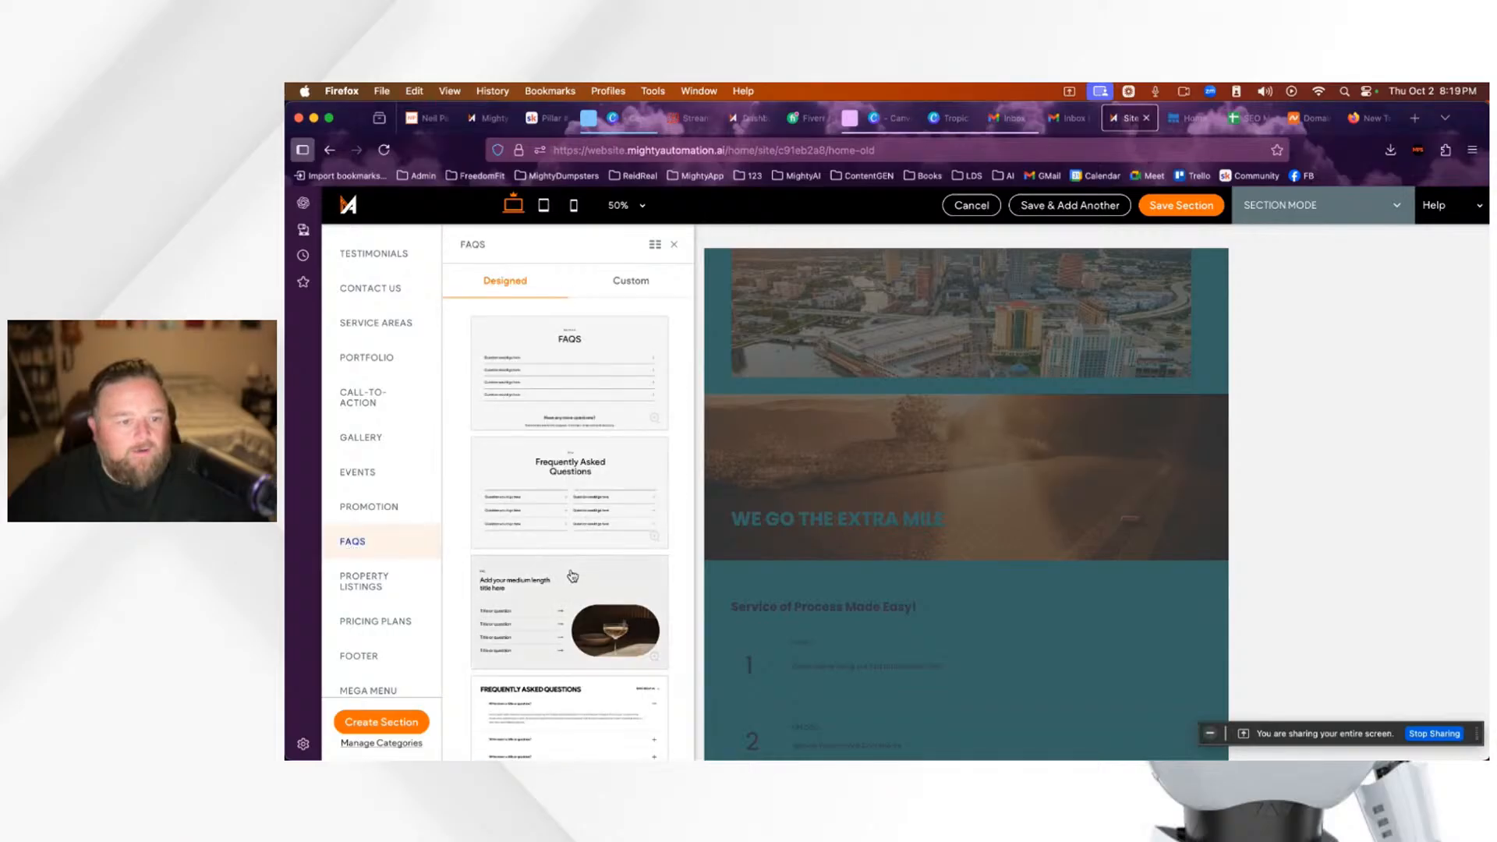
{"action": "scroll", "coordinate": [538, 566], "scroll_direction": "down", "scroll_amount": 8}
{"action": "scroll", "coordinate": [570, 581], "scroll_direction": "down", "scroll_amount": 6}
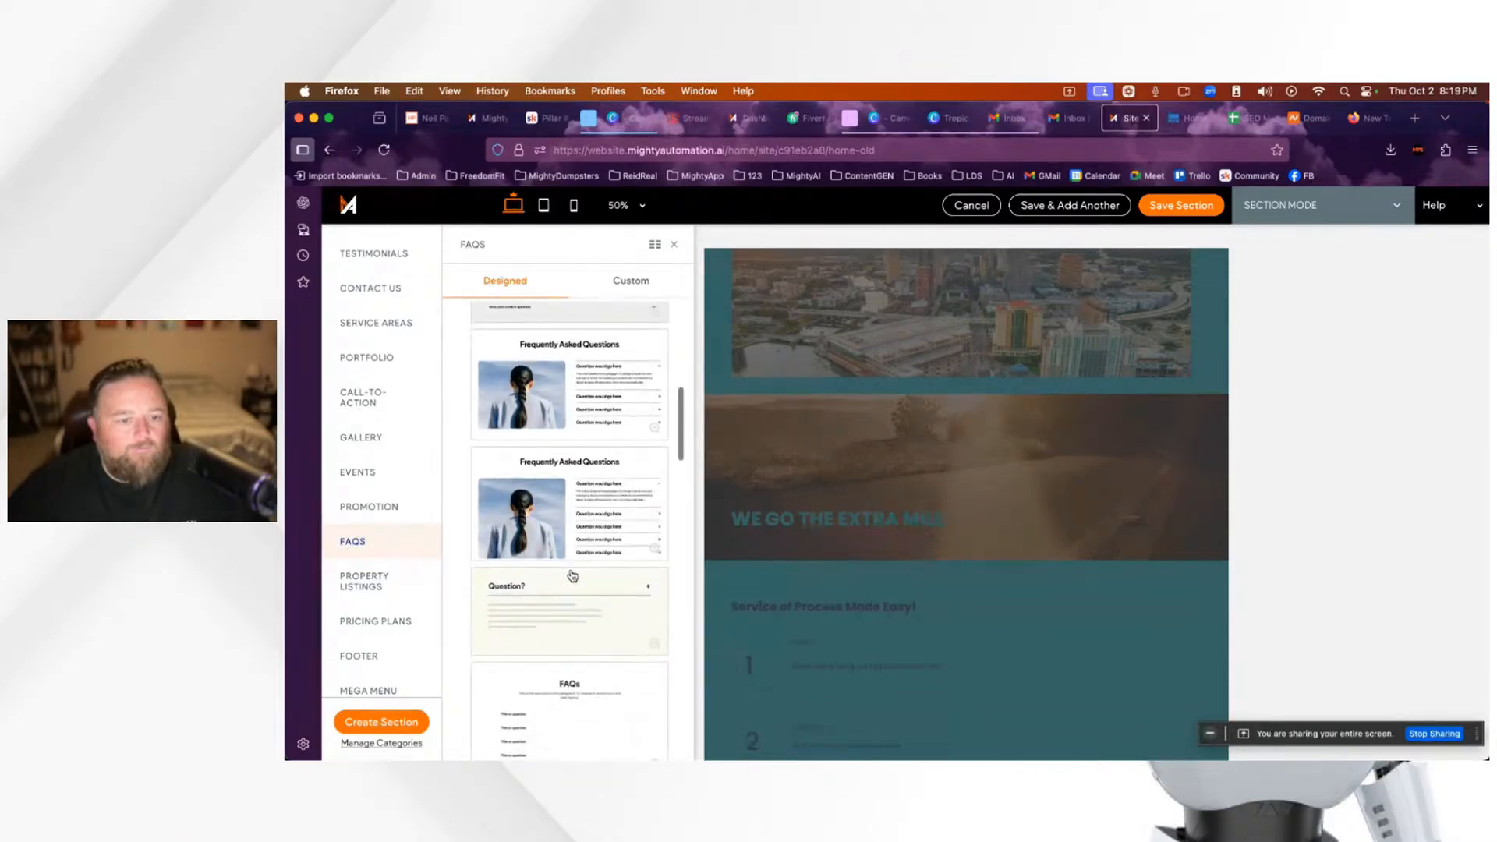
{"action": "scroll", "coordinate": [565, 587], "scroll_direction": "down", "scroll_amount": 10}
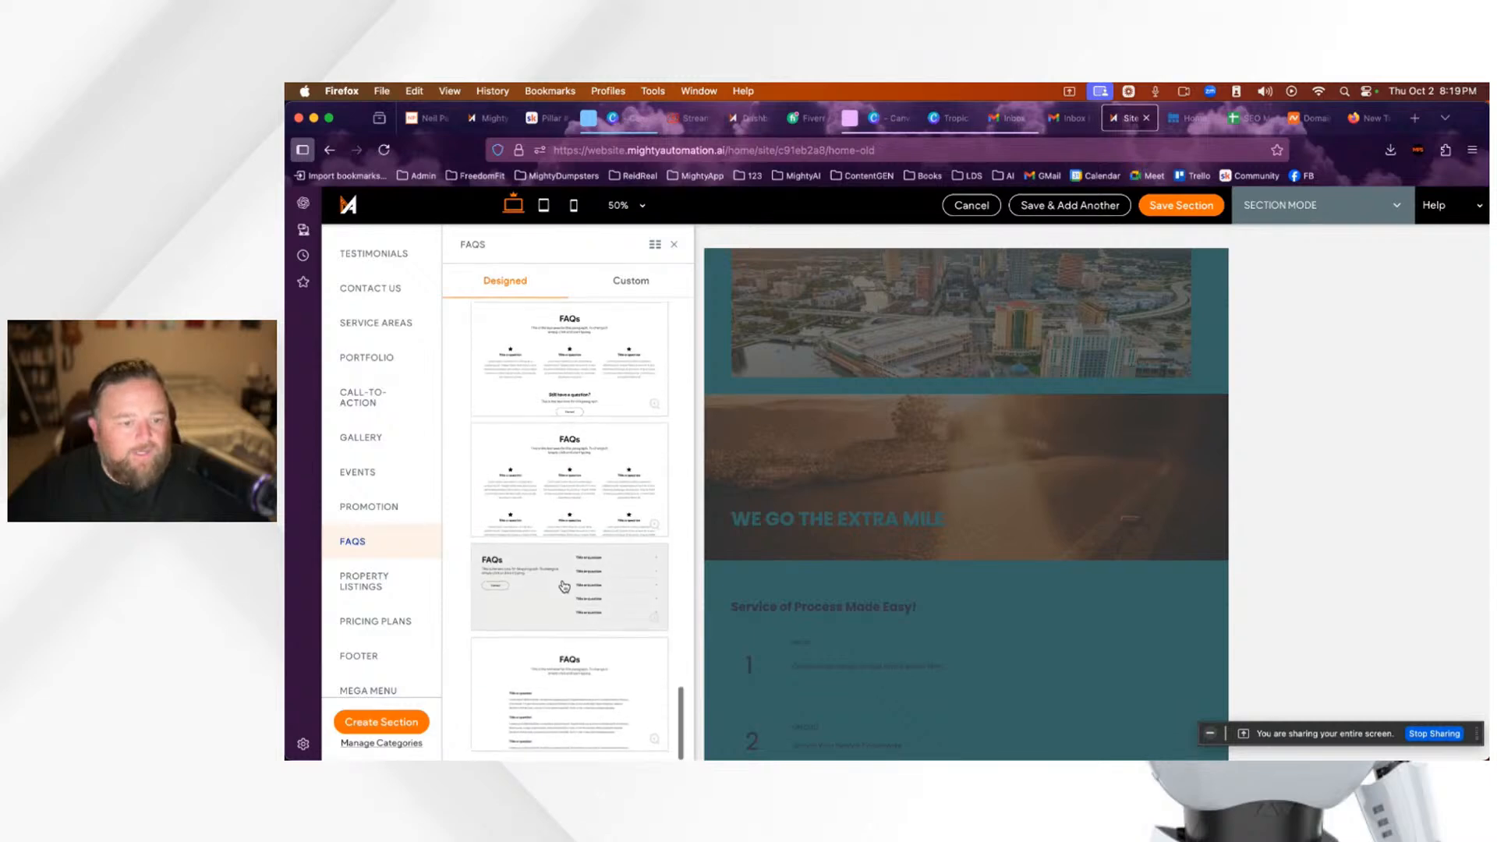
{"action": "scroll", "coordinate": [564, 586], "scroll_direction": "up", "scroll_amount": 5}
{"action": "scroll", "coordinate": [564, 587], "scroll_direction": "up", "scroll_amount": 5}
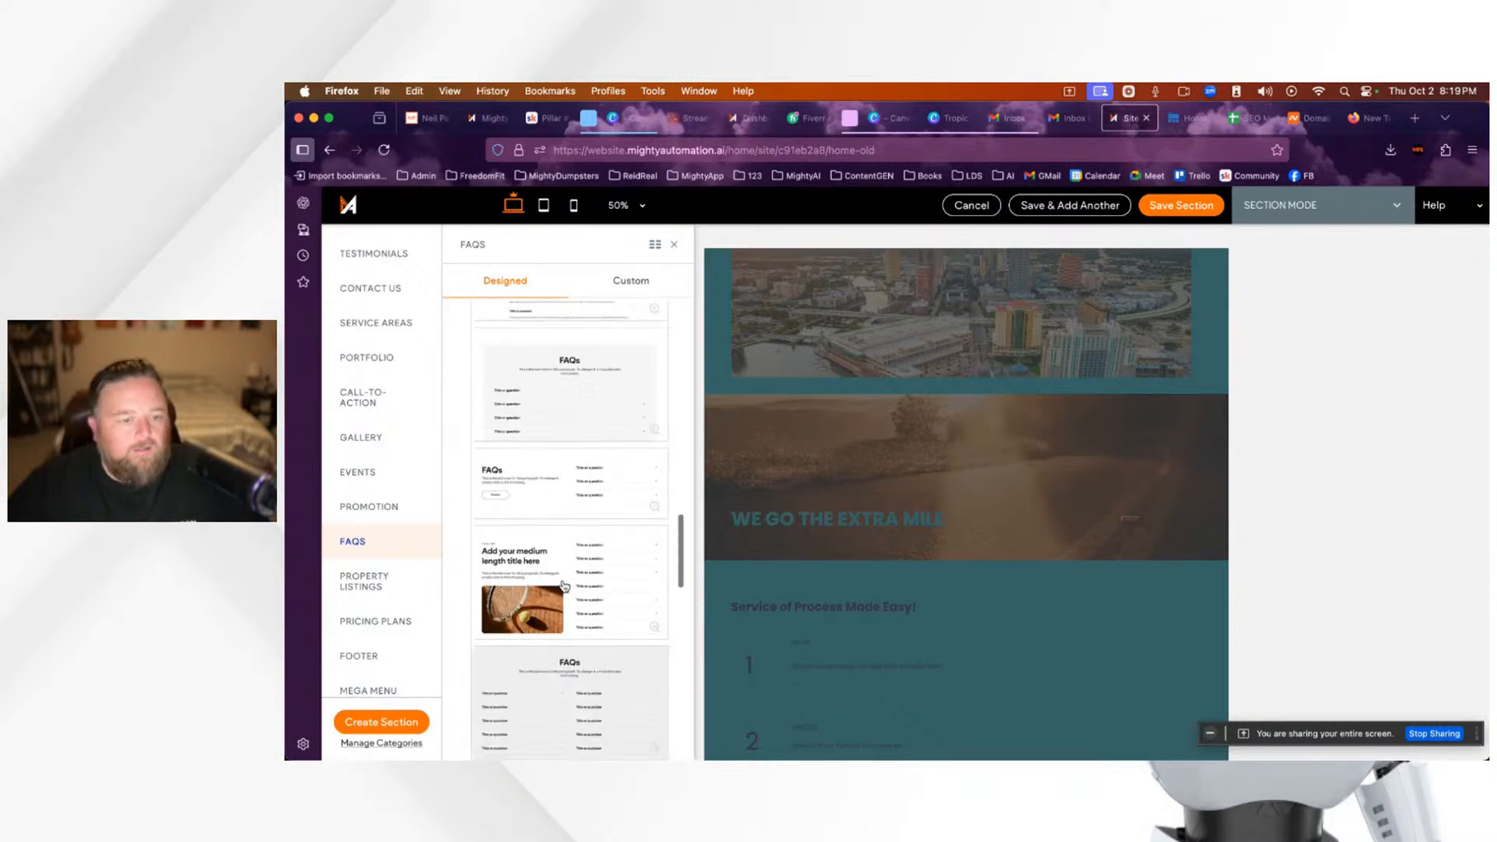
{"action": "scroll", "coordinate": [565, 587], "scroll_direction": "up", "scroll_amount": 8}
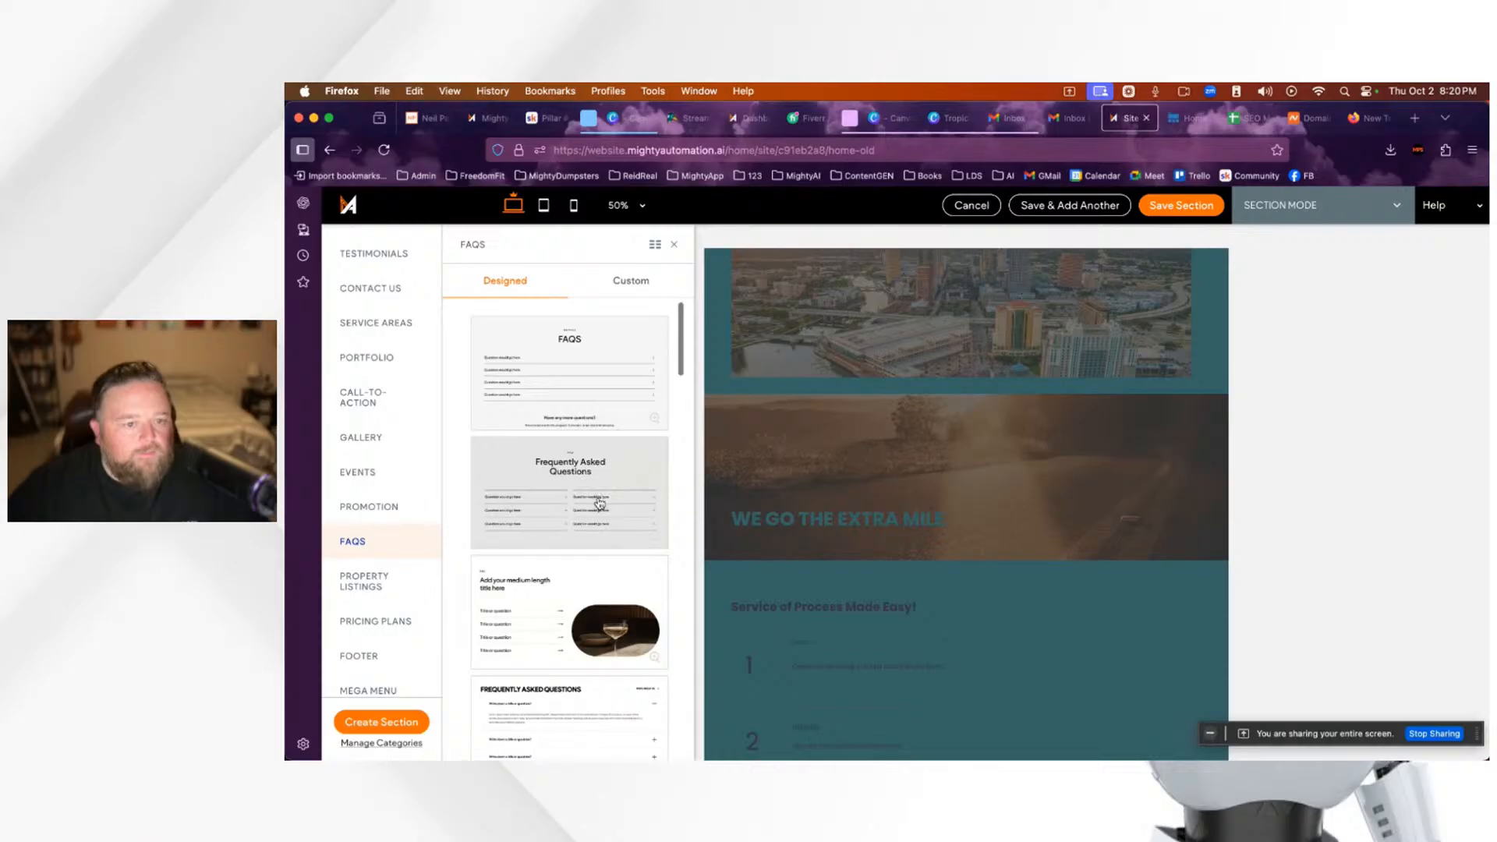
{"action": "scroll", "coordinate": [601, 501], "scroll_direction": "down", "scroll_amount": 8}
{"action": "scroll", "coordinate": [601, 531], "scroll_direction": "down", "scroll_amount": 6}
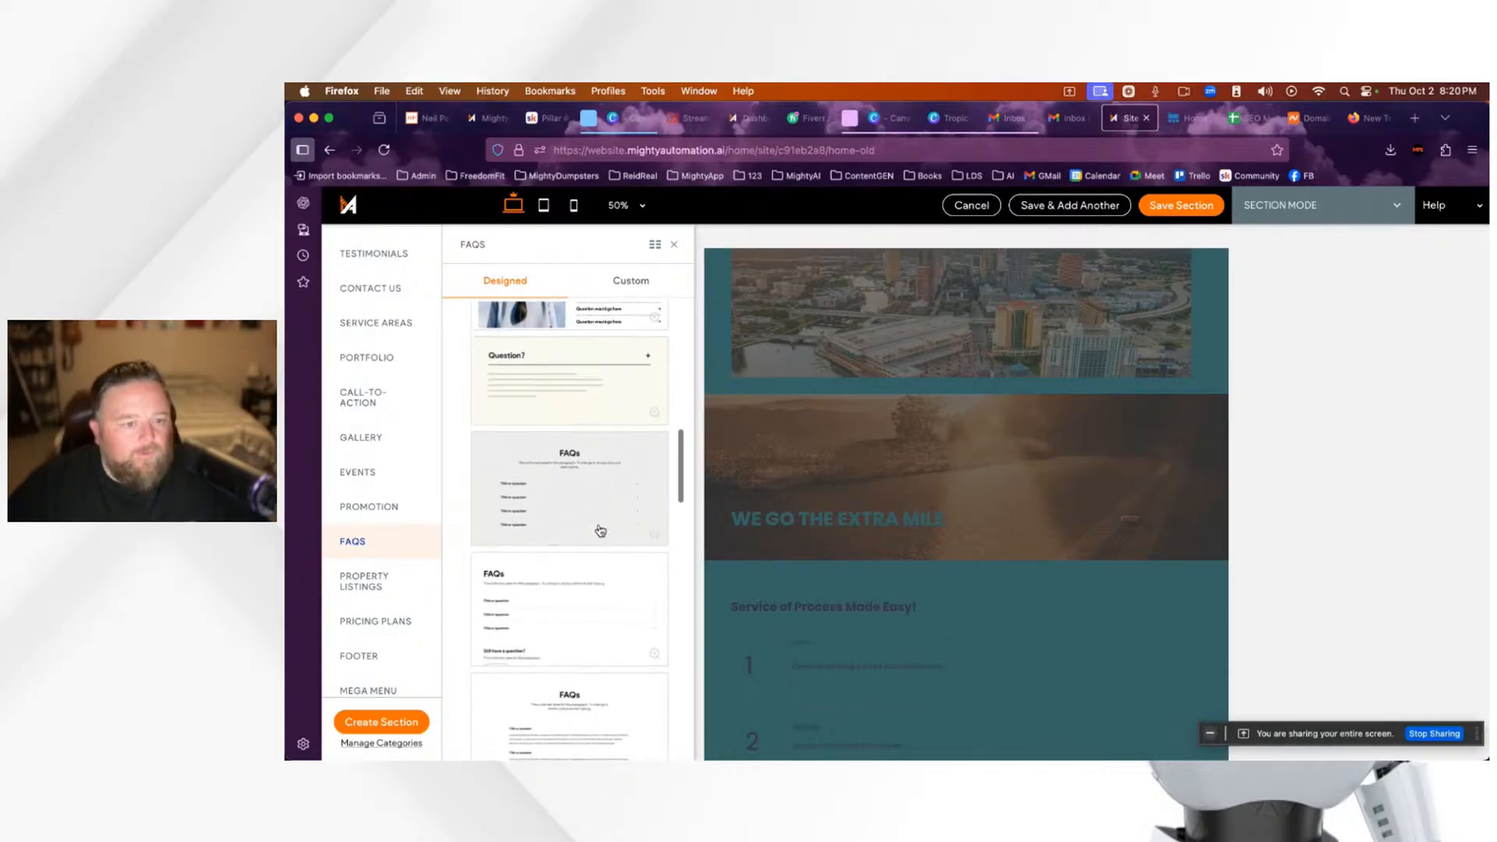
{"action": "scroll", "coordinate": [601, 531], "scroll_direction": "down", "scroll_amount": 5}
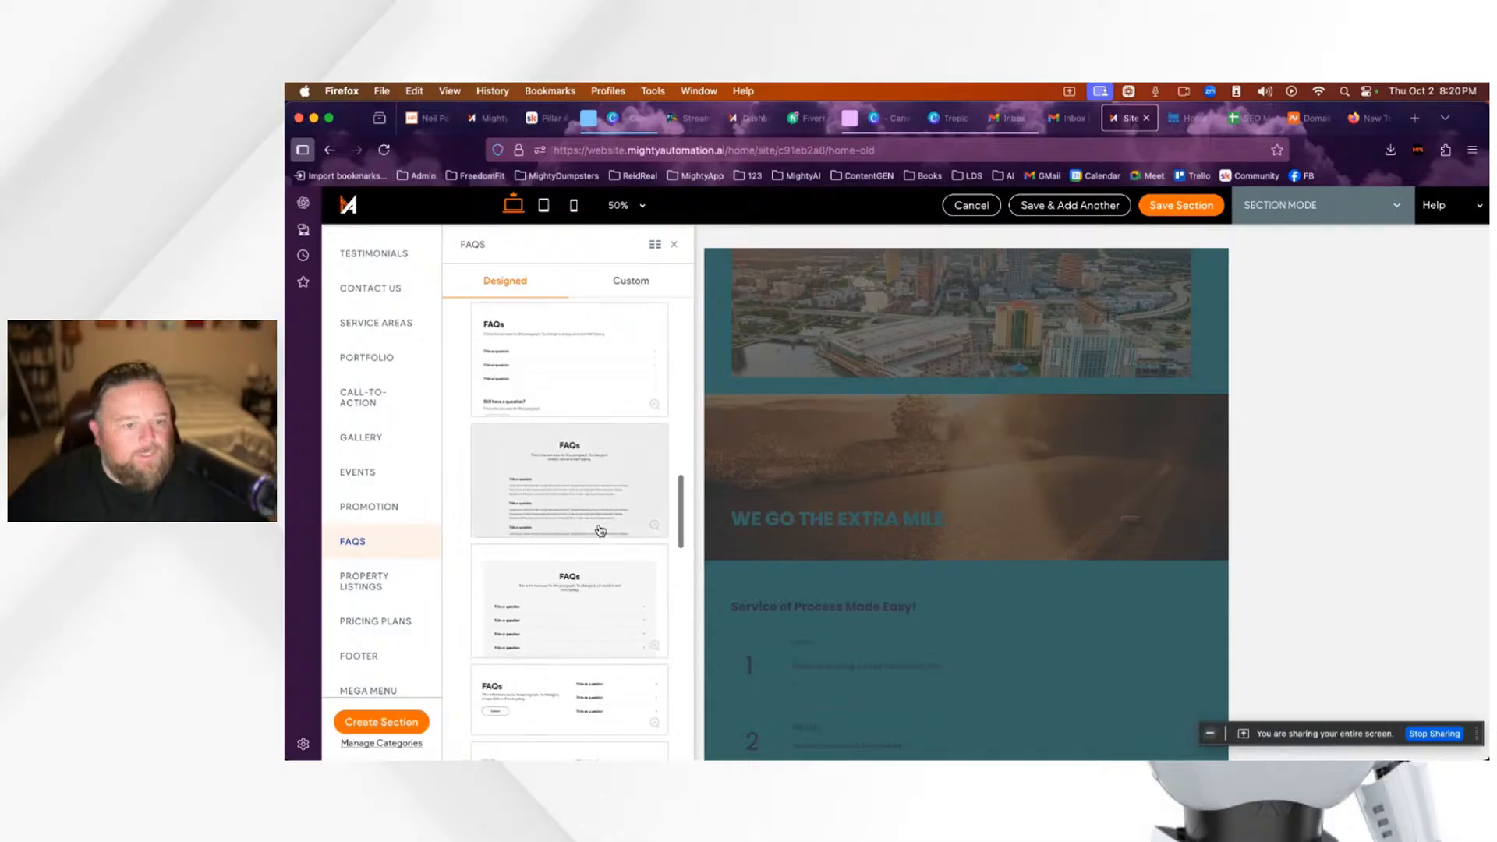
{"action": "scroll", "coordinate": [600, 531], "scroll_direction": "down", "scroll_amount": 1}
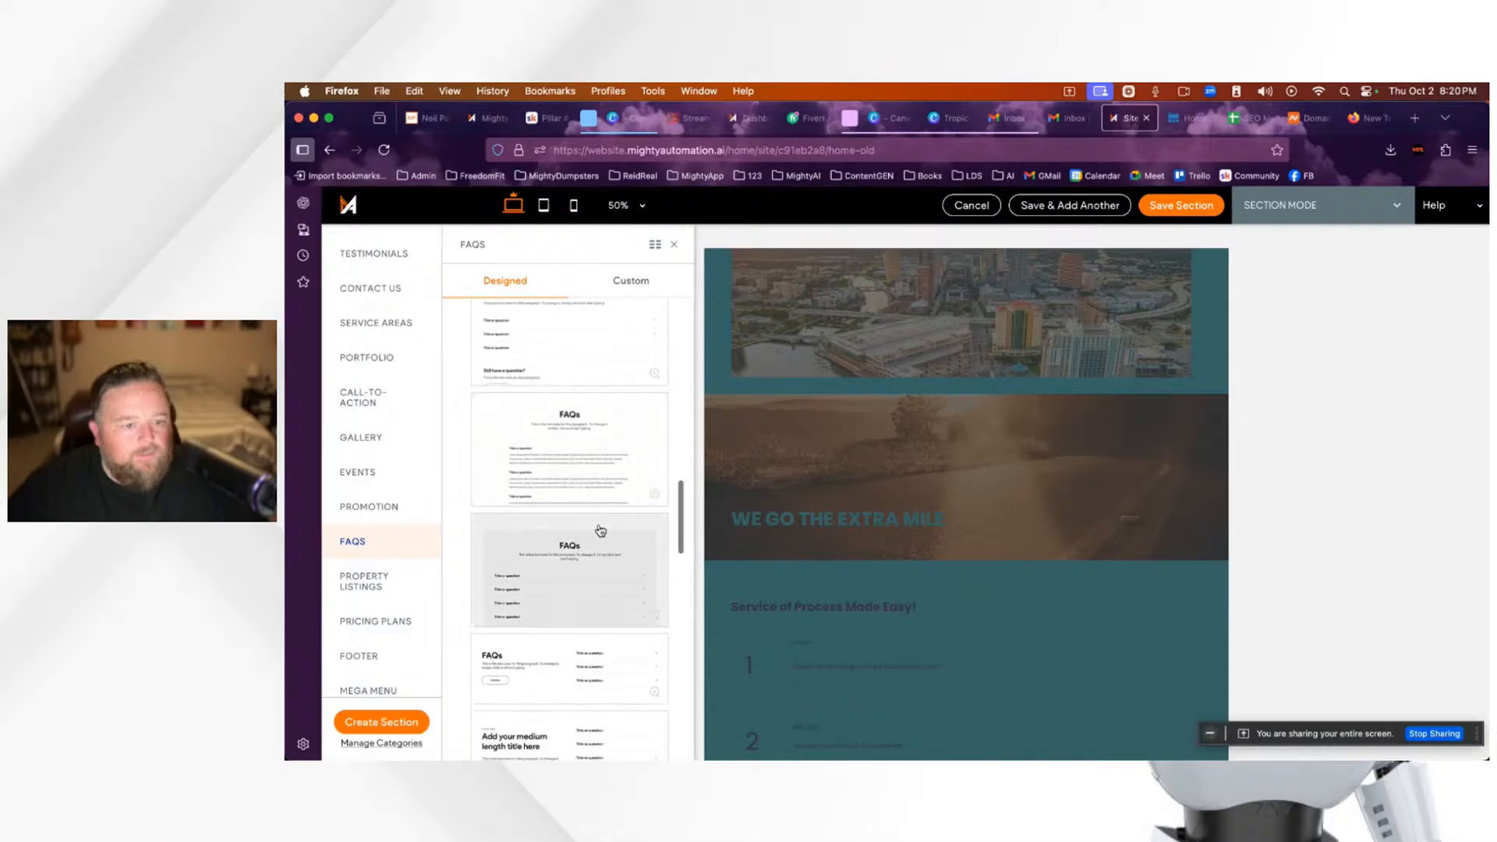
Step: Try several FAQ layouts, keep the one with the tennis image, and save the section
{"action": "left_click", "coordinate": [564, 466]}
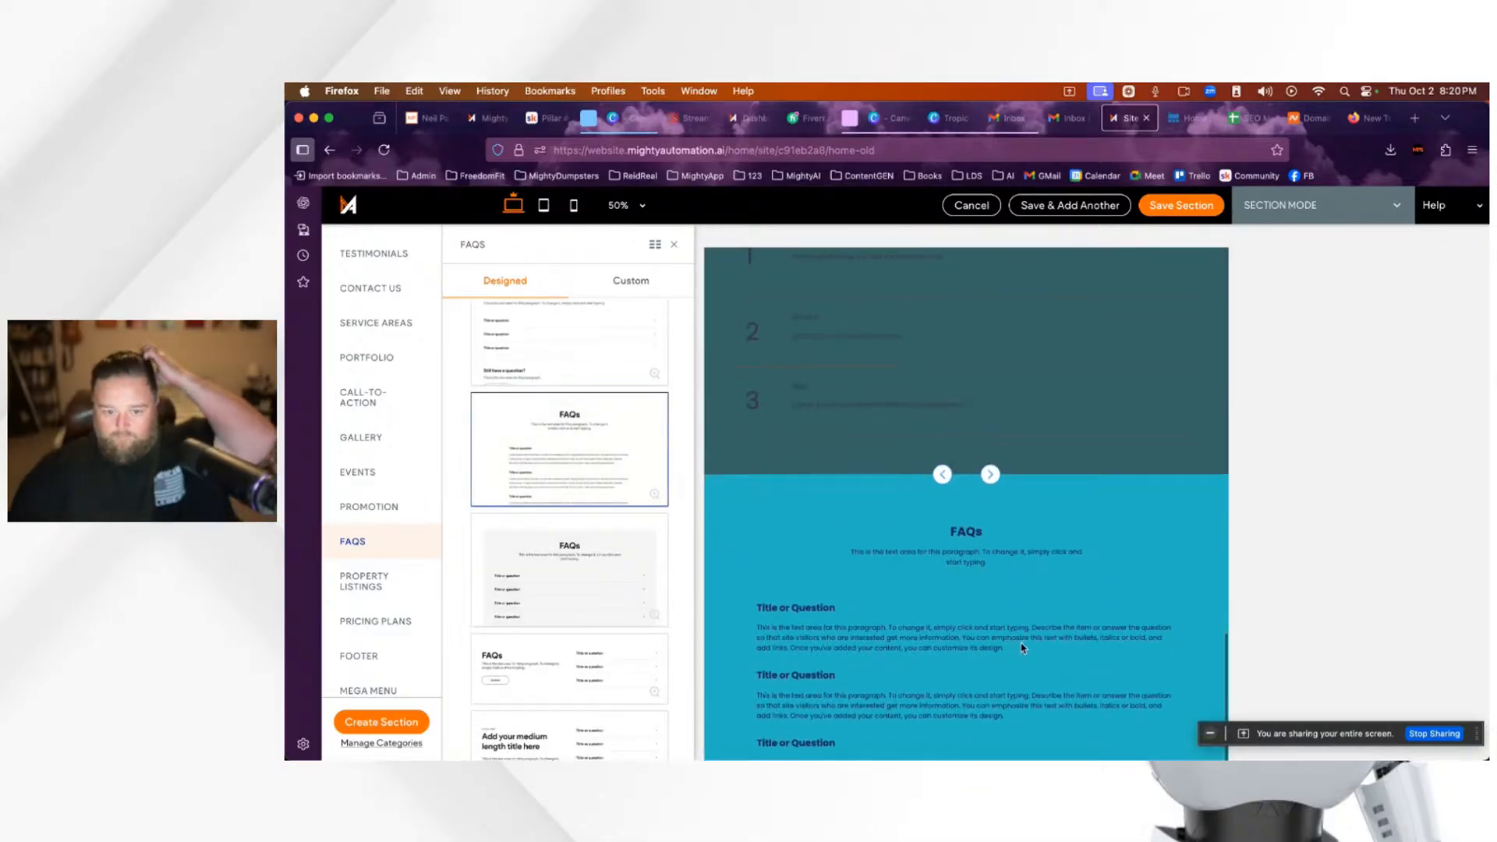
{"action": "scroll", "coordinate": [1022, 647], "scroll_direction": "down", "scroll_amount": 2}
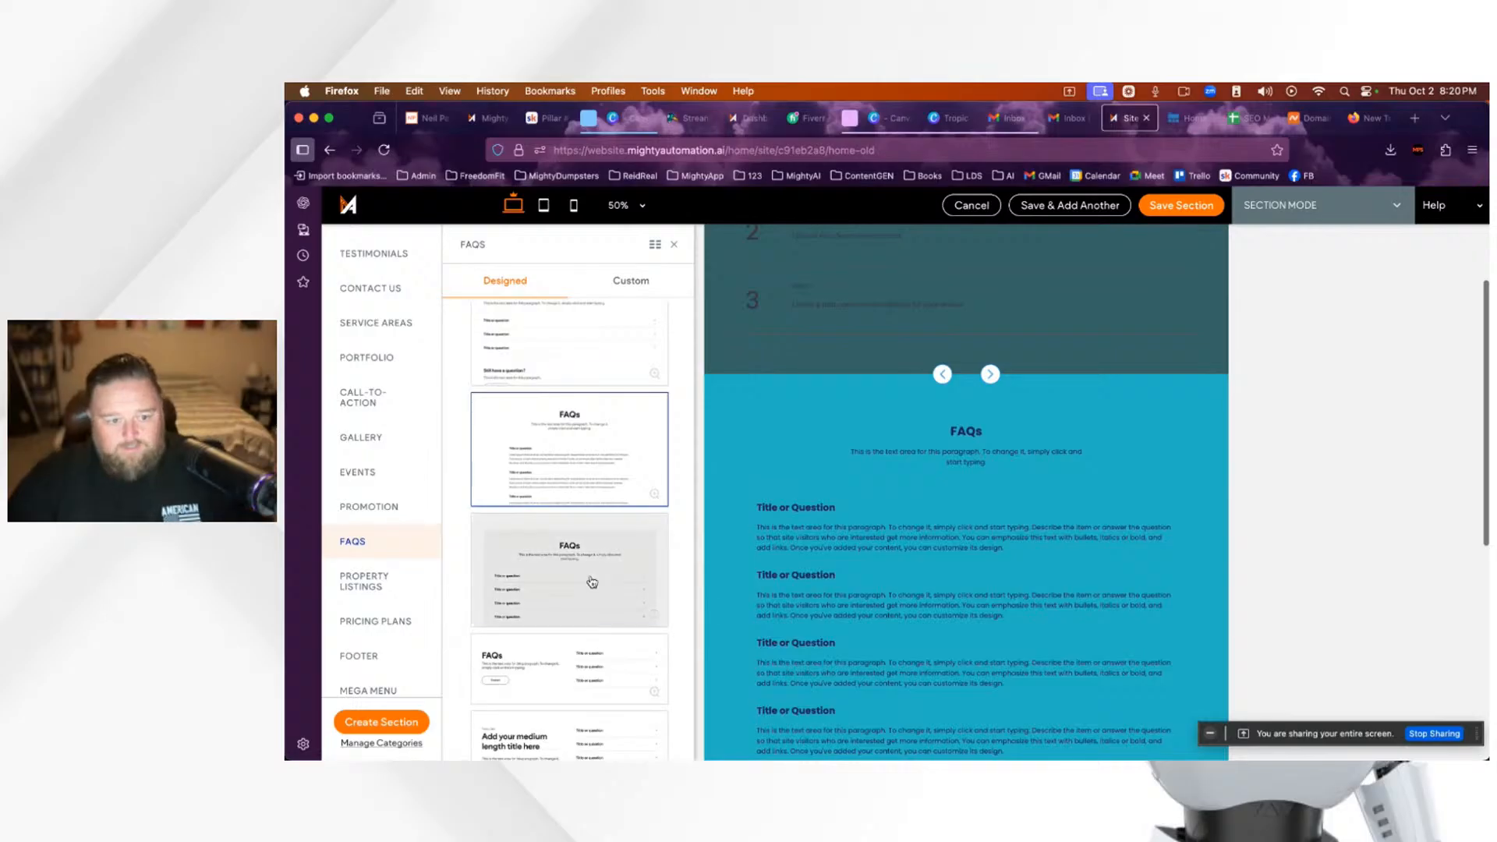
{"action": "left_click", "coordinate": [593, 582]}
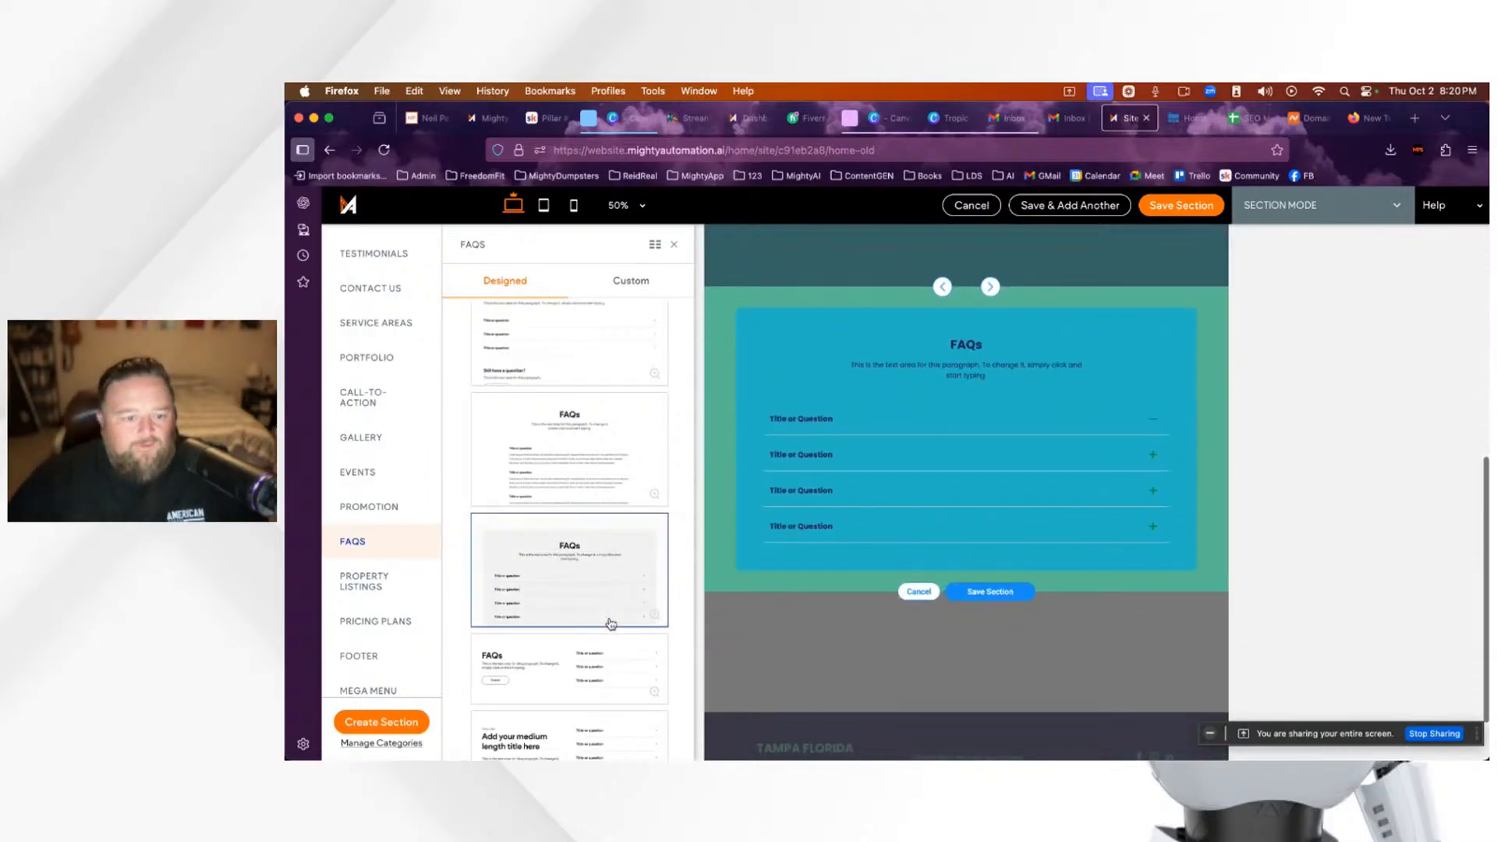
{"action": "scroll", "coordinate": [613, 628], "scroll_direction": "down", "scroll_amount": 2}
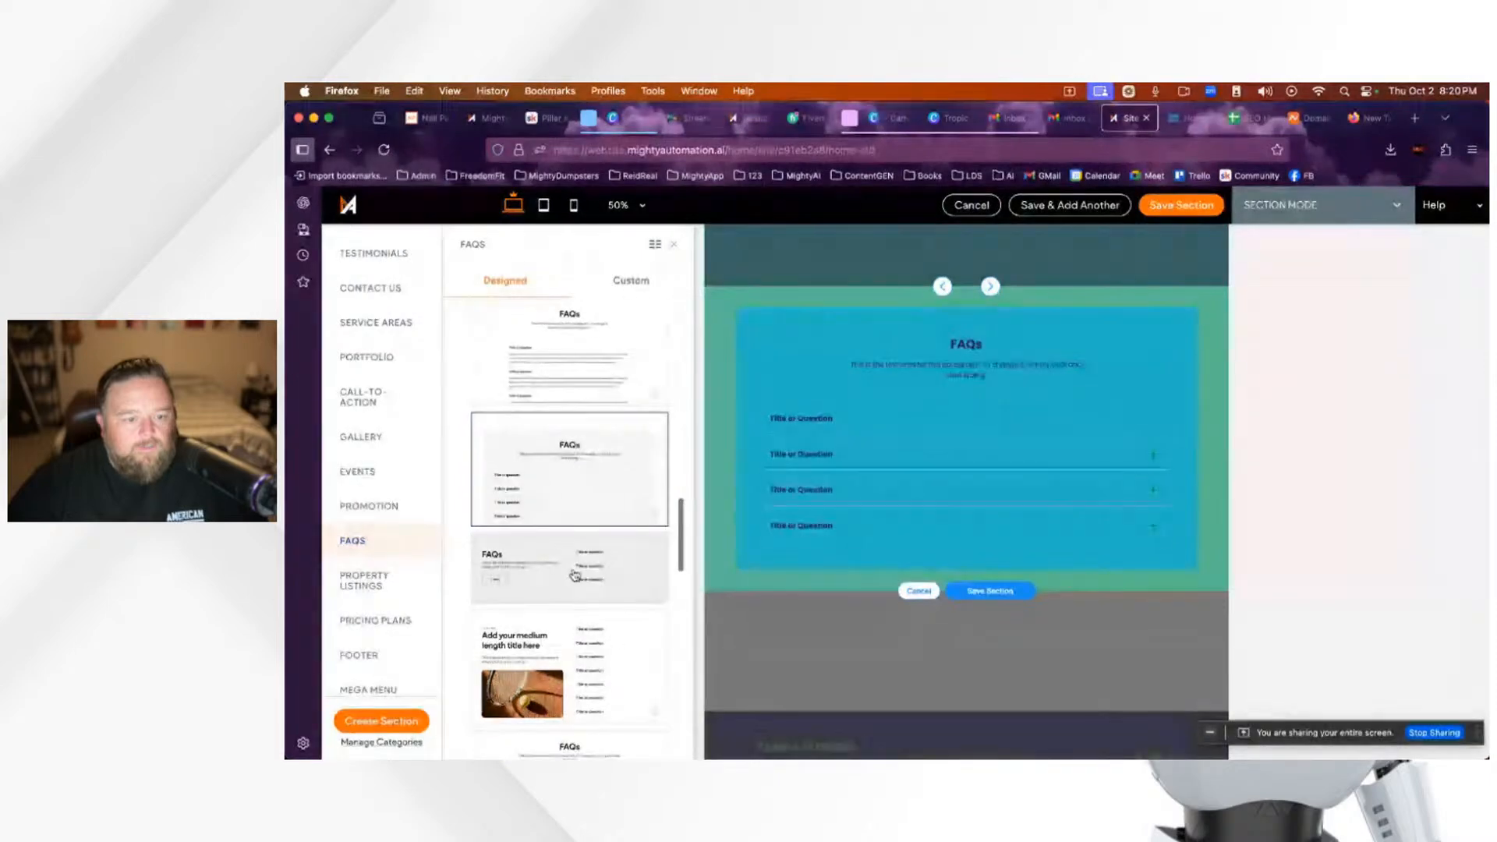
{"action": "scroll", "coordinate": [614, 639], "scroll_direction": "down", "scroll_amount": 2}
{"action": "left_click", "coordinate": [597, 624]}
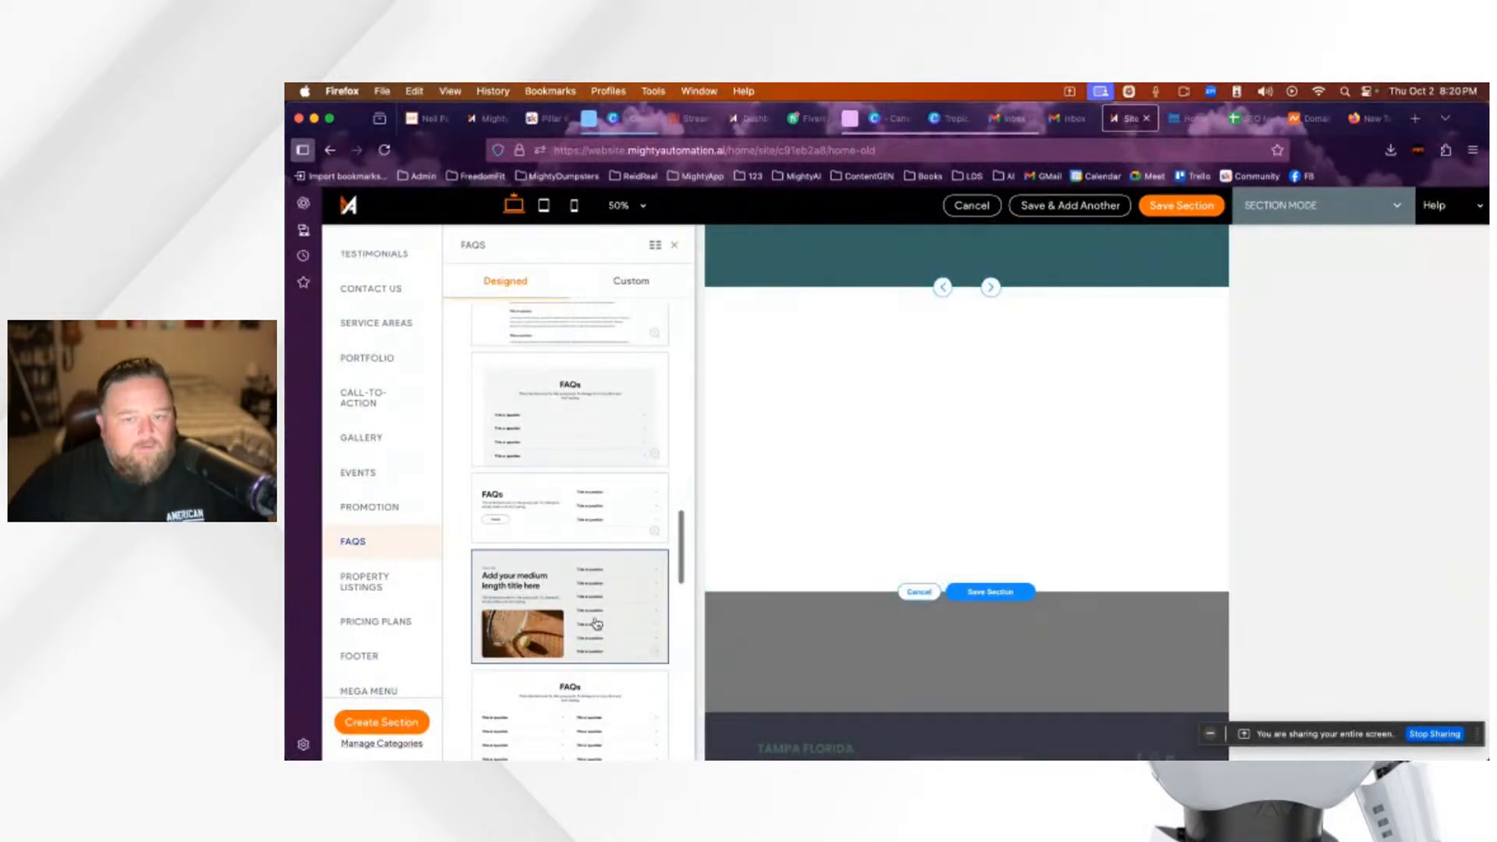
{"action": "scroll", "coordinate": [880, 685], "scroll_direction": "down", "scroll_amount": 1}
{"action": "scroll", "coordinate": [880, 687], "scroll_direction": "up", "scroll_amount": 6}
{"action": "scroll", "coordinate": [880, 687], "scroll_direction": "down", "scroll_amount": 5}
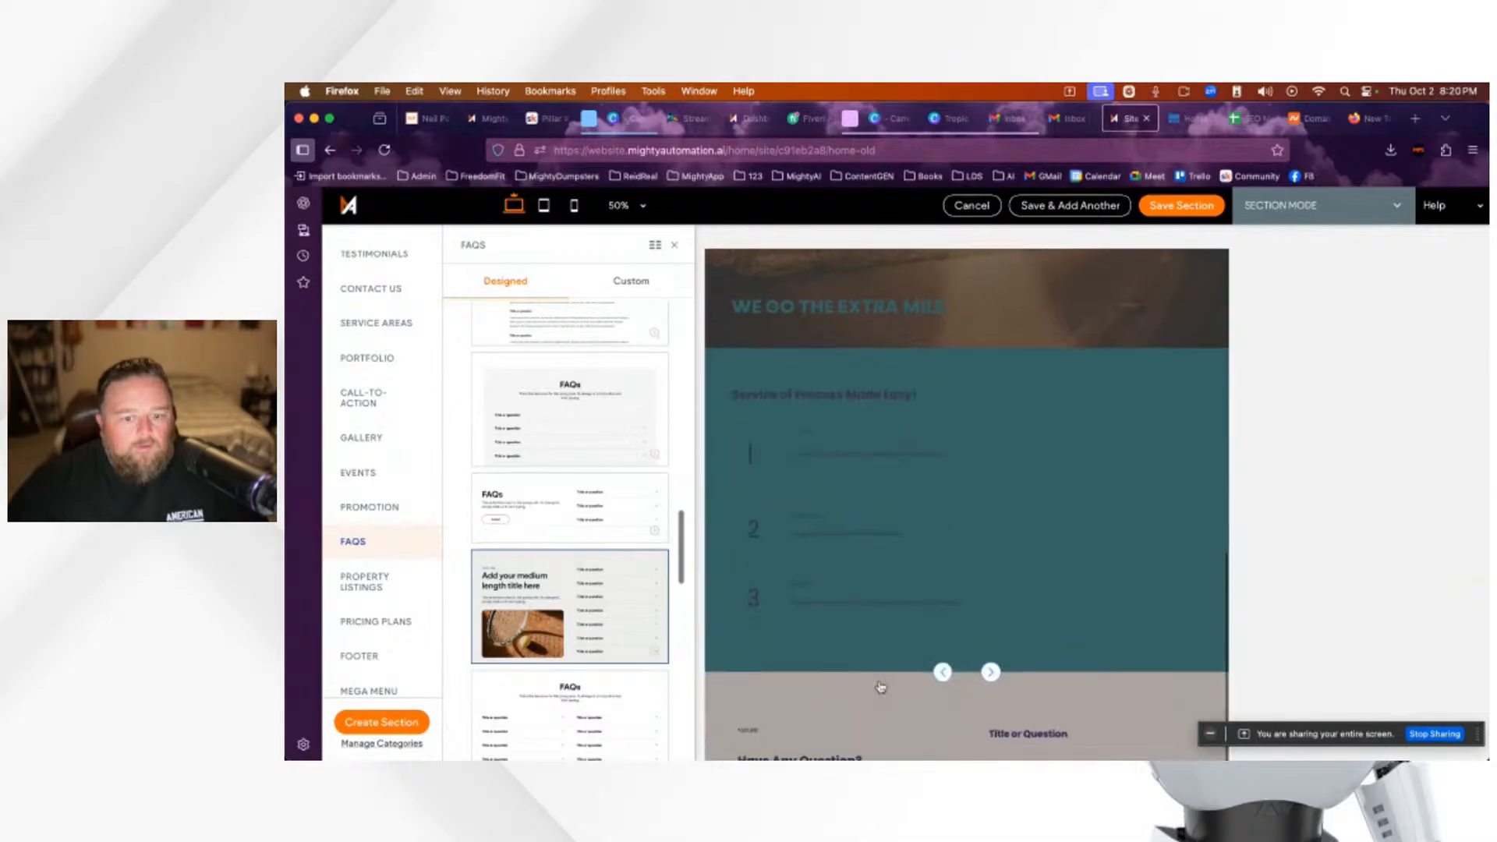
{"action": "scroll", "coordinate": [884, 627], "scroll_direction": "down", "scroll_amount": 6}
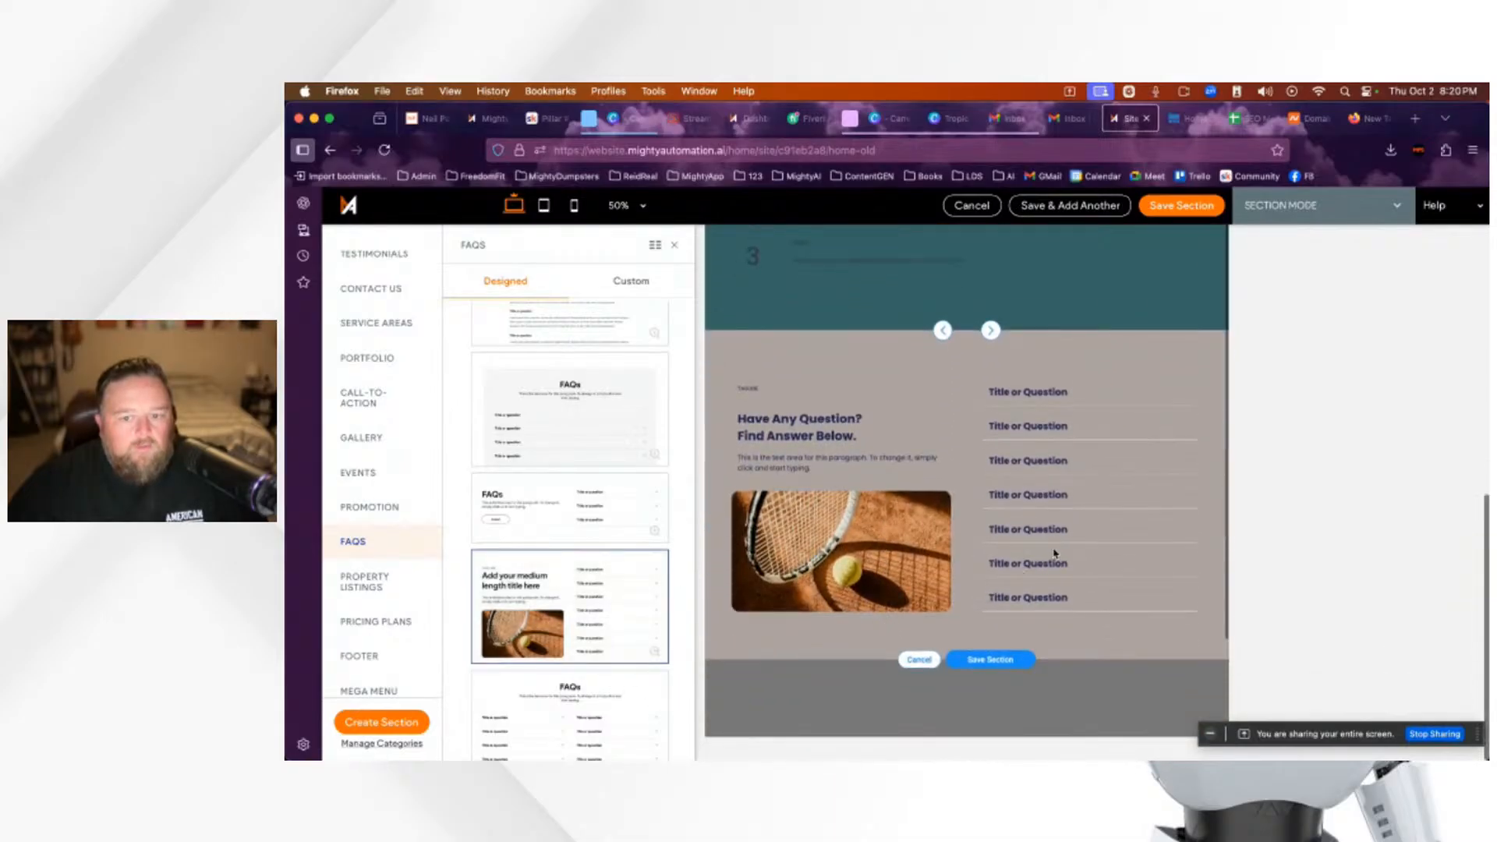
{"action": "scroll", "coordinate": [616, 652], "scroll_direction": "down", "scroll_amount": 1}
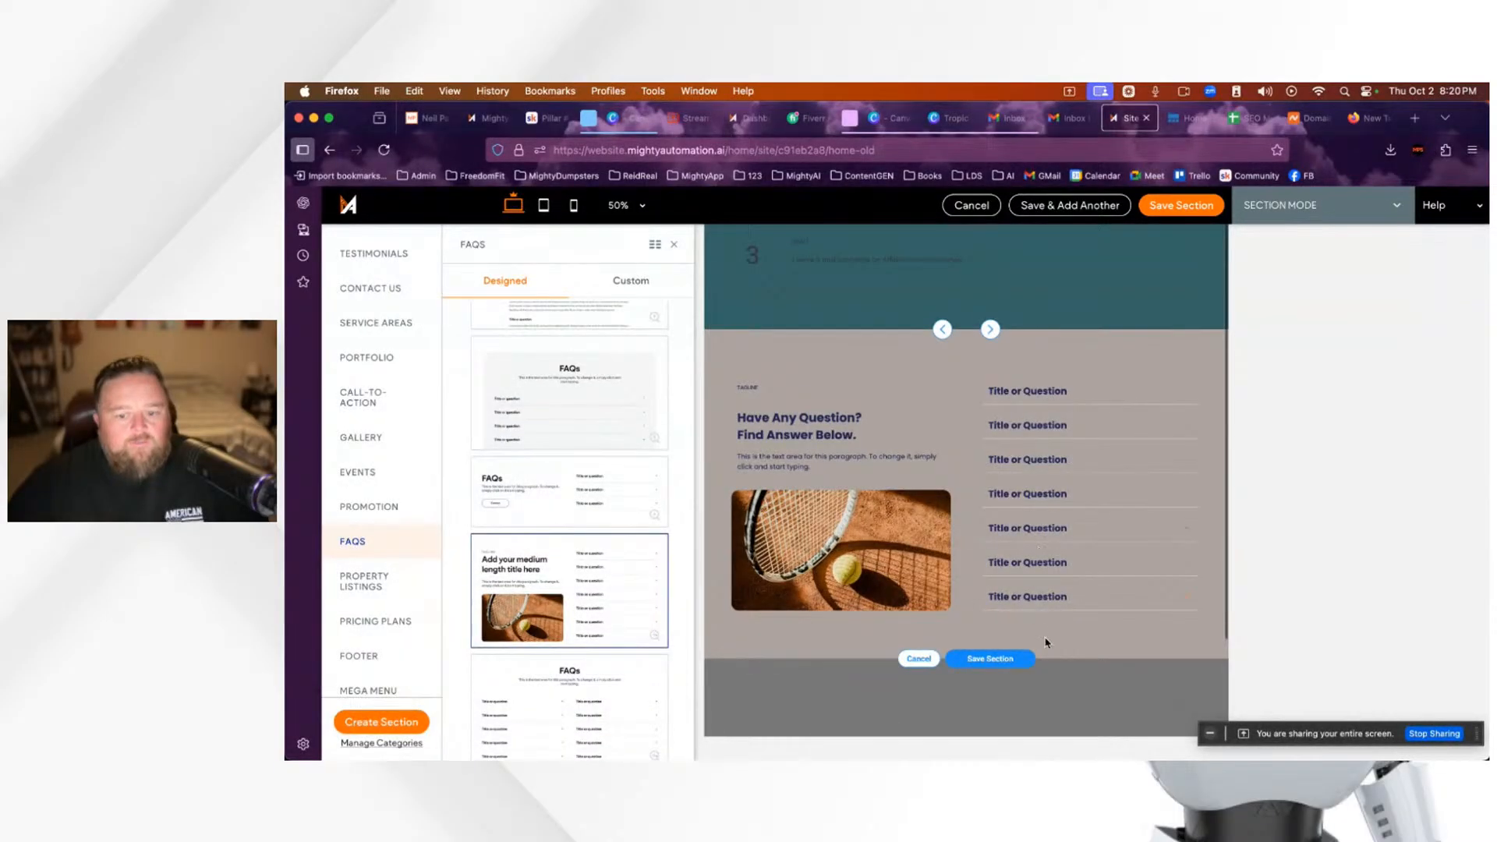
{"action": "left_click", "coordinate": [991, 661]}
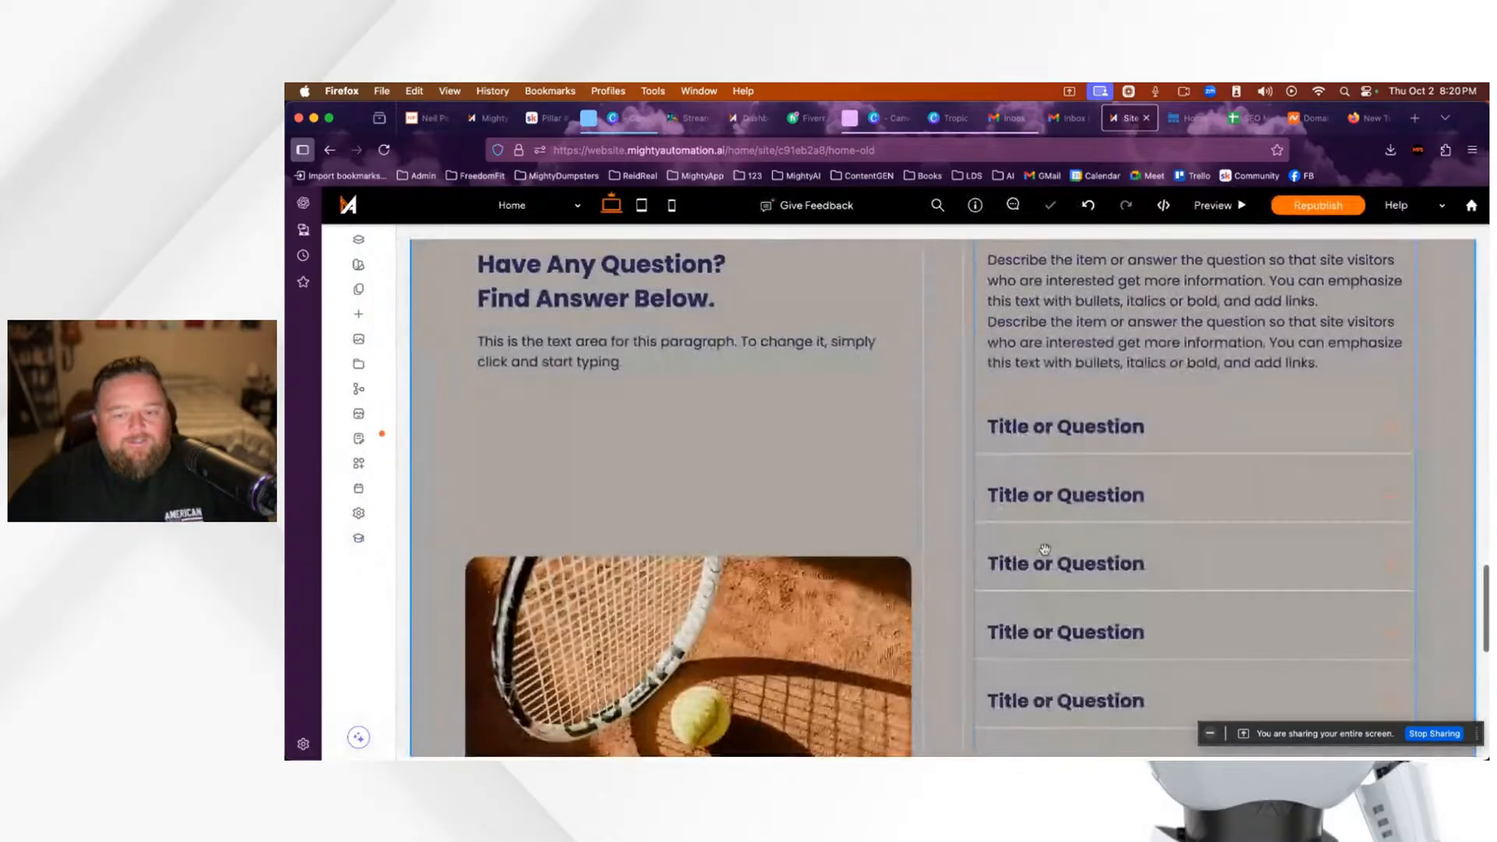
Step: Scroll through the newly saved FAQ section, then switch to Preview mode
{"action": "scroll", "coordinate": [971, 575], "scroll_direction": "up", "scroll_amount": 5}
{"action": "scroll", "coordinate": [971, 575], "scroll_direction": "down", "scroll_amount": 5}
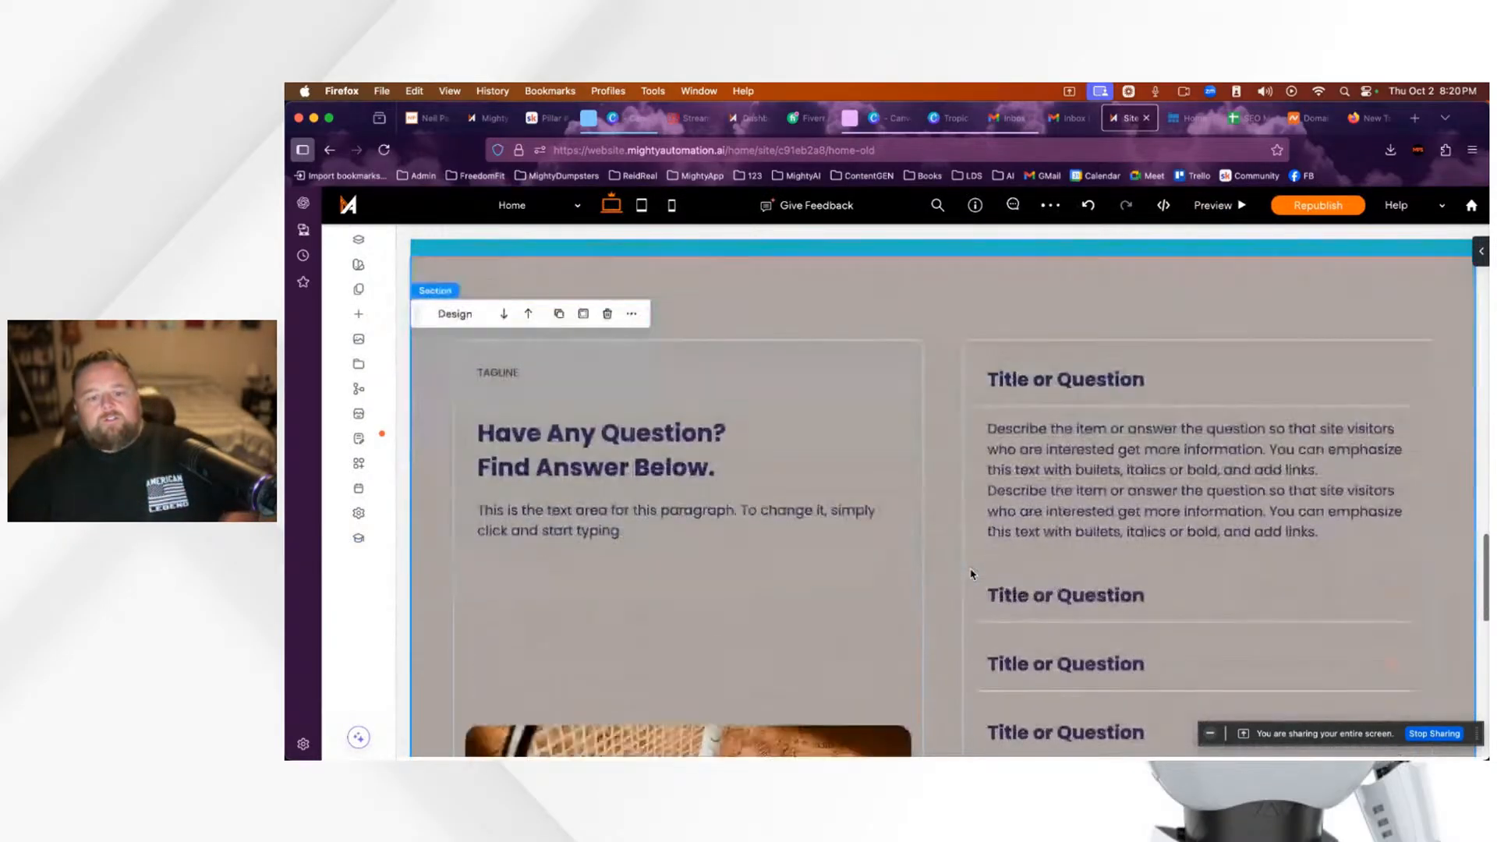
{"action": "scroll", "coordinate": [1099, 573], "scroll_direction": "up", "scroll_amount": 2}
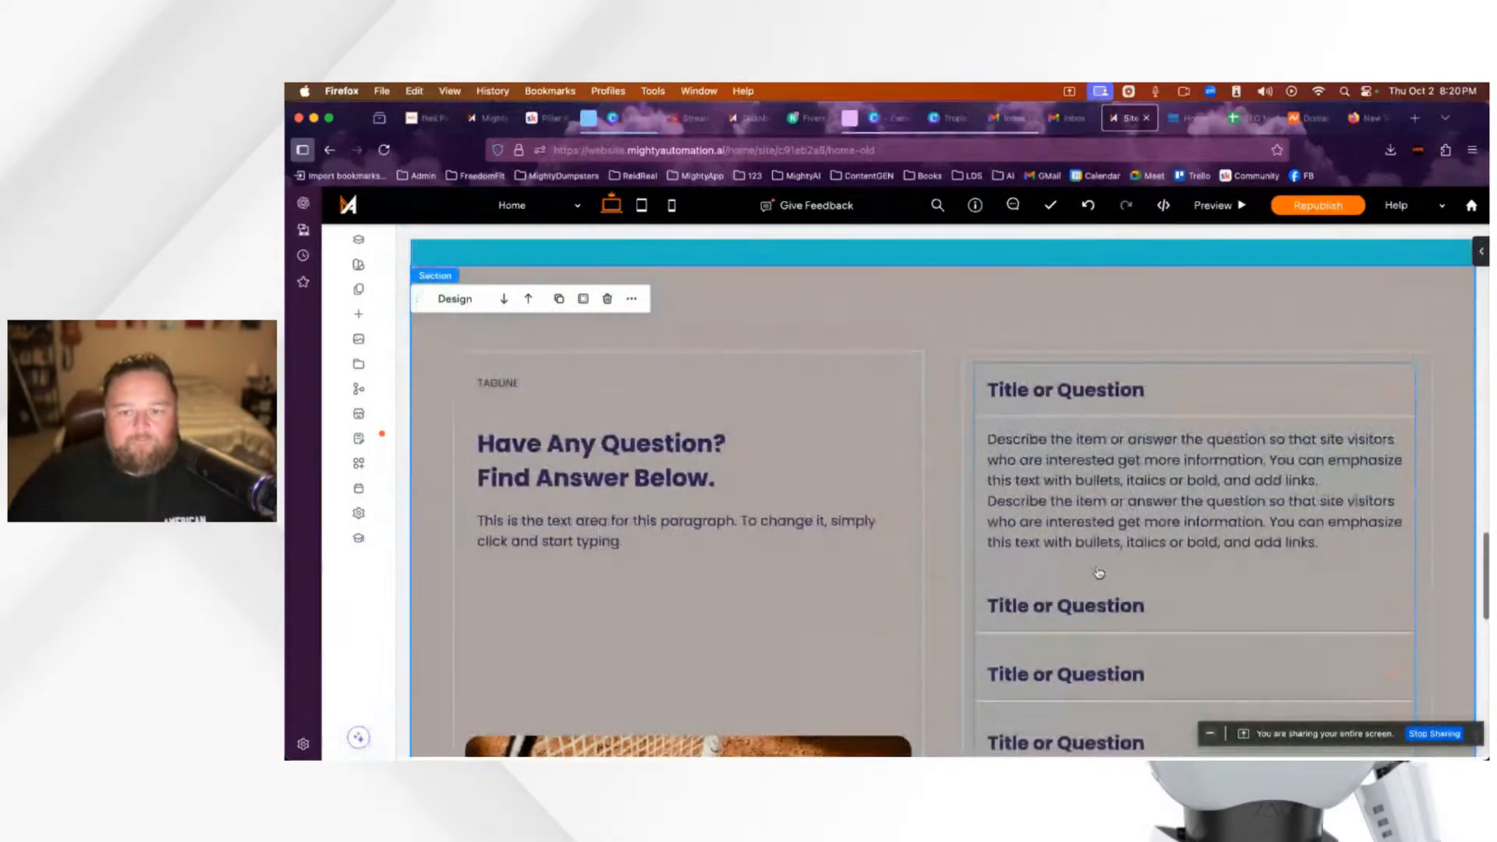
{"action": "scroll", "coordinate": [1190, 561], "scroll_direction": "down", "scroll_amount": 4}
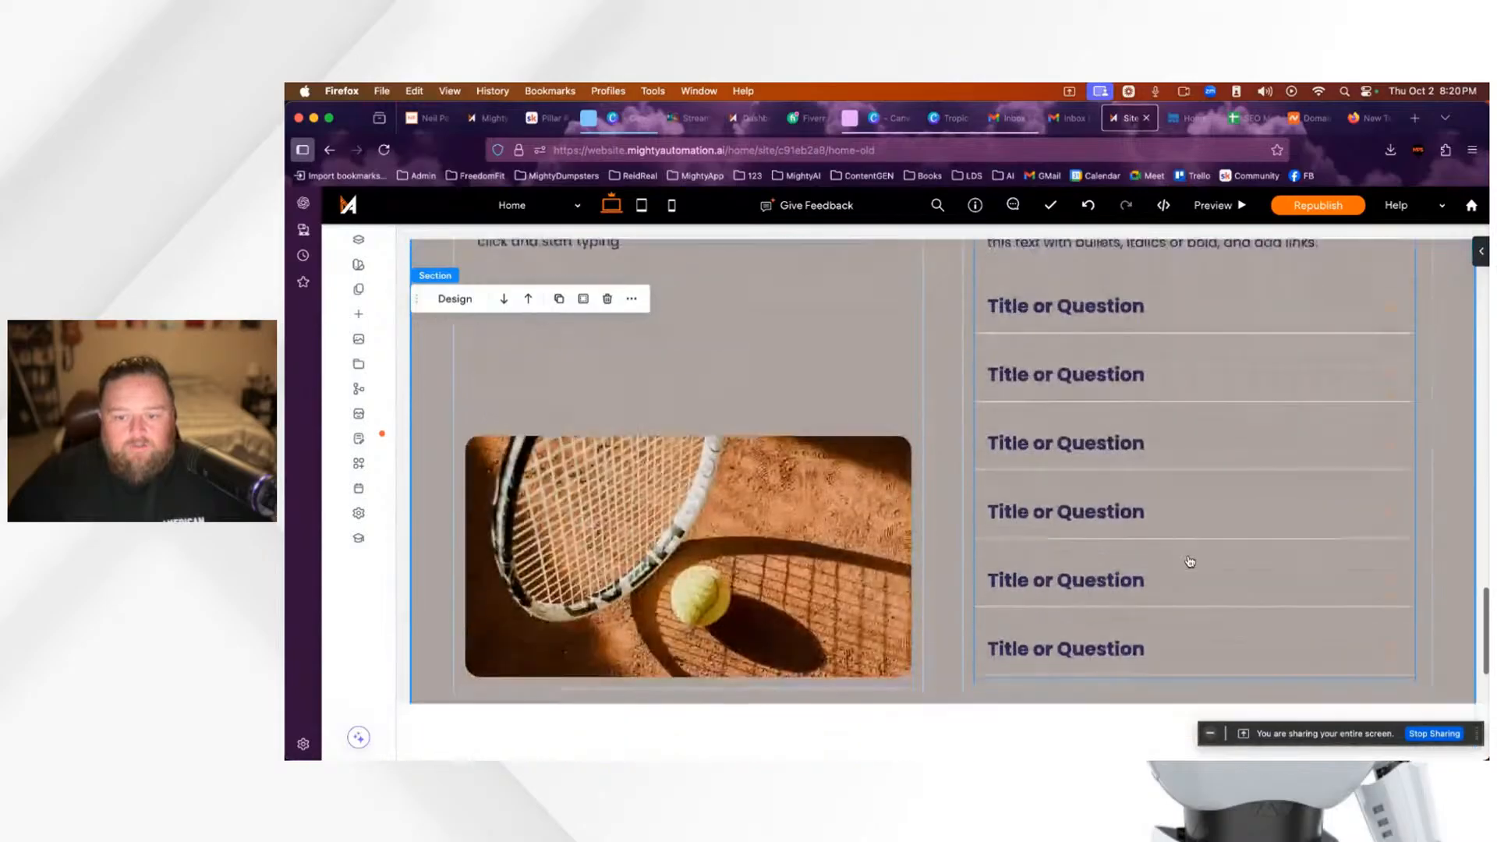
{"action": "scroll", "coordinate": [1189, 562], "scroll_direction": "up", "scroll_amount": 5}
{"action": "scroll", "coordinate": [1189, 562], "scroll_direction": "down", "scroll_amount": 2}
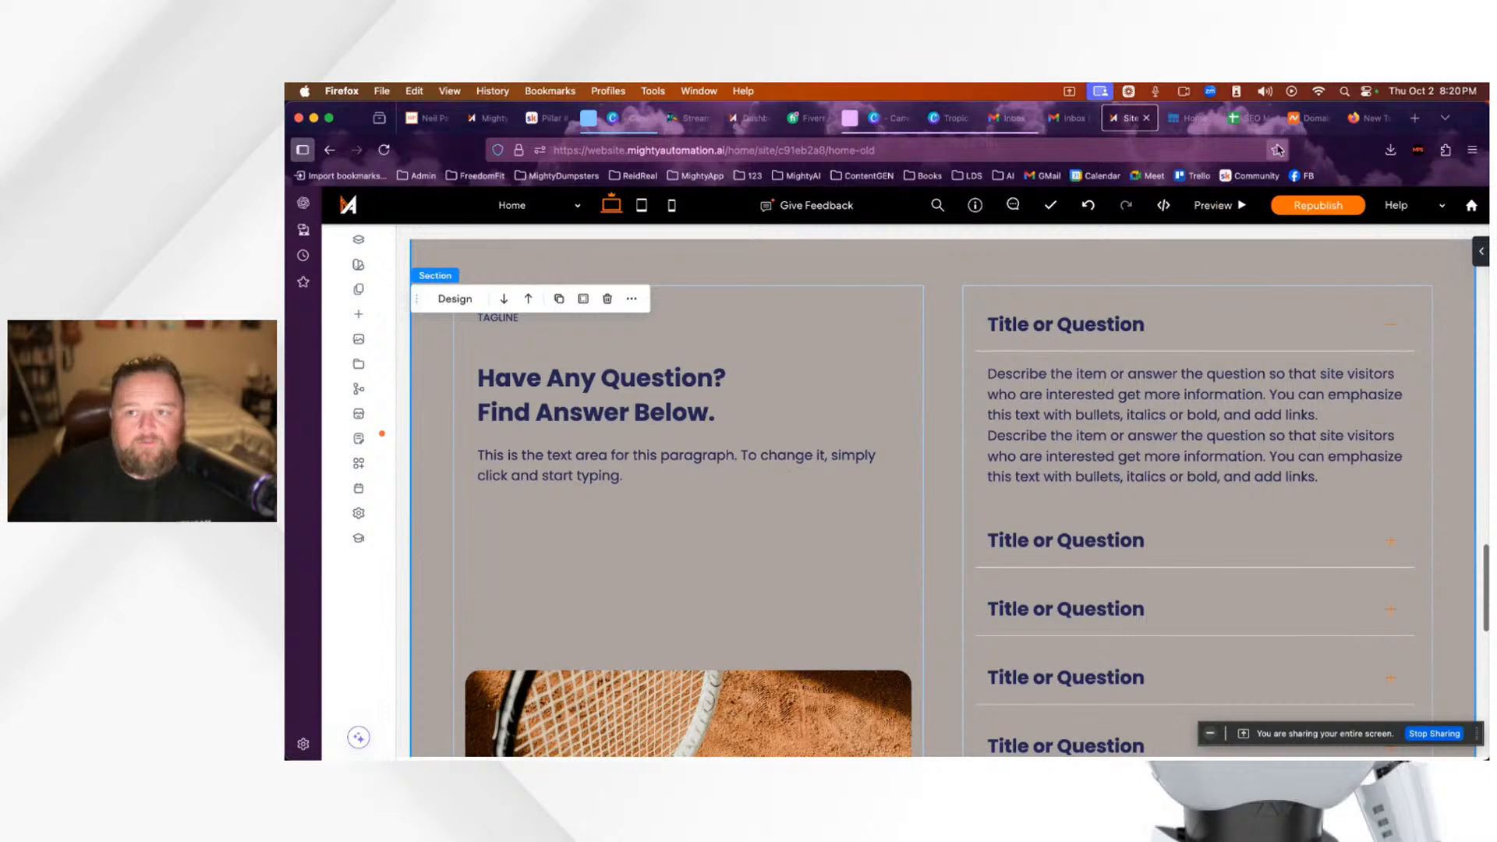
{"action": "mouse_move", "coordinate": [1293, 129]}
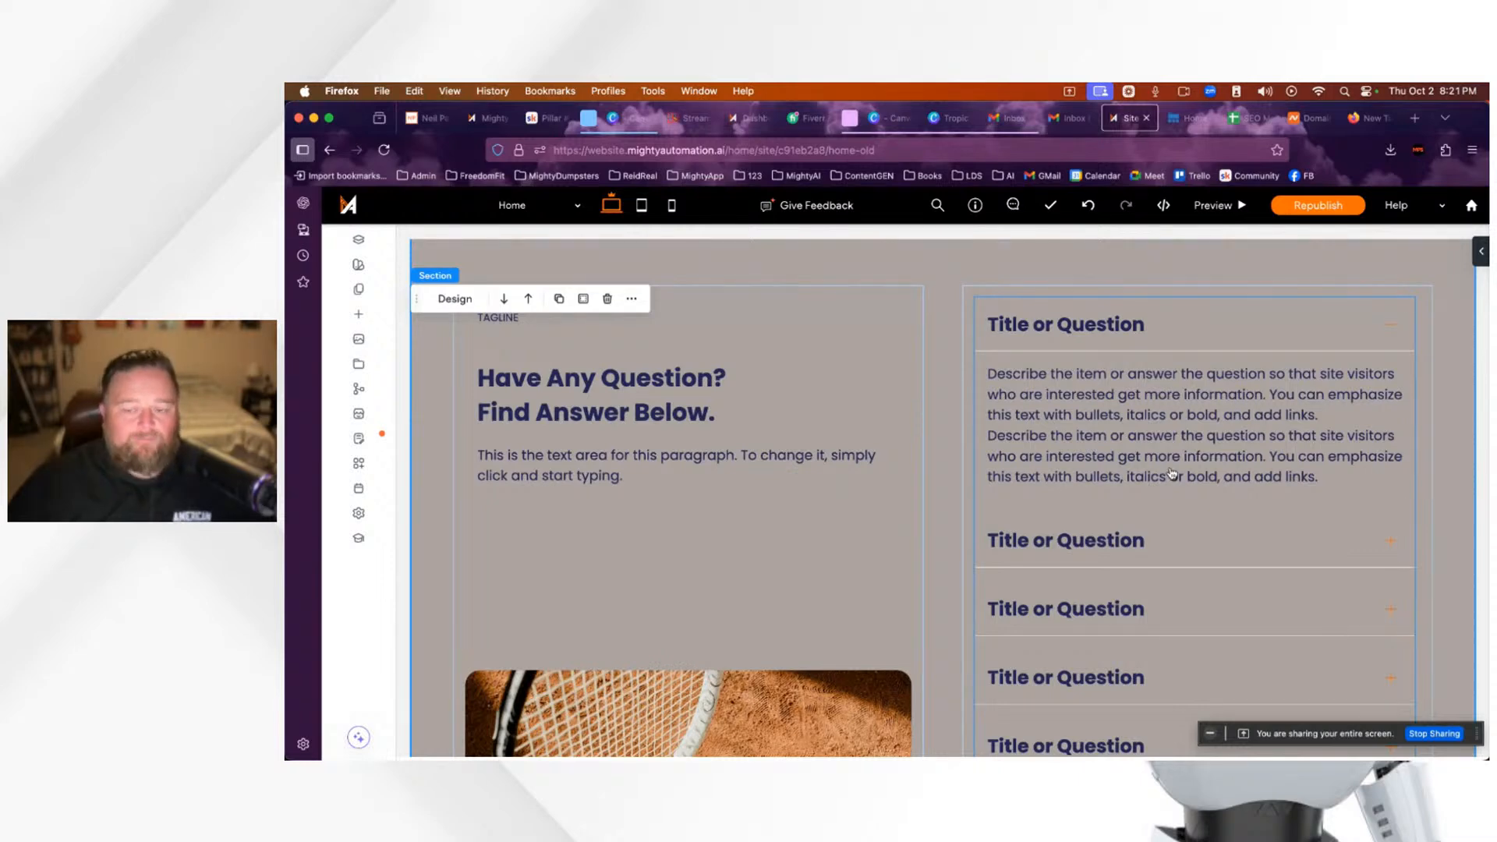
{"action": "scroll", "coordinate": [1176, 485], "scroll_direction": "down", "scroll_amount": 5}
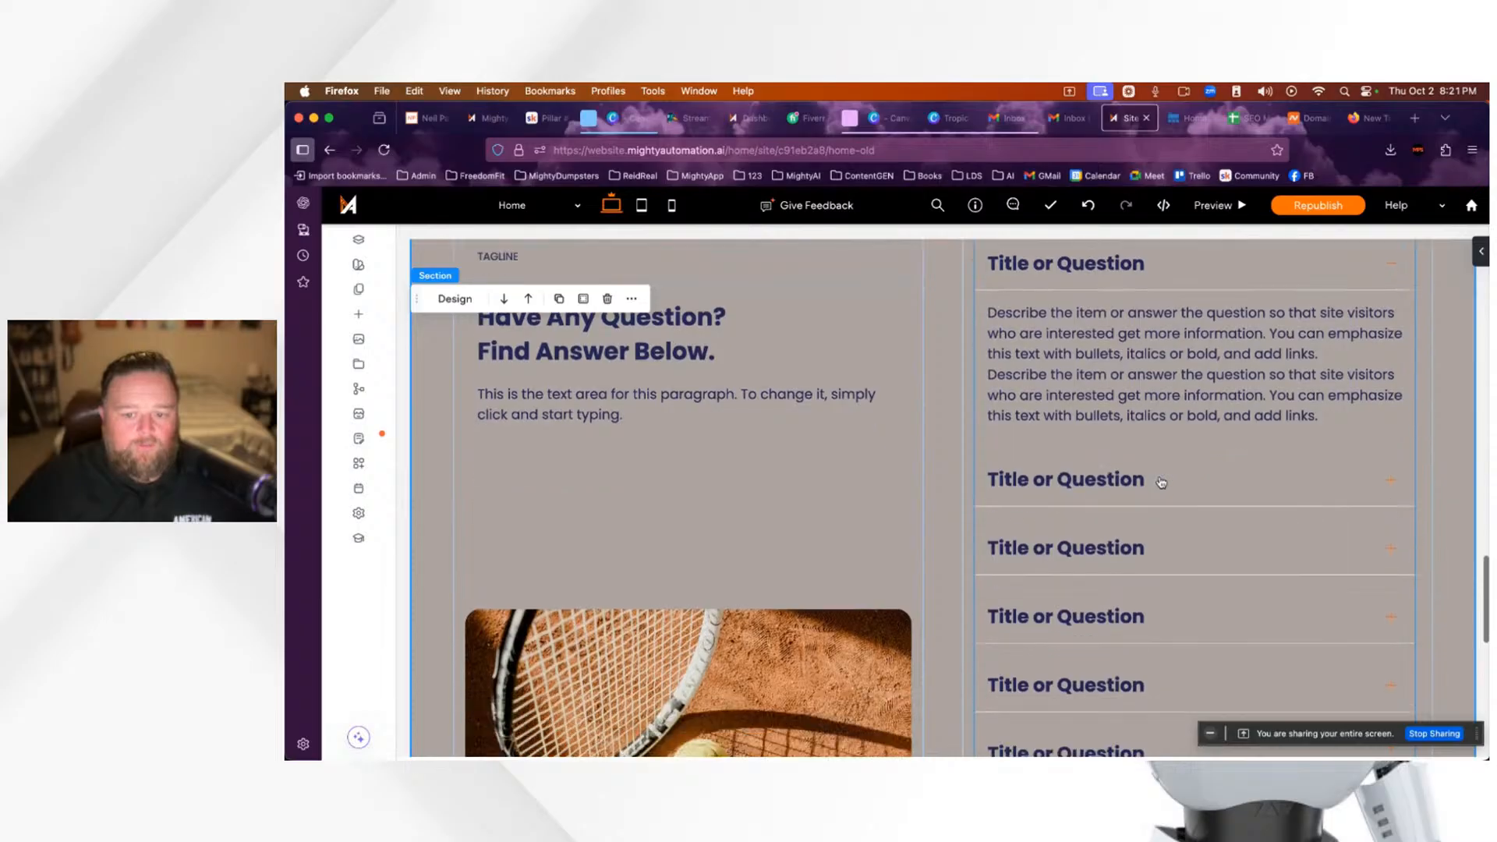
{"action": "scroll", "coordinate": [1162, 471], "scroll_direction": "up", "scroll_amount": 10}
{"action": "scroll", "coordinate": [1092, 437], "scroll_direction": "down", "scroll_amount": 6}
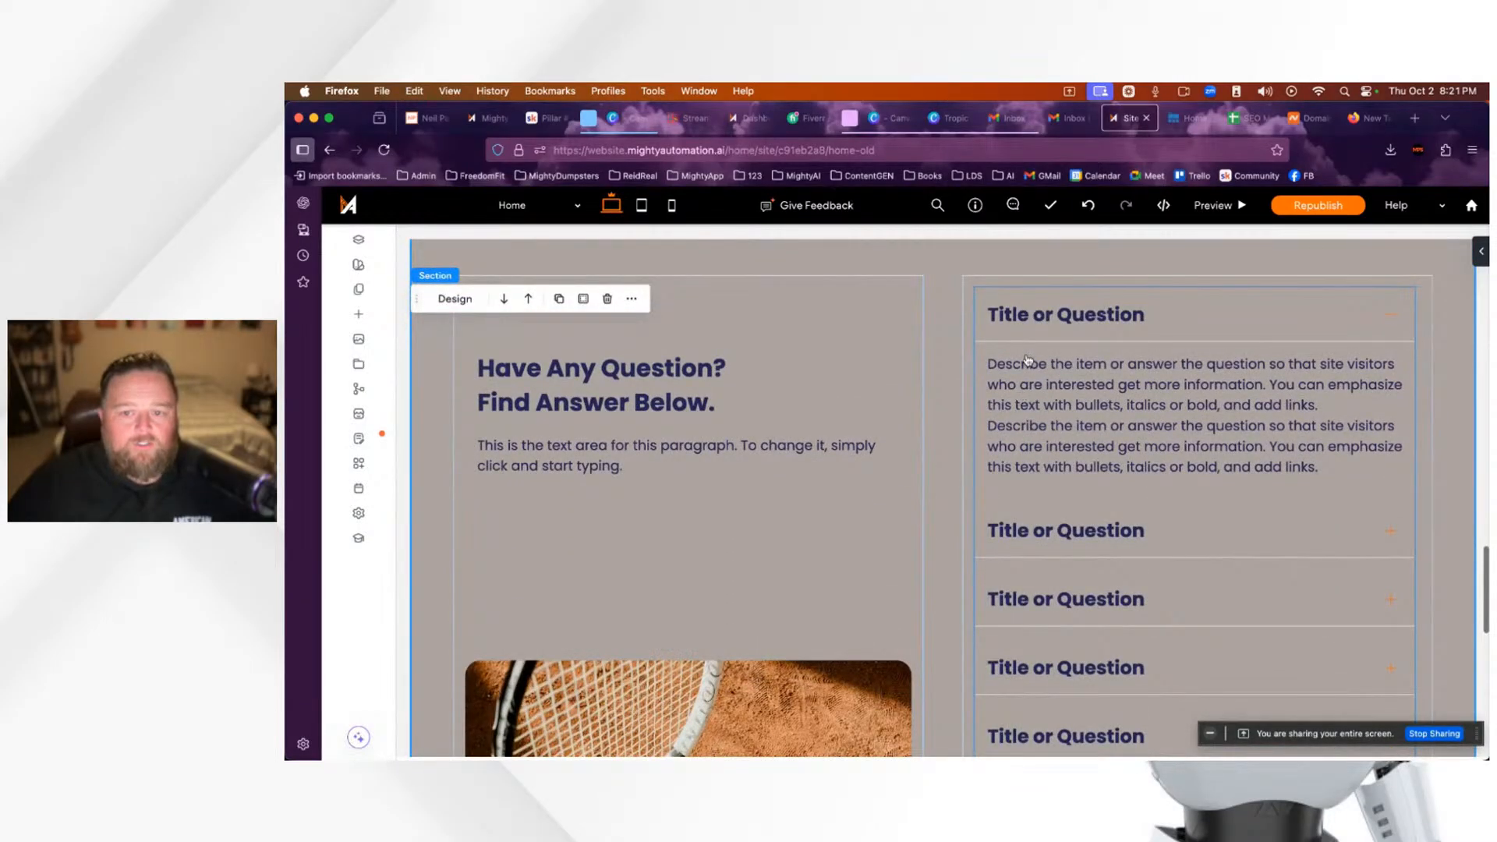
{"action": "left_click", "coordinate": [1213, 213]}
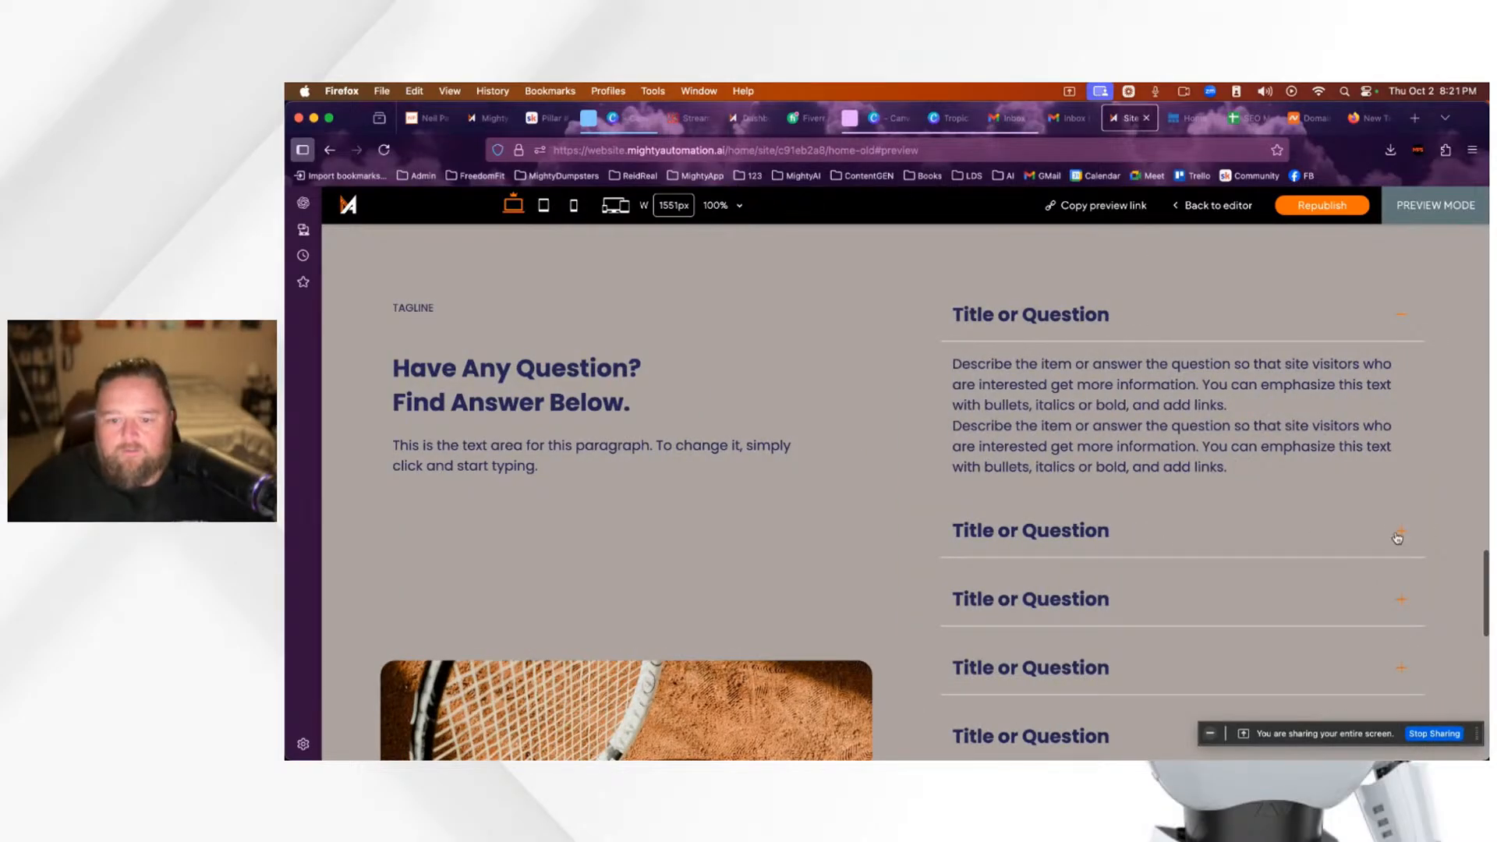
Step: Expand the second and third FAQ questions in preview, then return to the editor
{"action": "left_click", "coordinate": [1052, 541]}
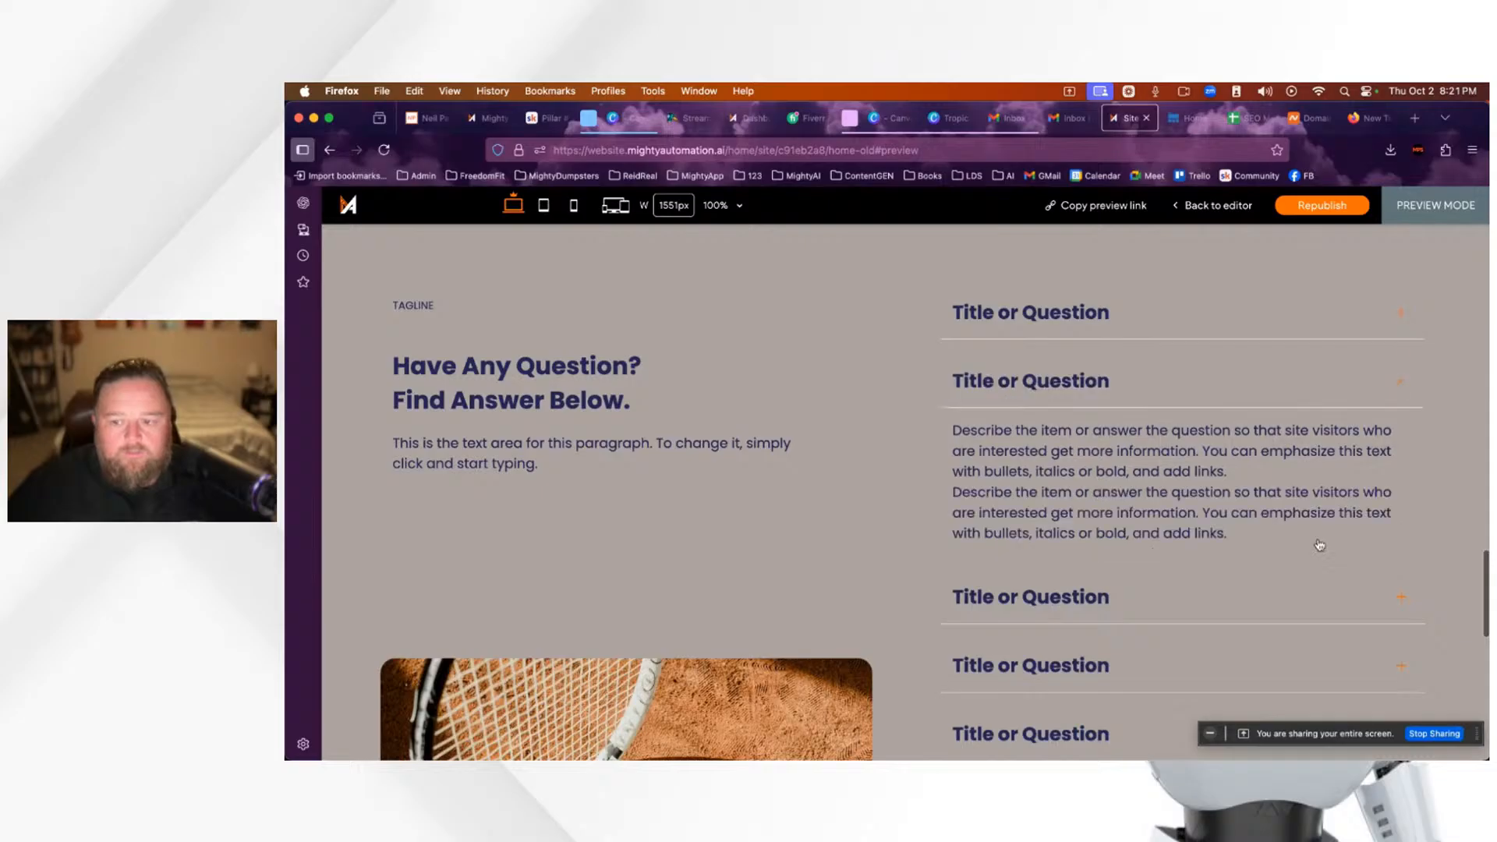
{"action": "left_click", "coordinate": [1382, 605]}
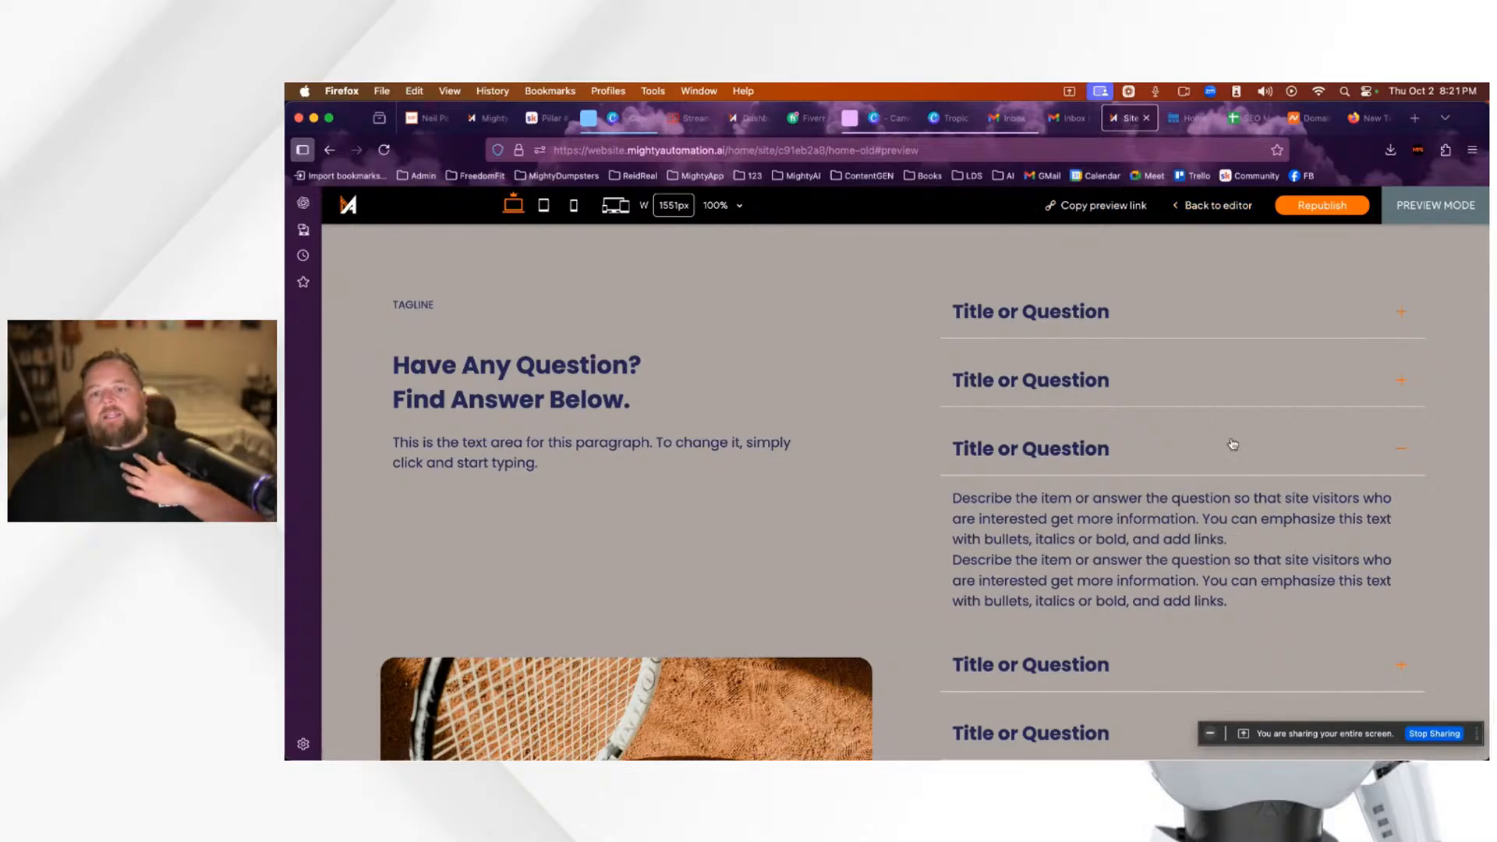
{"action": "left_click", "coordinate": [1212, 210]}
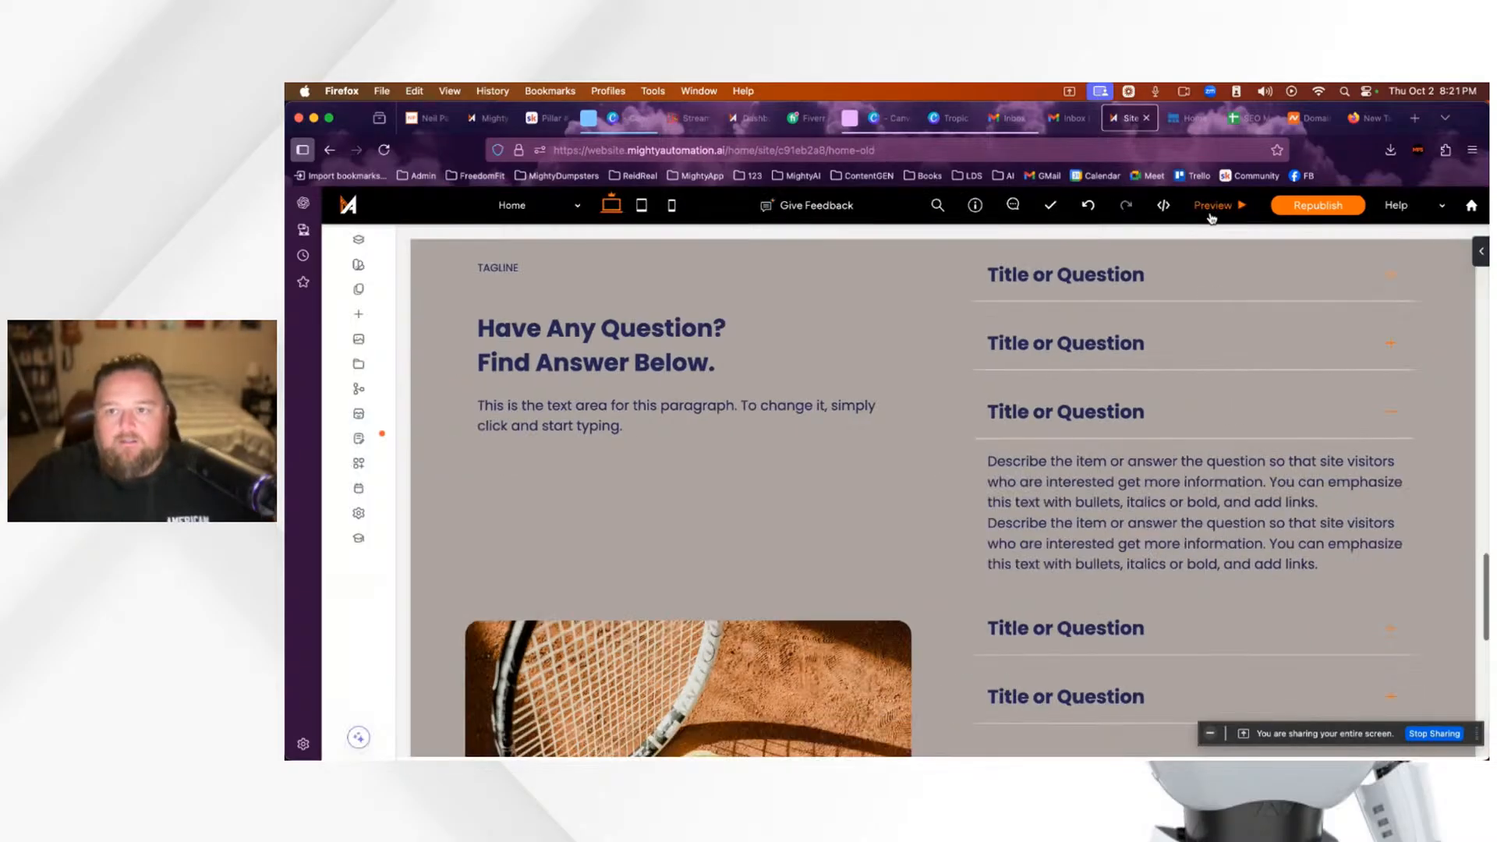
Step: Inspect the FAQ accordion's items, Display Rules and FAQ Schema option unchanged, then switch to Skool
{"action": "left_click", "coordinate": [1162, 489]}
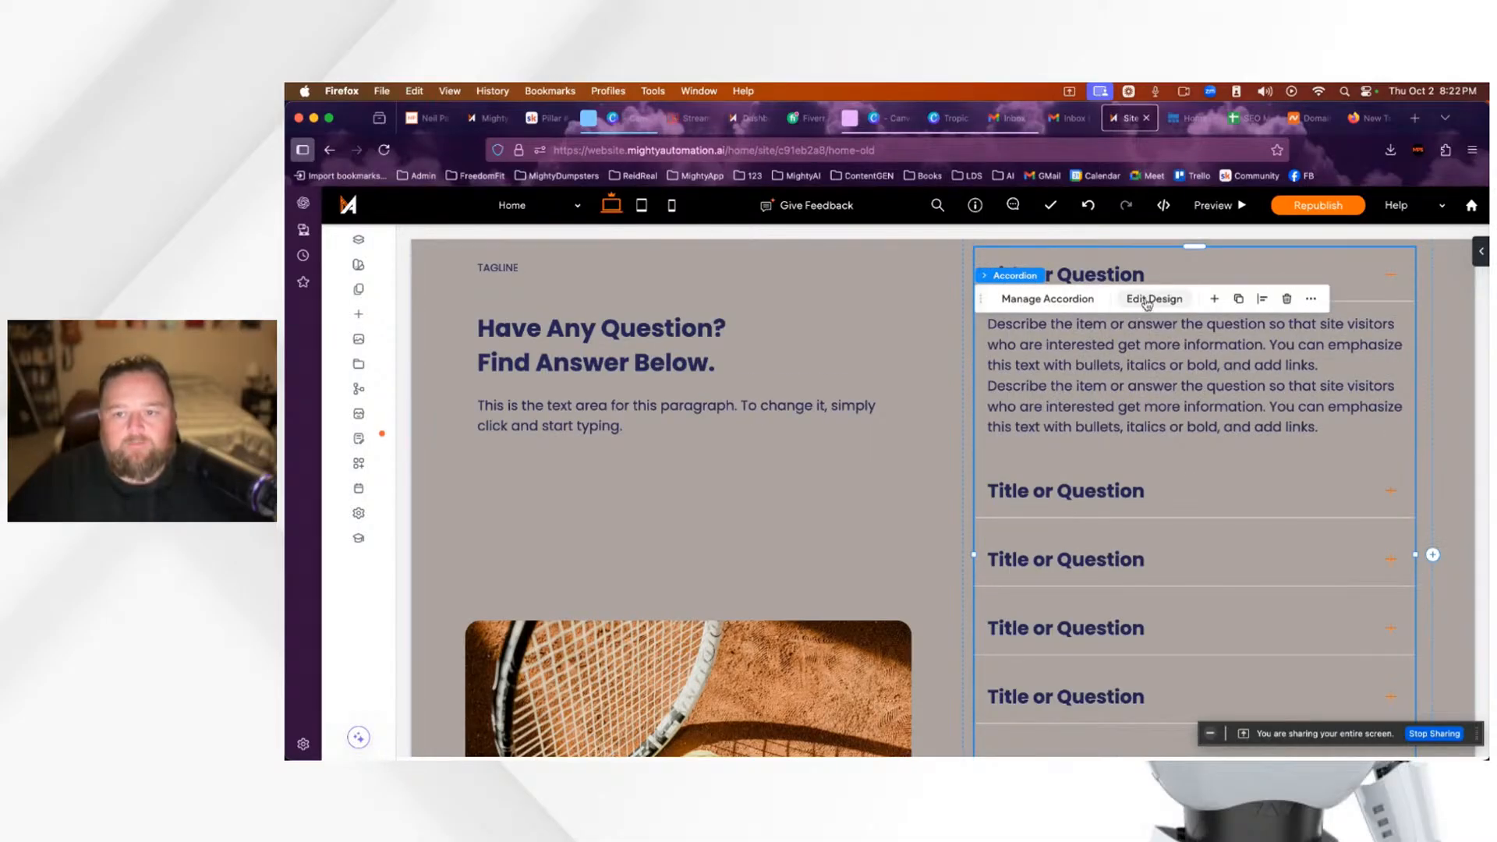
{"action": "left_click", "coordinate": [1059, 303]}
{"action": "scroll", "coordinate": [1287, 445], "scroll_direction": "down", "scroll_amount": 5}
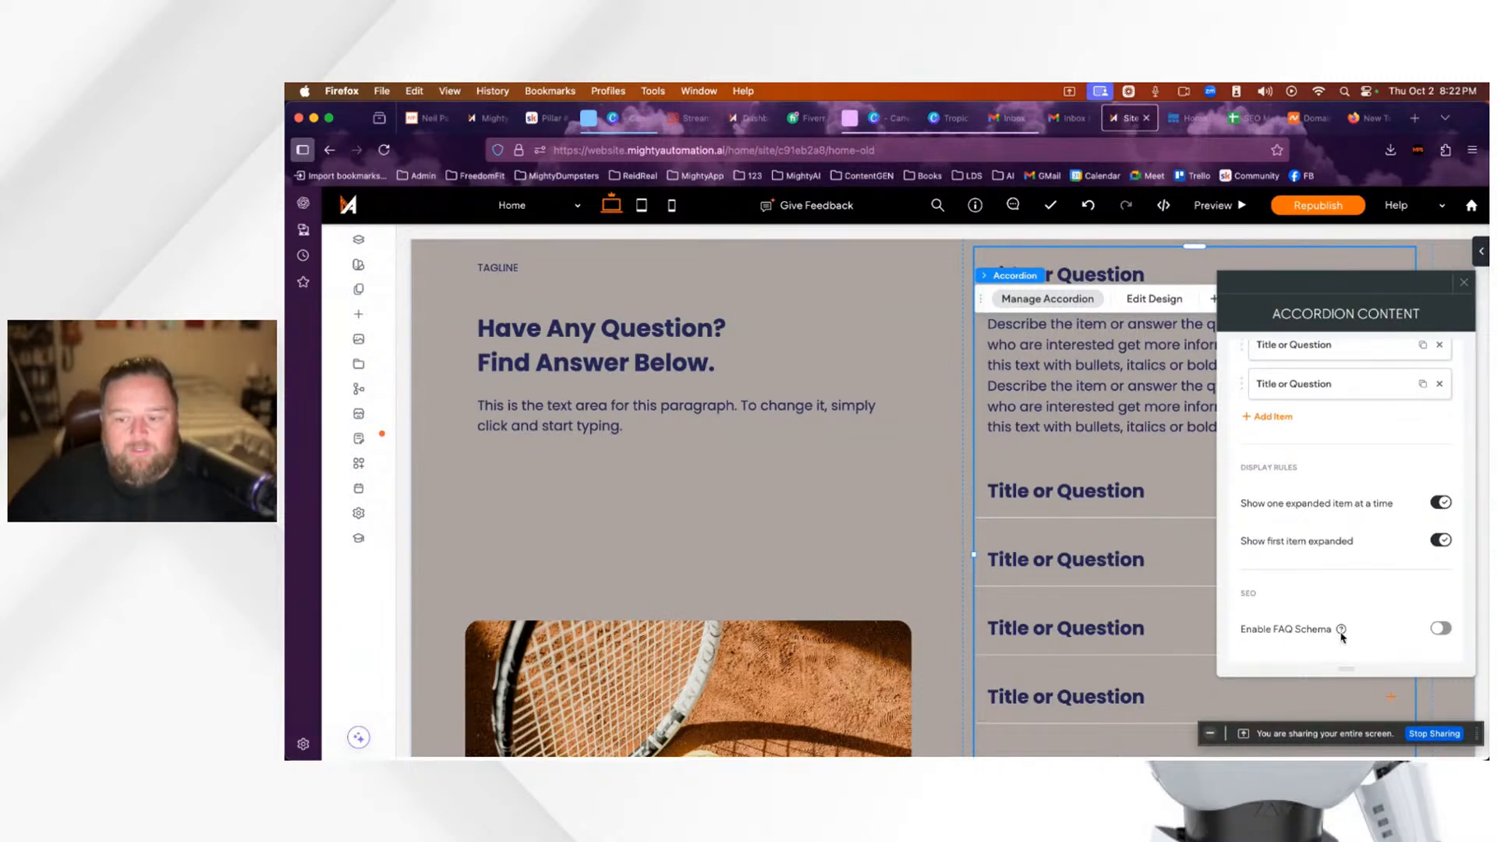
{"action": "mouse_move", "coordinate": [1342, 631]}
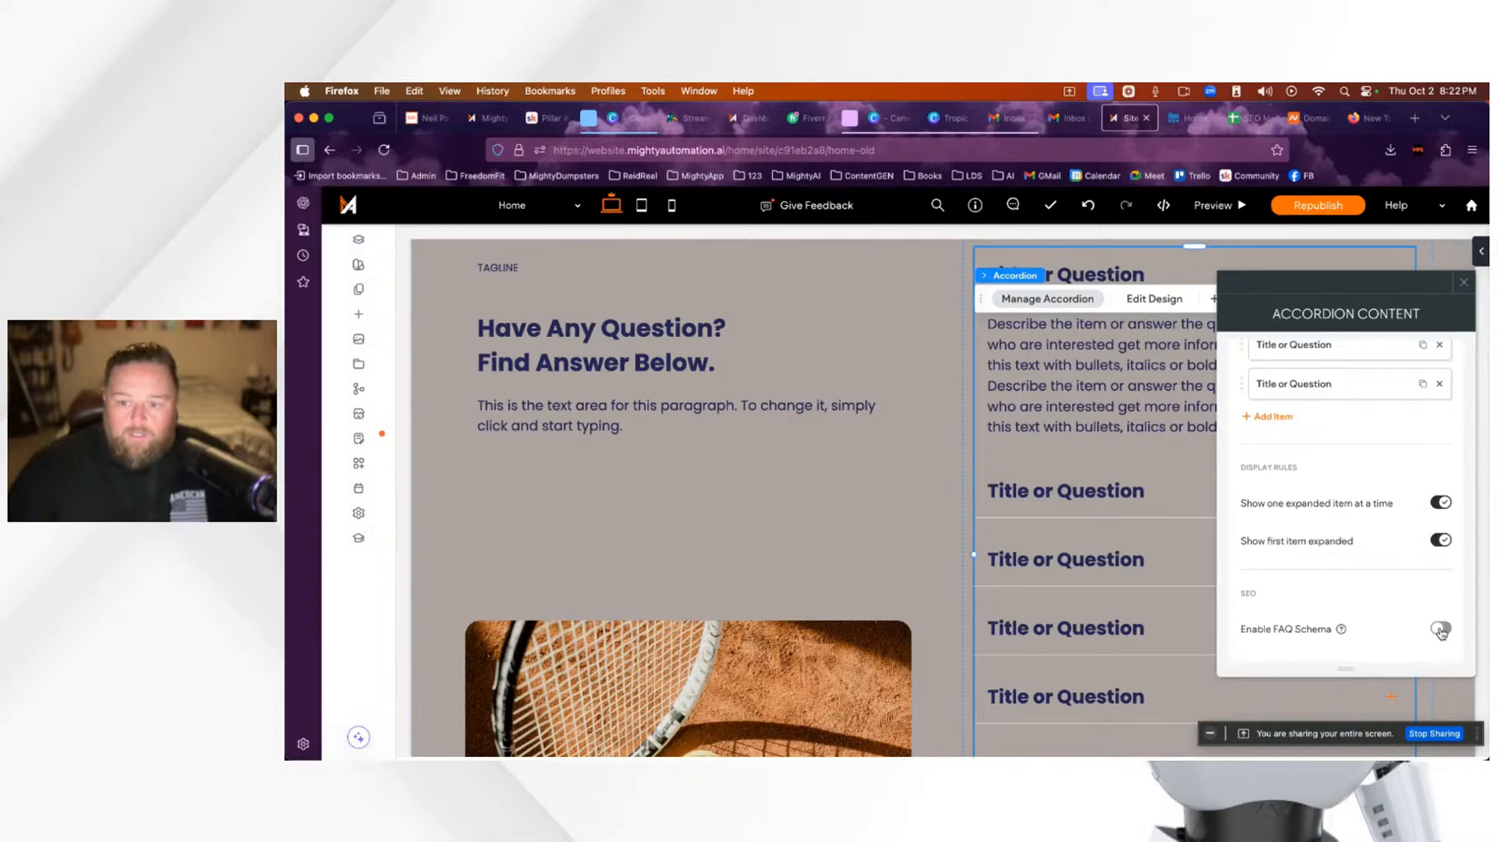
{"action": "scroll", "coordinate": [1351, 600], "scroll_direction": "up", "scroll_amount": 5}
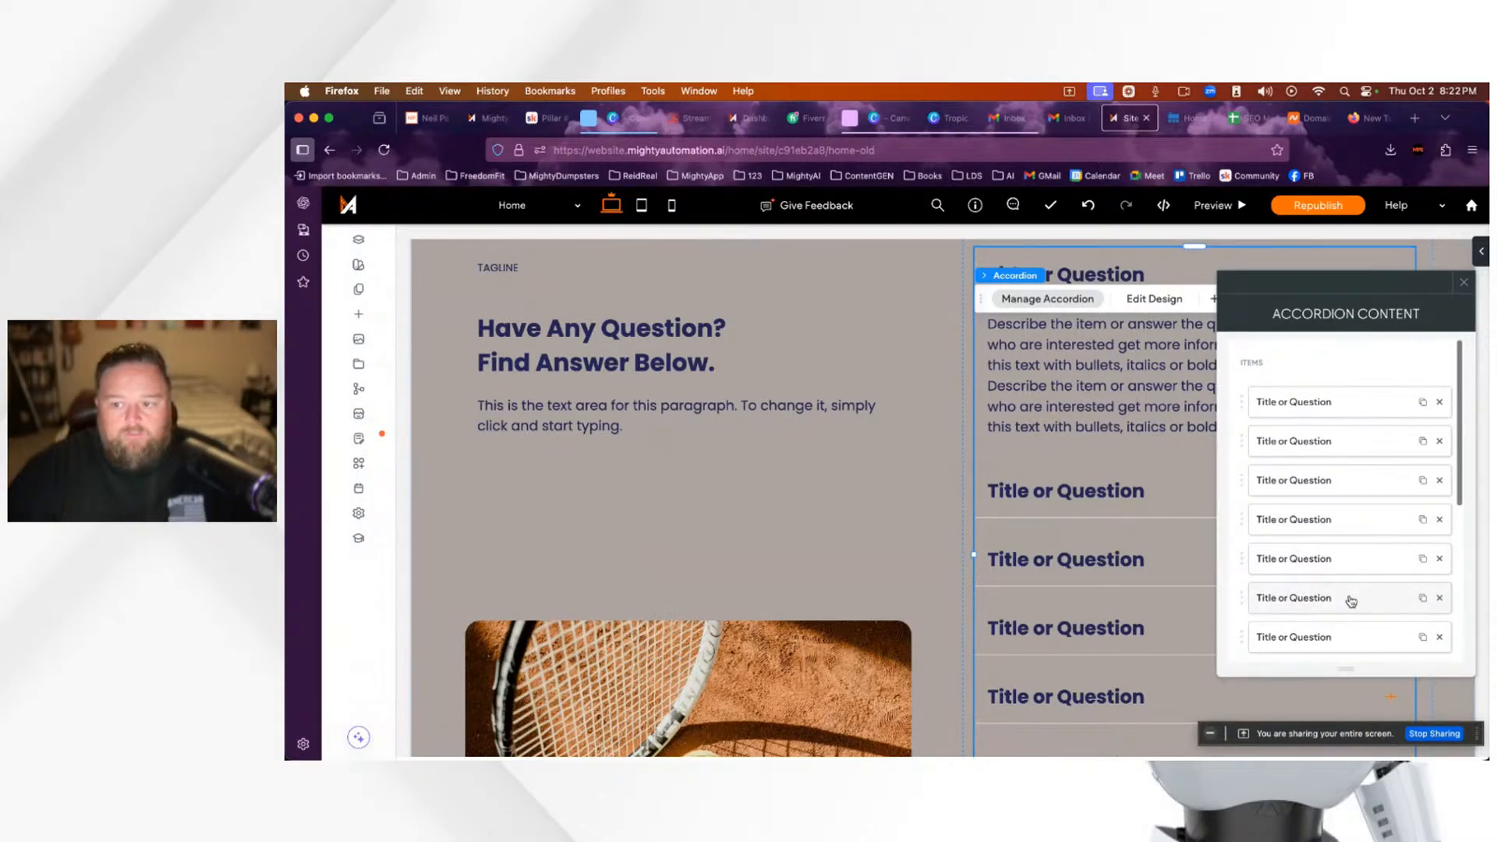
{"action": "scroll", "coordinate": [1351, 601], "scroll_direction": "down", "scroll_amount": 5}
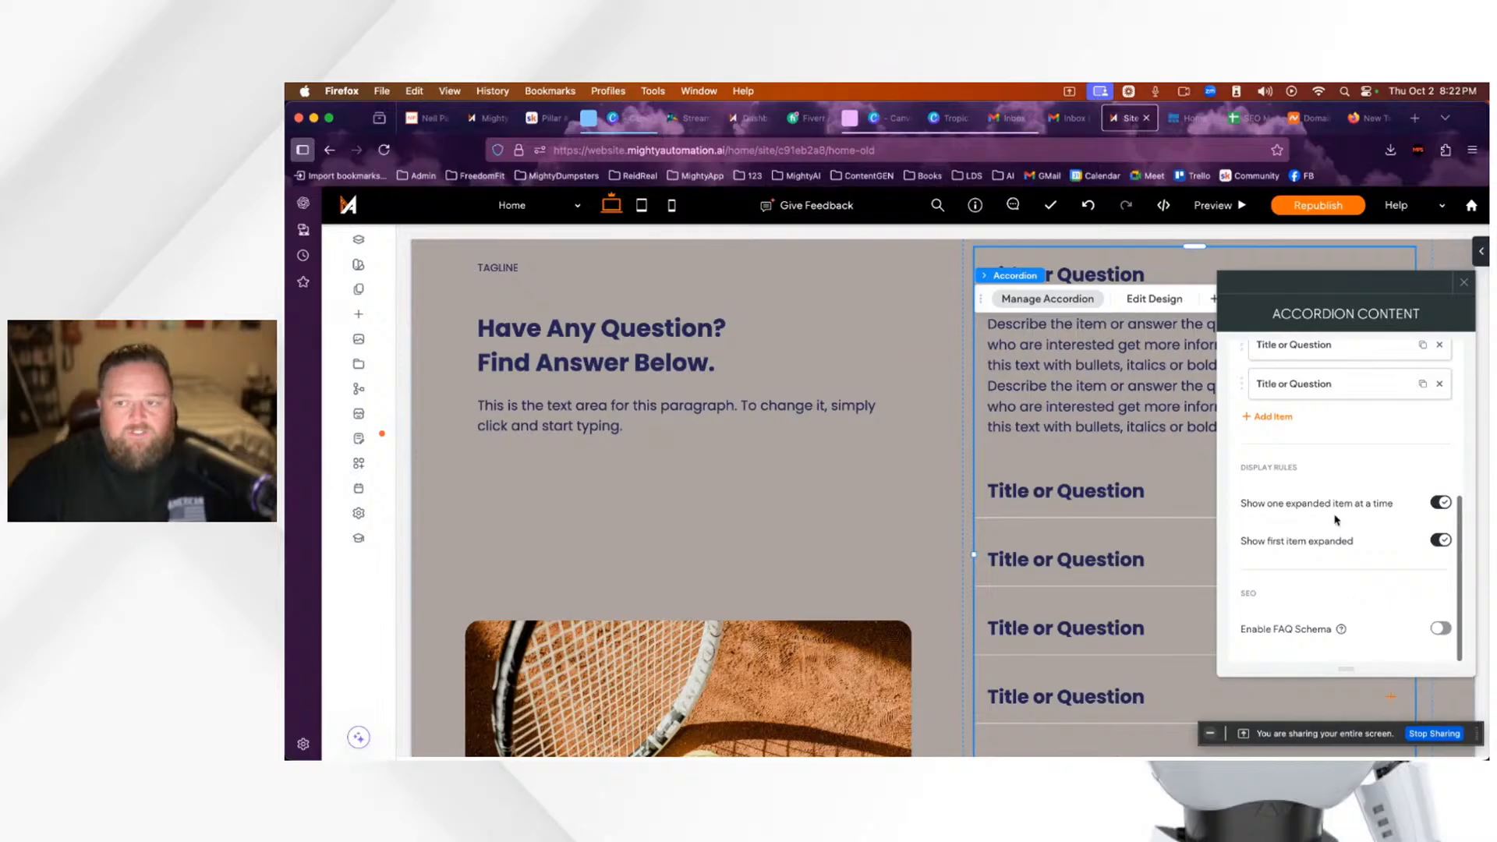
{"action": "left_click", "coordinate": [1464, 282]}
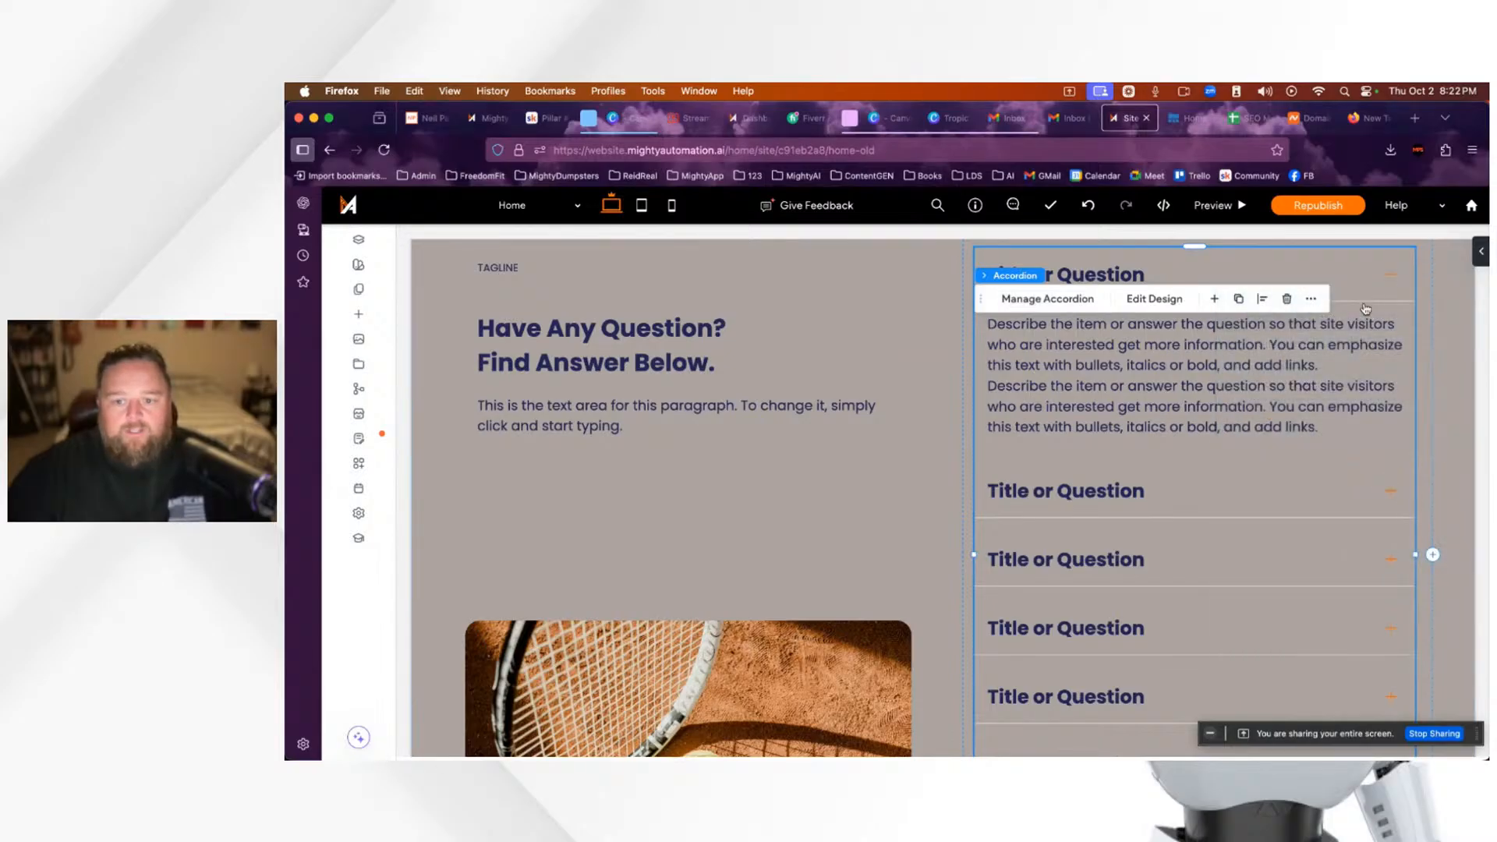
{"action": "scroll", "coordinate": [1187, 462], "scroll_direction": "up", "scroll_amount": 2}
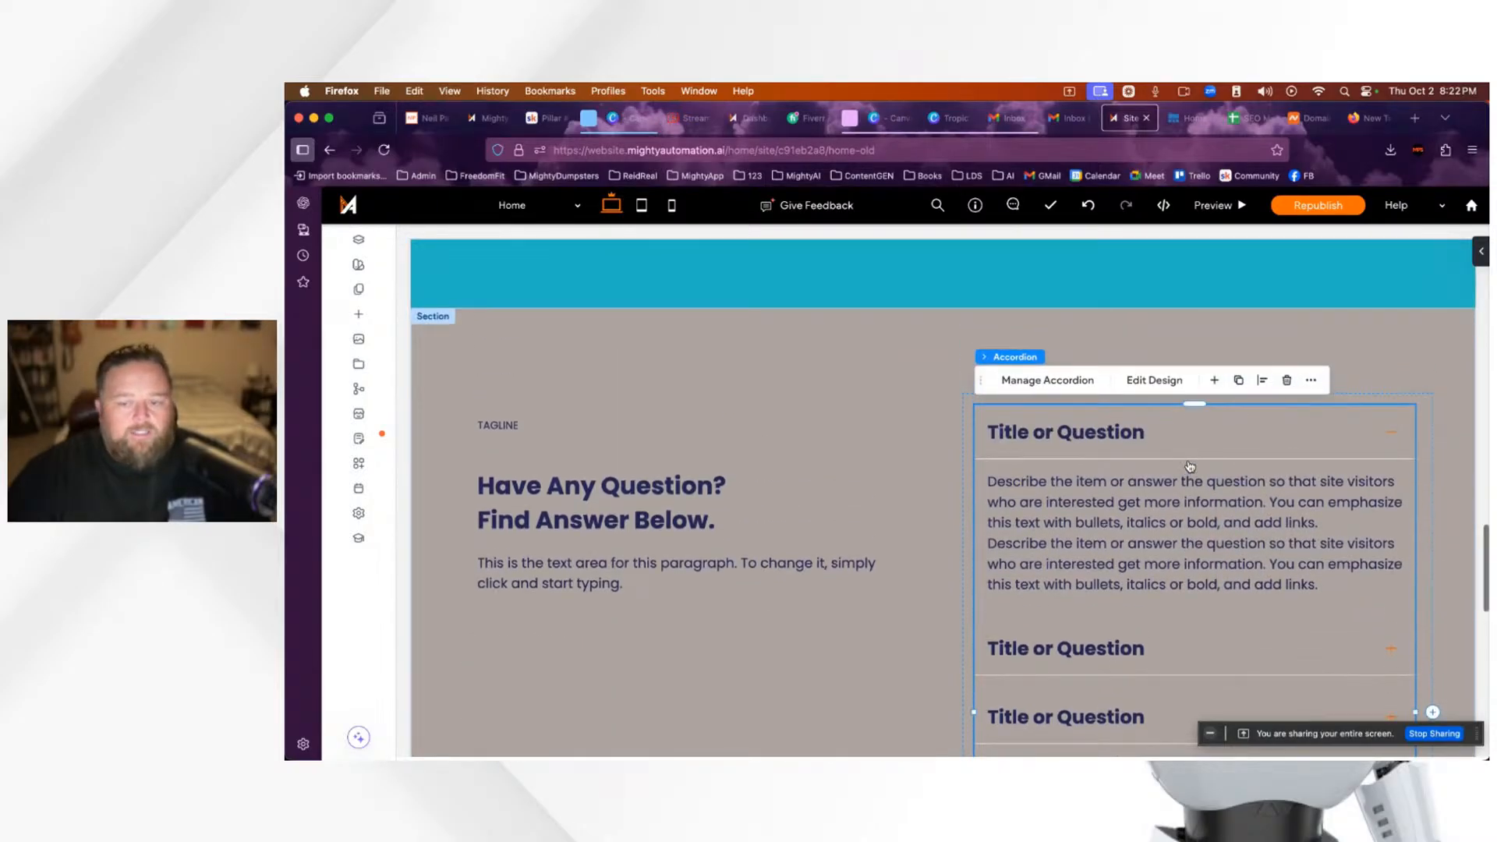
{"action": "scroll", "coordinate": [1188, 466], "scroll_direction": "down", "scroll_amount": 10}
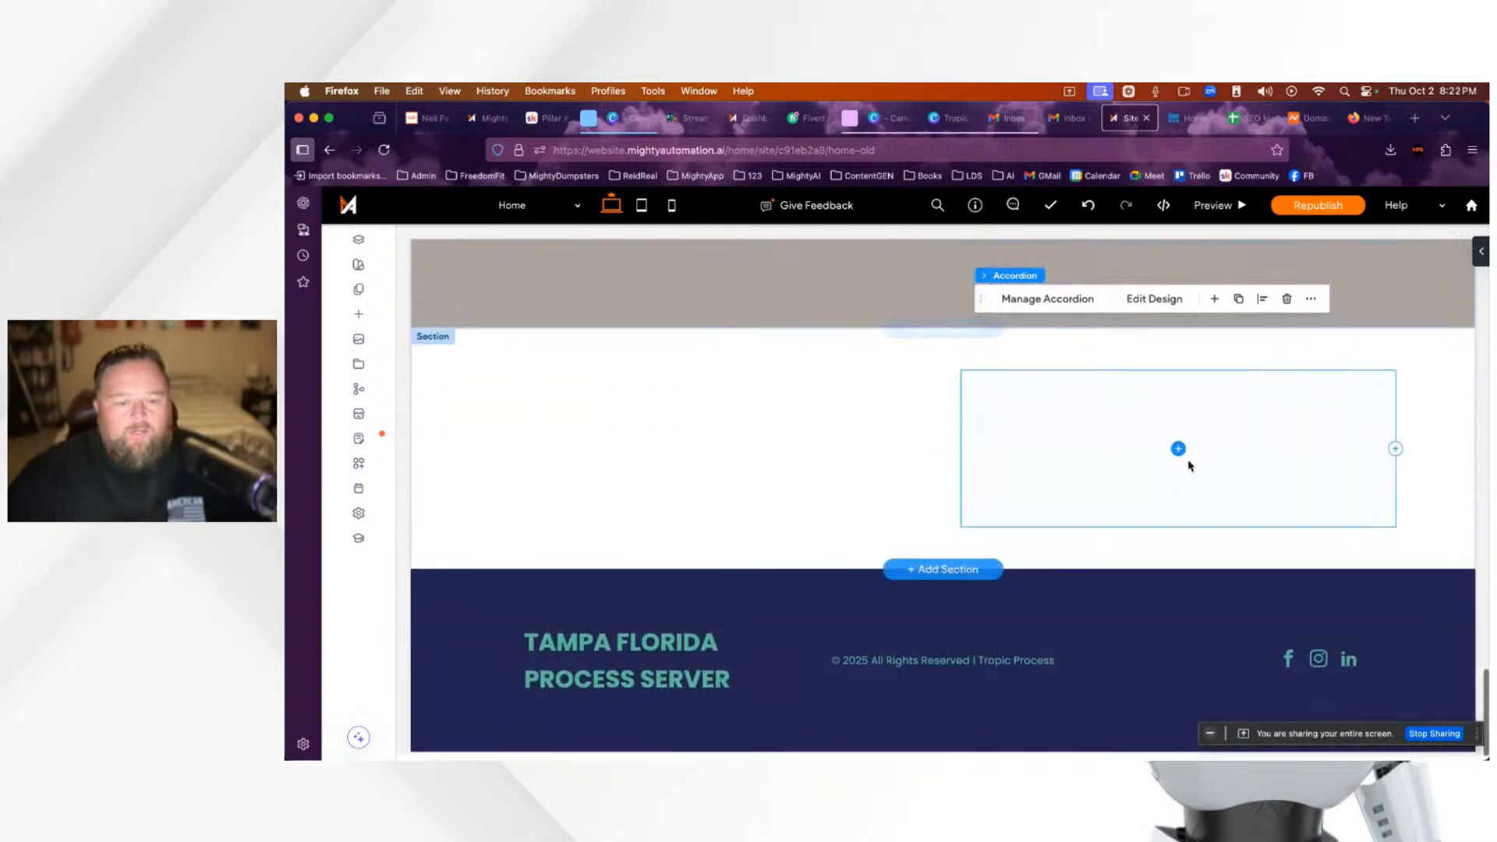
{"action": "scroll", "coordinate": [1189, 466], "scroll_direction": "up", "scroll_amount": 6}
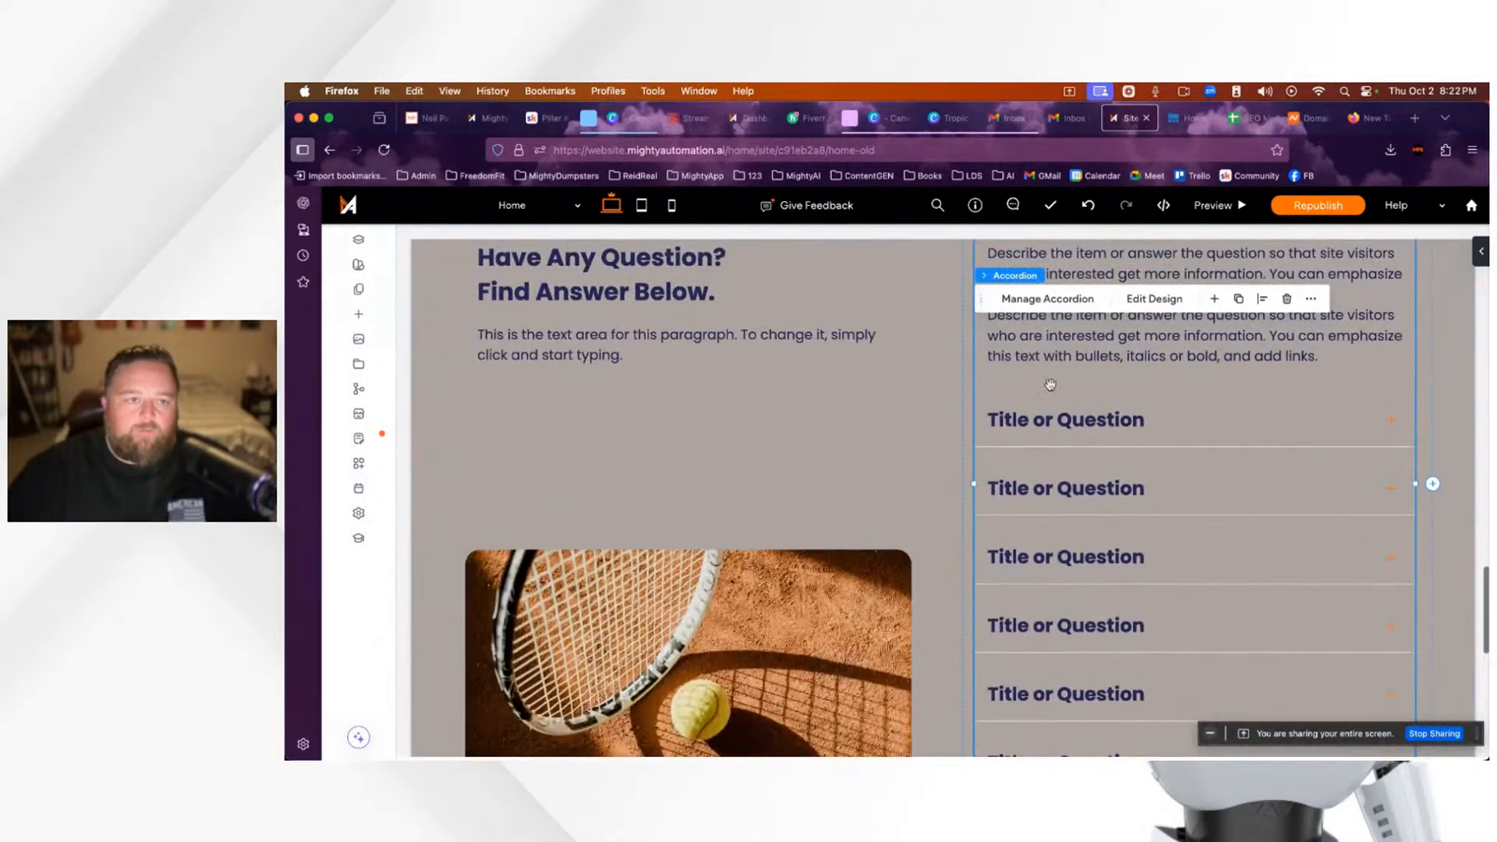
{"action": "left_click", "coordinate": [544, 118]}
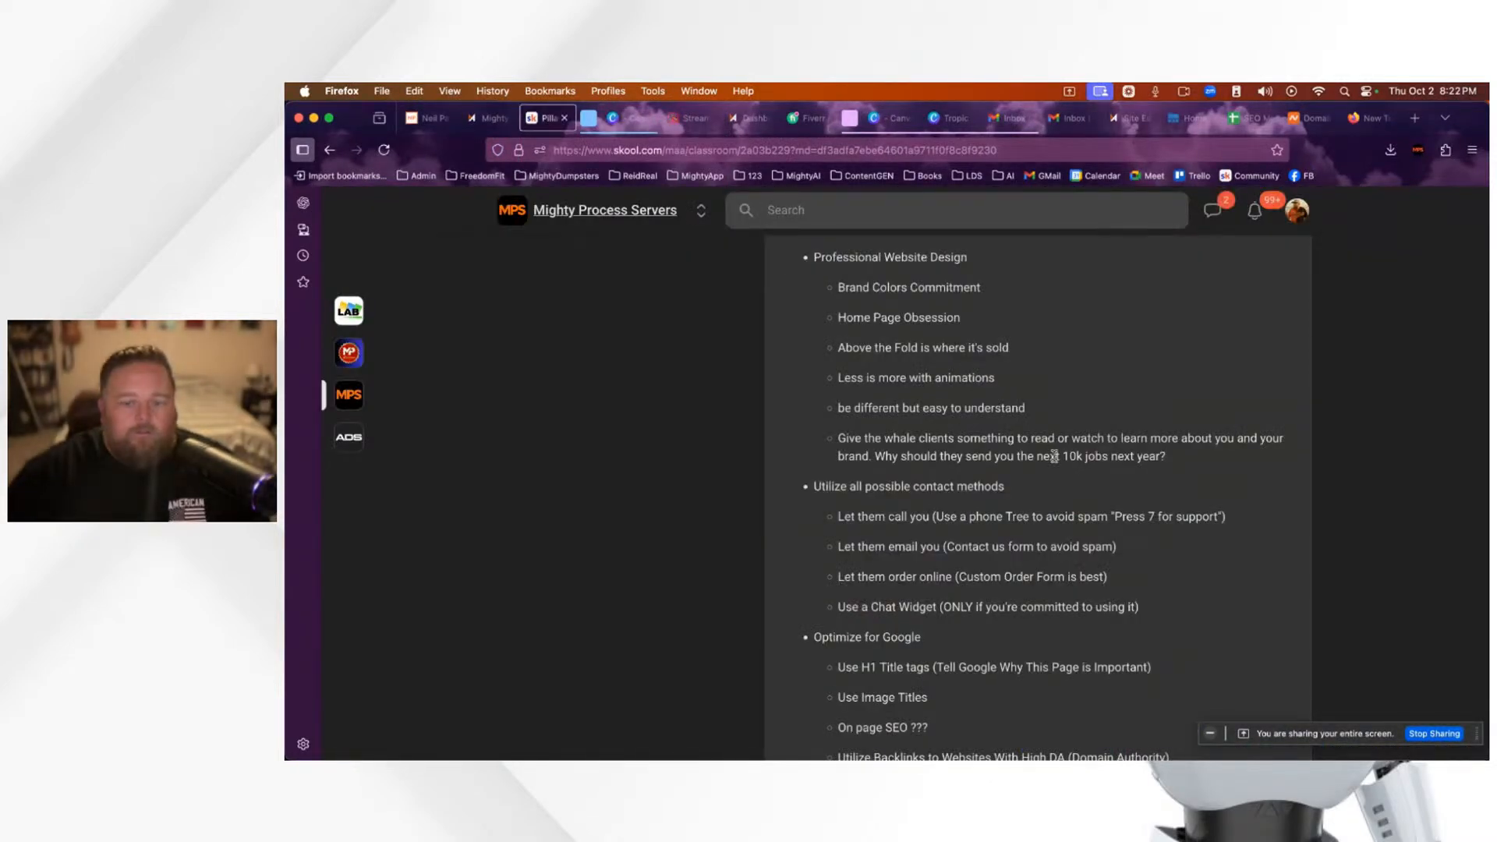
Step: Highlight the lesson's notes on contact forms, the Custom Order Form and chat widgets
{"action": "scroll", "coordinate": [1054, 457], "scroll_direction": "down", "scroll_amount": 3}
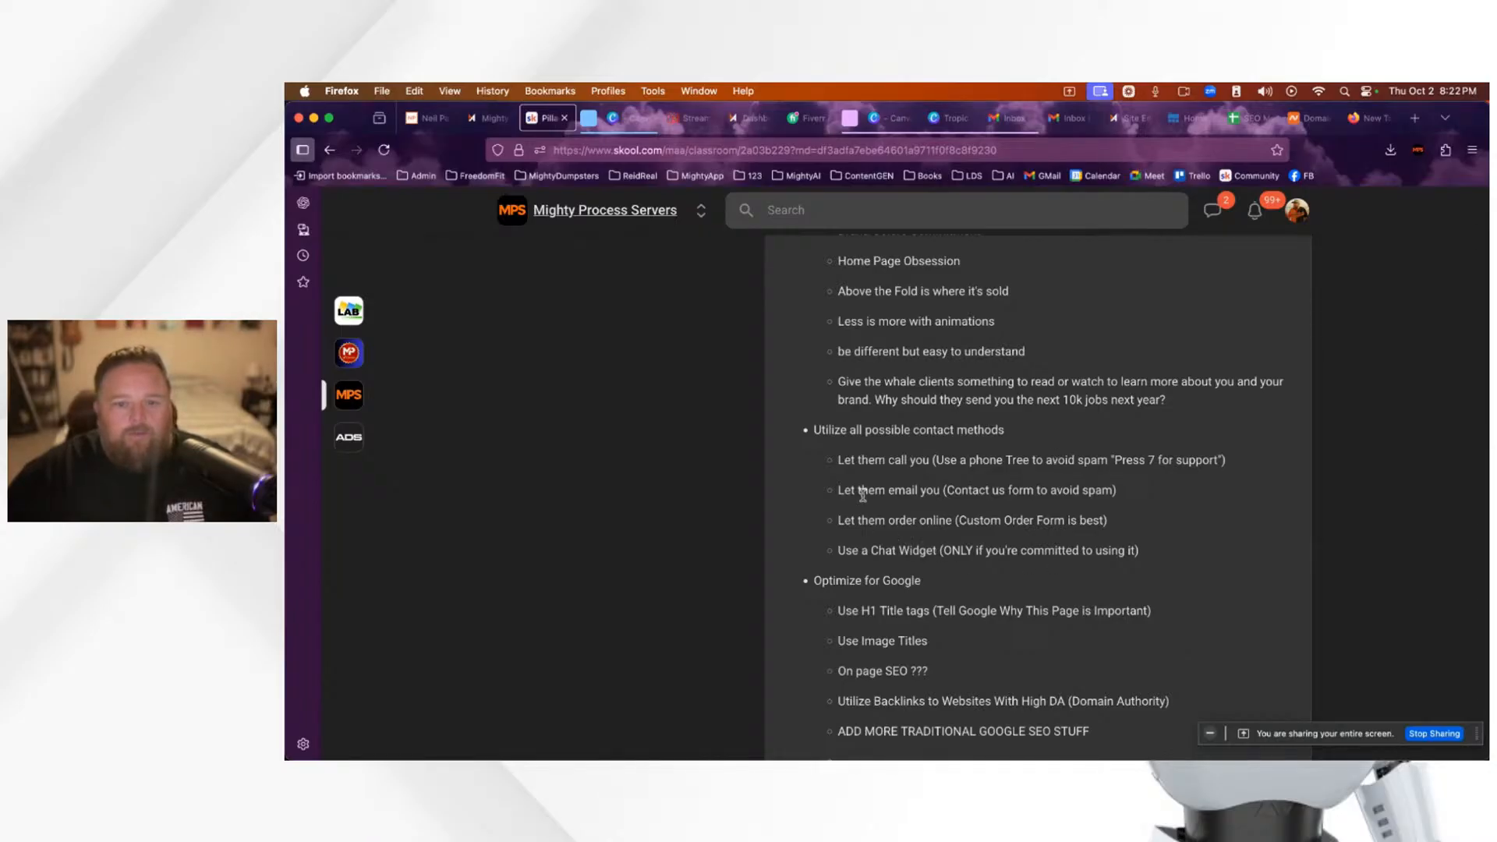
{"action": "scroll", "coordinate": [861, 499], "scroll_direction": "up", "scroll_amount": 3}
{"action": "scroll", "coordinate": [859, 479], "scroll_direction": "down", "scroll_amount": 3}
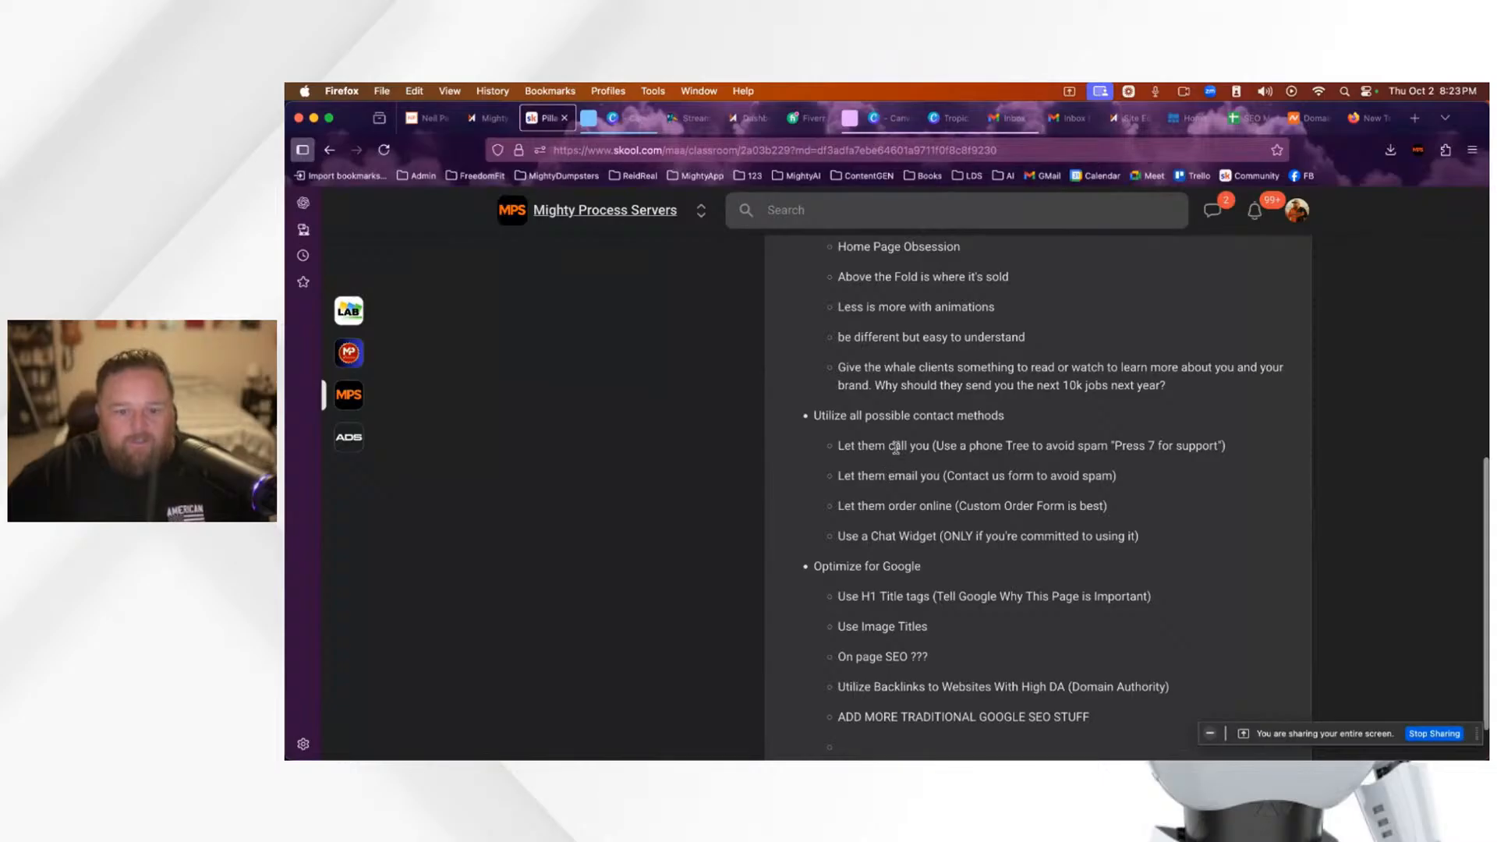
{"action": "left_click_drag", "start_coordinate": [946, 476], "coordinate": [1133, 493]}
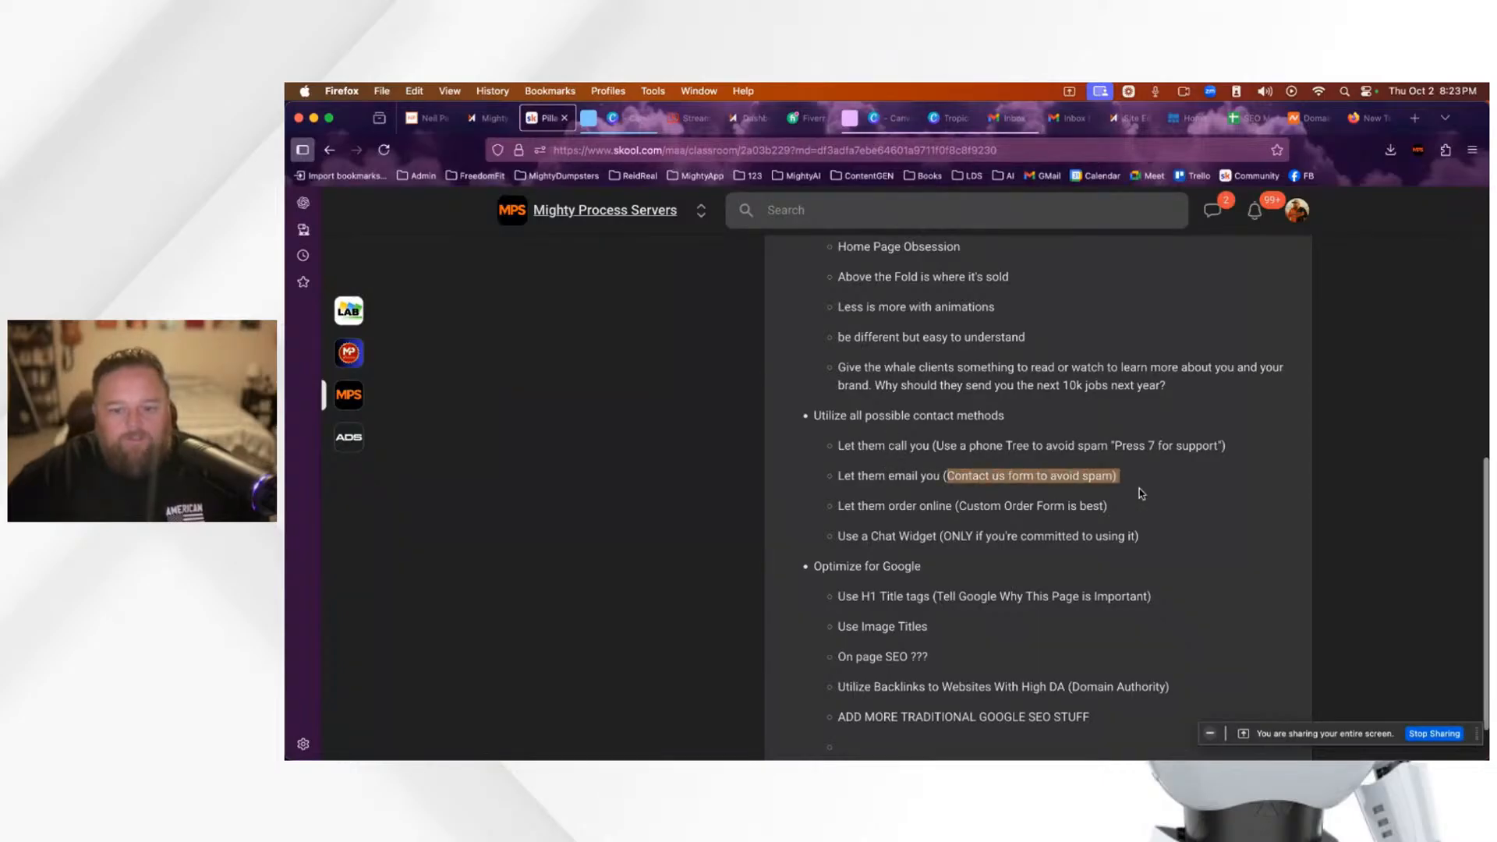
{"action": "left_click_drag", "start_coordinate": [957, 506], "coordinate": [1103, 531]}
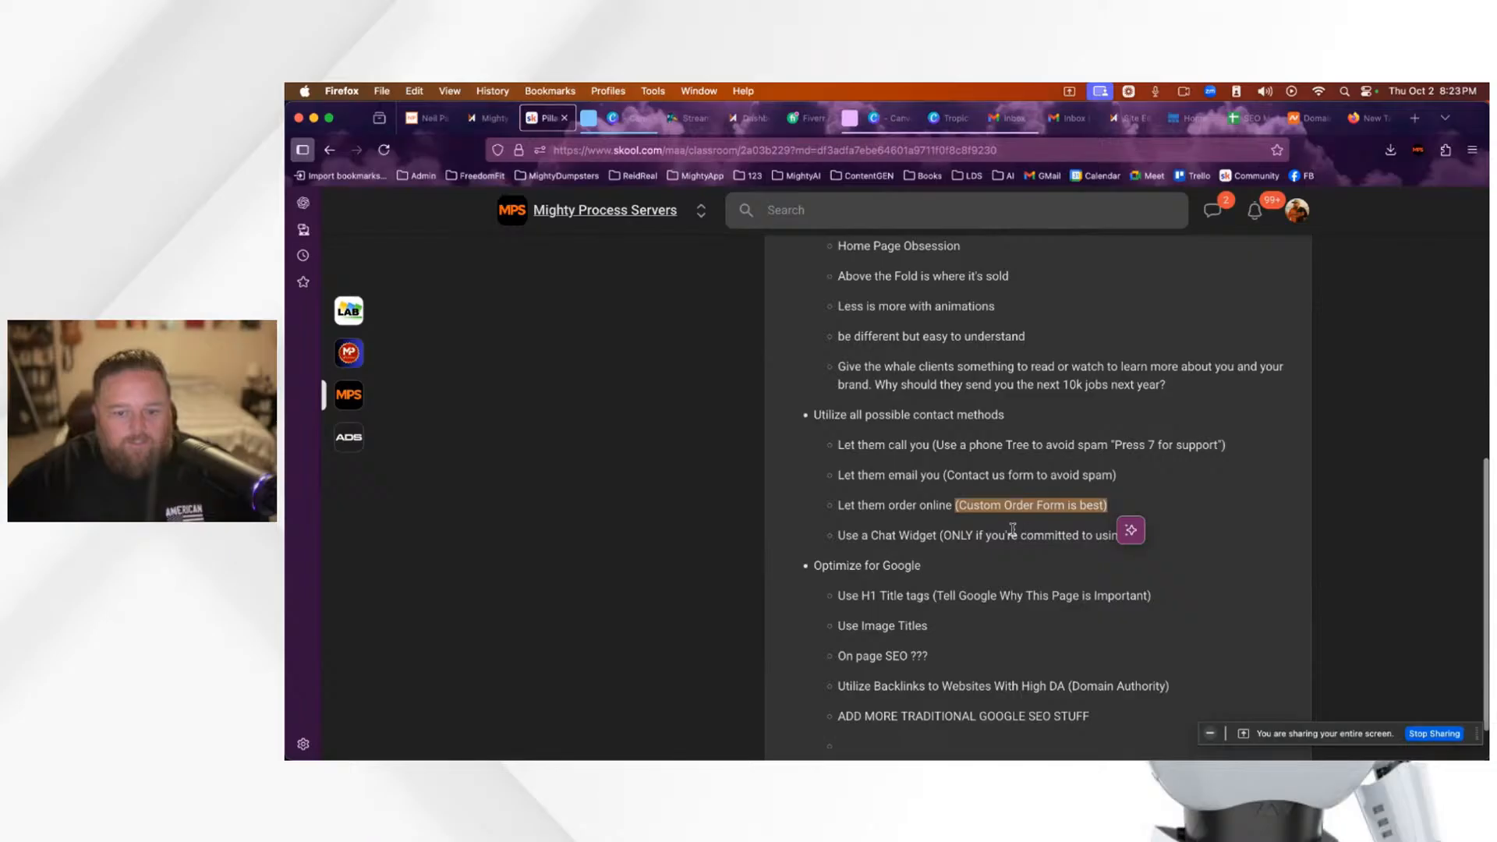
{"action": "scroll", "coordinate": [1005, 531], "scroll_direction": "down", "scroll_amount": 1}
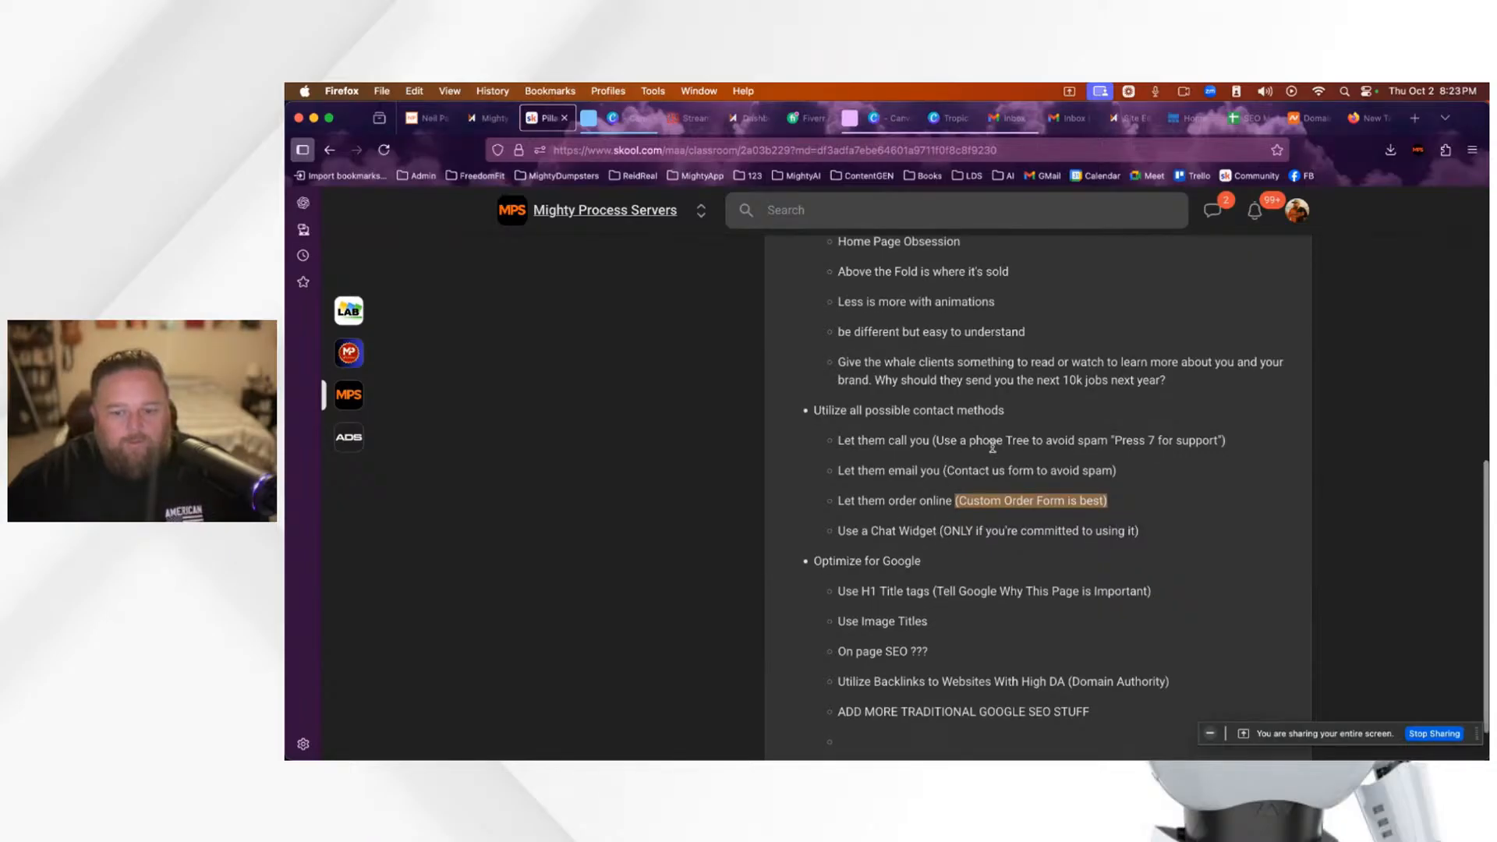
{"action": "scroll", "coordinate": [952, 542], "scroll_direction": "down", "scroll_amount": 1}
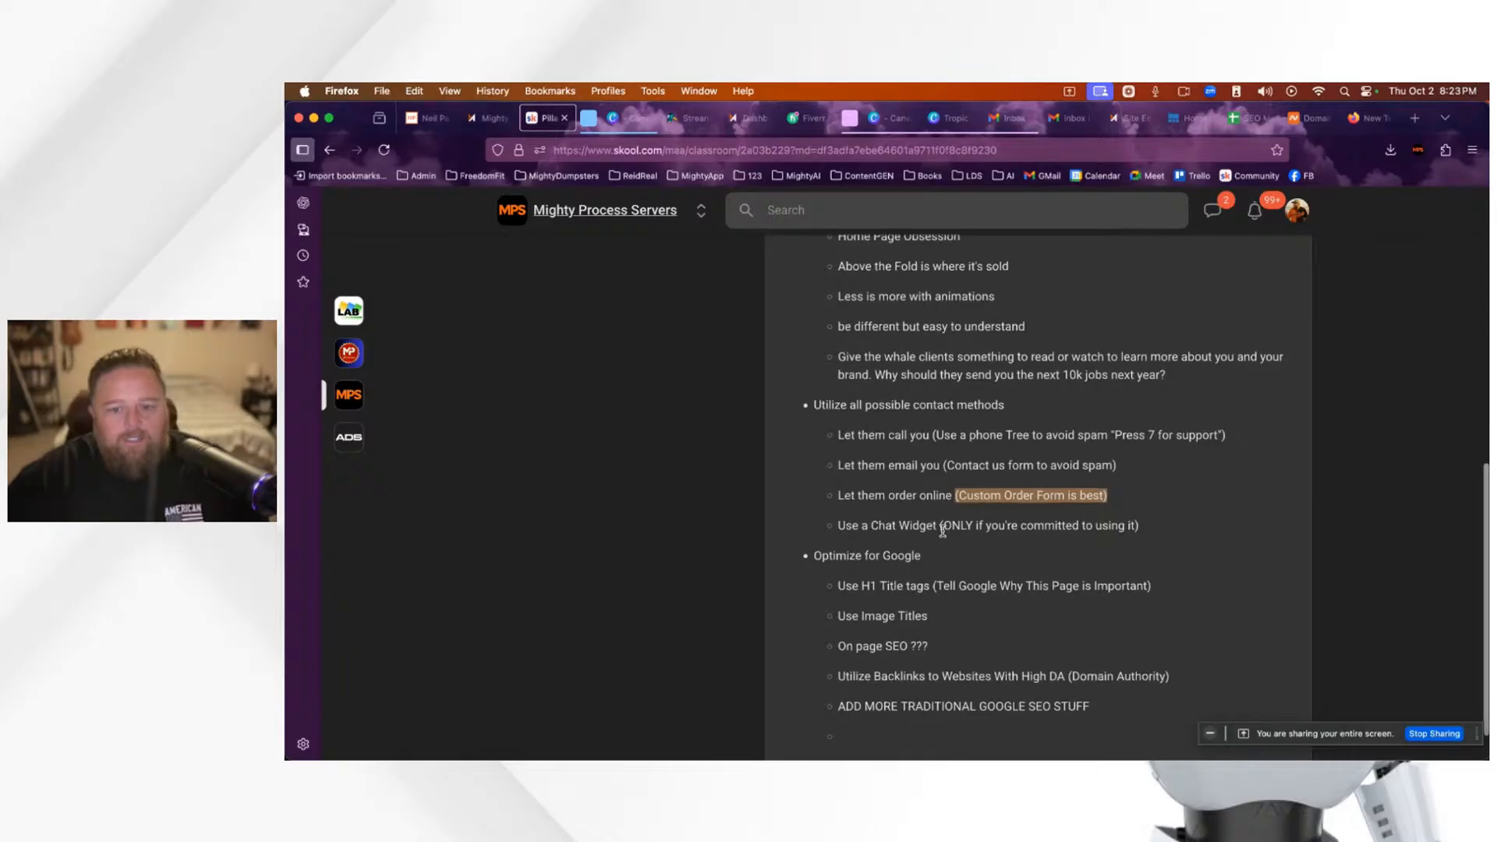
{"action": "left_click_drag", "start_coordinate": [944, 525], "coordinate": [1162, 533]}
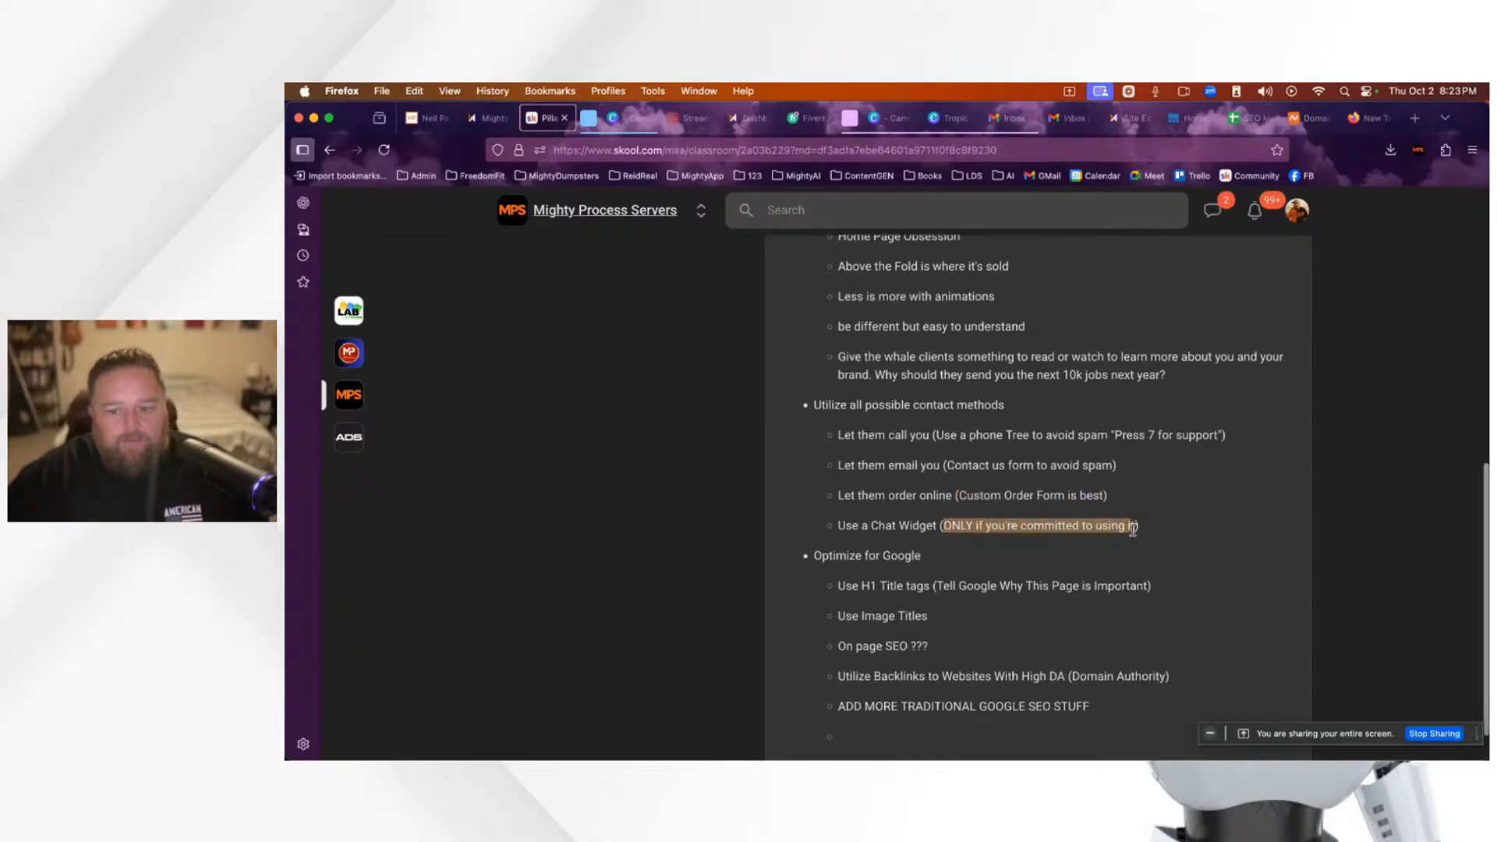
{"action": "mouse_move", "coordinate": [1146, 554]}
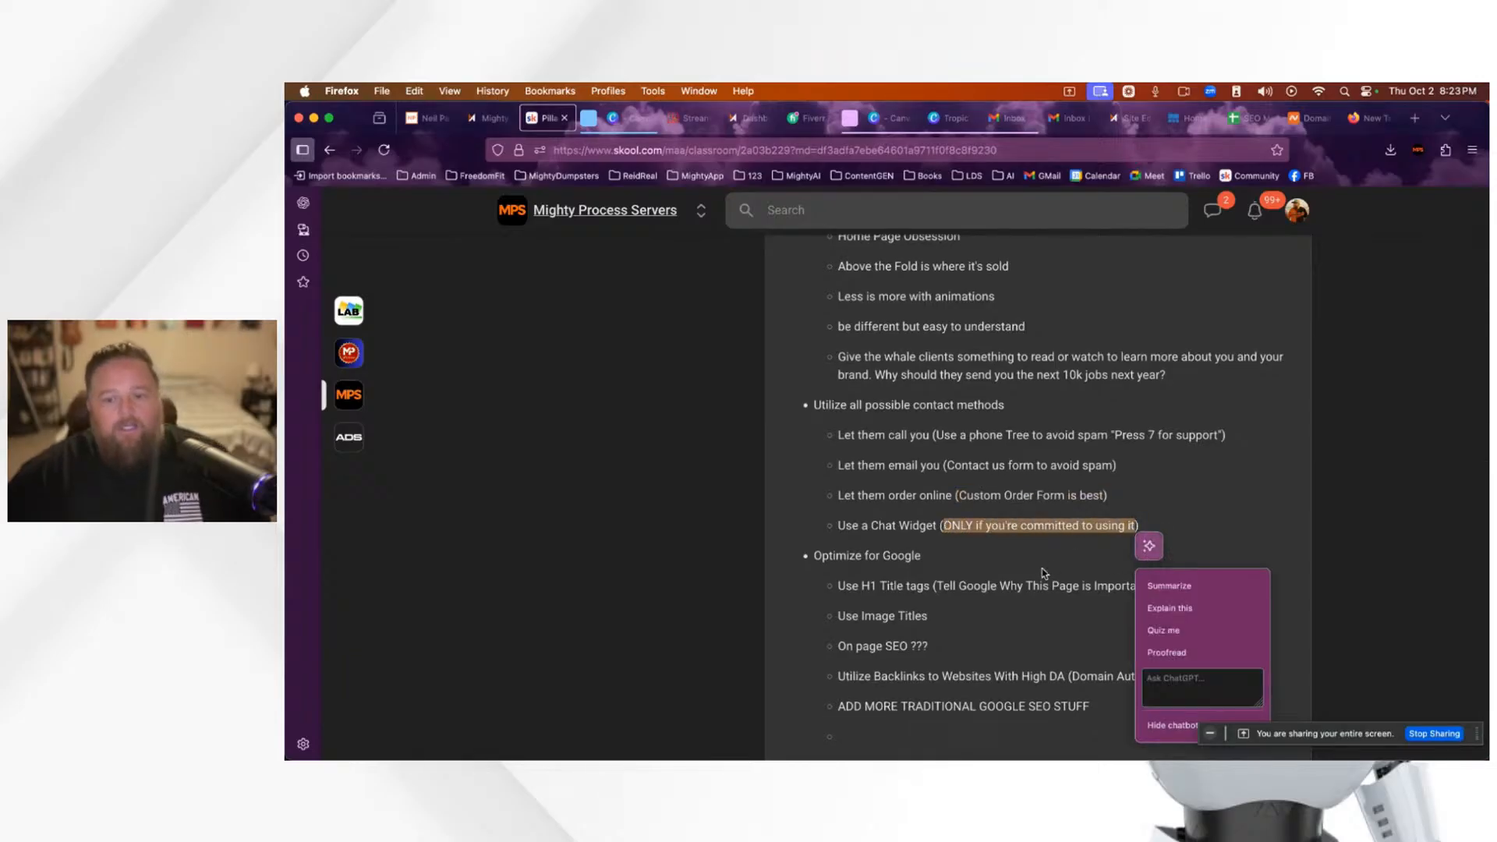
{"action": "left_click", "coordinate": [979, 526]}
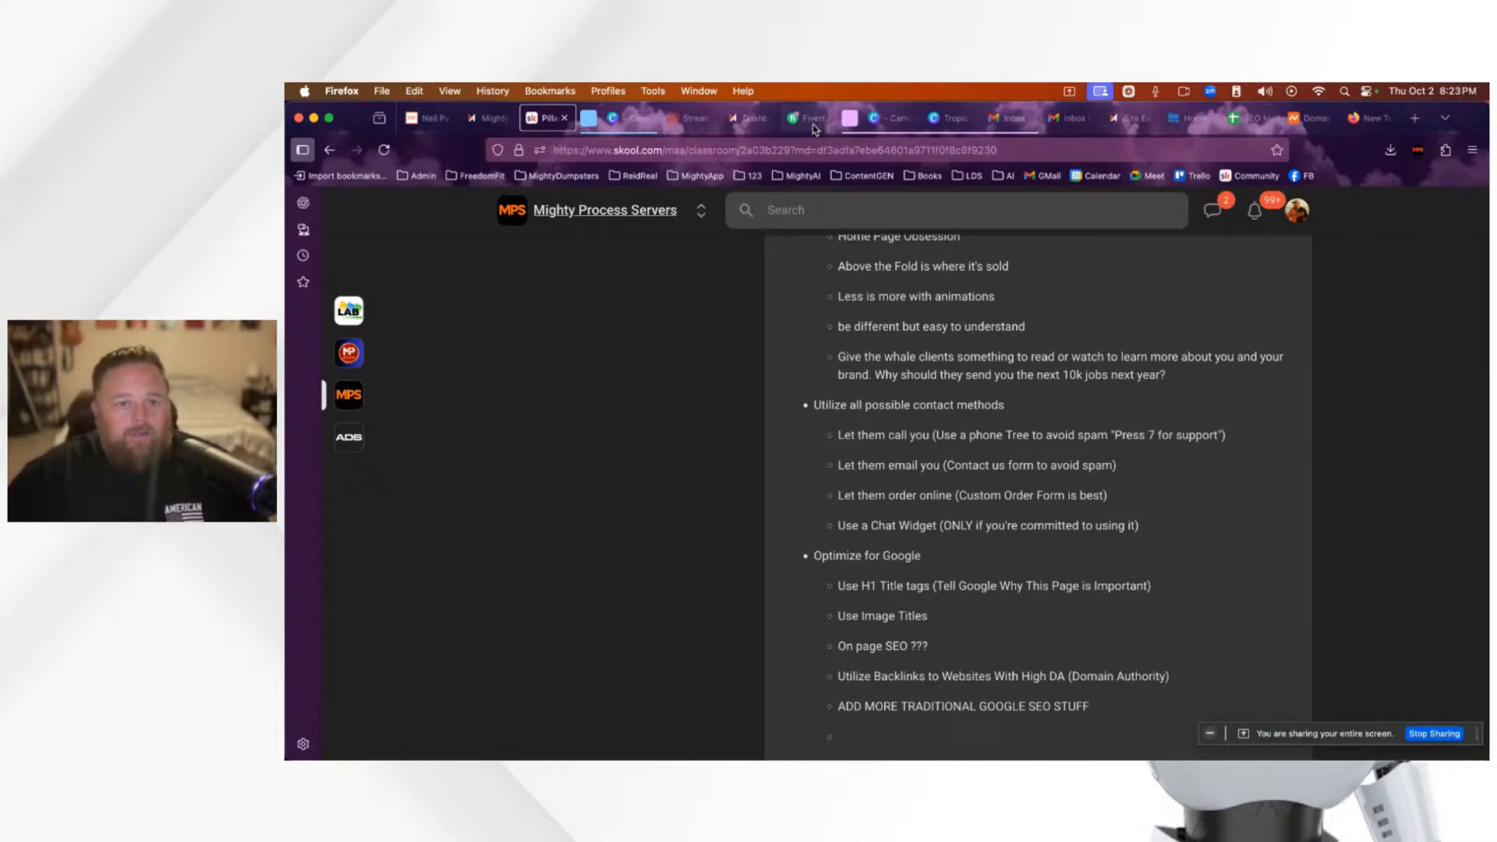
Step: Glance at the StreamYard studio, then close the Namecheap domain details tab
{"action": "left_click", "coordinate": [706, 121]}
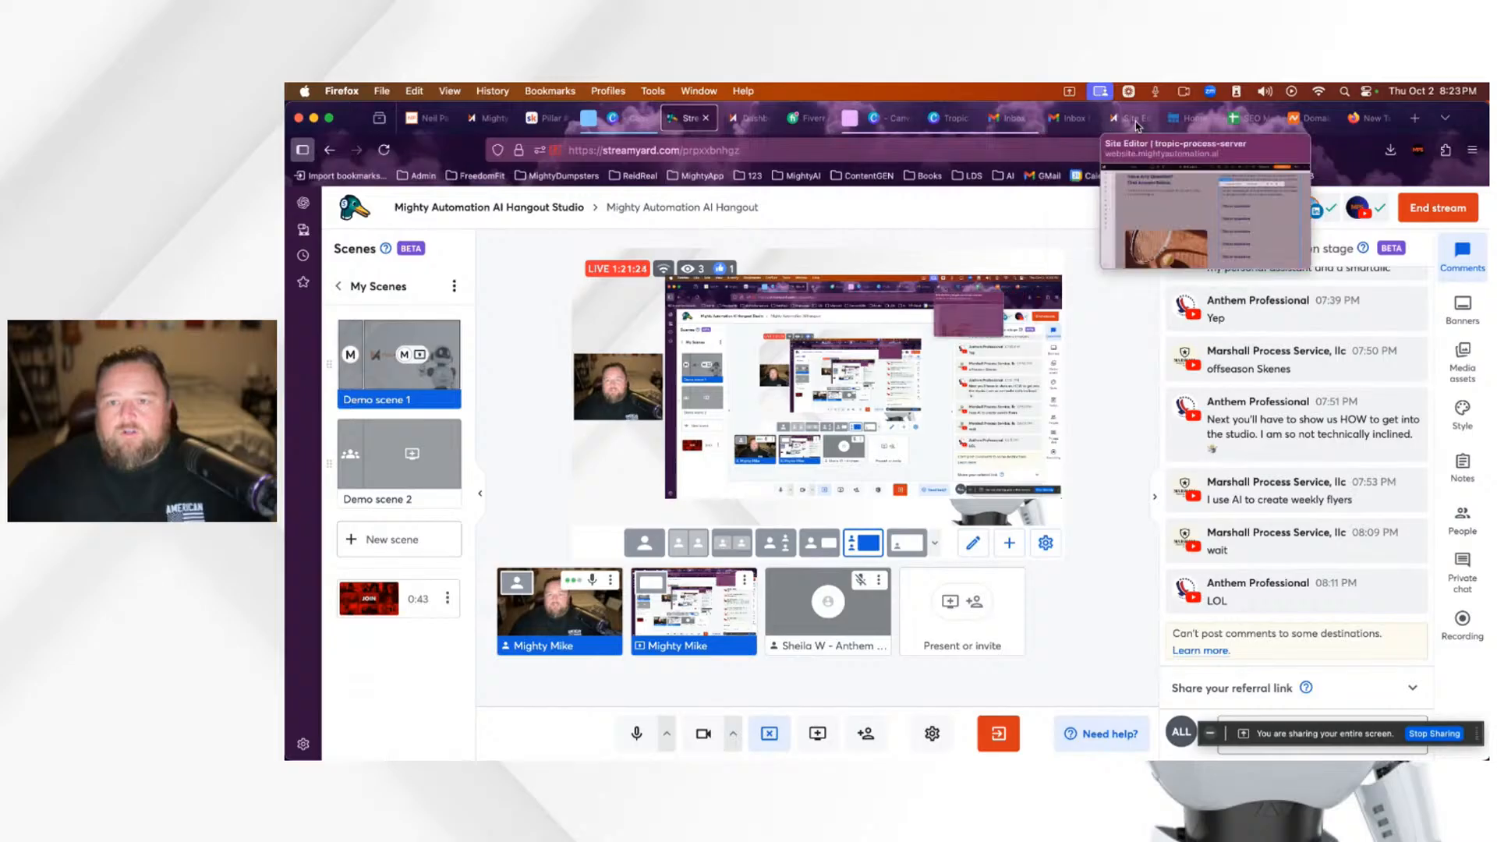
{"action": "left_click", "coordinate": [1308, 125]}
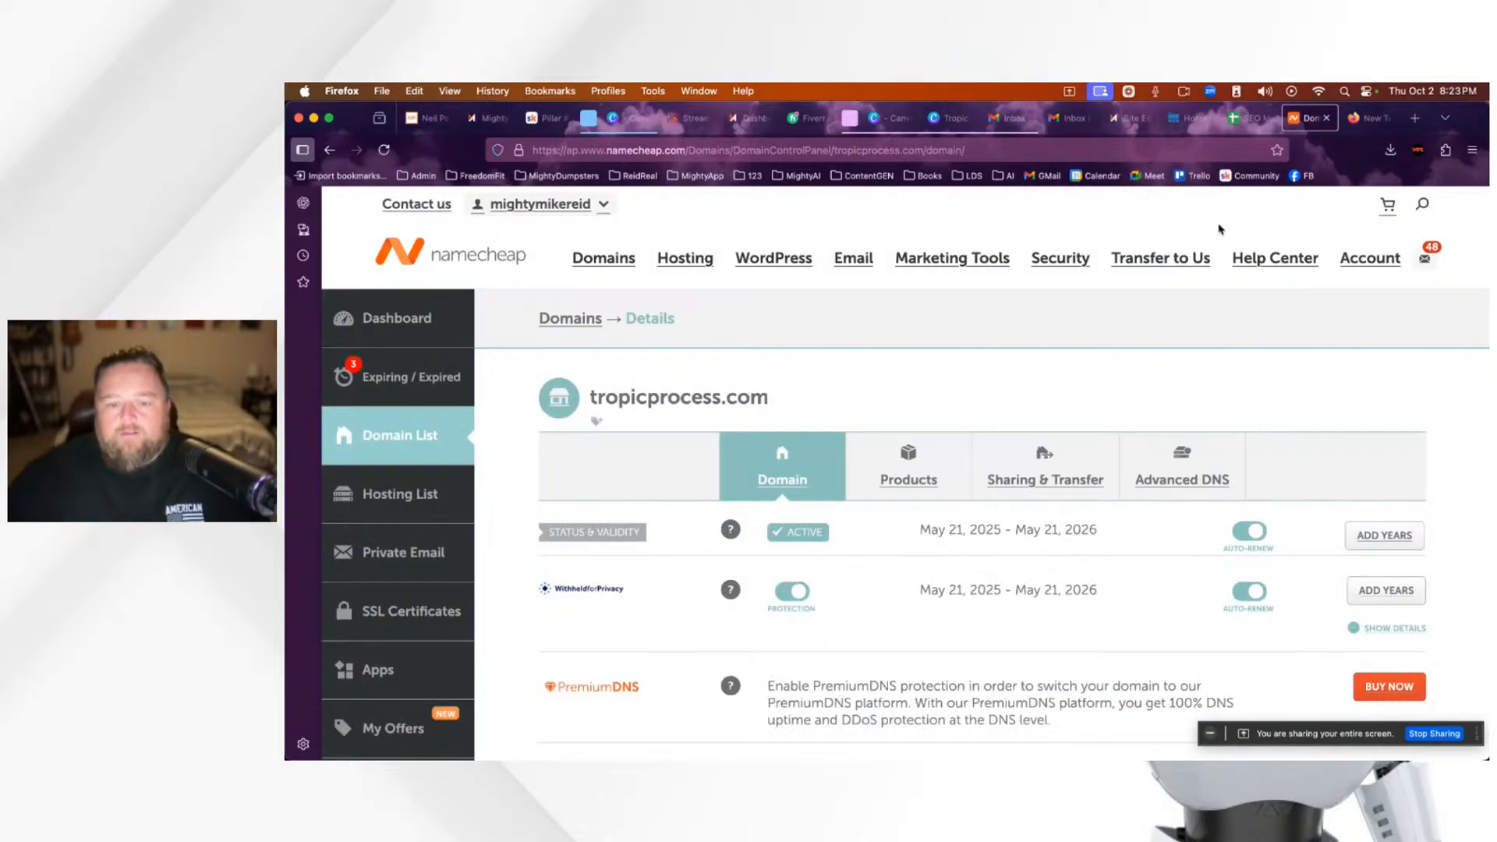
{"action": "scroll", "coordinate": [1223, 457], "scroll_direction": "down", "scroll_amount": 5}
{"action": "scroll", "coordinate": [1223, 358], "scroll_direction": "up", "scroll_amount": 3}
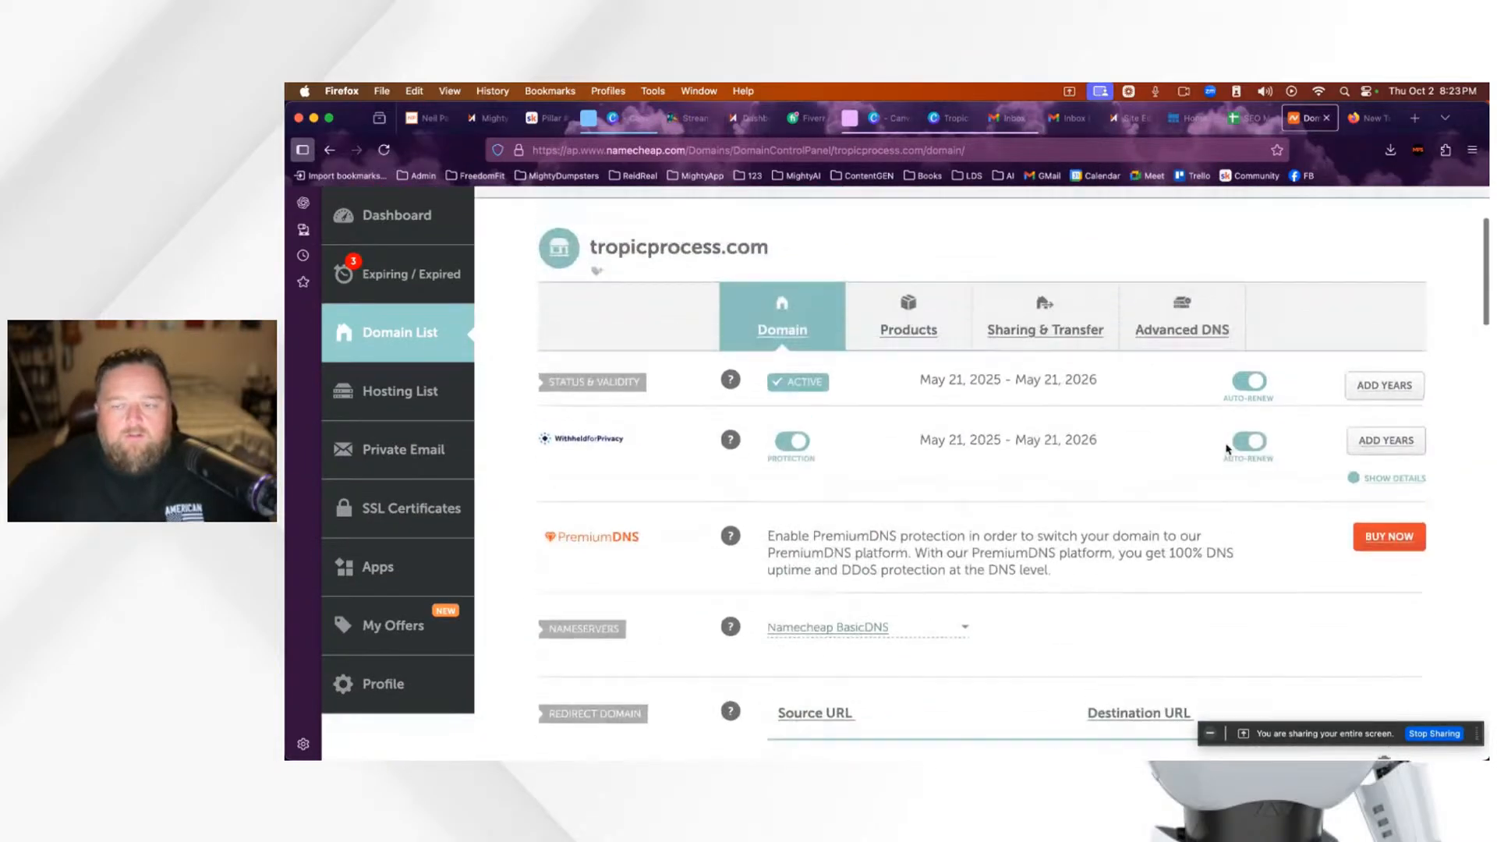
{"action": "scroll", "coordinate": [1227, 453], "scroll_direction": "up", "scroll_amount": 3}
{"action": "left_click", "coordinate": [1328, 119]}
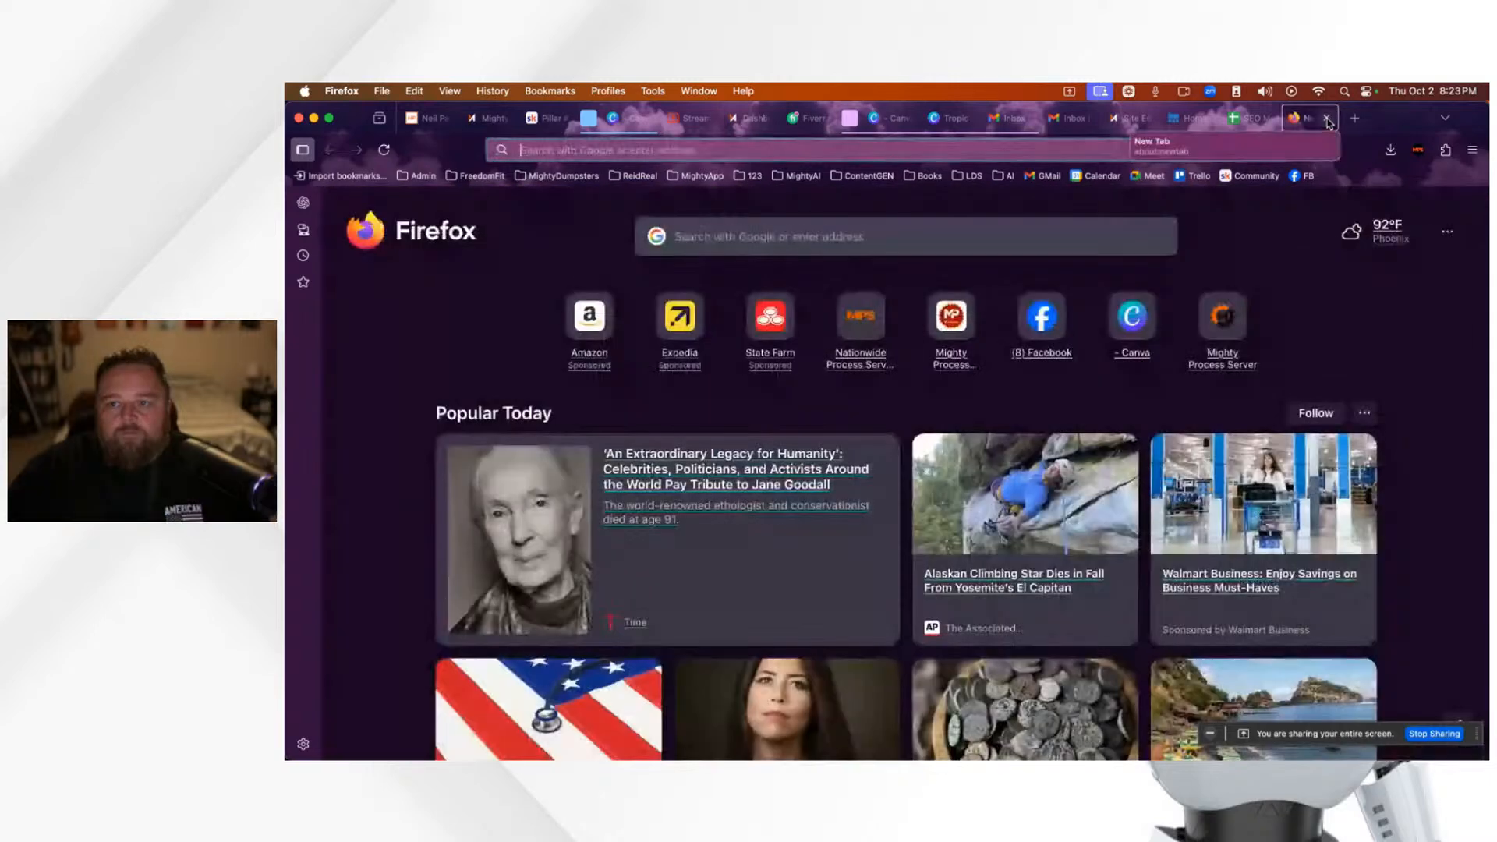
Step: Close the empty tab, check the live Tropic Process Server homepage, and open the editor's Pages list
{"action": "left_click", "coordinate": [1328, 120]}
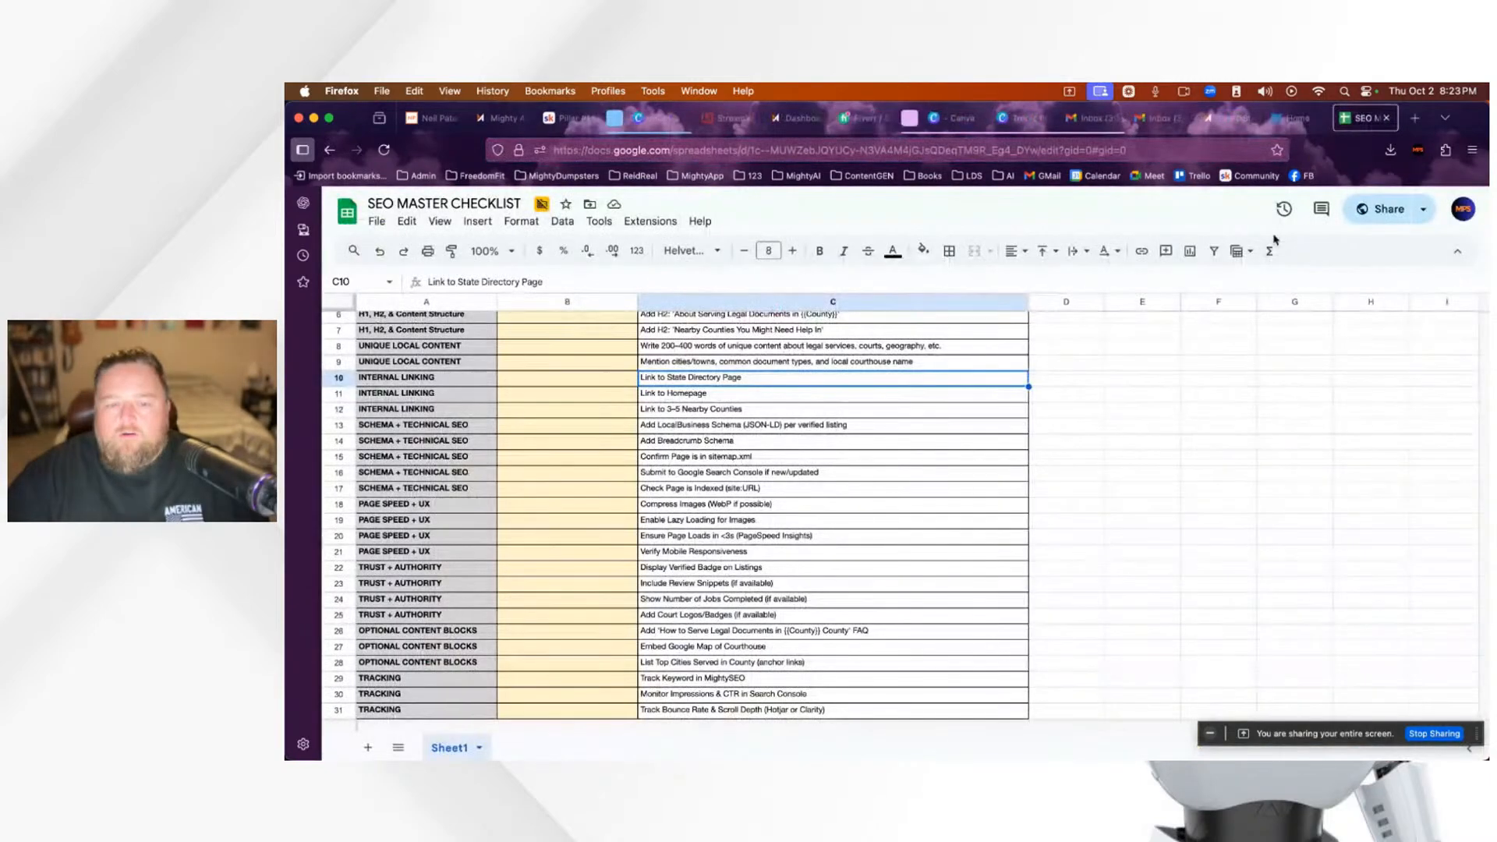
{"action": "left_click", "coordinate": [1293, 121]}
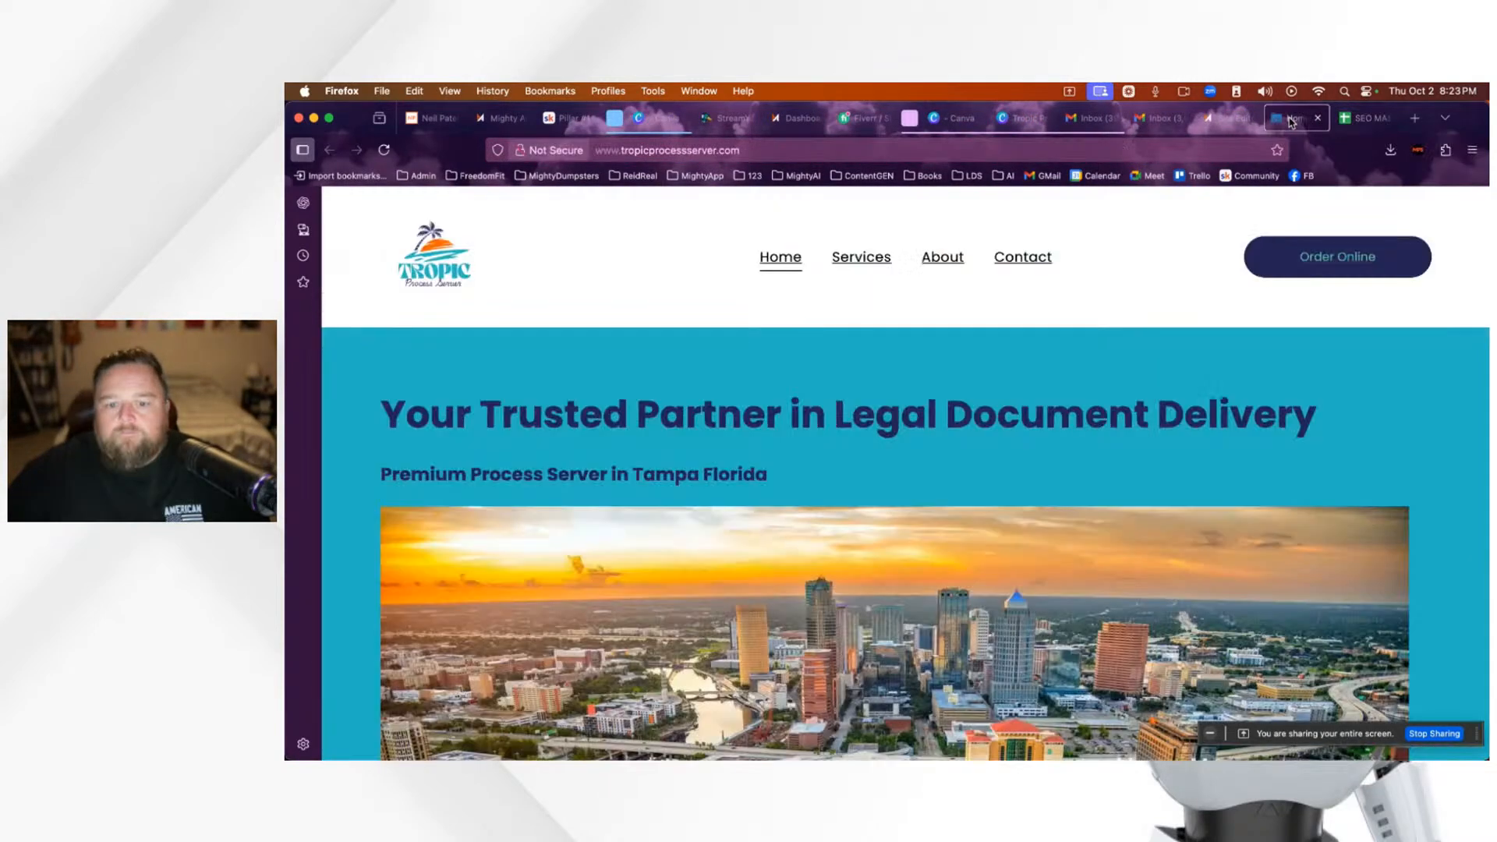
{"action": "left_click", "coordinate": [1226, 124]}
{"action": "scroll", "coordinate": [618, 478], "scroll_direction": "up", "scroll_amount": 10}
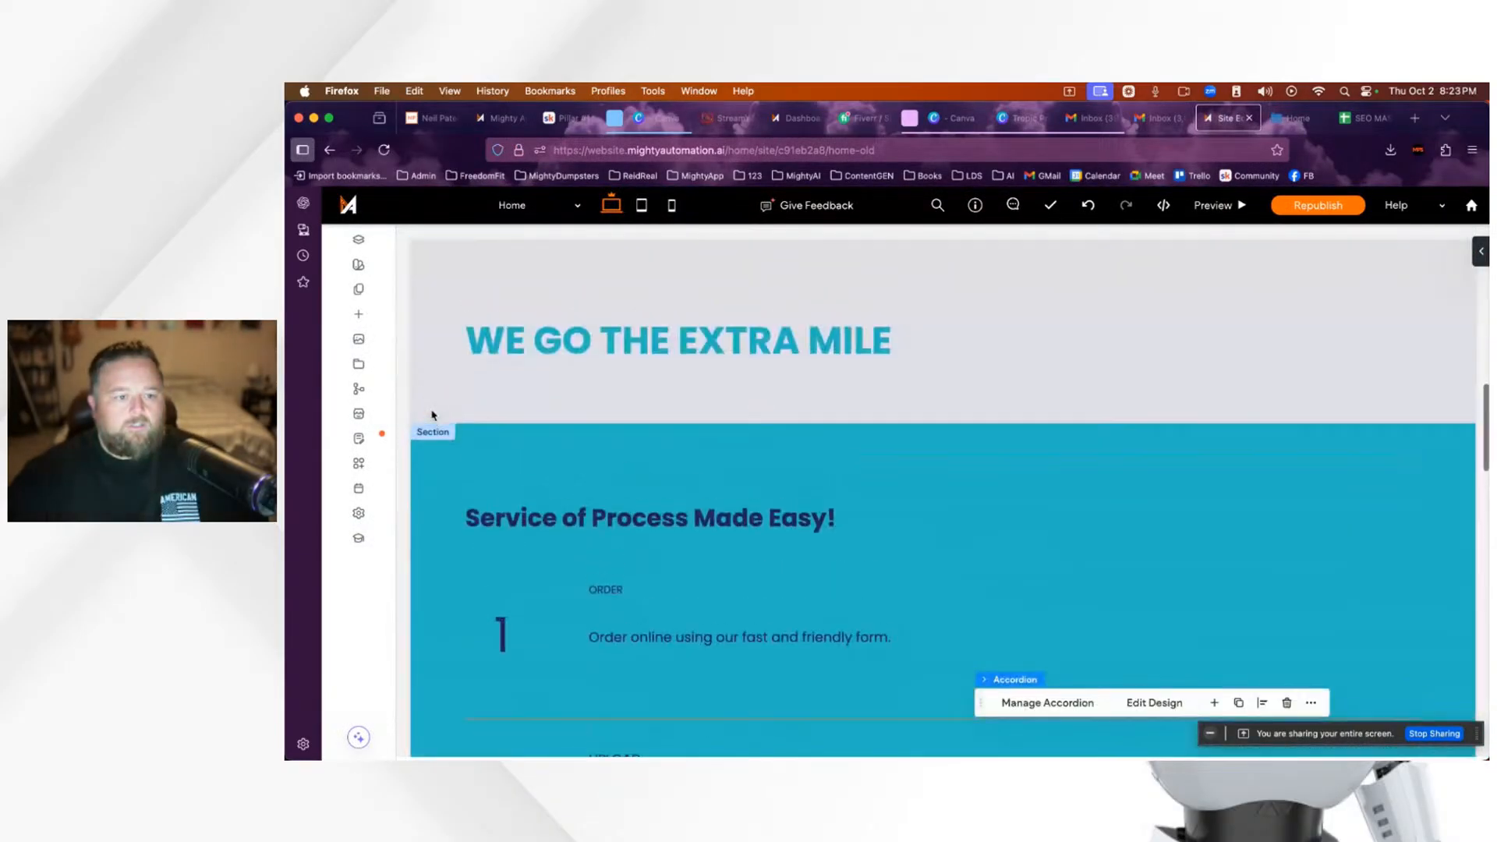
{"action": "scroll", "coordinate": [541, 415], "scroll_direction": "down", "scroll_amount": 5}
{"action": "scroll", "coordinate": [593, 416], "scroll_direction": "up", "scroll_amount": 10}
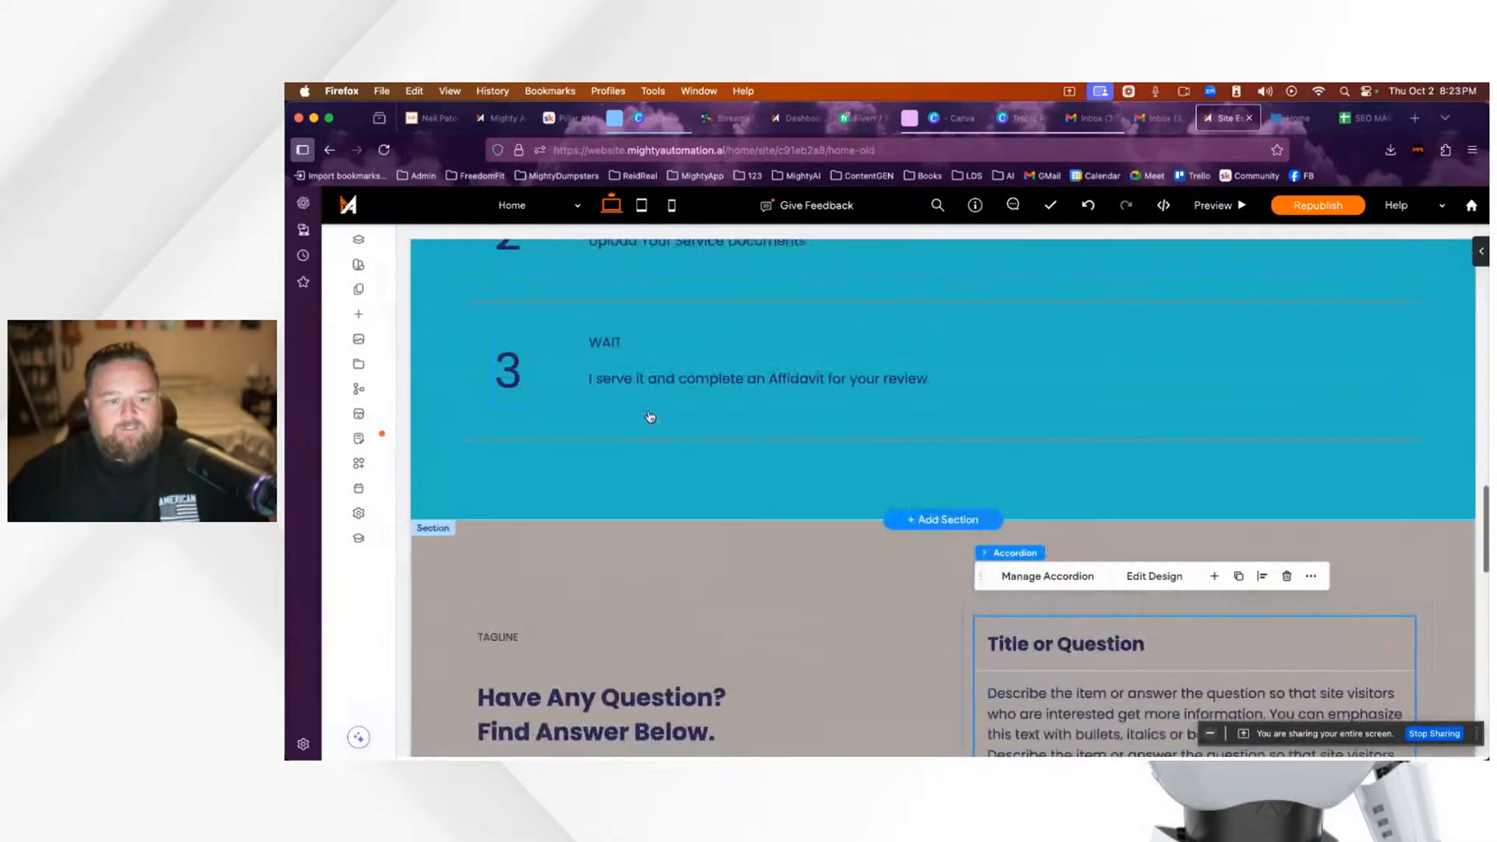
{"action": "scroll", "coordinate": [651, 417], "scroll_direction": "up", "scroll_amount": 5}
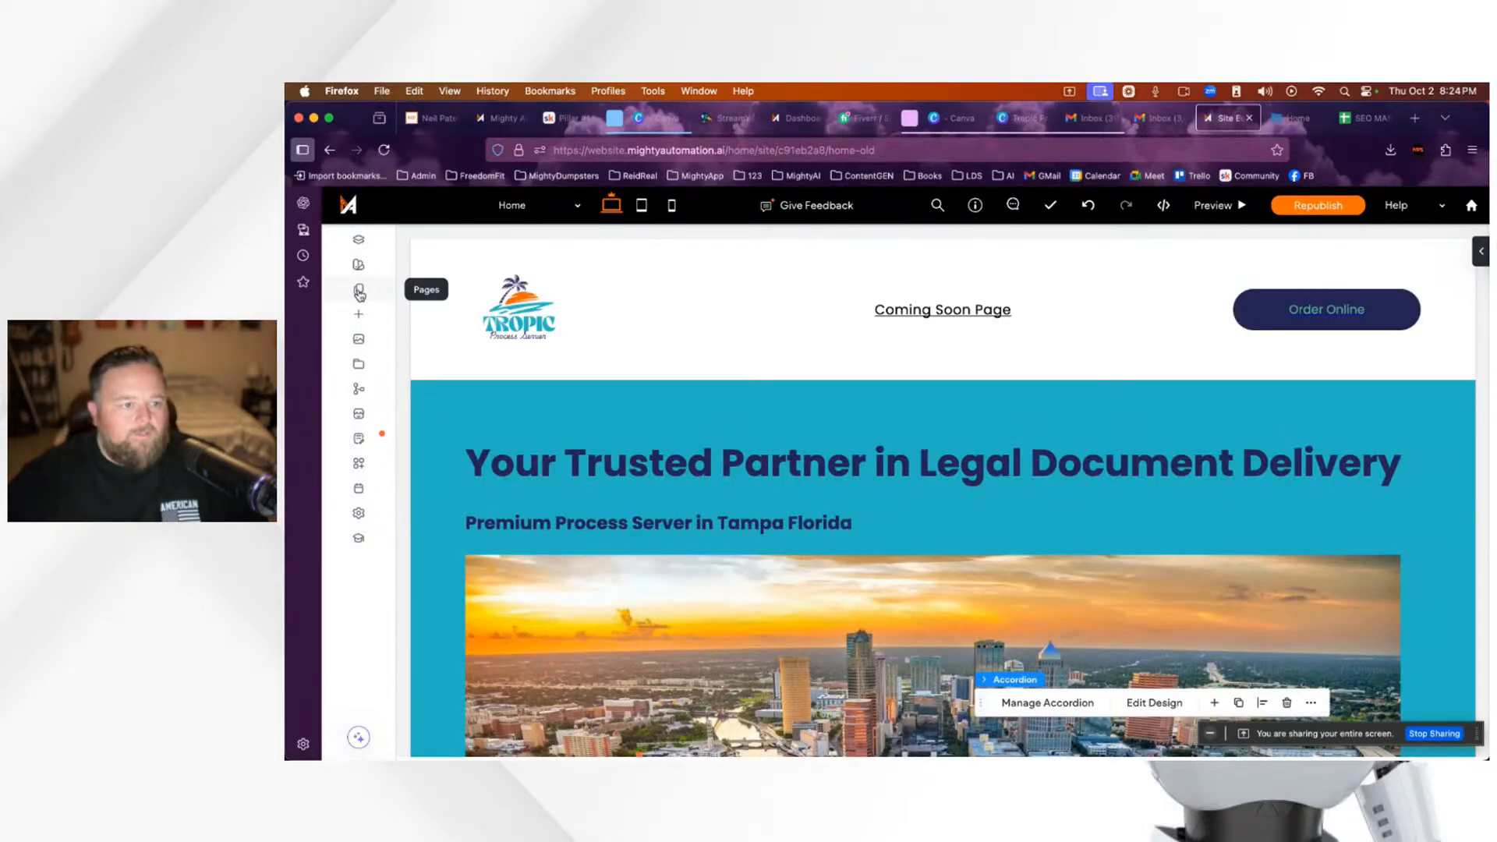
{"action": "left_click", "coordinate": [360, 291]}
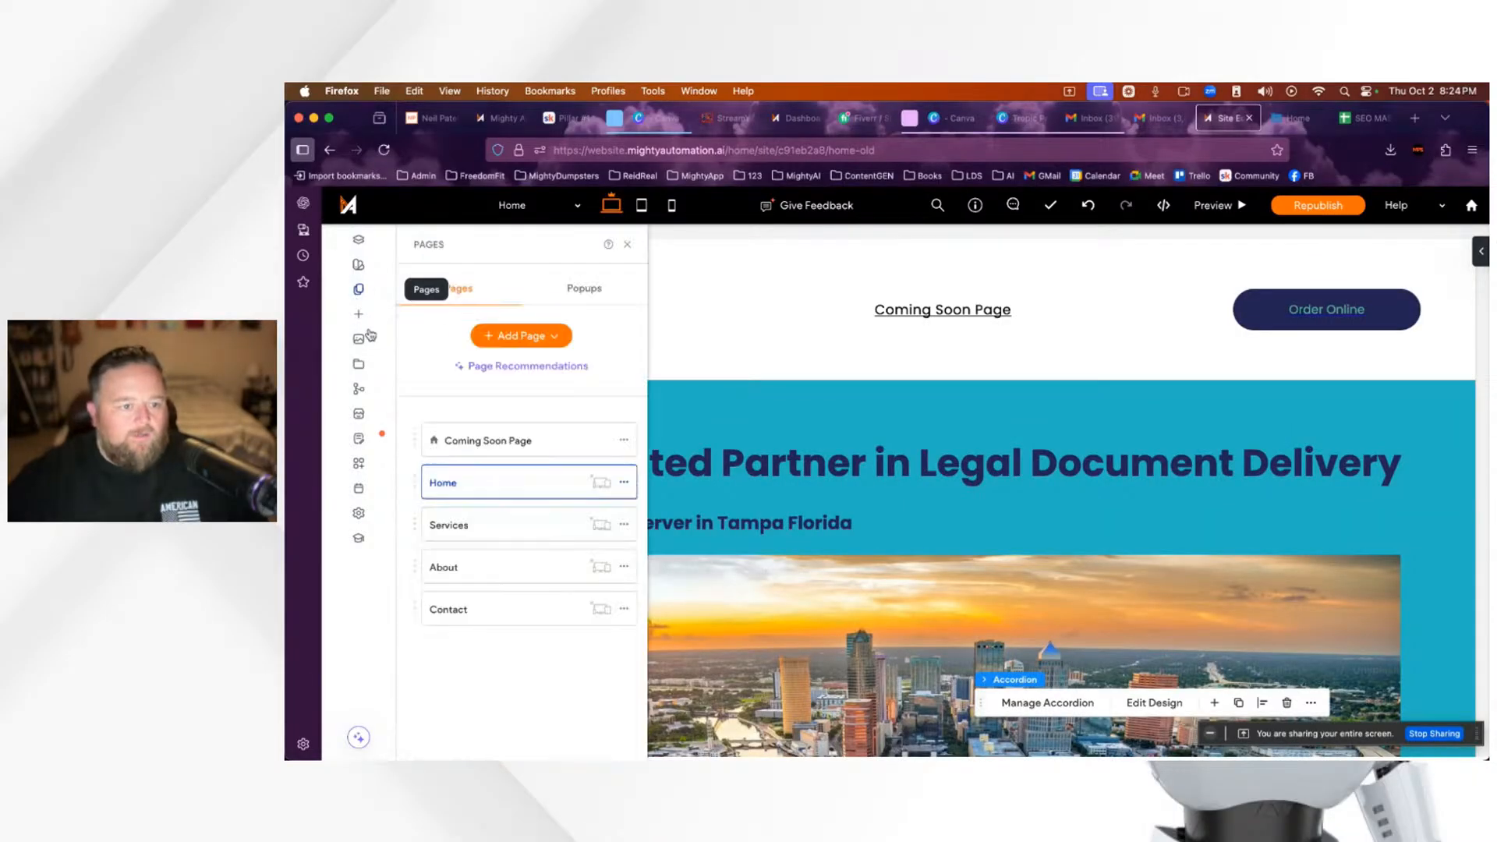
Step: Open the Coming Soon Page from the Pages panel and select its header section
{"action": "left_click", "coordinate": [521, 440]}
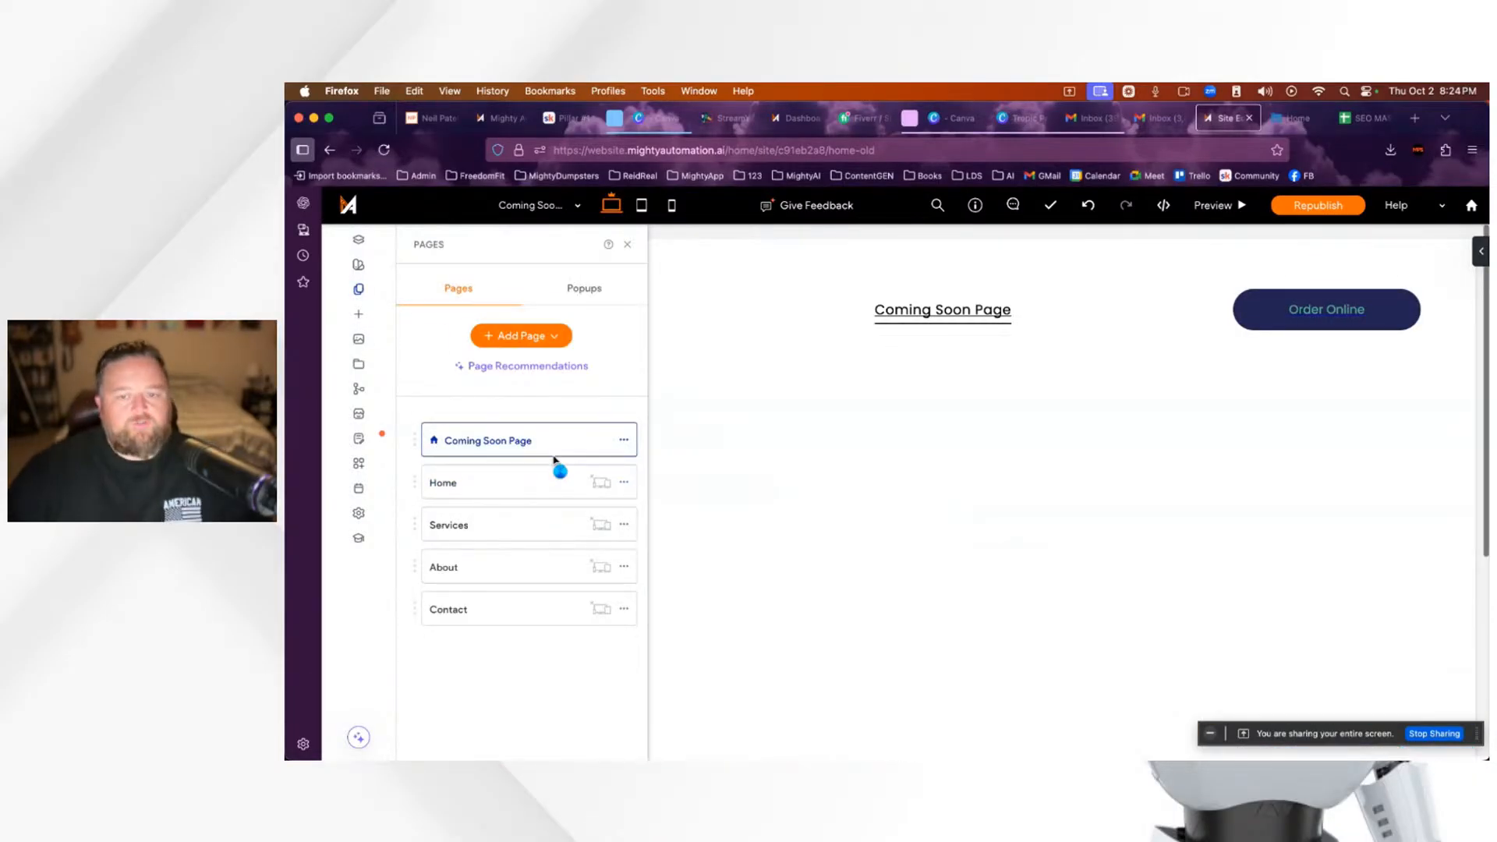
{"action": "left_click", "coordinate": [629, 248]}
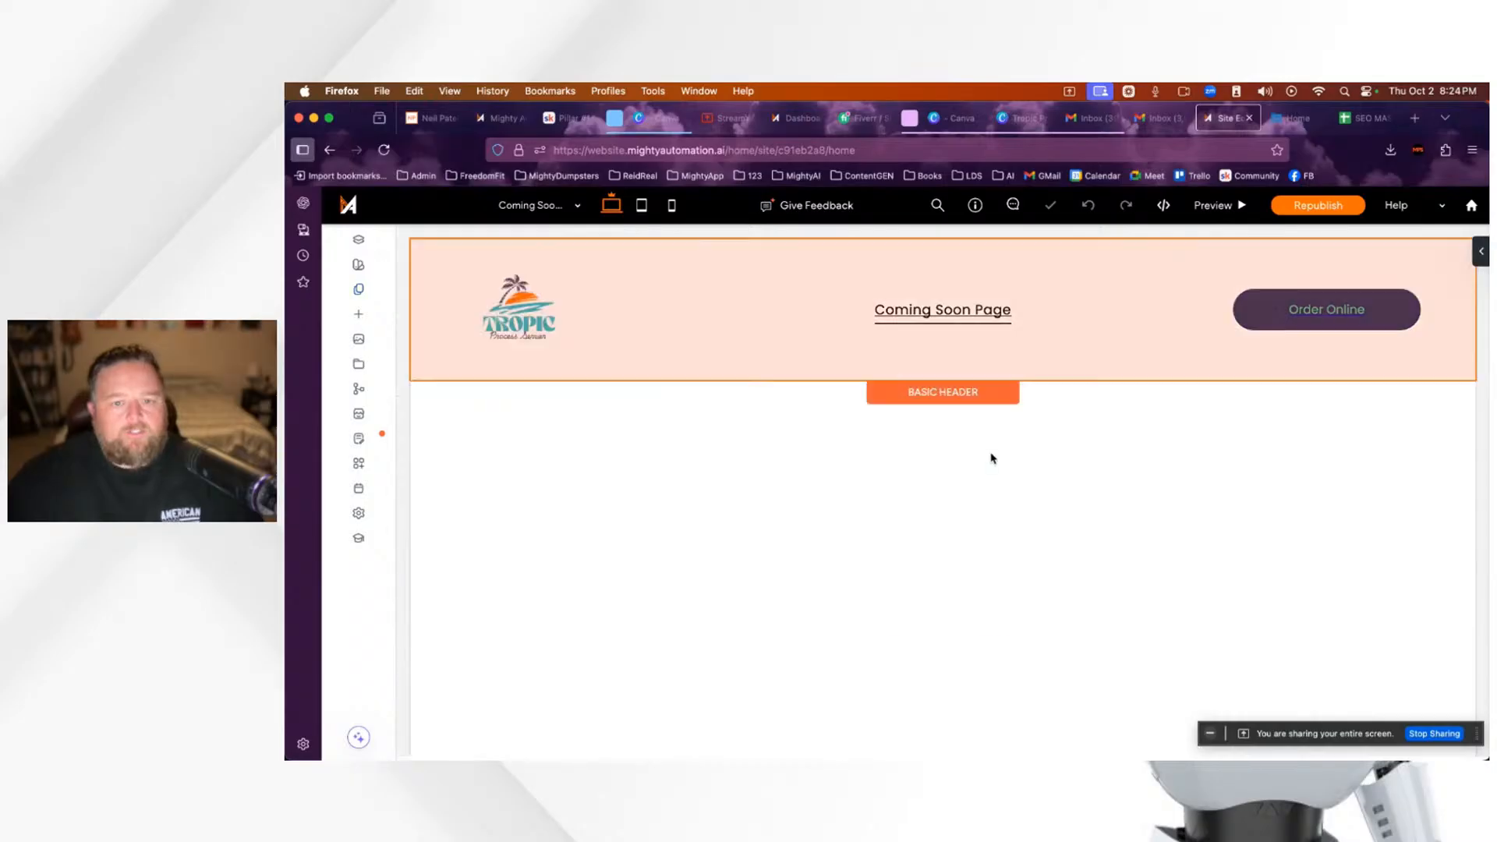
{"action": "left_click", "coordinate": [1154, 317]}
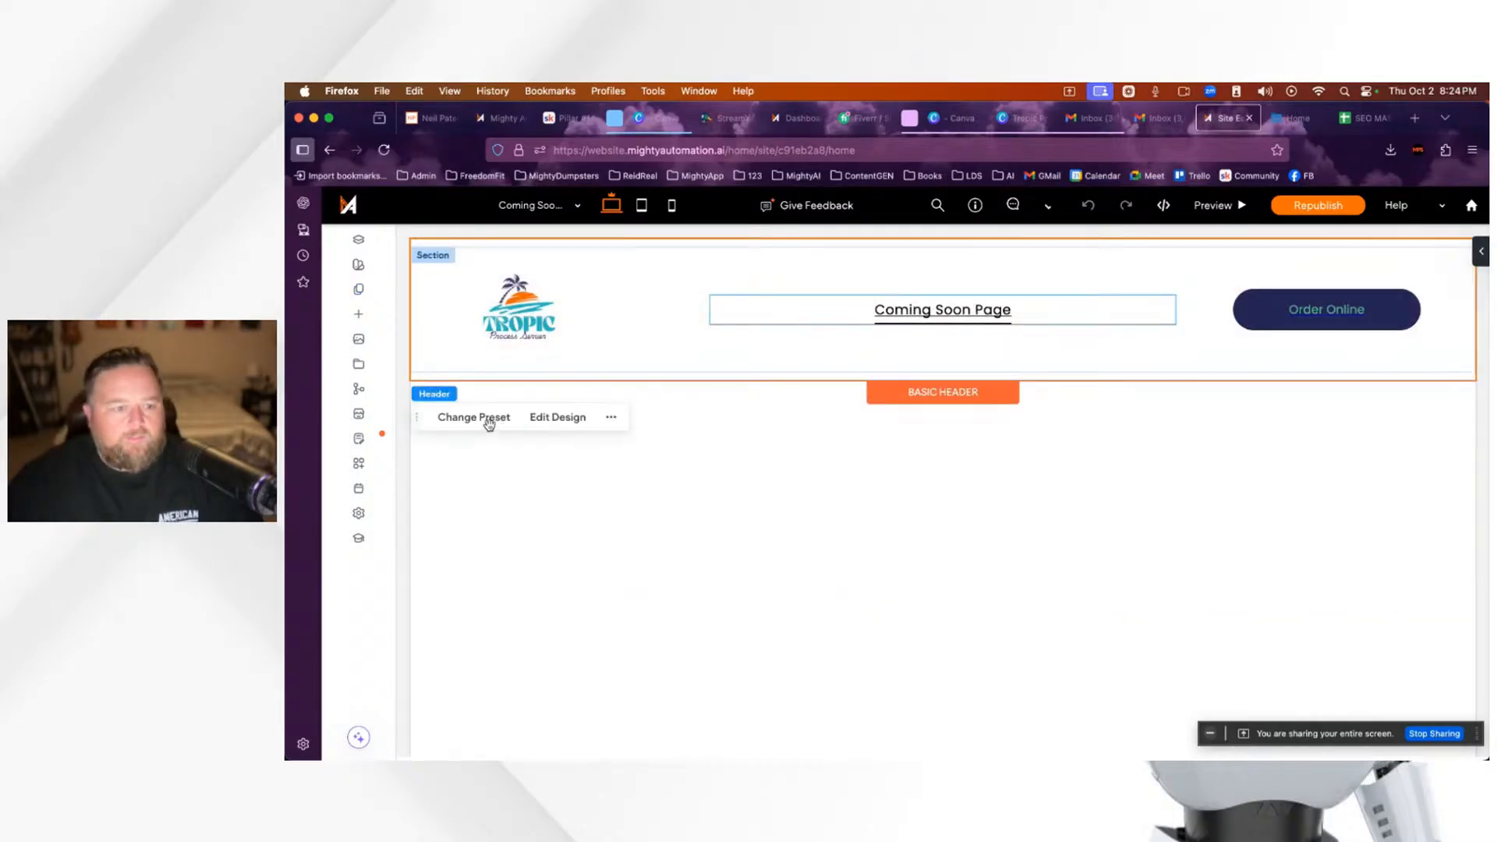
Step: Apply the first, simpler header preset and close the header settings
{"action": "left_click", "coordinate": [485, 419]}
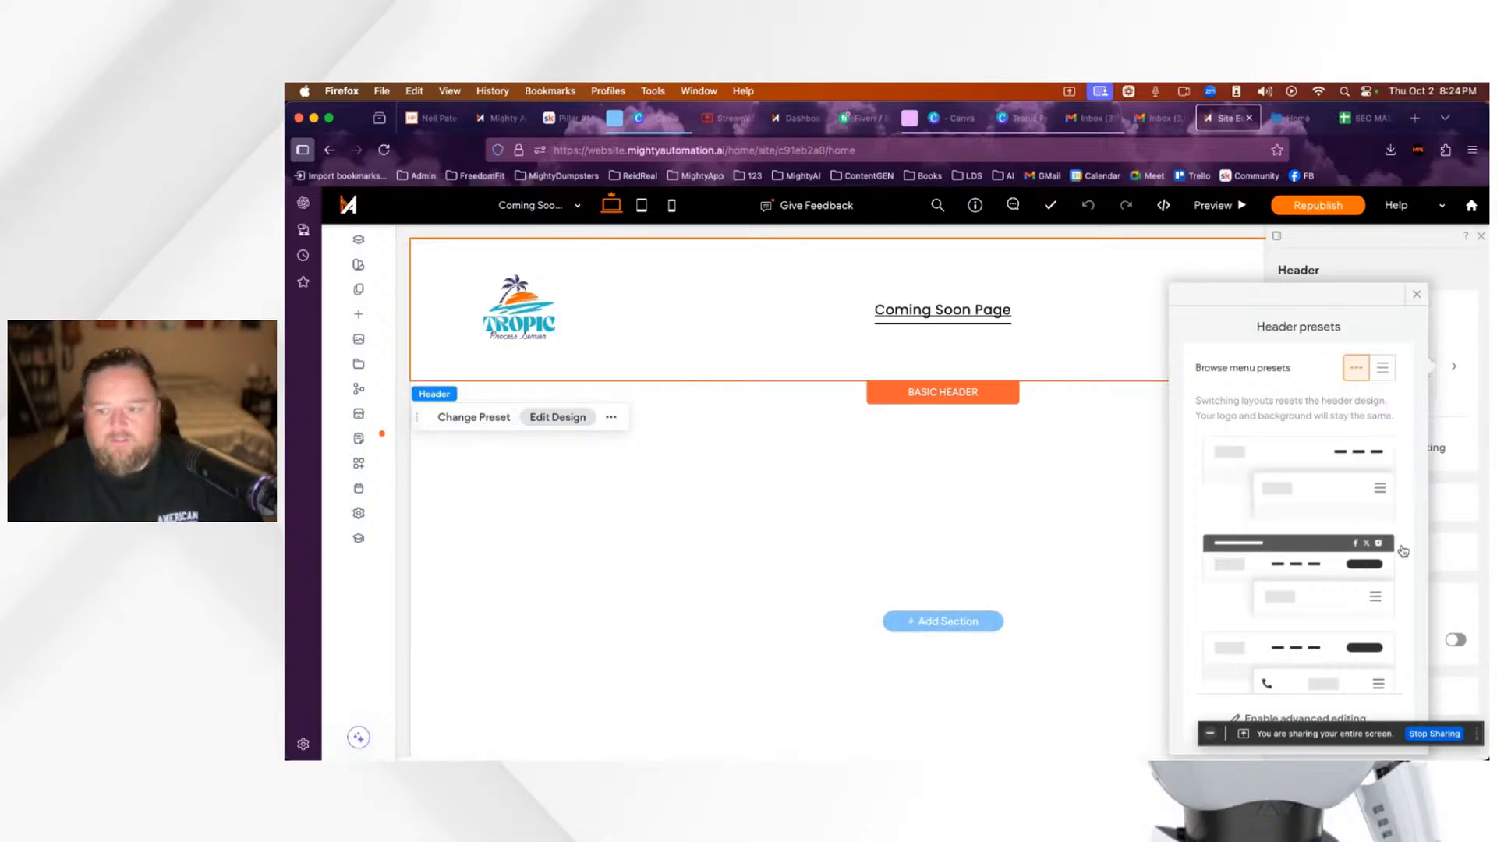
{"action": "scroll", "coordinate": [1338, 498], "scroll_direction": "down", "scroll_amount": 5}
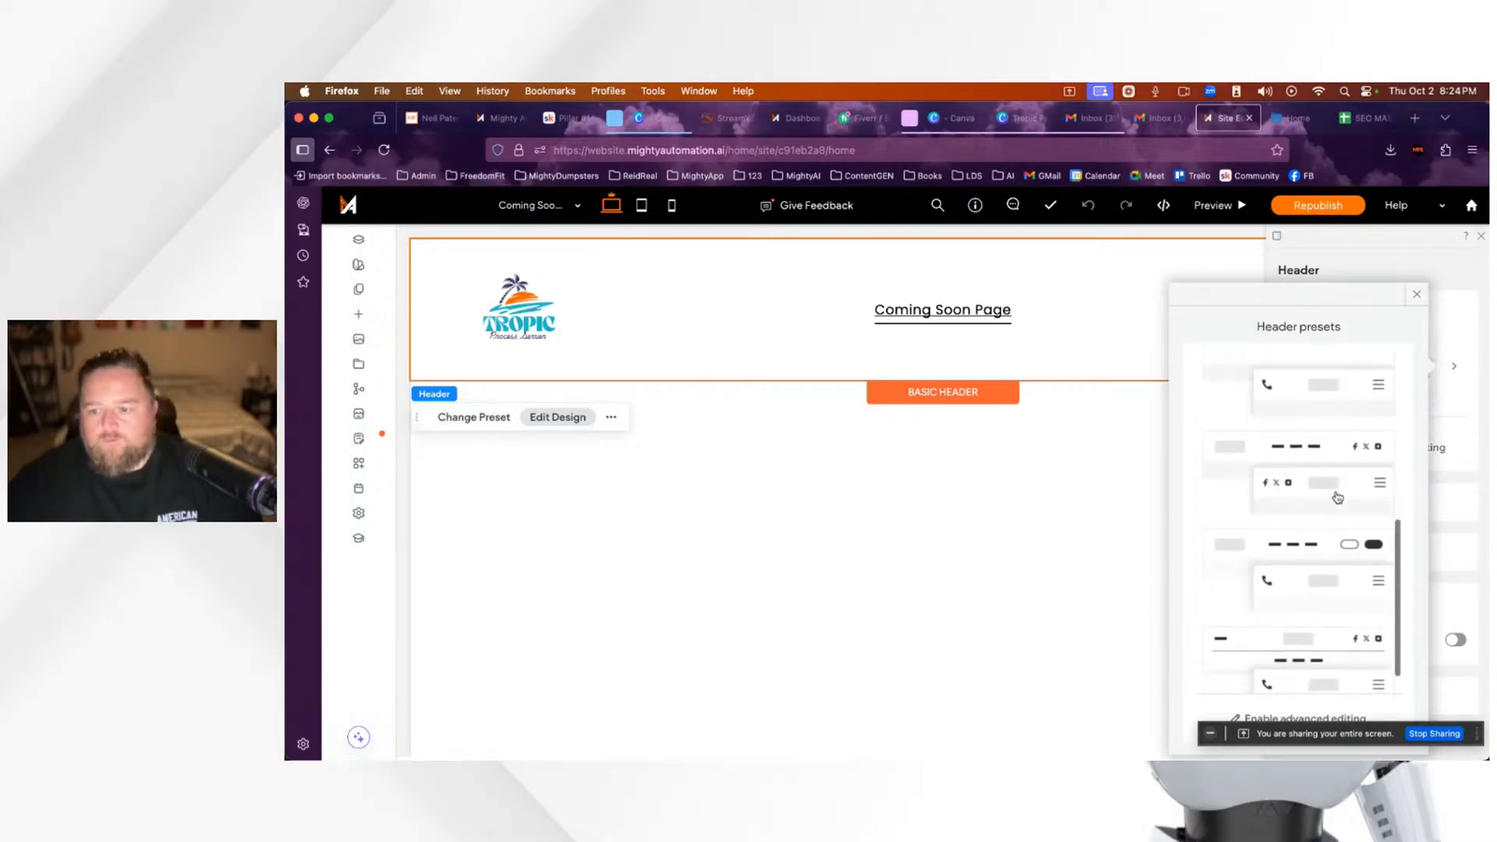
{"action": "scroll", "coordinate": [1326, 500], "scroll_direction": "down", "scroll_amount": 1}
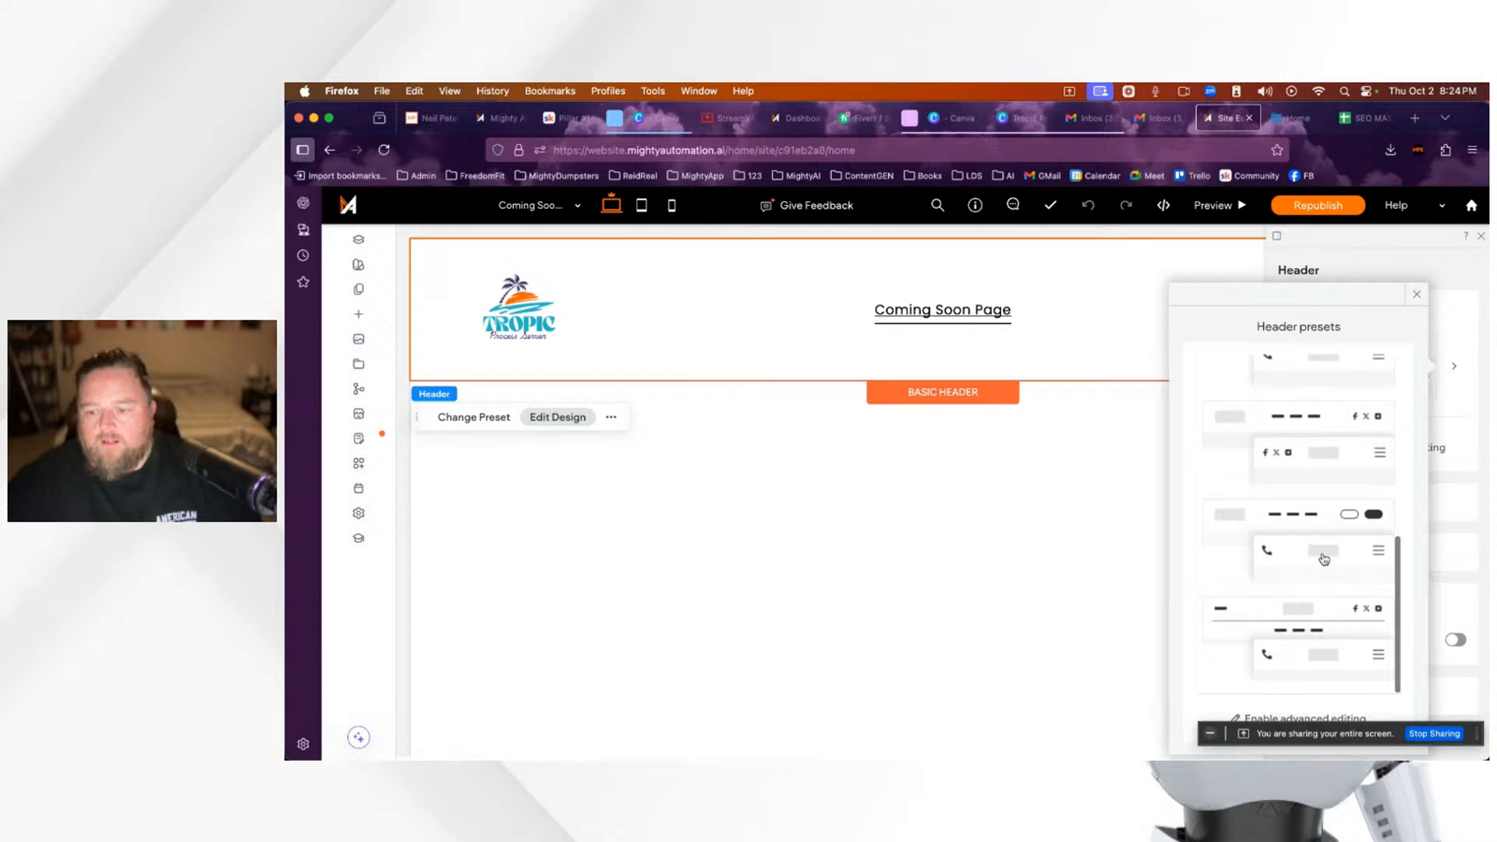
{"action": "scroll", "coordinate": [1332, 569], "scroll_direction": "up", "scroll_amount": 6}
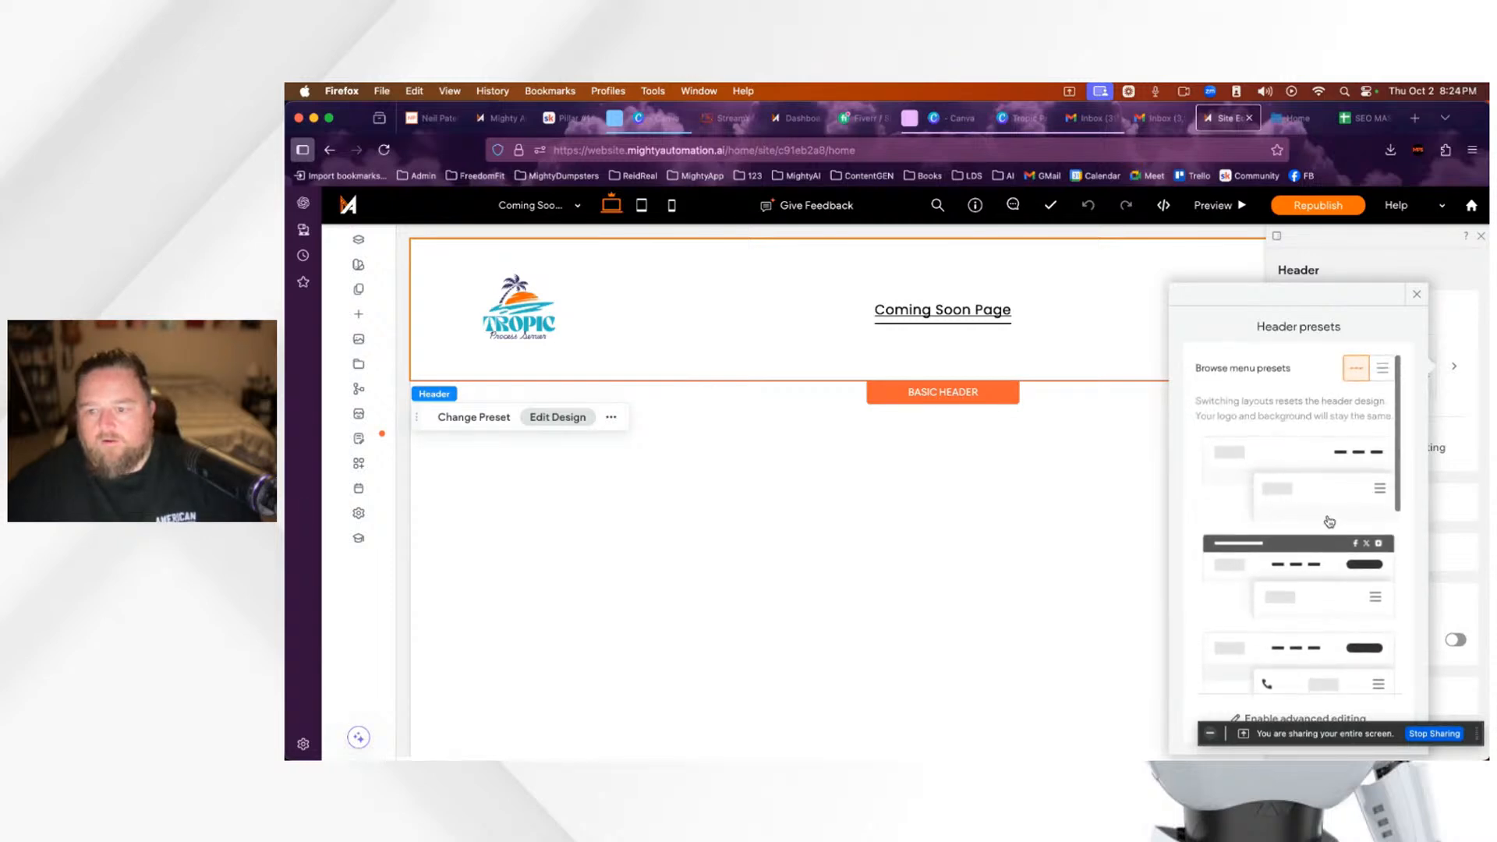
{"action": "left_click", "coordinate": [1323, 503]}
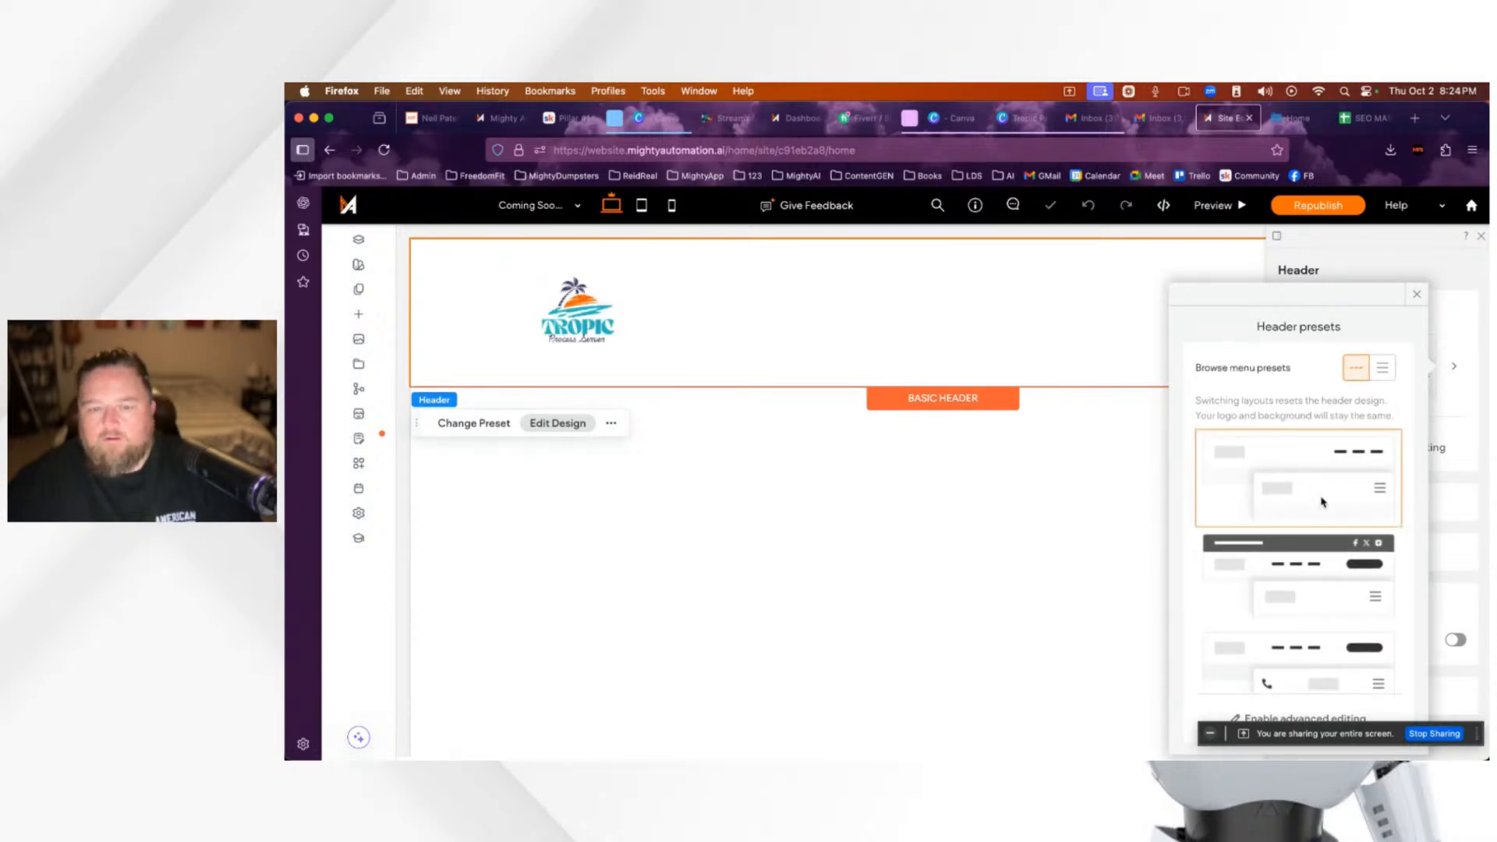
{"action": "left_click", "coordinate": [1415, 298]}
{"action": "left_click", "coordinate": [1483, 241]}
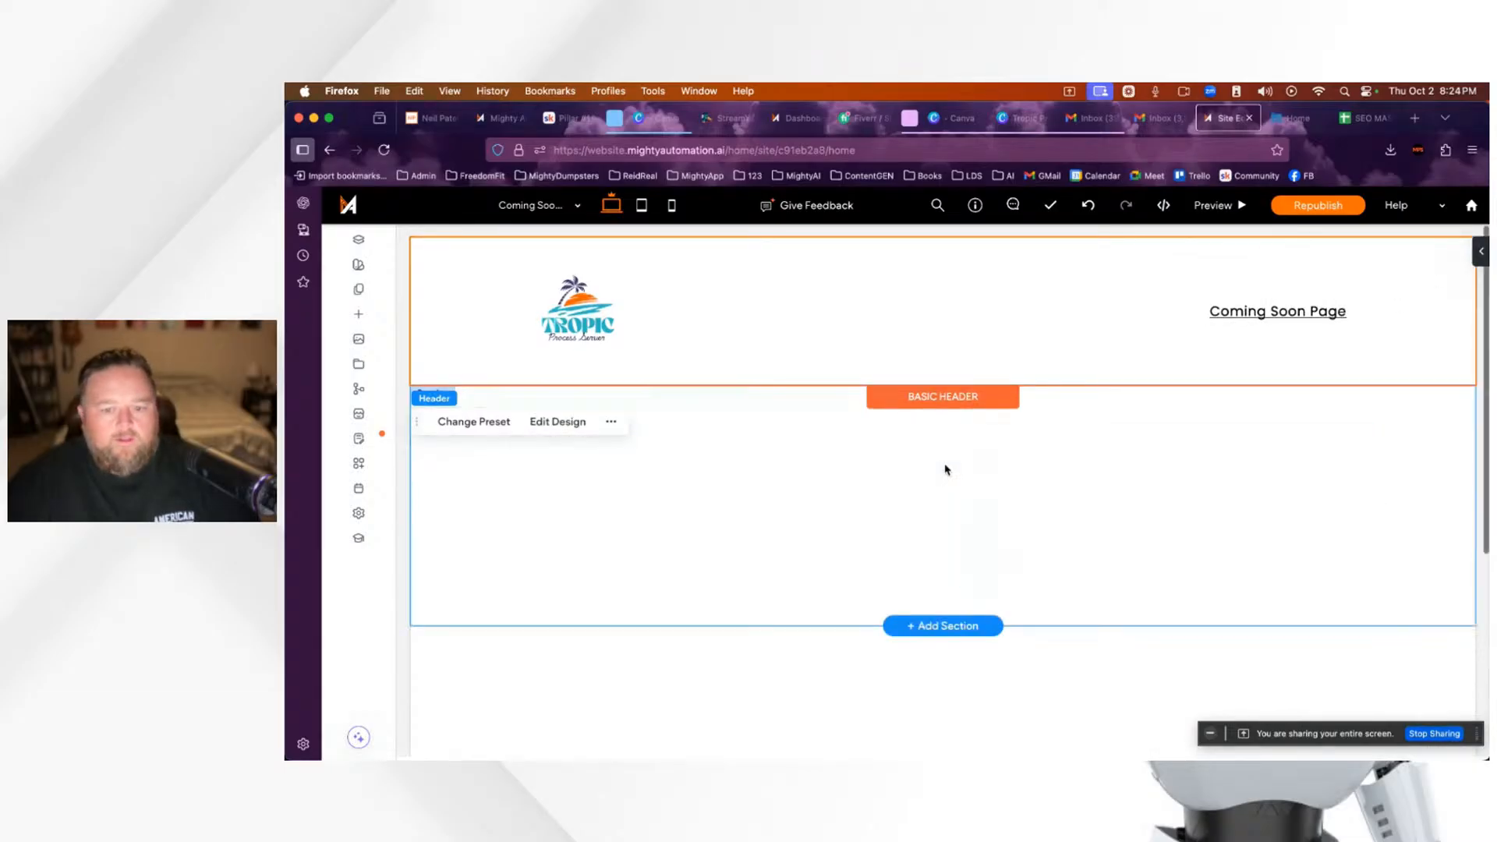
Step: Check the header's More Actions menu, then select the empty section beneath it
{"action": "left_click", "coordinate": [611, 422]}
{"action": "mouse_move", "coordinate": [535, 608]}
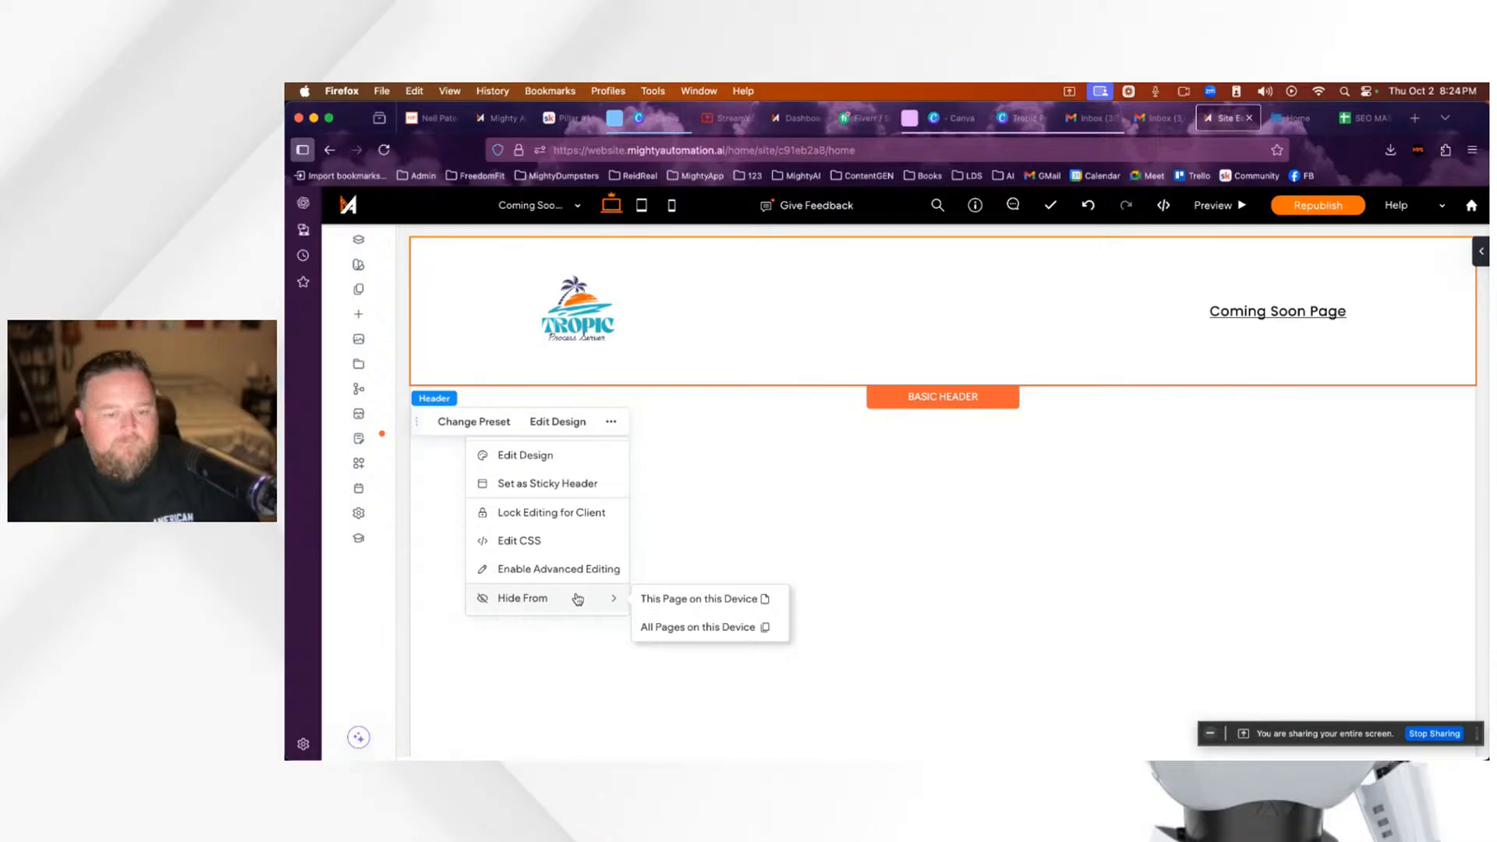
{"action": "left_click", "coordinate": [447, 524]}
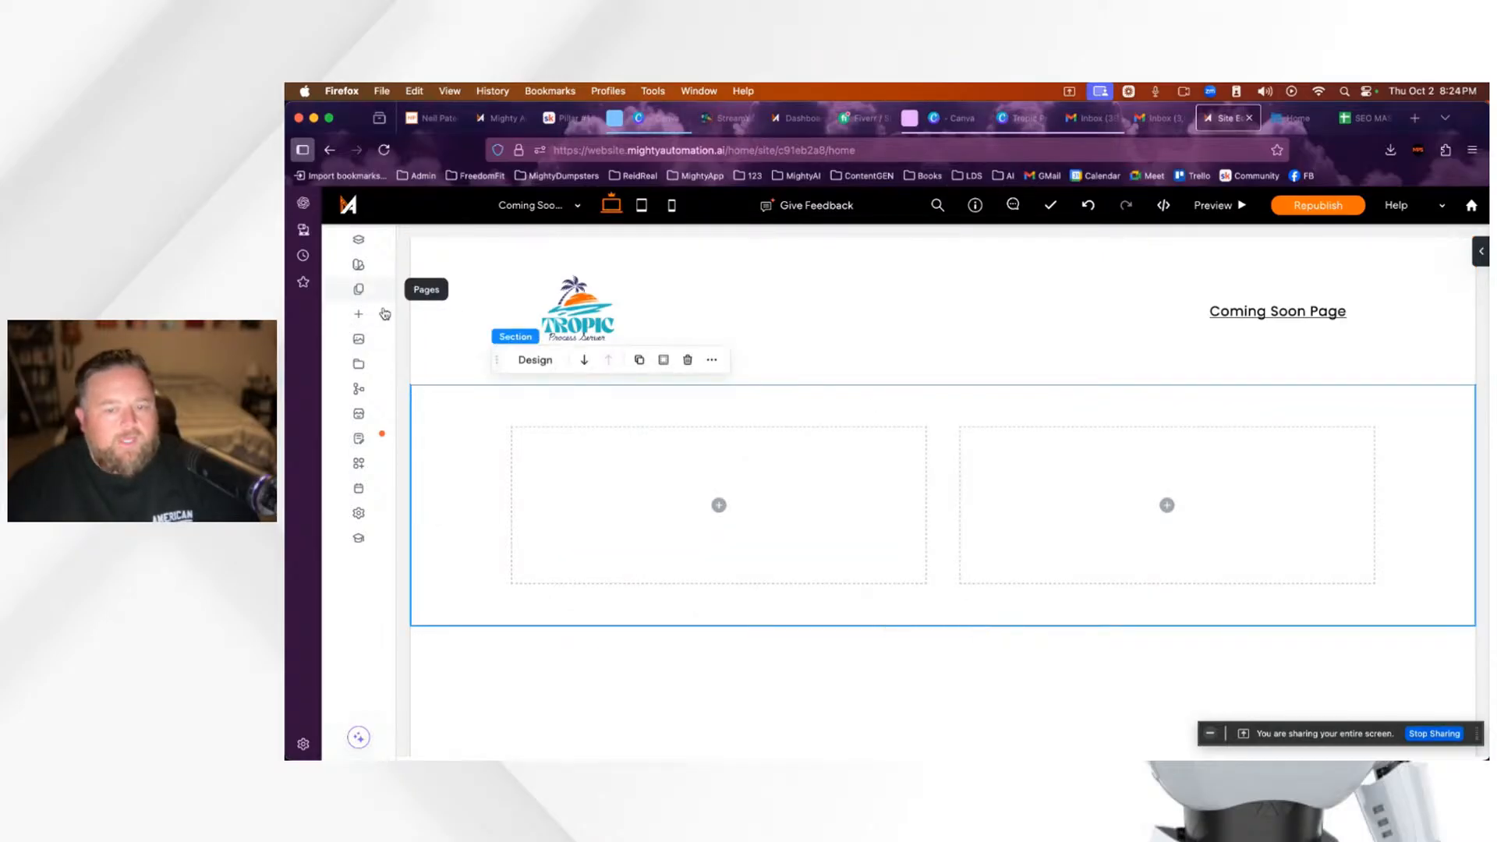
Step: Insert the New Spring Collection template from Designed > COMING SOON and save the section
{"action": "mouse_move", "coordinate": [963, 612]}
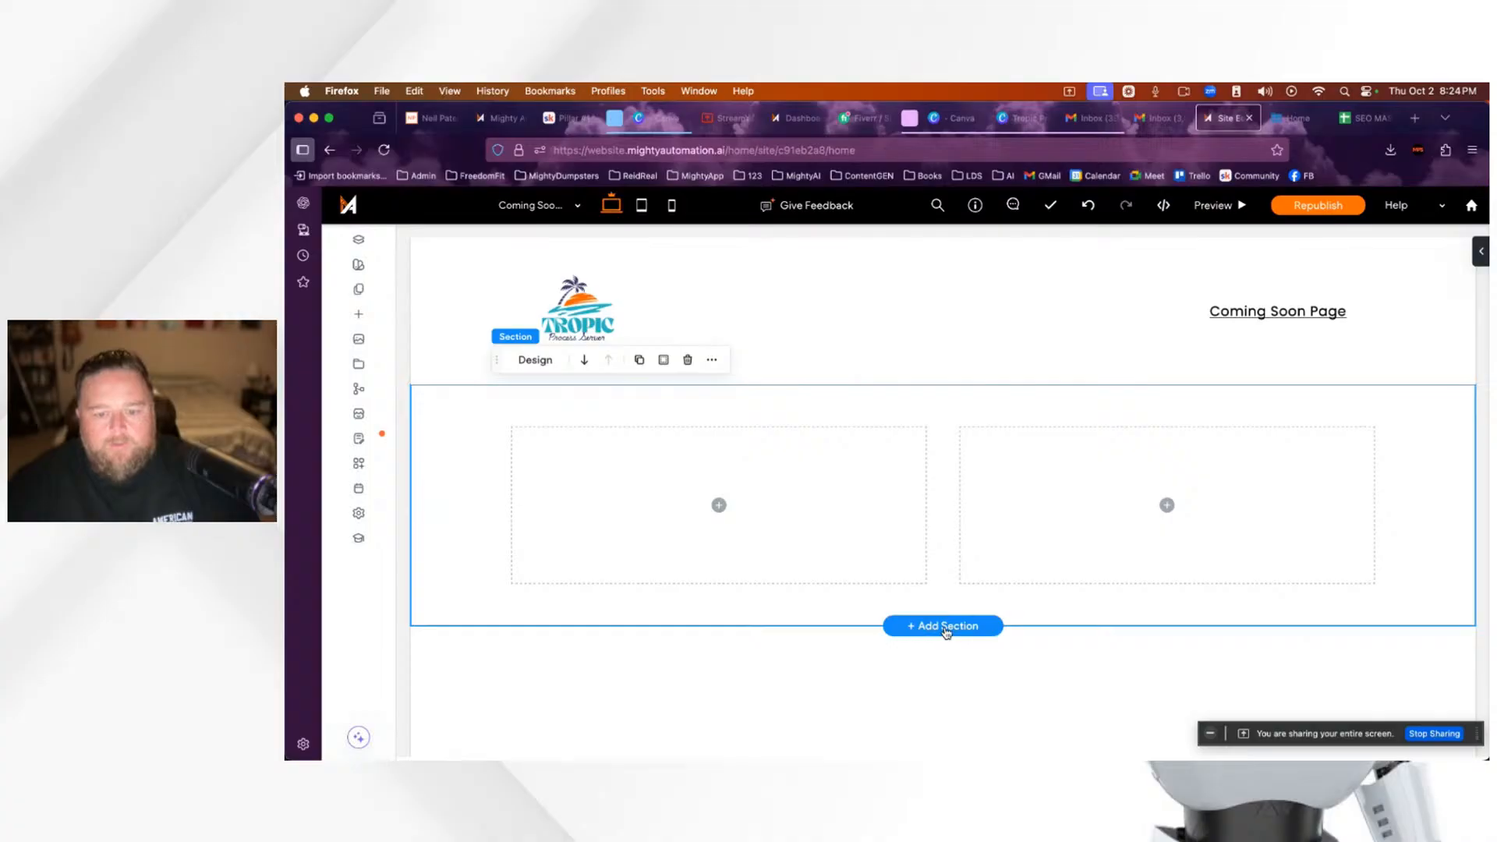
{"action": "left_click", "coordinate": [946, 629]}
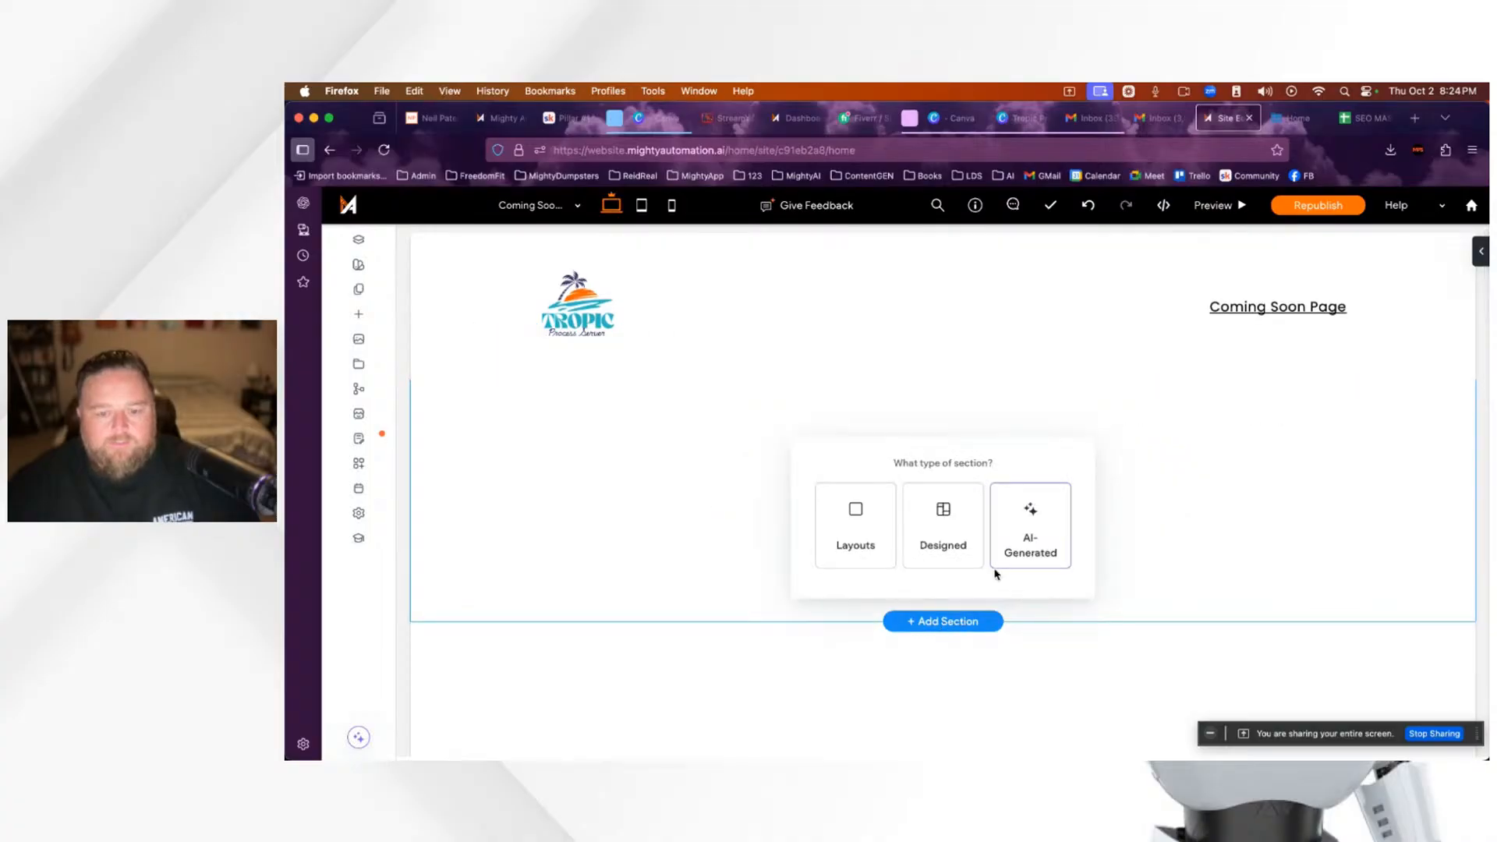
{"action": "left_click", "coordinate": [943, 527]}
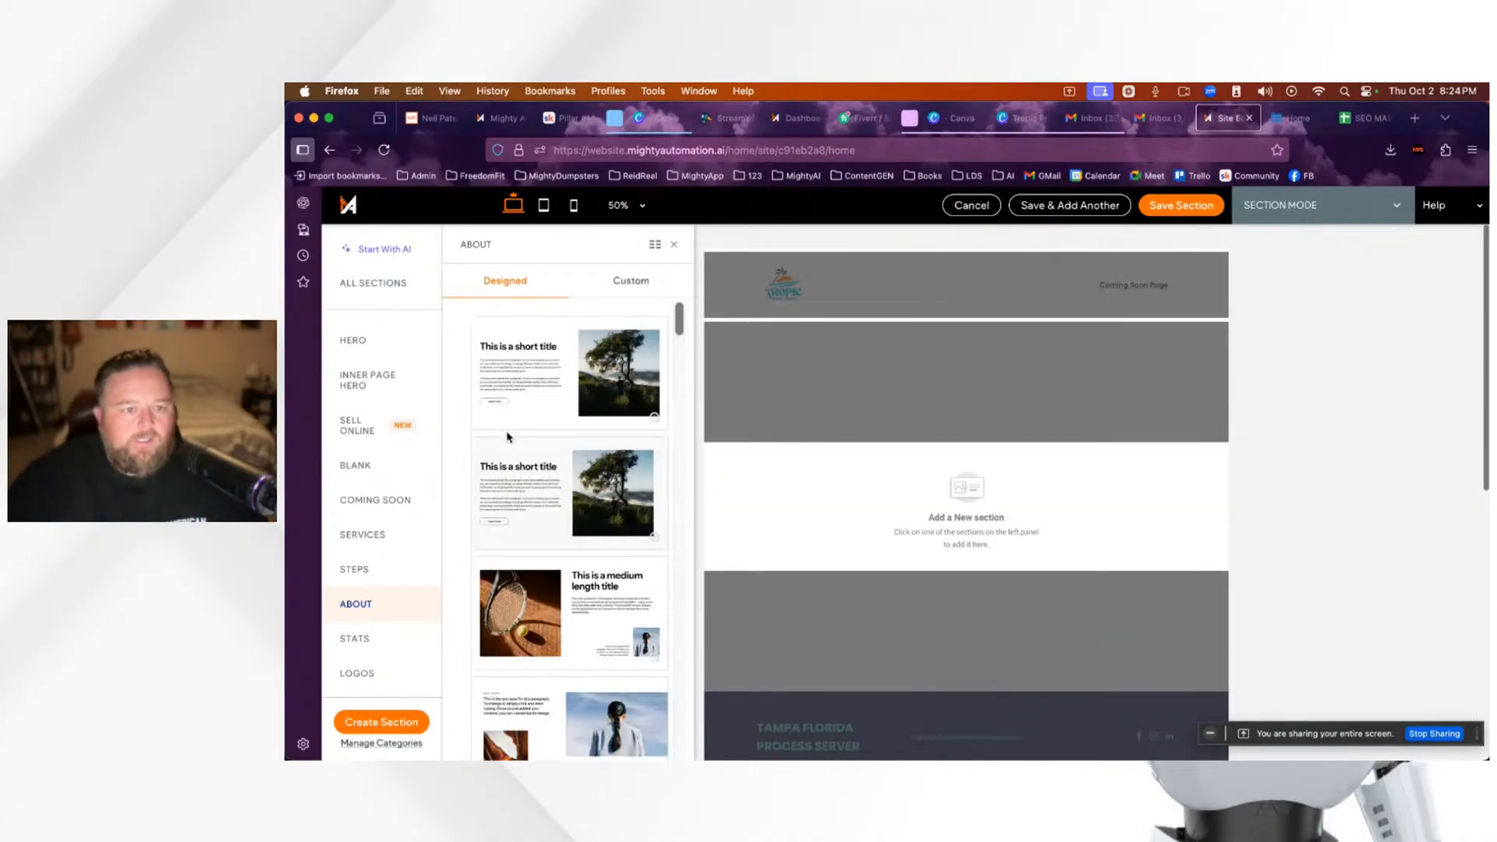
{"action": "scroll", "coordinate": [514, 441], "scroll_direction": "down", "scroll_amount": 5}
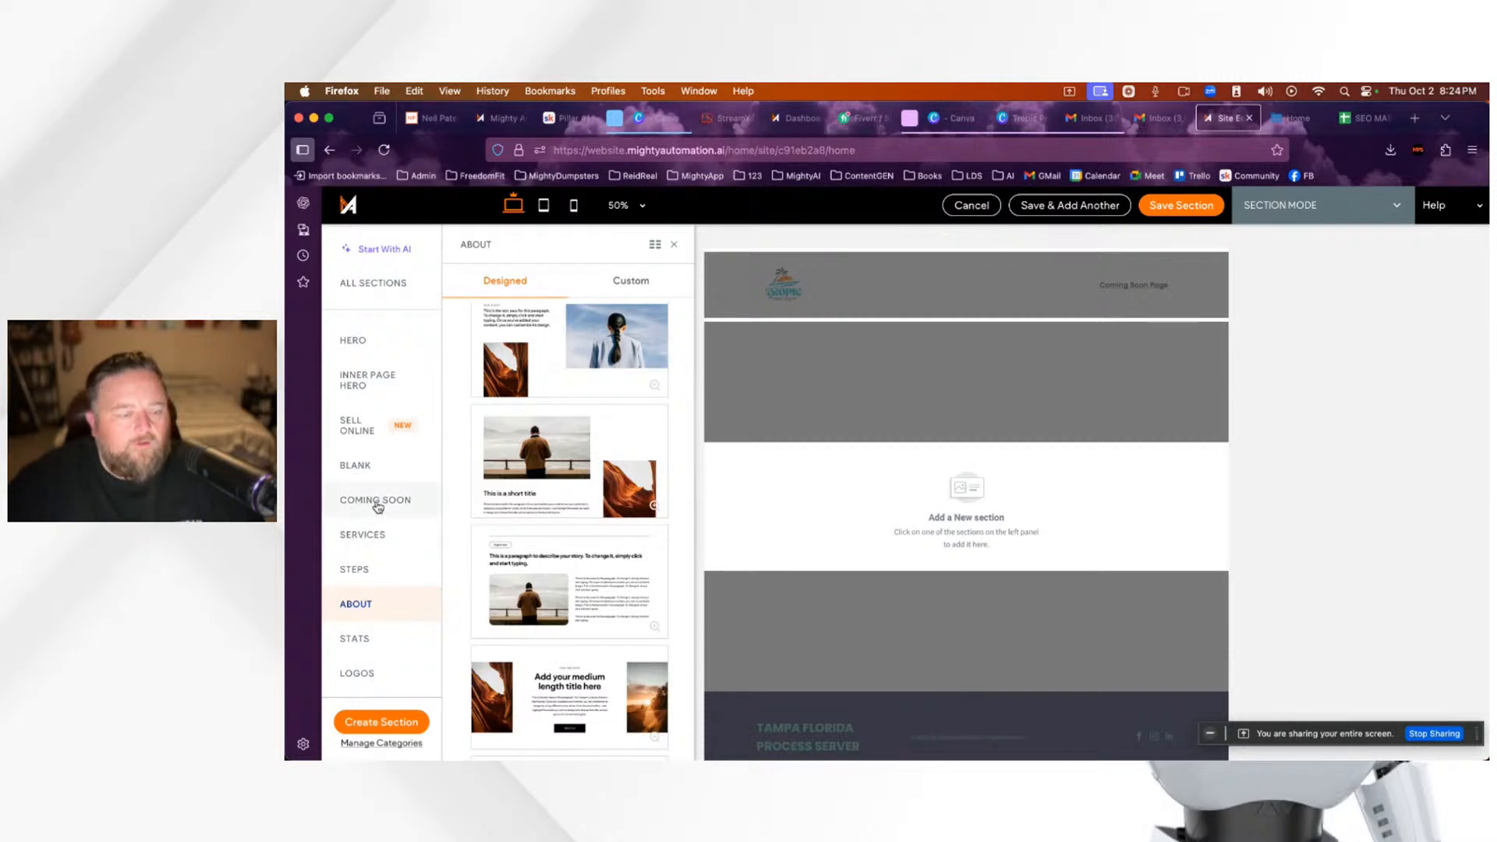
{"action": "left_click", "coordinate": [376, 503]}
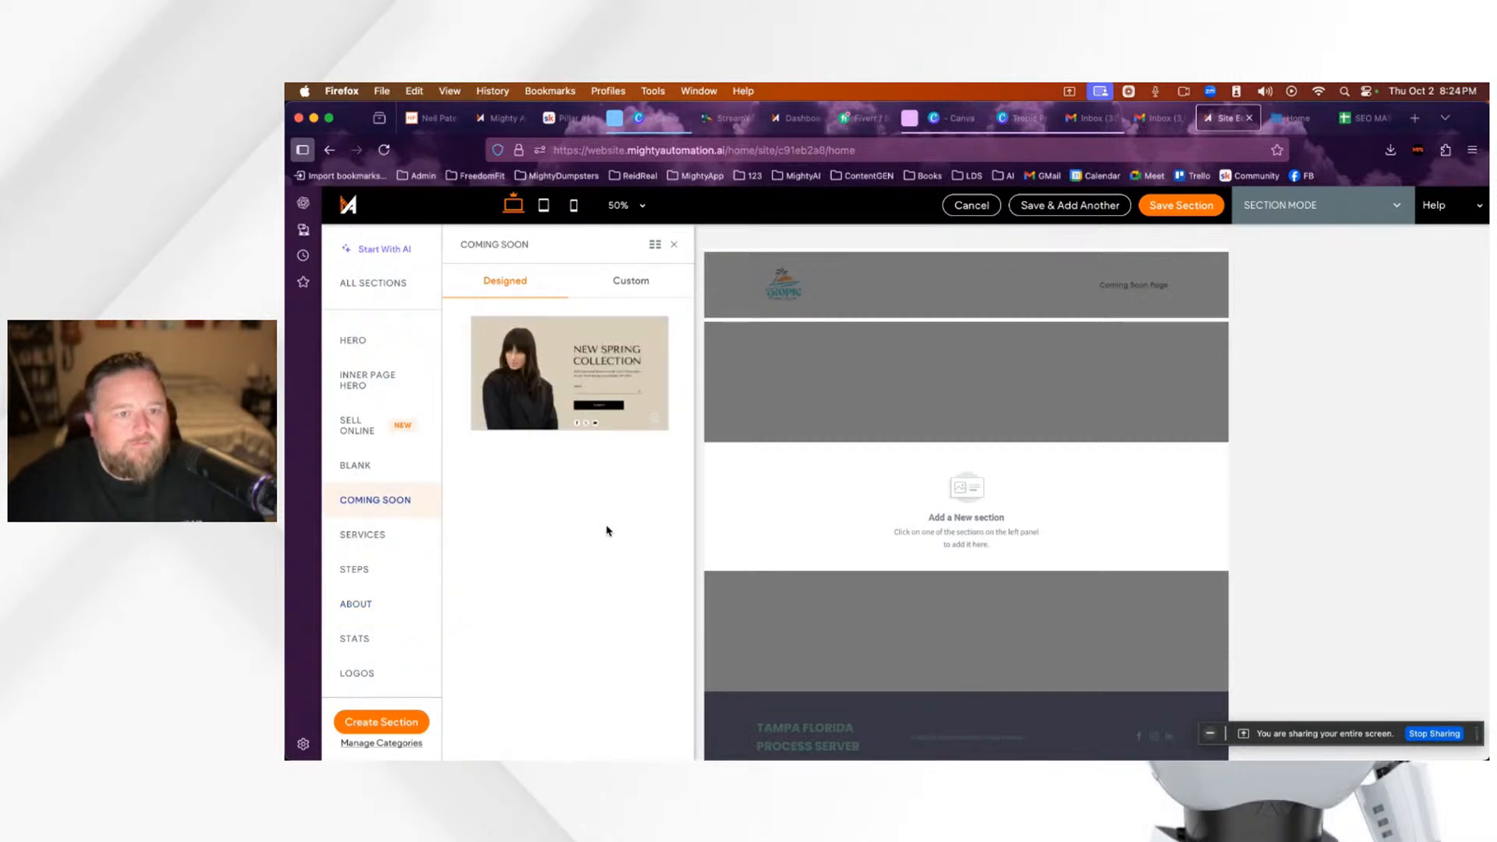
{"action": "left_click", "coordinate": [638, 287]}
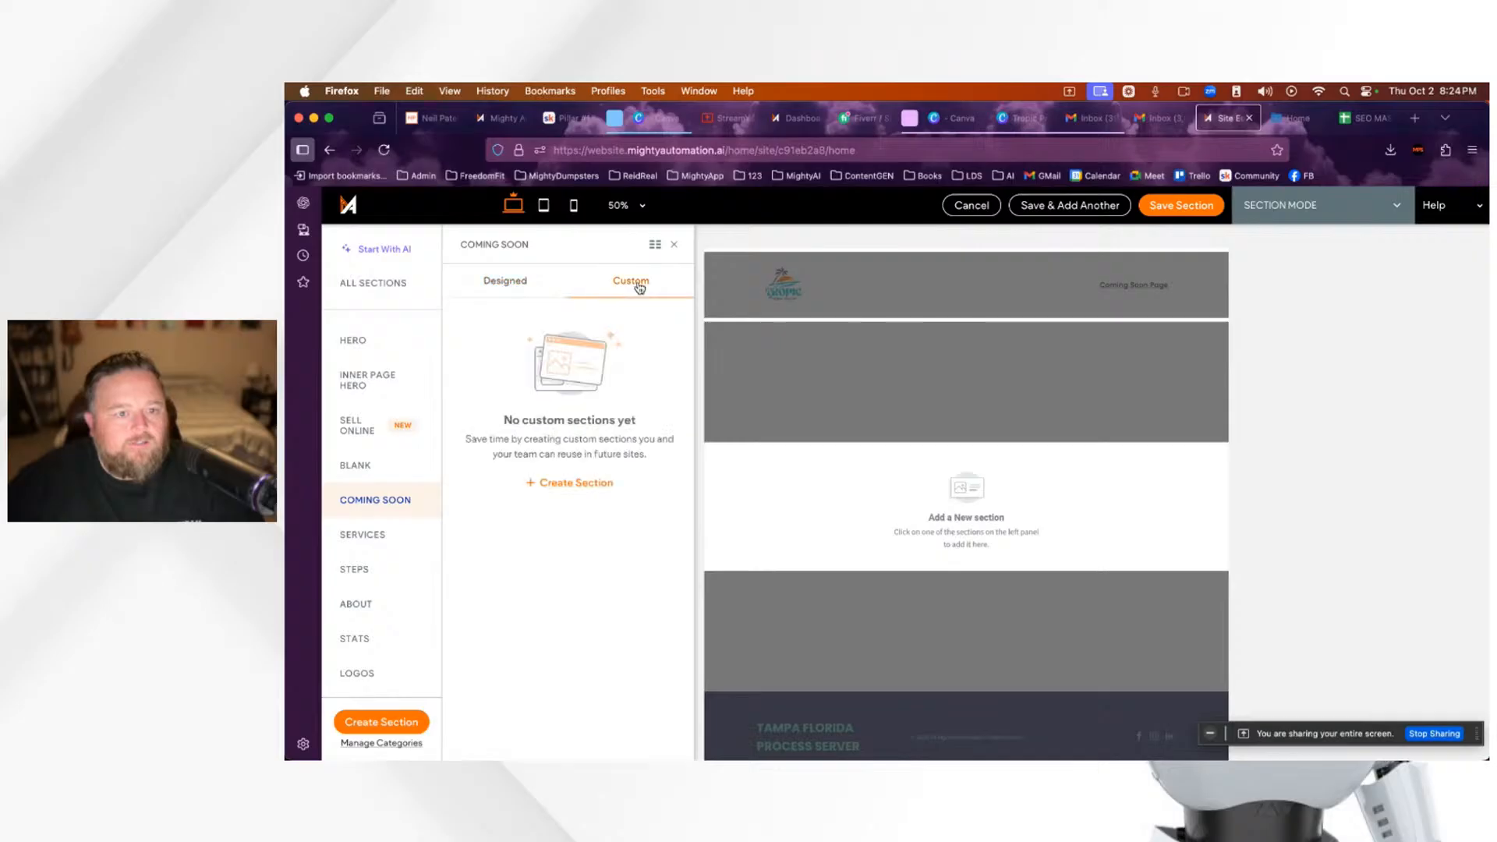
{"action": "left_click", "coordinate": [519, 286]}
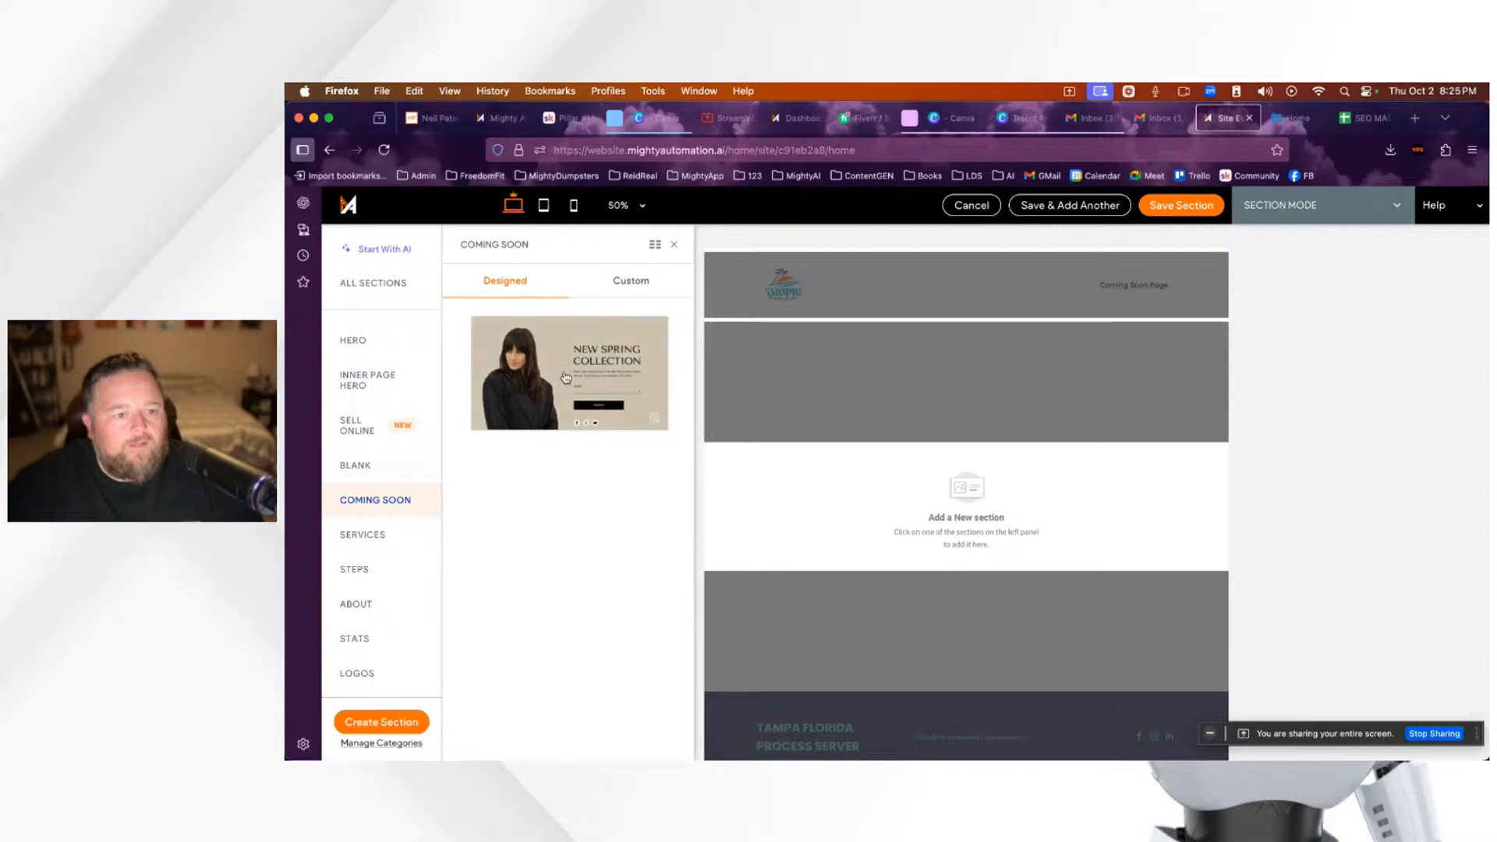
{"action": "left_click", "coordinate": [558, 374]}
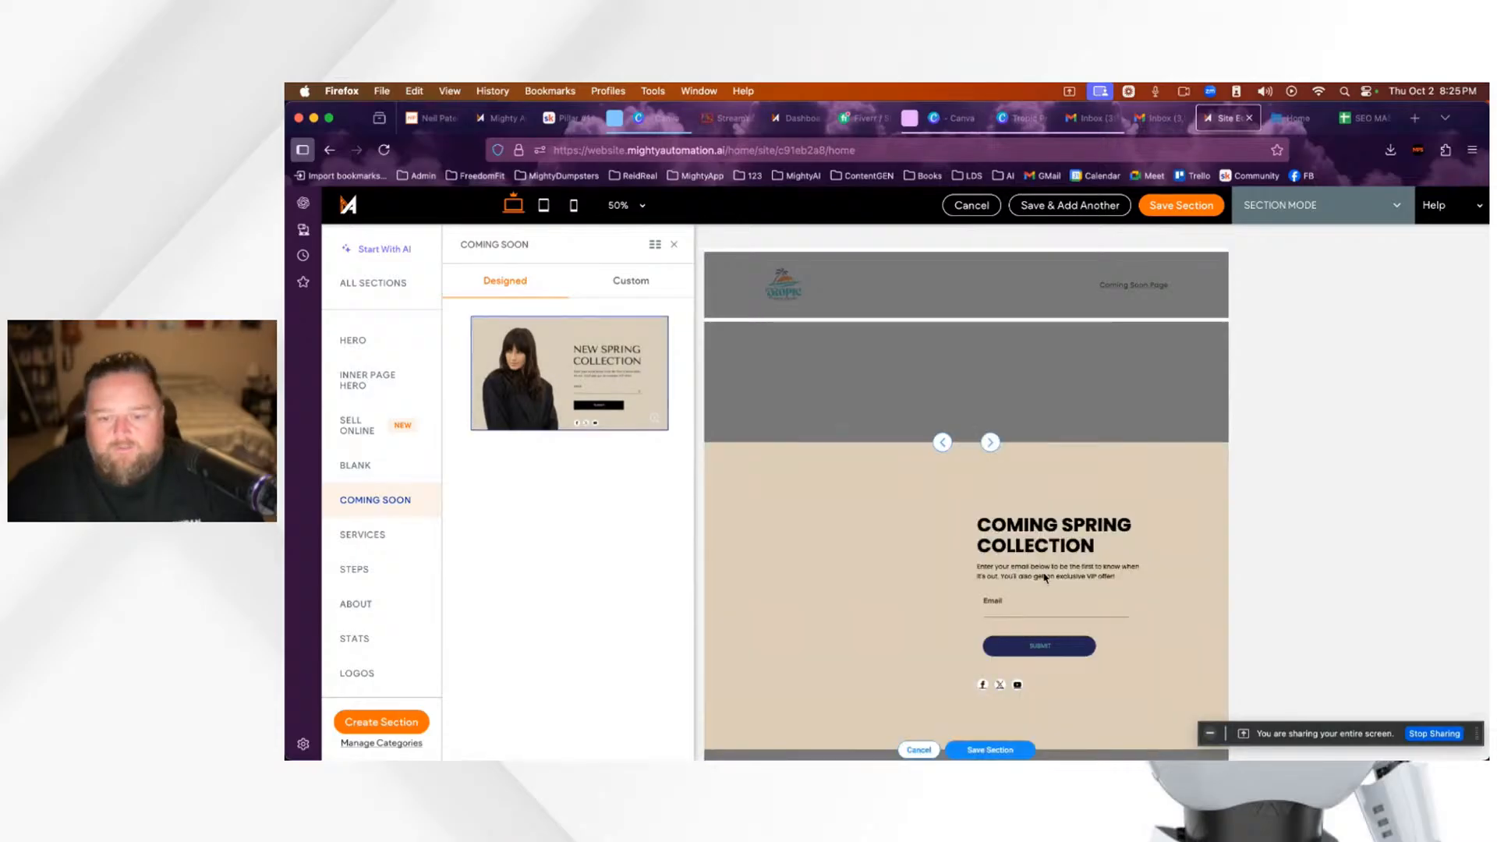
{"action": "scroll", "coordinate": [967, 592], "scroll_direction": "down", "scroll_amount": 2}
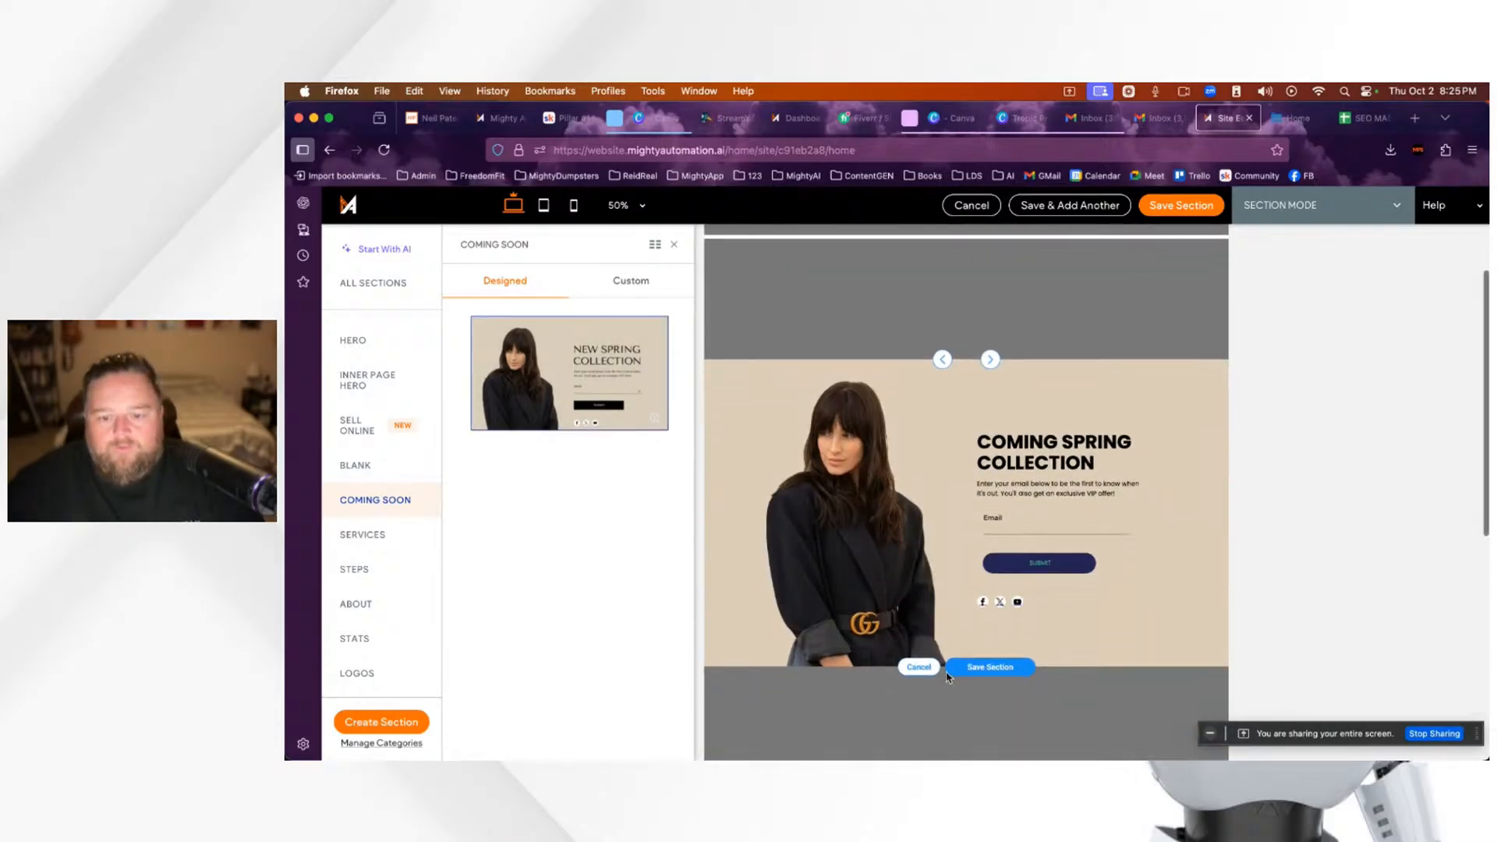
{"action": "left_click", "coordinate": [992, 674]}
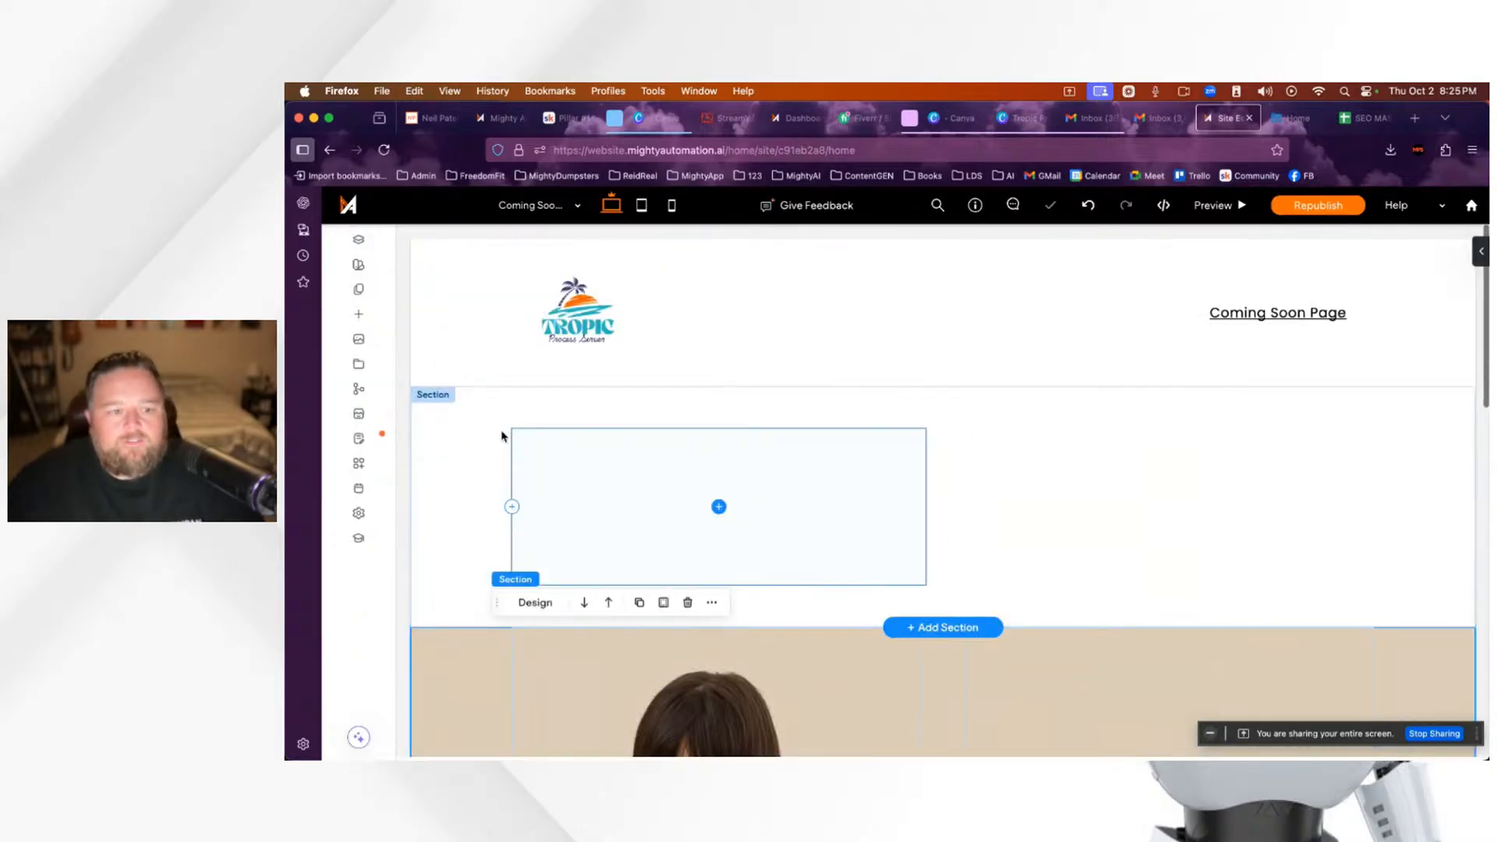
Step: Delete the Coming Spring Collection section and confirm the deletion
{"action": "left_click", "coordinate": [688, 602]}
{"action": "left_click", "coordinate": [688, 606]}
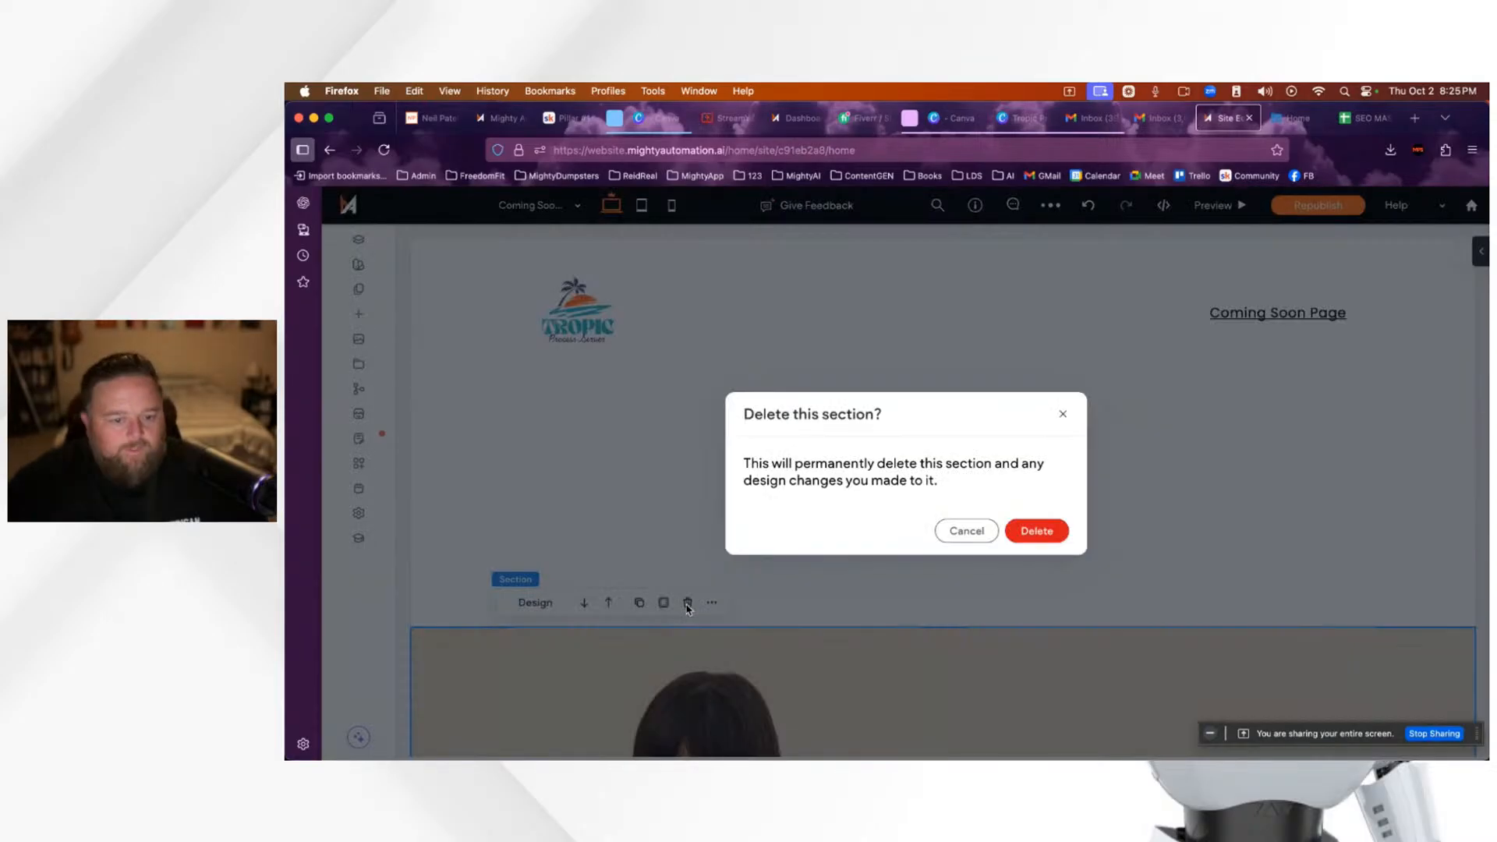
{"action": "left_click", "coordinate": [1051, 535]}
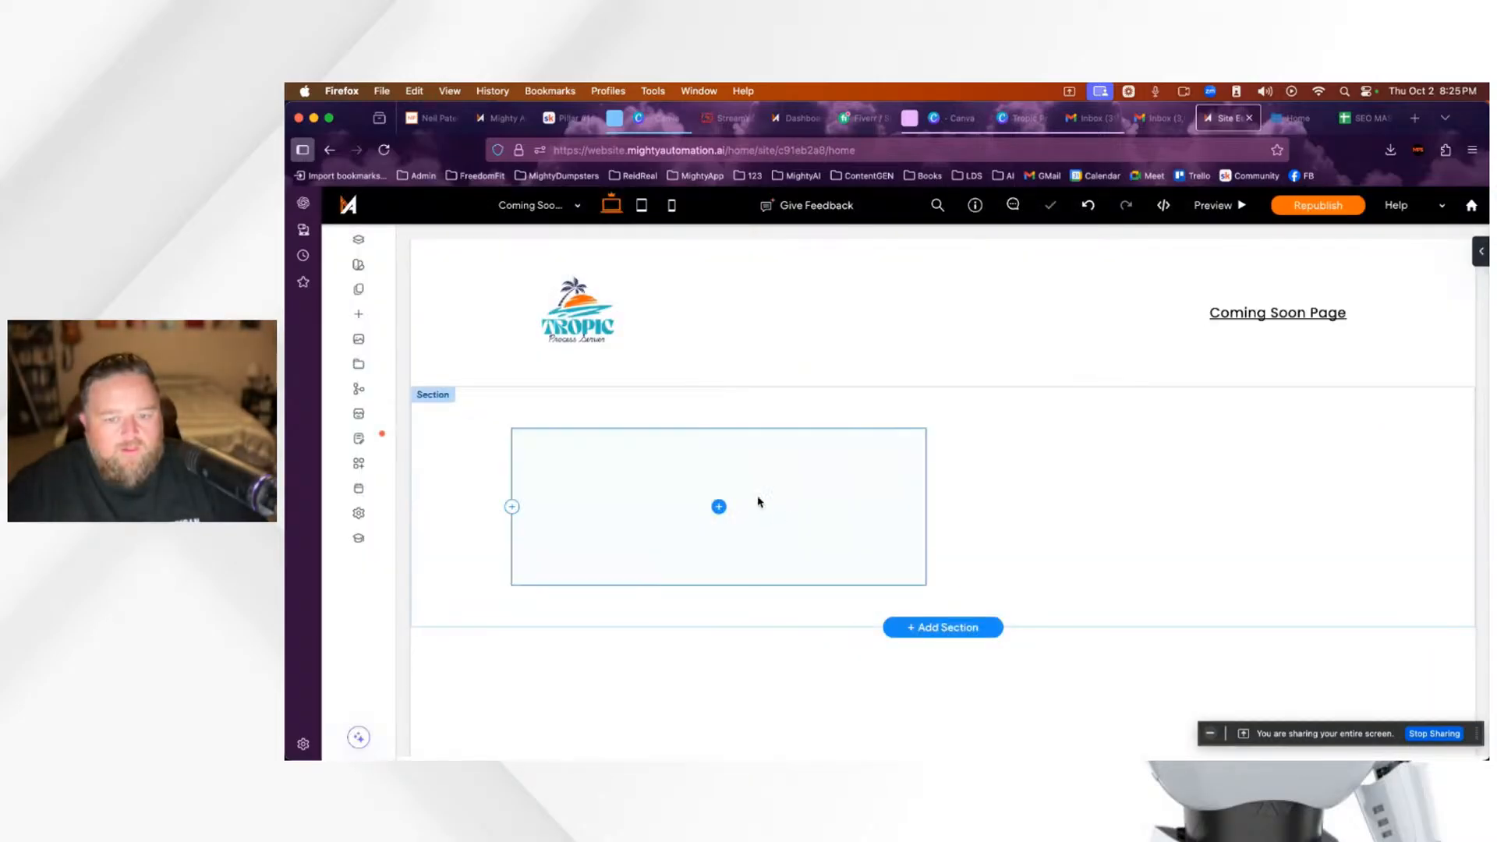
{"action": "scroll", "coordinate": [679, 582], "scroll_direction": "down", "scroll_amount": 4}
{"action": "scroll", "coordinate": [685, 581], "scroll_direction": "up", "scroll_amount": 3}
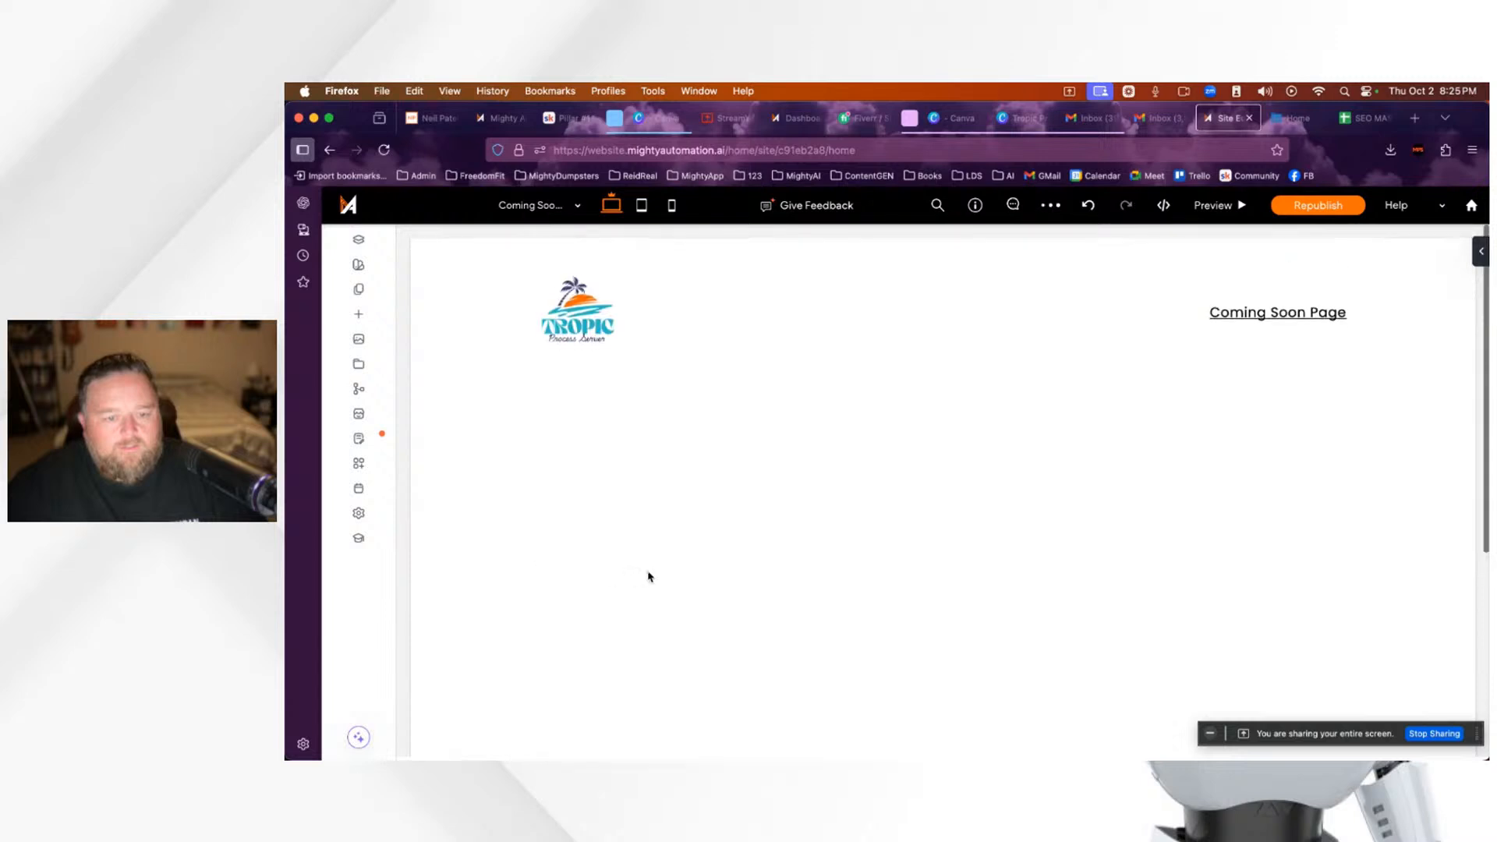
{"action": "scroll", "coordinate": [849, 424], "scroll_direction": "down", "scroll_amount": 6}
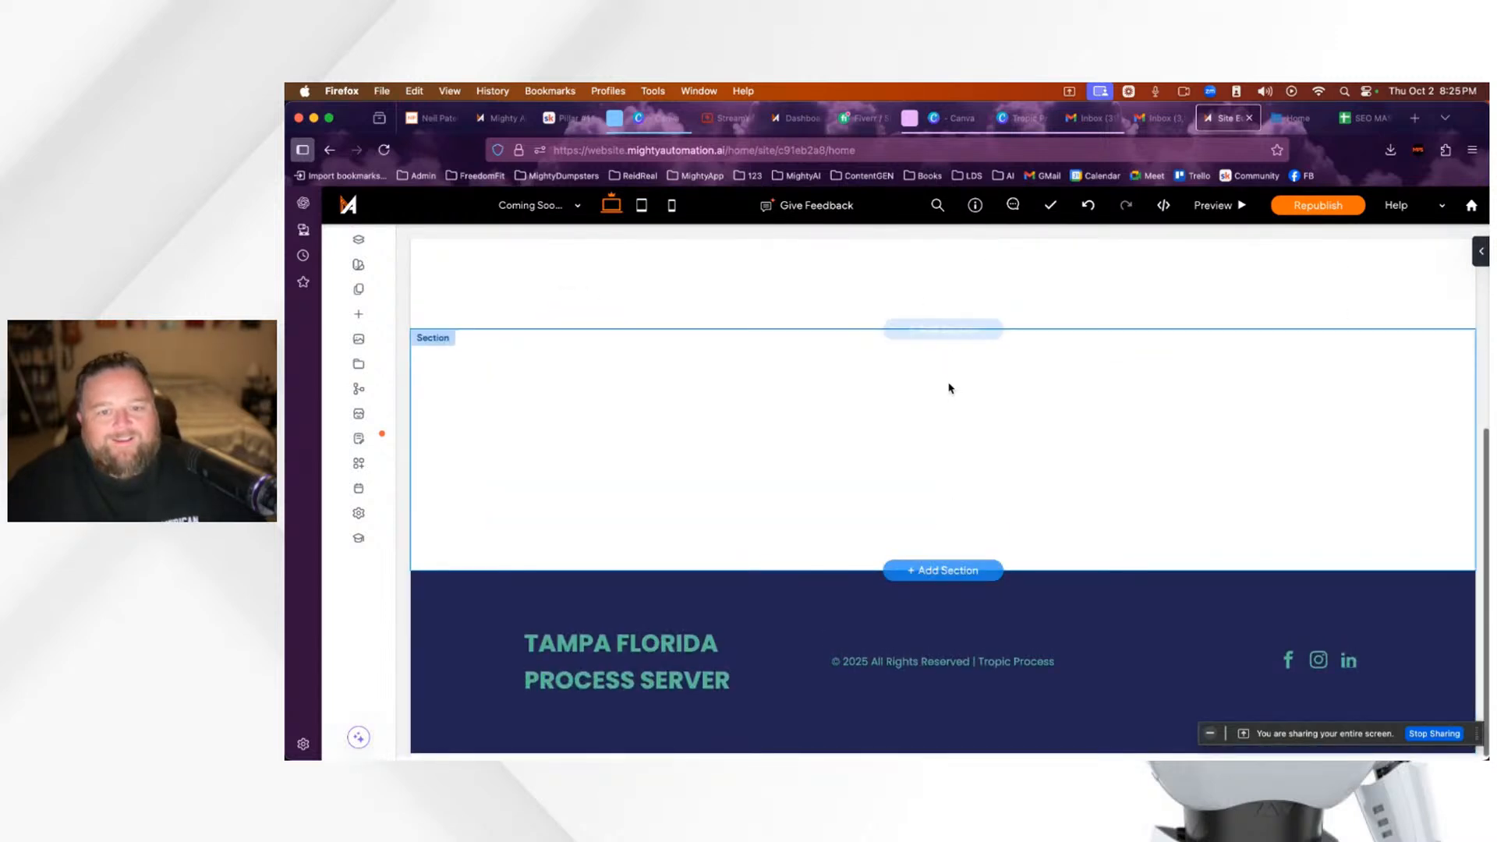
{"action": "scroll", "coordinate": [955, 371], "scroll_direction": "up", "scroll_amount": 5}
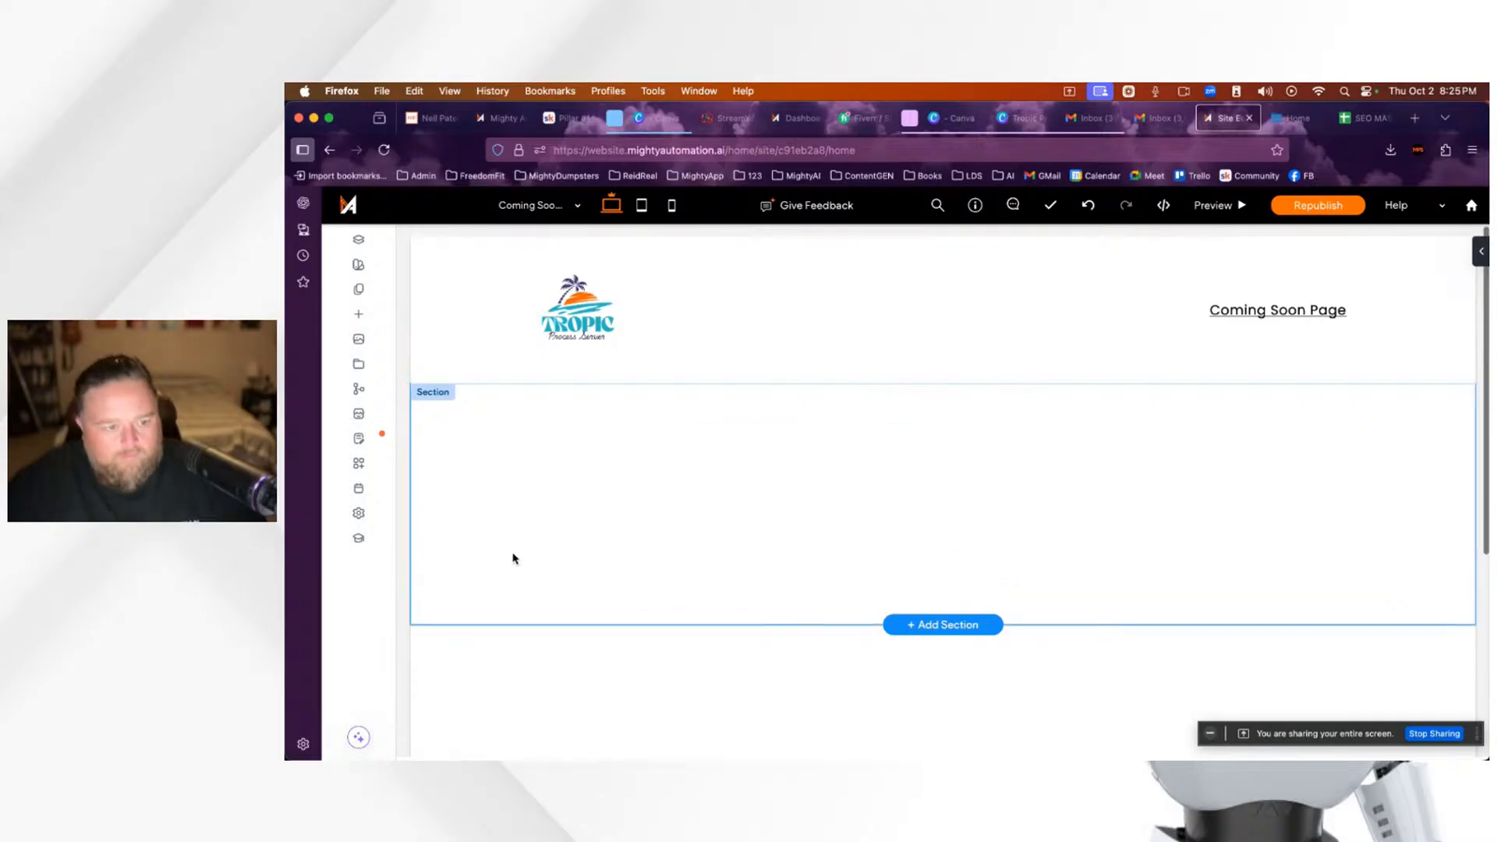
Step: Delete the empty column grid and start adding a new section
{"action": "right_click", "coordinate": [439, 536]}
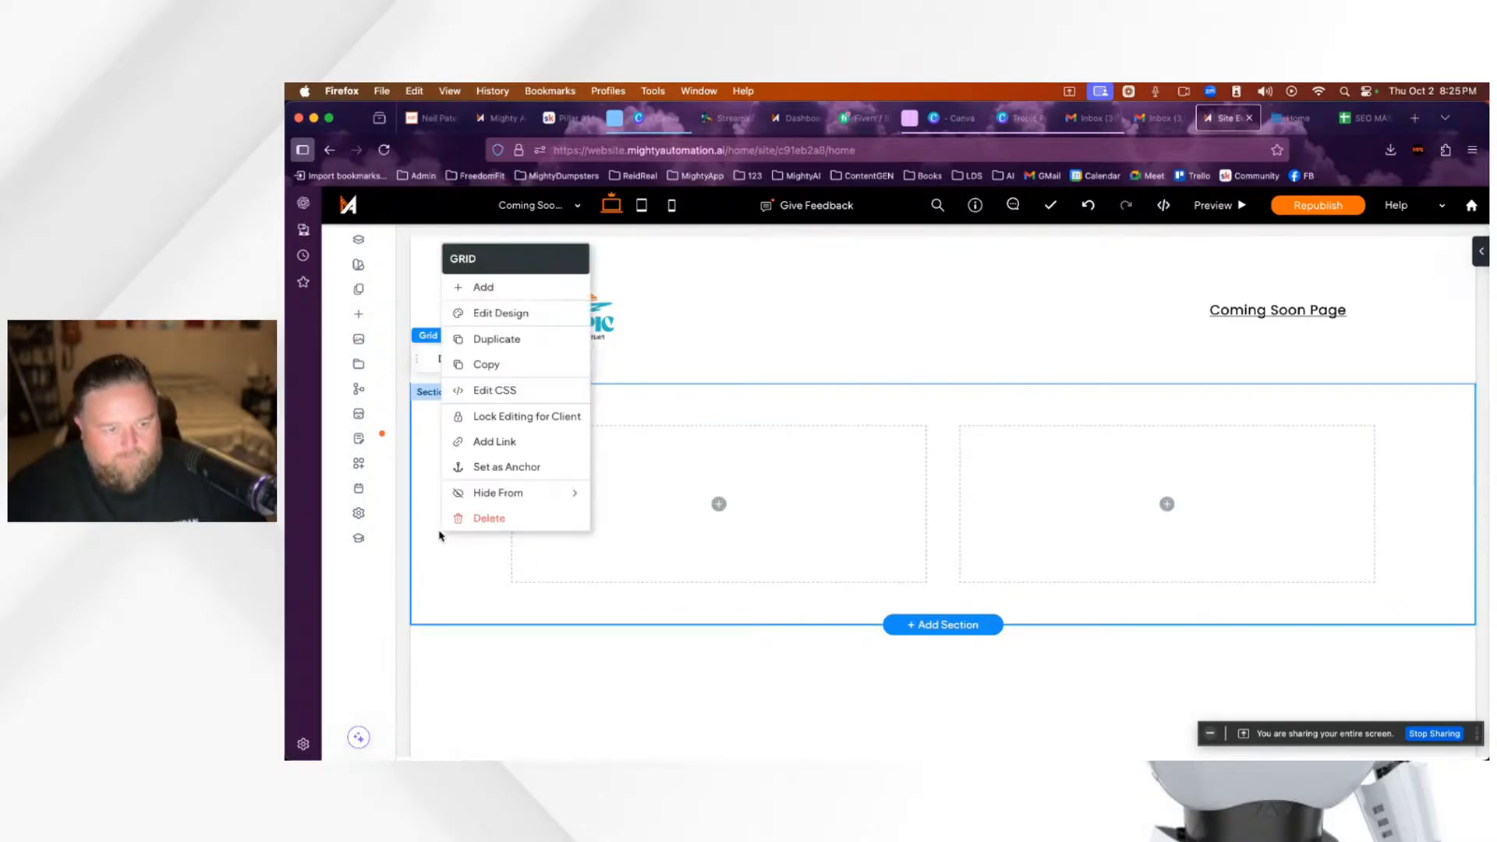
{"action": "left_click", "coordinate": [460, 520]}
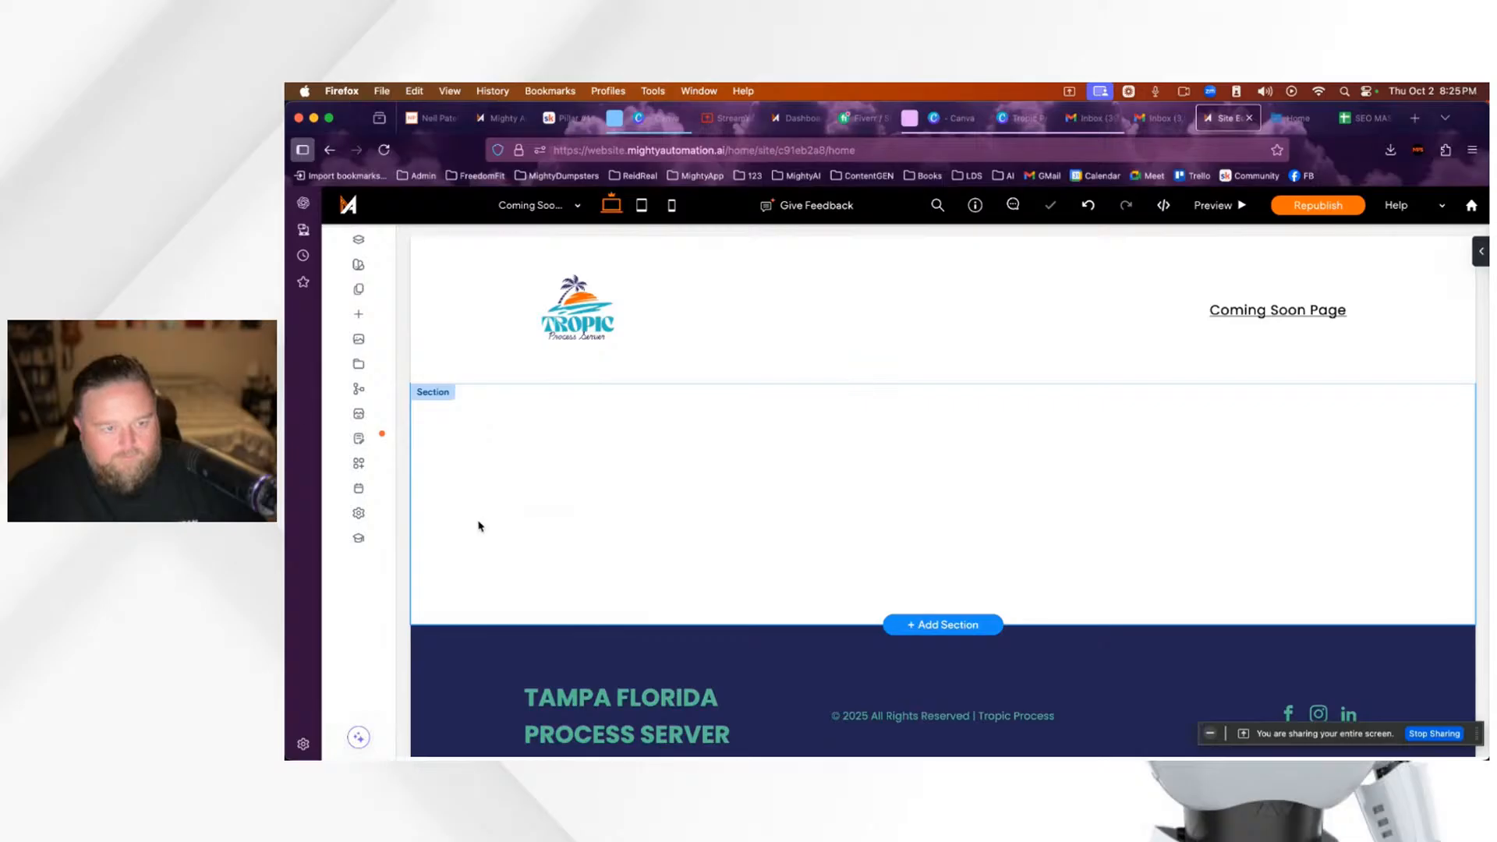
{"action": "left_click", "coordinate": [959, 628]}
Step: Re-insert the New Spring Collection template from Designed > COMING SOON and save it
{"action": "left_click", "coordinate": [944, 528]}
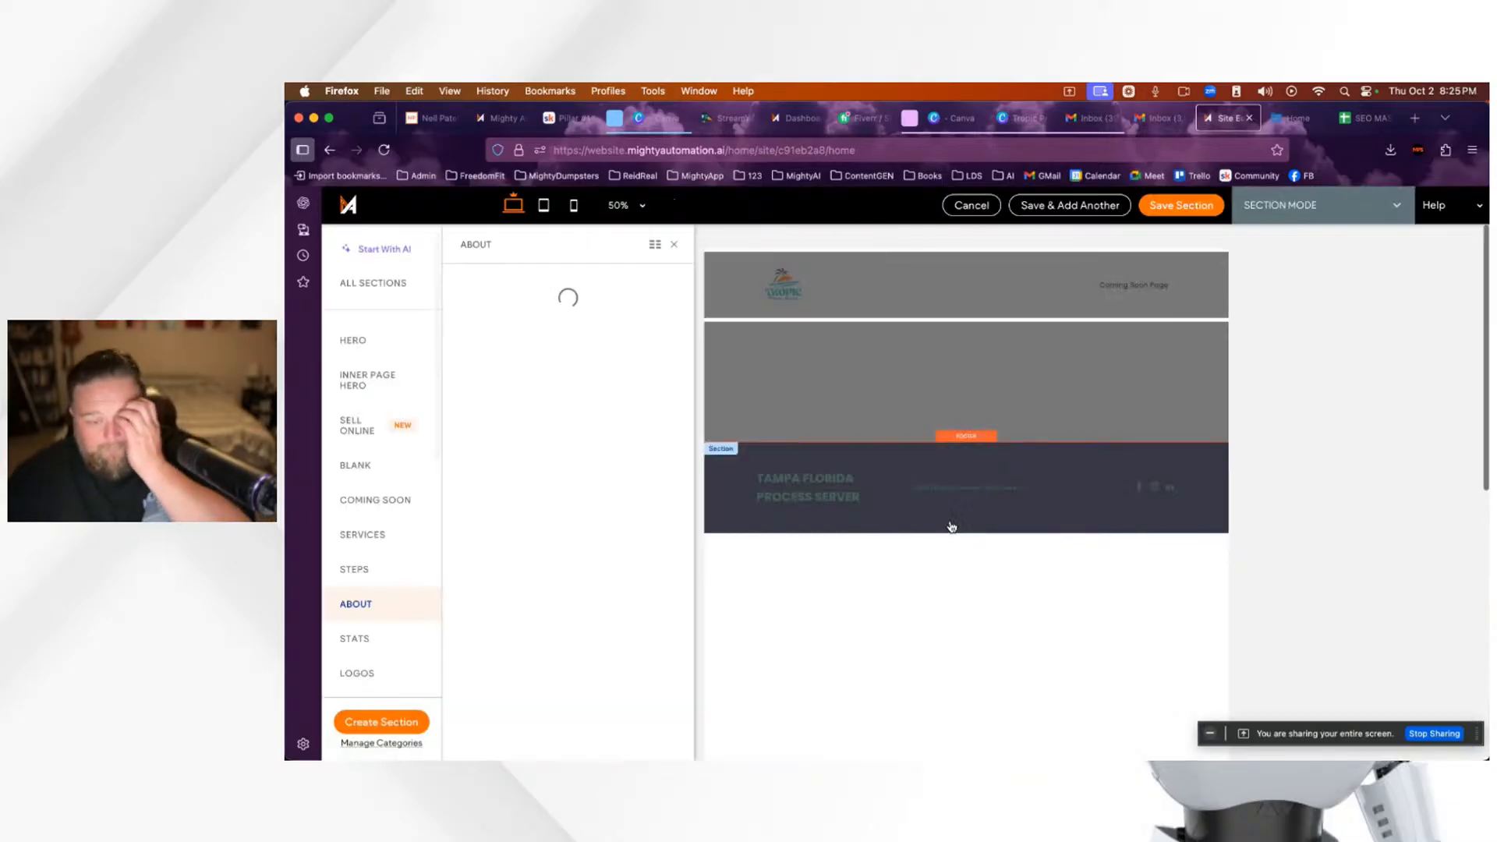
{"action": "left_click", "coordinate": [374, 503]}
{"action": "left_click", "coordinate": [565, 371]}
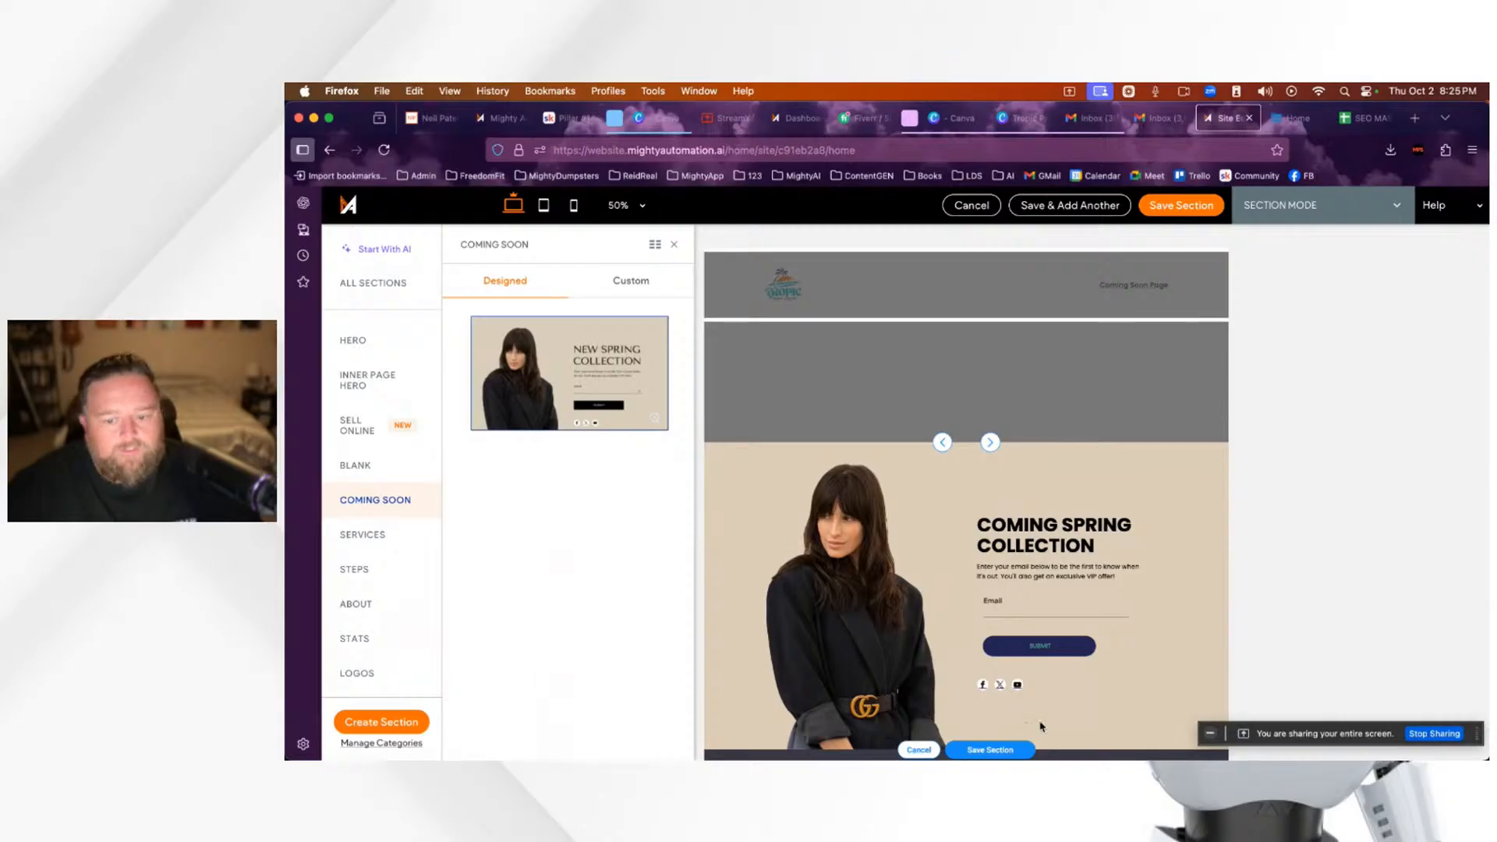
{"action": "left_click", "coordinate": [995, 750]}
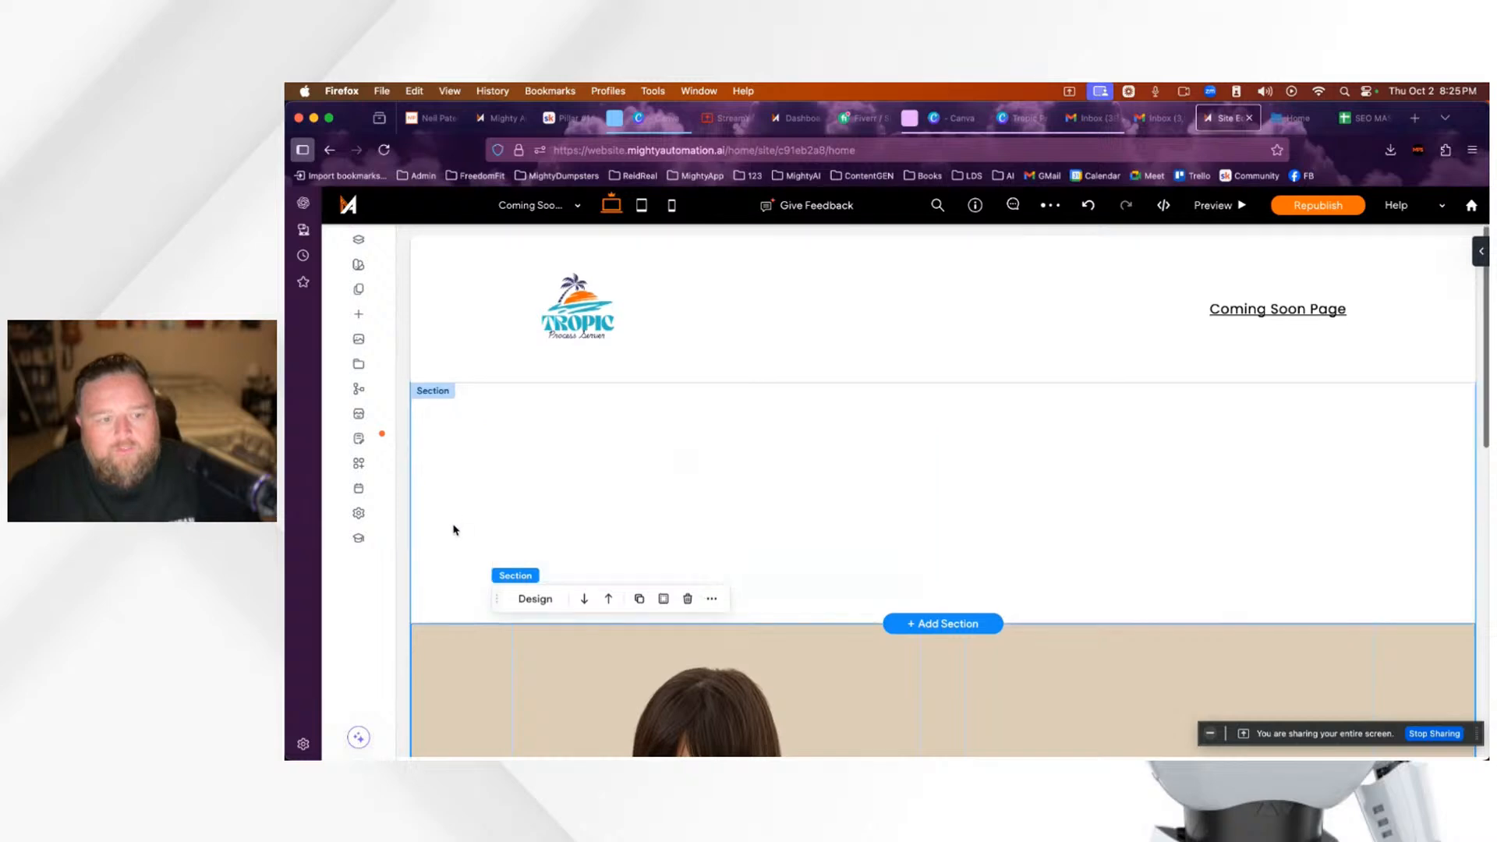
Step: Delete the empty grid sitting above the Coming Spring Collection section
{"action": "right_click", "coordinate": [456, 453]}
{"action": "left_click", "coordinate": [503, 726]}
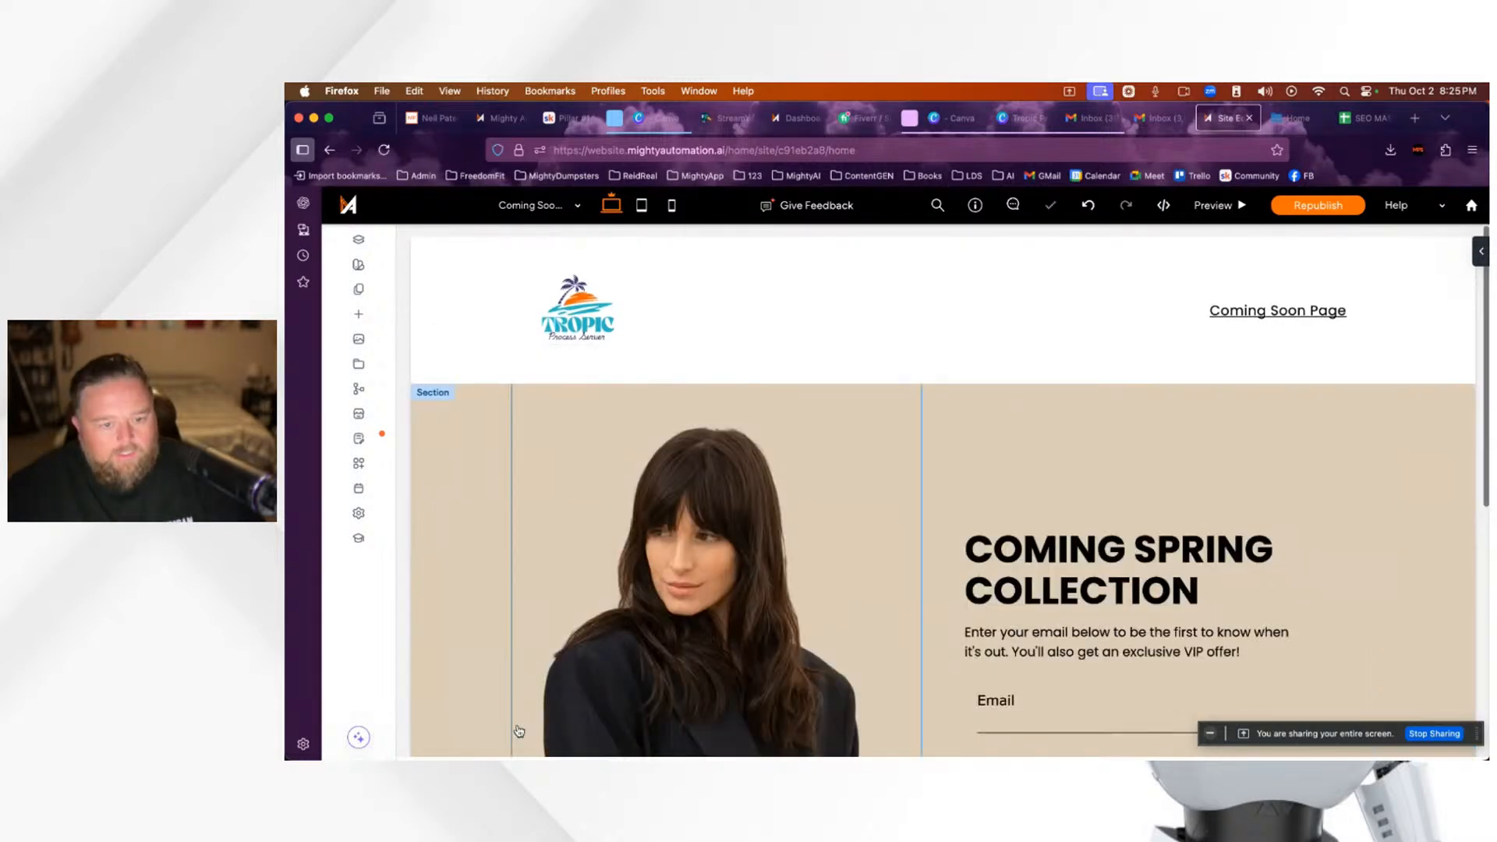
{"action": "scroll", "coordinate": [1087, 527], "scroll_direction": "down", "scroll_amount": 5}
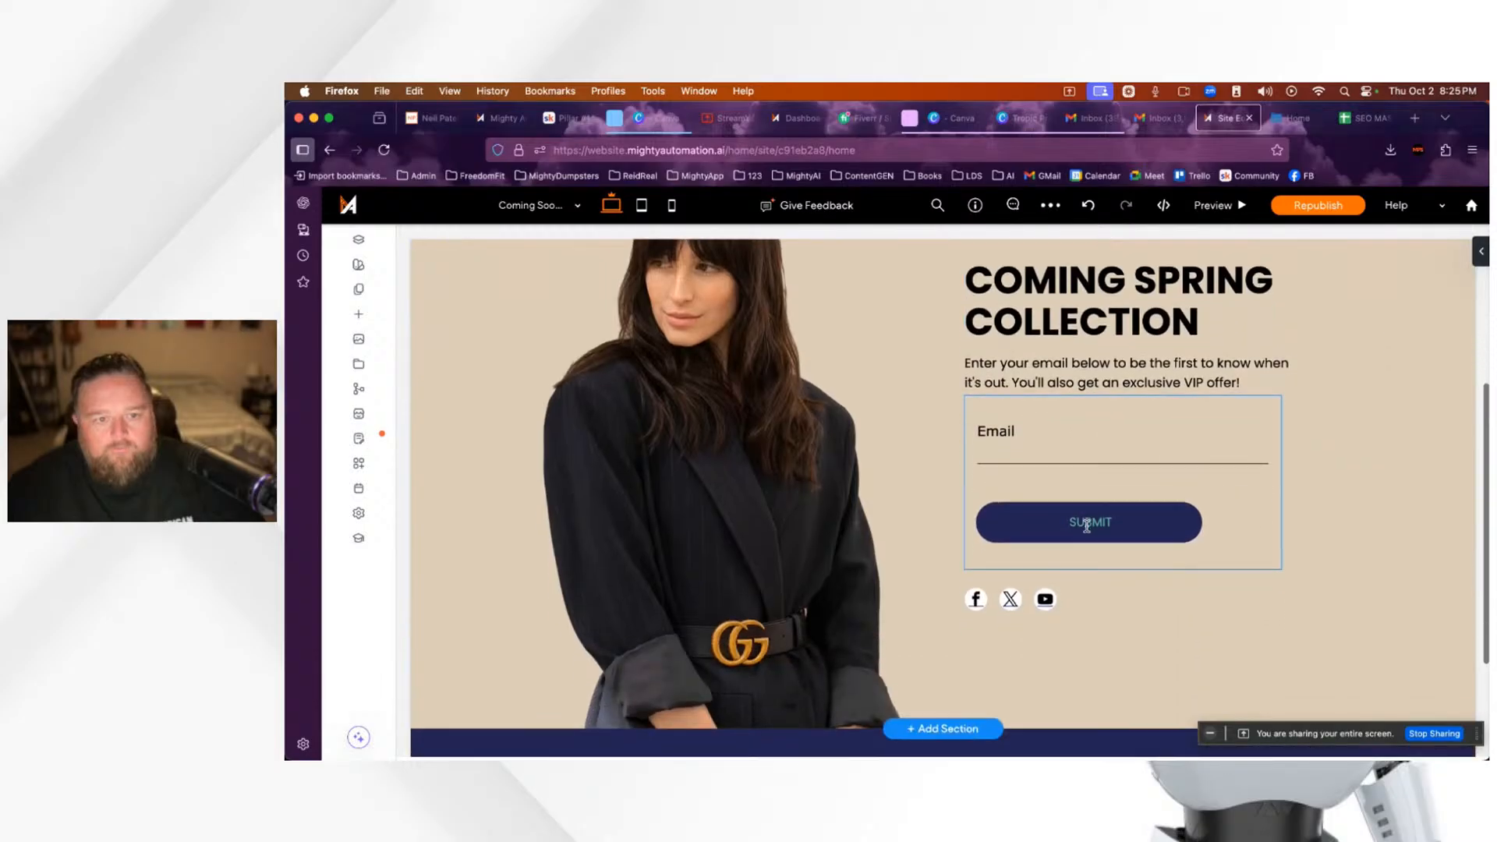
{"action": "scroll", "coordinate": [1086, 526], "scroll_direction": "up", "scroll_amount": 2}
{"action": "scroll", "coordinate": [679, 445], "scroll_direction": "down", "scroll_amount": 3}
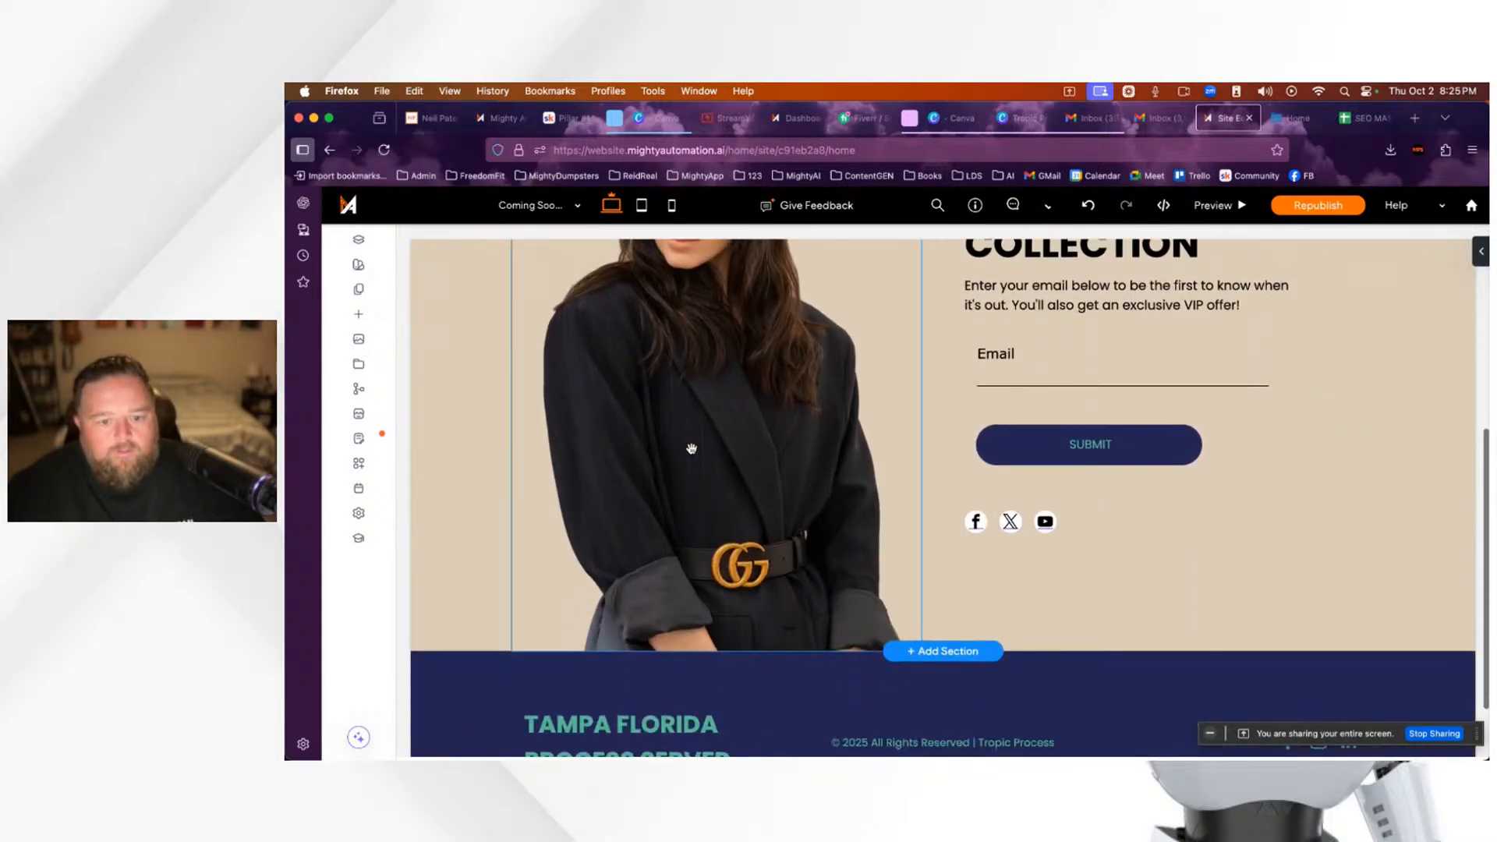
{"action": "scroll", "coordinate": [686, 449], "scroll_direction": "up", "scroll_amount": 3}
Step: Open the portrait image's content settings and browse the Image Picker without replacing it
{"action": "left_click", "coordinate": [690, 450]}
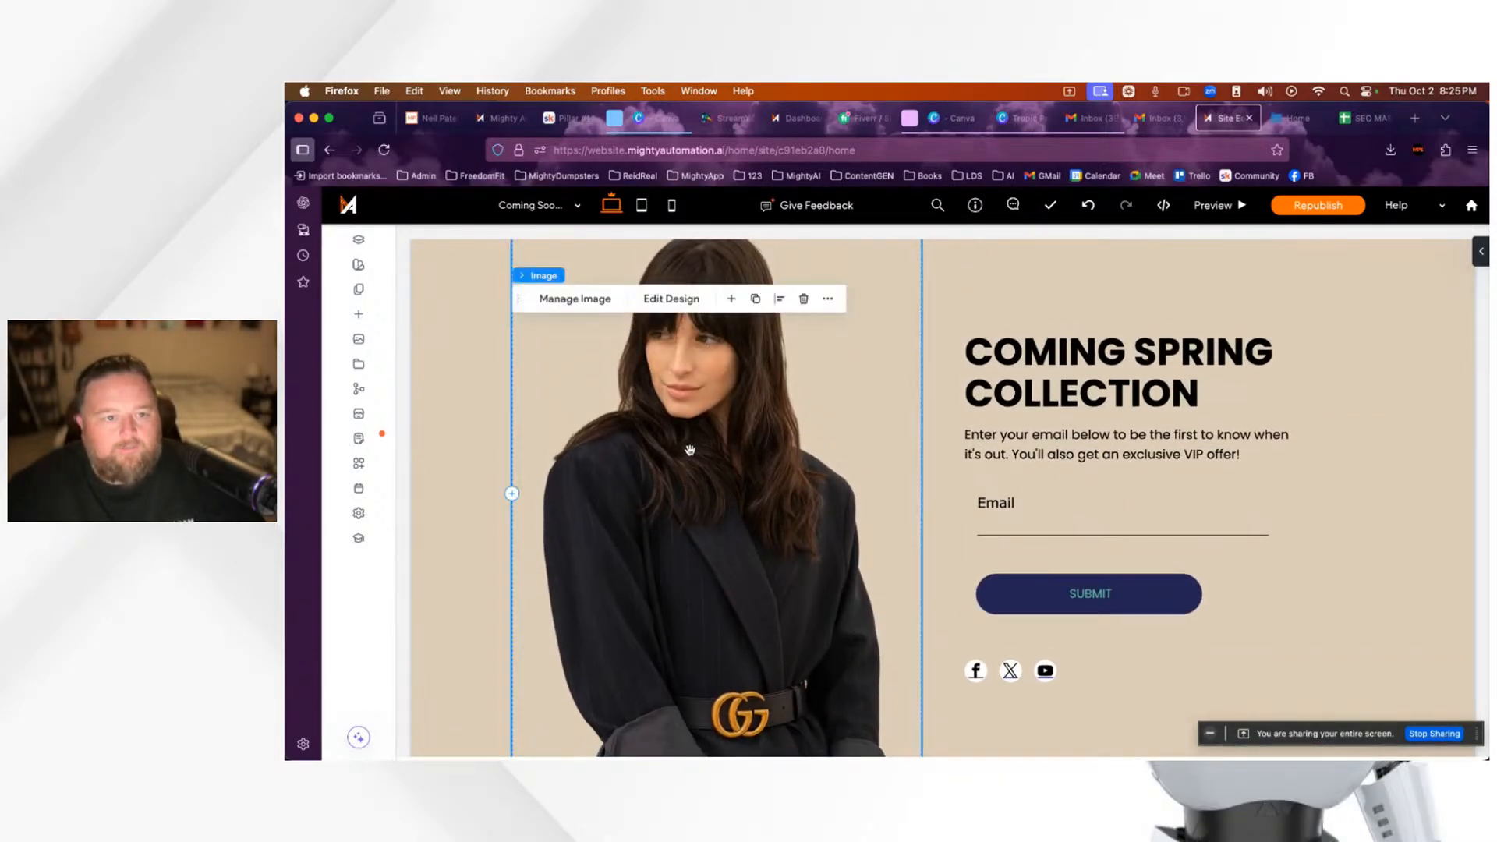
{"action": "left_click", "coordinate": [581, 298]}
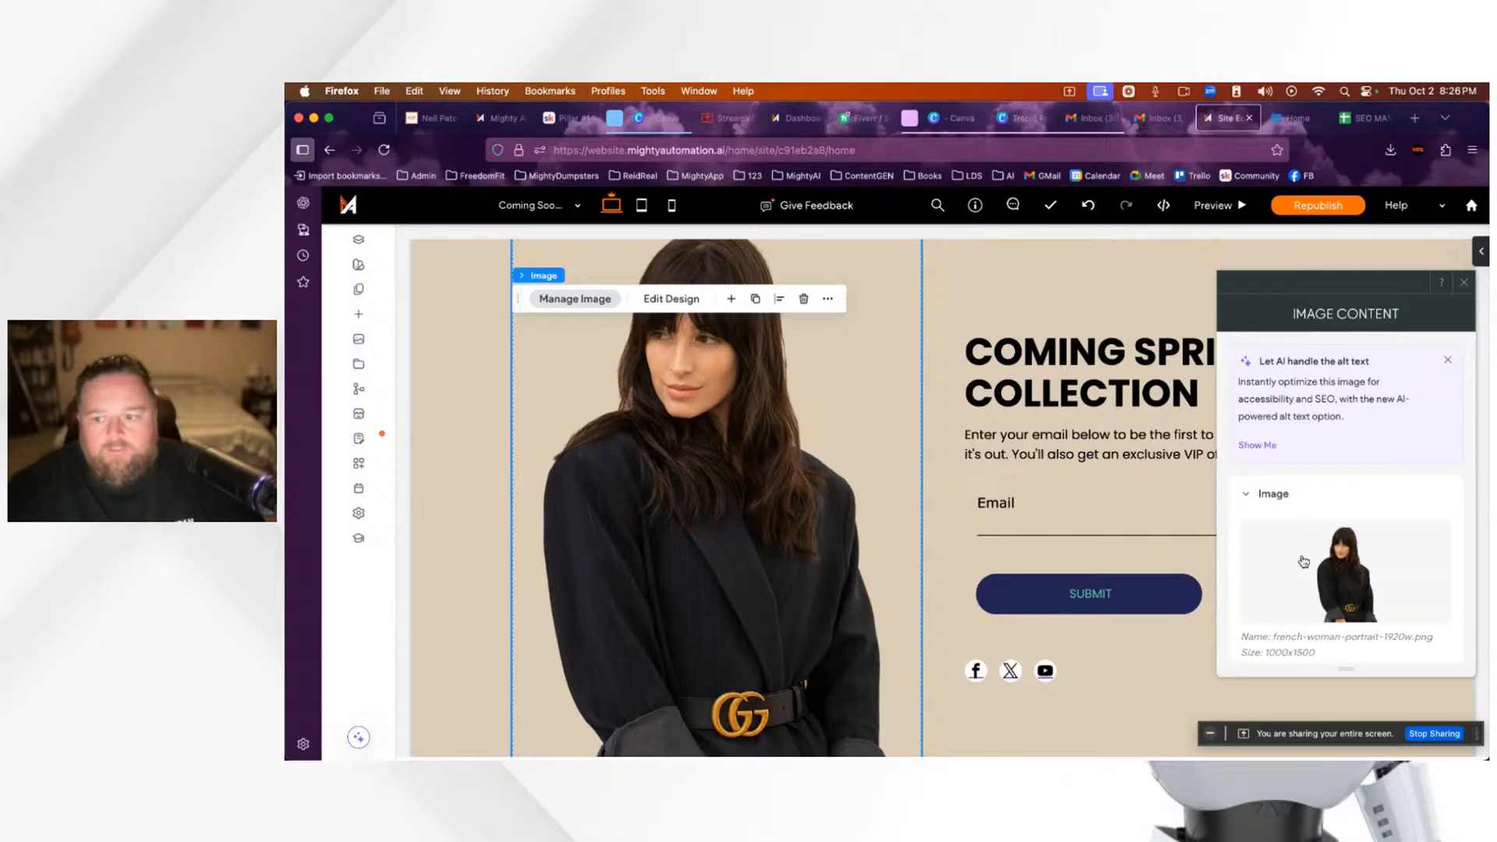
{"action": "scroll", "coordinate": [1330, 573], "scroll_direction": "down", "scroll_amount": 5}
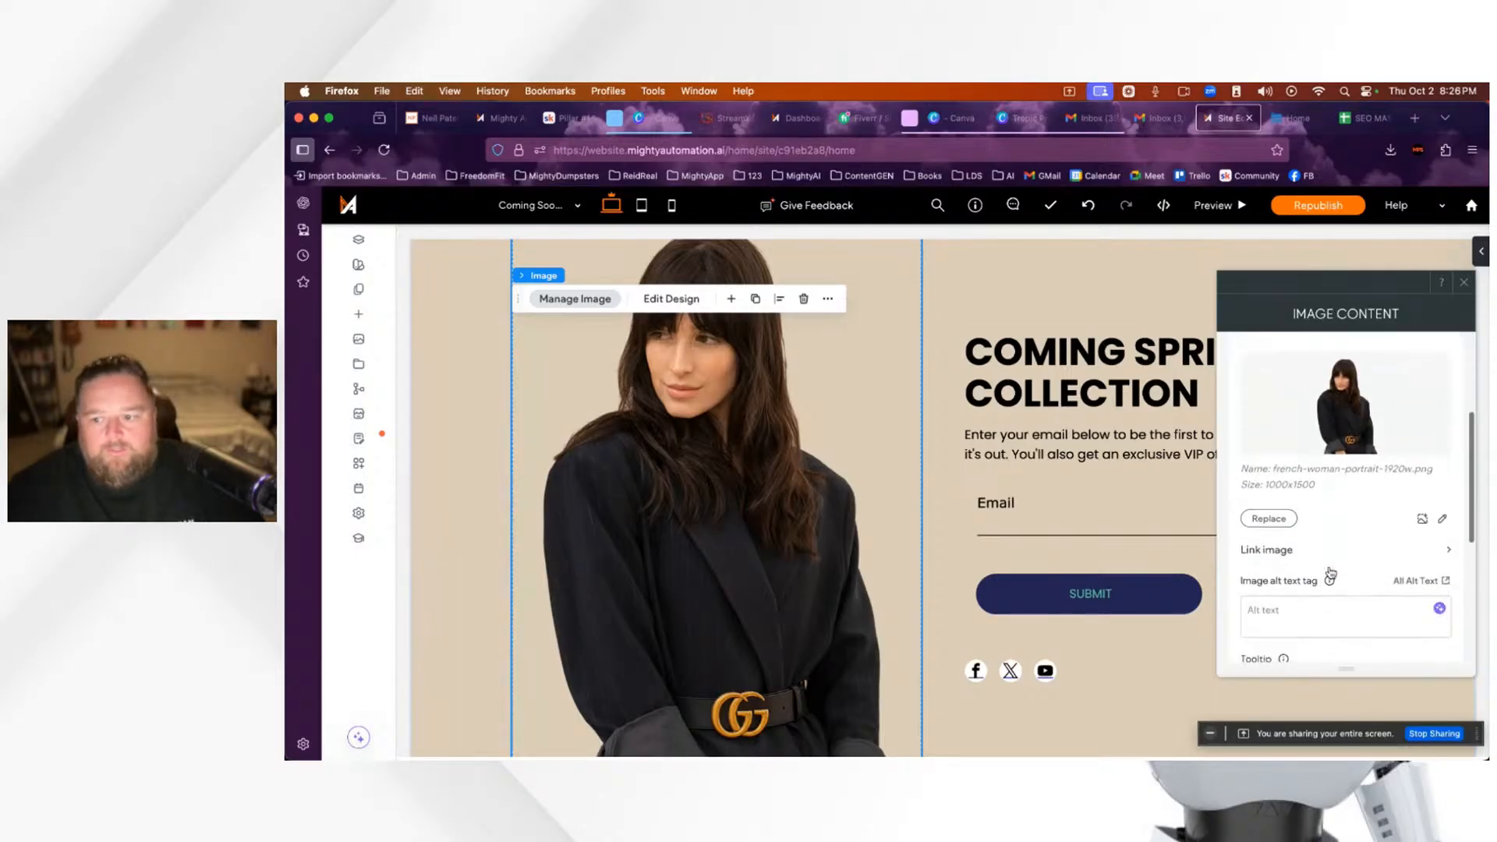
{"action": "scroll", "coordinate": [1331, 573], "scroll_direction": "up", "scroll_amount": 1}
{"action": "left_click", "coordinate": [1268, 532]}
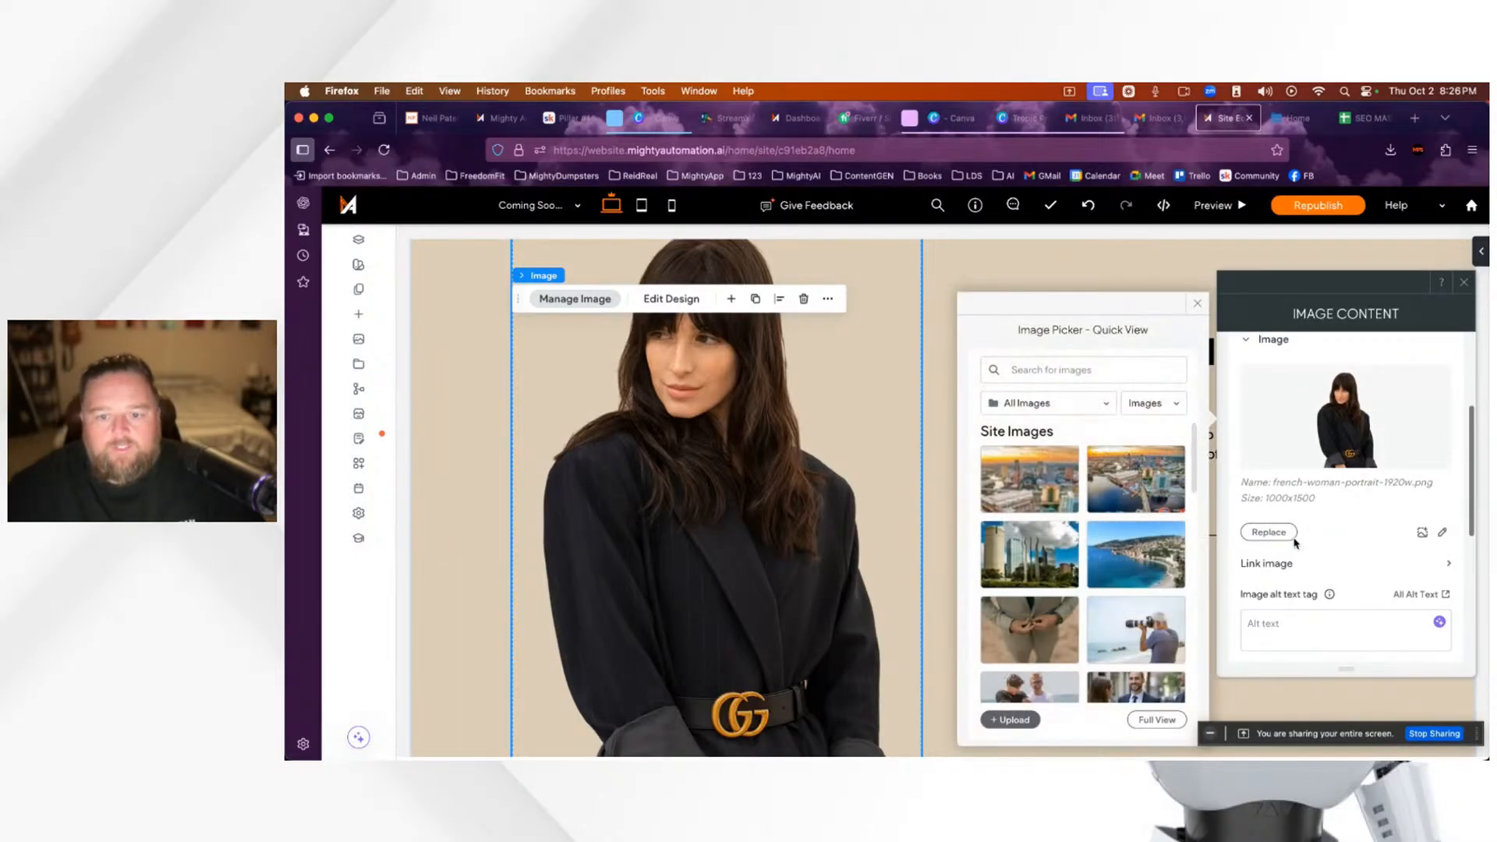
{"action": "scroll", "coordinate": [1105, 566], "scroll_direction": "down", "scroll_amount": 4}
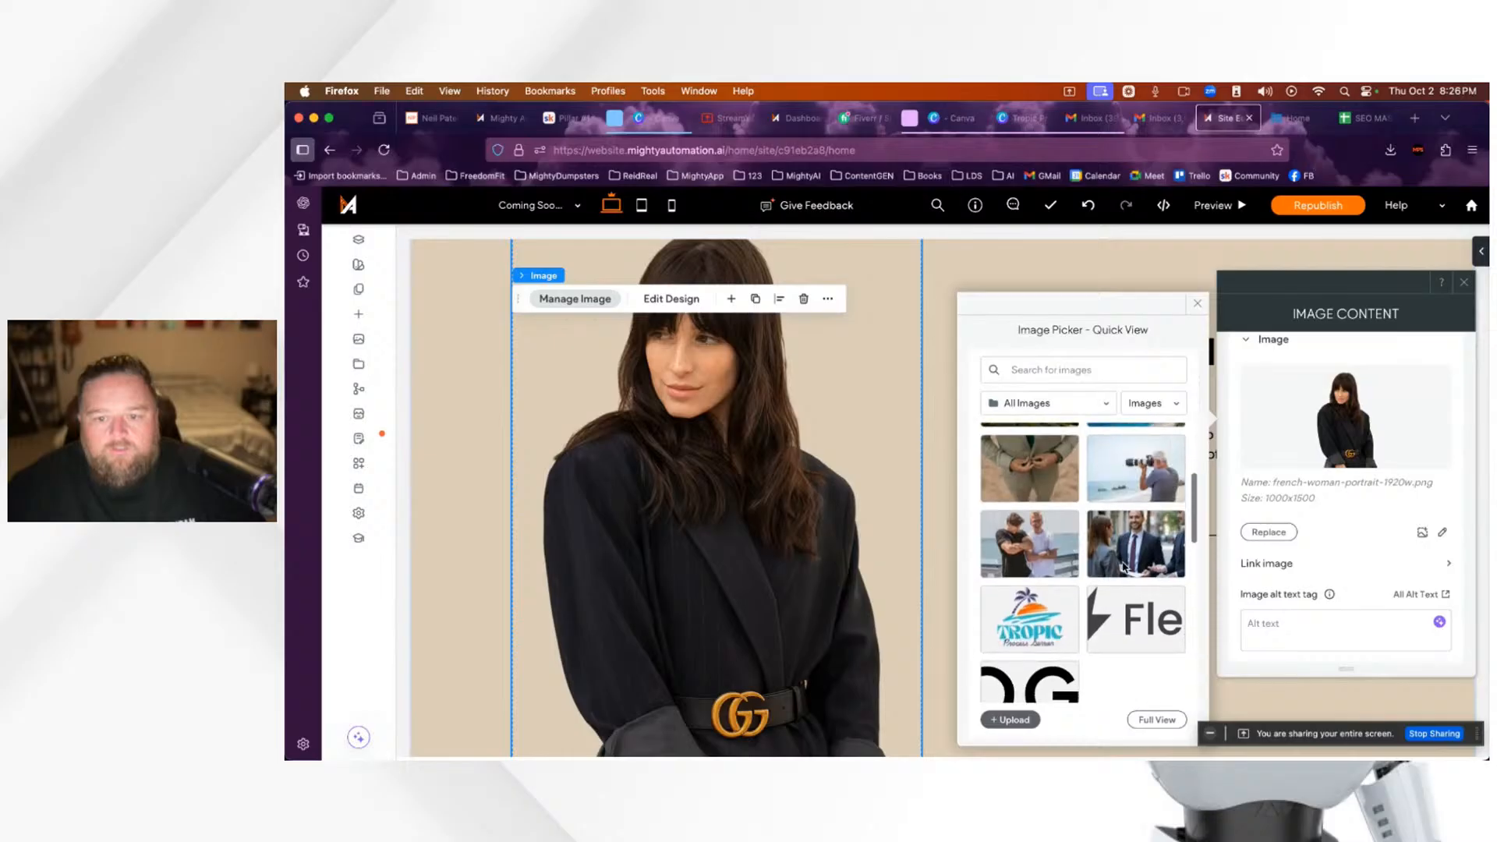
{"action": "mouse_move", "coordinate": [1141, 551]}
{"action": "scroll", "coordinate": [1061, 534], "scroll_direction": "down", "scroll_amount": 10}
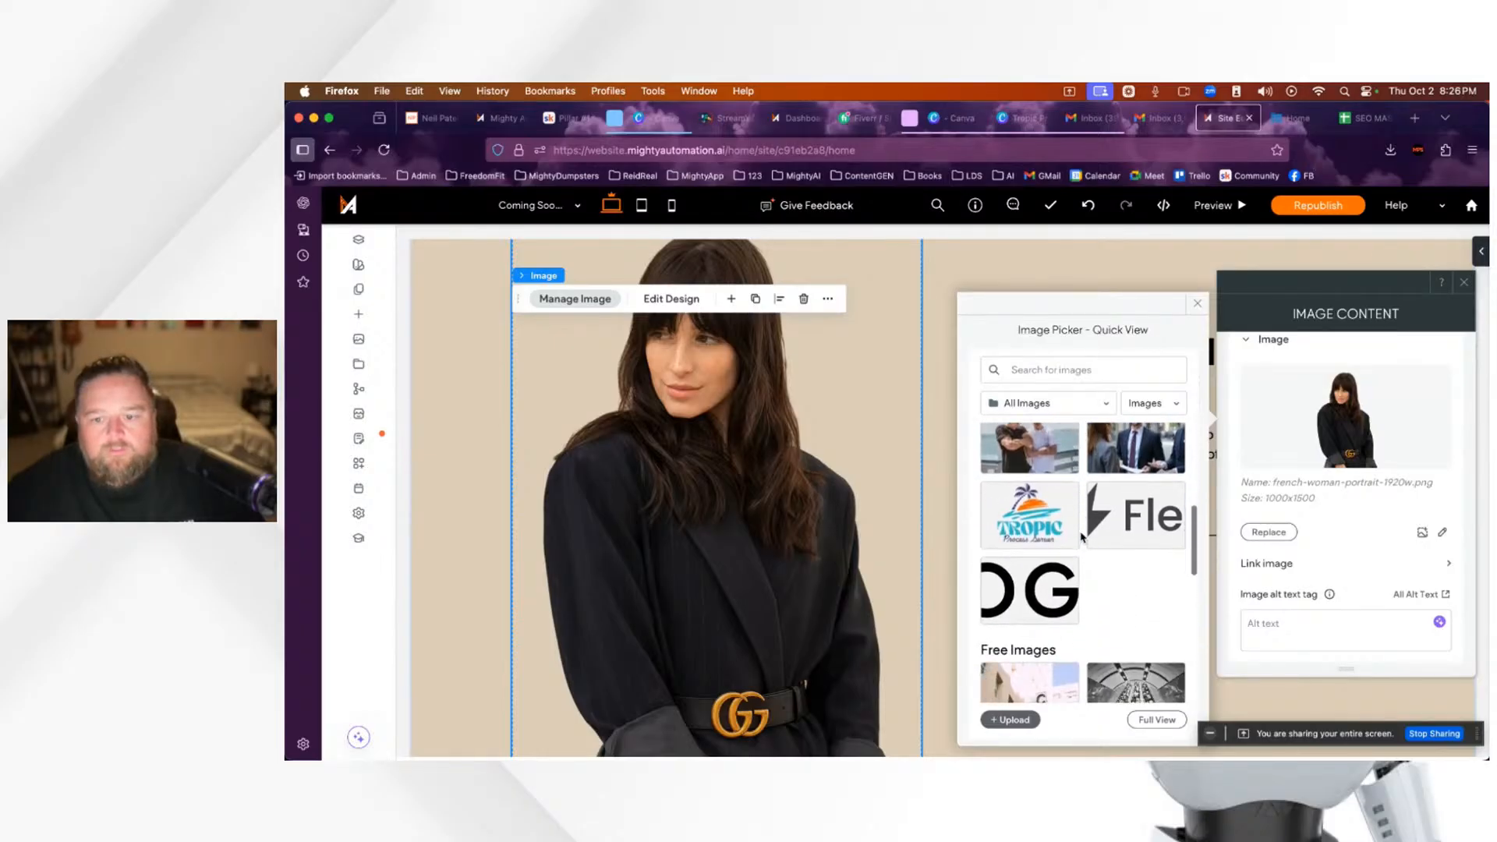
{"action": "scroll", "coordinate": [1120, 545], "scroll_direction": "up", "scroll_amount": 15}
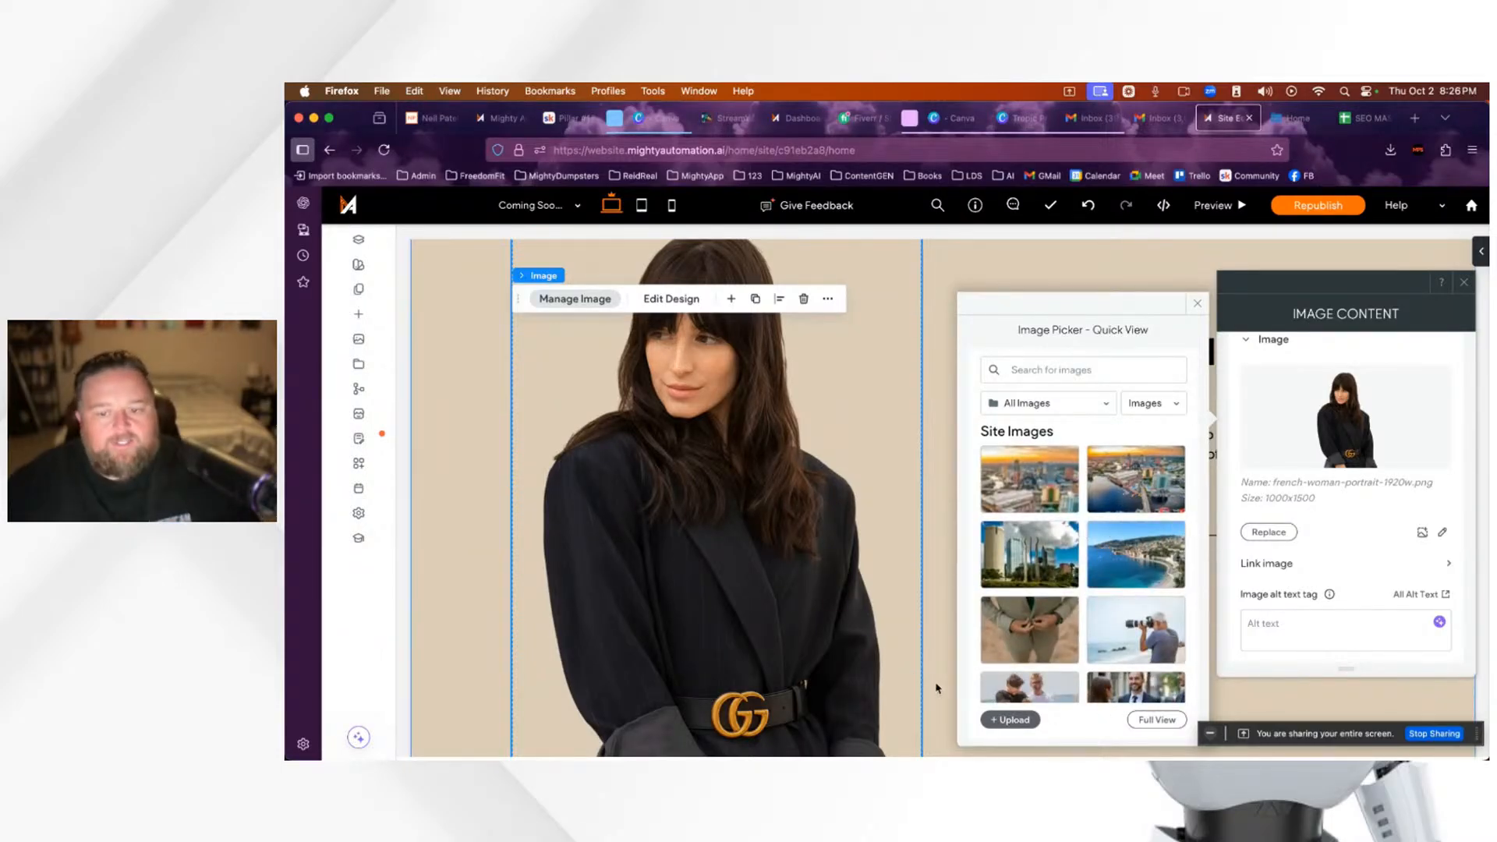
{"action": "left_click", "coordinate": [1198, 304]}
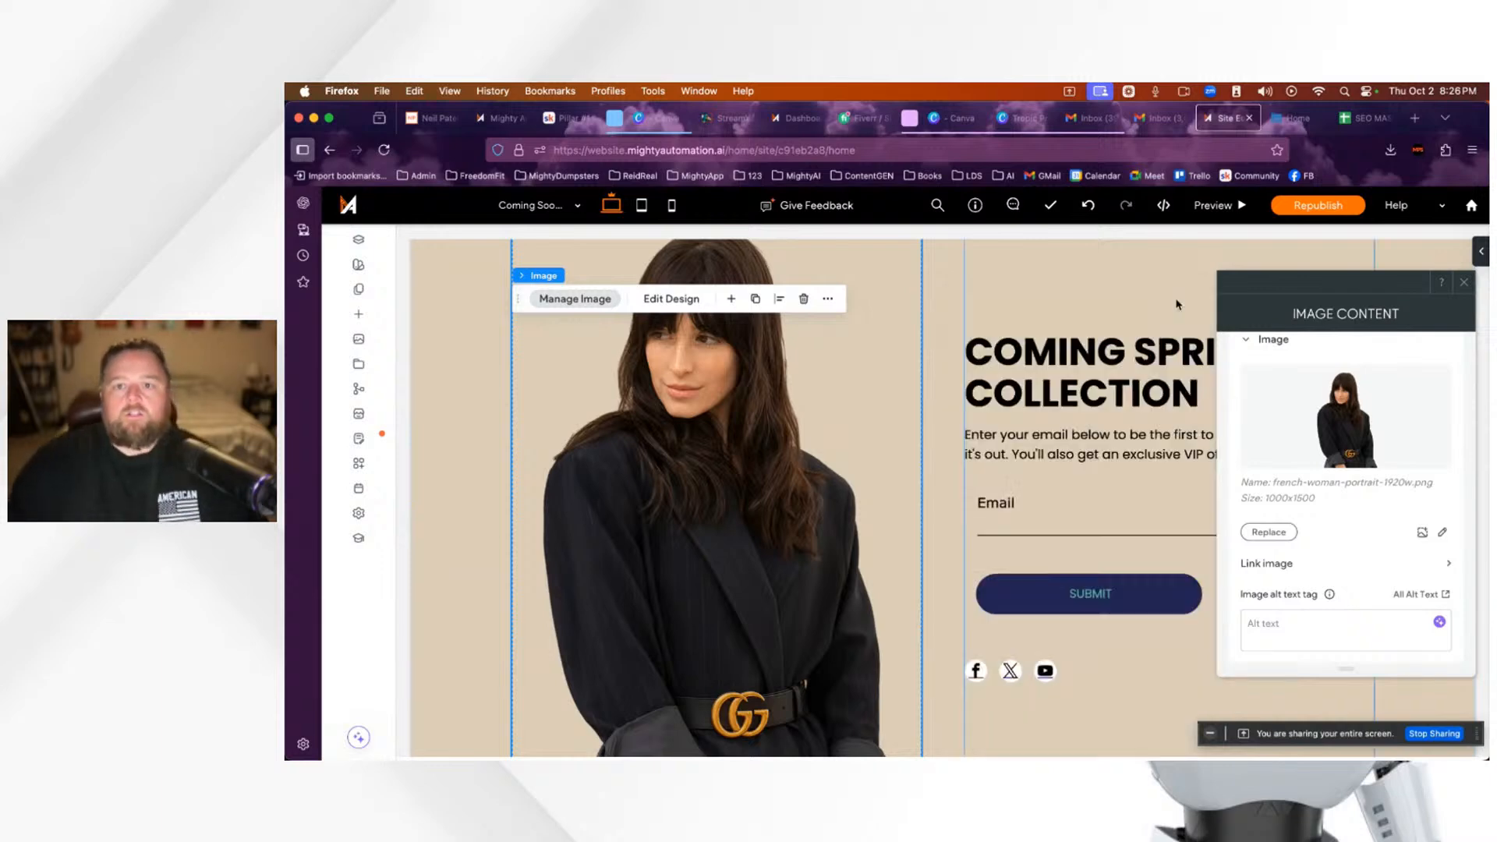
Step: Leave the Tropic Process Server design for the Canva home page's Create a design panel
{"action": "left_click", "coordinate": [1033, 120]}
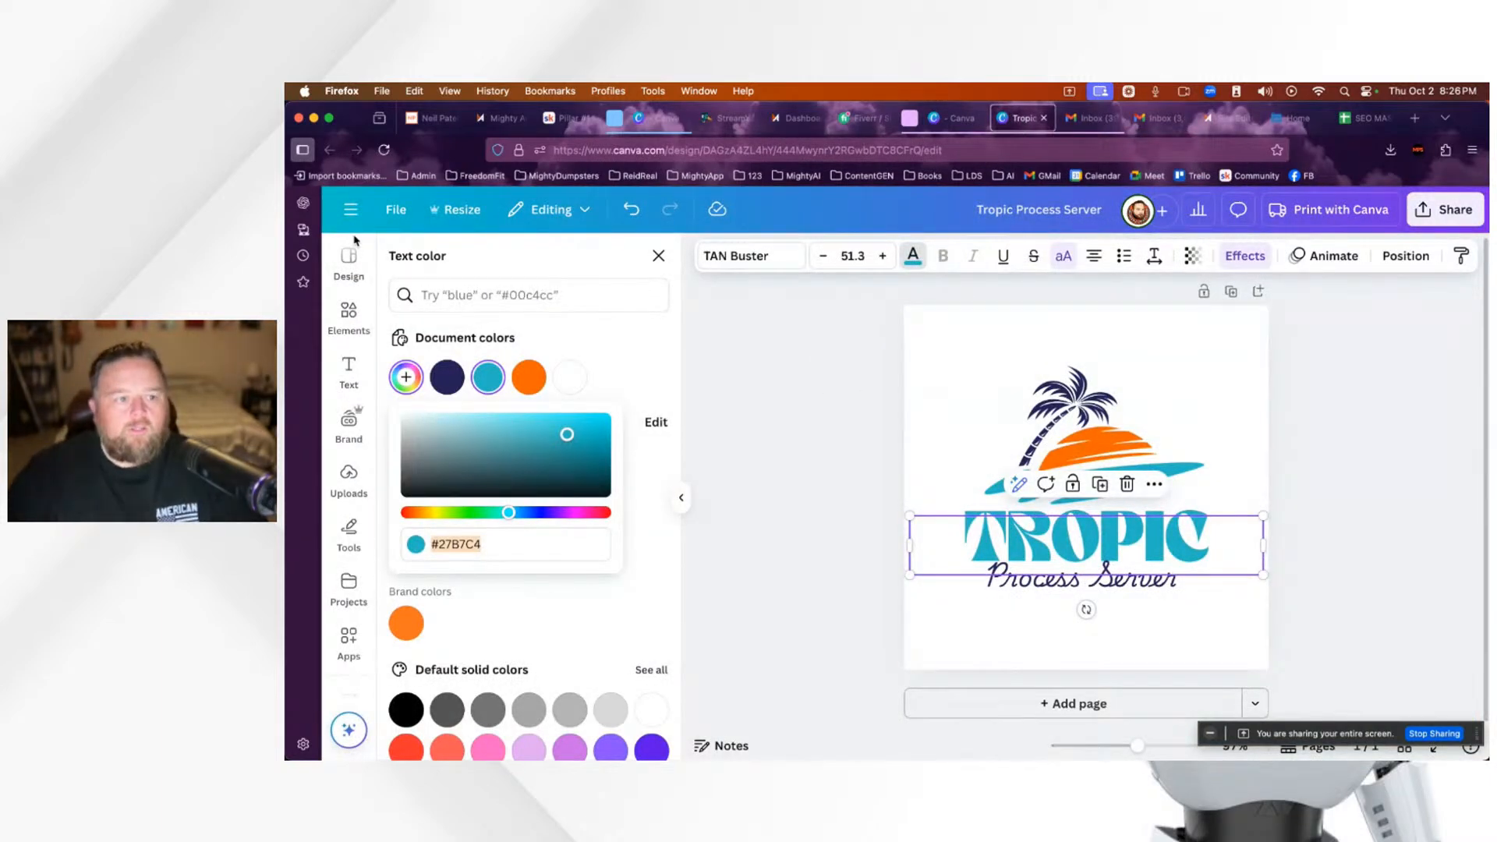
{"action": "scroll", "coordinate": [356, 285], "scroll_direction": "up", "scroll_amount": 1}
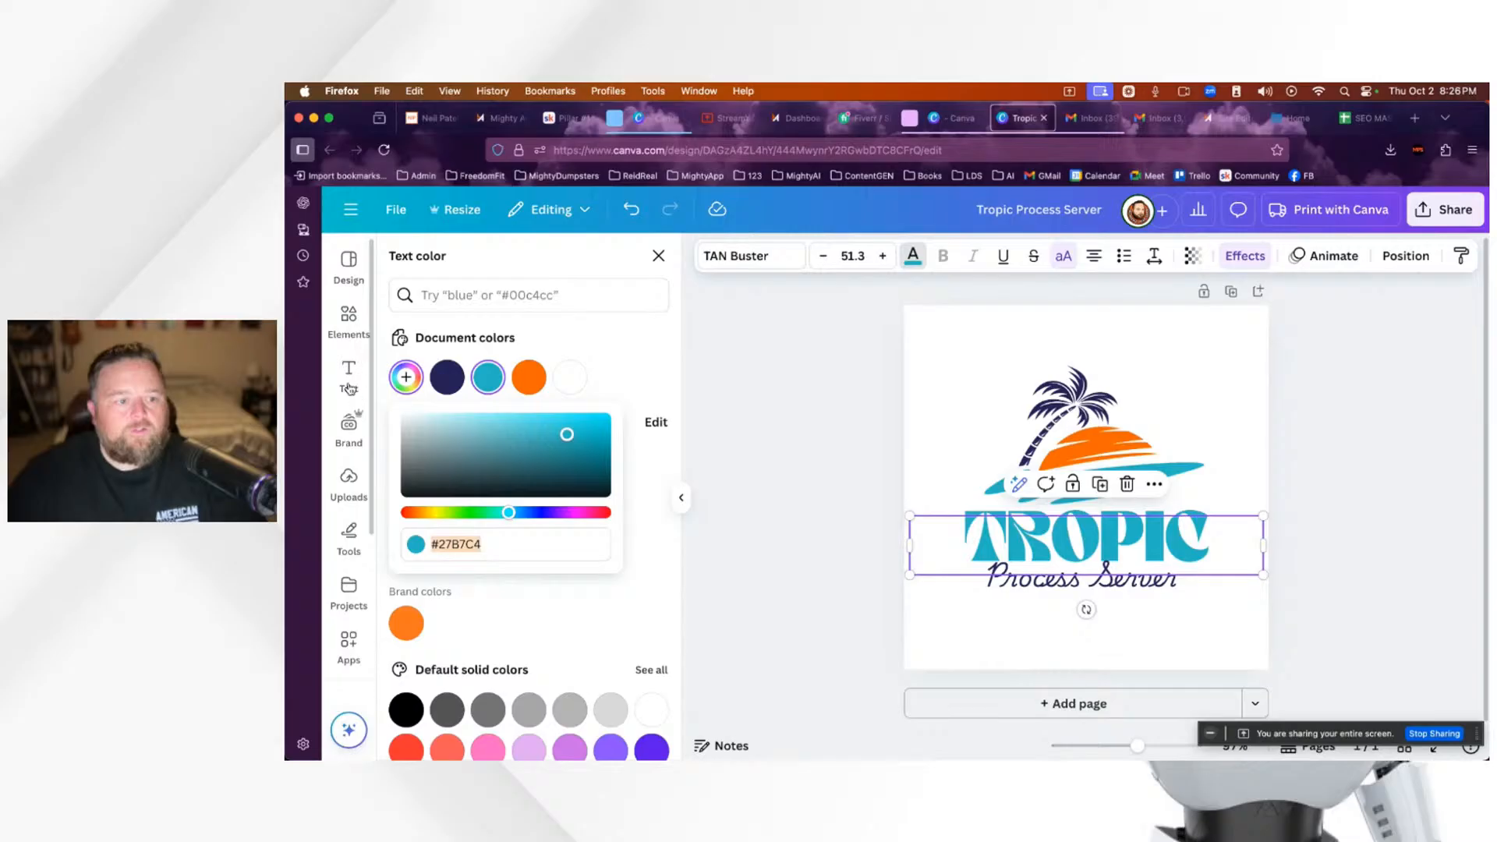
{"action": "left_click", "coordinate": [350, 209]}
{"action": "left_click", "coordinate": [354, 325]}
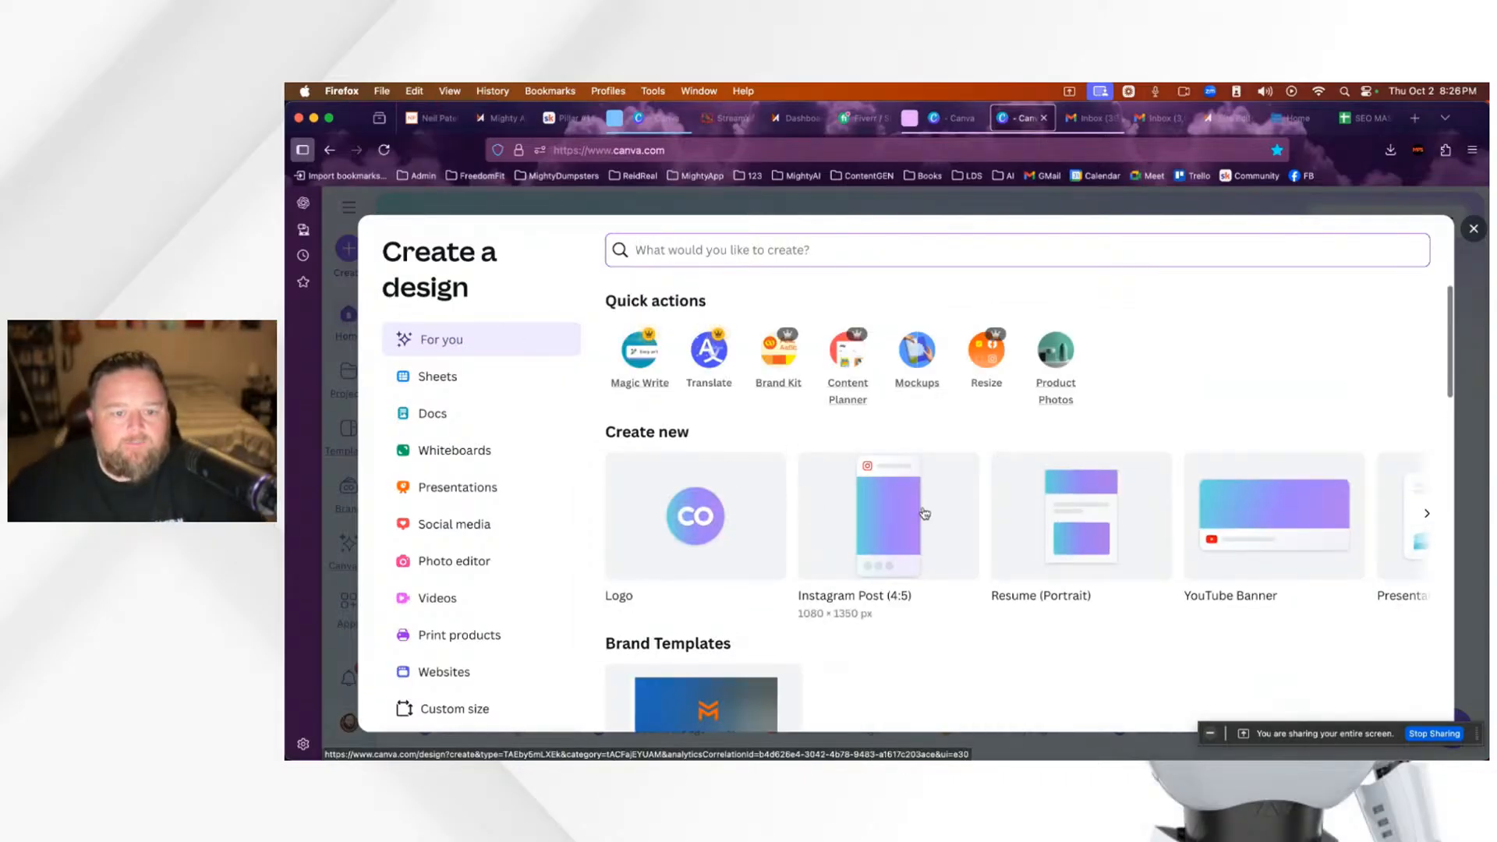
Step: Search 'pin' and create a new blank Pinterest Pin (2:3) design
{"action": "scroll", "coordinate": [925, 507], "scroll_direction": "down", "scroll_amount": 2}
{"action": "scroll", "coordinate": [925, 507], "scroll_direction": "down", "scroll_amount": 5}
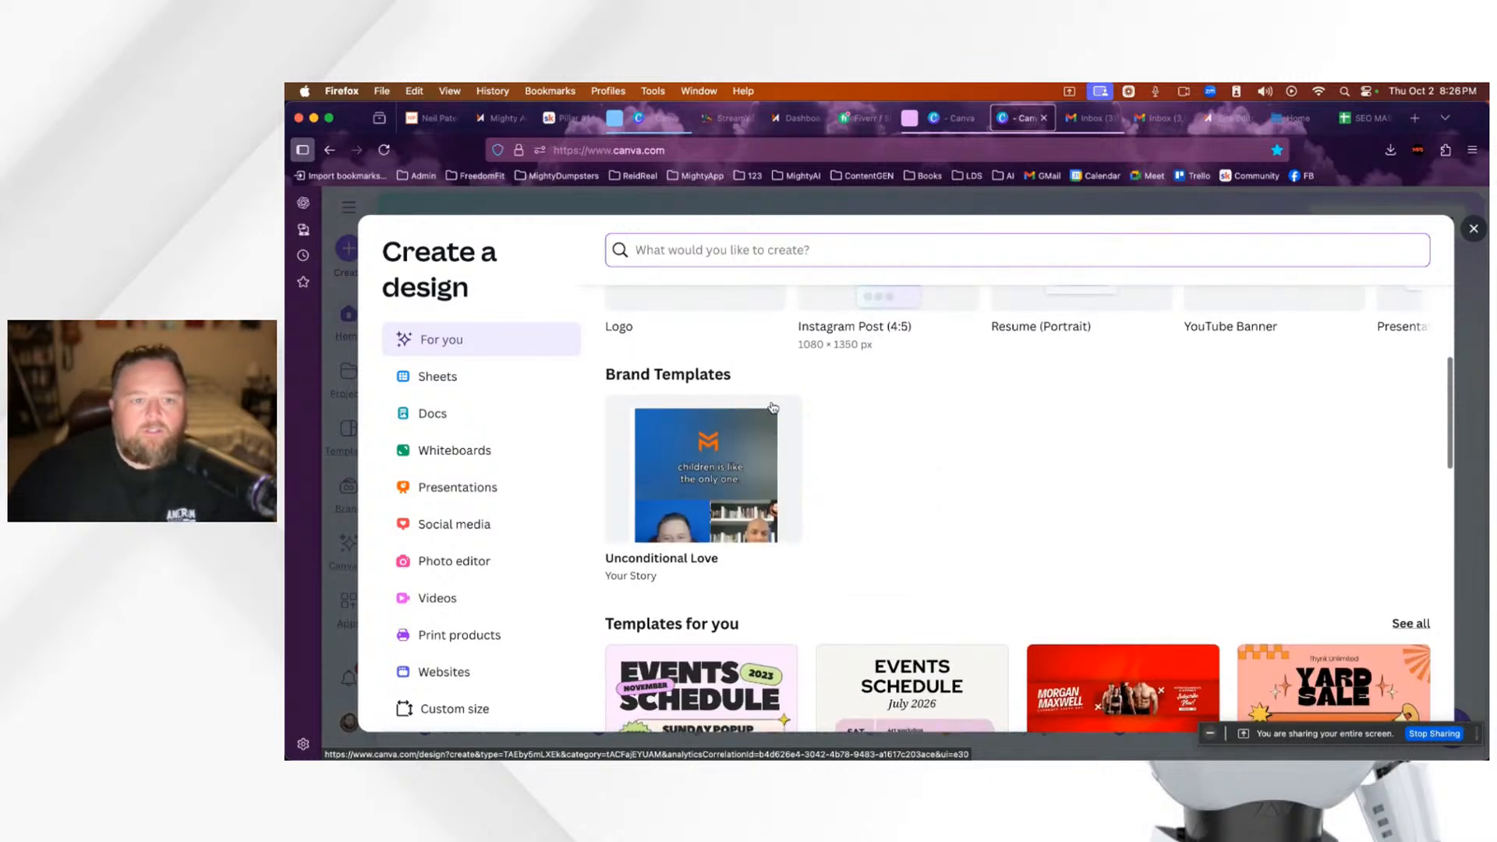
{"action": "left_click", "coordinate": [751, 250]}
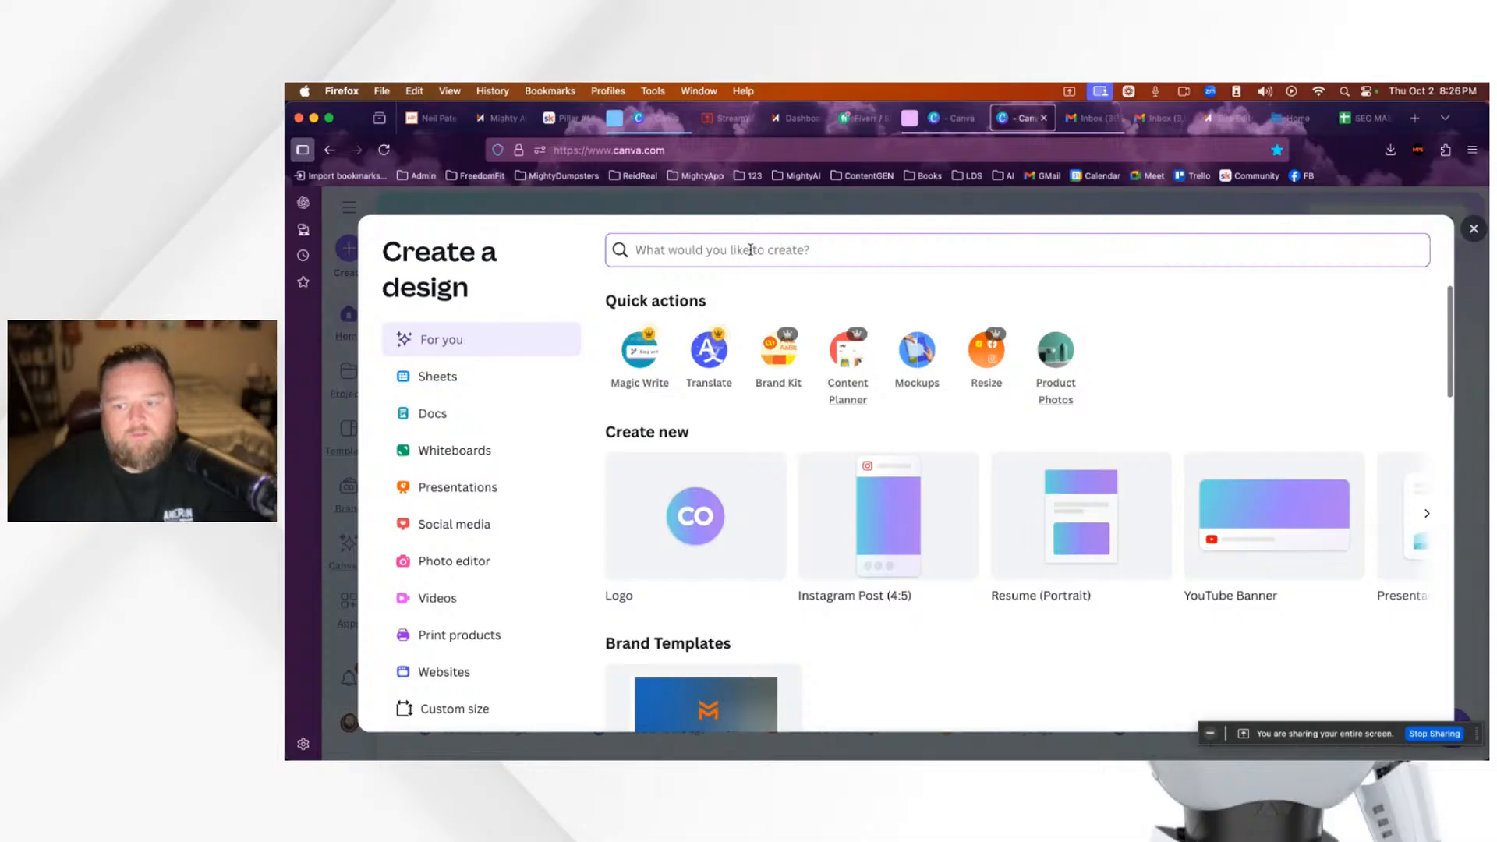
{"action": "type", "text": "pin"}
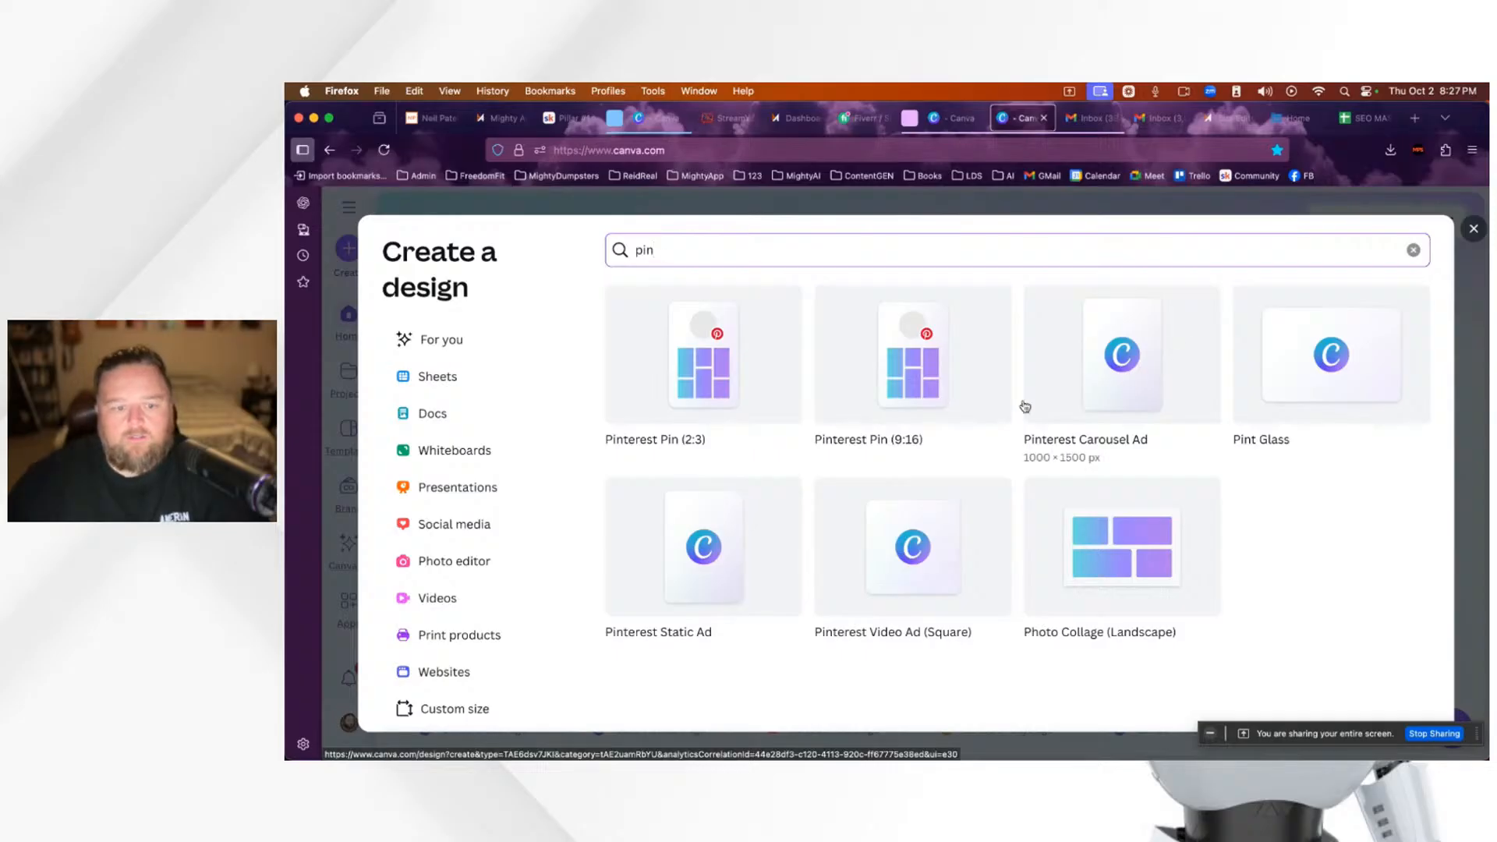
{"action": "left_click", "coordinate": [702, 378]}
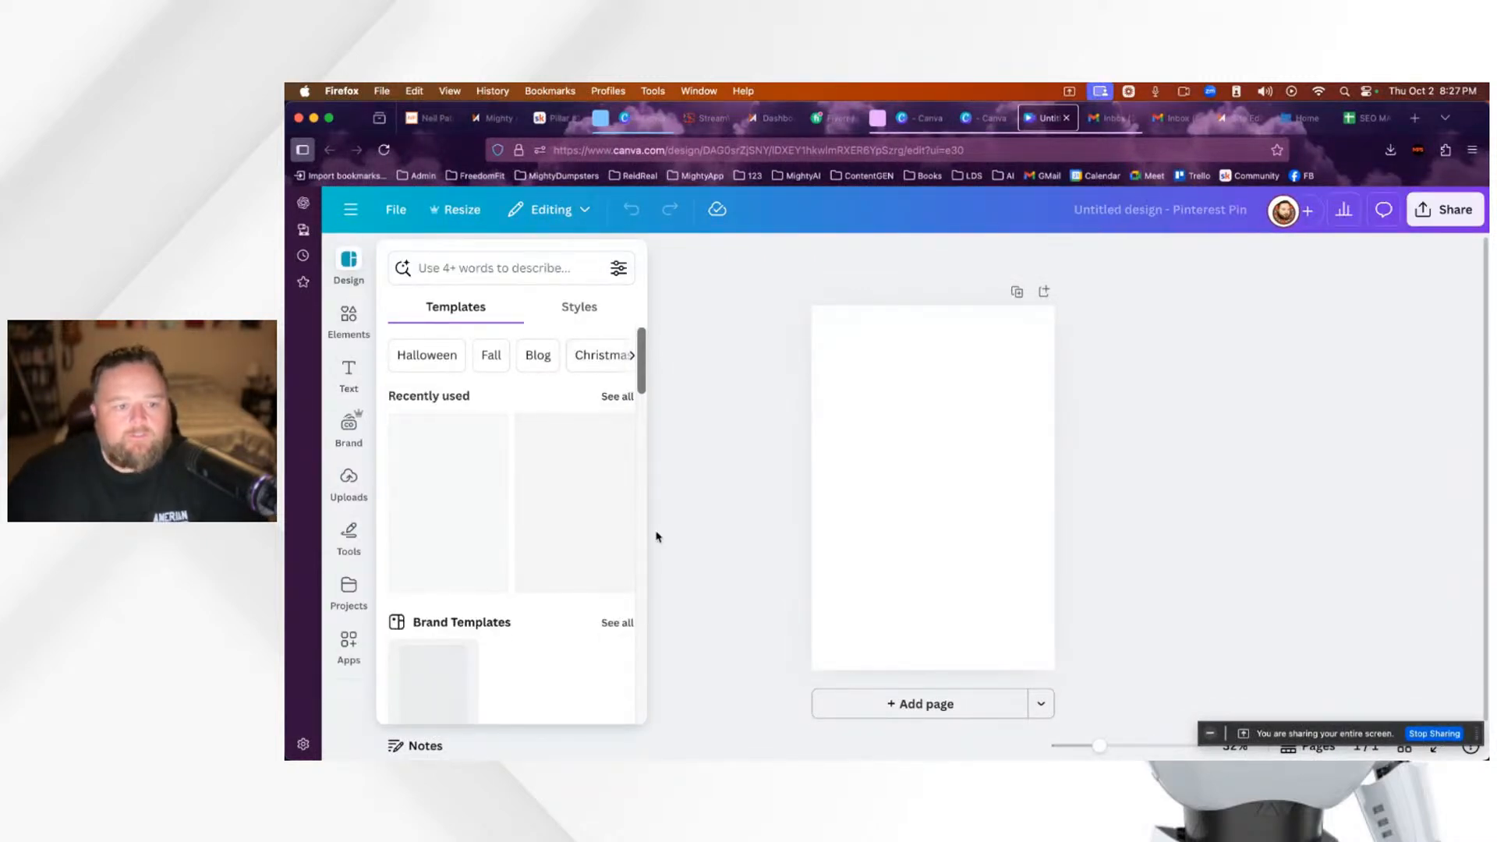
Step: Place the uploaded smiling-man-on-phone photo on the pin and enlarge it to cover the page
{"action": "left_click", "coordinate": [351, 481]}
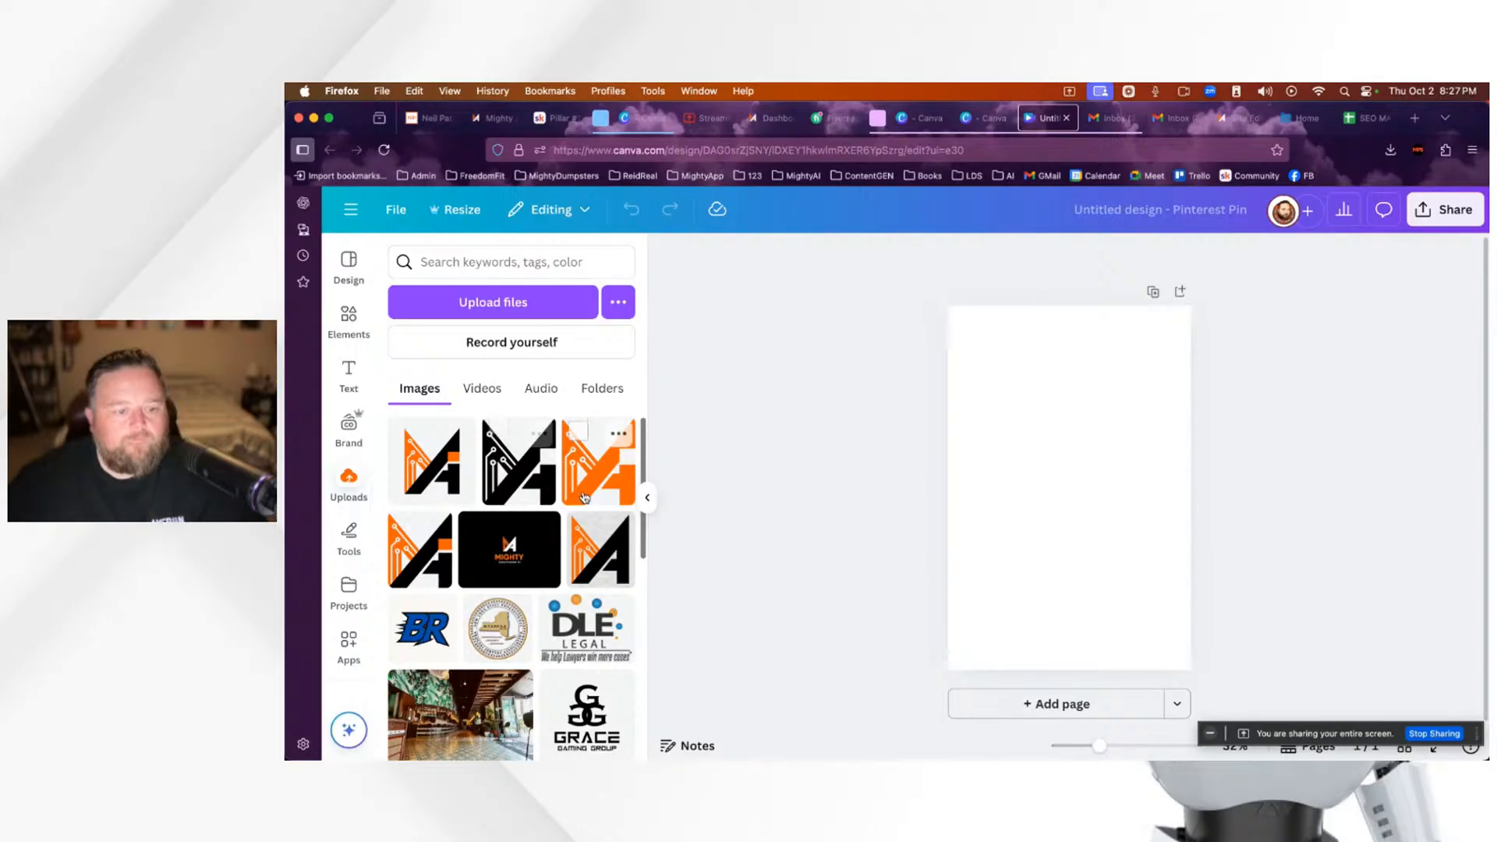
{"action": "scroll", "coordinate": [586, 497], "scroll_direction": "down", "scroll_amount": 1}
{"action": "scroll", "coordinate": [587, 497], "scroll_direction": "down", "scroll_amount": 10}
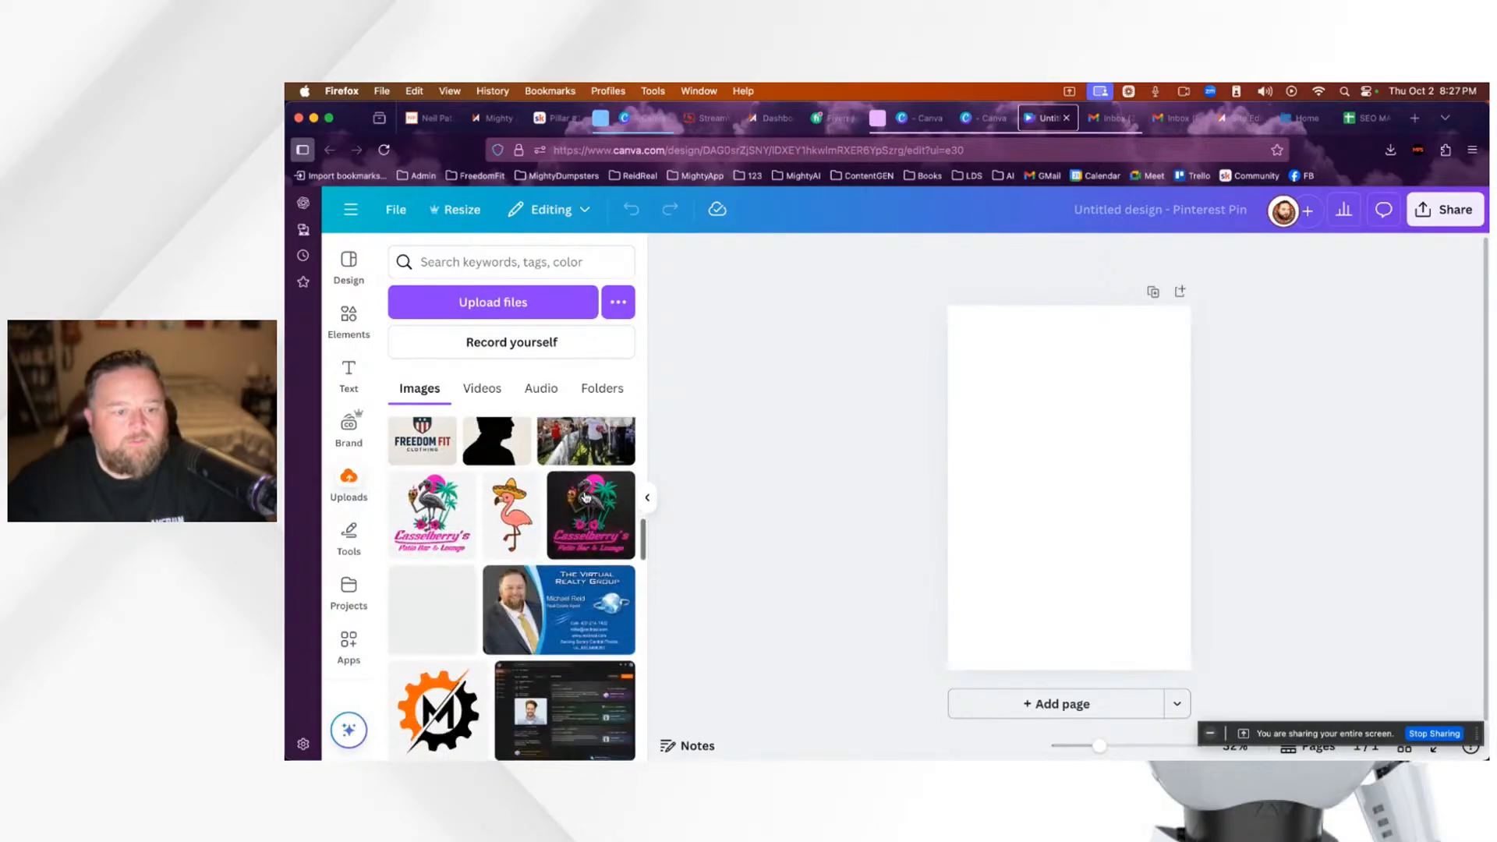
{"action": "scroll", "coordinate": [593, 530], "scroll_direction": "down", "scroll_amount": 10}
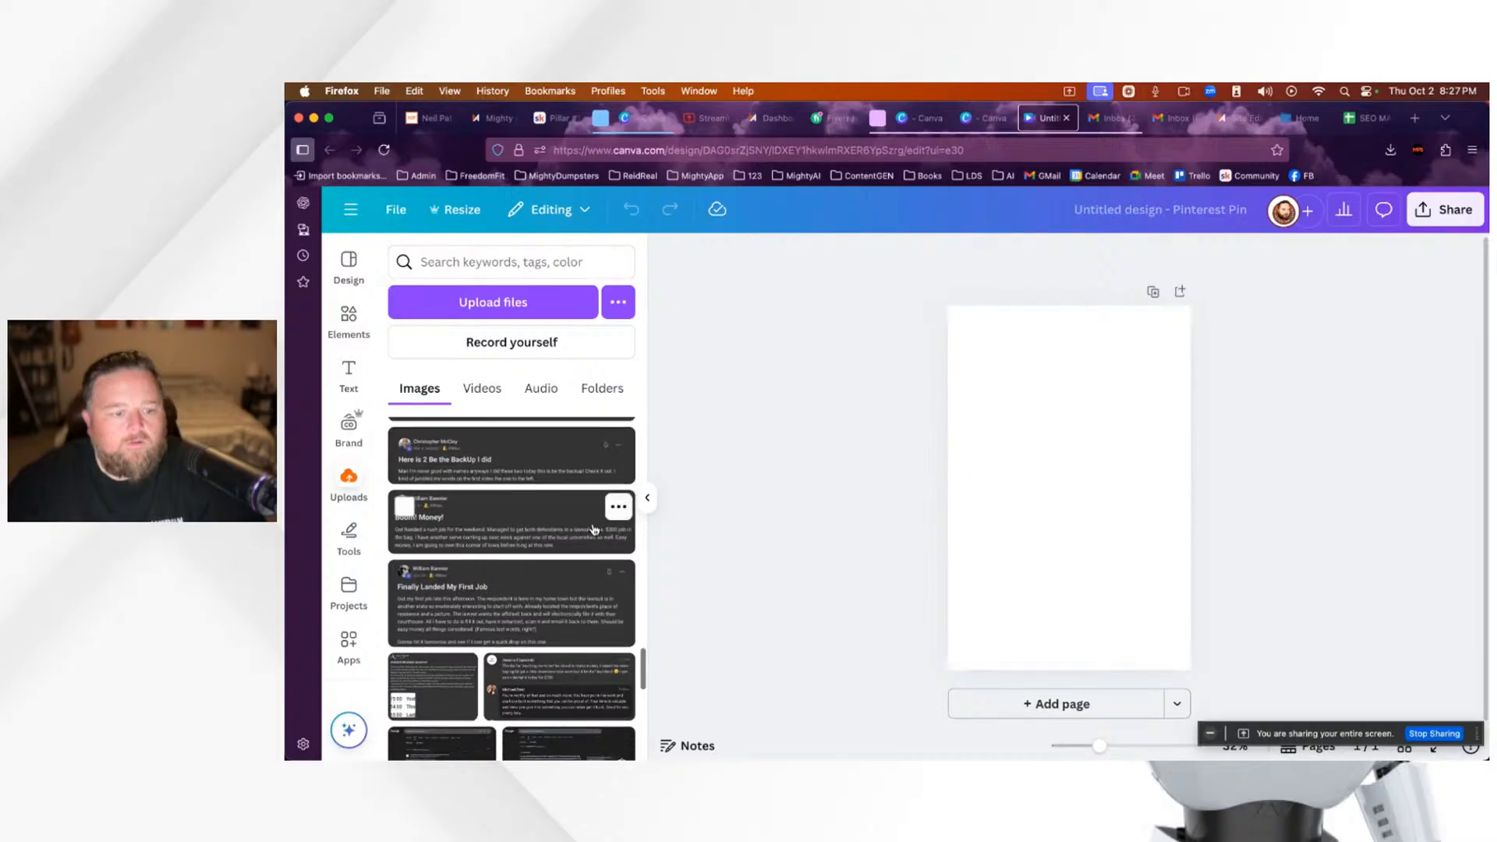
{"action": "scroll", "coordinate": [517, 516], "scroll_direction": "up", "scroll_amount": 5}
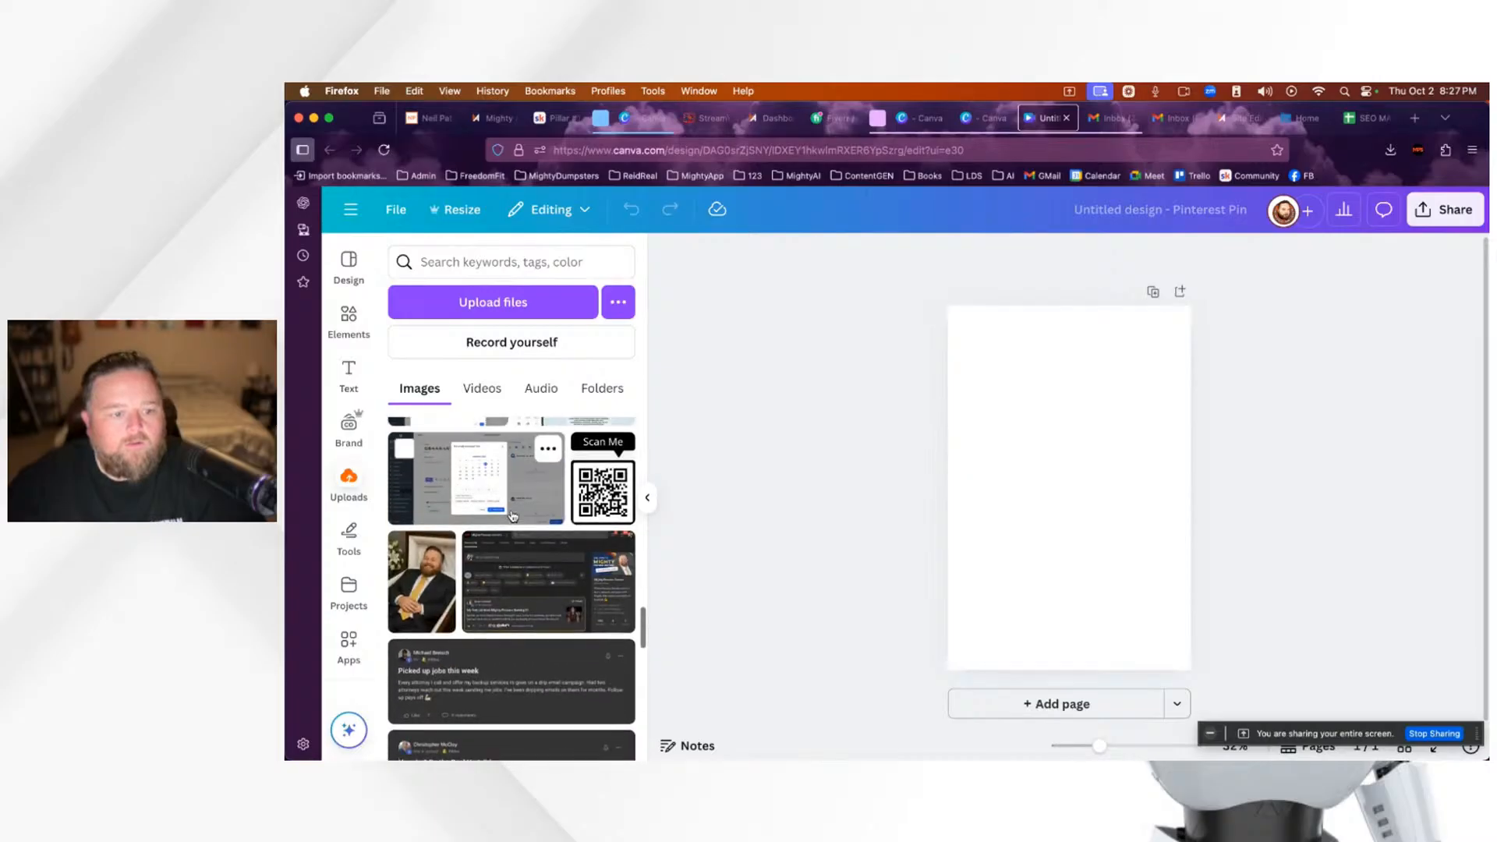
{"action": "scroll", "coordinate": [513, 516], "scroll_direction": "down", "scroll_amount": 10}
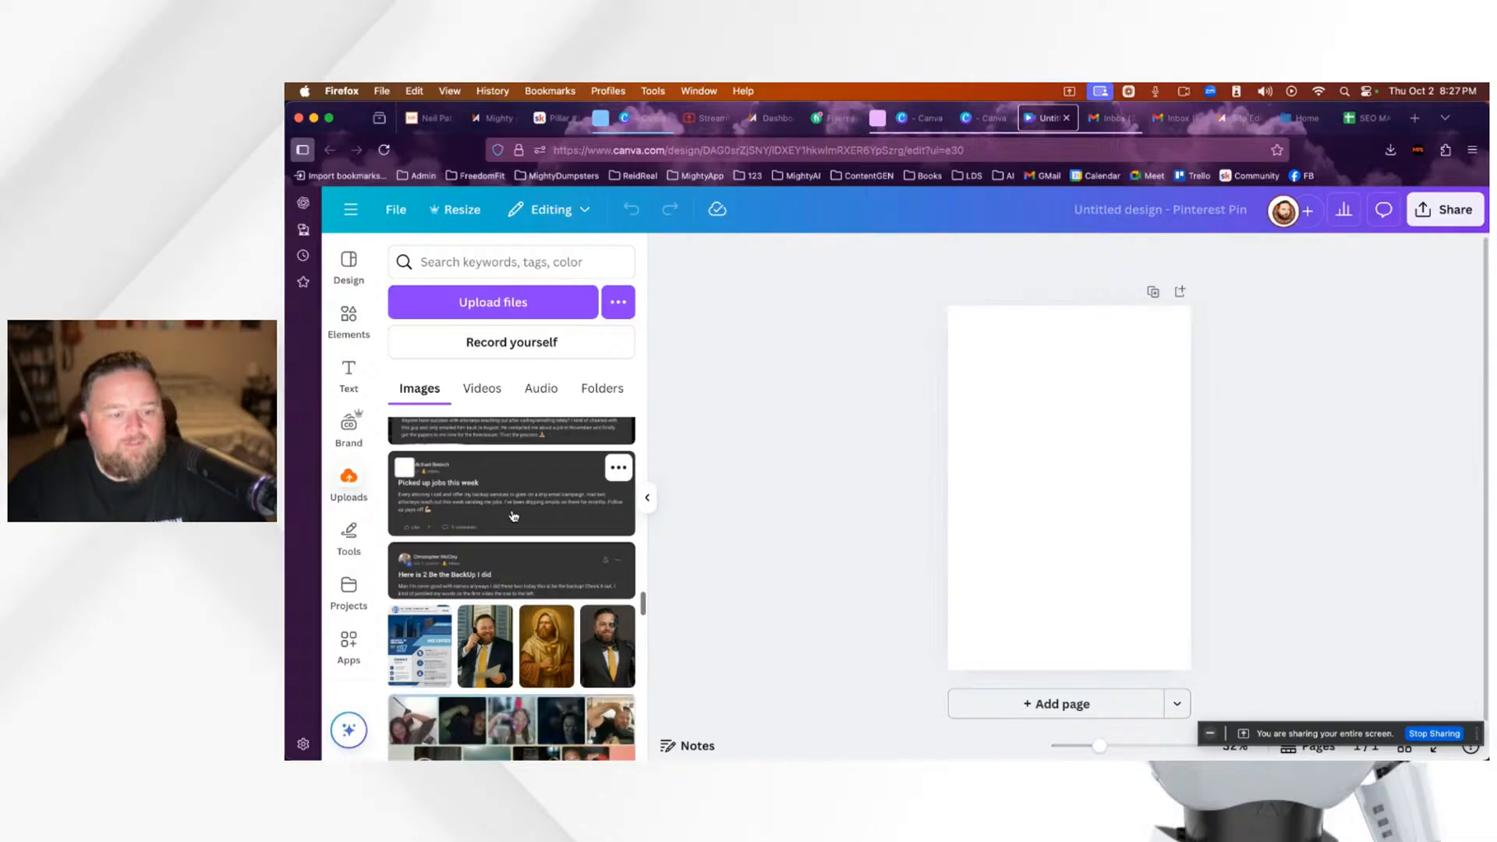
{"action": "scroll", "coordinate": [515, 515], "scroll_direction": "down", "scroll_amount": 1}
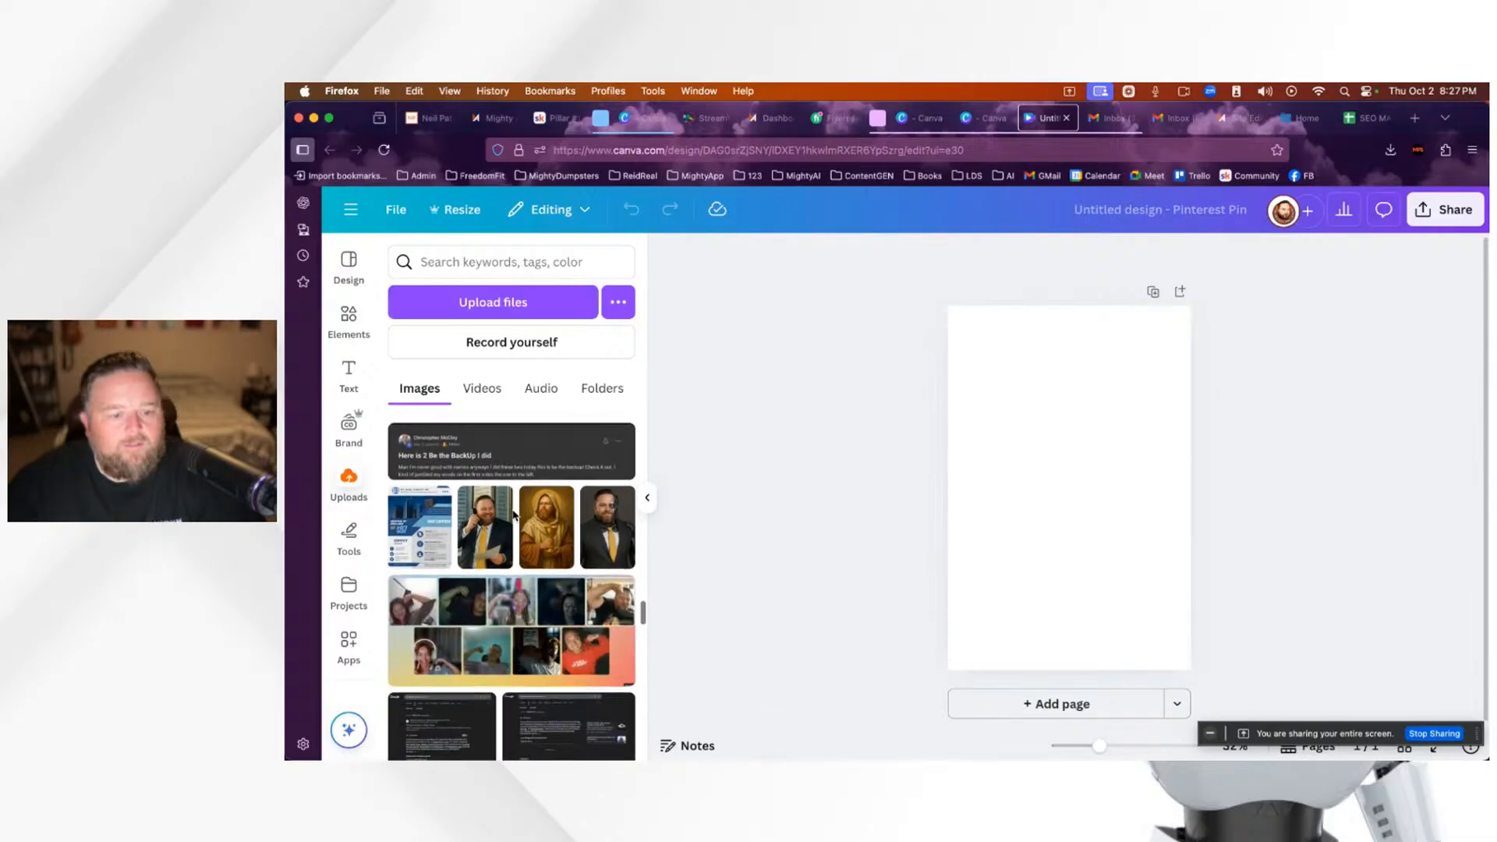
{"action": "left_click", "coordinate": [485, 540]}
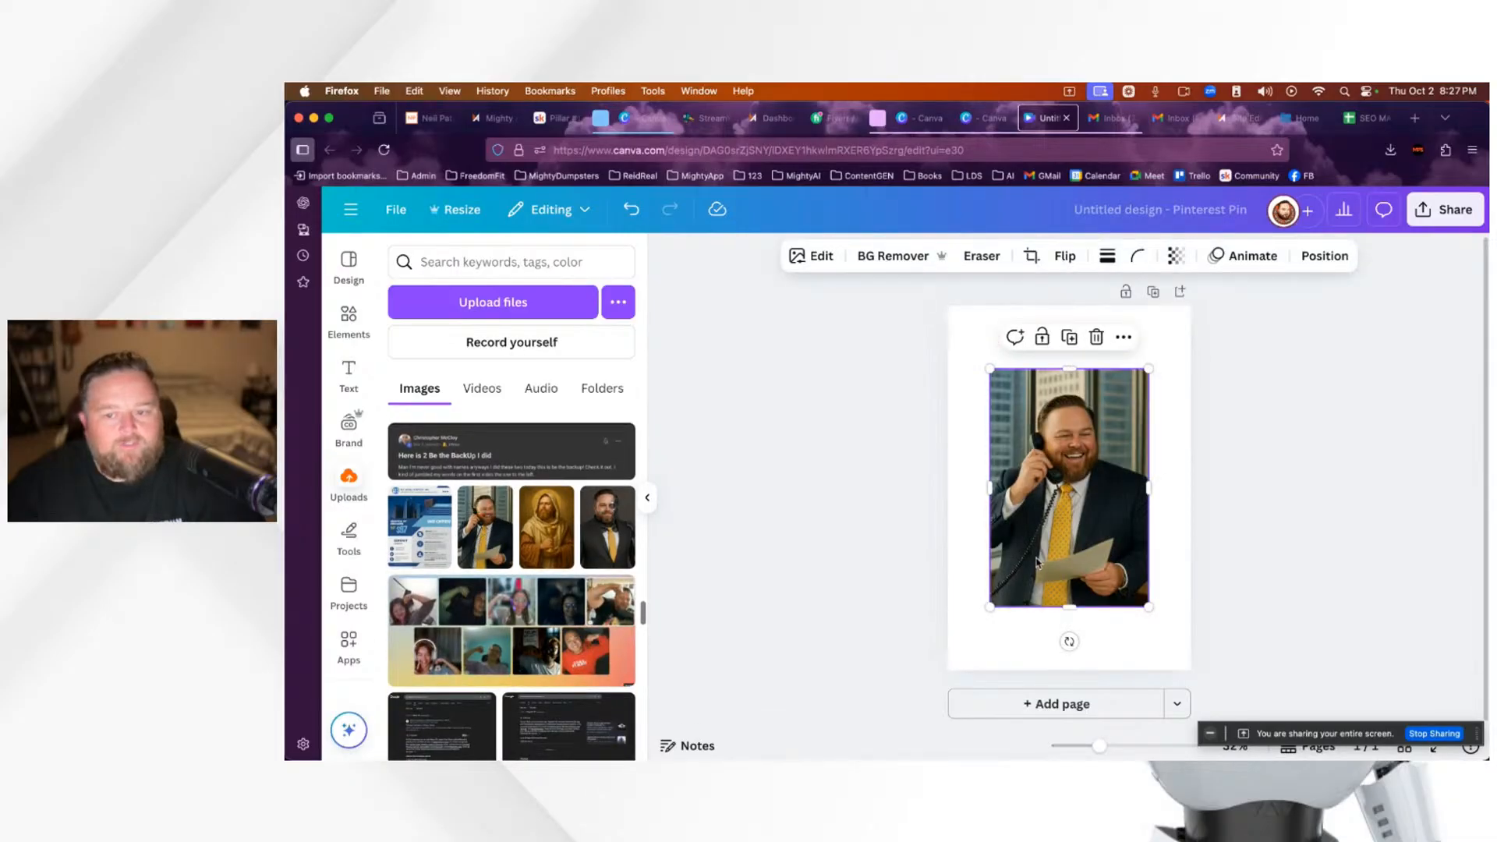
{"action": "left_click_drag", "start_coordinate": [1098, 536], "coordinate": [1133, 586]}
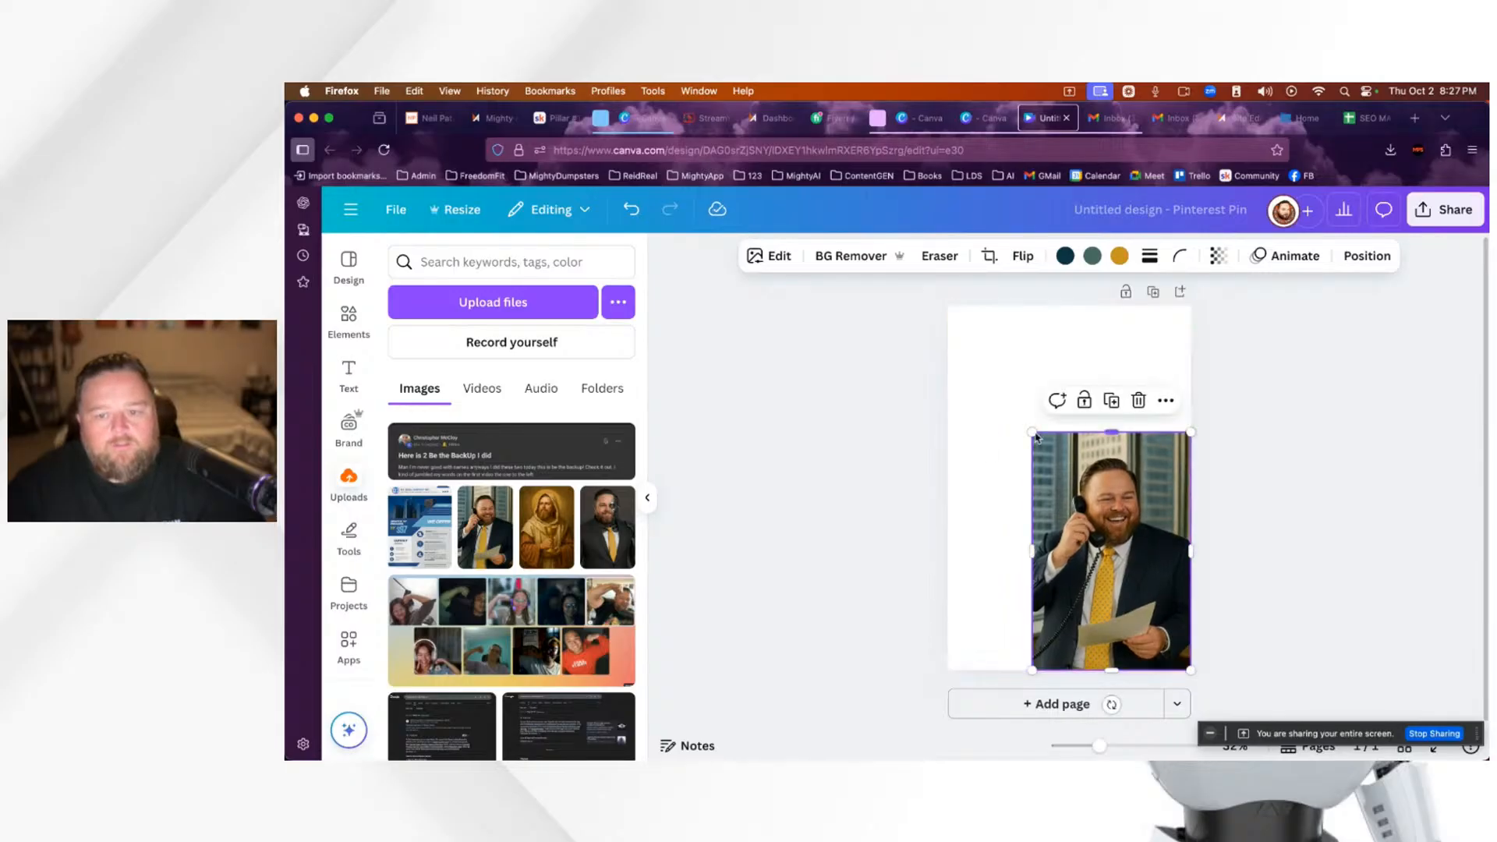
{"action": "left_click_drag", "start_coordinate": [1031, 431], "coordinate": [933, 316]}
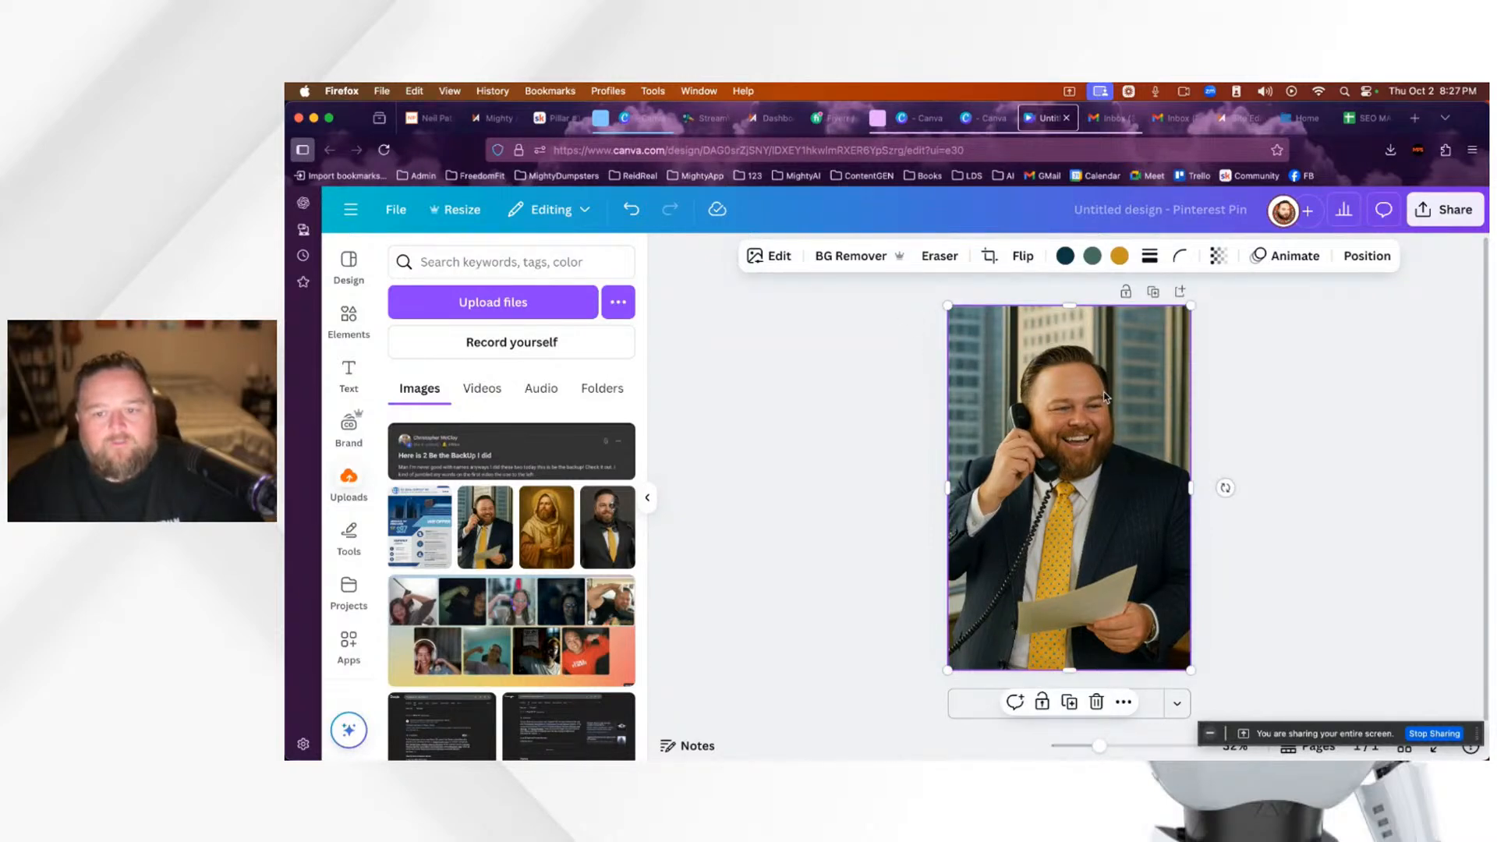
Step: Remove the photo's office background with BG Remover
{"action": "left_click", "coordinate": [857, 353]}
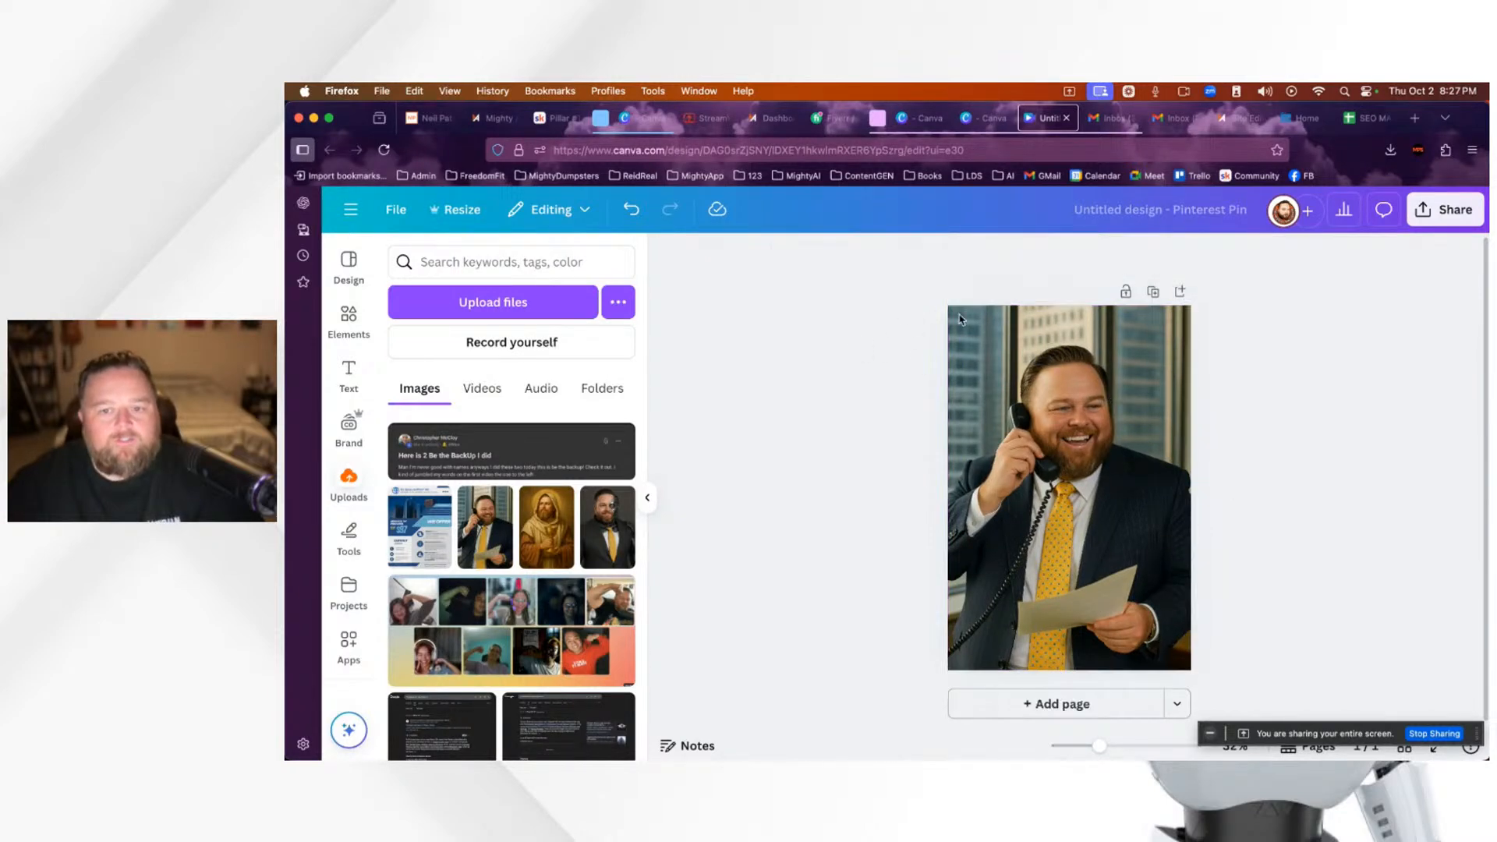
{"action": "left_click", "coordinate": [1025, 366]}
{"action": "left_click", "coordinate": [856, 257]}
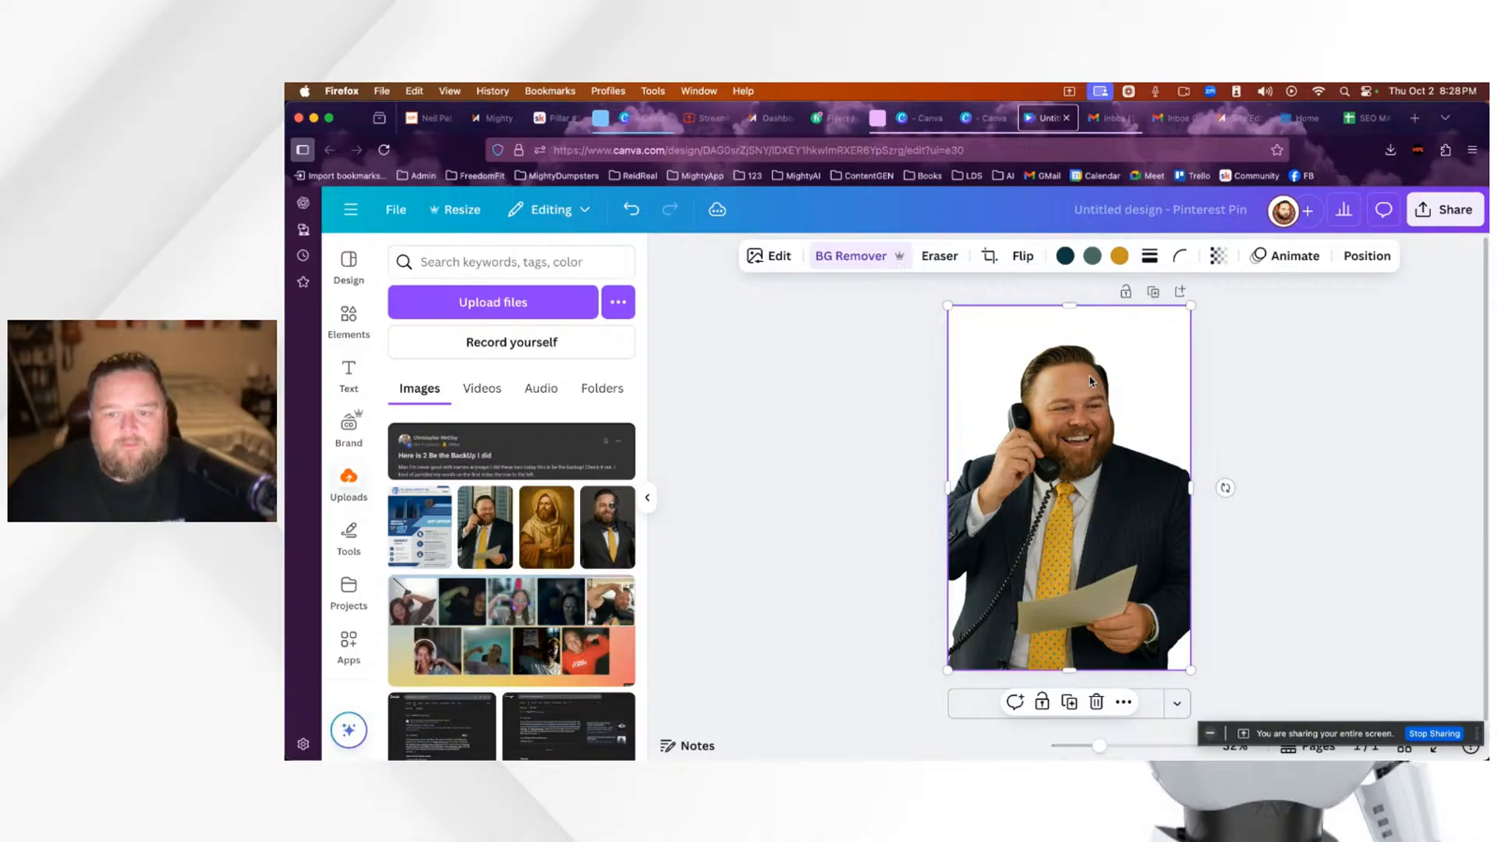
Step: Rename the design from 'Untitled design' to the pictured man's name
{"action": "left_click", "coordinate": [1144, 211]}
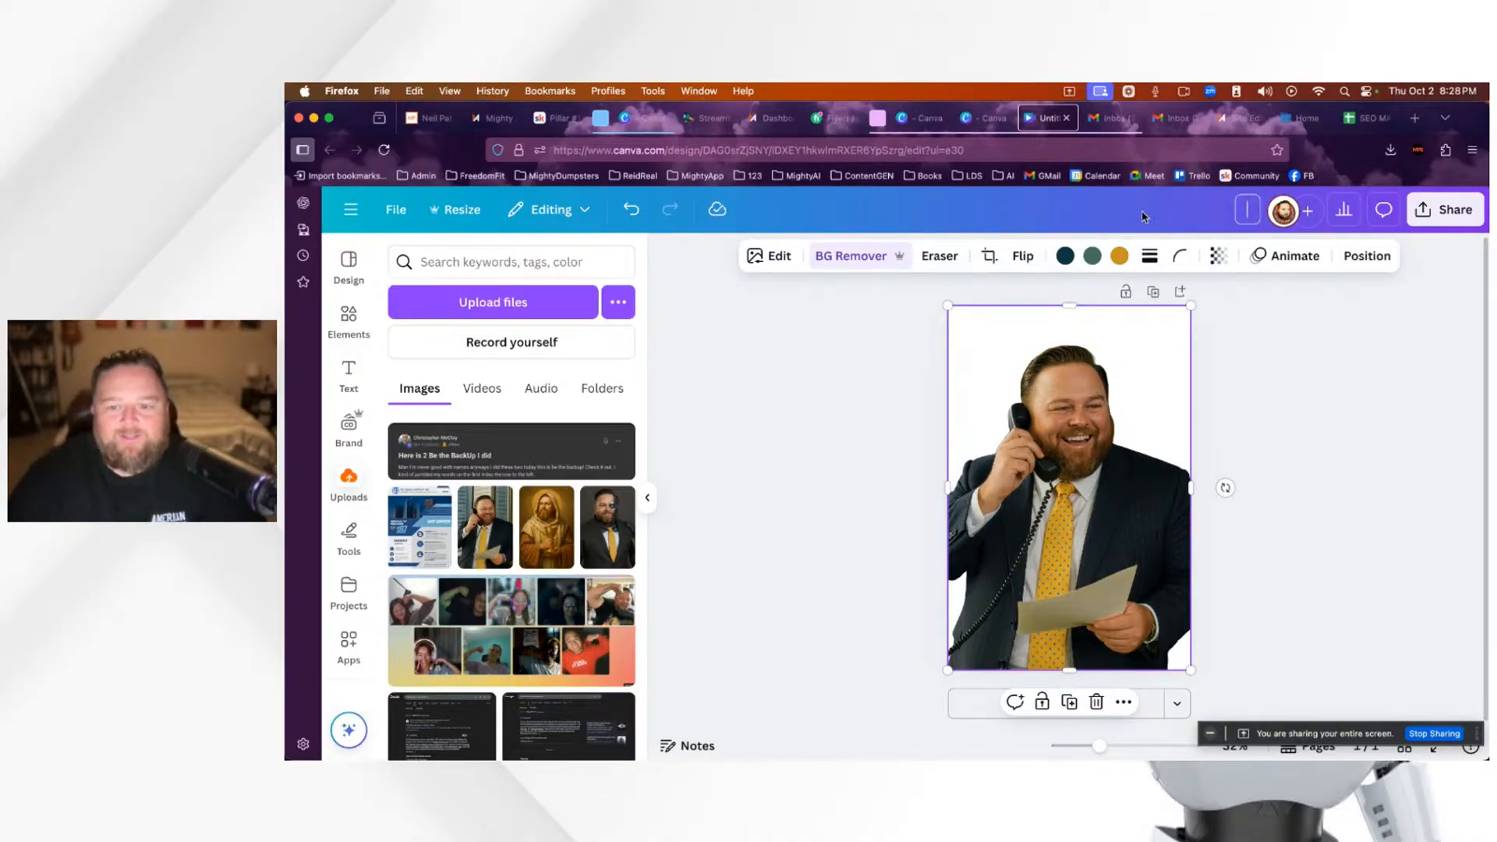
{"action": "type", "text": "D"}
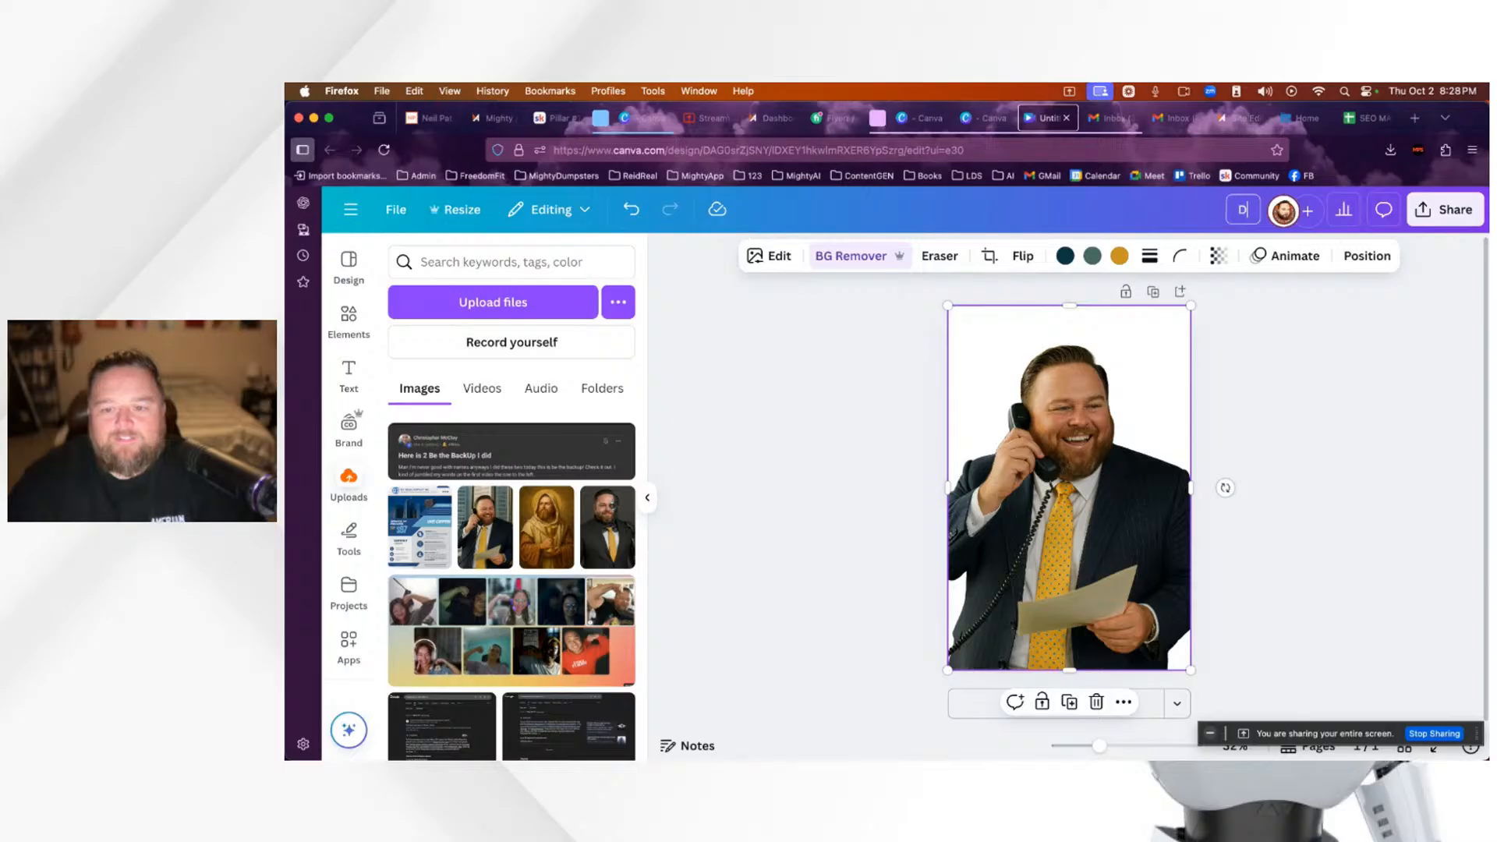
{"action": "key", "text": "BackSpace"}
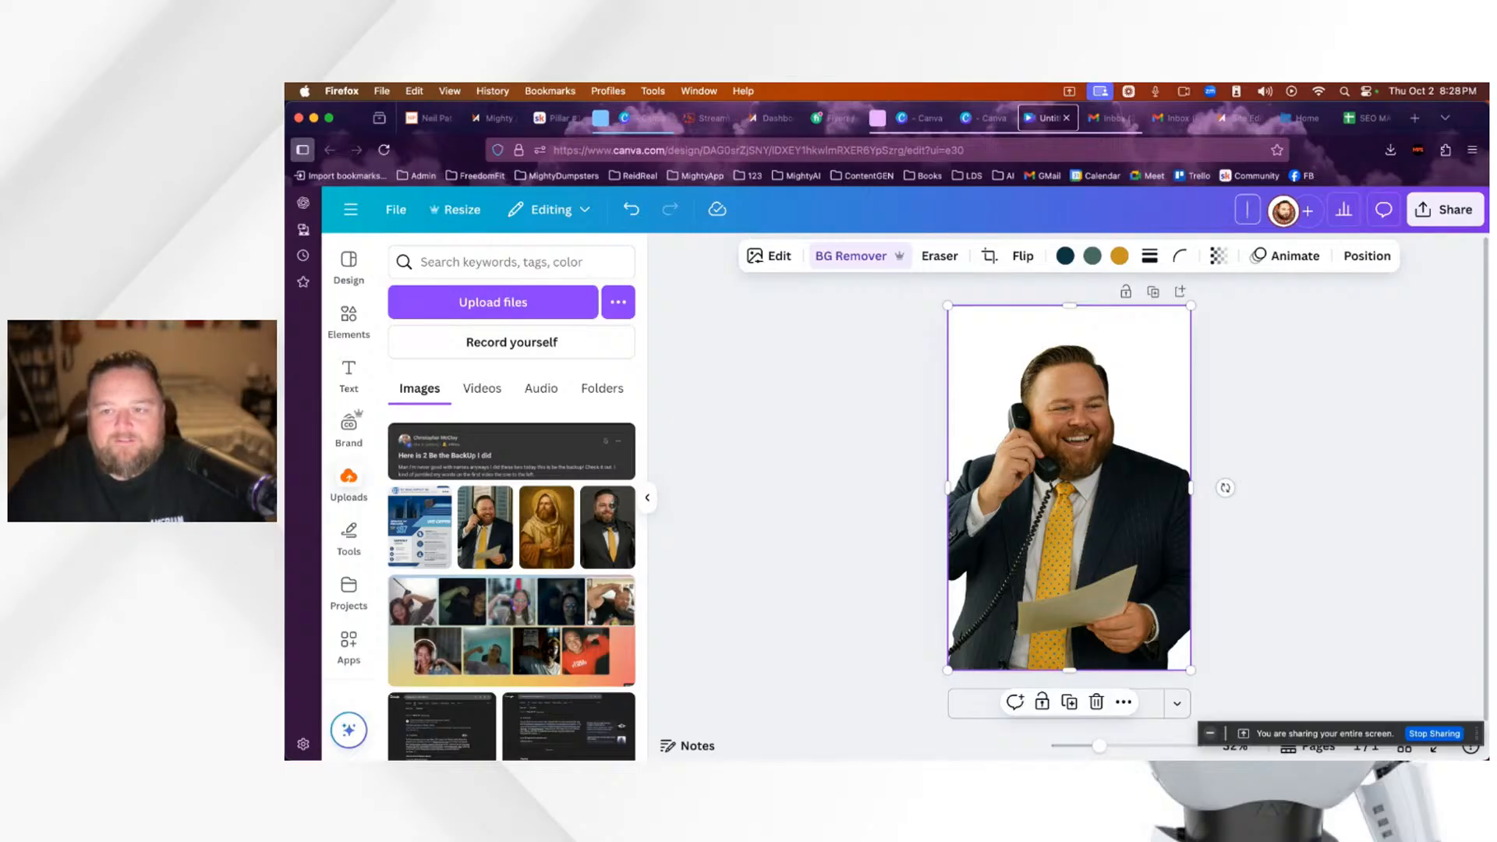
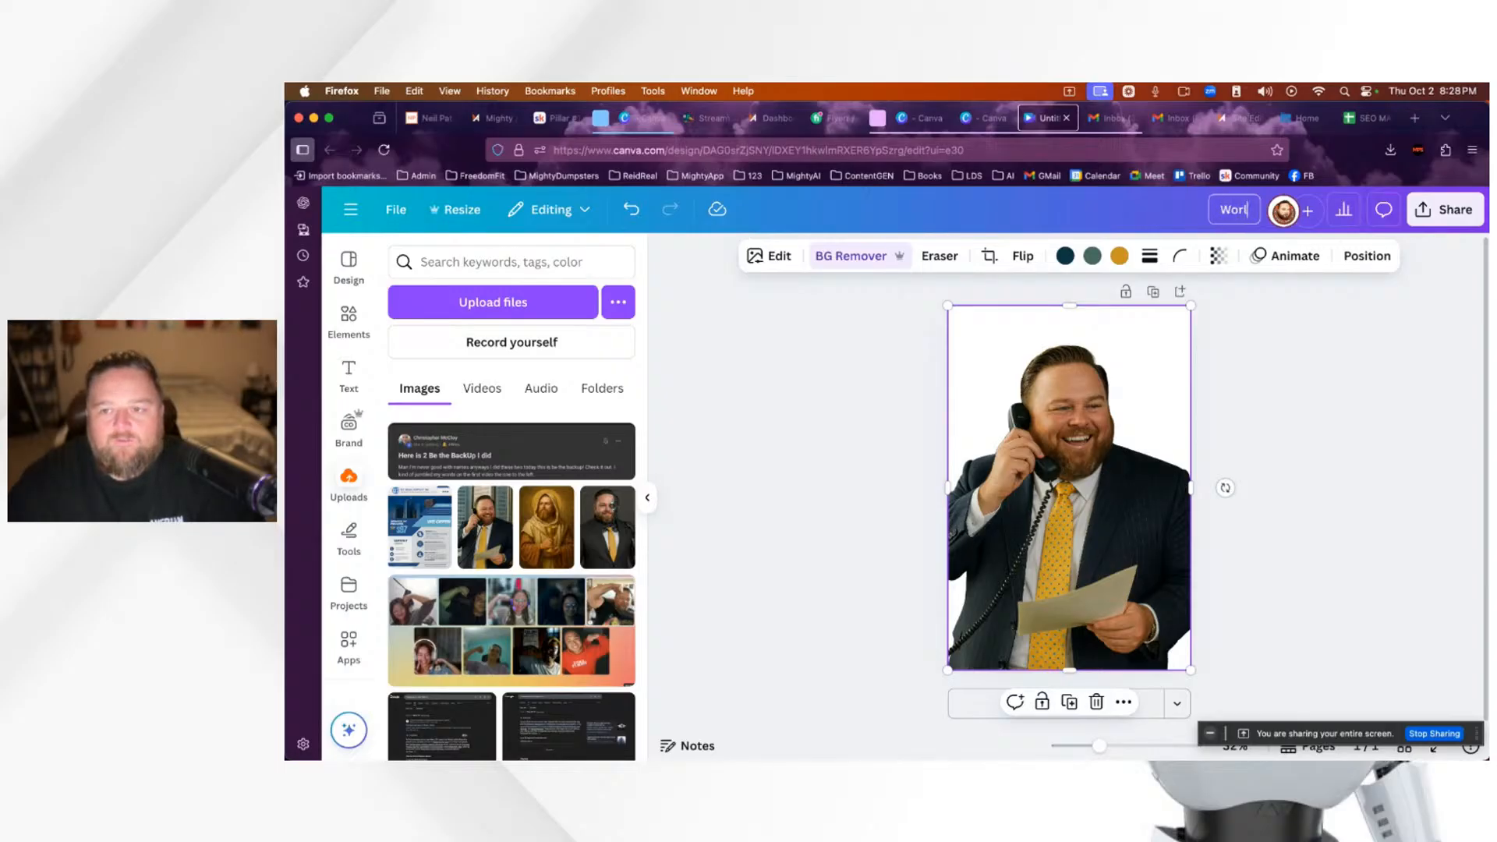
{"action": "key", "text": "Return"}
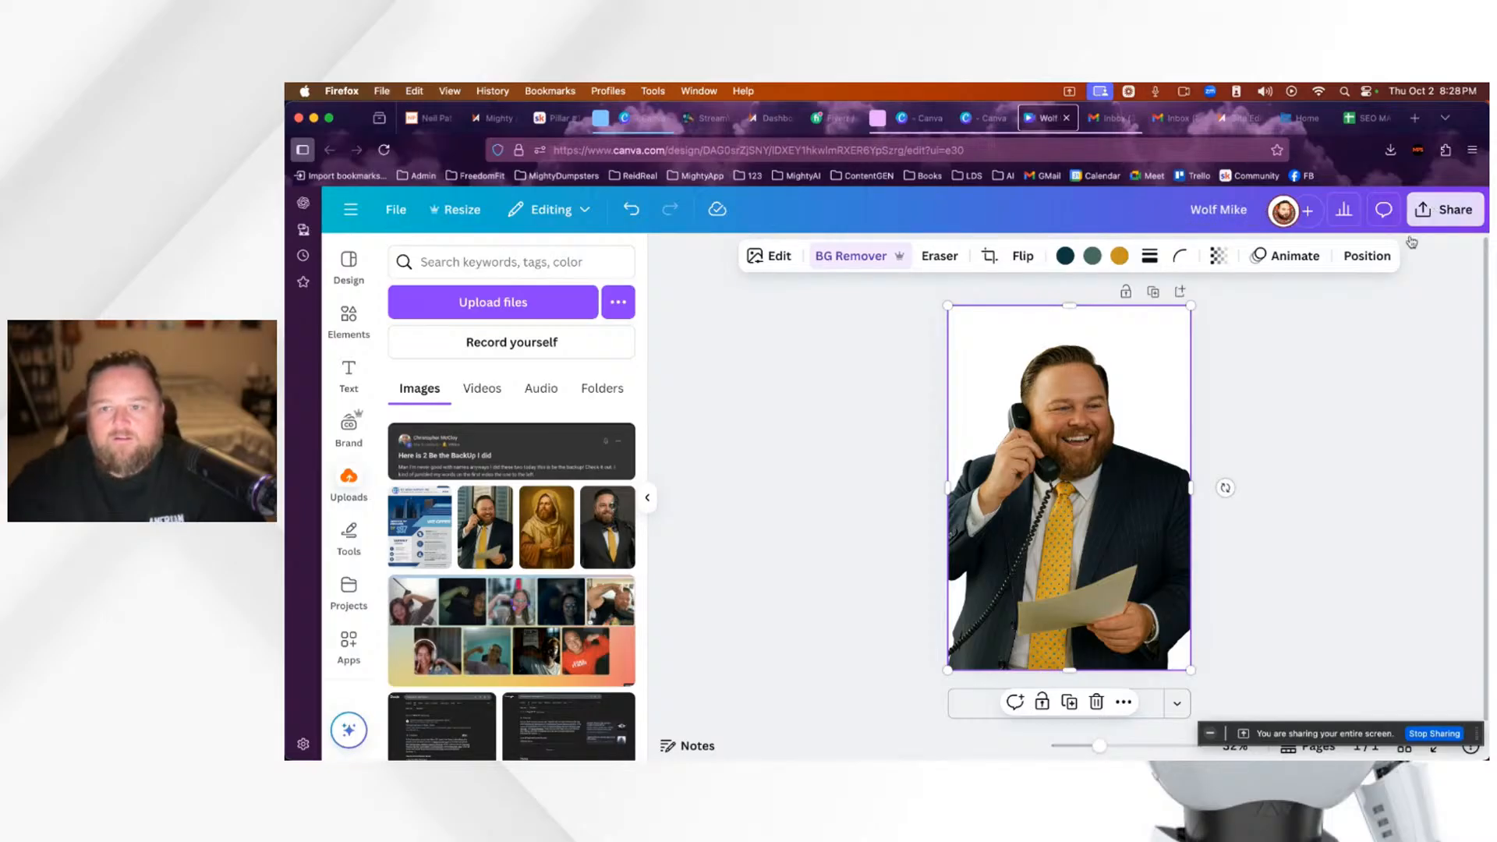
Step: Download the Canva pin as a PNG with a transparent background
{"action": "left_click", "coordinate": [1431, 217]}
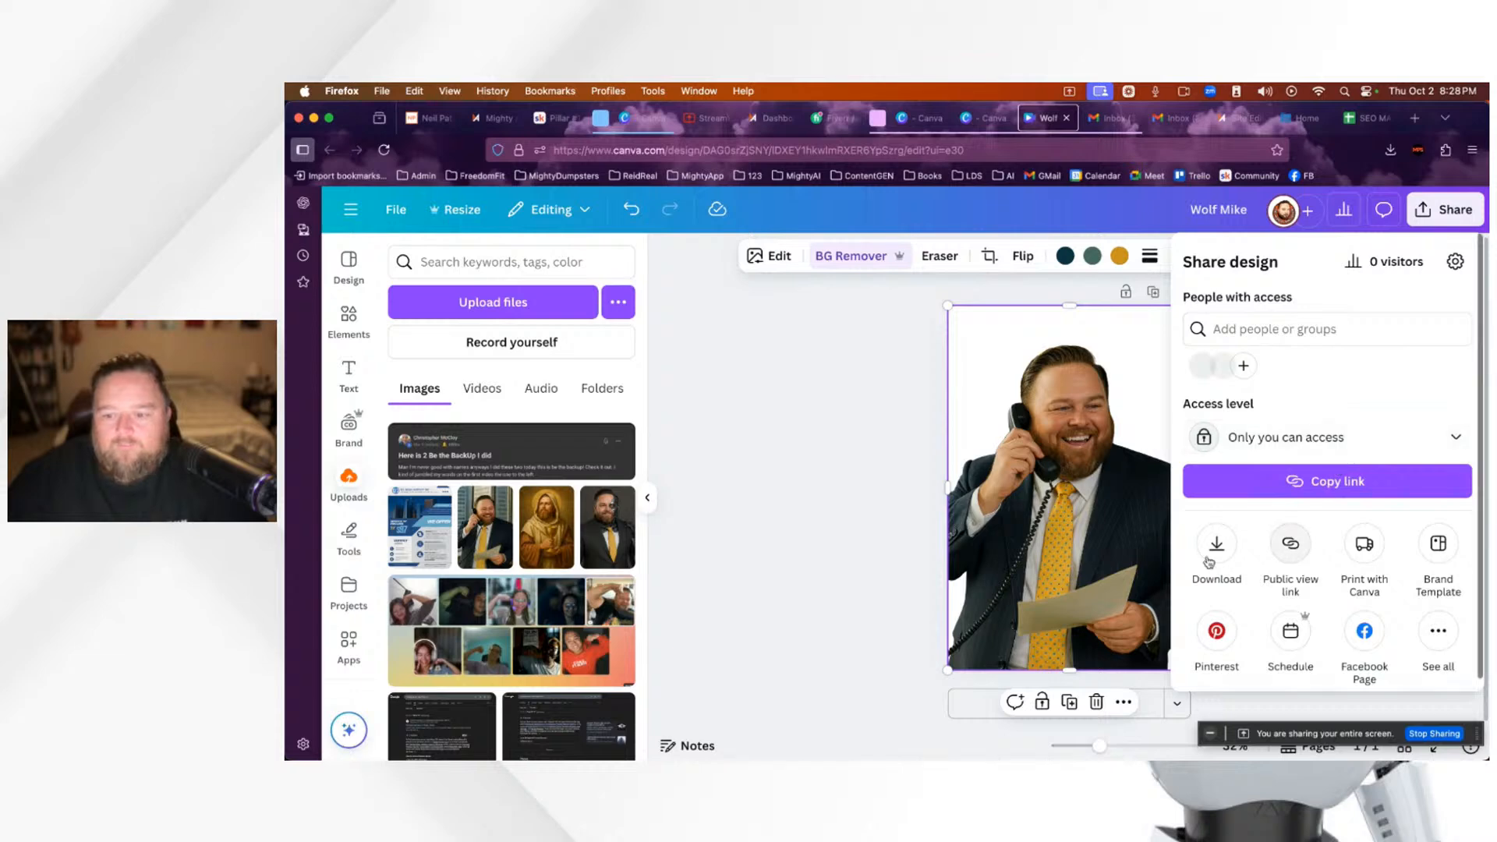
{"action": "left_click", "coordinate": [1210, 555]}
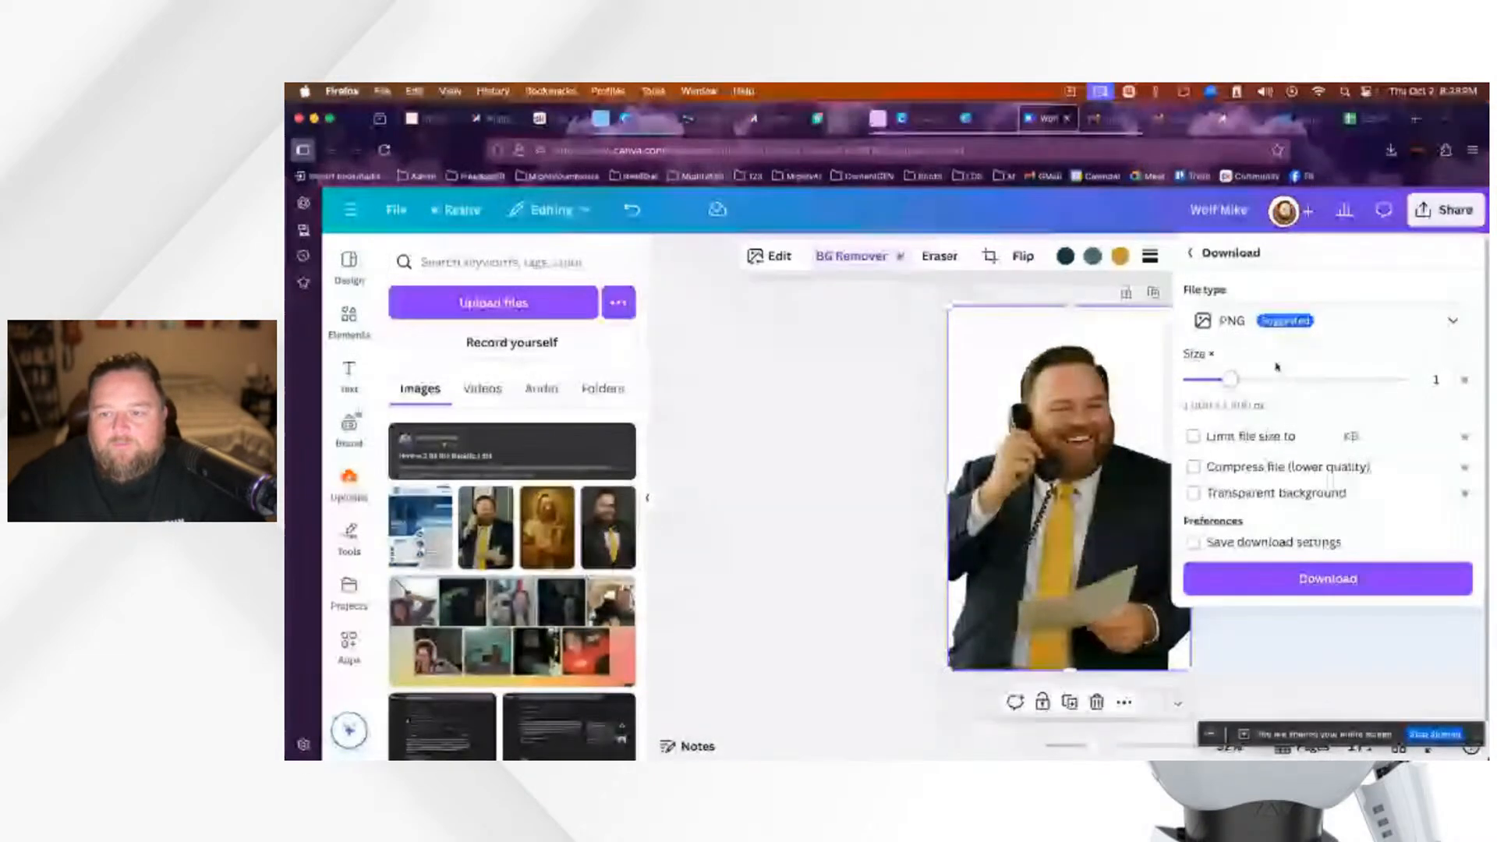
{"action": "left_click", "coordinate": [1193, 496]}
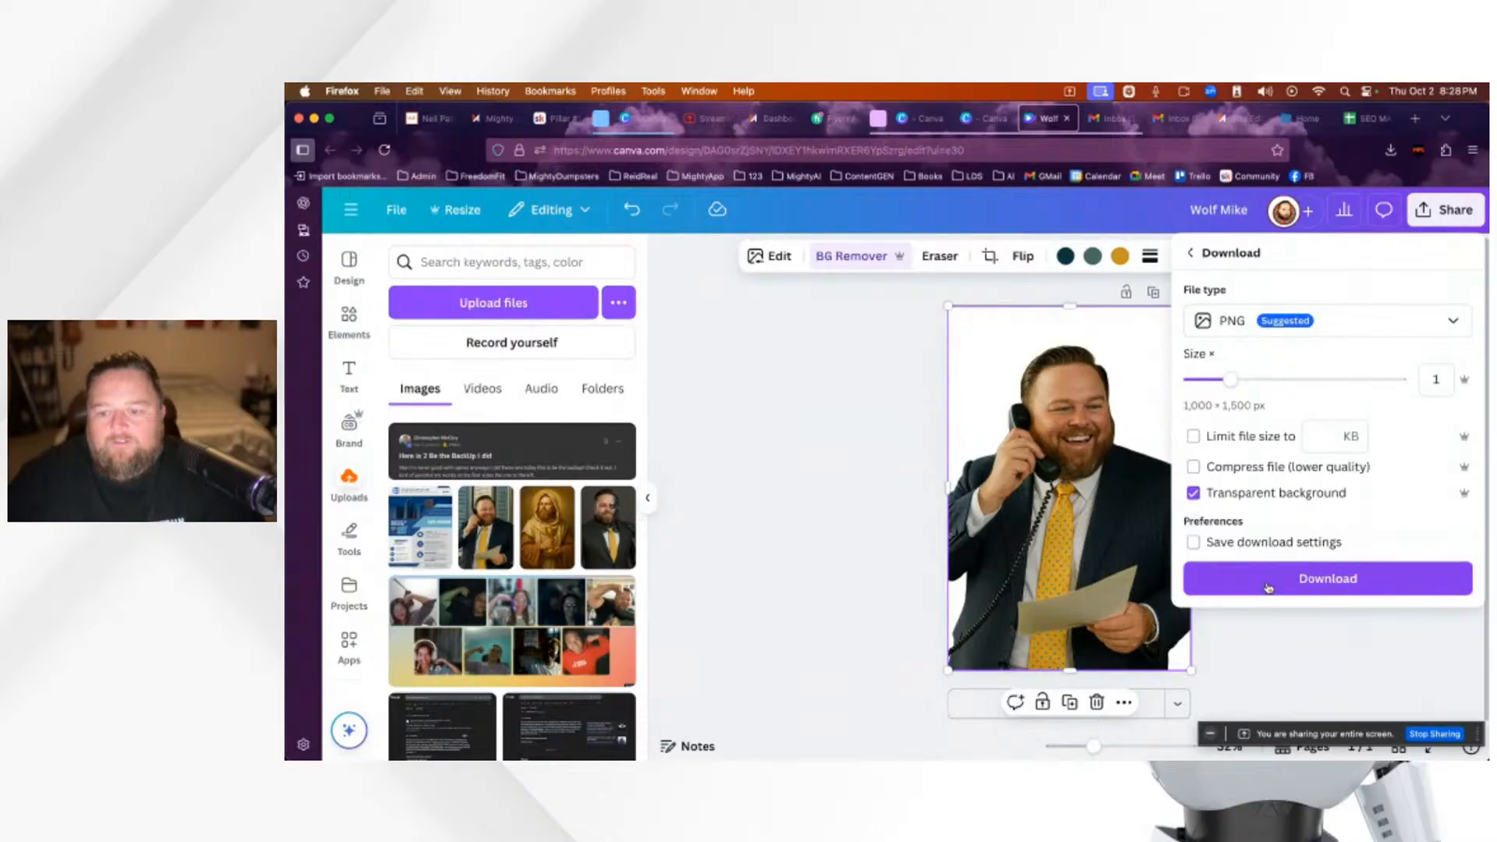
{"action": "left_click", "coordinate": [1297, 590]}
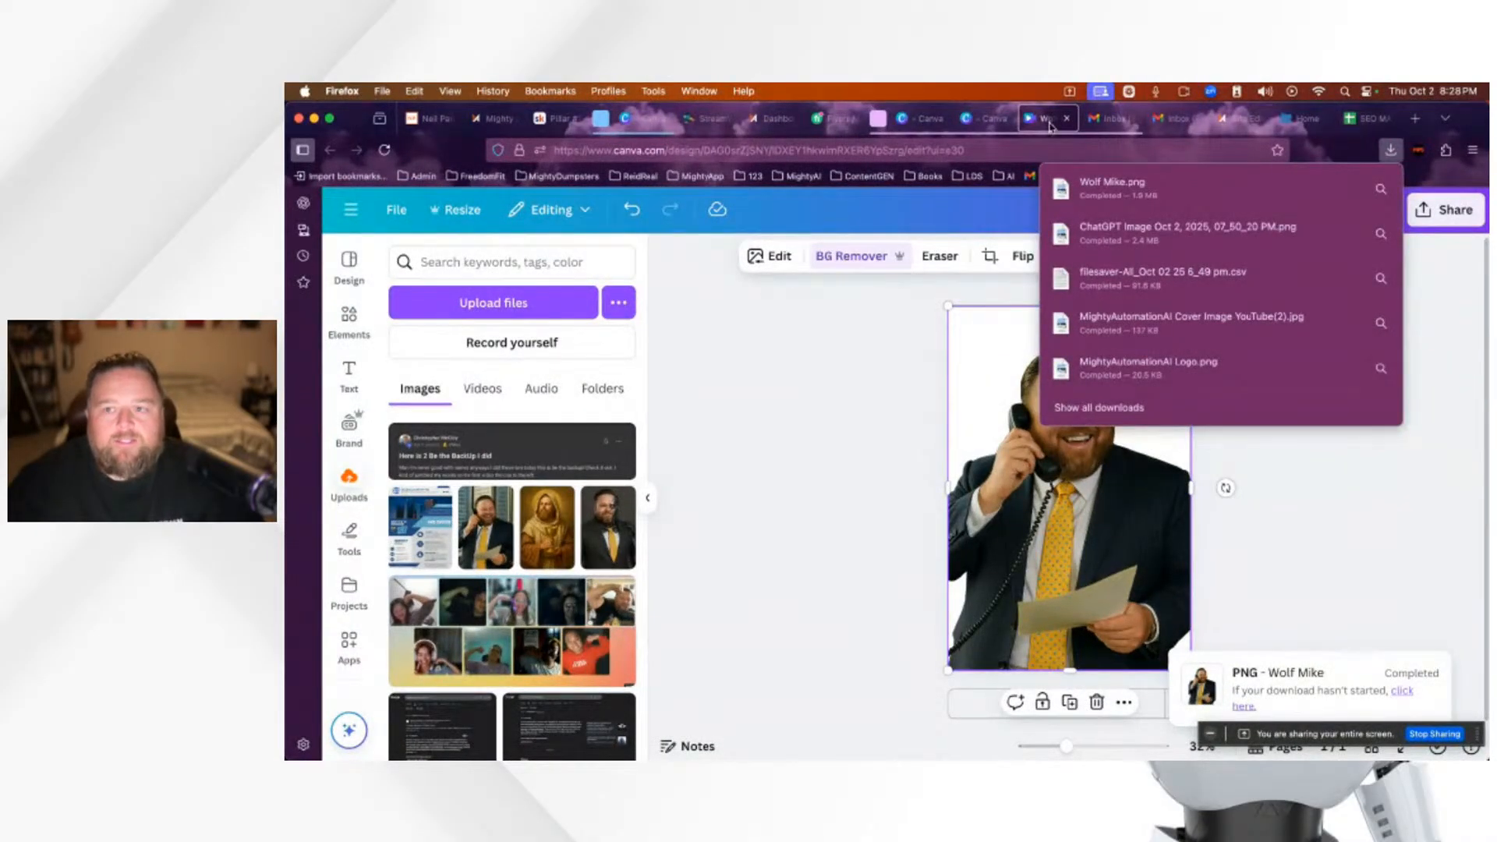
{"action": "left_click", "coordinate": [1237, 119]}
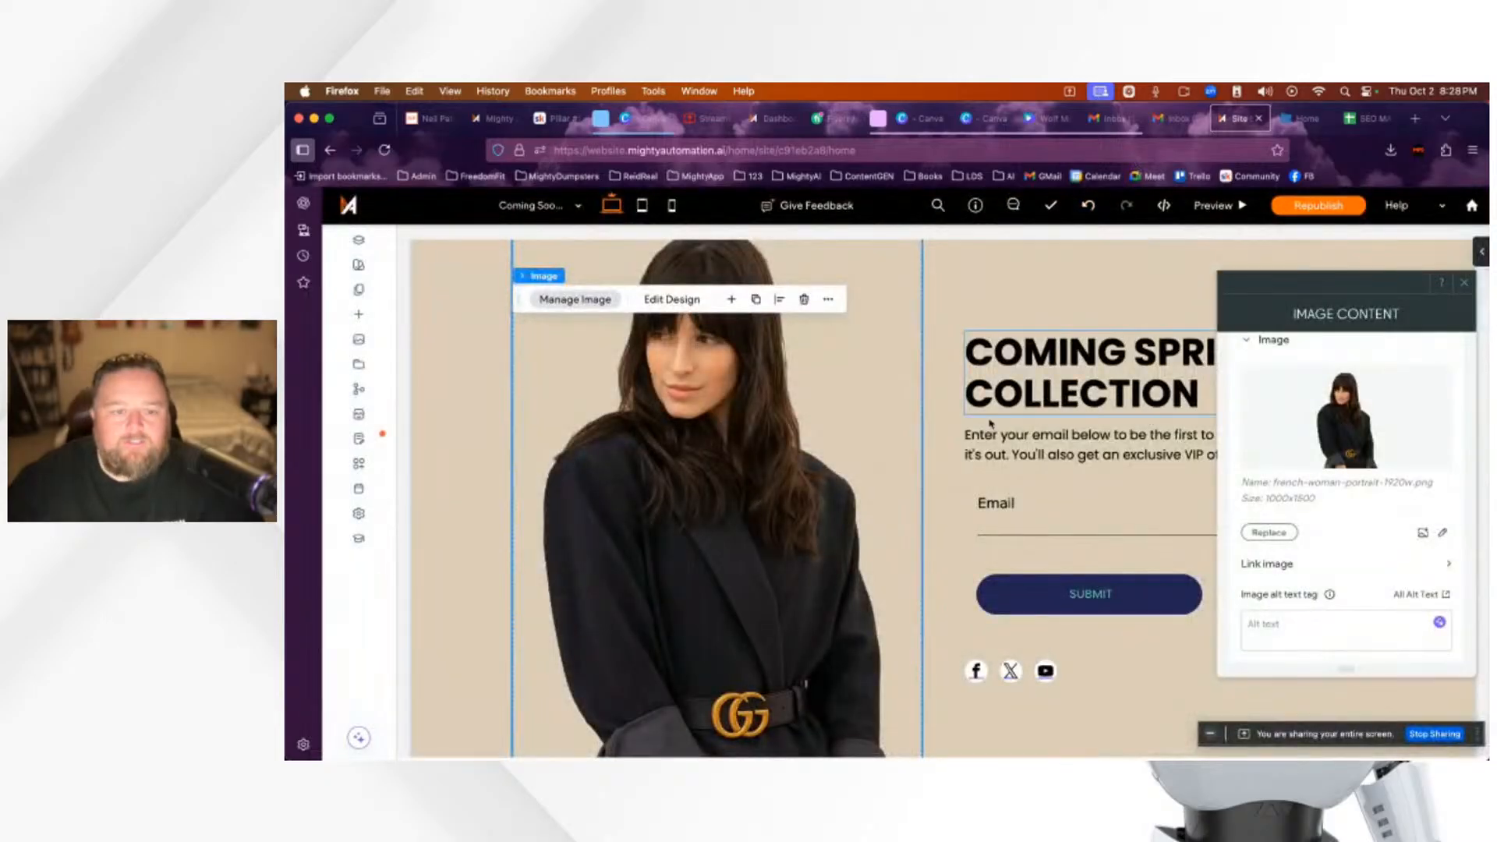
{"action": "left_click", "coordinate": [1267, 533]}
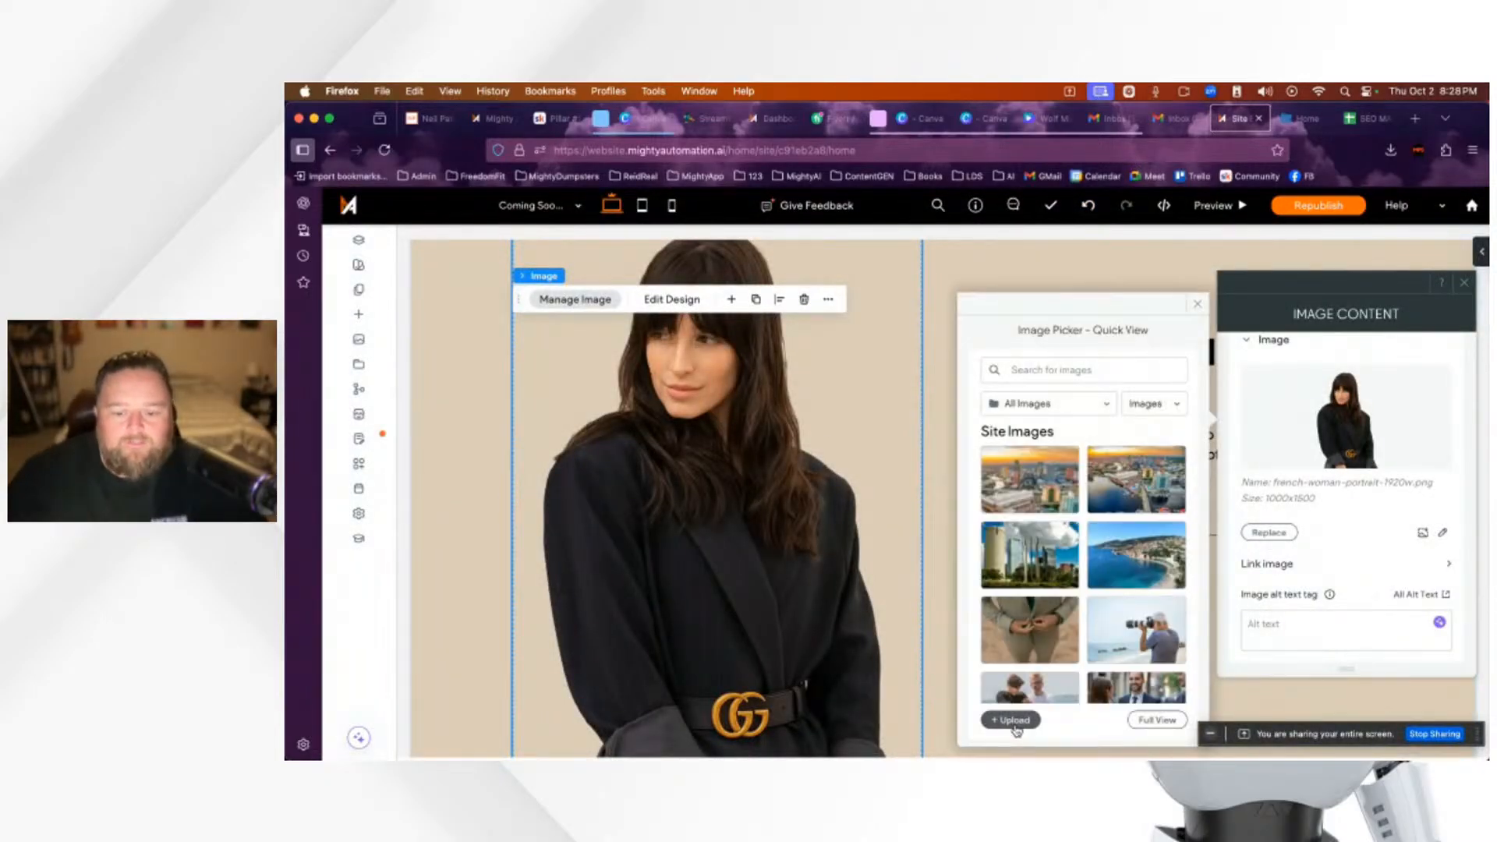
{"action": "left_click", "coordinate": [1042, 708]}
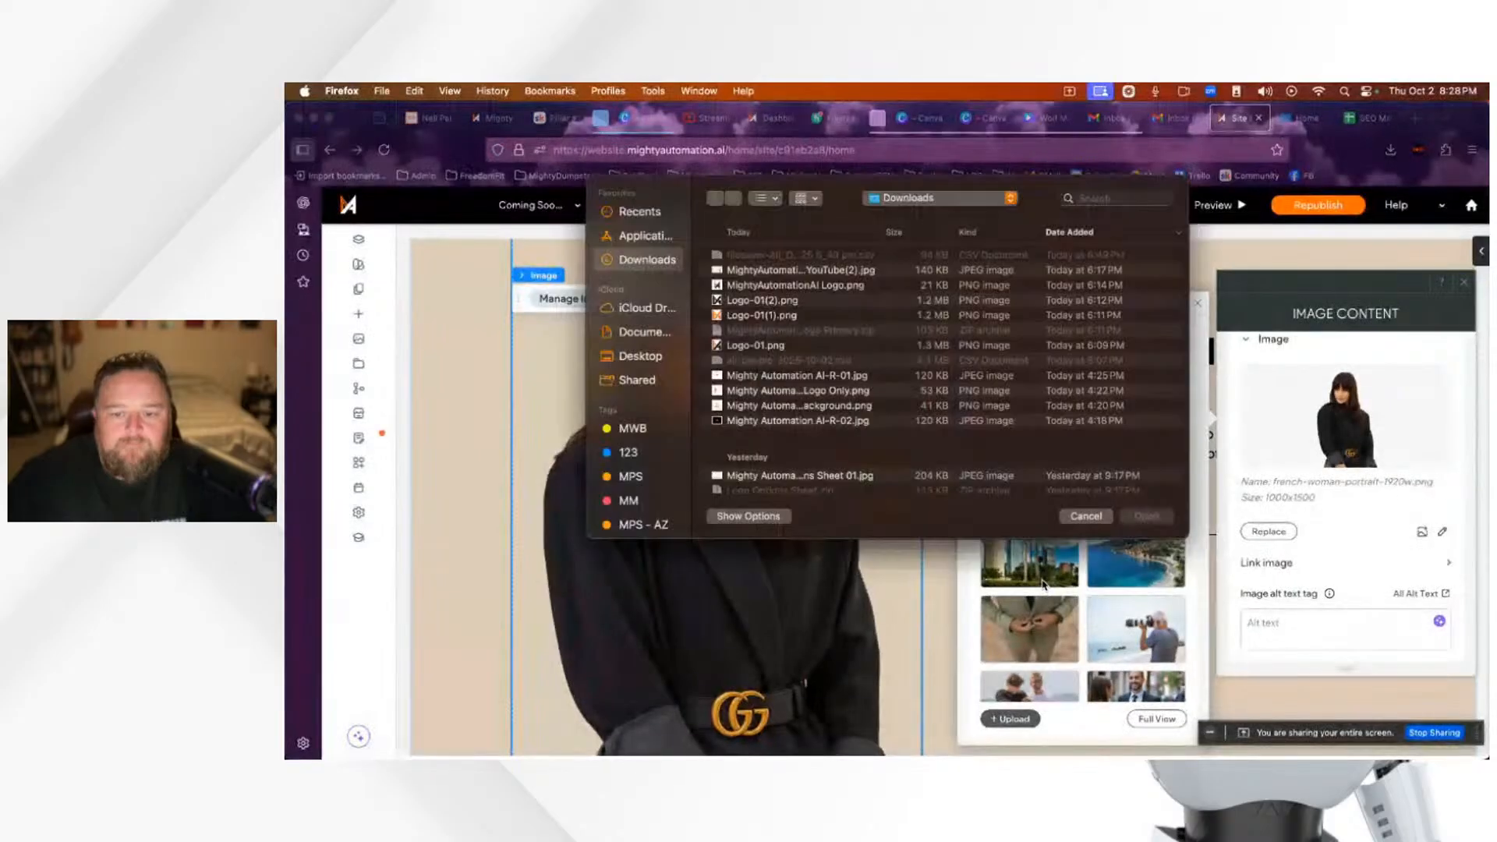
{"action": "left_click", "coordinate": [766, 257]}
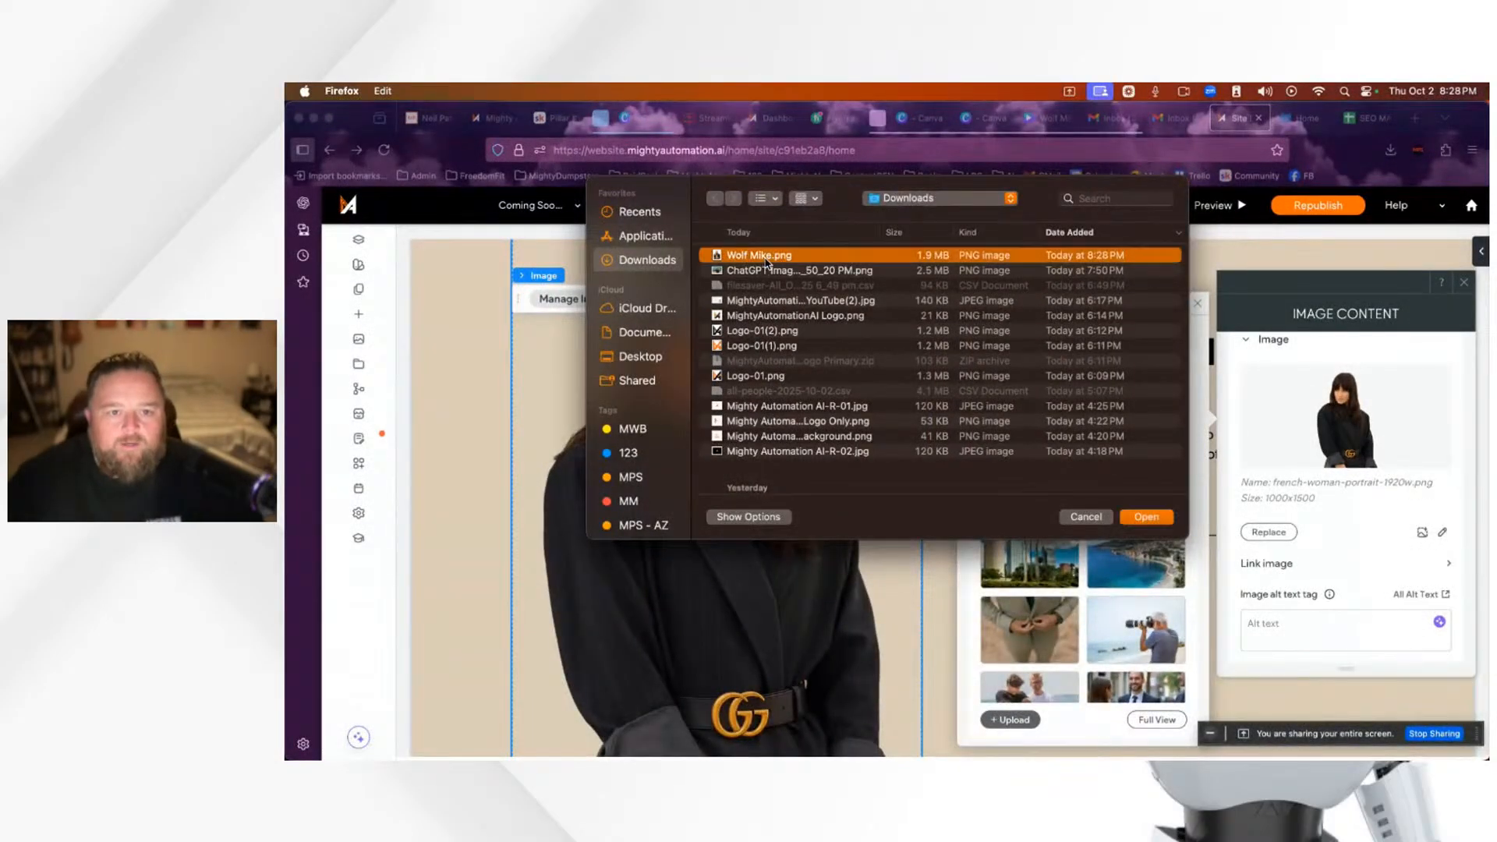
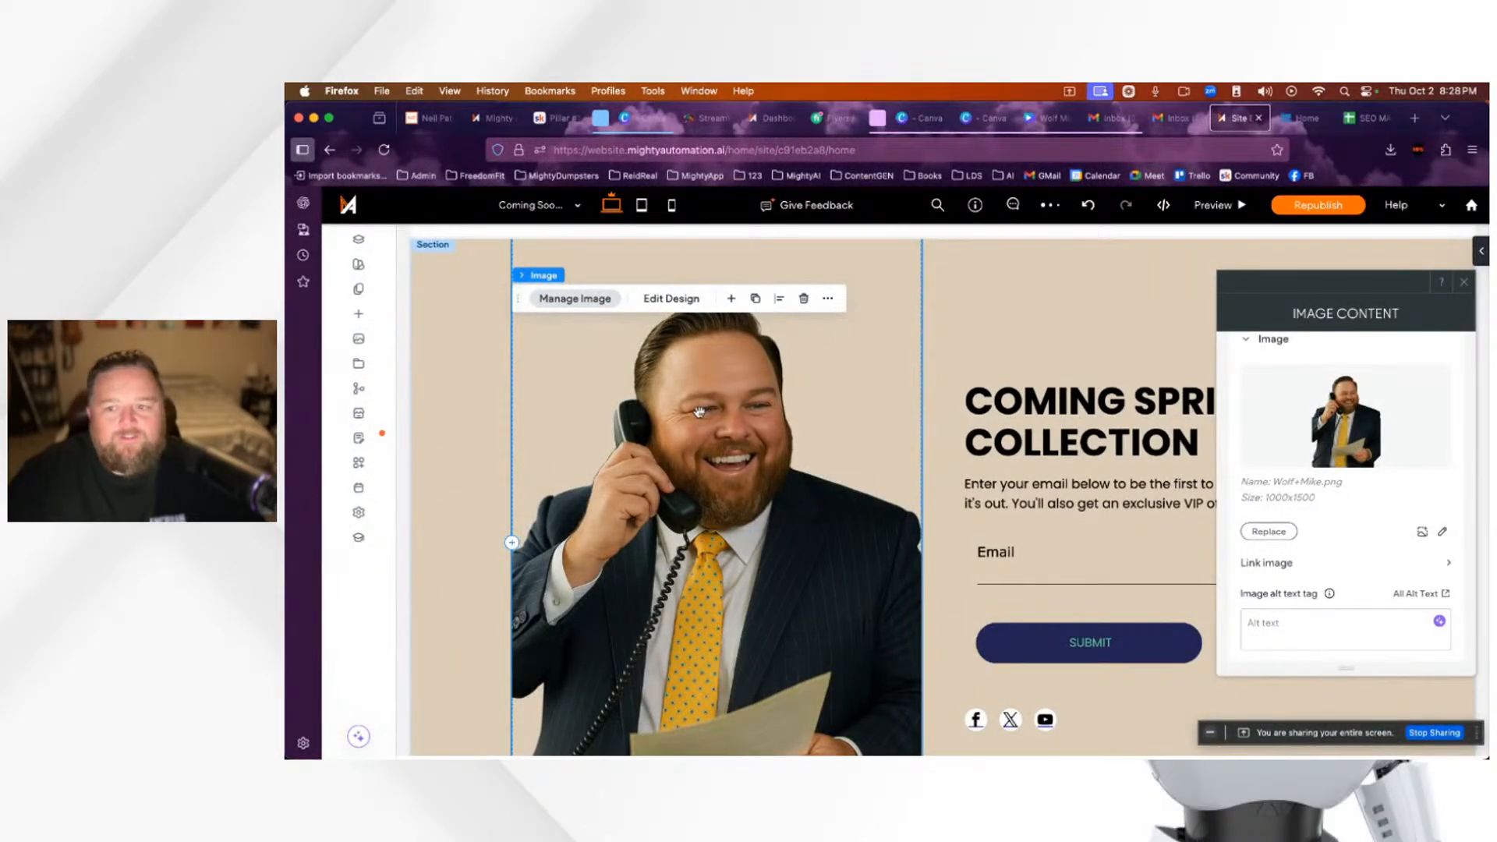
Step: Close the image settings and review the hero with the new photo beside the signup form
{"action": "left_click", "coordinate": [1466, 285]}
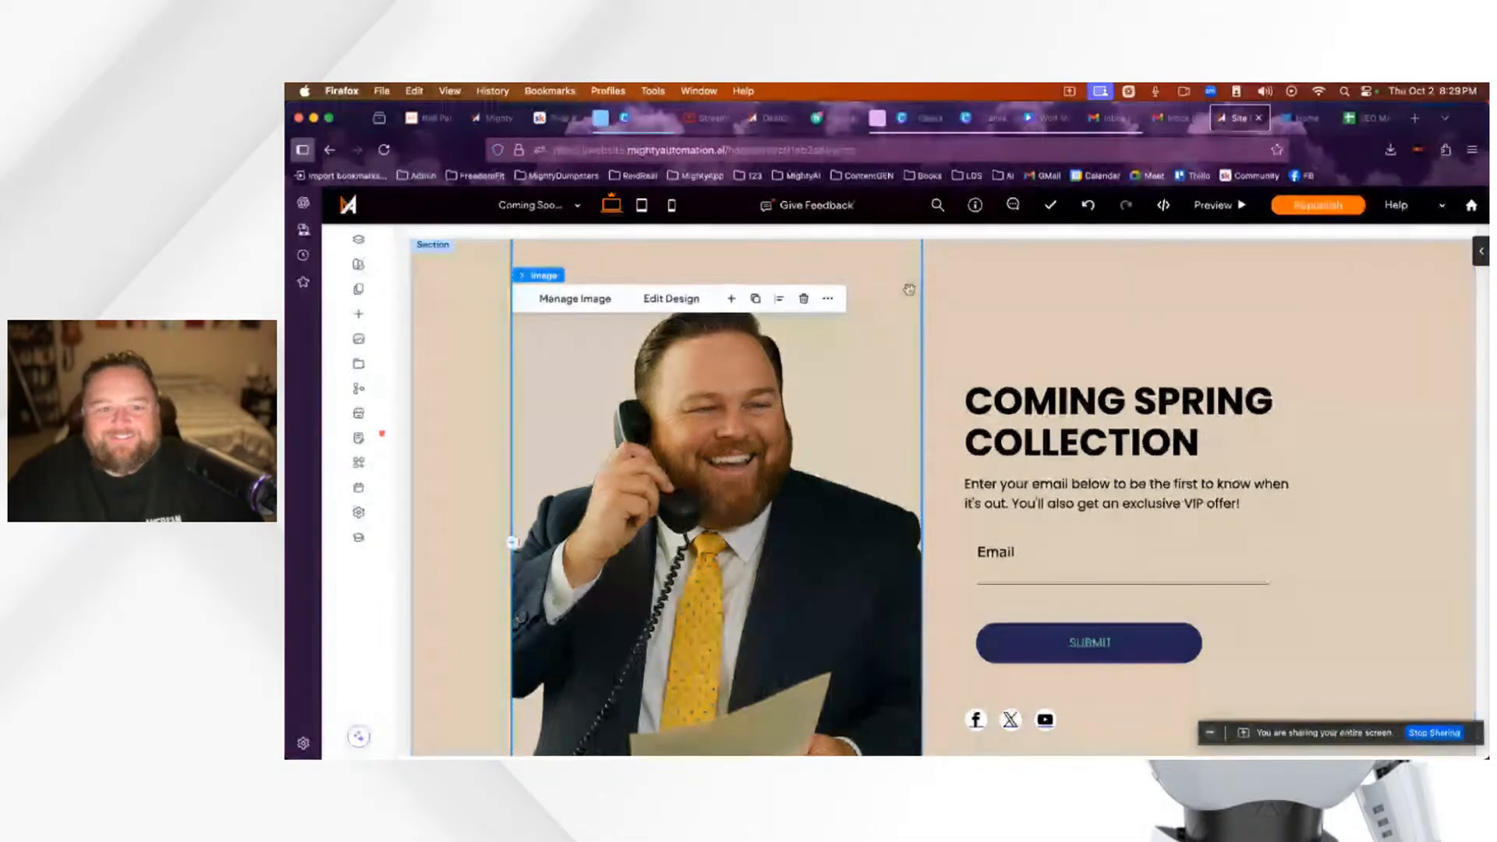
{"action": "scroll", "coordinate": [811, 498], "scroll_direction": "up", "scroll_amount": 3}
{"action": "scroll", "coordinate": [812, 498], "scroll_direction": "down", "scroll_amount": 5}
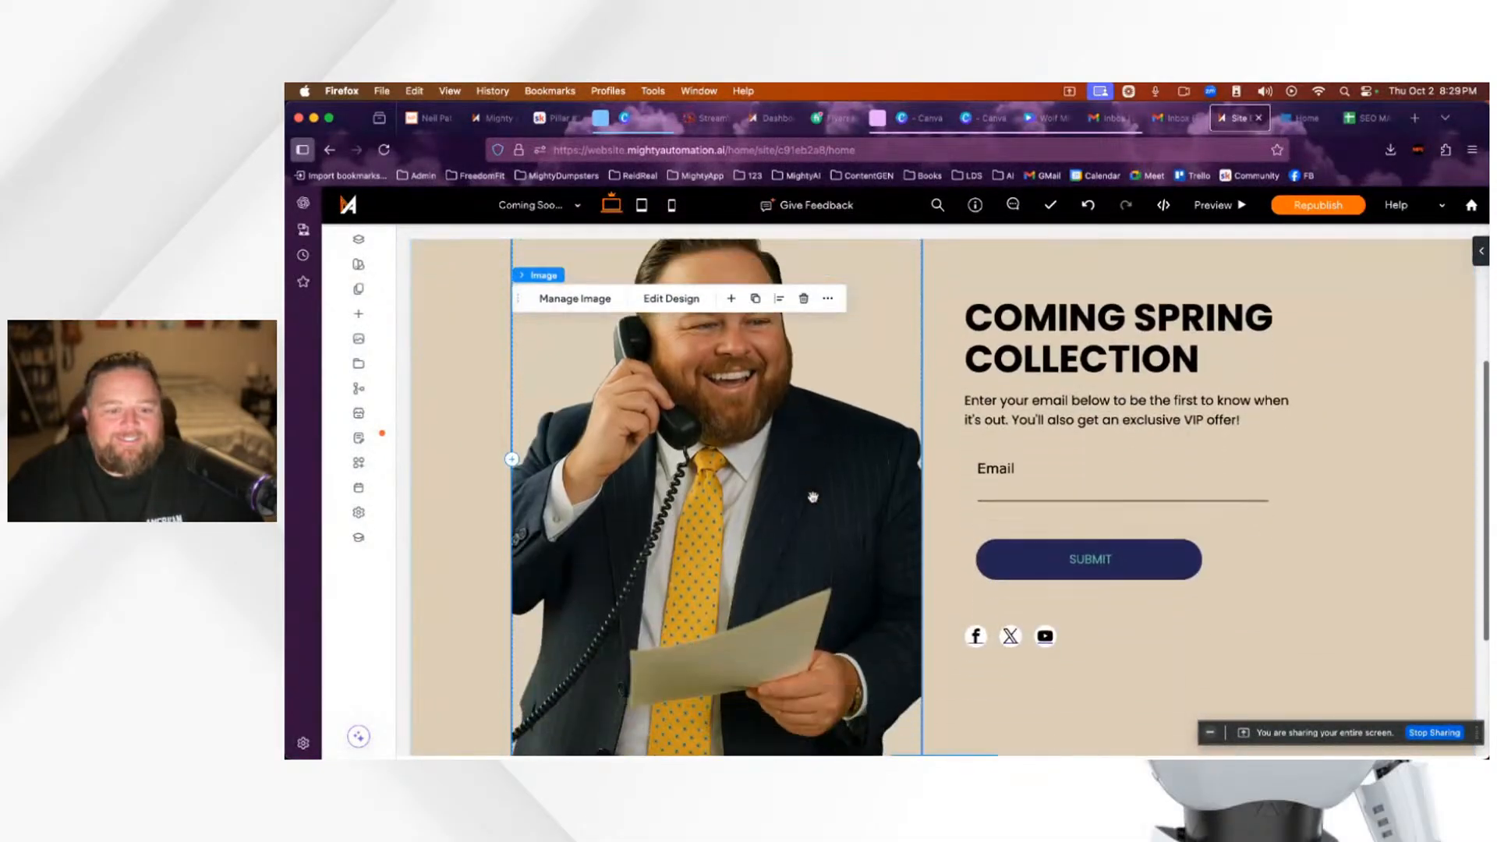
{"action": "scroll", "coordinate": [813, 497], "scroll_direction": "up", "scroll_amount": 5}
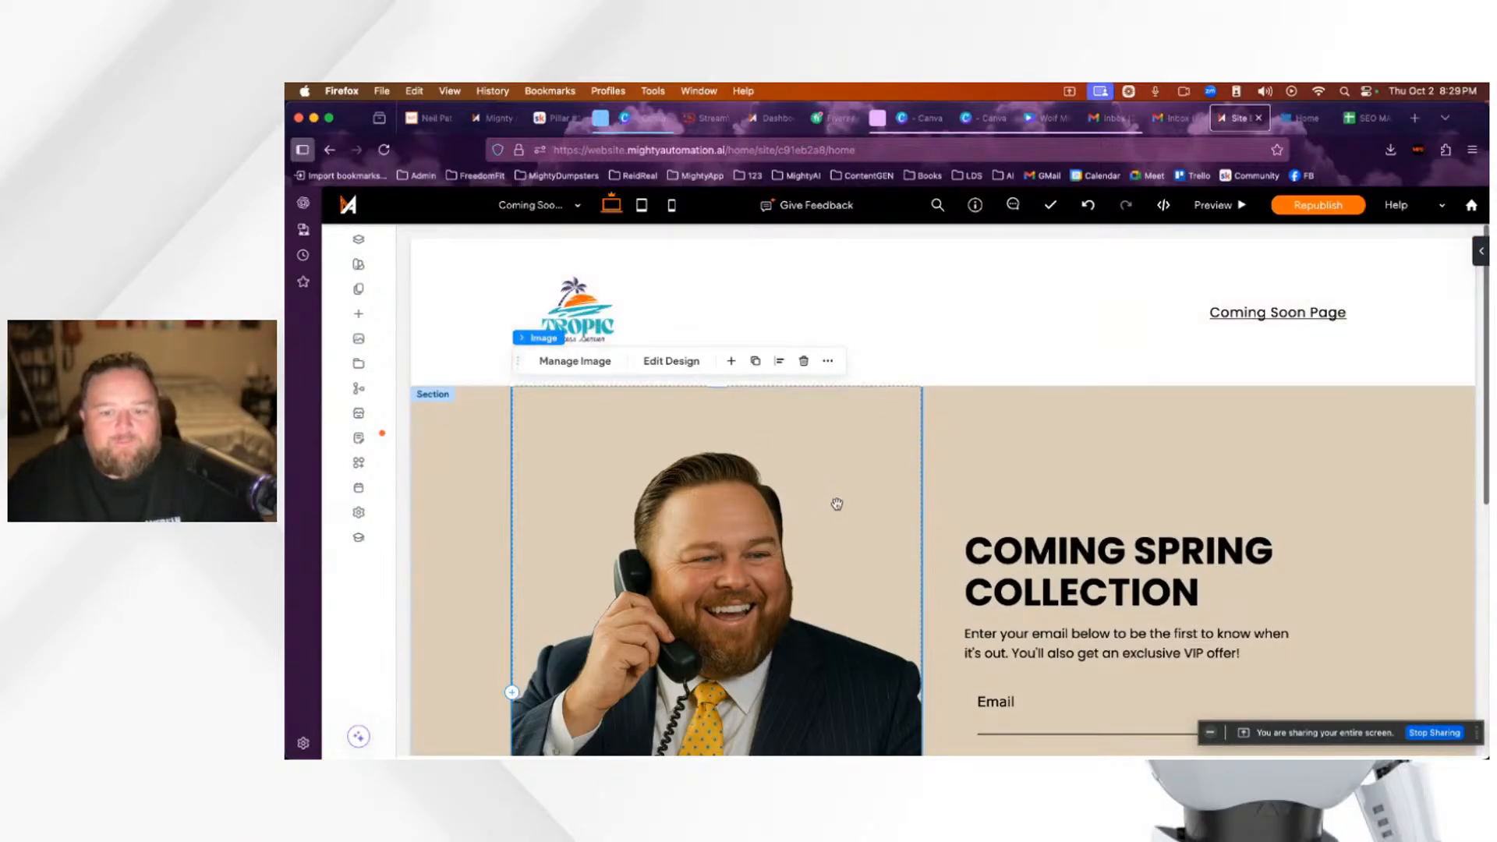
{"action": "scroll", "coordinate": [836, 503], "scroll_direction": "down", "scroll_amount": 2}
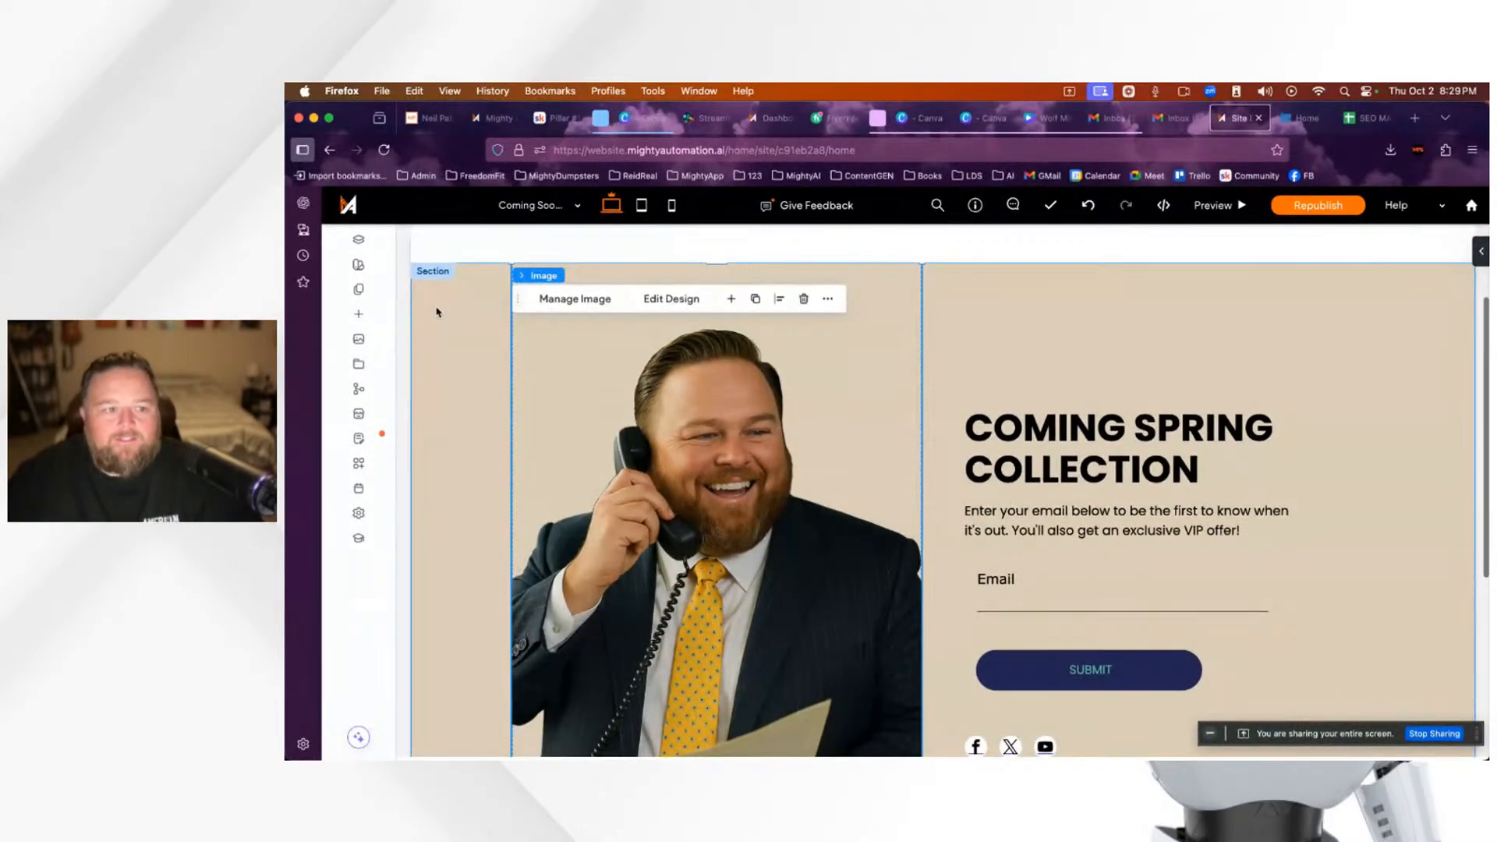
{"action": "left_click", "coordinate": [665, 303]}
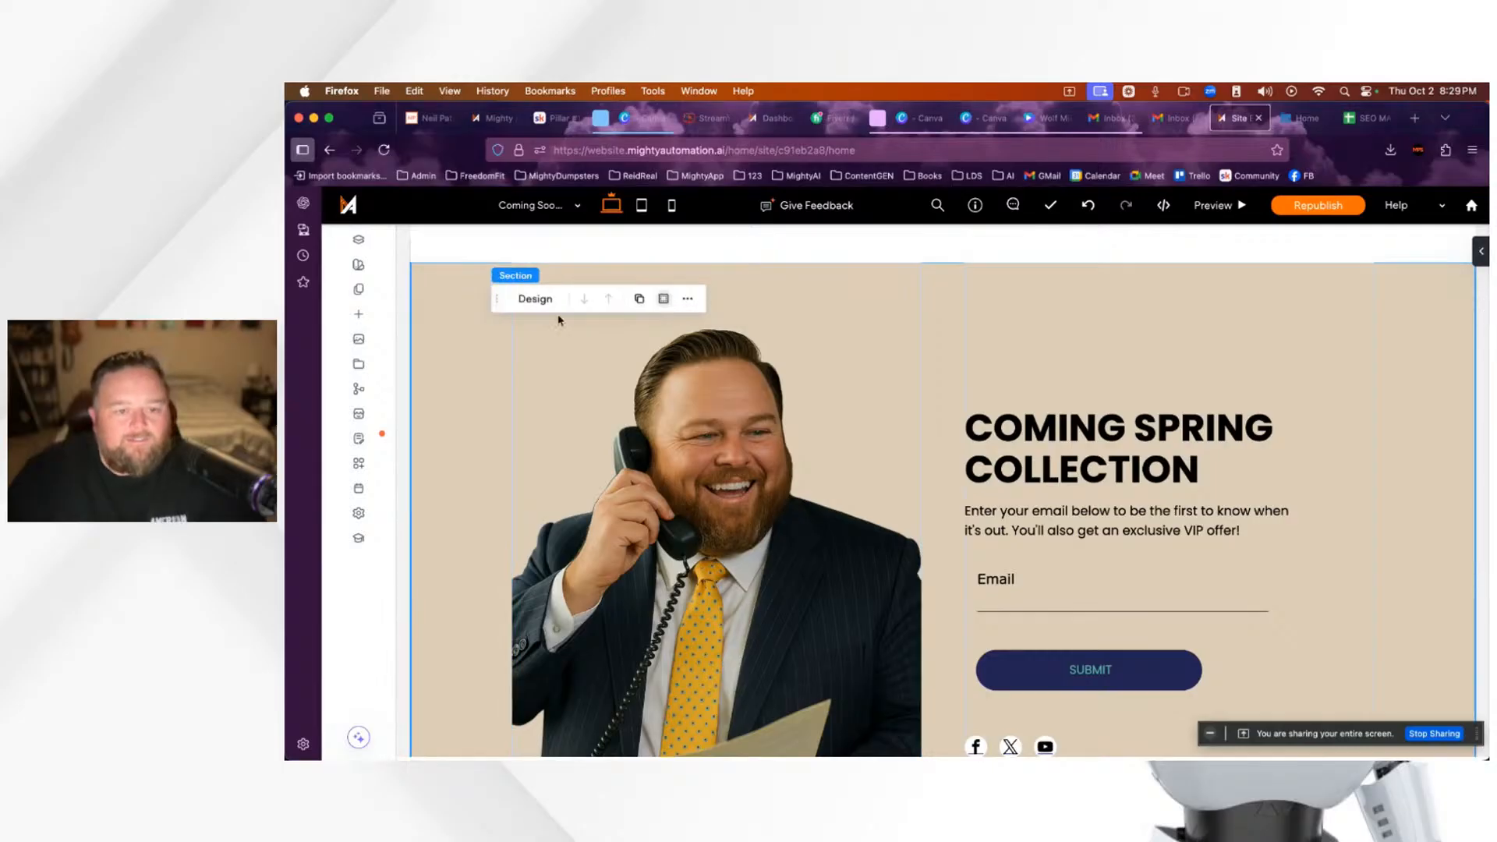
{"action": "left_click", "coordinate": [537, 301]}
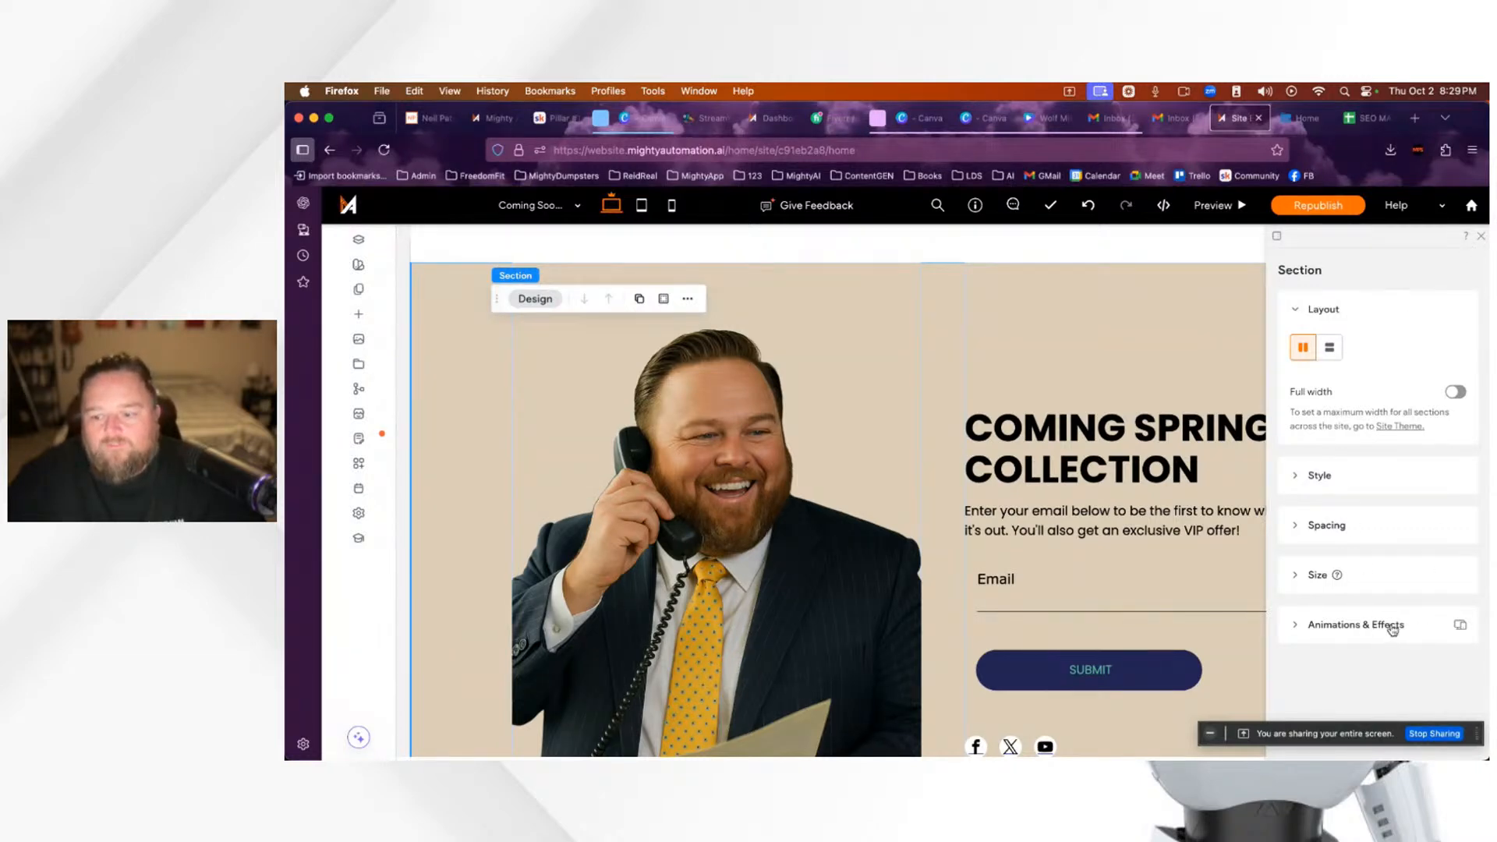
{"action": "left_click", "coordinate": [1345, 631]}
{"action": "scroll", "coordinate": [1353, 685], "scroll_direction": "down", "scroll_amount": 1}
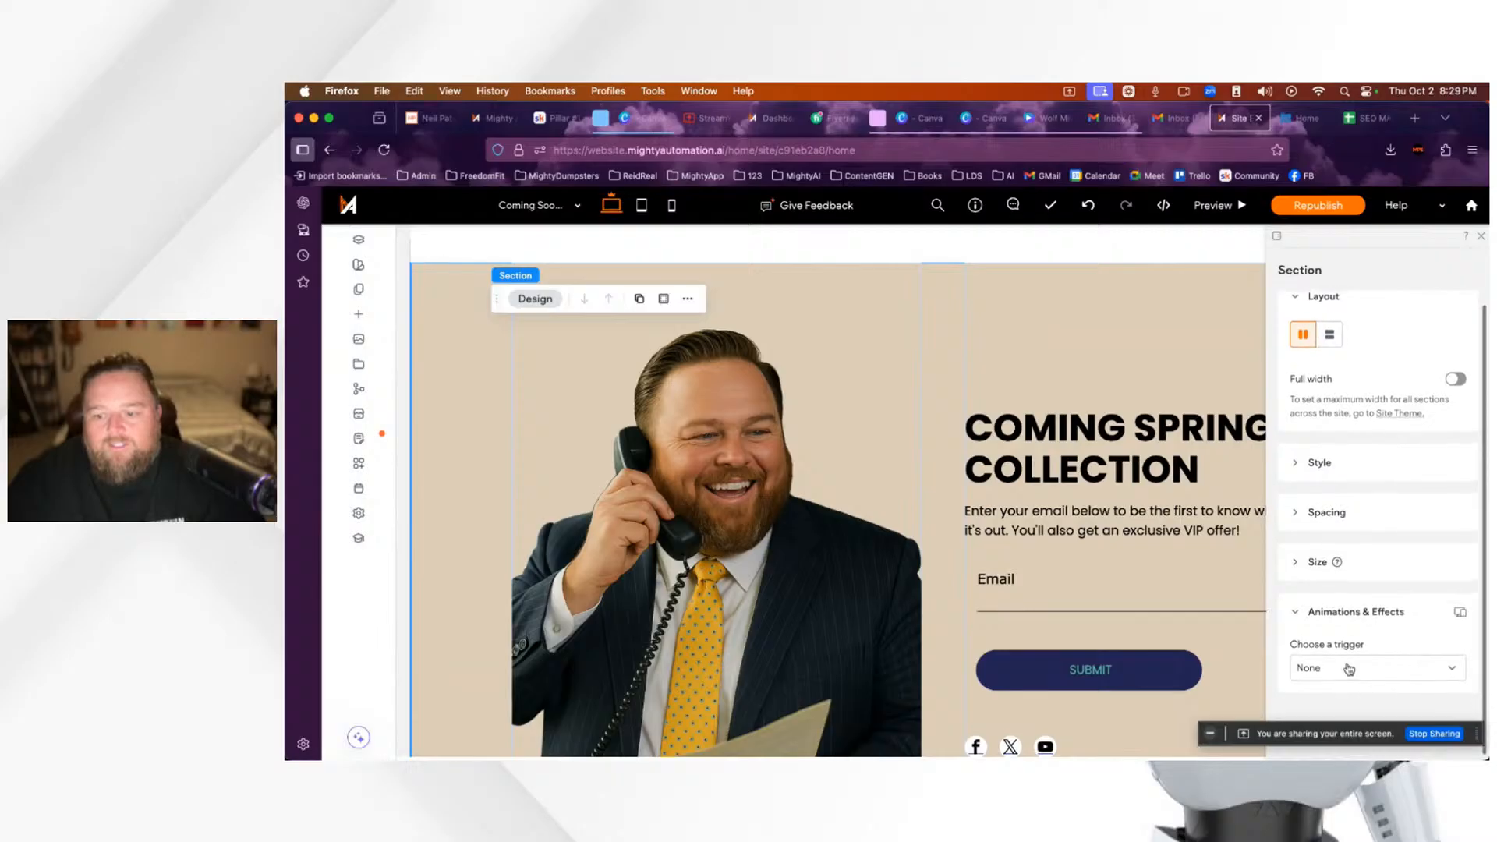
{"action": "left_click", "coordinate": [1354, 671]}
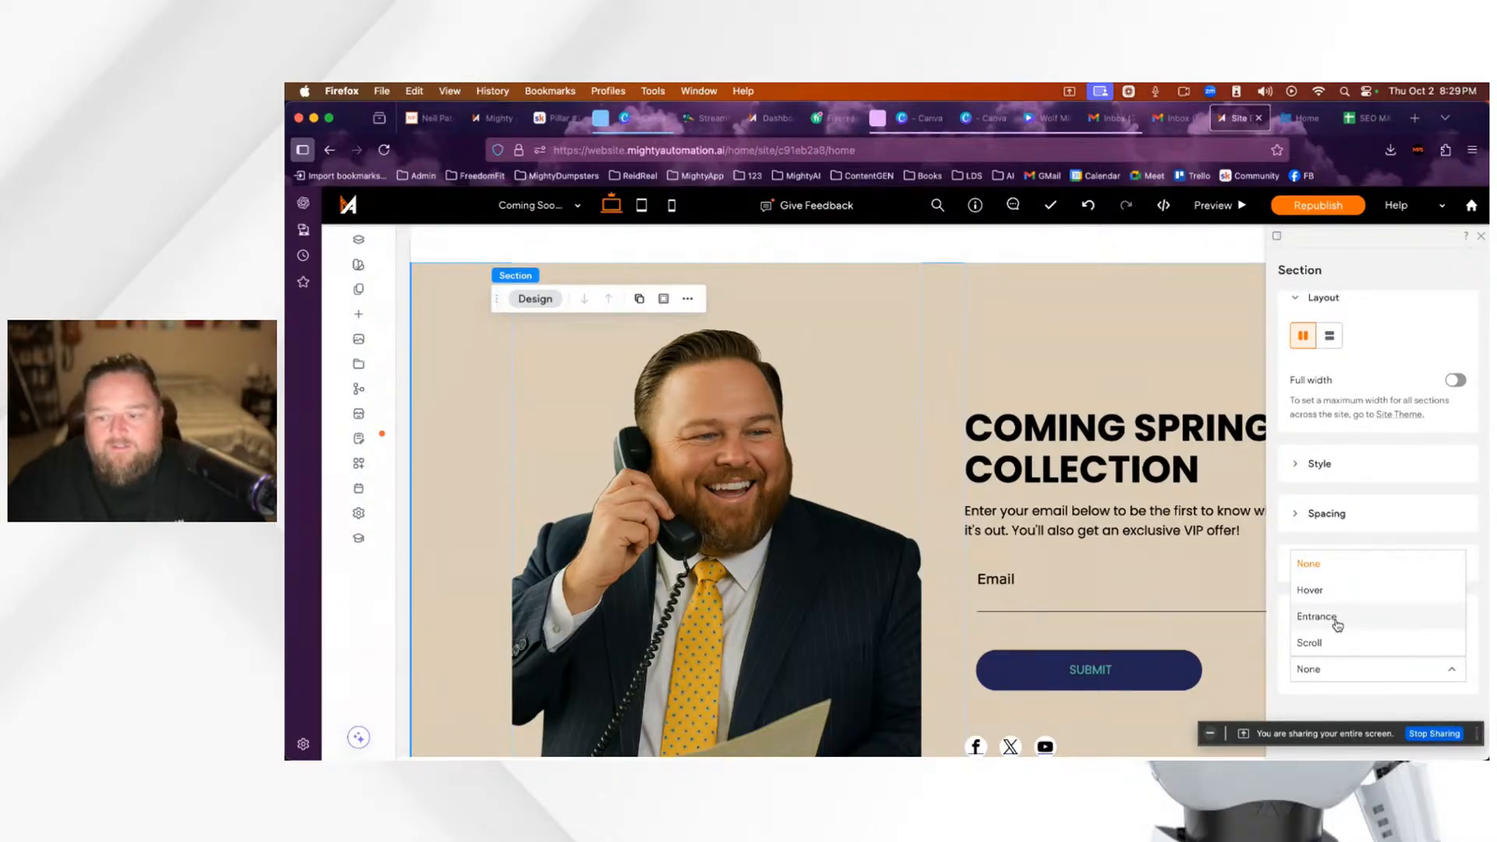
{"action": "scroll", "coordinate": [1341, 647], "scroll_direction": "down", "scroll_amount": 2}
{"action": "left_click", "coordinate": [1350, 669]}
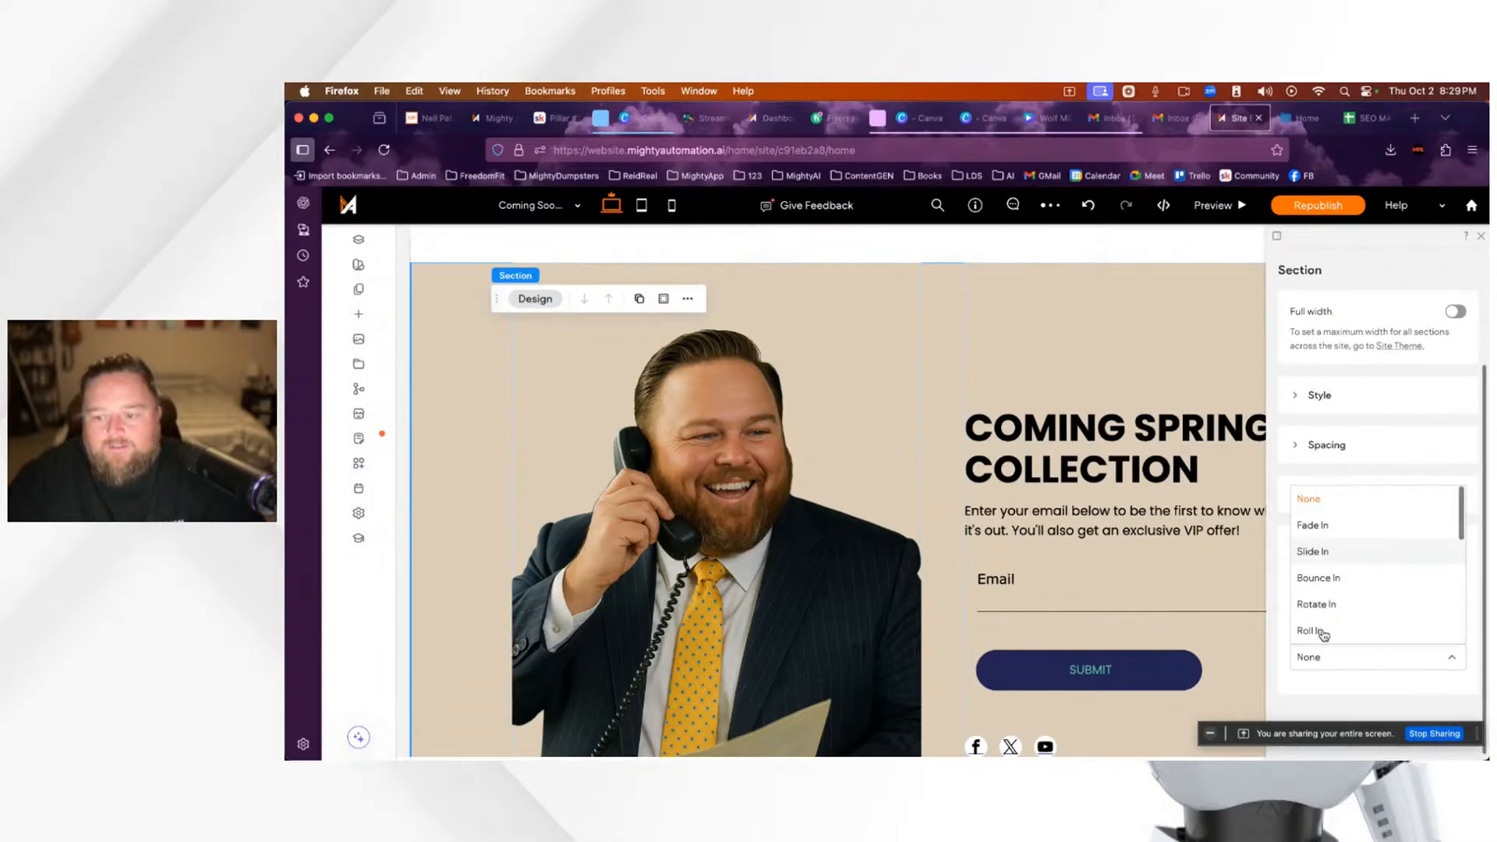
{"action": "left_click", "coordinate": [1396, 525]}
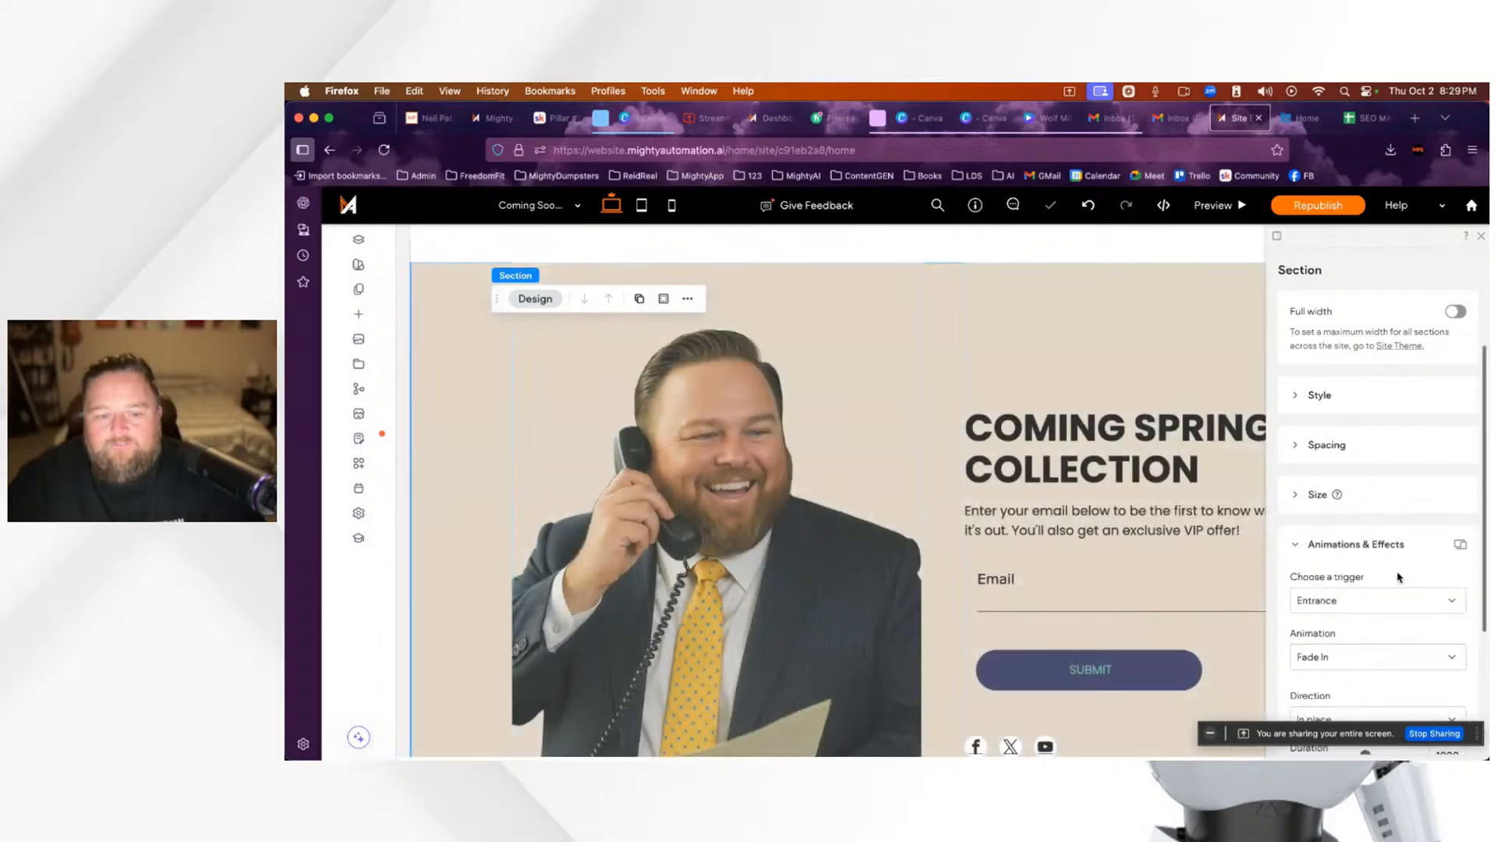
{"action": "left_click", "coordinate": [1361, 663]}
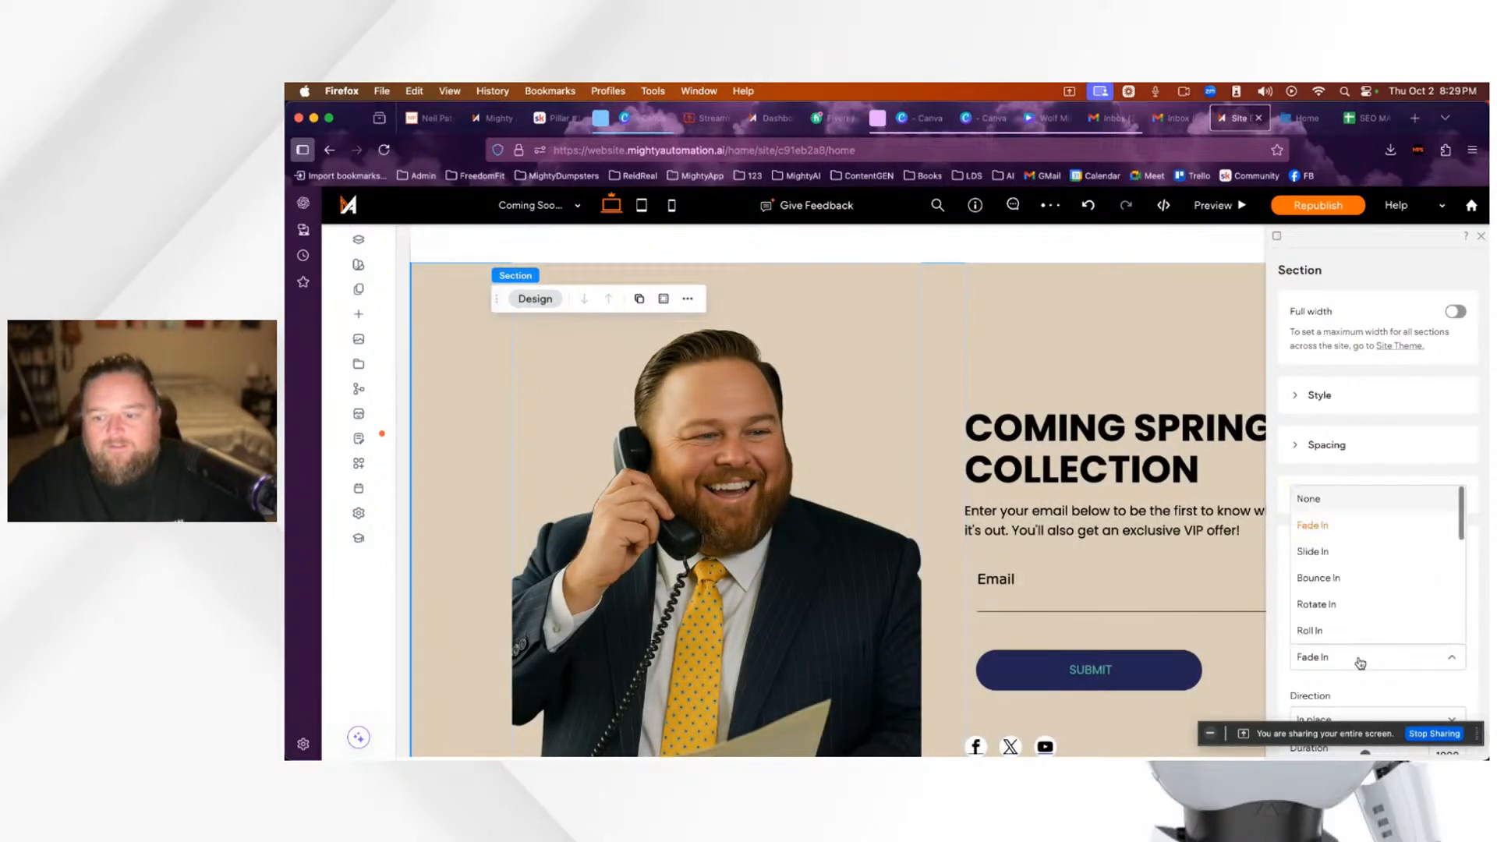
{"action": "left_click", "coordinate": [1334, 558]}
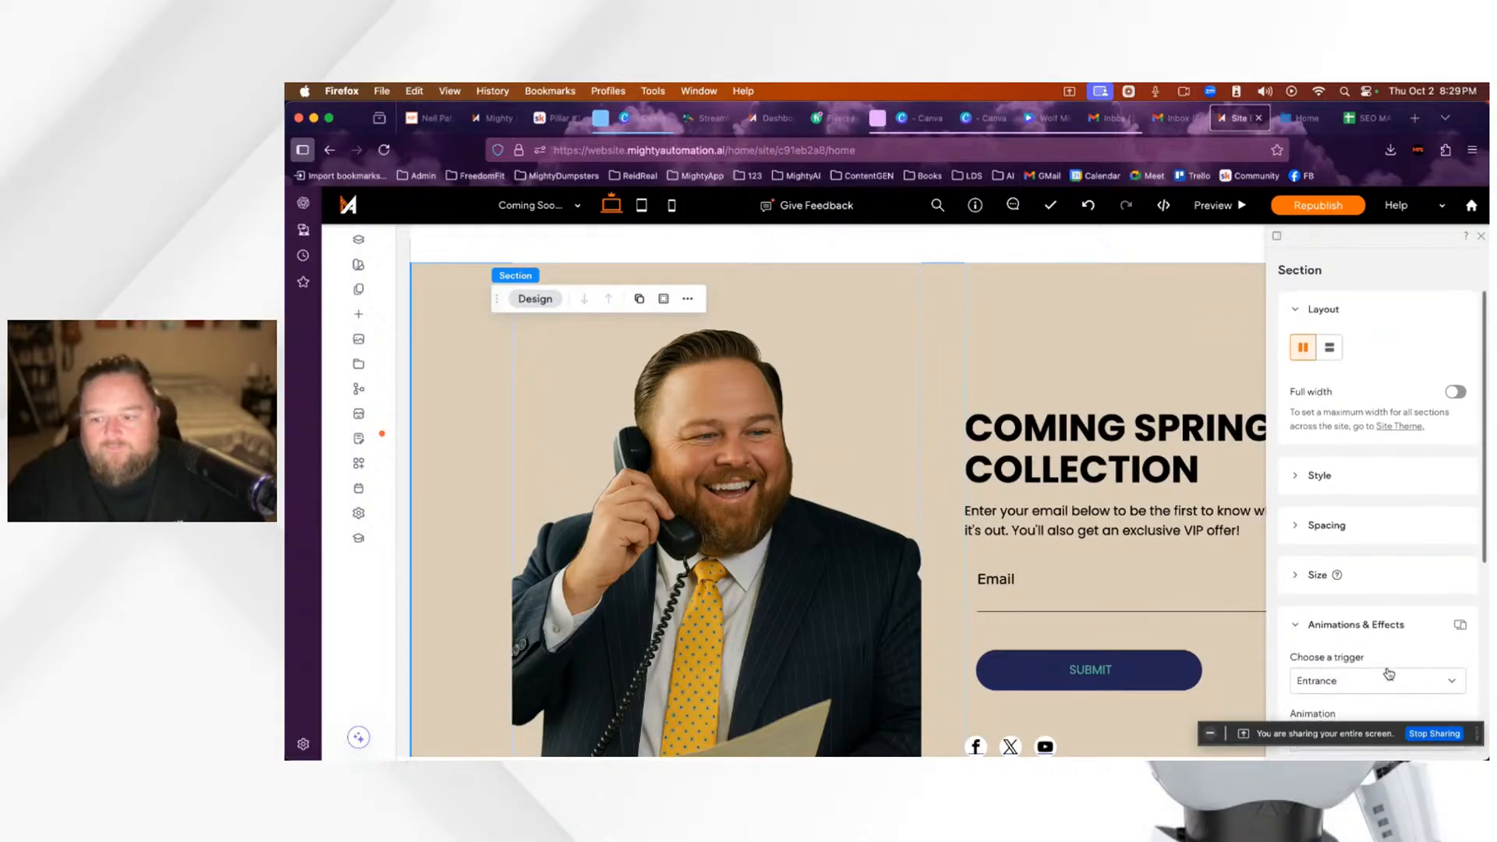
{"action": "left_click", "coordinate": [1382, 683]}
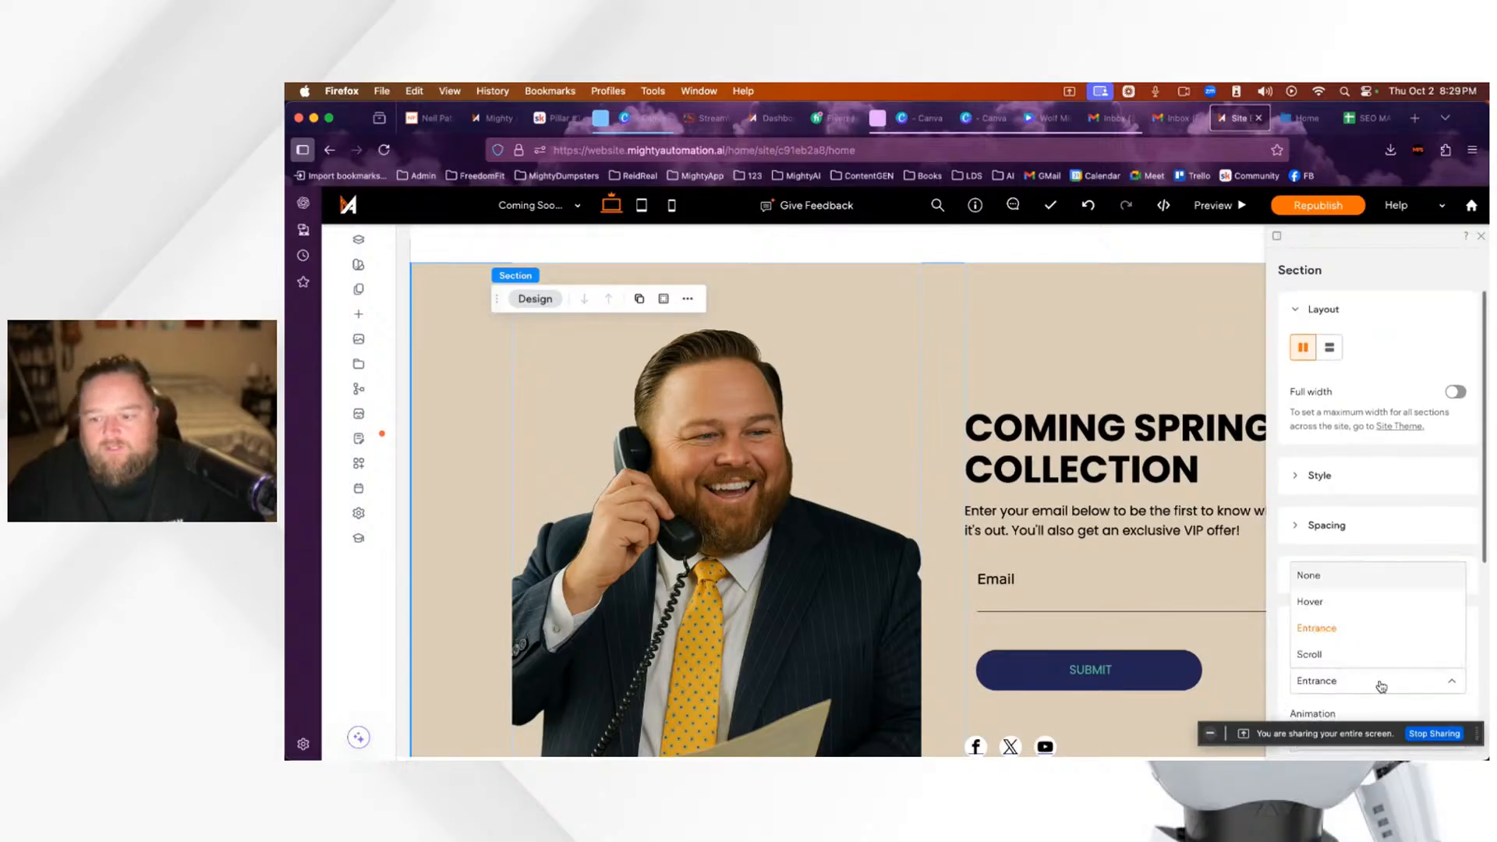
{"action": "left_click", "coordinate": [1329, 579]}
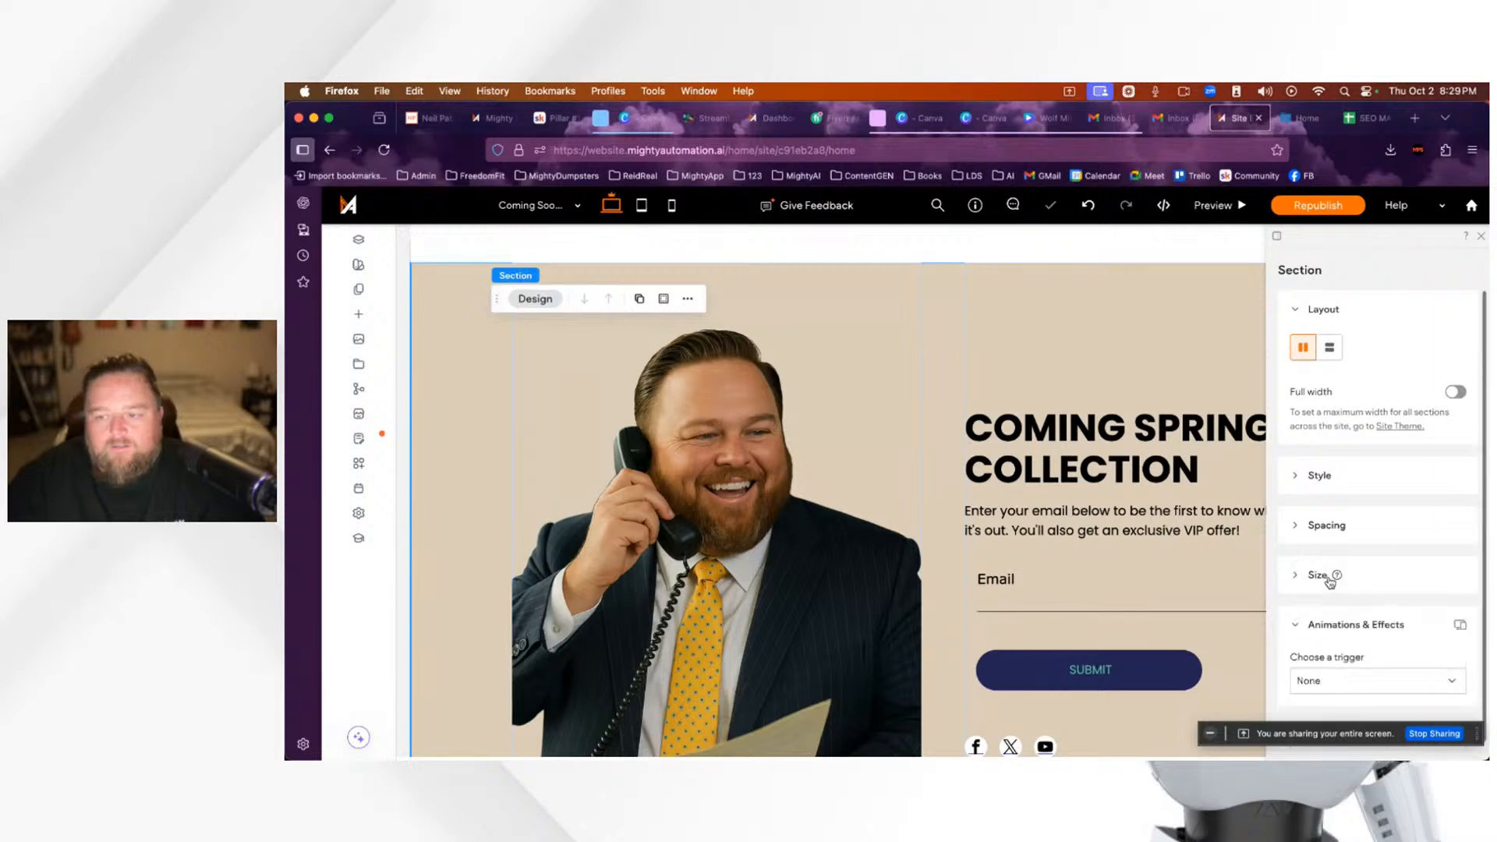
{"action": "left_click", "coordinate": [1482, 237]}
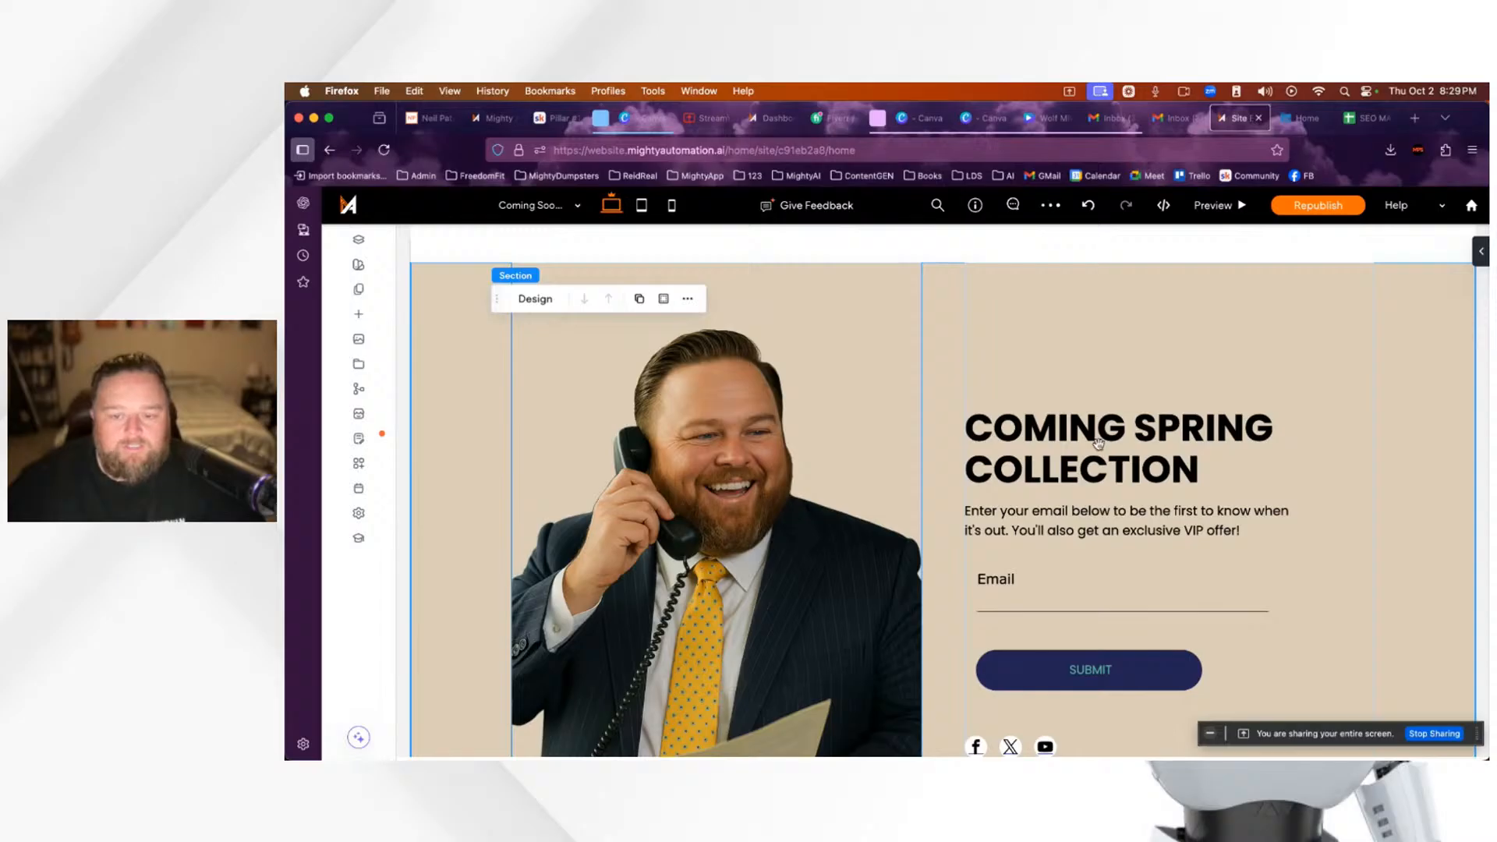
Step: Replace the COMING SPRING COLLECTION hero heading with 'Tropic Process'
{"action": "left_click", "coordinate": [1065, 443]}
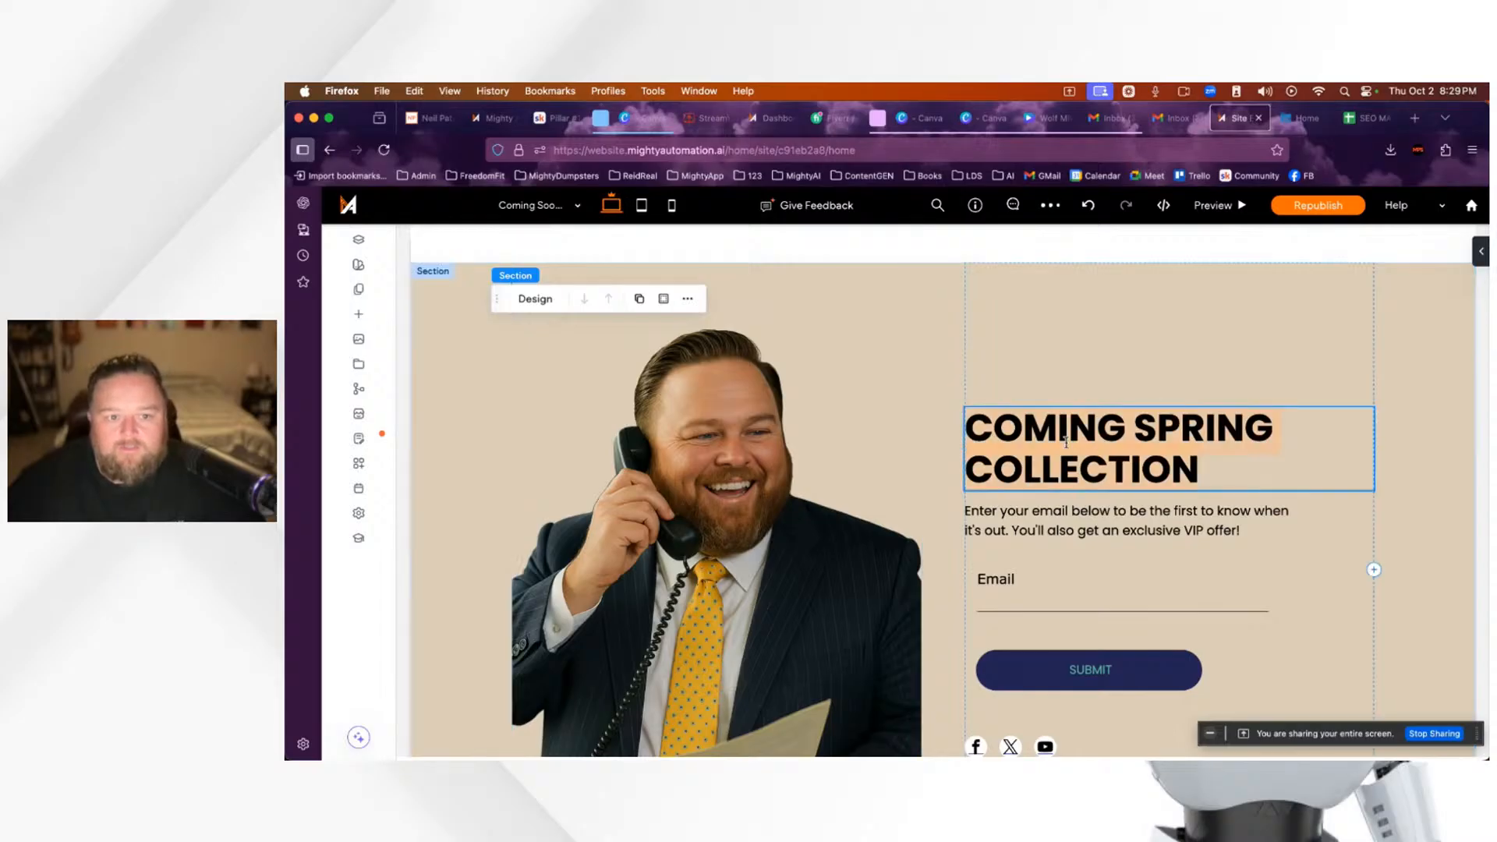
{"action": "left_click", "coordinate": [1087, 484]}
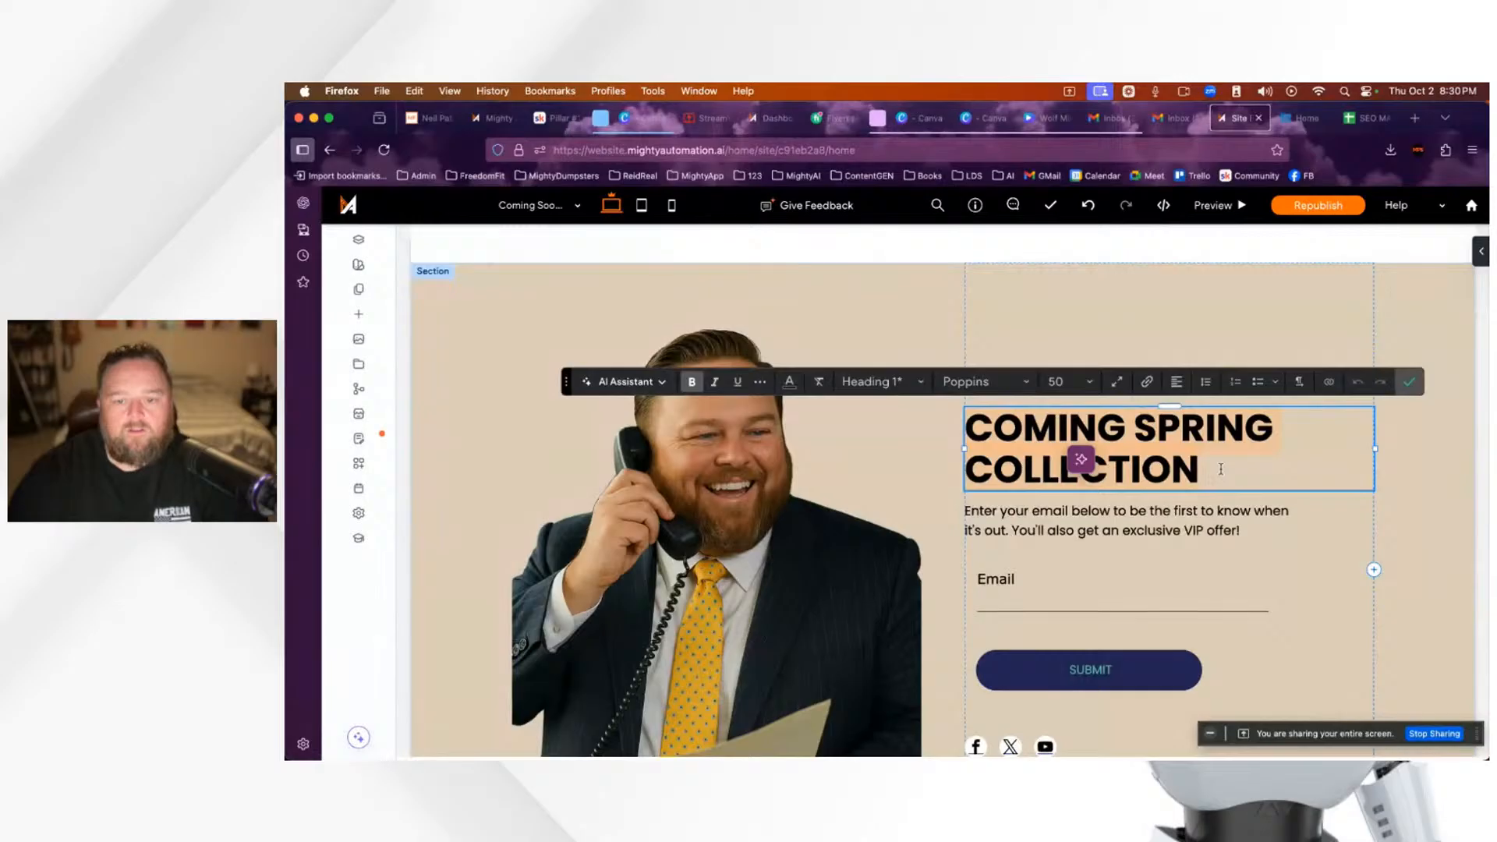
{"action": "type", "text": "Tro"}
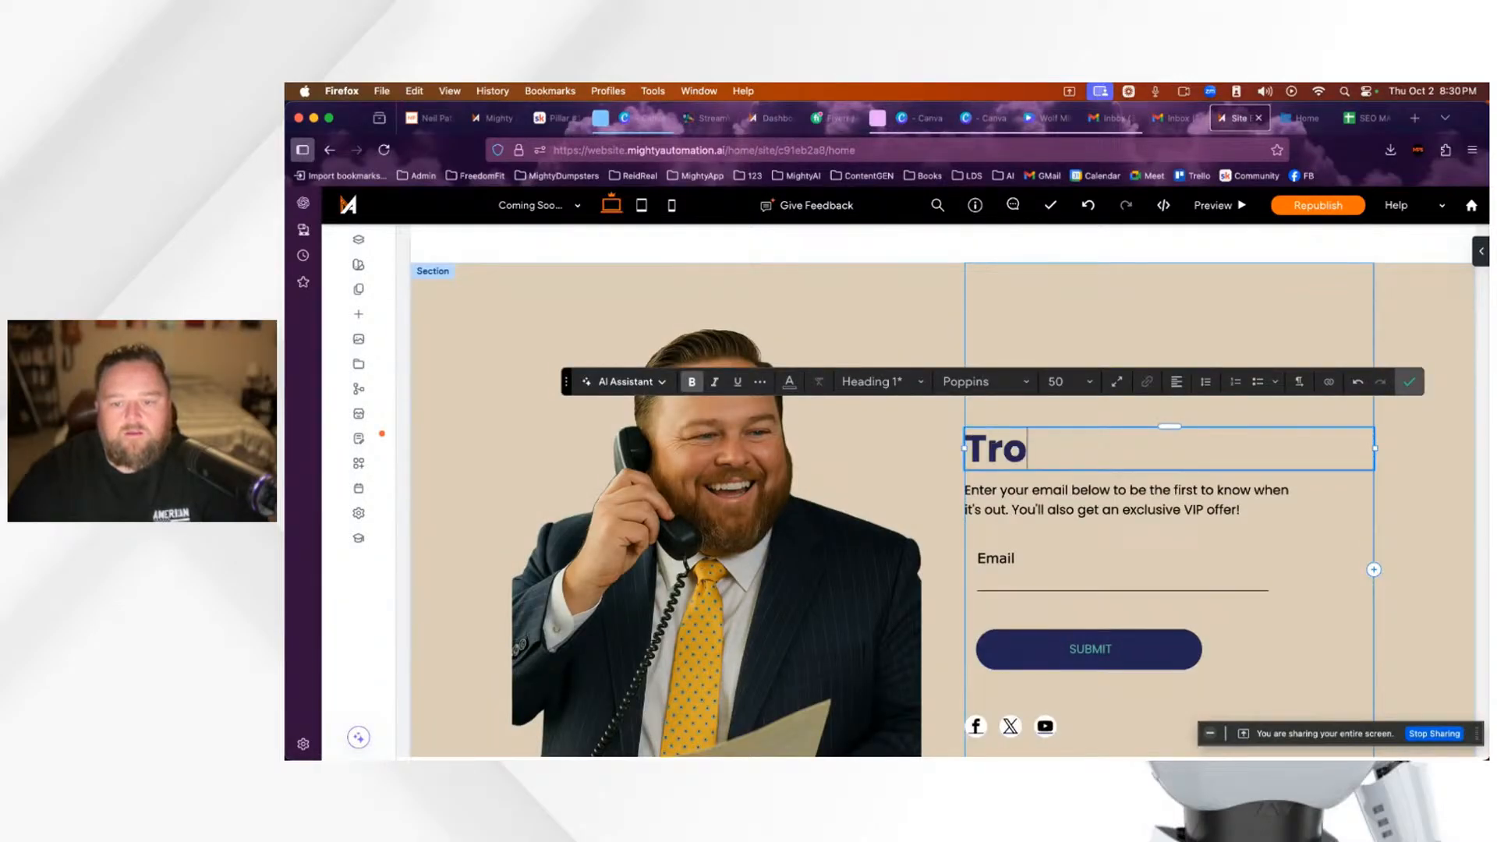
{"action": "type", "text": "pic Process"}
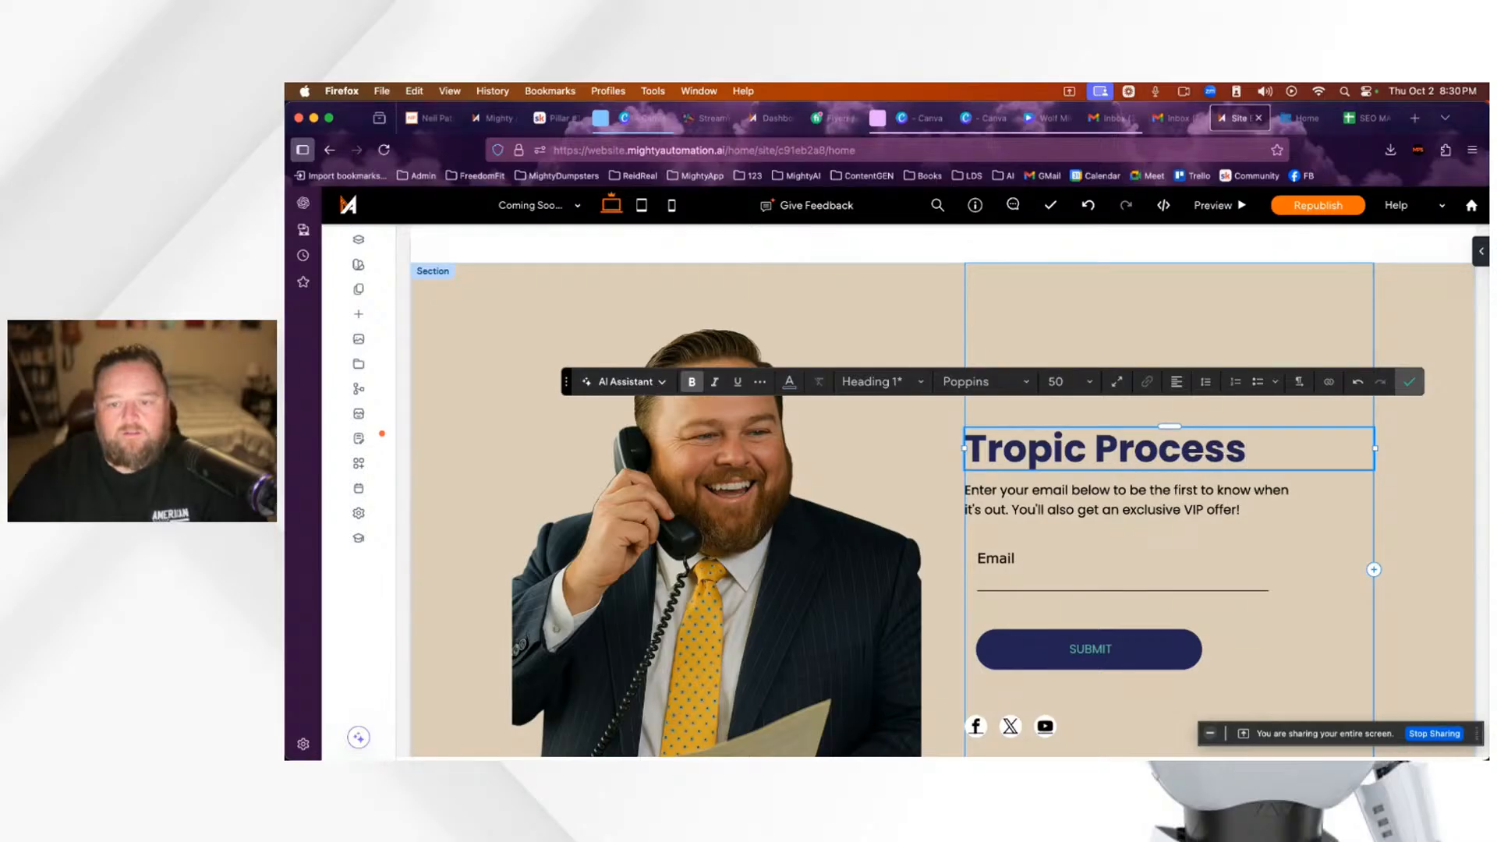
{"action": "scroll", "coordinate": [1261, 441], "scroll_direction": "down", "scroll_amount": 1}
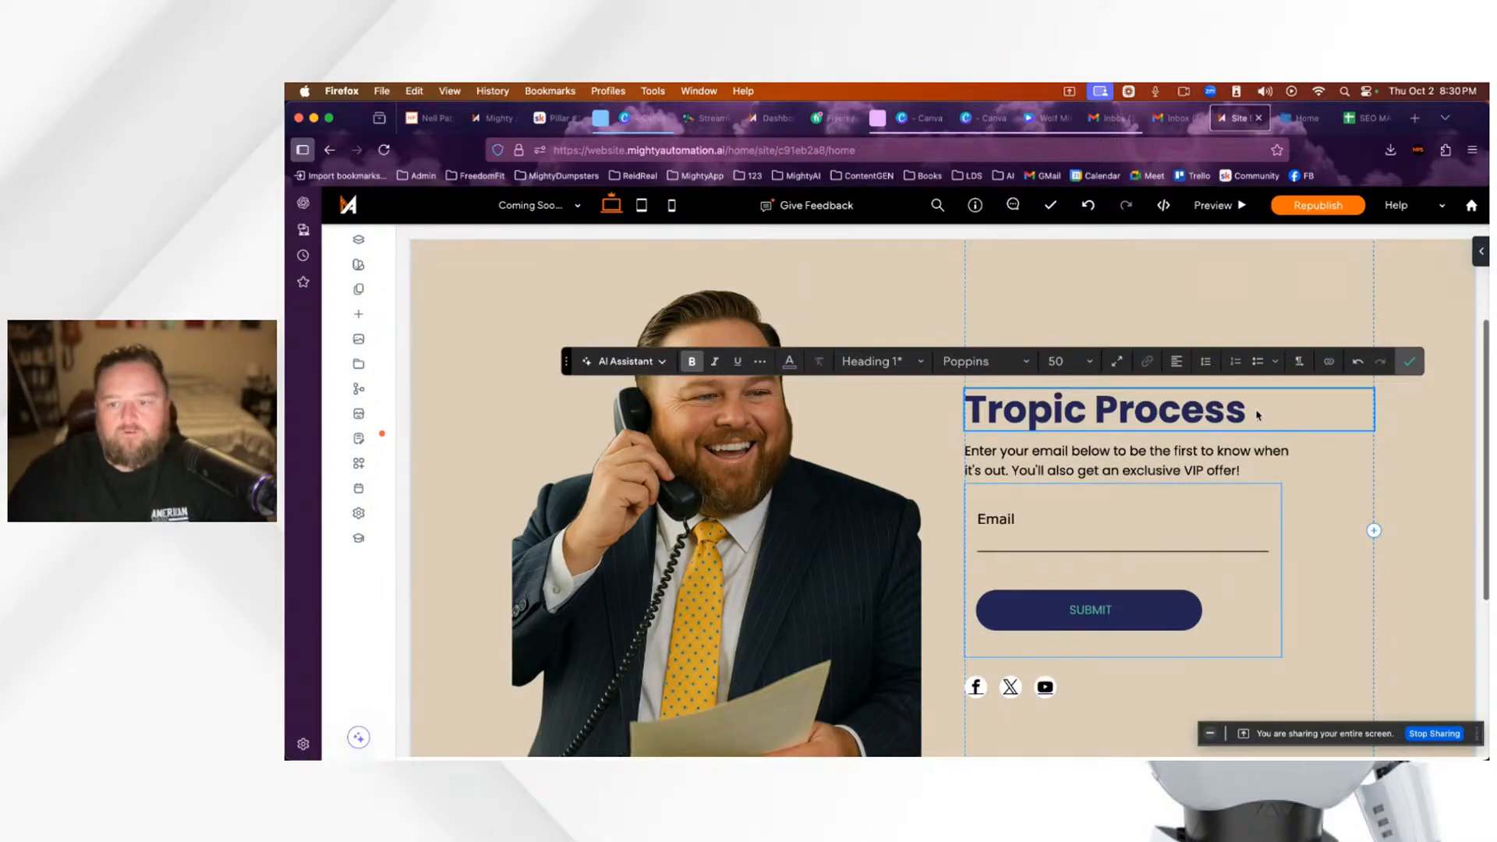
Step: Rewrite the paragraph as 'Would you like updates for when Tropic Process will be coming to Florida? Join the mailing list'
{"action": "left_click", "coordinate": [1133, 453]}
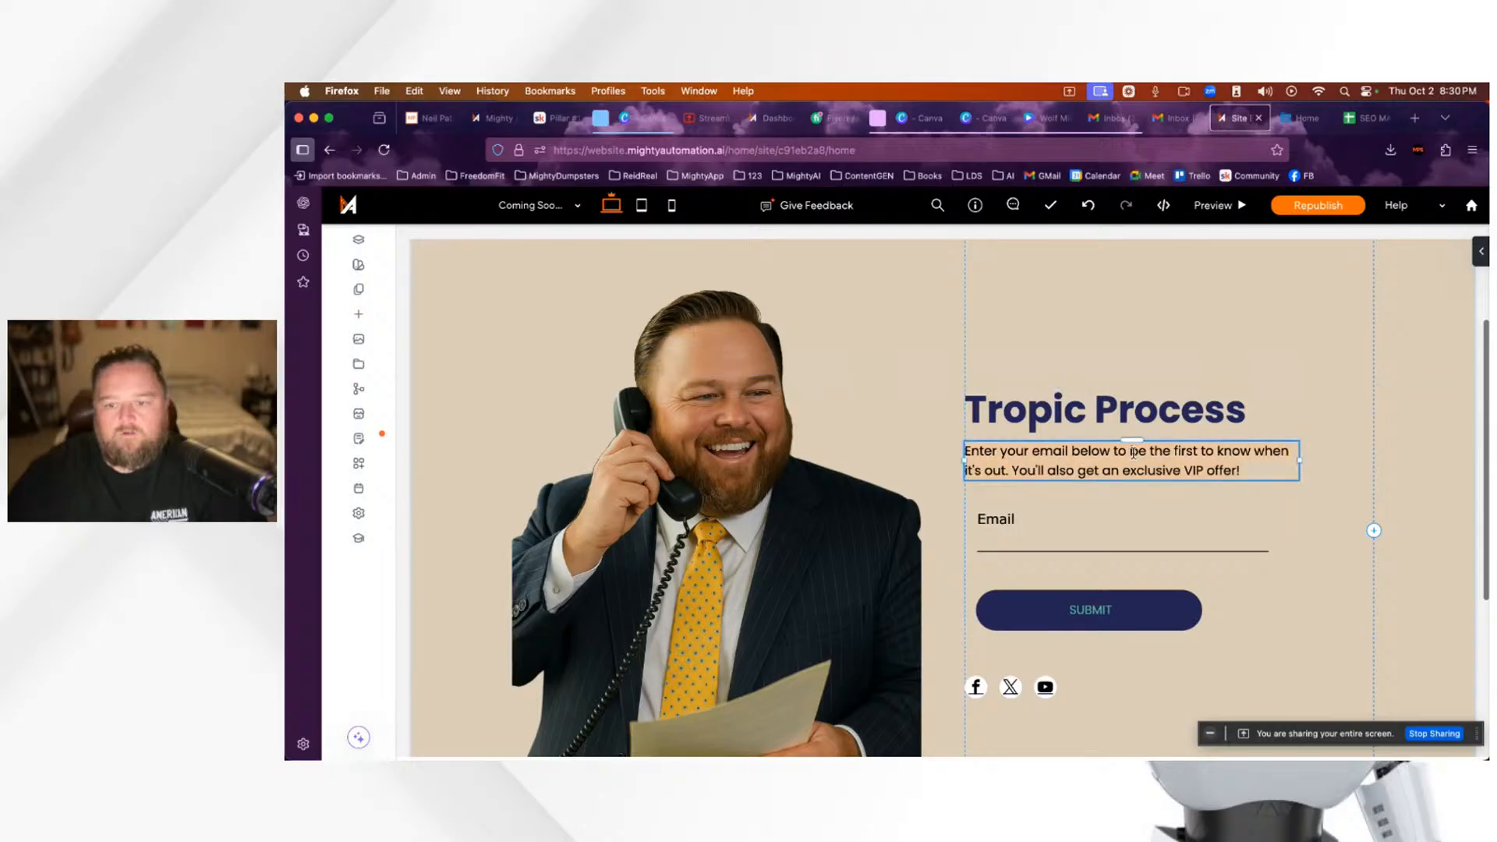
{"action": "double_click", "coordinate": [1133, 454]}
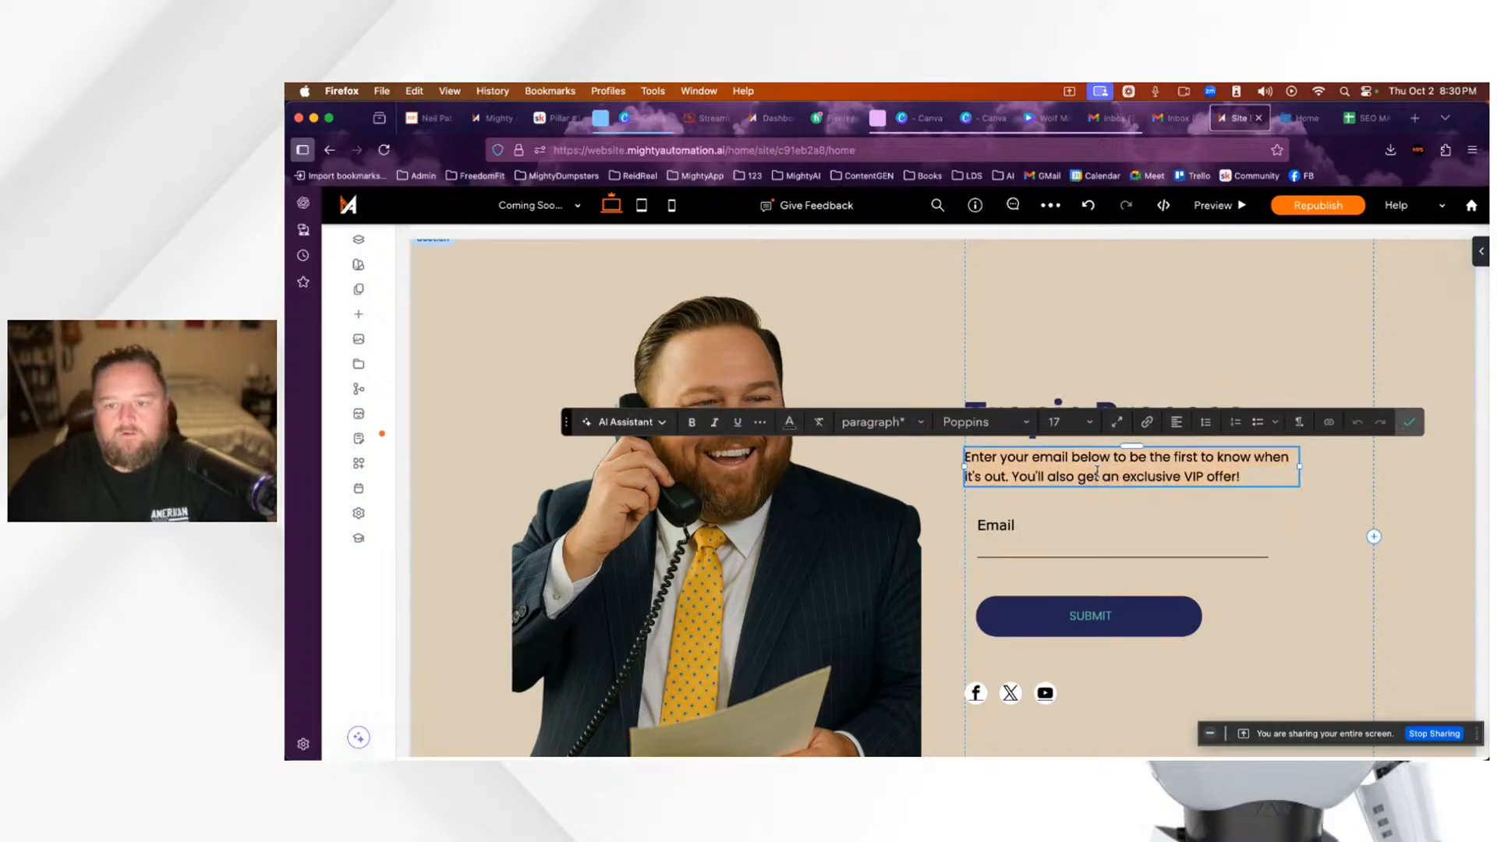
{"action": "triple_click", "coordinate": [1098, 471]}
{"action": "key", "text": "BackSpace"}
{"action": "type", "text": "Wo"}
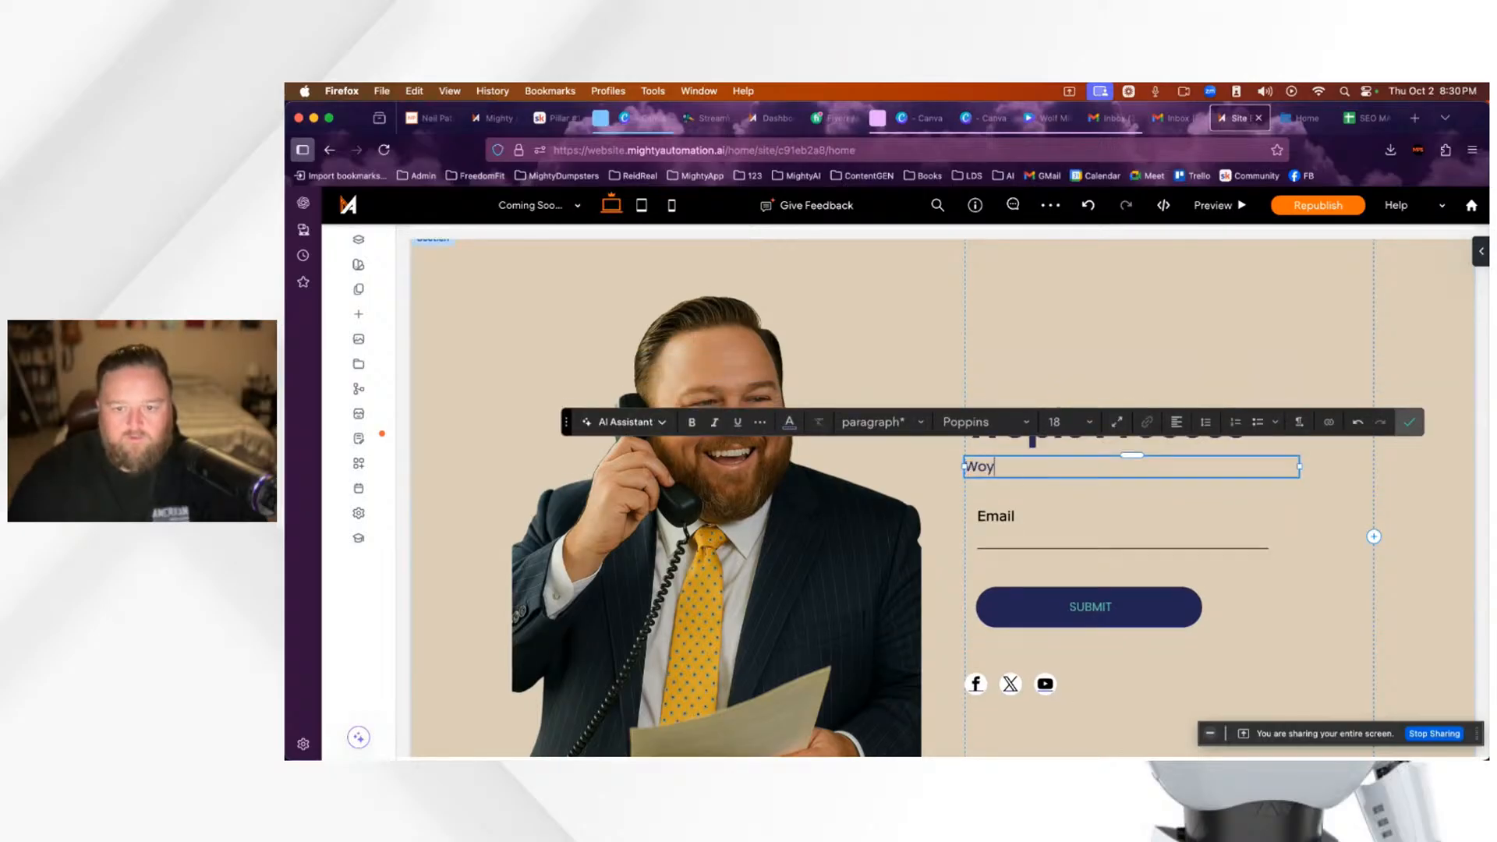
{"action": "type", "text": "ul"}
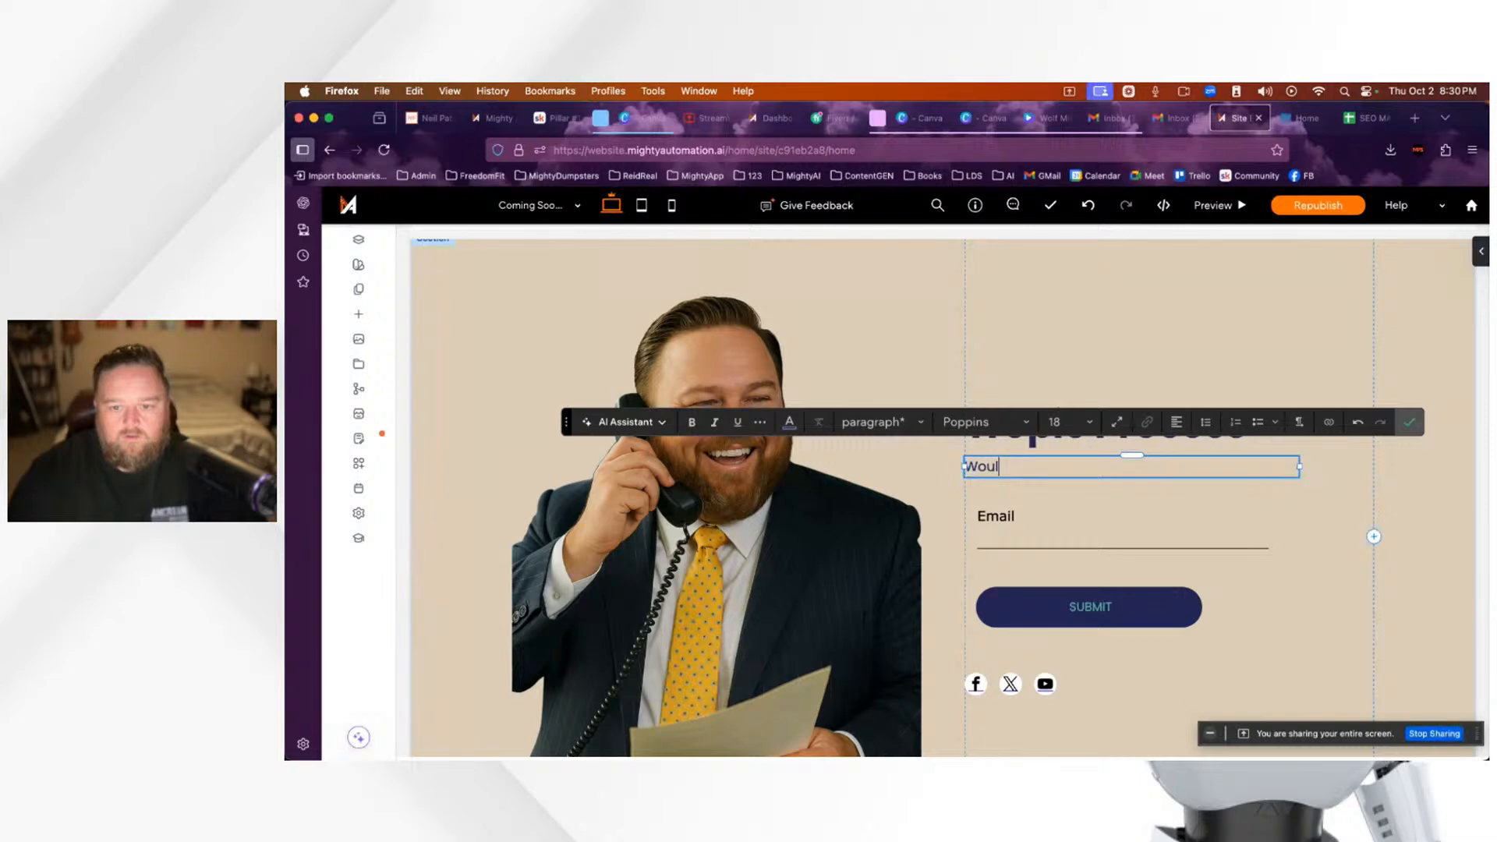
{"action": "type", "text": "d you like updates "}
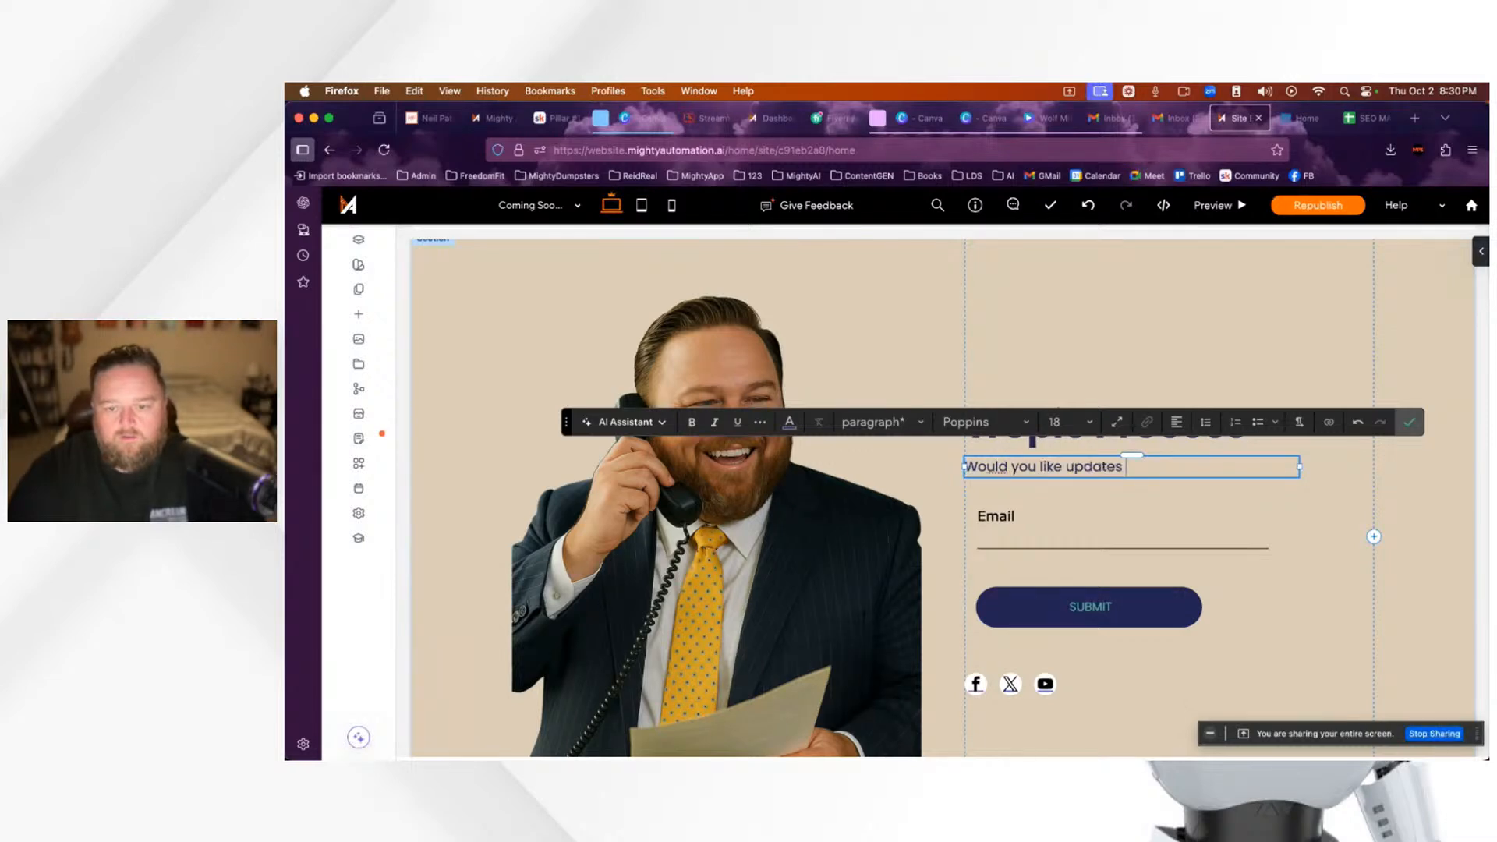
{"action": "type", "text": "for when"}
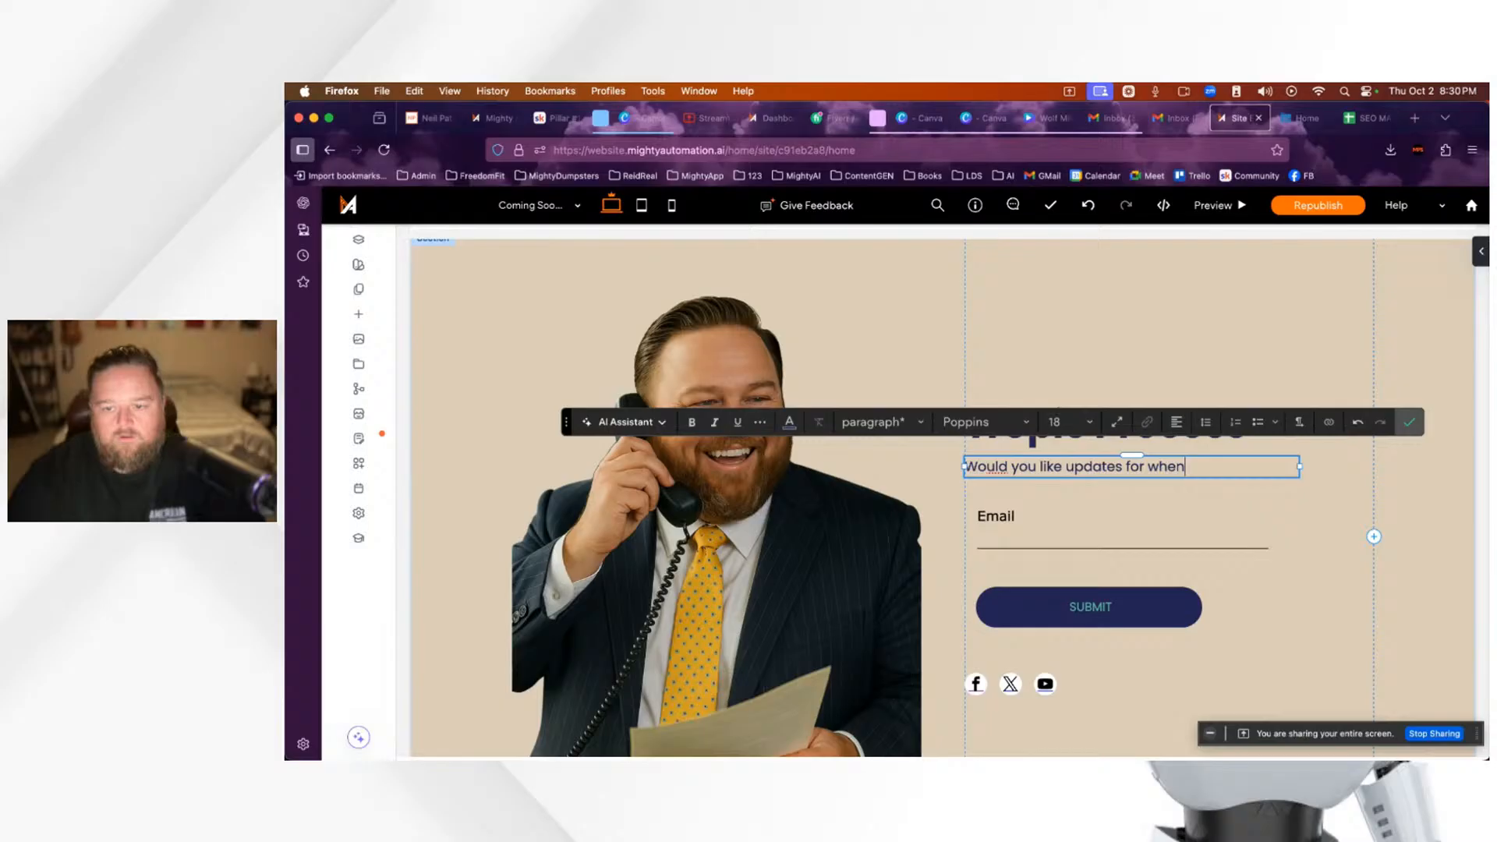
{"action": "type", "text": " Tropic Proce"}
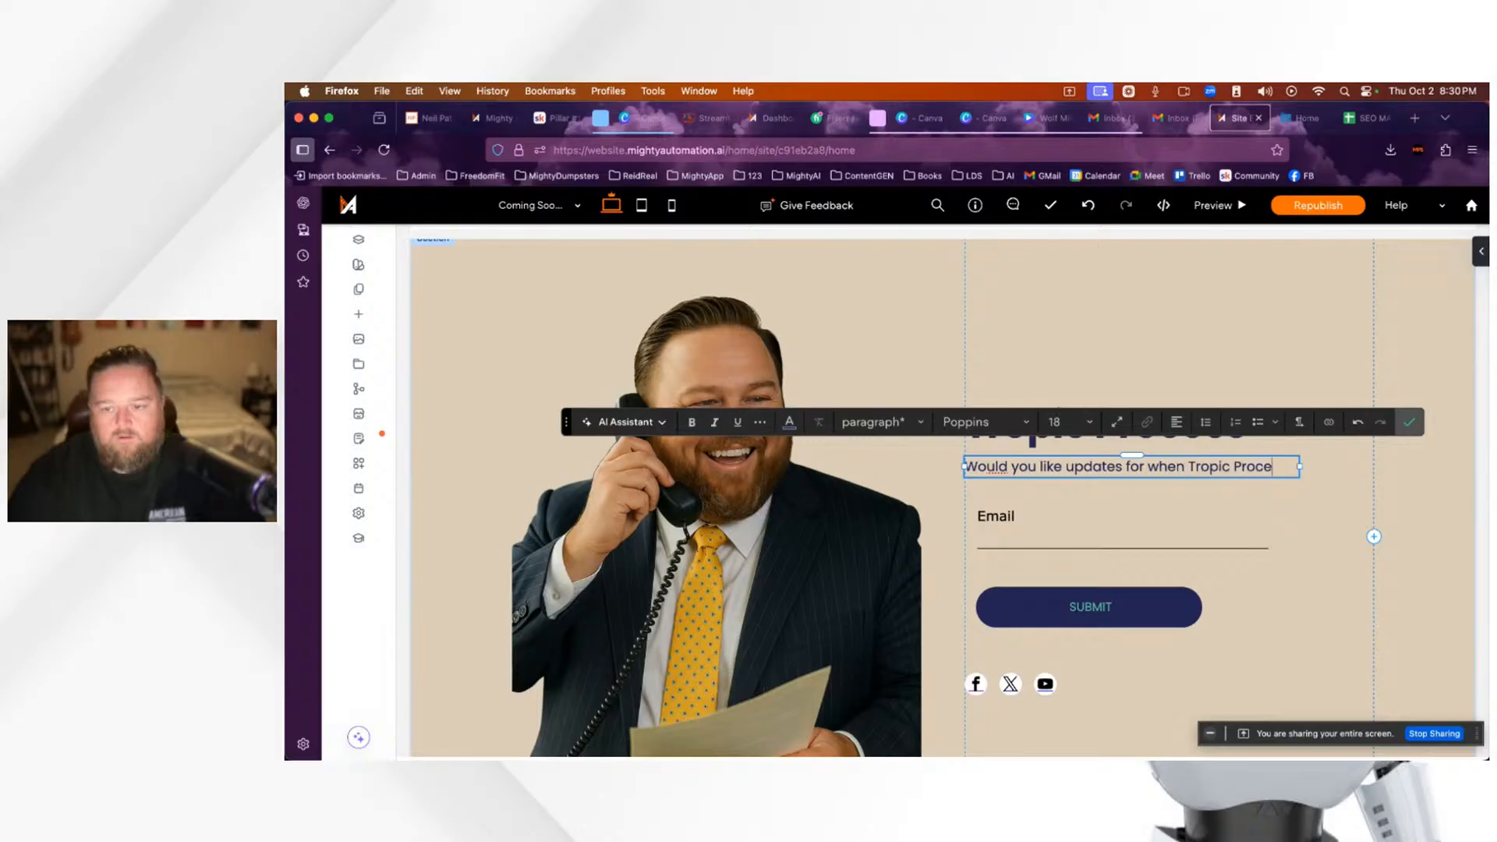
{"action": "type", "text": "ss will be com"}
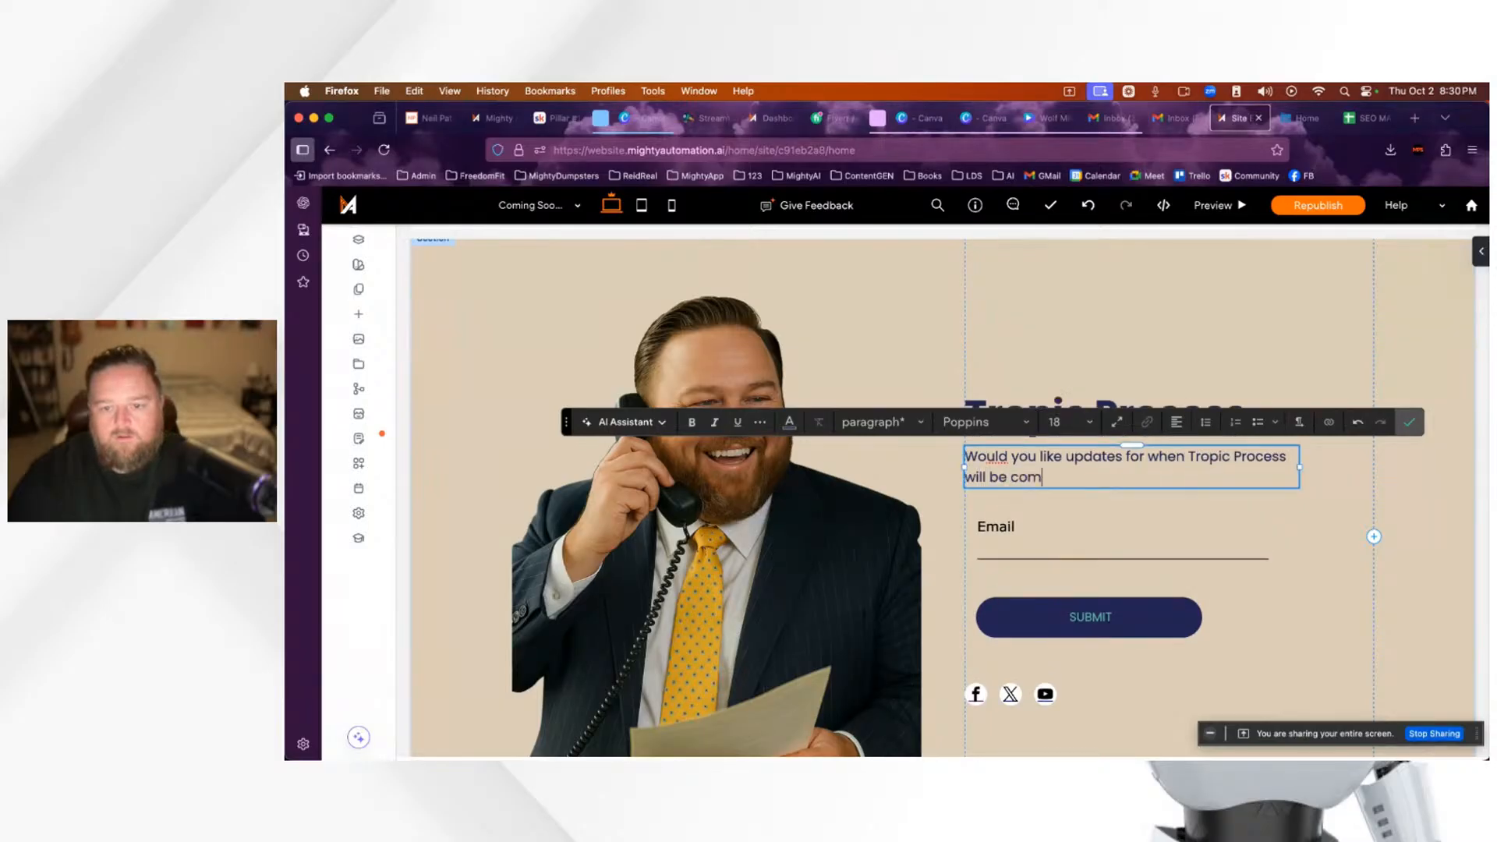
{"action": "type", "text": "ing to Florida."}
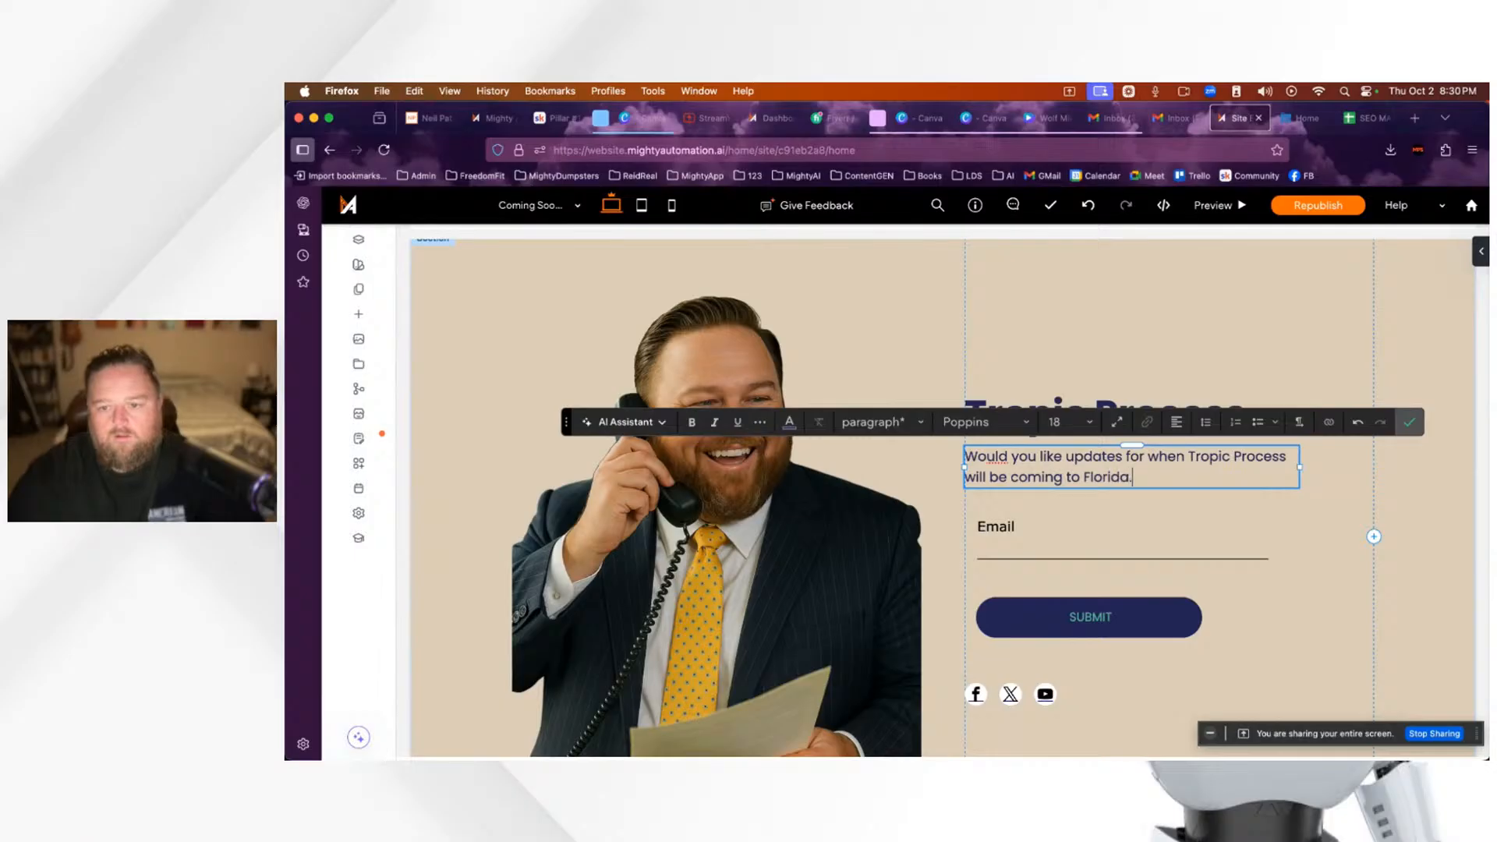
{"action": "key", "text": "BackSpace"}
{"action": "type", "text": "? E"}
{"action": "key", "text": "BackSpace"}
{"action": "type", "text": "Join the maili"}
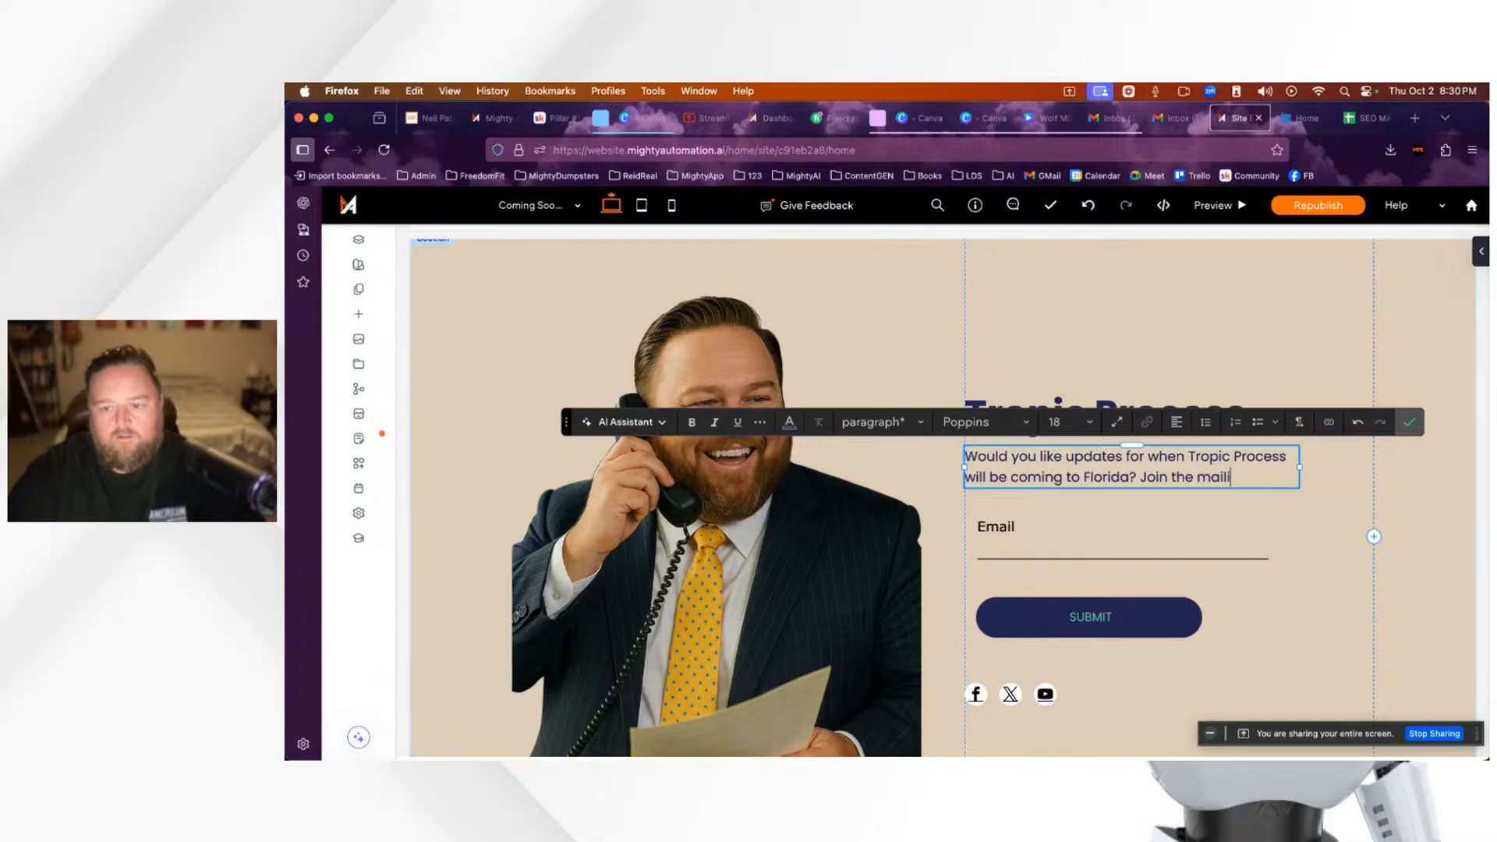
{"action": "type", "text": "ng list"}
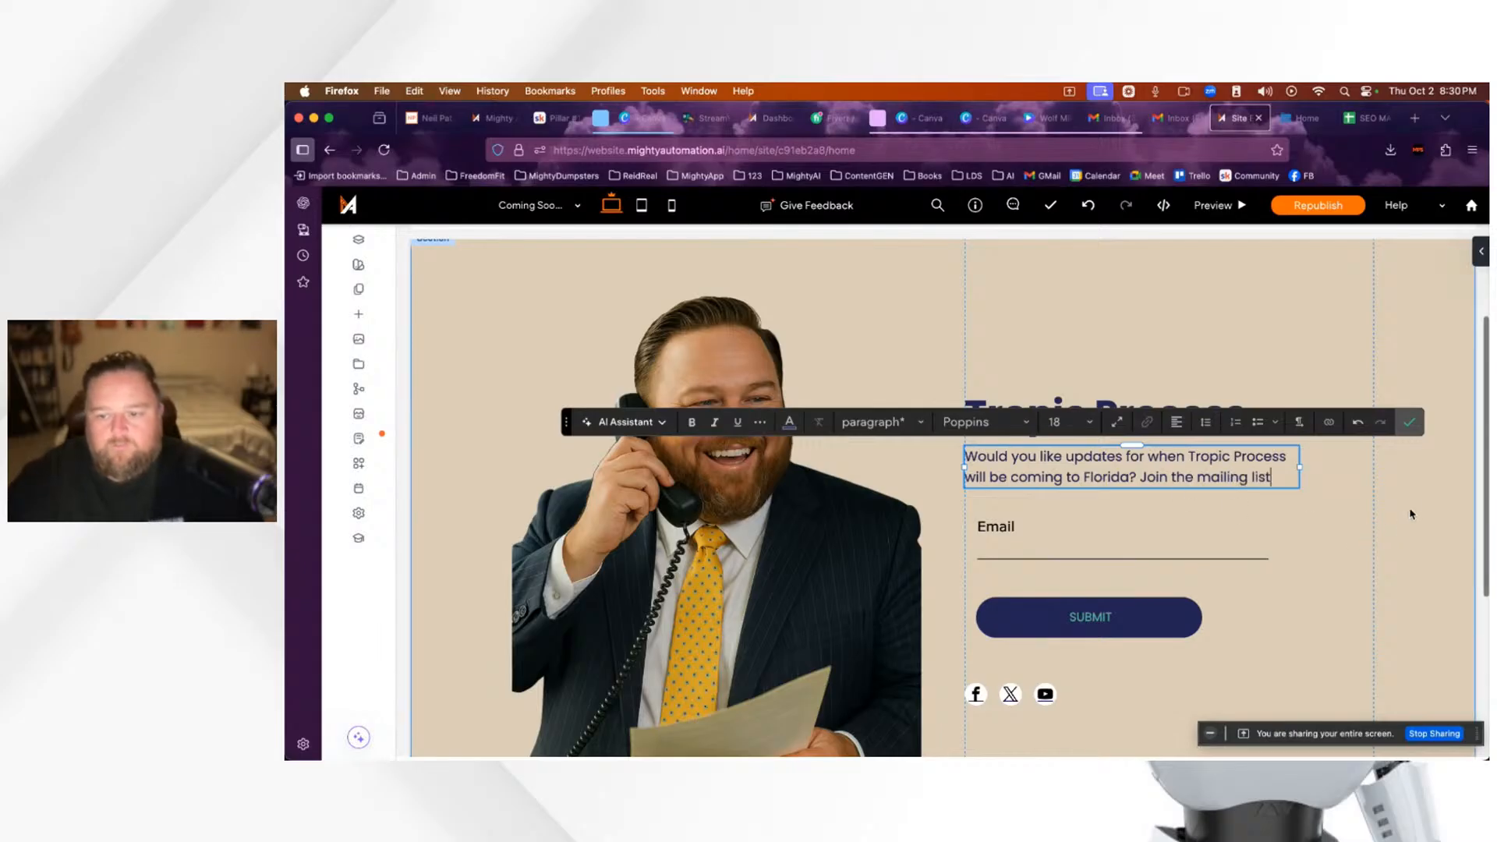
{"action": "left_click", "coordinate": [1412, 423]}
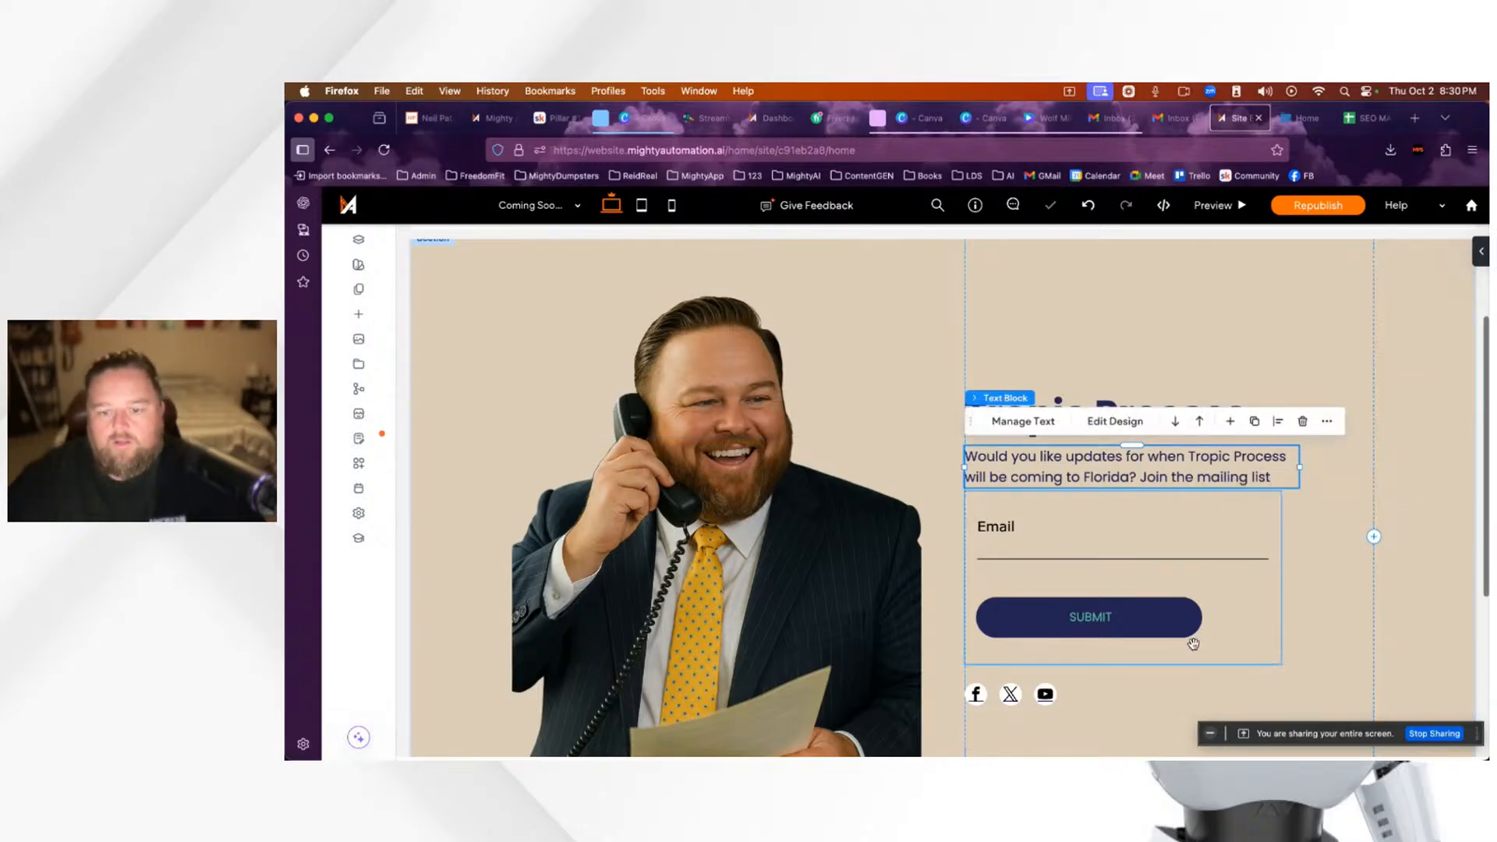
Step: Open the contact form's new submission notification and enter the owner's e-mail as recipient
{"action": "left_click", "coordinate": [1114, 539]}
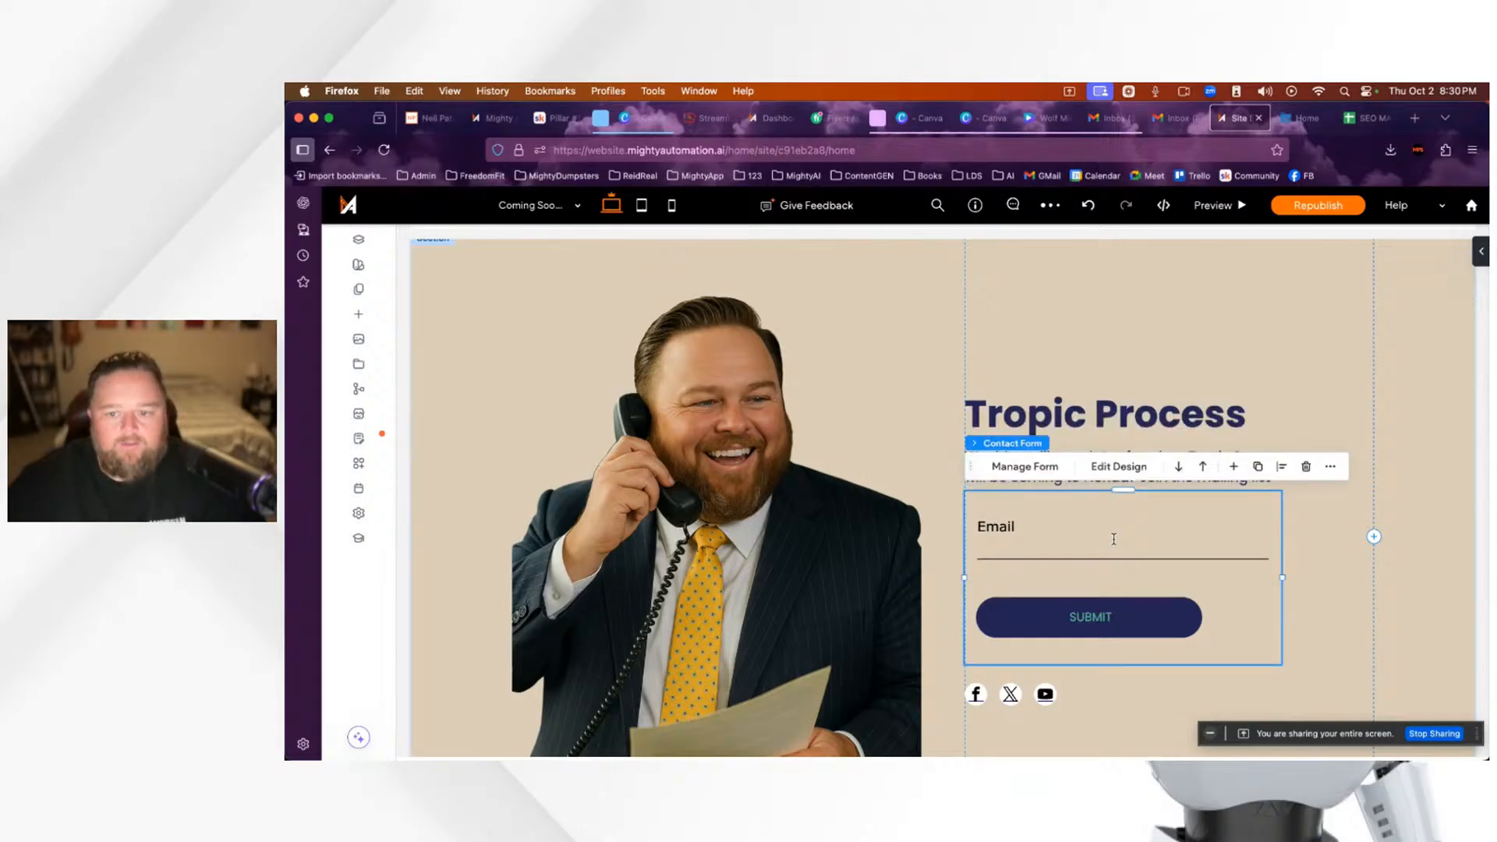
{"action": "left_click", "coordinate": [1026, 468]}
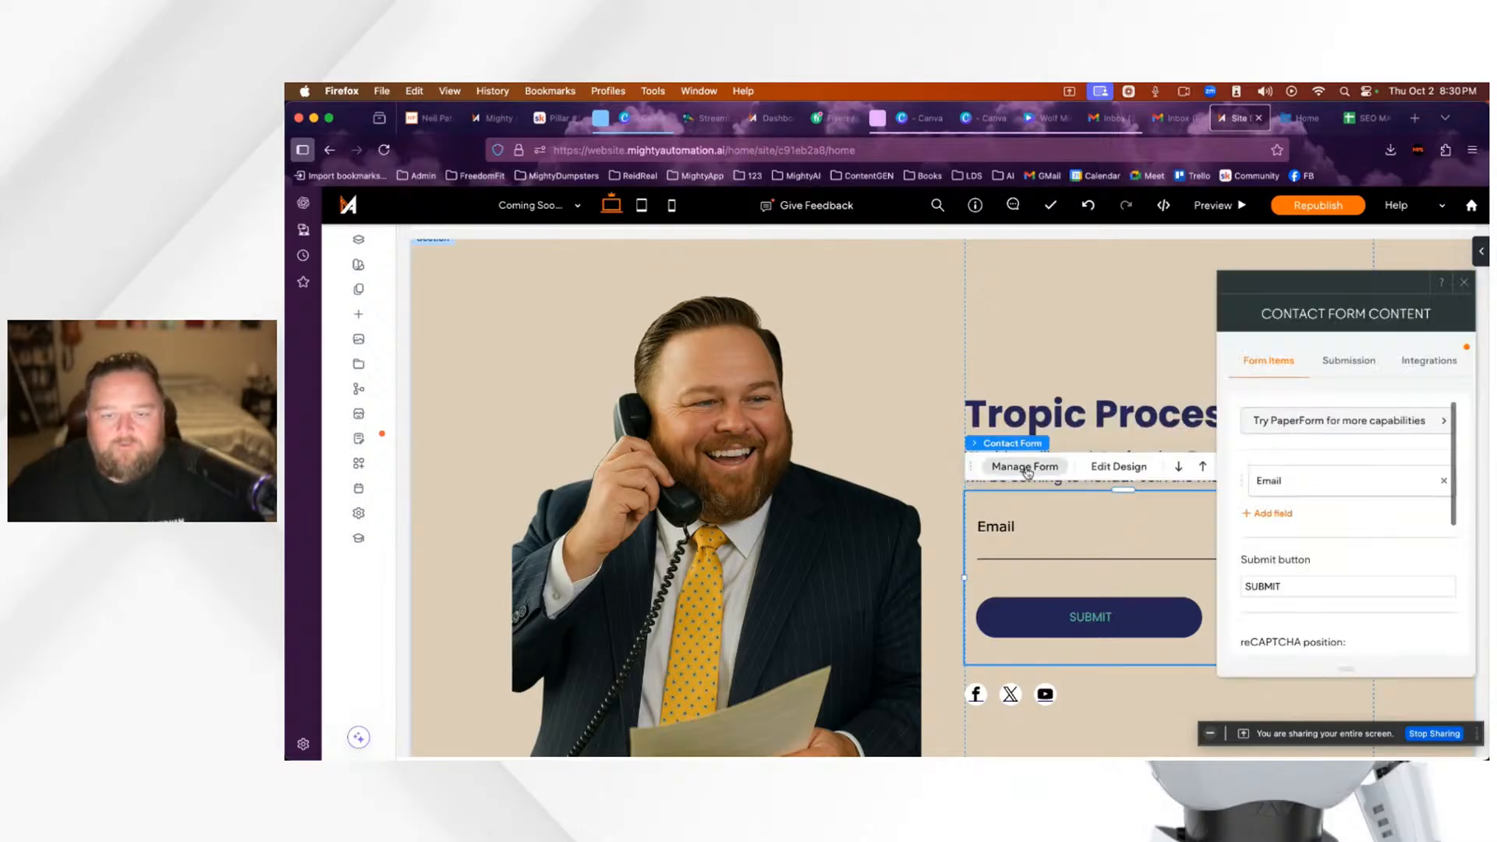
{"action": "left_click", "coordinate": [1349, 367]}
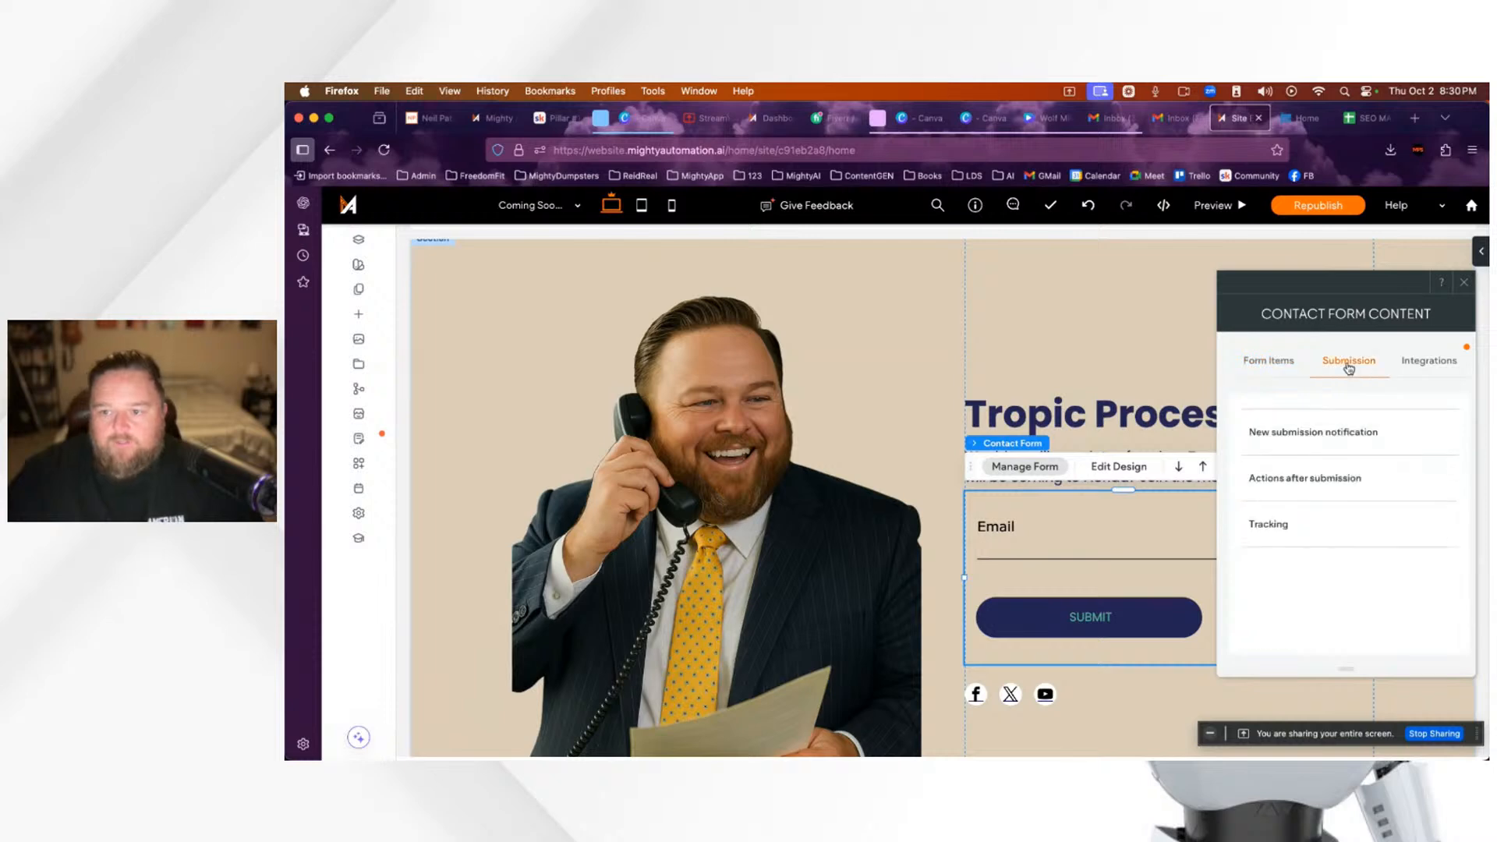
{"action": "left_click", "coordinate": [1323, 437]}
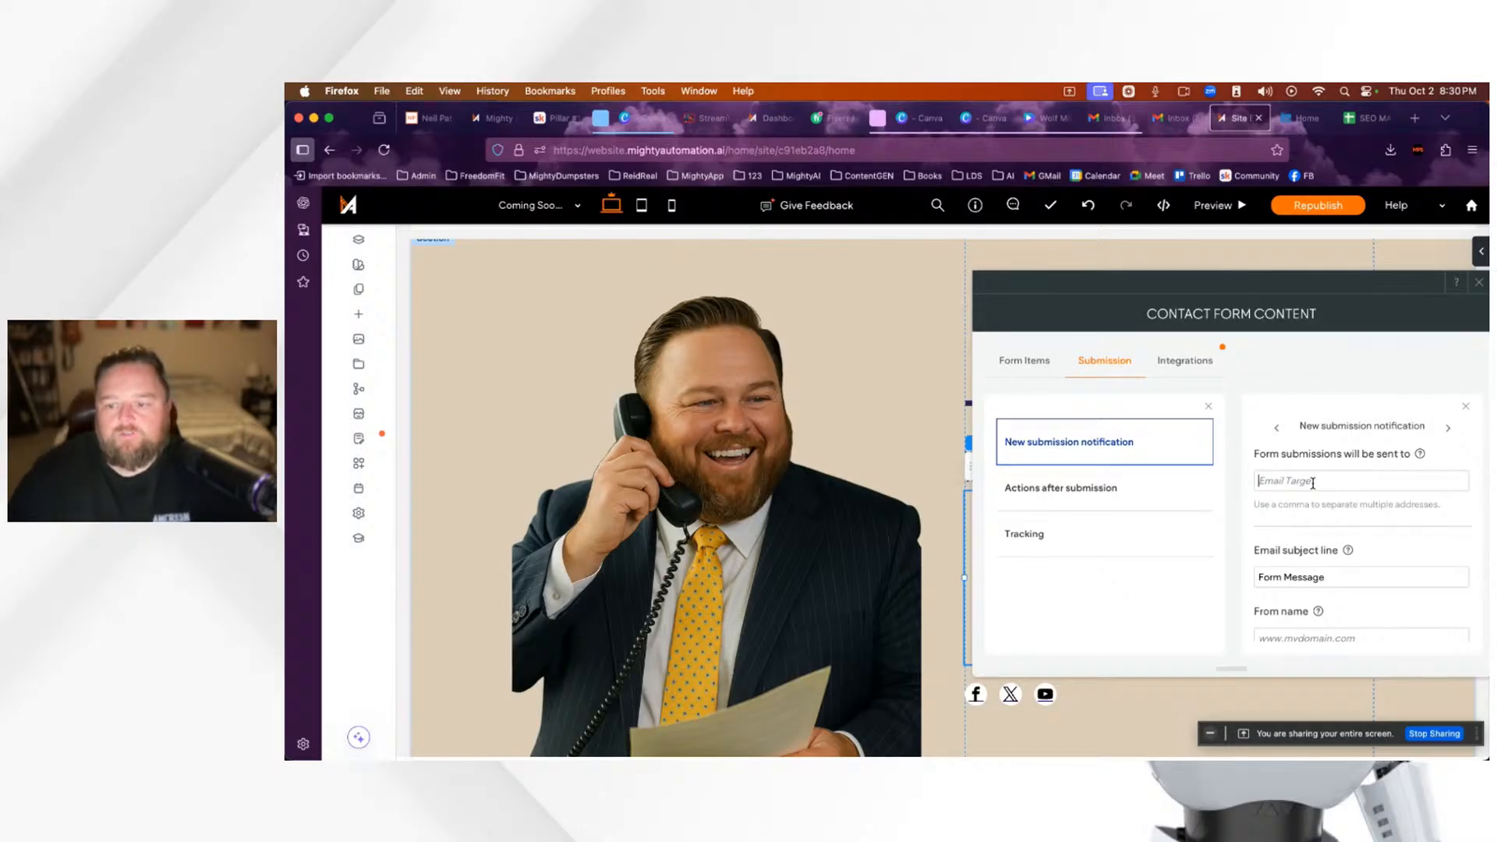
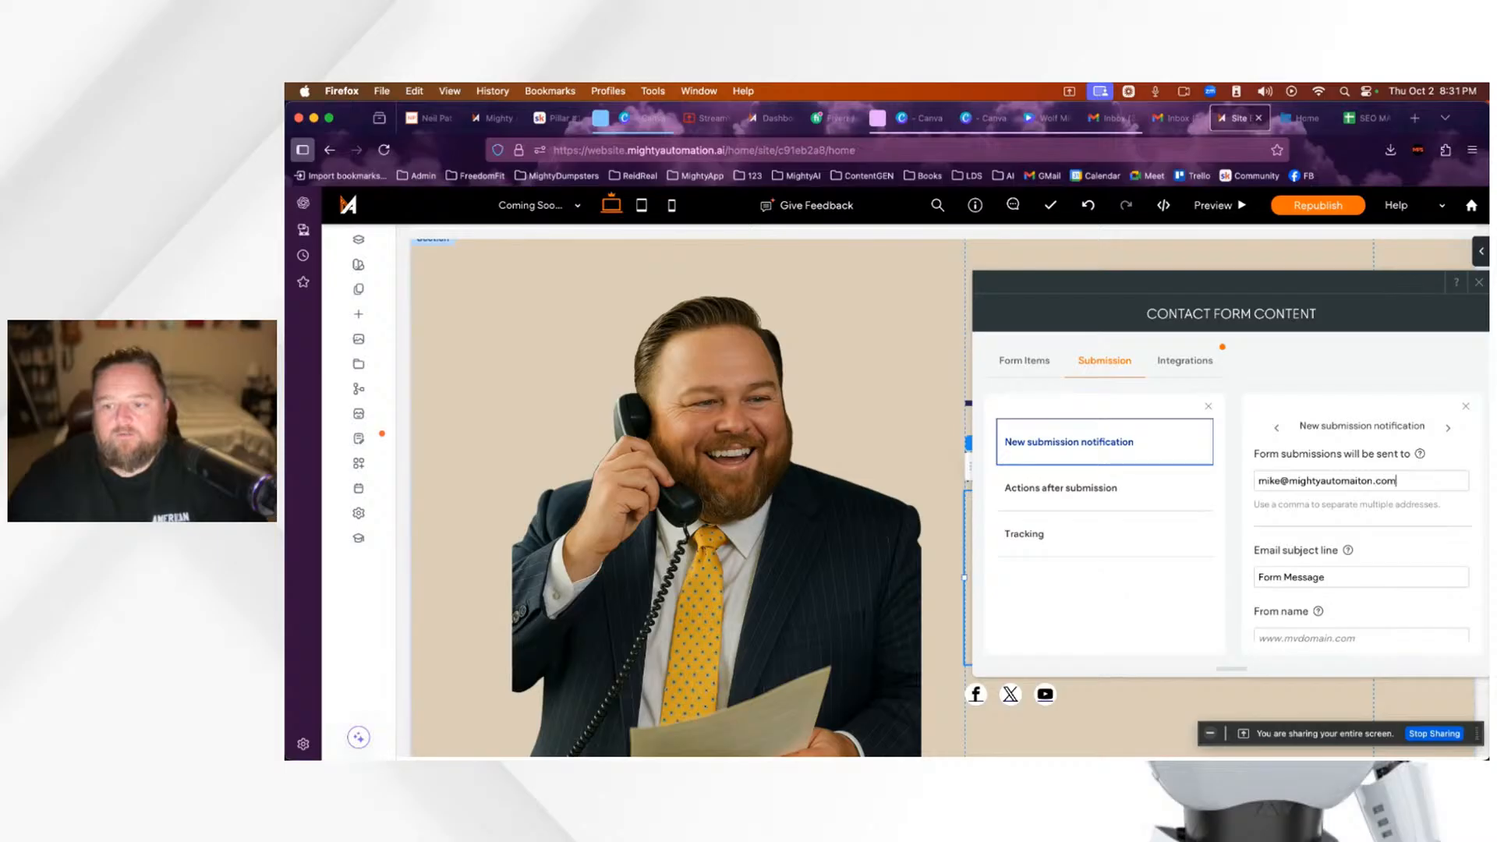
Step: Set the notification subject to 'Tropic Process Subscriber' and the From name to 'Tropic Process'
{"action": "triple_click", "coordinate": [1361, 584]}
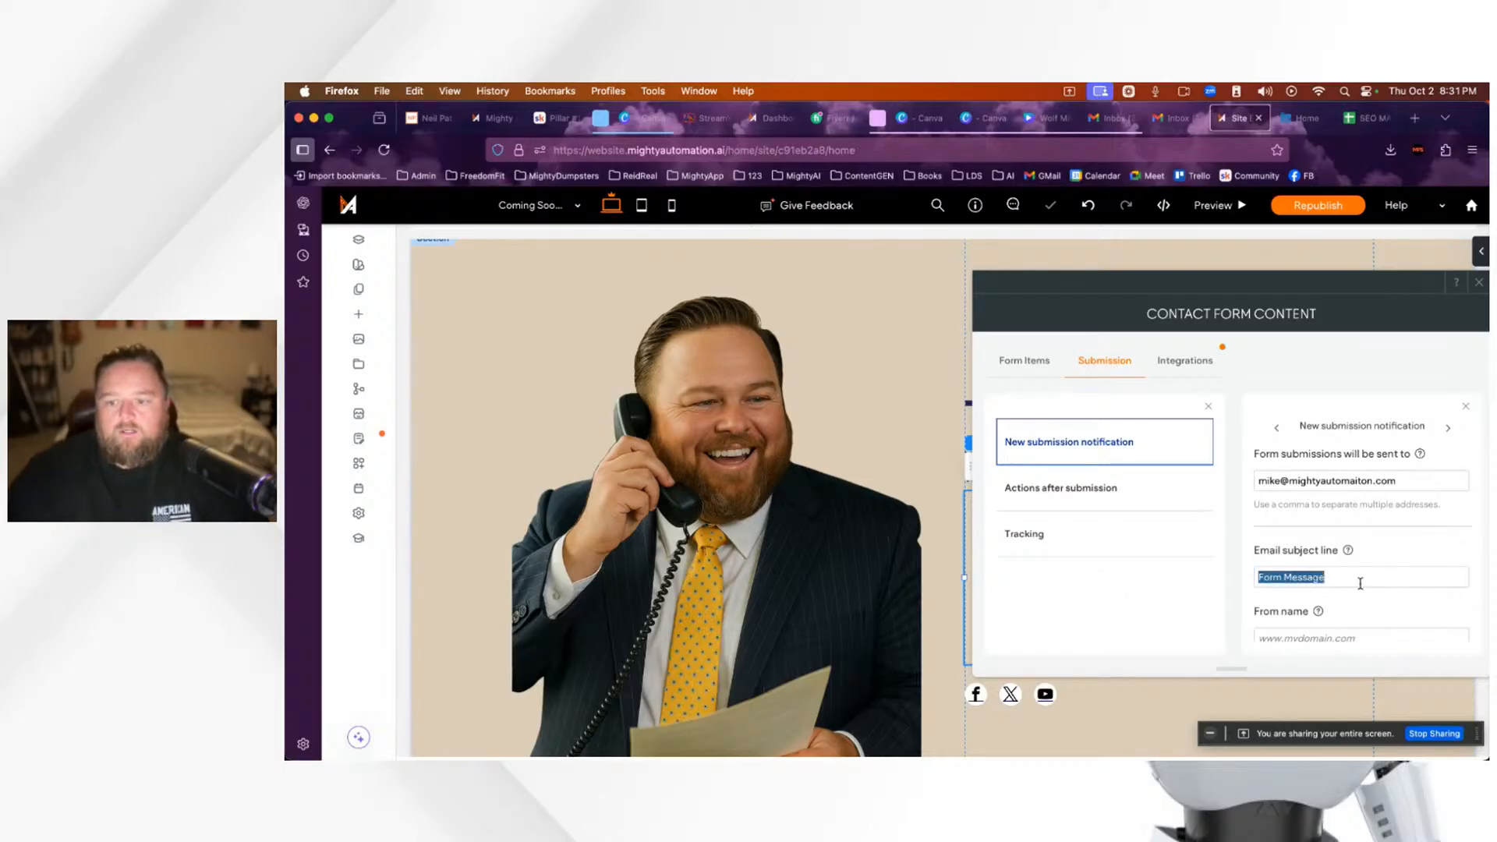
{"action": "type", "text": "Tropic Process Subscri"}
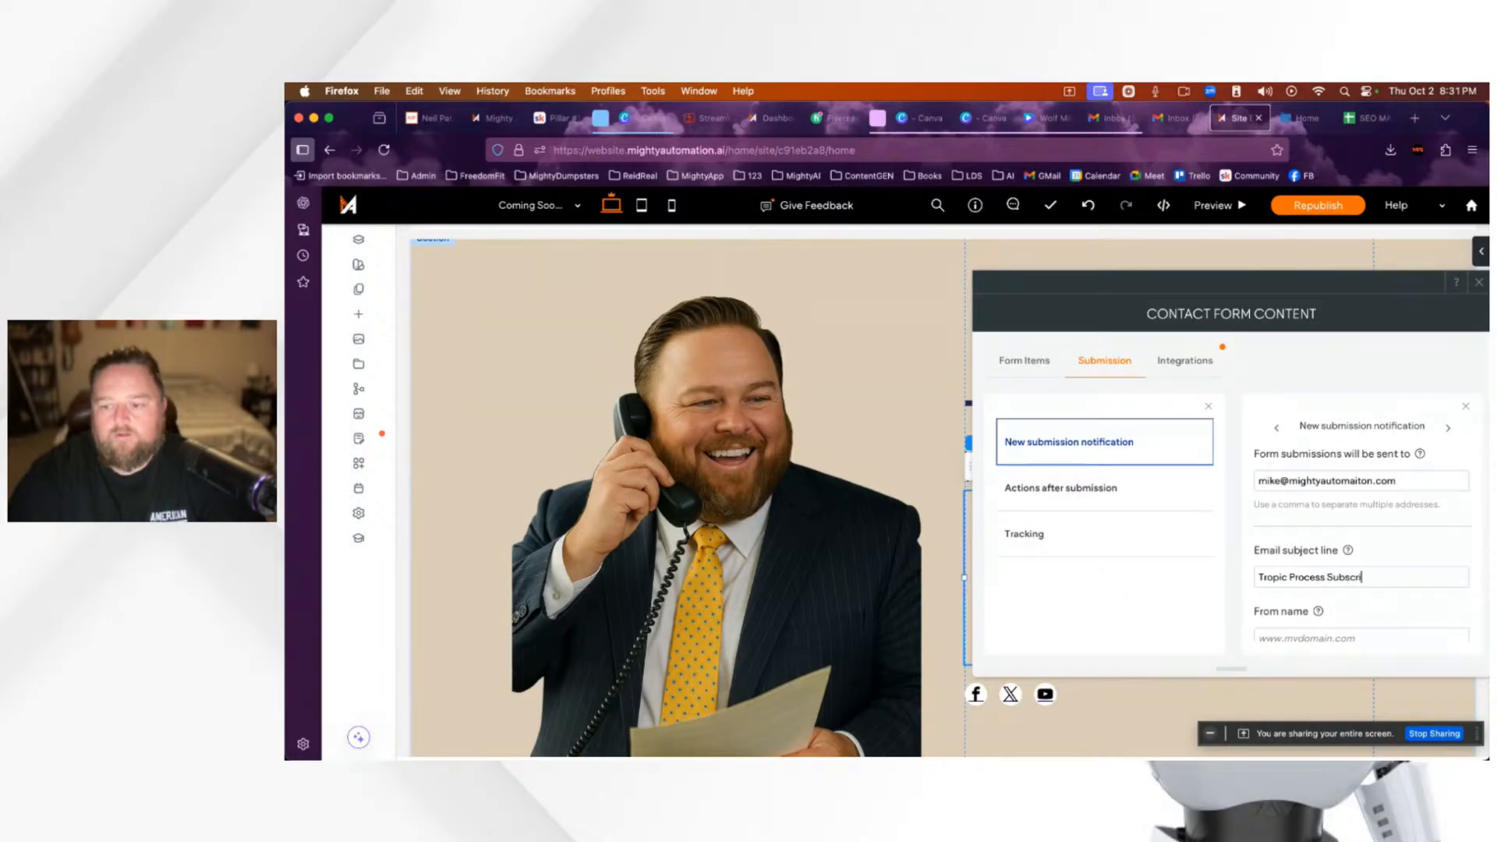
{"action": "type", "text": "ber"}
{"action": "scroll", "coordinate": [1418, 616], "scroll_direction": "down", "scroll_amount": 1}
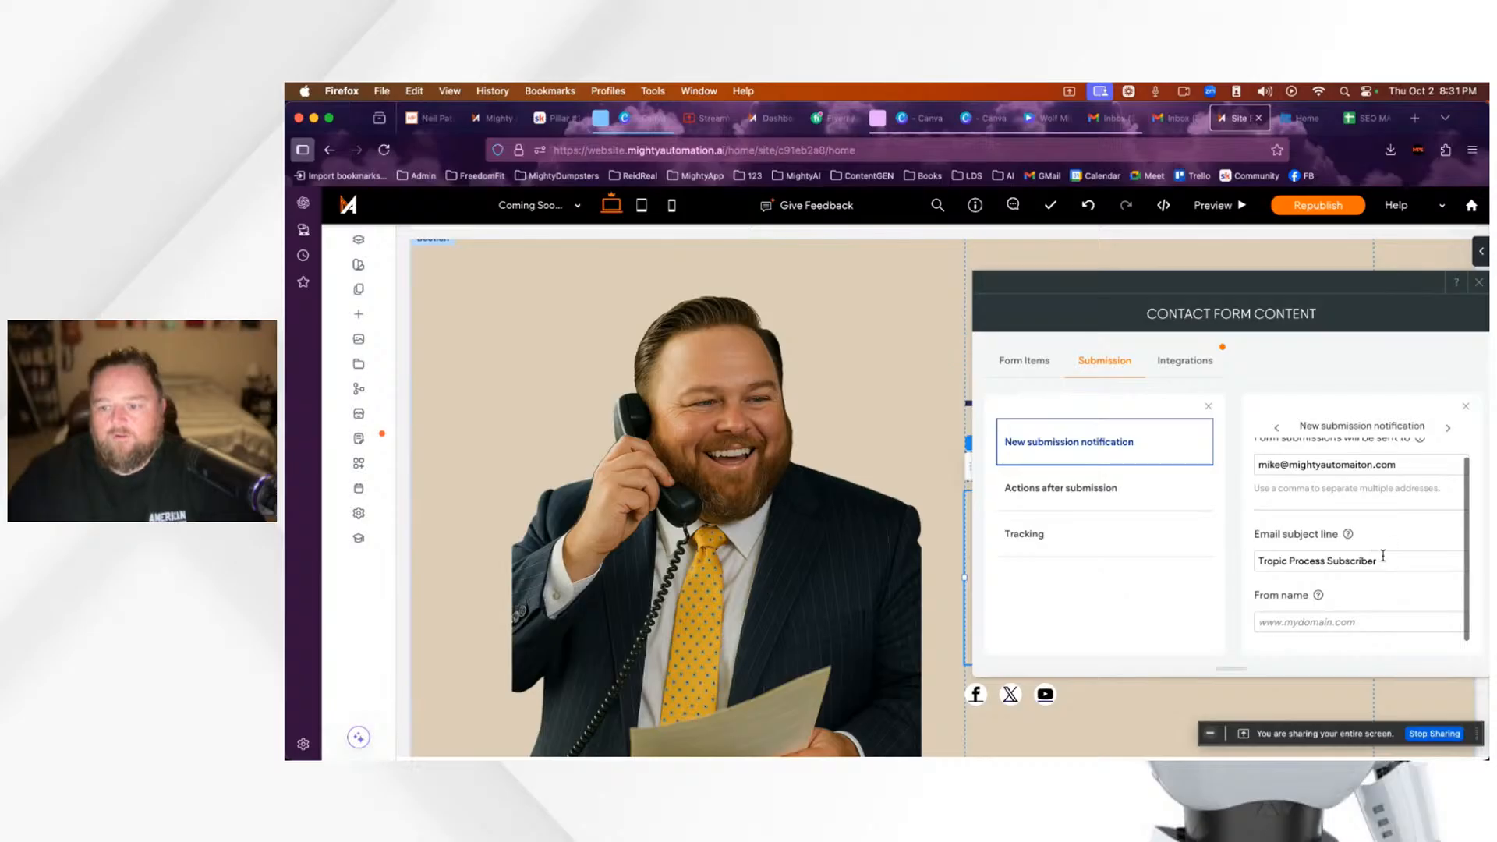
{"action": "left_click_drag", "start_coordinate": [1327, 563], "coordinate": [1258, 561]}
{"action": "key", "text": "super+c"}
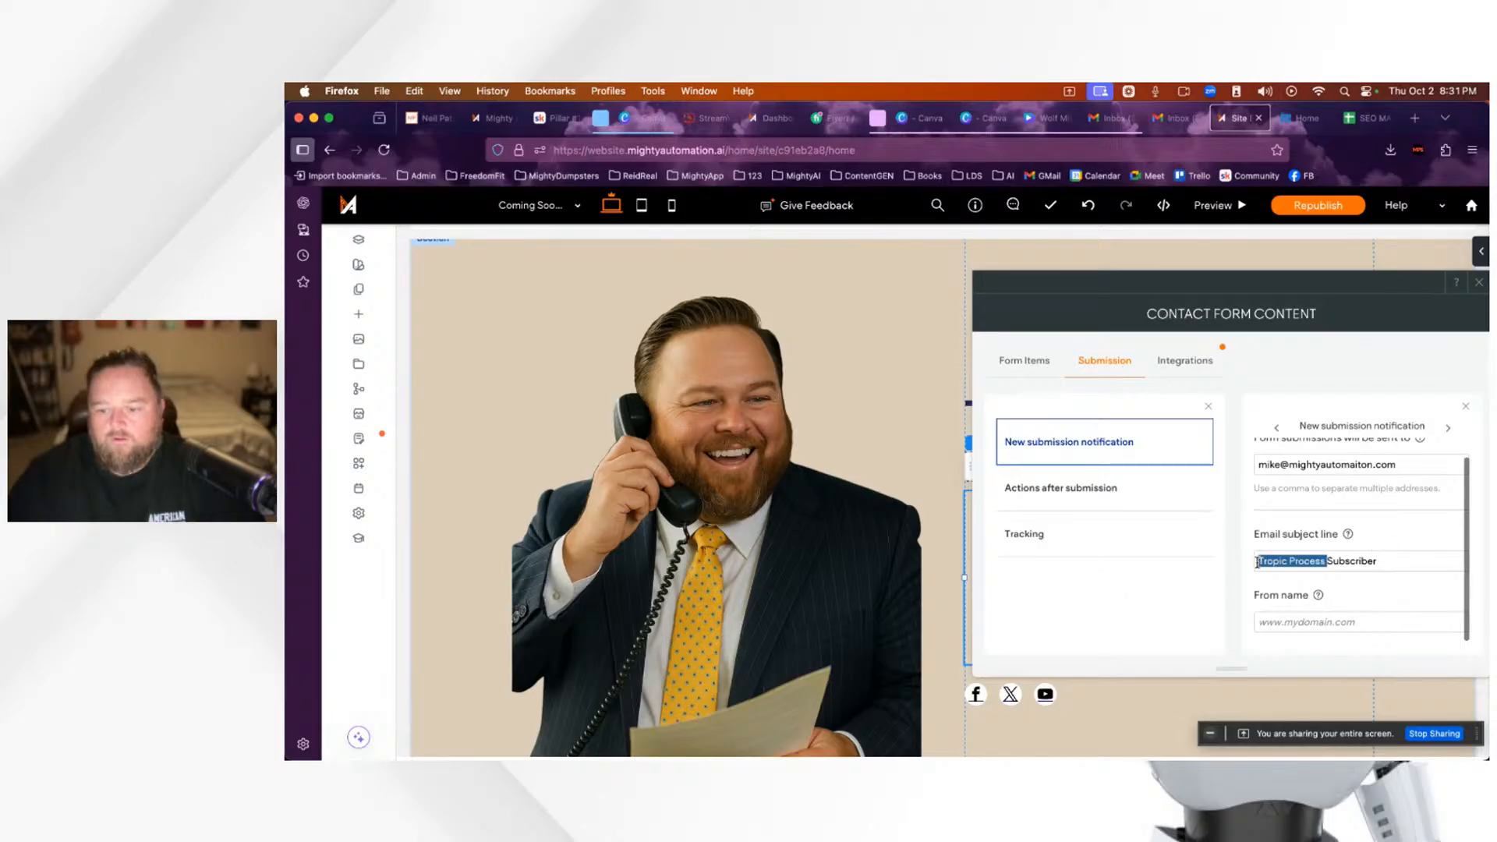
{"action": "left_click", "coordinate": [1314, 622]}
{"action": "key", "text": "super+v"}
{"action": "scroll", "coordinate": [1362, 644], "scroll_direction": "down", "scroll_amount": 1}
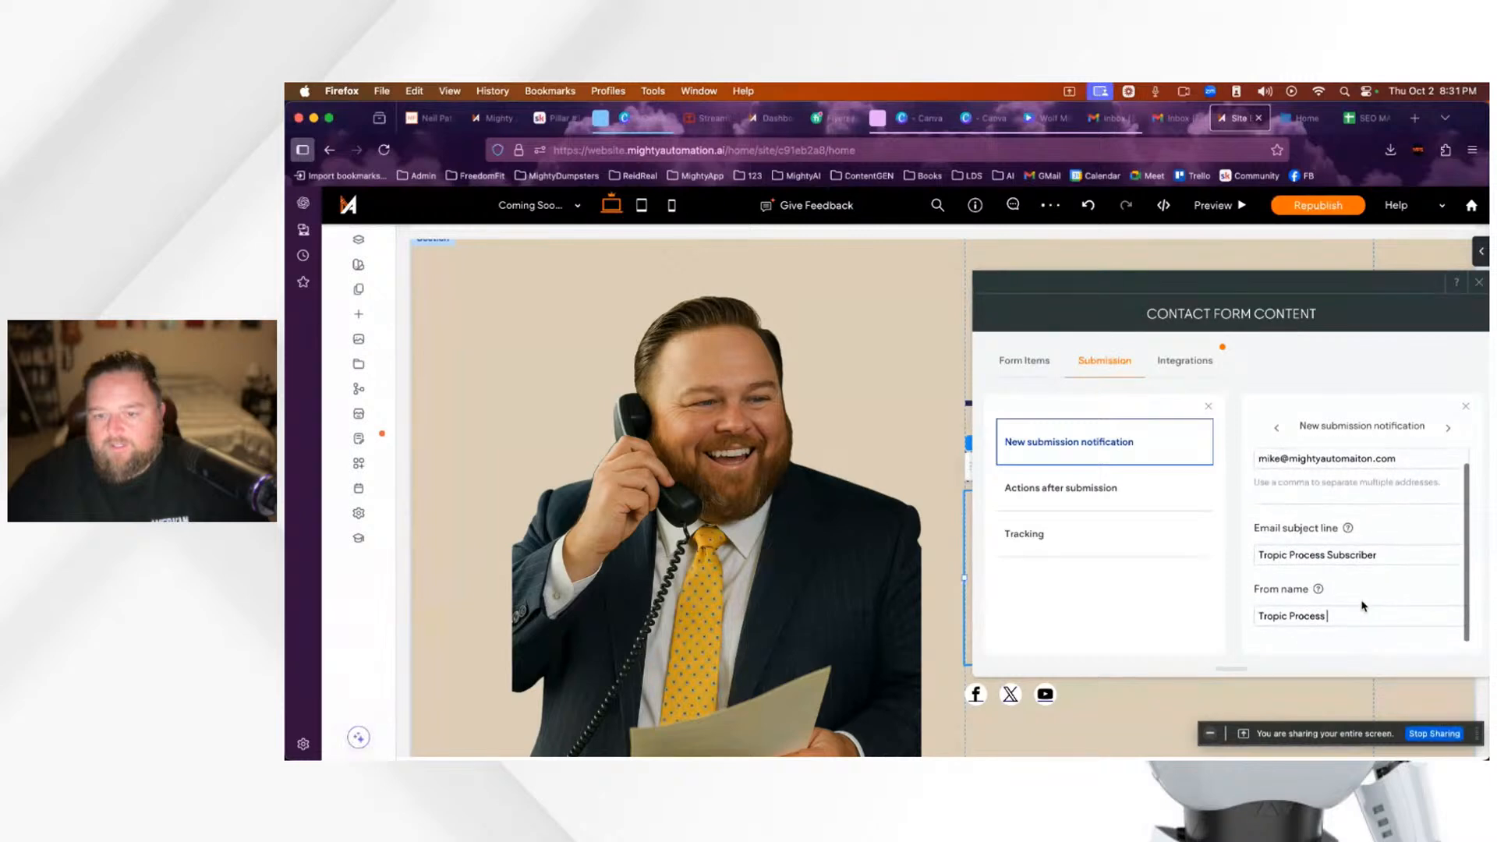
{"action": "scroll", "coordinate": [1380, 475], "scroll_direction": "up", "scroll_amount": 1}
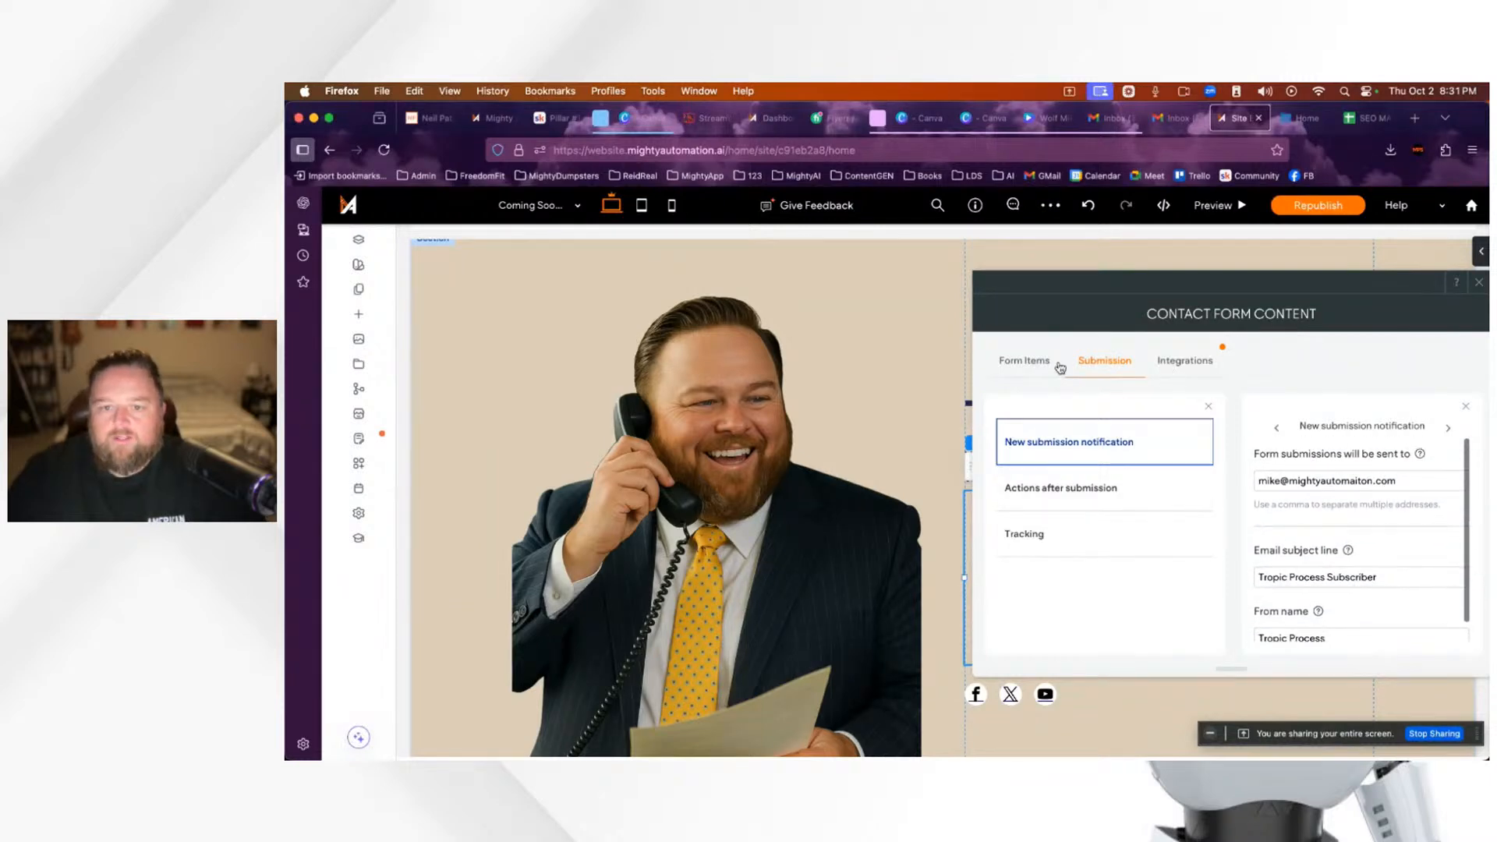
{"action": "left_click", "coordinate": [1481, 286]}
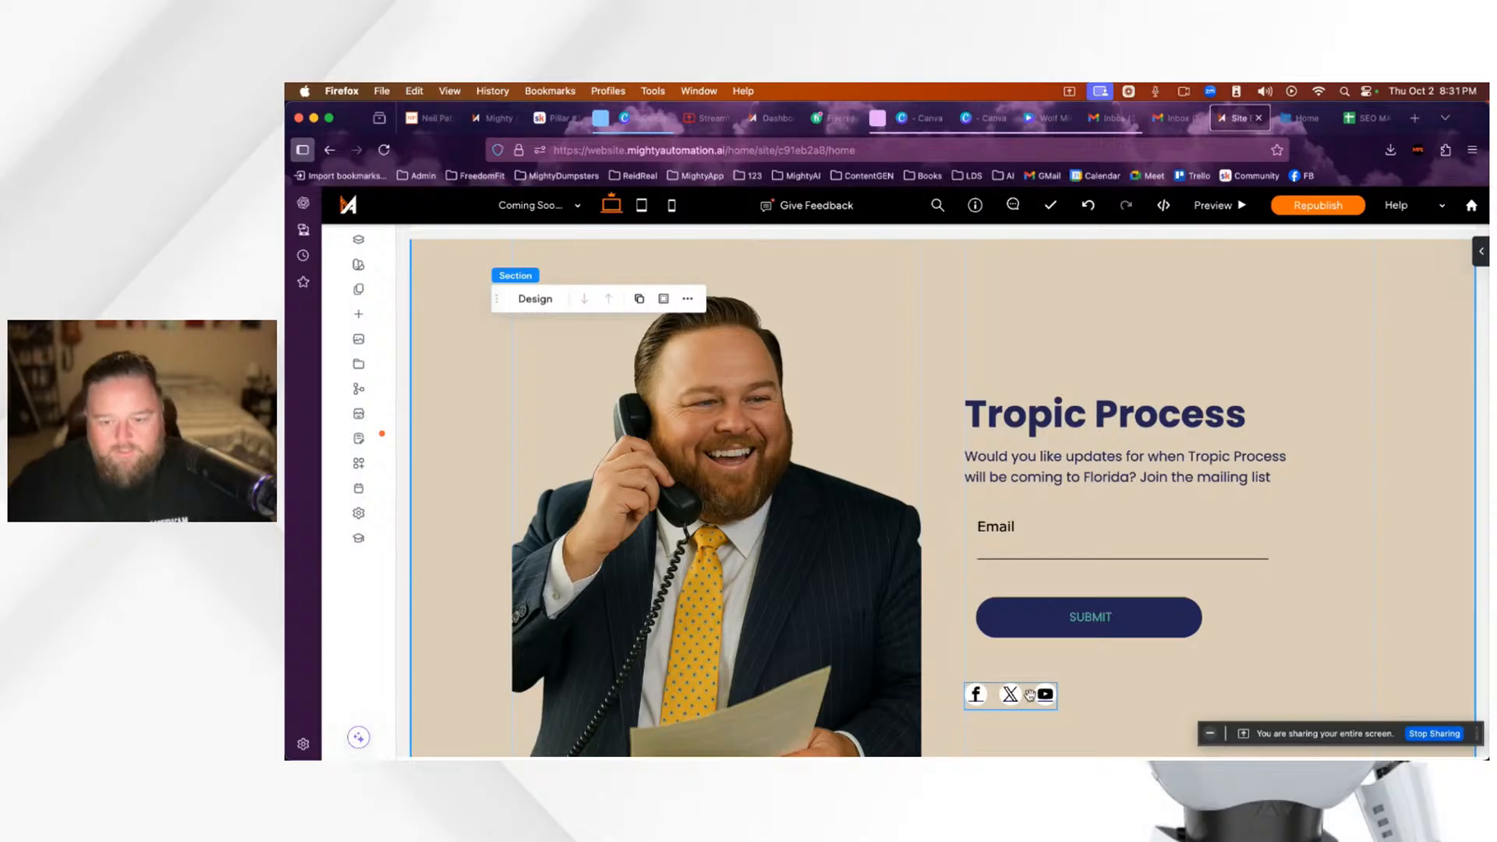
Step: Delete the social icons under the signup form and the ones in the footer
{"action": "right_click", "coordinate": [1029, 695]}
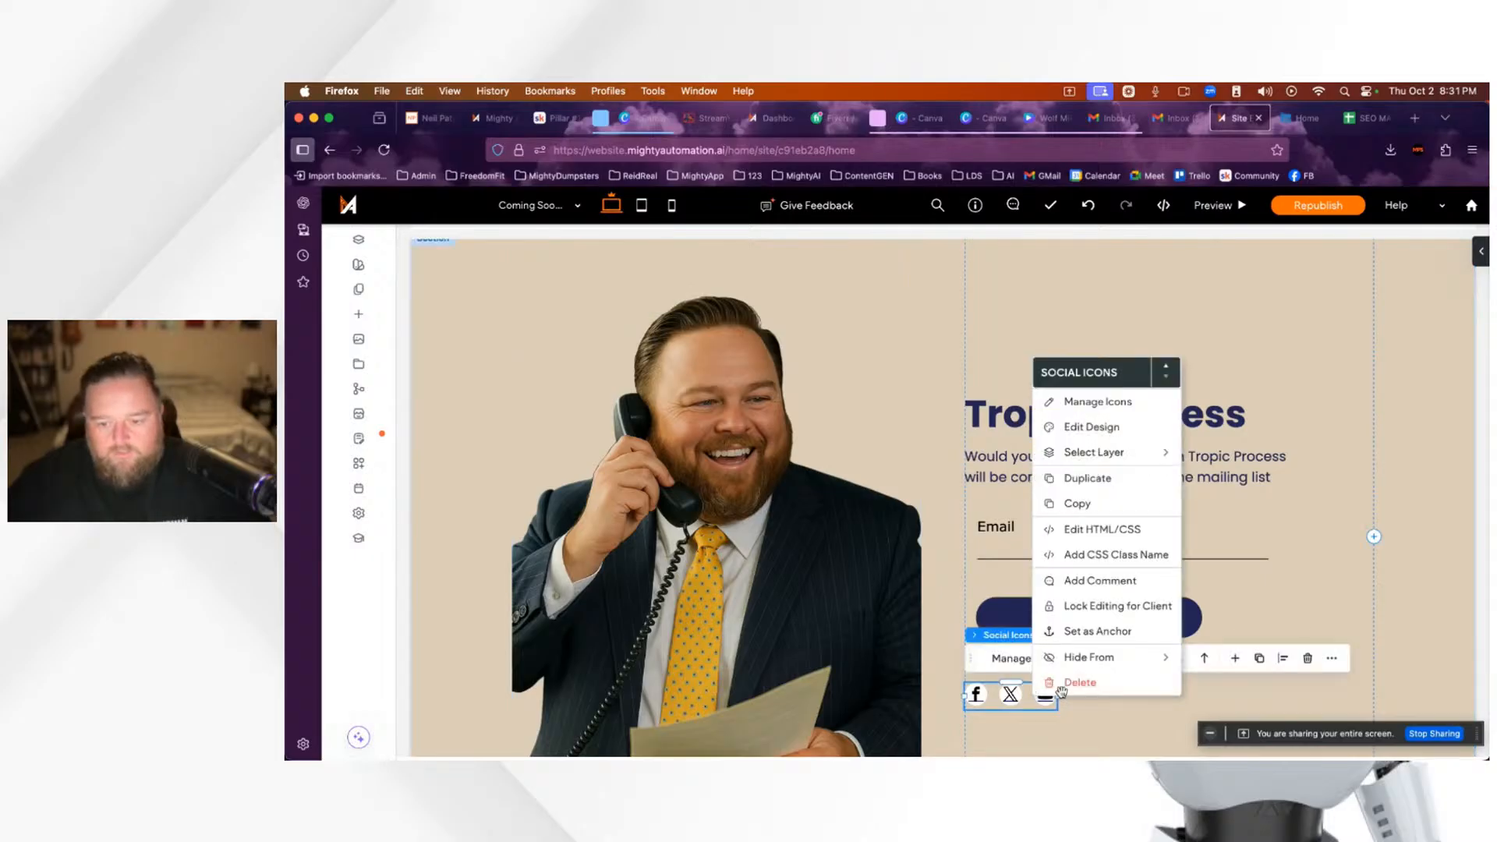
{"action": "left_click", "coordinate": [1082, 686]}
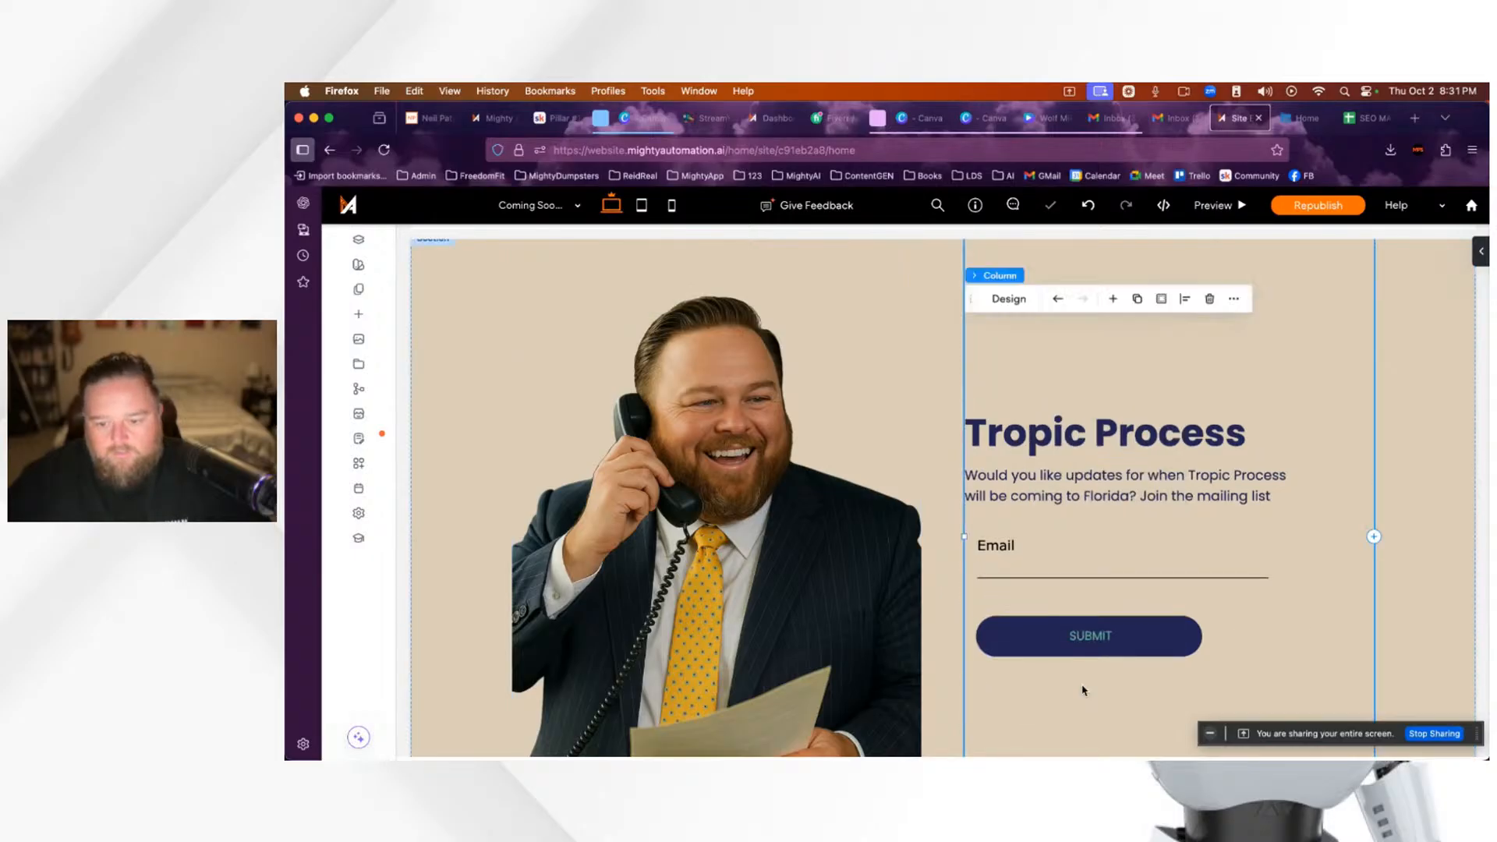
{"action": "scroll", "coordinate": [1337, 692], "scroll_direction": "down", "scroll_amount": 6}
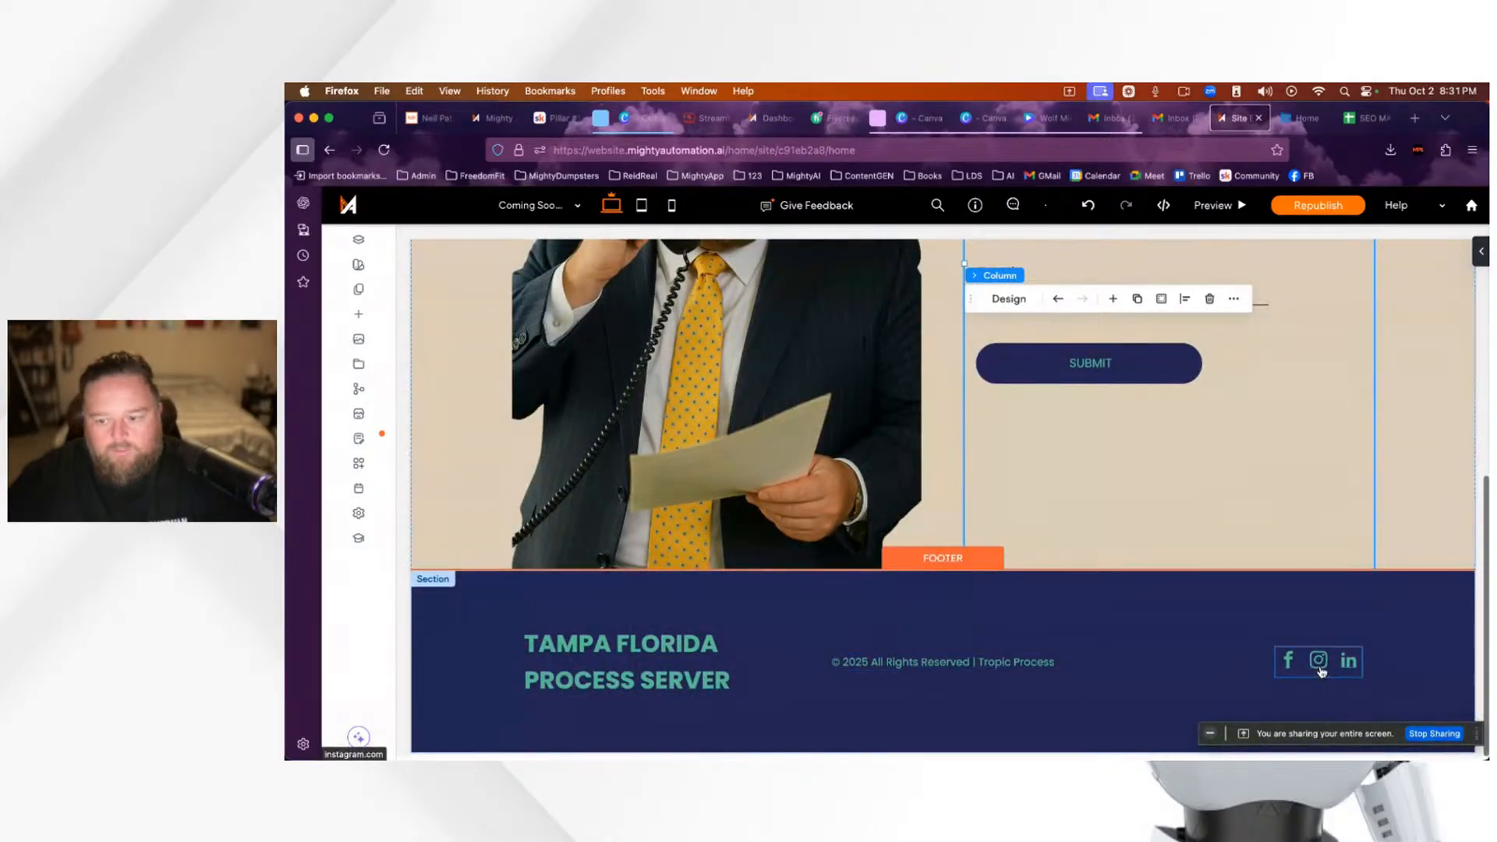
{"action": "right_click", "coordinate": [1321, 671]}
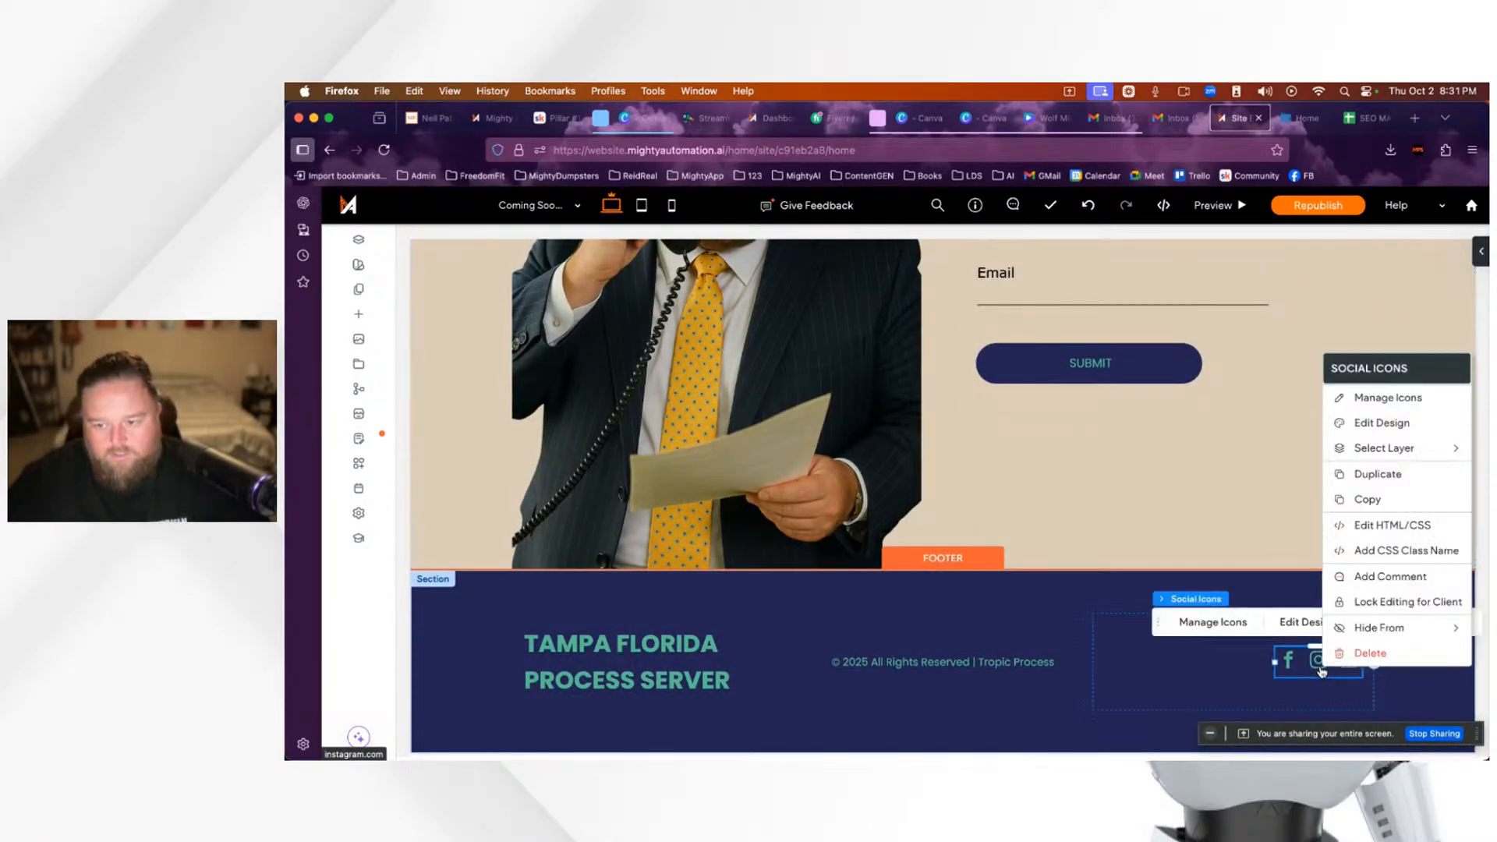
{"action": "left_click", "coordinate": [1359, 663]}
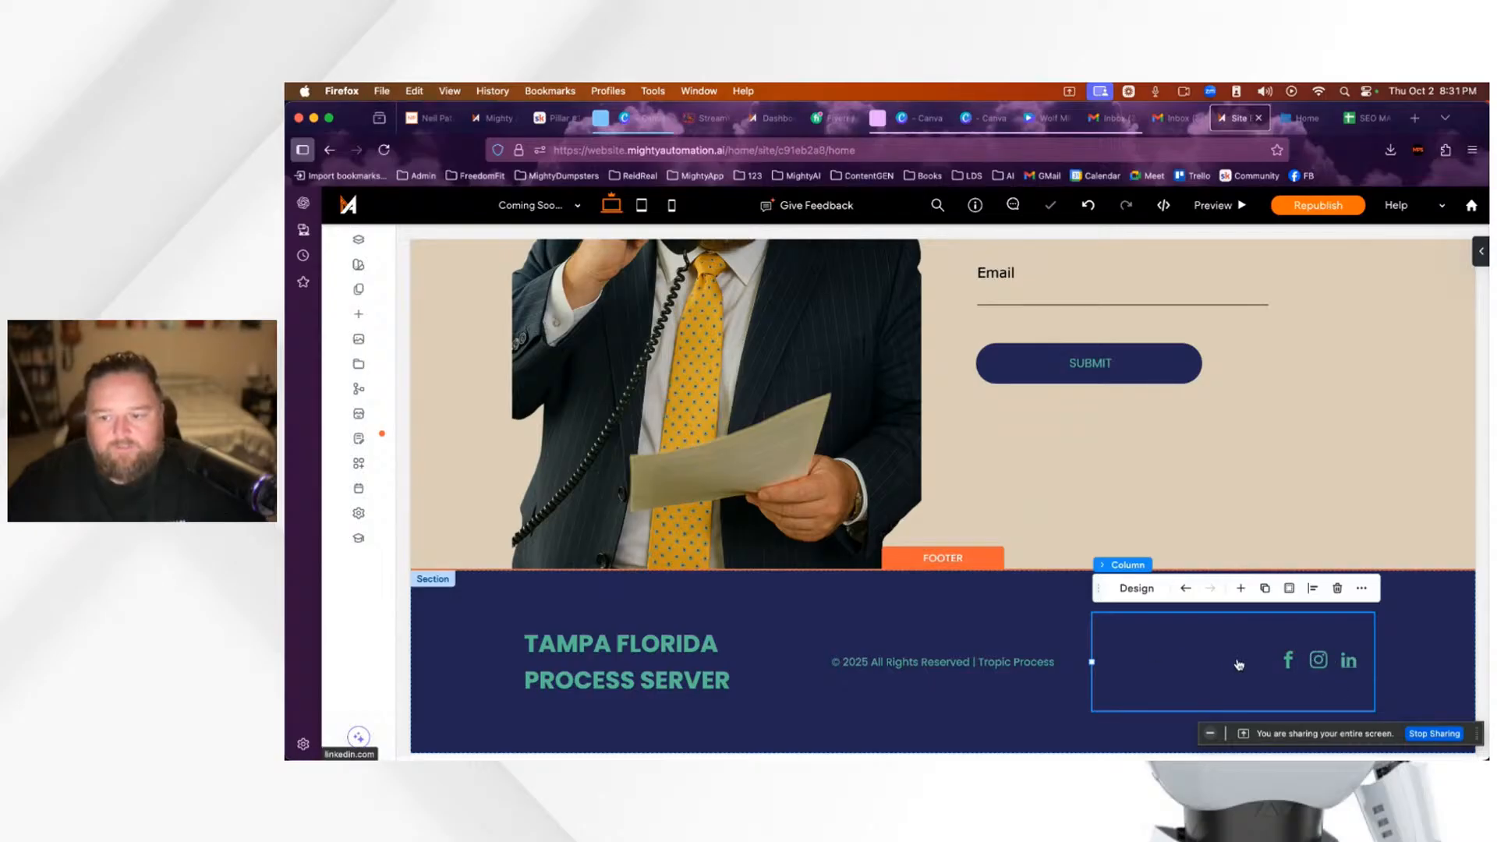
{"action": "left_click", "coordinate": [1338, 589]}
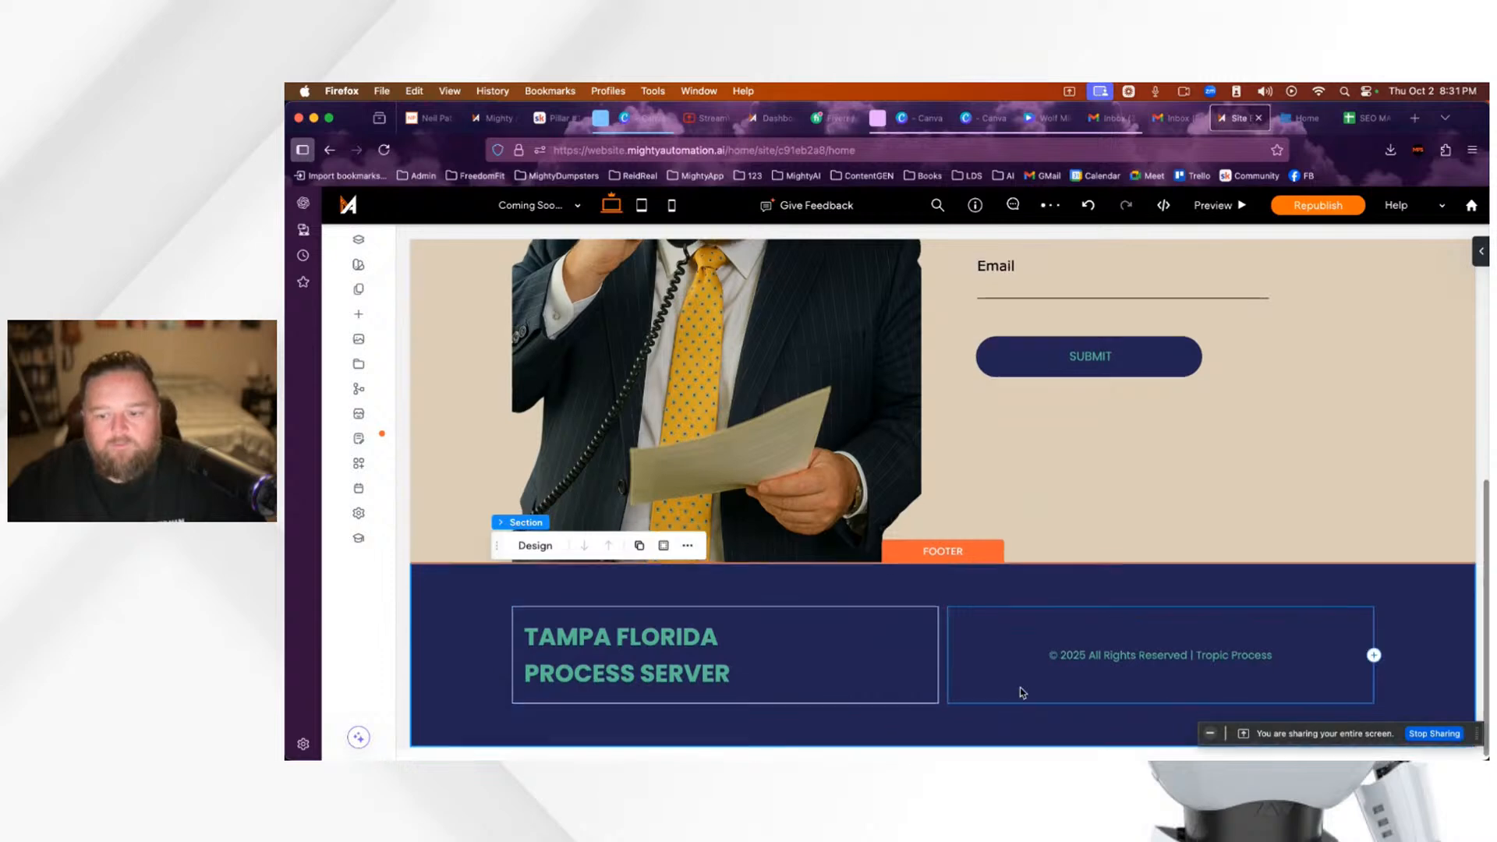
{"action": "scroll", "coordinate": [997, 662], "scroll_direction": "up", "scroll_amount": 5}
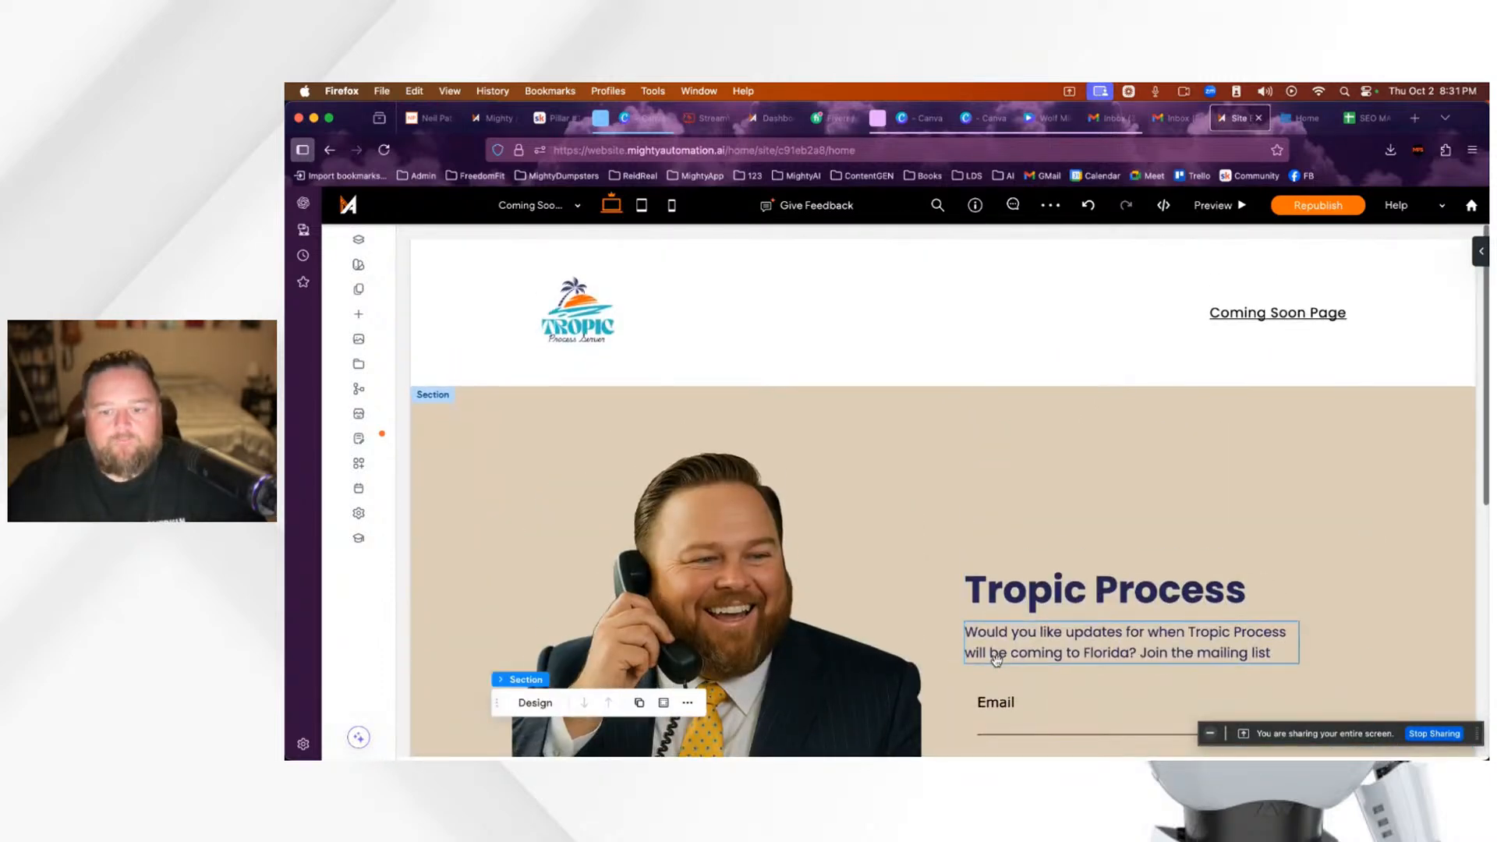
Step: Republish the site, dismiss the confirmation, and scroll through the updated page
{"action": "left_click", "coordinate": [1310, 209]}
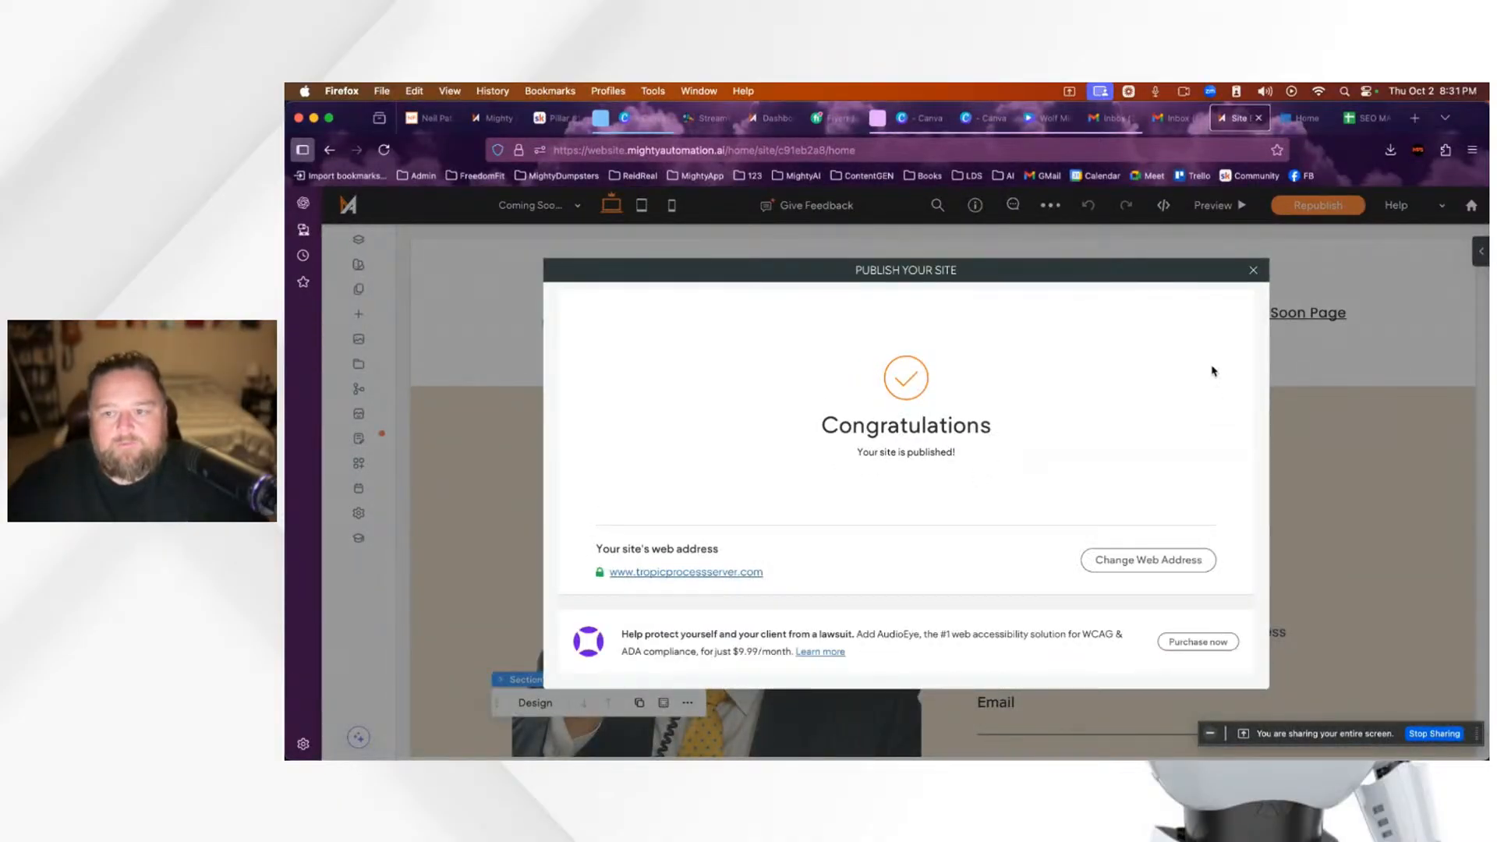
{"action": "left_click", "coordinate": [1257, 270]}
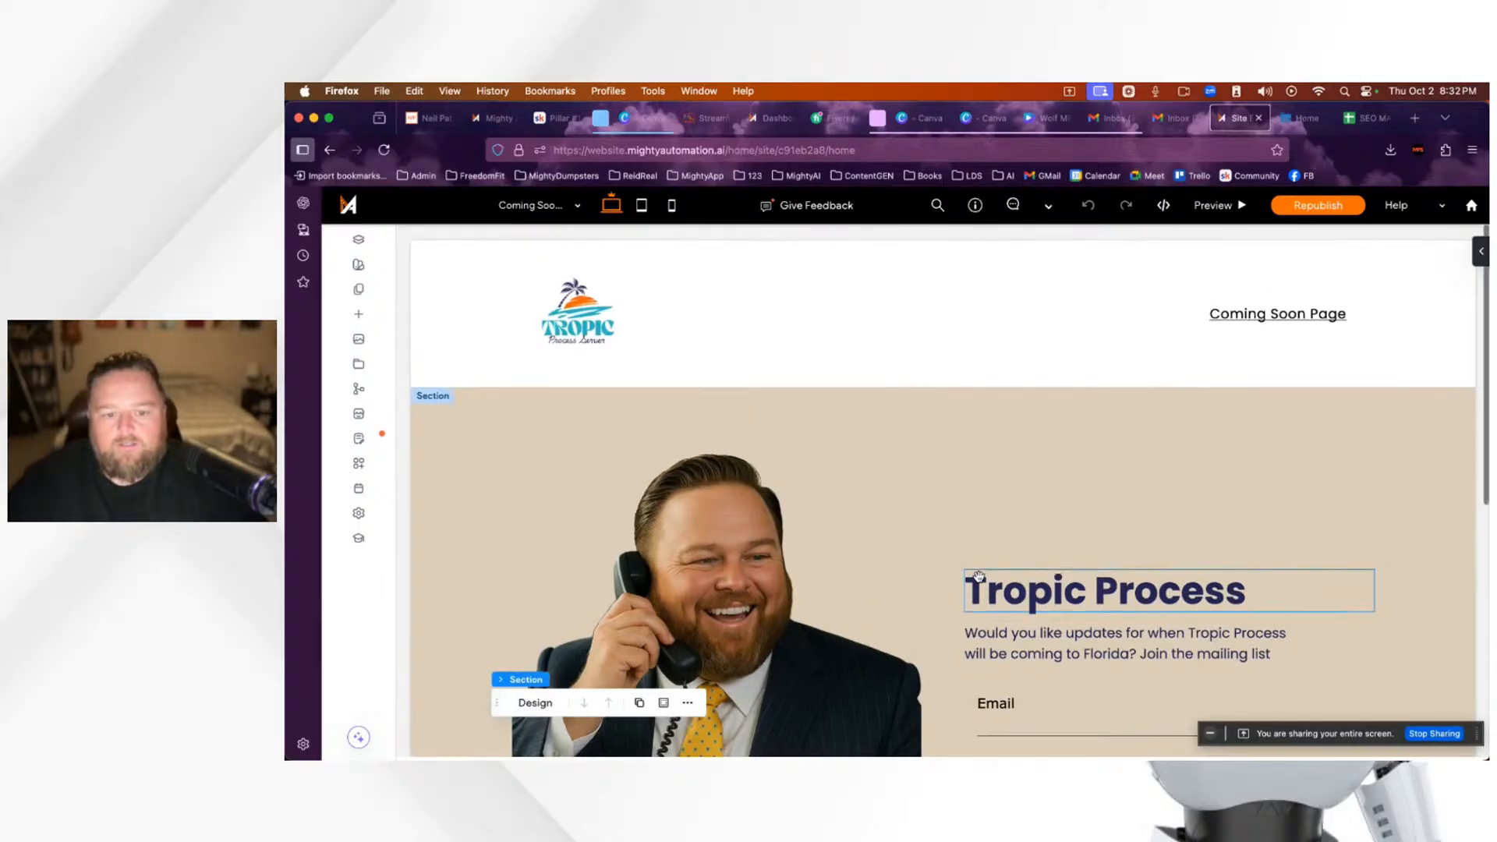
{"action": "scroll", "coordinate": [980, 581], "scroll_direction": "down", "scroll_amount": 5}
{"action": "scroll", "coordinate": [981, 581], "scroll_direction": "up", "scroll_amount": 5}
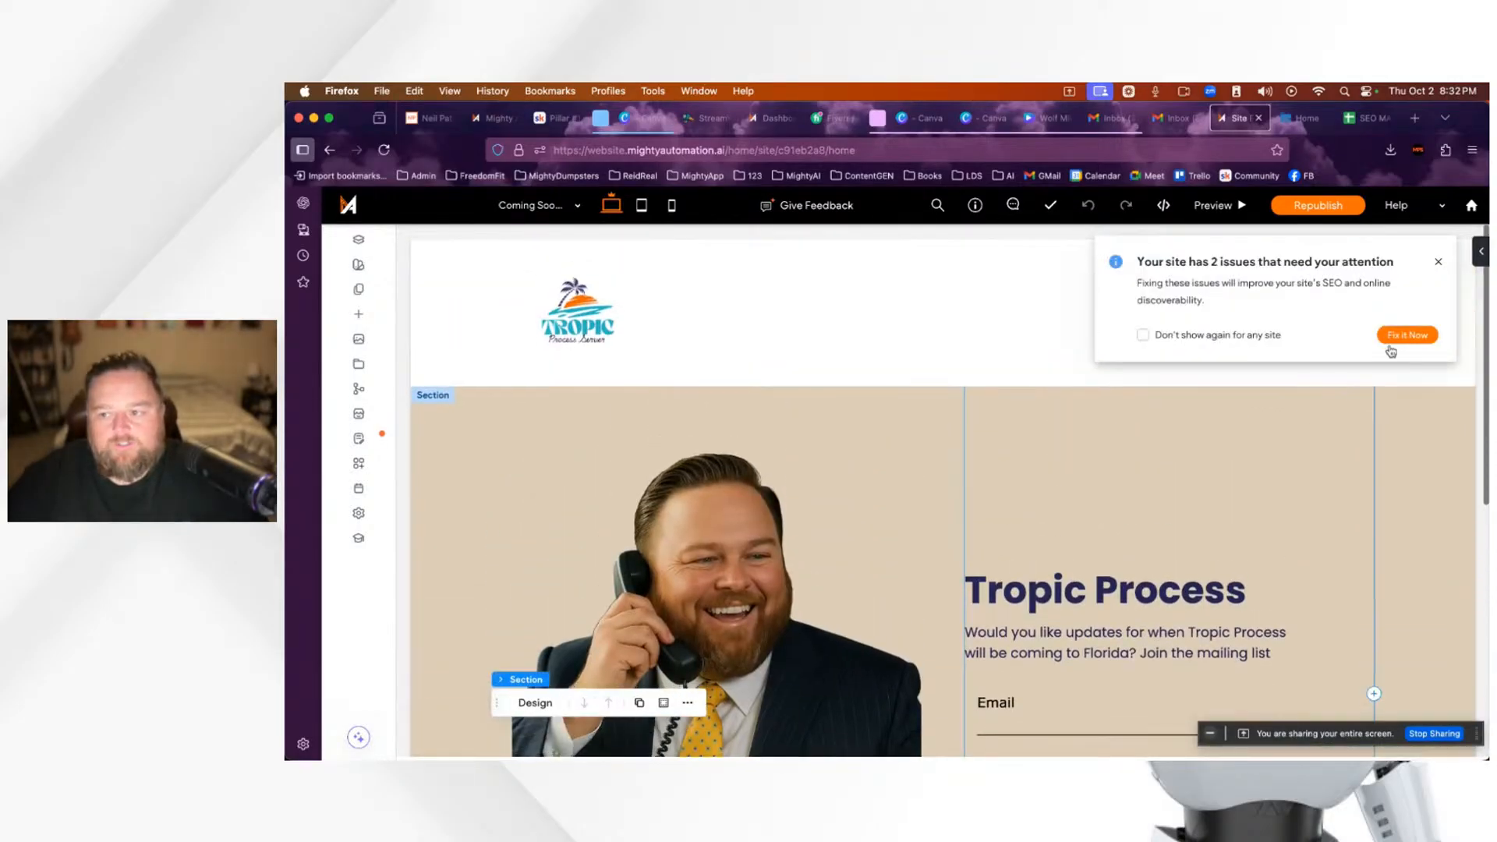
{"action": "scroll", "coordinate": [875, 591], "scroll_direction": "down", "scroll_amount": 5}
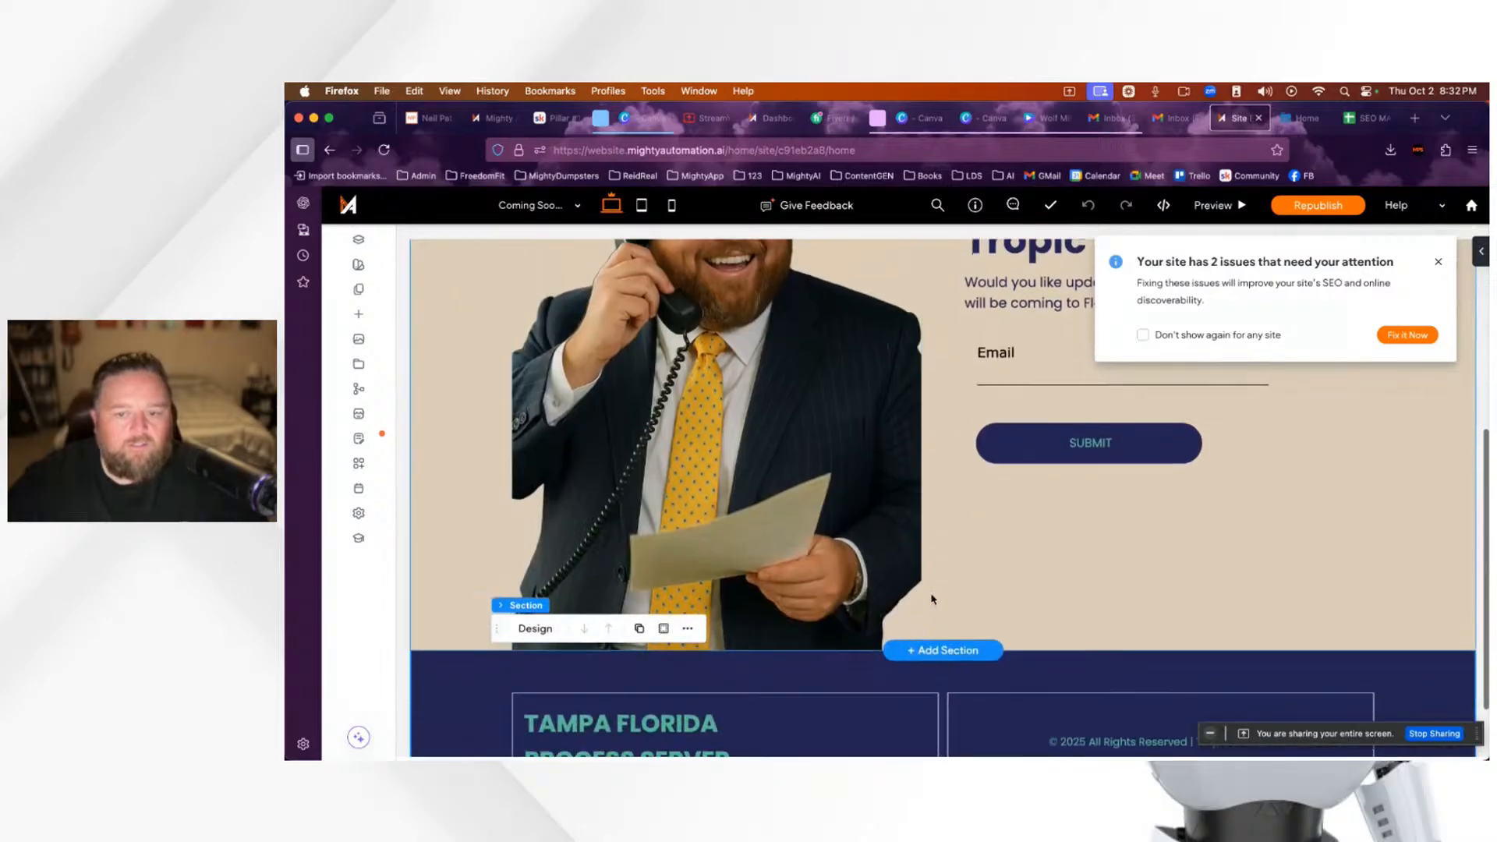
{"action": "scroll", "coordinate": [950, 595], "scroll_direction": "up", "scroll_amount": 3}
{"action": "scroll", "coordinate": [950, 595], "scroll_direction": "up", "scroll_amount": 3}
{"action": "scroll", "coordinate": [950, 595], "scroll_direction": "down", "scroll_amount": 4}
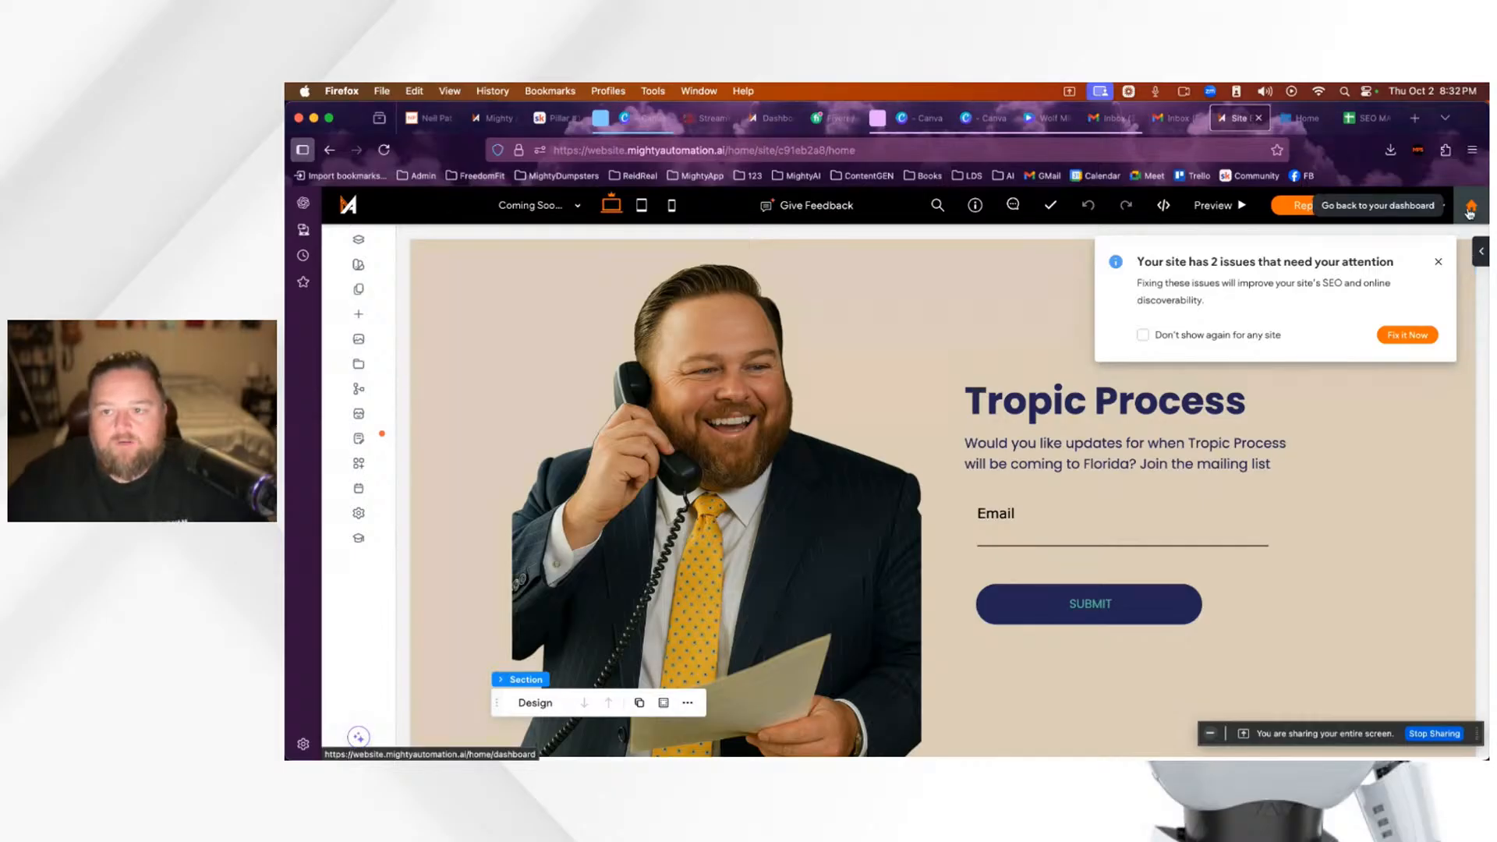
Step: Open the full site stats dashboard from Info & Tools > Stats
{"action": "left_click", "coordinate": [975, 206]}
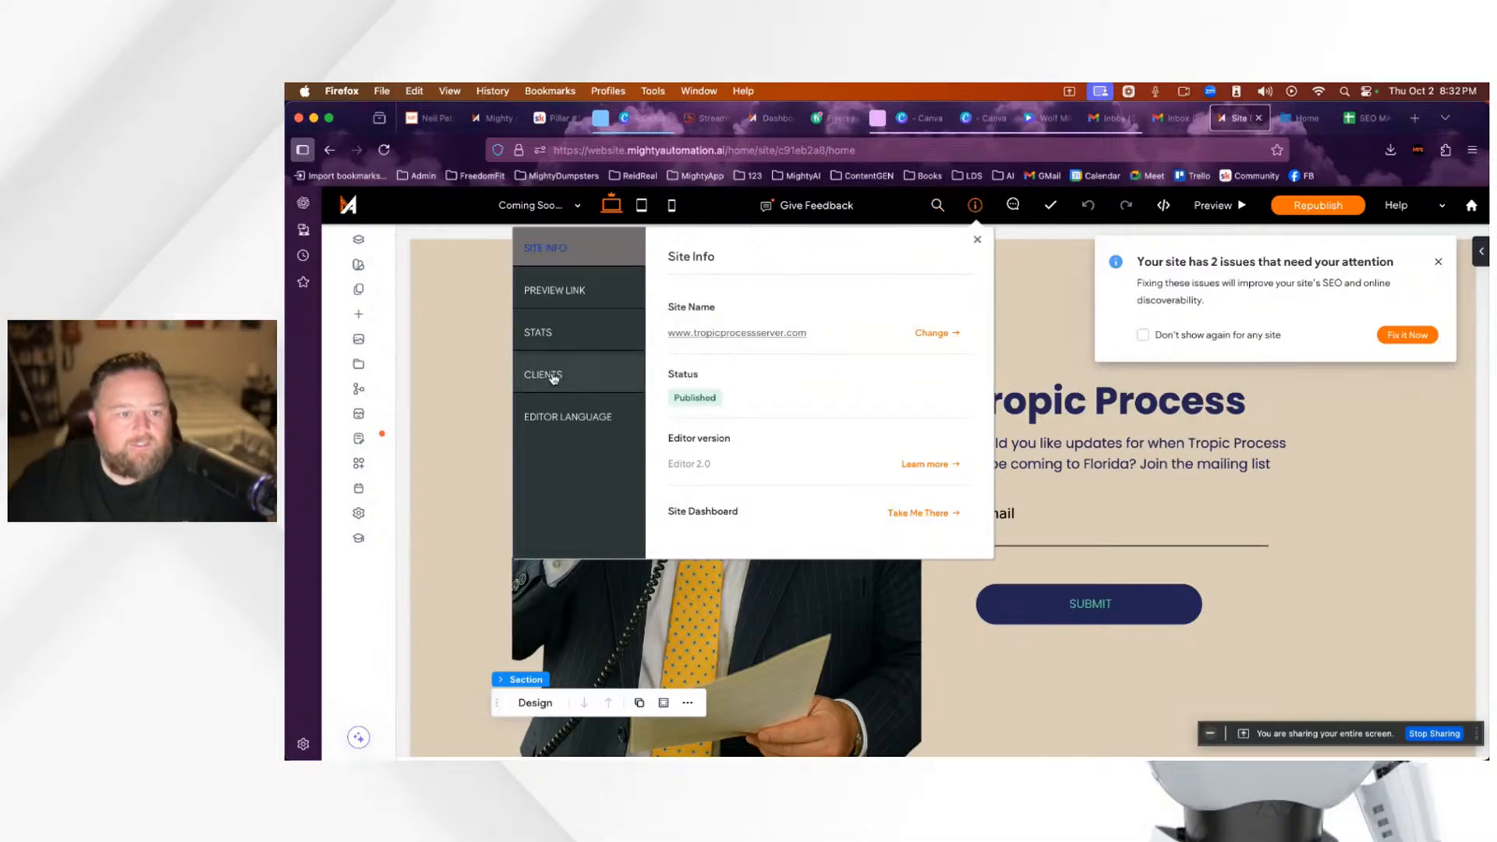
{"action": "left_click", "coordinate": [551, 334]}
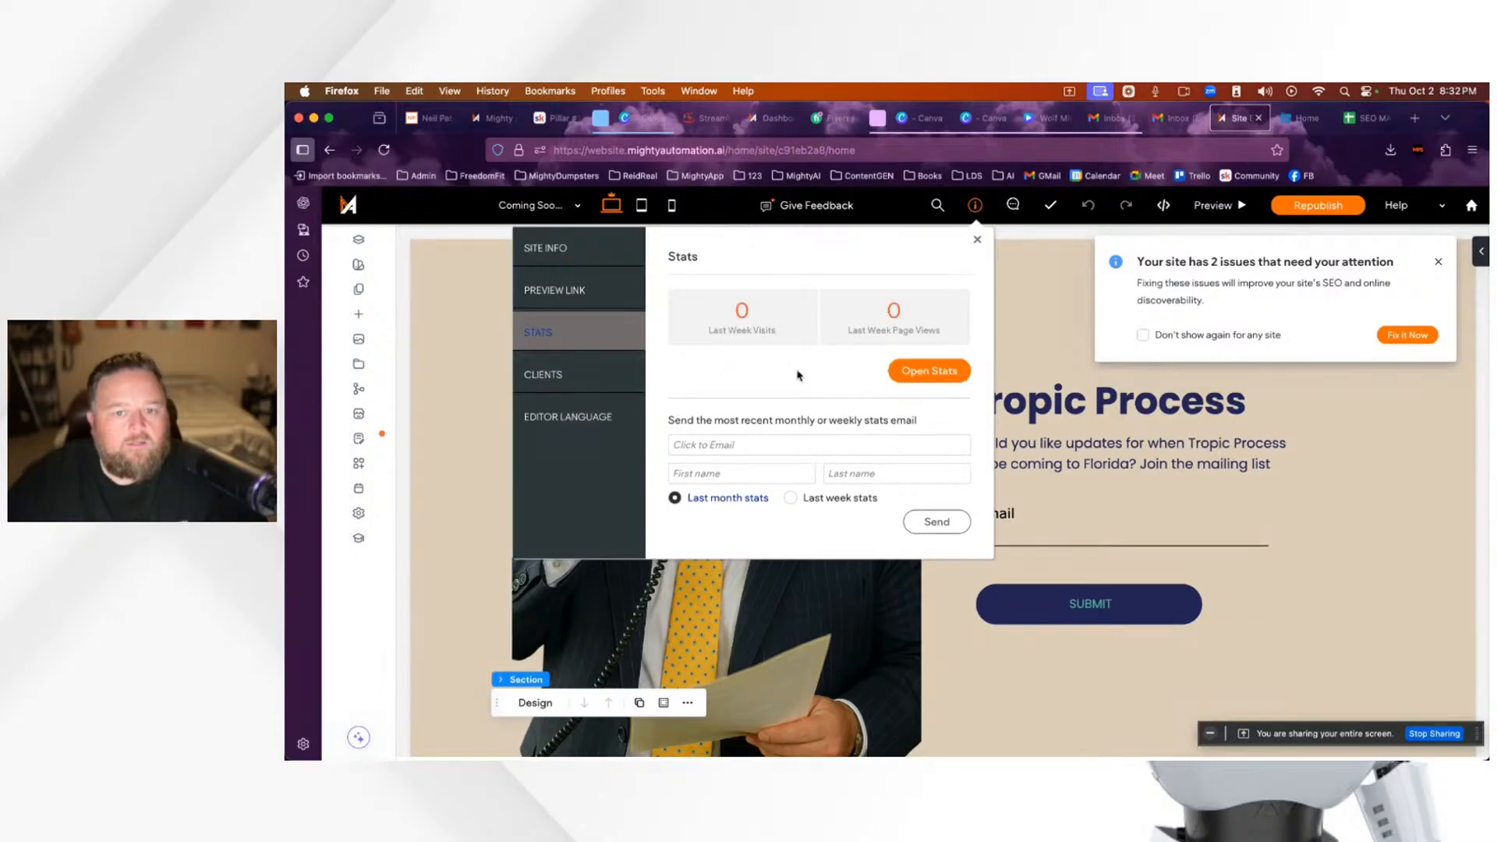
{"action": "left_click", "coordinate": [946, 376]}
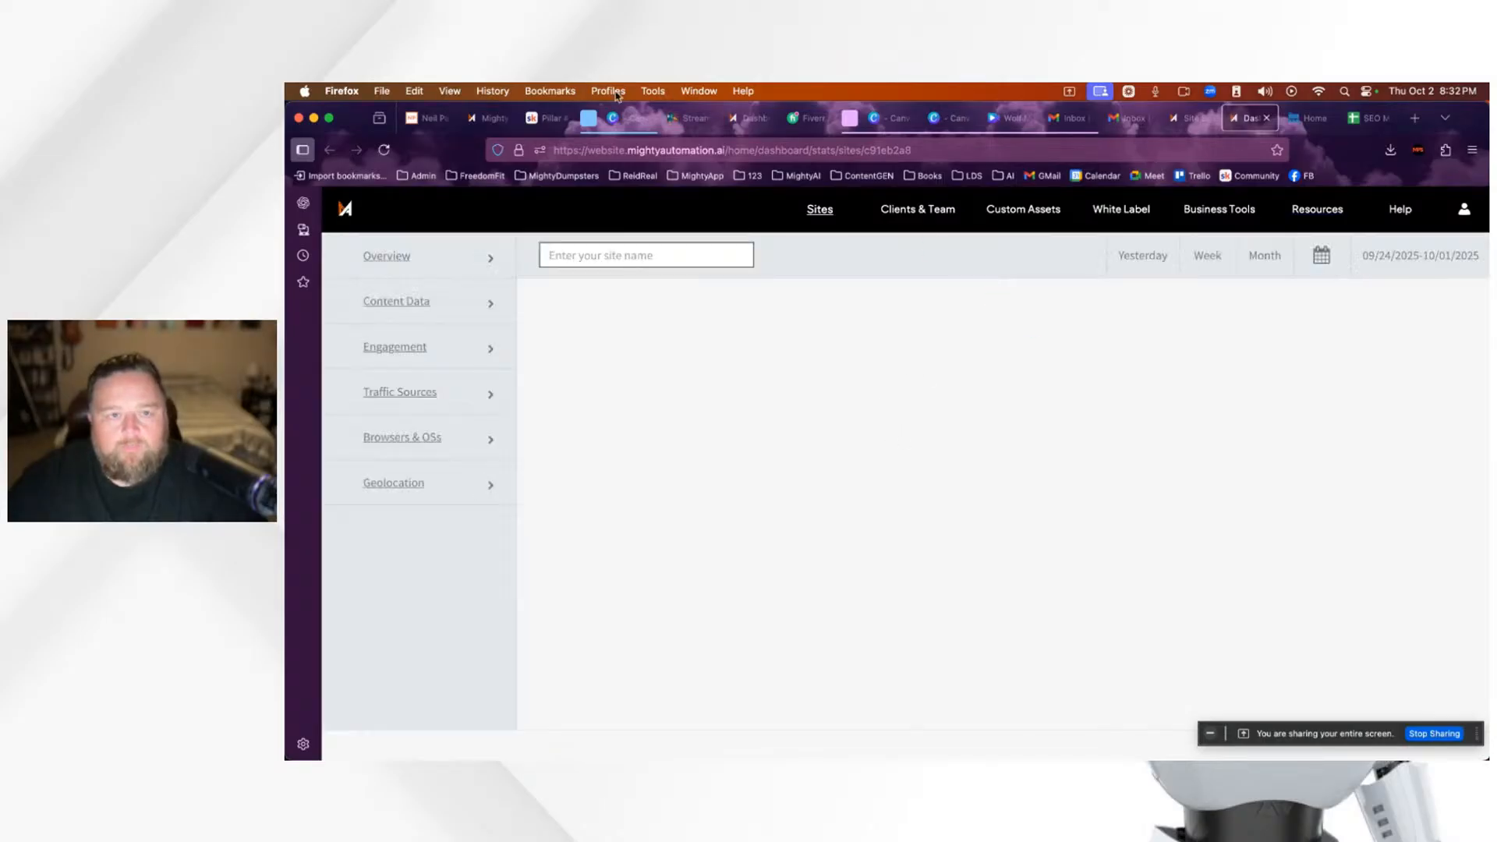
{"action": "left_click", "coordinate": [690, 118]}
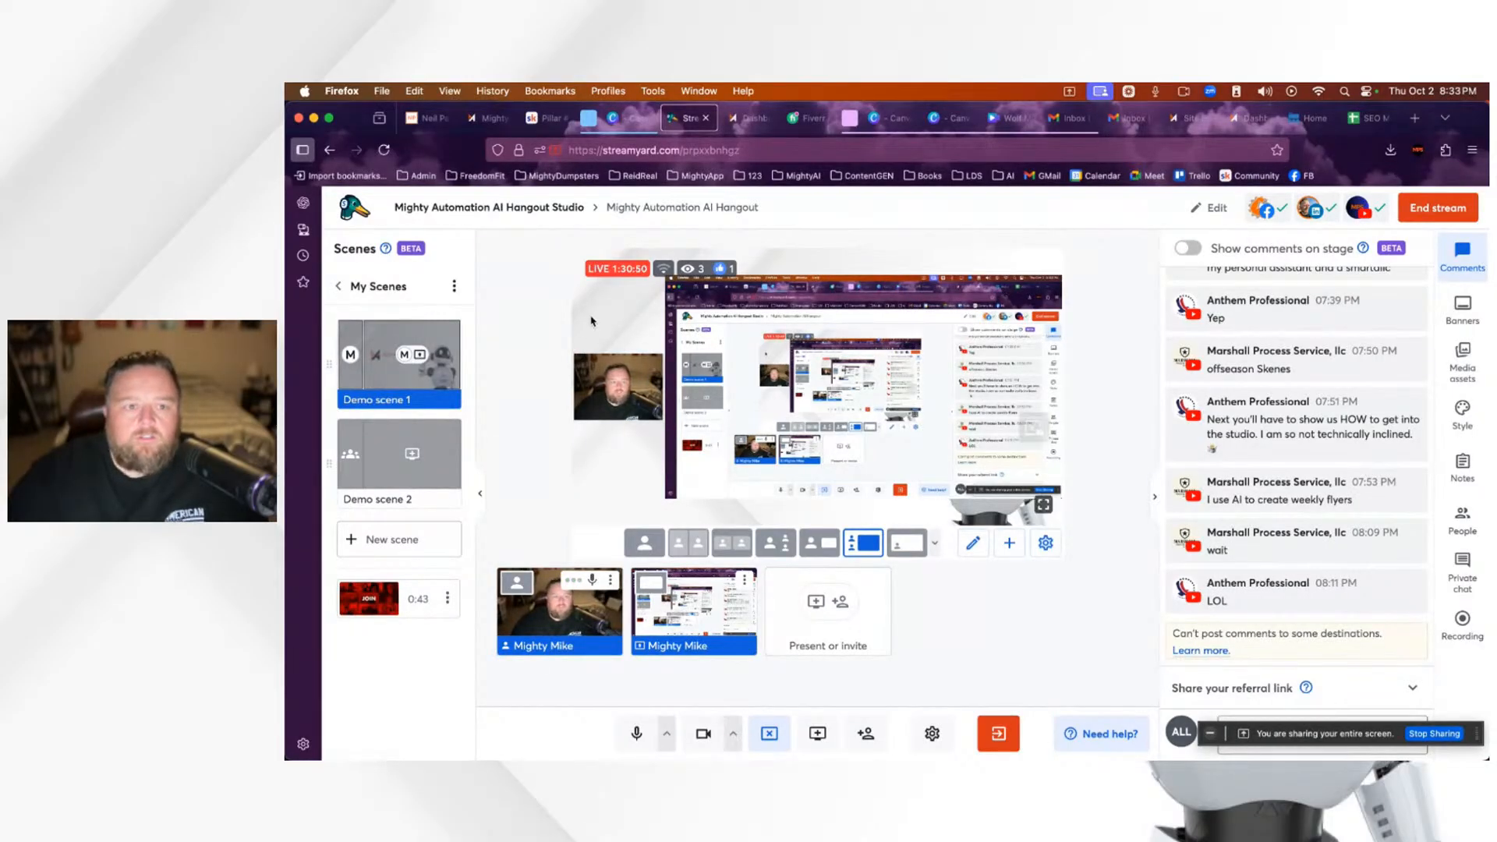
{"action": "mouse_move", "coordinate": [665, 271]}
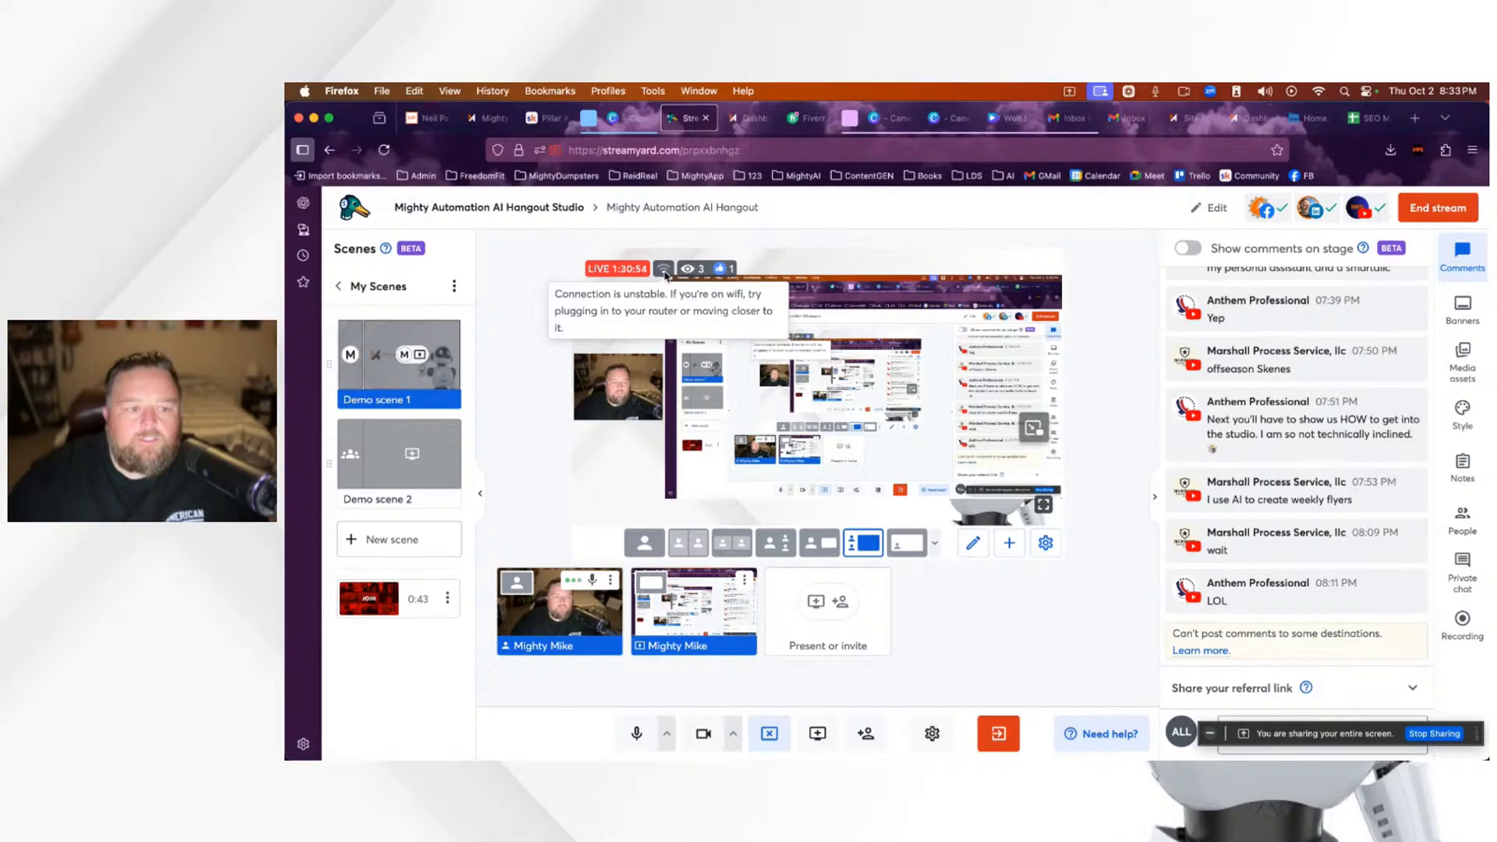
{"action": "left_click", "coordinate": [1254, 123]}
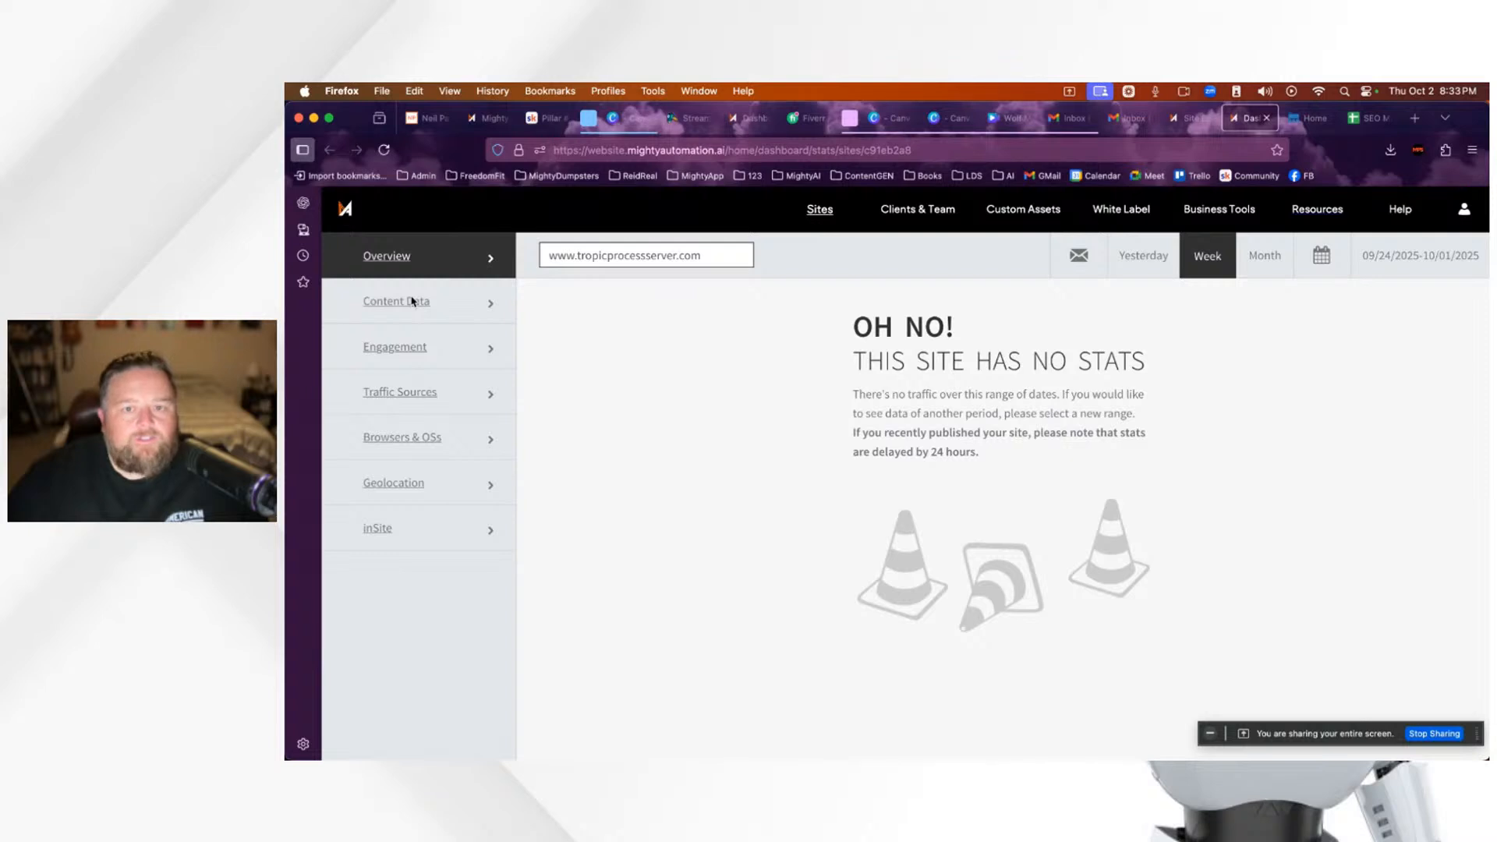
Step: Browse the Content Data, Engagement, Traffic Sources and Browsers & OSs stats reports
{"action": "scroll", "coordinate": [407, 300], "scroll_direction": "down", "scroll_amount": 1}
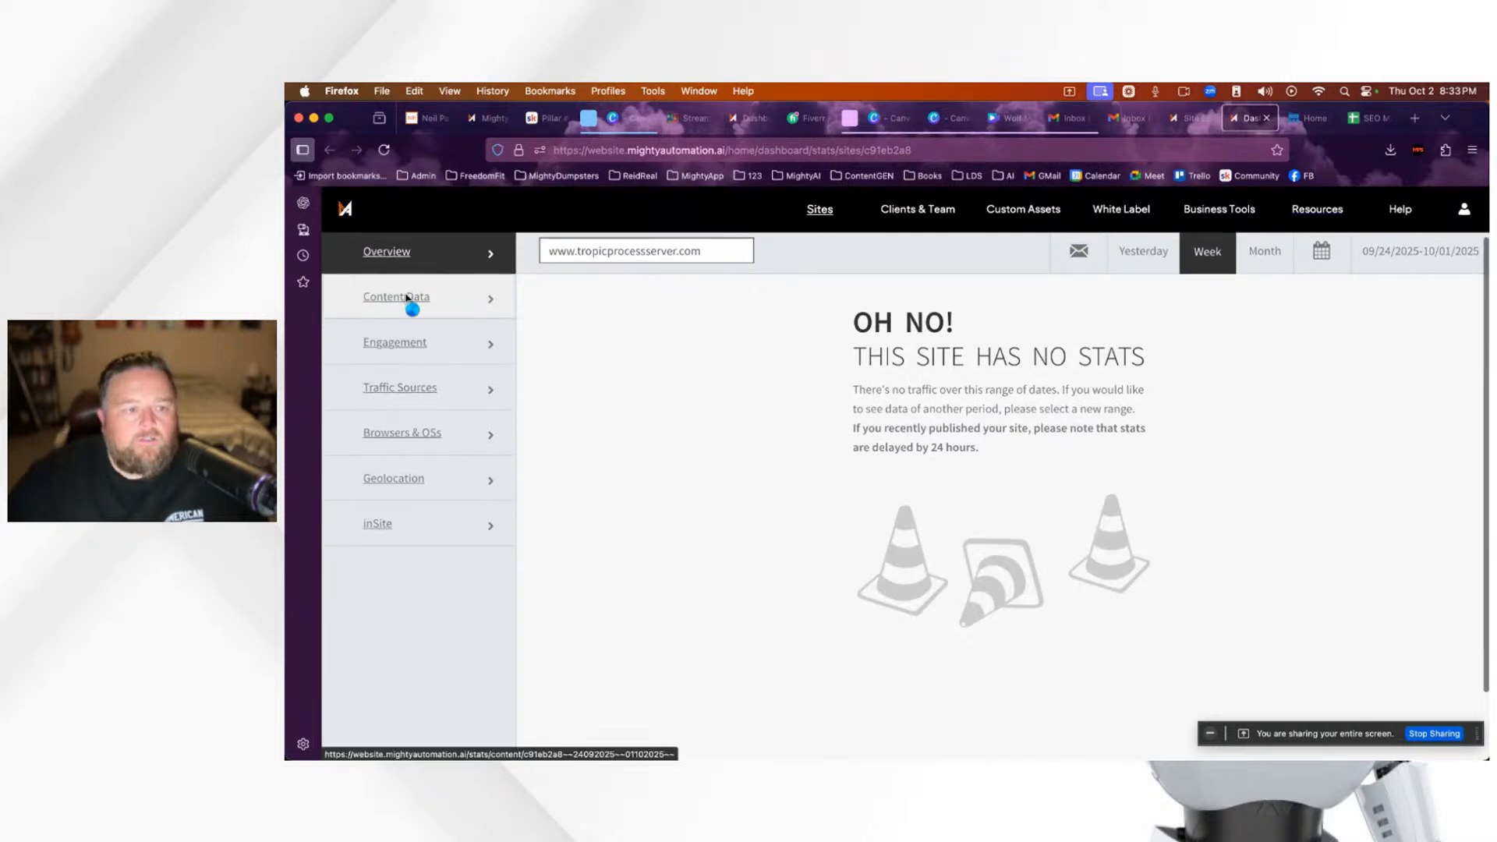
{"action": "left_click", "coordinate": [407, 300]}
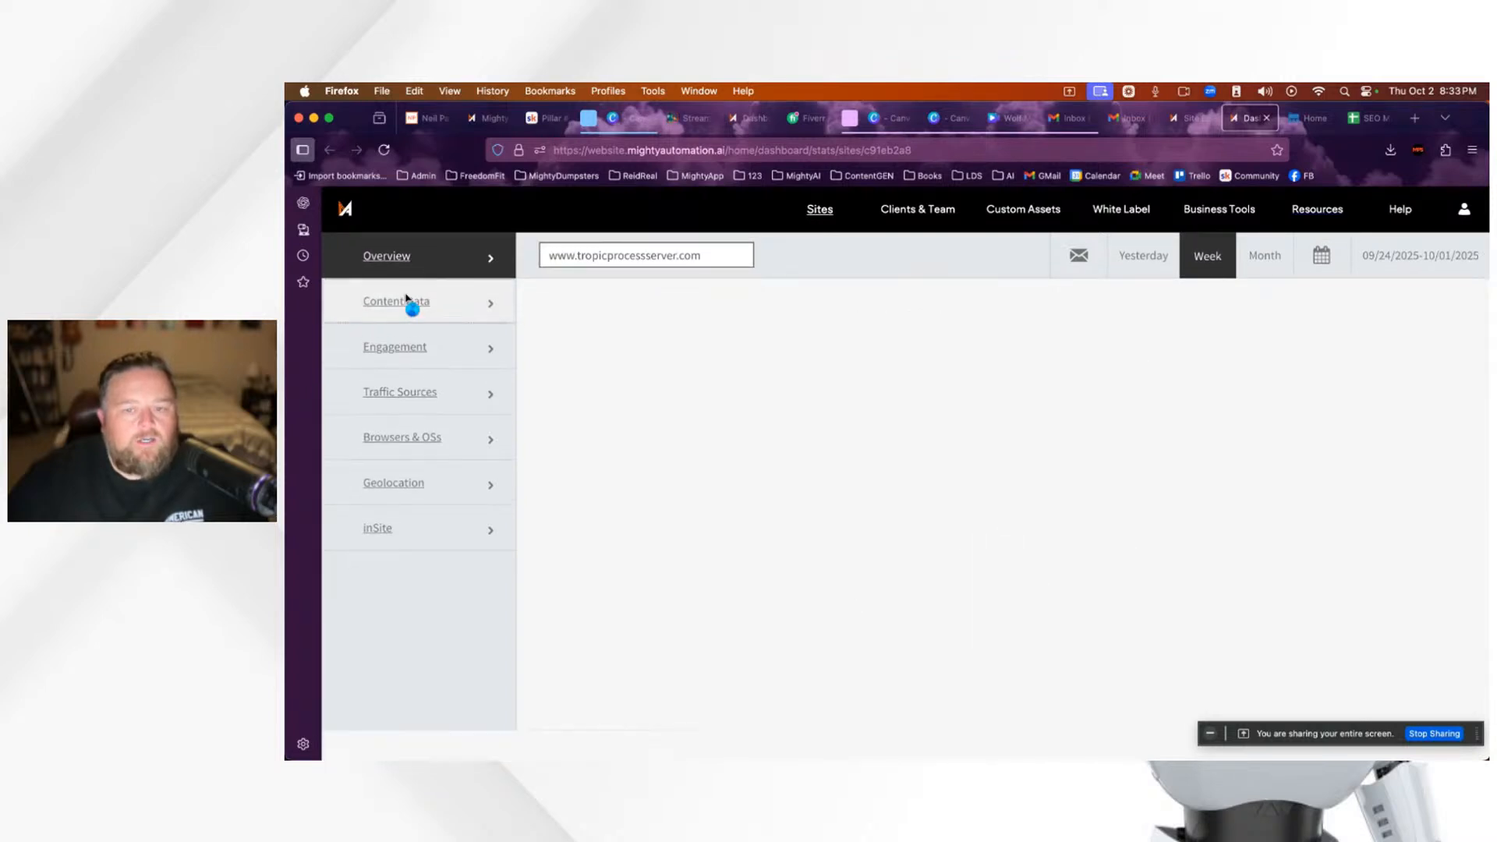
{"action": "left_click", "coordinate": [427, 351]}
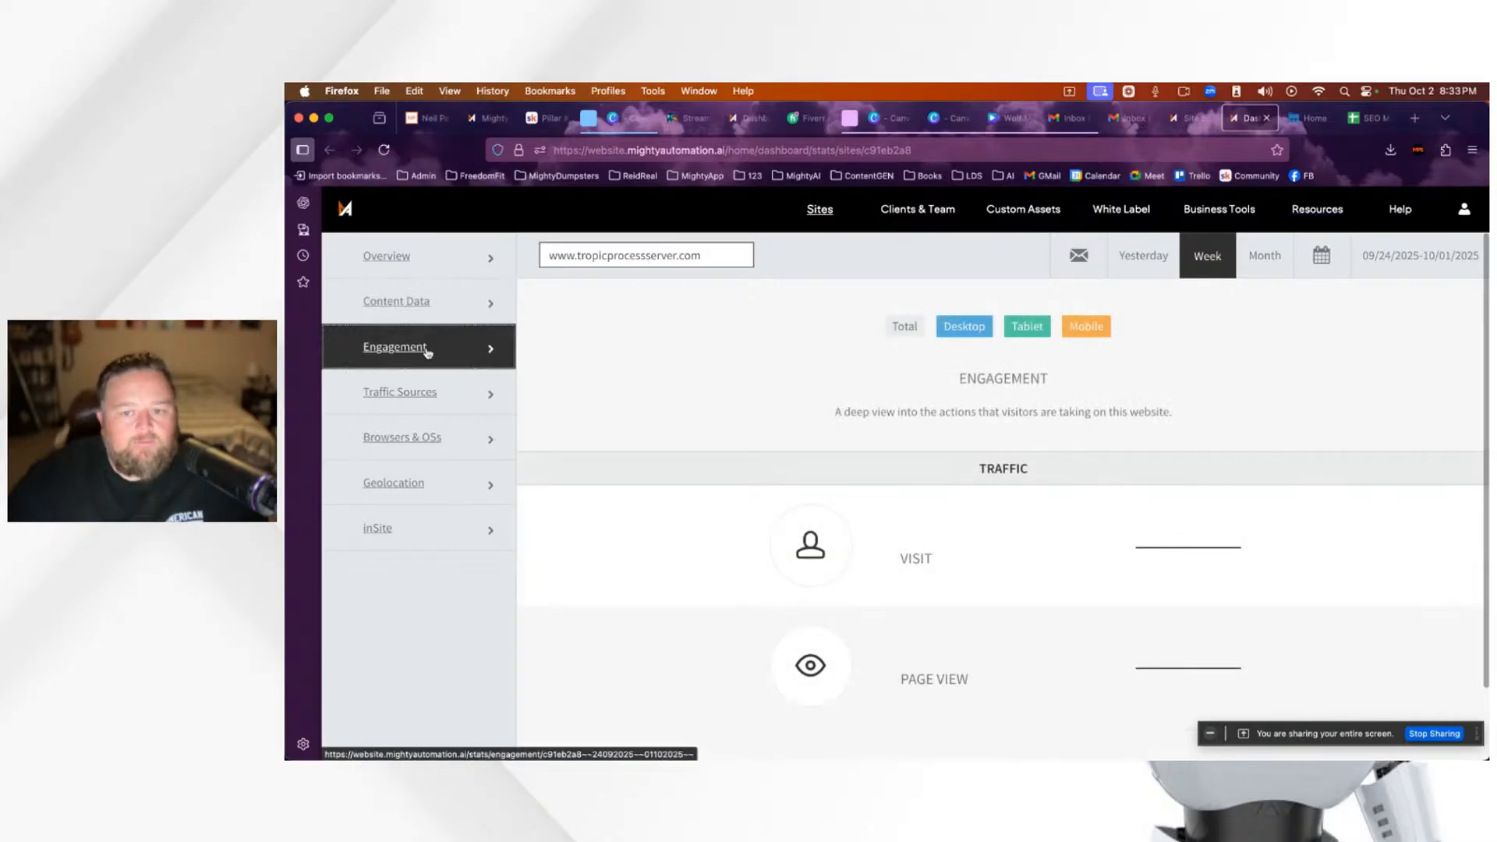
{"action": "scroll", "coordinate": [601, 429], "scroll_direction": "down", "scroll_amount": 2}
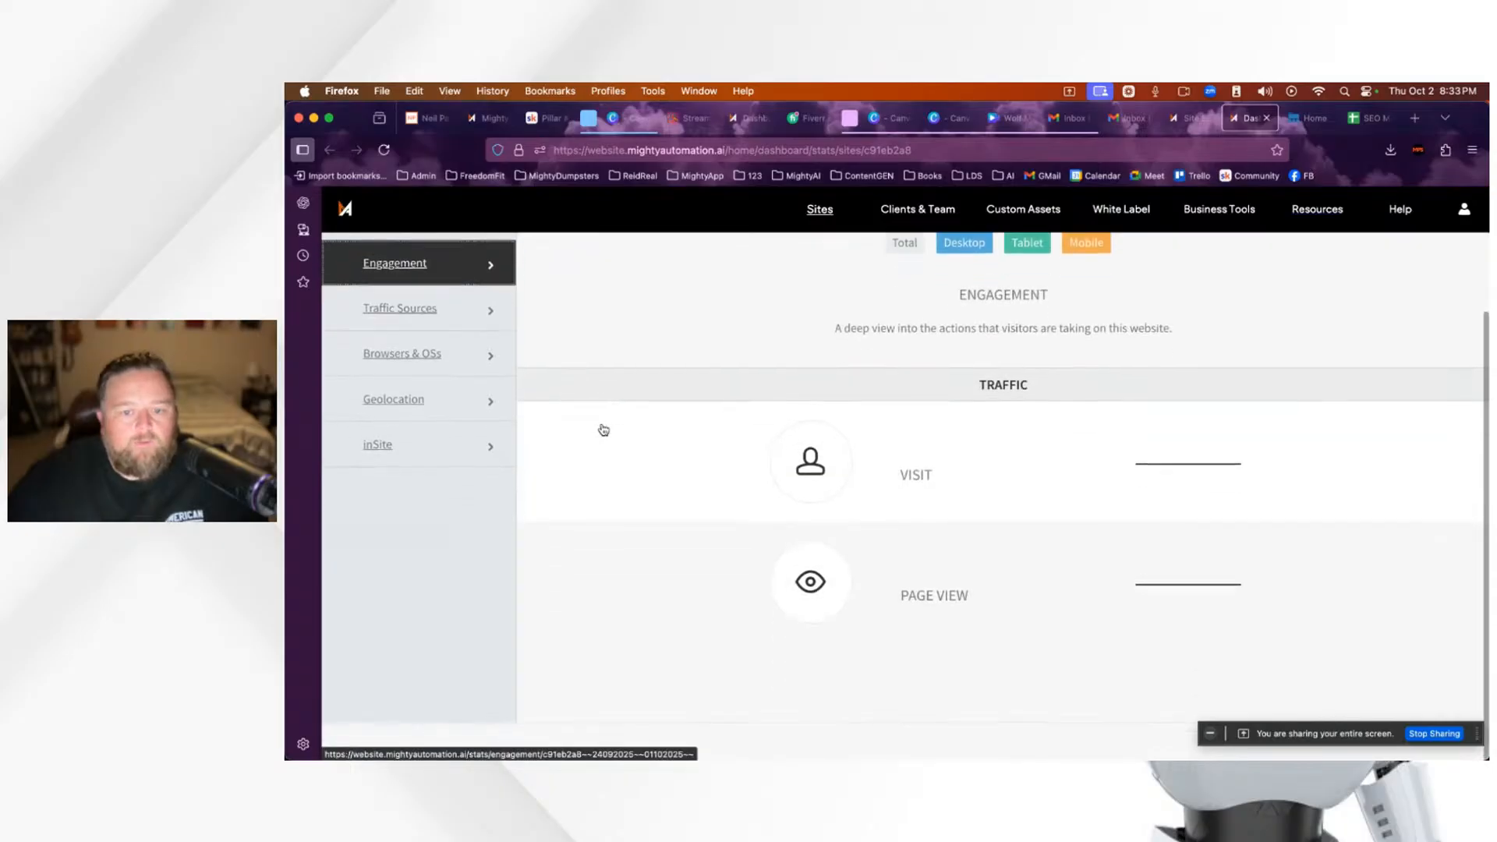
{"action": "left_click", "coordinate": [413, 321]}
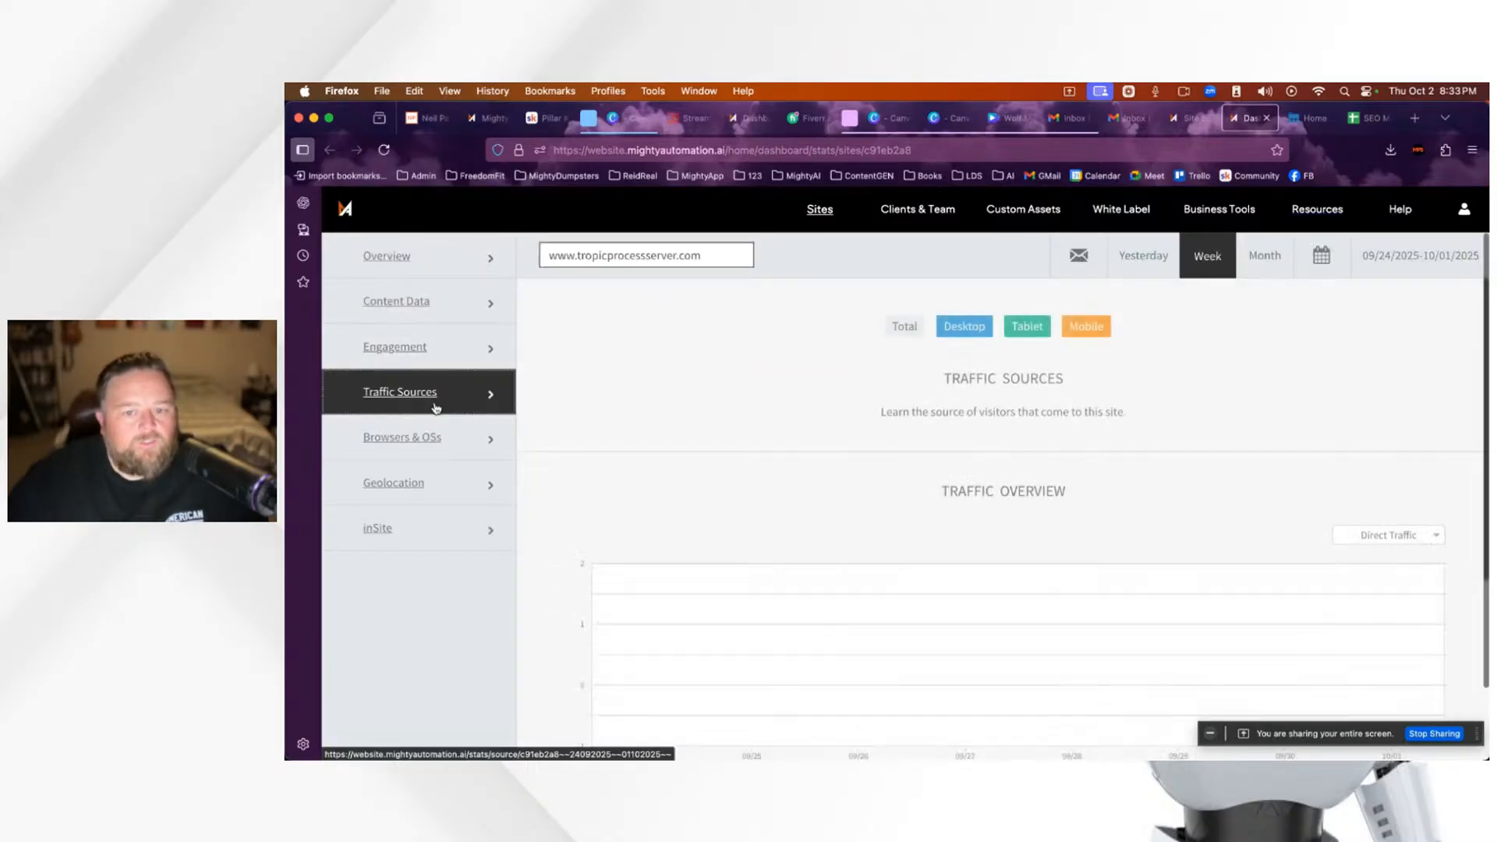
{"action": "left_click", "coordinate": [414, 444]}
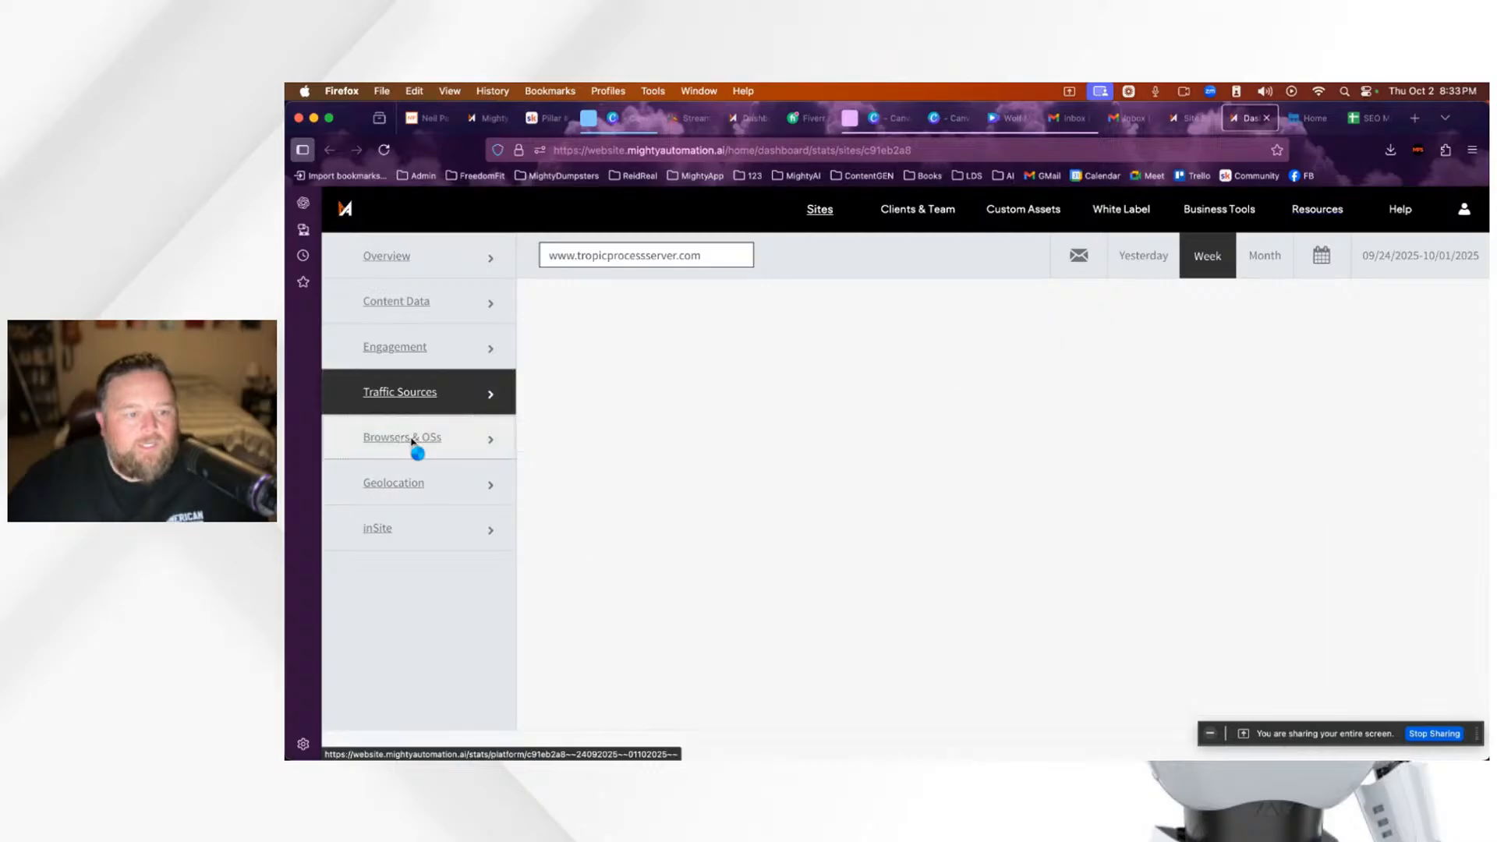
Step: Check the Geolocation map and the inSite report, which shows no inSites this week
{"action": "left_click", "coordinate": [416, 487]}
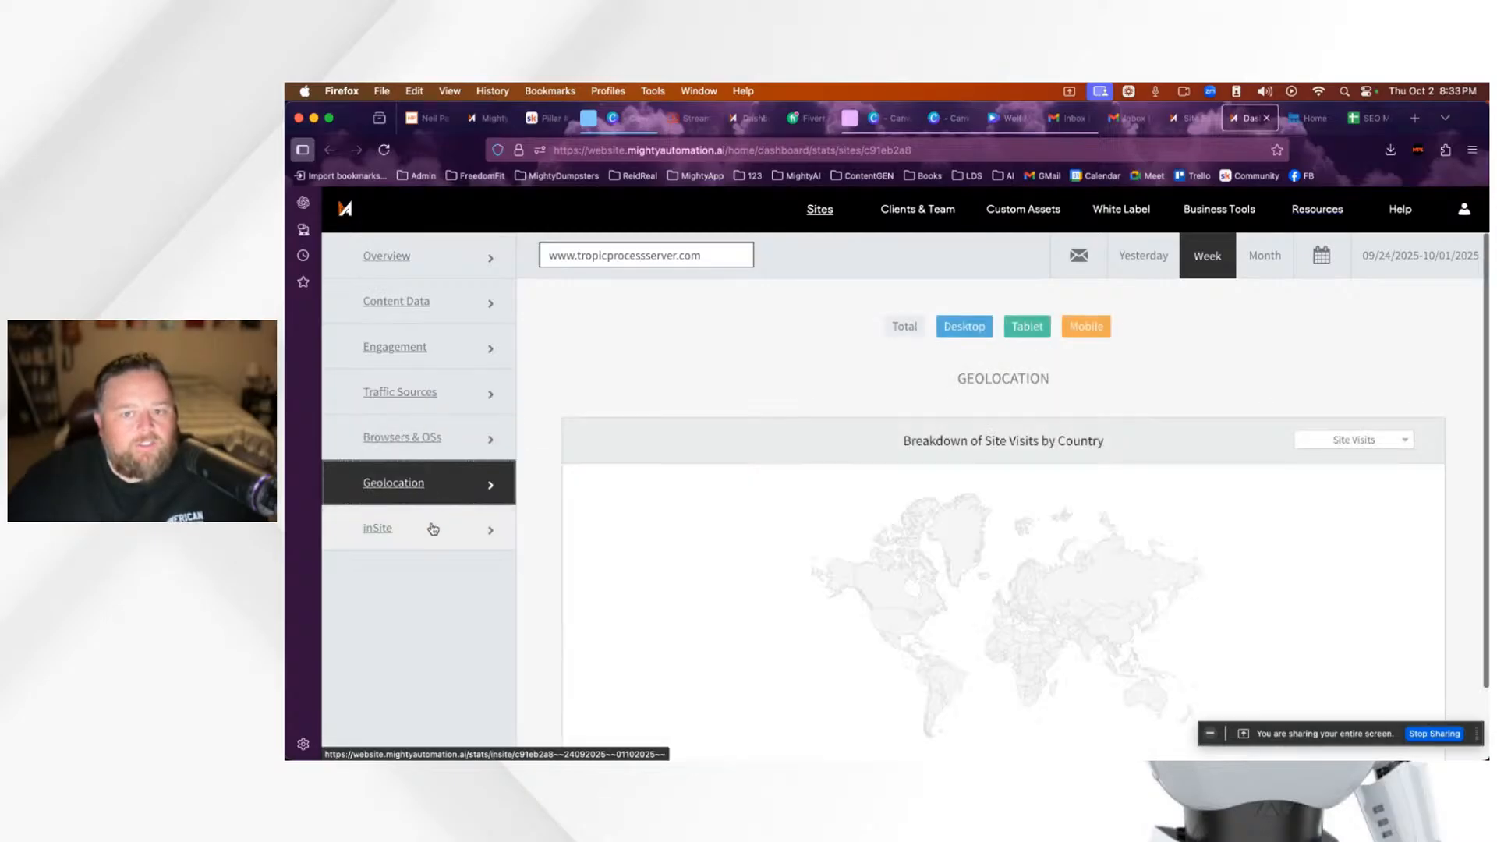
{"action": "left_click", "coordinate": [419, 533]}
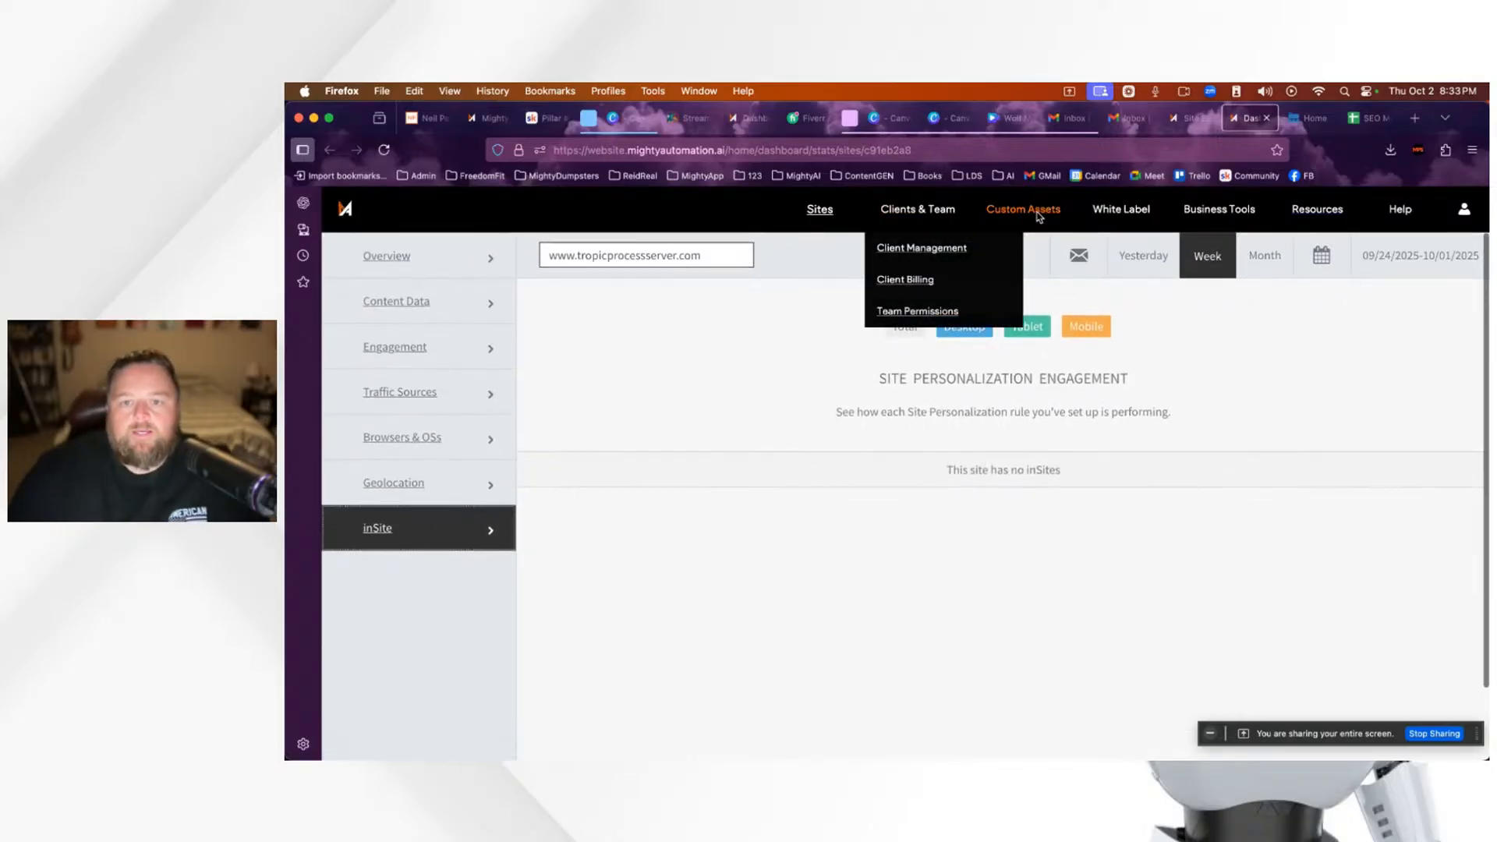
{"action": "mouse_move", "coordinate": [1123, 211]}
{"action": "left_click", "coordinate": [1141, 256]}
{"action": "scroll", "coordinate": [886, 403], "scroll_direction": "down", "scroll_amount": 1}
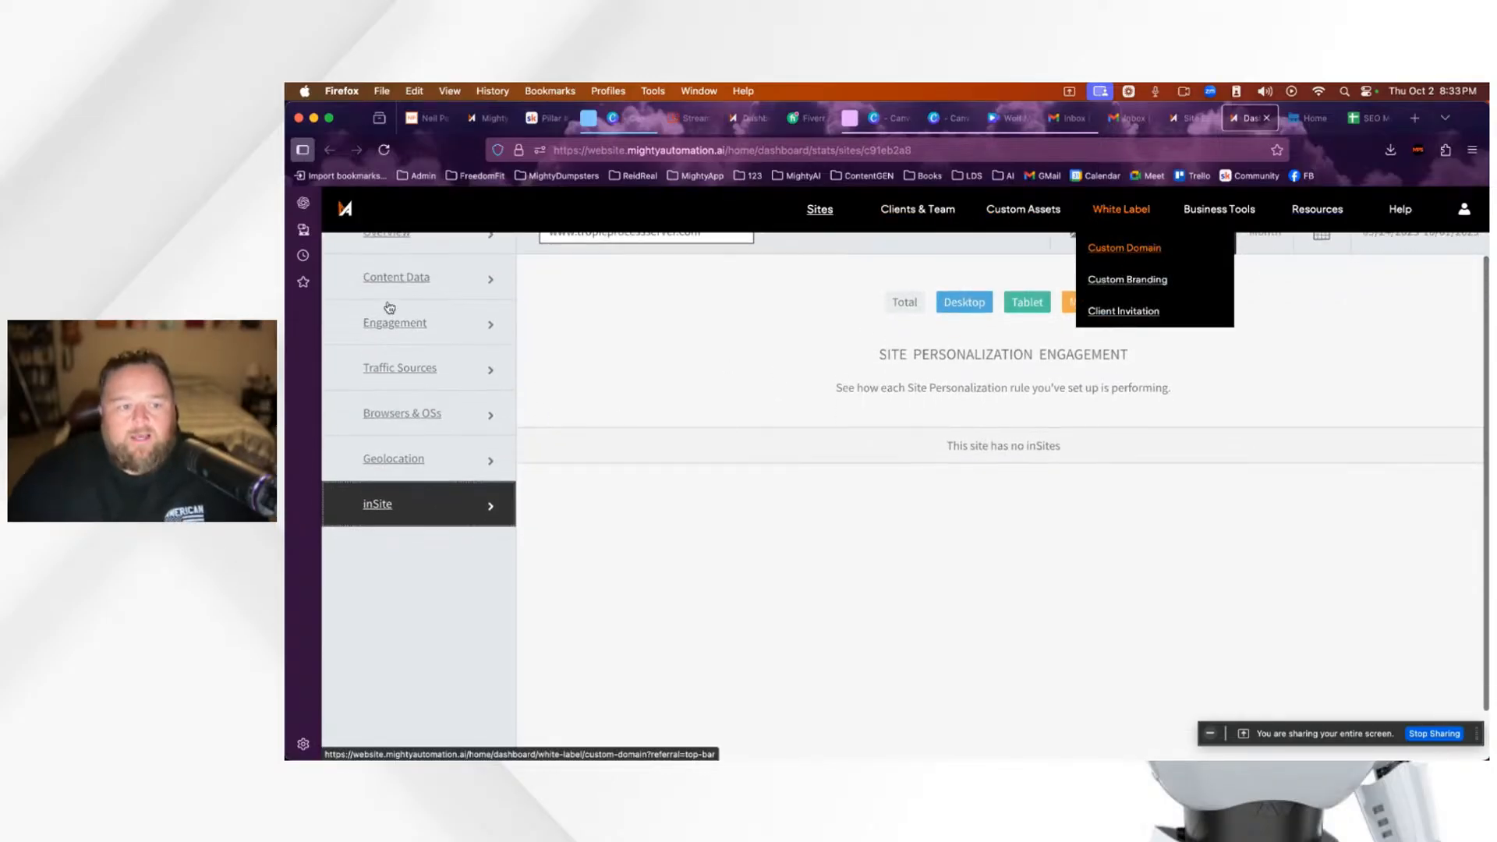
{"action": "scroll", "coordinate": [428, 448], "scroll_direction": "up", "scroll_amount": 1}
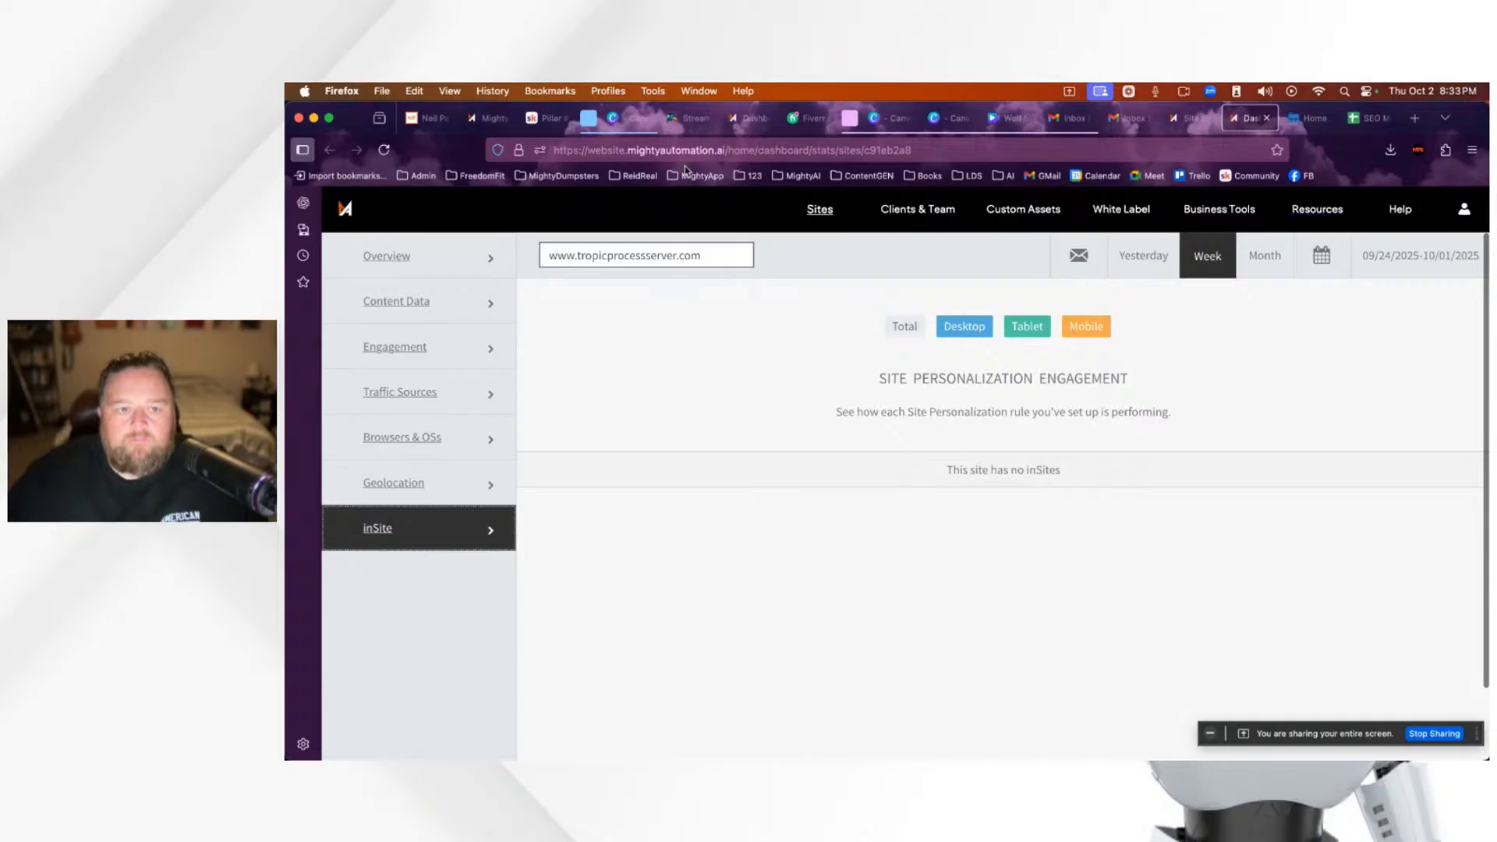
{"action": "mouse_move", "coordinate": [1191, 123]}
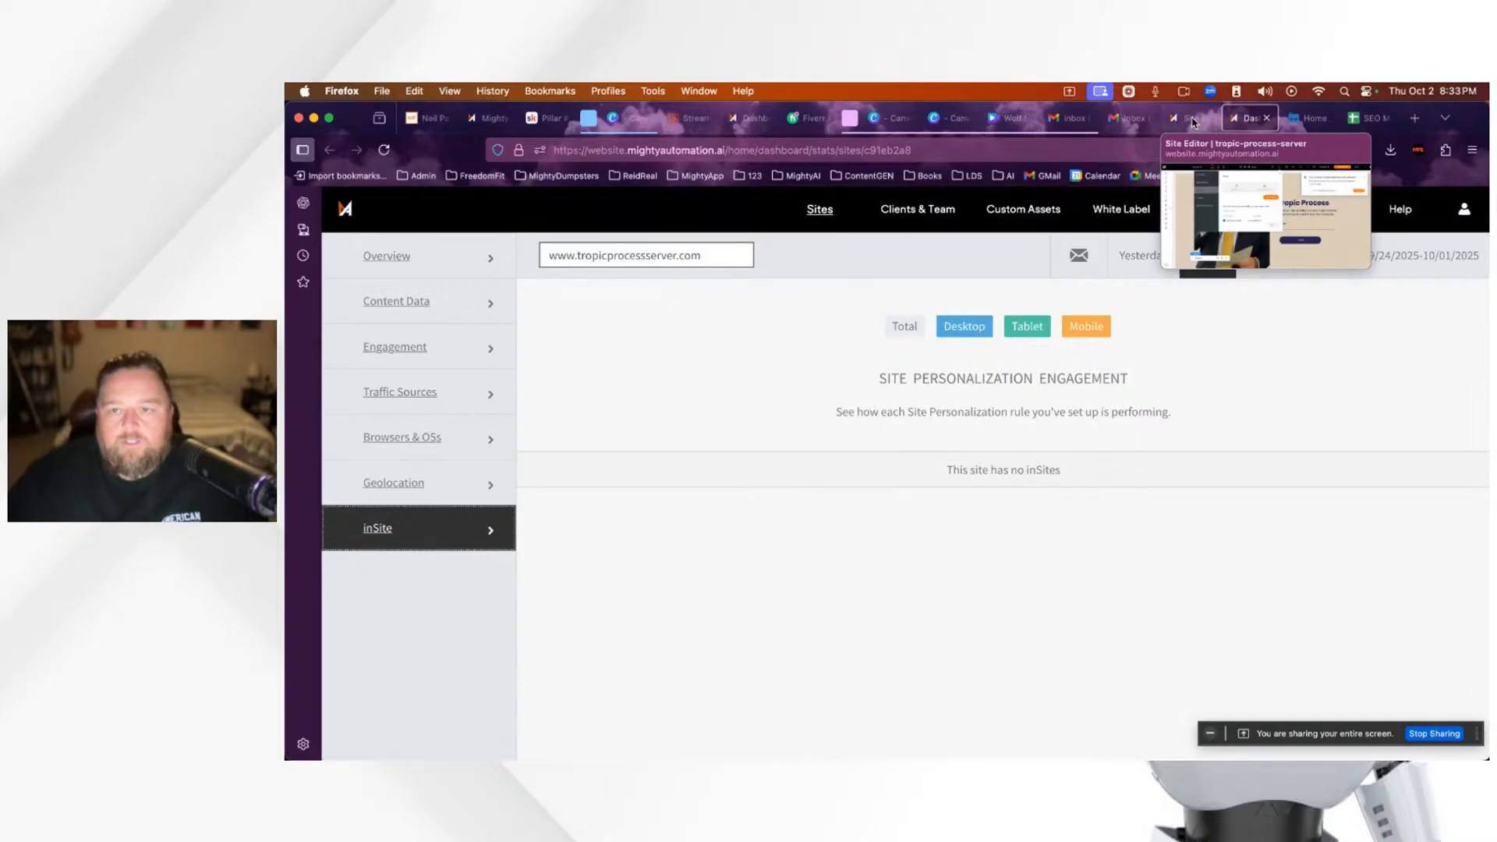
Step: Return to the site editor and open the Site Dashboard's SEO overview of high-priority issues
{"action": "left_click", "coordinate": [1191, 118]}
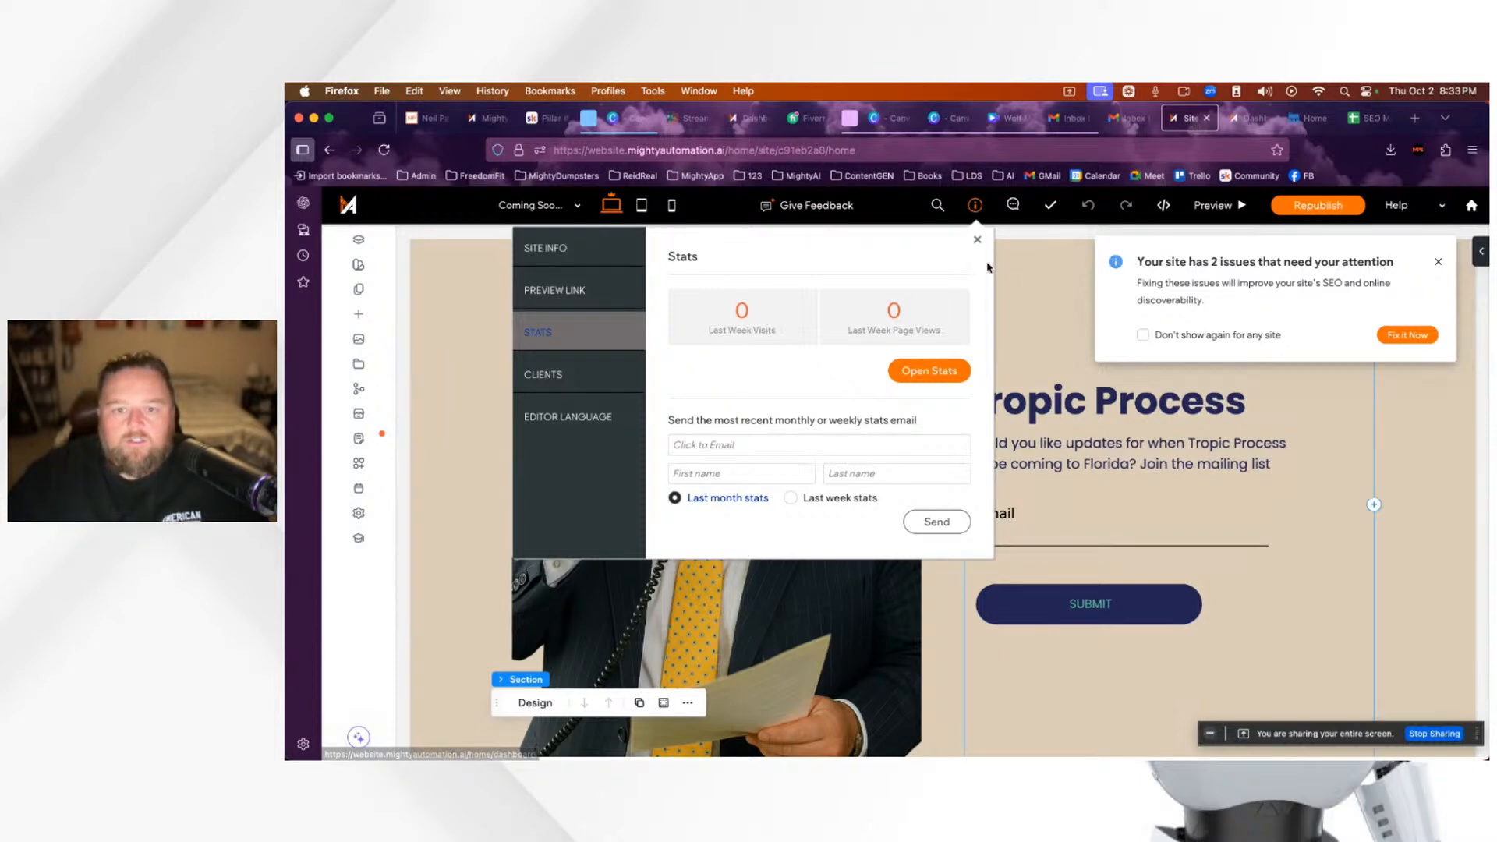
{"action": "left_click", "coordinate": [977, 241]}
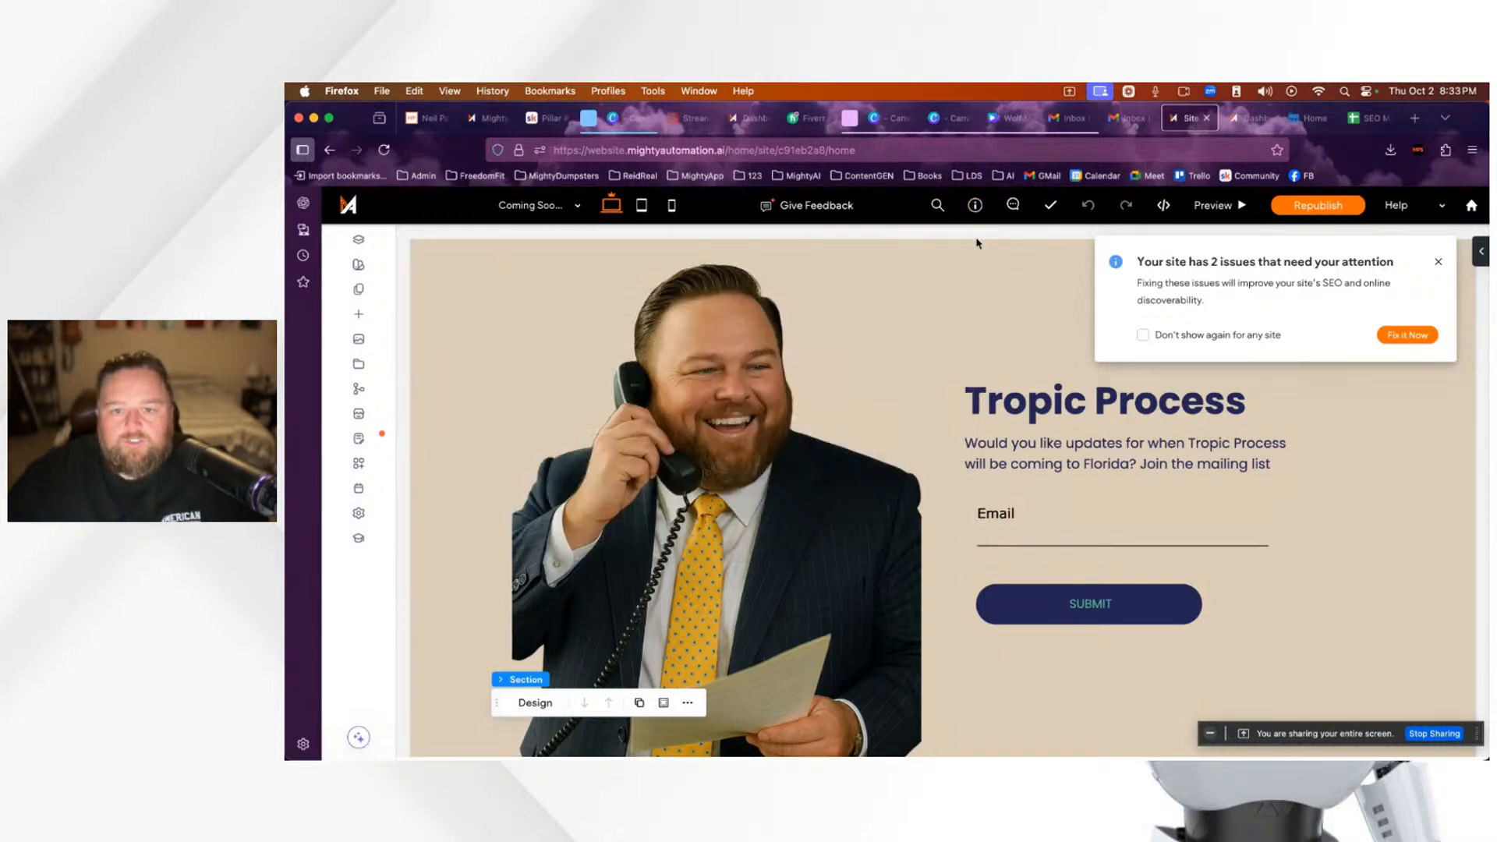
{"action": "left_click", "coordinate": [1412, 341]}
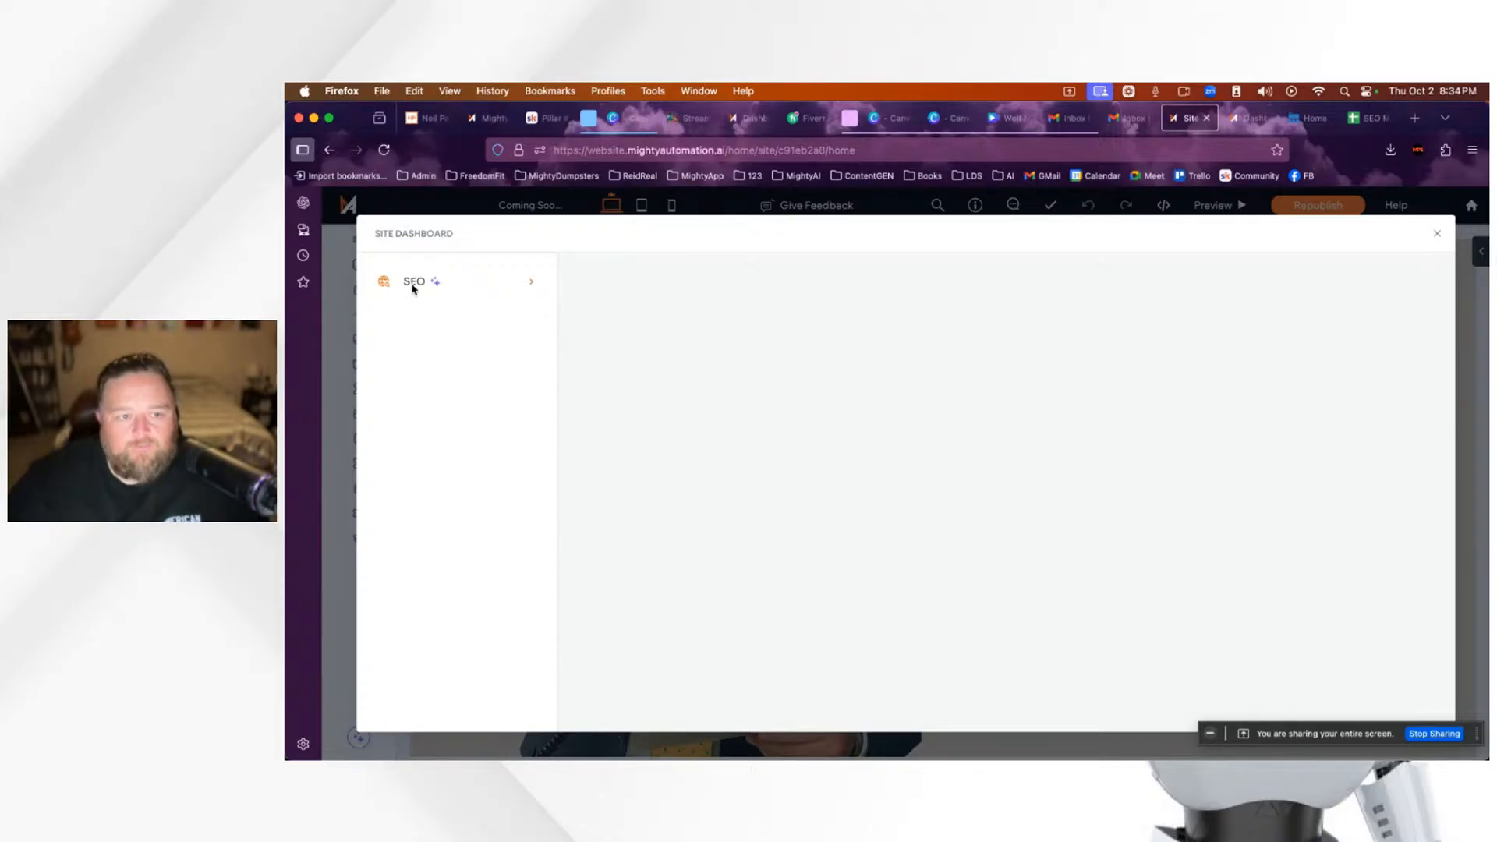
{"action": "left_click", "coordinate": [529, 288]}
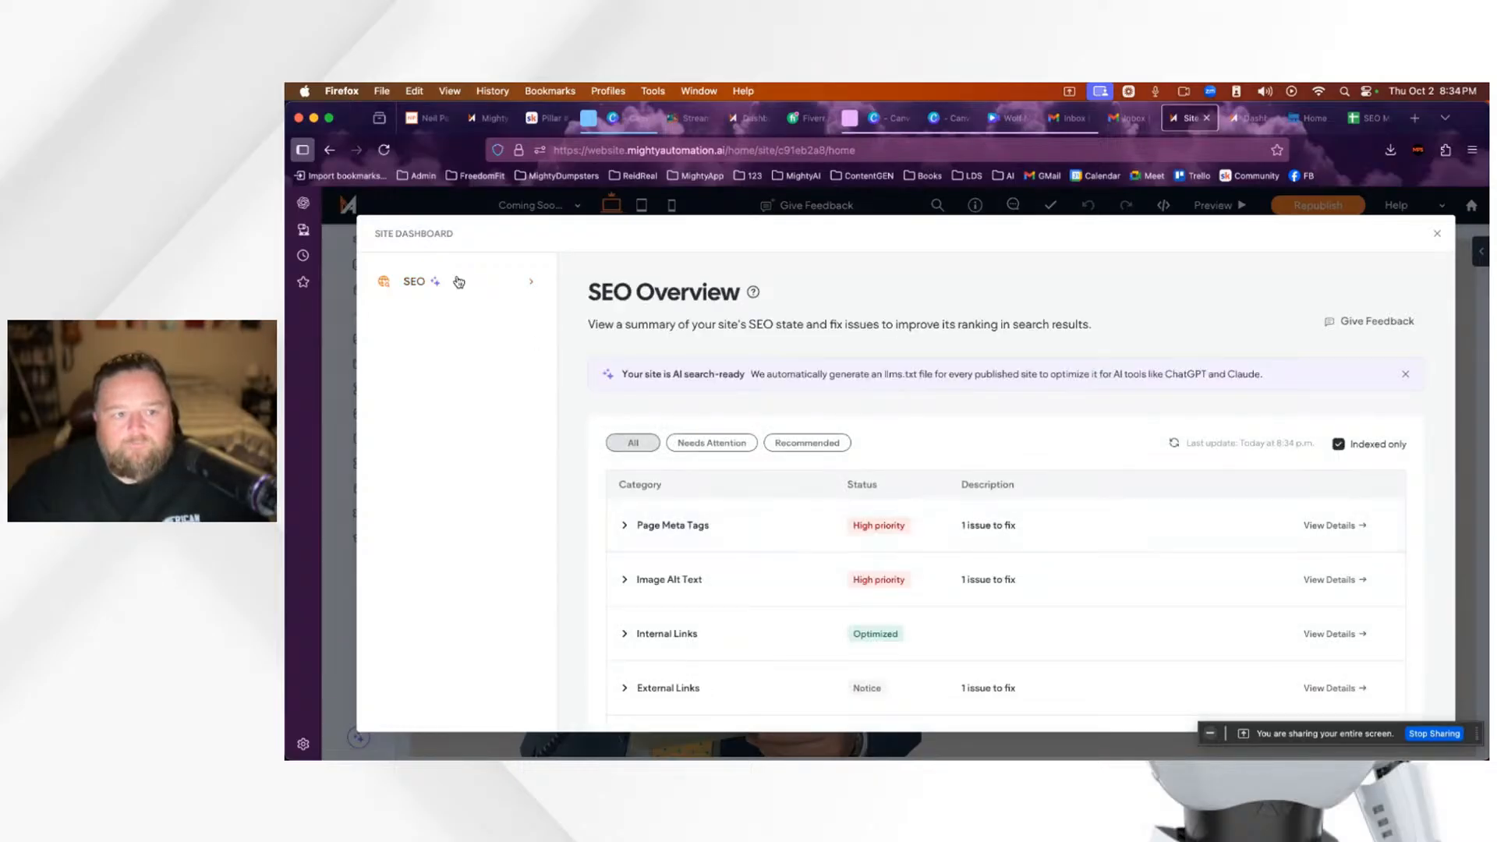
Step: Scroll the SEO Overview table and view the External Links report: Instagram, LinkedIn and Facebook, all OK
{"action": "scroll", "coordinate": [1036, 486], "scroll_direction": "down", "scroll_amount": 1}
{"action": "scroll", "coordinate": [1035, 485], "scroll_direction": "down", "scroll_amount": 4}
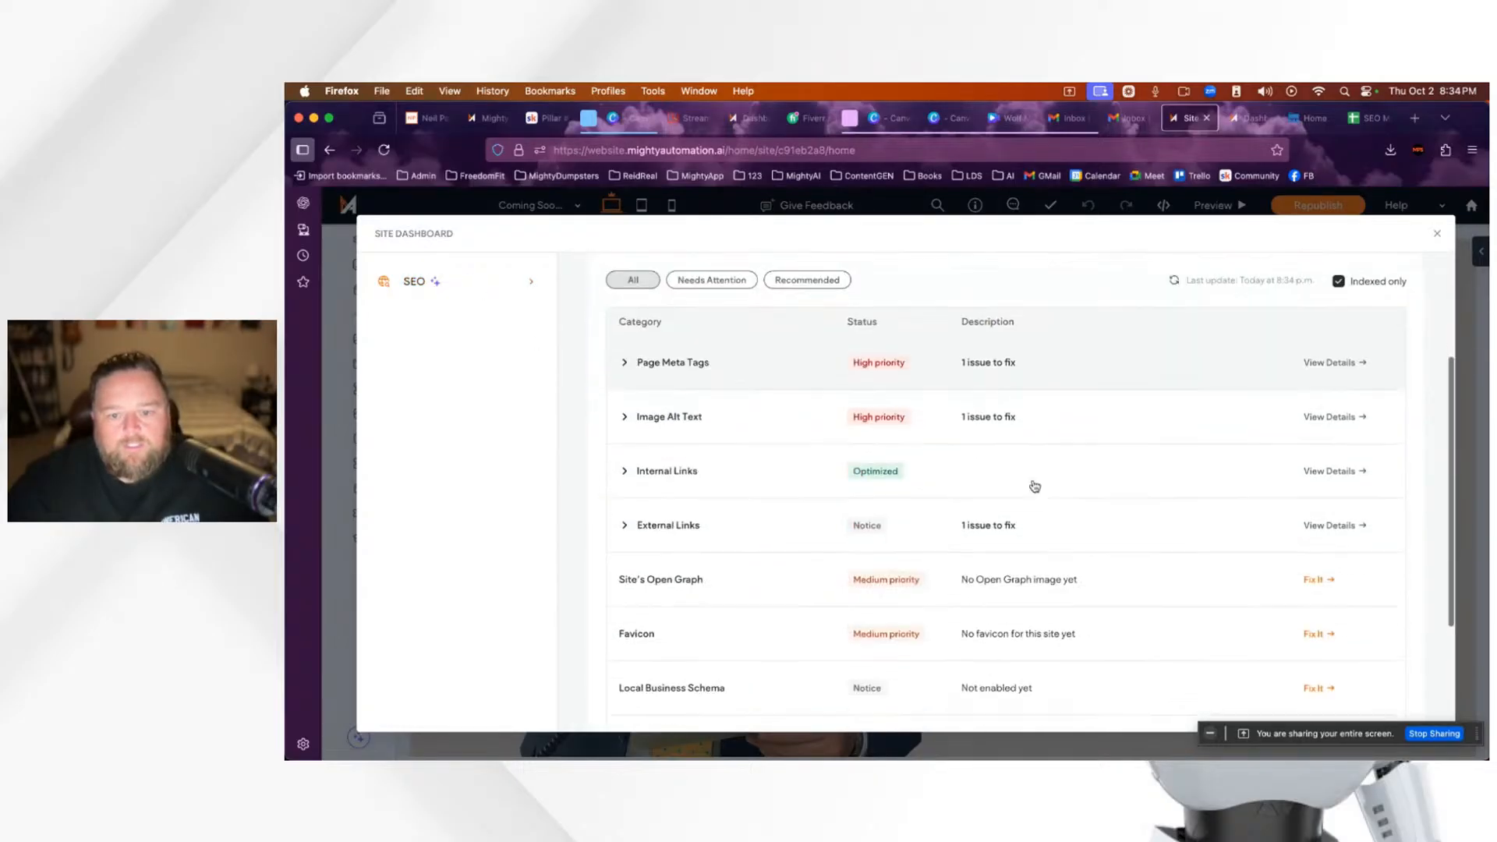
{"action": "scroll", "coordinate": [1035, 485], "scroll_direction": "down", "scroll_amount": 4}
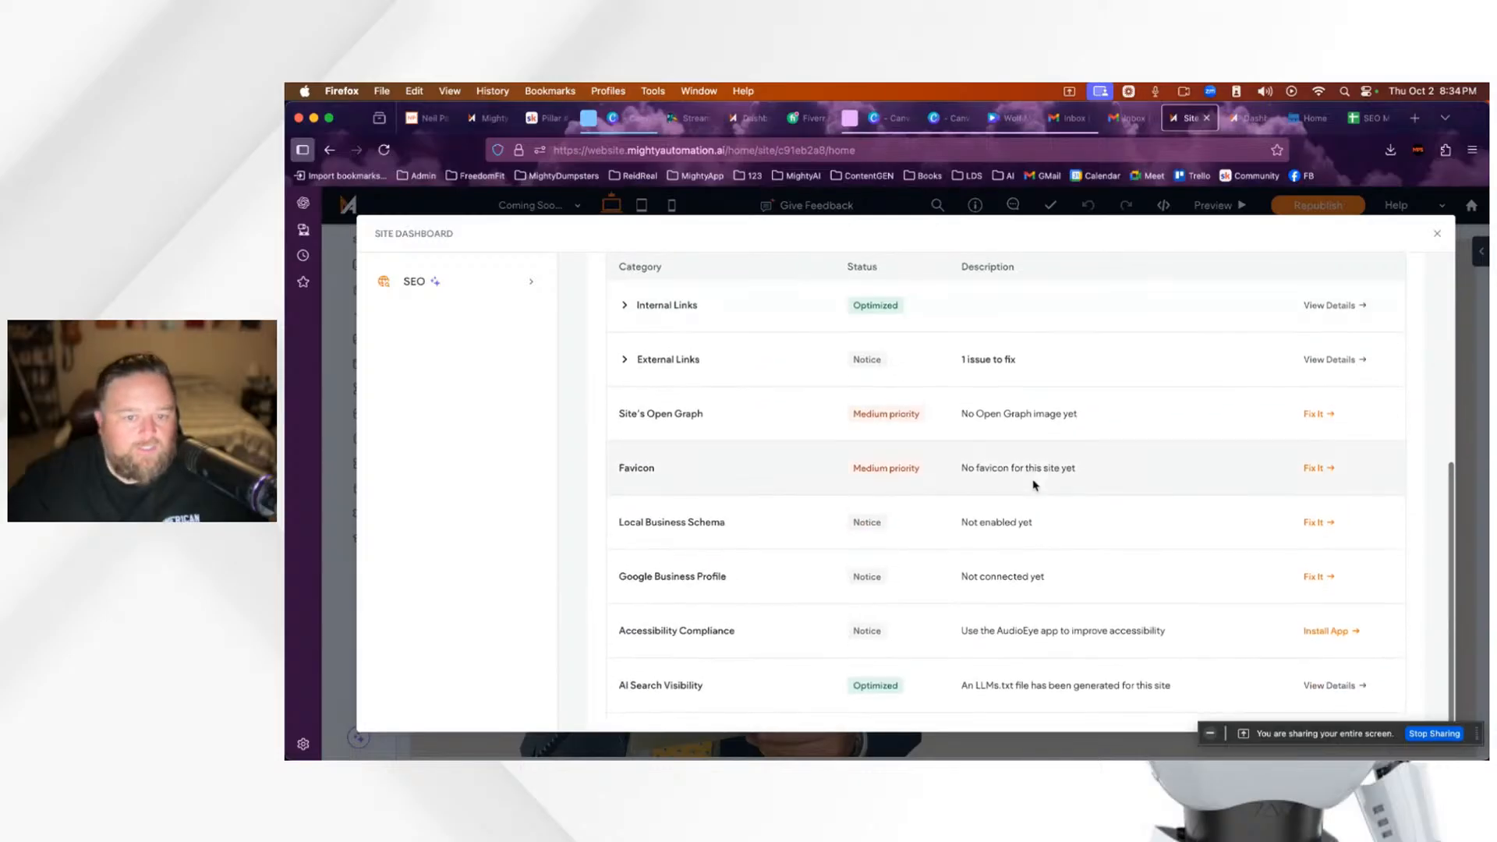
{"action": "scroll", "coordinate": [856, 503], "scroll_direction": "up", "scroll_amount": 8}
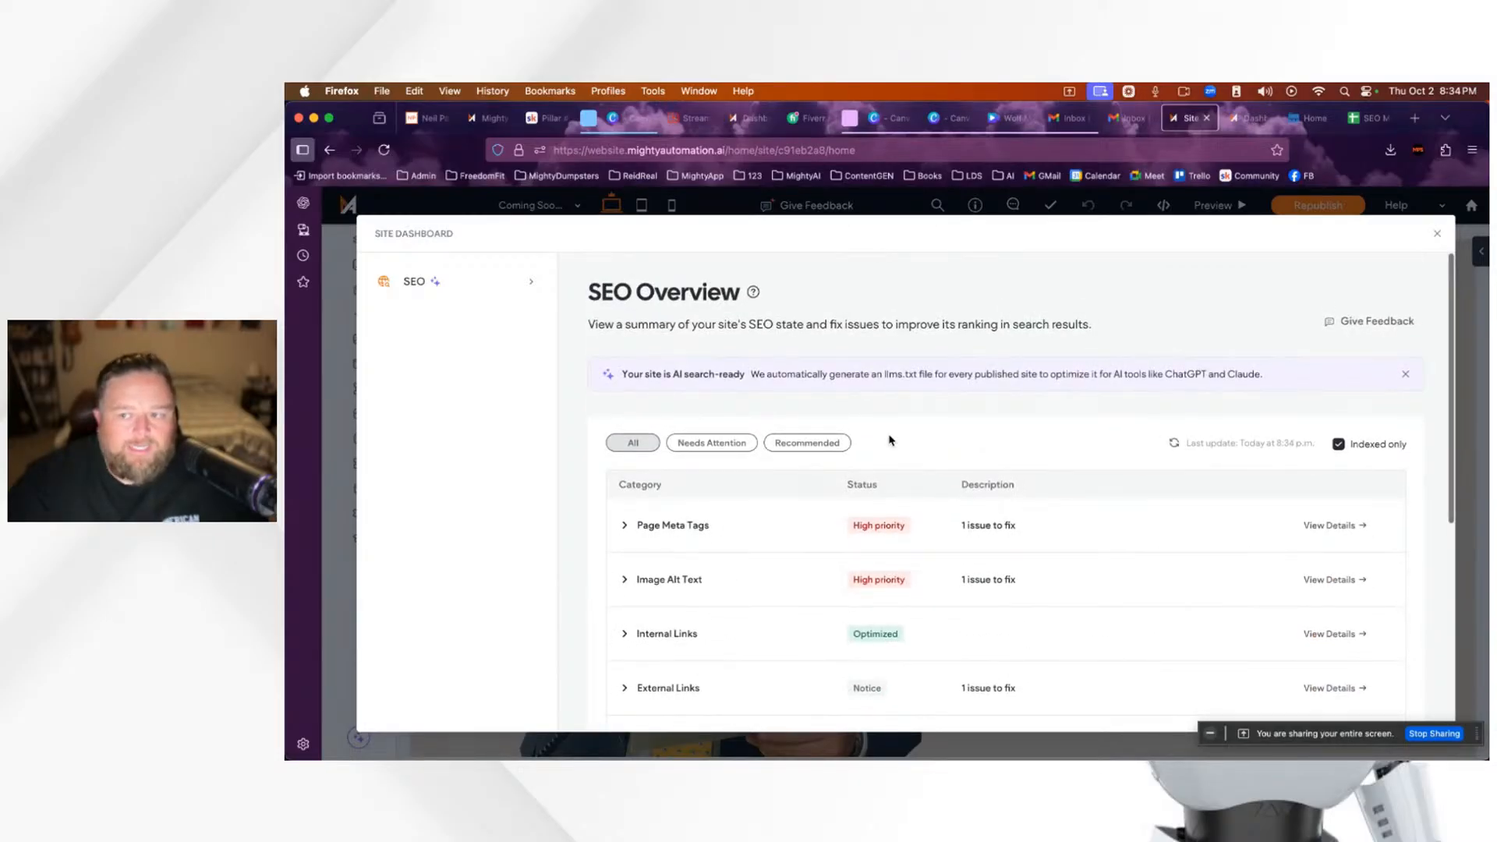
{"action": "scroll", "coordinate": [891, 441], "scroll_direction": "down", "scroll_amount": 3}
{"action": "scroll", "coordinate": [891, 441], "scroll_direction": "up", "scroll_amount": 3}
{"action": "scroll", "coordinate": [892, 441], "scroll_direction": "down", "scroll_amount": 4}
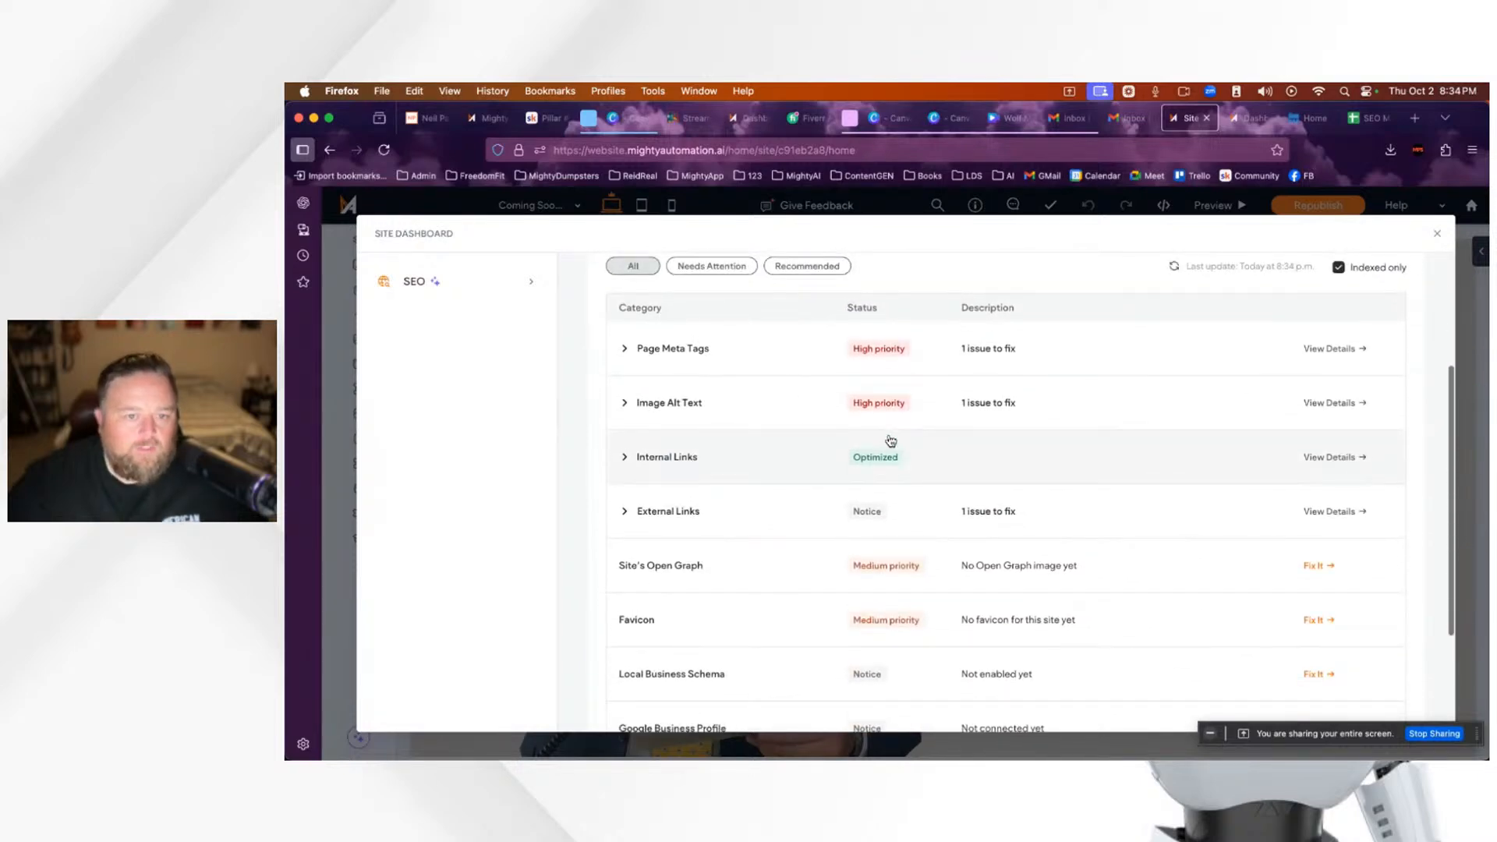
{"action": "scroll", "coordinate": [892, 441], "scroll_direction": "up", "scroll_amount": 2}
{"action": "scroll", "coordinate": [809, 431], "scroll_direction": "up", "scroll_amount": 2}
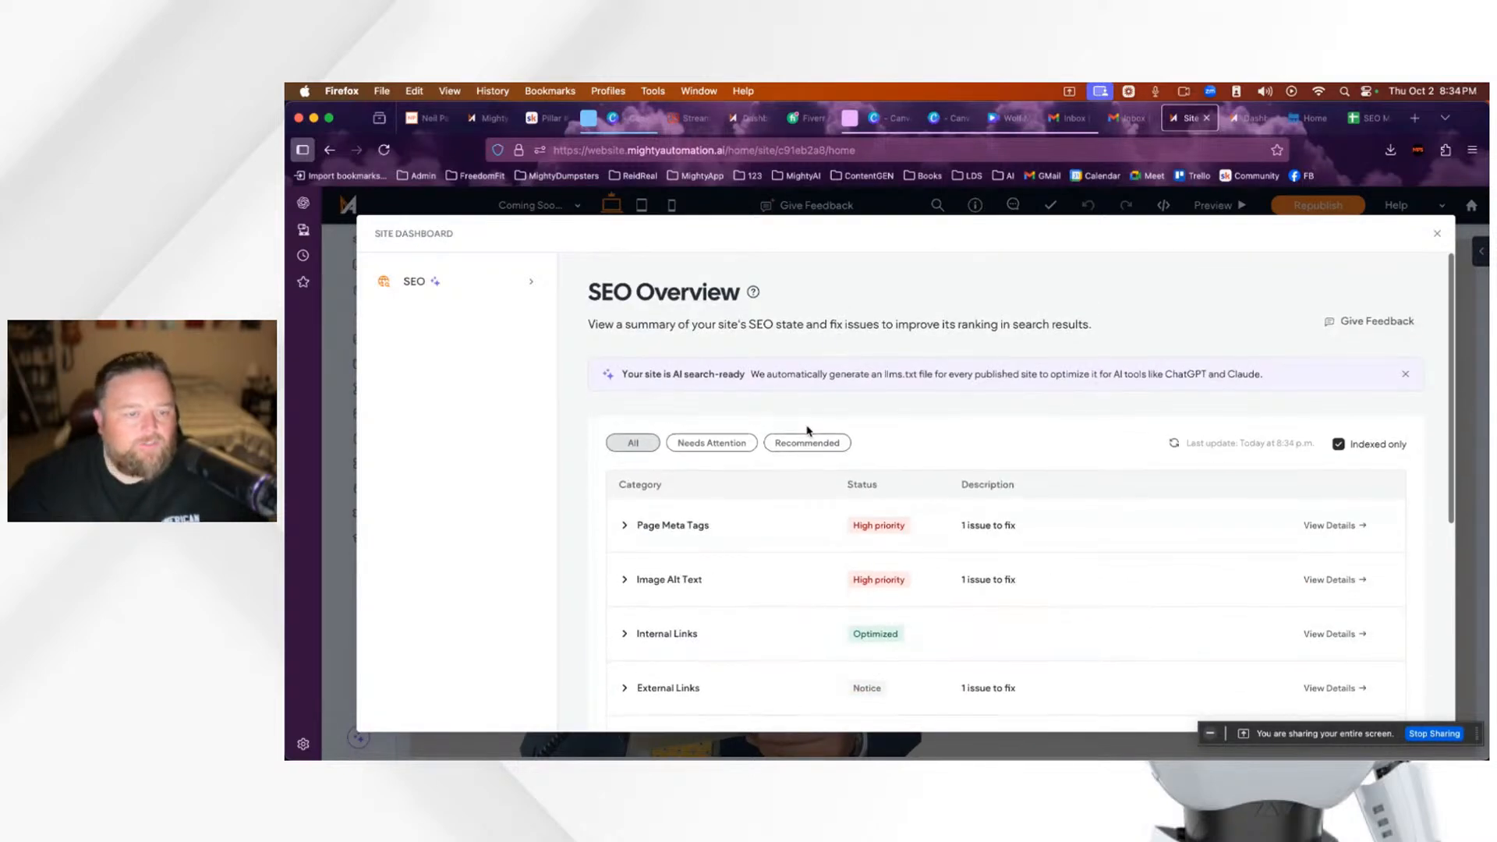
{"action": "scroll", "coordinate": [881, 442], "scroll_direction": "down", "scroll_amount": 2}
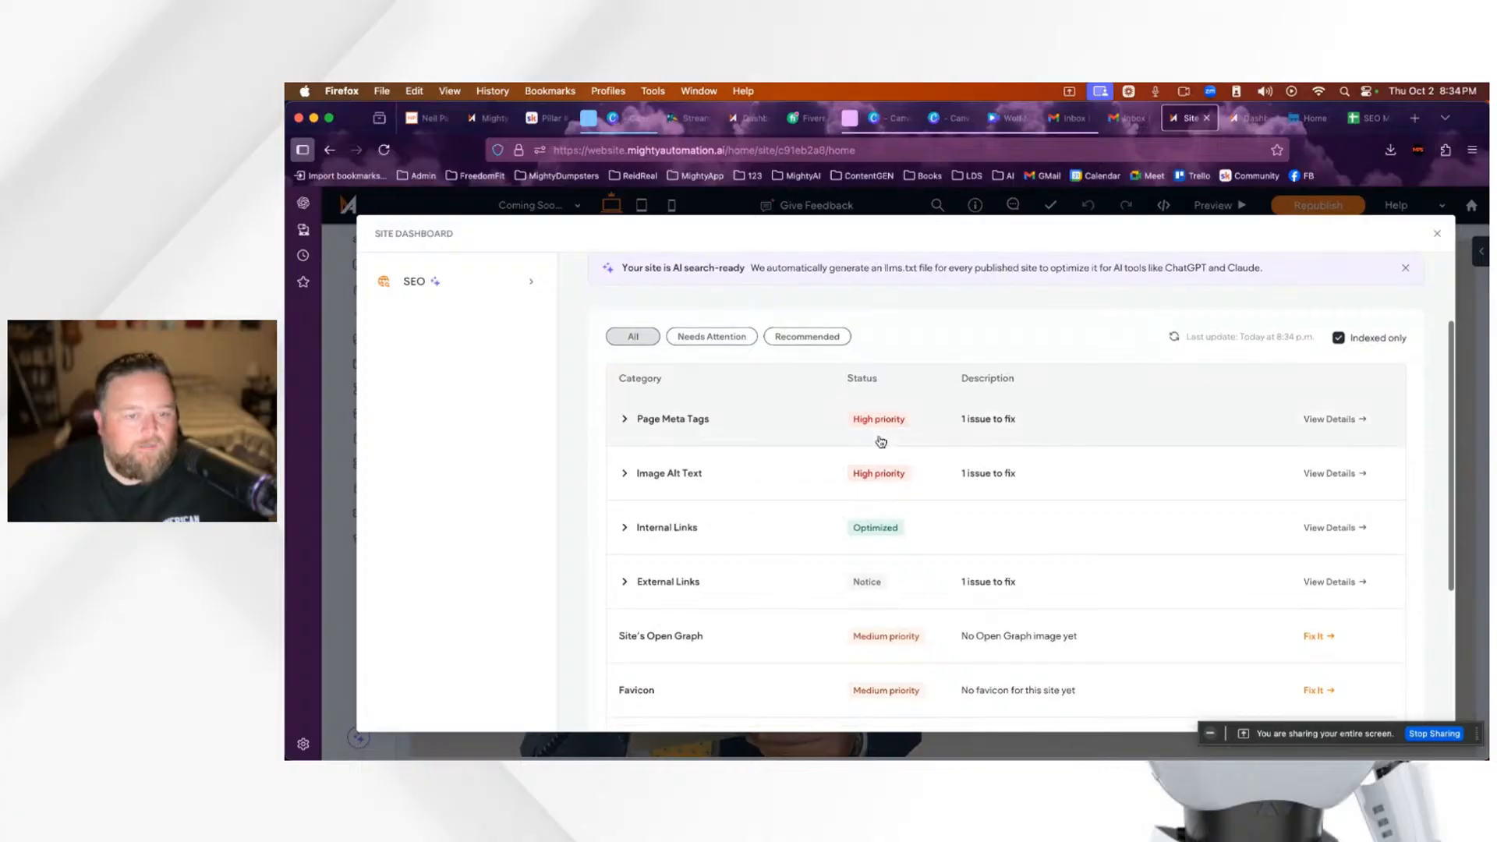
{"action": "scroll", "coordinate": [881, 443], "scroll_direction": "down", "scroll_amount": 1}
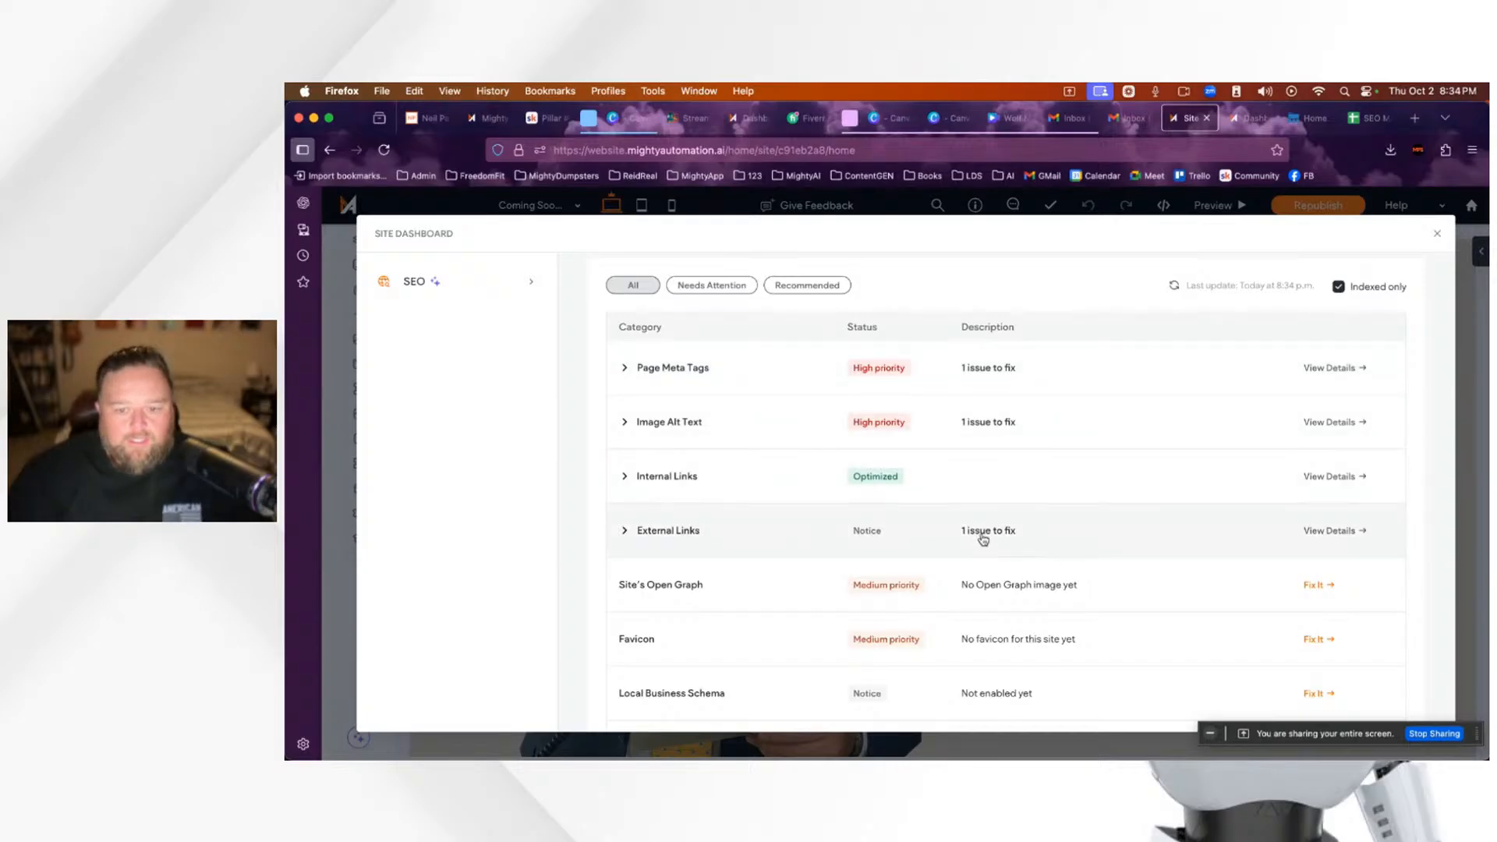
{"action": "left_click", "coordinate": [1343, 535]}
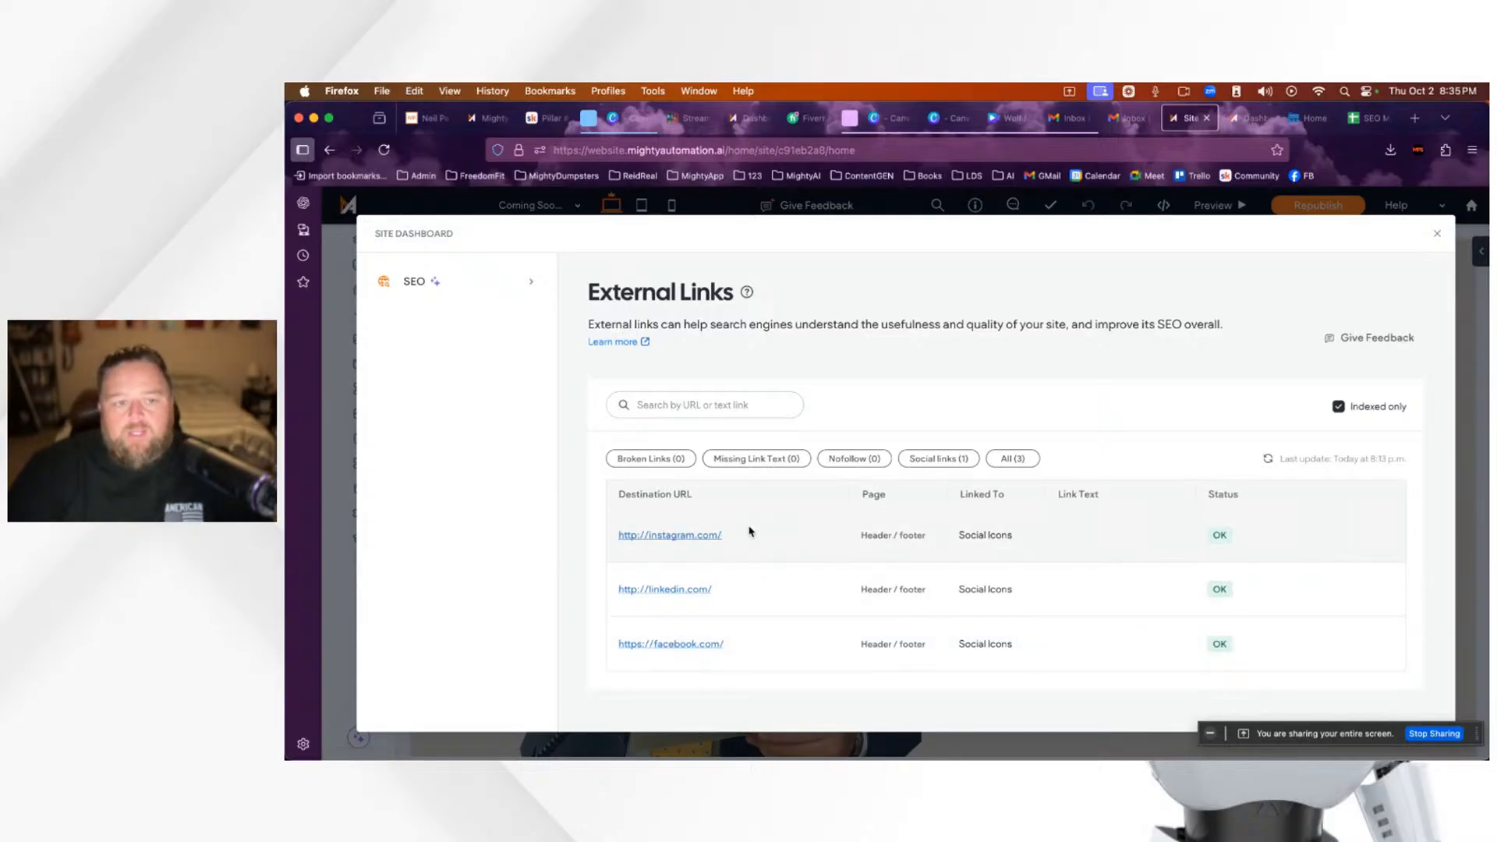
{"action": "left_click", "coordinate": [532, 283]}
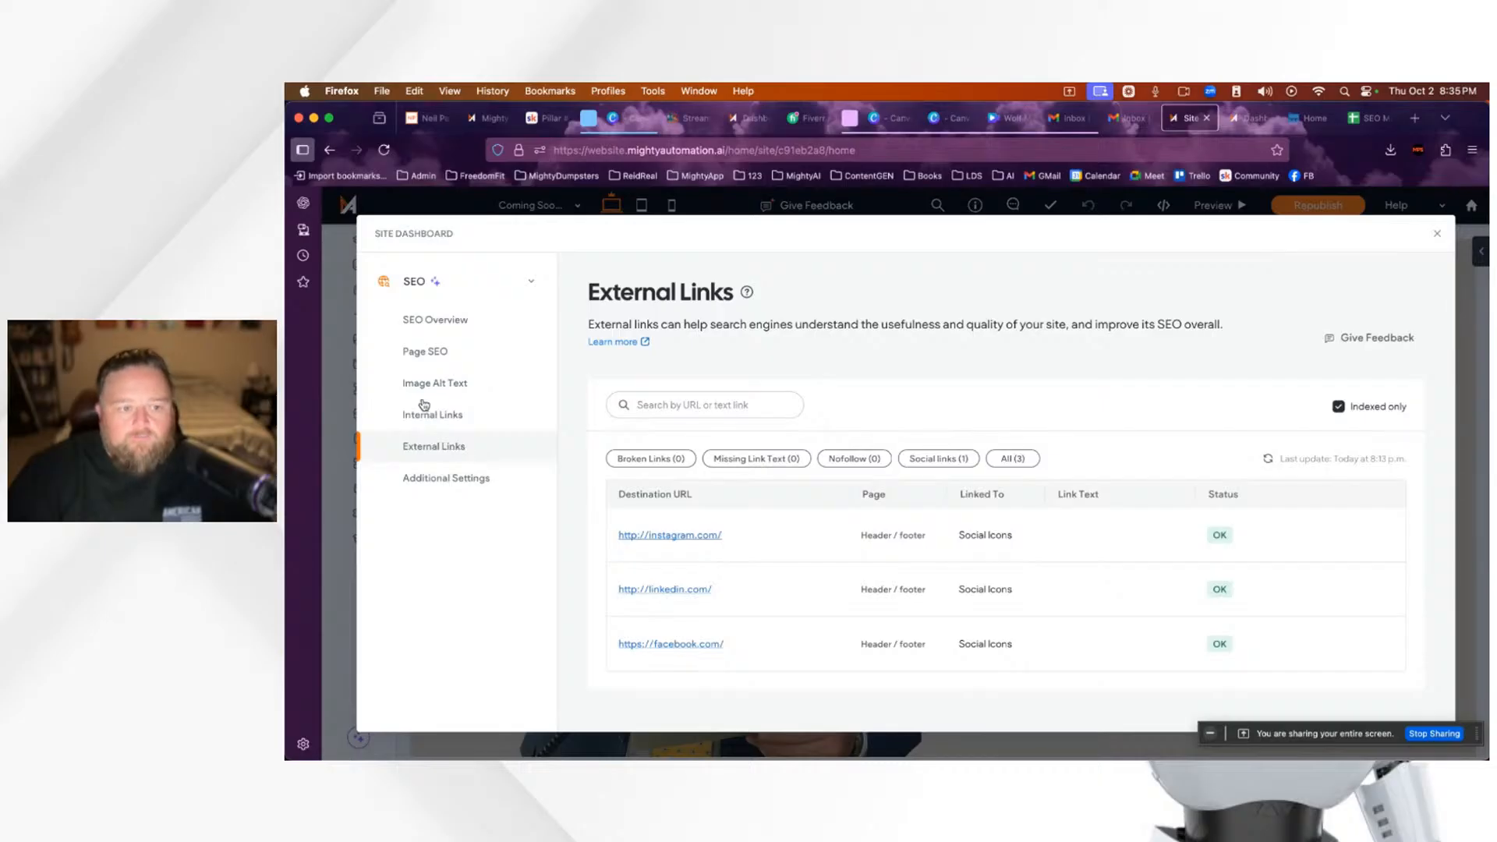
{"action": "left_click", "coordinate": [431, 355]}
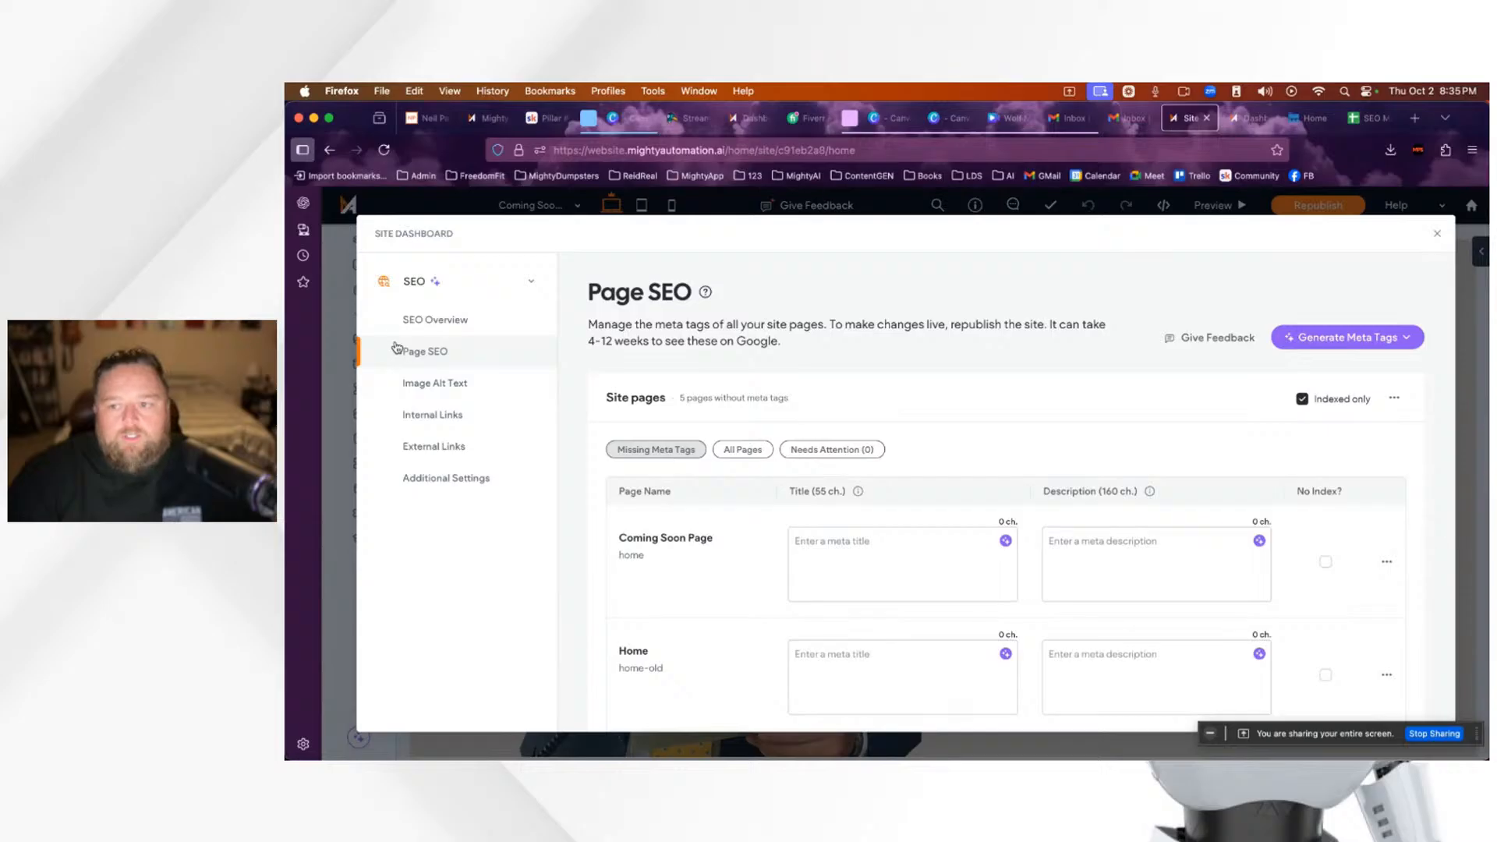
{"action": "scroll", "coordinate": [1047, 460], "scroll_direction": "down", "scroll_amount": 4}
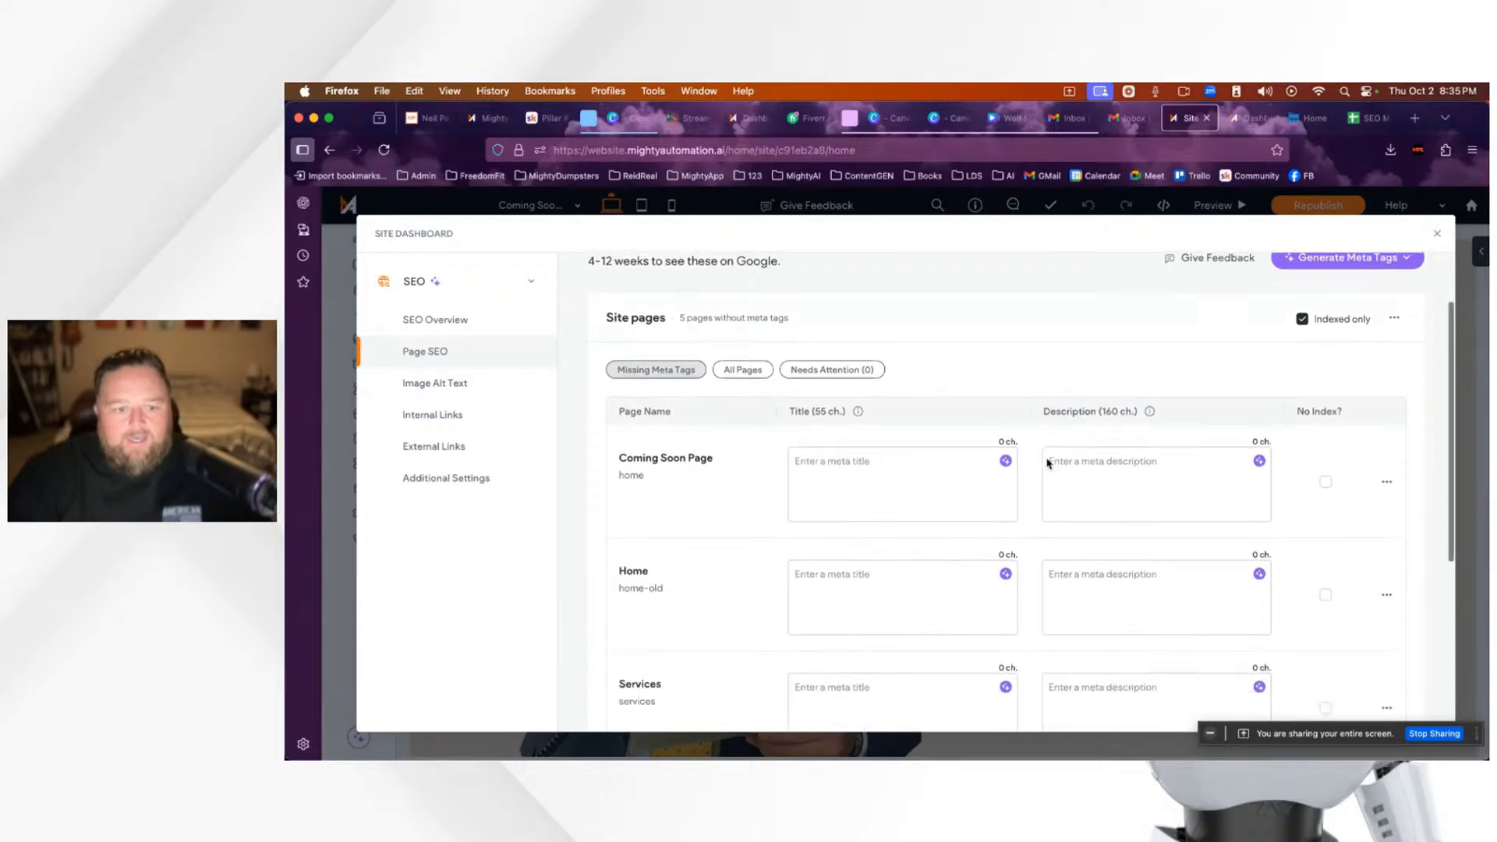
{"action": "scroll", "coordinate": [1046, 459], "scroll_direction": "up", "scroll_amount": 4}
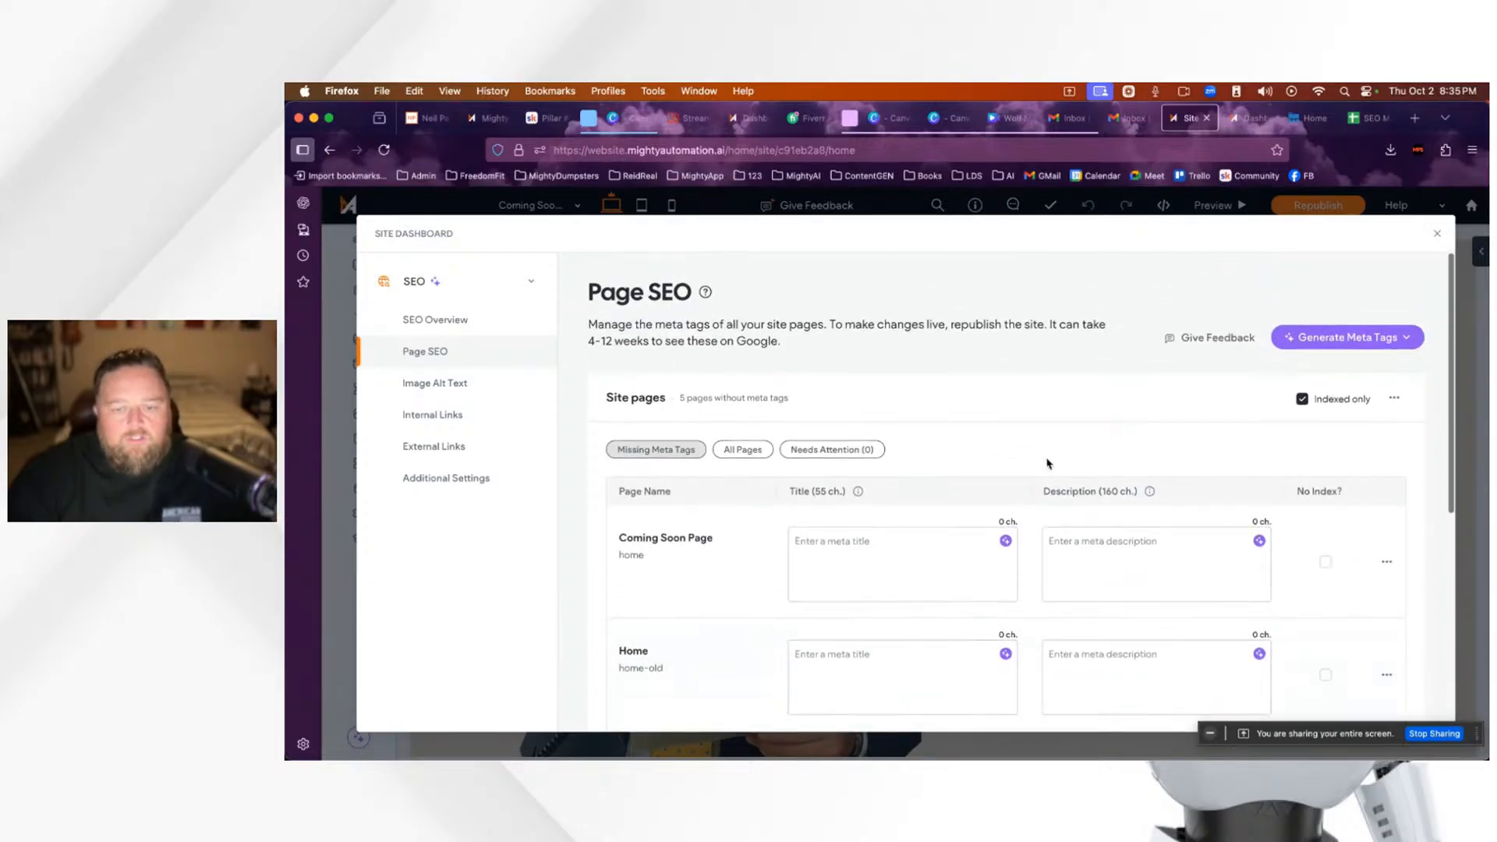
{"action": "scroll", "coordinate": [1049, 465], "scroll_direction": "down", "scroll_amount": 3}
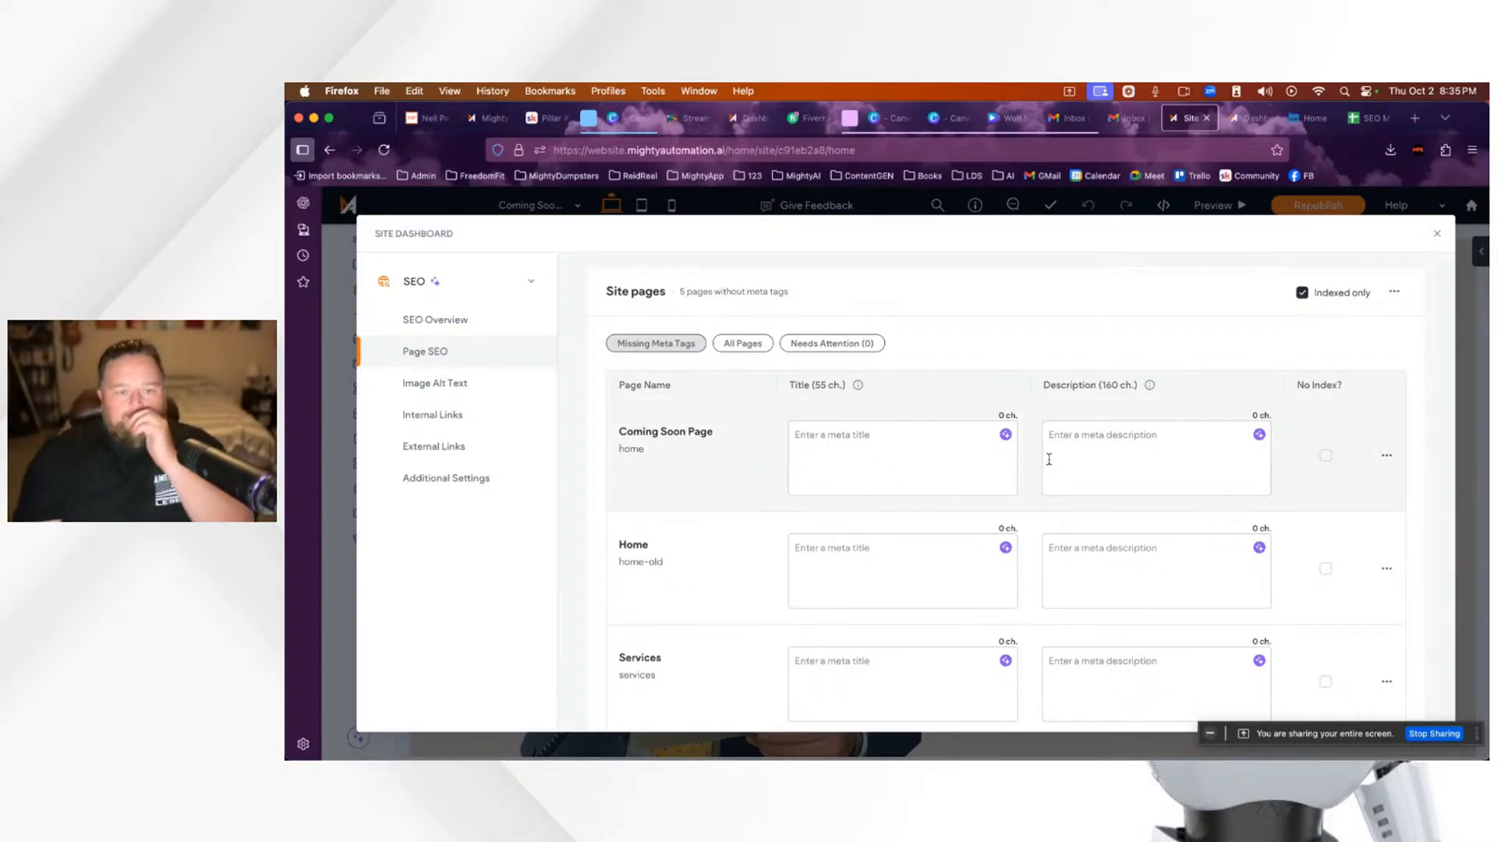
{"action": "scroll", "coordinate": [1061, 477], "scroll_direction": "up", "scroll_amount": 3}
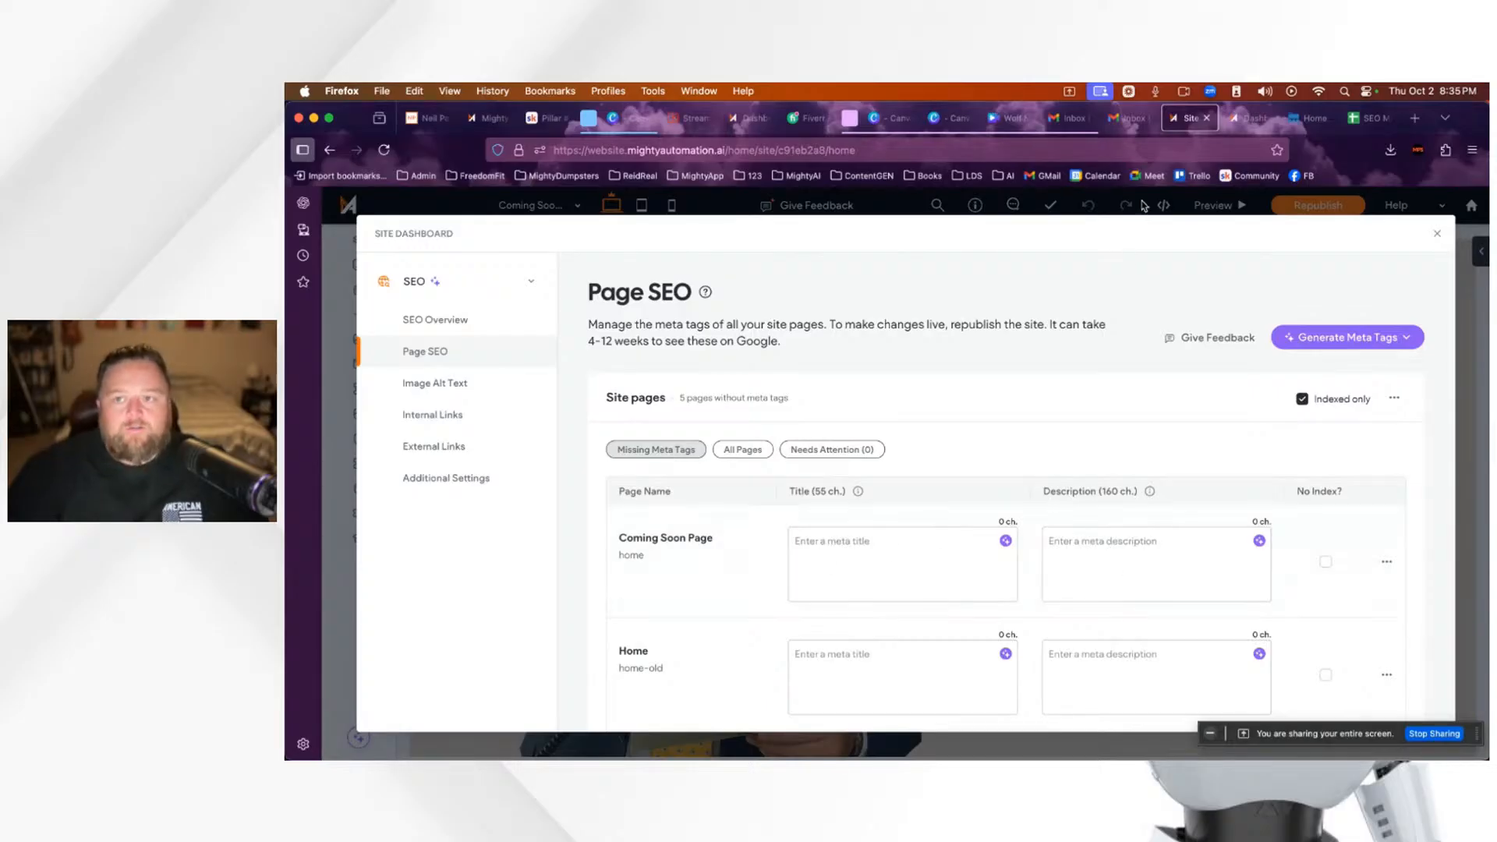
{"action": "left_click", "coordinate": [1359, 127]}
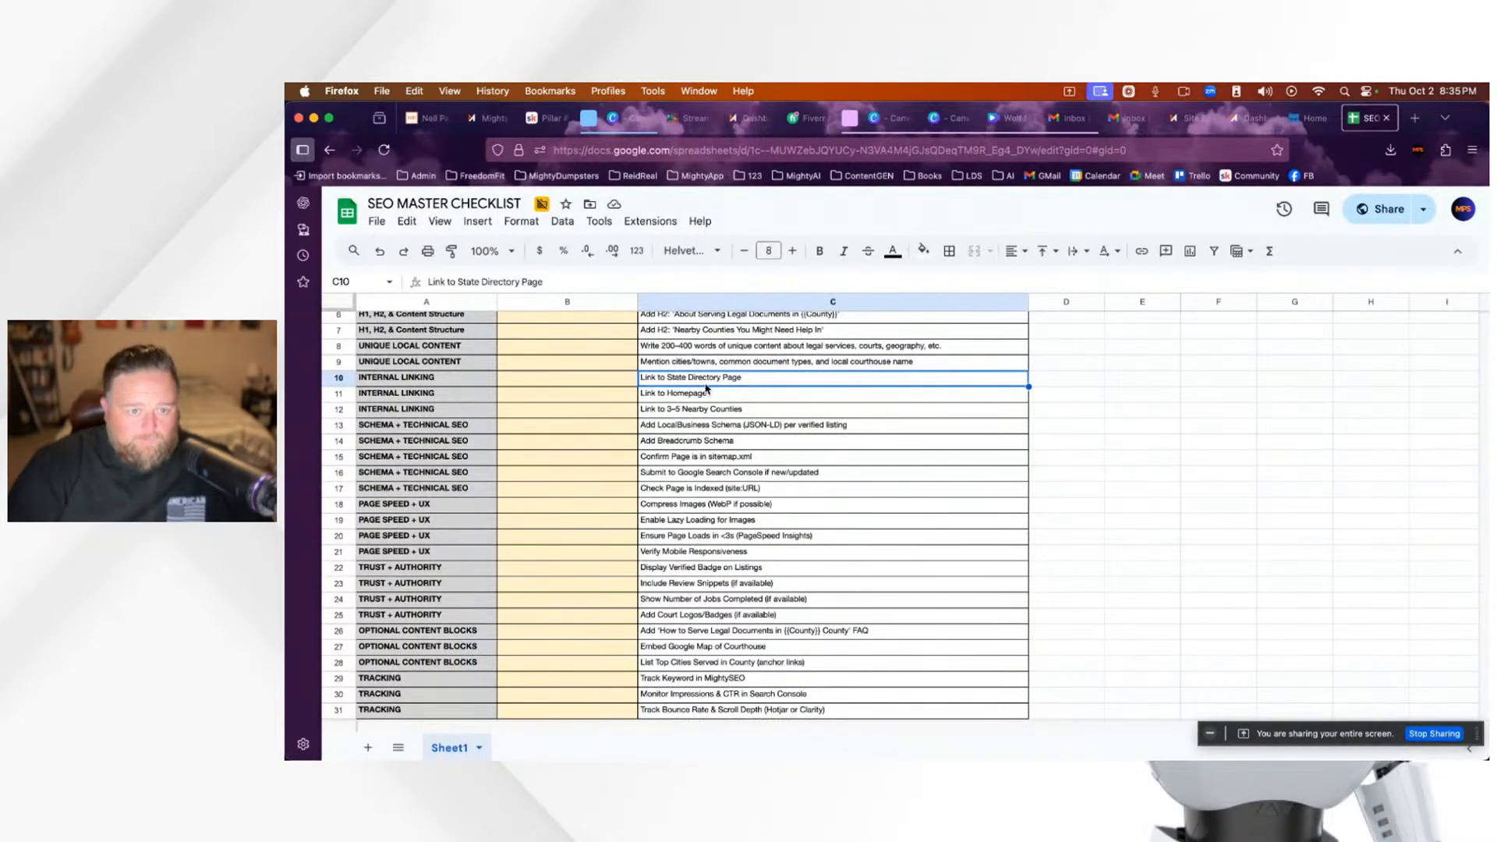
Step: Look over the SEO MASTER CHECKLIST from row 1, then switch to the Mighty Automation Dashboard tab
{"action": "scroll", "coordinate": [704, 419], "scroll_direction": "up", "scroll_amount": 3}
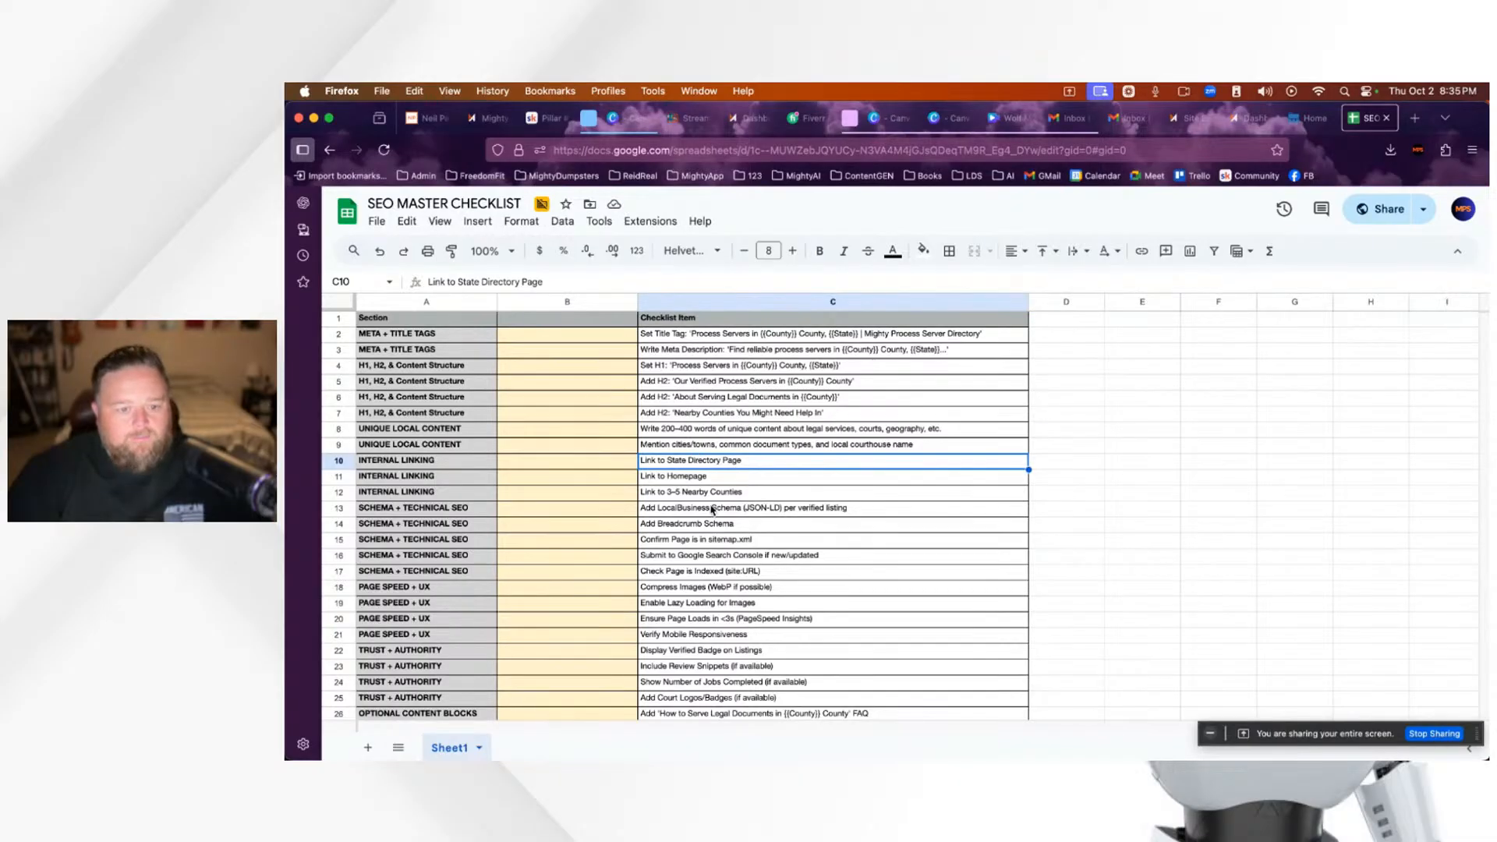
{"action": "scroll", "coordinate": [691, 501], "scroll_direction": "down", "scroll_amount": 1}
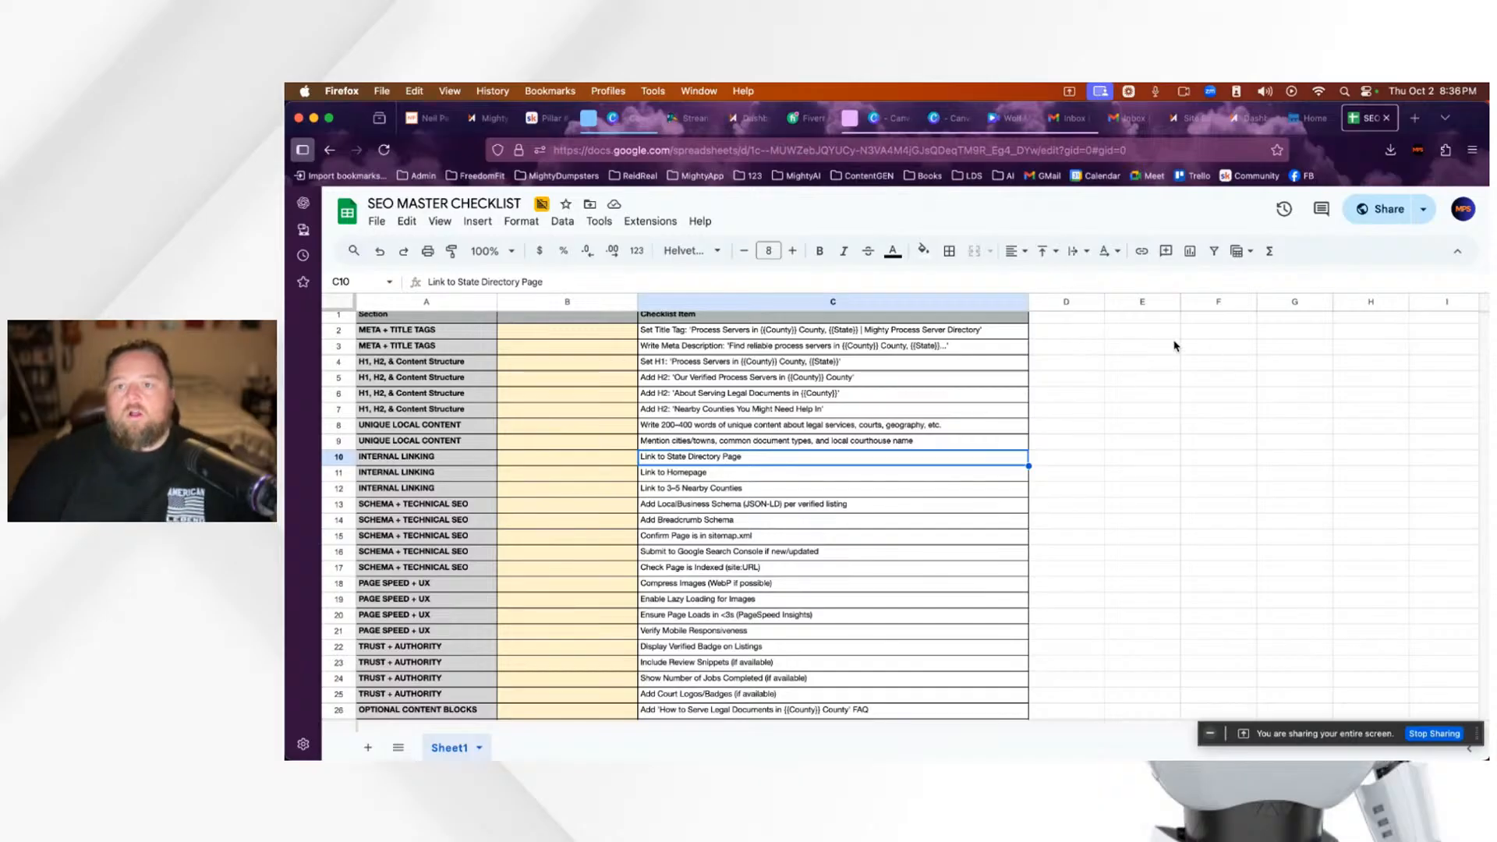
{"action": "left_click", "coordinate": [1246, 119]}
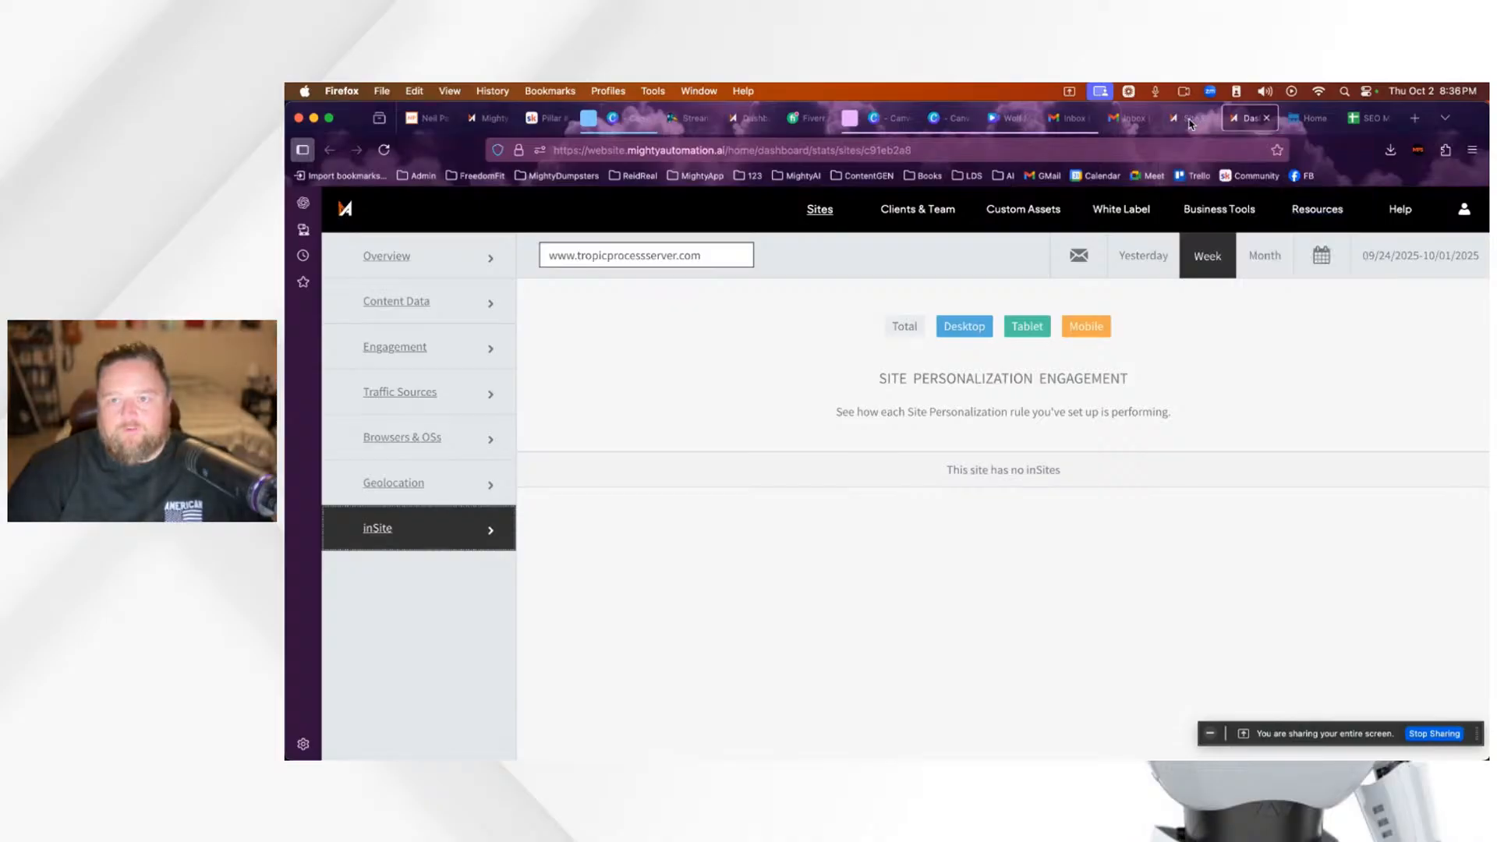
Step: In the Site tab's Page SEO, choose Generate Meta Tags for All Pages
{"action": "left_click", "coordinate": [1191, 121]}
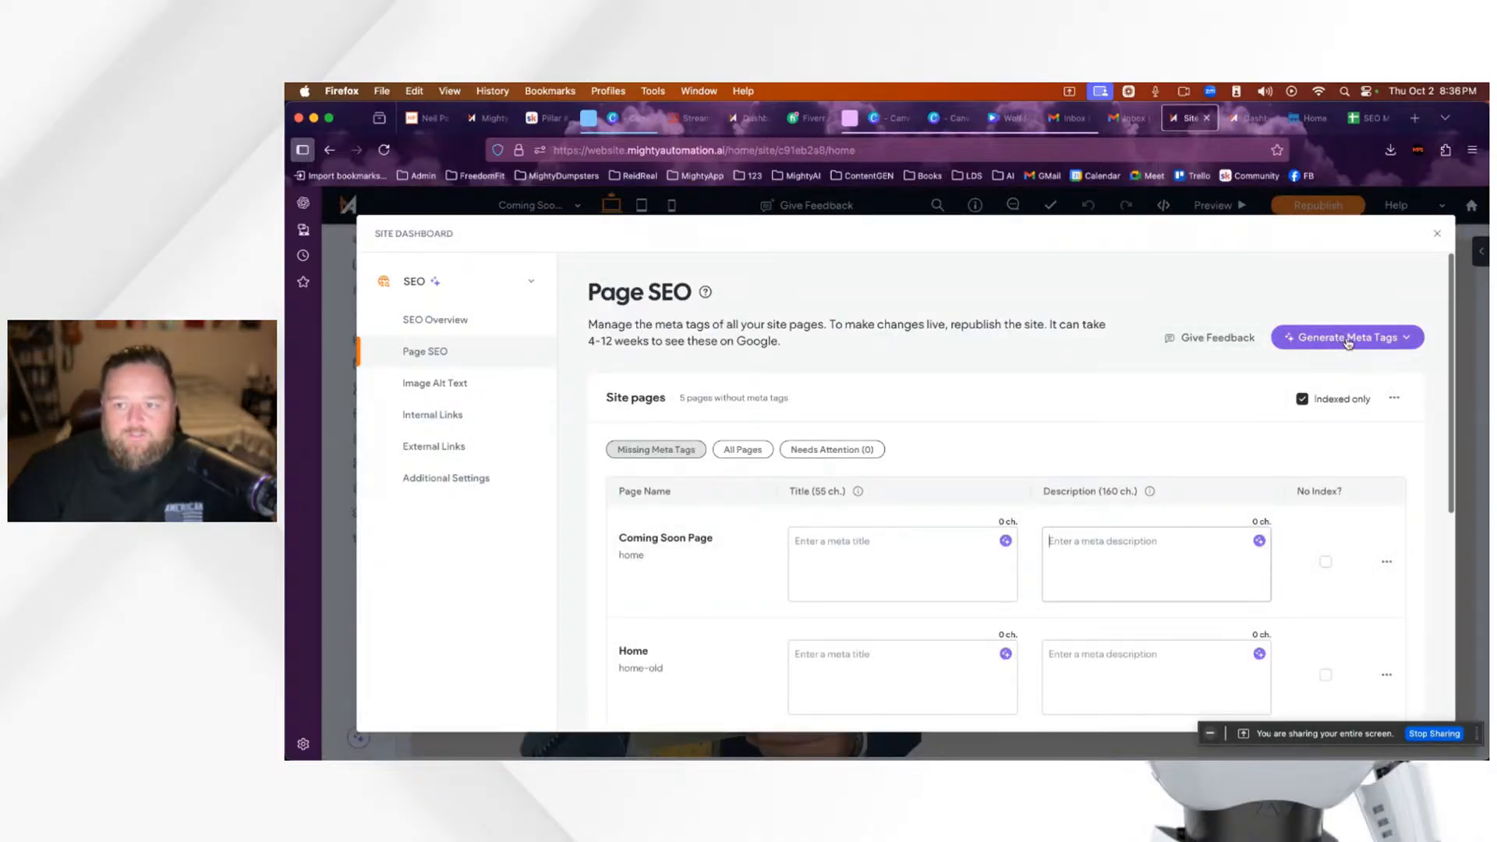
{"action": "scroll", "coordinate": [909, 575], "scroll_direction": "down", "scroll_amount": 3}
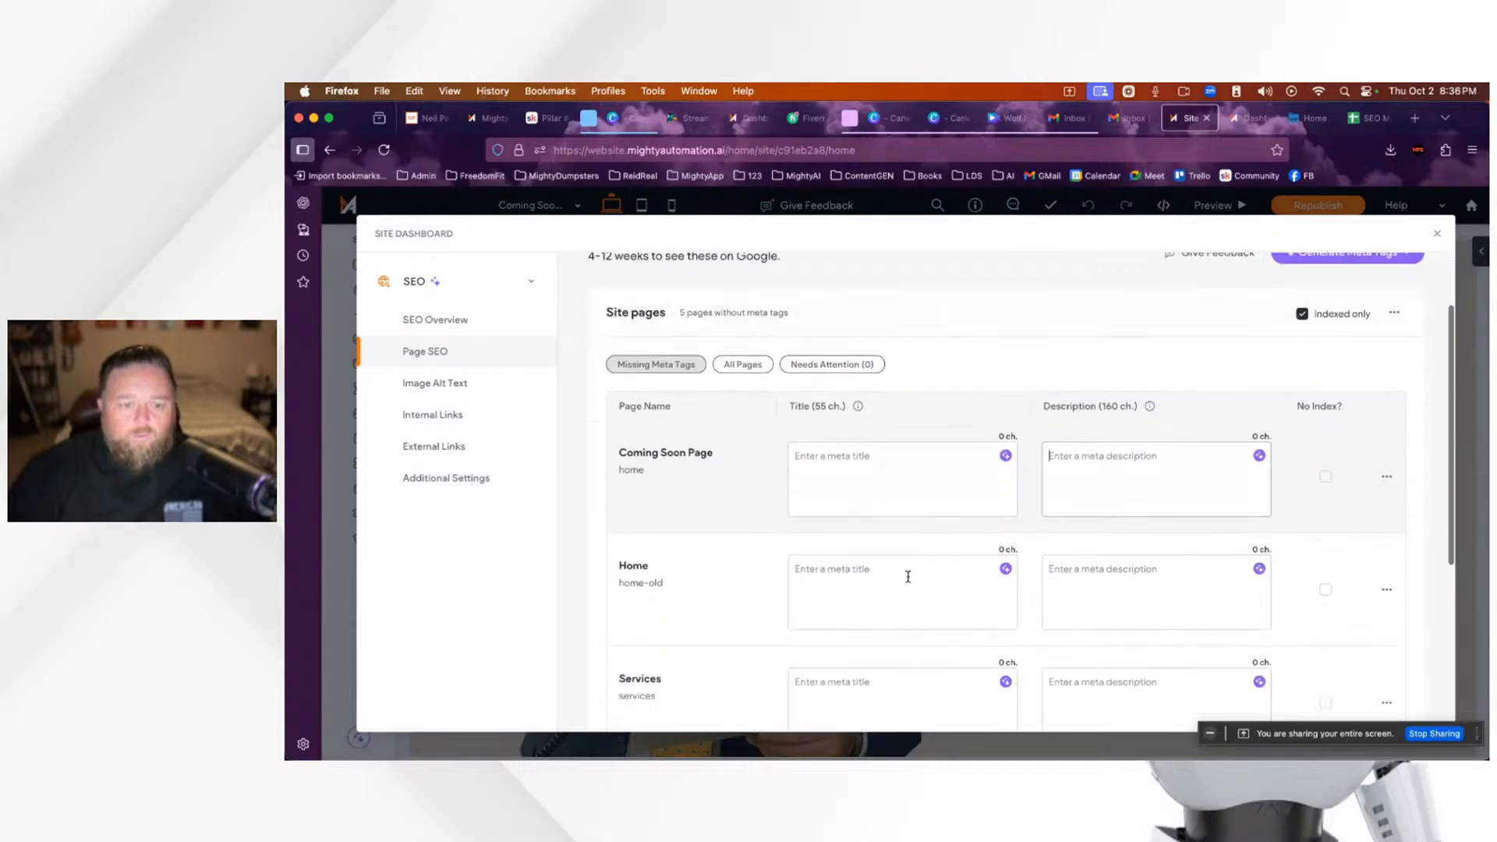
{"action": "scroll", "coordinate": [920, 578], "scroll_direction": "down", "scroll_amount": 2}
{"action": "scroll", "coordinate": [920, 574], "scroll_direction": "up", "scroll_amount": 5}
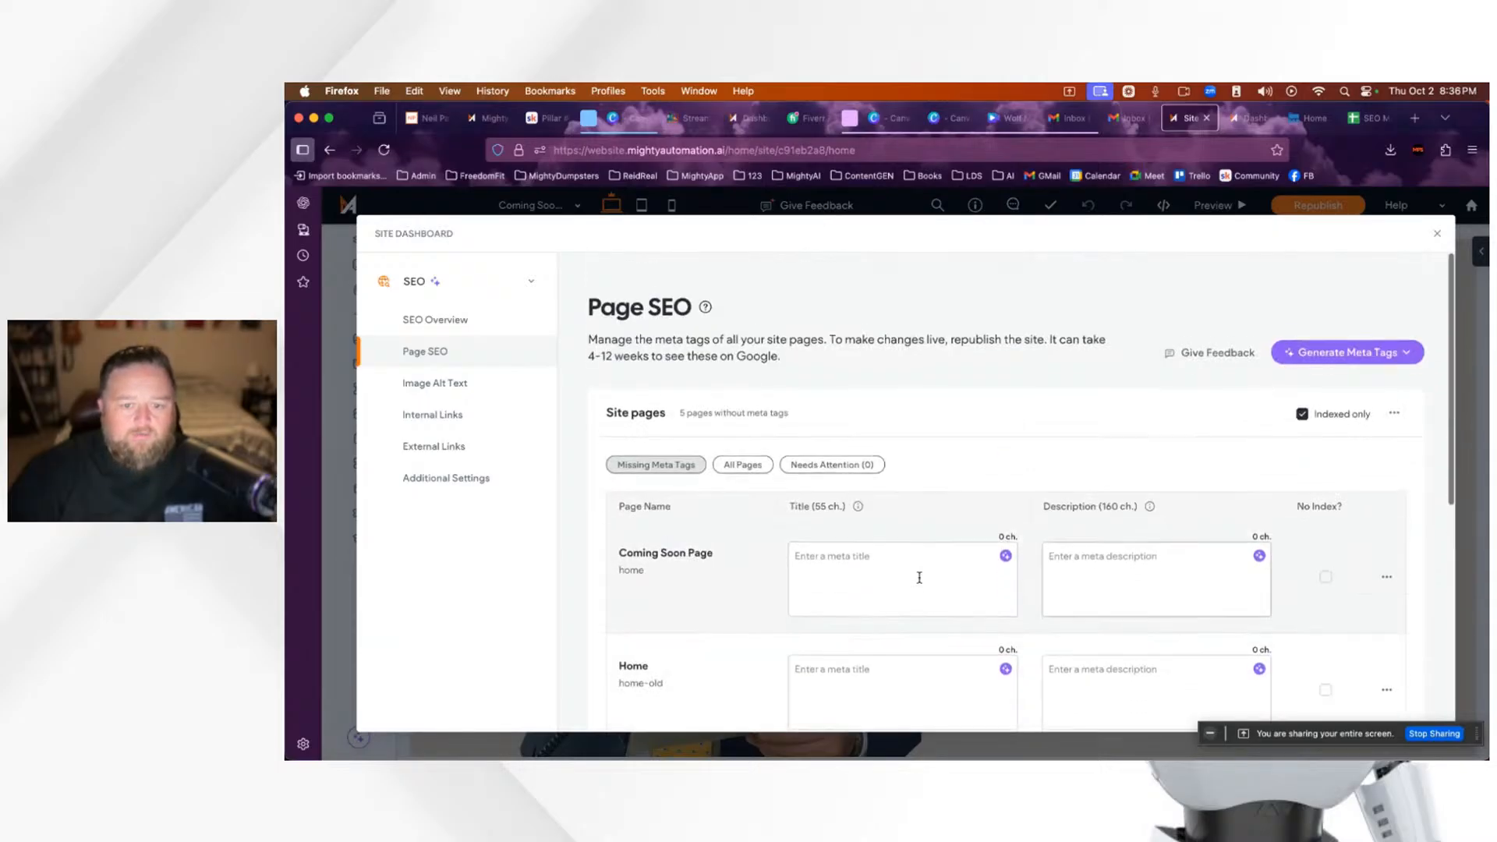
{"action": "left_click", "coordinate": [1340, 341]}
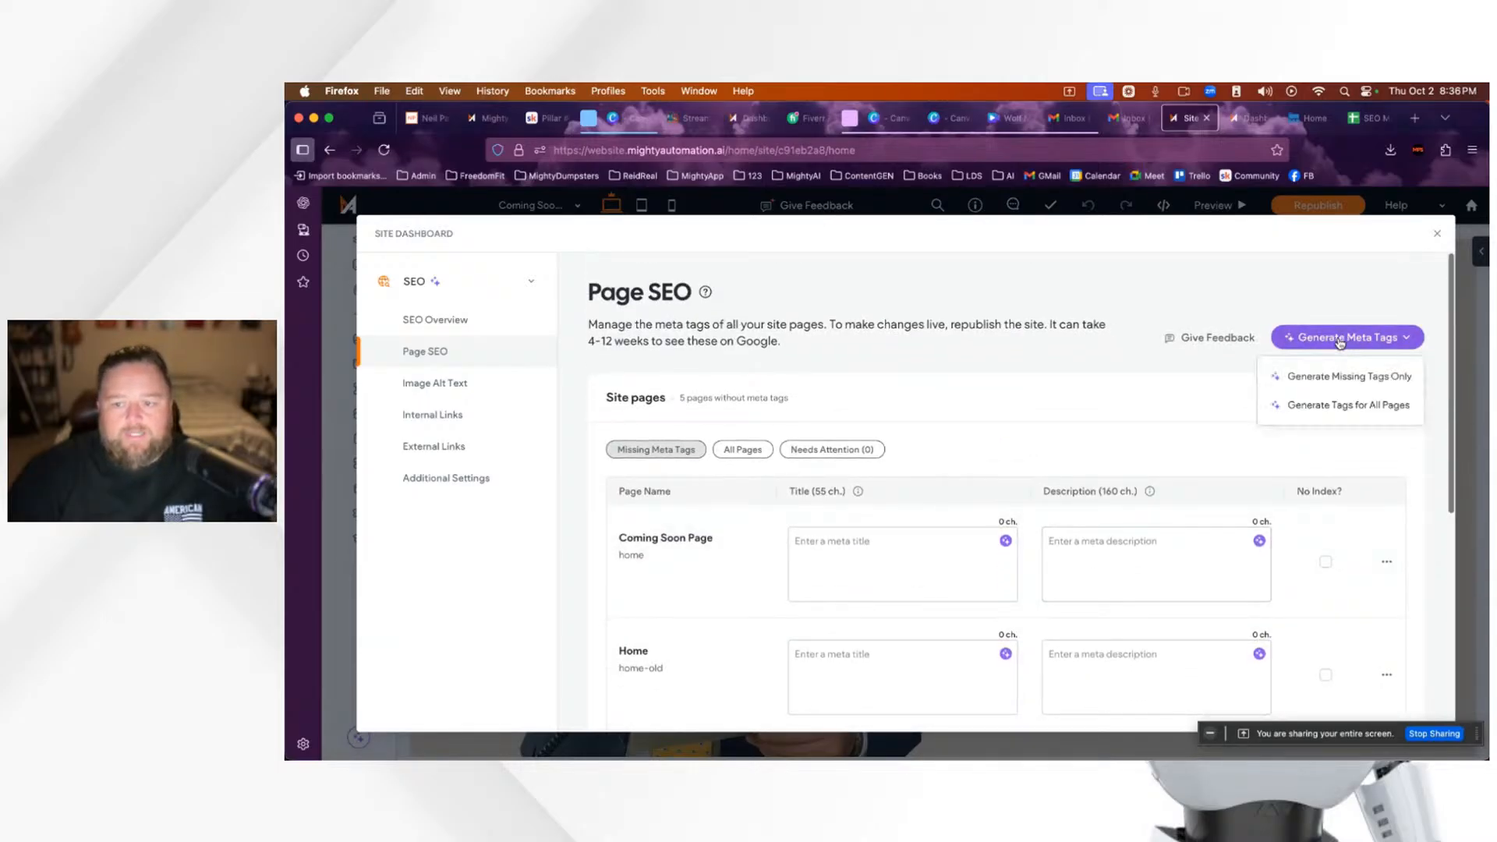
{"action": "left_click", "coordinate": [1332, 413]}
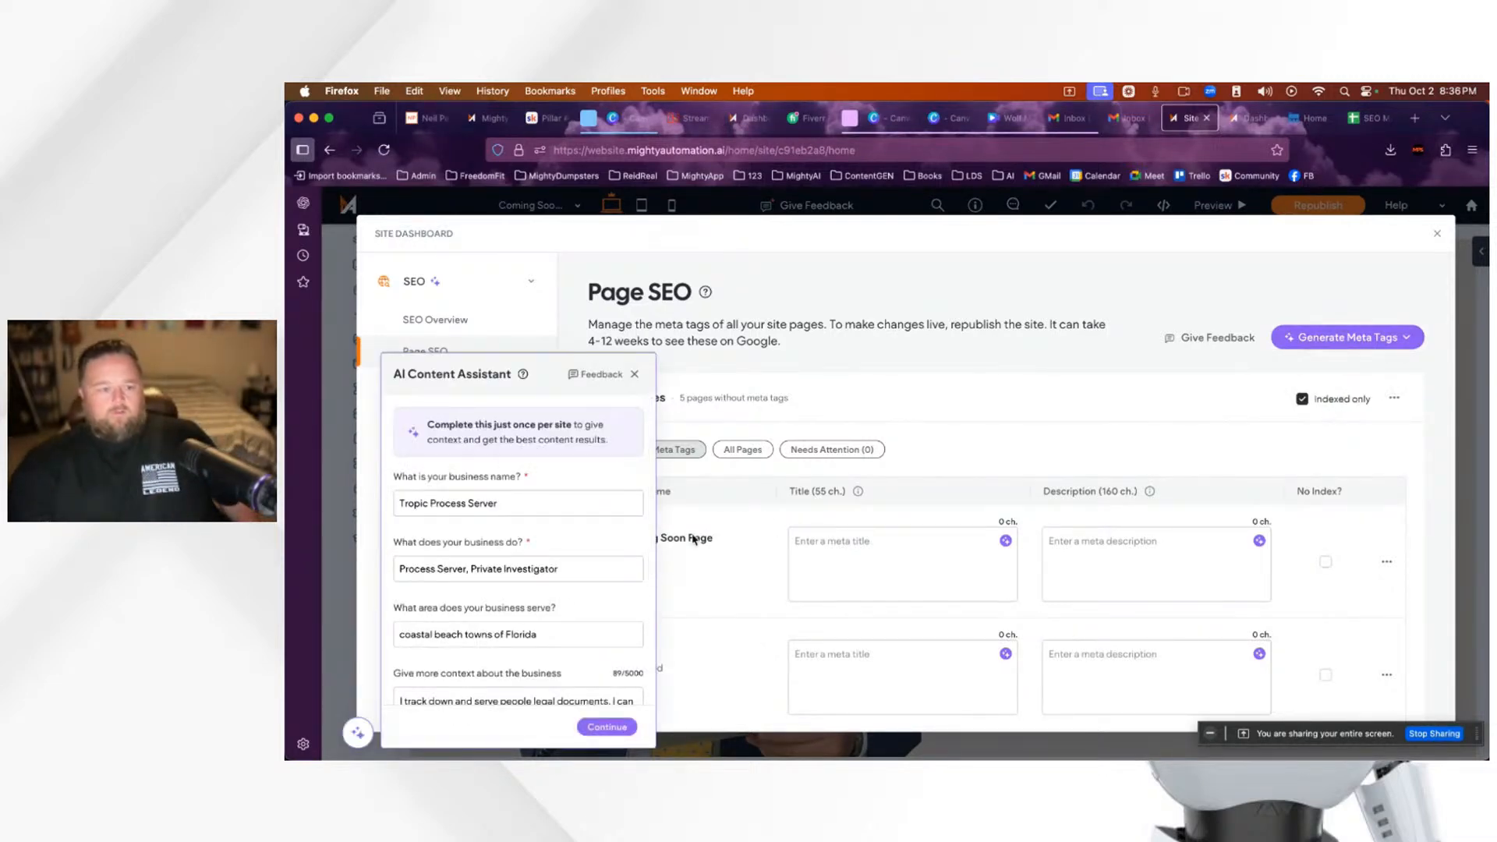
Step: Keep Enthusiastic as the tone of voice and submit the Tropic Process Server details
{"action": "scroll", "coordinate": [527, 593], "scroll_direction": "down", "scroll_amount": 2}
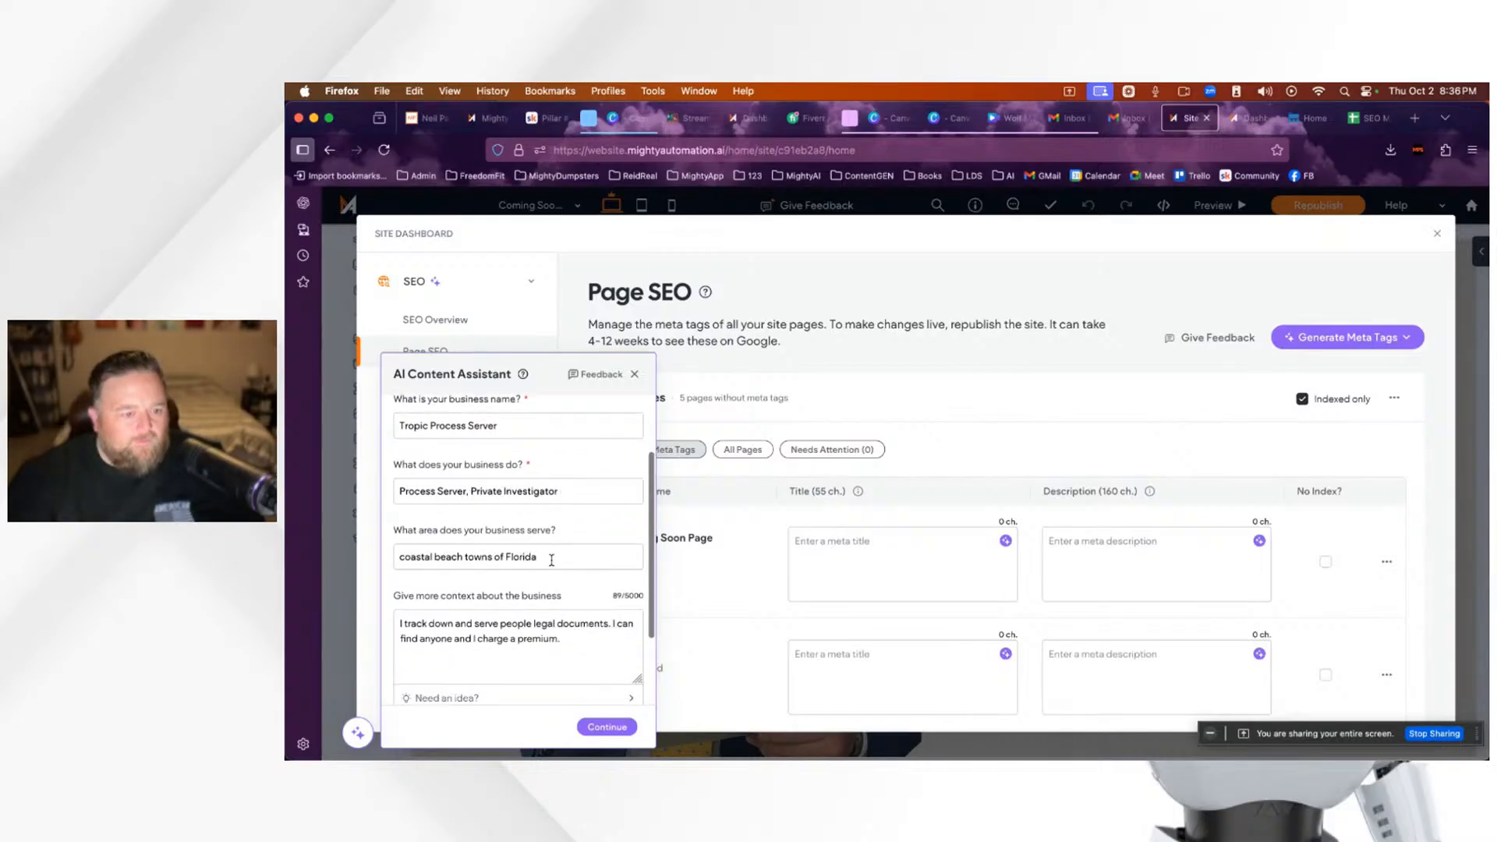
{"action": "scroll", "coordinate": [551, 560], "scroll_direction": "down", "scroll_amount": 1}
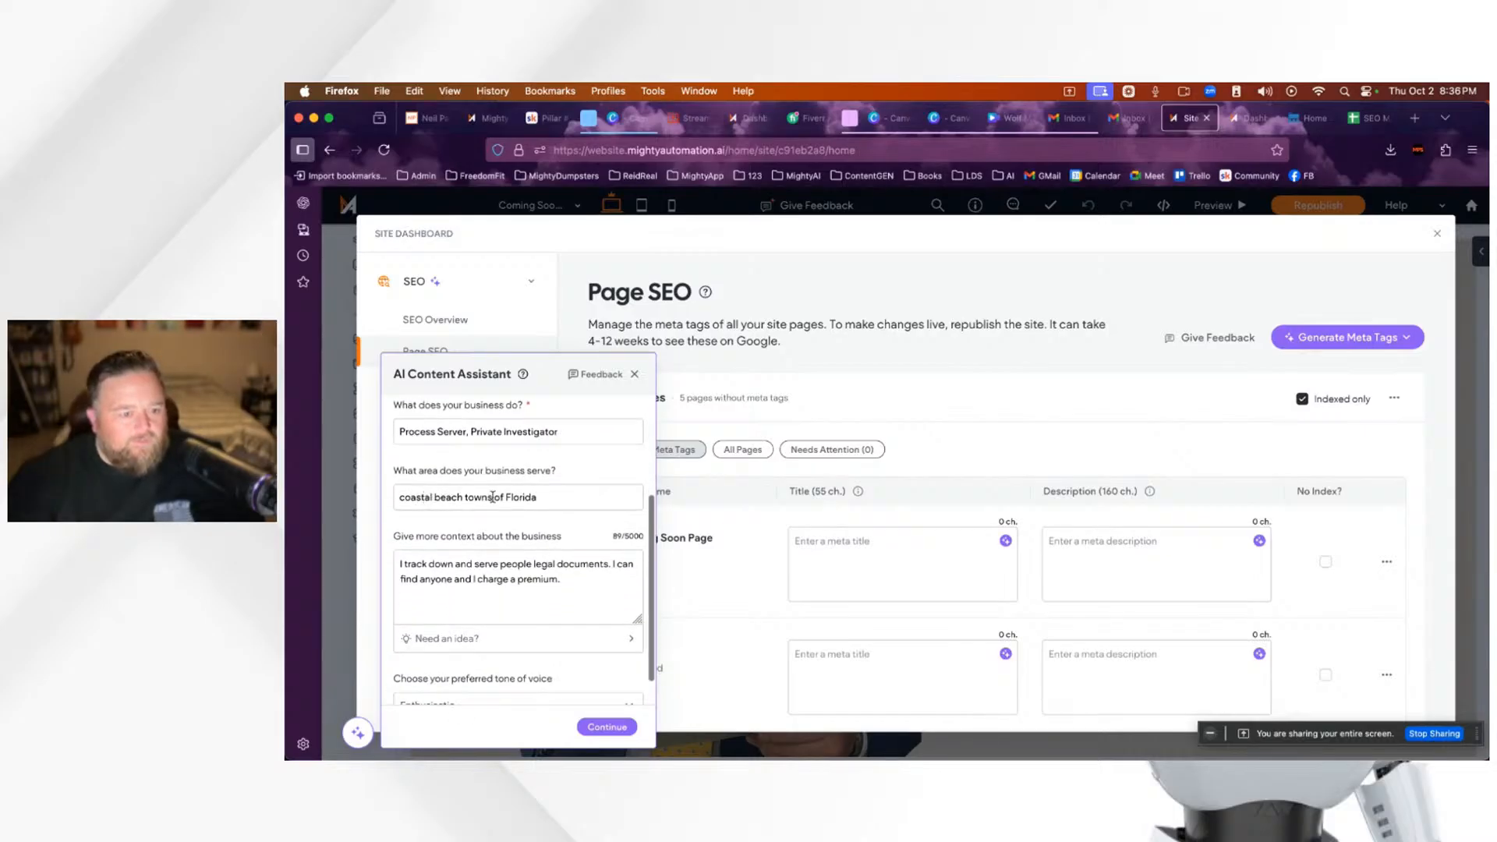
{"action": "scroll", "coordinate": [544, 575], "scroll_direction": "down", "scroll_amount": 1}
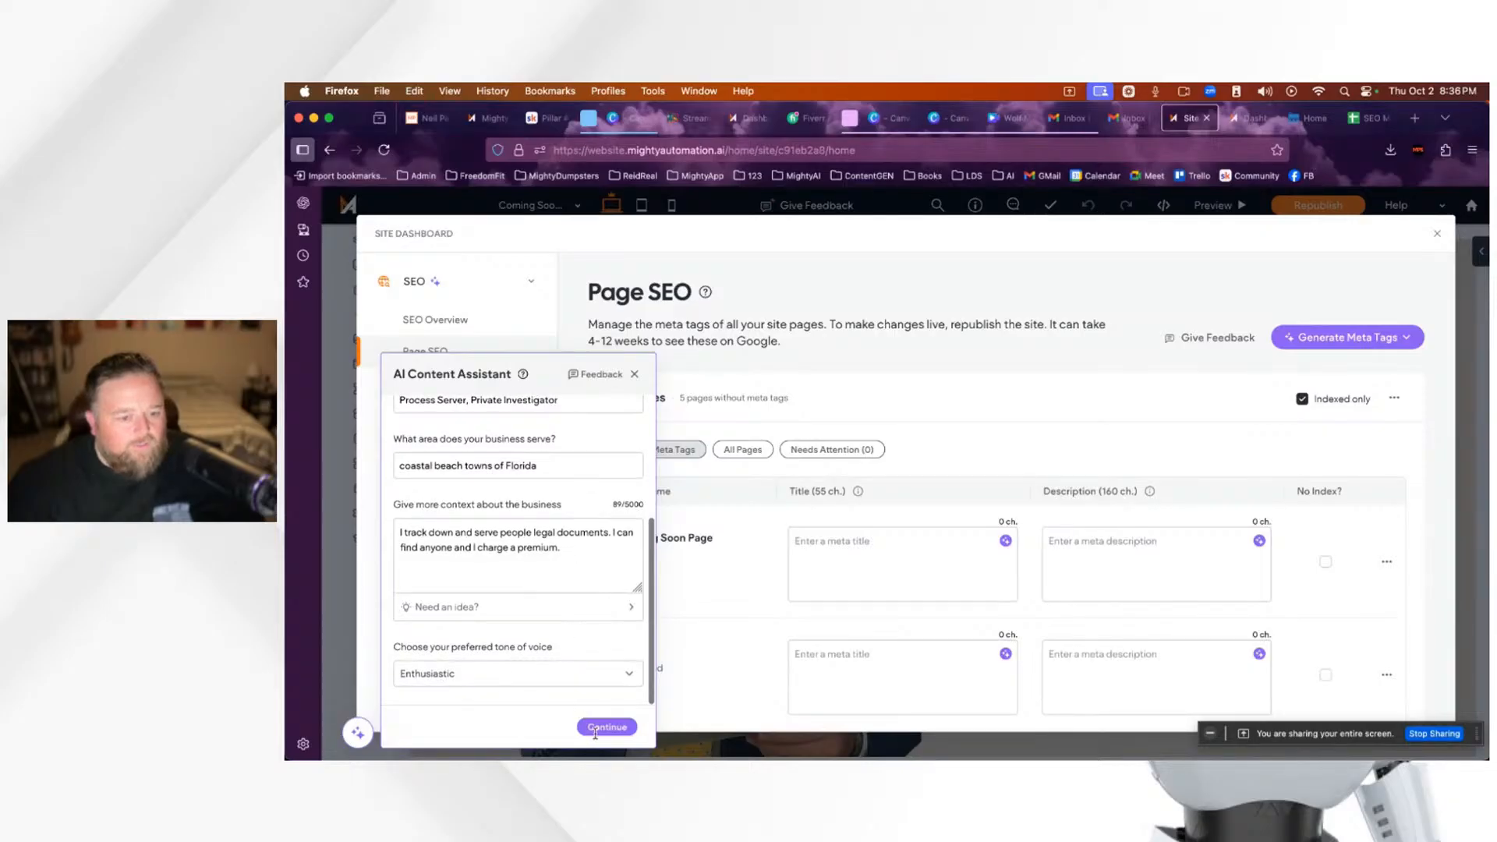
{"action": "left_click", "coordinate": [477, 678]}
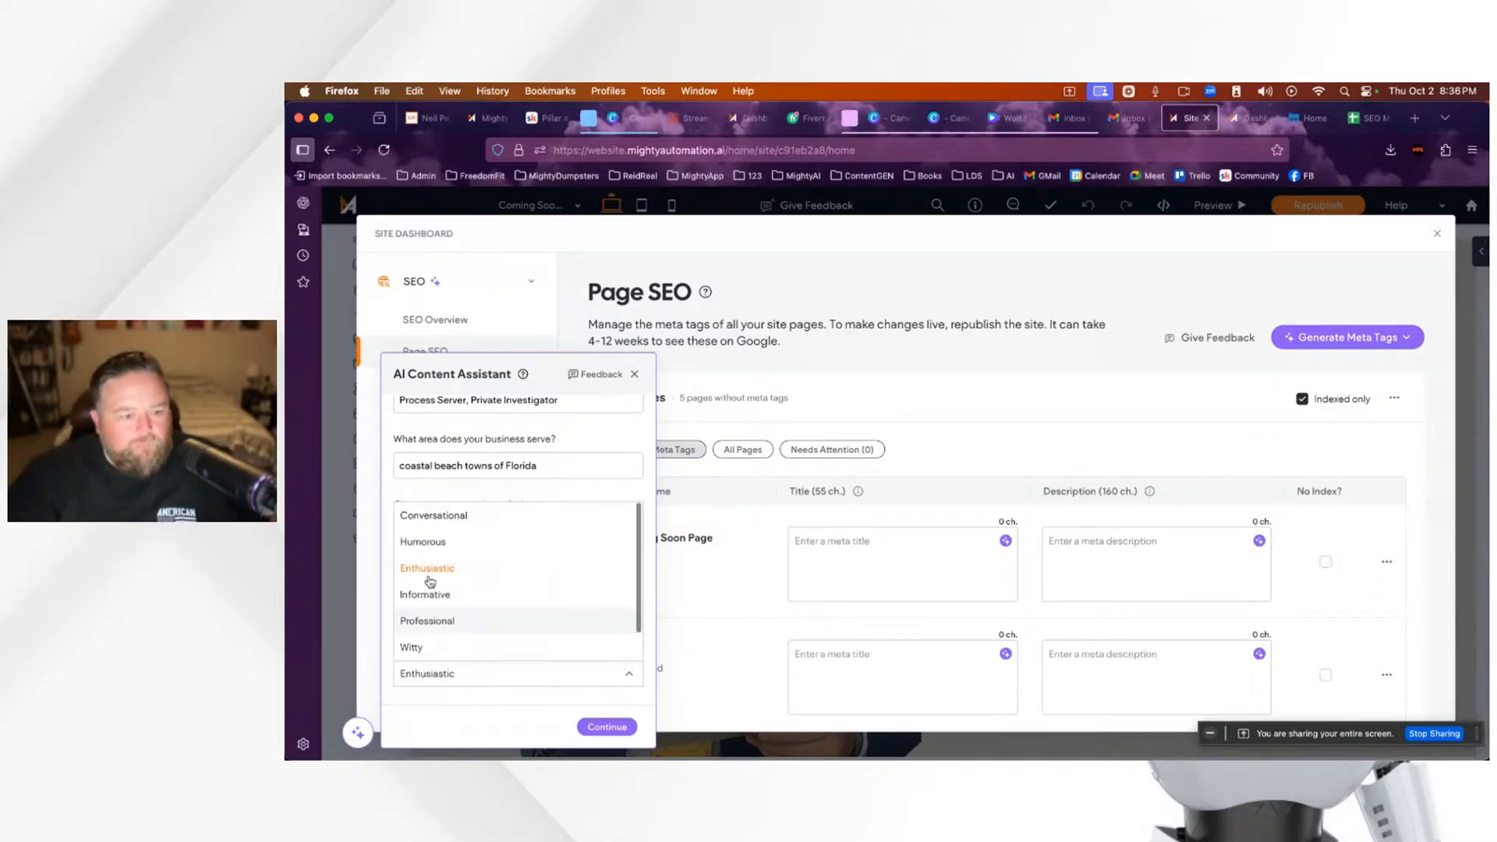
{"action": "left_click", "coordinate": [603, 731]}
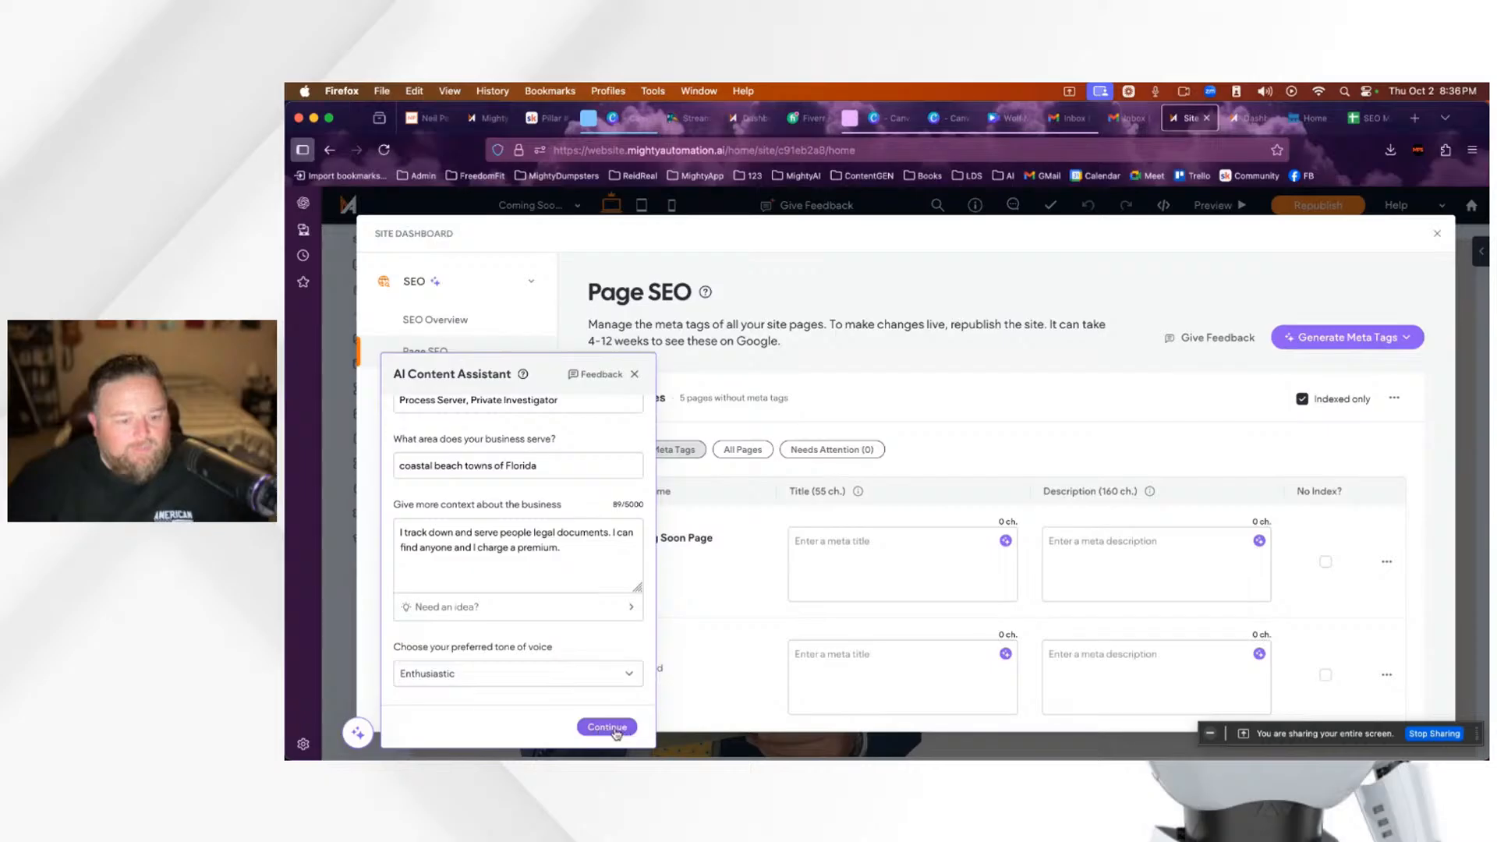
{"action": "left_click", "coordinate": [605, 728]}
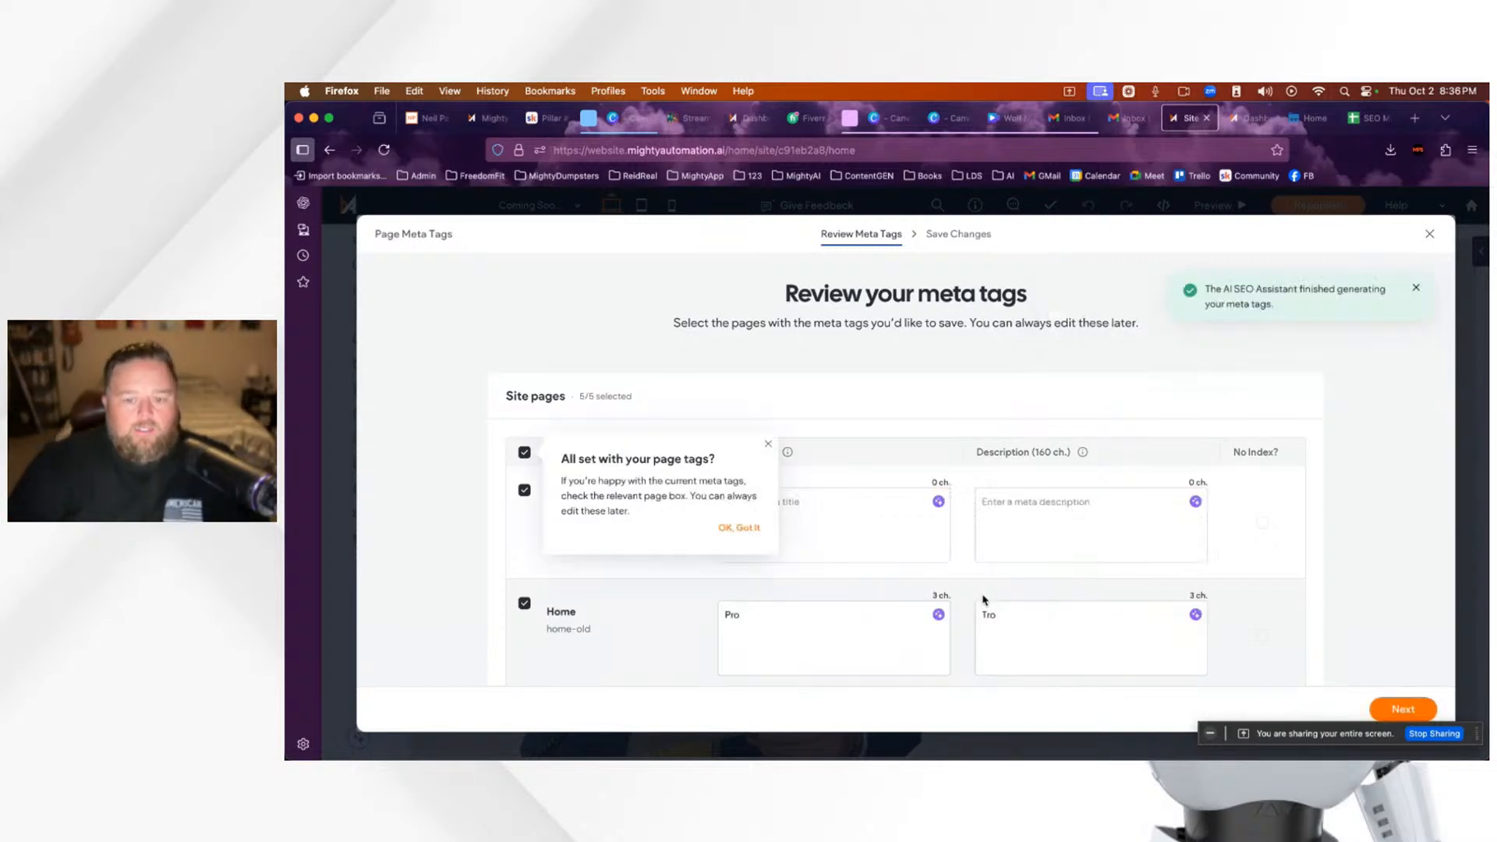
Step: Dismiss both tips, review the generated titles and descriptions for the 5 pages, and continue
{"action": "left_click", "coordinate": [734, 528]}
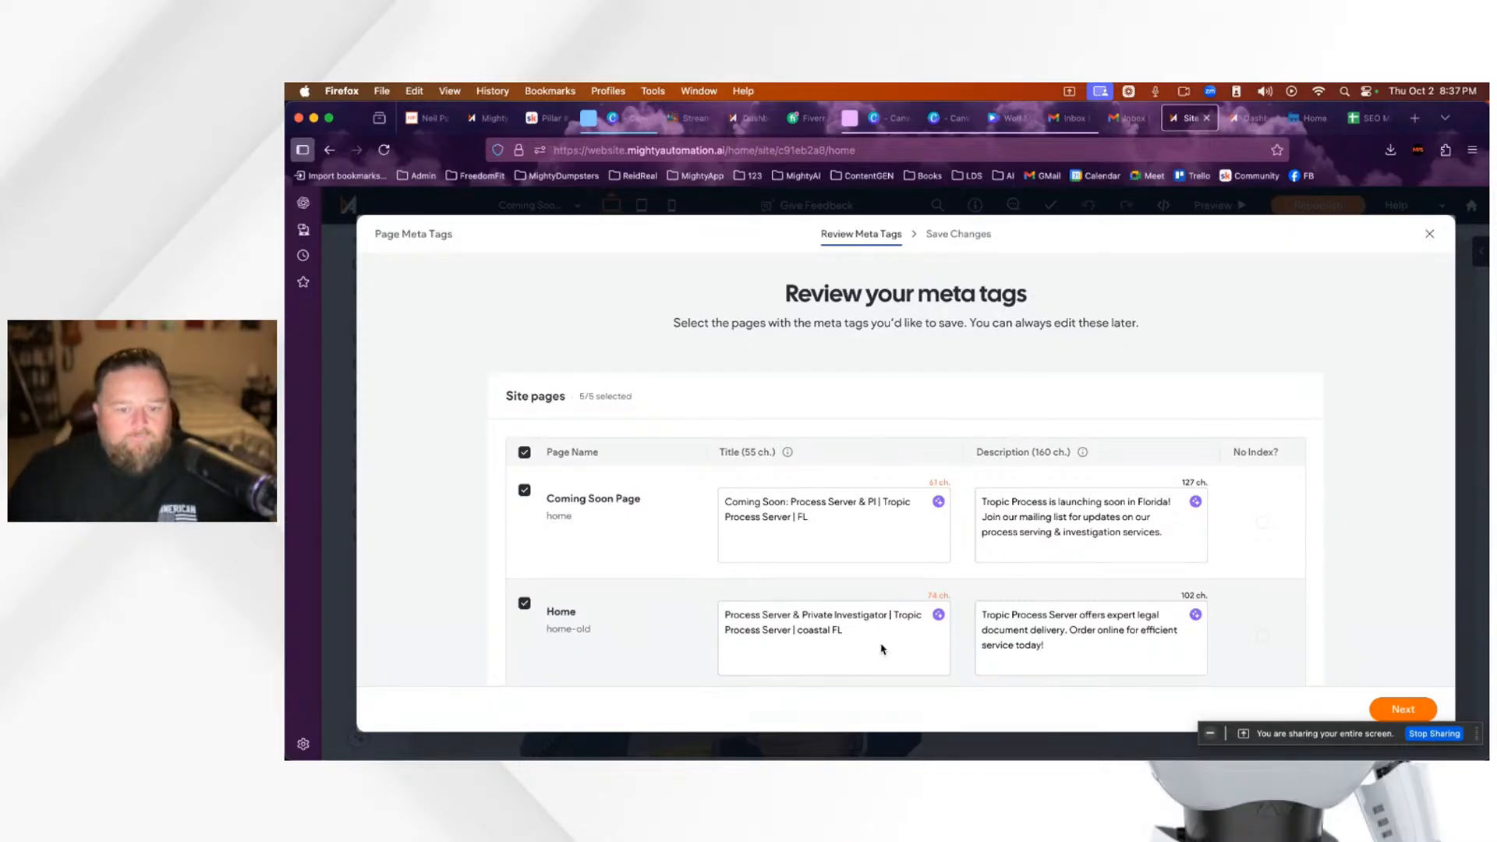
{"action": "scroll", "coordinate": [882, 648], "scroll_direction": "down", "scroll_amount": 5}
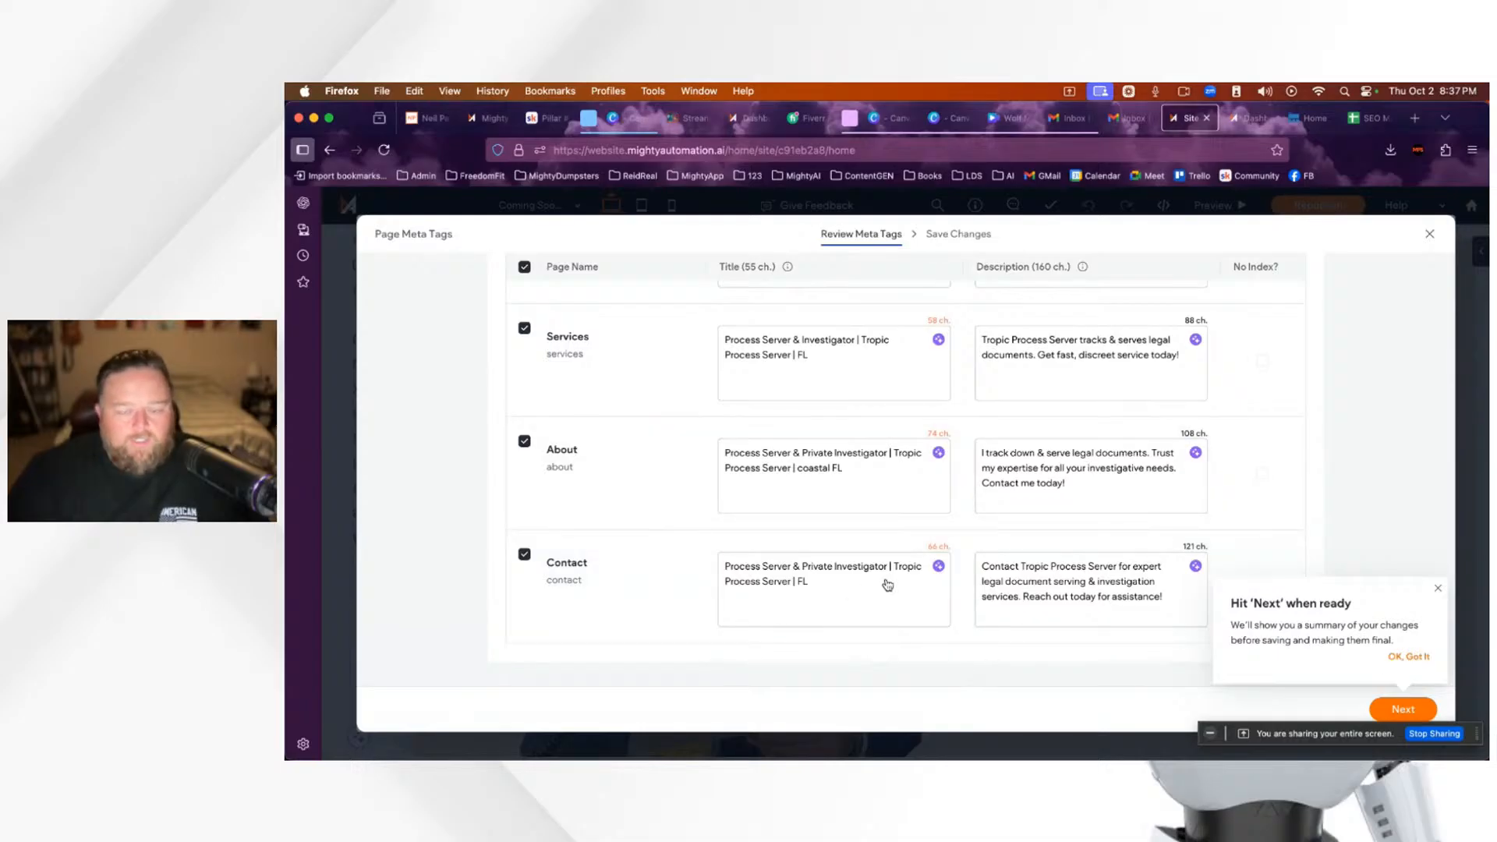
{"action": "left_click", "coordinate": [1413, 658]}
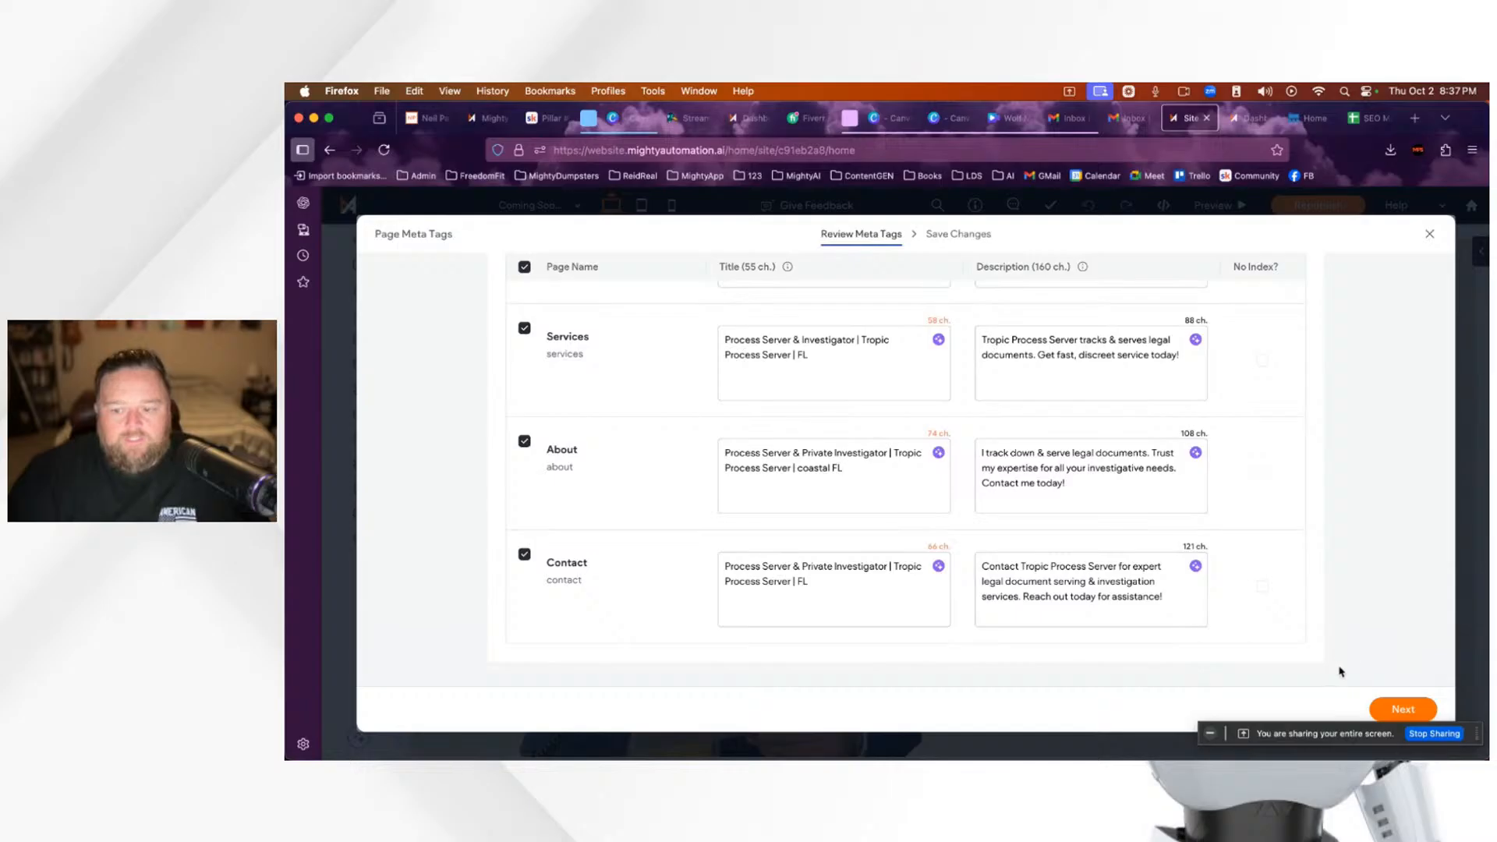
{"action": "left_click", "coordinate": [1402, 708]}
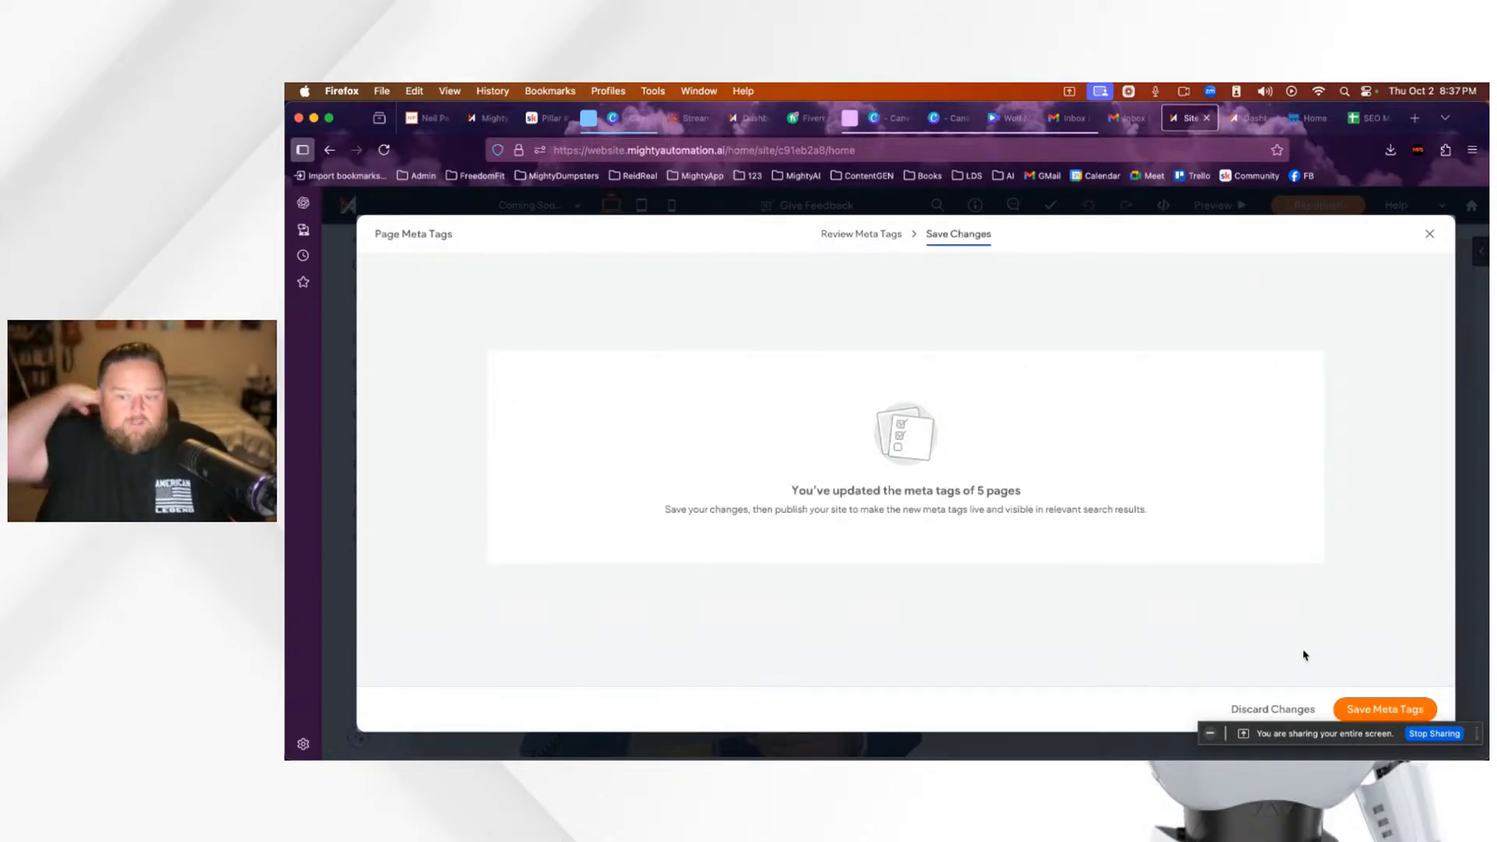
Step: Save the generated meta tags and open the Image Alt Text settings
{"action": "left_click", "coordinate": [1379, 709]}
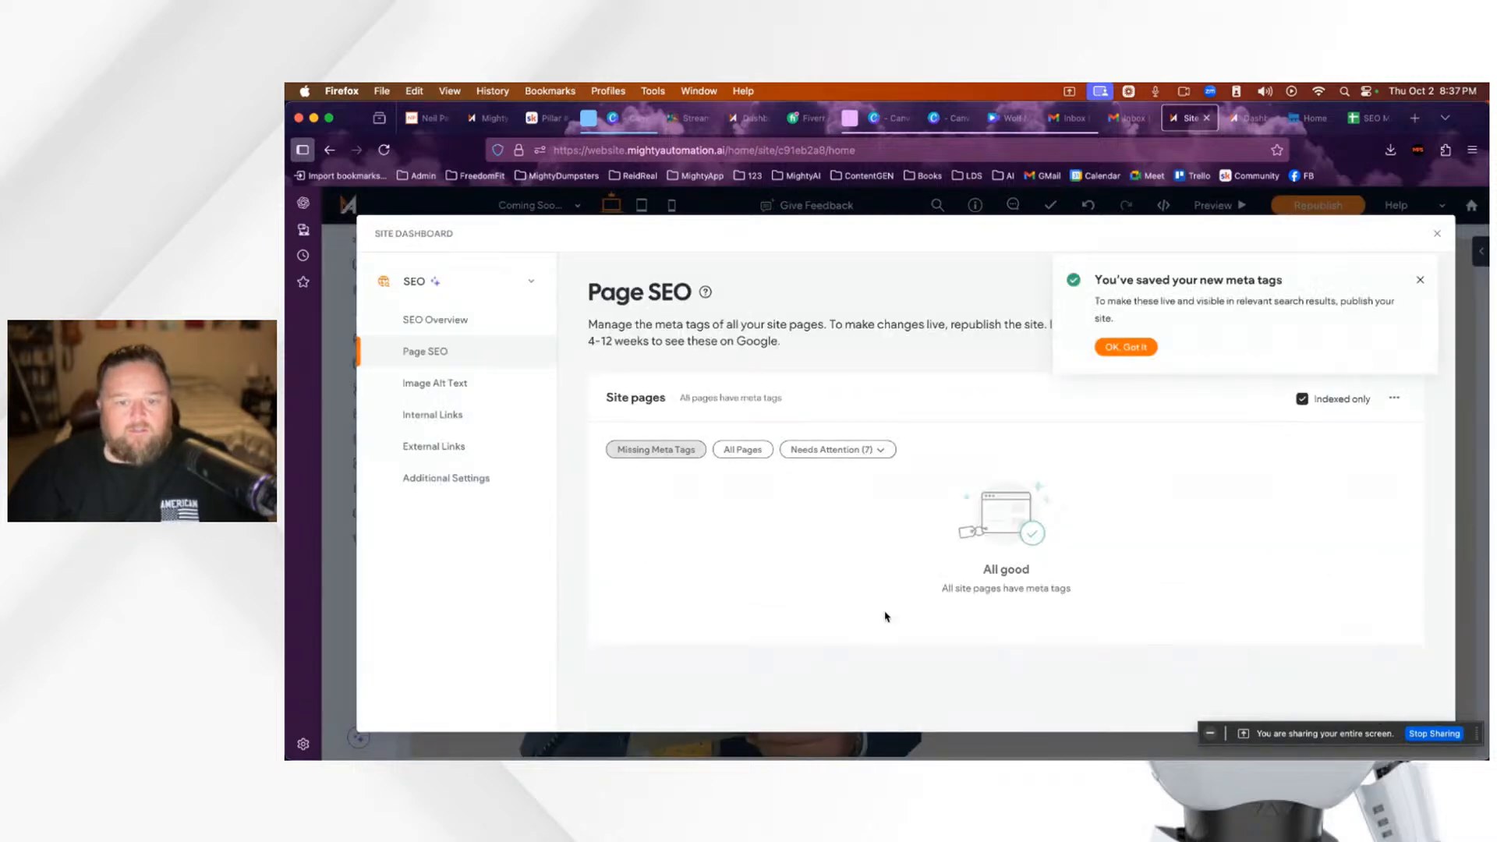
{"action": "left_click", "coordinate": [428, 385]}
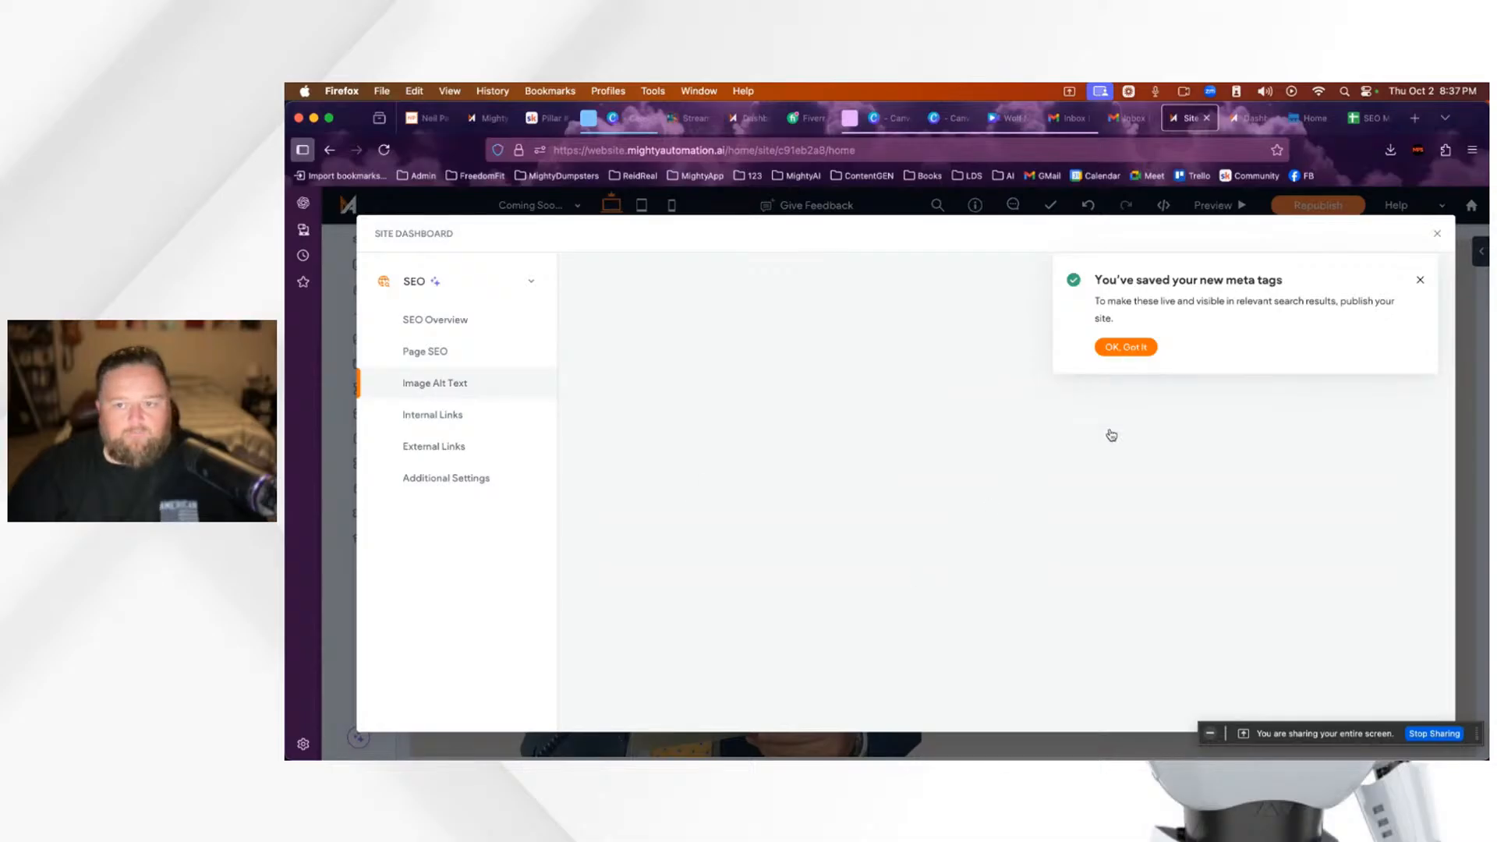
{"action": "left_click", "coordinate": [430, 390]}
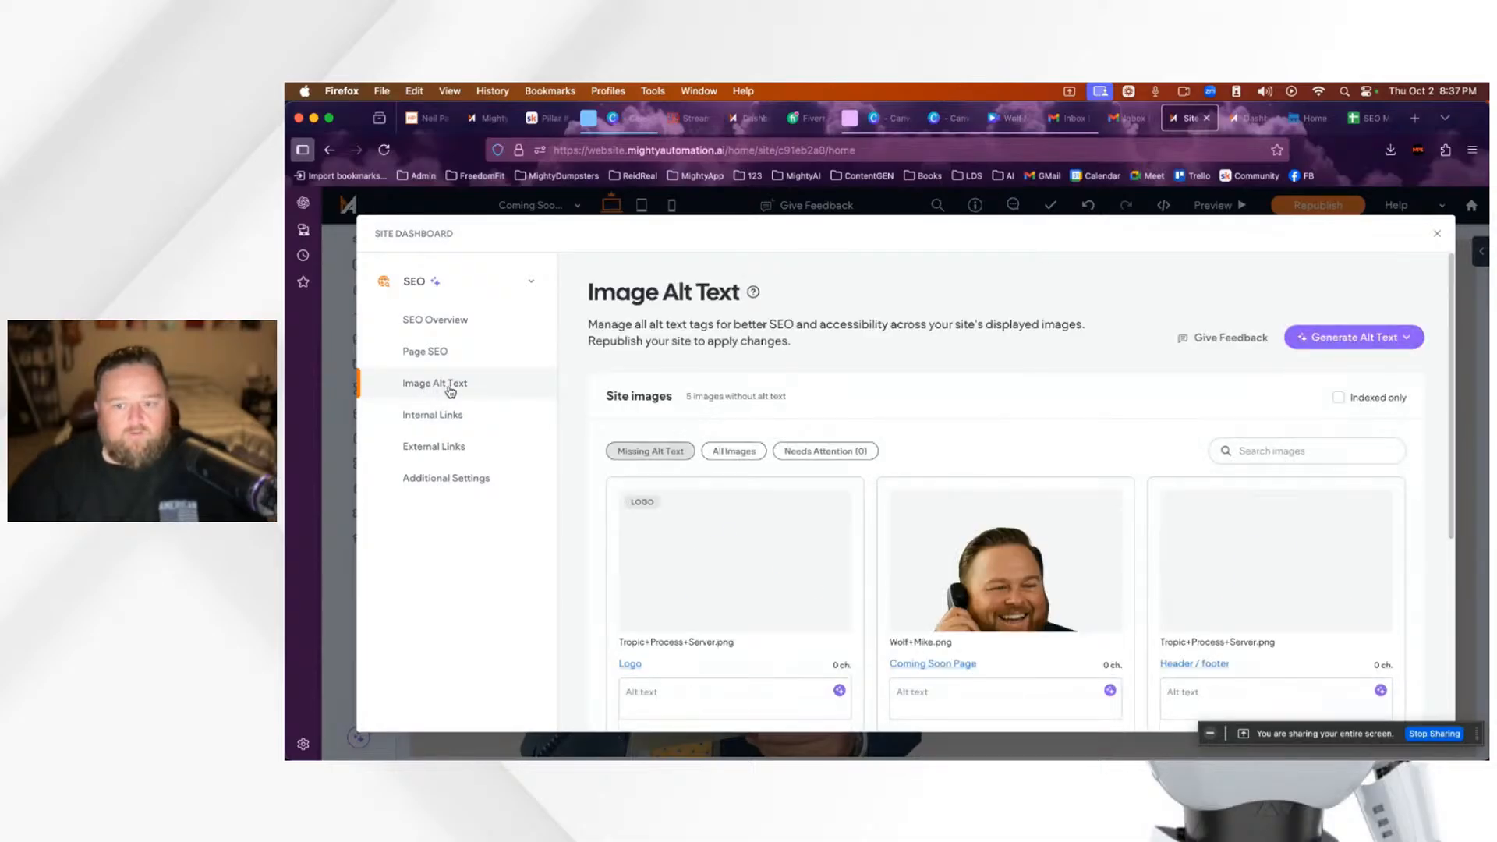
Step: Scroll through the 5 images missing alt text and bring up the Generate Alt Text choices
{"action": "scroll", "coordinate": [919, 573], "scroll_direction": "down", "scroll_amount": 4}
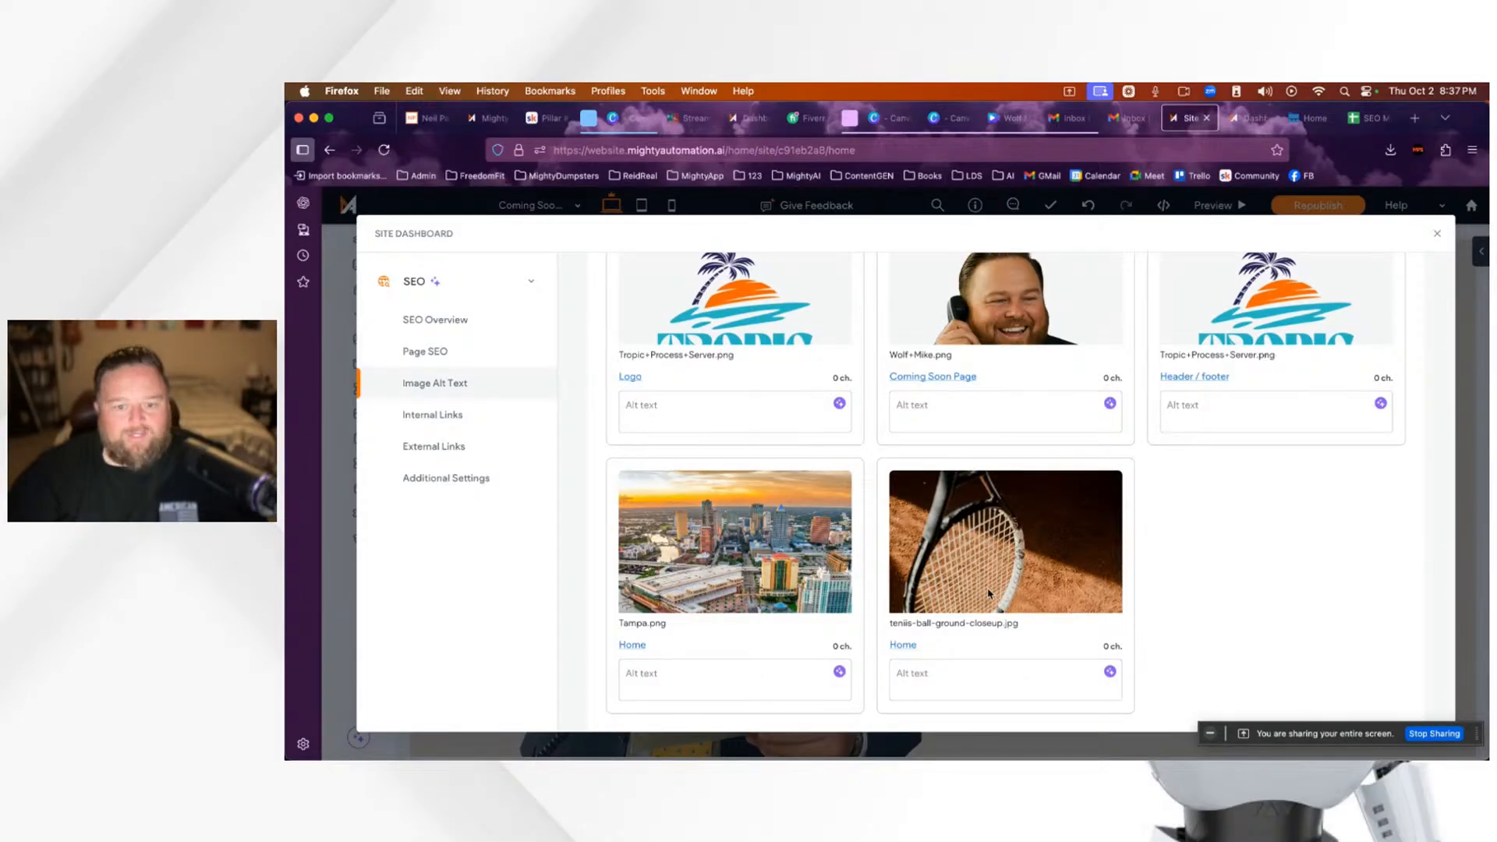
{"action": "scroll", "coordinate": [989, 604], "scroll_direction": "up", "scroll_amount": 1}
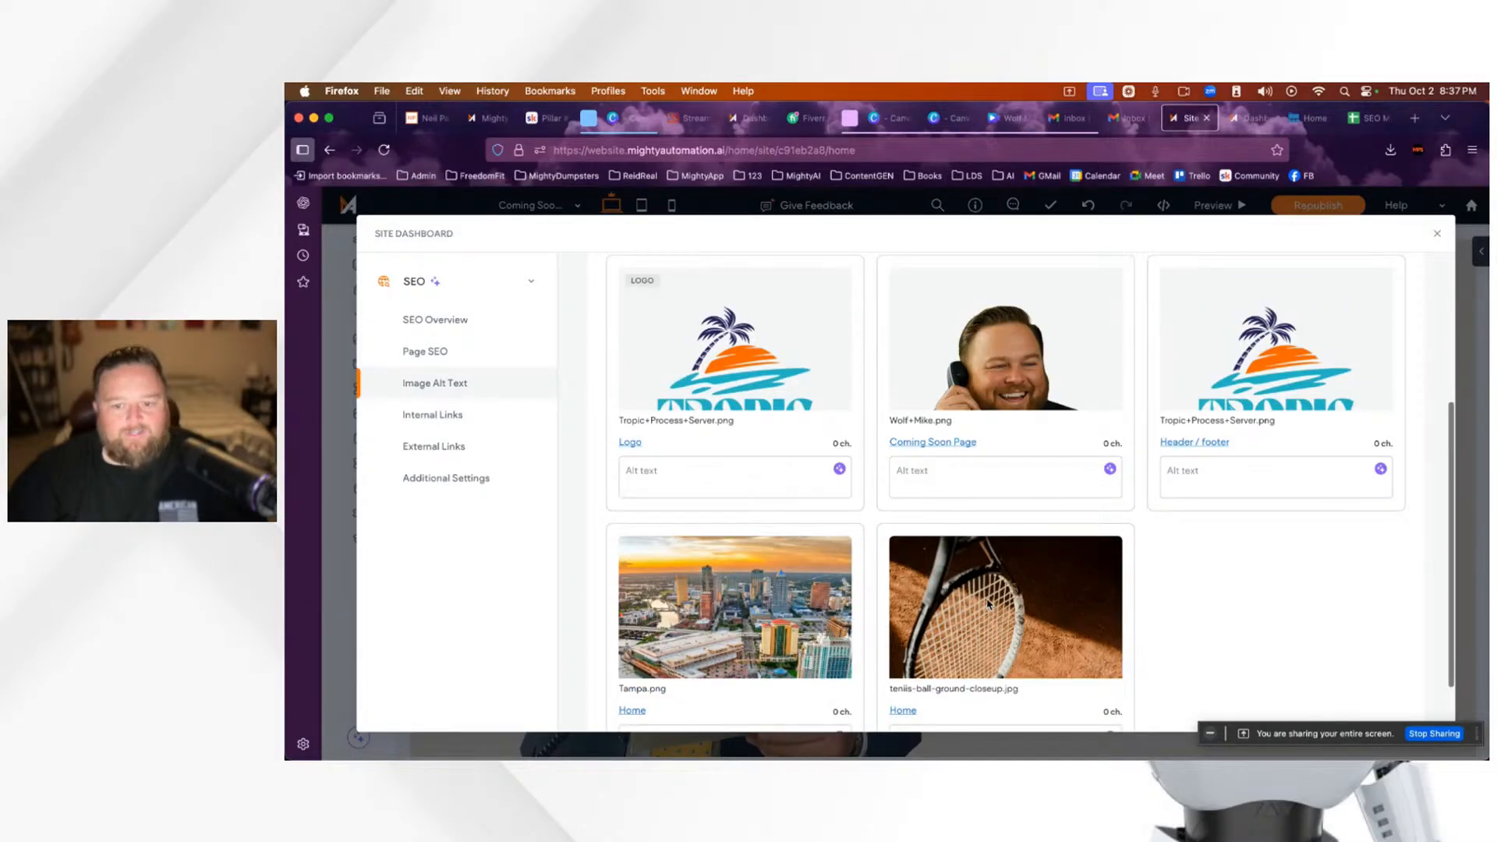
{"action": "scroll", "coordinate": [1124, 561], "scroll_direction": "up", "scroll_amount": 1}
{"action": "scroll", "coordinate": [1092, 600], "scroll_direction": "down", "scroll_amount": 2}
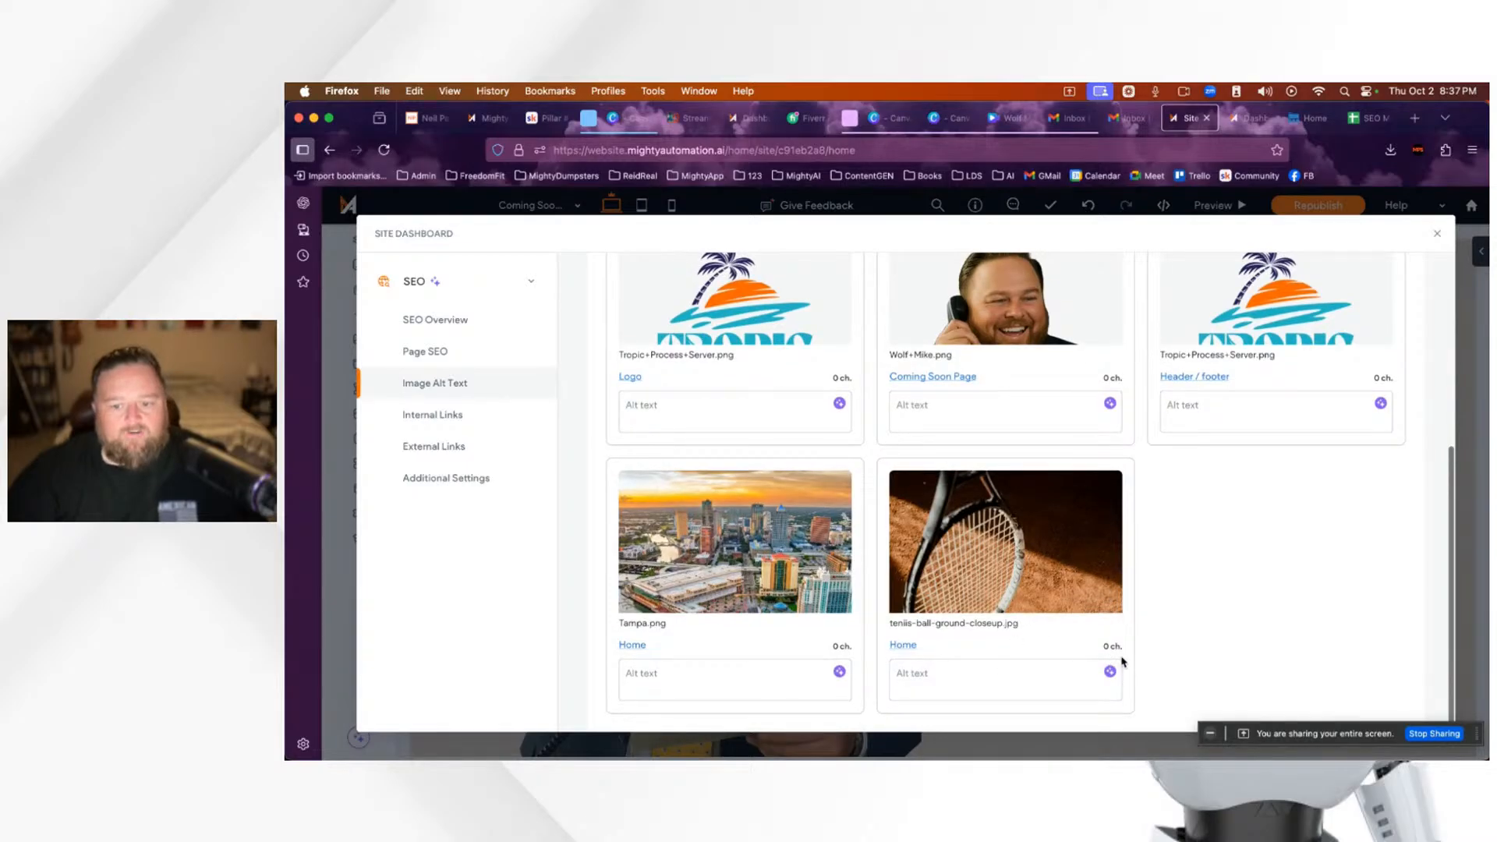
{"action": "scroll", "coordinate": [1115, 623], "scroll_direction": "up", "scroll_amount": 5}
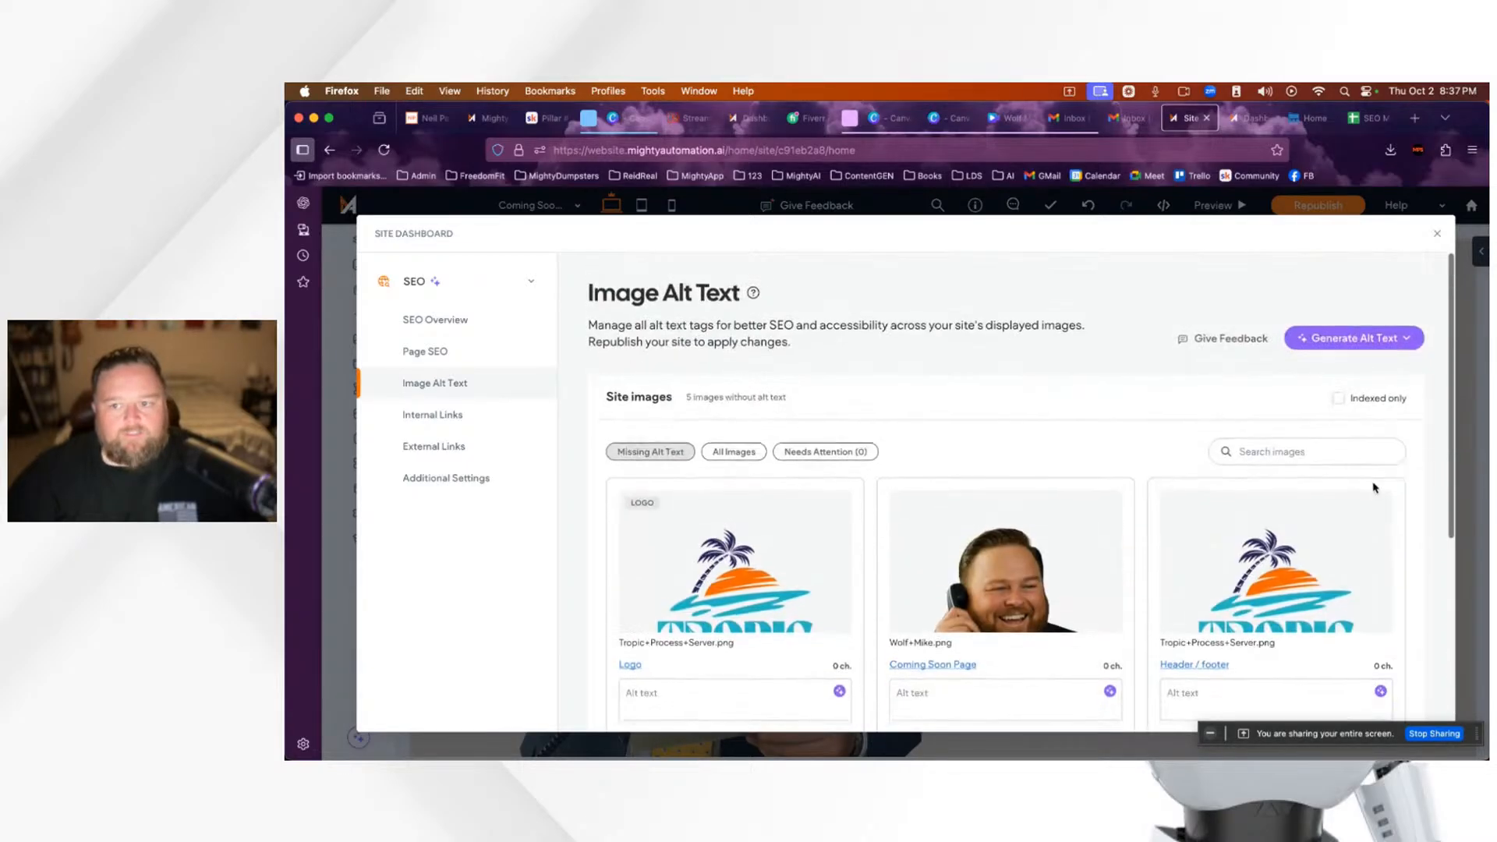
{"action": "left_click", "coordinate": [1369, 347]}
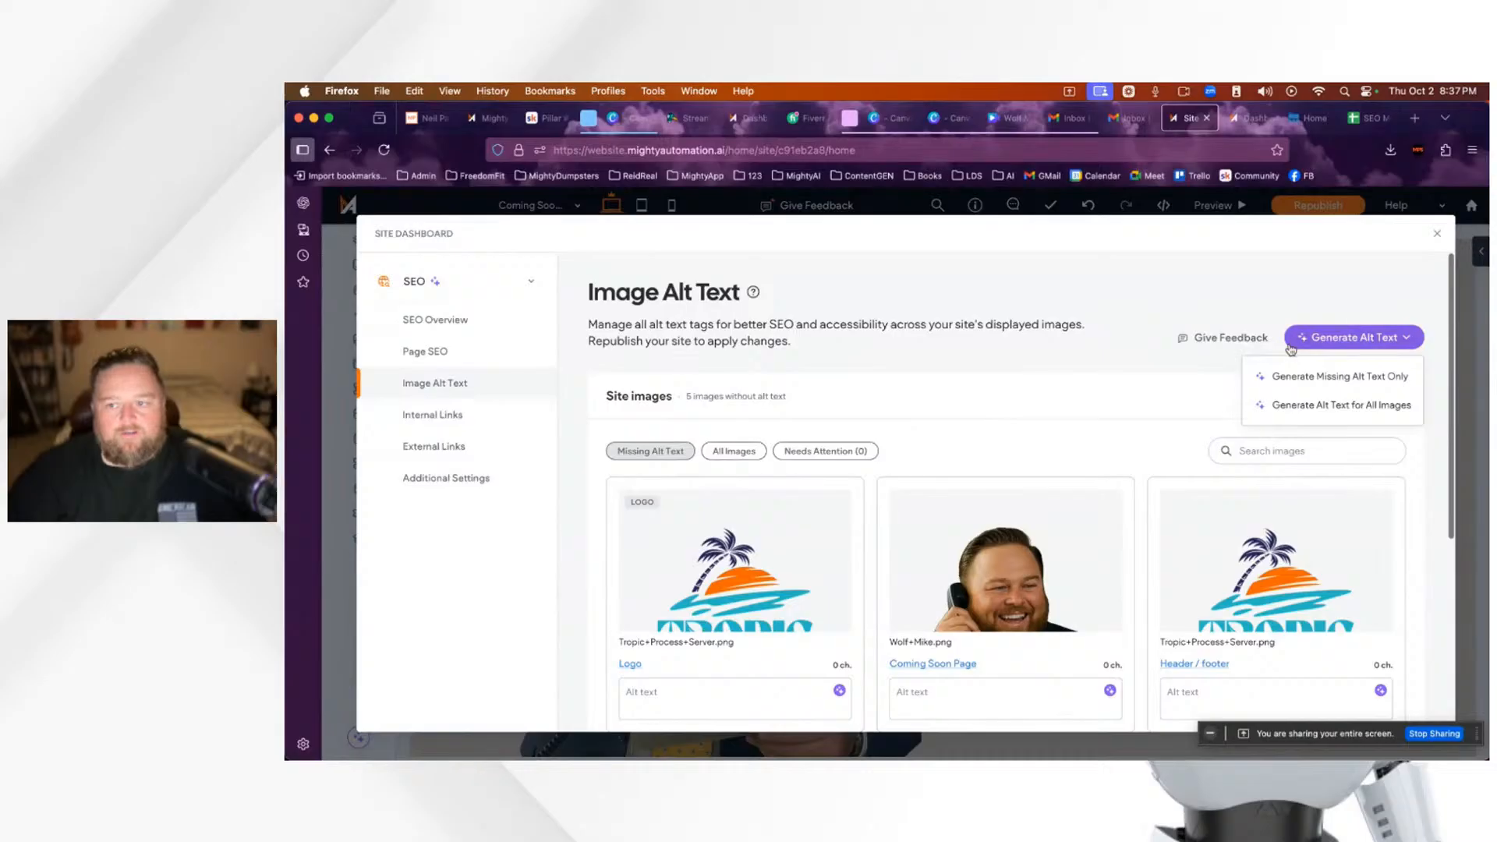
Step: Generate alt text for all images, then reword the phone photo's alt text to name the Tropic Process Server
{"action": "left_click", "coordinate": [1318, 406]}
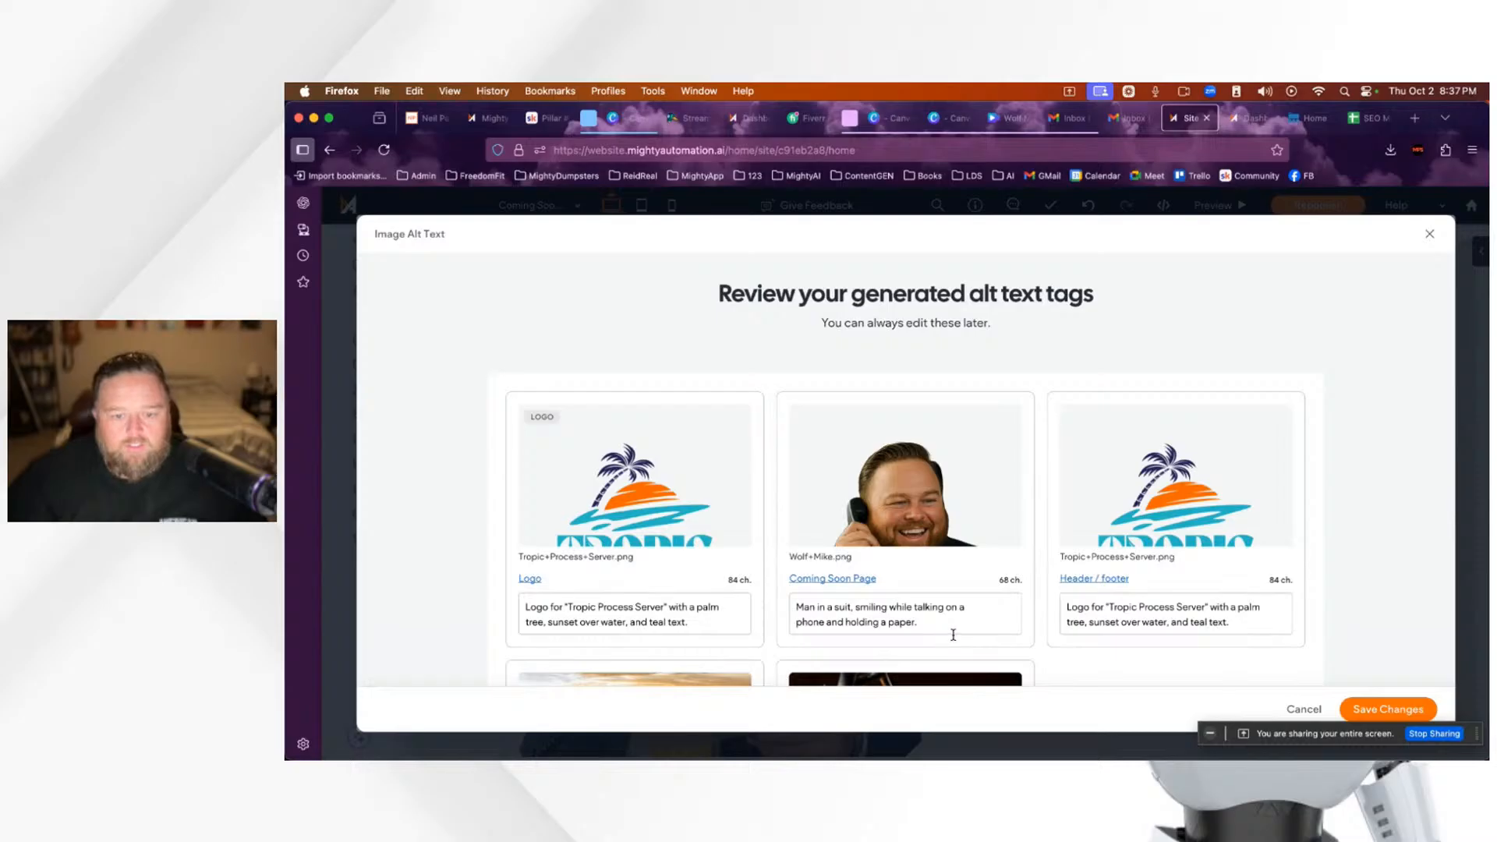
{"action": "scroll", "coordinate": [974, 623], "scroll_direction": "down", "scroll_amount": 1}
{"action": "left_click_drag", "start_coordinate": [813, 606], "coordinate": [792, 606]}
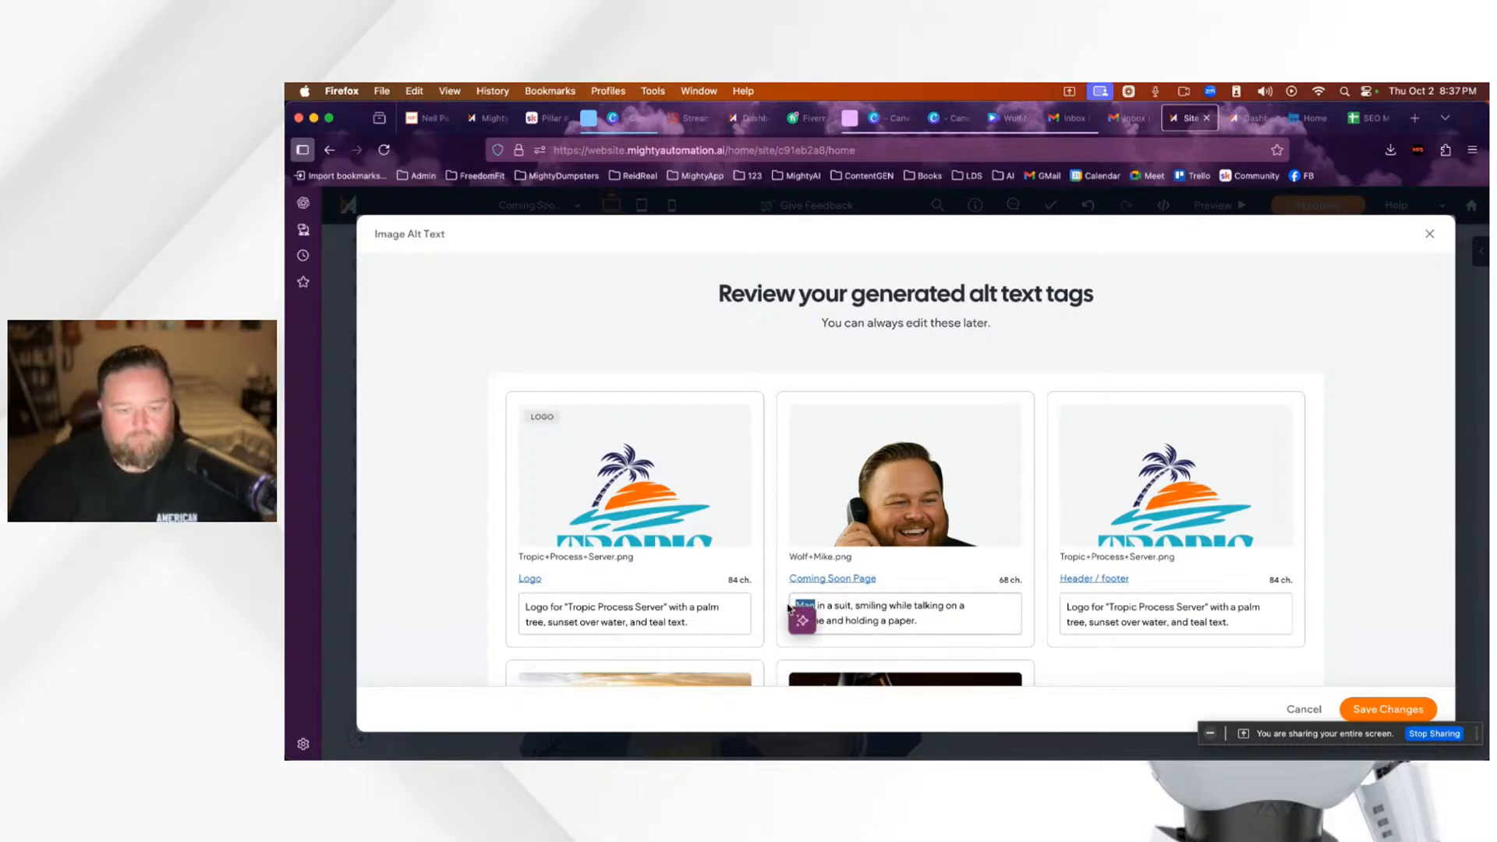
{"action": "type", "text": "Mighty Mike"}
{"action": "key", "text": "BackSpace"}
{"action": "type", "text": ", P"}
{"action": "key", "text": "BackSpace"}
{"action": "type", "text": "the Mighty P in a suit, smiling"}
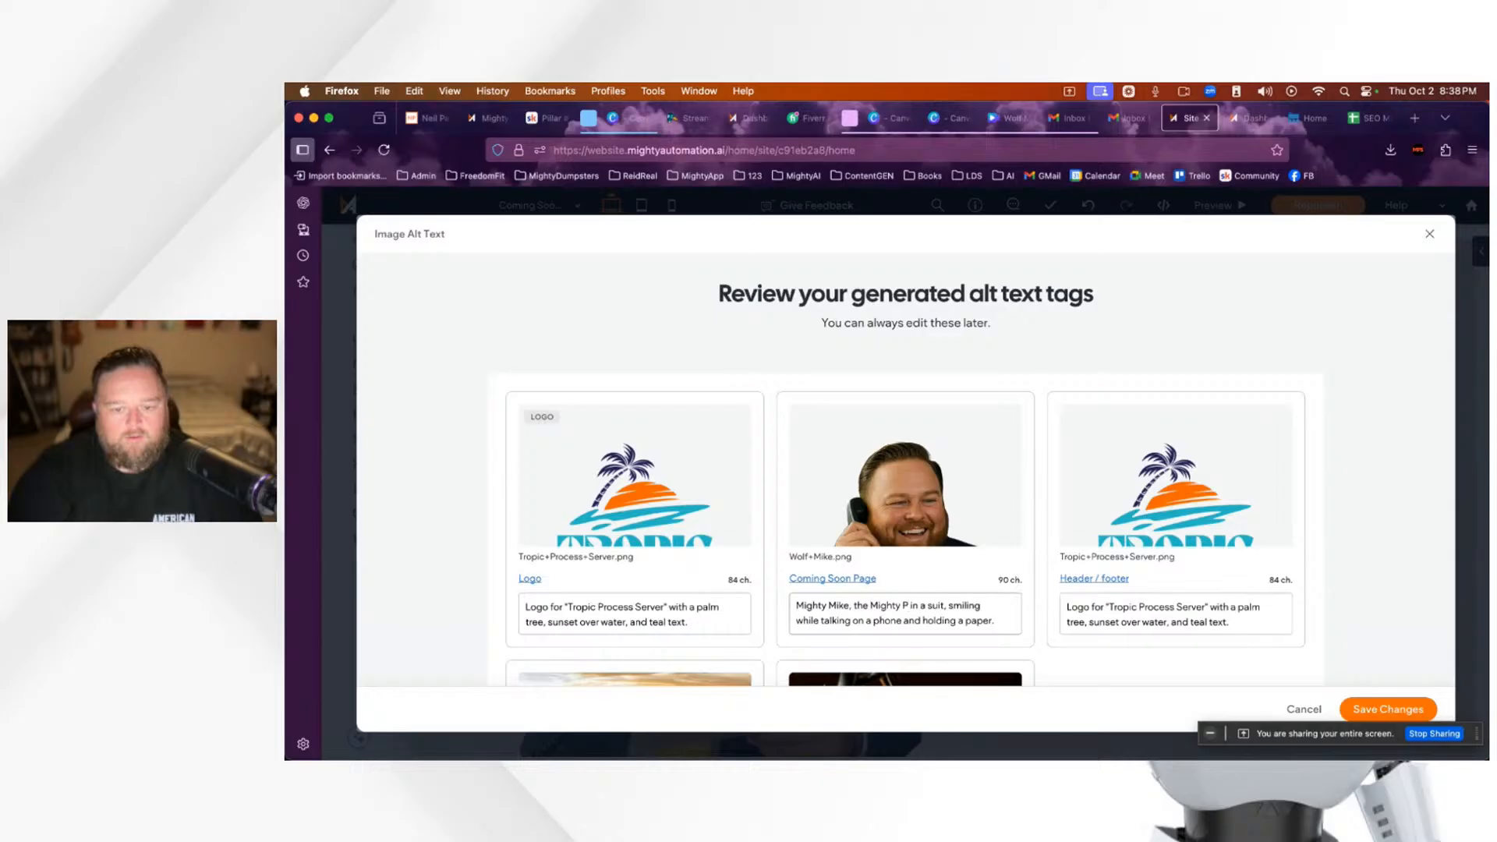
{"action": "key", "text": "BackSpace"}
{"action": "type", "text": "Tropic Process Server"}
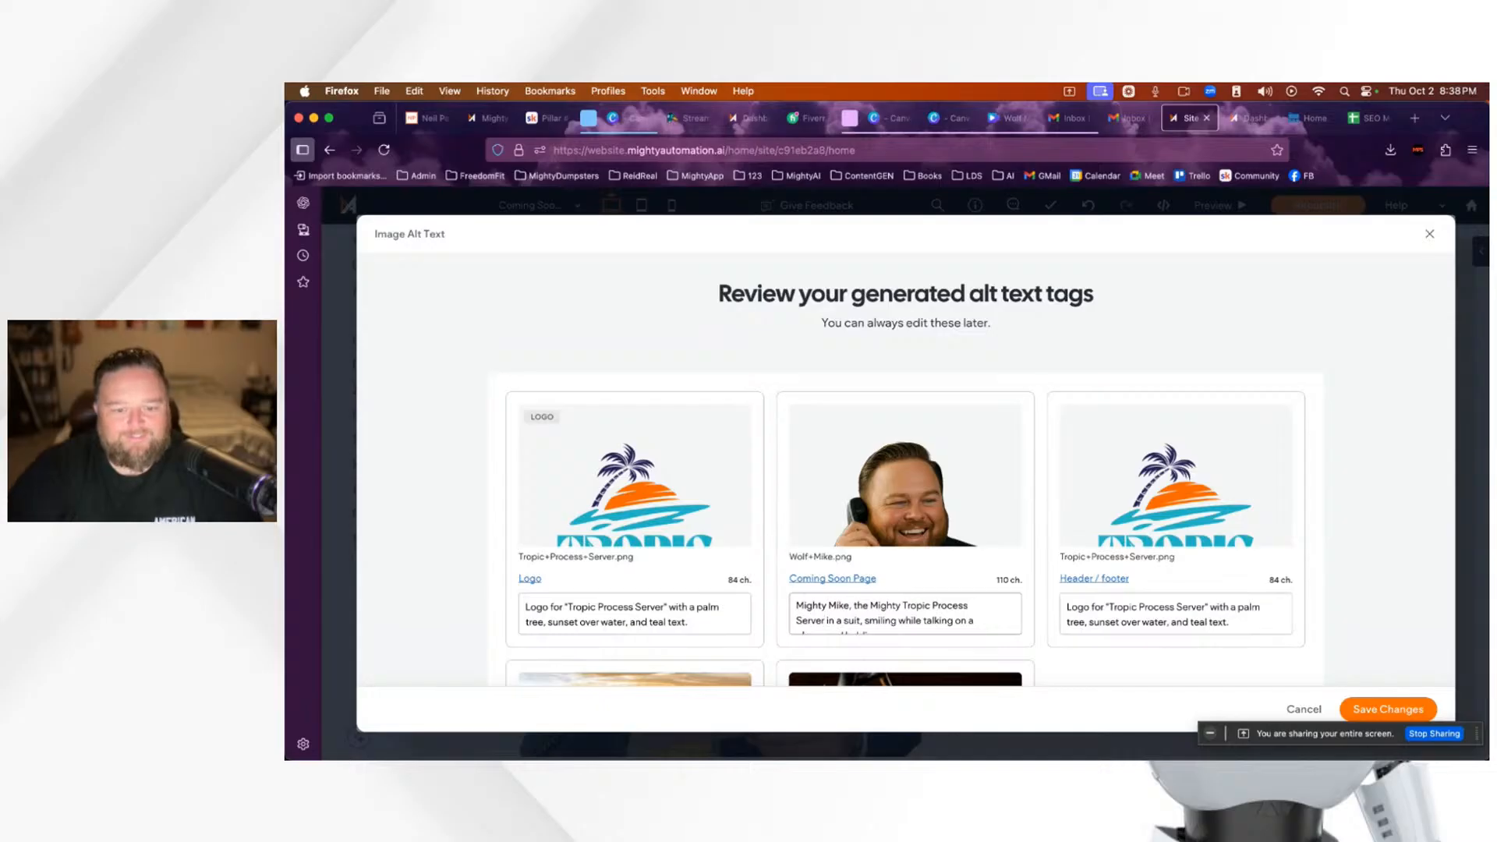
Step: Replace 'paper' with 'Legal Document' in the alt text
{"action": "scroll", "coordinate": [980, 615], "scroll_direction": "down", "scroll_amount": 2}
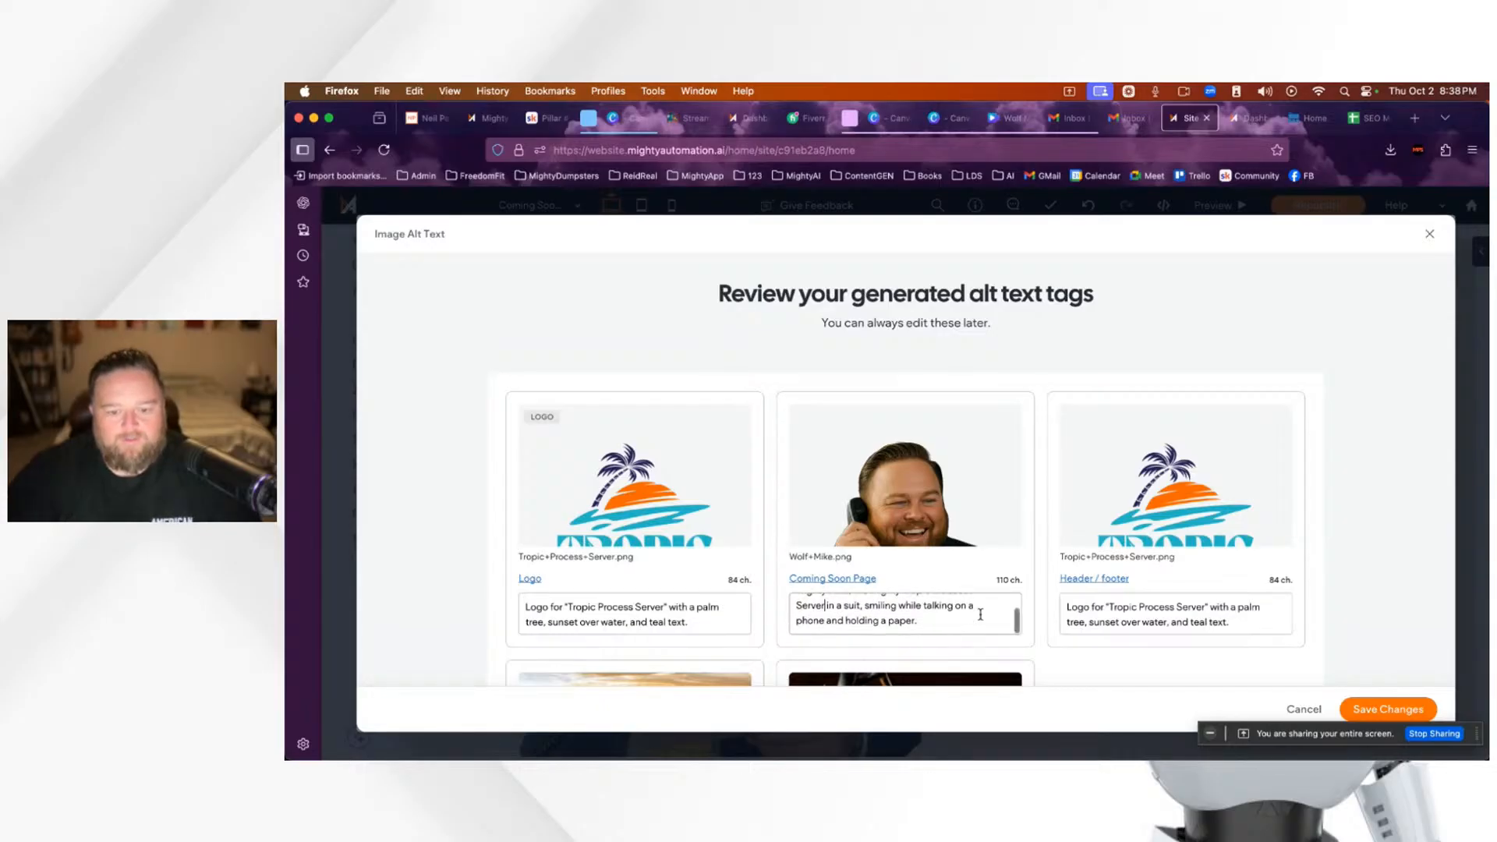
{"action": "scroll", "coordinate": [1088, 663], "scroll_direction": "down", "scroll_amount": 1}
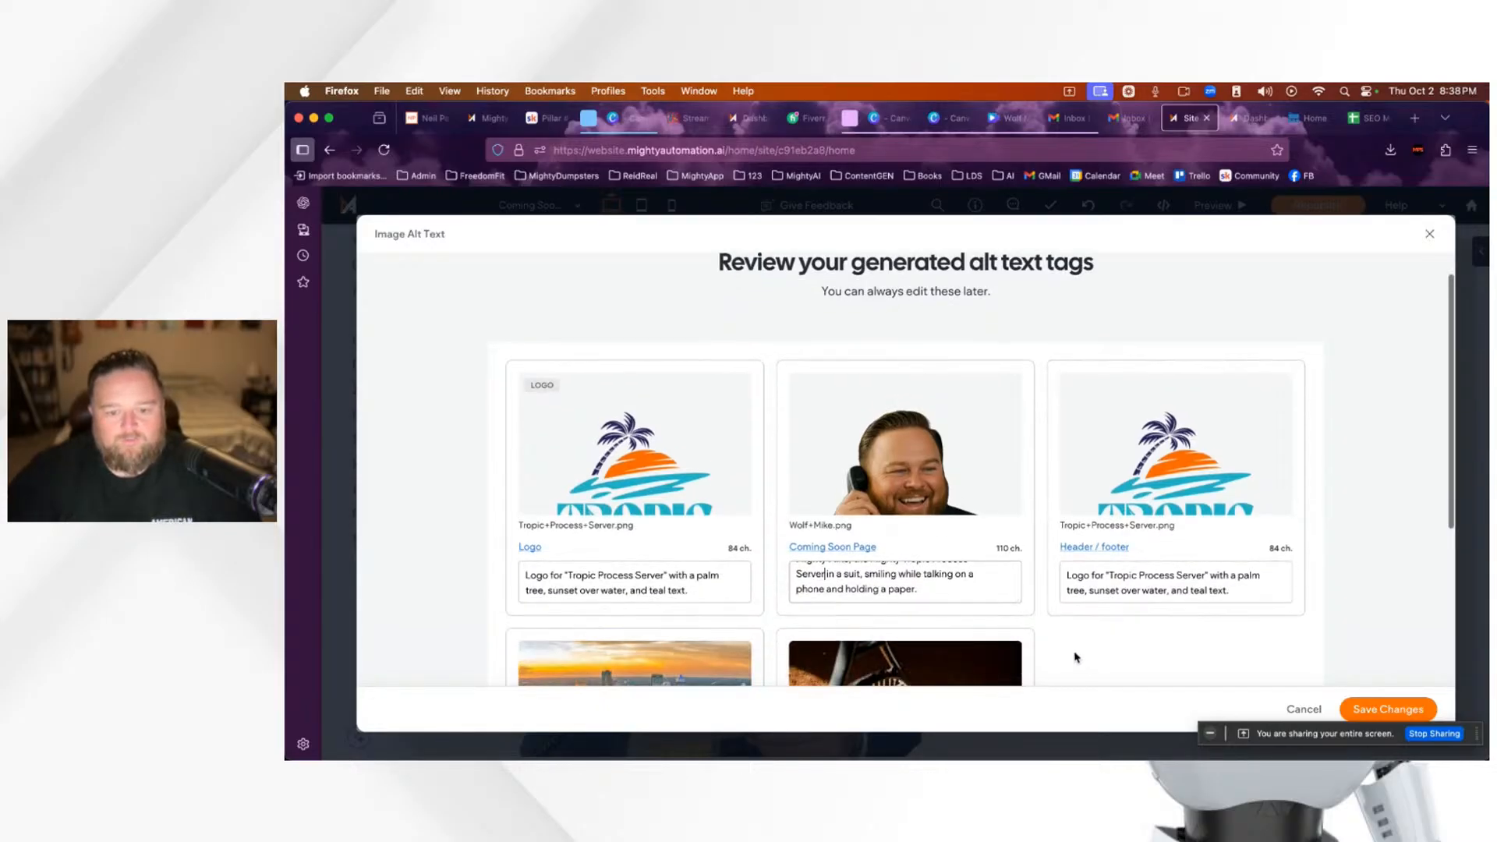
{"action": "double_click", "coordinate": [896, 590]}
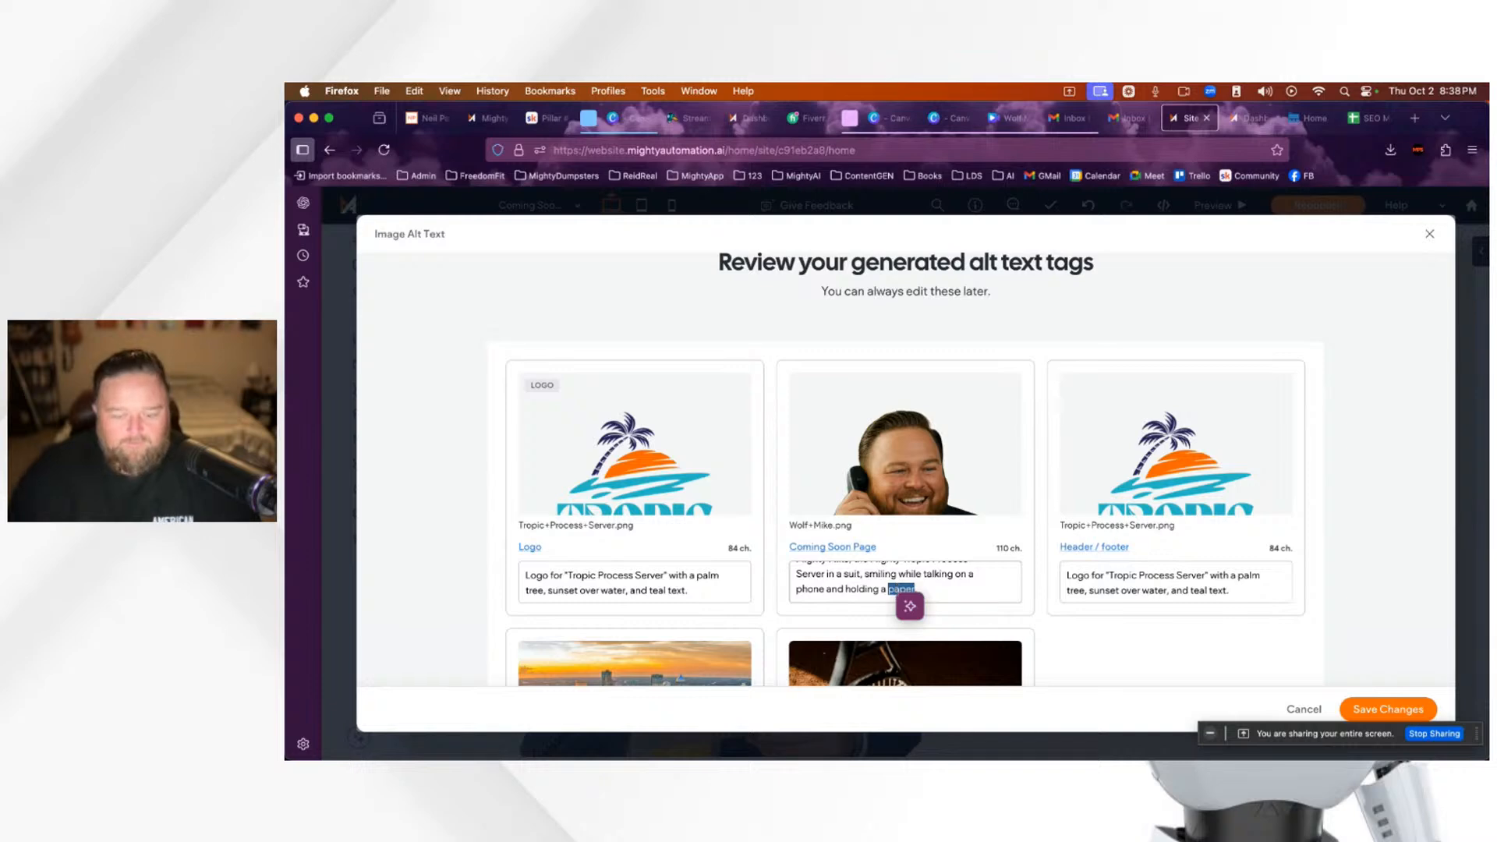
{"action": "type", "text": "Legal Document"}
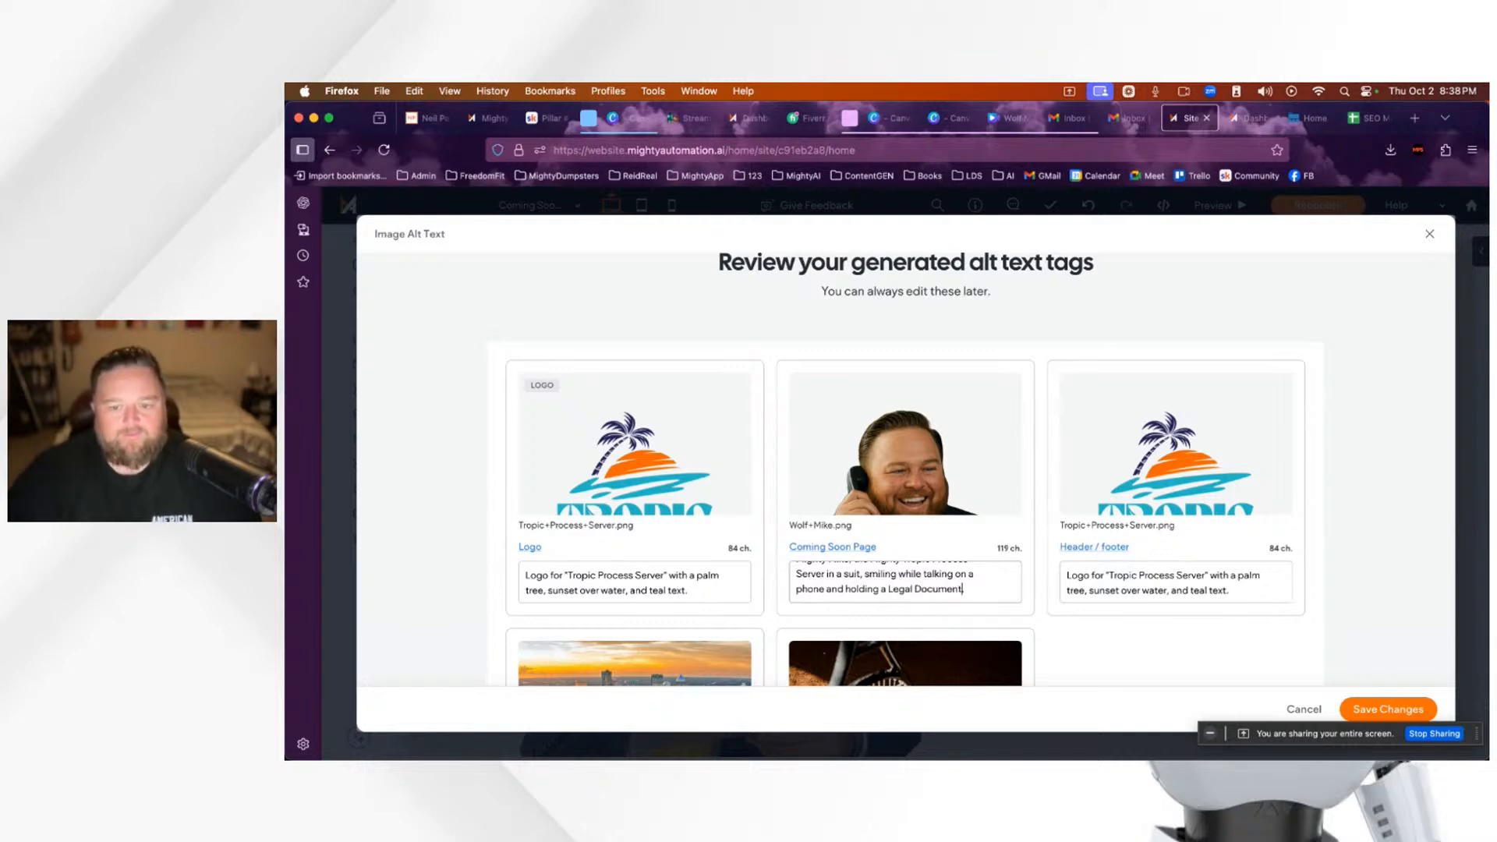
Step: Delete the tennis image's alt text, save the changes and return to SEO Overview
{"action": "scroll", "coordinate": [1112, 621], "scroll_direction": "down", "scroll_amount": 5}
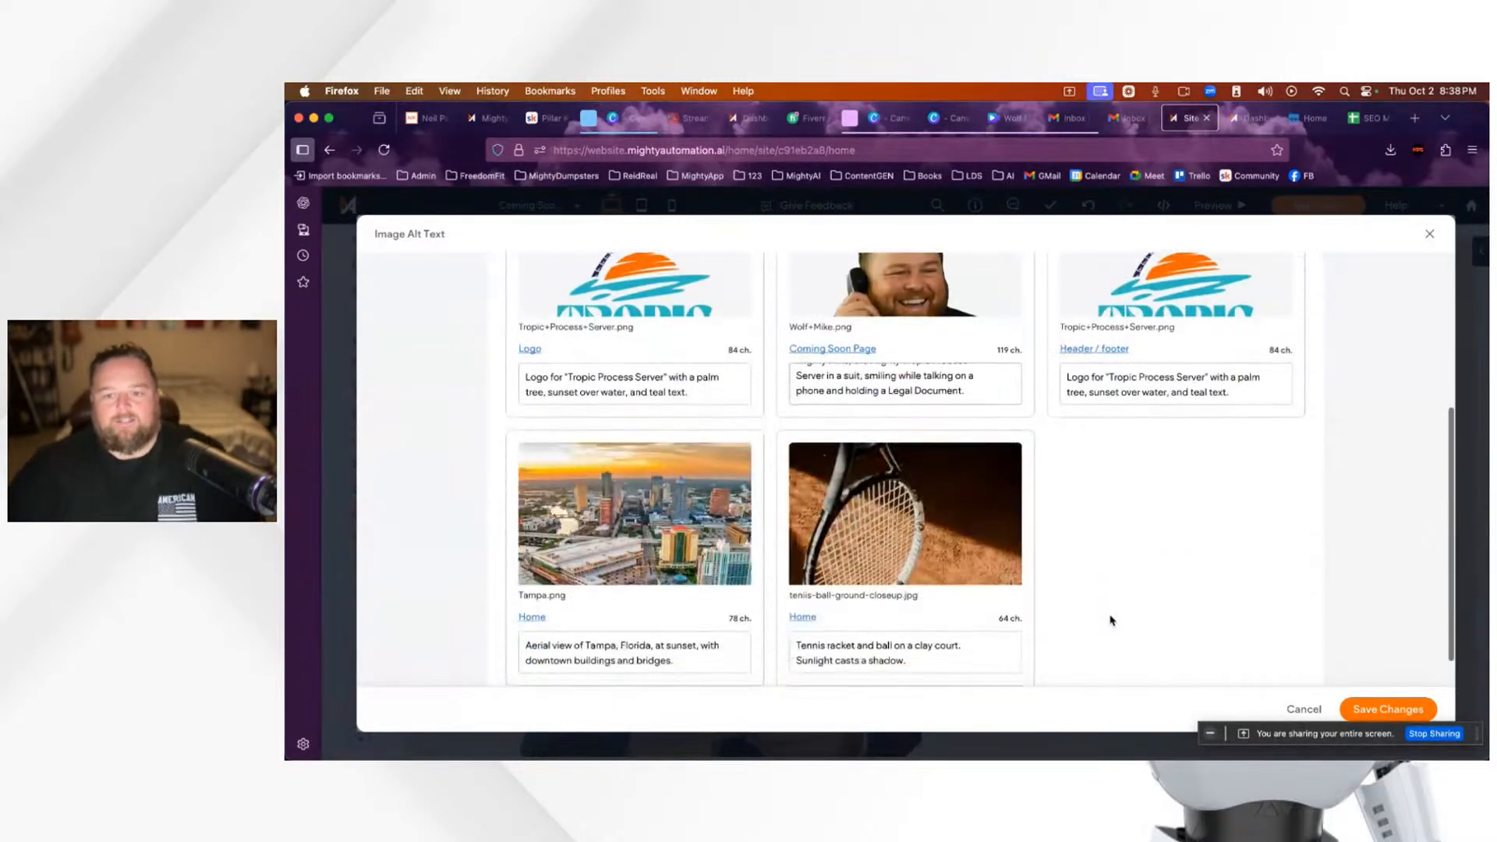
{"action": "scroll", "coordinate": [897, 624], "scroll_direction": "down", "scroll_amount": 1}
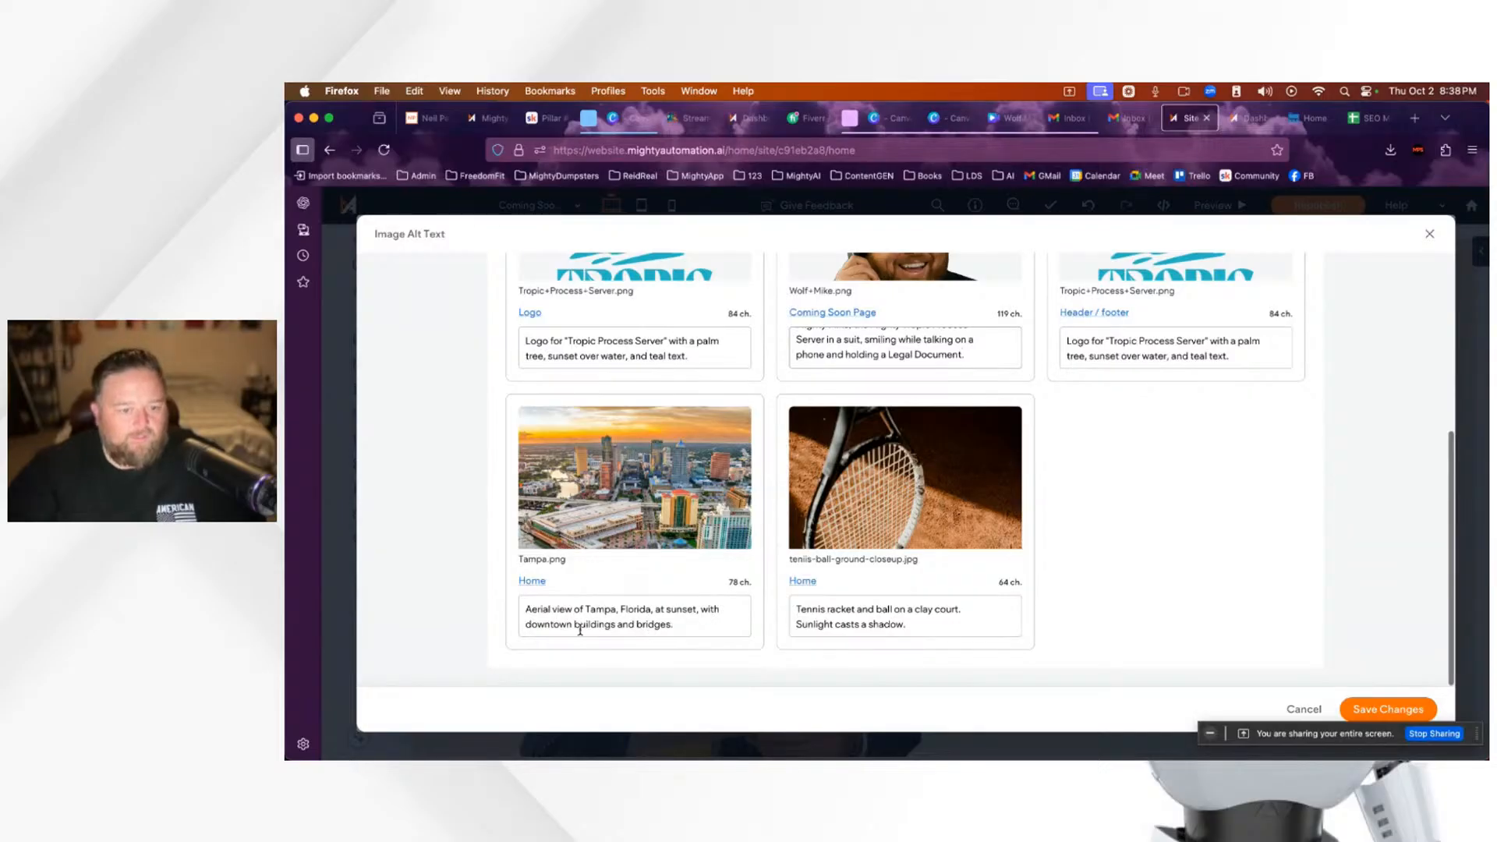
{"action": "triple_click", "coordinate": [920, 628]}
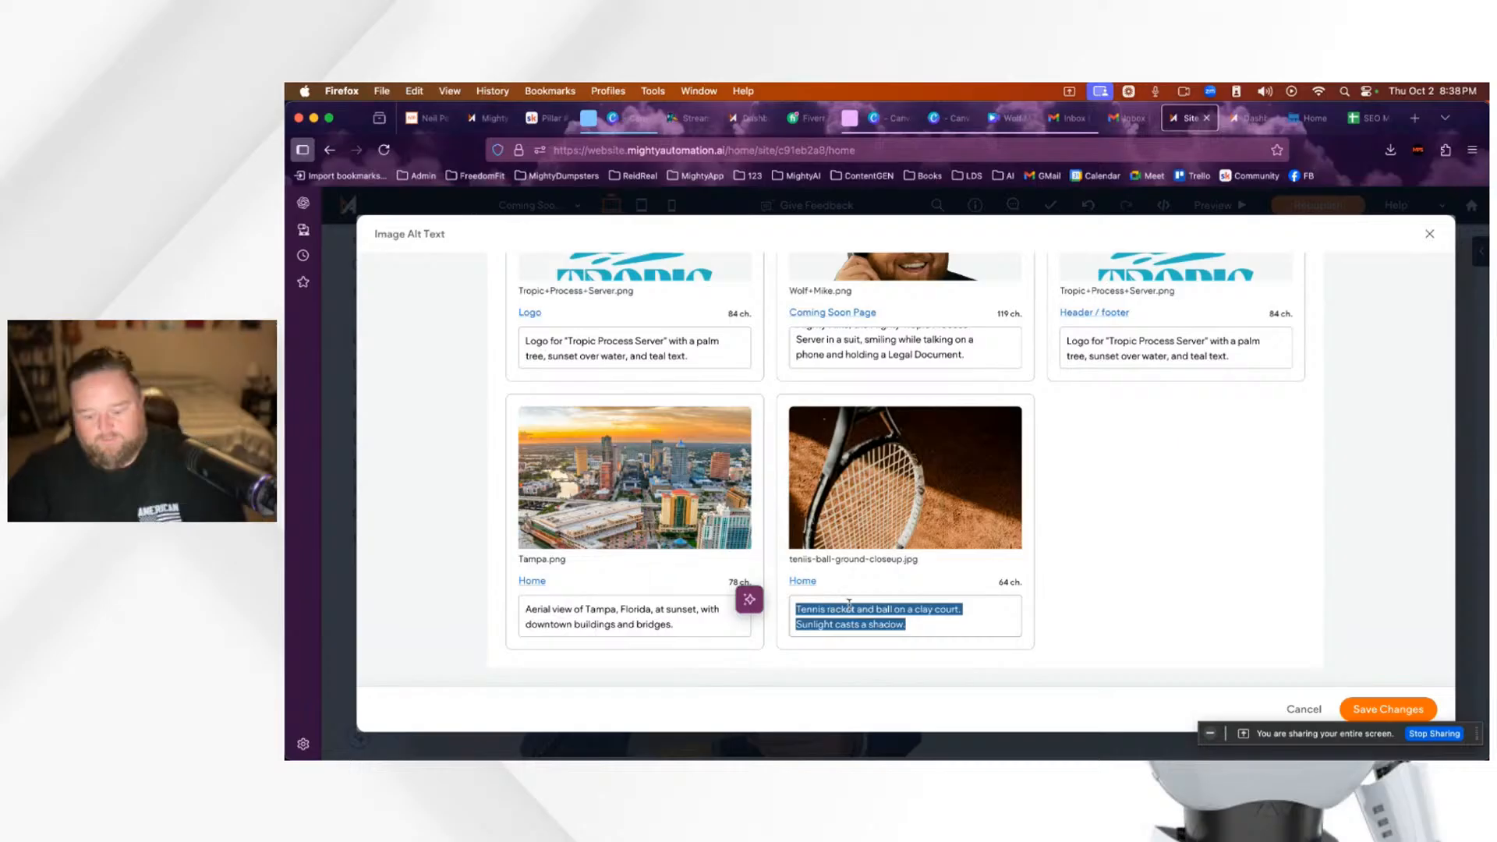
{"action": "key", "text": "BackSpace"}
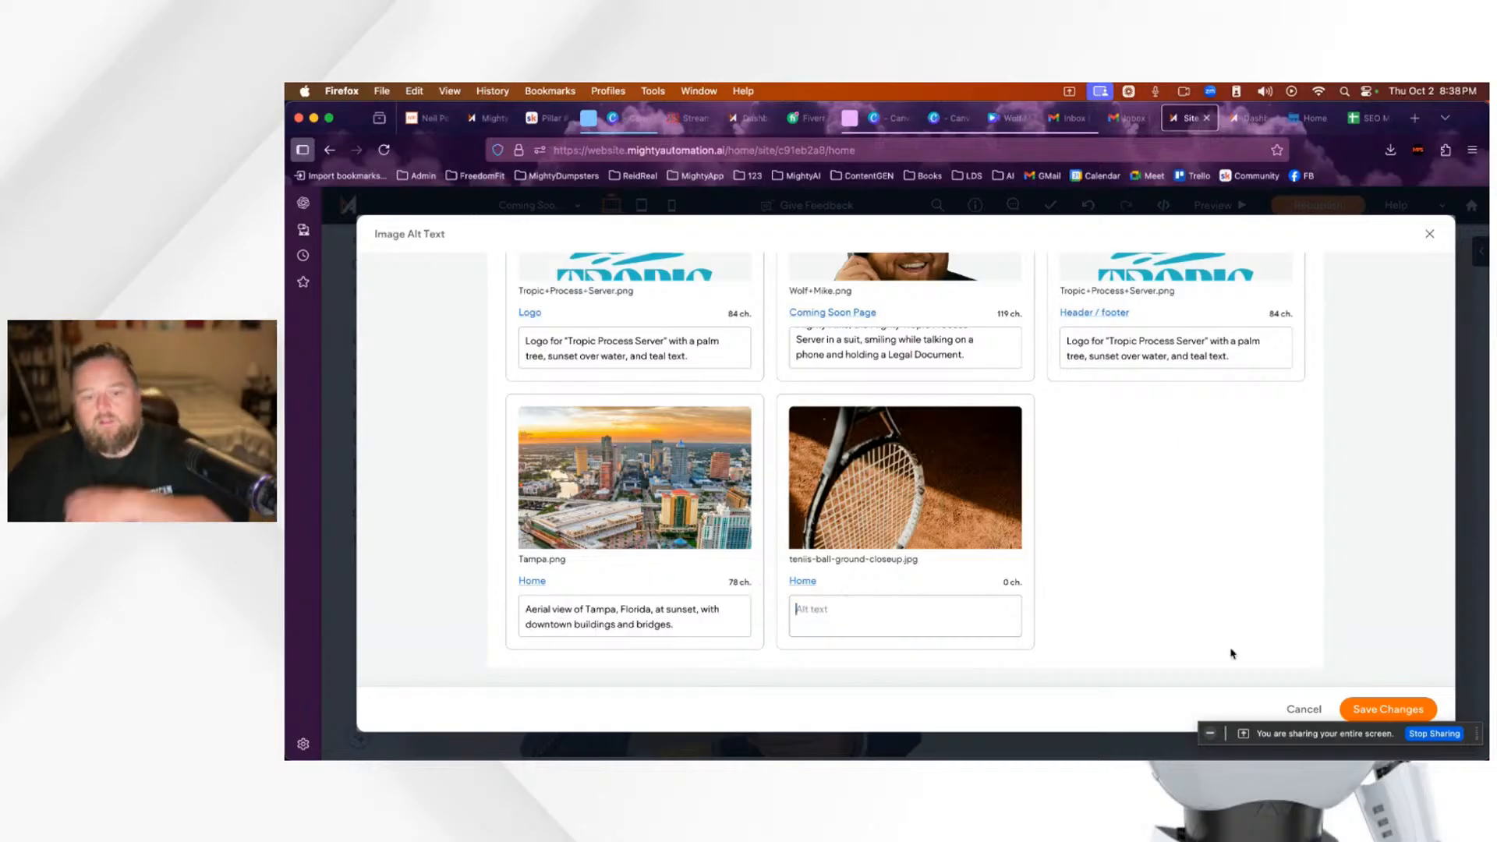
{"action": "left_click", "coordinate": [1386, 711]}
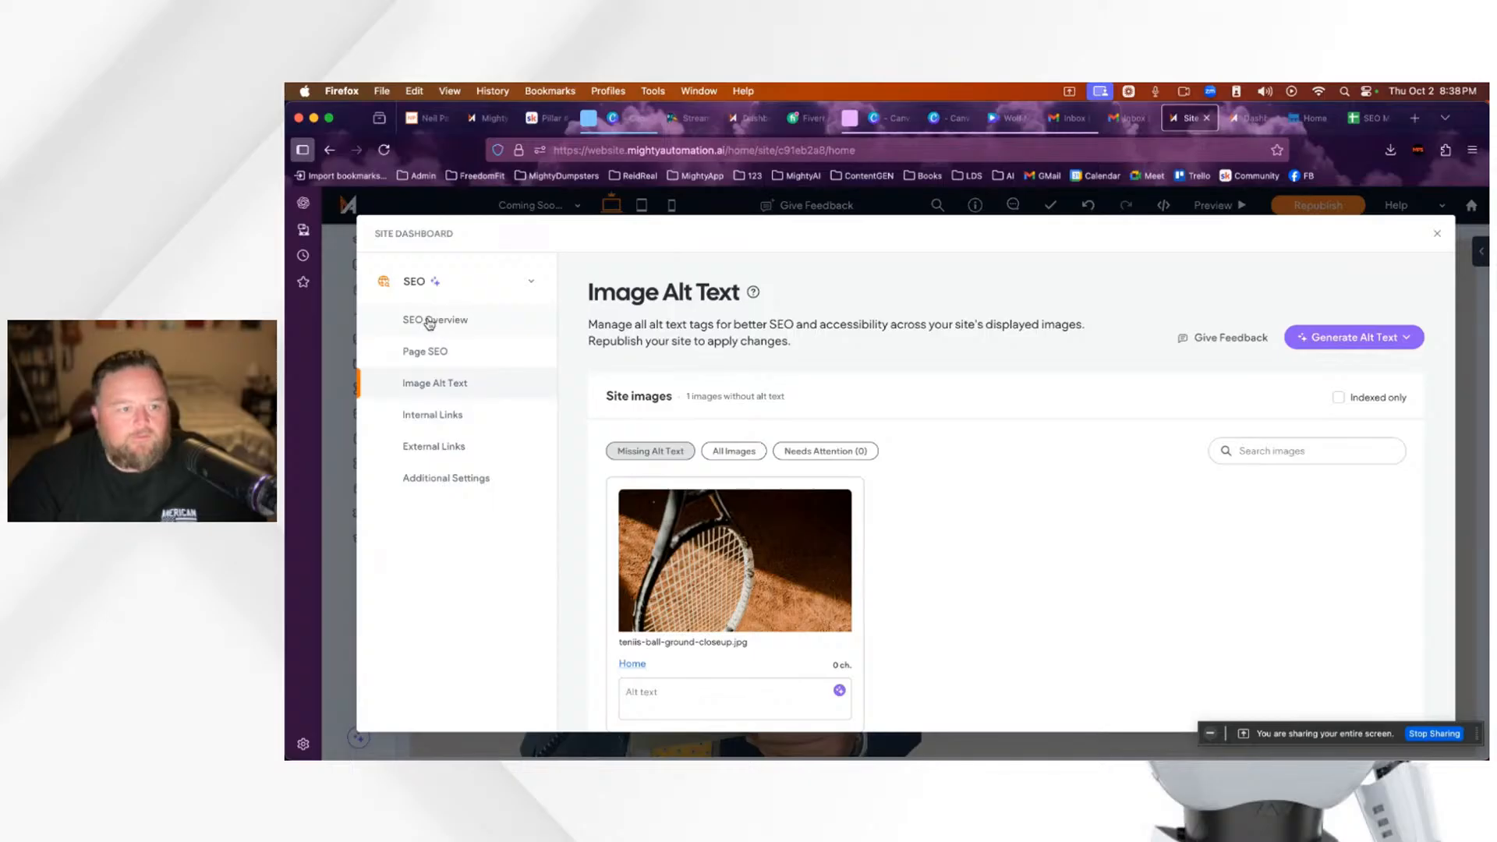
{"action": "left_click", "coordinate": [429, 323]}
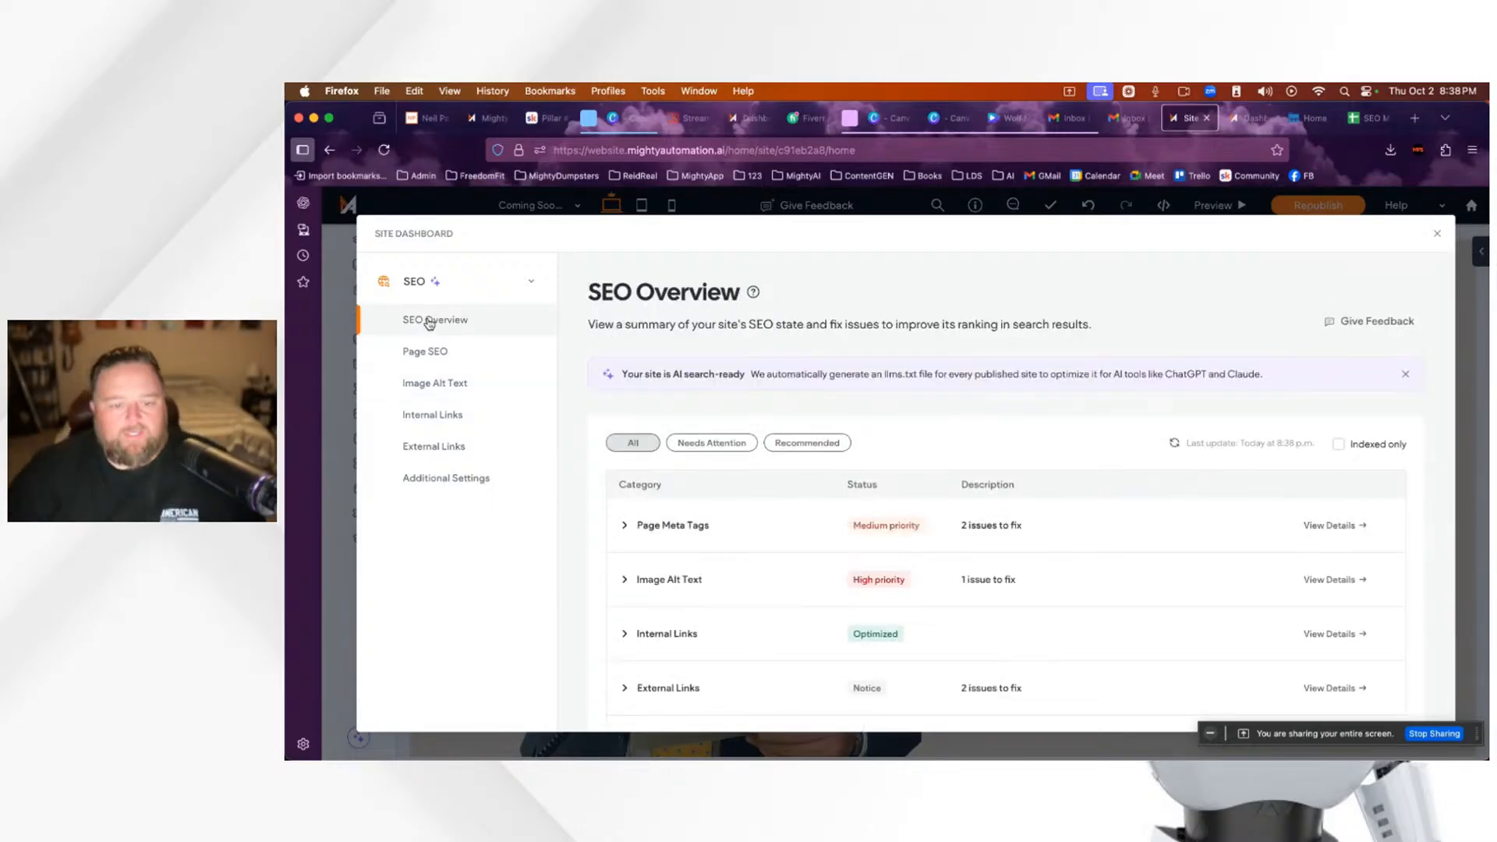
{"action": "left_click", "coordinate": [691, 118]}
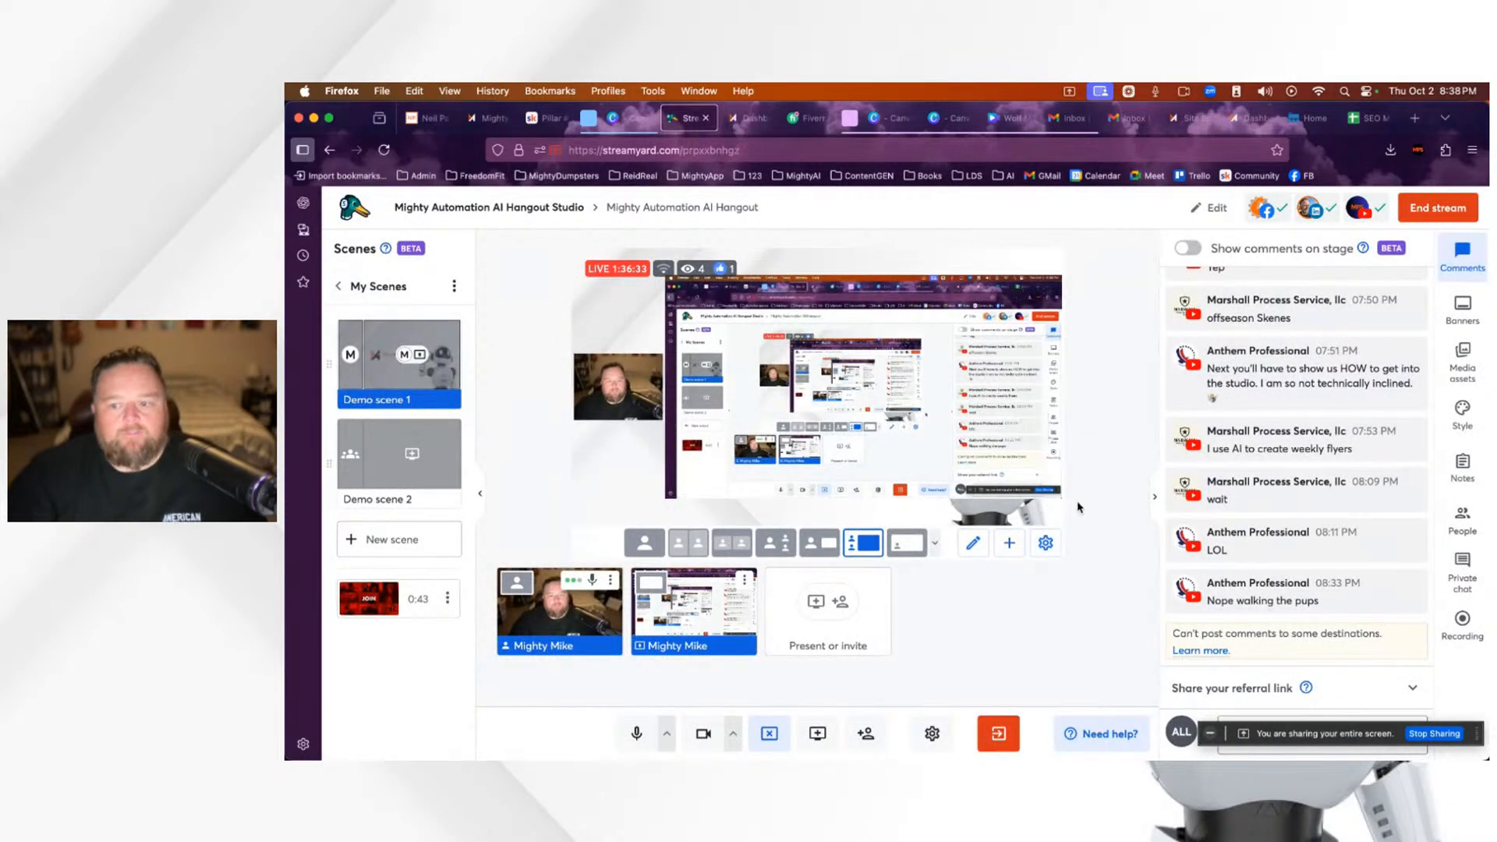
{"action": "mouse_move", "coordinate": [1261, 540]}
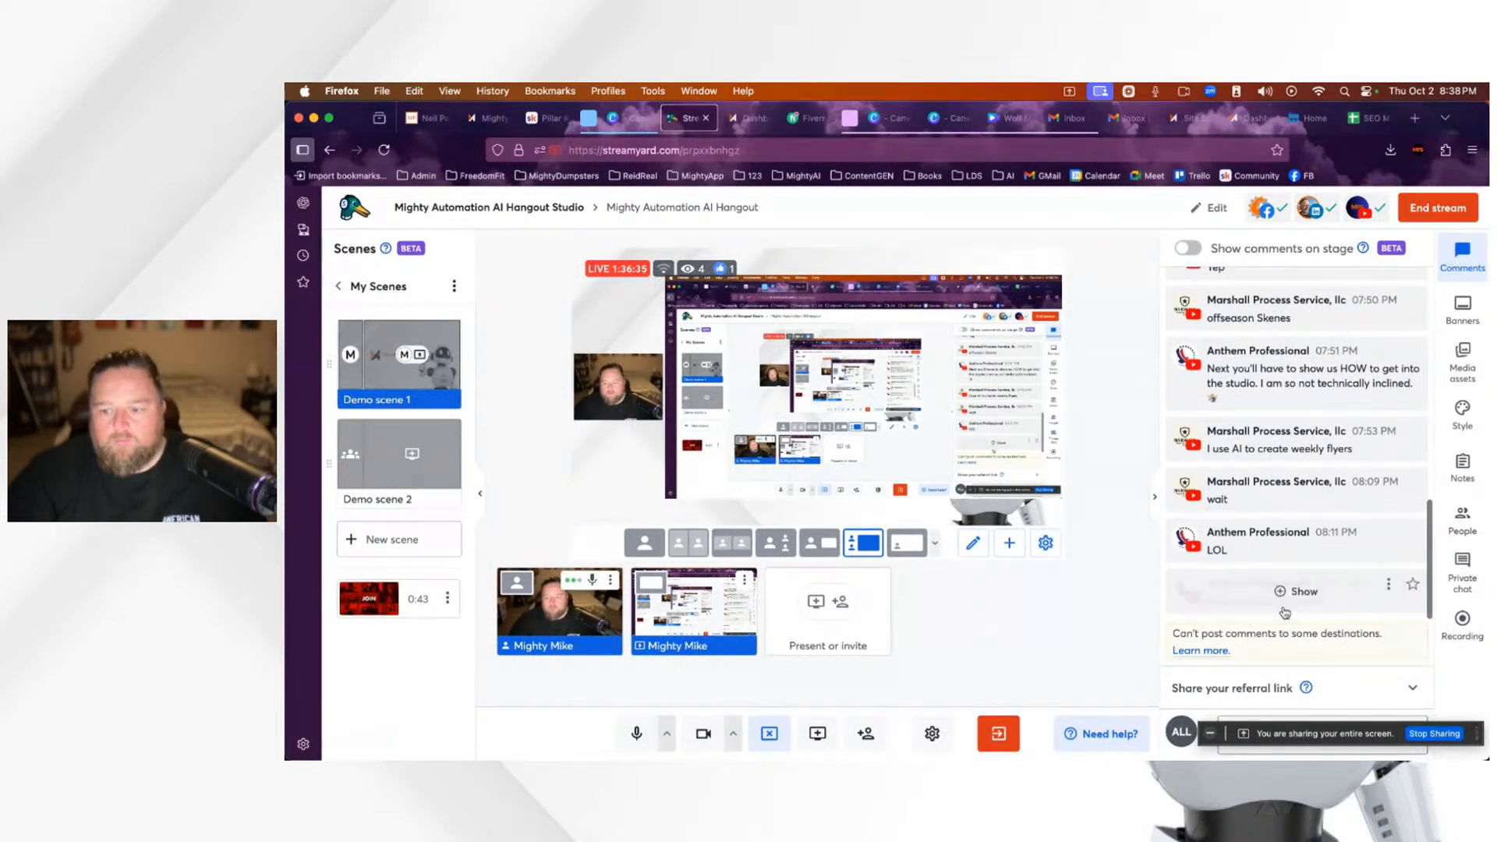
{"action": "left_click", "coordinate": [1287, 600]}
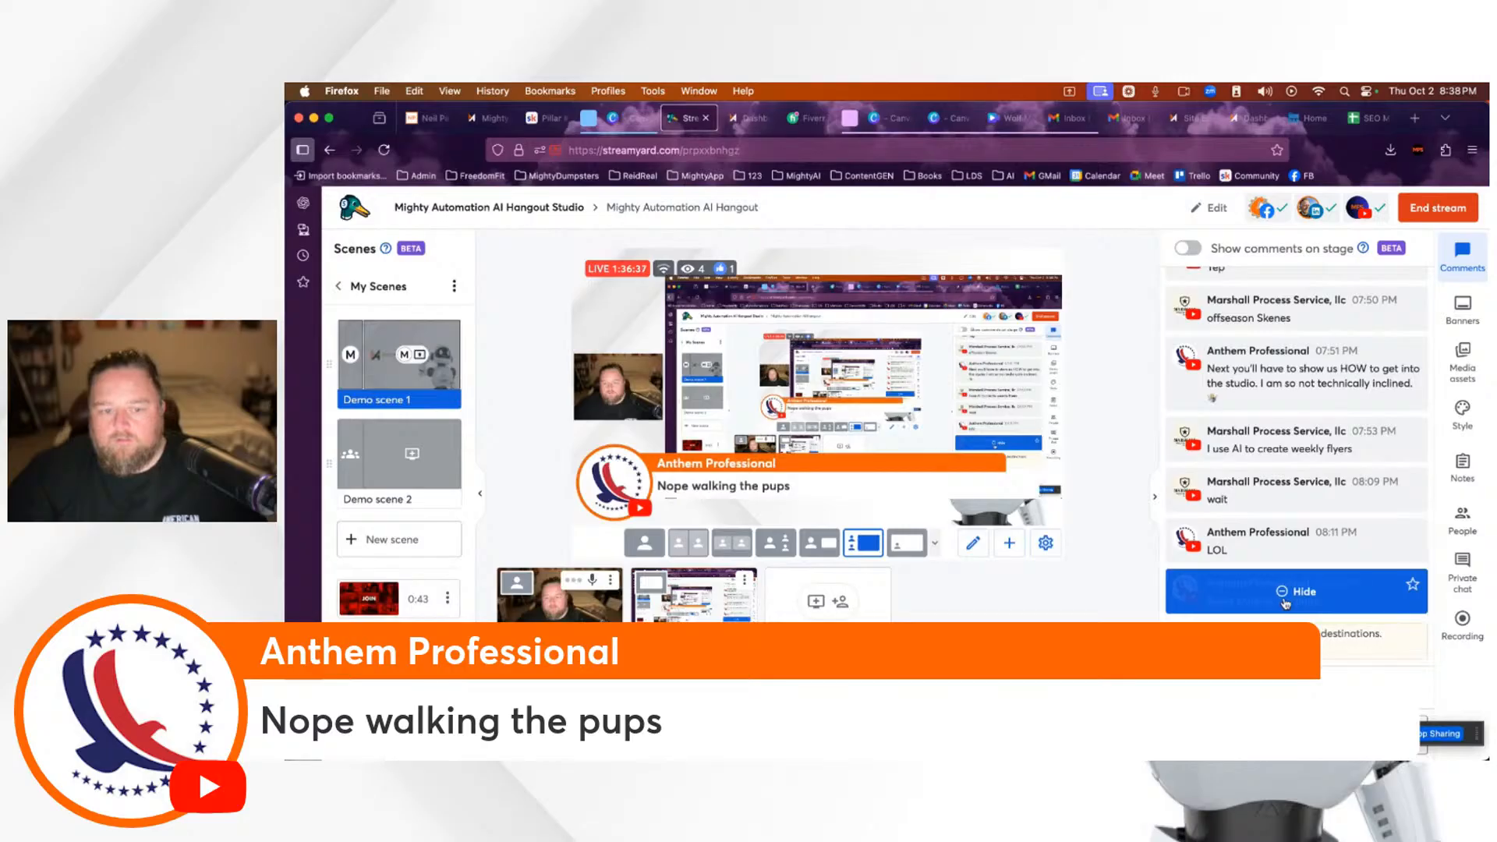
{"action": "left_click", "coordinate": [1284, 599]}
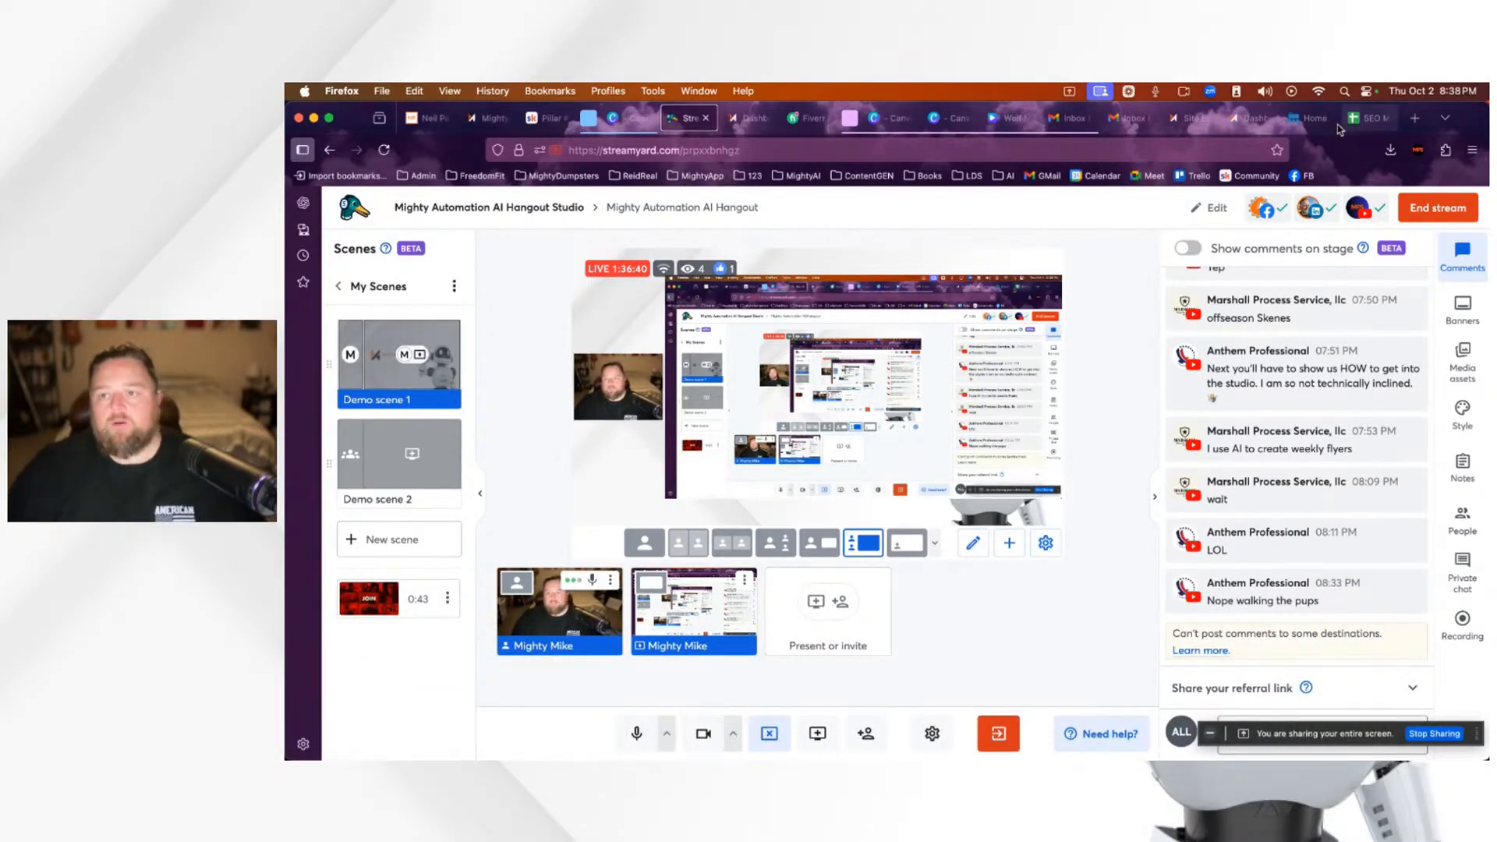
{"action": "mouse_move", "coordinate": [1306, 125]}
{"action": "mouse_move", "coordinate": [1373, 124]}
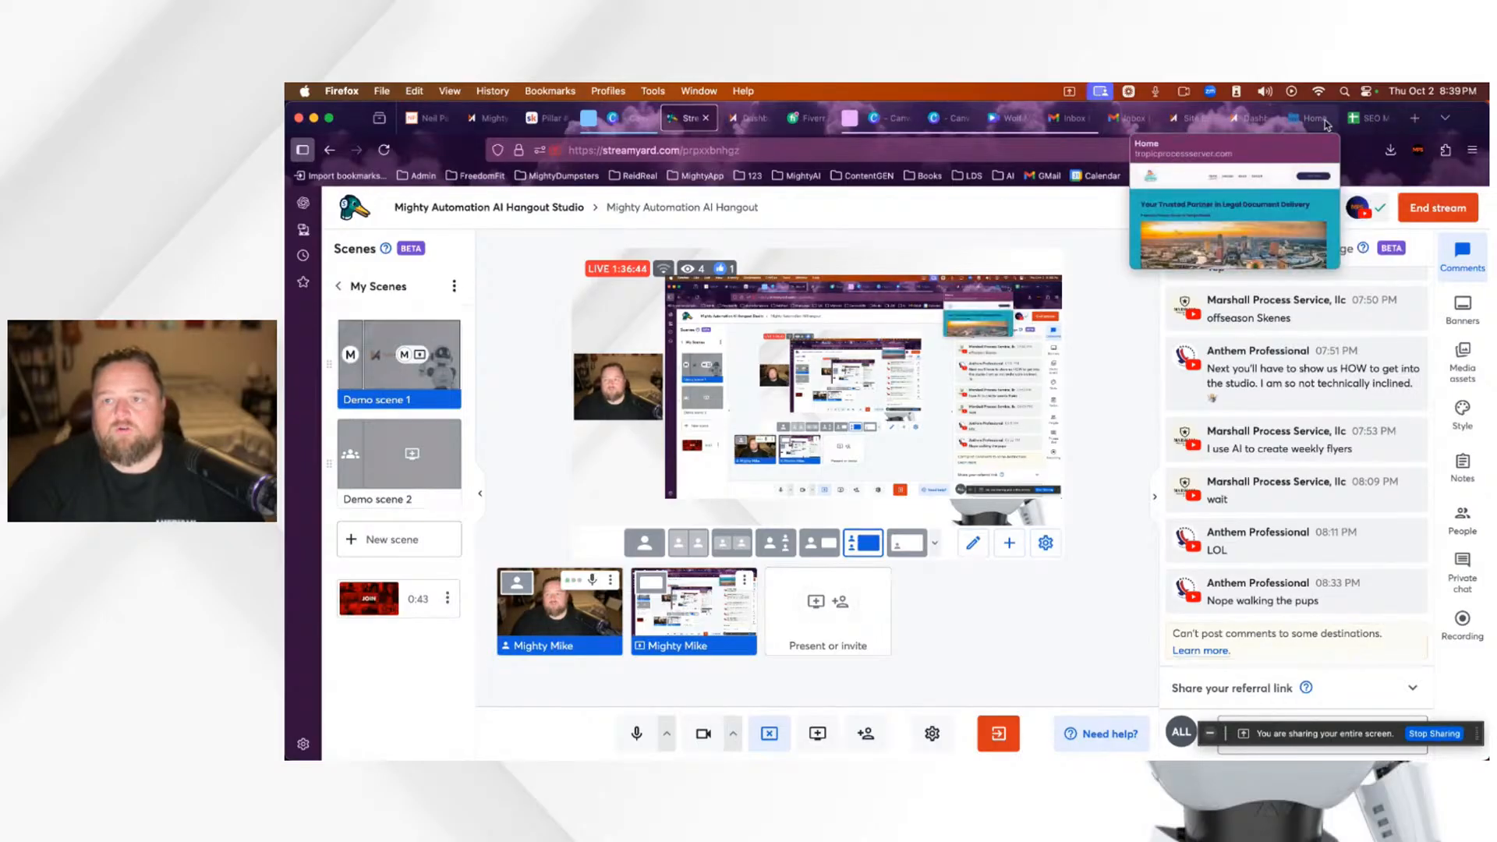
{"action": "left_click", "coordinate": [1267, 118]}
{"action": "left_click", "coordinate": [1190, 123]}
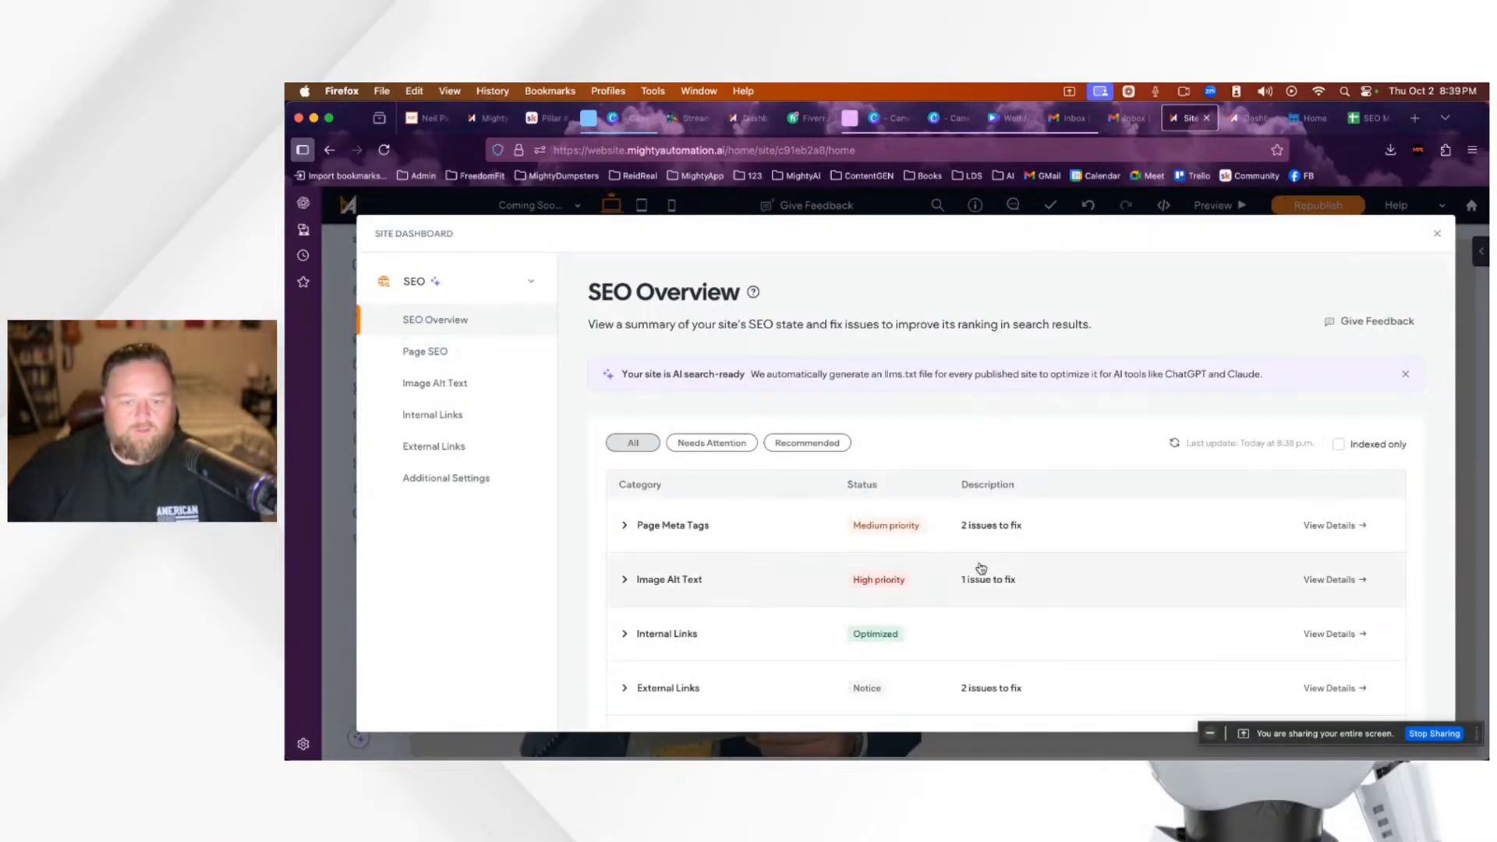
Step: Close the site stats dashboard and return to the editor's SEO Overview
{"action": "scroll", "coordinate": [1058, 576], "scroll_direction": "down", "scroll_amount": 1}
{"action": "scroll", "coordinate": [1059, 577], "scroll_direction": "down", "scroll_amount": 4}
{"action": "scroll", "coordinate": [1057, 575], "scroll_direction": "up", "scroll_amount": 5}
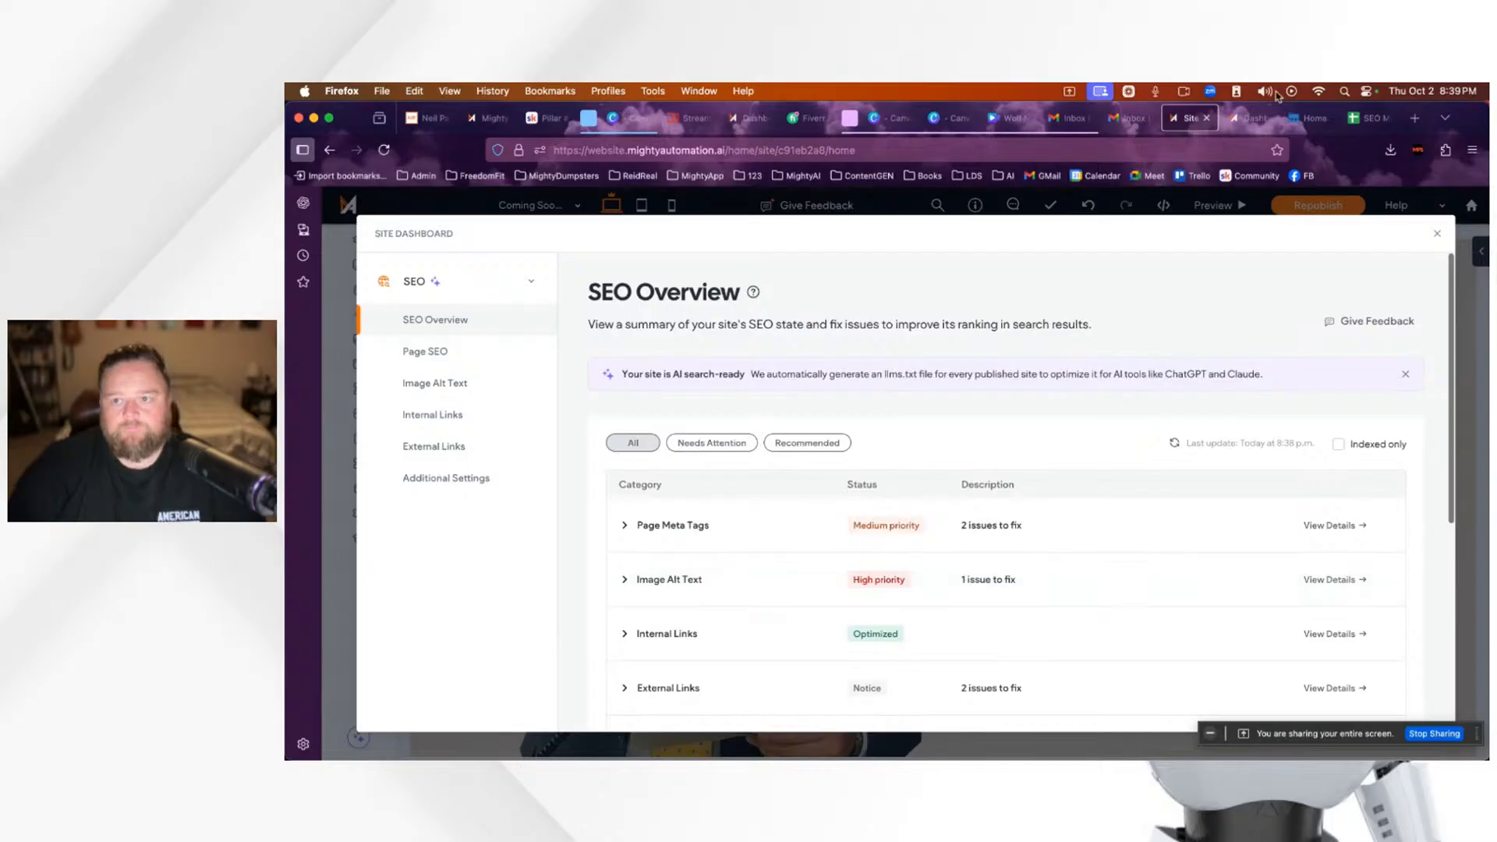
{"action": "left_click", "coordinate": [1248, 120]}
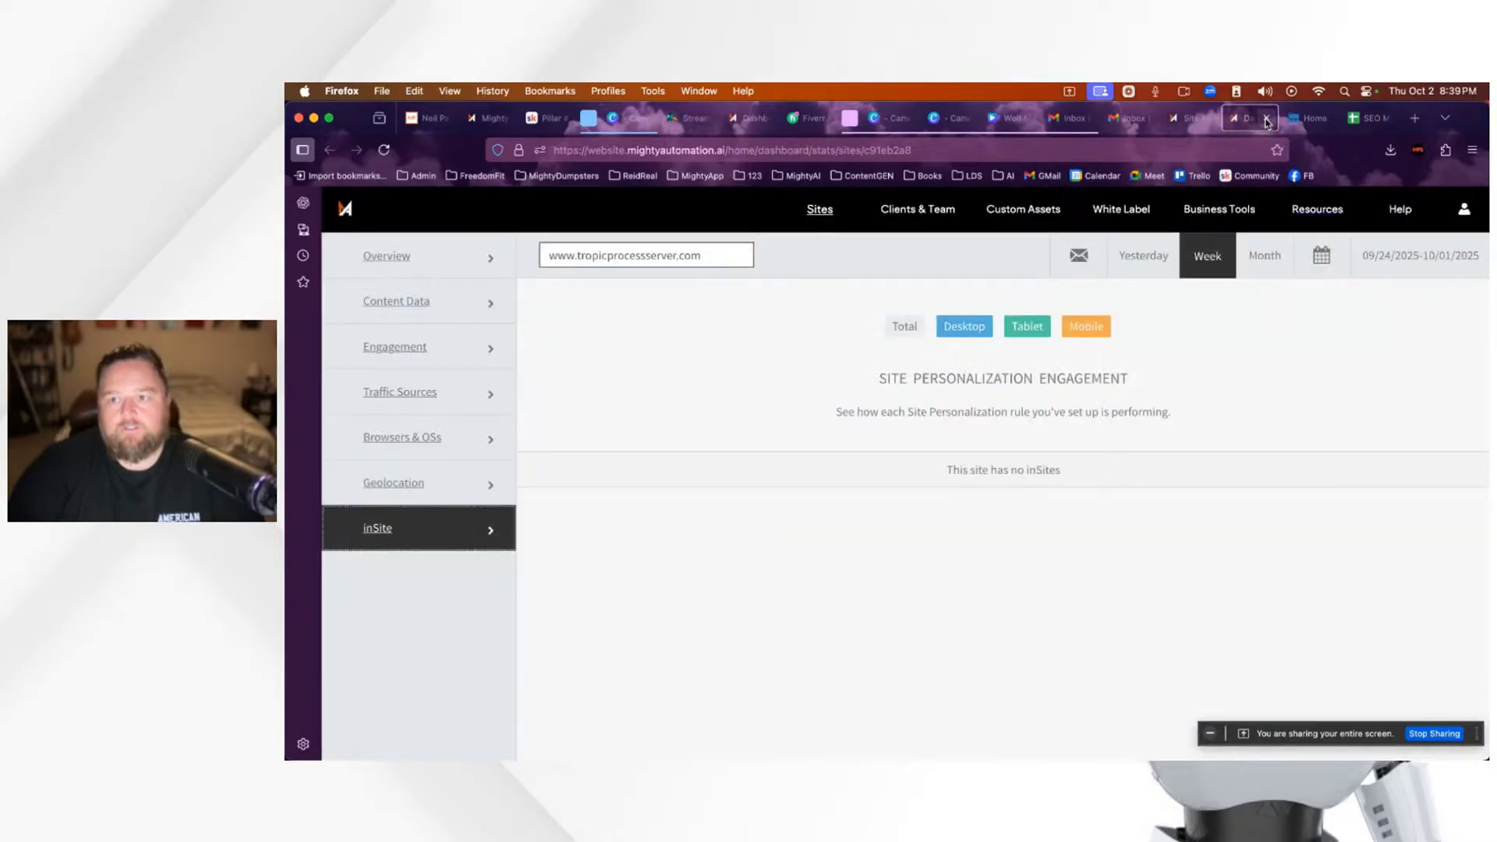
{"action": "left_click", "coordinate": [1266, 118]}
{"action": "left_click", "coordinate": [1231, 117]}
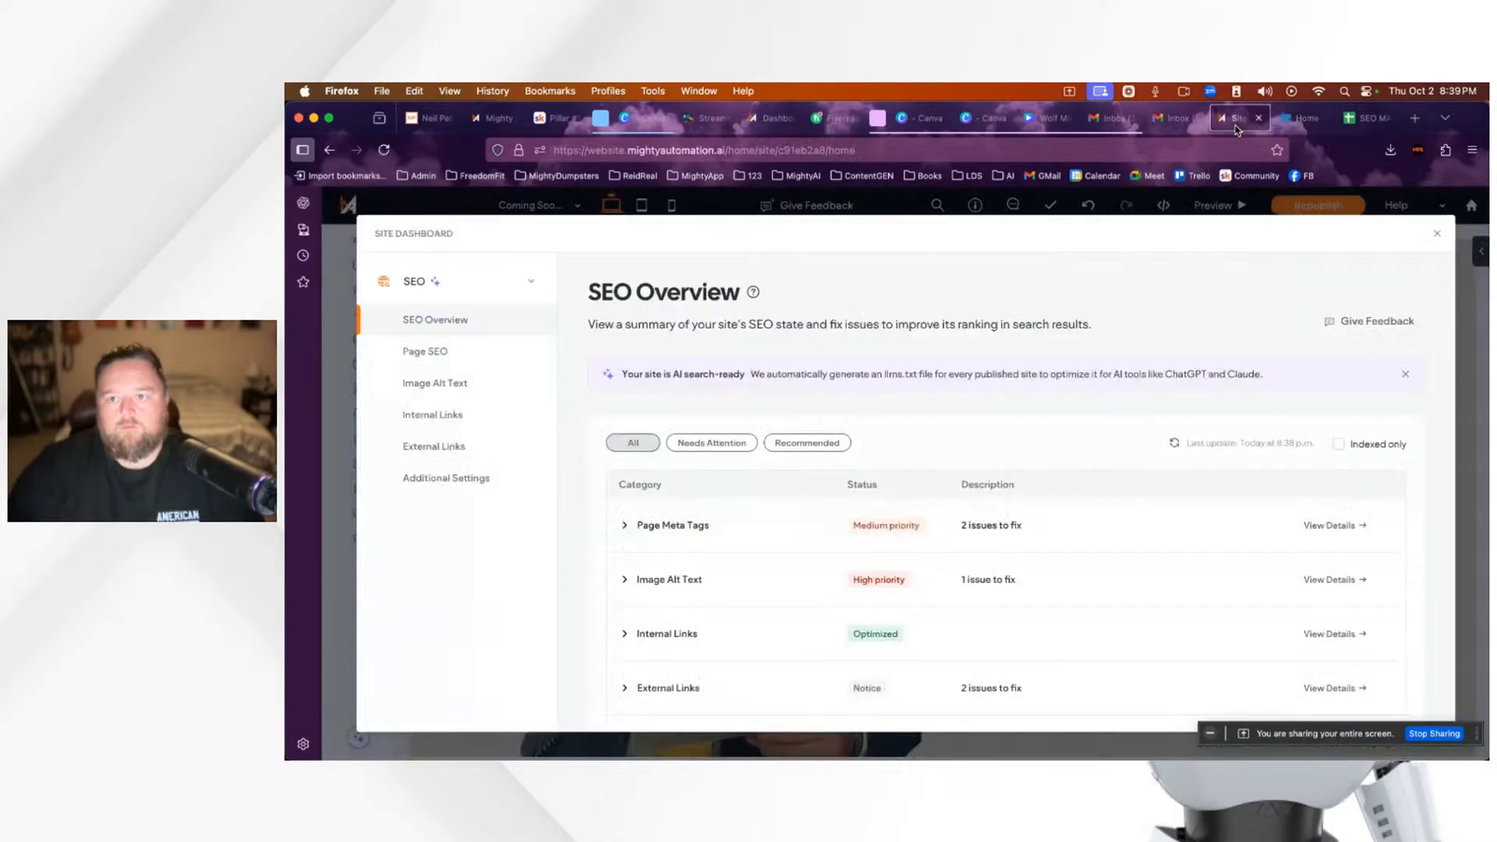
{"action": "scroll", "coordinate": [829, 564], "scroll_direction": "down", "scroll_amount": 3}
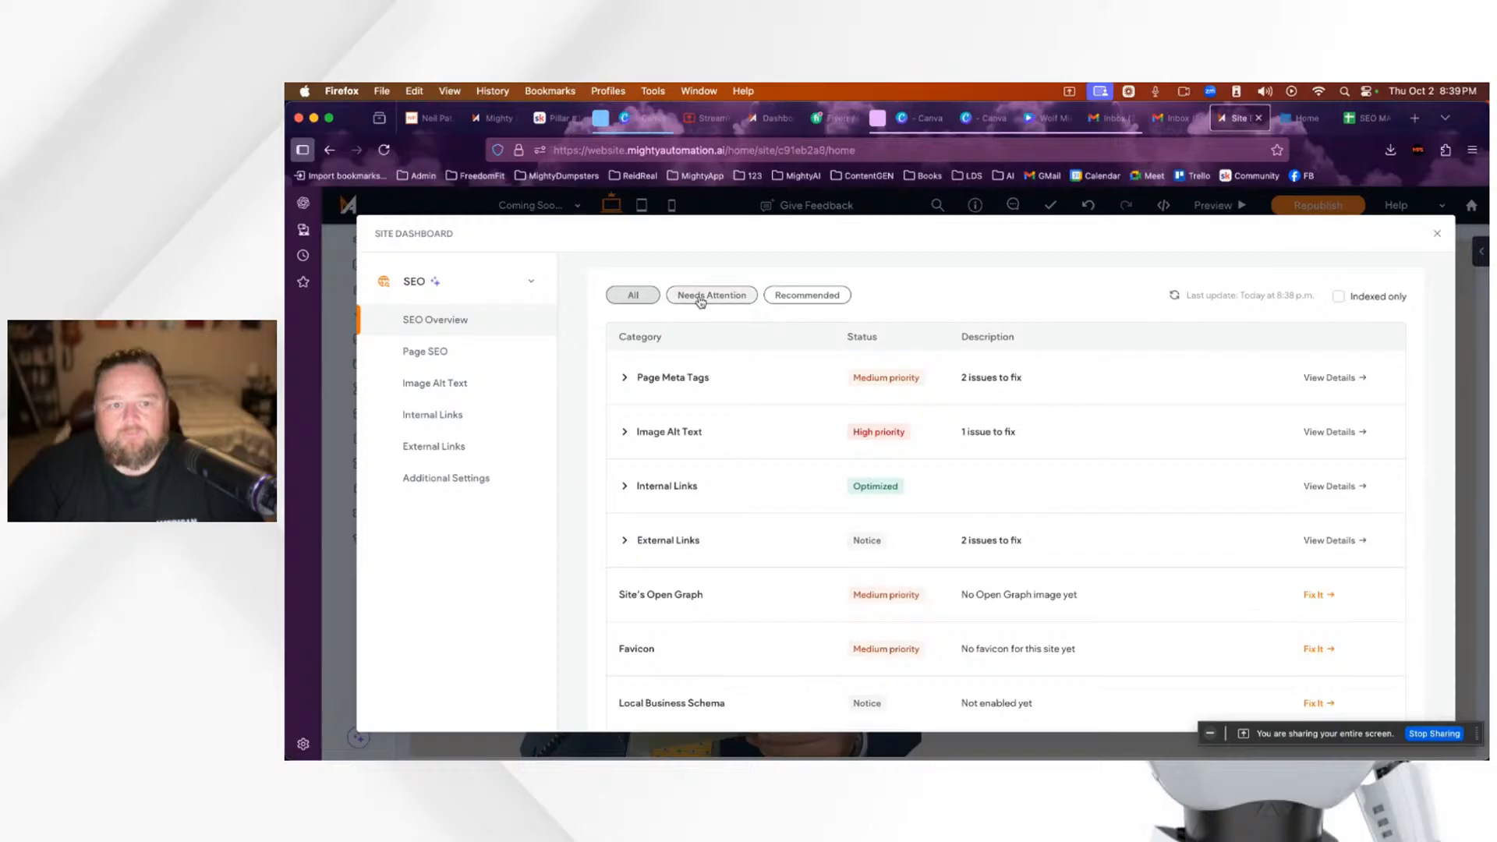
Step: Filter SEO issues to Needs Attention, check the missing-alt-text fix and Page SEO, then collapse the SEO group
{"action": "left_click", "coordinate": [805, 298]}
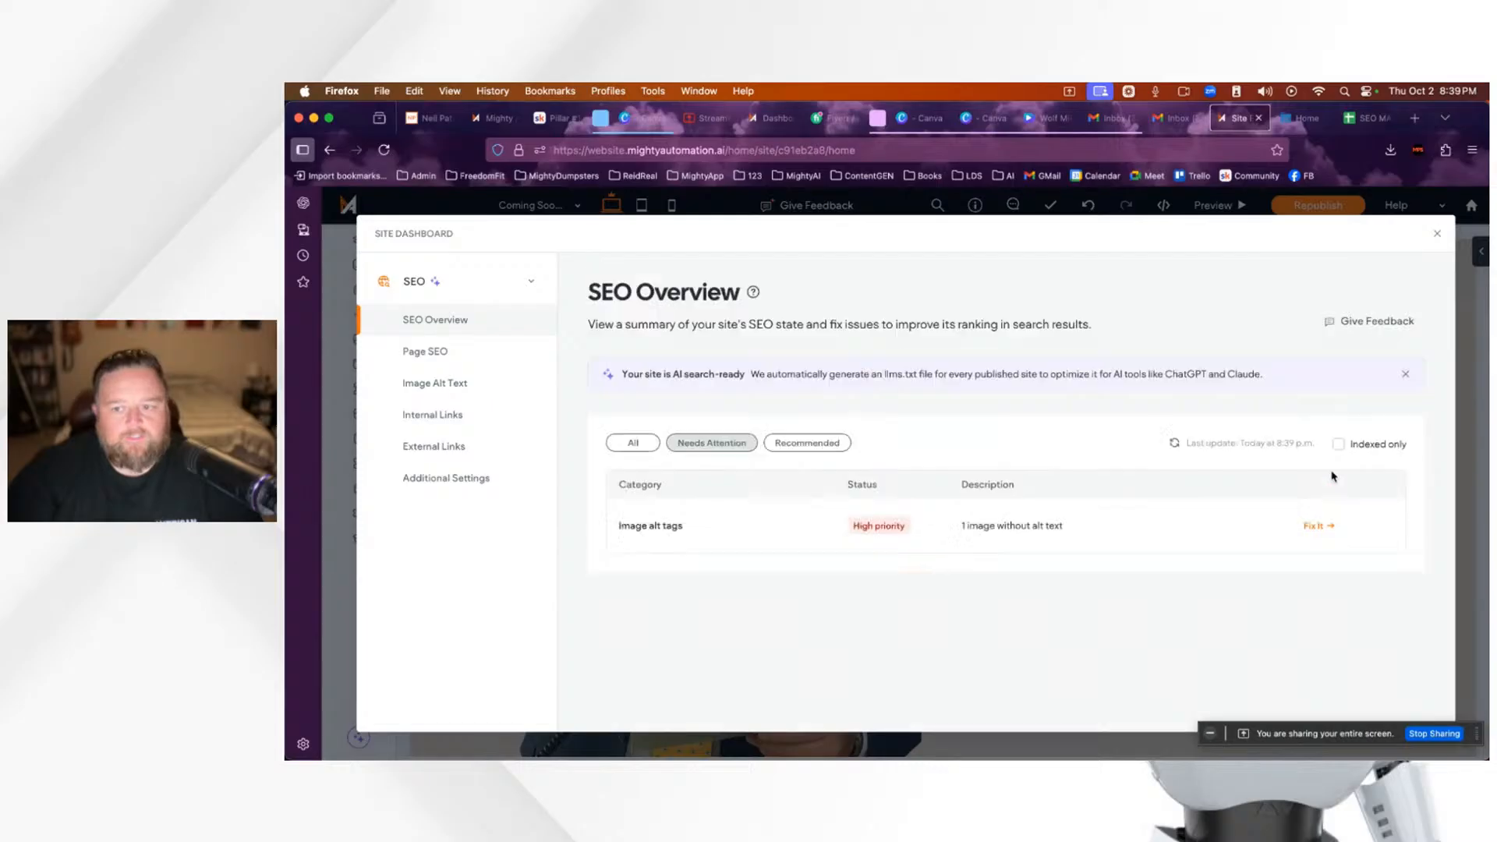
{"action": "left_click", "coordinate": [1316, 531]}
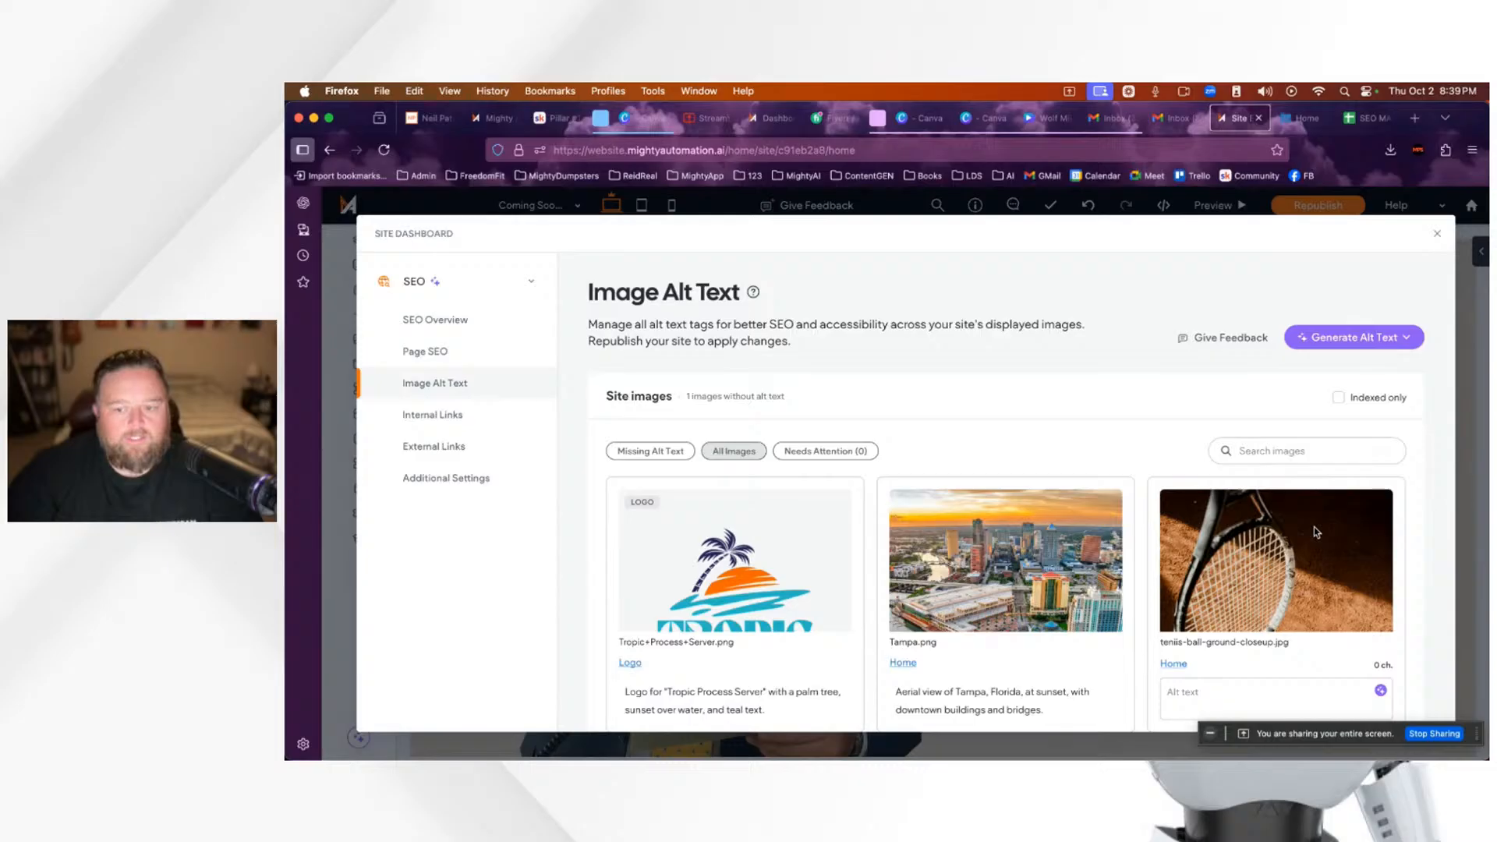
{"action": "scroll", "coordinate": [1314, 530], "scroll_direction": "down", "scroll_amount": 2}
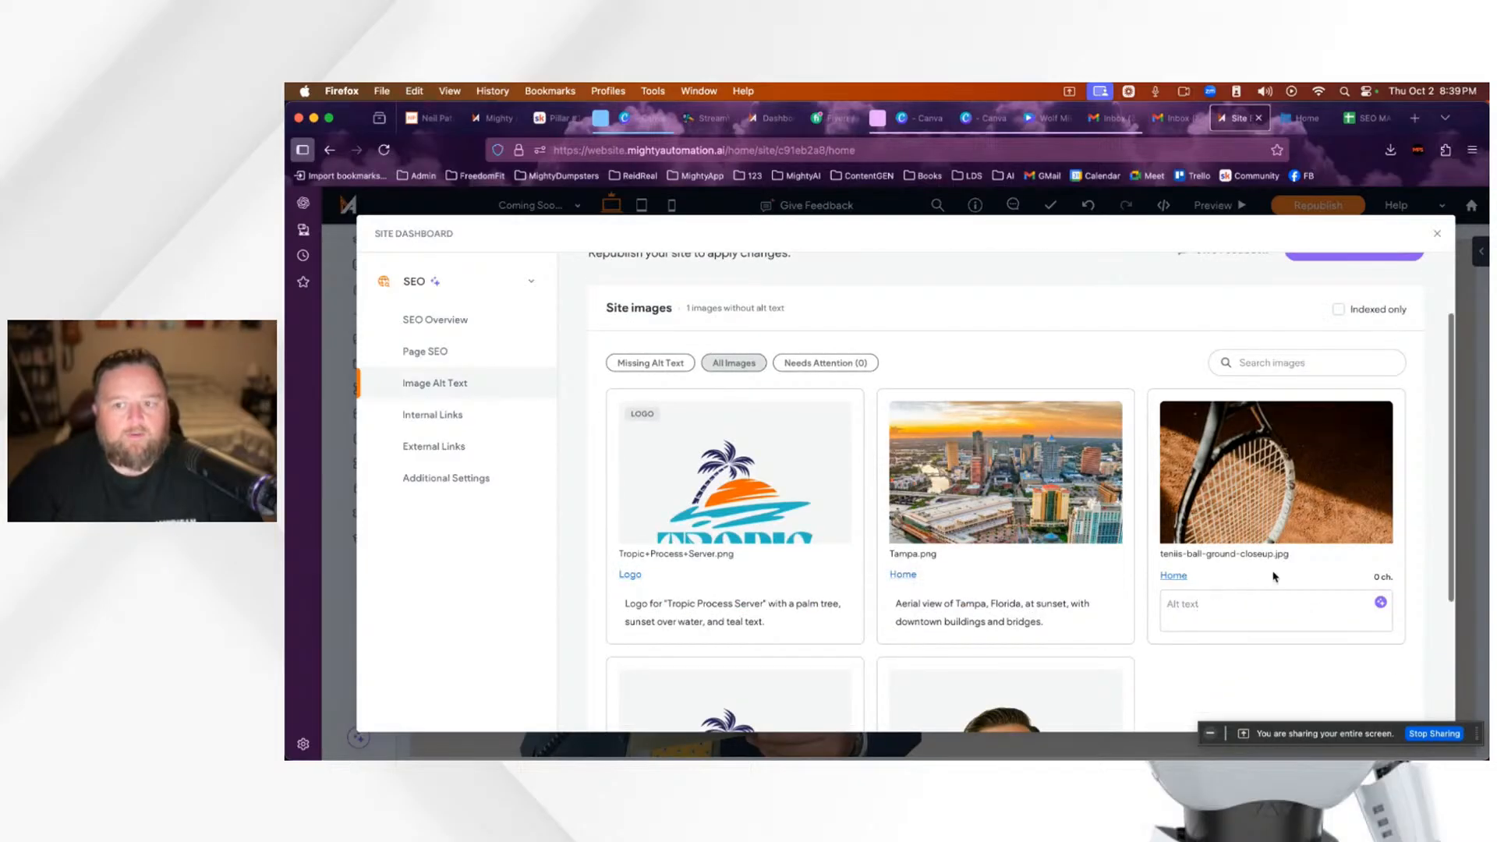
{"action": "left_click", "coordinate": [472, 387]}
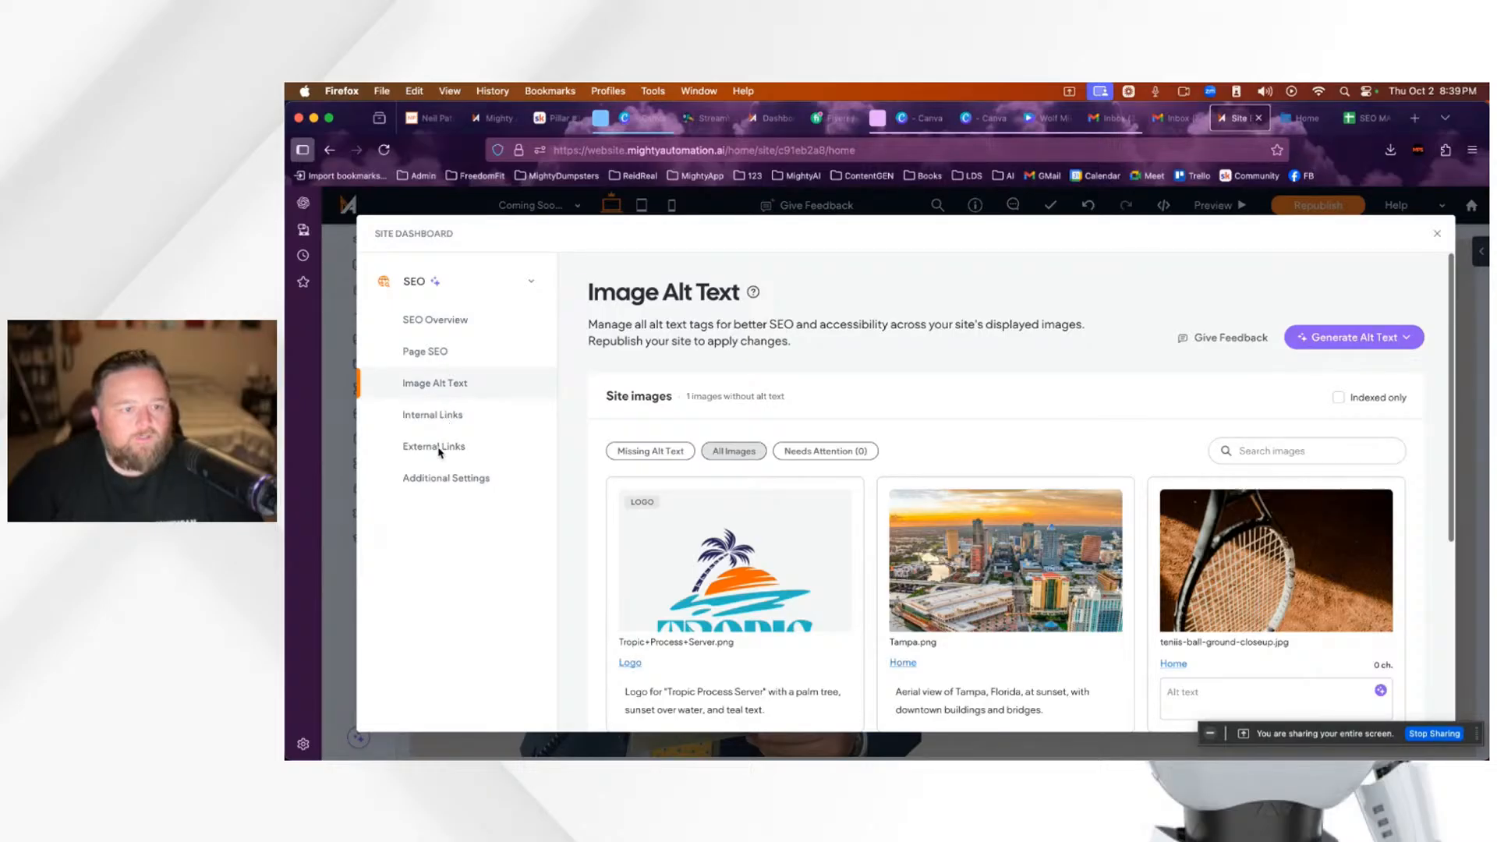
{"action": "left_click", "coordinate": [433, 323]}
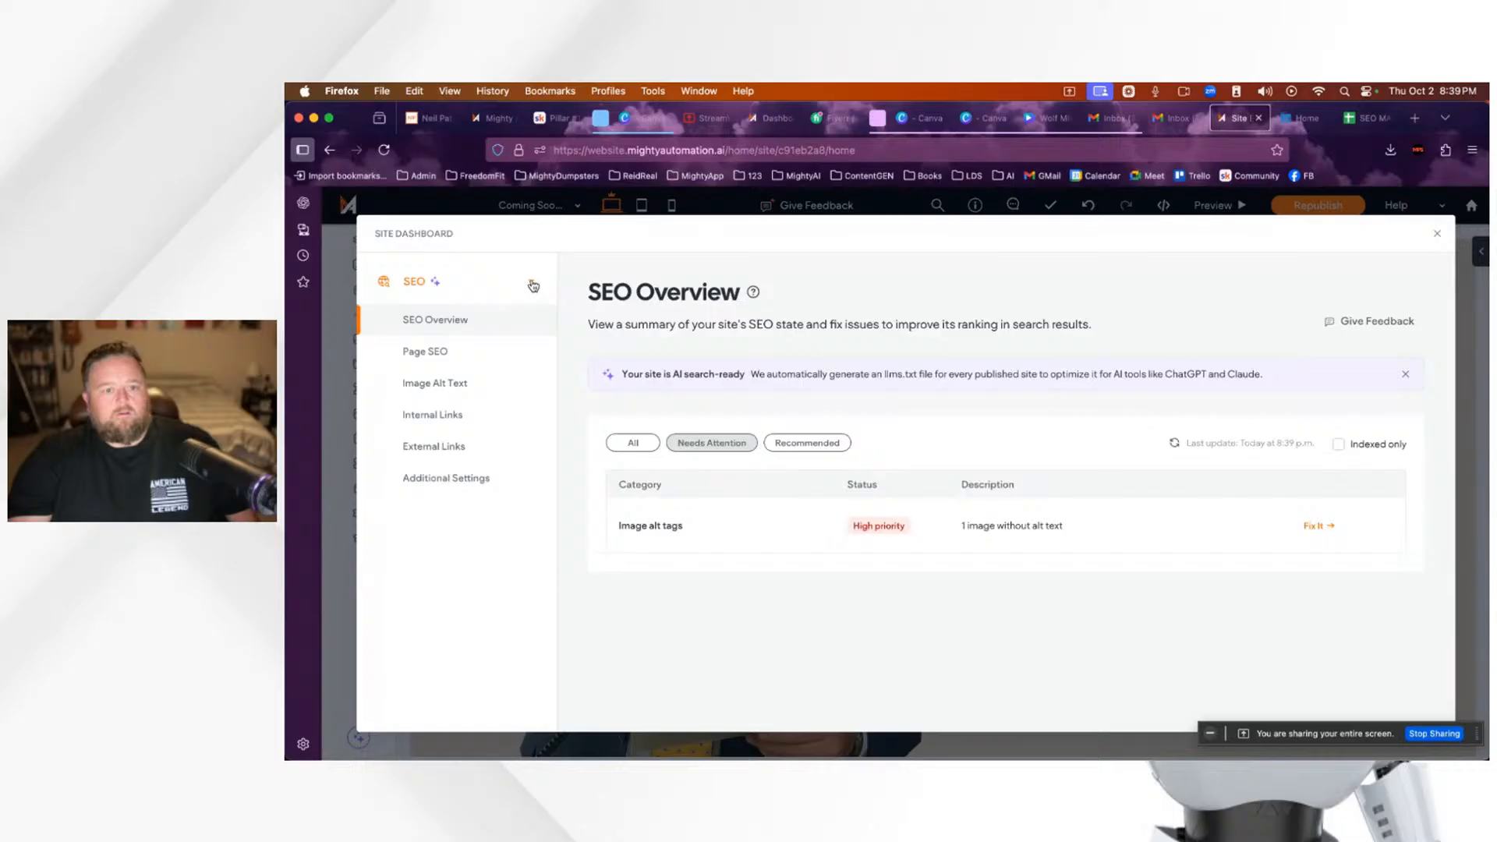
{"action": "left_click", "coordinate": [467, 284]}
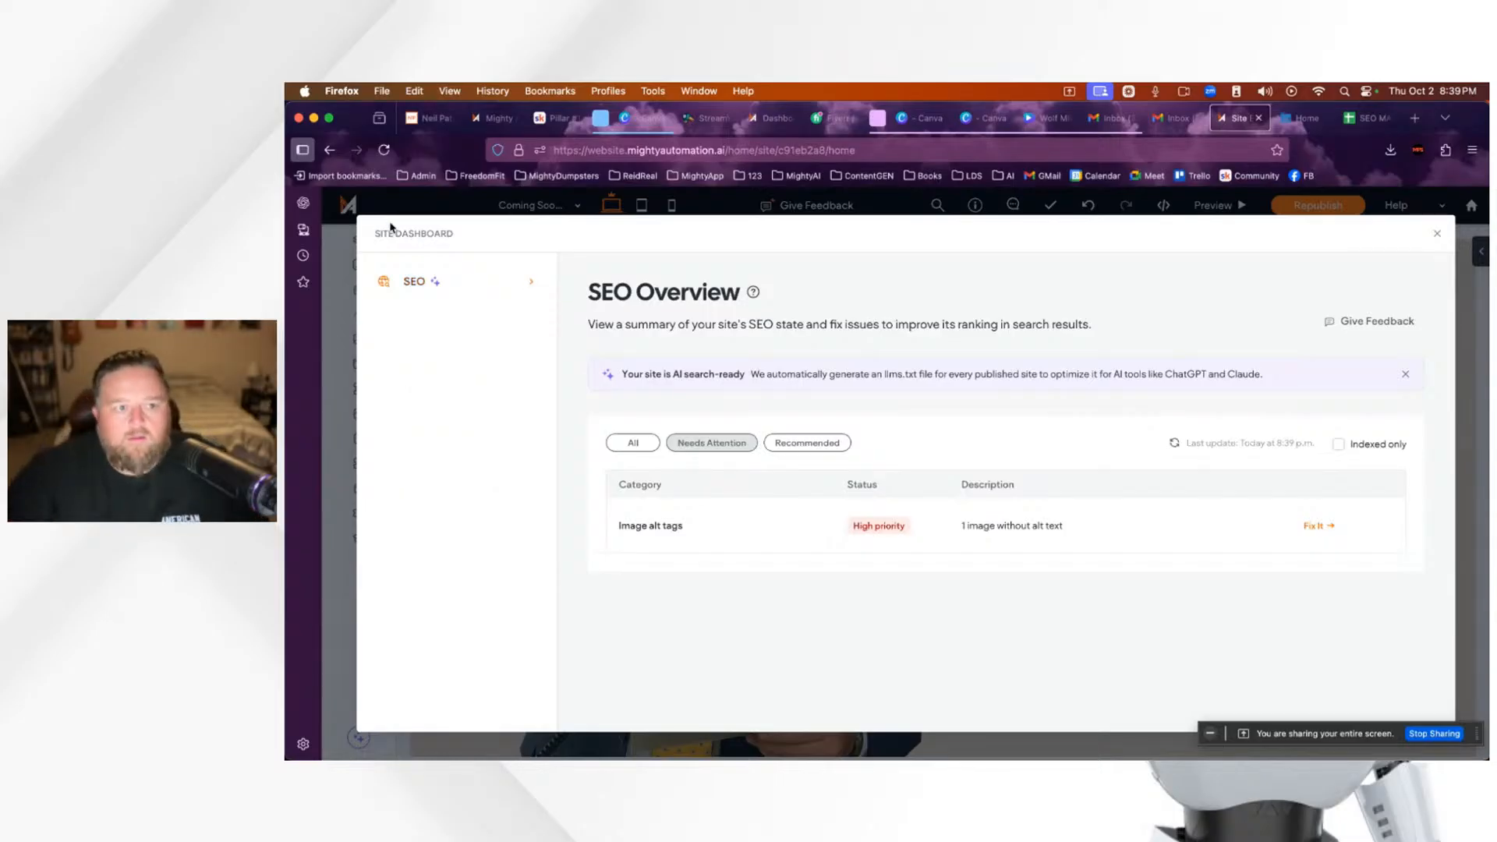
{"action": "left_click", "coordinate": [1439, 236]}
Step: Leave the site settings and open the Blog panel via the sidebar's Take Me There popover
{"action": "scroll", "coordinate": [566, 471], "scroll_direction": "up", "scroll_amount": 3}
{"action": "scroll", "coordinate": [567, 472], "scroll_direction": "down", "scroll_amount": 10}
{"action": "scroll", "coordinate": [564, 468], "scroll_direction": "up", "scroll_amount": 10}
{"action": "scroll", "coordinate": [561, 468], "scroll_direction": "down", "scroll_amount": 3}
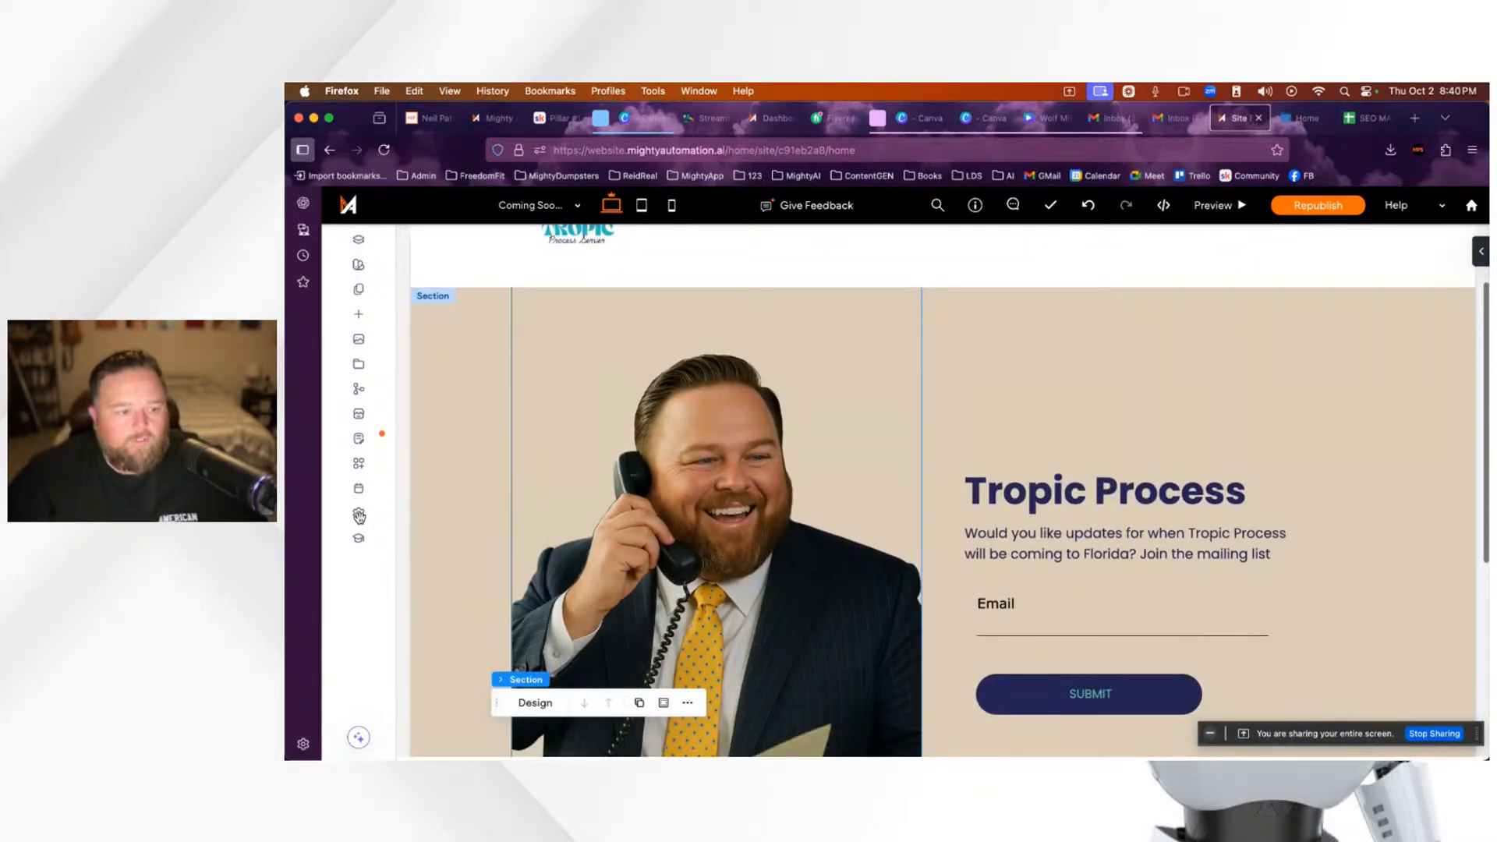
{"action": "left_click", "coordinate": [358, 515]}
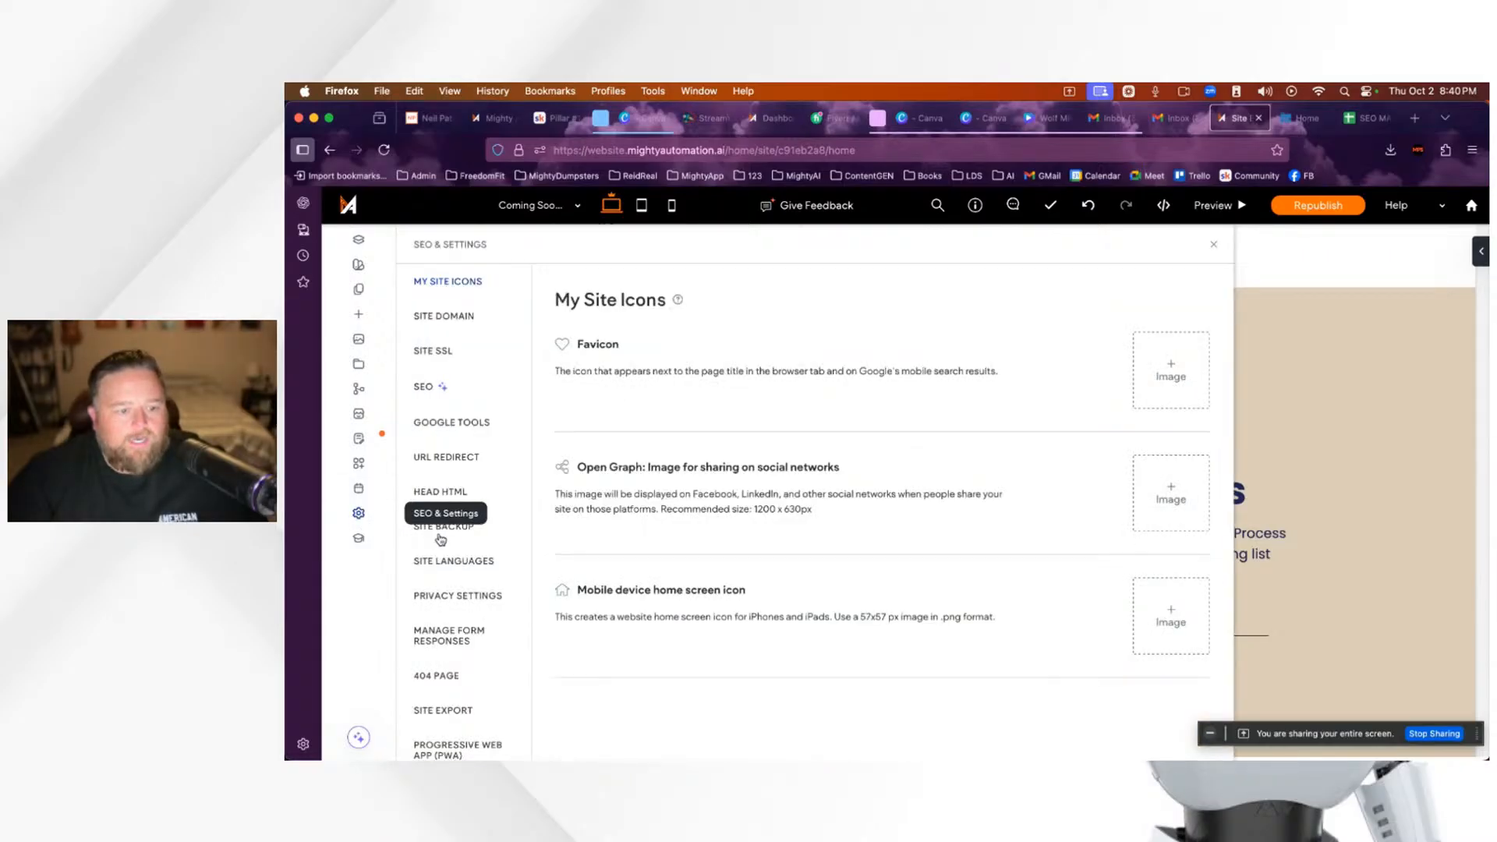
{"action": "scroll", "coordinate": [441, 538], "scroll_direction": "down", "scroll_amount": 1}
{"action": "scroll", "coordinate": [468, 674], "scroll_direction": "up", "scroll_amount": 1}
{"action": "scroll", "coordinate": [457, 579], "scroll_direction": "up", "scroll_amount": 1}
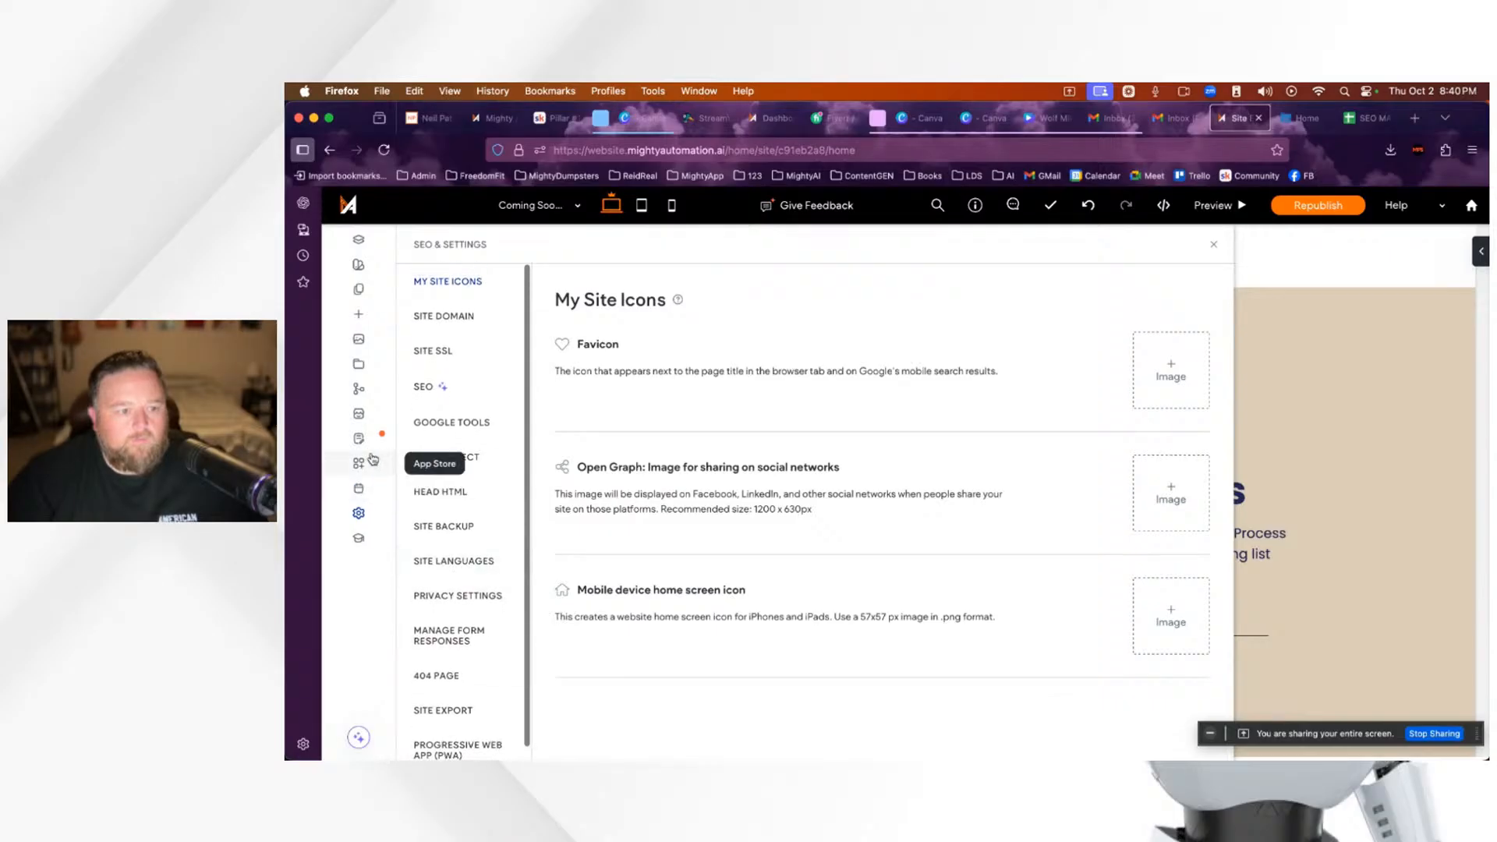
{"action": "mouse_move", "coordinate": [364, 439]}
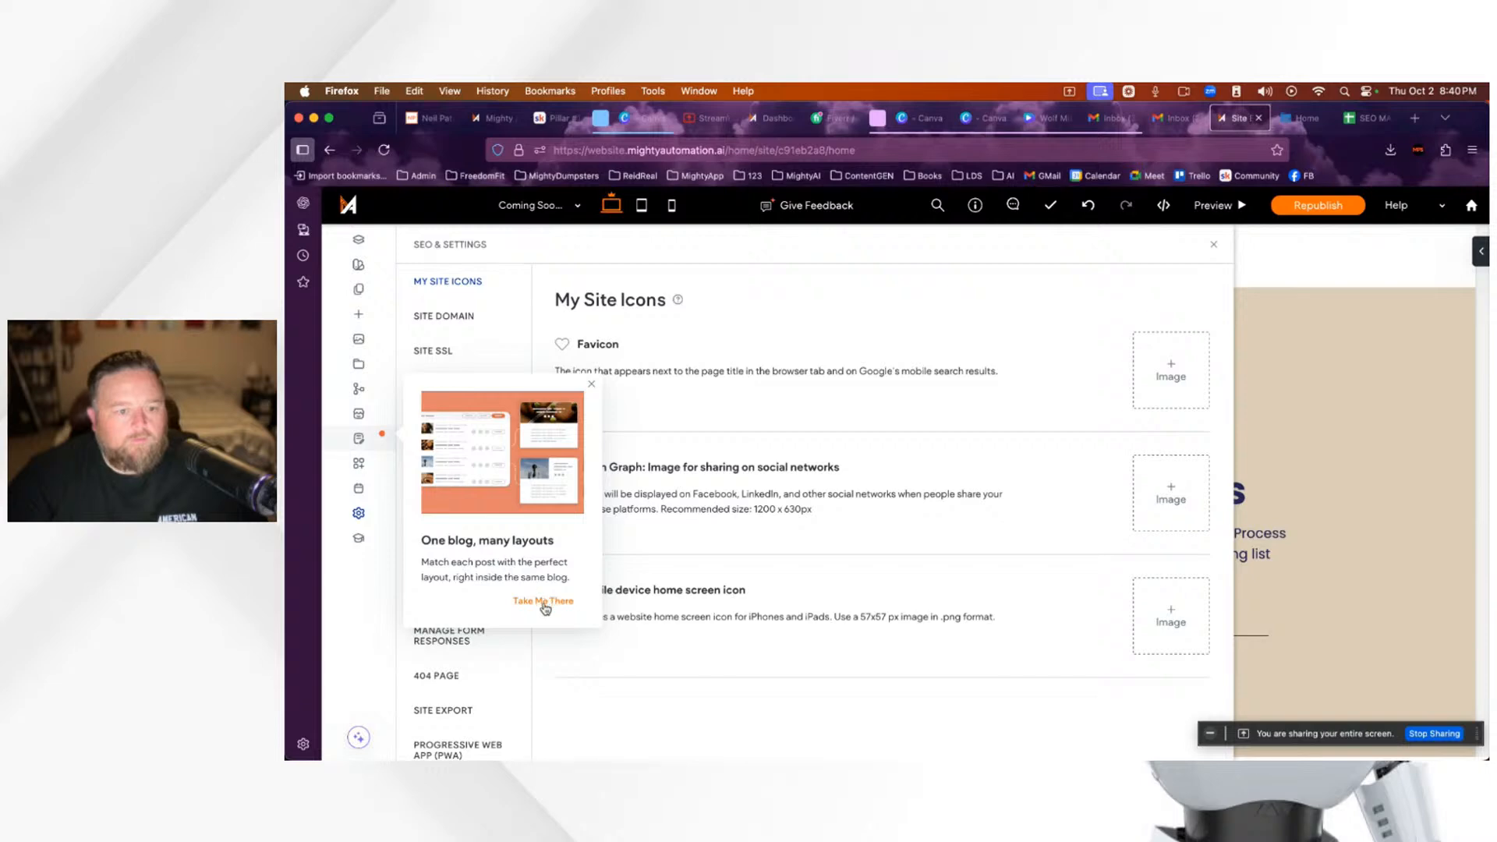
{"action": "left_click", "coordinate": [596, 613]}
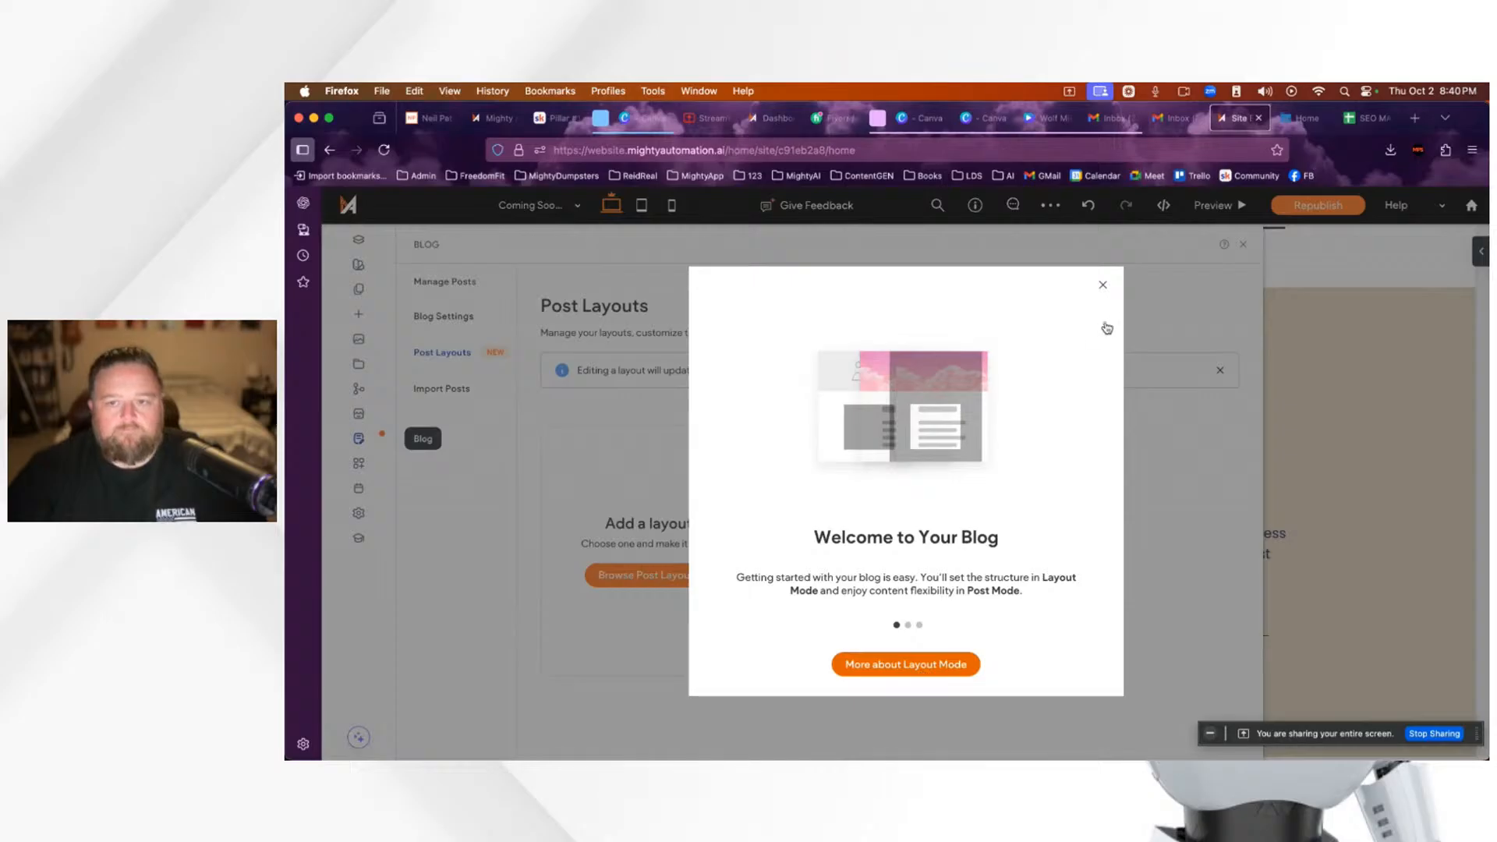
Step: Dismiss the blog welcome, go to Manage Posts and edit the first post, the season guidelines one
{"action": "left_click", "coordinate": [1103, 286]}
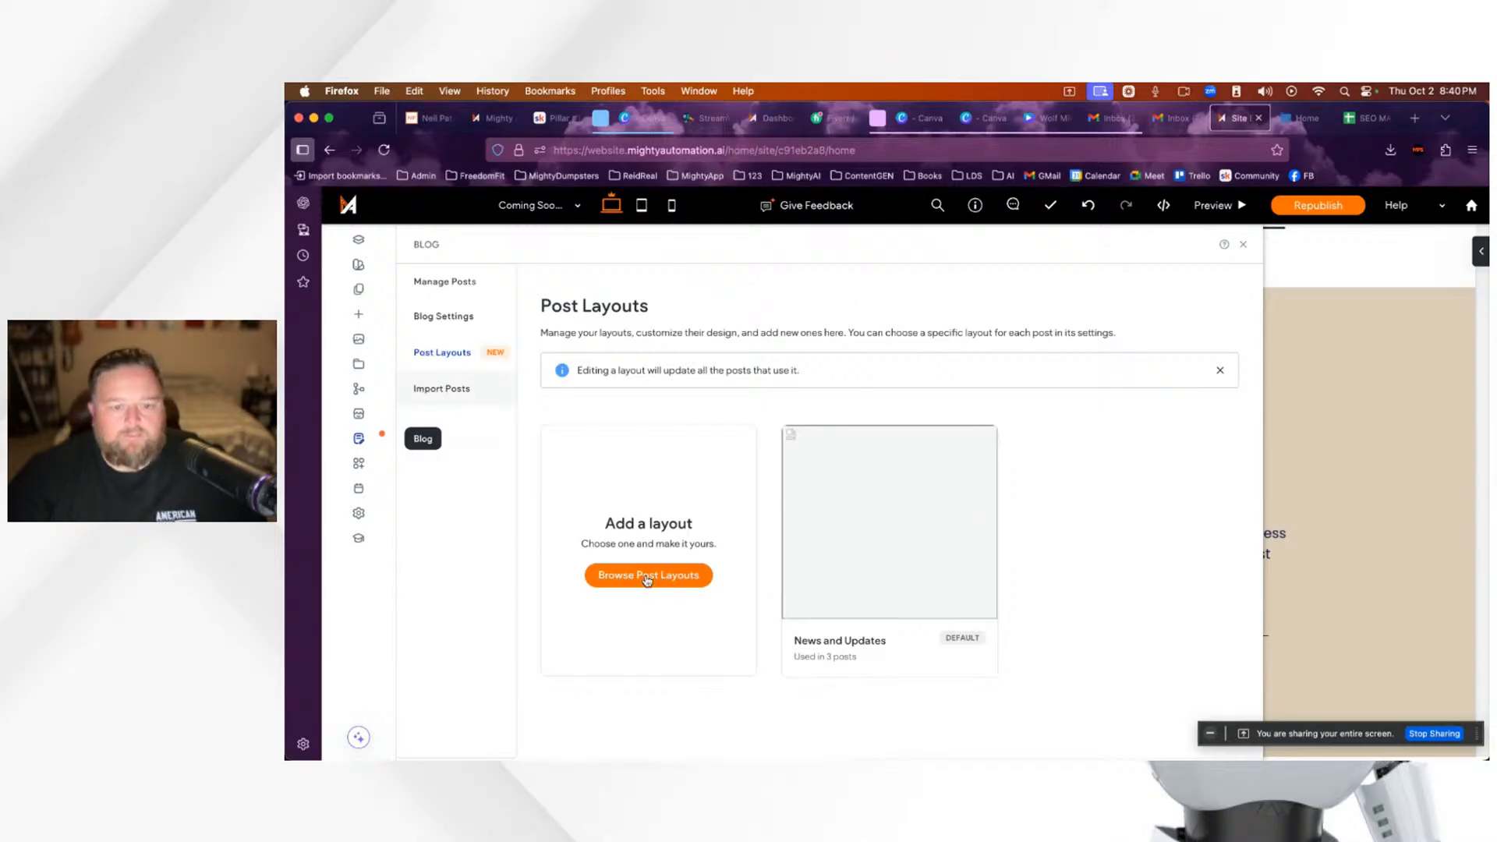
{"action": "left_click", "coordinate": [442, 288]}
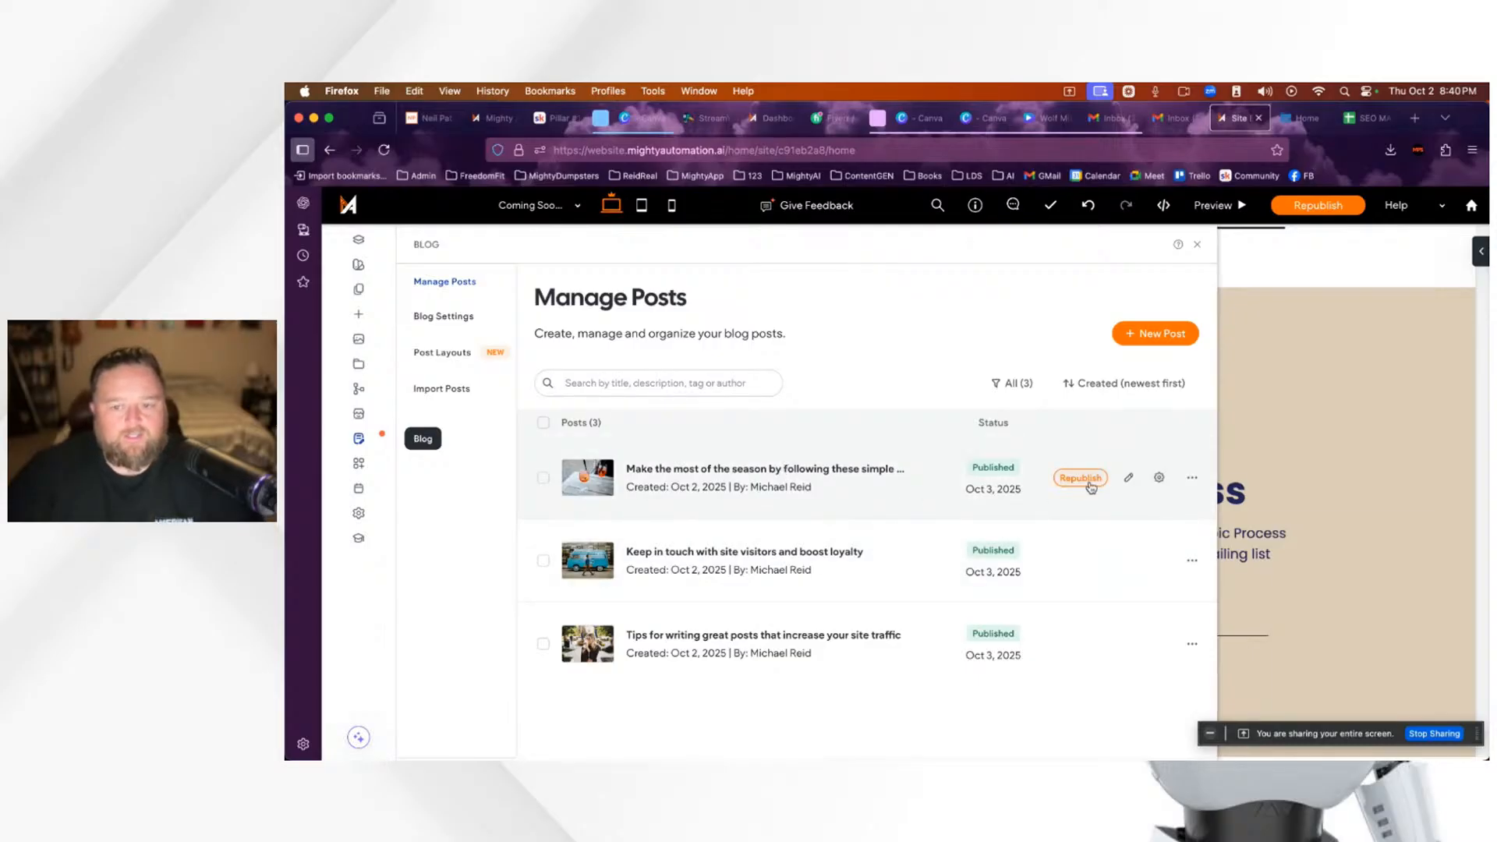
{"action": "left_click", "coordinate": [1129, 478]}
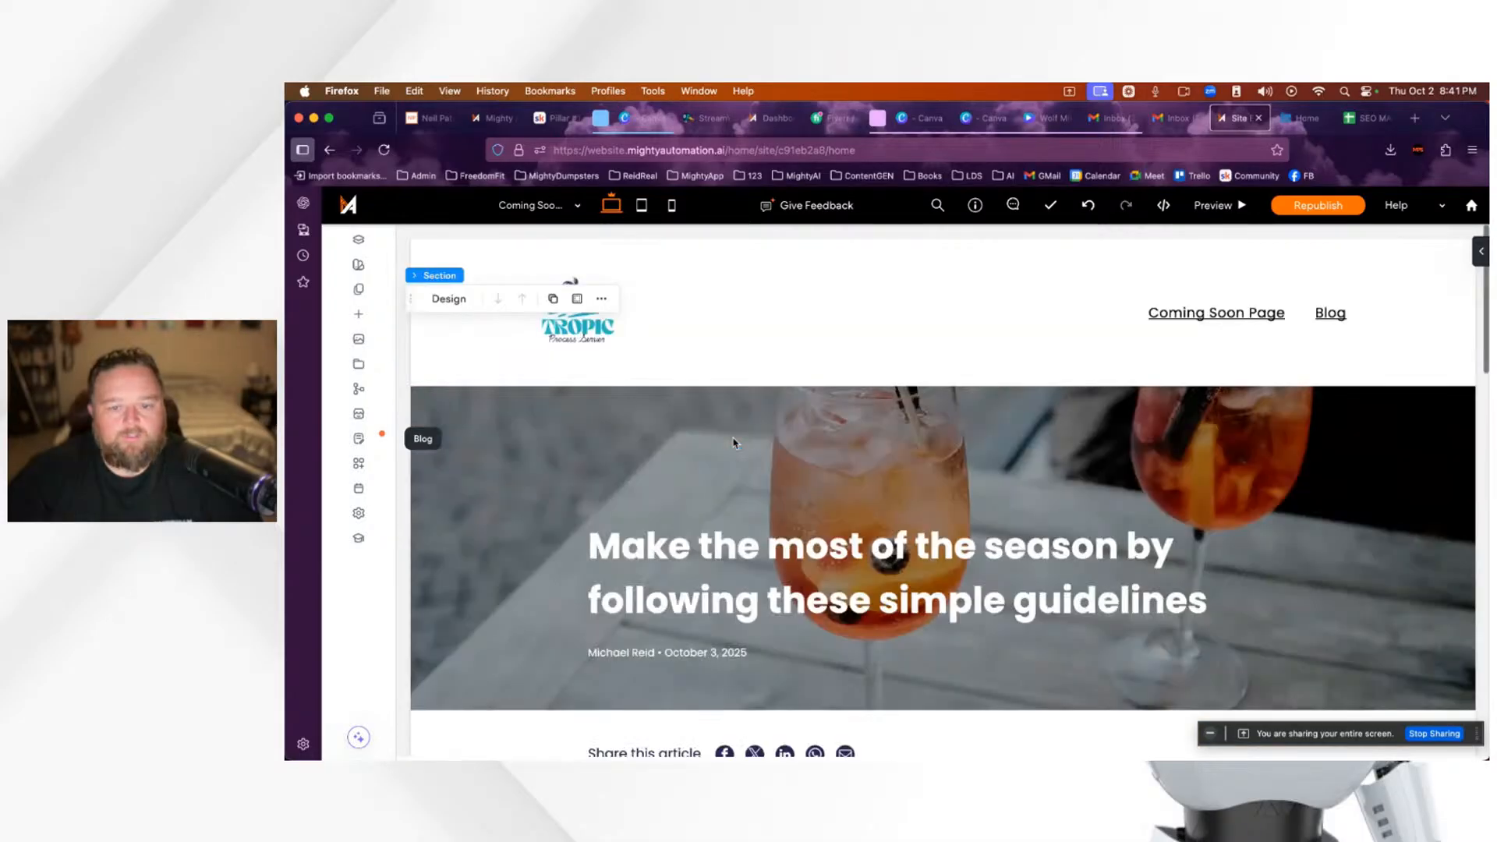
Step: Scroll through the post in Post Mode and open the Text Block editor on the hero title
{"action": "scroll", "coordinate": [721, 461], "scroll_direction": "down", "scroll_amount": 15}
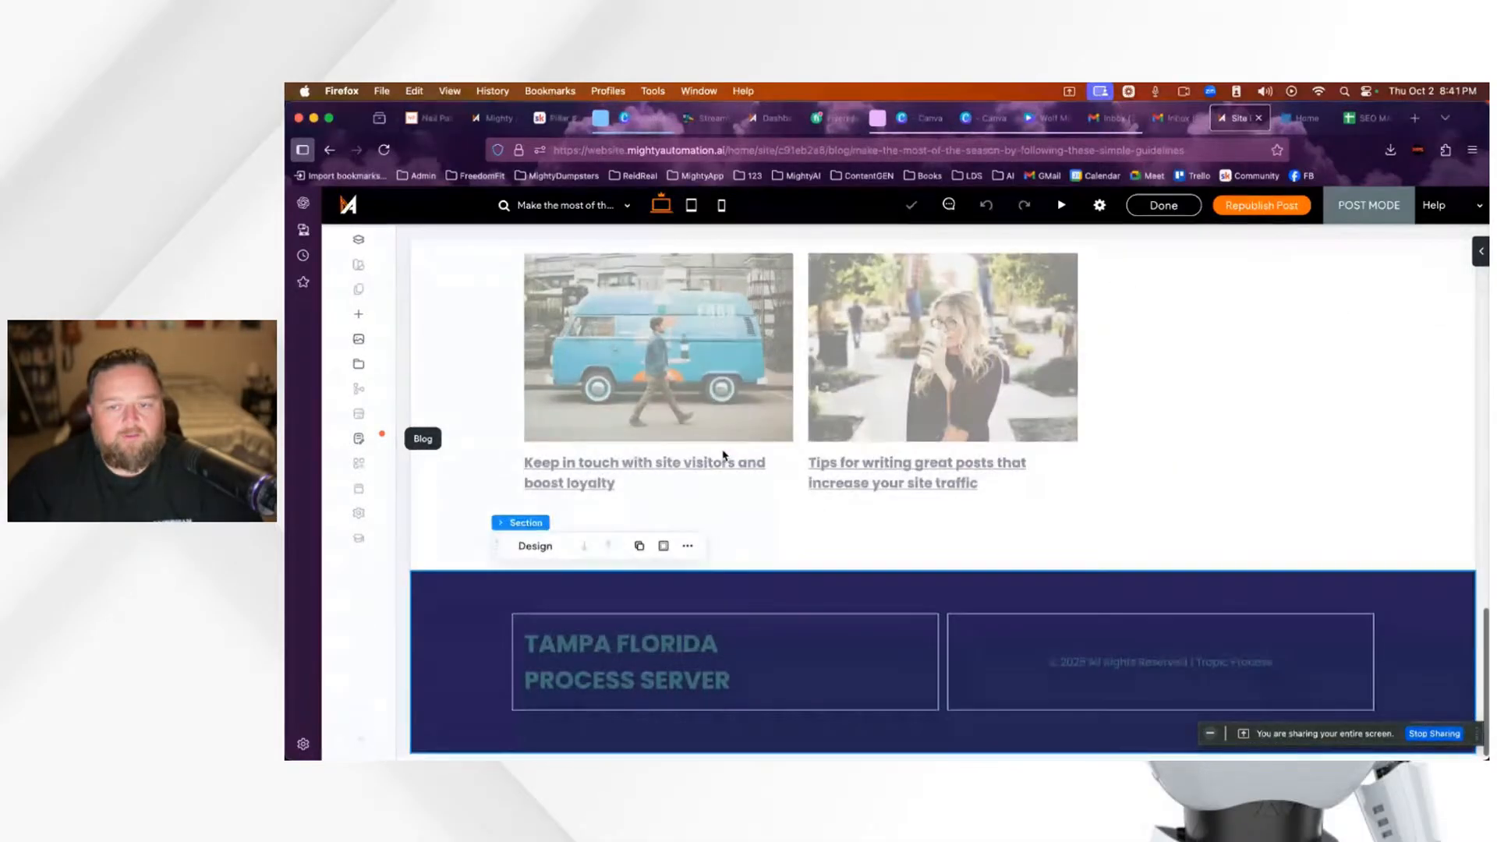
{"action": "scroll", "coordinate": [762, 499], "scroll_direction": "up", "scroll_amount": 10}
{"action": "scroll", "coordinate": [767, 499], "scroll_direction": "up", "scroll_amount": 6}
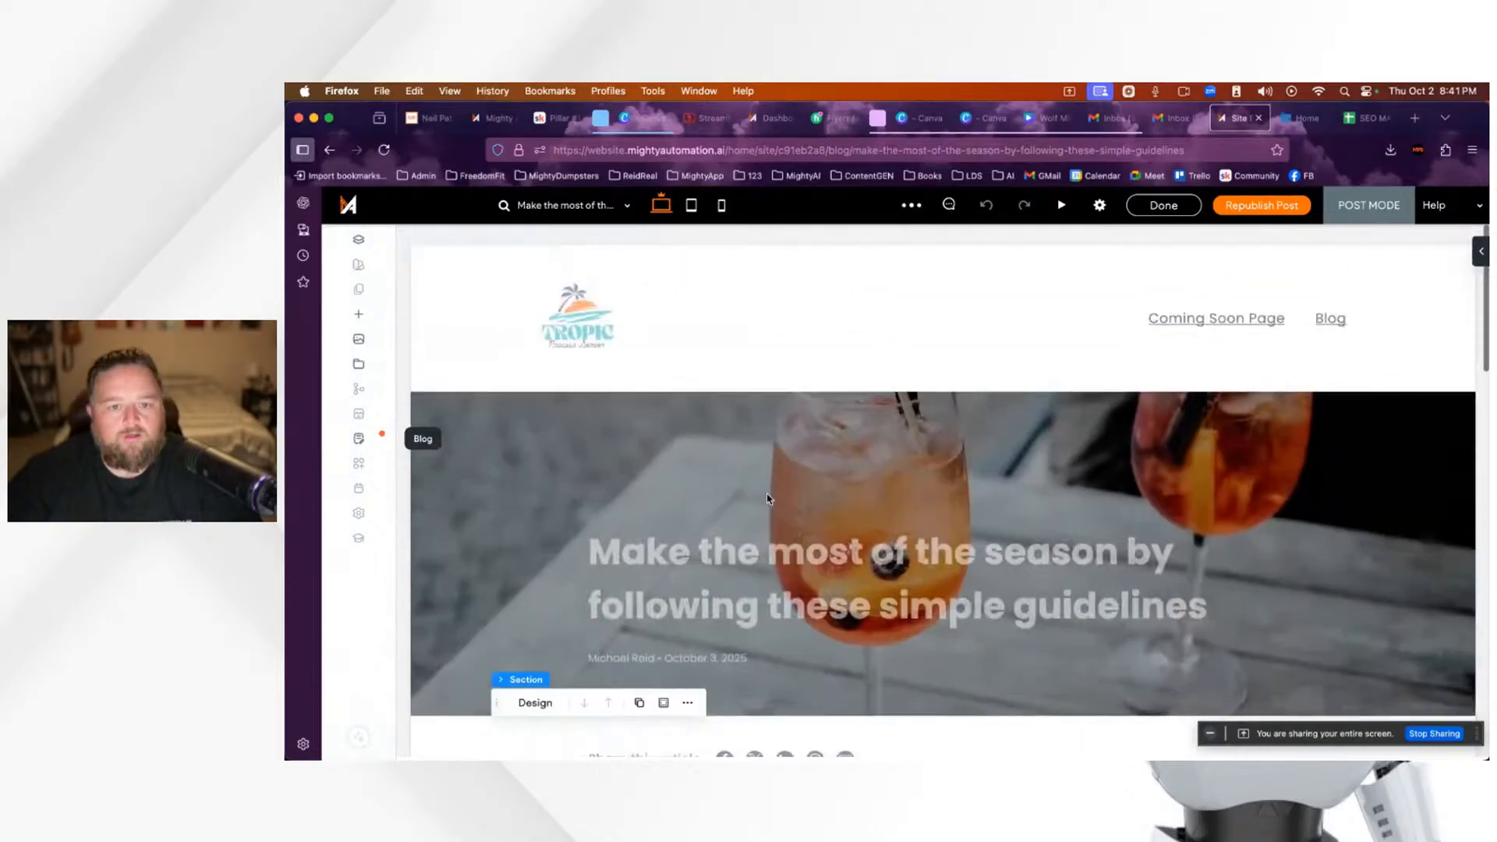
{"action": "scroll", "coordinate": [768, 499], "scroll_direction": "down", "scroll_amount": 2}
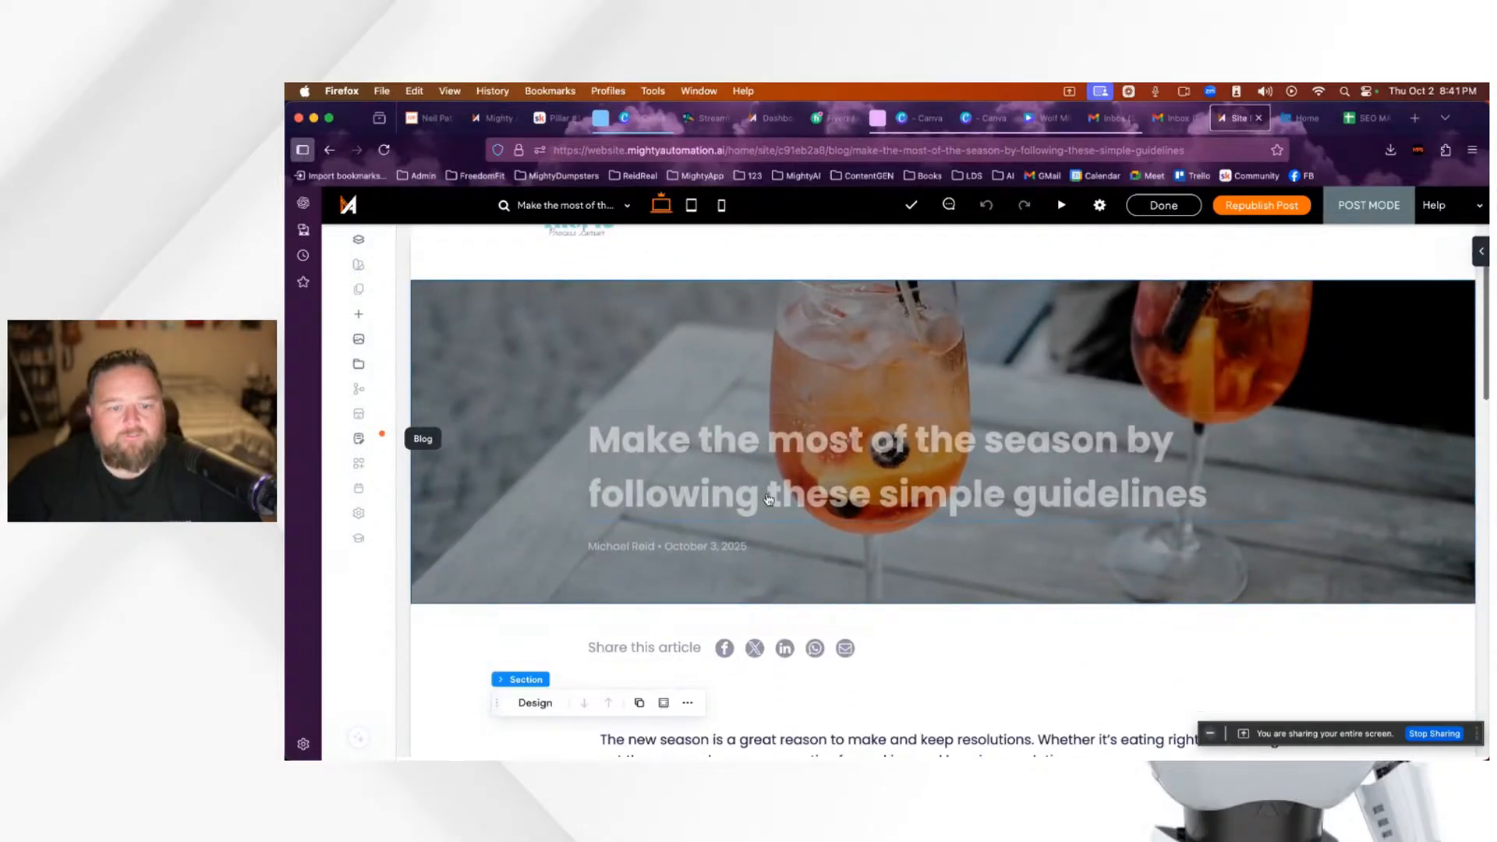
{"action": "scroll", "coordinate": [768, 500], "scroll_direction": "up", "scroll_amount": 2}
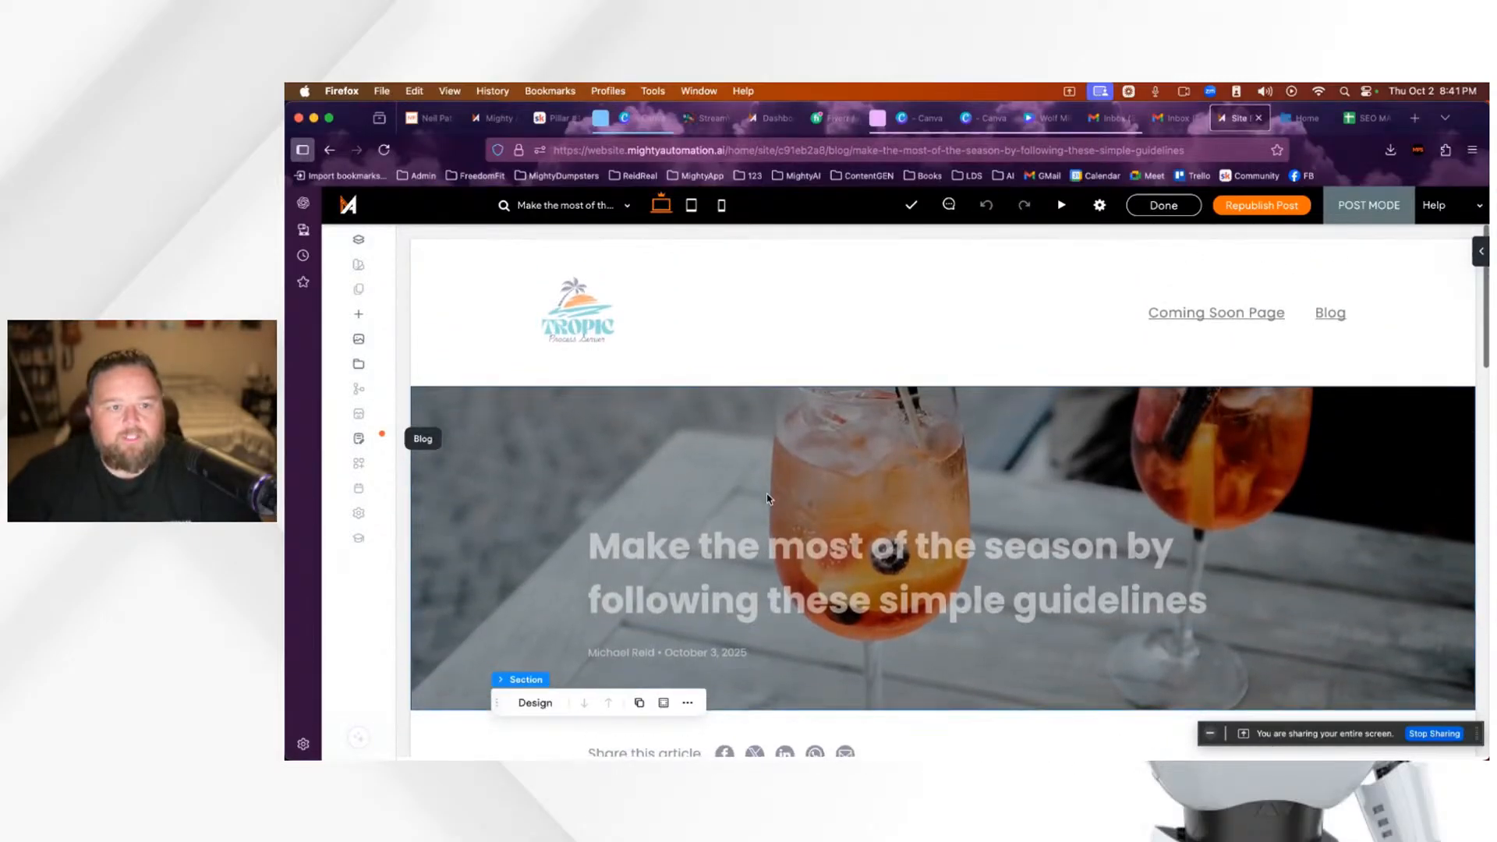
{"action": "scroll", "coordinate": [768, 499], "scroll_direction": "down", "scroll_amount": 5}
{"action": "scroll", "coordinate": [768, 499], "scroll_direction": "down", "scroll_amount": 6}
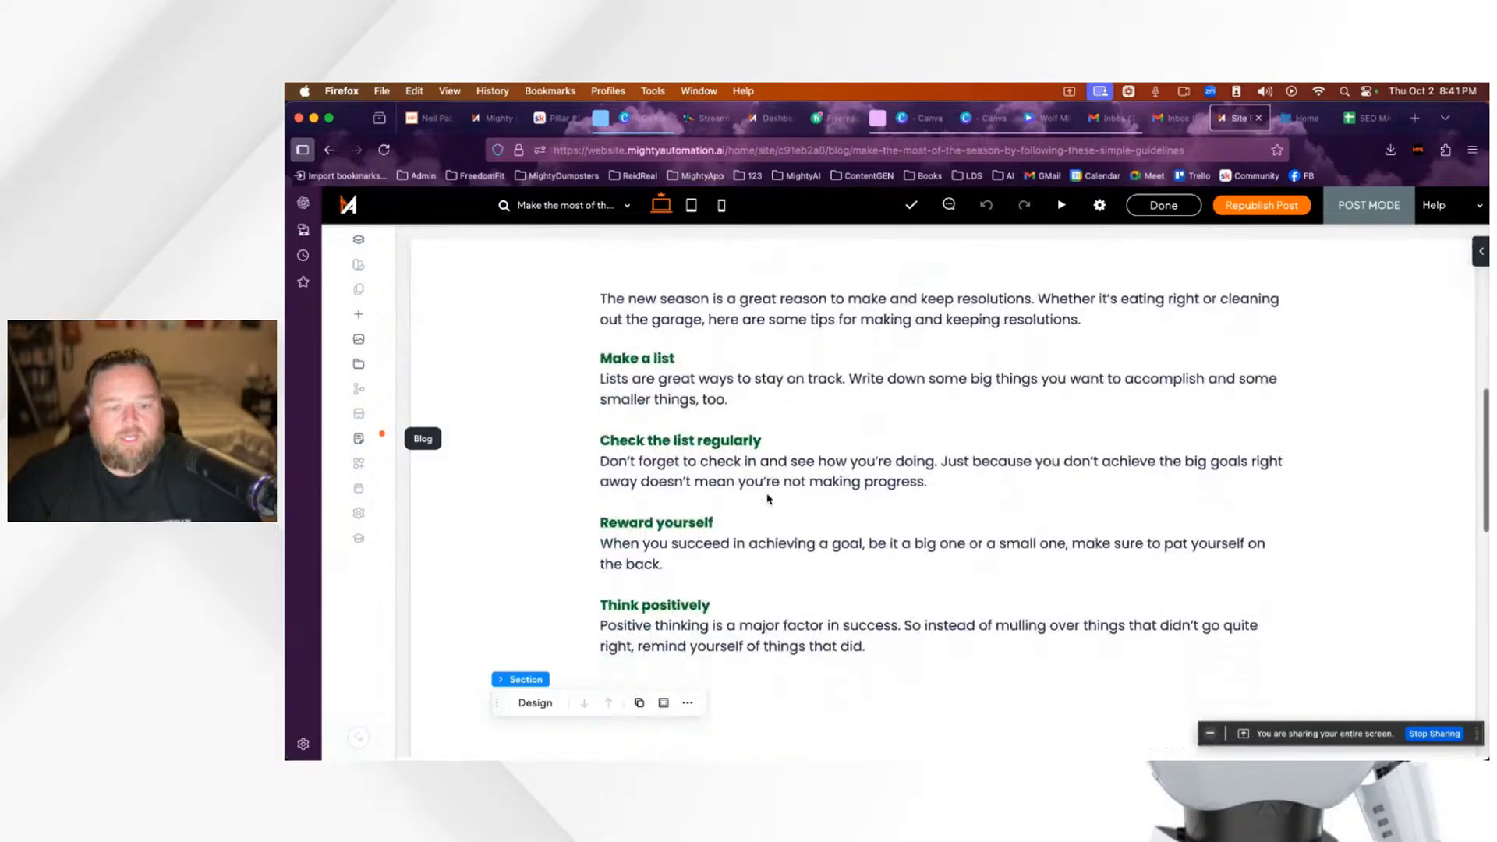
{"action": "scroll", "coordinate": [768, 500], "scroll_direction": "down", "scroll_amount": 5}
{"action": "scroll", "coordinate": [768, 499], "scroll_direction": "up", "scroll_amount": 7}
{"action": "scroll", "coordinate": [768, 499], "scroll_direction": "up", "scroll_amount": 10}
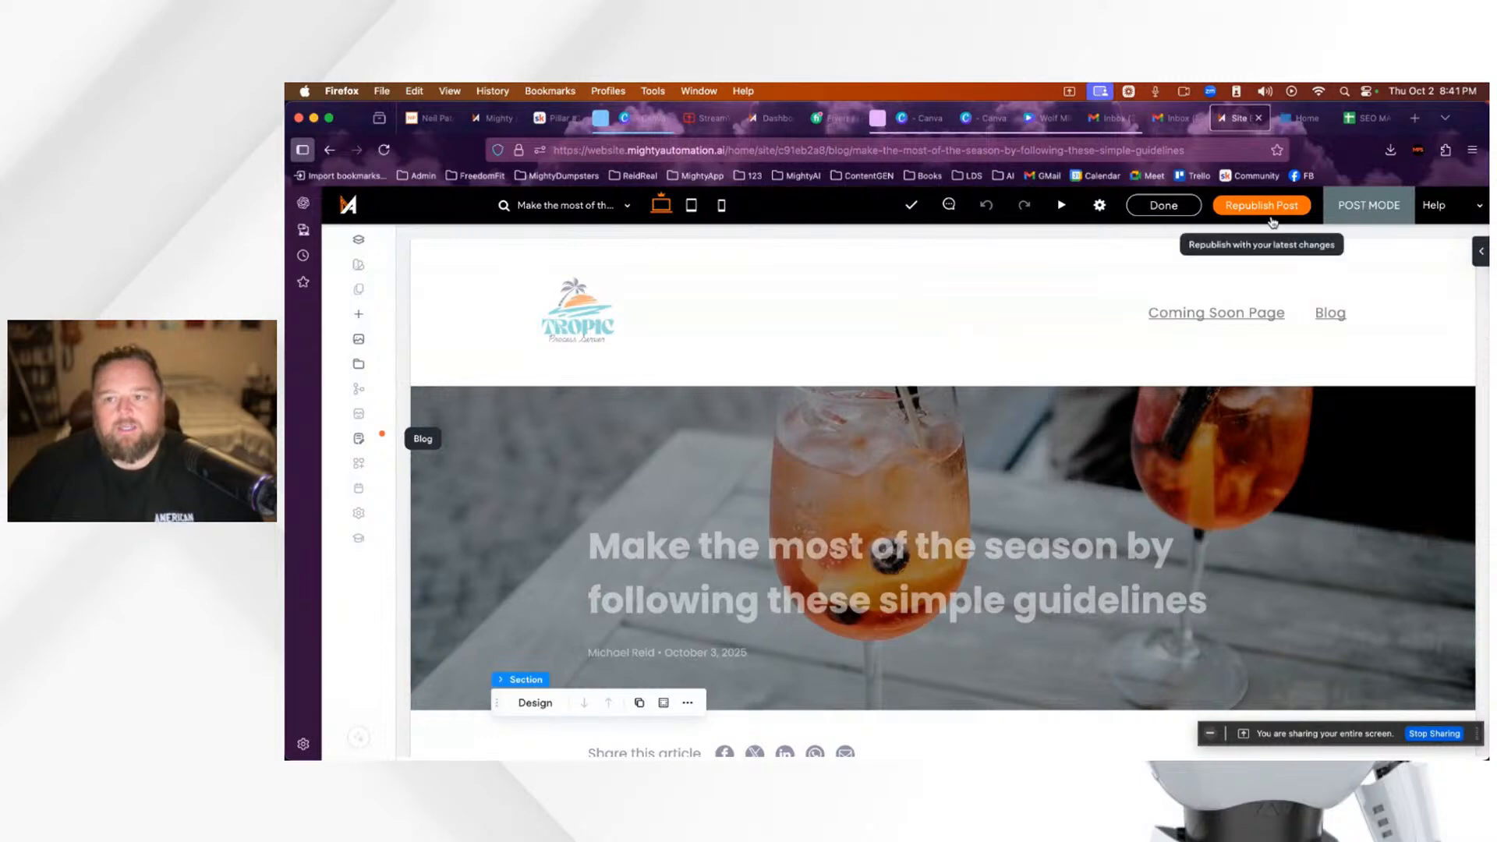
{"action": "scroll", "coordinate": [1006, 514], "scroll_direction": "down", "scroll_amount": 3}
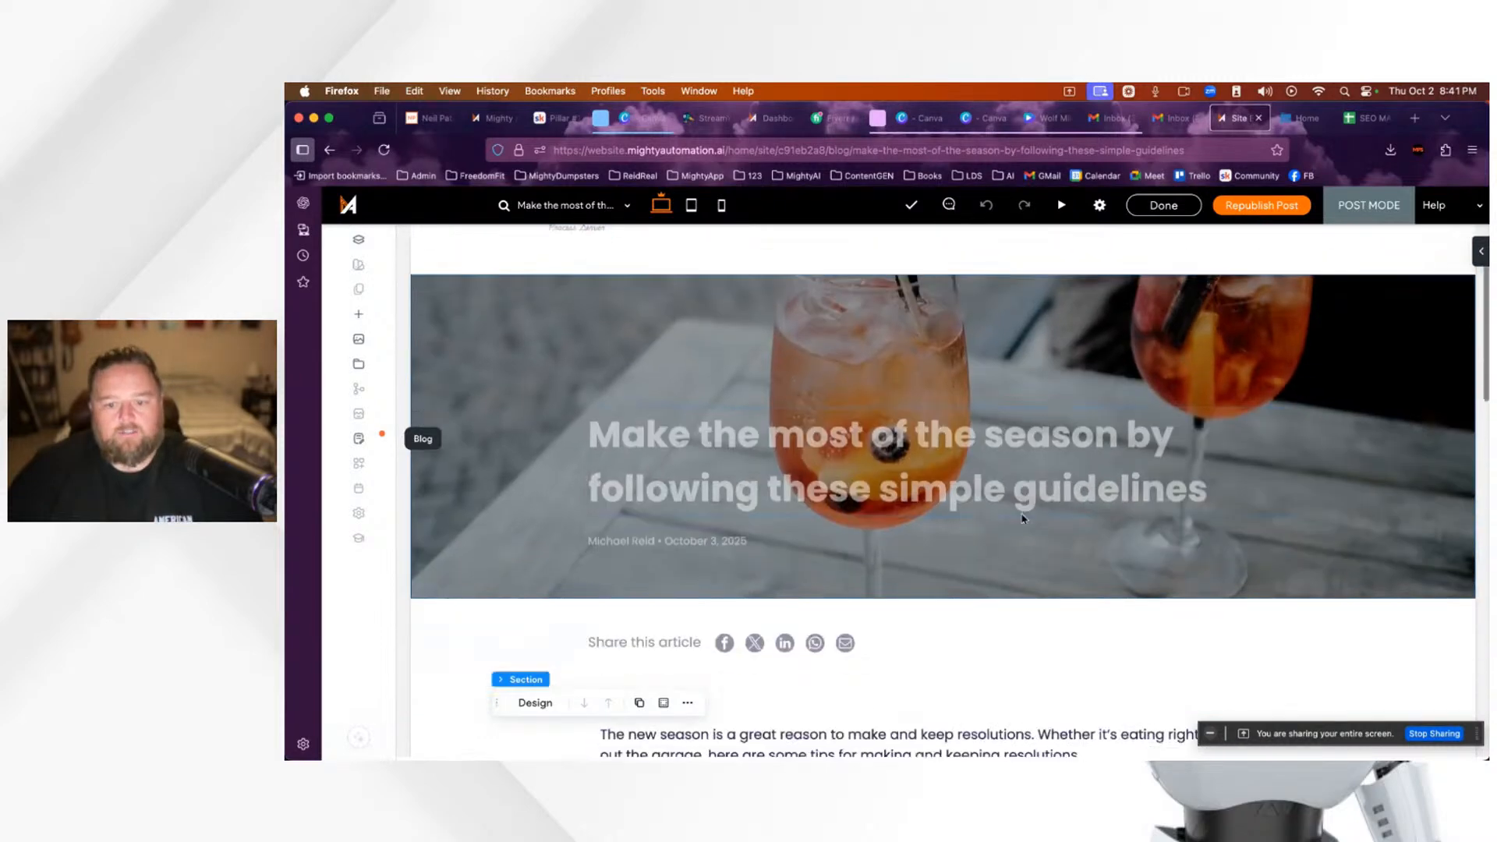
{"action": "left_click", "coordinate": [979, 458]}
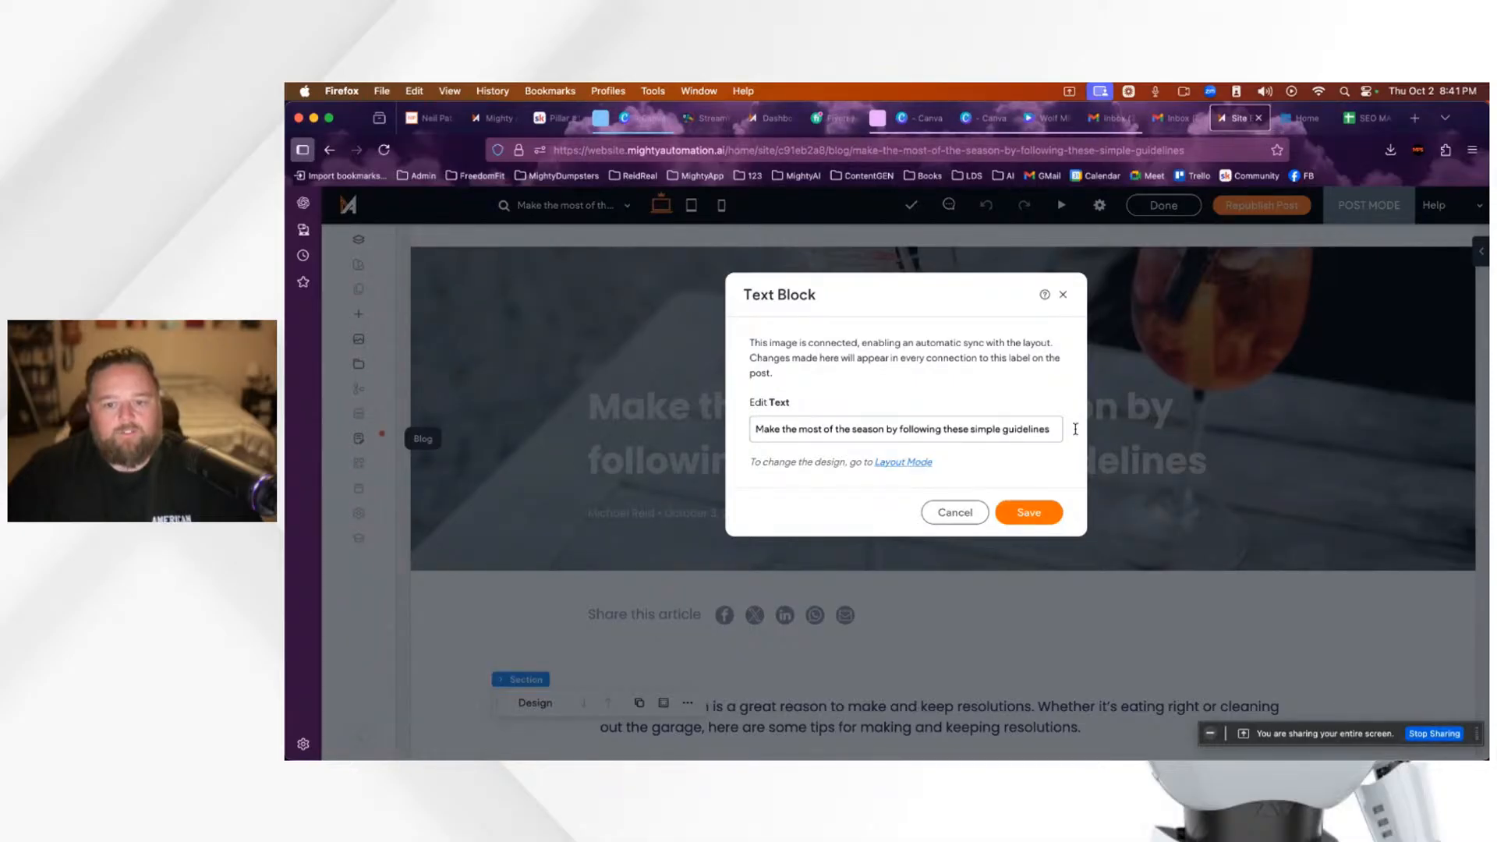
Step: Replace the existing hero title text with 'Blog Post One from FAQ' and save it
{"action": "double_click", "coordinate": [920, 429]}
{"action": "left_click", "coordinate": [779, 430]}
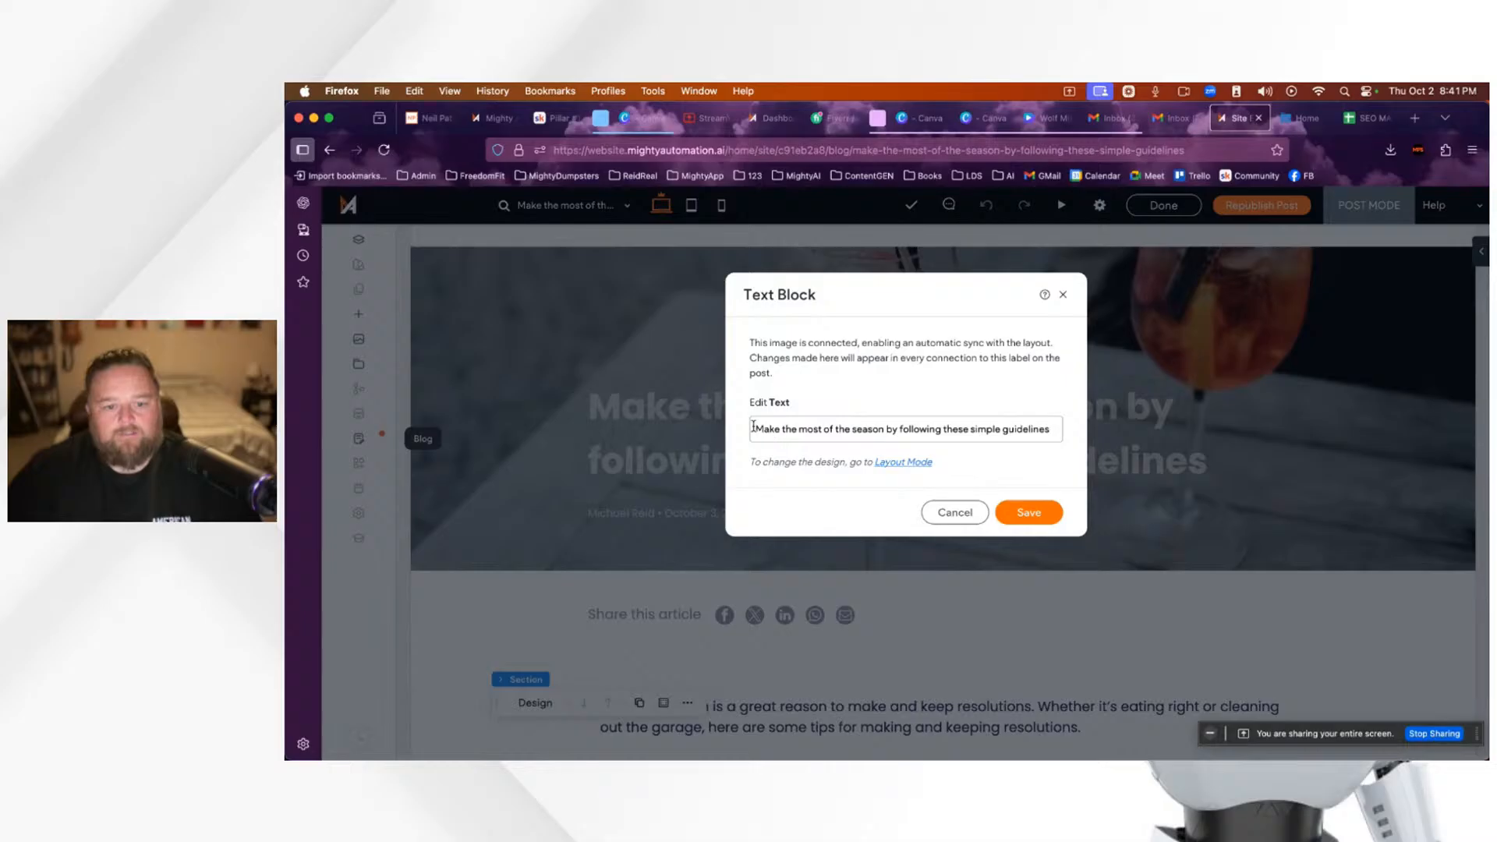
{"action": "left_click_drag", "start_coordinate": [756, 429], "coordinate": [1059, 437]}
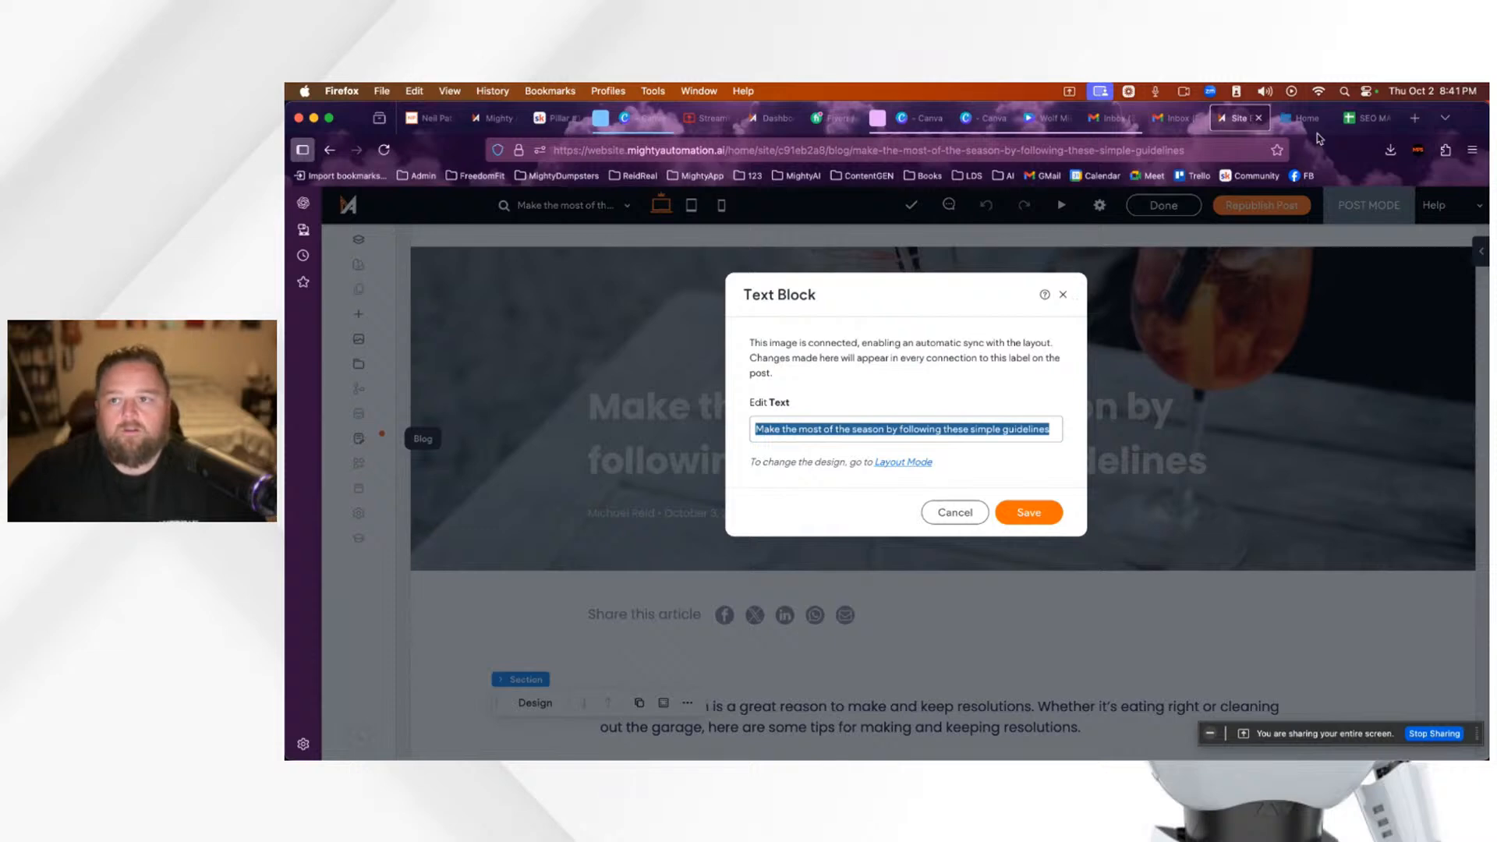
{"action": "left_click", "coordinate": [1414, 119]}
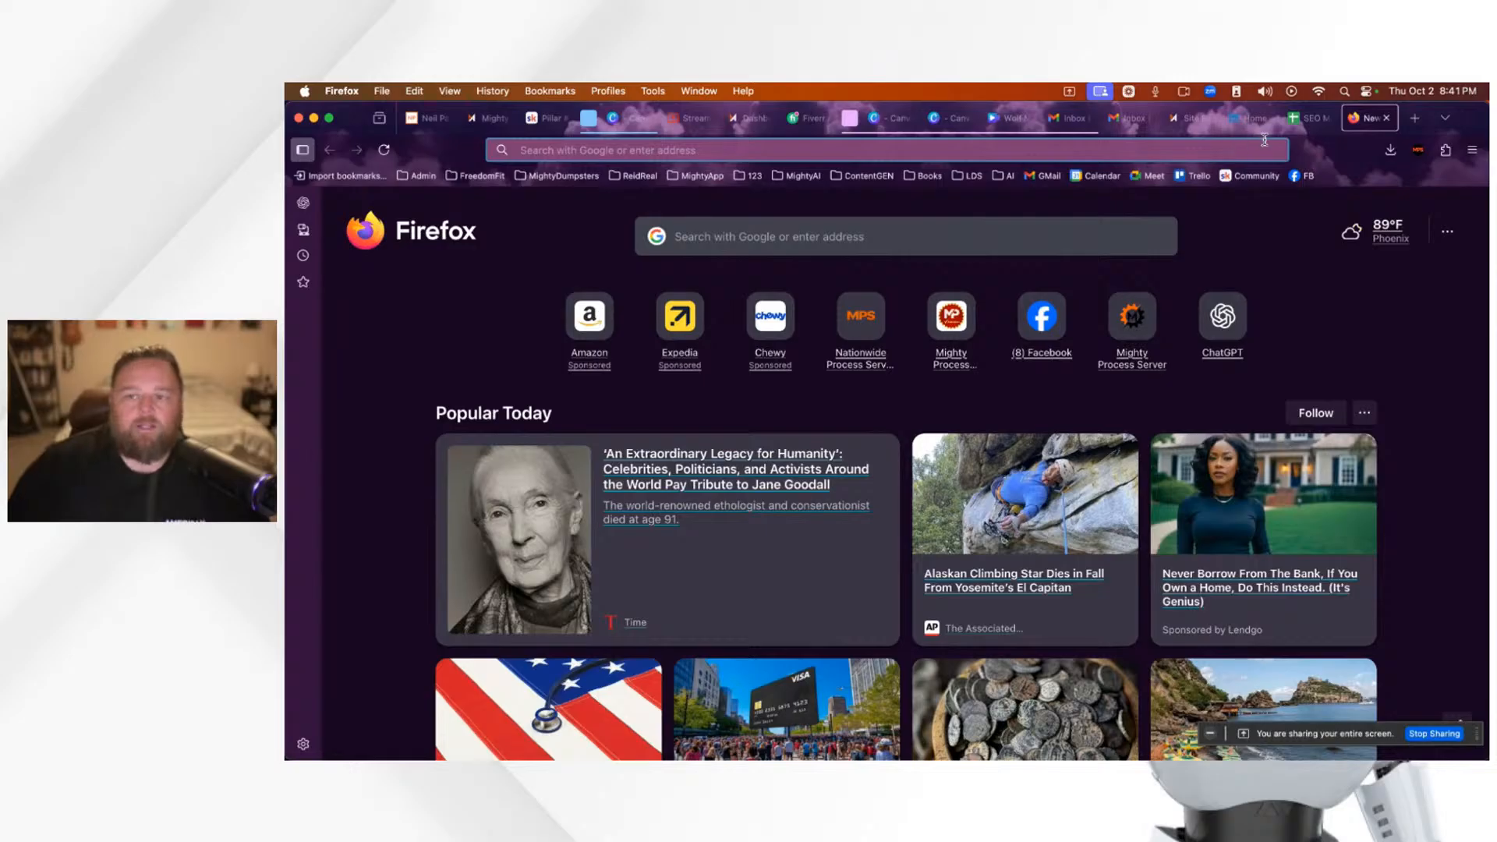
{"action": "left_click", "coordinate": [1190, 120]}
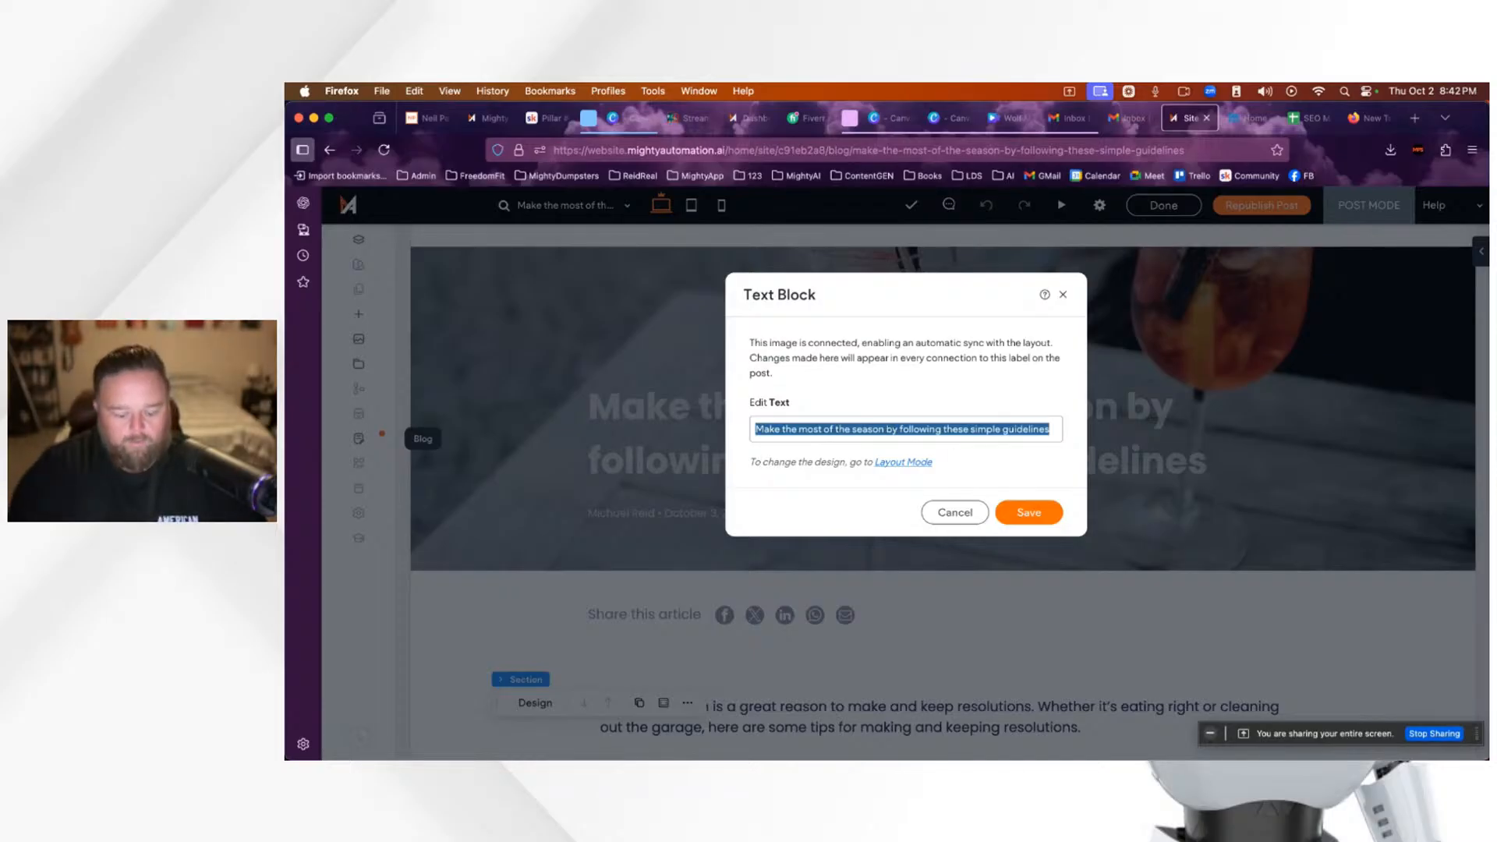
{"action": "type", "text": "Blog Post One"}
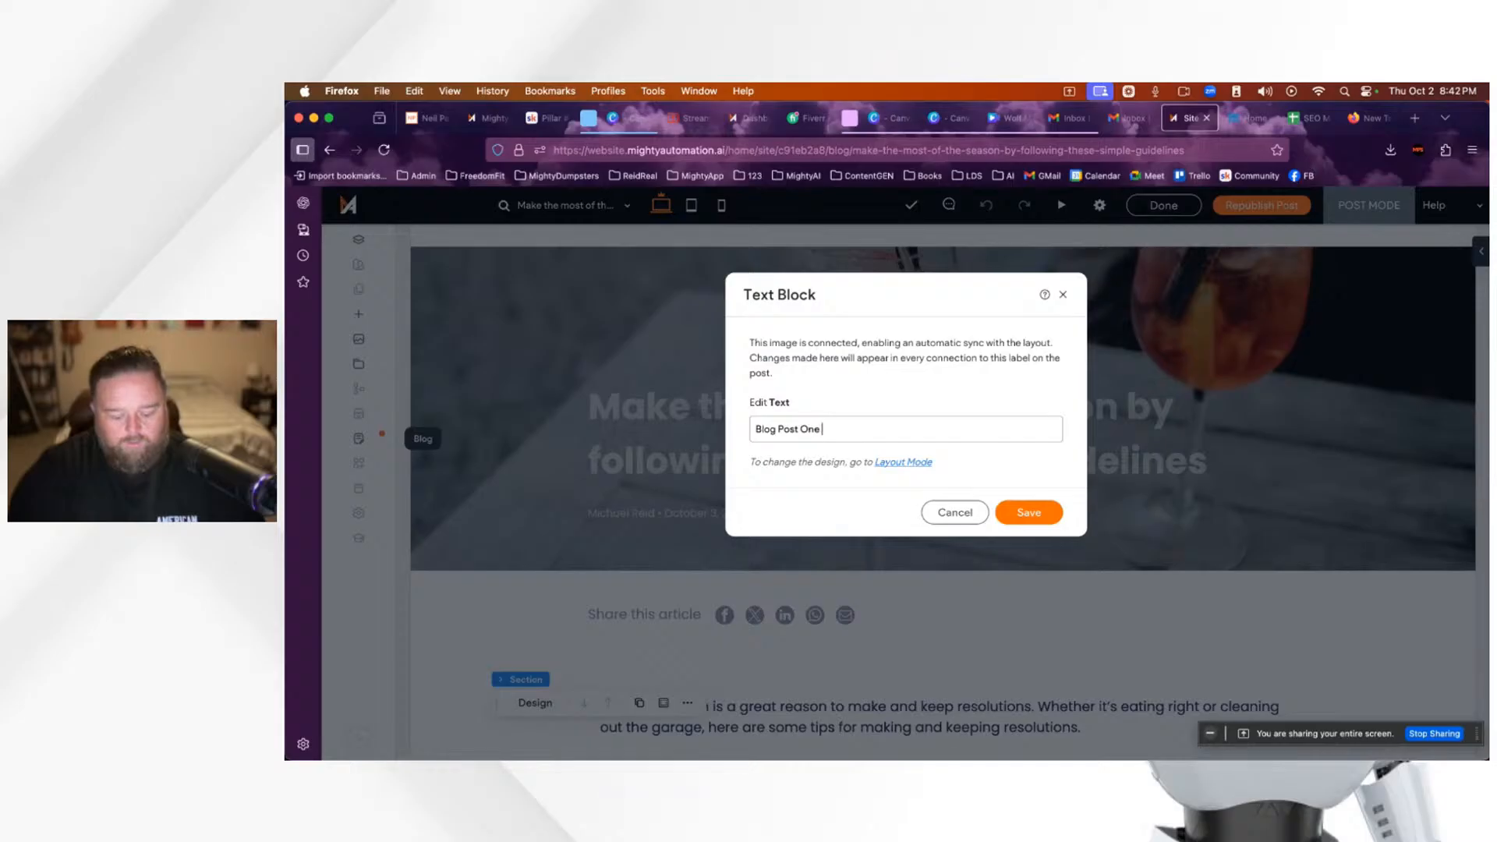
{"action": "type", "text": " from FAQWW"}
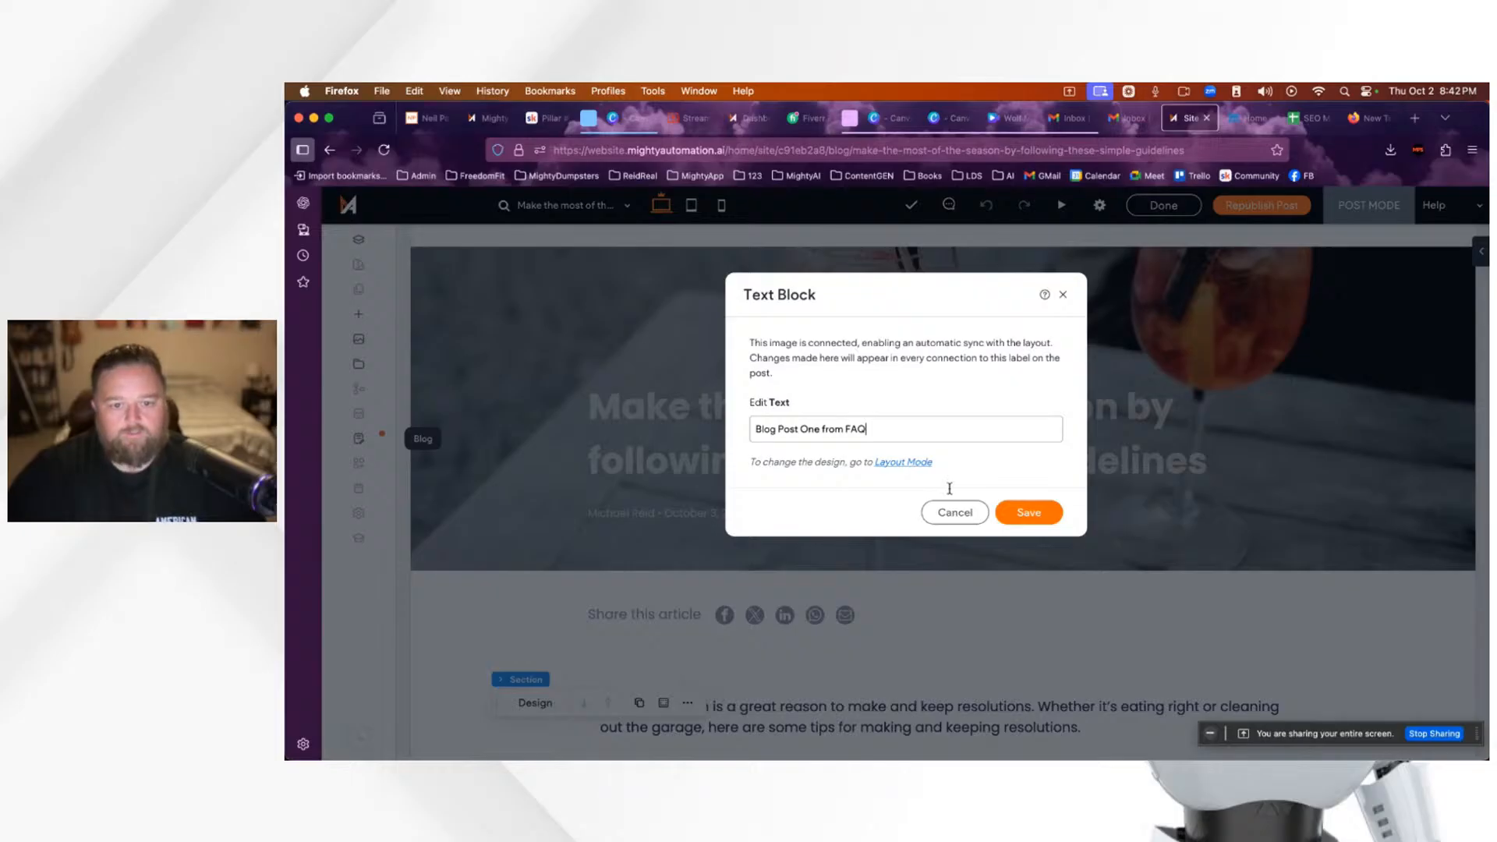
{"action": "left_click", "coordinate": [1034, 518]}
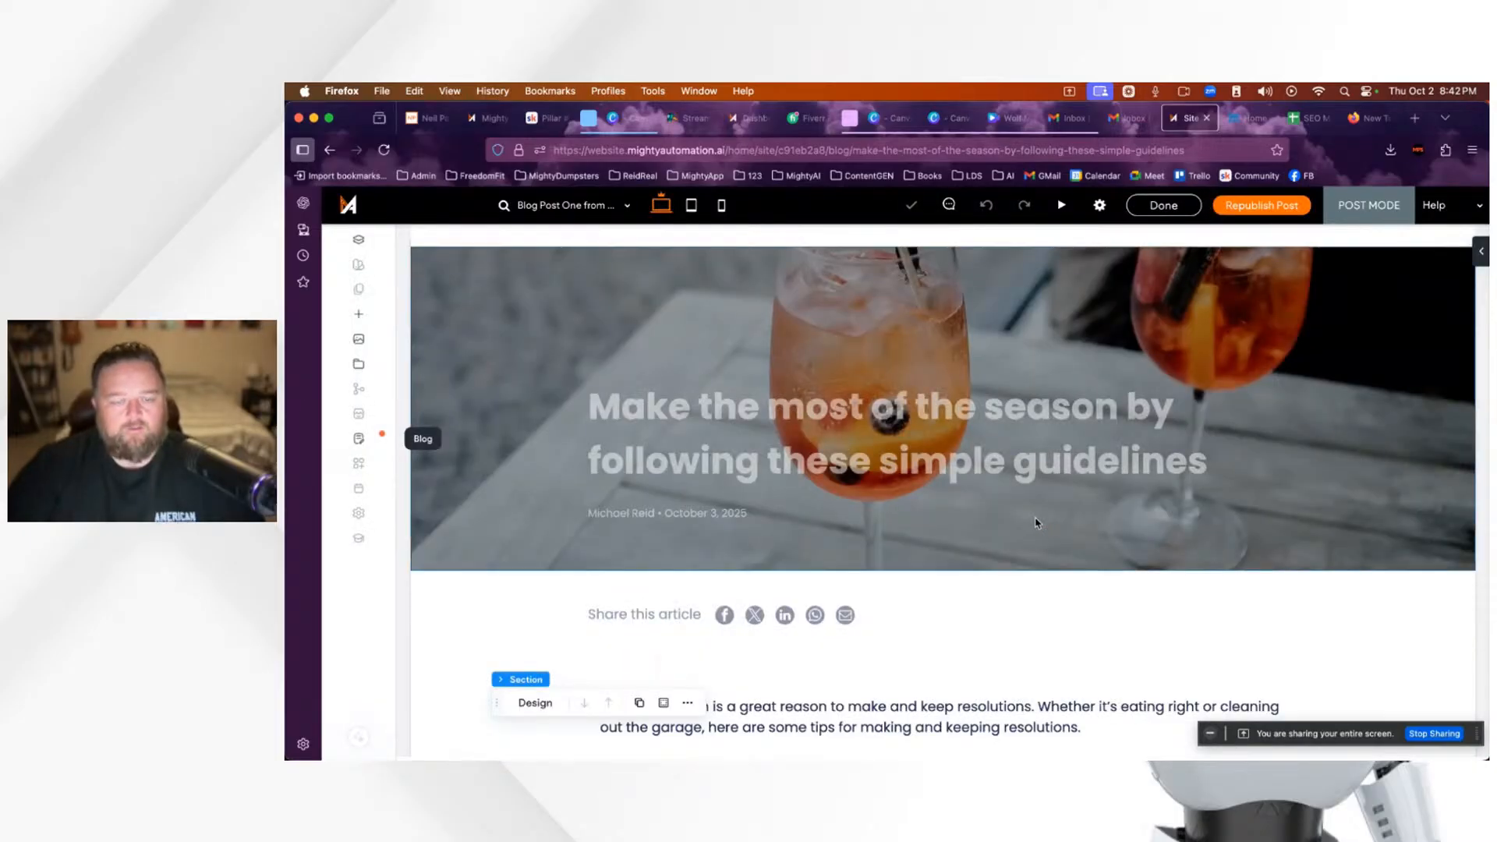
Step: Unpublish 'Blog Post One from FAQ' from its gear settings and go back to Manage Posts
{"action": "scroll", "coordinate": [1081, 554], "scroll_direction": "down", "scroll_amount": 10}
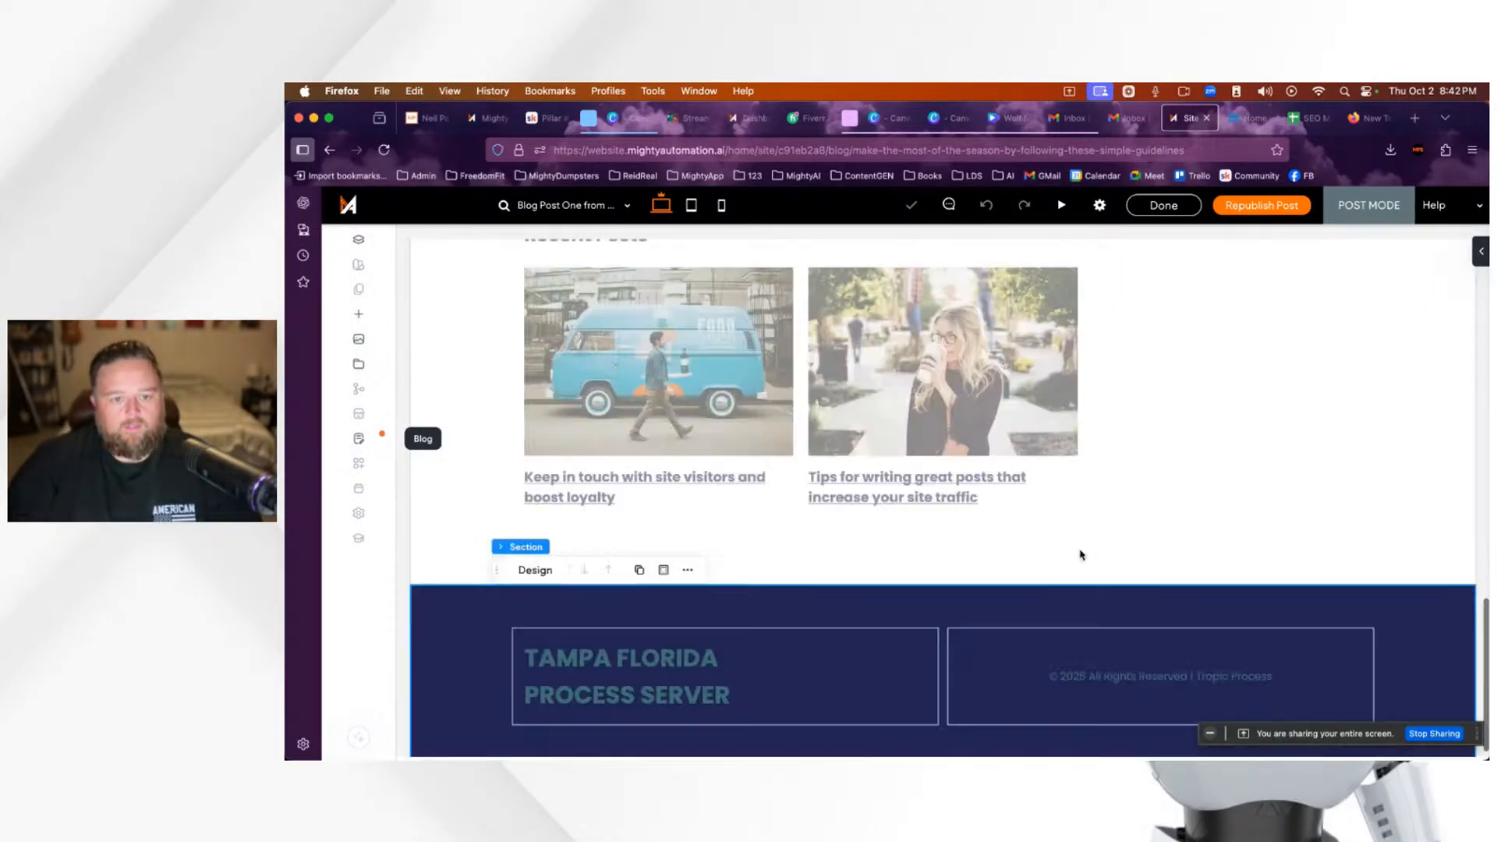
{"action": "scroll", "coordinate": [1080, 555], "scroll_direction": "up", "scroll_amount": 15}
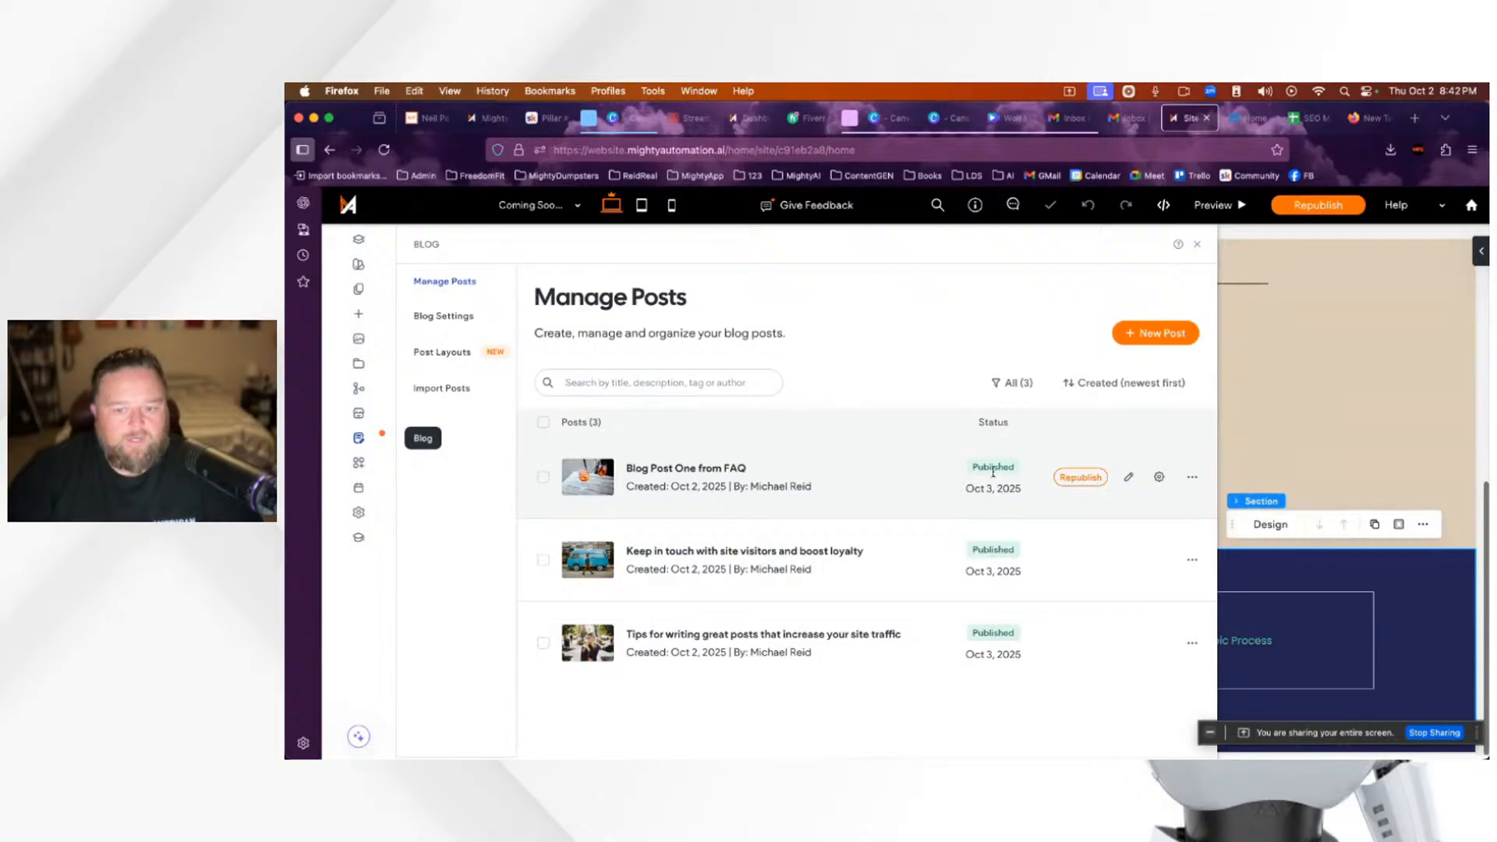
{"action": "left_click", "coordinate": [1191, 480]}
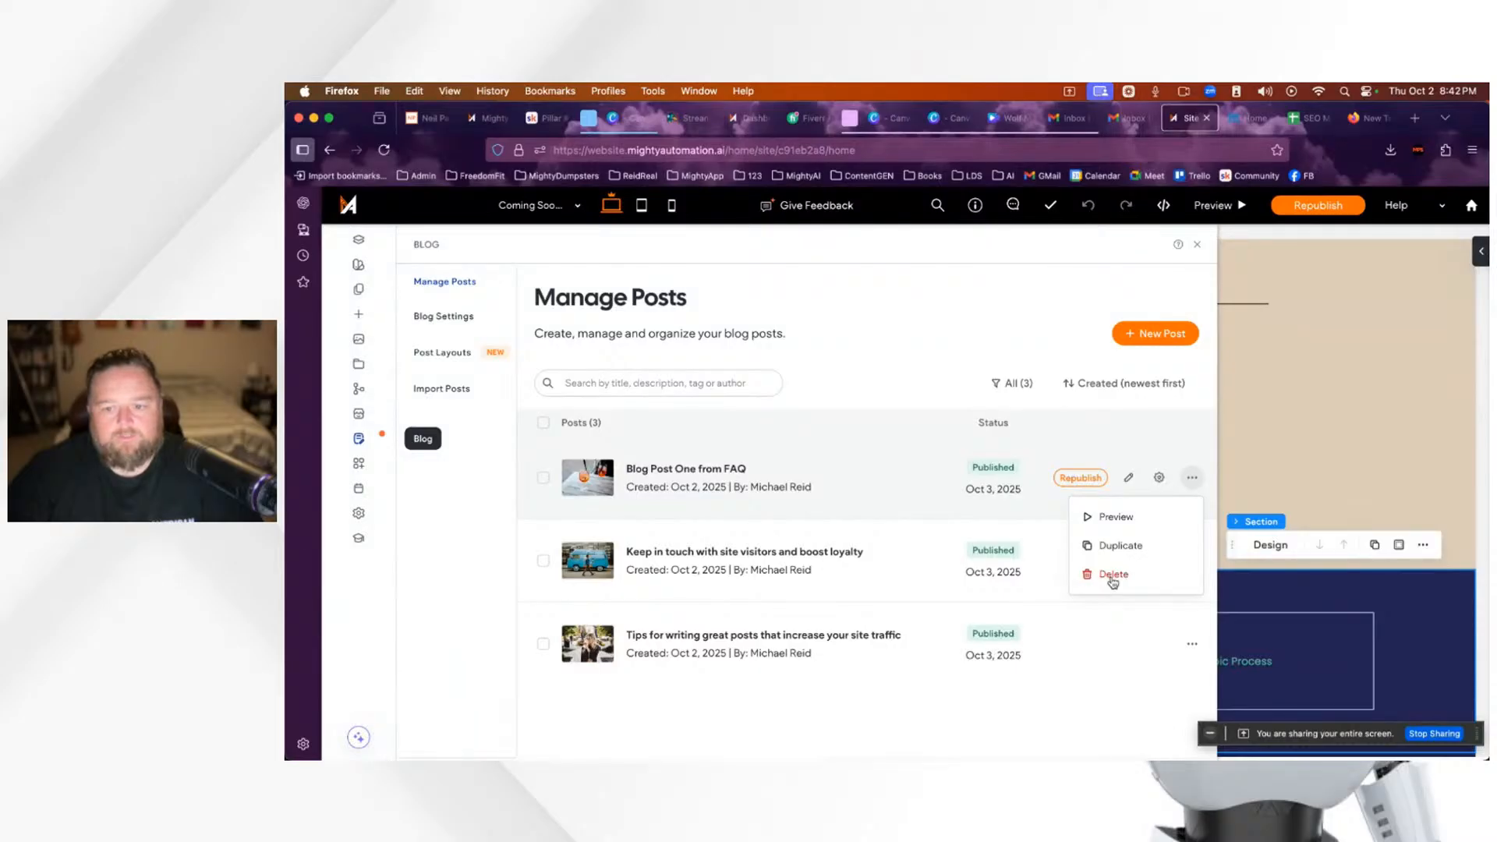
{"action": "left_click", "coordinate": [1113, 576]}
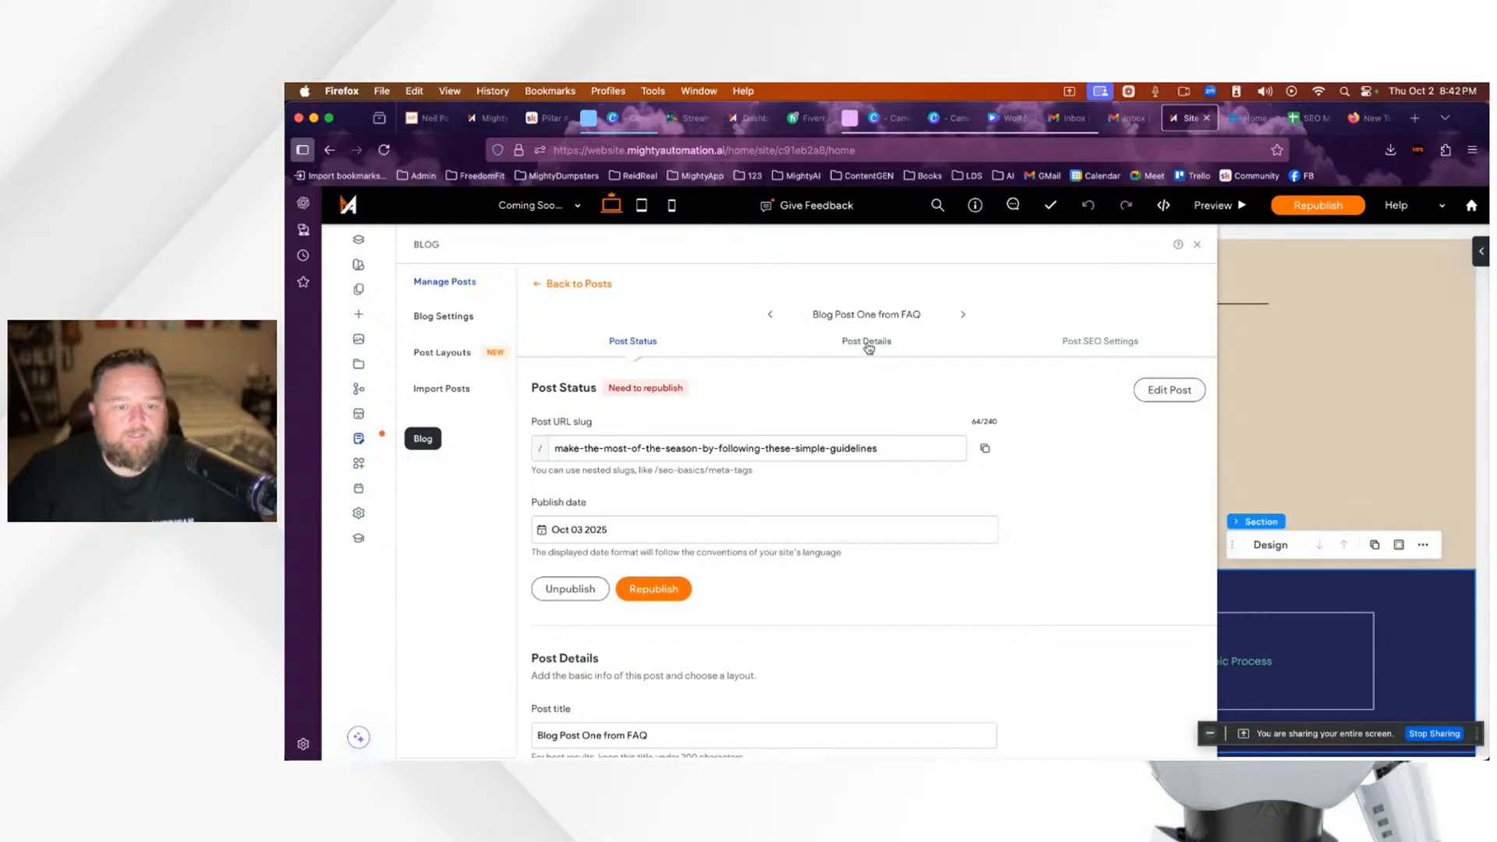
{"action": "scroll", "coordinate": [984, 498], "scroll_direction": "down", "scroll_amount": 6}
{"action": "scroll", "coordinate": [984, 499], "scroll_direction": "up", "scroll_amount": 8}
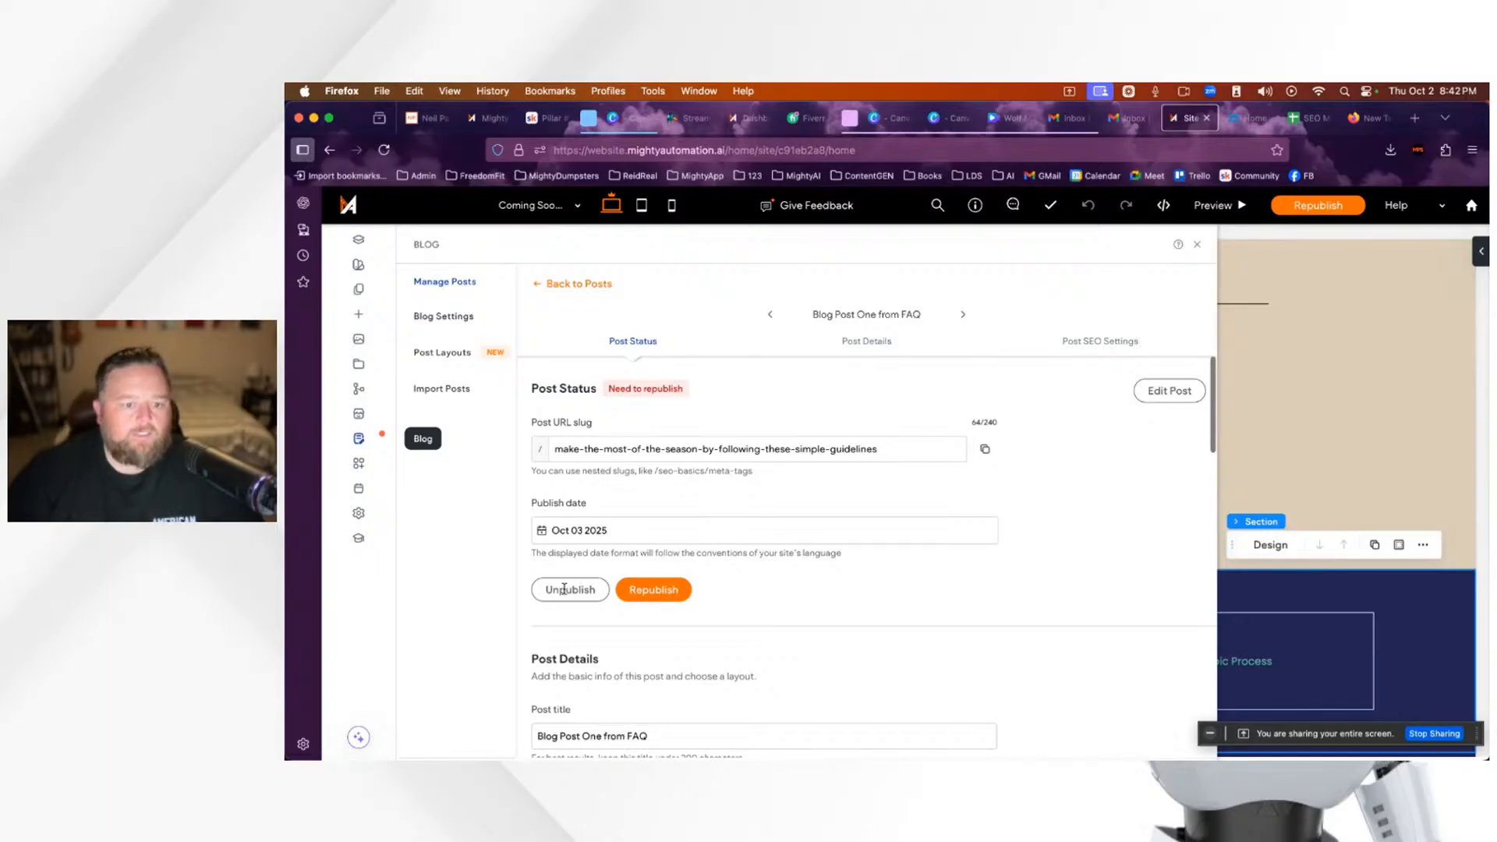
{"action": "scroll", "coordinate": [768, 610], "scroll_direction": "down", "scroll_amount": 15}
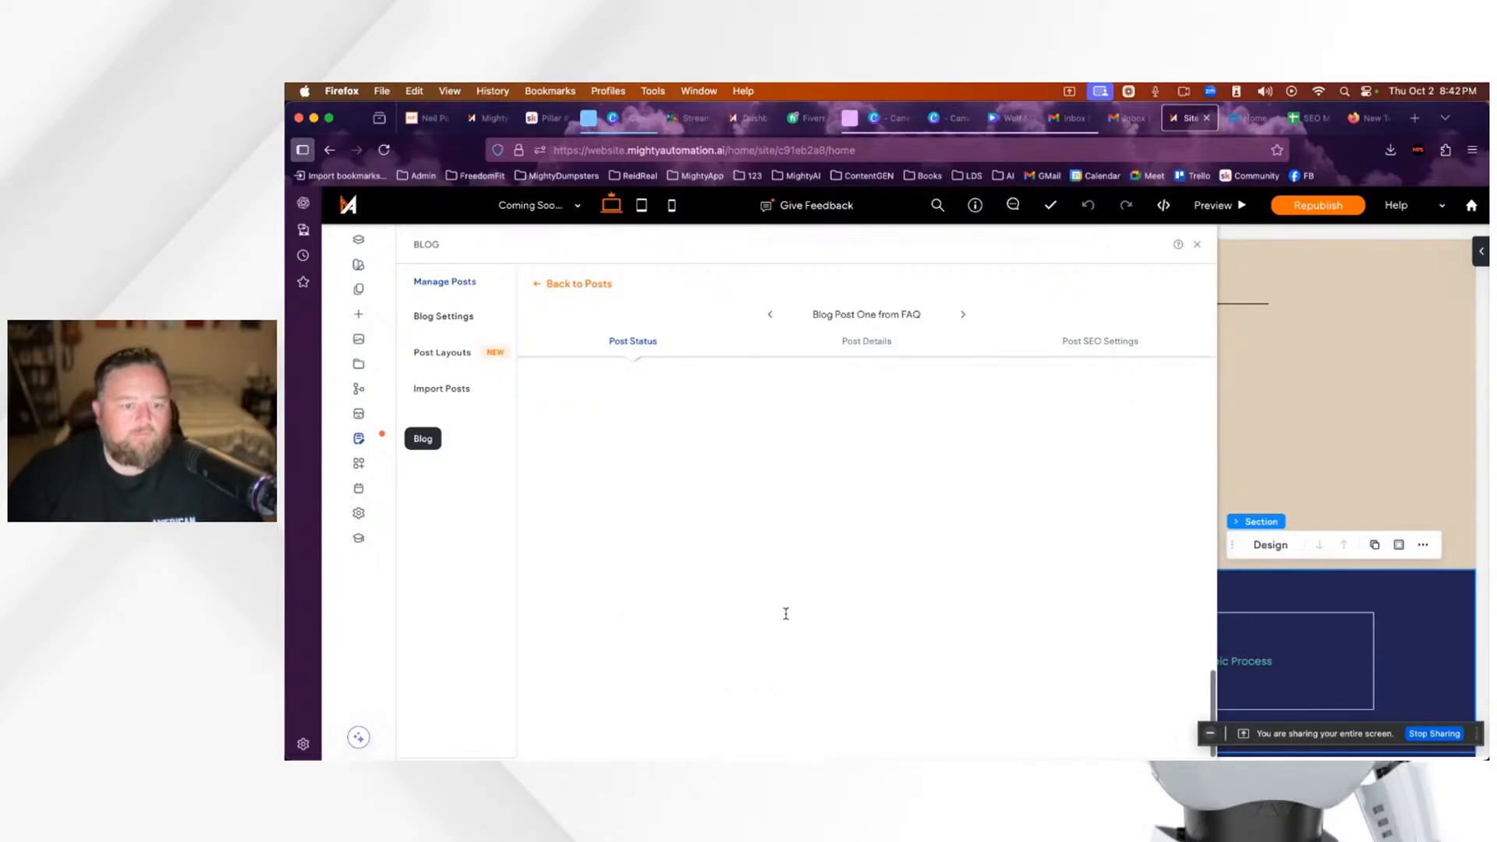
{"action": "scroll", "coordinate": [786, 616], "scroll_direction": "up", "scroll_amount": 5}
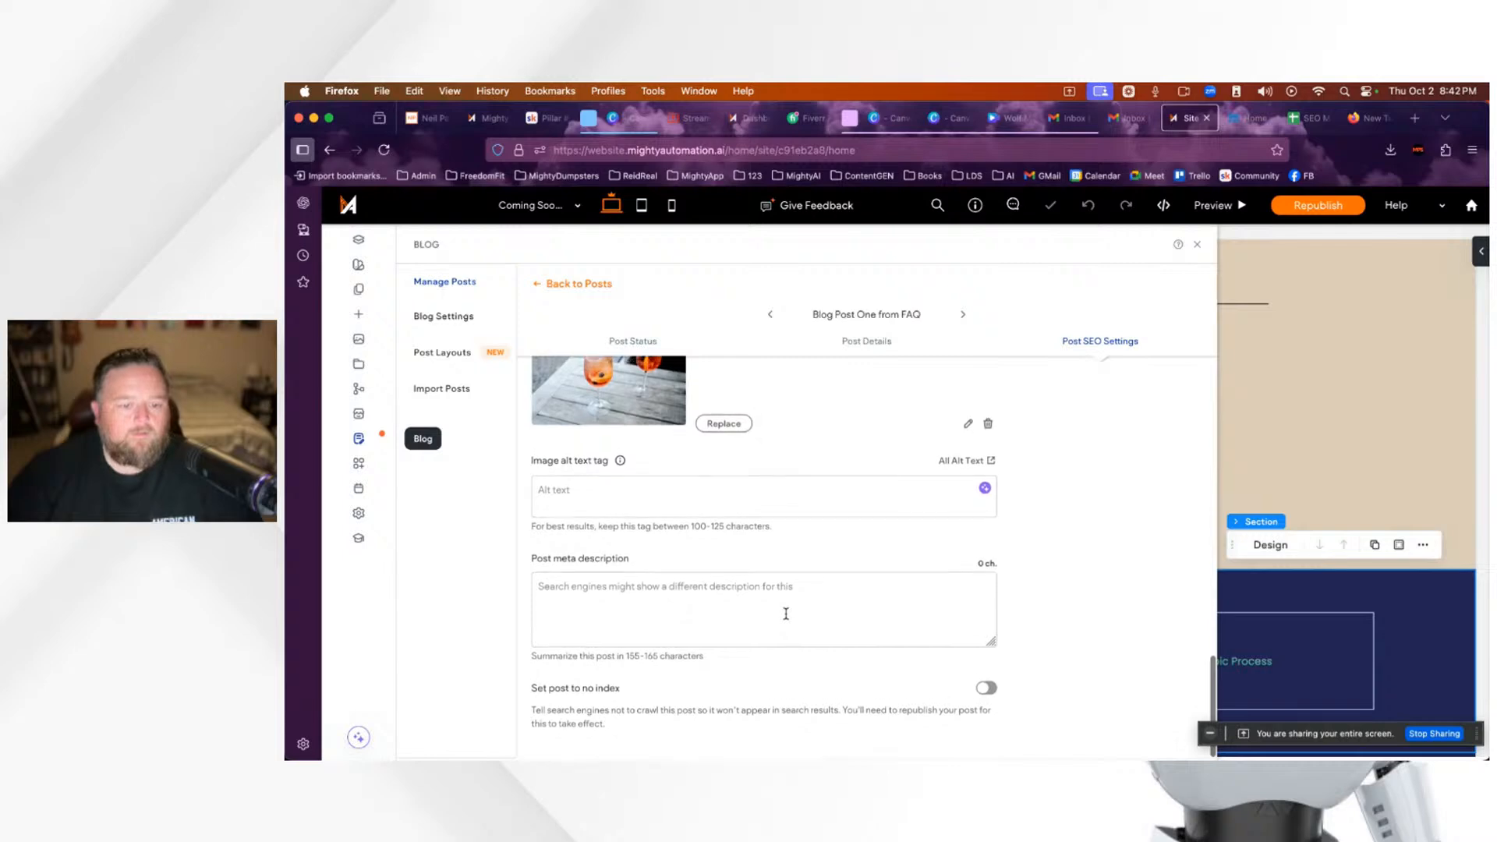
{"action": "scroll", "coordinate": [788, 620], "scroll_direction": "up", "scroll_amount": 3}
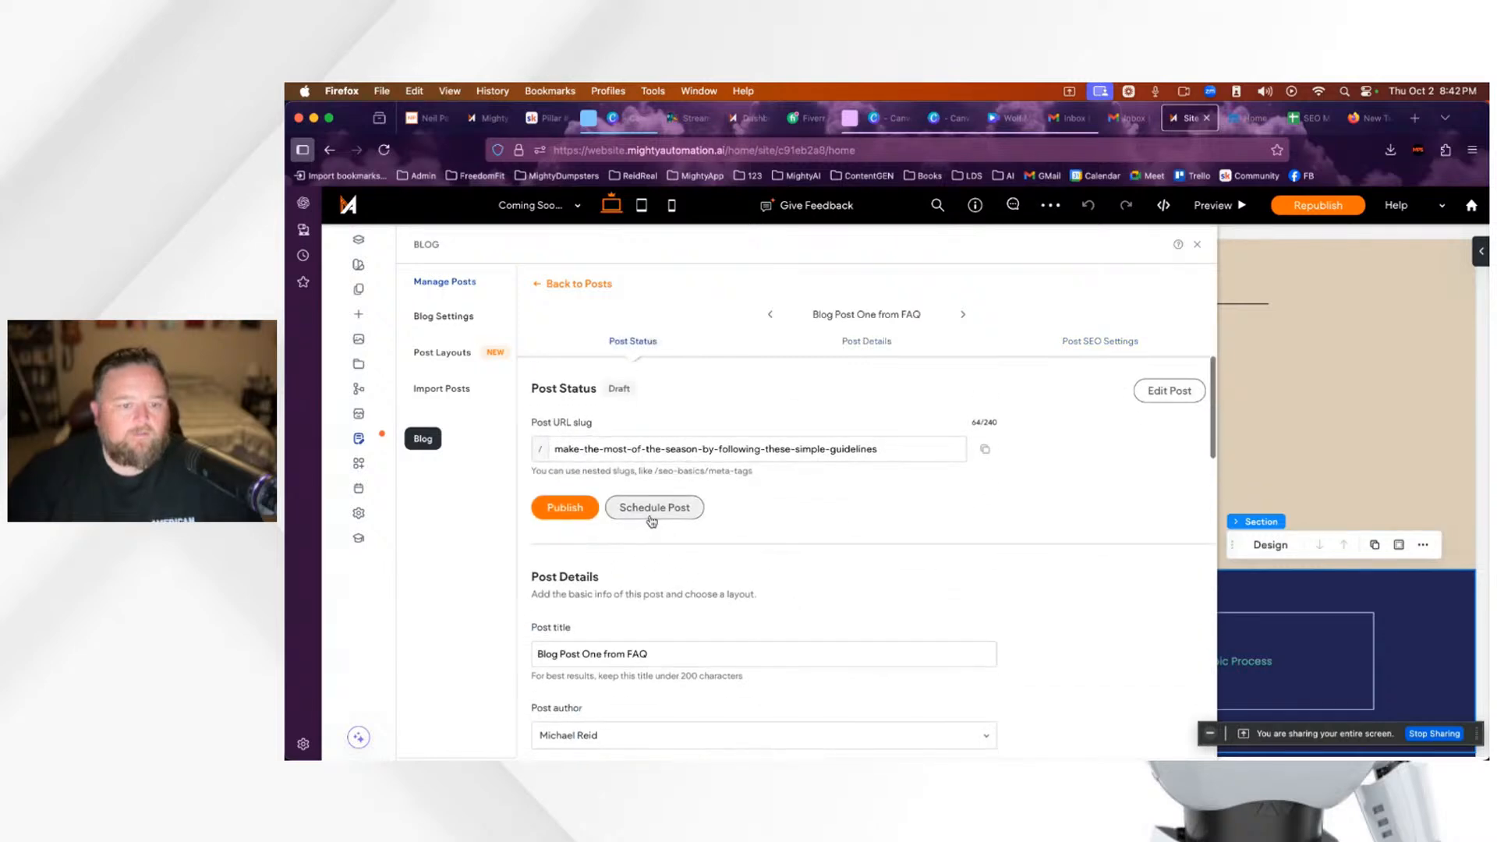
{"action": "left_click", "coordinate": [556, 288]}
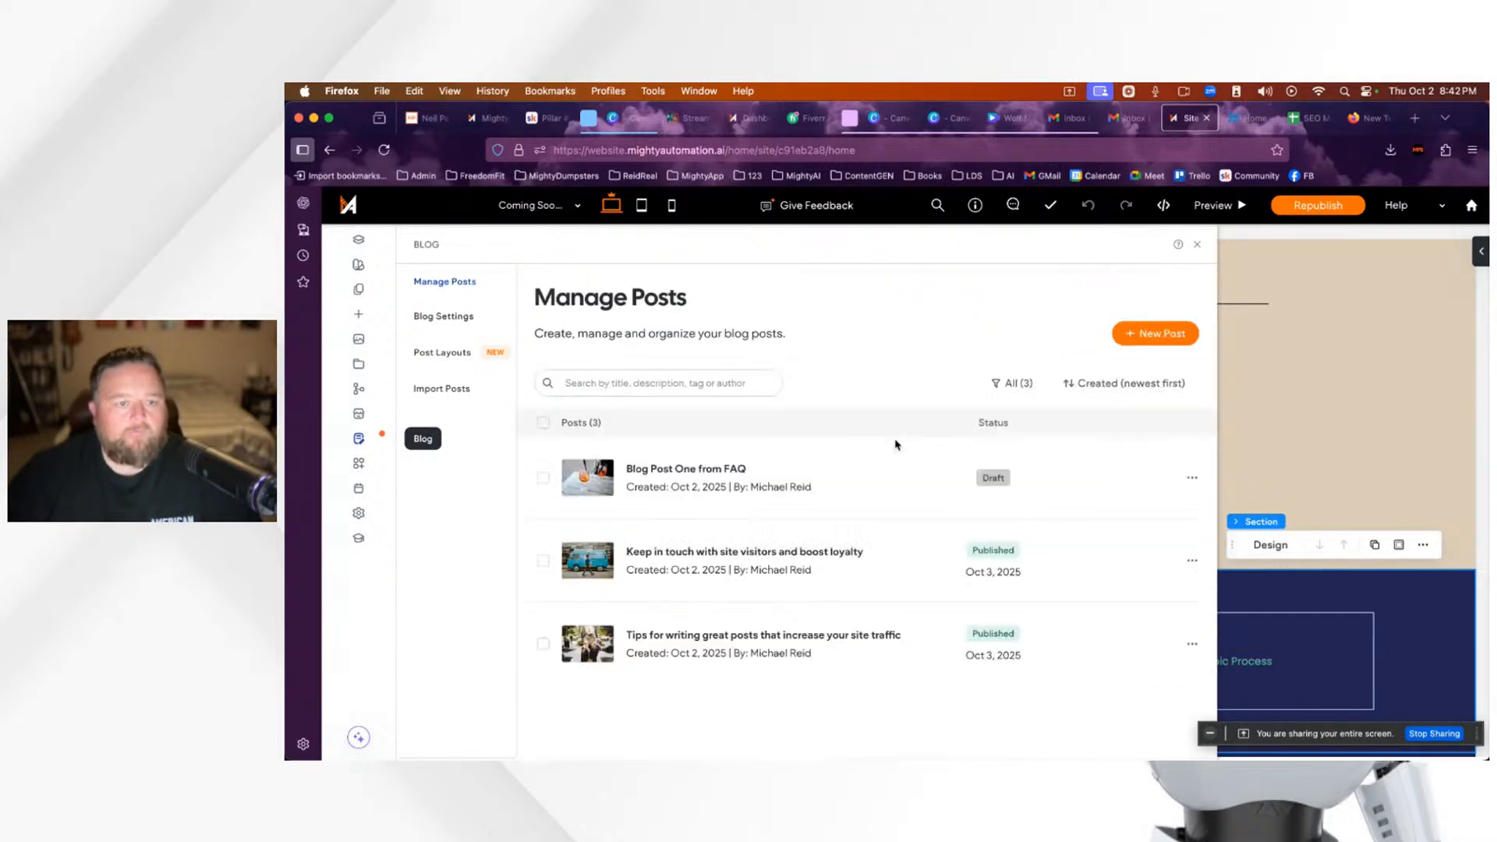
Step: Delete the 'Keep in touch' and 'Tips for writing' posts, confirming each deletion
{"action": "left_click", "coordinate": [1191, 561]}
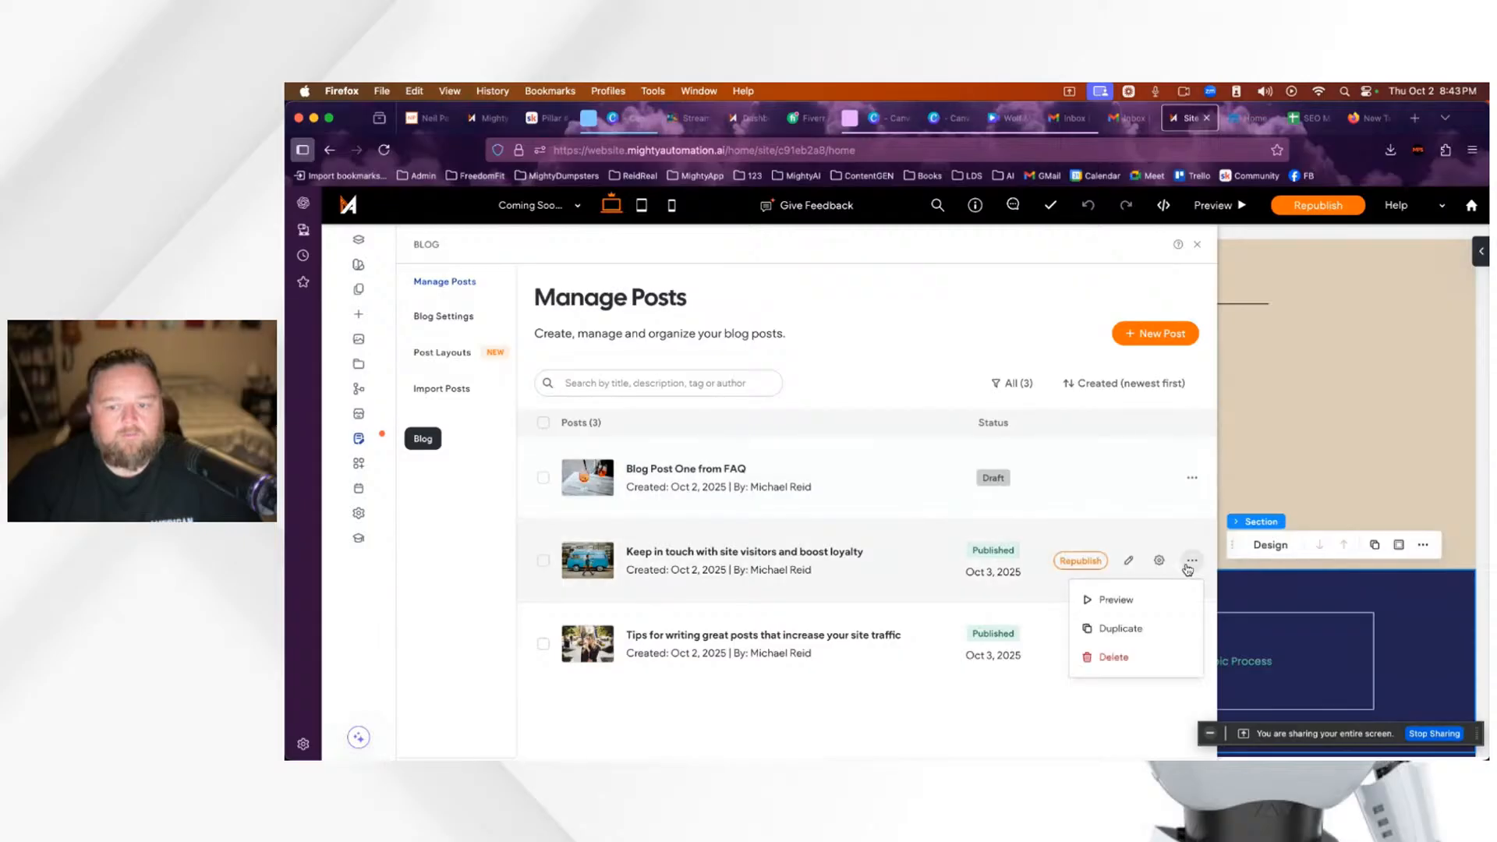
{"action": "left_click", "coordinate": [1113, 658]}
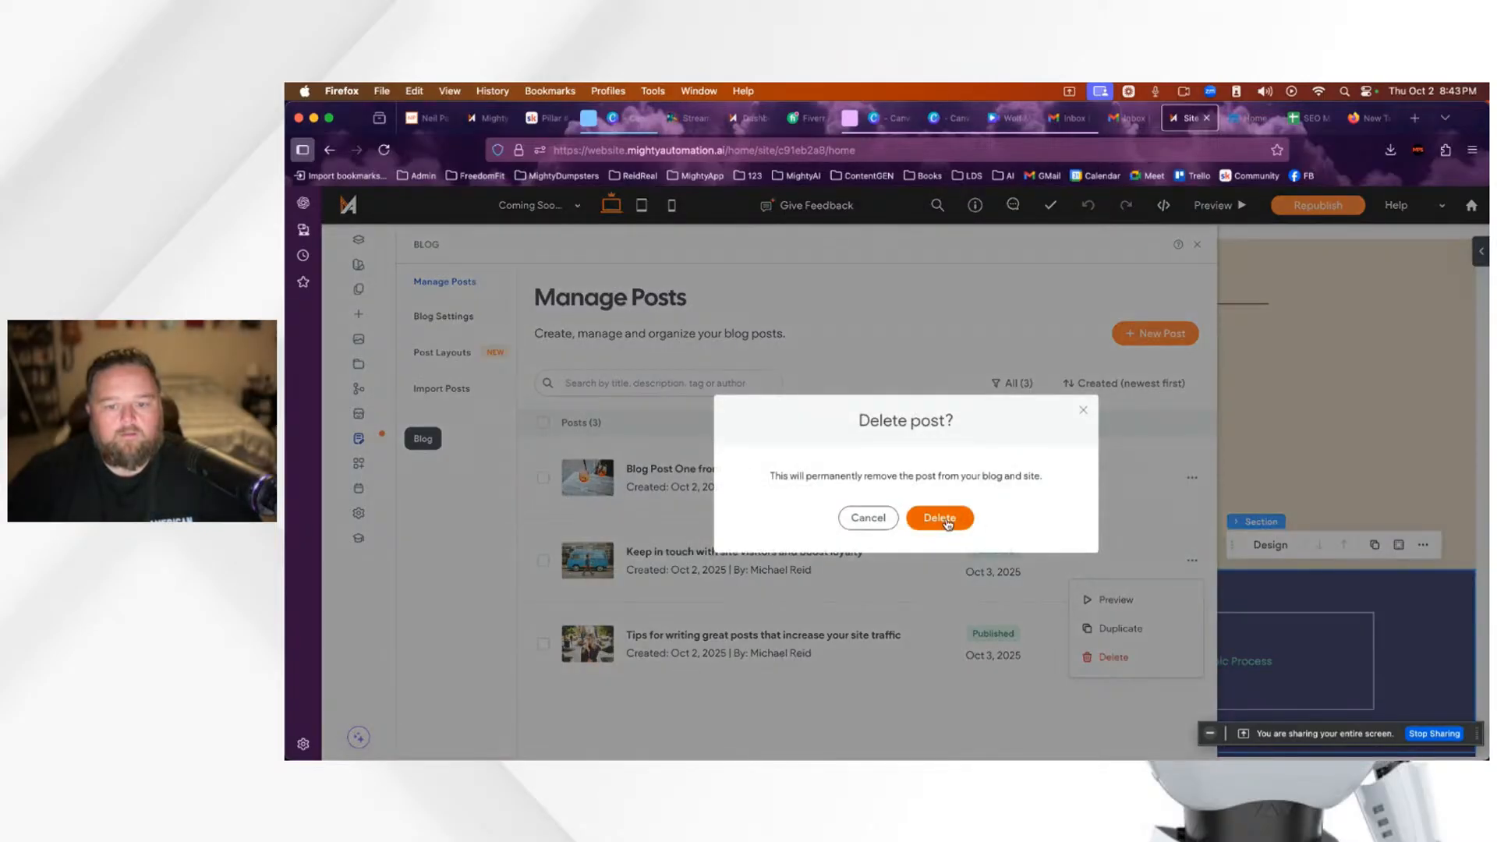
{"action": "left_click", "coordinate": [941, 519]}
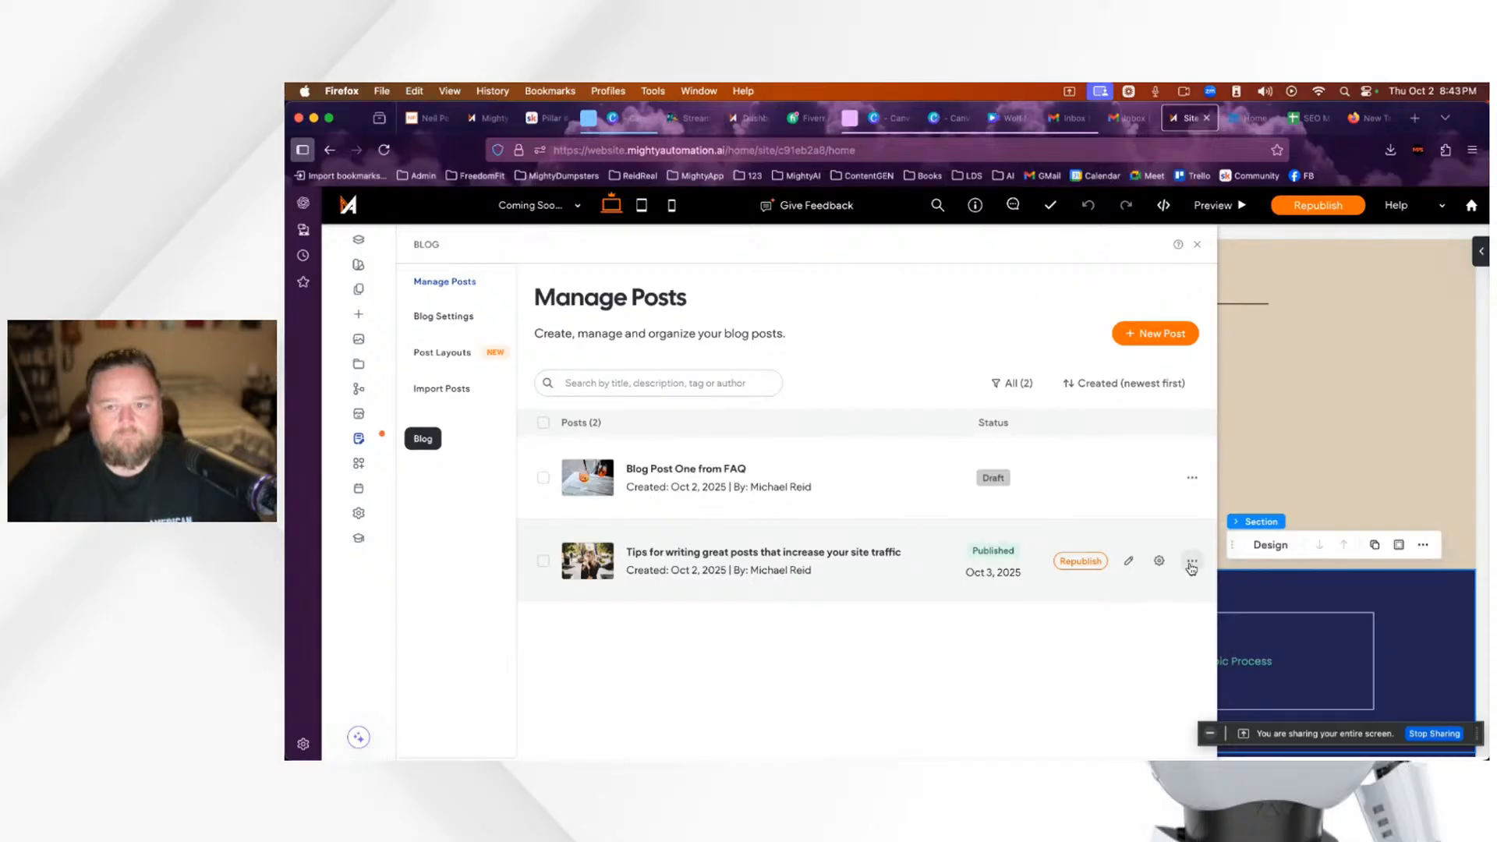
{"action": "left_click", "coordinate": [1191, 565]}
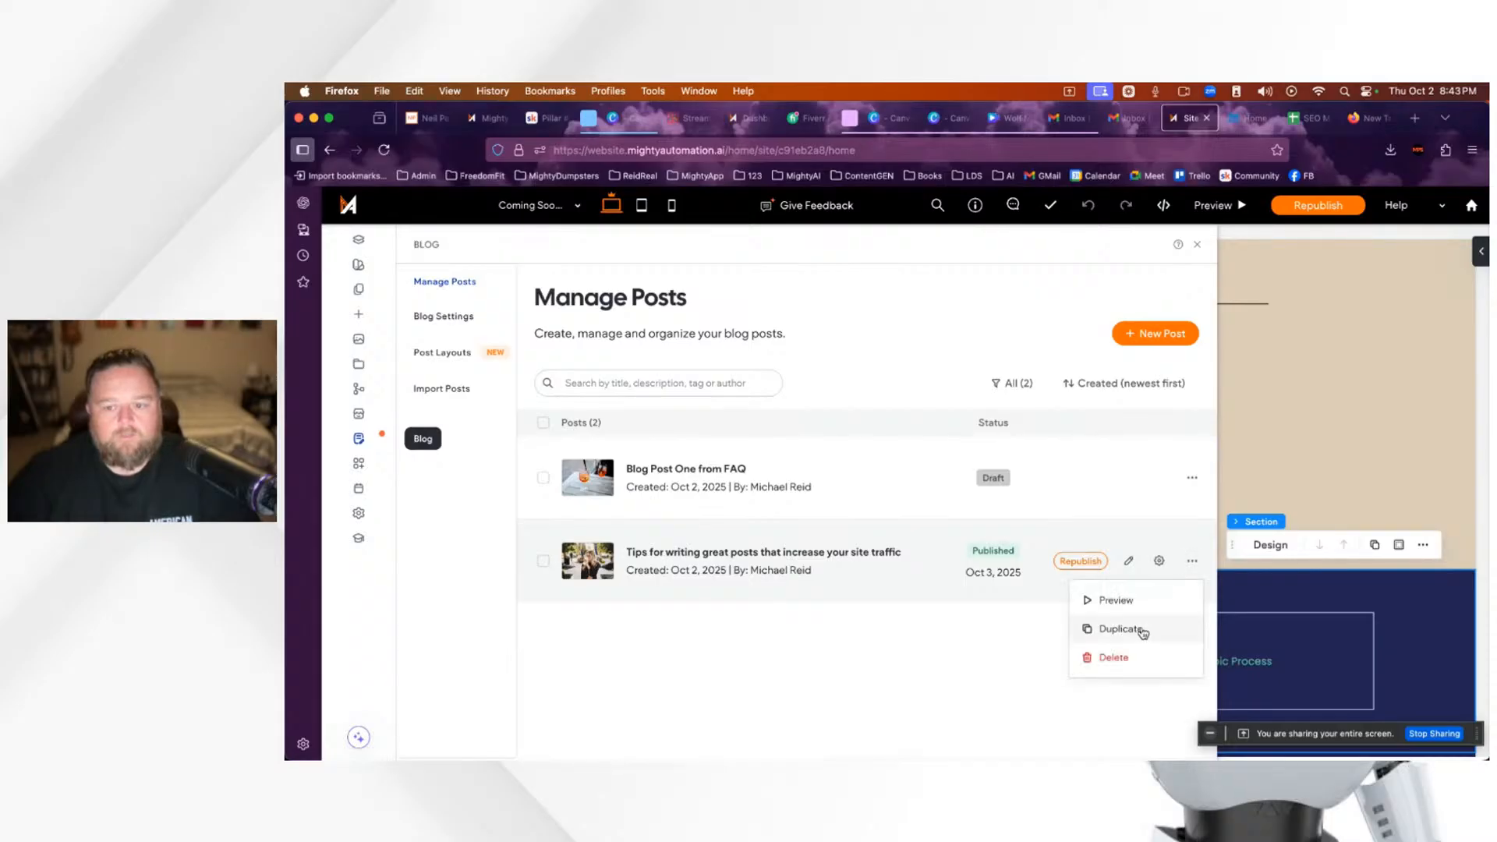
{"action": "left_click", "coordinate": [1113, 659]}
{"action": "left_click", "coordinate": [950, 521]}
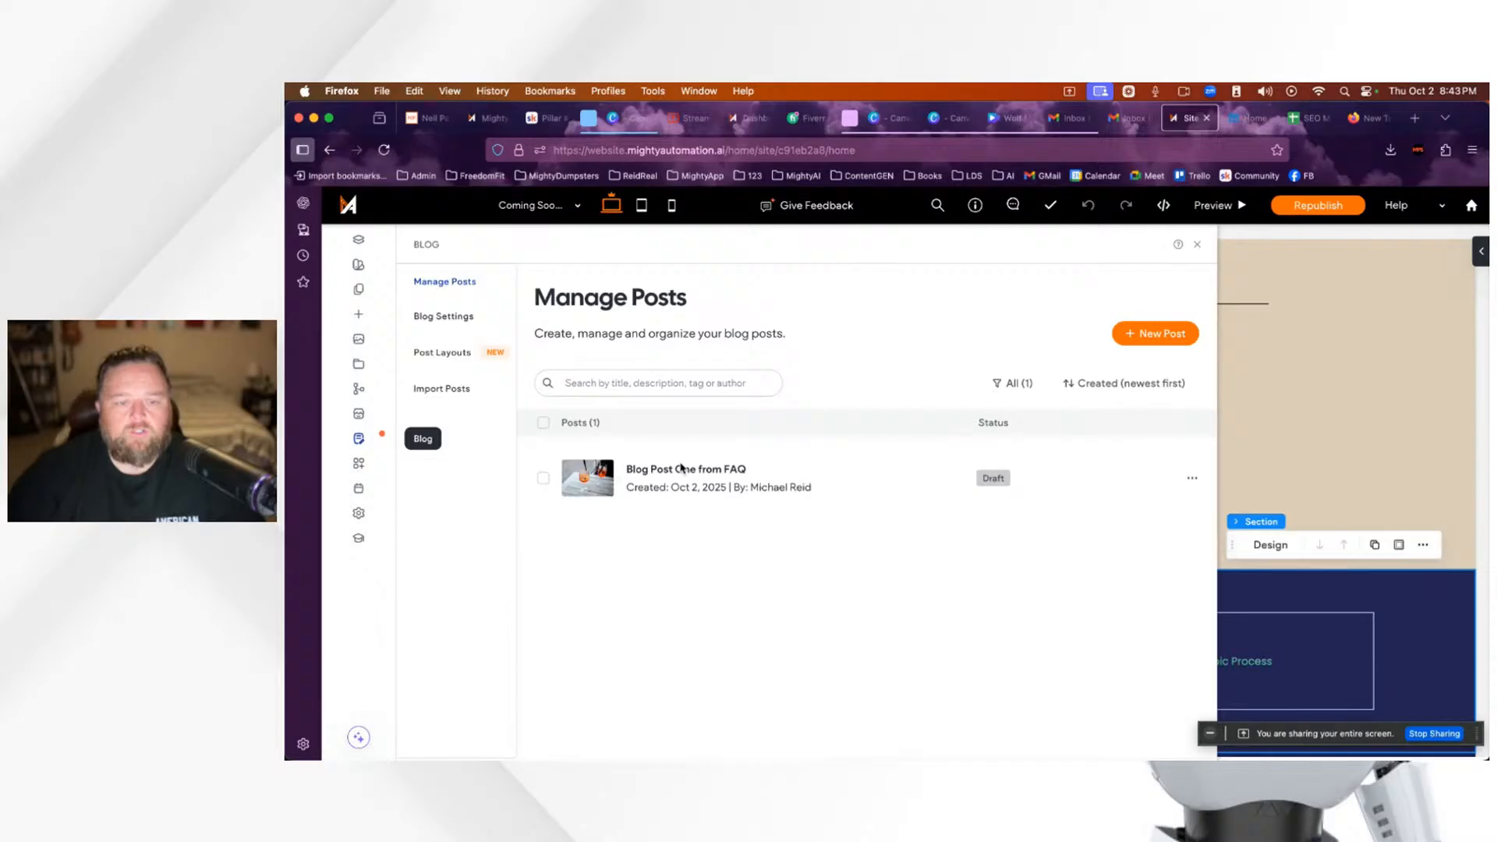
{"action": "mouse_move", "coordinate": [780, 484]}
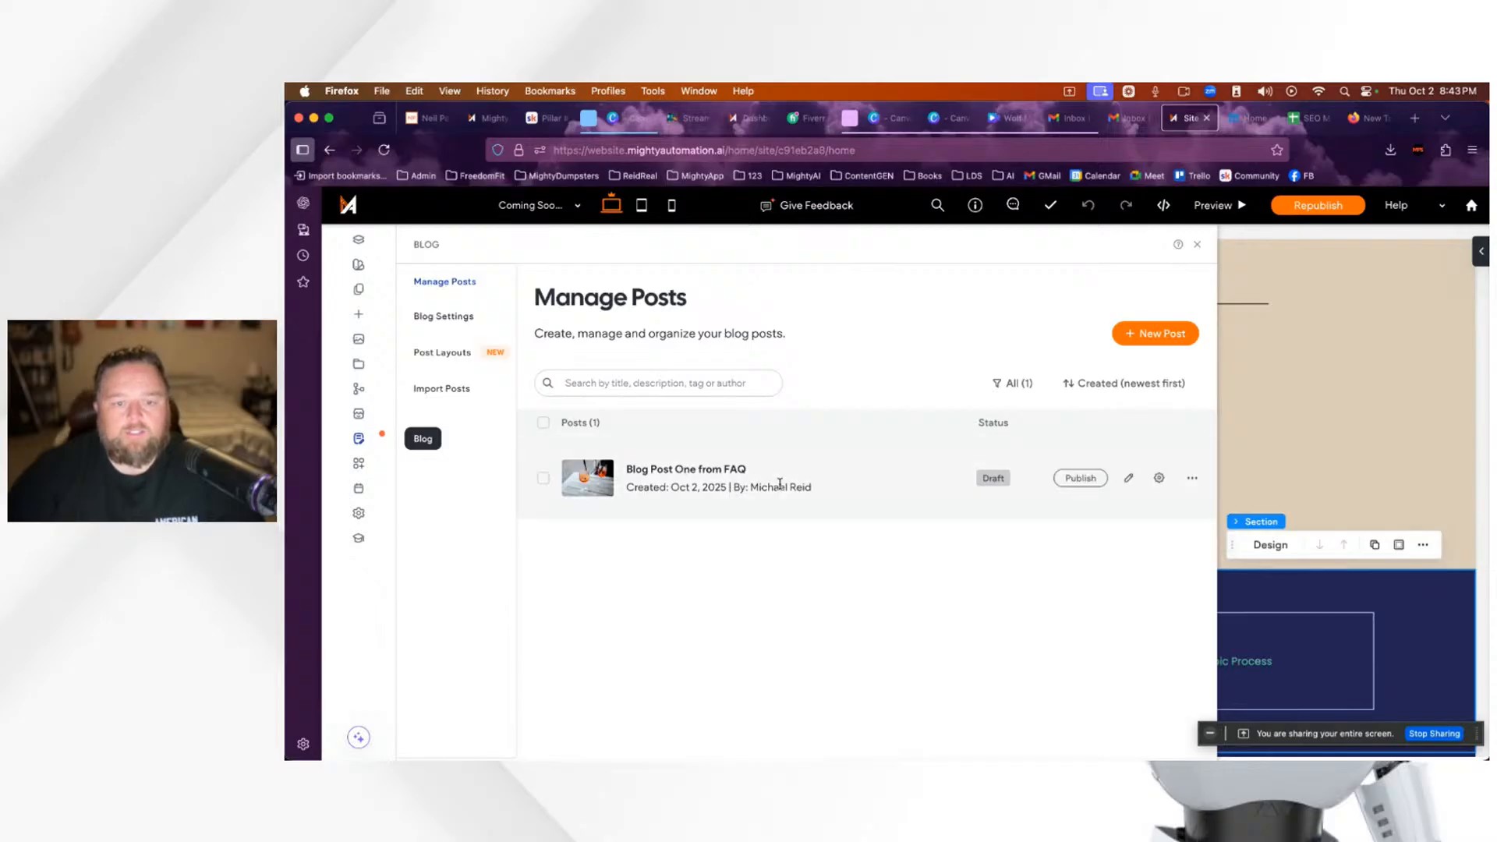
Step: Start a new post and enter the title 'Process Server in Tampa Sets New State Record'
{"action": "left_click", "coordinate": [1154, 341]}
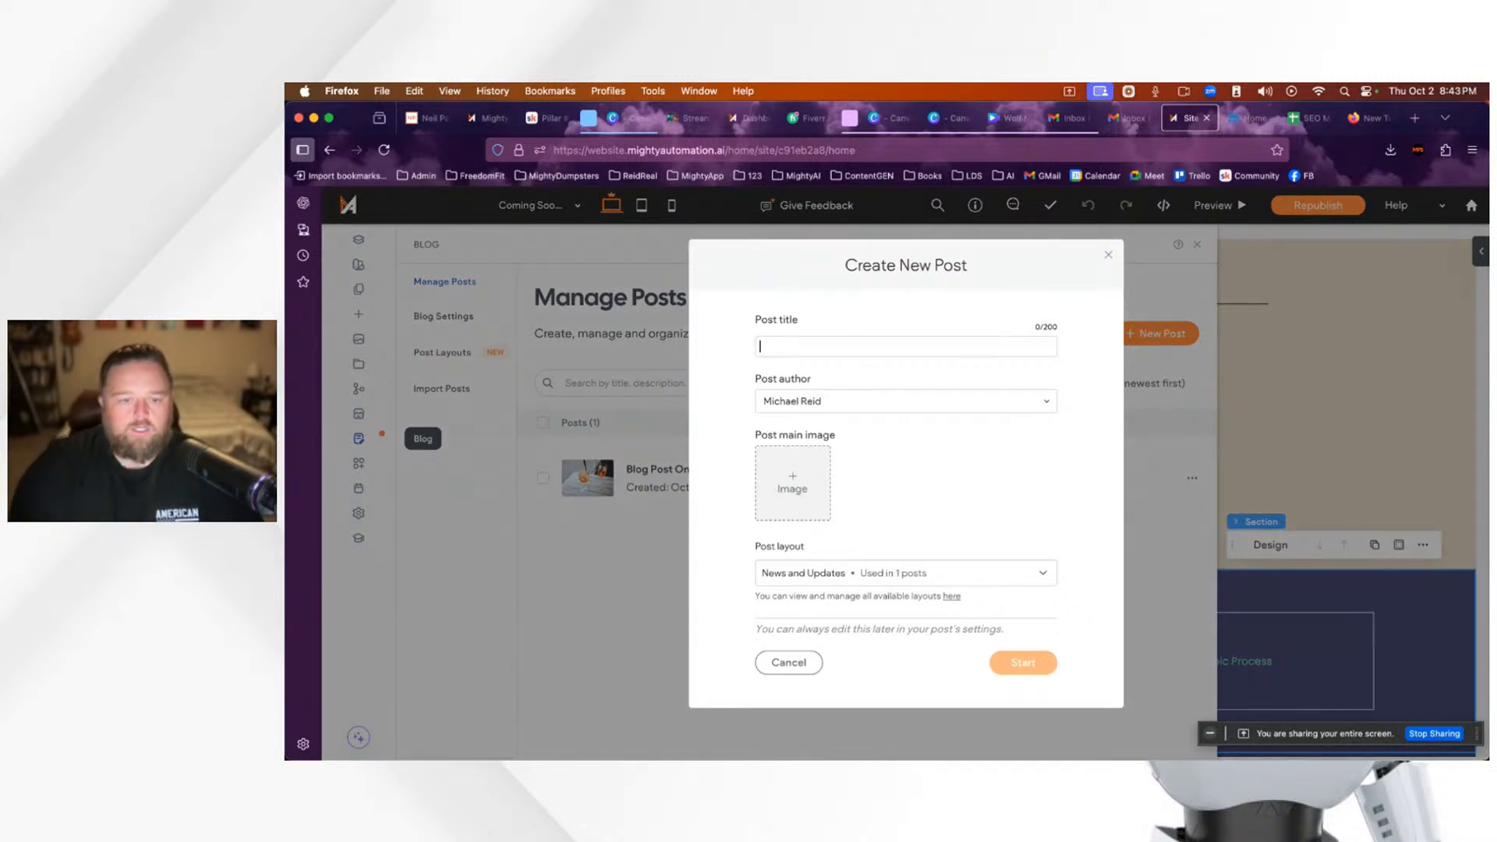
{"action": "type", "text": "Process"}
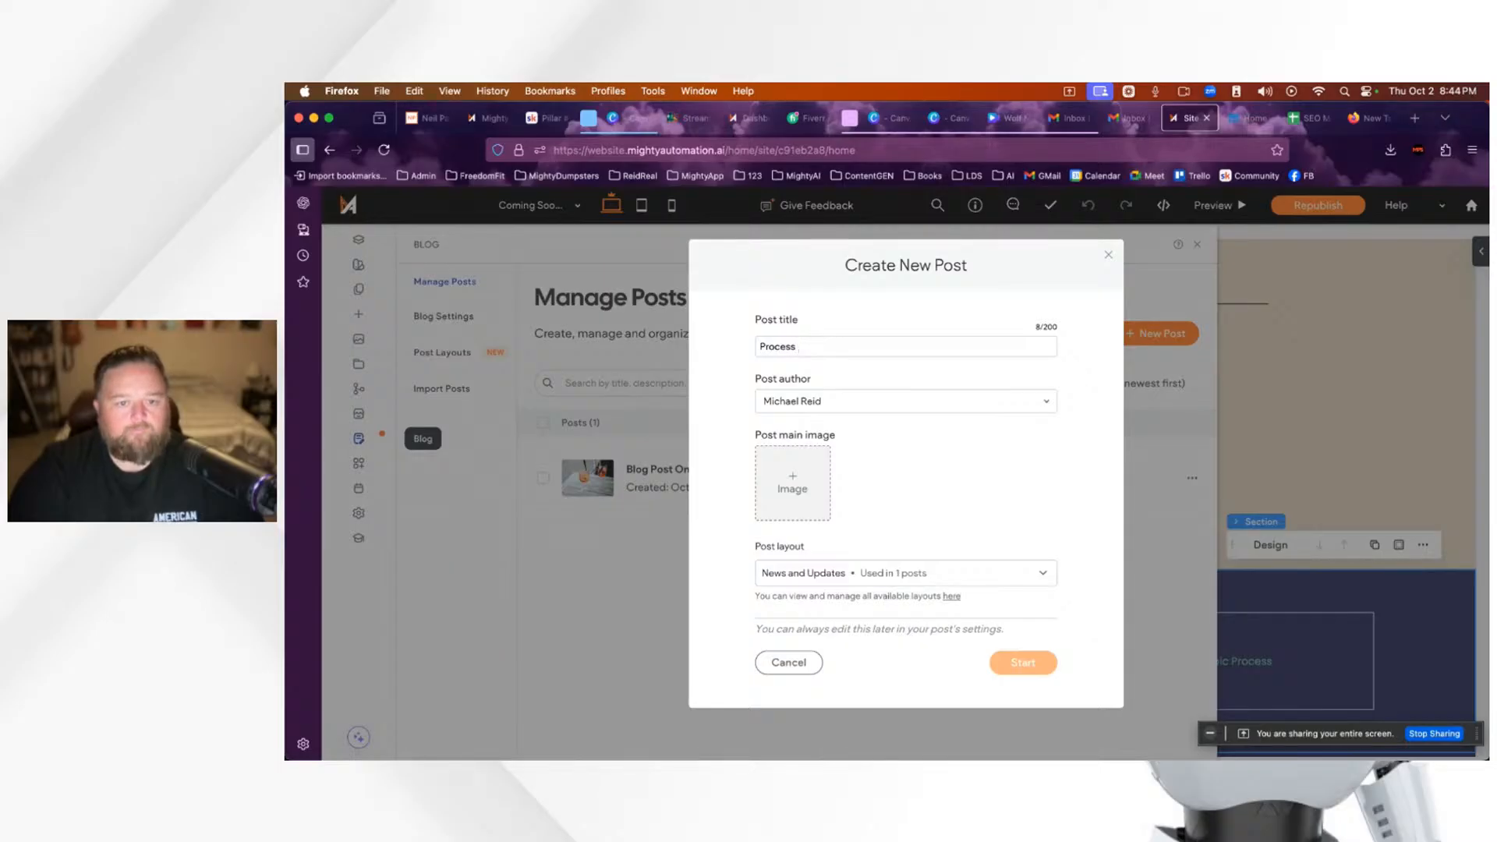
{"action": "type", "text": "Server"}
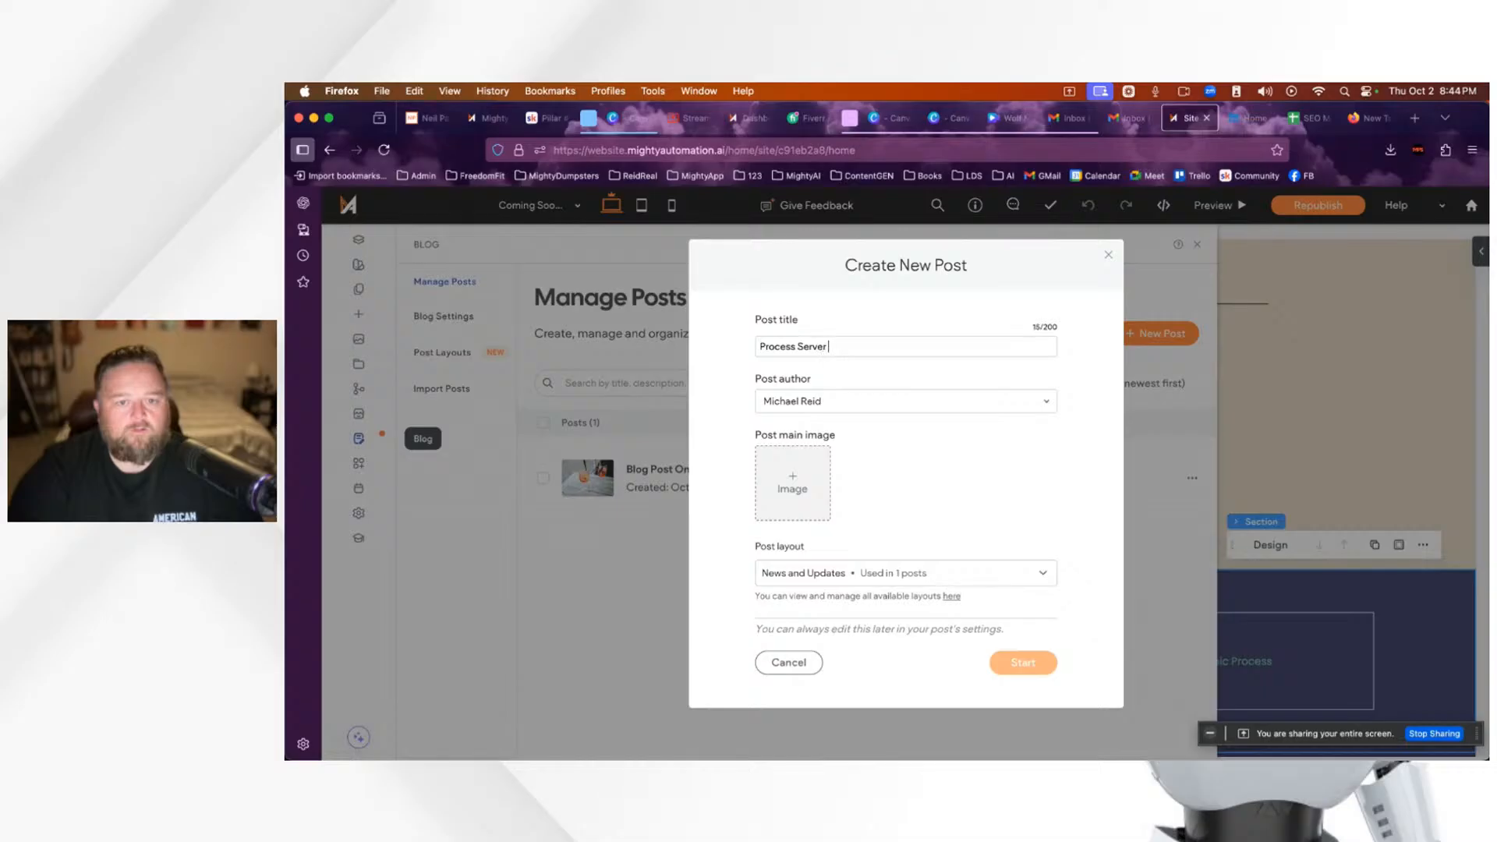
{"action": "type", "text": " in Tampa "}
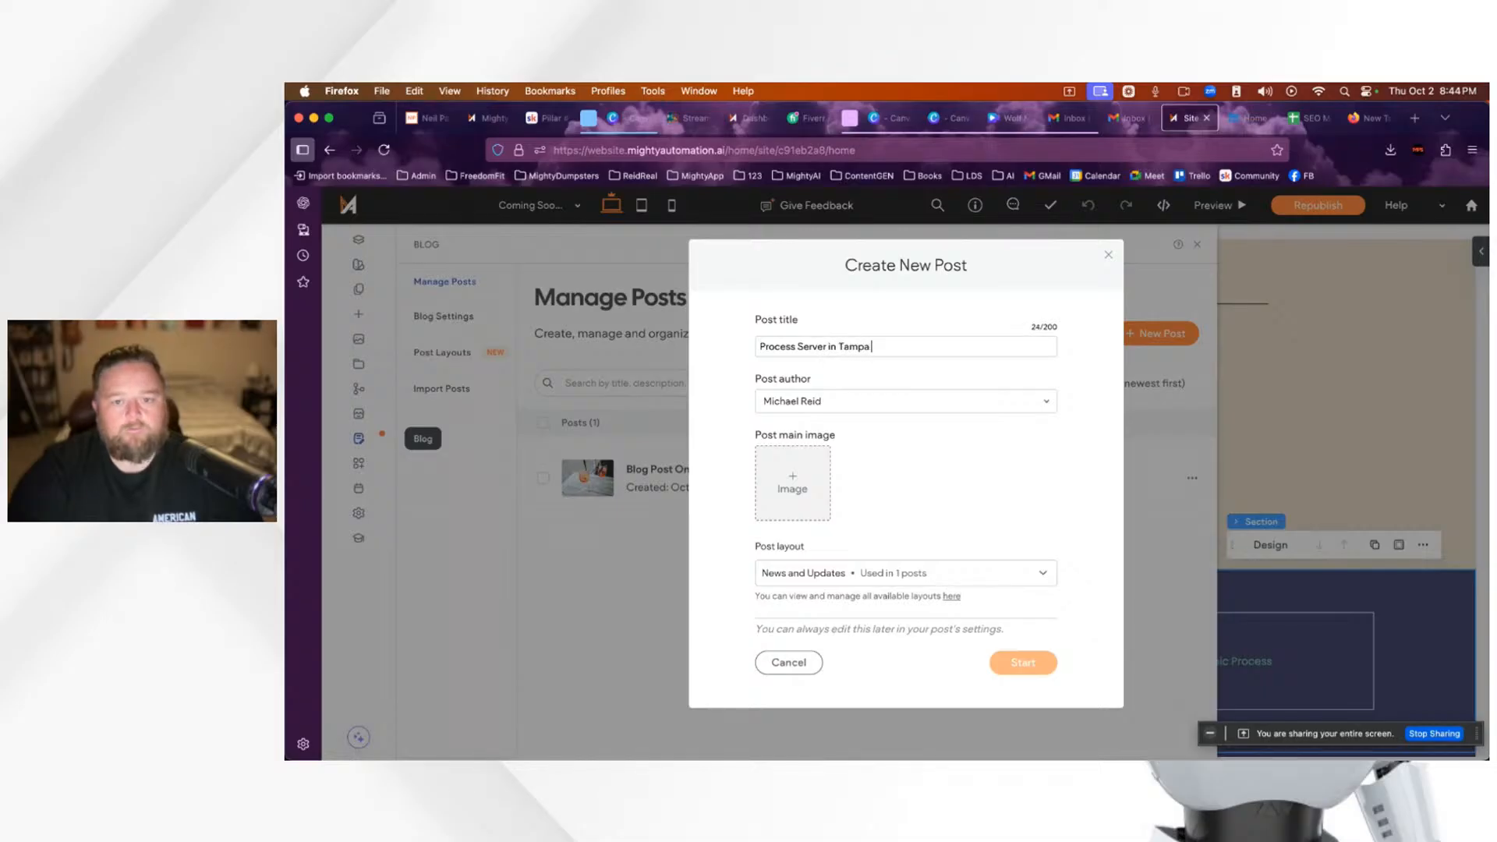
{"action": "type", "text": "Sets"}
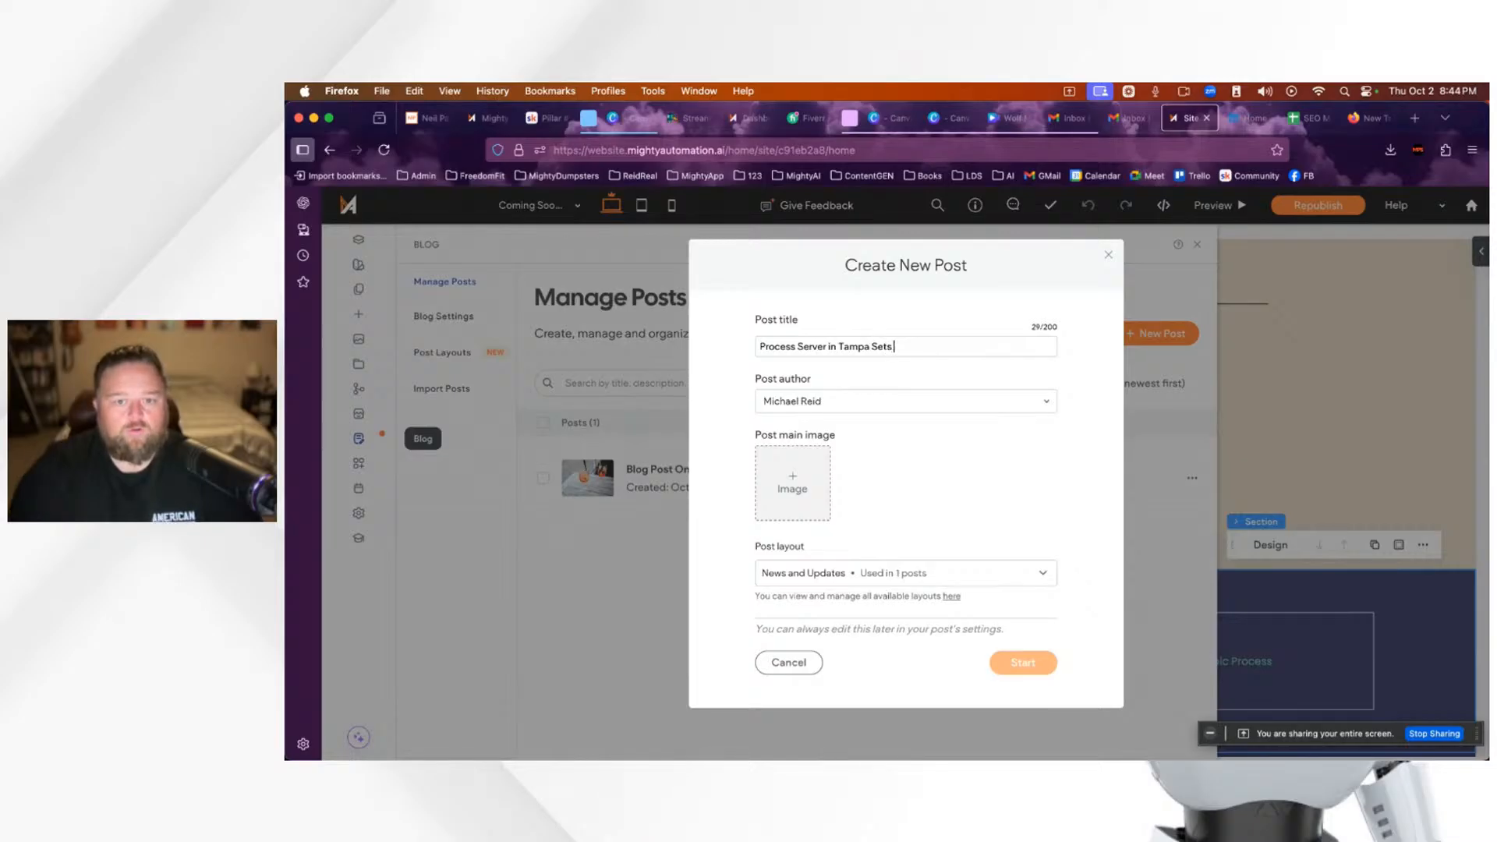
{"action": "type", "text": " New State Record"}
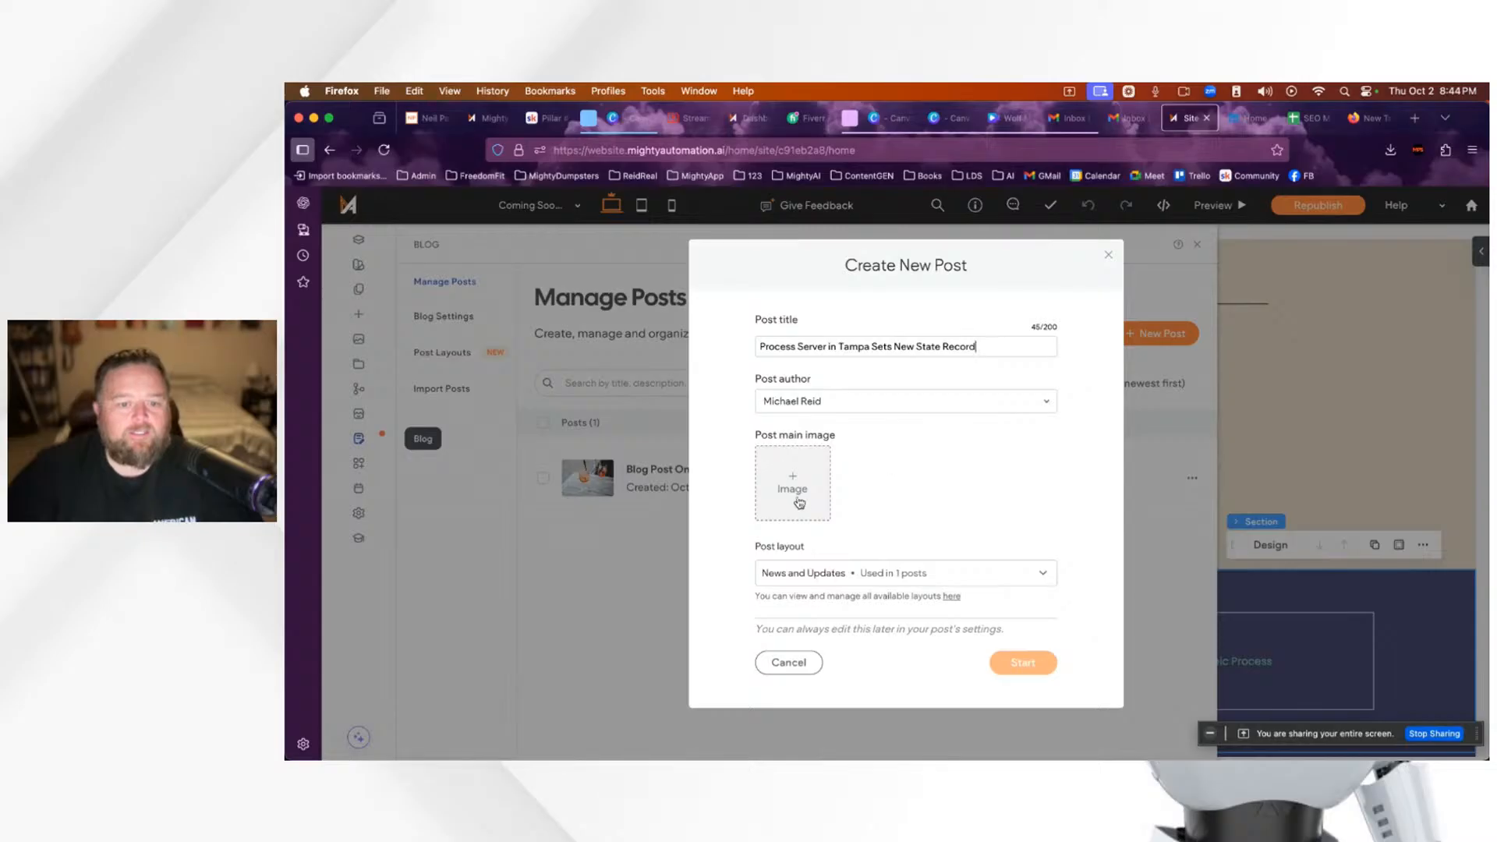
{"action": "triple_click", "coordinate": [990, 348]}
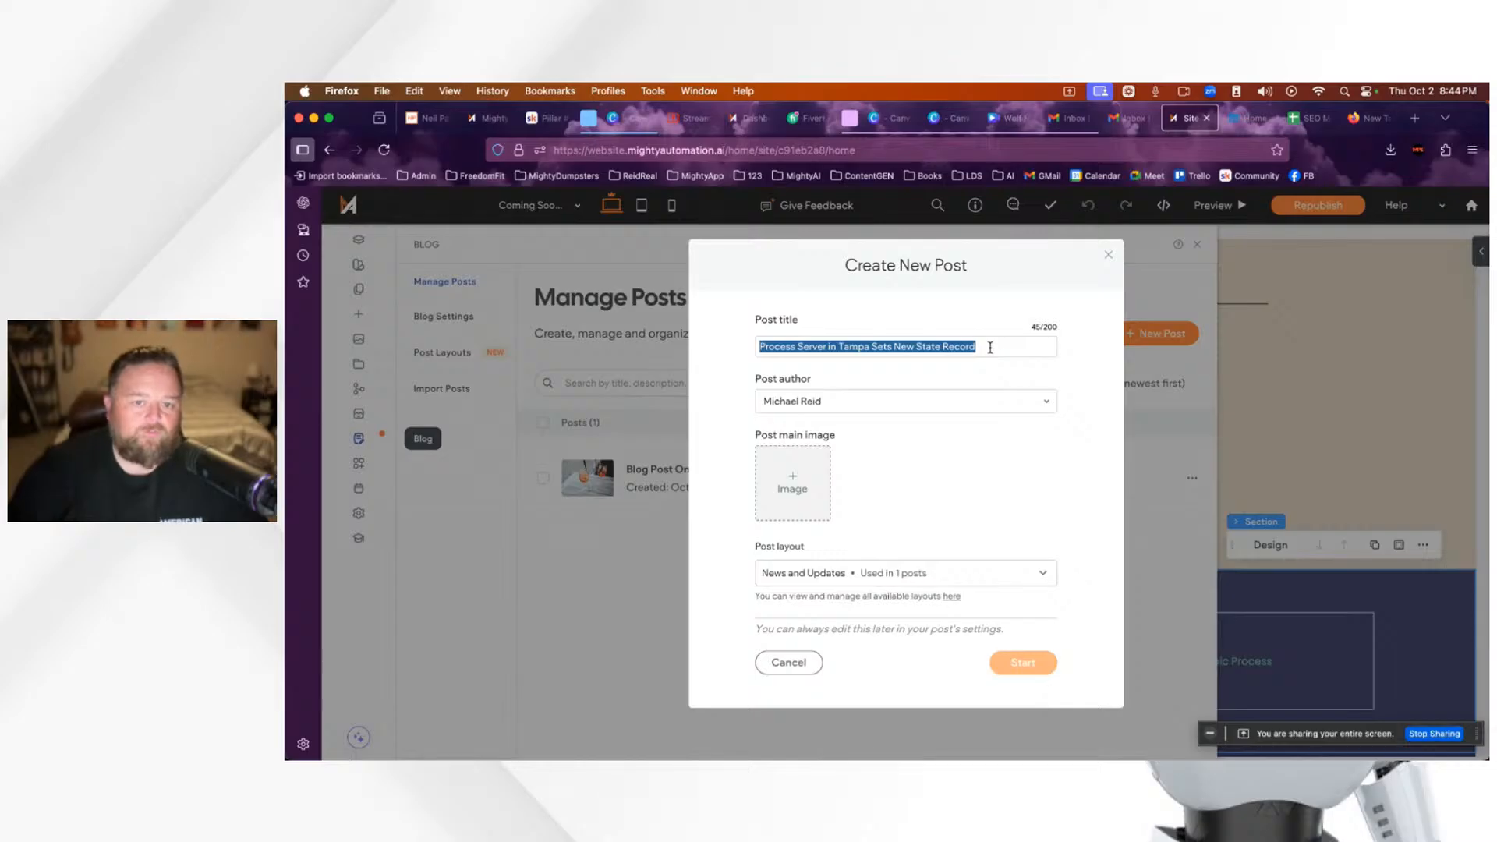
{"action": "left_click", "coordinate": [971, 368]}
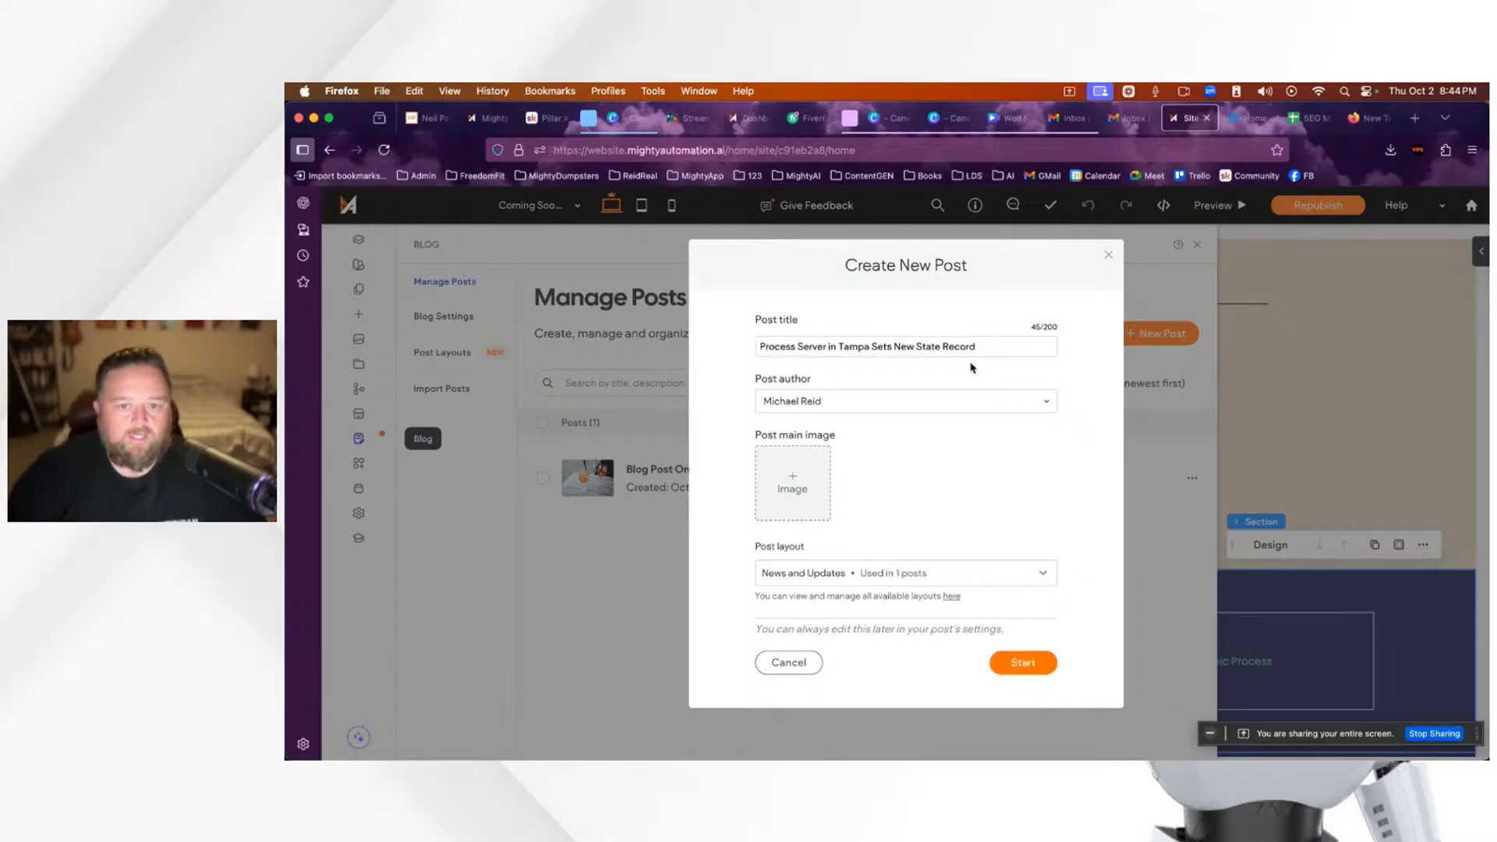
Step: Upload the ChatGPT-generated PNG from Downloads as the post's main image
{"action": "left_click", "coordinate": [794, 483]}
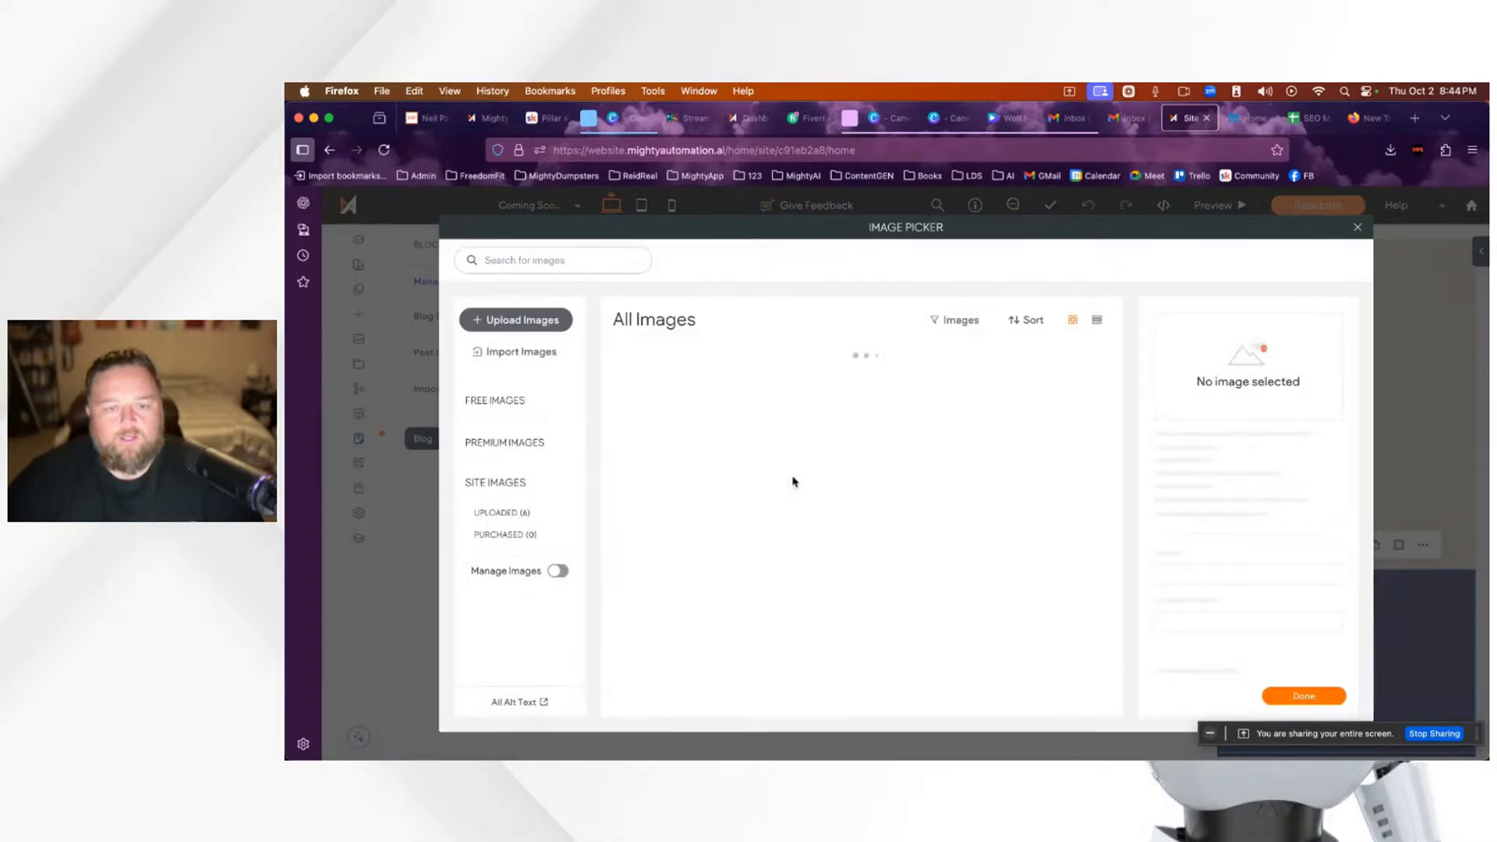
{"action": "left_click", "coordinate": [521, 323]}
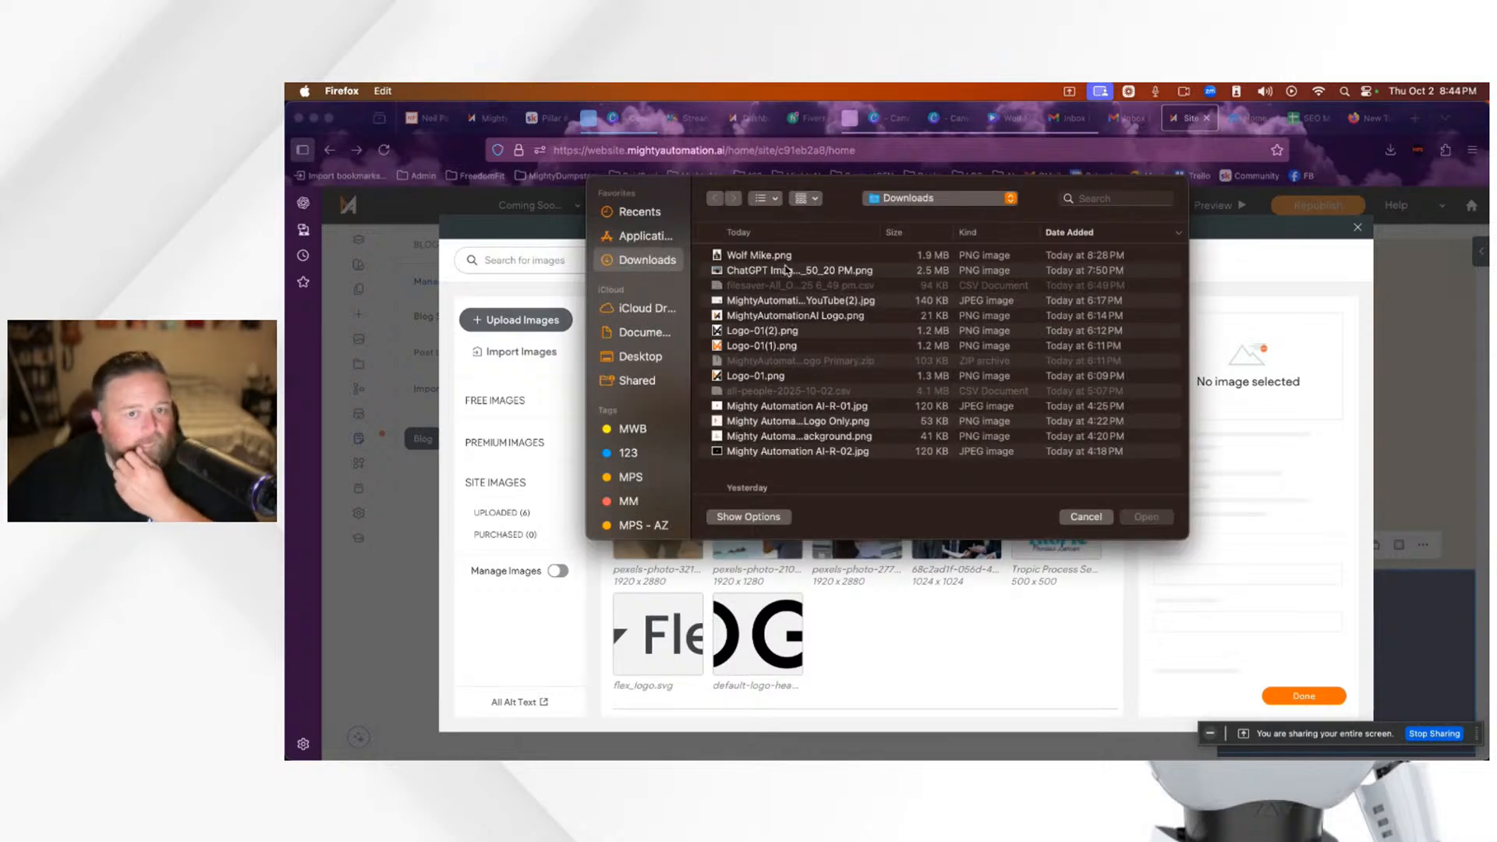
{"action": "left_click", "coordinate": [766, 273]}
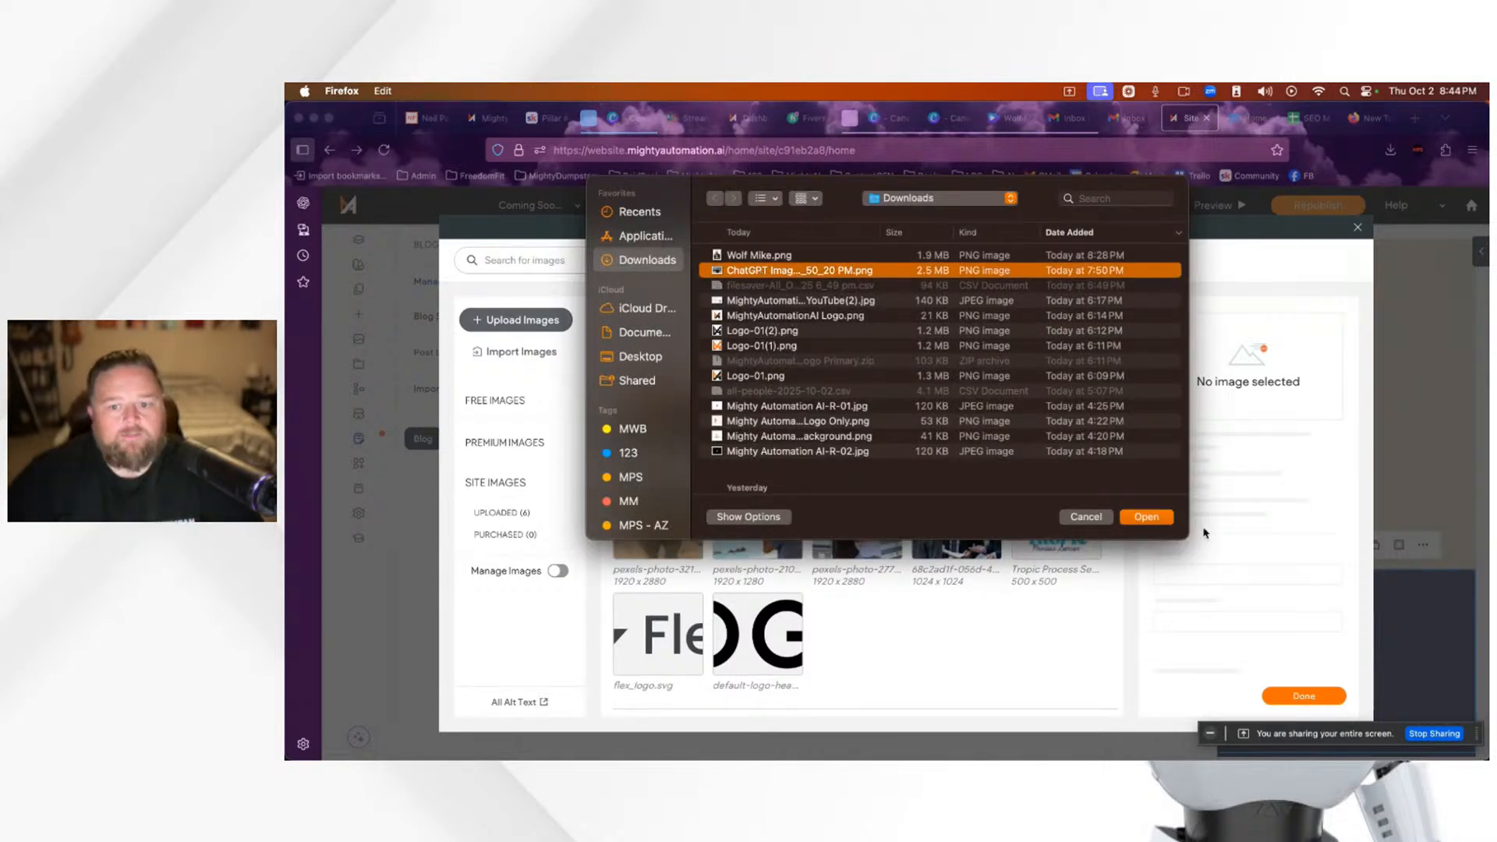
{"action": "left_click", "coordinate": [1154, 521]}
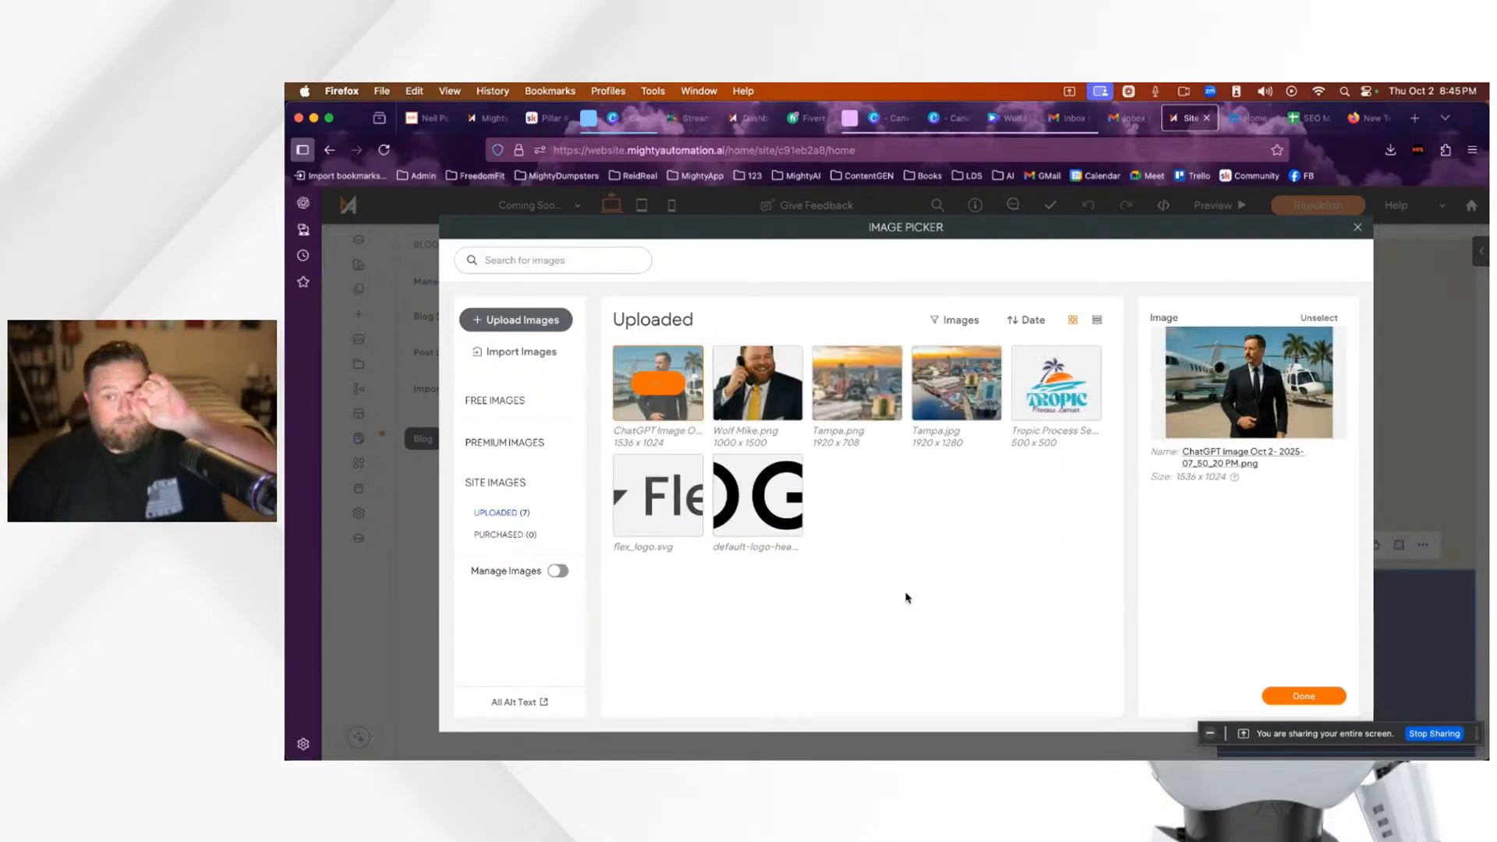
{"action": "left_click", "coordinate": [1297, 698]}
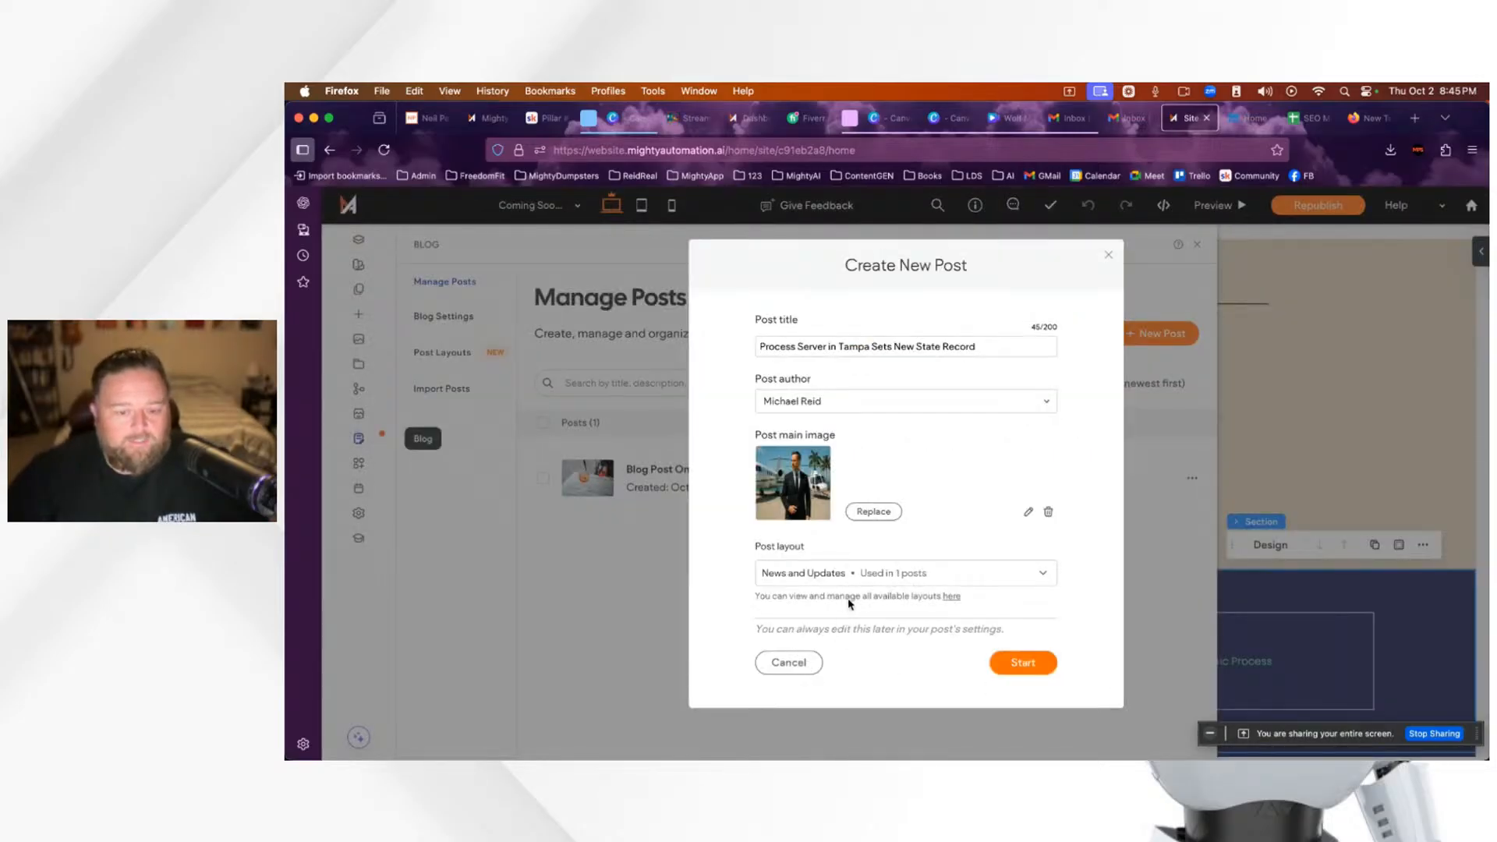
Step: Keep the News and Updates post layout and create the post
{"action": "left_click", "coordinate": [1010, 581]}
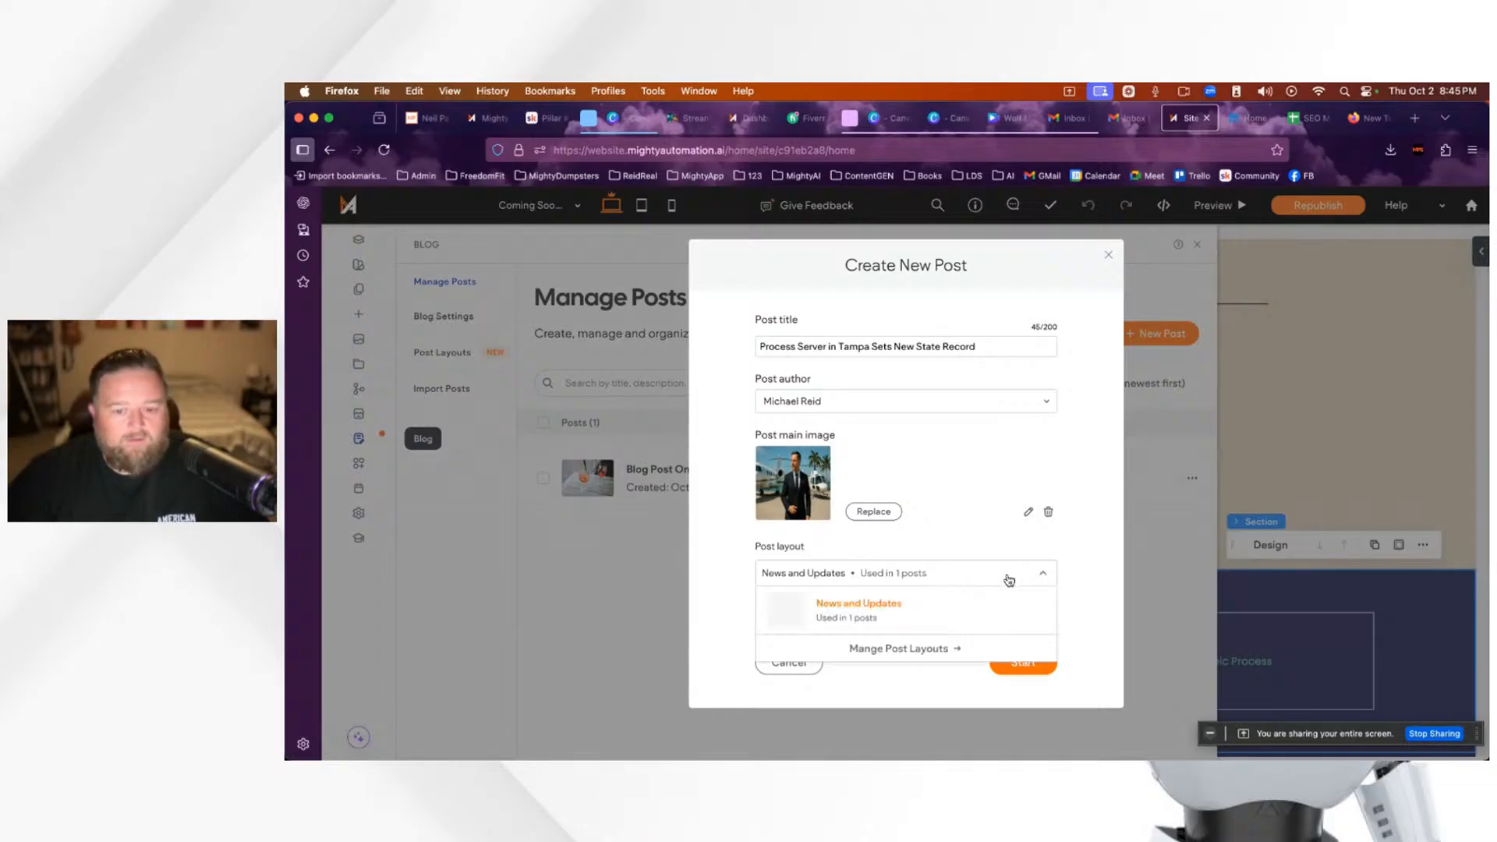
{"action": "left_click", "coordinate": [1084, 574]}
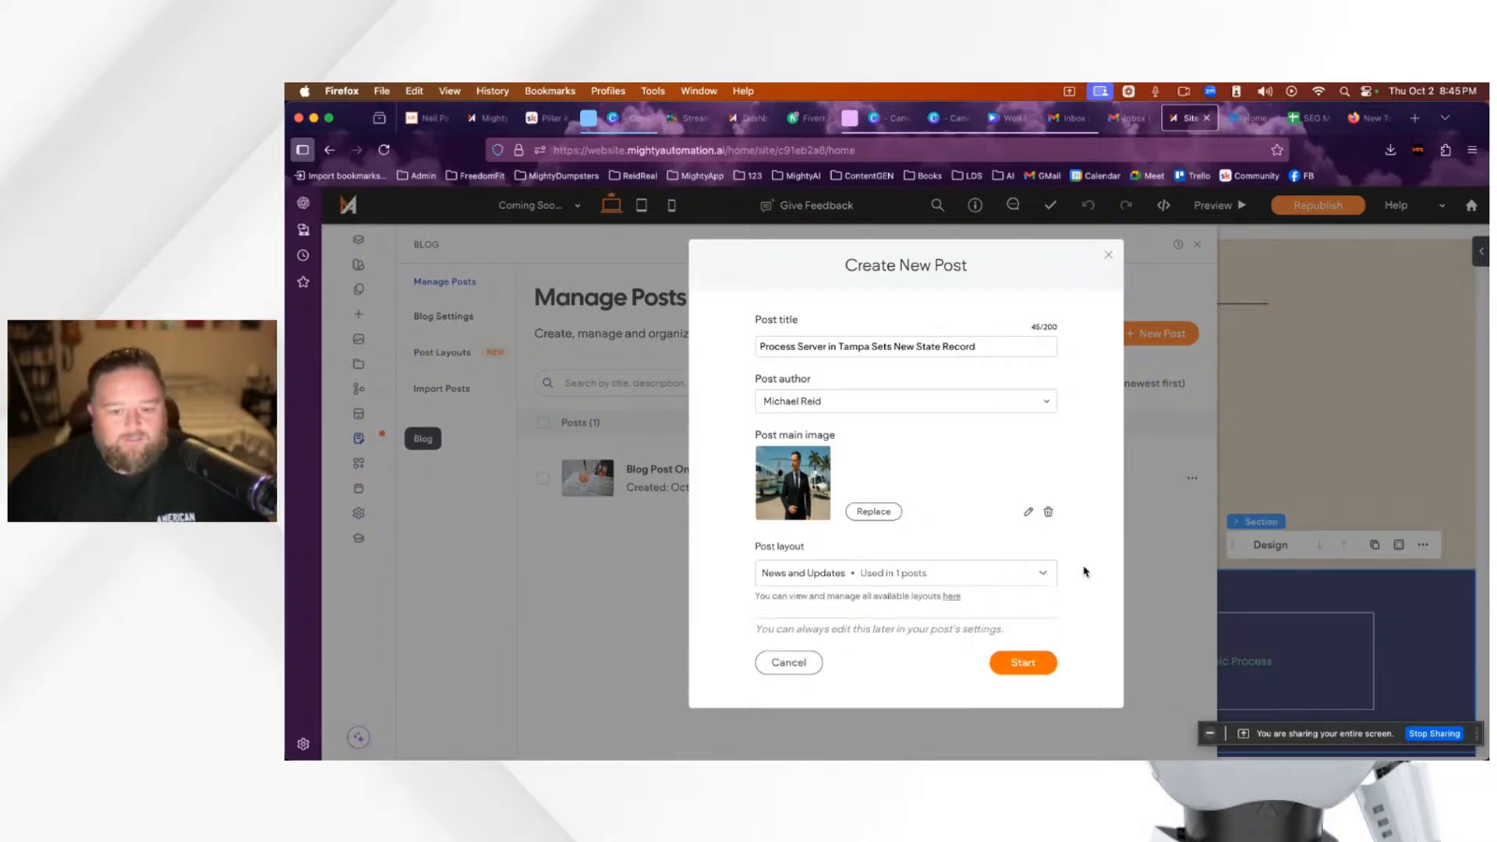
{"action": "left_click", "coordinate": [1023, 663]}
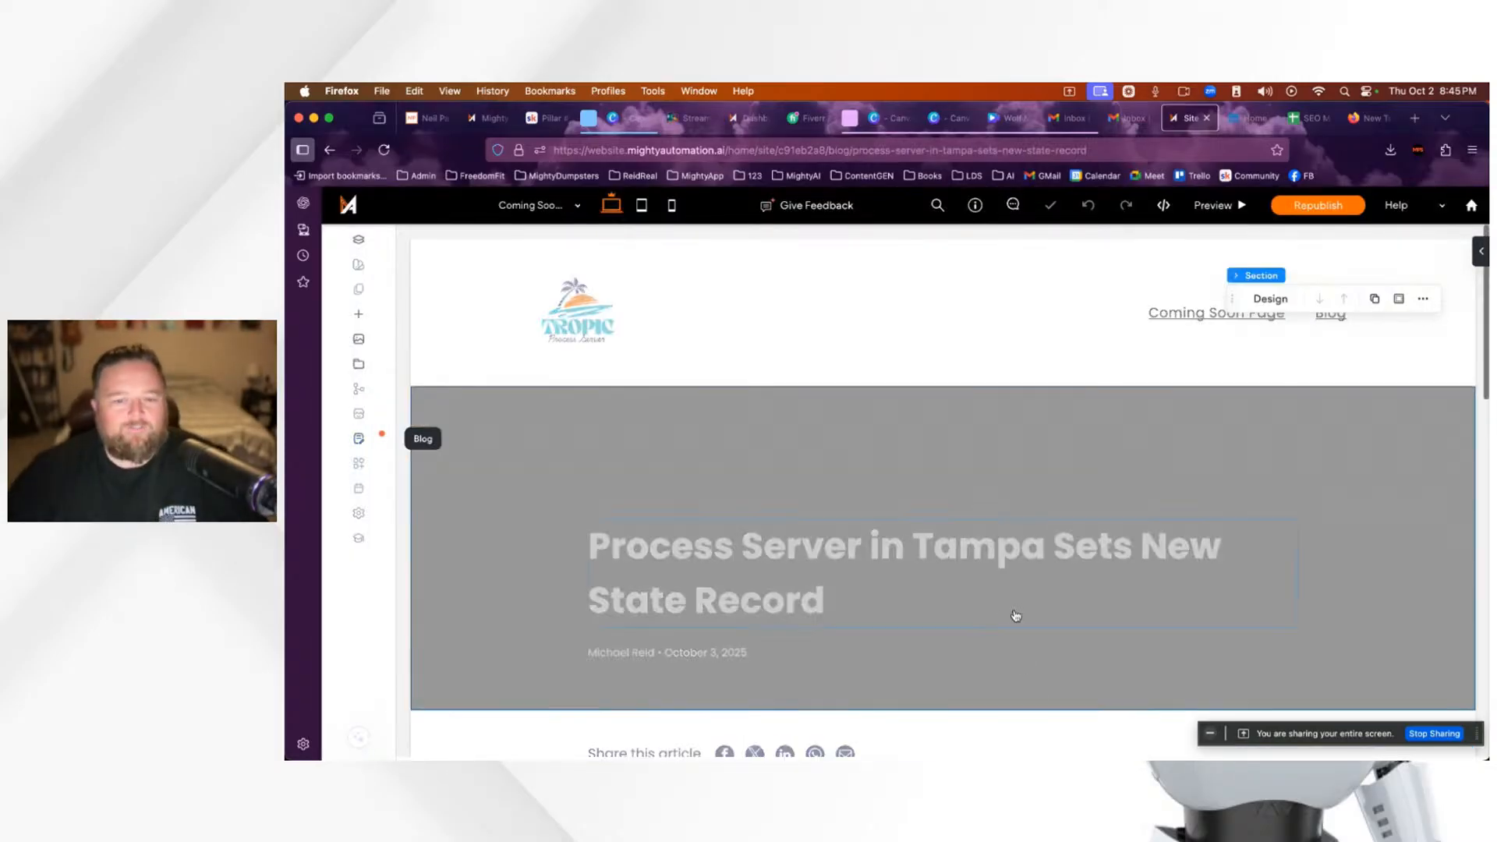
Step: Scroll down the new post until the placeholder subtitle and palm-tree image are visible
{"action": "scroll", "coordinate": [1110, 602], "scroll_direction": "down", "scroll_amount": 10}
{"action": "scroll", "coordinate": [1297, 582], "scroll_direction": "up", "scroll_amount": 10}
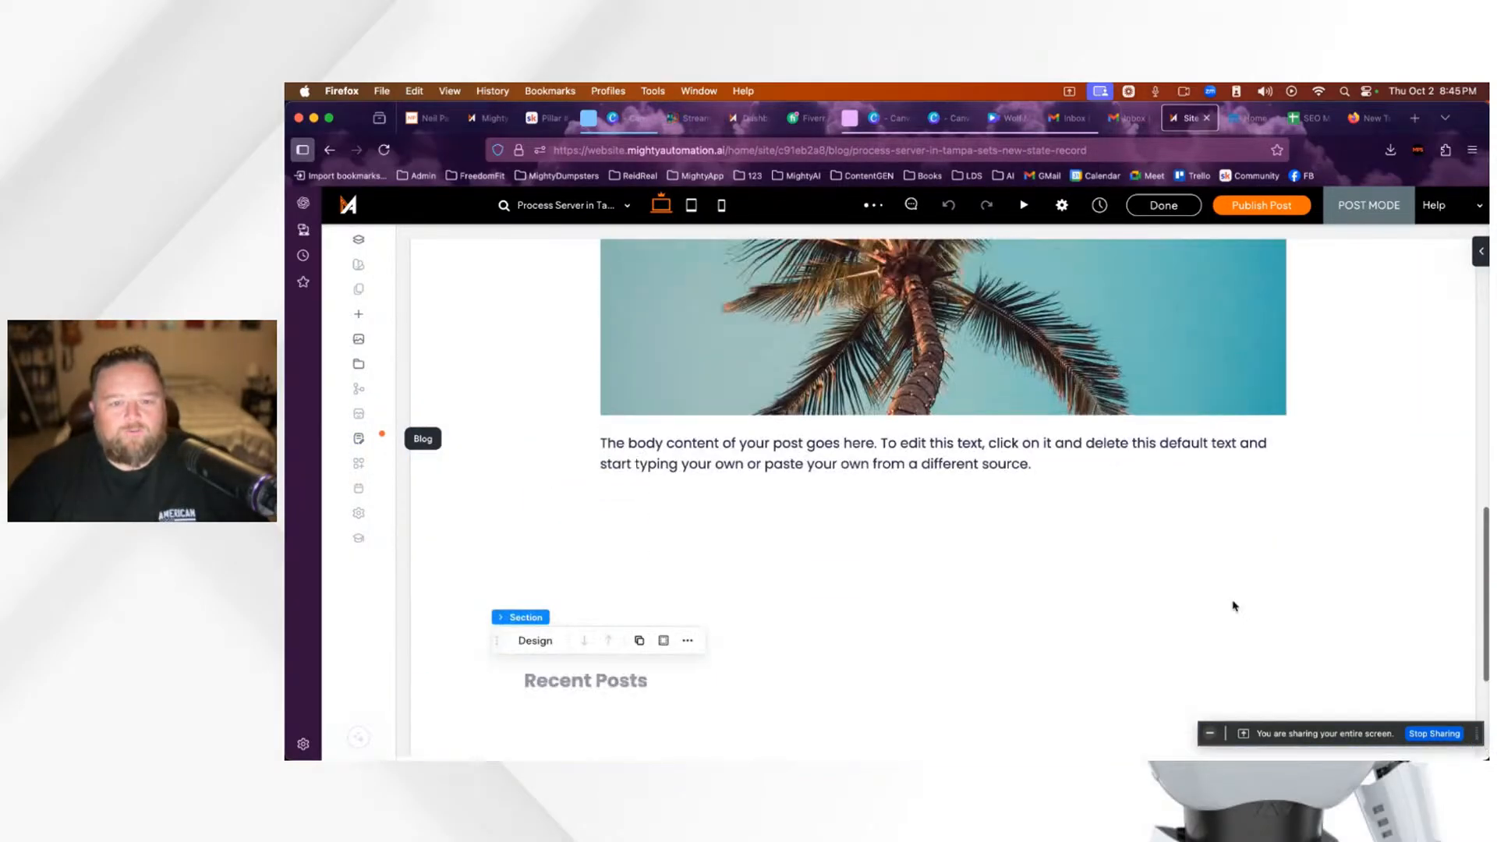
{"action": "scroll", "coordinate": [1299, 602], "scroll_direction": "down", "scroll_amount": 2}
{"action": "scroll", "coordinate": [1295, 604], "scroll_direction": "up", "scroll_amount": 2}
{"action": "scroll", "coordinate": [1284, 607], "scroll_direction": "down", "scroll_amount": 1}
{"action": "scroll", "coordinate": [1283, 607], "scroll_direction": "down", "scroll_amount": 1}
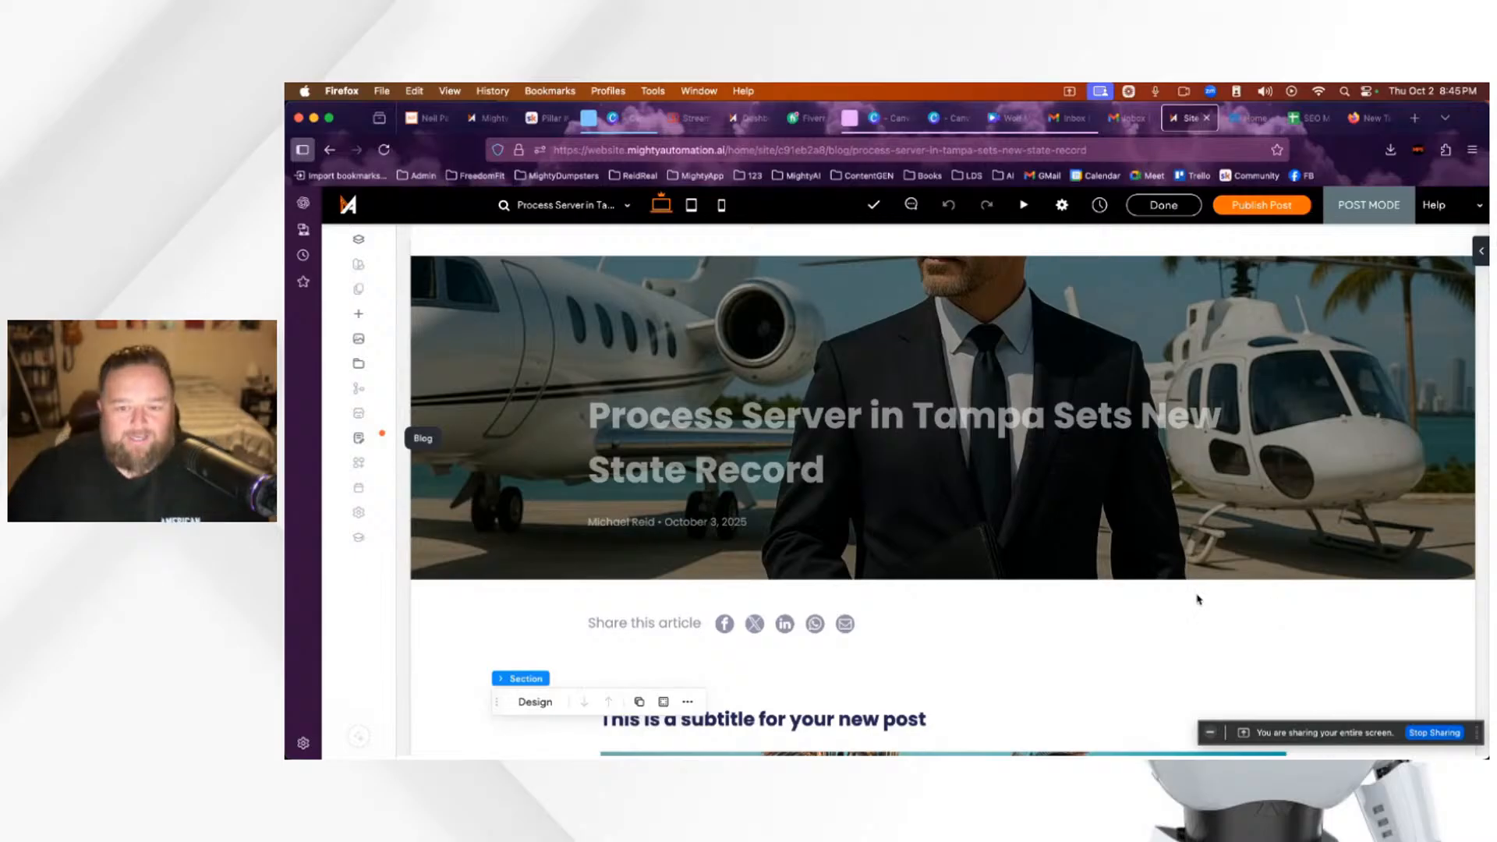
{"action": "scroll", "coordinate": [1078, 576], "scroll_direction": "up", "scroll_amount": 3}
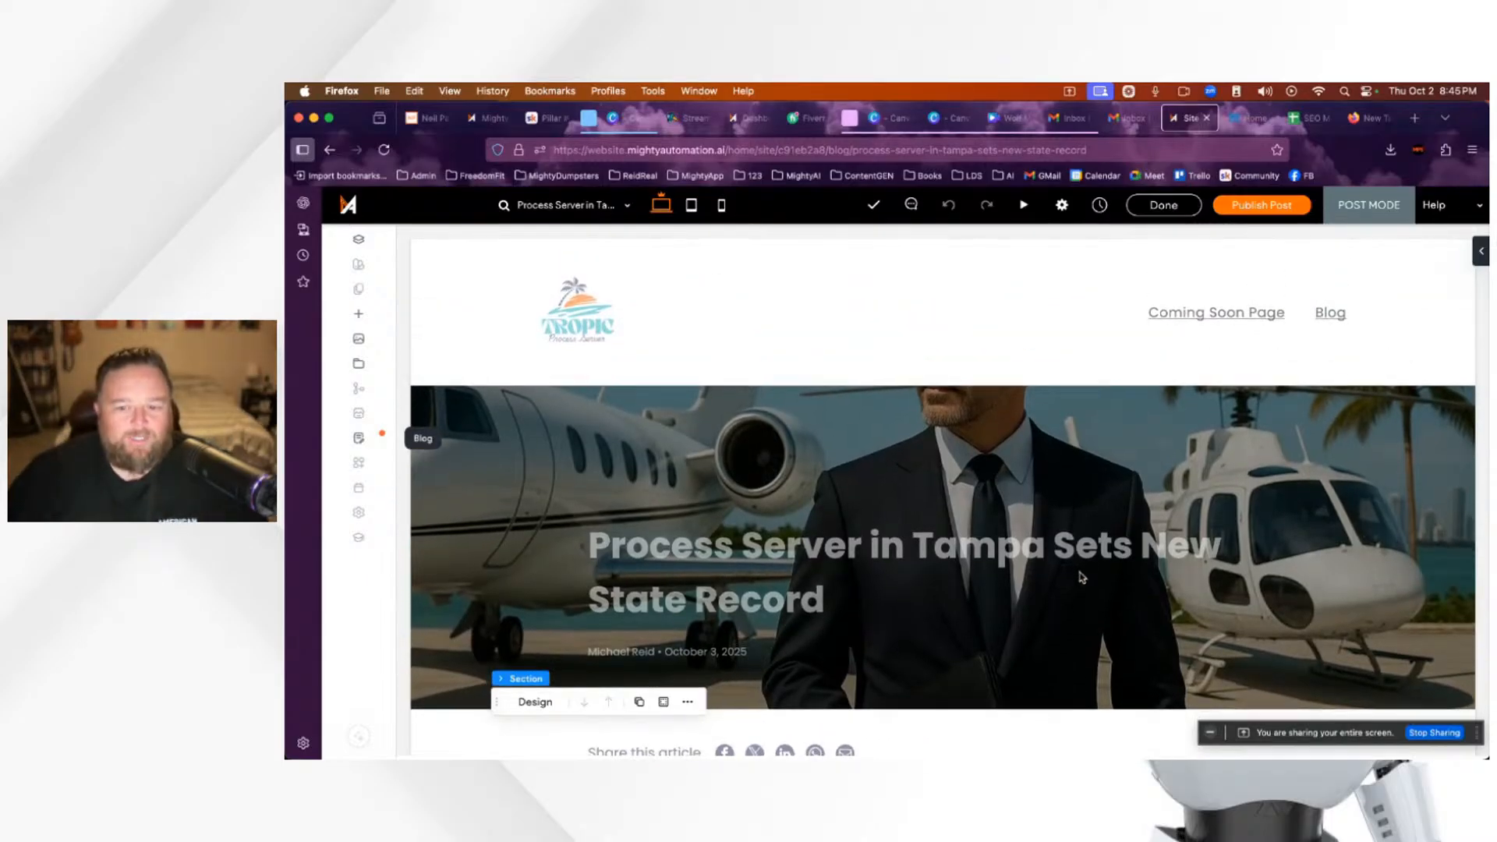
{"action": "scroll", "coordinate": [1080, 577], "scroll_direction": "down", "scroll_amount": 2}
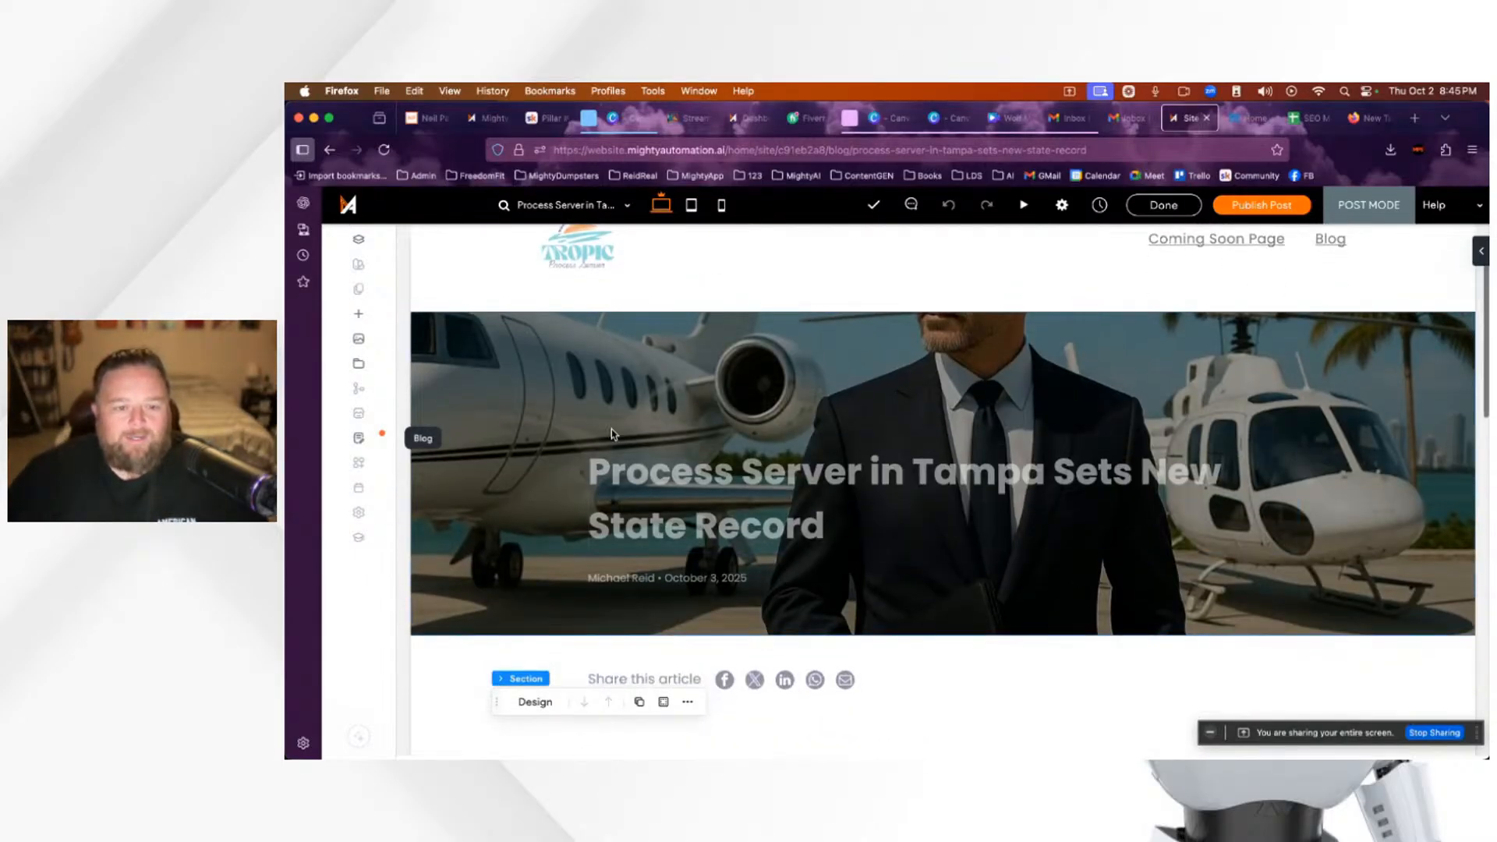
{"action": "scroll", "coordinate": [1283, 561], "scroll_direction": "up", "scroll_amount": 1}
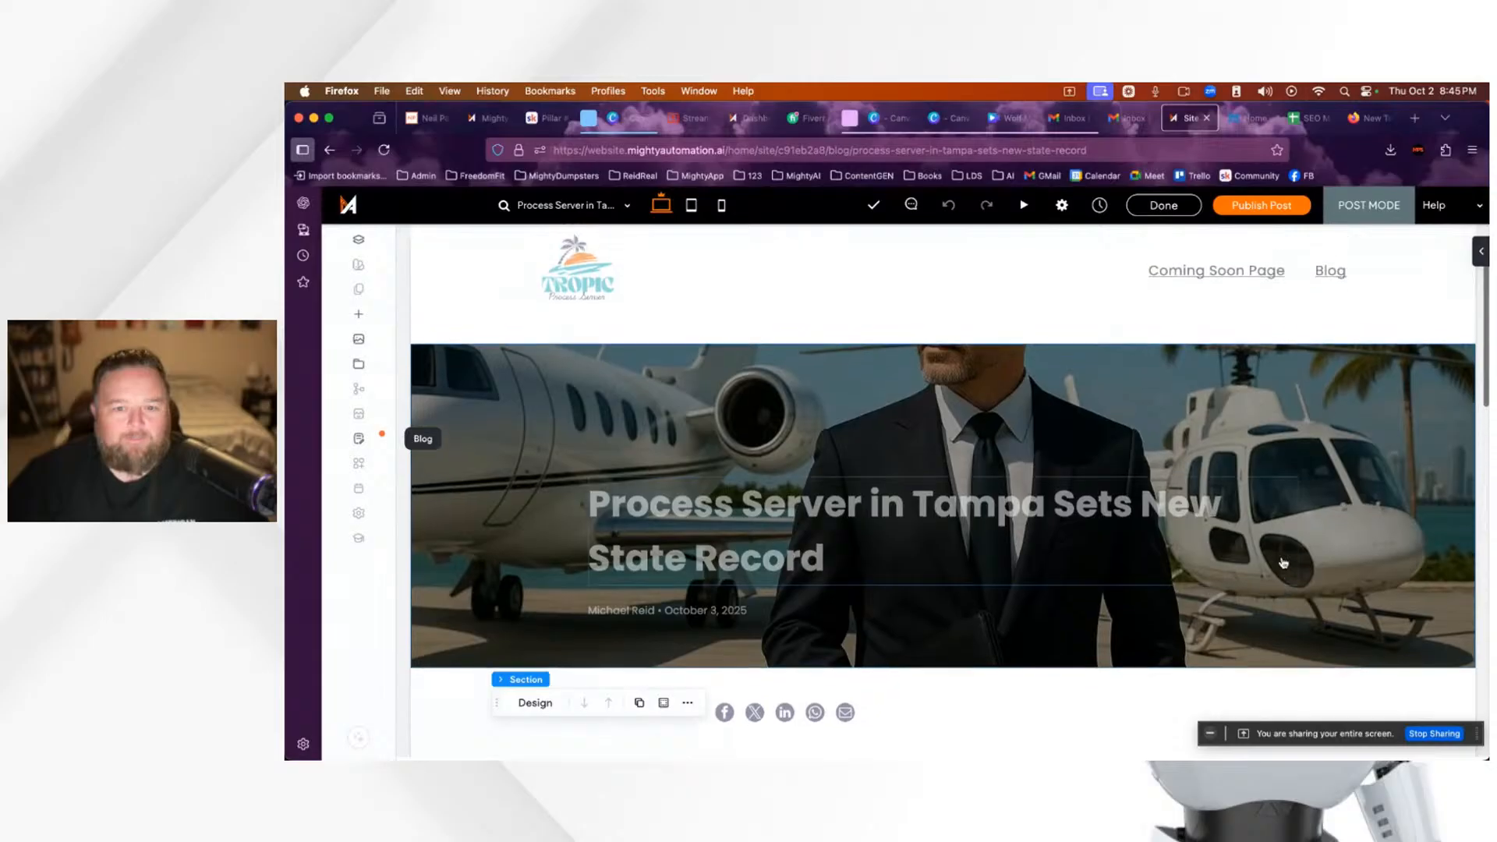
{"action": "scroll", "coordinate": [1326, 484], "scroll_direction": "down", "scroll_amount": 2}
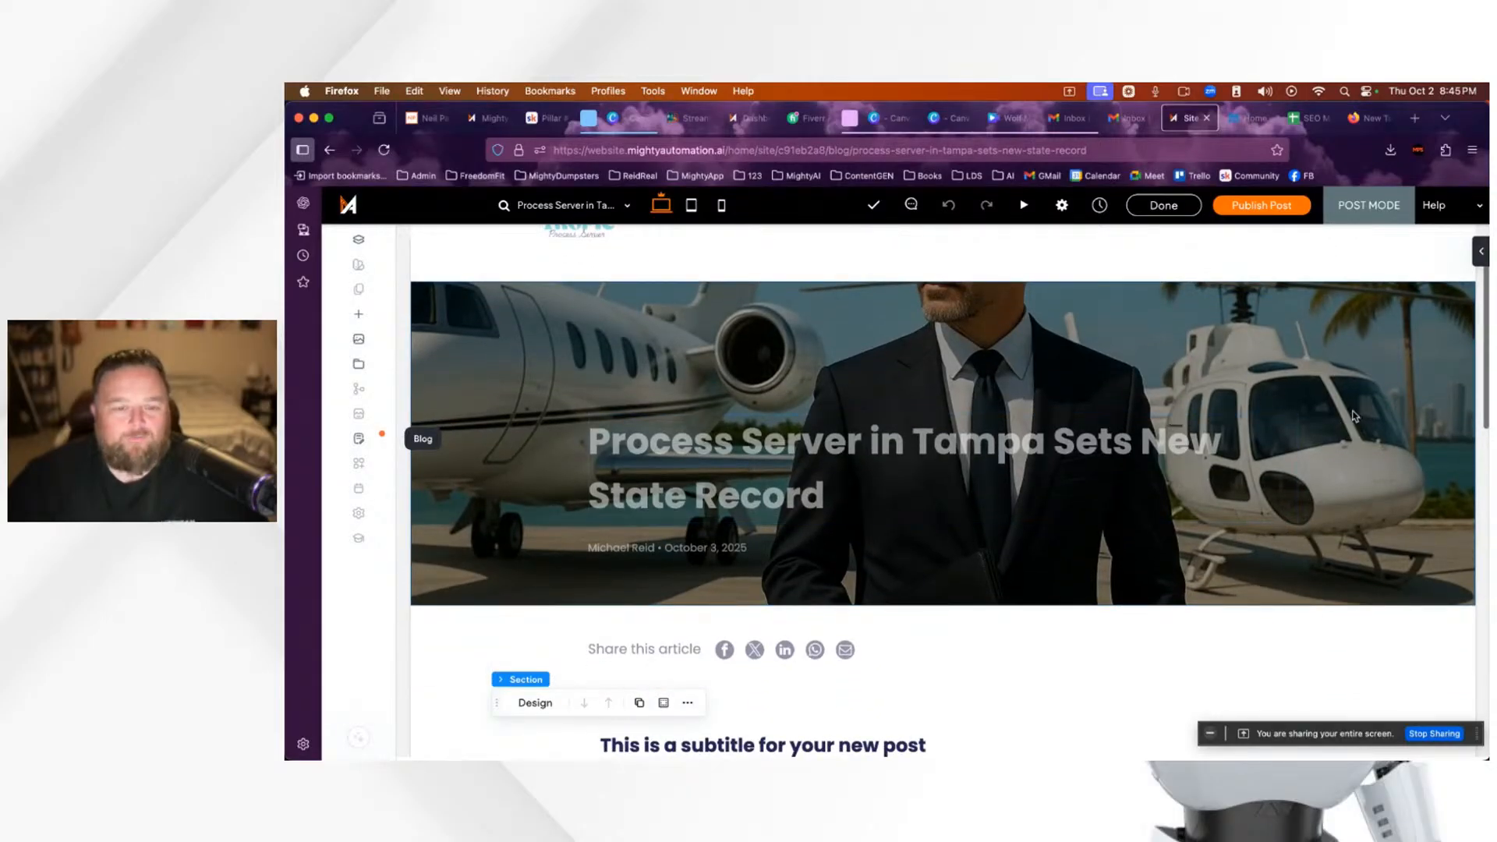
{"action": "scroll", "coordinate": [1355, 416], "scroll_direction": "up", "scroll_amount": 2}
{"action": "scroll", "coordinate": [1355, 417], "scroll_direction": "down", "scroll_amount": 3}
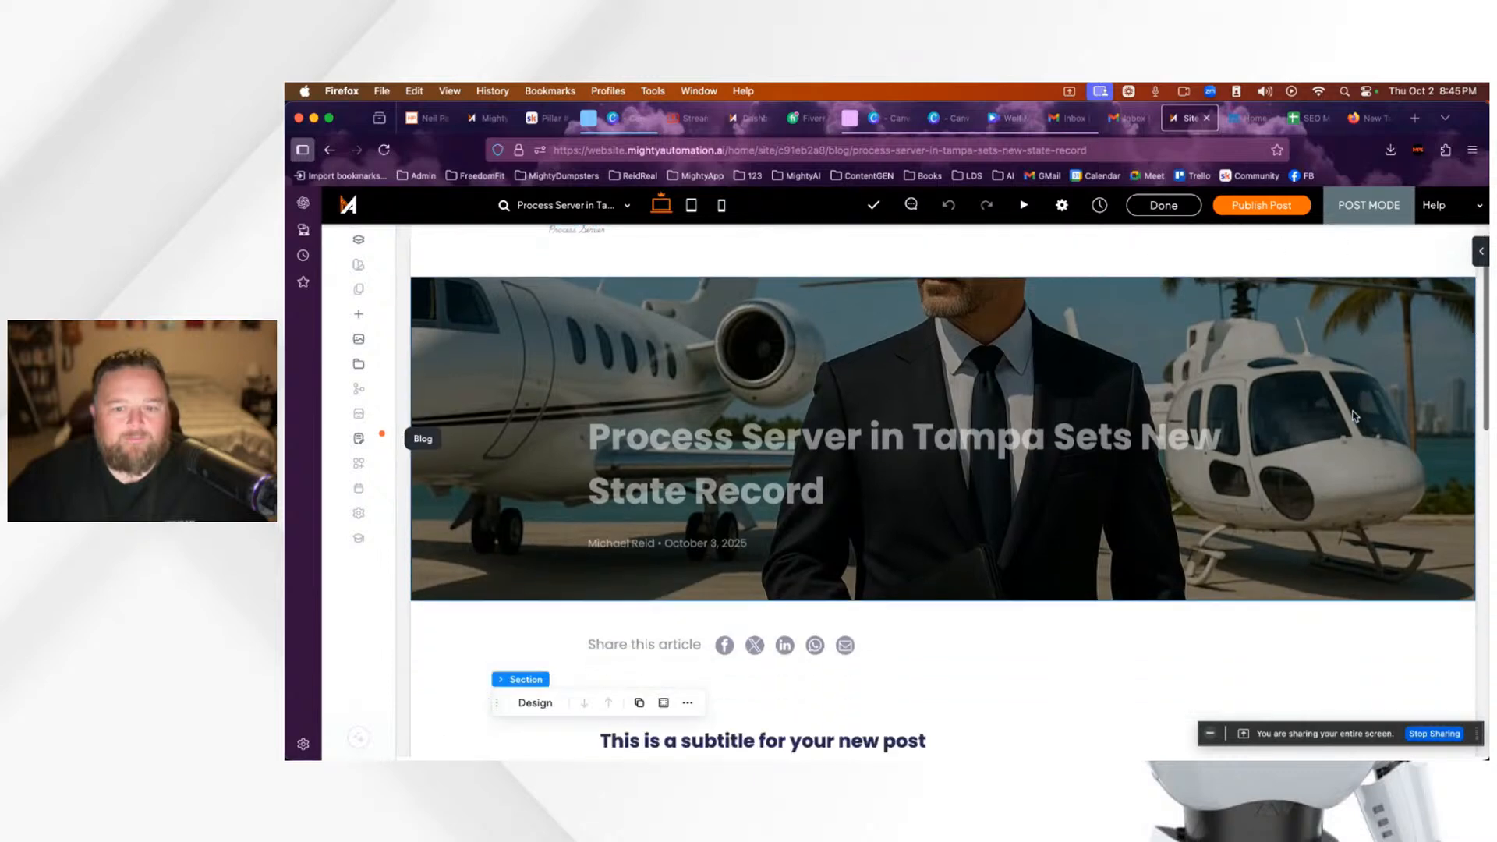
{"action": "scroll", "coordinate": [1353, 415], "scroll_direction": "up", "scroll_amount": 1}
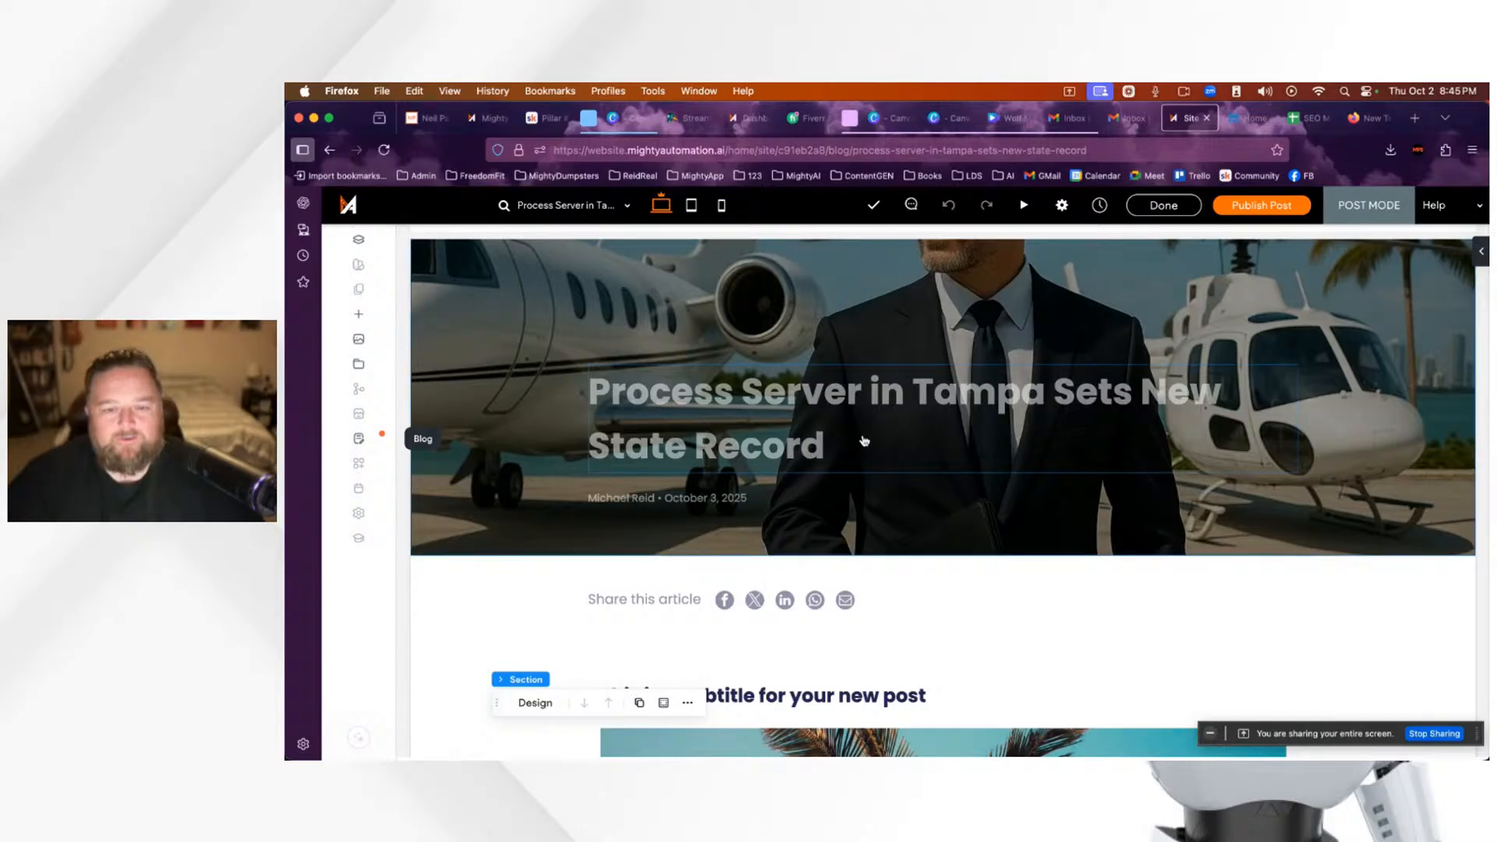
{"action": "scroll", "coordinate": [822, 446], "scroll_direction": "down", "scroll_amount": 3}
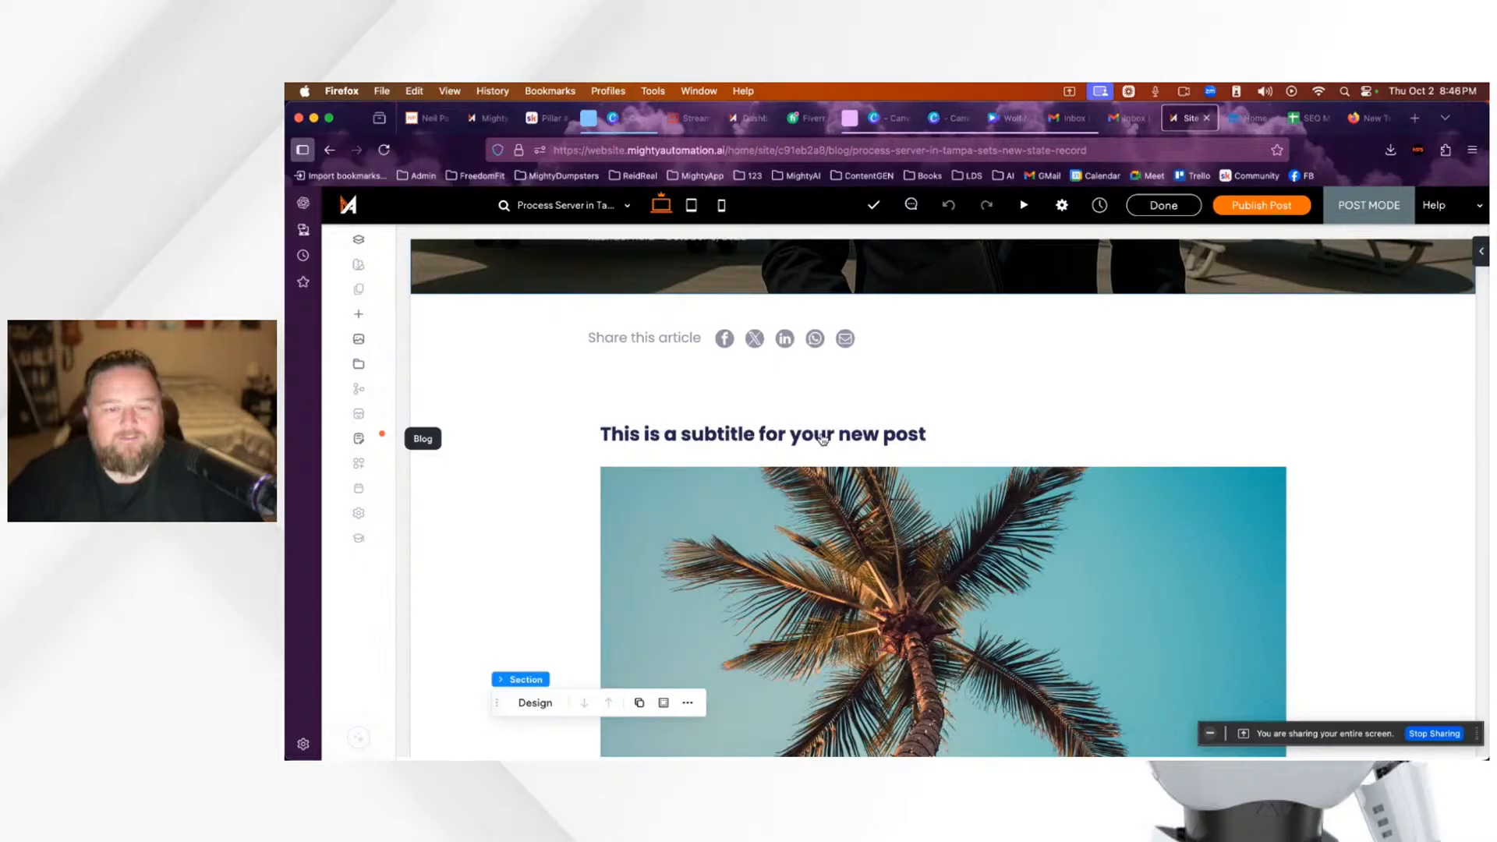
Step: Change the placeholder subtitle to 'Serving Florida Just Got ...'
{"action": "double_click", "coordinate": [984, 434]}
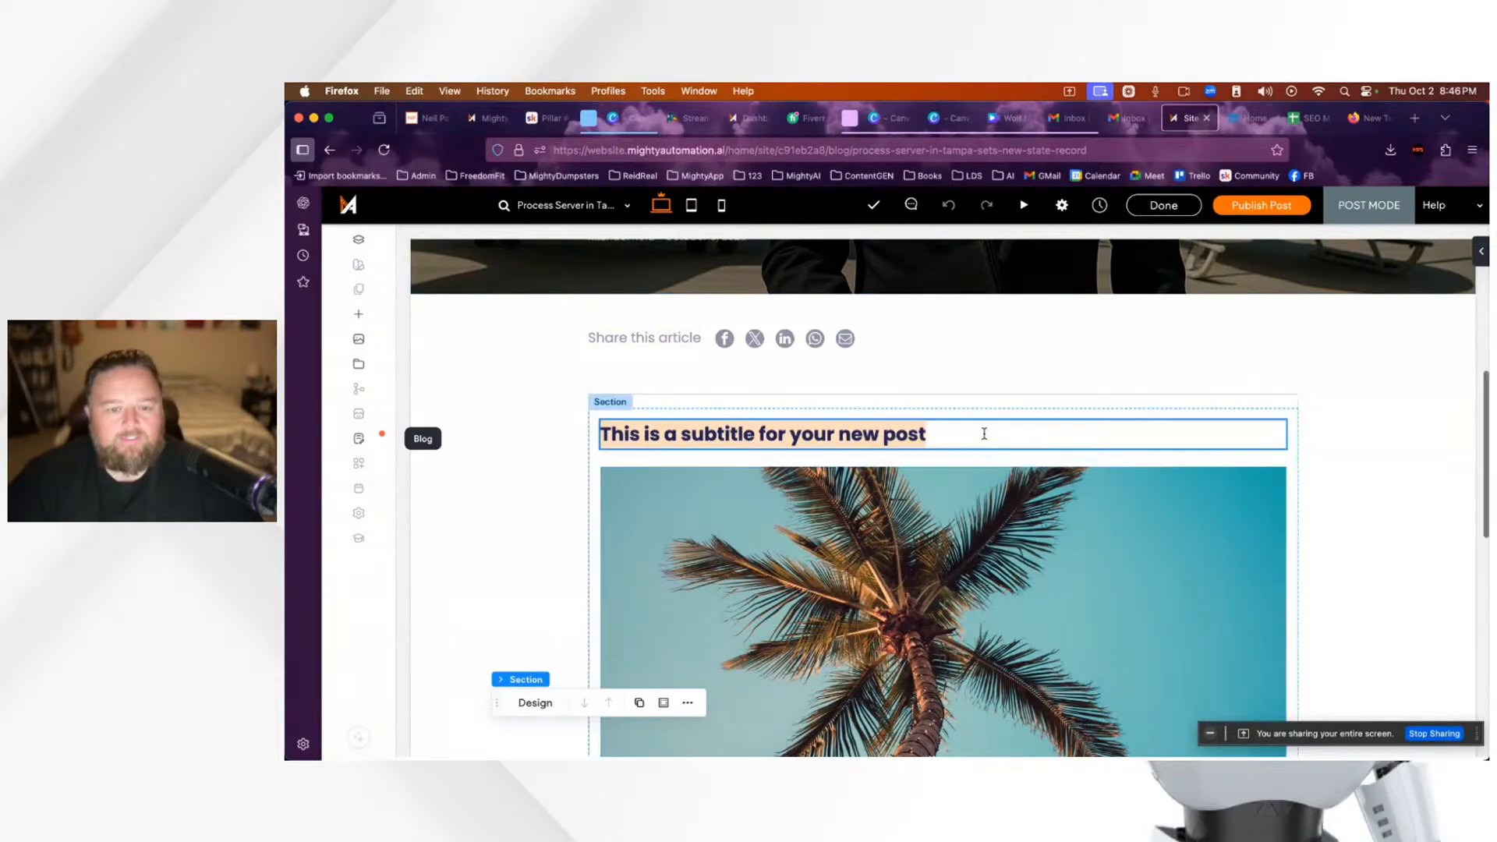
{"action": "type", "text": "Ser"}
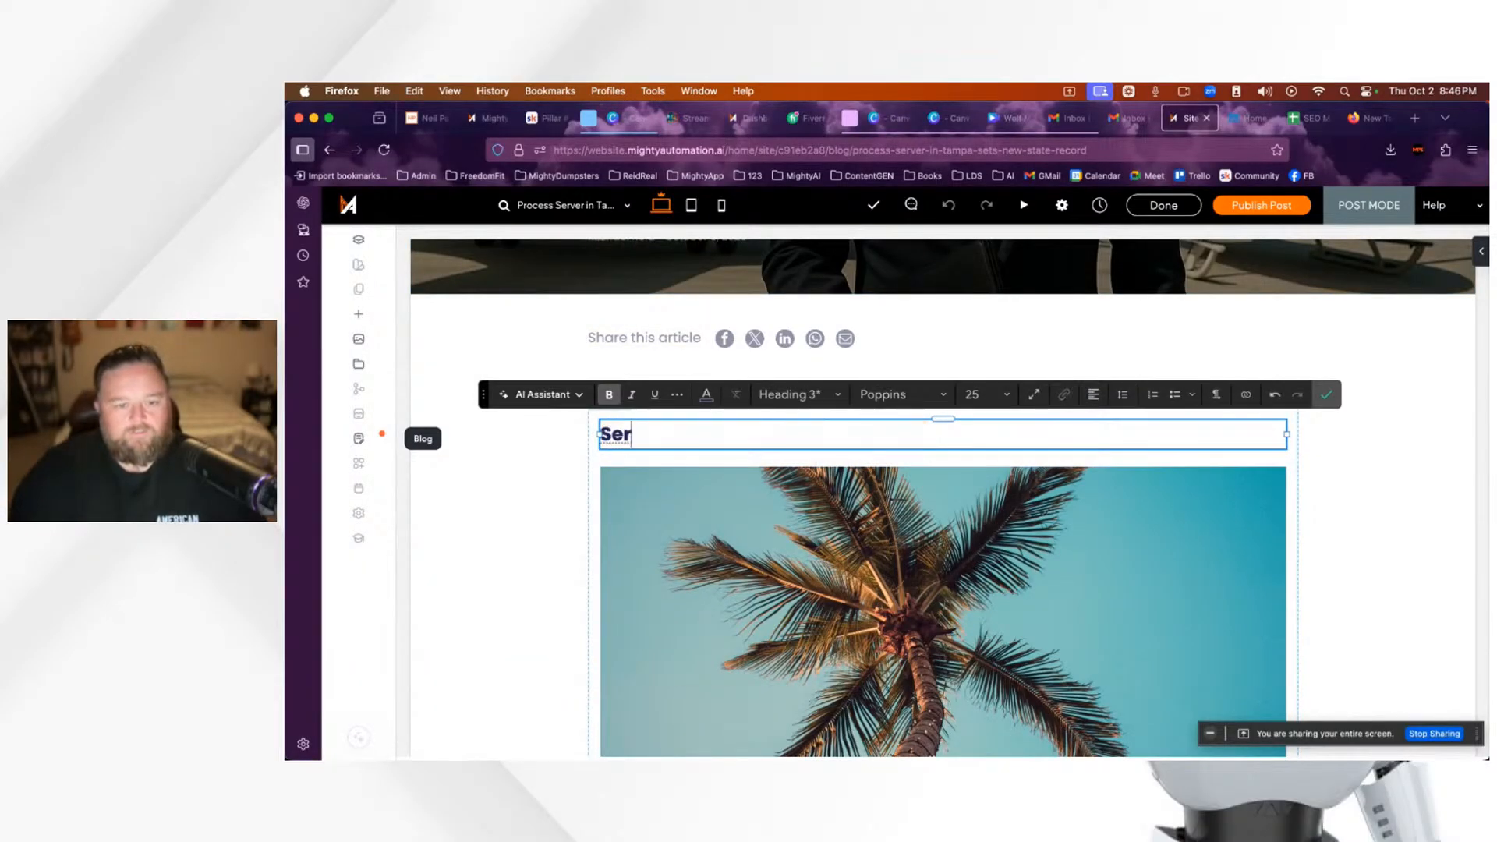
{"action": "type", "text": "ving Florida "}
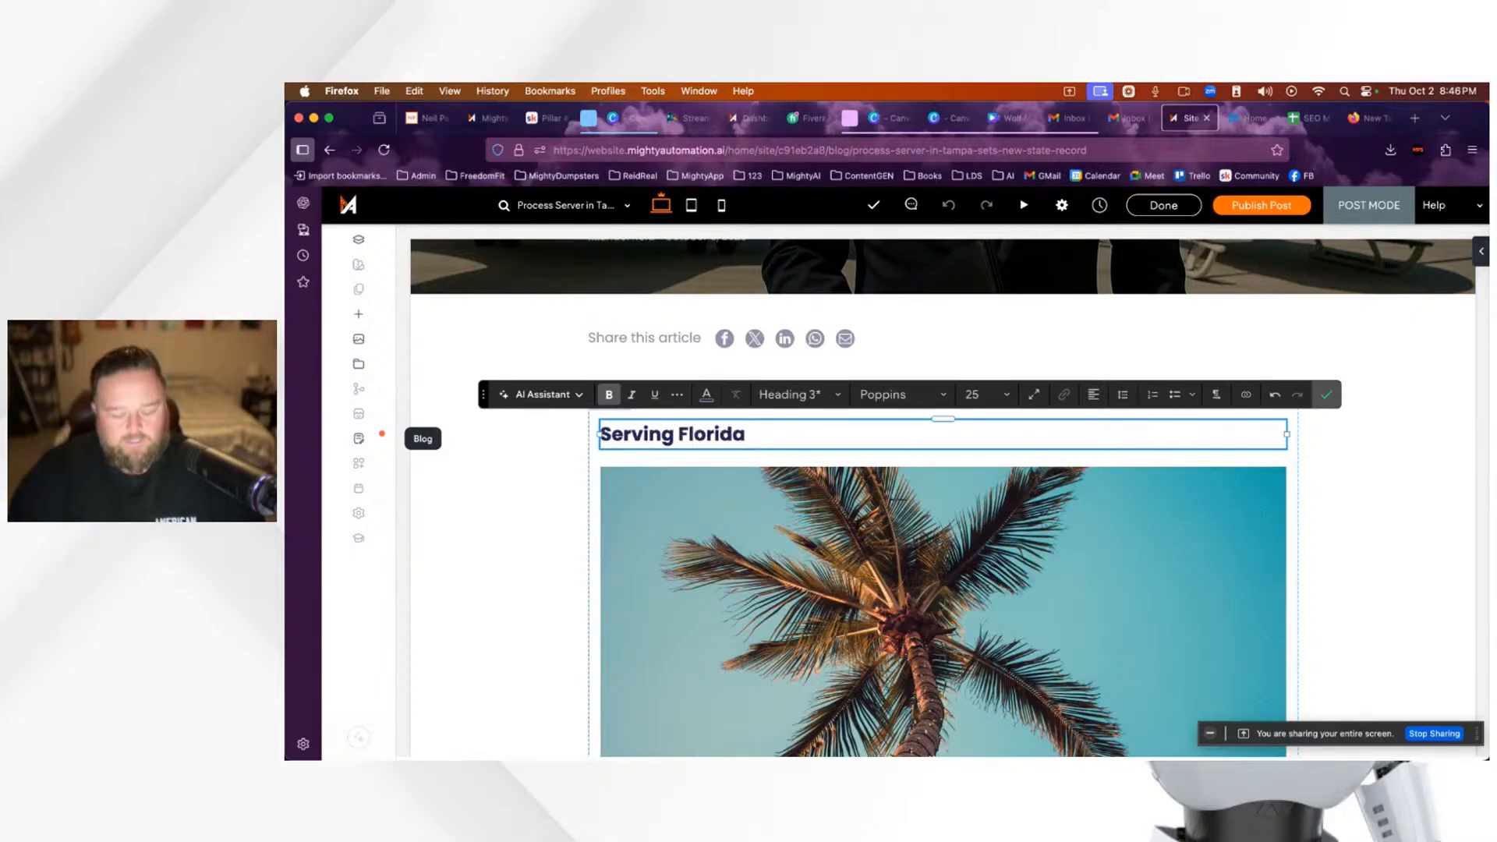
{"action": "type", "text": "J"}
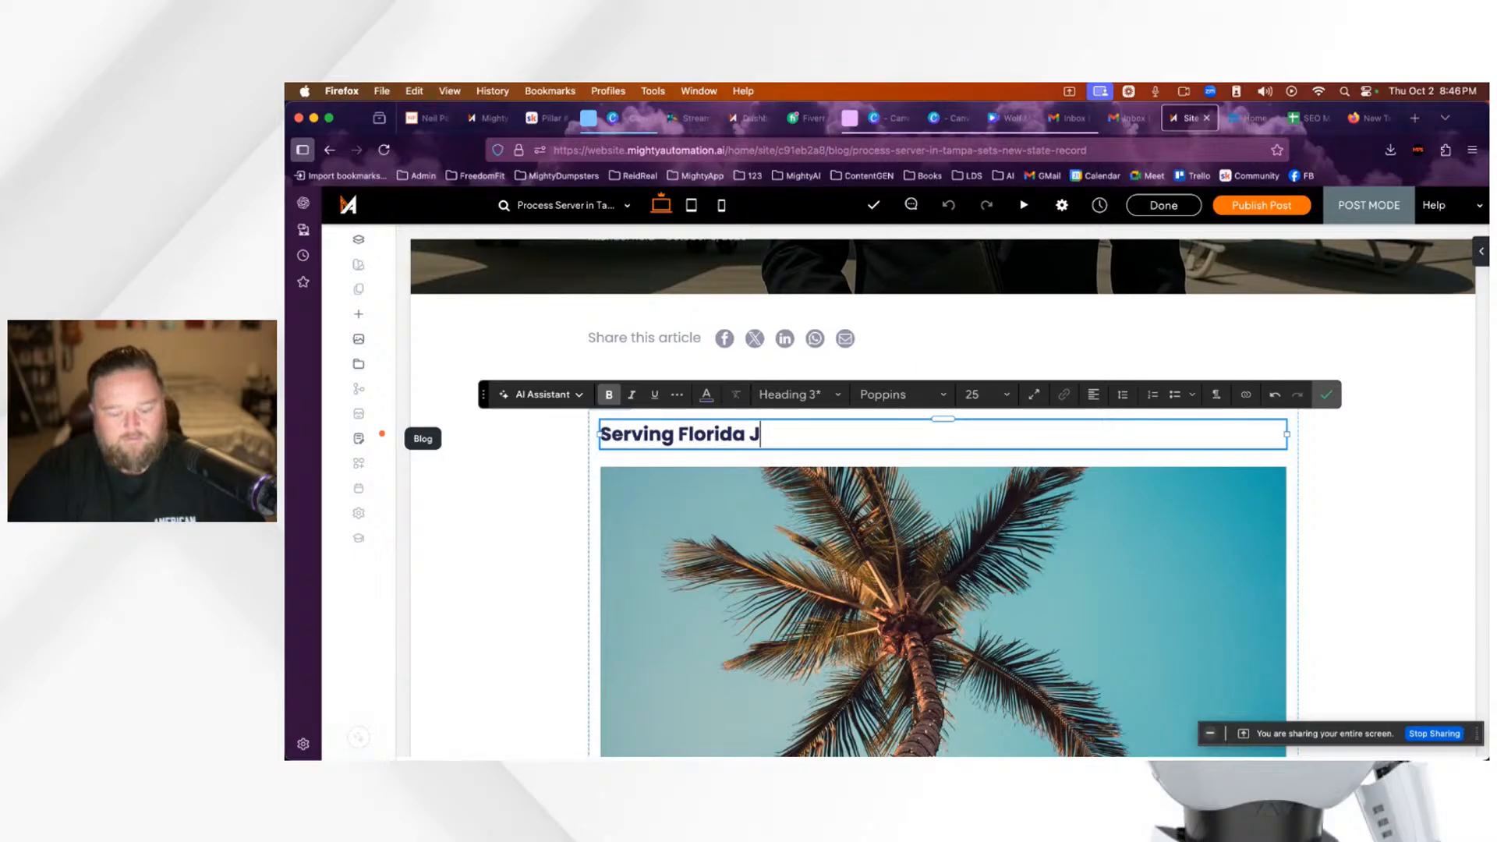
{"action": "type", "text": "ust Got A Little Pric"}
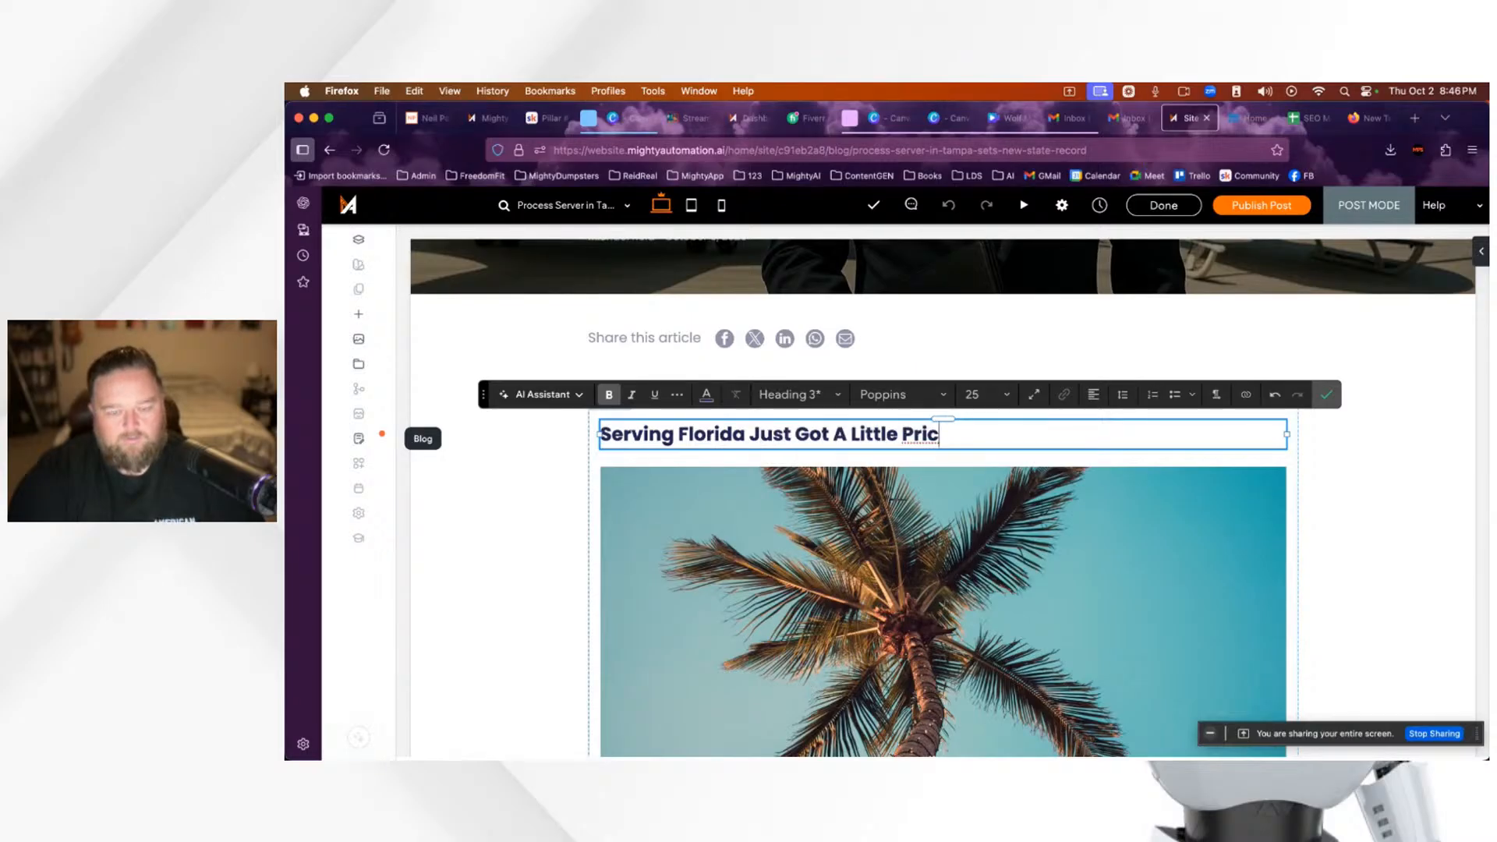
{"action": "type", "text": "ier"}
{"action": "key", "text": "BackSpace"}
{"action": "key", "text": "BackSpace"}
{"action": "key", "text": "BackSpace"}
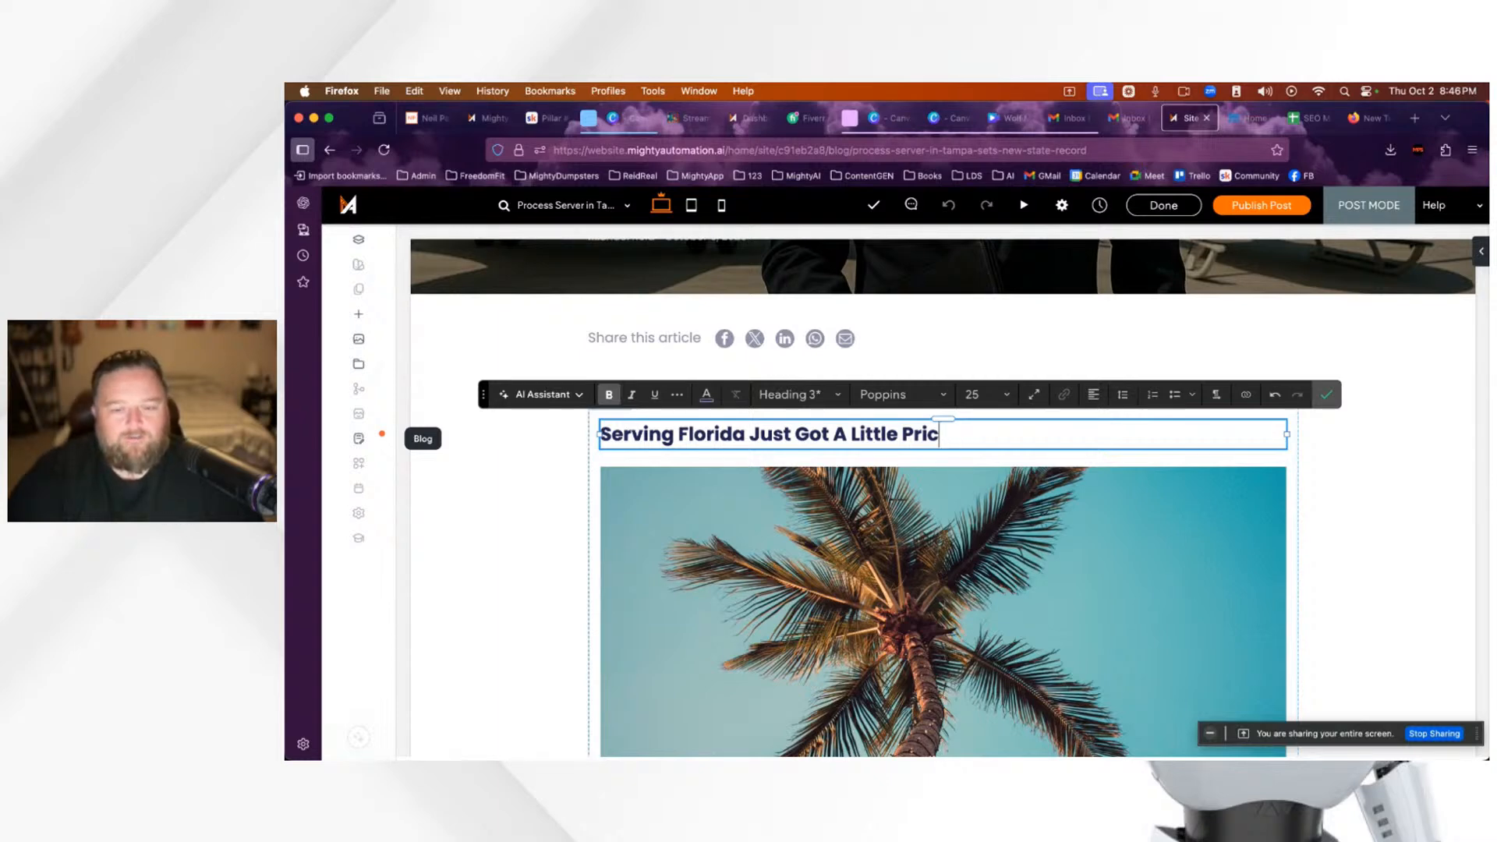
{"action": "key", "text": "BackSpace"}
{"action": "key", "text": "BackSpace"}
{"action": "key", "text": "BackSpace"}
{"action": "key", "text": "BackSpace"}
{"action": "key", "text": "BackSpace"}
{"action": "key", "text": "BackSpace"}
{"action": "key", "text": "BackSpace"}
{"action": "key", "text": "BackSpace"}
{"action": "key", "text": "BackSpace"}
{"action": "key", "text": "BackSpace"}
{"action": "type", "text": "..."}
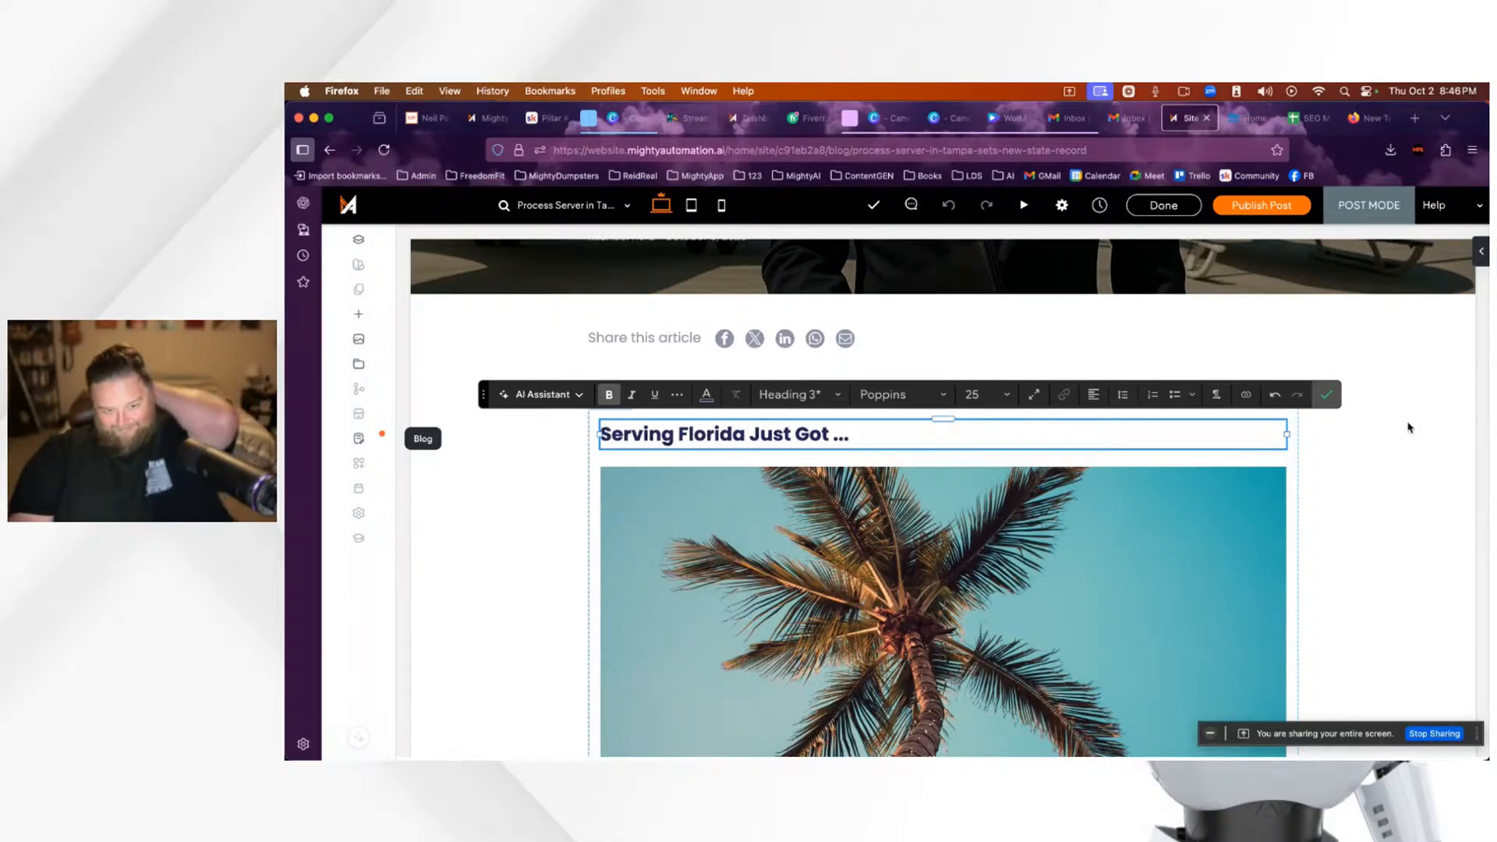
Step: Reveal the hidden viewer comment in StreamYard, then return to the site editor
{"action": "key", "text": "ctrl+Tab"}
{"action": "left_click", "coordinate": [1302, 439]}
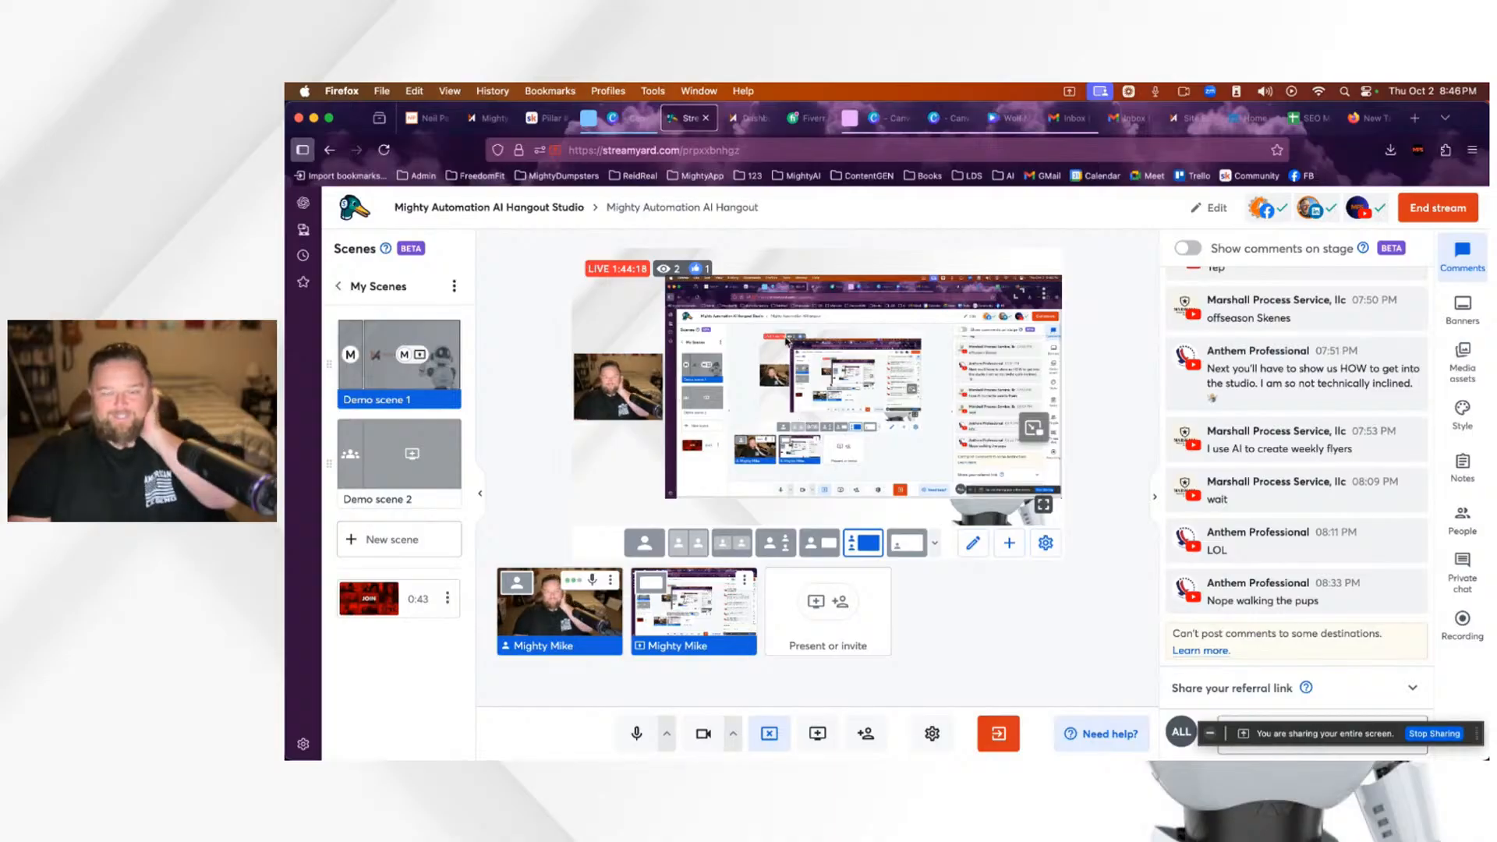
{"action": "mouse_move", "coordinate": [1186, 124]}
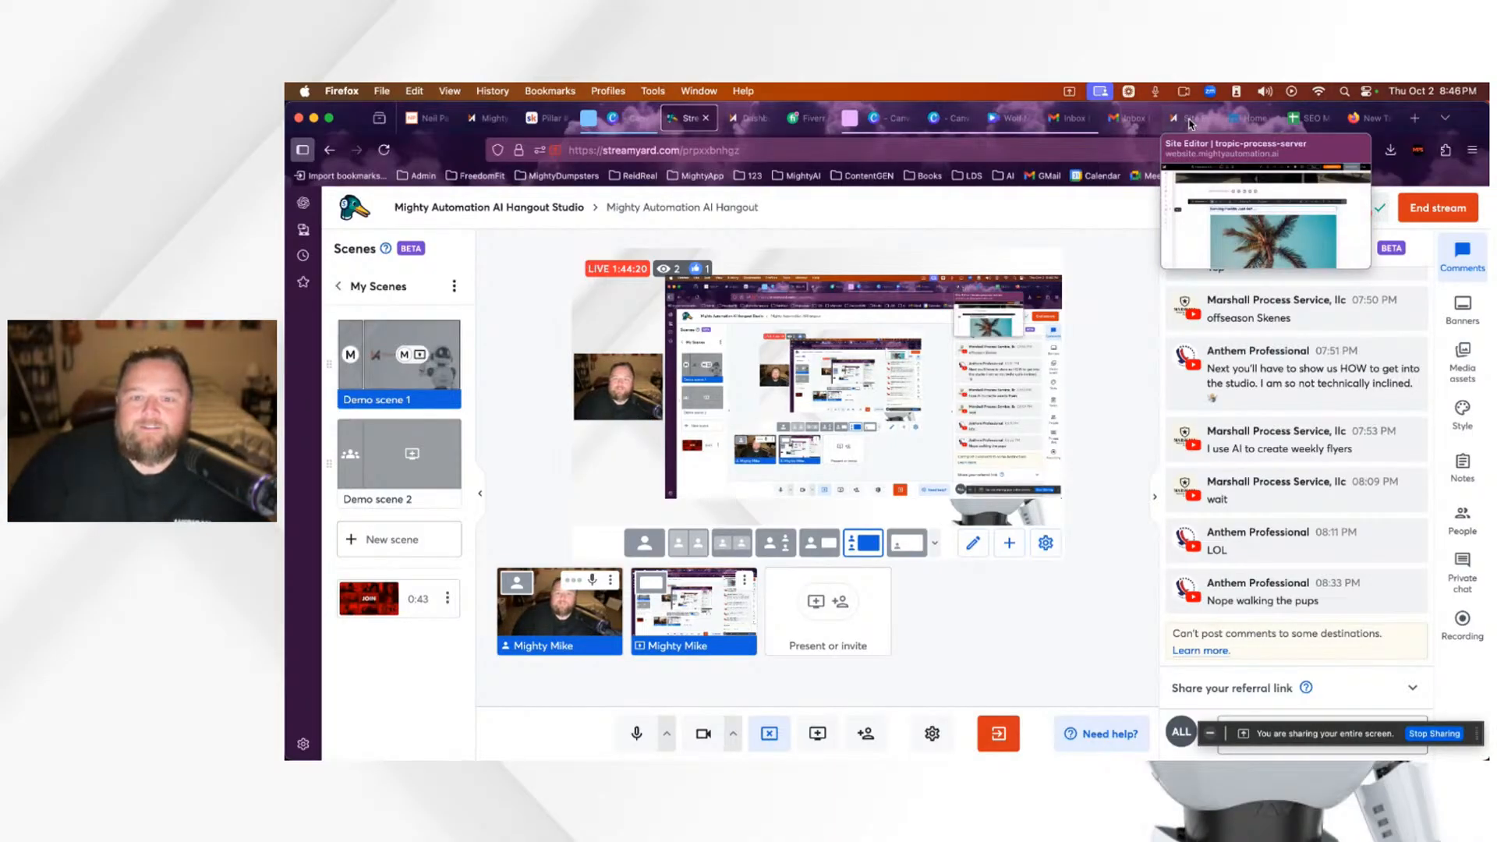
{"action": "left_click", "coordinate": [1187, 119]}
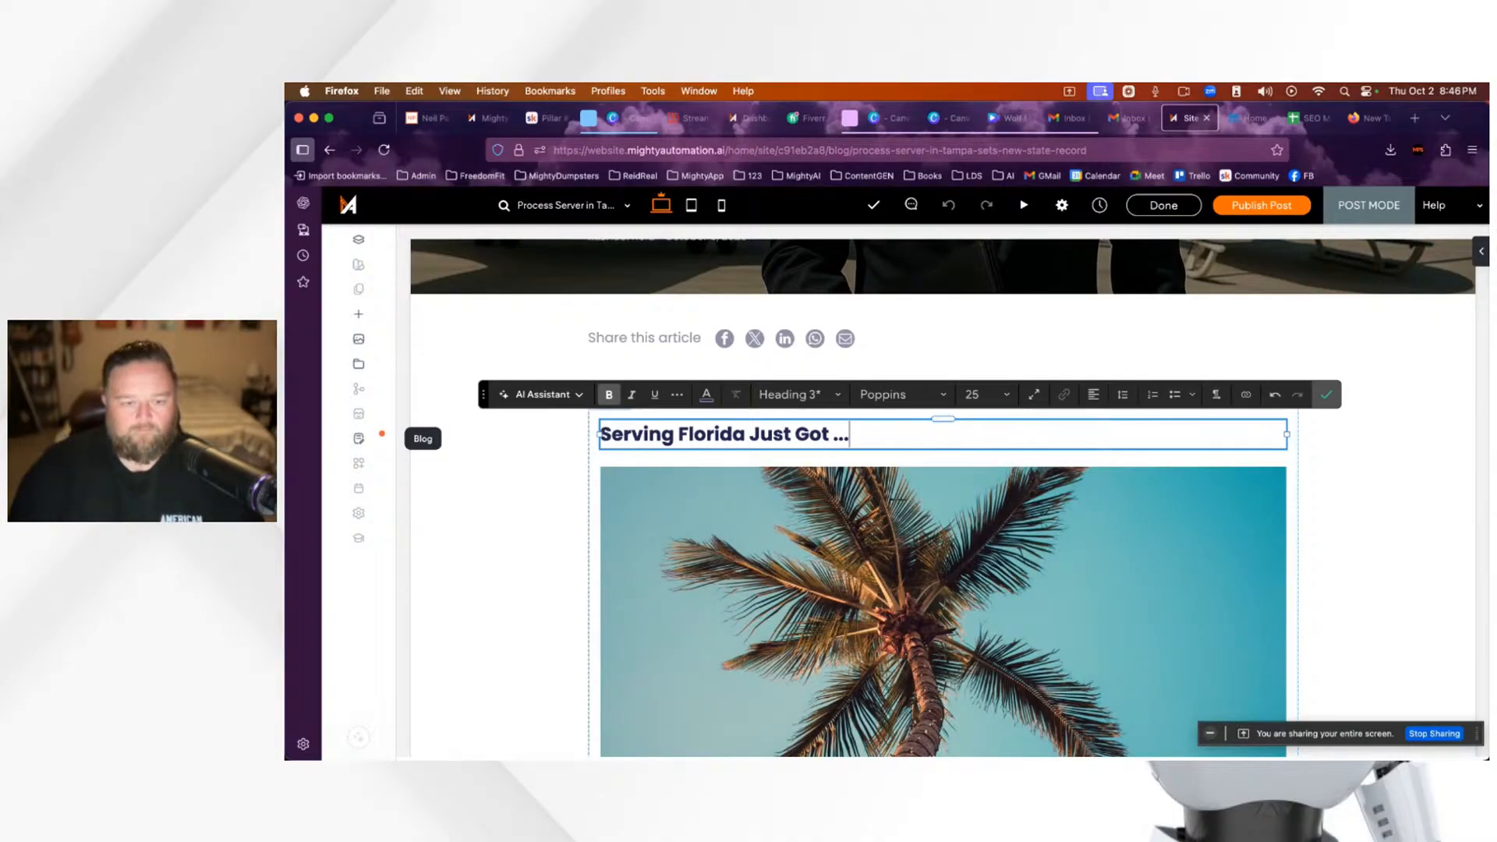
Step: Replace the heading text with 'Process Serving in Floirda Just Got A Face Lift...'
{"action": "key", "text": "BackSpace"}
{"action": "key", "text": "BackSpace"}
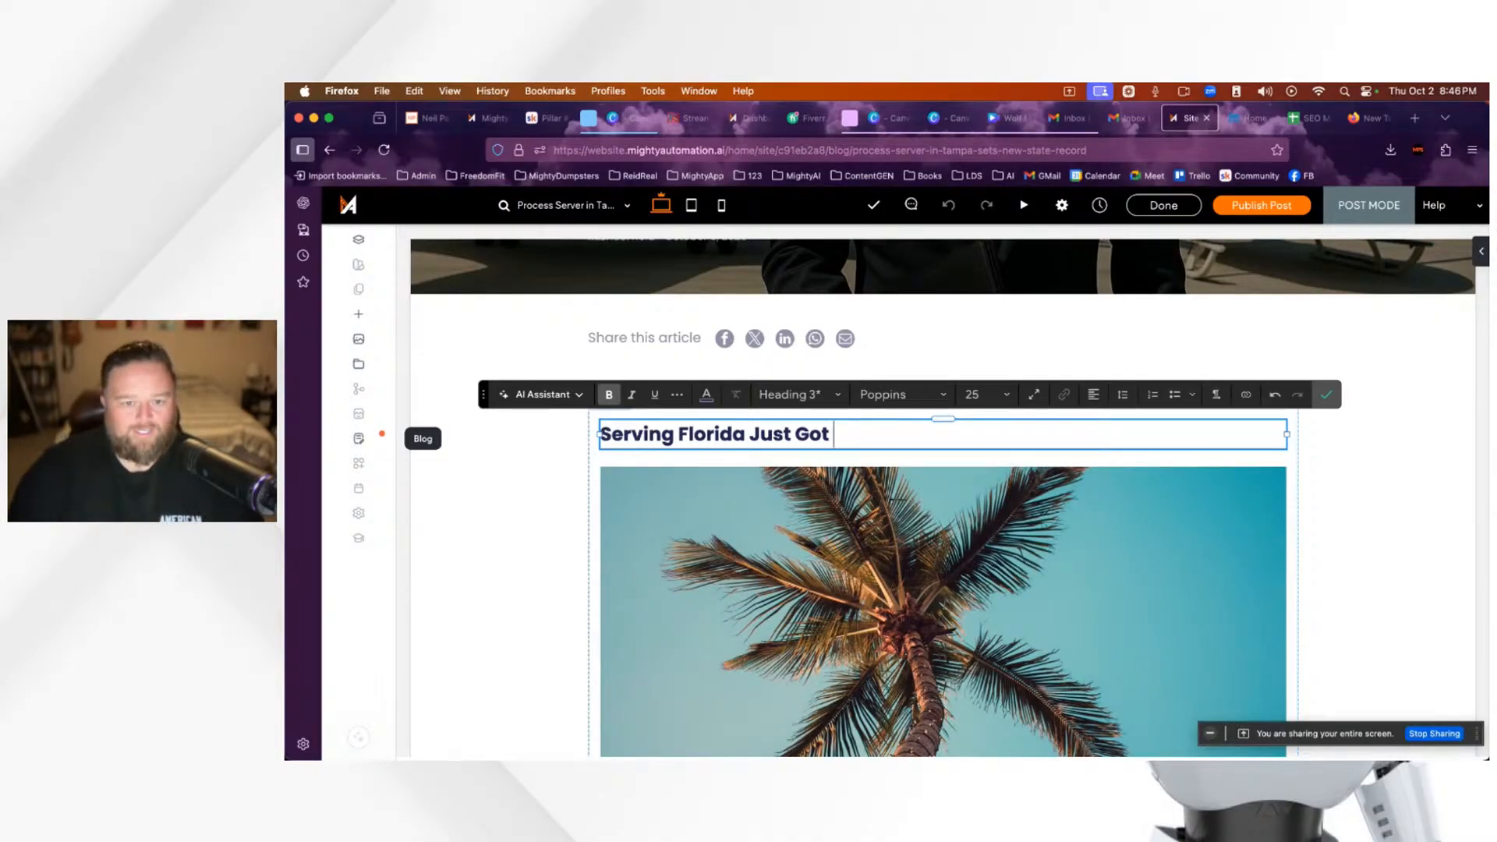
{"action": "type", "text": "Expensive"}
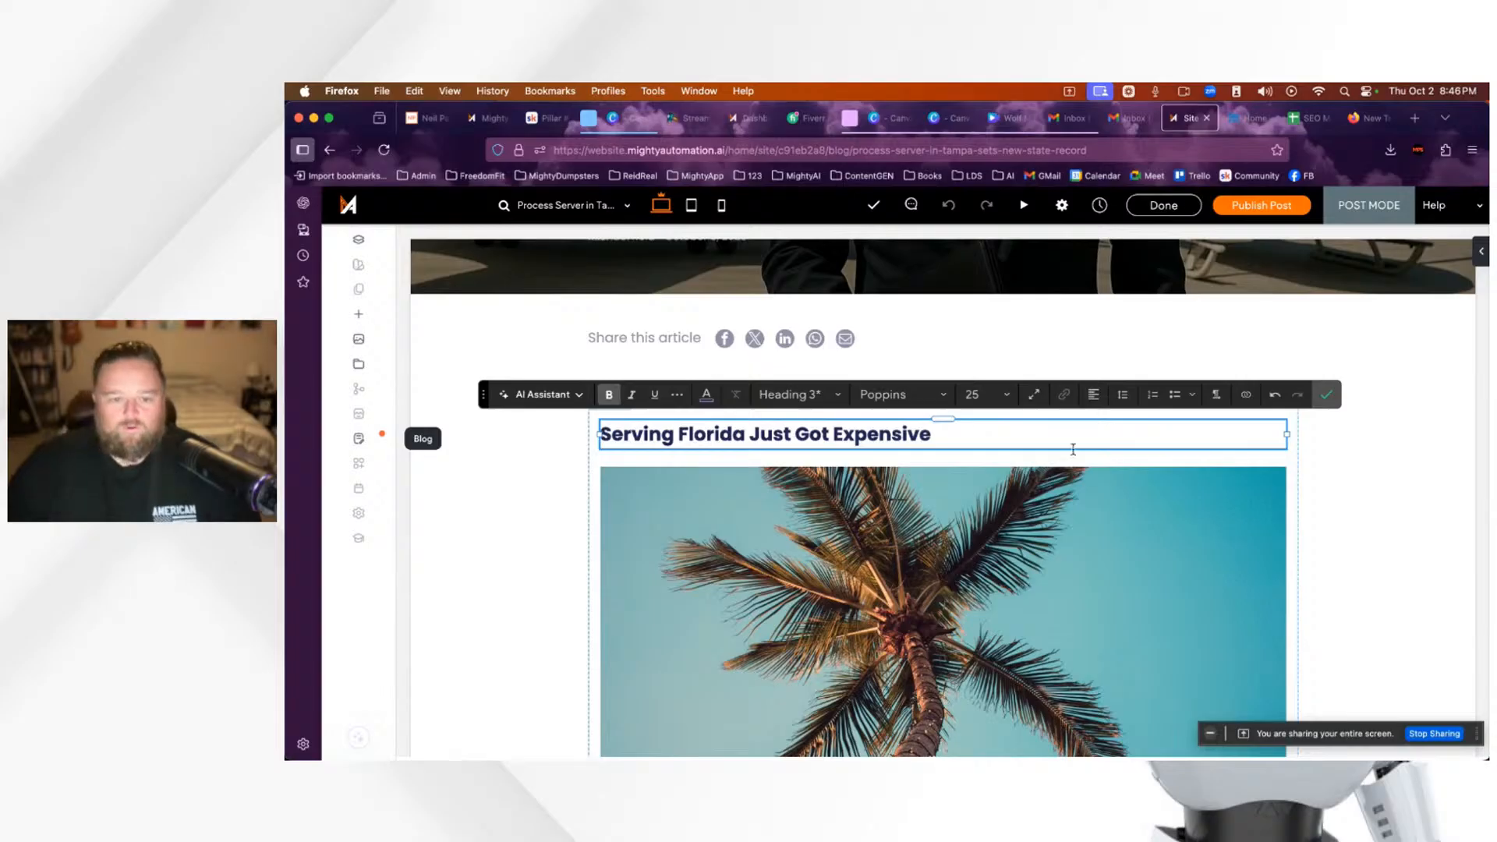
{"action": "key", "text": "BackSpace"}
{"action": "key", "text": "BackSpace"}
{"action": "key", "text": "BackSpace"}
{"action": "key", "text": "BackSpace"}
{"action": "key", "text": "BackSpace"}
{"action": "key", "text": "BackSpace"}
{"action": "key", "text": "BackSpace"}
{"action": "key", "text": "BackSpace"}
{"action": "key", "text": "BackSpace"}
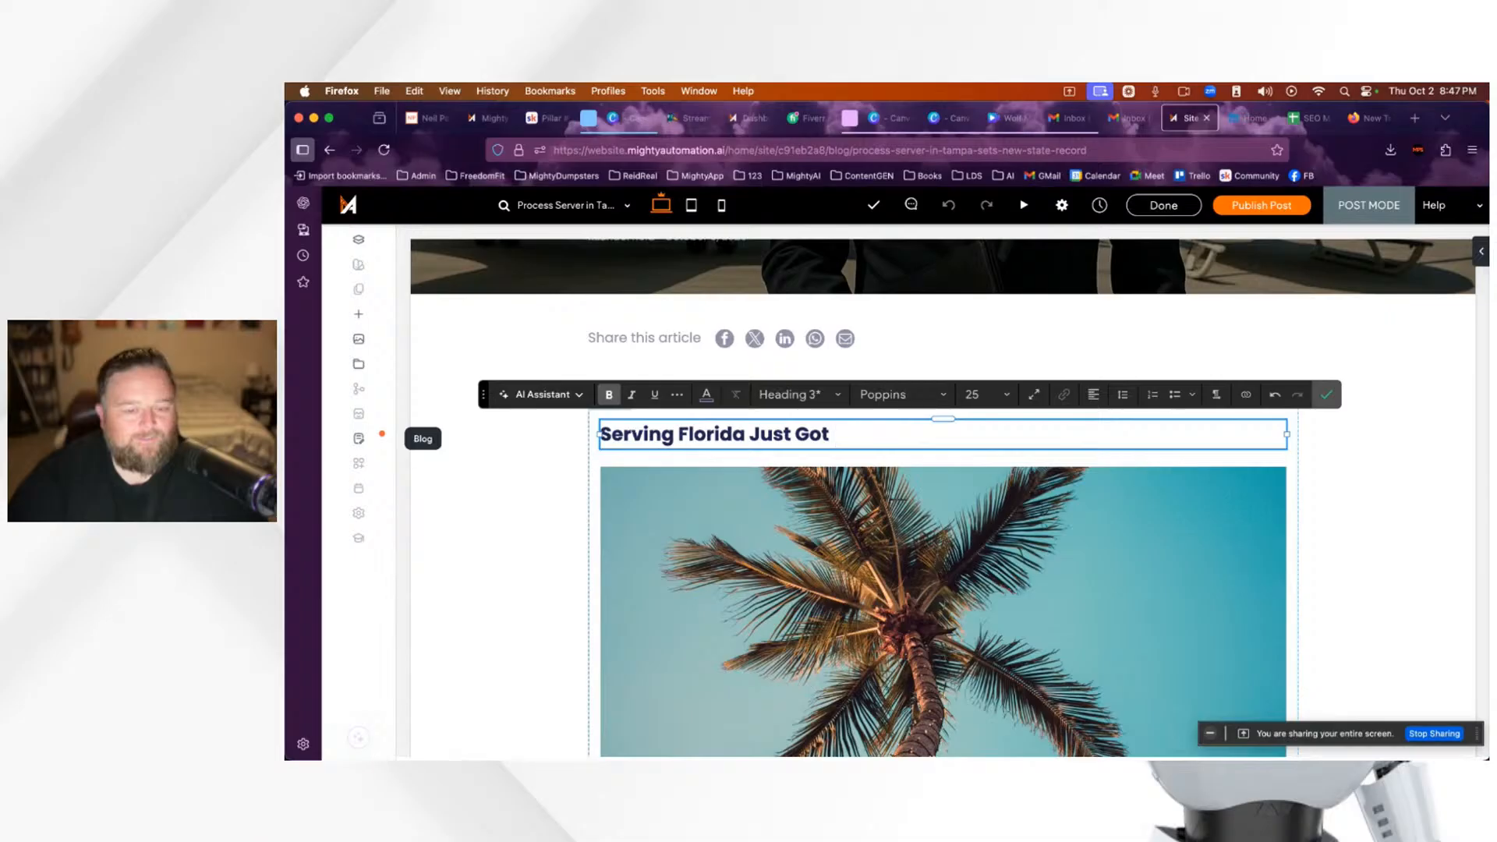
{"action": "key", "text": "BackSpace"}
{"action": "key", "text": "BackSpace"}
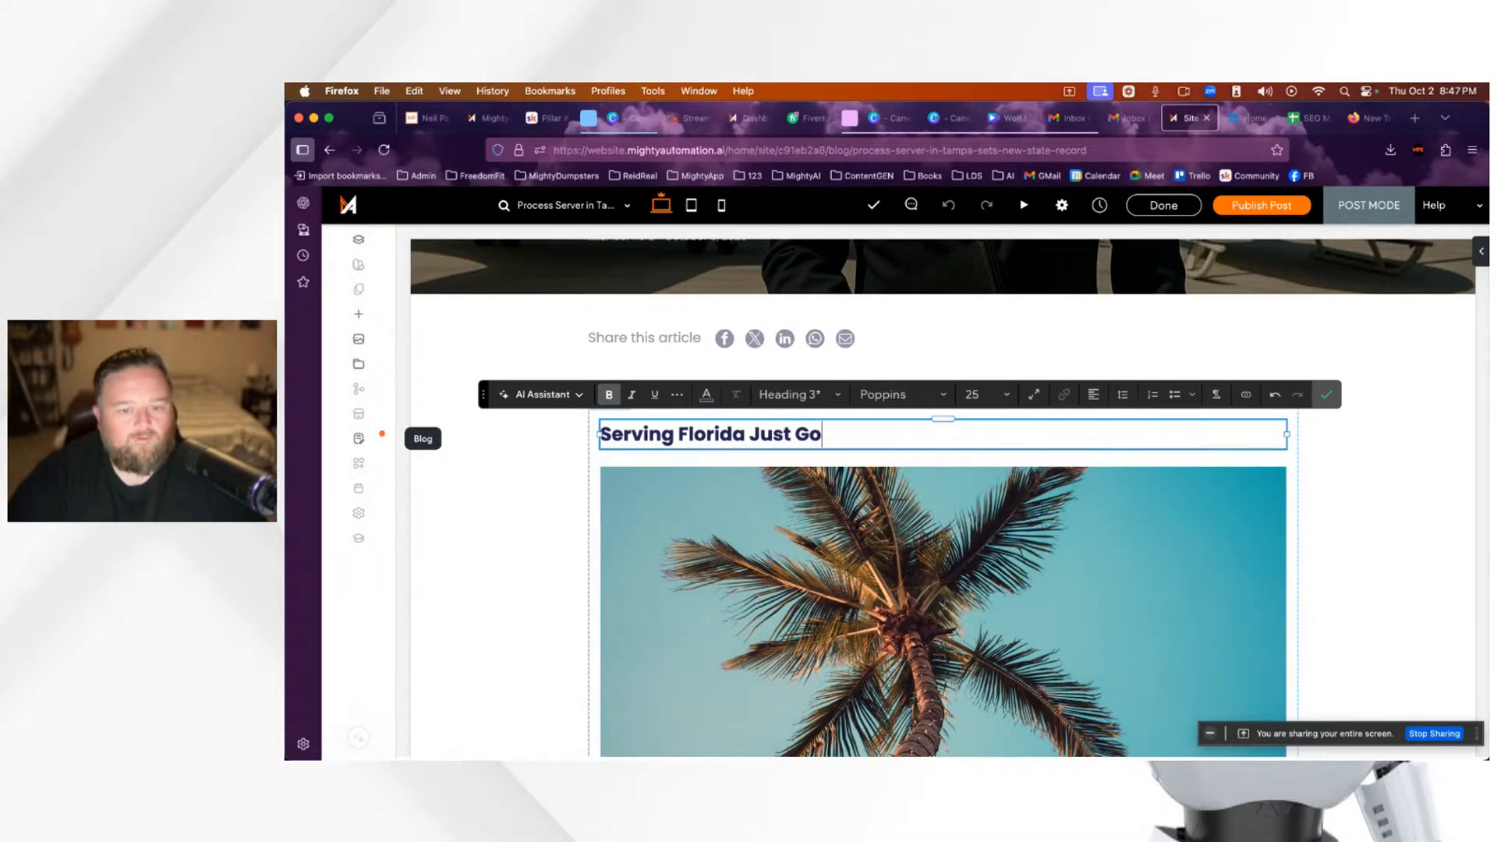
{"action": "key", "text": "BackSpace"}
{"action": "key", "text": "BackSpace"}
{"action": "key", "text": "BackSpace"}
{"action": "key", "text": "BackSpace"}
{"action": "key", "text": "BackSpace"}
{"action": "key", "text": "BackSpace"}
{"action": "key", "text": "BackSpace"}
{"action": "key", "text": "BackSpace"}
{"action": "key", "text": "BackSpace"}
{"action": "key", "text": "BackSpace"}
{"action": "key", "text": "BackSpace"}
{"action": "key", "text": "BackSpace"}
{"action": "key", "text": "BackSpace"}
{"action": "key", "text": "BackSpace"}
{"action": "key", "text": "BackSpace"}
{"action": "key", "text": "BackSpace"}
{"action": "key", "text": "BackSpace"}
{"action": "key", "text": "BackSpace"}
{"action": "key", "text": "BackSpace"}
{"action": "key", "text": "BackSpace"}
{"action": "key", "text": "BackSpace"}
{"action": "key", "text": "BackSpace"}
{"action": "key", "text": "BackSpace"}
{"action": "type", "text": "Process Serv"}
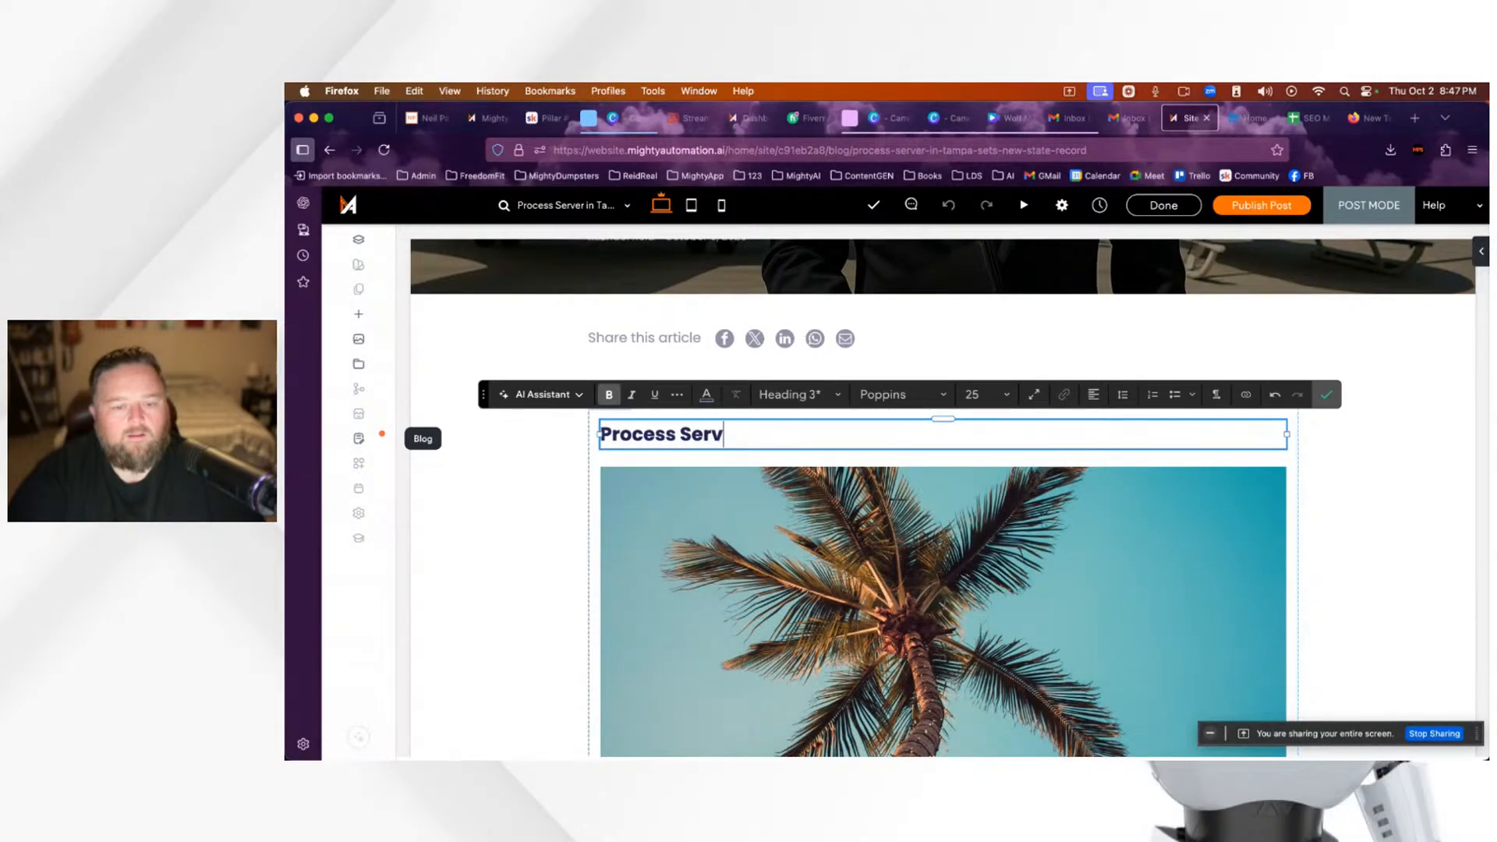
{"action": "type", "text": "ing in Floirda Just G"}
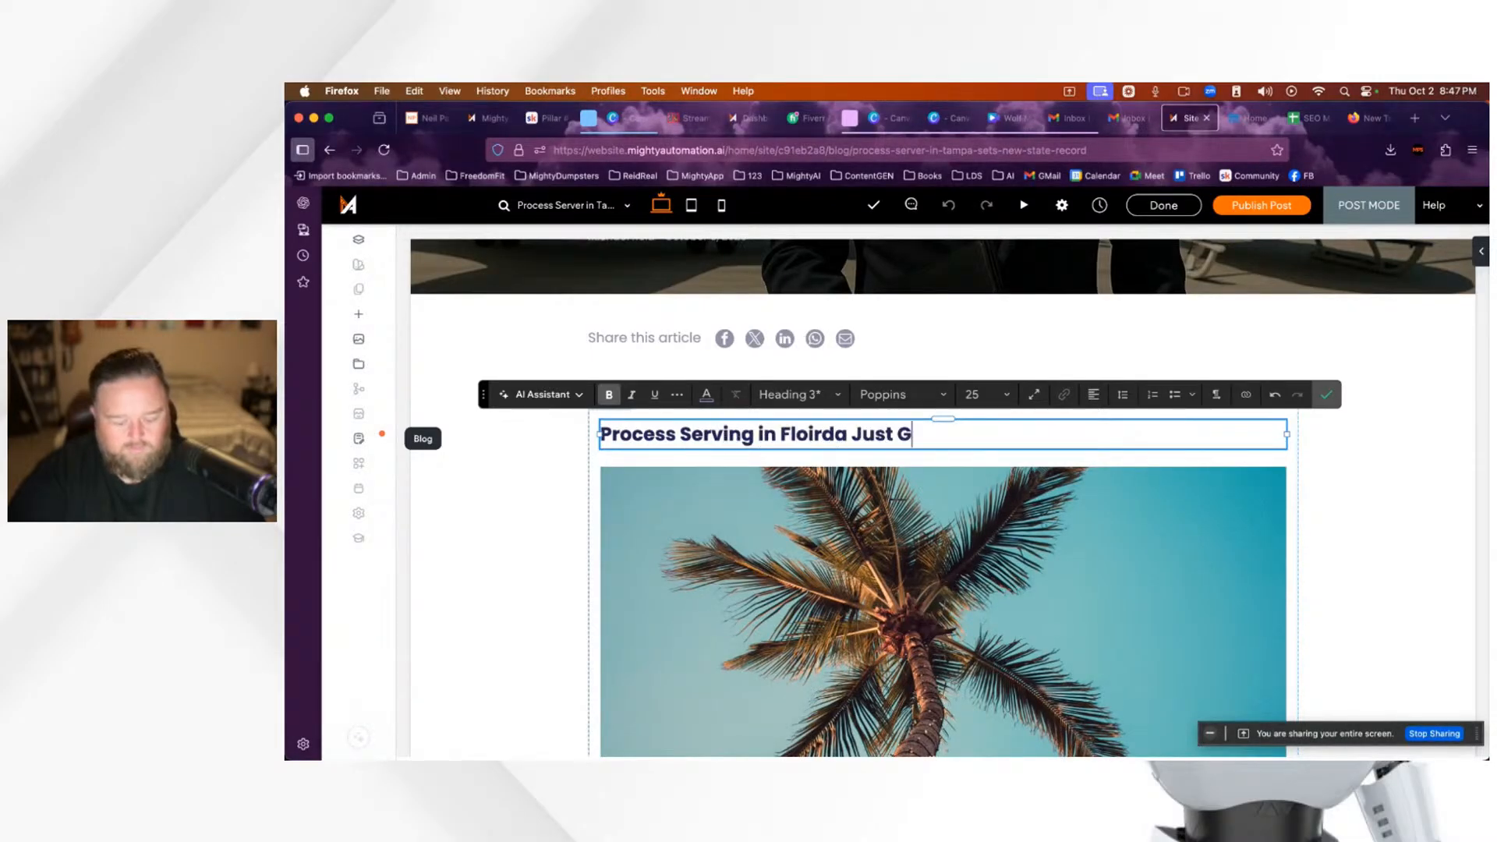
{"action": "type", "text": "ot A Face Lift"}
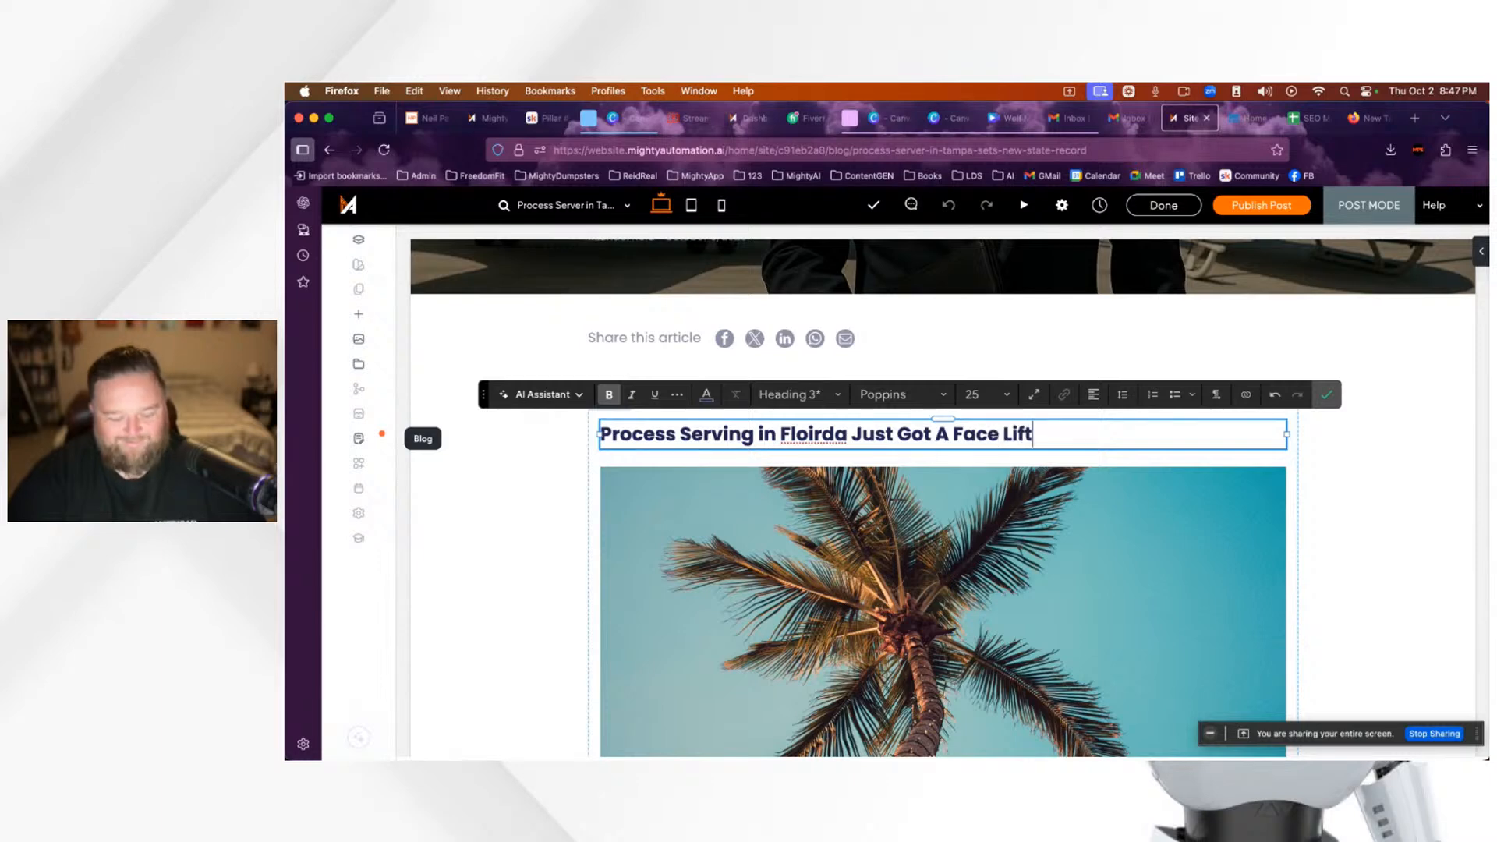
{"action": "type", "text": "..."}
Step: Correct the misspelling 'Floirda' to 'Florida' and exit heading editing
{"action": "scroll", "coordinate": [1154, 460], "scroll_direction": "up", "scroll_amount": 1}
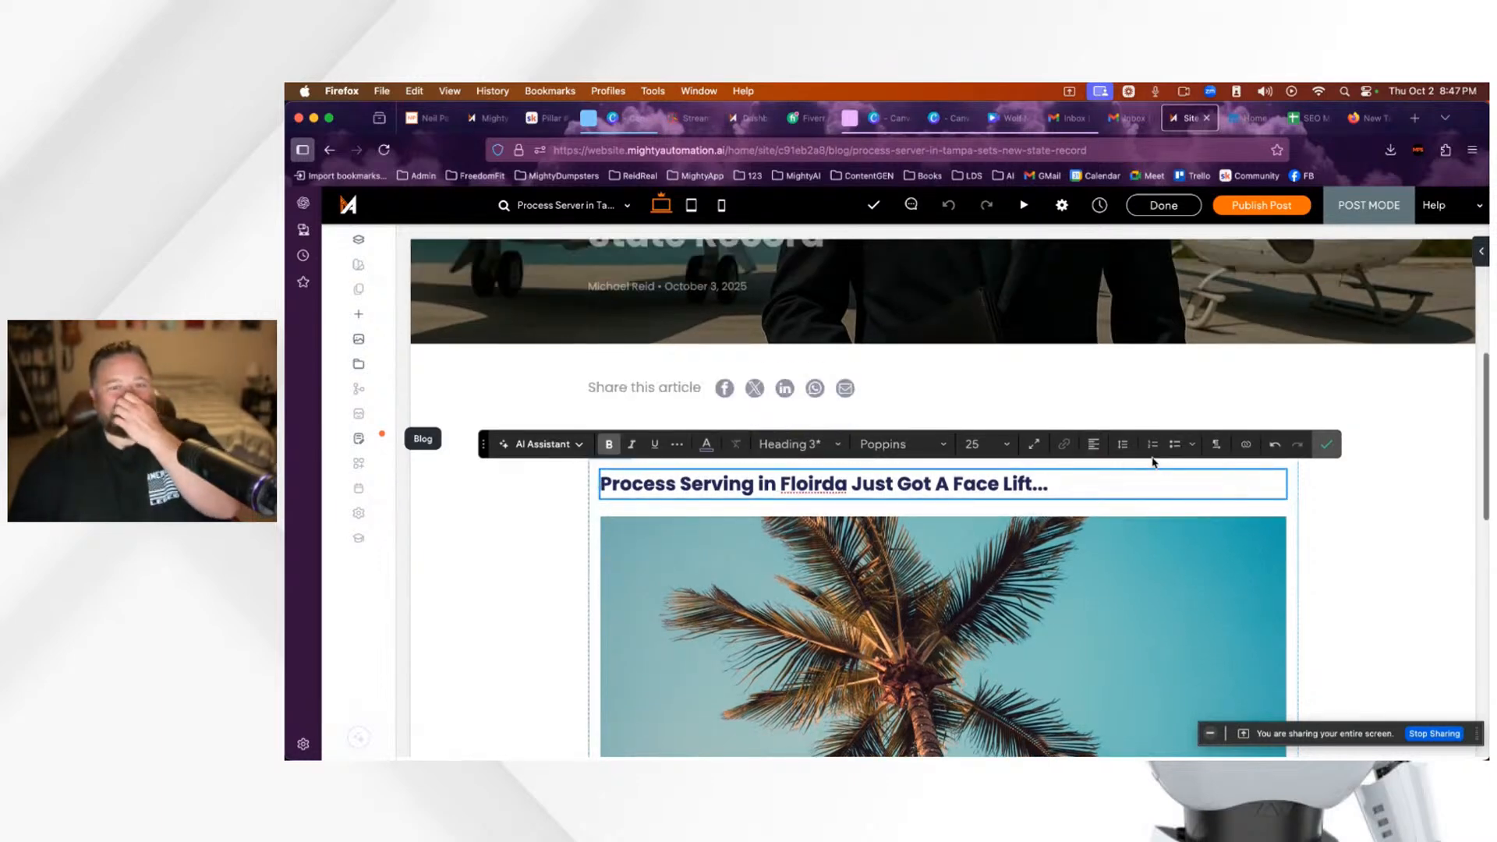
{"action": "left_click", "coordinate": [824, 484]}
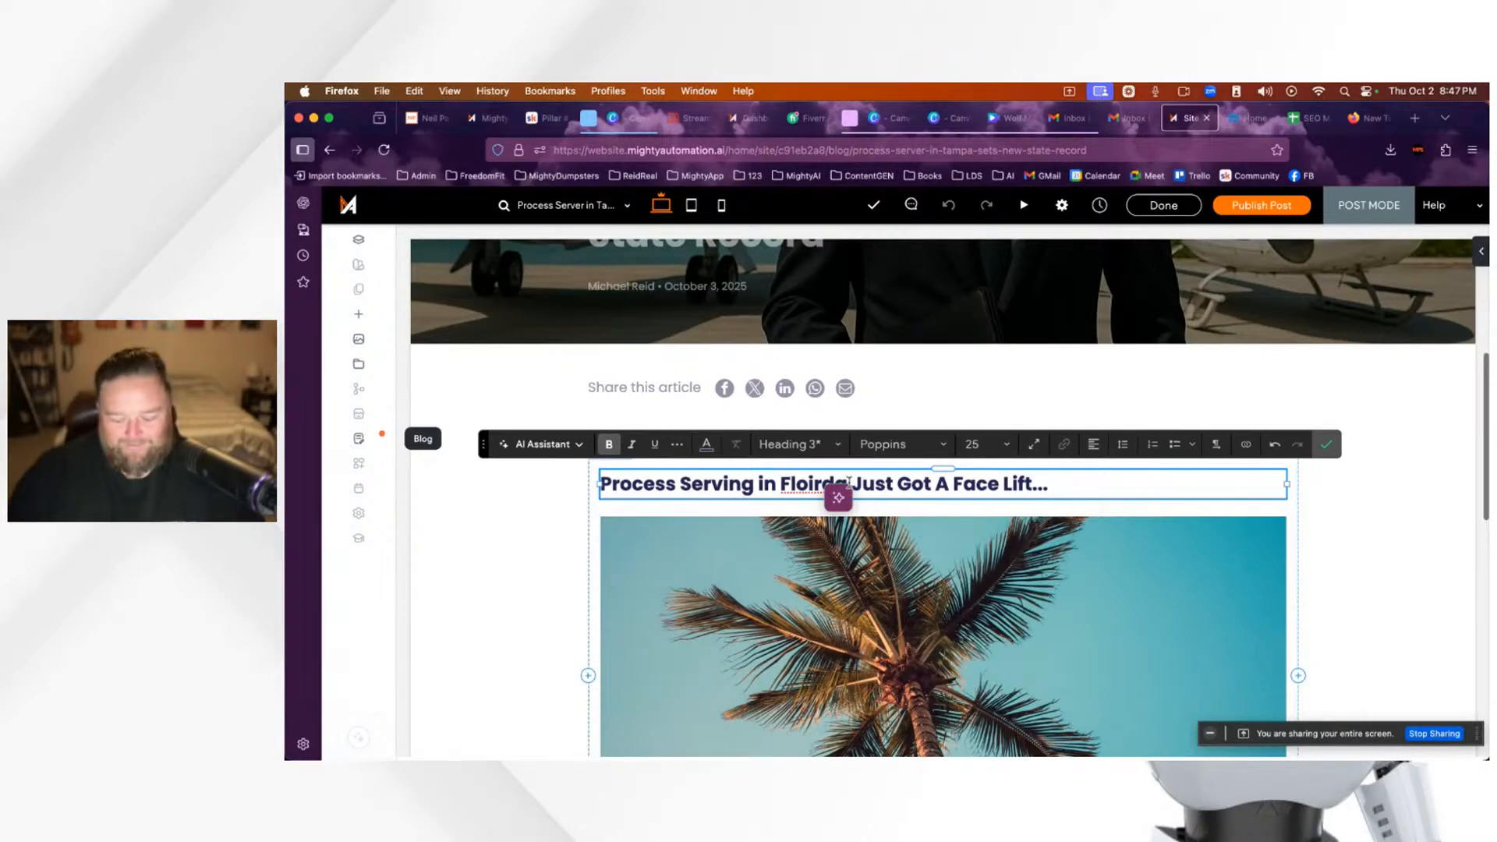
{"action": "left_click", "coordinate": [803, 485]}
{"action": "key", "text": "BackSpace"}
{"action": "key", "text": "BackSpace"}
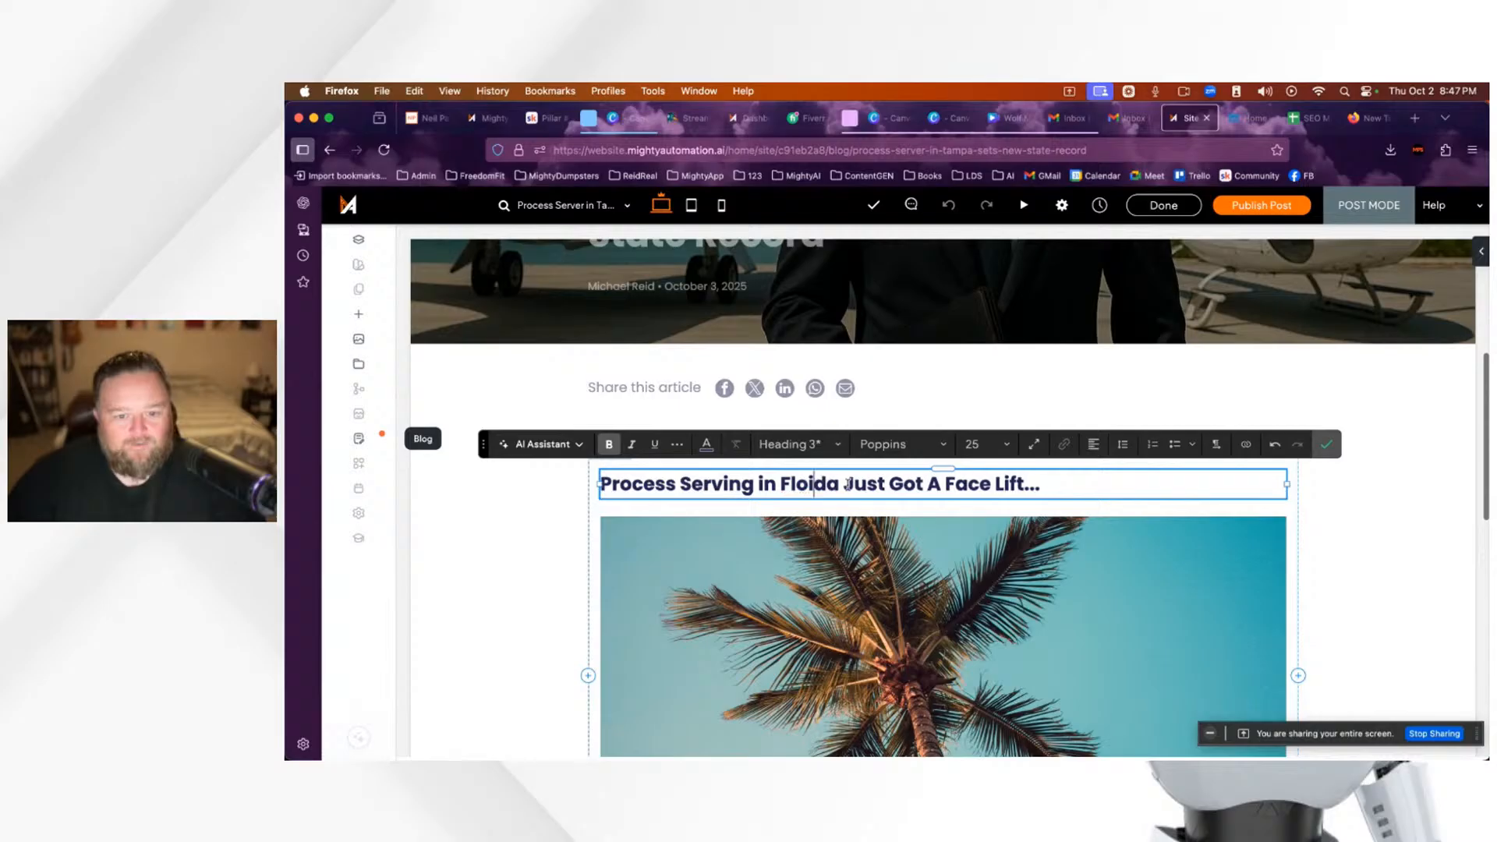
{"action": "left_click", "coordinate": [848, 484]}
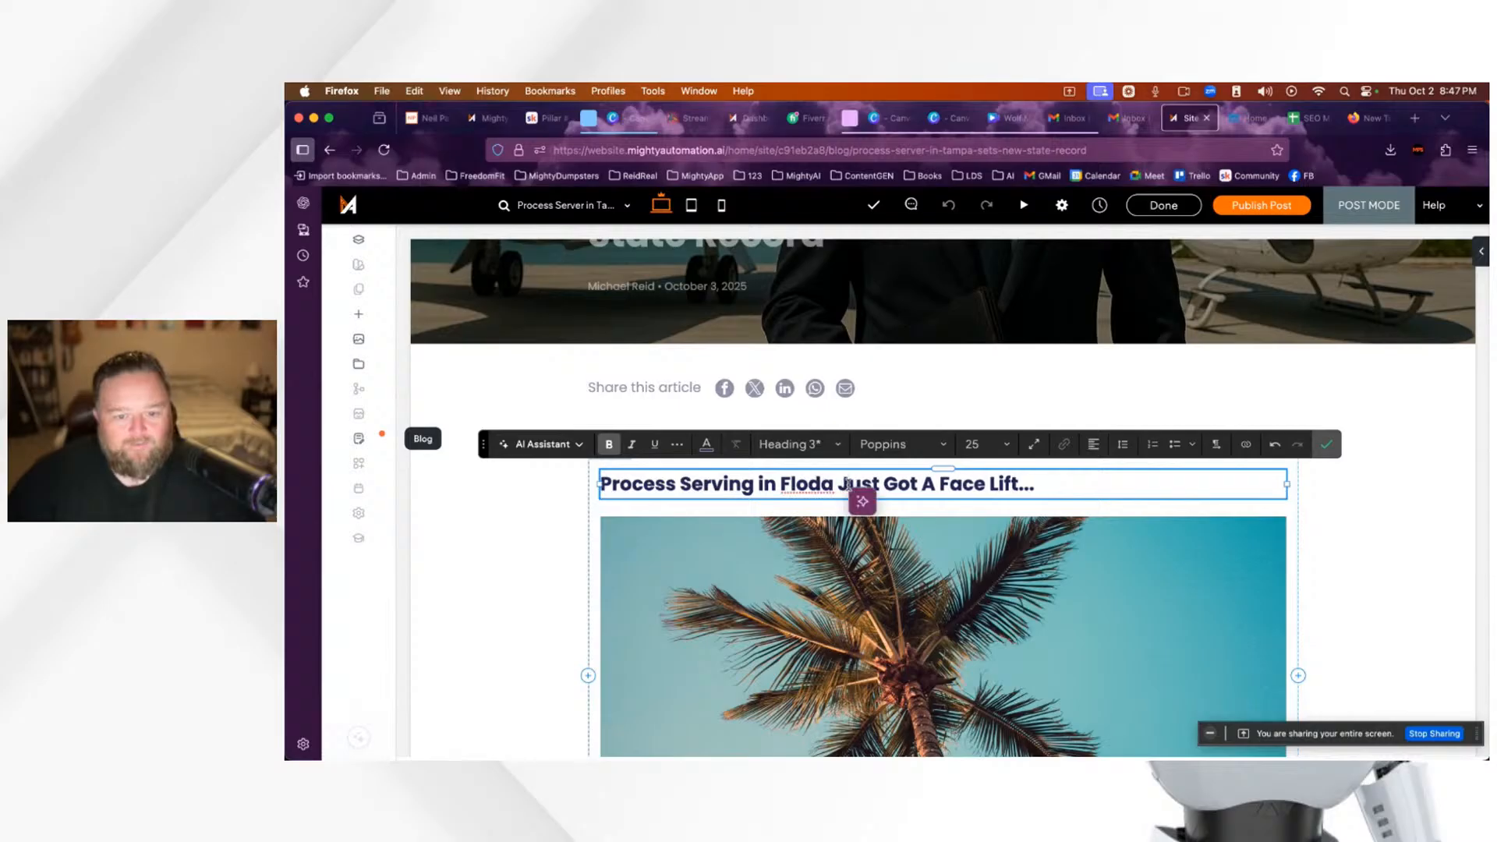
{"action": "left_click", "coordinate": [809, 484]}
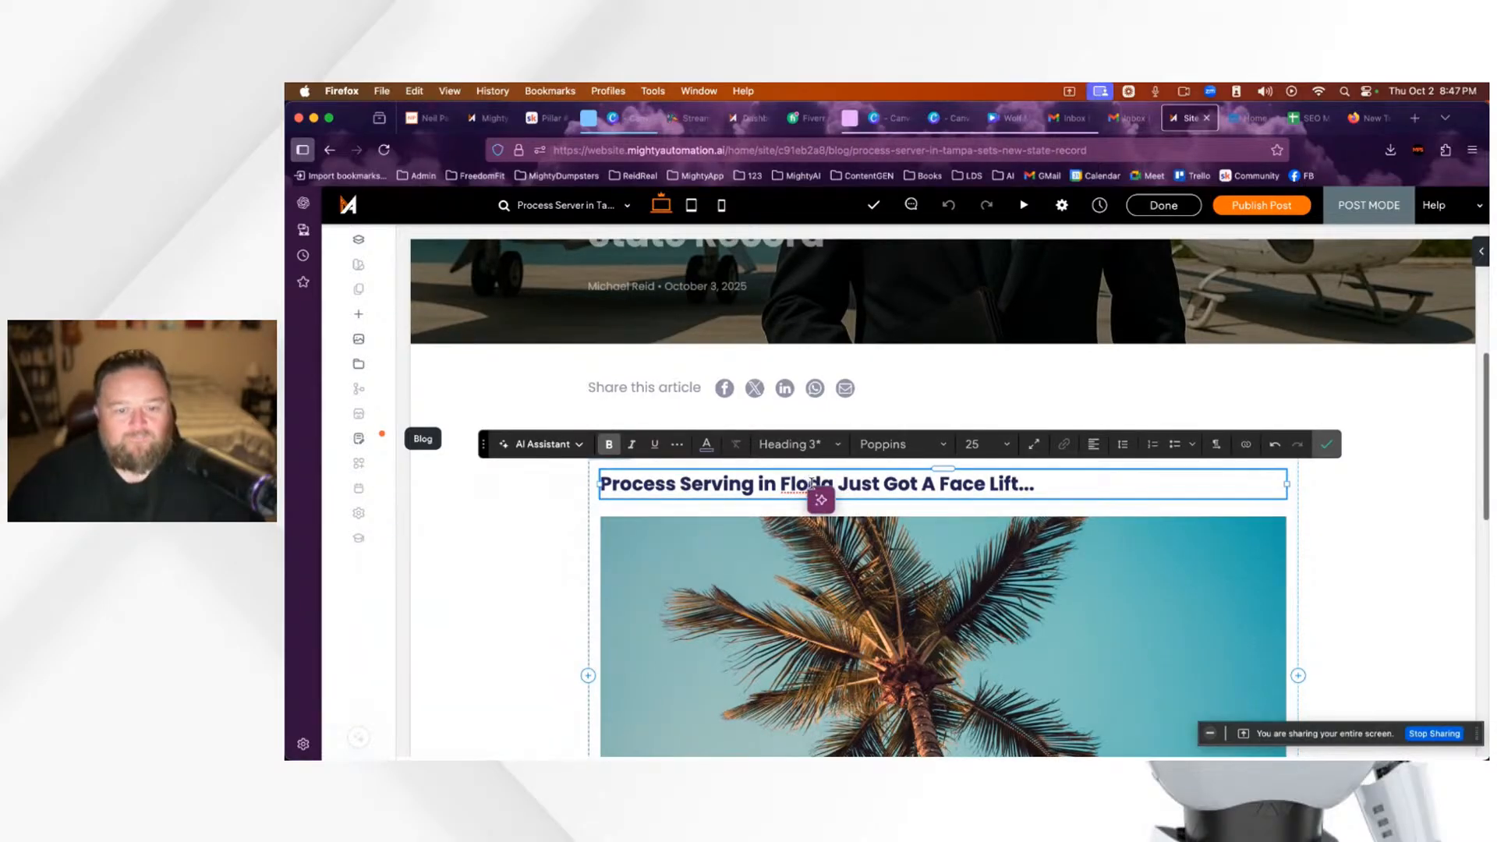
{"action": "type", "text": "rid"}
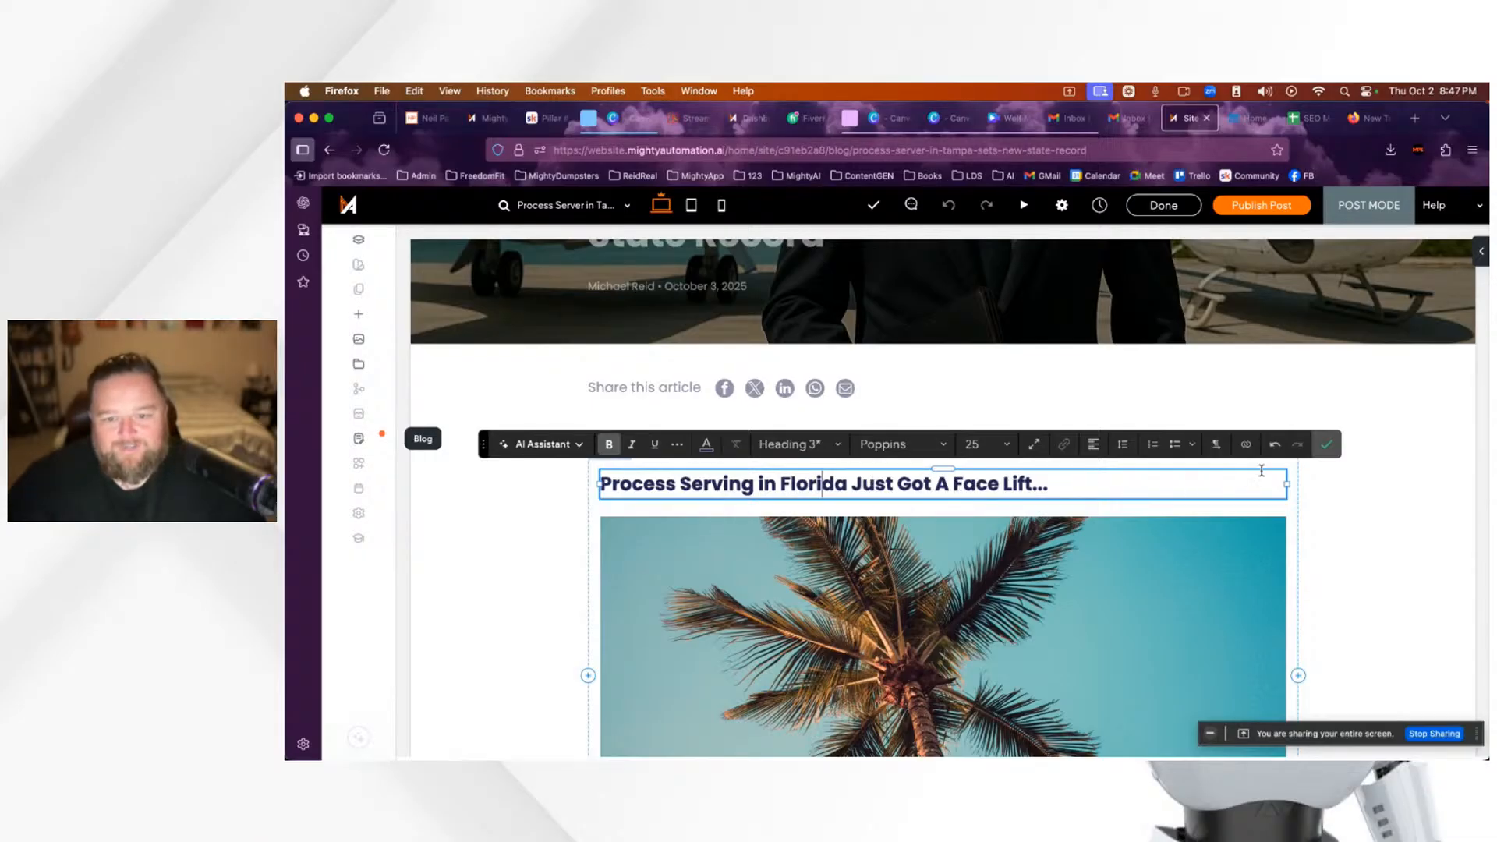
{"action": "key", "text": "Escape"}
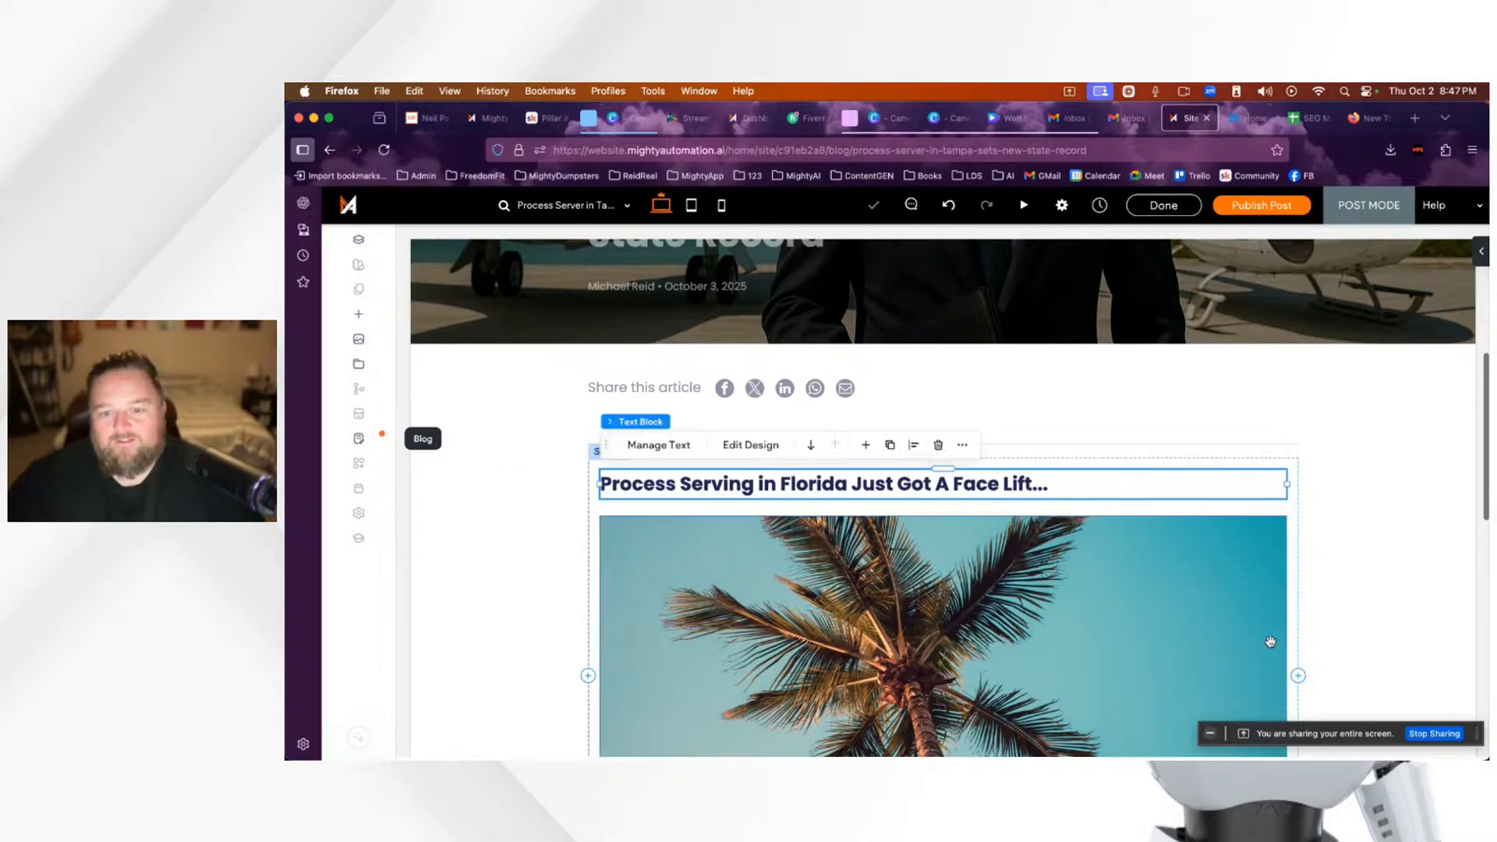
Step: Make the palm-tree image narrower and scroll down to the placeholder body text
{"action": "scroll", "coordinate": [1351, 635], "scroll_direction": "up", "scroll_amount": 5}
{"action": "scroll", "coordinate": [1351, 635], "scroll_direction": "down", "scroll_amount": 7}
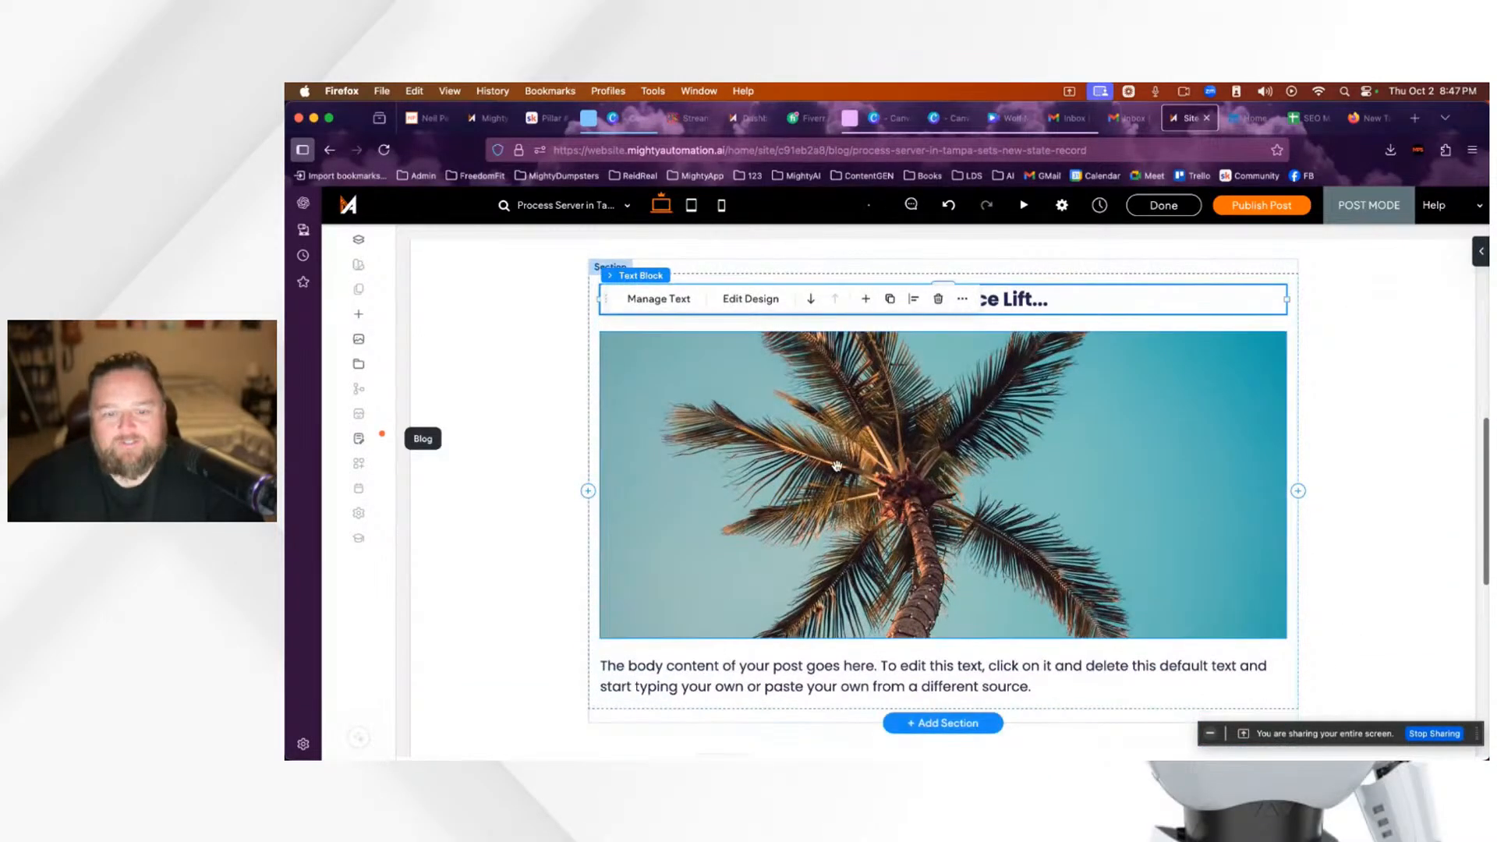
{"action": "left_click", "coordinate": [837, 466]}
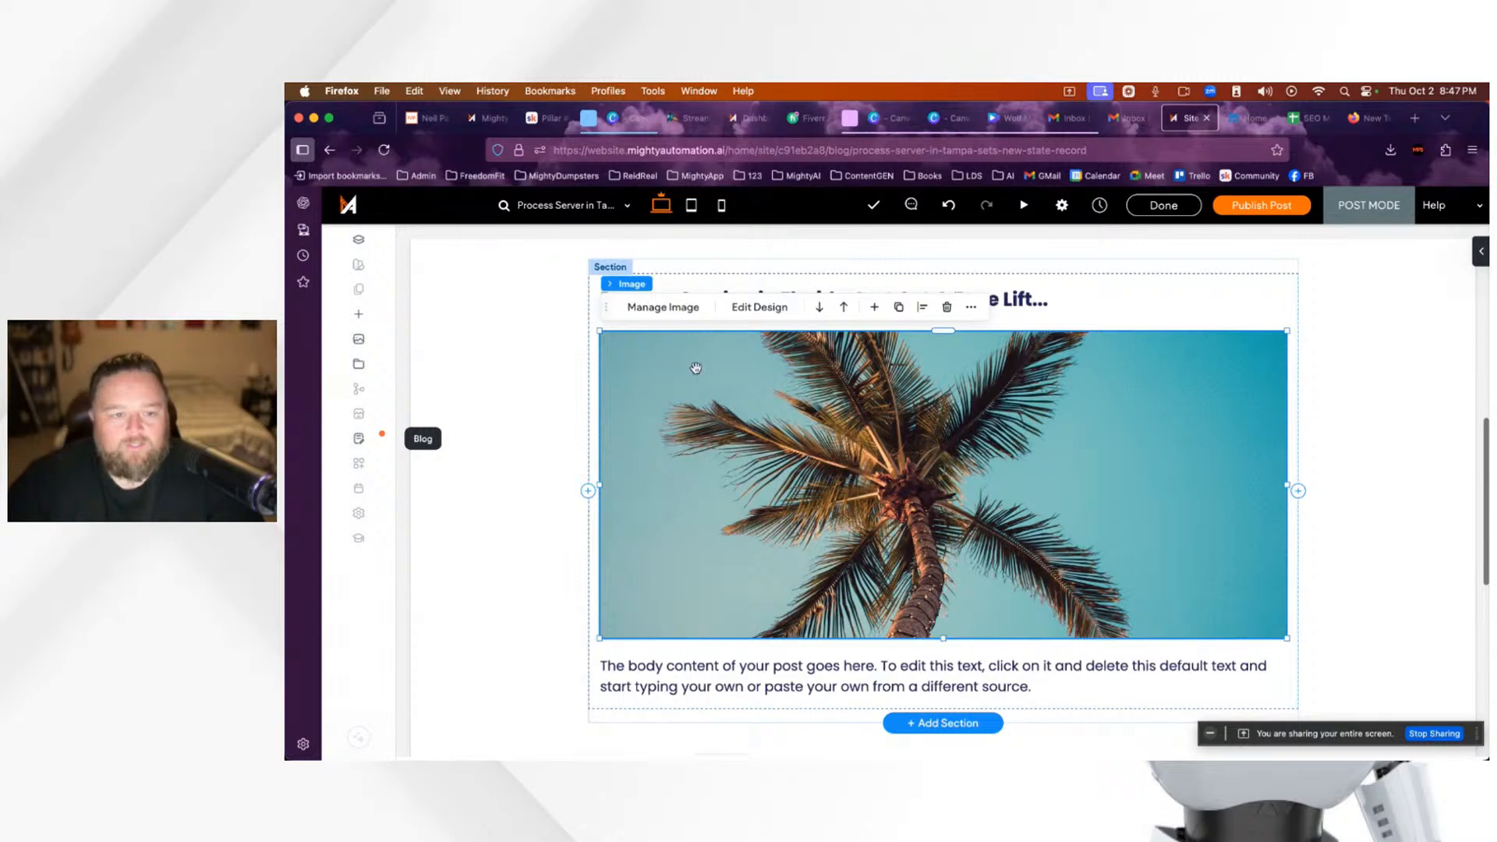
{"action": "scroll", "coordinate": [817, 361], "scroll_direction": "up", "scroll_amount": 4}
{"action": "scroll", "coordinate": [936, 374], "scroll_direction": "up", "scroll_amount": 1}
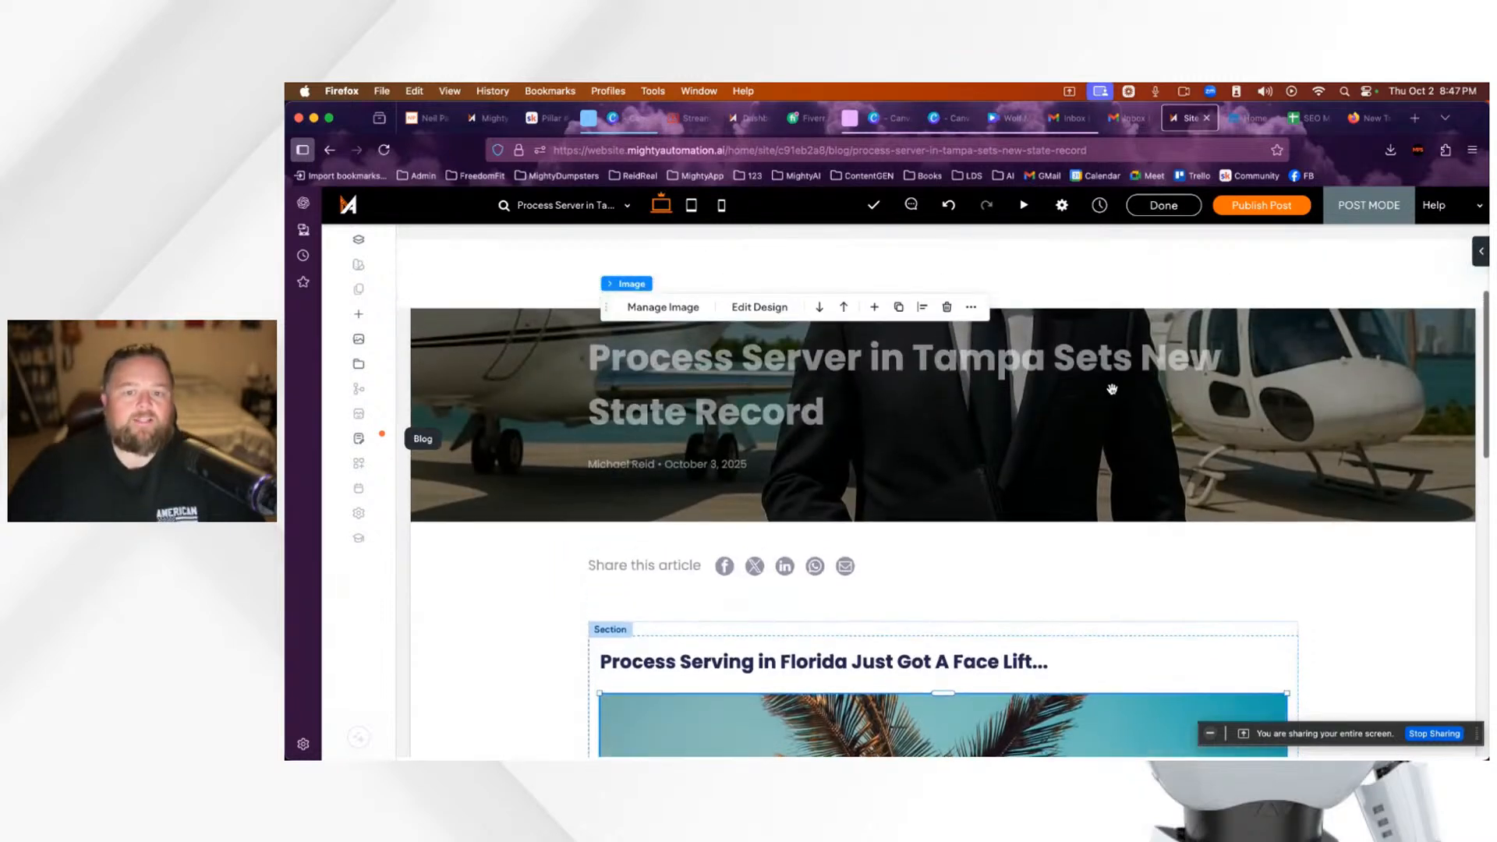
{"action": "scroll", "coordinate": [1030, 403], "scroll_direction": "down", "scroll_amount": 3}
{"action": "scroll", "coordinate": [1039, 420], "scroll_direction": "down", "scroll_amount": 5}
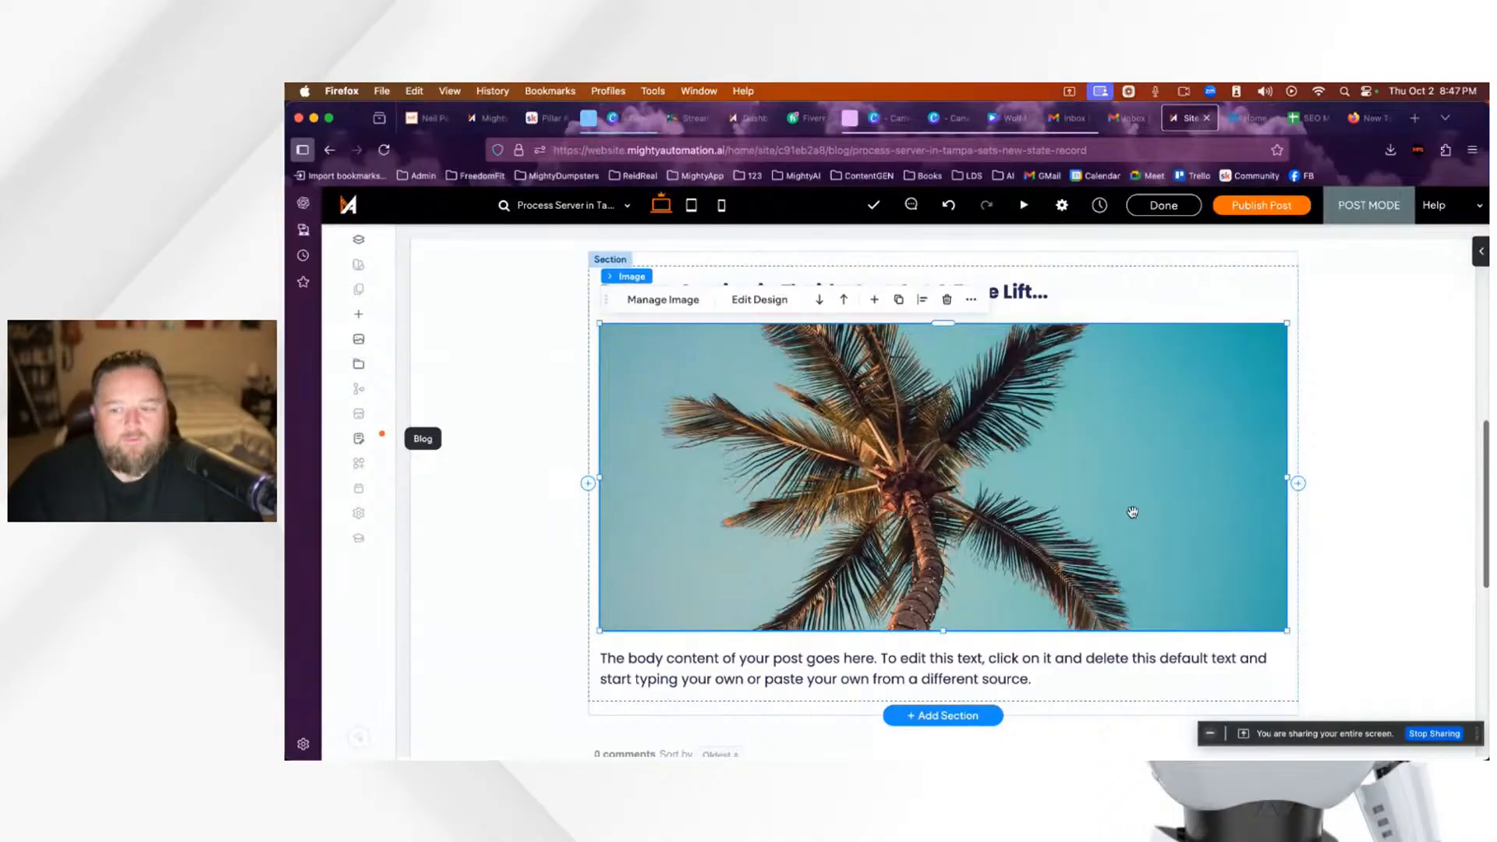
{"action": "left_click_drag", "start_coordinate": [1287, 477], "coordinate": [1224, 477]}
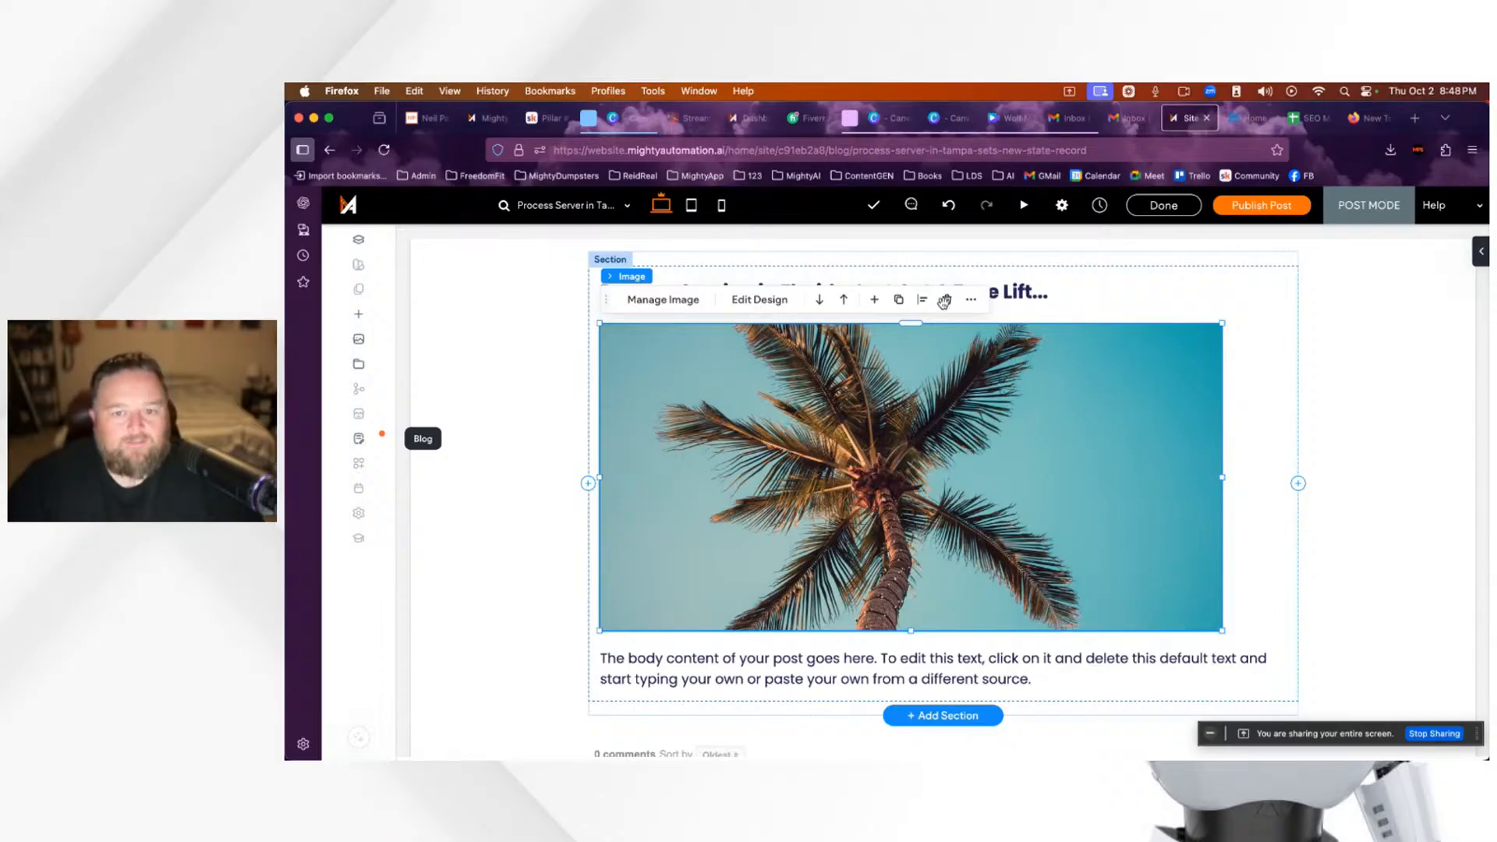
{"action": "scroll", "coordinate": [958, 443], "scroll_direction": "down", "scroll_amount": 1}
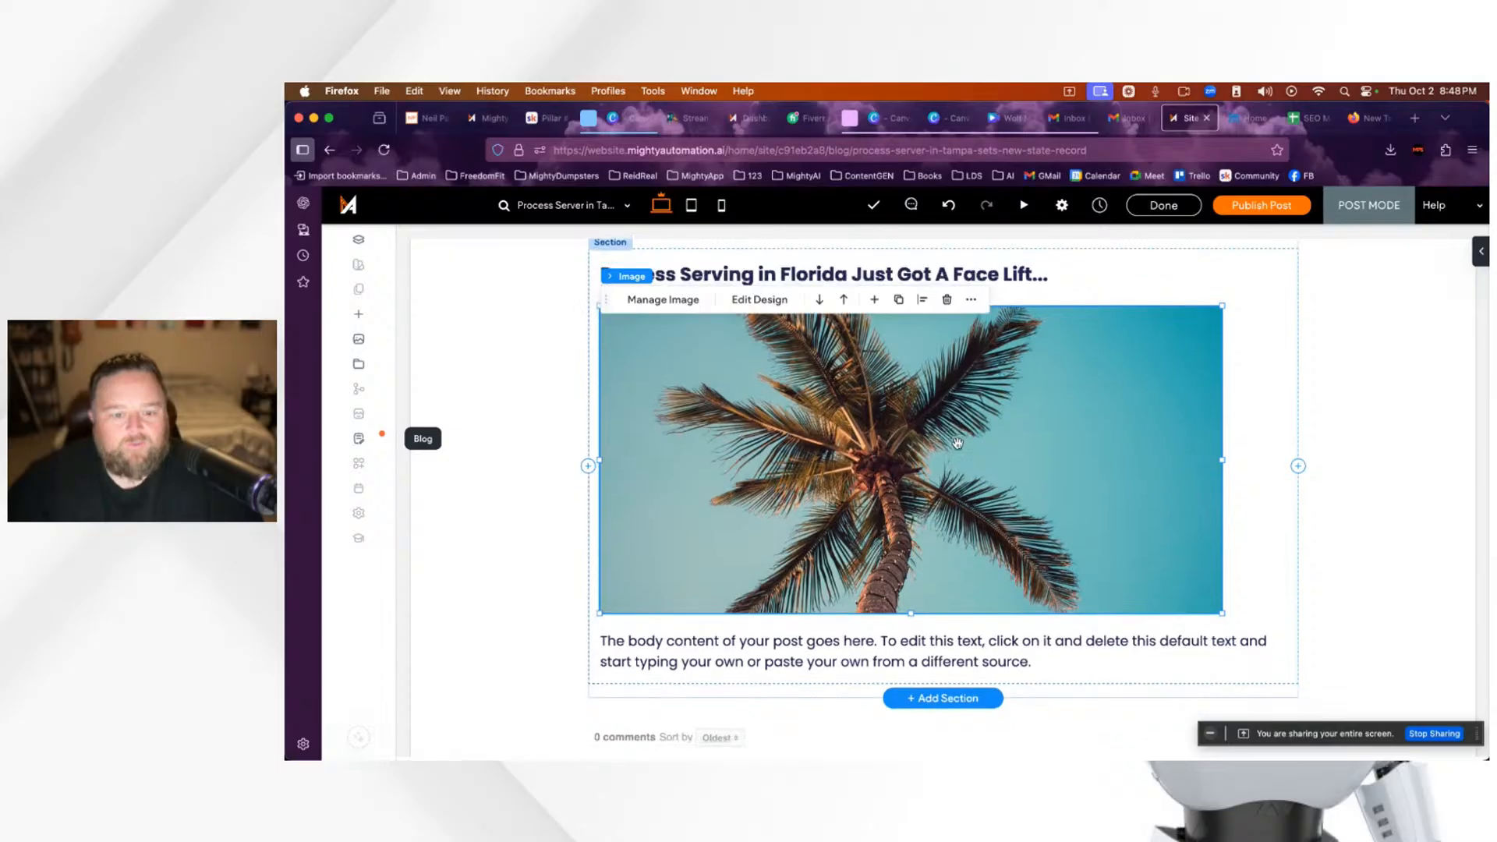
{"action": "scroll", "coordinate": [958, 443], "scroll_direction": "down", "scroll_amount": 5}
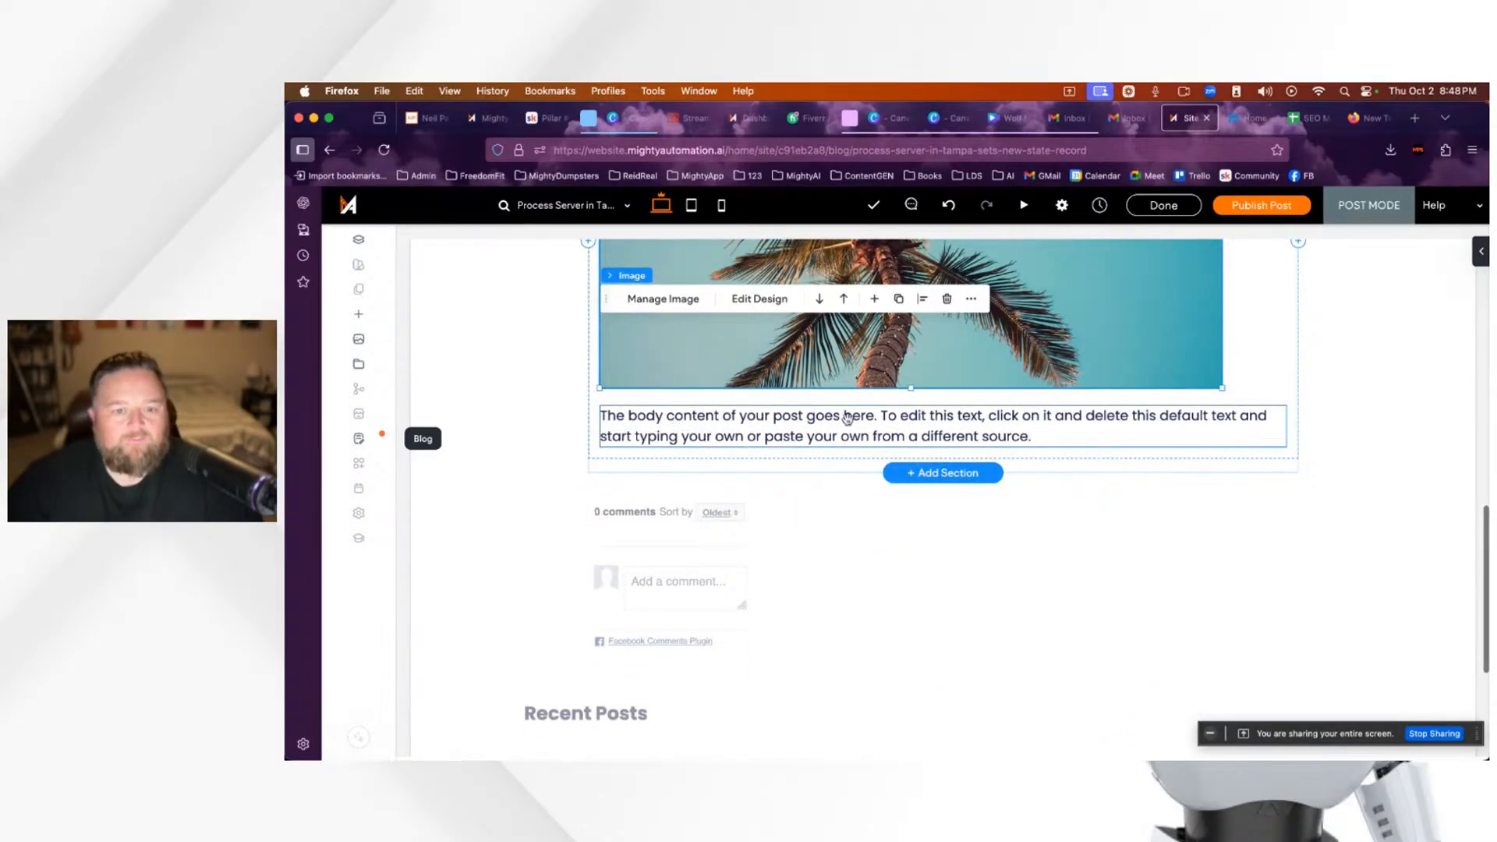
Step: Select the default body paragraph under the image, then exit editing and review the post
{"action": "left_click", "coordinate": [935, 430]}
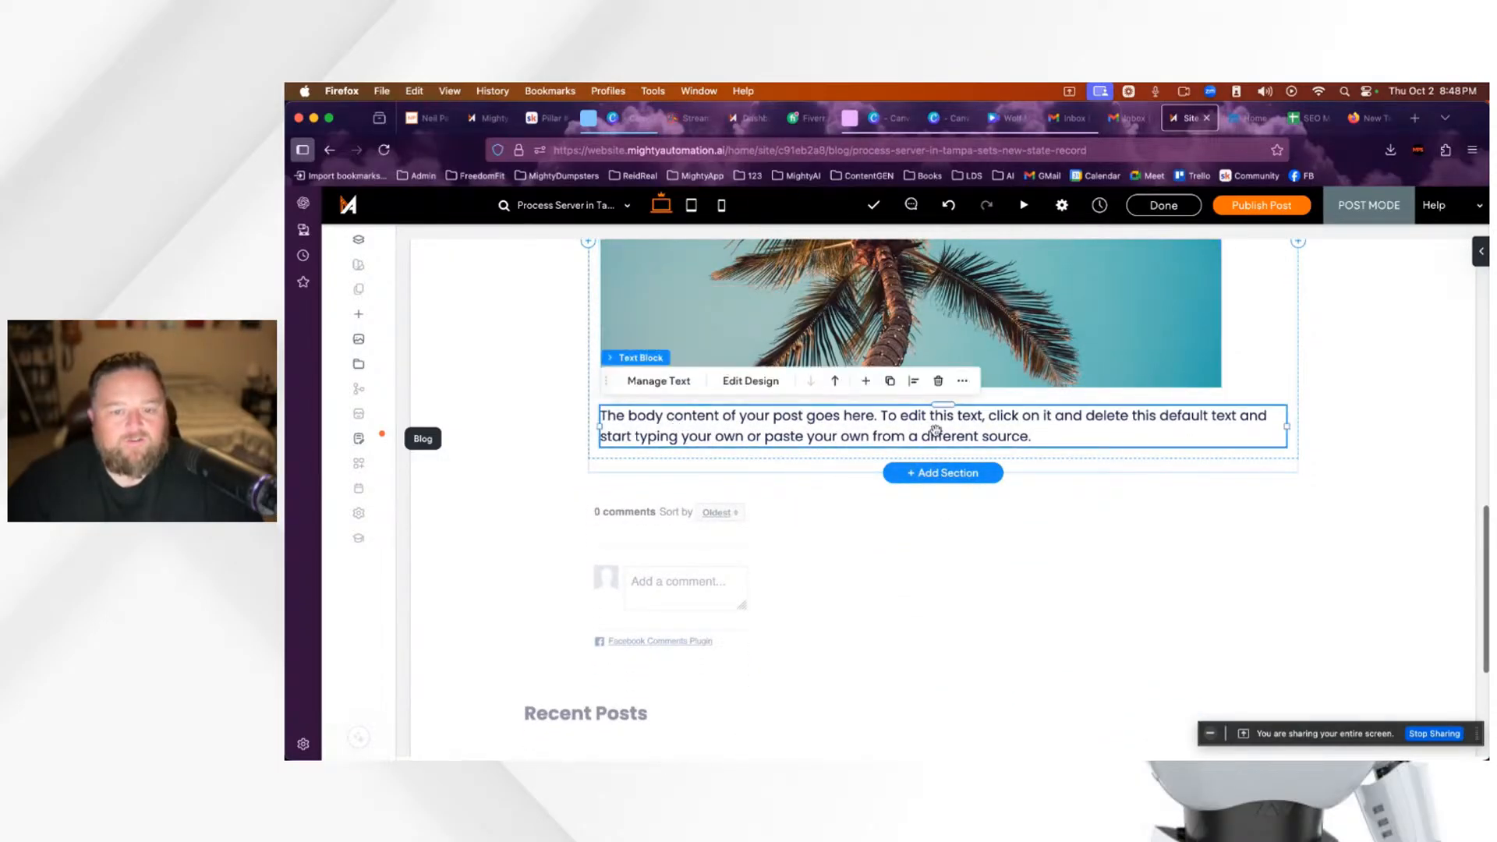
{"action": "triple_click", "coordinate": [936, 430]}
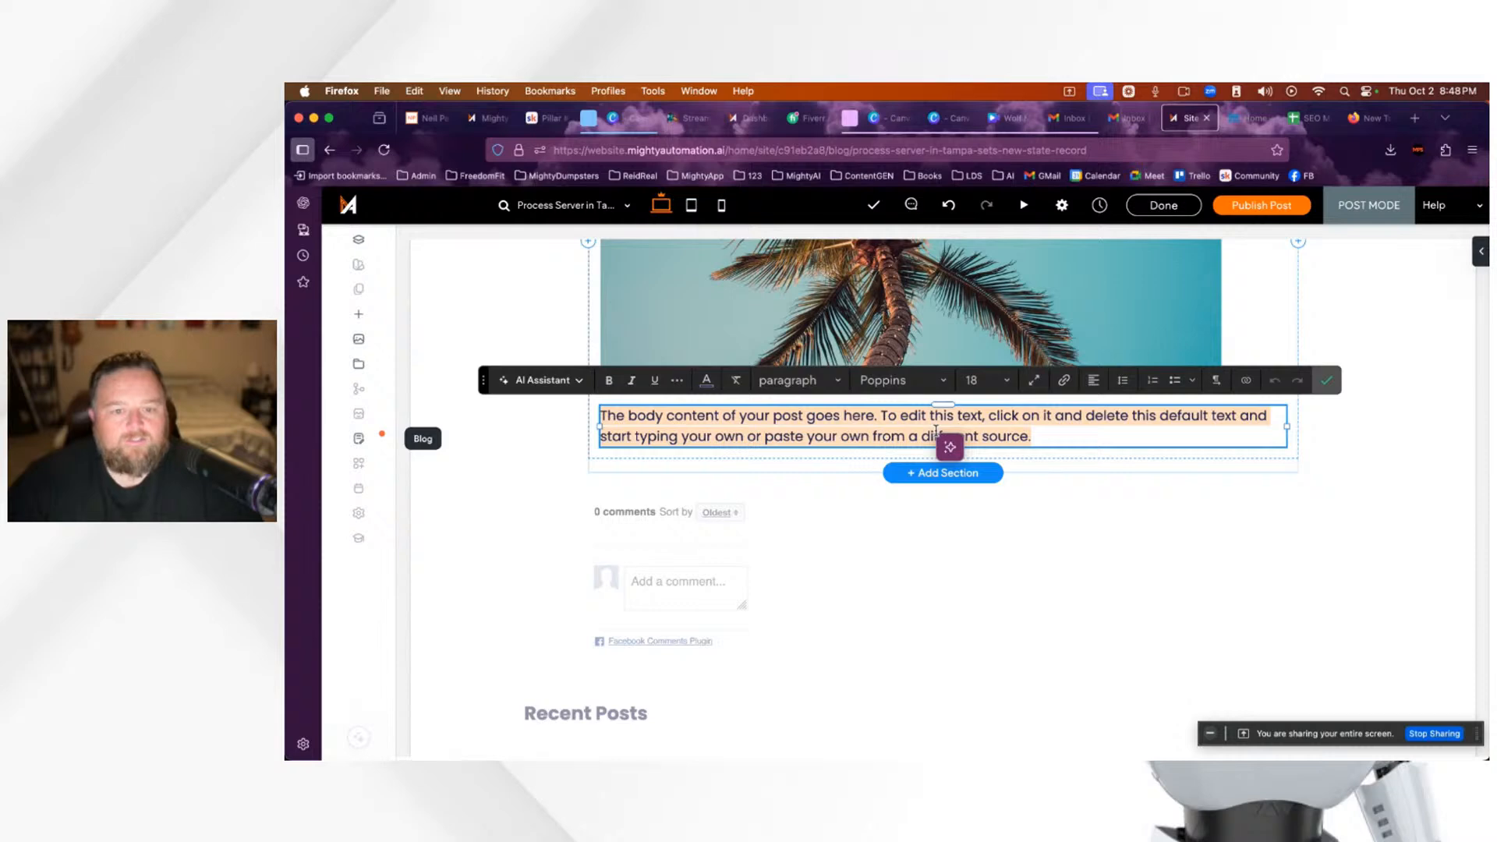
{"action": "left_click", "coordinate": [1326, 383]}
{"action": "scroll", "coordinate": [1139, 534], "scroll_direction": "up", "scroll_amount": 4}
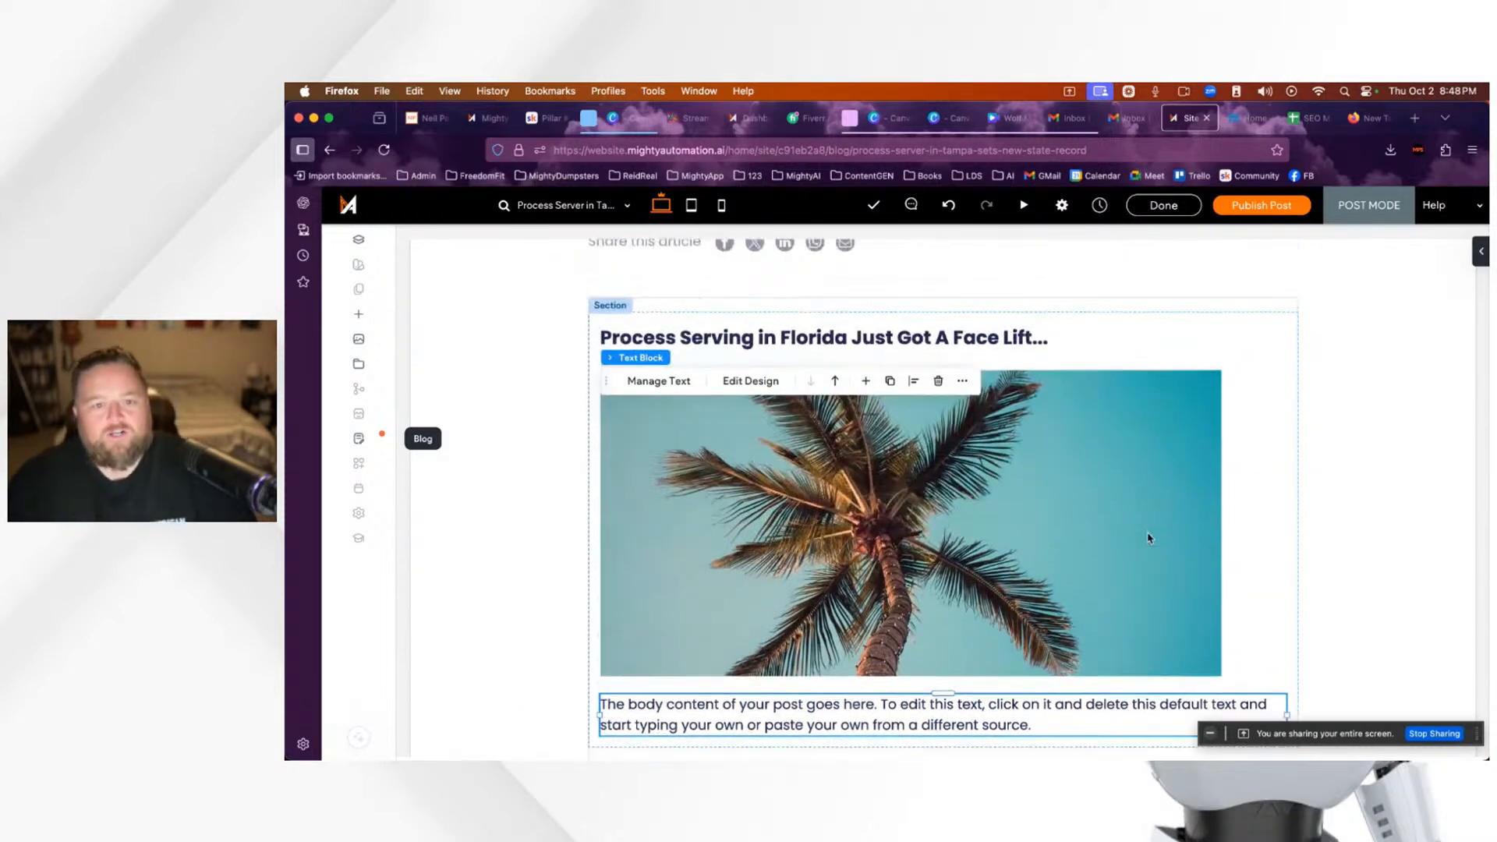
{"action": "scroll", "coordinate": [1148, 538], "scroll_direction": "up", "scroll_amount": 3}
{"action": "scroll", "coordinate": [1148, 538], "scroll_direction": "down", "scroll_amount": 3}
{"action": "scroll", "coordinate": [1148, 538], "scroll_direction": "down", "scroll_amount": 2}
{"action": "scroll", "coordinate": [1148, 538], "scroll_direction": "up", "scroll_amount": 2}
{"action": "scroll", "coordinate": [1148, 538], "scroll_direction": "down", "scroll_amount": 3}
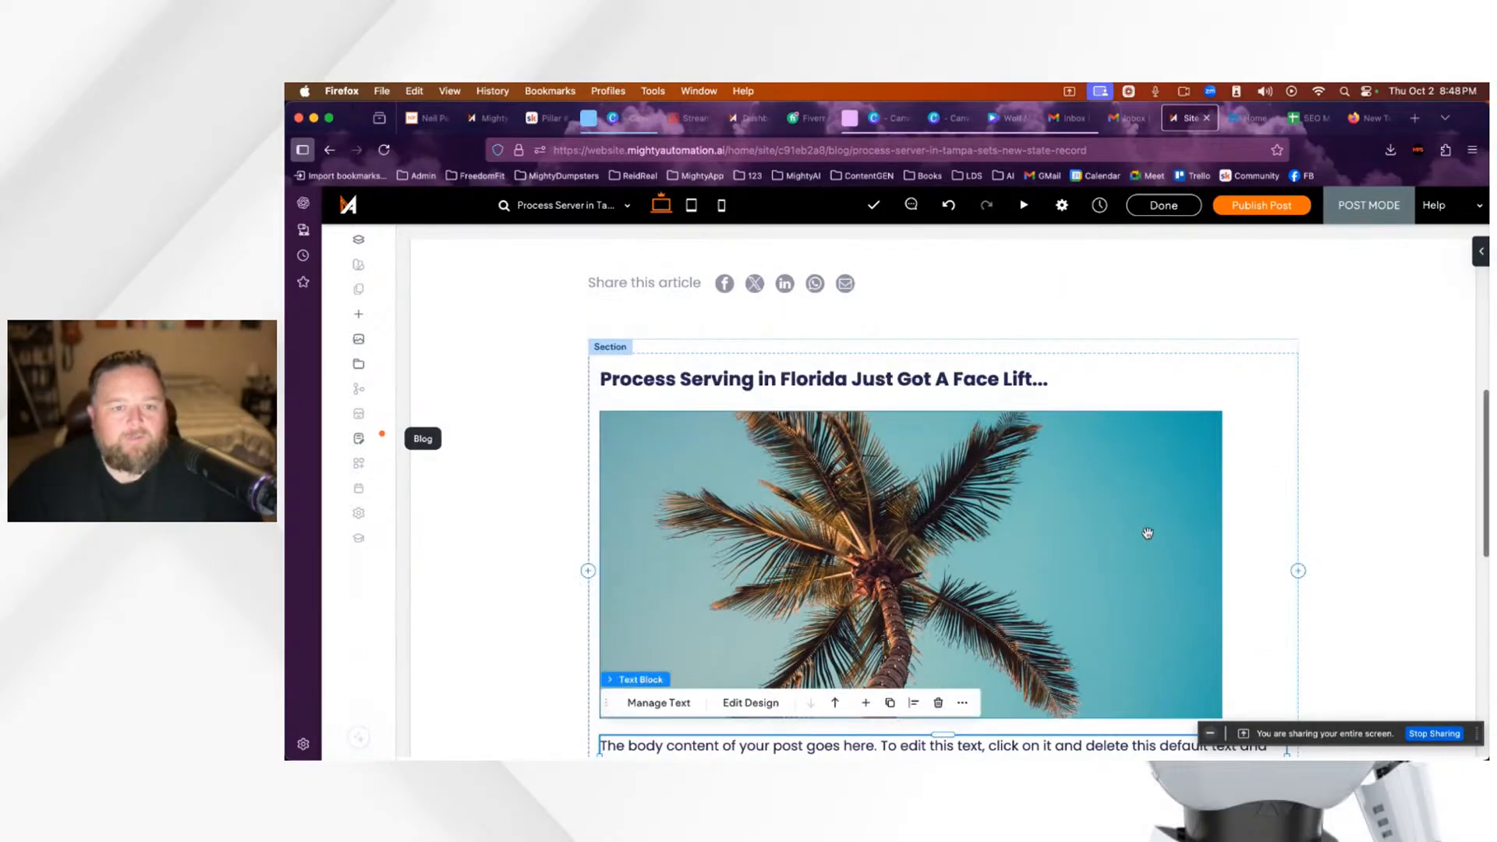
{"action": "scroll", "coordinate": [1148, 534], "scroll_direction": "down", "scroll_amount": 6}
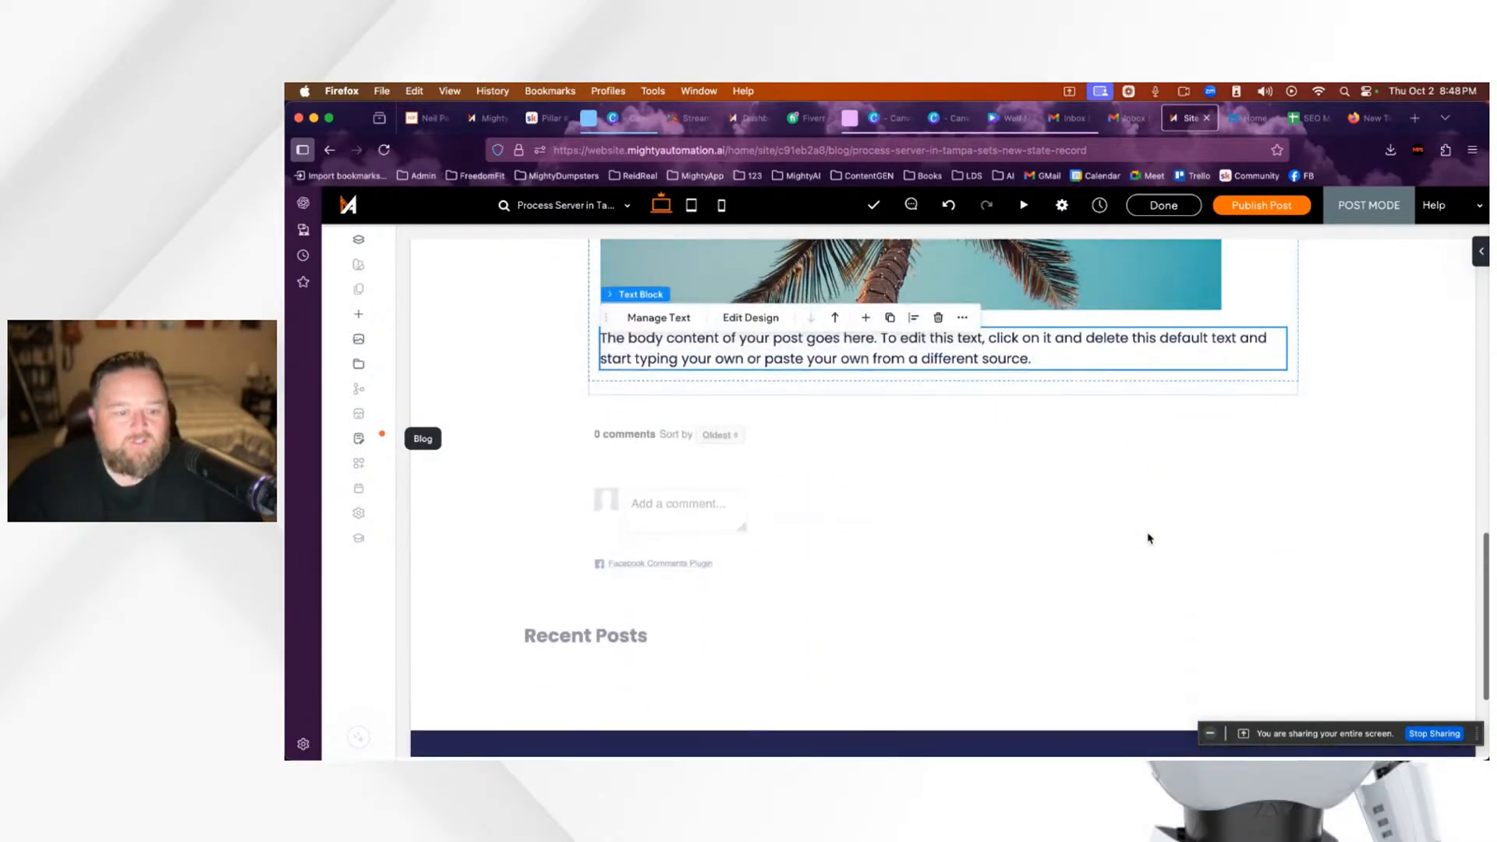
{"action": "scroll", "coordinate": [1148, 538], "scroll_direction": "up", "scroll_amount": 8}
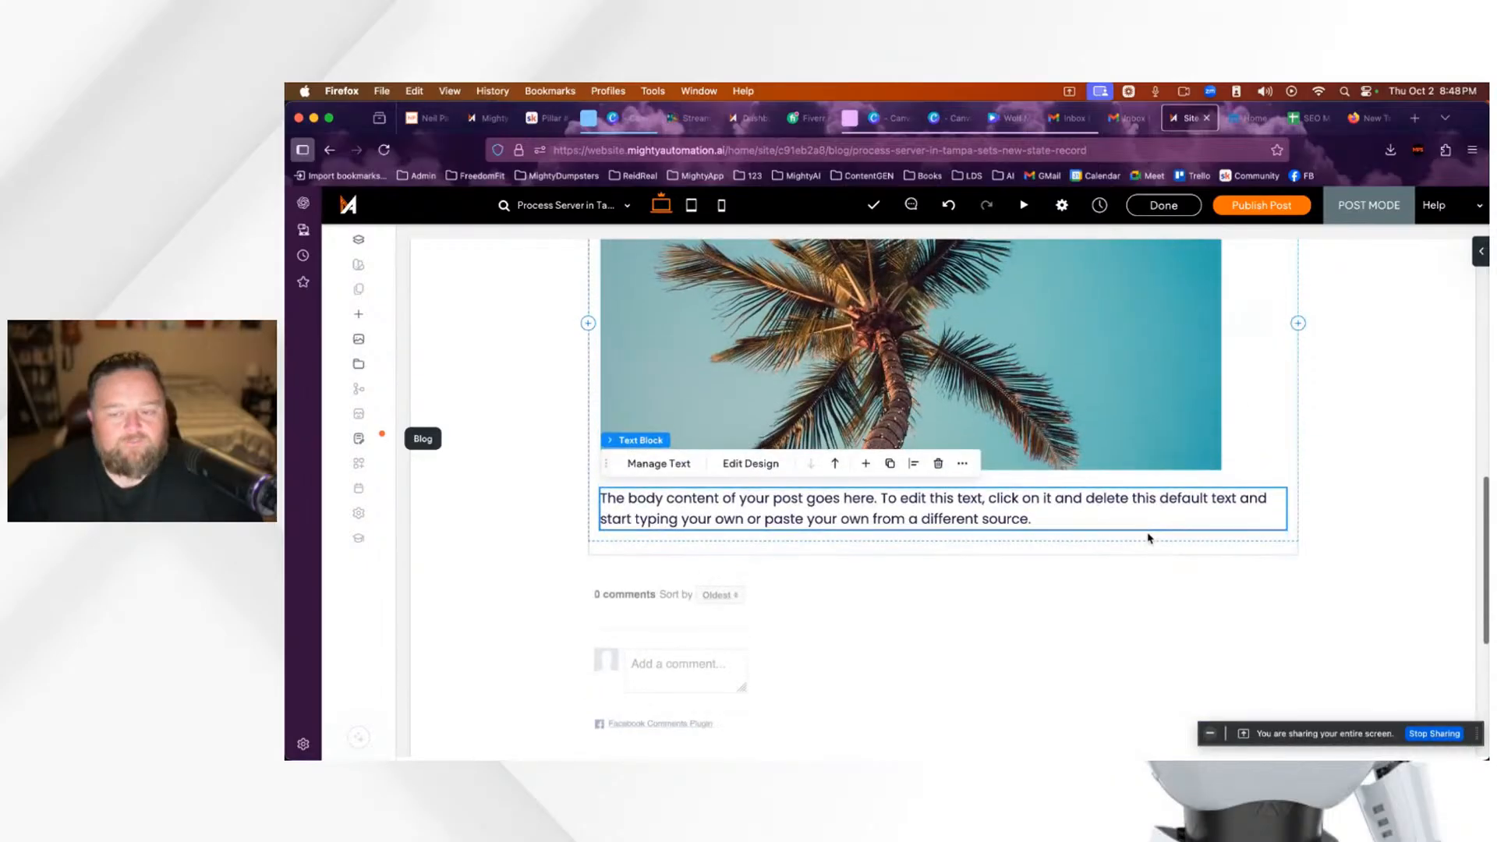
{"action": "scroll", "coordinate": [1149, 538], "scroll_direction": "down", "scroll_amount": 1}
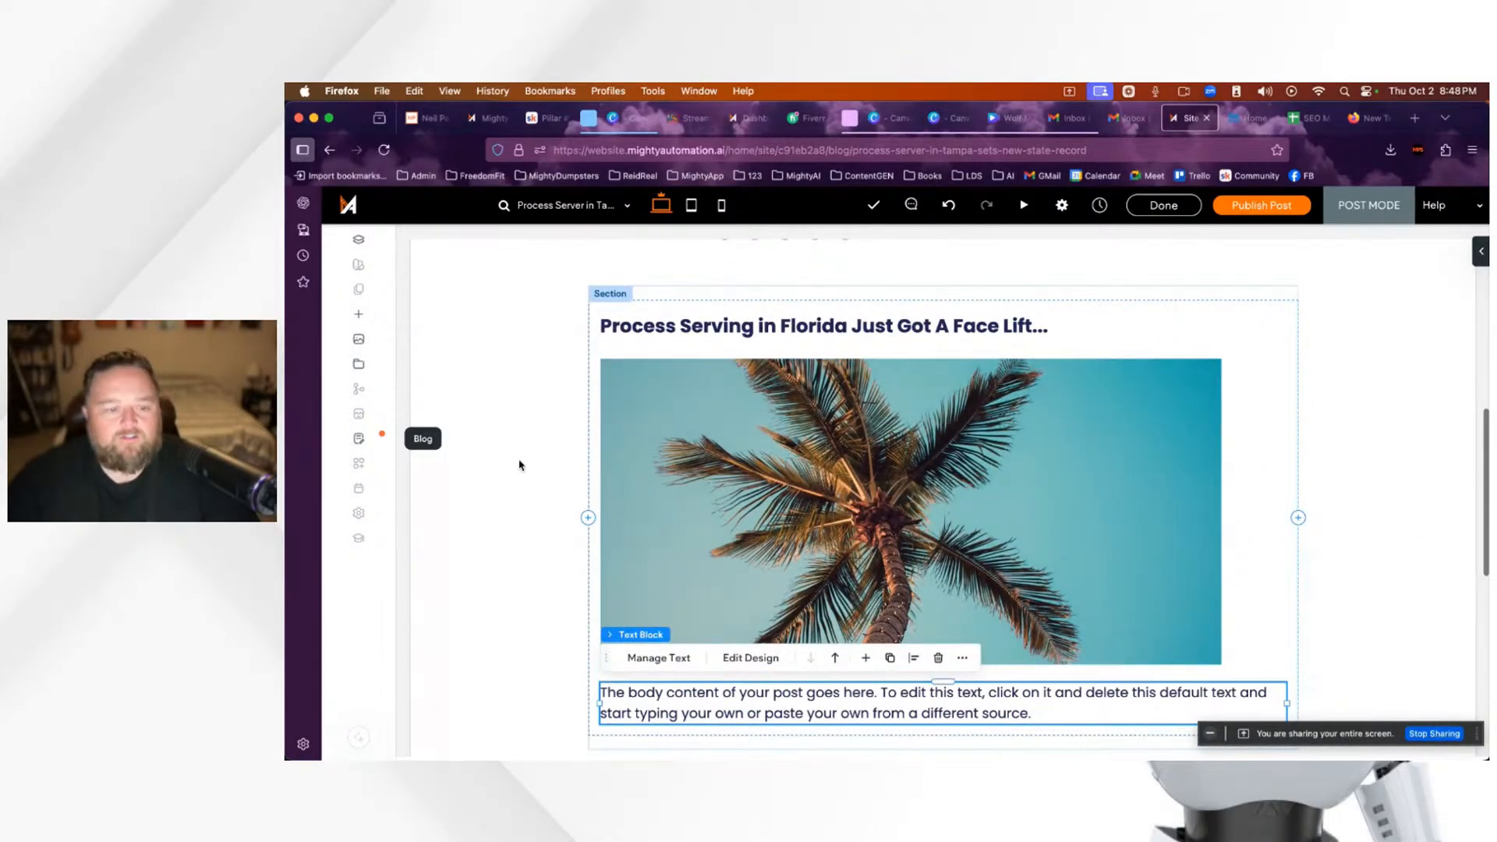
{"action": "scroll", "coordinate": [809, 572], "scroll_direction": "down", "scroll_amount": 7}
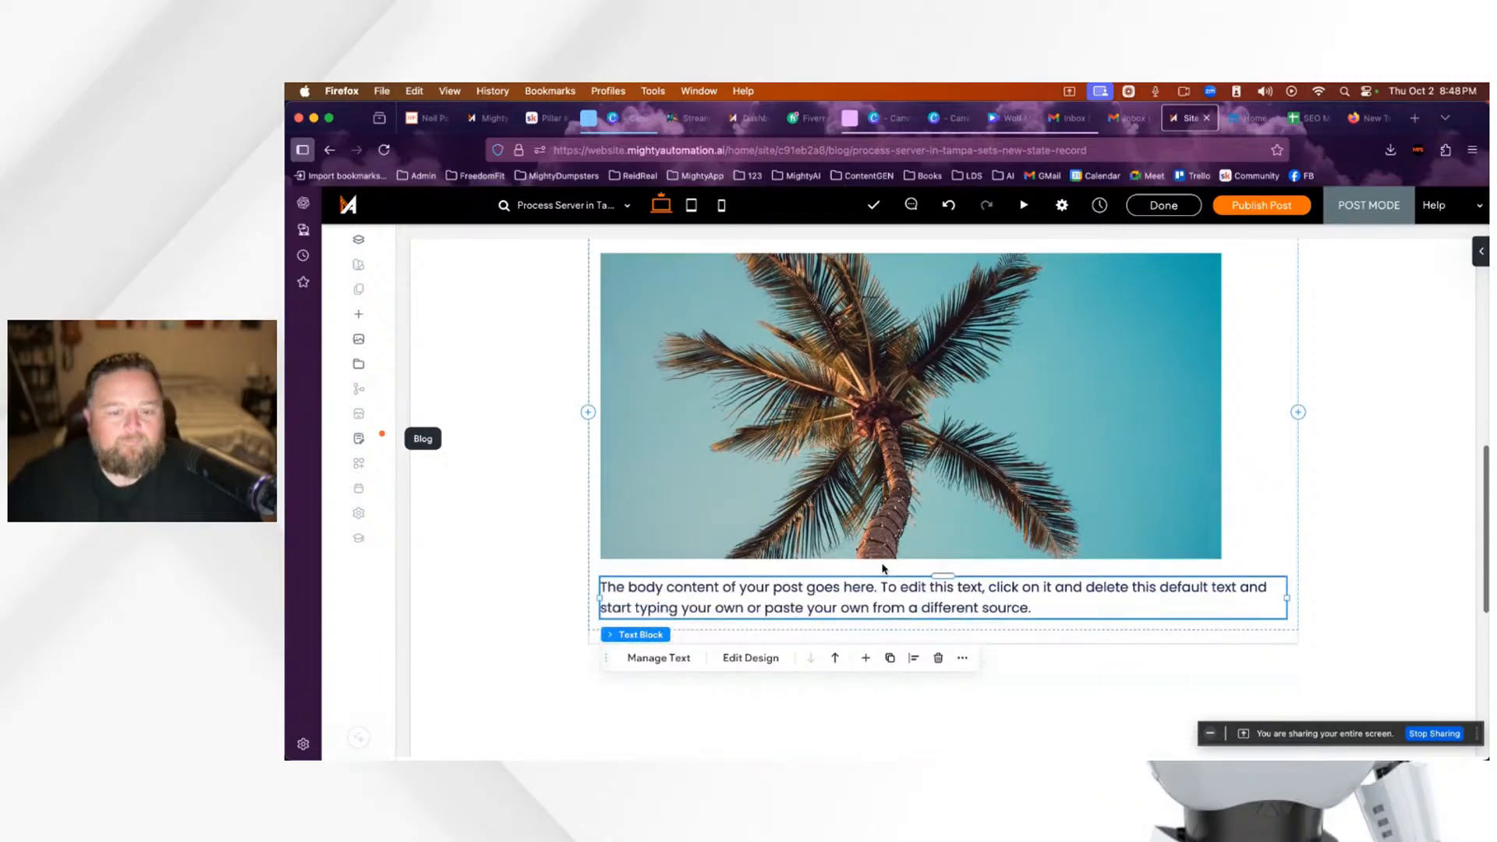
{"action": "scroll", "coordinate": [885, 570], "scroll_direction": "up", "scroll_amount": 6}
{"action": "scroll", "coordinate": [885, 570], "scroll_direction": "down", "scroll_amount": 5}
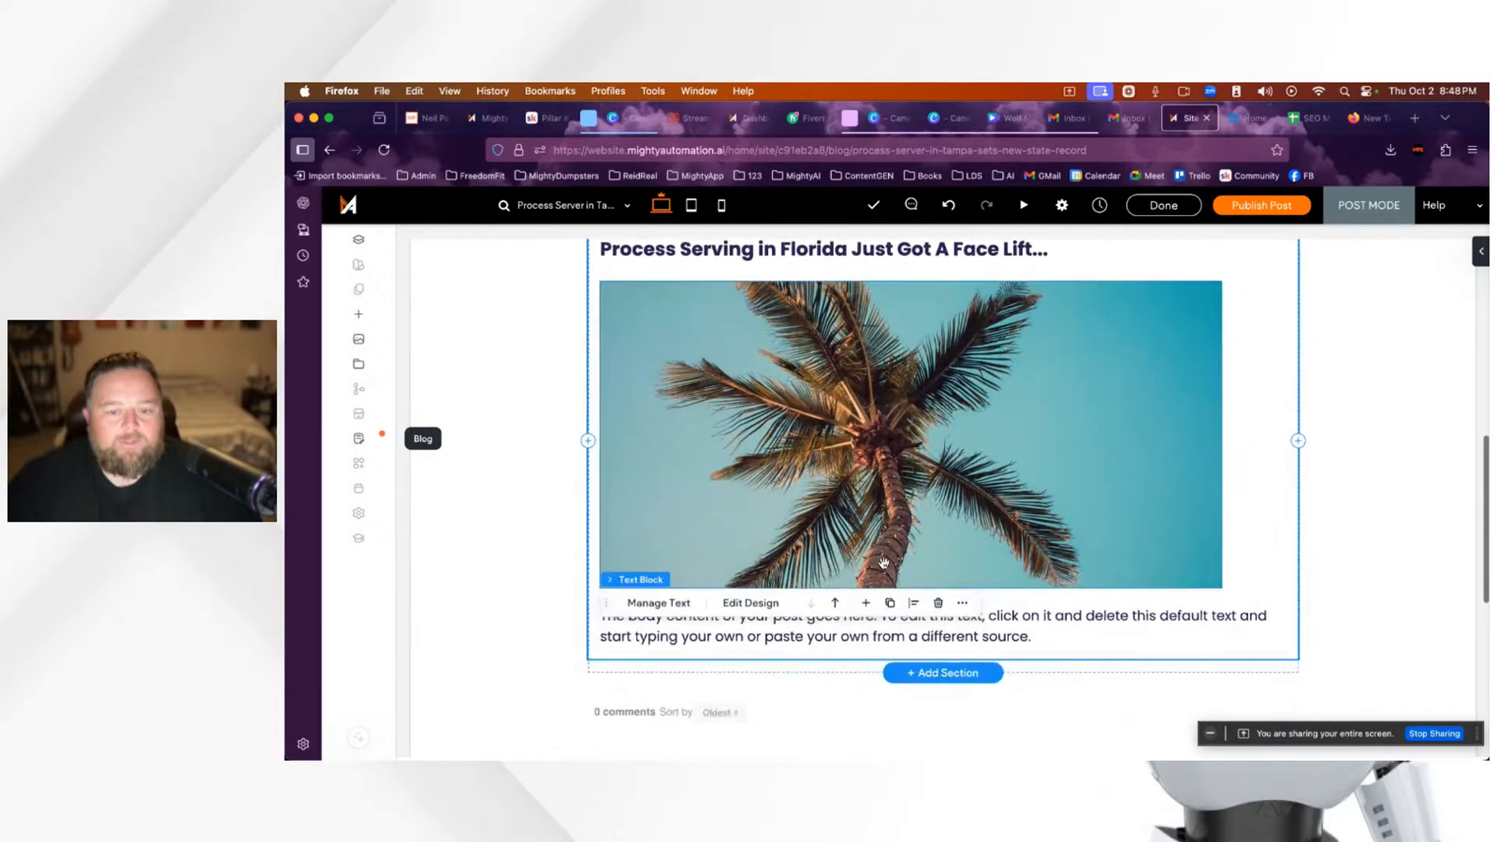
Step: Append two new 'asdf' lines after the body paragraph and confirm the text block
{"action": "left_click", "coordinate": [875, 524]}
{"action": "left_click", "coordinate": [1046, 534]}
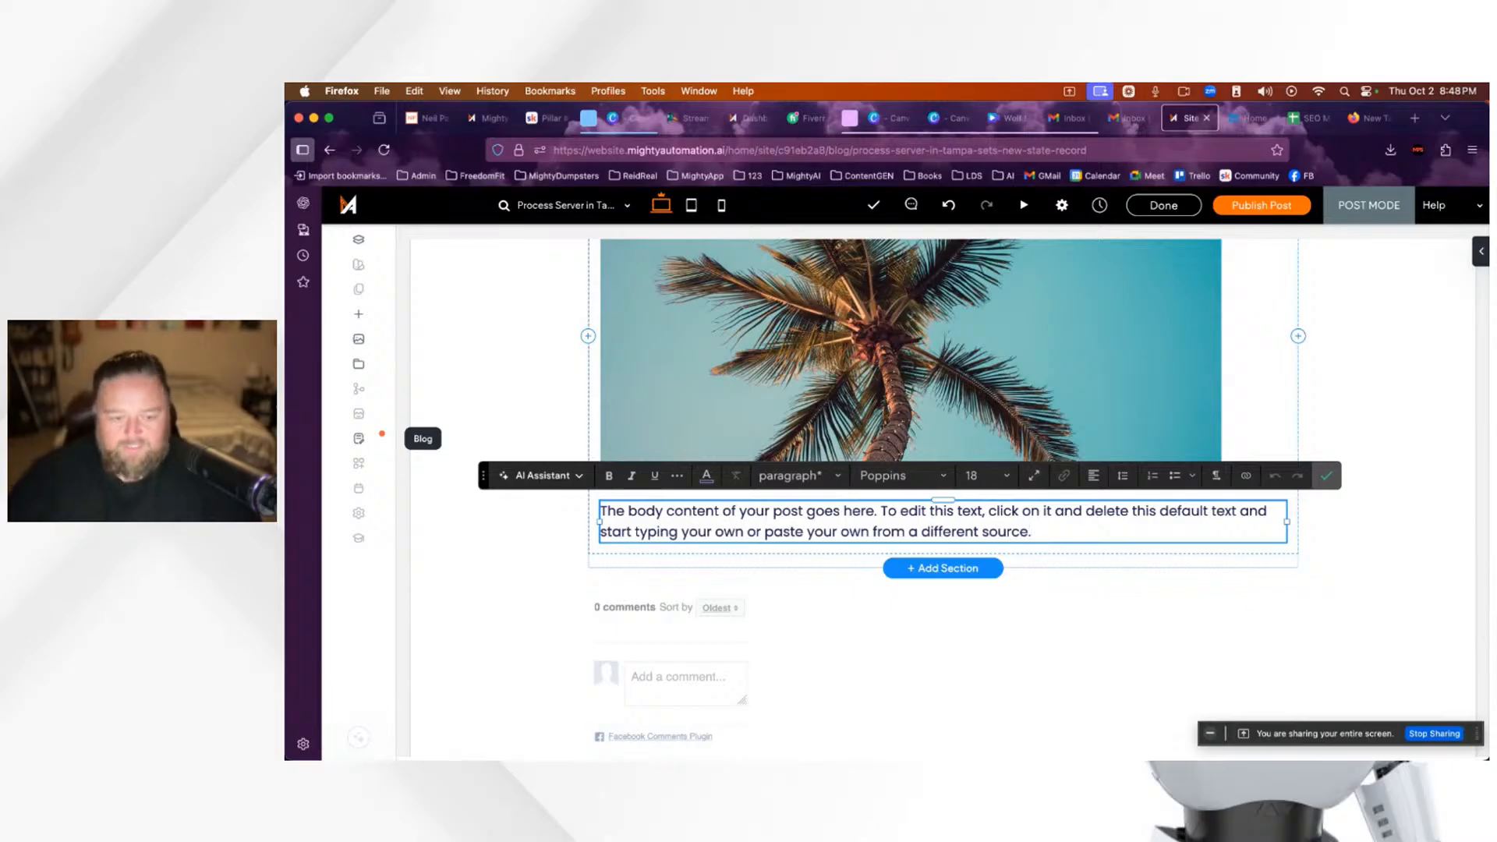
{"action": "key", "text": "Return"}
{"action": "key", "text": "Return"}
{"action": "type", "text": "asdf"}
{"action": "key", "text": "Return"}
{"action": "type", "text": "as"}
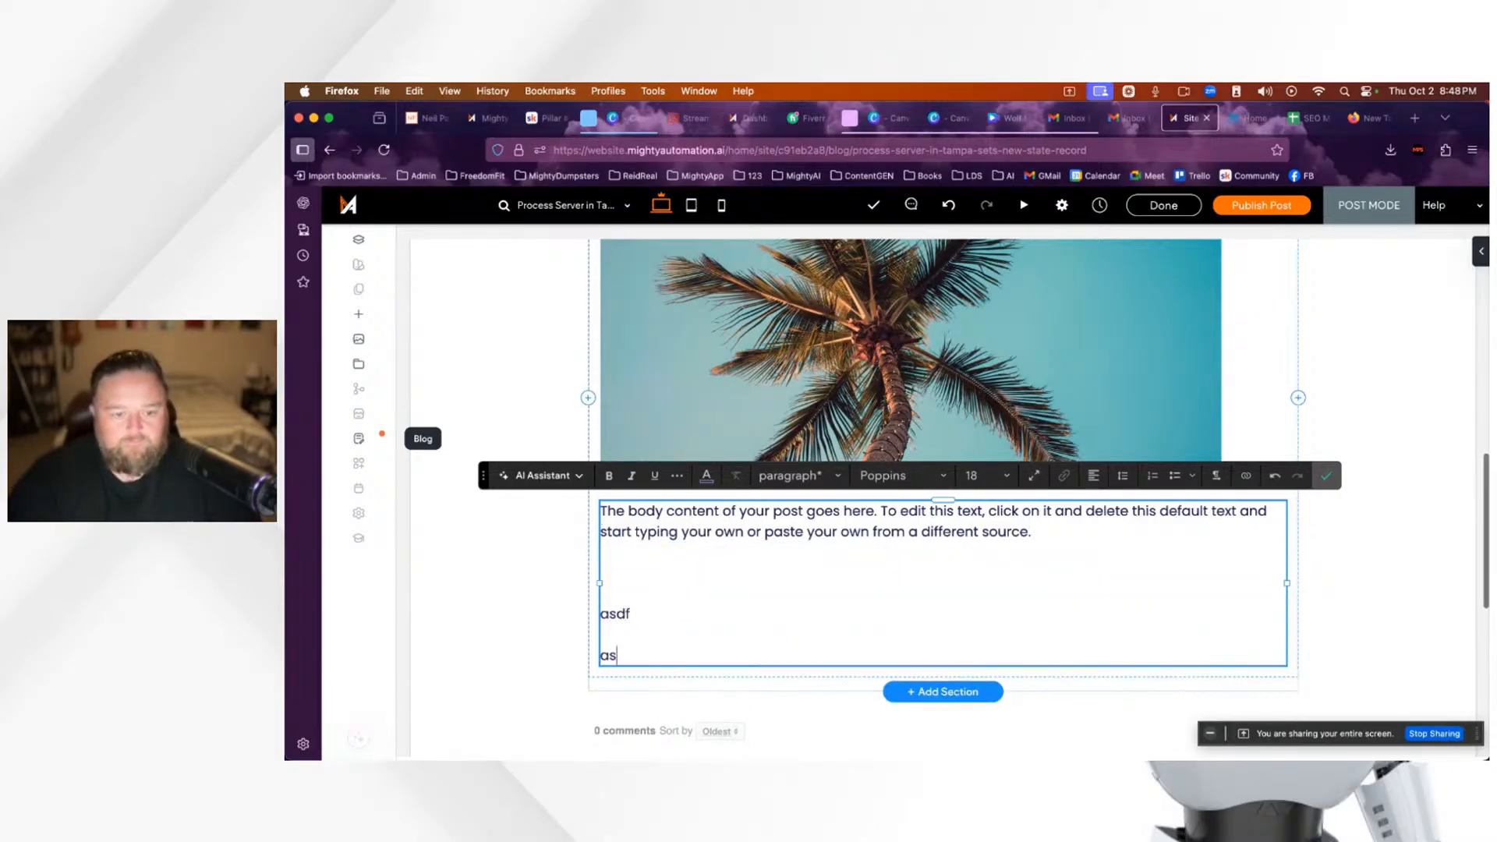
{"action": "type", "text": "df"}
{"action": "scroll", "coordinate": [1010, 547], "scroll_direction": "down", "scroll_amount": 3}
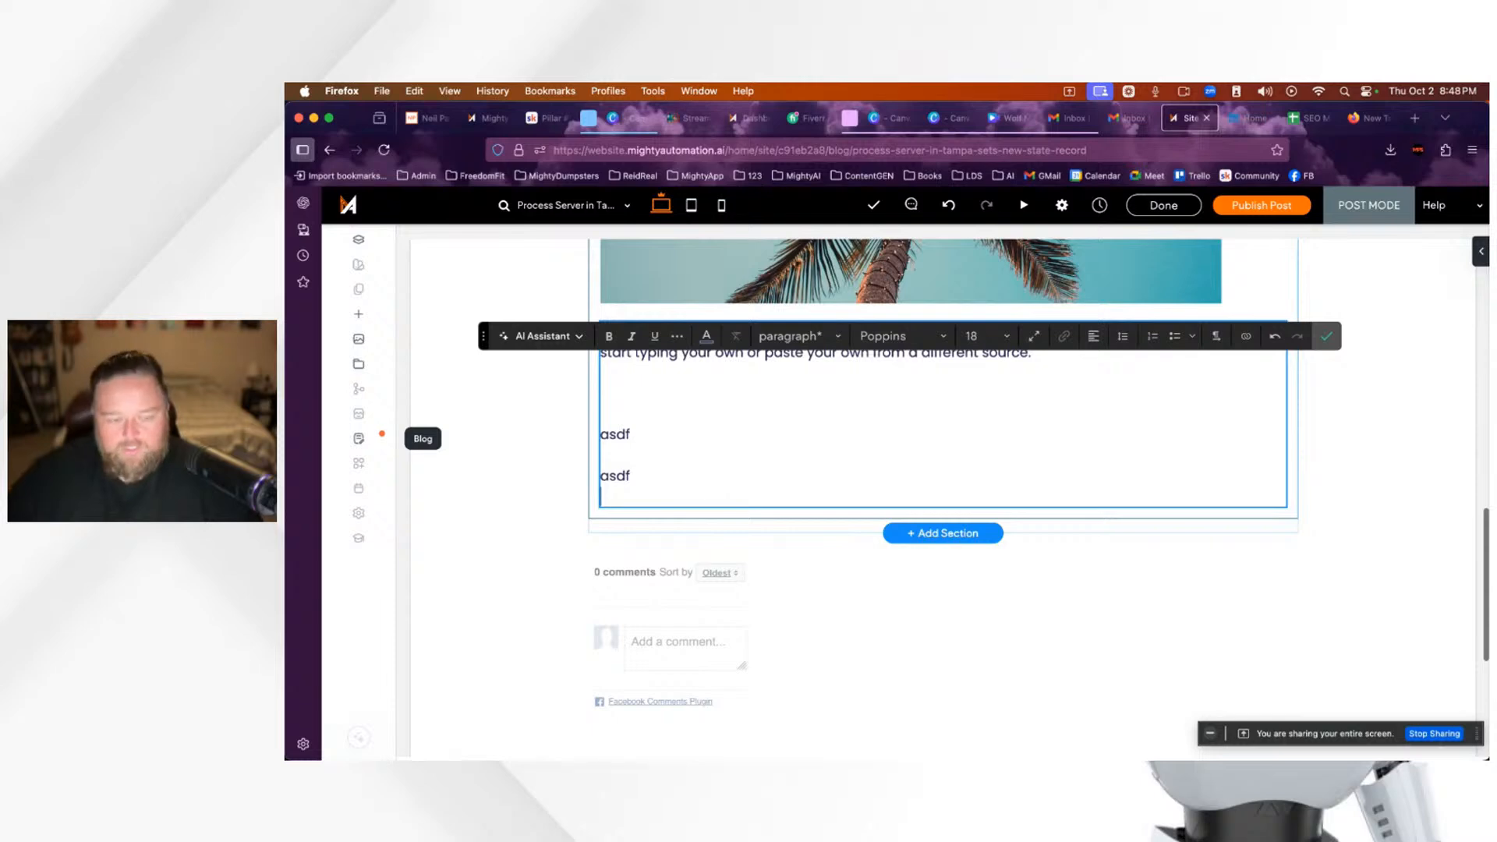
{"action": "scroll", "coordinate": [708, 398], "scroll_direction": "down", "scroll_amount": 3}
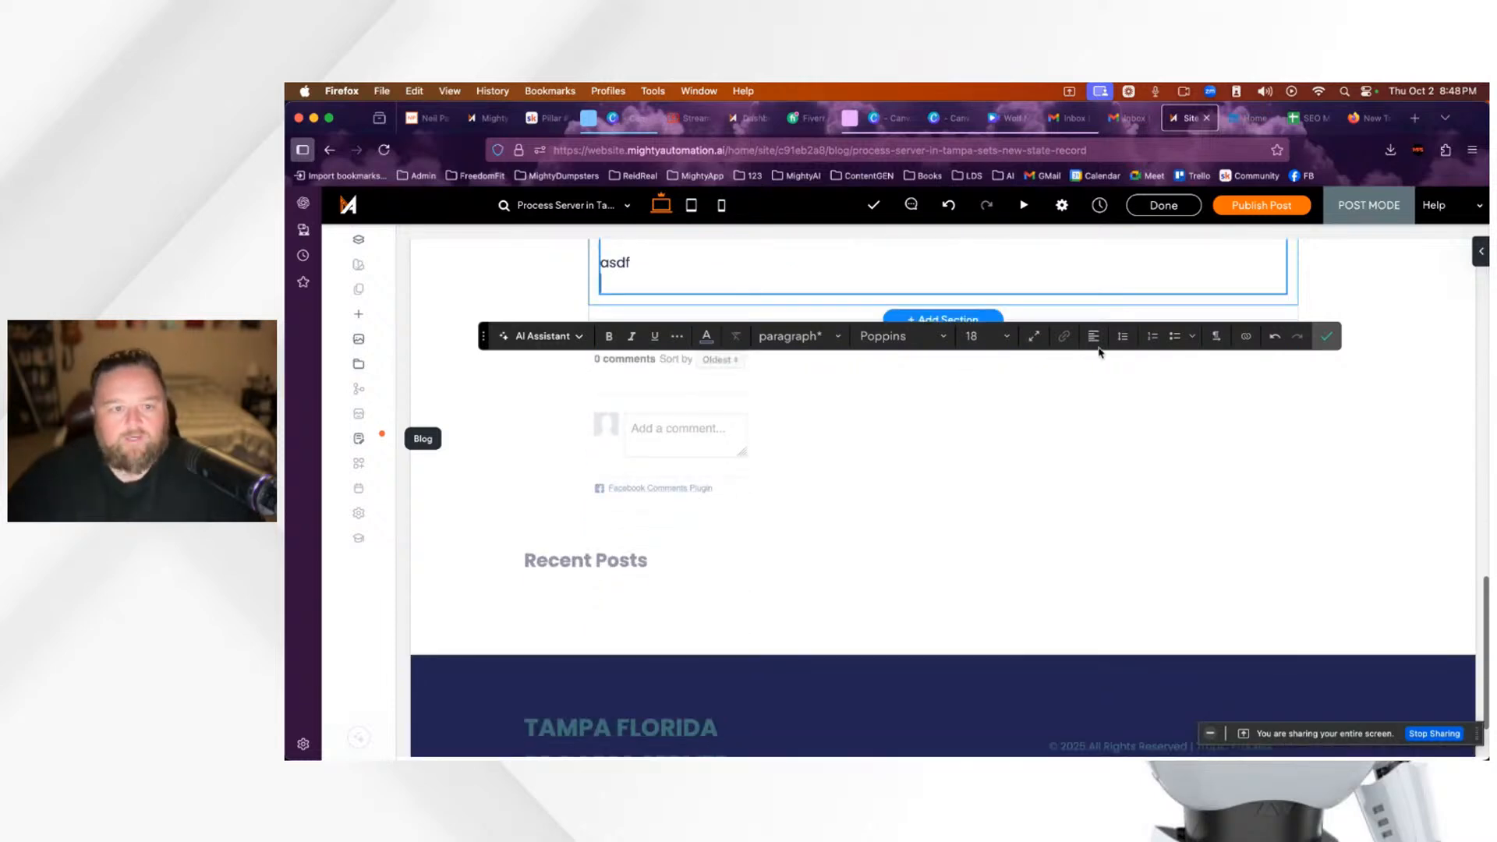
{"action": "scroll", "coordinate": [858, 391], "scroll_direction": "up", "scroll_amount": 5}
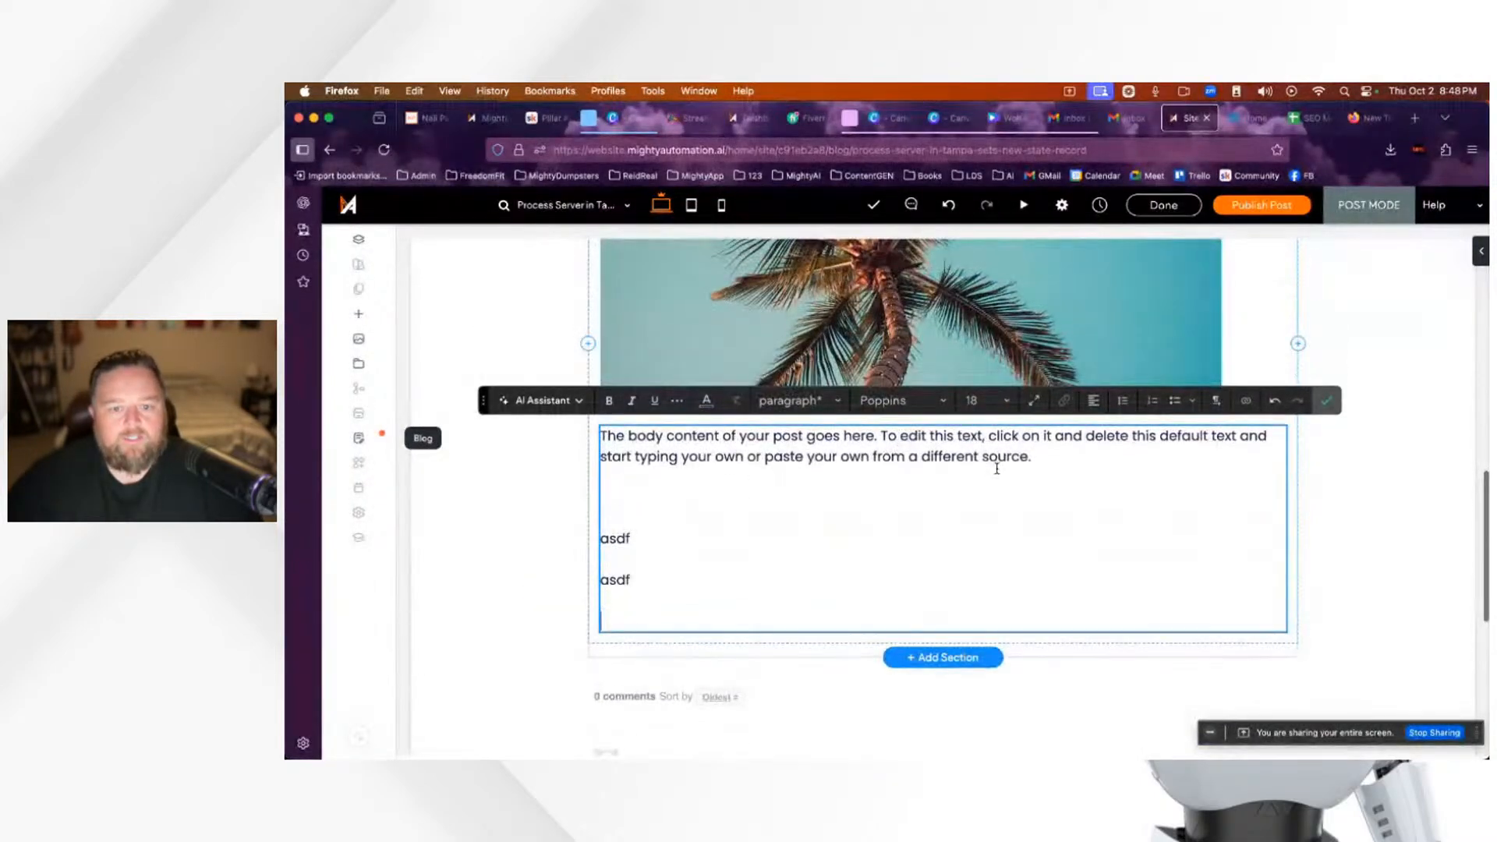
{"action": "left_click", "coordinate": [1326, 401]}
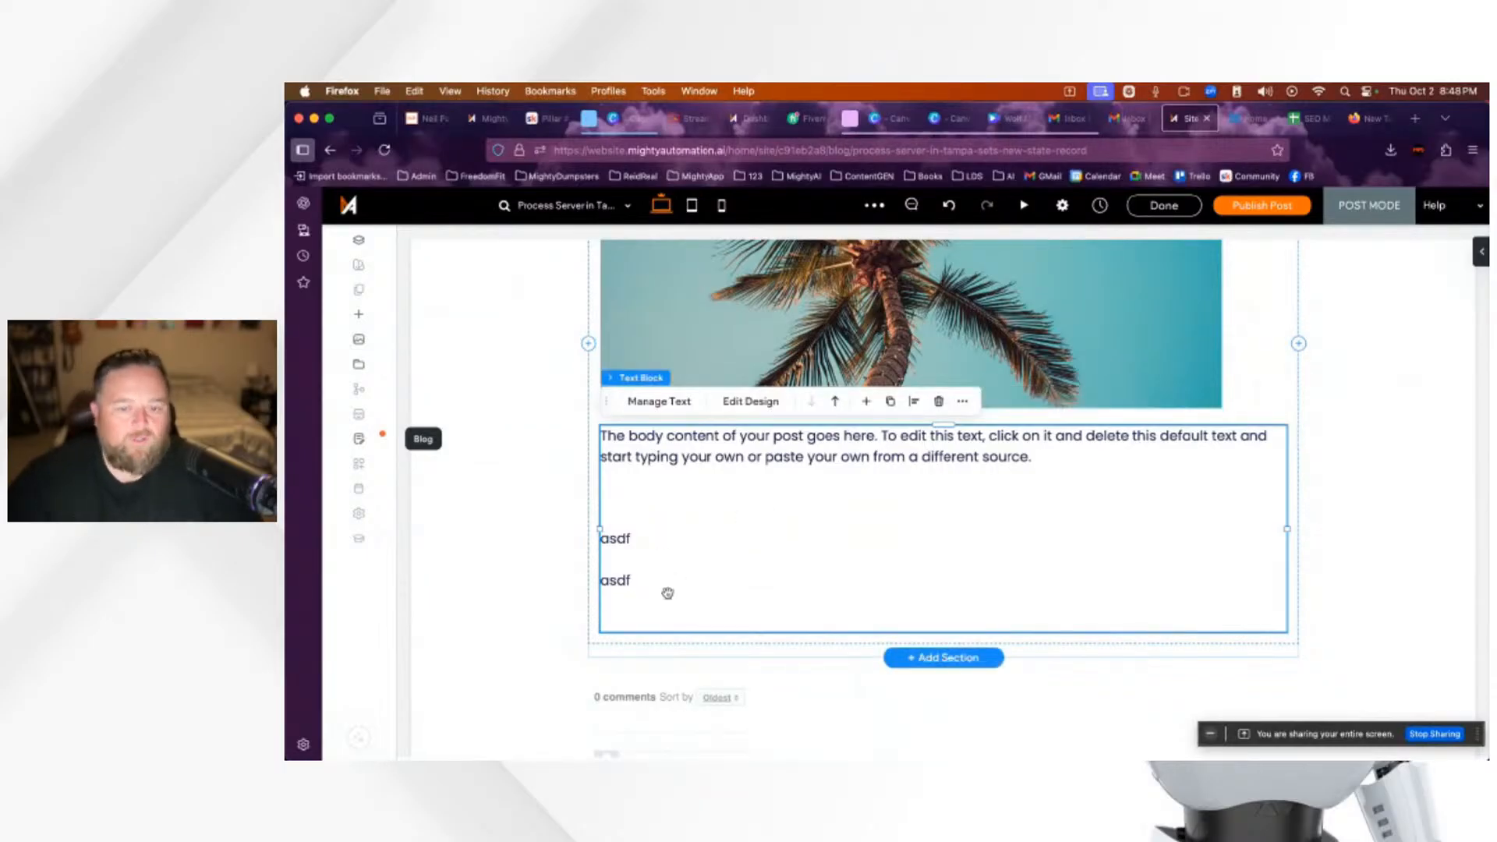
Step: Exit the editor to Manage Posts, where 'Process Server in Tampa Sets New State Record' shows as Draft
{"action": "scroll", "coordinate": [667, 594], "scroll_direction": "up", "scroll_amount": 1}
{"action": "scroll", "coordinate": [668, 593], "scroll_direction": "down", "scroll_amount": 4}
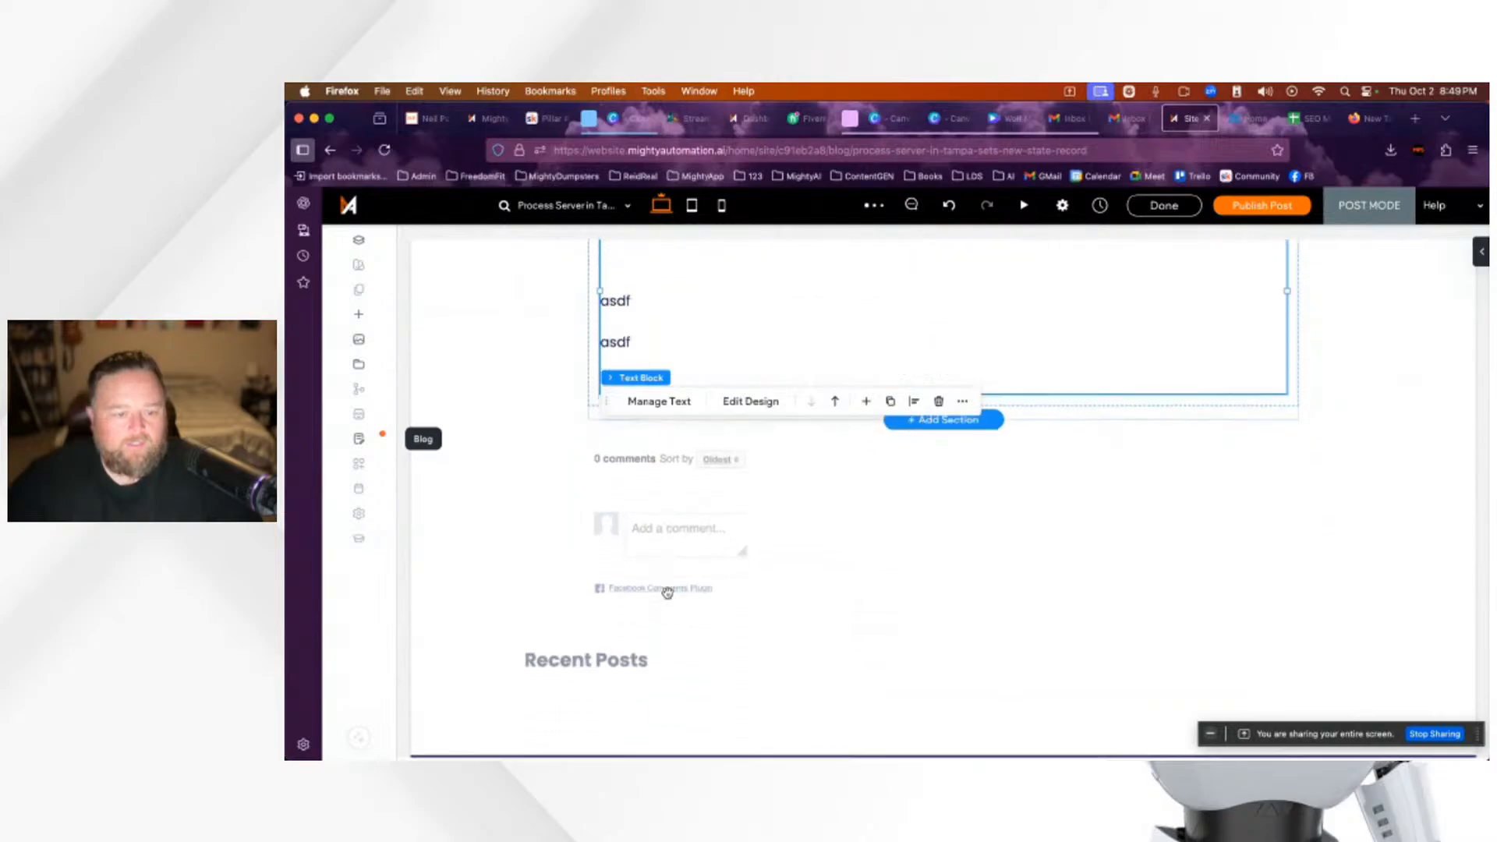
{"action": "scroll", "coordinate": [667, 593], "scroll_direction": "up", "scroll_amount": 1}
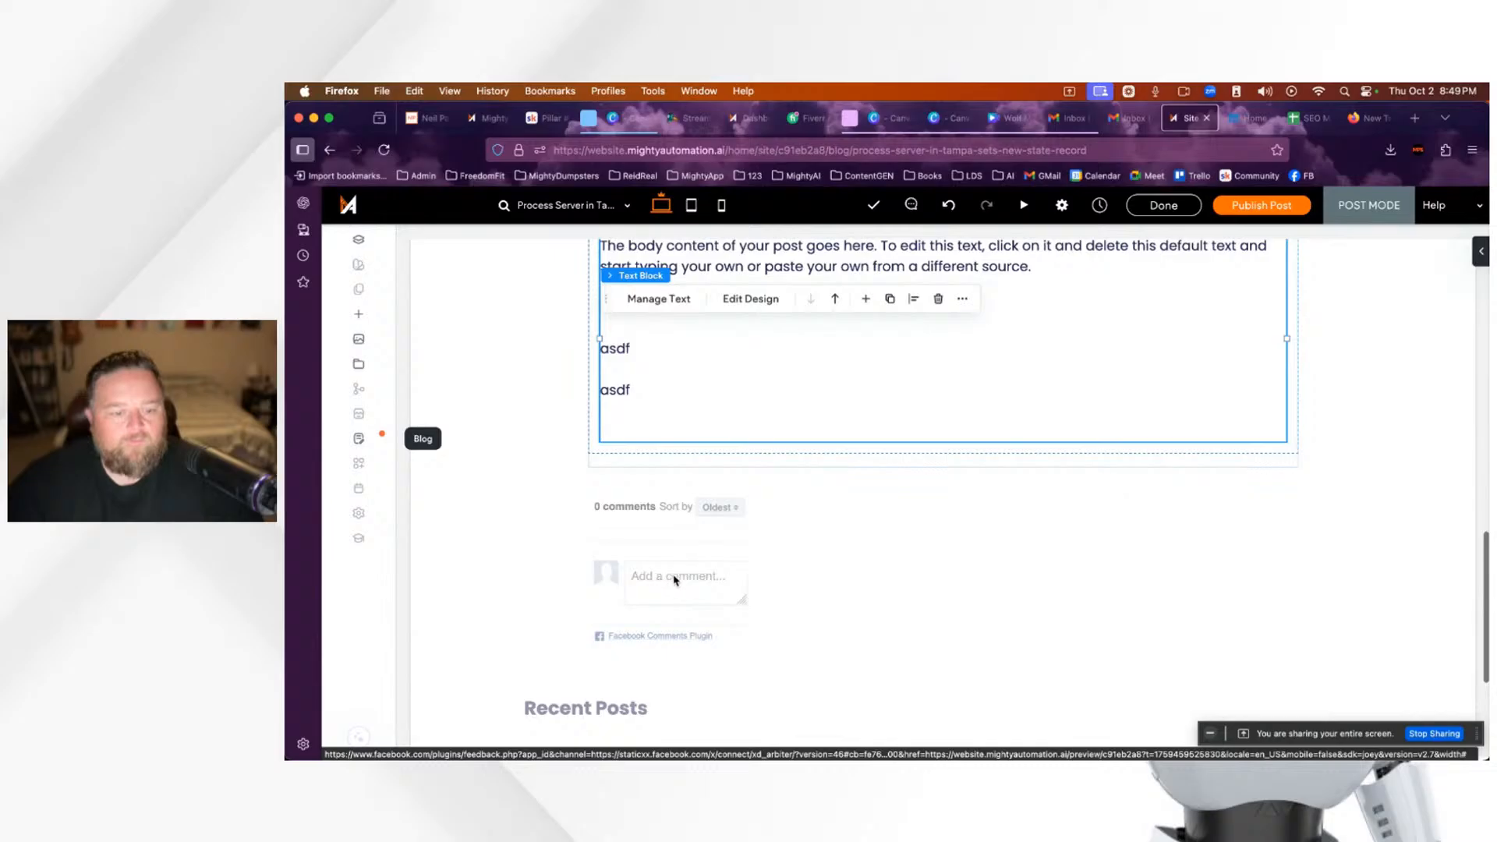
{"action": "scroll", "coordinate": [753, 435], "scroll_direction": "down", "scroll_amount": 1}
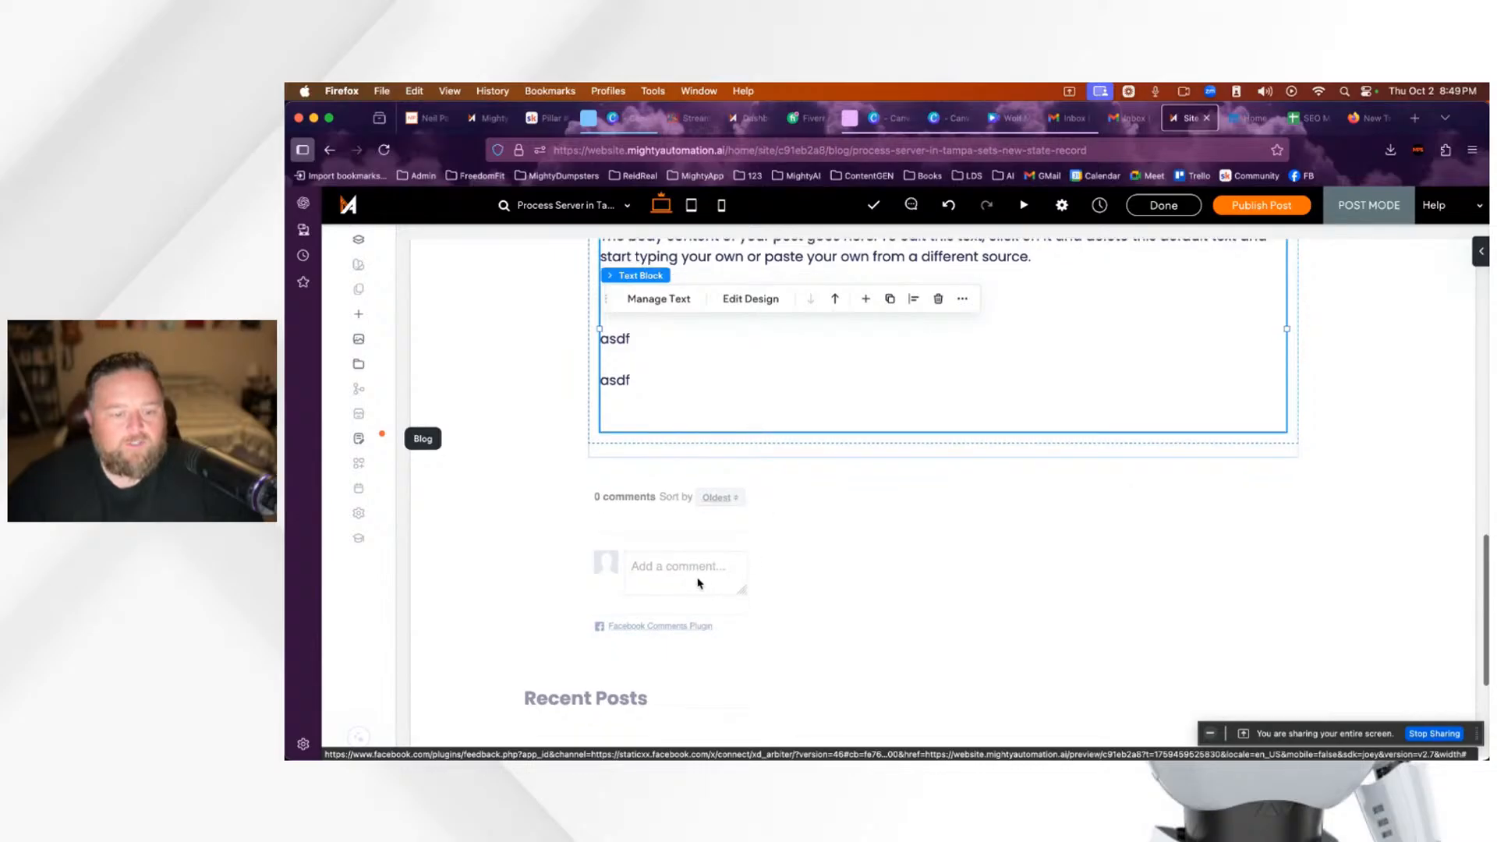
{"action": "scroll", "coordinate": [700, 581], "scroll_direction": "up", "scroll_amount": 2}
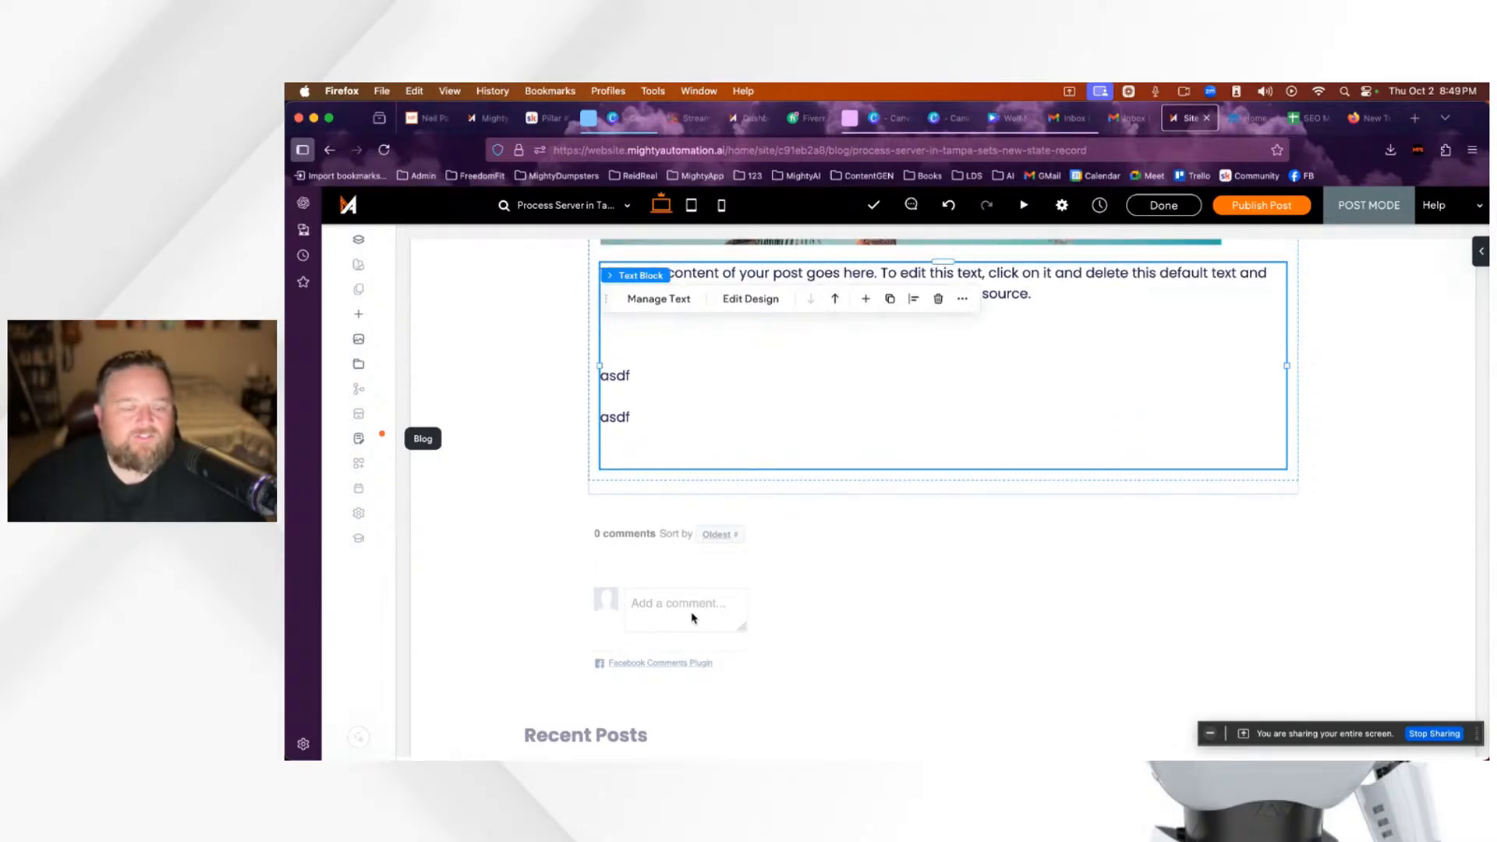
{"action": "scroll", "coordinate": [733, 595], "scroll_direction": "down", "scroll_amount": 1}
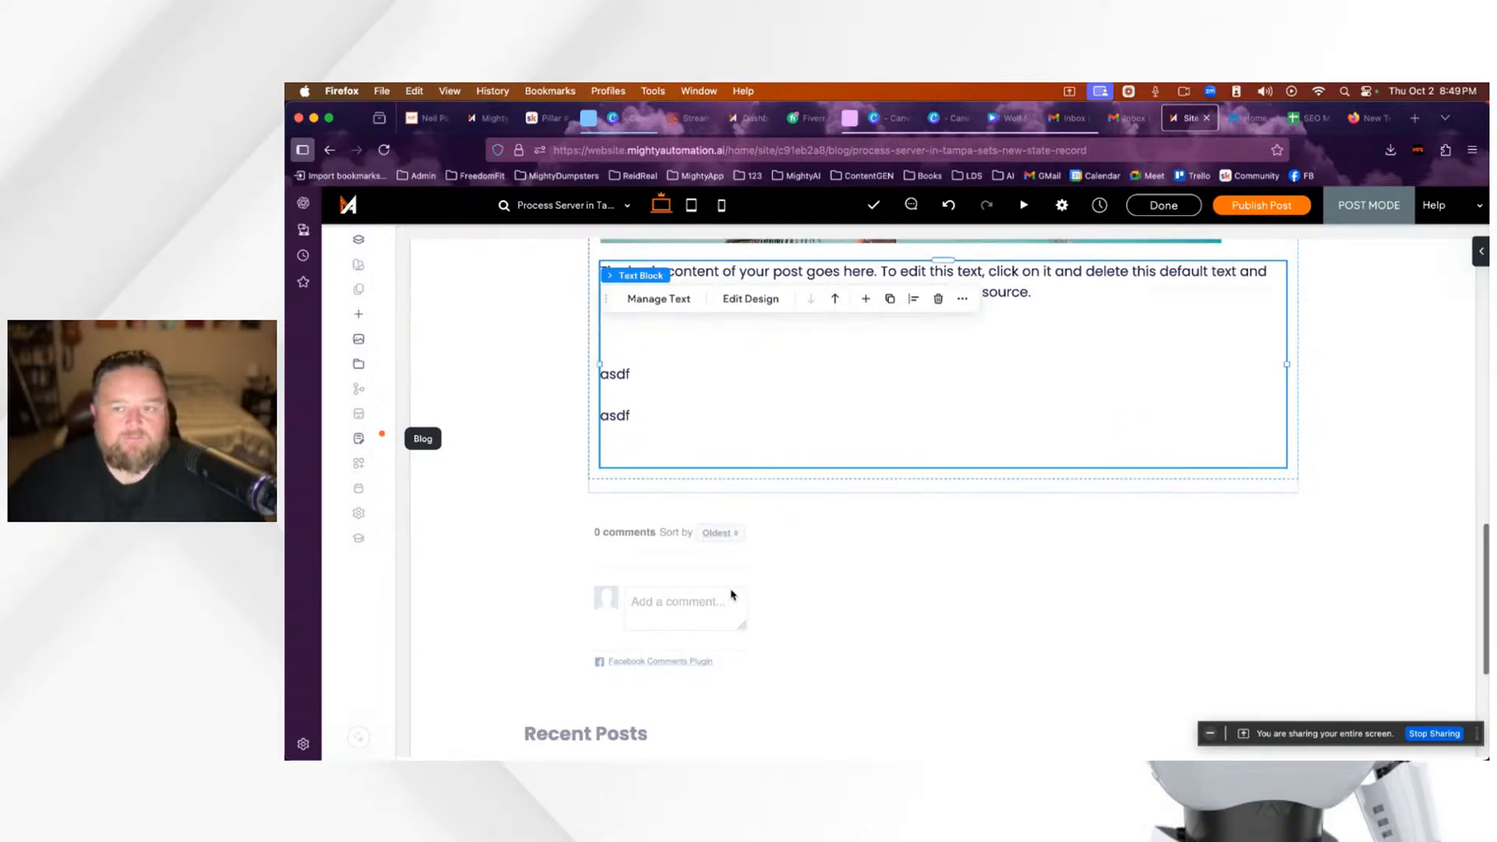
{"action": "left_click", "coordinate": [1164, 206]}
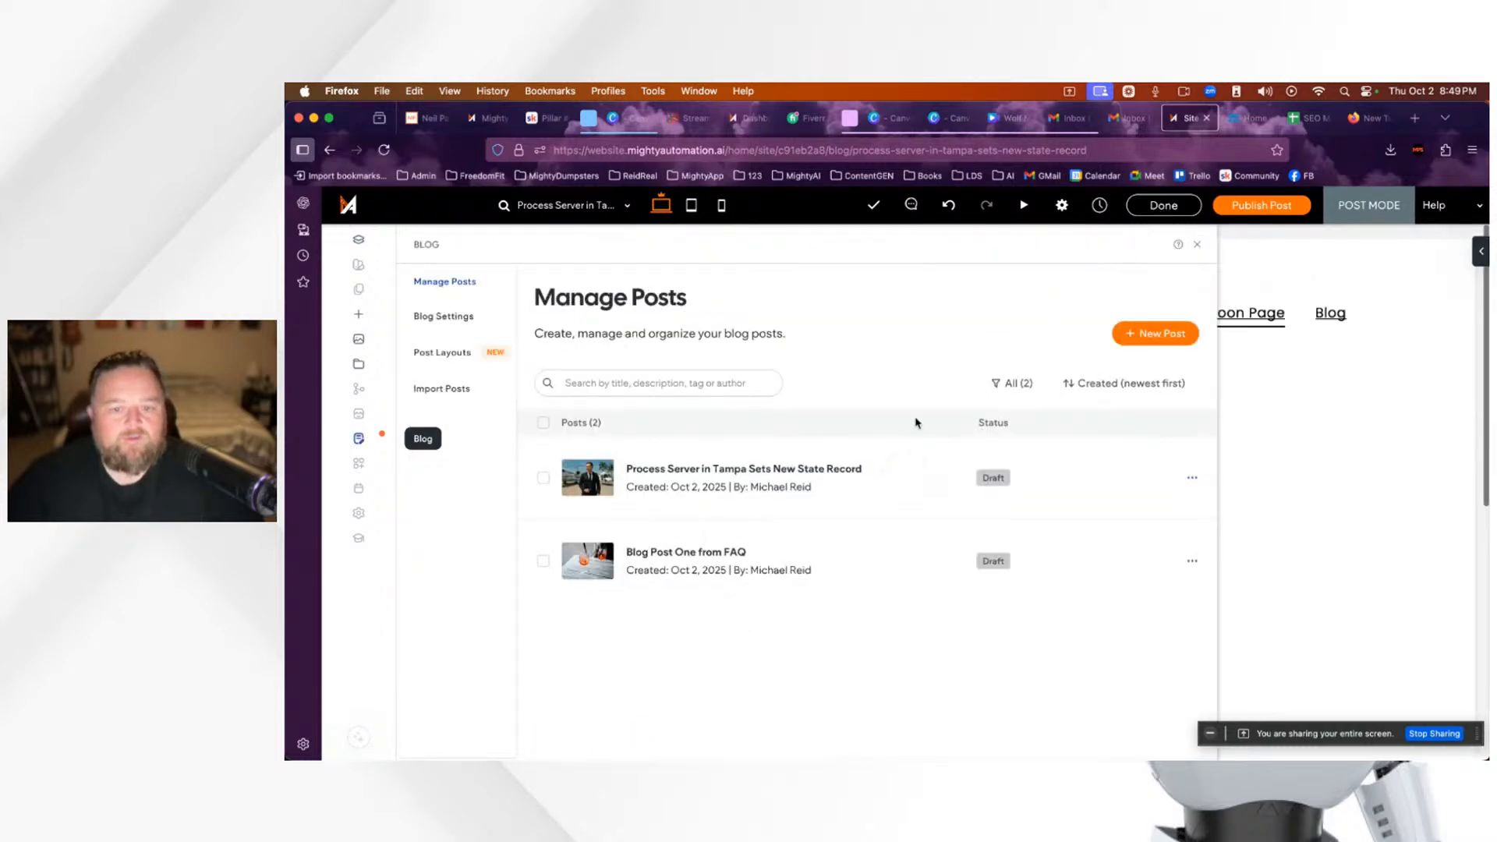
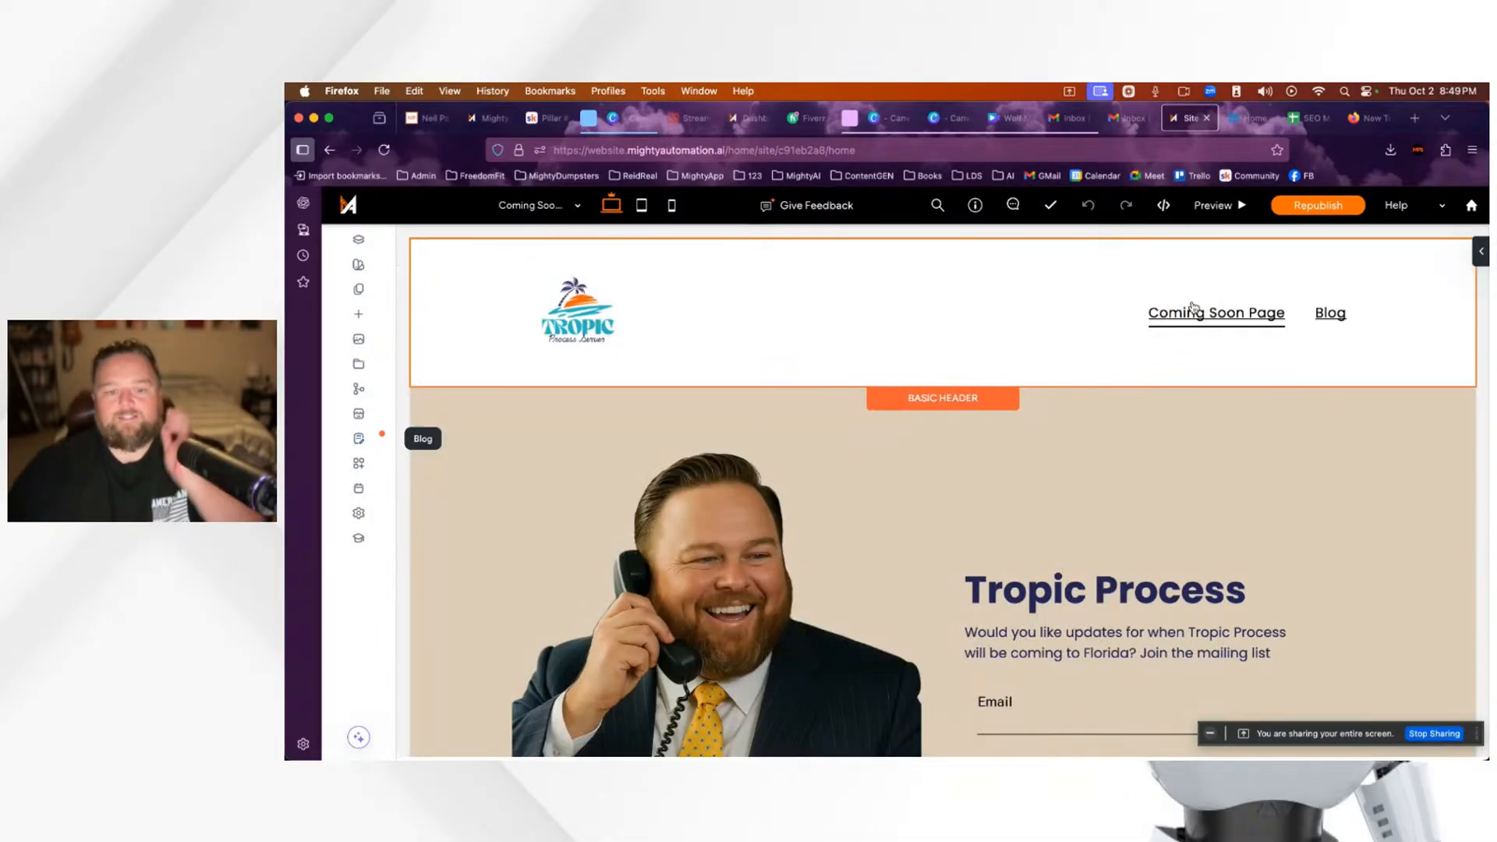
Step: Scroll back up to the header of the Tropic Process site in the editor
{"action": "scroll", "coordinate": [1079, 502], "scroll_direction": "down", "scroll_amount": 3}
{"action": "scroll", "coordinate": [772, 509], "scroll_direction": "up", "scroll_amount": 2}
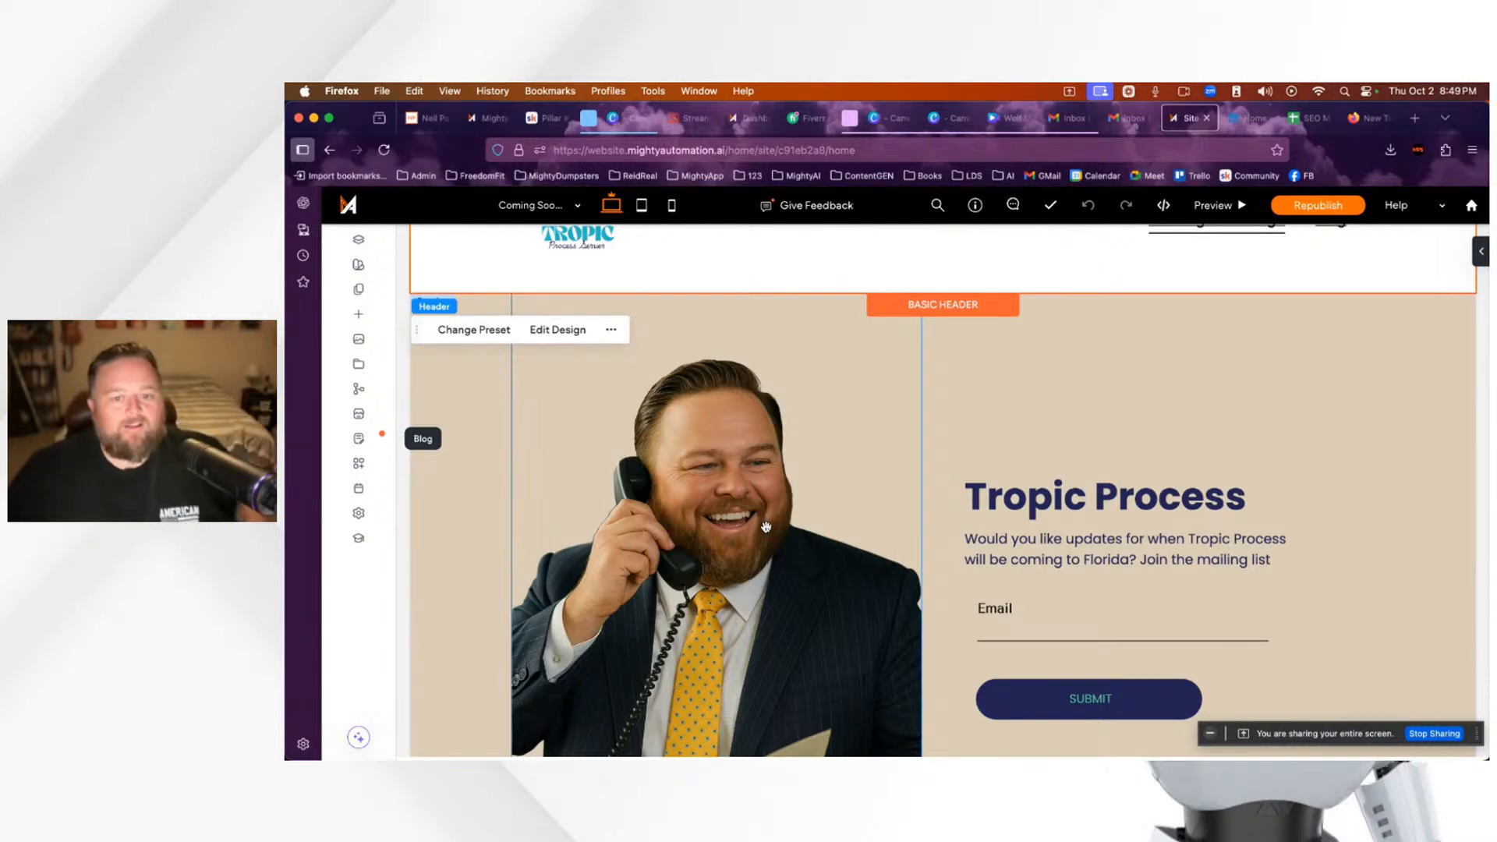
{"action": "scroll", "coordinate": [749, 499], "scroll_direction": "up", "scroll_amount": 2}
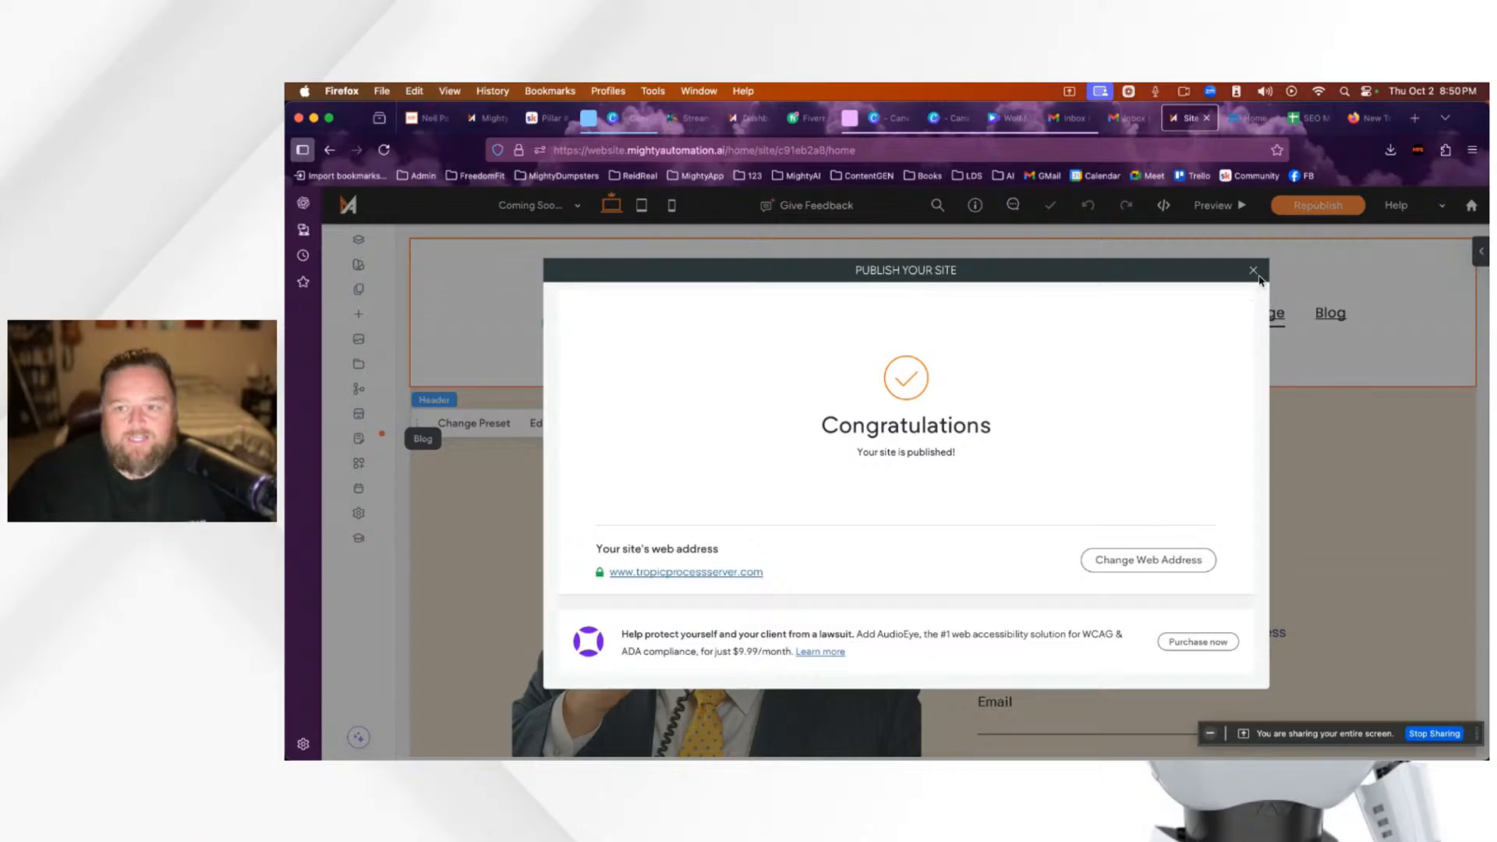
Step: Close the publish dialog and set the Blog page to Hide from All, then go to Skool
{"action": "left_click", "coordinate": [1254, 272]}
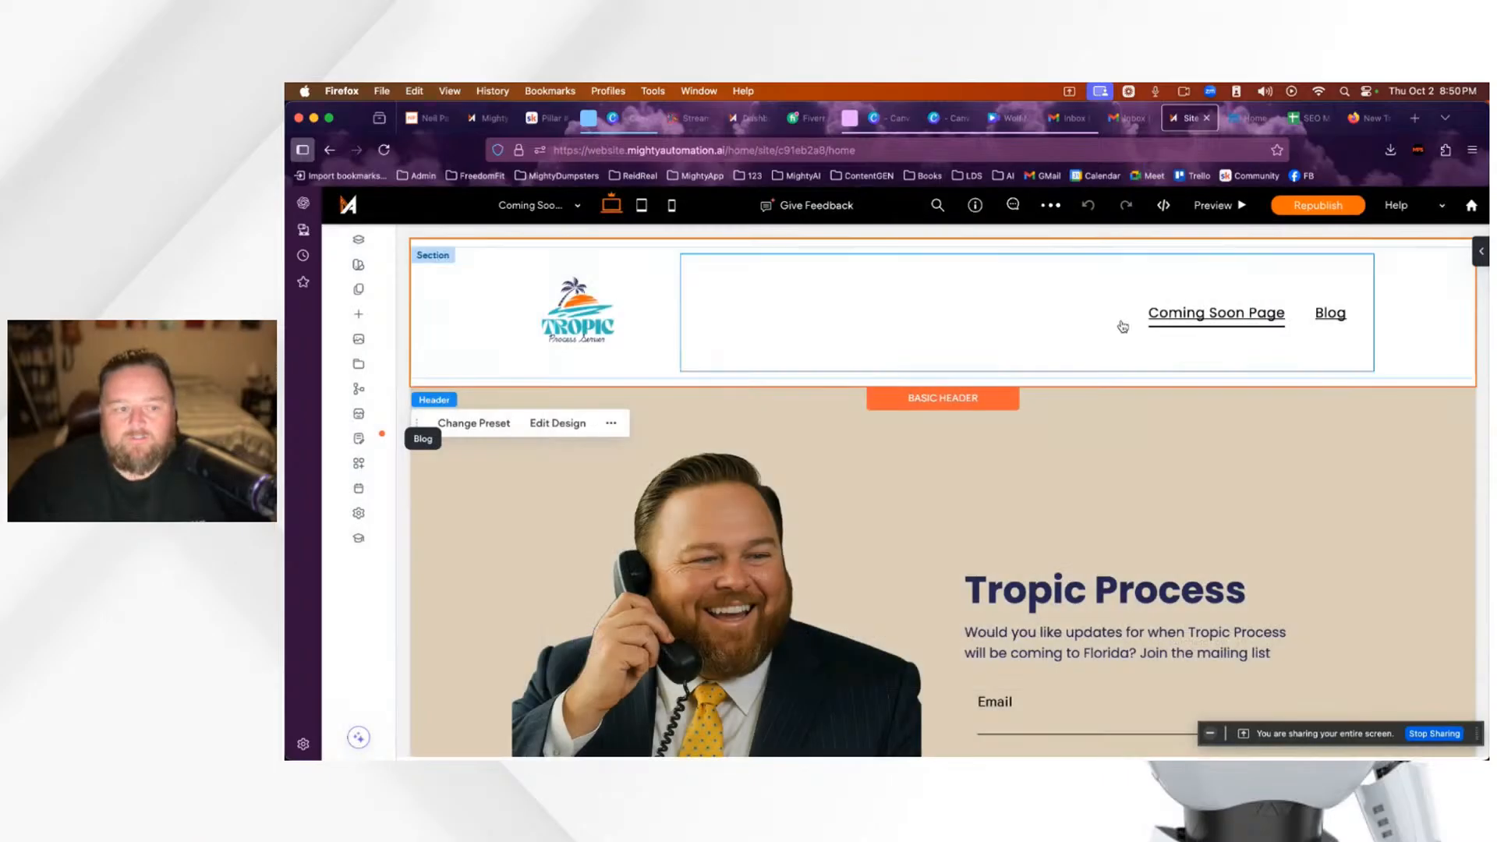
{"action": "left_click", "coordinate": [360, 292]}
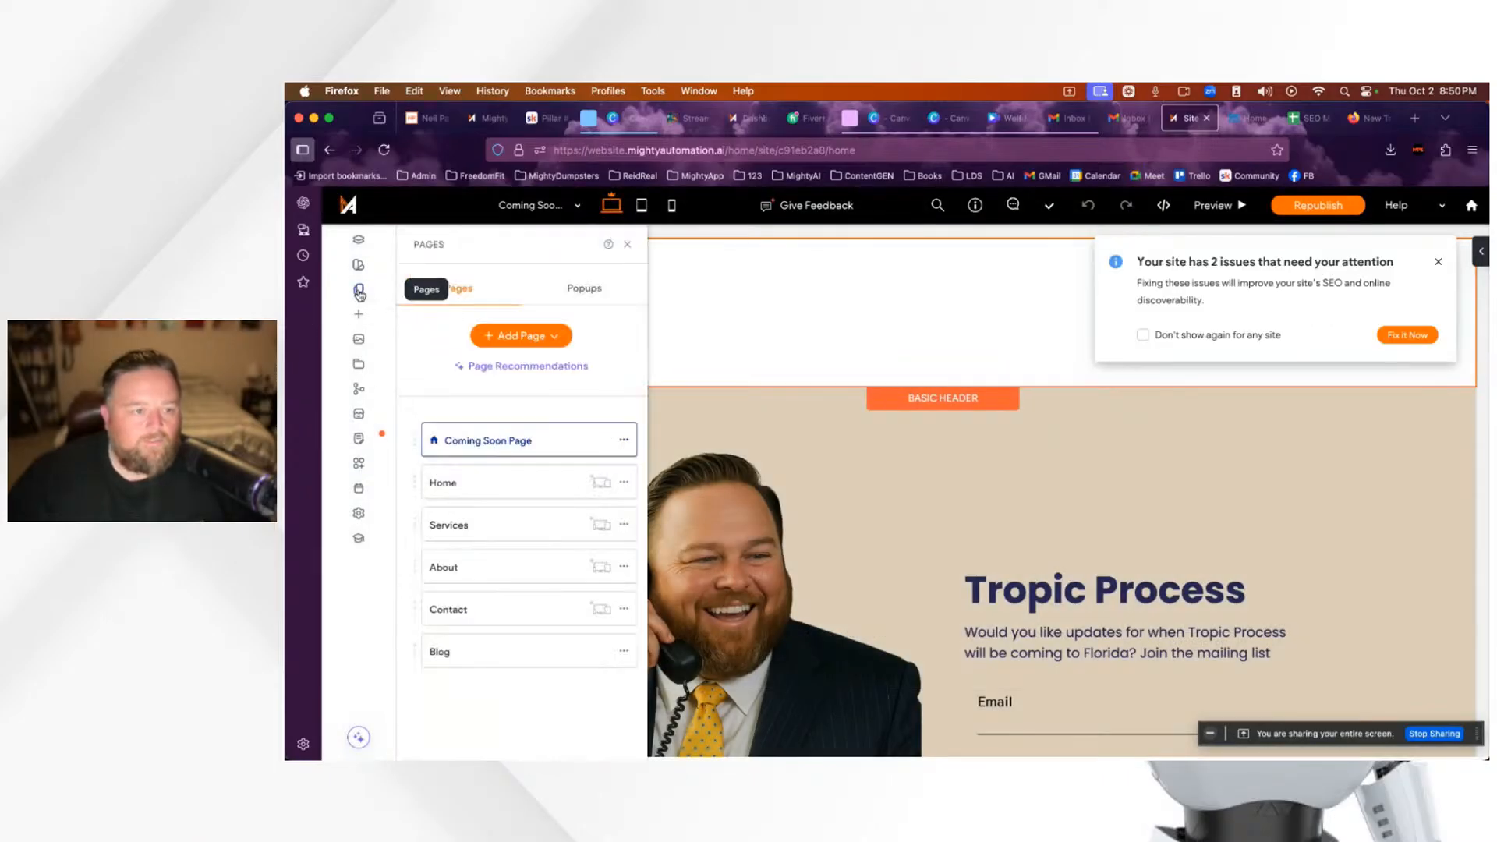
{"action": "left_click", "coordinate": [624, 653]}
{"action": "mouse_move", "coordinate": [780, 358]}
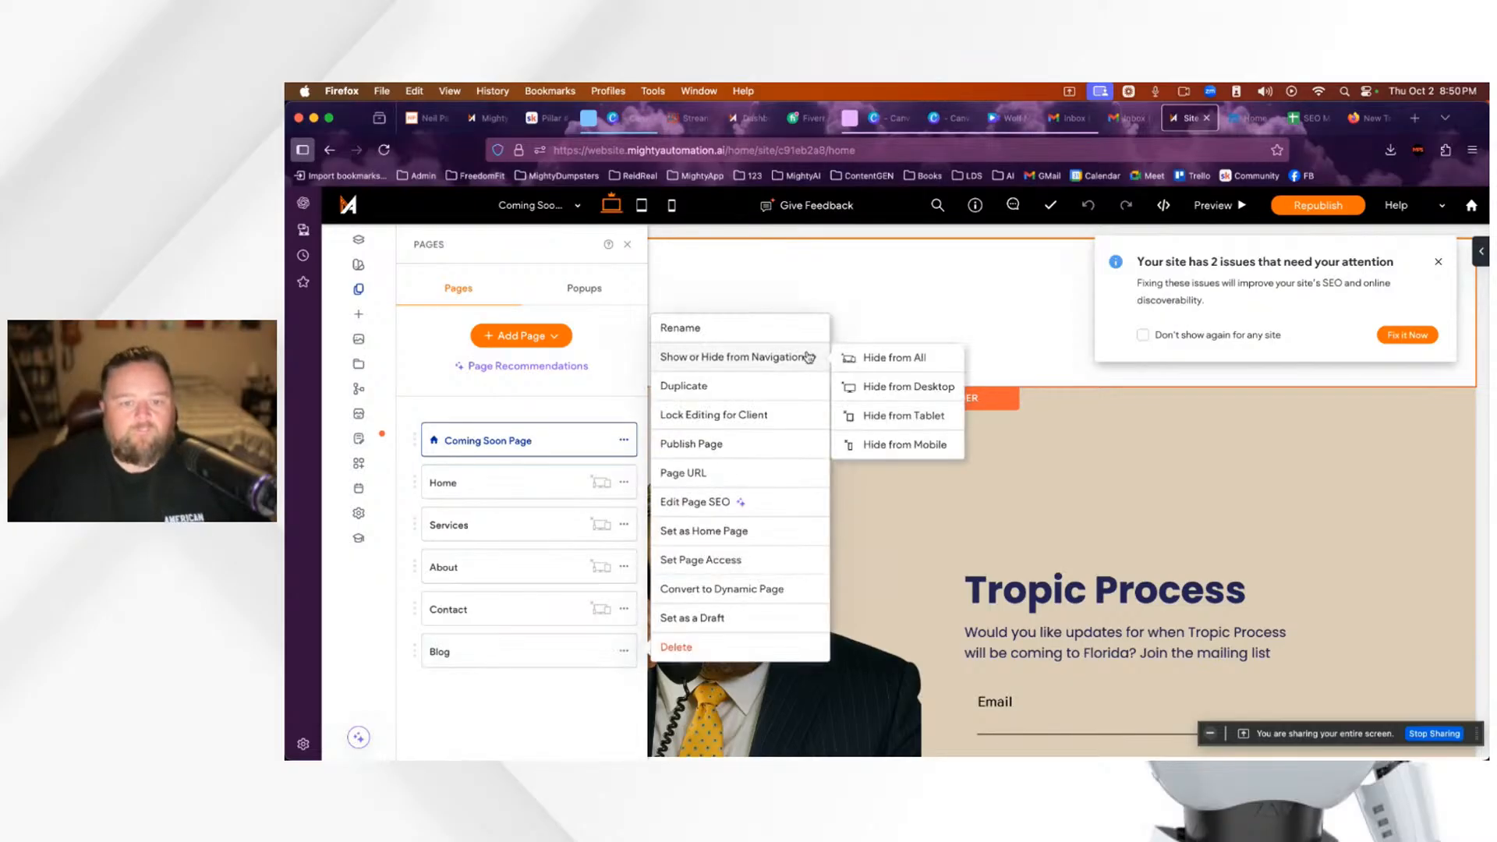
{"action": "left_click", "coordinate": [890, 359]}
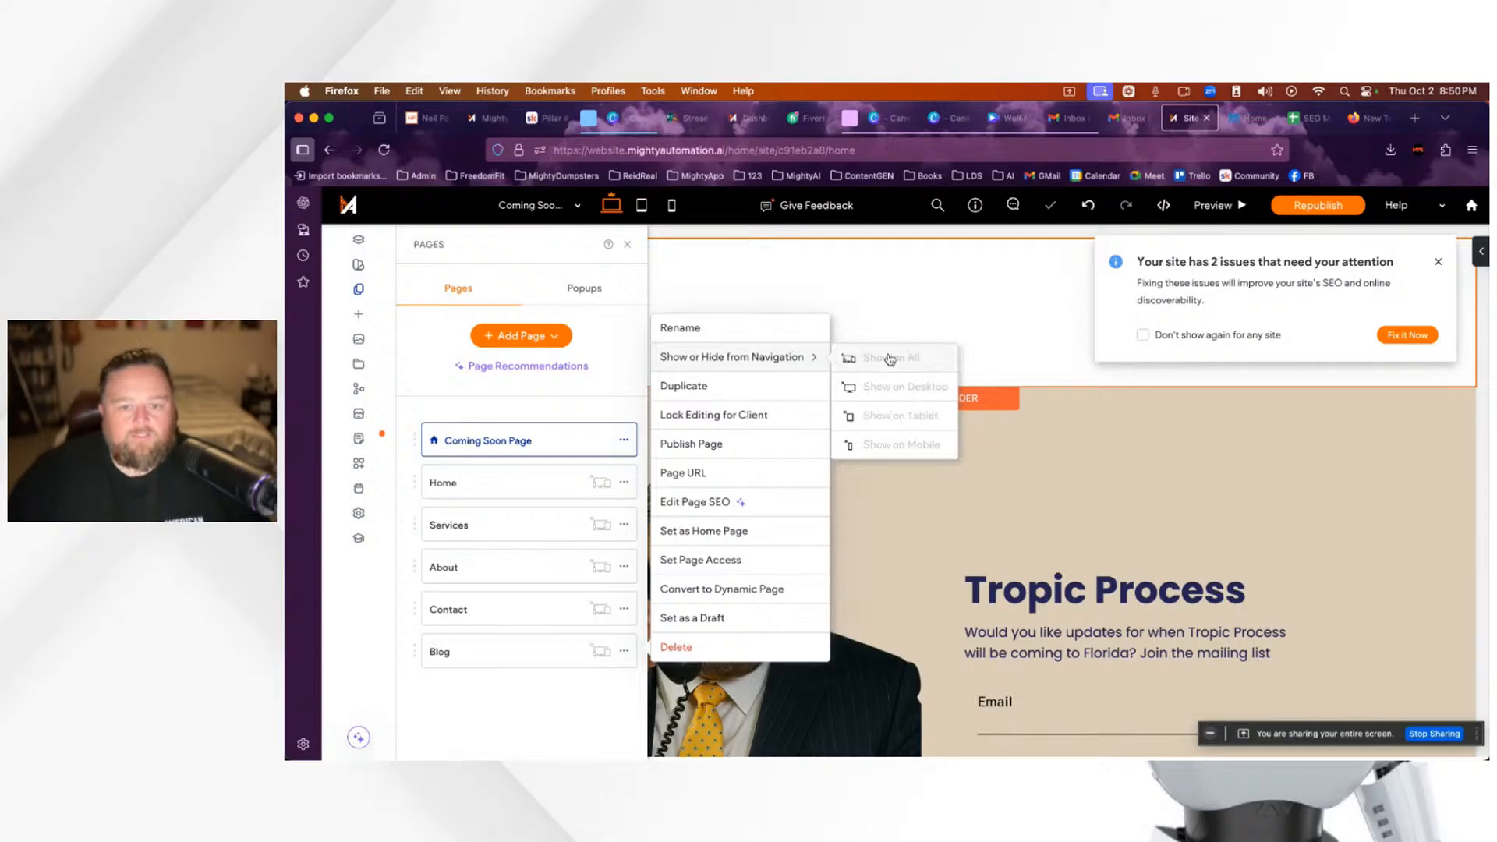
{"action": "left_click", "coordinate": [628, 248]}
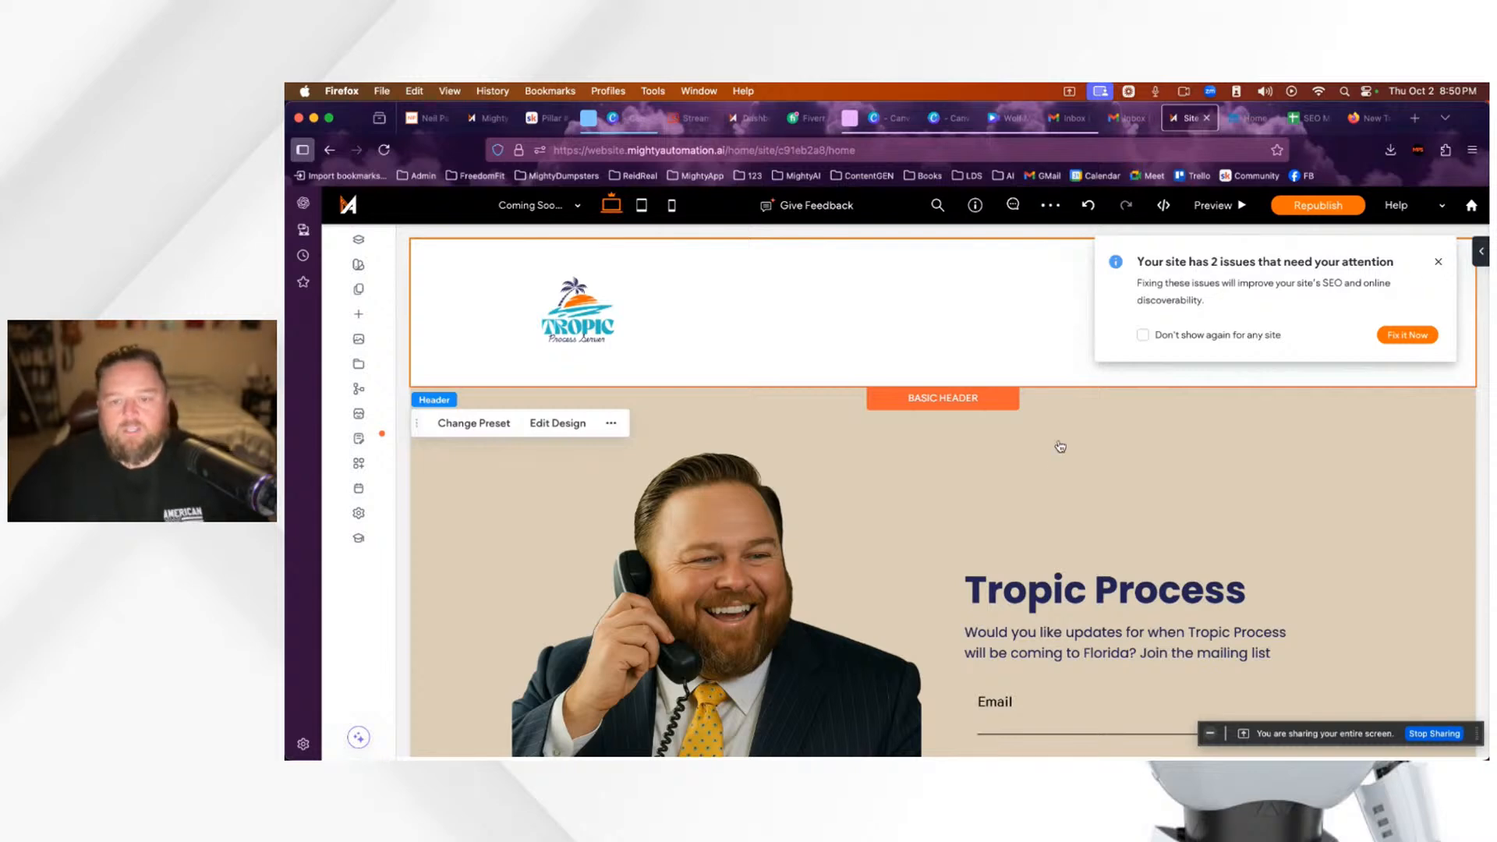
{"action": "left_click", "coordinate": [546, 121]}
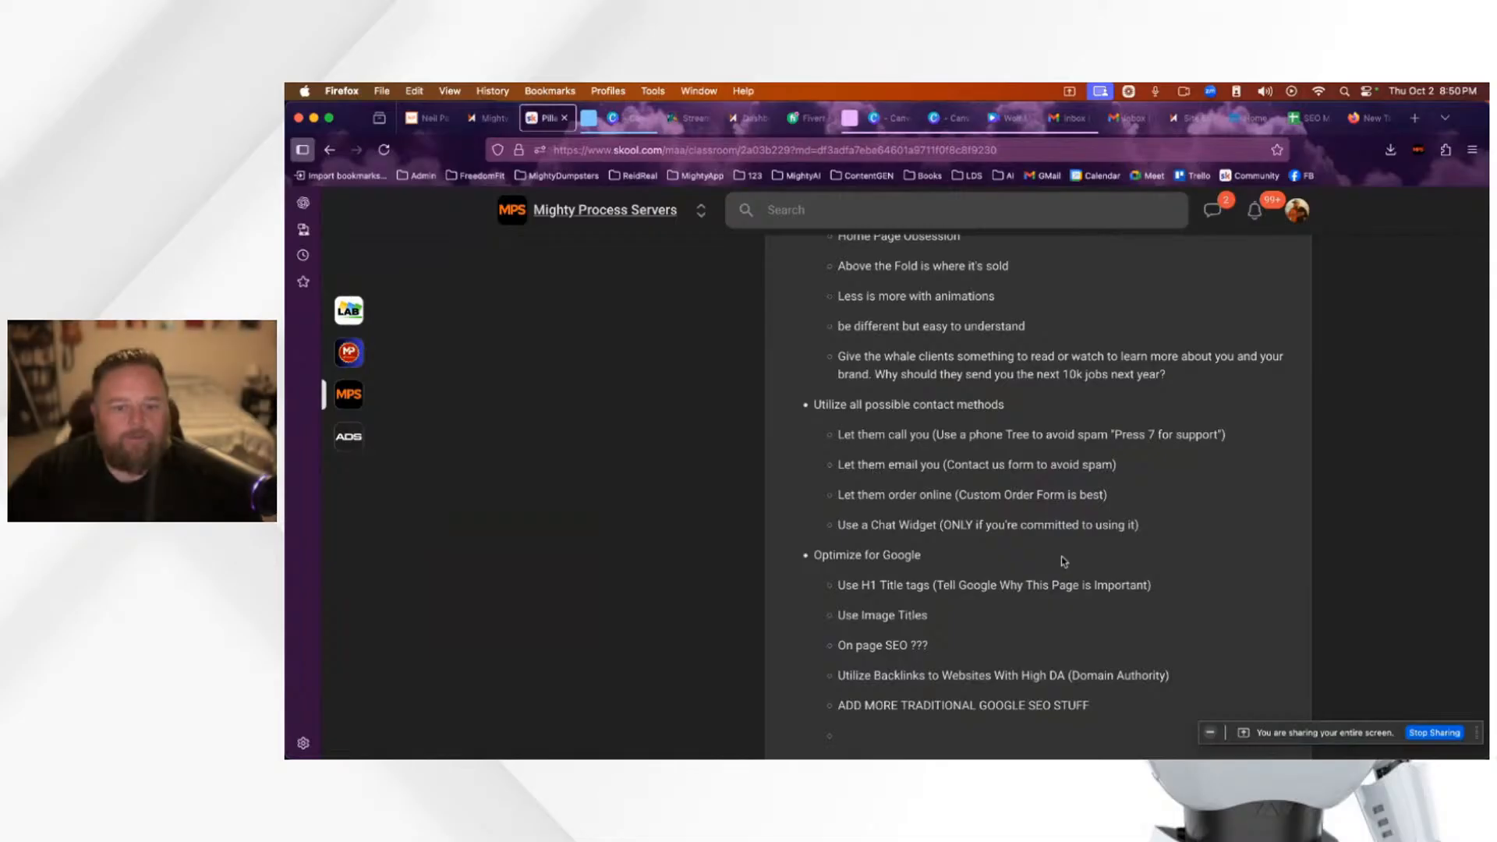
Step: Scroll through the Pillar #1 - Website (AI Optimized) lesson, then return to the Site Editor tab
{"action": "scroll", "coordinate": [1087, 626], "scroll_direction": "up", "scroll_amount": 2}
{"action": "scroll", "coordinate": [1087, 626], "scroll_direction": "down", "scroll_amount": 5}
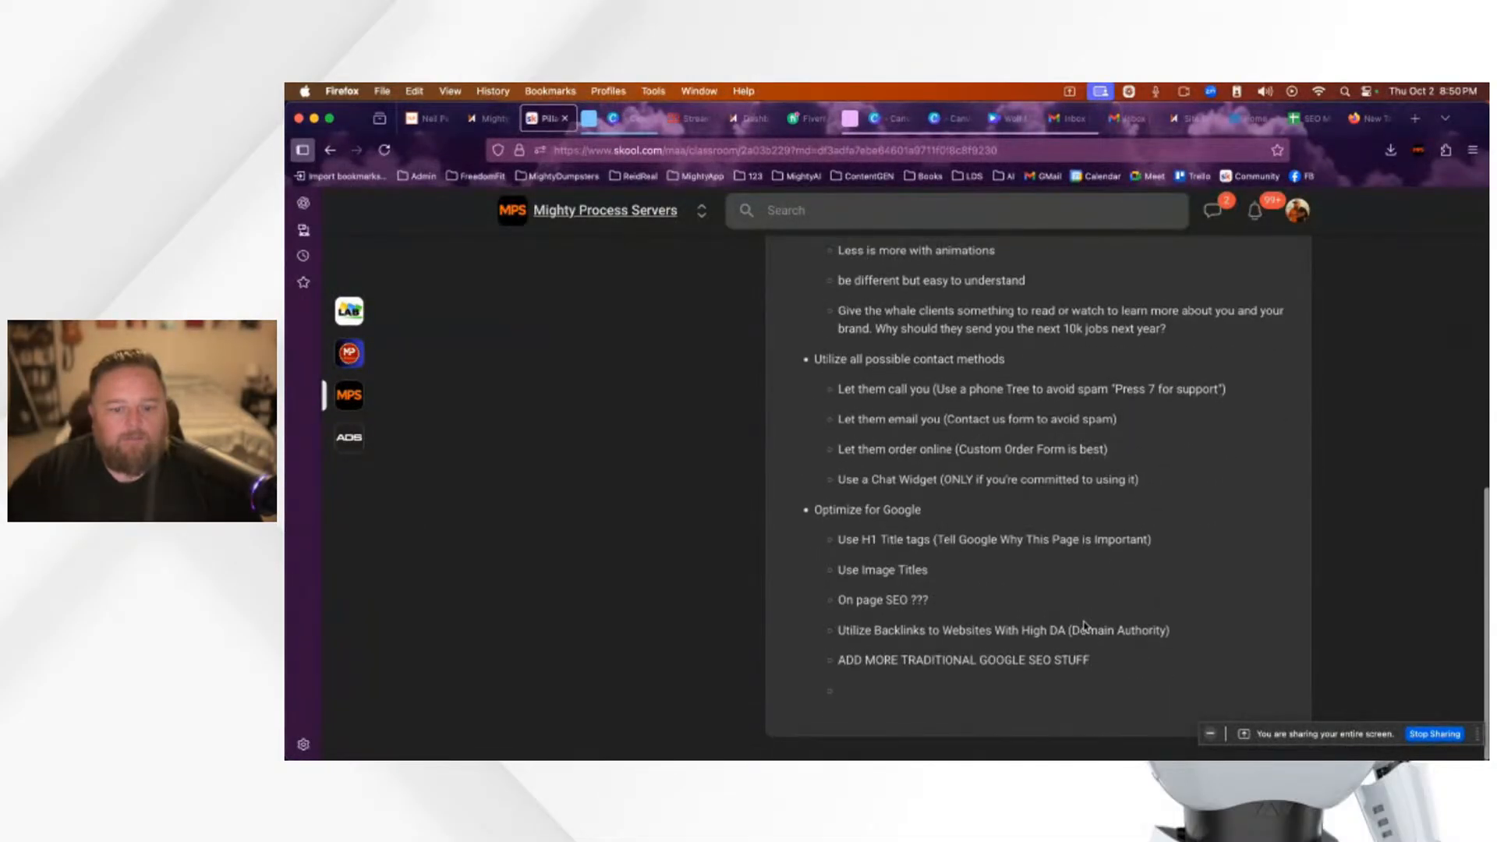
{"action": "scroll", "coordinate": [995, 663], "scroll_direction": "up", "scroll_amount": 3}
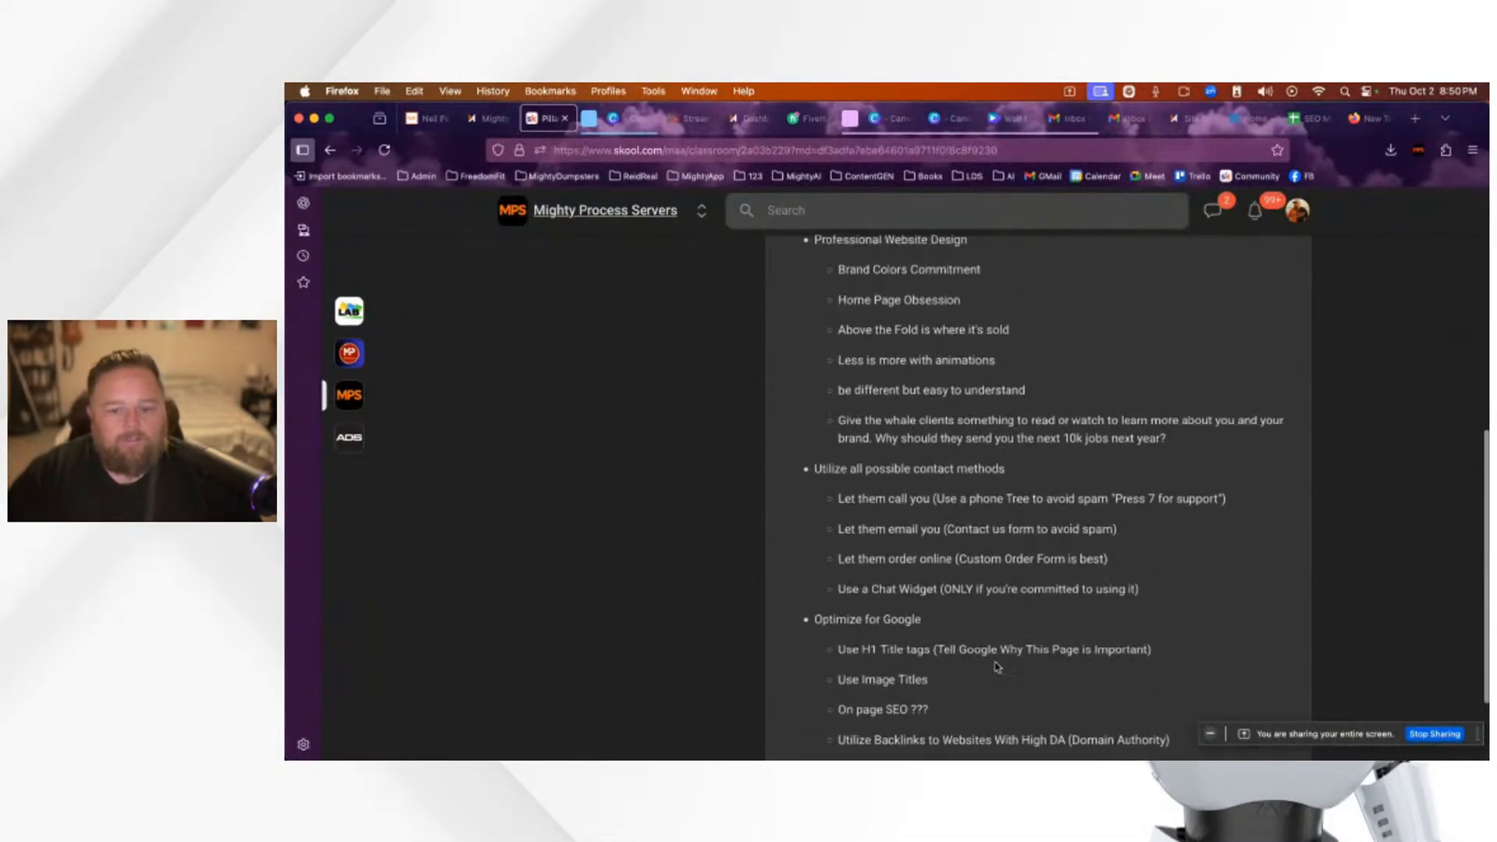
{"action": "scroll", "coordinate": [995, 662], "scroll_direction": "up", "scroll_amount": 1}
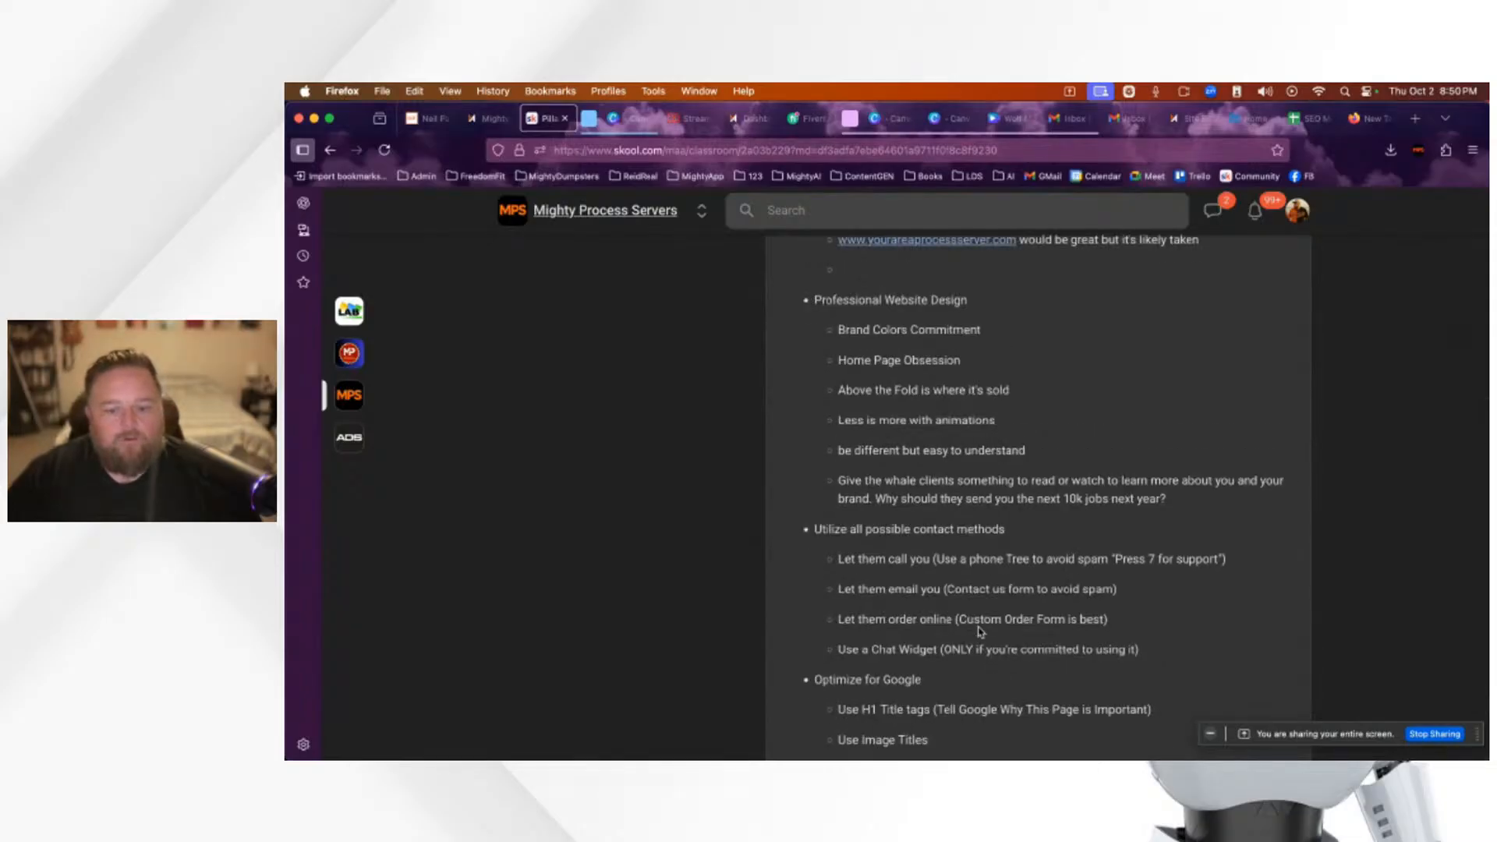
{"action": "scroll", "coordinate": [983, 636], "scroll_direction": "up", "scroll_amount": 1}
{"action": "scroll", "coordinate": [981, 632], "scroll_direction": "up", "scroll_amount": 2}
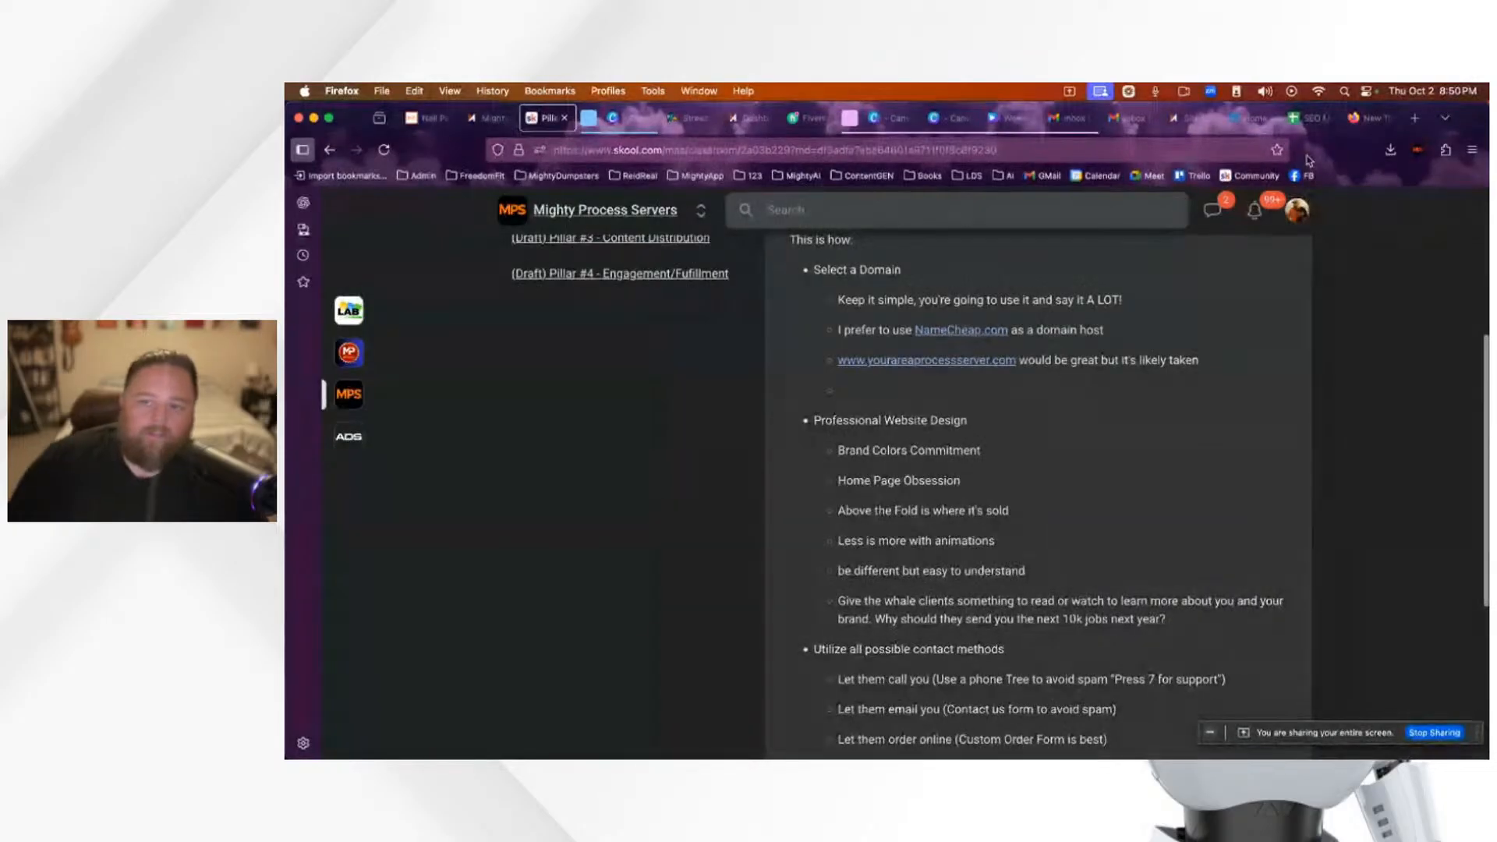
{"action": "scroll", "coordinate": [898, 639], "scroll_direction": "down", "scroll_amount": 2}
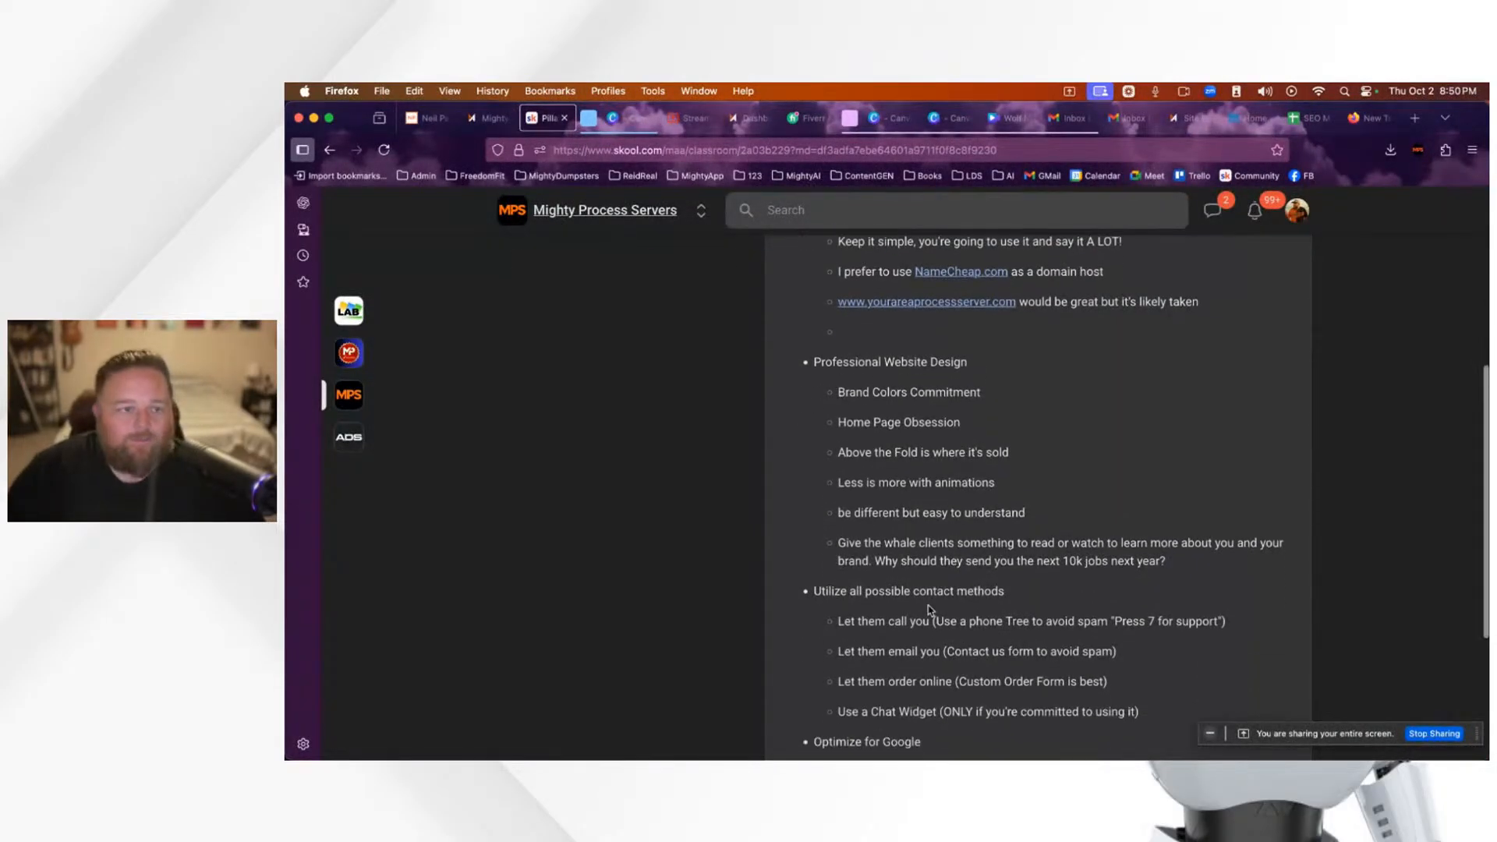
{"action": "scroll", "coordinate": [977, 573], "scroll_direction": "up", "scroll_amount": 5}
{"action": "scroll", "coordinate": [976, 573], "scroll_direction": "up", "scroll_amount": 3}
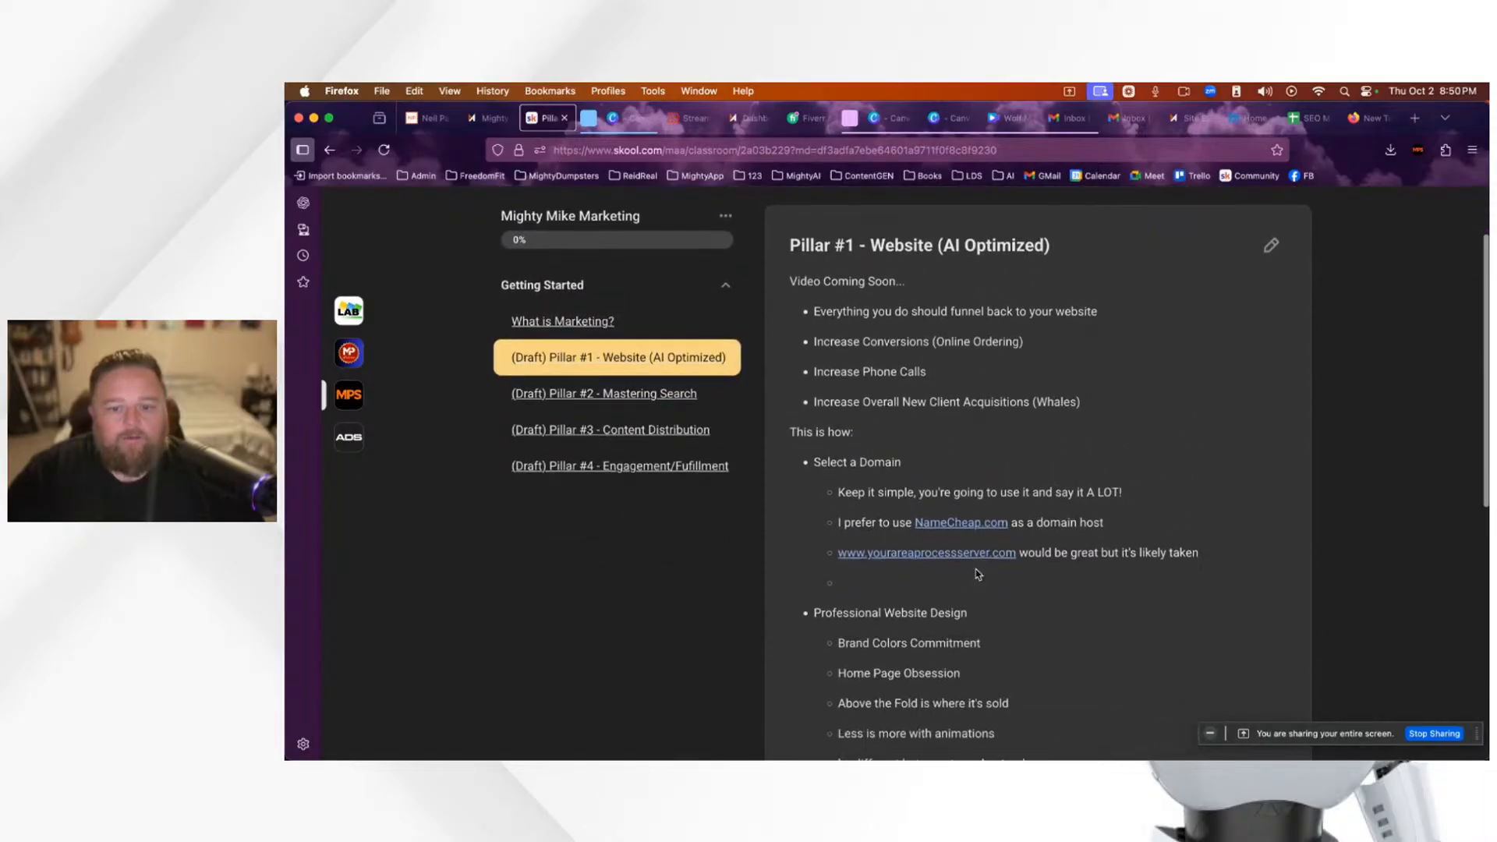
{"action": "scroll", "coordinate": [978, 575], "scroll_direction": "down", "scroll_amount": 5}
{"action": "scroll", "coordinate": [967, 522], "scroll_direction": "down", "scroll_amount": 2}
{"action": "scroll", "coordinate": [981, 528], "scroll_direction": "up", "scroll_amount": 5}
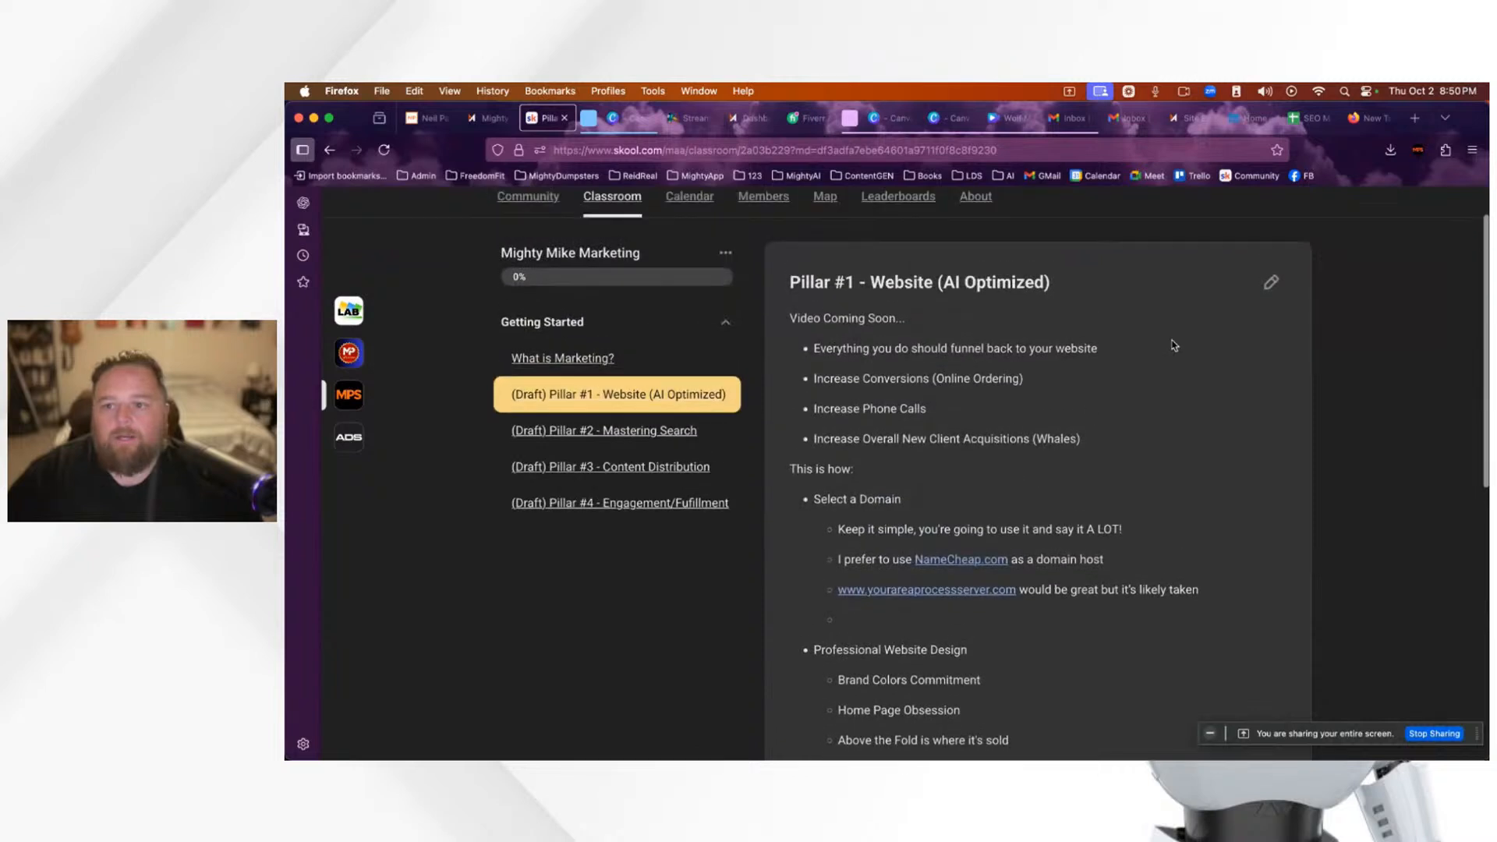
{"action": "scroll", "coordinate": [1172, 347], "scroll_direction": "up", "scroll_amount": 1}
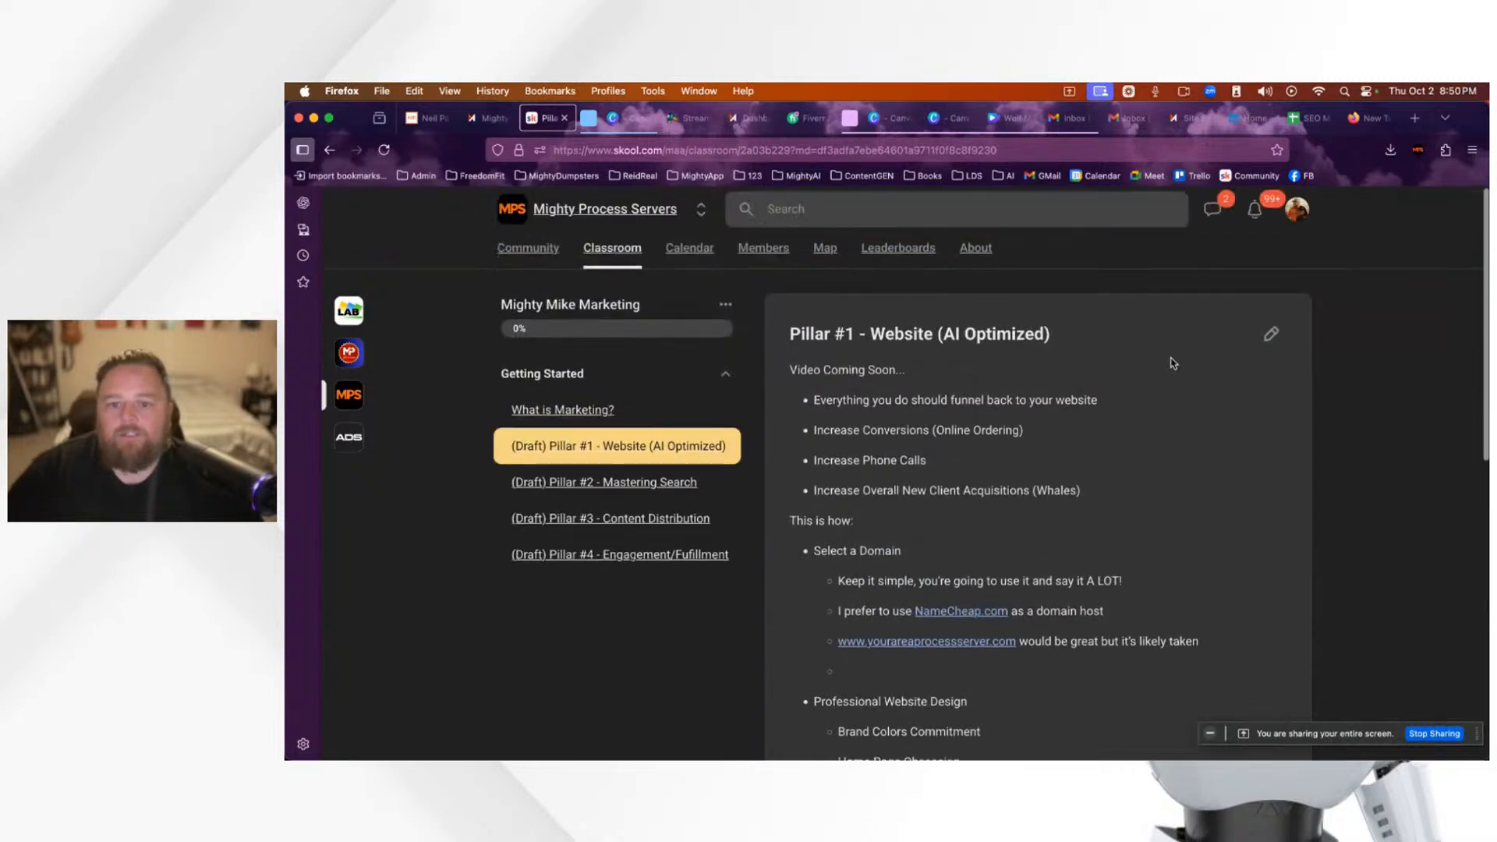
{"action": "left_click", "coordinate": [1192, 121]}
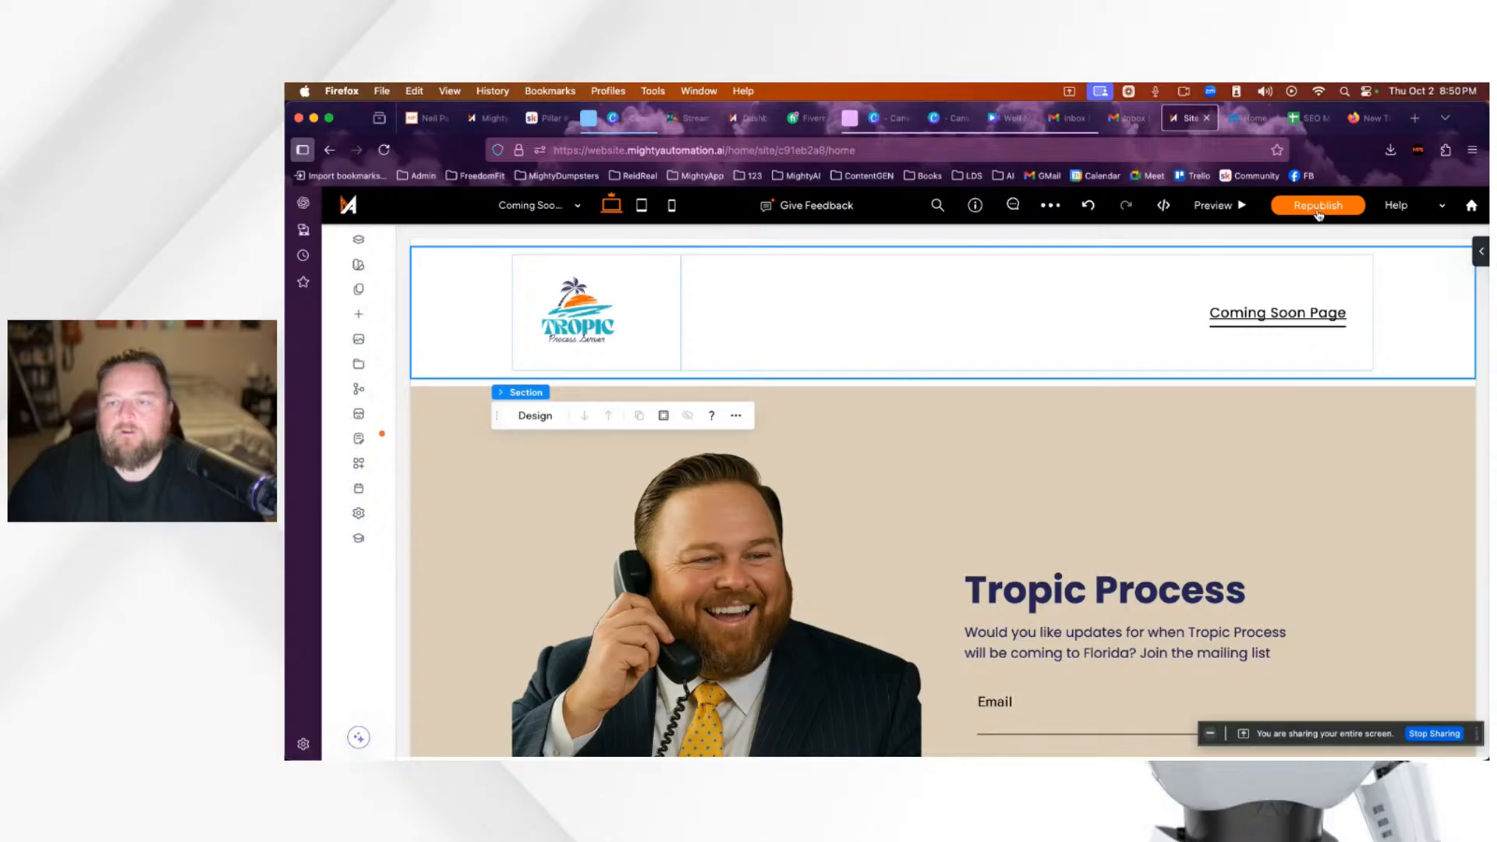
Step: Close the Site Editor tab and reload tropicprocessserver.com to review the live coming-soon page
{"action": "left_click", "coordinate": [1206, 120]}
{"action": "left_click", "coordinate": [385, 151]}
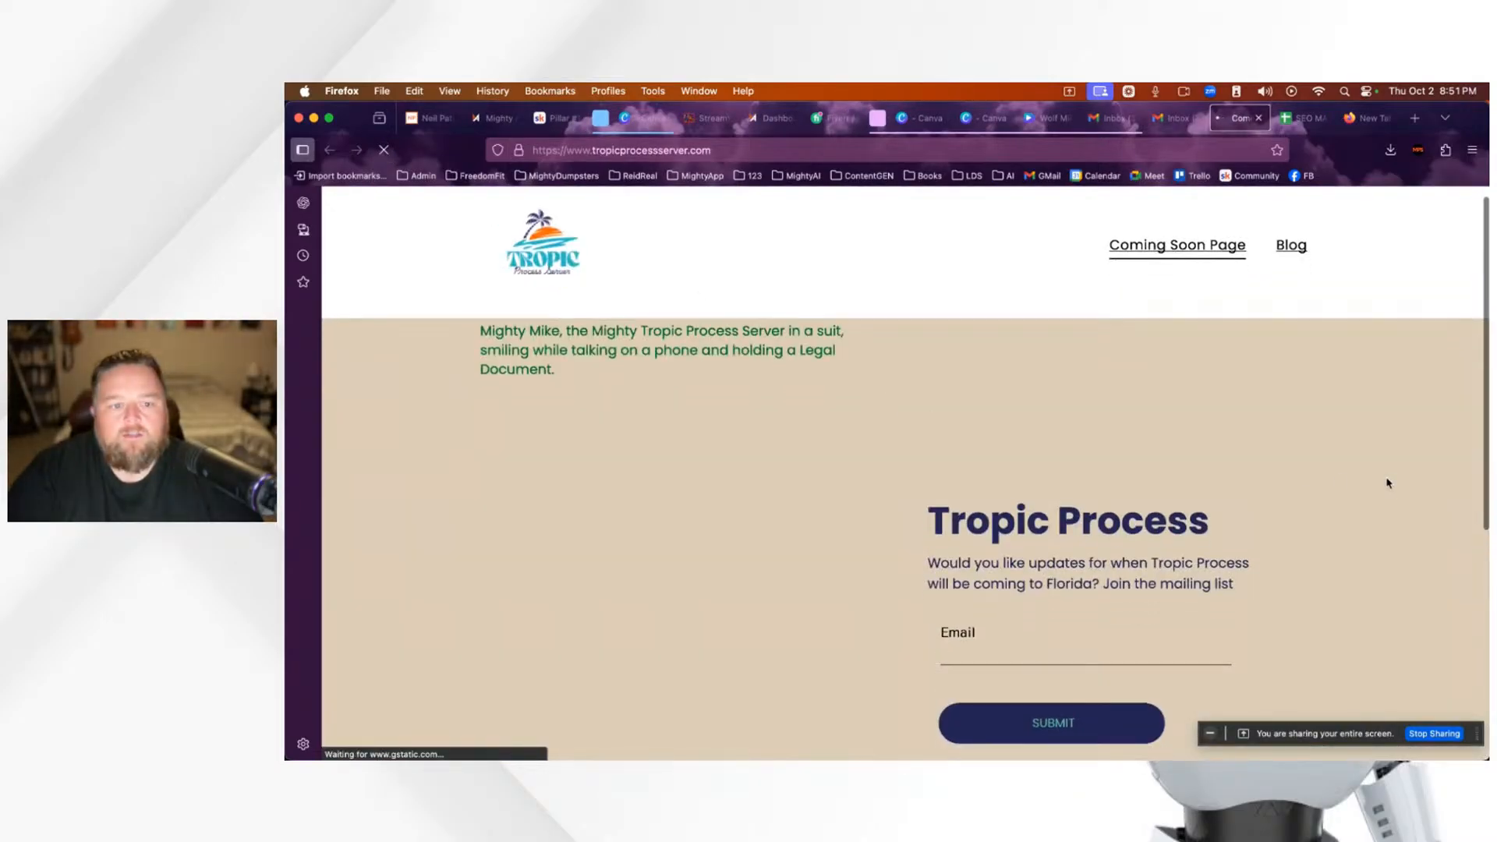
{"action": "scroll", "coordinate": [897, 434], "scroll_direction": "down", "scroll_amount": 5}
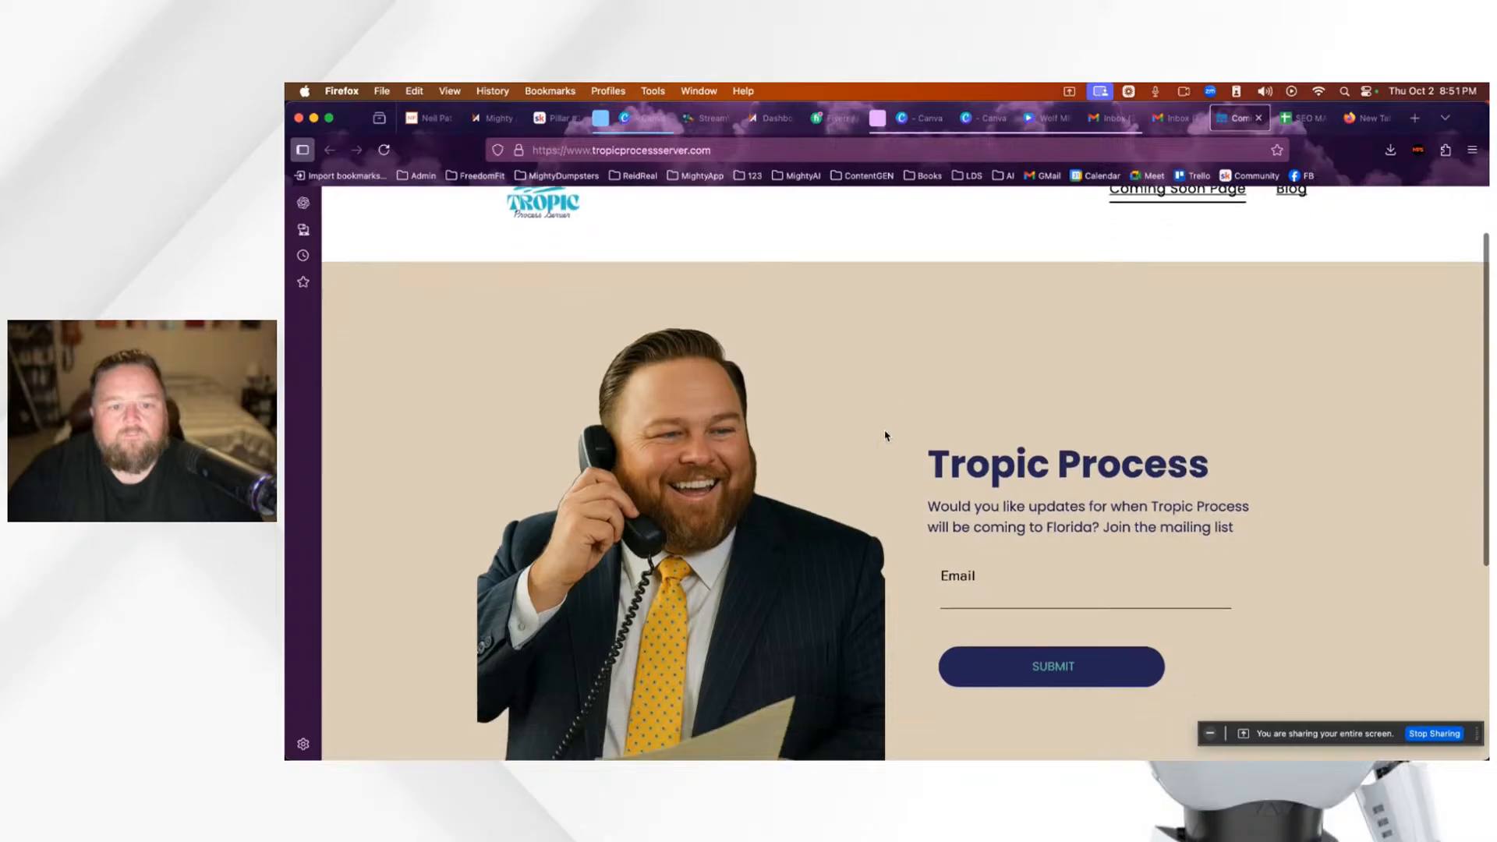
{"action": "scroll", "coordinate": [885, 435], "scroll_direction": "up", "scroll_amount": 3}
{"action": "scroll", "coordinate": [886, 435], "scroll_direction": "up", "scroll_amount": 2}
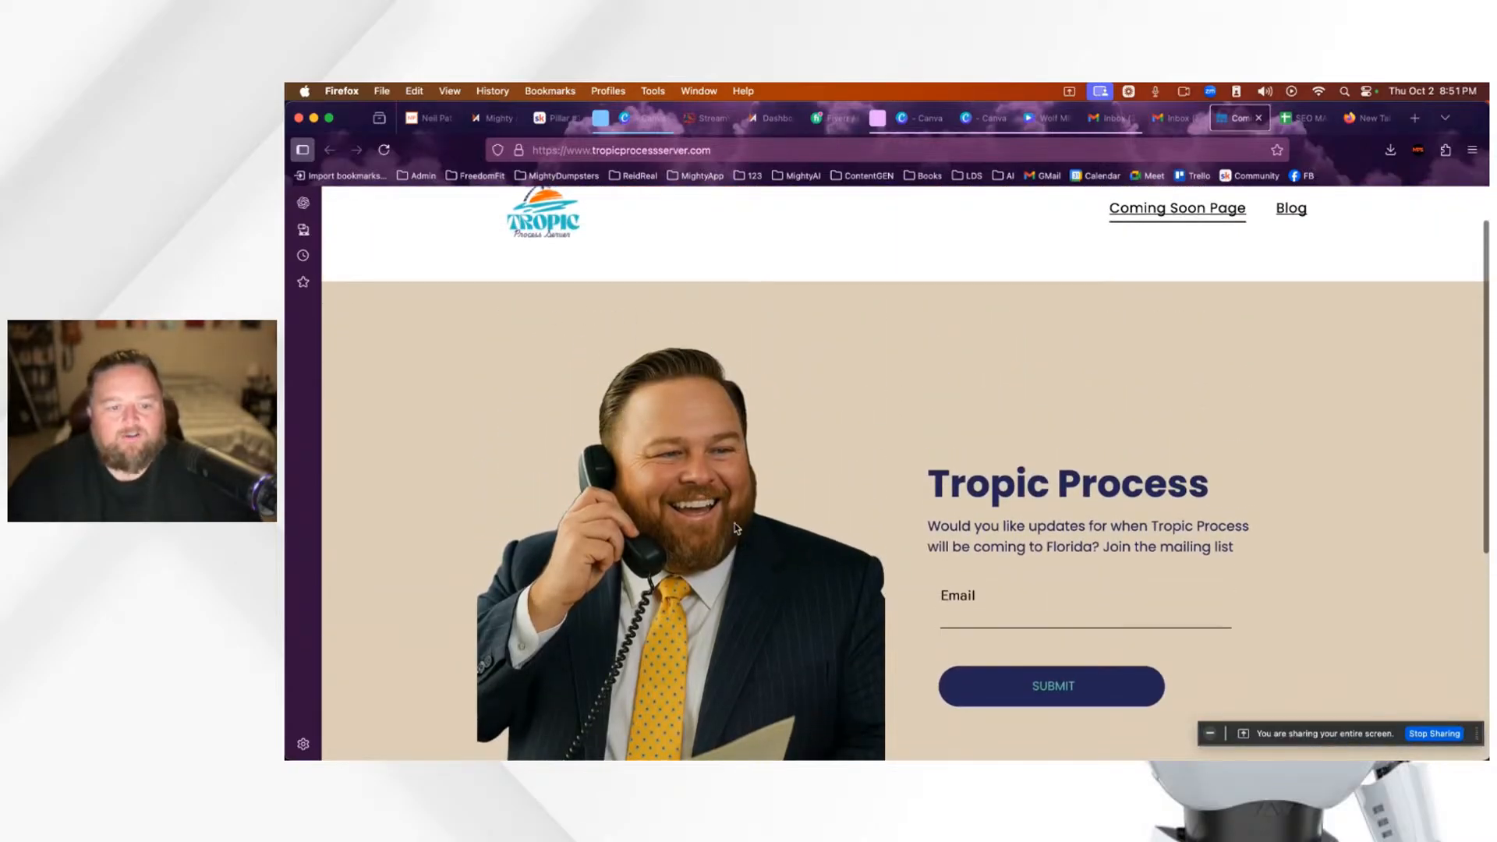
{"action": "scroll", "coordinate": [722, 518], "scroll_direction": "down", "scroll_amount": 3}
{"action": "scroll", "coordinate": [718, 517], "scroll_direction": "up", "scroll_amount": 2}
{"action": "scroll", "coordinate": [717, 516], "scroll_direction": "up", "scroll_amount": 1}
{"action": "scroll", "coordinate": [718, 516], "scroll_direction": "down", "scroll_amount": 1}
{"action": "scroll", "coordinate": [796, 495], "scroll_direction": "up", "scroll_amount": 3}
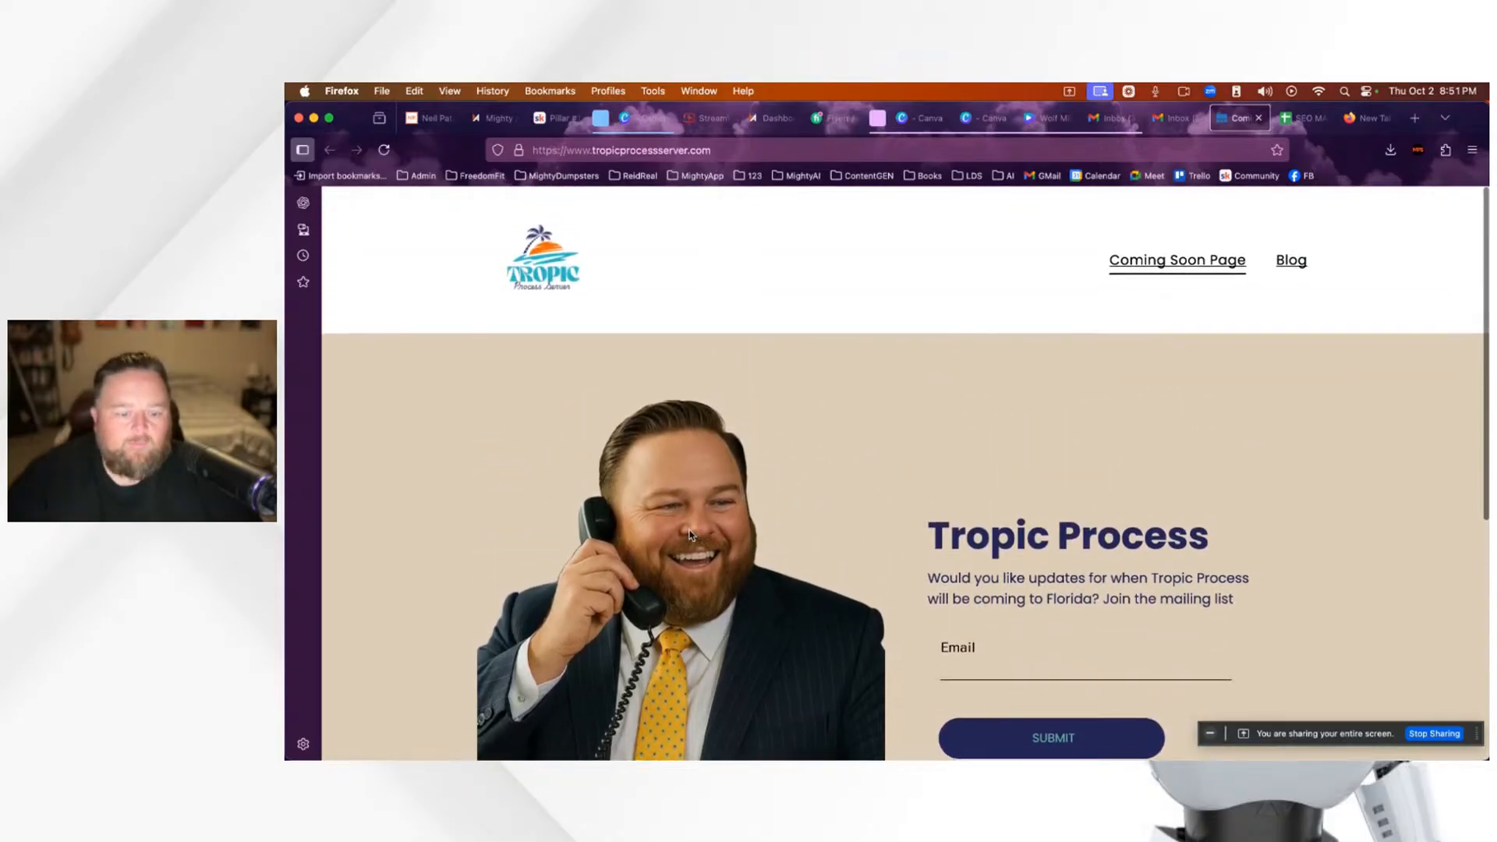
Step: Inspect the hero photo's img tag in developer tools, then close the live site tab
{"action": "right_click", "coordinate": [683, 524]}
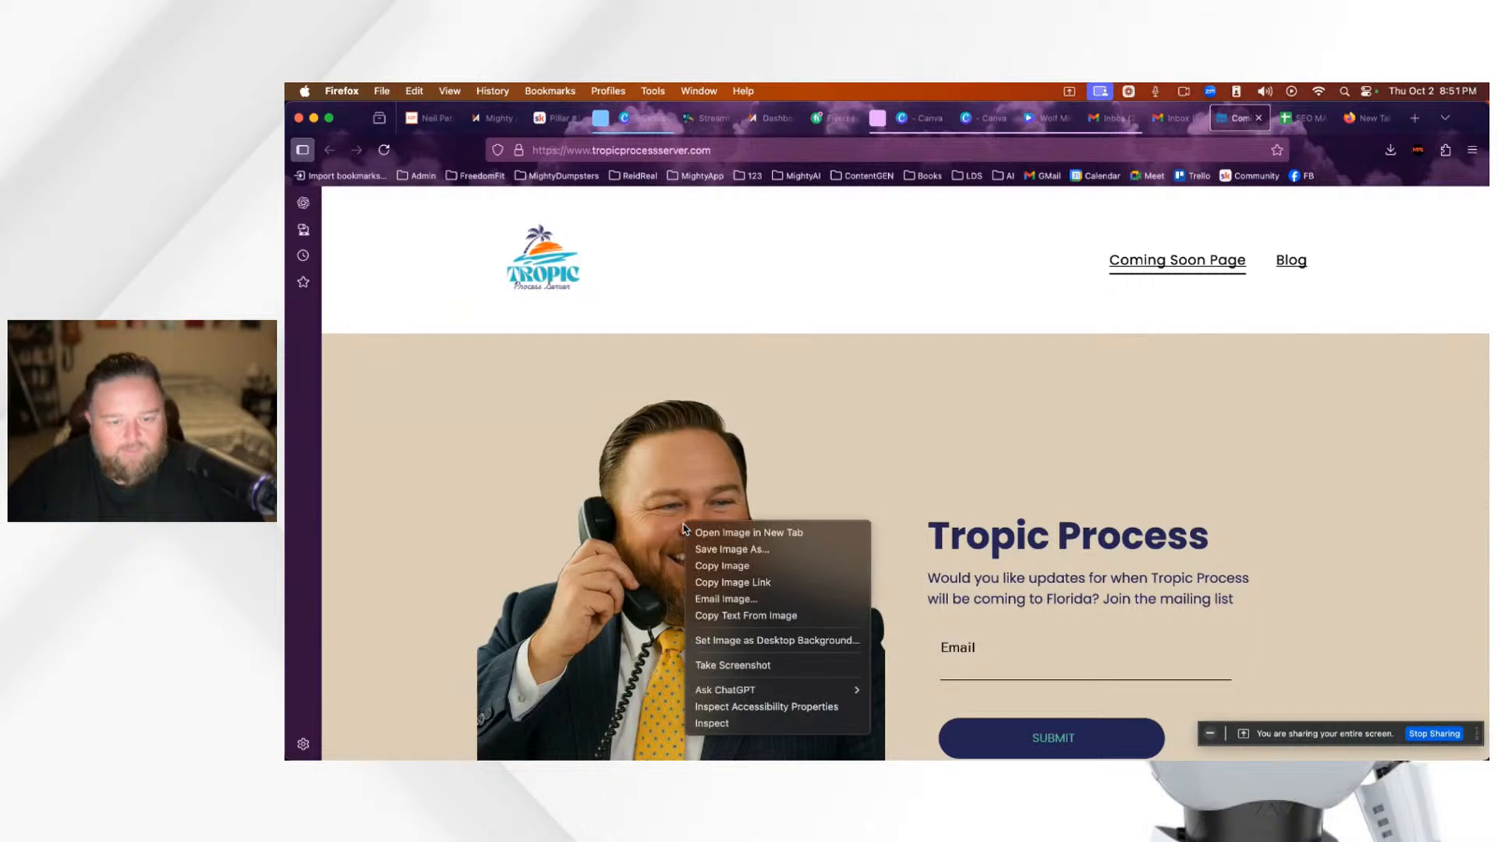
{"action": "left_click", "coordinate": [743, 725]}
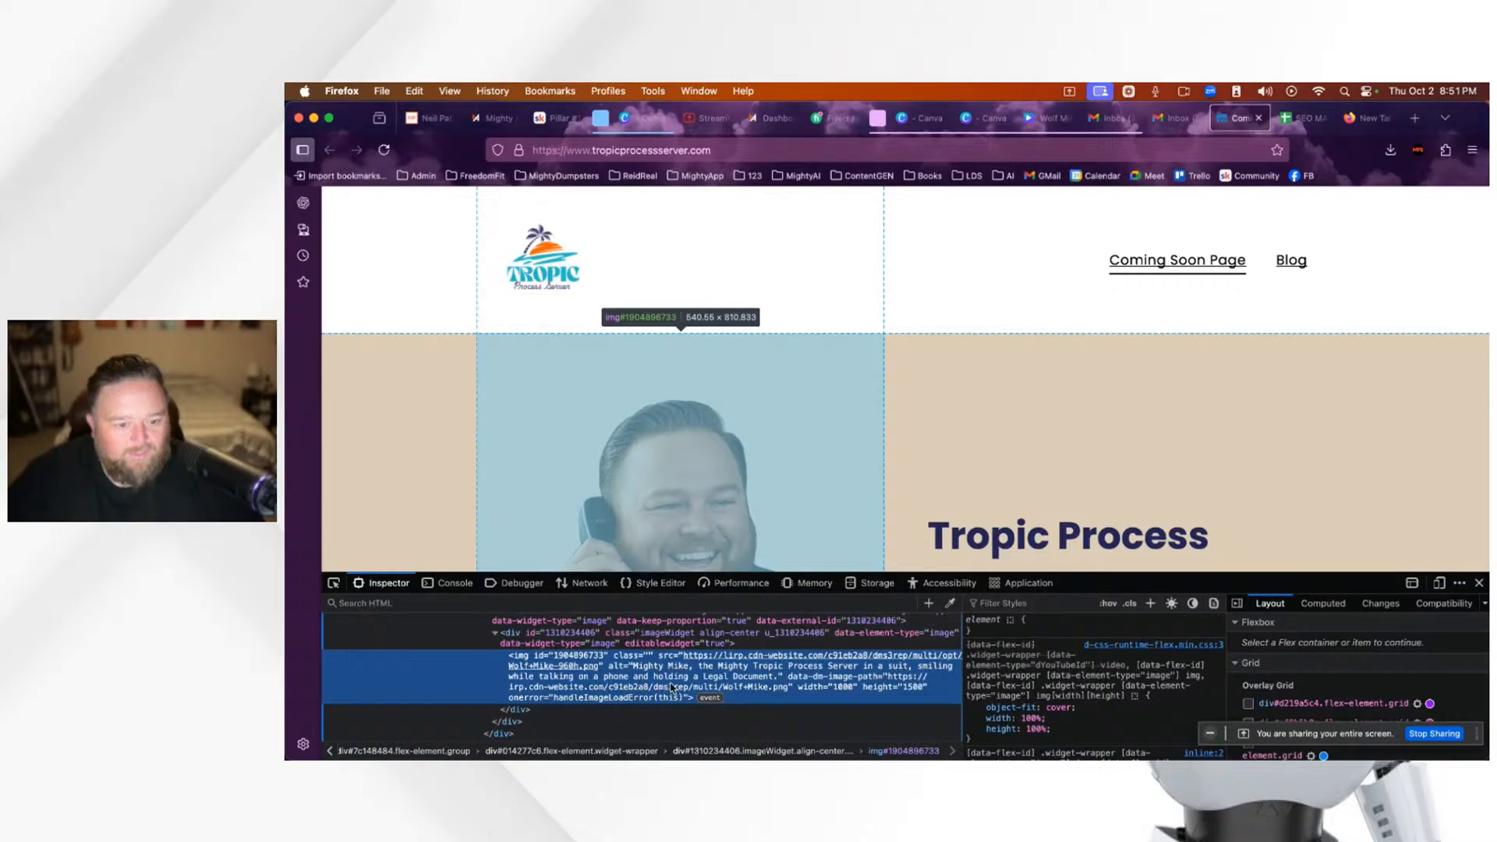
{"action": "left_click", "coordinate": [1480, 585]}
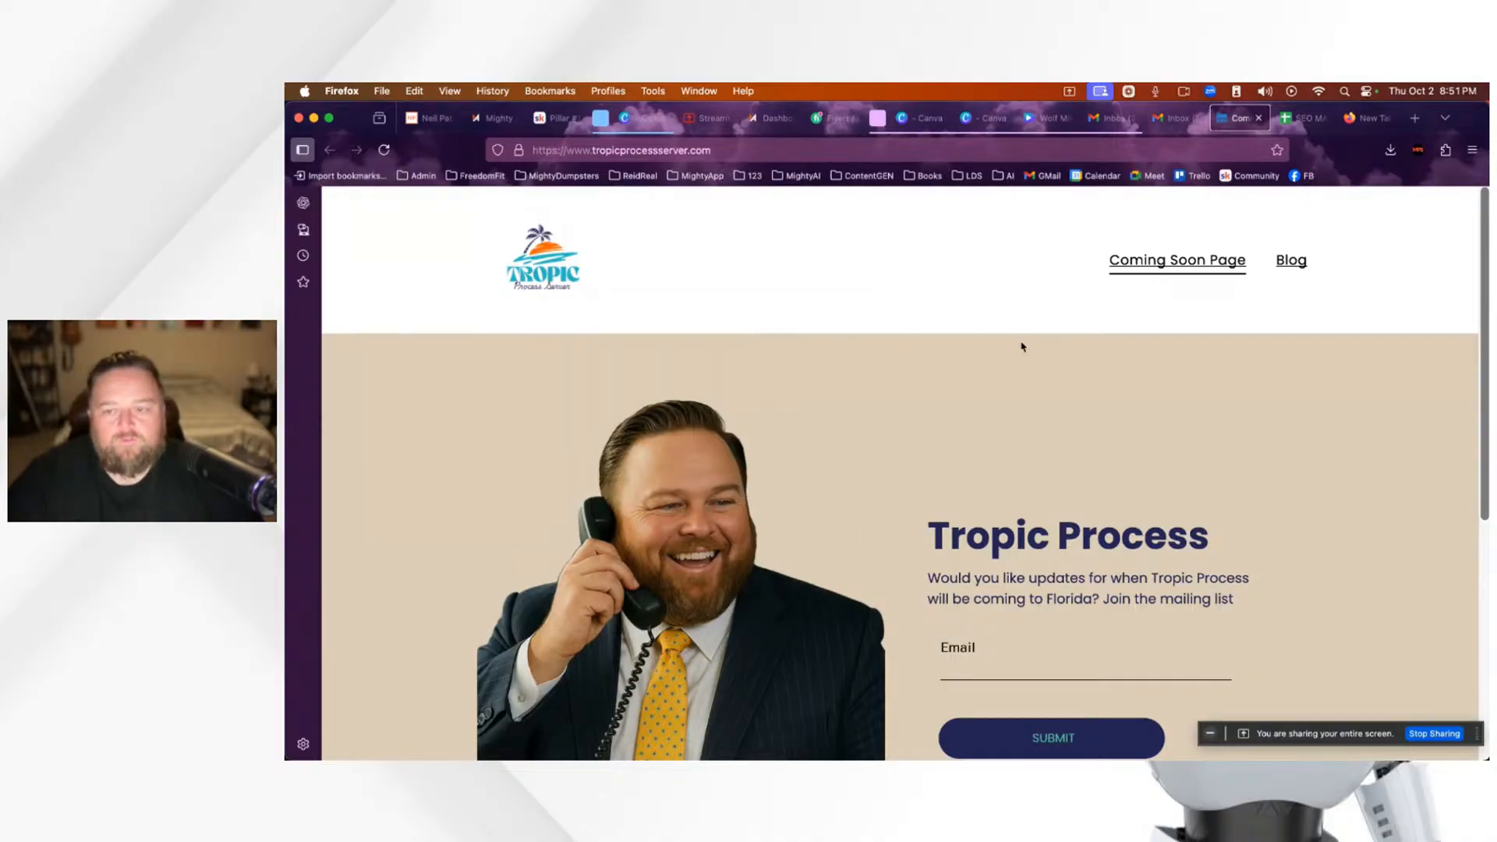
{"action": "left_click", "coordinate": [1260, 120]}
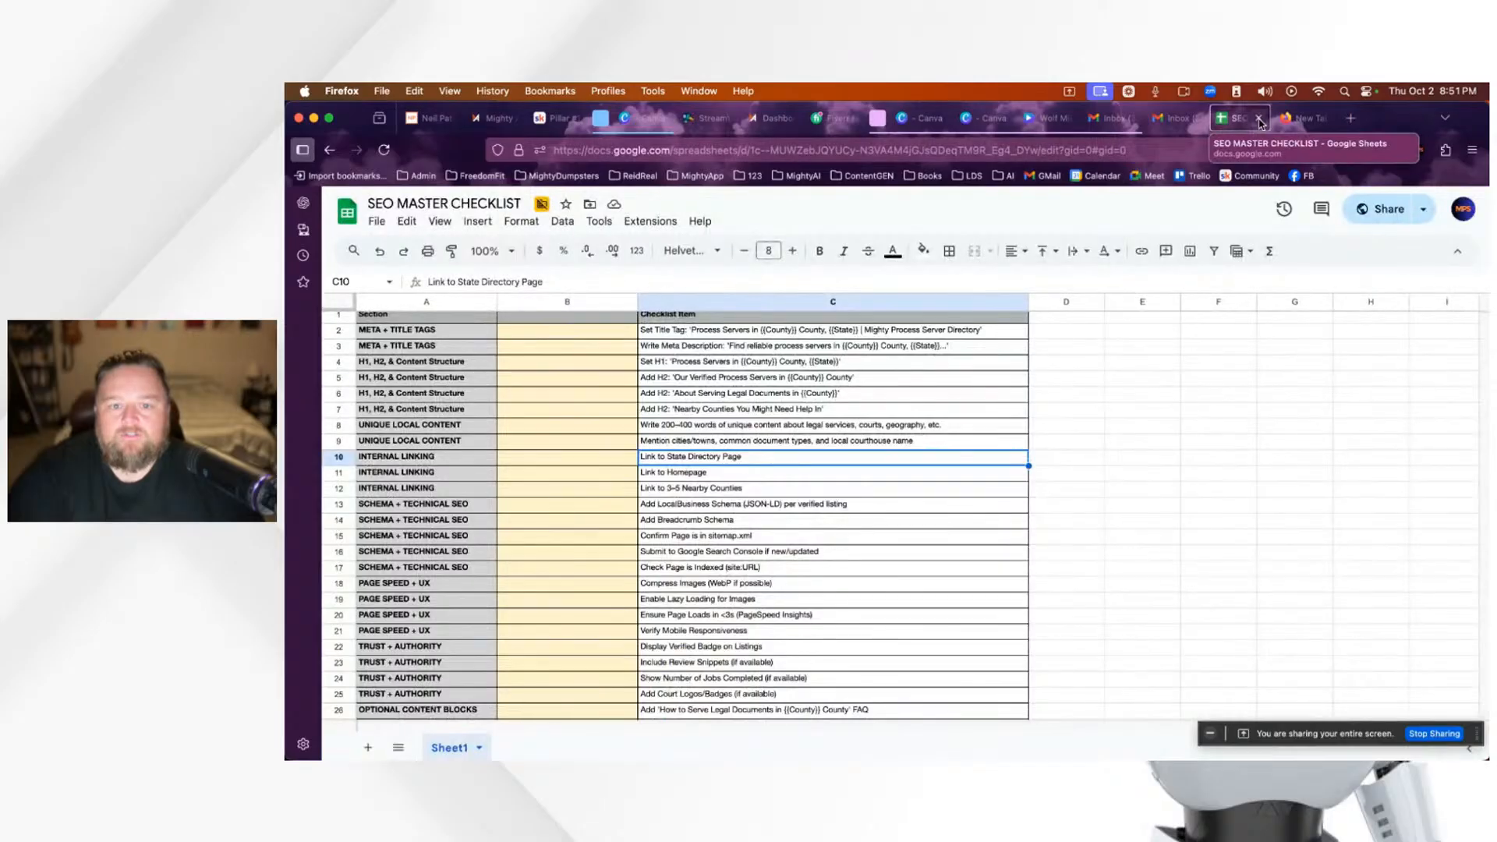
{"action": "left_click", "coordinate": [708, 633]}
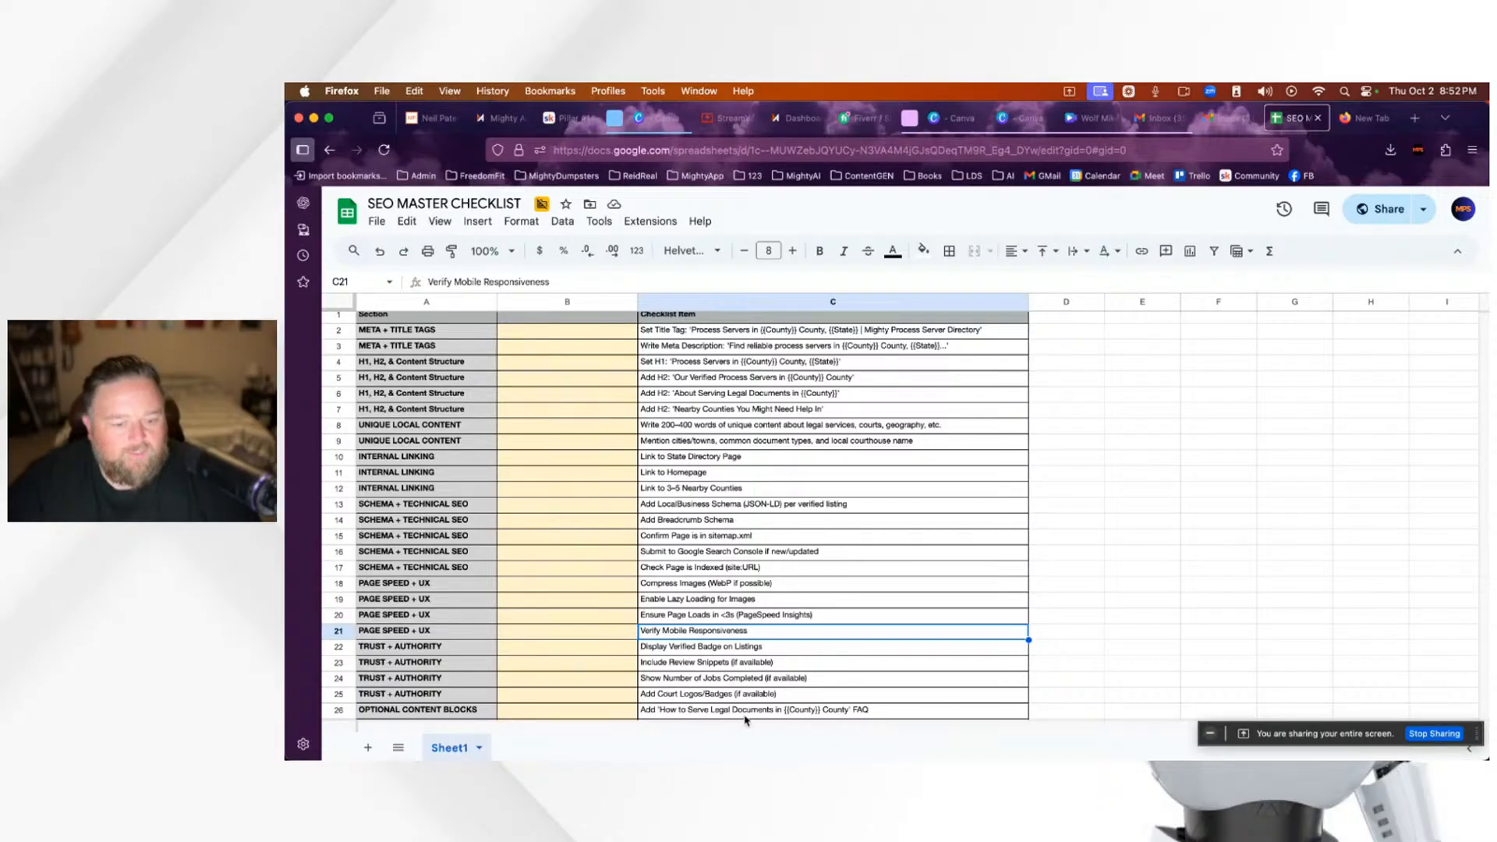
{"action": "scroll", "coordinate": [811, 689], "scroll_direction": "down", "scroll_amount": 5}
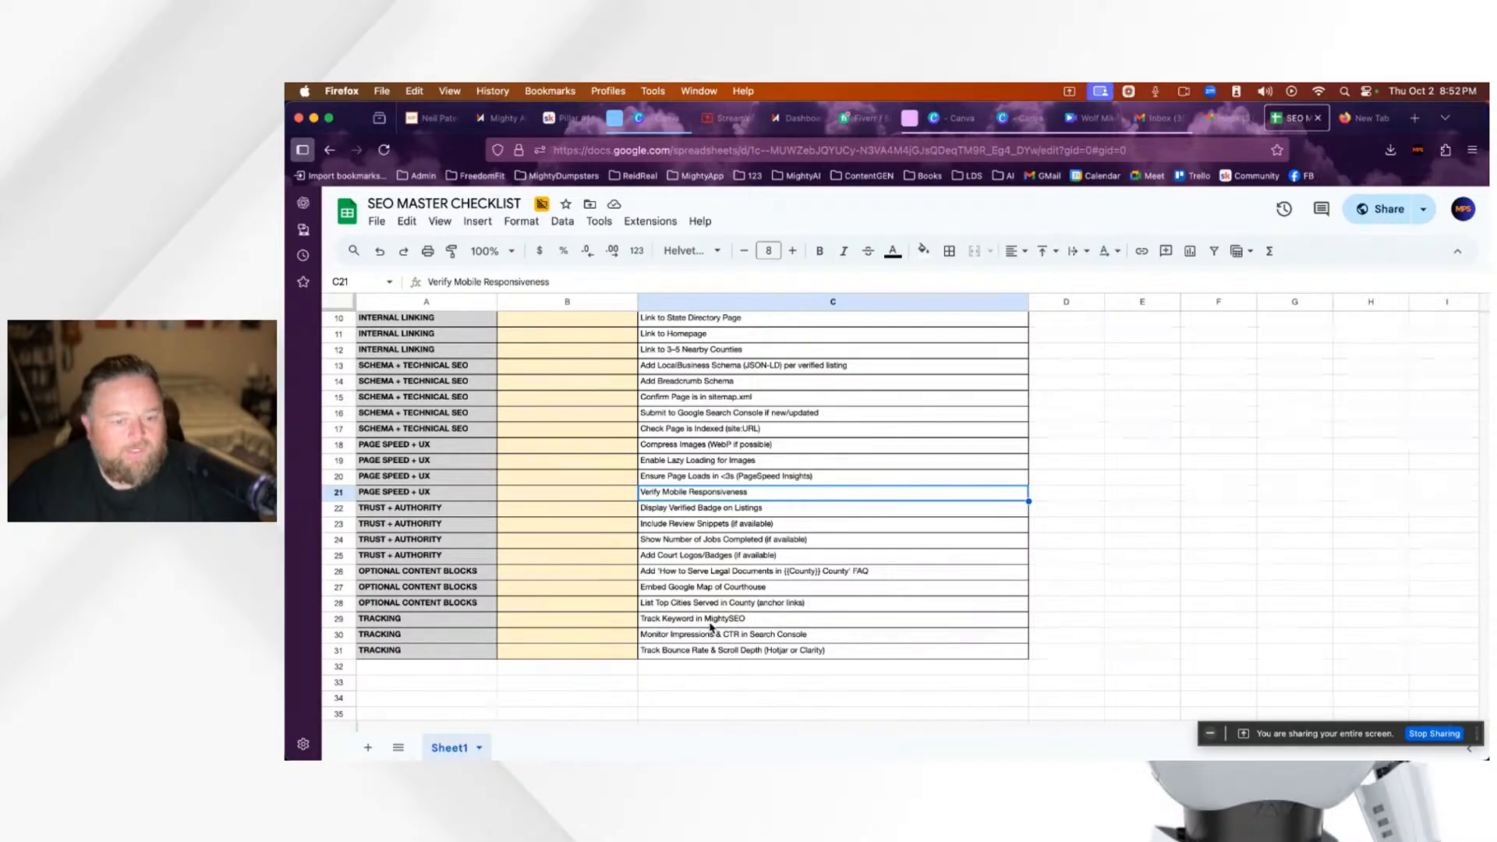
{"action": "left_click", "coordinate": [686, 622]}
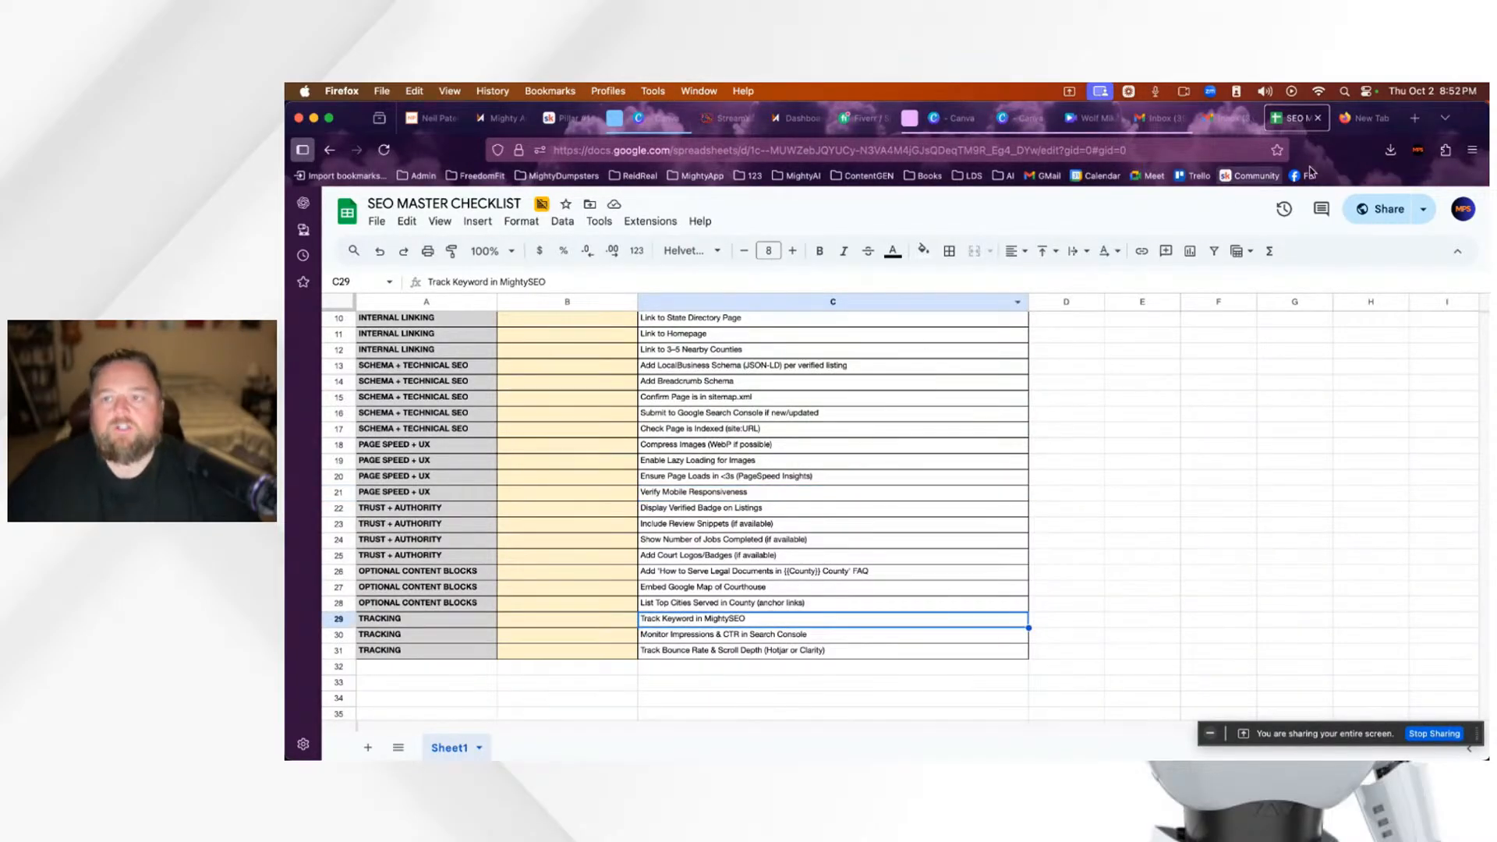
Step: Load the SEO Performance bookmark in a new tab and switch the property to 123legalsupport.com
{"action": "left_click", "coordinate": [1416, 119]}
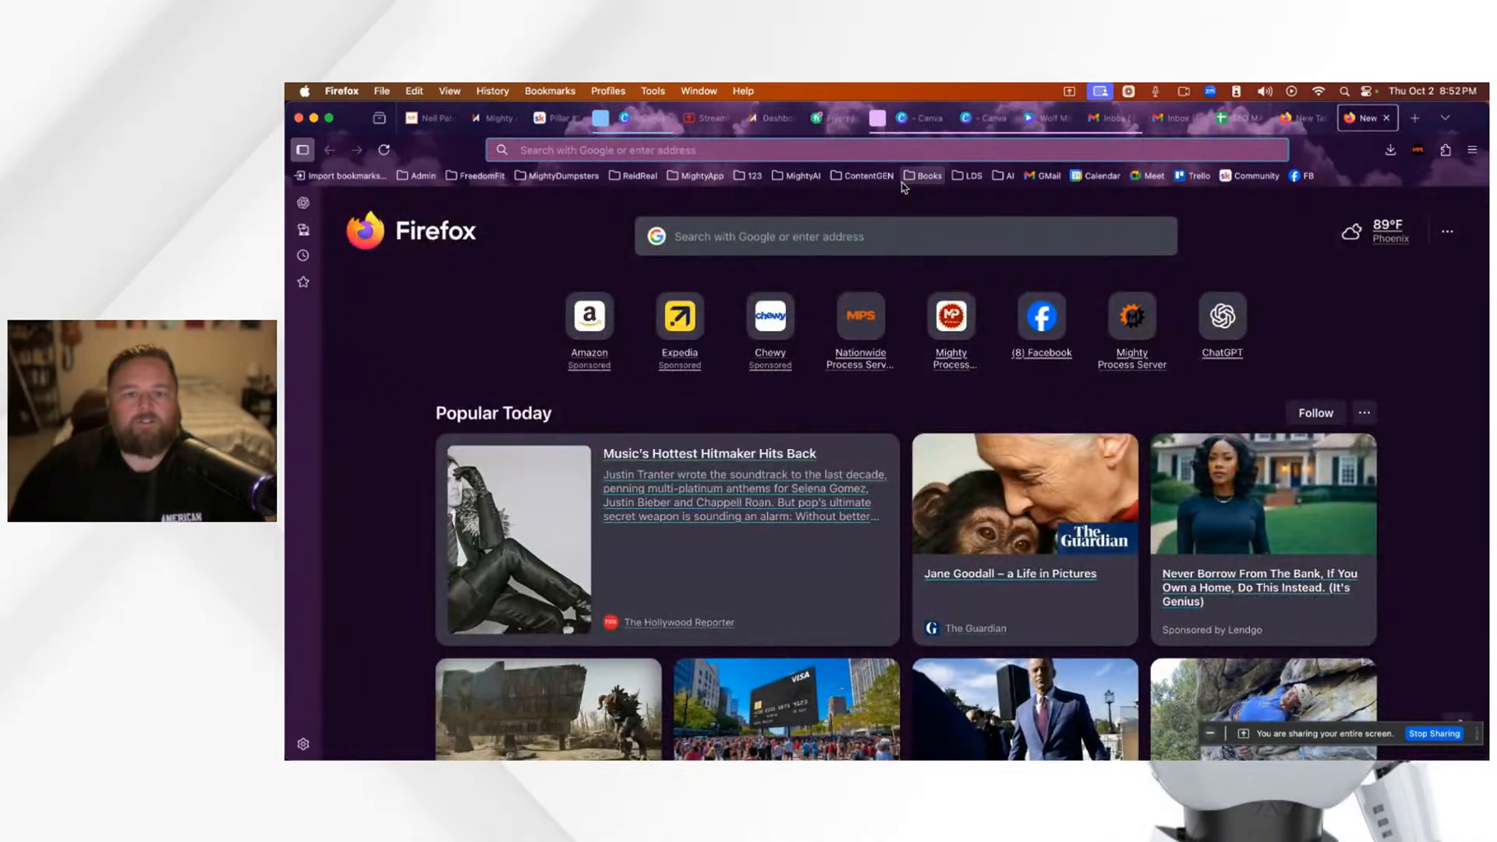
{"action": "left_click", "coordinate": [797, 177]}
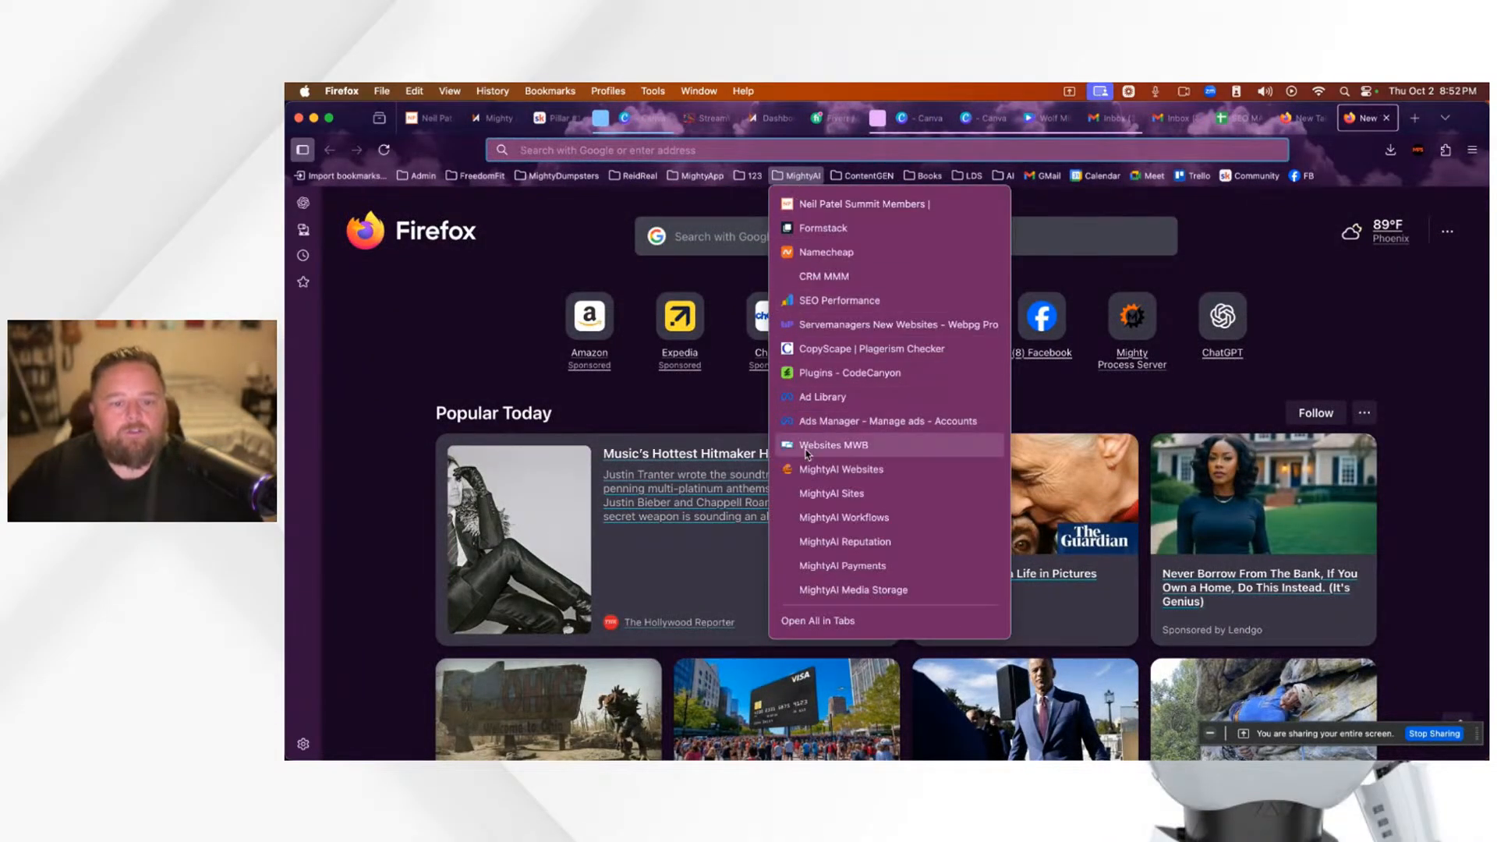
{"action": "left_click", "coordinate": [839, 301]}
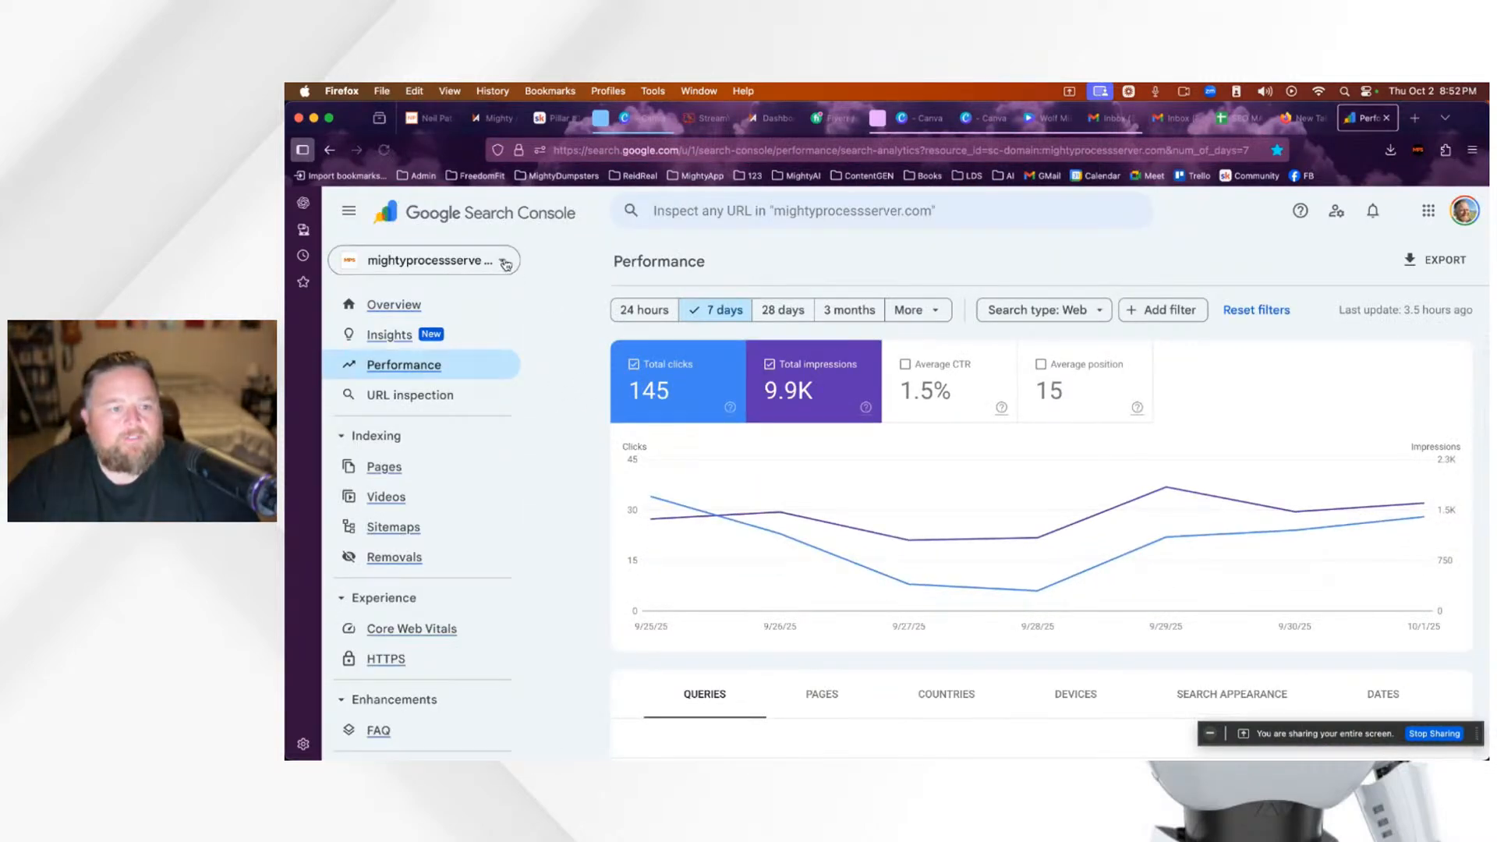
{"action": "left_click", "coordinate": [498, 267]}
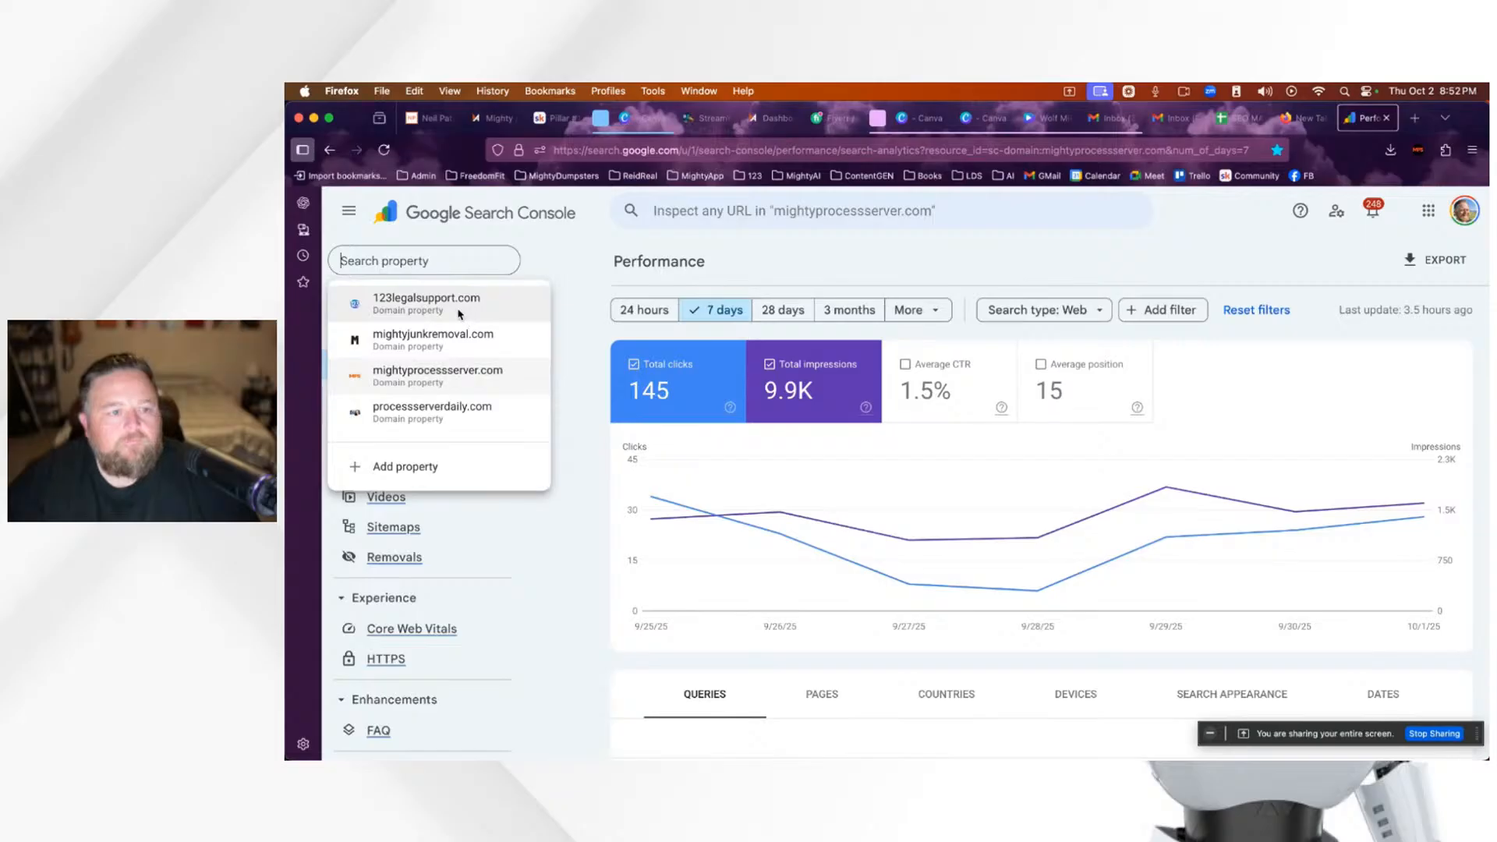
{"action": "left_click", "coordinate": [427, 302]}
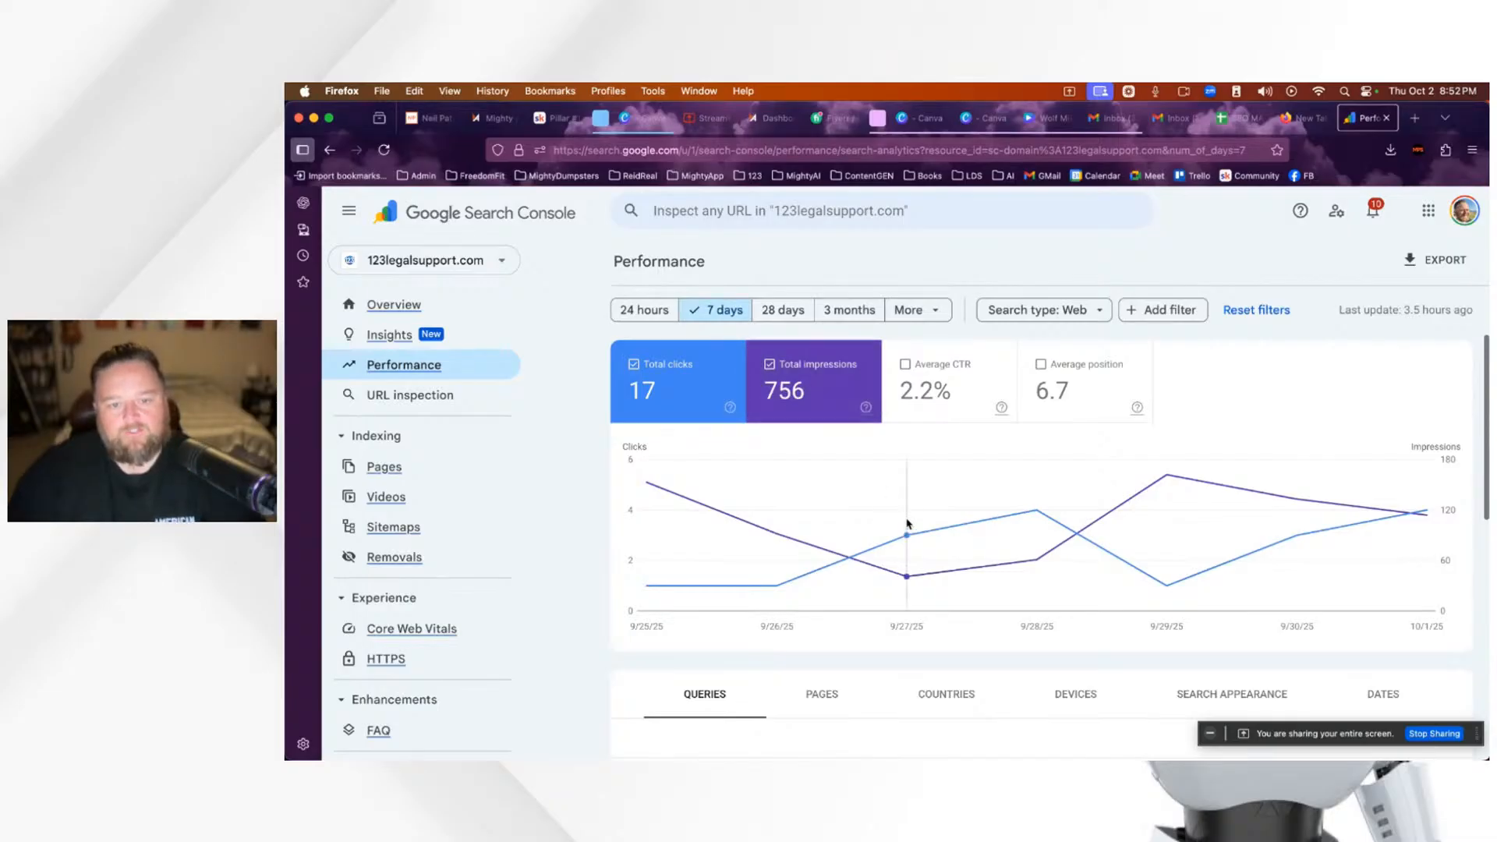
Step: Sort the top queries by impressions, then back by clicks, bringing '123 efile' to the top
{"action": "scroll", "coordinate": [907, 525], "scroll_direction": "down", "scroll_amount": 2}
{"action": "scroll", "coordinate": [926, 533], "scroll_direction": "down", "scroll_amount": 5}
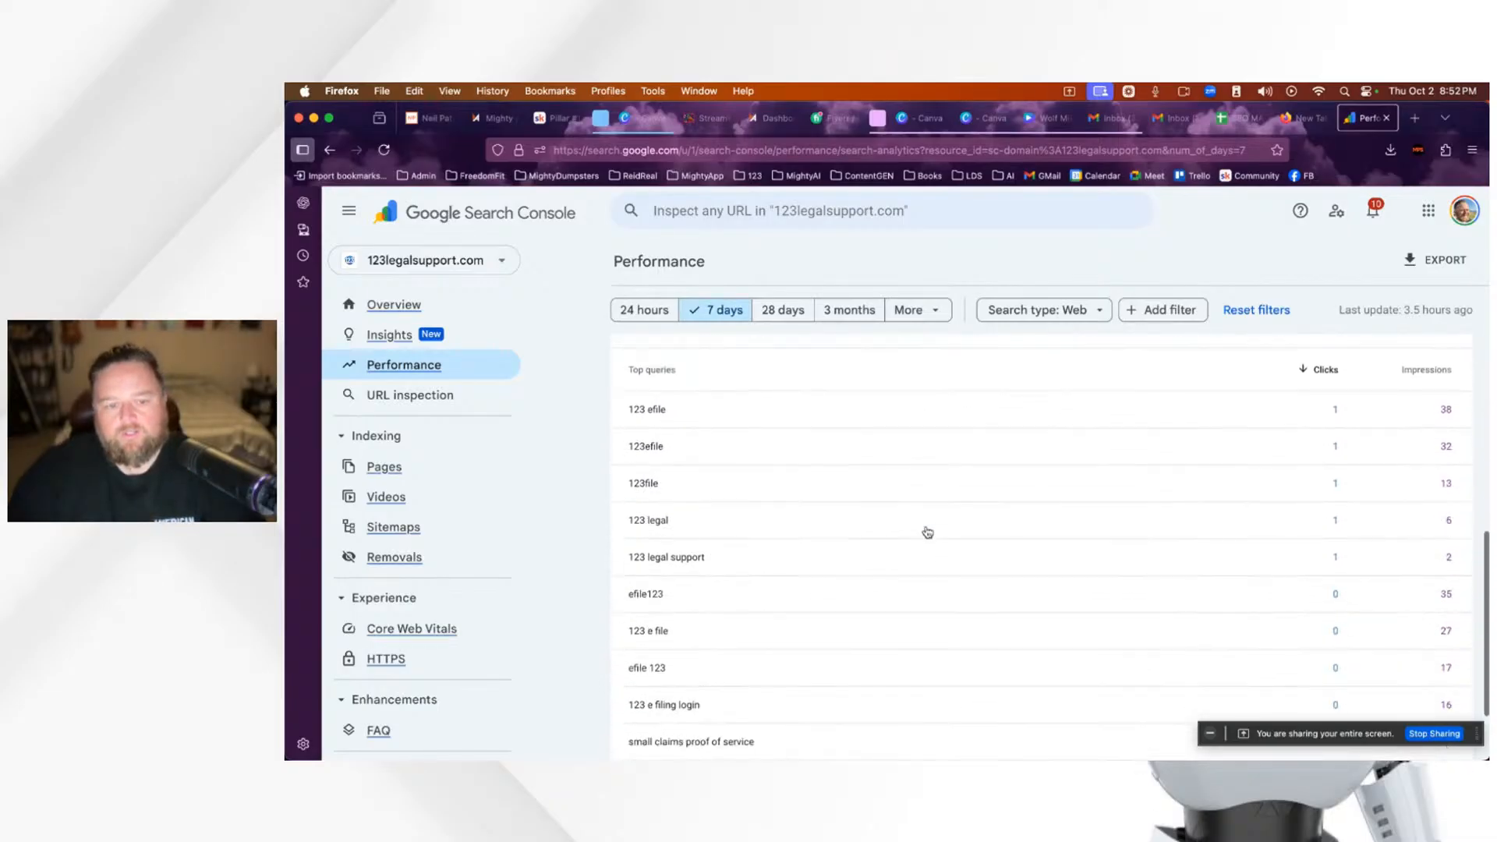
{"action": "scroll", "coordinate": [927, 532], "scroll_direction": "up", "scroll_amount": 4}
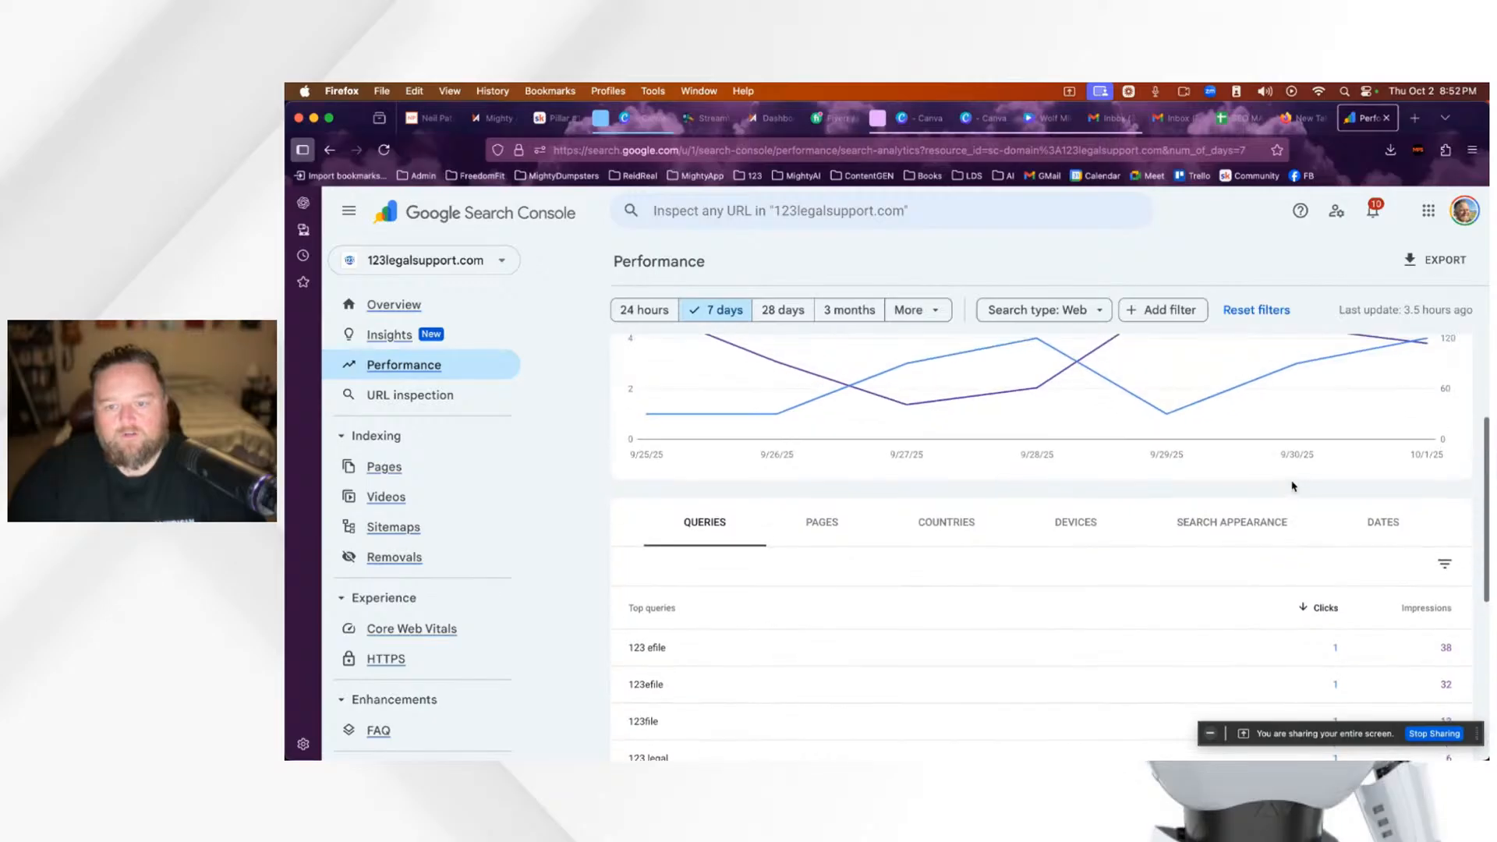
{"action": "left_click", "coordinate": [1430, 616]}
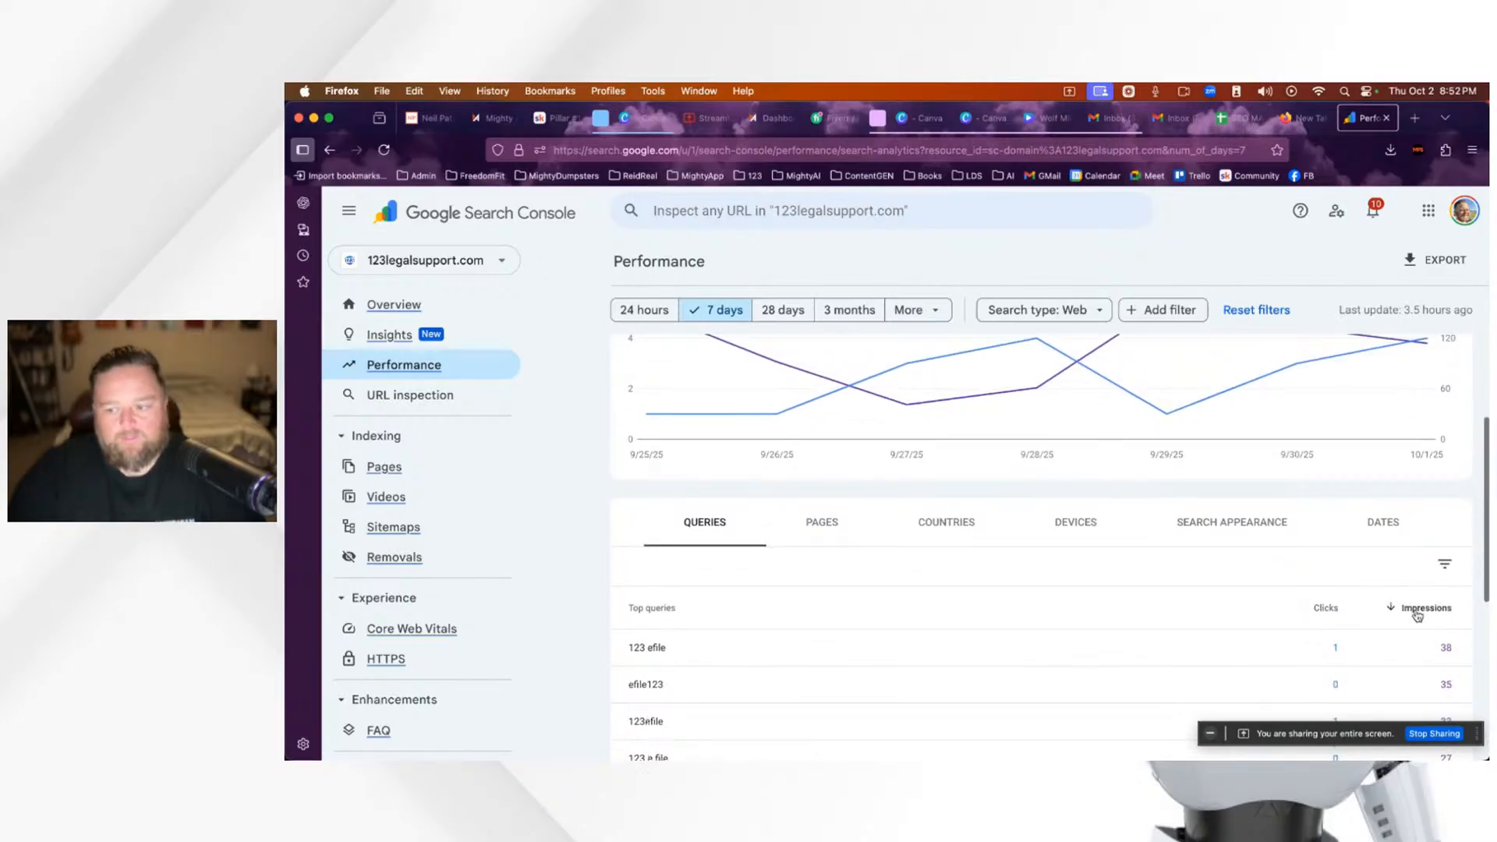
{"action": "scroll", "coordinate": [1372, 585], "scroll_direction": "down", "scroll_amount": 1}
{"action": "left_click", "coordinate": [1328, 516]}
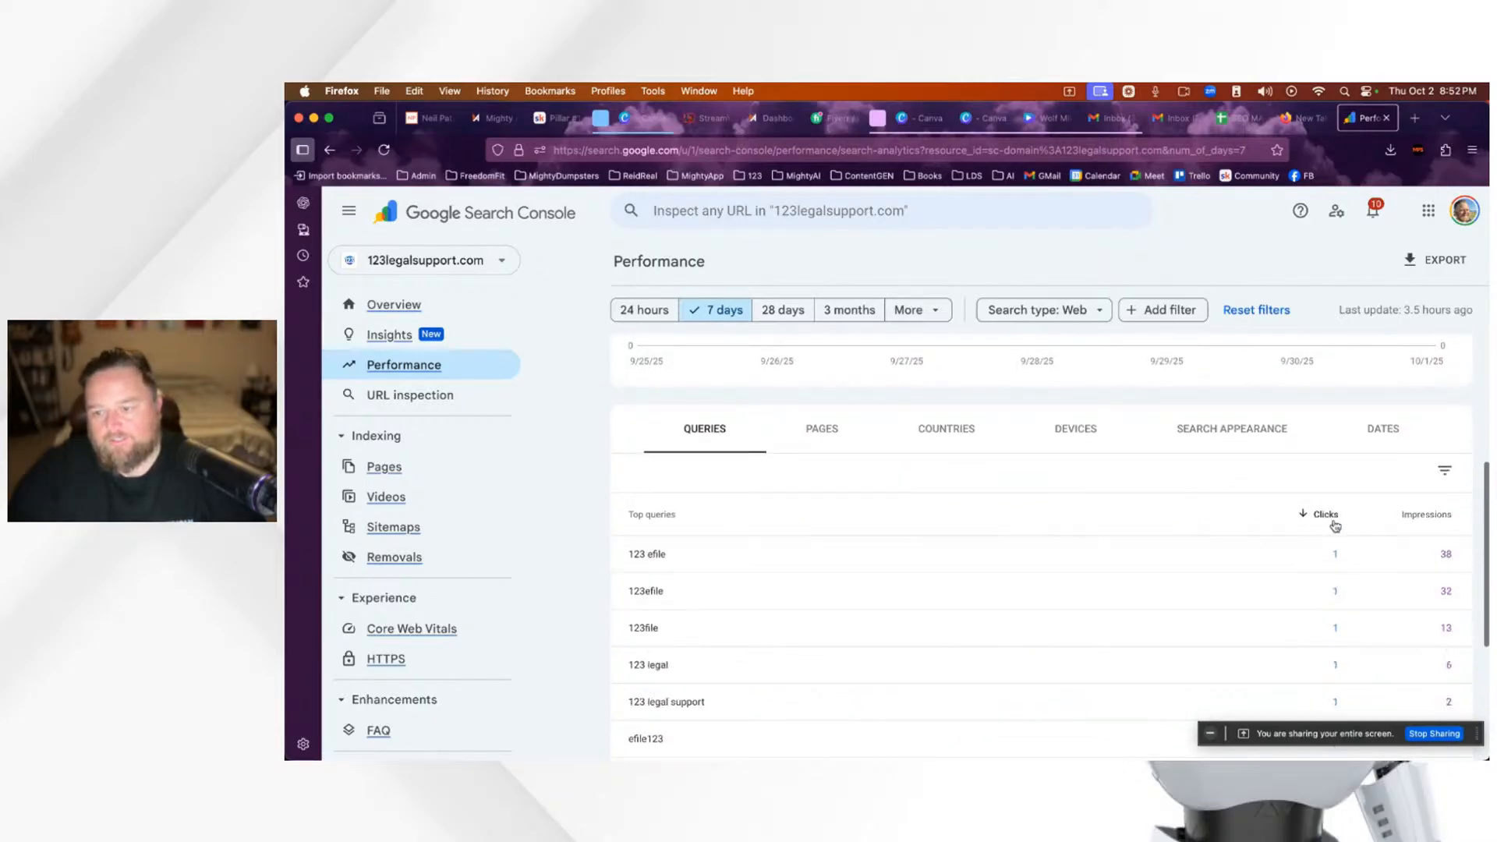
{"action": "scroll", "coordinate": [1362, 613], "scroll_direction": "down", "scroll_amount": 1}
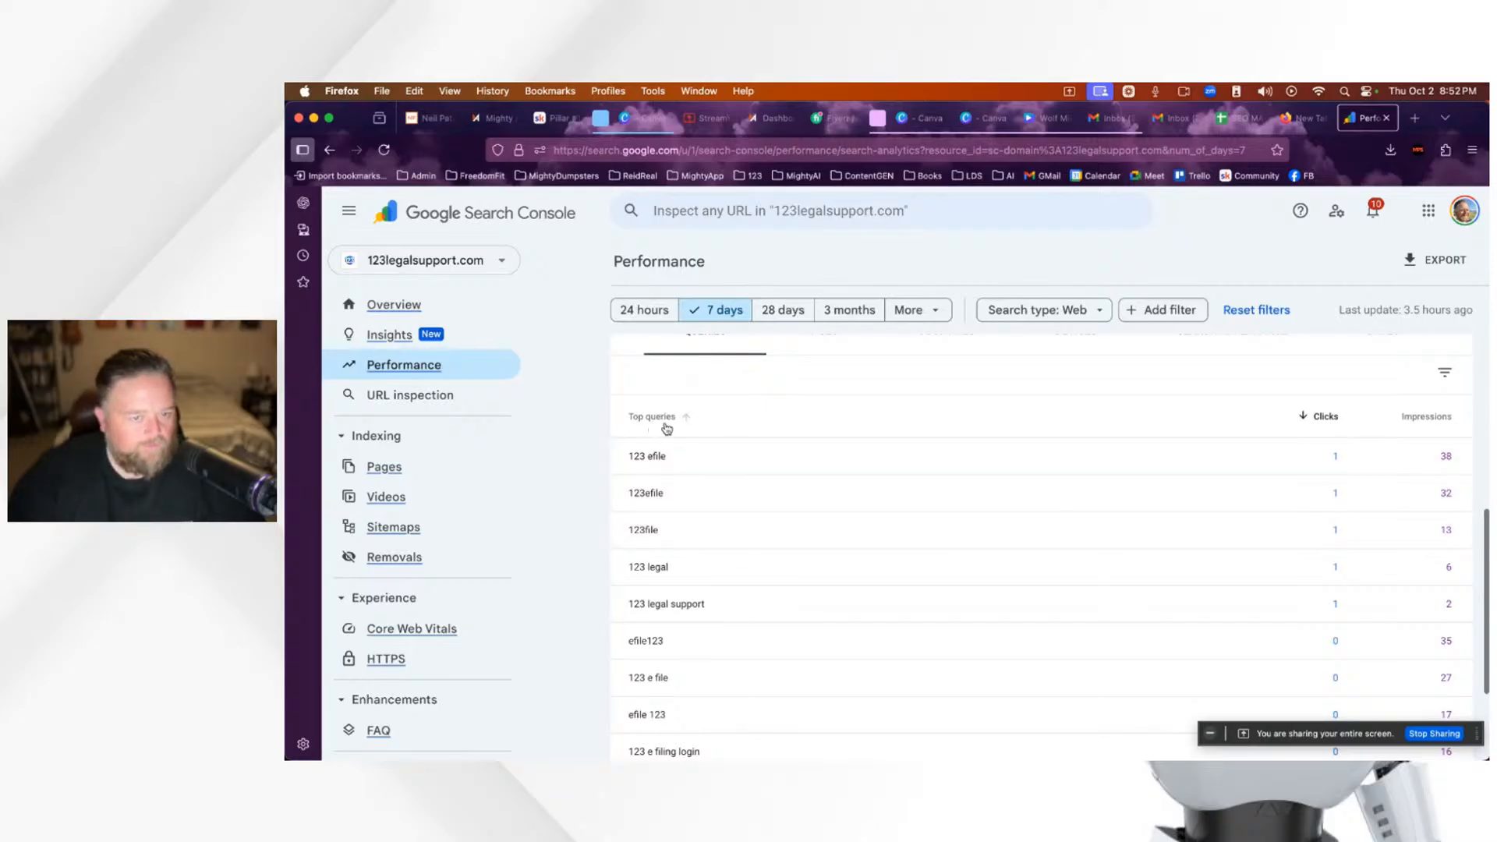
{"action": "scroll", "coordinate": [758, 659], "scroll_direction": "down", "scroll_amount": 1}
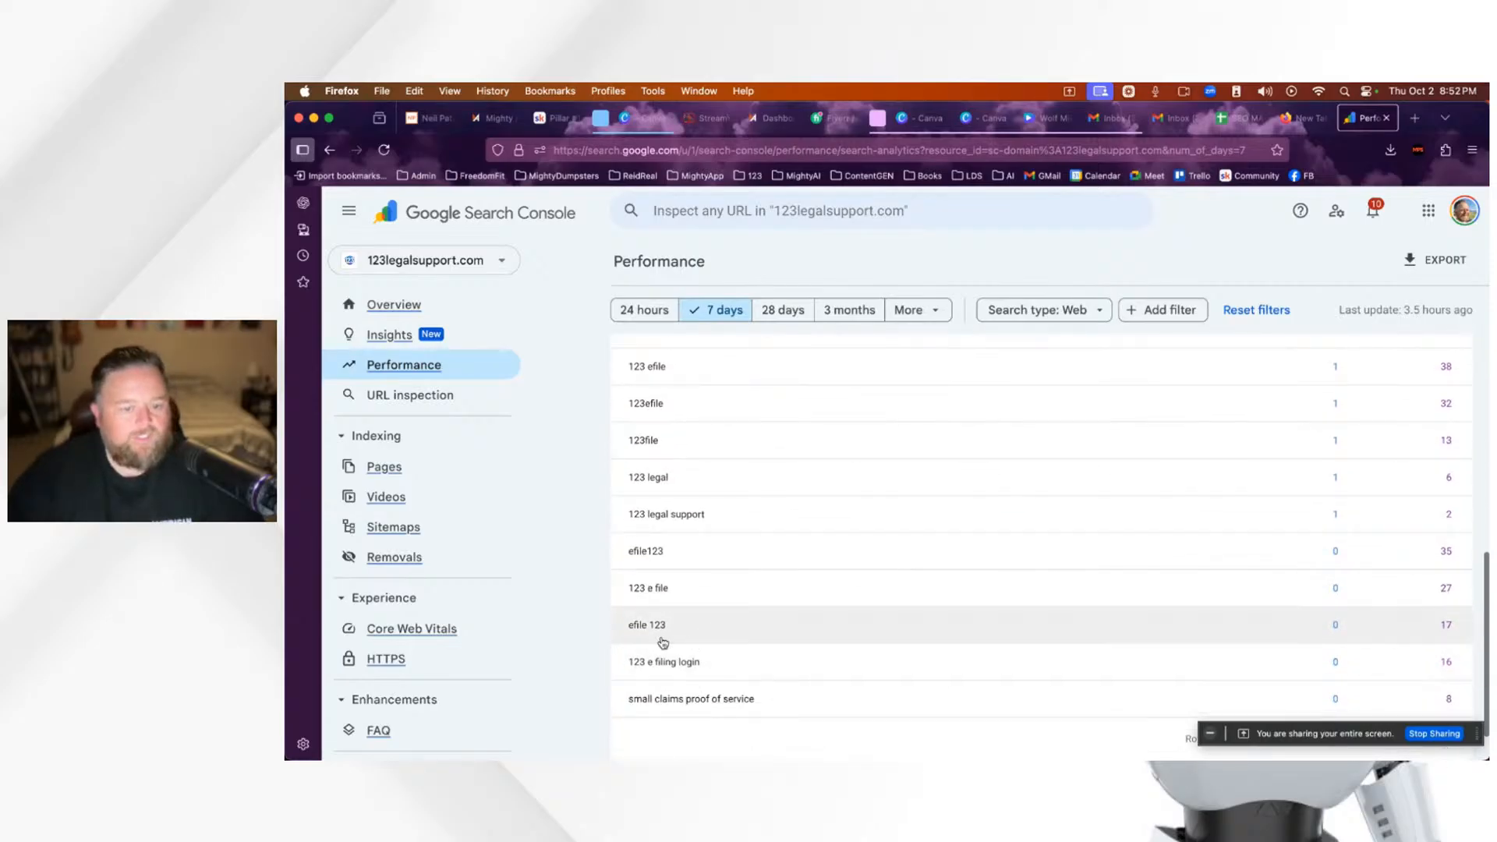
{"action": "scroll", "coordinate": [772, 702], "scroll_direction": "down", "scroll_amount": 1}
Step: Review the Overview's Performance, Indexing and Experience cards, then return to the Performance report
{"action": "scroll", "coordinate": [708, 658], "scroll_direction": "up", "scroll_amount": 3}
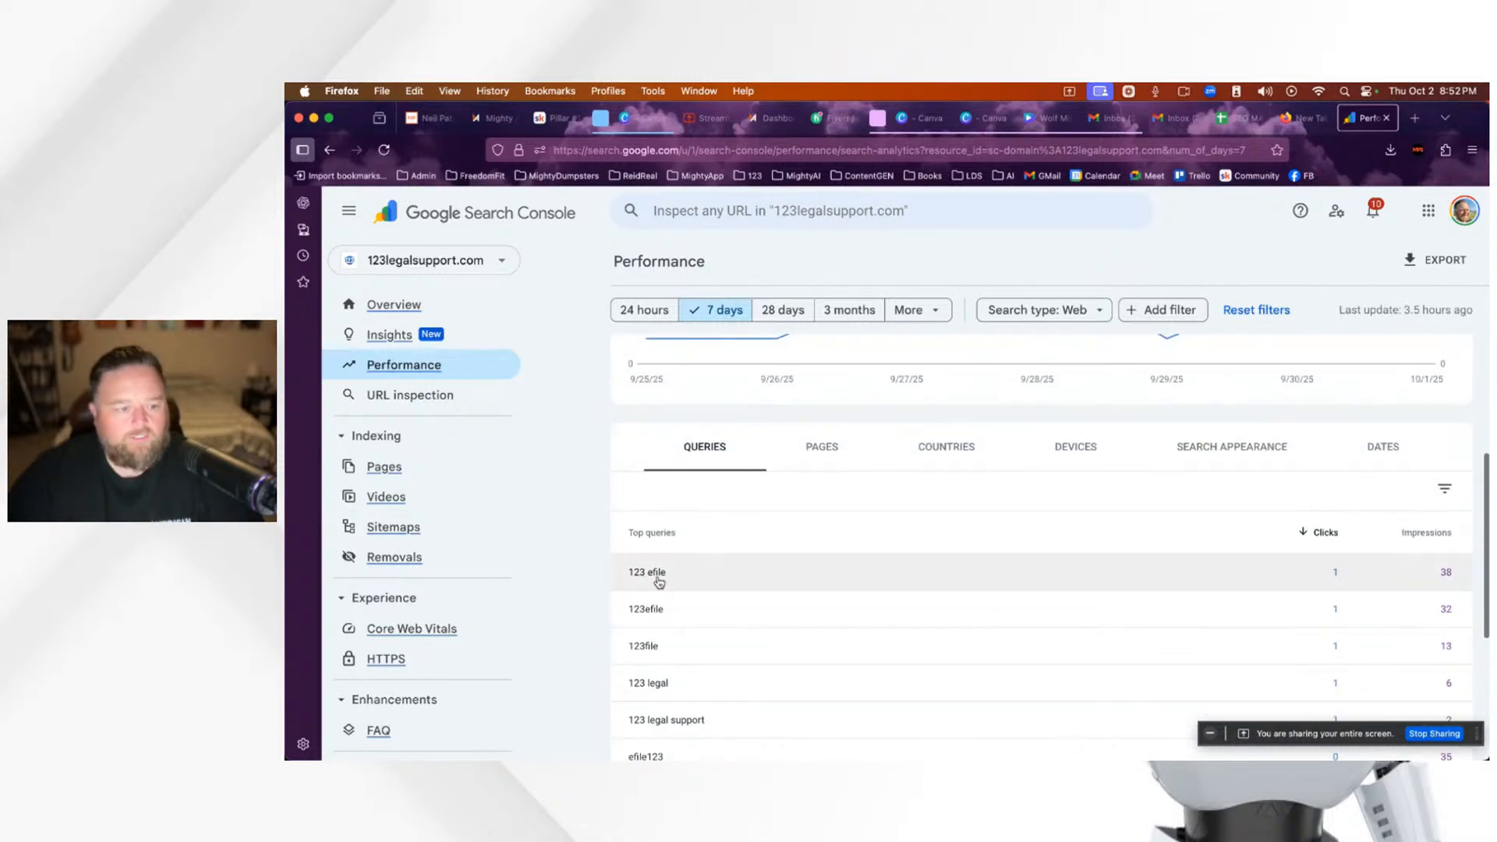
{"action": "scroll", "coordinate": [655, 575], "scroll_direction": "up", "scroll_amount": 4}
{"action": "left_click", "coordinate": [382, 305]}
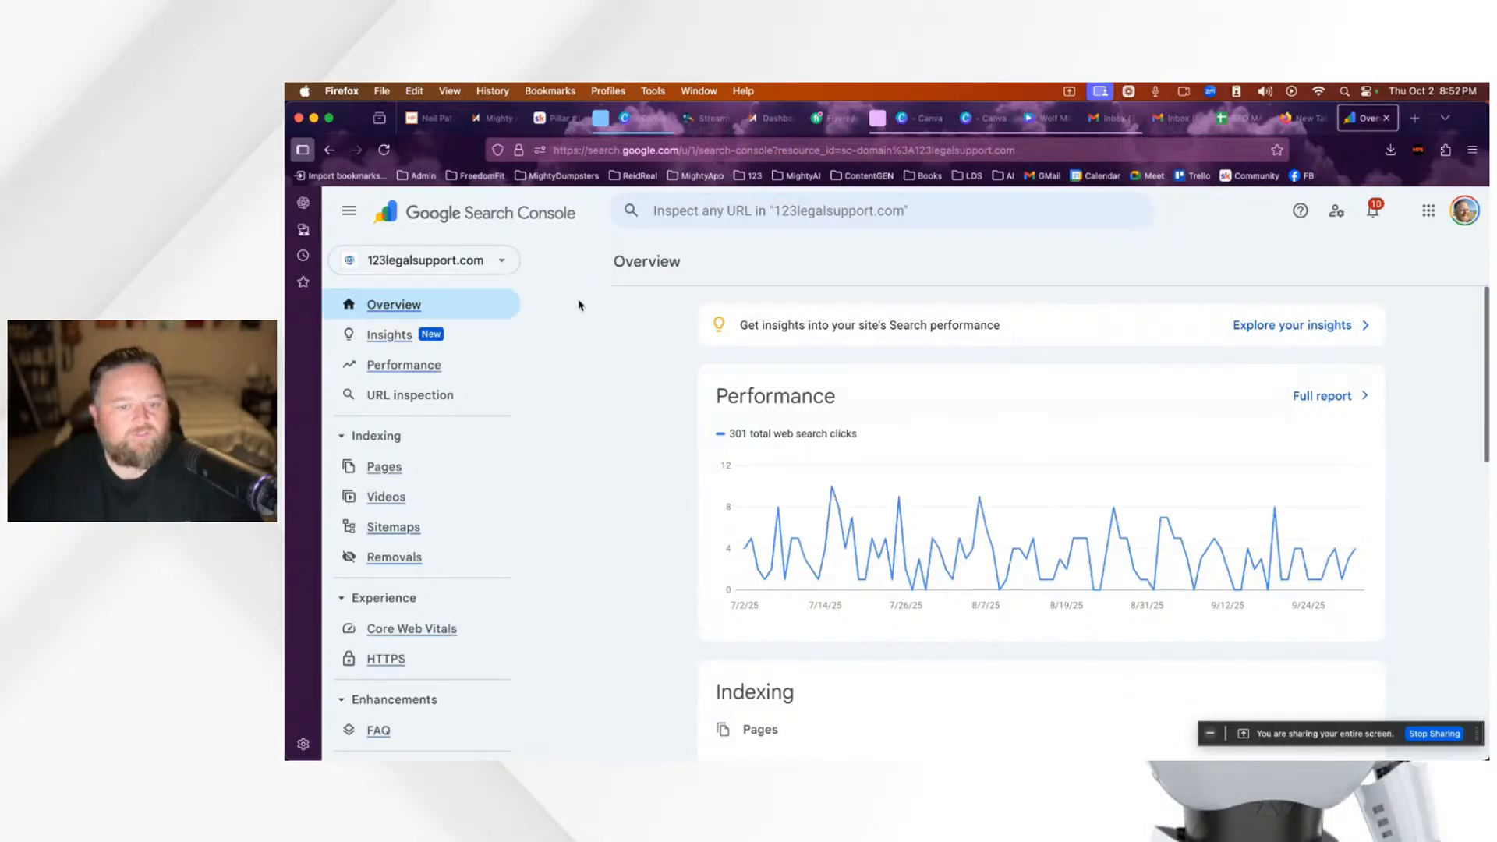
{"action": "scroll", "coordinate": [862, 489], "scroll_direction": "down", "scroll_amount": 3}
{"action": "scroll", "coordinate": [857, 490], "scroll_direction": "down", "scroll_amount": 1}
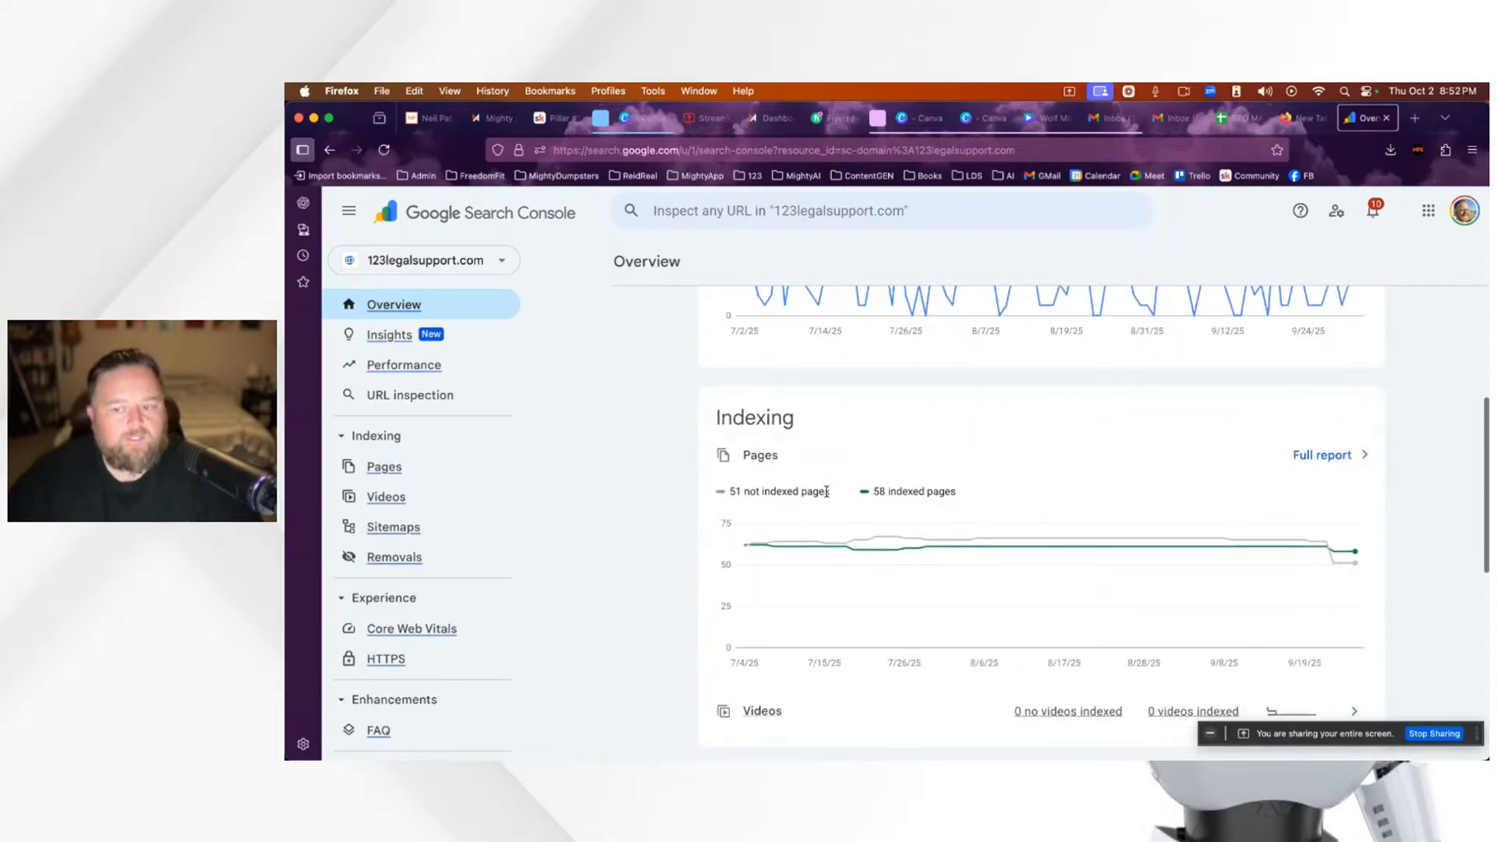
{"action": "scroll", "coordinate": [827, 492], "scroll_direction": "down", "scroll_amount": 5}
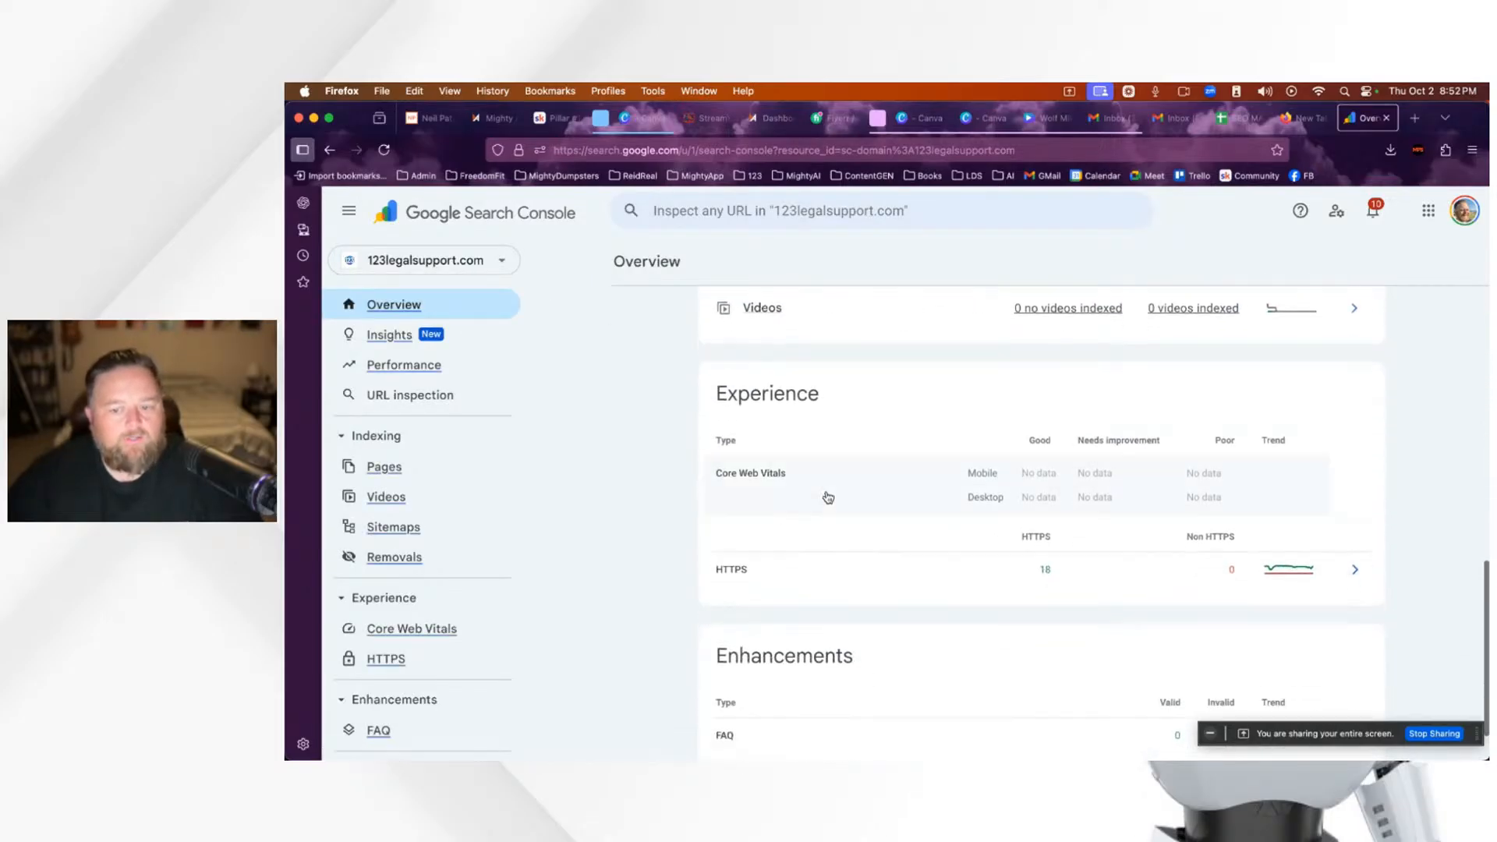
{"action": "scroll", "coordinate": [826, 496], "scroll_direction": "up", "scroll_amount": 3}
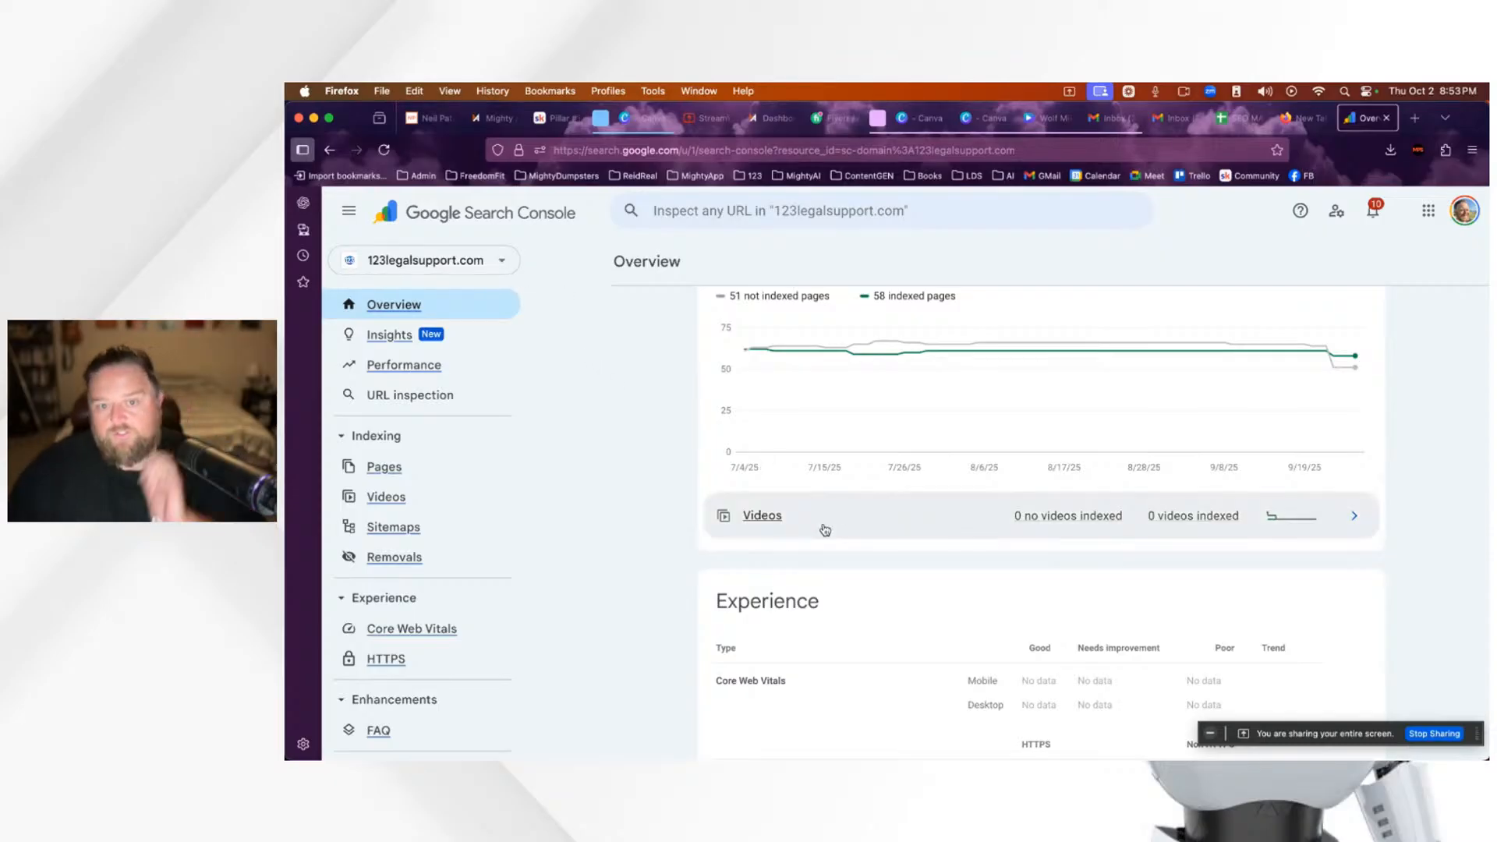
{"action": "scroll", "coordinate": [822, 525], "scroll_direction": "up", "scroll_amount": 6}
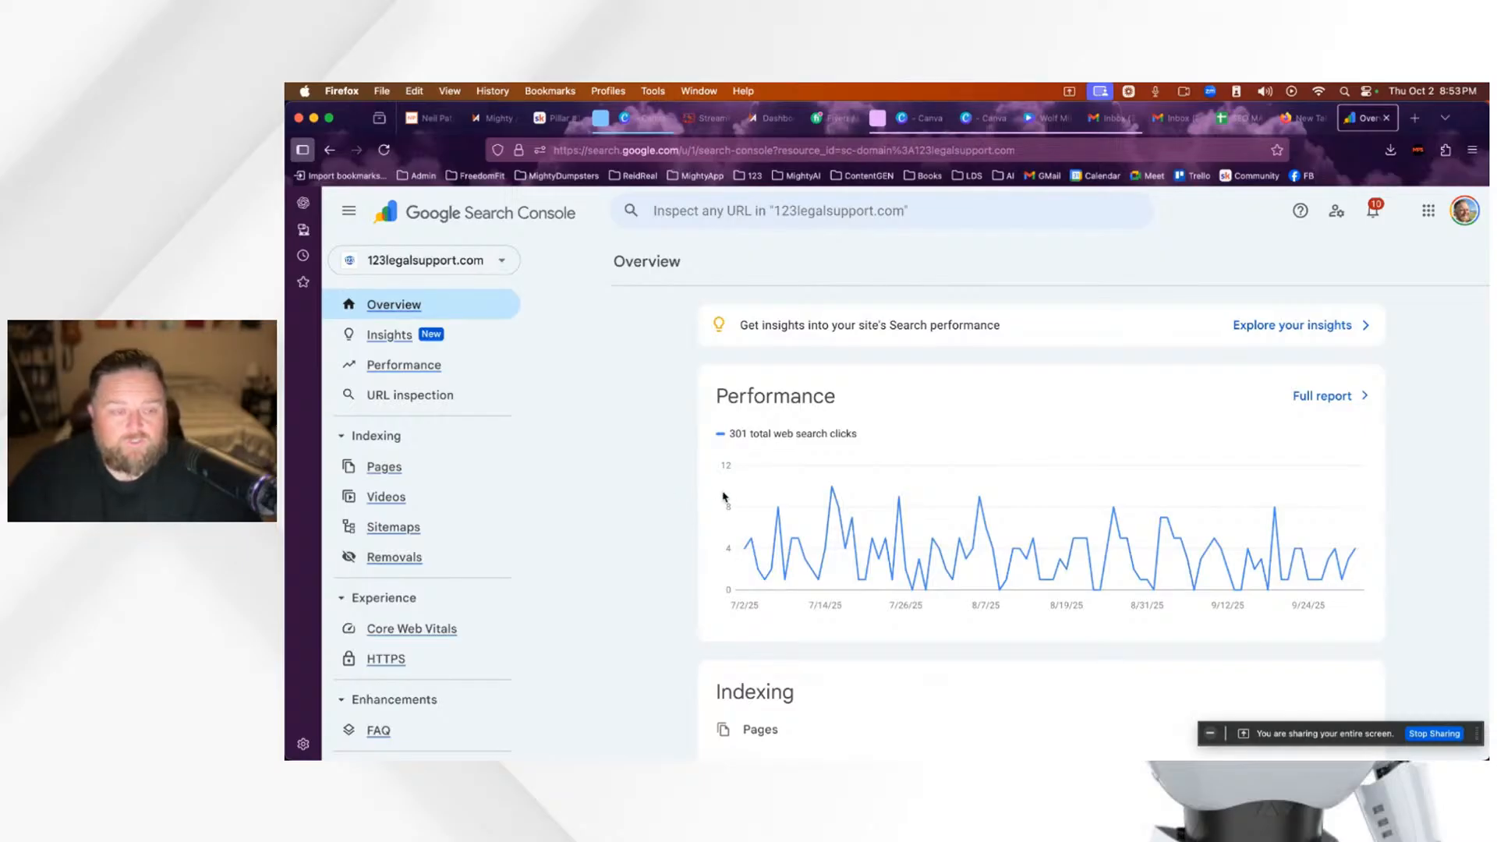
{"action": "scroll", "coordinate": [723, 497], "scroll_direction": "down", "scroll_amount": 4}
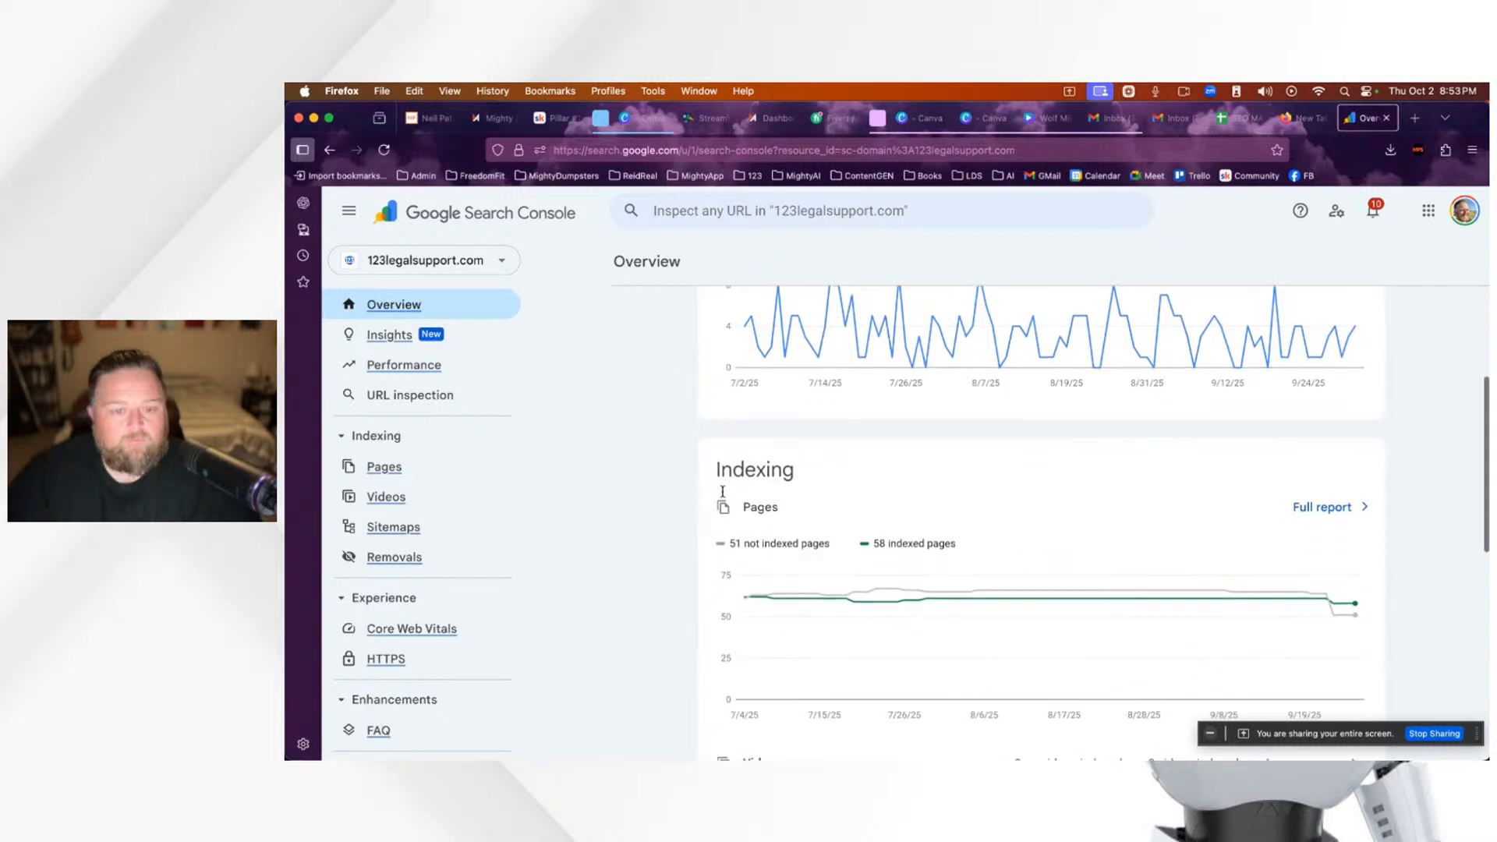
{"action": "scroll", "coordinate": [846, 518], "scroll_direction": "down", "scroll_amount": 4}
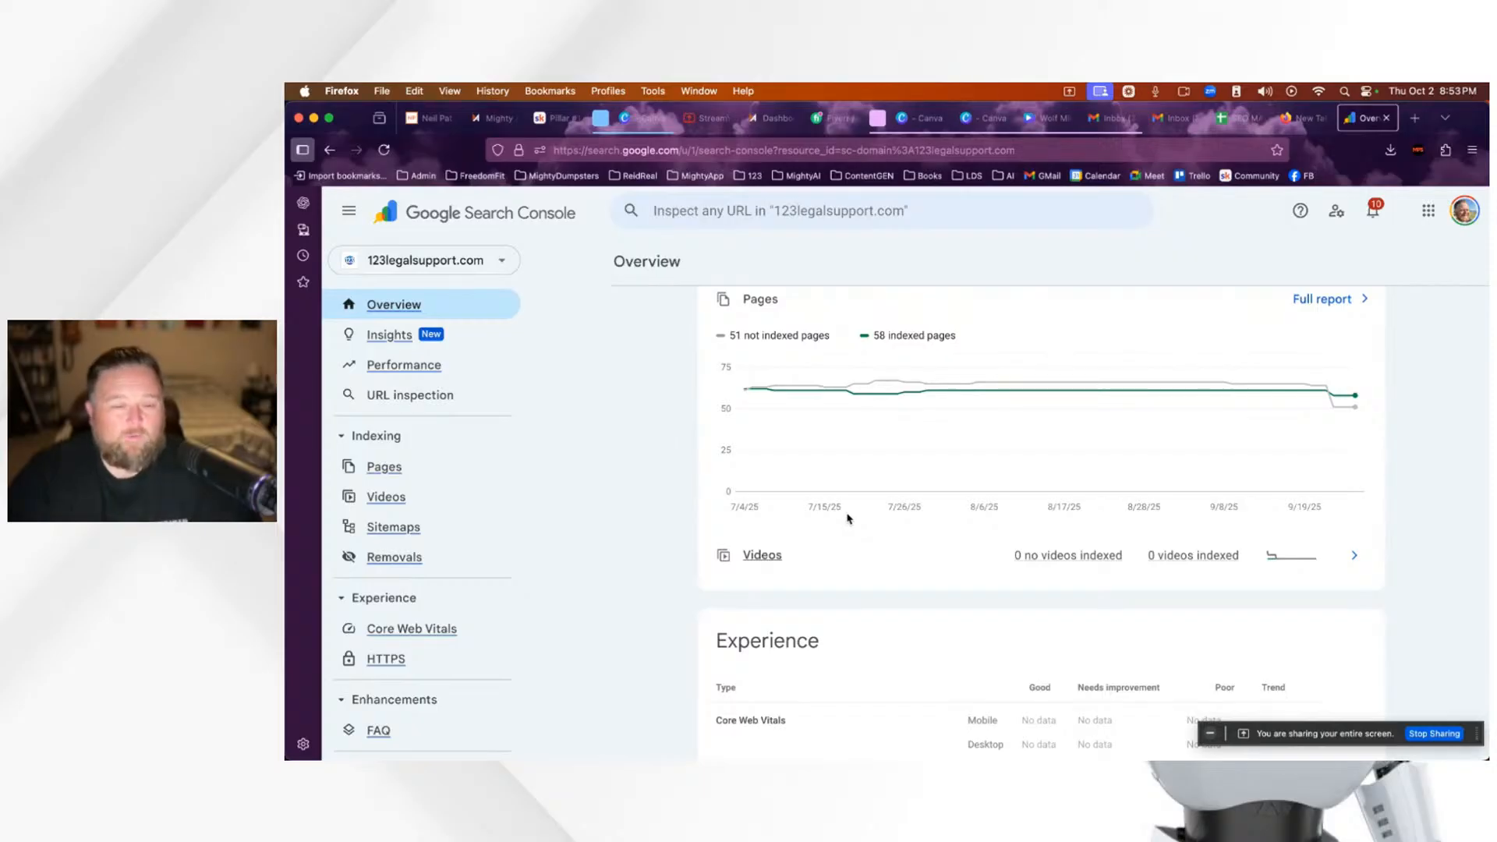
{"action": "scroll", "coordinate": [759, 535], "scroll_direction": "up", "scroll_amount": 8}
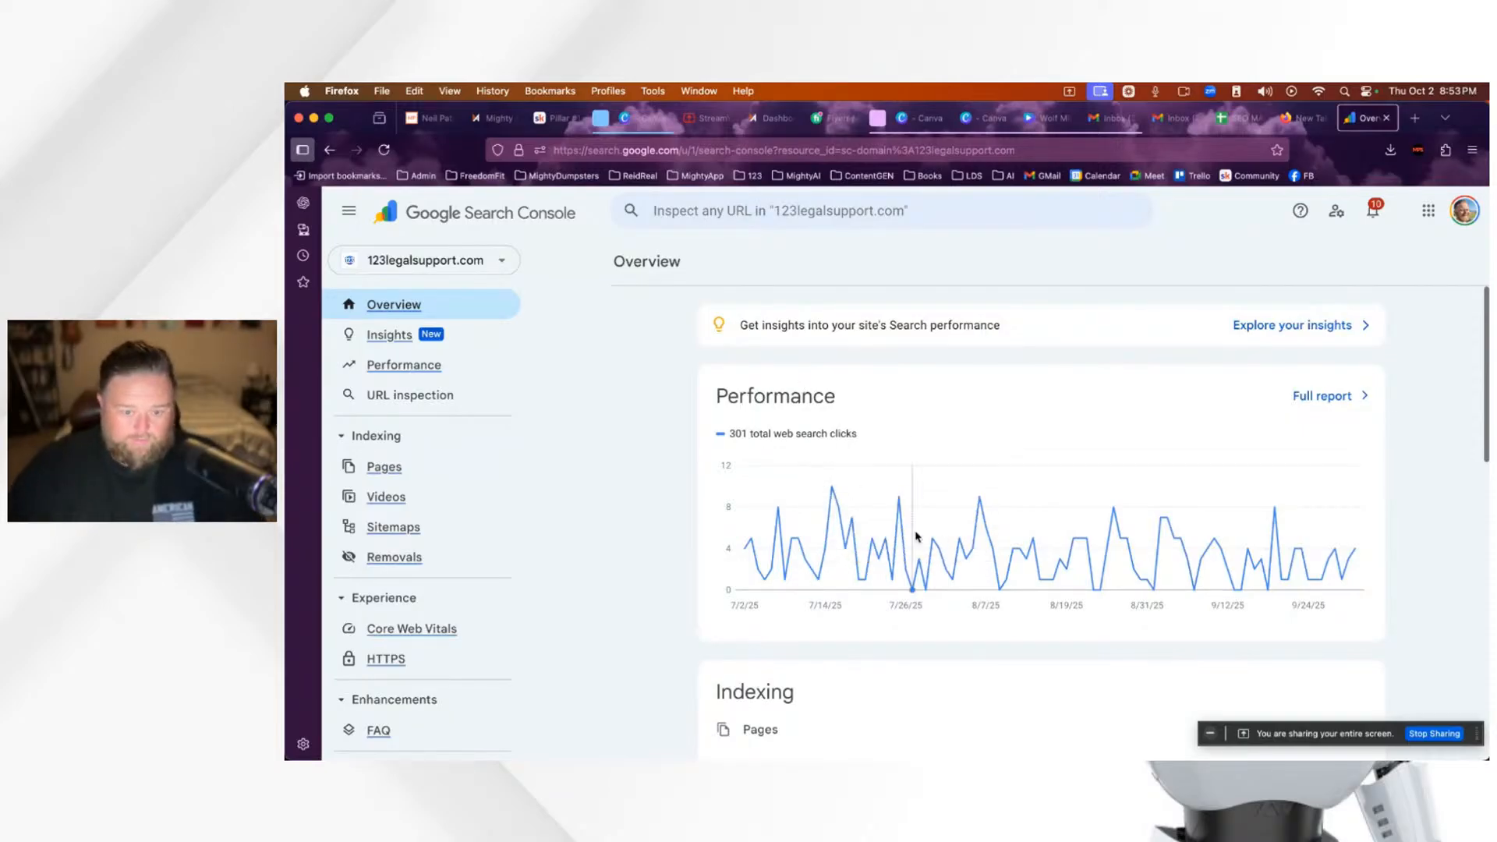
{"action": "scroll", "coordinate": [902, 518], "scroll_direction": "down", "scroll_amount": 2}
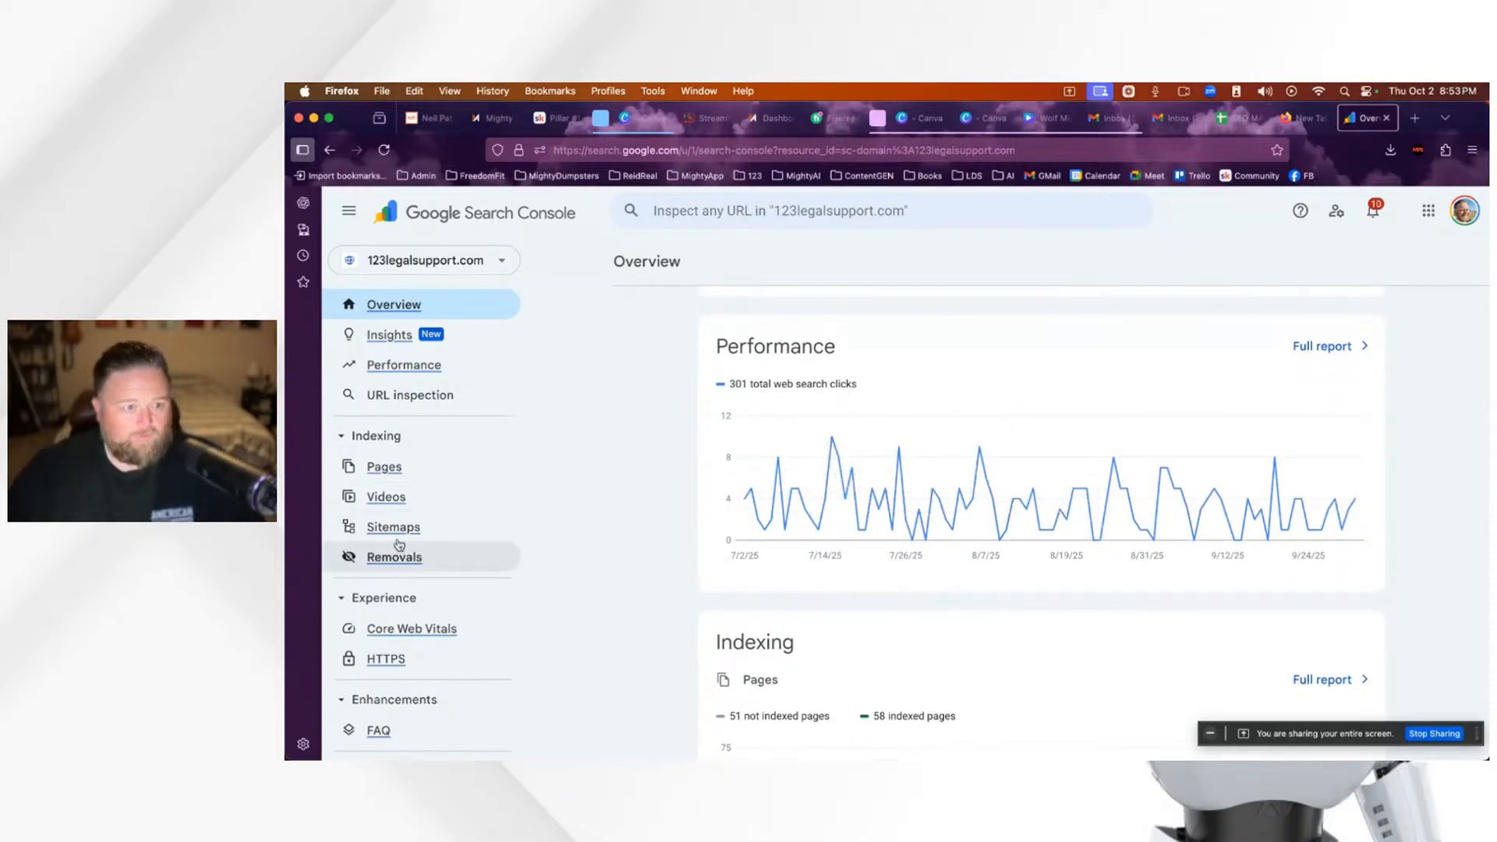
{"action": "left_click", "coordinate": [395, 372]}
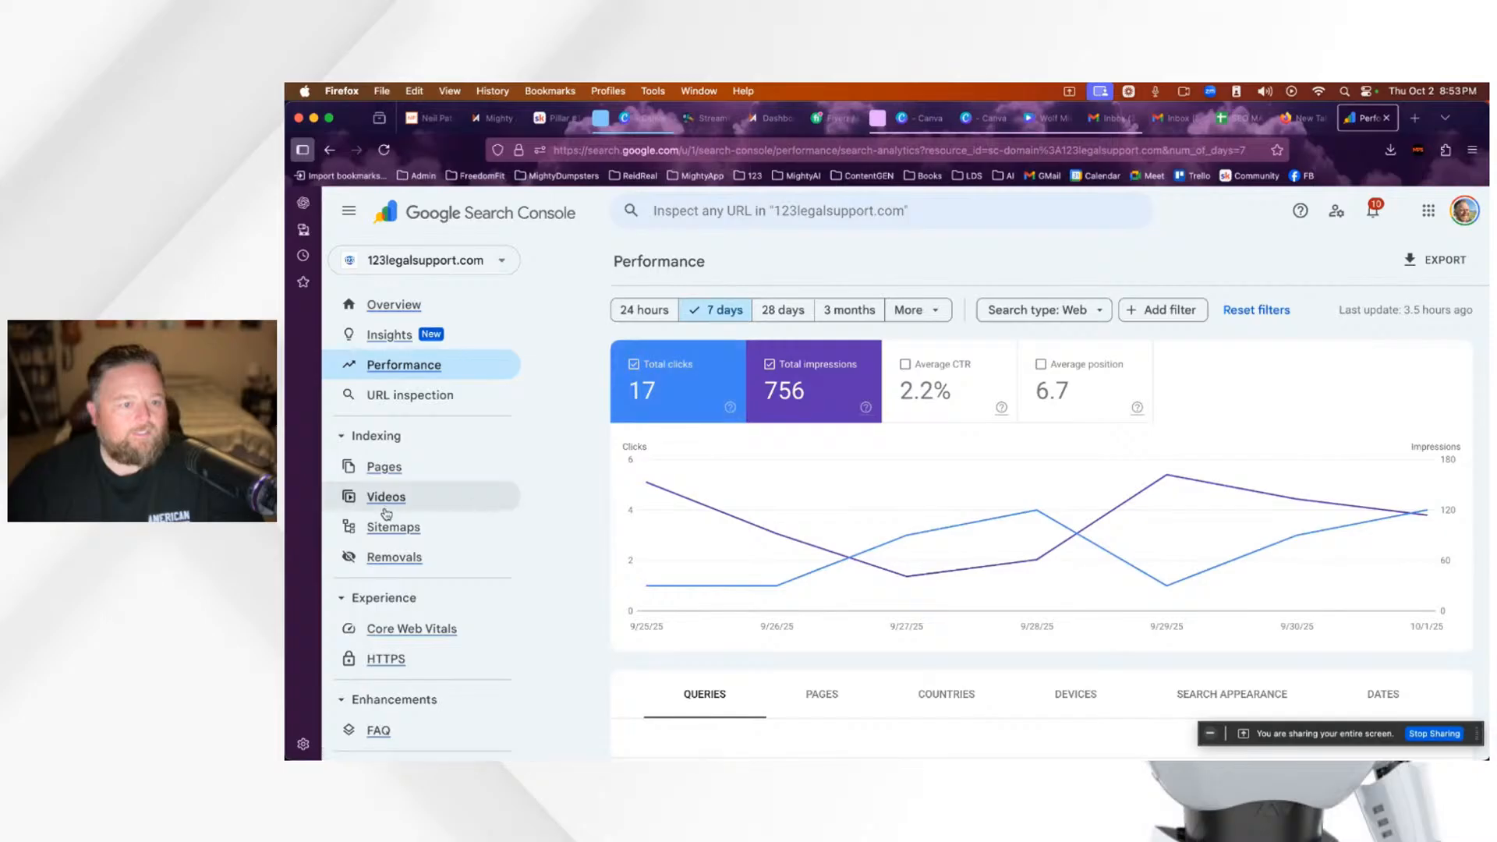
Step: Scroll the Search Console sidebar, then switch to the Skool Pillar #1 - Website lesson tab
{"action": "scroll", "coordinate": [518, 618], "scroll_direction": "down", "scroll_amount": 3}
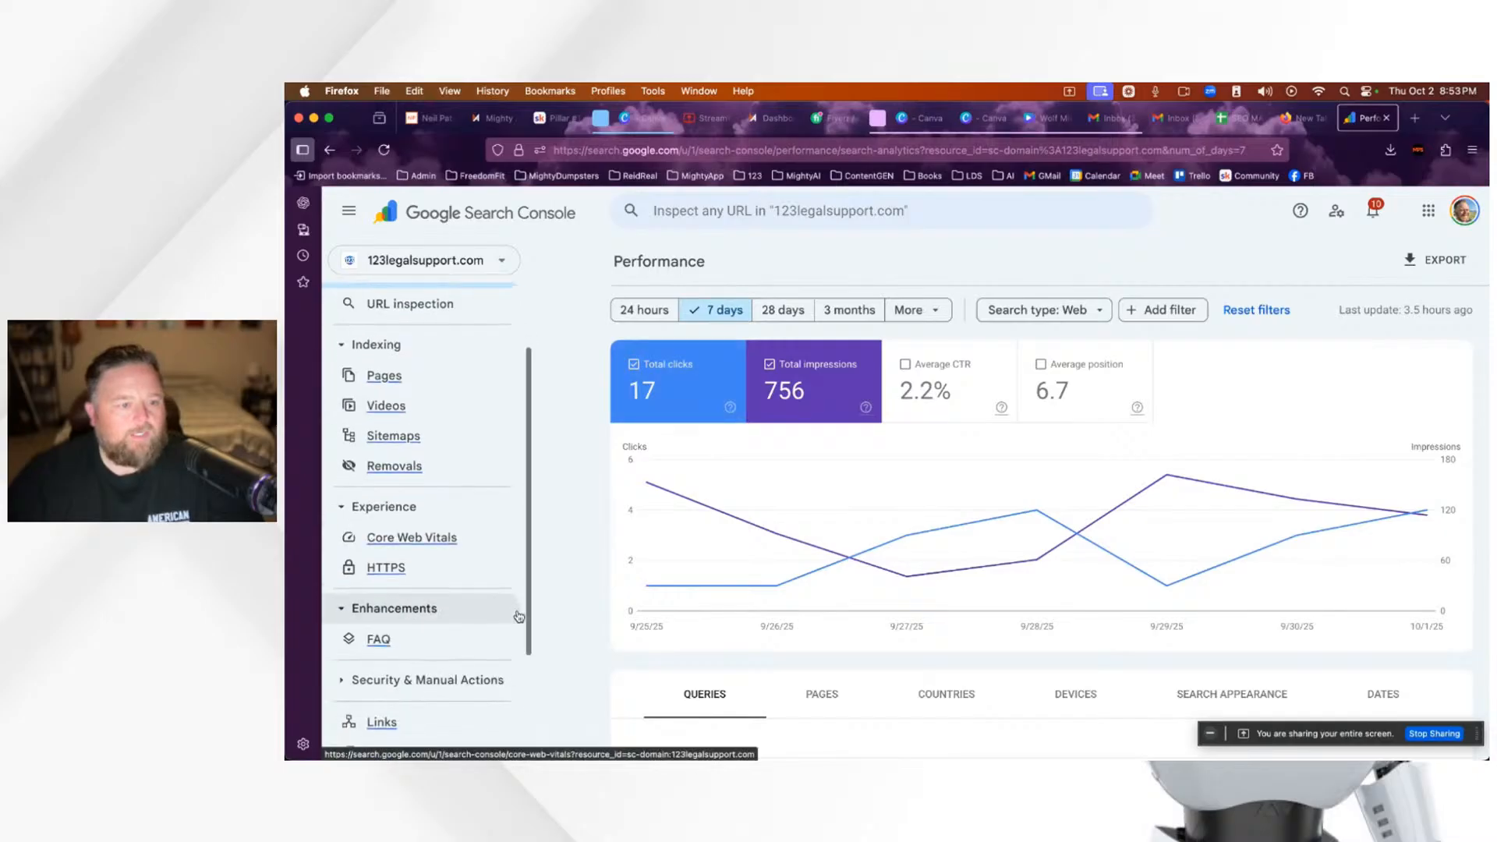
{"action": "scroll", "coordinate": [518, 619], "scroll_direction": "up", "scroll_amount": 3}
{"action": "scroll", "coordinate": [519, 617], "scroll_direction": "down", "scroll_amount": 4}
{"action": "scroll", "coordinate": [518, 616], "scroll_direction": "down", "scroll_amount": 2}
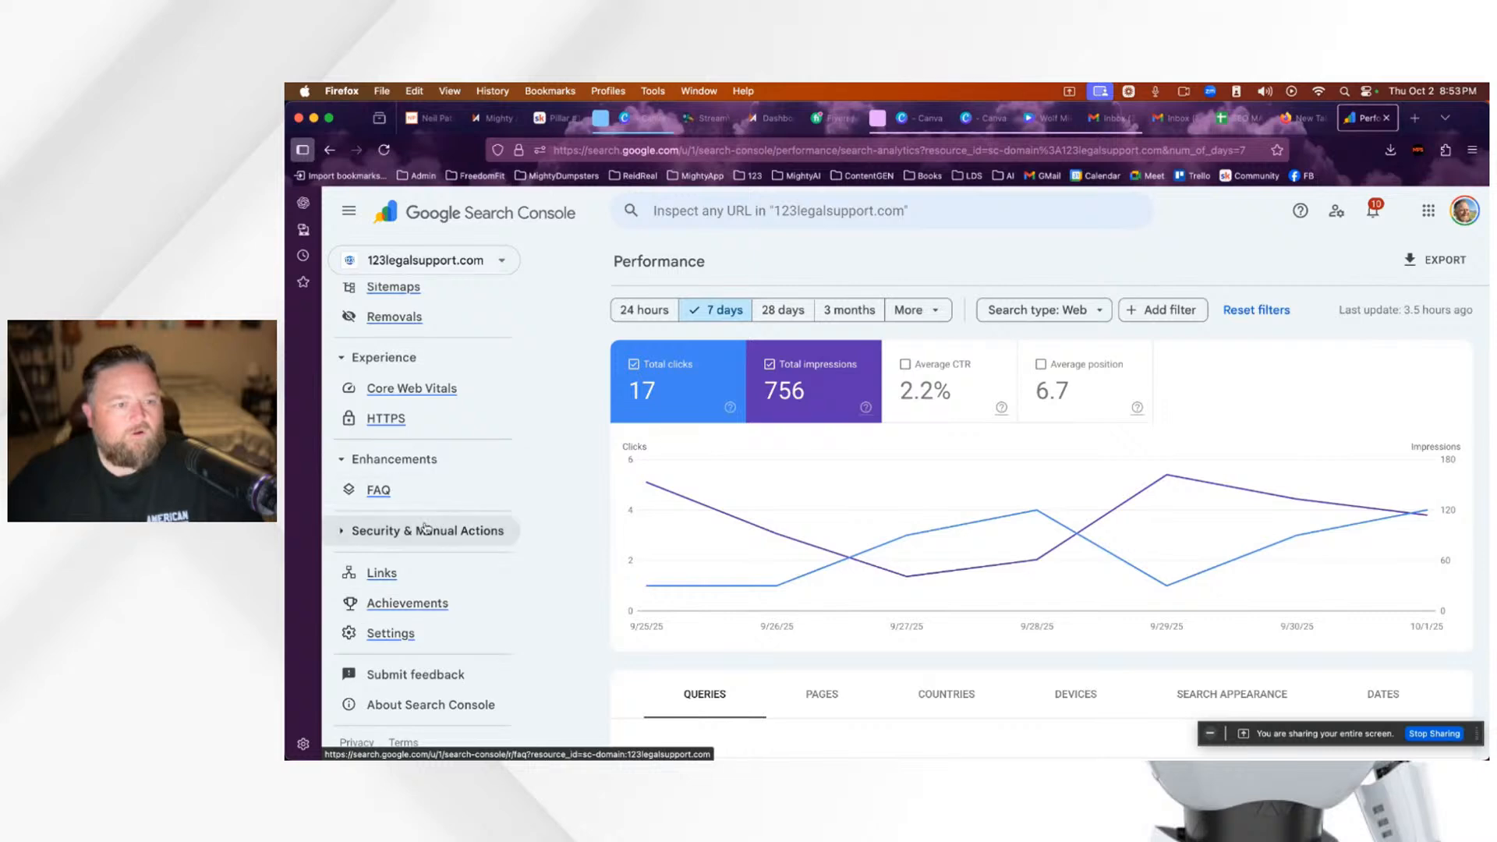
{"action": "scroll", "coordinate": [516, 448], "scroll_direction": "up", "scroll_amount": 6}
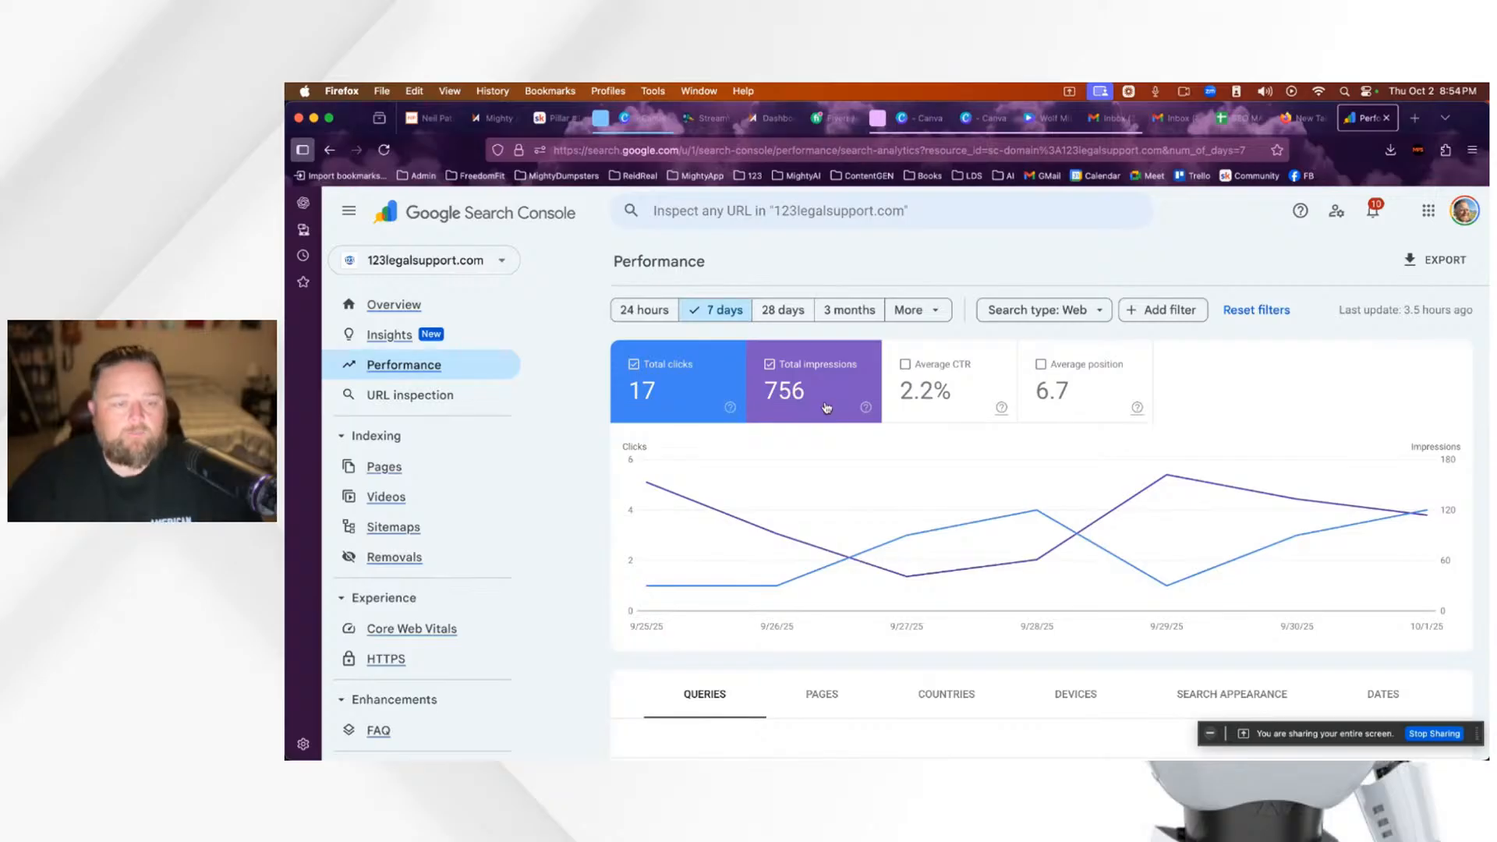
{"action": "mouse_move", "coordinate": [734, 408]}
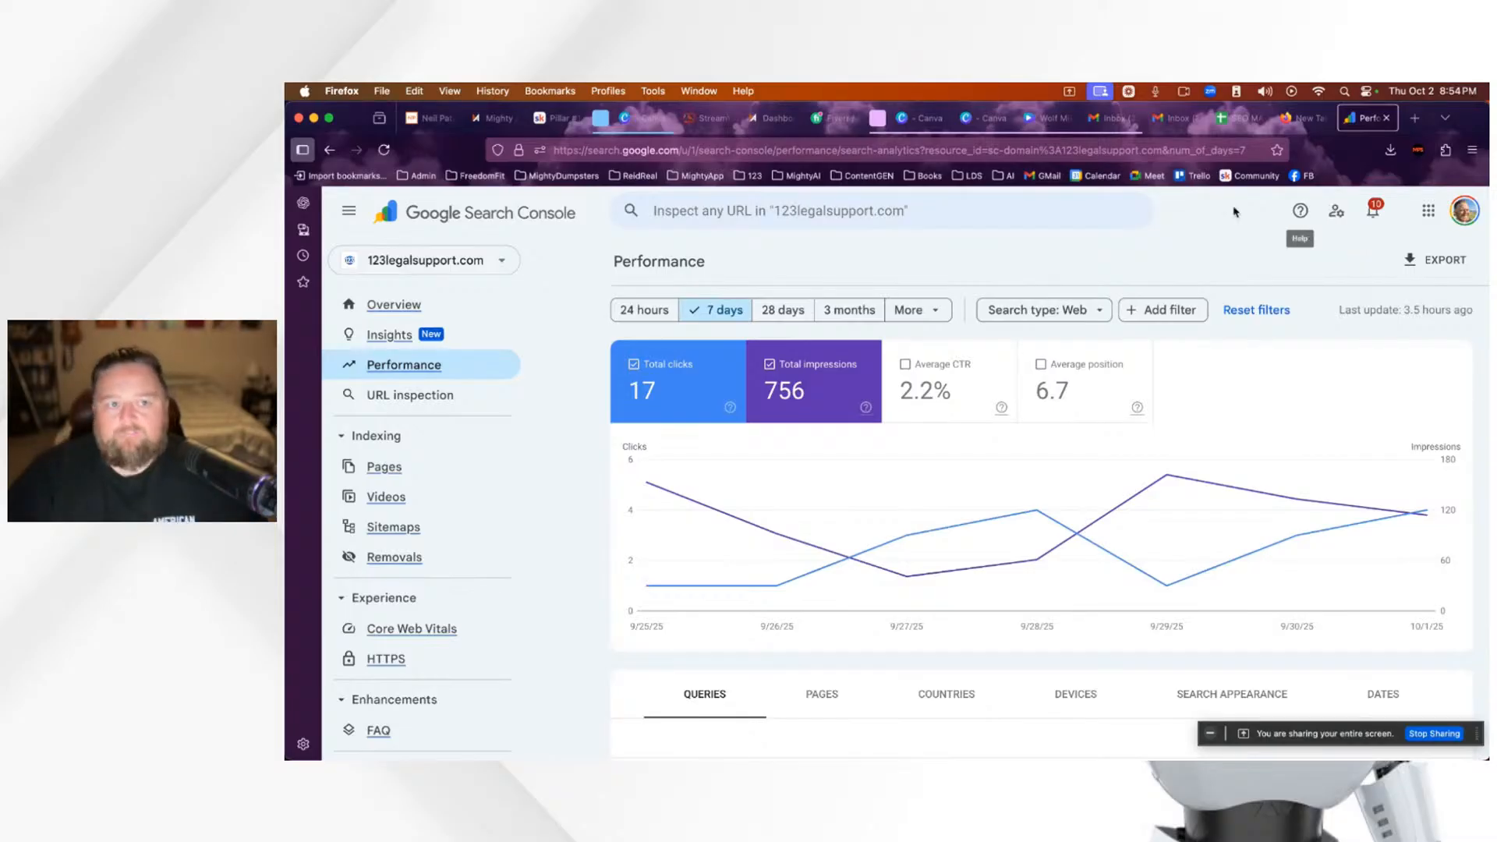
{"action": "left_click", "coordinate": [558, 118]}
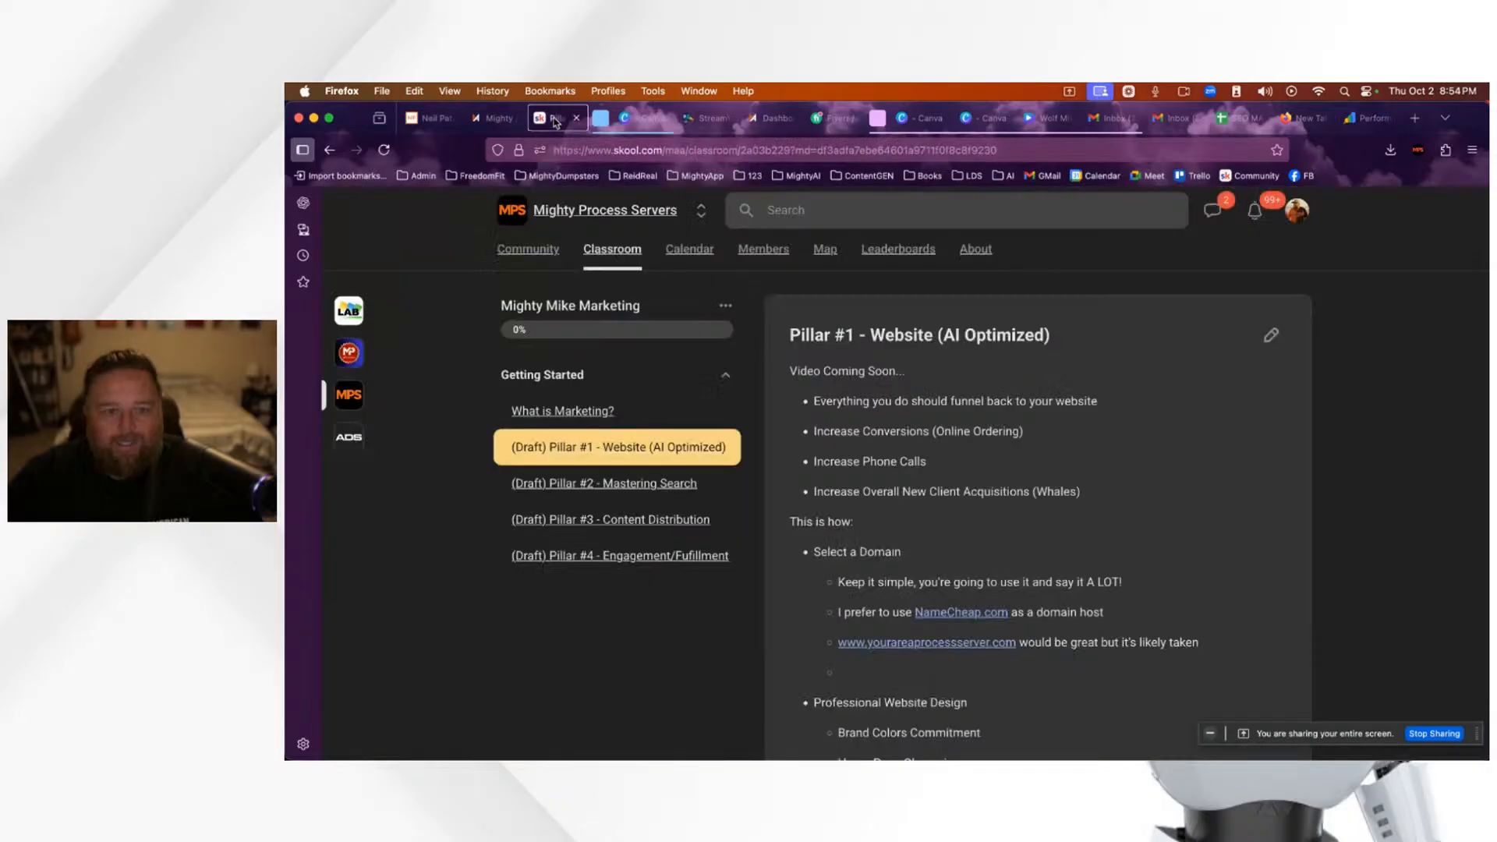
Step: Open the 10K Challenge course and view the DAY 1 Part 1 and Part 2 lessons
{"action": "left_click", "coordinate": [618, 253]}
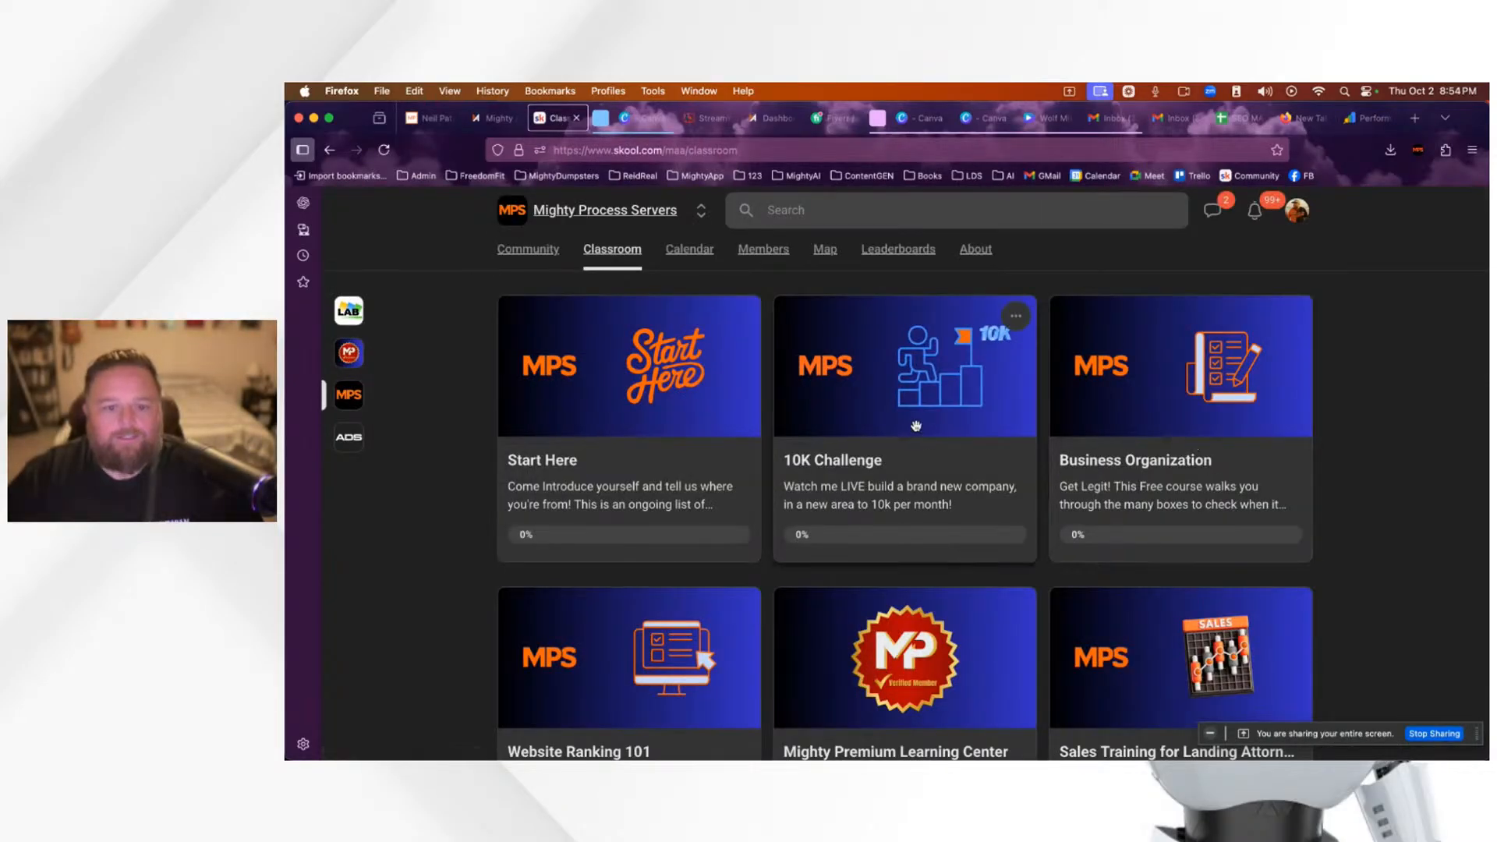
{"action": "left_click", "coordinate": [935, 432]}
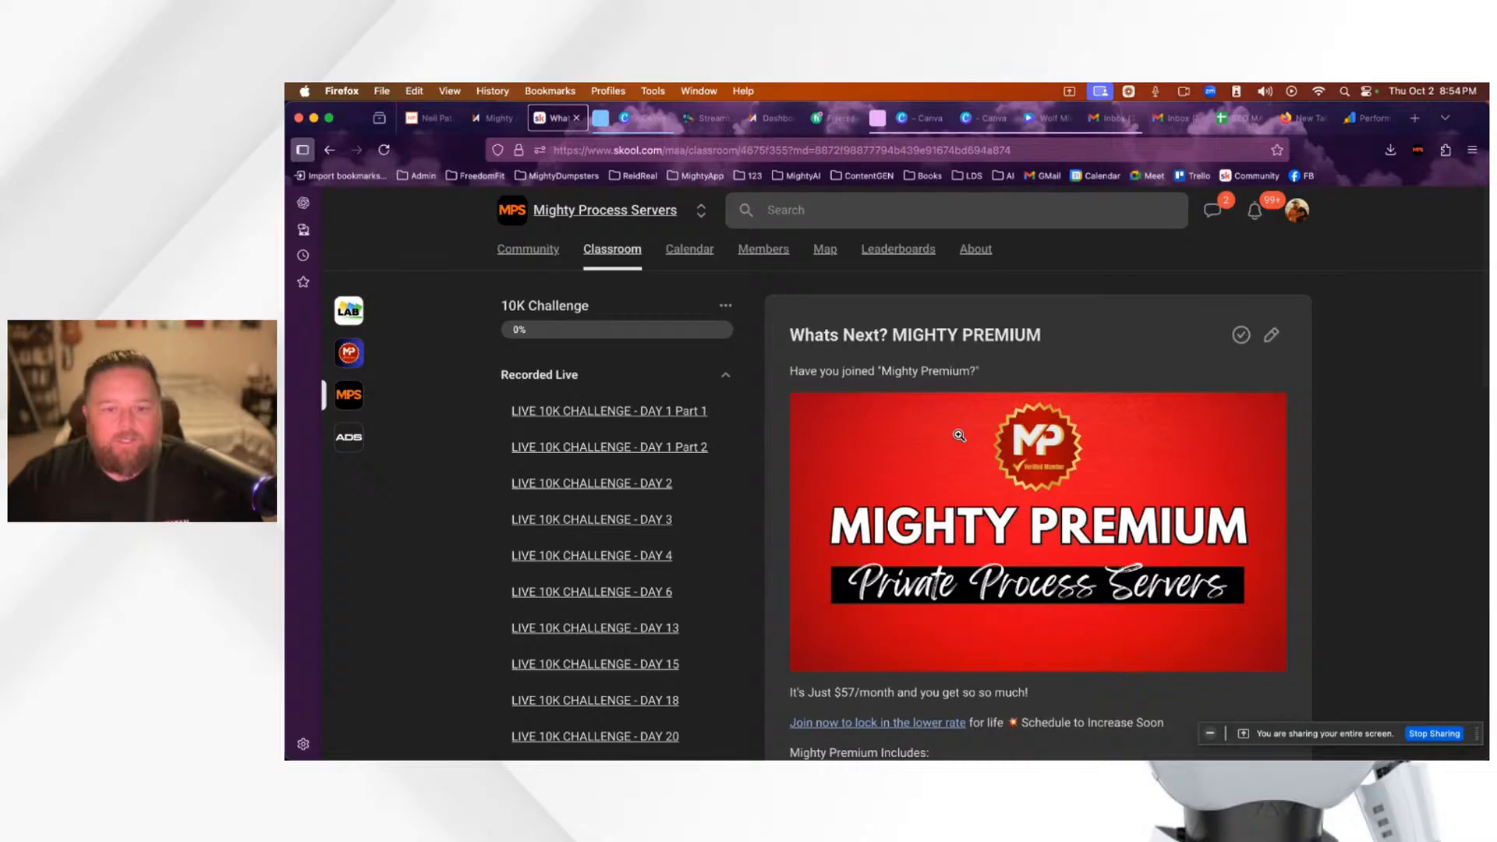
{"action": "left_click", "coordinate": [621, 416]}
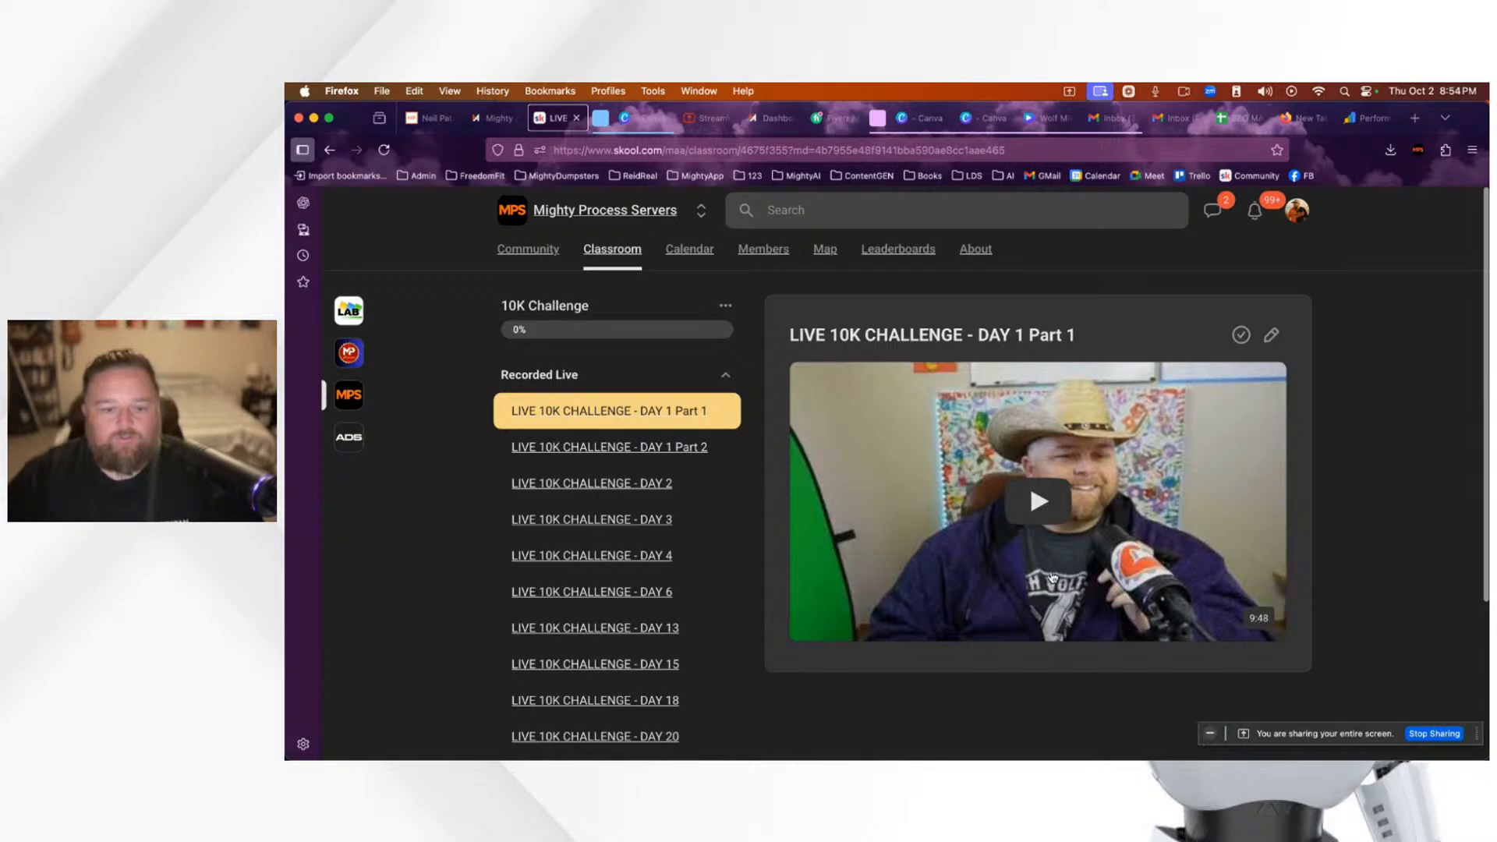
{"action": "left_click", "coordinate": [665, 449]}
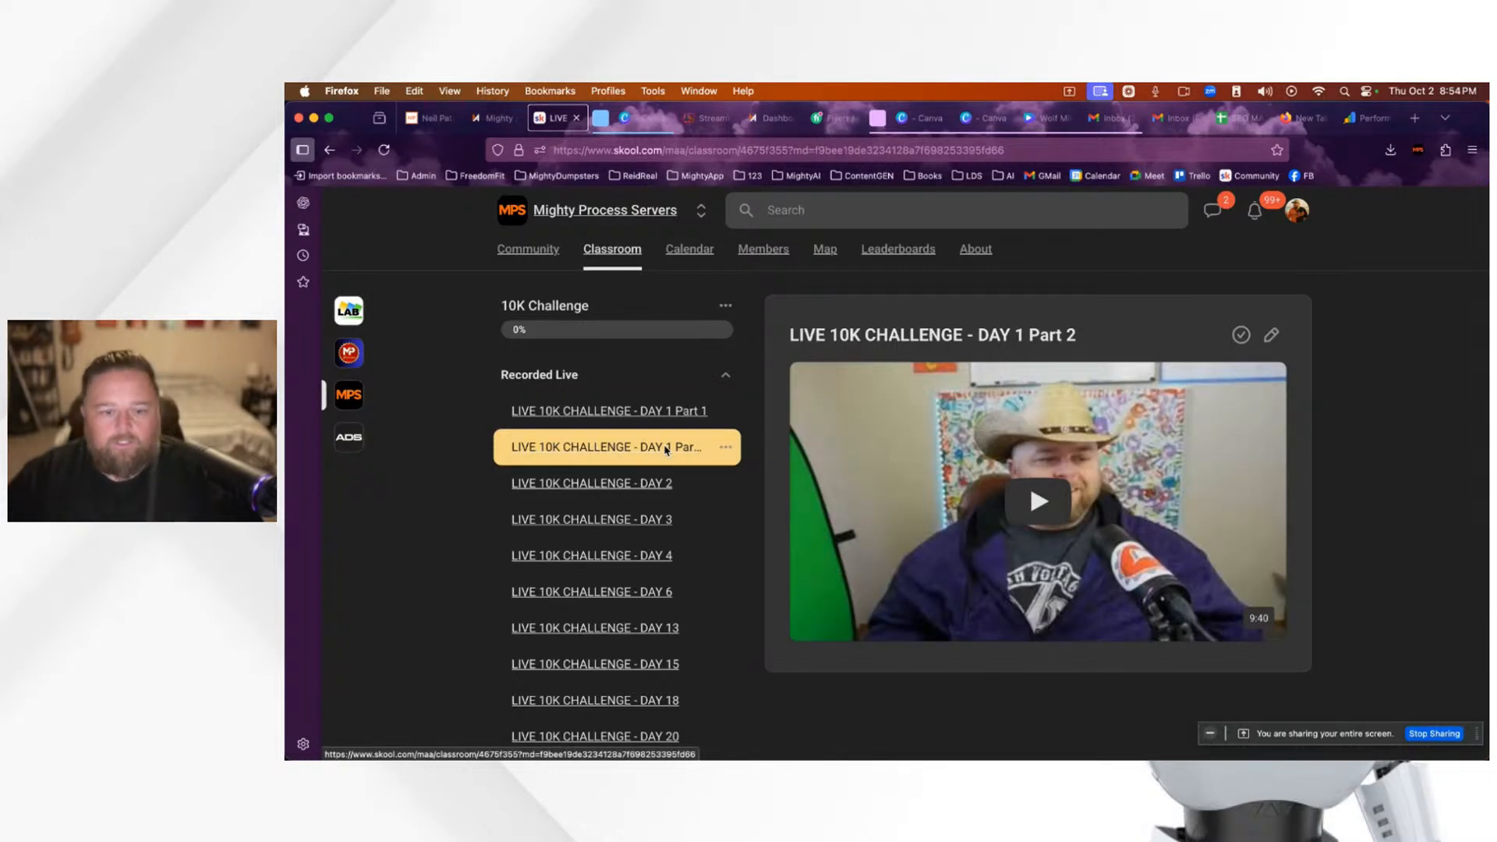
{"action": "left_click", "coordinate": [655, 414]}
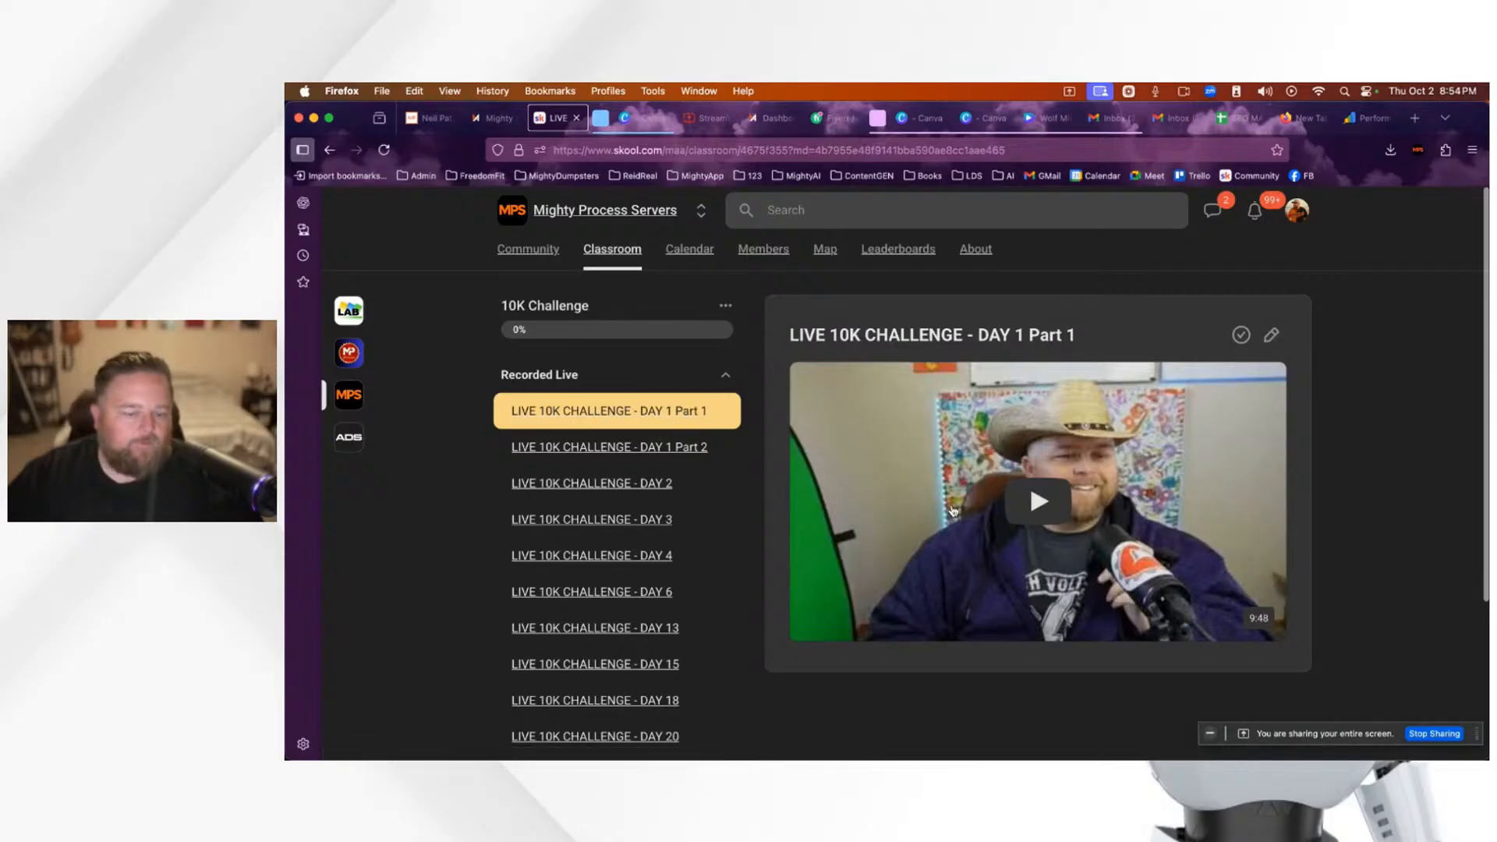
Step: Open the LIVE 10K CHALLENGE - DAY 2 lesson, reopen the course, then go to the website builder dashboard
{"action": "left_click", "coordinate": [625, 484]}
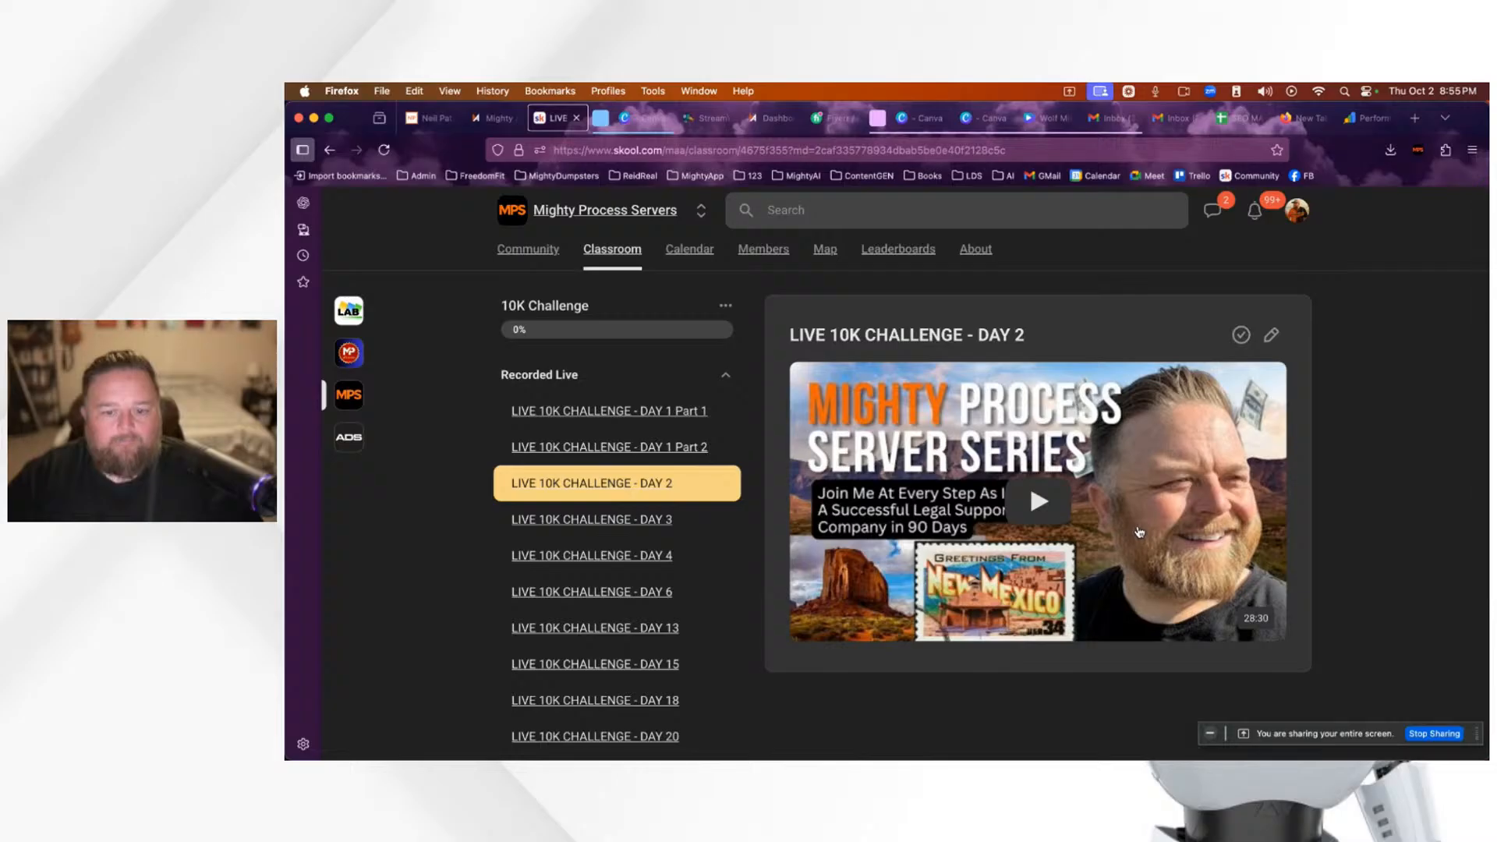
{"action": "scroll", "coordinate": [1092, 519], "scroll_direction": "down", "scroll_amount": 1}
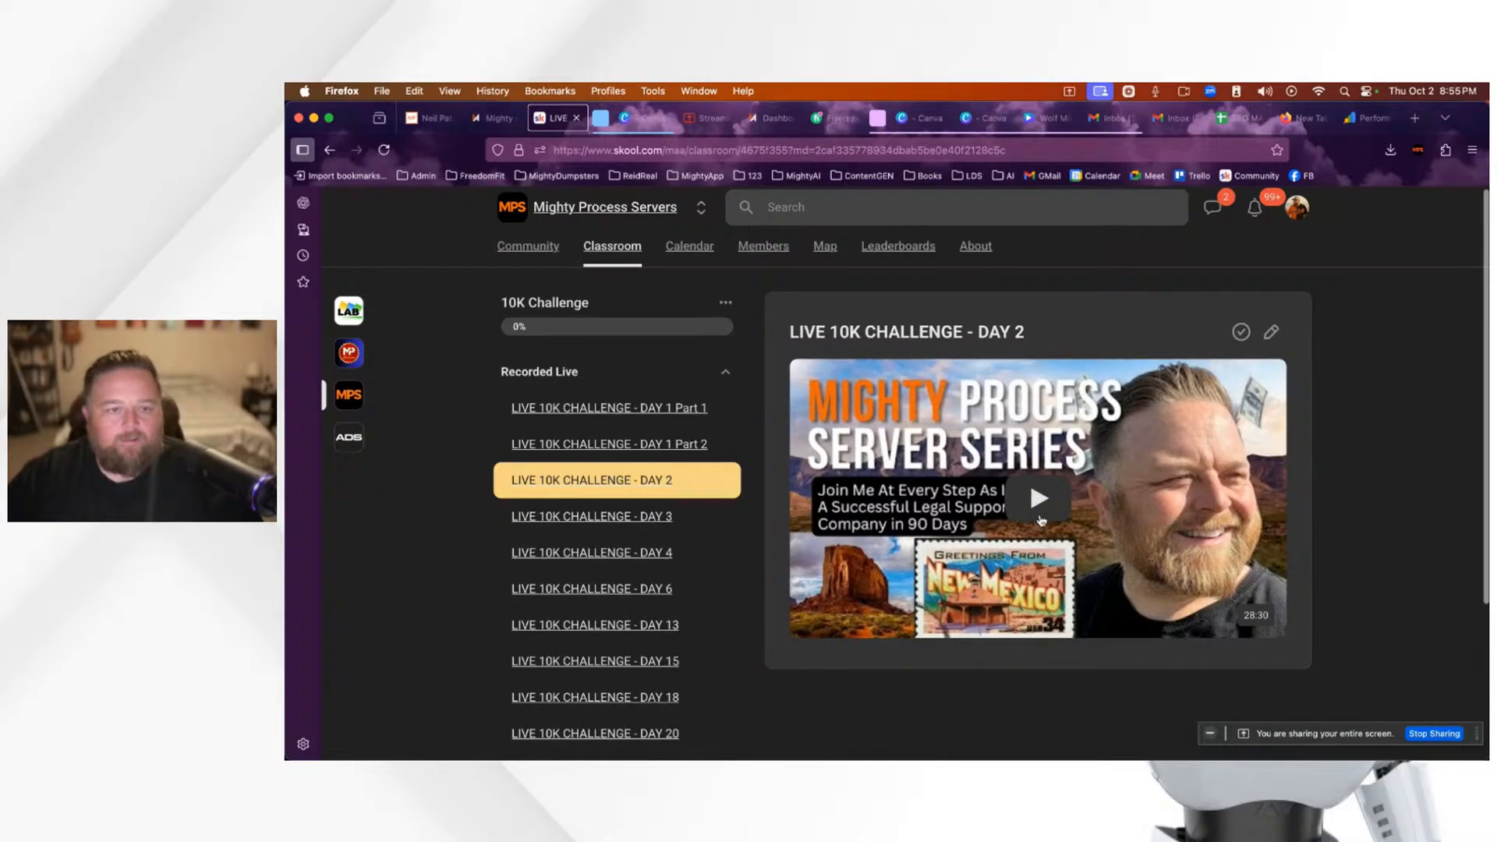
{"action": "left_click", "coordinate": [613, 257]}
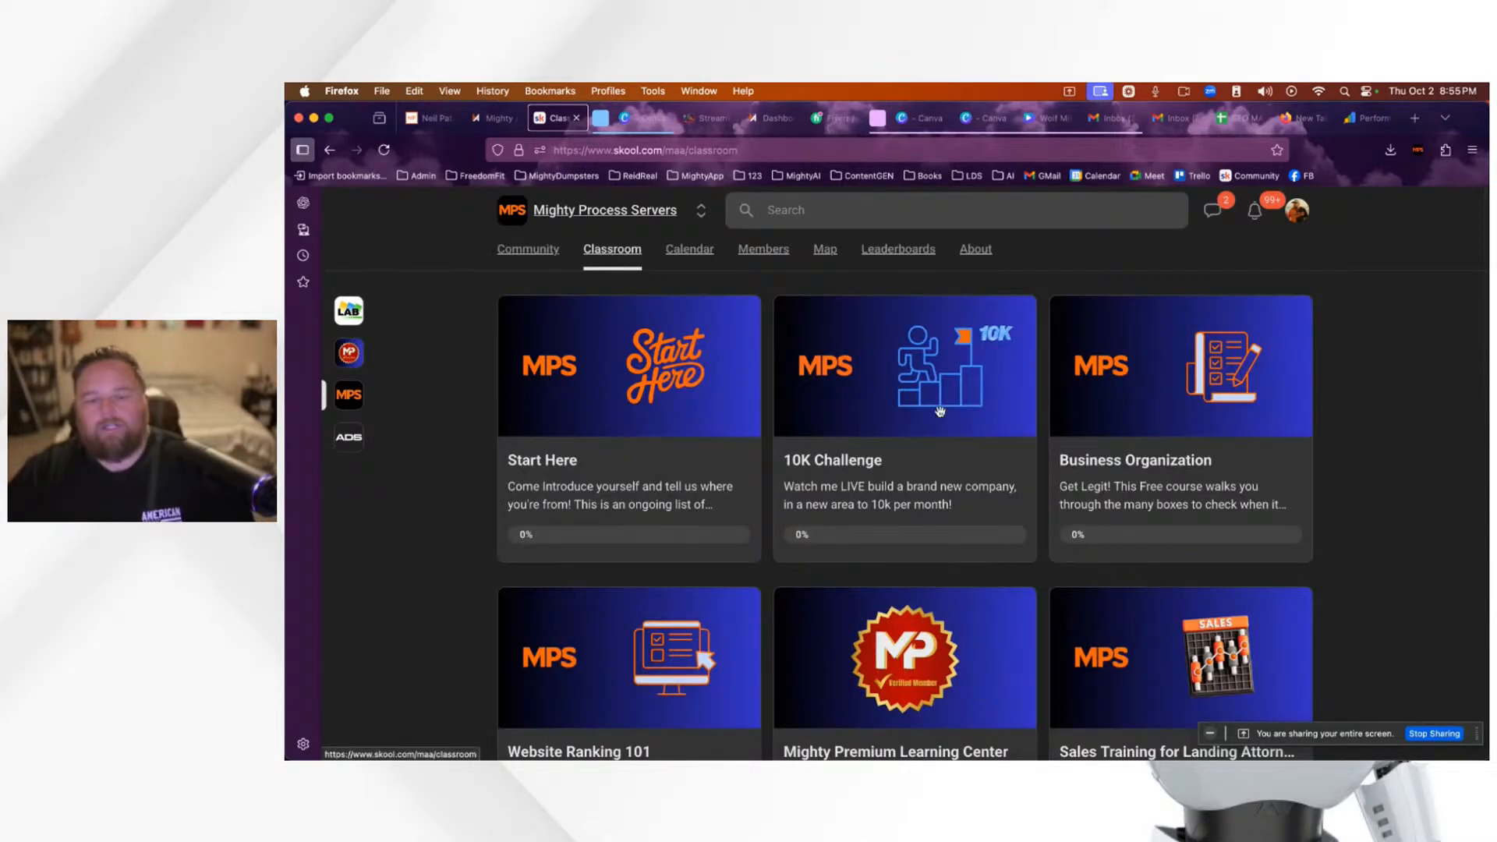
{"action": "left_click", "coordinate": [865, 390]}
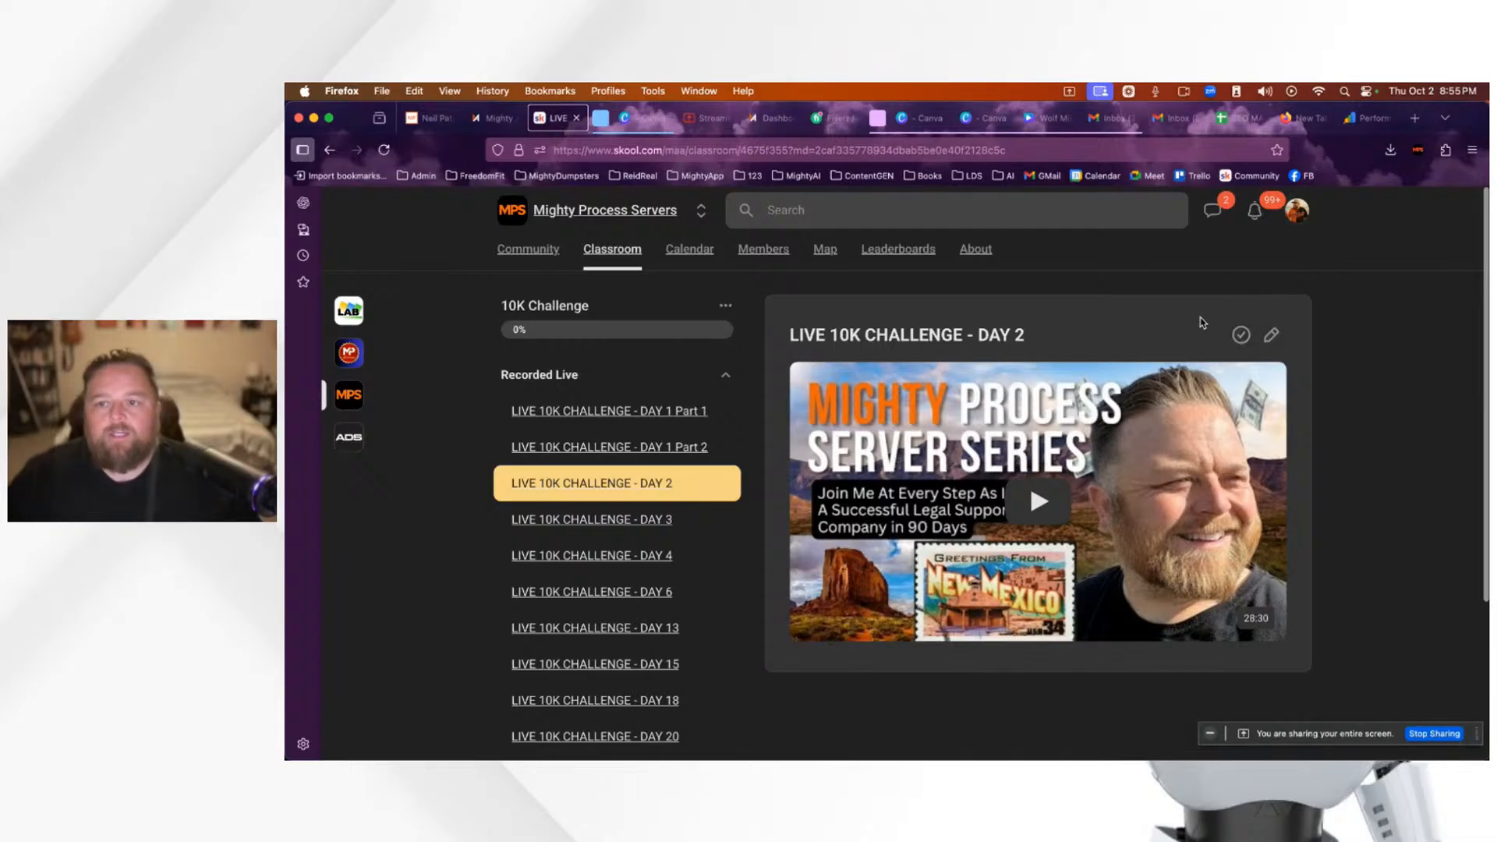
{"action": "scroll", "coordinate": [1186, 497], "scroll_direction": "down", "scroll_amount": 1}
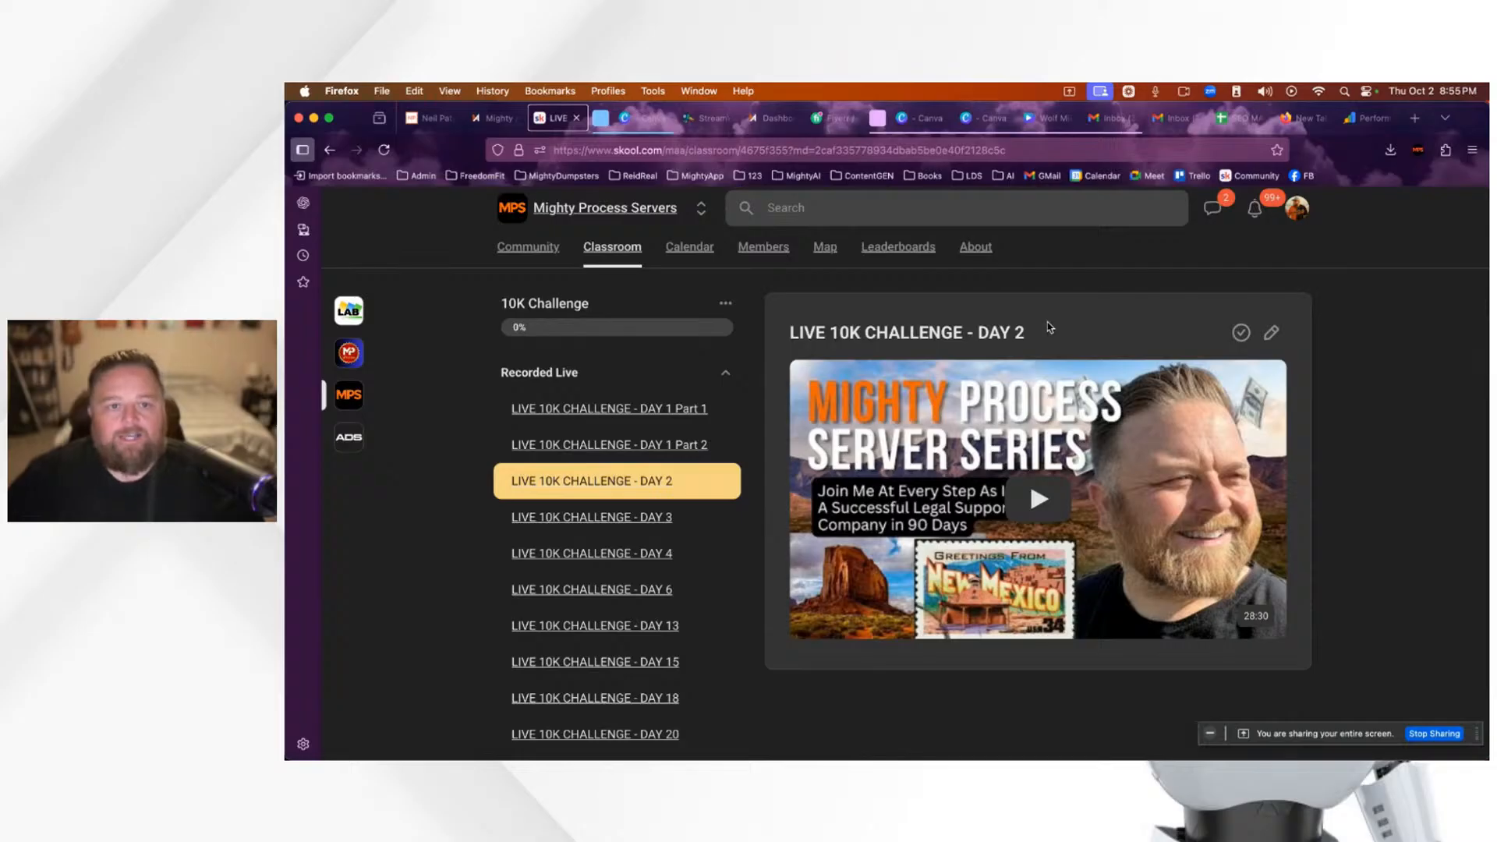
{"action": "left_click", "coordinate": [772, 125]}
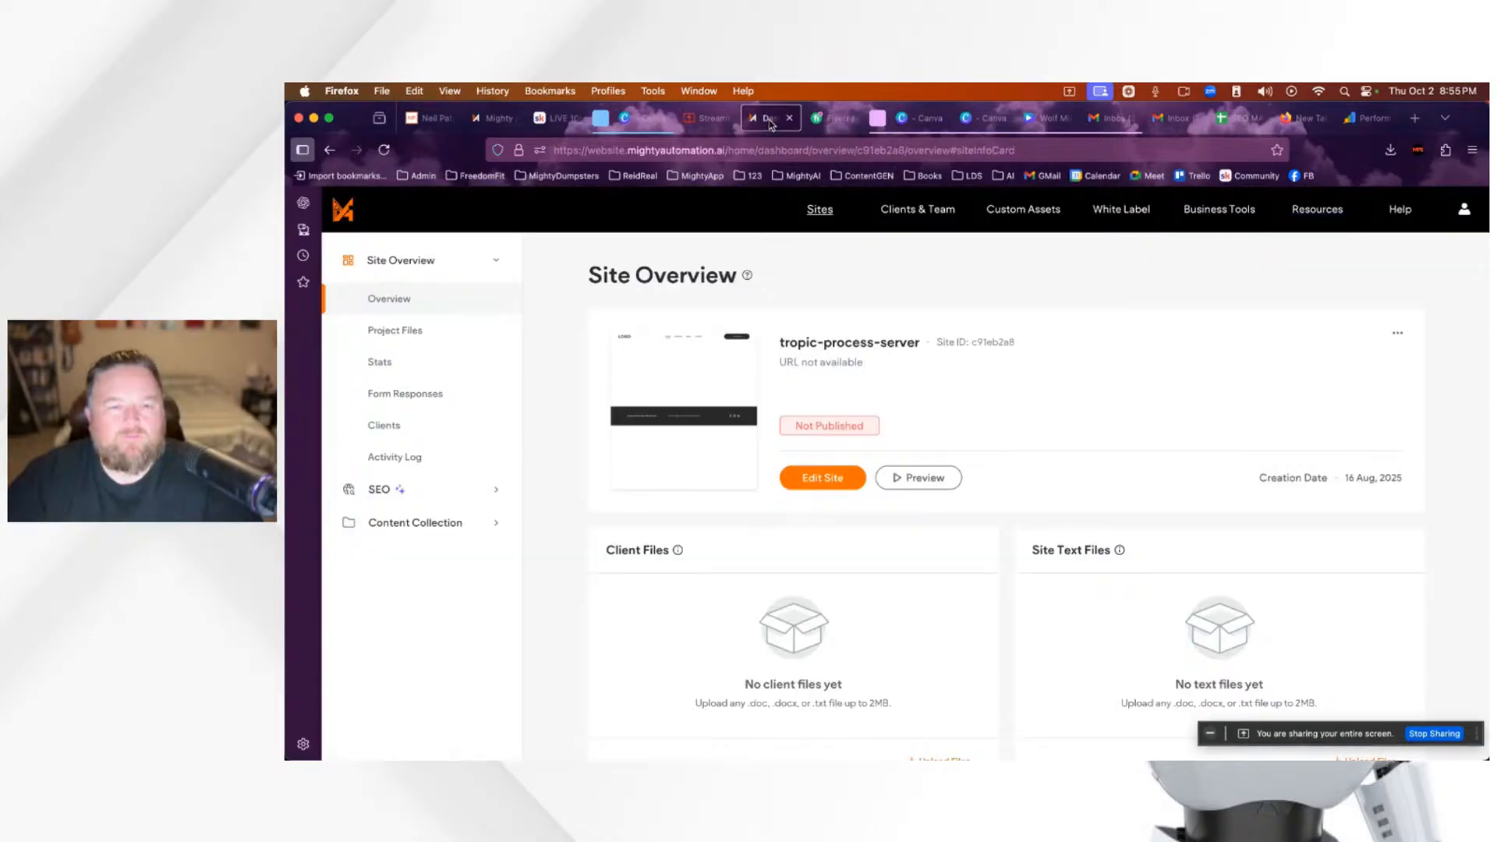
Step: Put the viewer's Florida comment on the StreamYard stage, then close the Search Console and empty tabs
{"action": "left_click", "coordinate": [710, 123]}
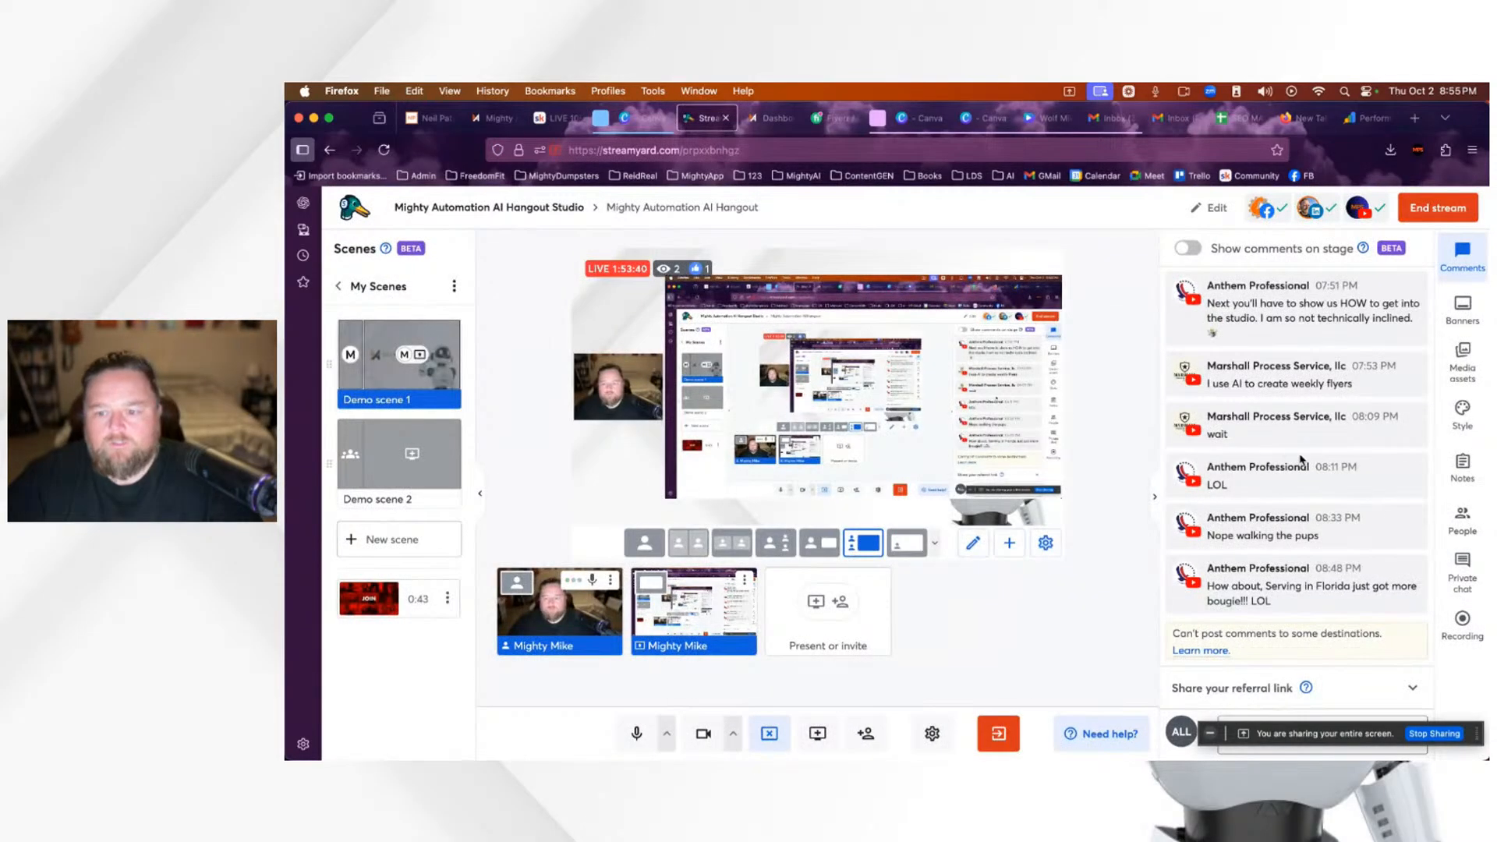
{"action": "left_click", "coordinate": [1314, 593]}
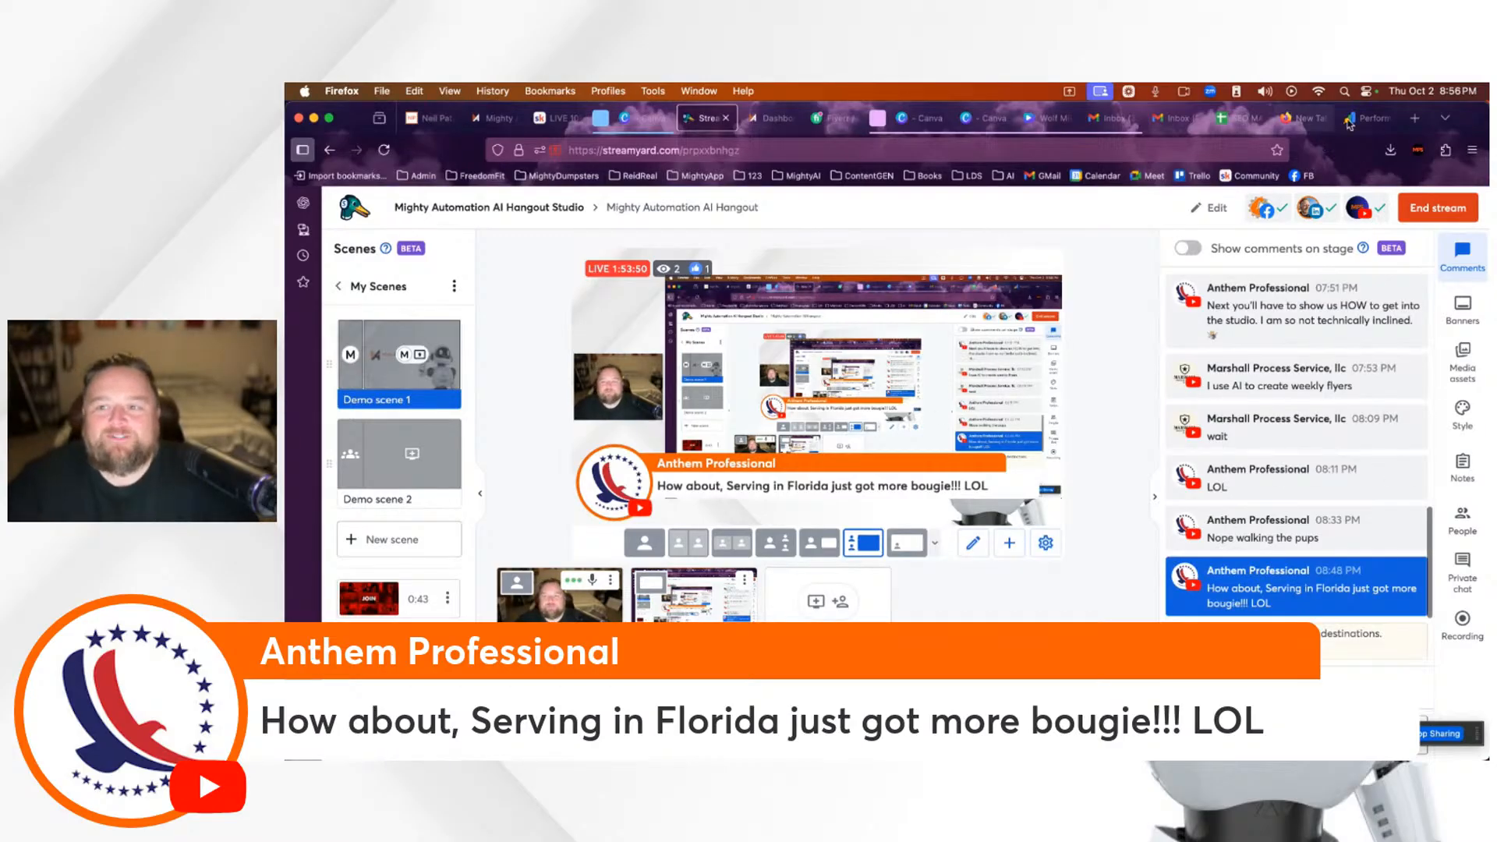
{"action": "left_click", "coordinate": [1373, 122]}
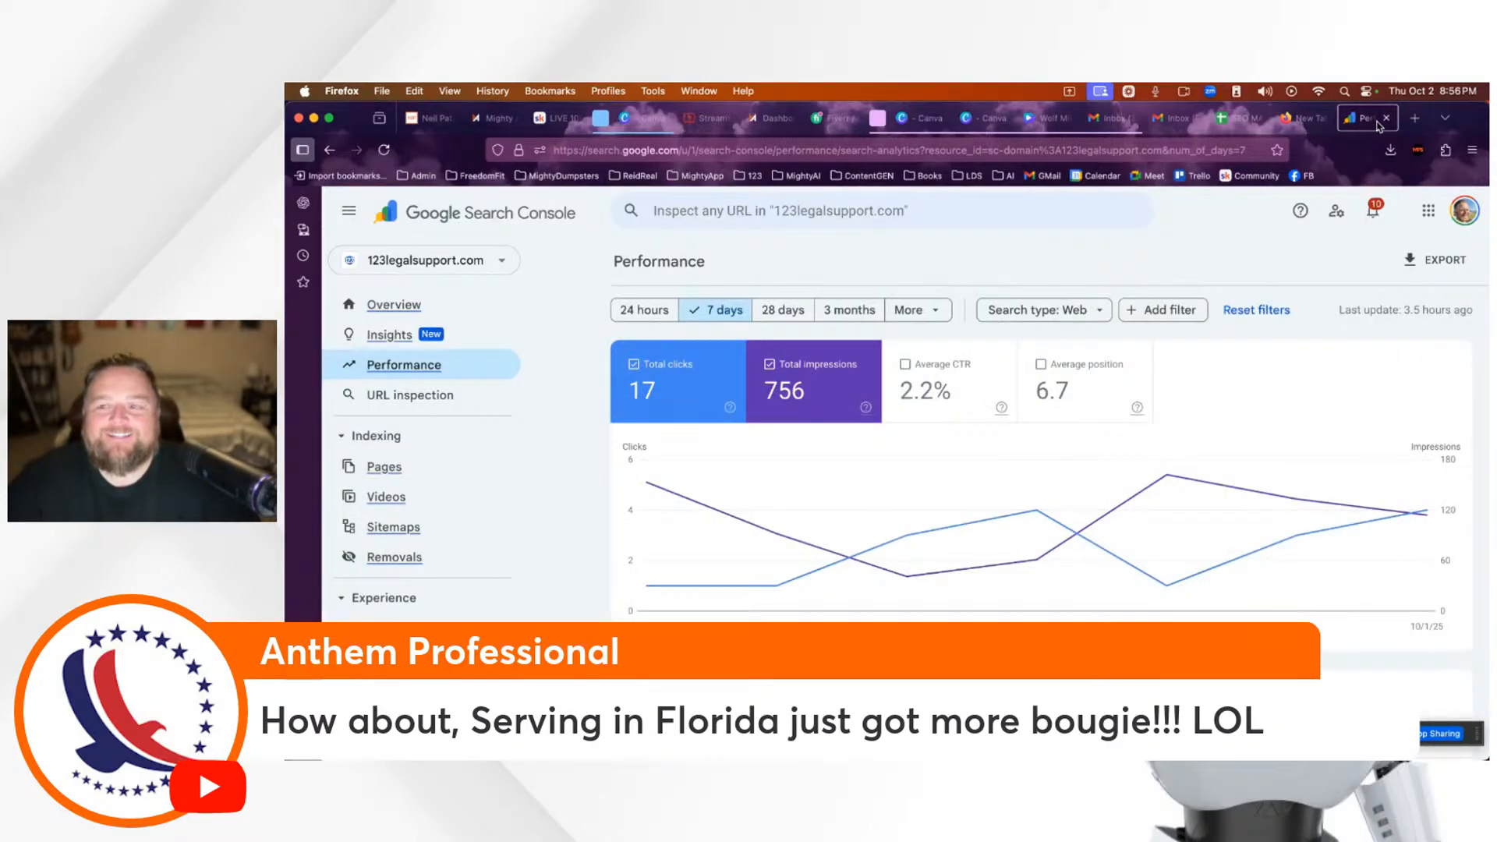
{"action": "left_click", "coordinate": [1387, 119]}
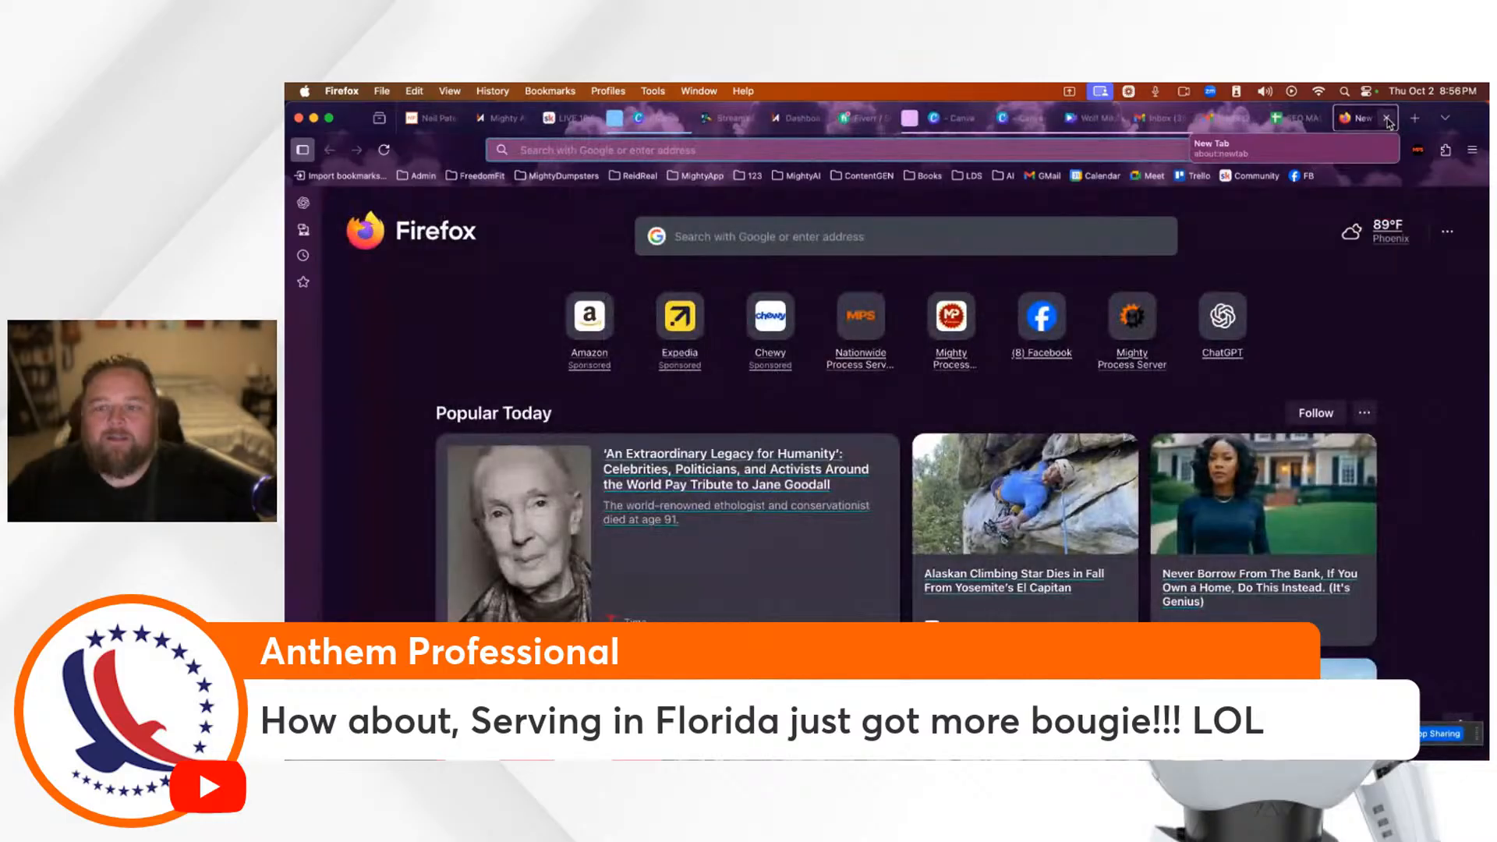
{"action": "left_click", "coordinate": [1389, 119]}
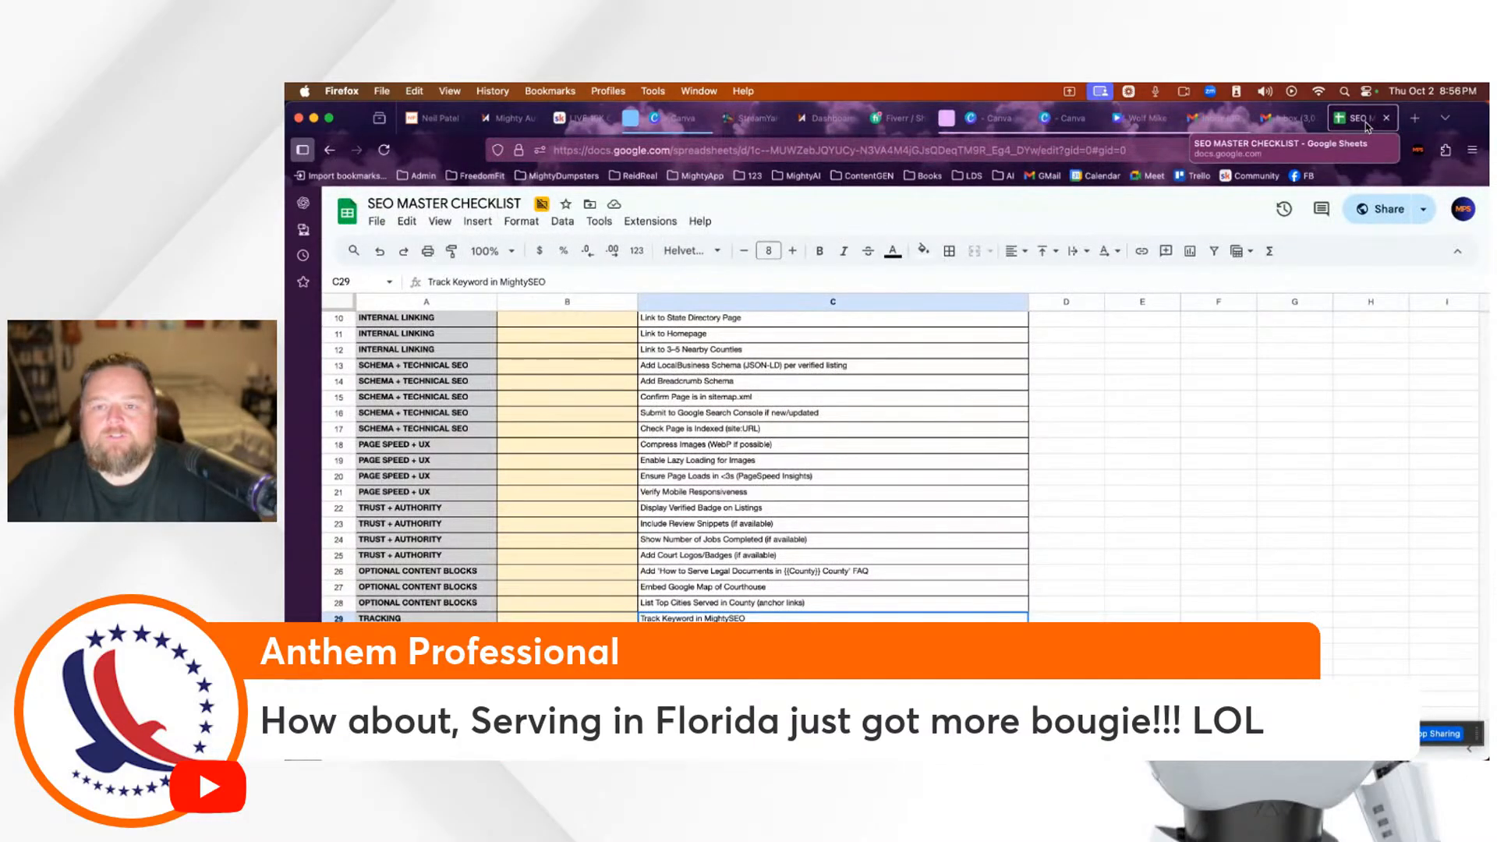
Step: Set the SEO MASTER CHECKLIST's link access to Viewer and copy its share link
{"action": "left_click", "coordinate": [1384, 222]}
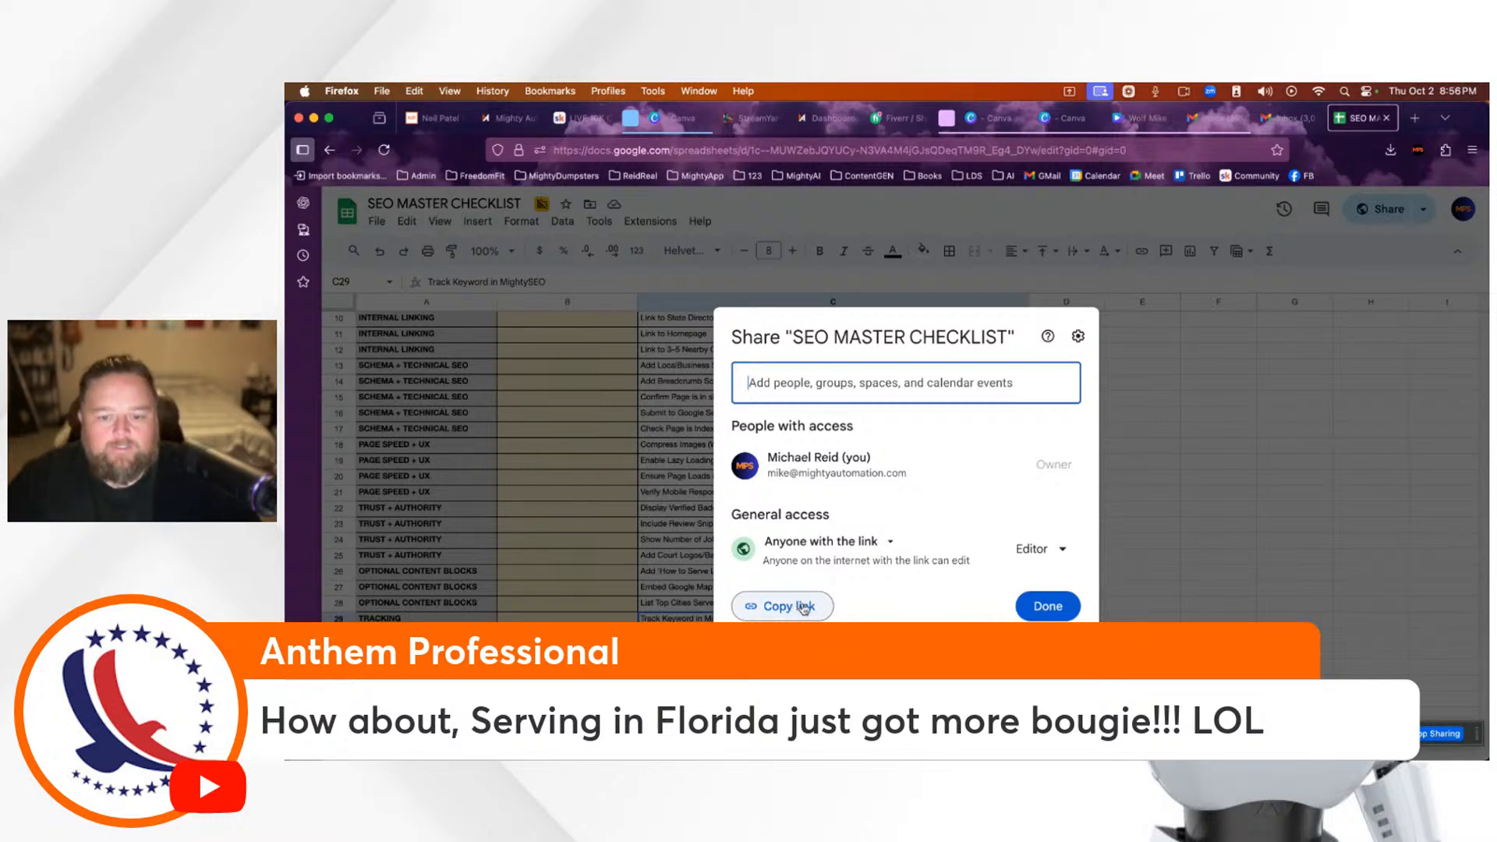
{"action": "left_click", "coordinate": [1031, 549]}
{"action": "left_click", "coordinate": [988, 616]}
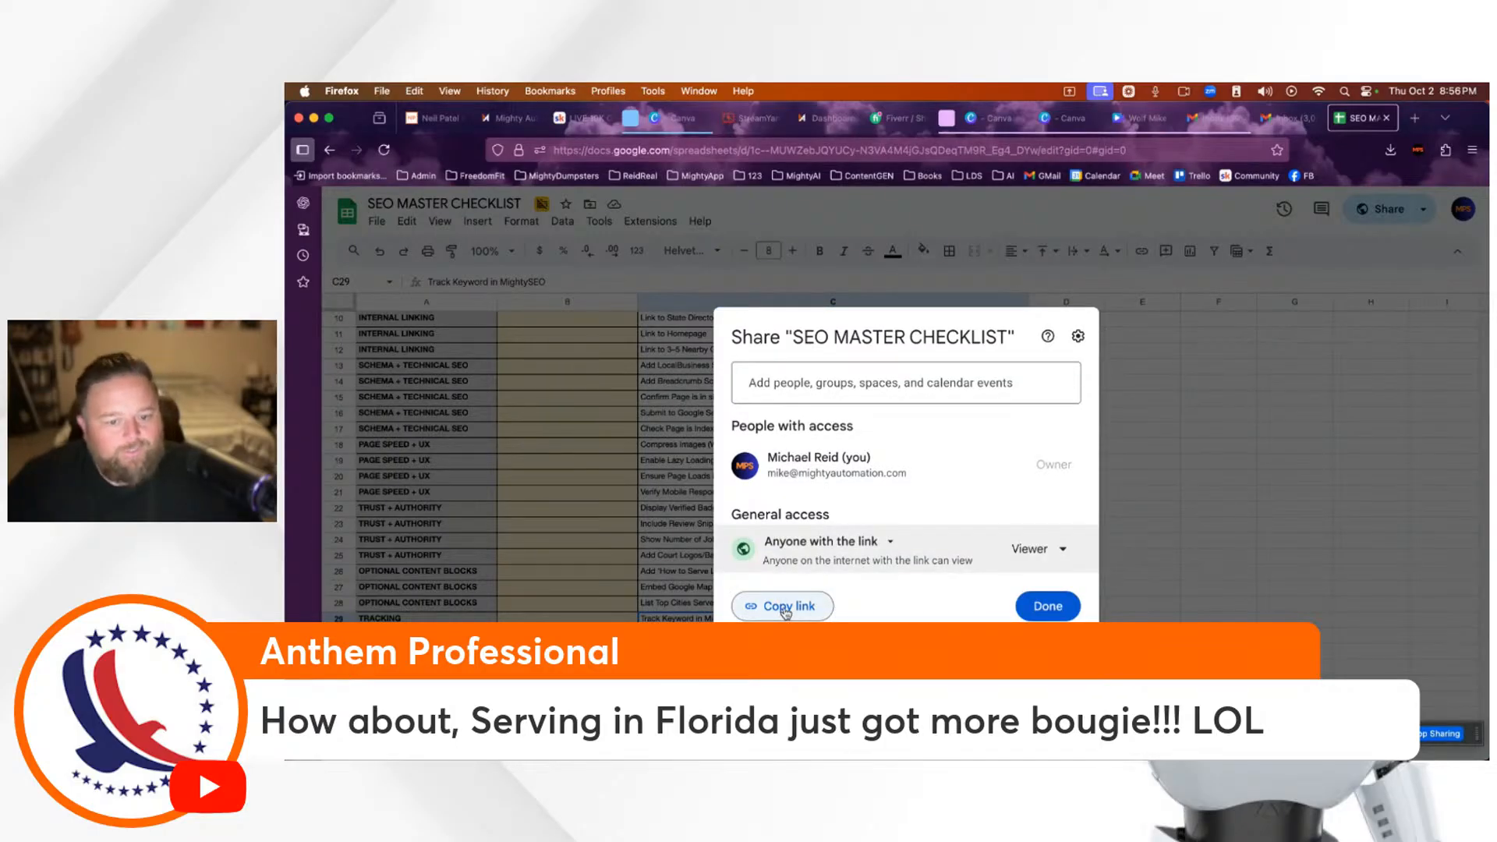
{"action": "left_click", "coordinate": [786, 612]}
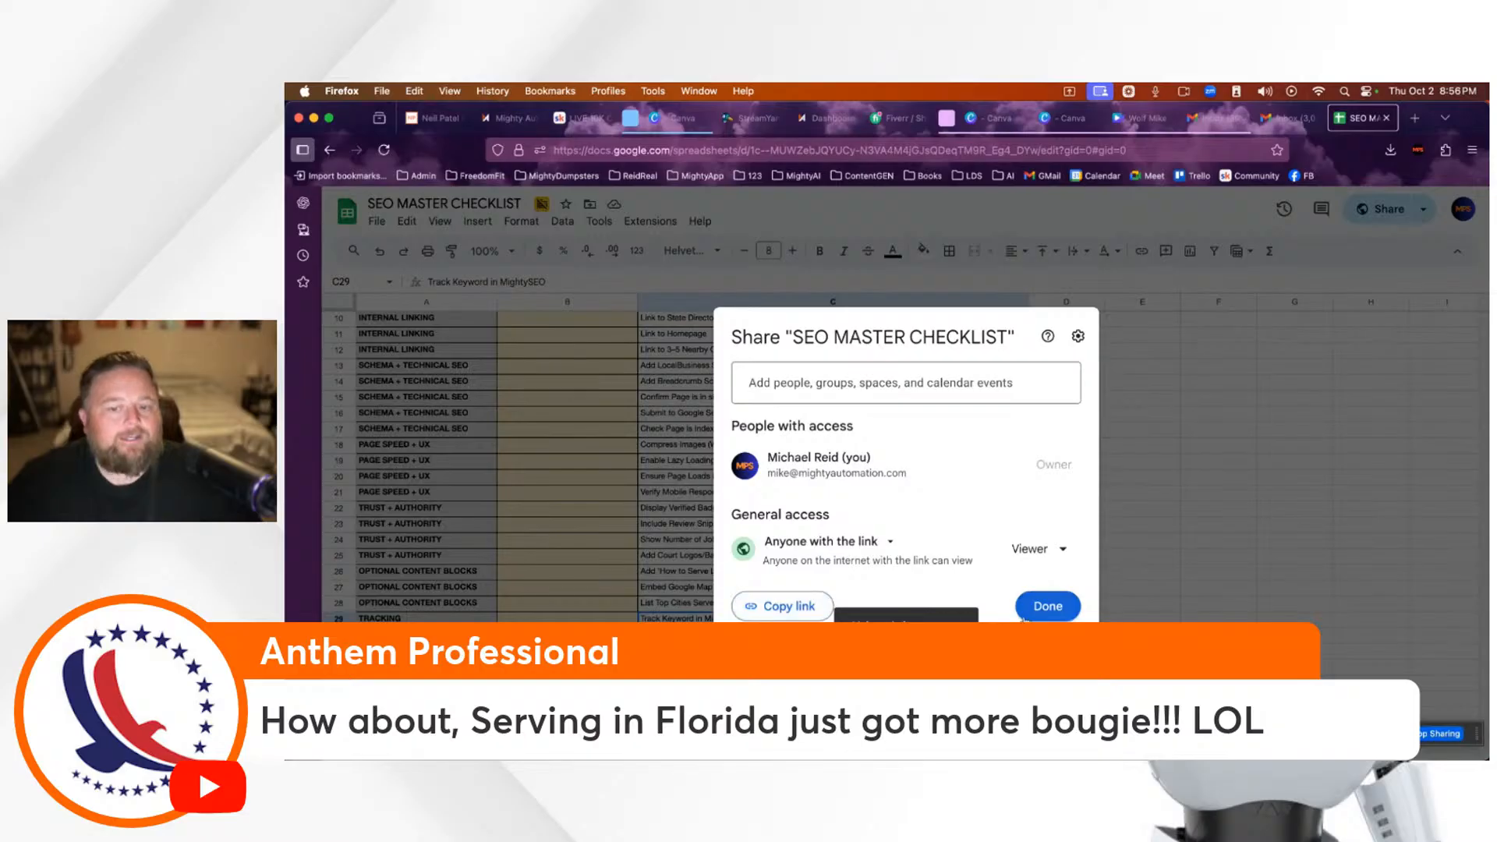
{"action": "left_click", "coordinate": [1049, 608]}
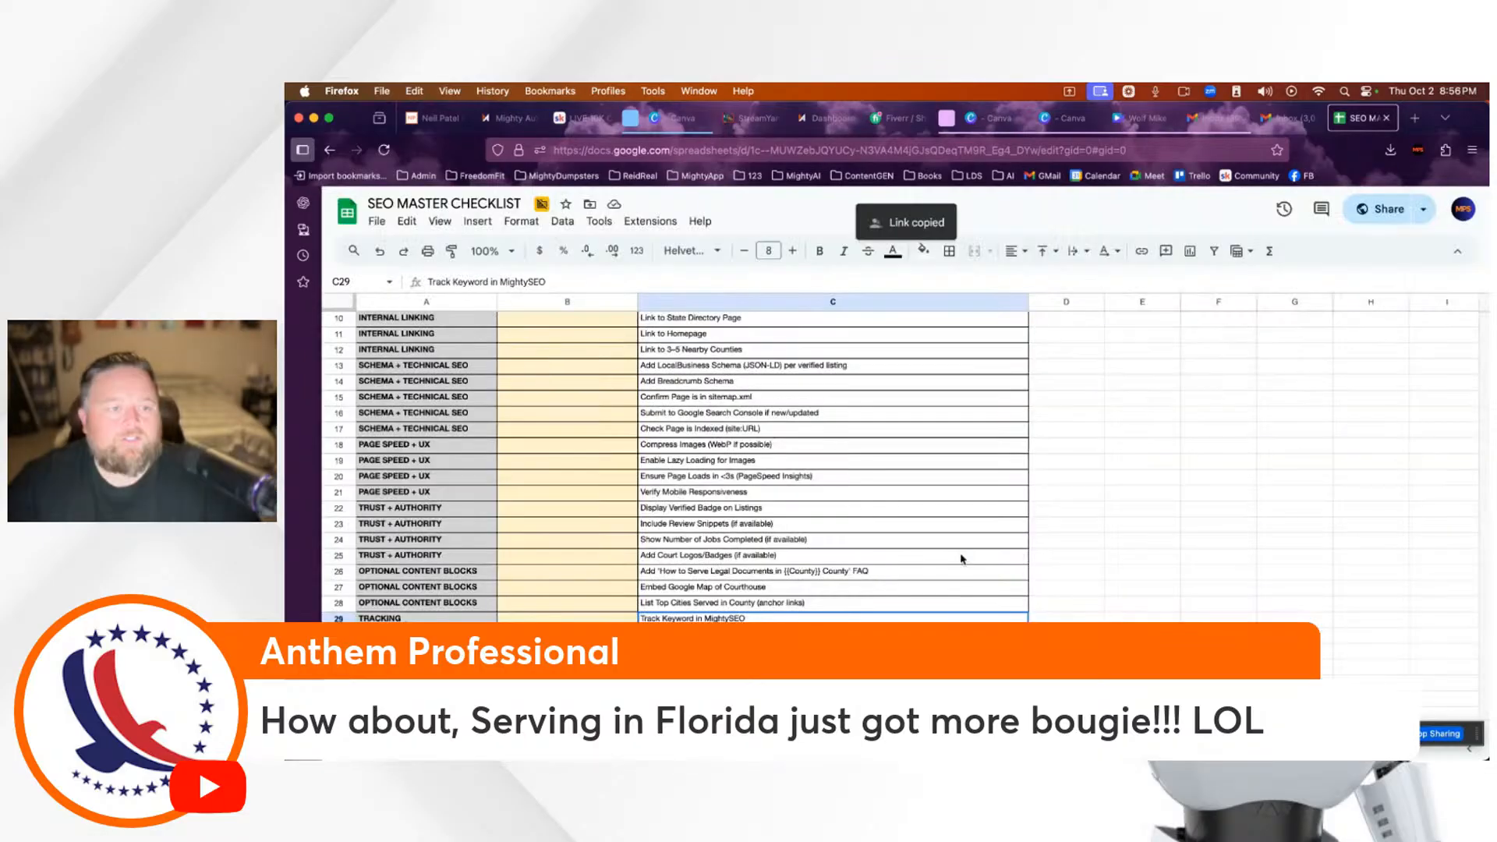
Step: Open and dismiss the sheet's File menu twice, then return to the Skool classroom tab
{"action": "left_click", "coordinate": [377, 223]}
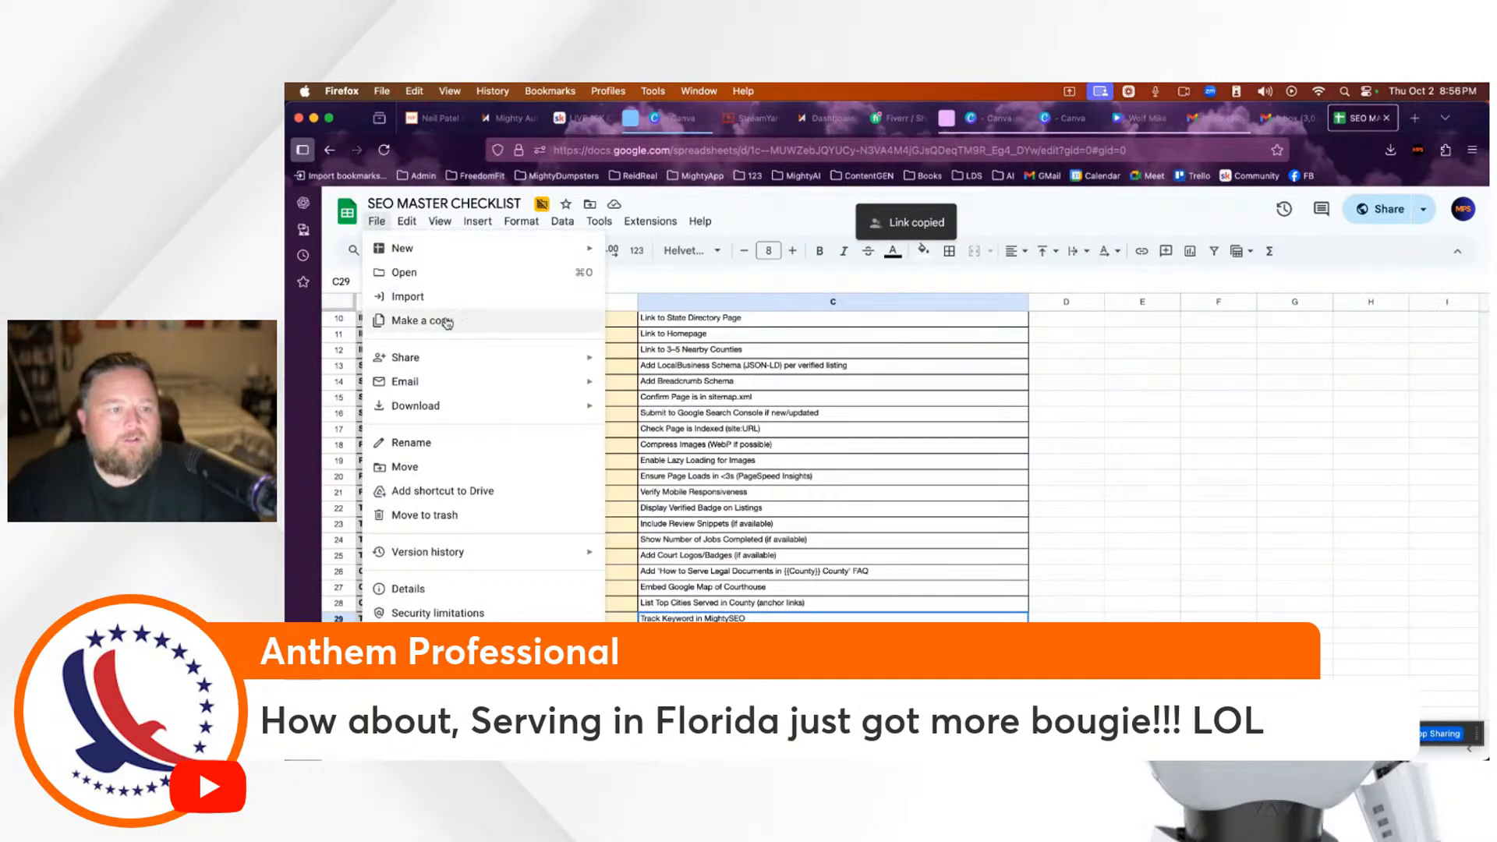
{"action": "left_click", "coordinate": [1231, 386]}
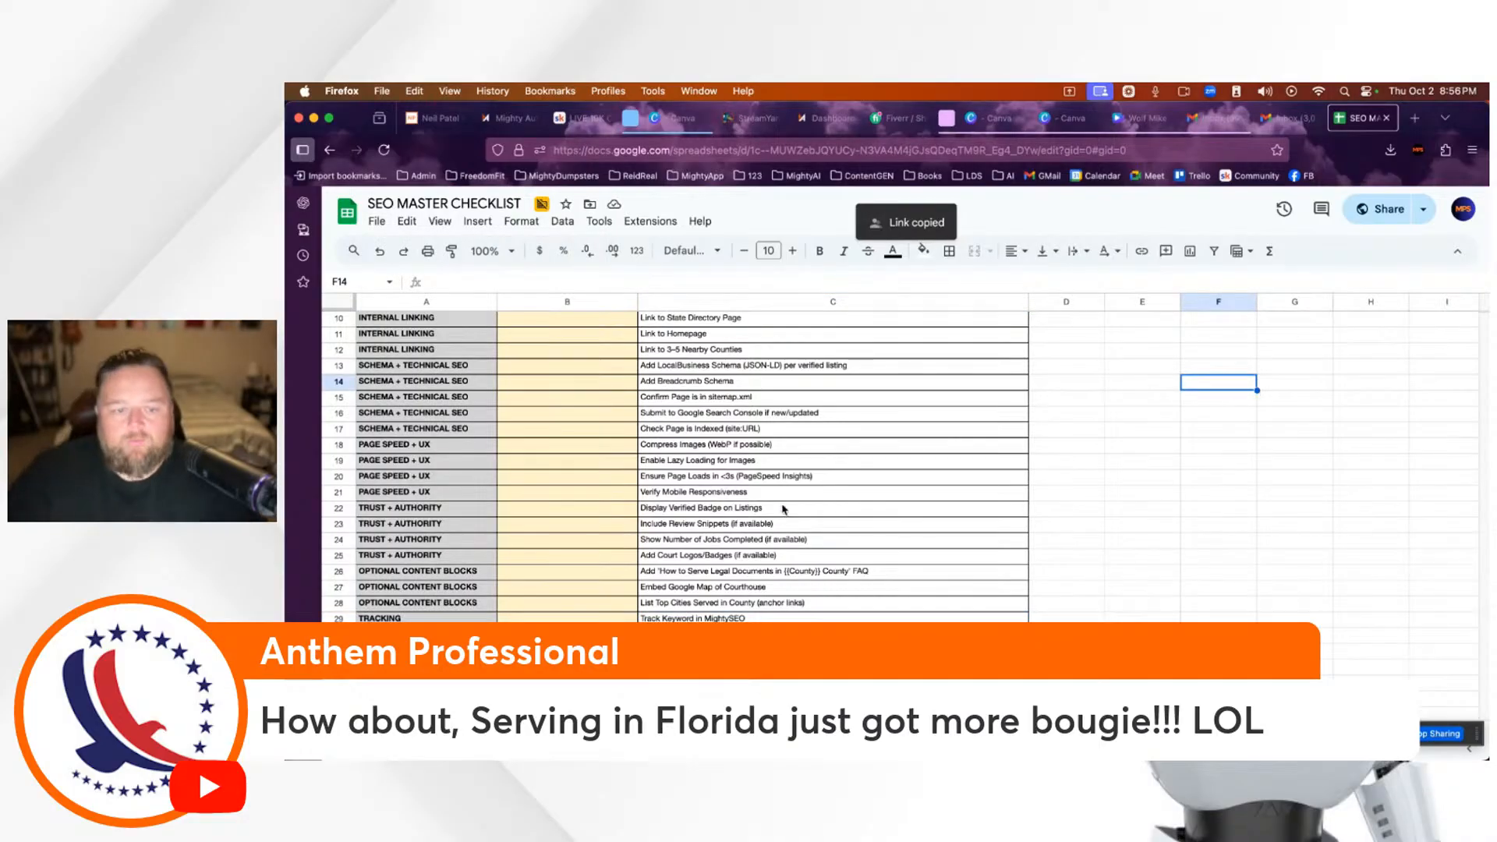
{"action": "scroll", "coordinate": [784, 511], "scroll_direction": "up", "scroll_amount": 3}
{"action": "scroll", "coordinate": [788, 503], "scroll_direction": "right", "scroll_amount": 2}
{"action": "scroll", "coordinate": [789, 500], "scroll_direction": "left", "scroll_amount": 2}
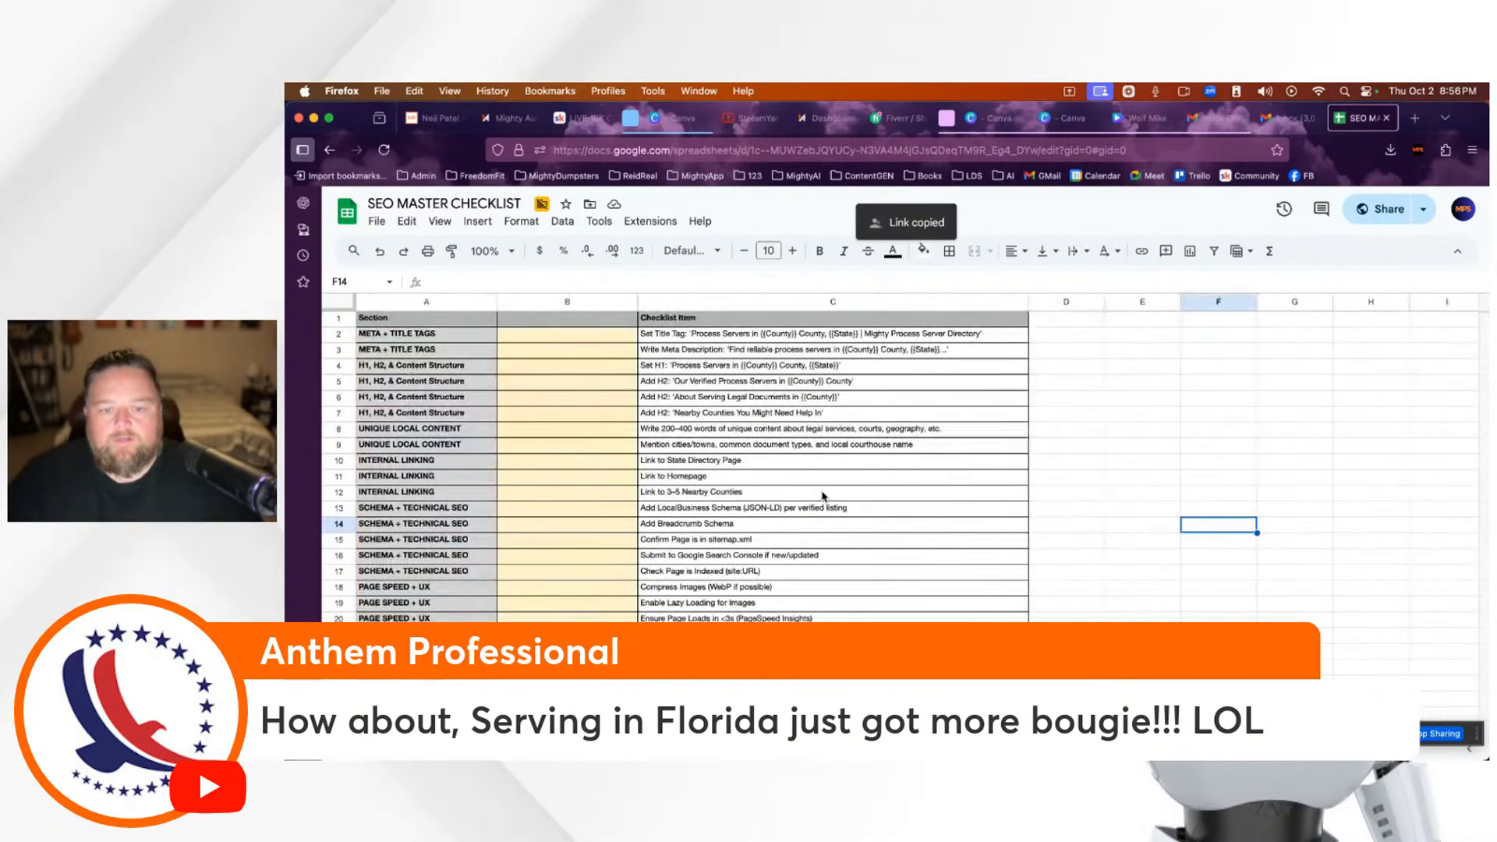
{"action": "mouse_move", "coordinate": [1286, 124]}
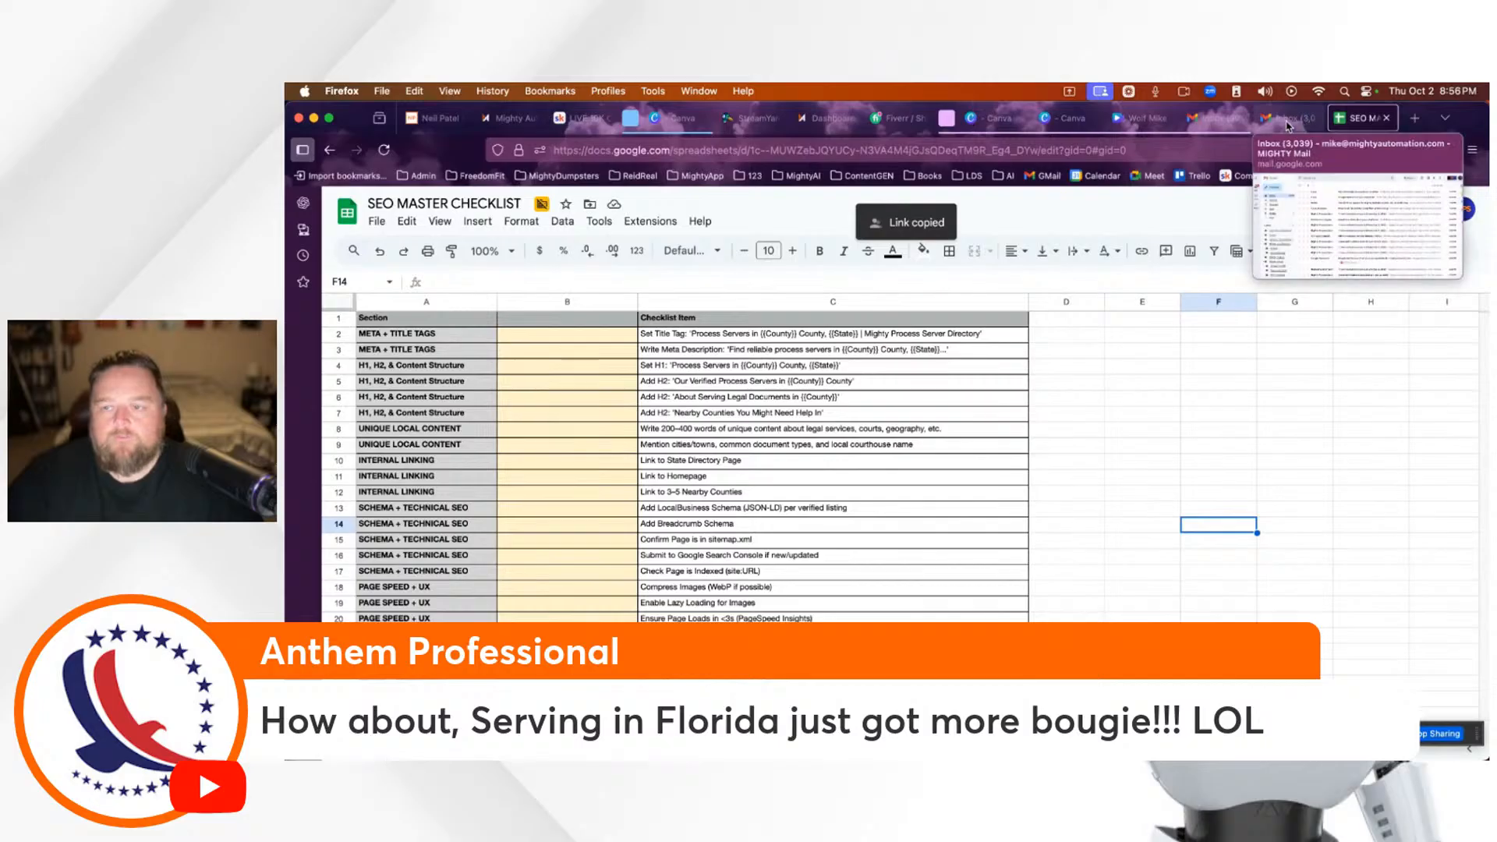
{"action": "left_click", "coordinate": [376, 223]}
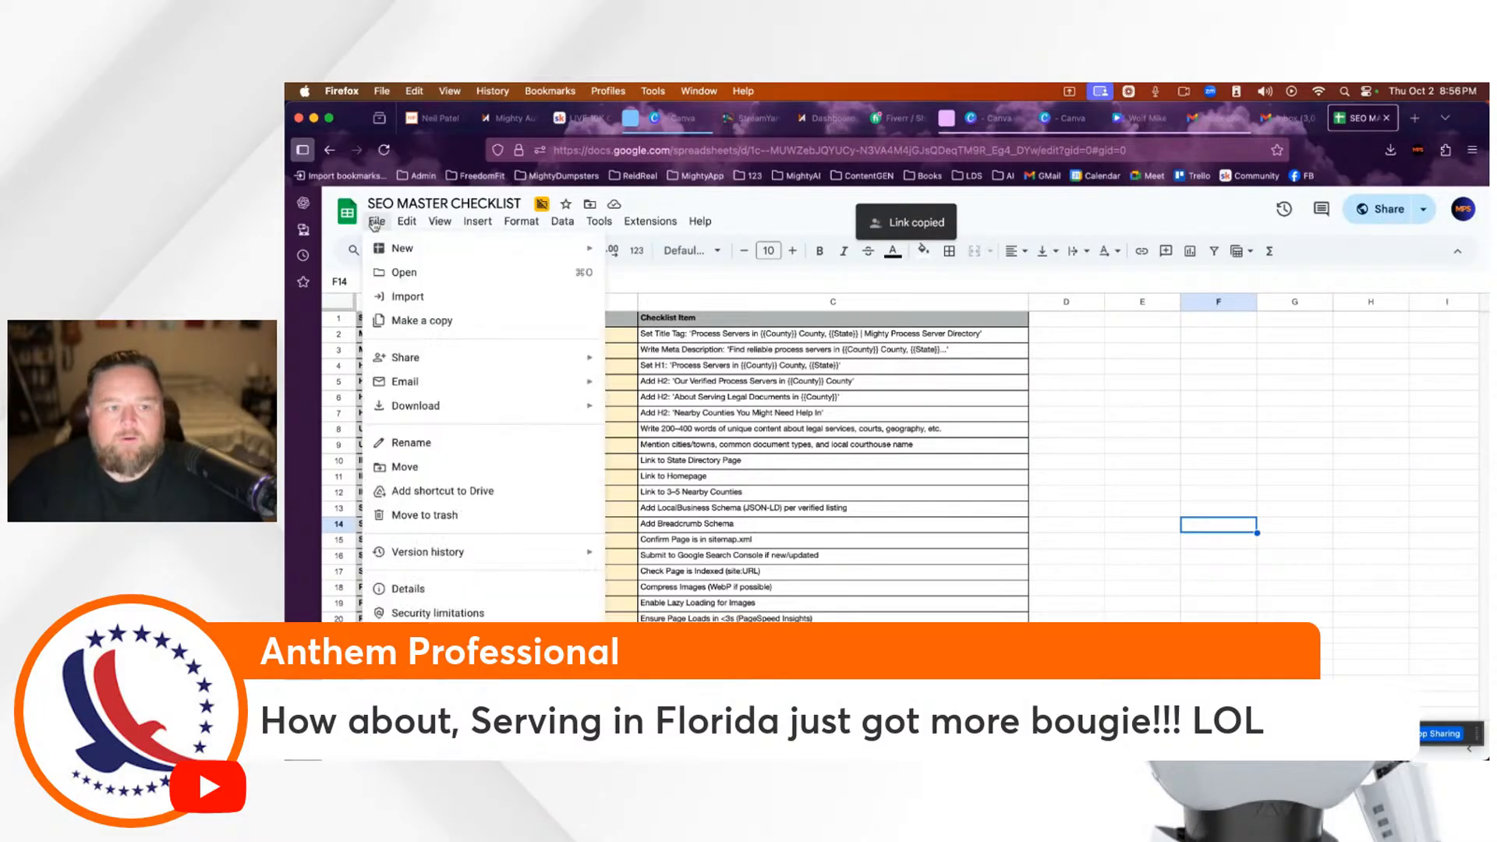
{"action": "left_click", "coordinate": [1225, 415]}
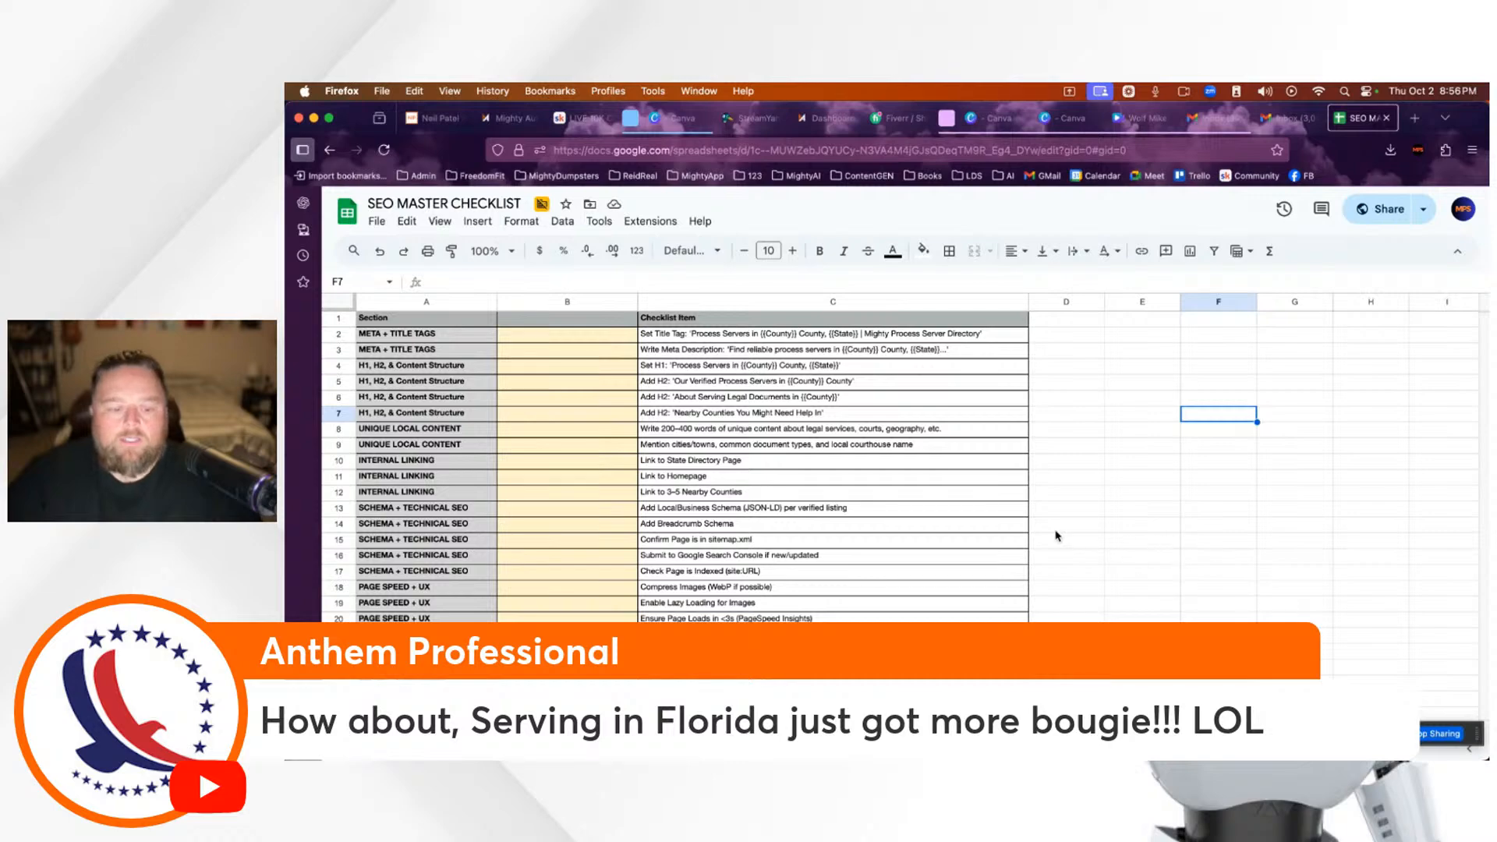
{"action": "scroll", "coordinate": [1057, 535], "scroll_direction": "down", "scroll_amount": 5}
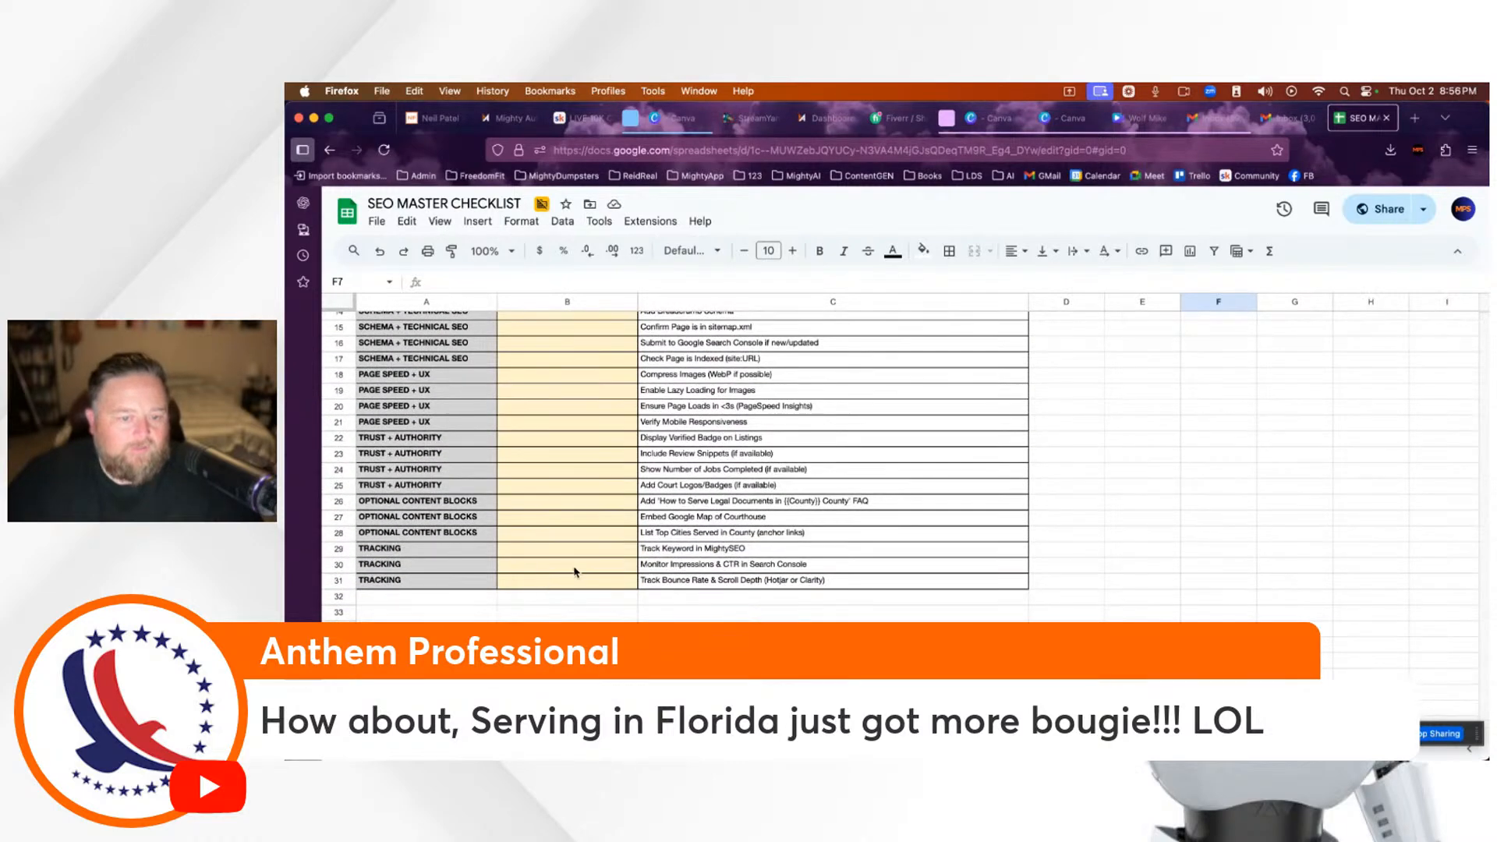
{"action": "scroll", "coordinate": [602, 595], "scroll_direction": "up", "scroll_amount": 5}
{"action": "scroll", "coordinate": [616, 595], "scroll_direction": "down", "scroll_amount": 3}
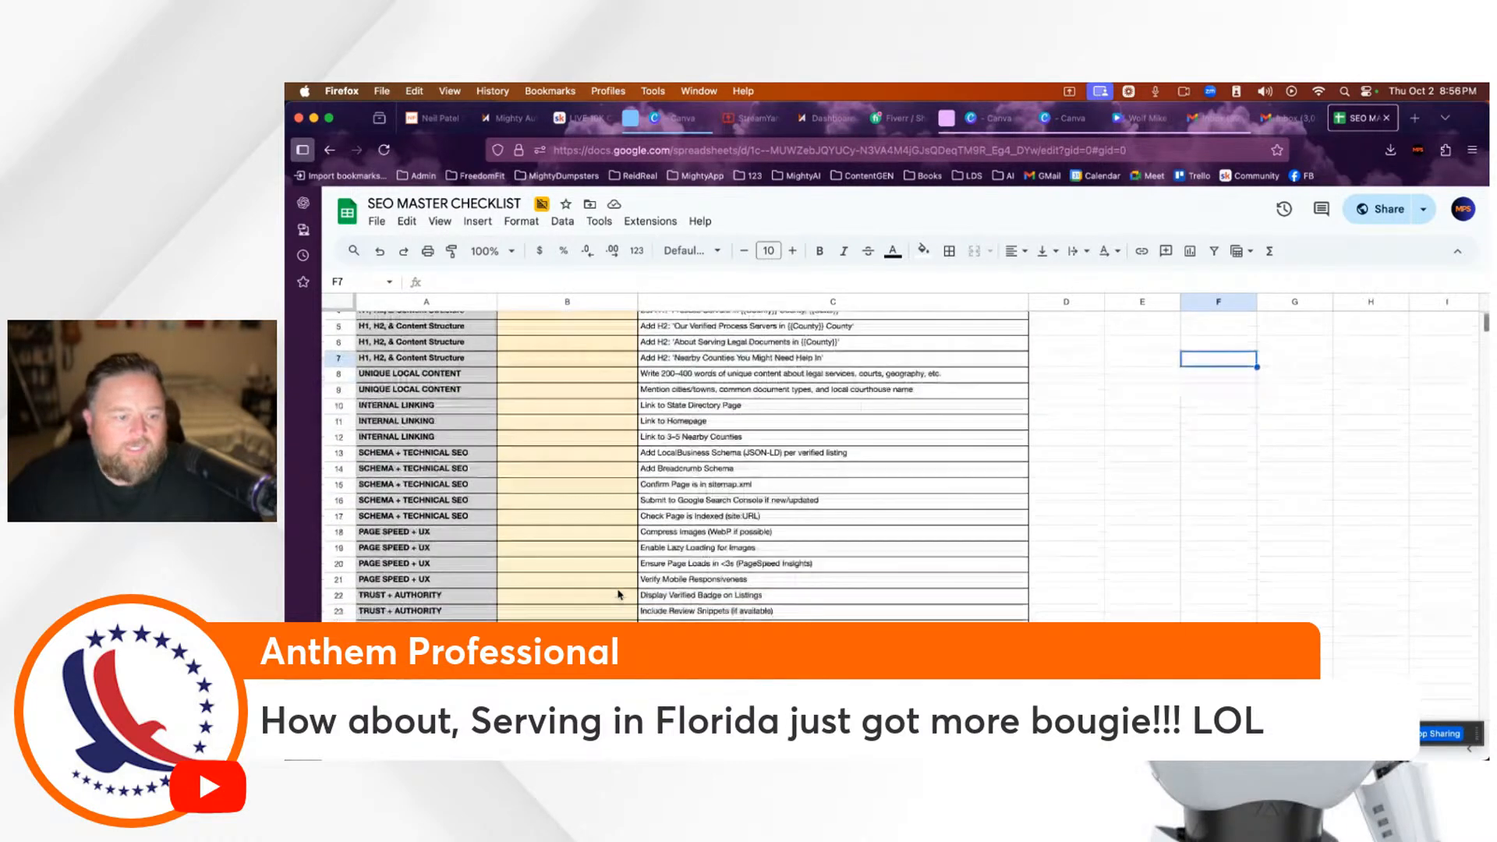
{"action": "scroll", "coordinate": [618, 594], "scroll_direction": "down", "scroll_amount": 2}
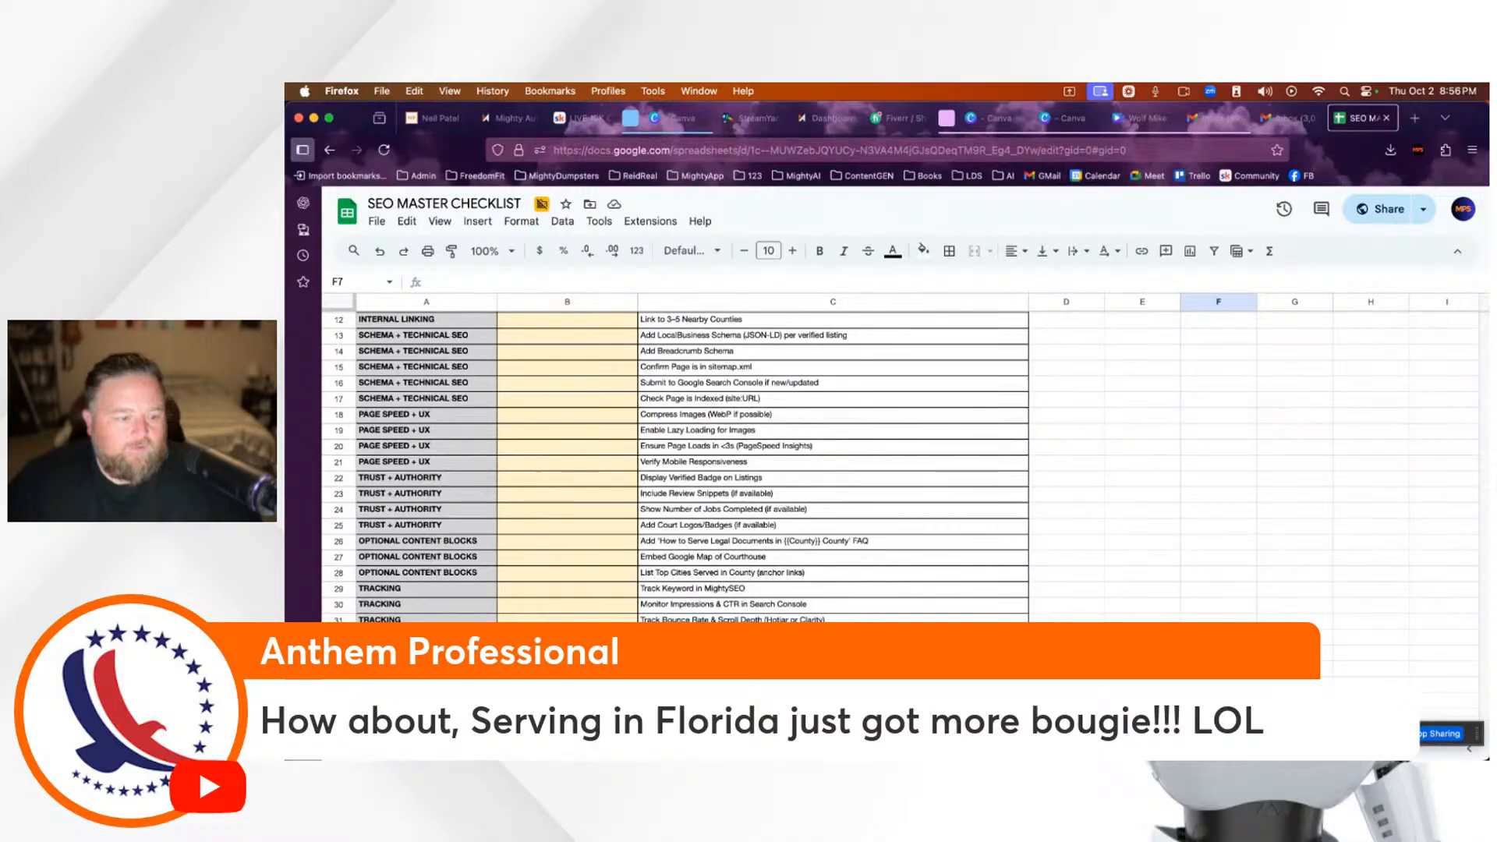
{"action": "scroll", "coordinate": [675, 468], "scroll_direction": "up", "scroll_amount": 5}
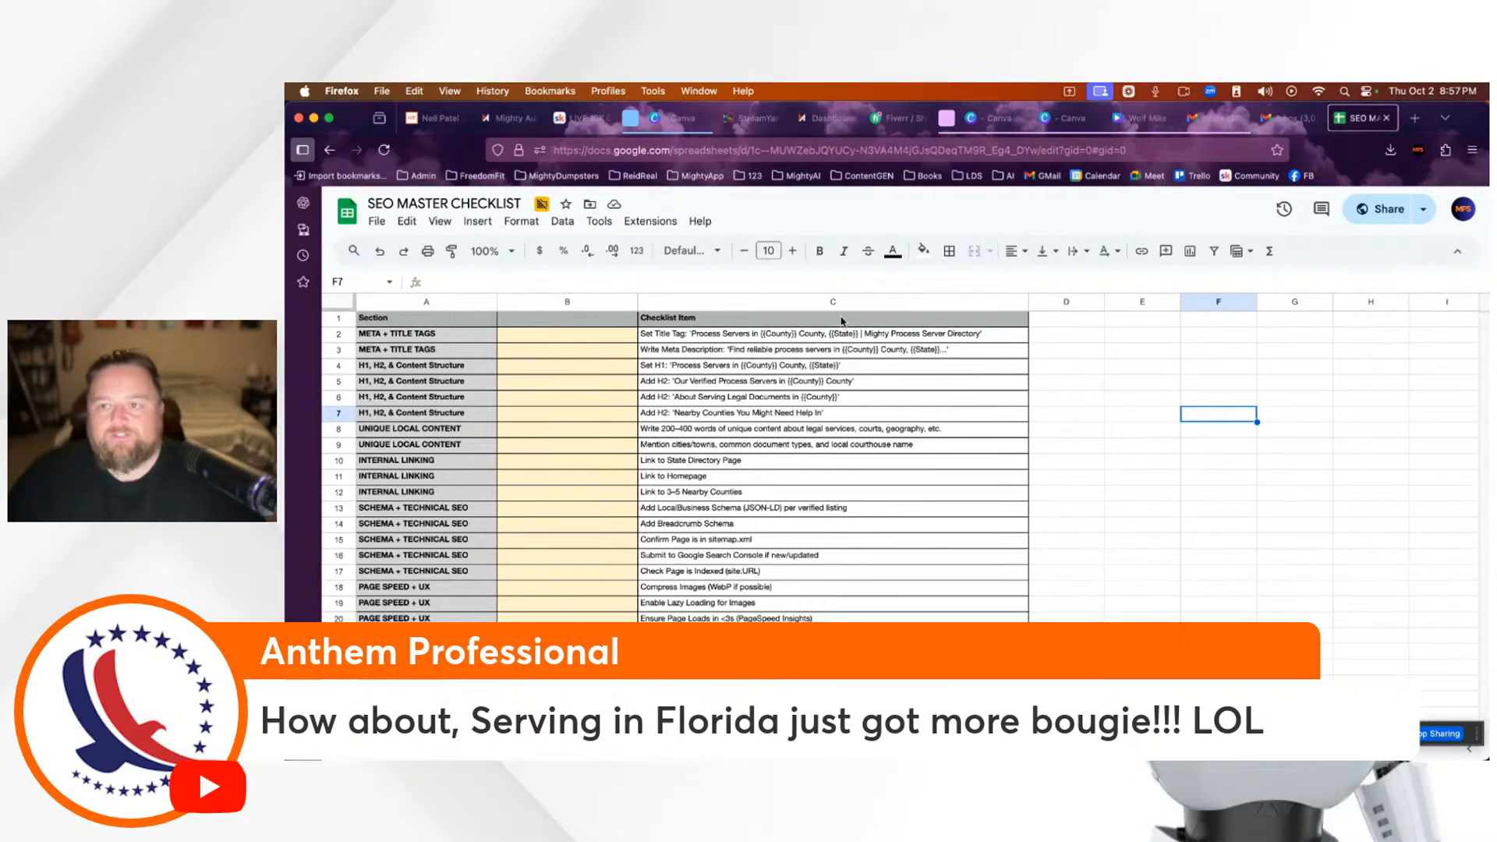
{"action": "left_click", "coordinate": [582, 121]}
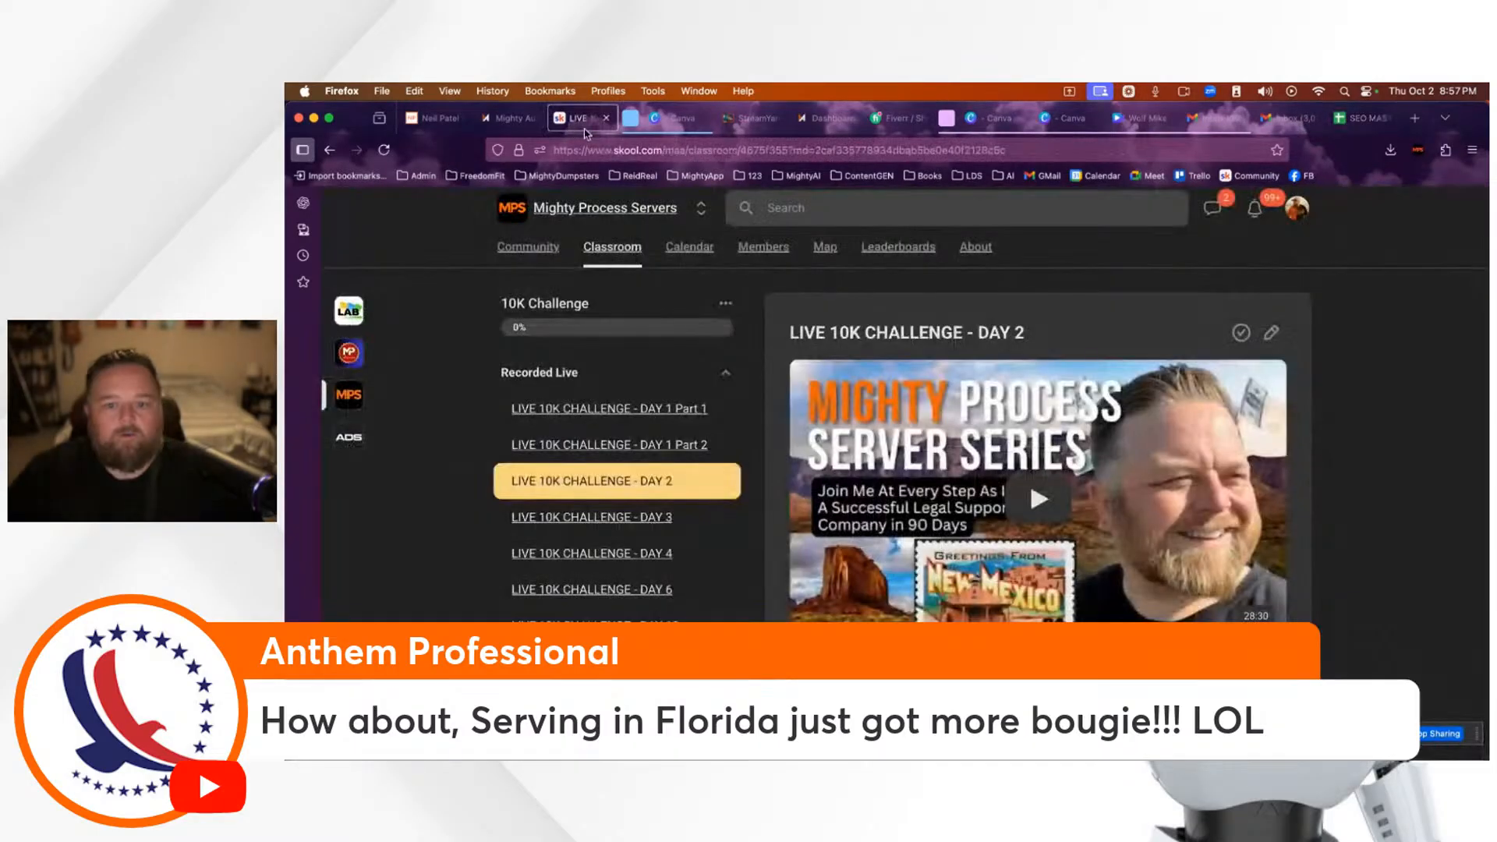
Step: Start a new post in the community feed, backing out of attaching a file
{"action": "left_click", "coordinate": [516, 252]}
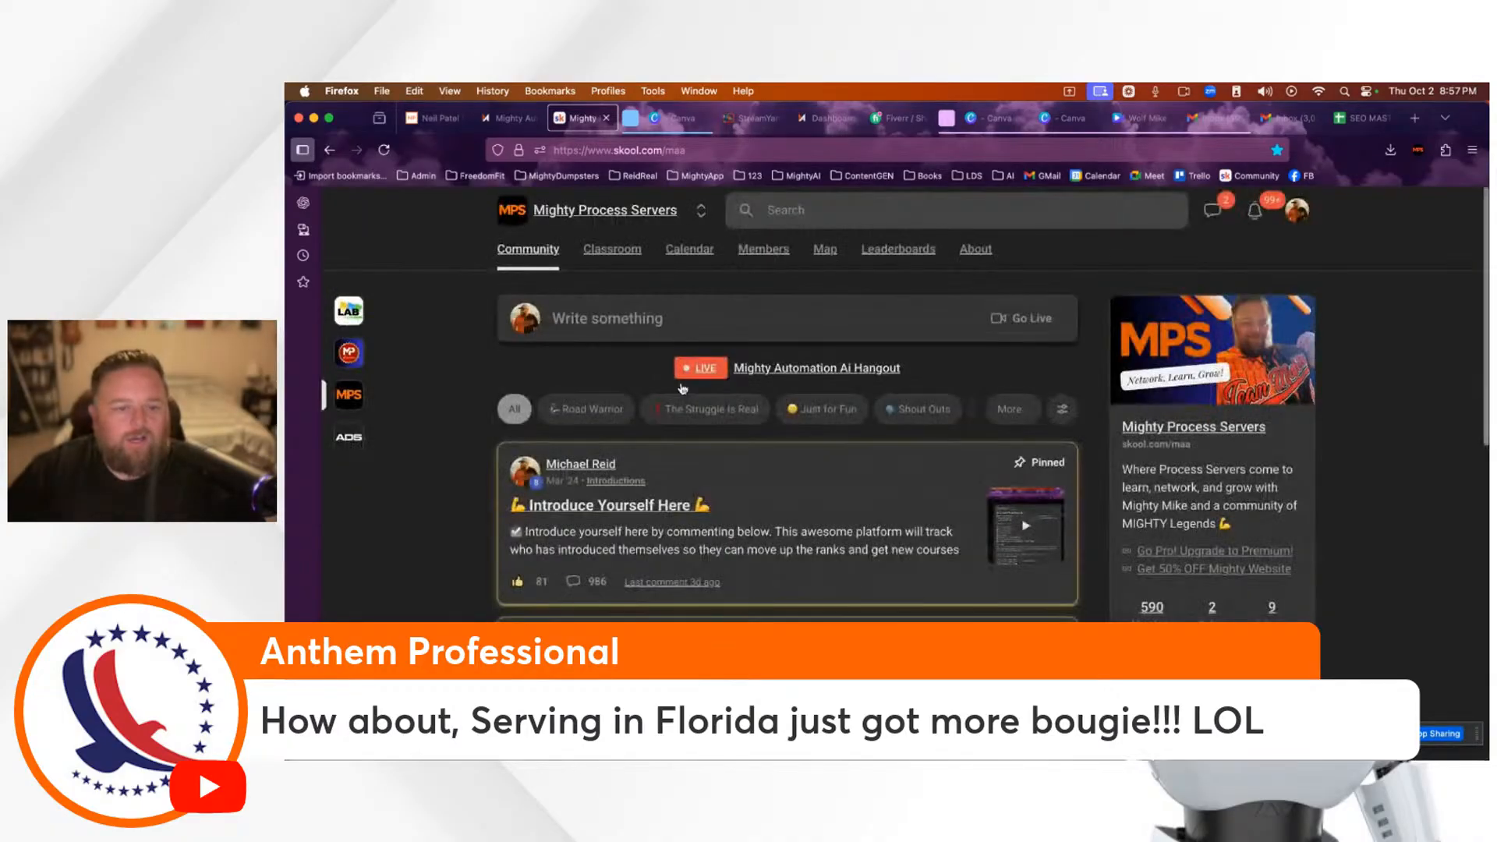
{"action": "left_click", "coordinate": [667, 328]}
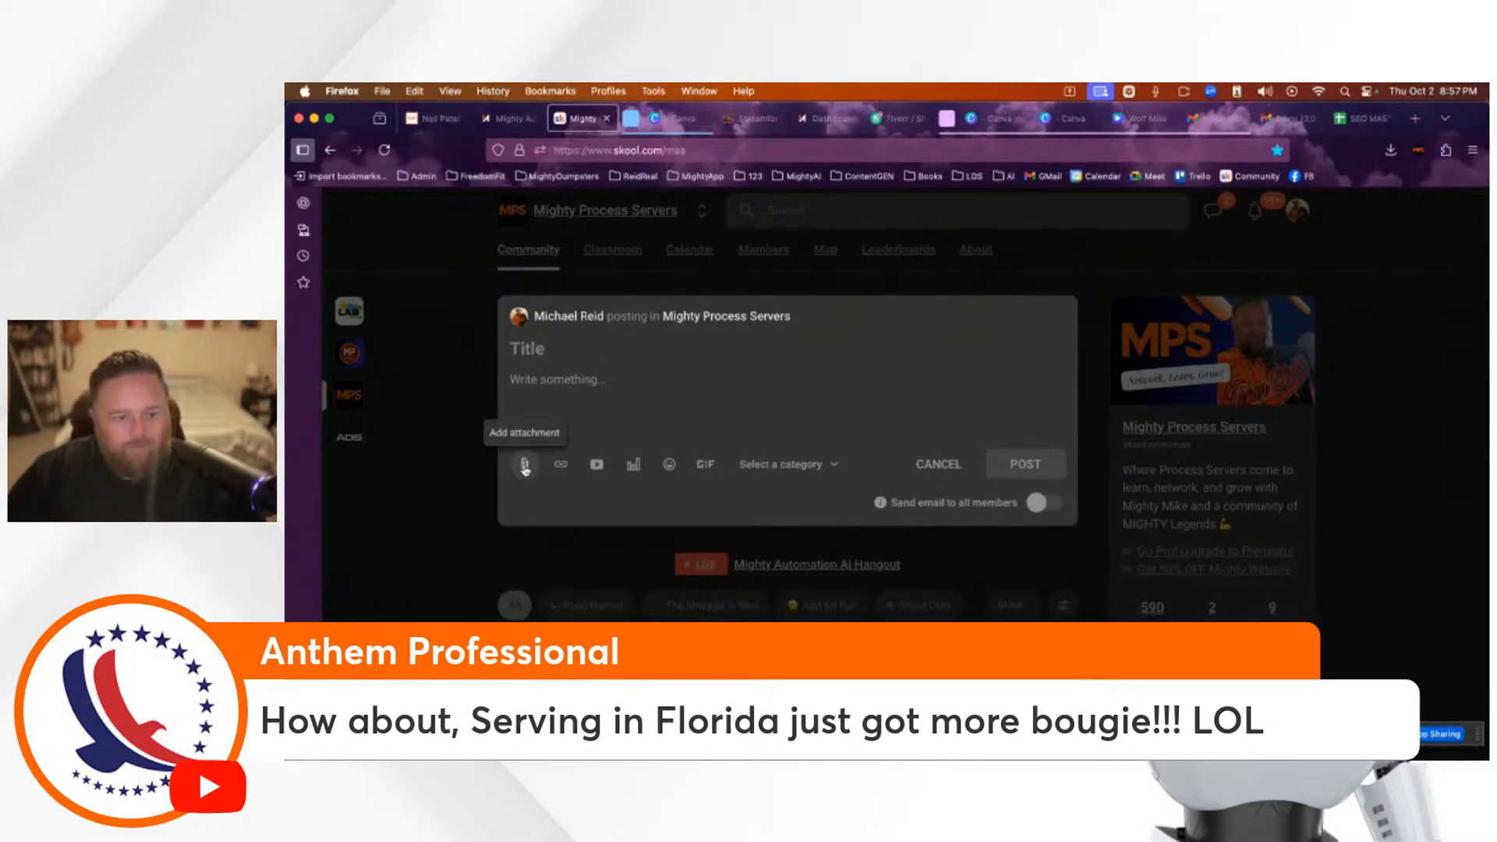
{"action": "left_click", "coordinate": [525, 465]}
{"action": "left_click", "coordinate": [1087, 518]}
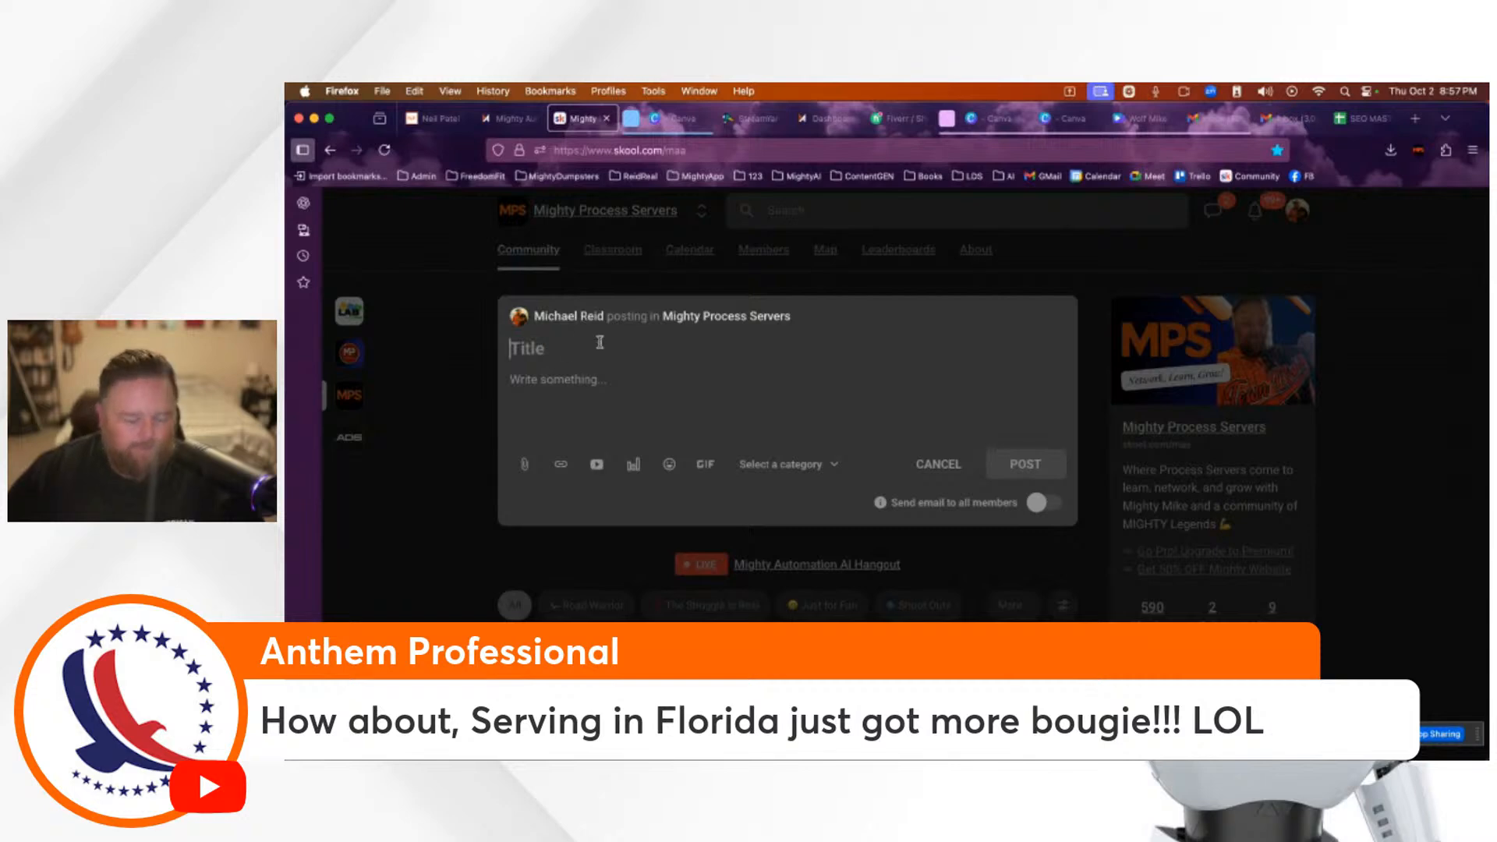
Step: Write the title 'My SEO Checklist' with the note 'Because you're awesome...' and paste the sheet link below
{"action": "type", "text": "My SEO"}
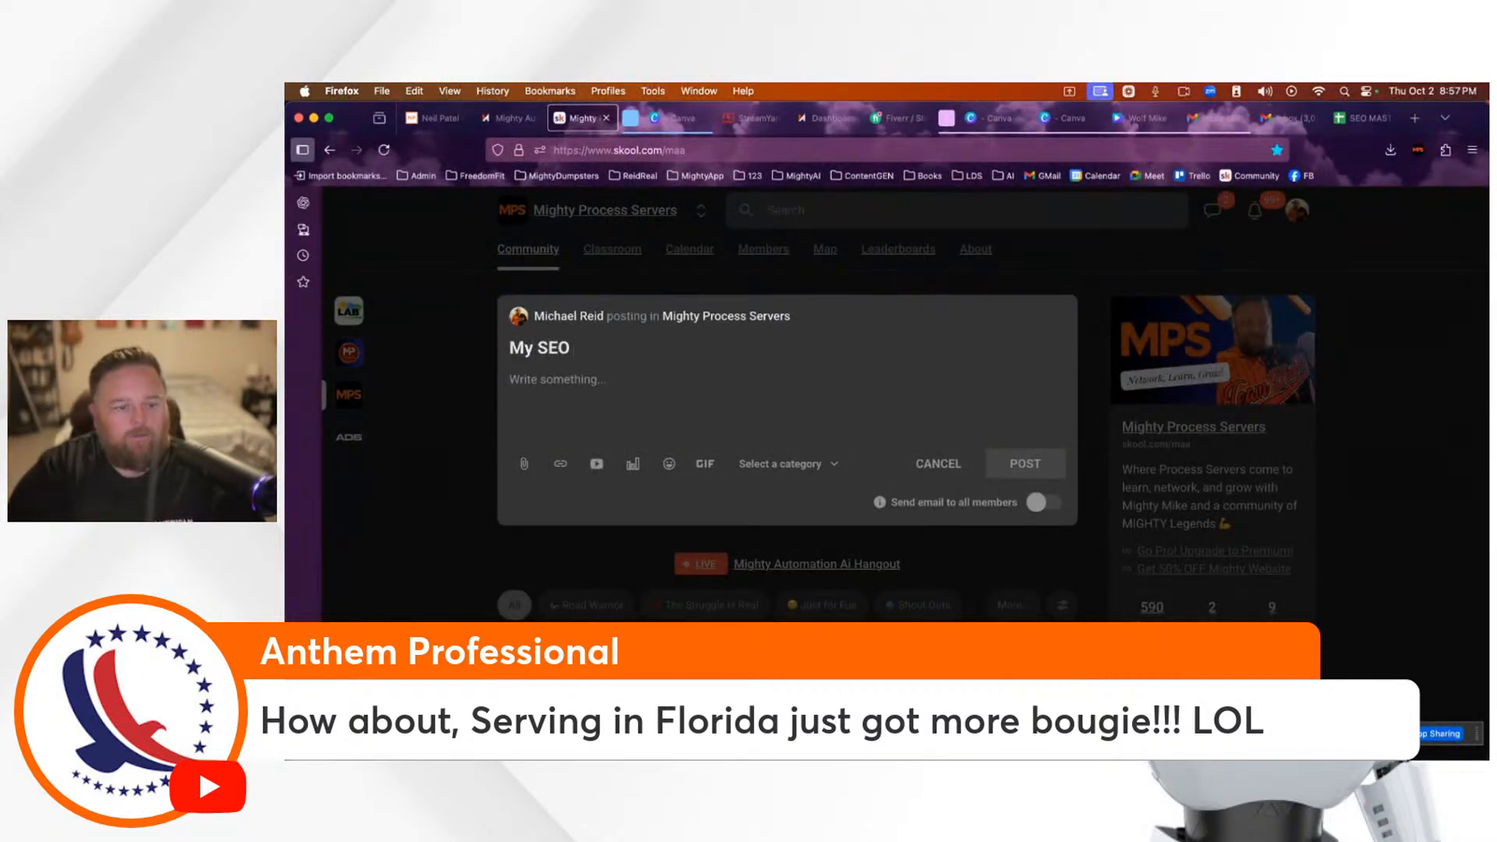
{"action": "type", "text": " Checklist"}
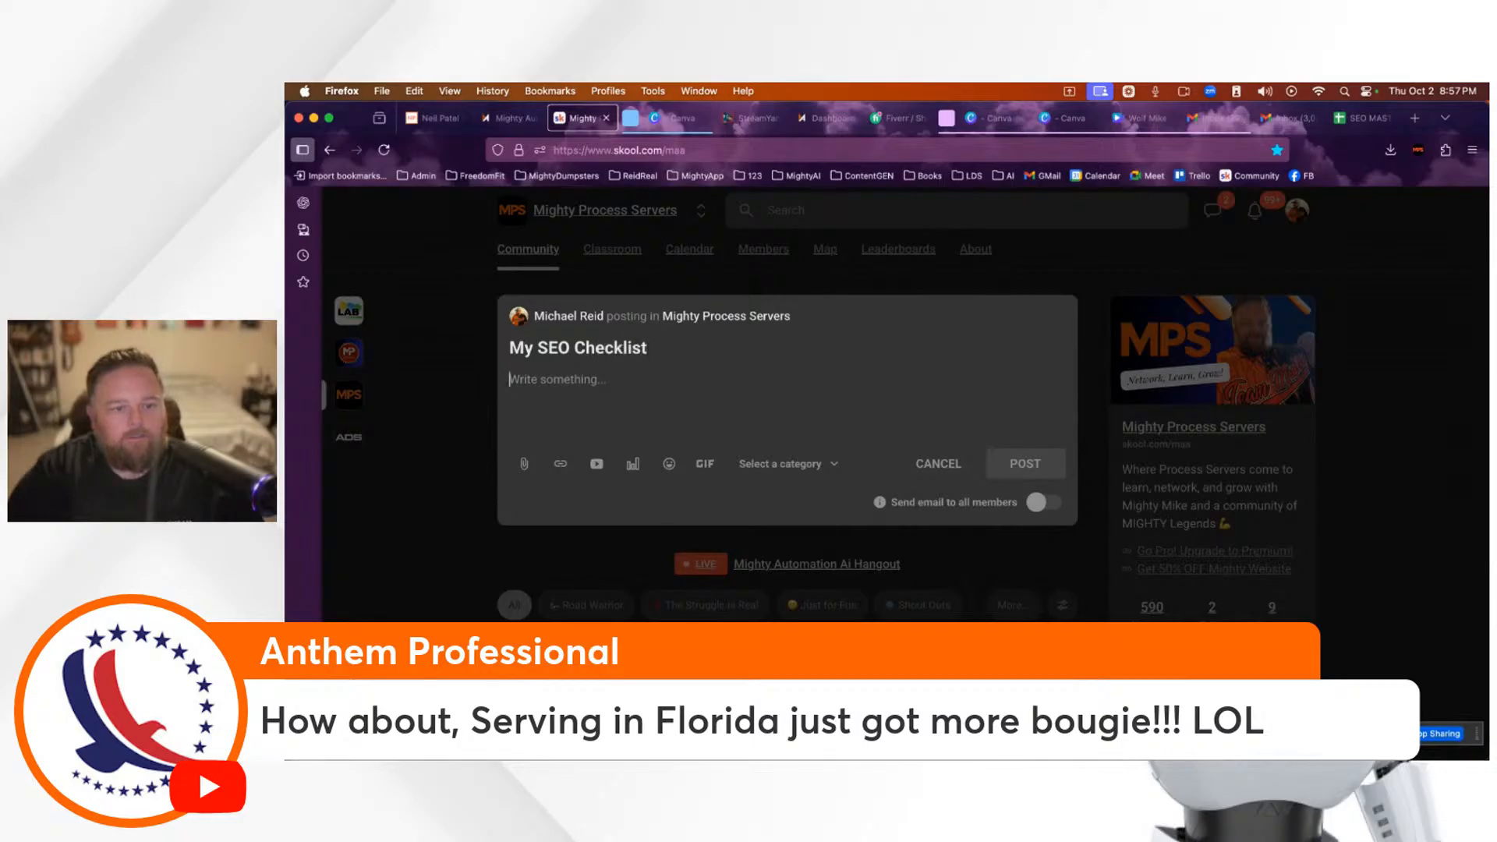
{"action": "type", "text": "Because you're"}
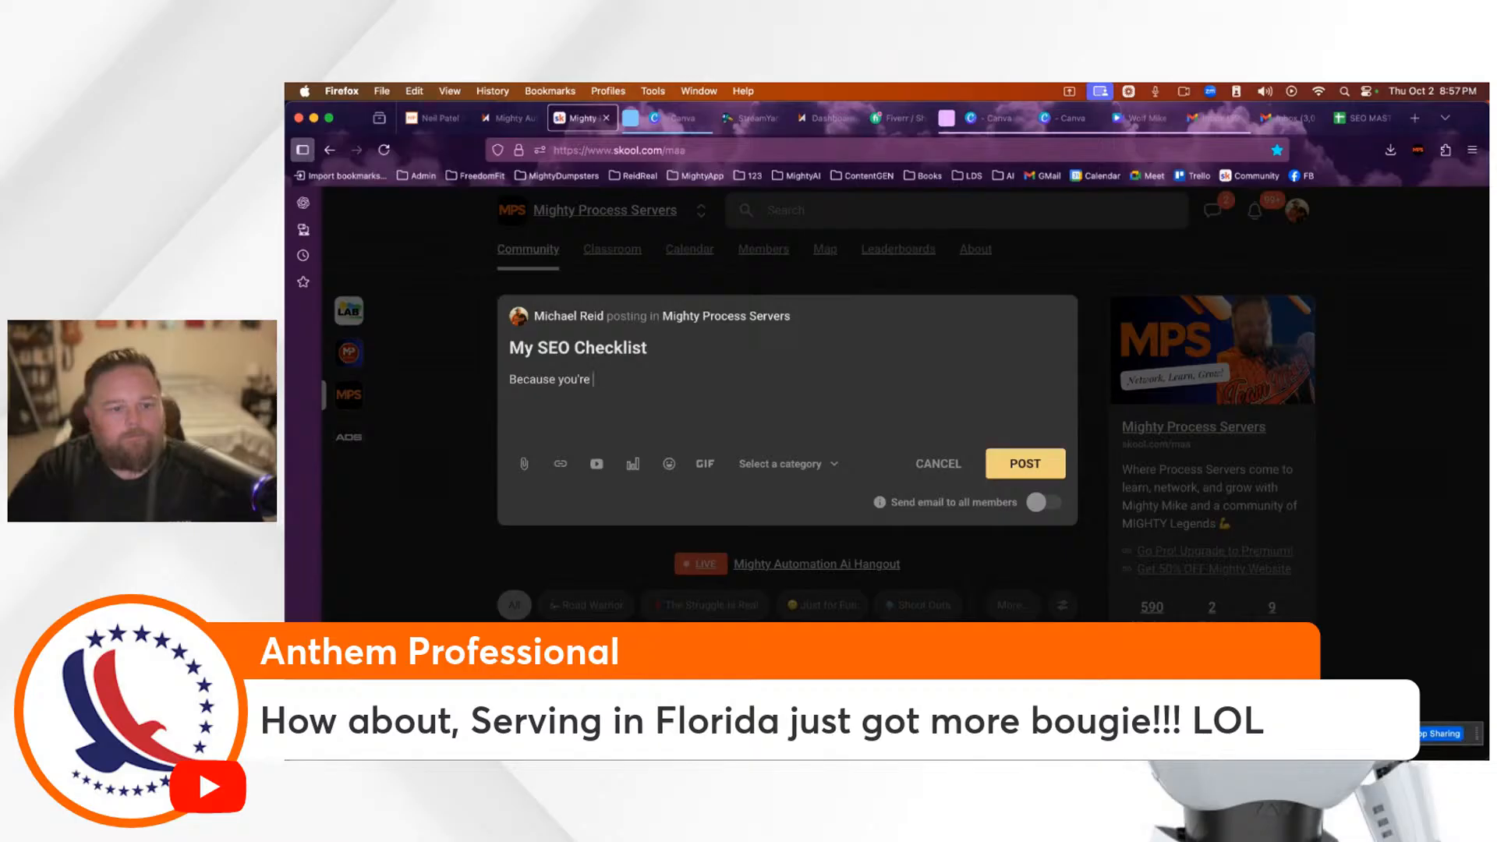
{"action": "type", "text": " awesome..."}
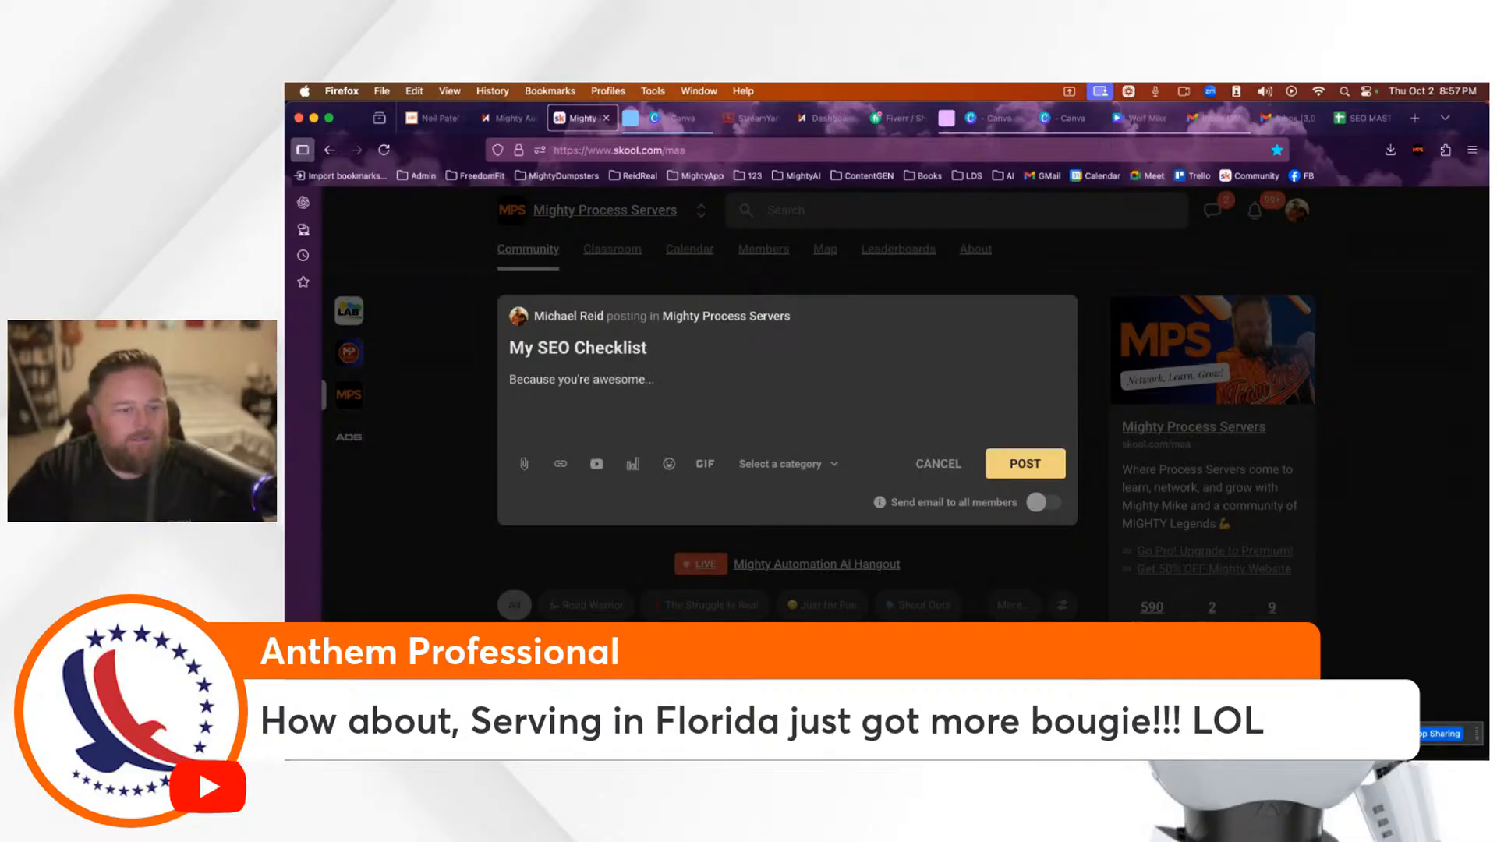
{"action": "key", "text": "Return"}
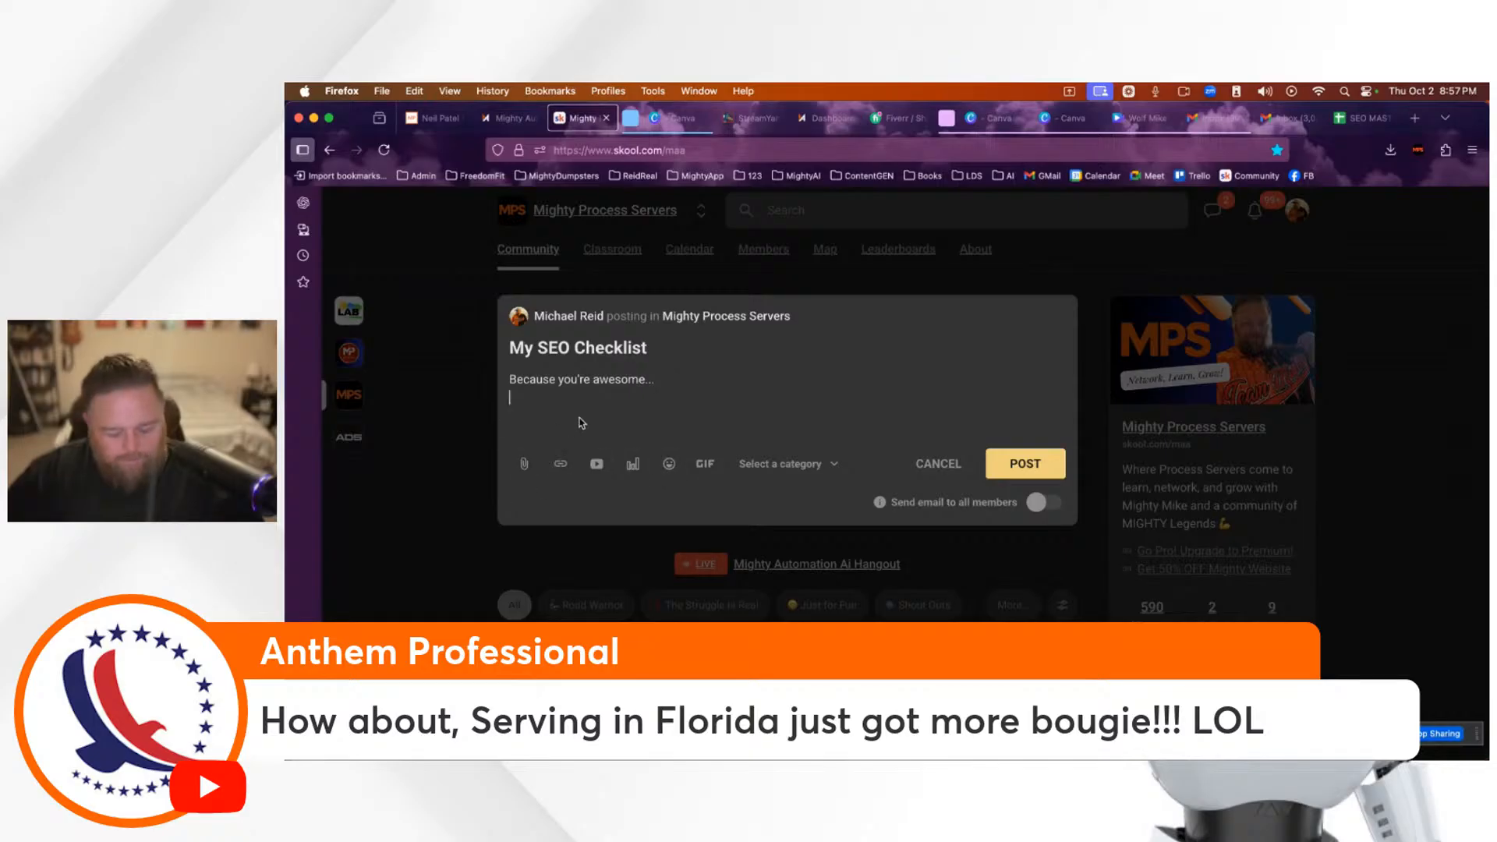
Step: File the post under Marketing Ideas, publish it, and close the published post view
{"action": "mouse_move", "coordinate": [1056, 509]}
{"action": "left_click", "coordinate": [815, 465]}
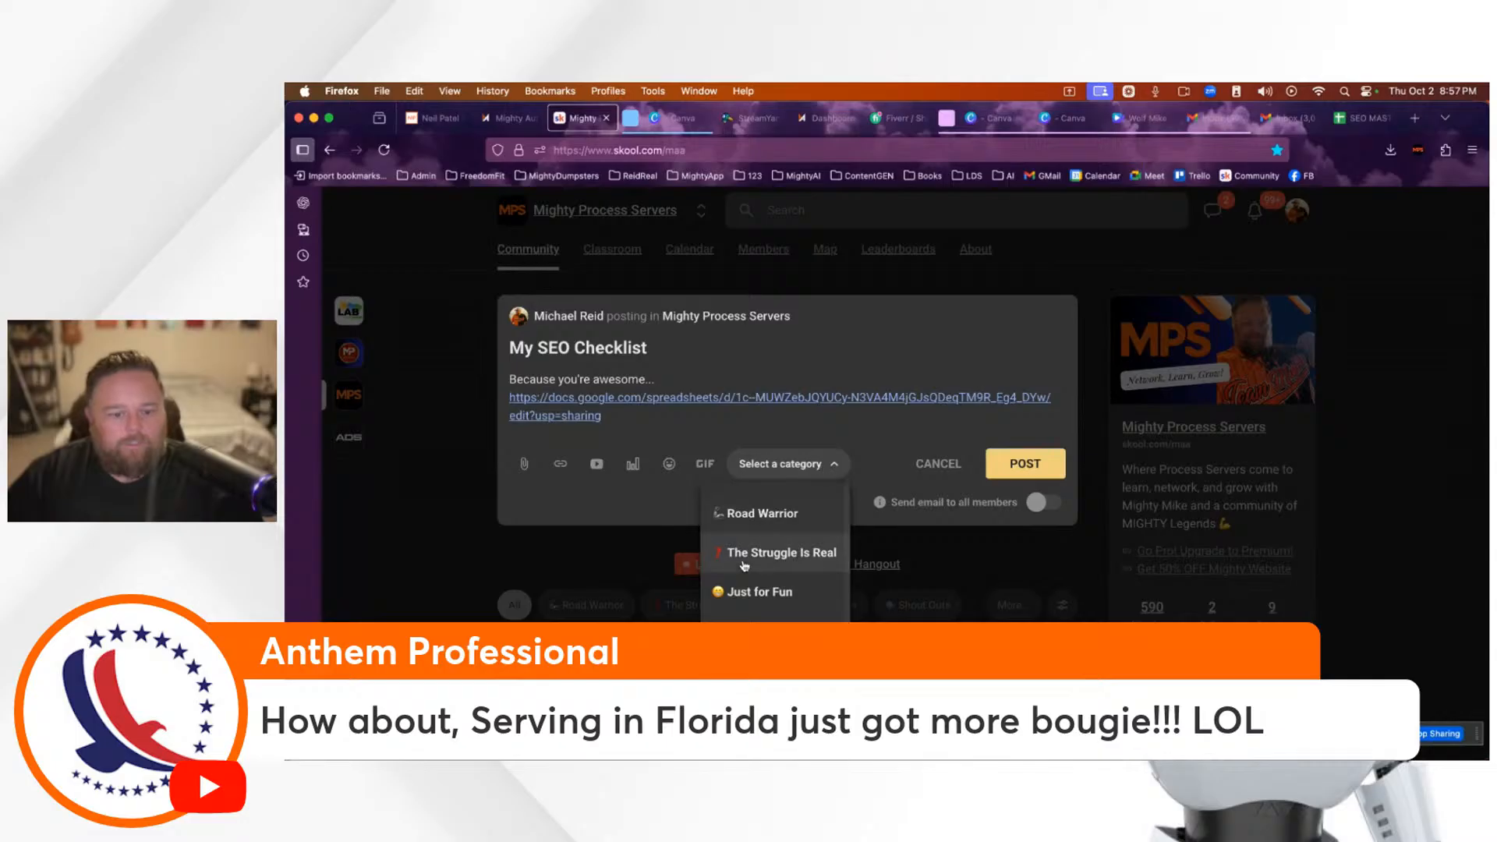
{"action": "scroll", "coordinate": [776, 554], "scroll_direction": "down", "scroll_amount": 5}
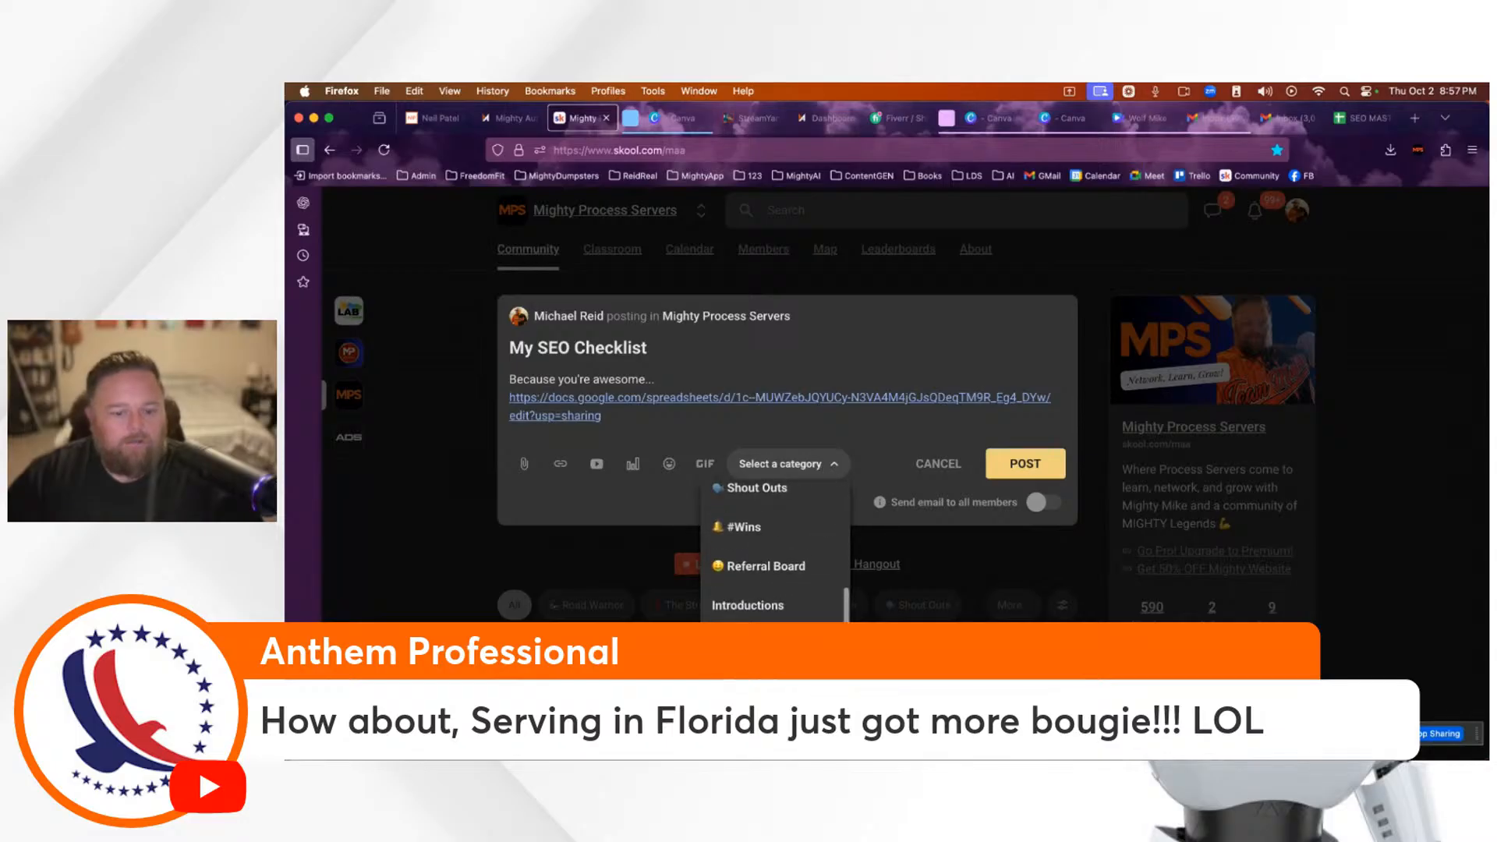
{"action": "left_click", "coordinate": [750, 646]}
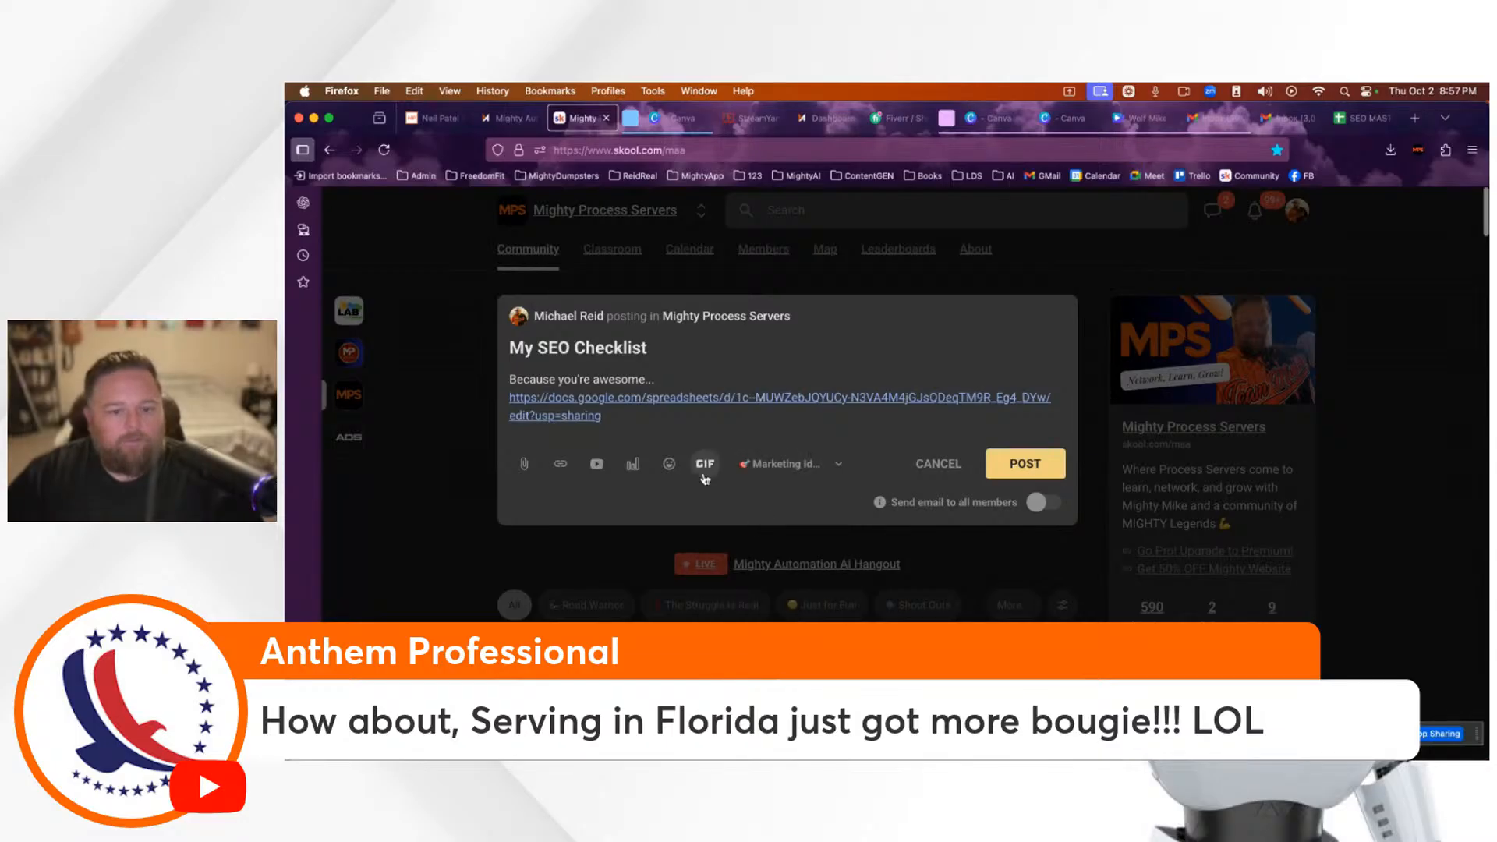
{"action": "left_click", "coordinate": [1025, 463]}
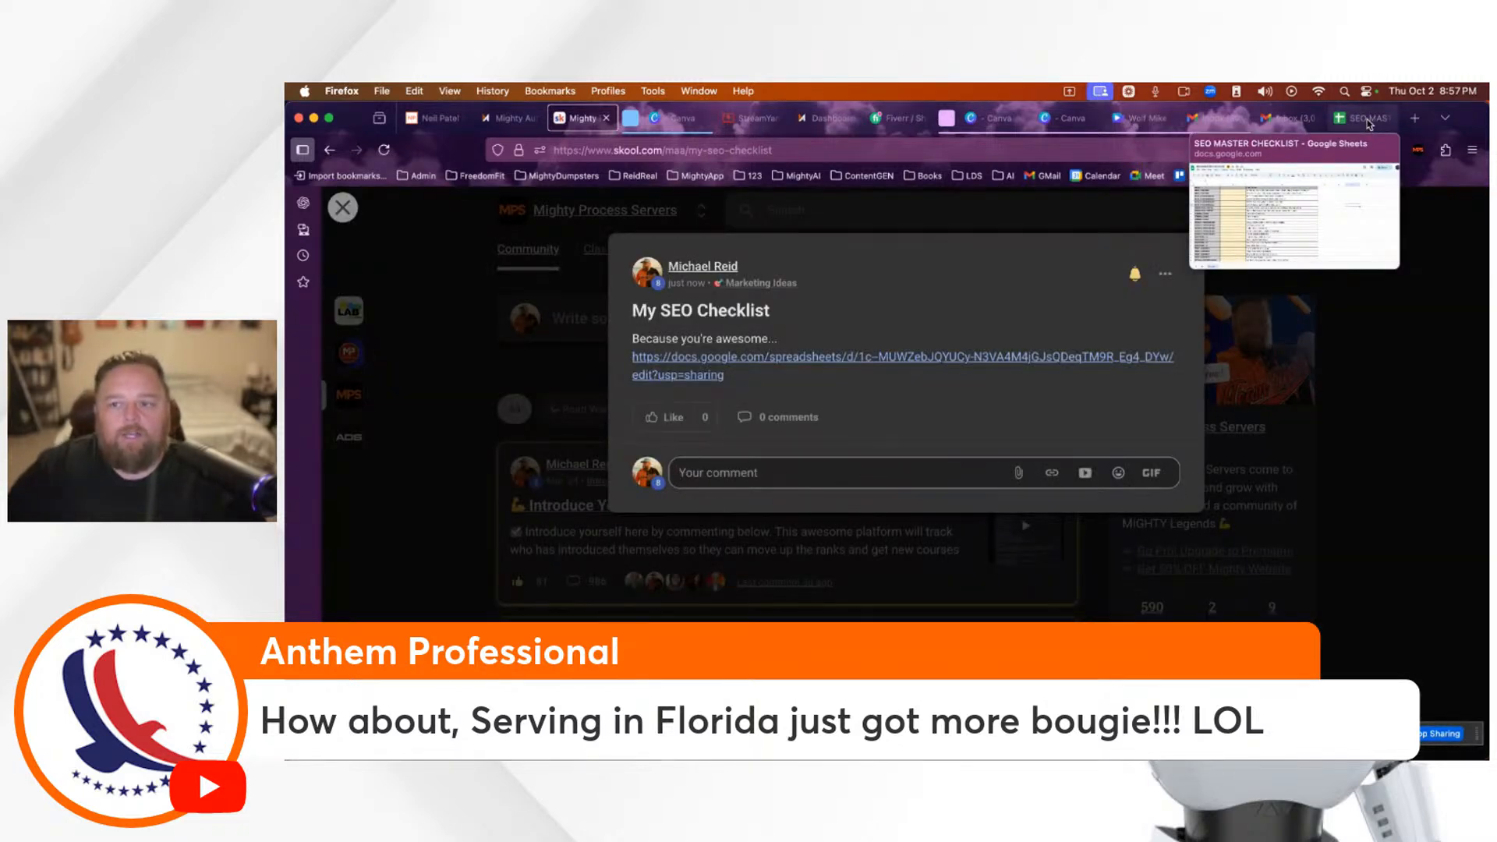
{"action": "left_click", "coordinate": [343, 209]}
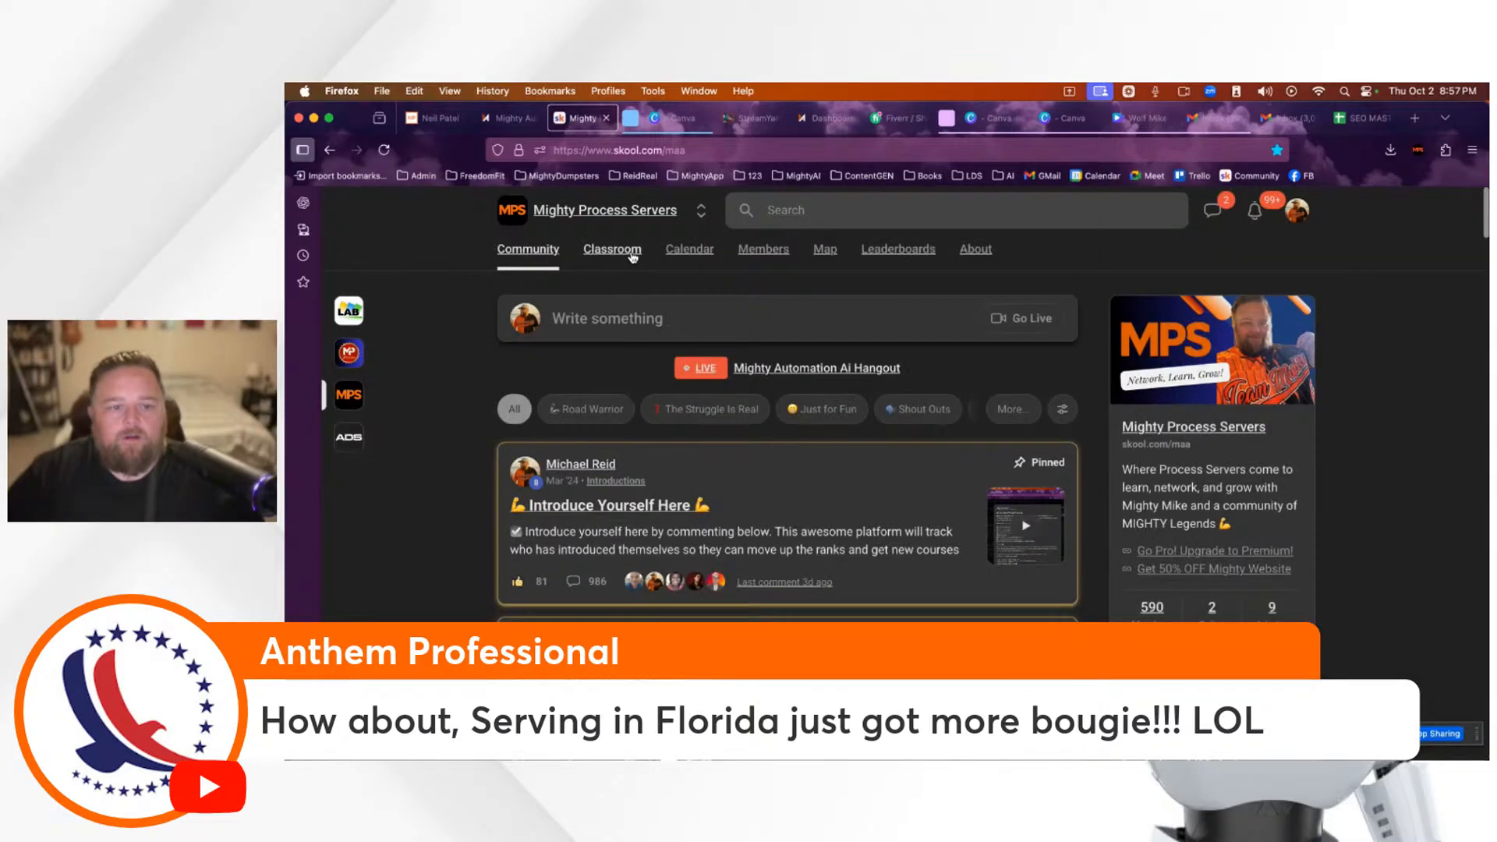
Step: Show the Classroom course list, then switch to the SEO MASTER CHECKLIST browser tab
{"action": "left_click", "coordinate": [633, 253]}
{"action": "scroll", "coordinate": [1010, 536], "scroll_direction": "down", "scroll_amount": 2}
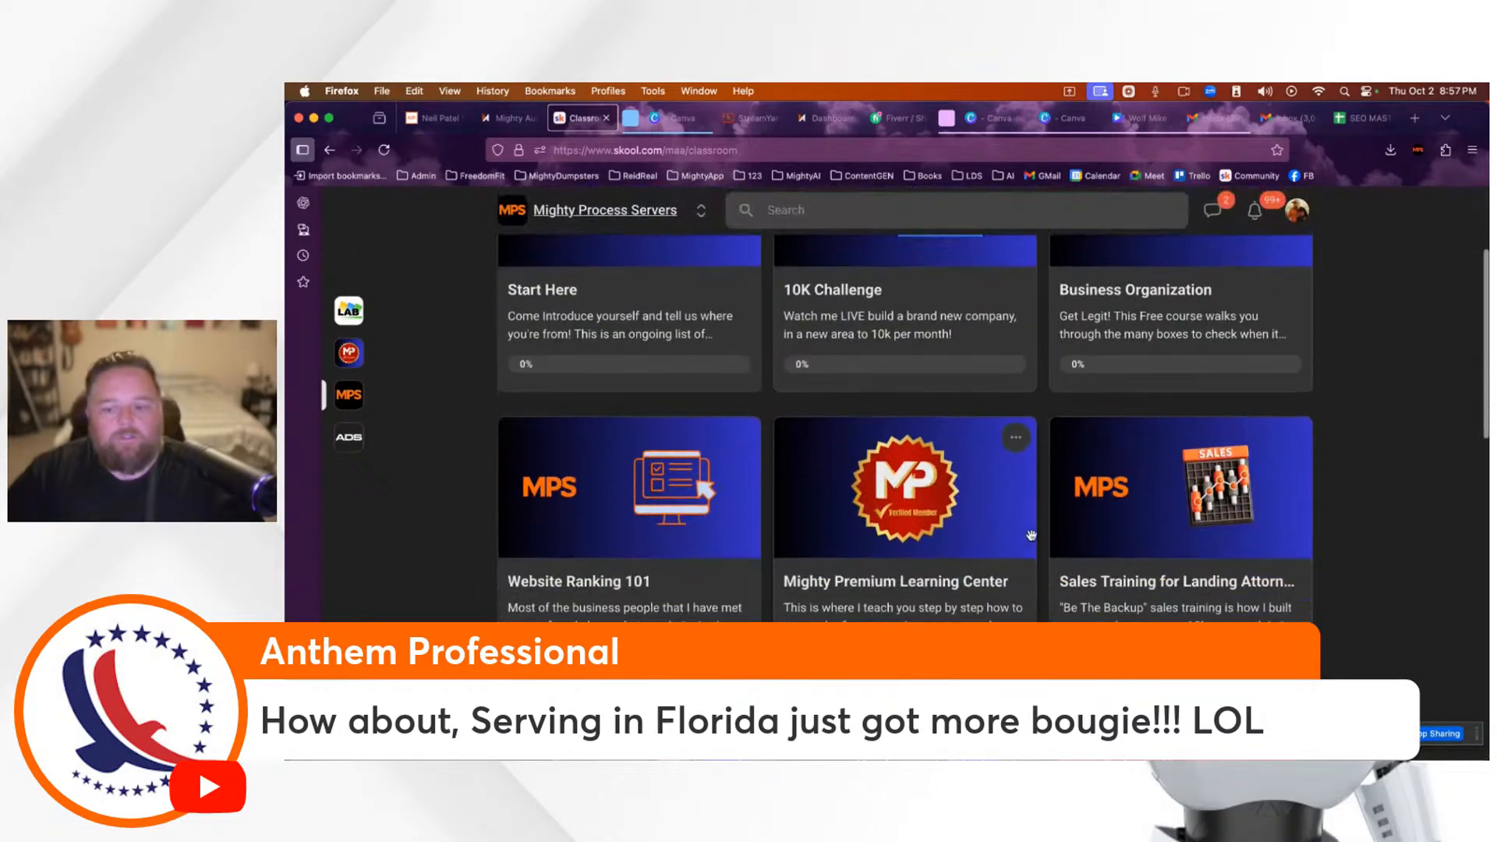
{"action": "scroll", "coordinate": [1010, 536], "scroll_direction": "up", "scroll_amount": 2}
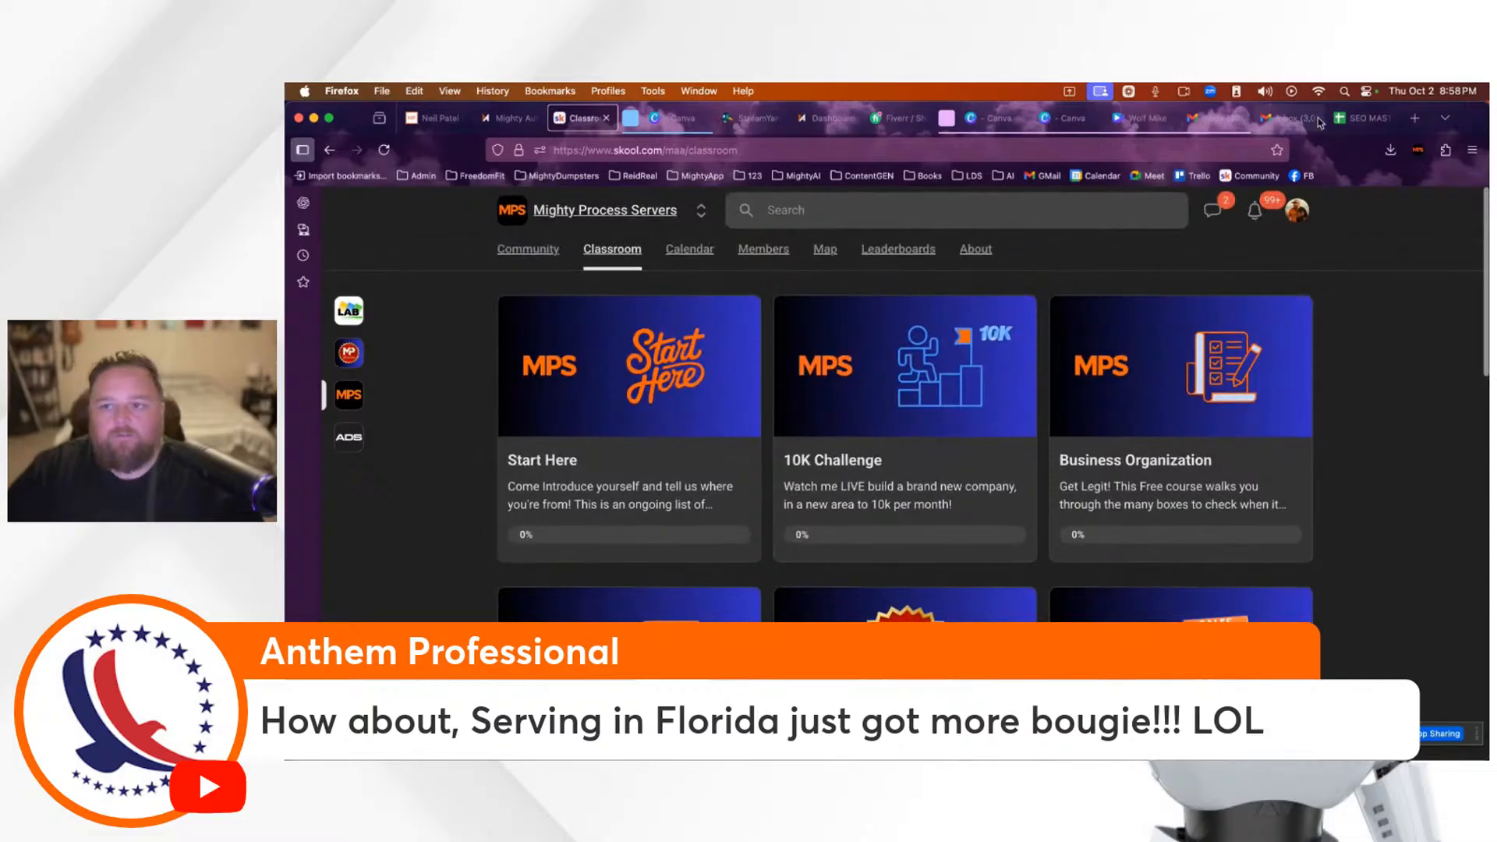
{"action": "mouse_move", "coordinate": [1365, 123]}
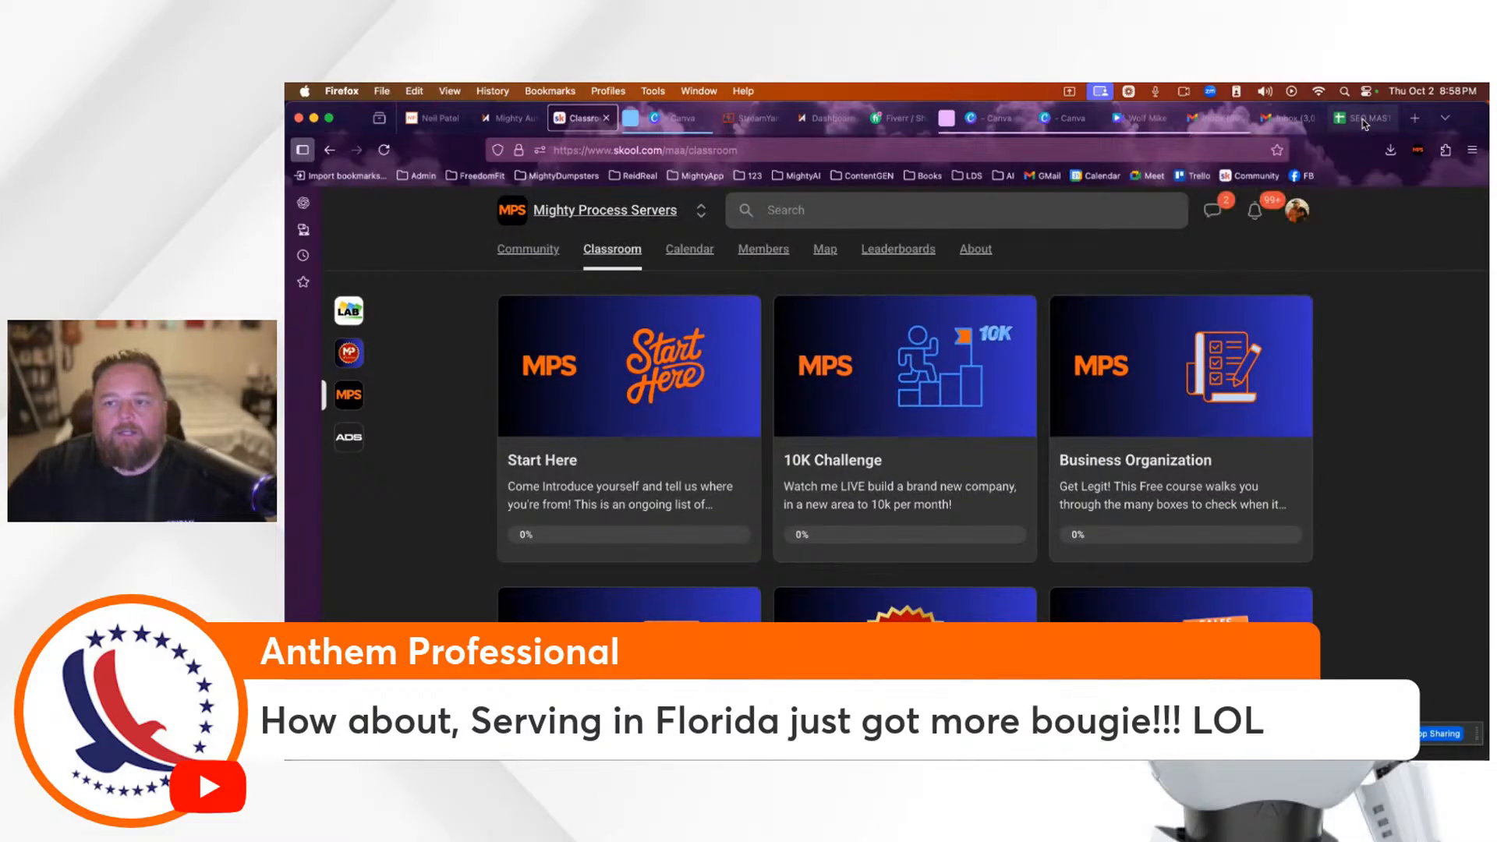
{"action": "left_click", "coordinate": [1365, 122]}
Step: Close the checklist tab, cycle through the Gmail, Canva, website builder and CRM tabs, and open a new tab
{"action": "left_click", "coordinate": [1387, 118]}
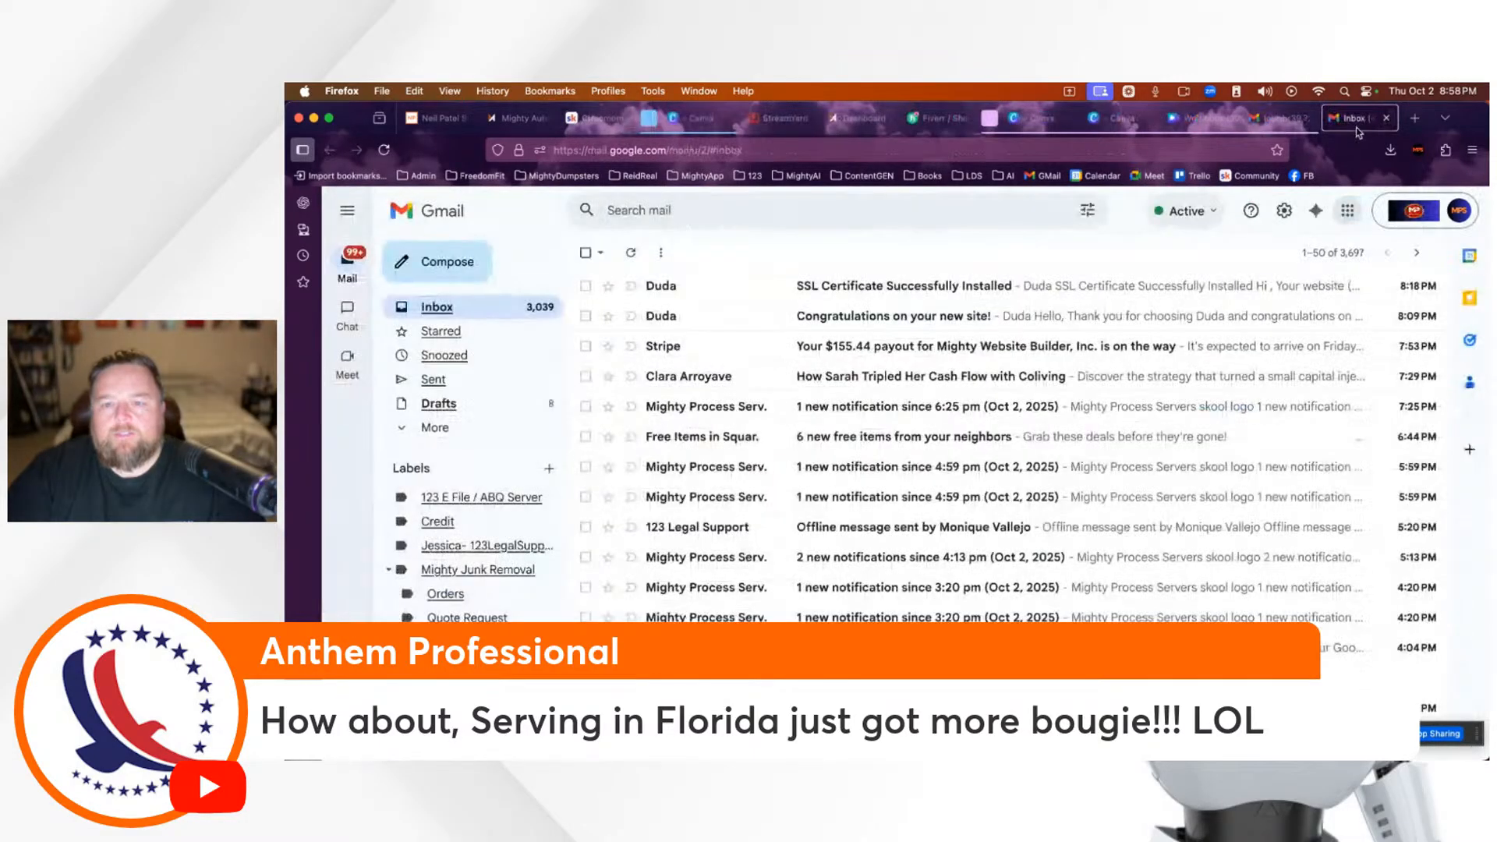
{"action": "left_click", "coordinate": [1283, 125]}
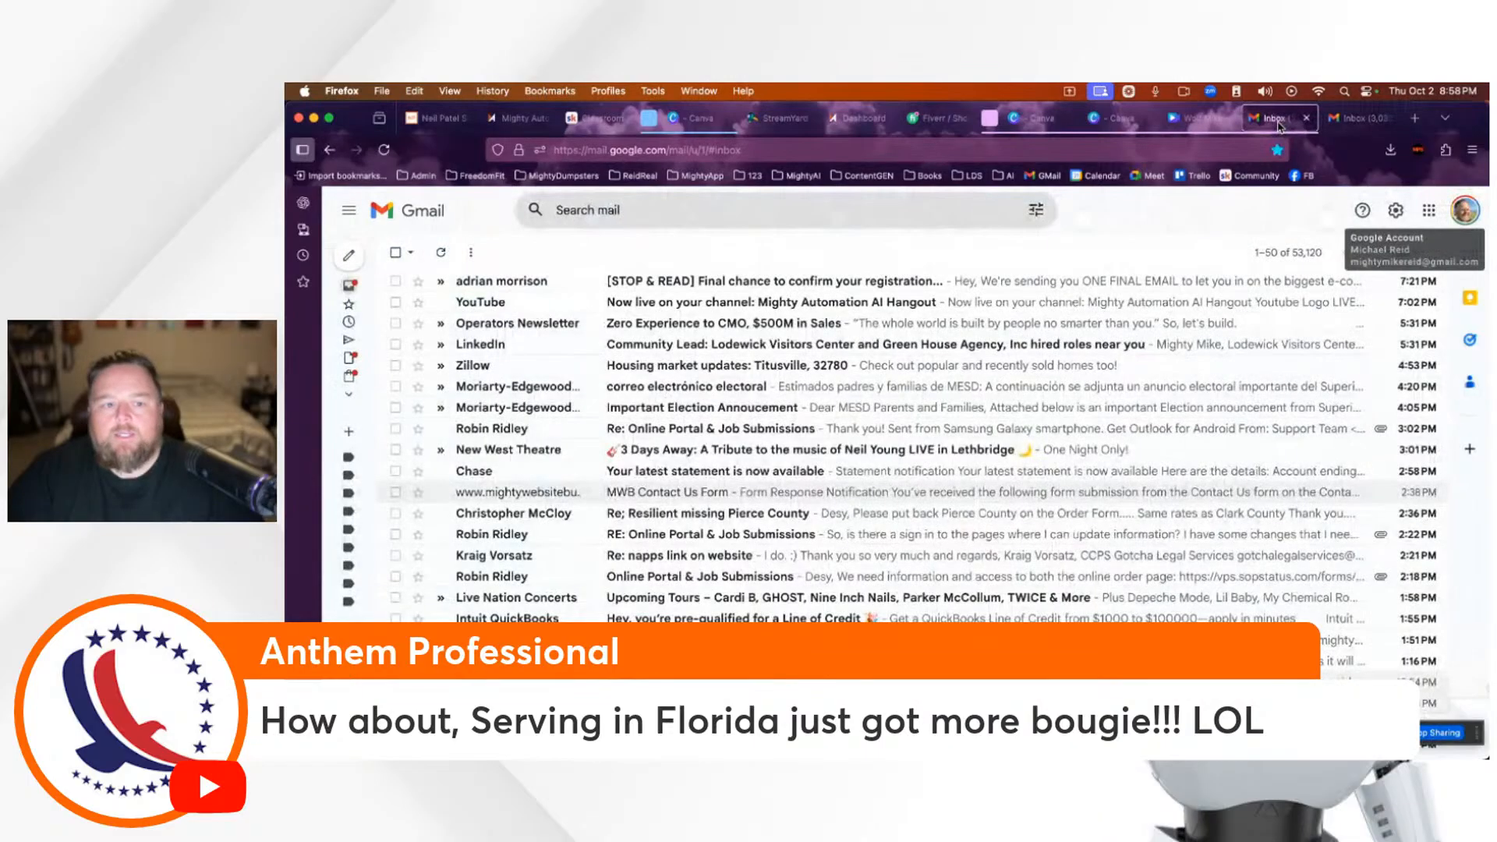
{"action": "left_click", "coordinate": [1177, 121]}
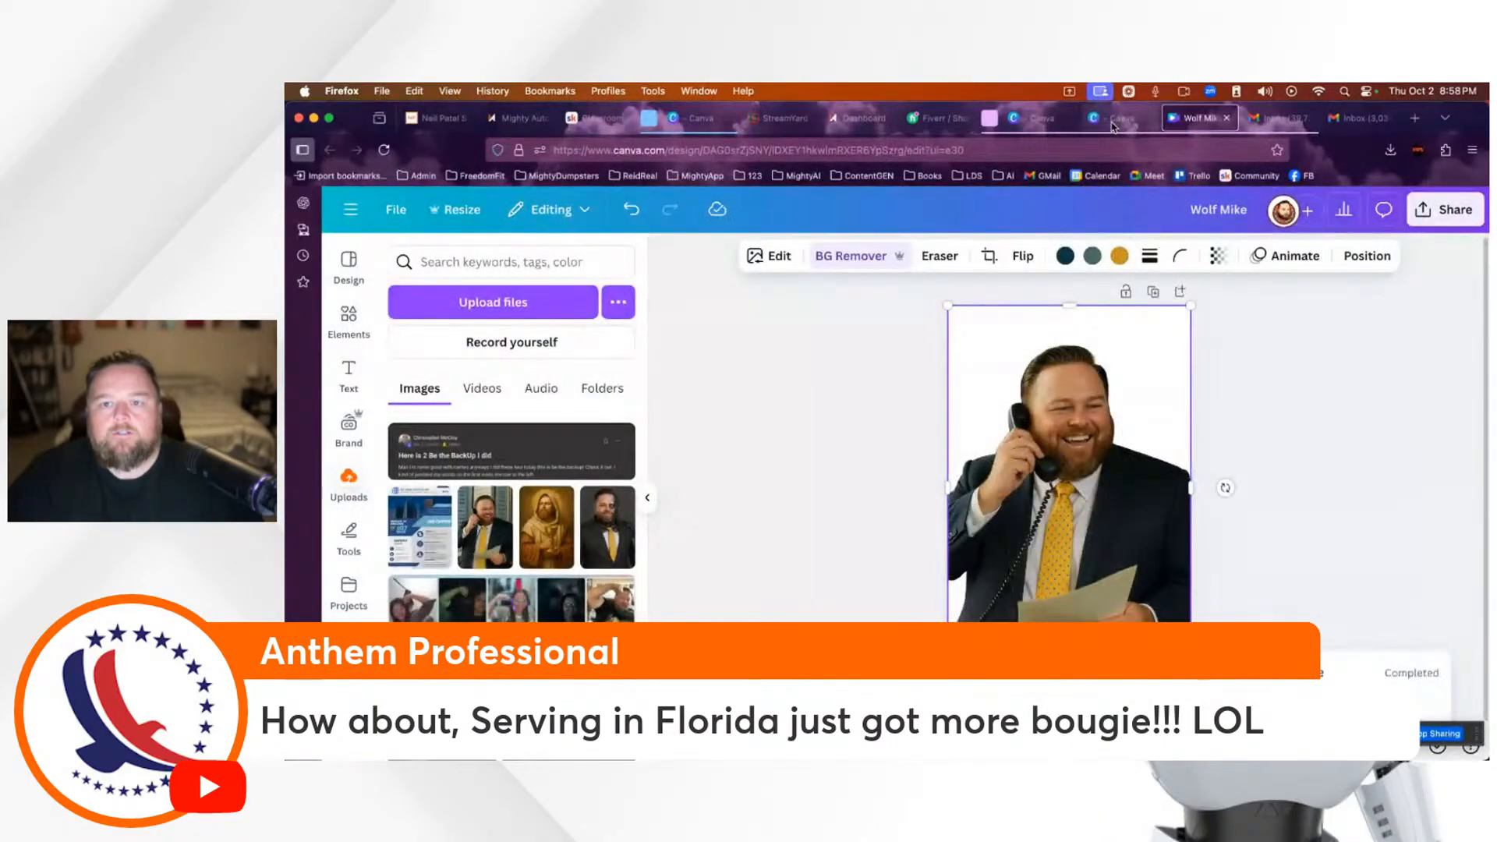
{"action": "left_click", "coordinate": [1113, 121]}
{"action": "left_click", "coordinate": [1037, 119]}
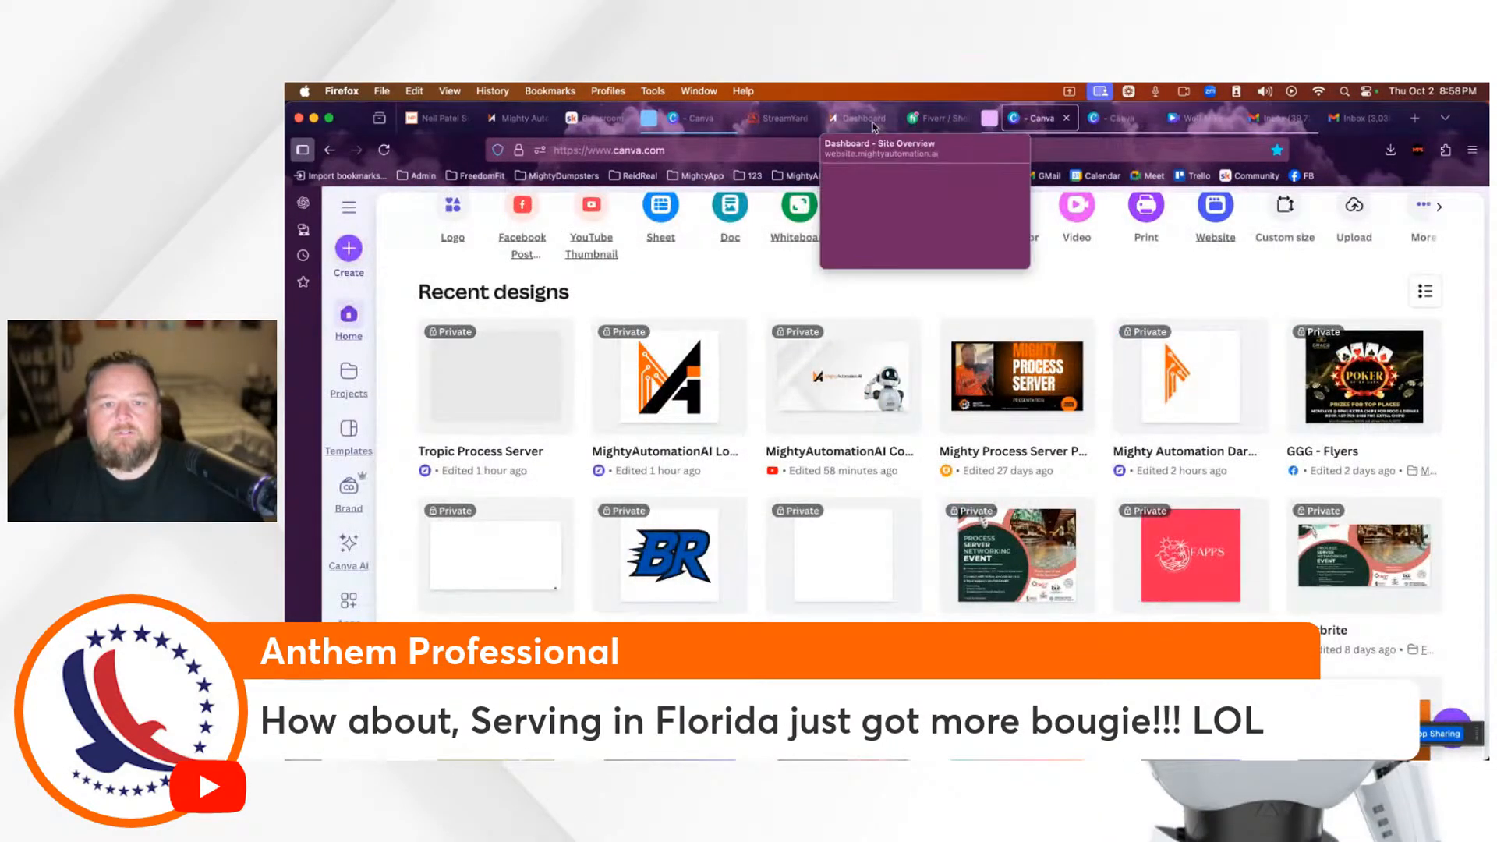
{"action": "left_click", "coordinate": [861, 121]}
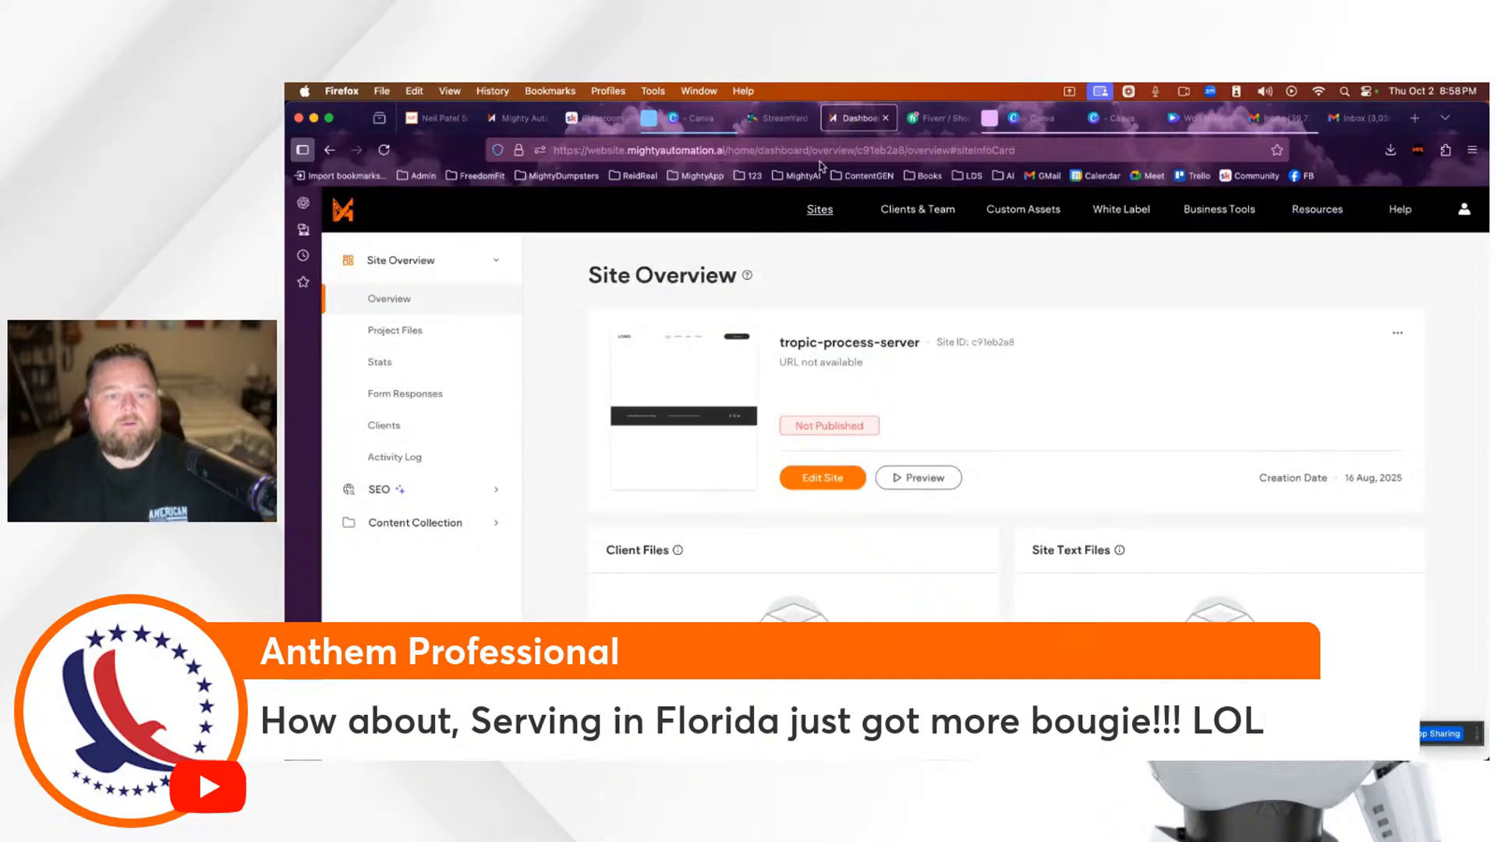
{"action": "left_click", "coordinate": [516, 119]}
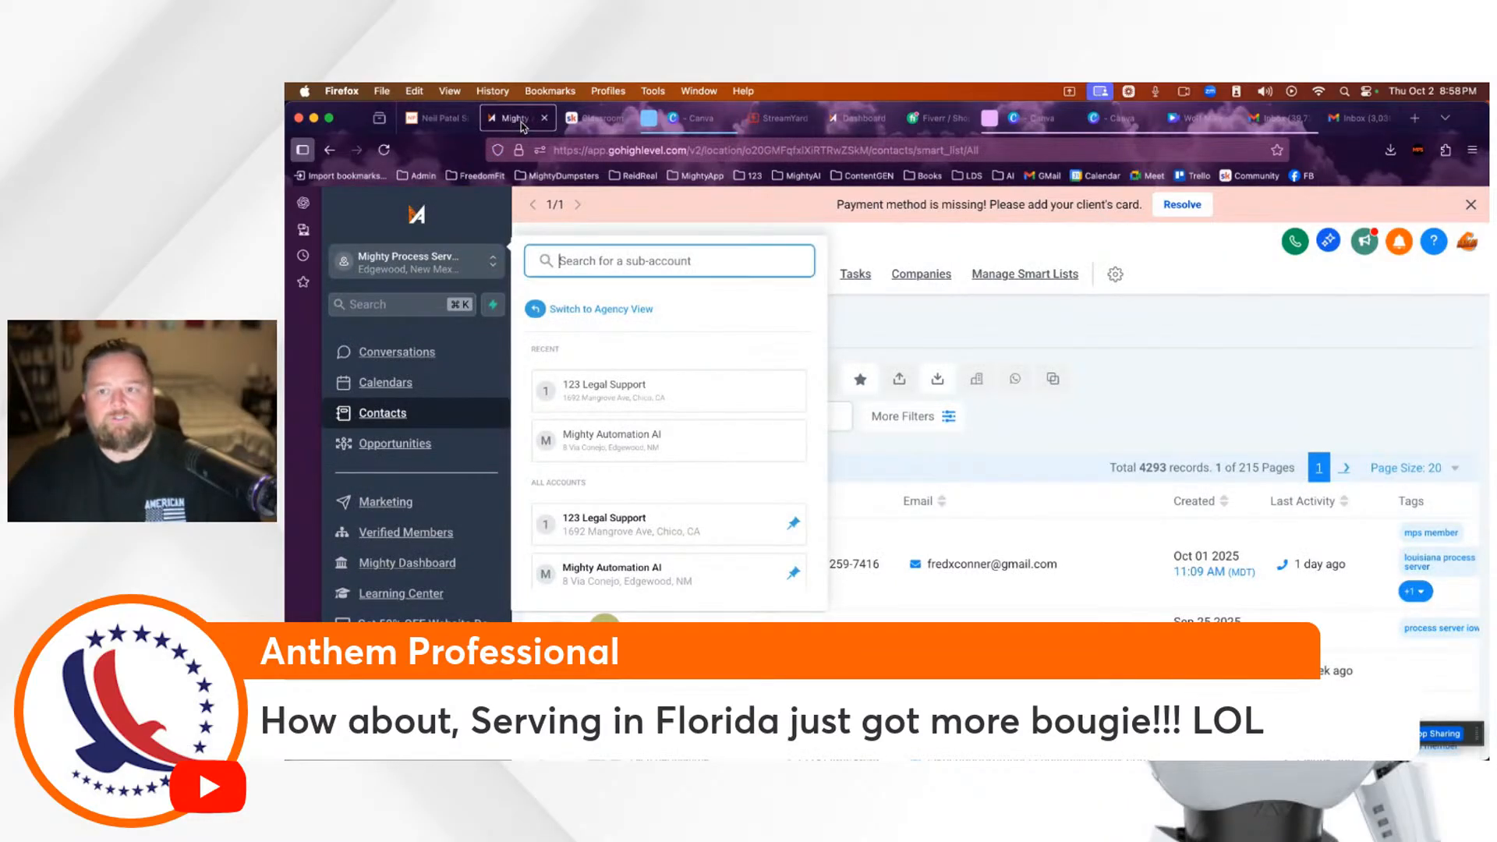
{"action": "left_click", "coordinate": [1361, 118]}
{"action": "left_click", "coordinate": [1414, 117]}
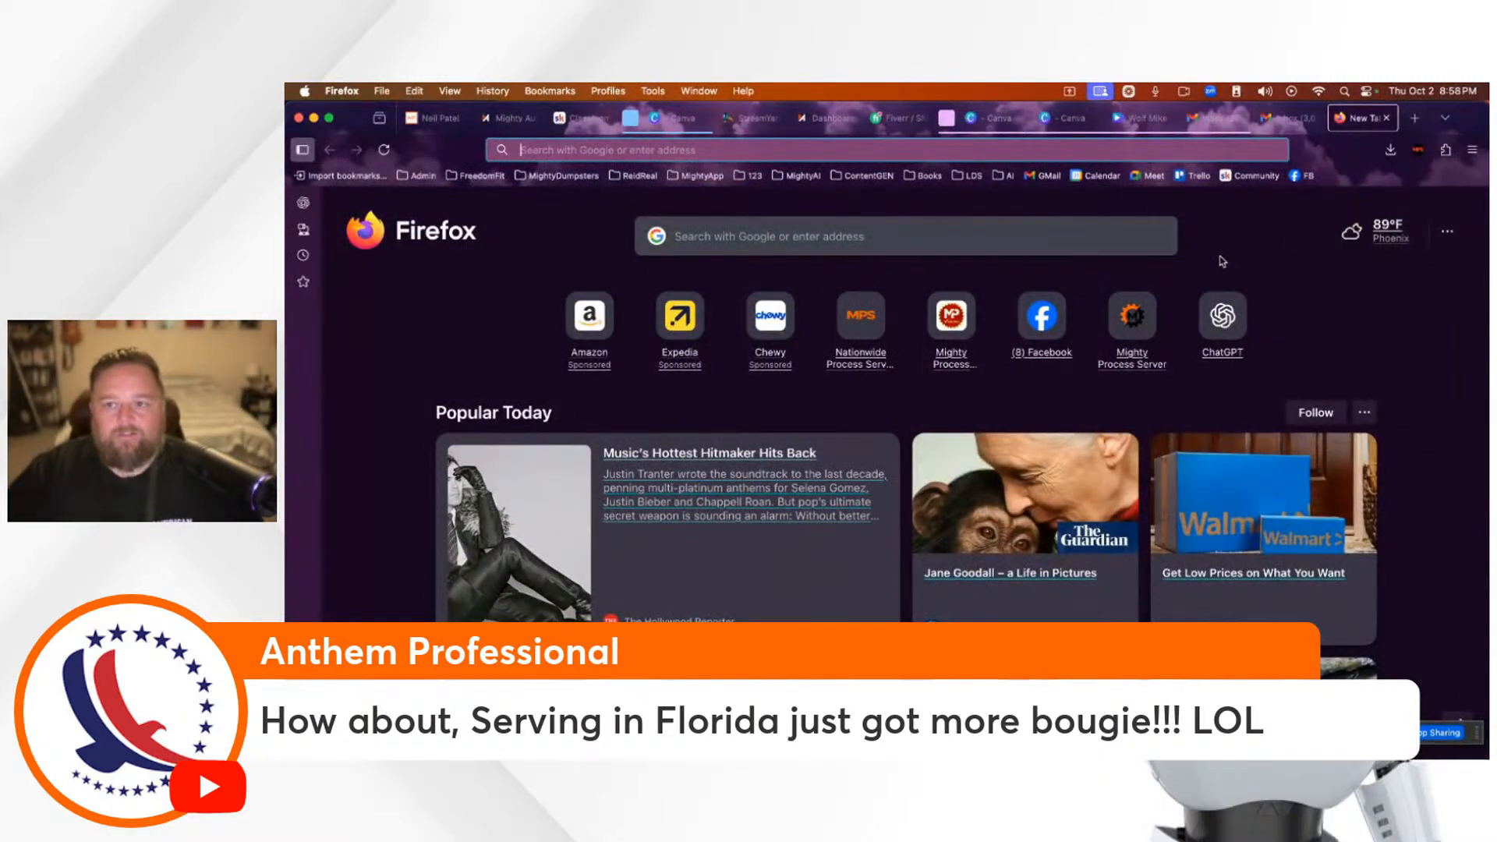
Step: Load the CRM MMM bookmark from the MightyAI bookmarks folder
{"action": "left_click", "coordinate": [538, 151]}
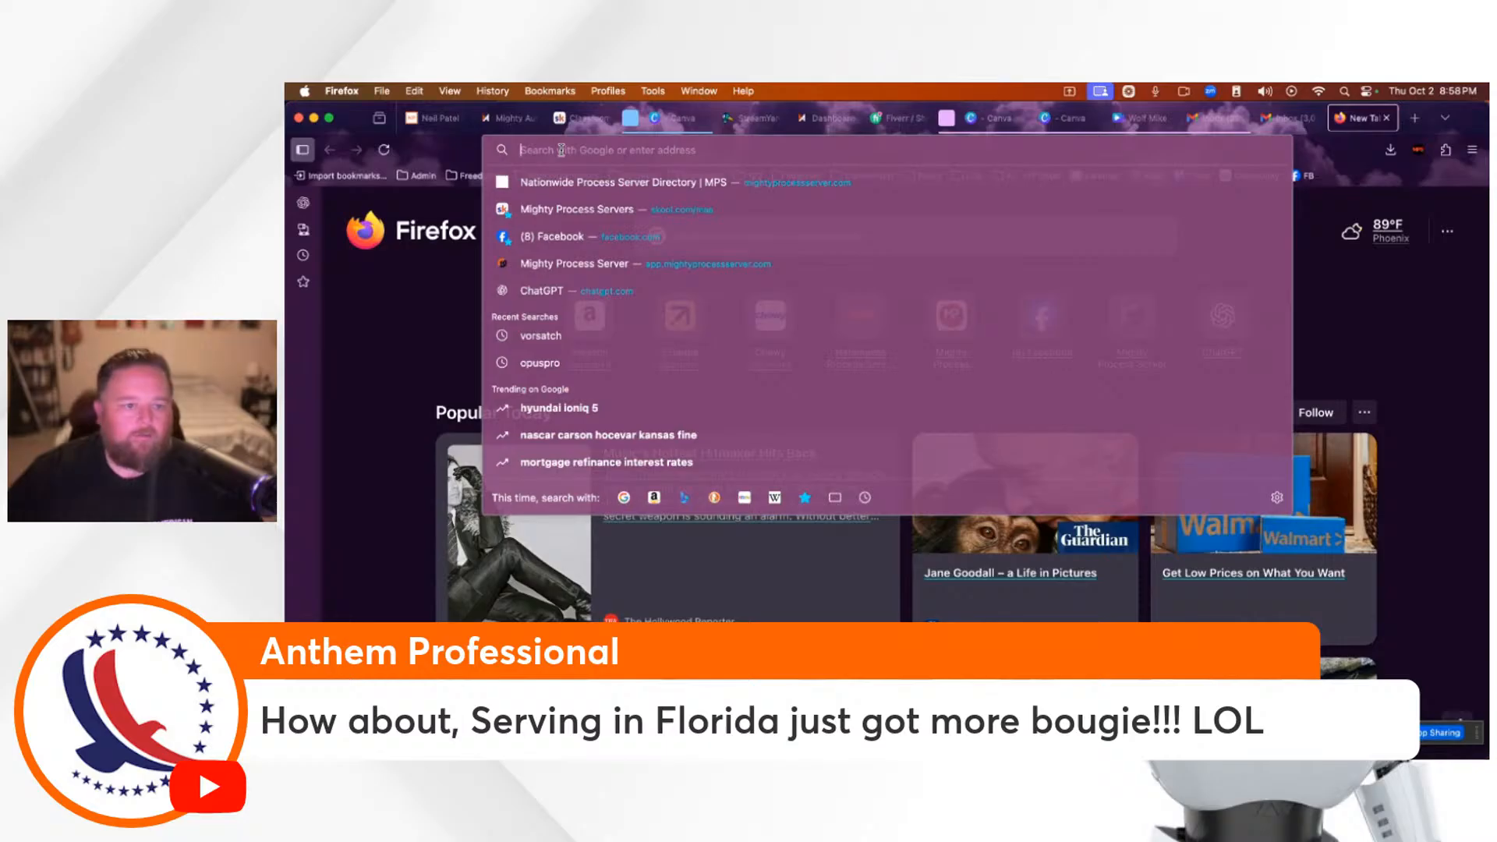
{"action": "left_click", "coordinate": [1381, 285]}
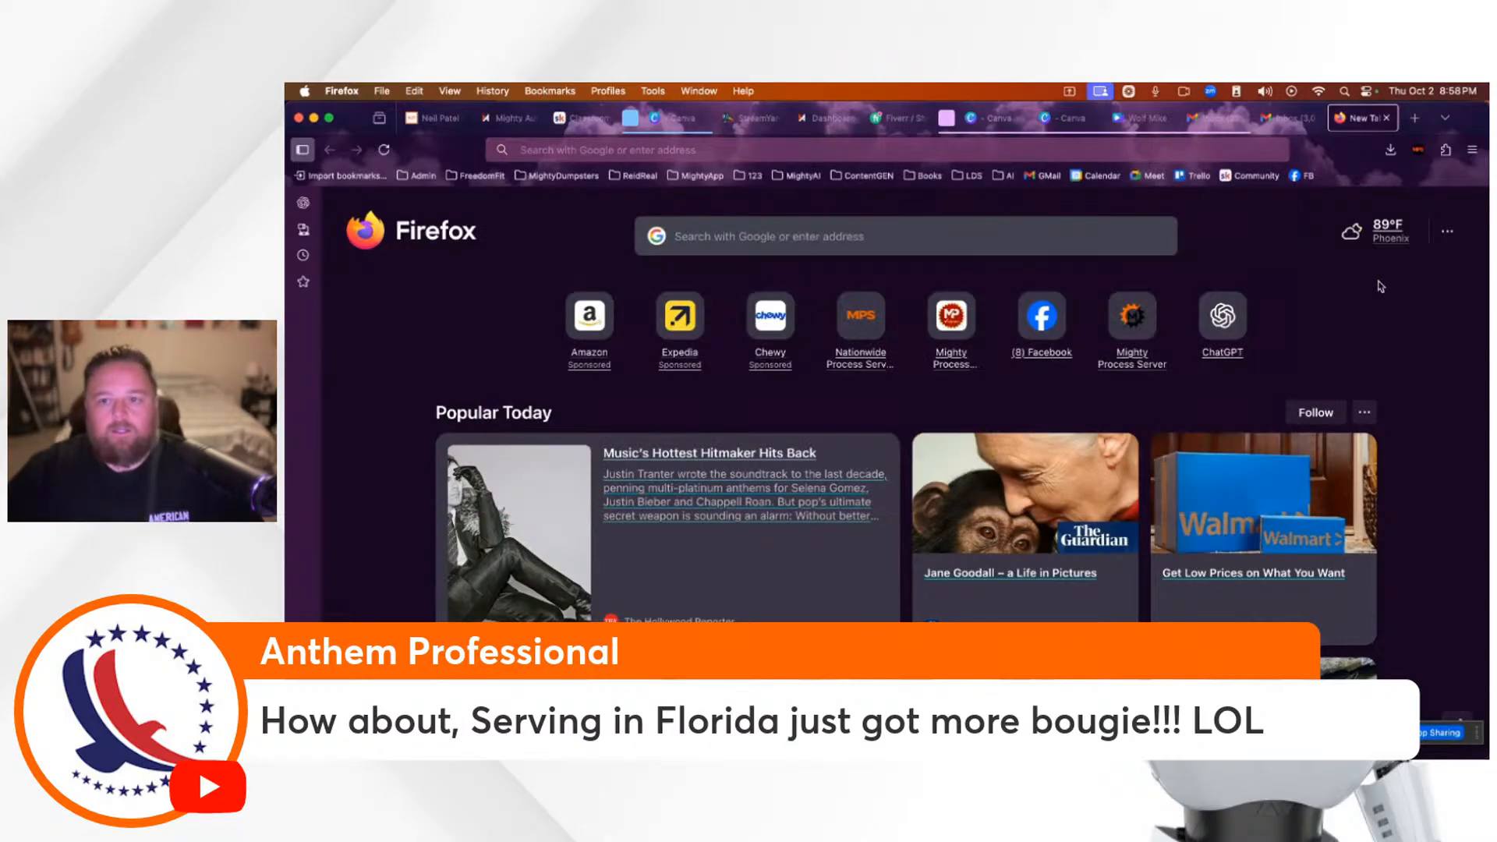
{"action": "left_click", "coordinate": [799, 175]}
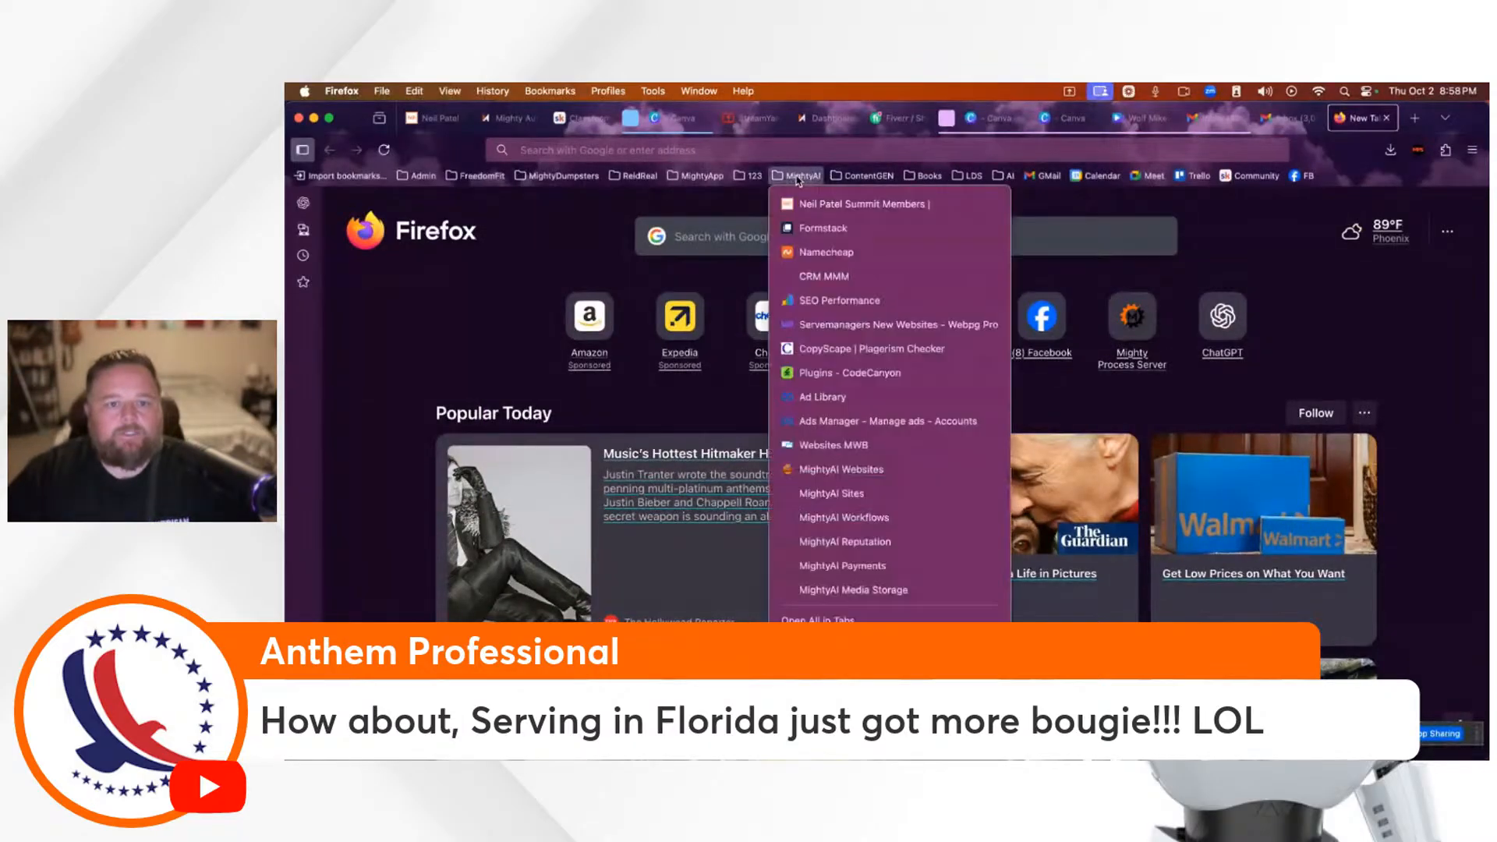
{"action": "left_click", "coordinate": [854, 285]}
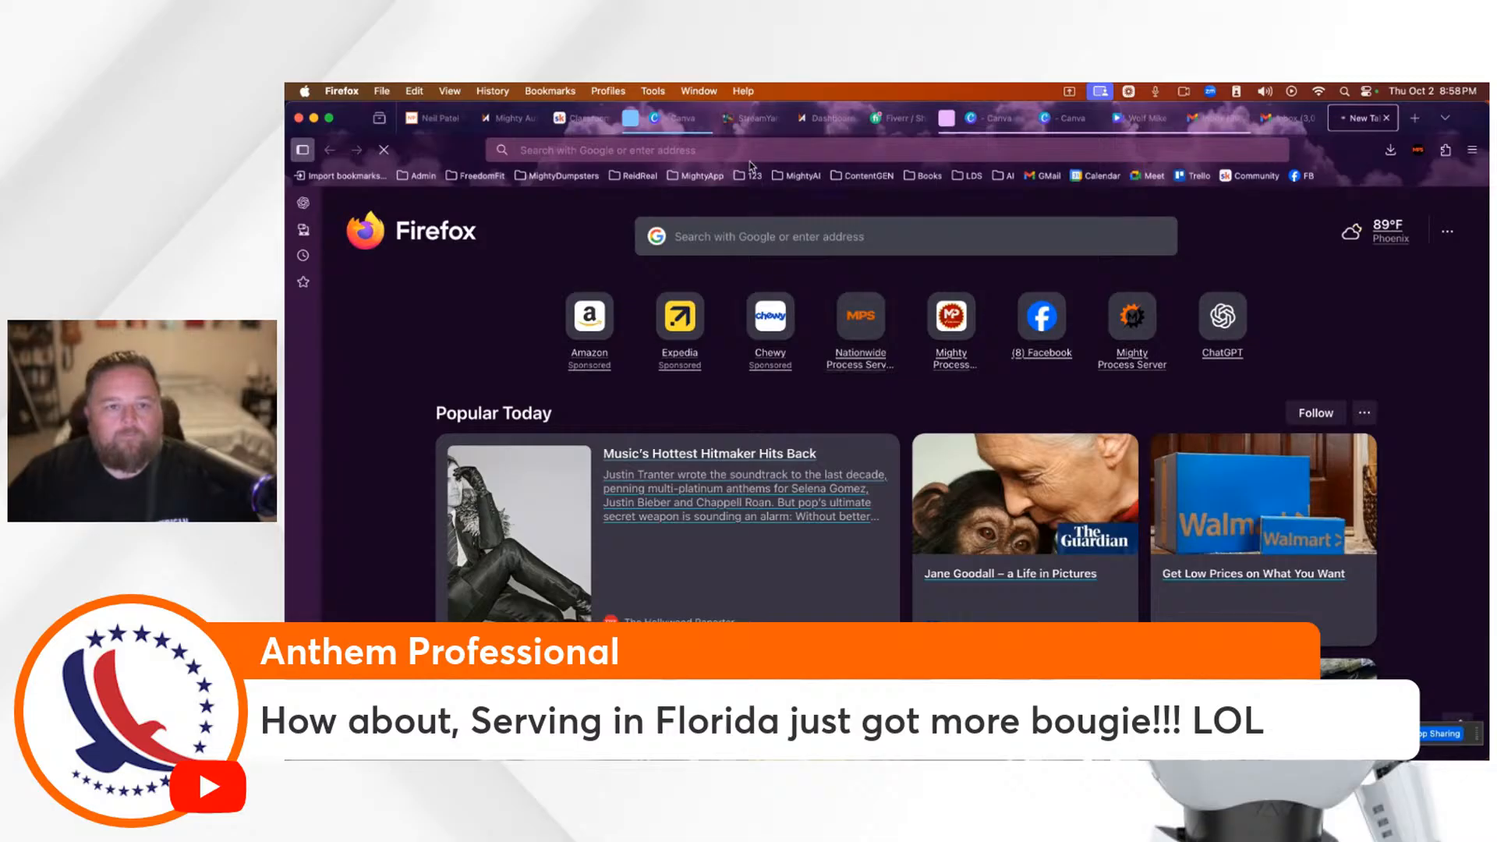
Step: Hide the viewer's Florida comment in StreamYard and end back on the studio tab
{"action": "left_click", "coordinate": [761, 121]}
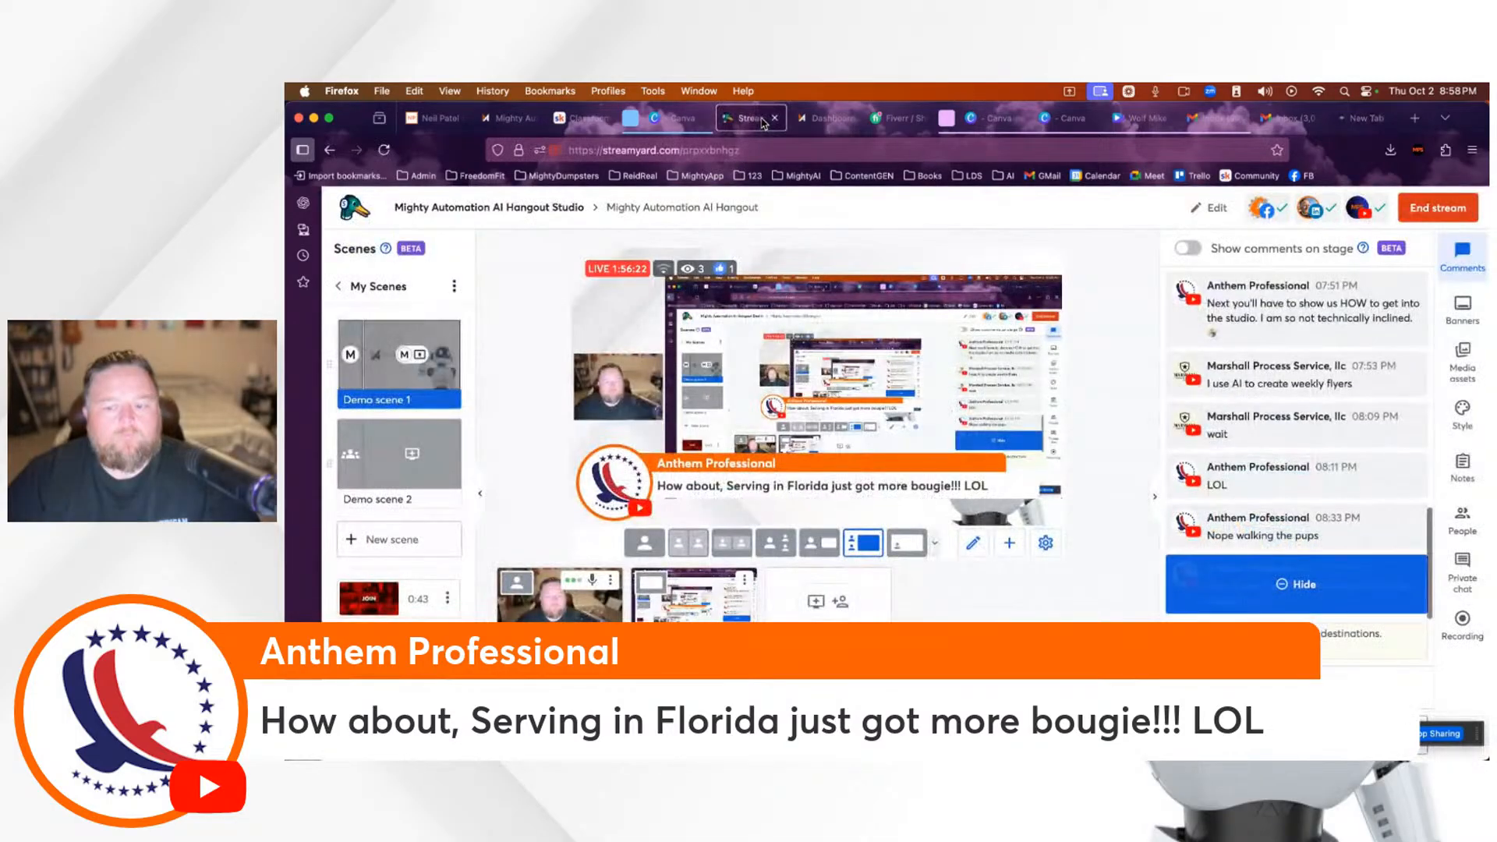
{"action": "left_click", "coordinate": [1249, 609]}
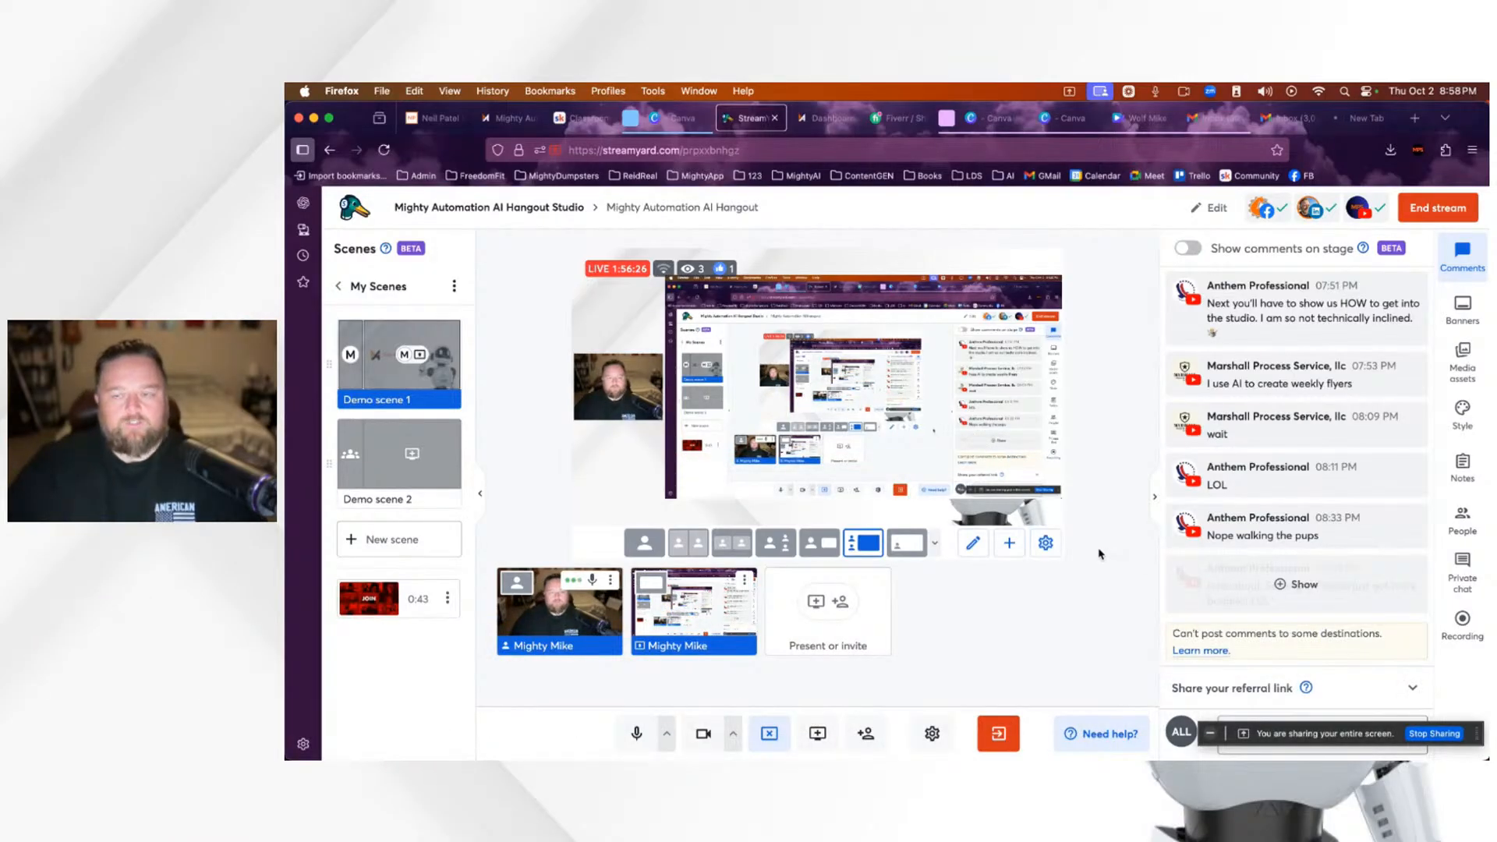
{"action": "left_click", "coordinate": [1363, 118]}
{"action": "left_click", "coordinate": [1215, 152]}
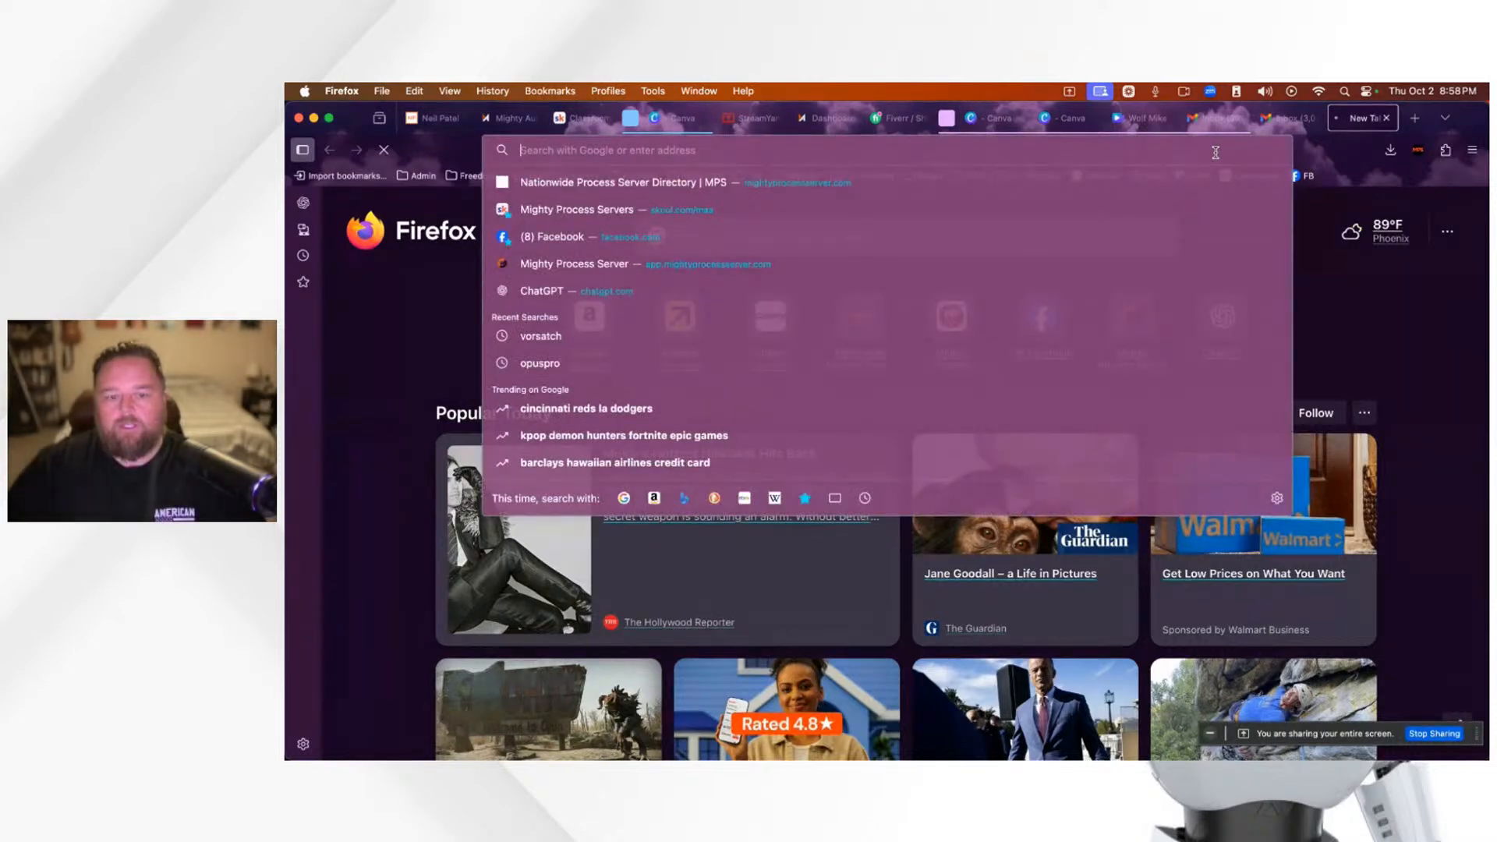
{"action": "left_click", "coordinate": [764, 121]}
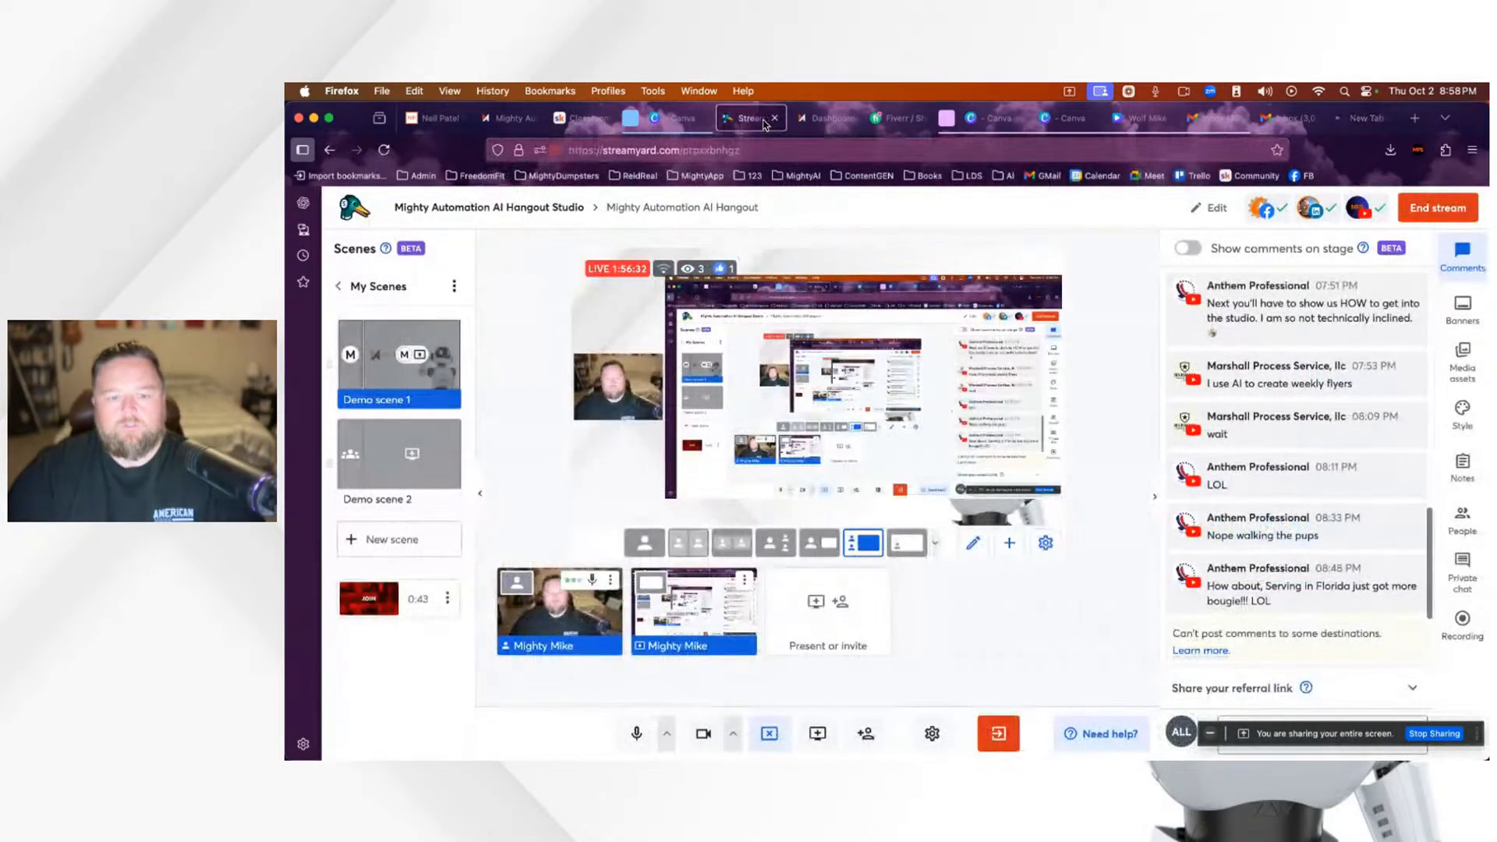